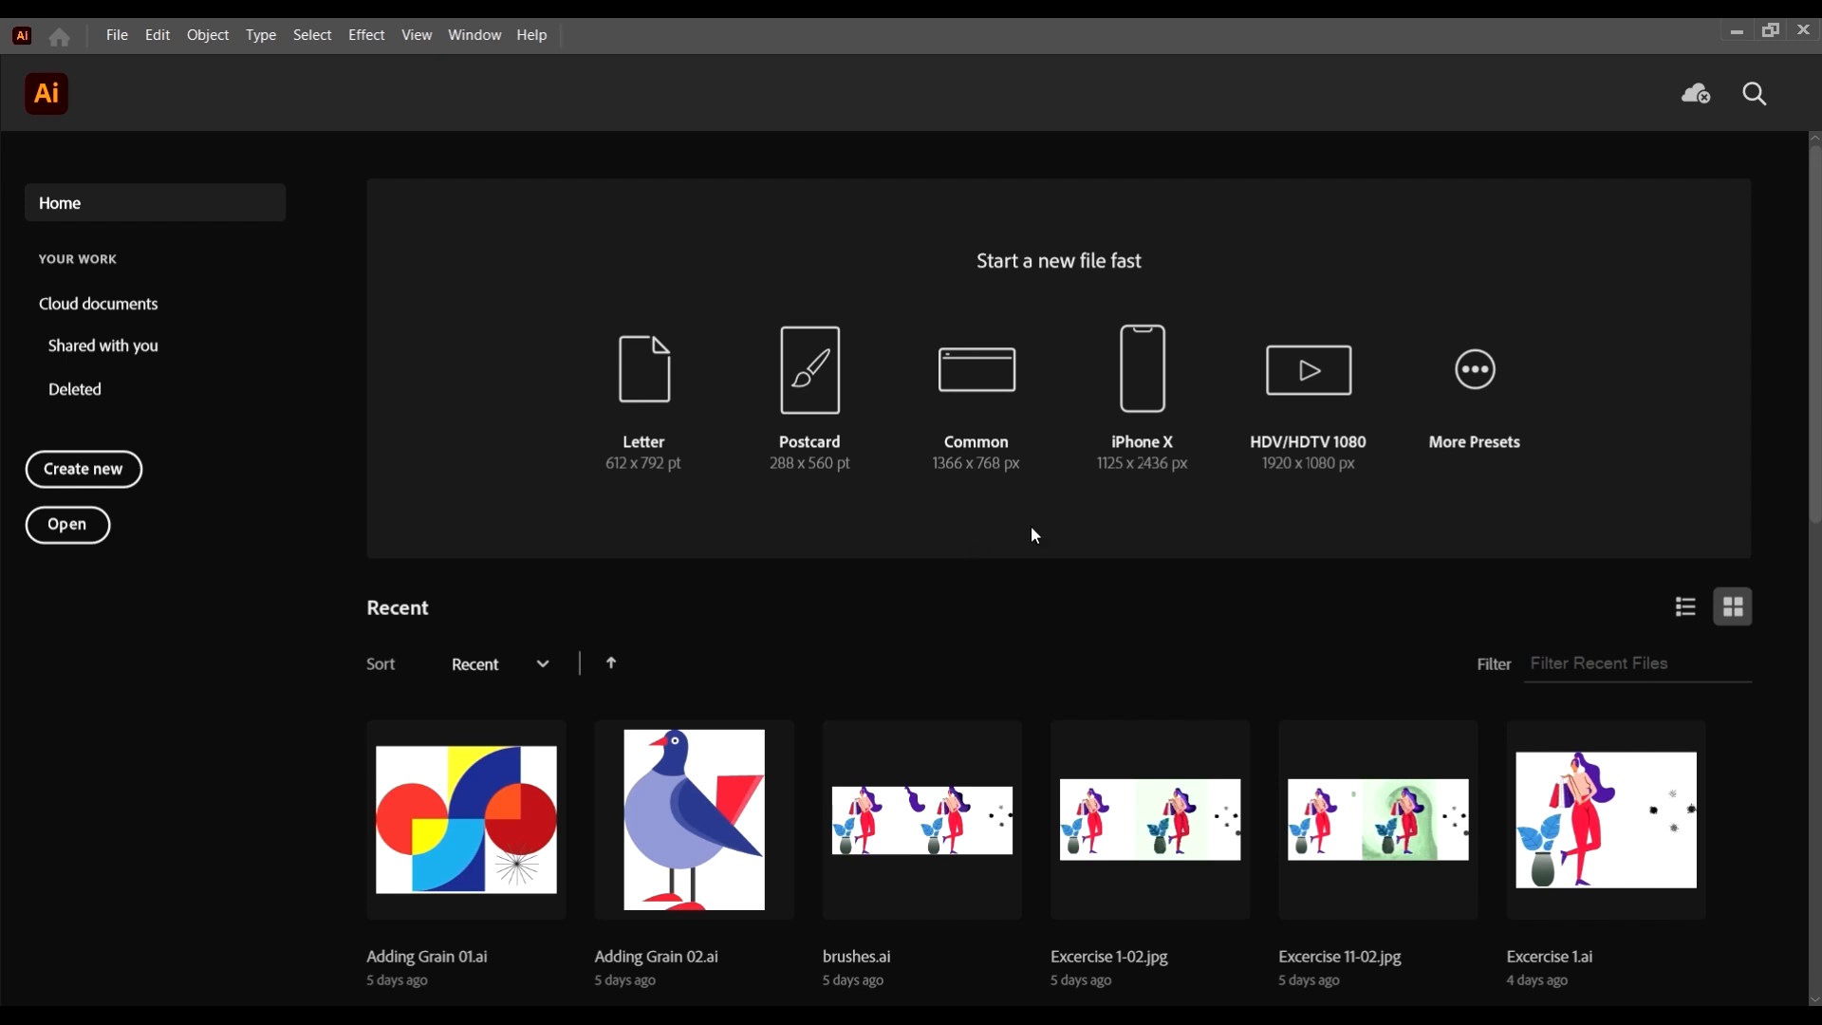
- Create a new document from the Common 1366 x 768 px preset and collapse the Color Guide panel
{"action": "left_click", "coordinate": [982, 386]}
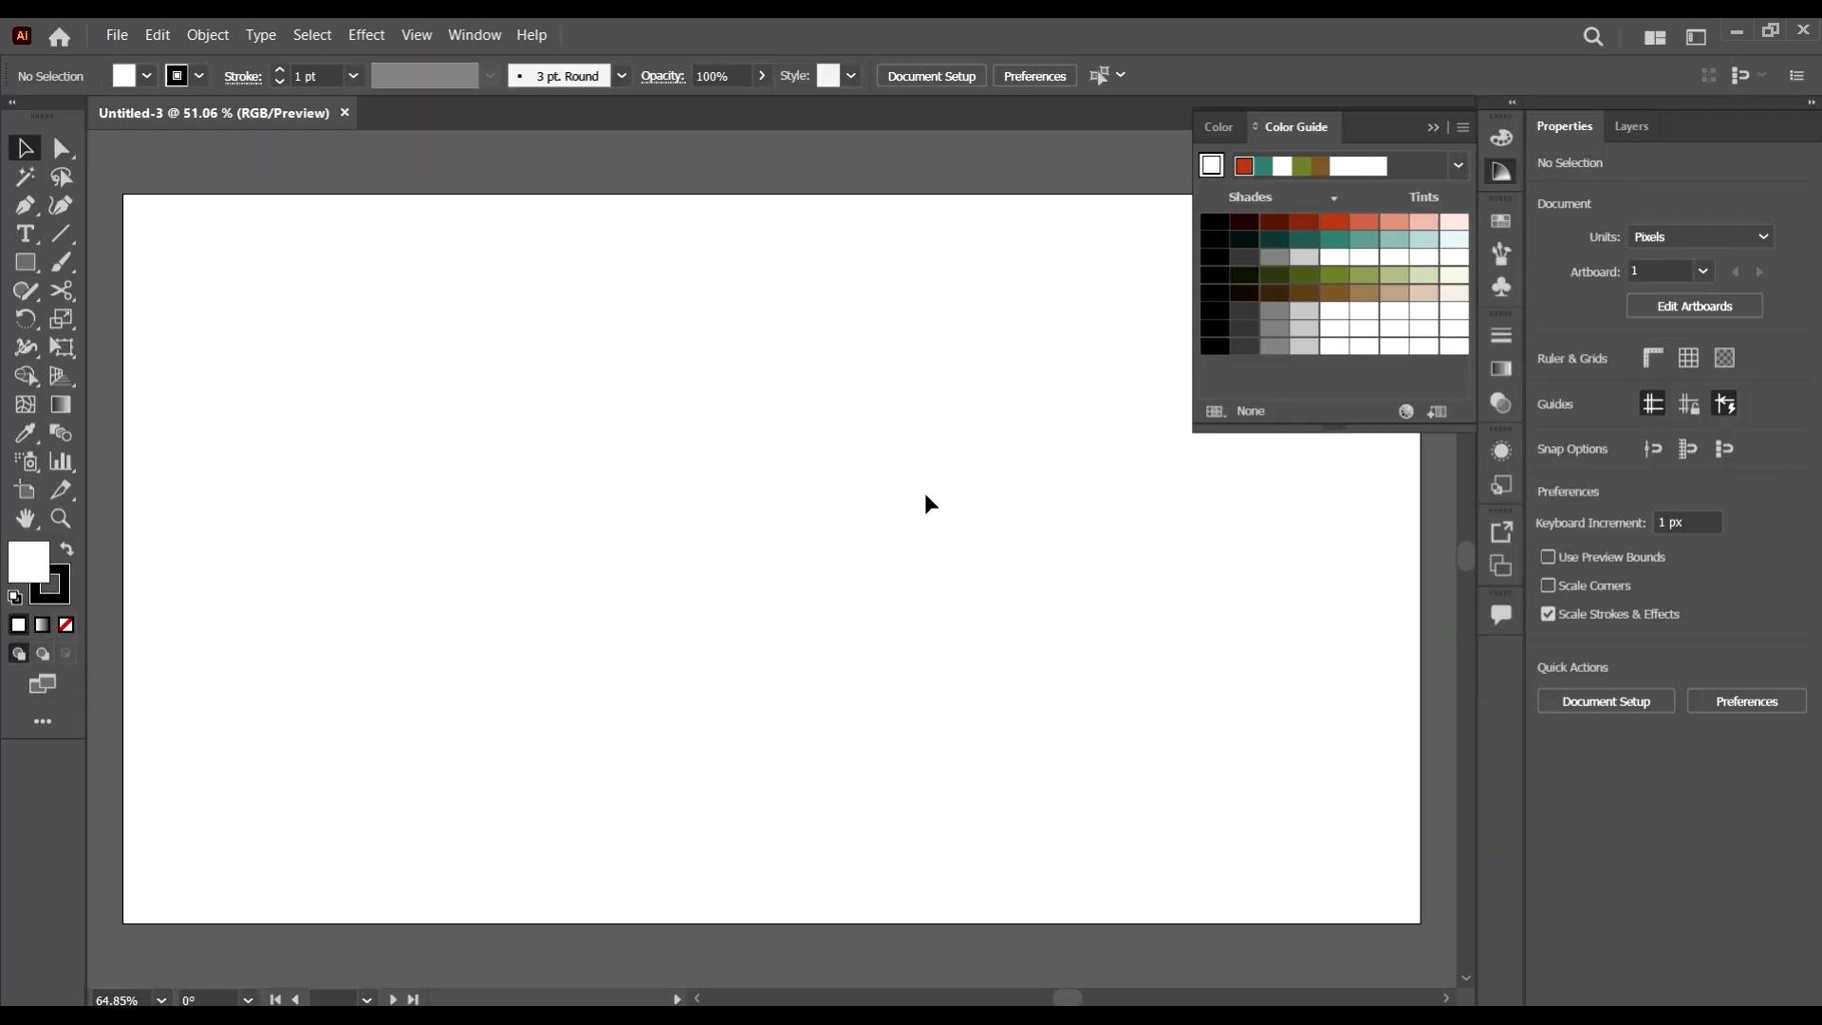
{"action": "scroll", "coordinate": [778, 494], "scroll_direction": "down", "scroll_amount": 3}
{"action": "scroll", "coordinate": [1003, 297], "scroll_direction": "up", "scroll_amount": 2}
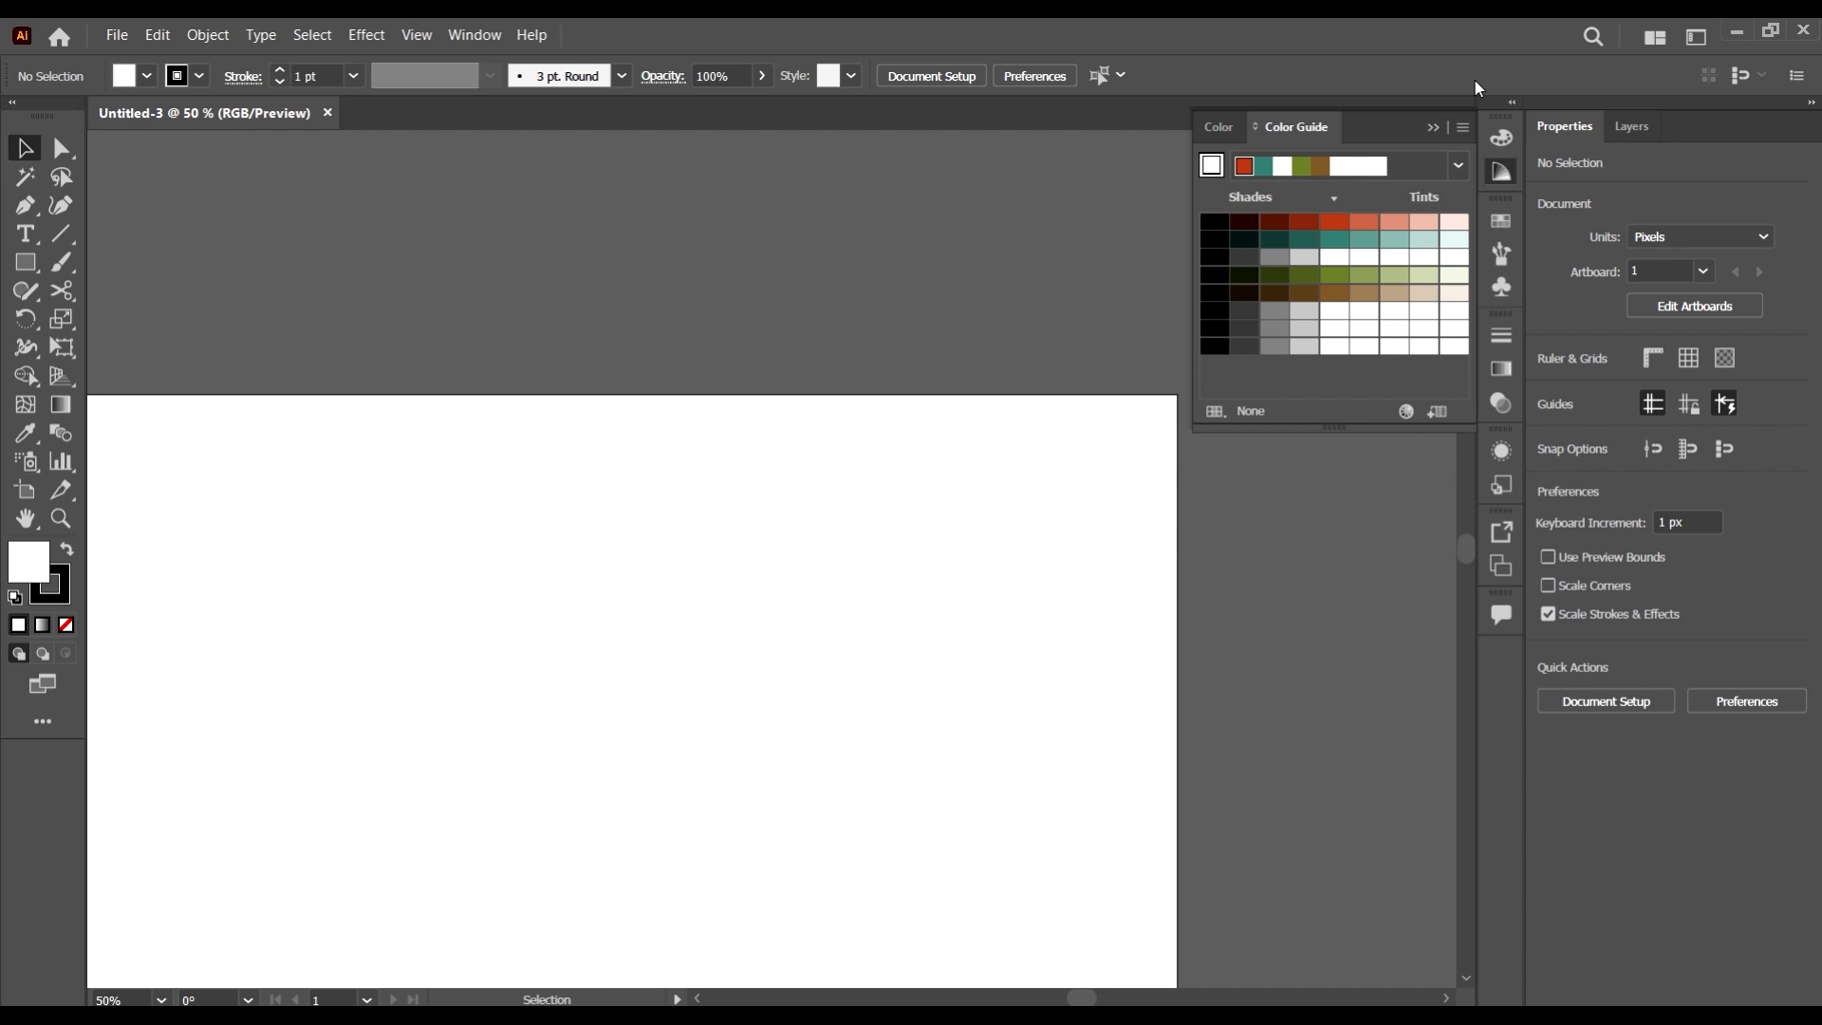
{"action": "left_click", "coordinate": [1433, 127]}
{"action": "scroll", "coordinate": [948, 517], "scroll_direction": "down", "scroll_amount": 2}
{"action": "scroll", "coordinate": [907, 447], "scroll_direction": "down", "scroll_amount": 1}
{"action": "scroll", "coordinate": [873, 444], "scroll_direction": "up", "scroll_amount": 1}
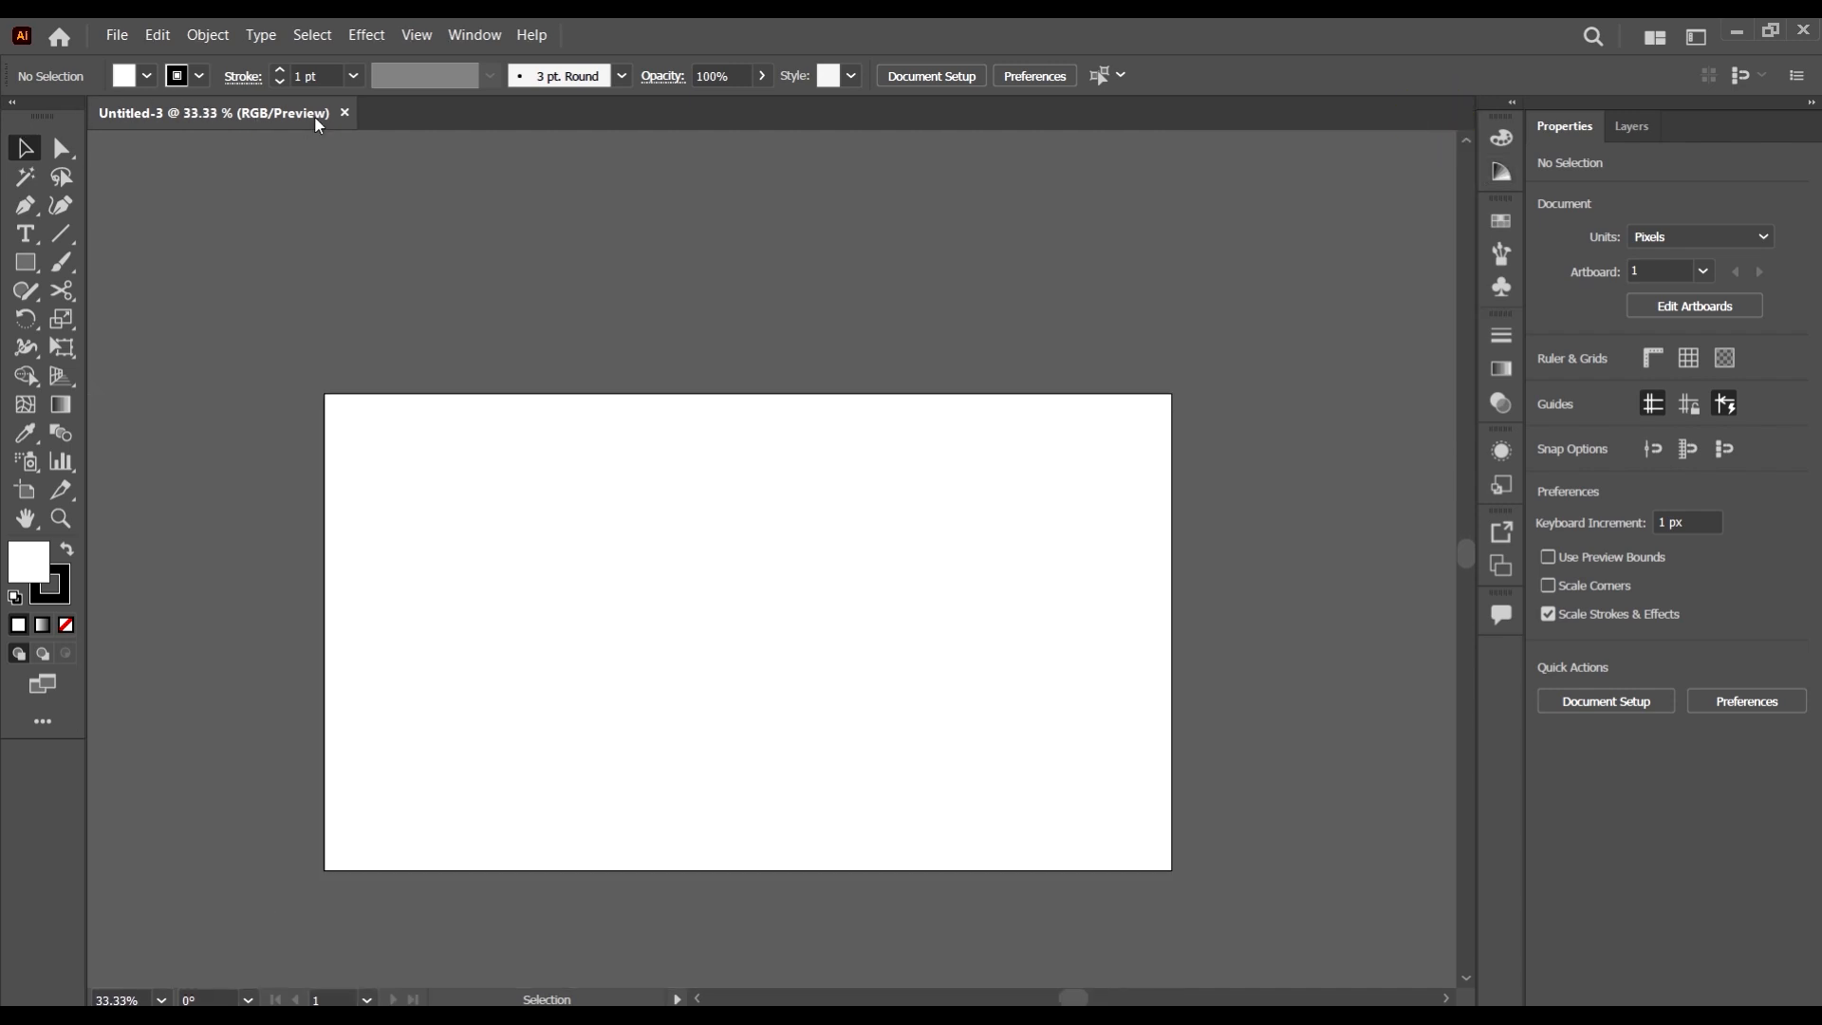
{"action": "scroll", "coordinate": [754, 579], "scroll_direction": "down", "scroll_amount": 1}
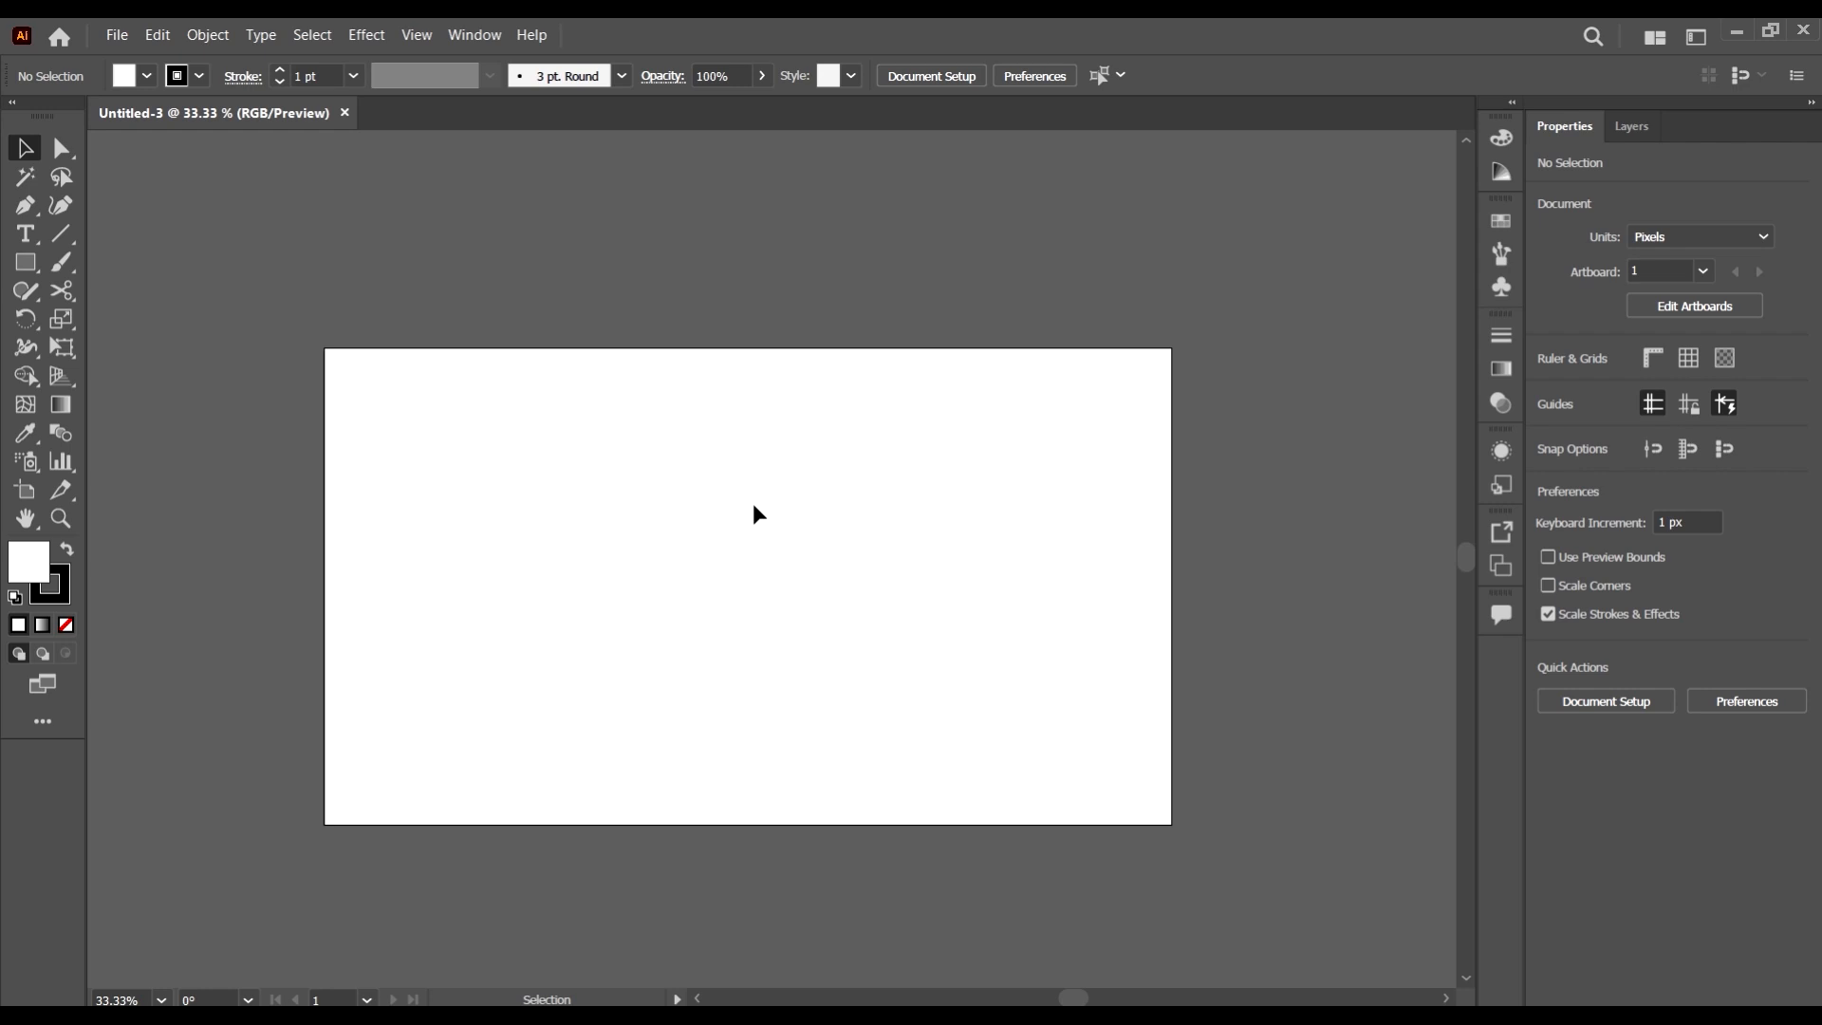
- Draw a square about 115 px wide in the upper-left part of the artboard with the Rectangle tool
{"action": "left_click", "coordinate": [42, 266]}
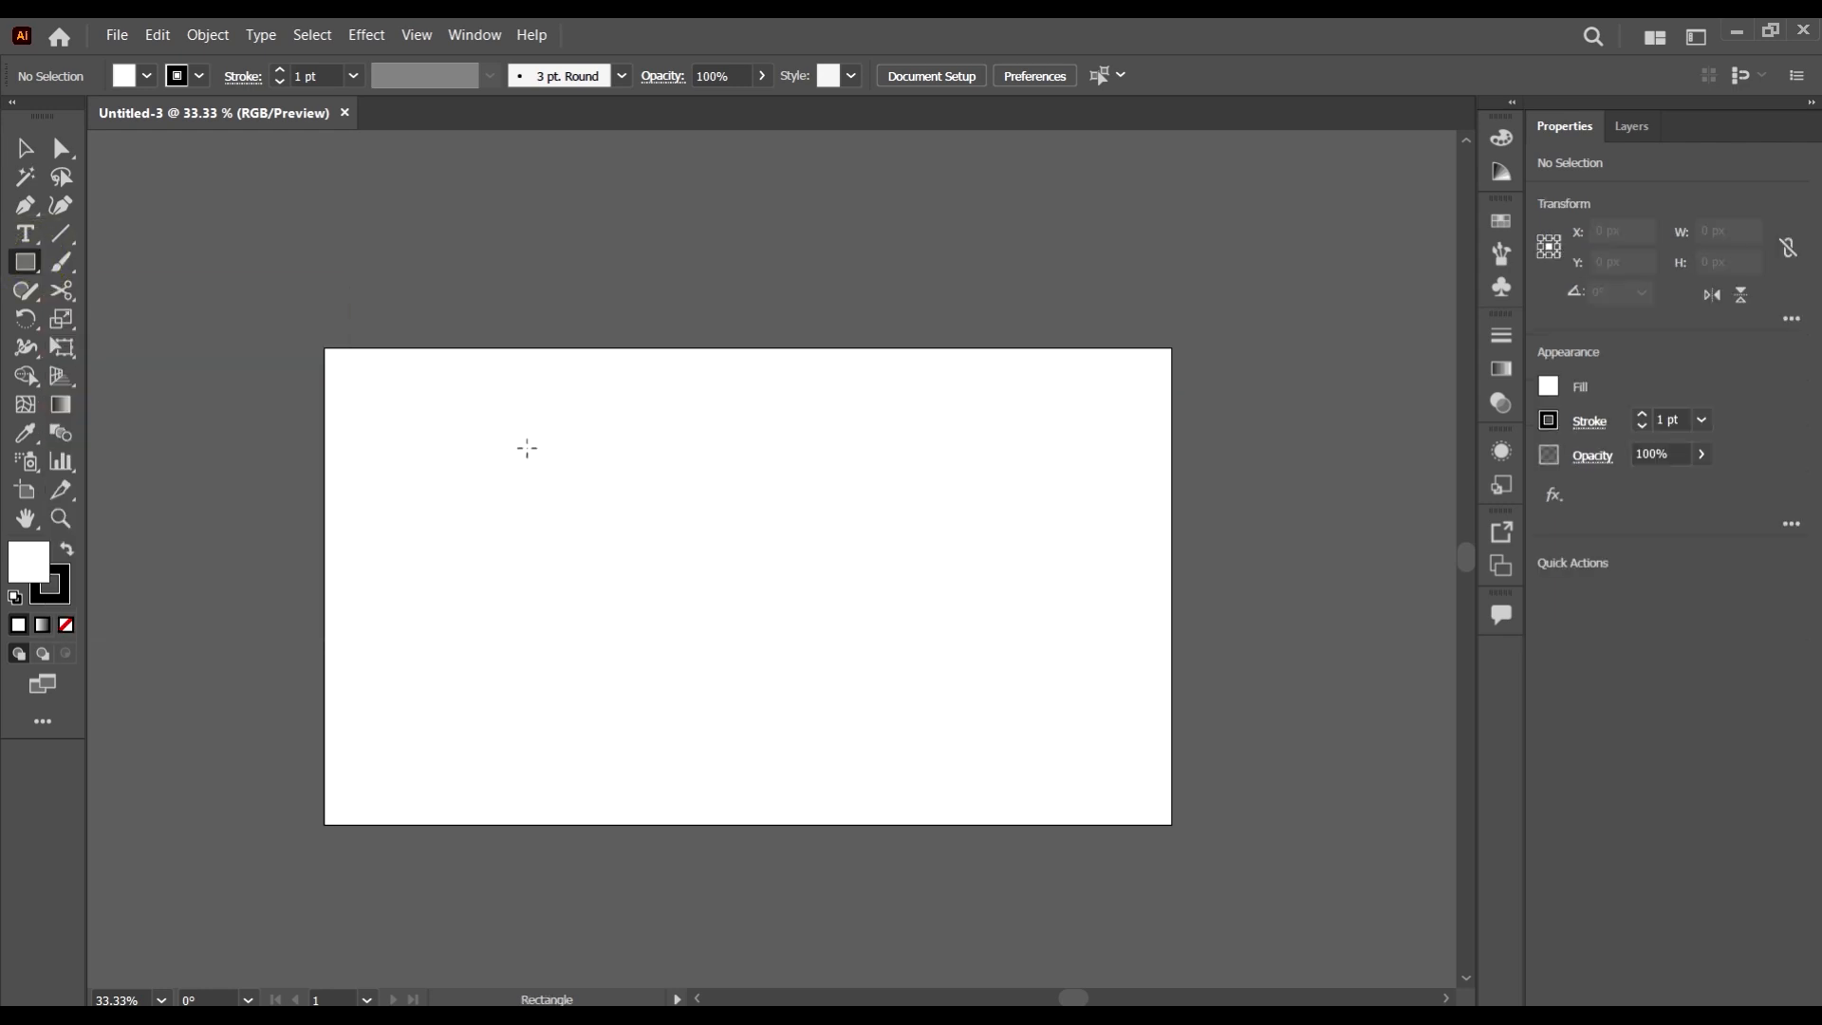
{"action": "mouse_move", "coordinate": [514, 446]}
{"action": "left_mouse_down"}
{"action": "mouse_move", "coordinate": [641, 574]}
{"action": "mouse_move", "coordinate": [603, 522]}
{"action": "mouse_move", "coordinate": [530, 501]}
{"action": "mouse_move", "coordinate": [612, 522]}
{"action": "mouse_move", "coordinate": [529, 532]}
{"action": "left_mouse_up"}
{"action": "left_click", "coordinate": [26, 149]}
{"action": "left_click", "coordinate": [636, 513]}
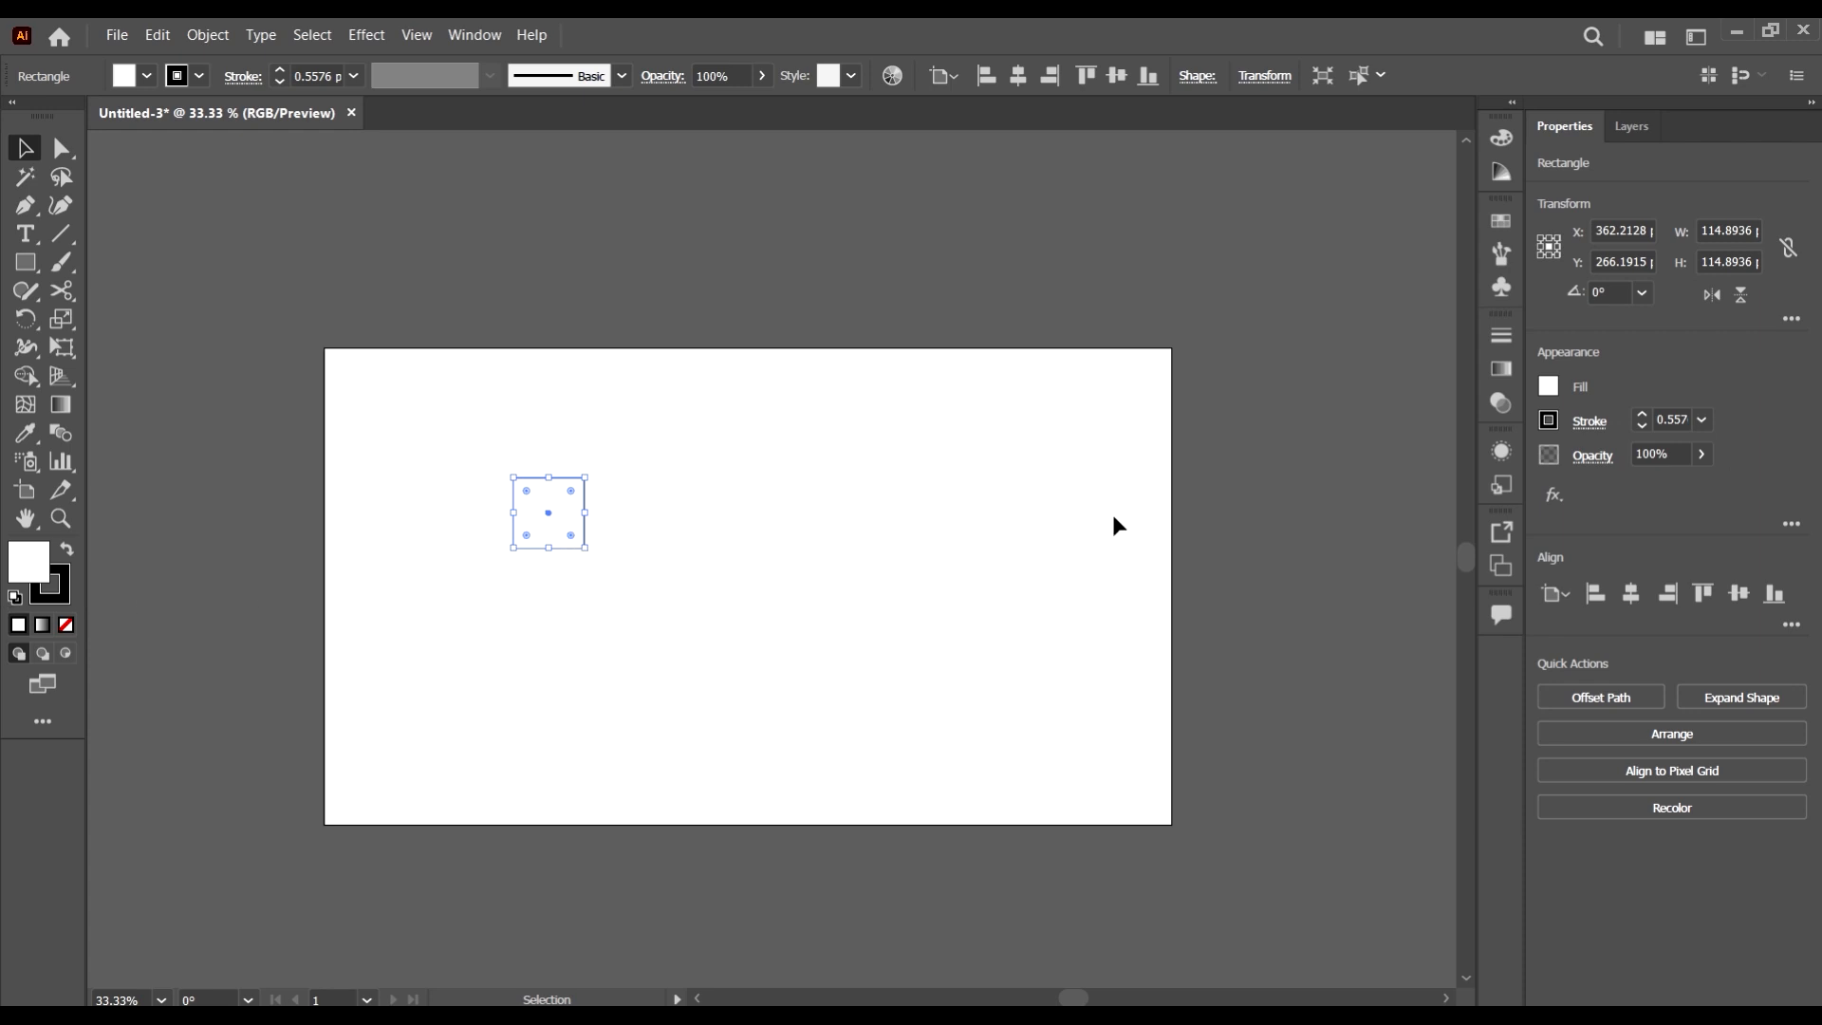
- Enlarge the fill swatch list and fill the square with the pure blue swatch
{"action": "left_click", "coordinate": [147, 76]}
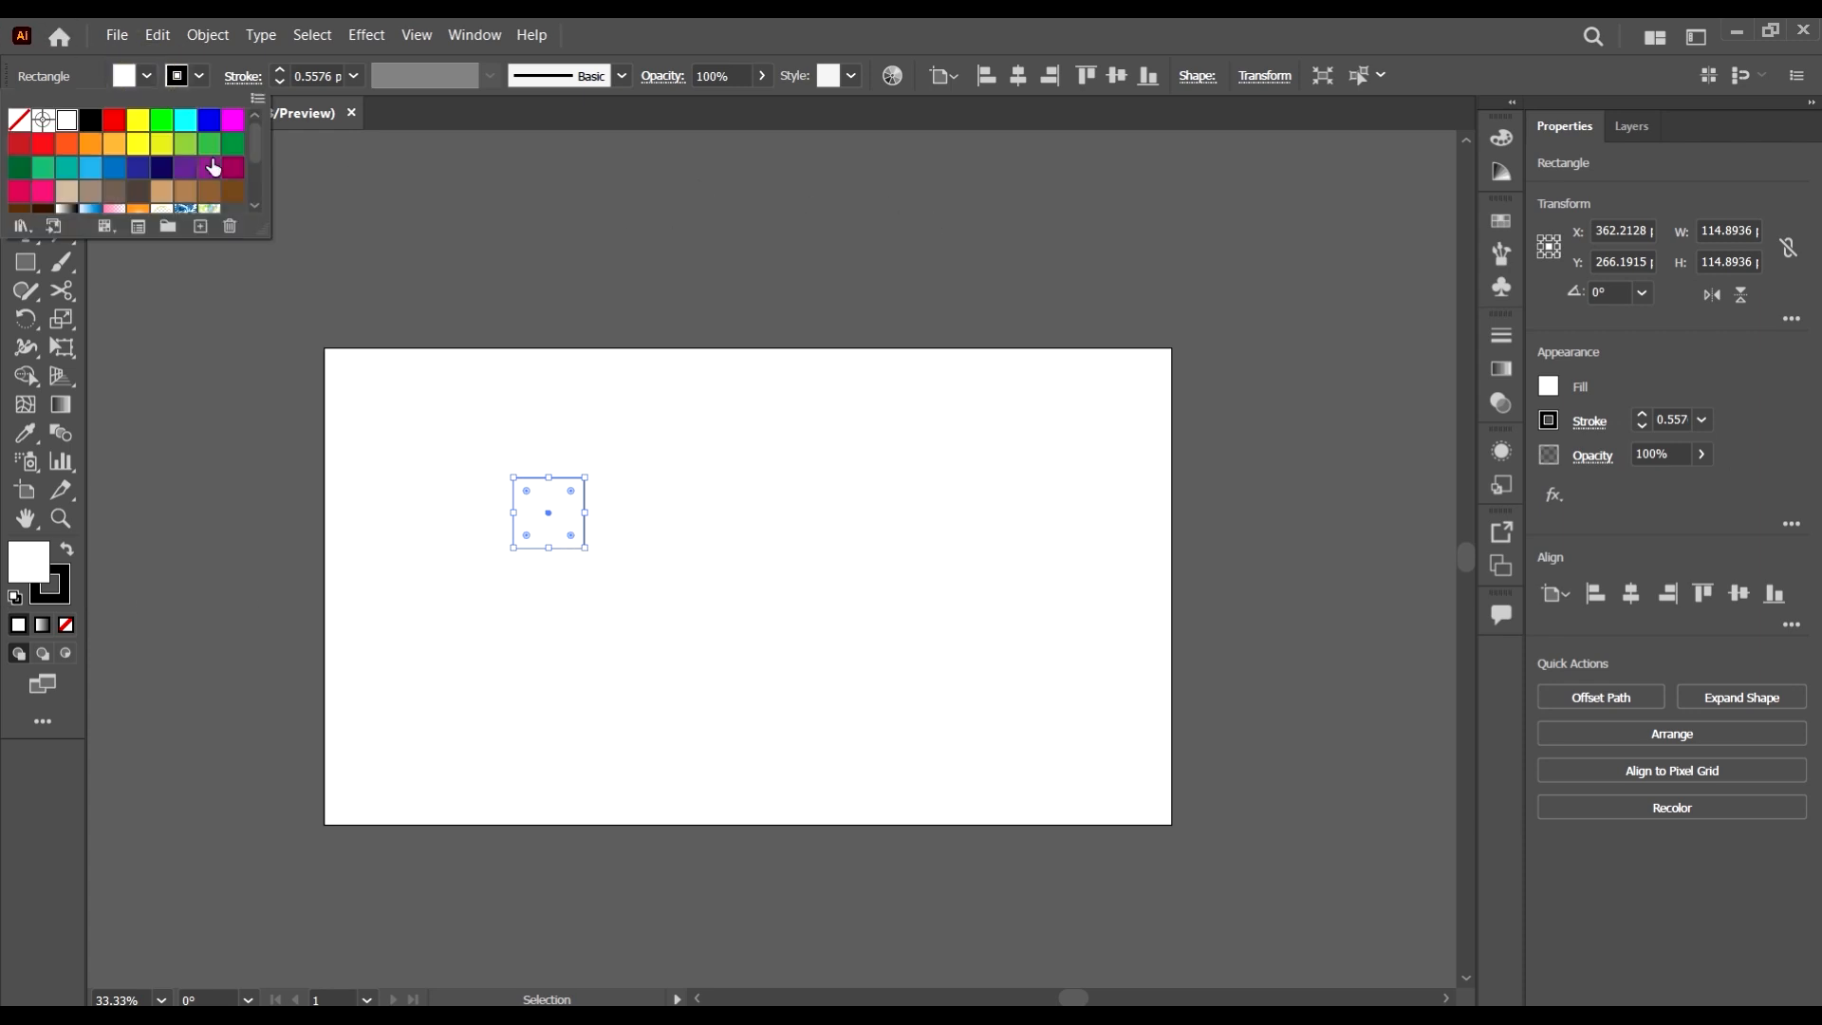
{"action": "left_click_drag", "start_coordinate": [262, 232], "coordinate": [313, 356]}
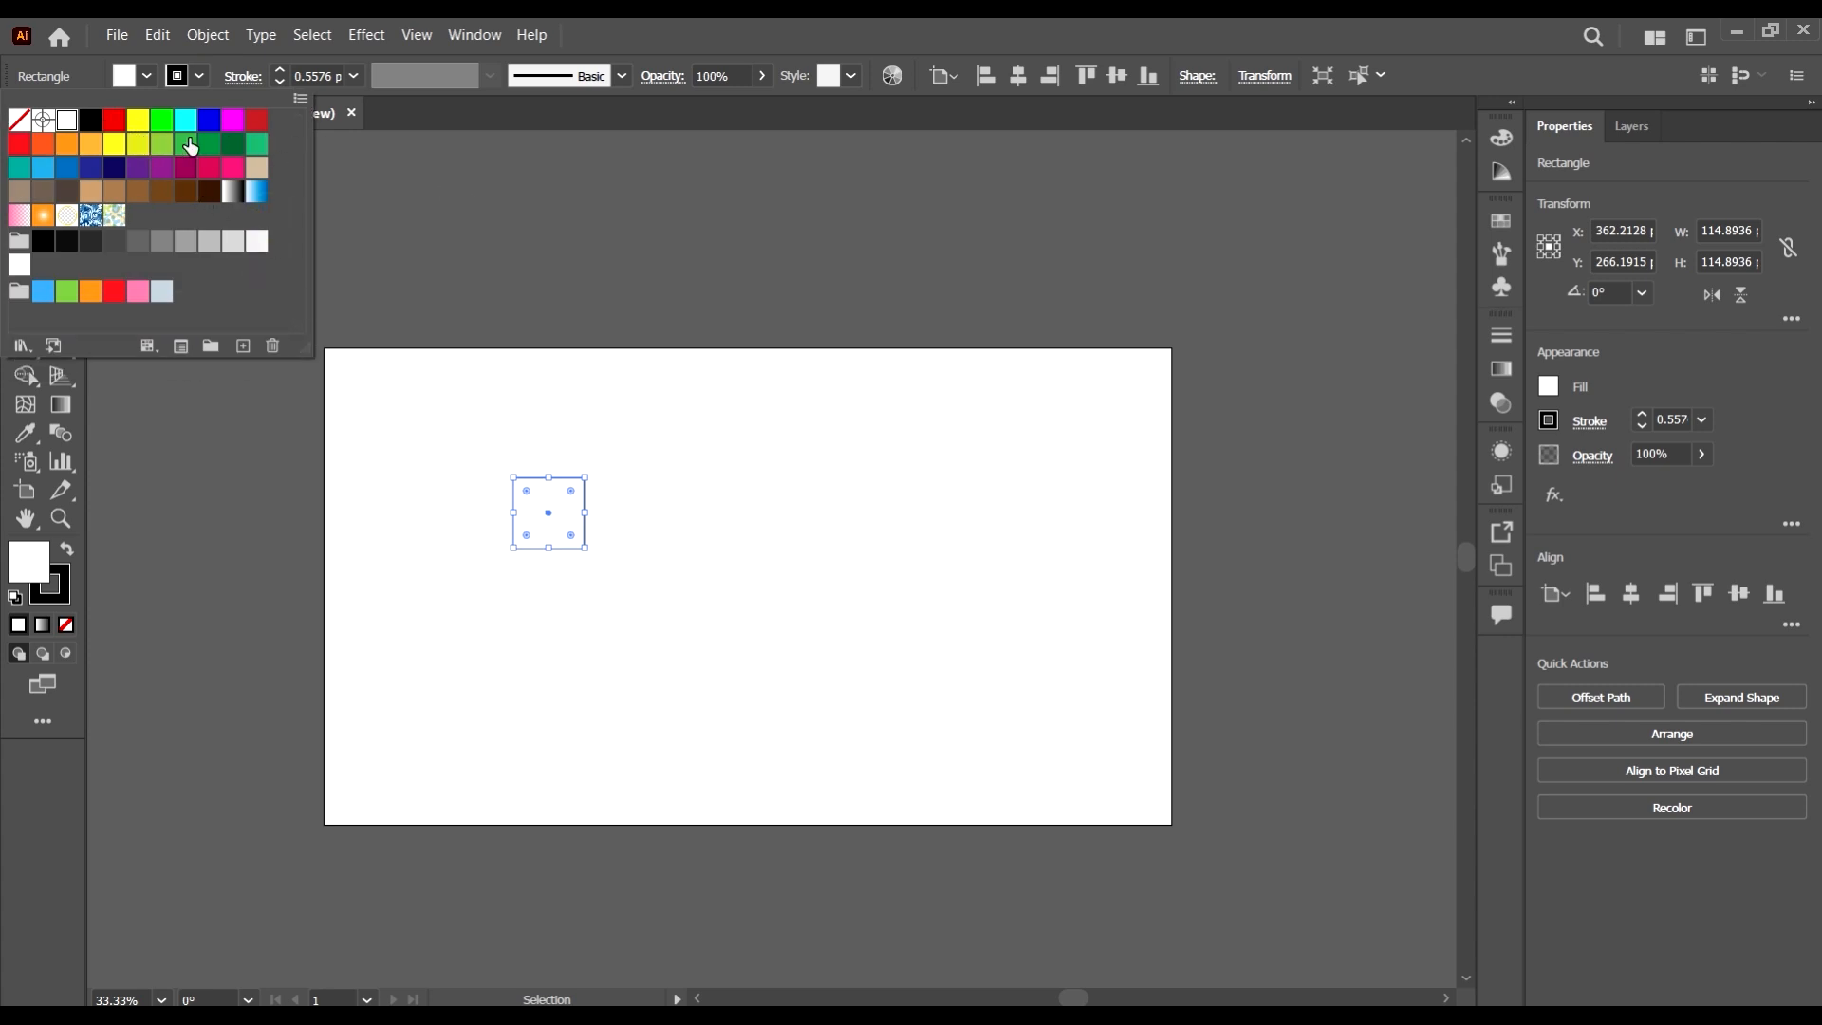
{"action": "left_click", "coordinate": [165, 123]}
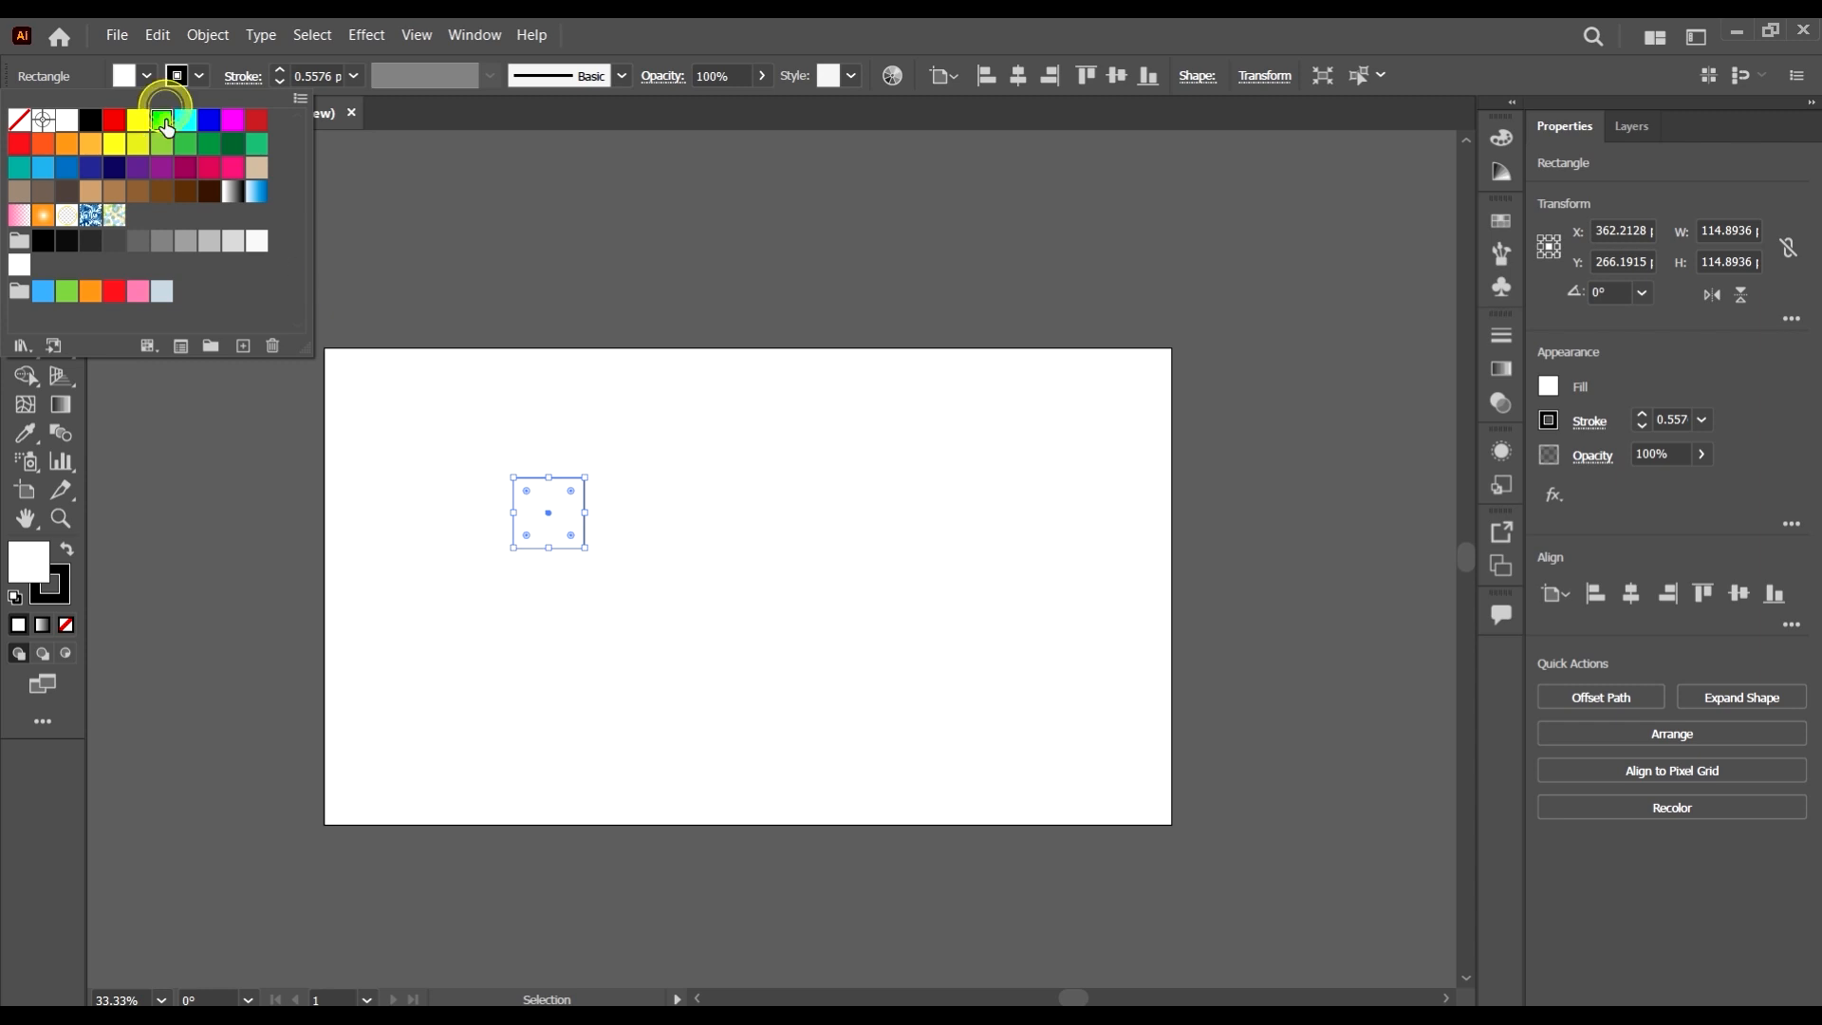
{"action": "left_click", "coordinate": [185, 120]}
{"action": "left_click", "coordinate": [209, 119]}
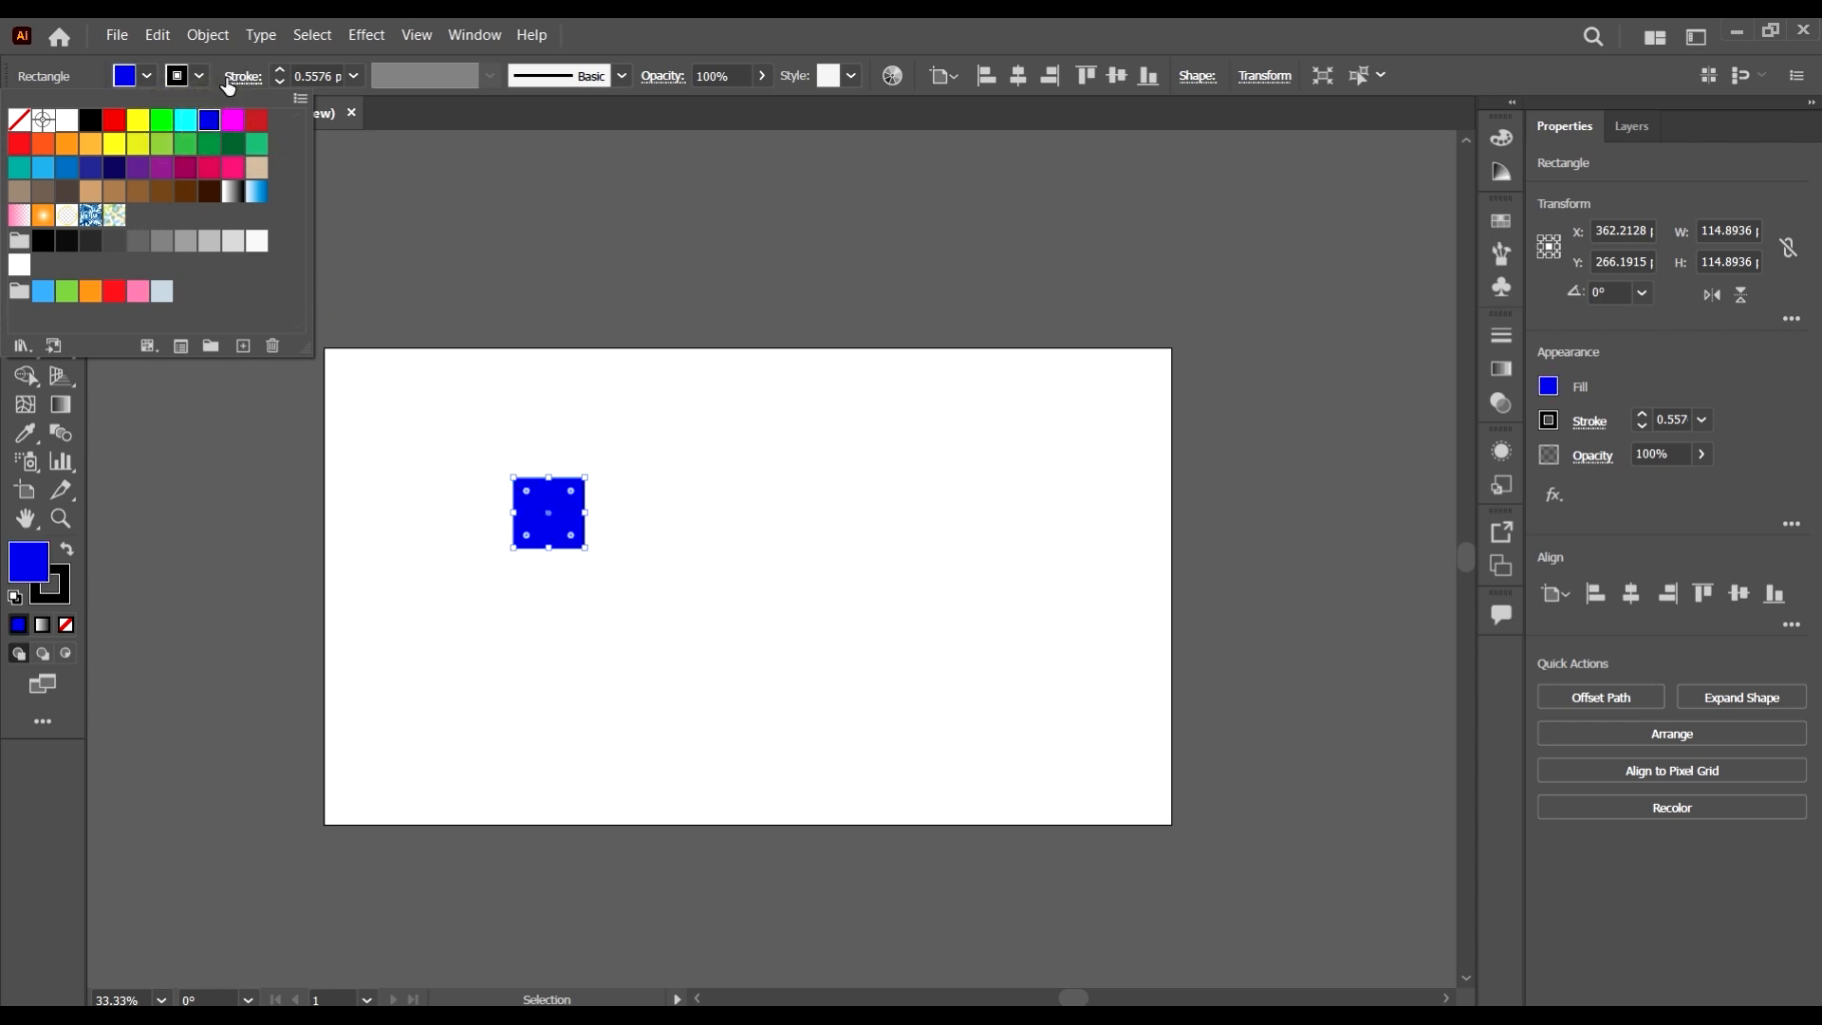
- Set the square's stroke color to a light blue swatch
{"action": "left_click", "coordinate": [191, 77]}
{"action": "left_click", "coordinate": [195, 76]}
{"action": "left_click", "coordinate": [116, 116]}
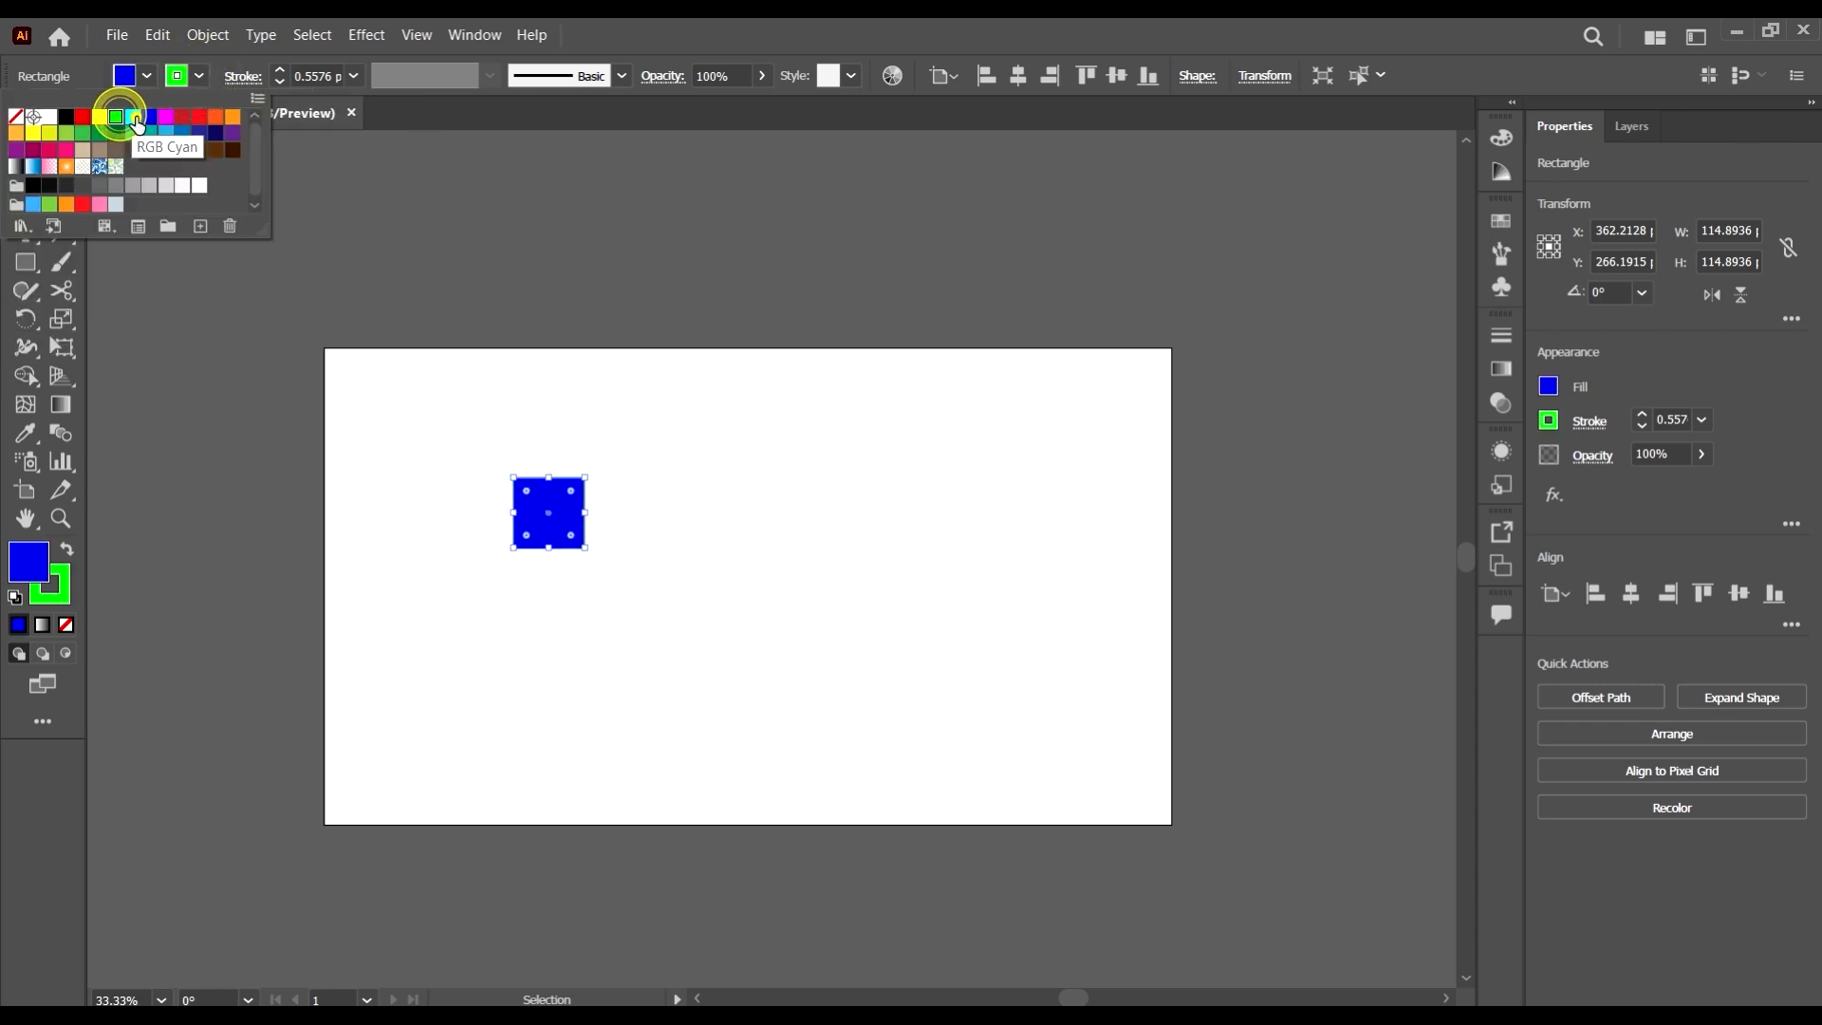
{"action": "left_click", "coordinate": [166, 132]}
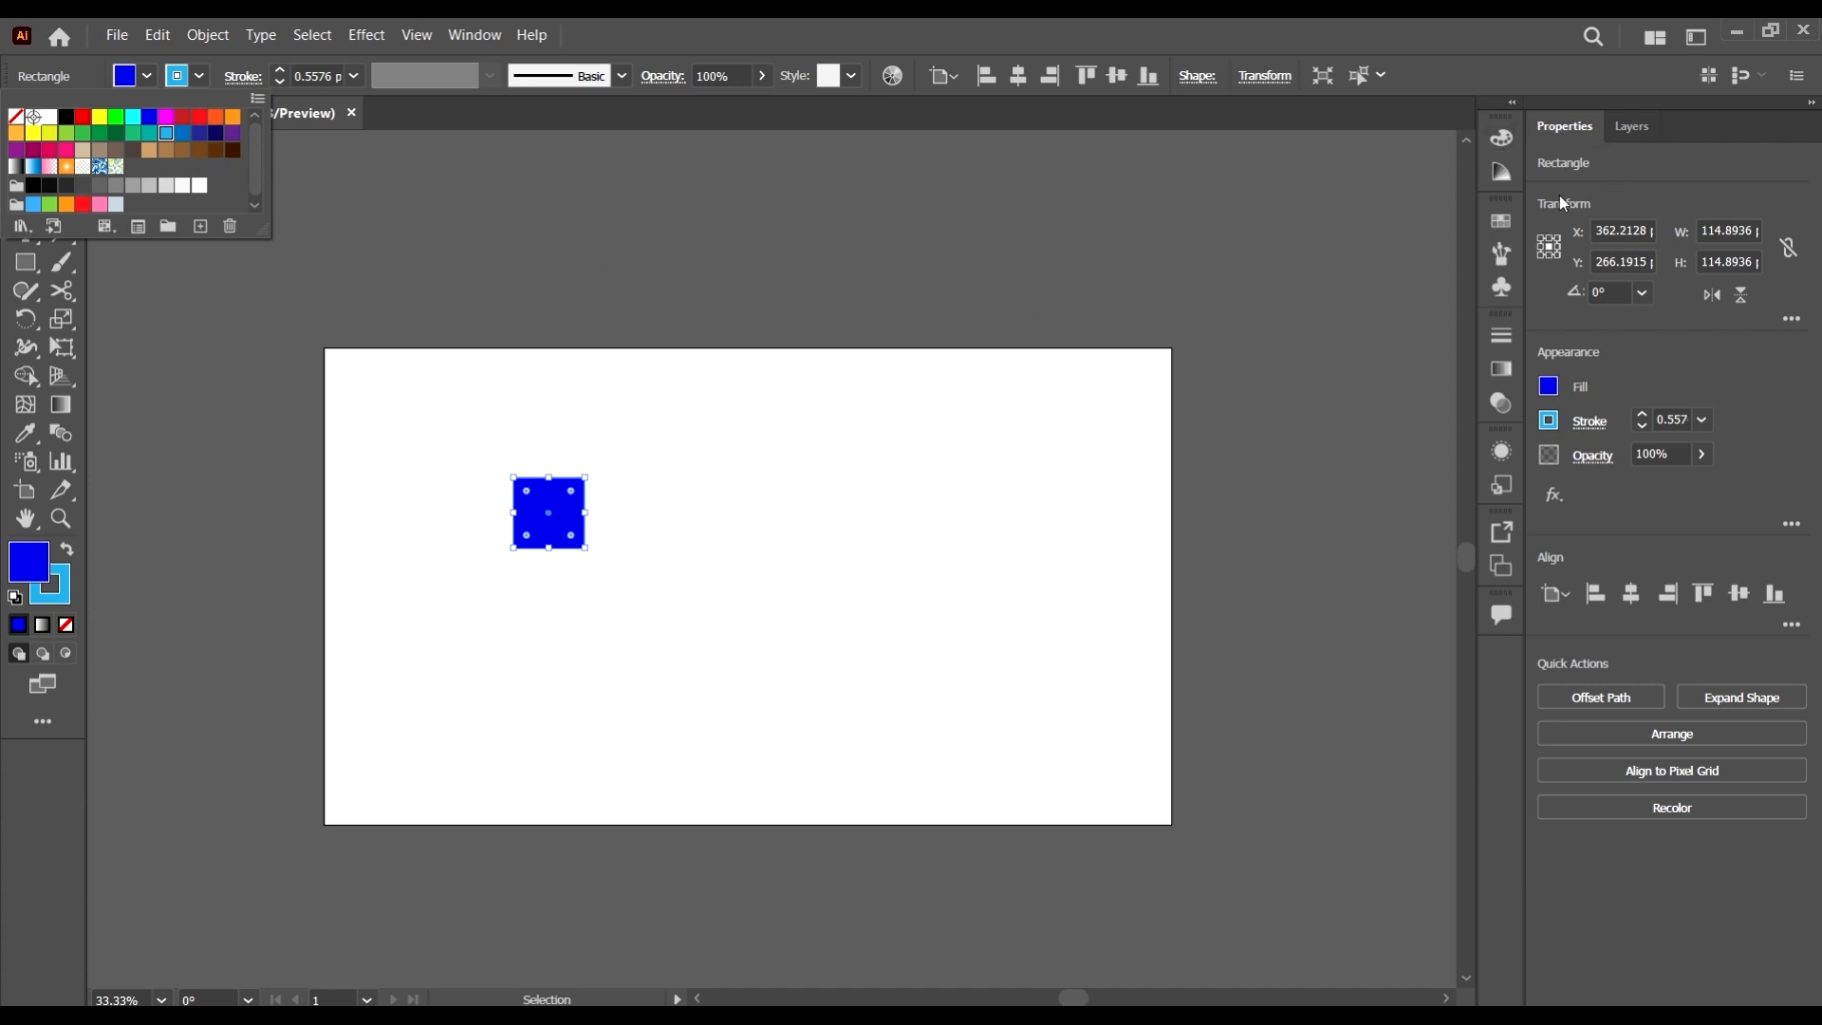
- Examine the fill and stroke swatch choices in the square's appearance properties
{"action": "left_click", "coordinate": [1549, 388]}
{"action": "left_click", "coordinate": [1549, 387]}
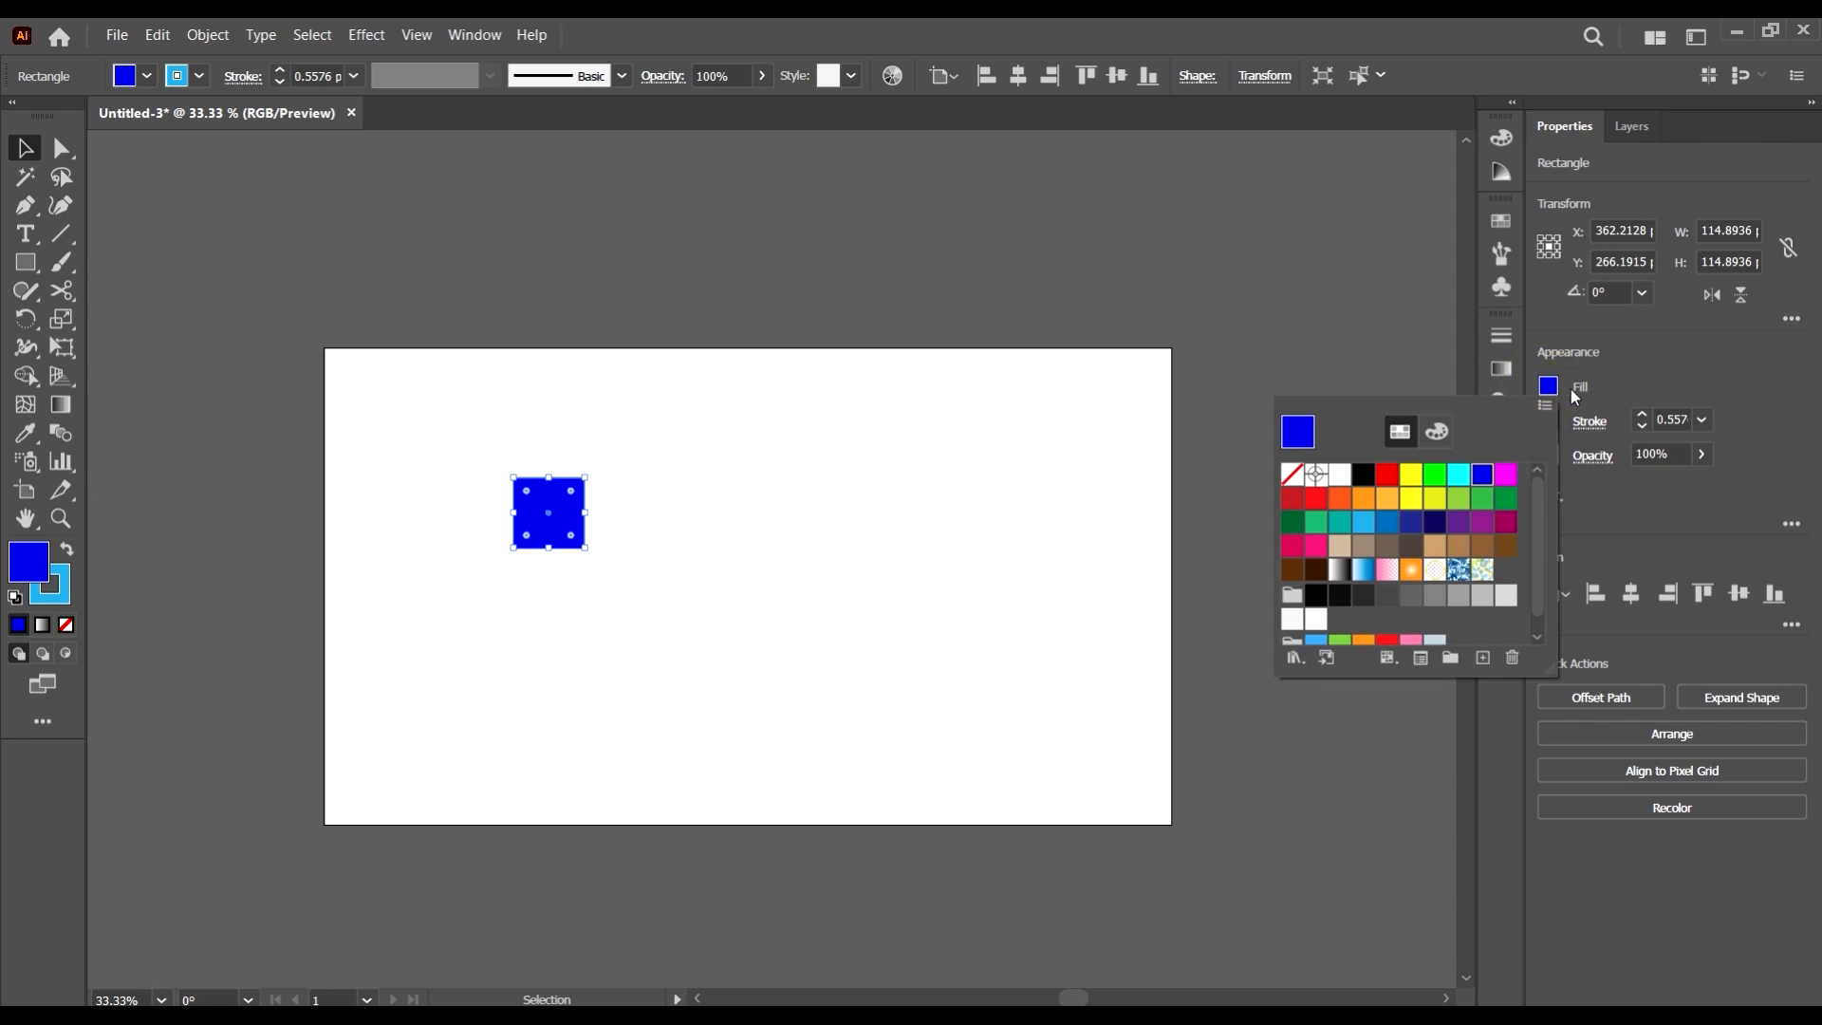
{"action": "left_click_drag", "start_coordinate": [1548, 667], "coordinate": [1565, 714]}
{"action": "left_click", "coordinate": [1652, 339]}
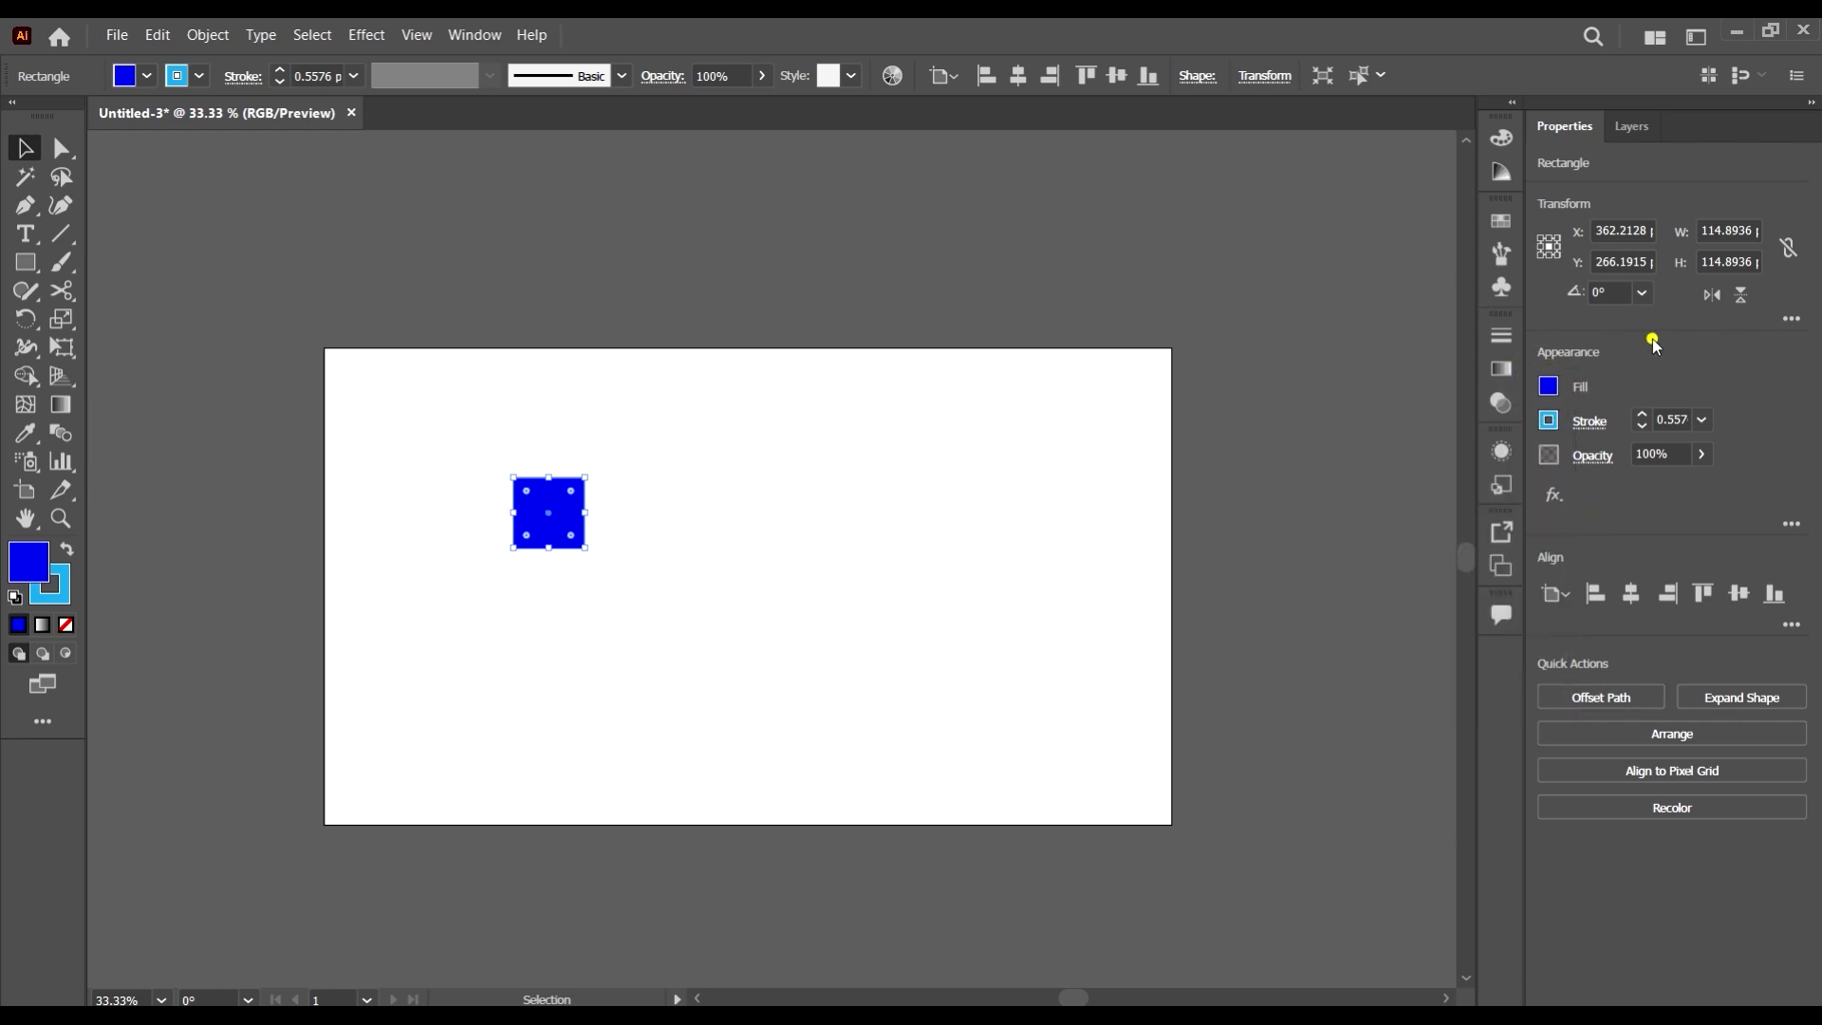
{"action": "left_click", "coordinate": [1550, 420]}
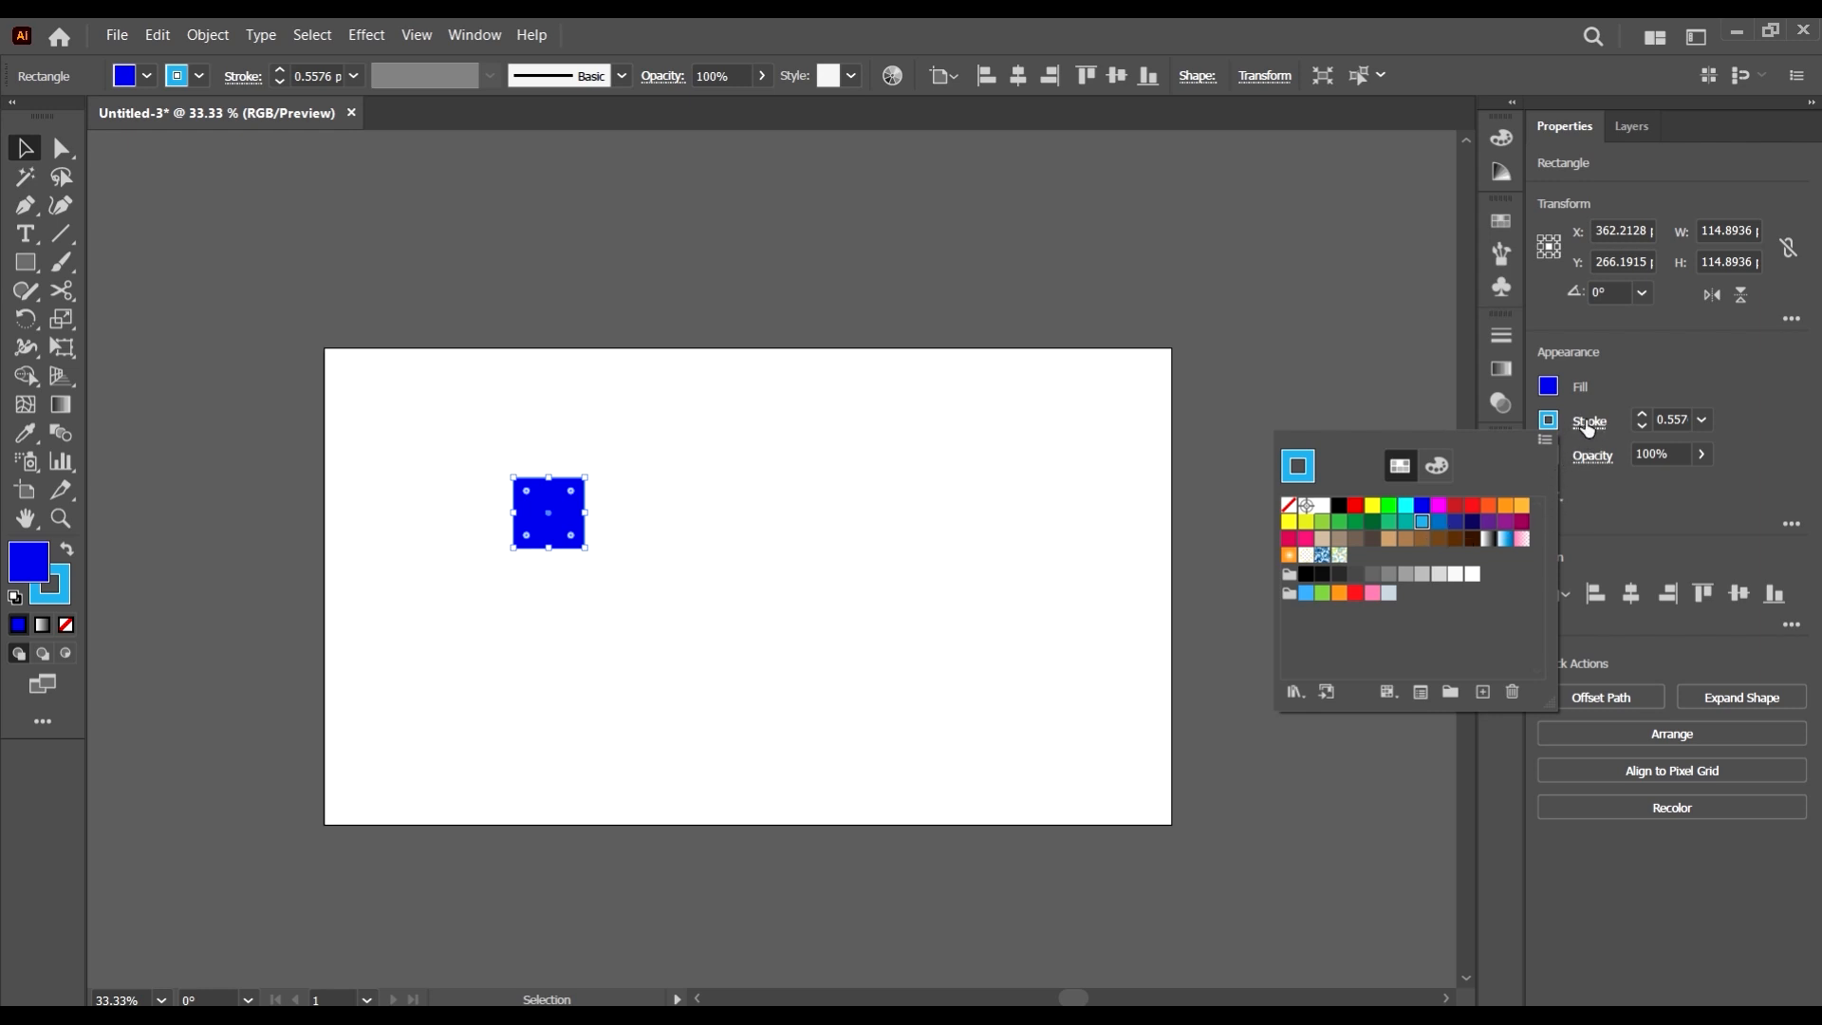
{"action": "left_click", "coordinate": [1550, 389]}
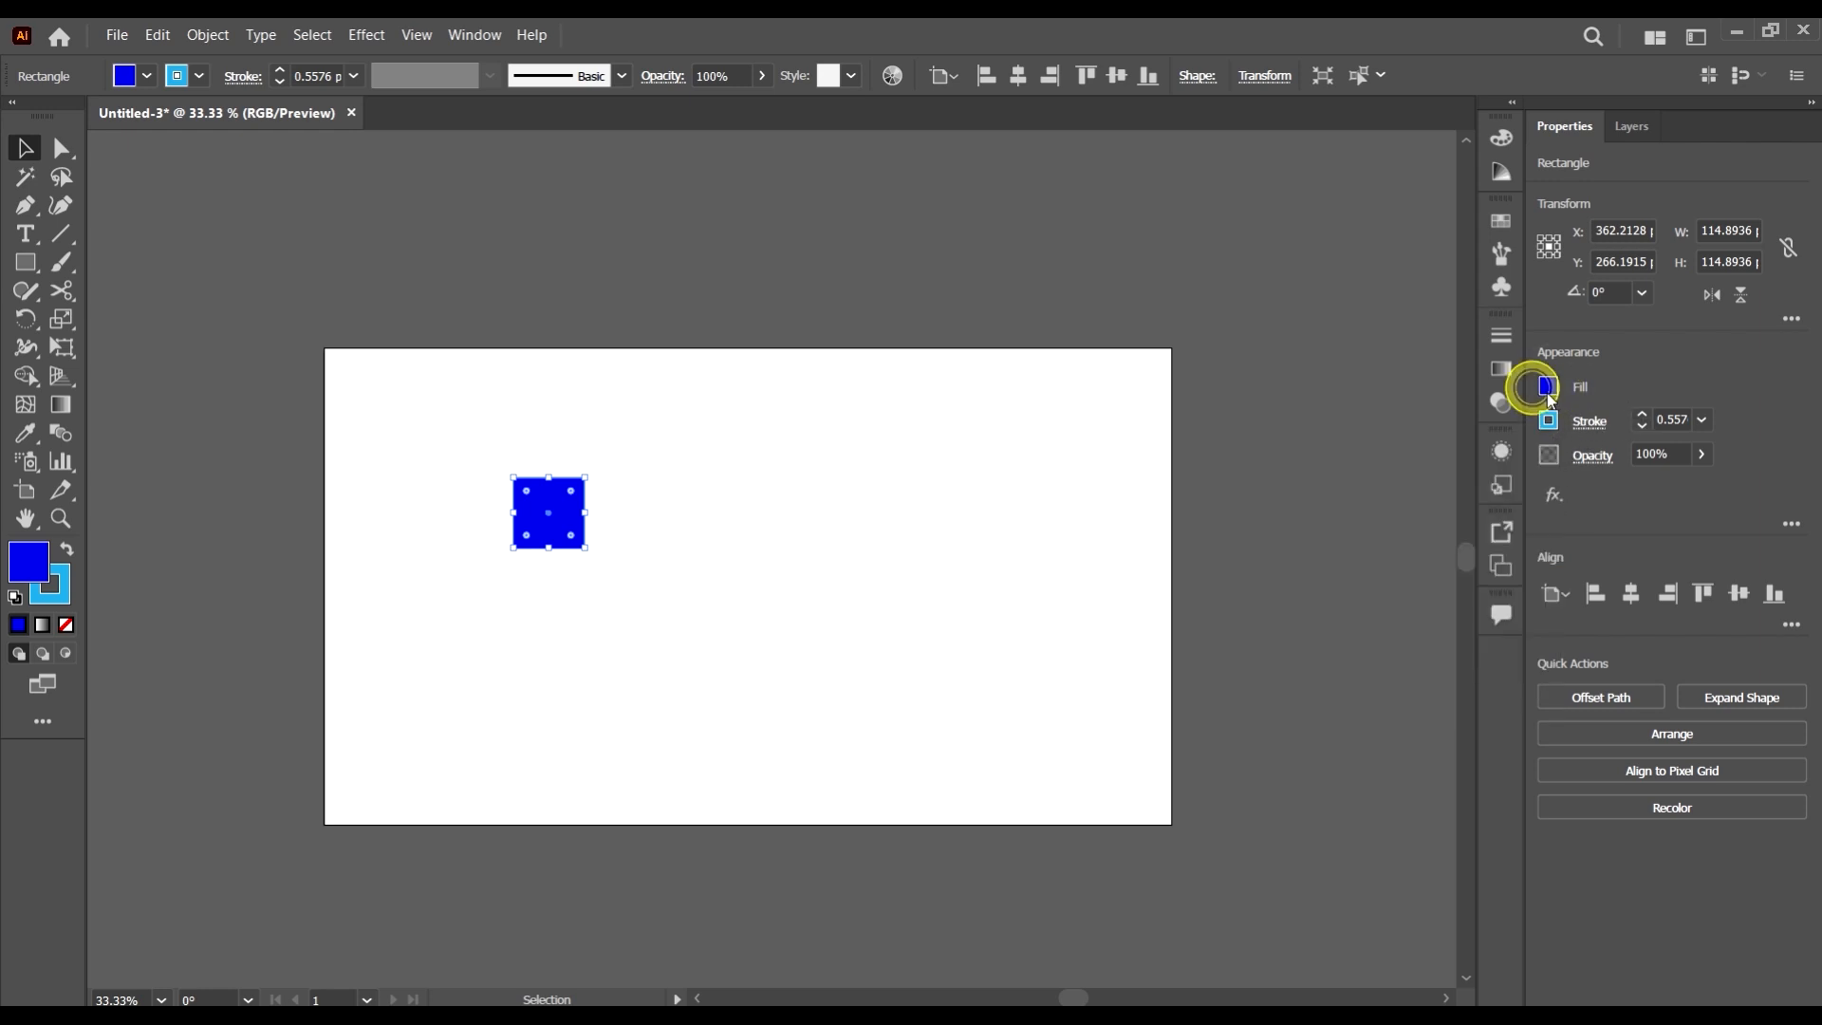
{"action": "left_click", "coordinate": [1551, 391]}
{"action": "left_click", "coordinate": [1646, 394]}
{"action": "left_click", "coordinate": [788, 549]}
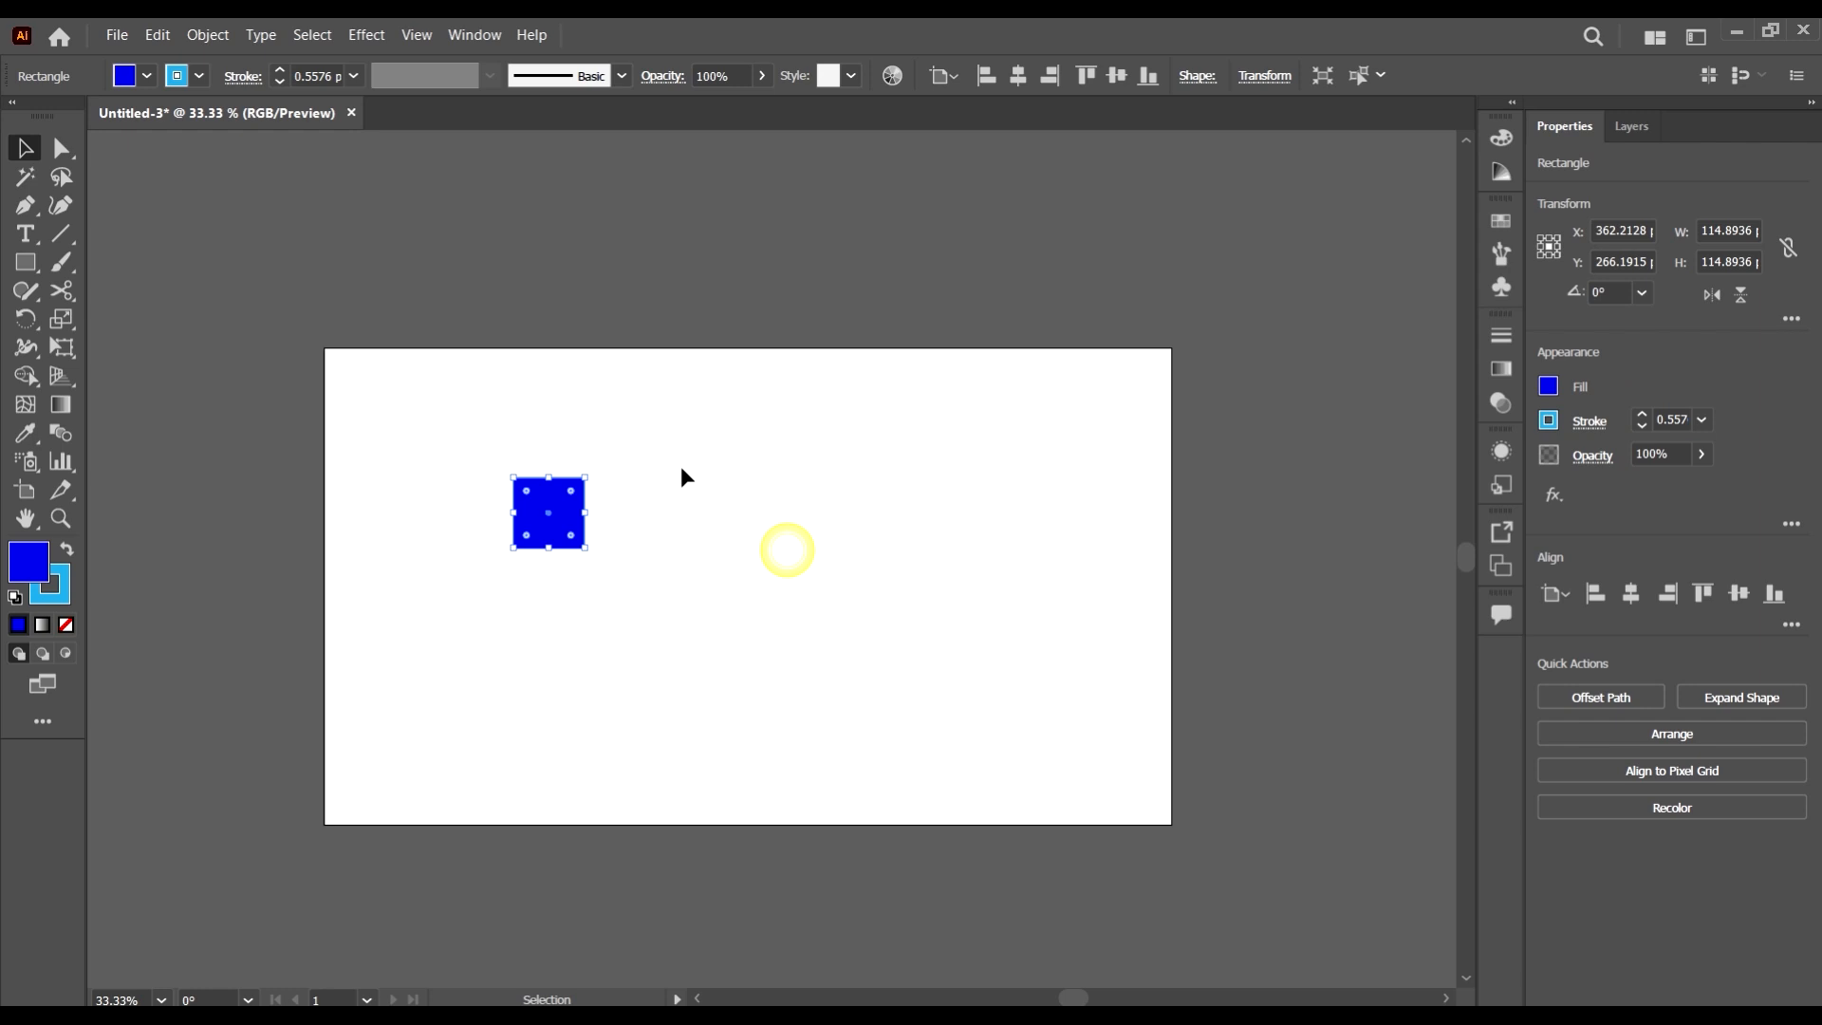
- Change the square's fill to the RGB Cyan swatch
{"action": "left_click", "coordinate": [145, 76]}
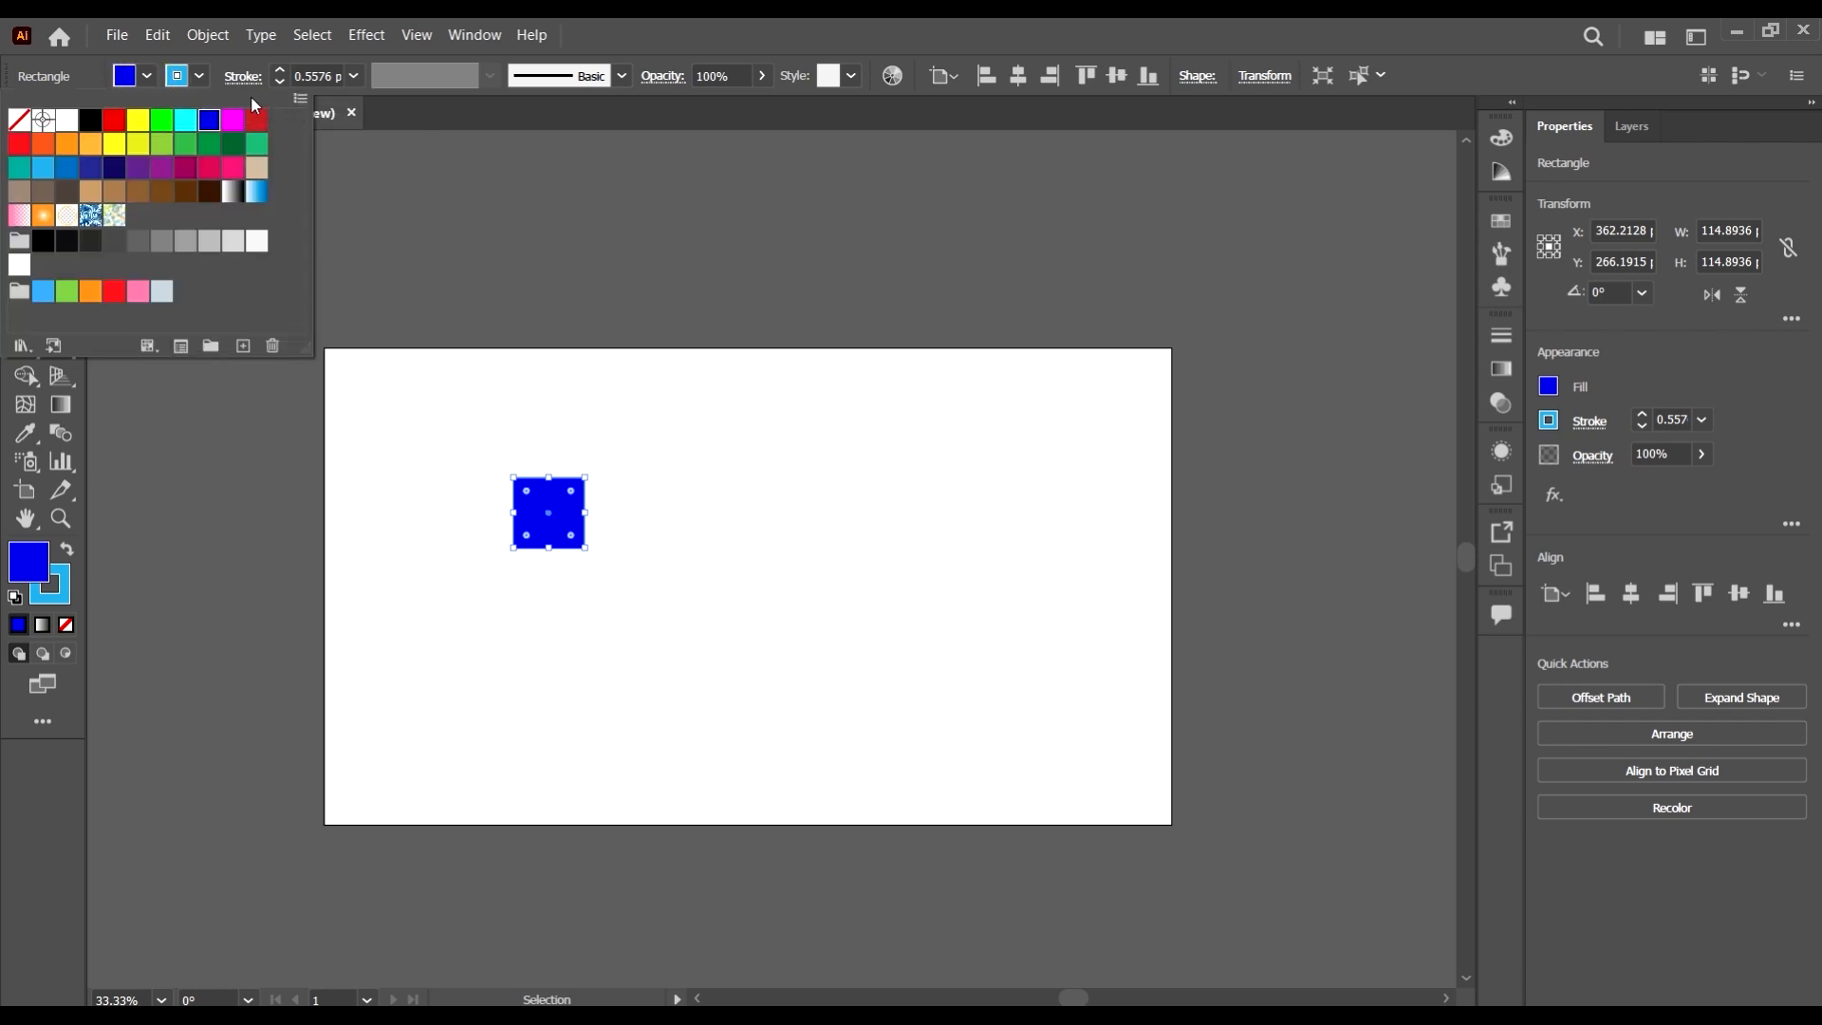
{"action": "left_click", "coordinate": [233, 121]}
{"action": "left_click", "coordinate": [185, 119]}
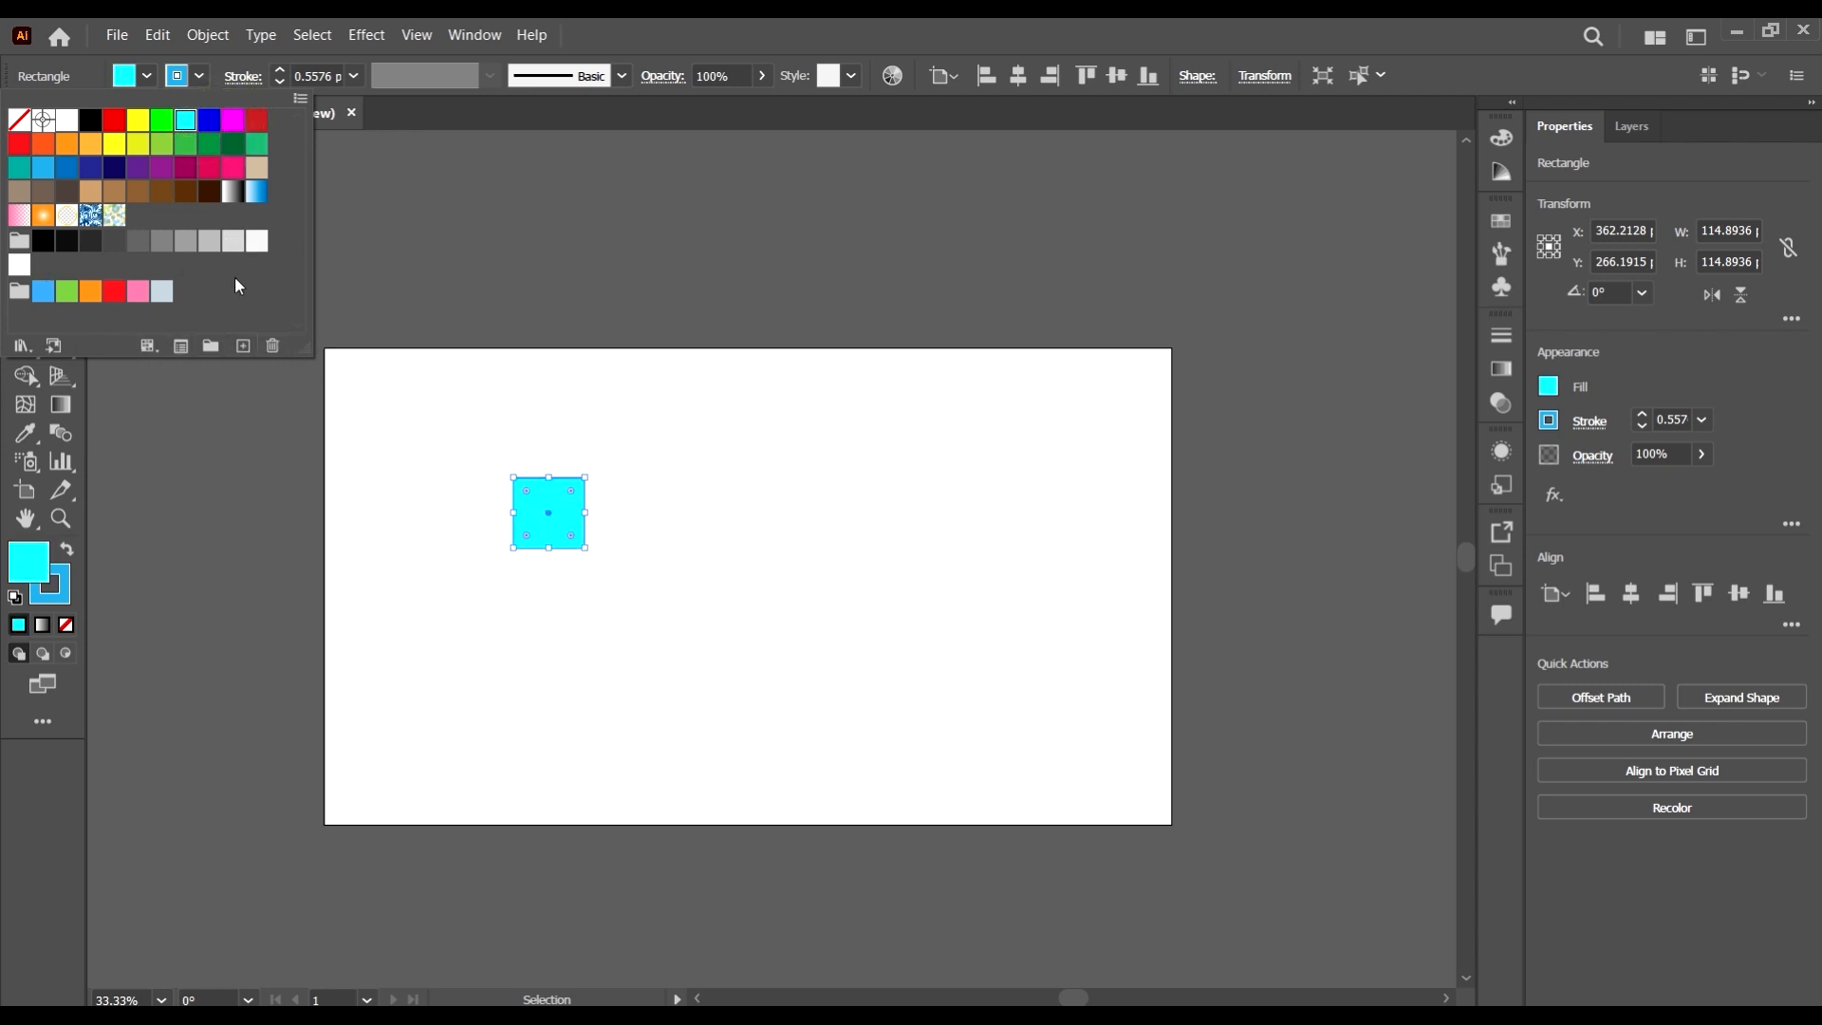
- Examine the New Swatch options for the cyan fill without creating a swatch
{"action": "left_click", "coordinate": [244, 276]}
{"action": "left_click", "coordinate": [245, 343]}
{"action": "left_click_drag", "start_coordinate": [1201, 225], "coordinate": [1042, 222]}
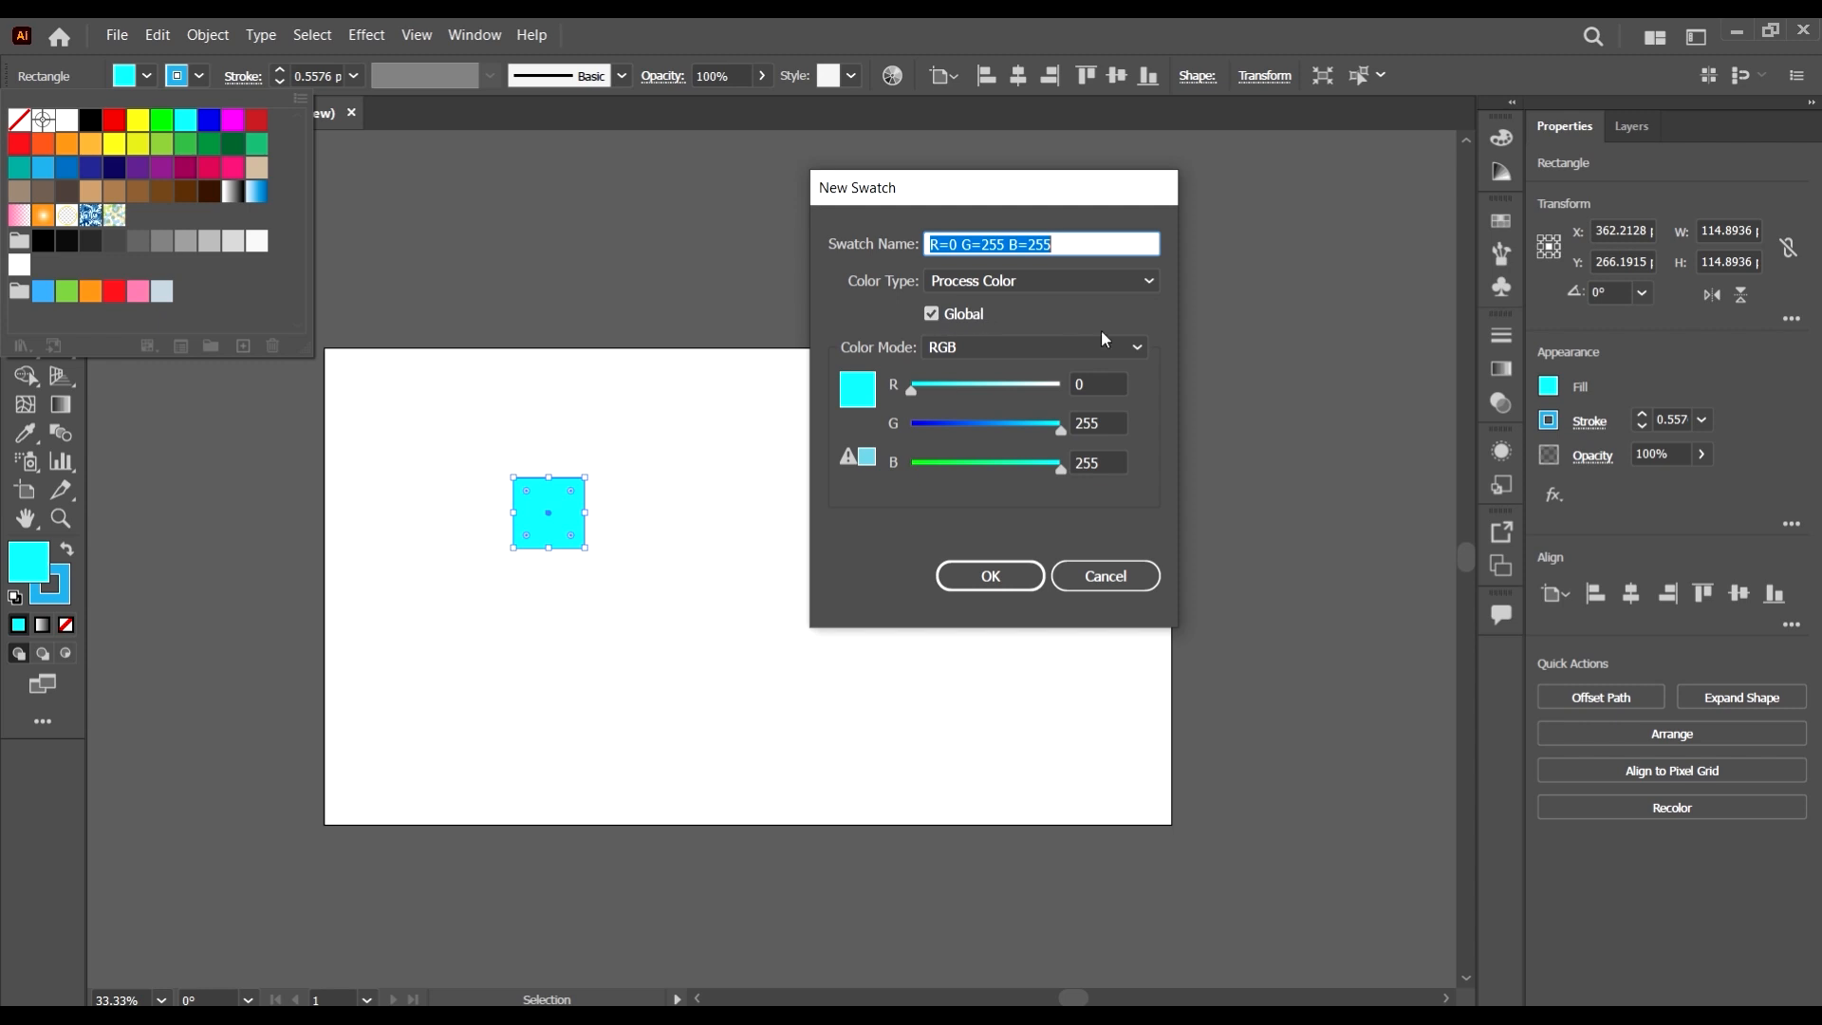
{"action": "left_click", "coordinate": [1122, 572]}
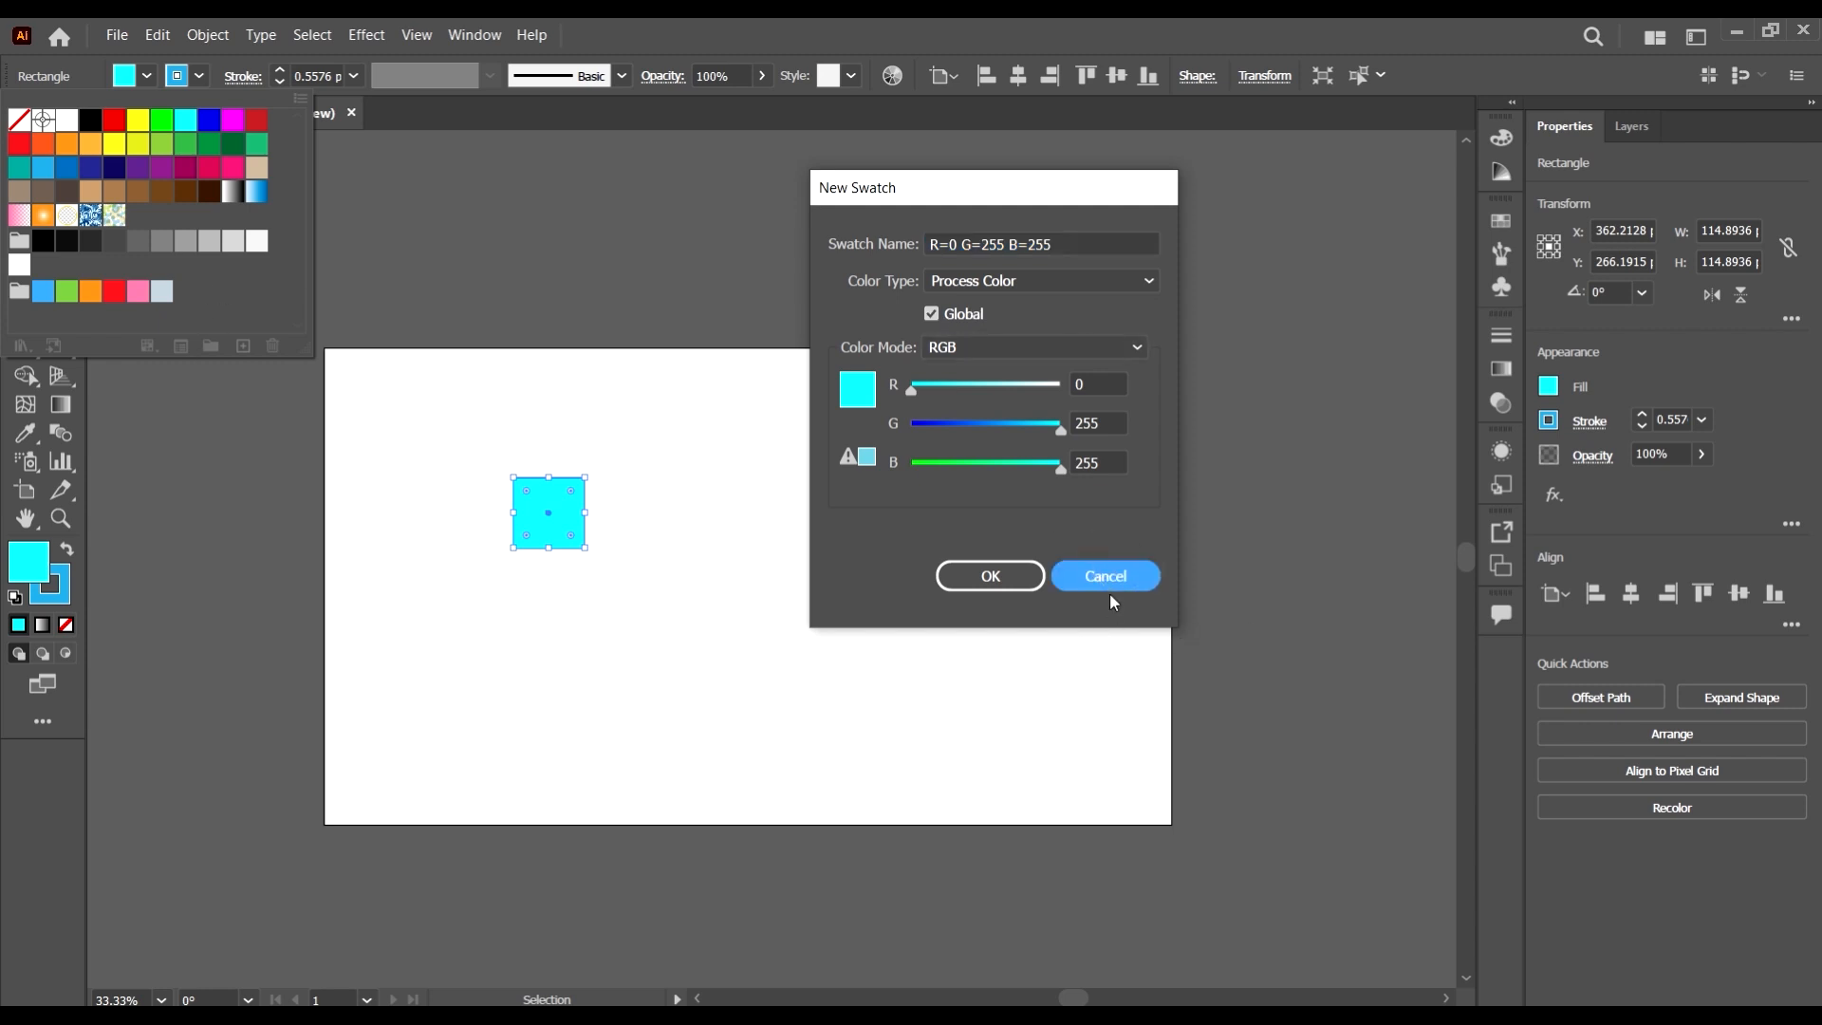
{"action": "left_click", "coordinate": [1093, 574]}
- Examine the New Color Group options without creating a group
{"action": "left_click", "coordinate": [216, 347]}
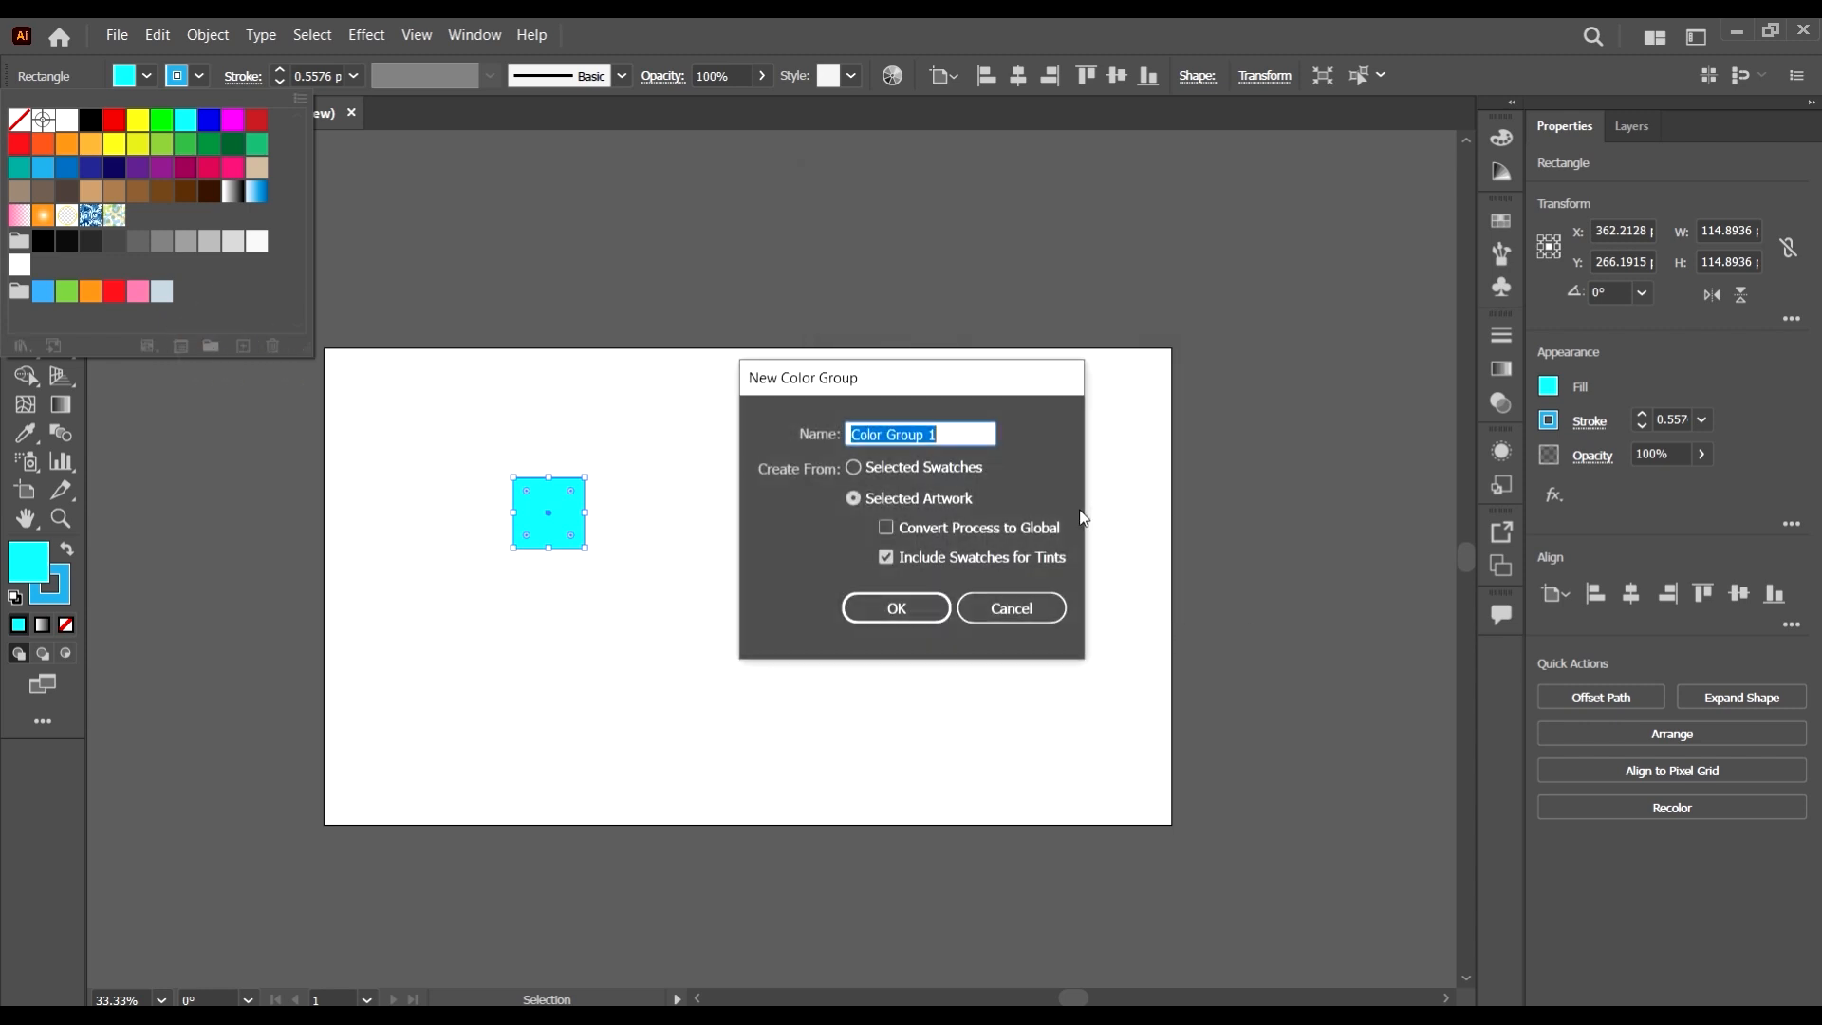
{"action": "left_click_drag", "start_coordinate": [1016, 377], "coordinate": [1082, 324]}
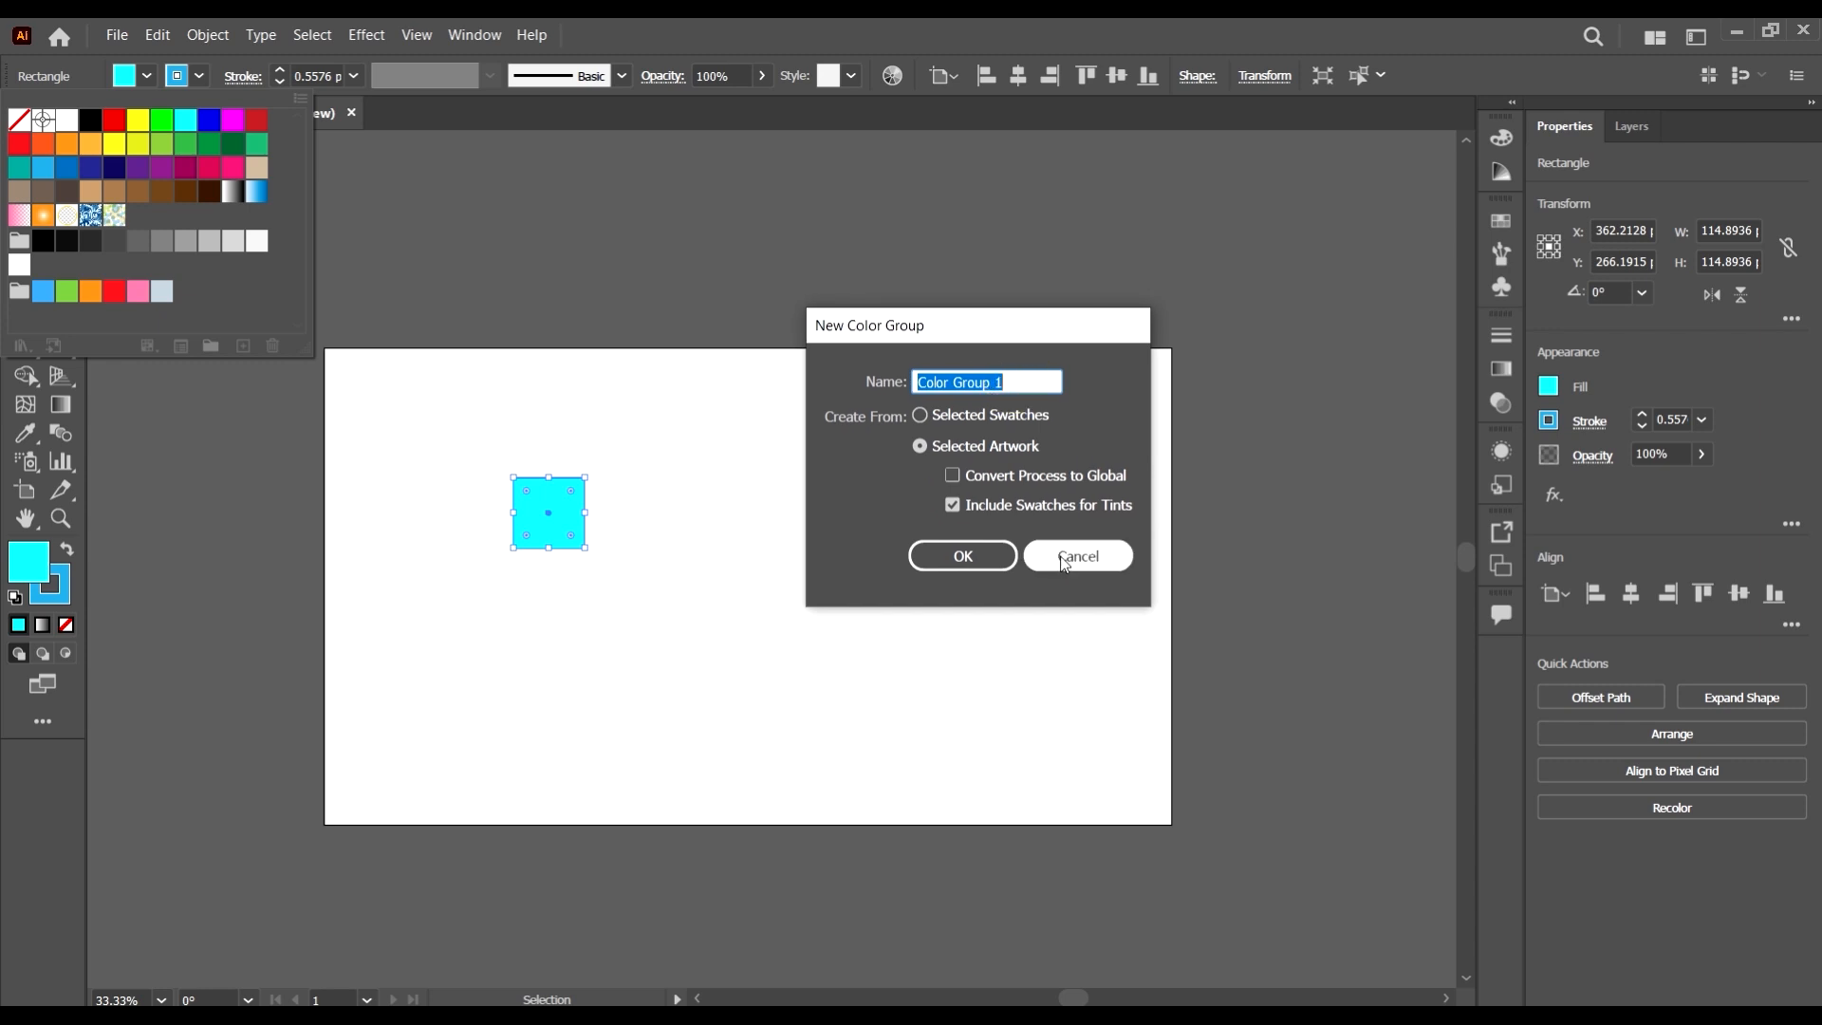
{"action": "left_click", "coordinate": [1065, 560]}
- Filter the list to color swatches only and examine the RGB Cyan swatch's options without changing them
{"action": "left_click", "coordinate": [153, 346]}
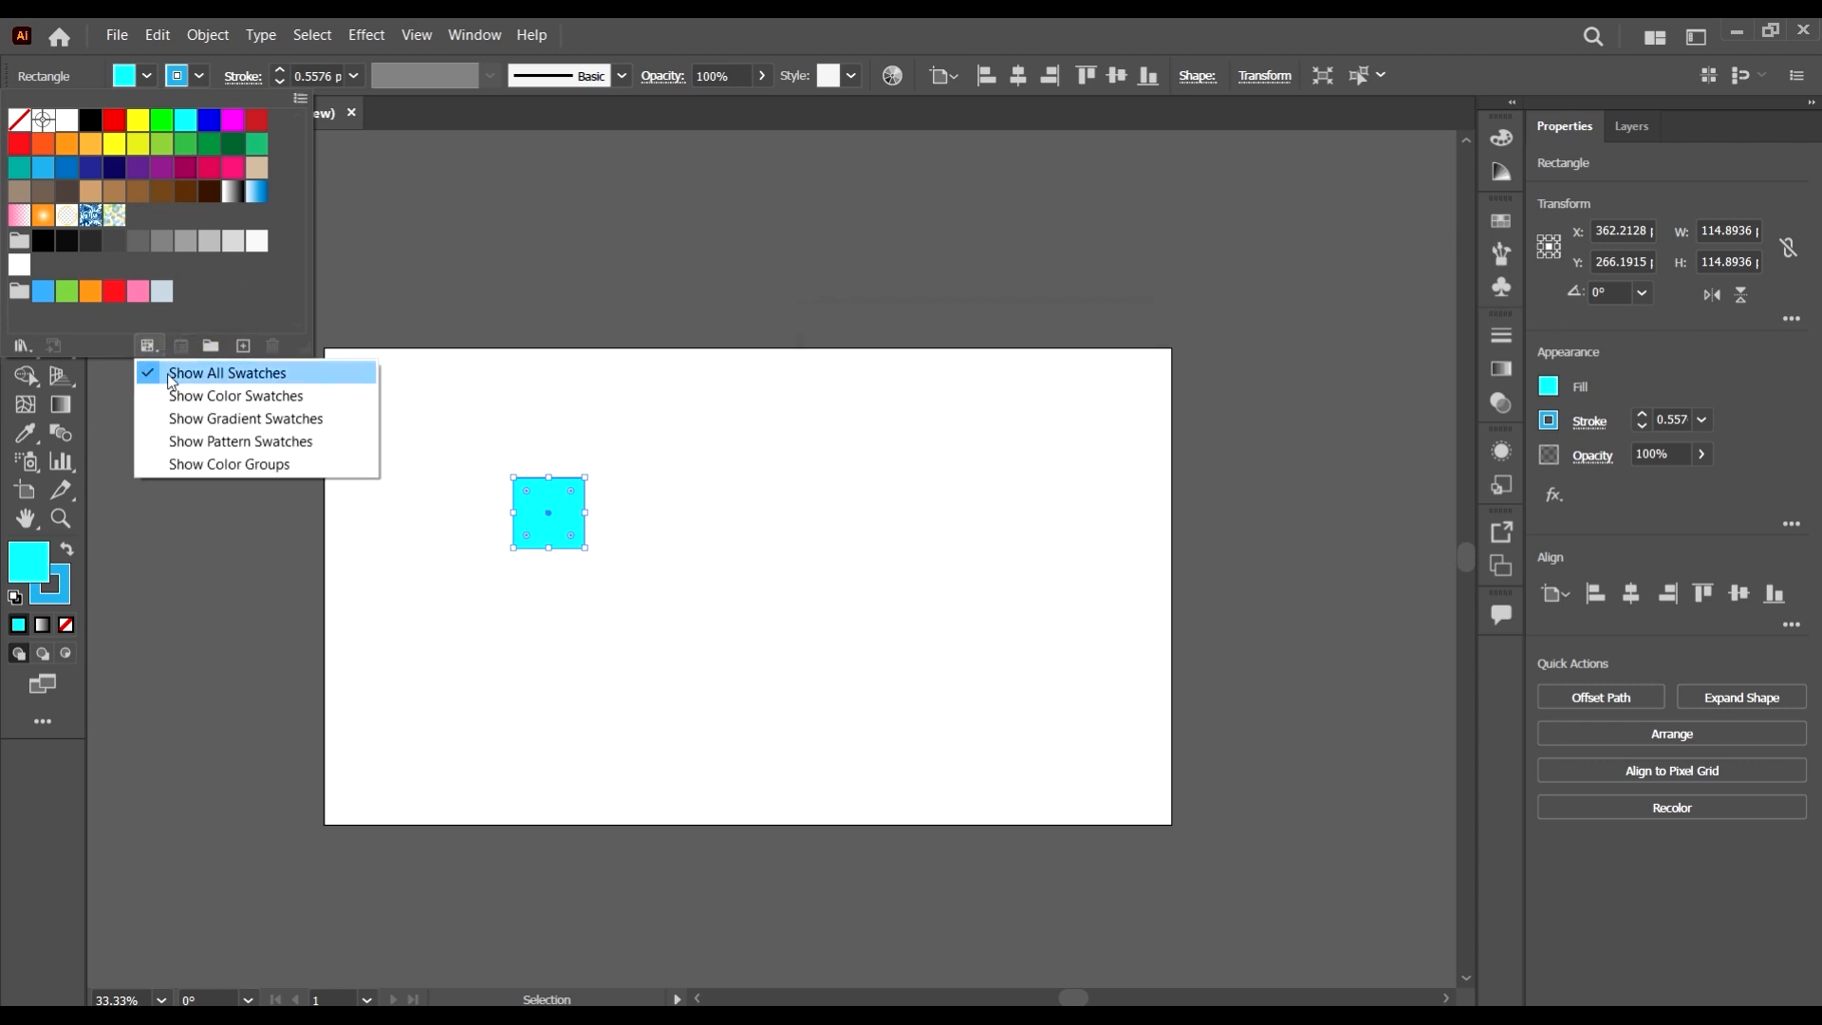
{"action": "left_click", "coordinate": [246, 397]}
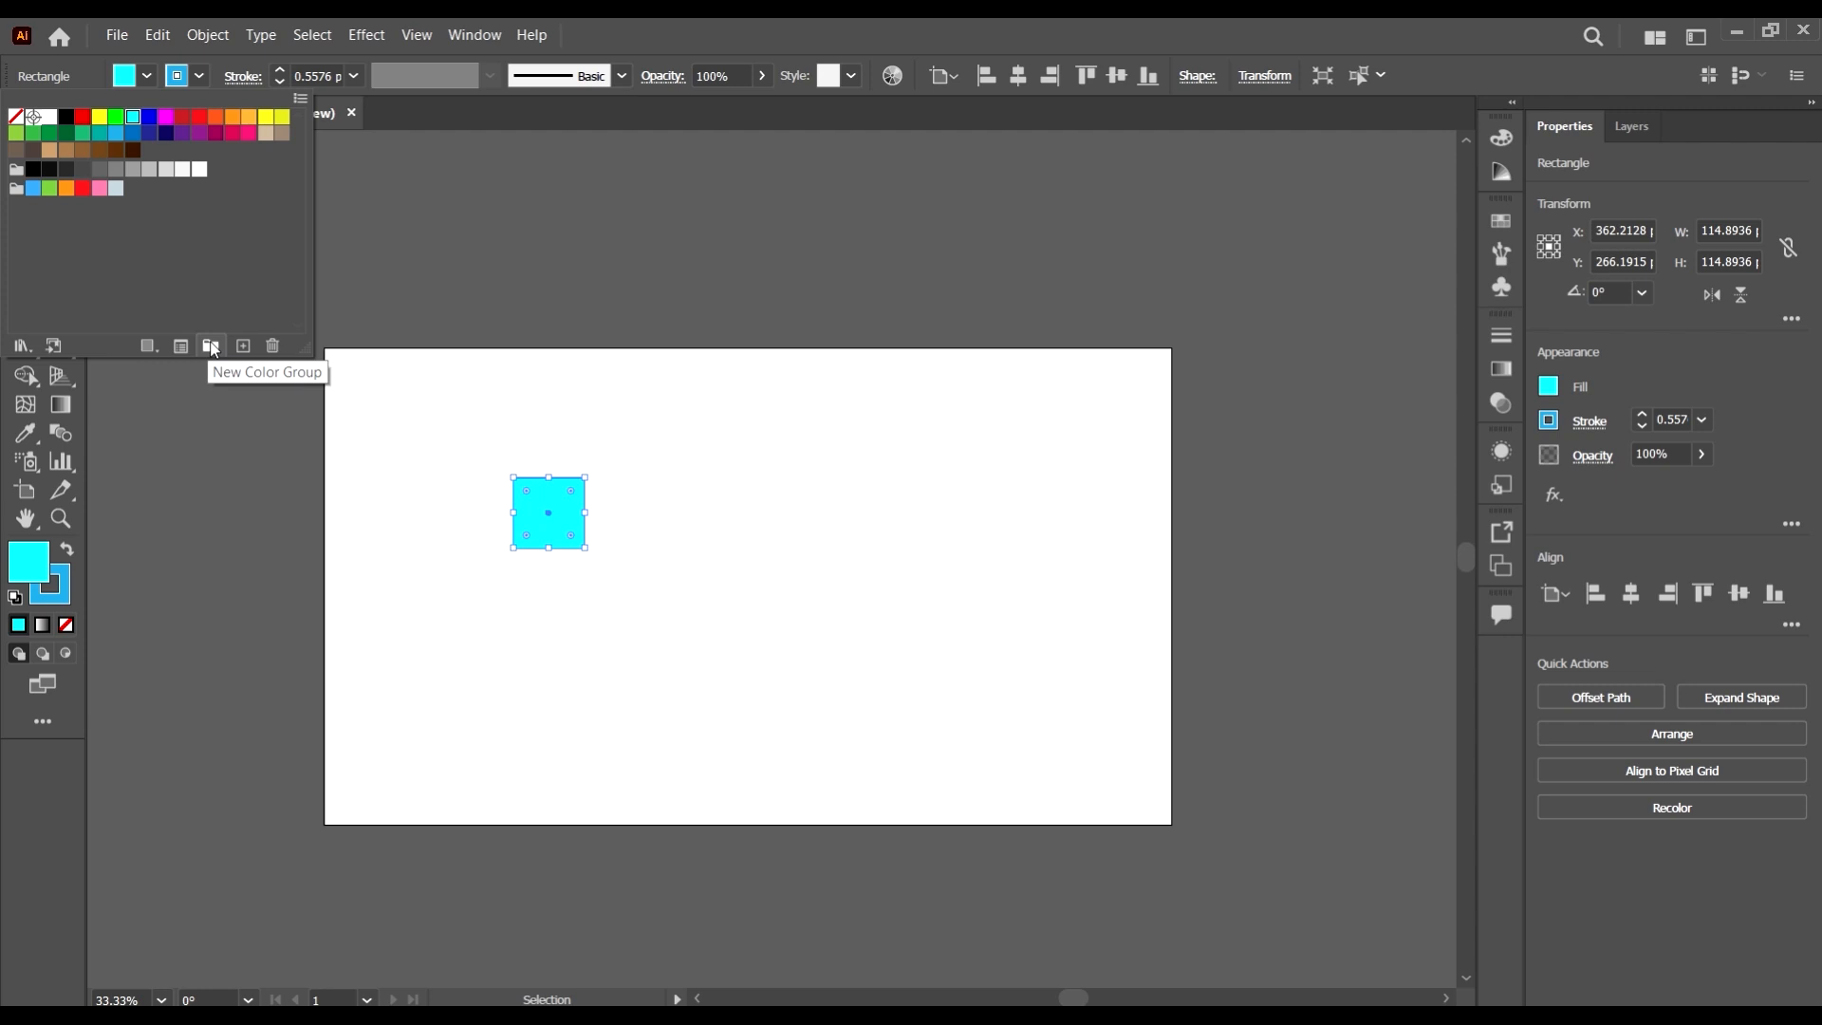
{"action": "left_click", "coordinate": [179, 347]}
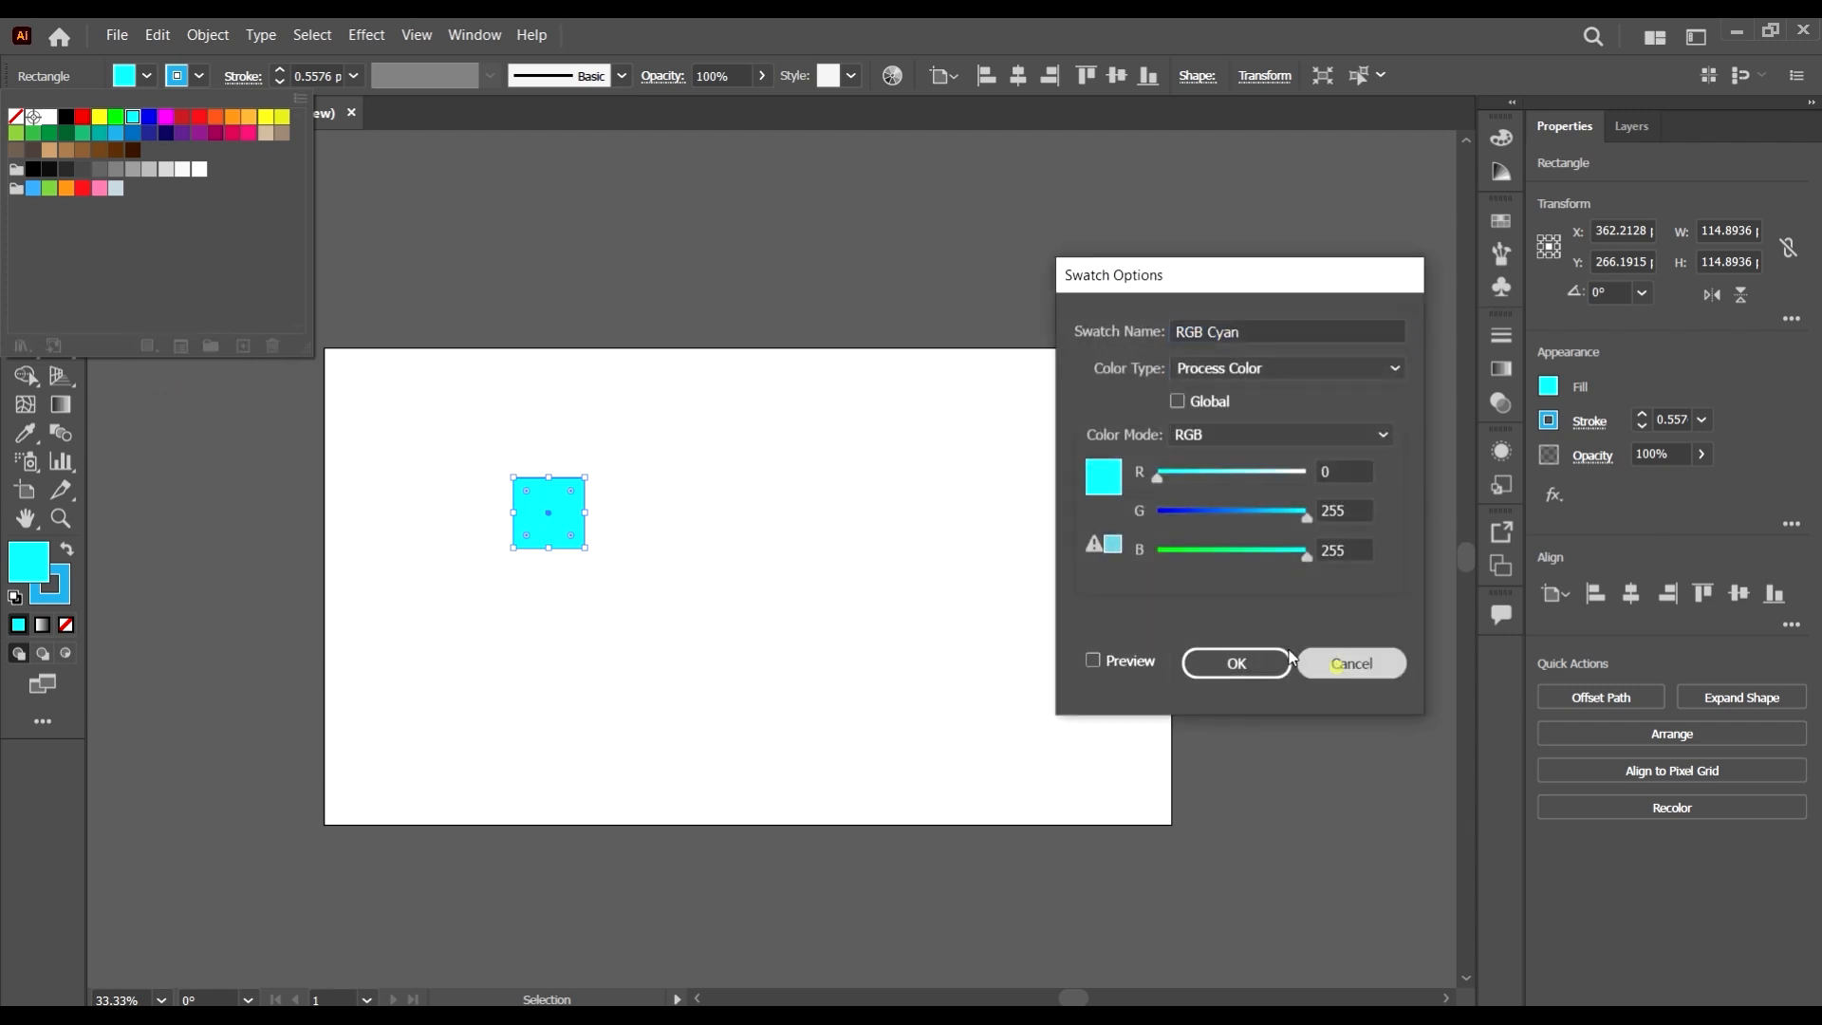
{"action": "left_click", "coordinate": [1351, 663]}
- View the gradient swatches, pattern swatches and color groups separately, and restore the list to all swatches
{"action": "left_click", "coordinate": [147, 345]}
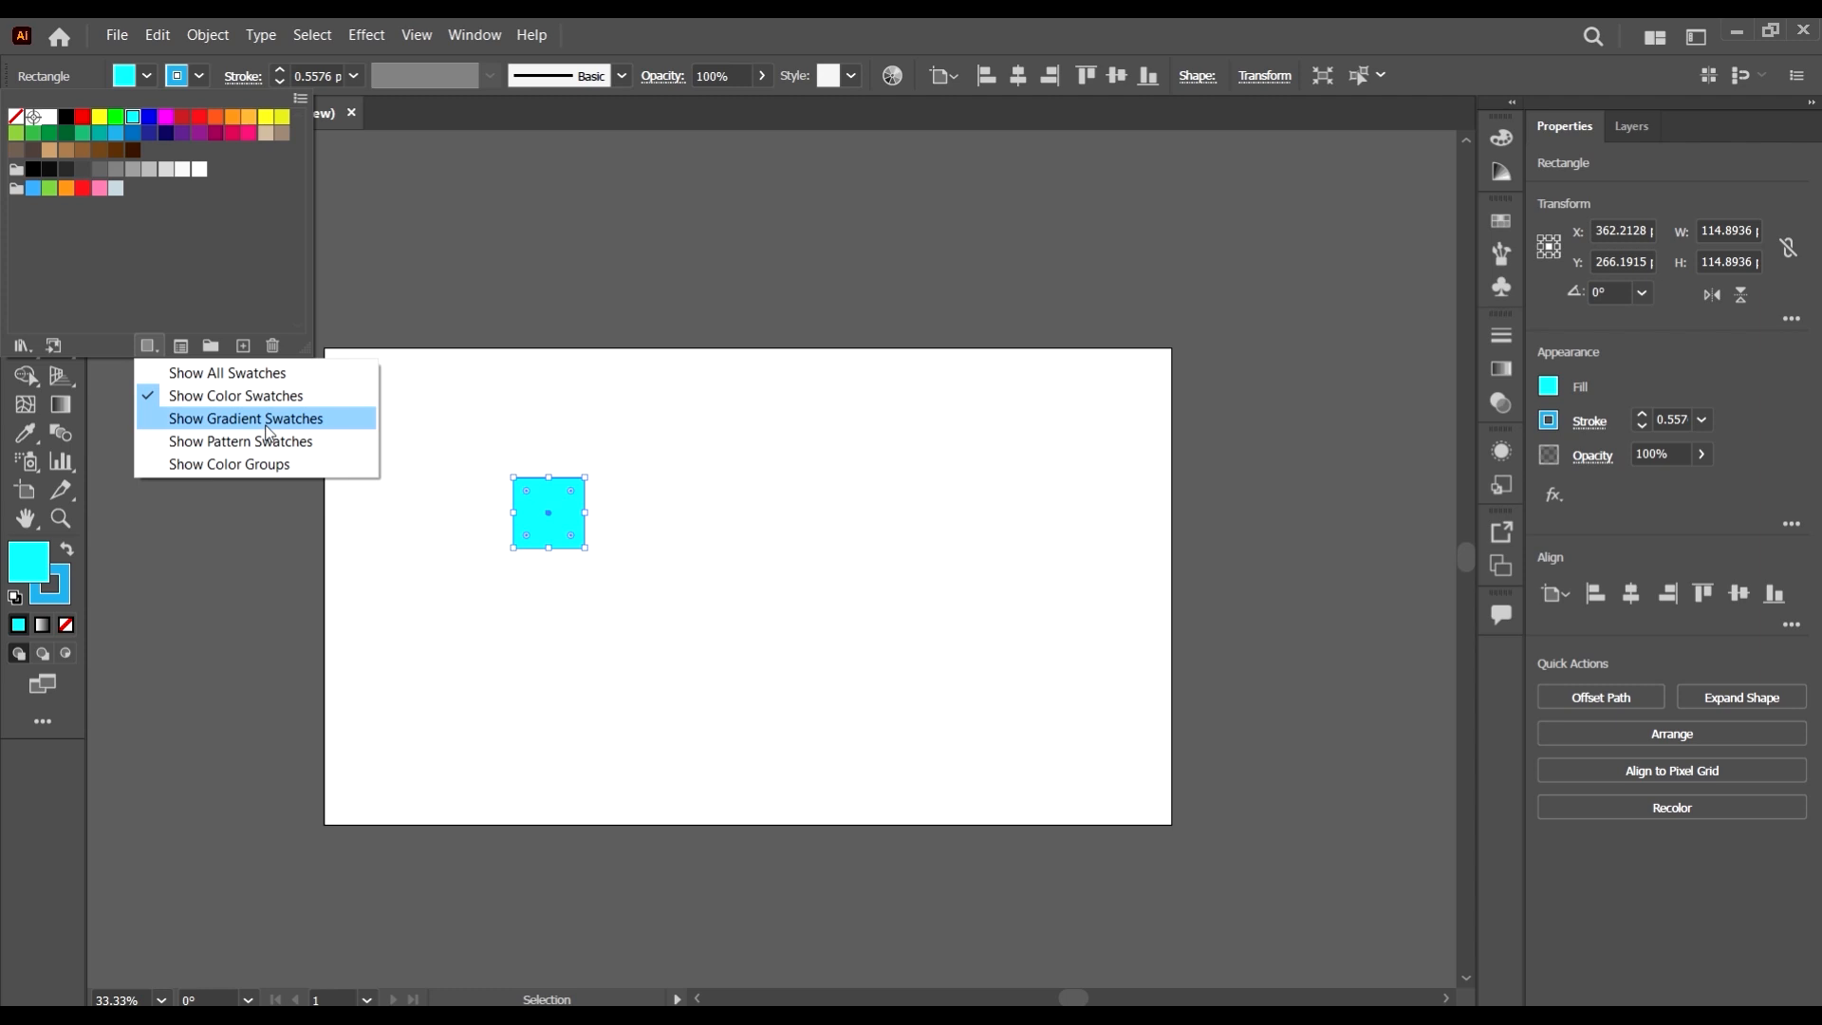
{"action": "left_click", "coordinate": [265, 420]}
{"action": "left_click", "coordinate": [149, 344]}
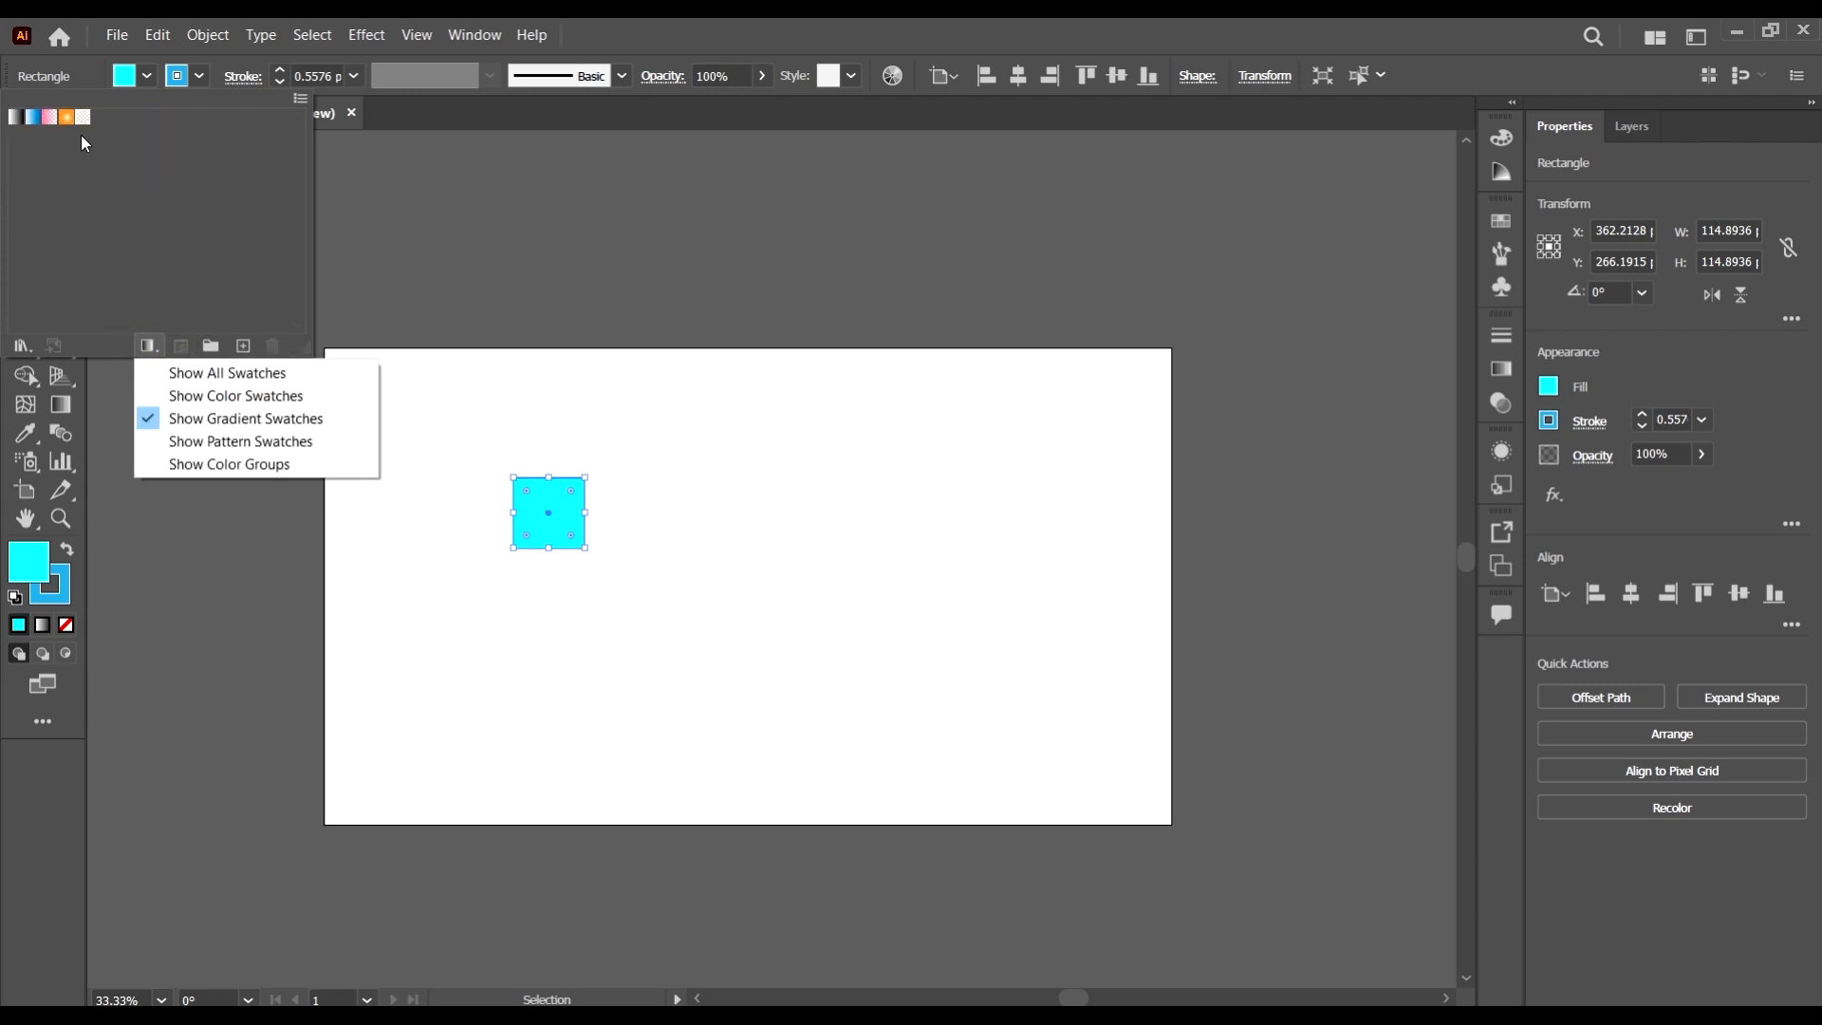
{"action": "left_click", "coordinate": [267, 444]}
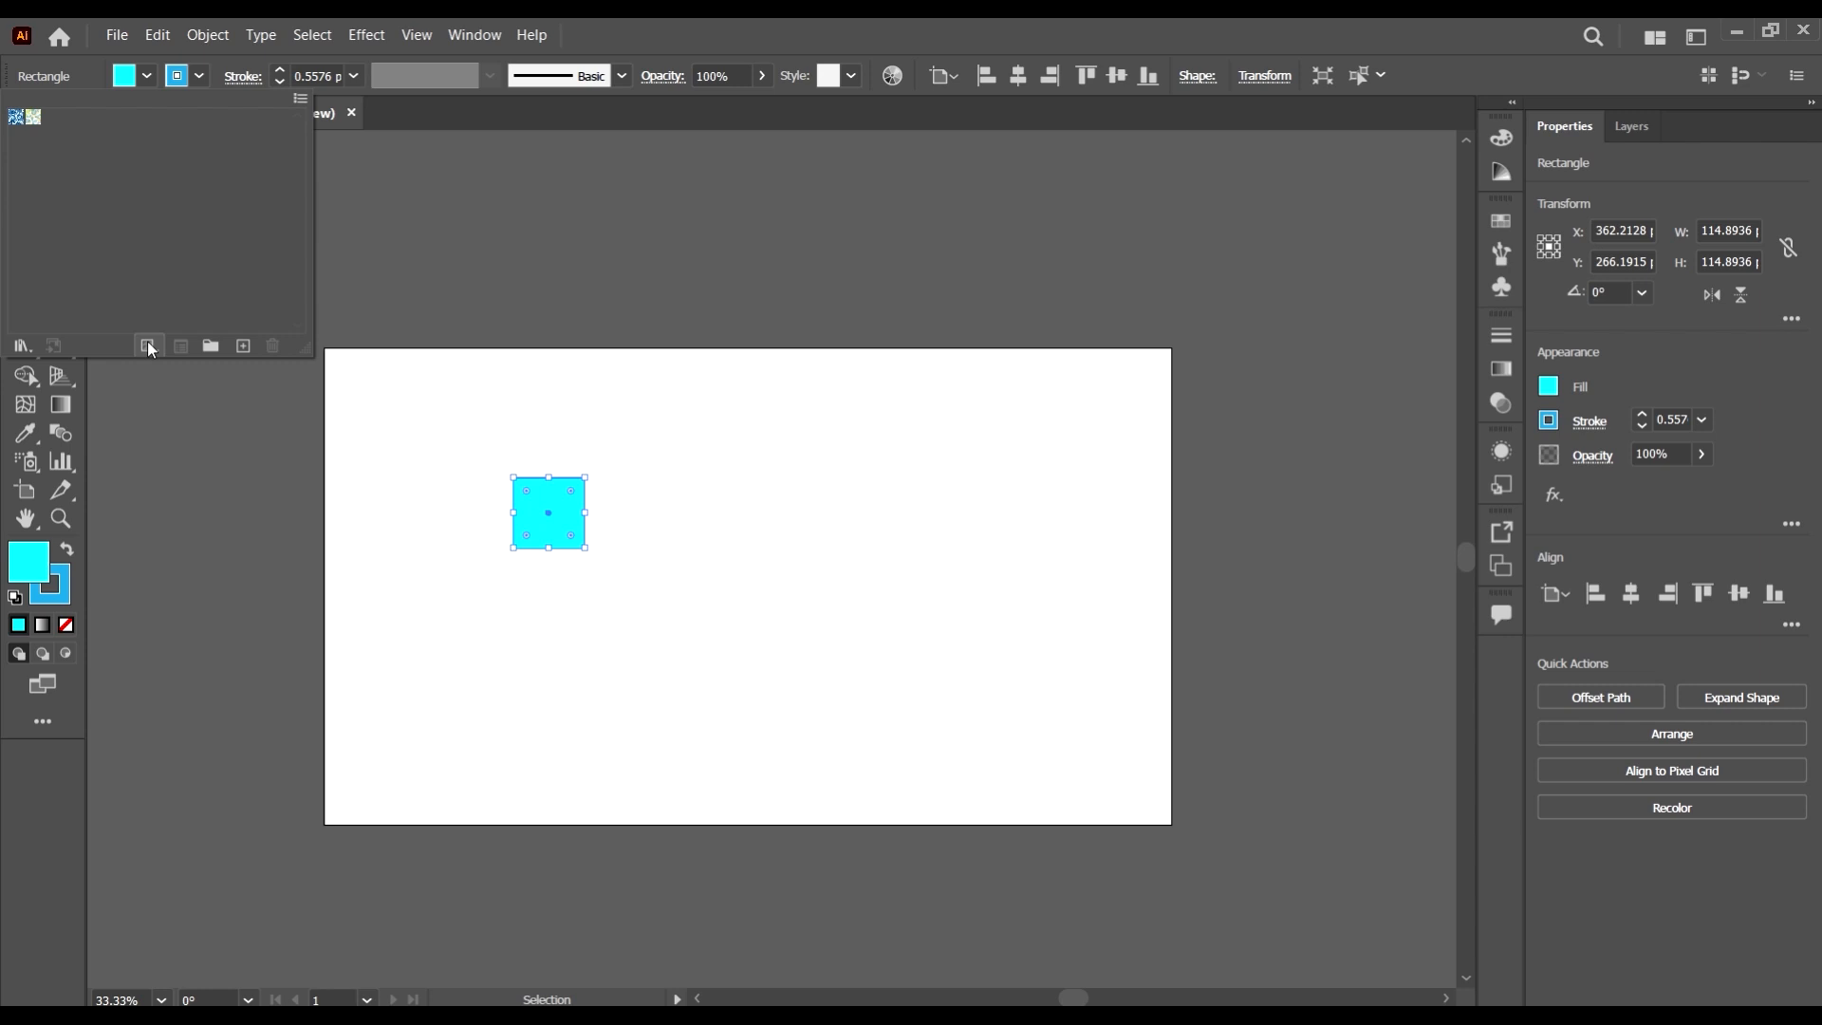
{"action": "left_click", "coordinate": [149, 343]}
{"action": "left_click", "coordinate": [245, 463]}
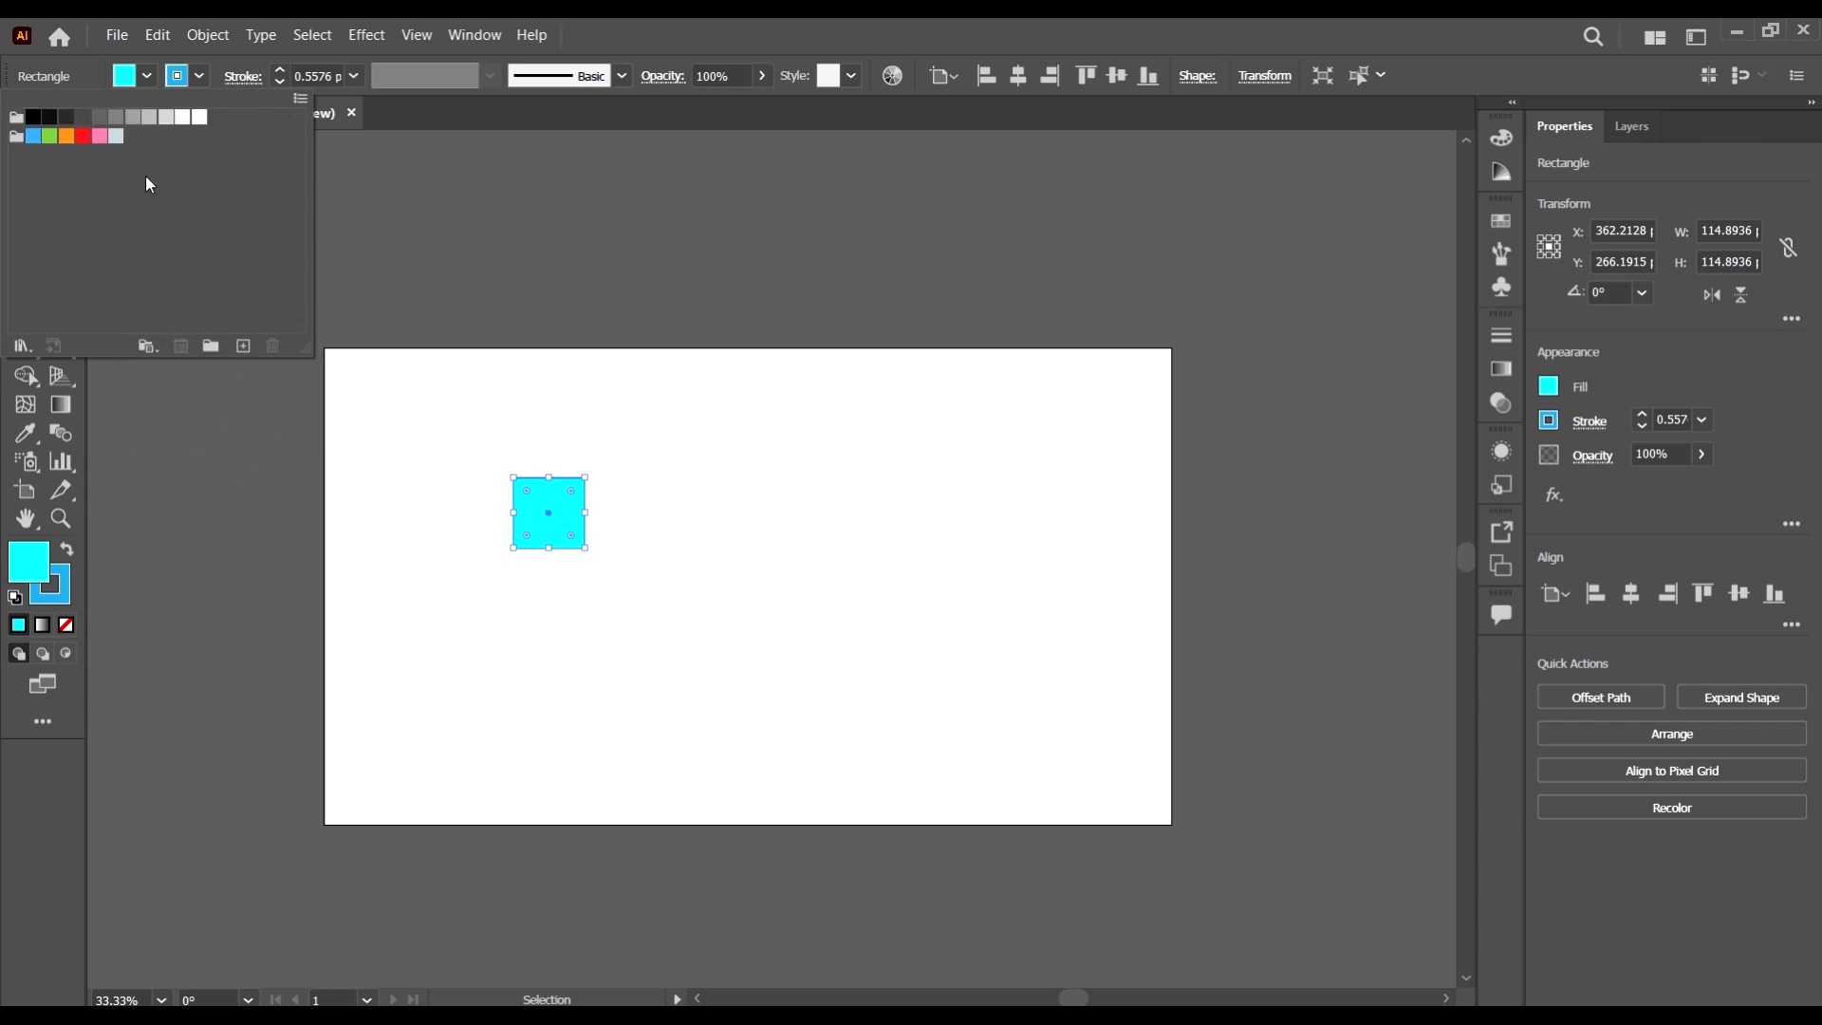
{"action": "left_click", "coordinate": [147, 345]}
{"action": "left_click", "coordinate": [195, 370]}
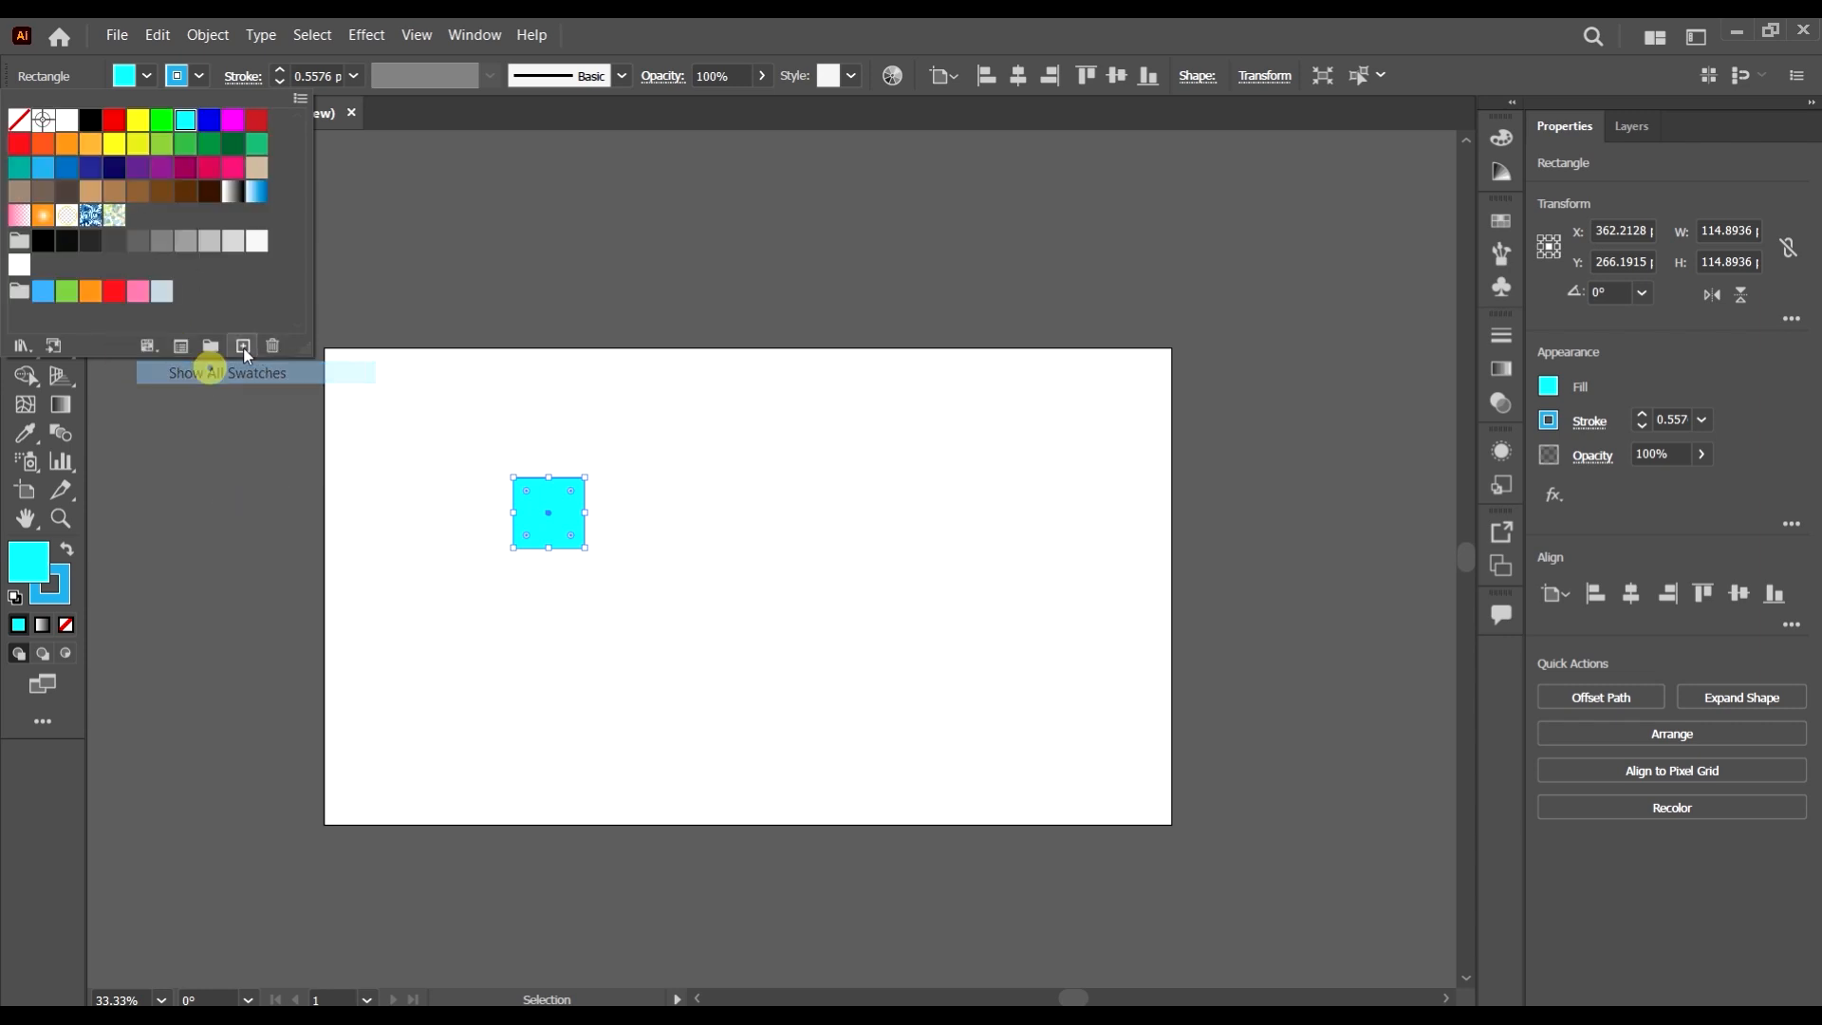
{"action": "left_click", "coordinate": [148, 346]}
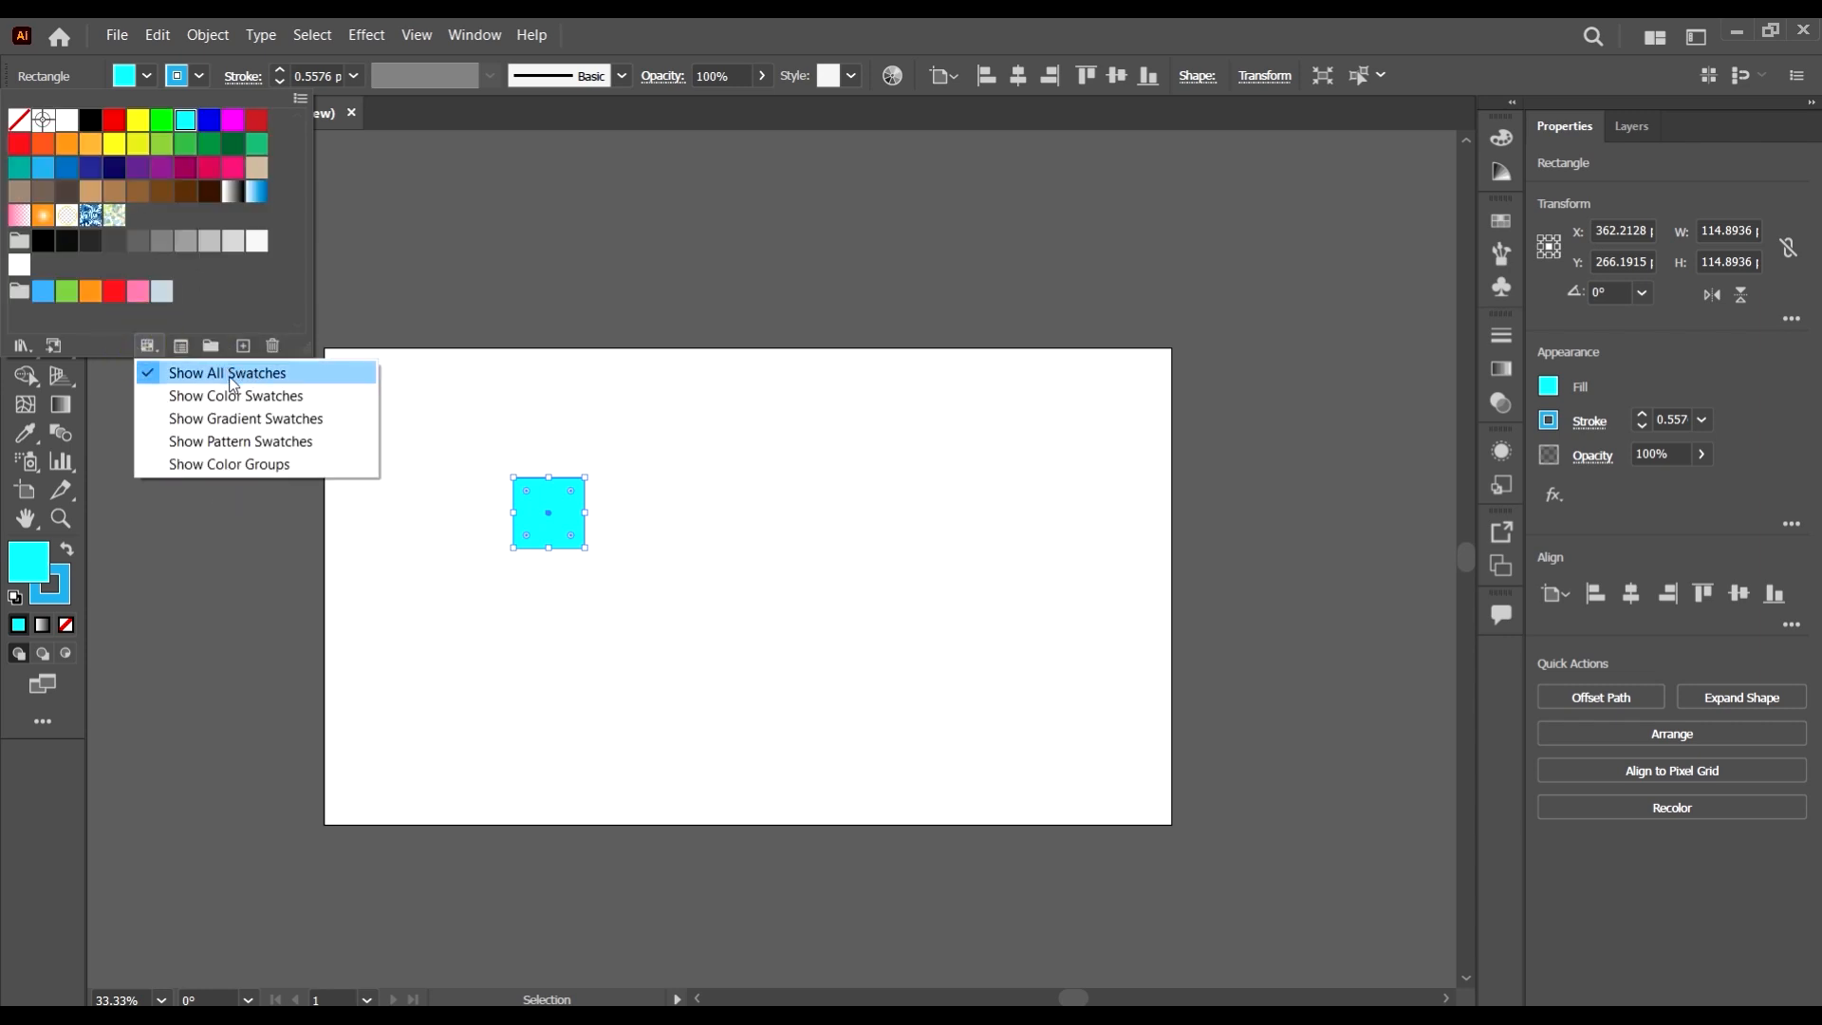
{"action": "left_click", "coordinate": [283, 300]}
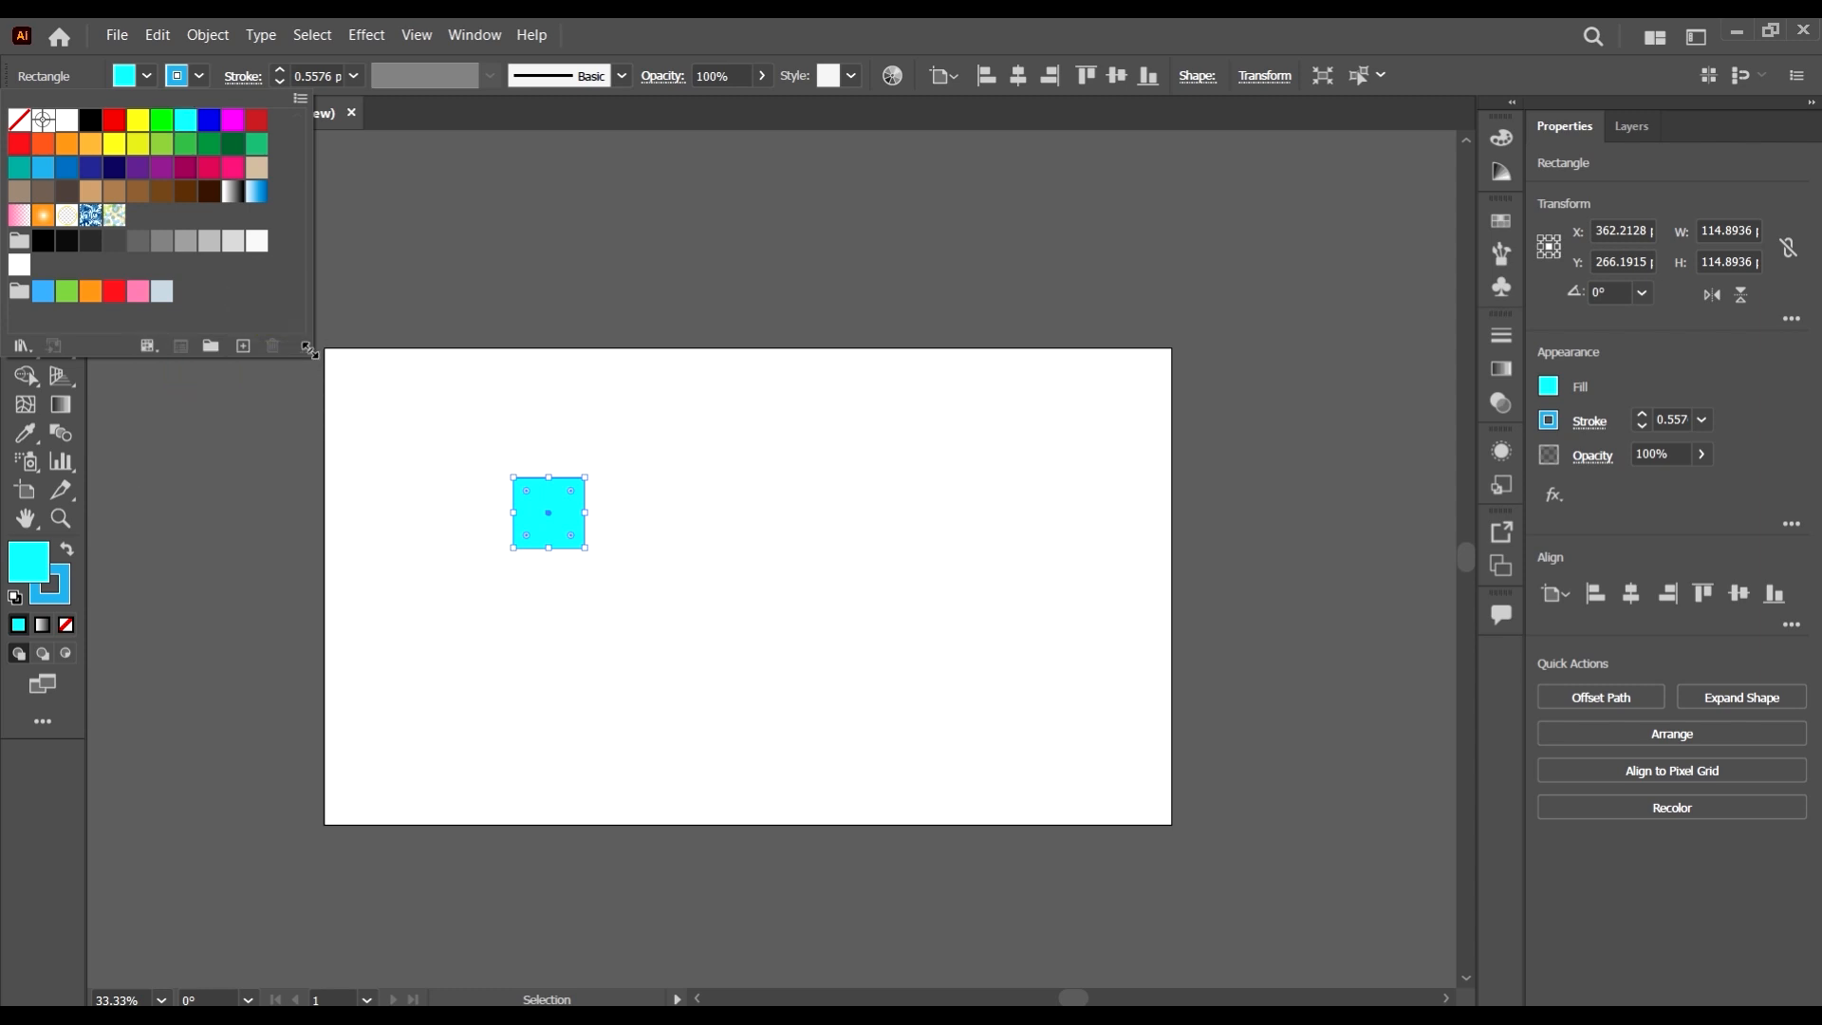
- Enlarge the swatch list slightly and open the Ancient swatch library from the Art History collection
{"action": "left_click_drag", "start_coordinate": [308, 356], "coordinate": [319, 385]}
{"action": "left_click", "coordinate": [21, 371]}
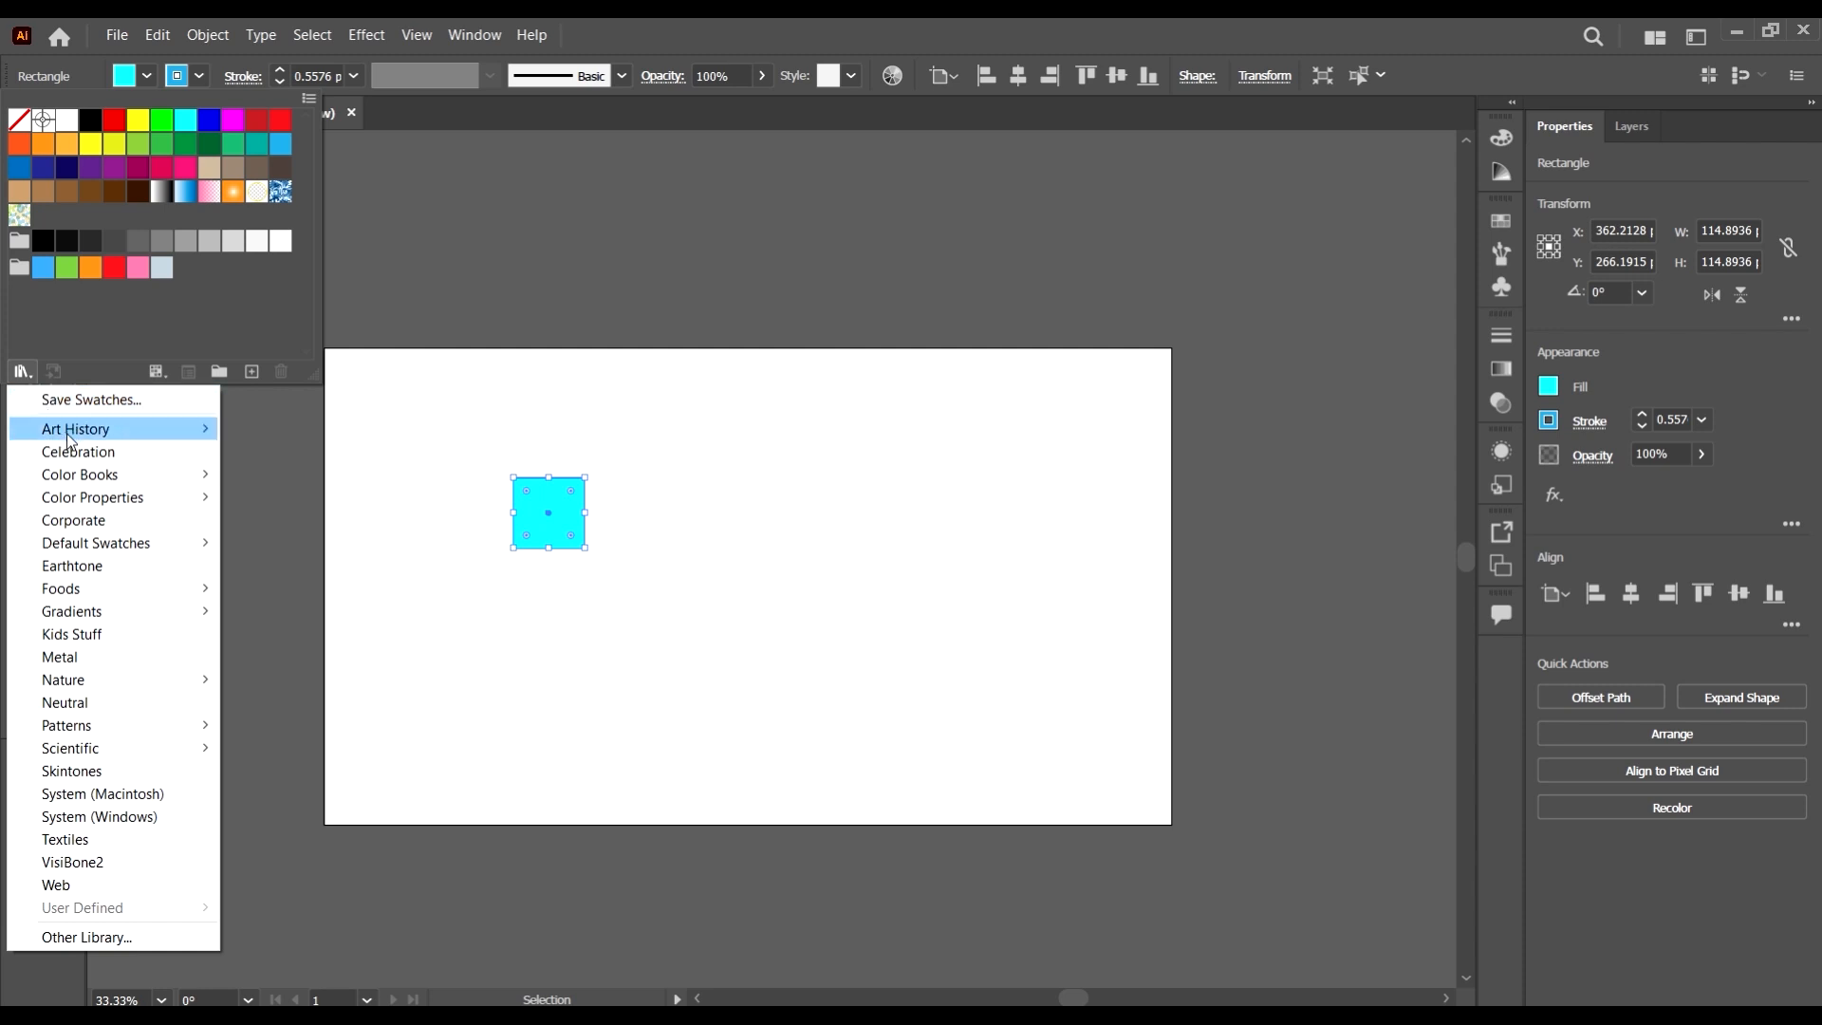
{"action": "mouse_move", "coordinate": [72, 442]}
{"action": "mouse_move", "coordinate": [165, 430]}
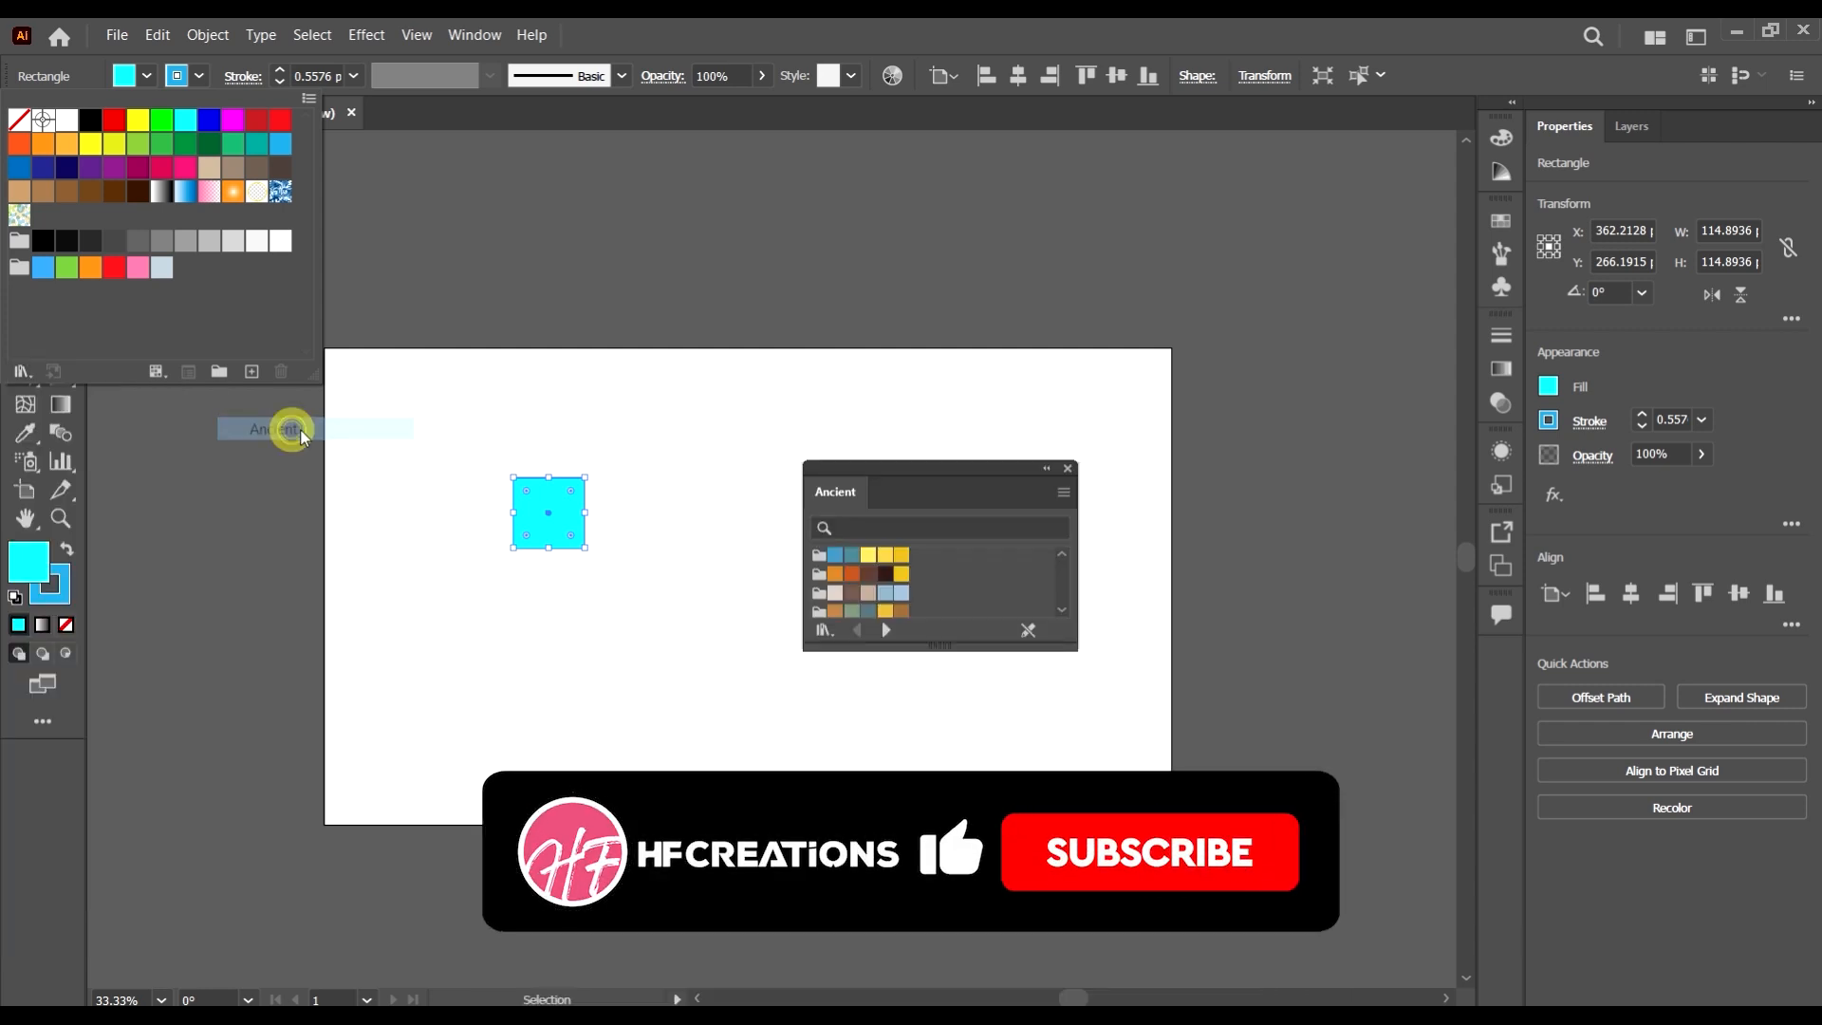
- Move and enlarge the Ancient swatch library window, and scale the square up proportionally to about 200.7 in width and height
{"action": "left_click", "coordinate": [294, 434]}
{"action": "left_click_drag", "start_coordinate": [897, 469], "coordinate": [990, 314]}
{"action": "left_click_drag", "start_coordinate": [1161, 486], "coordinate": [1259, 653]}
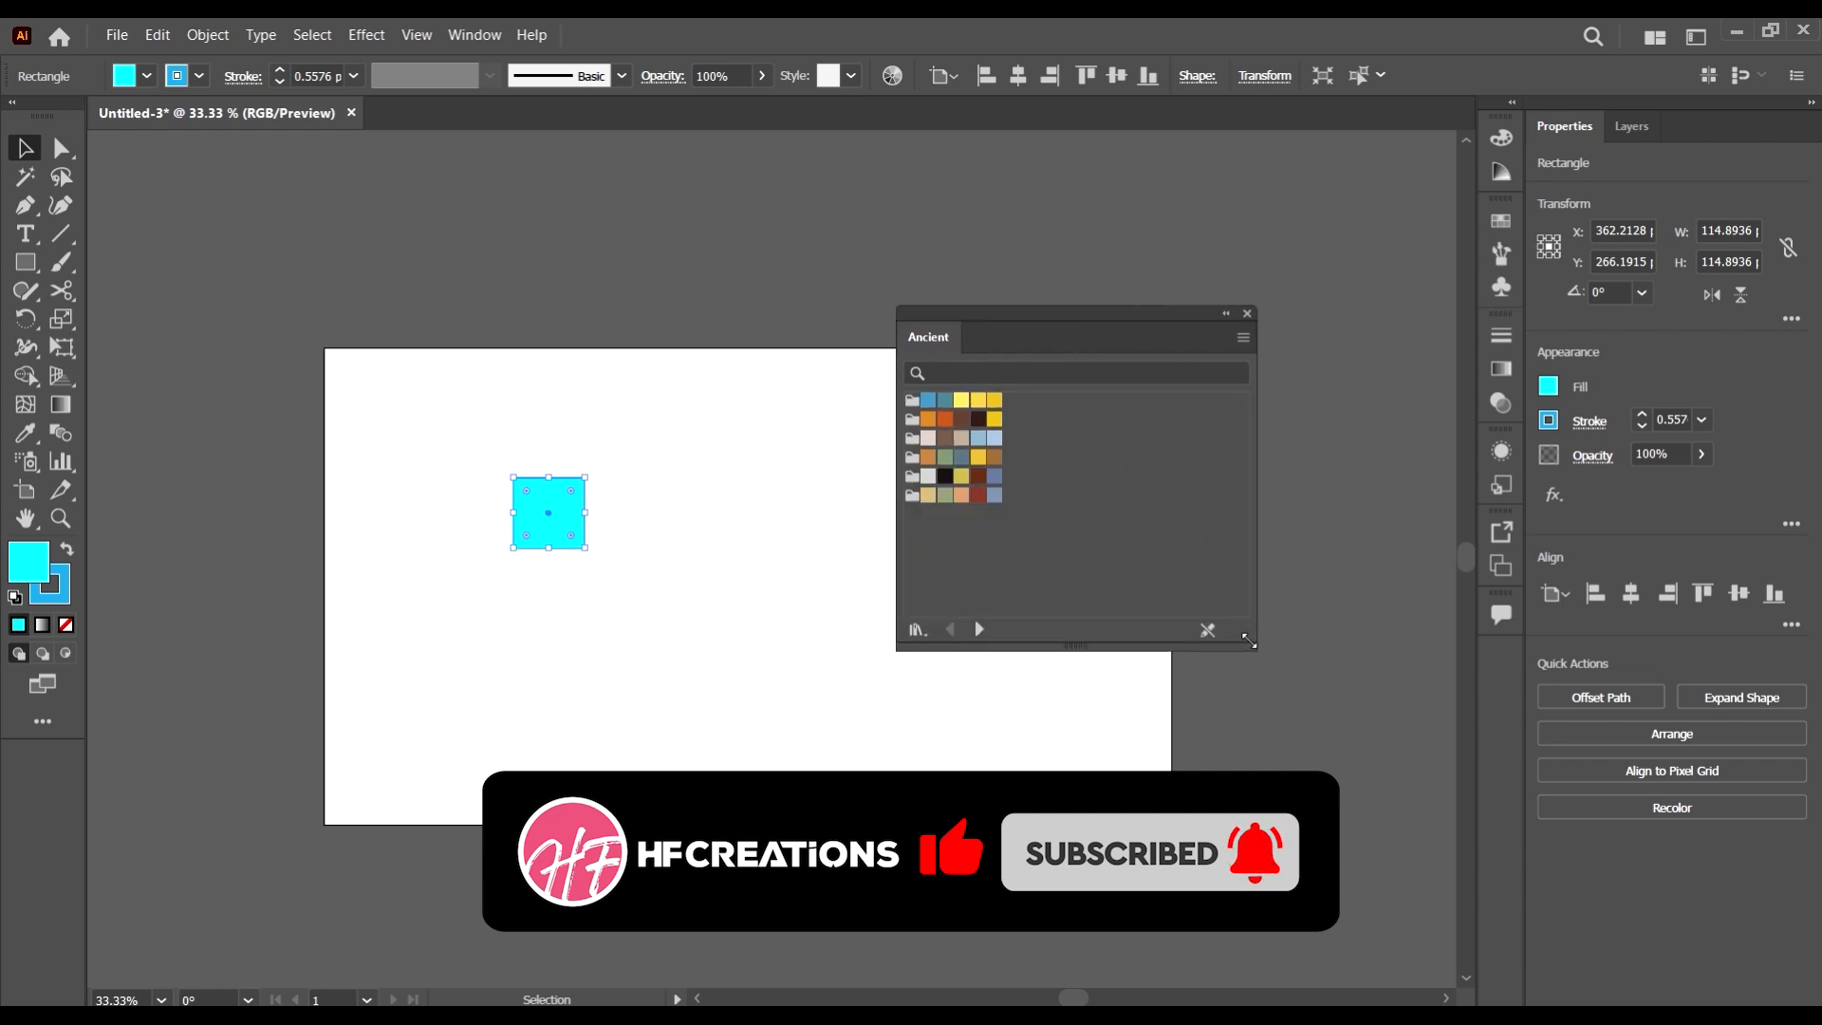
{"action": "left_click_drag", "start_coordinate": [586, 548], "coordinate": [639, 603]}
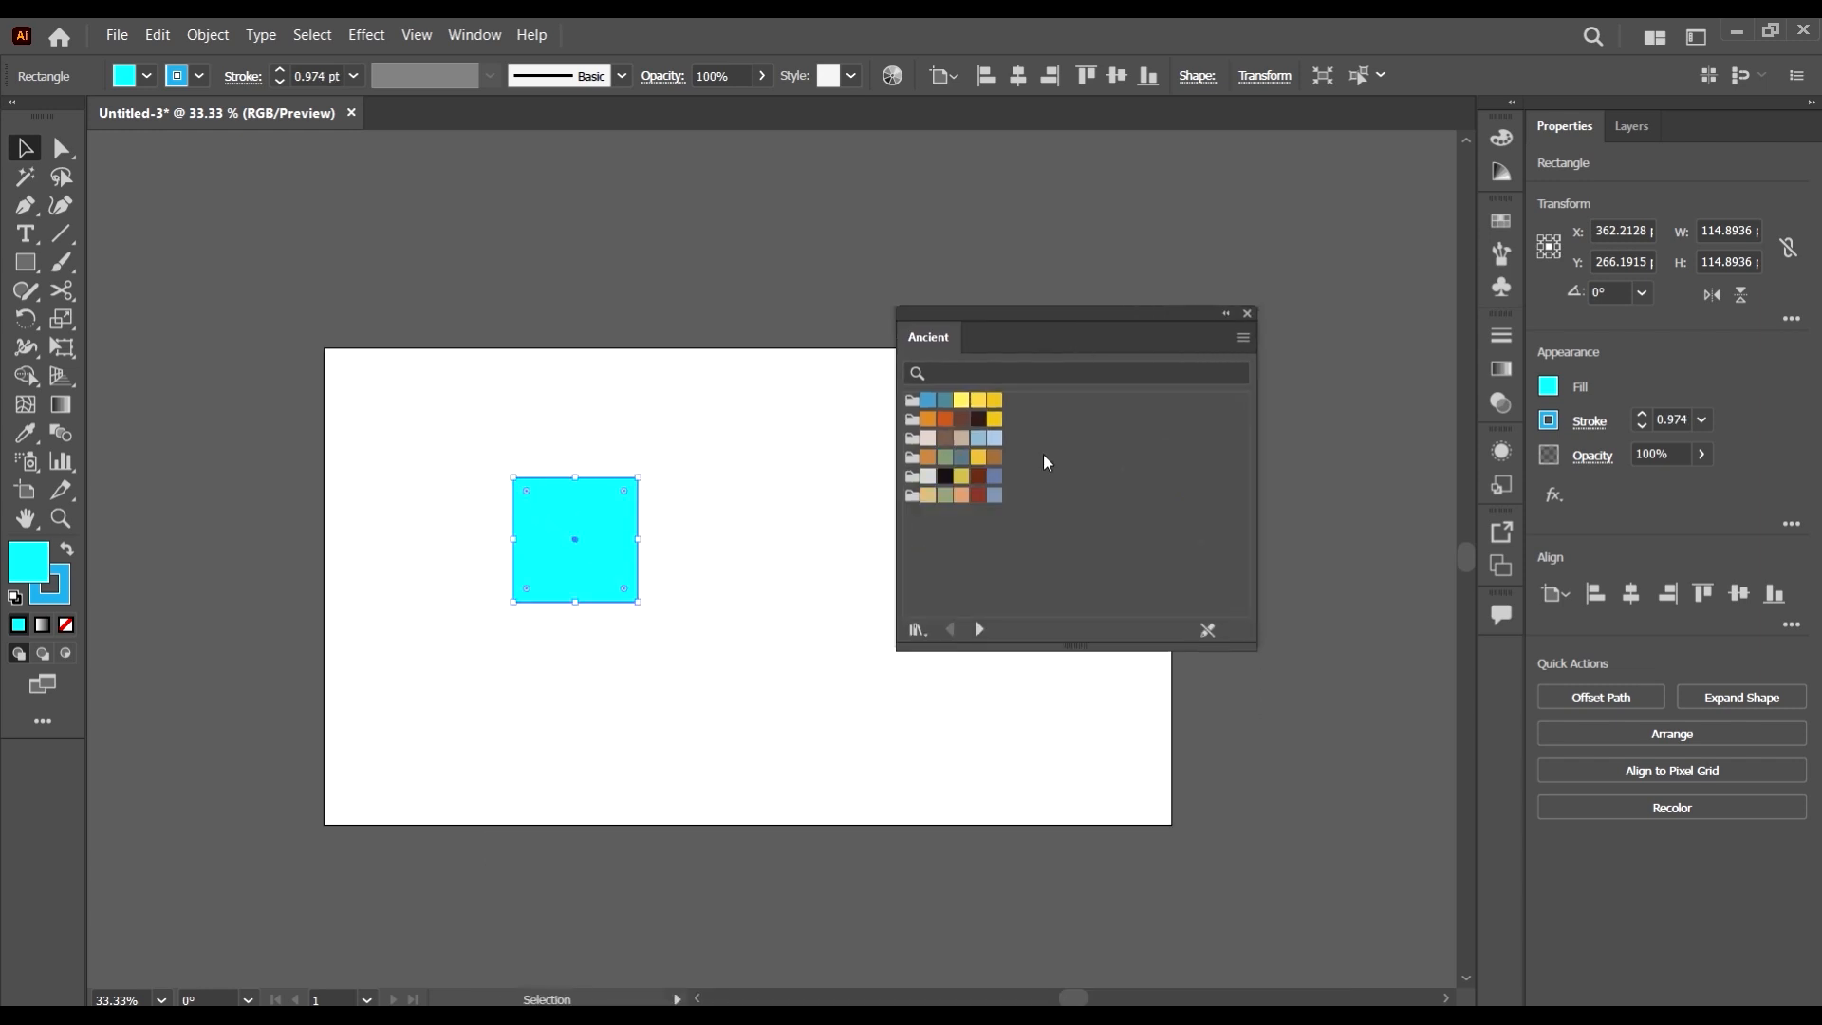
- Try several blue, yellow, brown and orange swatches from the first two Ancient color groups as the square's fill, ending with orange
{"action": "left_click", "coordinate": [928, 400]}
{"action": "left_click", "coordinate": [945, 399]}
{"action": "left_click", "coordinate": [962, 399]}
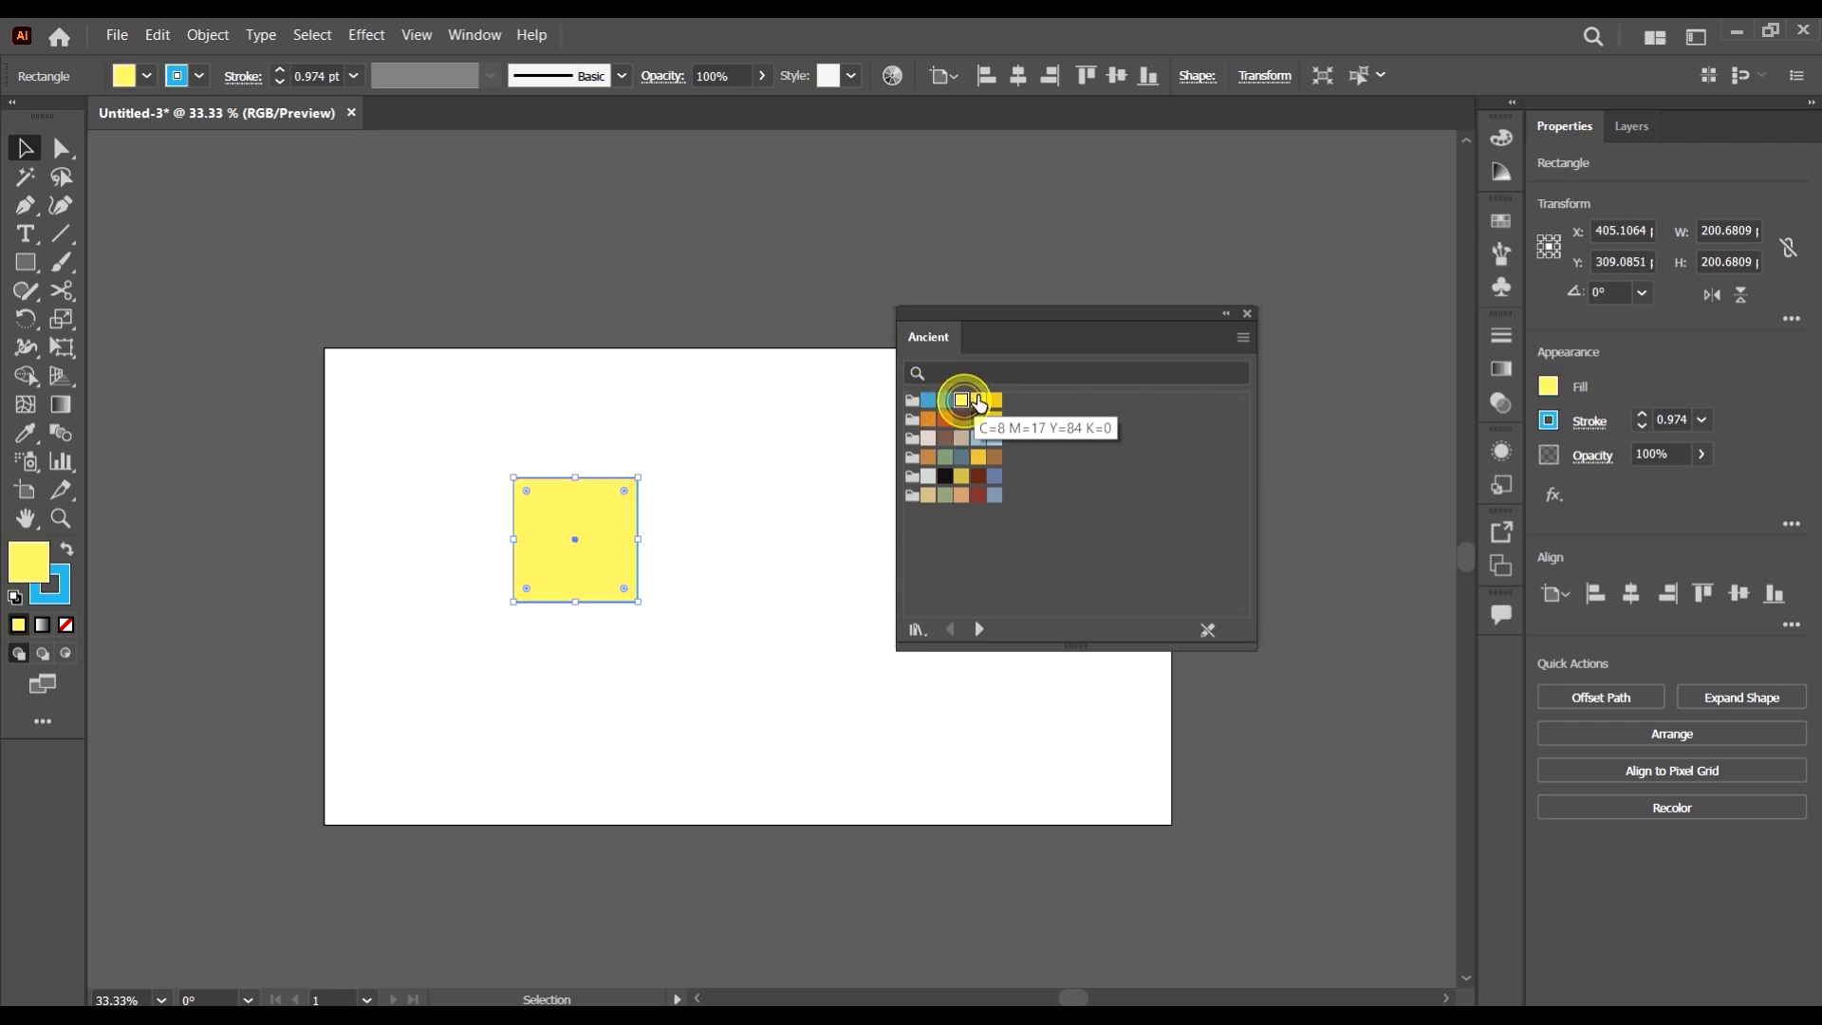
{"action": "left_click", "coordinate": [978, 400]}
{"action": "left_click", "coordinate": [995, 419]}
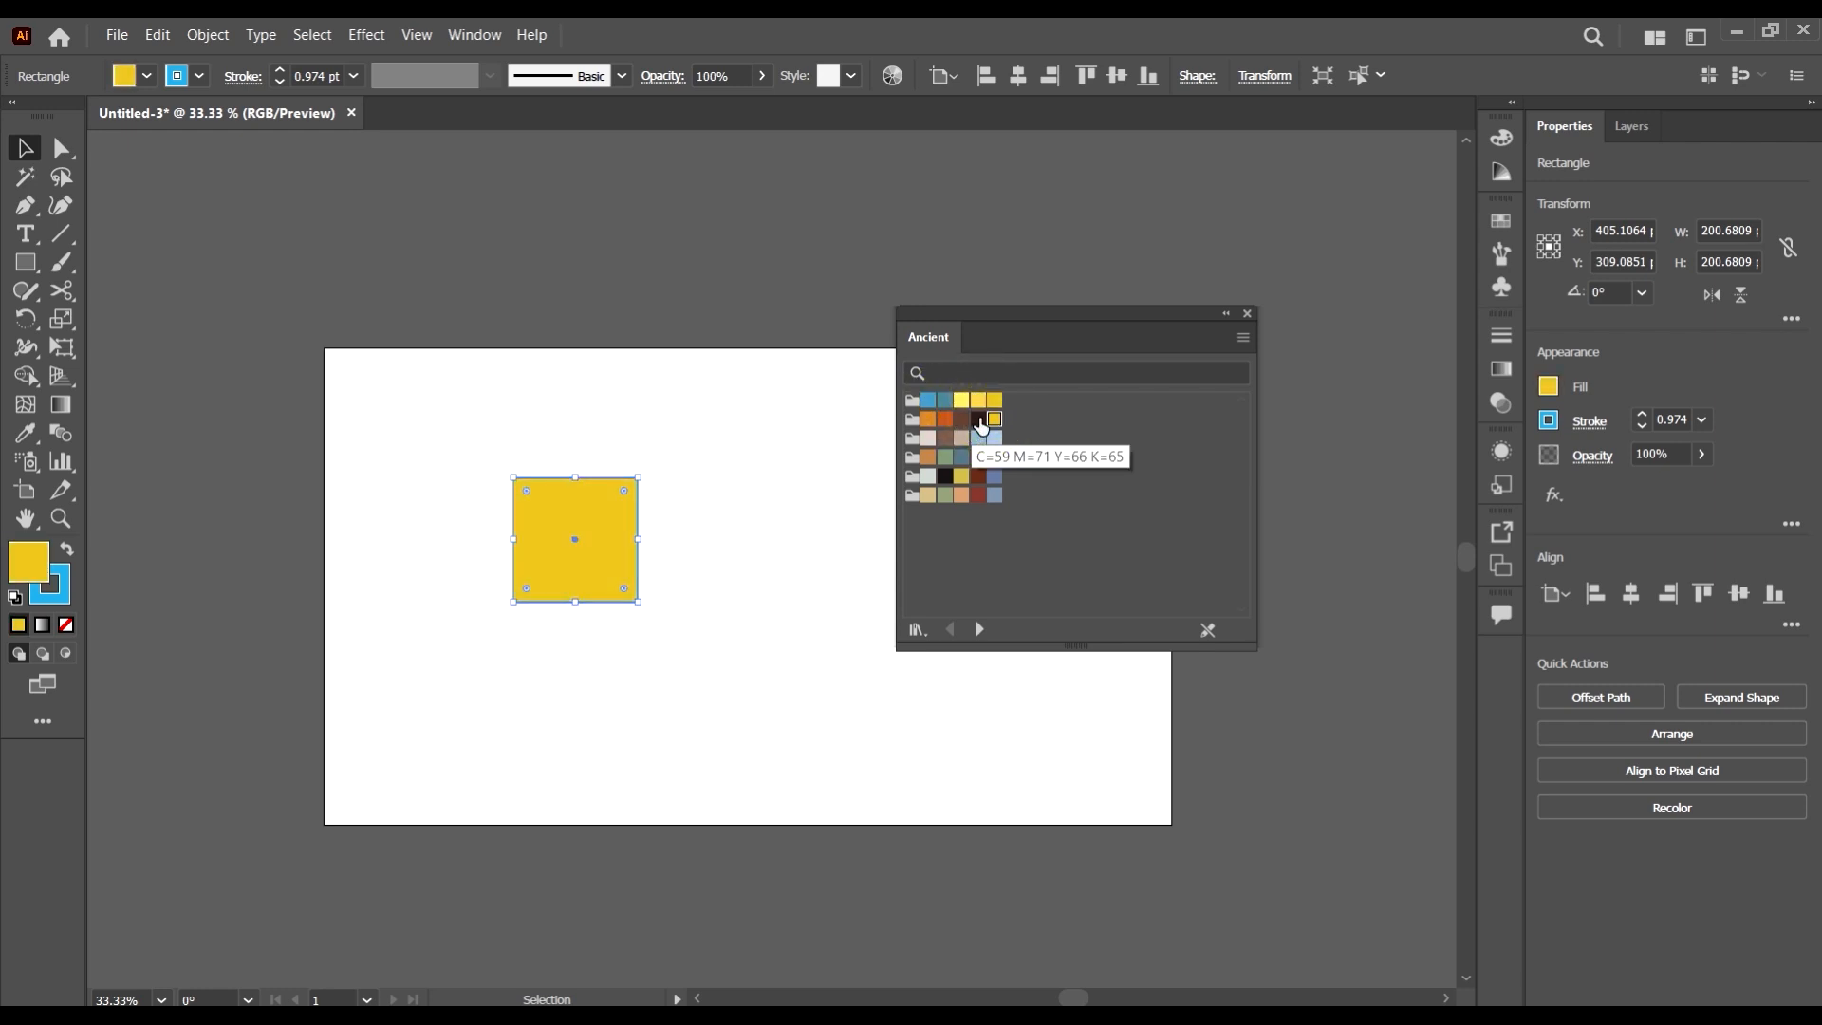
{"action": "left_click", "coordinate": [981, 421]}
{"action": "left_click", "coordinate": [962, 419]}
{"action": "left_click", "coordinate": [946, 419]}
{"action": "left_click", "coordinate": [931, 419]}
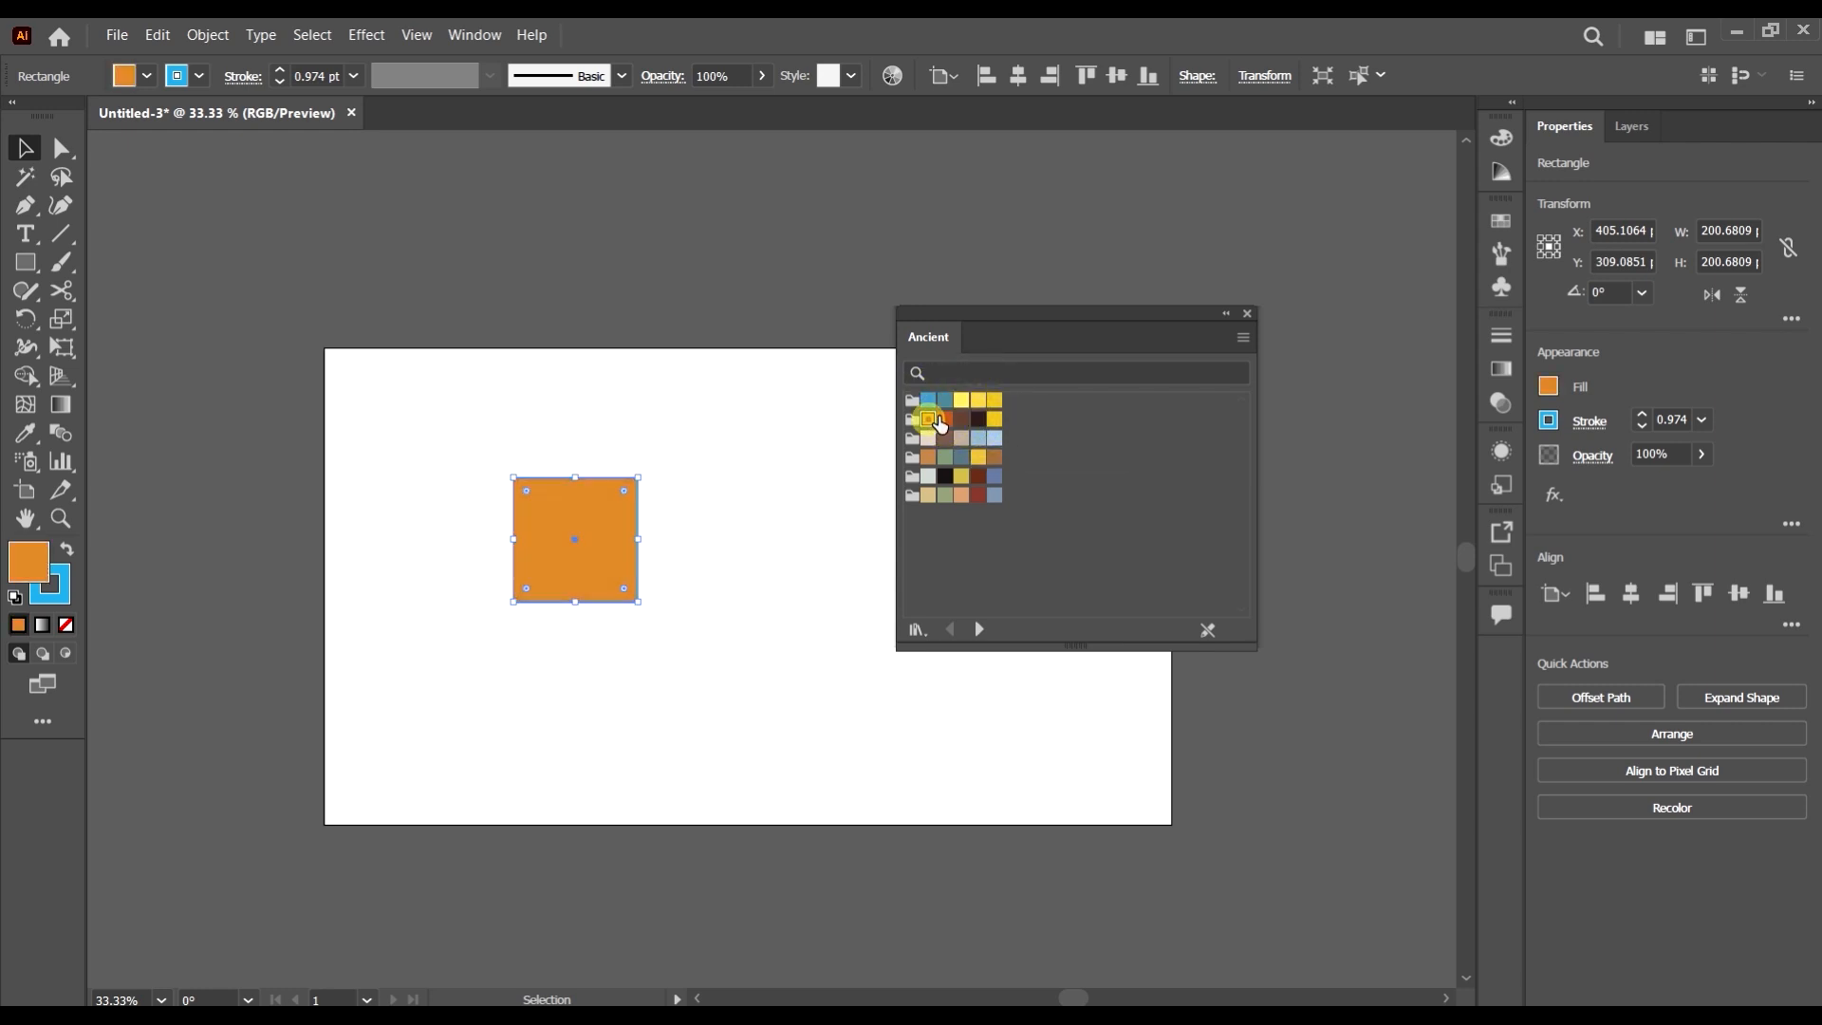
- Add the first three color groups of the Ancient library to the document swatches, checking the fill swatch list
{"action": "left_click", "coordinate": [149, 78]}
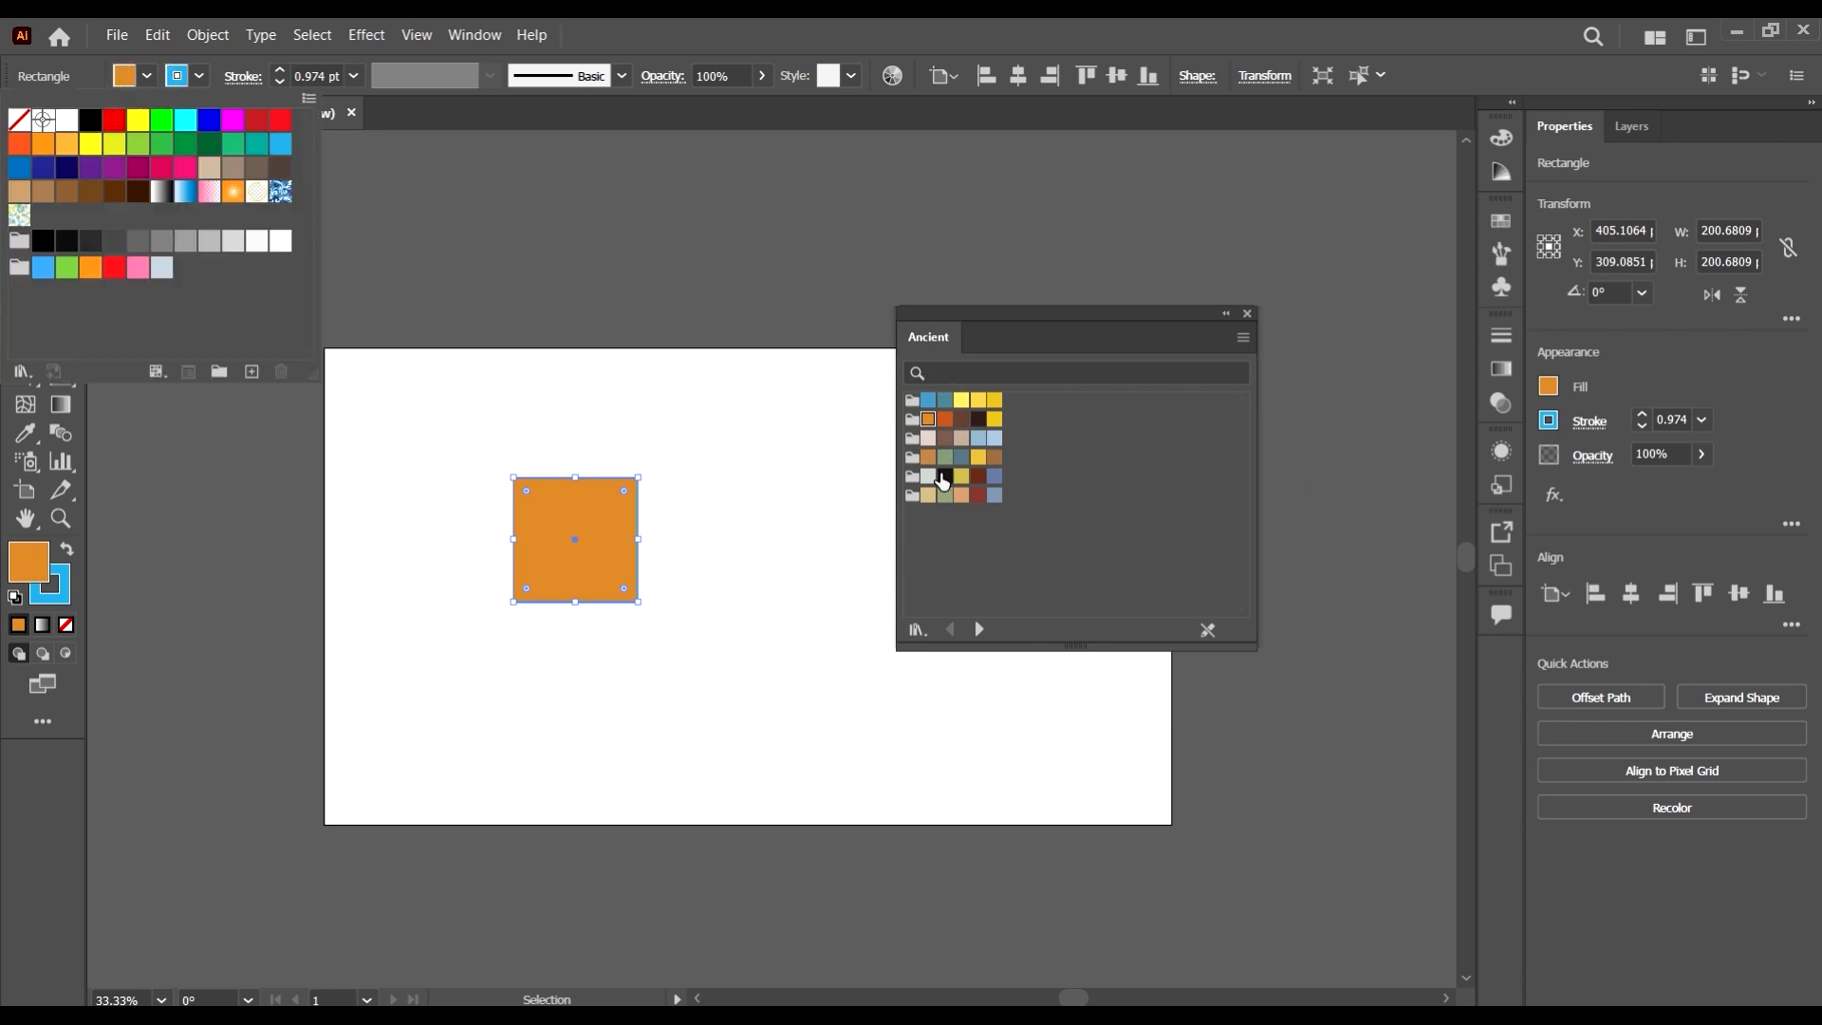
{"action": "left_click", "coordinate": [913, 399]}
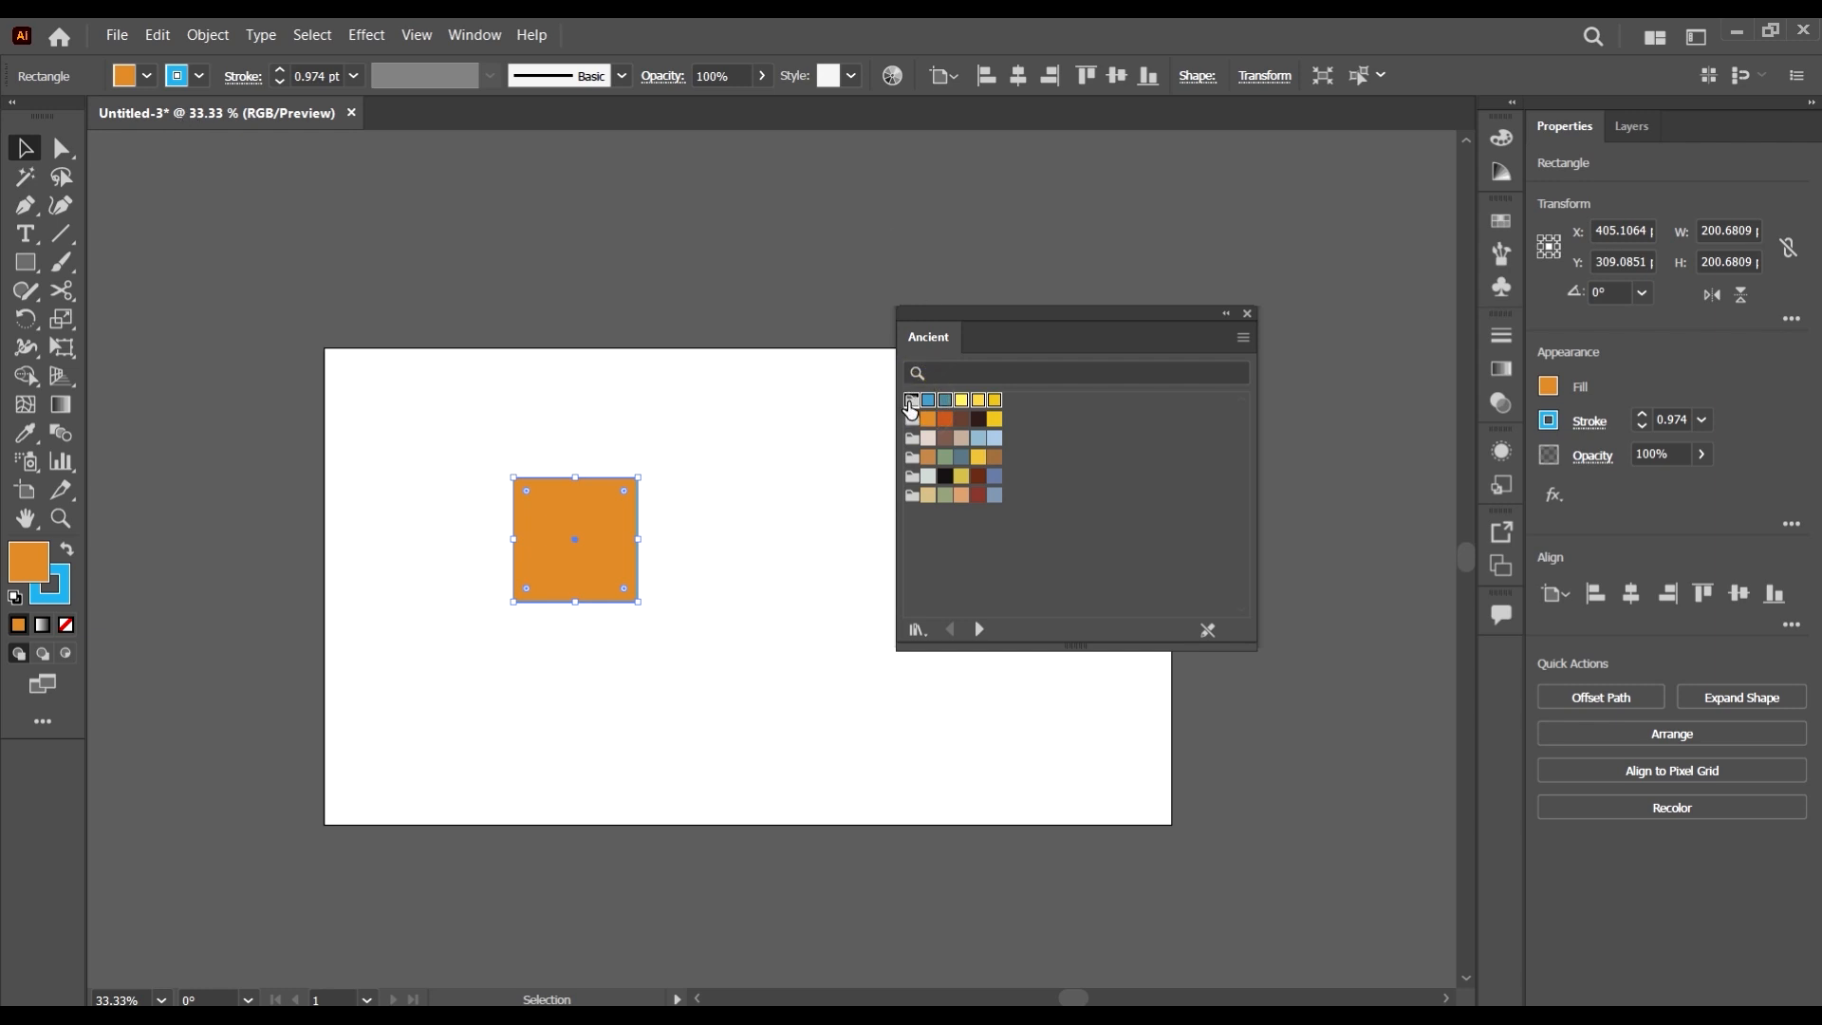
{"action": "left_click", "coordinate": [147, 77]}
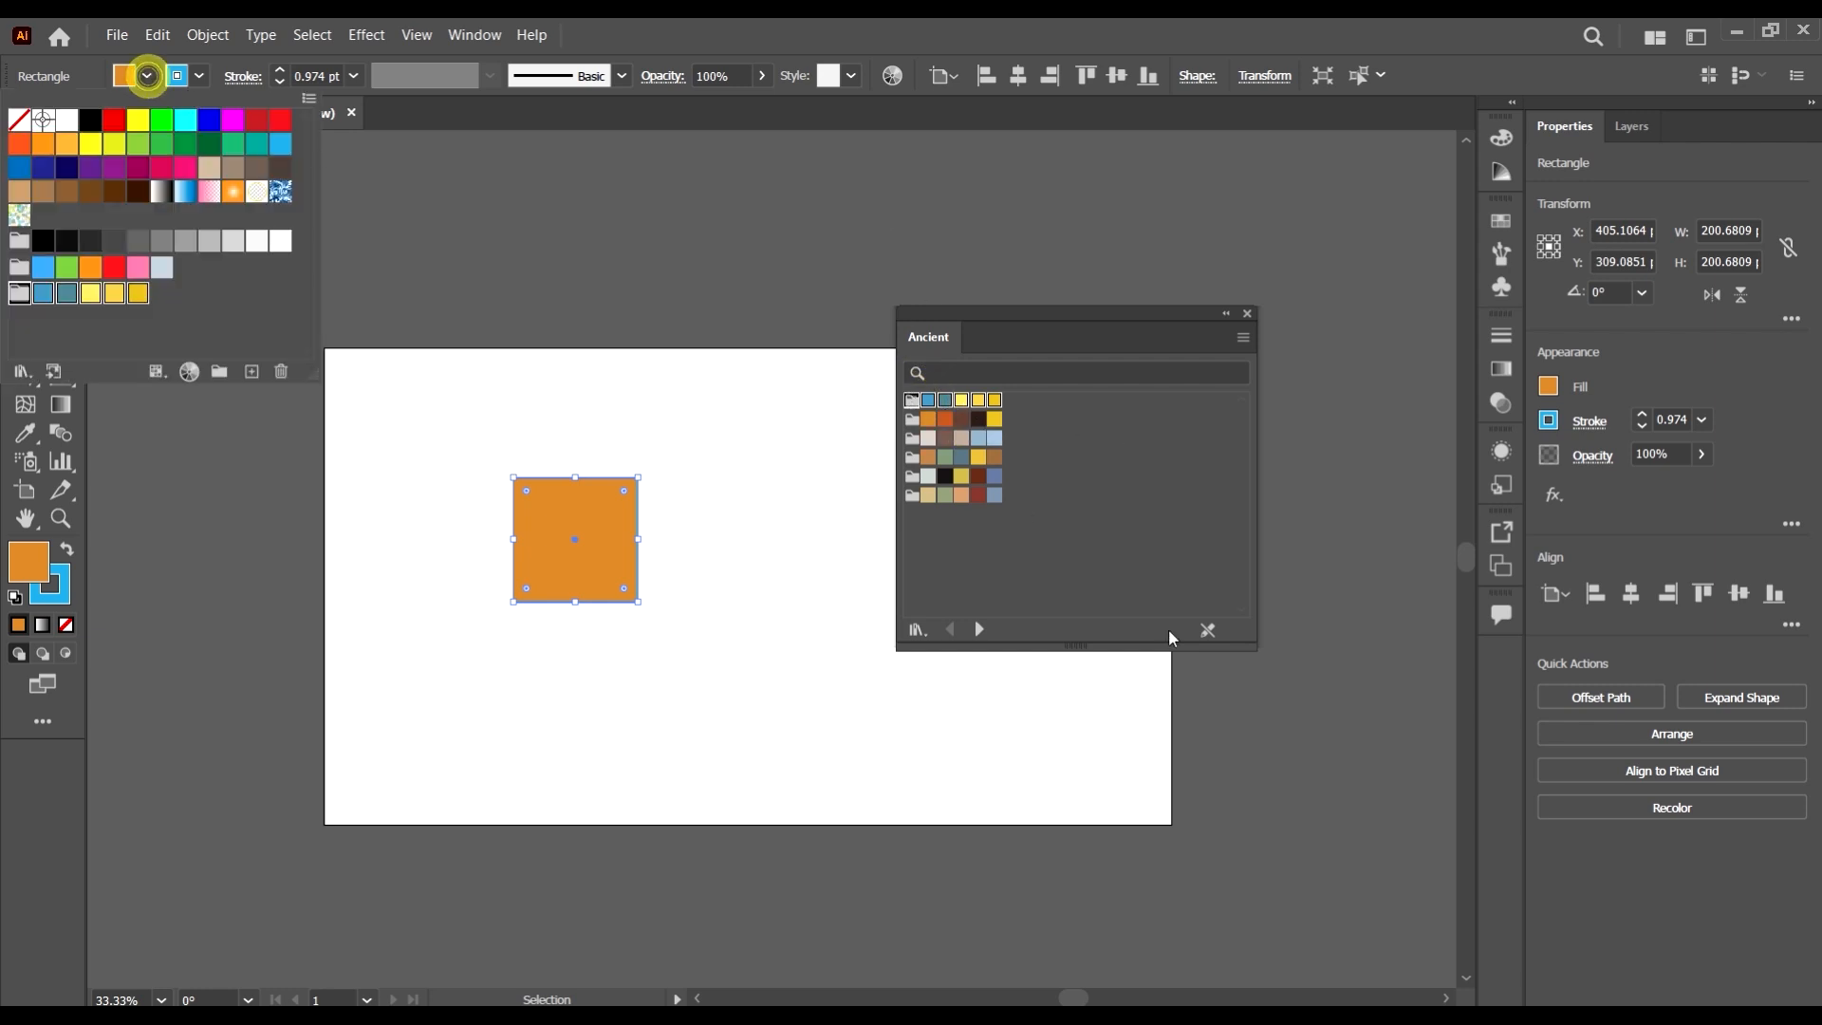
{"action": "left_click", "coordinate": [916, 408]}
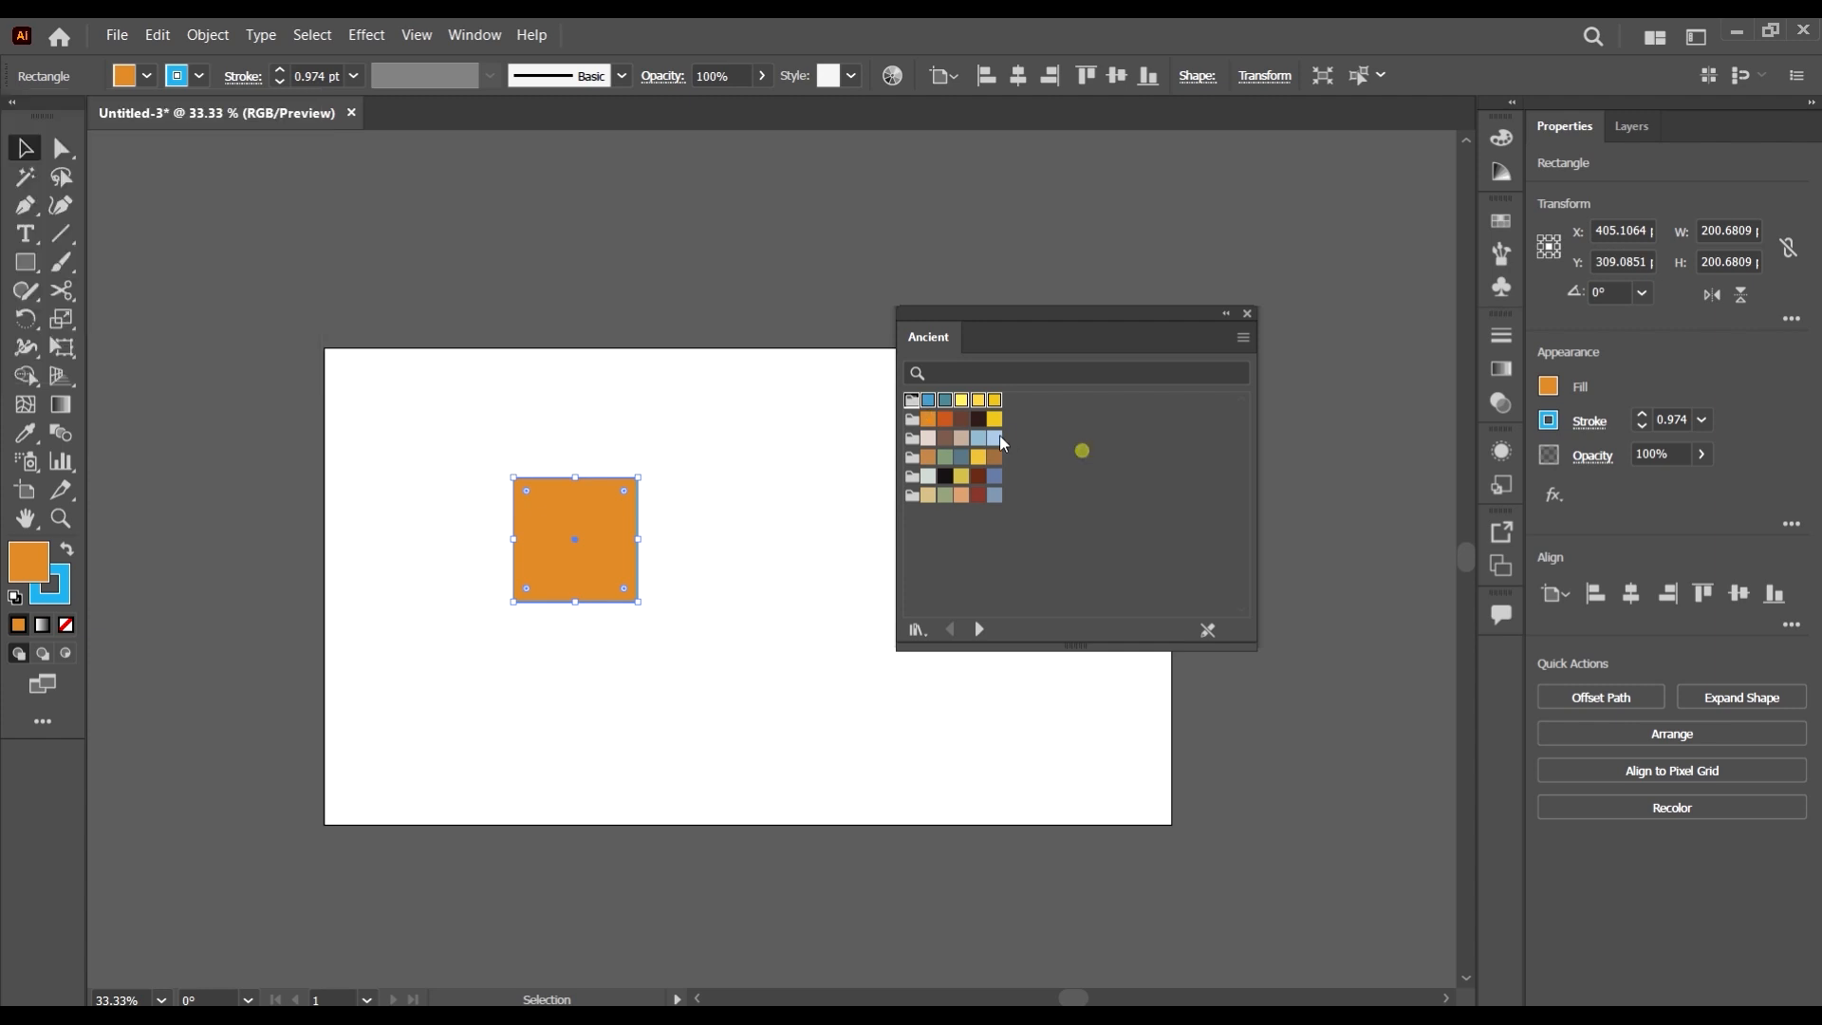
{"action": "left_click", "coordinate": [911, 422]}
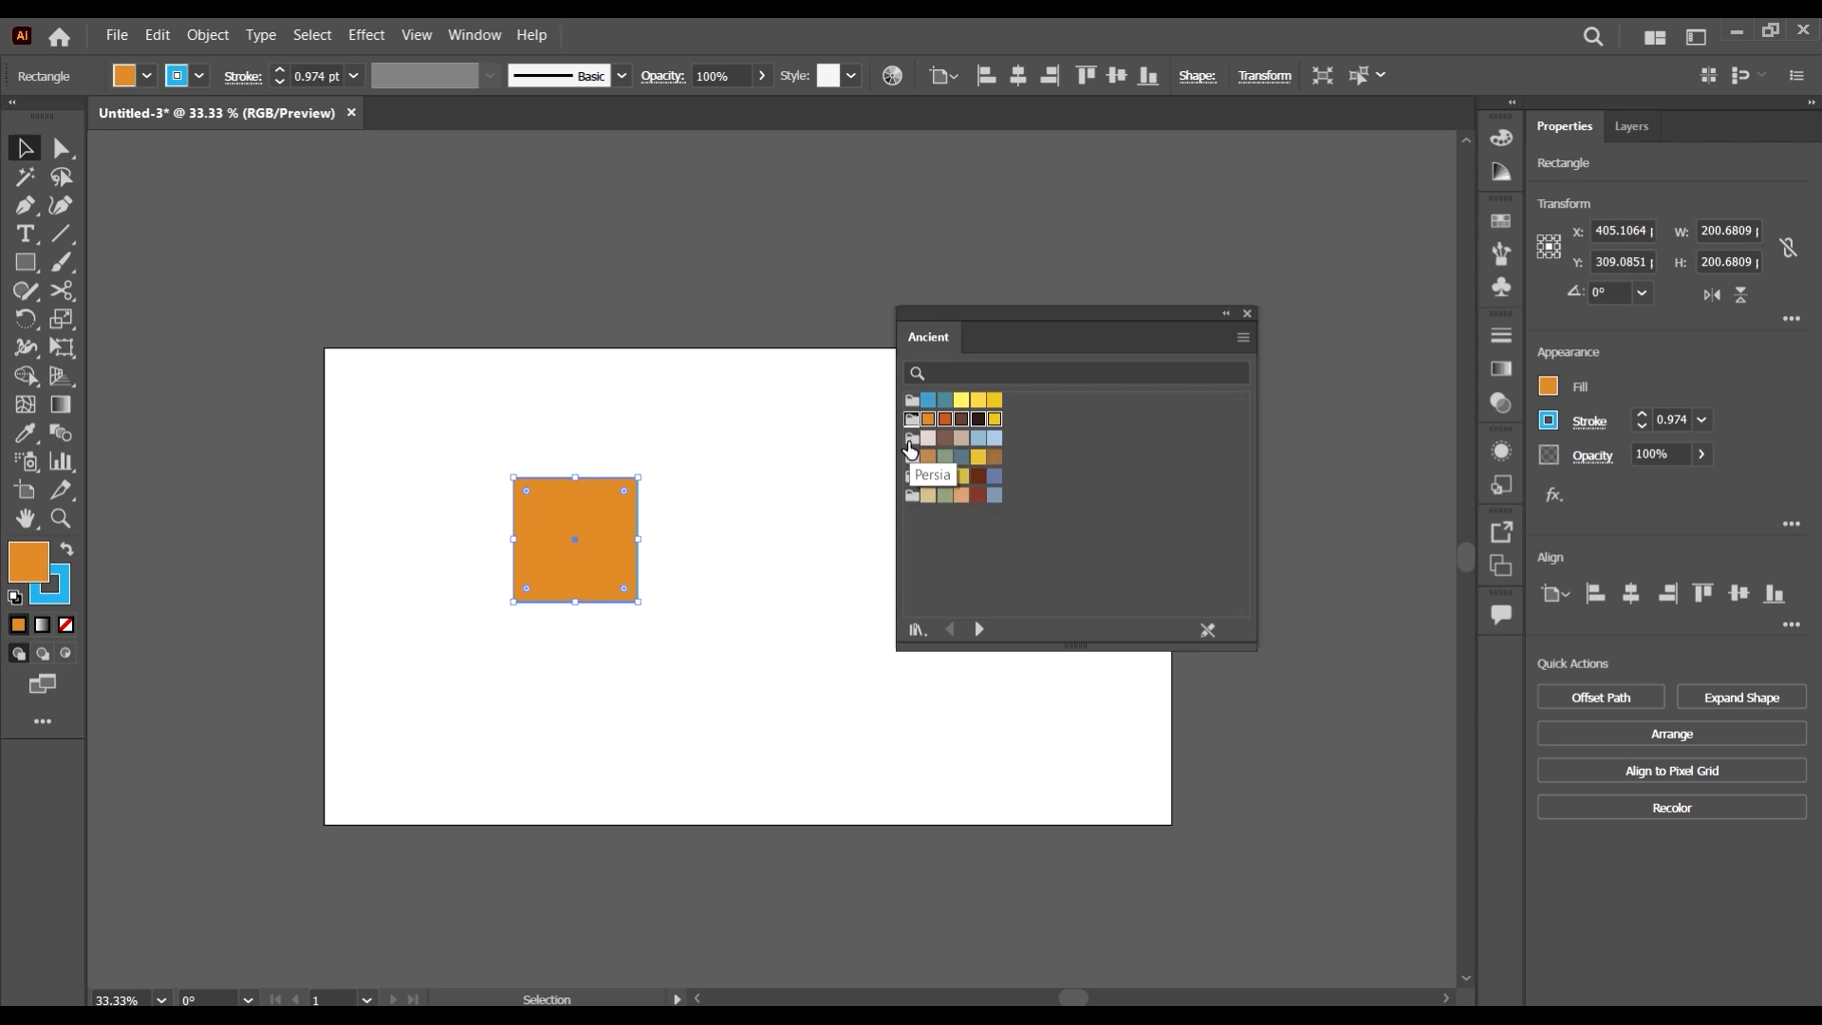
{"action": "left_click", "coordinate": [911, 438]}
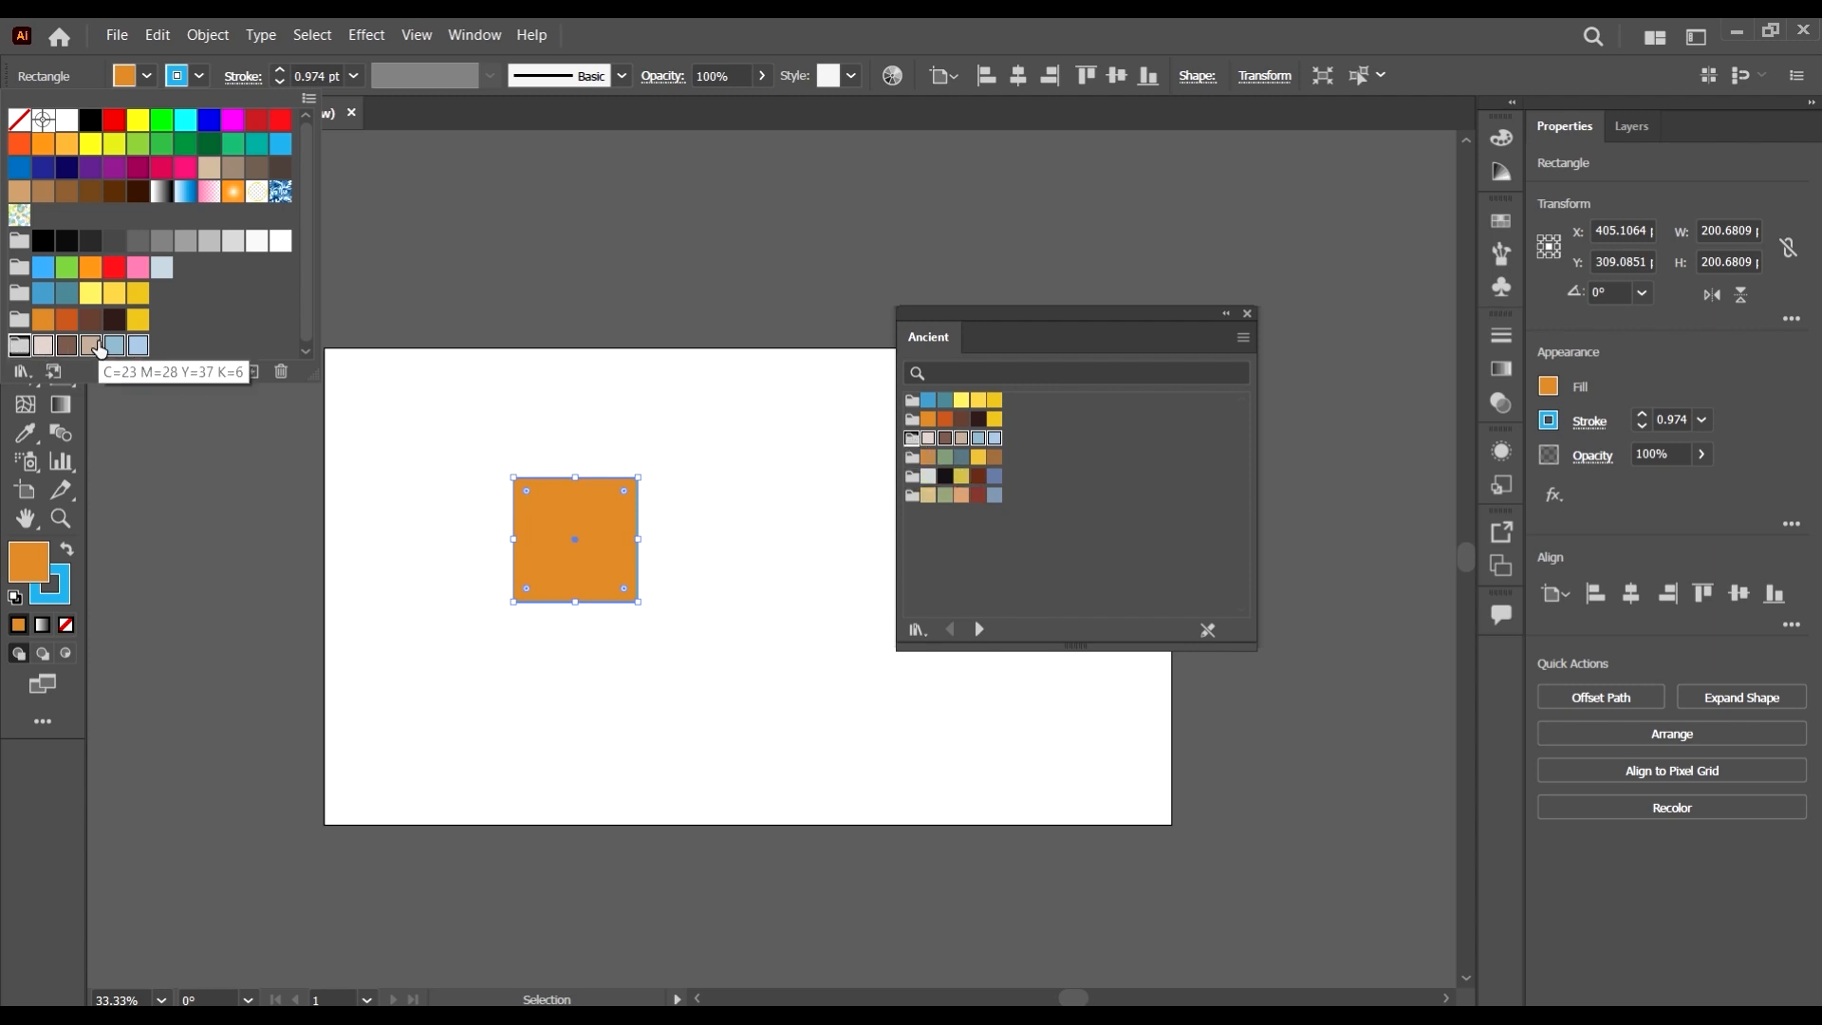
- Add the last color group of the Ancient library to the document swatches and look through the fill swatch list
{"action": "left_click", "coordinate": [910, 489]}
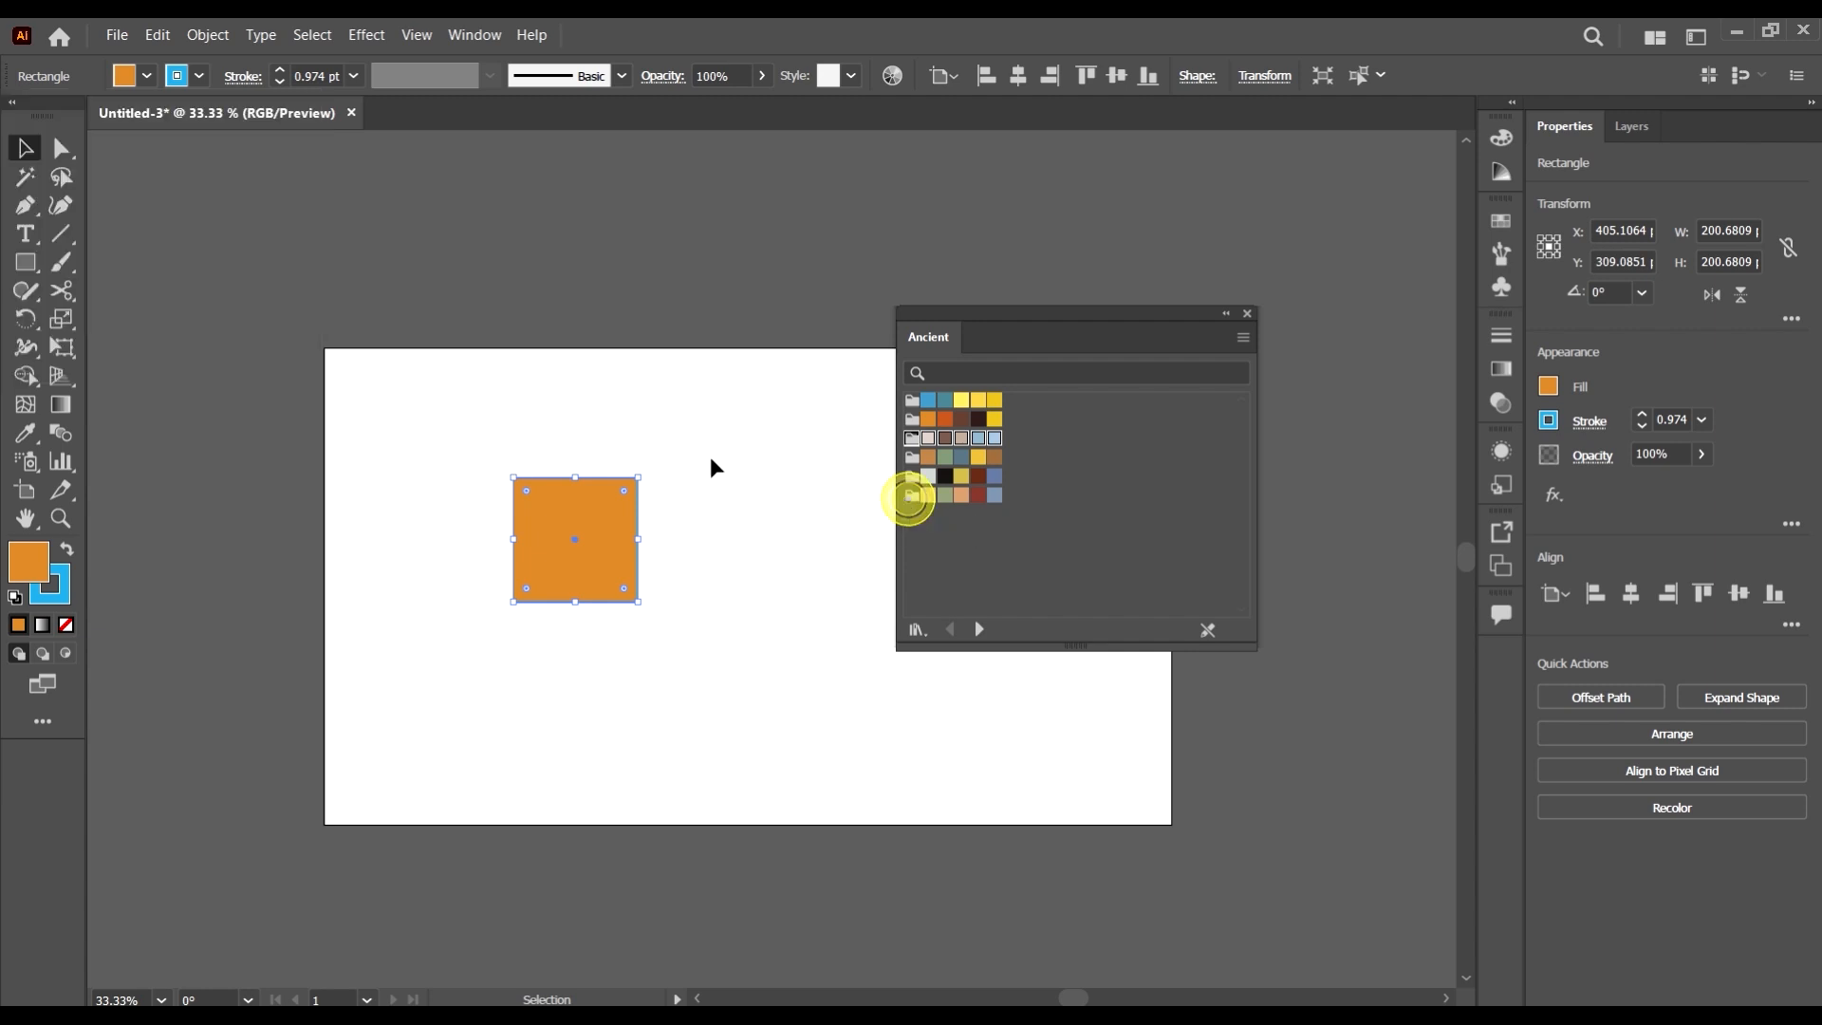
{"action": "left_click", "coordinate": [145, 77]}
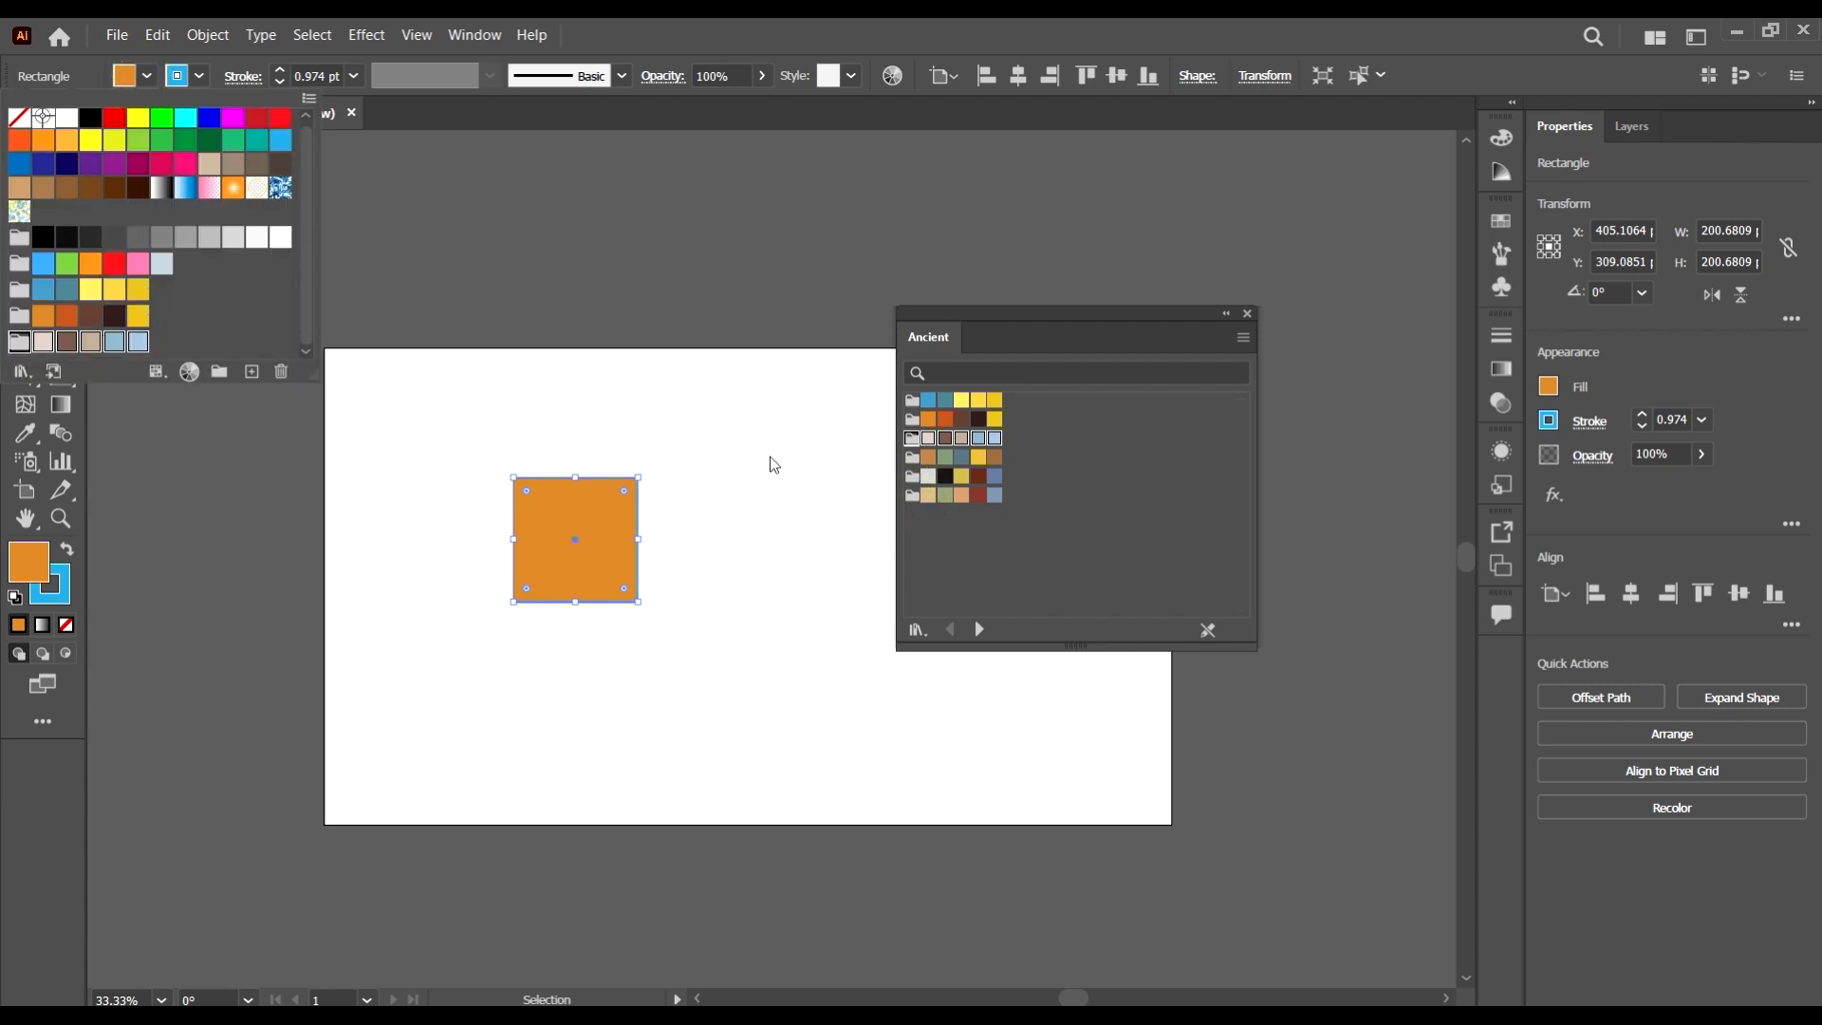
{"action": "left_click", "coordinate": [903, 495]}
{"action": "left_click", "coordinate": [912, 496]}
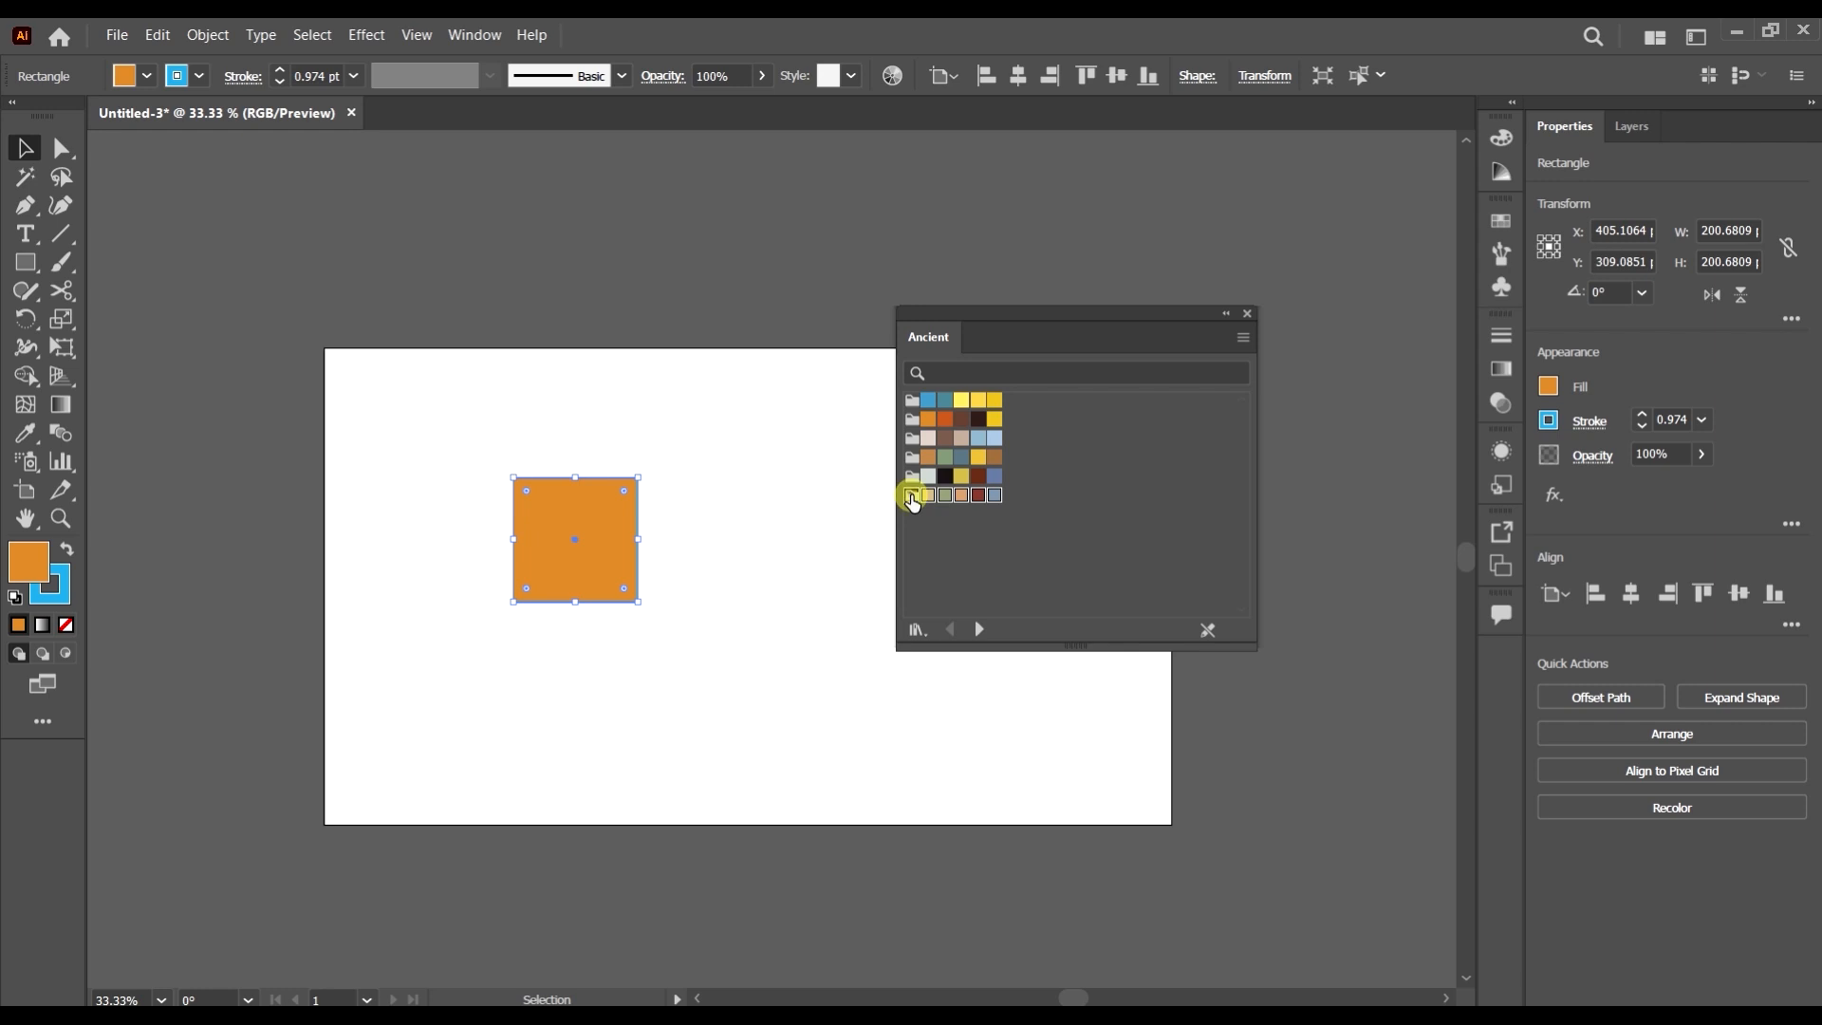
{"action": "left_click", "coordinate": [147, 76]}
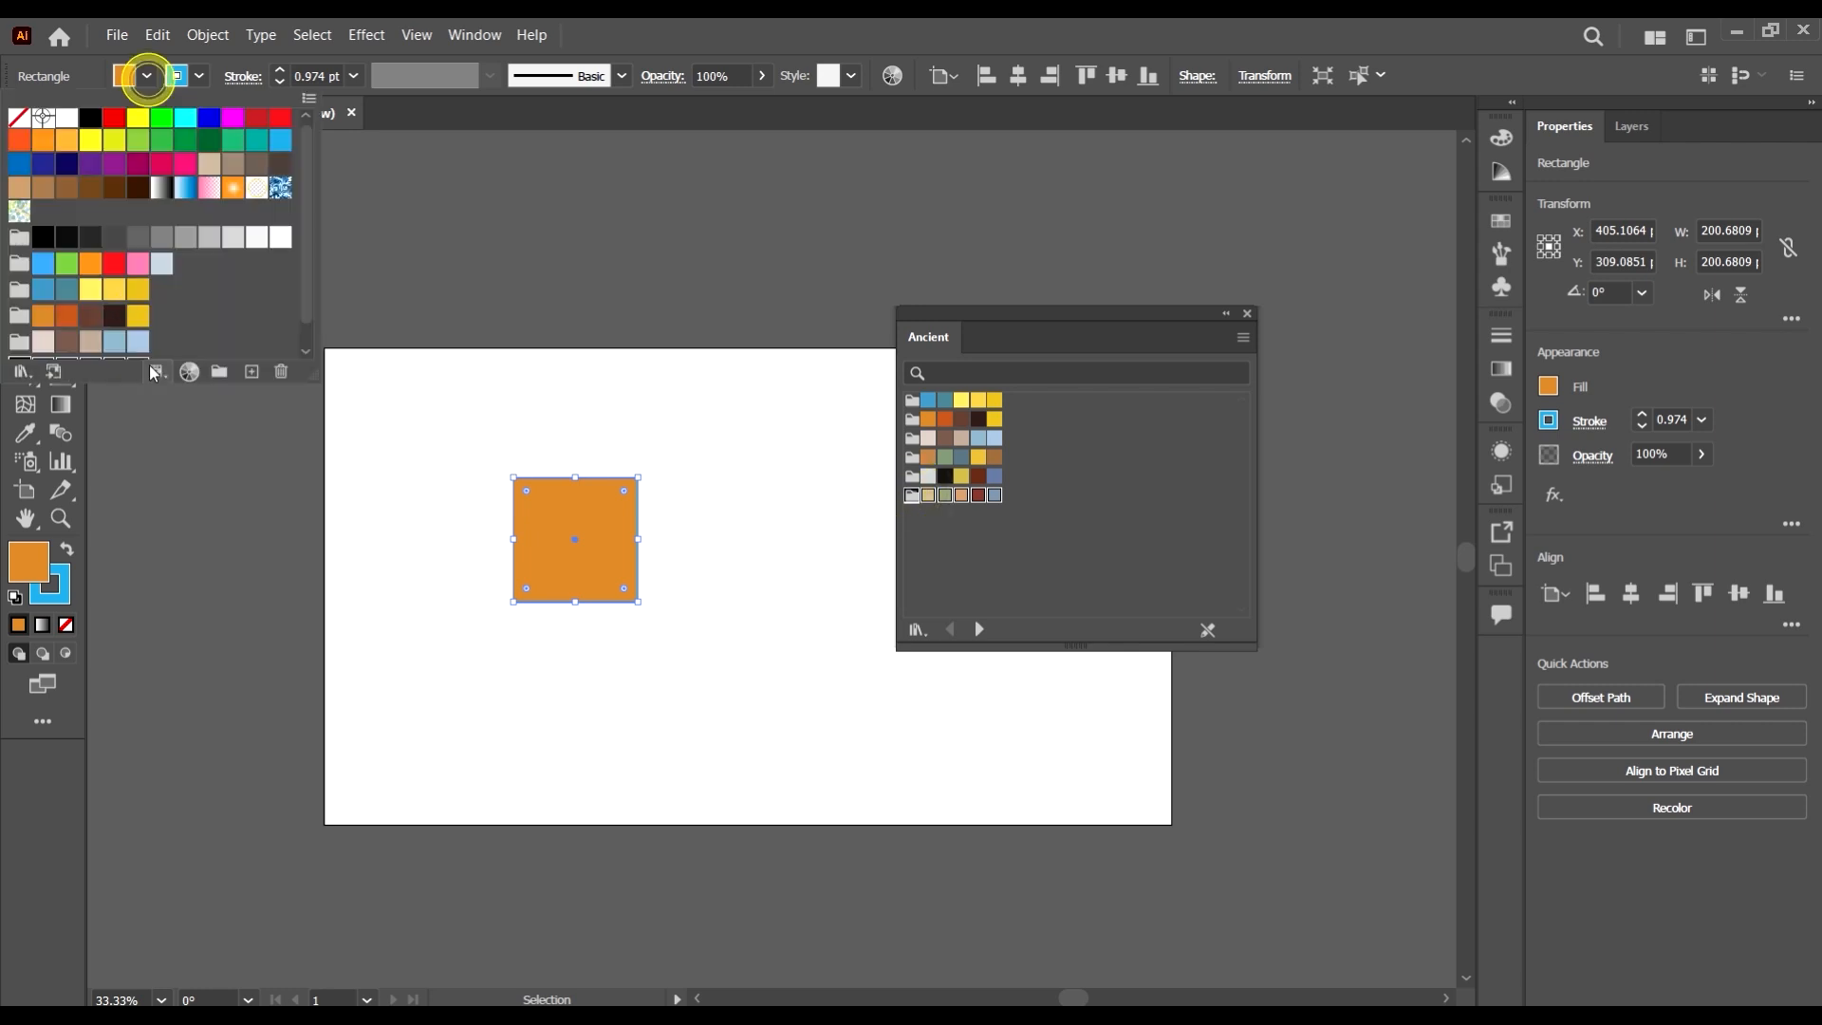
{"action": "scroll", "coordinate": [287, 278], "scroll_direction": "up", "scroll_amount": 1}
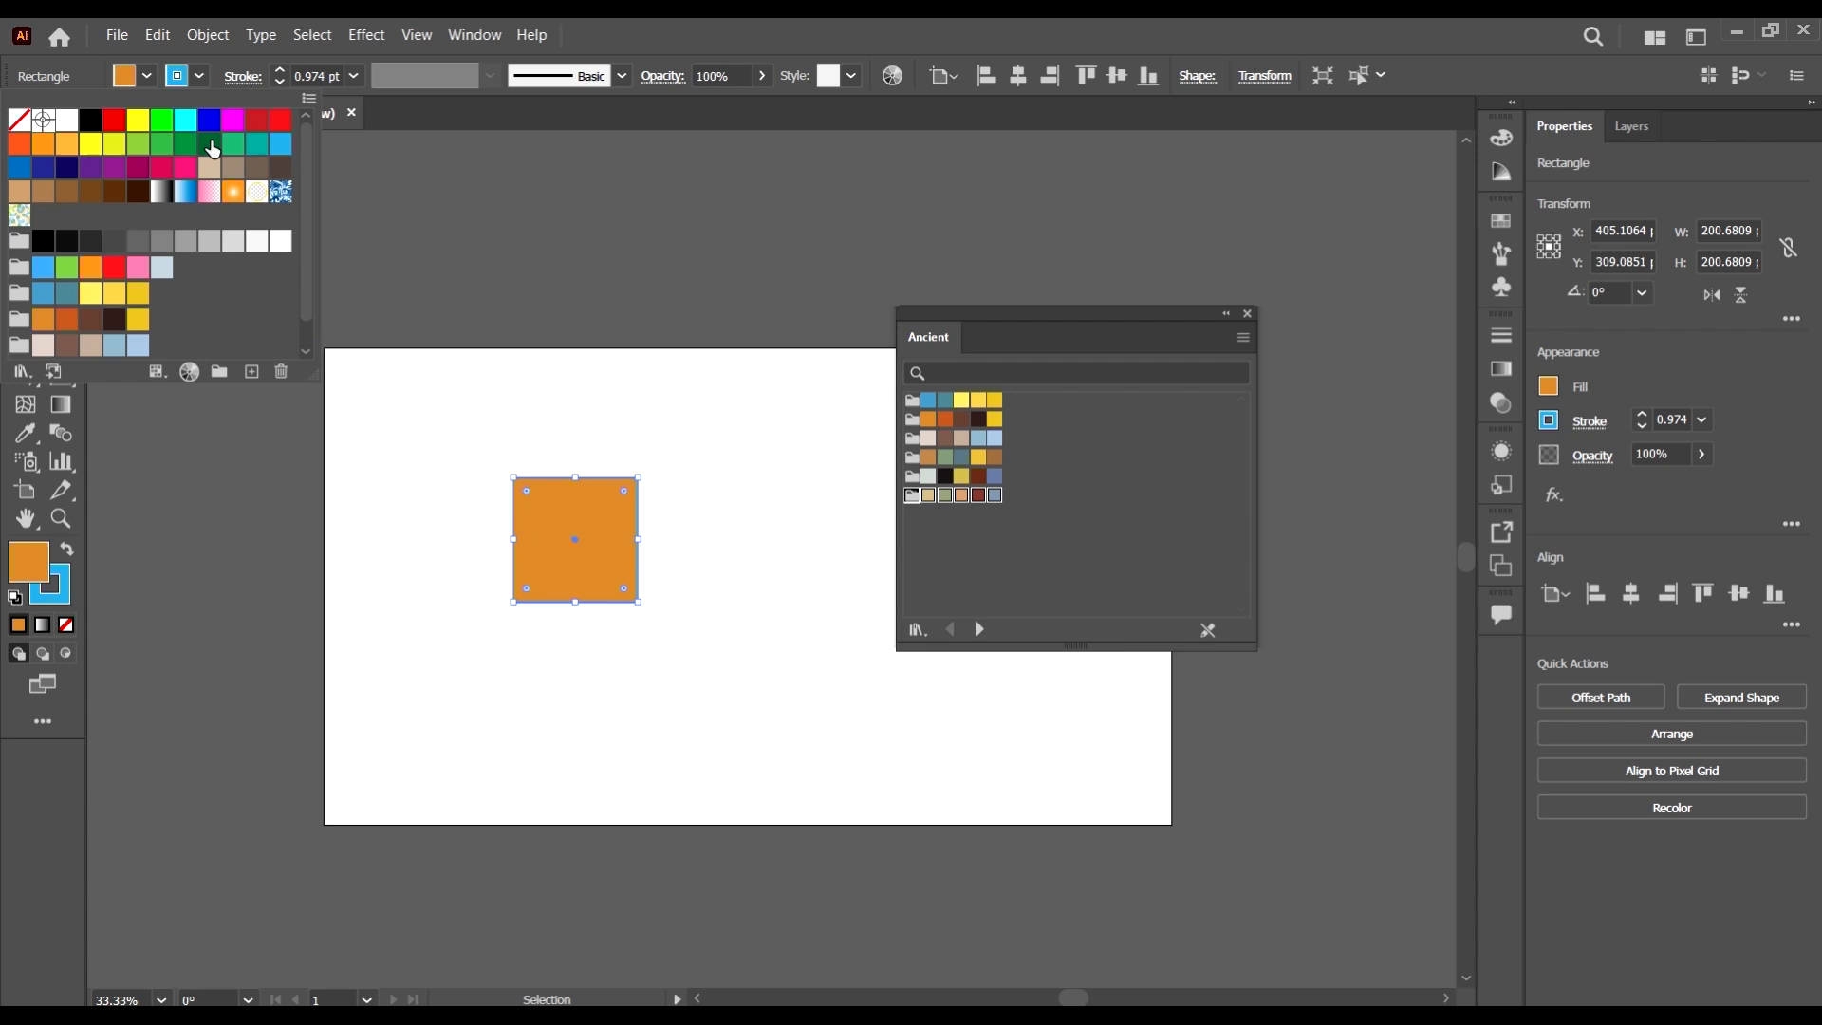
{"action": "scroll", "coordinate": [158, 299], "scroll_direction": "down", "scroll_amount": 1}
{"action": "left_click", "coordinate": [1021, 541]}
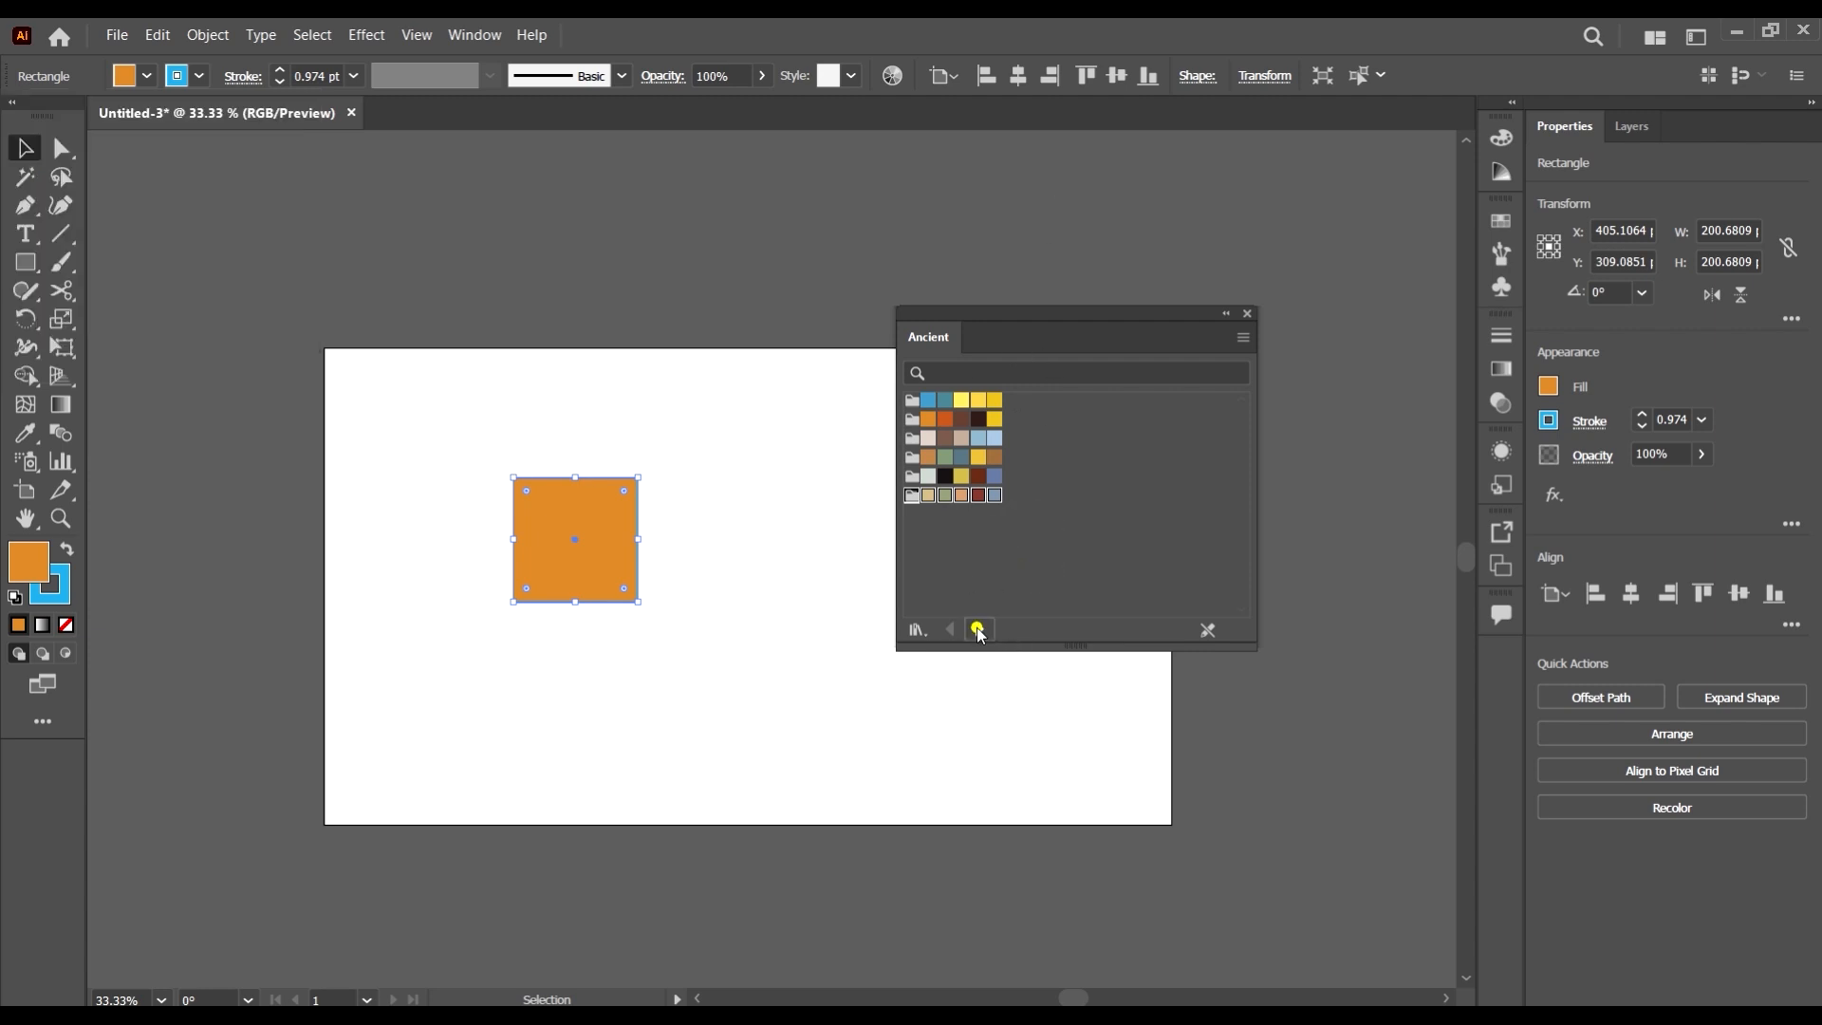
- Browse the swatch libraries following Ancient, including Middle Ages and Renaissance, up to Russian Poster Art
{"action": "left_click", "coordinate": [980, 630]}
{"action": "left_click", "coordinate": [983, 630]}
{"action": "left_click", "coordinate": [984, 631]}
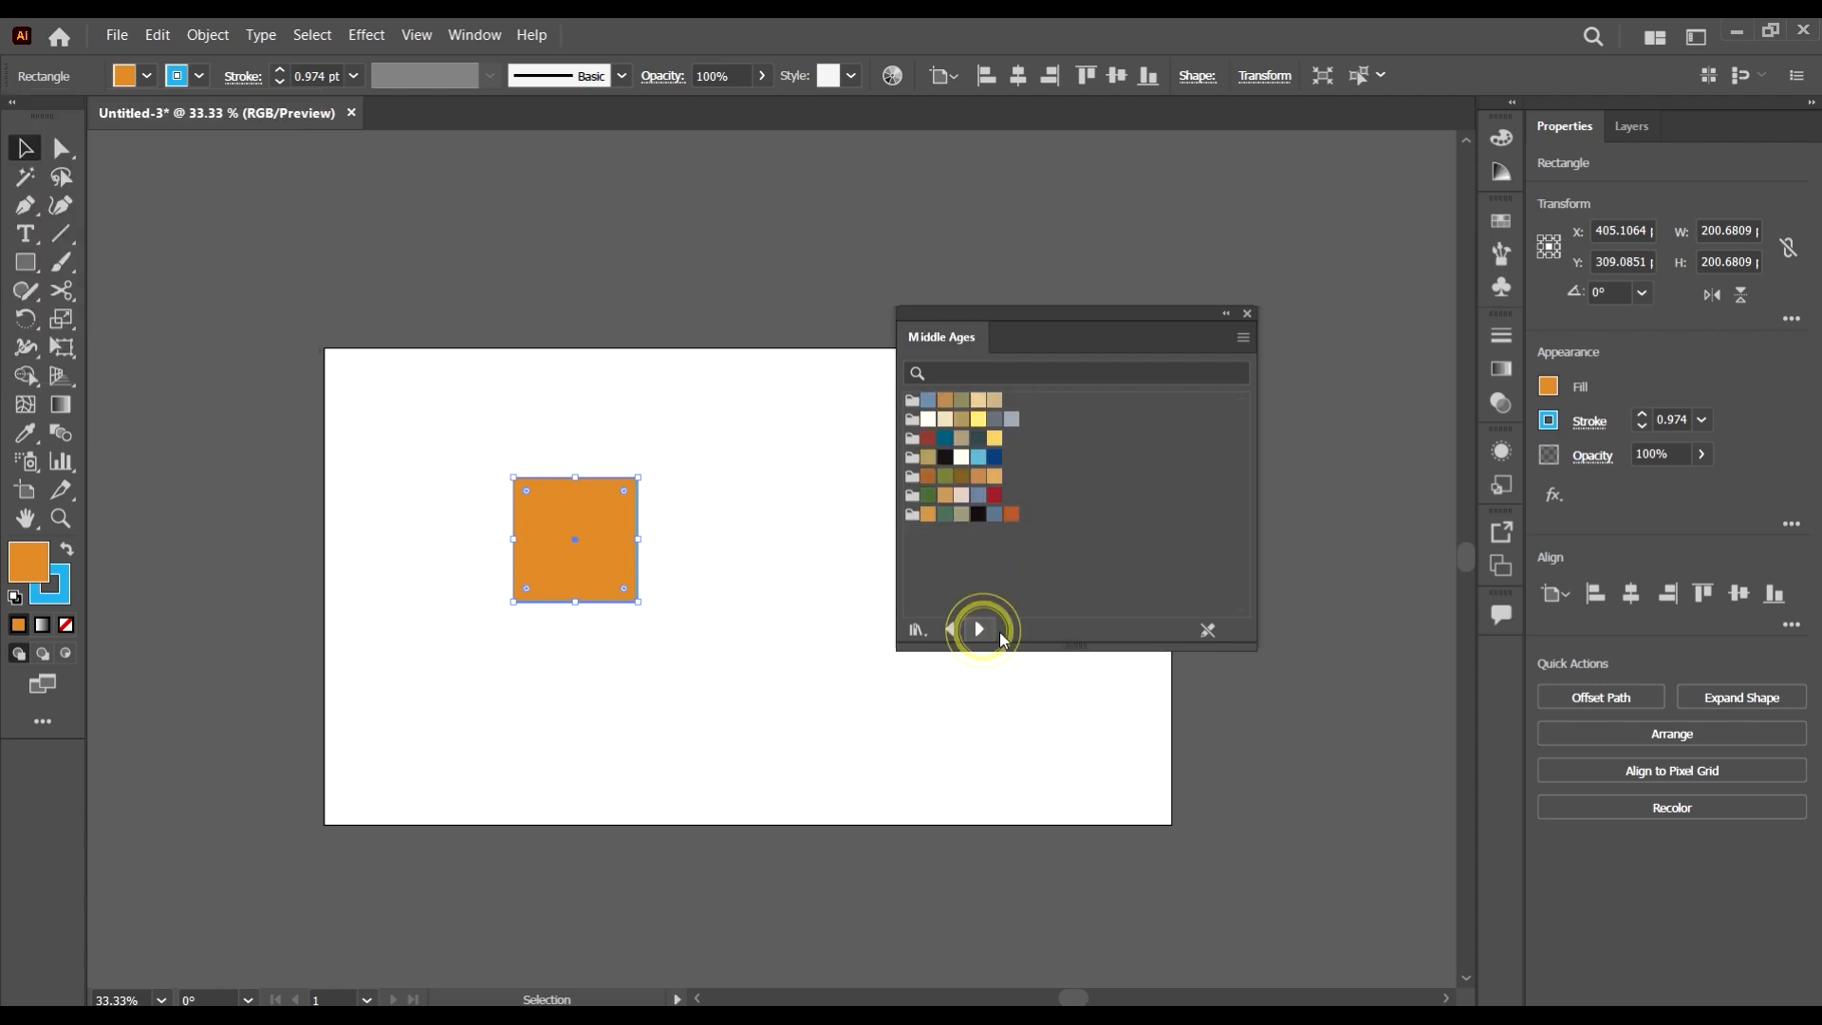
{"action": "left_click", "coordinate": [982, 630]}
{"action": "left_click", "coordinate": [985, 631]}
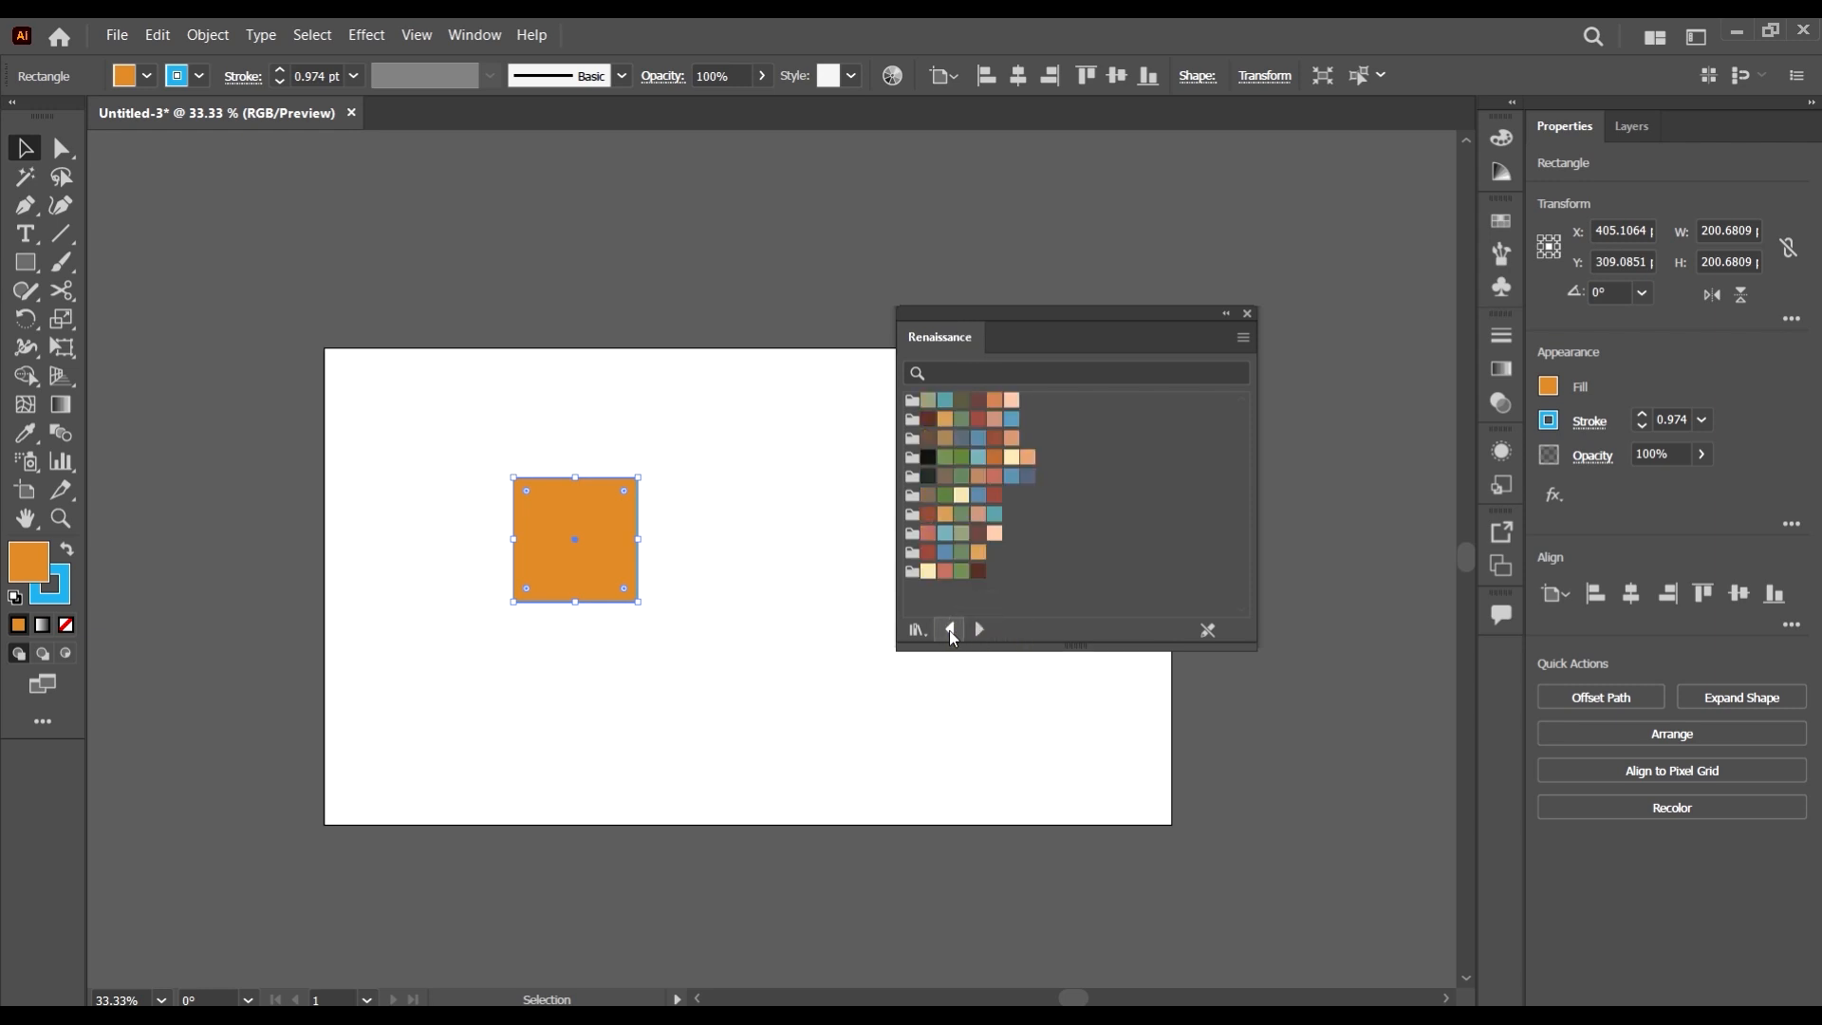
{"action": "left_click", "coordinate": [950, 630]}
{"action": "left_click", "coordinate": [981, 630]}
{"action": "left_click", "coordinate": [983, 631]}
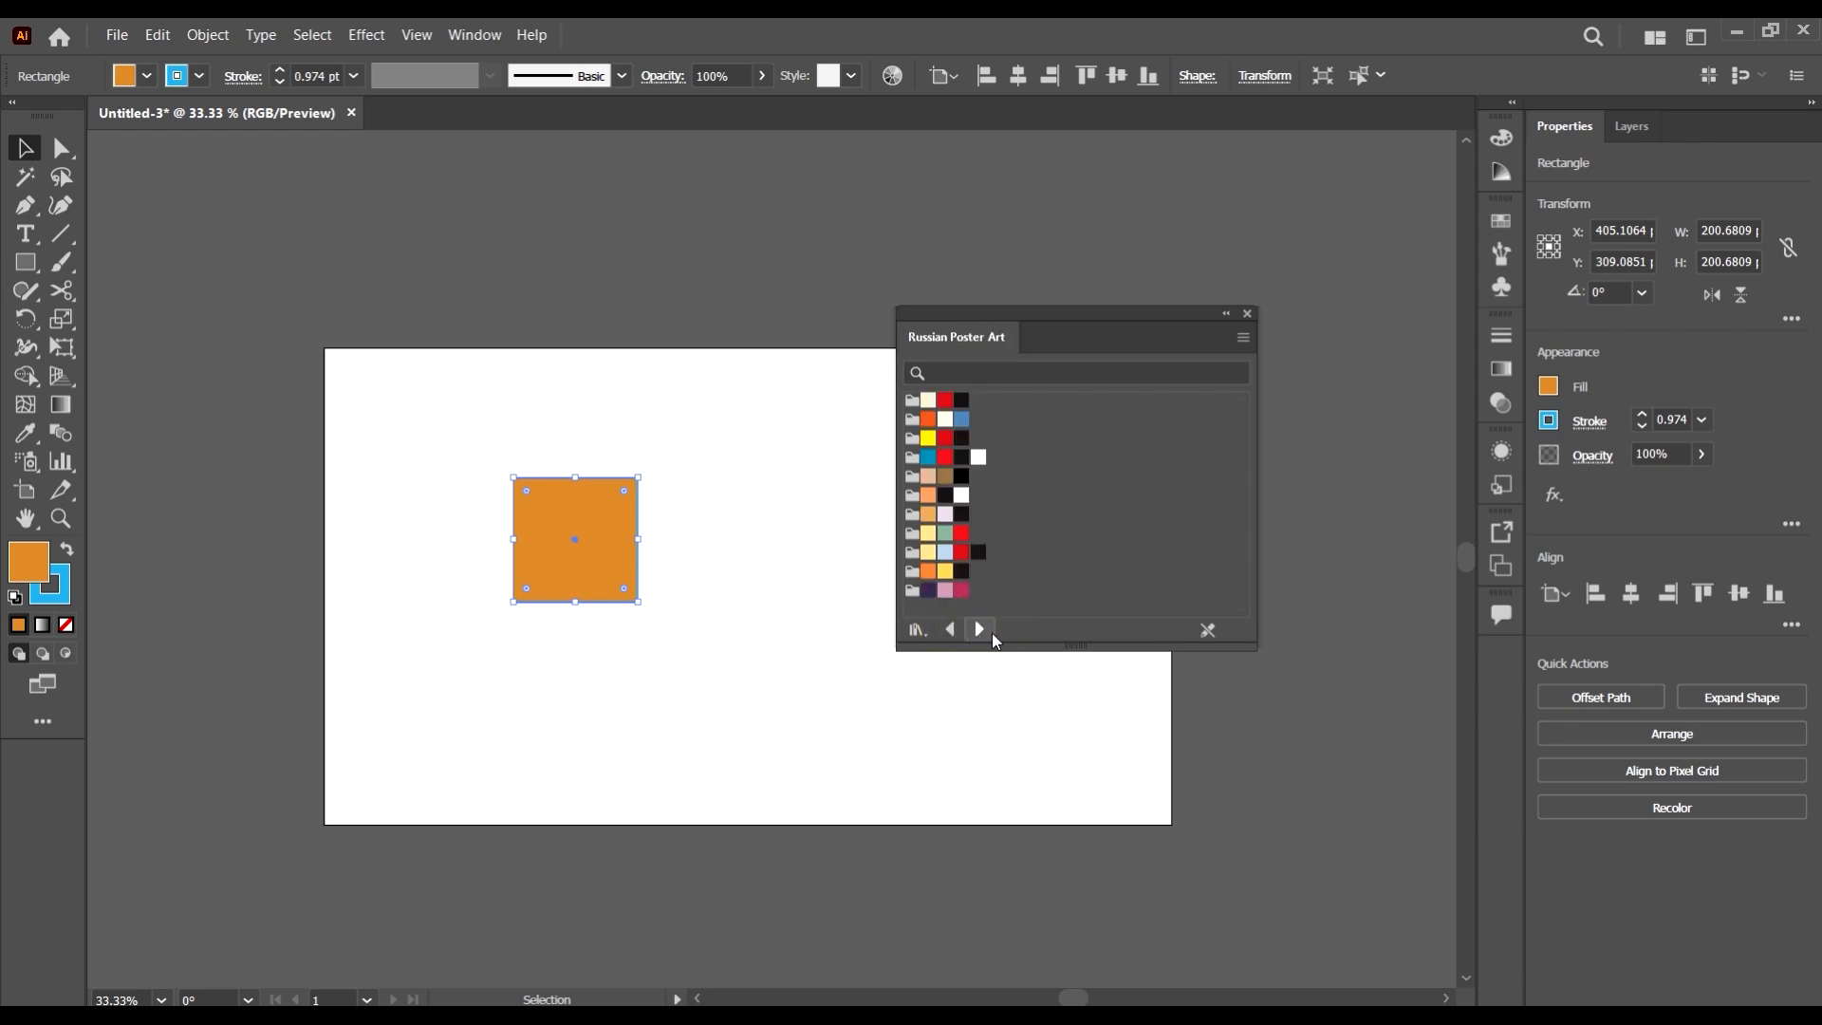
- Browse onward from Russian Poster Art through Celebration and the HKS color books to HKS Z
{"action": "left_click", "coordinate": [980, 630]}
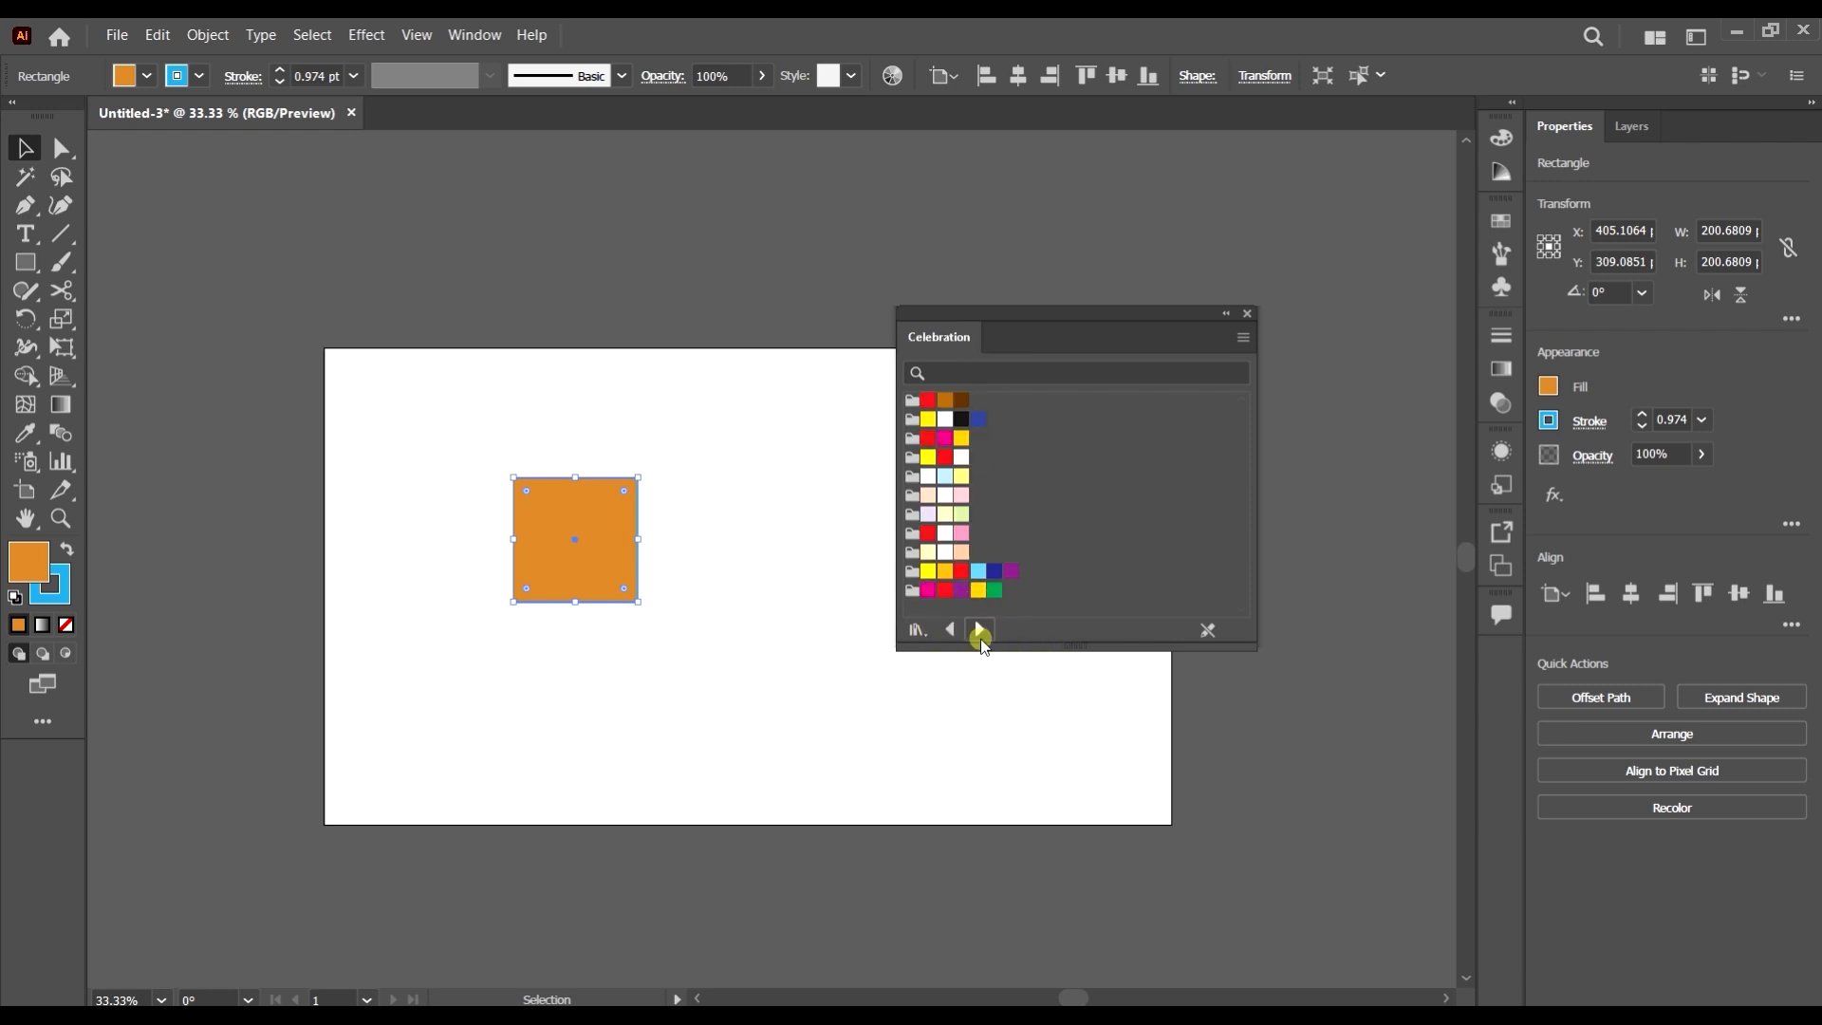
{"action": "left_click", "coordinate": [980, 630]}
{"action": "left_click", "coordinate": [983, 629]}
{"action": "left_click", "coordinate": [949, 628]}
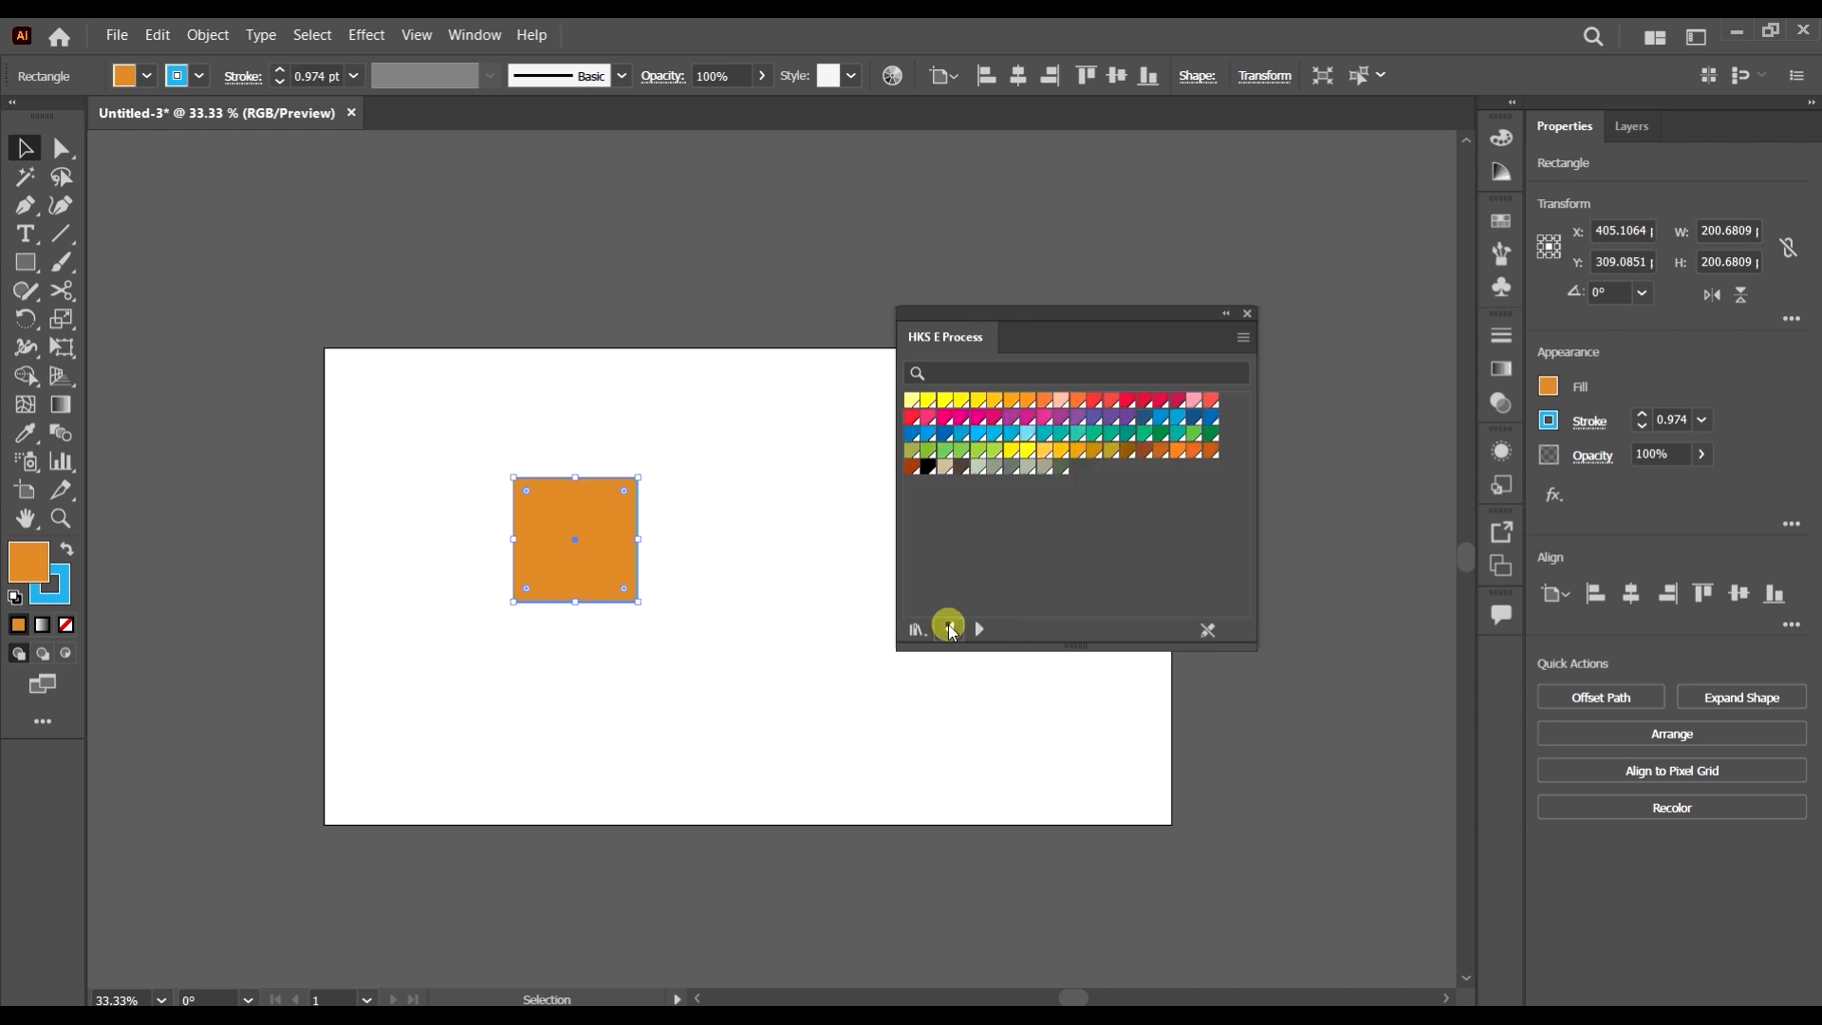
{"action": "left_click", "coordinate": [981, 631]}
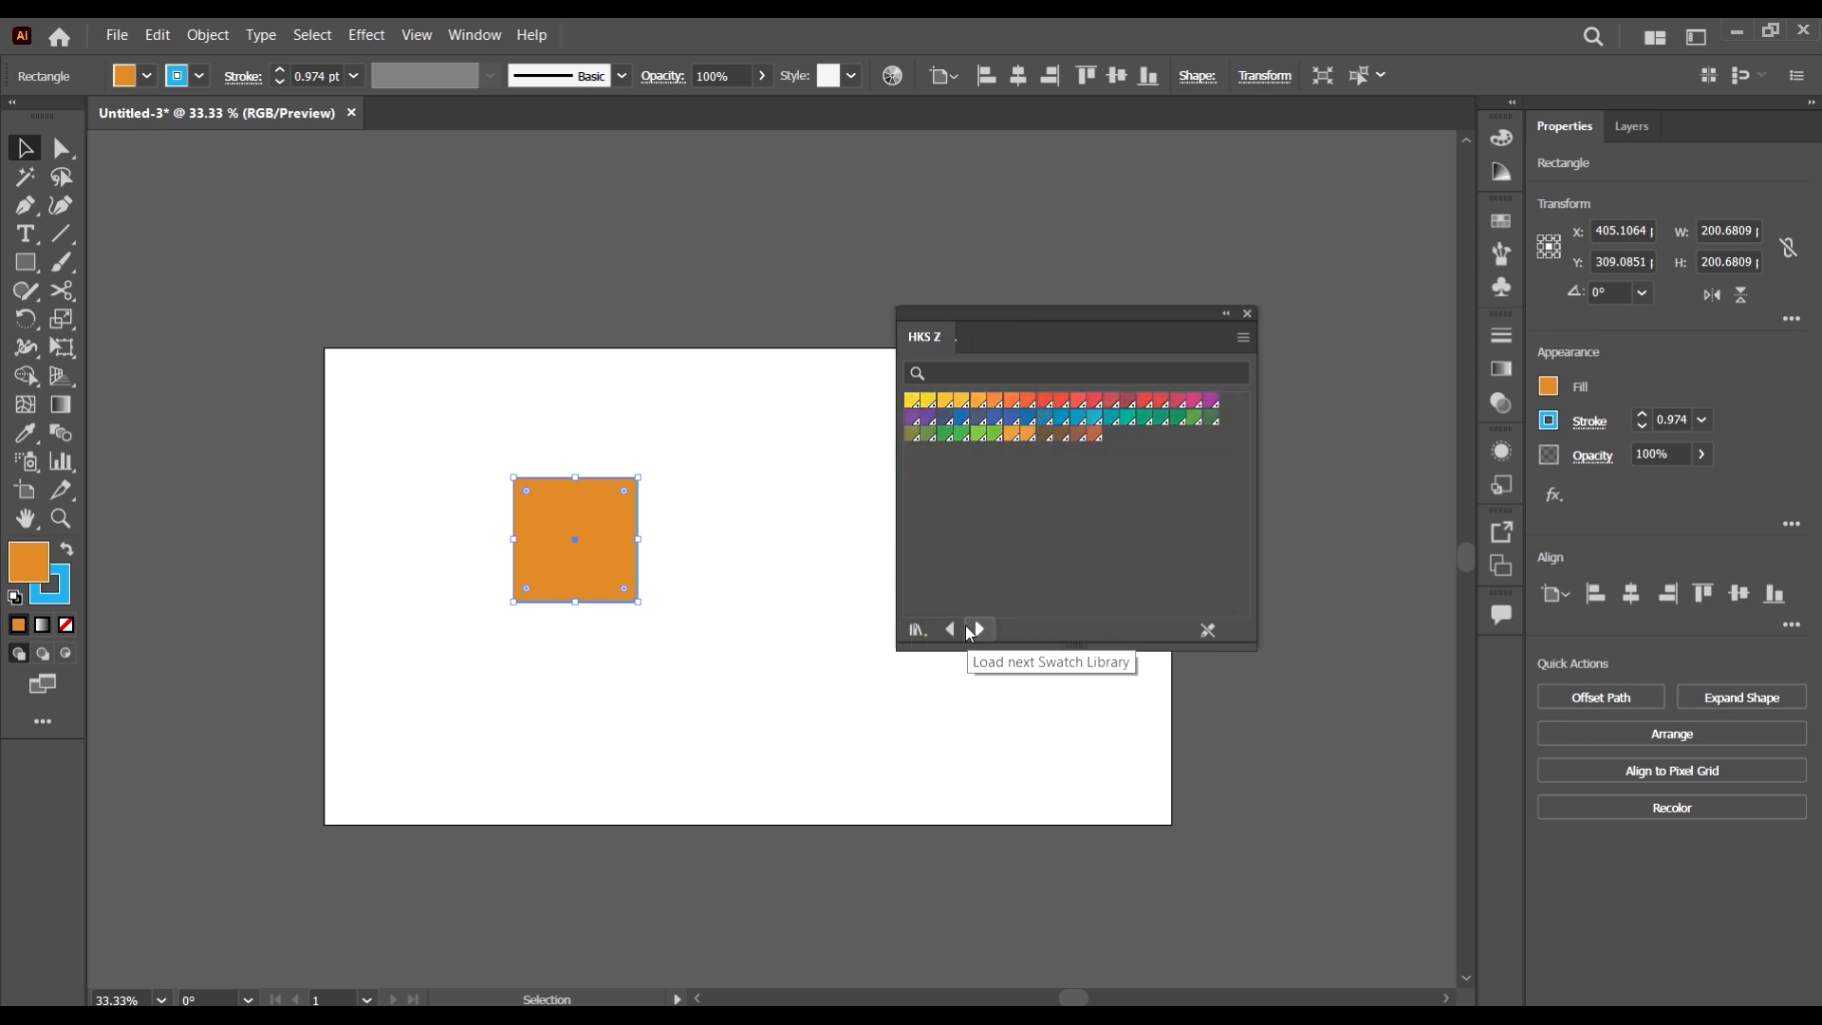
- Open the Celebration swatch library, and replace it with the FOCOLTONE library from the Color Books collection
{"action": "left_click", "coordinate": [917, 631]}
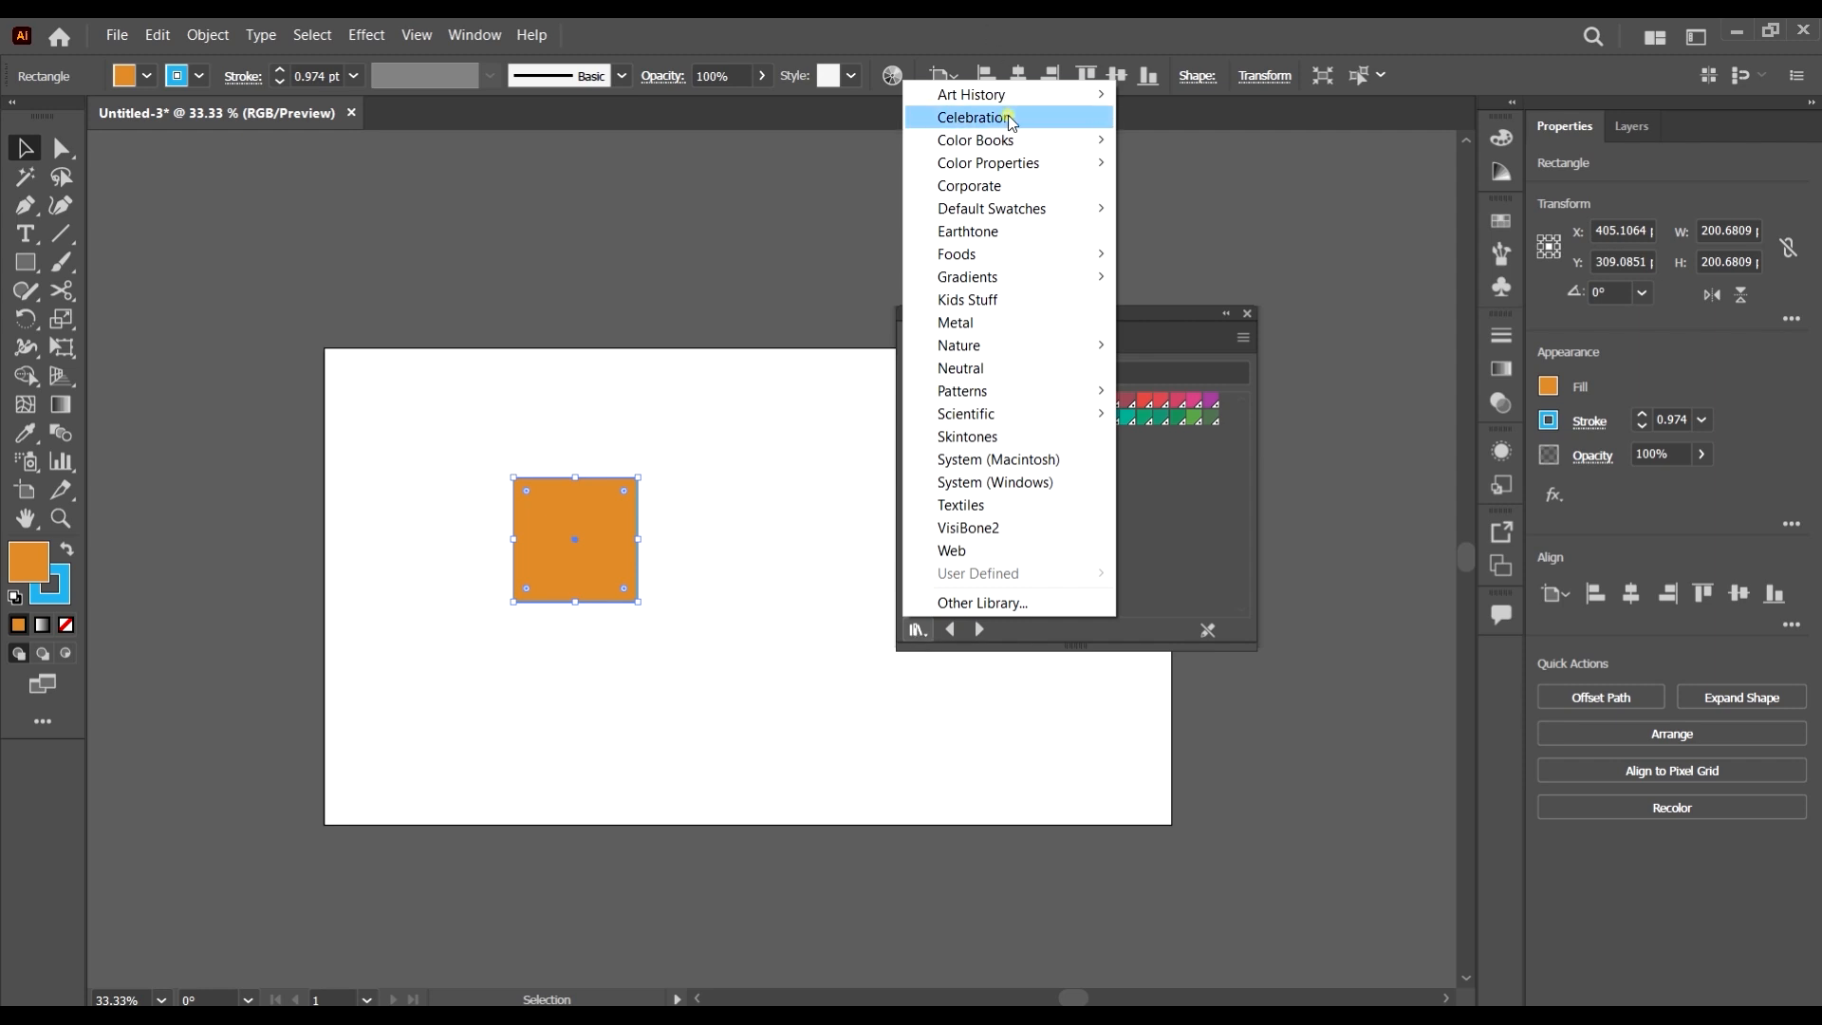
{"action": "left_click", "coordinate": [1012, 118]}
{"action": "left_click", "coordinate": [925, 634]}
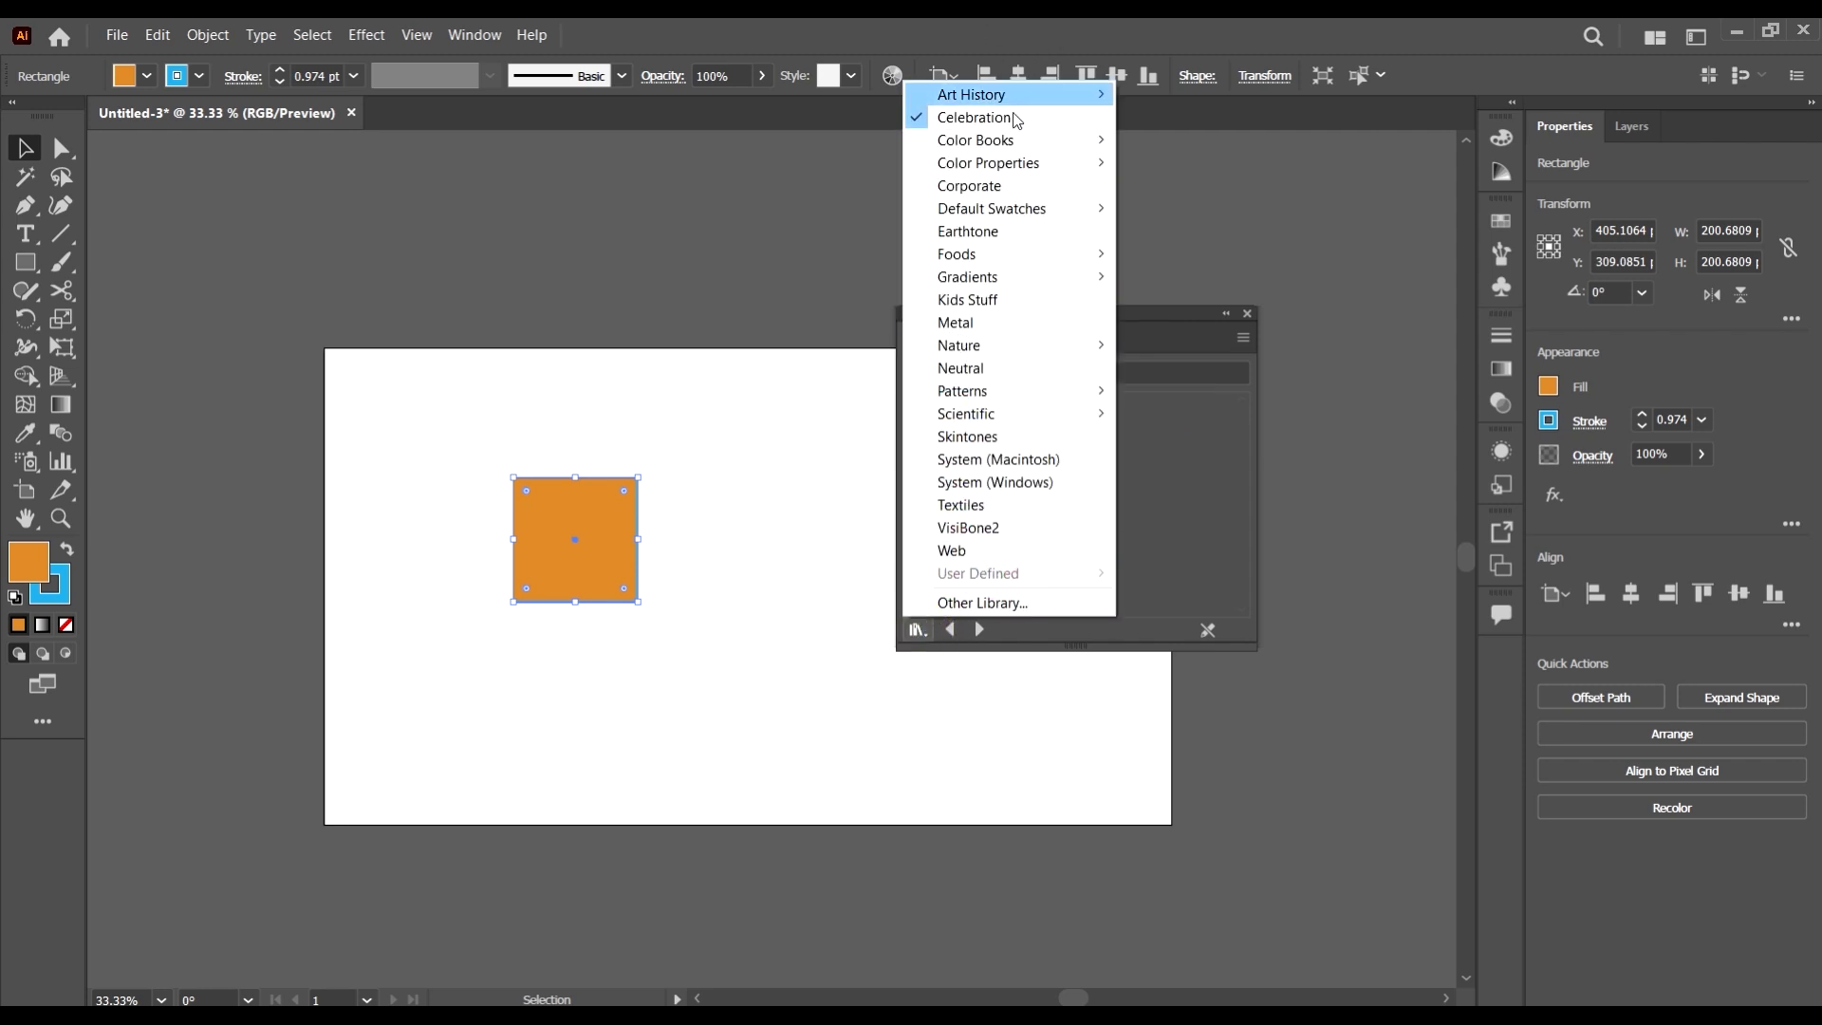
{"action": "mouse_move", "coordinate": [1035, 148]}
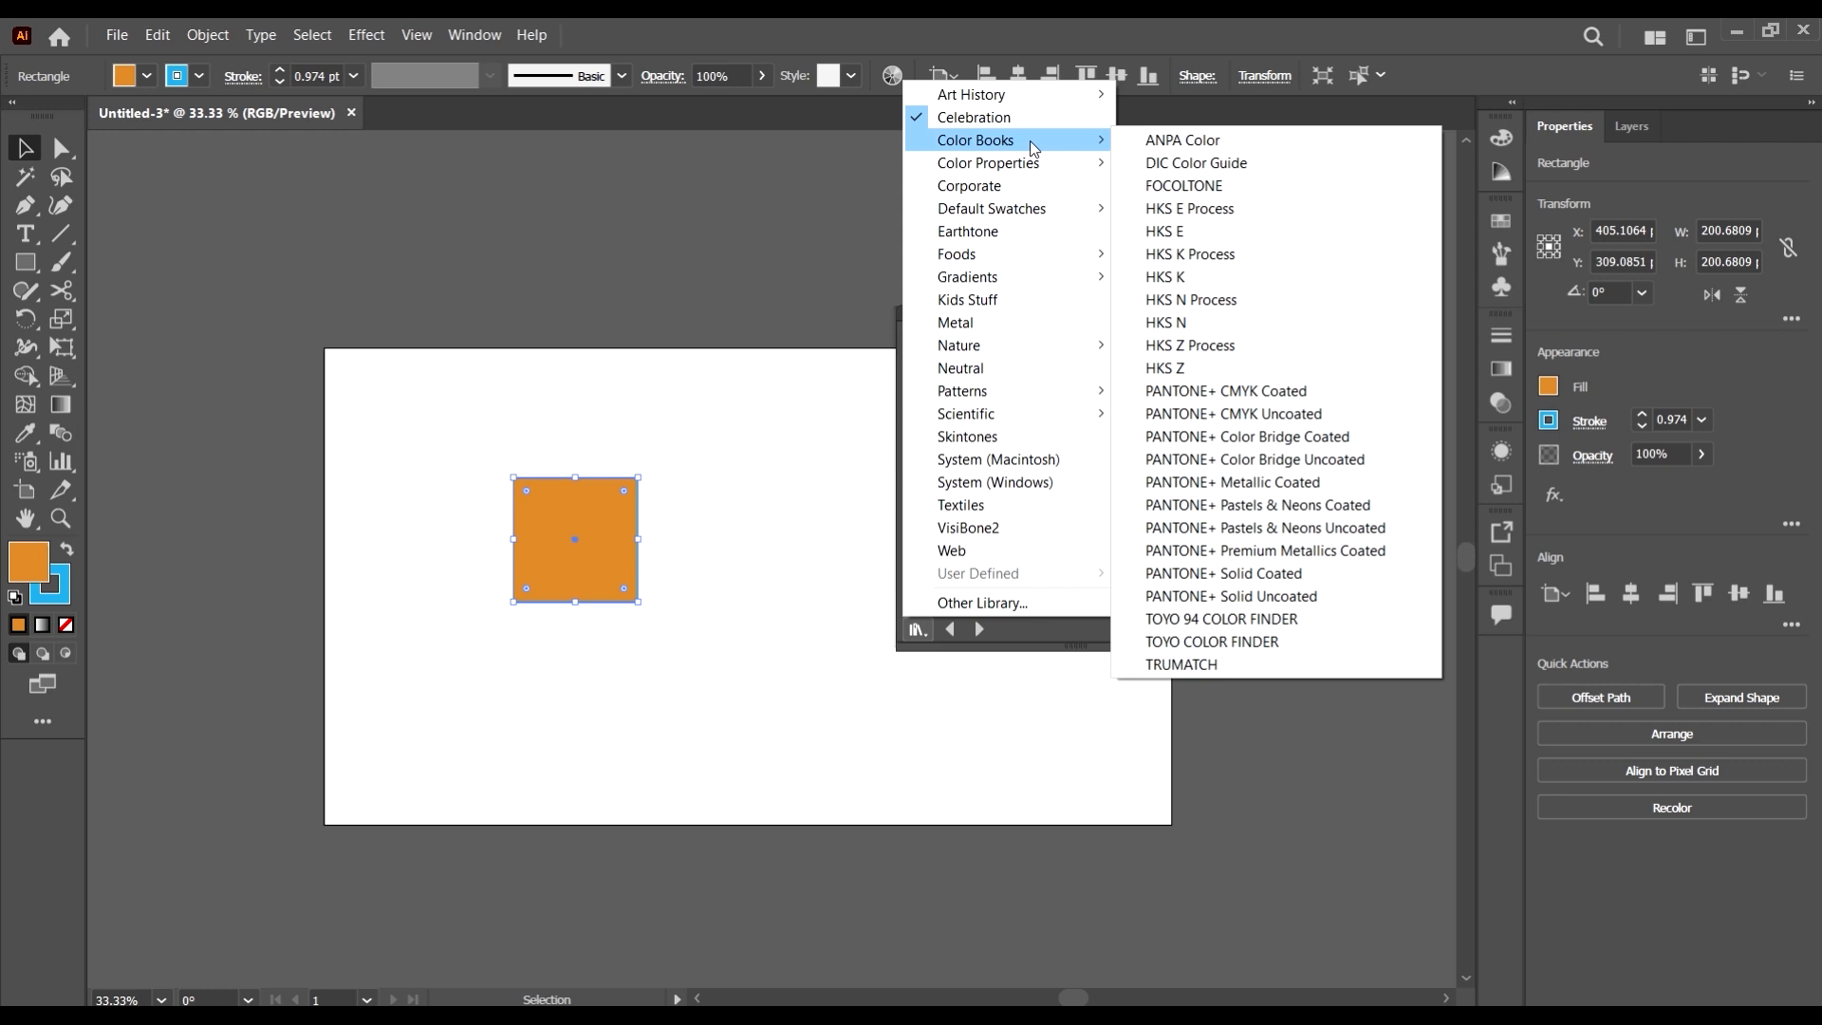
{"action": "left_click", "coordinate": [1228, 183]}
- Try a dark maroon and a pale lavender swatch from the FOCOLTONE library as the square's fill
{"action": "scroll", "coordinate": [1056, 560], "scroll_direction": "down", "scroll_amount": 6}
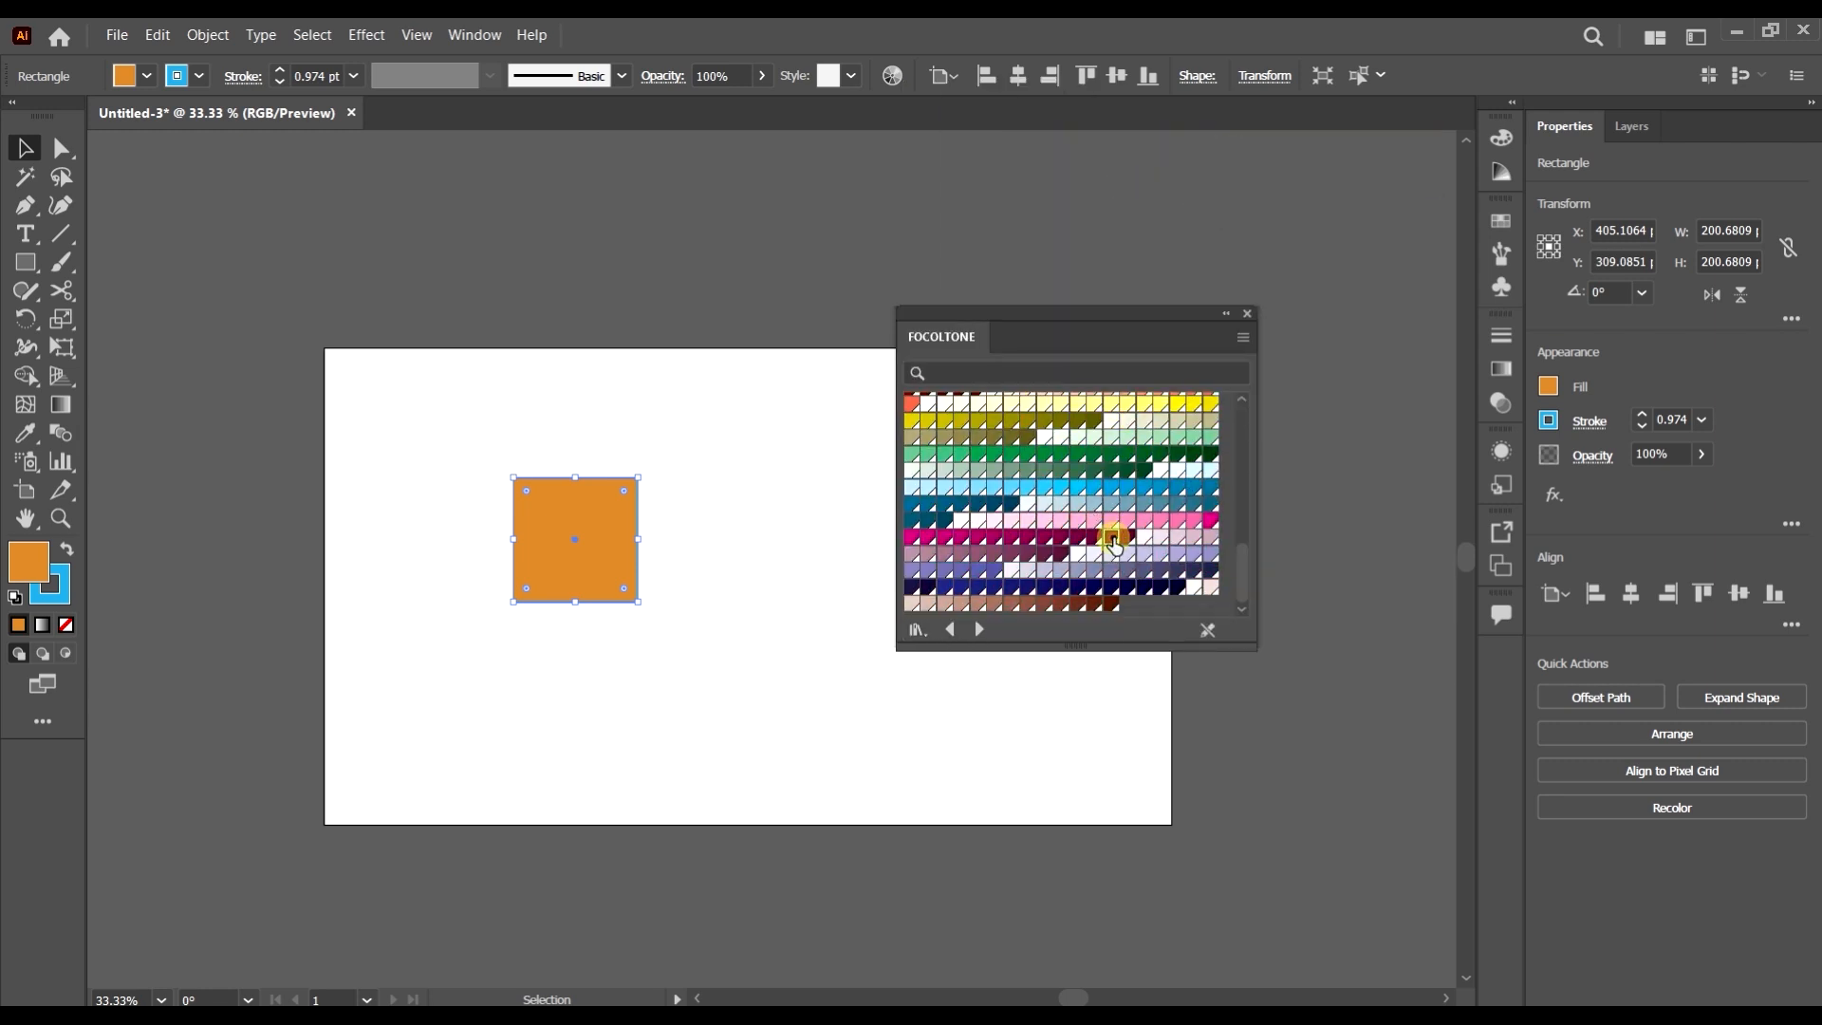
{"action": "left_click", "coordinate": [1113, 539]}
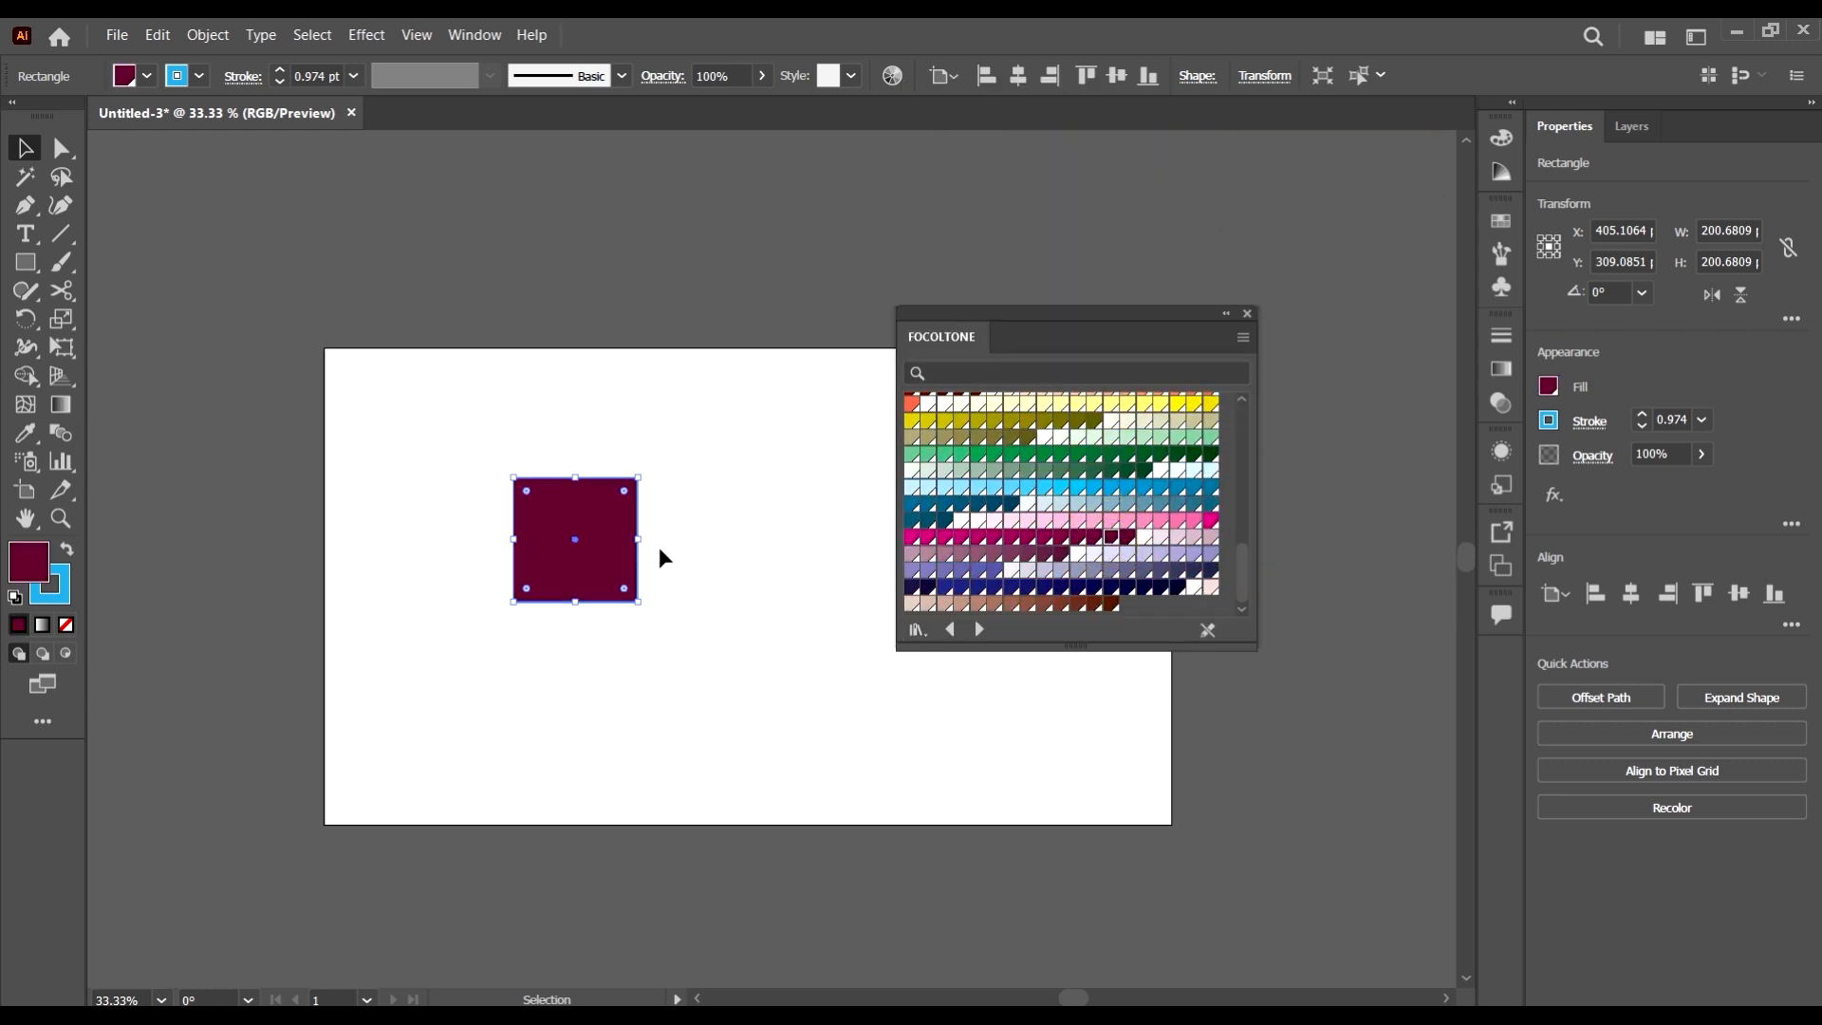
{"action": "left_click", "coordinate": [1111, 554]}
{"action": "scroll", "coordinate": [1110, 555], "scroll_direction": "up", "scroll_amount": 6}
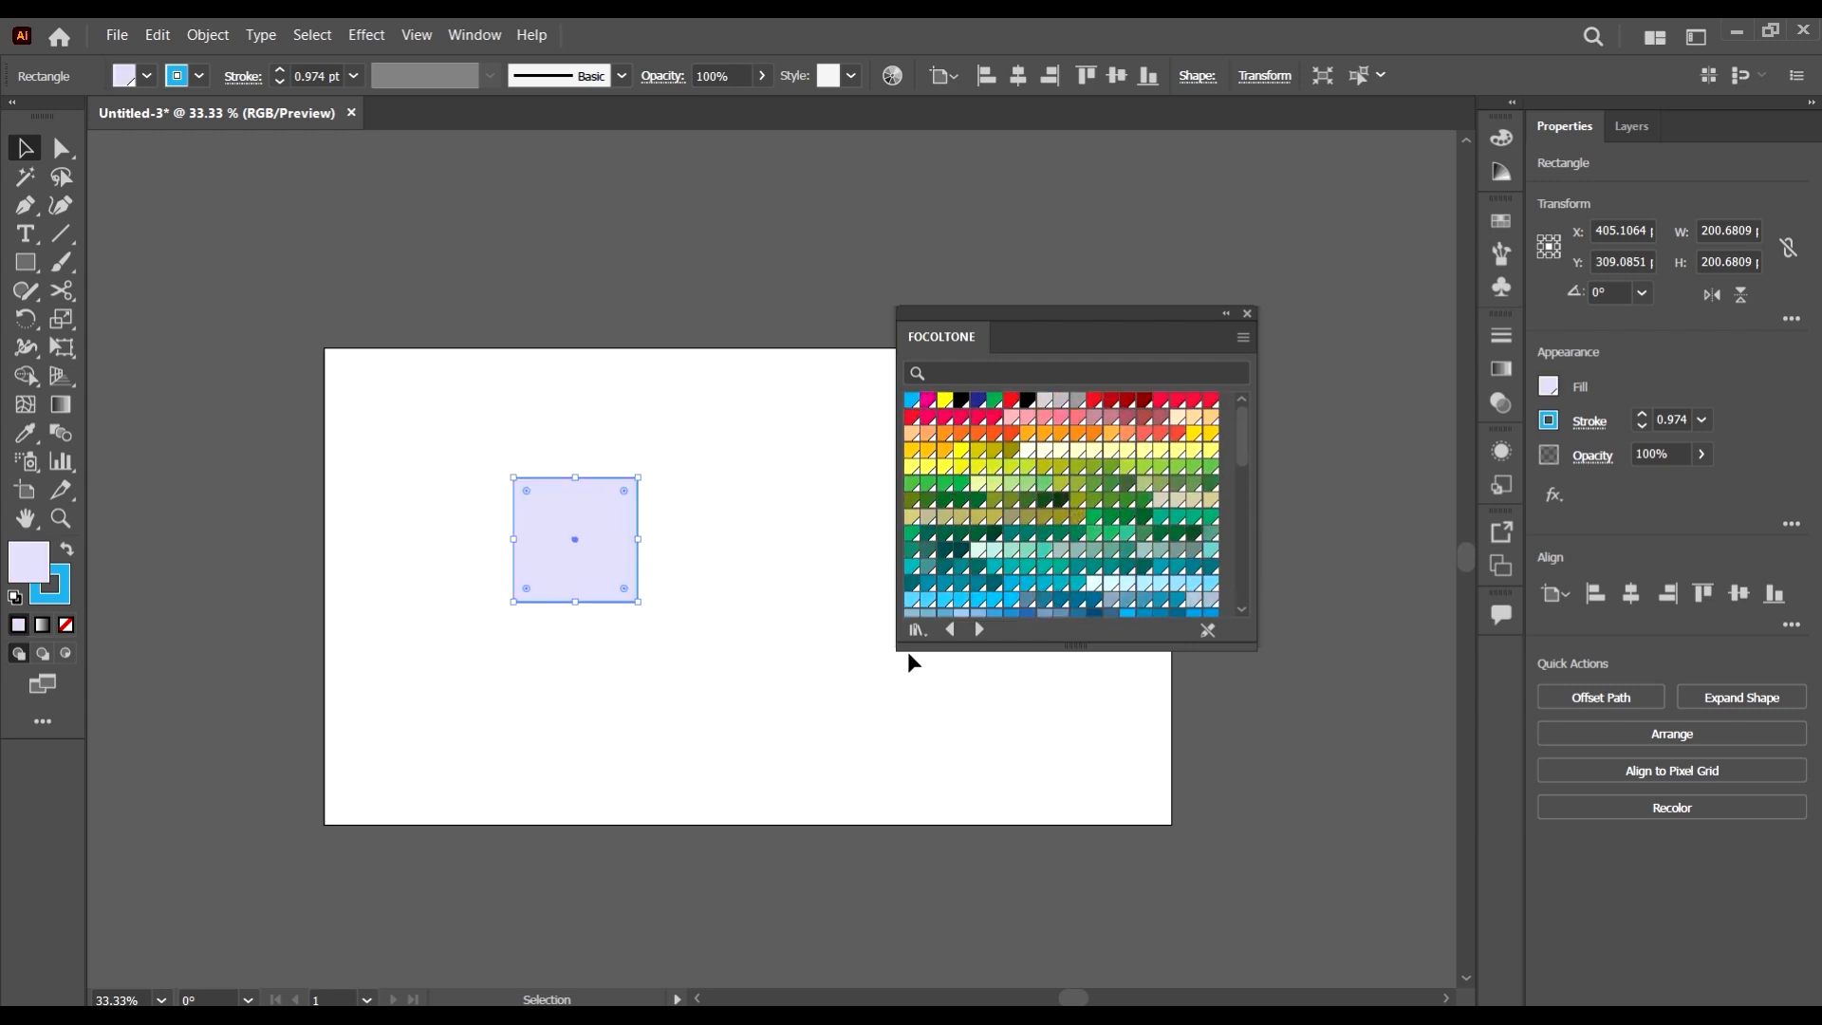
- Browse back from FOCOLTONE to Celebration, return to the ANPA Color library and fill the square with a pale mint green swatch
{"action": "left_click", "coordinate": [949, 630]}
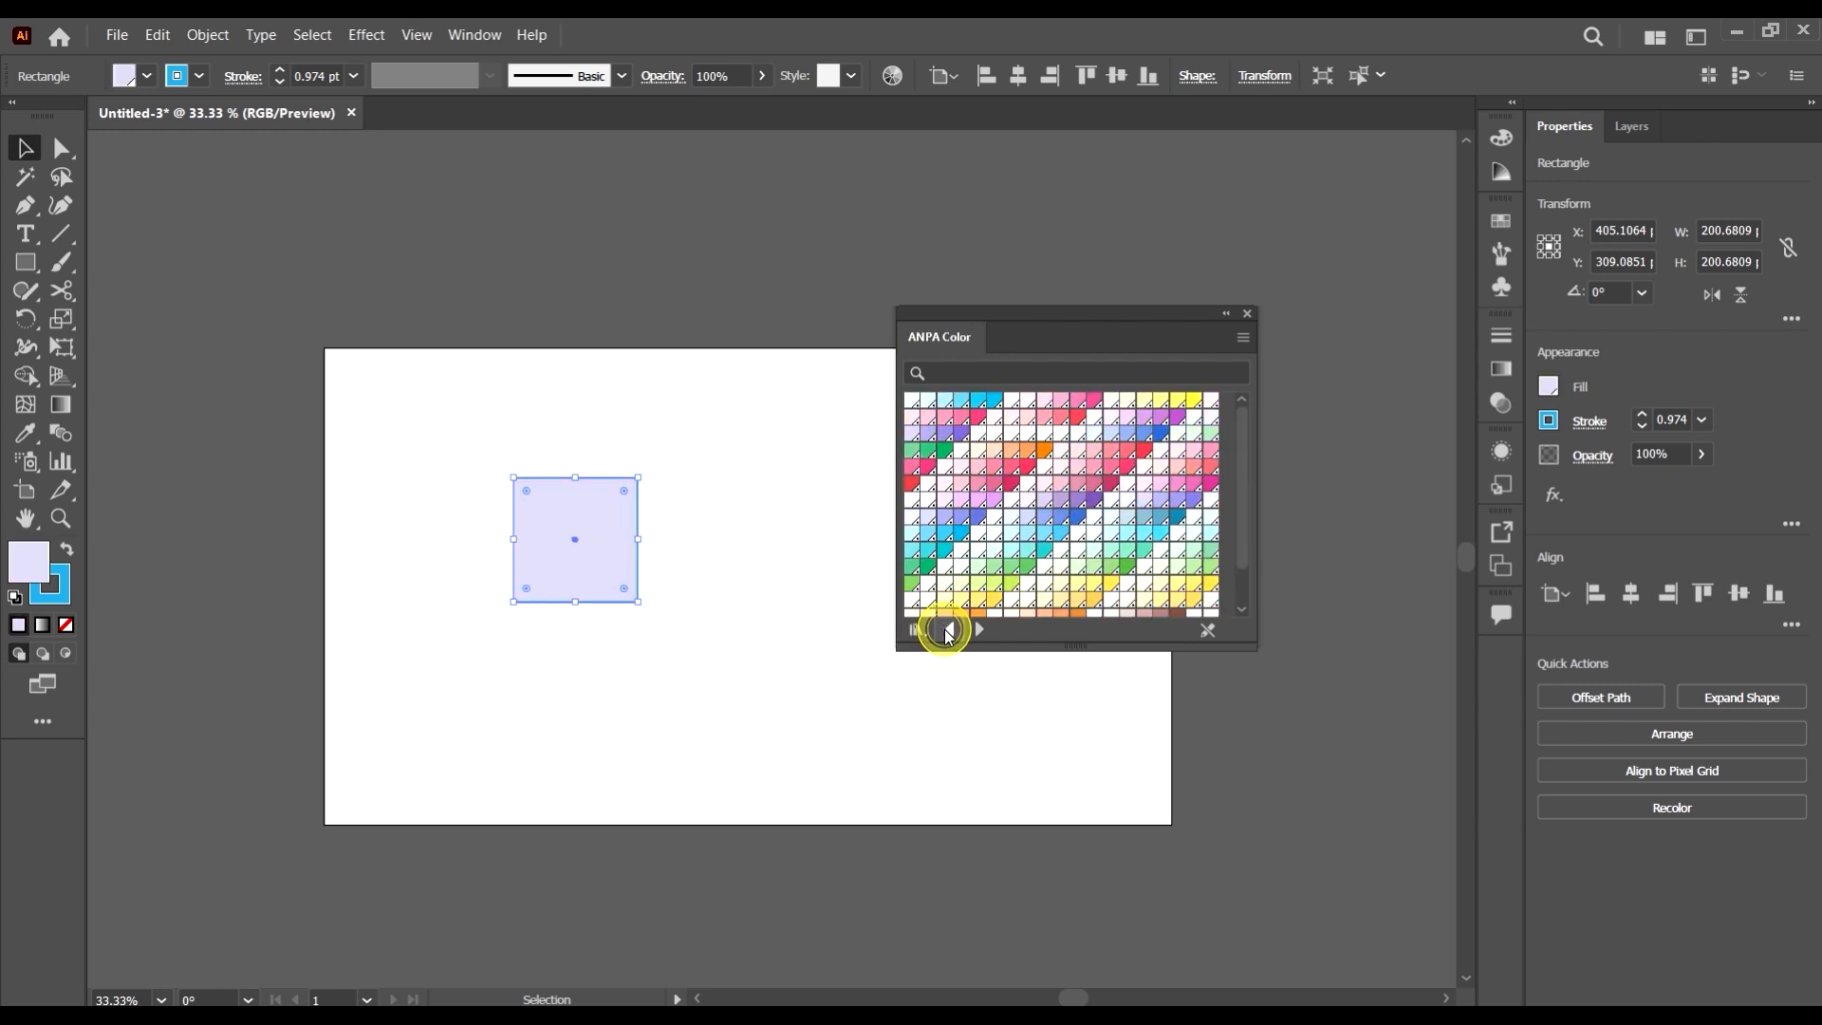
{"action": "left_click", "coordinate": [949, 630]}
{"action": "left_click", "coordinate": [948, 631]}
{"action": "left_click", "coordinate": [978, 632]}
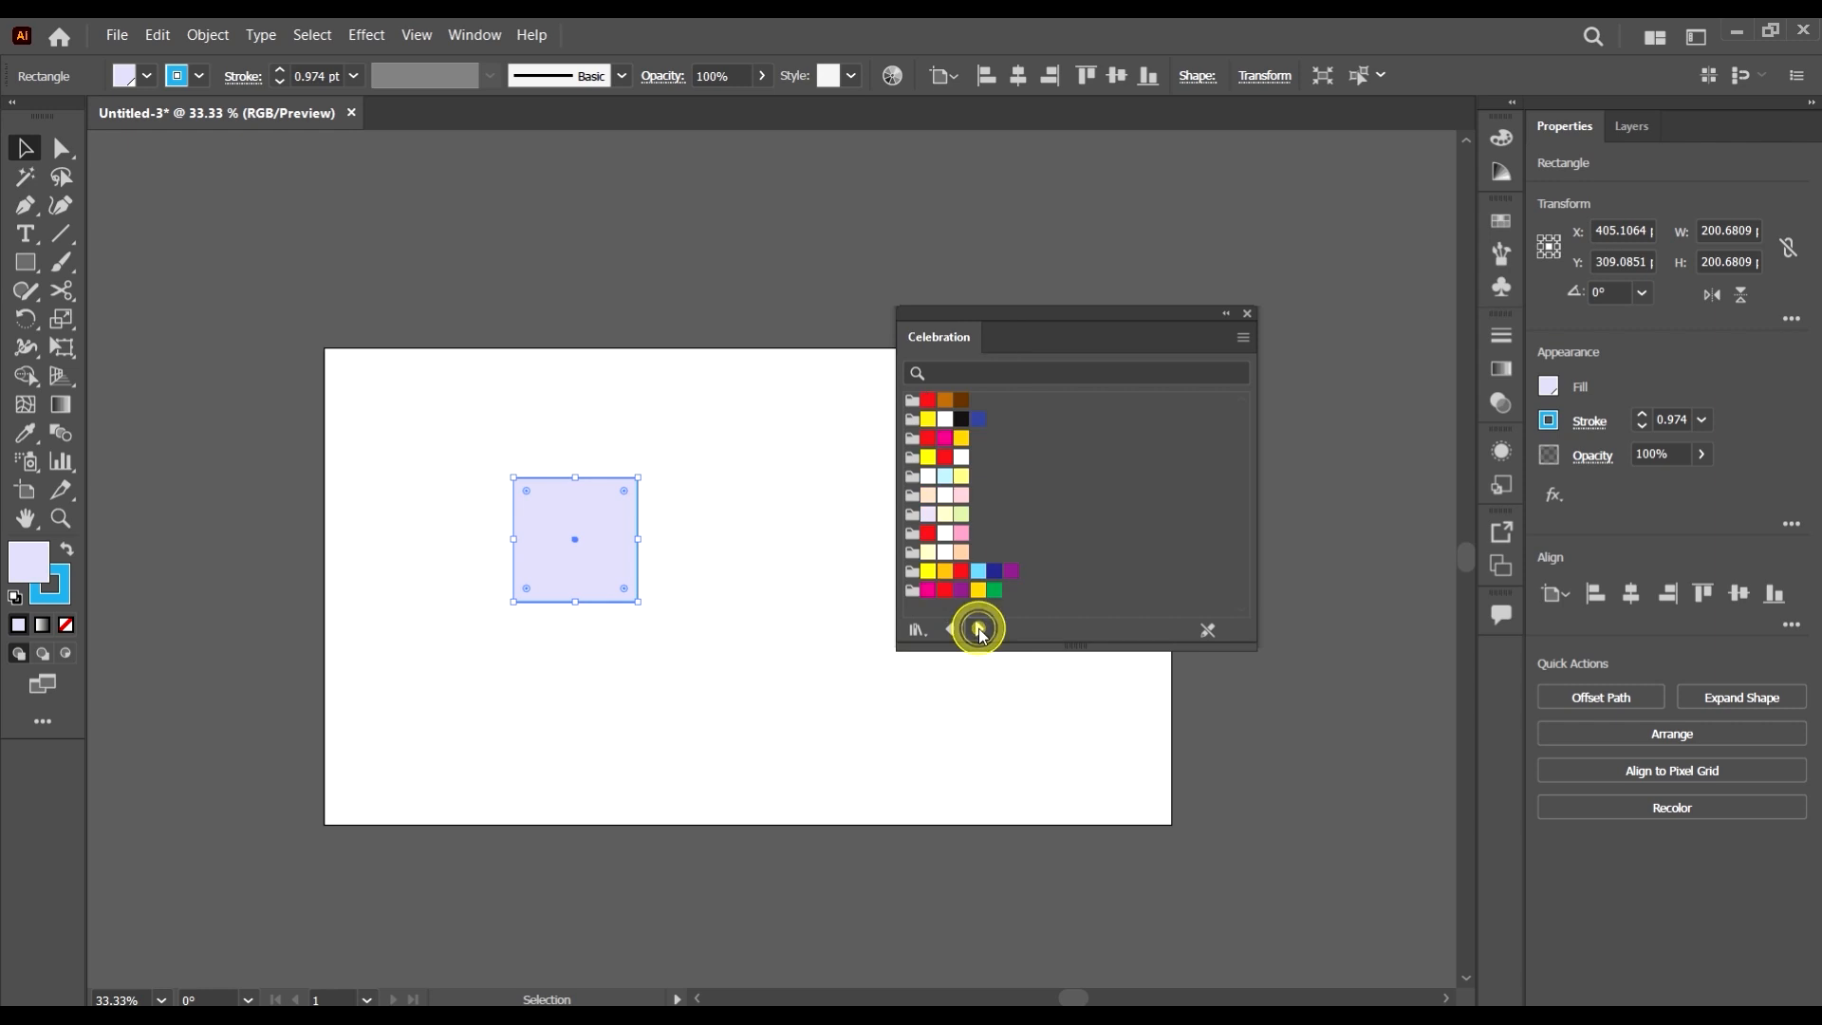
{"action": "left_click", "coordinate": [978, 632]}
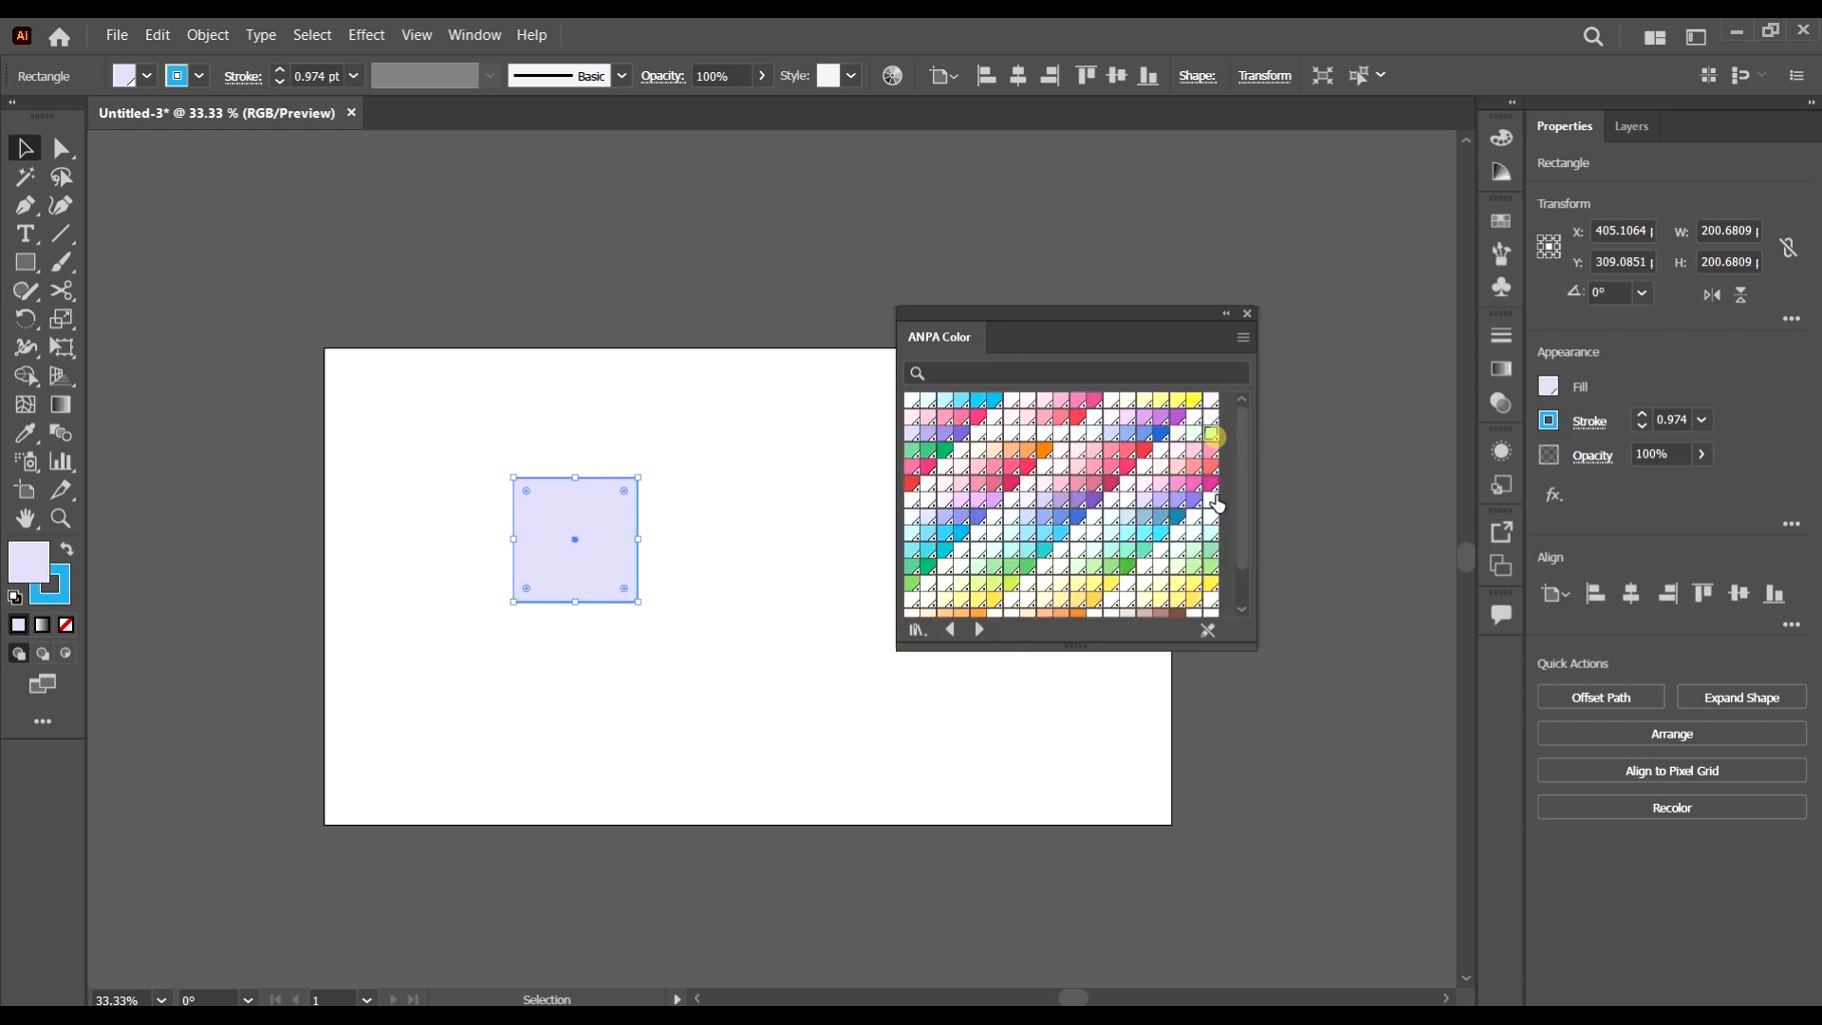
{"action": "left_click", "coordinate": [1212, 435]}
- Browse forward to the HKS E Process library and back through the preceding libraries to Celebration
{"action": "left_click", "coordinate": [983, 630]}
{"action": "left_click", "coordinate": [983, 630]}
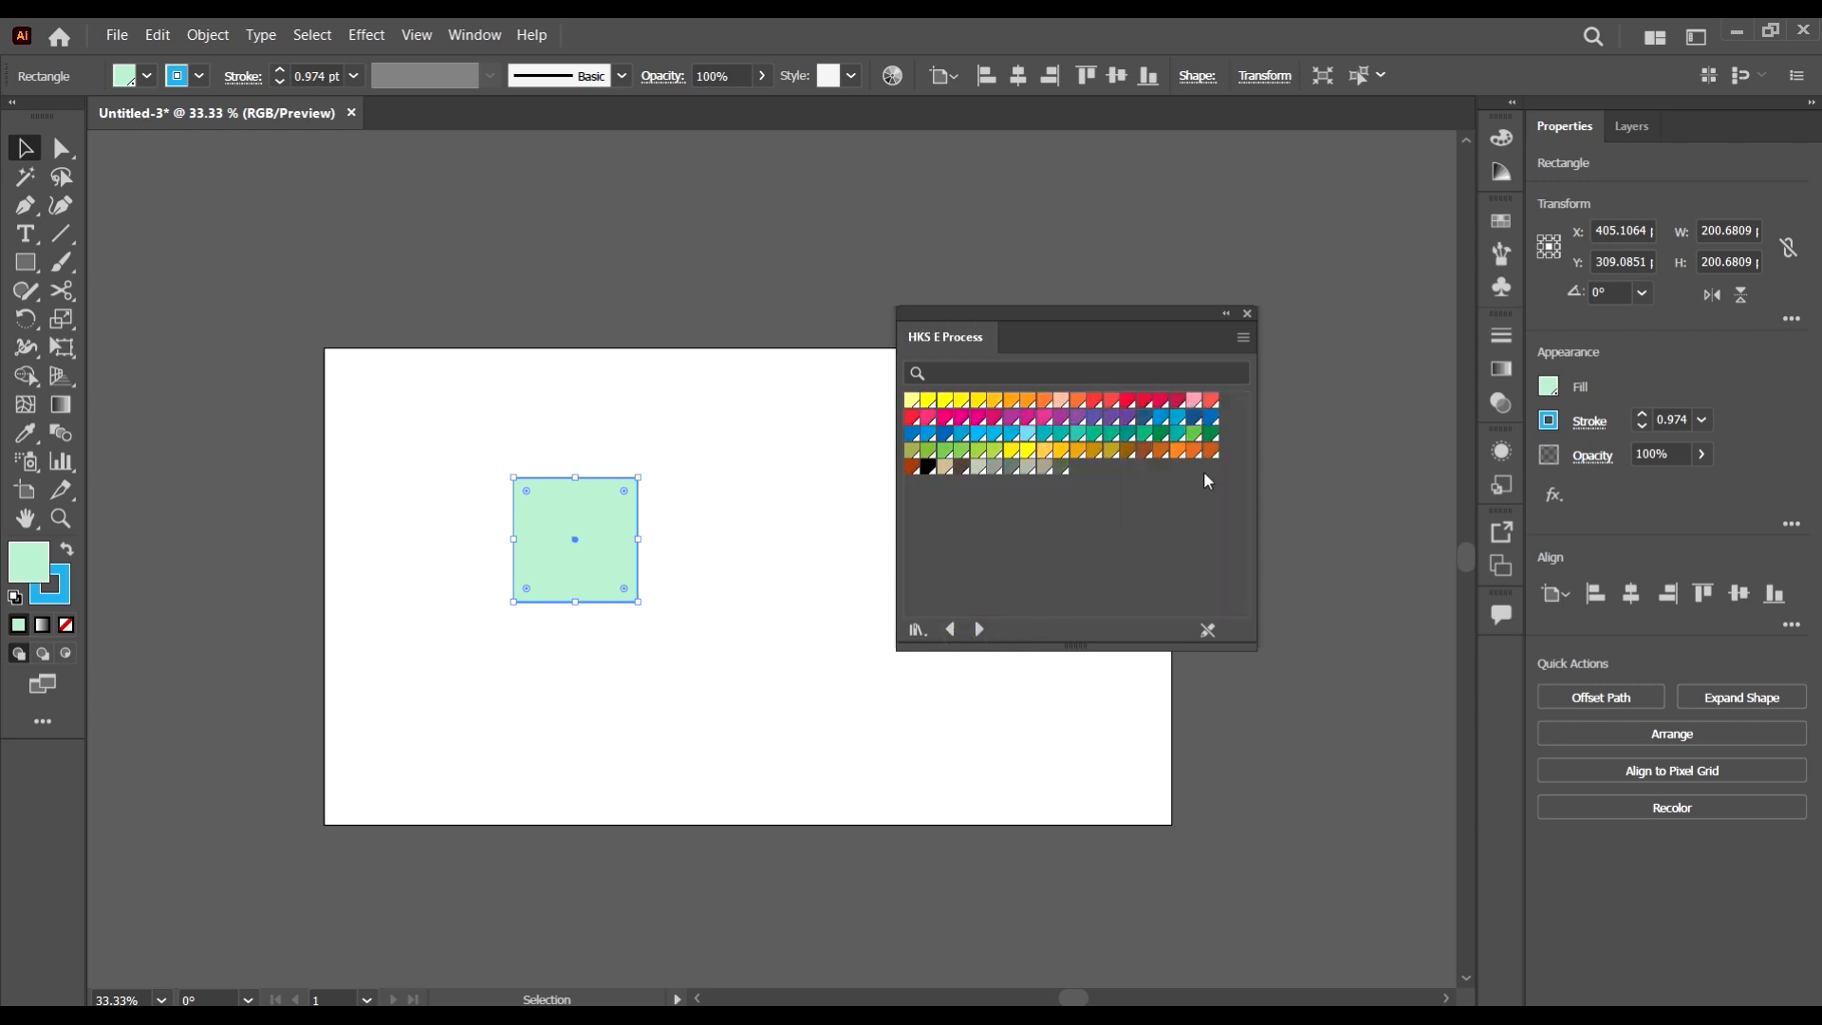
{"action": "left_click", "coordinate": [950, 634]}
{"action": "left_click", "coordinate": [950, 634]}
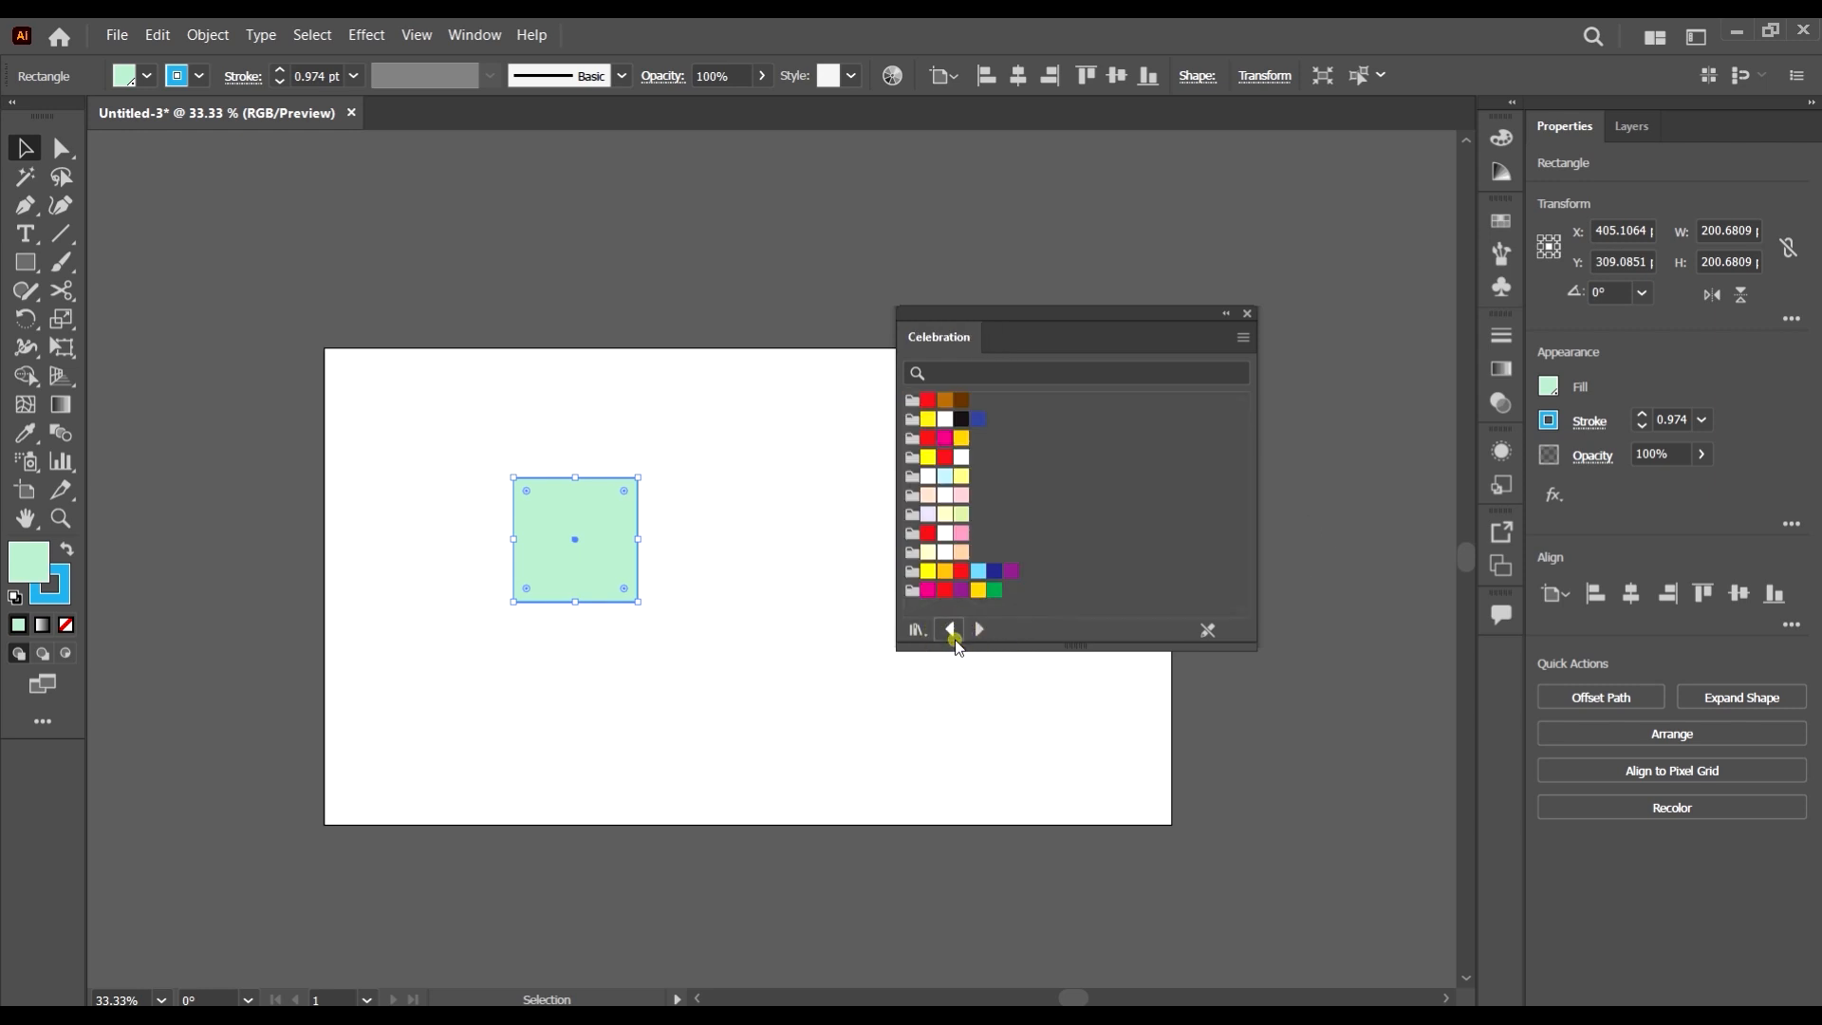
{"action": "left_click", "coordinate": [951, 633]}
{"action": "left_click", "coordinate": [980, 630]}
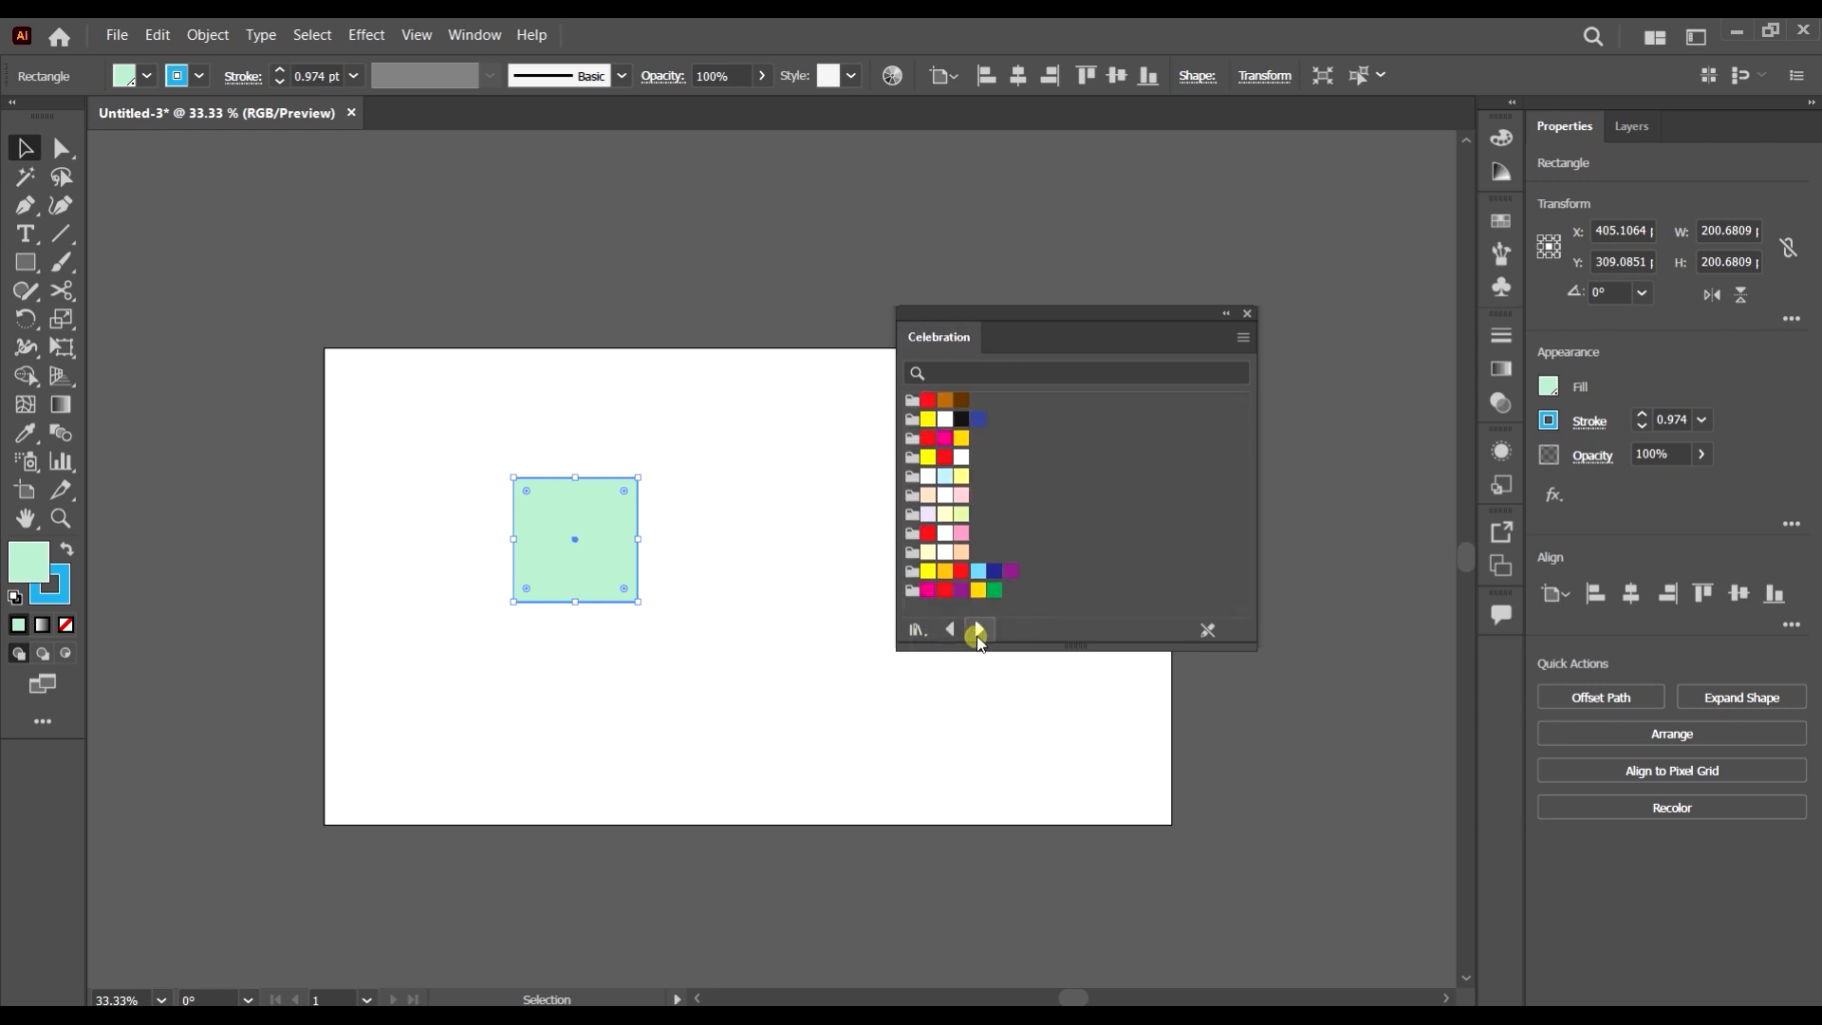
- Close the Celebration swatch library and move the mint green square to the upper-left area of the artboard
{"action": "left_click", "coordinate": [1249, 315]}
{"action": "left_click_drag", "start_coordinate": [585, 567], "coordinate": [630, 562]}
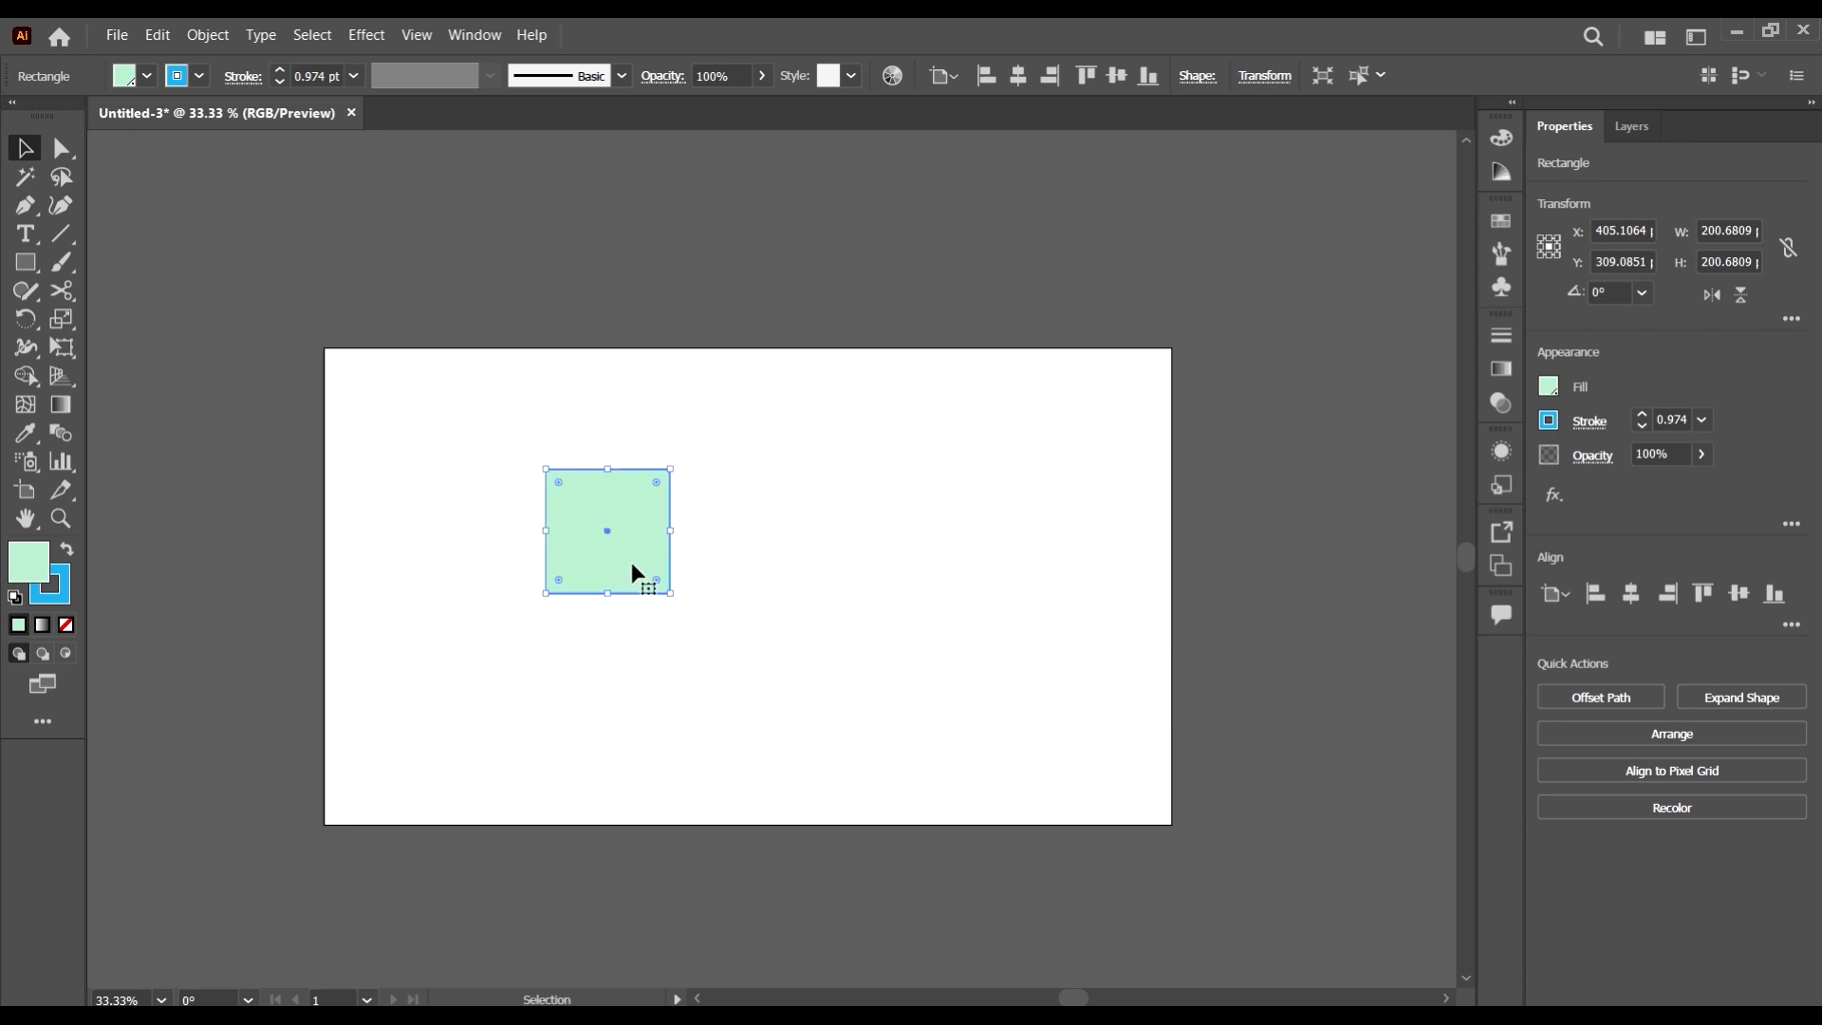
{"action": "key", "text": "ctrl+z"}
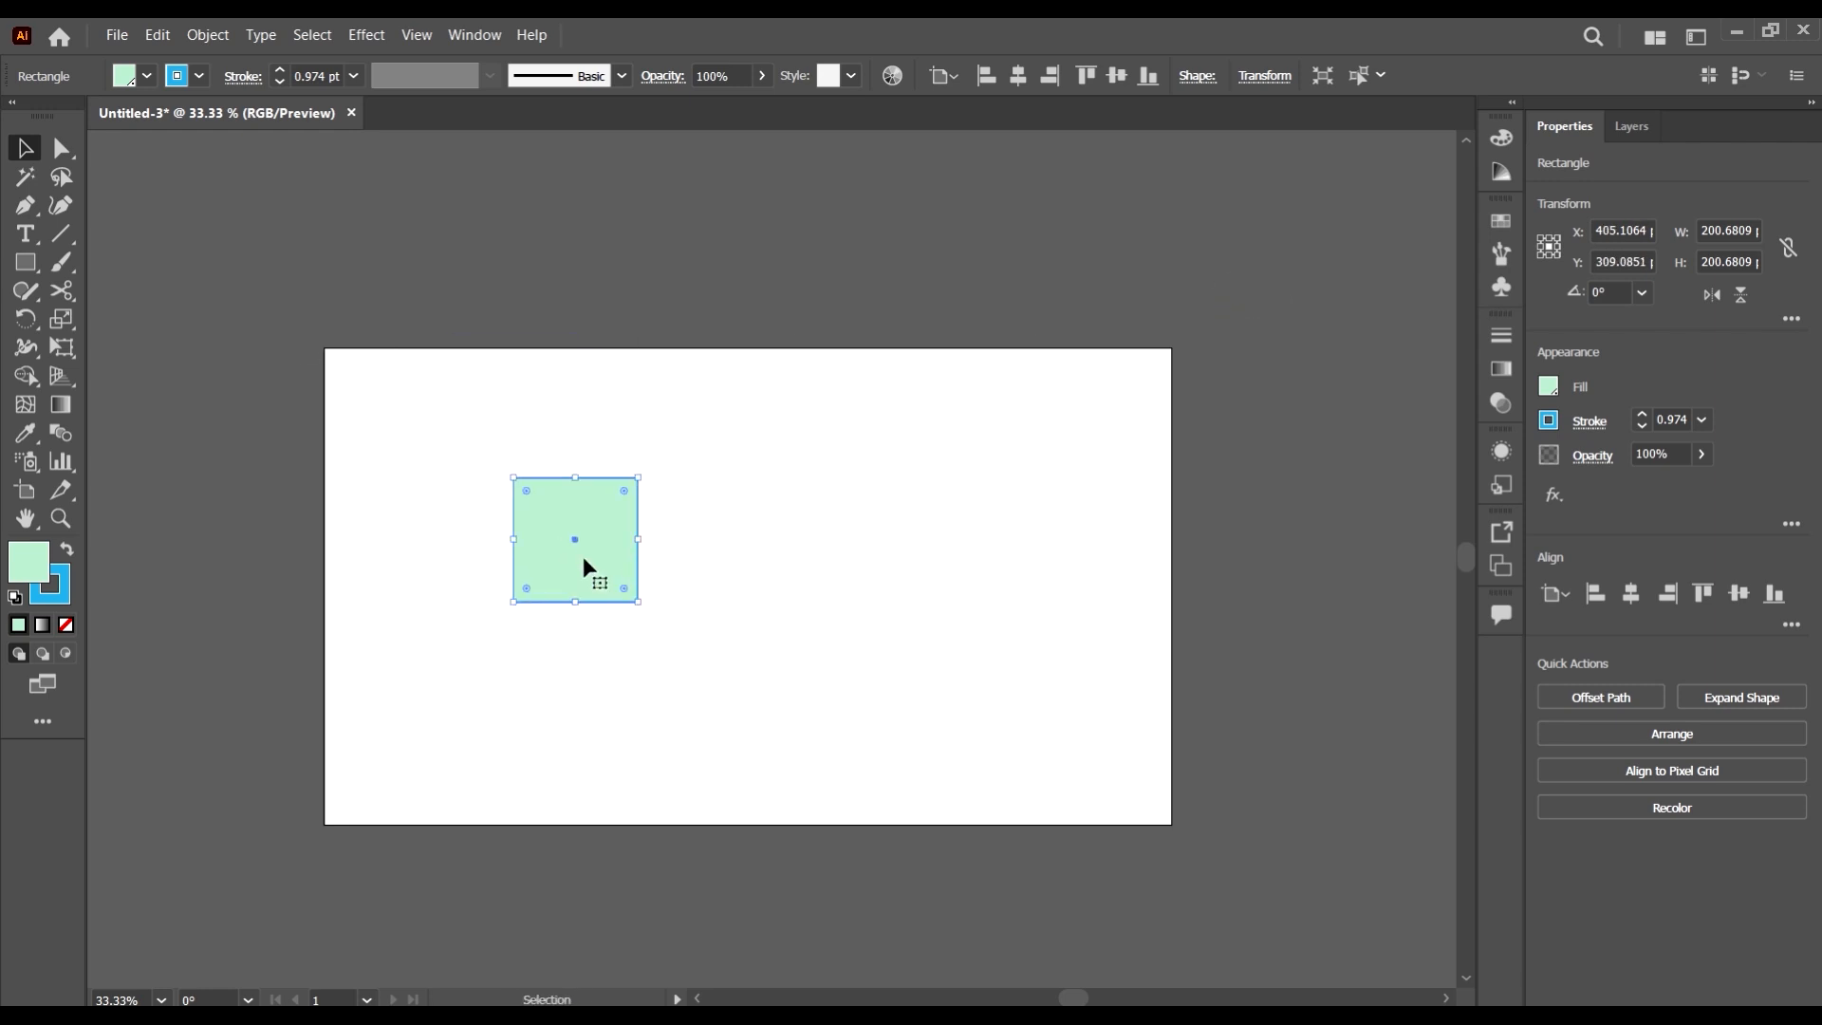
{"action": "left_click_drag", "start_coordinate": [583, 560], "coordinate": [437, 474]}
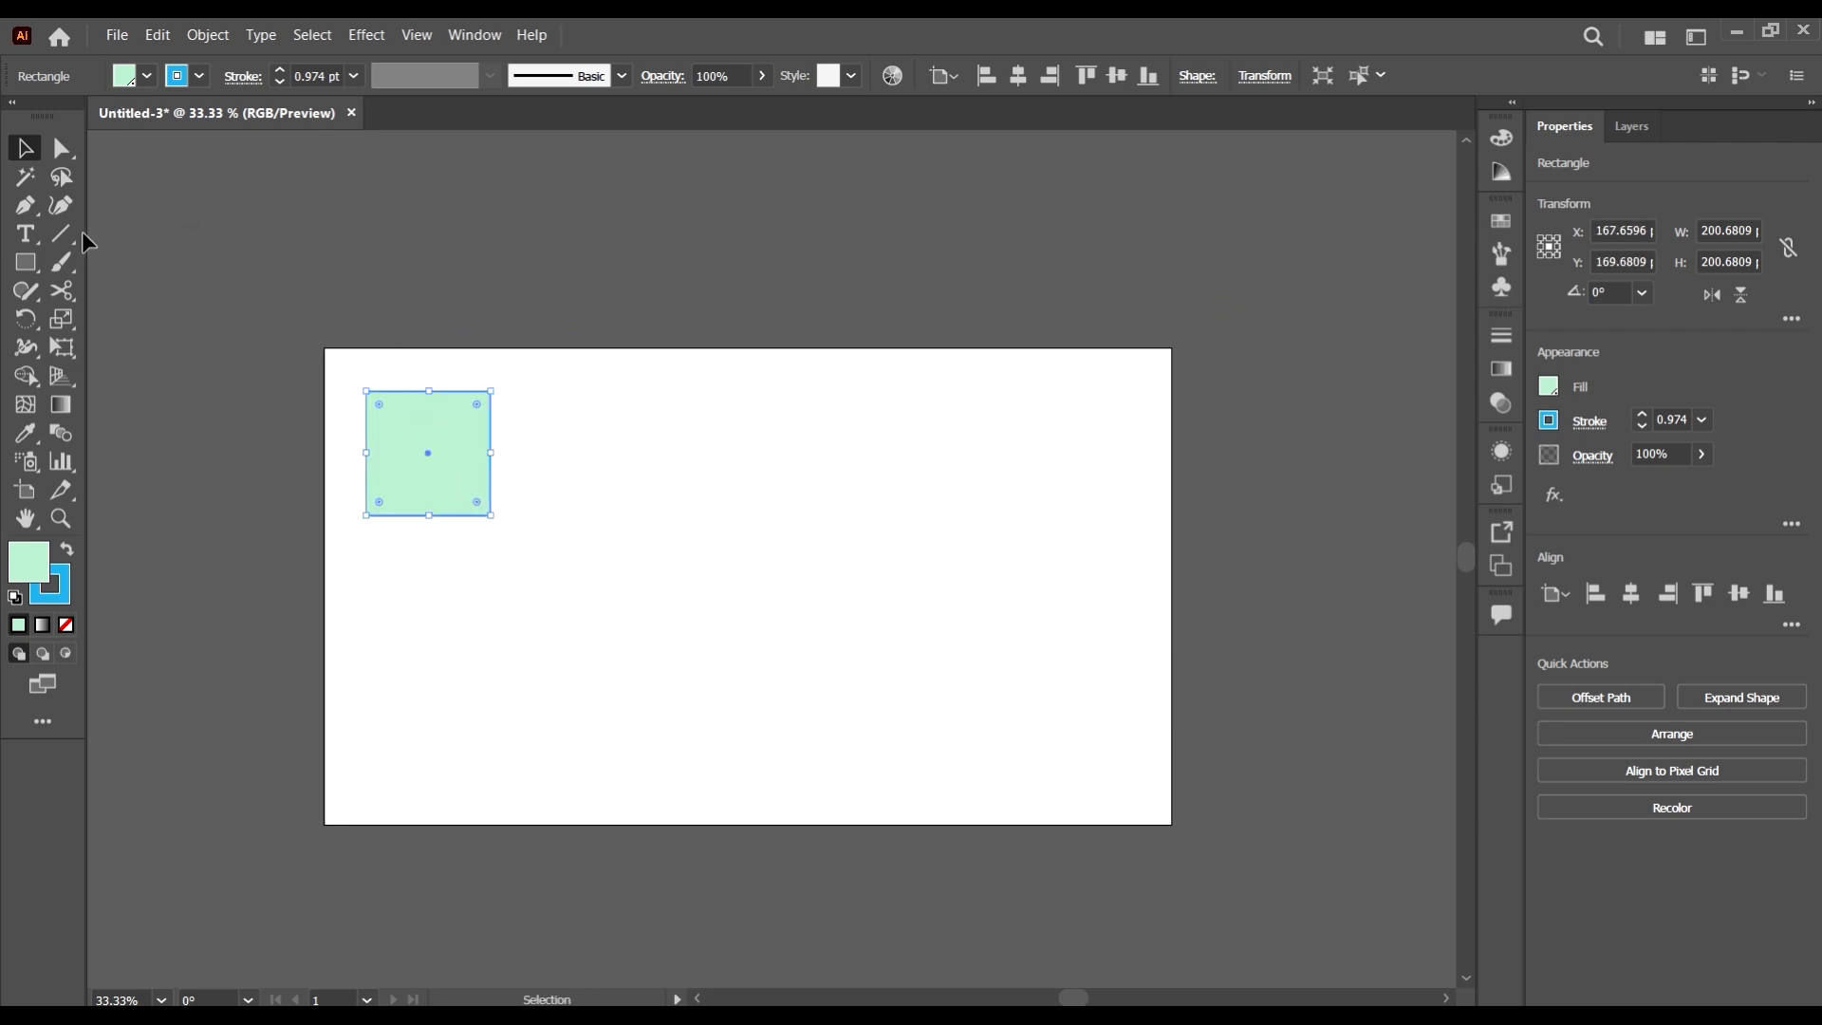
- Draw a second rectangle about 216 by 191 px near the artboard's center and fill it with a dark red-brown swatch
{"action": "left_click", "coordinate": [26, 262]}
{"action": "left_click_drag", "start_coordinate": [661, 434], "coordinate": [796, 553]}
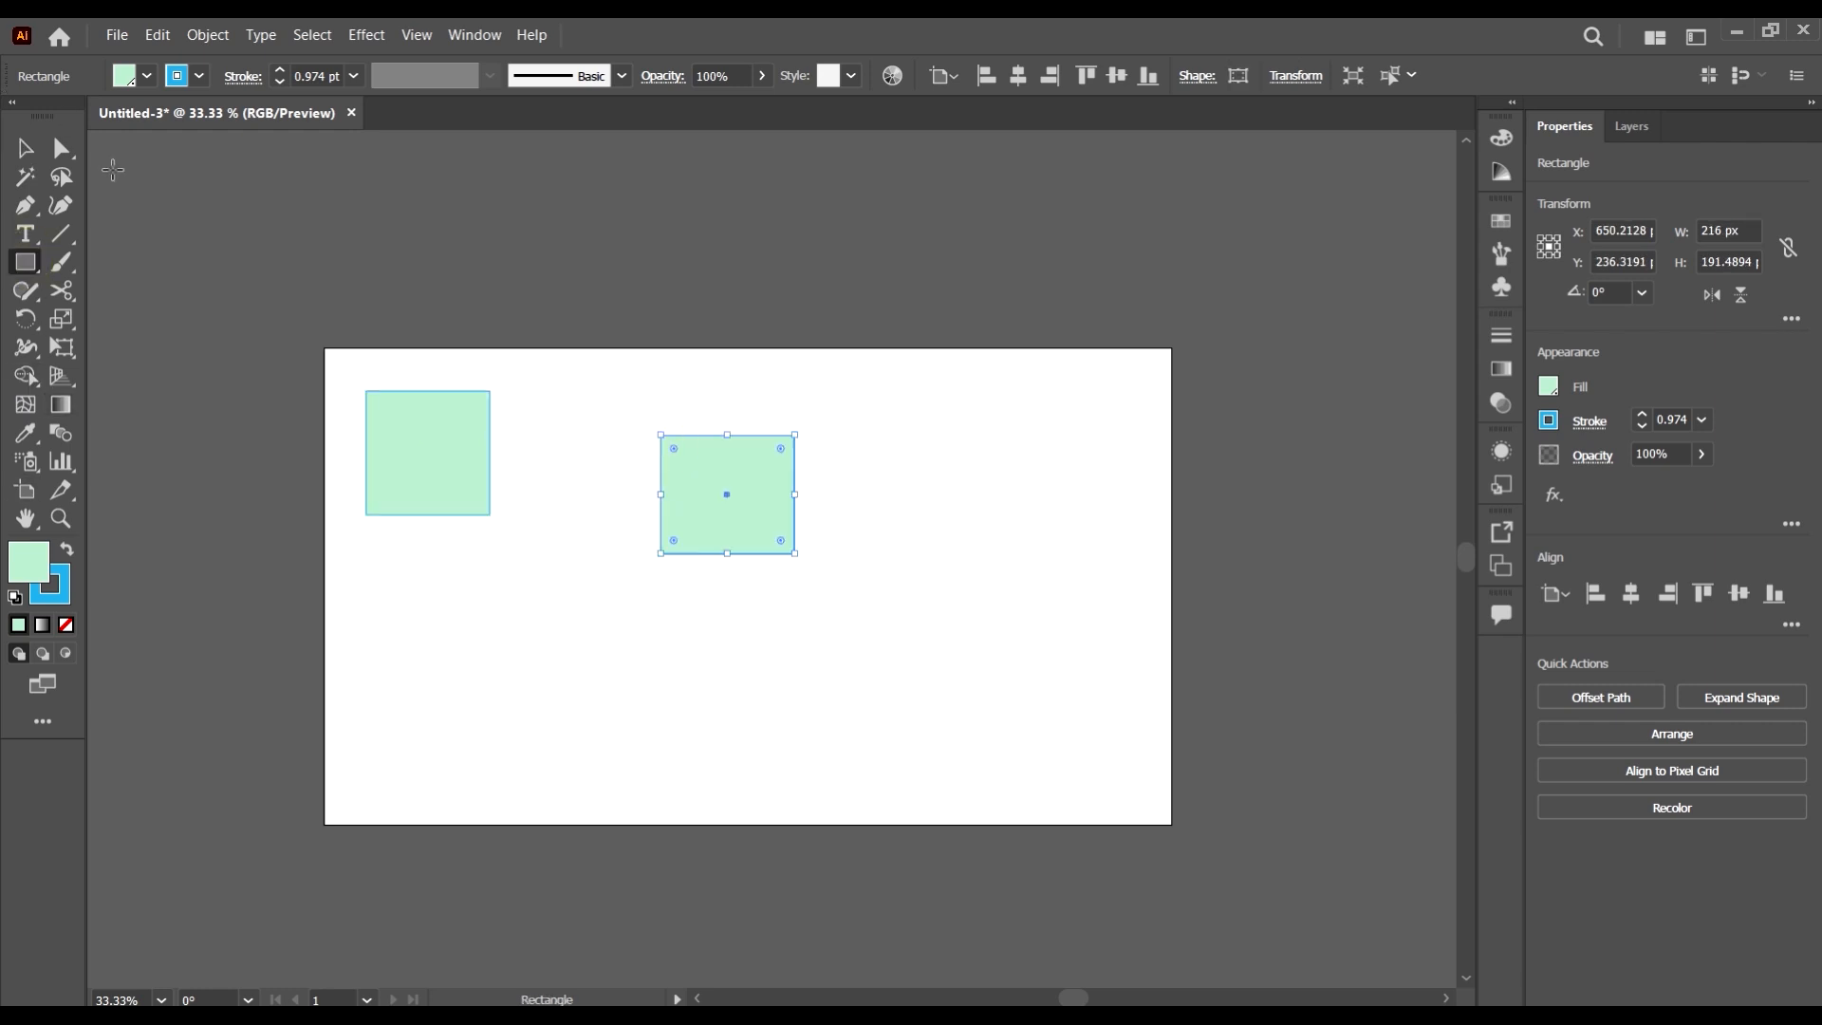
{"action": "left_click", "coordinate": [145, 85]}
{"action": "left_click", "coordinate": [145, 318]}
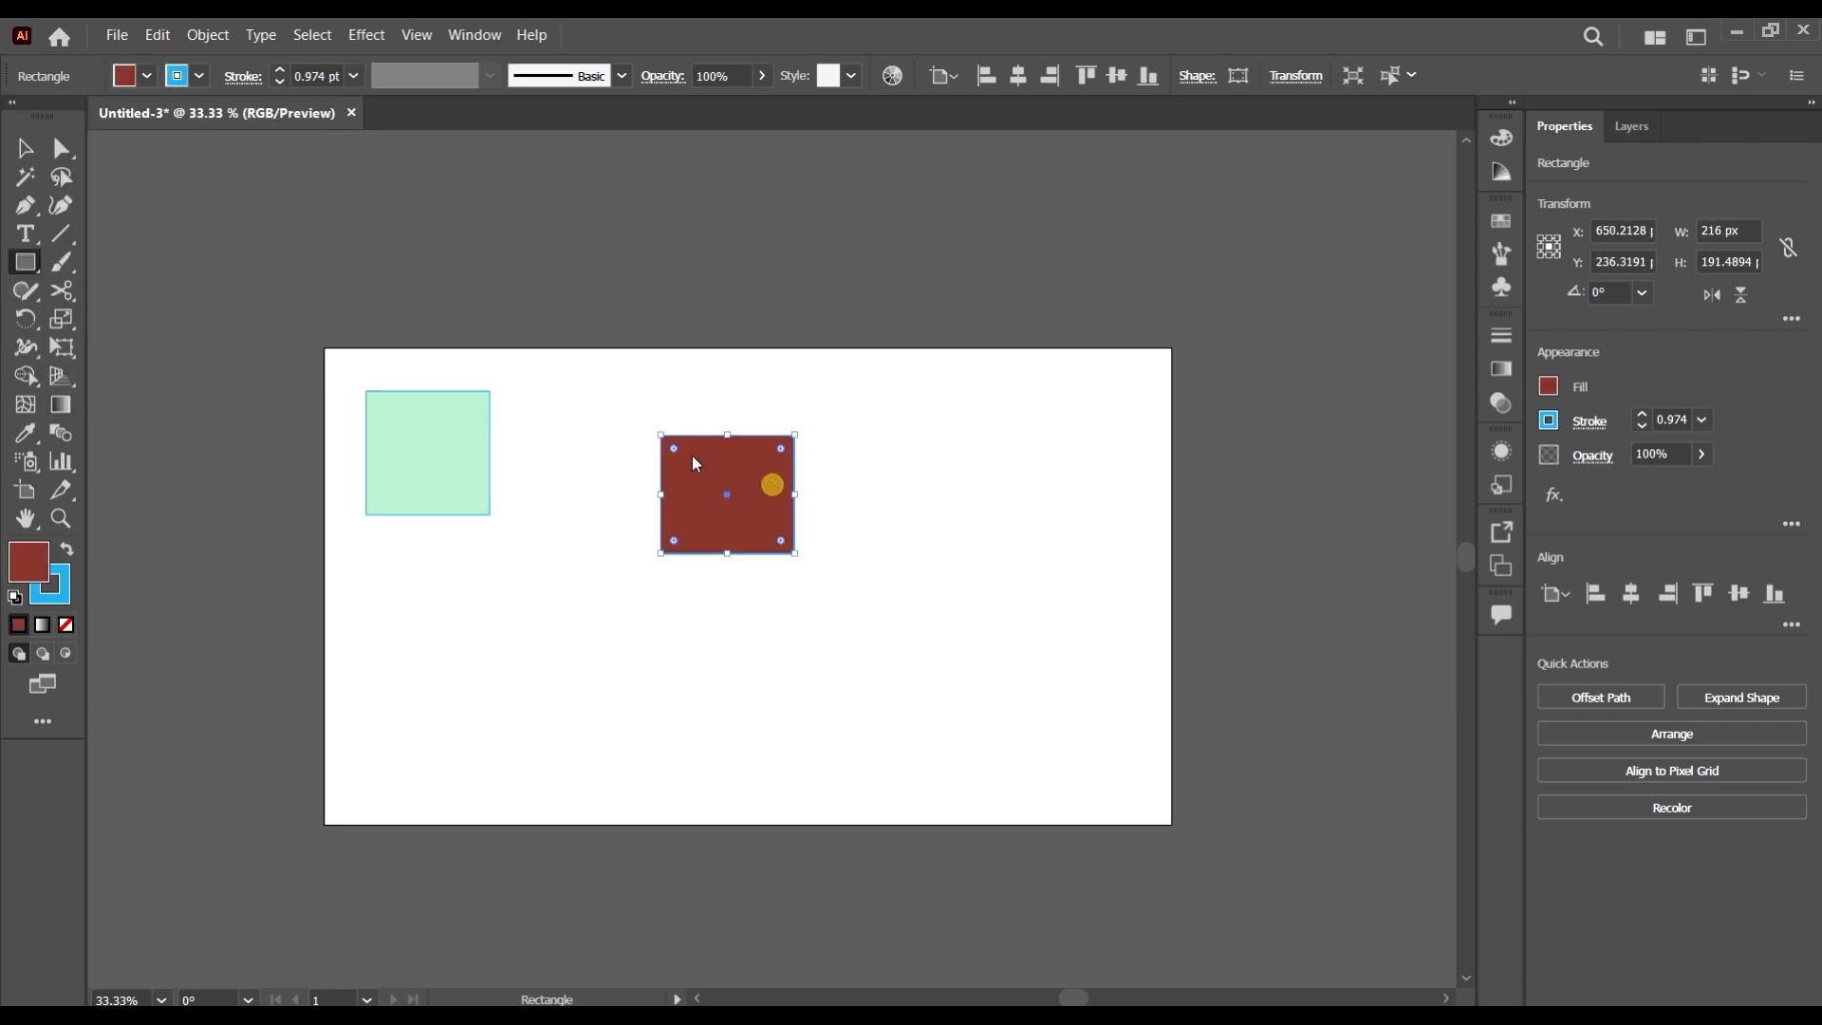
- Draw a small rectangle about 149 by 43 px beside the dark red one and fill it with bright red FF2F1F
{"action": "mouse_move", "coordinate": [724, 467]}
{"action": "left_mouse_down"}
{"action": "mouse_move", "coordinate": [635, 441]}
{"action": "mouse_move", "coordinate": [917, 457]}
{"action": "left_mouse_up"}
{"action": "left_click", "coordinate": [26, 148]}
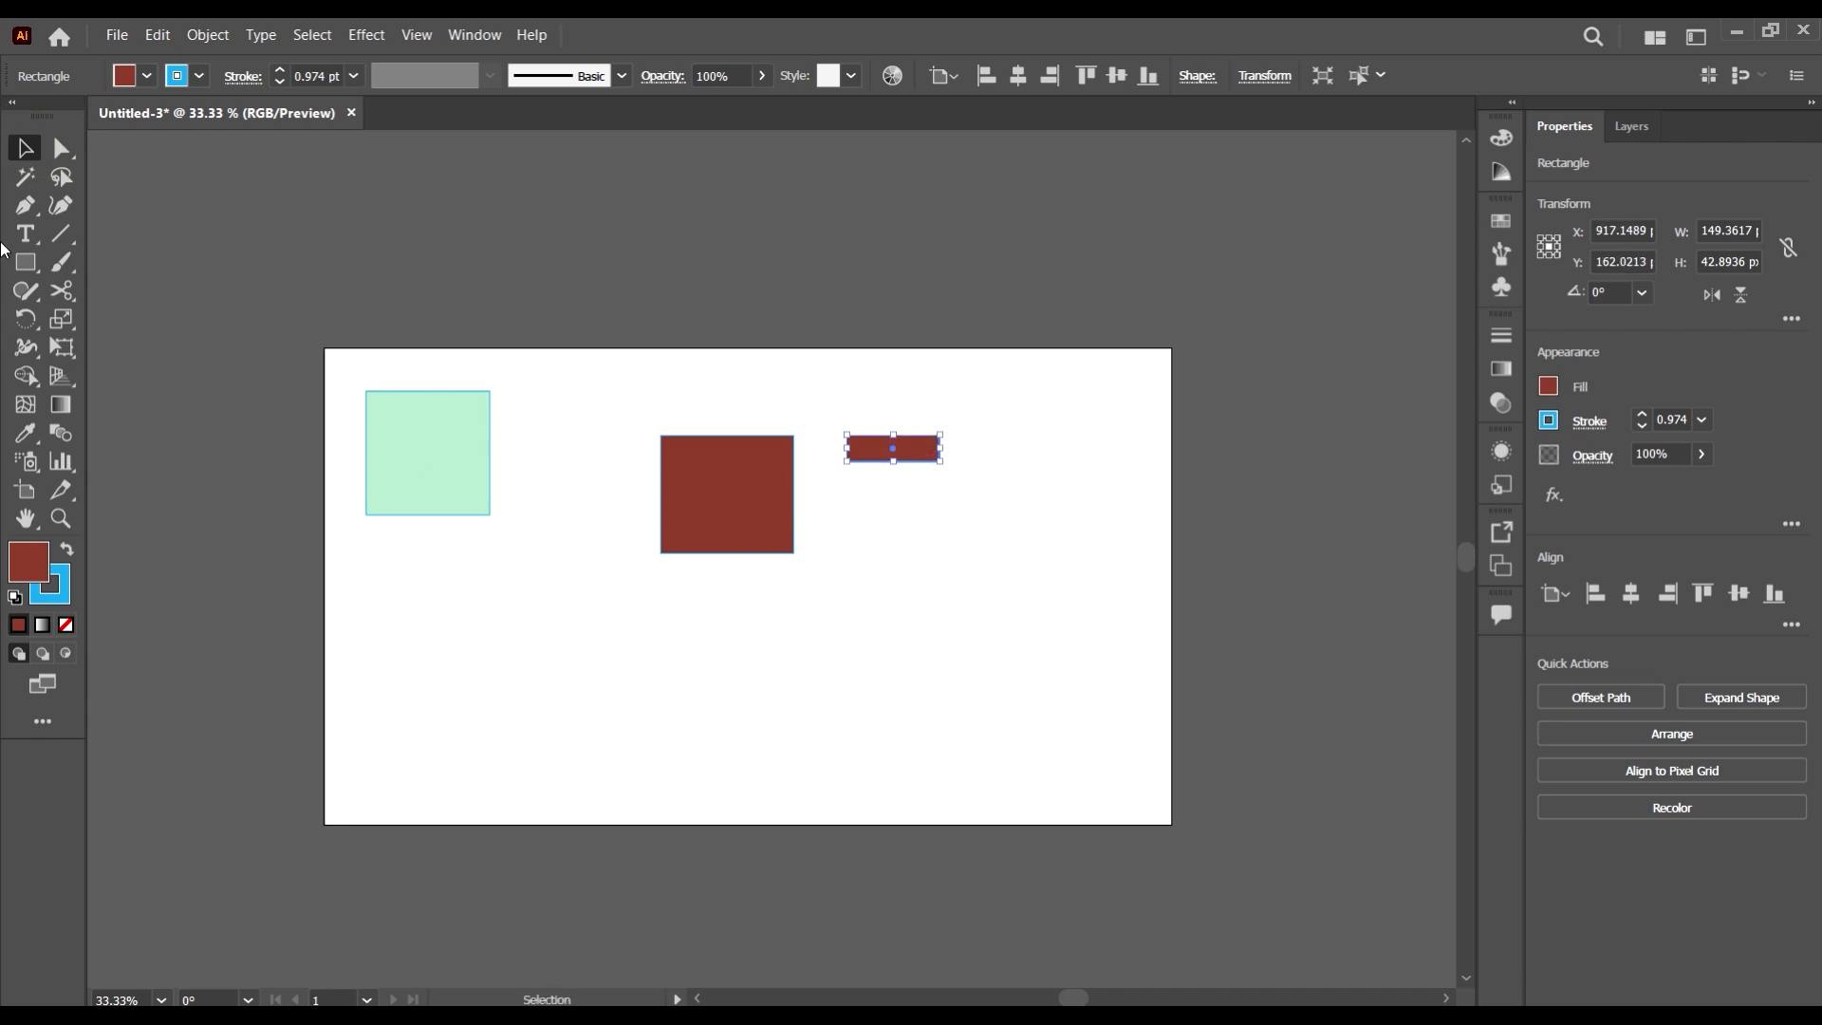
{"action": "left_click", "coordinate": [149, 79]}
{"action": "left_click", "coordinate": [148, 669]}
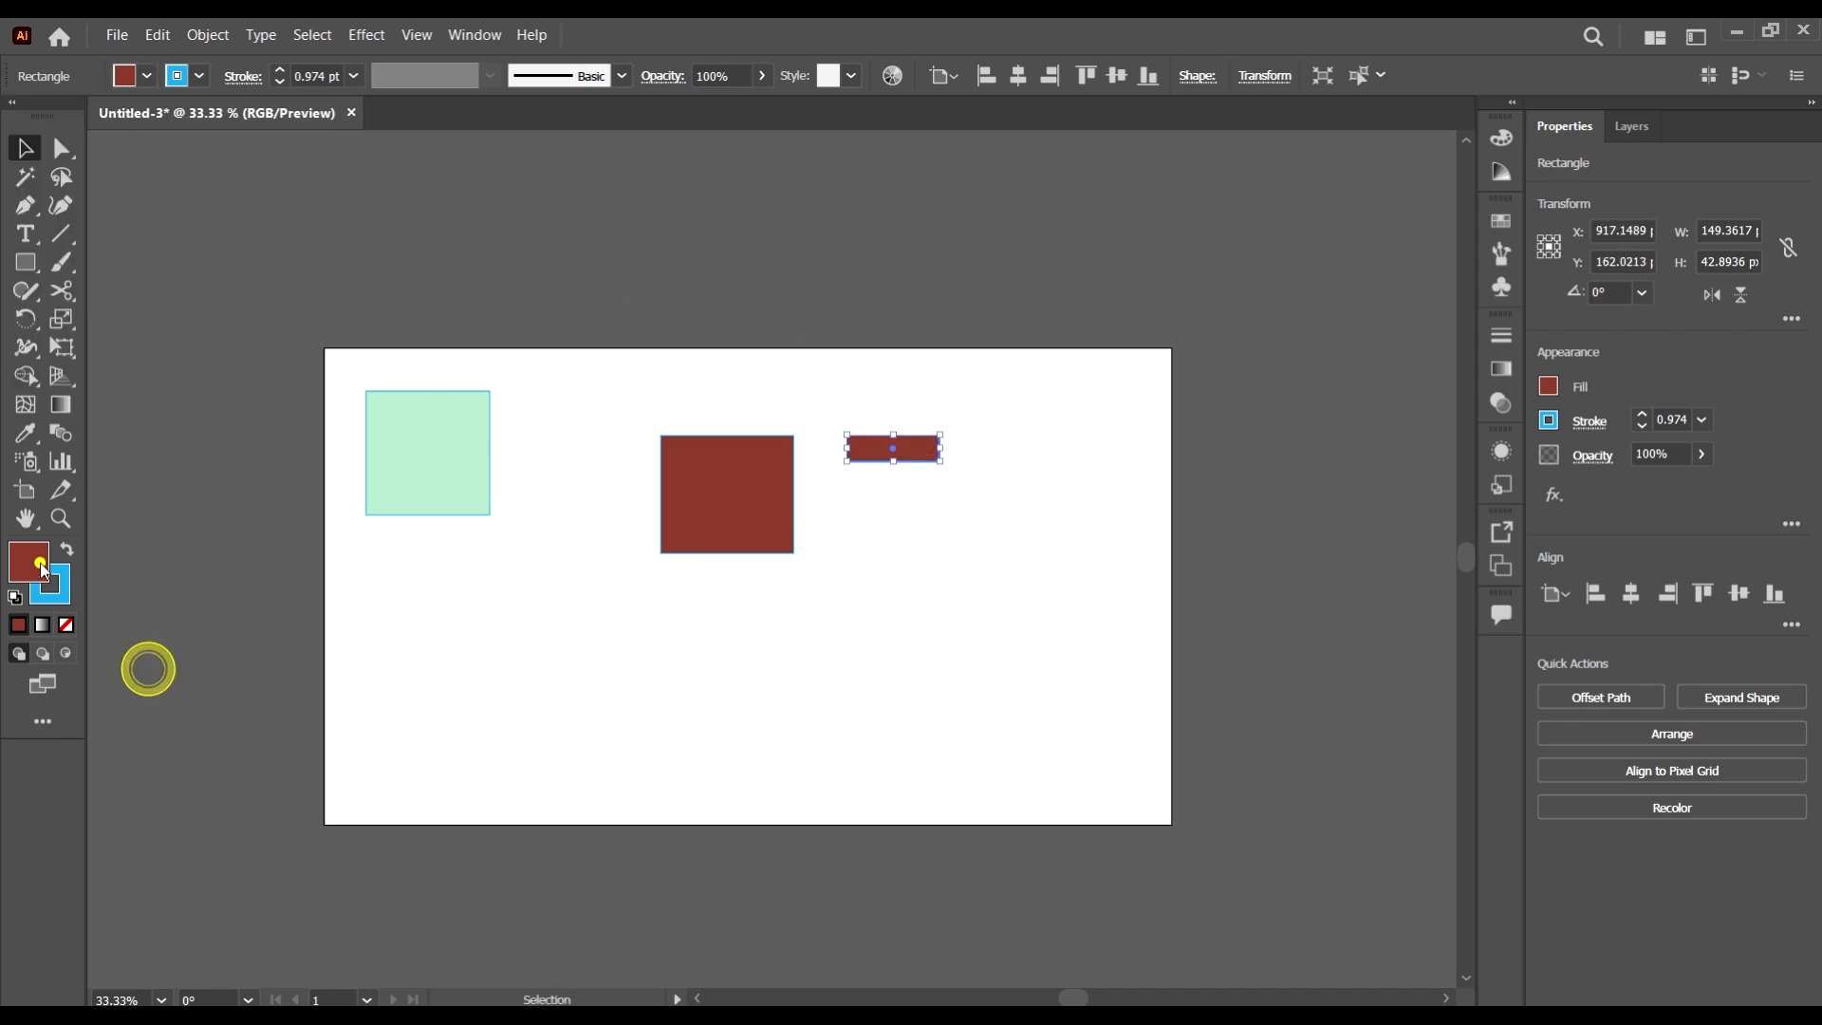
{"action": "double_click", "coordinate": [29, 562]}
{"action": "left_click_drag", "start_coordinate": [1303, 434], "coordinate": [1346, 377]}
{"action": "left_click", "coordinate": [1593, 380]}
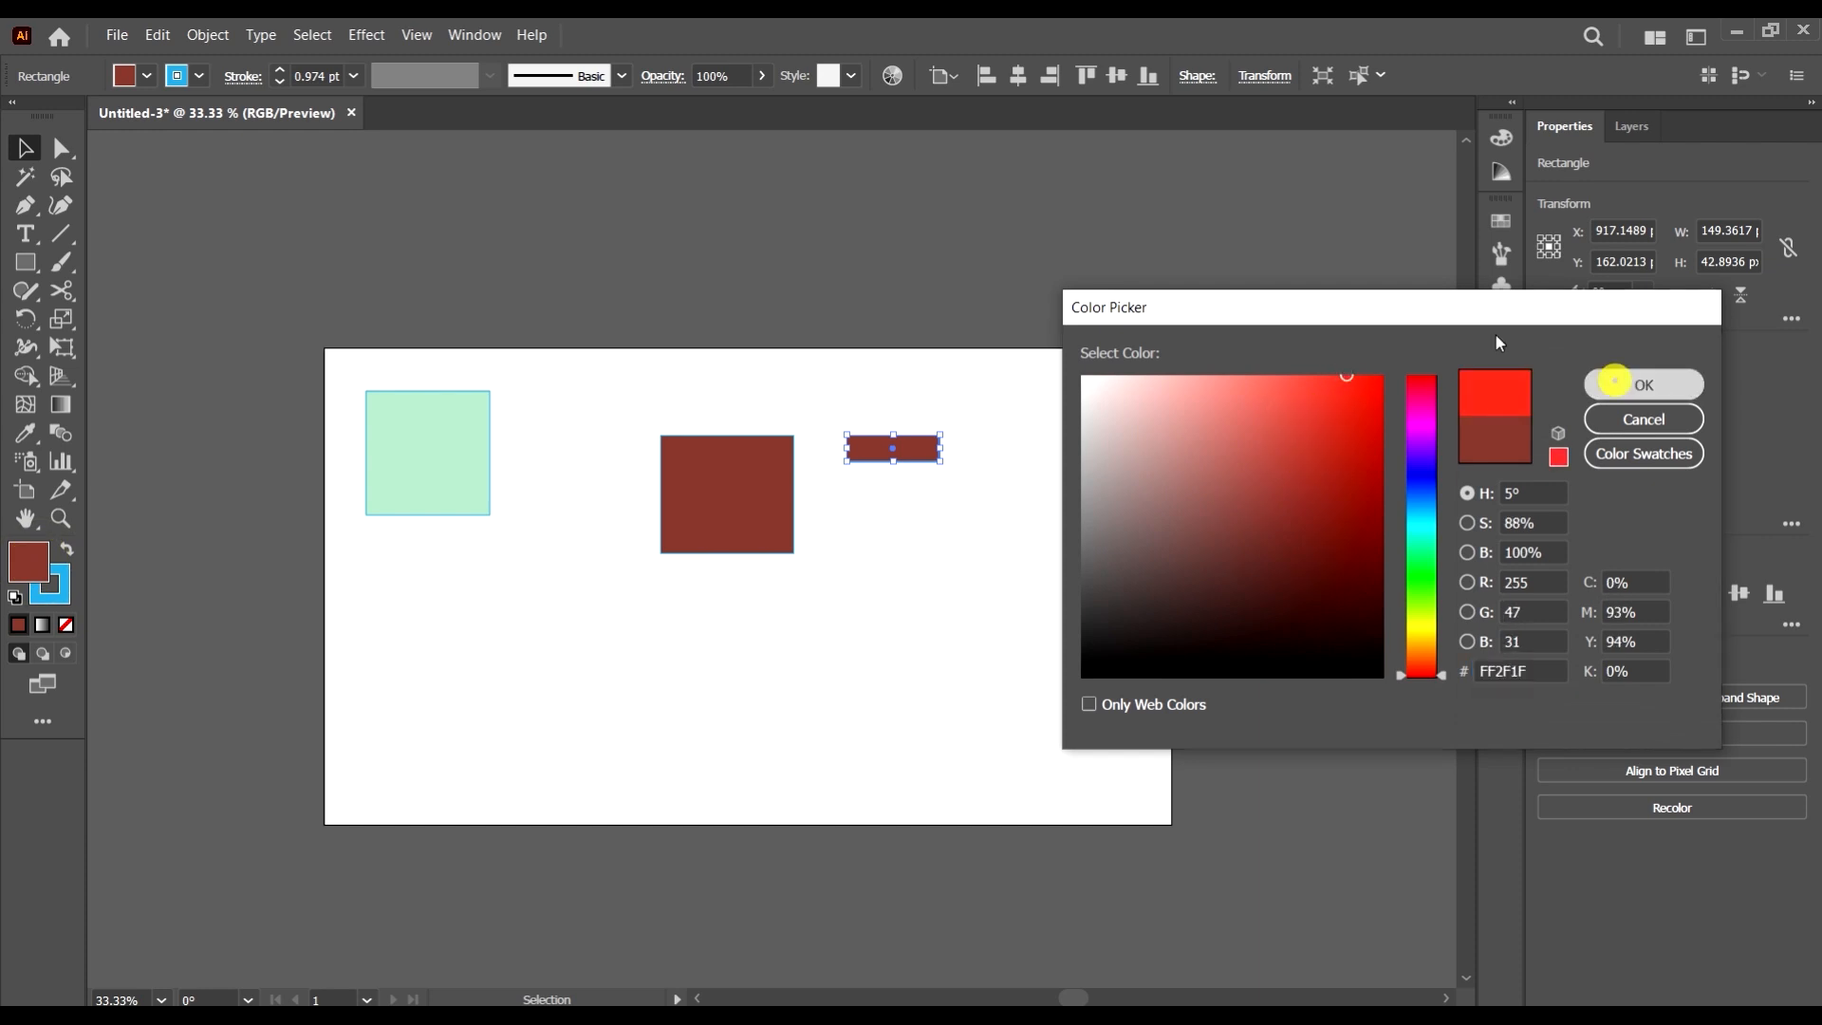
- Start a new swatch from the small rectangle's red fill and mix its color to R=96 G=70 B=105
{"action": "left_click", "coordinate": [147, 79]}
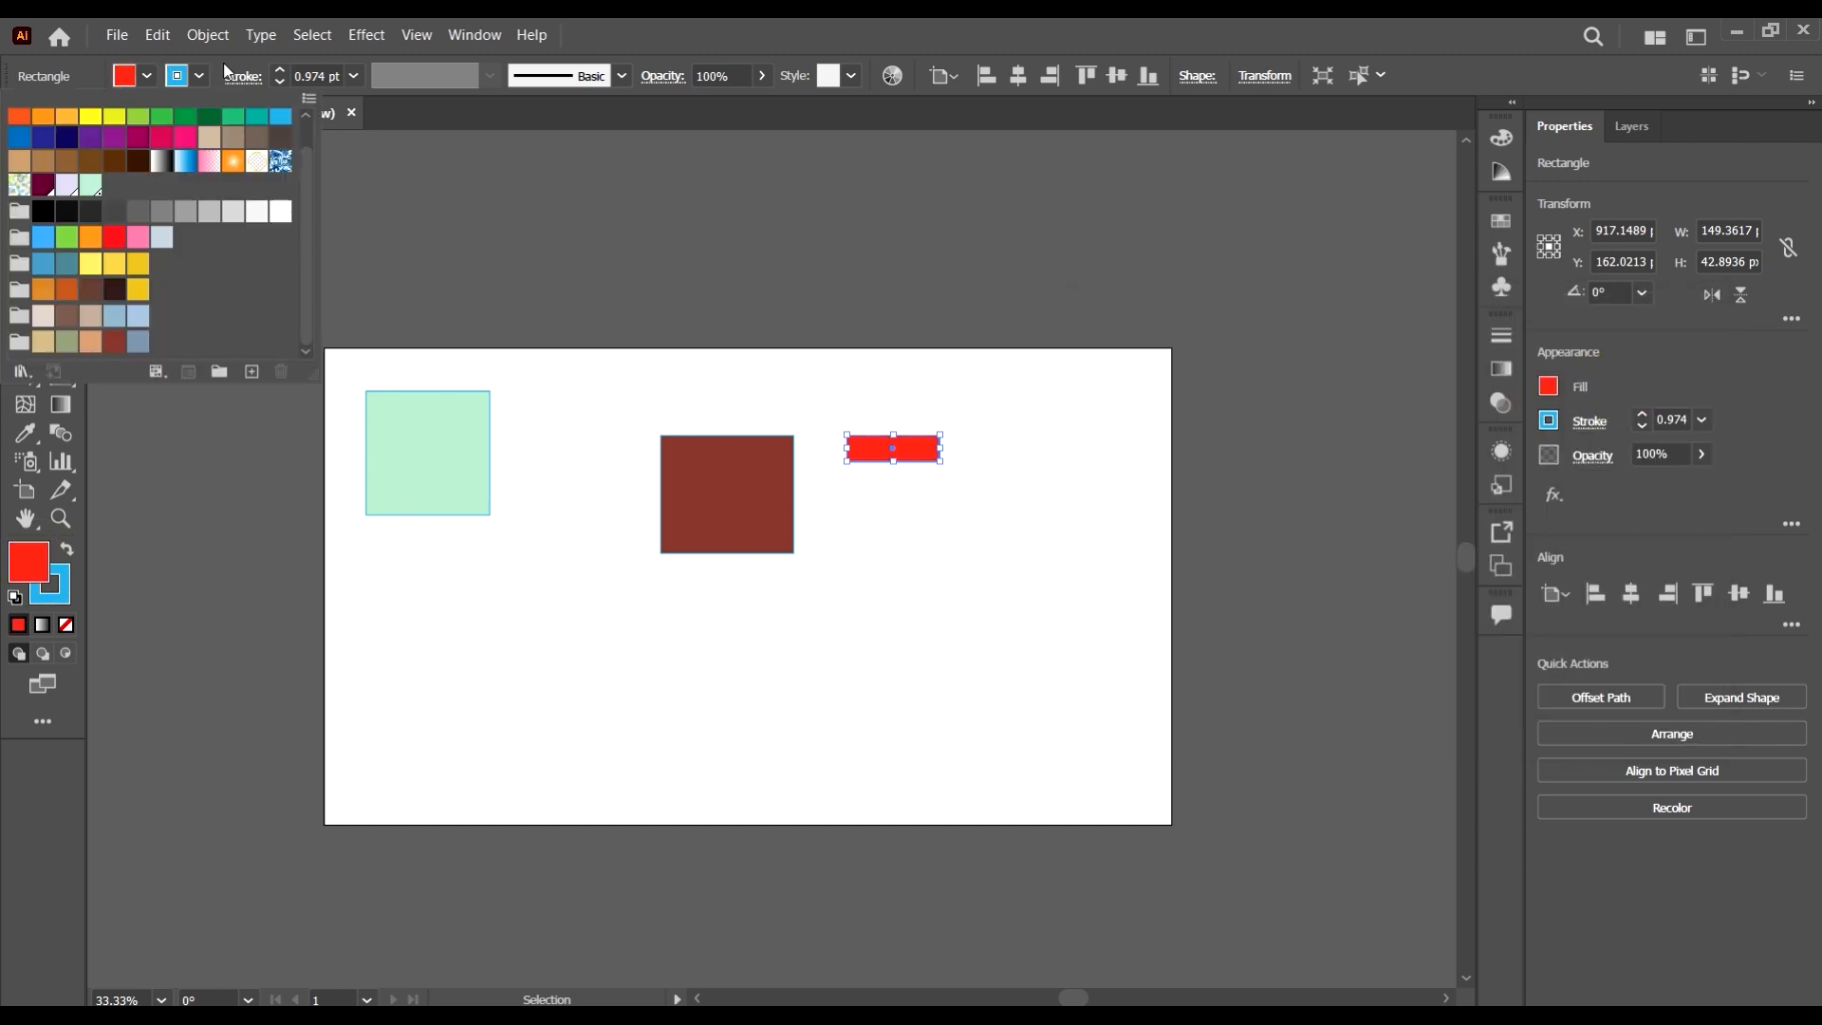
{"action": "left_click", "coordinate": [253, 371]}
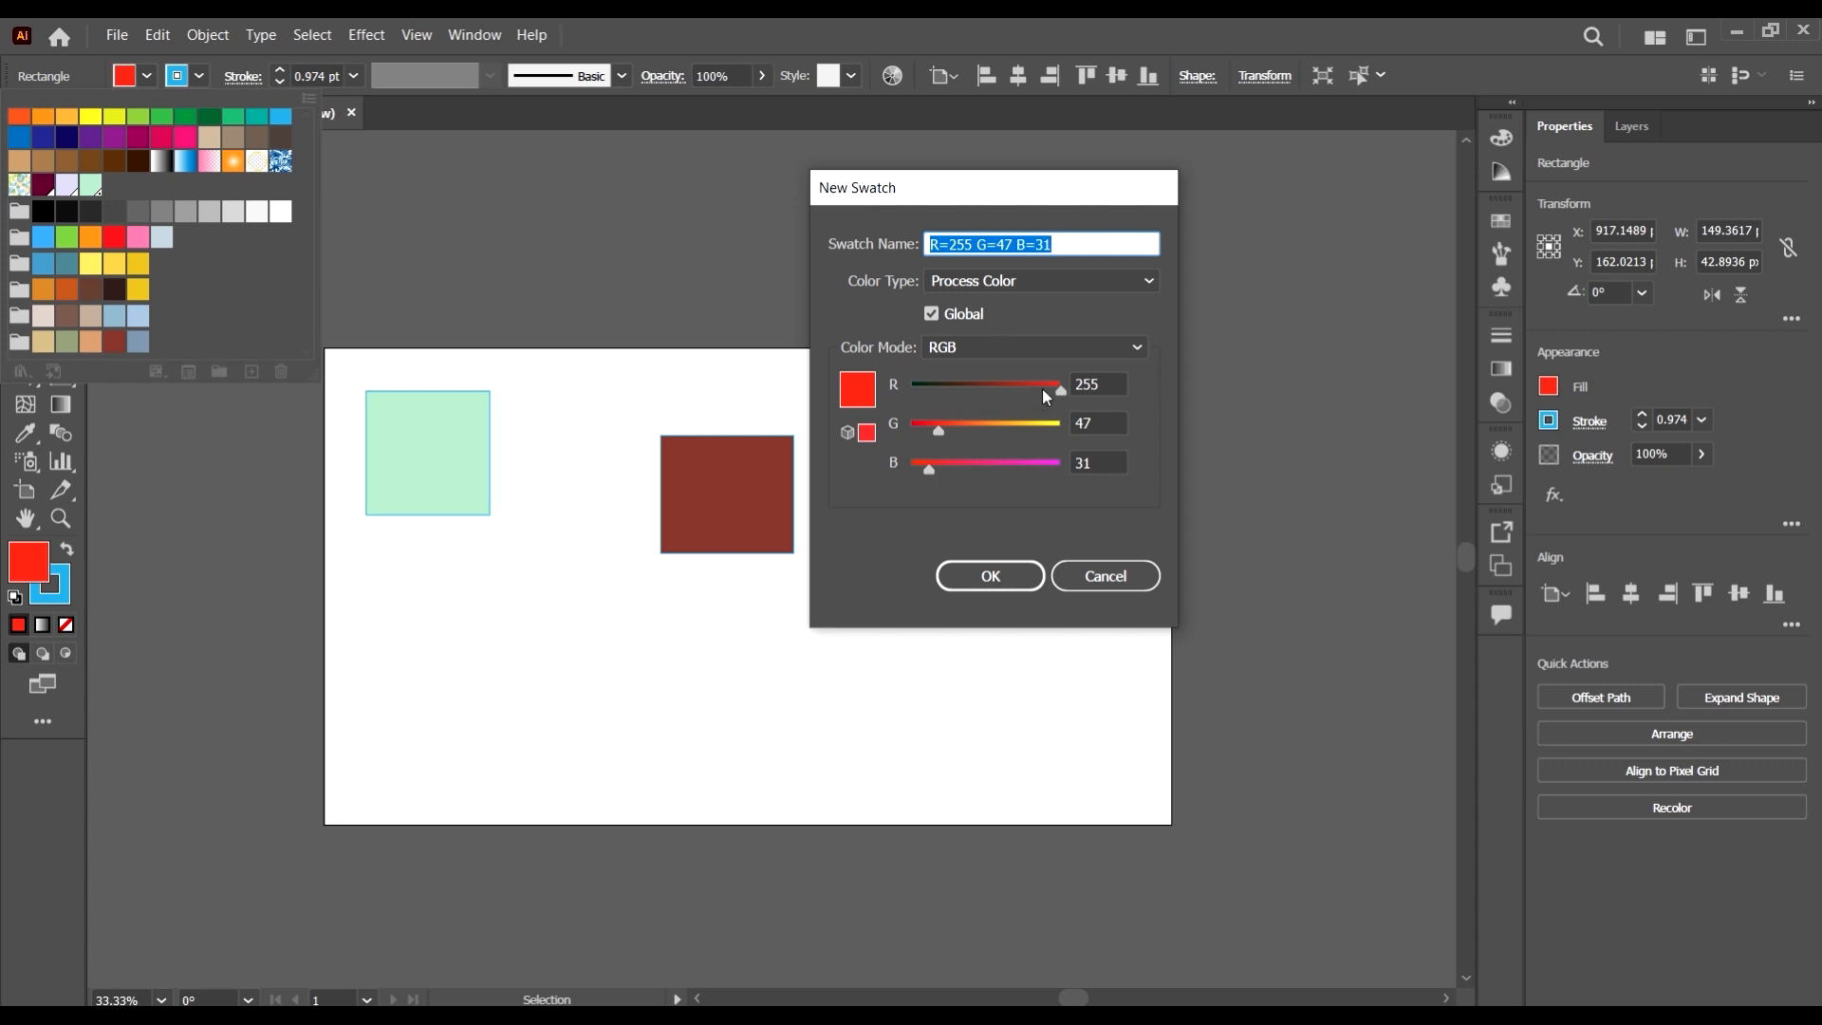
{"action": "left_click_drag", "start_coordinate": [1043, 390], "coordinate": [1024, 428]}
{"action": "left_click_drag", "start_coordinate": [929, 465], "coordinate": [1018, 464]}
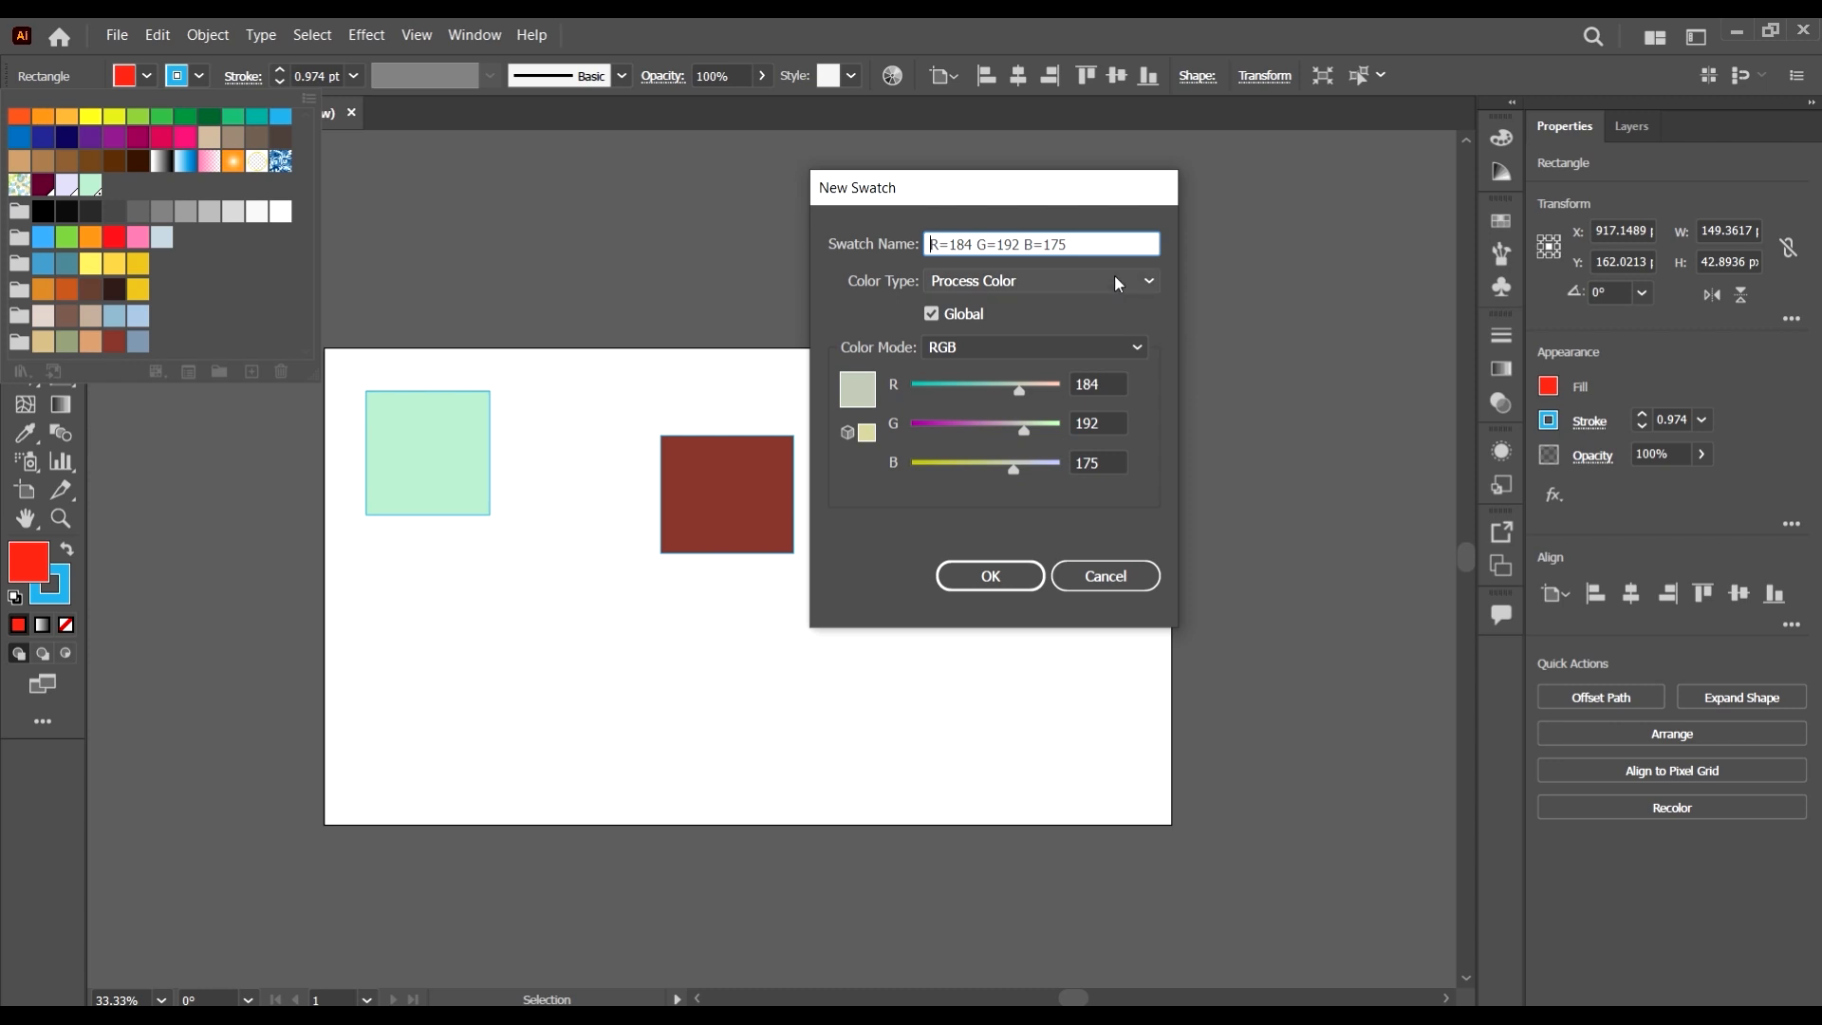
{"action": "left_click_drag", "start_coordinate": [1008, 385], "coordinate": [989, 471]}
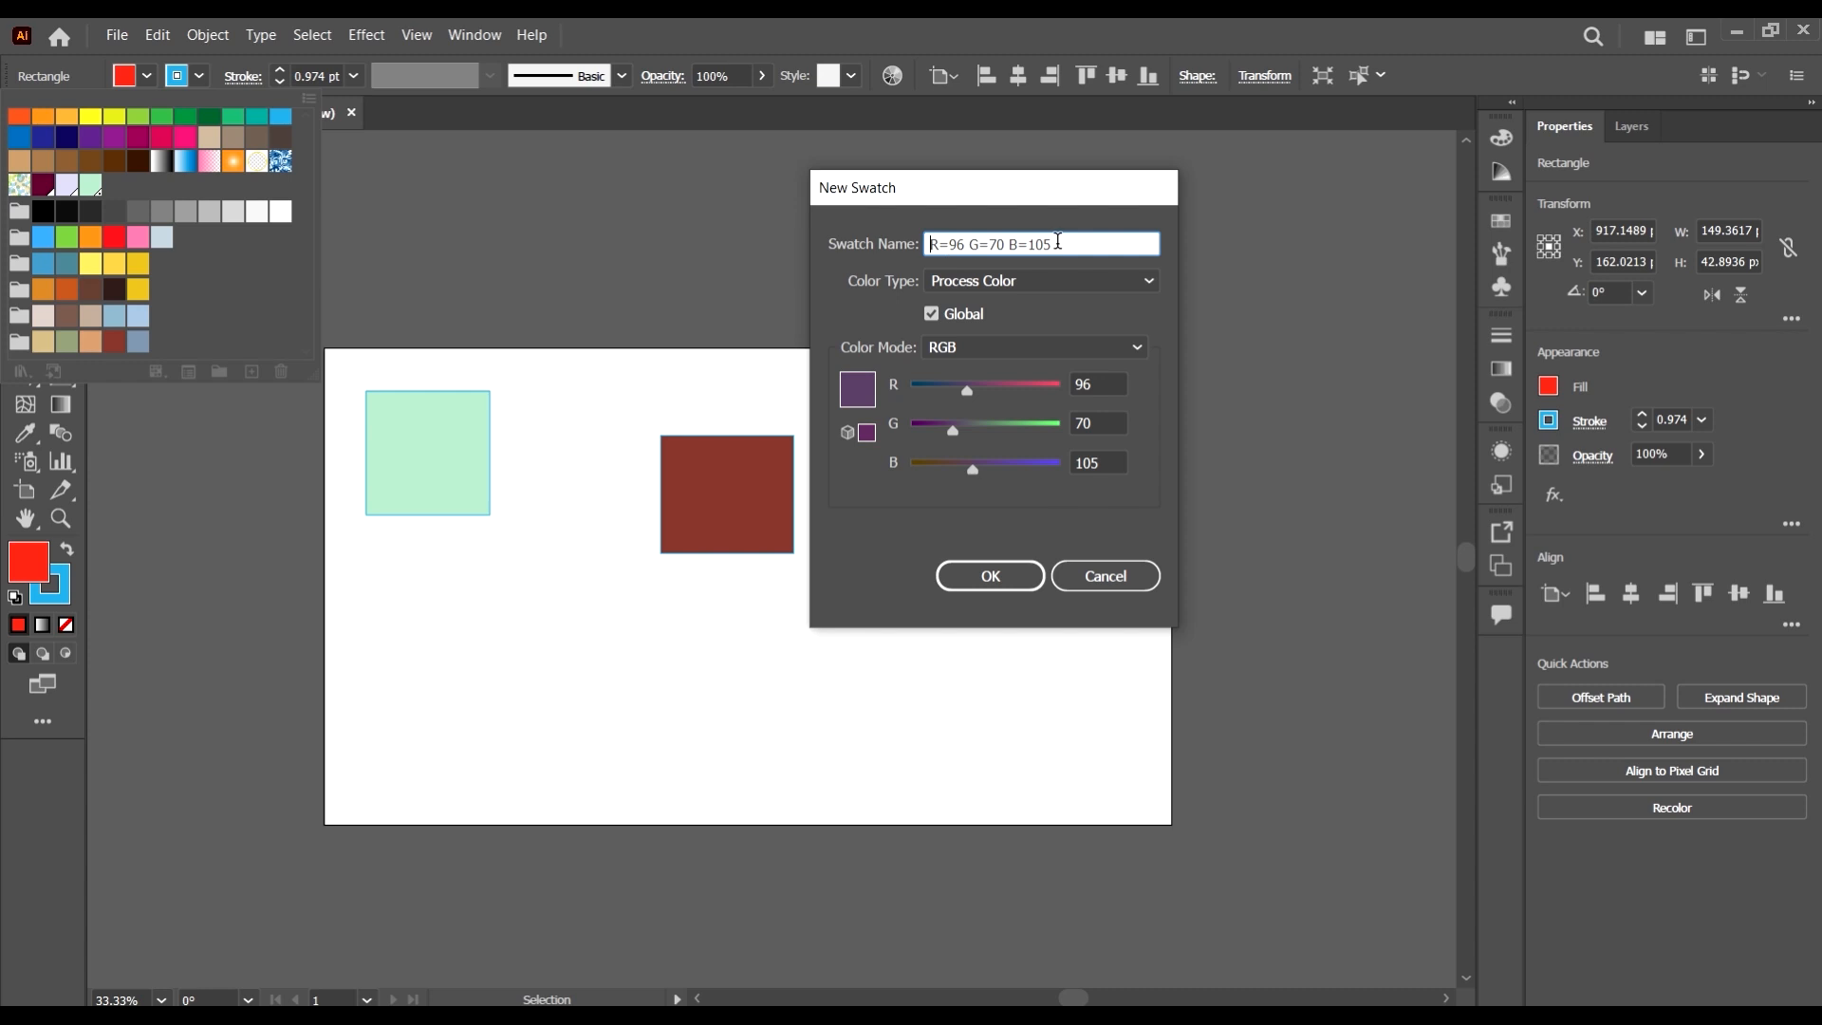
- Keep the new swatch as a Process Color, try Web Safe RGB, return its color mode to RGB and create the swatch
{"action": "triple_click", "coordinate": [1059, 241]}
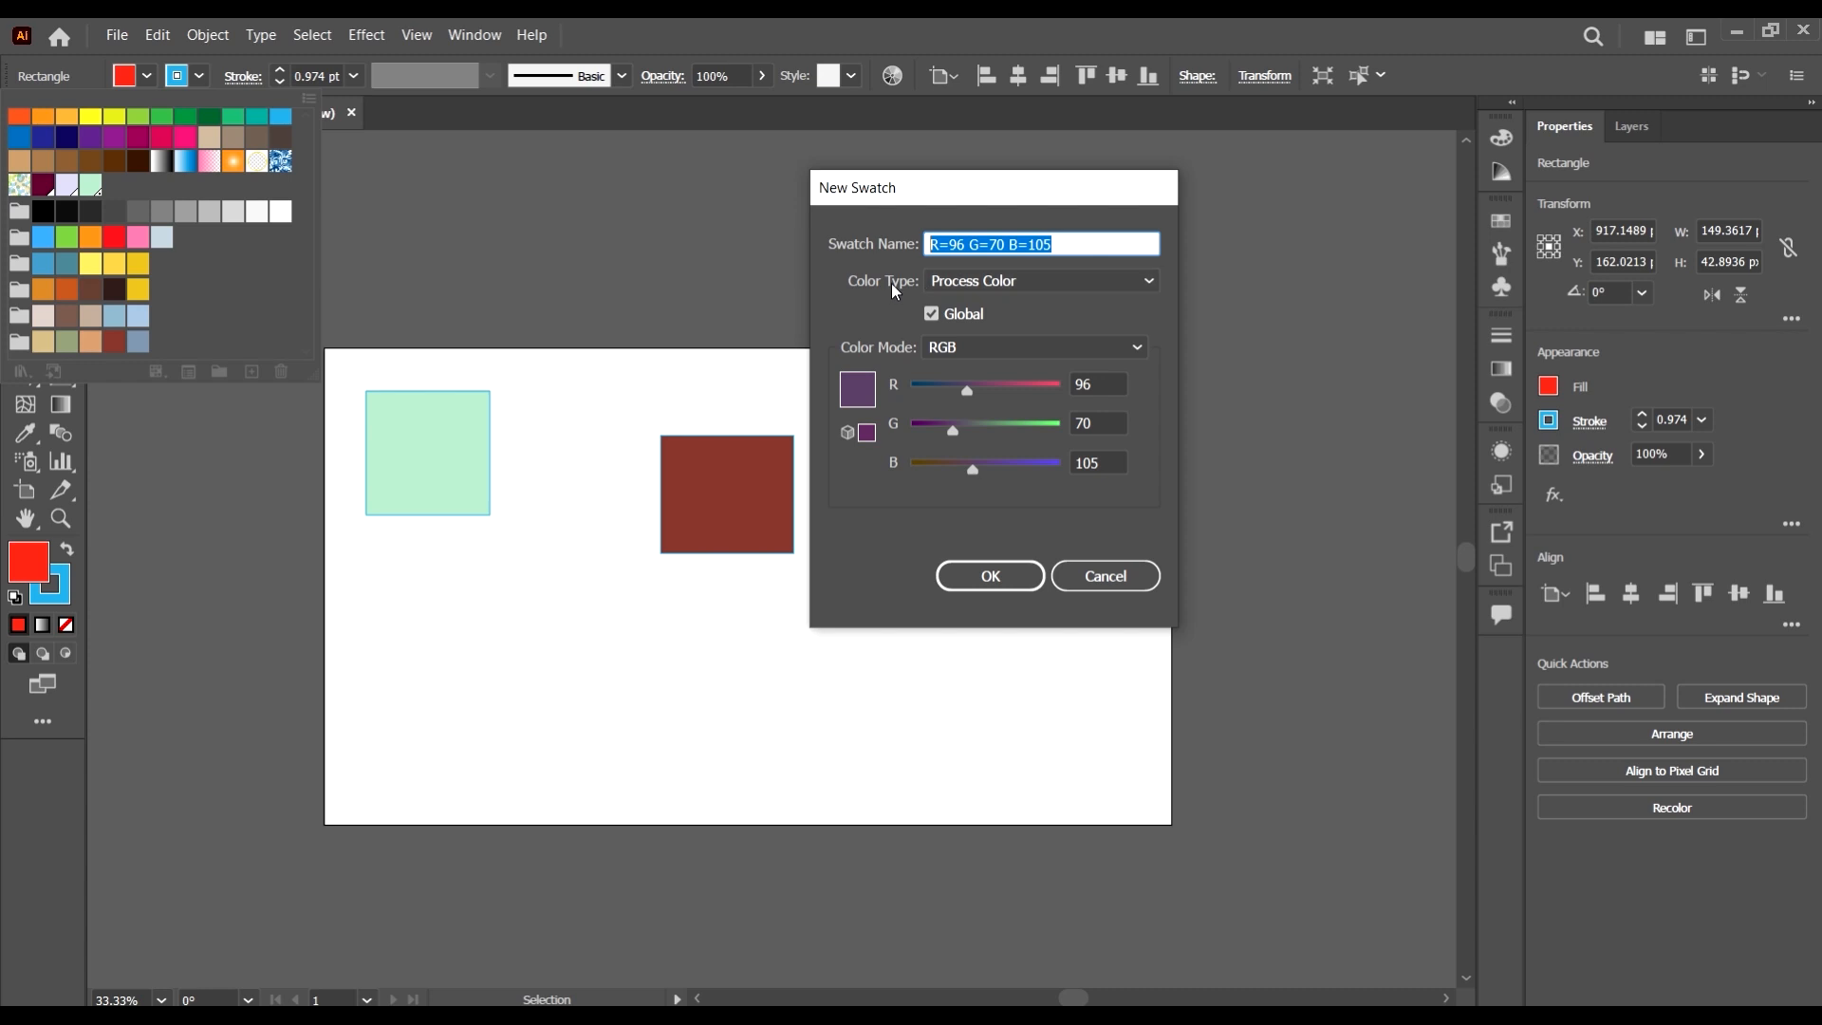
{"action": "left_click", "coordinate": [988, 278]}
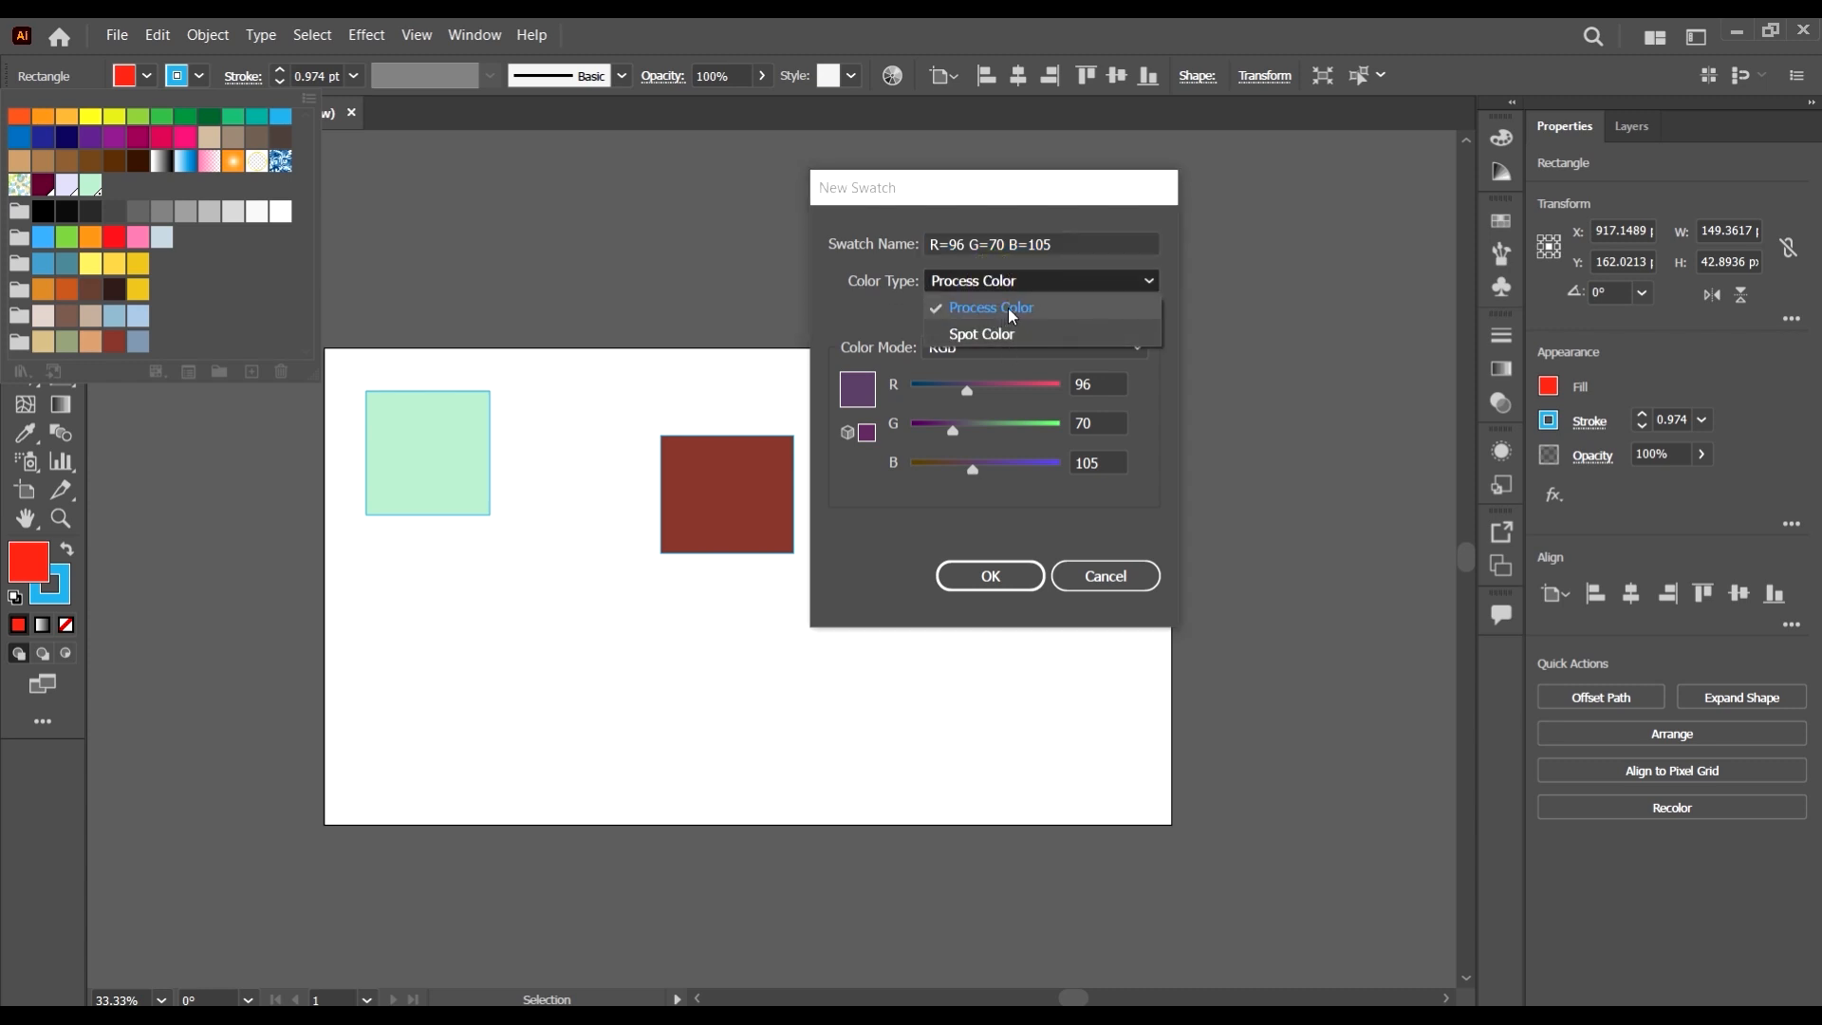
{"action": "left_click", "coordinate": [1011, 316]}
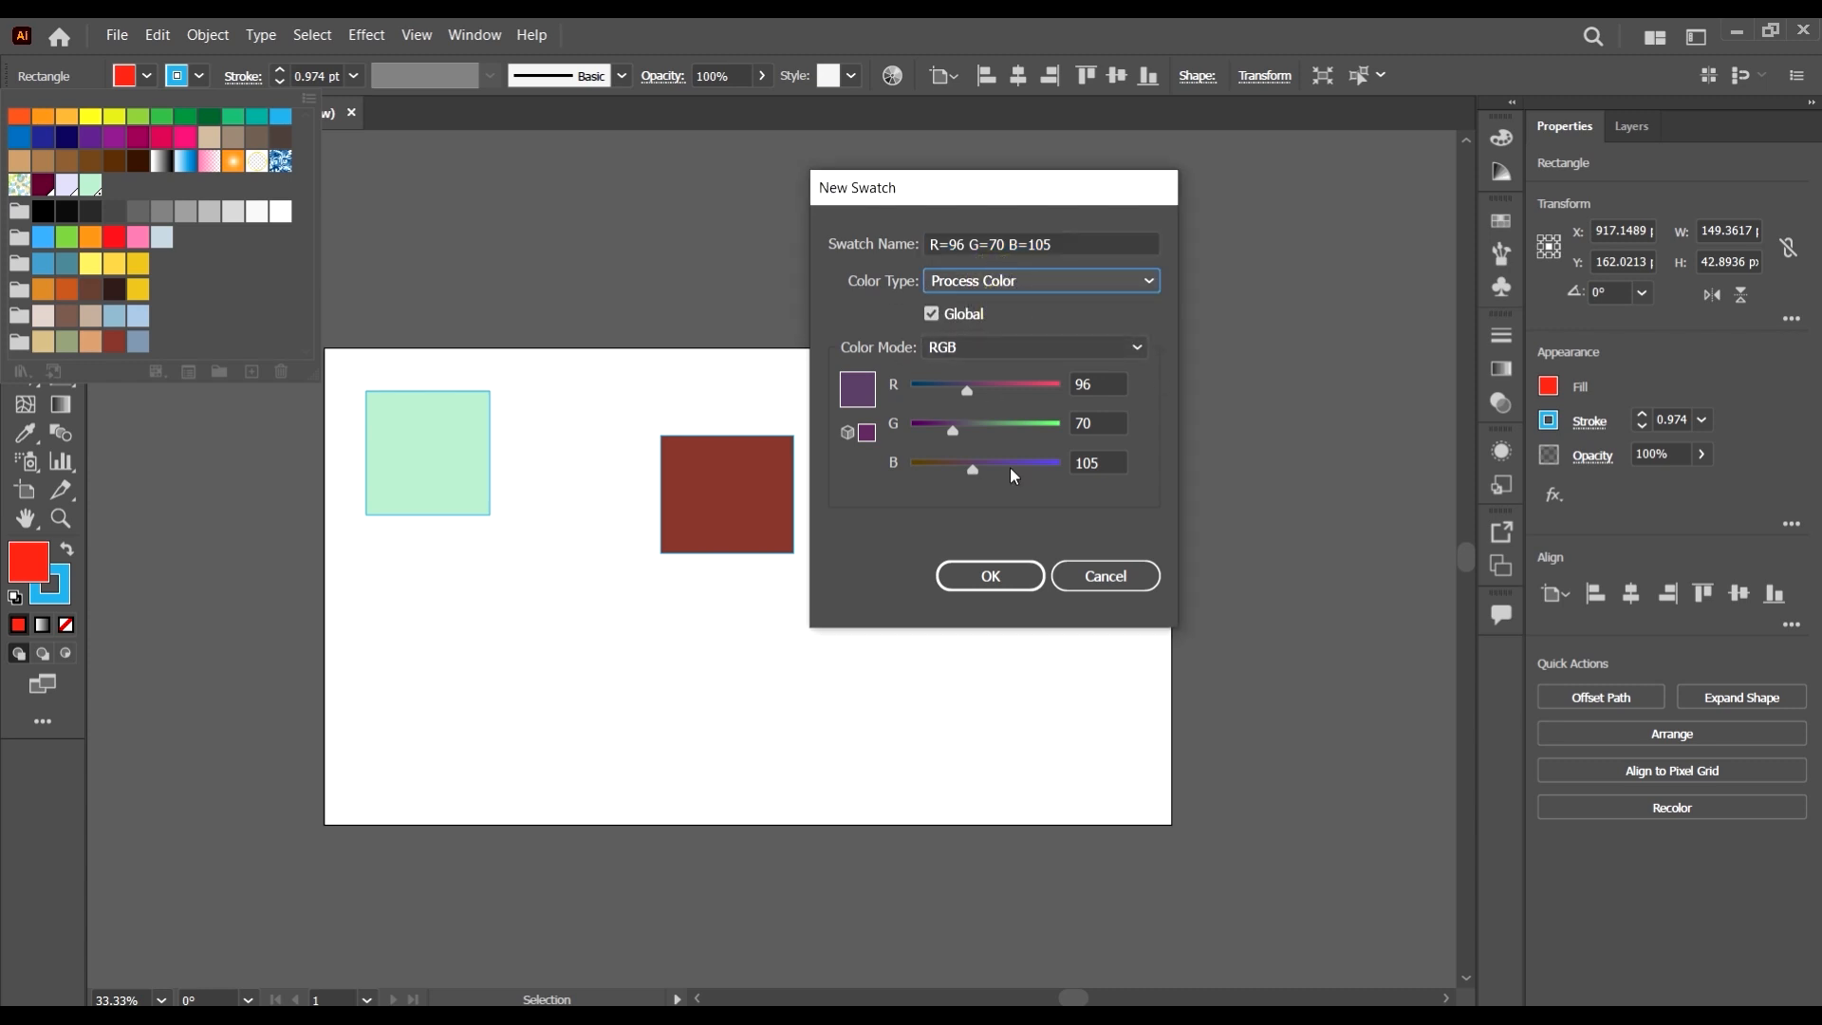
{"action": "left_click", "coordinate": [1052, 346]}
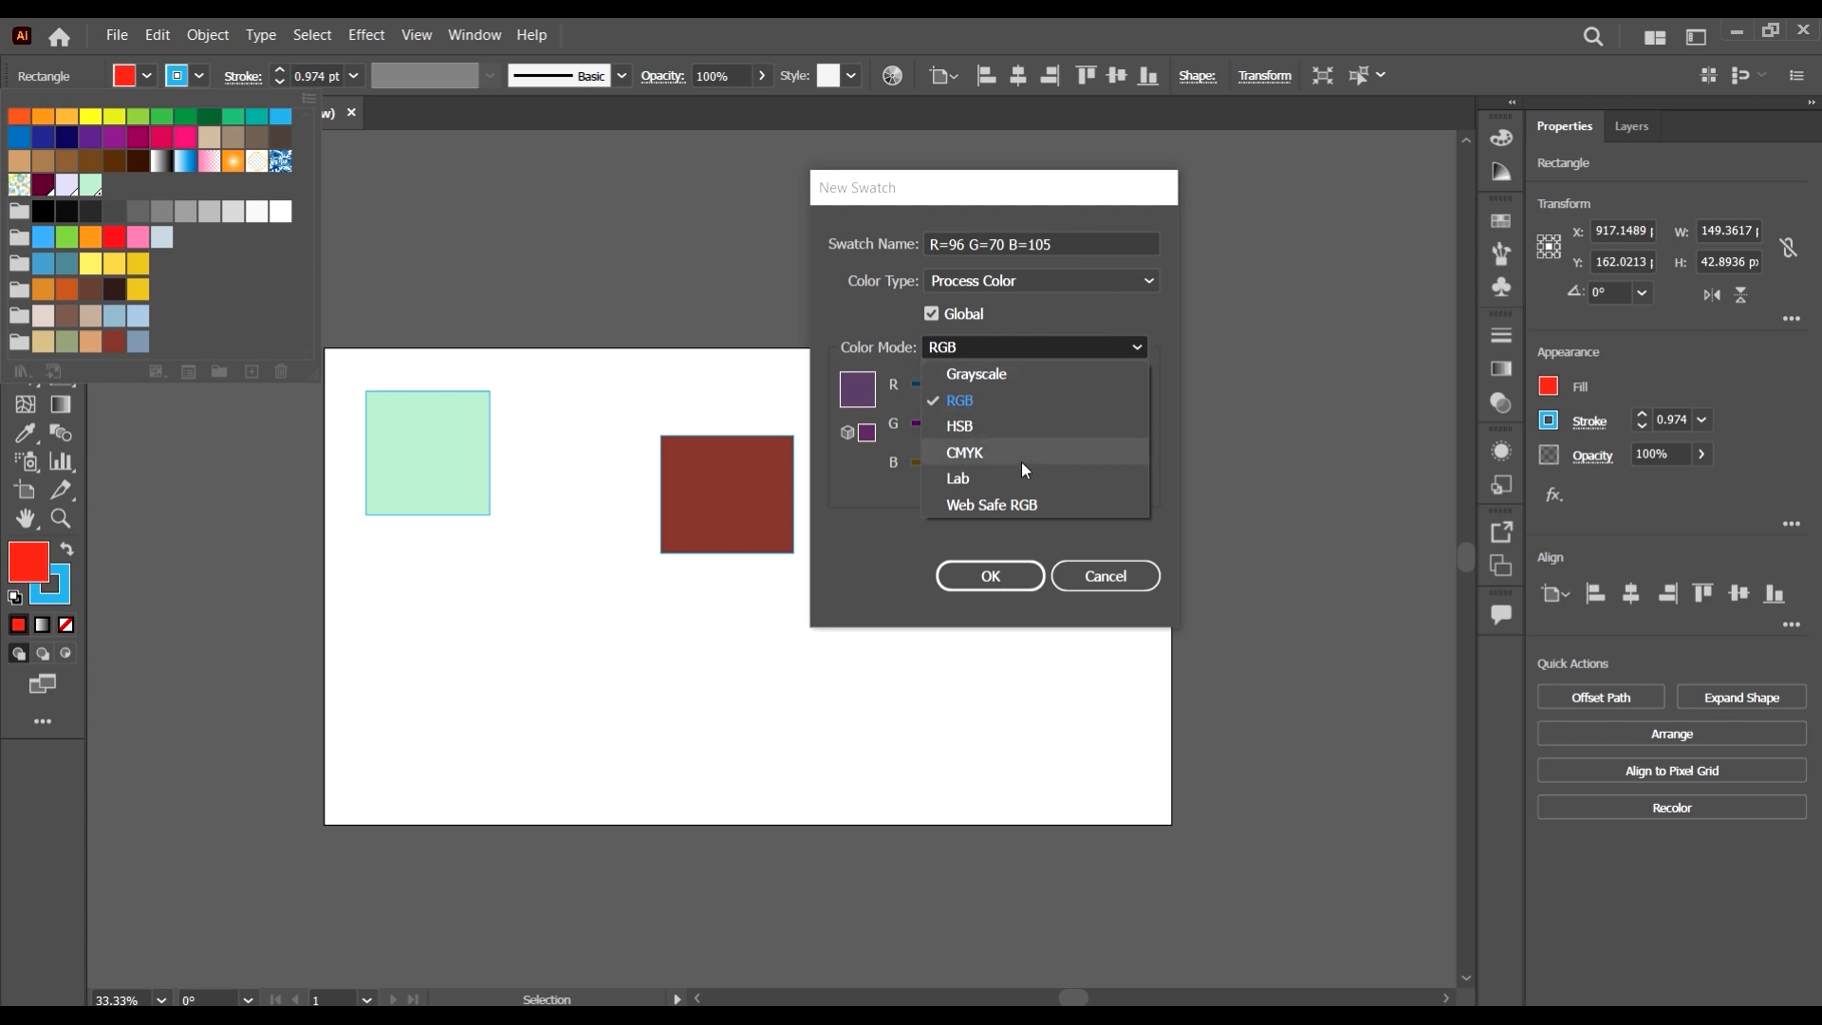
{"action": "left_click", "coordinate": [999, 501]}
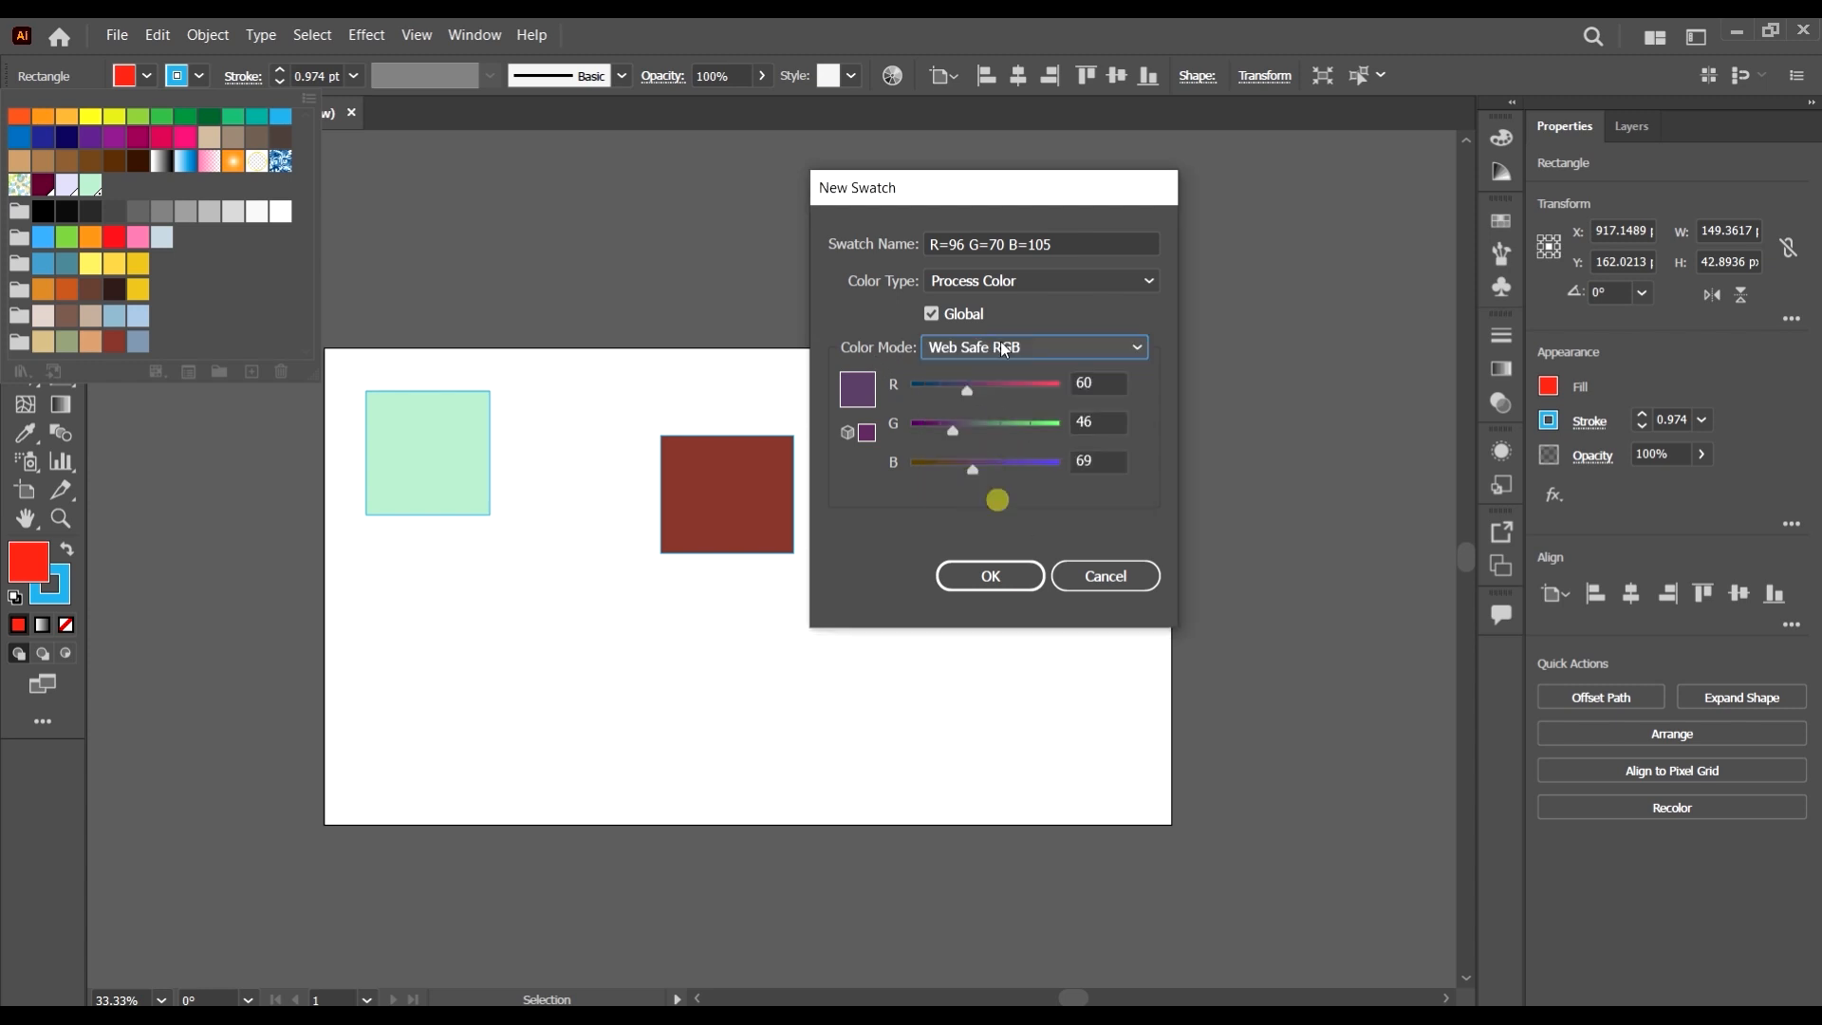
{"action": "left_click", "coordinate": [1002, 397]}
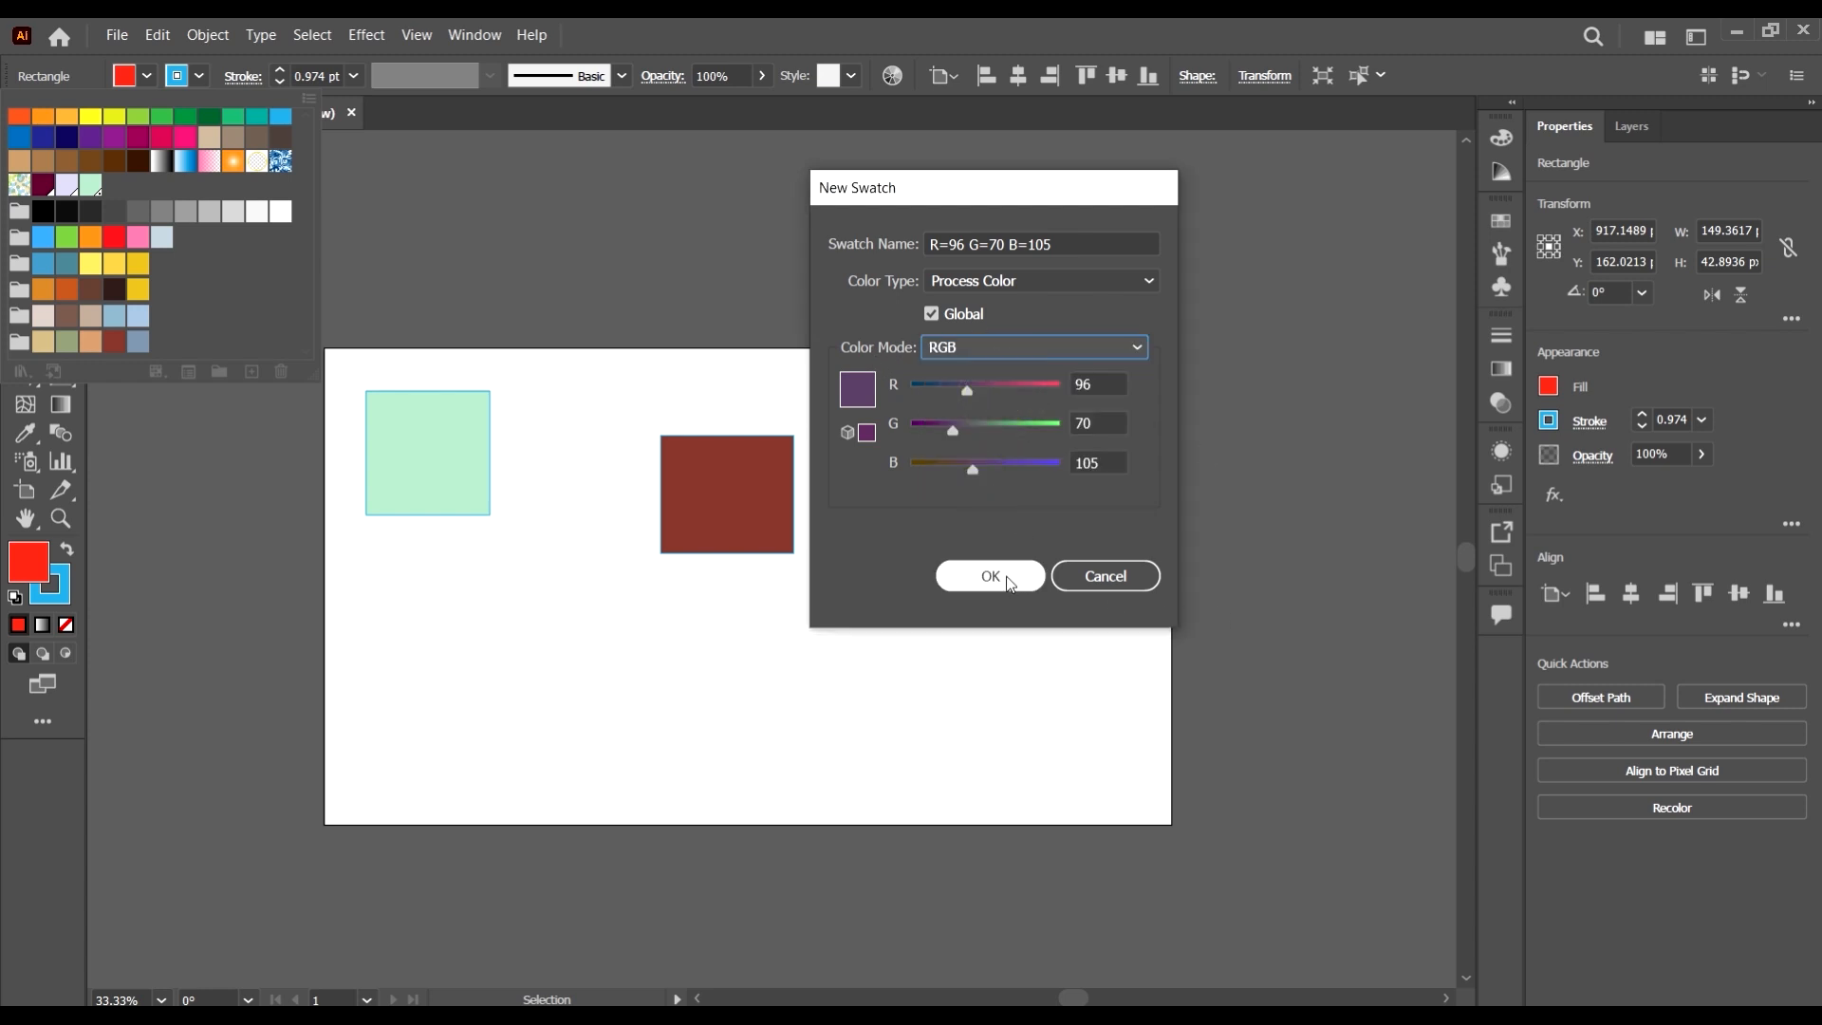
{"action": "left_click", "coordinate": [1009, 582]}
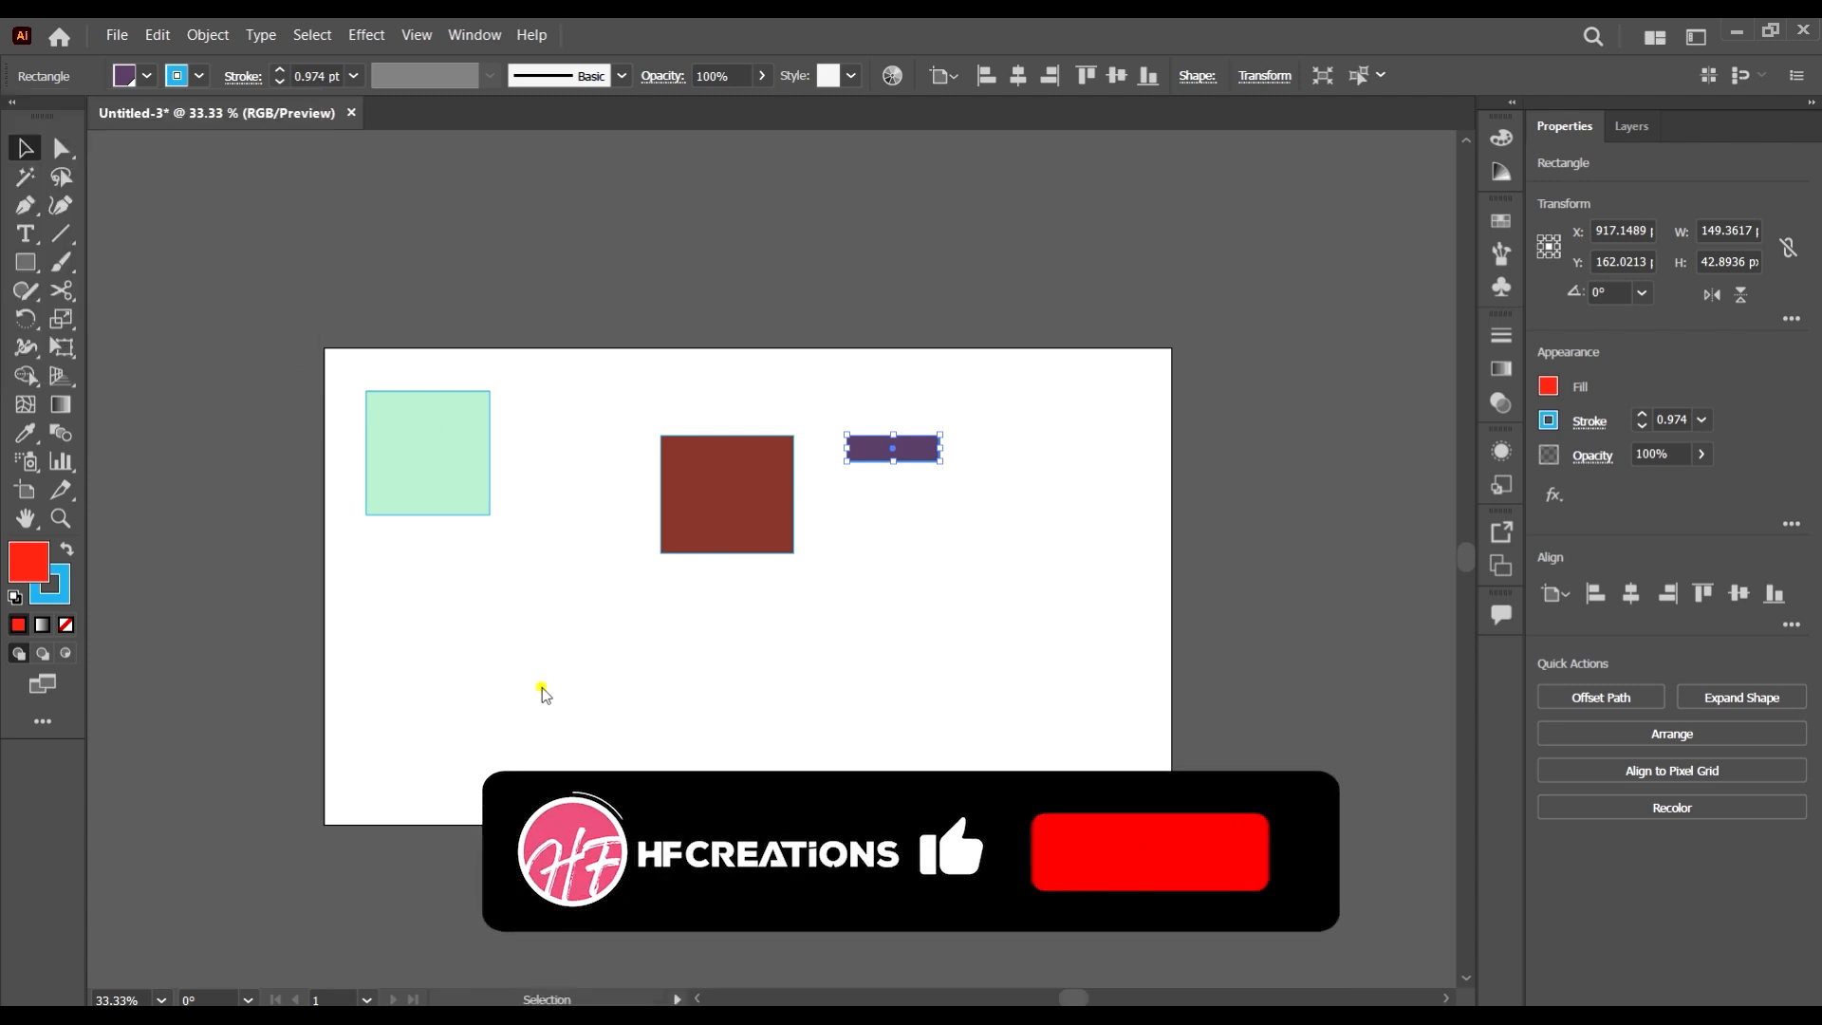
- Draw a large purple rectangle about 395 by 274 px in the lower middle of the artboard
{"action": "left_click", "coordinate": [27, 266]}
{"action": "mouse_move", "coordinate": [588, 627]}
{"action": "left_mouse_down"}
{"action": "mouse_move", "coordinate": [915, 802]}
{"action": "mouse_move", "coordinate": [834, 798]}
{"action": "left_mouse_up"}
{"action": "left_click", "coordinate": [29, 147]}
- Open the Basic Graphics_Dots pattern library for the large purple rectangle
{"action": "left_click", "coordinate": [147, 76]}
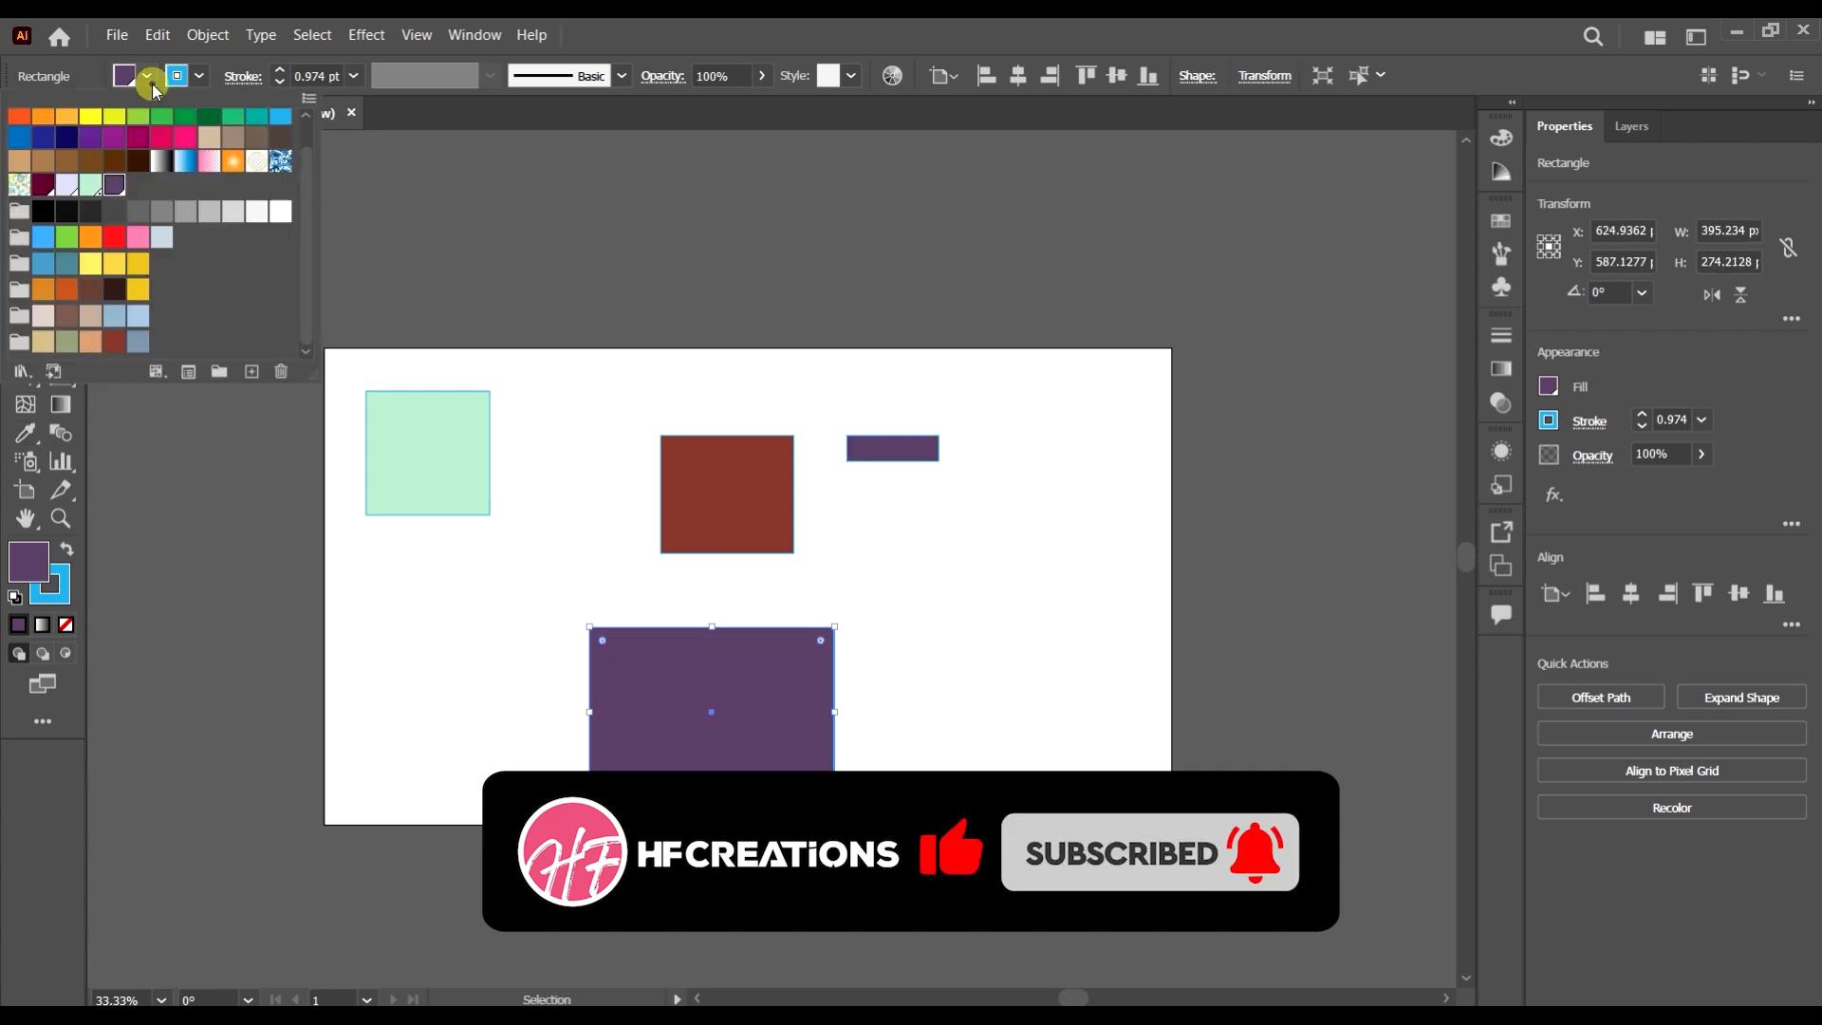
{"action": "left_click", "coordinate": [21, 371]}
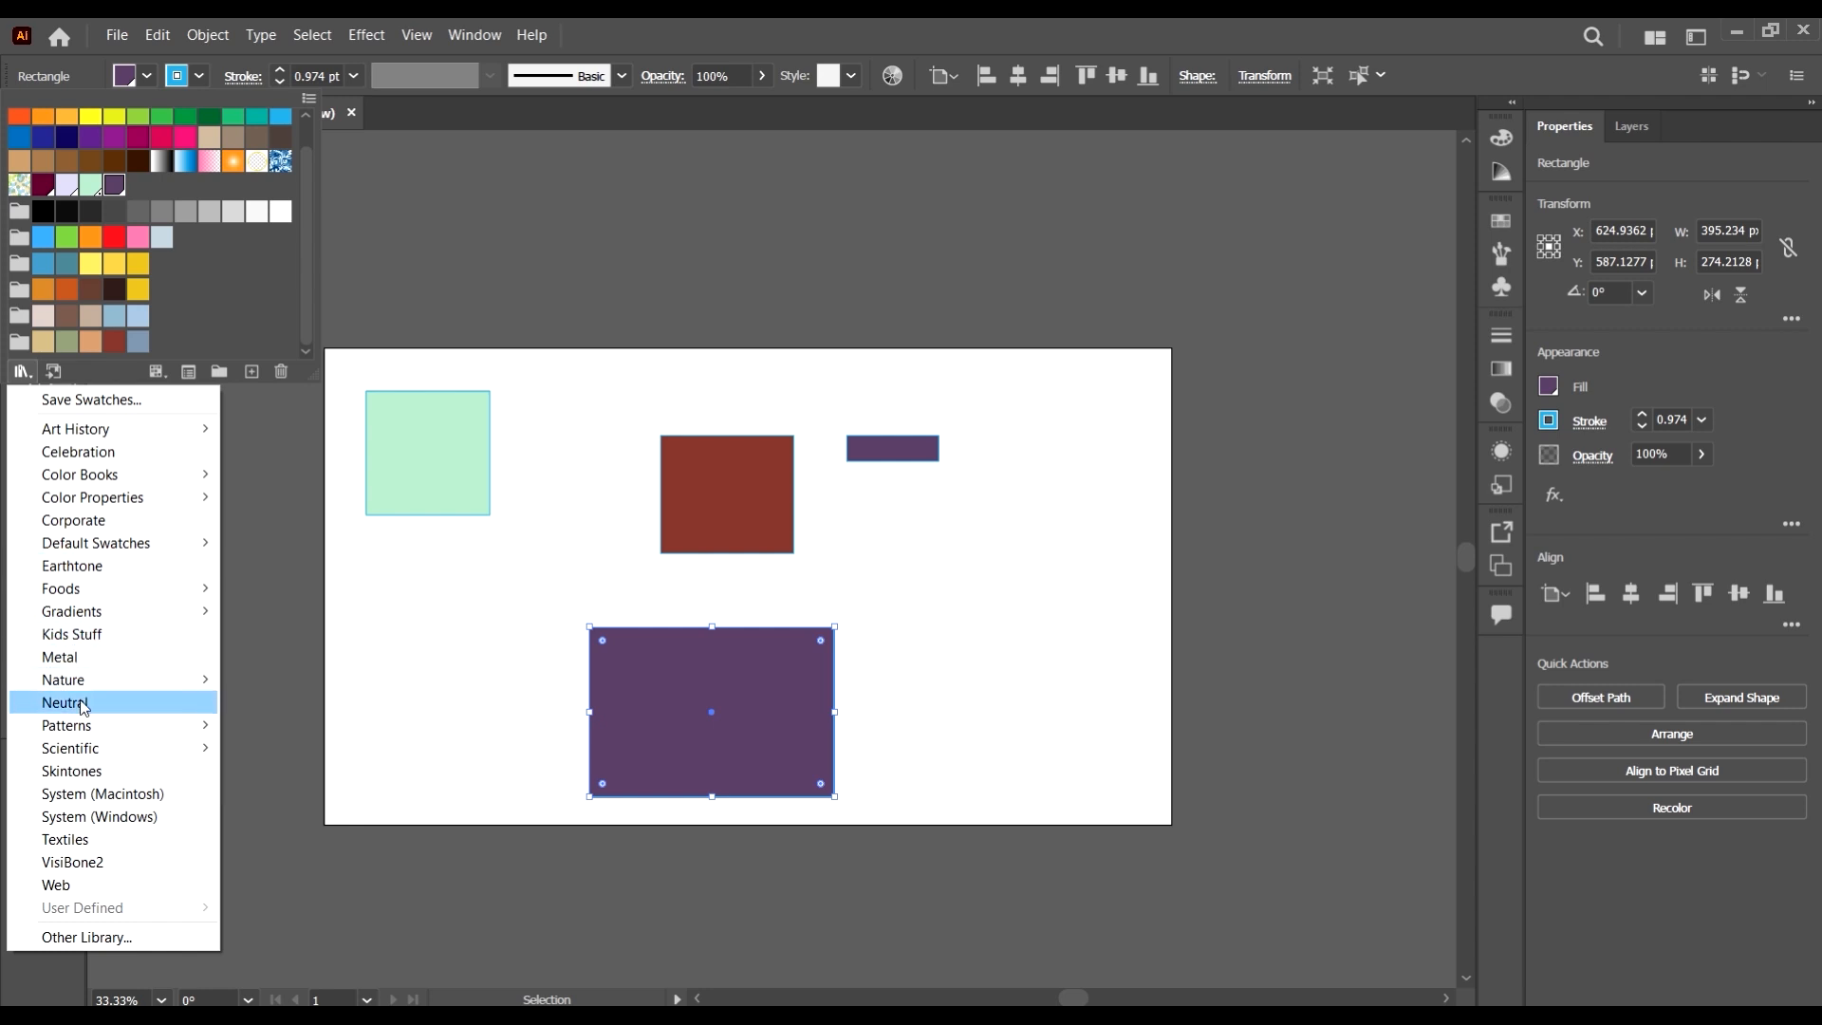
{"action": "left_click", "coordinate": [105, 727]}
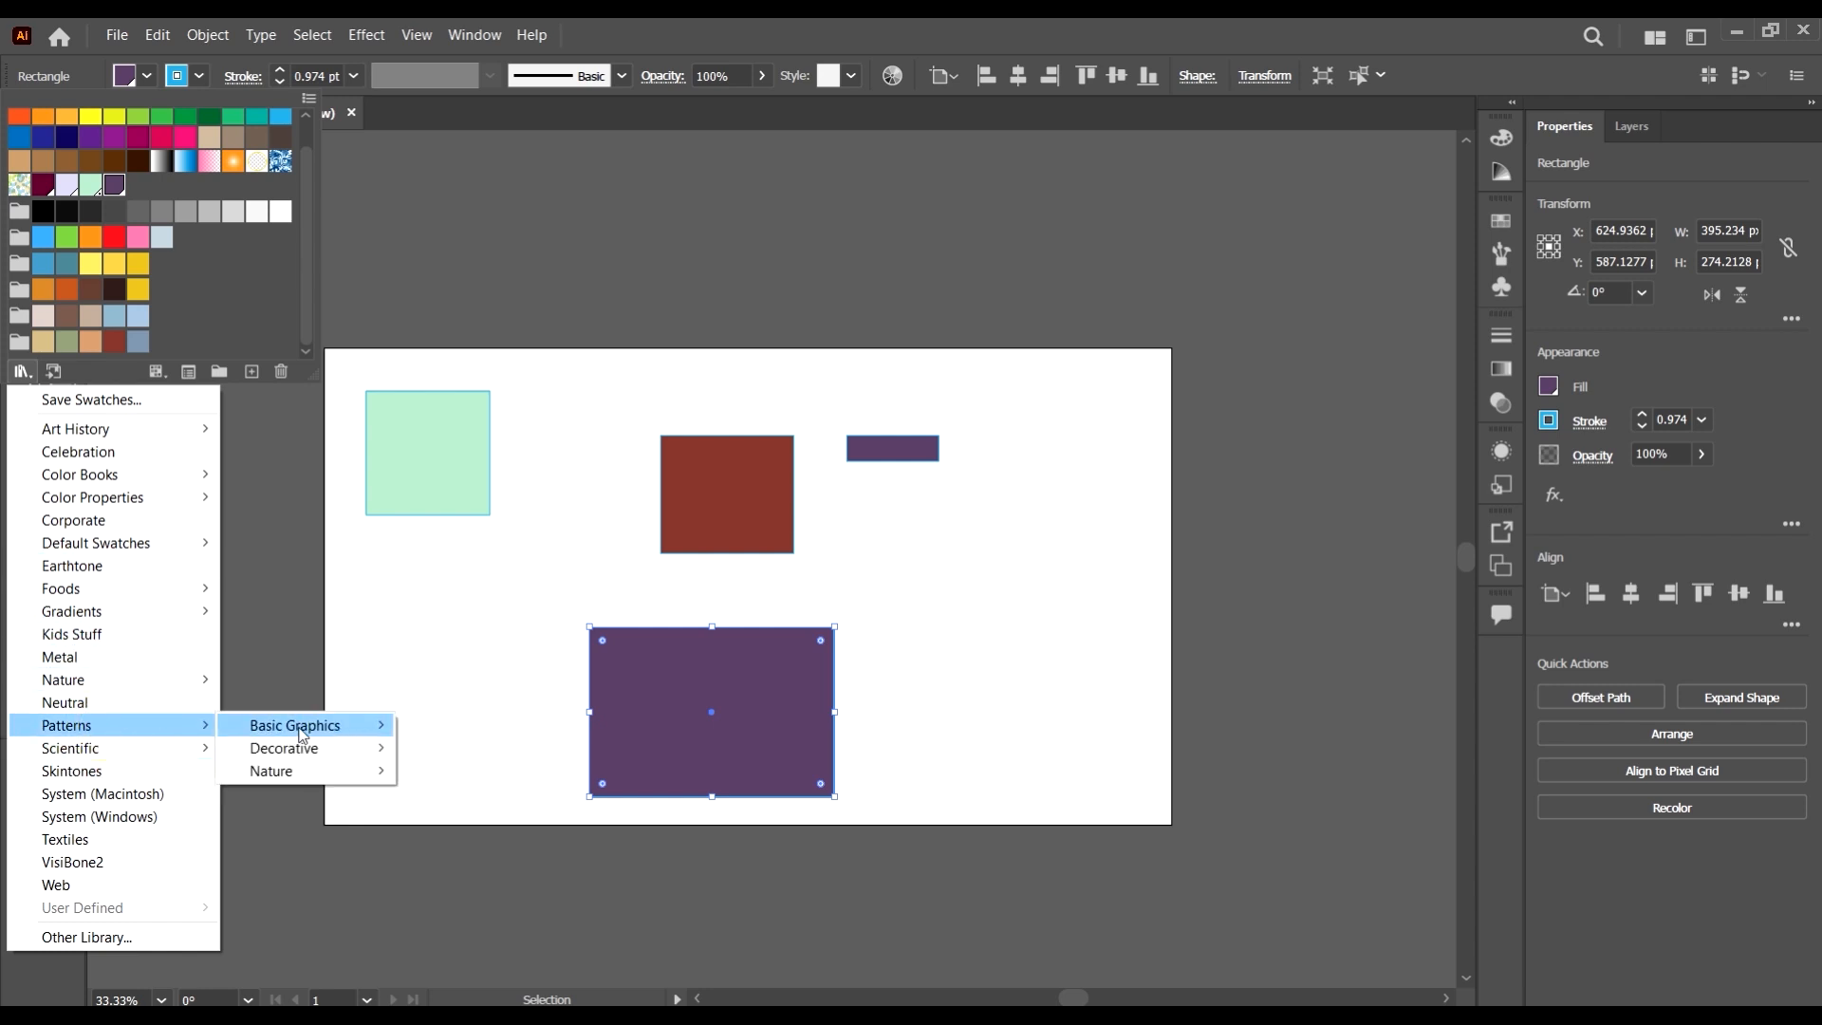
{"action": "mouse_move", "coordinate": [302, 733]}
{"action": "left_click", "coordinate": [521, 725]}
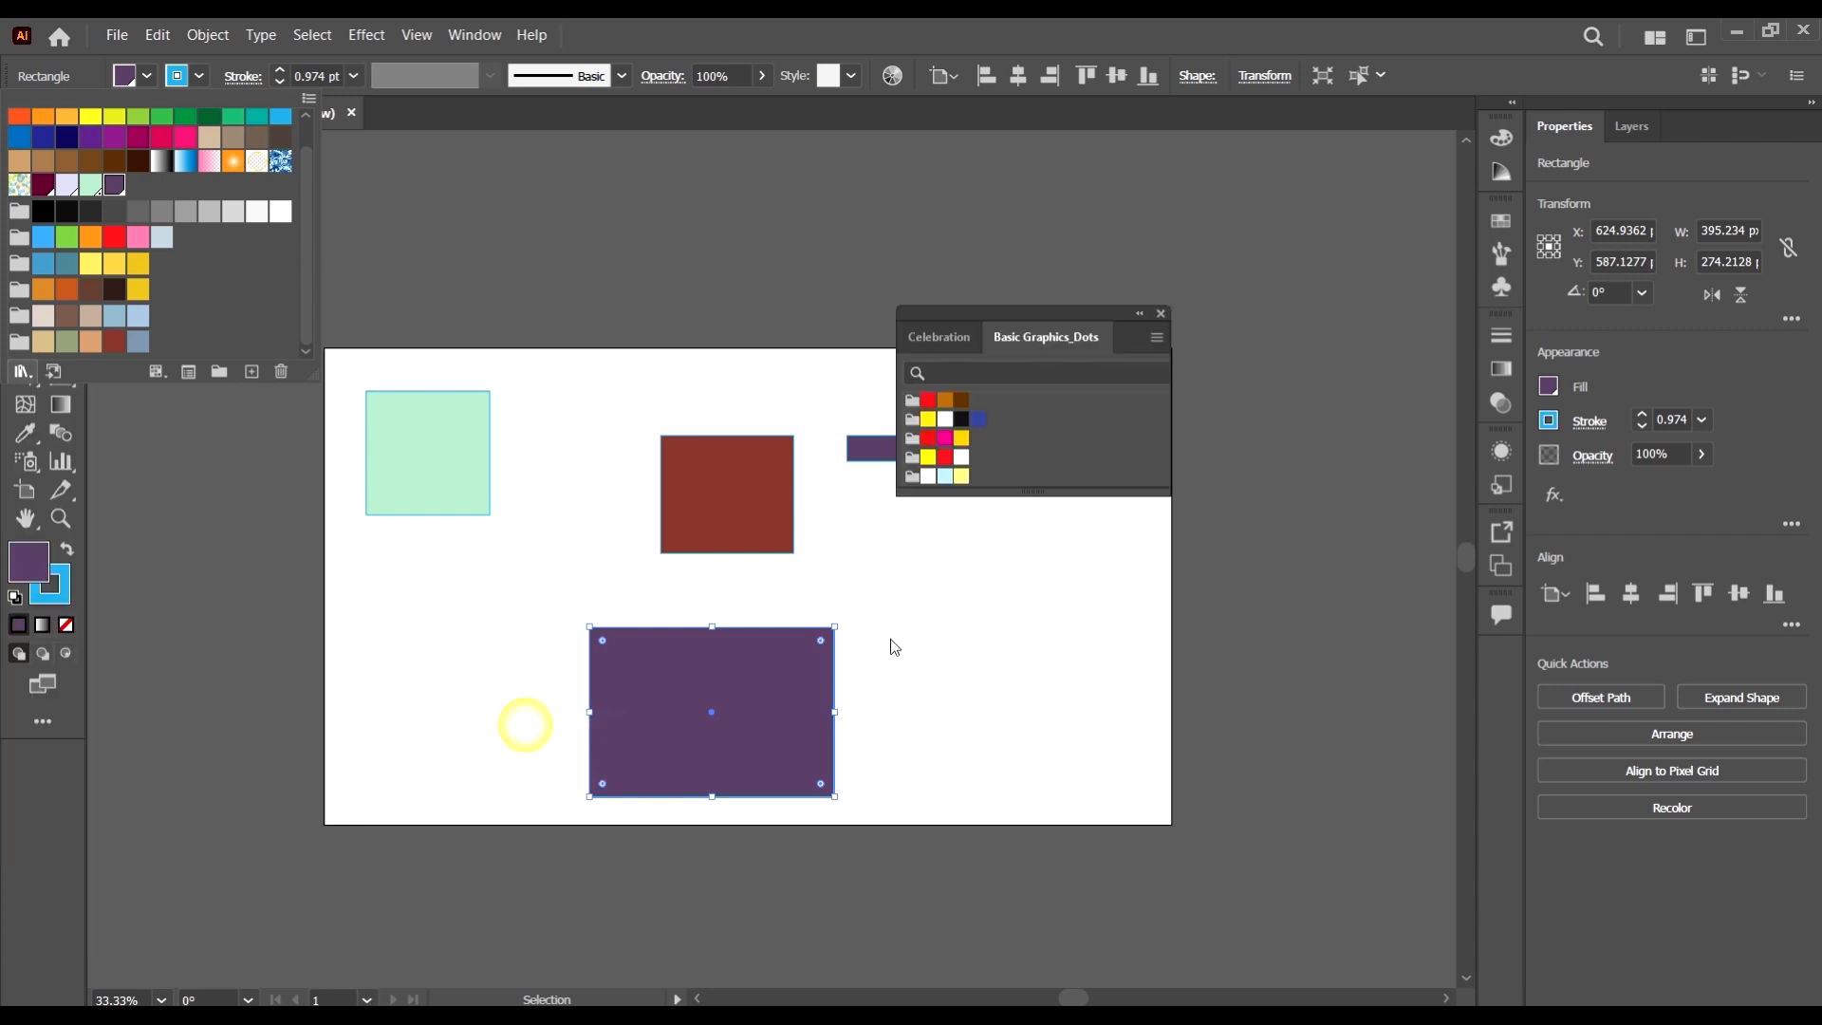
{"action": "left_click", "coordinate": [737, 708]}
- Try dot patterns from Basic Graphics_Dots on the large rectangle, ending on medium black dots over white, and inspect the pattern up close
{"action": "left_click", "coordinate": [946, 400]}
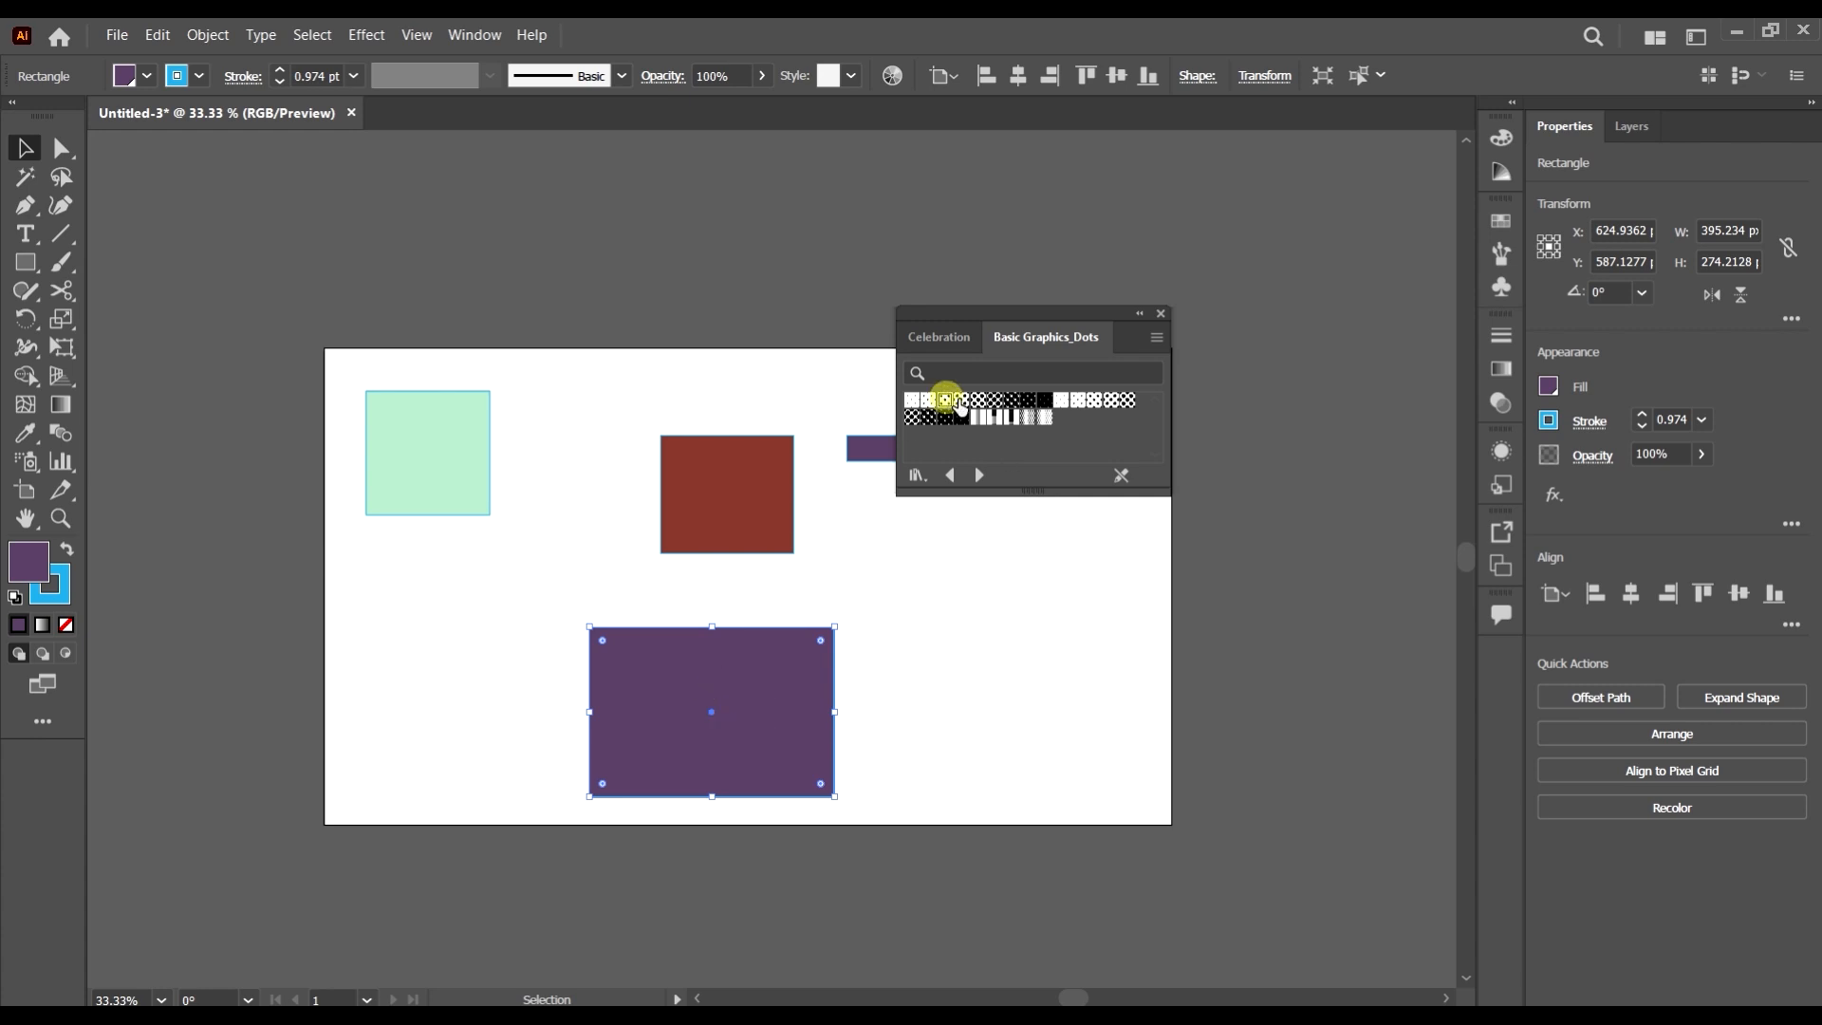
{"action": "left_click", "coordinate": [1094, 403]}
{"action": "left_click", "coordinate": [1129, 400]}
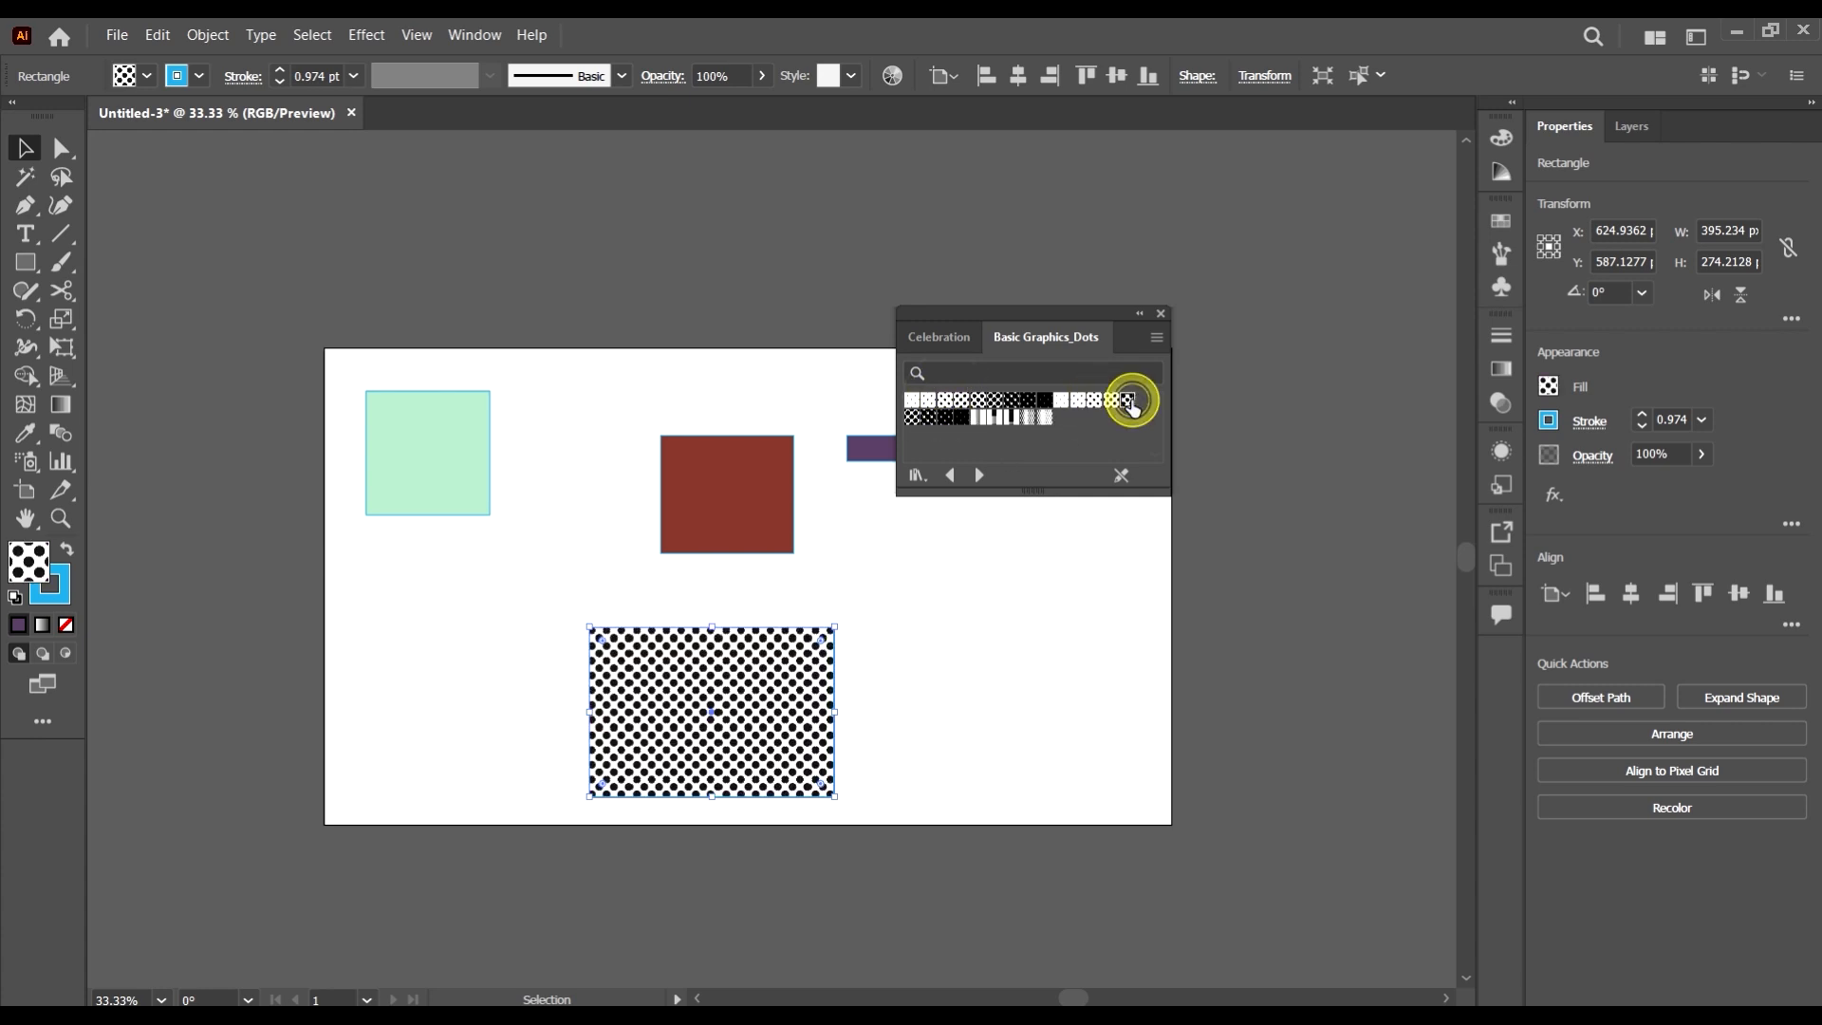
{"action": "left_click", "coordinate": [900, 696]}
{"action": "scroll", "coordinate": [773, 780], "scroll_direction": "up", "scroll_amount": 3}
{"action": "scroll", "coordinate": [772, 774], "scroll_direction": "up", "scroll_amount": 3}
{"action": "scroll", "coordinate": [744, 704], "scroll_direction": "down", "scroll_amount": 4}
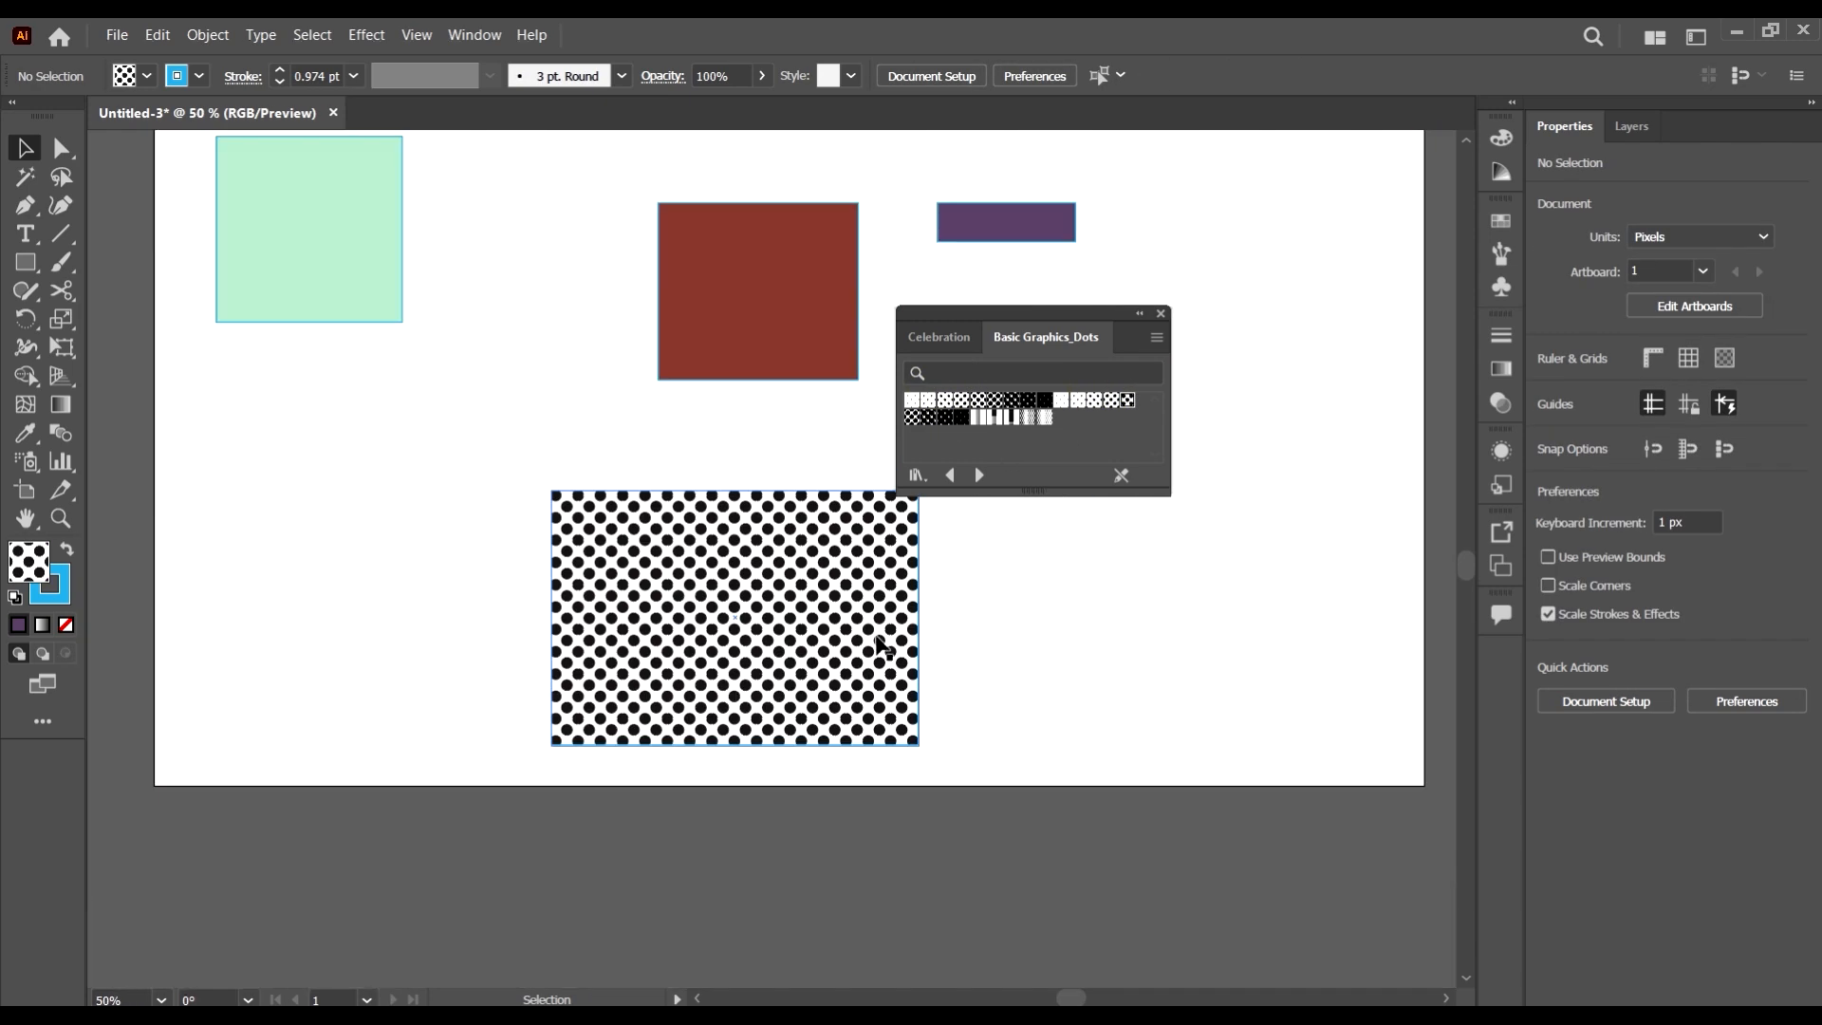
- Reselect the dotted rectangle, try a pattern of large, nearly touching black dots as its fill and examine it closely
{"action": "left_click", "coordinate": [1034, 419]}
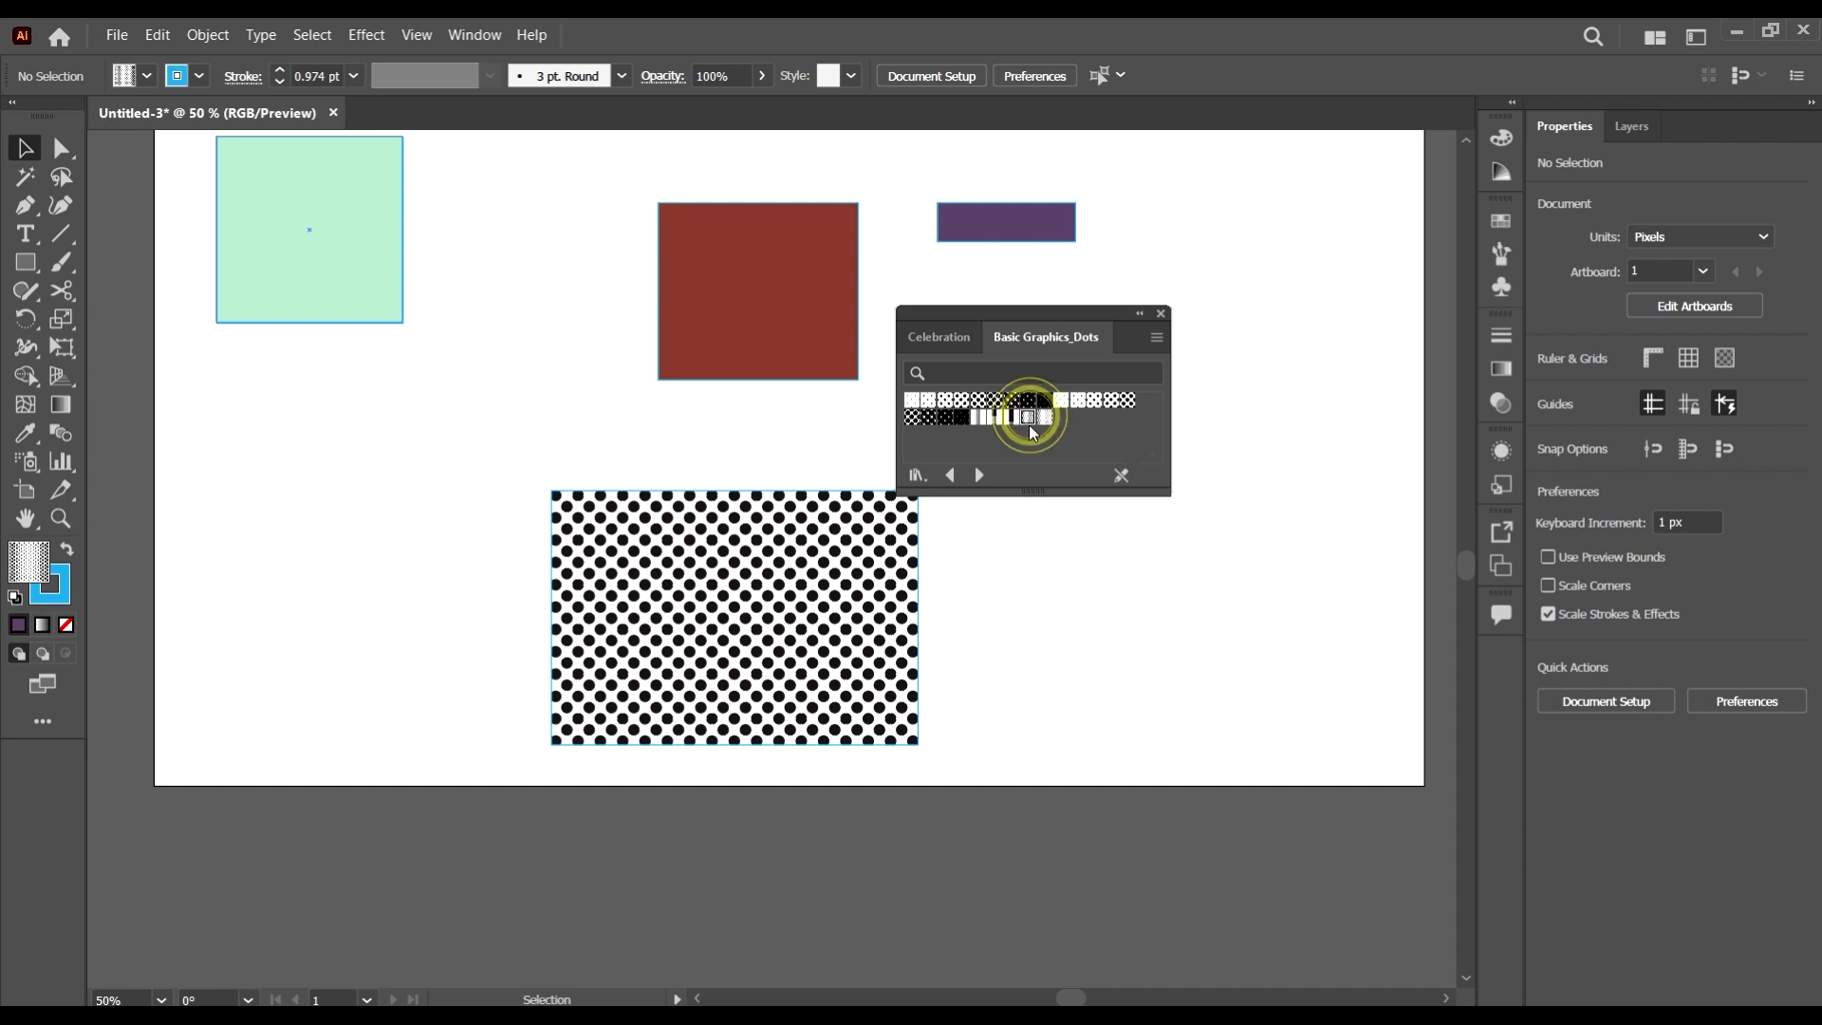
{"action": "left_click", "coordinate": [752, 607]}
{"action": "scroll", "coordinate": [848, 573], "scroll_direction": "up", "scroll_amount": 1}
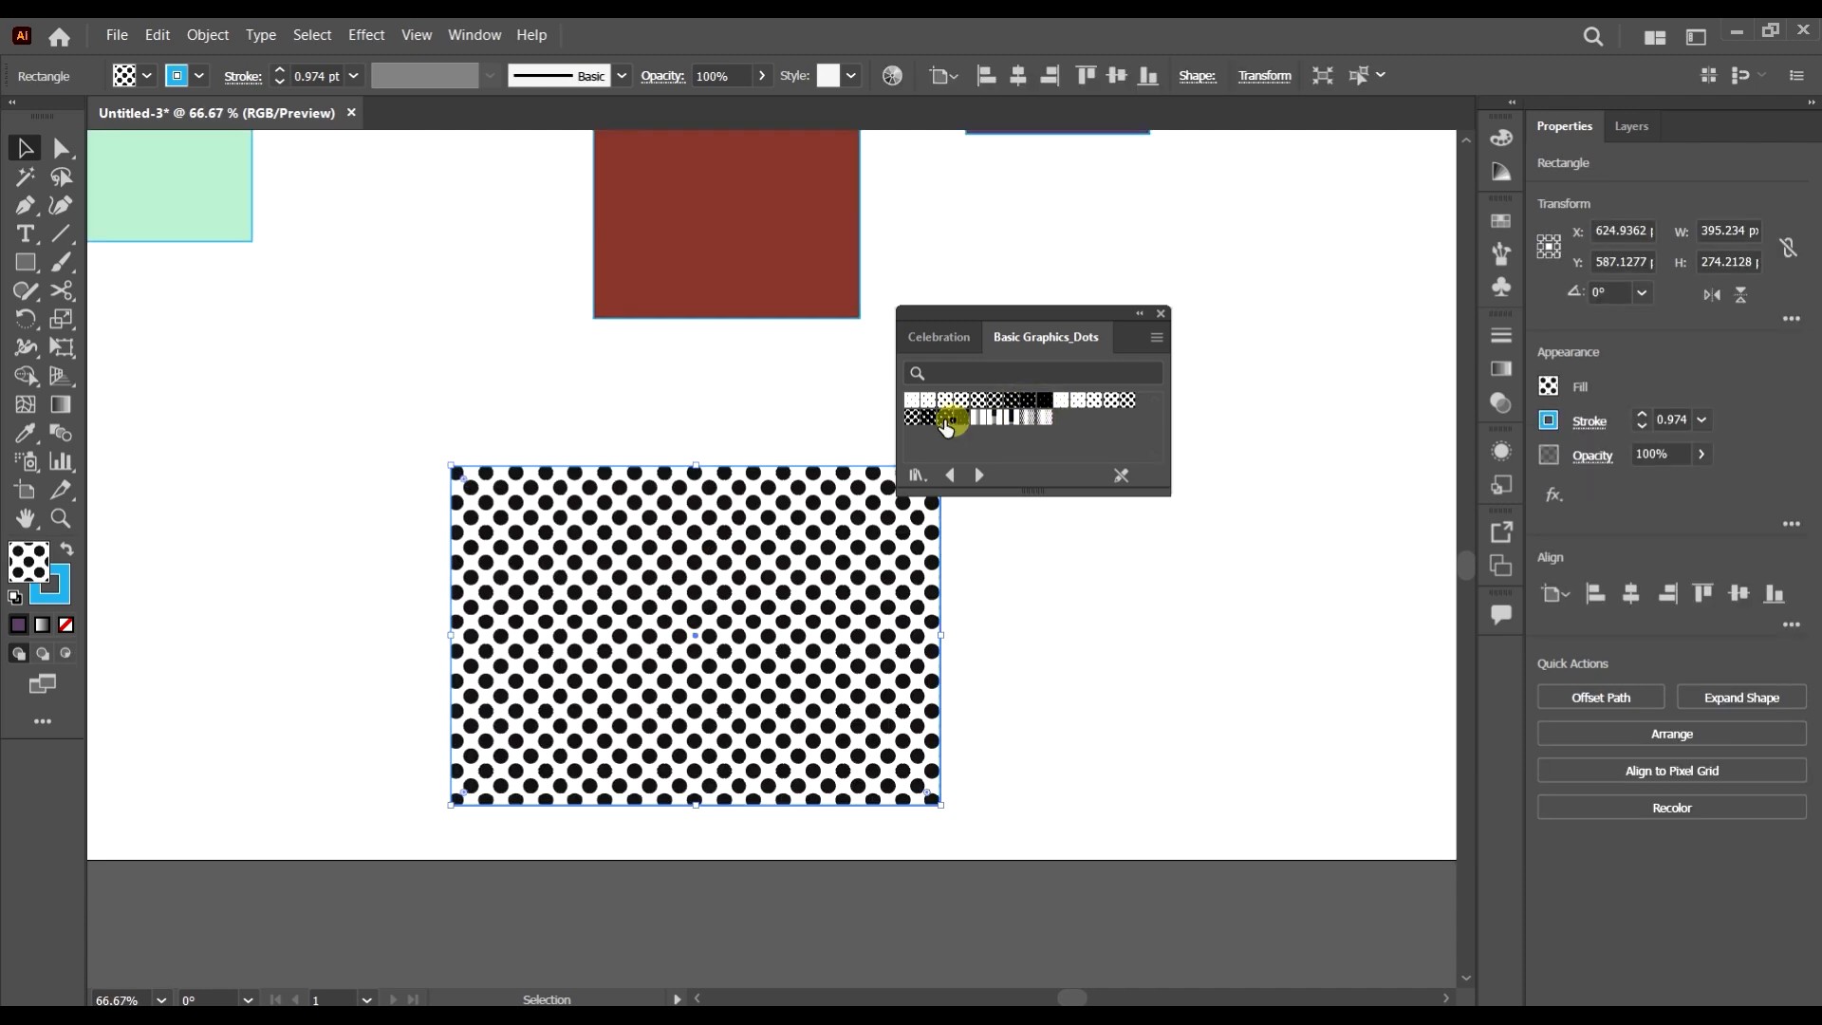
{"action": "left_click", "coordinate": [941, 418]}
{"action": "left_click", "coordinate": [914, 420]}
{"action": "scroll", "coordinate": [774, 550], "scroll_direction": "up", "scroll_amount": 4}
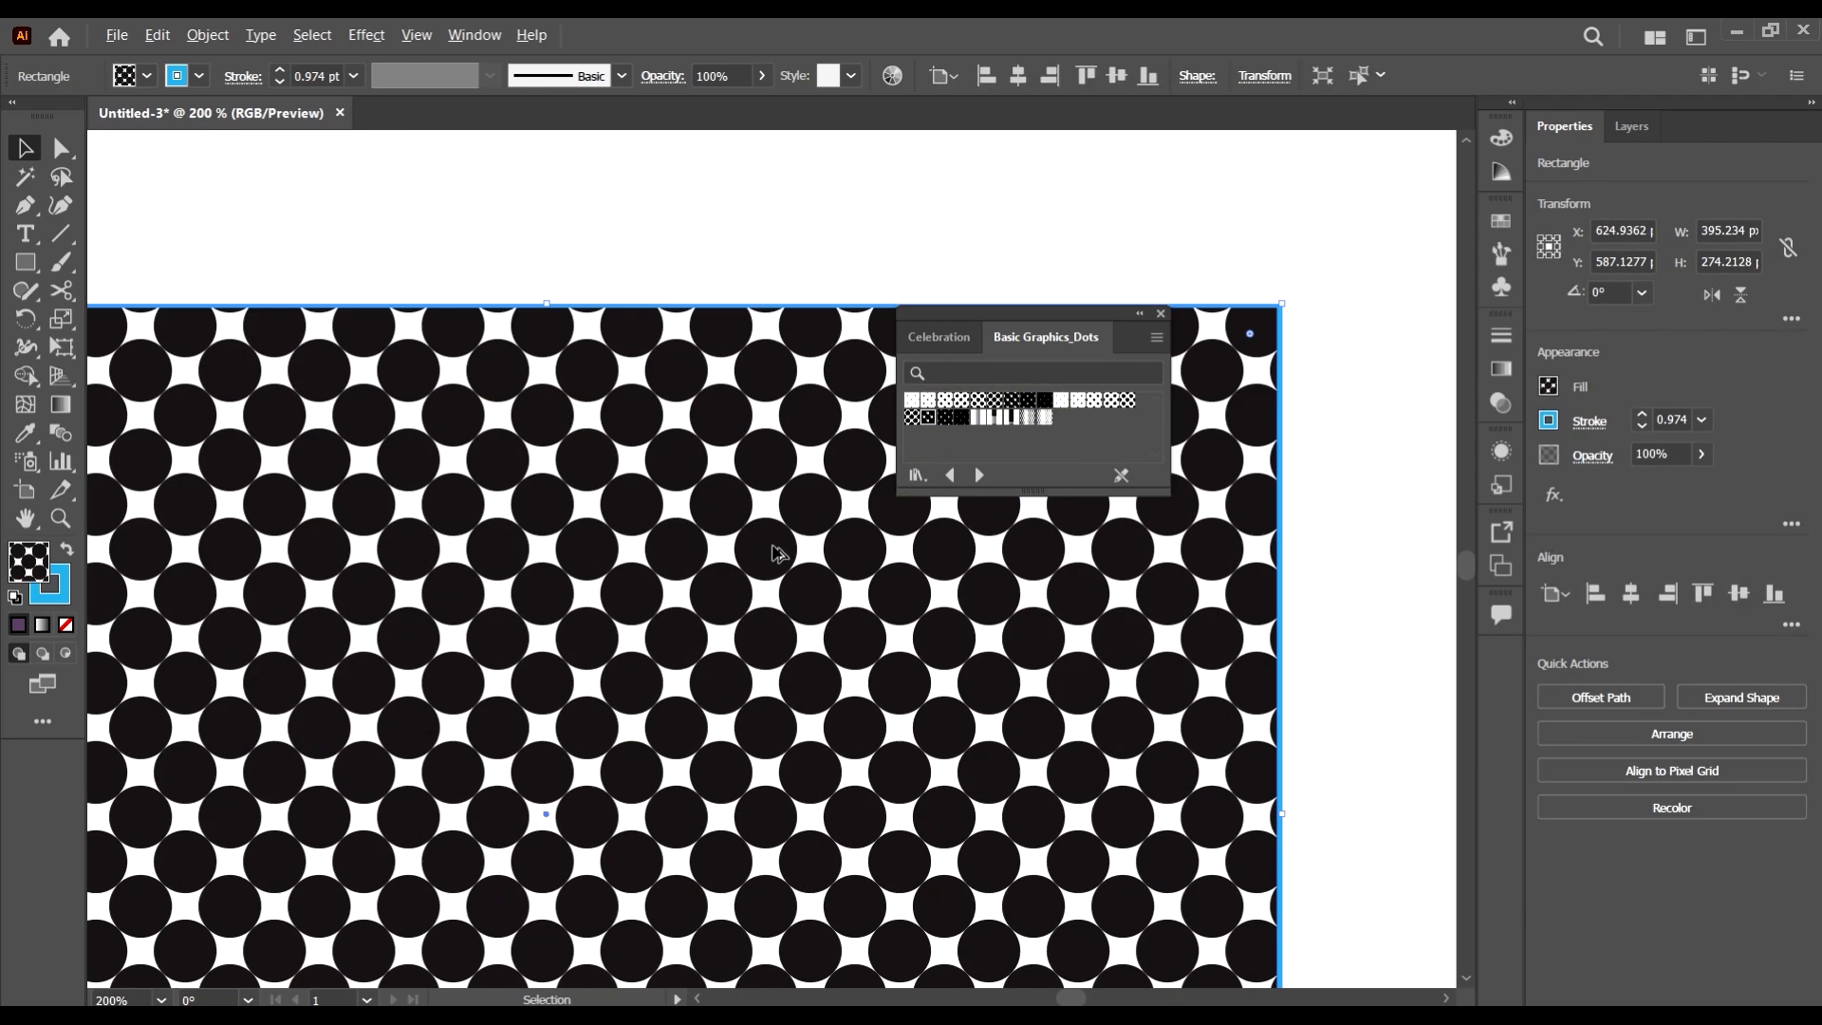
{"action": "scroll", "coordinate": [595, 493], "scroll_direction": "down", "scroll_amount": 4}
- Try tiny white dots on black, sparse tiny black dots and progressively larger black dots as the rectangle's fill
{"action": "left_click", "coordinate": [1042, 406]}
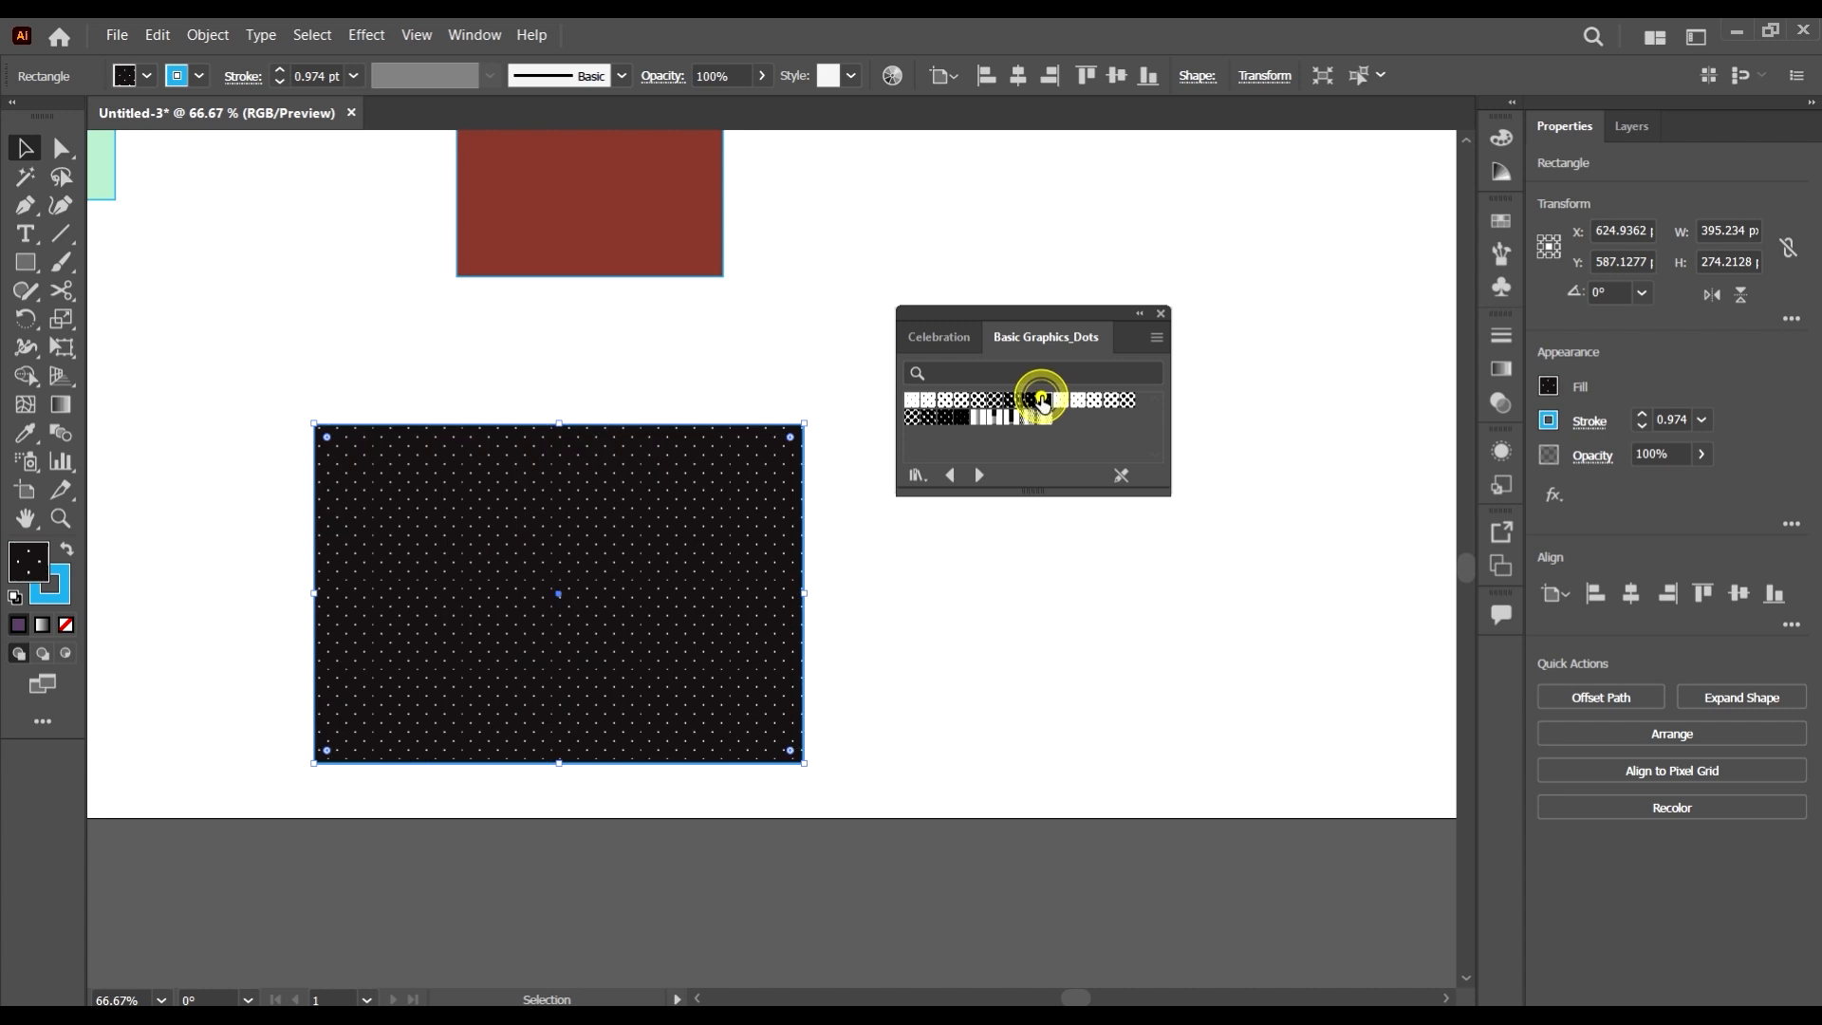
{"action": "key", "text": "ctrl+1"}
{"action": "left_click", "coordinate": [1061, 401]}
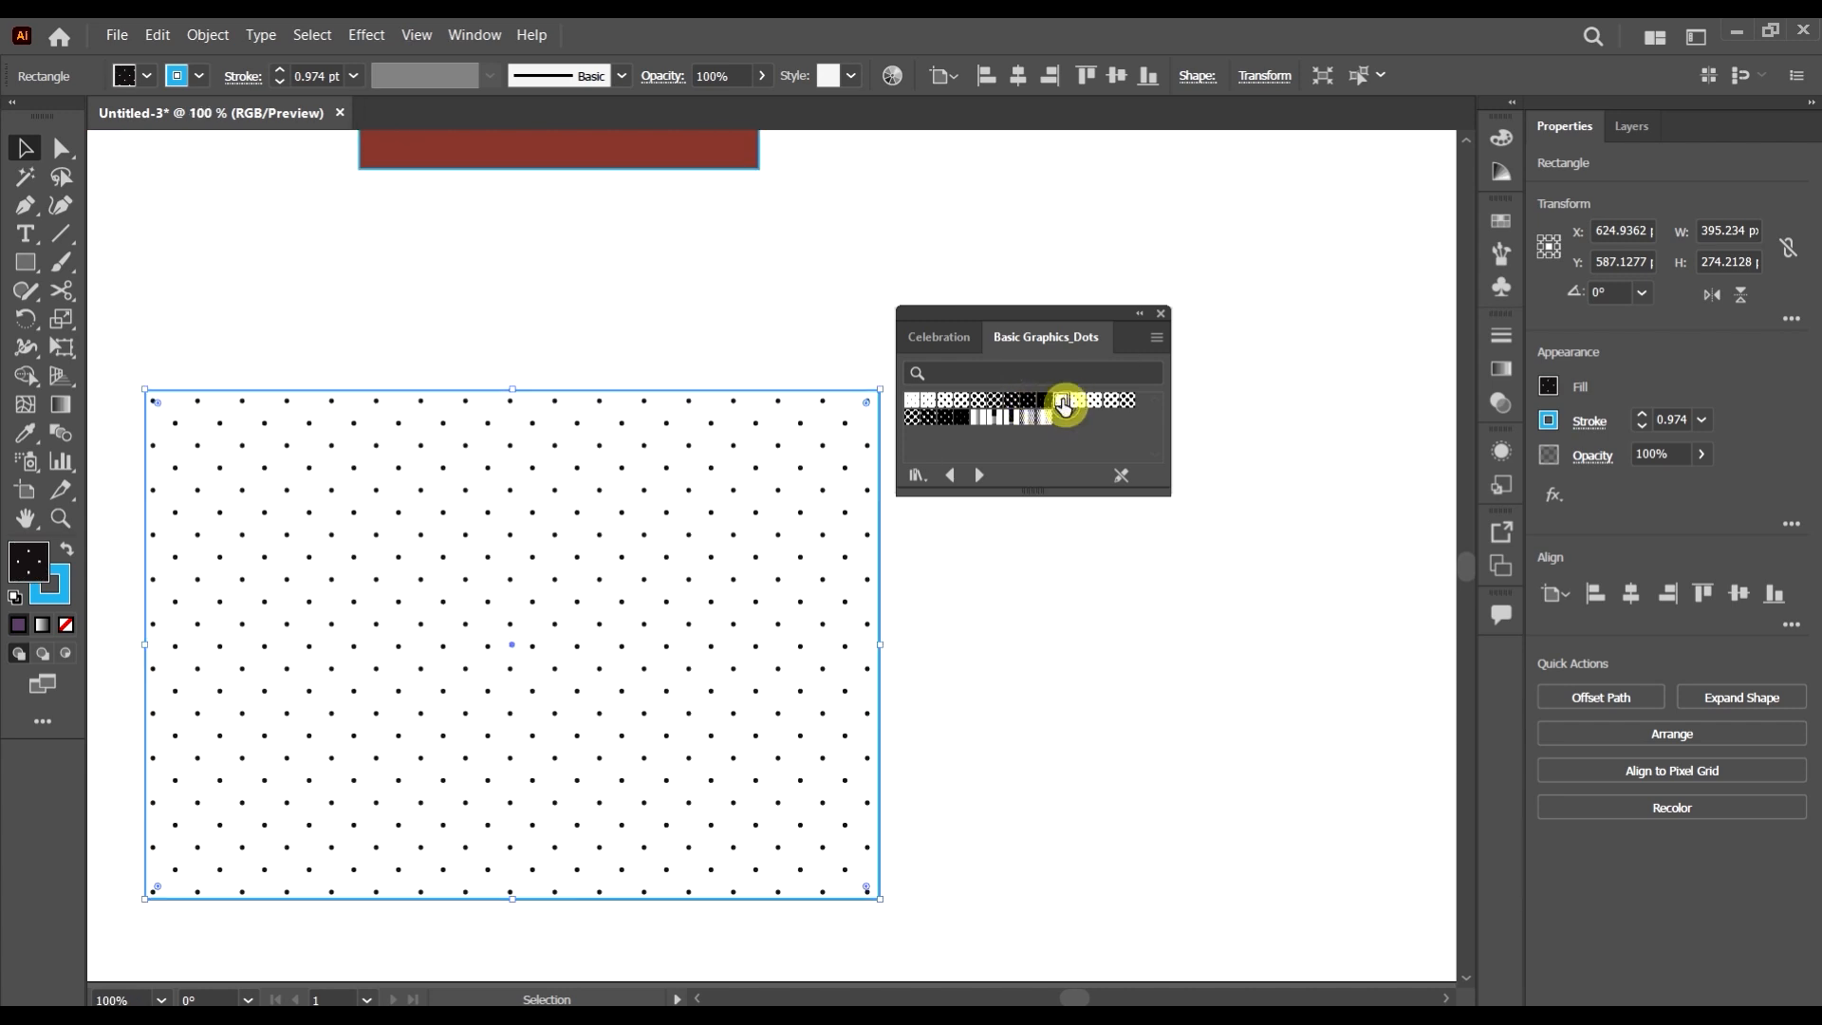
{"action": "left_click", "coordinate": [1078, 399]}
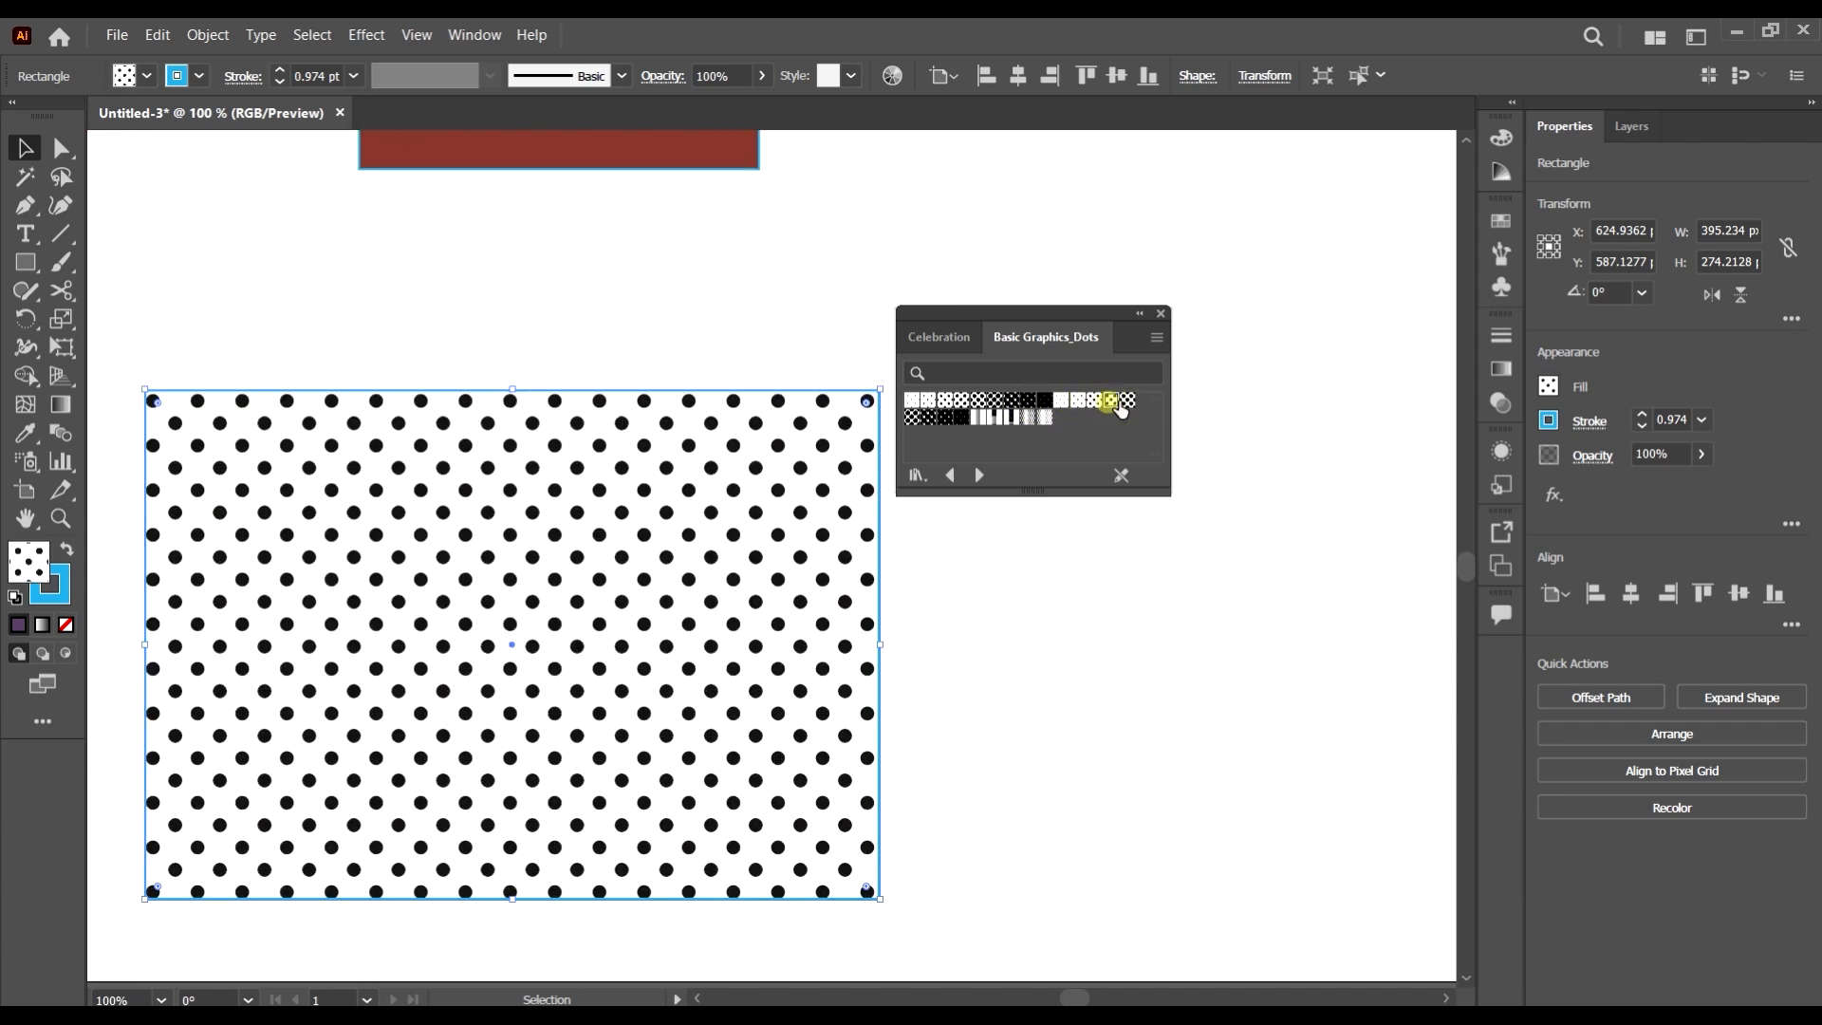
{"action": "left_click", "coordinate": [1111, 400]}
{"action": "left_click", "coordinate": [1126, 399]}
- Compare two large-dot patterns on the rectangle and keep the denser one with nearly touching black dots
{"action": "left_click", "coordinate": [914, 418]}
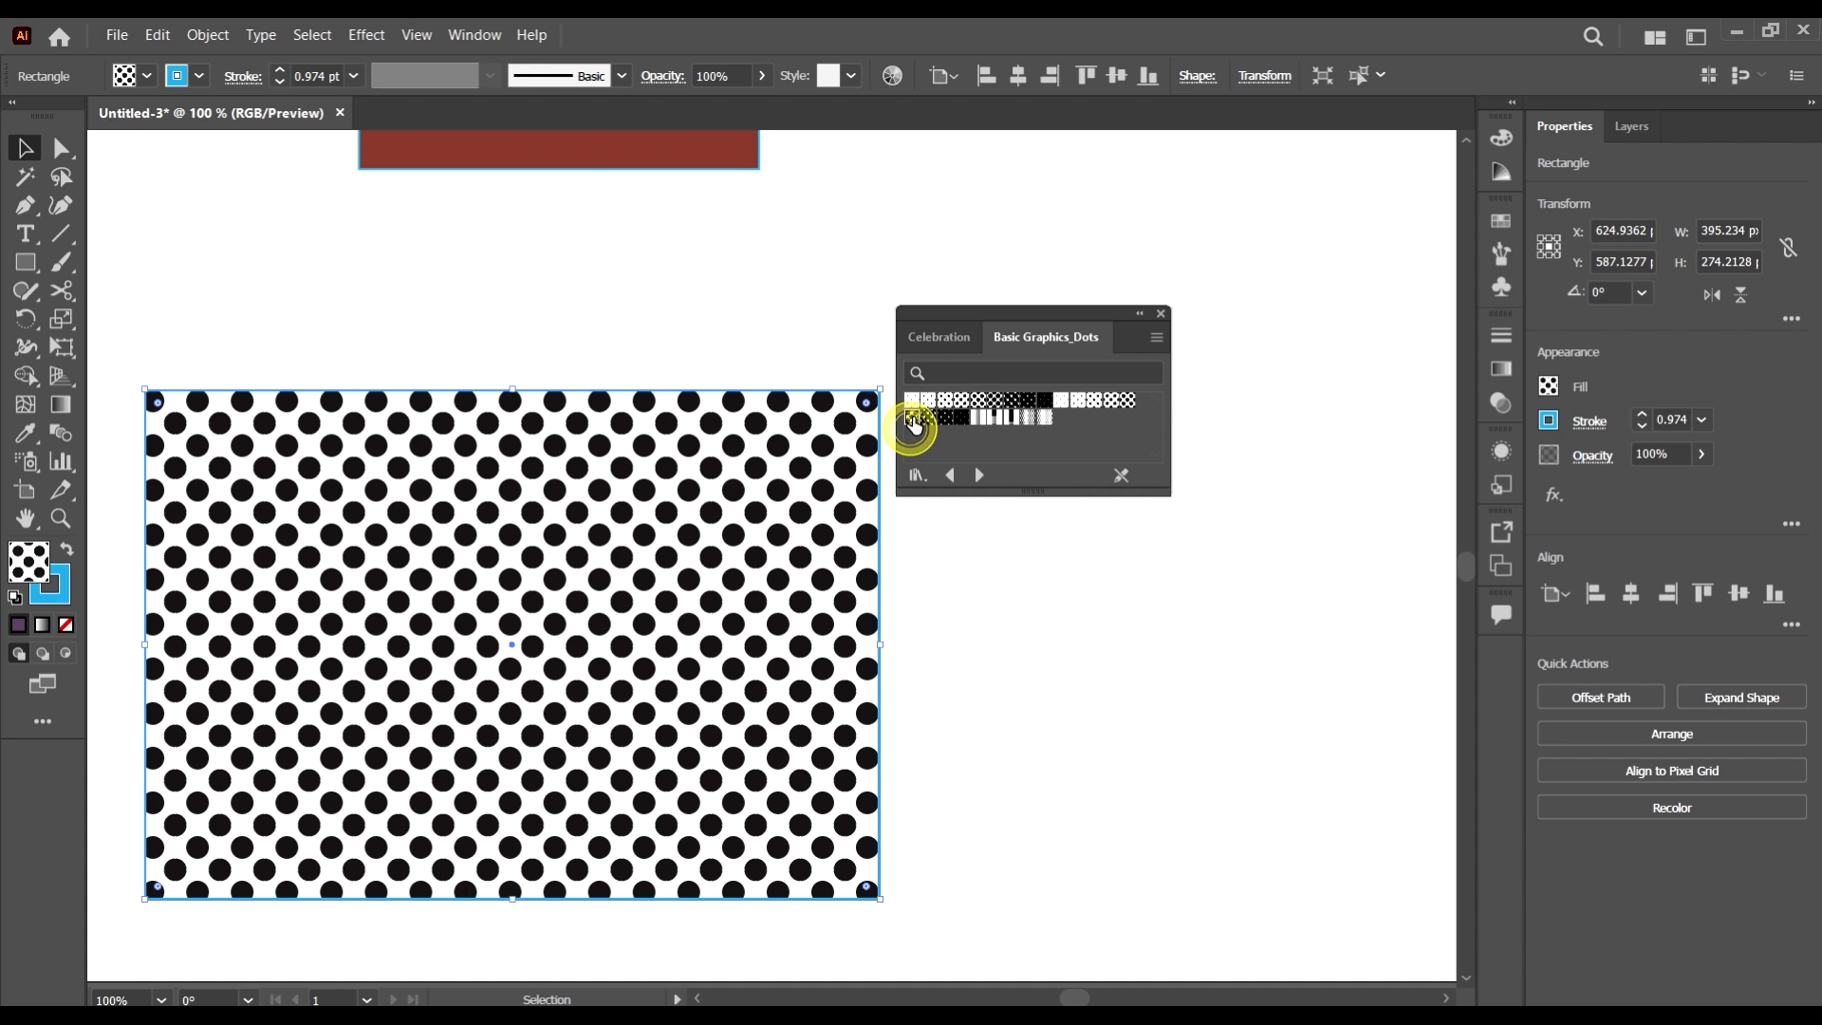
{"action": "key", "text": "ctrl+plus"}
{"action": "key", "text": "ctrl+plus"}
{"action": "key", "text": "ctrl+plus"}
{"action": "key", "text": "ctrl+plus"}
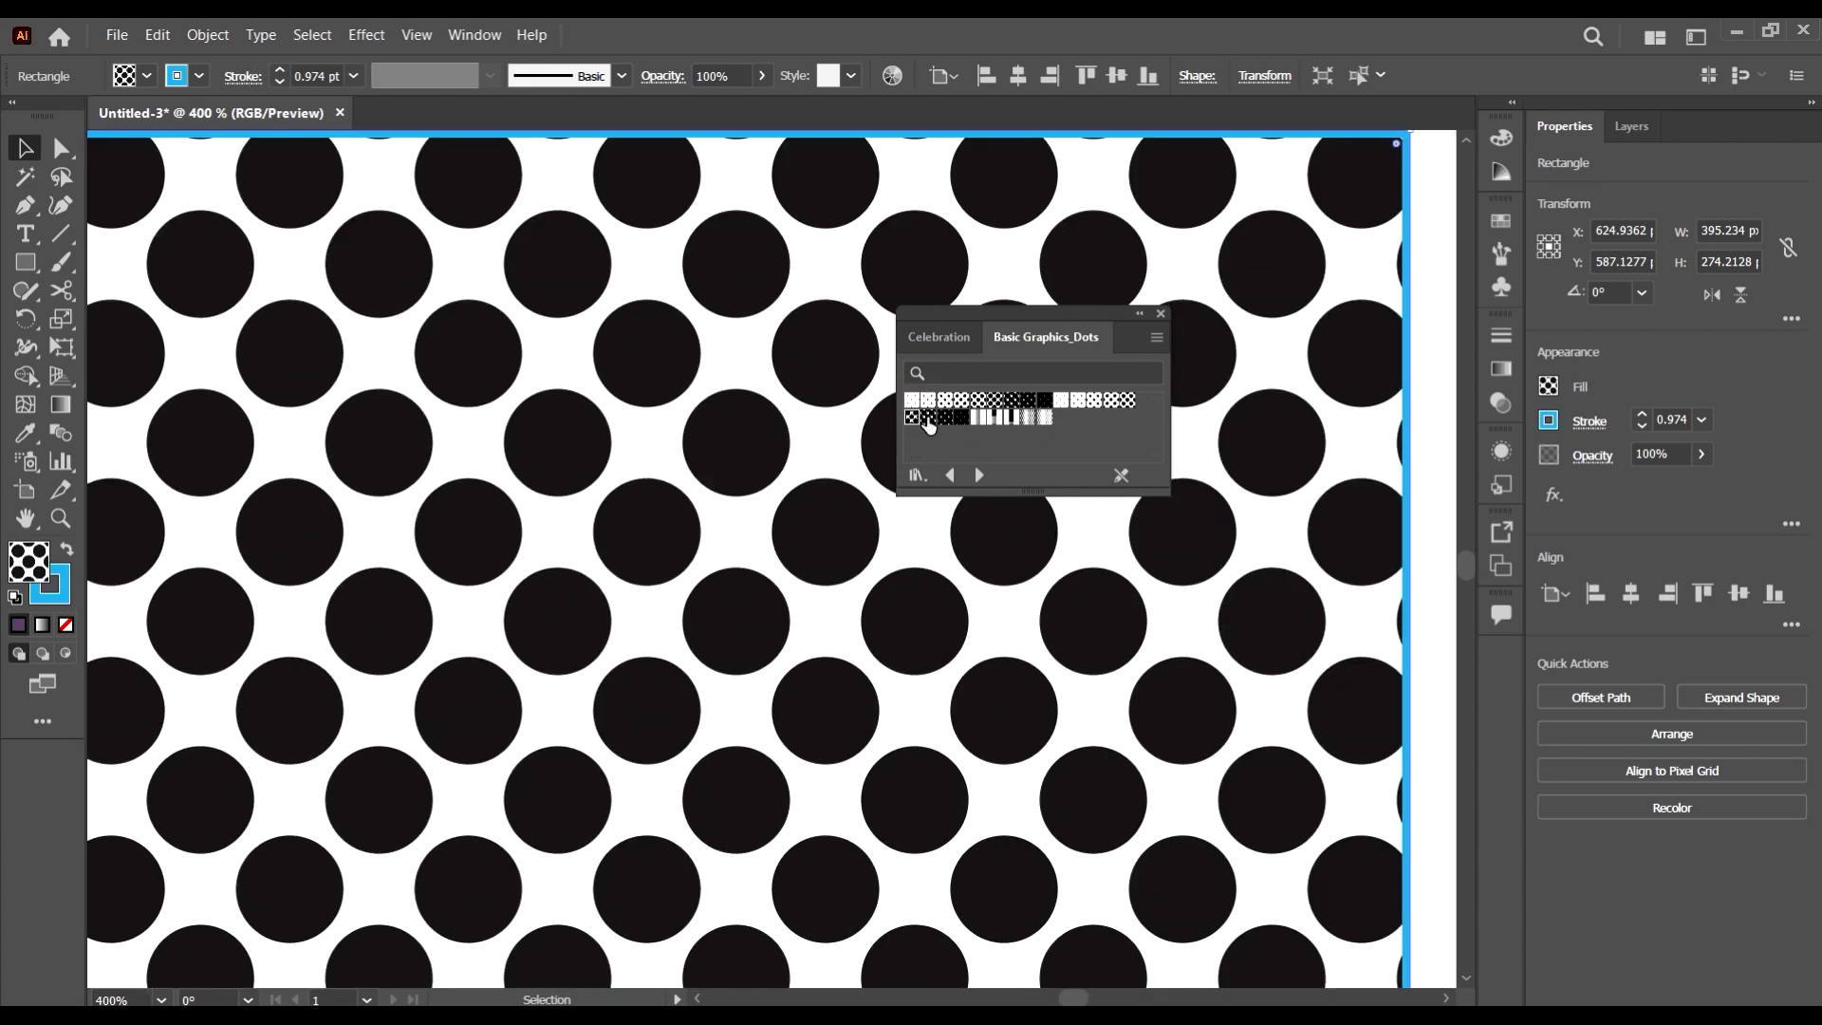
{"action": "left_click", "coordinate": [928, 418]}
{"action": "key", "text": "ctrl+minus"}
{"action": "key", "text": "ctrl+minus"}
{"action": "key", "text": "ctrl+minus"}
{"action": "key", "text": "ctrl+minus"}
{"action": "key", "text": "ctrl+minus"}
{"action": "key", "text": "ctrl+minus"}
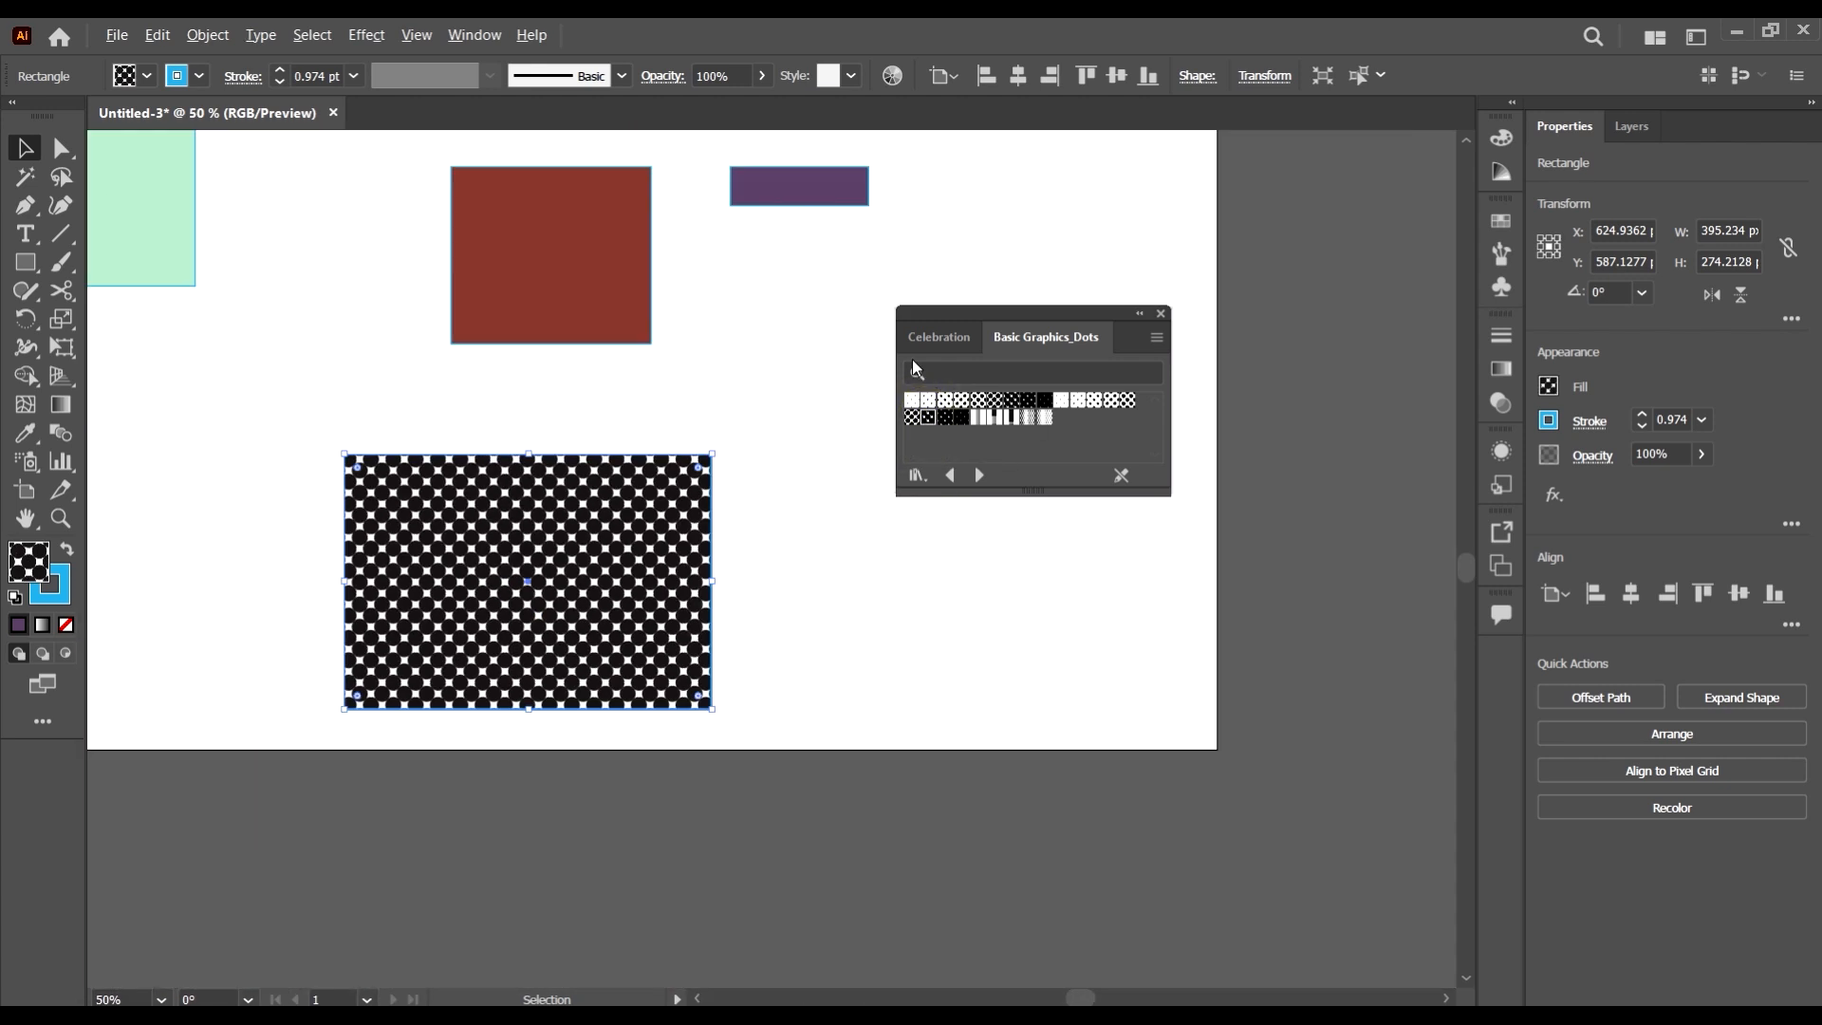
- Fill the large rectangle with the pattern of small, widely spaced white dots on black and inspect it up close
{"action": "left_click", "coordinate": [946, 417]}
{"action": "key", "text": "ctrl+plus"}
{"action": "key", "text": "ctrl+plus"}
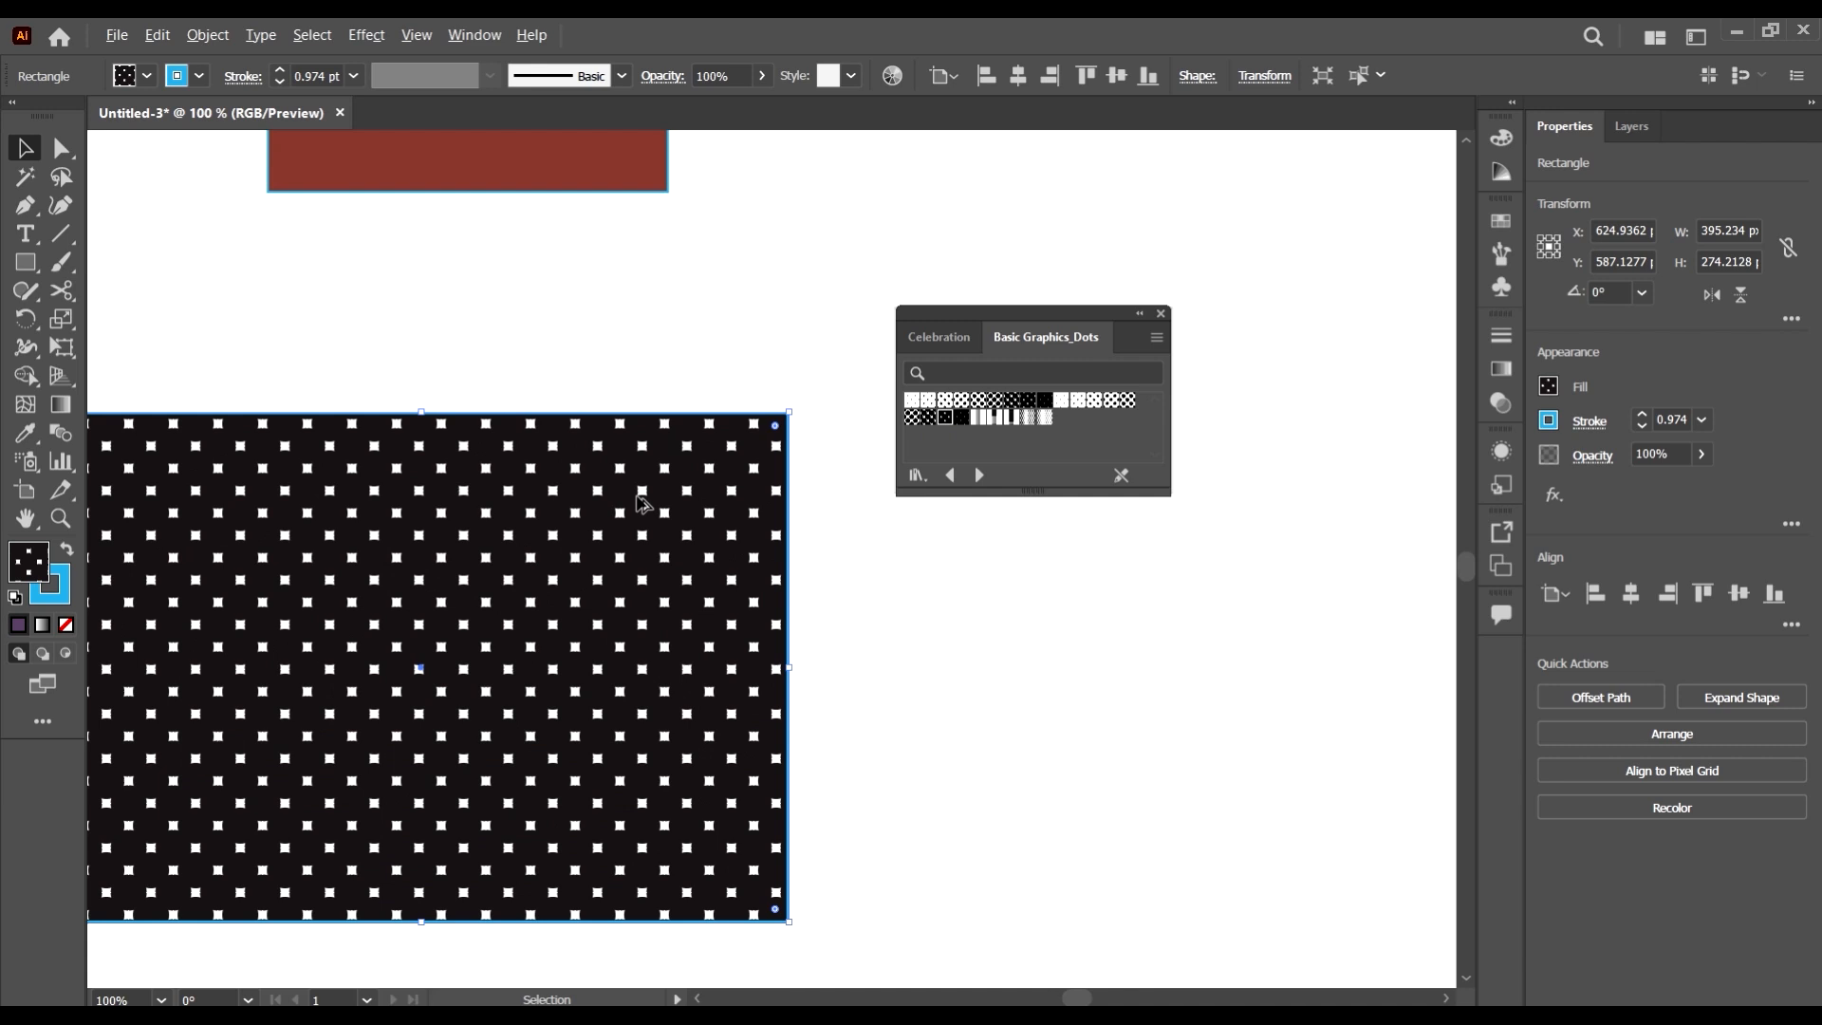
{"action": "key", "text": "ctrl+minus"}
{"action": "key", "text": "ctrl+minus"}
{"action": "key", "text": "ctrl+minus"}
{"action": "key", "text": "ctrl+minus"}
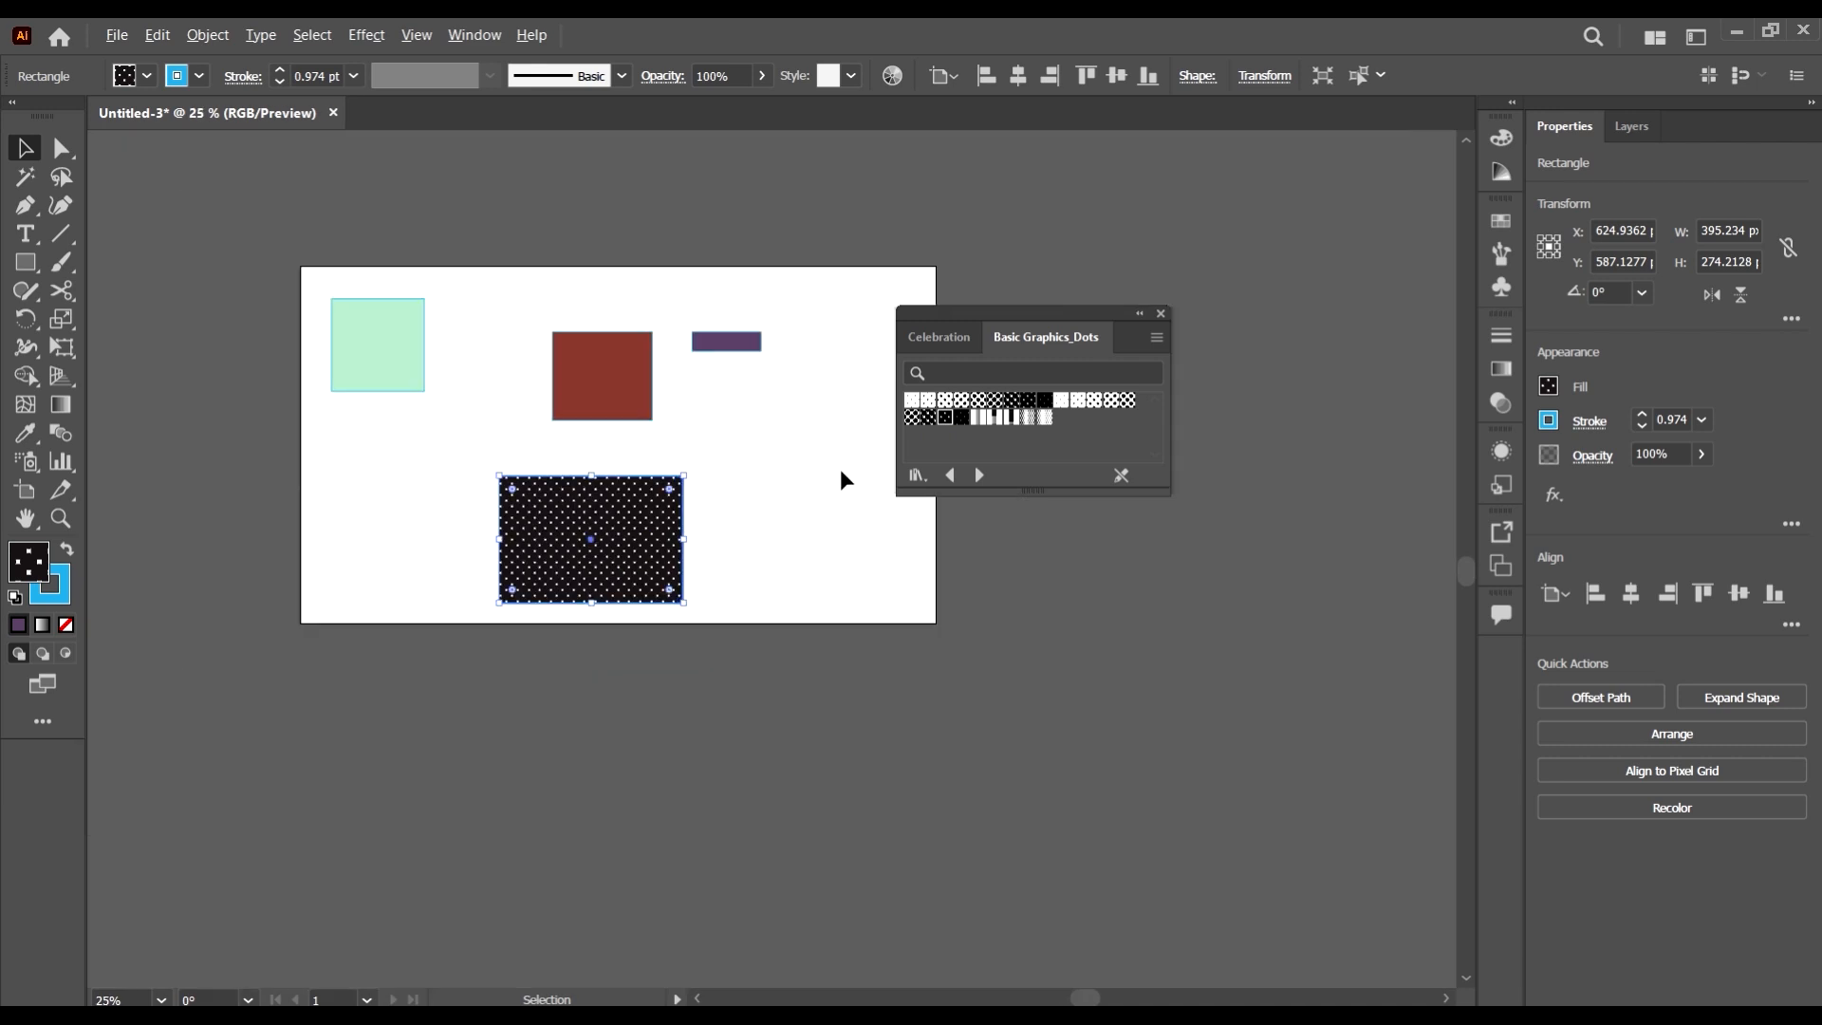
- Switch to the Basic Graphics_Lines pattern library and fill the rectangle with thin horizontal black lines, inspecting the result up close
{"action": "left_click", "coordinate": [978, 475]}
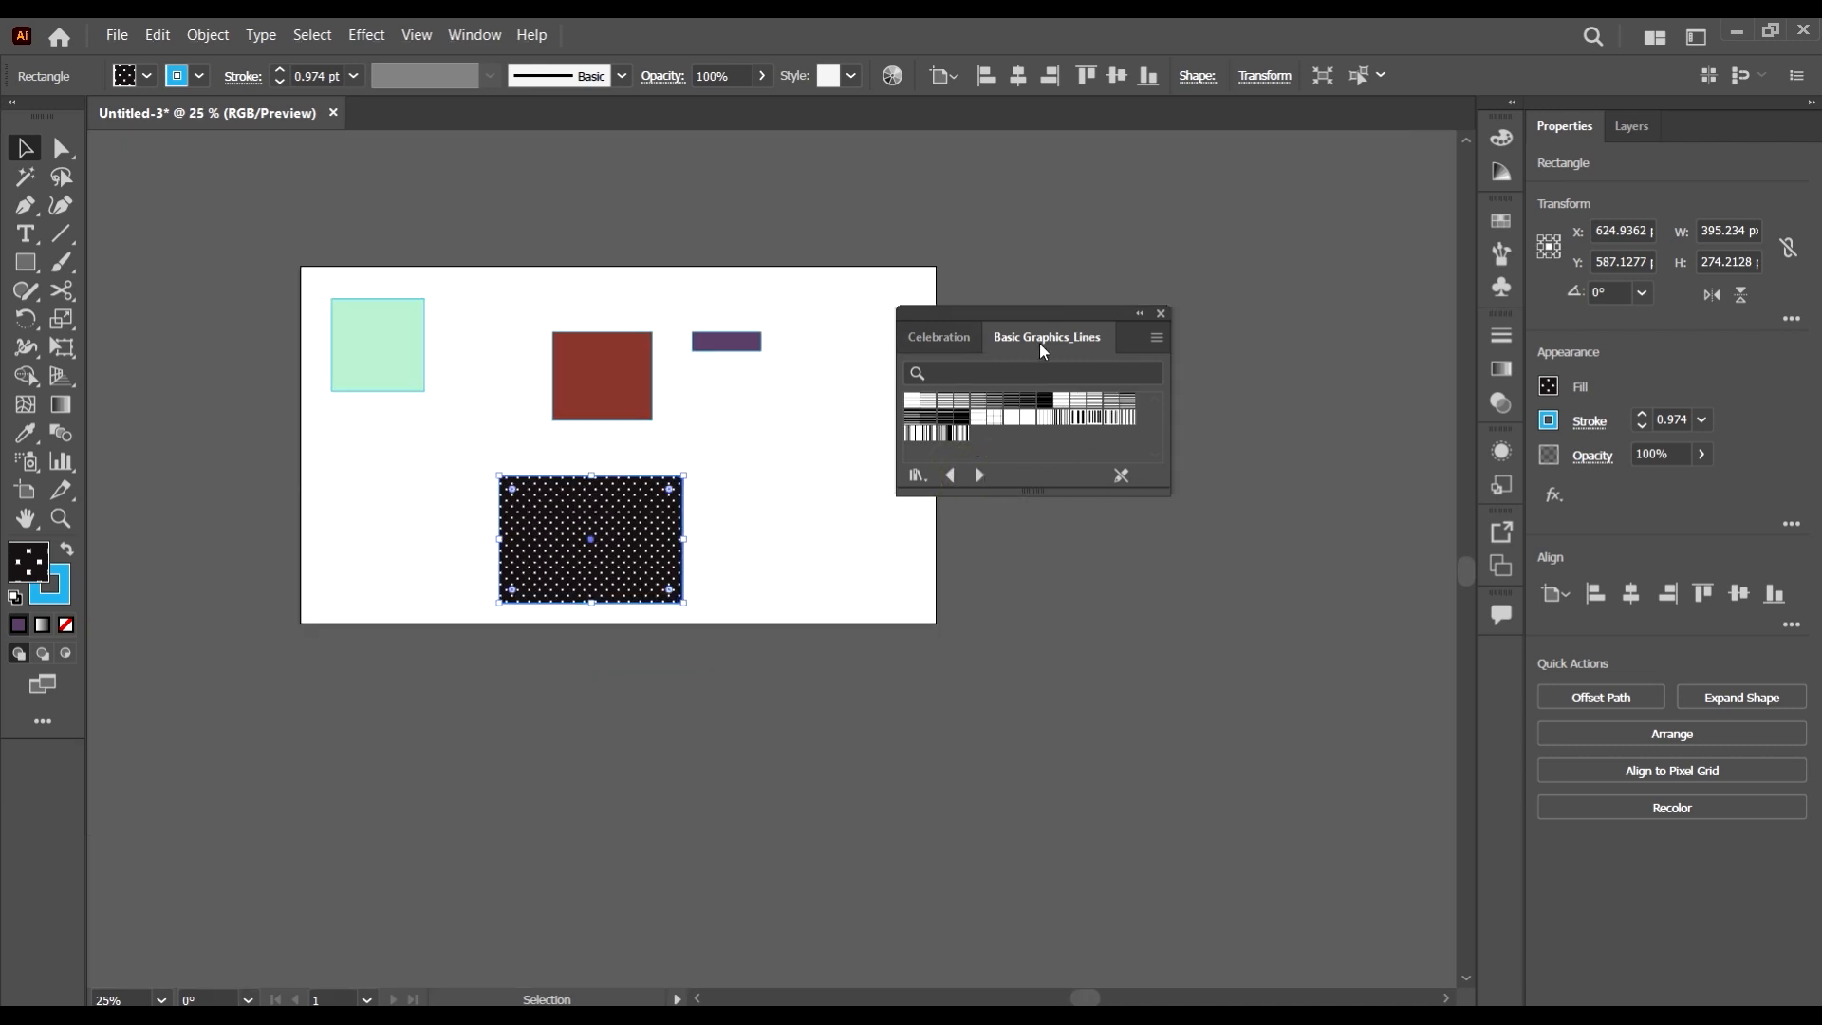
{"action": "left_click", "coordinate": [915, 403]}
{"action": "key", "text": "ctrl+plus"}
{"action": "key", "text": "ctrl+plus"}
{"action": "key", "text": "ctrl+plus"}
{"action": "key", "text": "ctrl+plus"}
{"action": "key", "text": "ctrl+minus"}
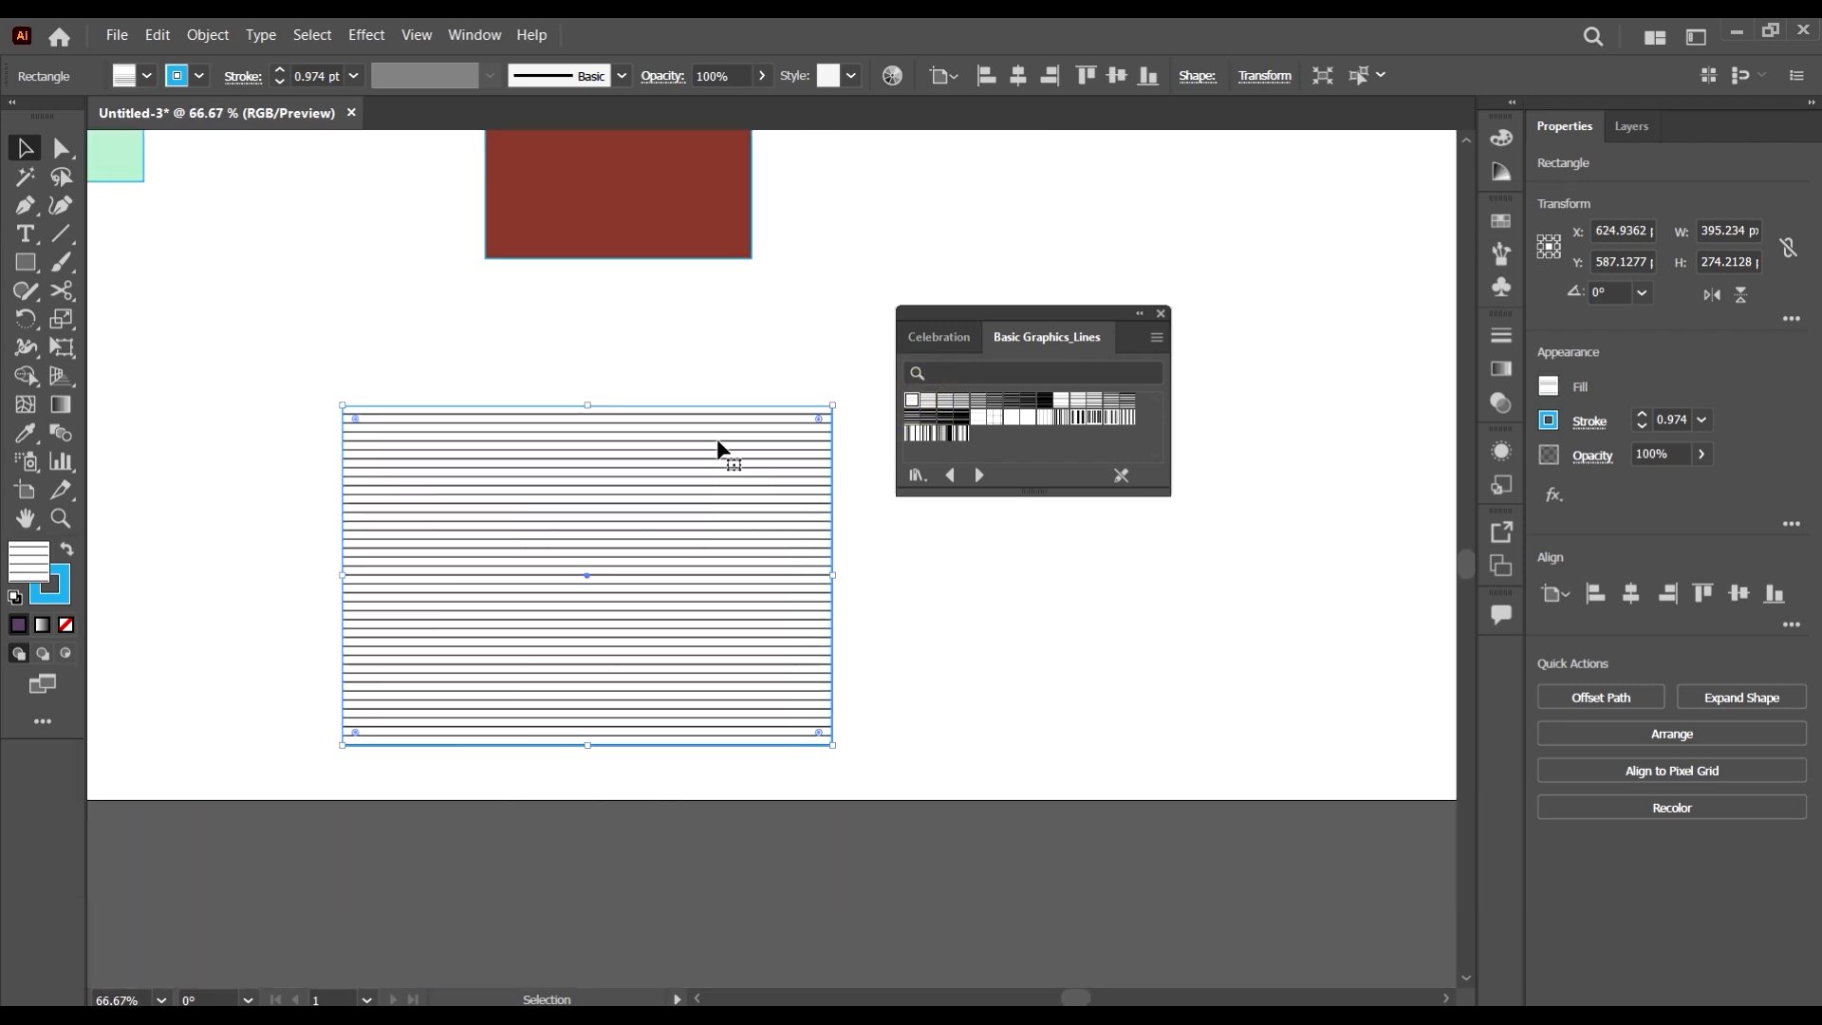
- Try heavier horizontal black line patterns on the rectangle and make the pattern library panel taller
{"action": "left_click", "coordinate": [927, 402]}
{"action": "left_click", "coordinate": [945, 399]}
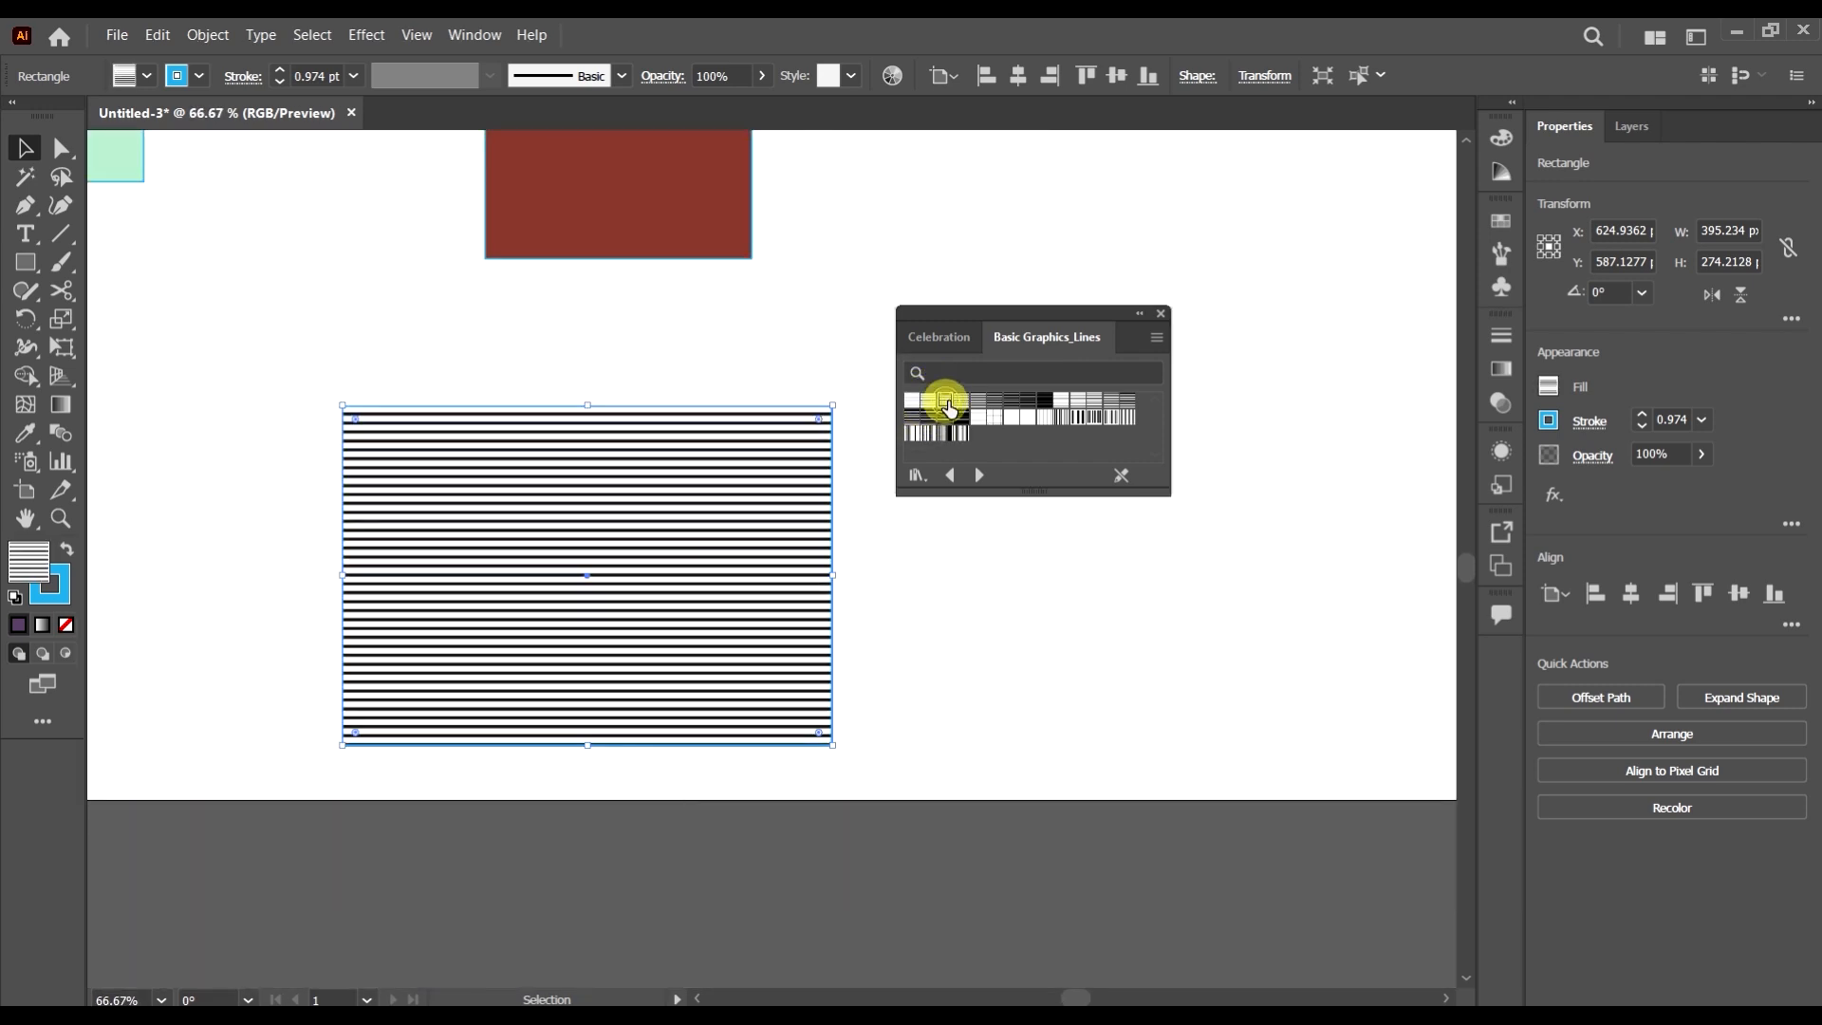
{"action": "left_click_drag", "start_coordinate": [1044, 490], "coordinate": [1044, 643]}
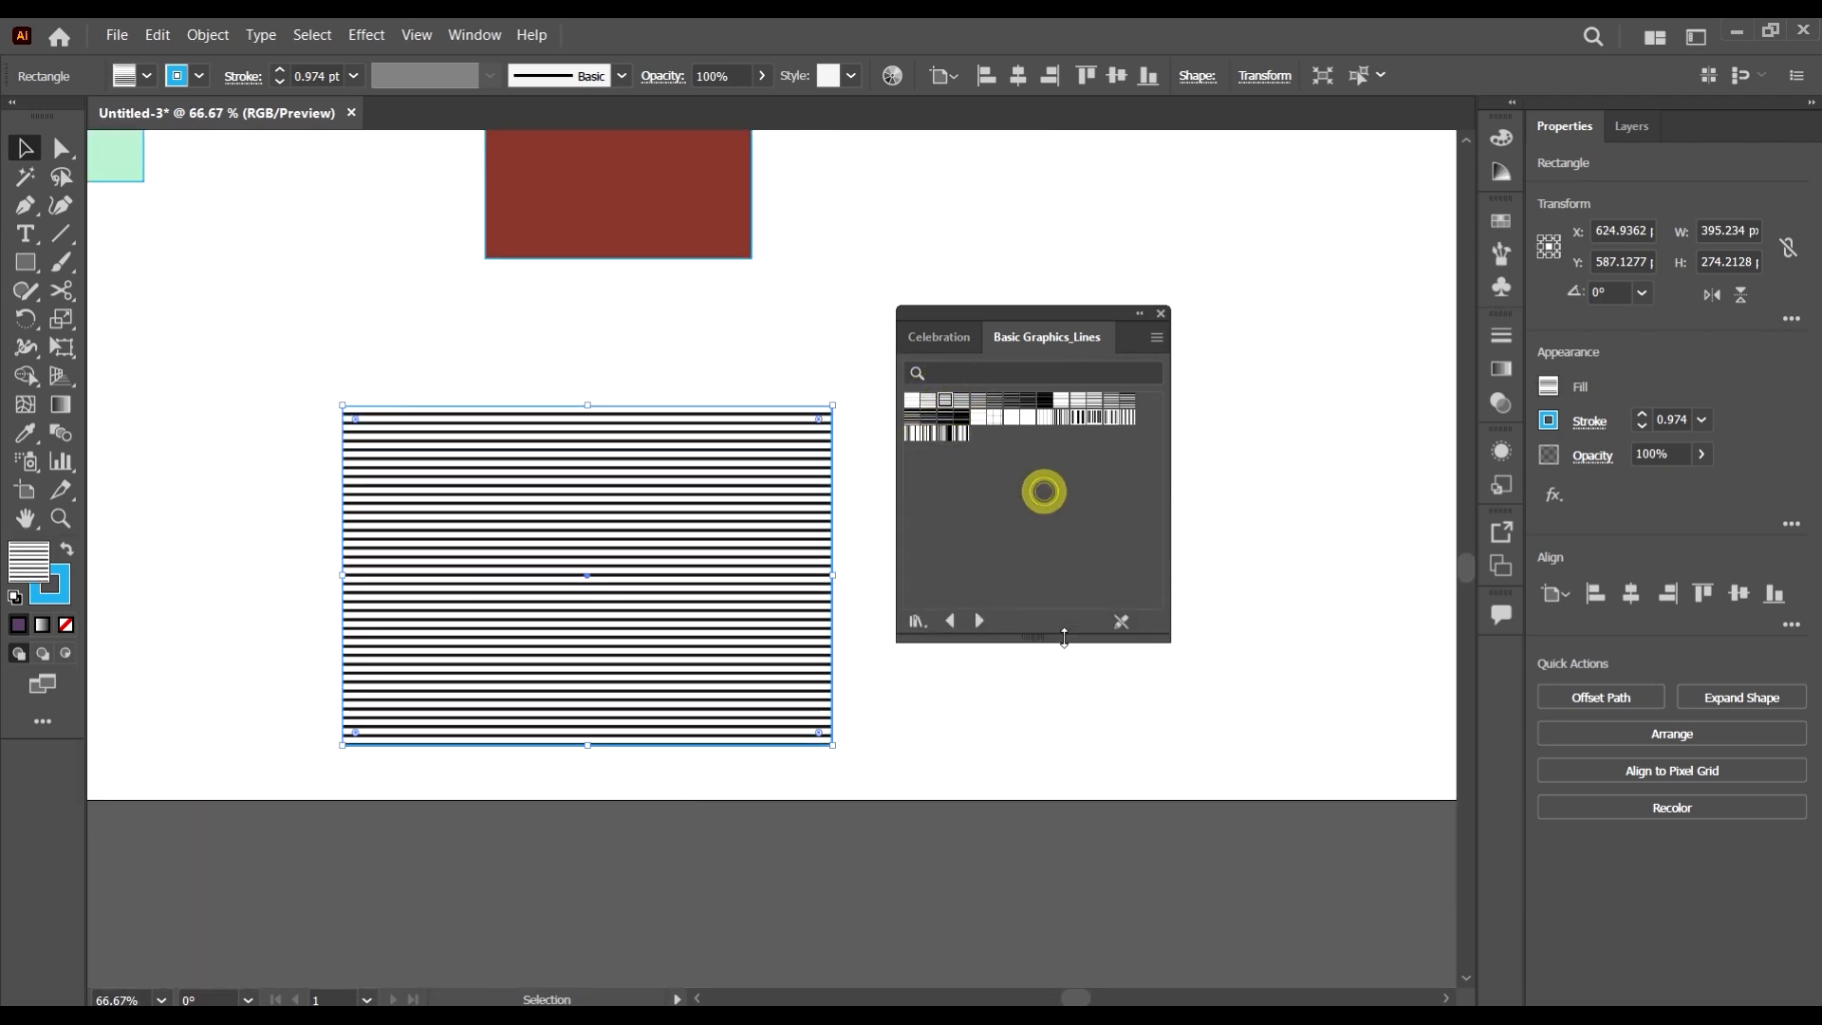
- Try several vertical black-and-white stripe patterns on the rectangle, ending on thin horizontal white lines over black
{"action": "left_click", "coordinate": [946, 435]}
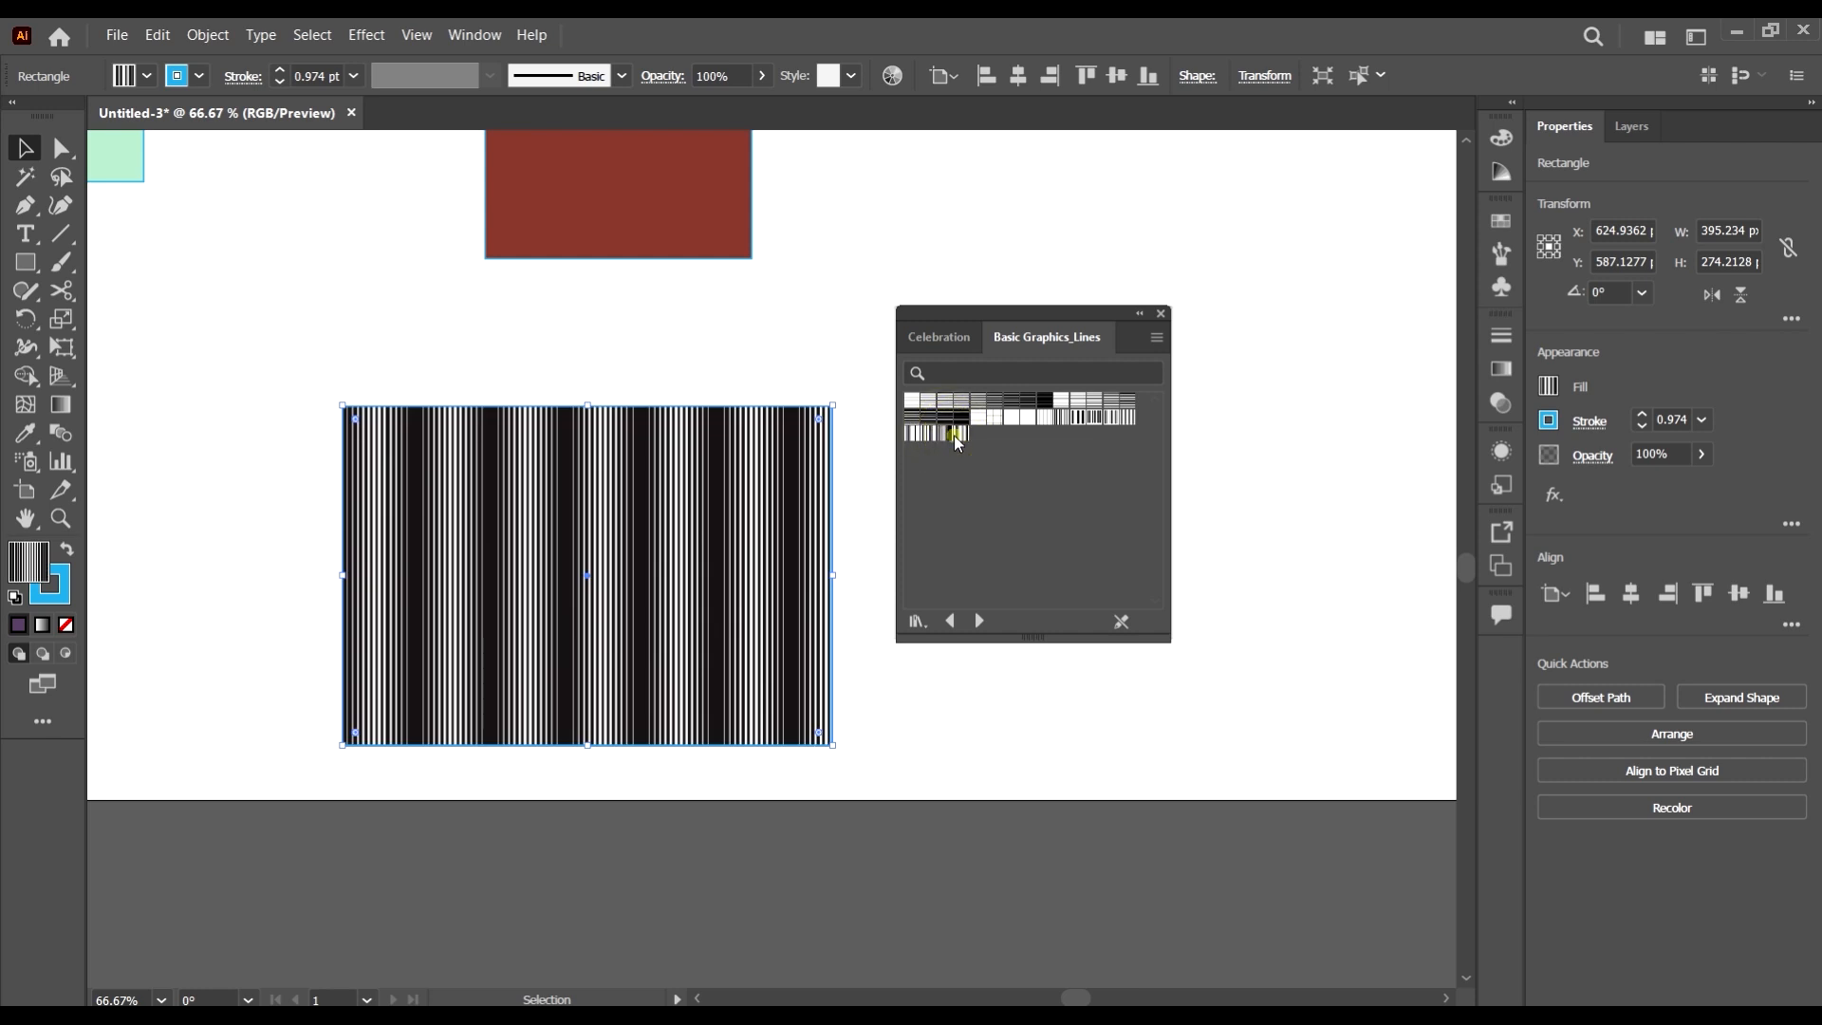
{"action": "left_click", "coordinate": [1127, 416]}
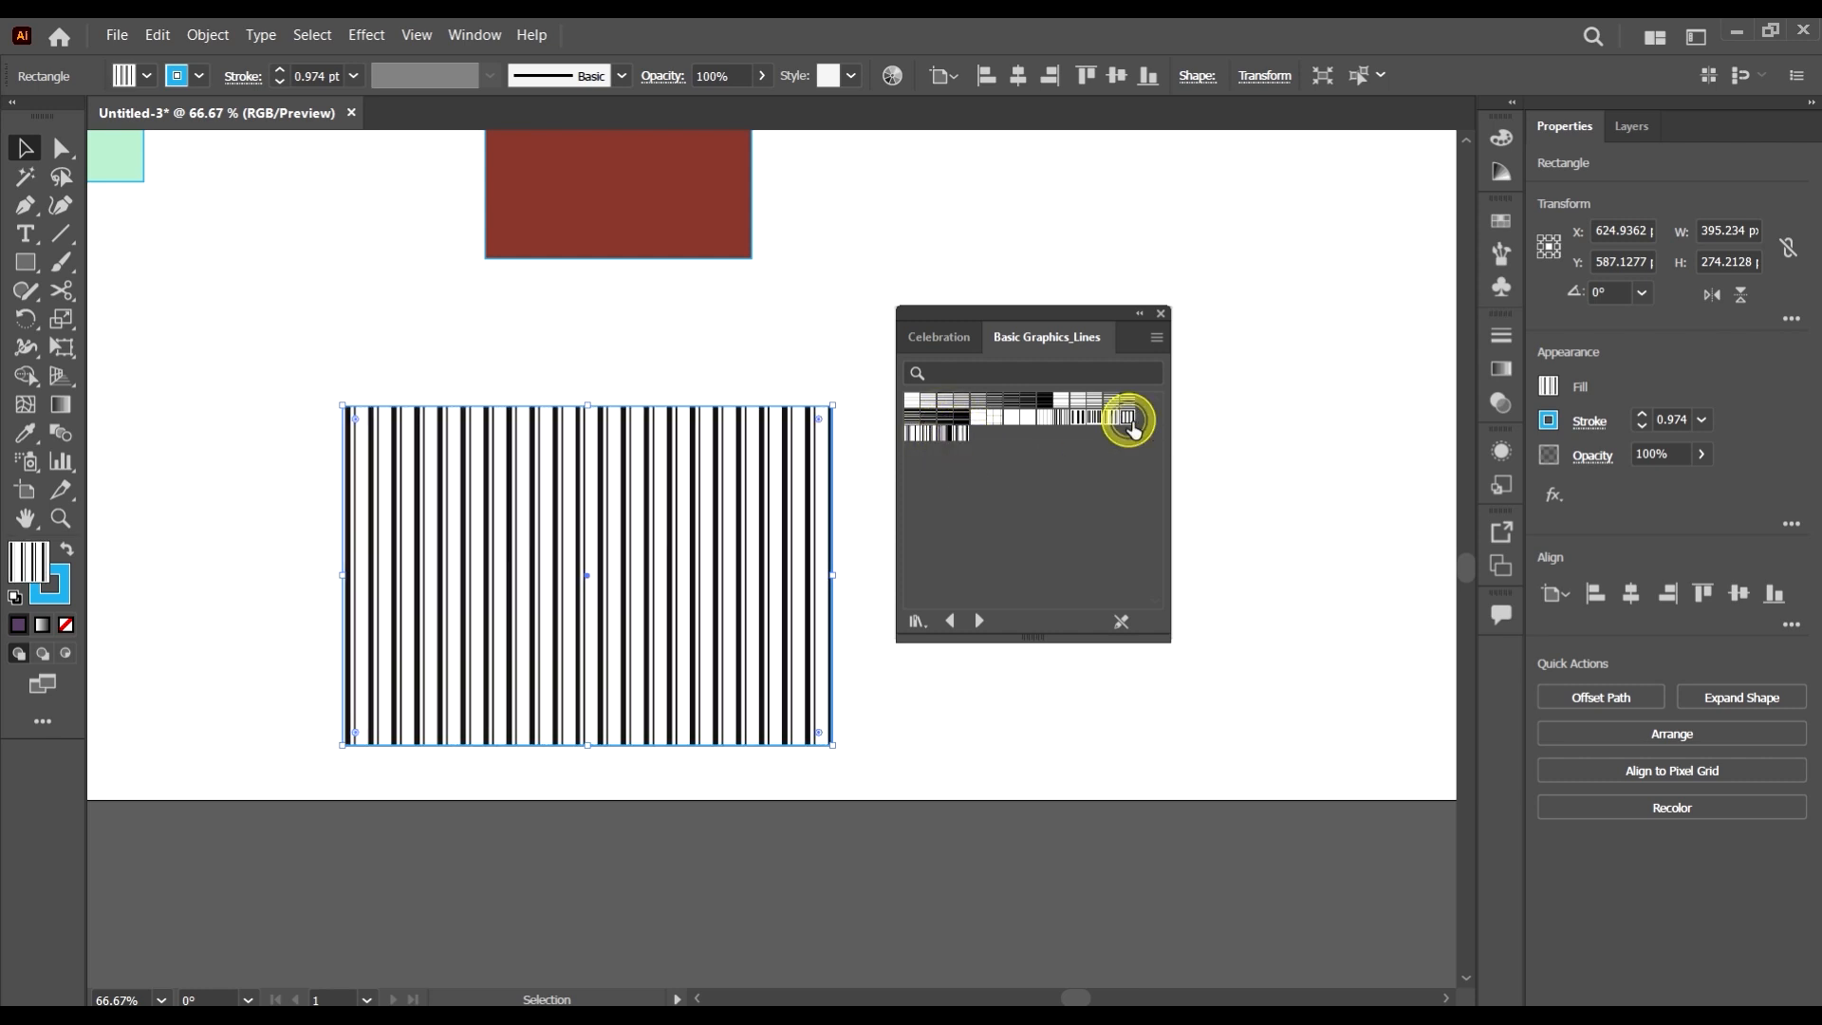
{"action": "left_click", "coordinate": [1094, 422]}
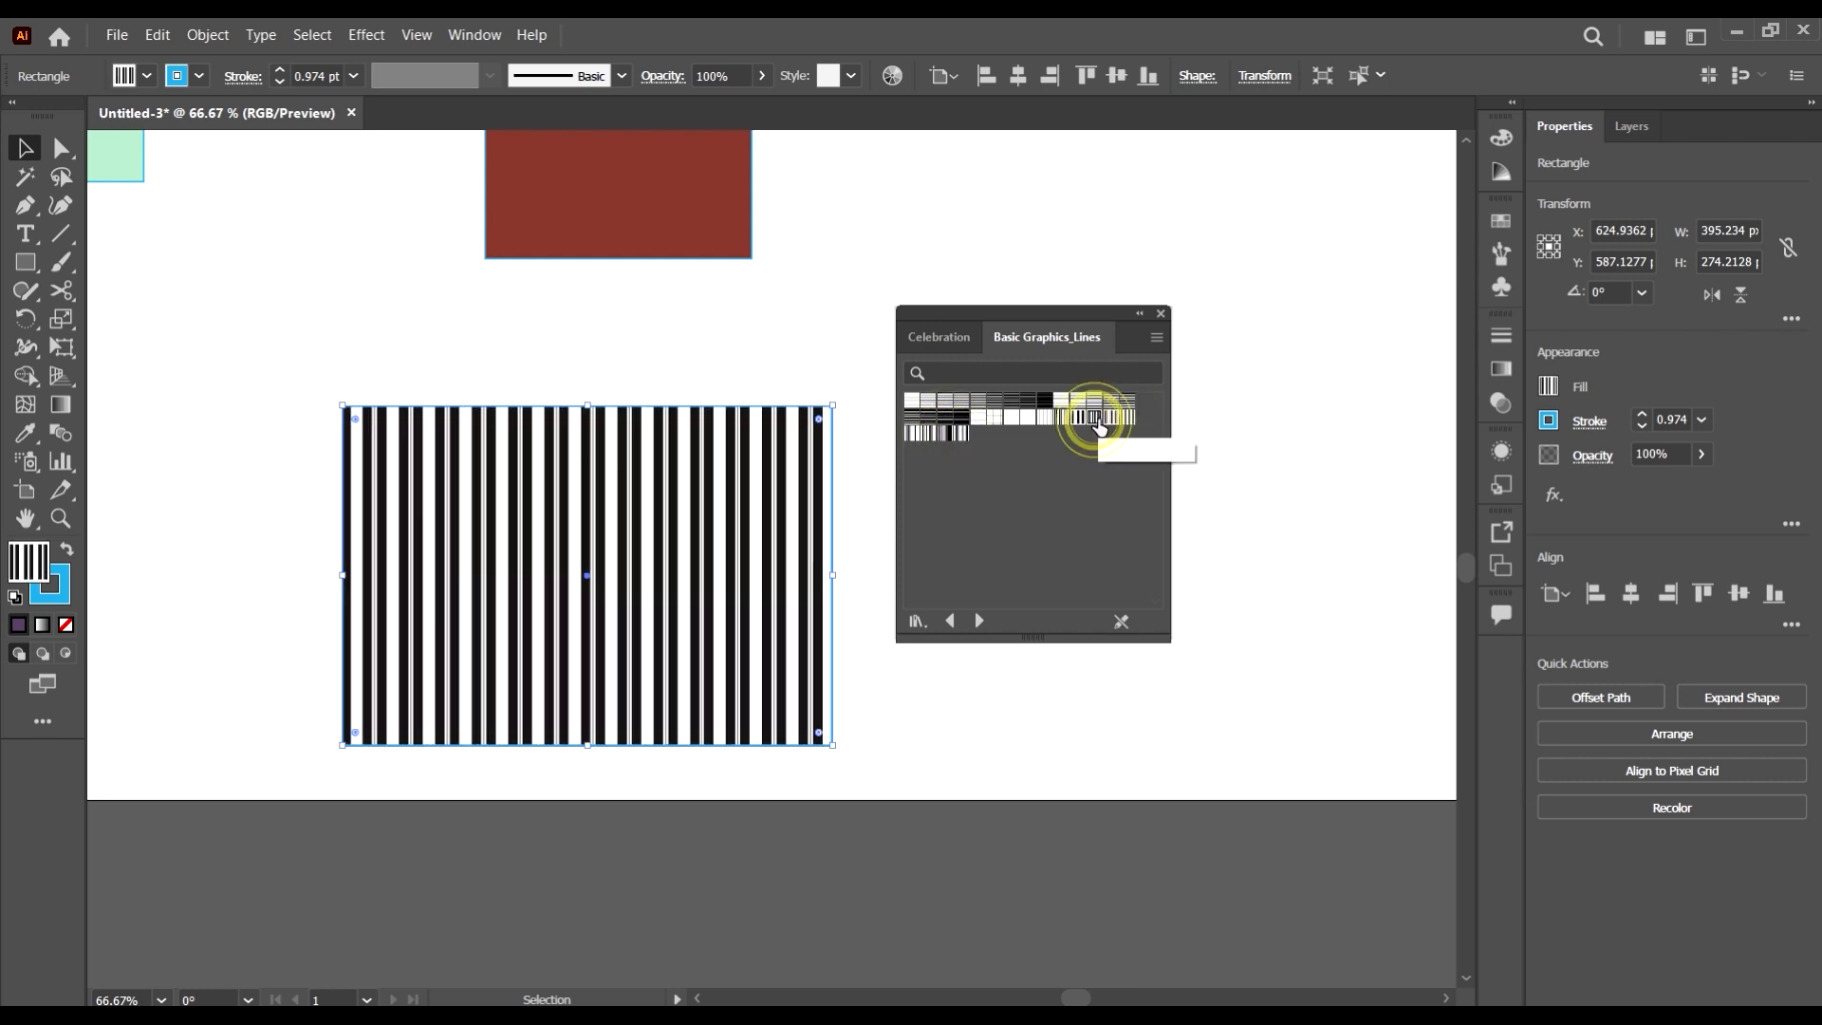
{"action": "left_click", "coordinate": [1044, 425]}
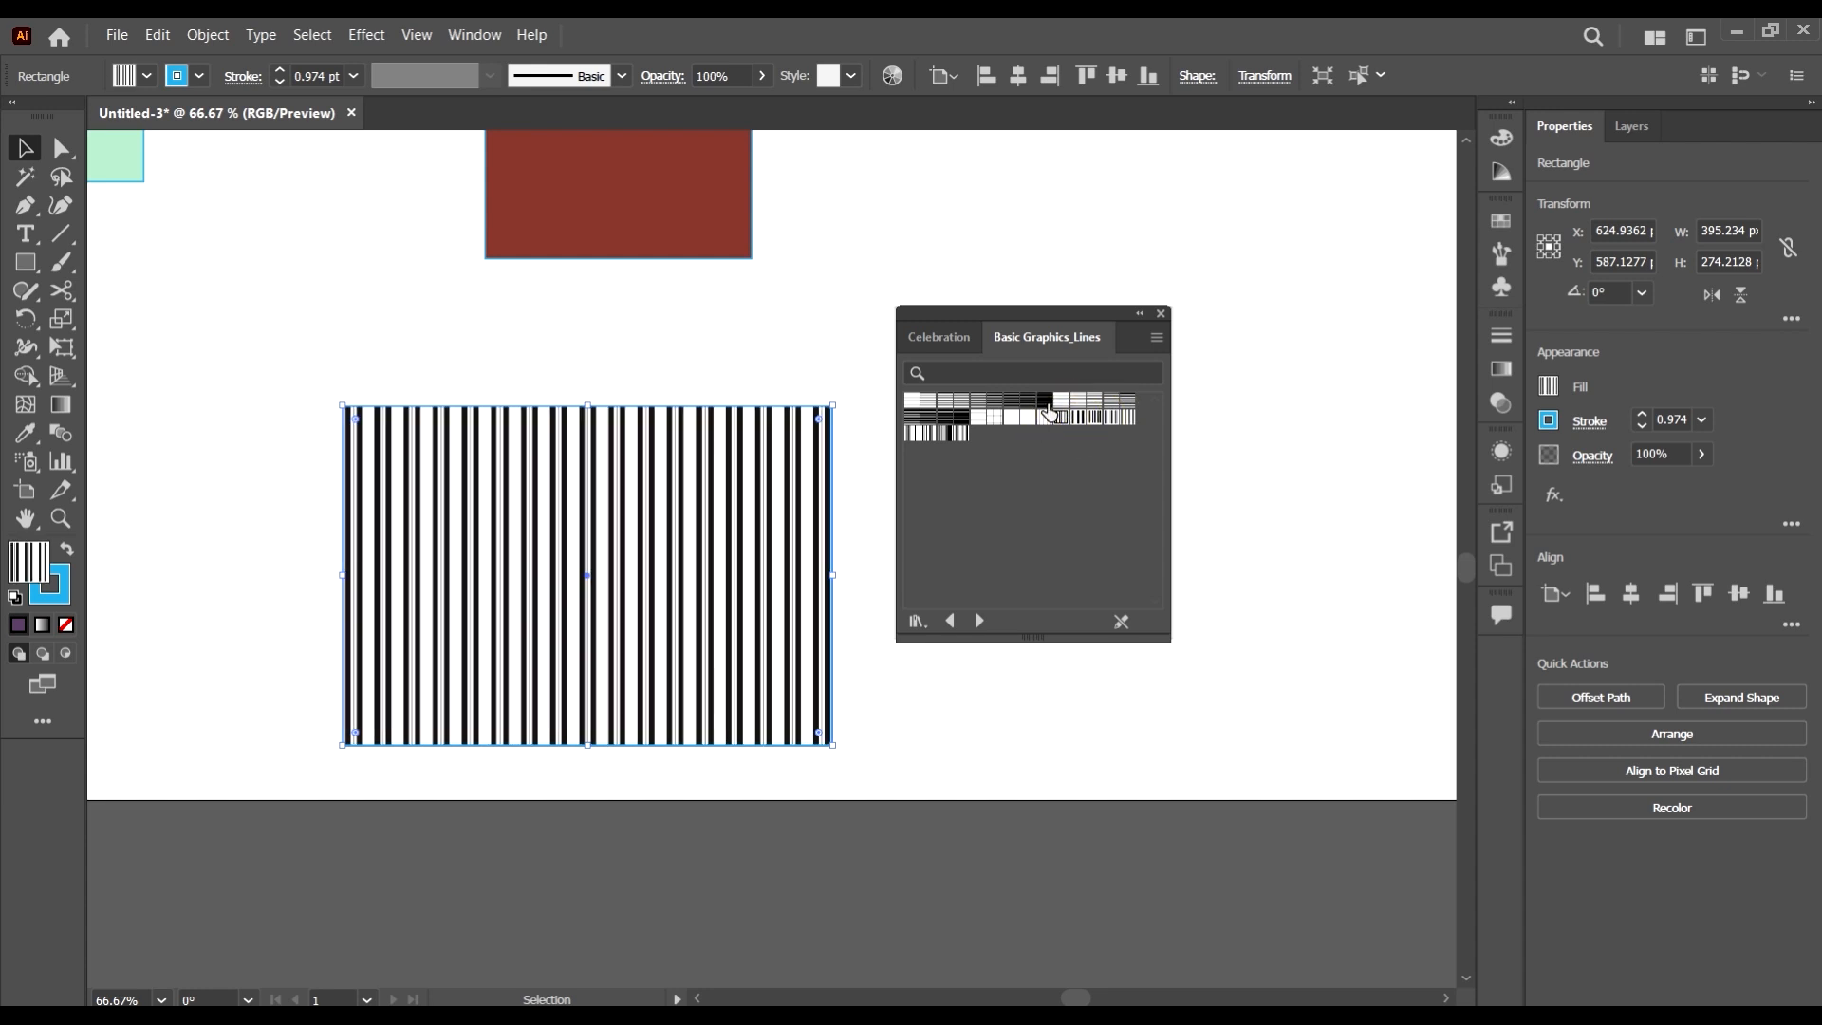
{"action": "left_click", "coordinate": [1046, 403]}
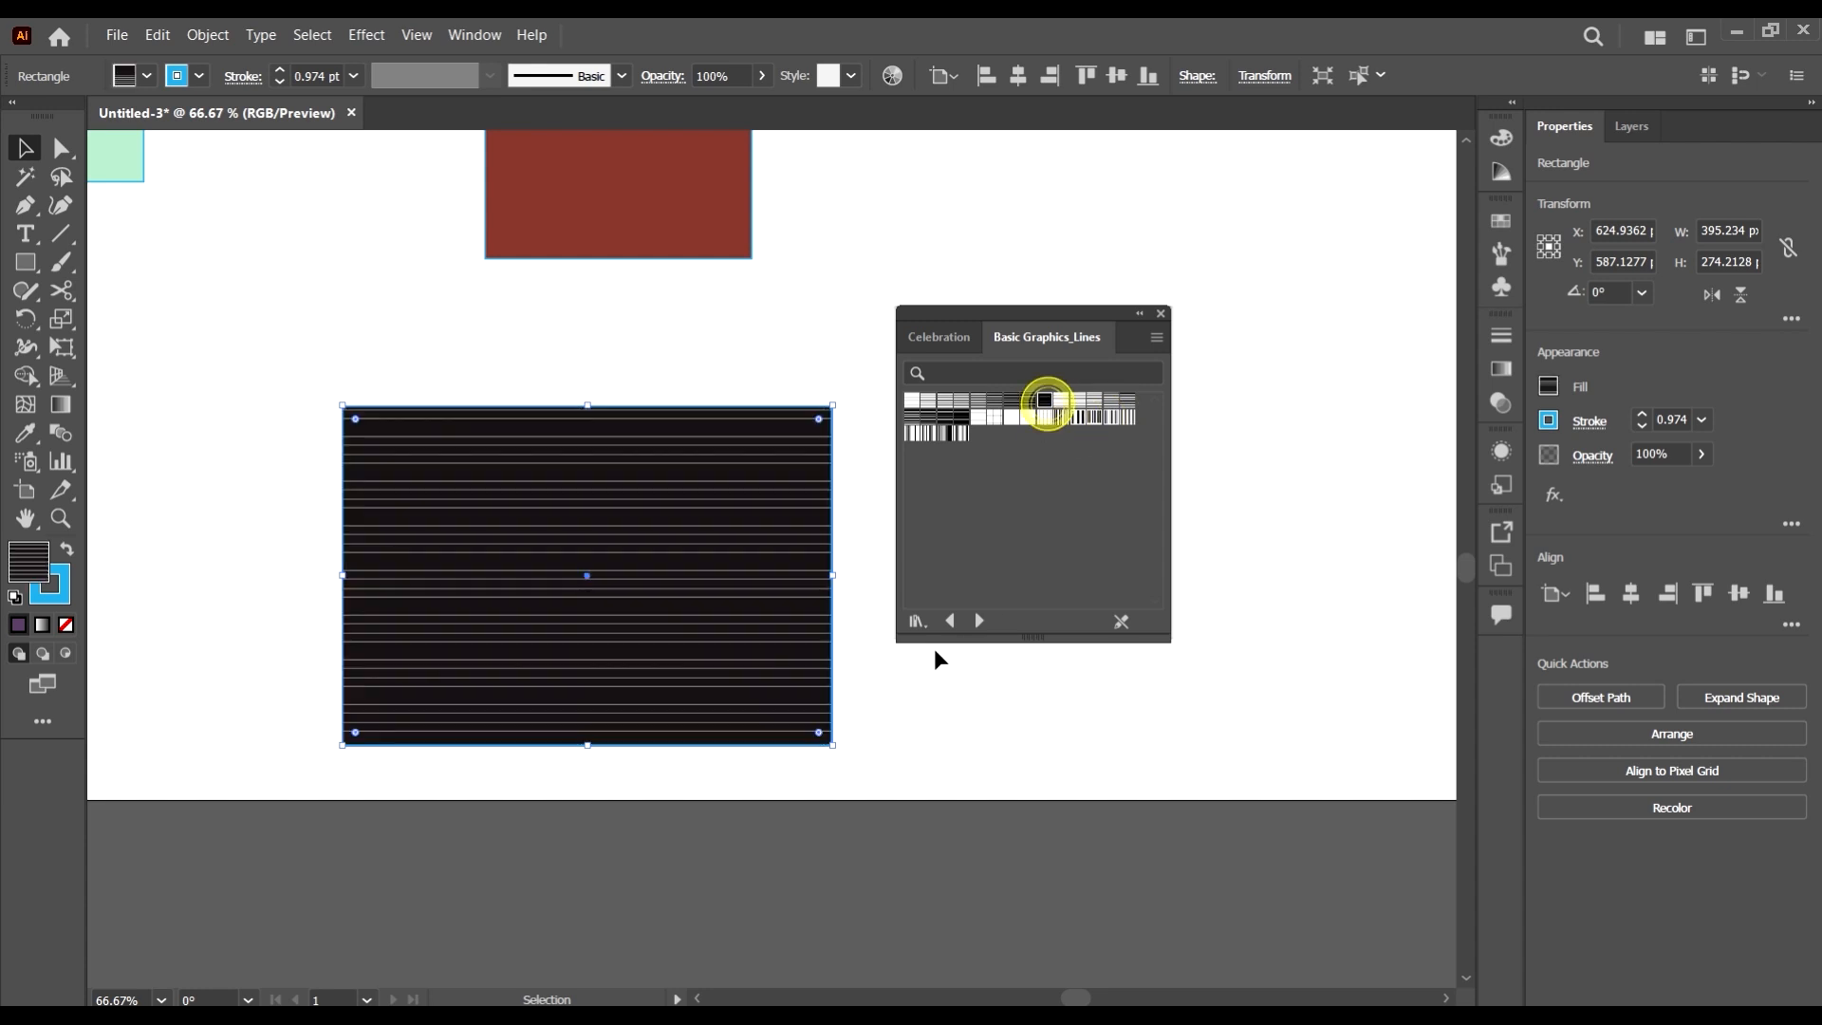
- Load the Basic Graphics_Textures pattern library
{"action": "left_click", "coordinate": [147, 77]}
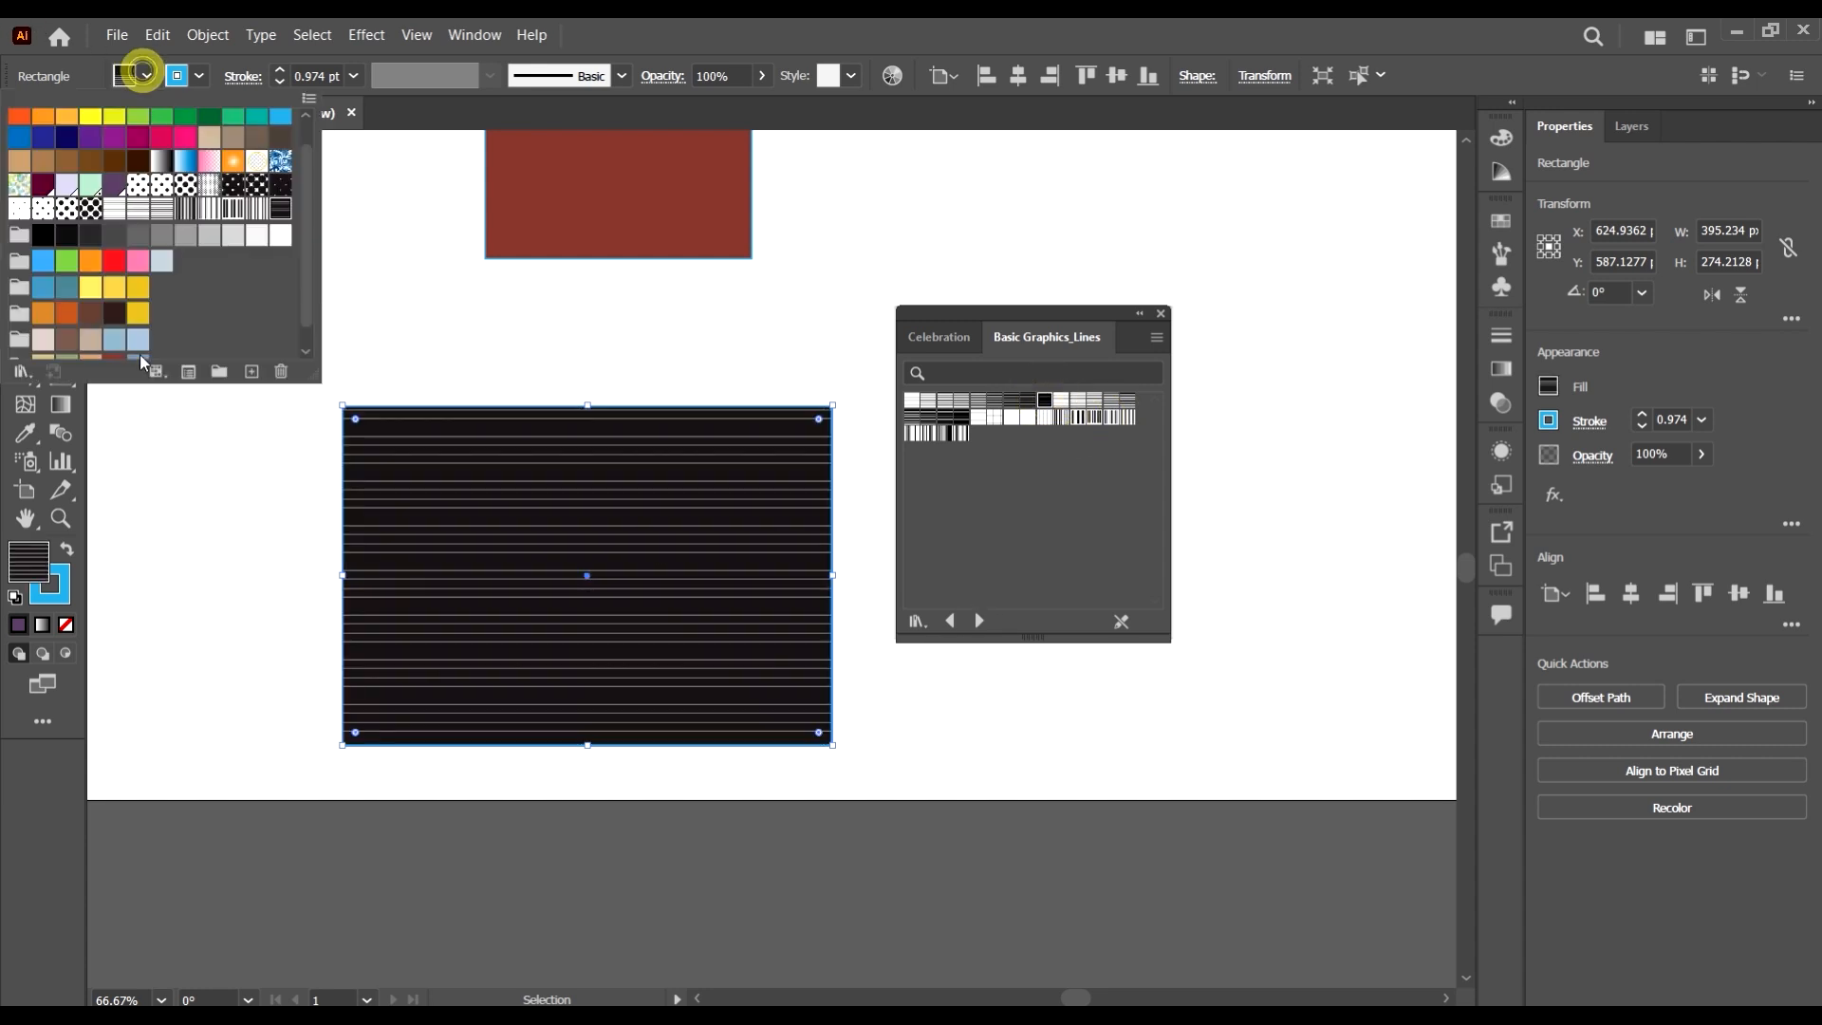
{"action": "left_click", "coordinate": [30, 375]}
{"action": "mouse_move", "coordinate": [130, 682]}
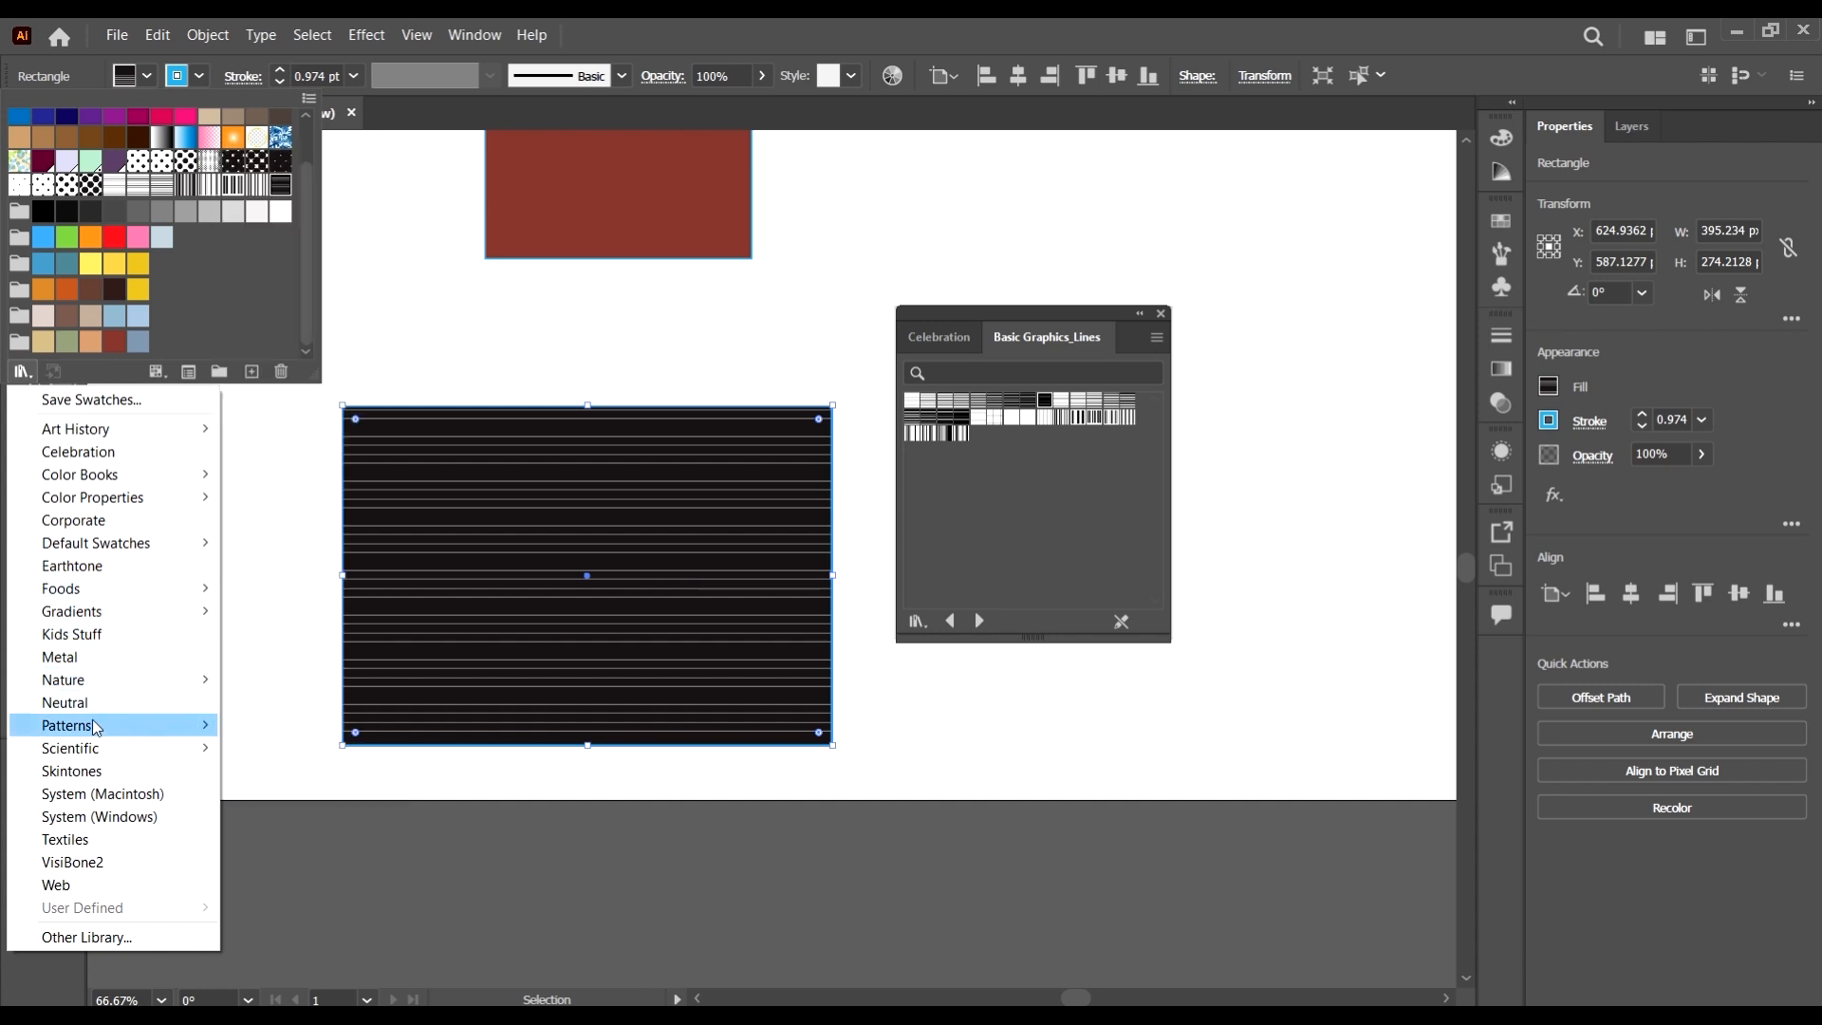
{"action": "left_click", "coordinate": [126, 724]}
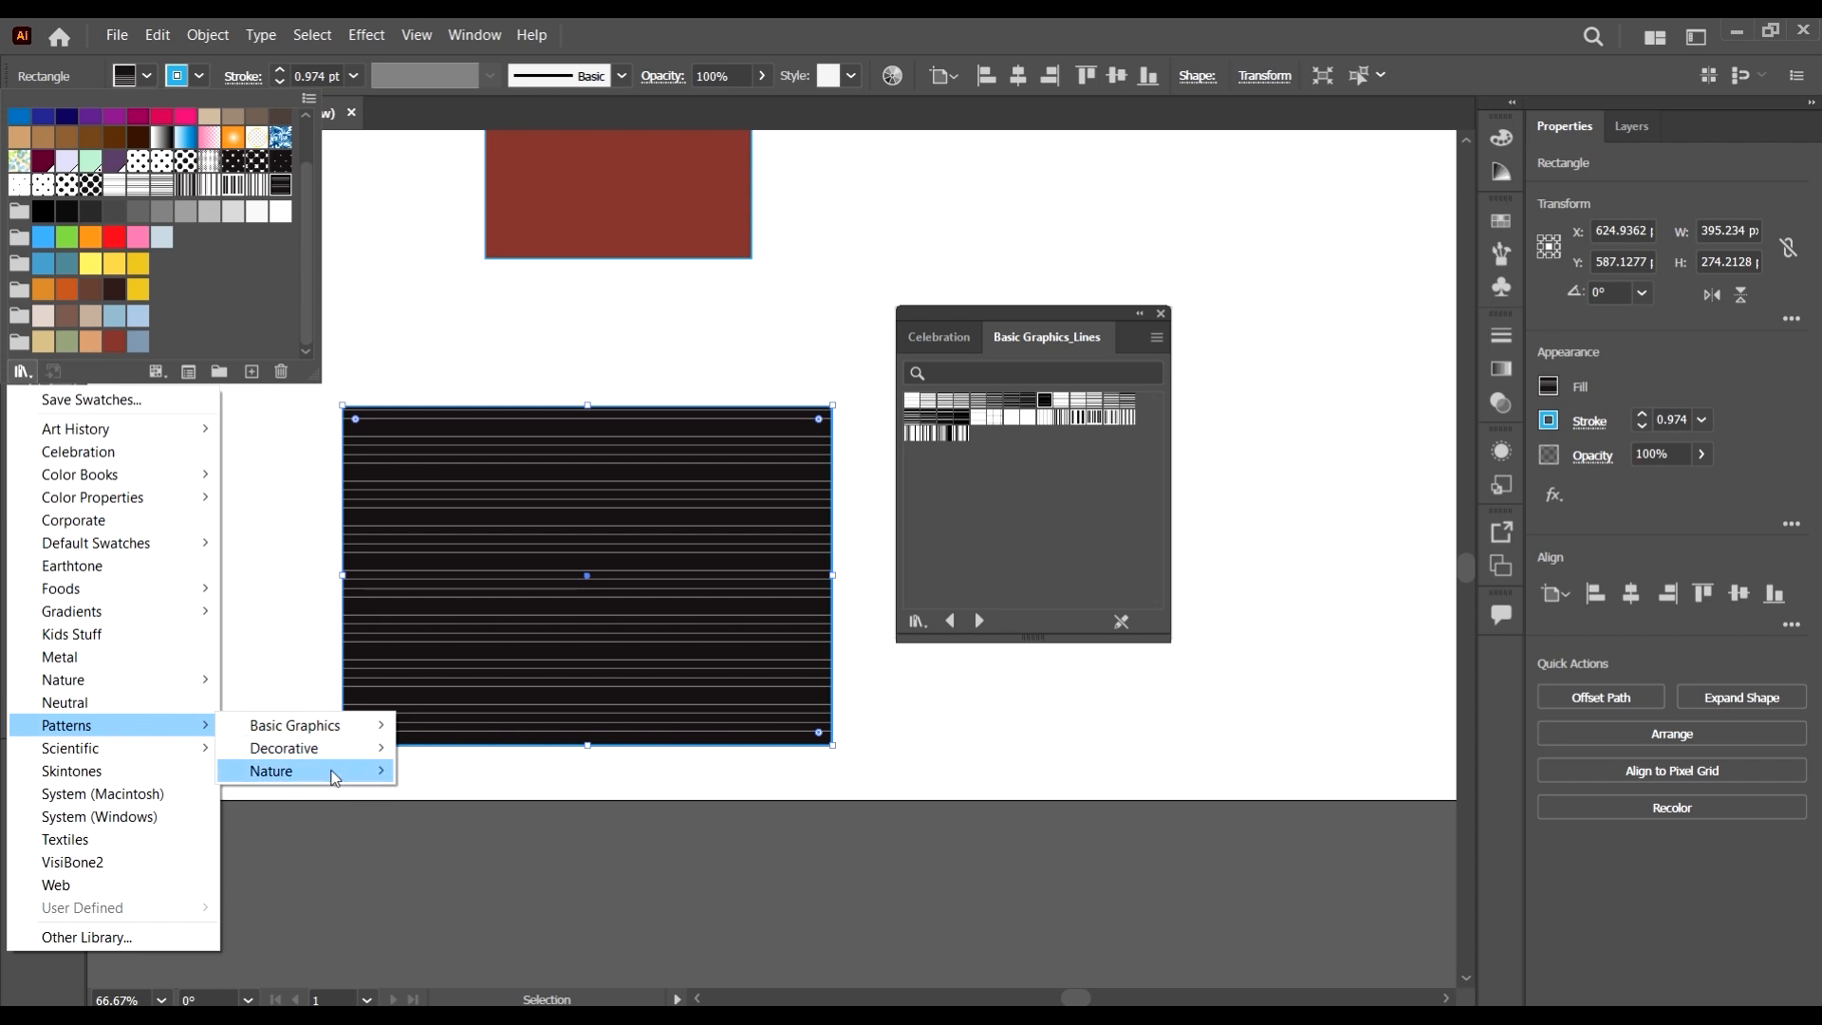
{"action": "mouse_move", "coordinate": [376, 734]}
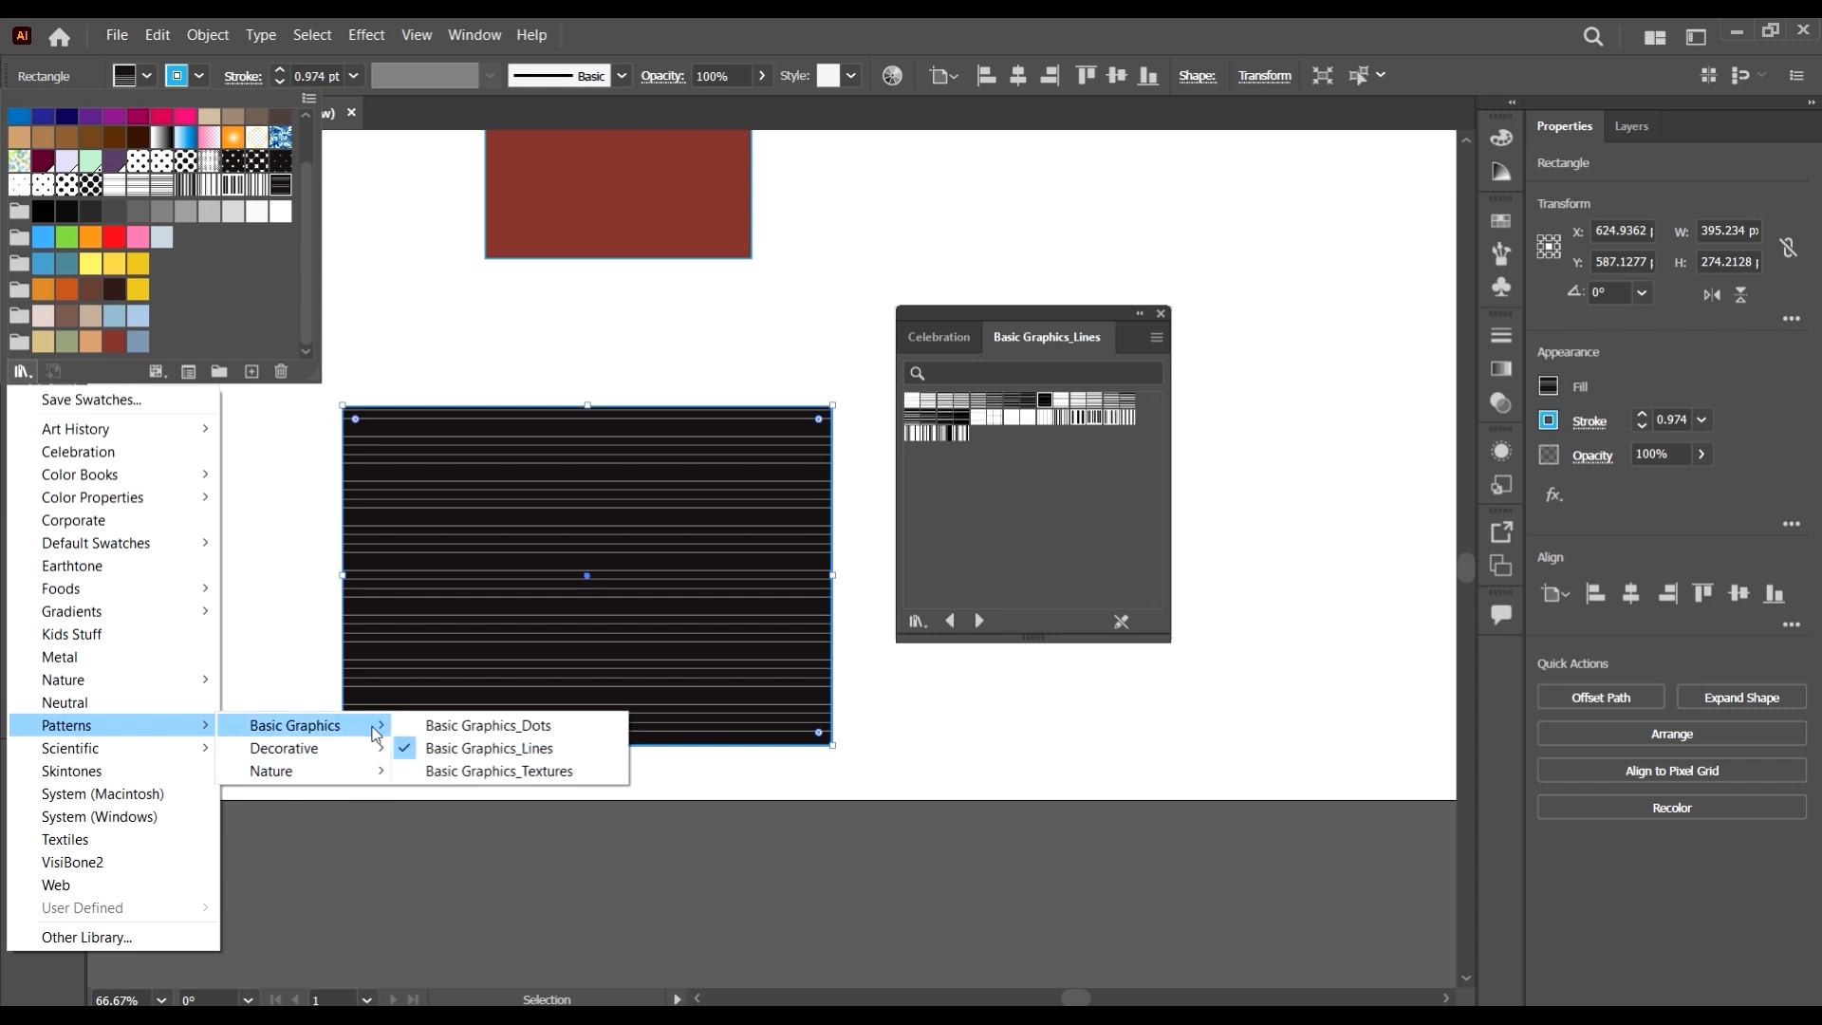
{"action": "left_click", "coordinate": [499, 770]}
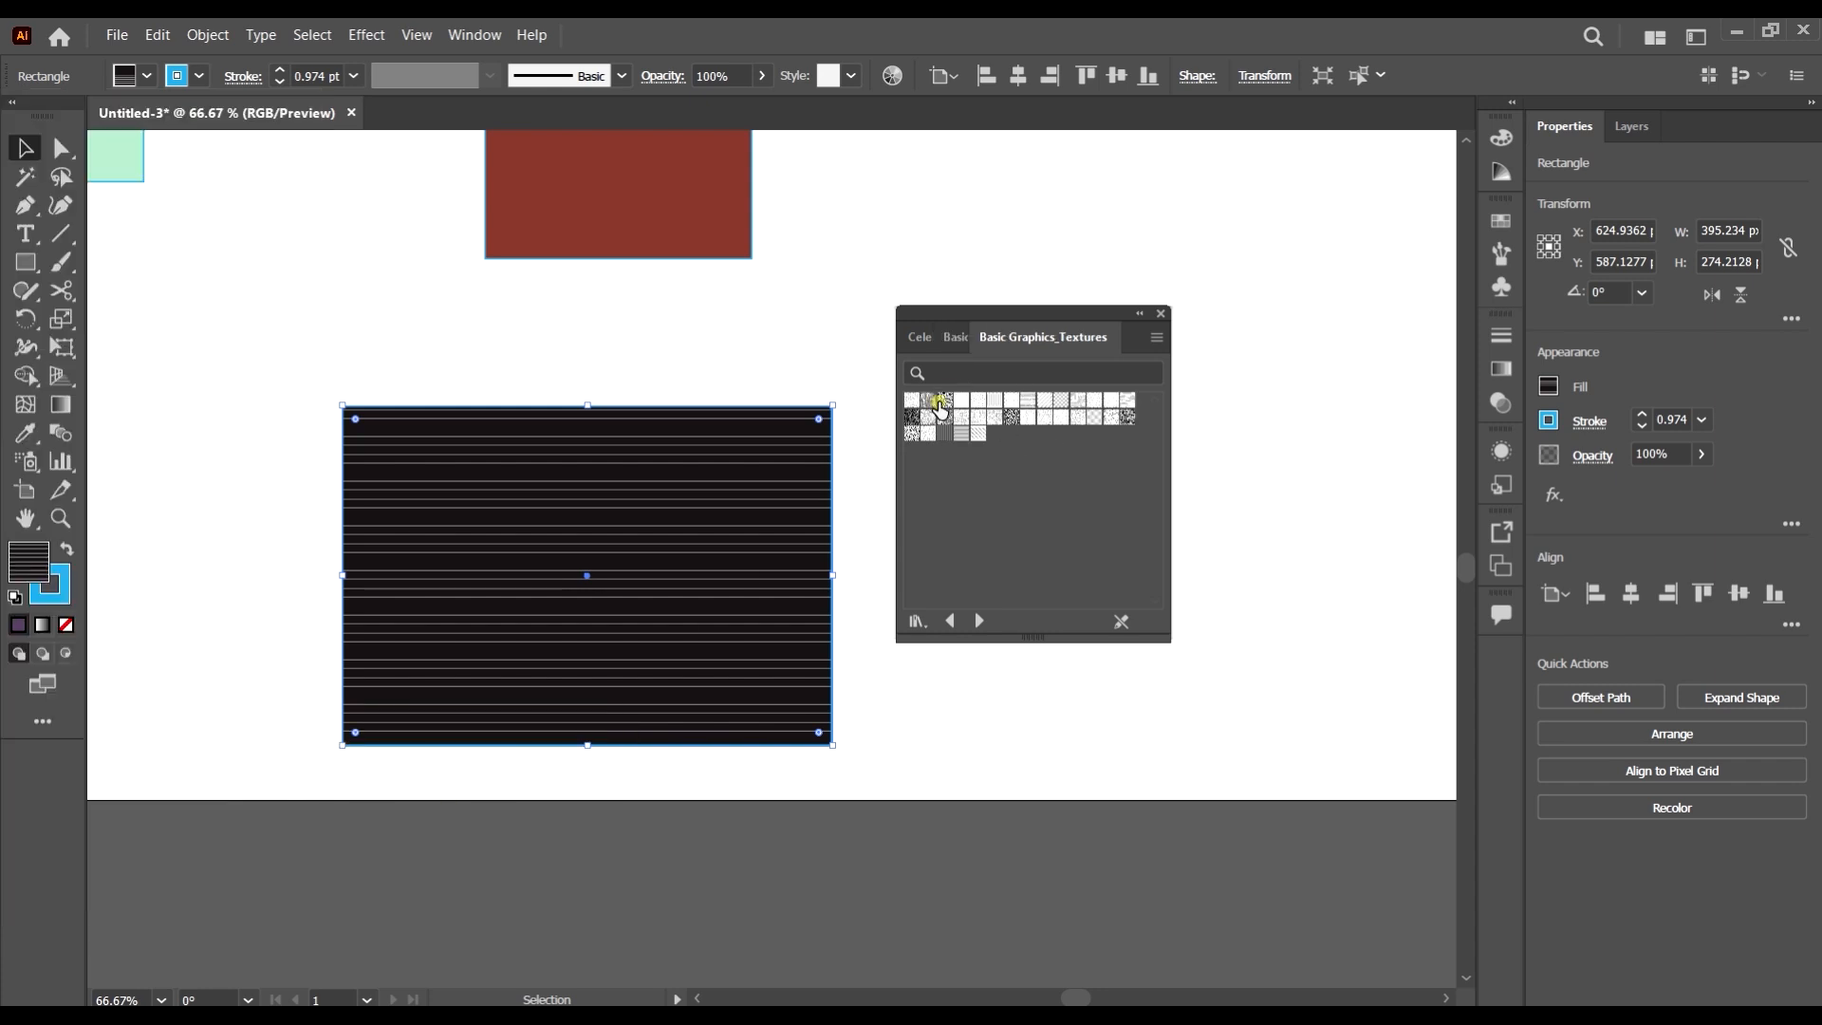
- Try the first texture patterns on the rectangle, ending on the woven crosshatch, and examine it closely
{"action": "left_click", "coordinate": [912, 399]}
{"action": "left_click", "coordinate": [929, 402]}
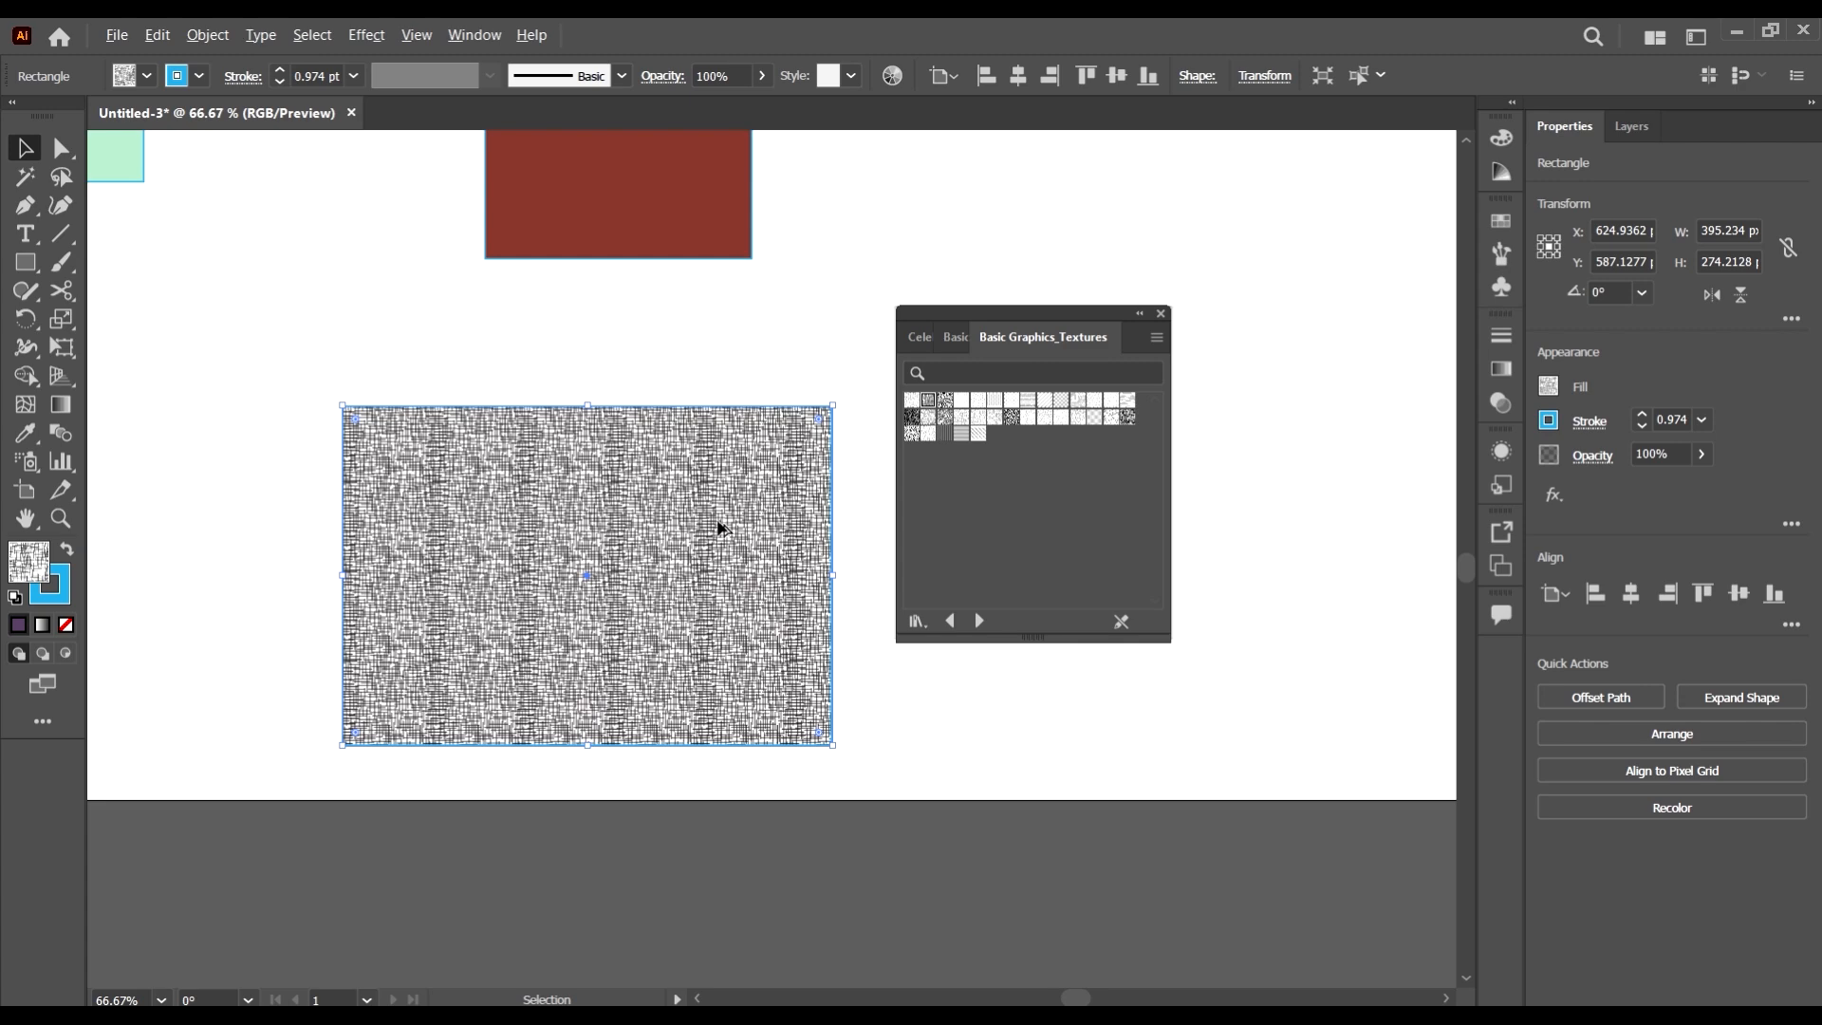
{"action": "scroll", "coordinate": [717, 525], "scroll_direction": "up", "scroll_amount": 1}
{"action": "scroll", "coordinate": [716, 524], "scroll_direction": "down", "scroll_amount": 1}
{"action": "scroll", "coordinate": [784, 365], "scroll_direction": "up", "scroll_amount": 3}
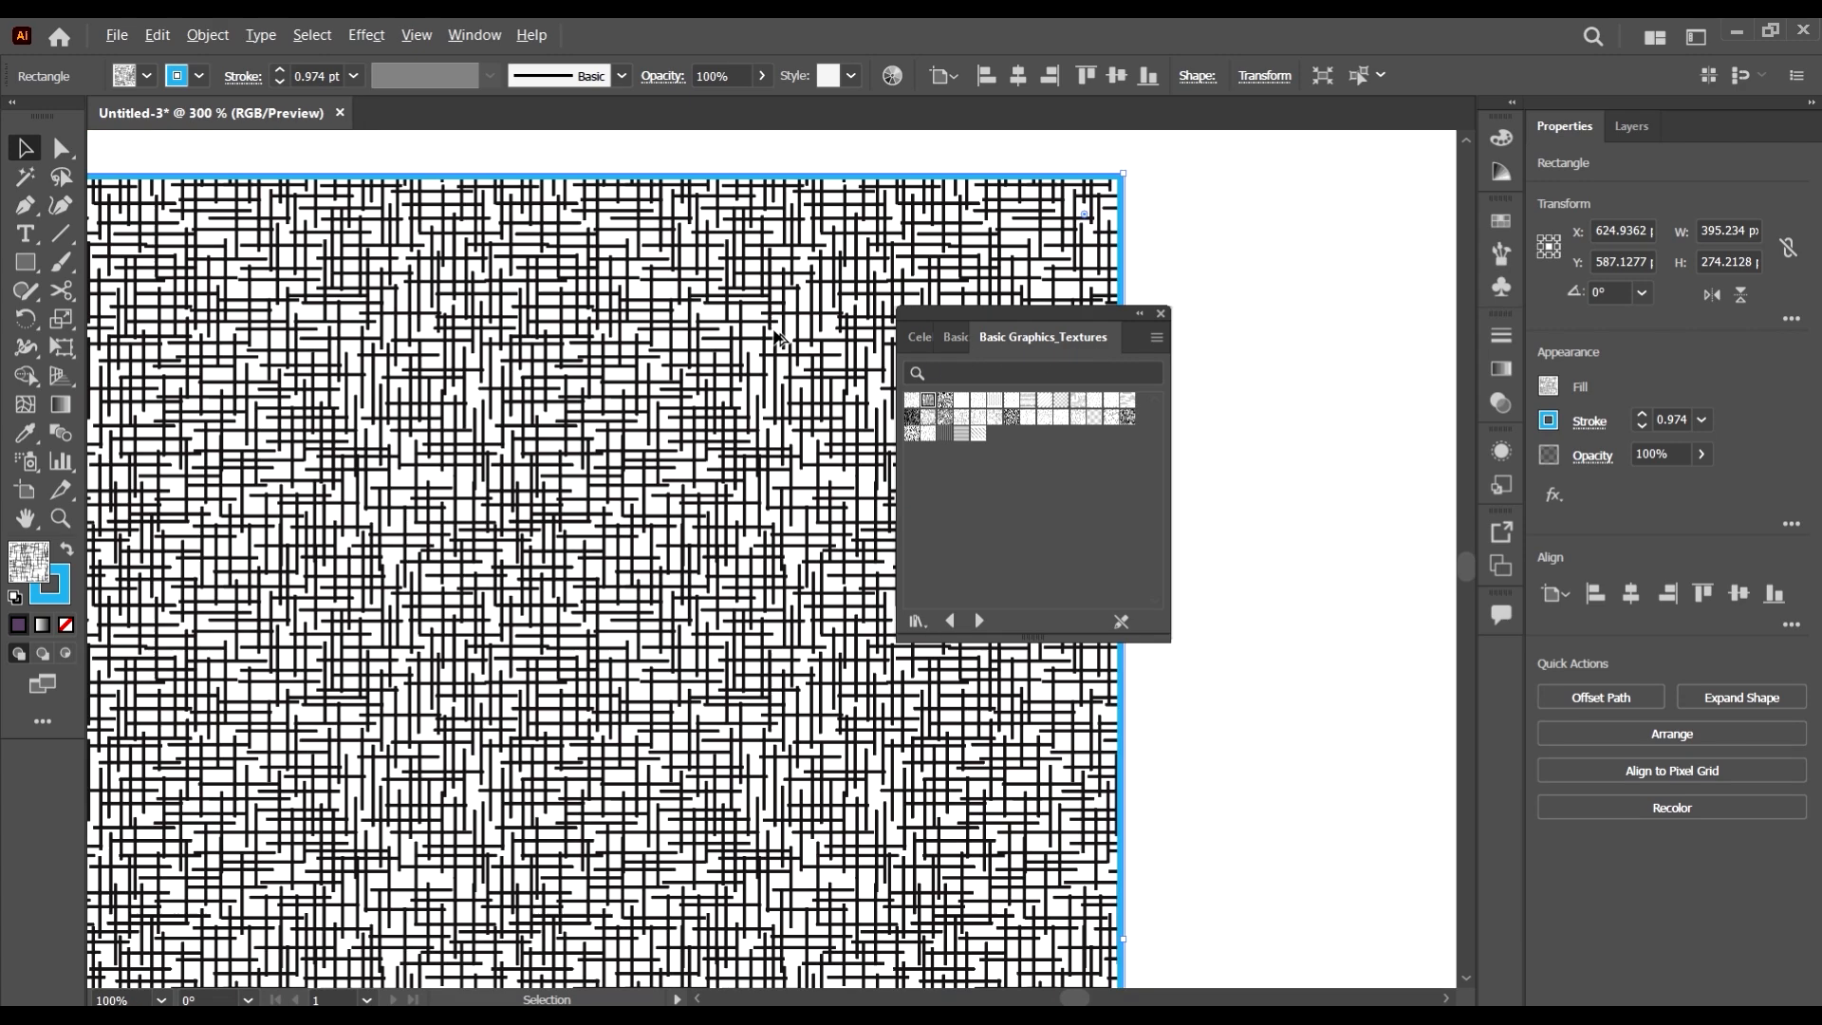
{"action": "scroll", "coordinate": [784, 366], "scroll_direction": "down", "scroll_amount": 3}
- Try textures of random crossing strokes, dense irregular black dots and sparse small tufts as the rectangle's fill
{"action": "left_click", "coordinate": [1008, 420]}
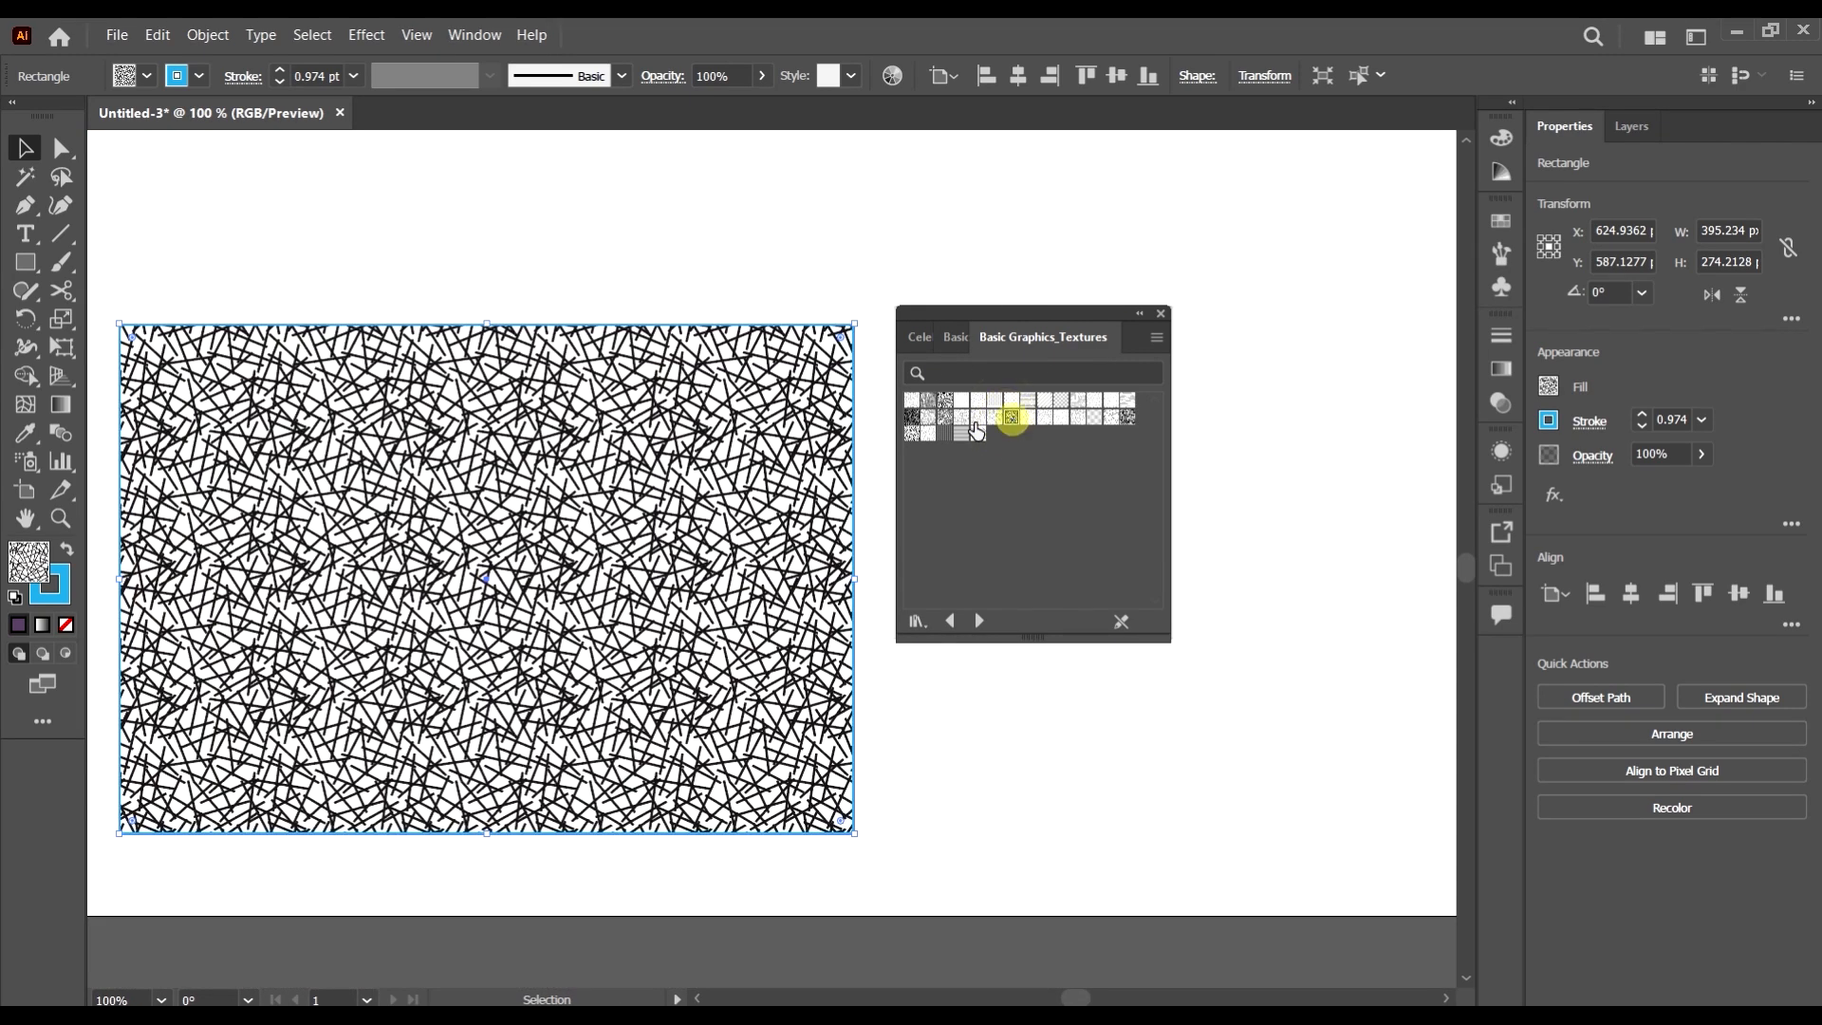
{"action": "scroll", "coordinate": [796, 415], "scroll_direction": "up", "scroll_amount": 1}
{"action": "left_click", "coordinate": [1128, 419]}
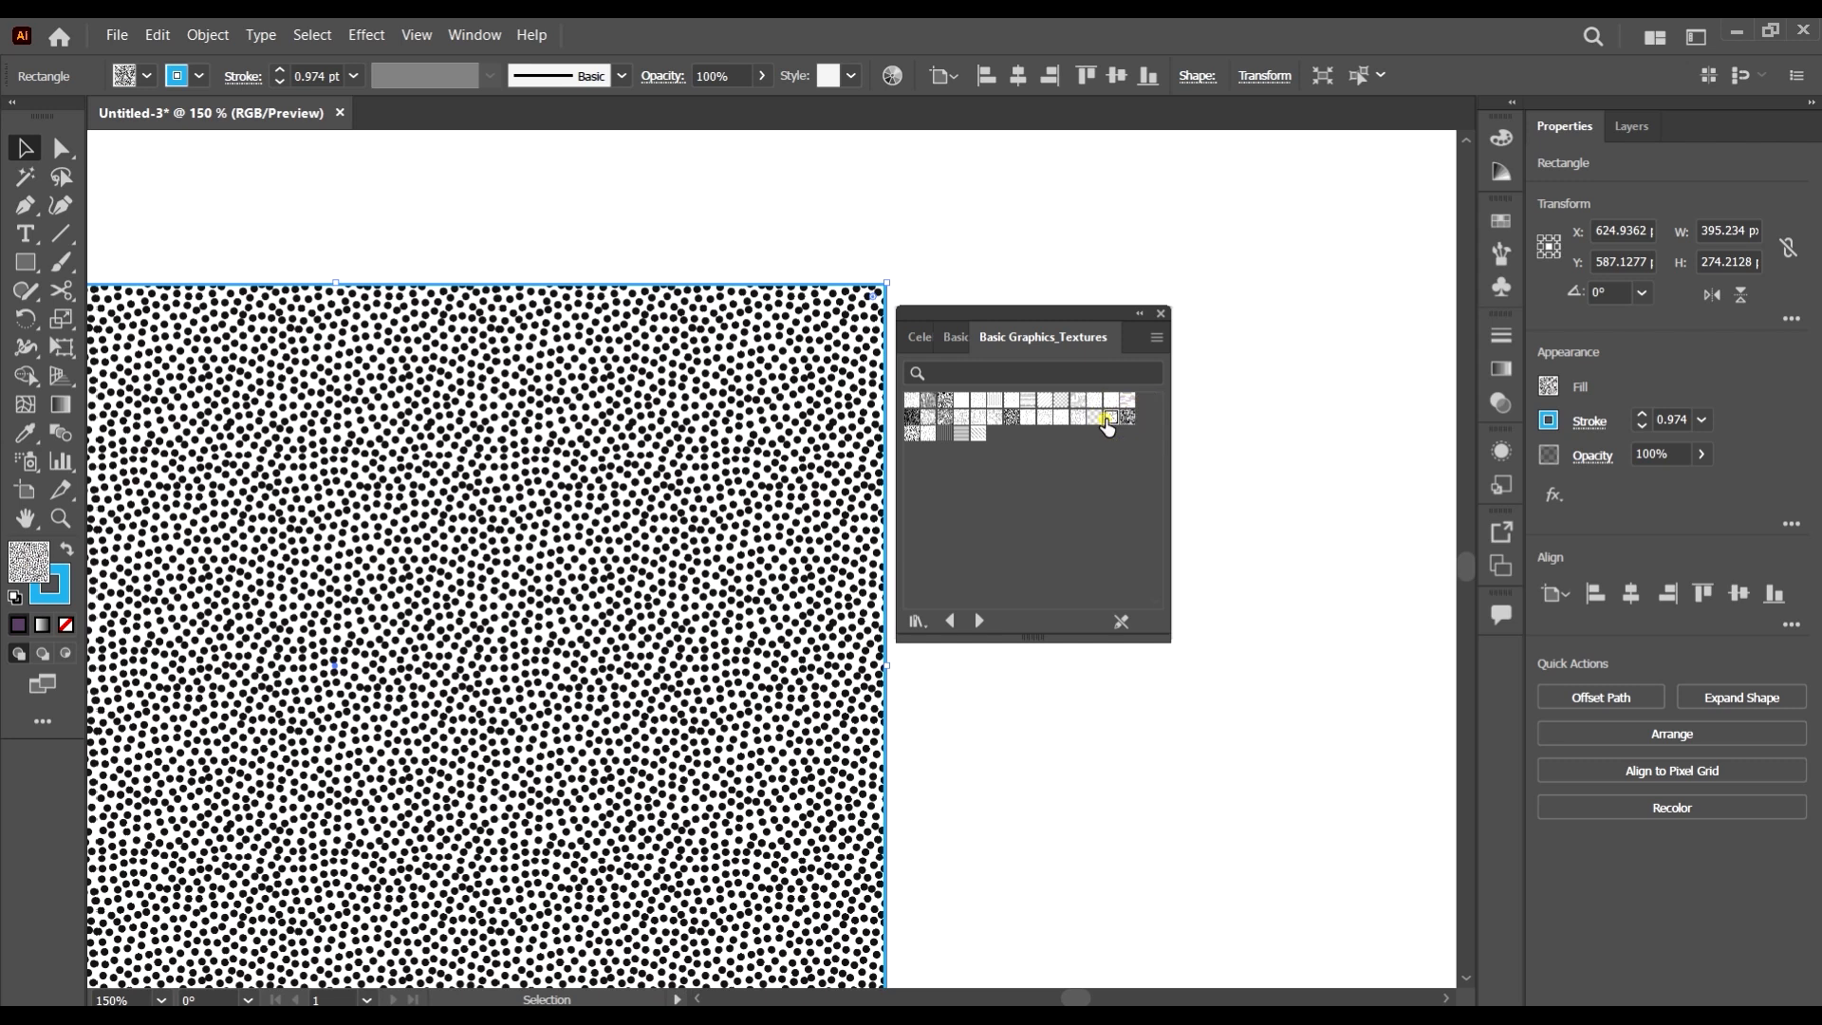
{"action": "left_click", "coordinate": [1111, 418]}
{"action": "scroll", "coordinate": [709, 417], "scroll_direction": "up", "scroll_amount": 5}
{"action": "scroll", "coordinate": [712, 418], "scroll_direction": "down", "scroll_amount": 6}
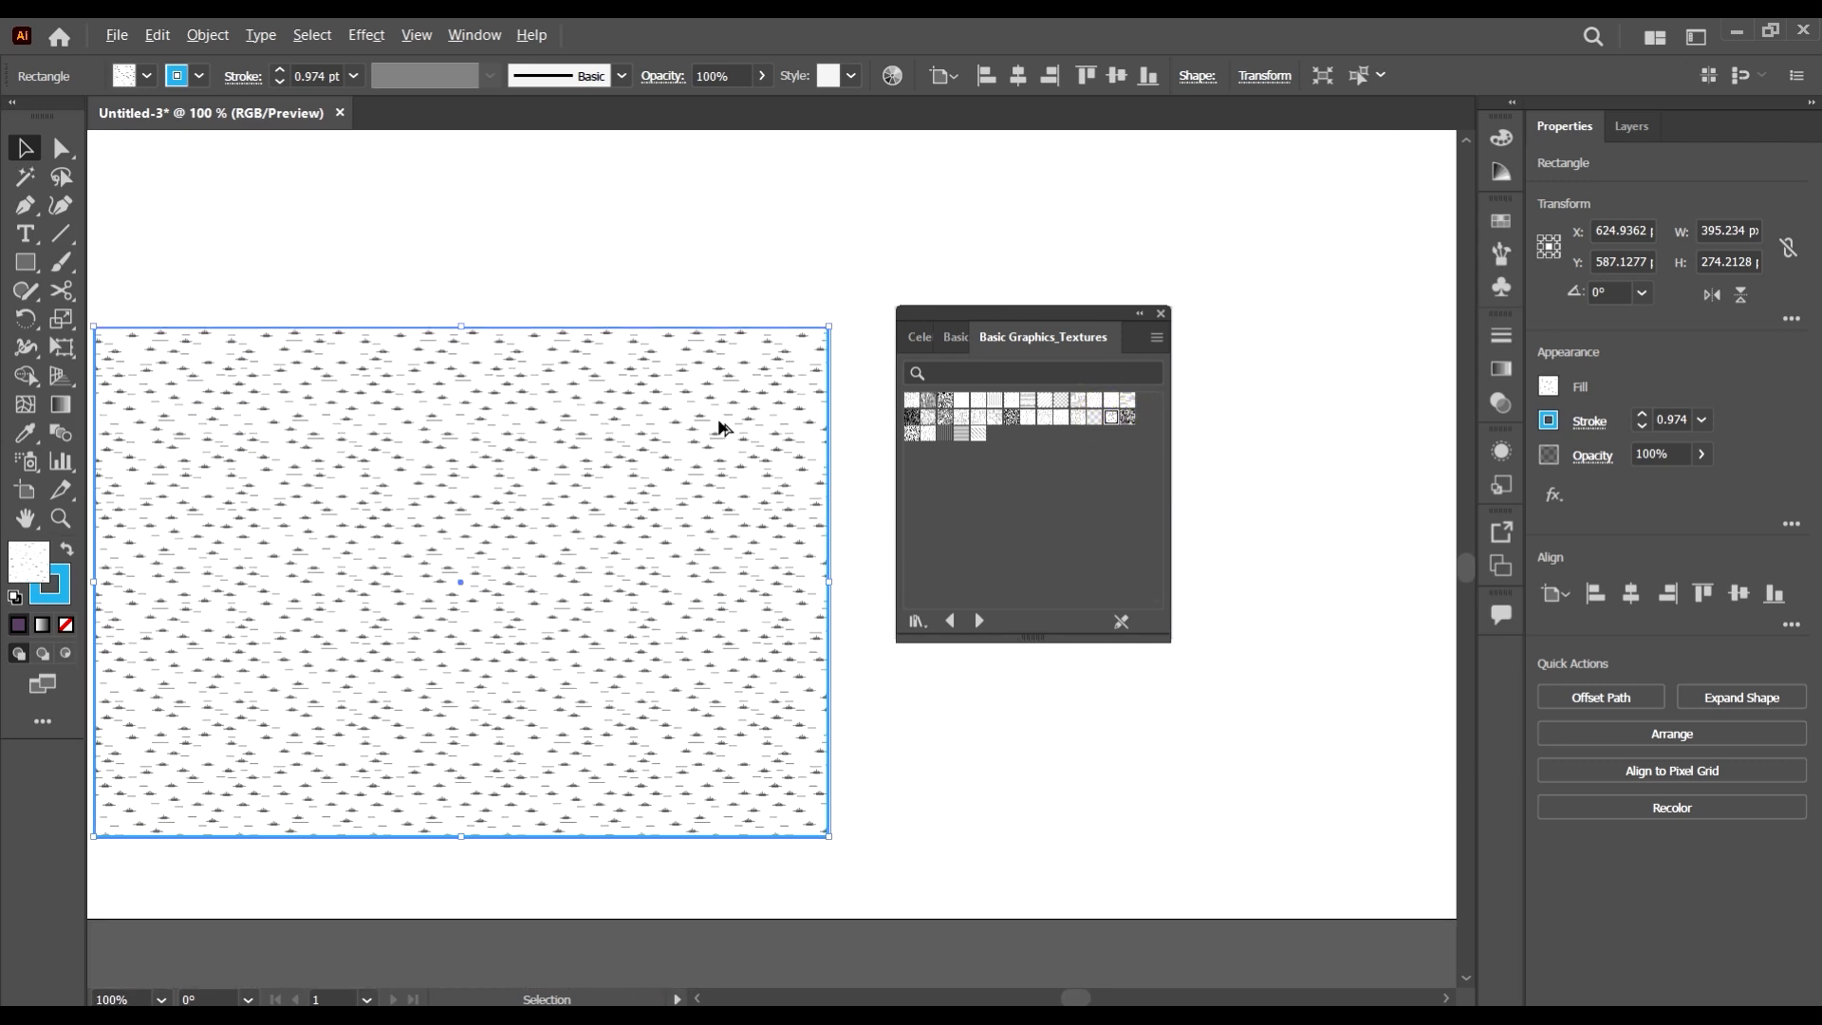
{"action": "scroll", "coordinate": [348, 300], "scroll_direction": "up", "scroll_amount": 1}
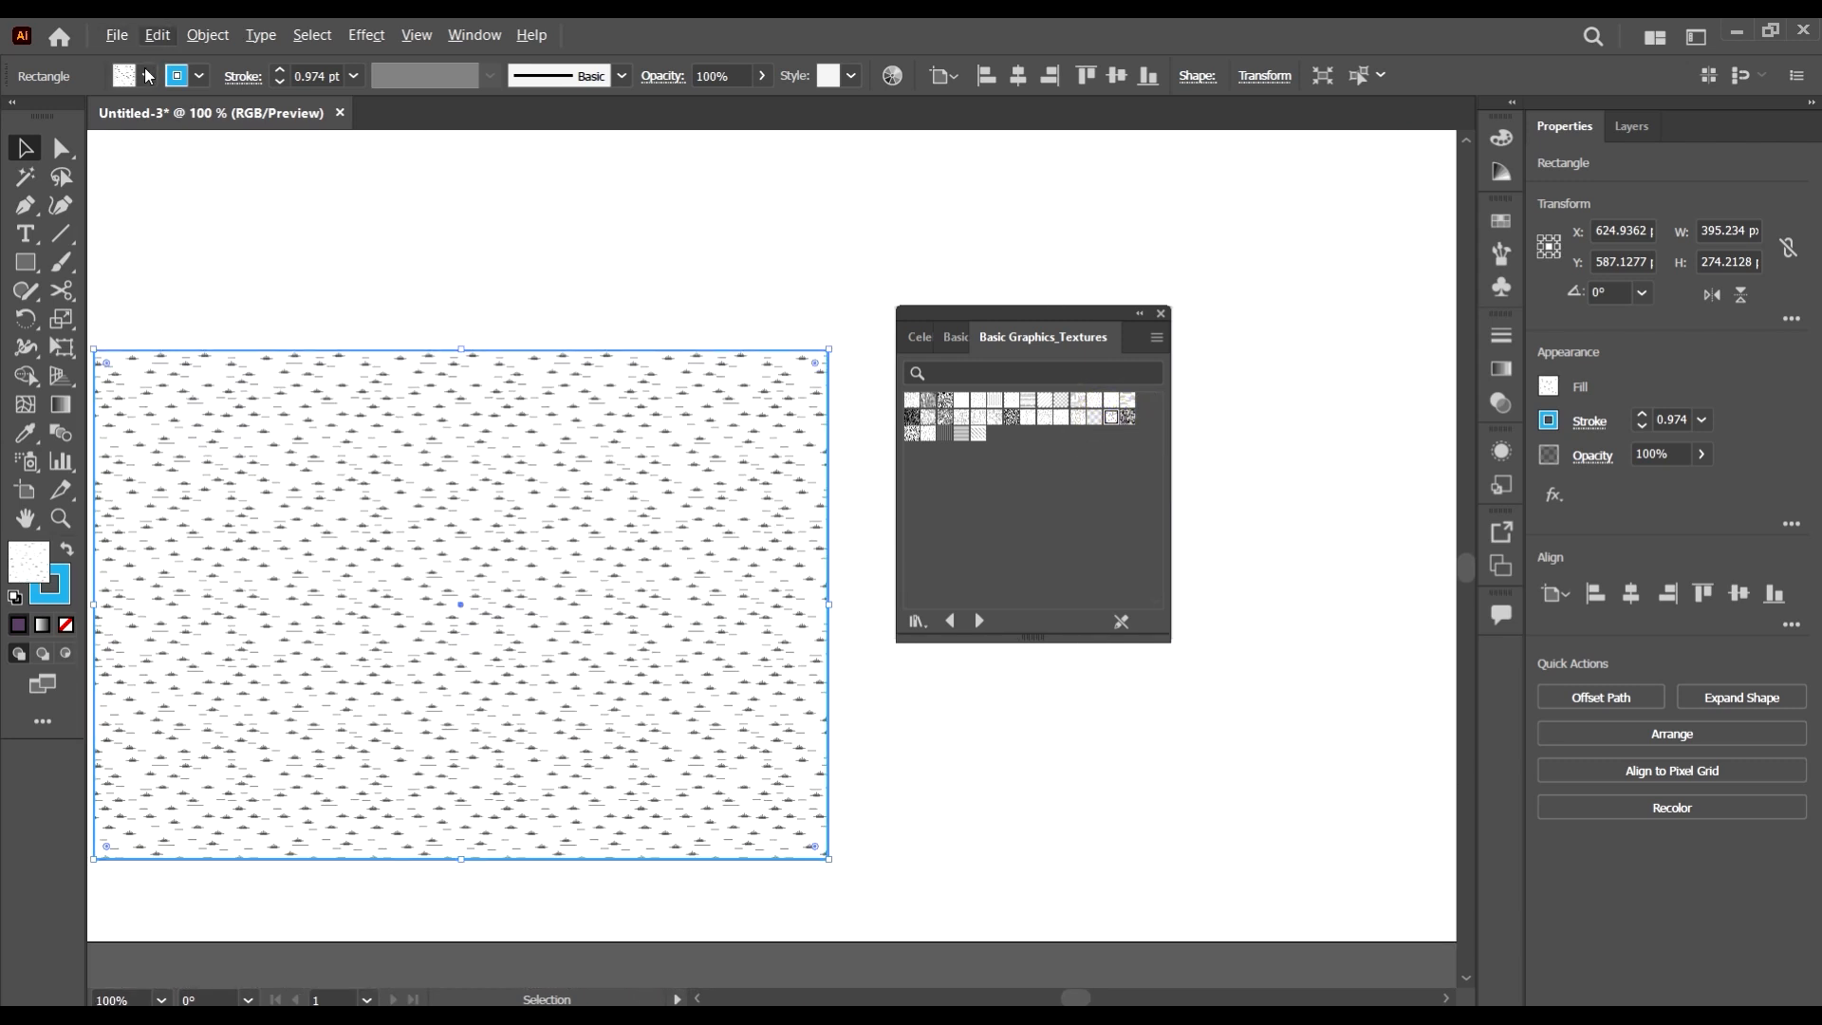
- Load the Decorative Legacy pattern library from the Decorative patterns
{"action": "left_click", "coordinate": [925, 621]}
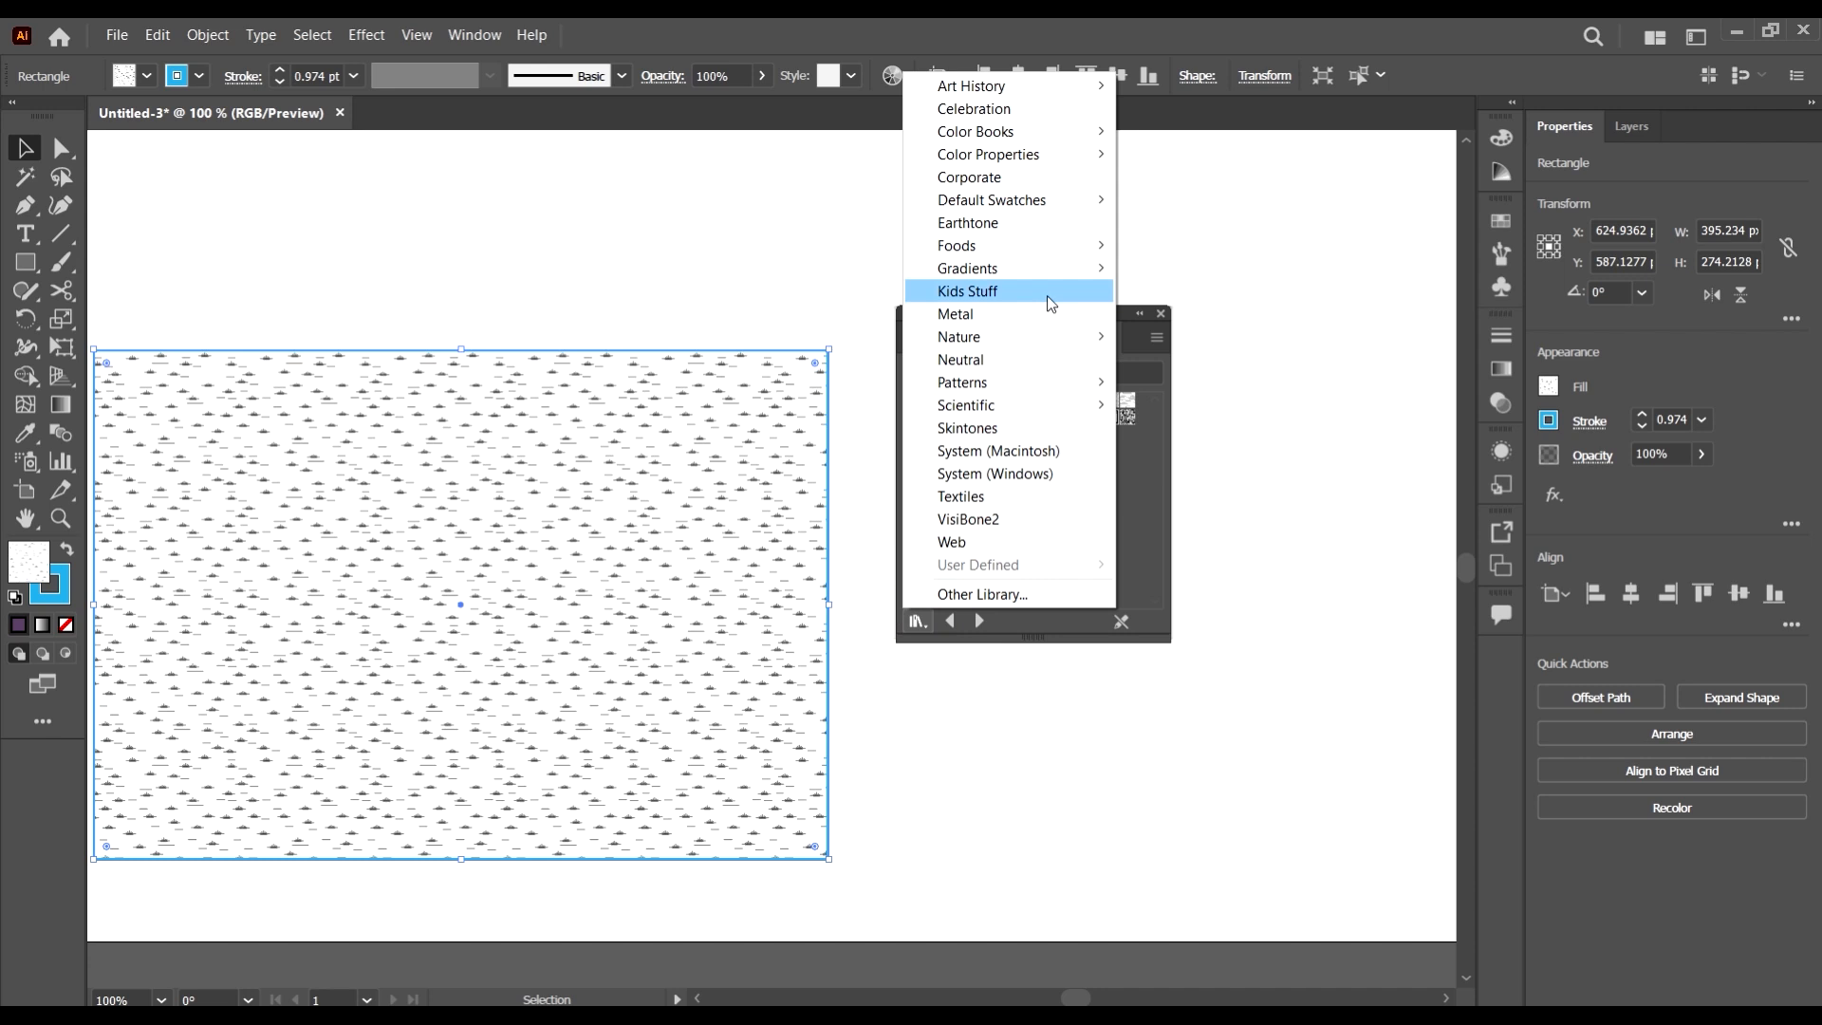
{"action": "mouse_move", "coordinate": [1050, 387]}
{"action": "mouse_move", "coordinate": [1213, 410]}
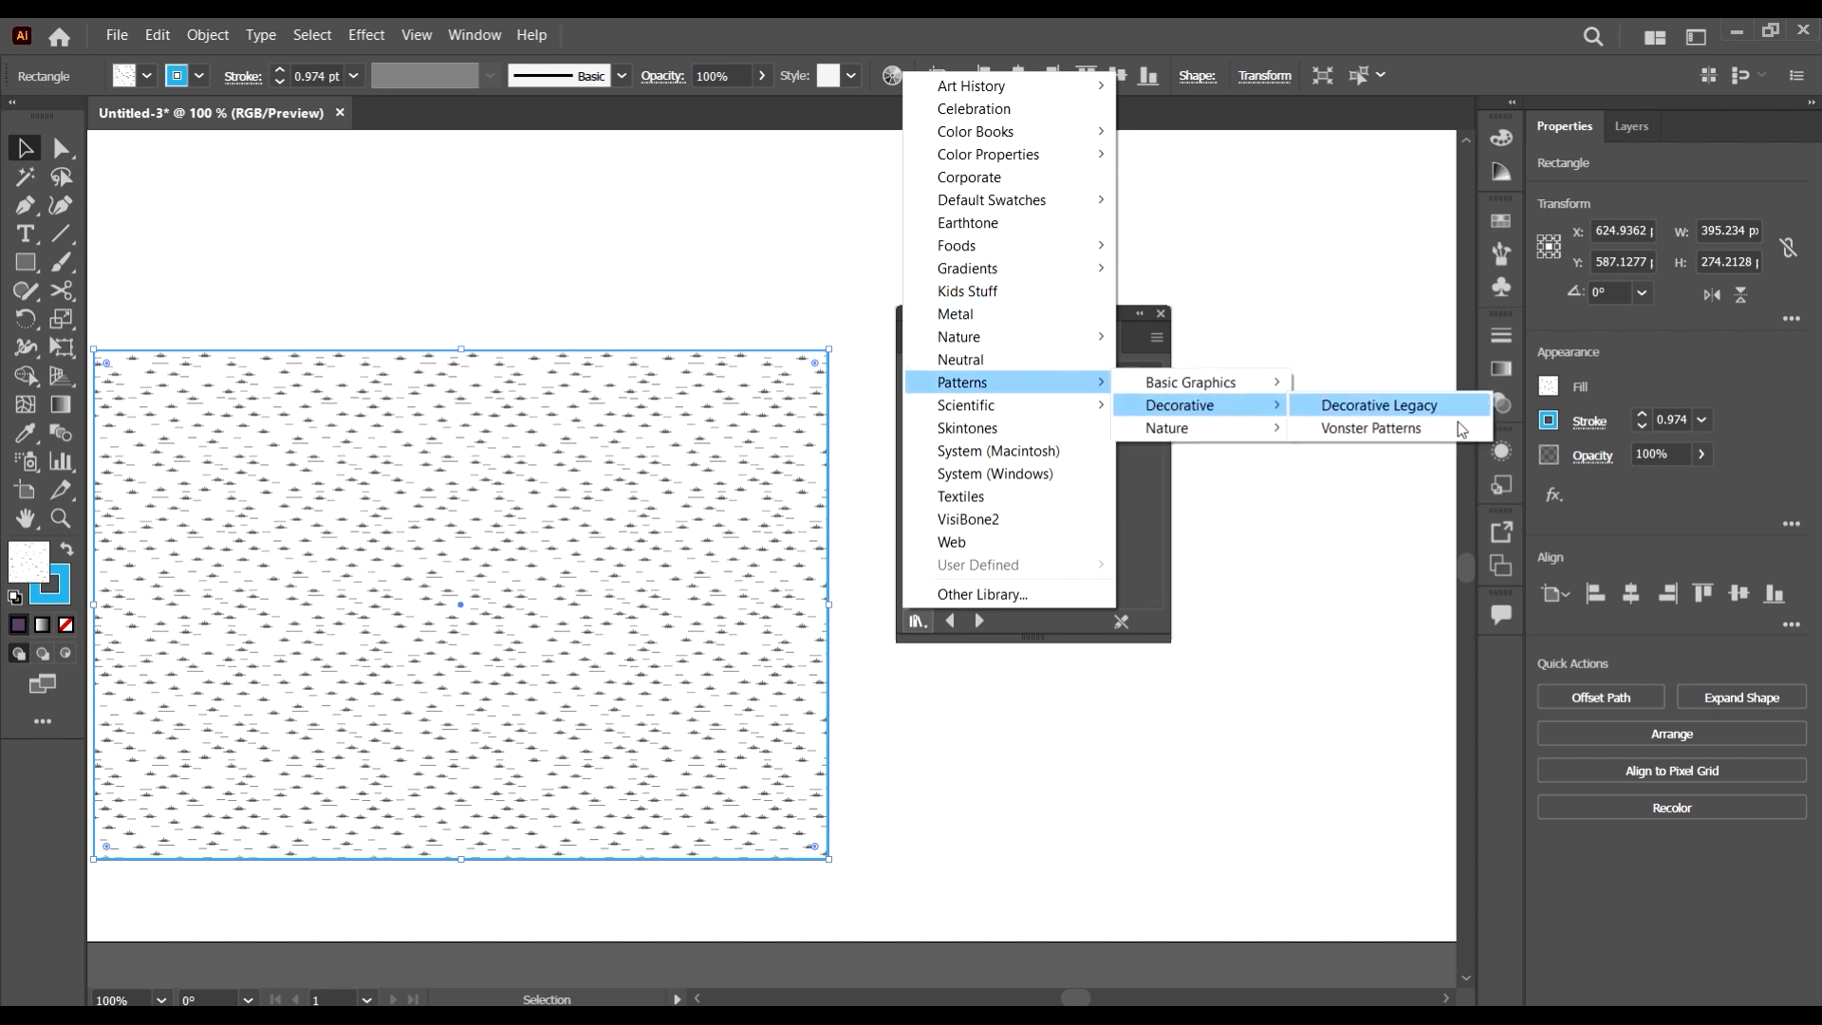
{"action": "left_click", "coordinate": [1413, 408]}
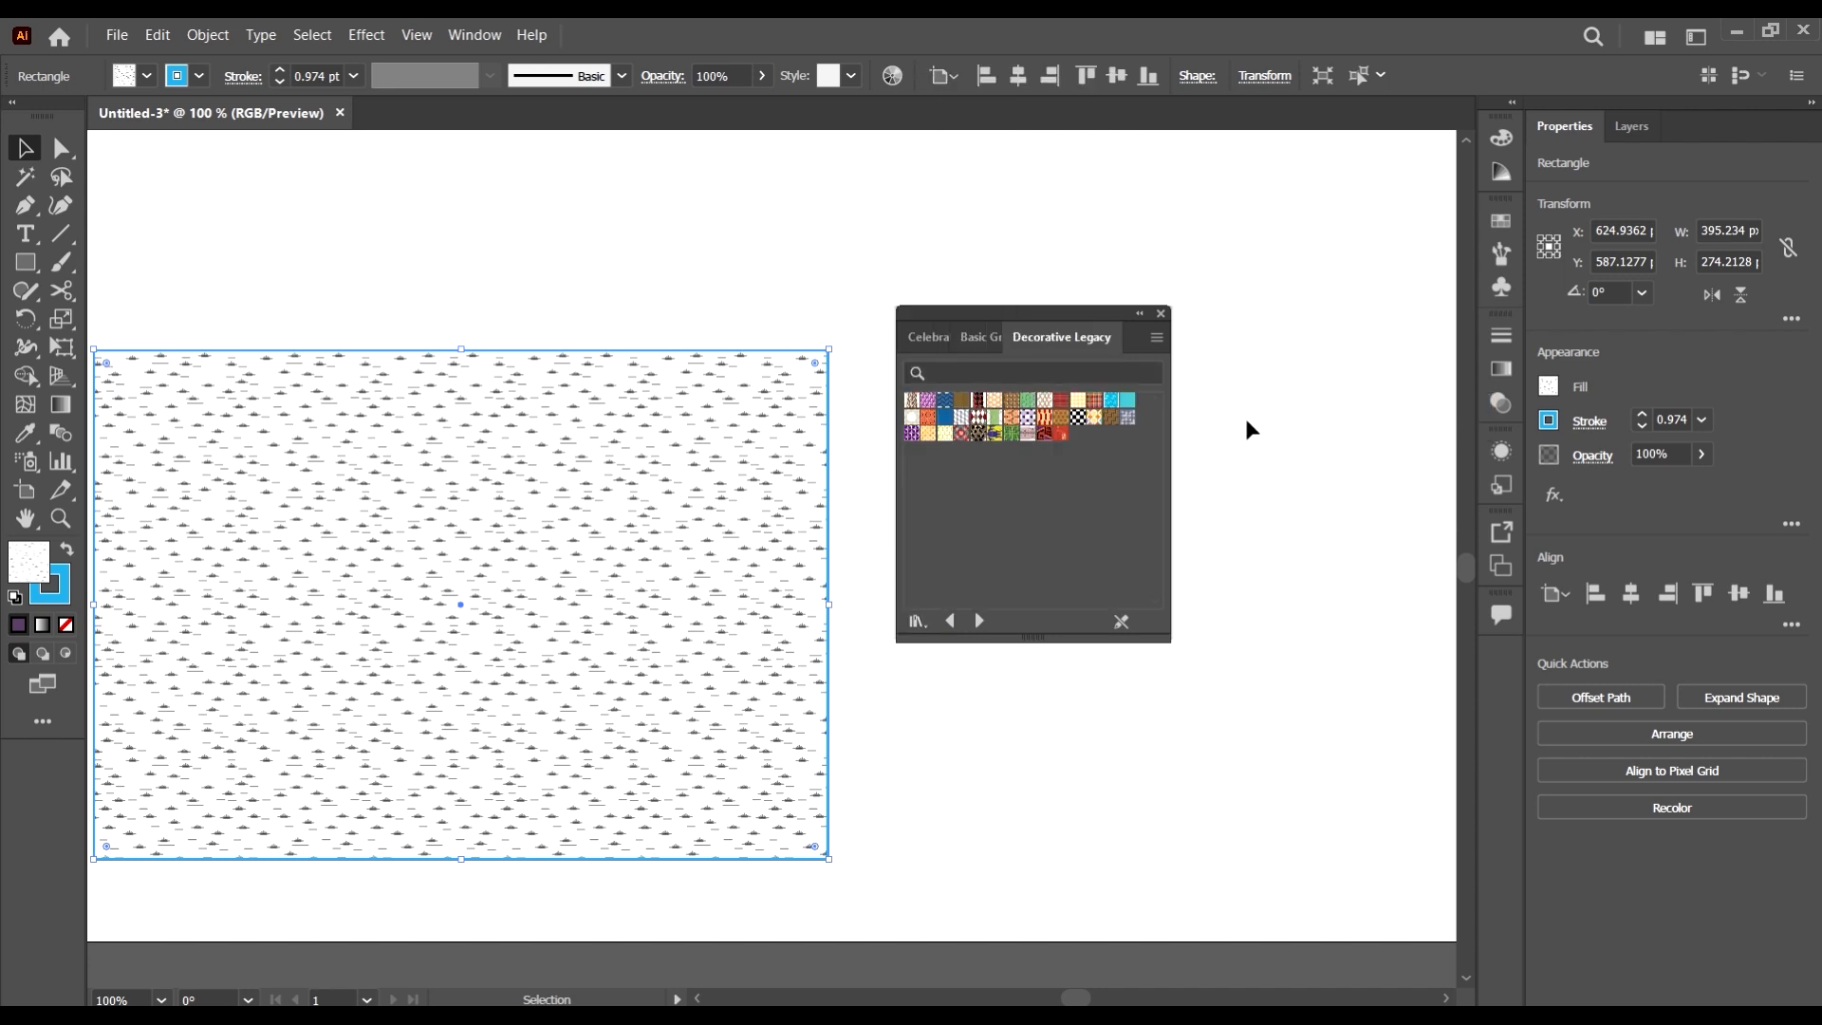
{"action": "scroll", "coordinate": [799, 391], "scroll_direction": "up", "scroll_amount": 1}
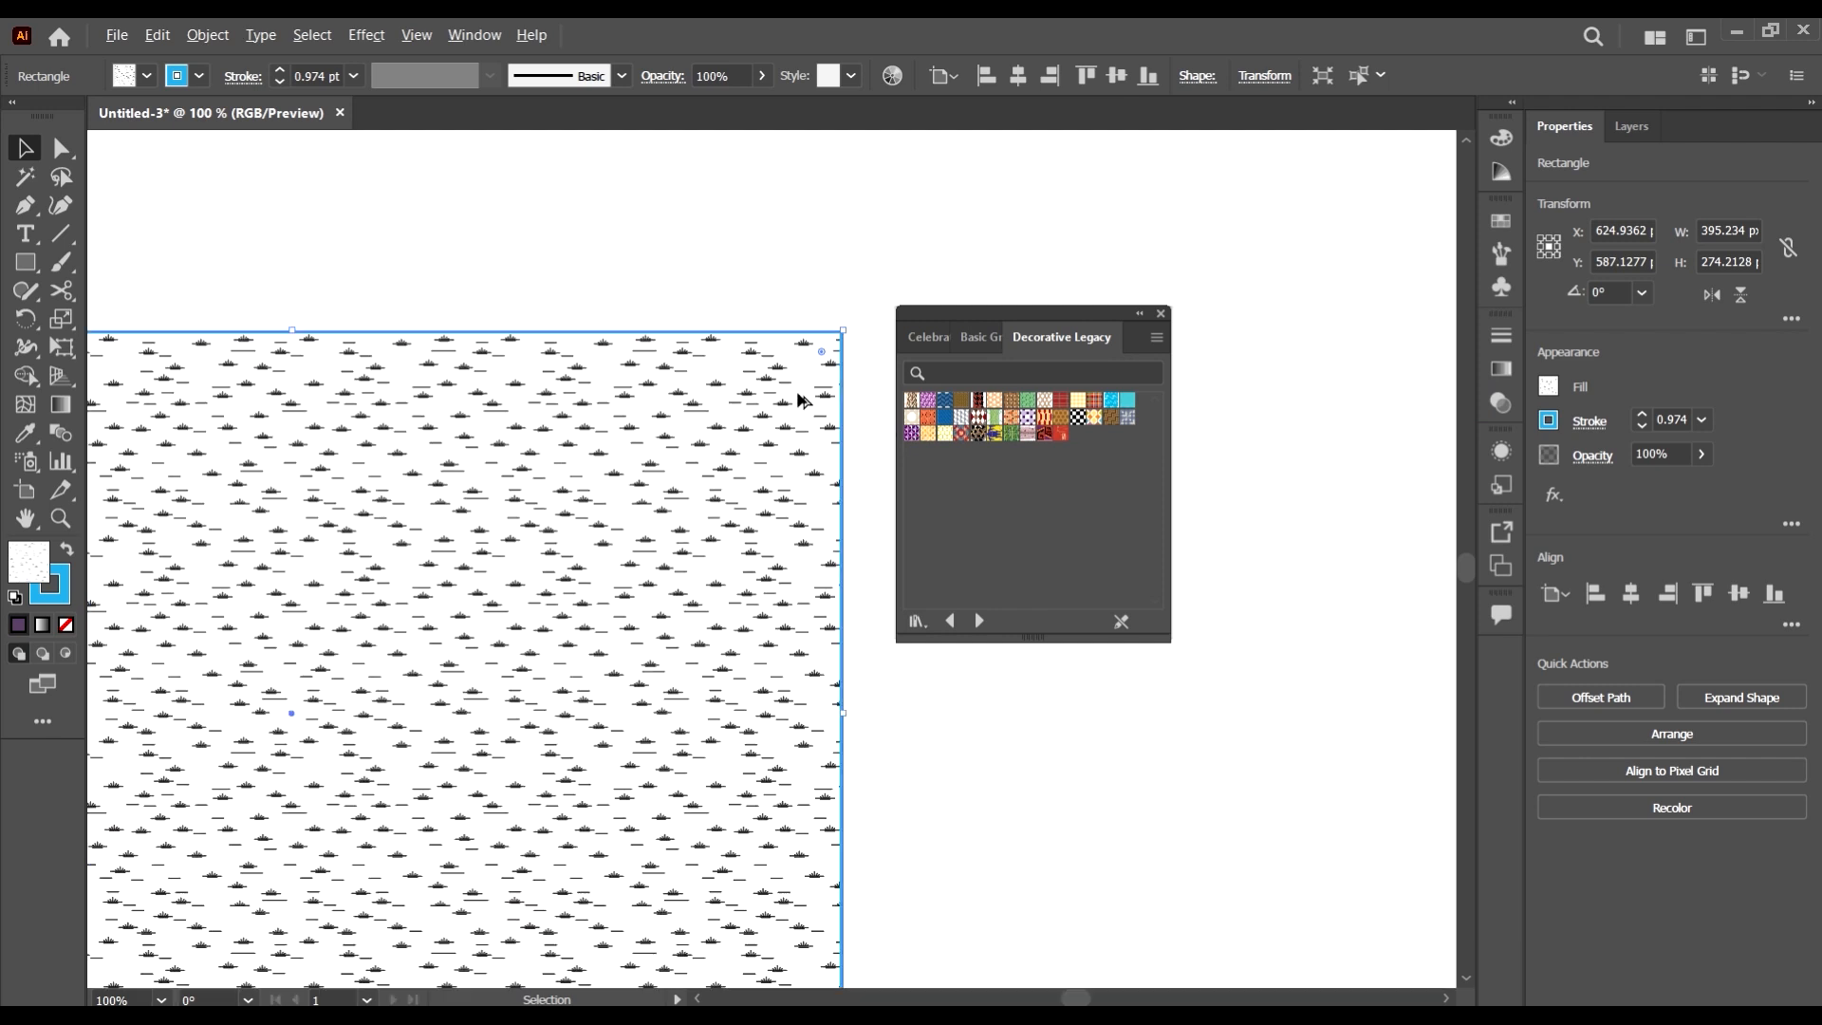
- Try the blue herringbone pattern and the green hexagon line pattern as the rectangle's fill
{"action": "left_click", "coordinate": [946, 402]}
{"action": "scroll", "coordinate": [867, 440], "scroll_direction": "down", "scroll_amount": 3}
{"action": "scroll", "coordinate": [618, 428], "scroll_direction": "up", "scroll_amount": 1}
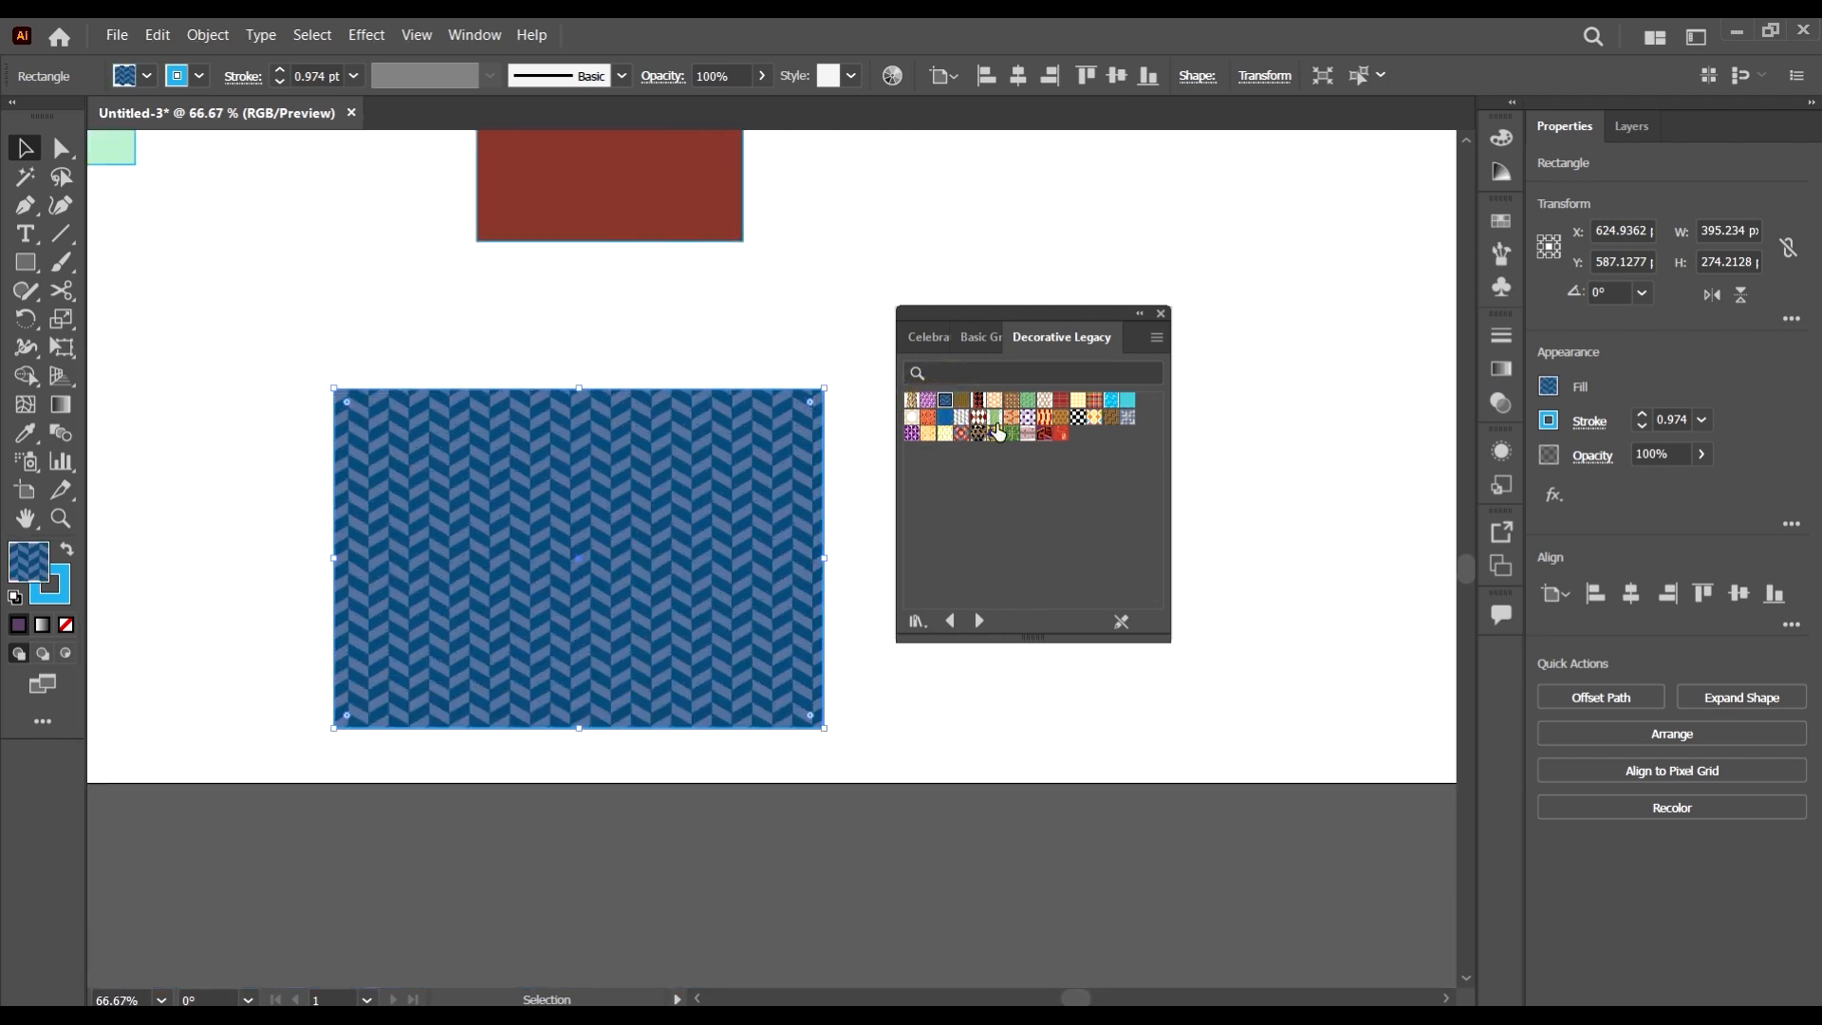
{"action": "left_click", "coordinate": [977, 416]}
{"action": "left_click", "coordinate": [1011, 418]}
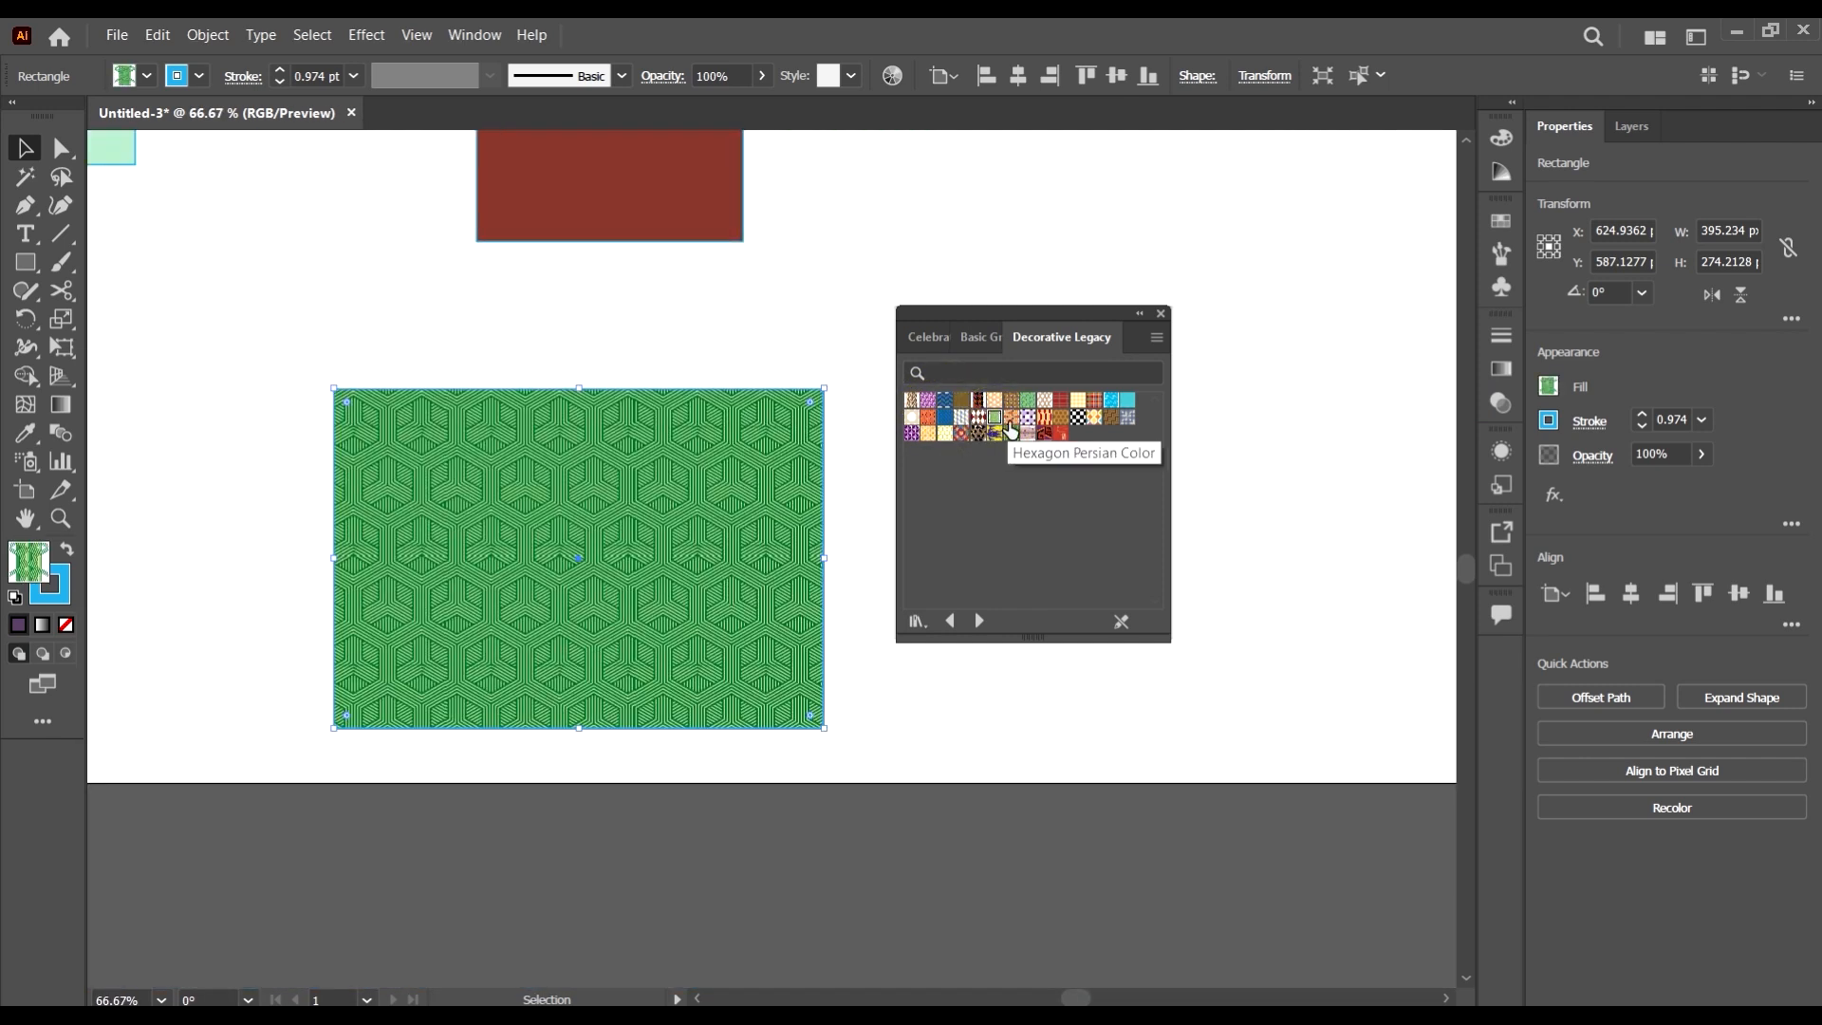
- Fill the rectangle with the lilac octagon and dark purple square pattern and examine it up close
{"action": "left_click", "coordinate": [1008, 434]}
{"action": "left_click", "coordinate": [1028, 417]}
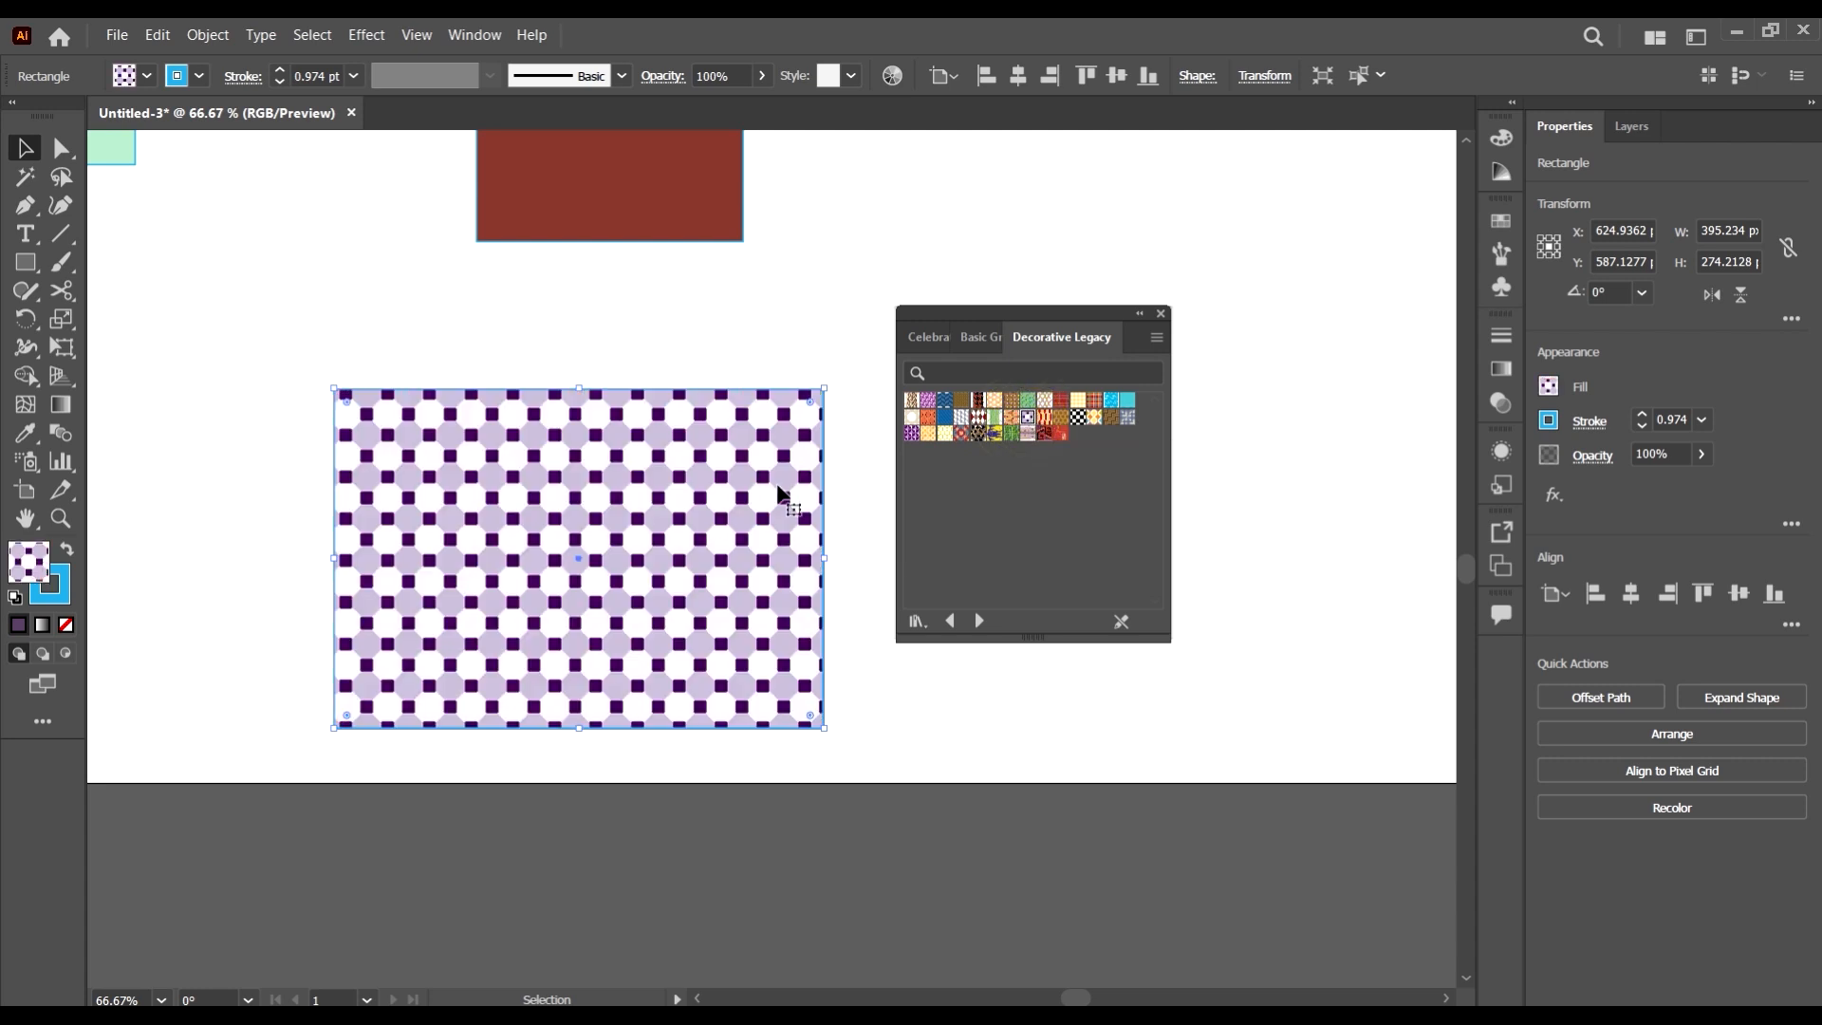
{"action": "scroll", "coordinate": [777, 480], "scroll_direction": "up", "scroll_amount": 3}
{"action": "scroll", "coordinate": [709, 448], "scroll_direction": "down", "scroll_amount": 1}
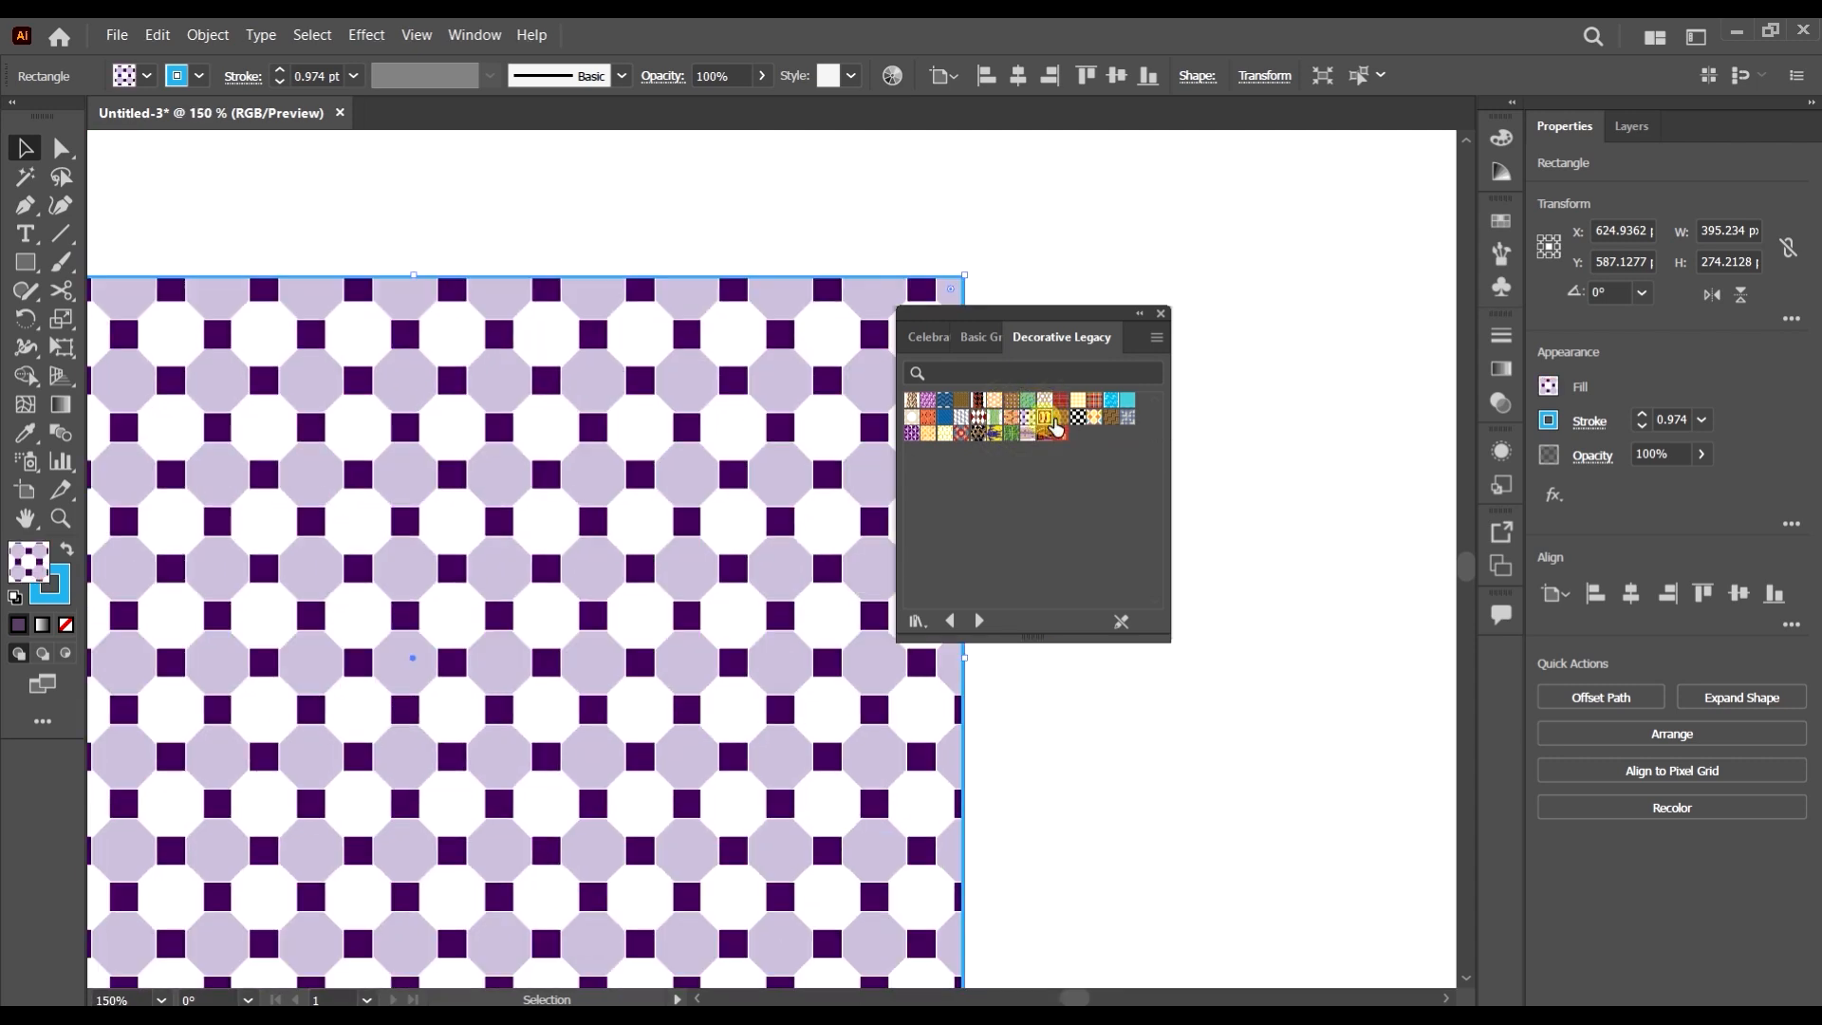
- Try further decorative patterns on the rectangle, including the brown honeycomb, ending on the blue and cream geometric line pattern
{"action": "left_click", "coordinate": [1047, 420]}
{"action": "left_click", "coordinate": [1061, 419]}
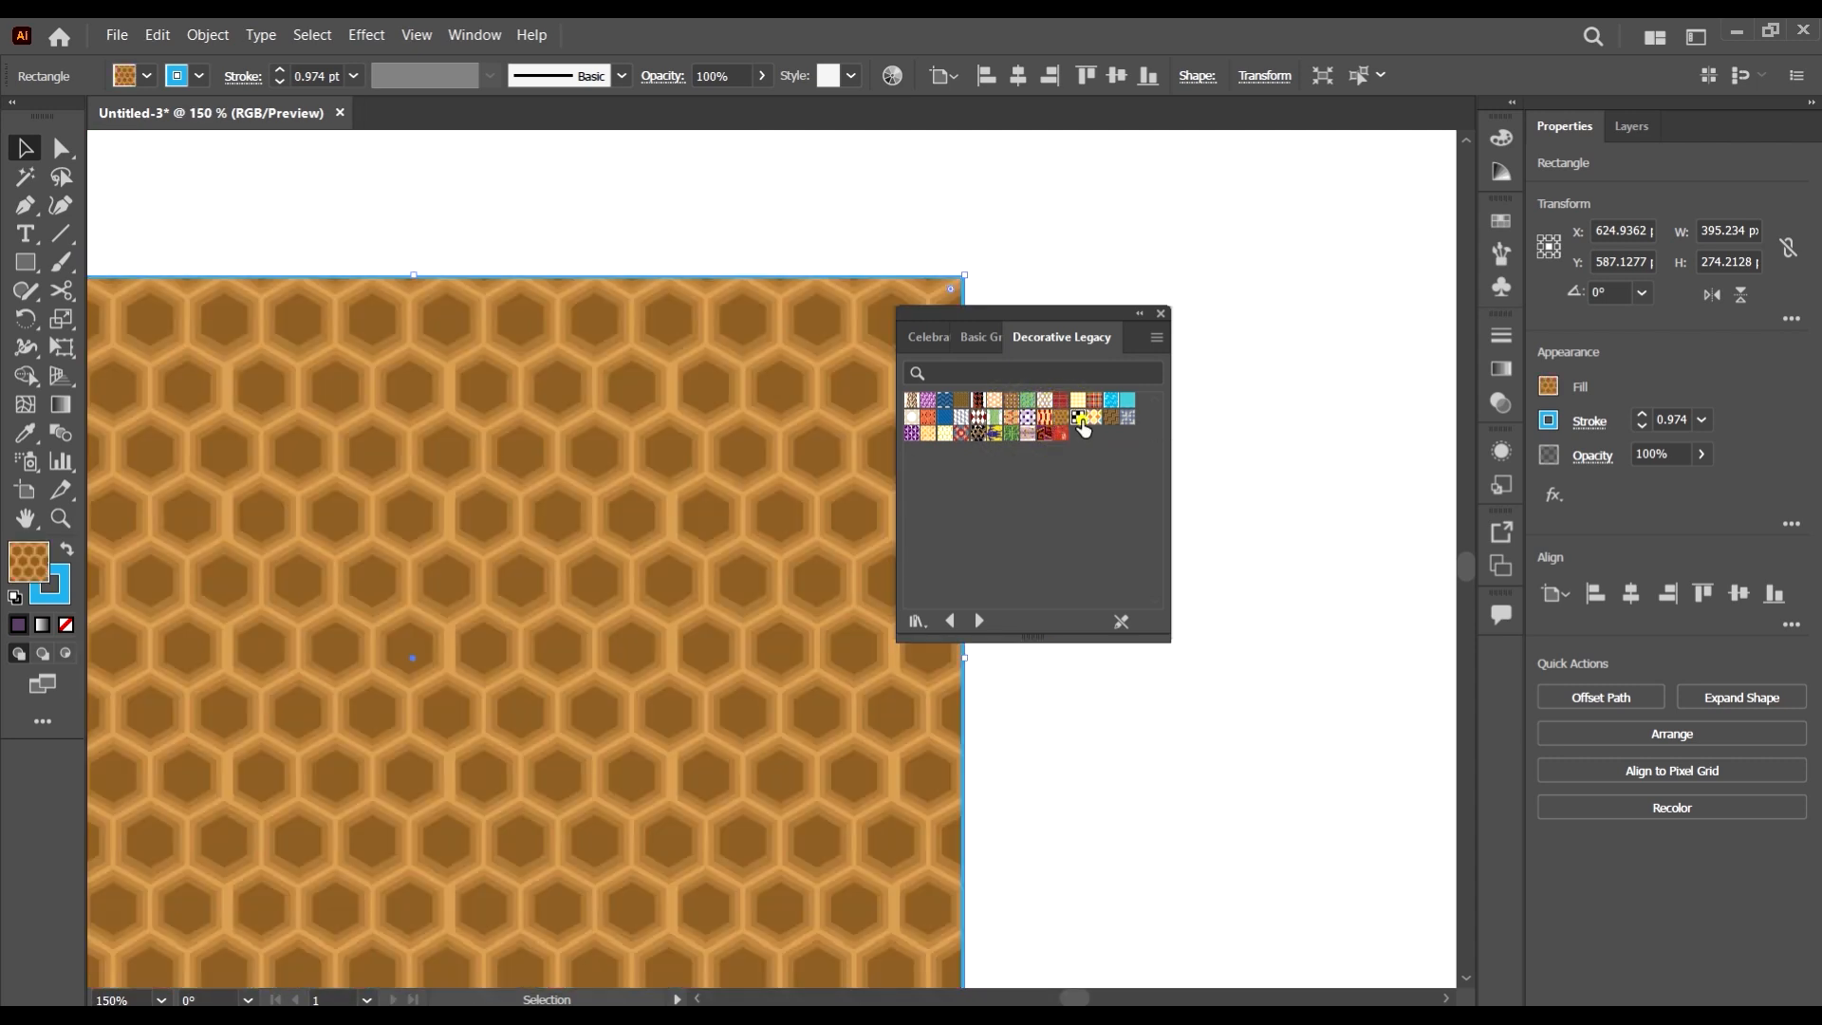
{"action": "left_click", "coordinate": [1079, 418]}
{"action": "left_click", "coordinate": [1110, 418]}
{"action": "left_click", "coordinate": [1128, 418]}
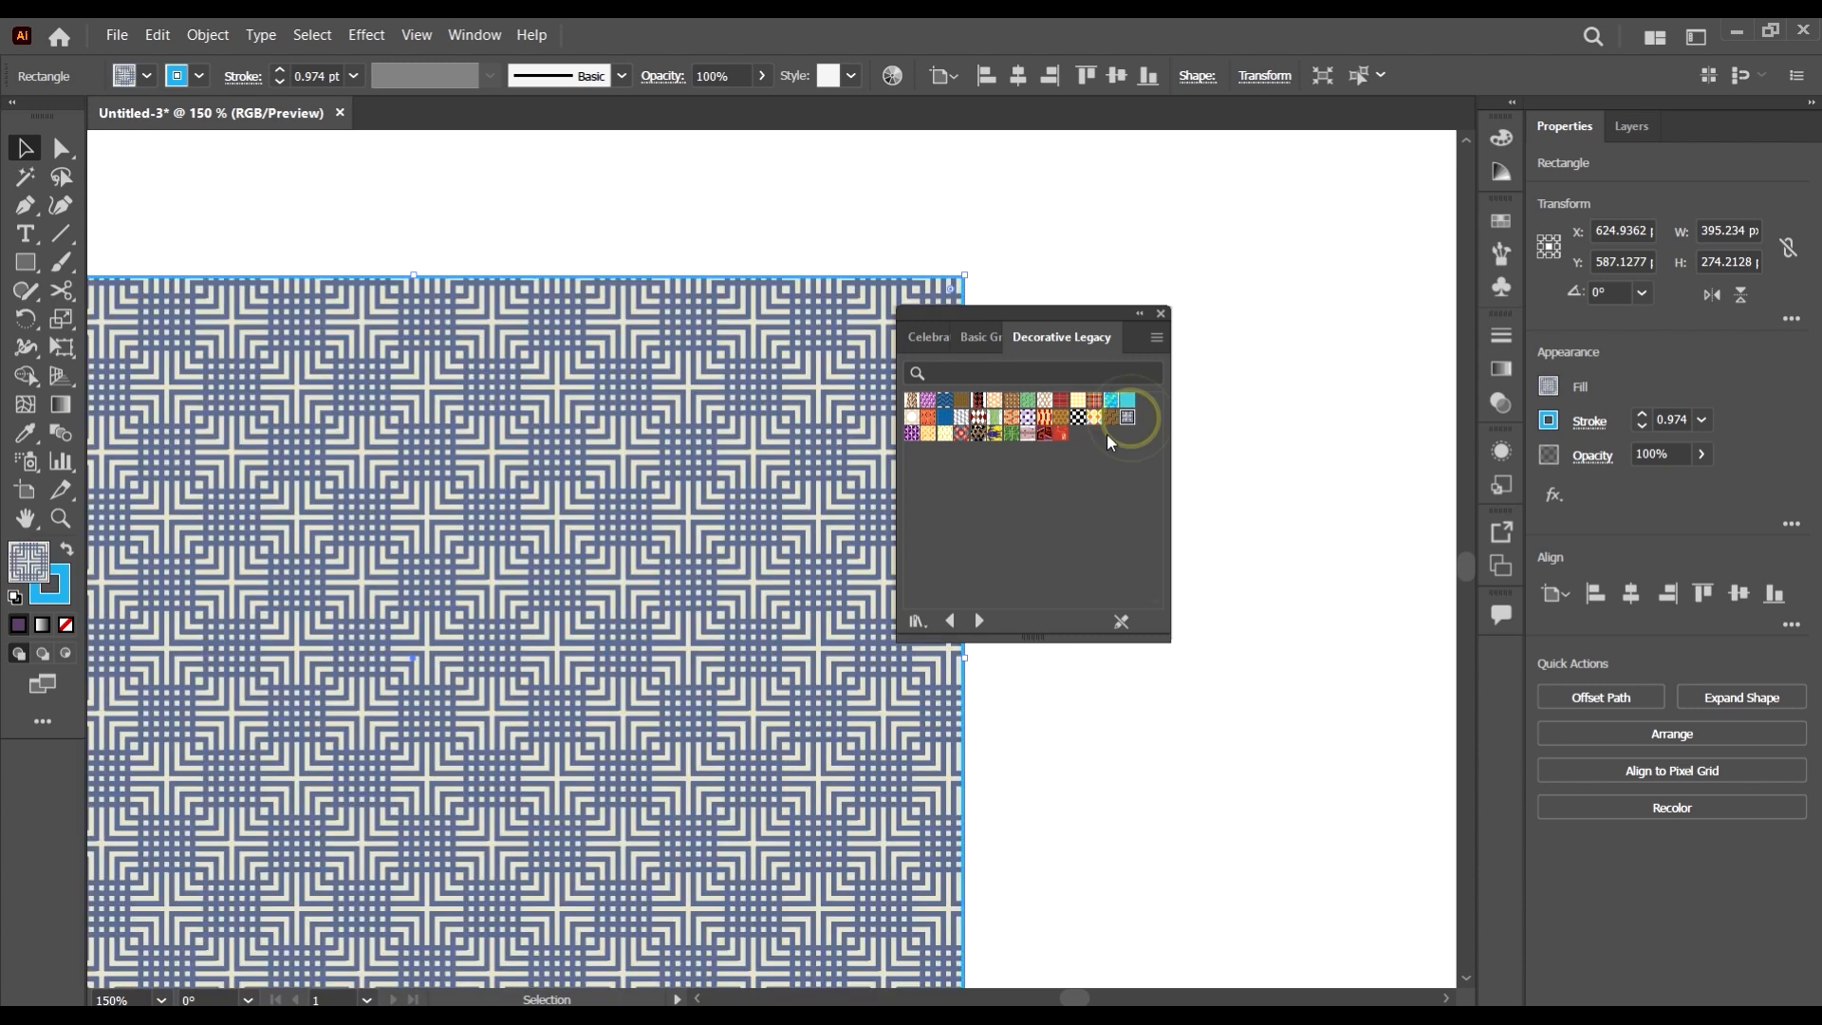
- Fill the rectangle with the red, black and blue square-spiral pattern and inspect its details up close
{"action": "left_click", "coordinate": [1046, 434]}
{"action": "scroll", "coordinate": [713, 370], "scroll_direction": "down", "scroll_amount": 1}
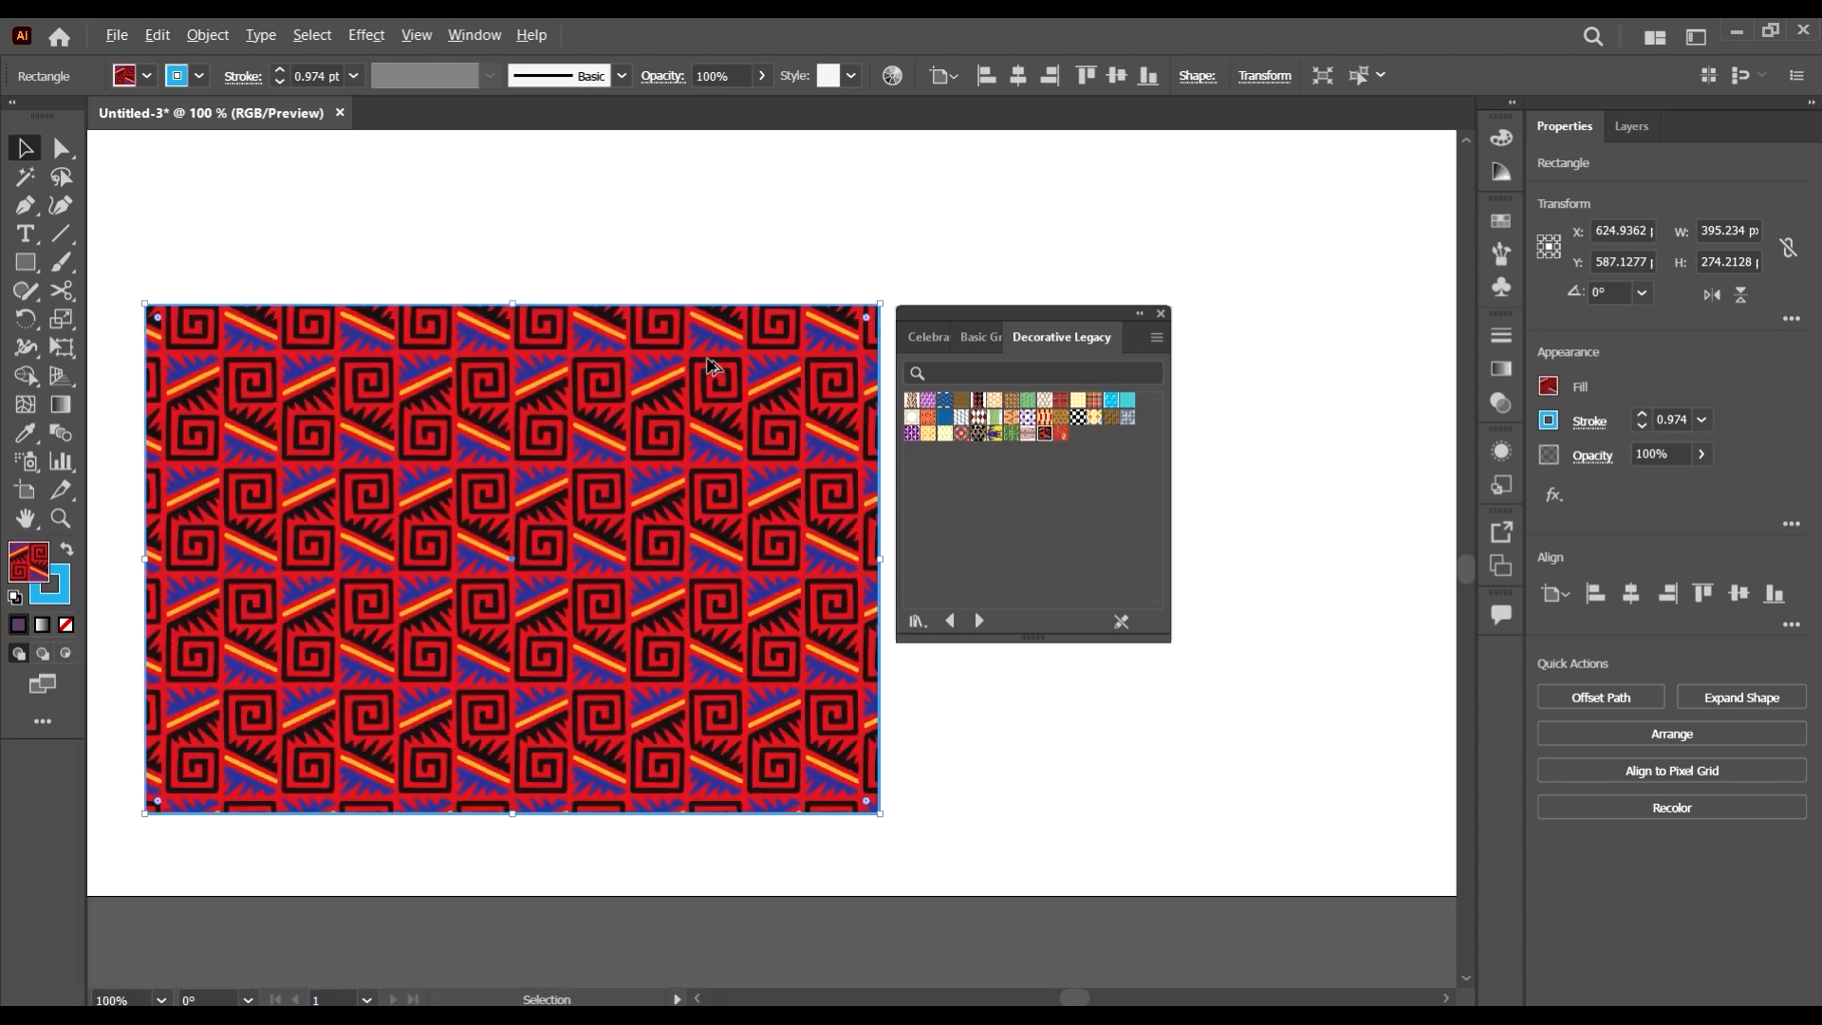
{"action": "scroll", "coordinate": [726, 380], "scroll_direction": "up", "scroll_amount": 4}
{"action": "scroll", "coordinate": [662, 290], "scroll_direction": "up", "scroll_amount": 3}
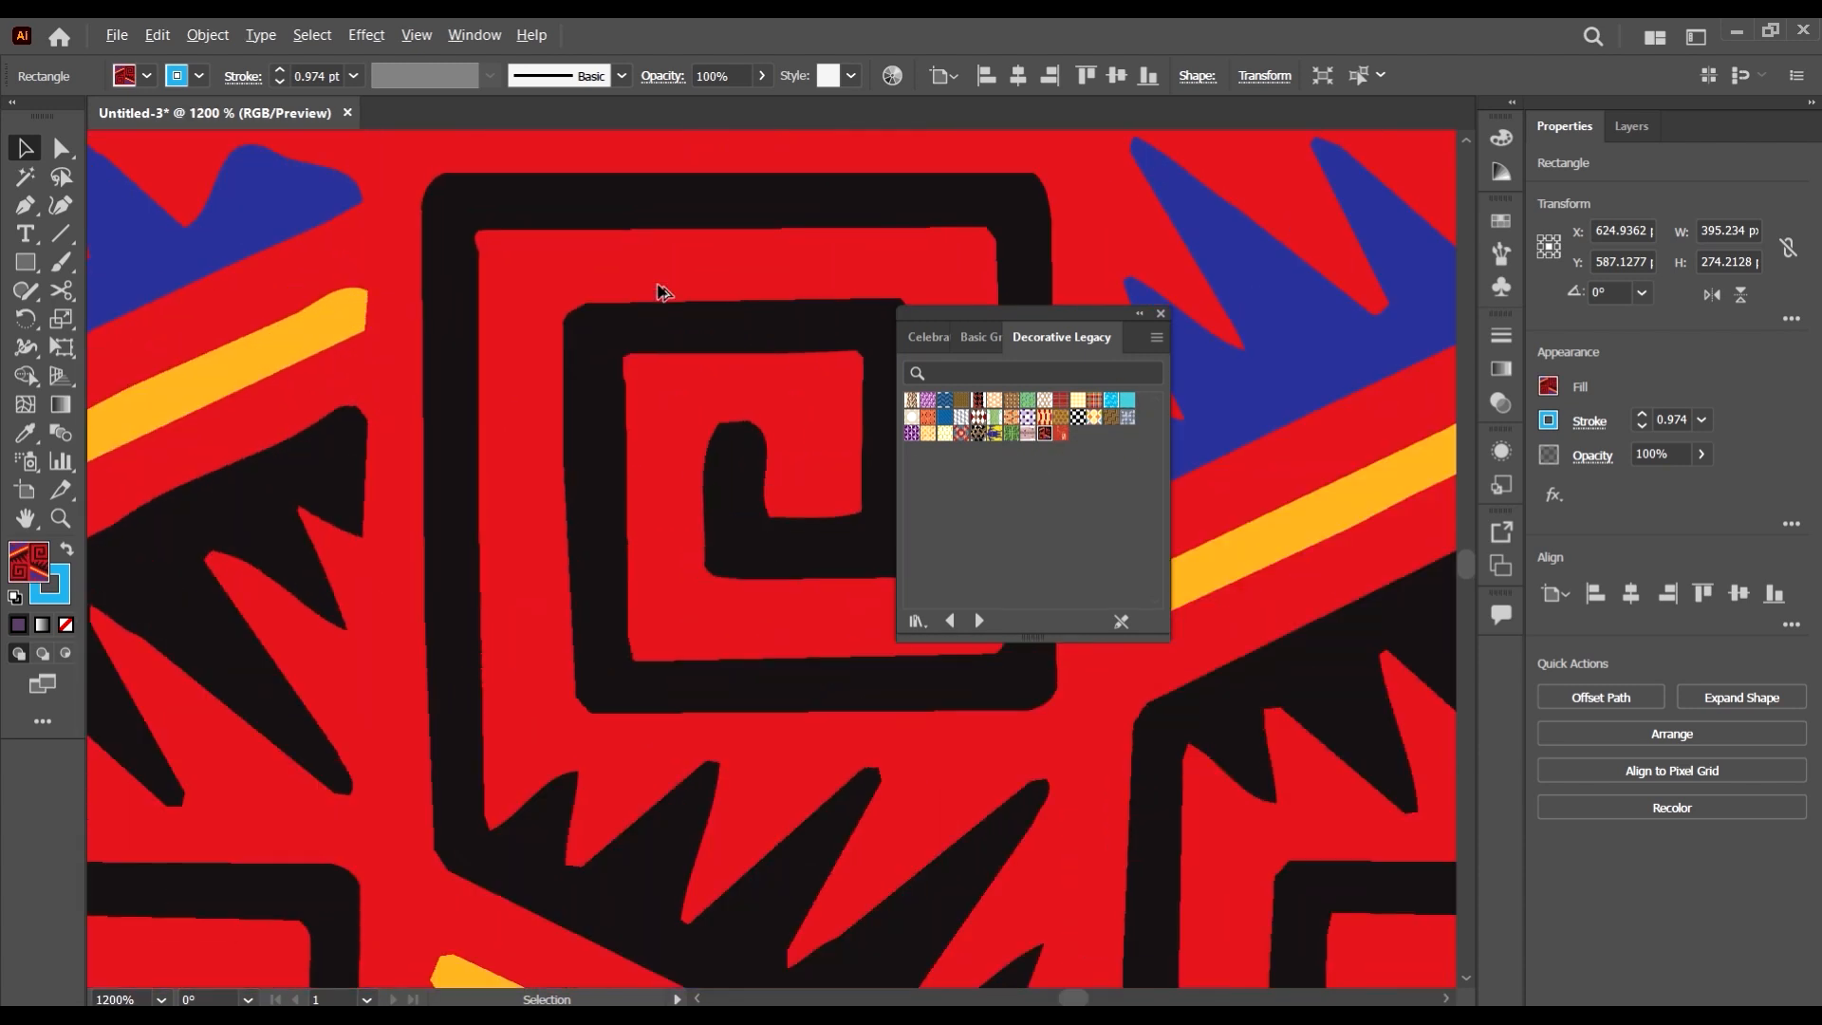
{"action": "scroll", "coordinate": [679, 308], "scroll_direction": "down", "scroll_amount": 7}
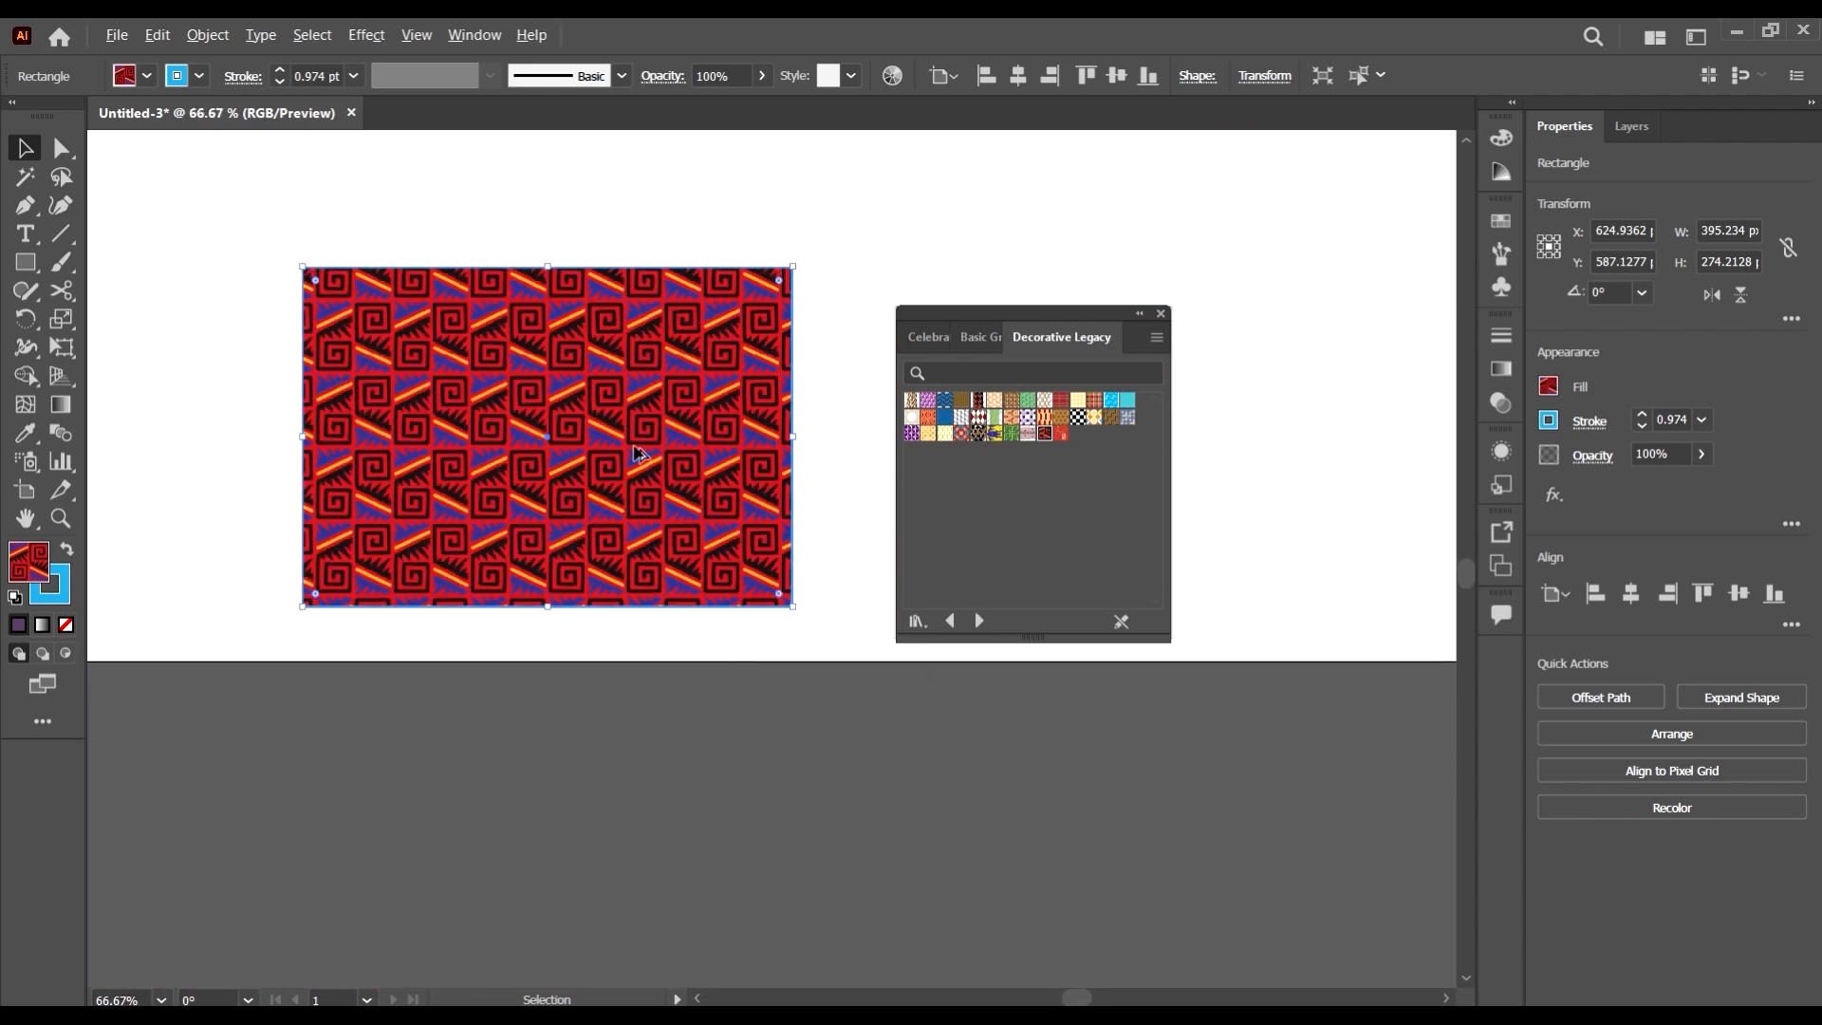
- Inspect the square-spiral pattern up close and open the Vonster Patterns decorative swatch library
{"action": "scroll", "coordinate": [714, 393], "scroll_direction": "up", "scroll_amount": 2}
{"action": "scroll", "coordinate": [722, 390], "scroll_direction": "right", "scroll_amount": 3}
{"action": "scroll", "coordinate": [707, 391], "scroll_direction": "up", "scroll_amount": 3}
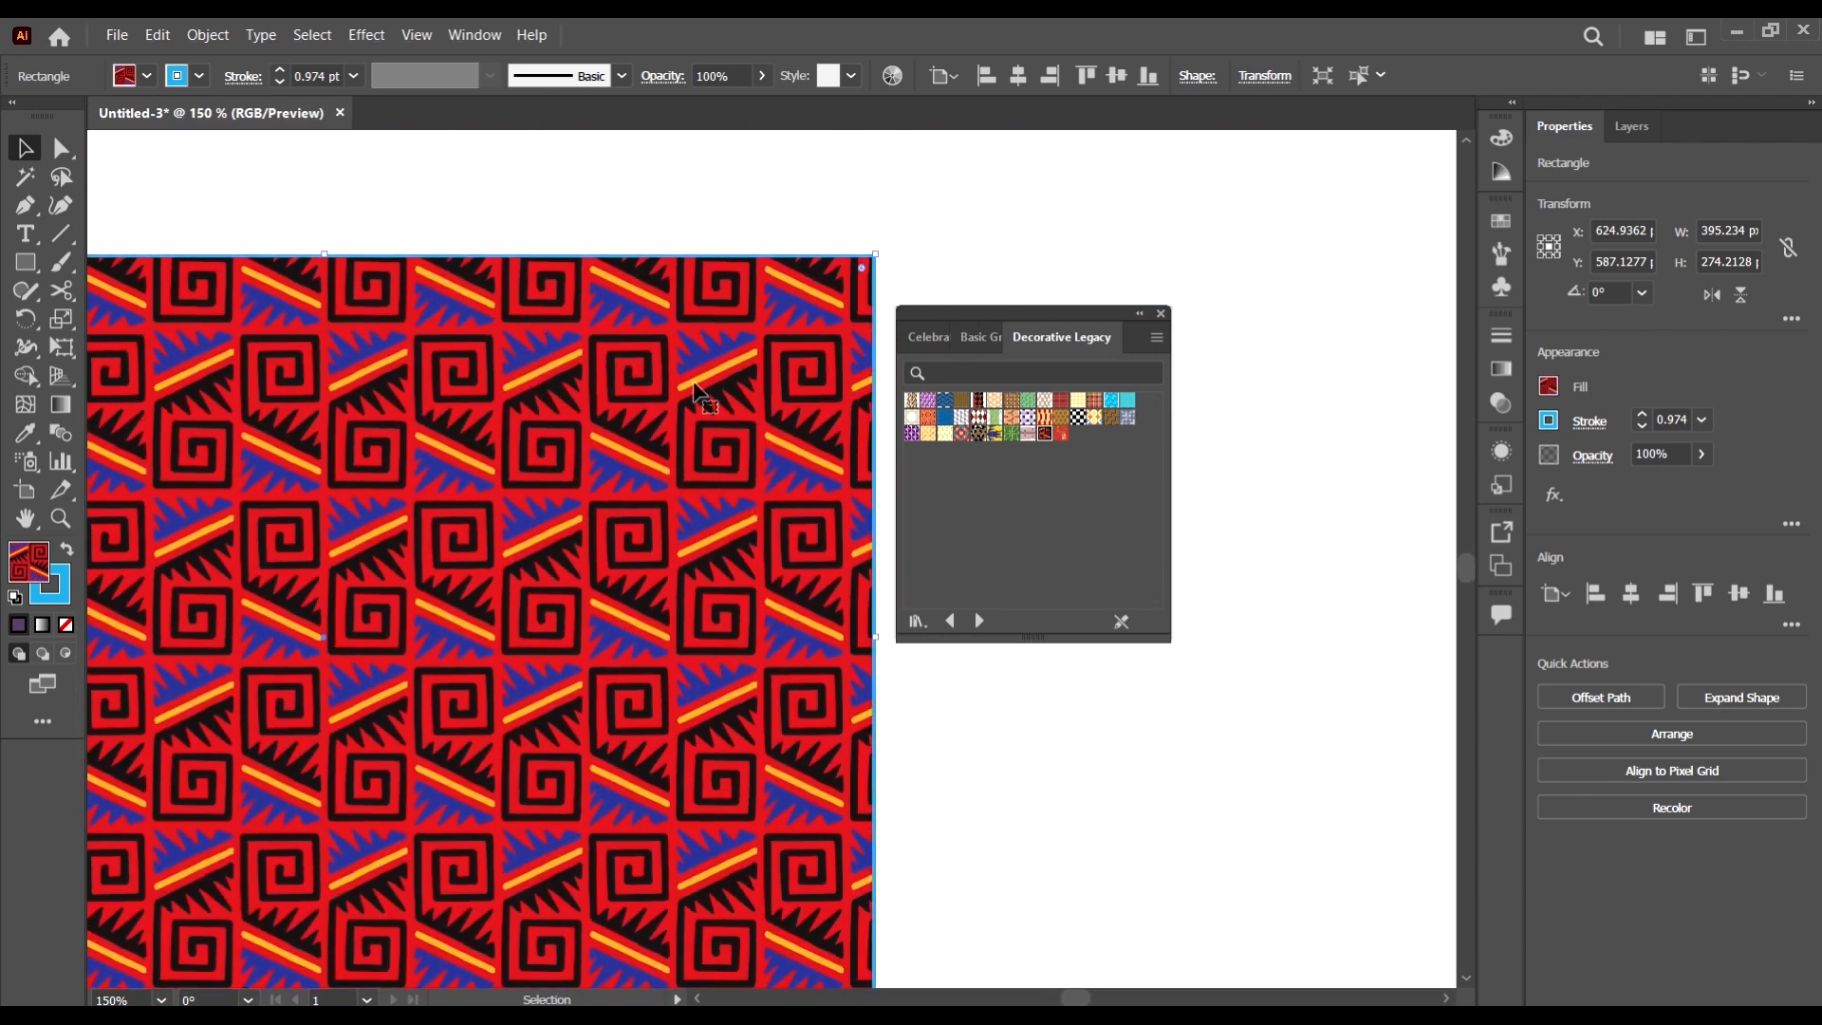
{"action": "left_click", "coordinate": [917, 622]}
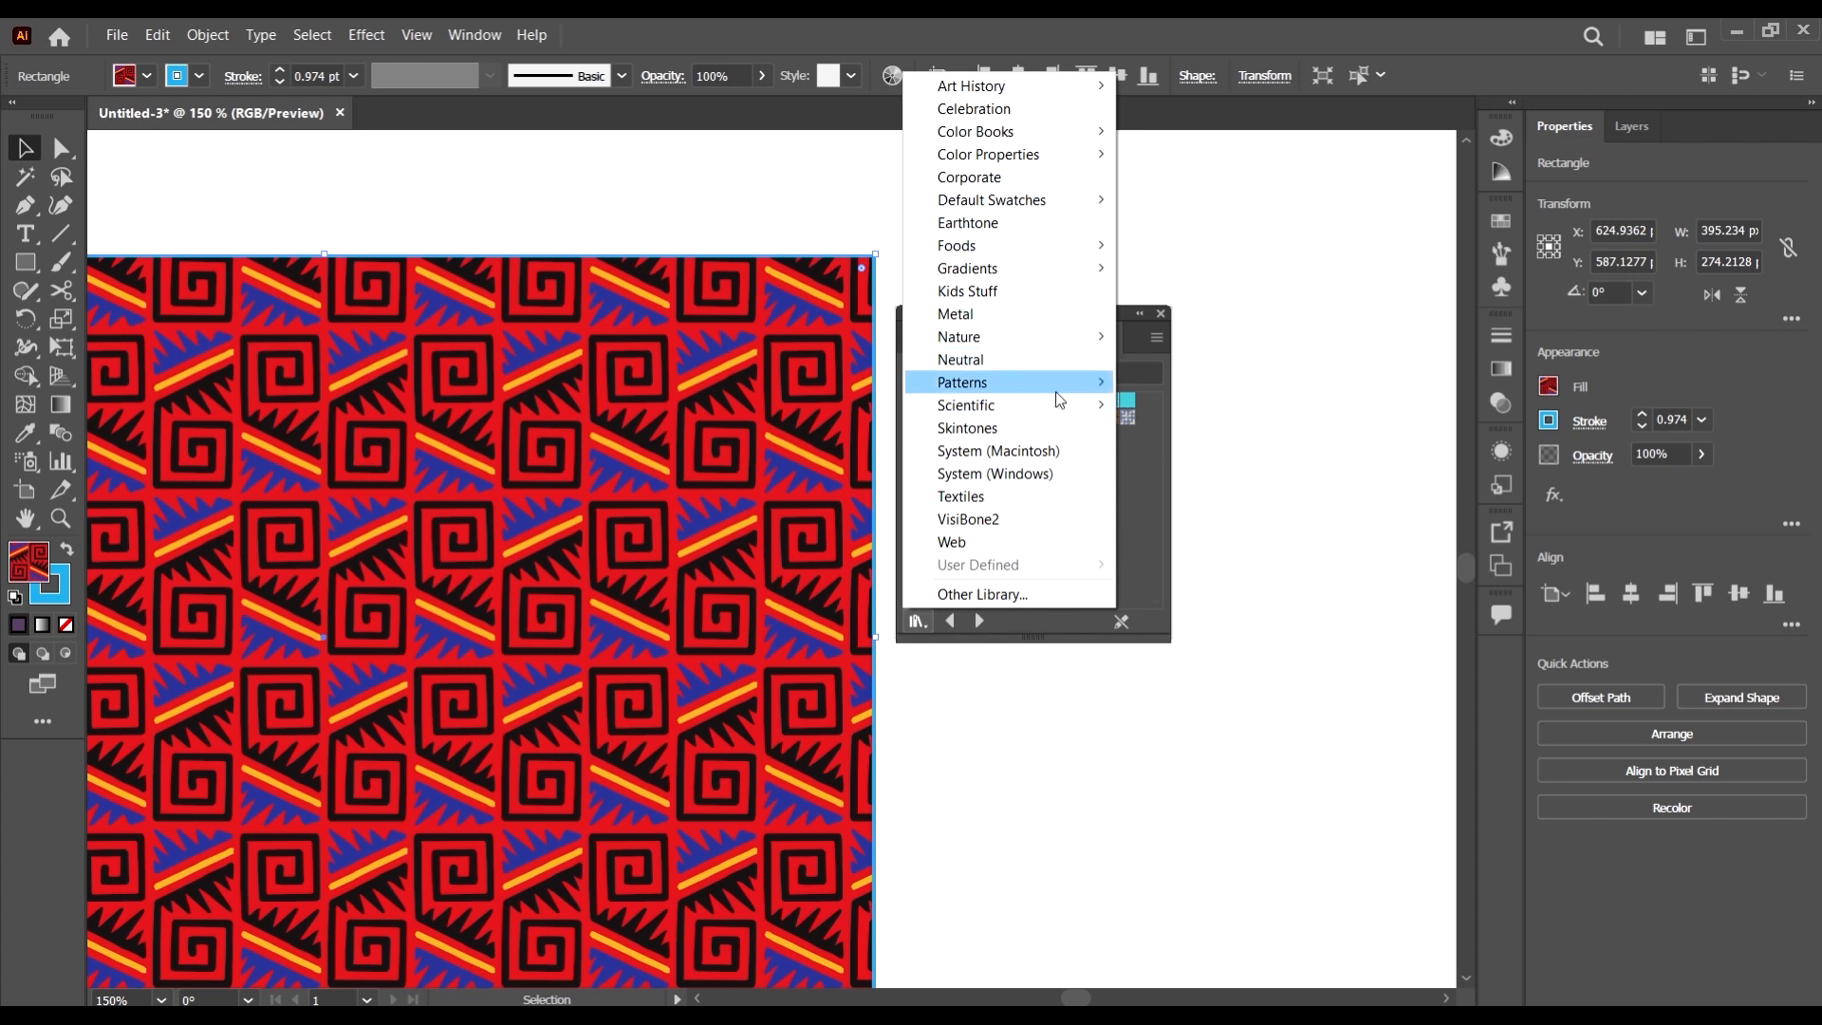
{"action": "mouse_move", "coordinate": [1059, 390]}
{"action": "mouse_move", "coordinate": [1262, 404]}
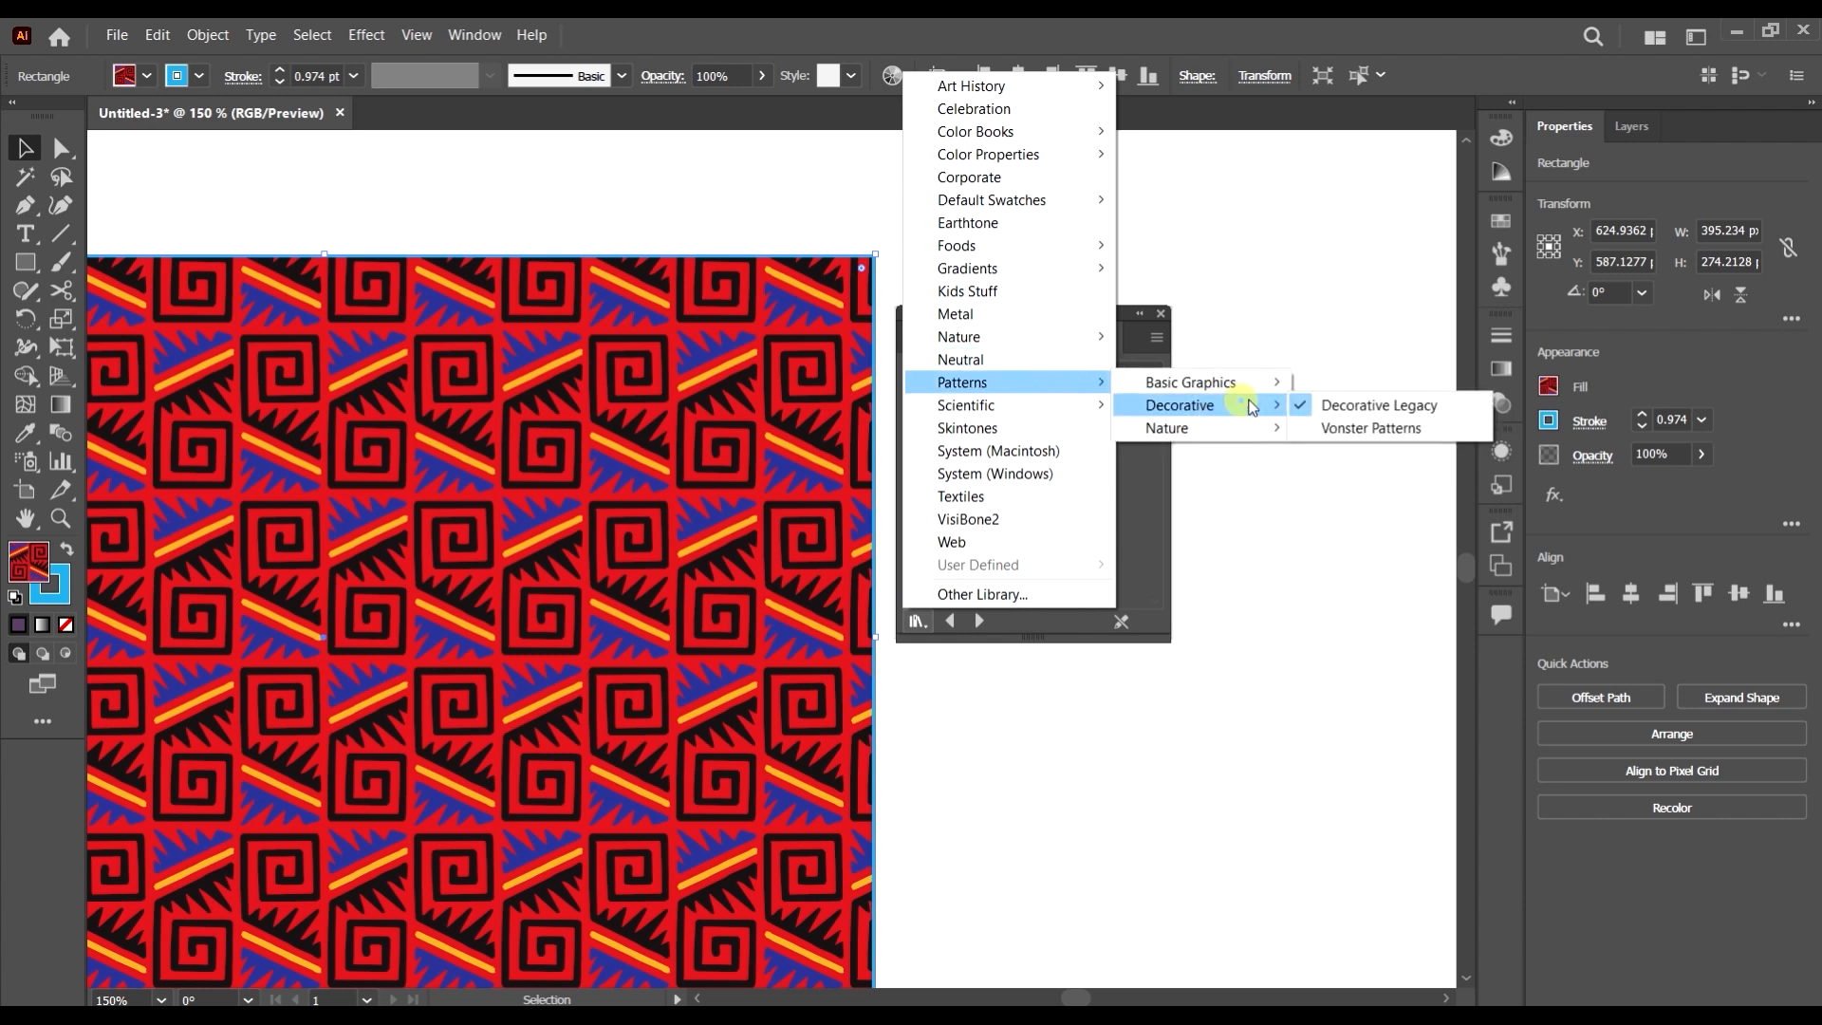
{"action": "left_click", "coordinate": [1375, 428]}
- Fill the rectangle with the gold damask scroll pattern and view it whole
{"action": "left_click", "coordinate": [963, 402]}
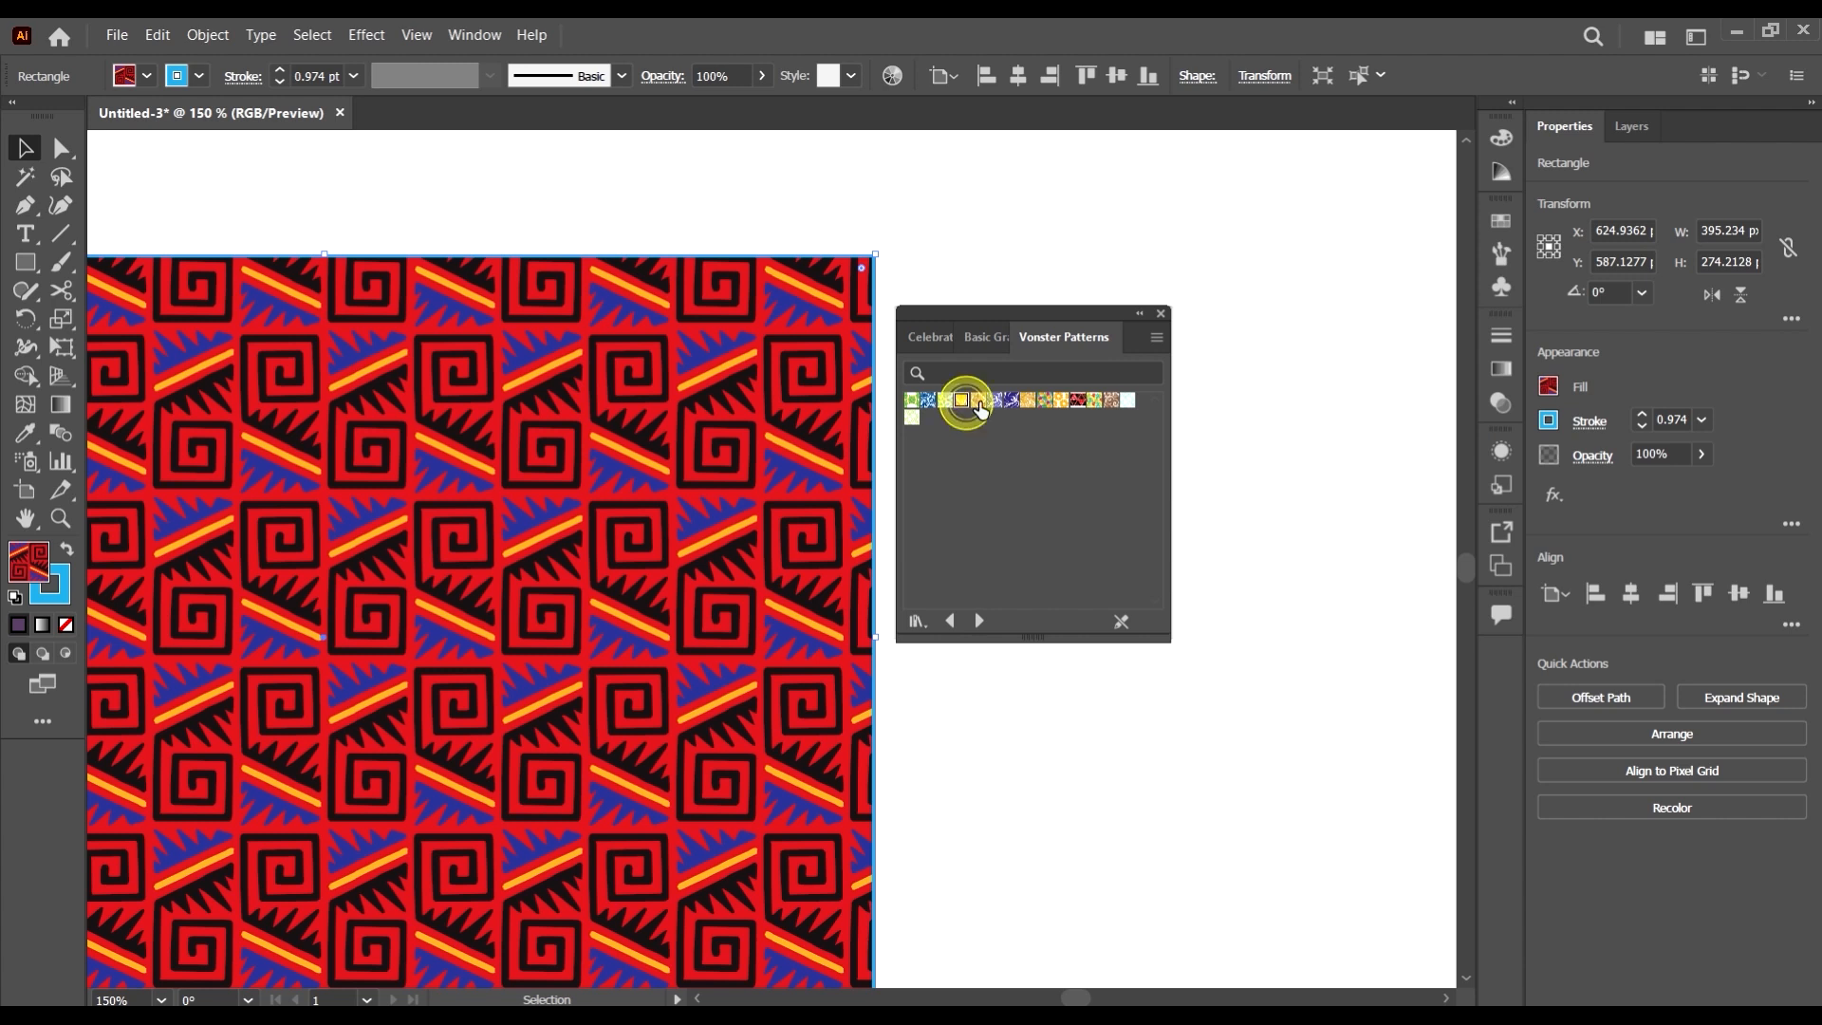
{"action": "left_click", "coordinate": [978, 401]}
{"action": "scroll", "coordinate": [805, 374], "scroll_direction": "down", "scroll_amount": 3}
{"action": "scroll", "coordinate": [776, 392], "scroll_direction": "up", "scroll_amount": 1}
{"action": "scroll", "coordinate": [777, 392], "scroll_direction": "up", "scroll_amount": 1}
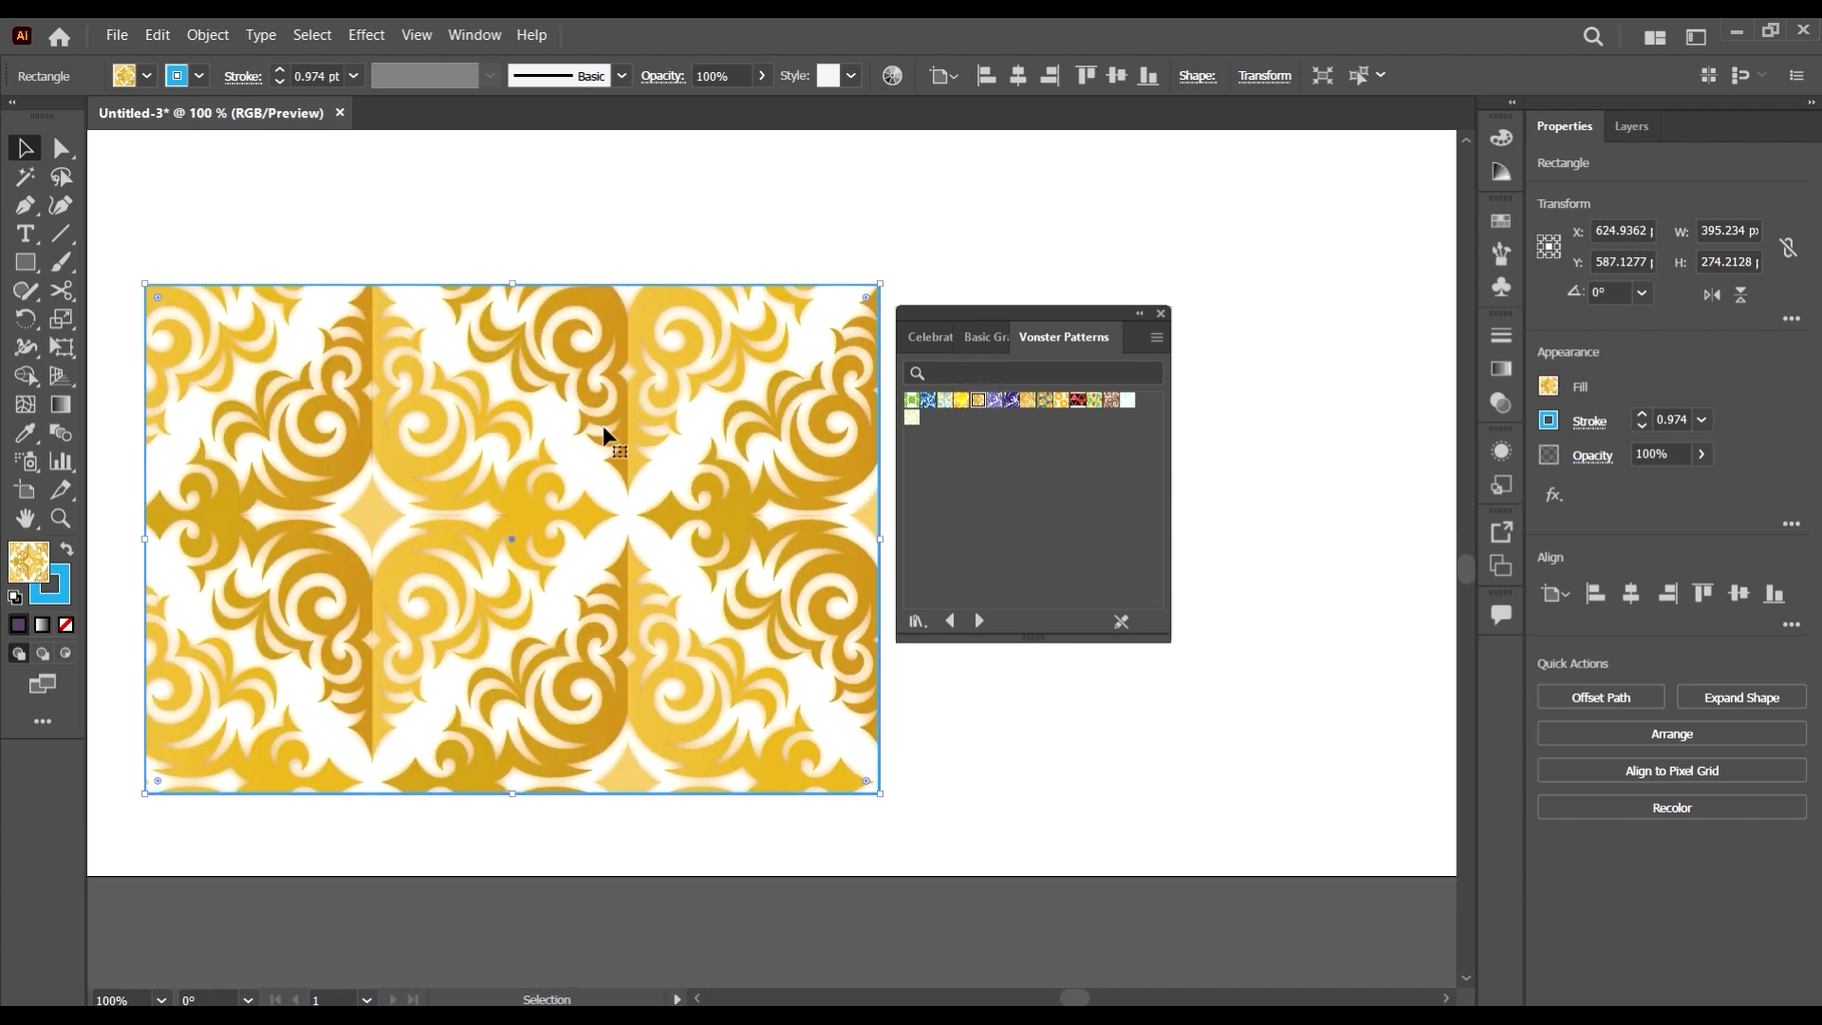
{"action": "scroll", "coordinate": [476, 528], "scroll_direction": "left", "scroll_amount": 2}
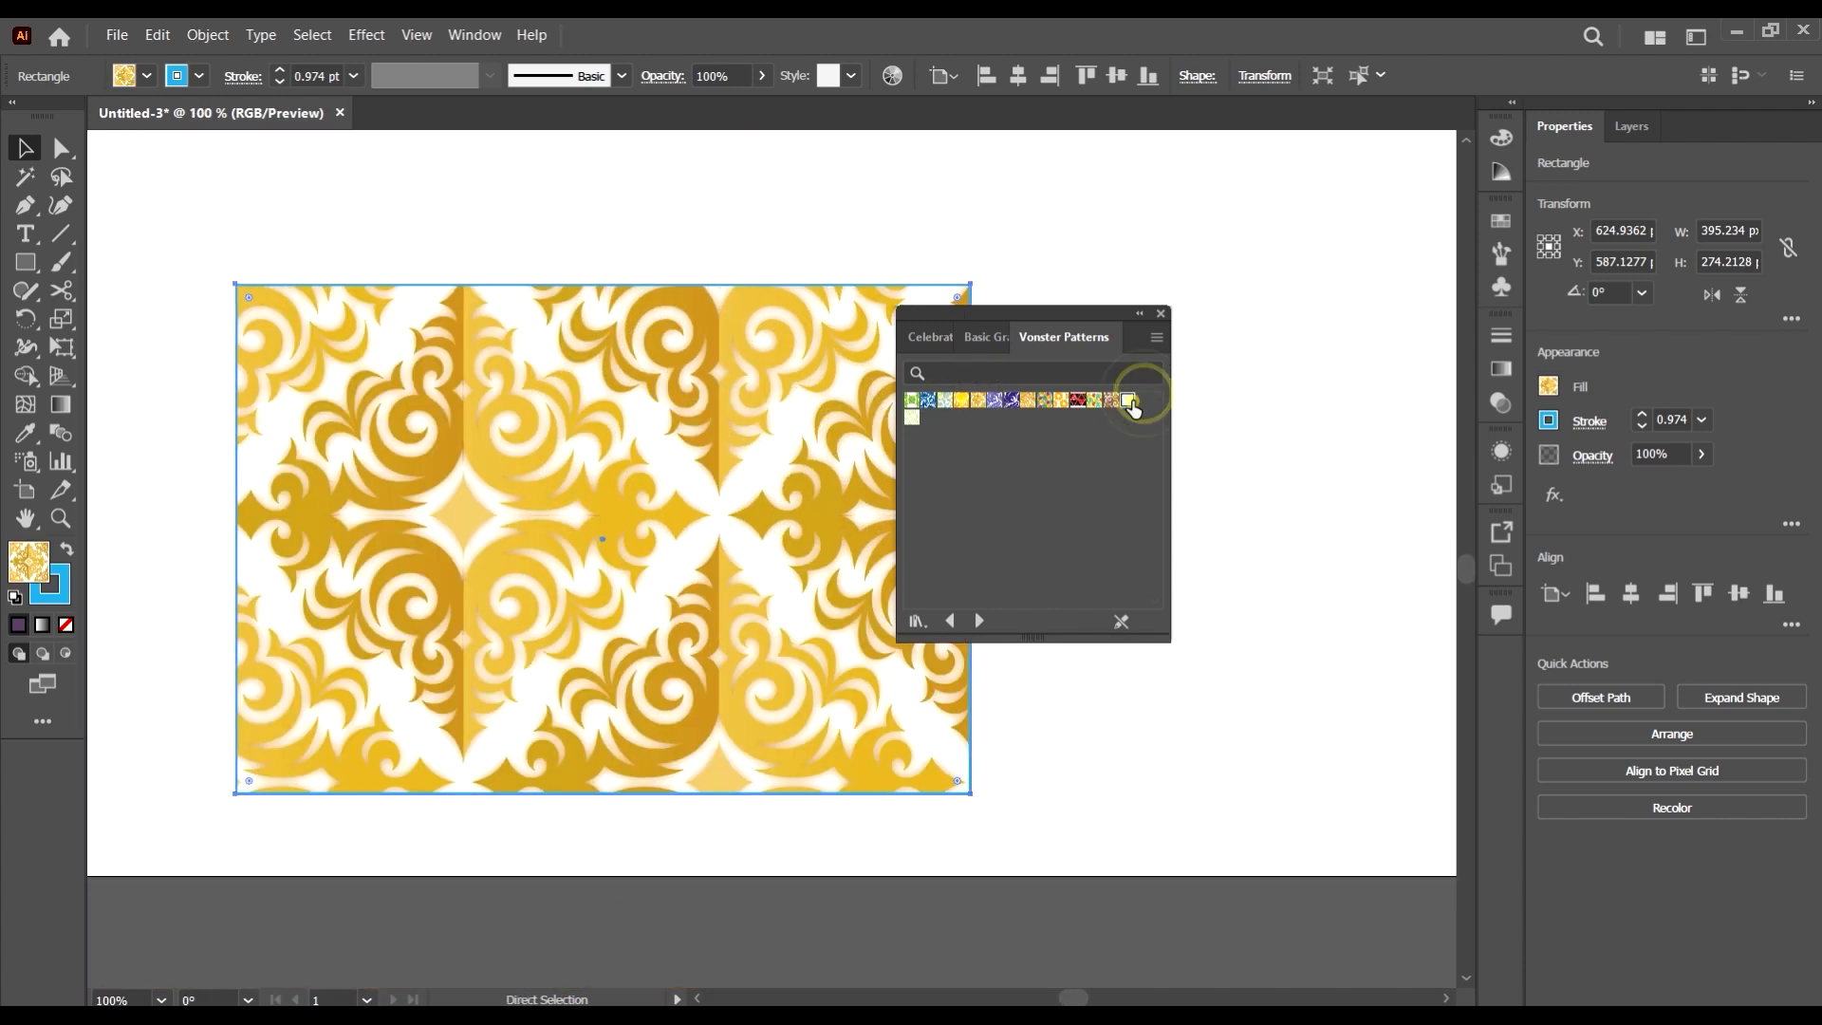
- Try the brown swirl, multicoloured Bugaboo starburst, and red, black and white triangle patterns, moving the swatch library away from the rectangle
{"action": "left_click", "coordinate": [1128, 400]}
{"action": "left_click", "coordinate": [1111, 402]}
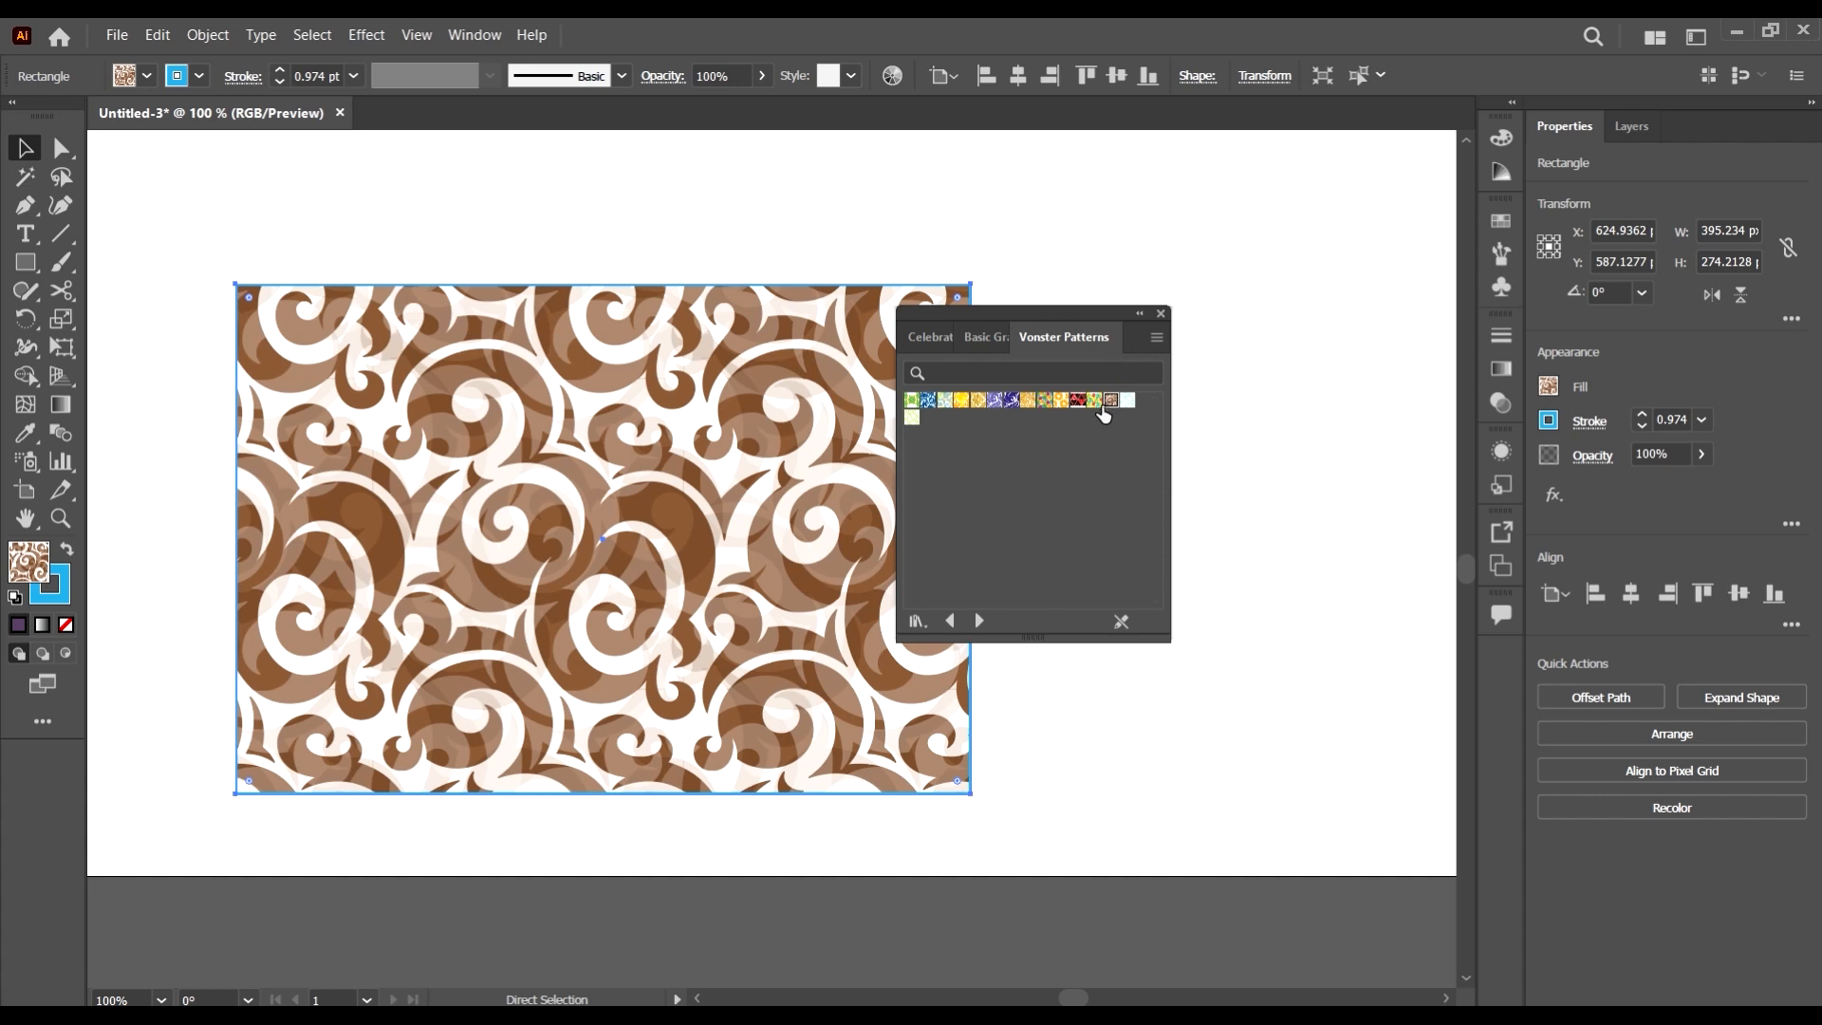
{"action": "left_click", "coordinate": [1095, 401]}
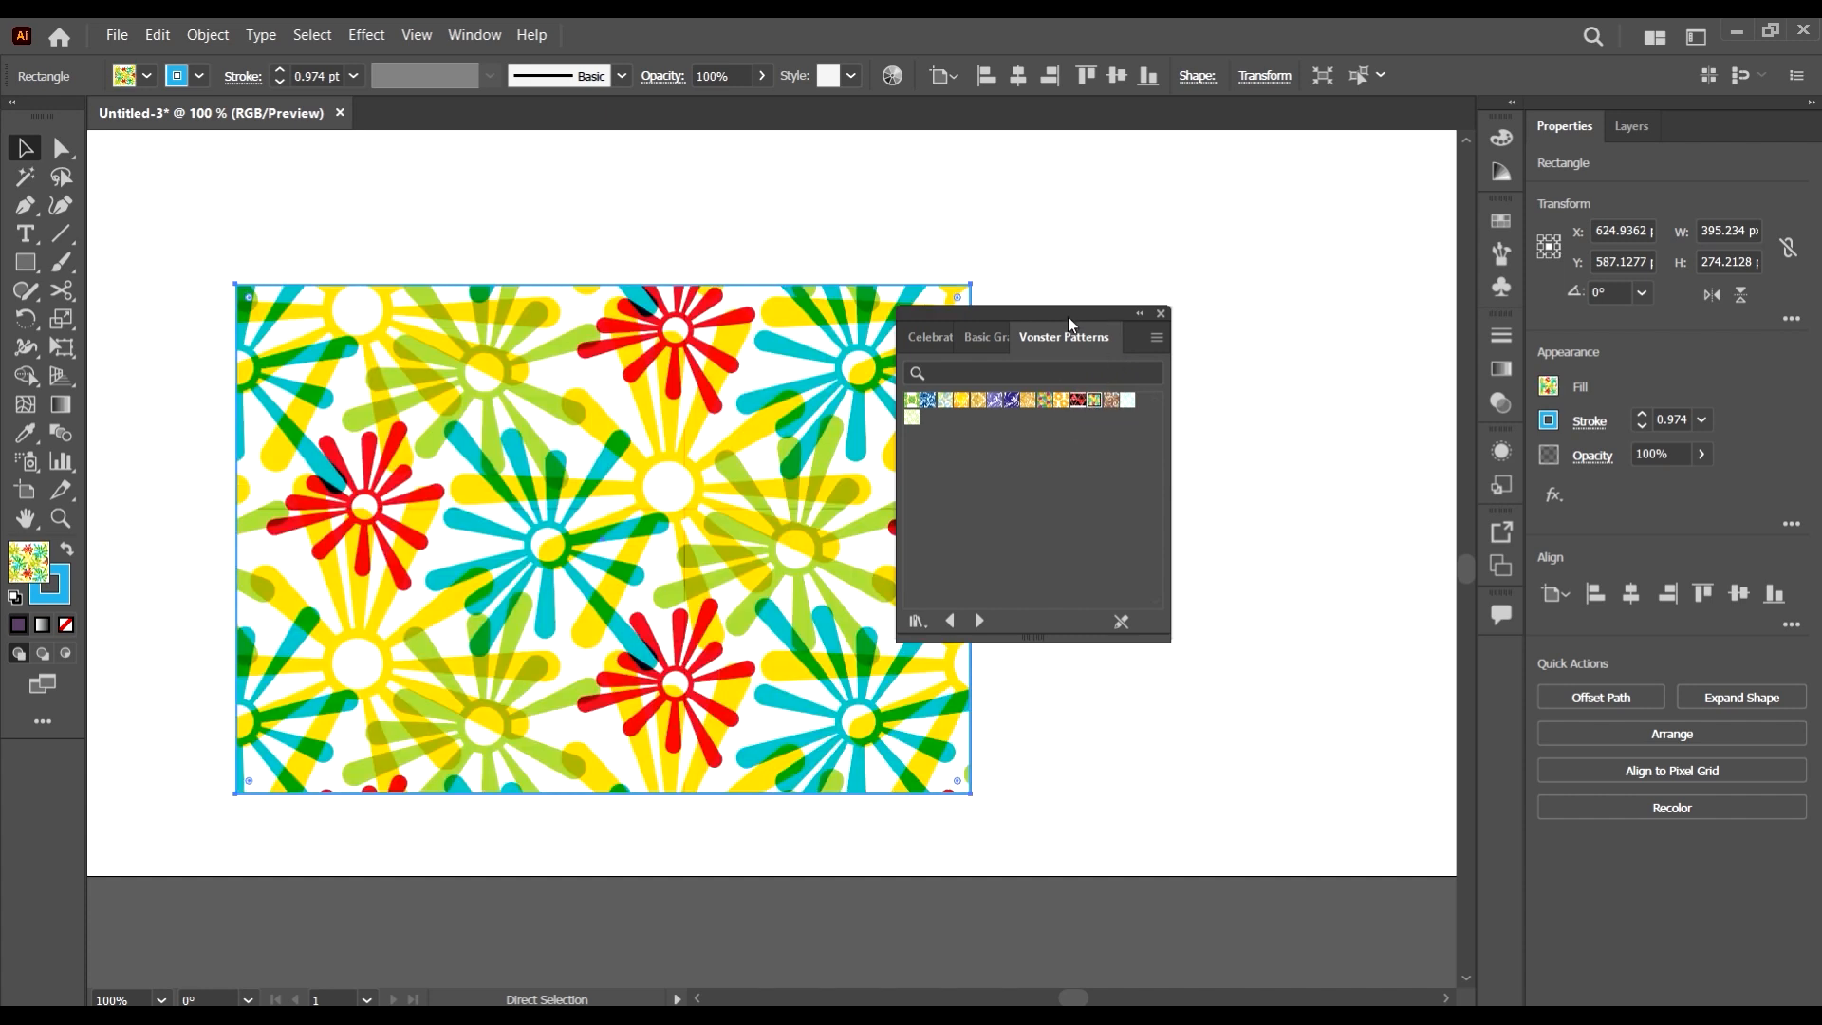
{"action": "left_click_drag", "start_coordinate": [1068, 316], "coordinate": [1262, 282]}
{"action": "left_click", "coordinate": [1273, 368]}
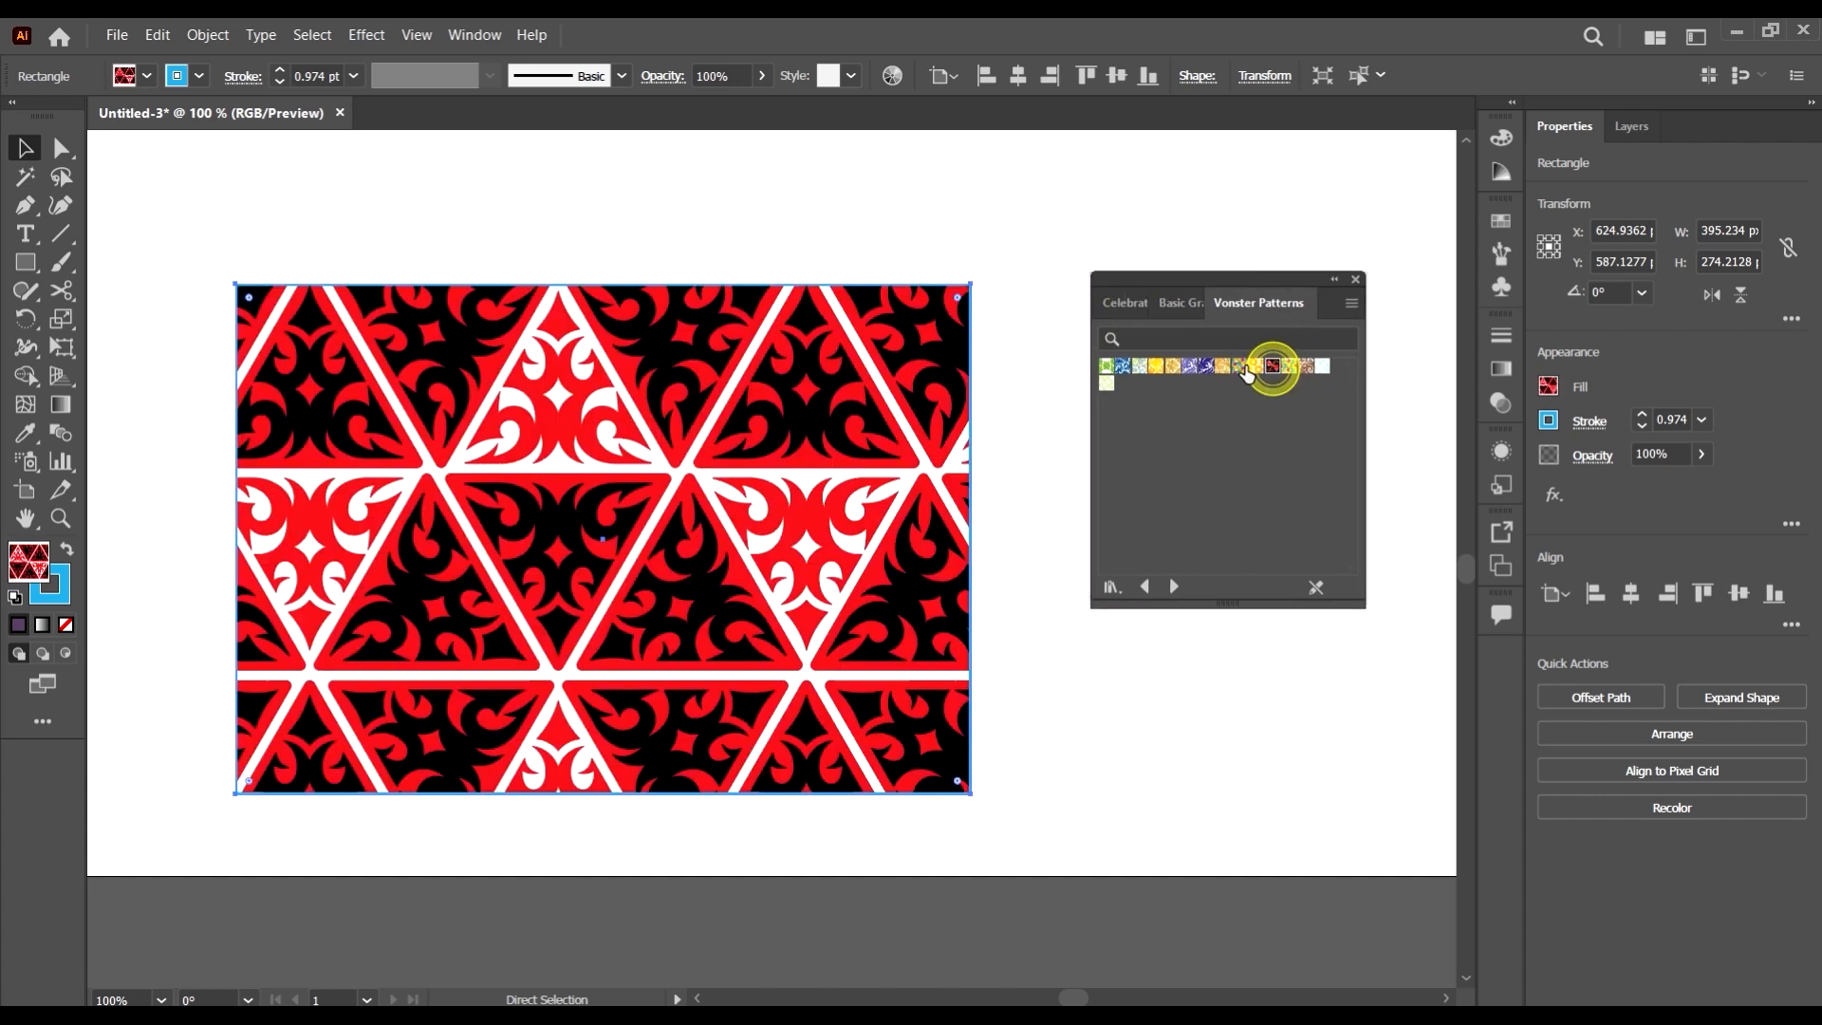
- Try the green and yellow floral, blue swirl, and yellow sun patterns as the rectangle's fill
{"action": "left_click", "coordinate": [1104, 366]}
{"action": "left_click", "coordinate": [1105, 367]}
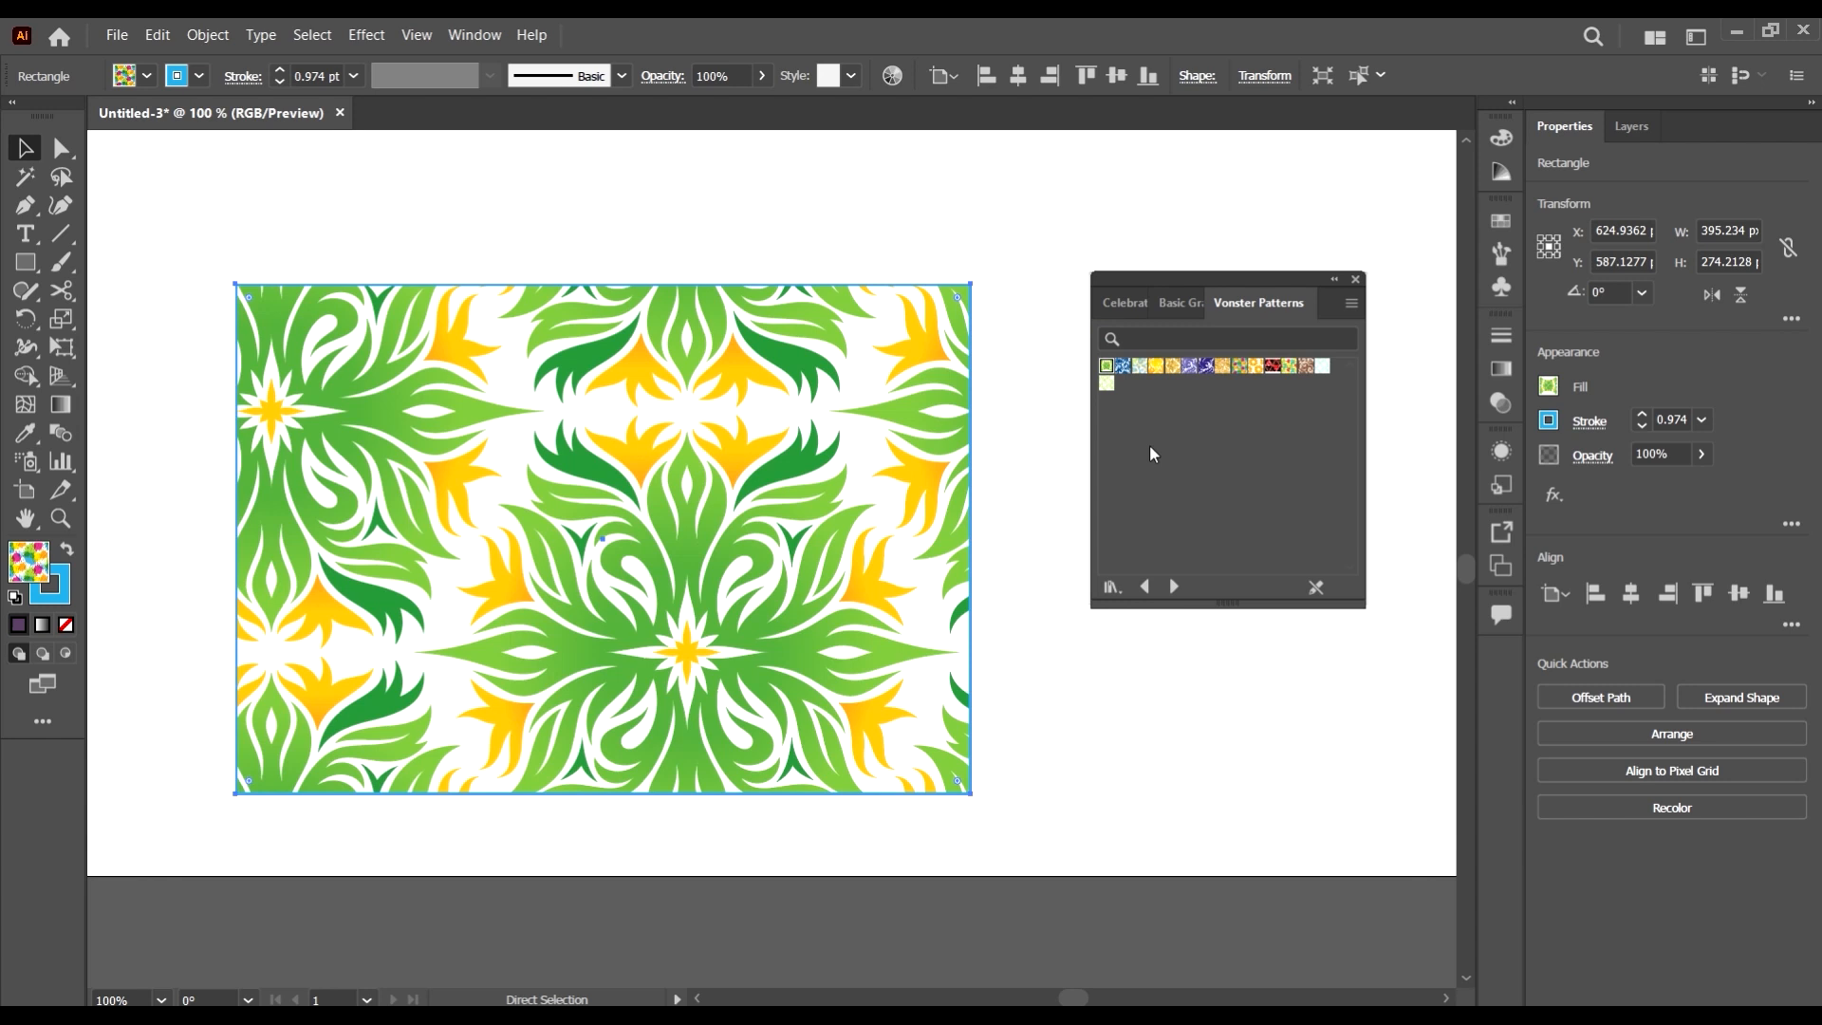
{"action": "left_click", "coordinate": [1126, 366]}
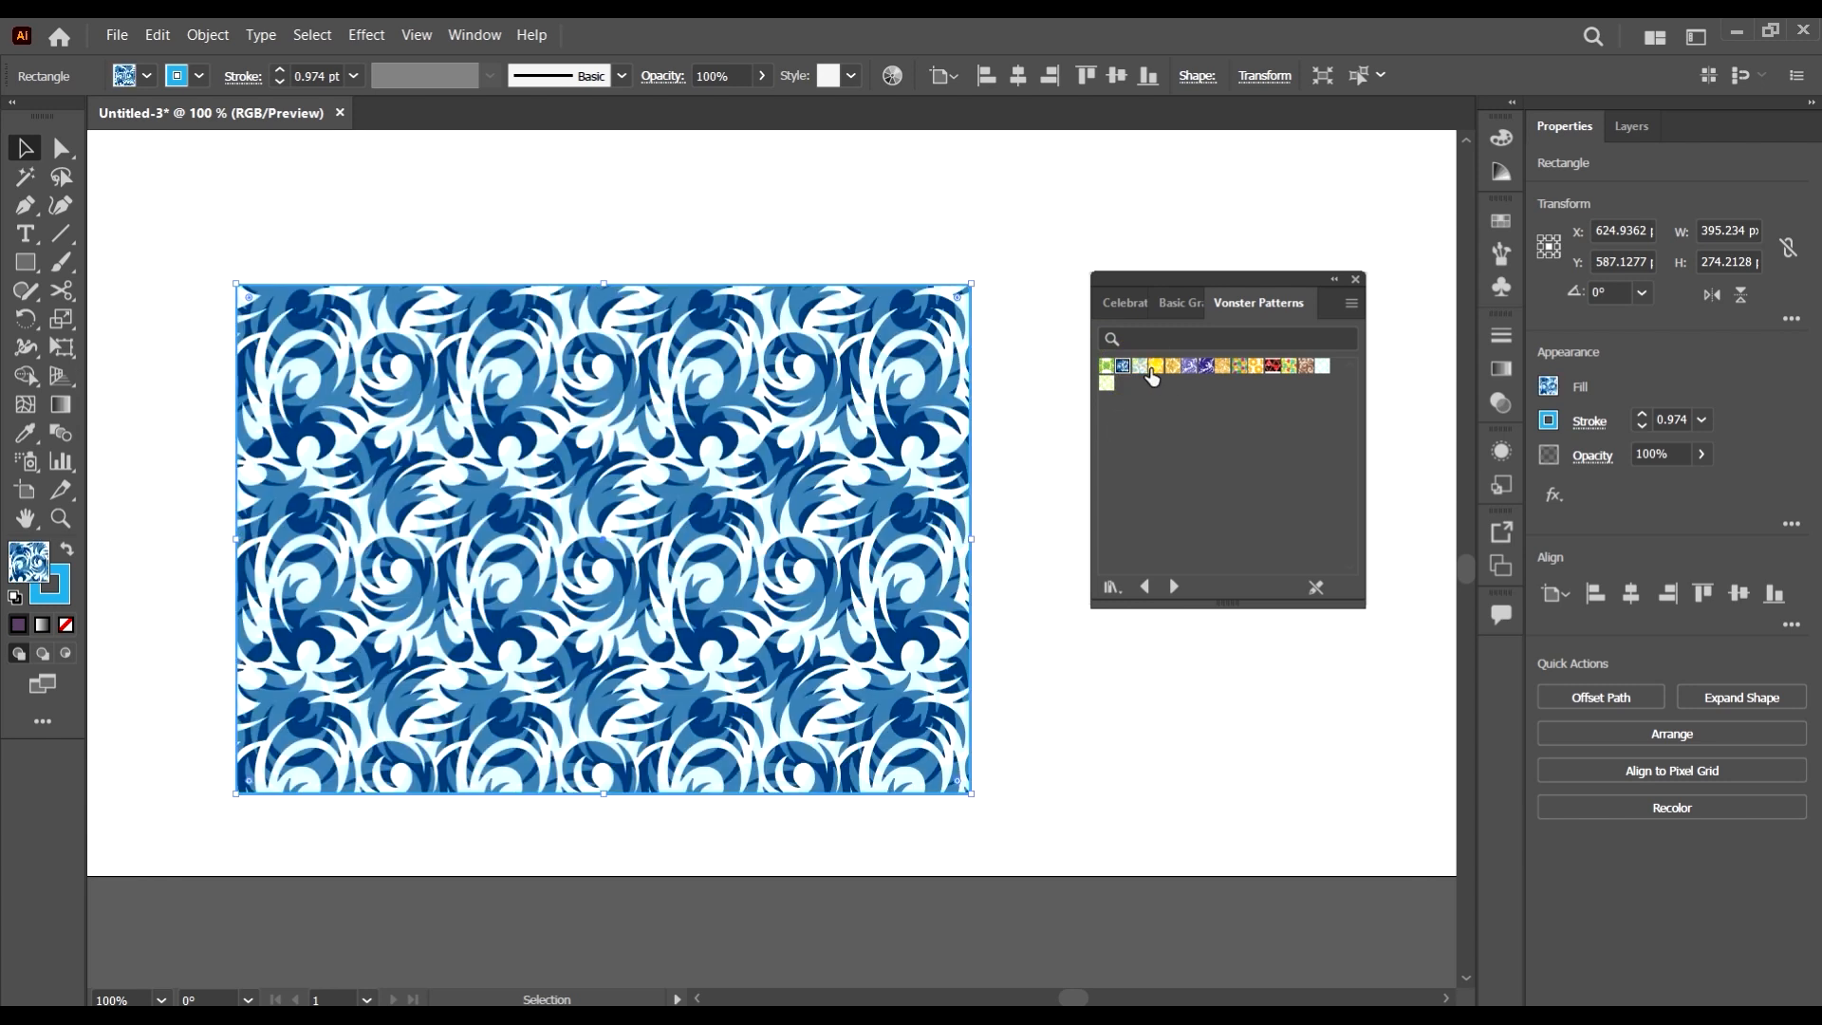
{"action": "left_click", "coordinate": [1156, 366]}
{"action": "left_click", "coordinate": [1140, 367]}
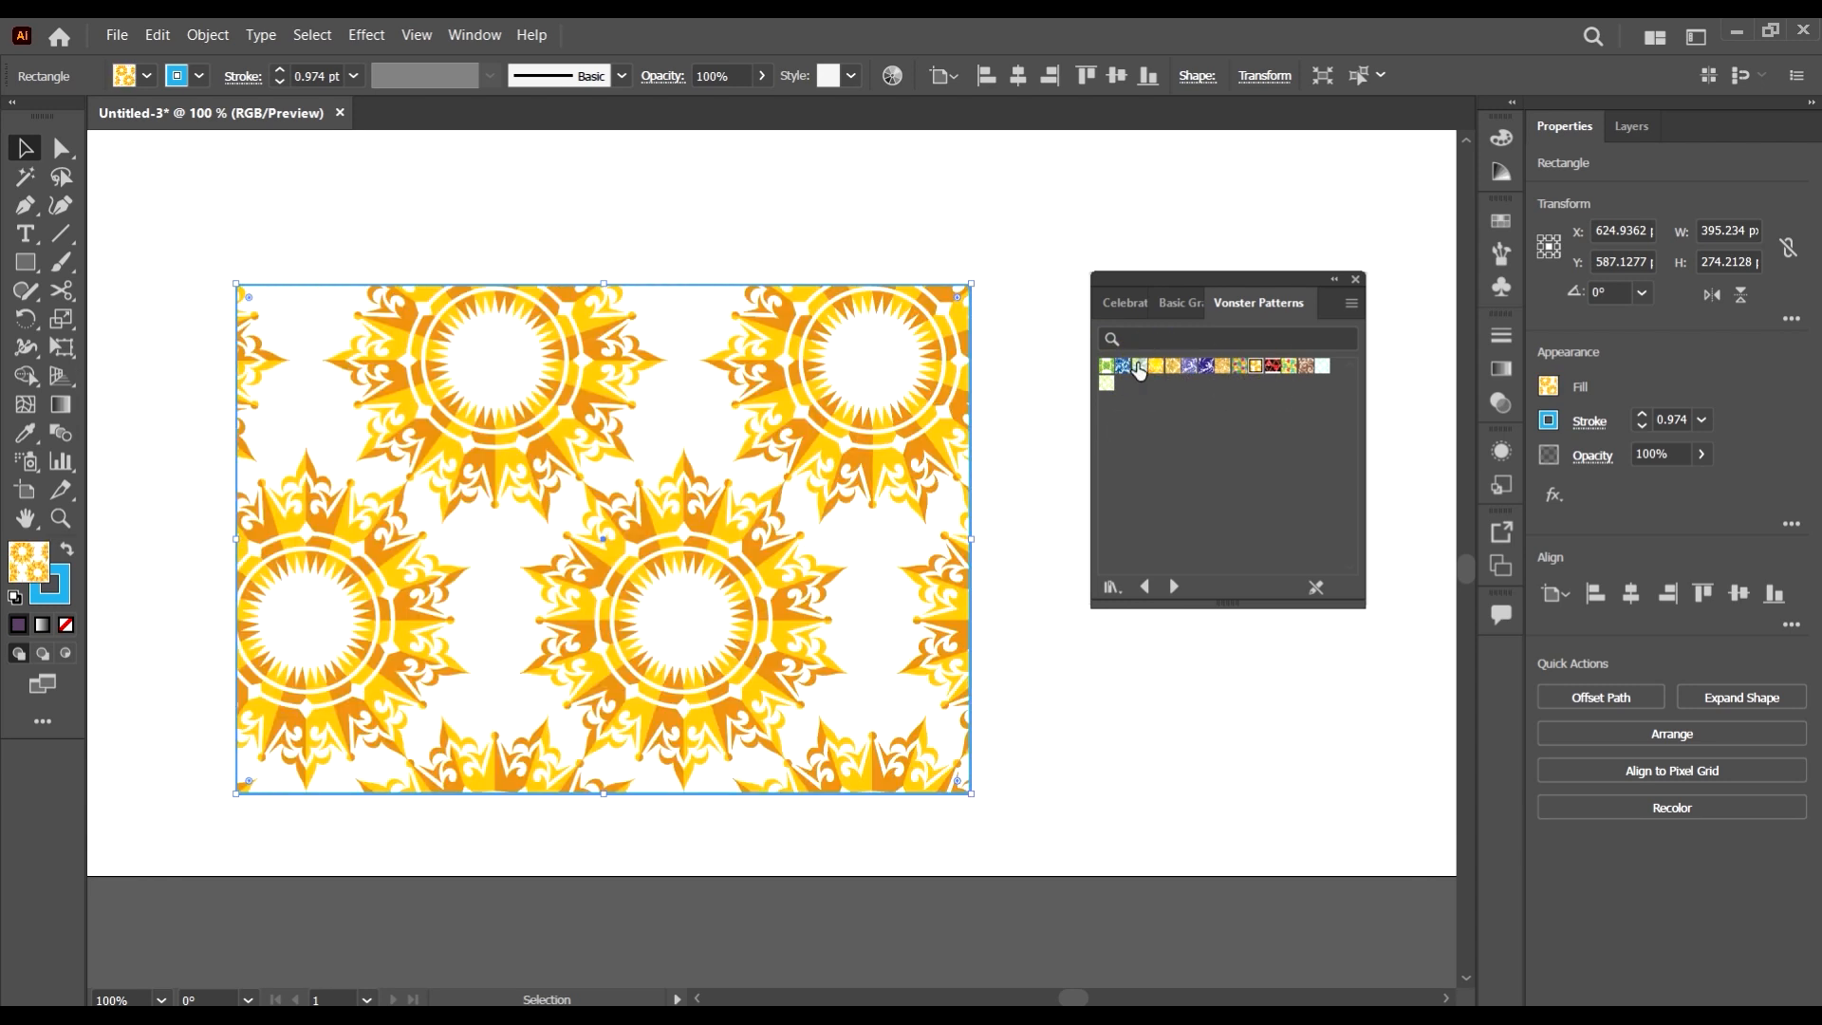
- Compare the Bugaboo starburst, green floral and pastel blob patterns on the rectangle
{"action": "left_click", "coordinate": [1288, 366]}
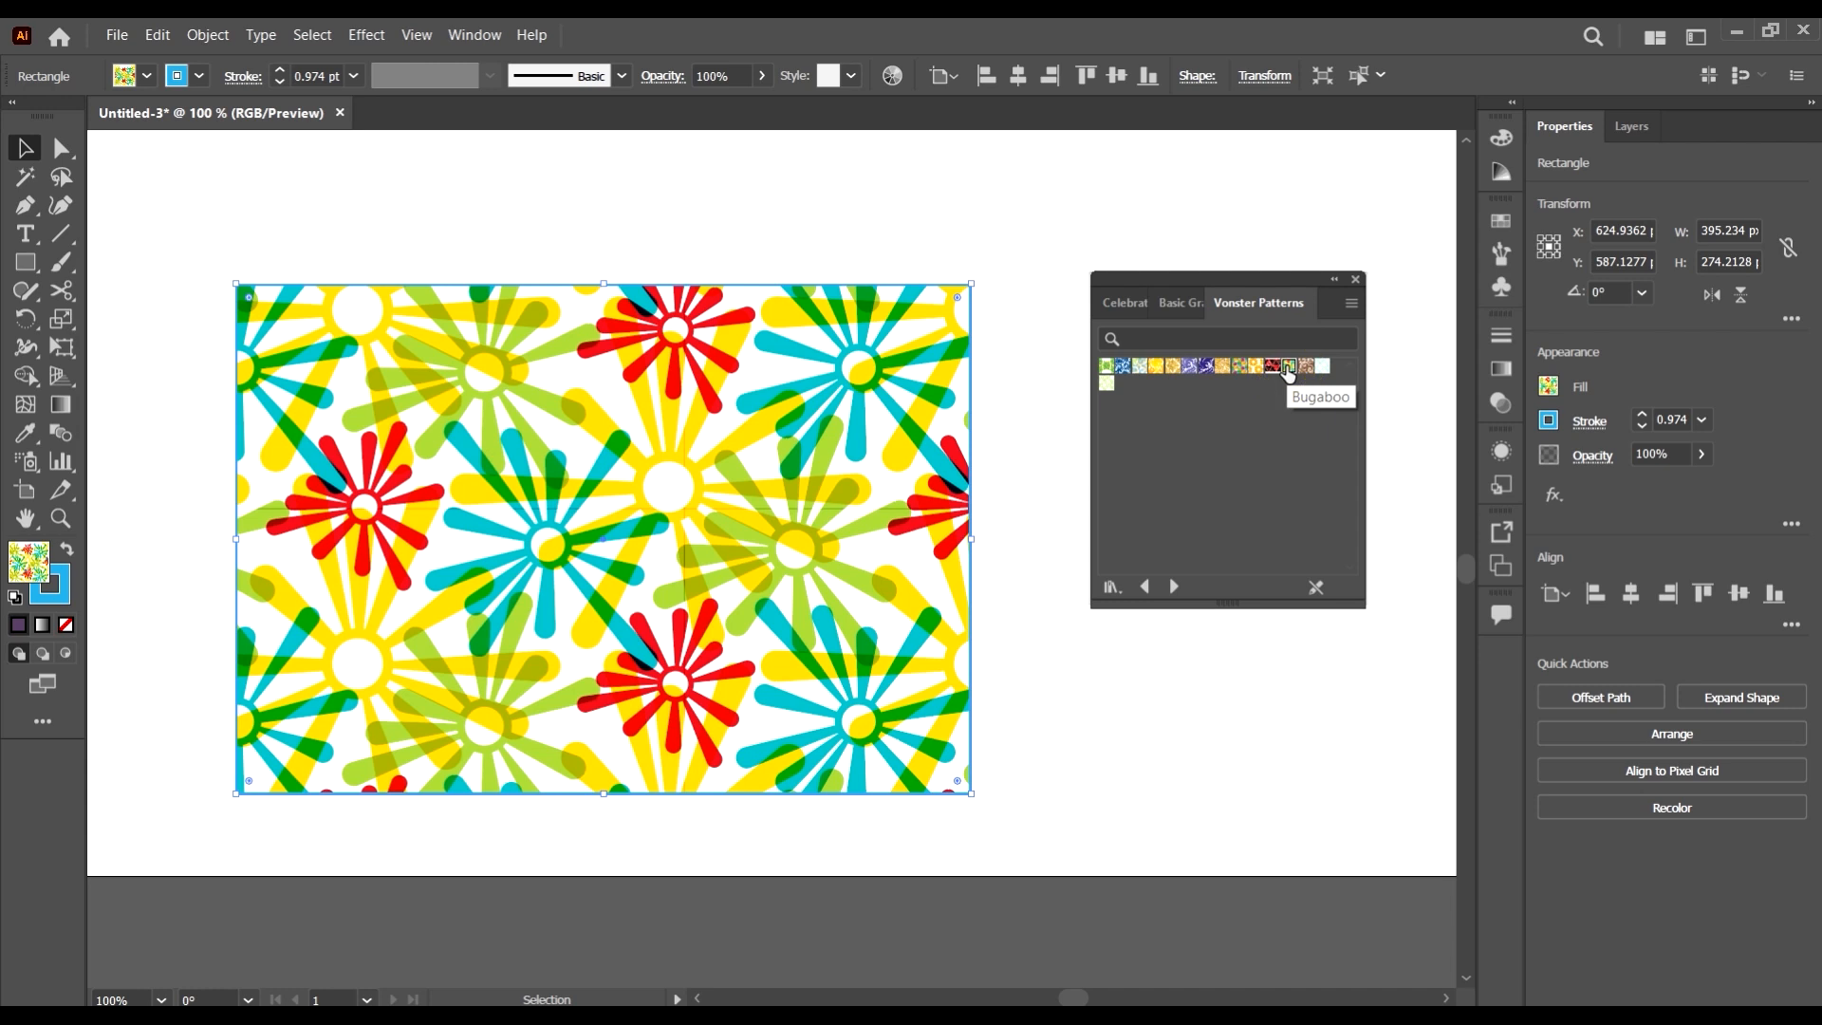
{"action": "left_click", "coordinate": [1105, 384]}
{"action": "left_click", "coordinate": [1107, 367]}
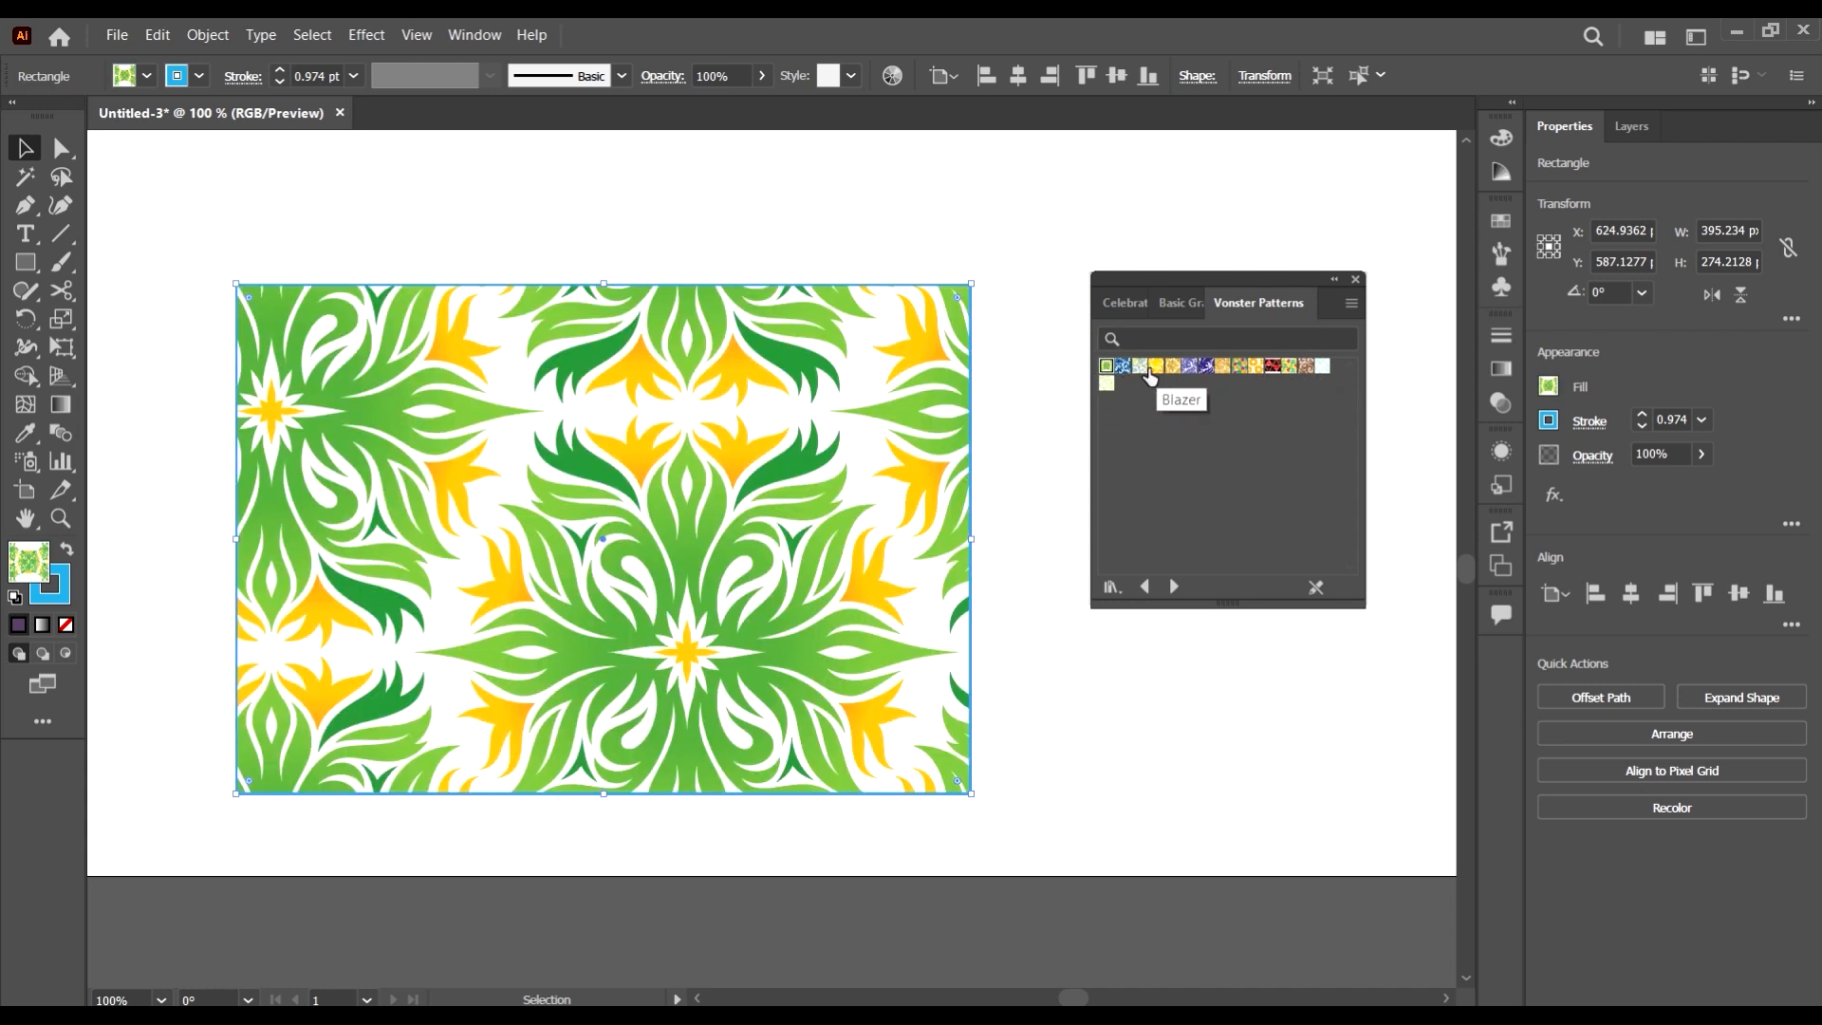
{"action": "left_click", "coordinate": [1140, 367]}
{"action": "left_click", "coordinate": [1124, 368]}
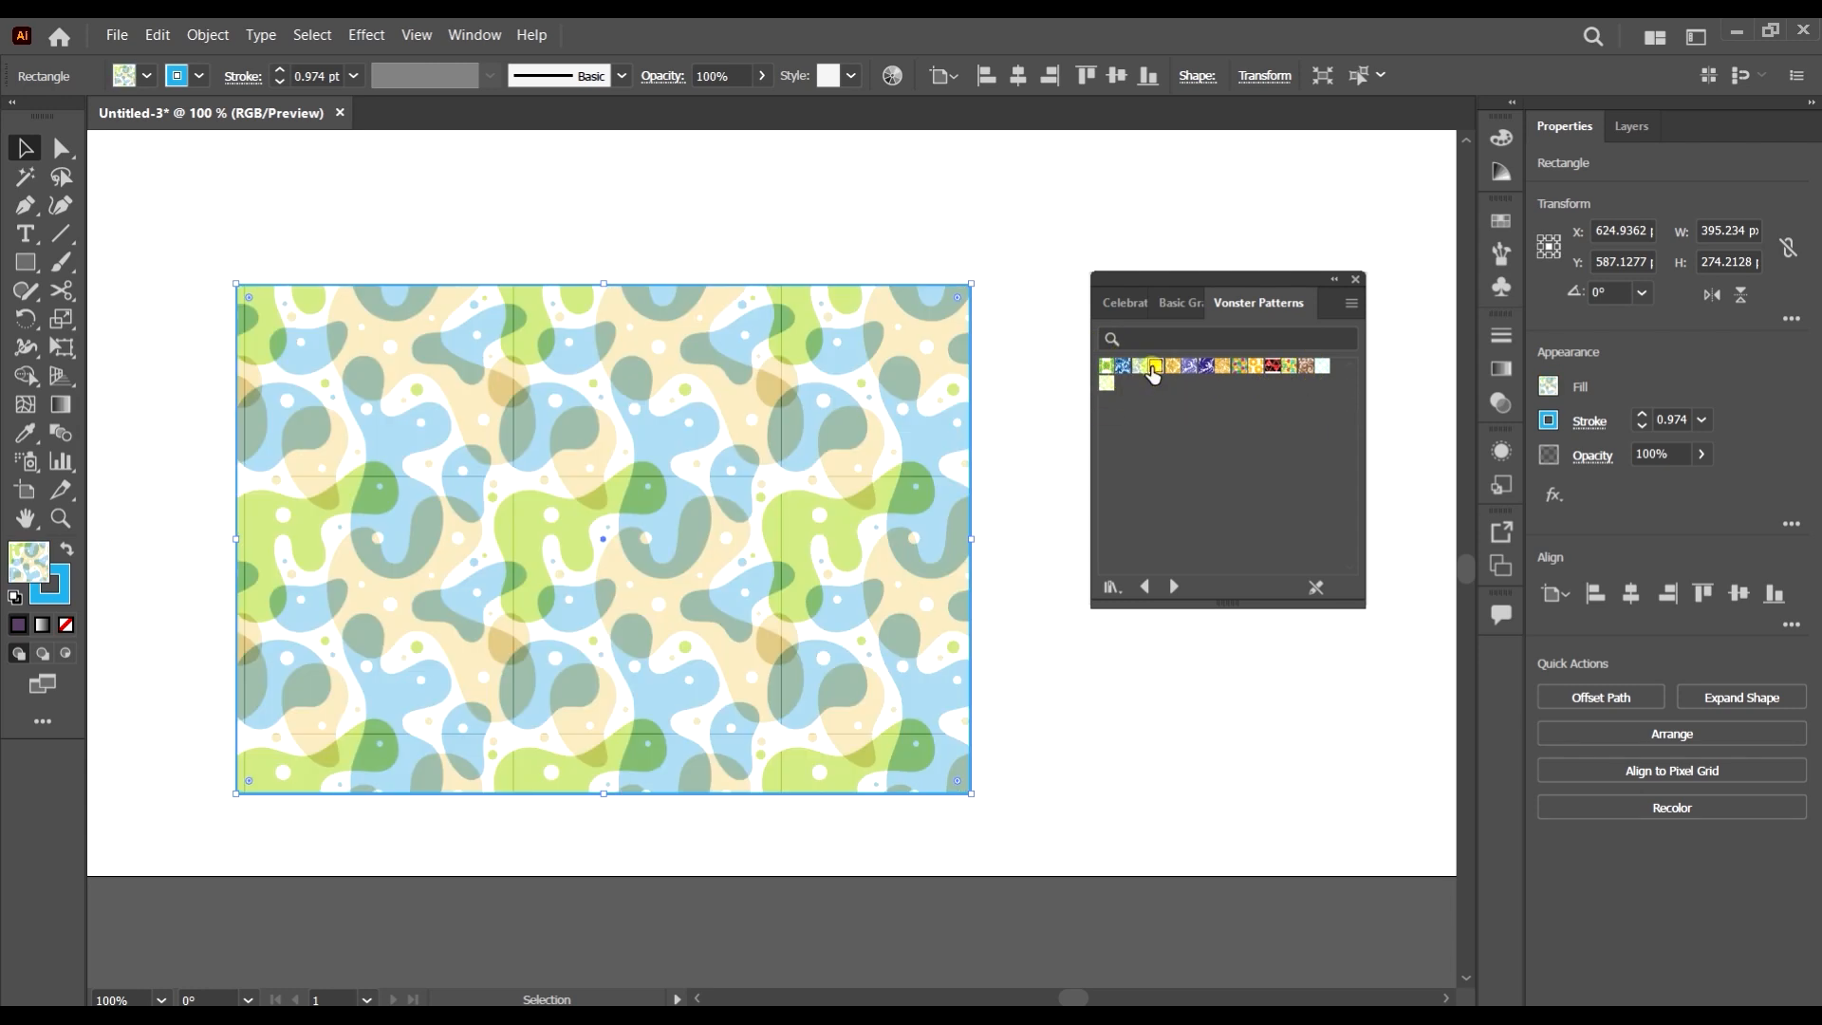
- Try further Vonster patterns on the rectangle, including the gold damask, ending on the multicoloured paint-splatter pattern
{"action": "left_click", "coordinate": [1173, 367]}
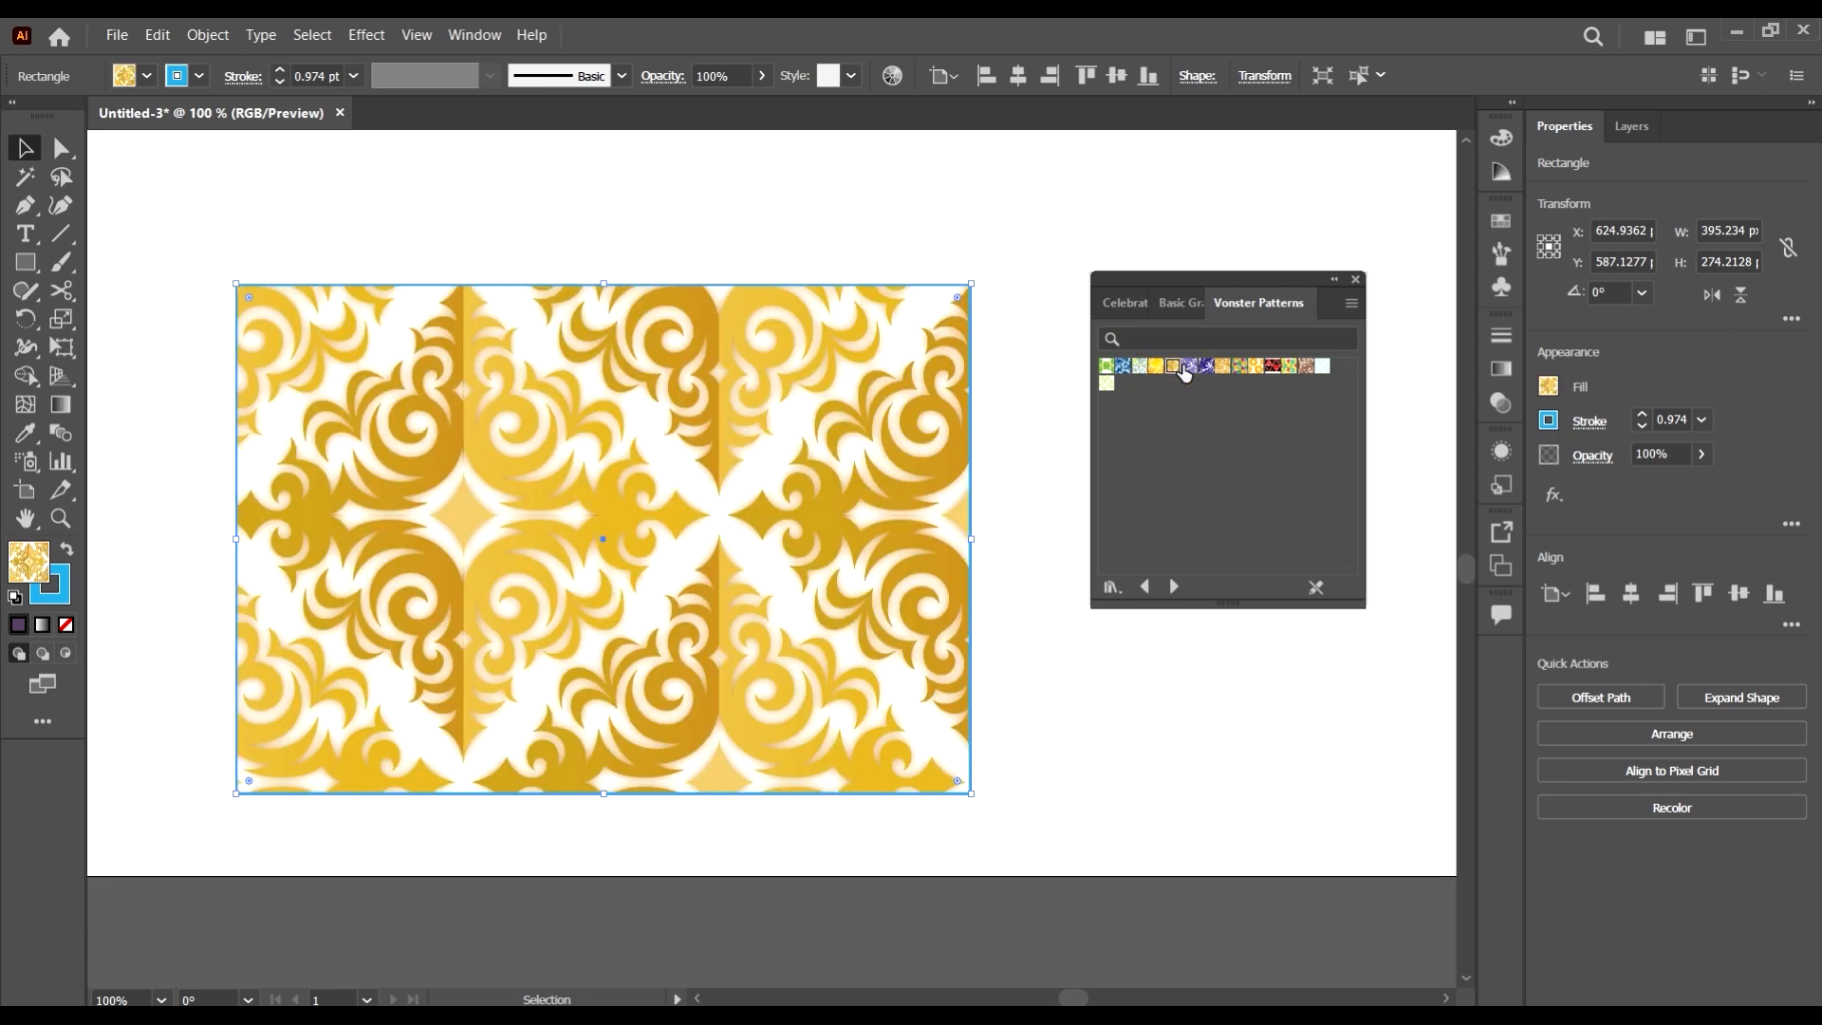
{"action": "left_click", "coordinate": [1186, 368]}
{"action": "left_click", "coordinate": [1206, 367]}
{"action": "left_click", "coordinate": [1223, 368]}
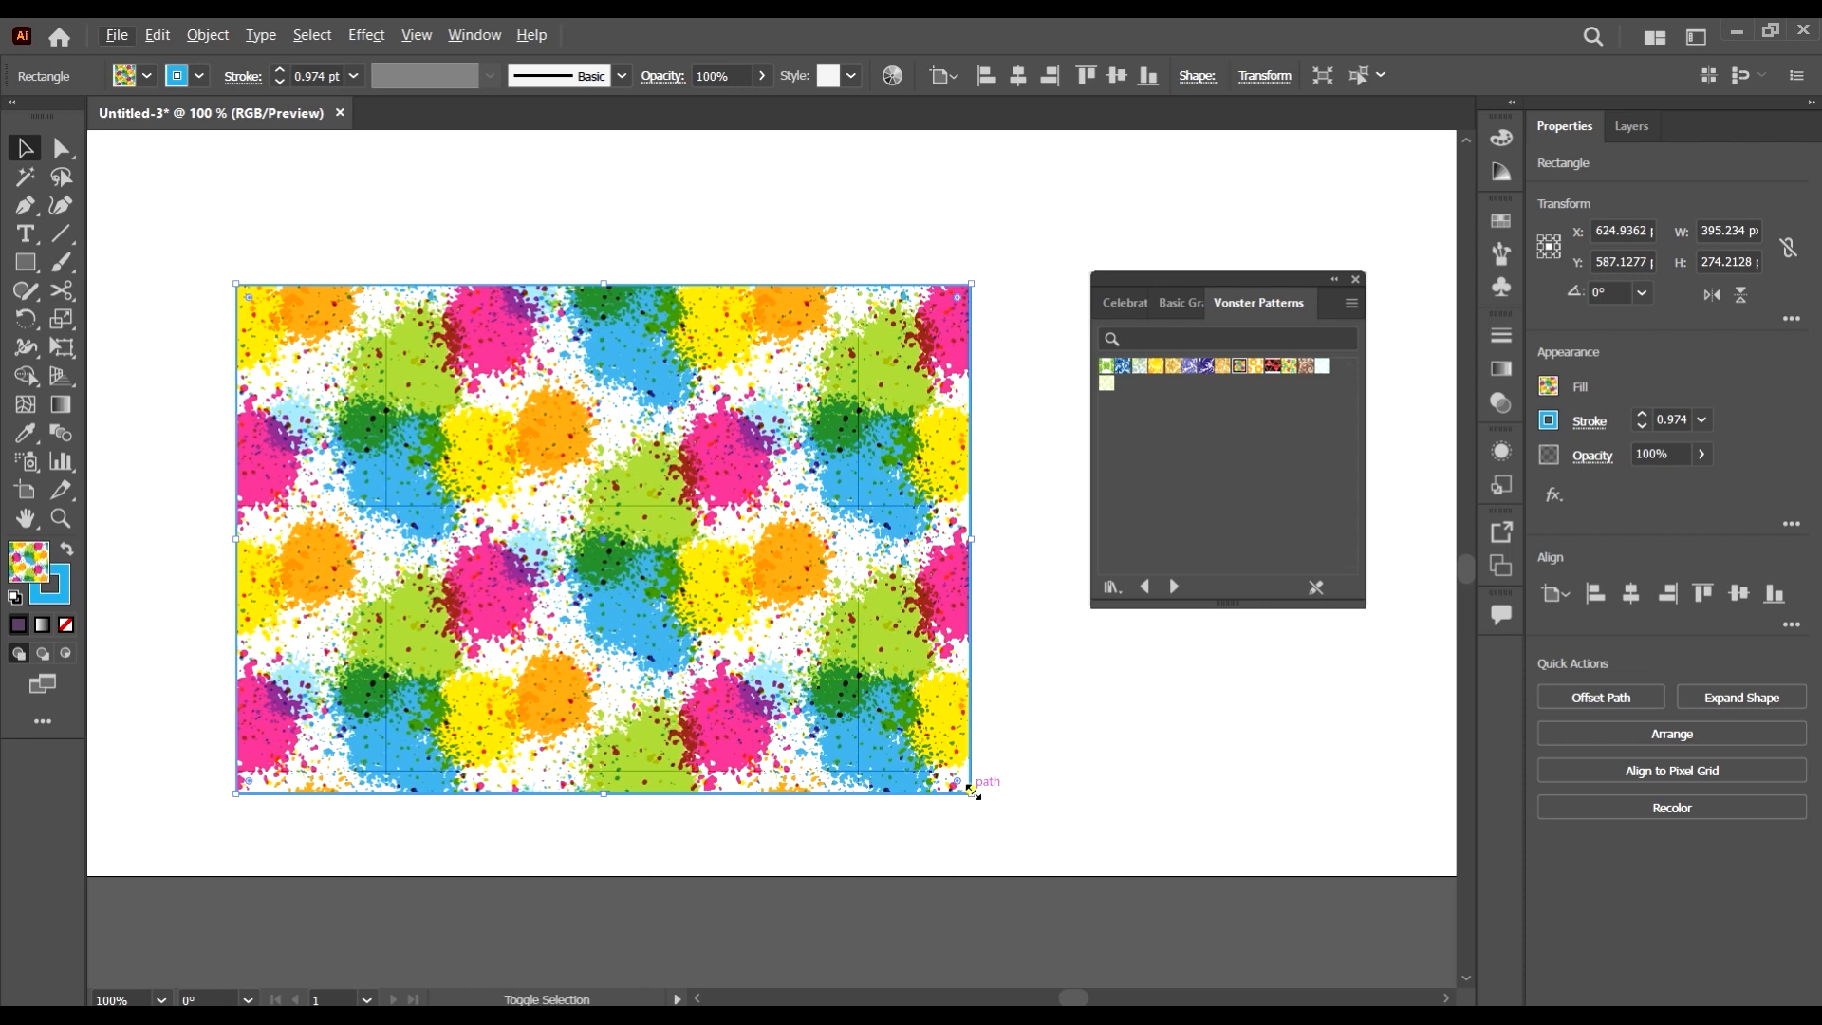
- Enlarge the pattern-filled rectangle to about 436 wide by 303 high and move it up the artboard
{"action": "left_click_drag", "start_coordinate": [973, 791], "coordinate": [1052, 847]}
{"action": "left_click_drag", "start_coordinate": [868, 596], "coordinate": [840, 493]}
{"action": "scroll", "coordinate": [852, 496], "scroll_direction": "down", "scroll_amount": 1}
{"action": "scroll", "coordinate": [859, 489], "scroll_direction": "up", "scroll_amount": 2}
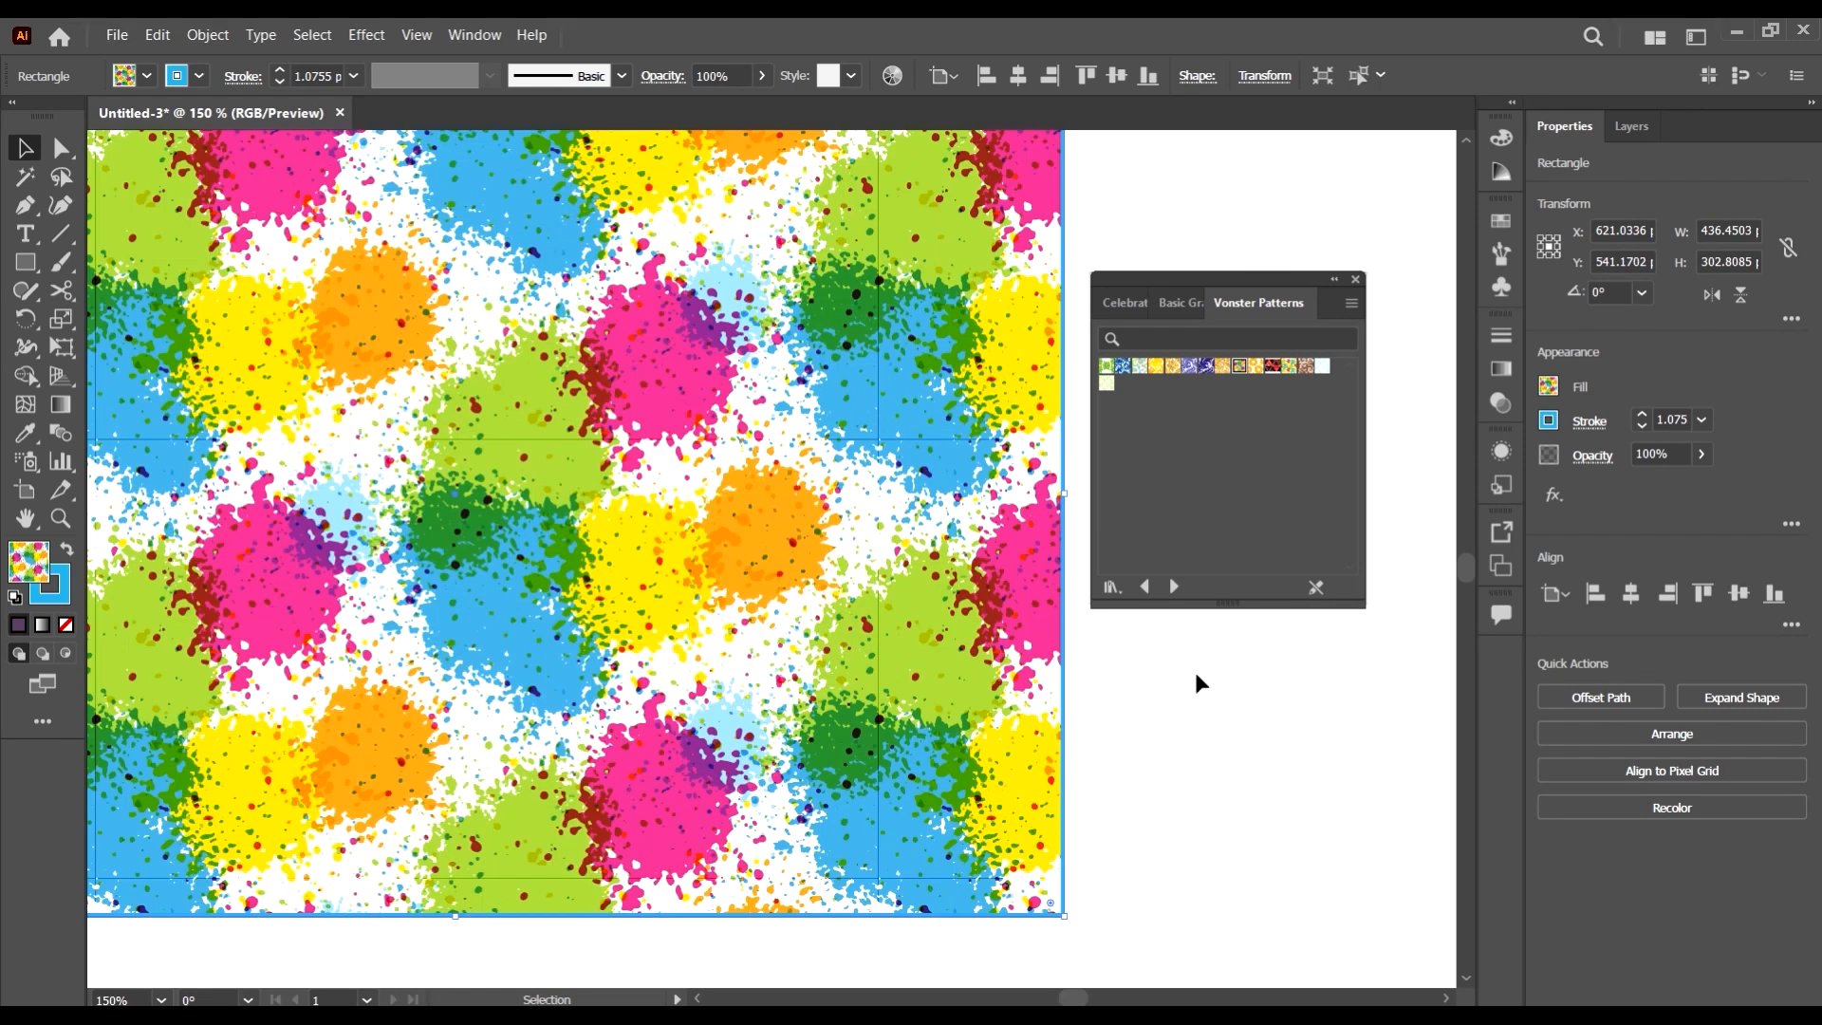
- Open the Nature_Animal Skins pattern library and fill the rectangle with the black and white zebra pattern
{"action": "left_click", "coordinate": [1112, 587]}
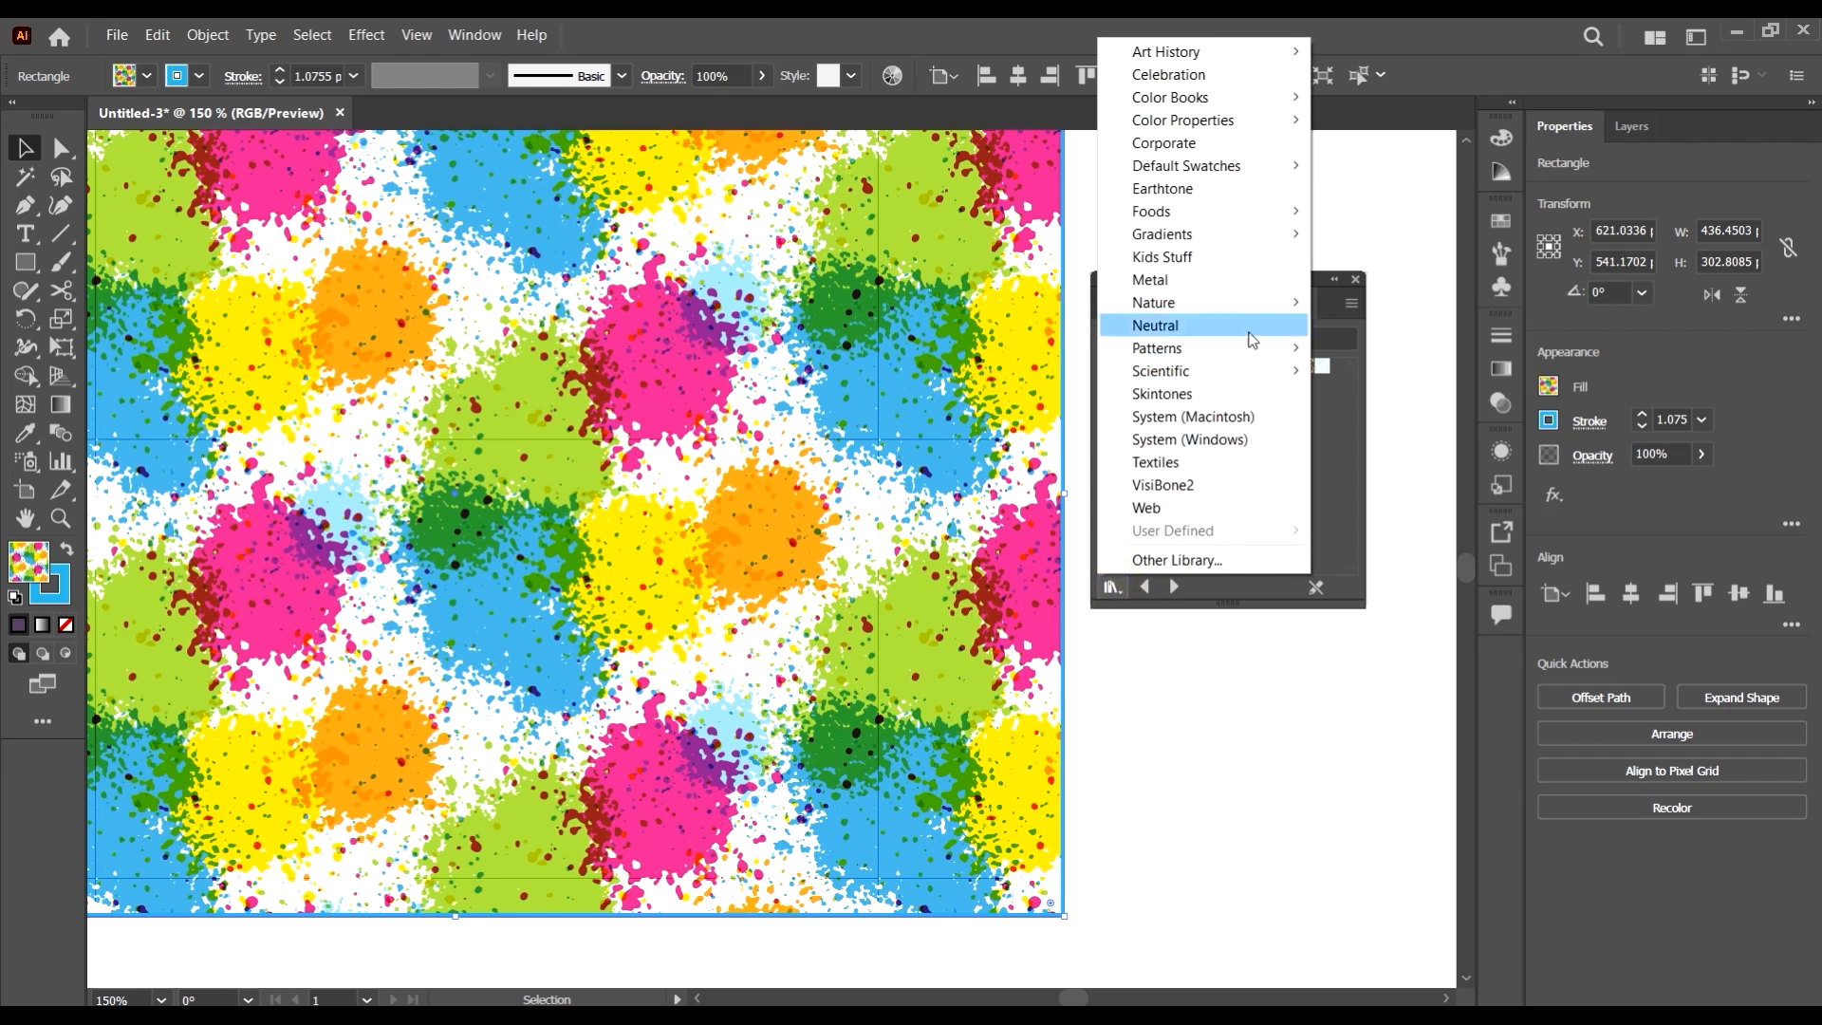
{"action": "mouse_move", "coordinate": [1251, 355]}
{"action": "mouse_move", "coordinate": [1412, 397]}
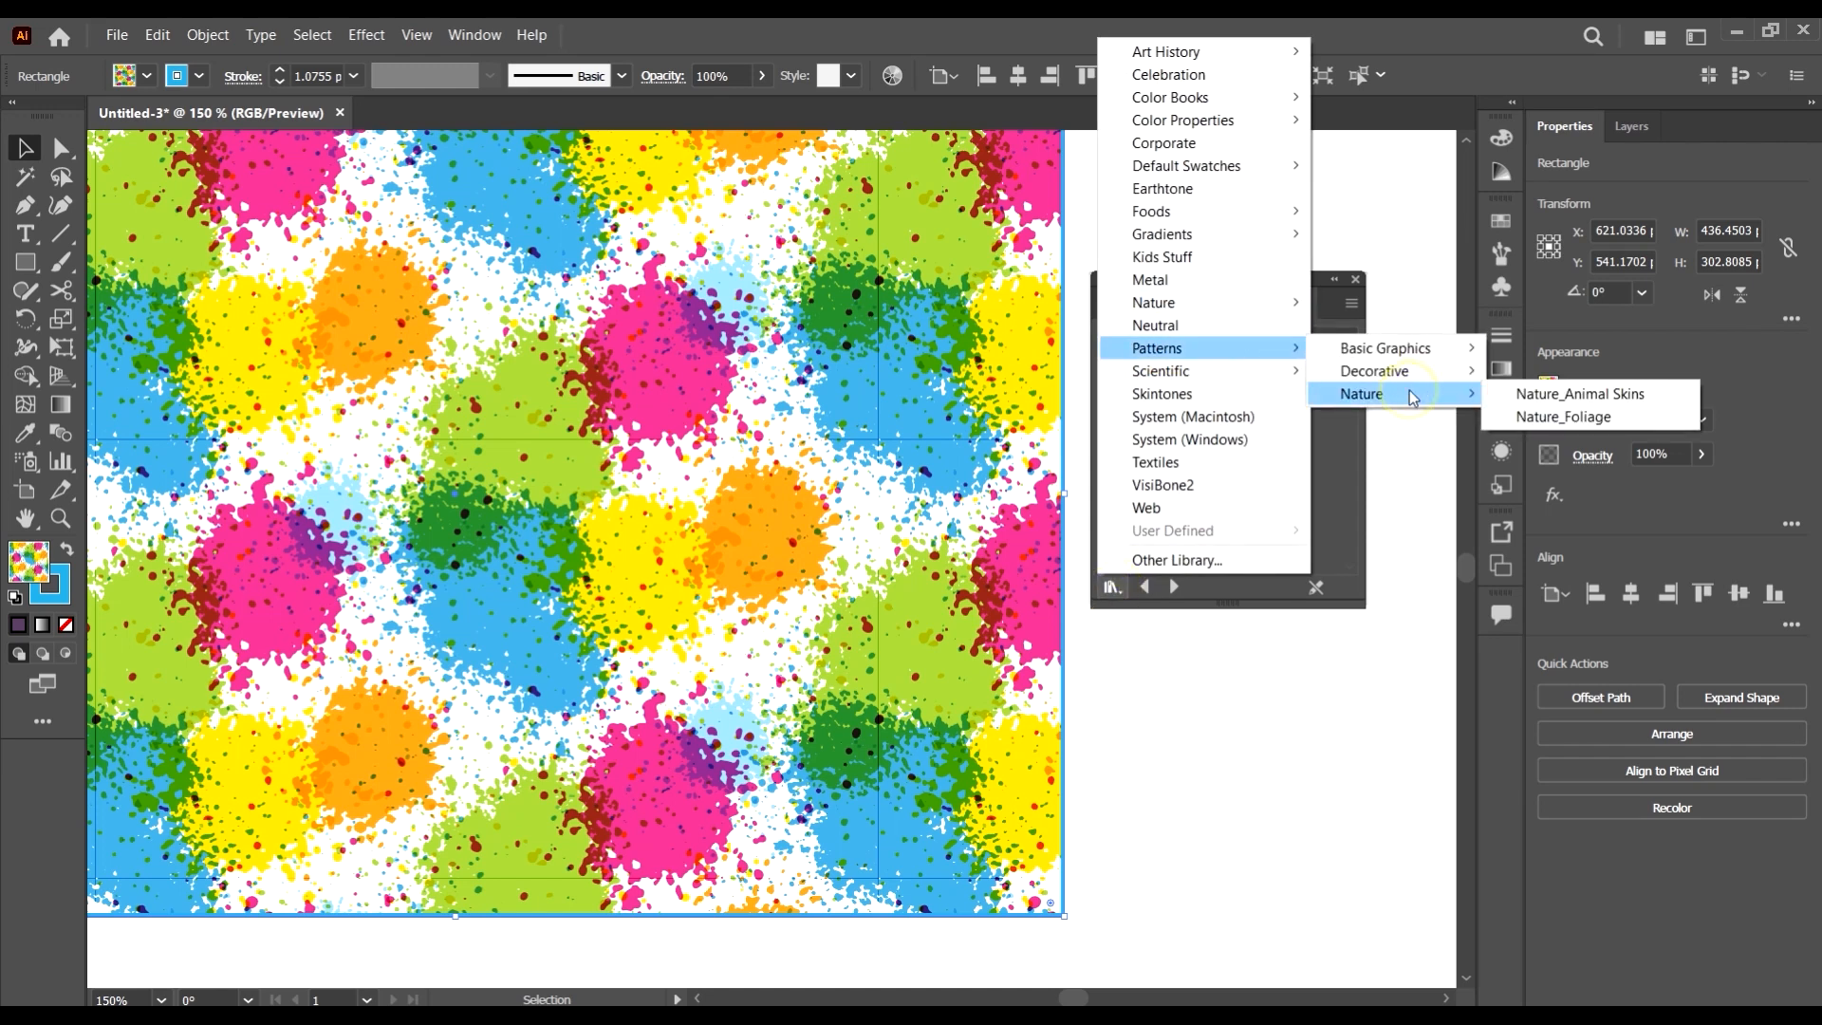
{"action": "left_click", "coordinate": [1600, 400]}
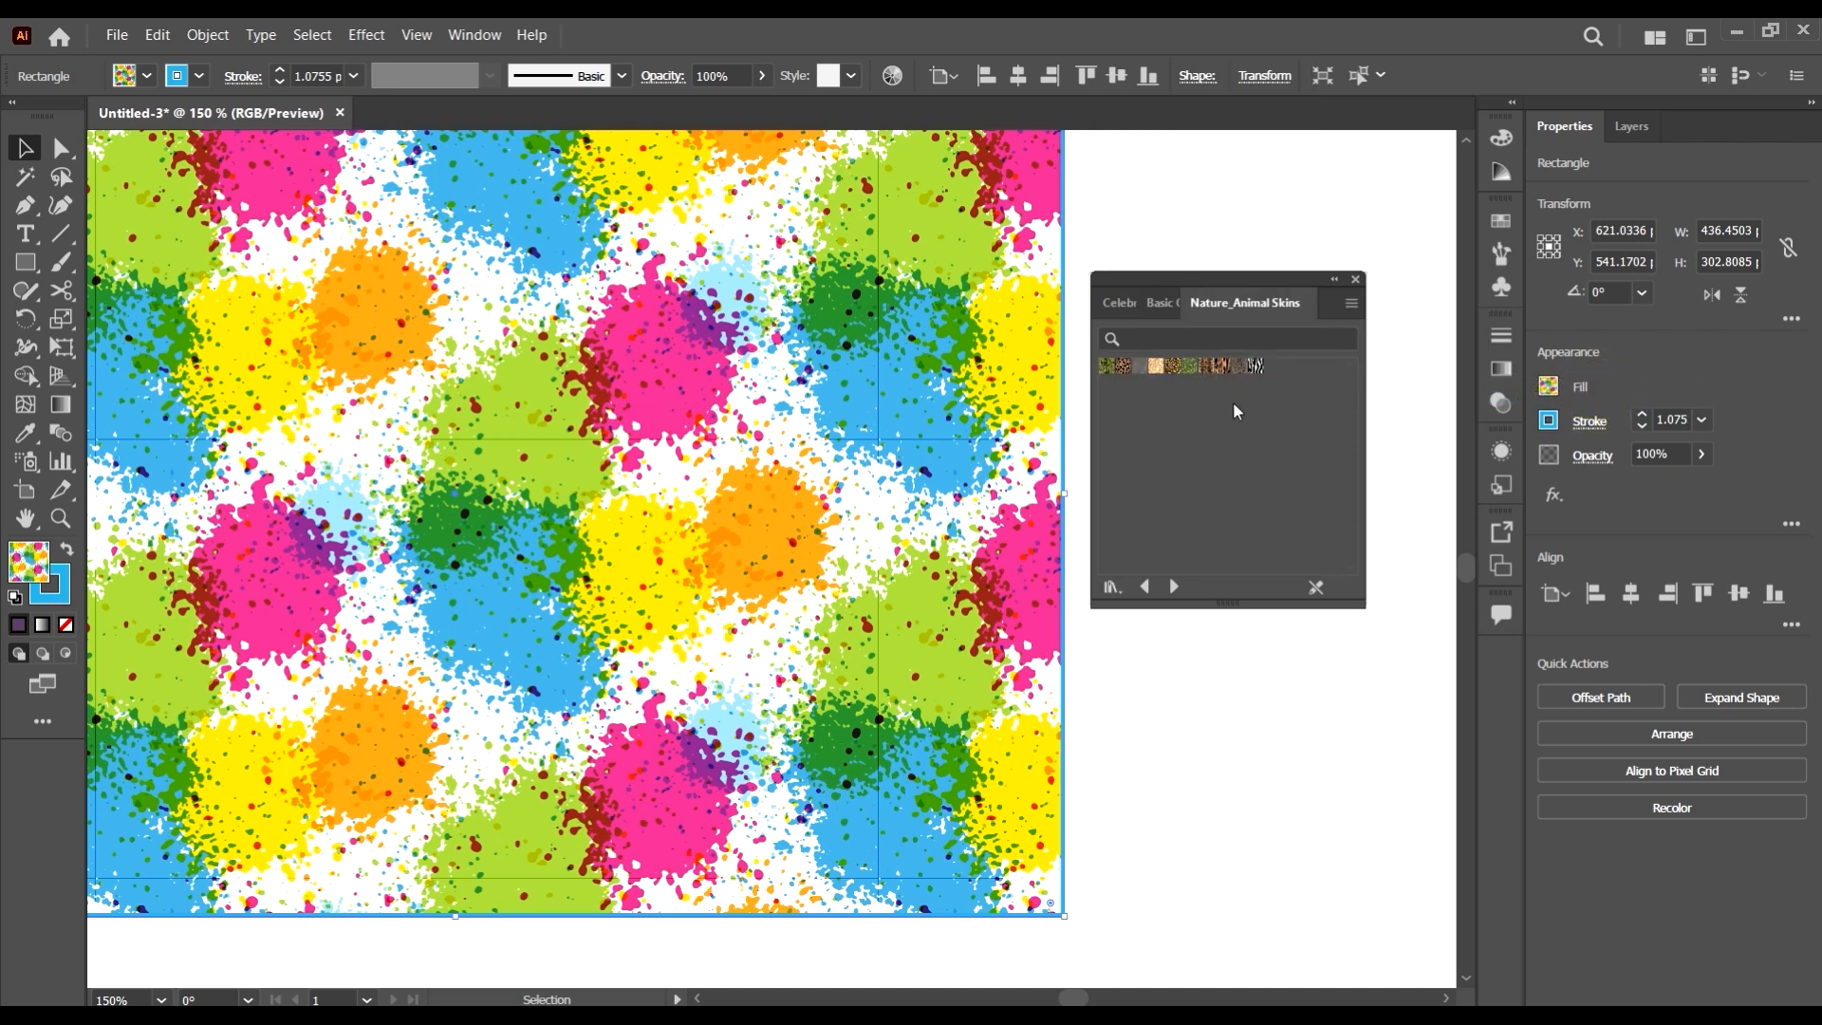
{"action": "left_click", "coordinate": [1259, 370]}
{"action": "key", "text": "ctrl+minus"}
{"action": "key", "text": "ctrl+minus"}
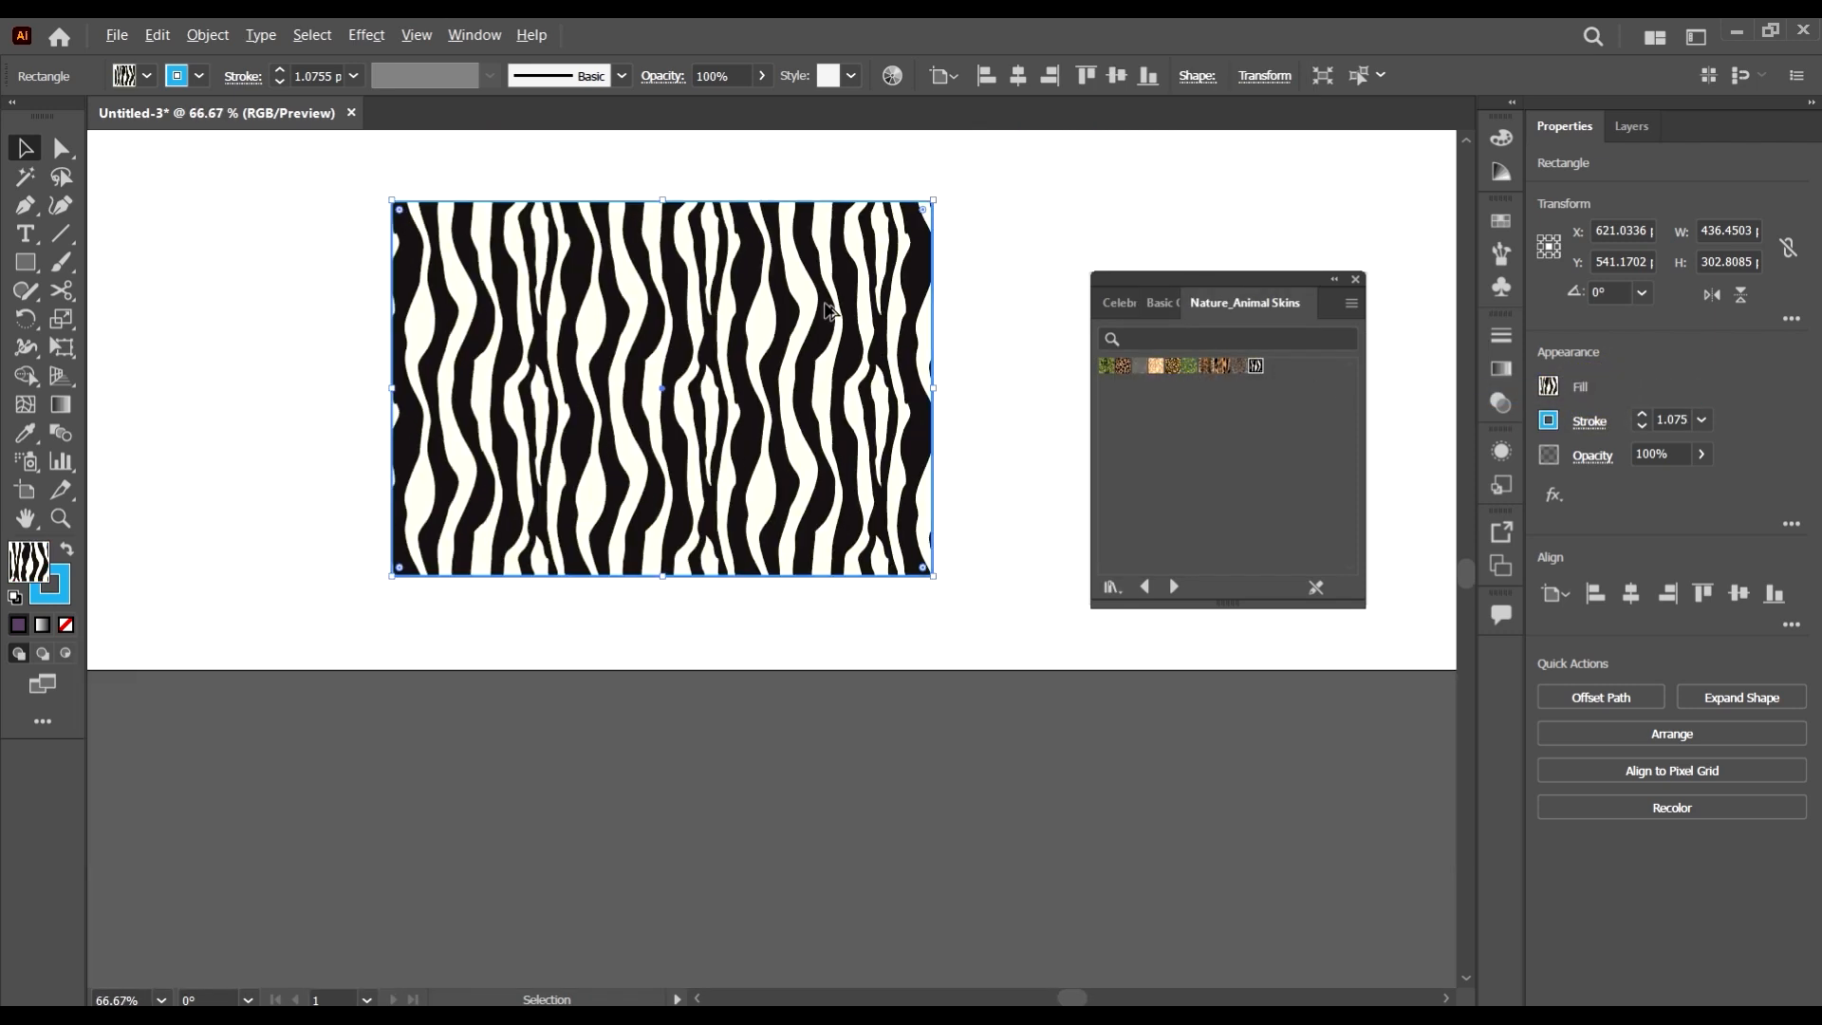
- Try the brown tortoiseshell pattern and the orange and black tiger-stripe pattern, examining the stripes at different magnifications
{"action": "left_click", "coordinate": [1234, 367]}
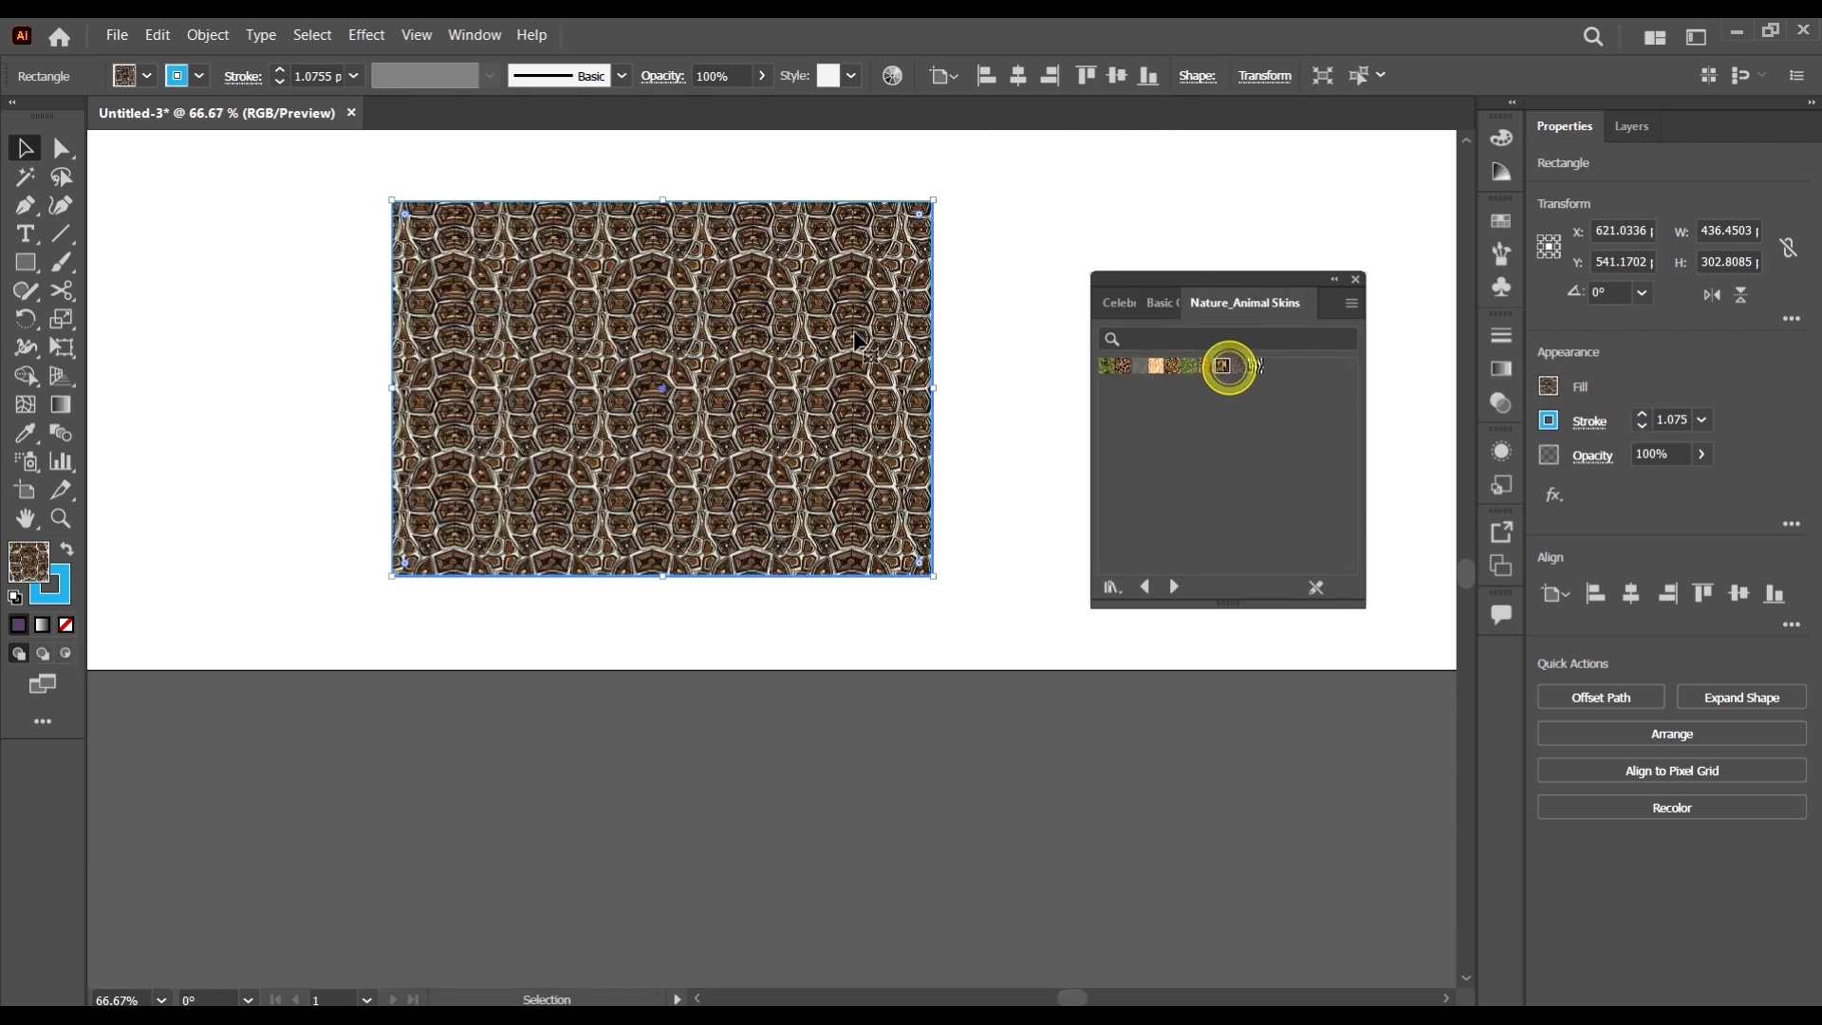
{"action": "left_click", "coordinate": [1223, 366]}
{"action": "key", "text": "ctrl+plus"}
{"action": "key", "text": "ctrl+plus"}
{"action": "key", "text": "ctrl+plus"}
{"action": "key", "text": "ctrl+minus"}
{"action": "key", "text": "ctrl+minus"}
{"action": "key", "text": "ctrl+minus"}
{"action": "key", "text": "ctrl+minus"}
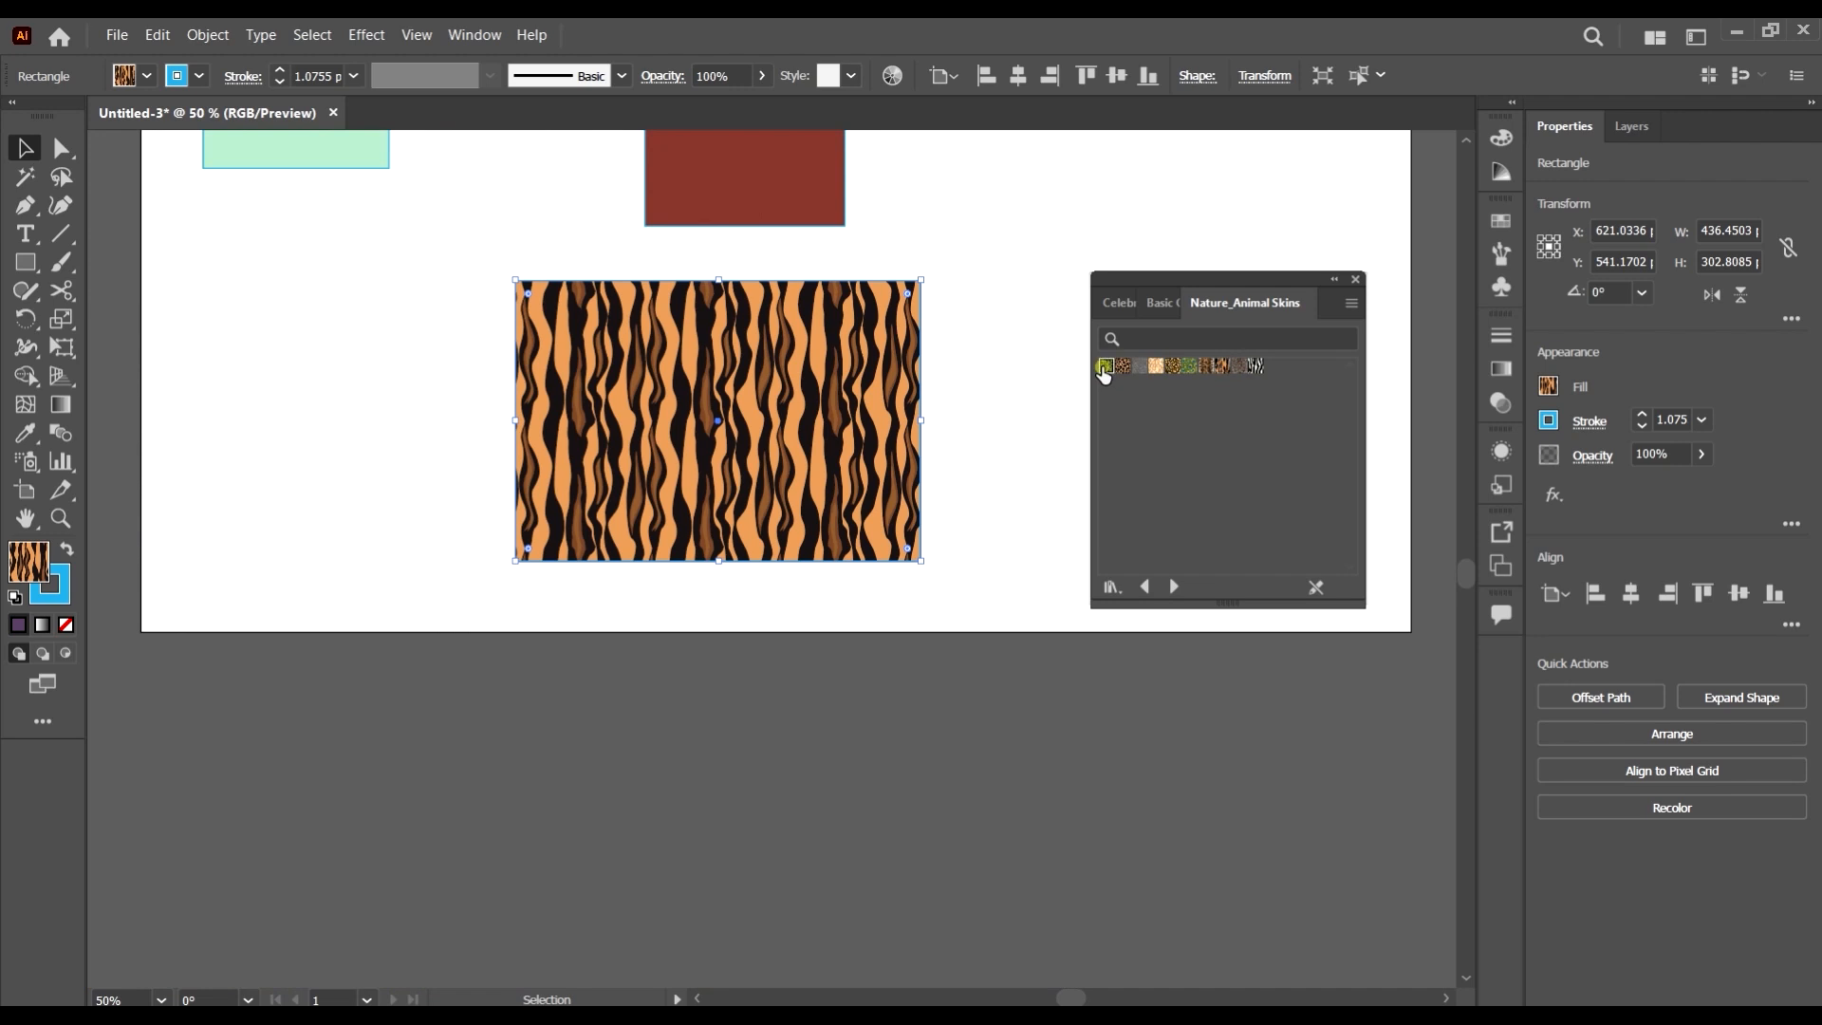
- Try the leopard-spot pattern and the tan and cream giraffe-like pattern on the rectangle, viewing each up close
{"action": "left_click", "coordinate": [1104, 367]}
{"action": "left_click", "coordinate": [1123, 366]}
{"action": "key", "text": "ctrl+plus"}
{"action": "key", "text": "ctrl+plus"}
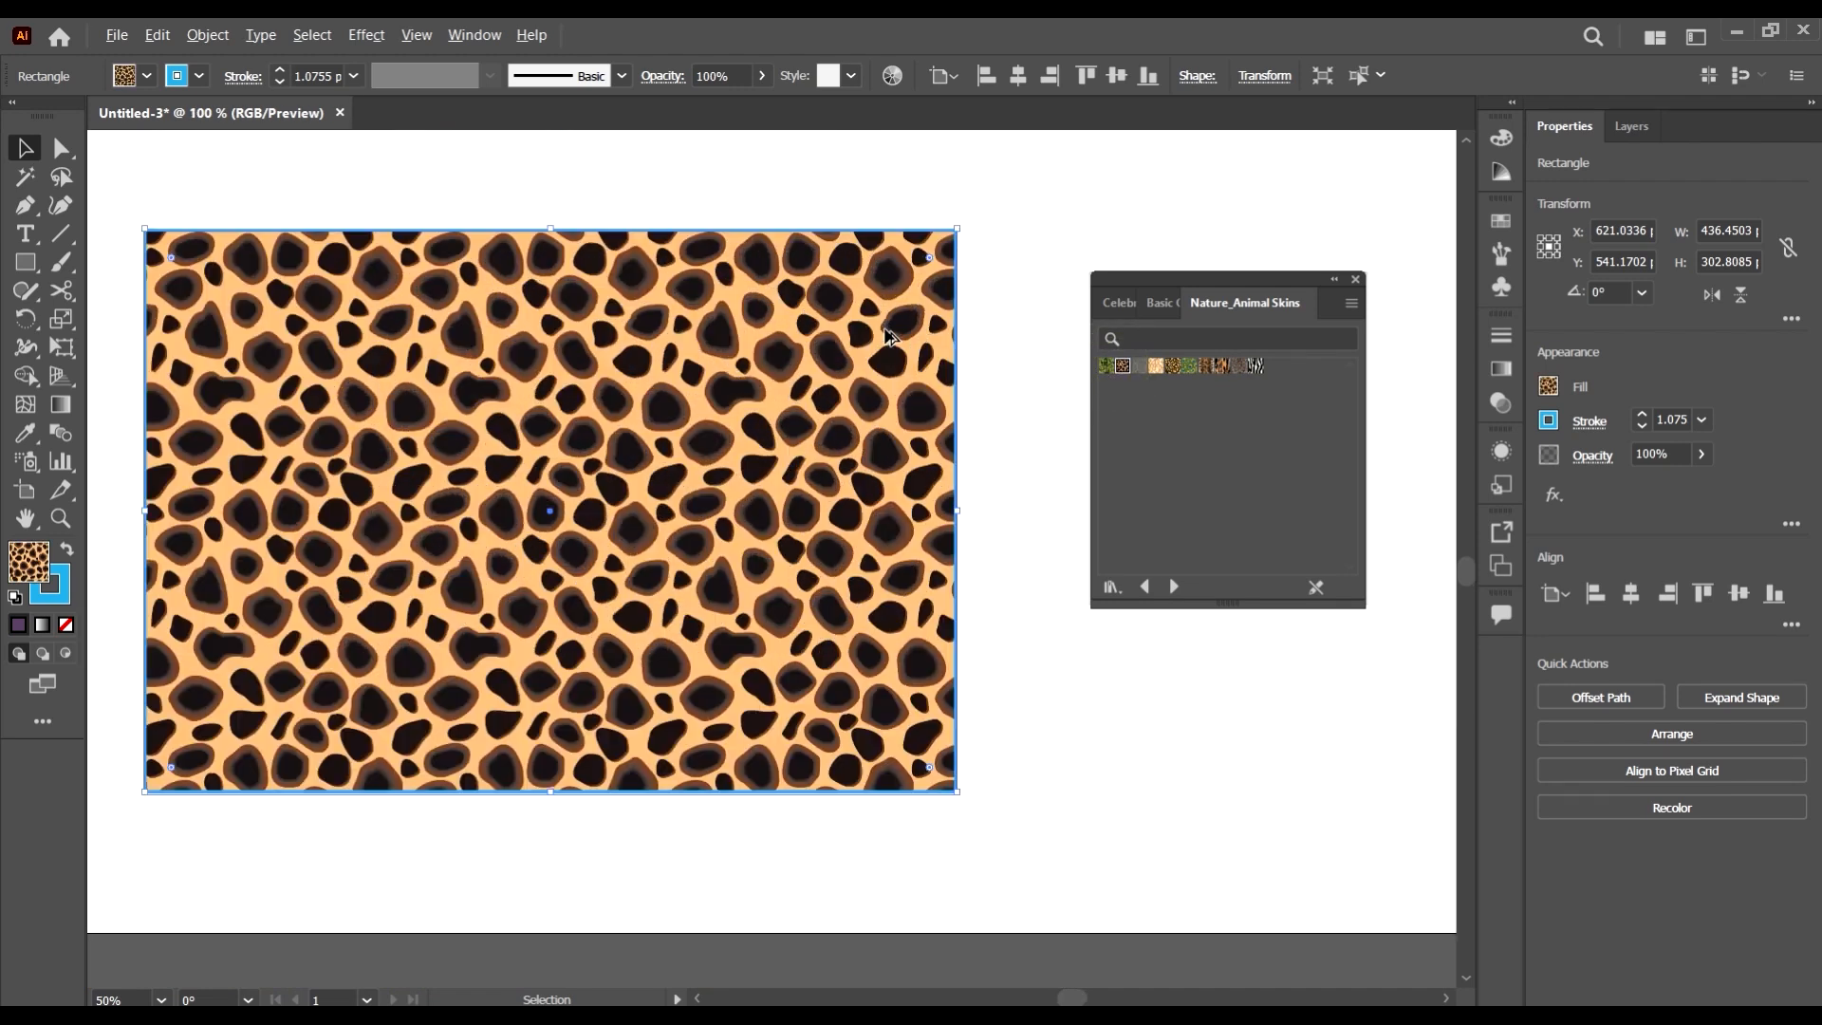
{"action": "key", "text": "ctrl+minus"}
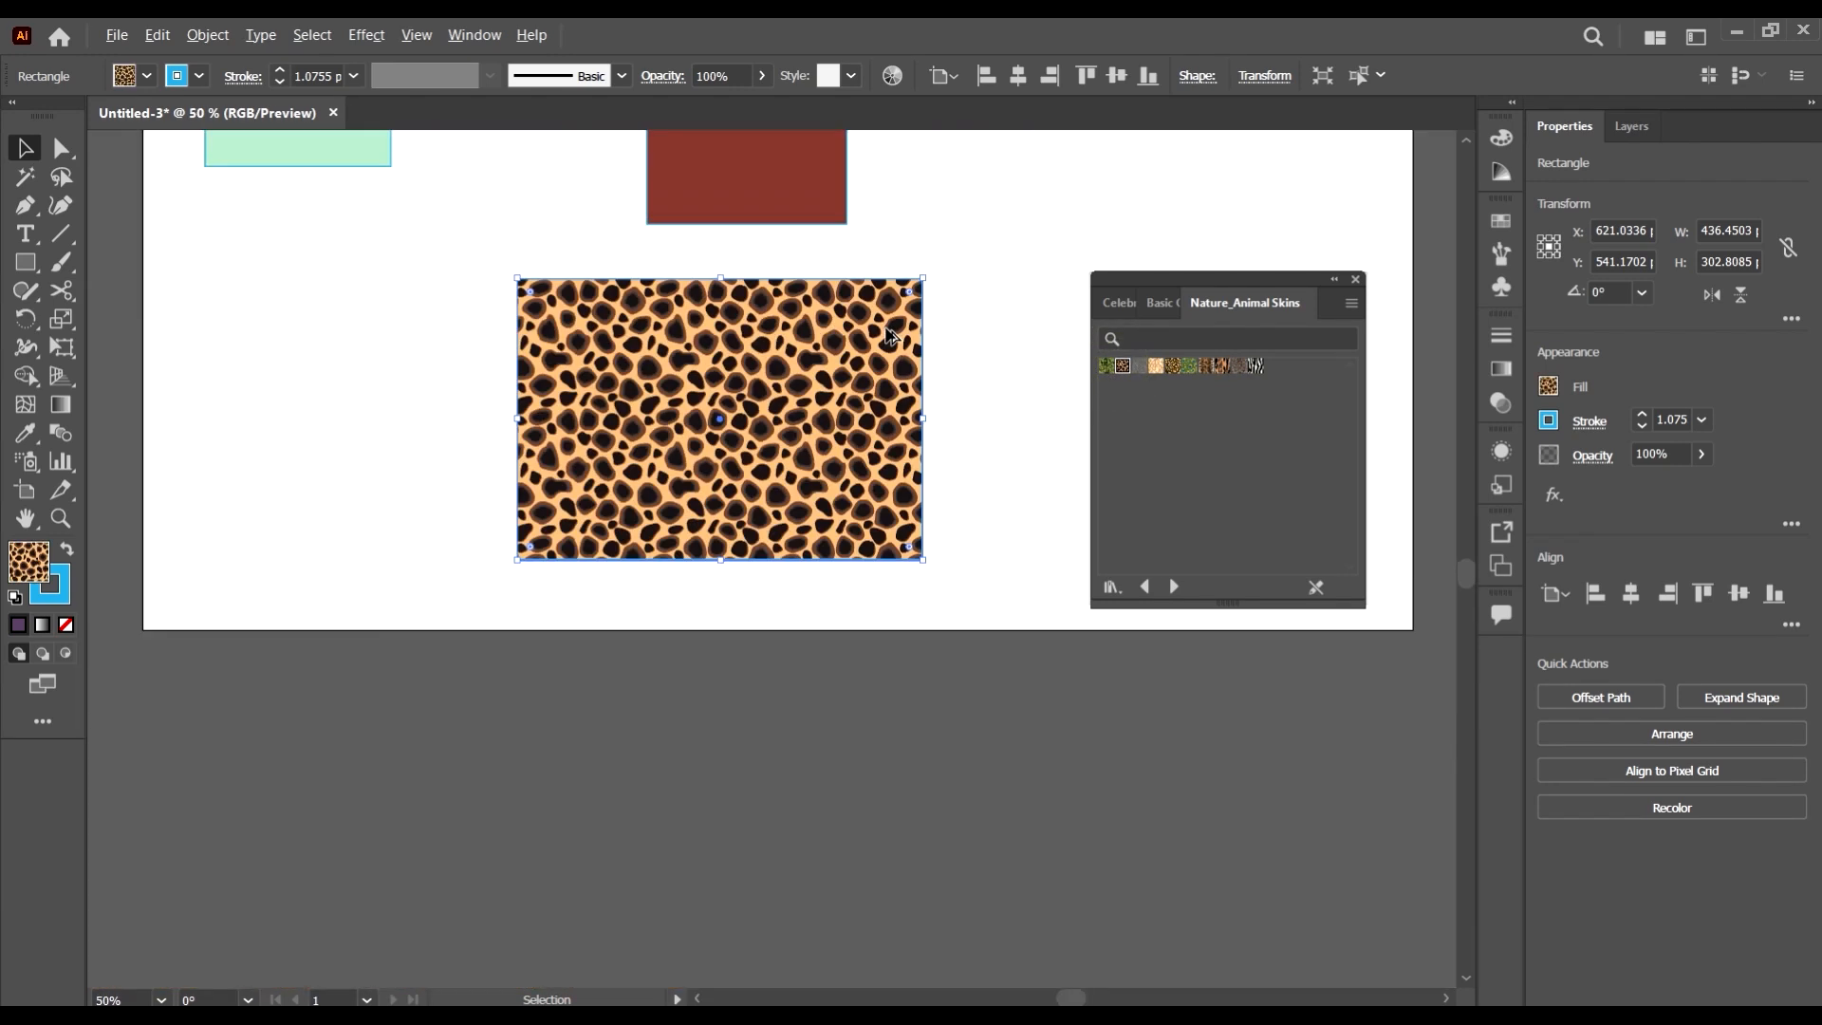
{"action": "left_click", "coordinate": [1158, 369]}
{"action": "scroll", "coordinate": [891, 346], "scroll_direction": "up", "scroll_amount": 3}
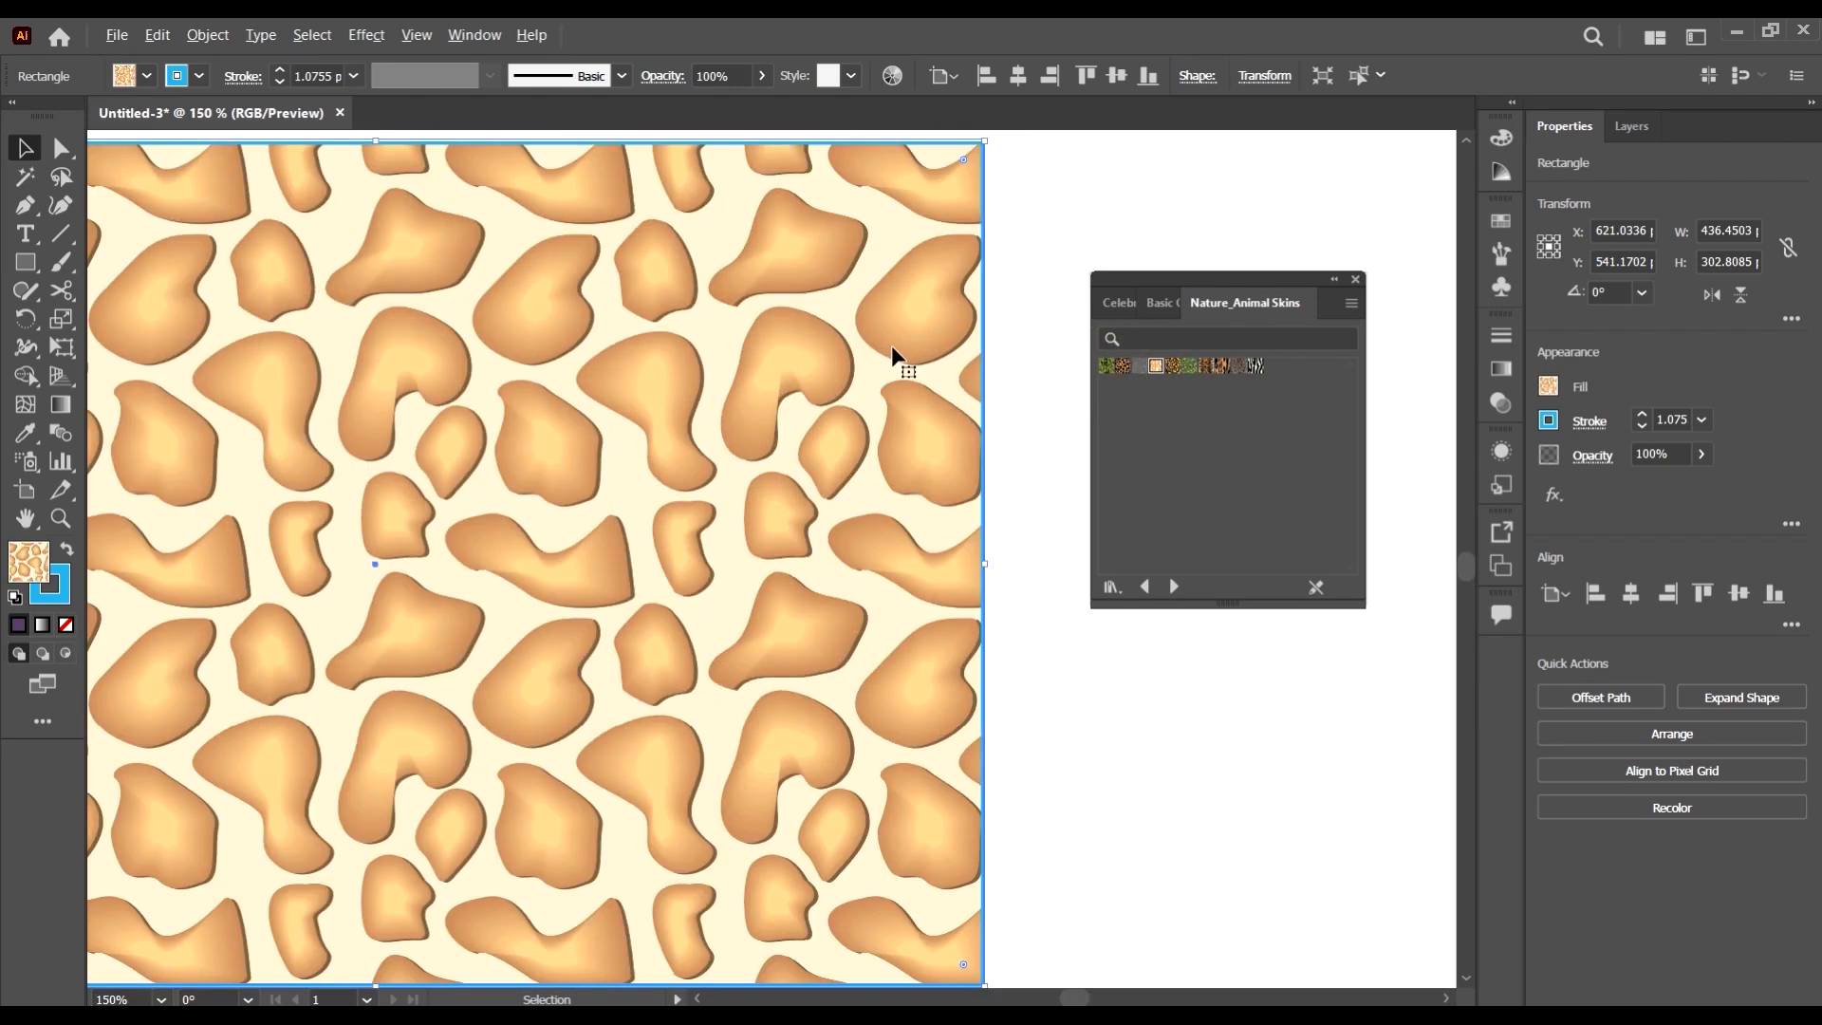
- Open the Nature_Foliage pattern library and bring the whole rectangle into view
{"action": "left_click", "coordinate": [1111, 586]}
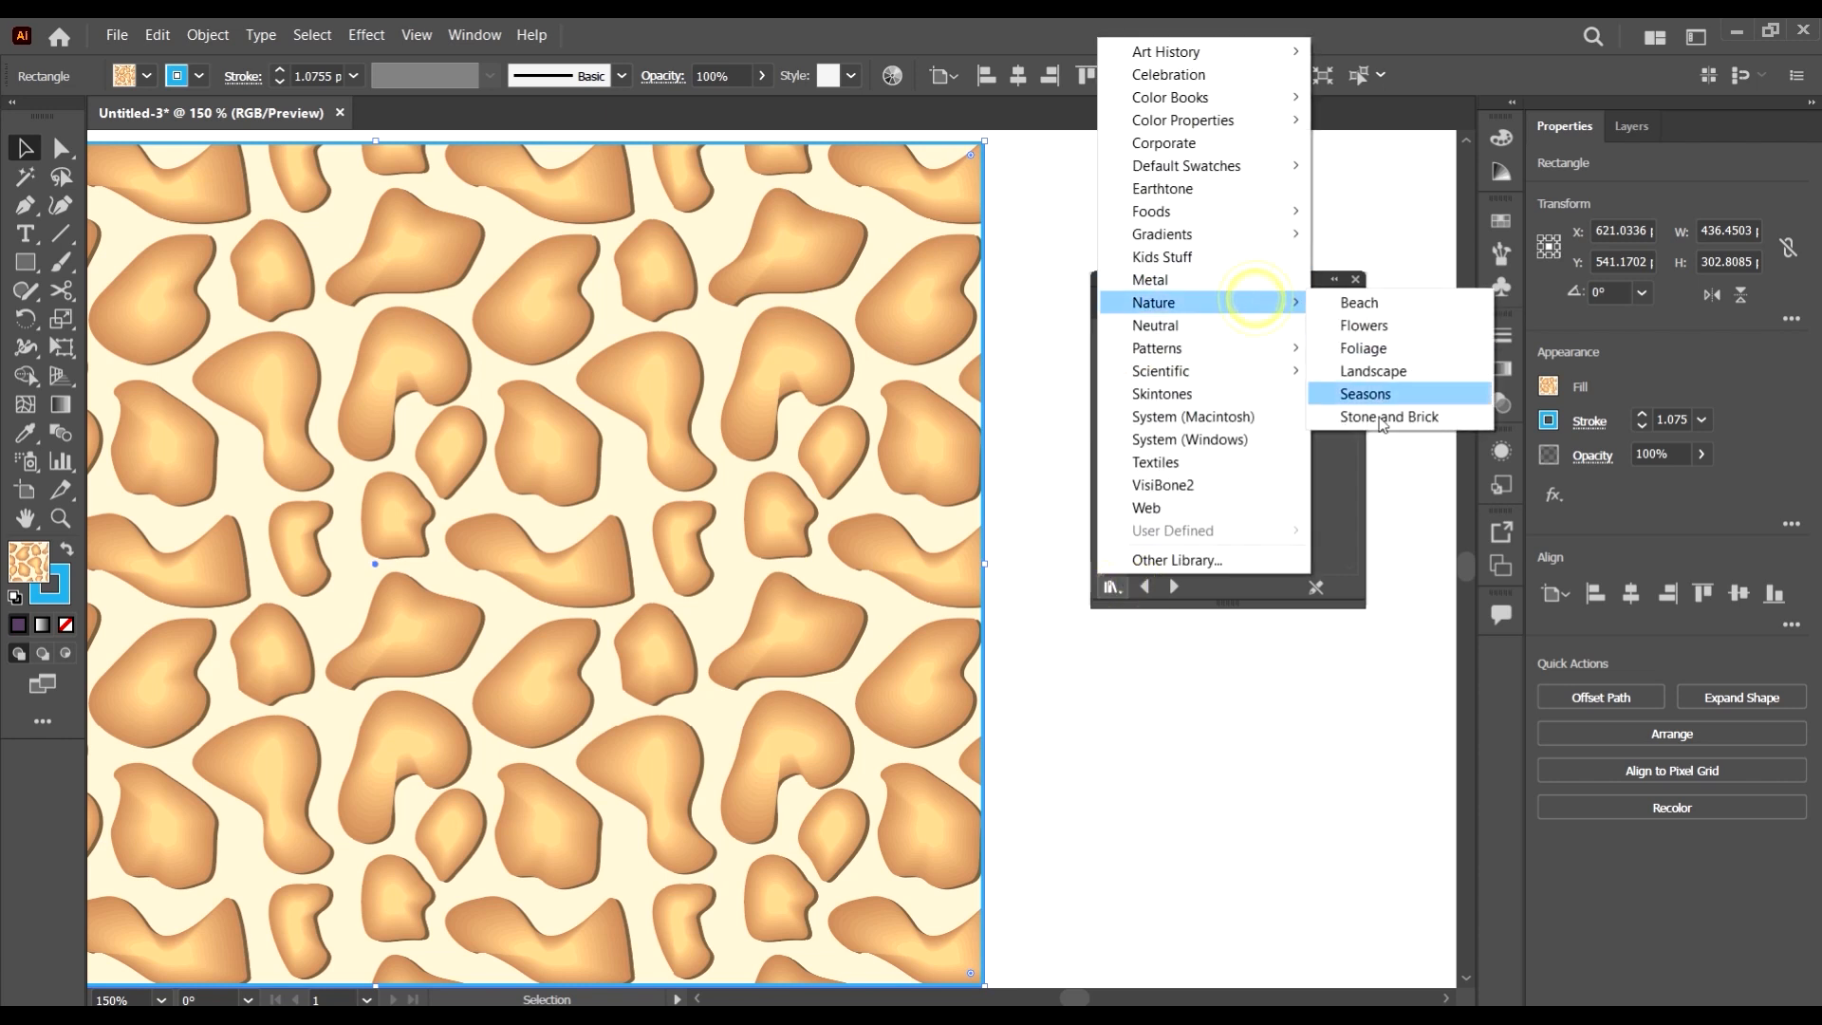
{"action": "left_click", "coordinate": [1263, 348]}
{"action": "mouse_move", "coordinate": [1411, 394]}
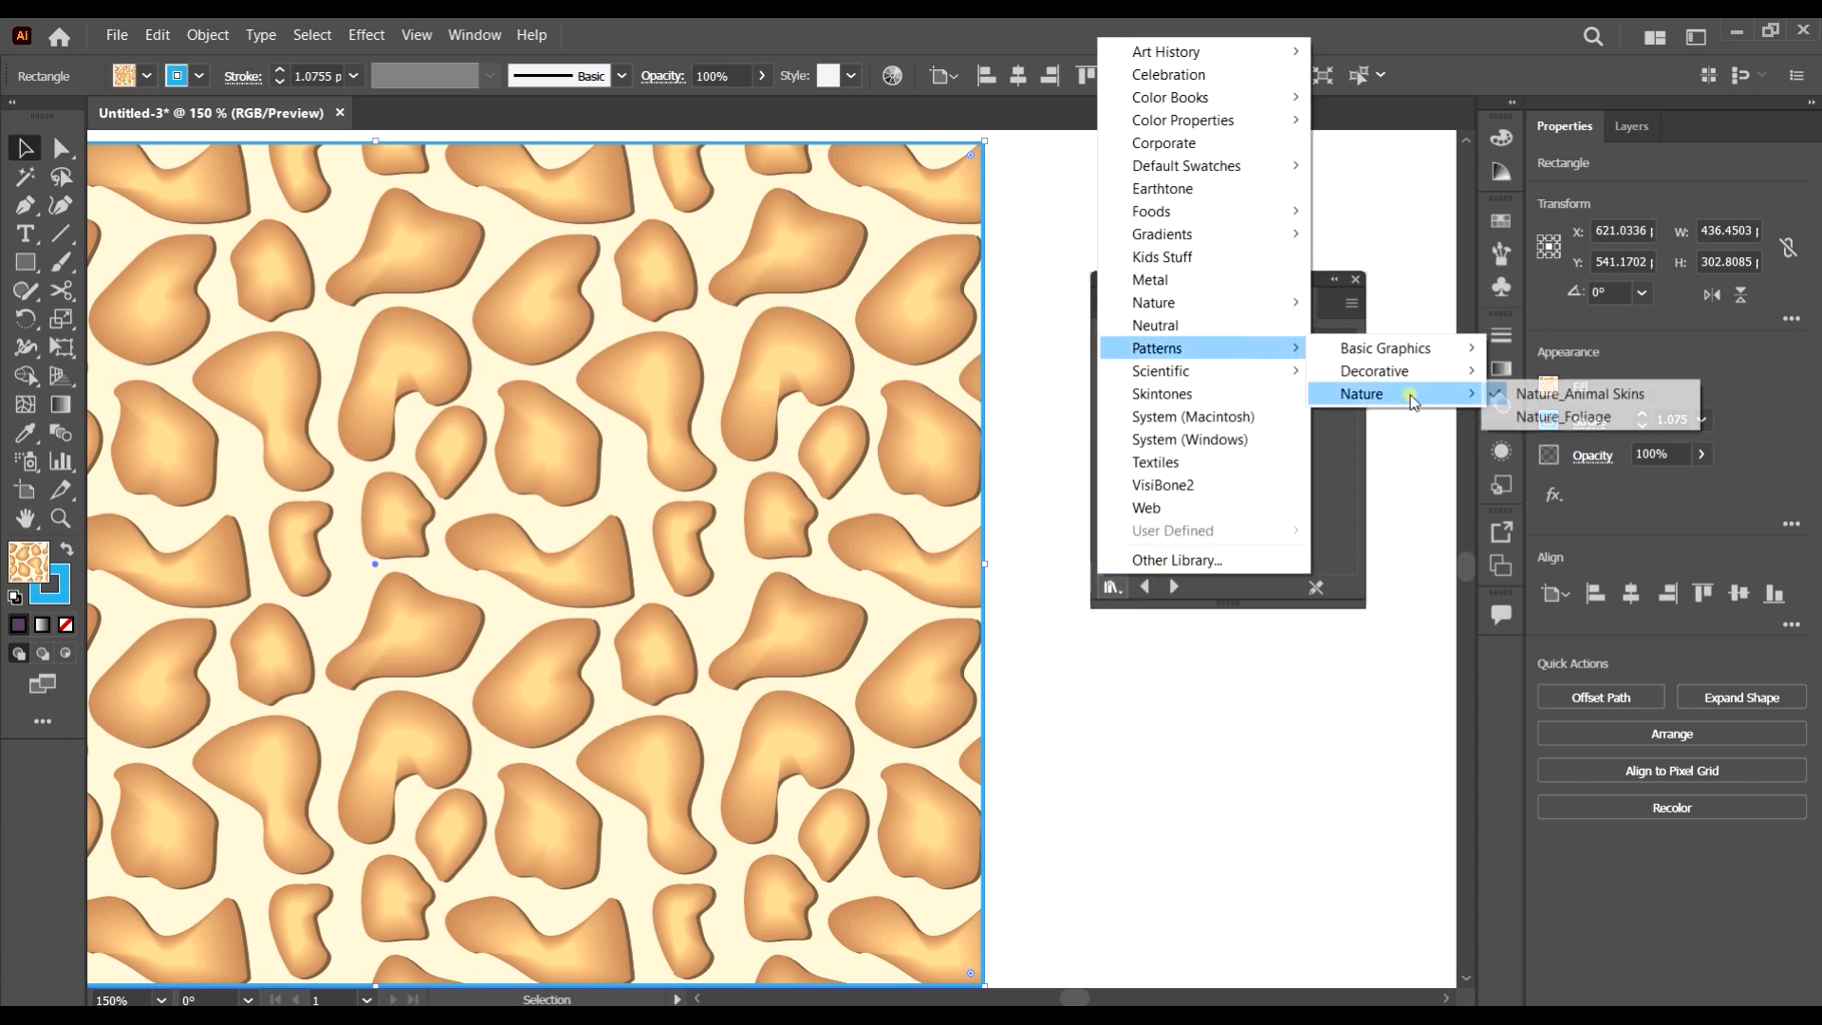
{"action": "left_click", "coordinate": [1594, 422]}
{"action": "scroll", "coordinate": [887, 440], "scroll_direction": "down", "scroll_amount": 3}
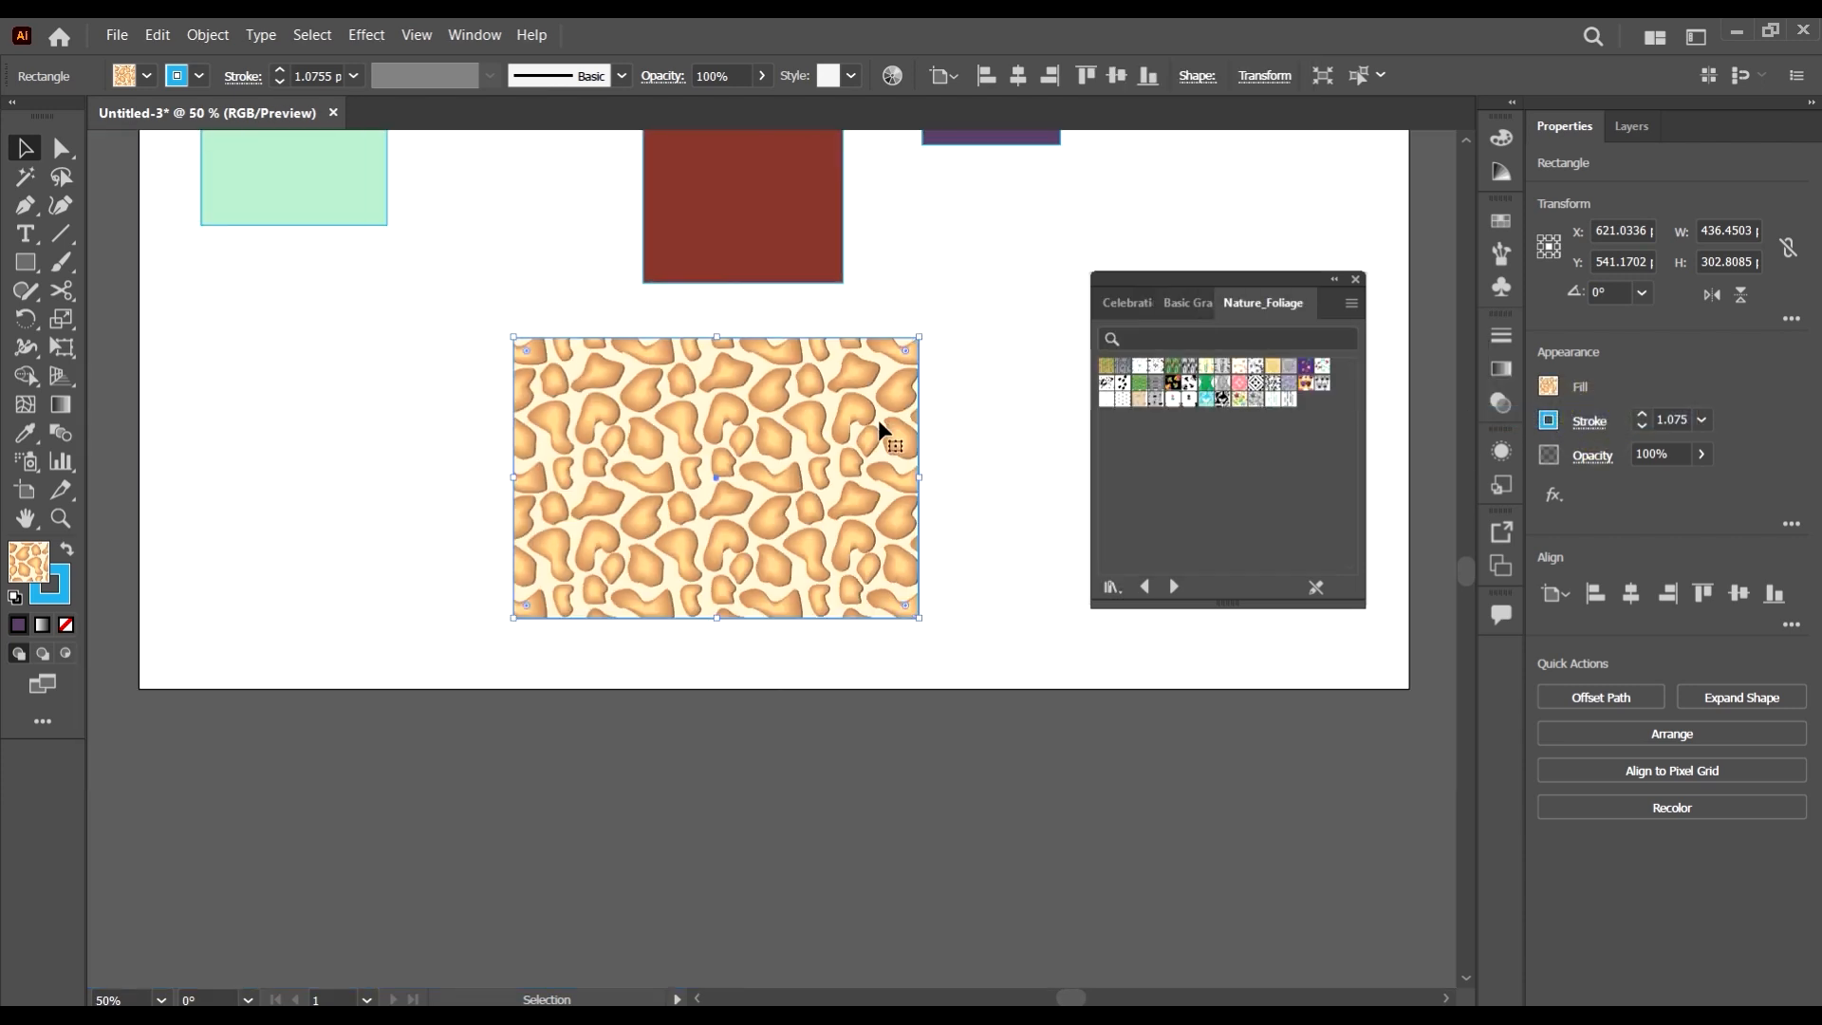
{"action": "scroll", "coordinate": [883, 427], "scroll_direction": "up", "scroll_amount": 1}
- Try foliage patterns including bamboo, black and white leaves, and pink flower lattice, ending on the lilac pattern with purple flowers and green vines
{"action": "left_click", "coordinate": [1108, 368]}
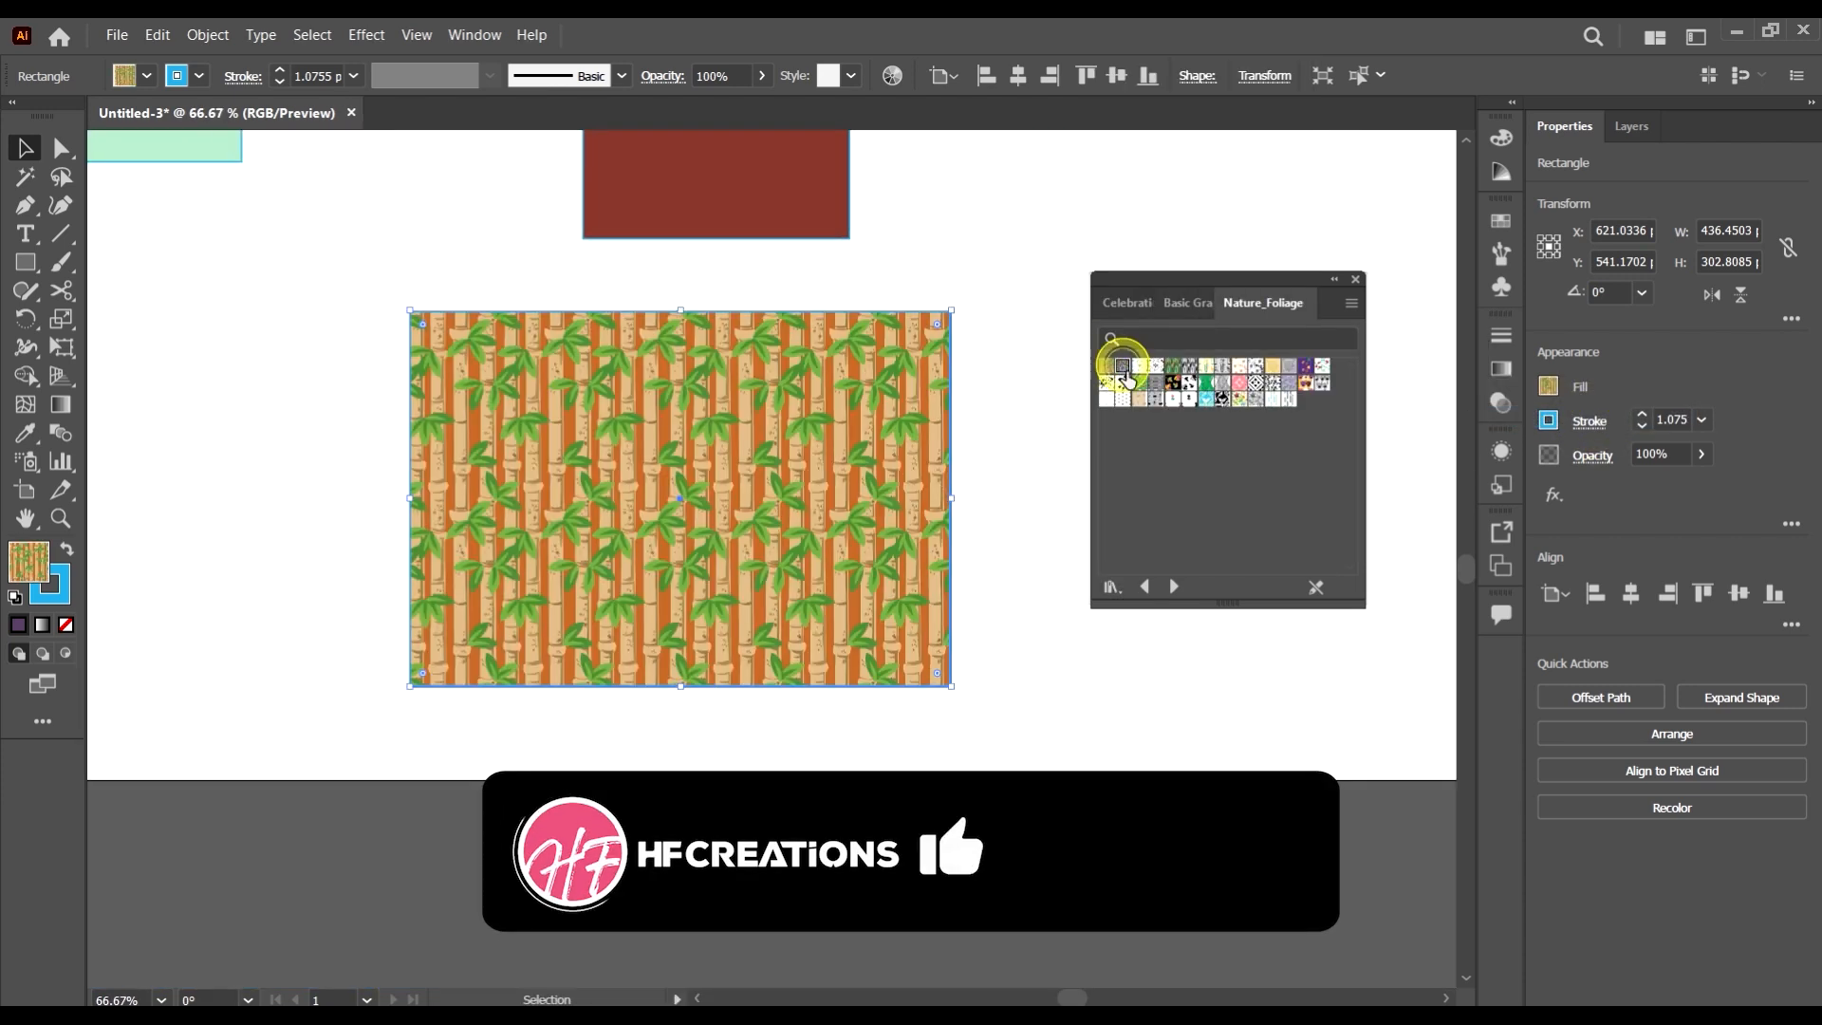
{"action": "left_click", "coordinate": [1123, 366]}
{"action": "left_click", "coordinate": [1188, 385]}
{"action": "left_click", "coordinate": [1206, 384]}
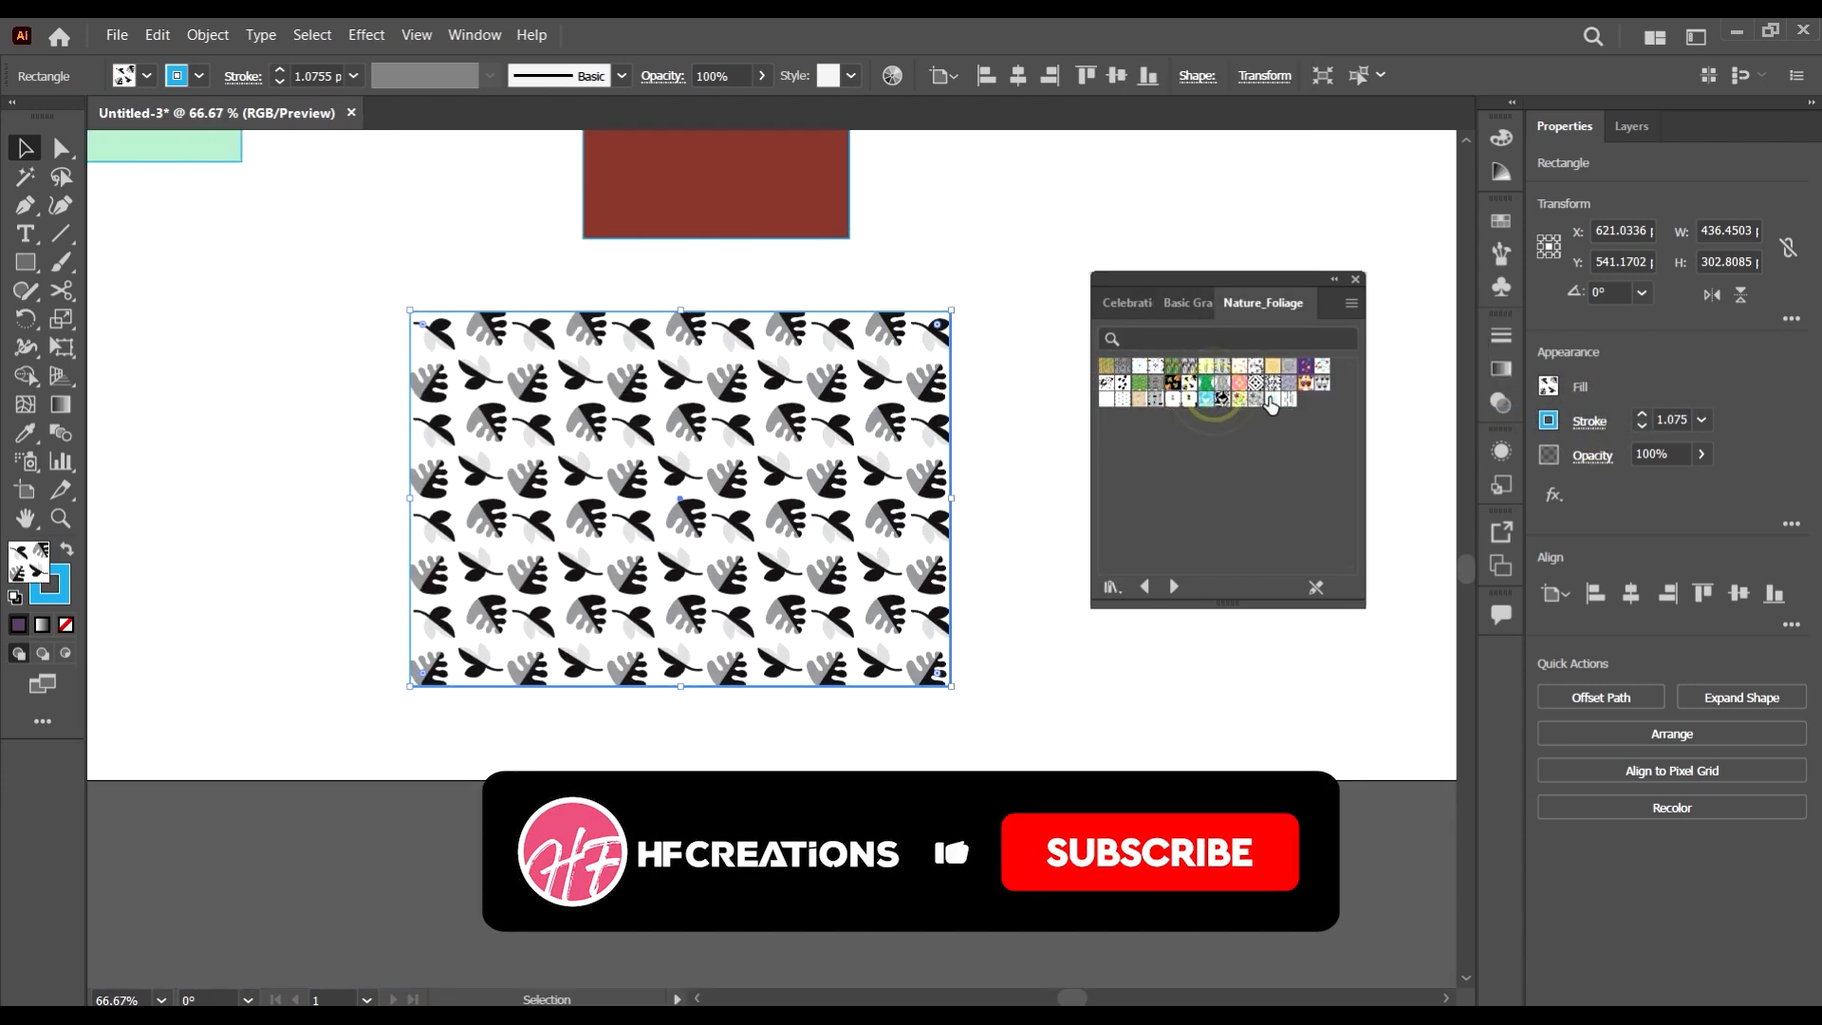
{"action": "left_click", "coordinate": [1240, 383]}
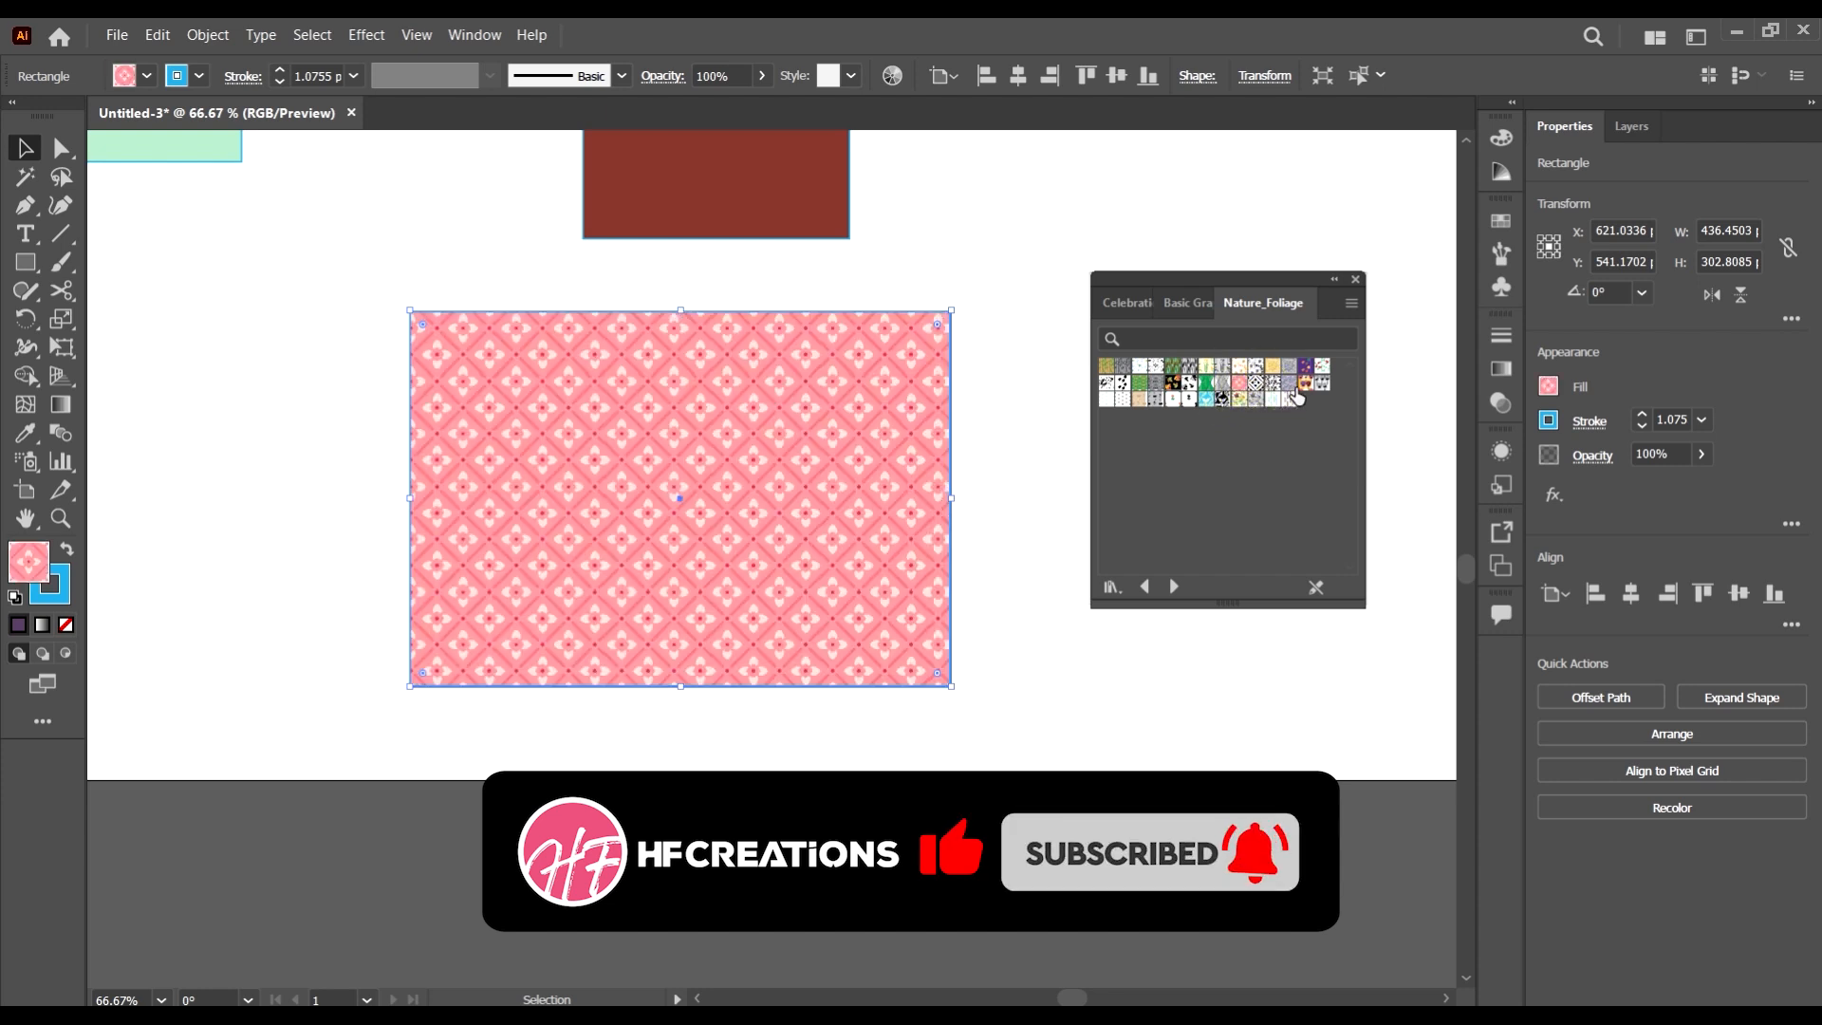
{"action": "left_click", "coordinate": [1324, 382]}
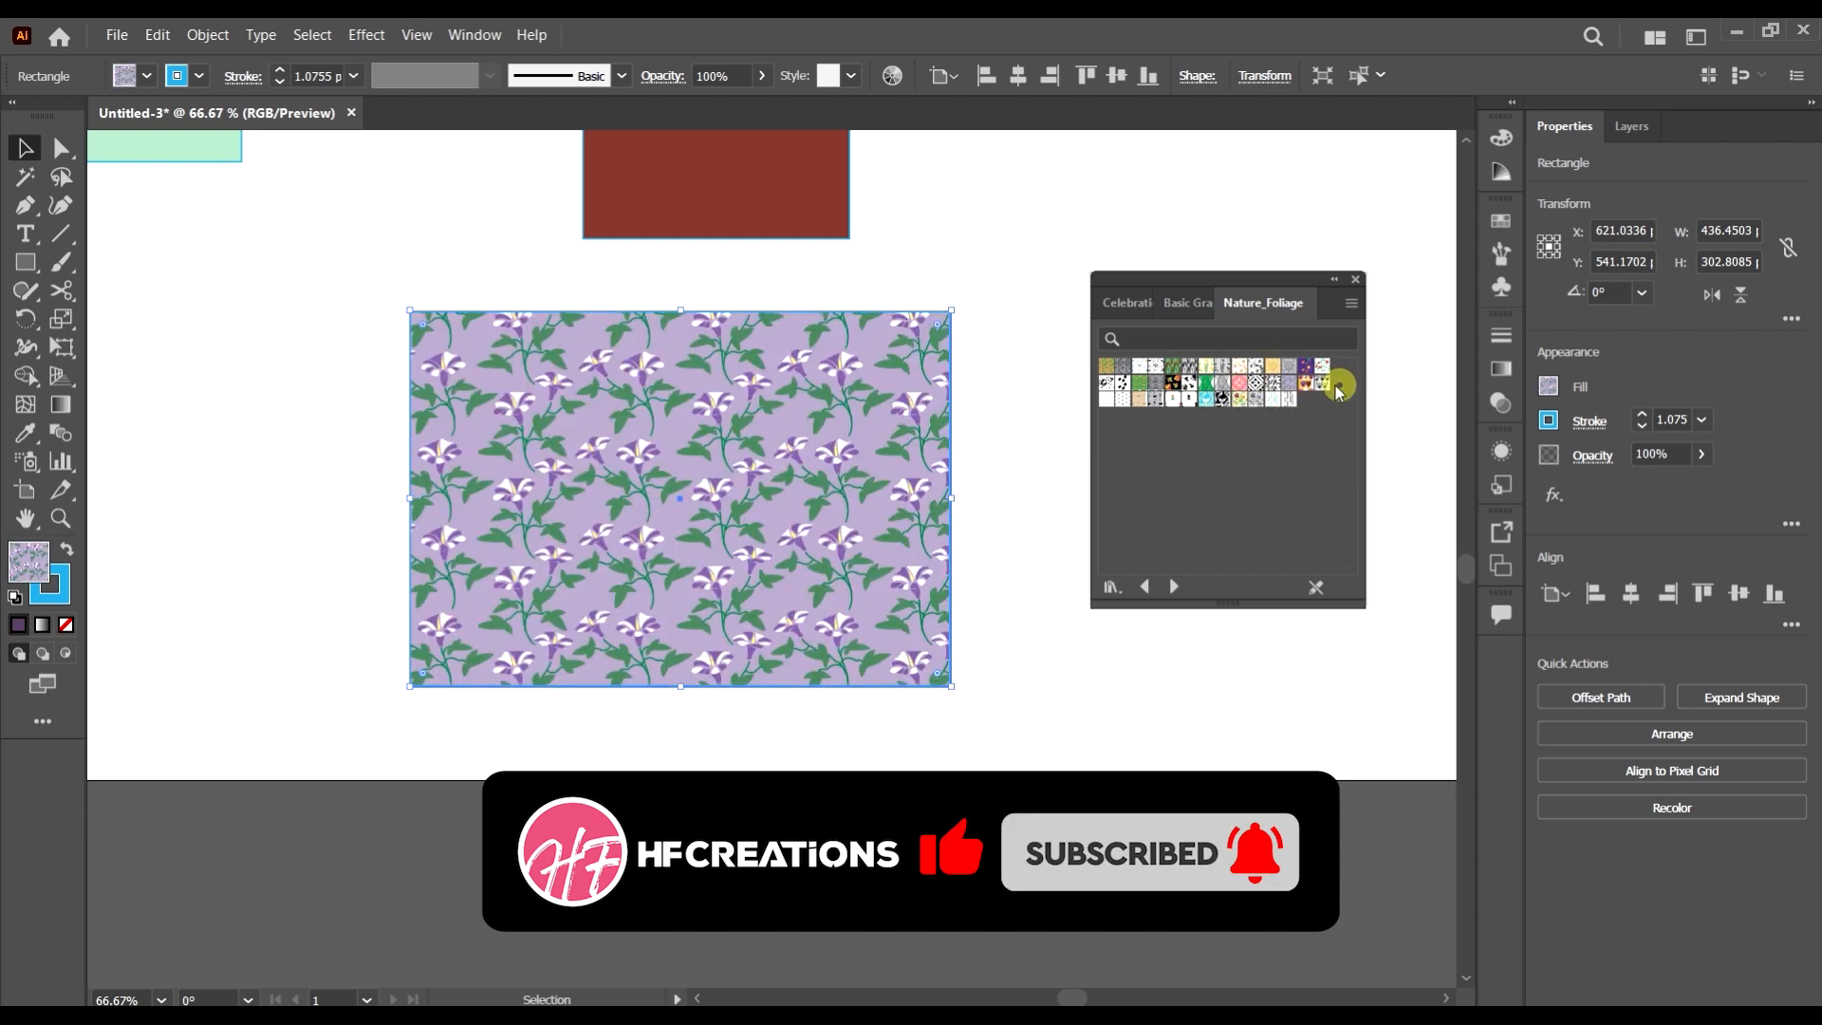
- Close the swatch library and select all four shapes on the artboard
{"action": "left_click", "coordinate": [1355, 279]}
{"action": "scroll", "coordinate": [870, 371], "scroll_direction": "down", "scroll_amount": 2}
{"action": "scroll", "coordinate": [949, 418], "scroll_direction": "up", "scroll_amount": 1}
{"action": "left_click_drag", "start_coordinate": [1048, 515], "coordinate": [404, 219]}
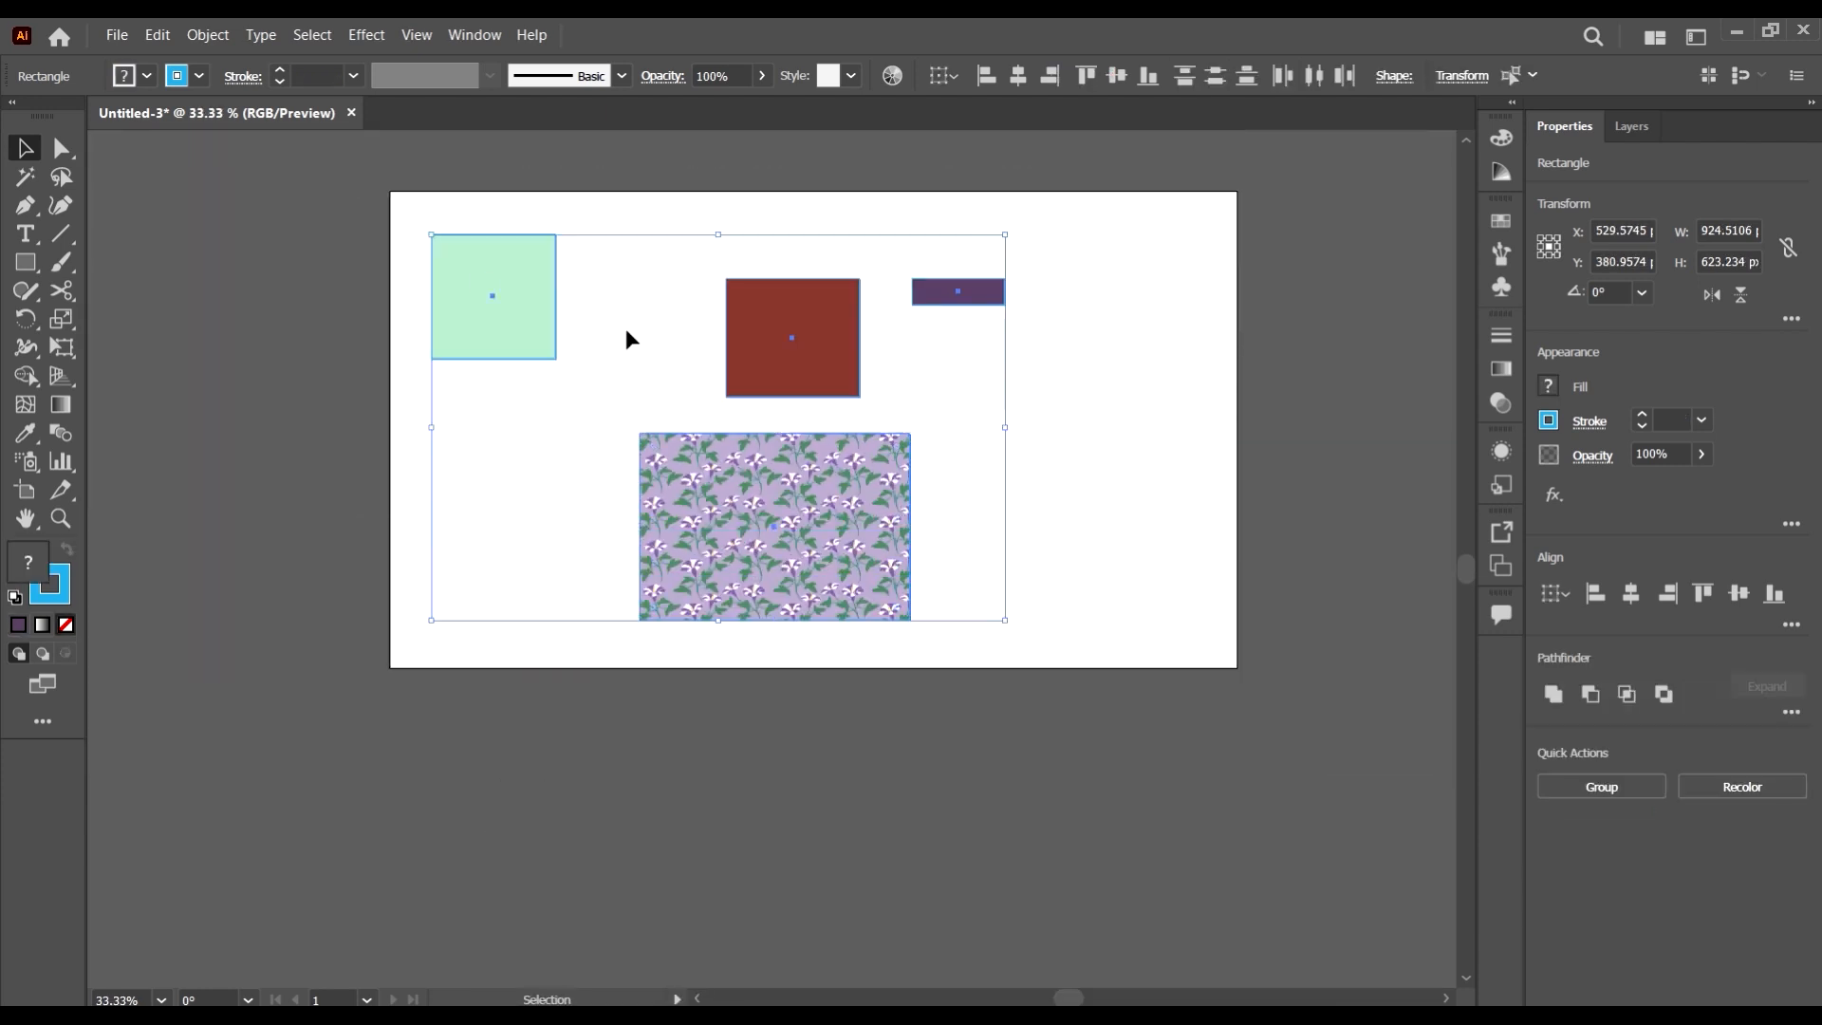
- Delete the four selected shapes and review the available fill swatches
{"action": "key", "text": "Delete"}
{"action": "left_click", "coordinate": [146, 78]}
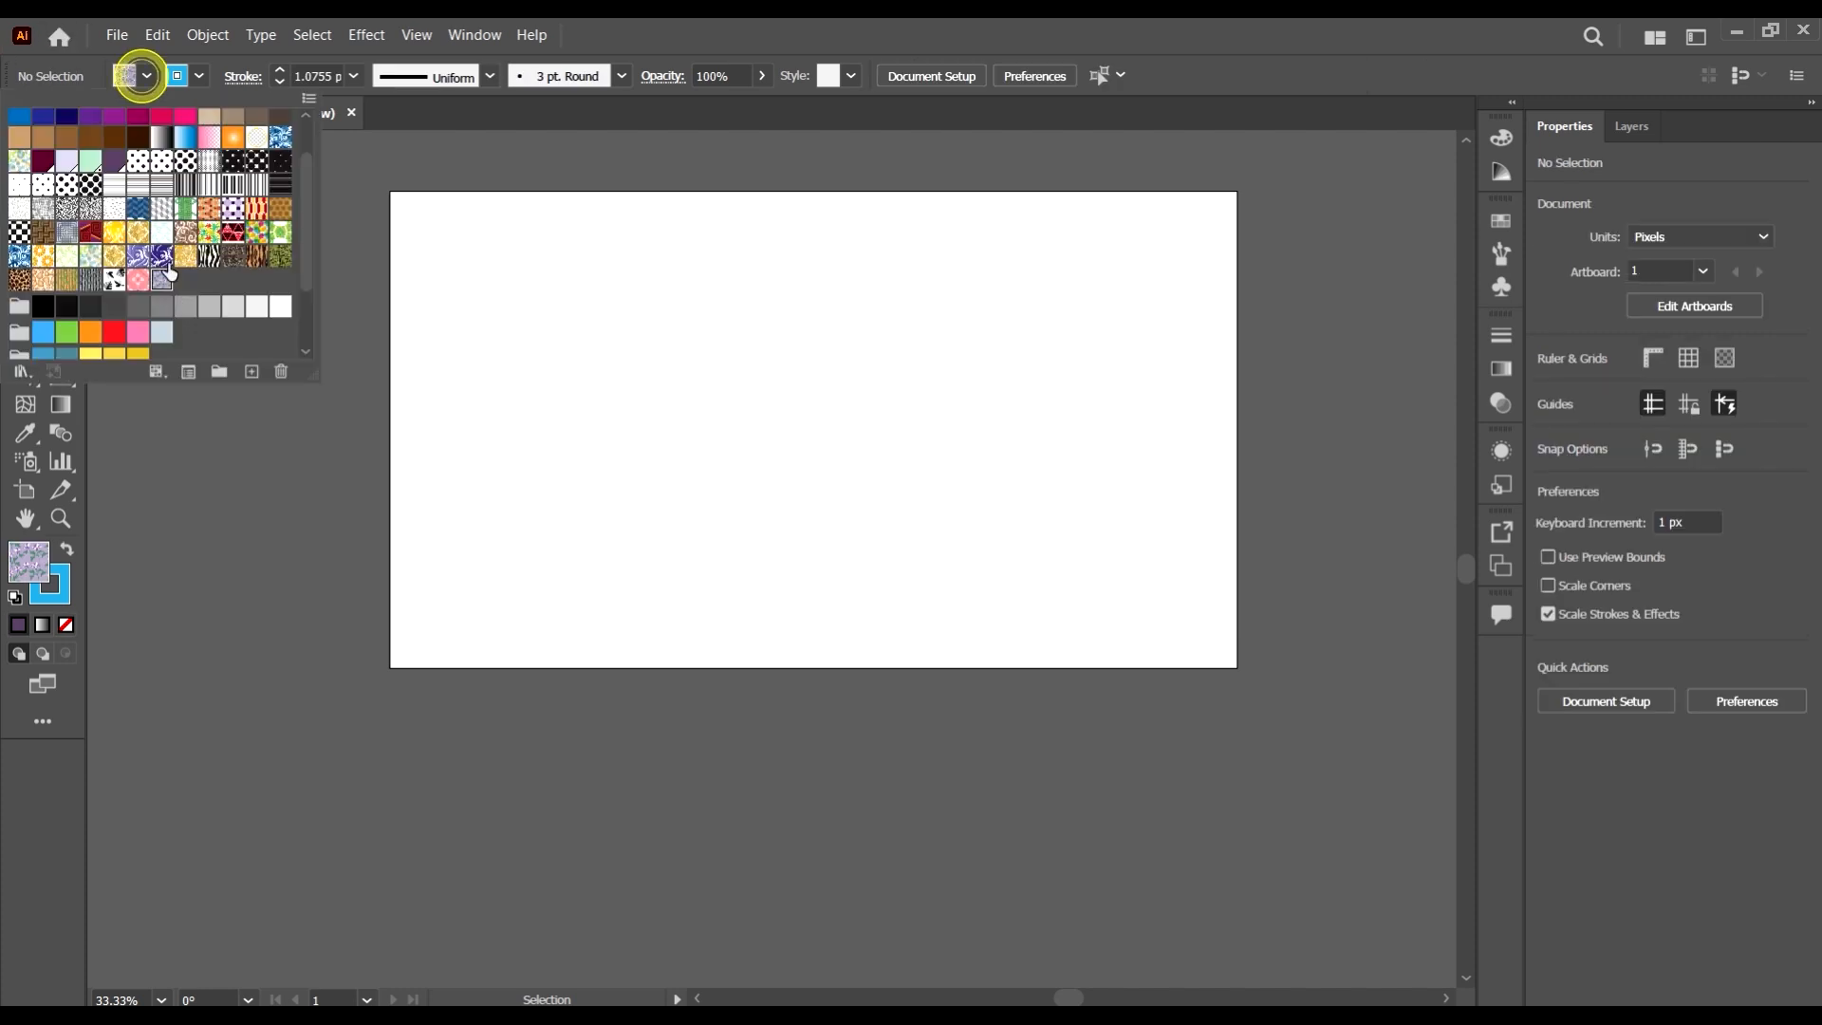
{"action": "scroll", "coordinate": [210, 300], "scroll_direction": "up", "scroll_amount": 2}
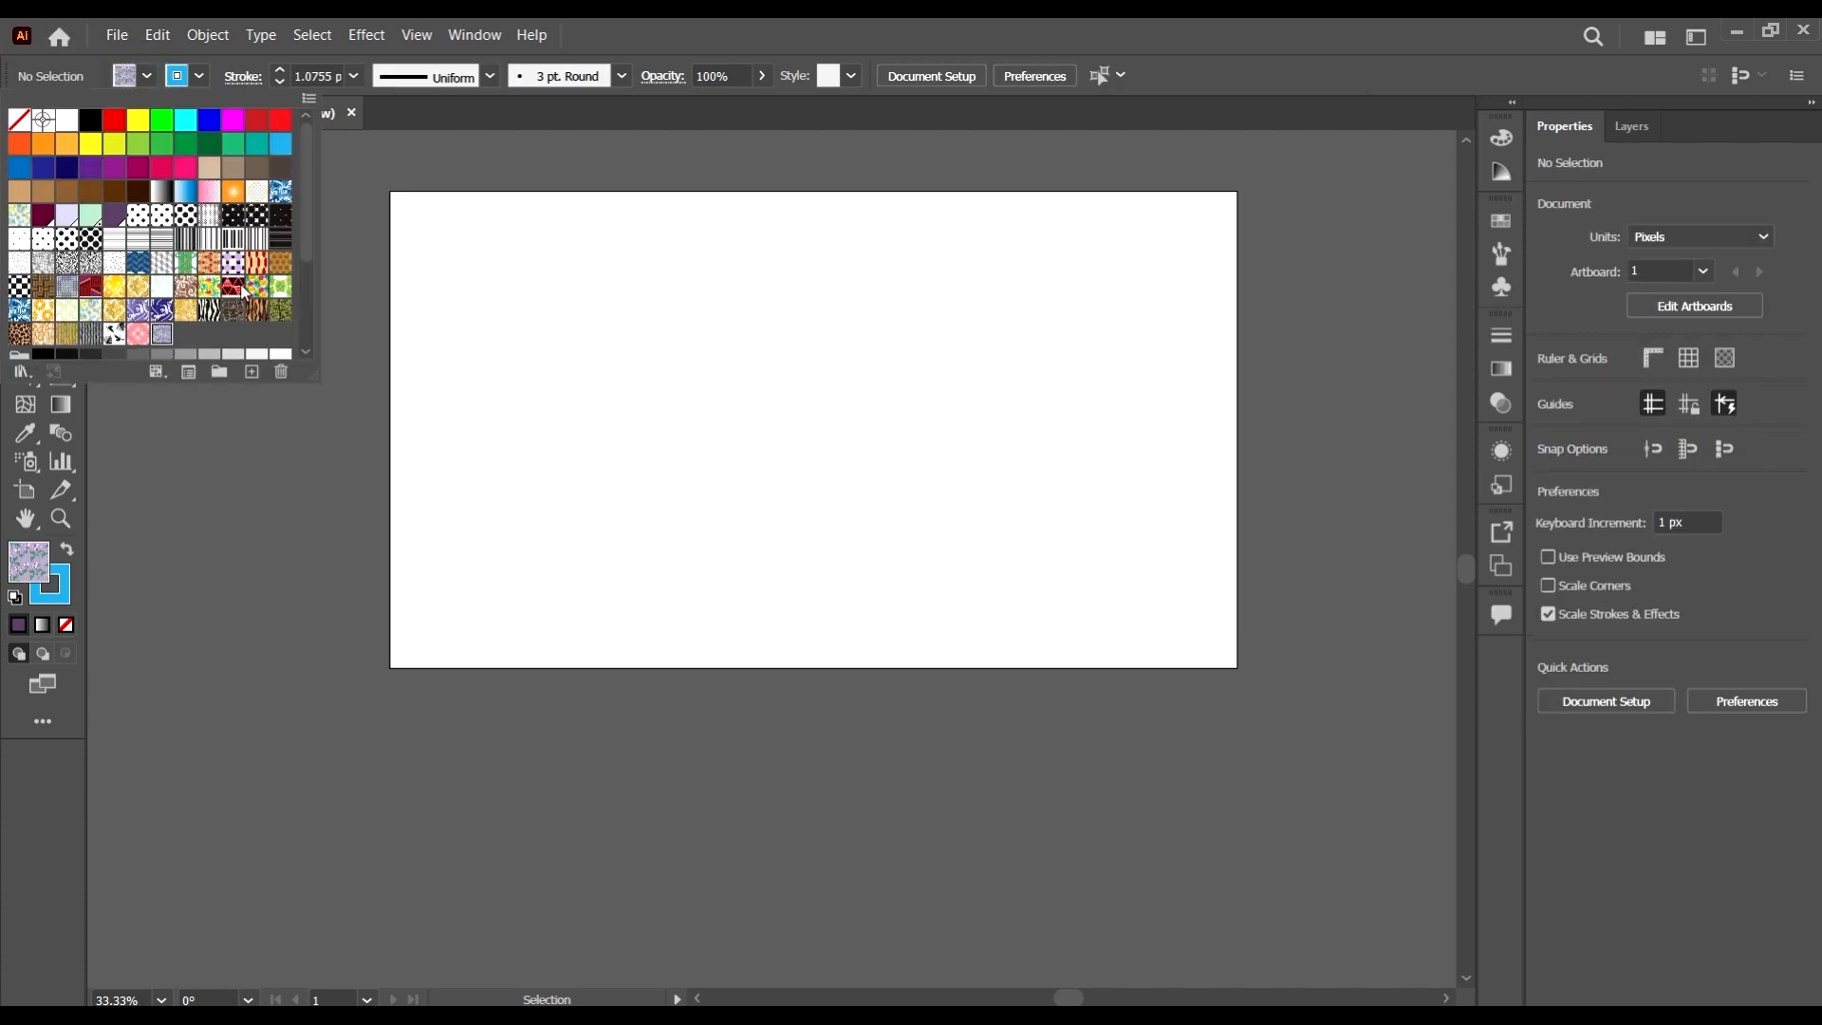
{"action": "left_click", "coordinate": [818, 484]}
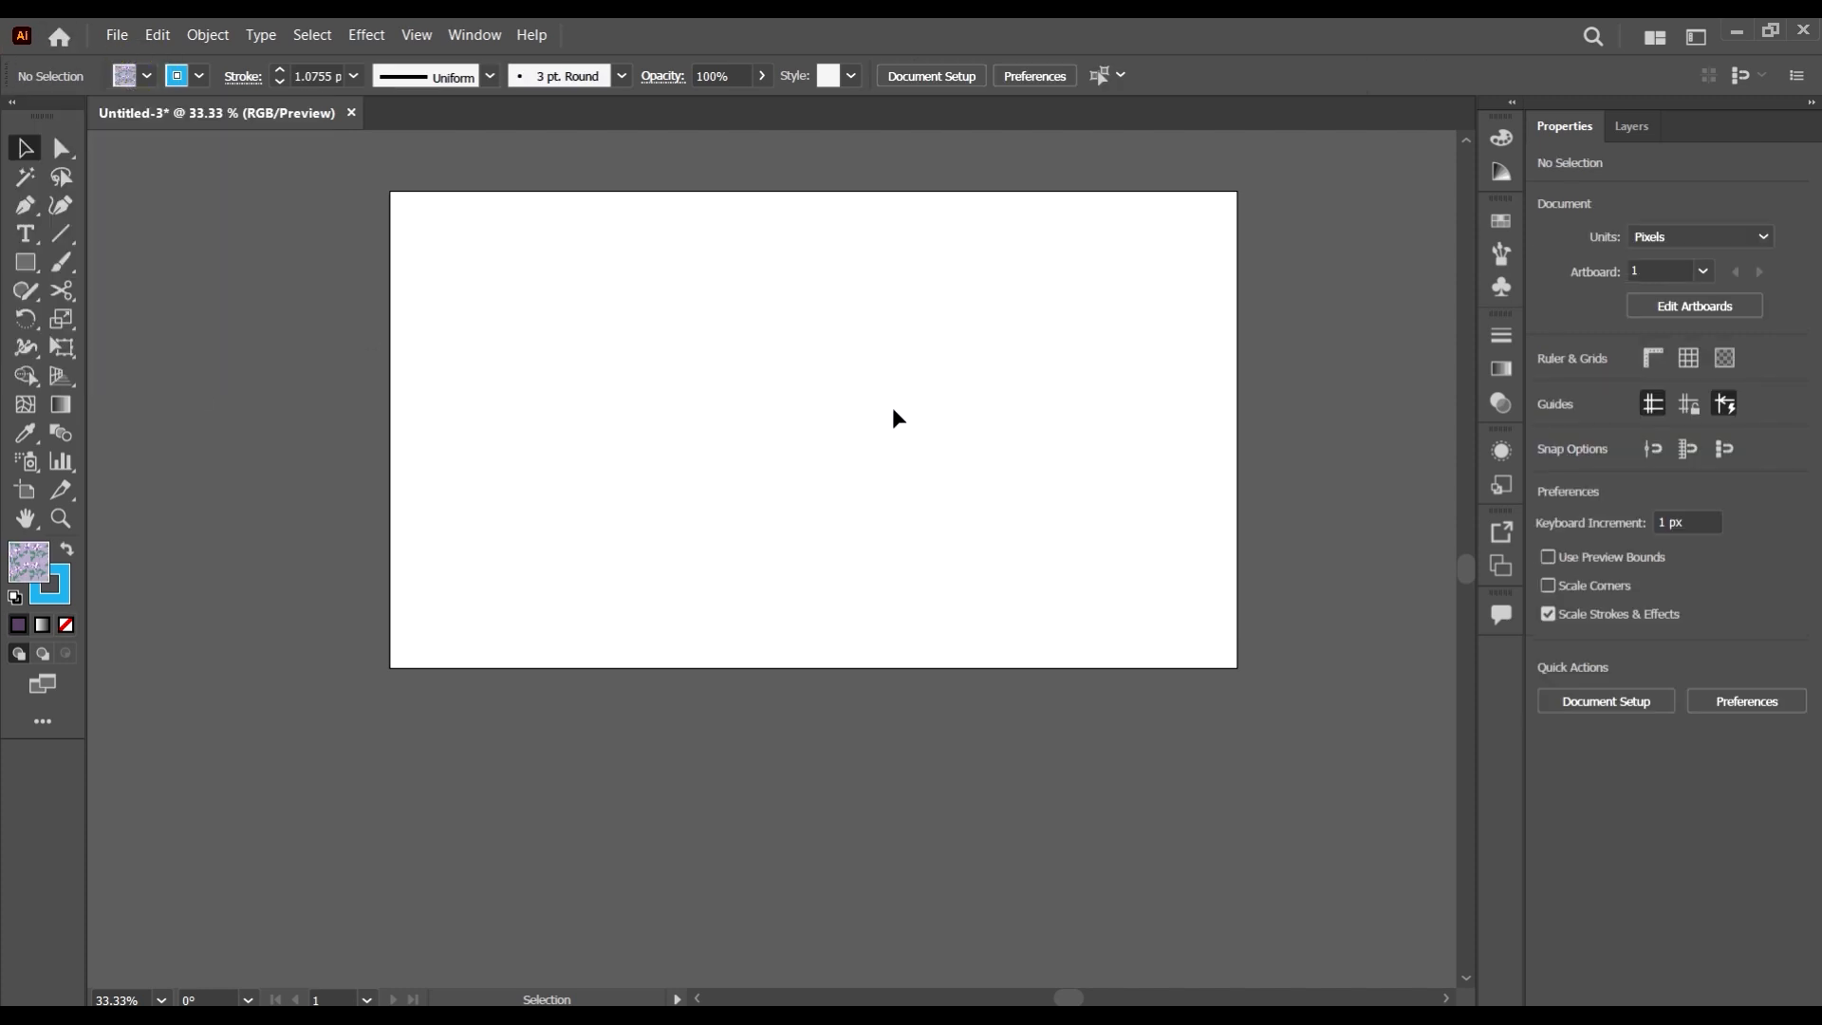
- Draw a rectangle about 542 by 277 px on the artboard and shift it toward the artboard's centre
{"action": "scroll", "coordinate": [877, 360], "scroll_direction": "up", "scroll_amount": 4}
{"action": "scroll", "coordinate": [855, 342], "scroll_direction": "right", "scroll_amount": 2}
{"action": "left_click", "coordinate": [26, 262]}
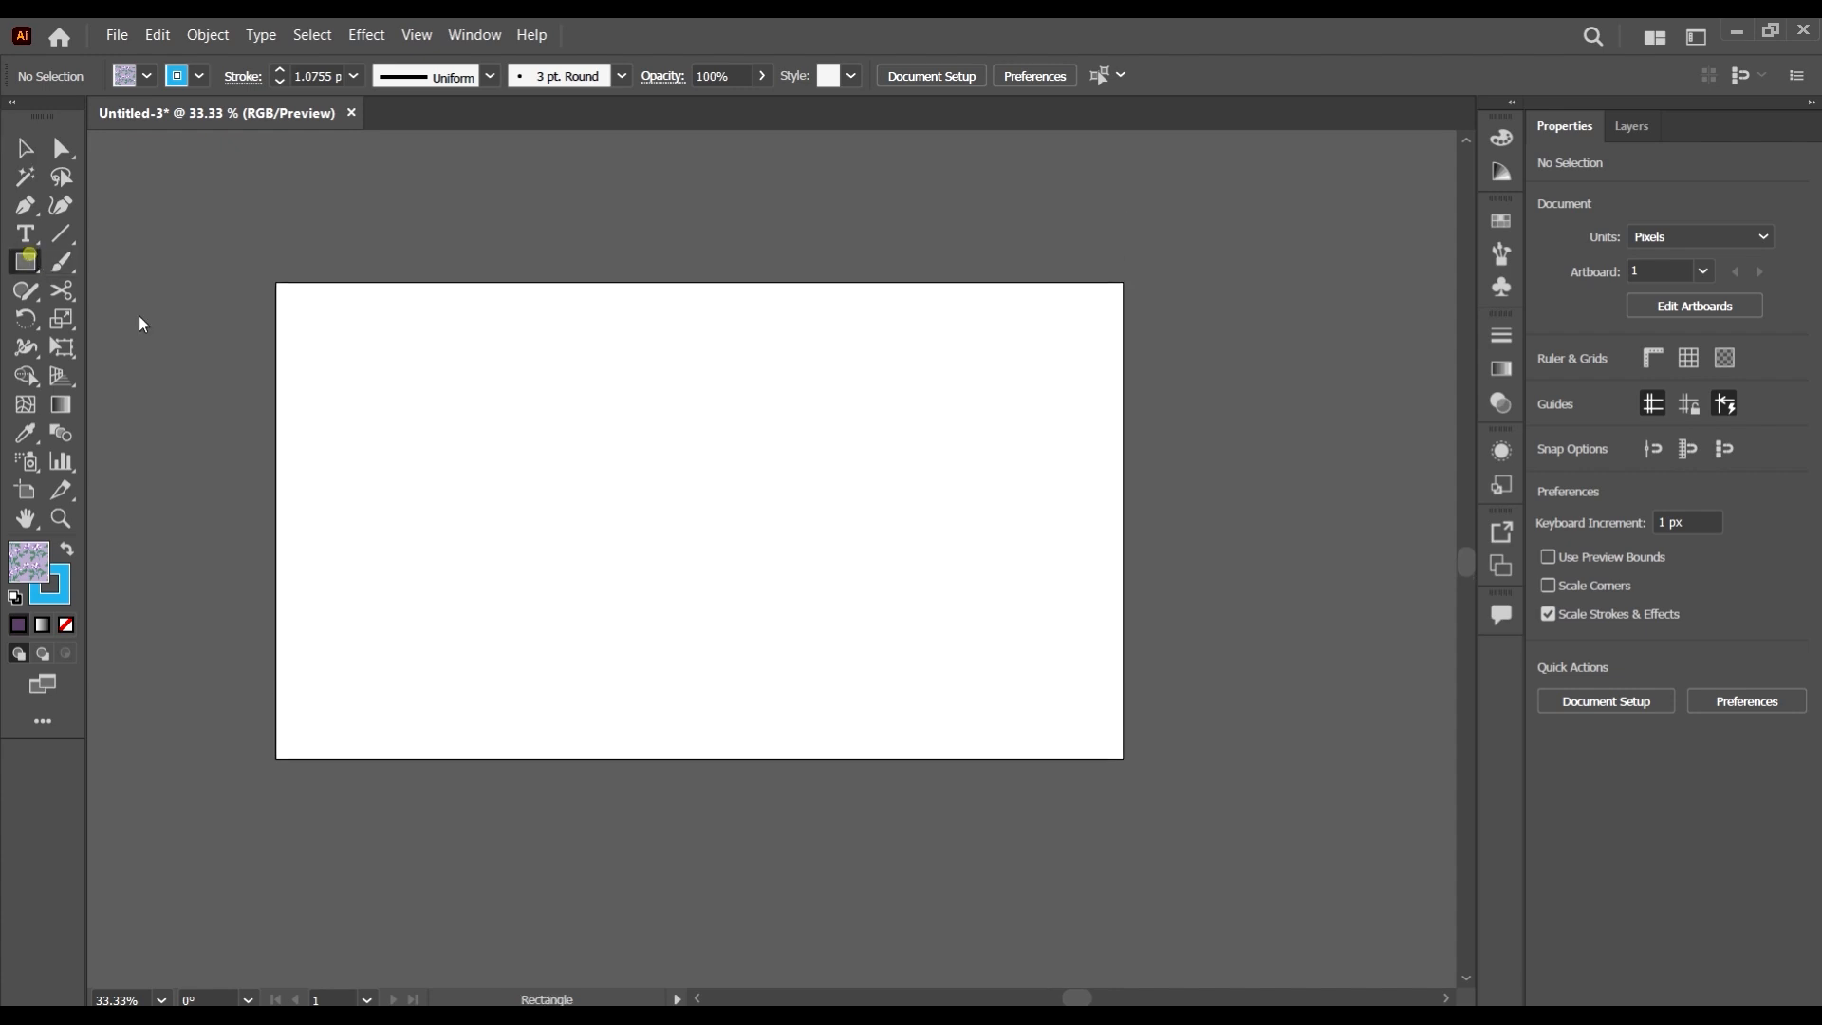
{"action": "left_click_drag", "start_coordinate": [456, 400], "coordinate": [794, 572]}
{"action": "left_click", "coordinate": [25, 147]}
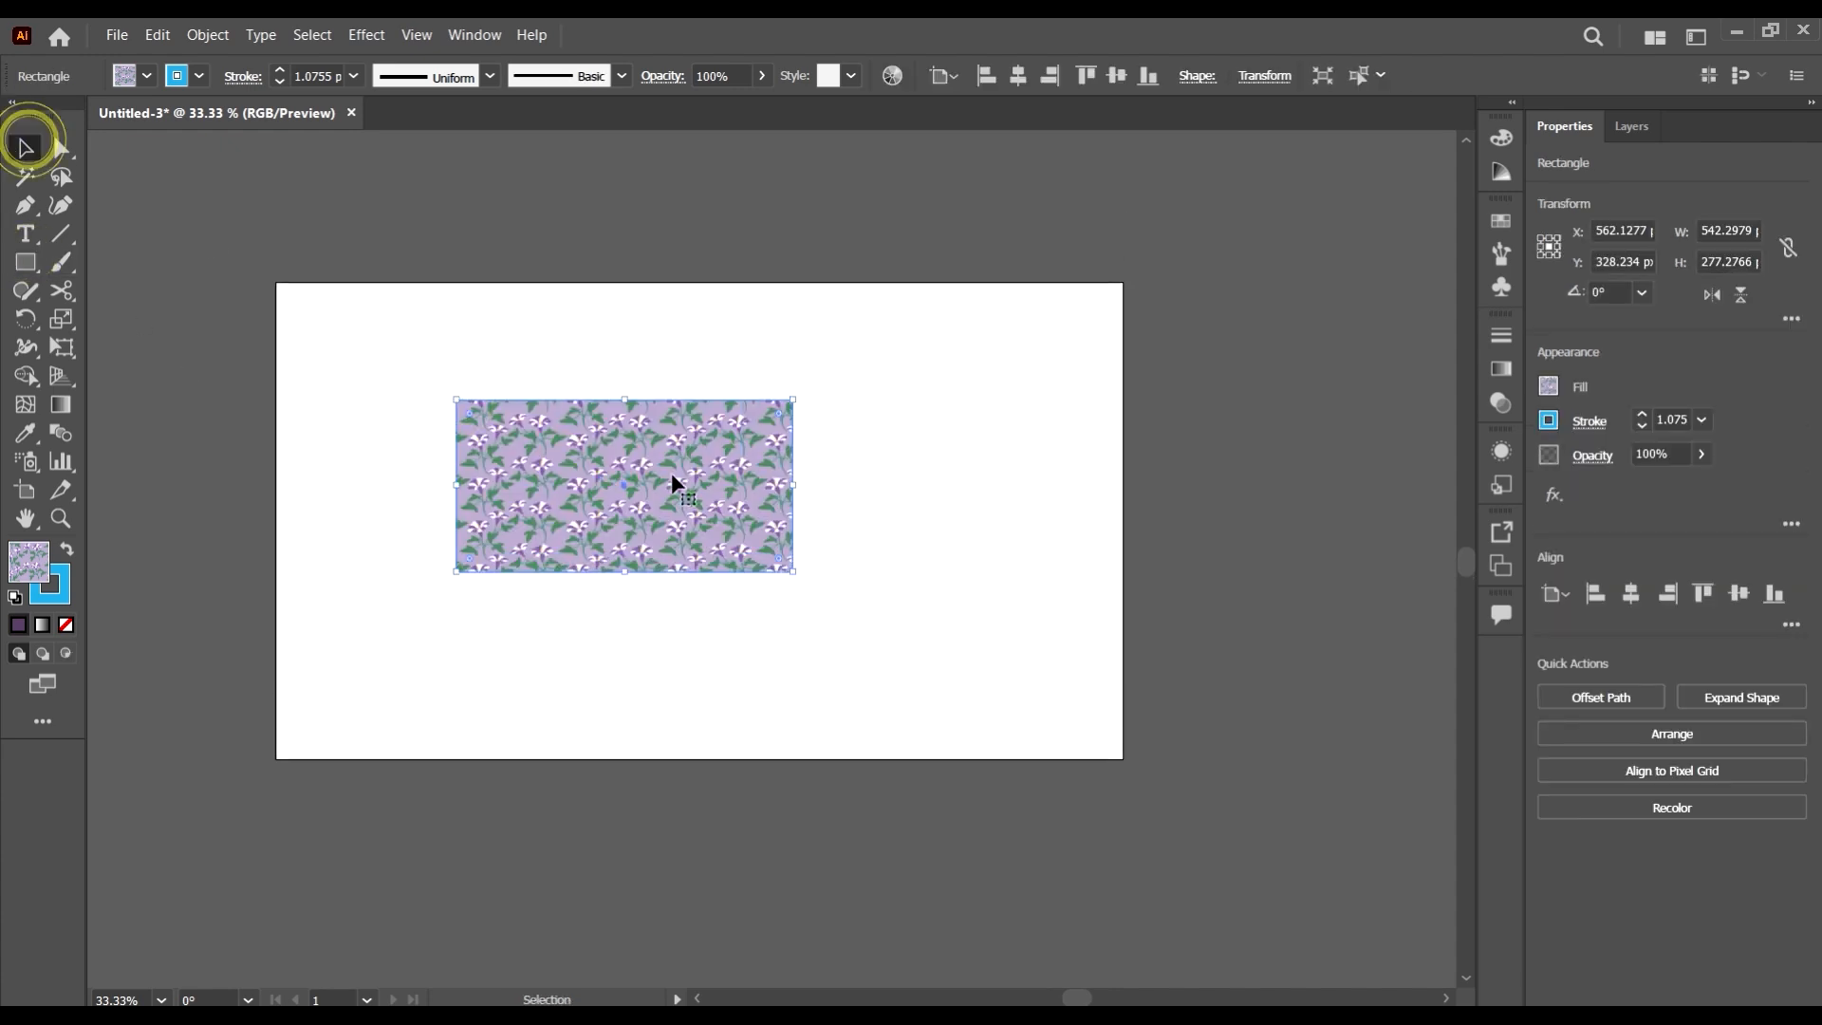
{"action": "left_click_drag", "start_coordinate": [673, 477], "coordinate": [685, 480]}
- Fill the rectangle with the lemon-yellow swatch and move it slightly to the right
{"action": "left_click", "coordinate": [146, 75]}
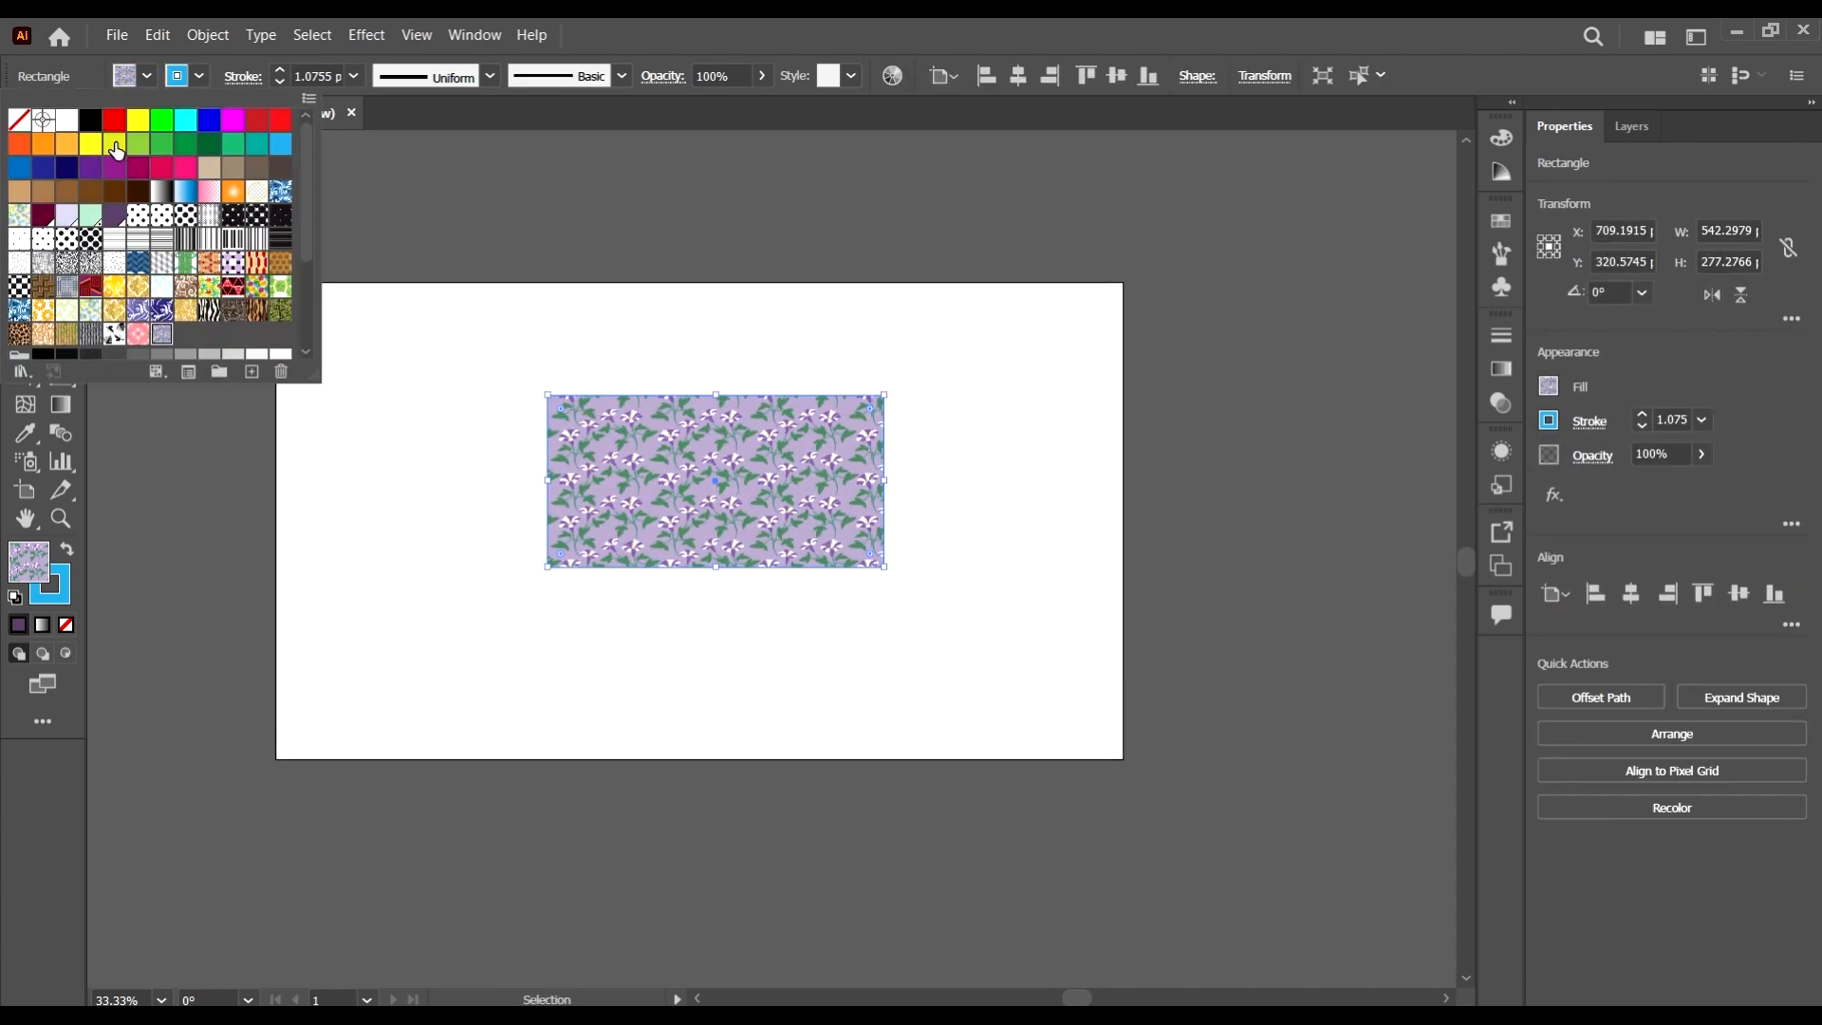
{"action": "double_click", "coordinate": [114, 143]}
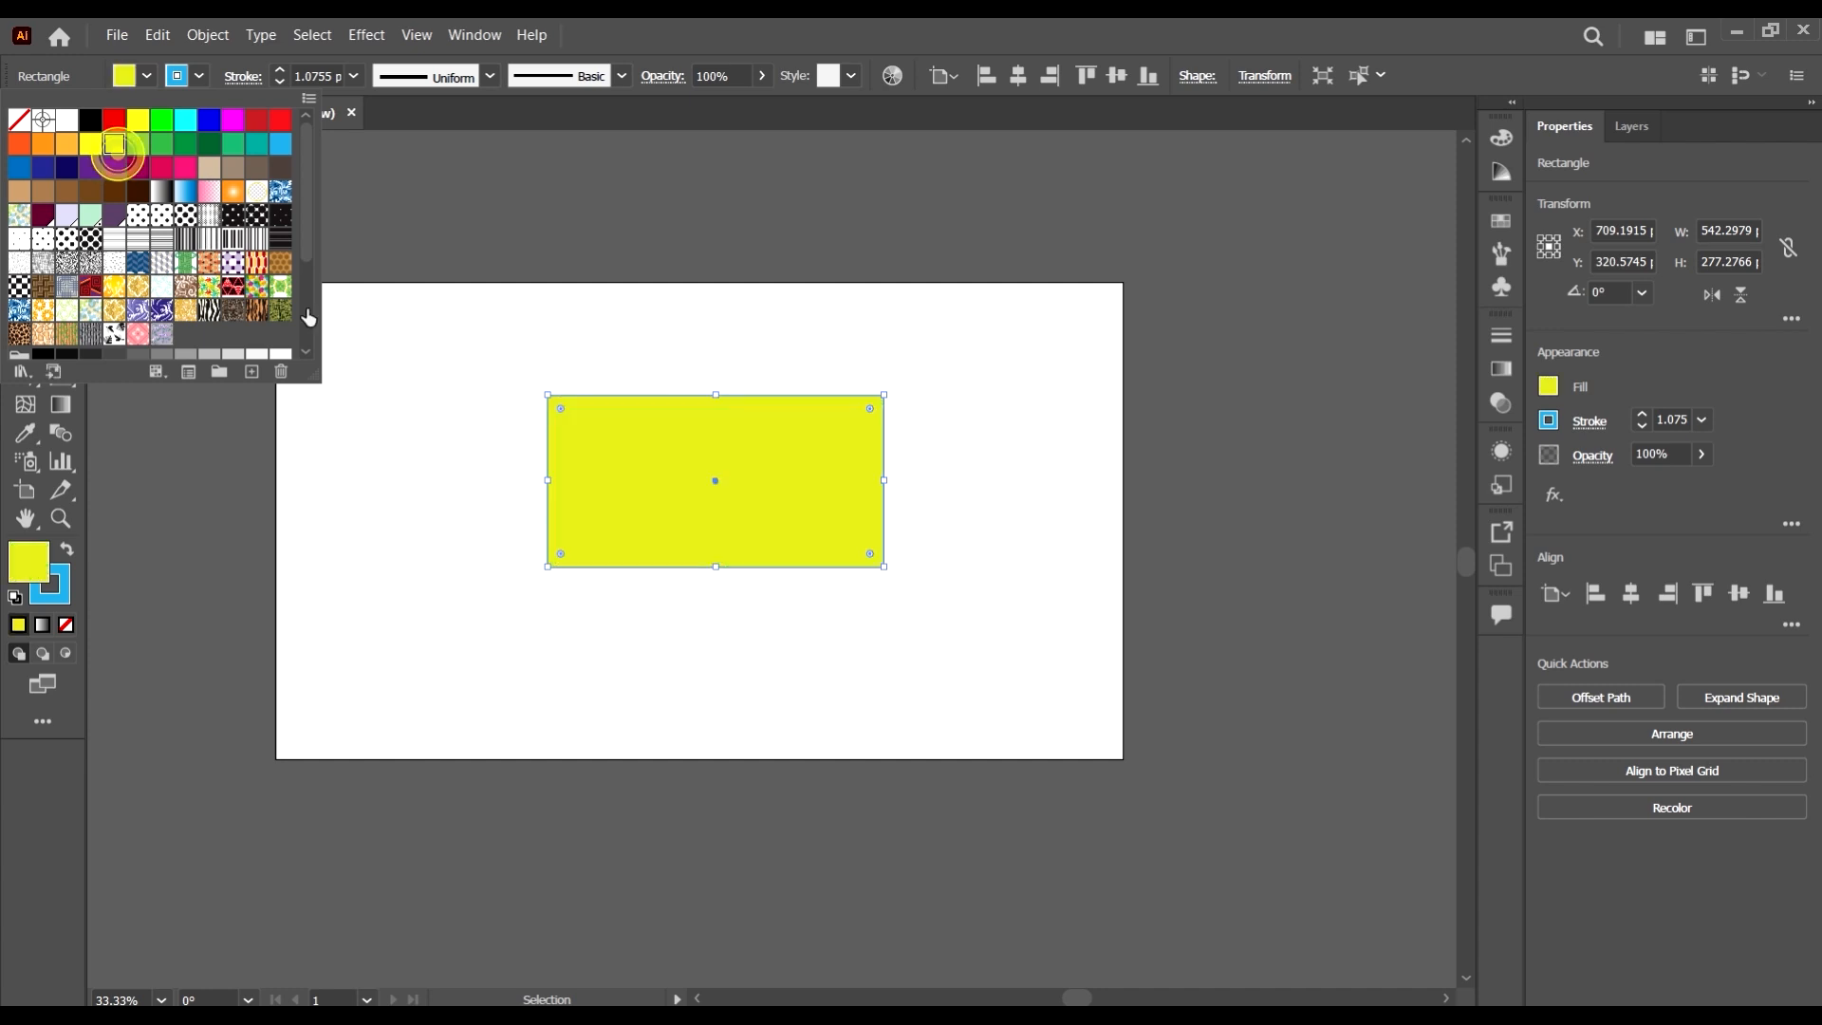
{"action": "left_click", "coordinate": [1344, 657]}
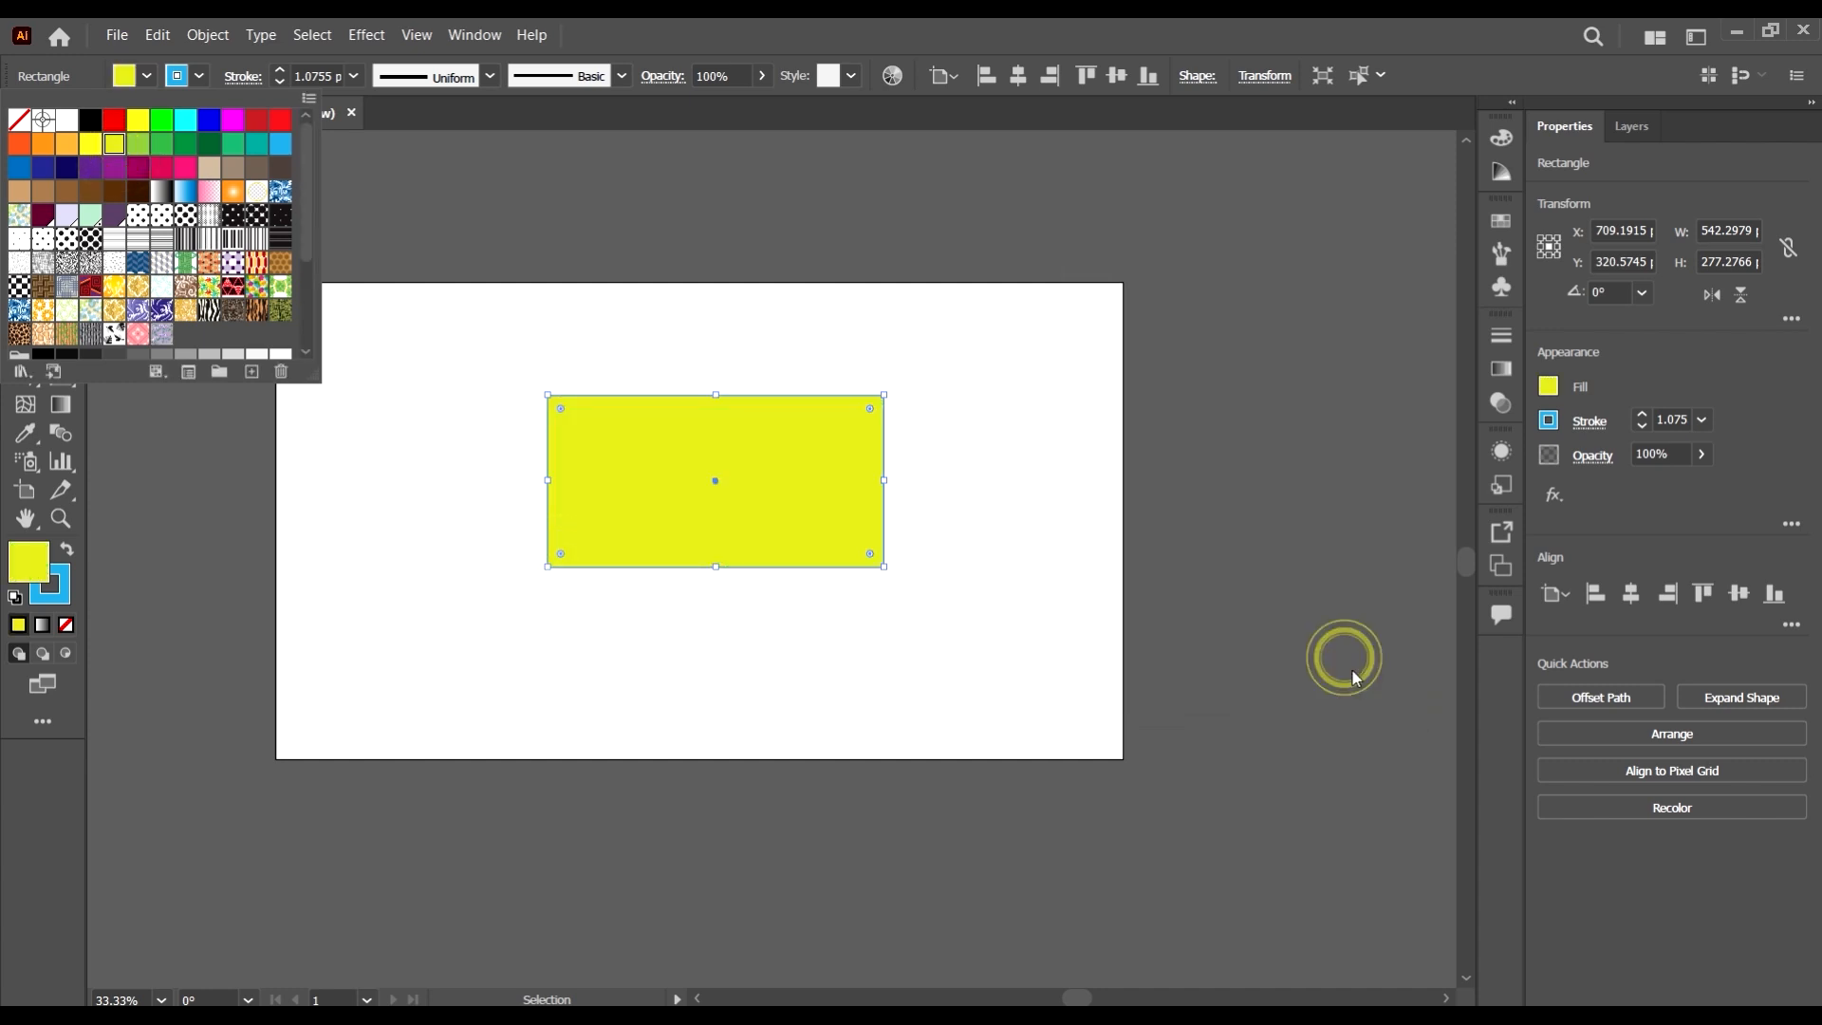
{"action": "left_click", "coordinate": [445, 402]}
{"action": "left_click_drag", "start_coordinate": [675, 464], "coordinate": [738, 472]}
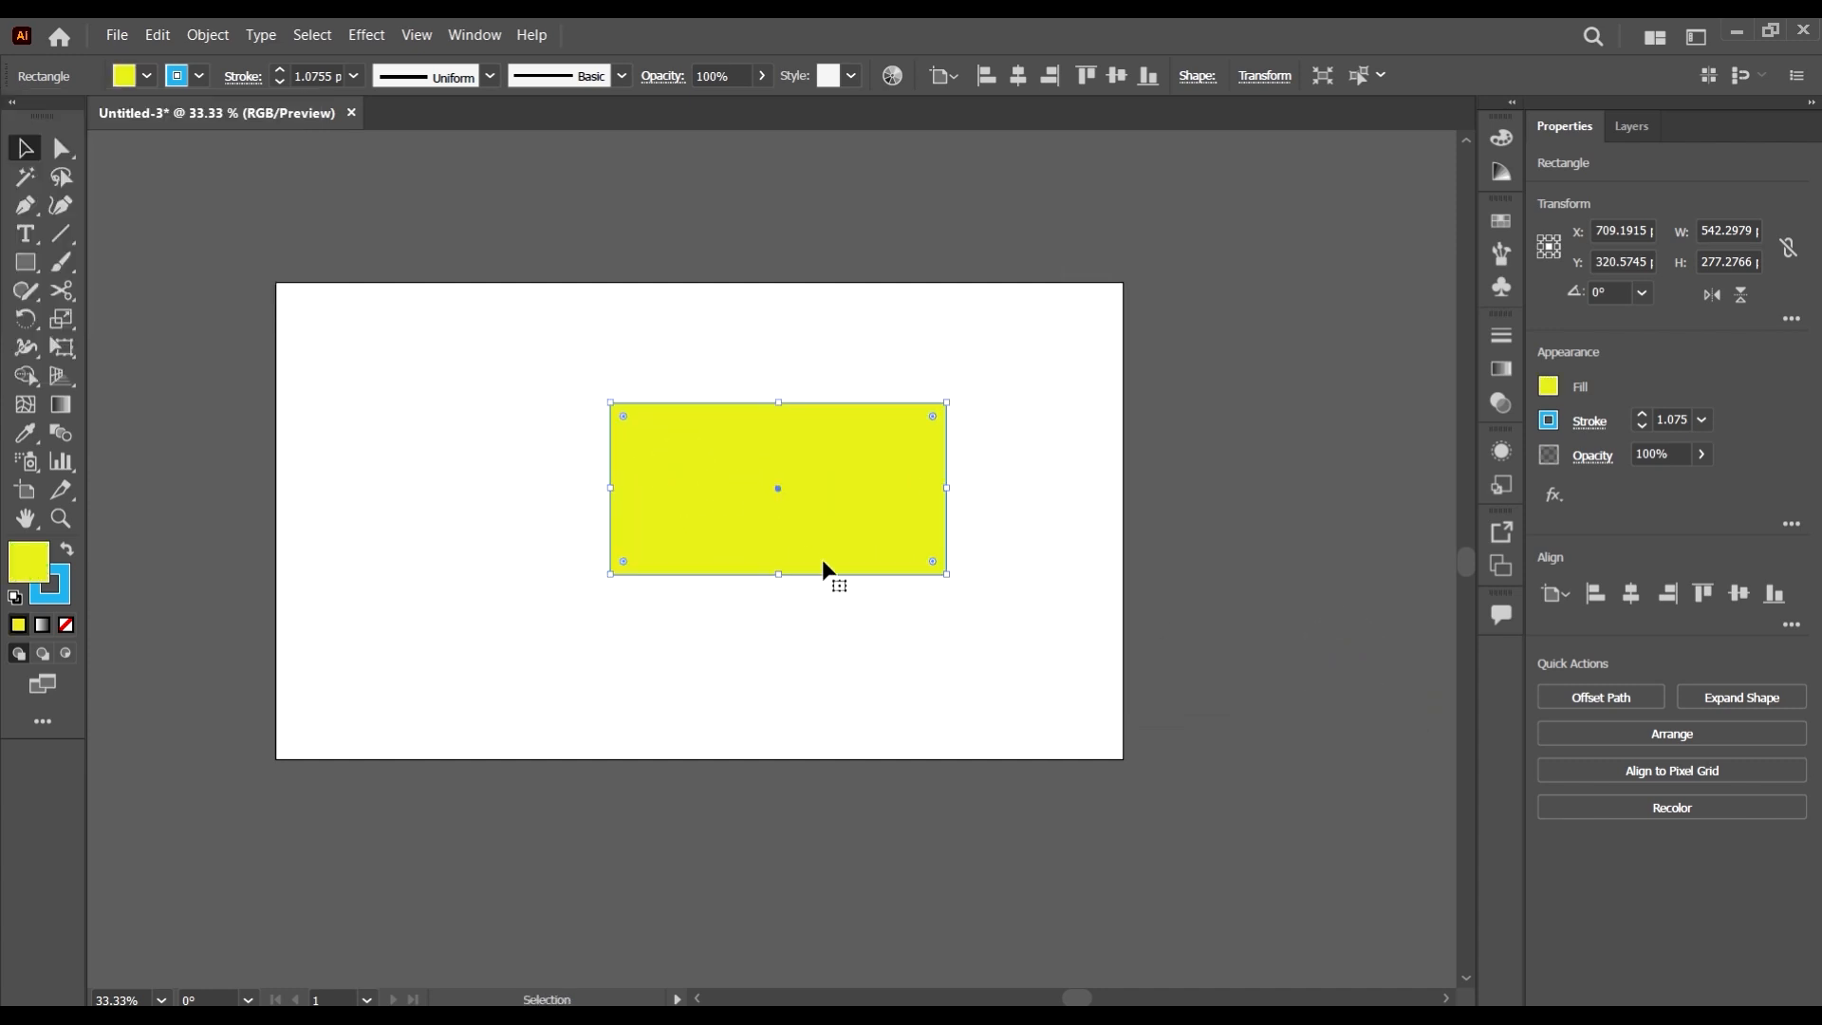
- Open the color picker for the rectangle's fill and try several yellow, purple and magenta shades, ending on magenta AD2193
{"action": "double_click", "coordinate": [29, 567]}
{"action": "left_click_drag", "start_coordinate": [1246, 317], "coordinate": [1210, 268]}
{"action": "left_click", "coordinate": [1307, 333]}
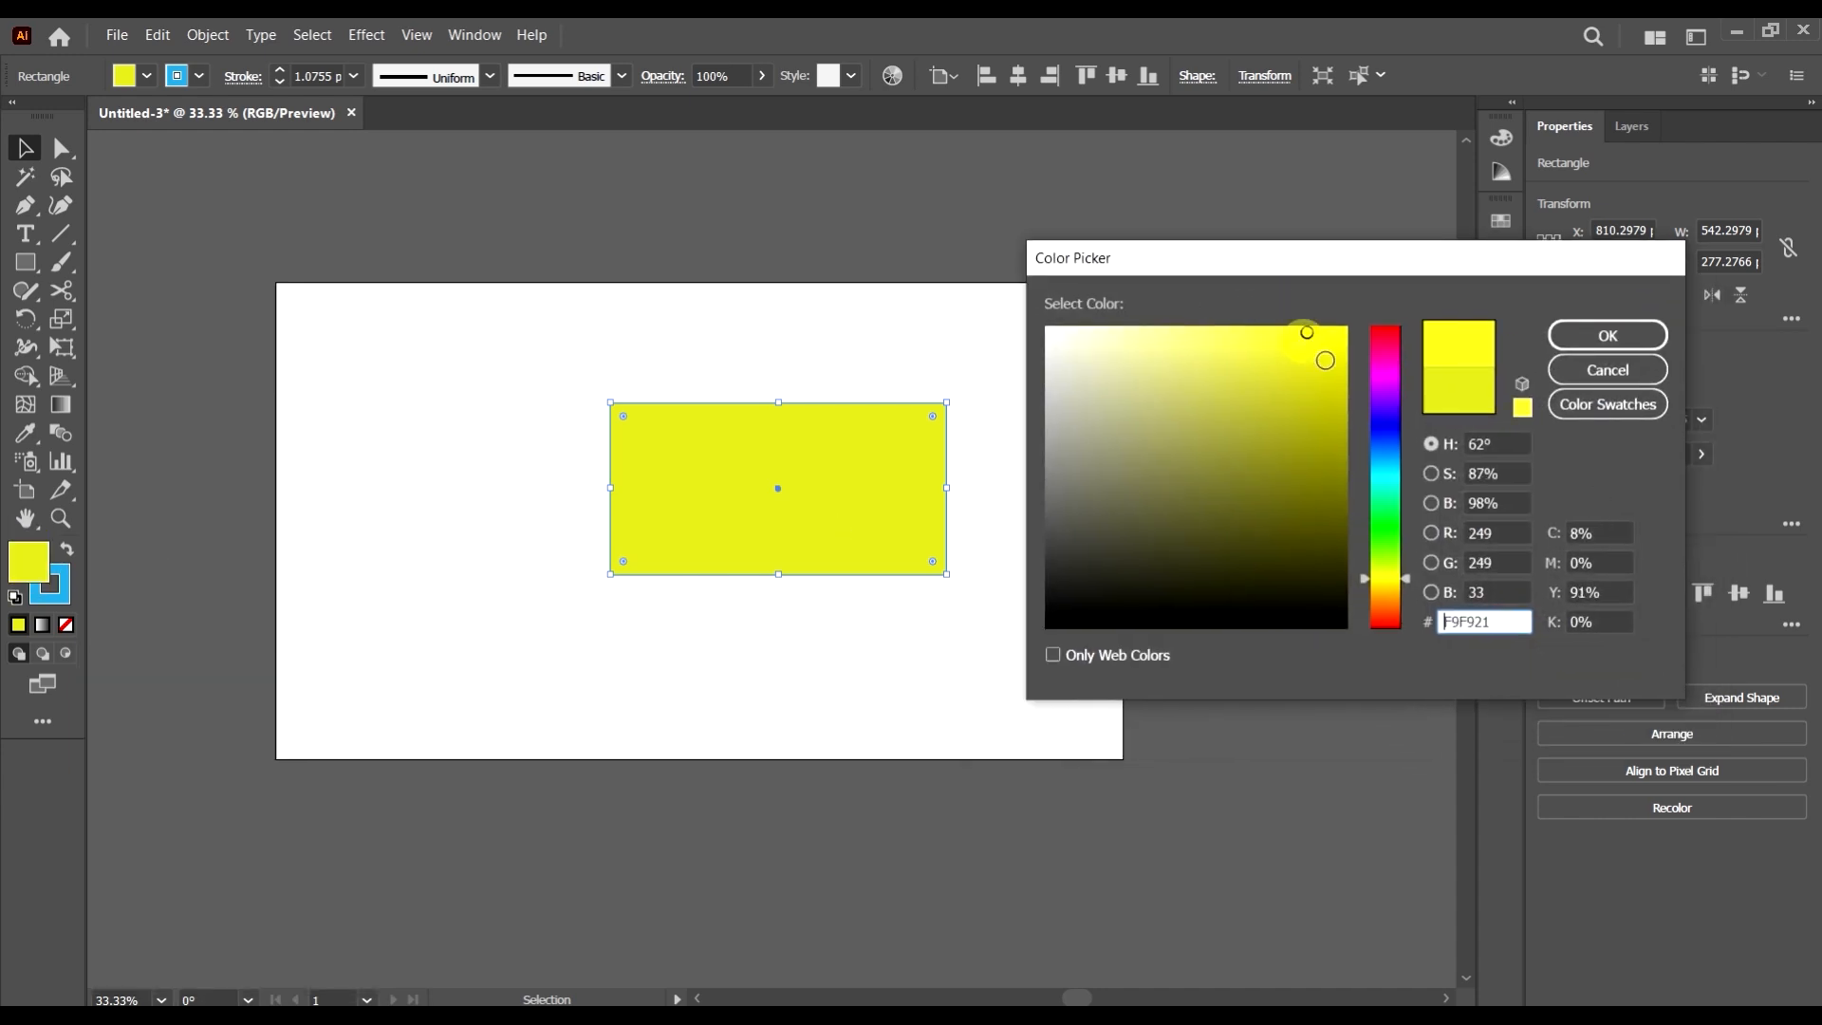
{"action": "left_click", "coordinate": [1178, 350]}
{"action": "left_click_drag", "start_coordinate": [1293, 364], "coordinate": [1250, 486]}
{"action": "mouse_move", "coordinate": [1095, 465]}
{"action": "left_mouse_down"}
{"action": "mouse_move", "coordinate": [1082, 395]}
{"action": "mouse_move", "coordinate": [1295, 395]}
{"action": "mouse_move", "coordinate": [1329, 447]}
{"action": "left_mouse_up"}
{"action": "left_click_drag", "start_coordinate": [1399, 572], "coordinate": [1409, 363]}
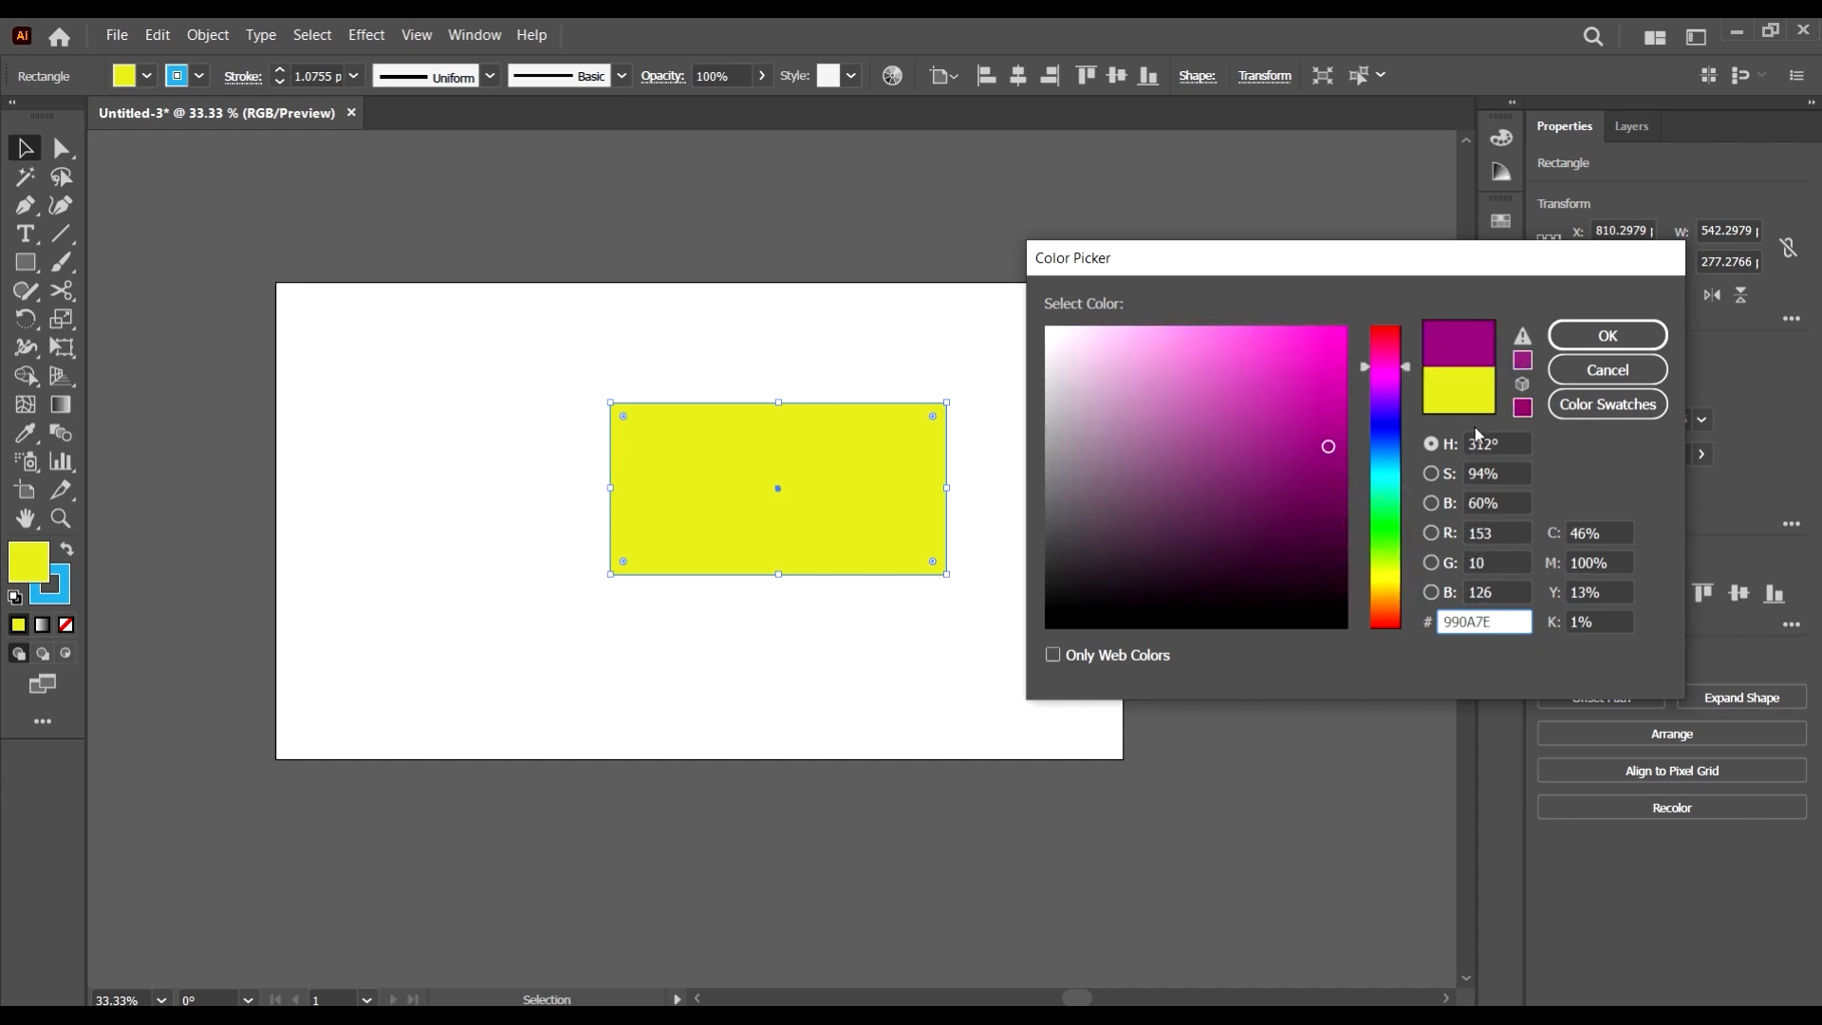
{"action": "mouse_move", "coordinate": [1339, 432]}
{"action": "left_mouse_down"}
{"action": "mouse_move", "coordinate": [1340, 368]}
{"action": "mouse_move", "coordinate": [1289, 423]}
{"action": "left_mouse_up"}
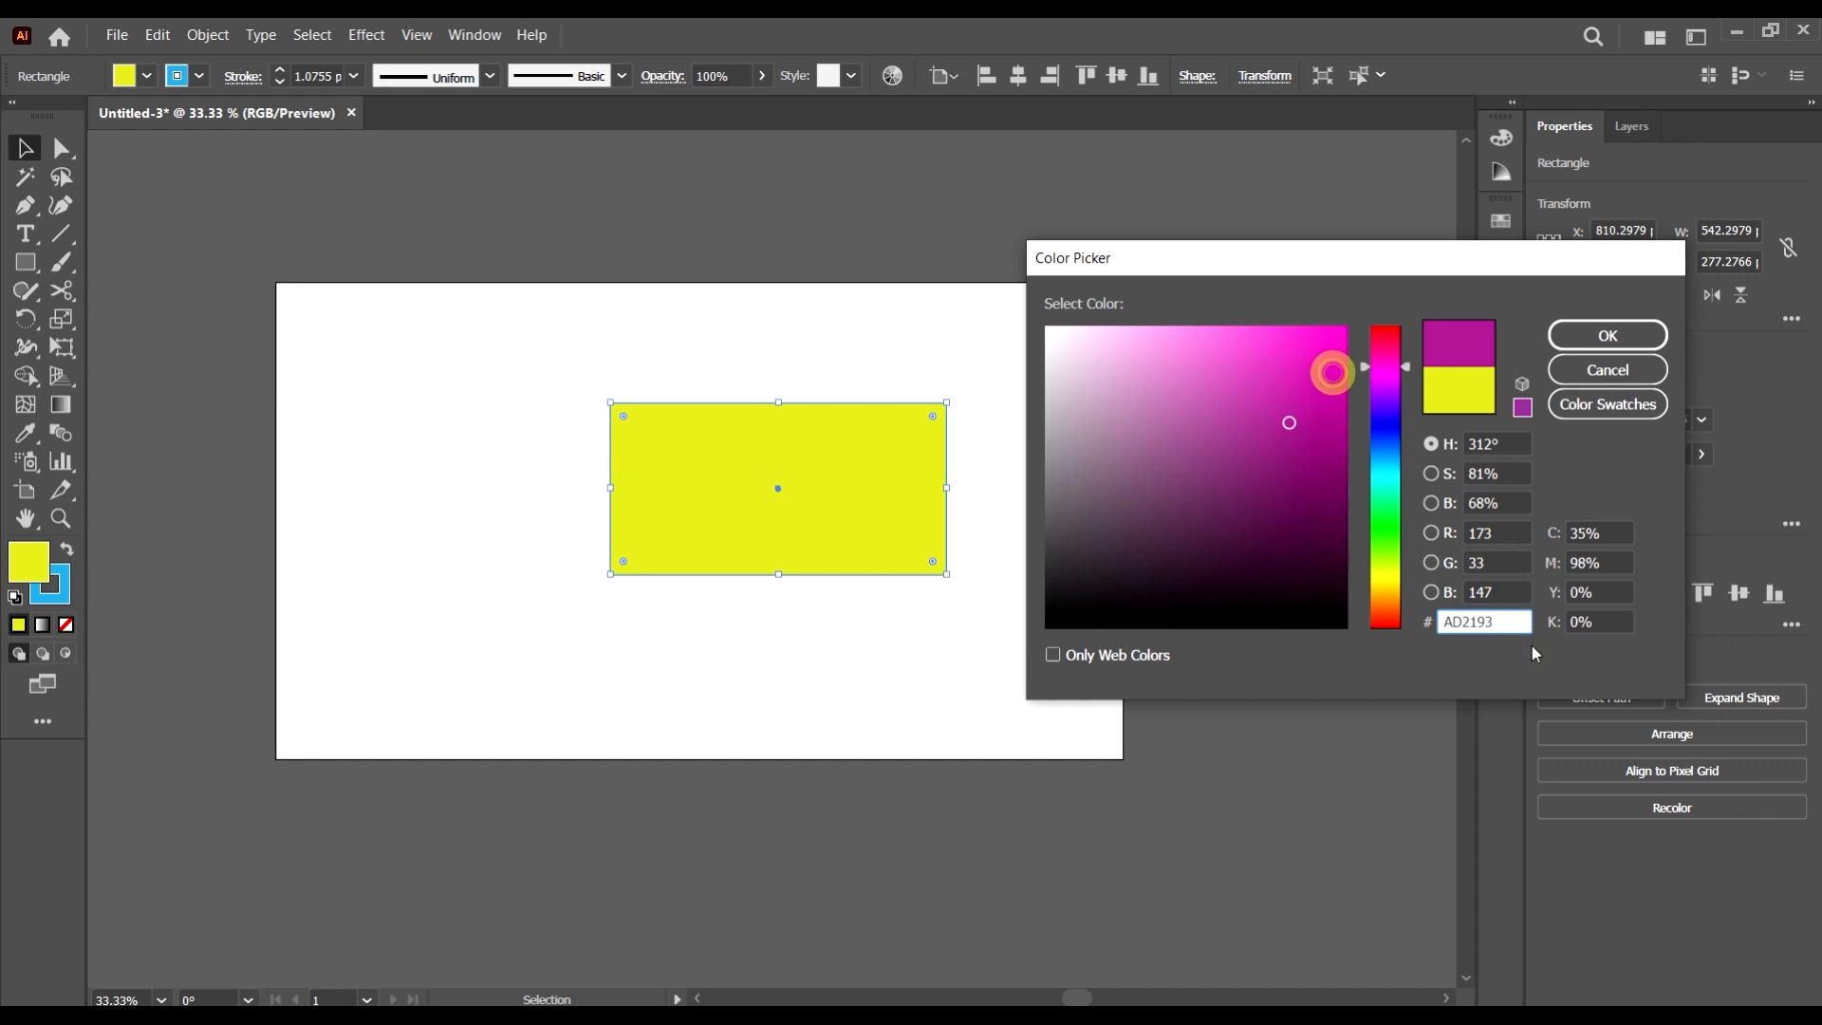
- Select the magenta color's hex code in the color picker for copying
{"action": "left_click", "coordinate": [1506, 614]}
{"action": "double_click", "coordinate": [1506, 612]}
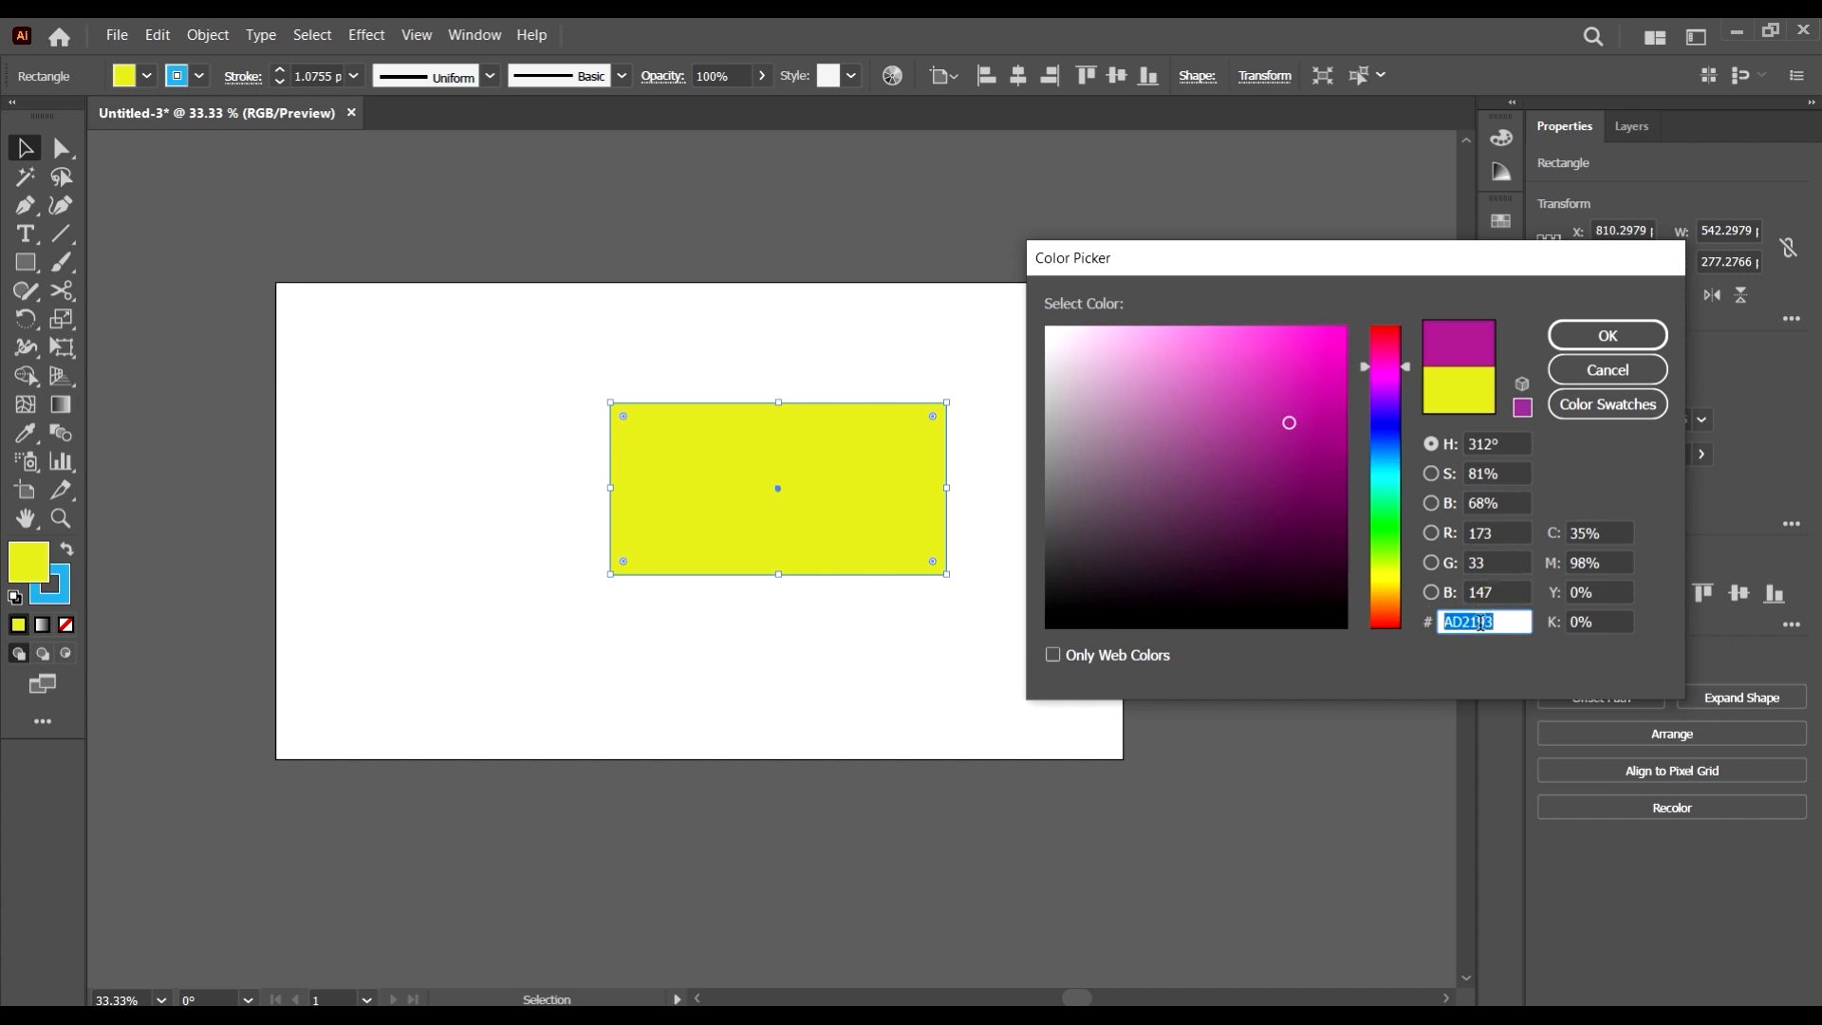
{"action": "right_click", "coordinate": [1481, 622]}
{"action": "left_click", "coordinate": [1538, 691]}
- Shift the hue to orange at 22°, pick the dark brown 3A2418, and reposition the color picker slightly
{"action": "left_click_drag", "start_coordinate": [1386, 485], "coordinate": [1353, 645]}
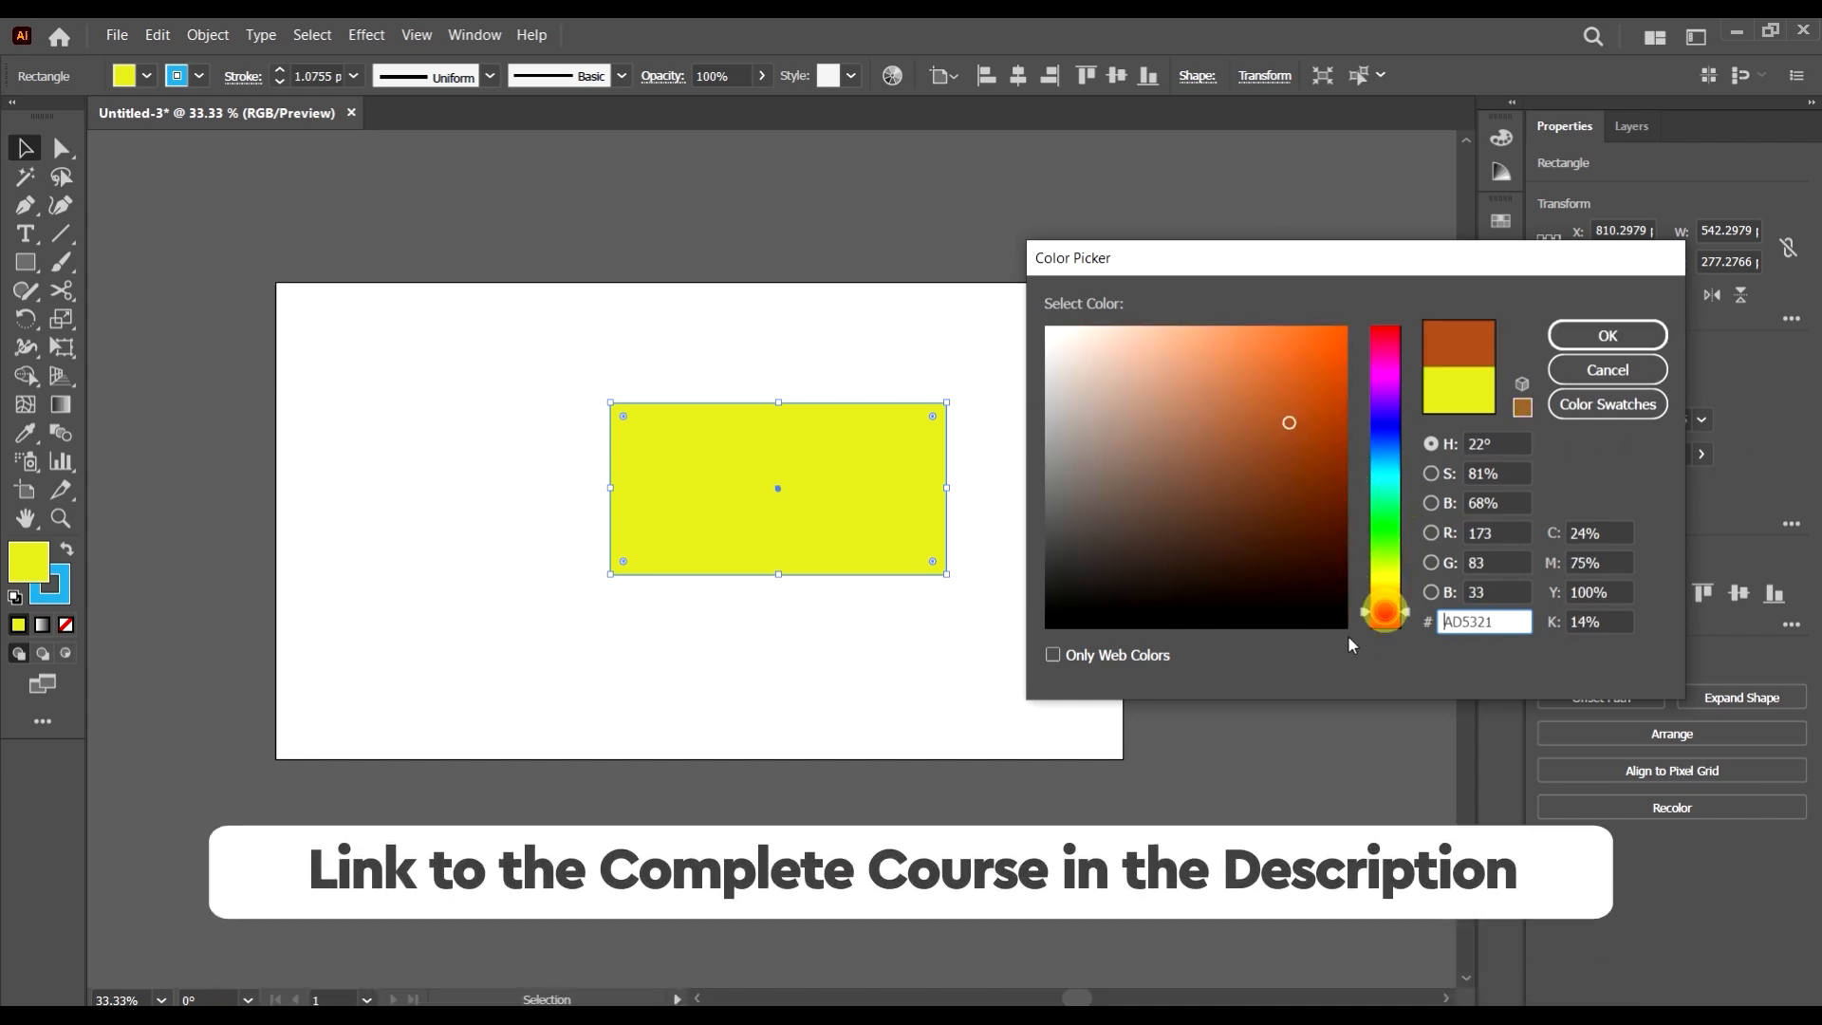
{"action": "left_click", "coordinate": [1223, 559]}
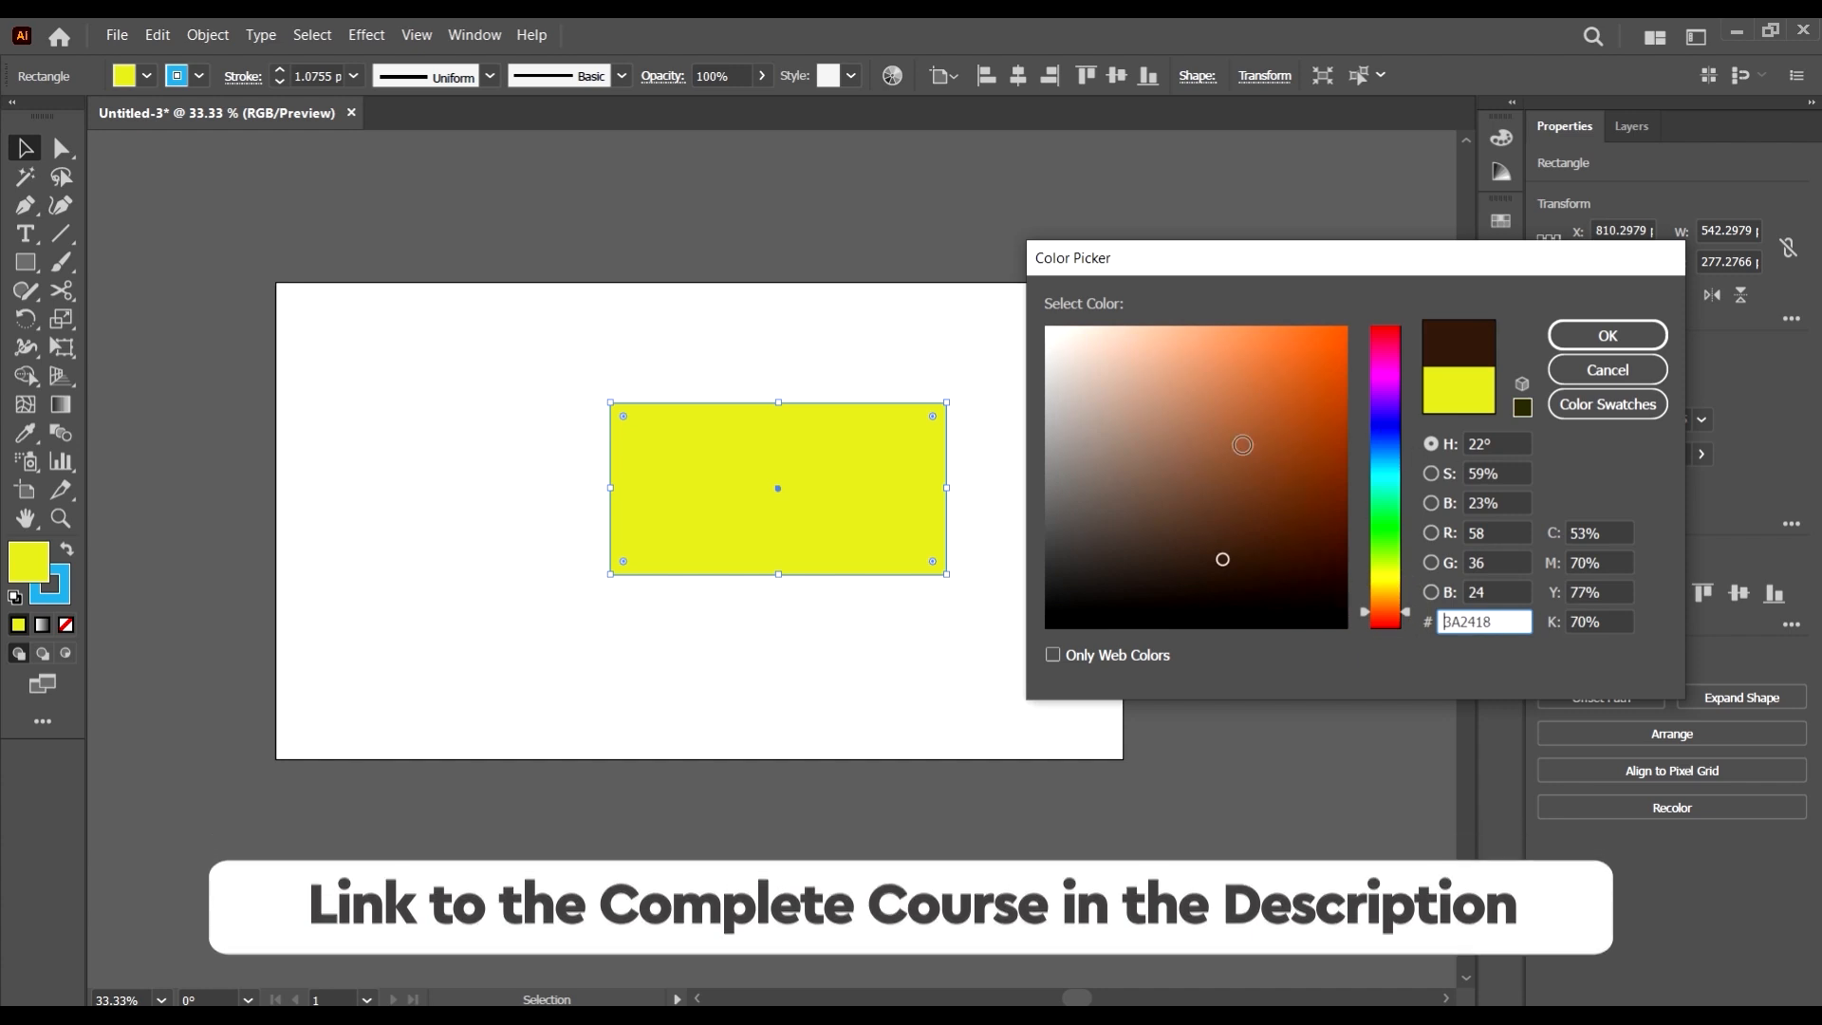
{"action": "left_click_drag", "start_coordinate": [1182, 250], "coordinate": [1161, 269]}
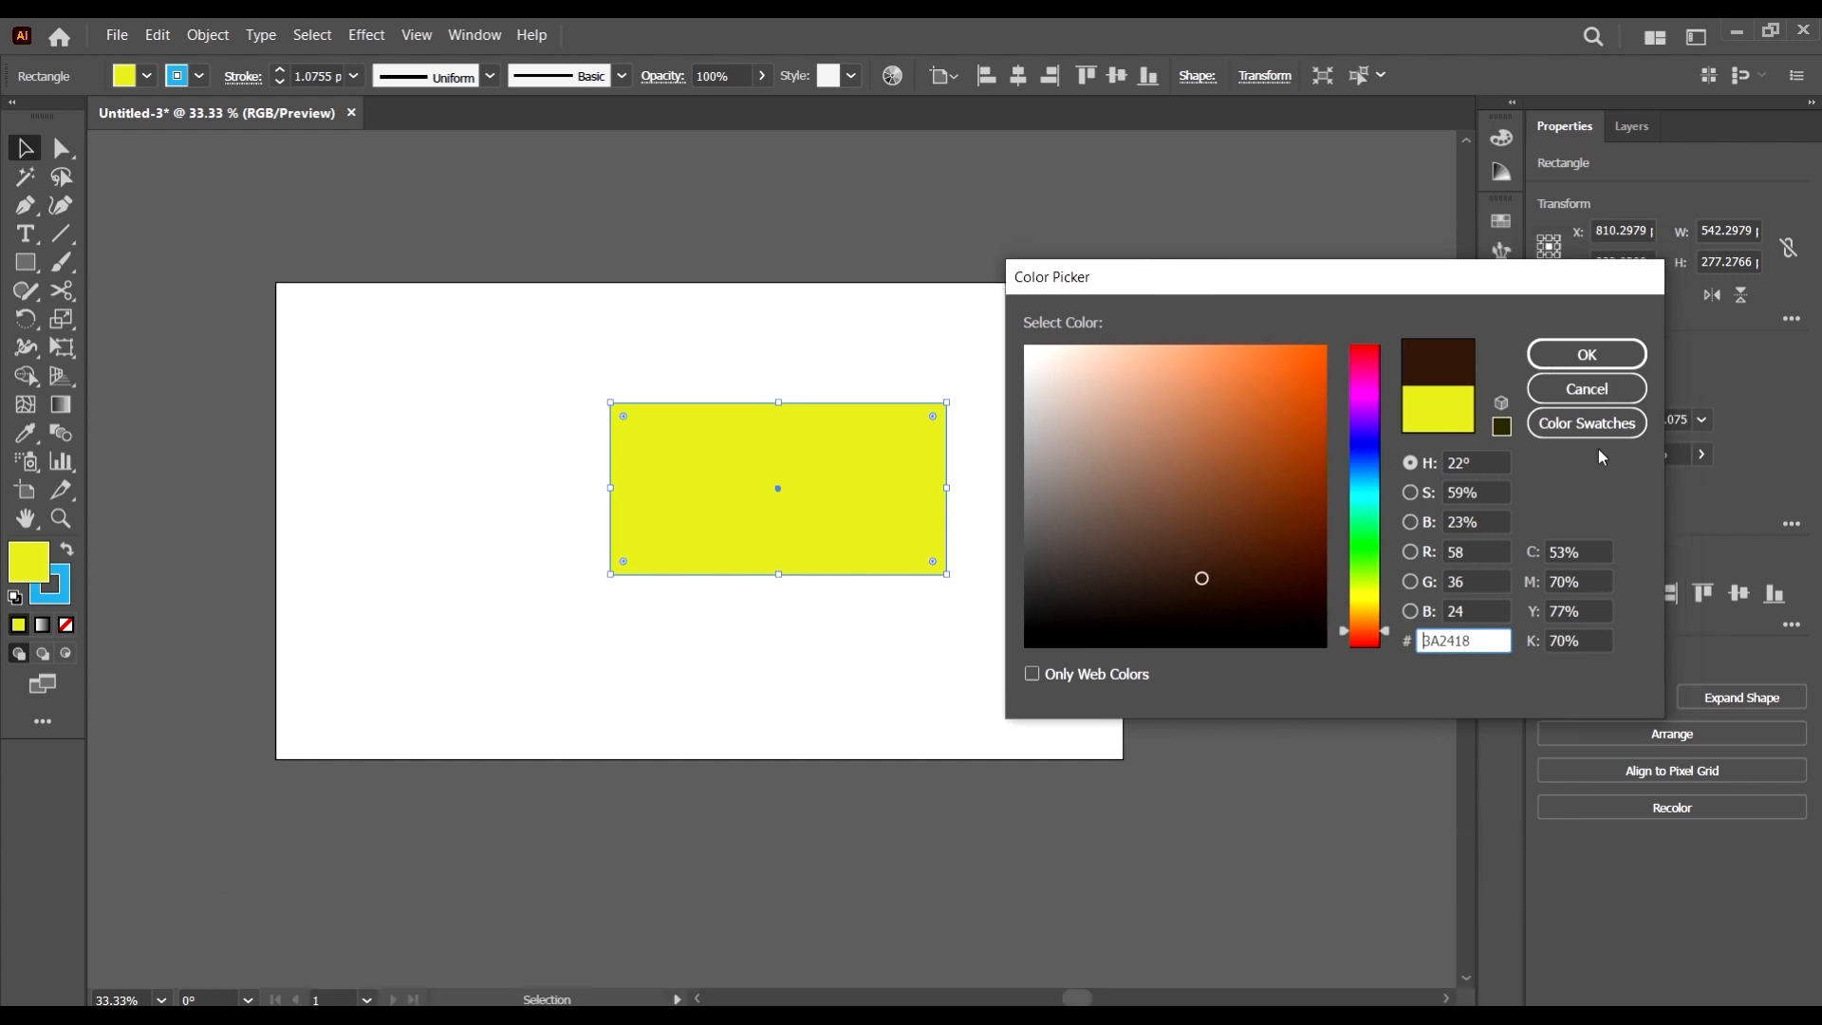
- Browse the color picker's list of color swatches, then return to the color models
{"action": "left_click", "coordinate": [1614, 423]}
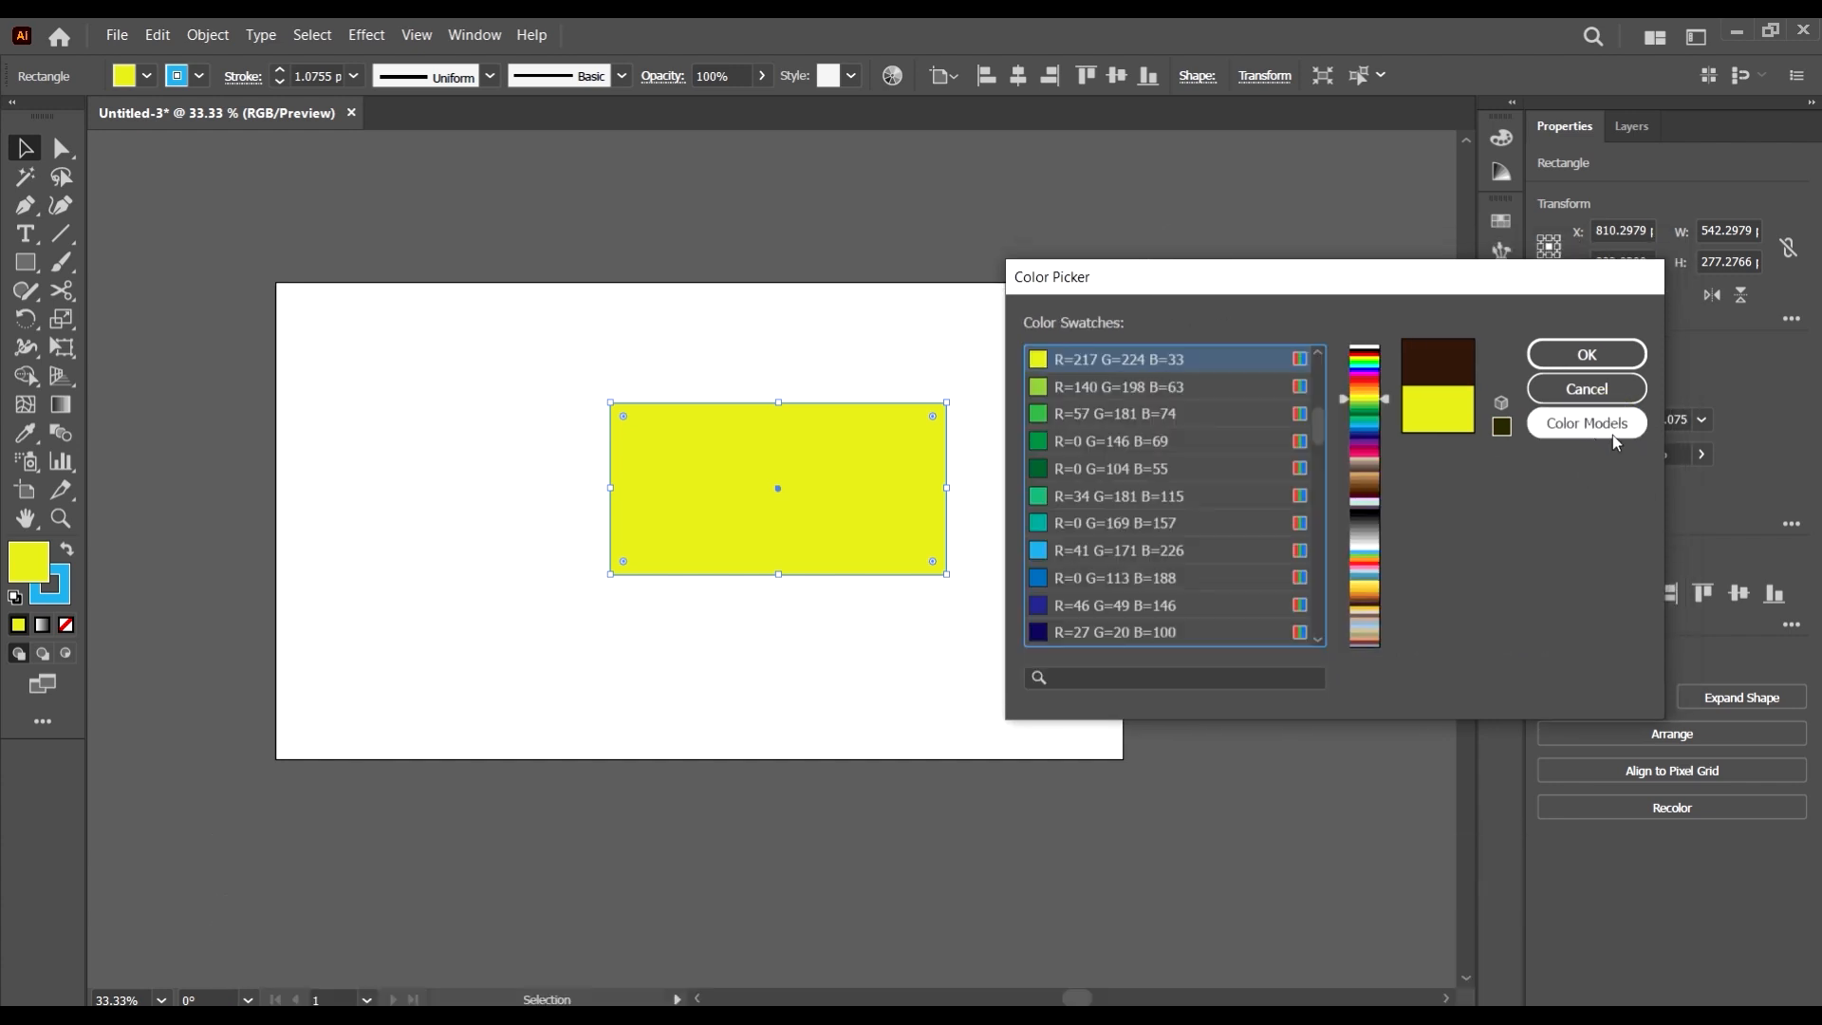
{"action": "scroll", "coordinate": [1280, 395], "scroll_direction": "up", "scroll_amount": 4}
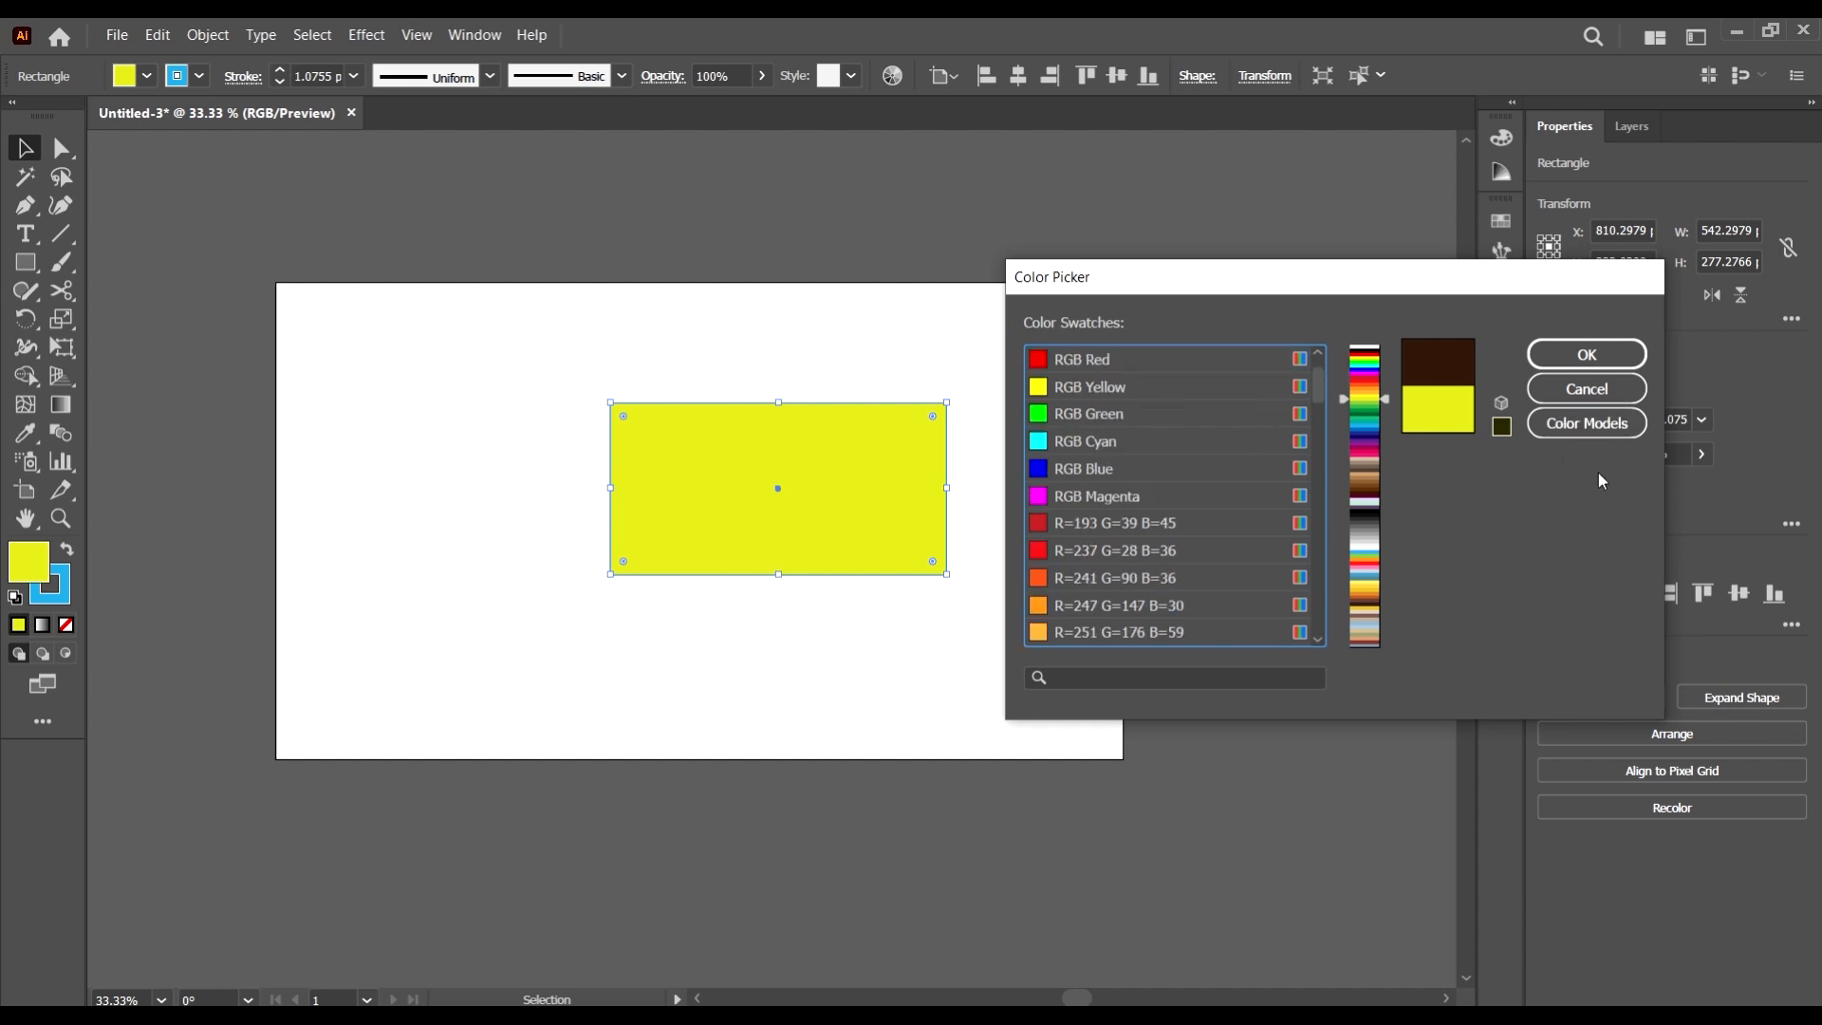
{"action": "scroll", "coordinate": [1145, 400], "scroll_direction": "up", "scroll_amount": 1}
{"action": "scroll", "coordinate": [1164, 400], "scroll_direction": "down", "scroll_amount": 3}
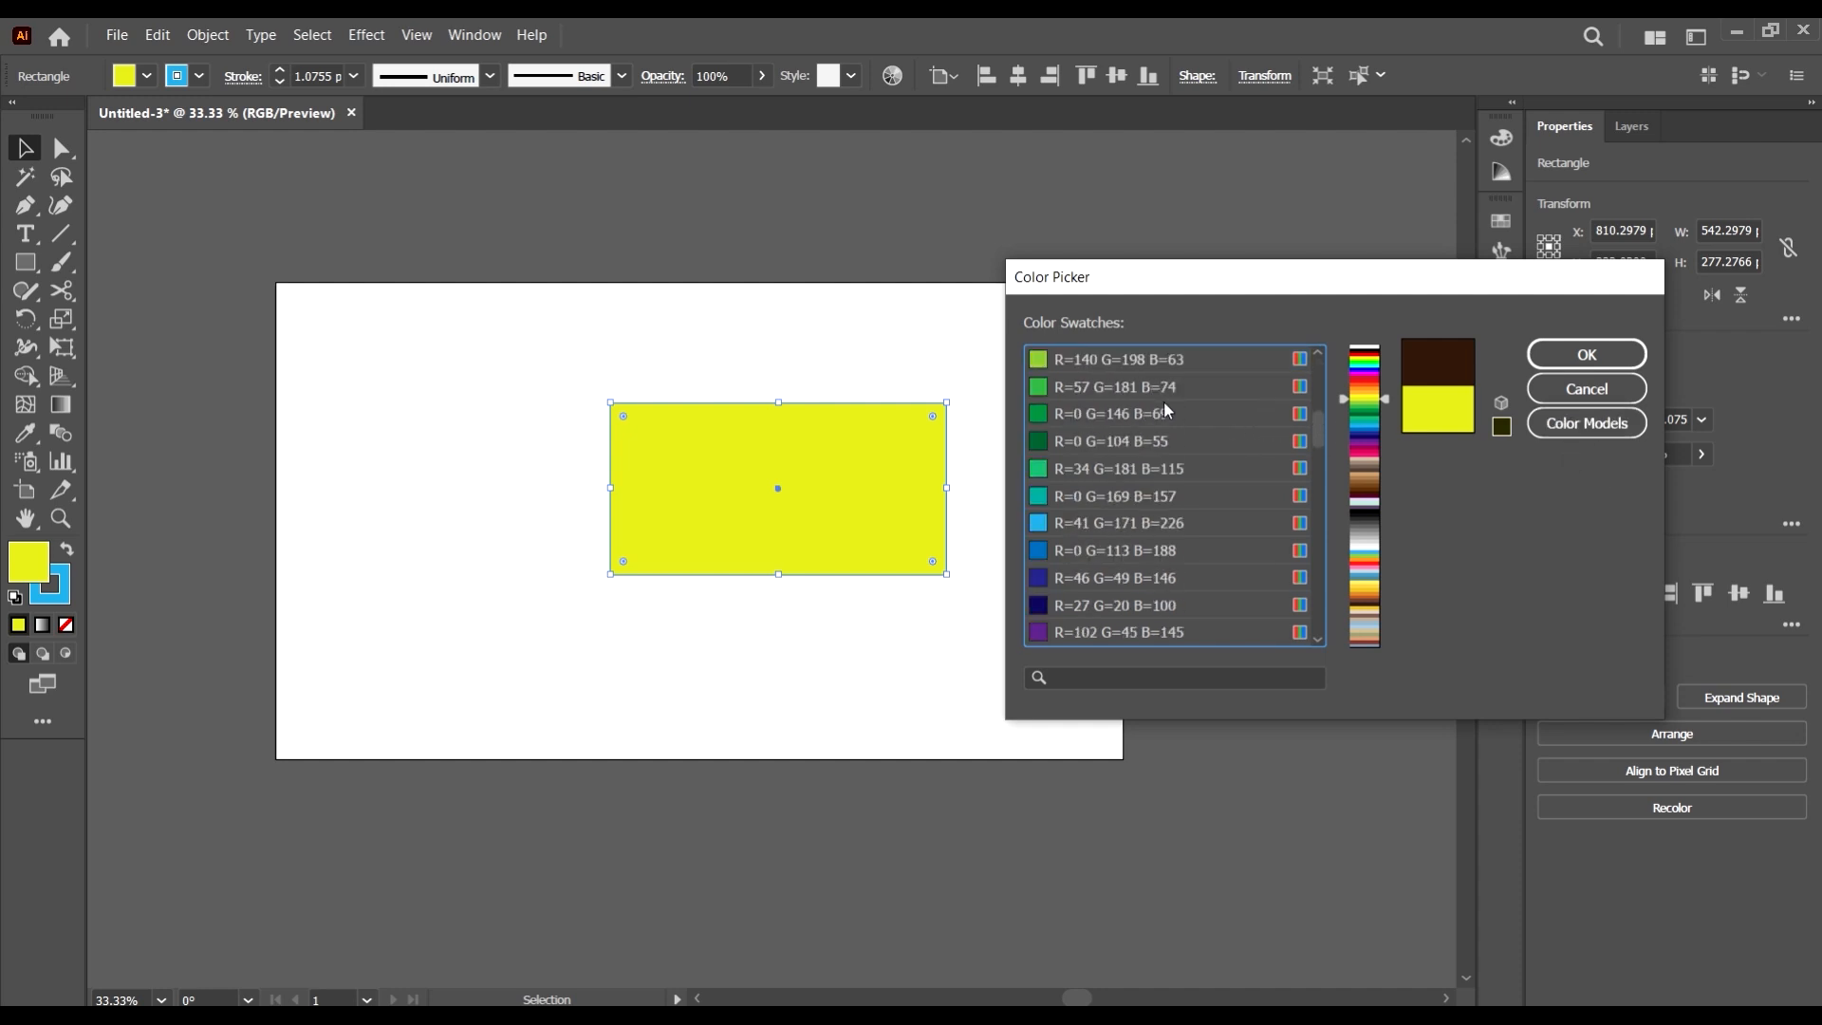
{"action": "scroll", "coordinate": [1164, 401], "scroll_direction": "up", "scroll_amount": 3}
{"action": "left_click", "coordinate": [1614, 424]}
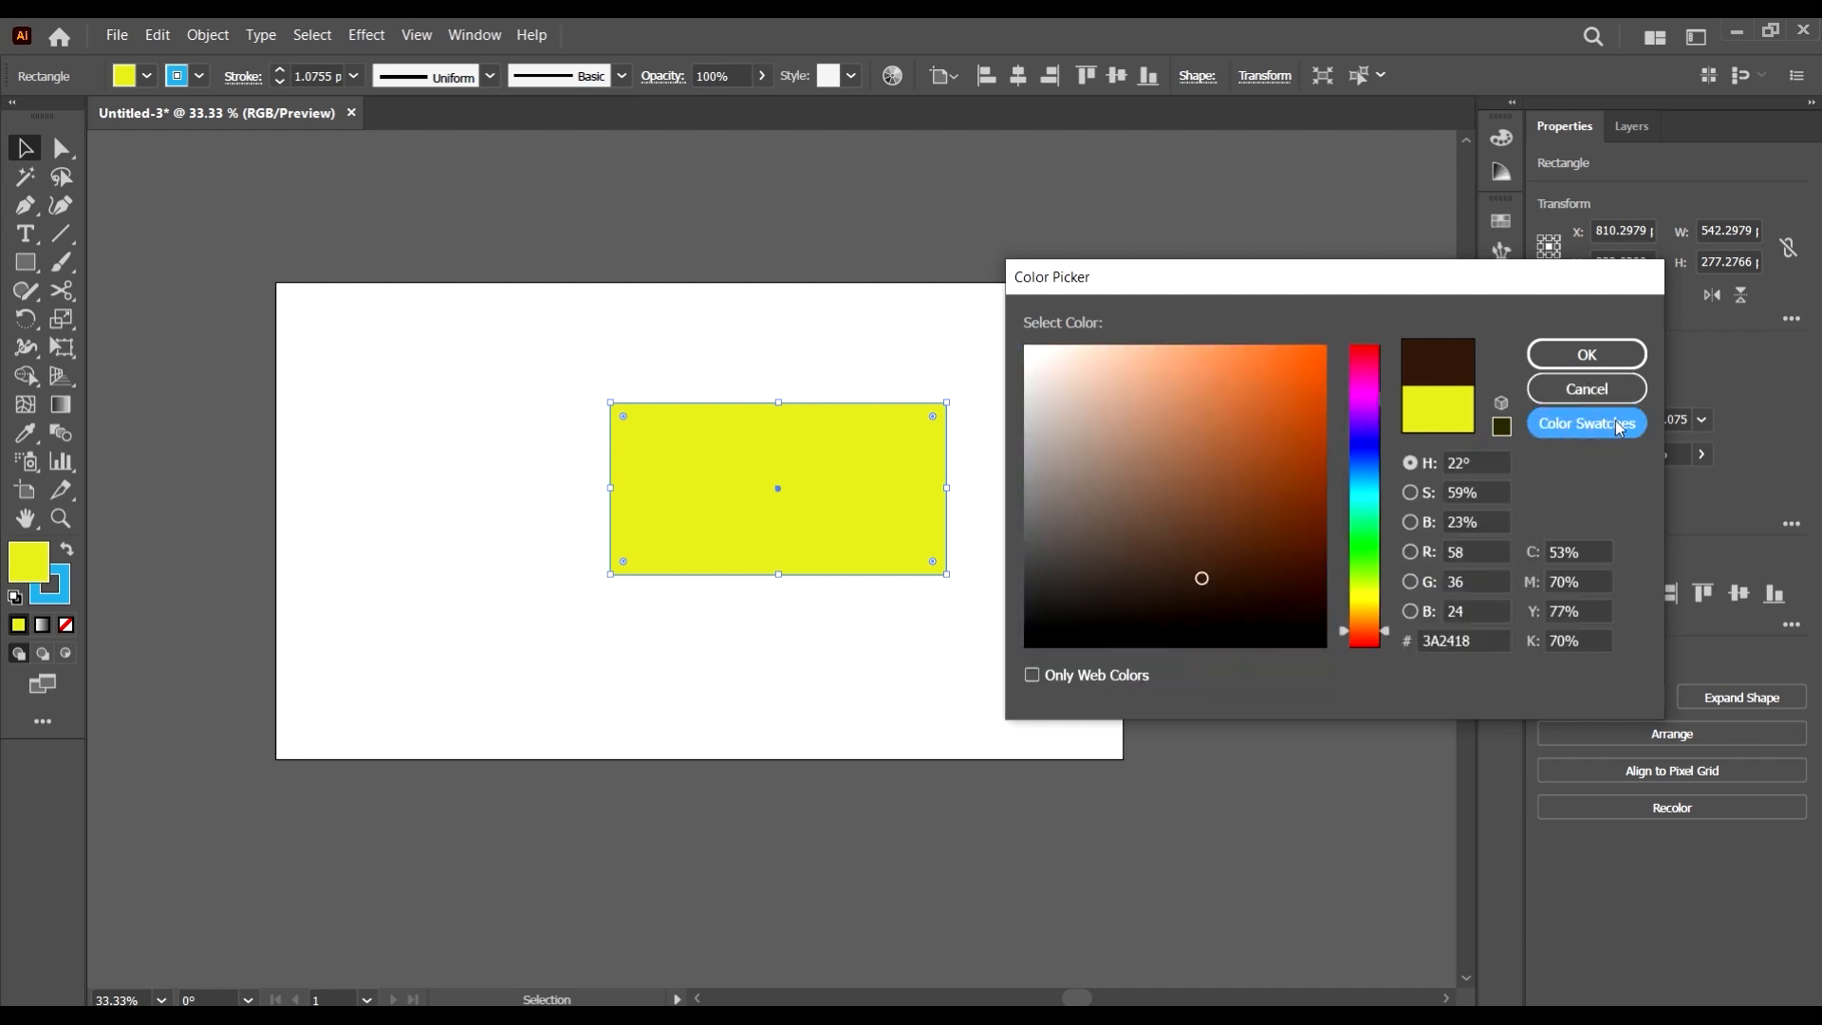
- Pick the reddish brown 772F07 and try the saturation, brightness, green and red color models, ending on blue
{"action": "left_click", "coordinate": [1259, 453]}
{"action": "left_click_drag", "start_coordinate": [1301, 418], "coordinate": [1308, 506]}
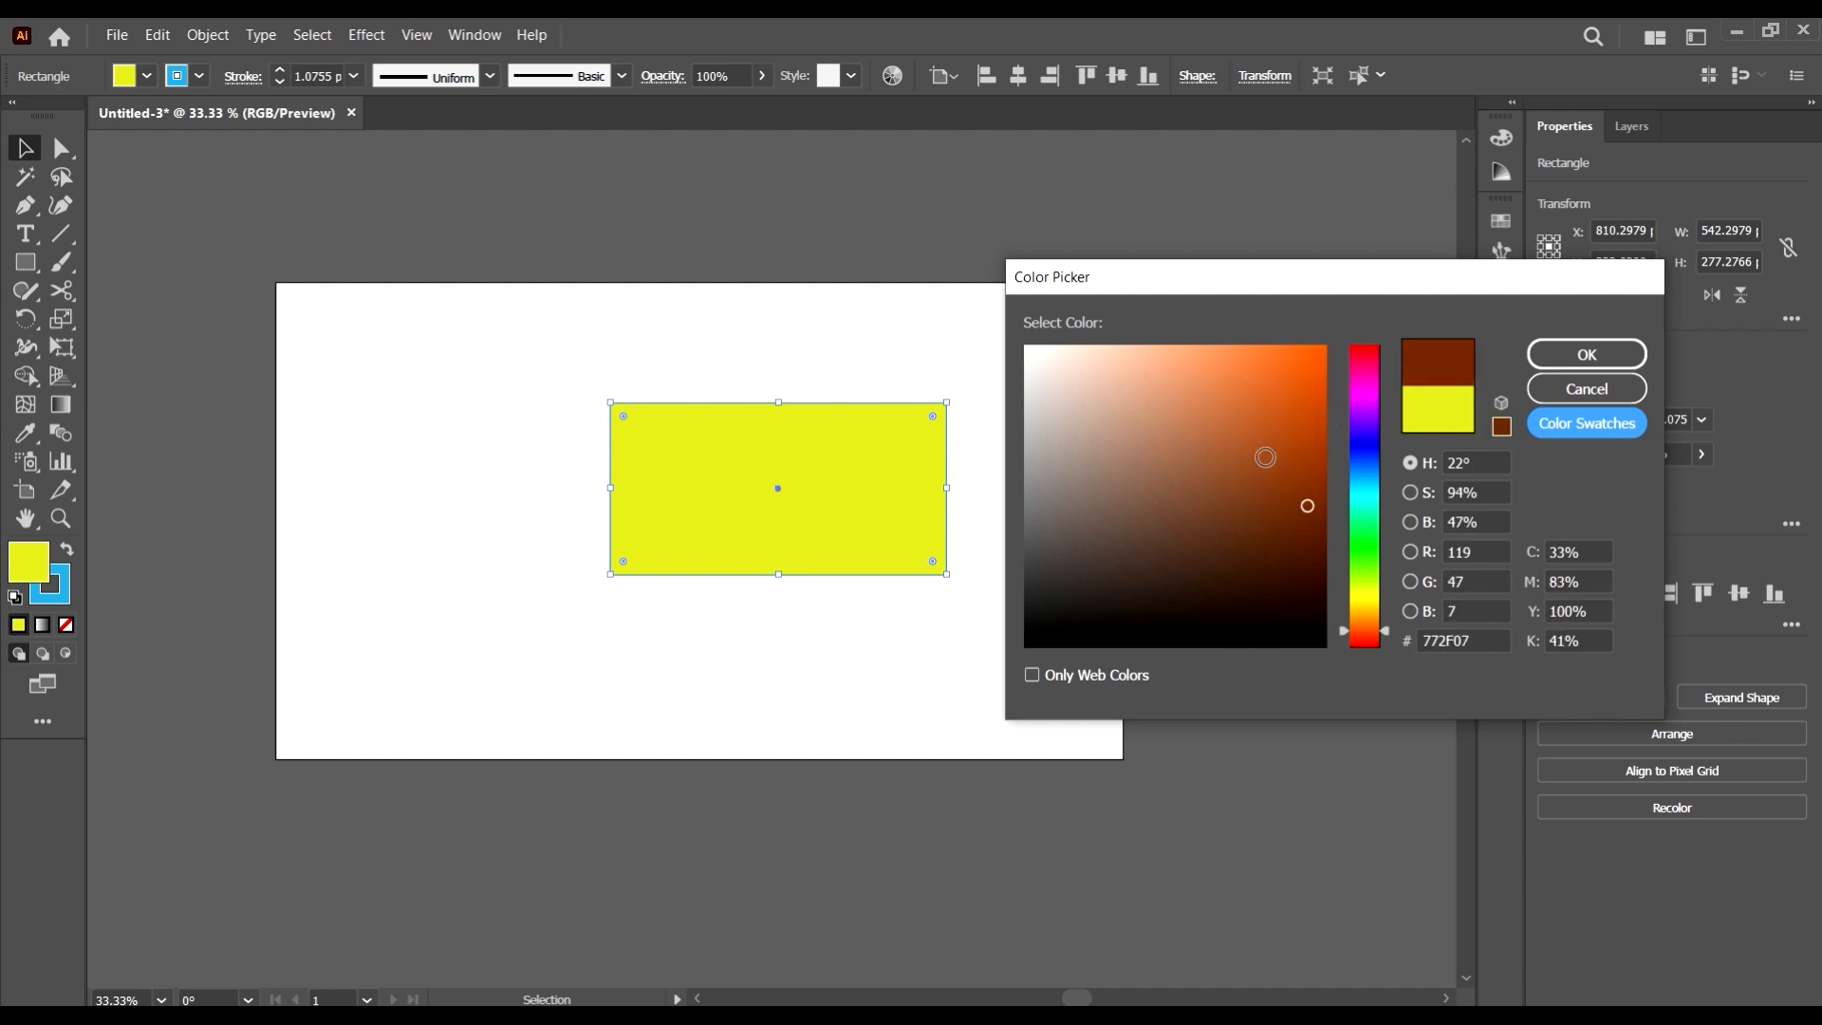
{"action": "left_click", "coordinate": [1409, 493]}
{"action": "left_click", "coordinate": [1410, 522]}
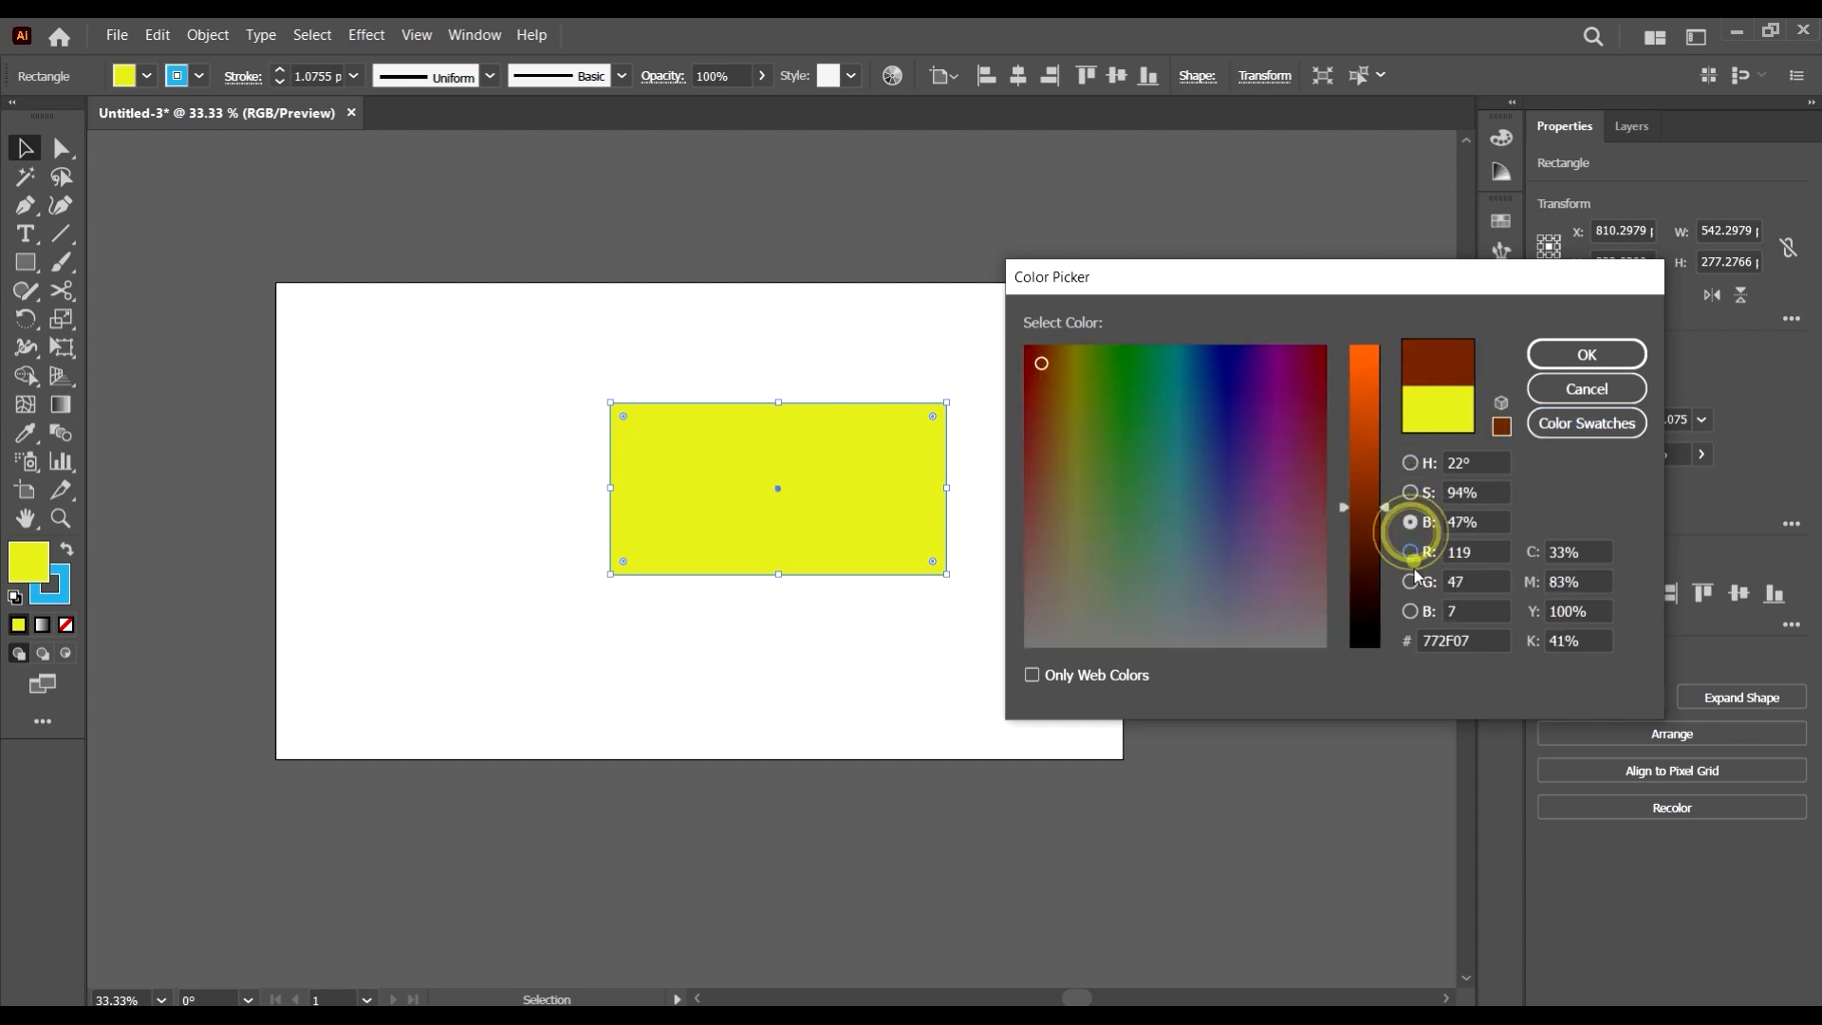
{"action": "left_click", "coordinate": [1411, 581]}
{"action": "left_click", "coordinate": [1410, 552]}
{"action": "left_click", "coordinate": [1410, 611]}
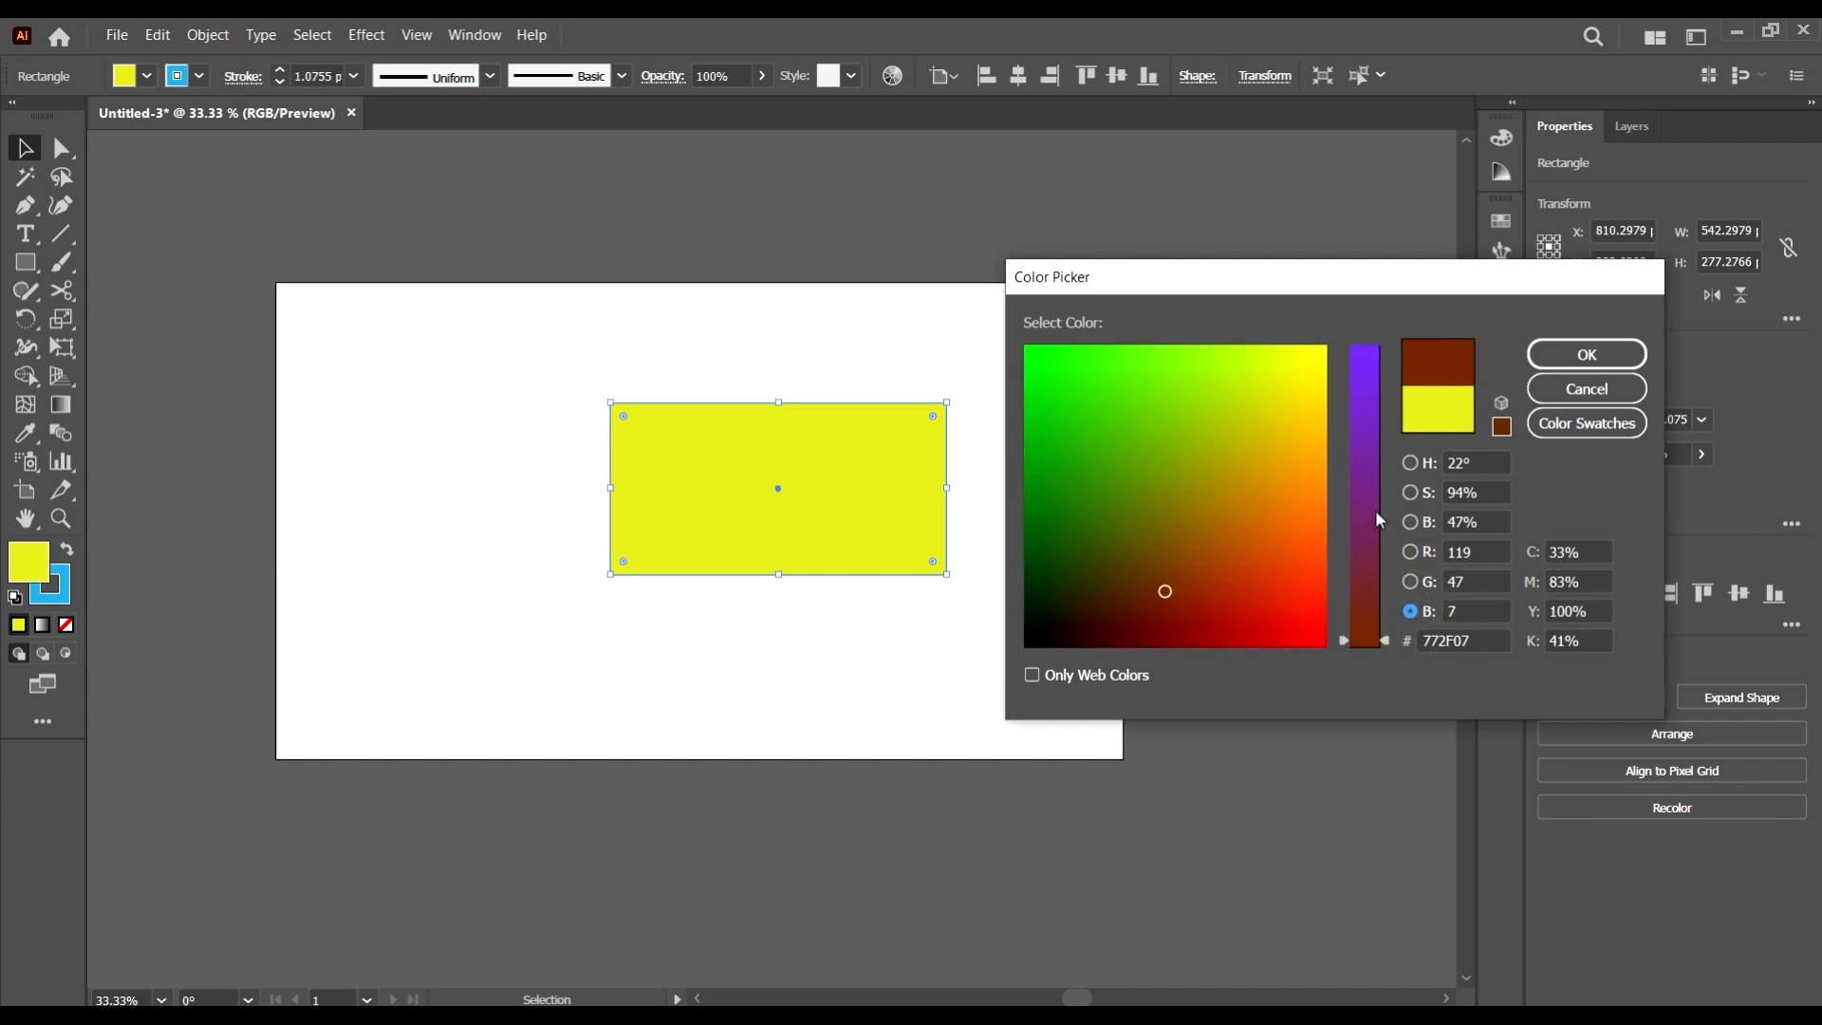
- Try red and green shades, settle on teal R=61 G=161 B=134, and apply it as the rectangle's fill
{"action": "left_click_drag", "start_coordinate": [1291, 528], "coordinate": [1272, 596]}
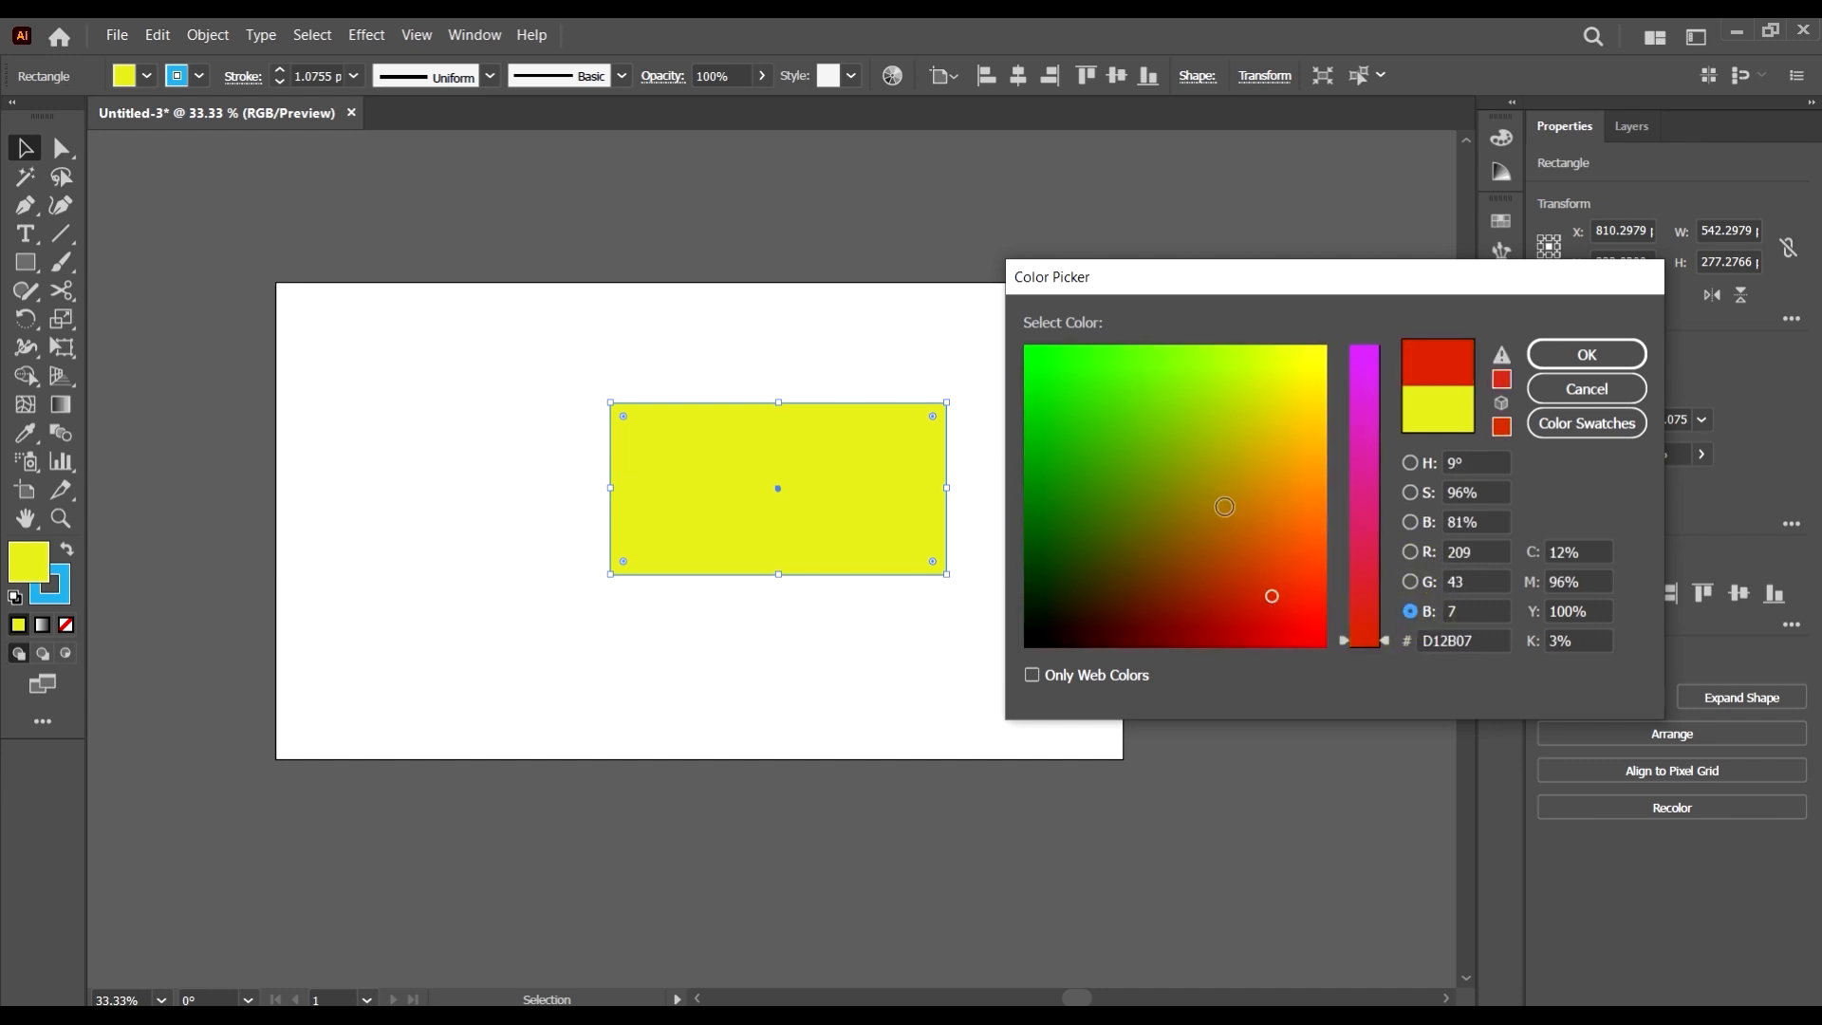
{"action": "mouse_move", "coordinate": [1224, 506]}
{"action": "left_mouse_down"}
{"action": "mouse_move", "coordinate": [1238, 439]}
{"action": "mouse_move", "coordinate": [1078, 496]}
{"action": "mouse_move", "coordinate": [1095, 521]}
{"action": "mouse_move", "coordinate": [1082, 457]}
{"action": "left_mouse_up"}
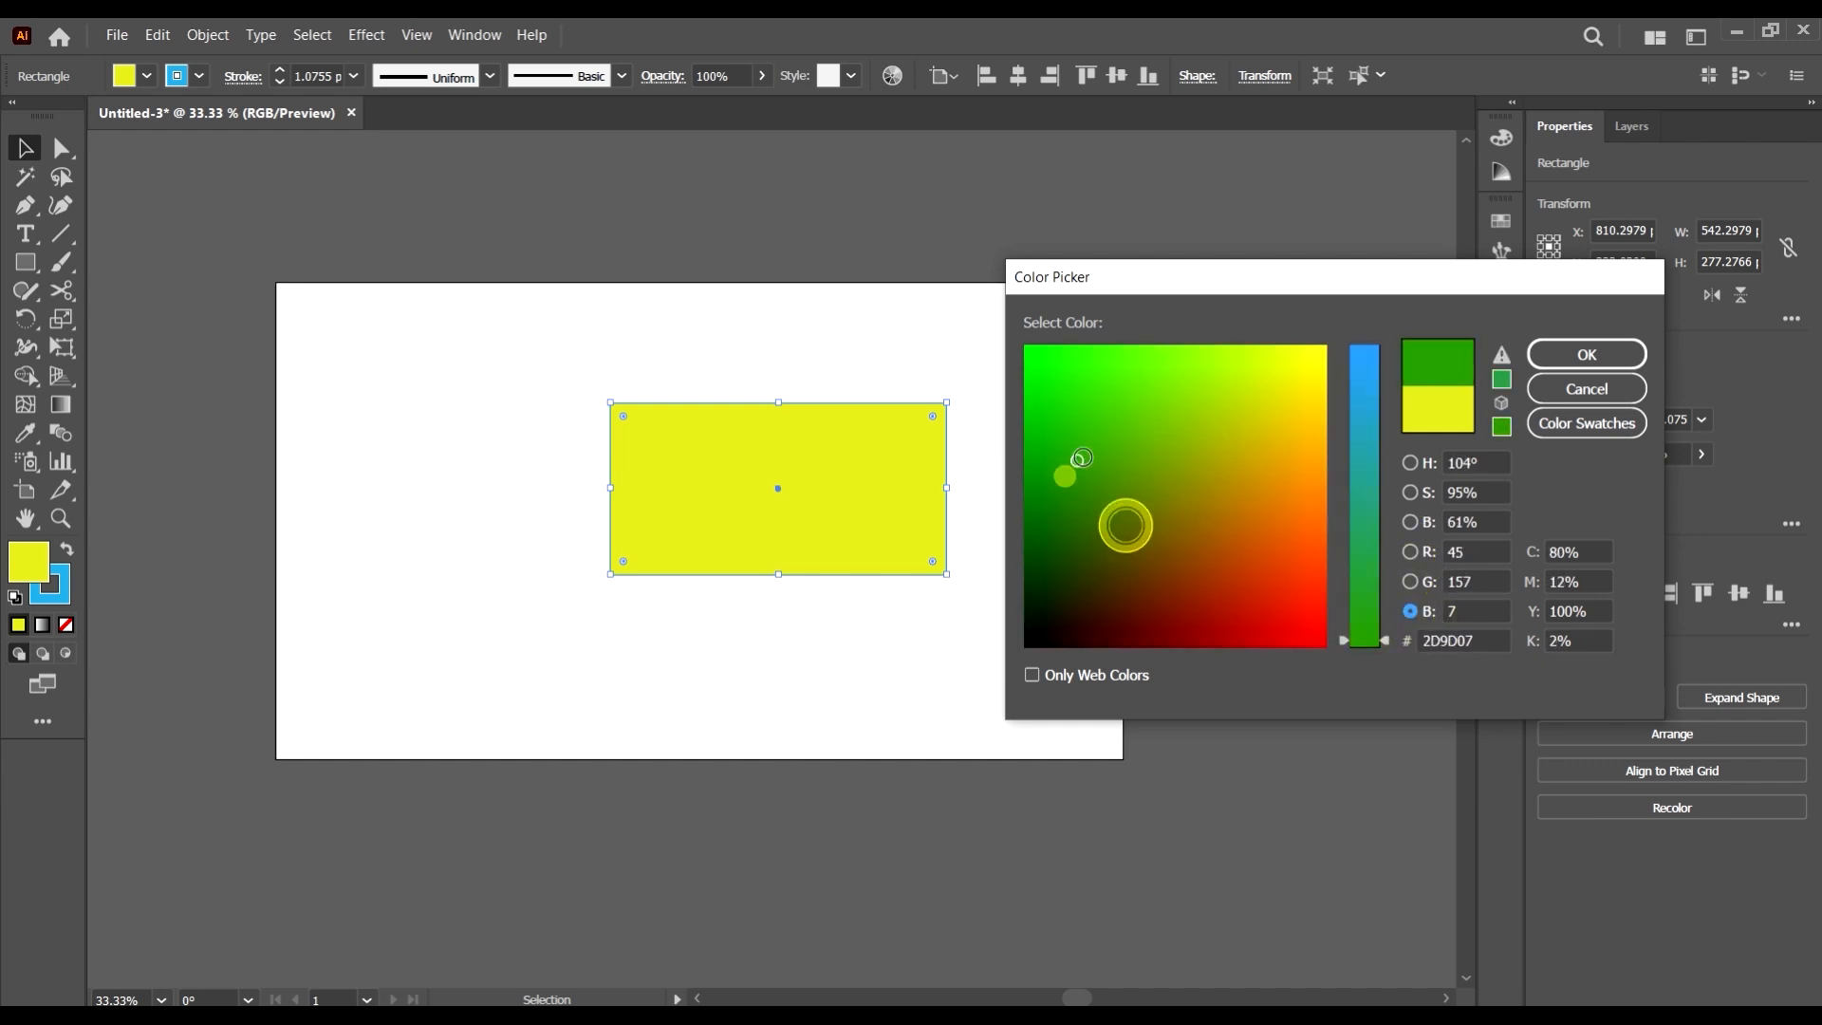
{"action": "left_click", "coordinate": [1365, 453]}
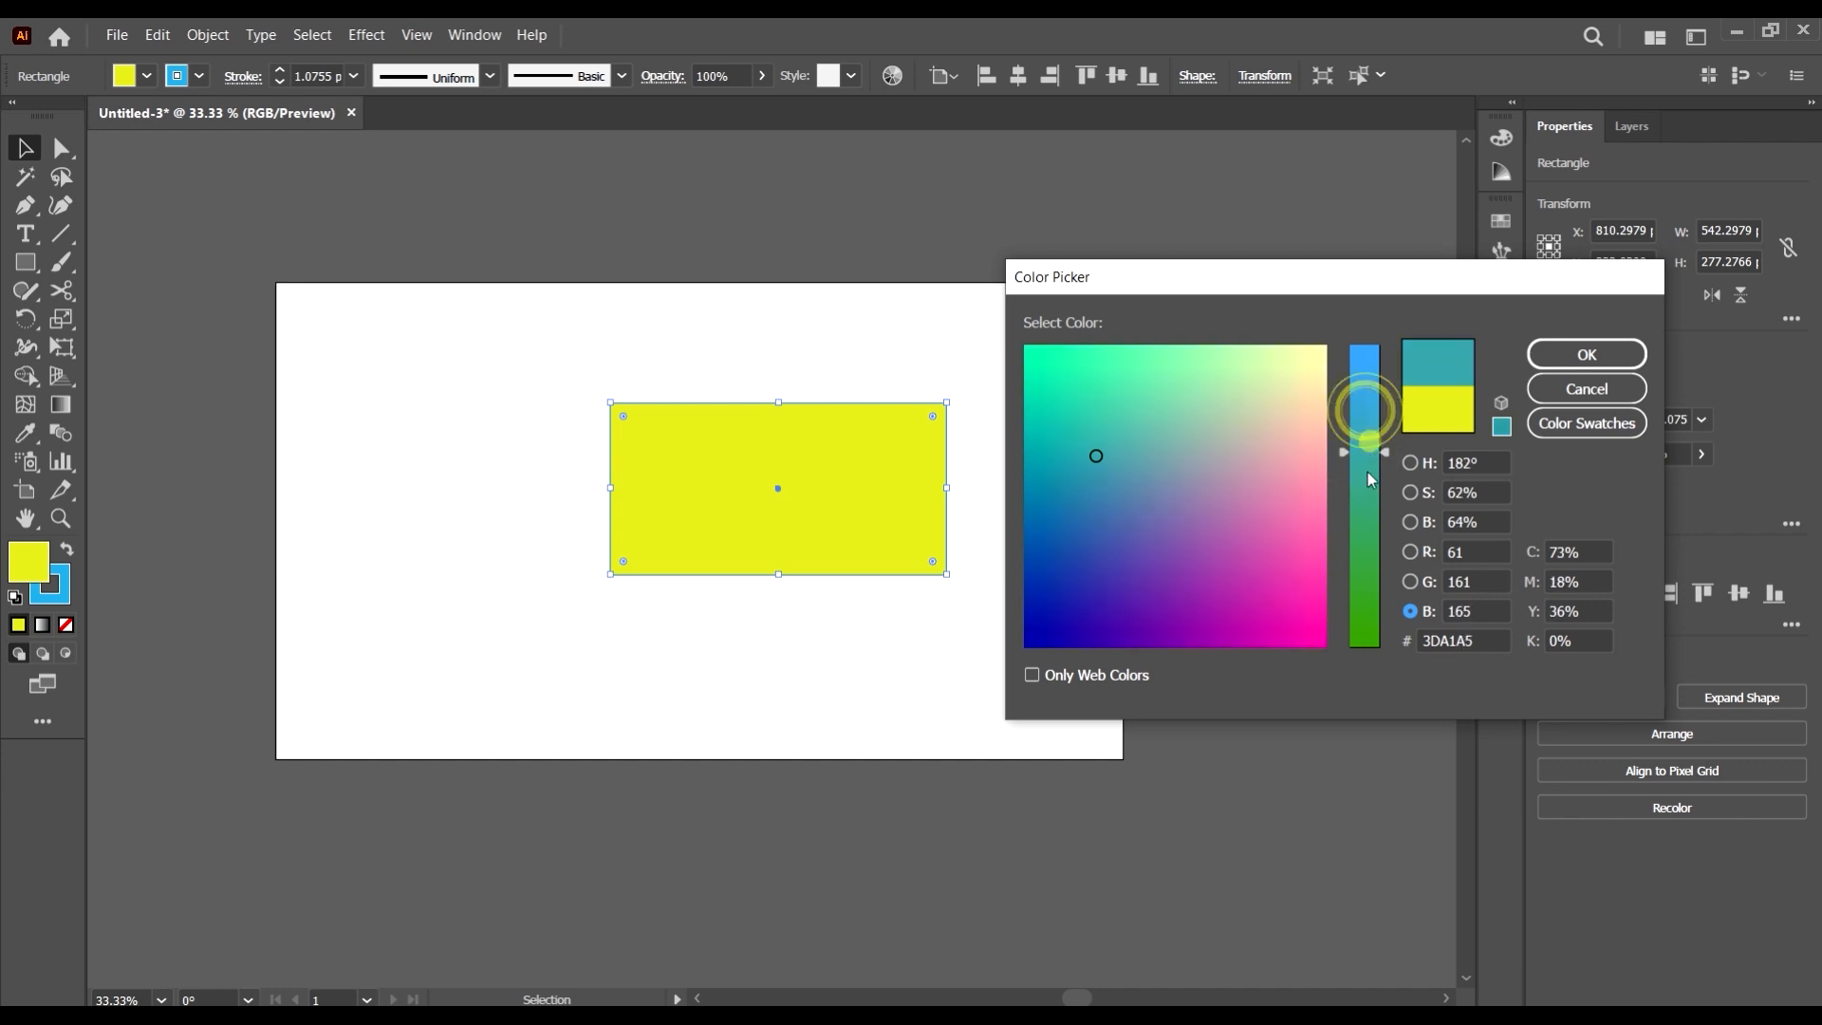
{"action": "left_click", "coordinate": [1566, 355]}
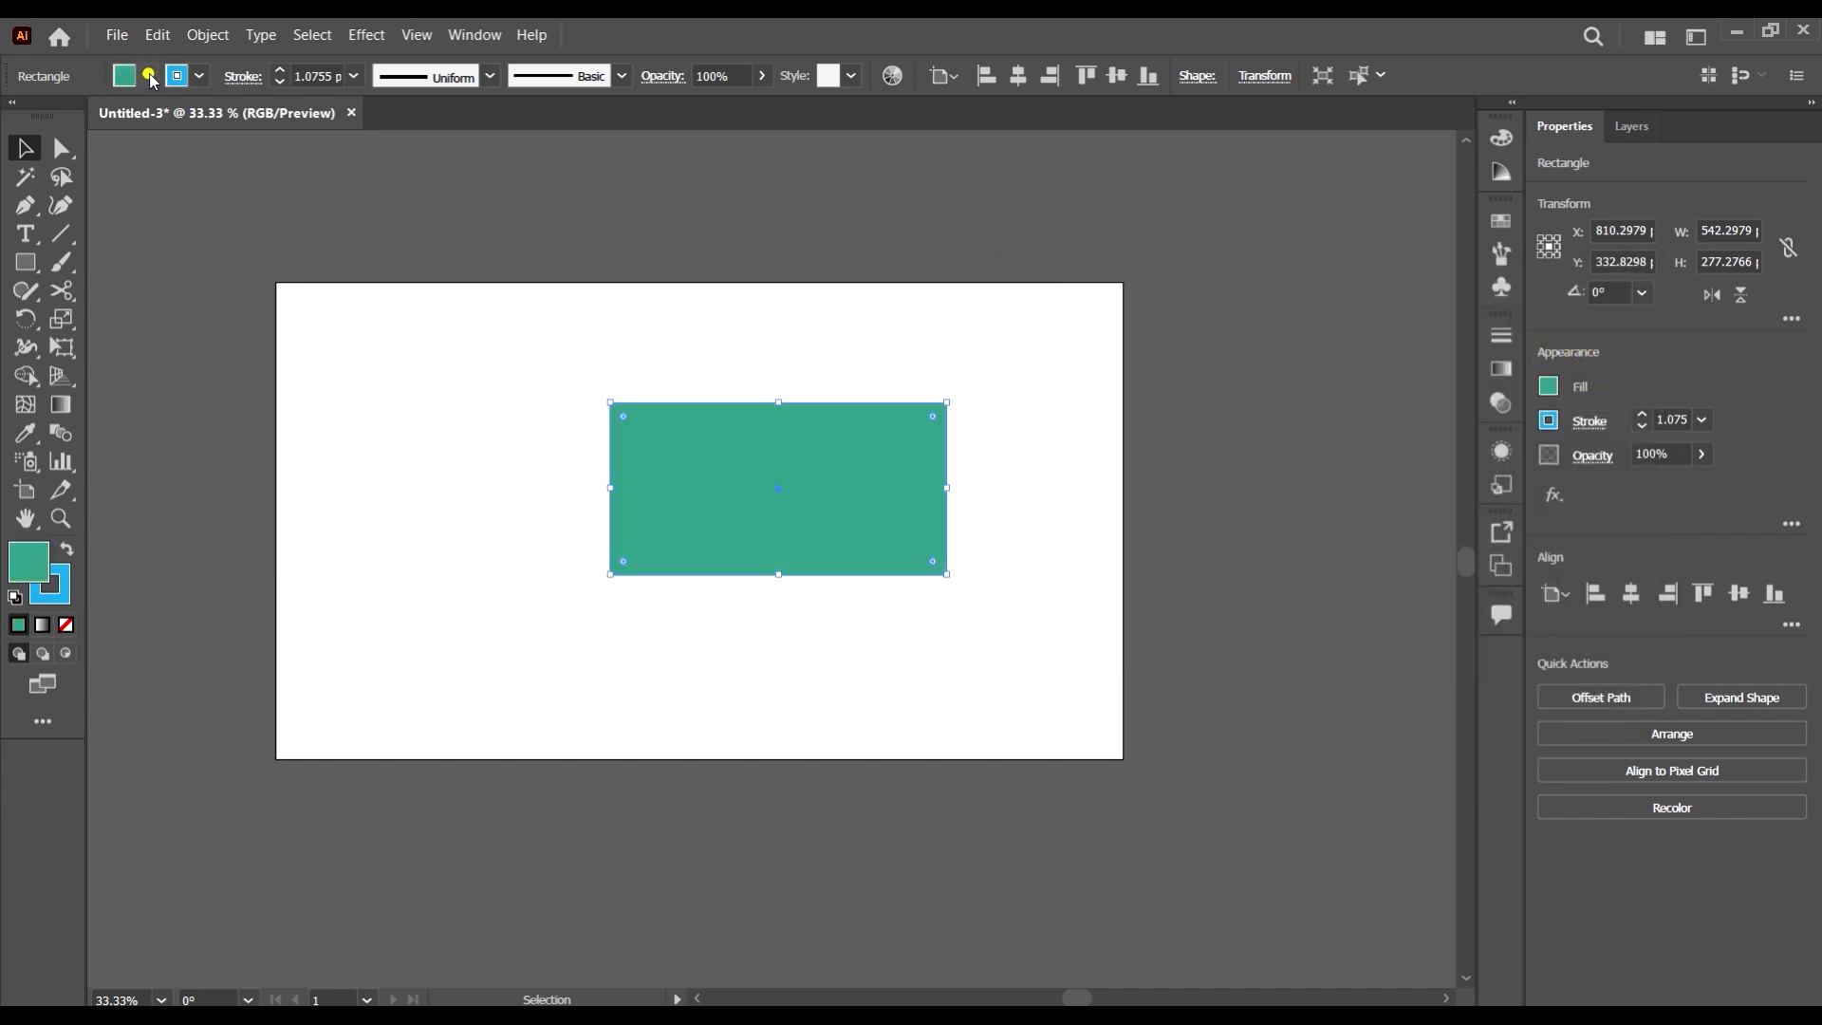
- Save the teal fill as a new global process color swatch named R=61 G=161 B=134
{"action": "left_click", "coordinate": [149, 76]}
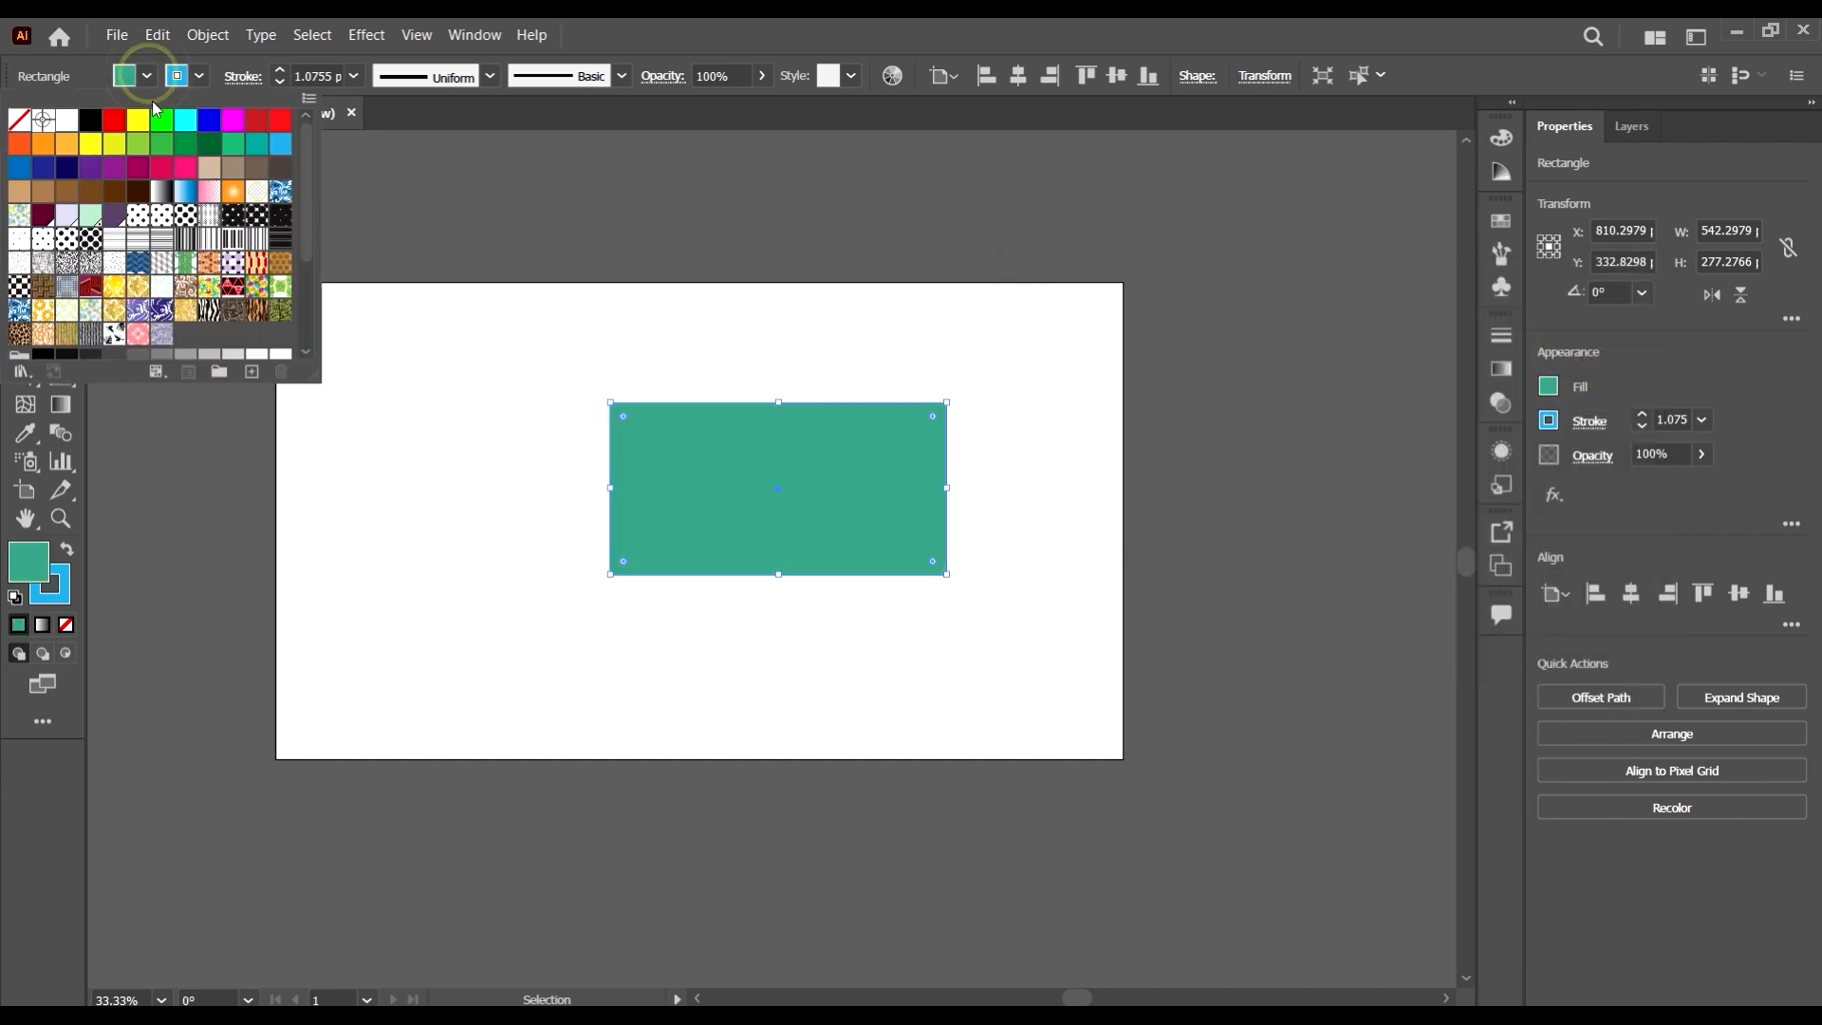
{"action": "left_click", "coordinate": [252, 371]}
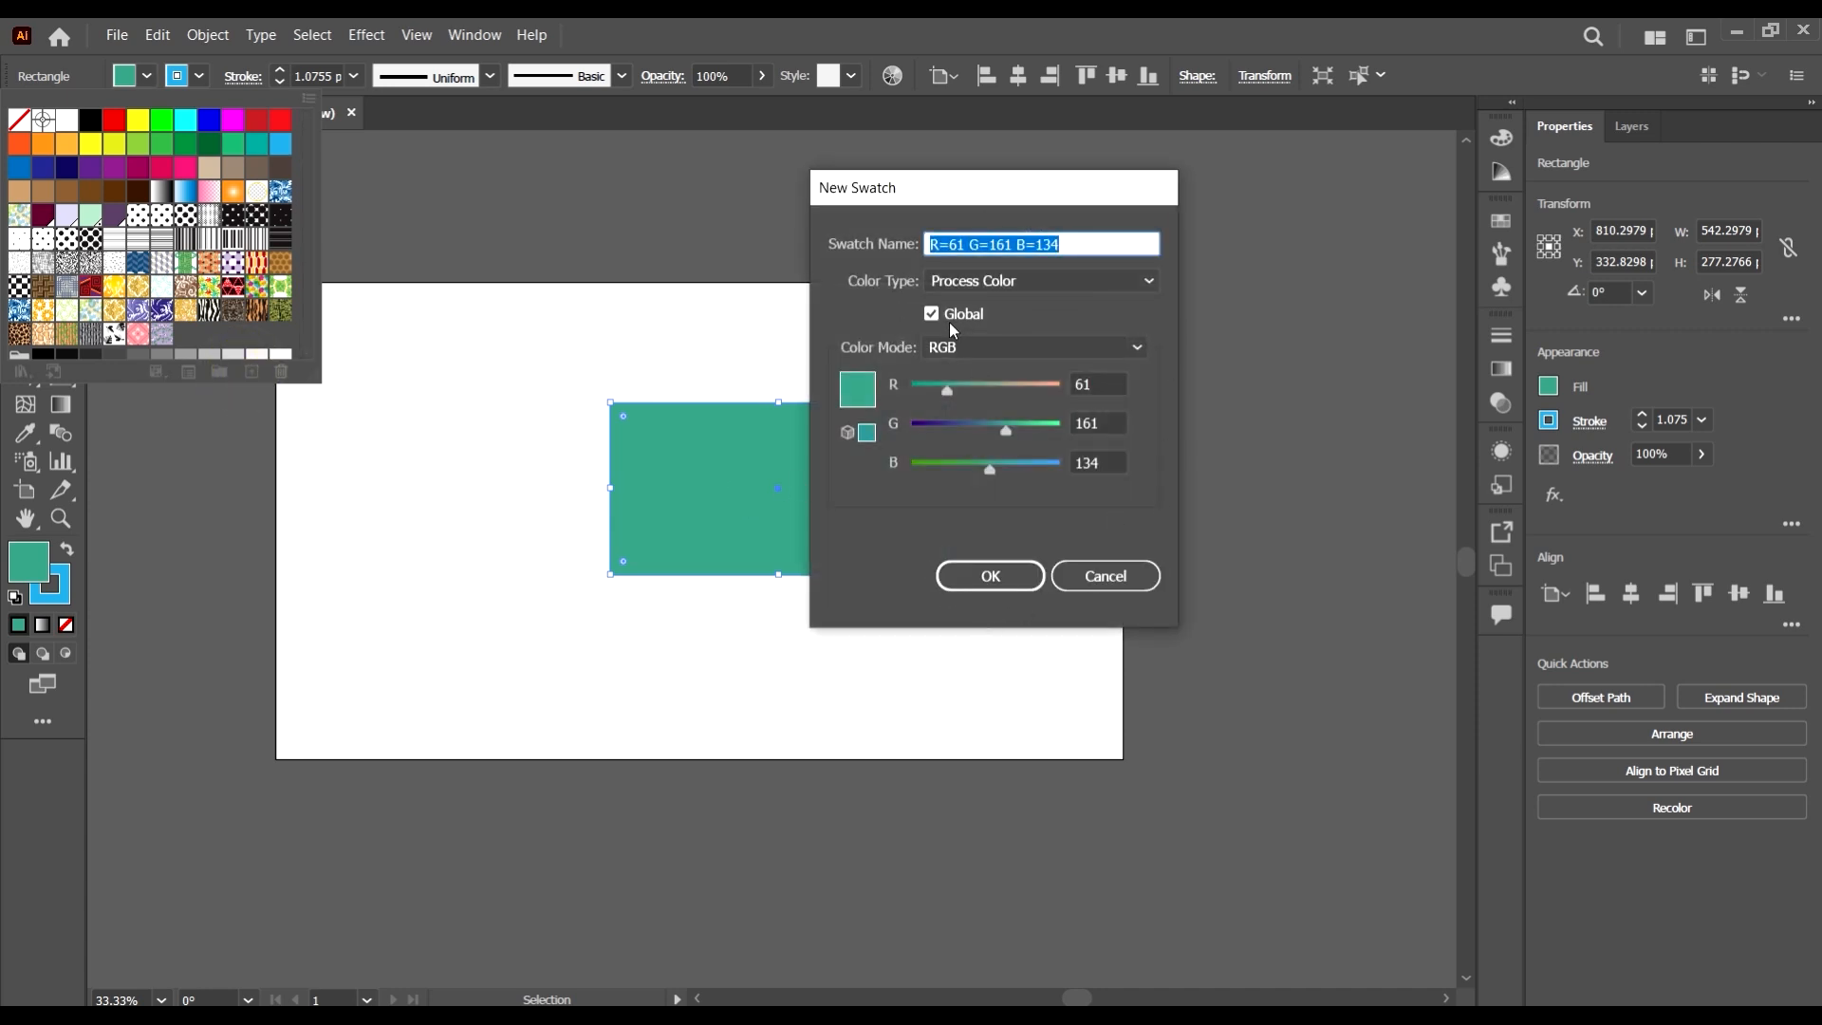
{"action": "left_click", "coordinate": [1004, 598]}
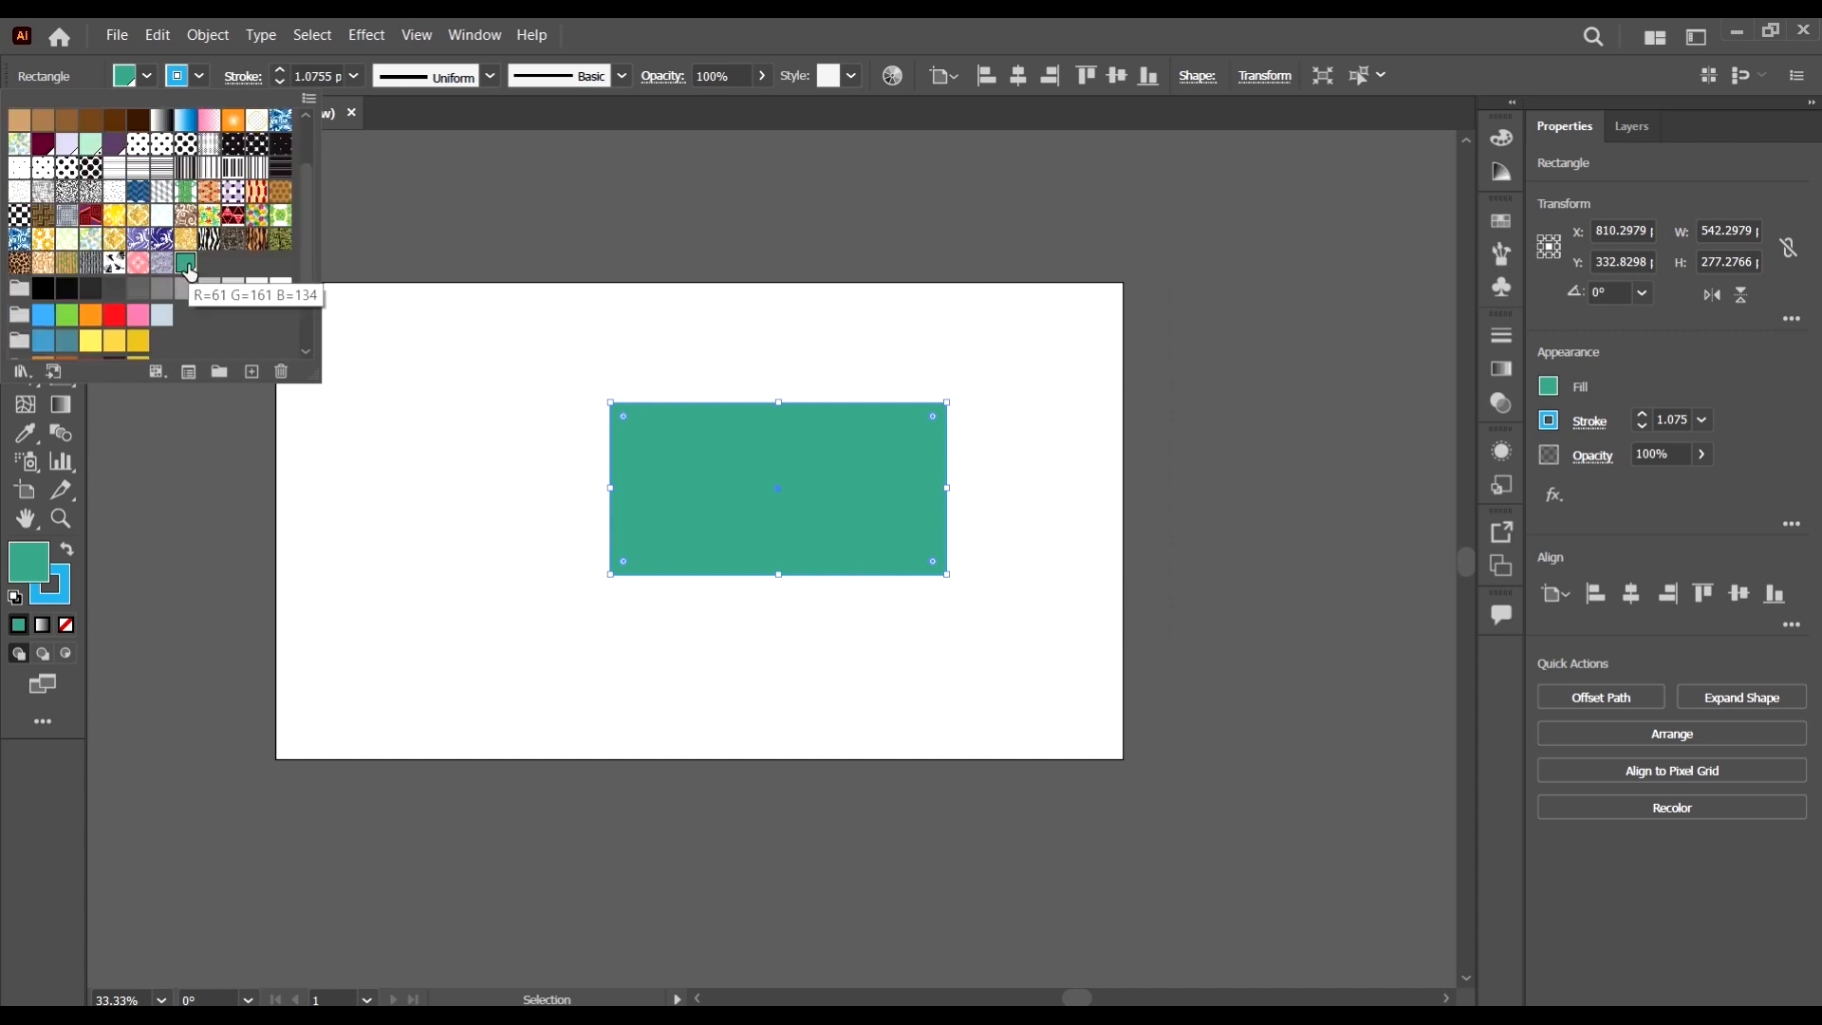
{"action": "left_click", "coordinate": [778, 528]}
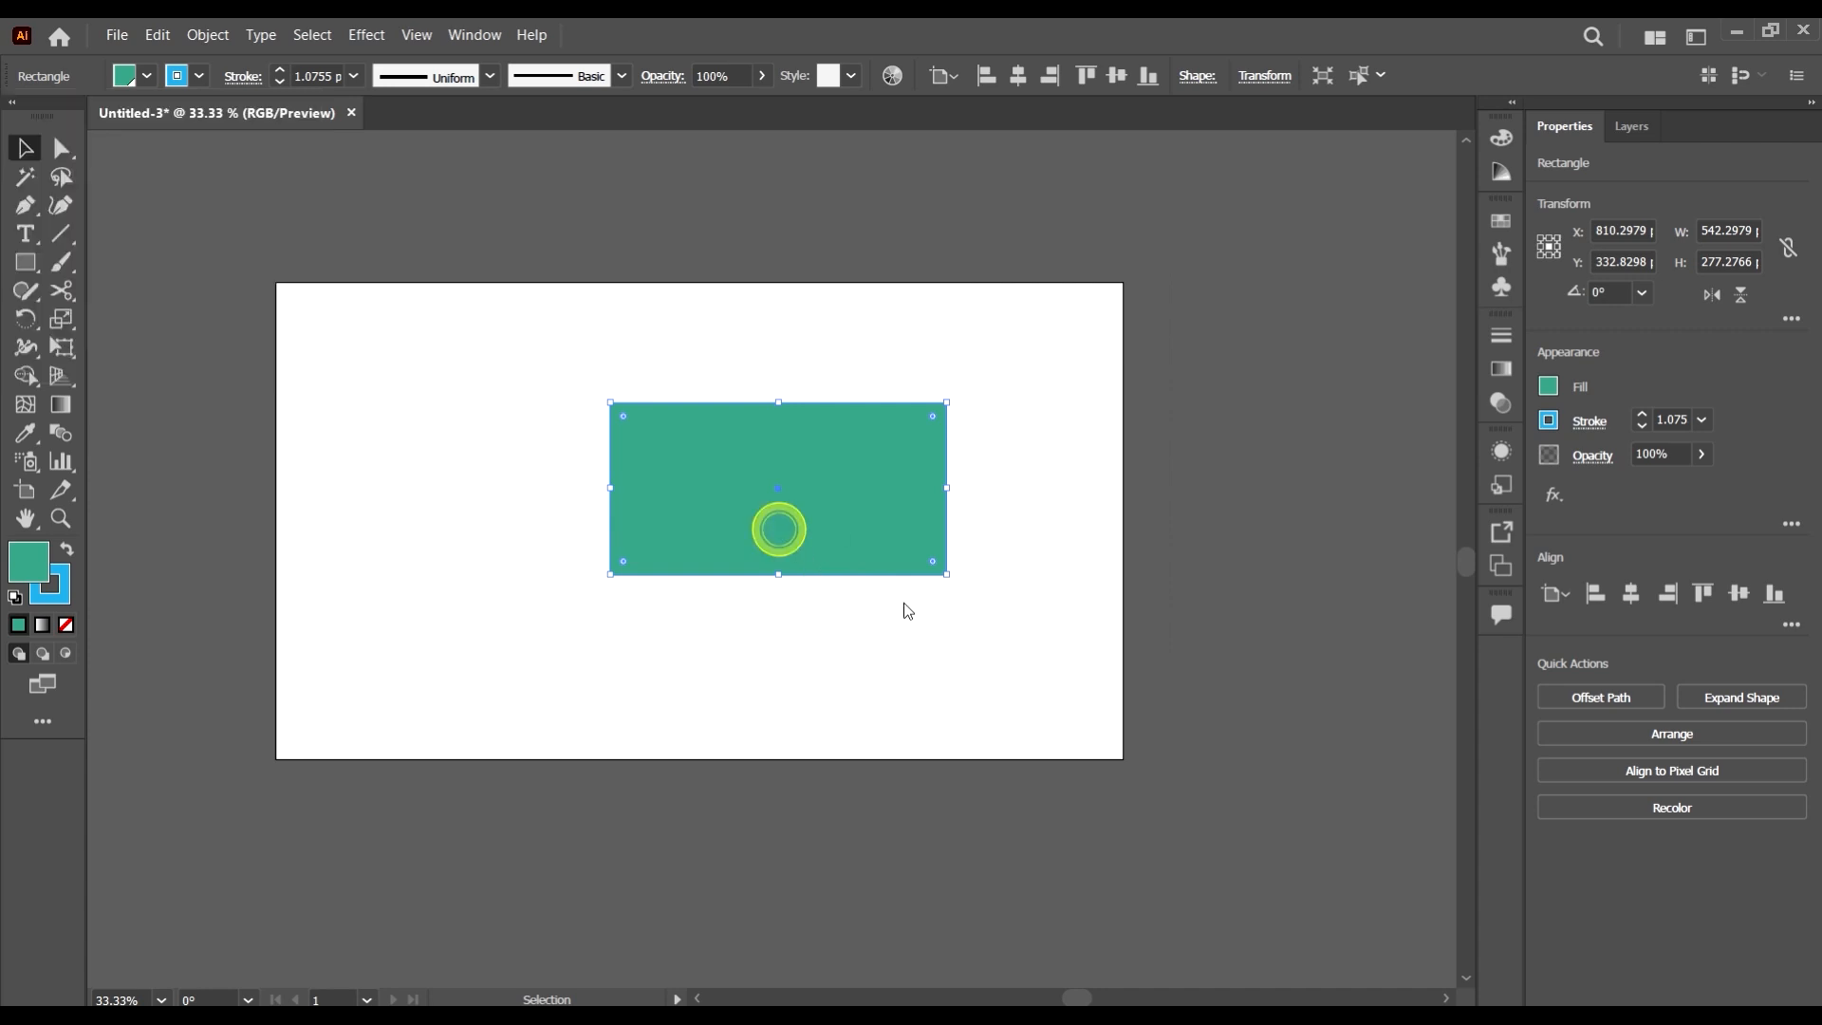
- Move the teal rectangle toward the artboard's left half and delete it
{"action": "left_click_drag", "start_coordinate": [830, 500], "coordinate": [652, 521]}
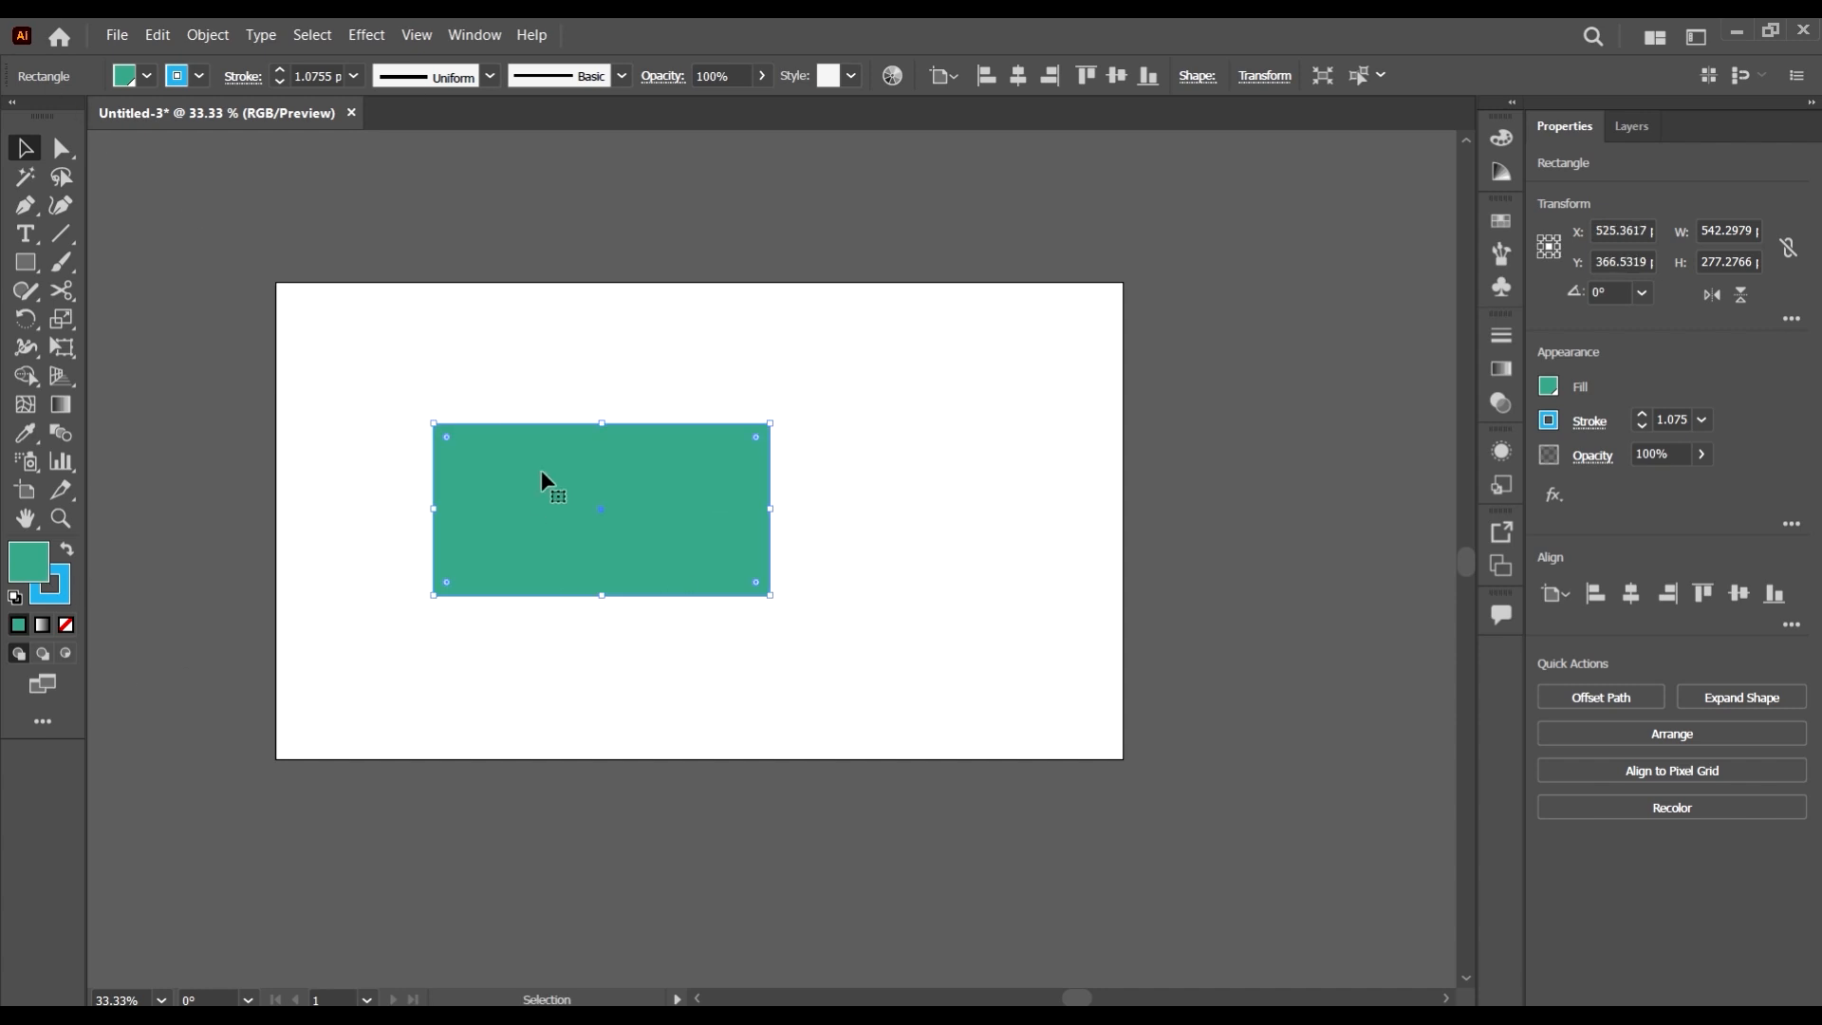
{"action": "left_click_drag", "start_coordinate": [558, 484], "coordinate": [598, 533]}
{"action": "key", "text": "Delete"}
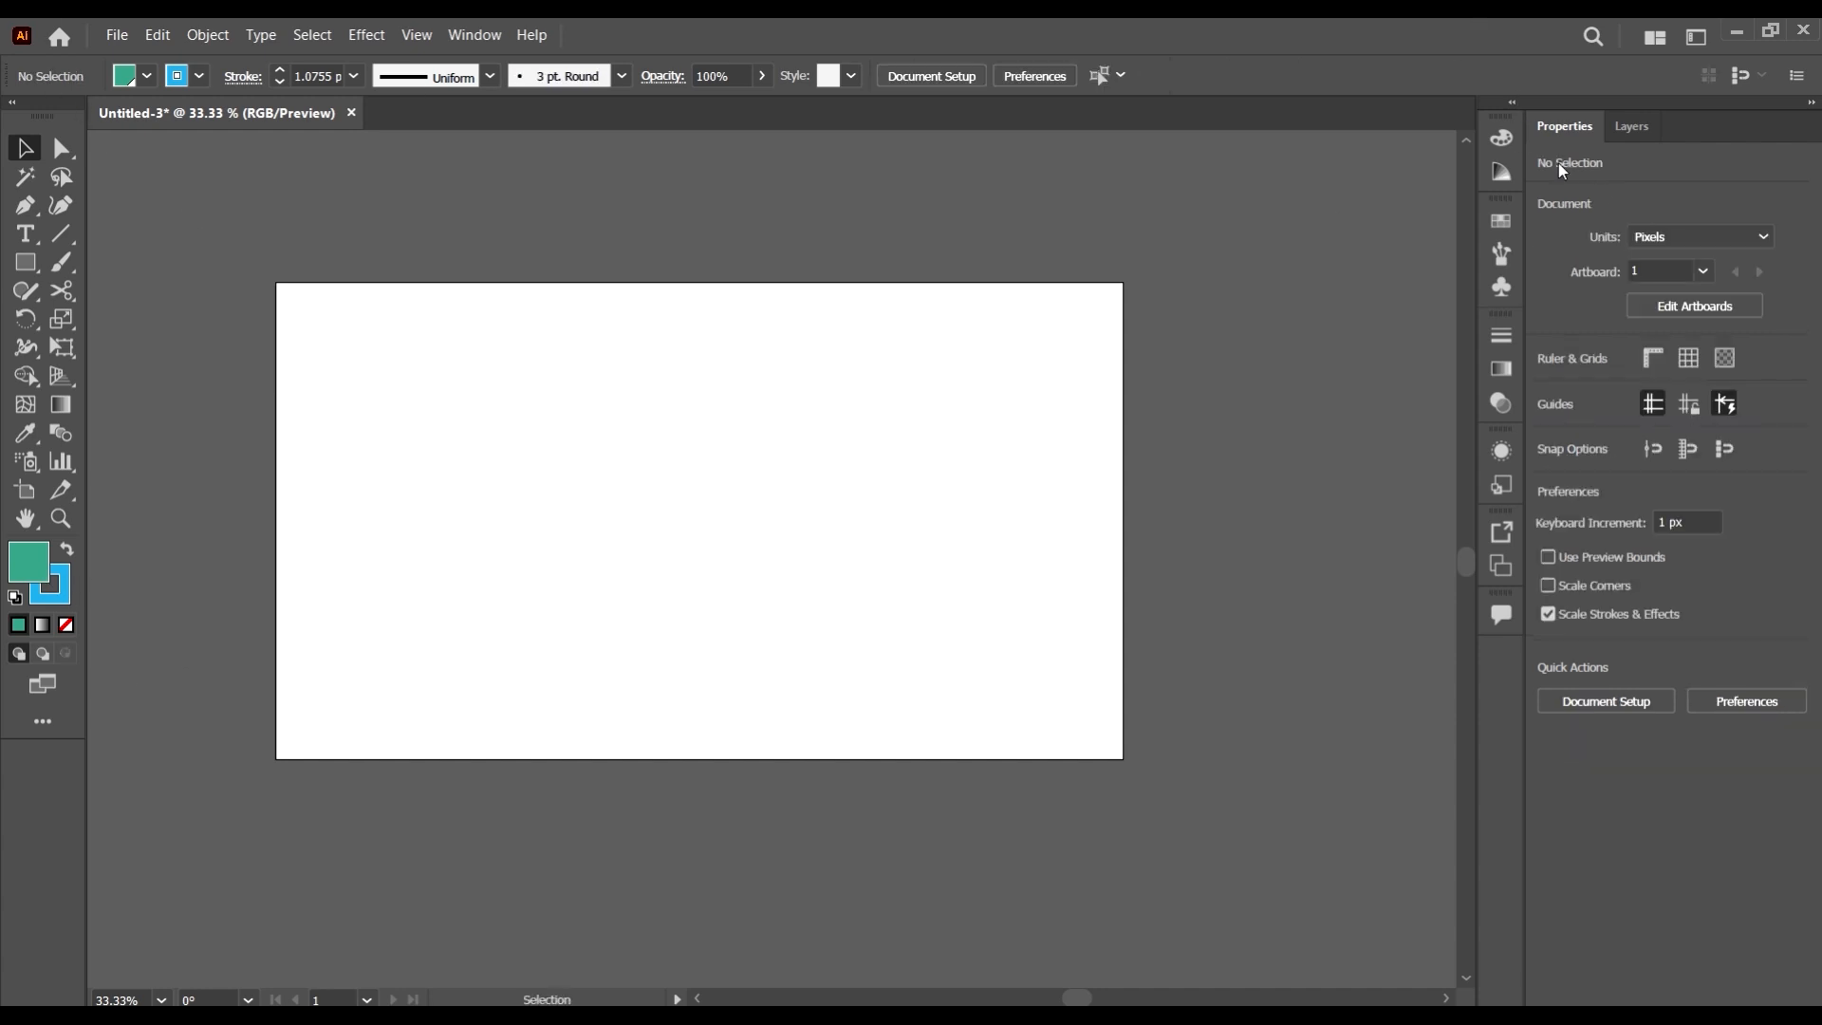
- Show the Color panel and enlarge its color spectrum
{"action": "left_click", "coordinate": [1503, 135]}
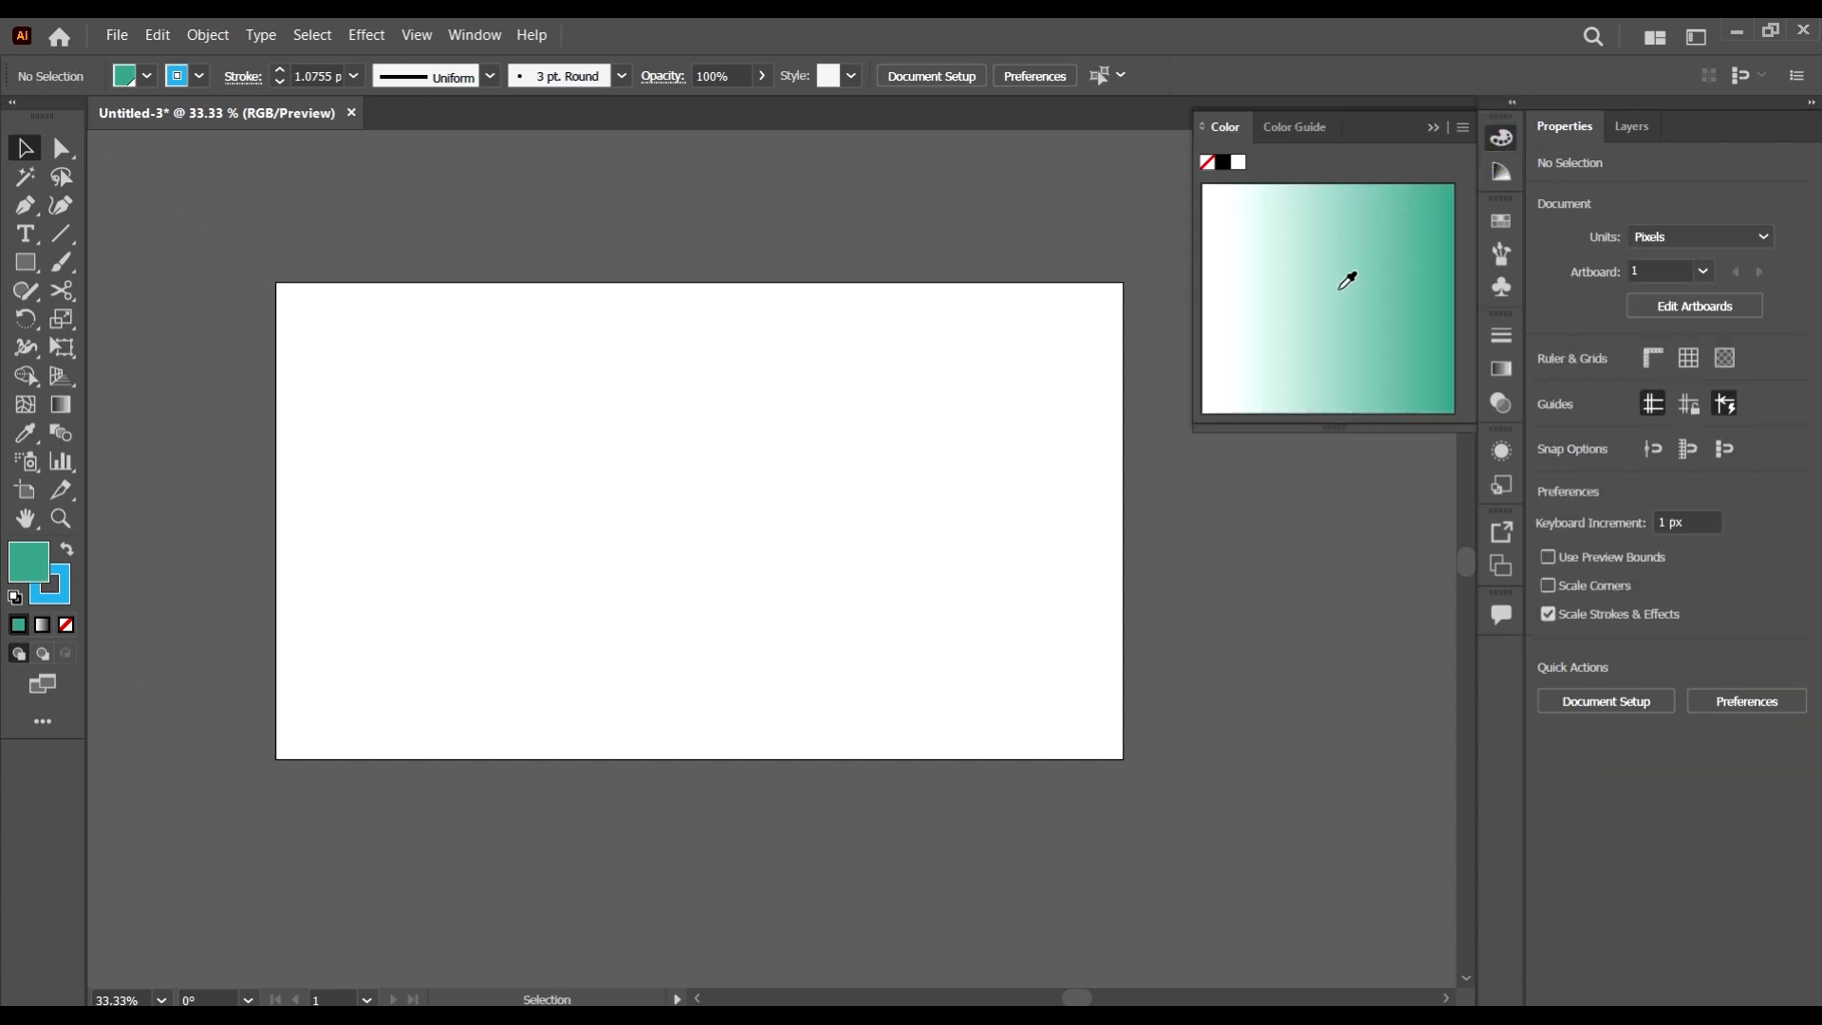
{"action": "left_click_drag", "start_coordinate": [1350, 426], "coordinate": [1350, 476]}
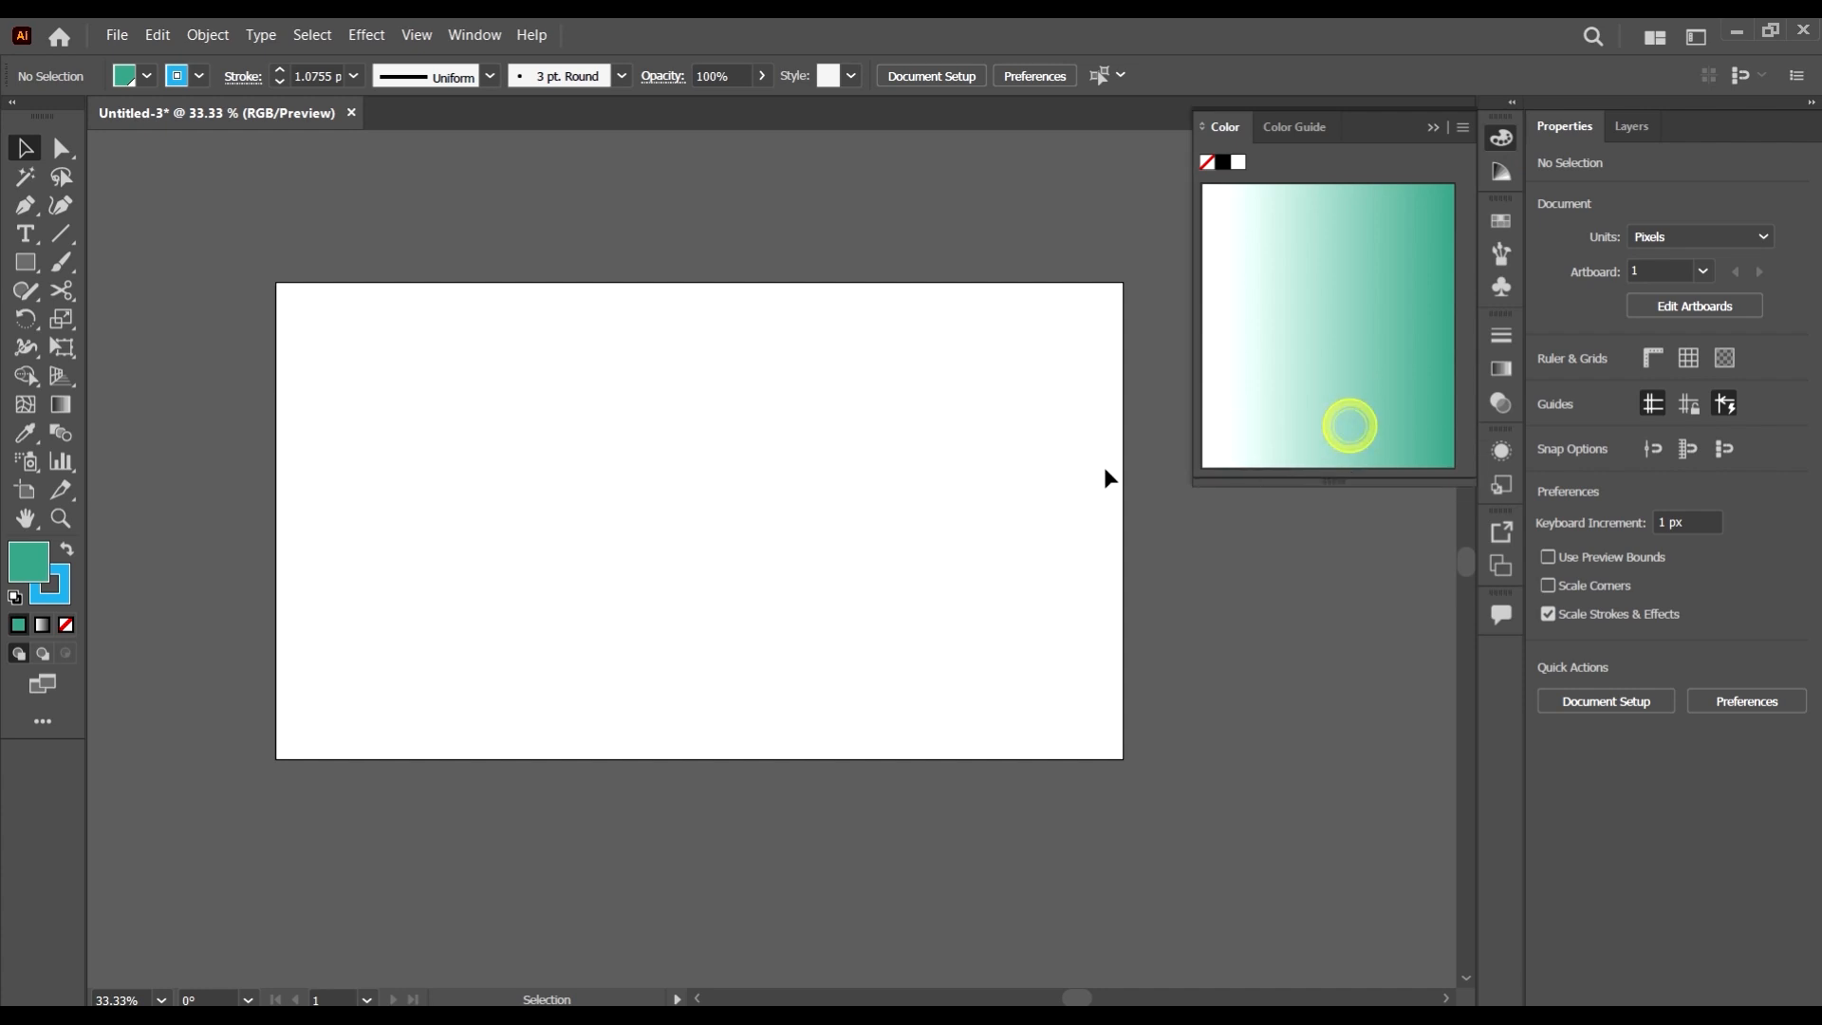
- Draw a rectangle about 320 by 202 px near the middle of the artboard
{"action": "left_click", "coordinate": [26, 261]}
{"action": "left_click_drag", "start_coordinate": [591, 419], "coordinate": [790, 546]}
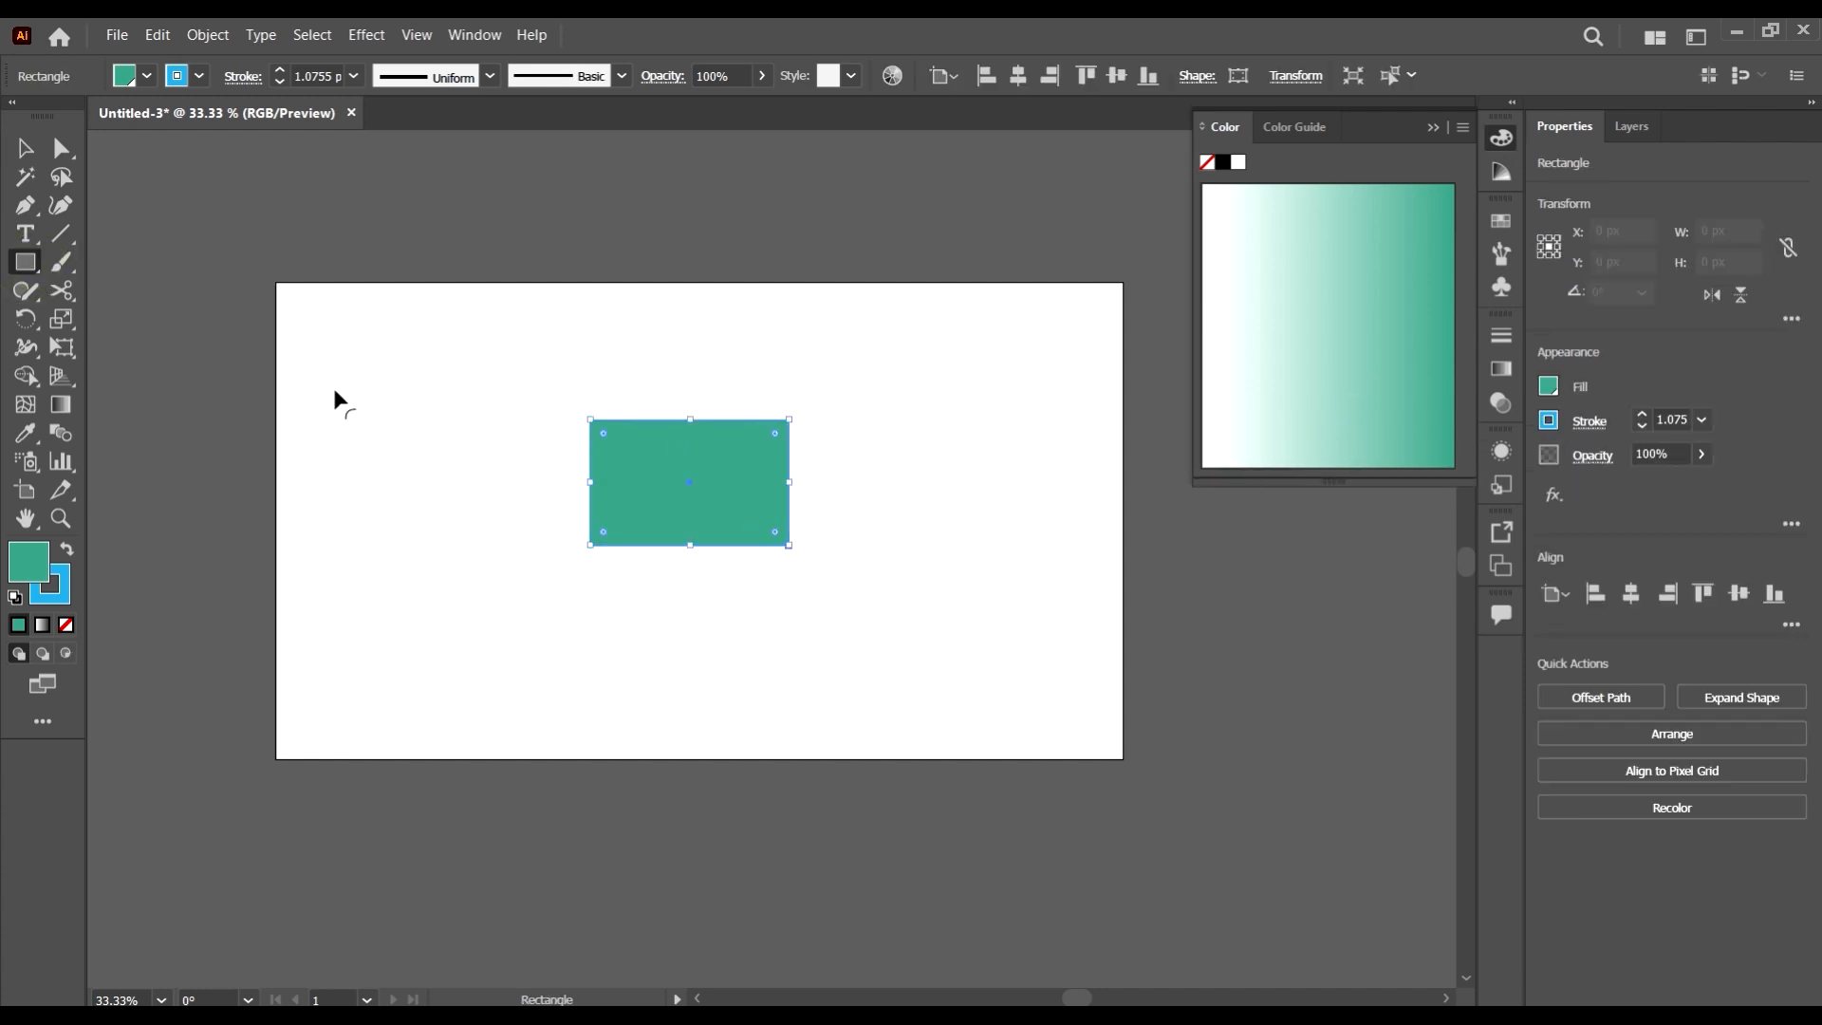
{"action": "left_click", "coordinate": [26, 149]}
- Compare the cyan and green swatches, fill the rectangle with green 00FF00, and move it slightly up and to the right
{"action": "left_click", "coordinate": [148, 76]}
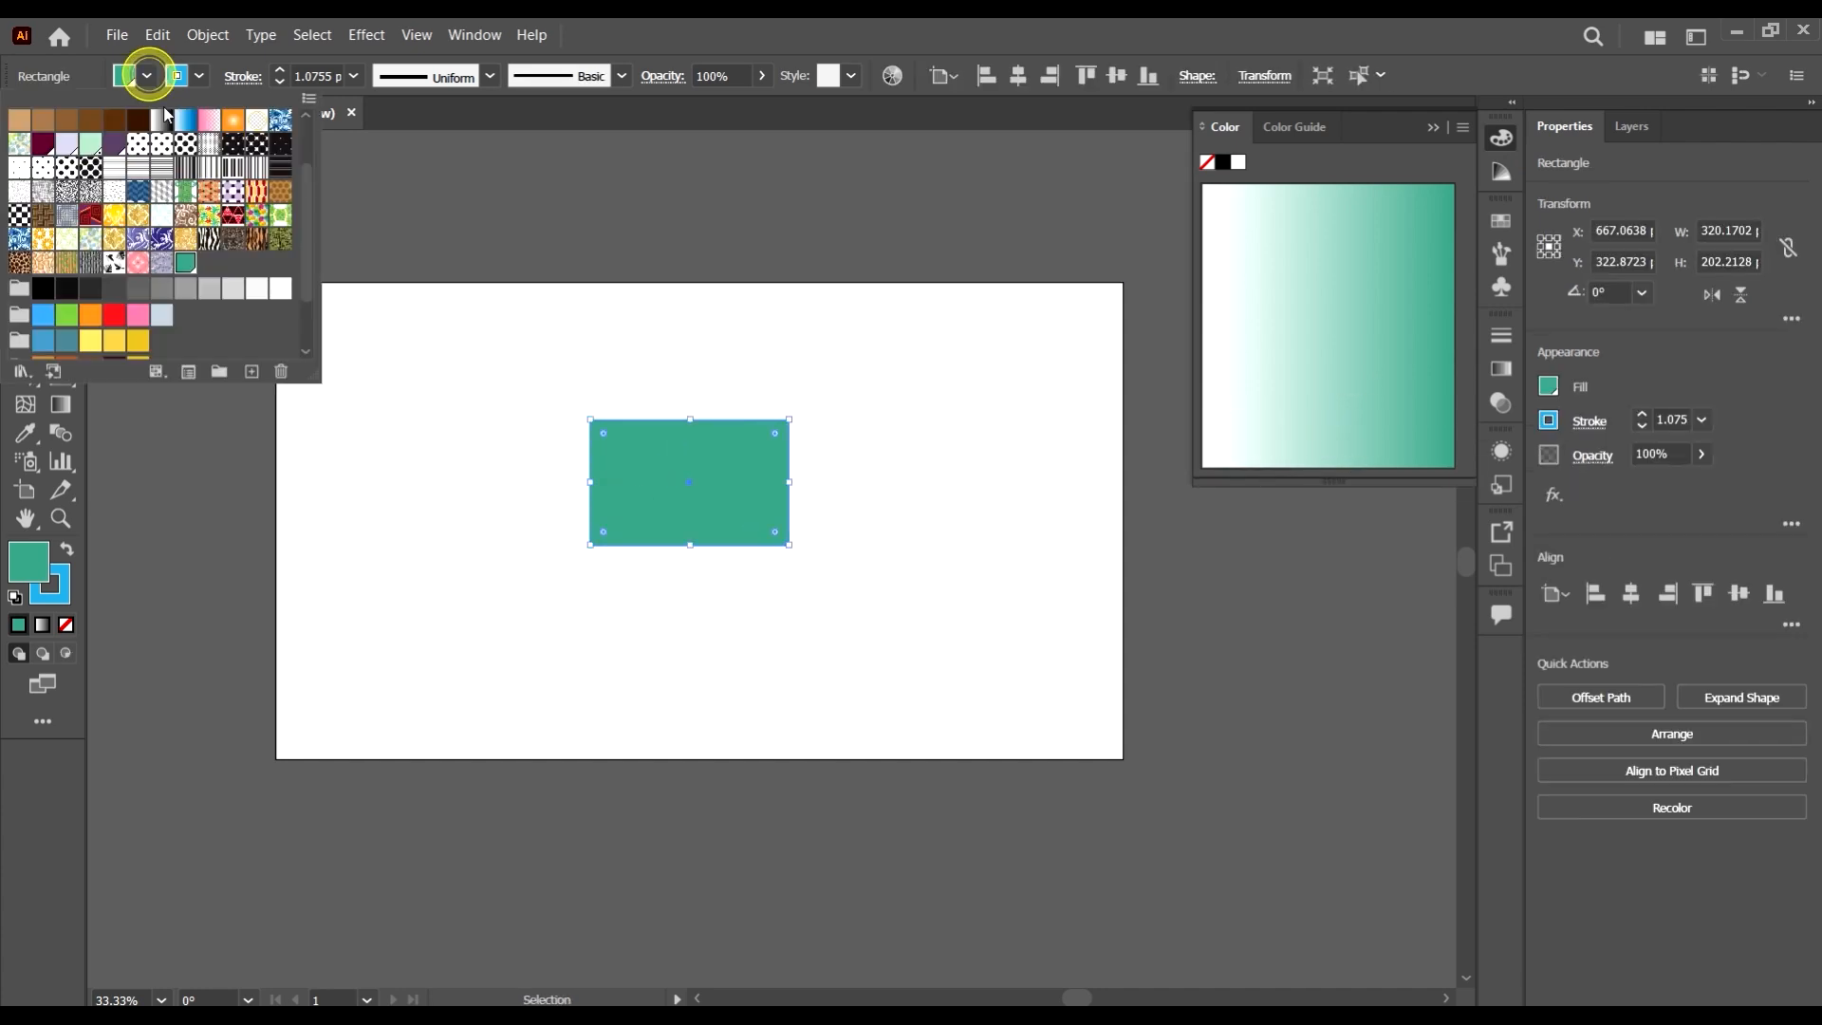
{"action": "left_click", "coordinate": [185, 120]}
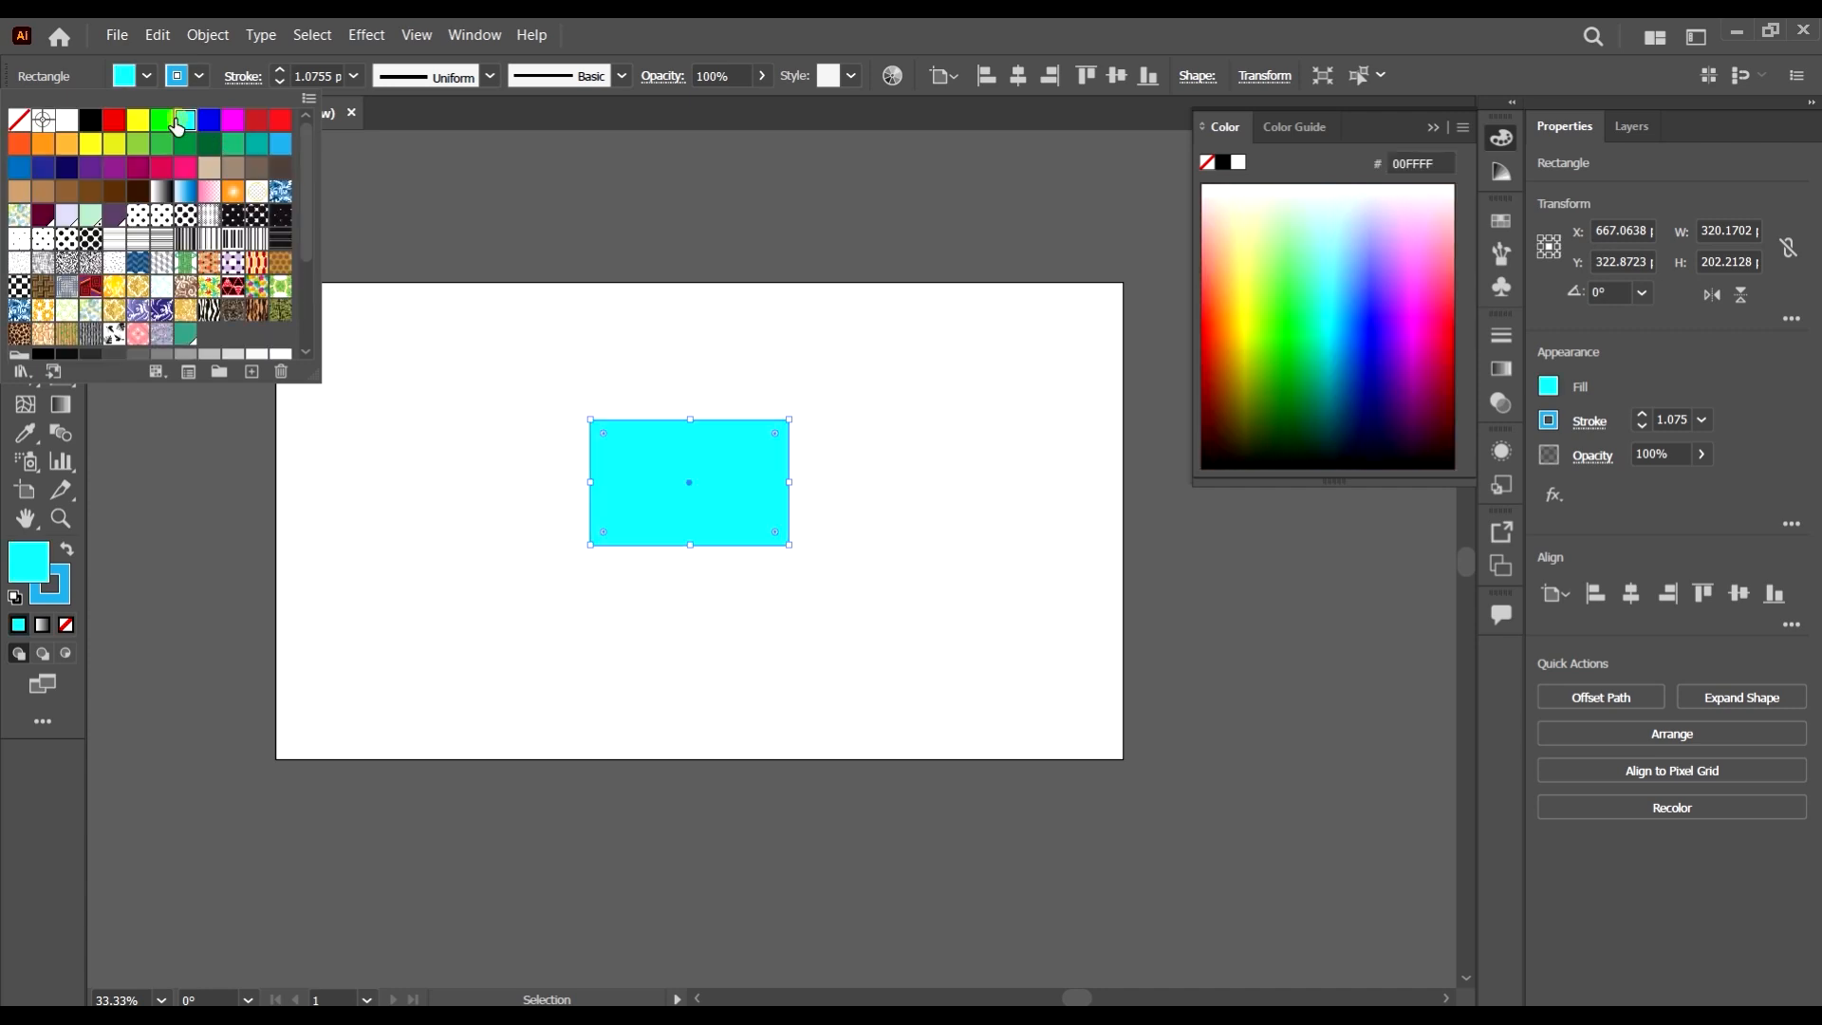
{"action": "left_click", "coordinate": [162, 121]}
{"action": "left_click", "coordinate": [185, 120]}
{"action": "left_click", "coordinate": [162, 120]}
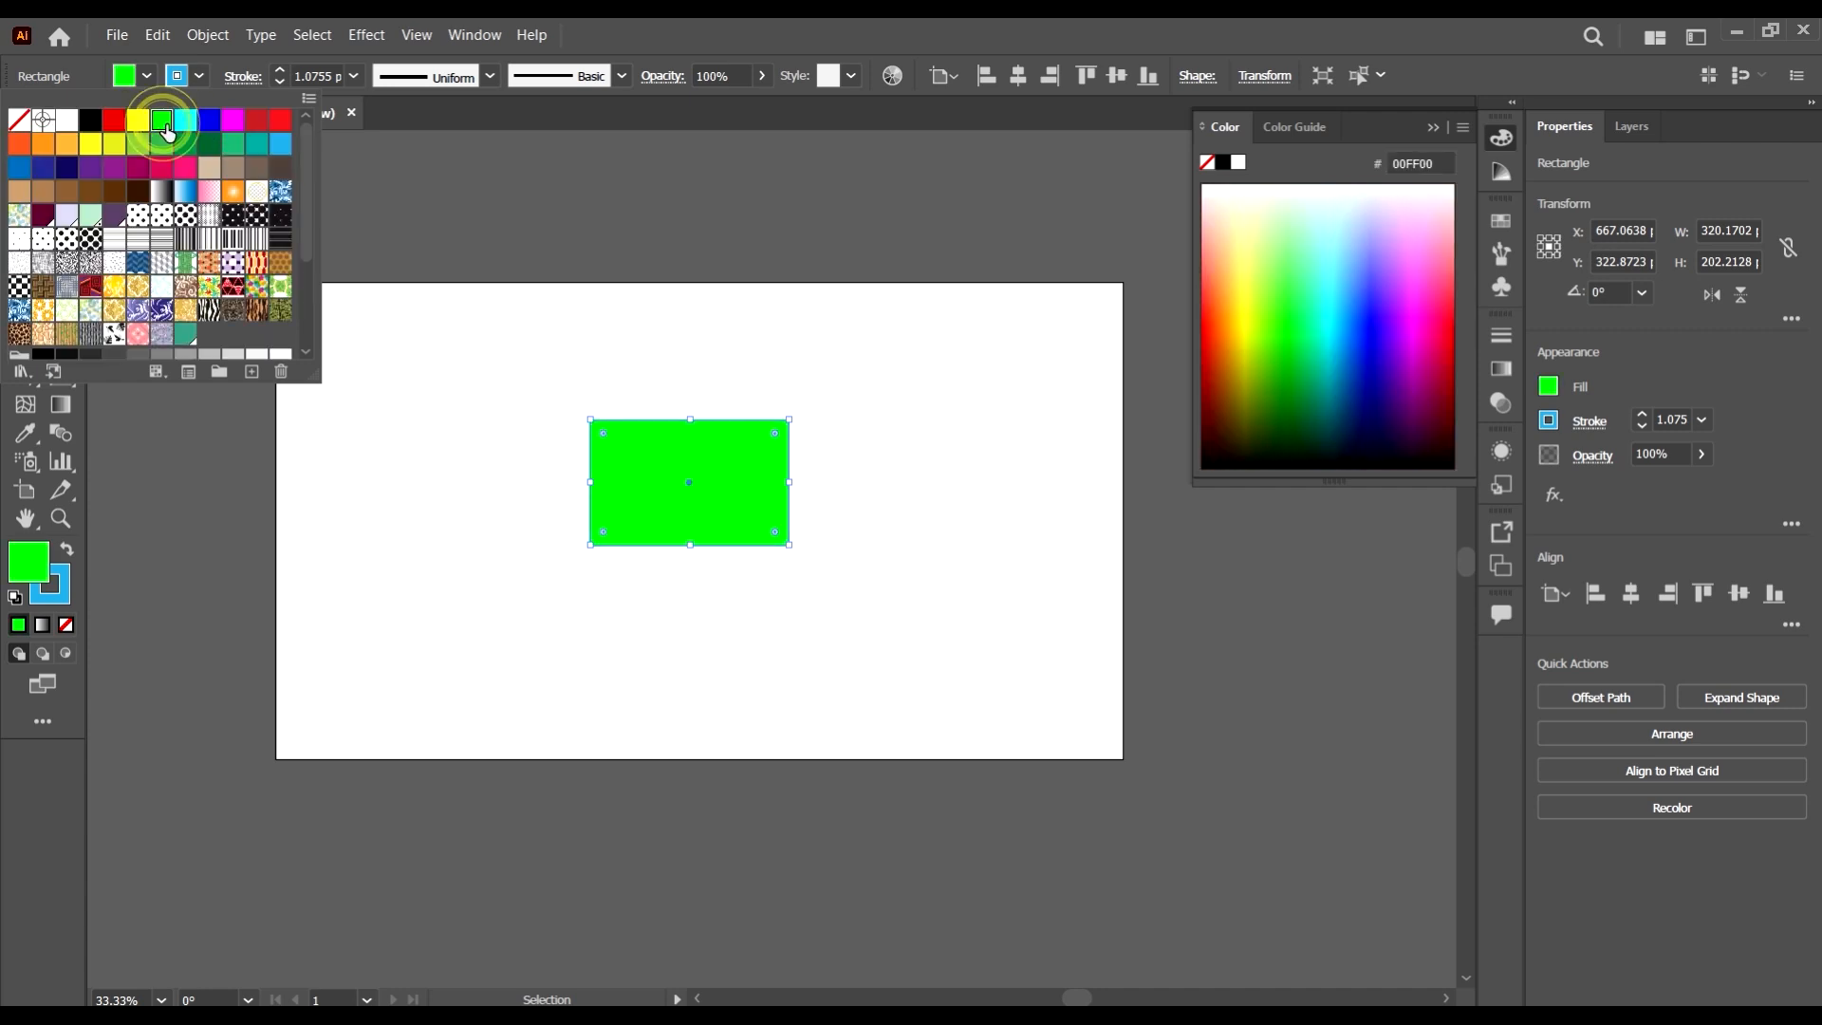
{"action": "left_click", "coordinate": [601, 521]}
{"action": "left_click_drag", "start_coordinate": [721, 516], "coordinate": [756, 494]}
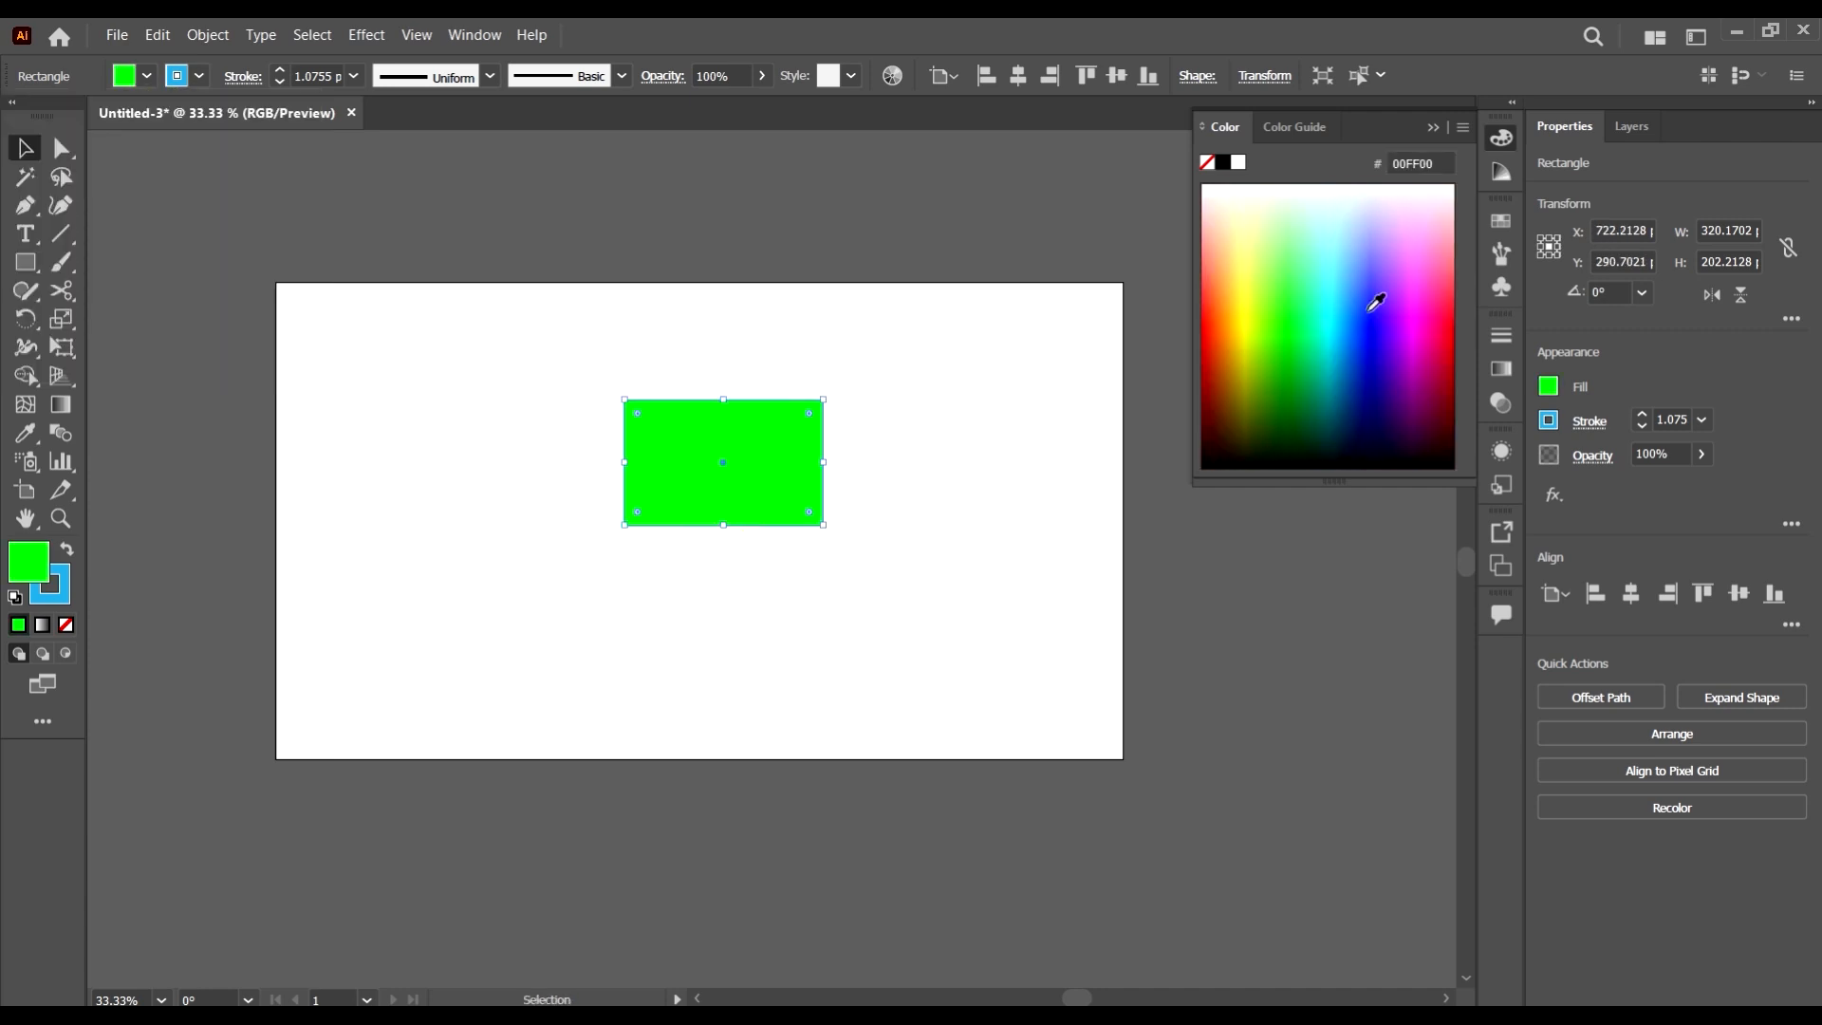
- Widen the Color panel and sample its spectrum for the rectangle's fill, trying blue 0073F4 and settling on magenta BD00B3
{"action": "left_click_drag", "start_coordinate": [1192, 285], "coordinate": [1041, 286]}
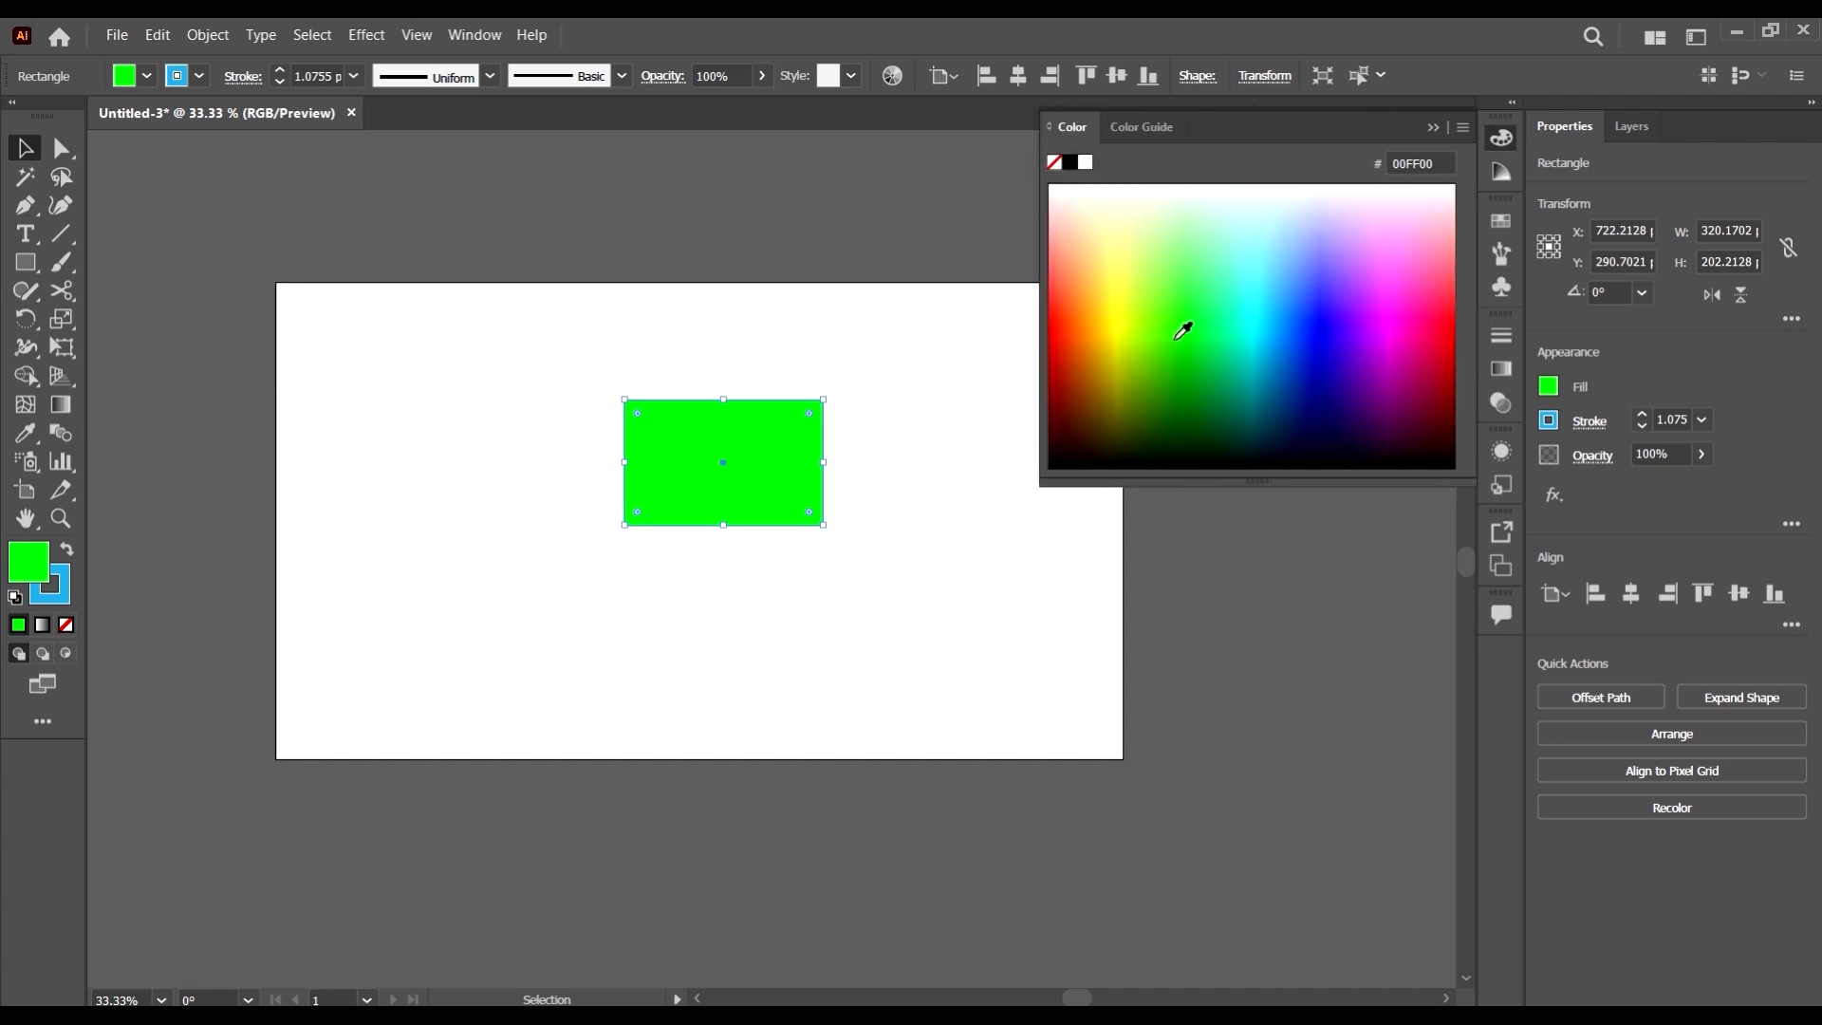
{"action": "left_click", "coordinate": [1267, 342]}
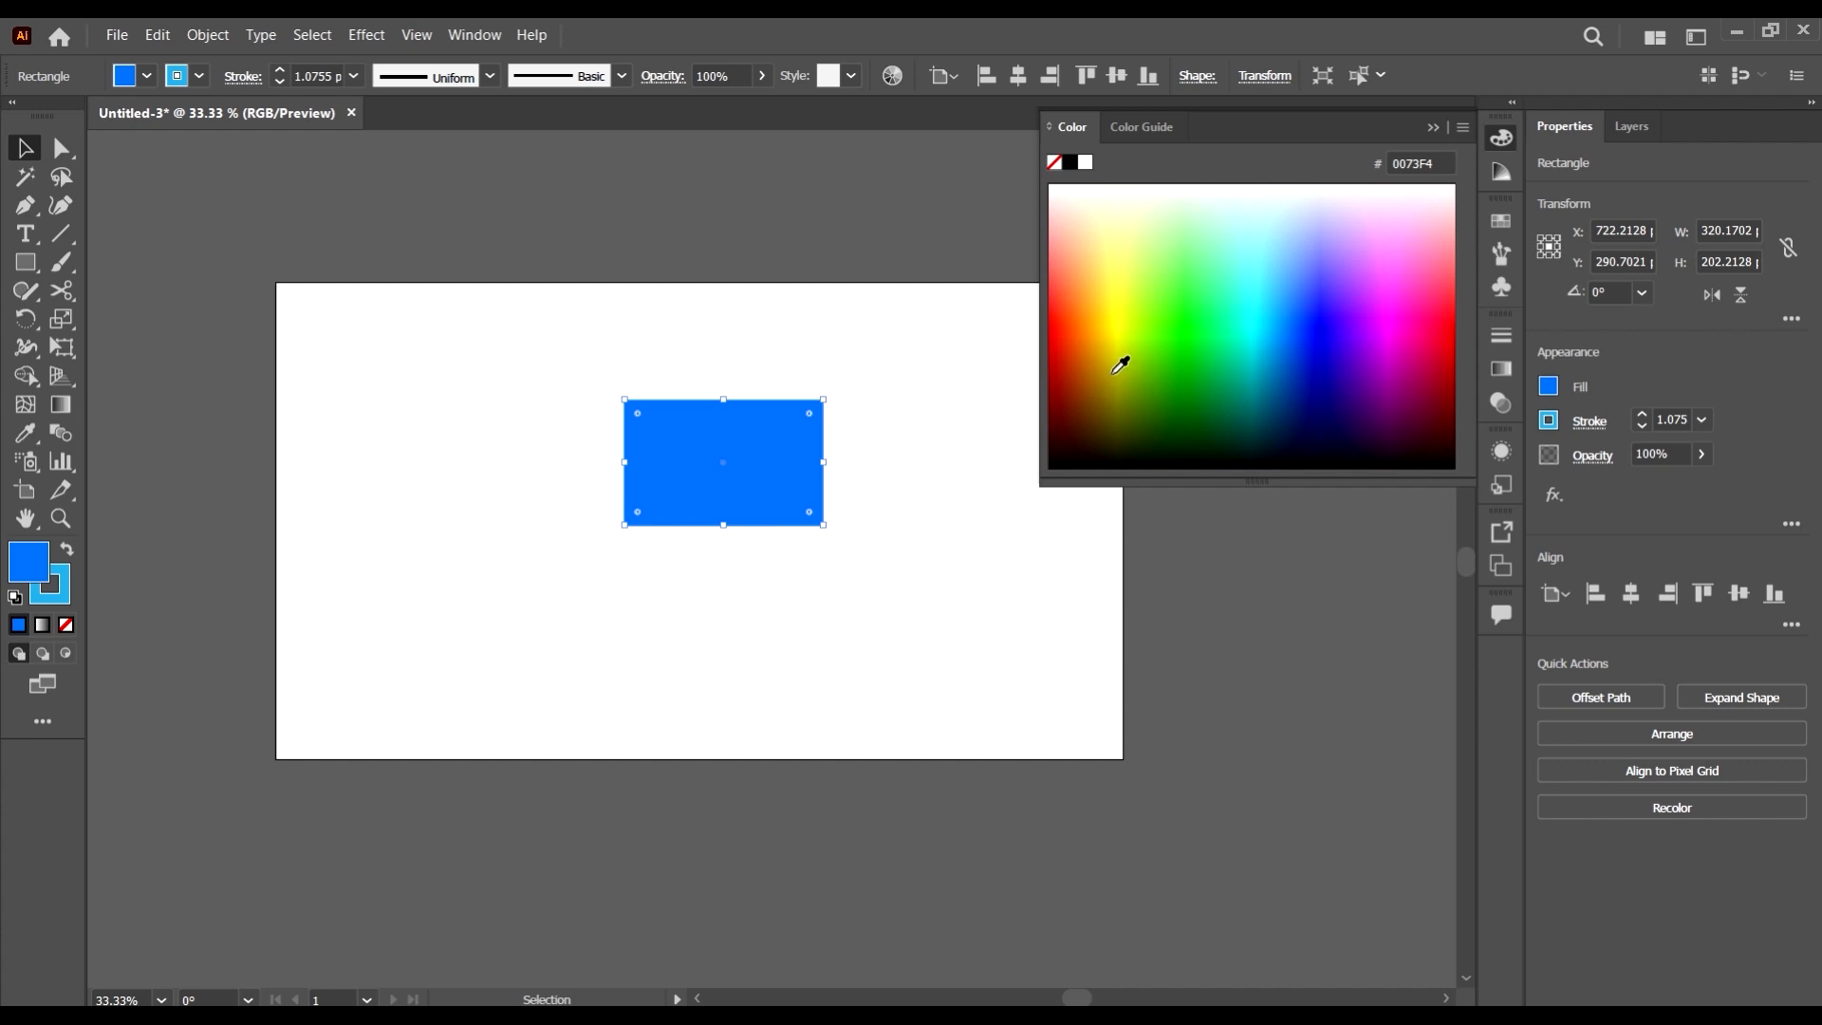
{"action": "left_click", "coordinate": [1071, 291]}
{"action": "left_click_drag", "start_coordinate": [1070, 291], "coordinate": [1414, 317]}
{"action": "left_click", "coordinate": [1427, 165]}
{"action": "left_click_drag", "start_coordinate": [1435, 169], "coordinate": [1349, 152]}
{"action": "mouse_move", "coordinate": [1387, 324]}
{"action": "left_mouse_down"}
{"action": "mouse_move", "coordinate": [1421, 239]}
{"action": "mouse_move", "coordinate": [1411, 351]}
{"action": "left_mouse_up"}
- Show the Color panel's full options with the RGB sliders and enlarge its spectrum
{"action": "left_click", "coordinate": [1458, 129]}
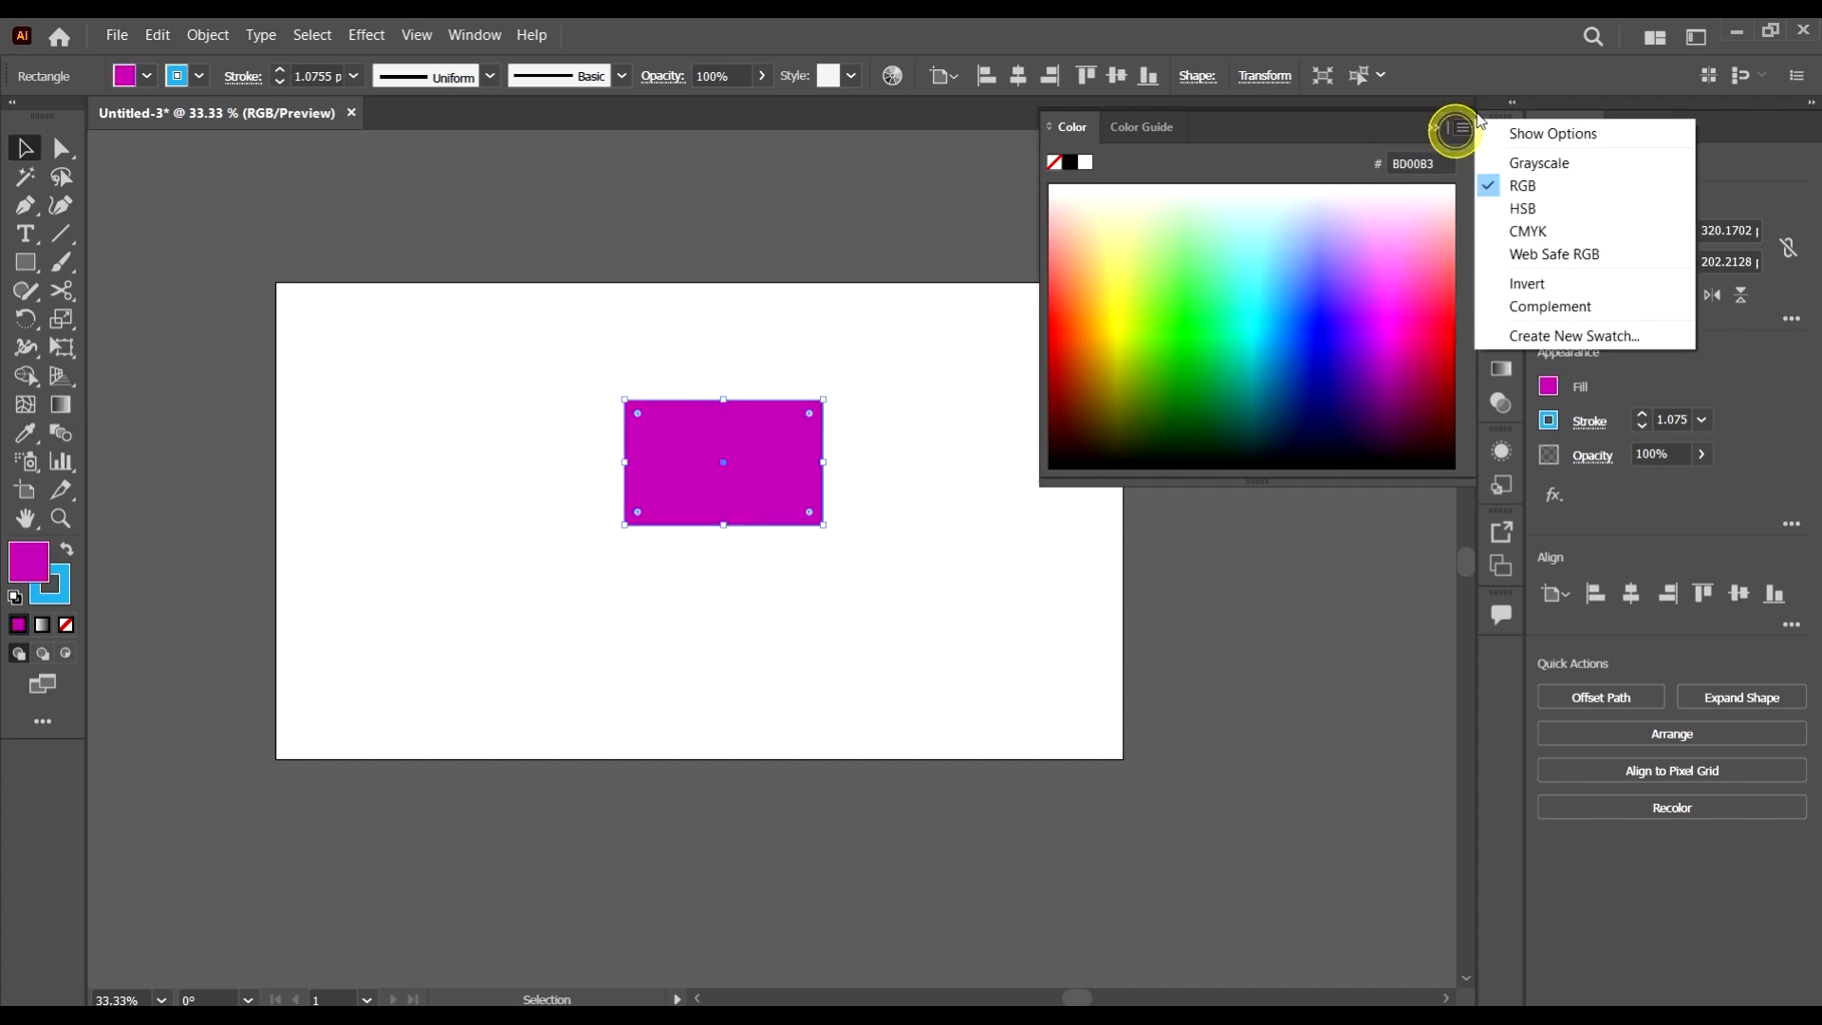
{"action": "left_click", "coordinate": [1563, 134]}
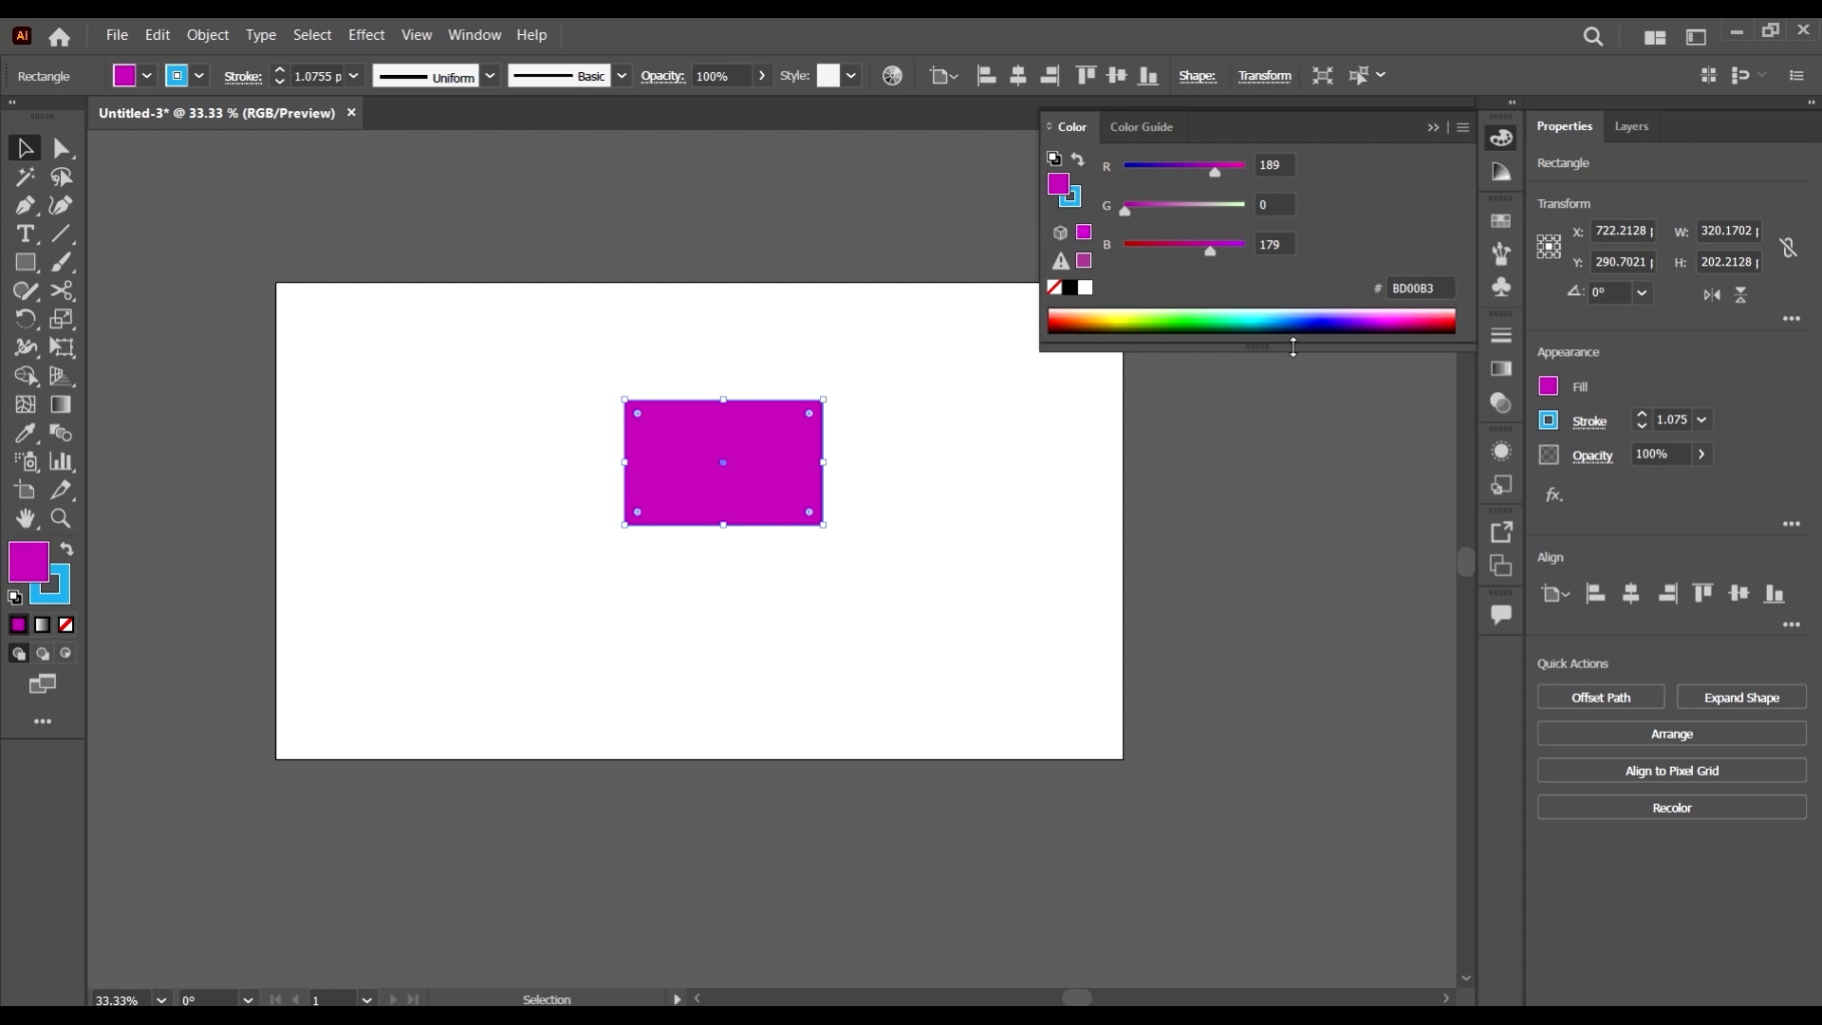
{"action": "left_click_drag", "start_coordinate": [1294, 346], "coordinate": [1298, 604]}
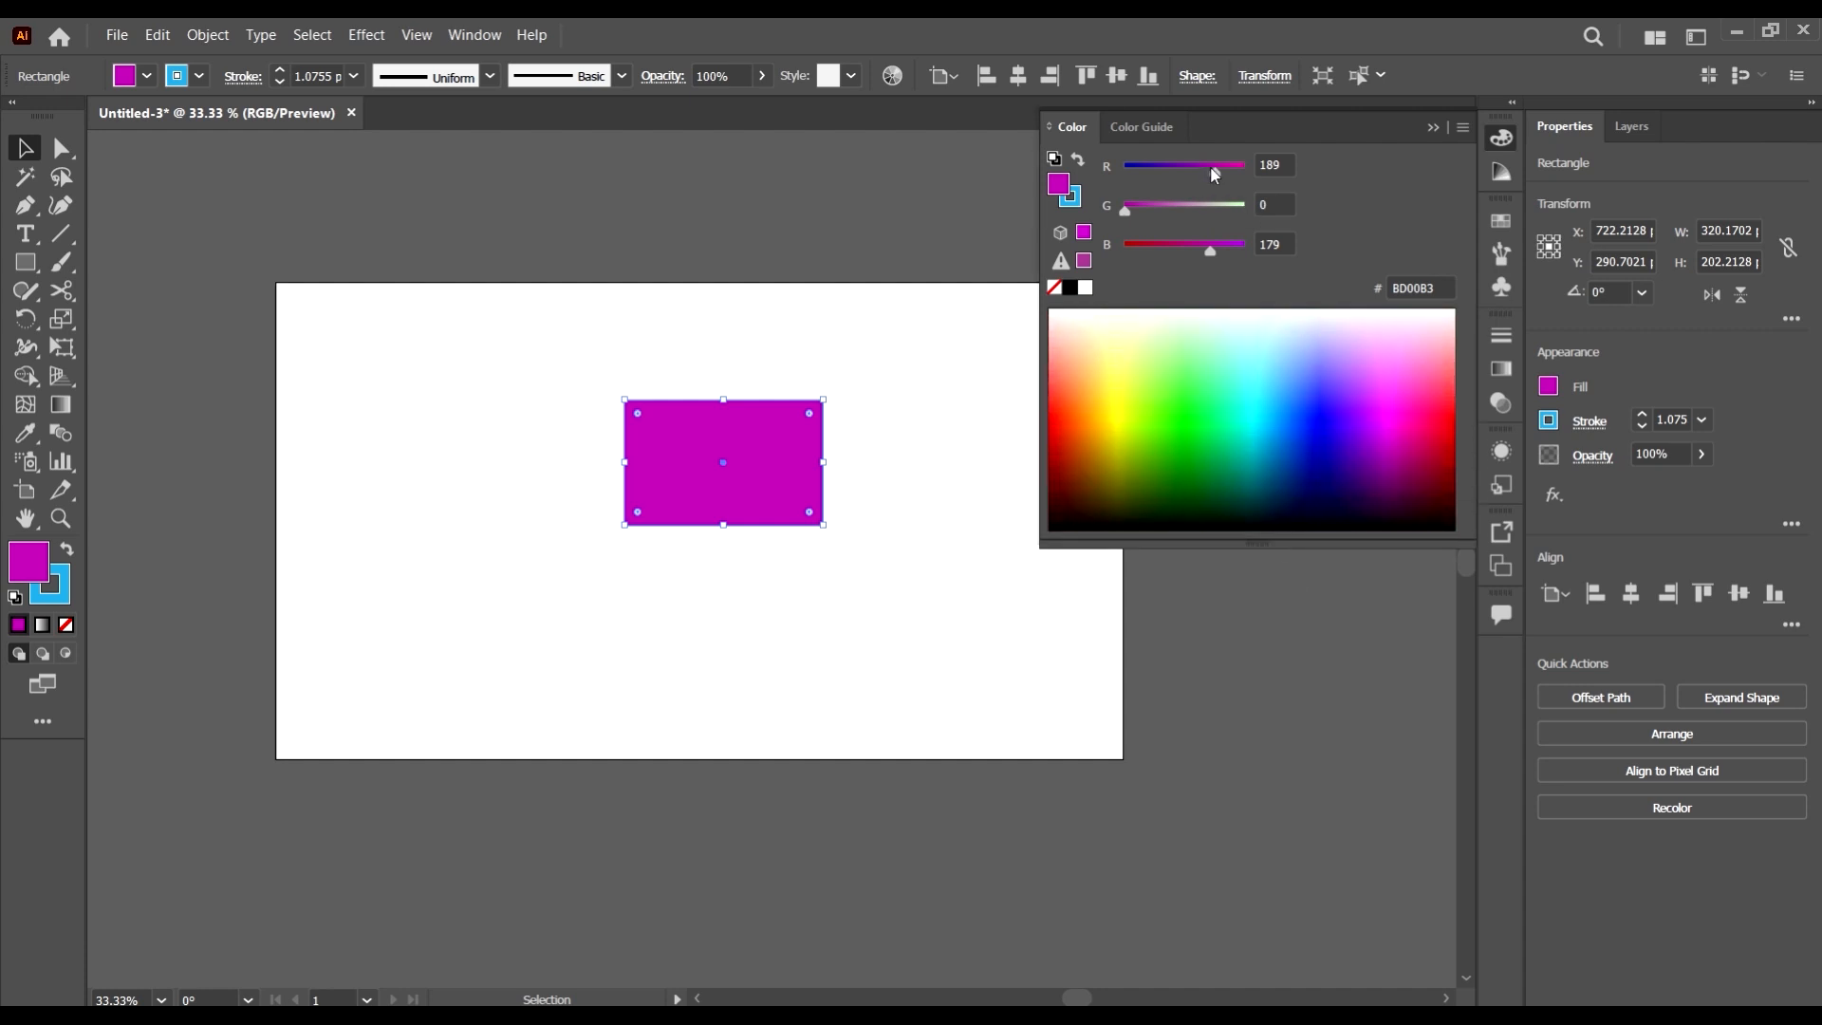
- Switch between the fill and stroke color settings, and adjust the rectangle's fill to R=116, G=200, B=16 with the sliders
{"action": "left_click_drag", "start_coordinate": [1215, 173], "coordinate": [1175, 167]}
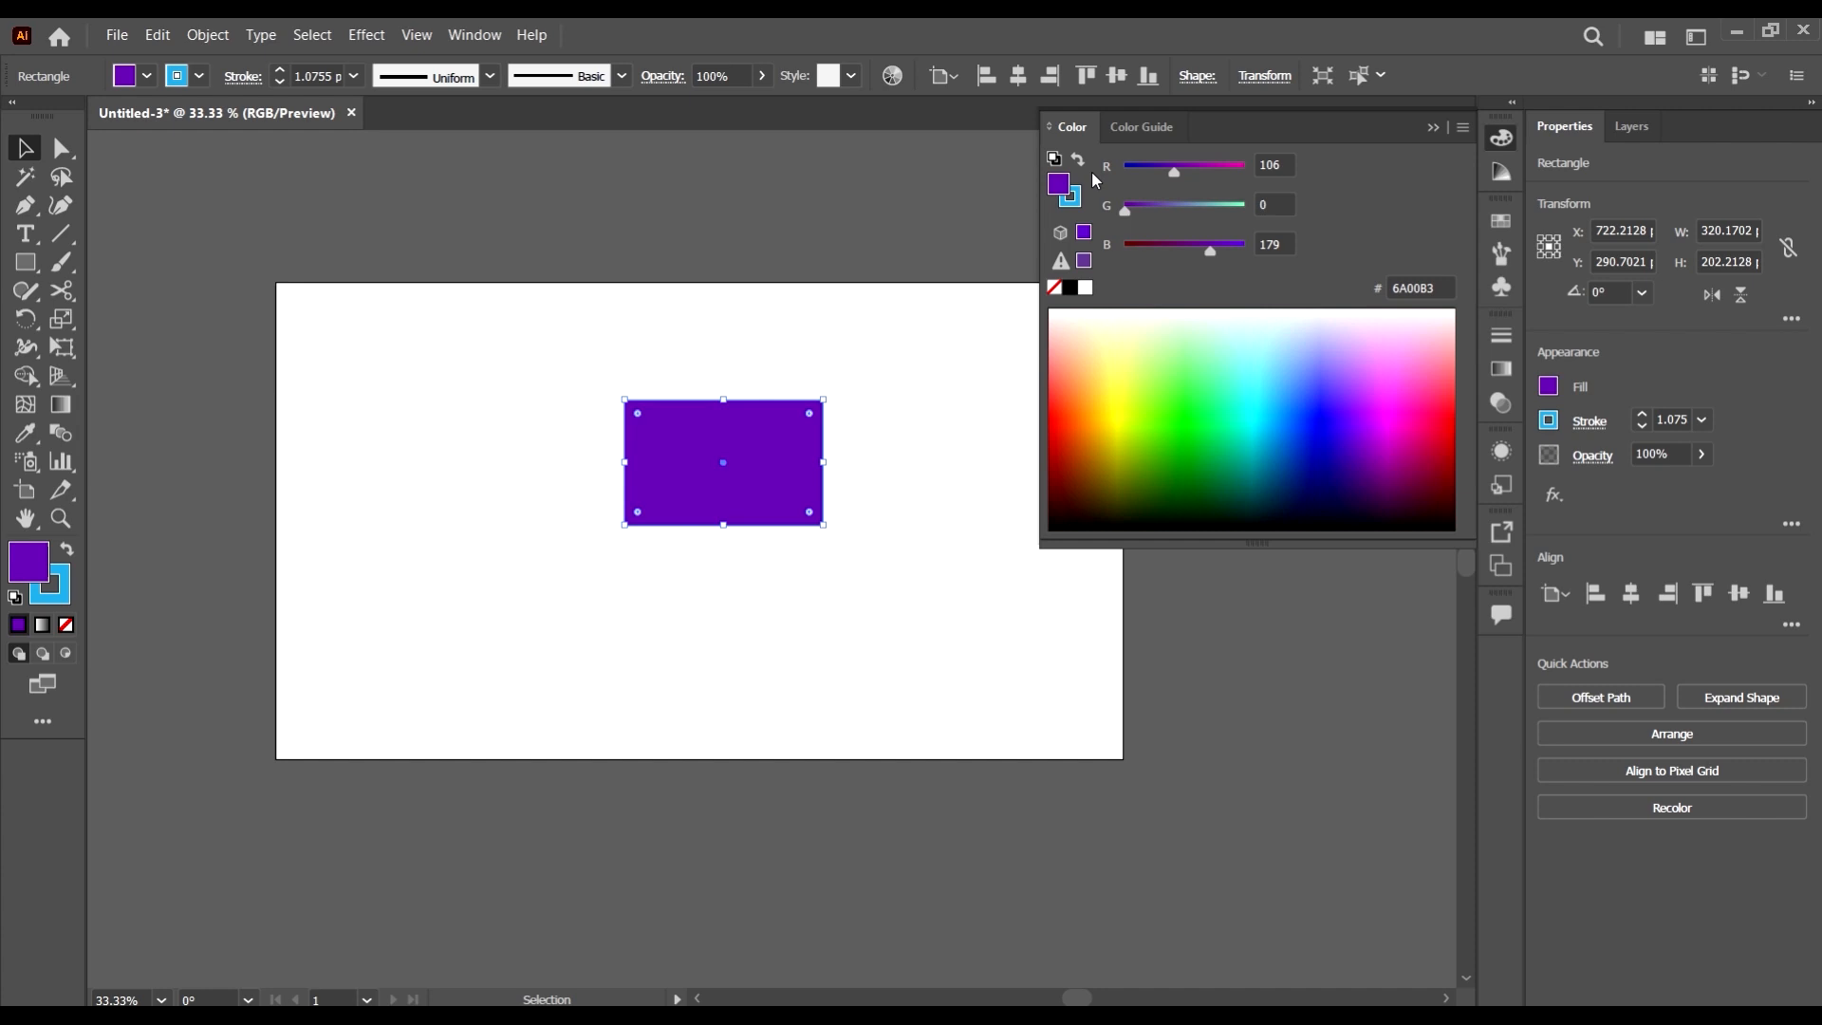
{"action": "left_click", "coordinate": [1062, 192]}
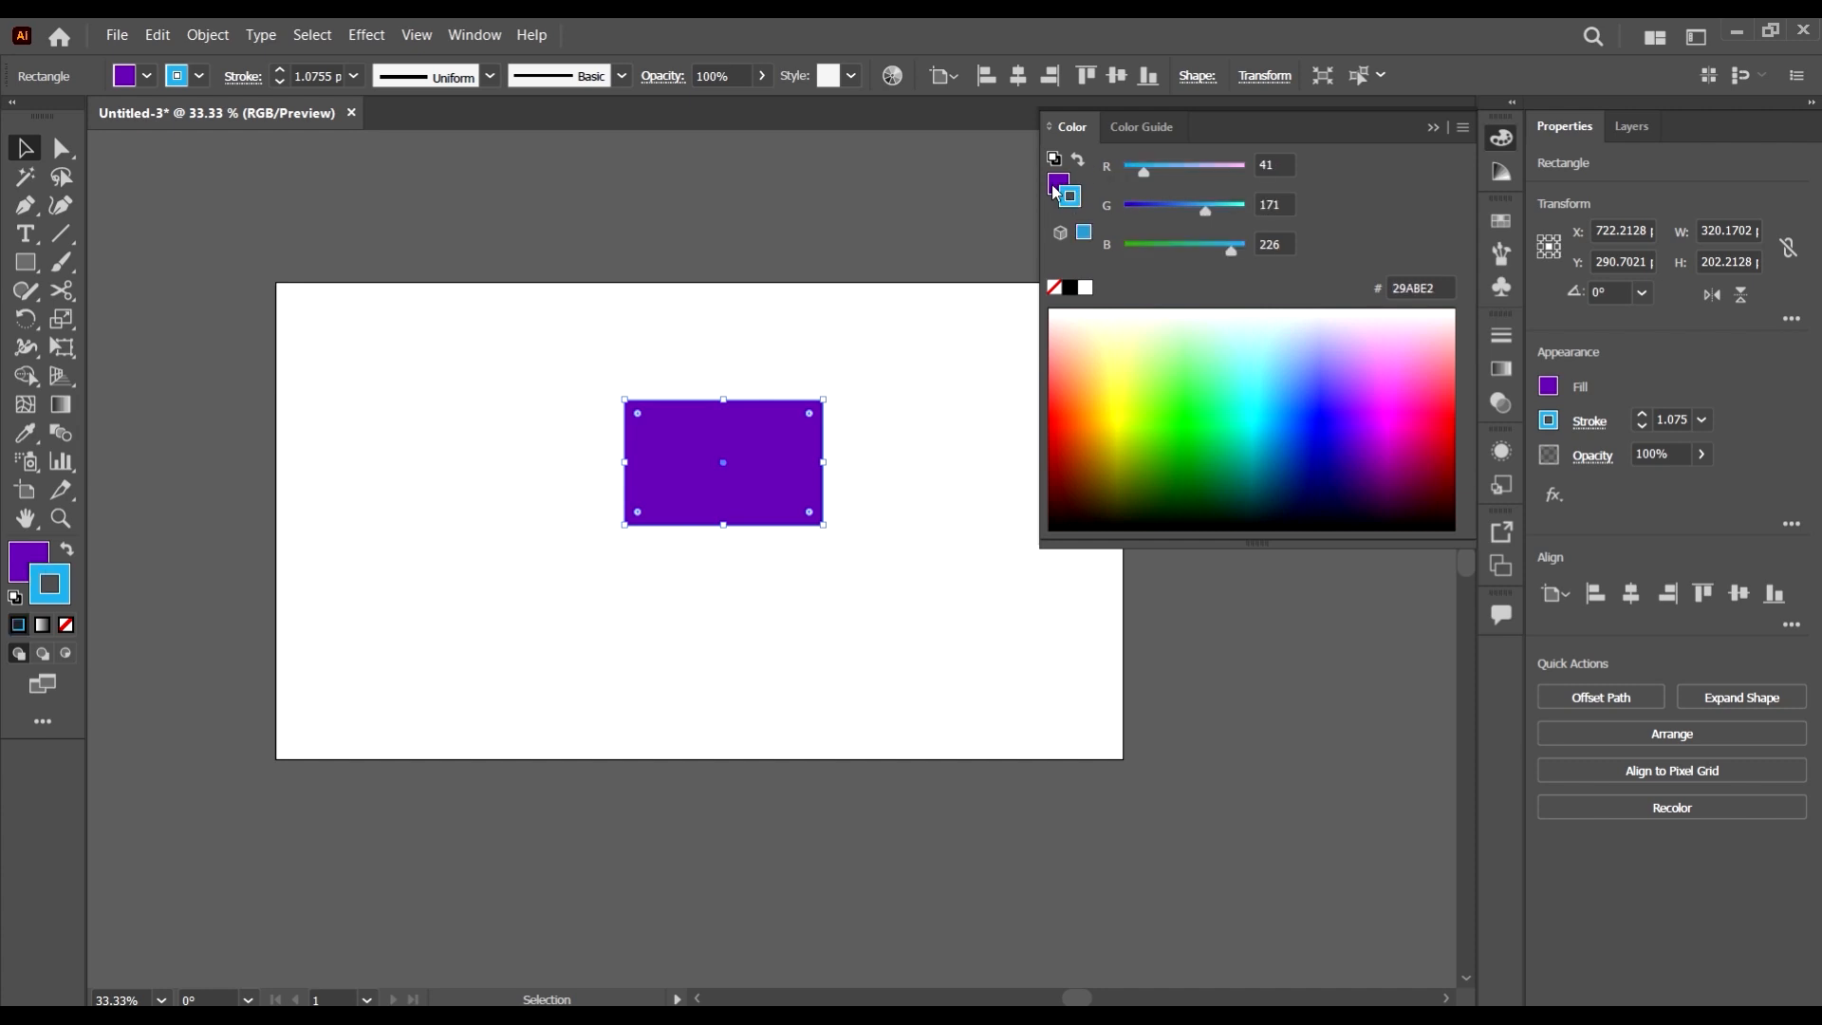
{"action": "left_click", "coordinate": [1057, 189]}
{"action": "left_click", "coordinate": [1080, 197]}
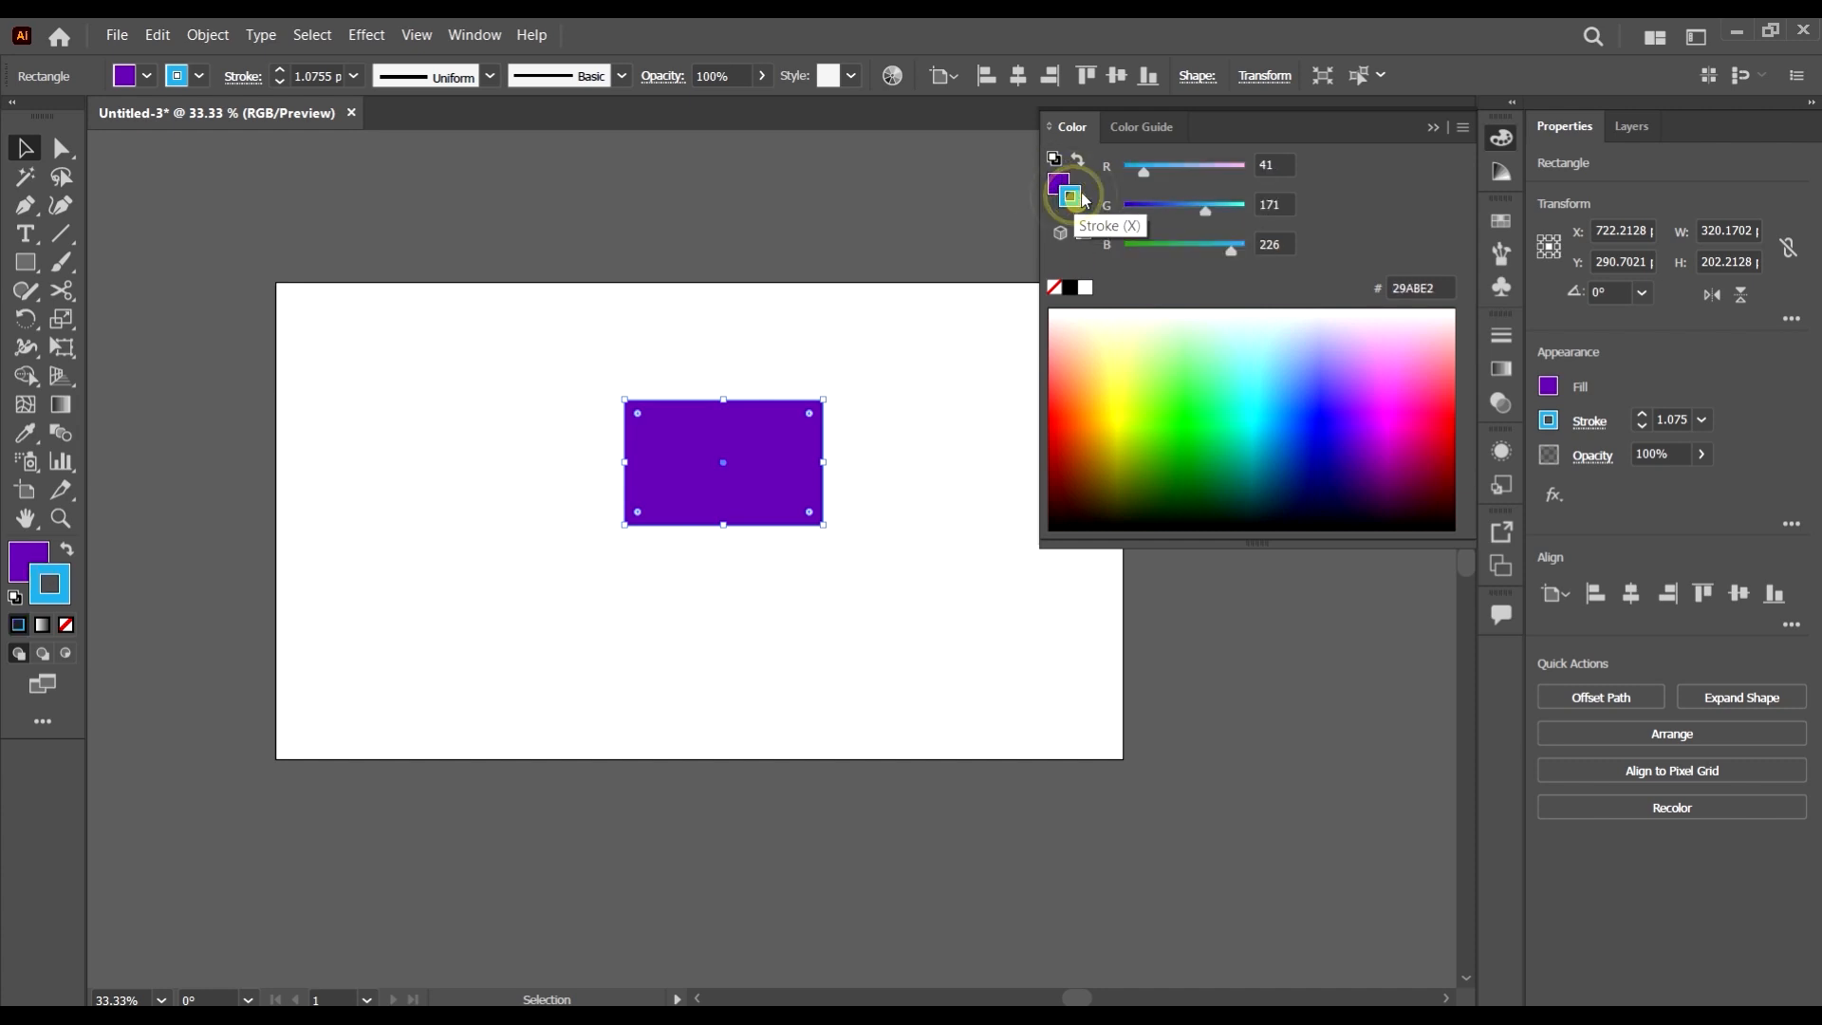
{"action": "left_click", "coordinate": [1054, 180]}
{"action": "left_click", "coordinate": [1075, 198]}
{"action": "left_click", "coordinate": [1053, 180]}
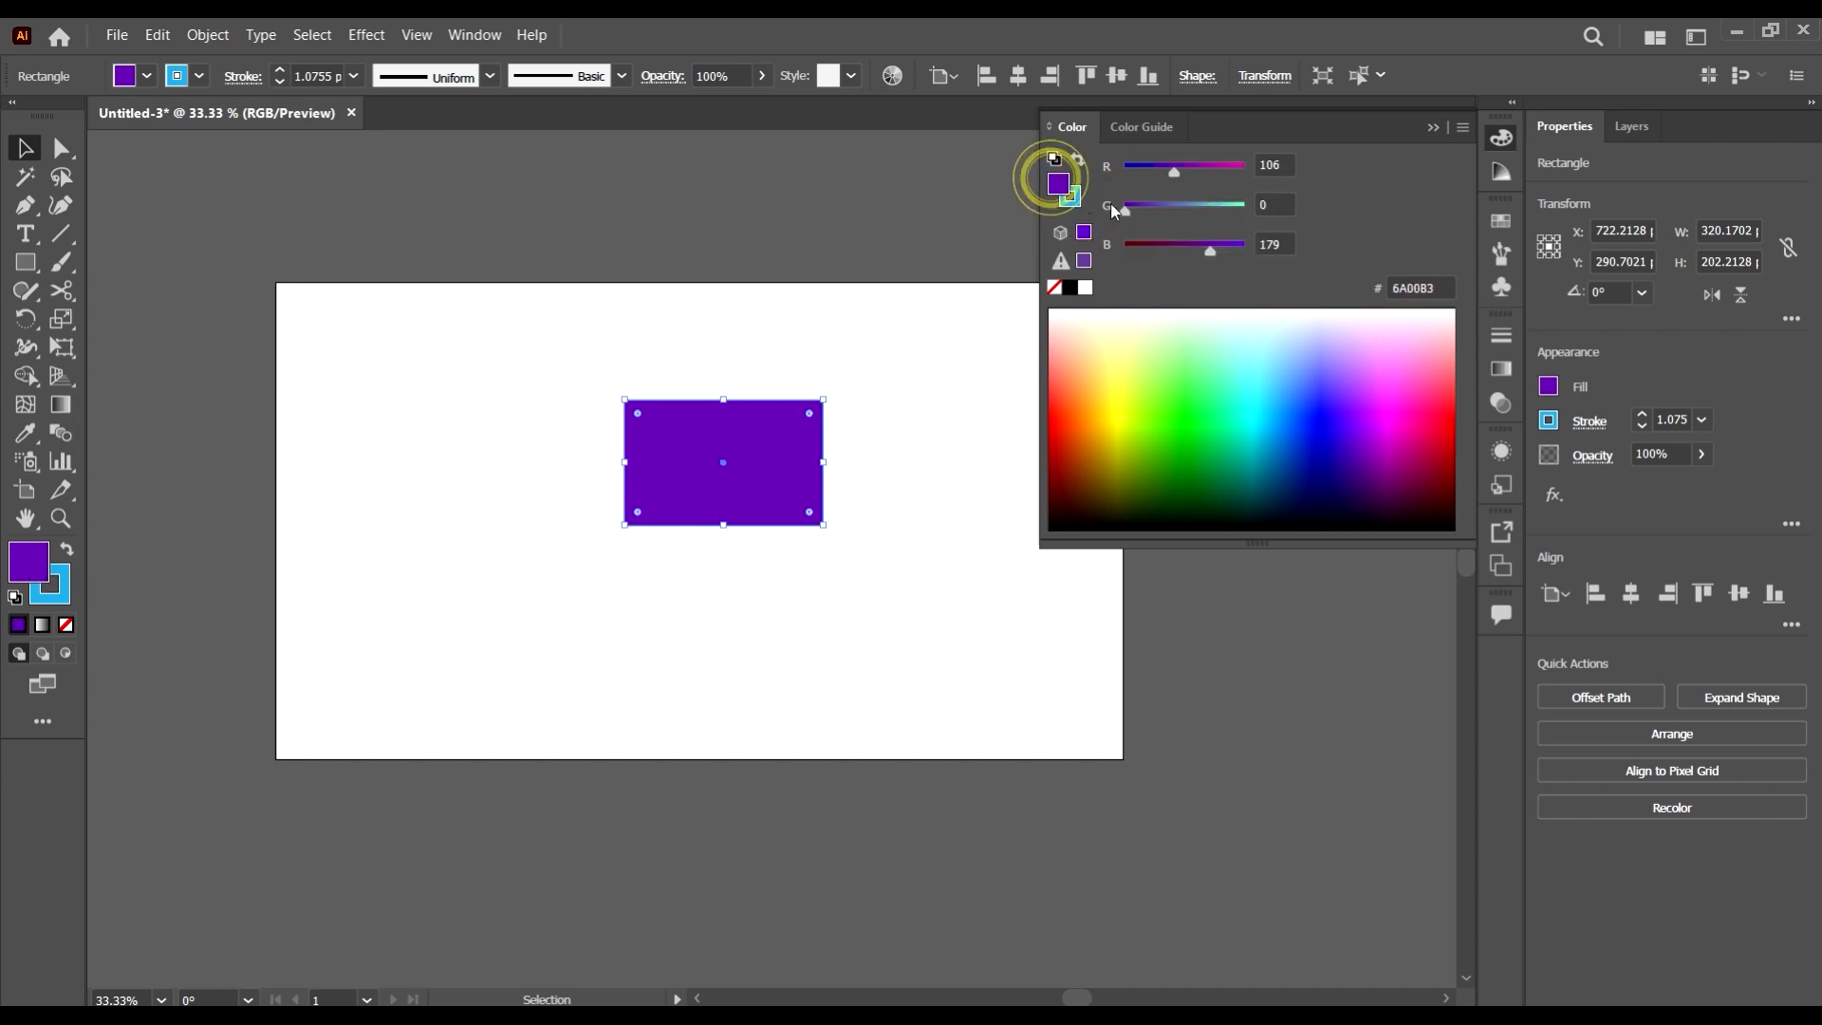
{"action": "left_click_drag", "start_coordinate": [1175, 173], "coordinate": [1134, 249]}
{"action": "left_click", "coordinate": [1422, 287]}
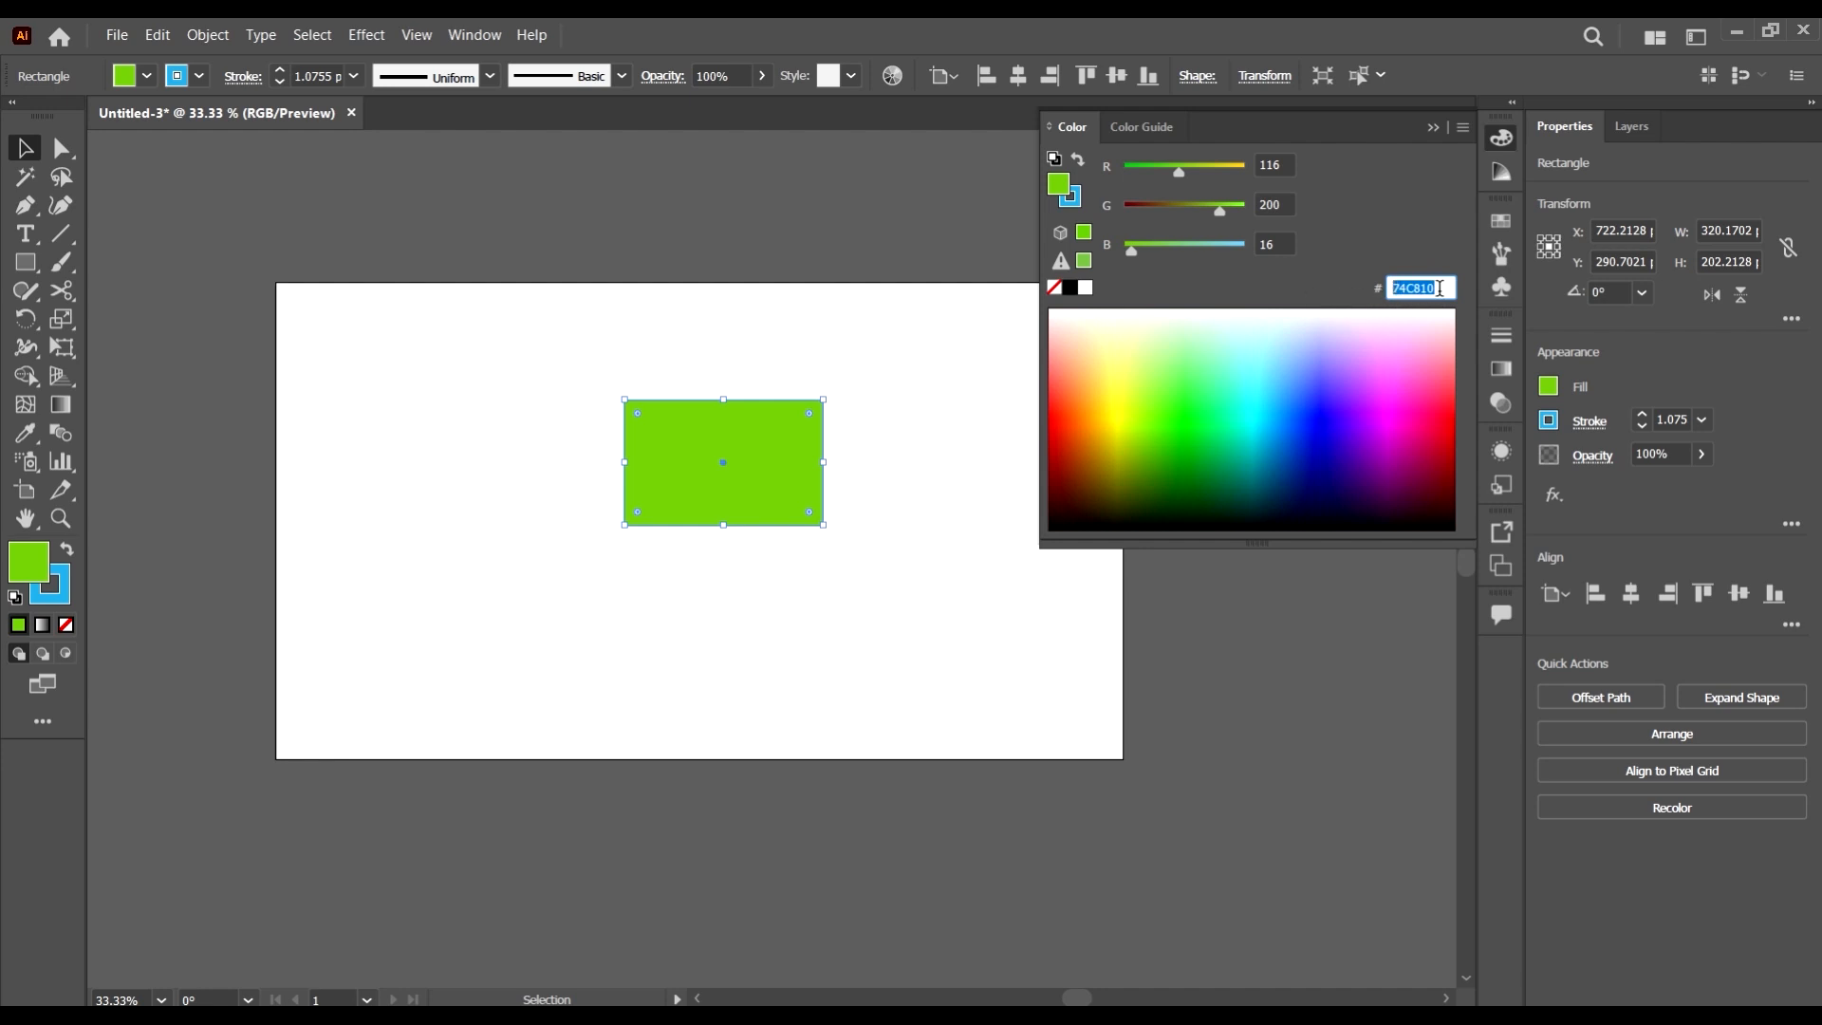
- Try black, white and no color as the rectangle's fill, and settle on magenta BB009D from the spectrum
{"action": "left_click", "coordinate": [1070, 288]}
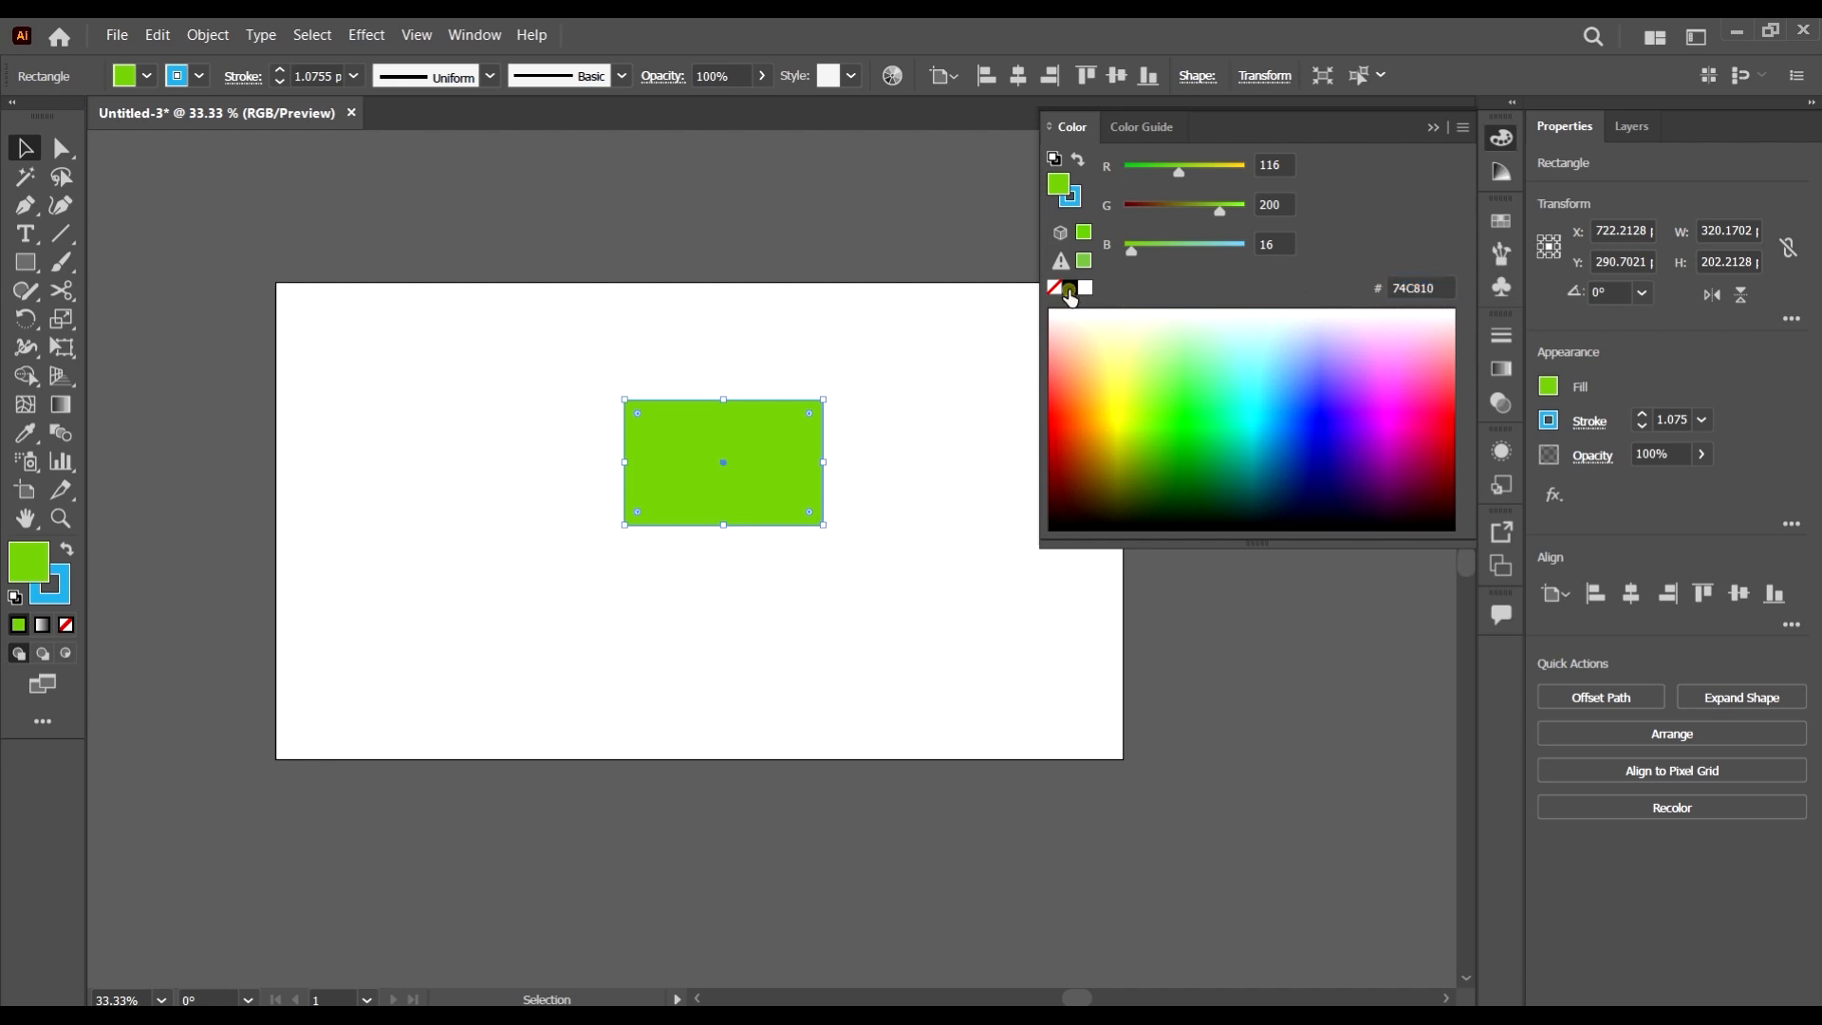
{"action": "left_click", "coordinate": [1086, 288]}
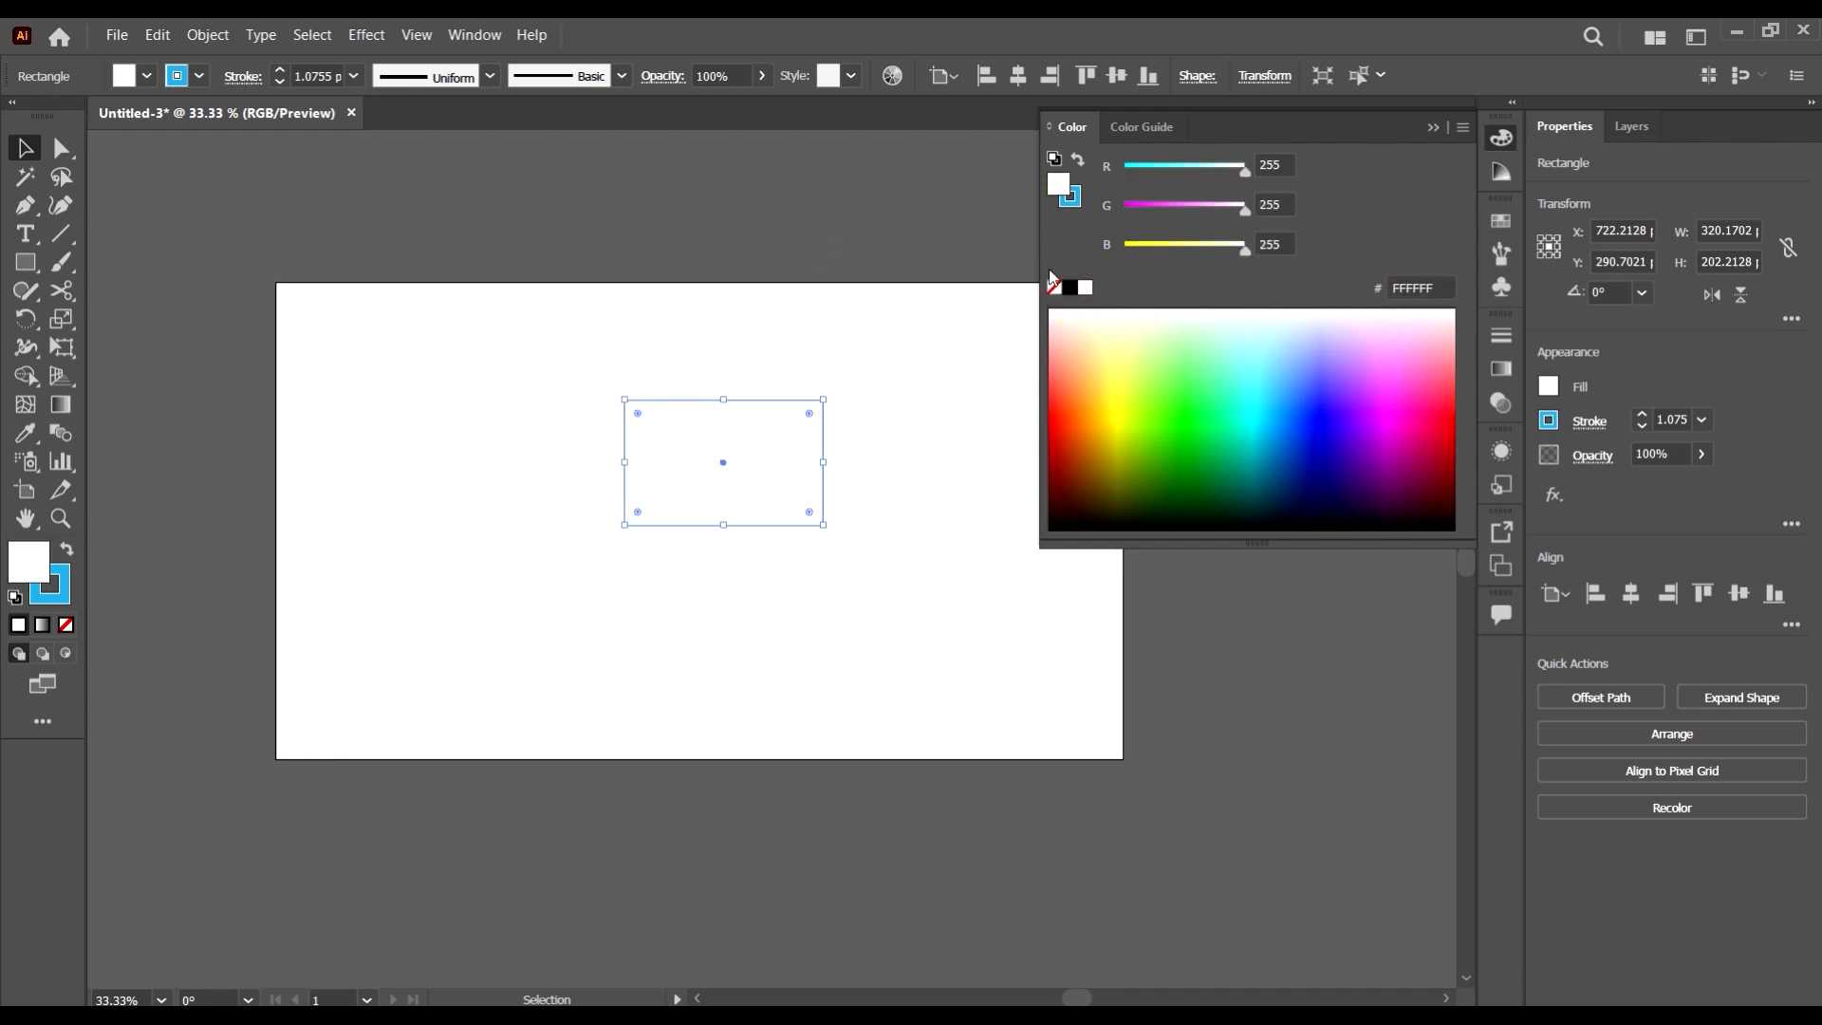
{"action": "left_click", "coordinate": [1055, 288]}
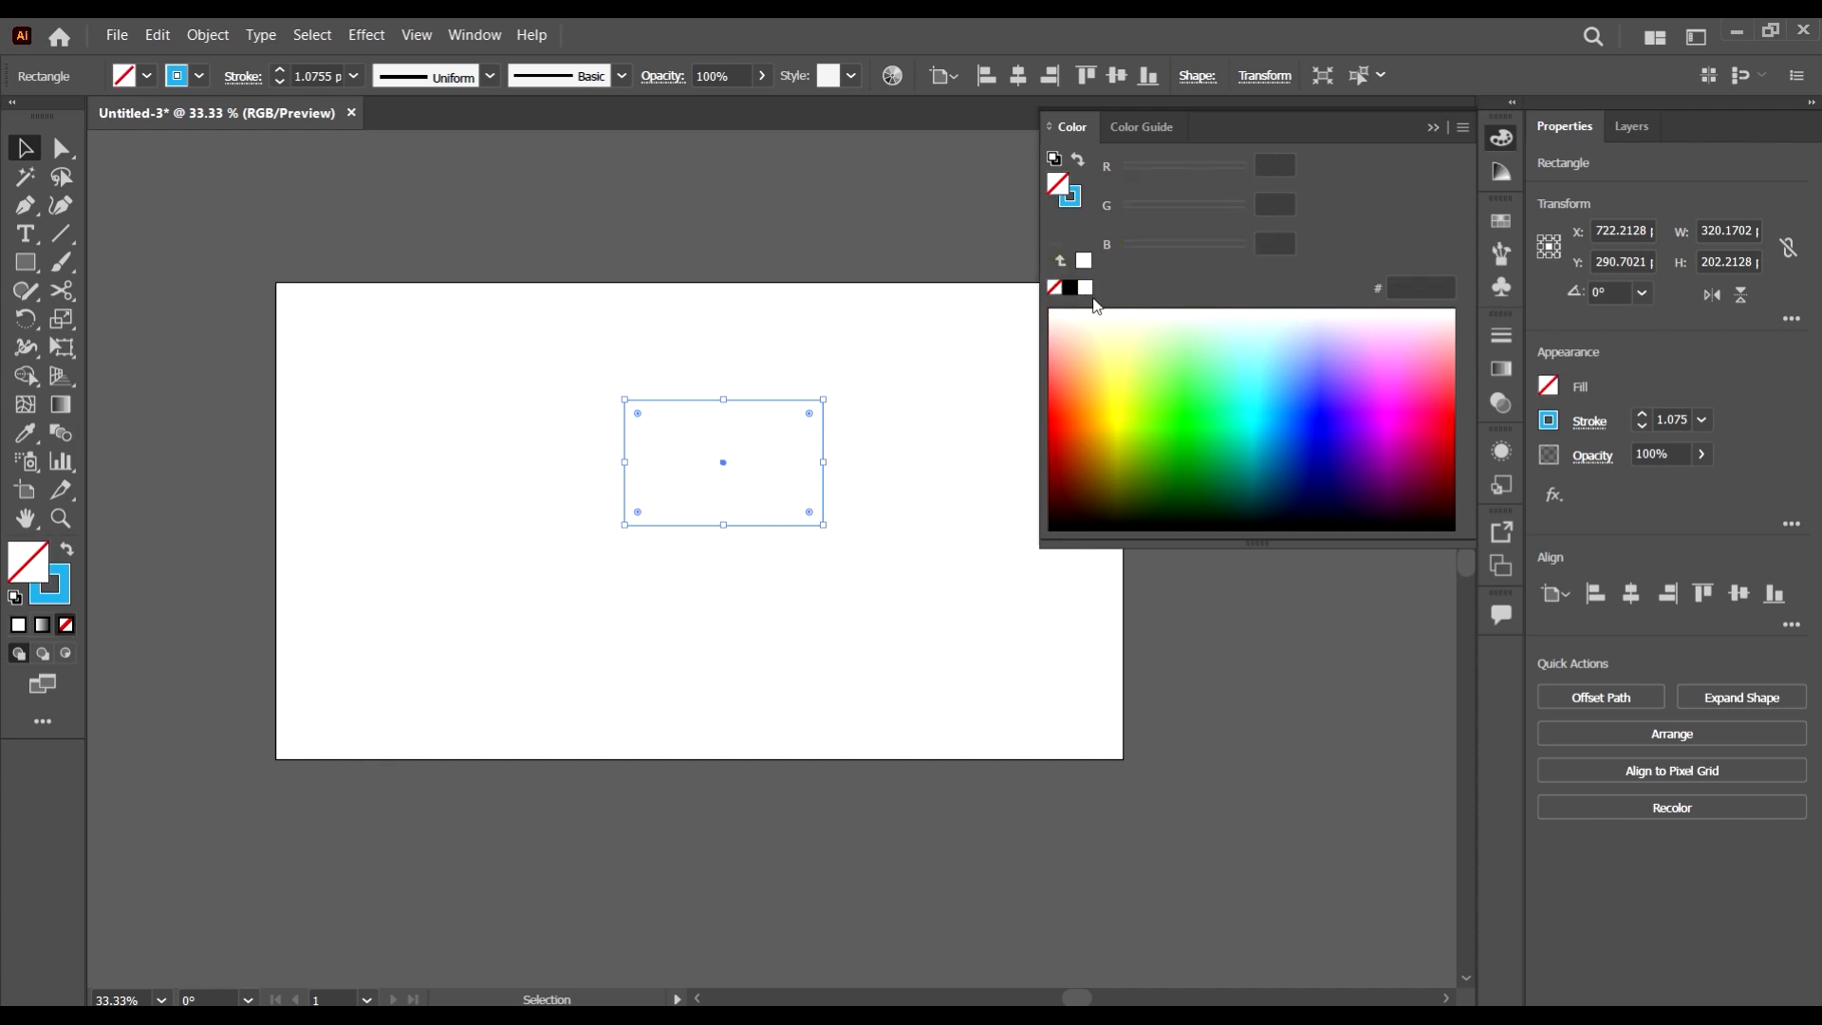
{"action": "left_click", "coordinate": [1221, 385]}
{"action": "left_click_drag", "start_coordinate": [1229, 482], "coordinate": [1392, 445]}
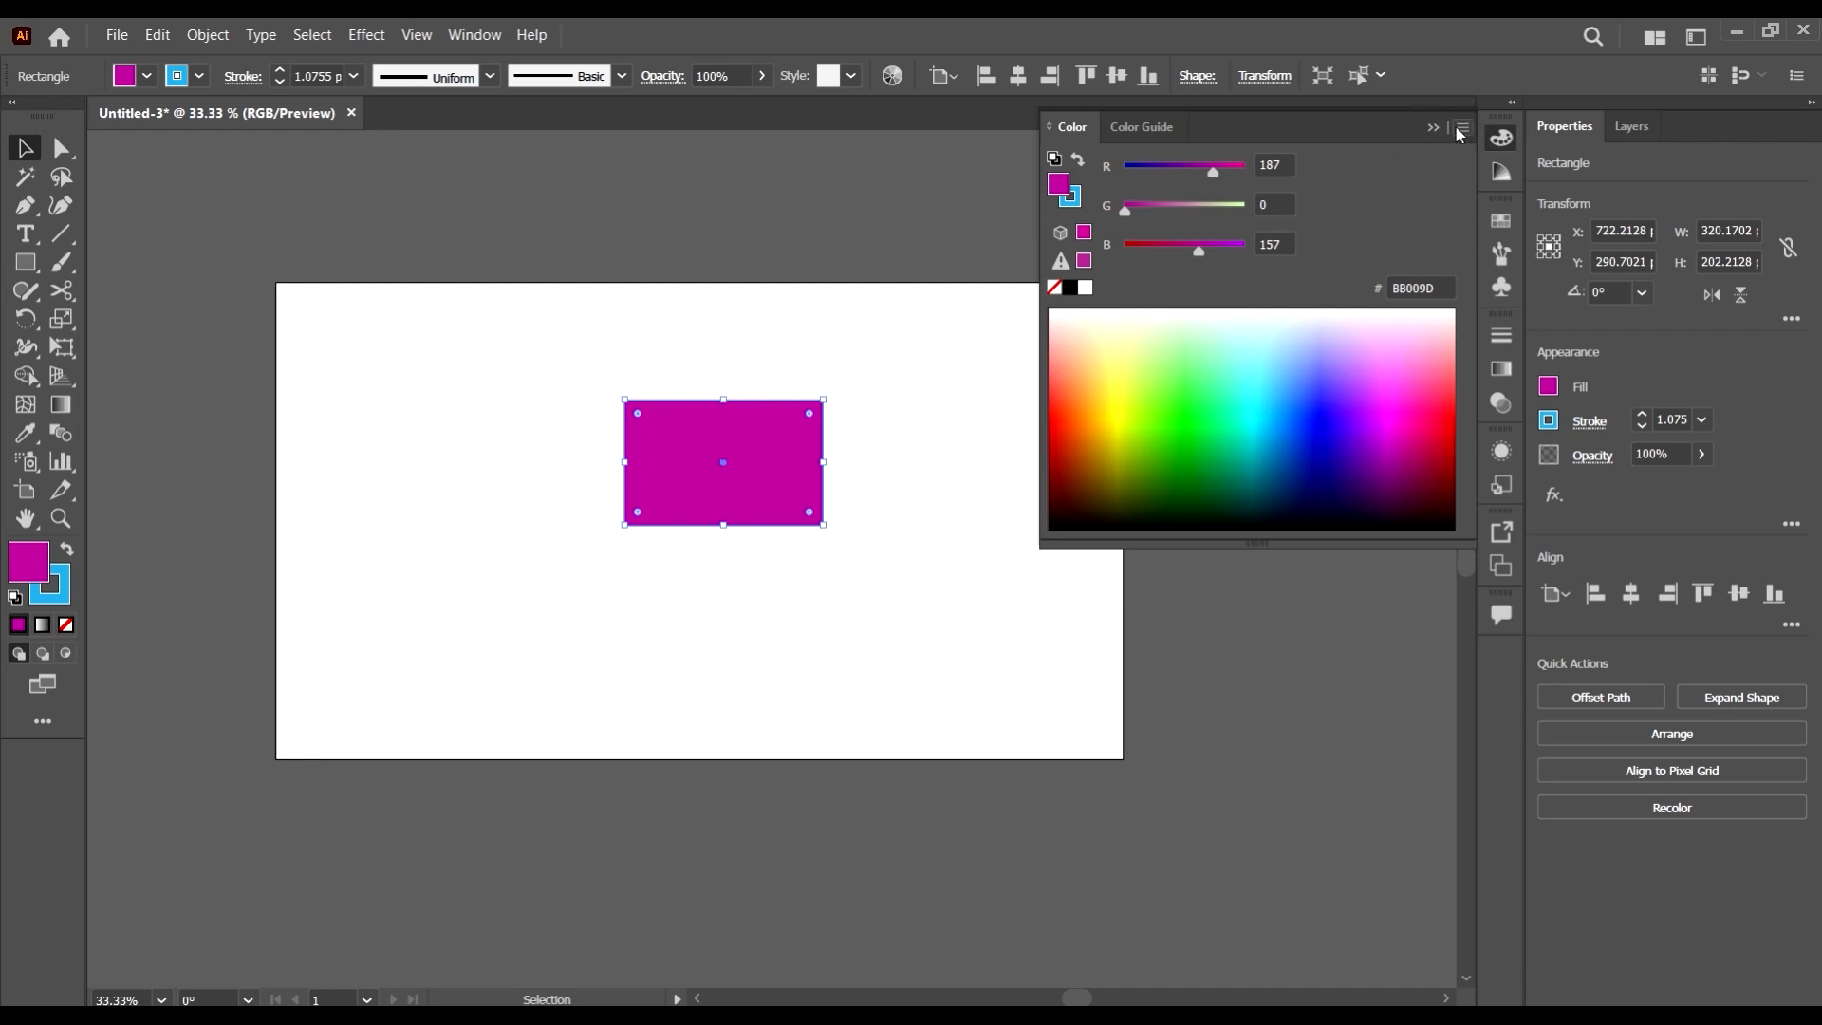
- Set the Color panel to Grayscale, try light and dark grays, and fill the rectangle with K=91.37%
{"action": "left_click", "coordinate": [1460, 127]}
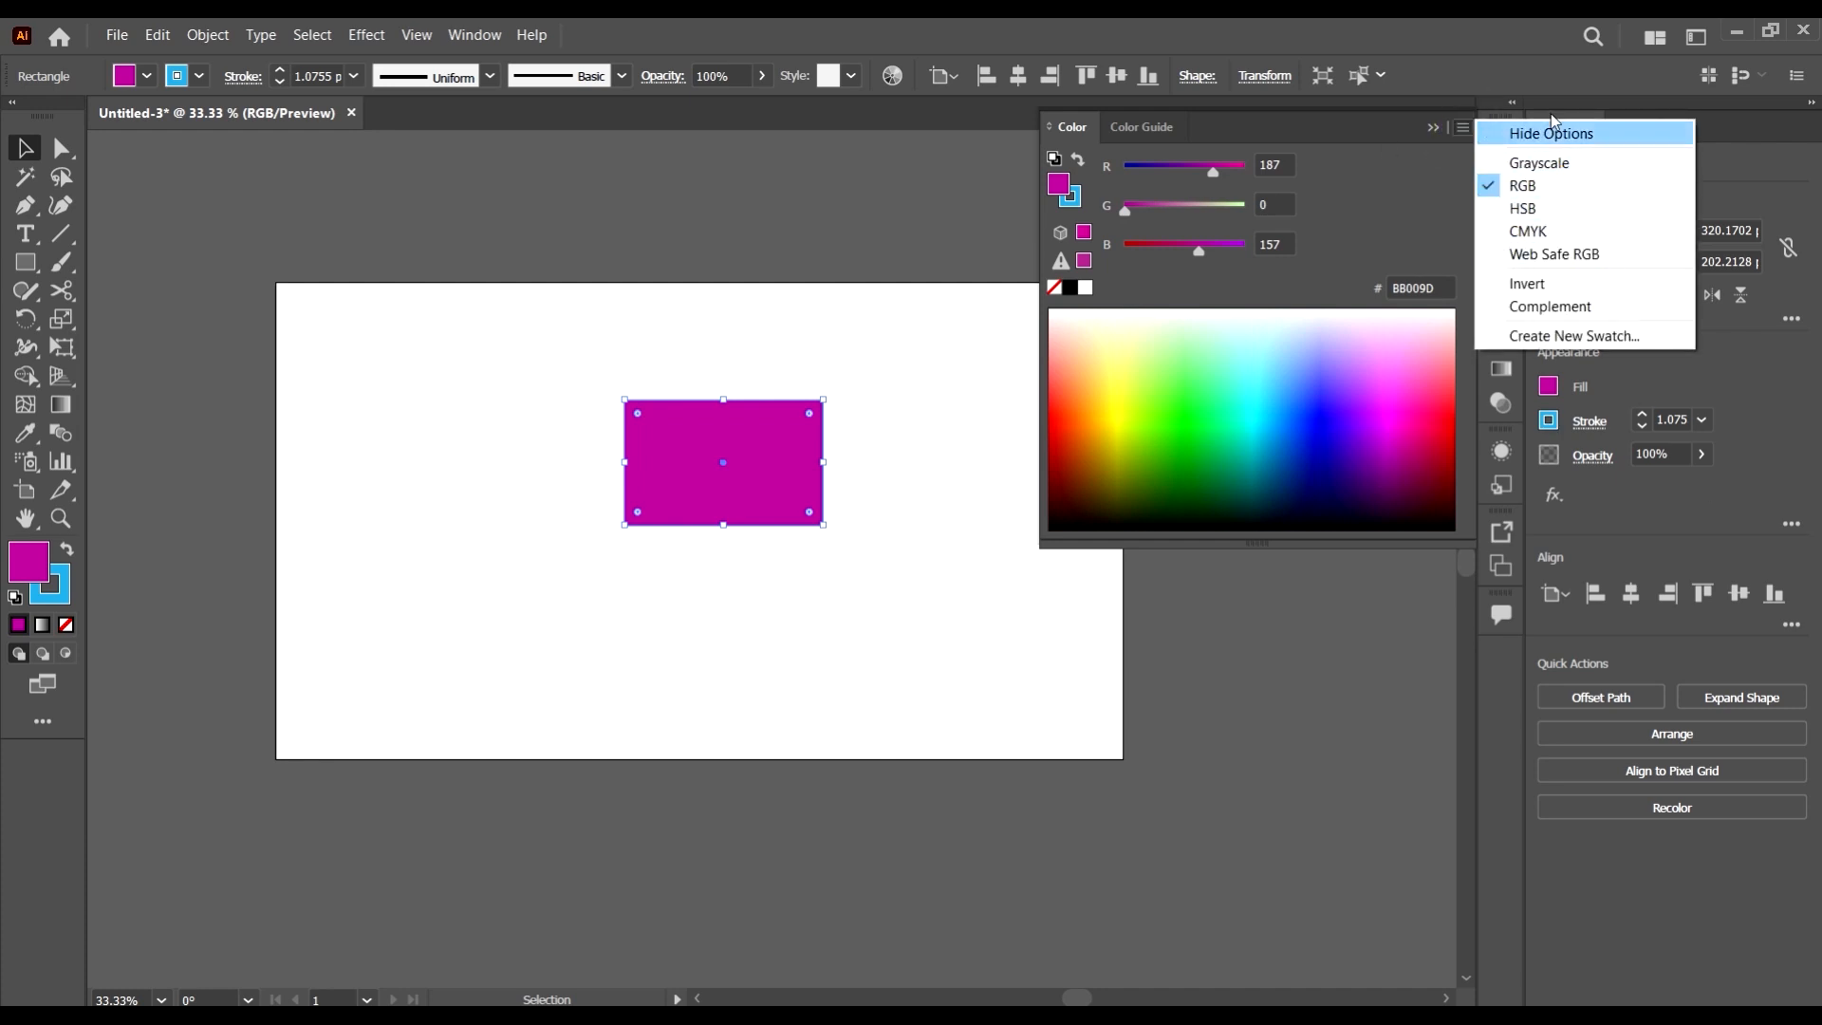
{"action": "left_click", "coordinate": [1540, 163]}
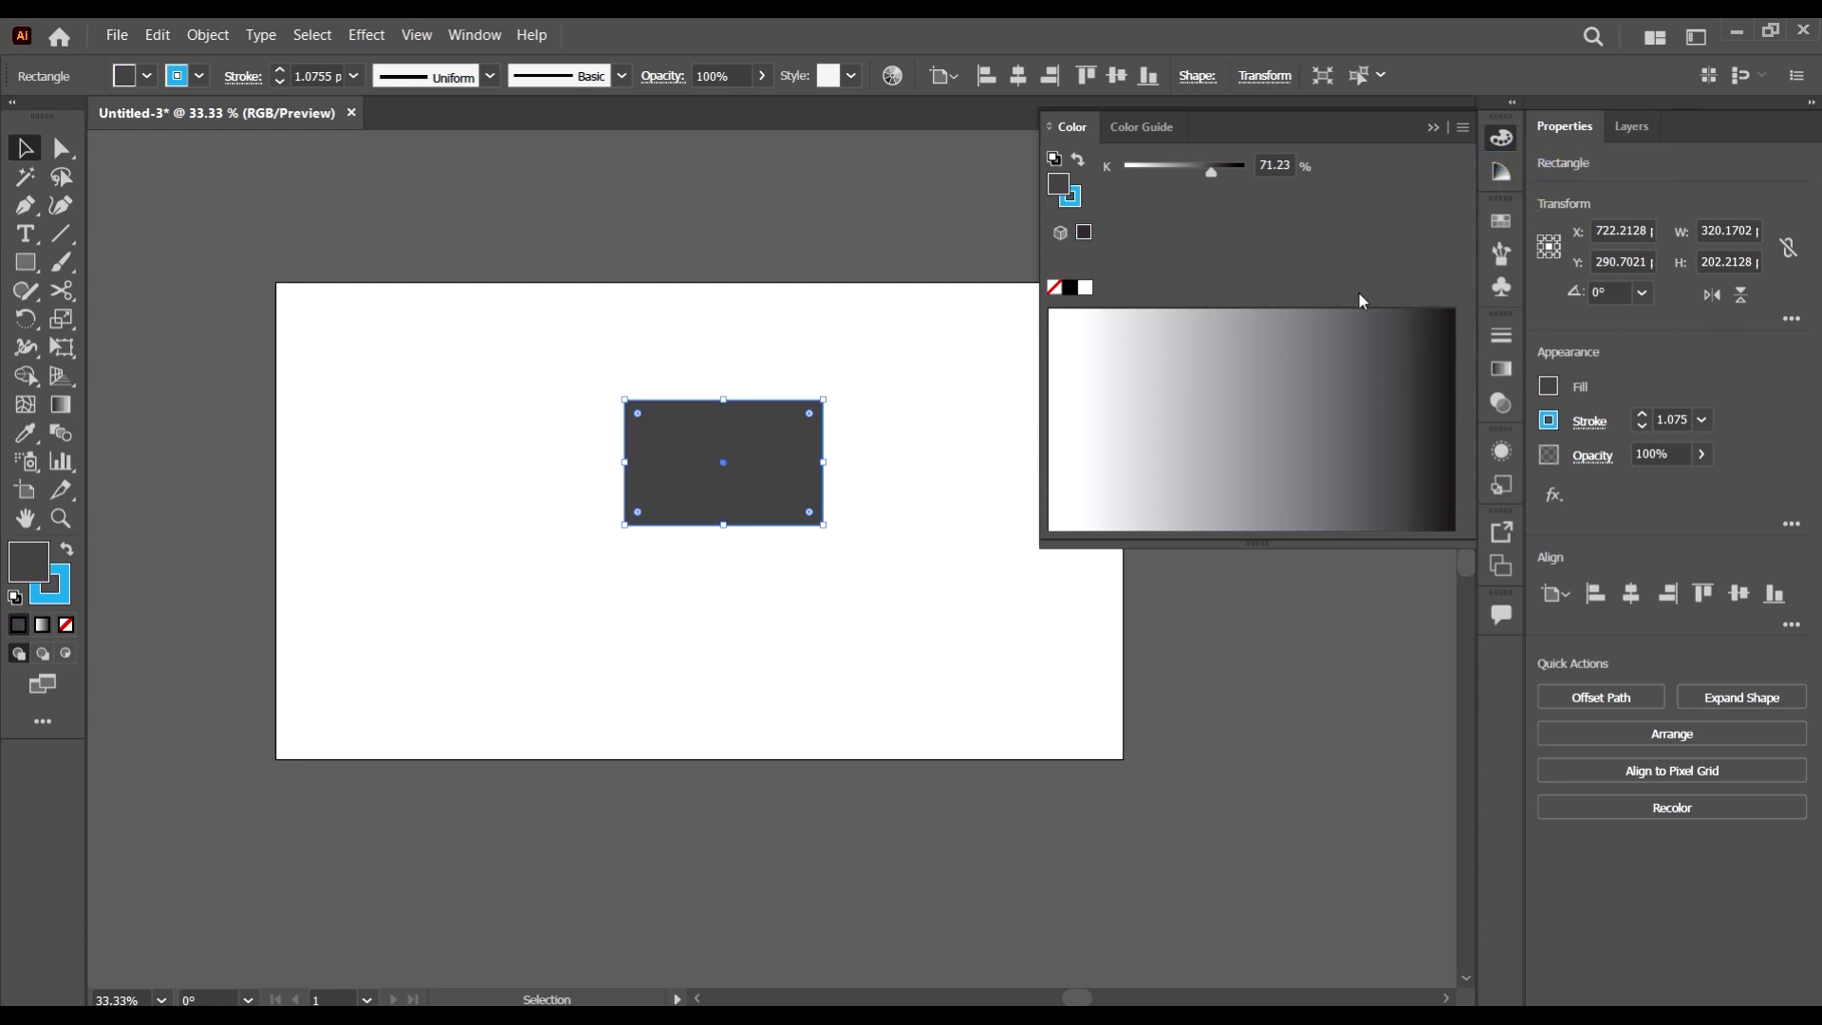
{"action": "left_click", "coordinate": [1335, 370]}
{"action": "left_click", "coordinate": [1415, 409]}
{"action": "left_click", "coordinate": [1208, 397]}
{"action": "left_click", "coordinate": [1079, 399]}
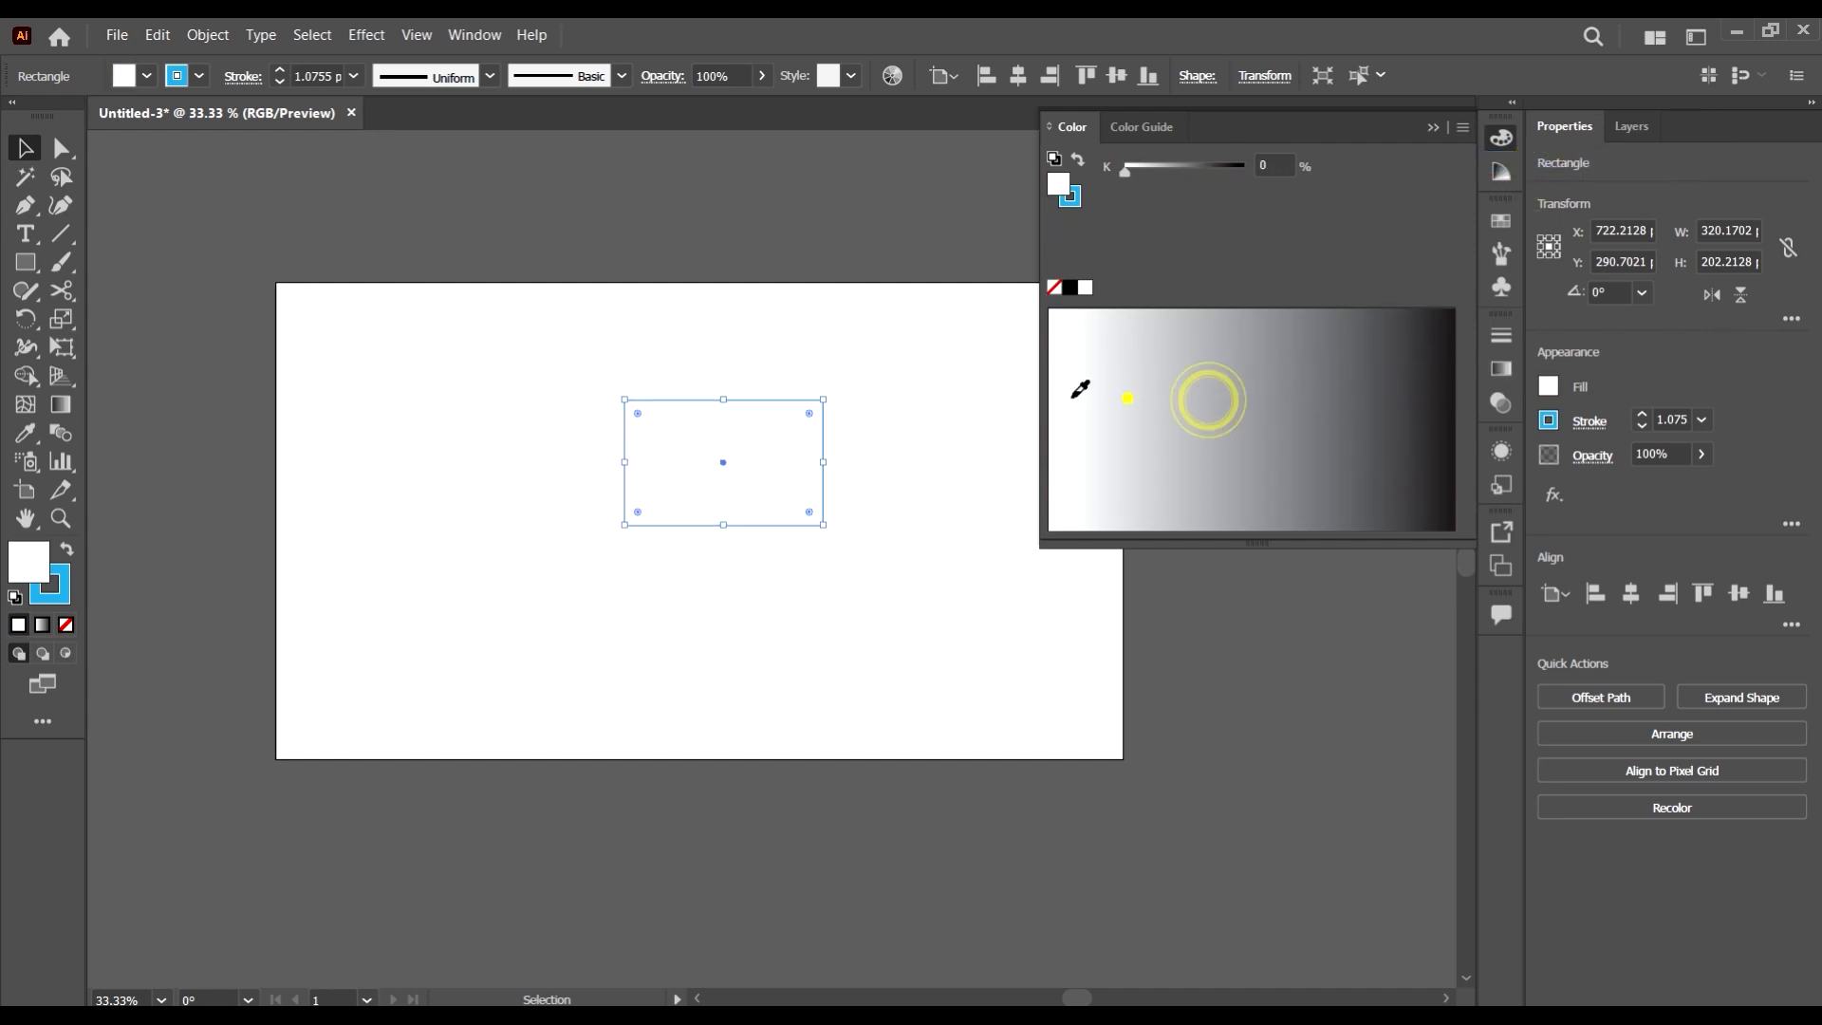
{"action": "left_click", "coordinate": [1416, 375]}
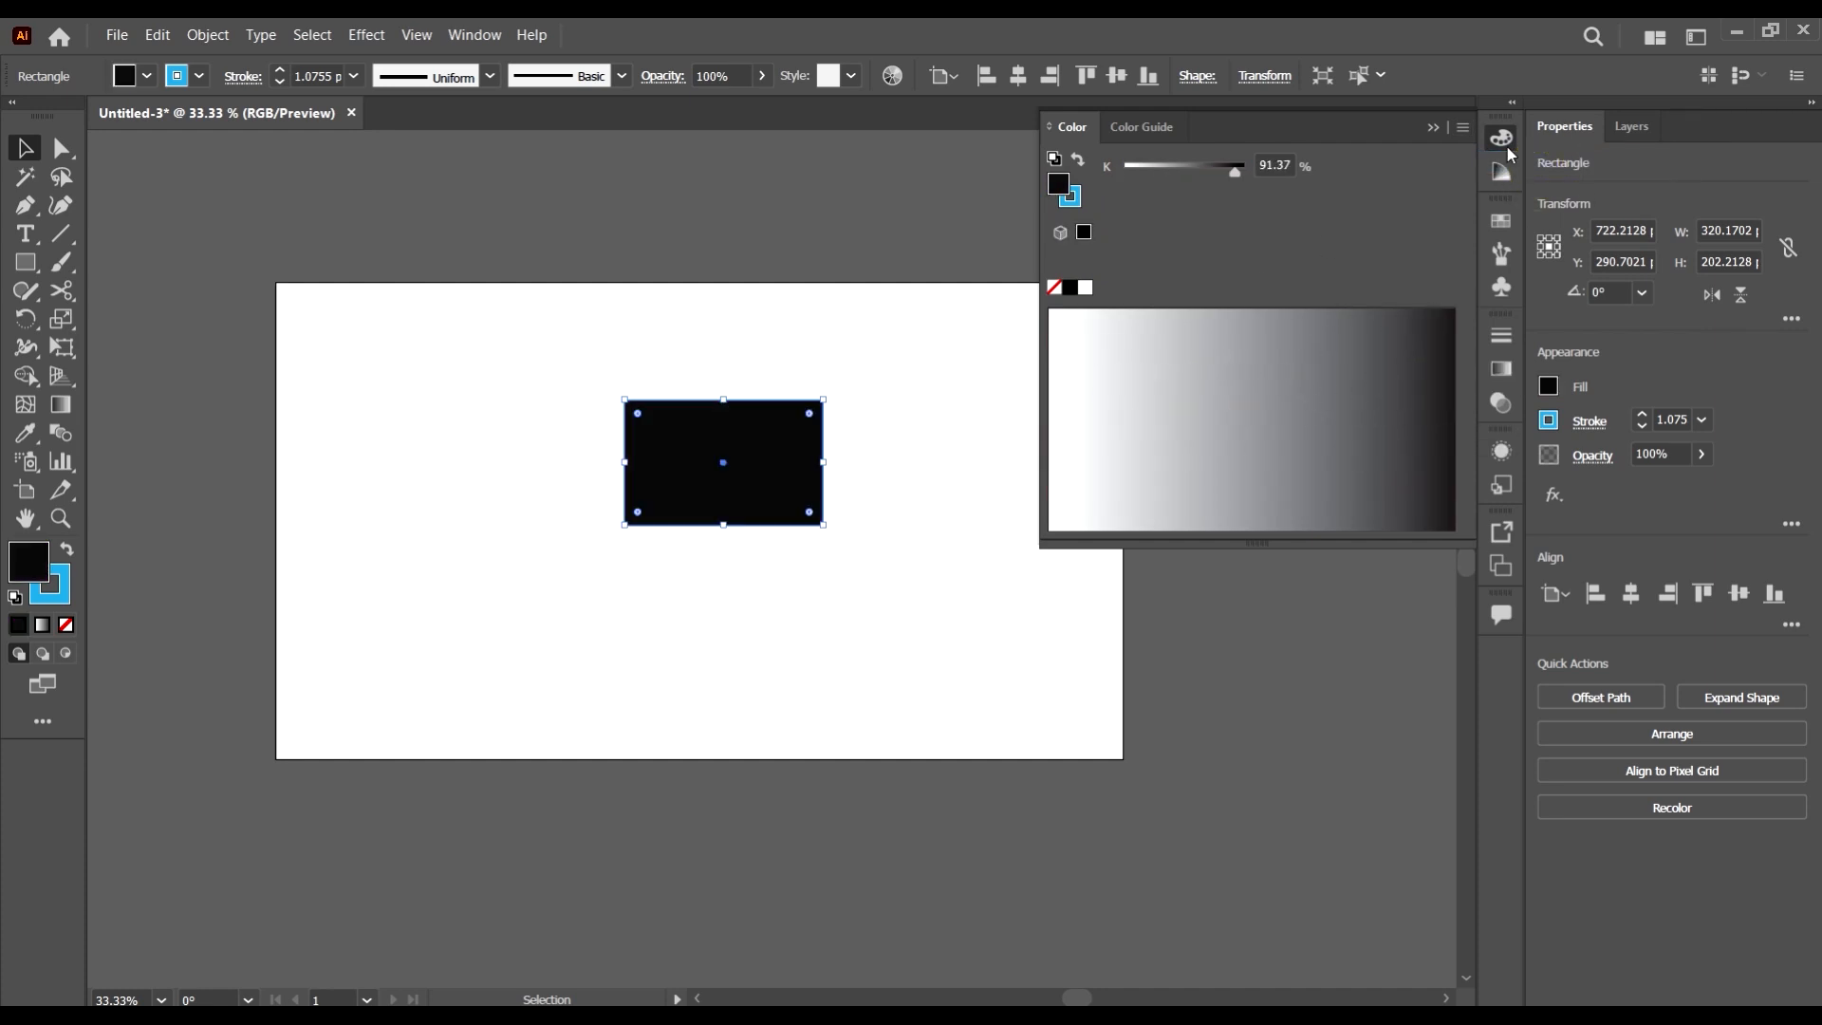
- Switch the color mode to RGB and on to HSB, and sample a light turquoise fill with S=52.16% and B=100%
{"action": "left_click", "coordinate": [1464, 128]}
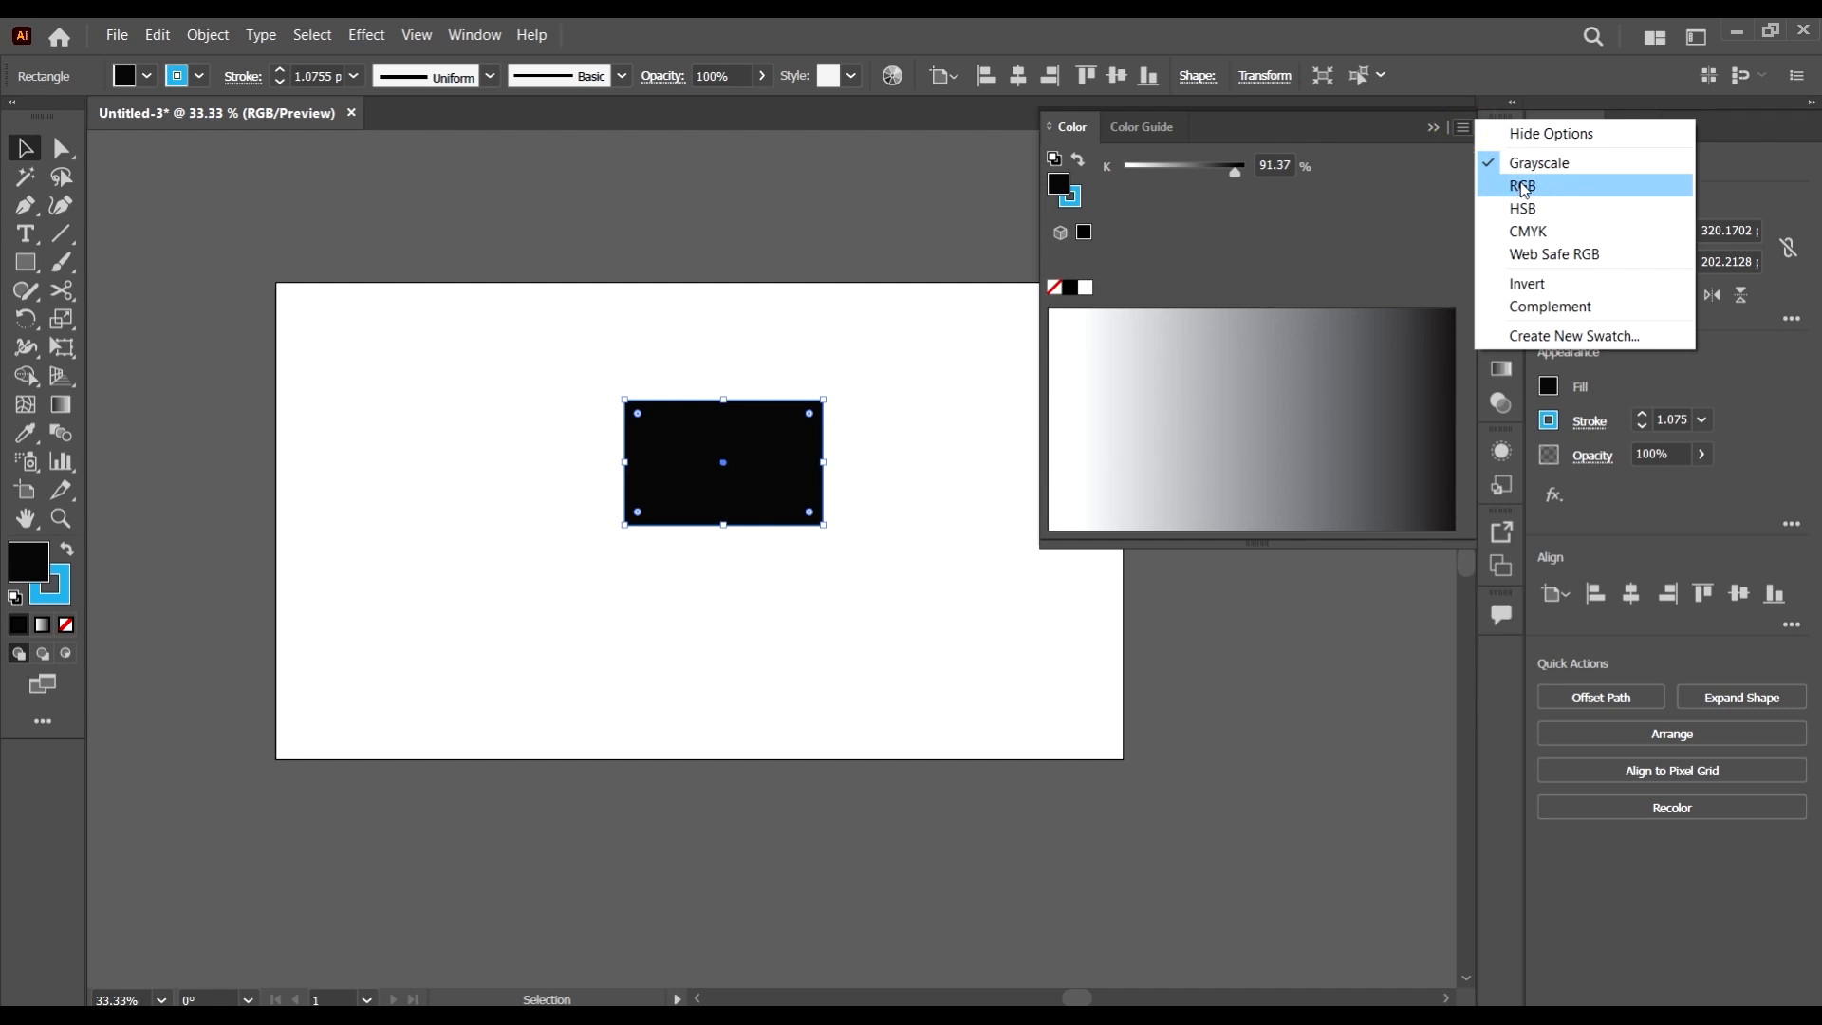
{"action": "left_click", "coordinate": [1523, 185]}
{"action": "left_click", "coordinate": [1461, 129]}
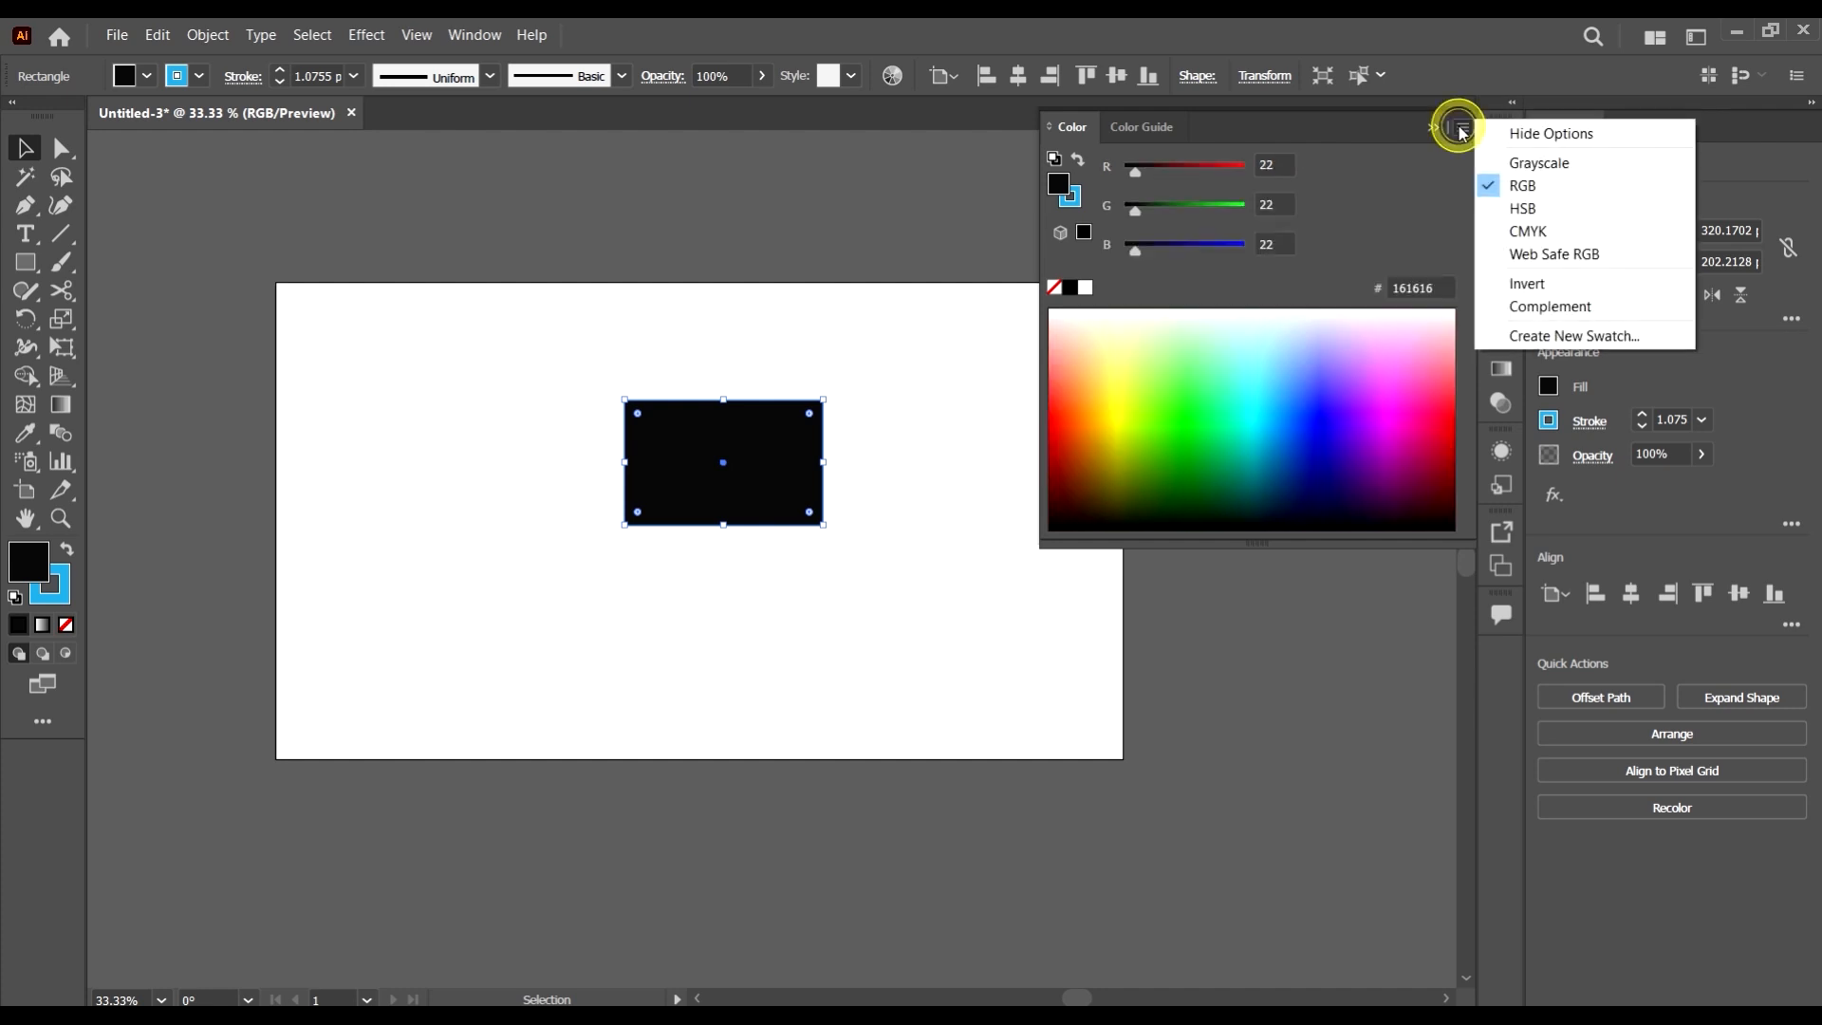
{"action": "left_click", "coordinate": [1522, 208]}
{"action": "left_click_drag", "start_coordinate": [1343, 315], "coordinate": [1274, 427]}
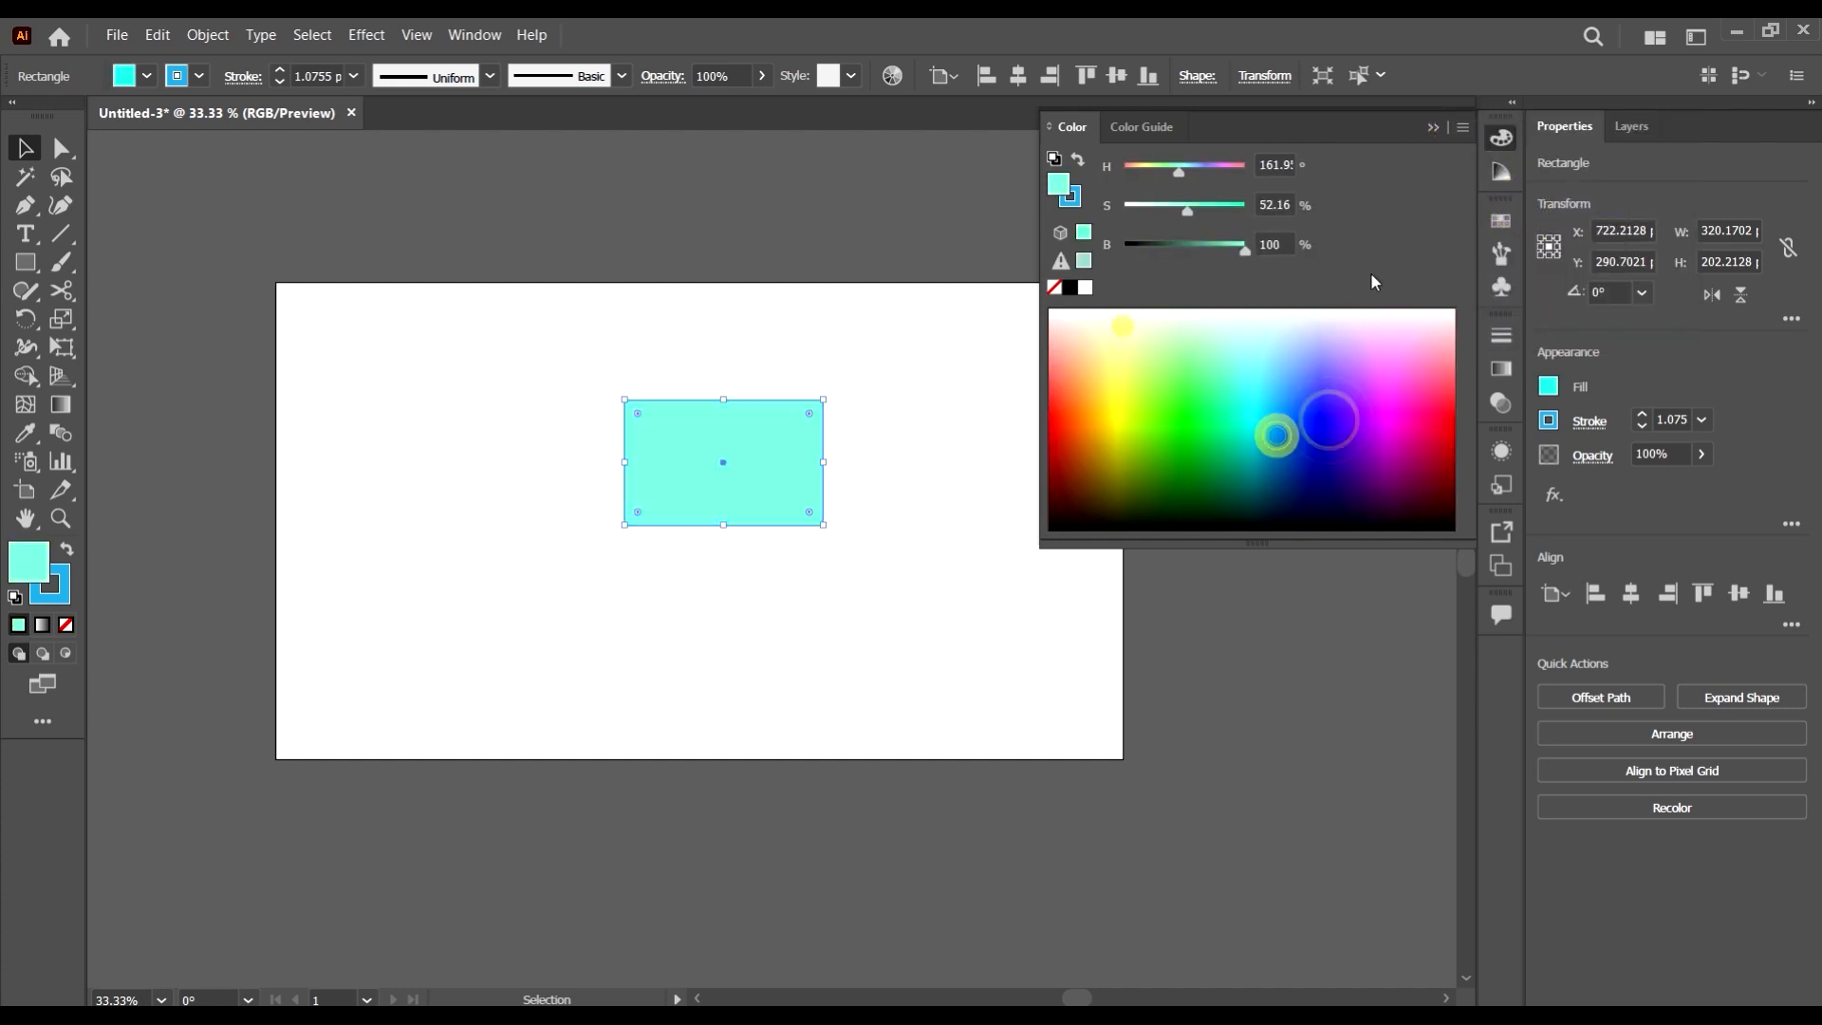
- Switch the color mode to CMYK and fill the rectangle with green C=74.51, M=0, Y=100, K=0
{"action": "left_click", "coordinate": [1461, 128]}
{"action": "left_click", "coordinate": [1528, 231]}
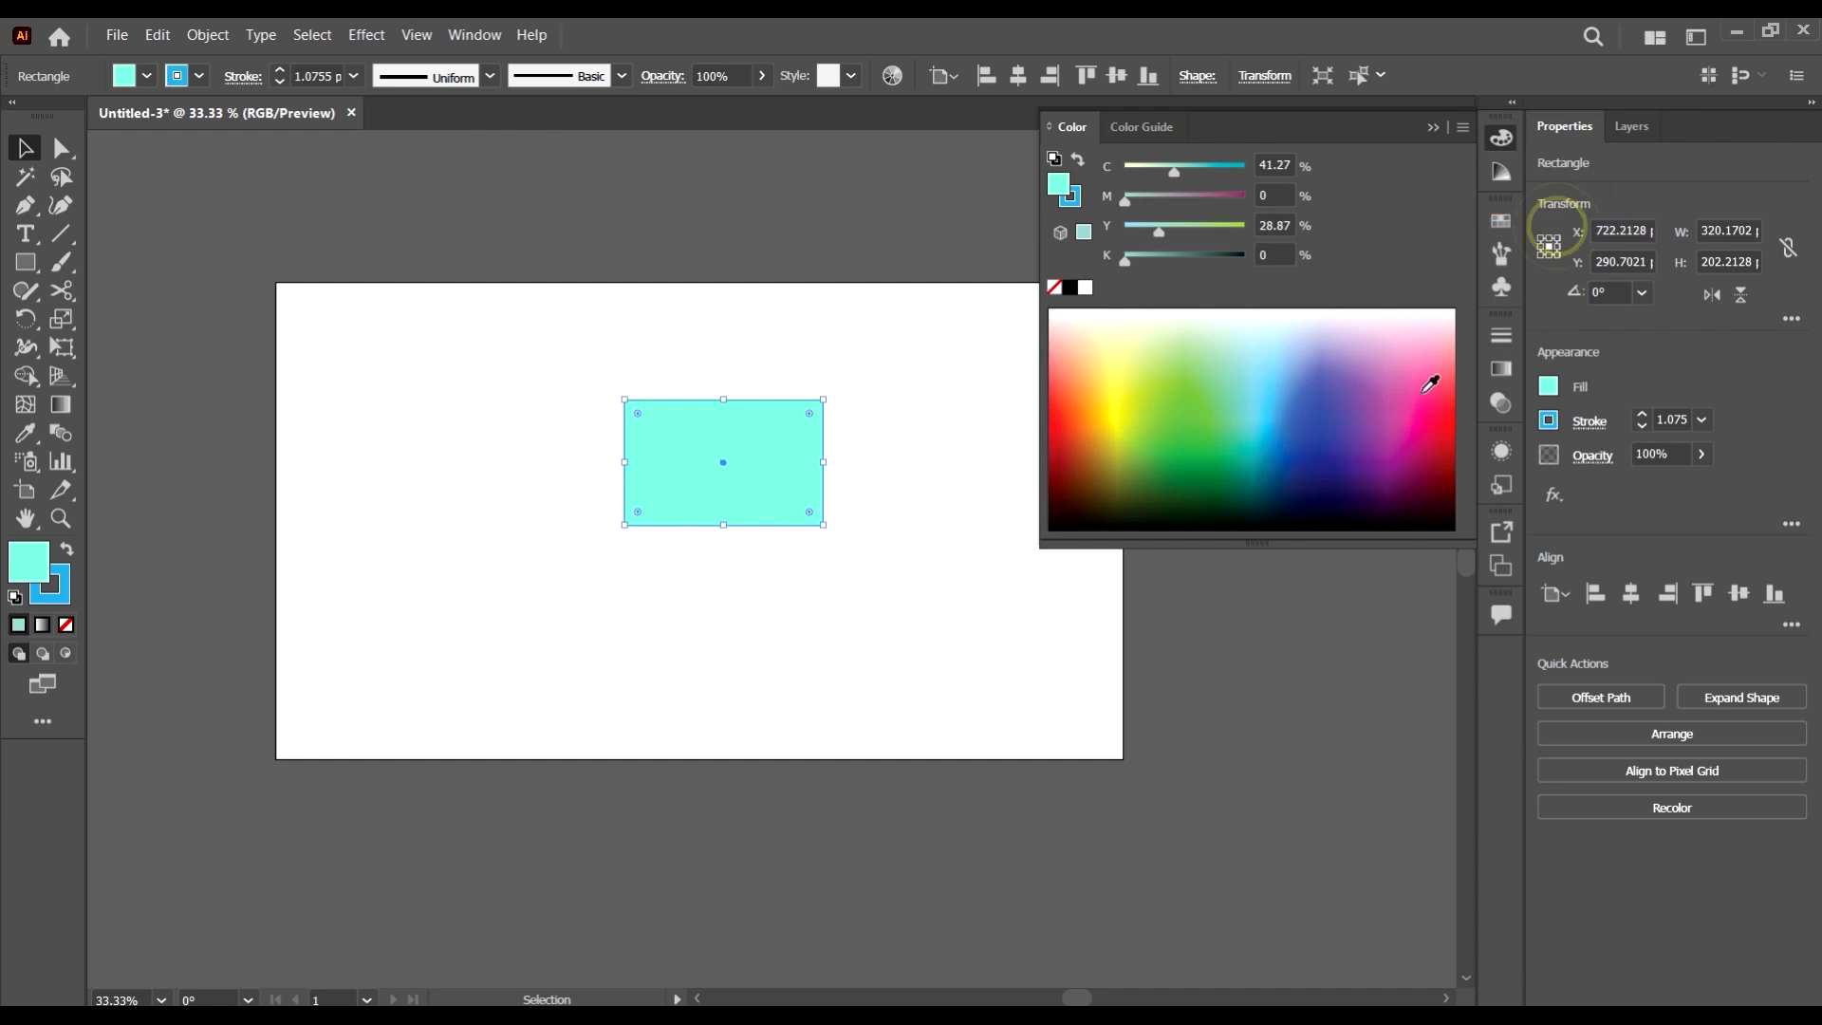
{"action": "left_click", "coordinate": [1391, 345]}
{"action": "left_click", "coordinate": [1189, 451]}
- Switch the color mode to Web Safe RGB and fill the rectangle with magenta CC00CC
{"action": "left_click", "coordinate": [1463, 128]}
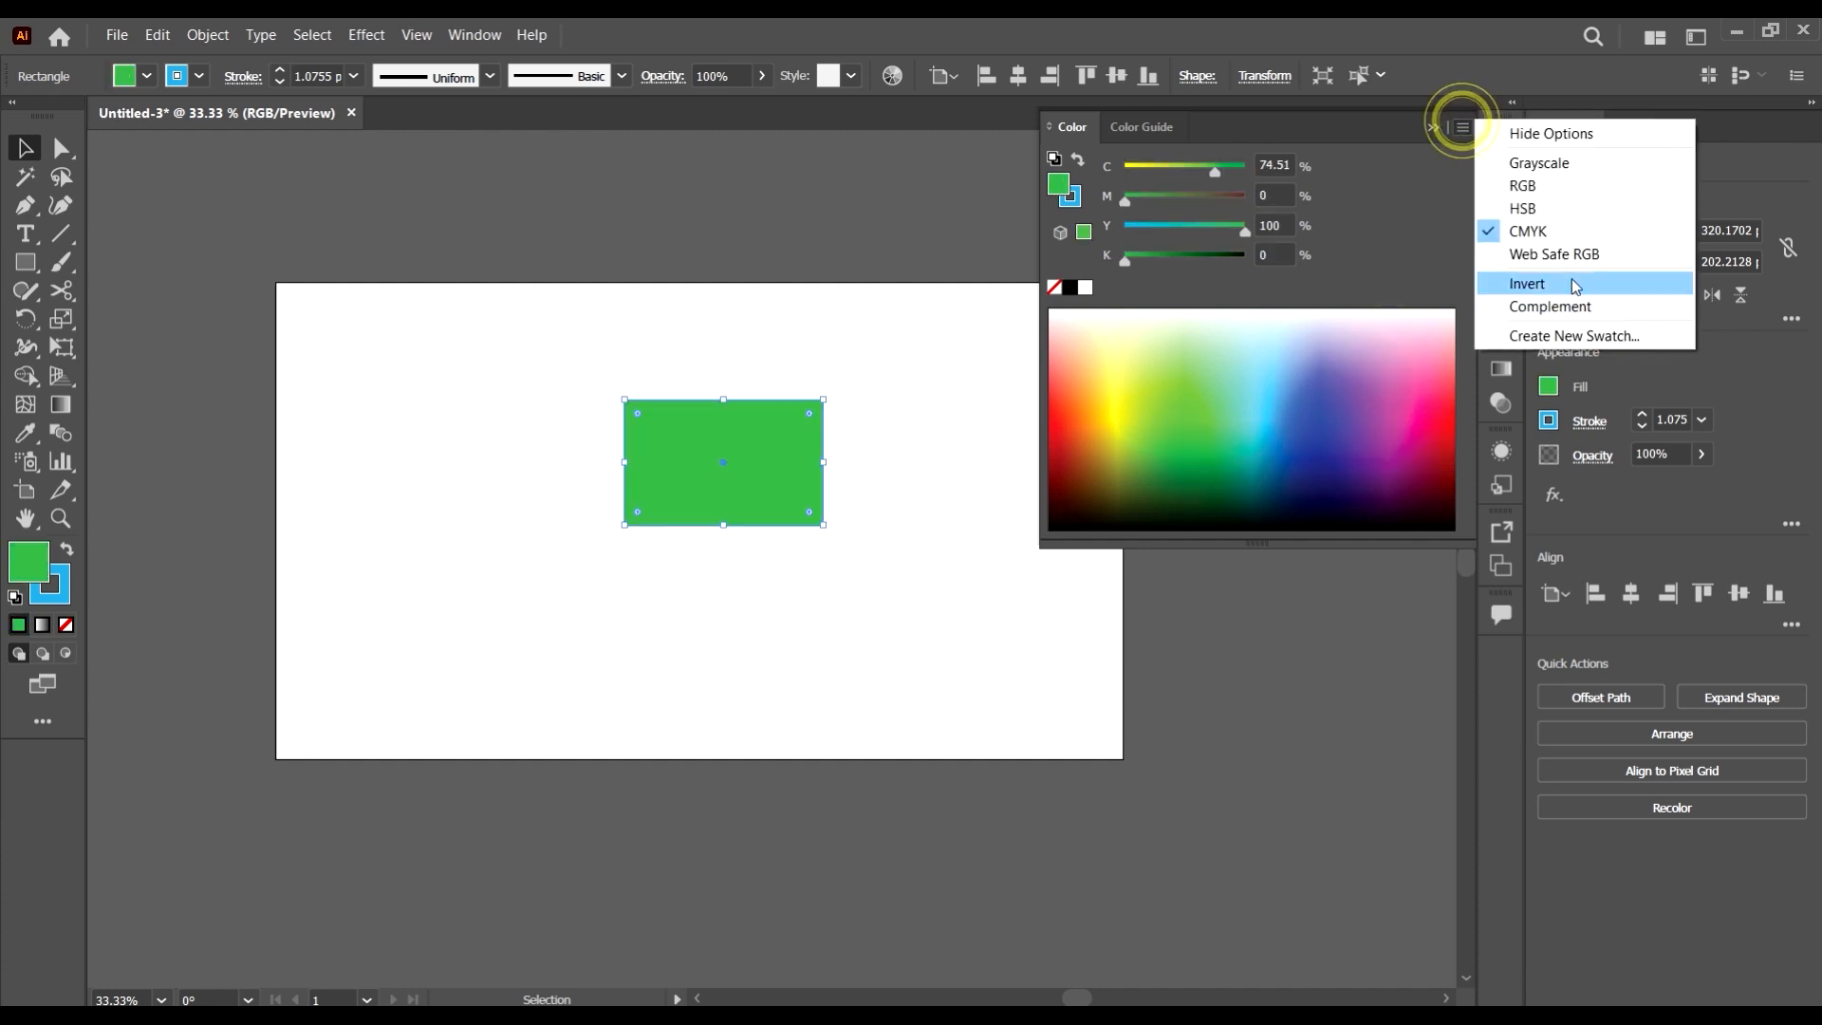
{"action": "left_click", "coordinate": [1560, 253]}
{"action": "left_click", "coordinate": [1374, 390]}
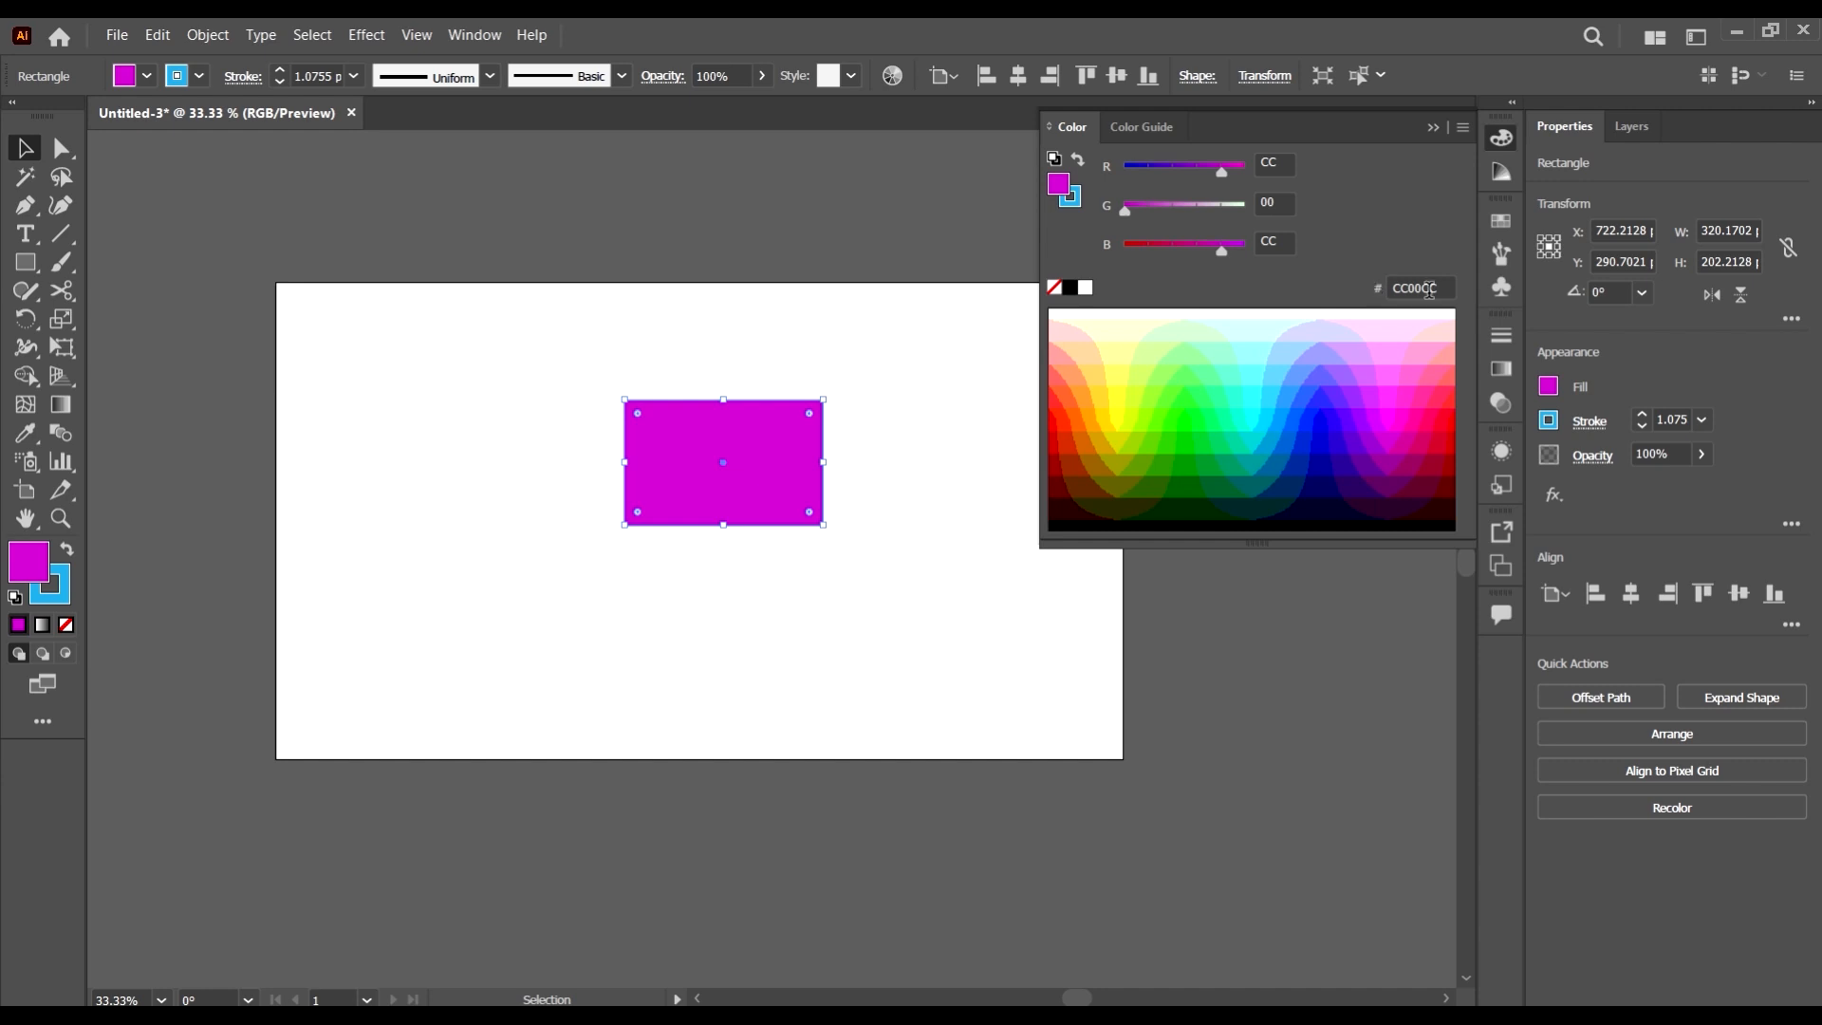
- Invert the rectangle's fill color and replace the inverted color with its complement
{"action": "left_click", "coordinate": [1463, 127]}
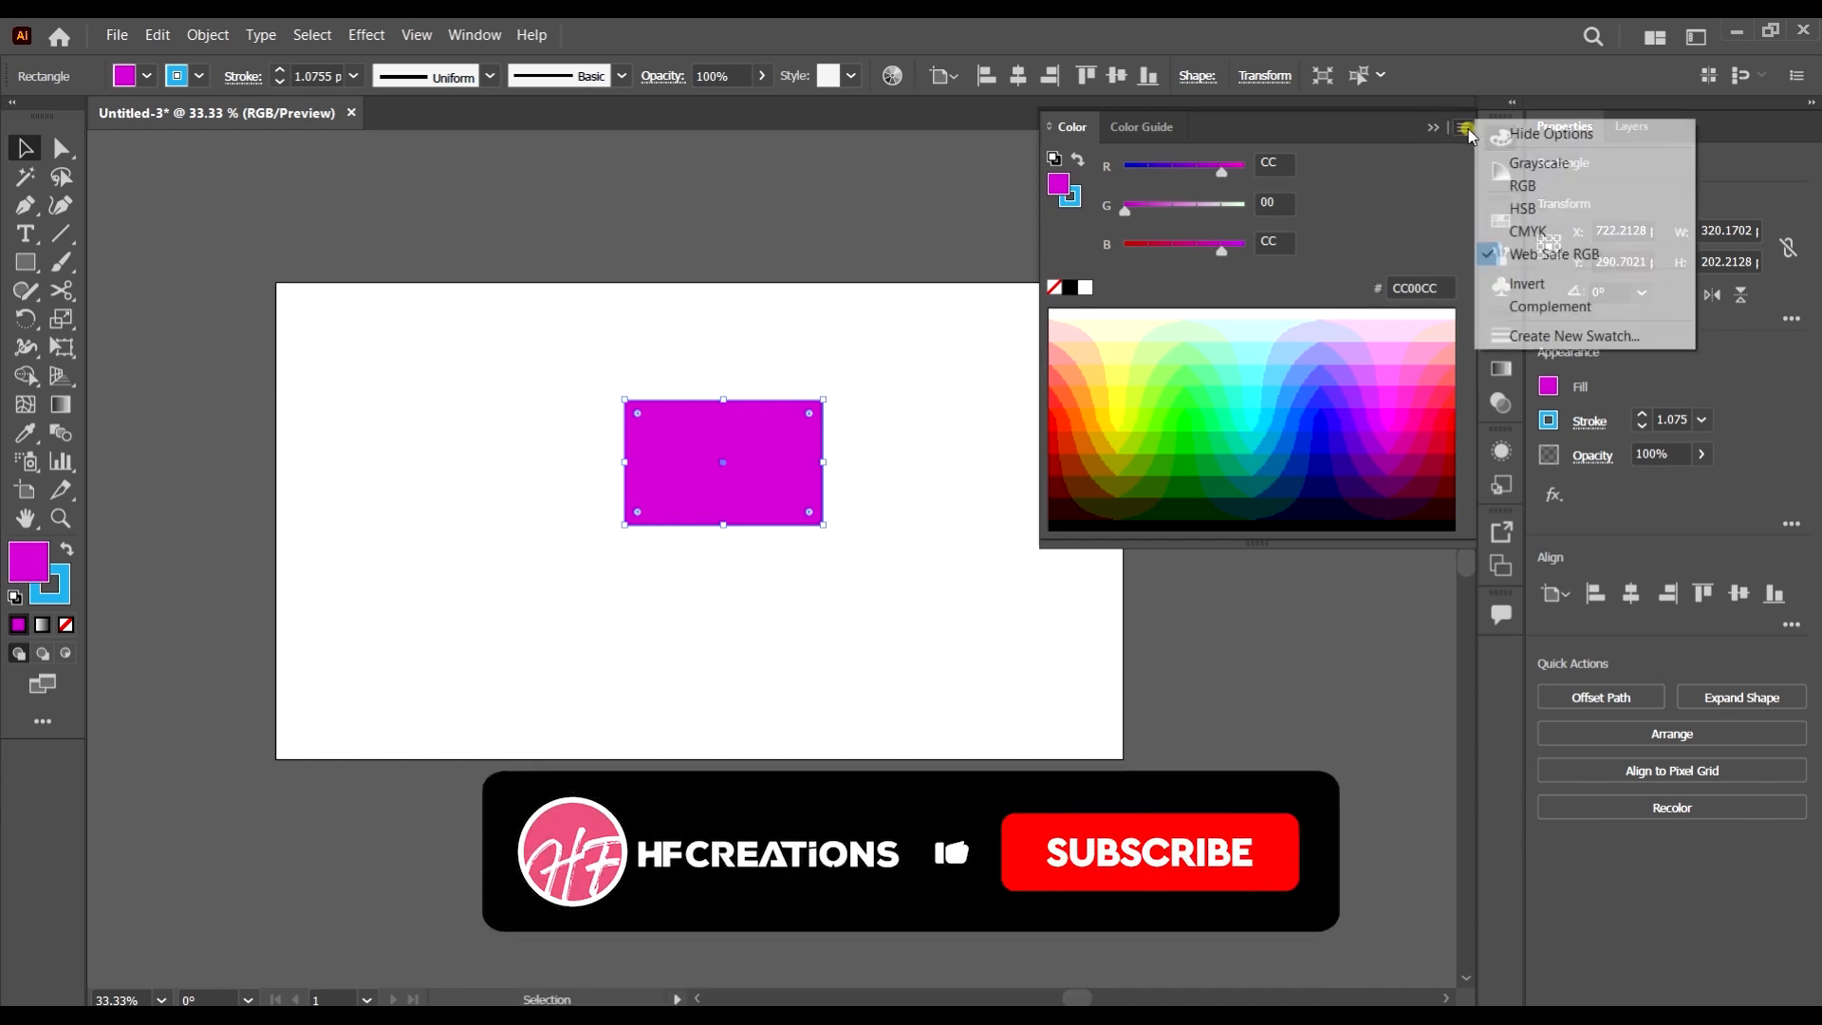
{"action": "left_click", "coordinate": [1464, 36]}
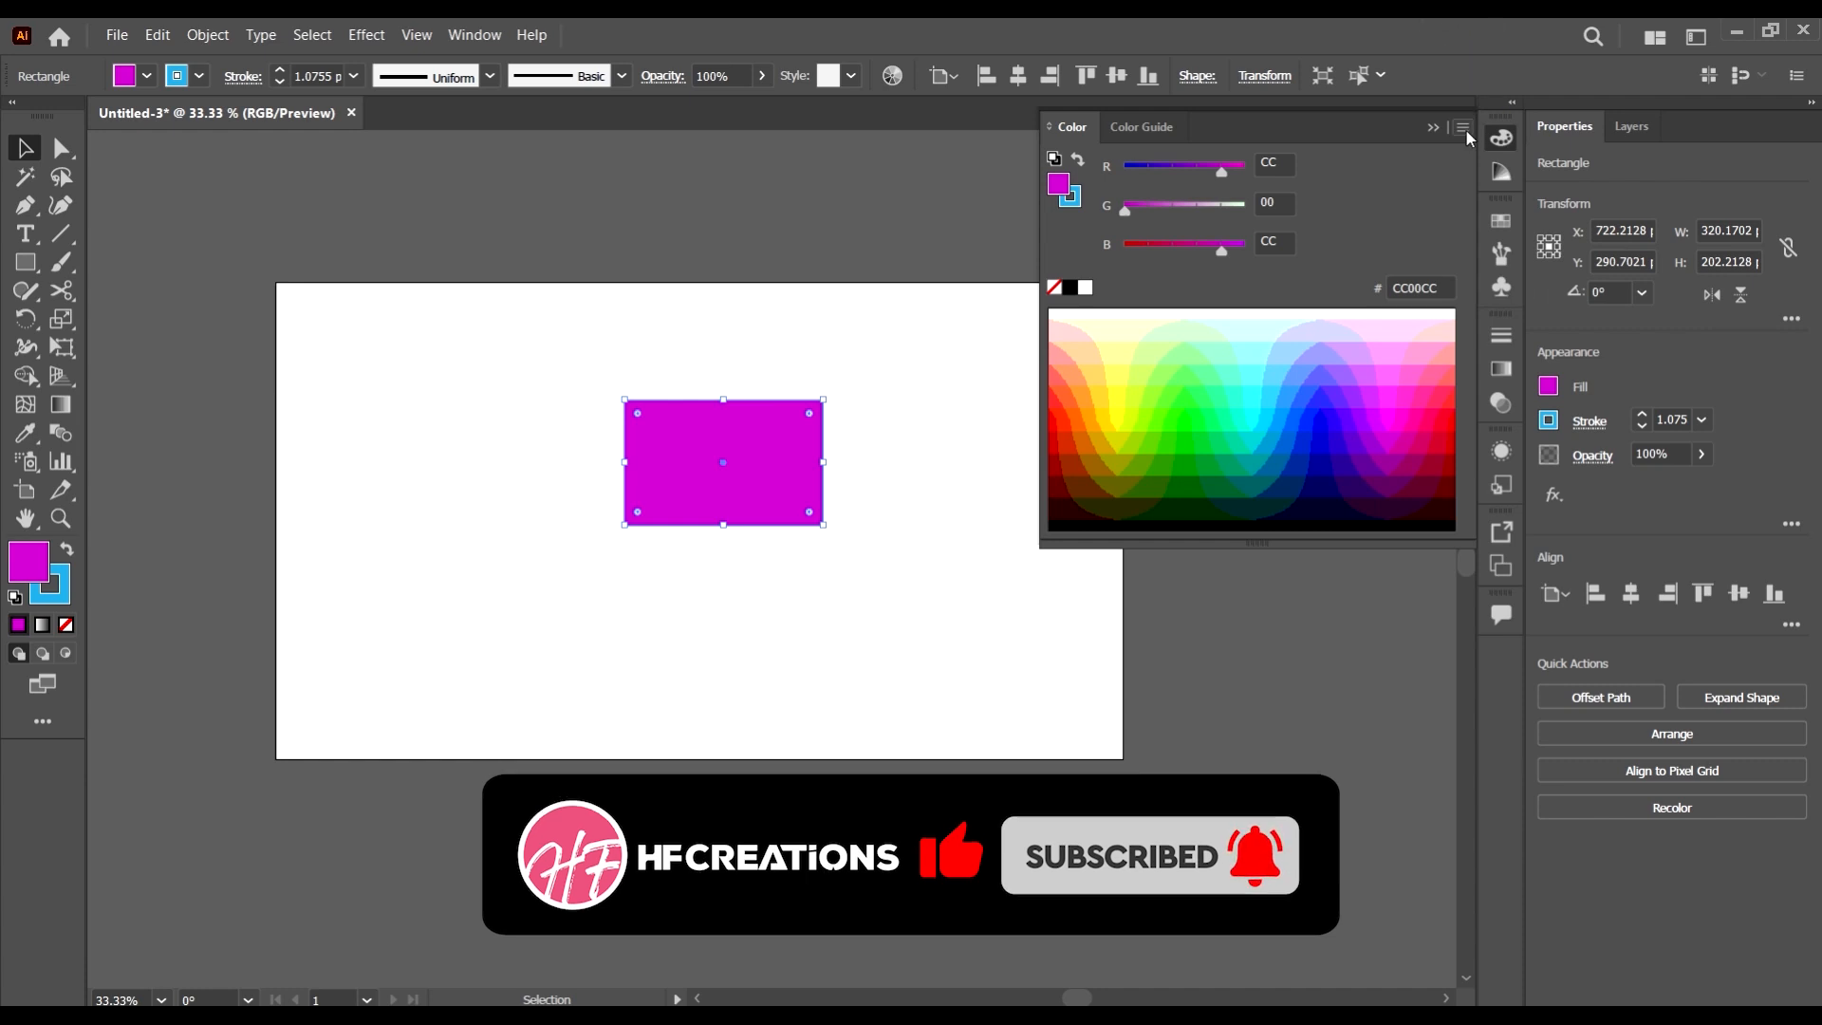
{"action": "left_click", "coordinate": [1463, 129]}
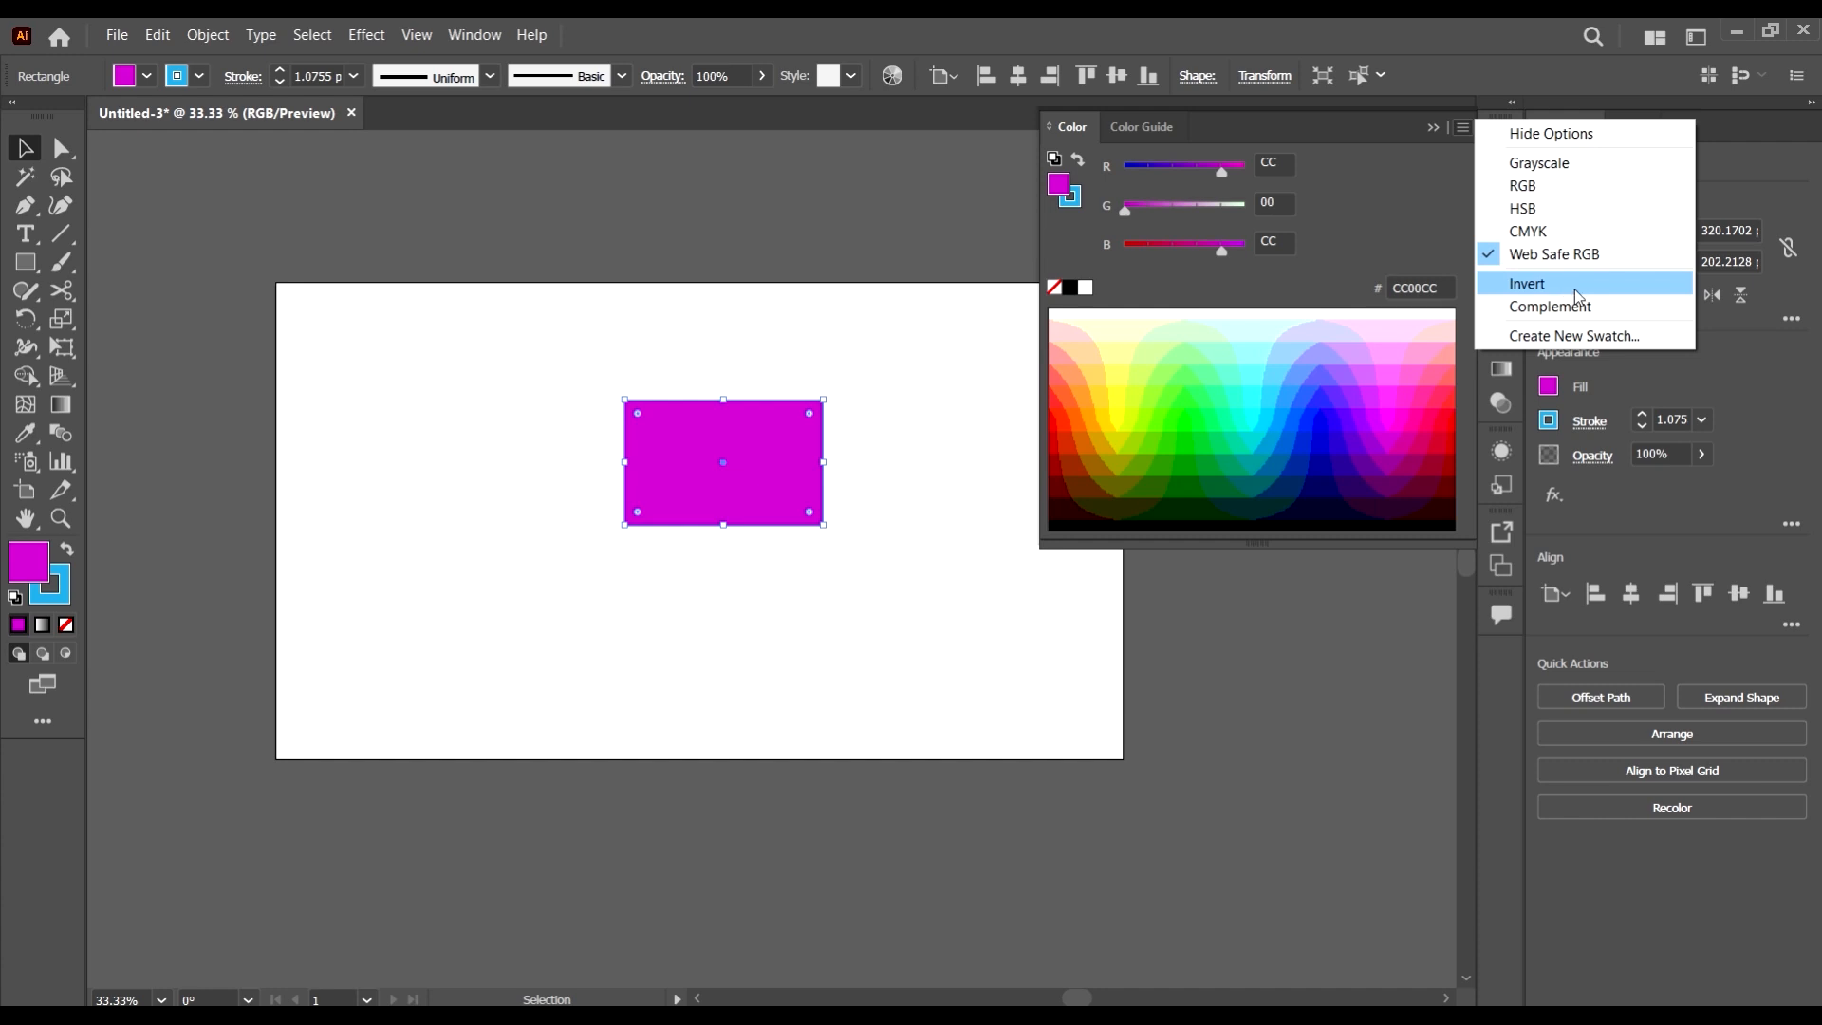
{"action": "left_click", "coordinate": [1574, 283]}
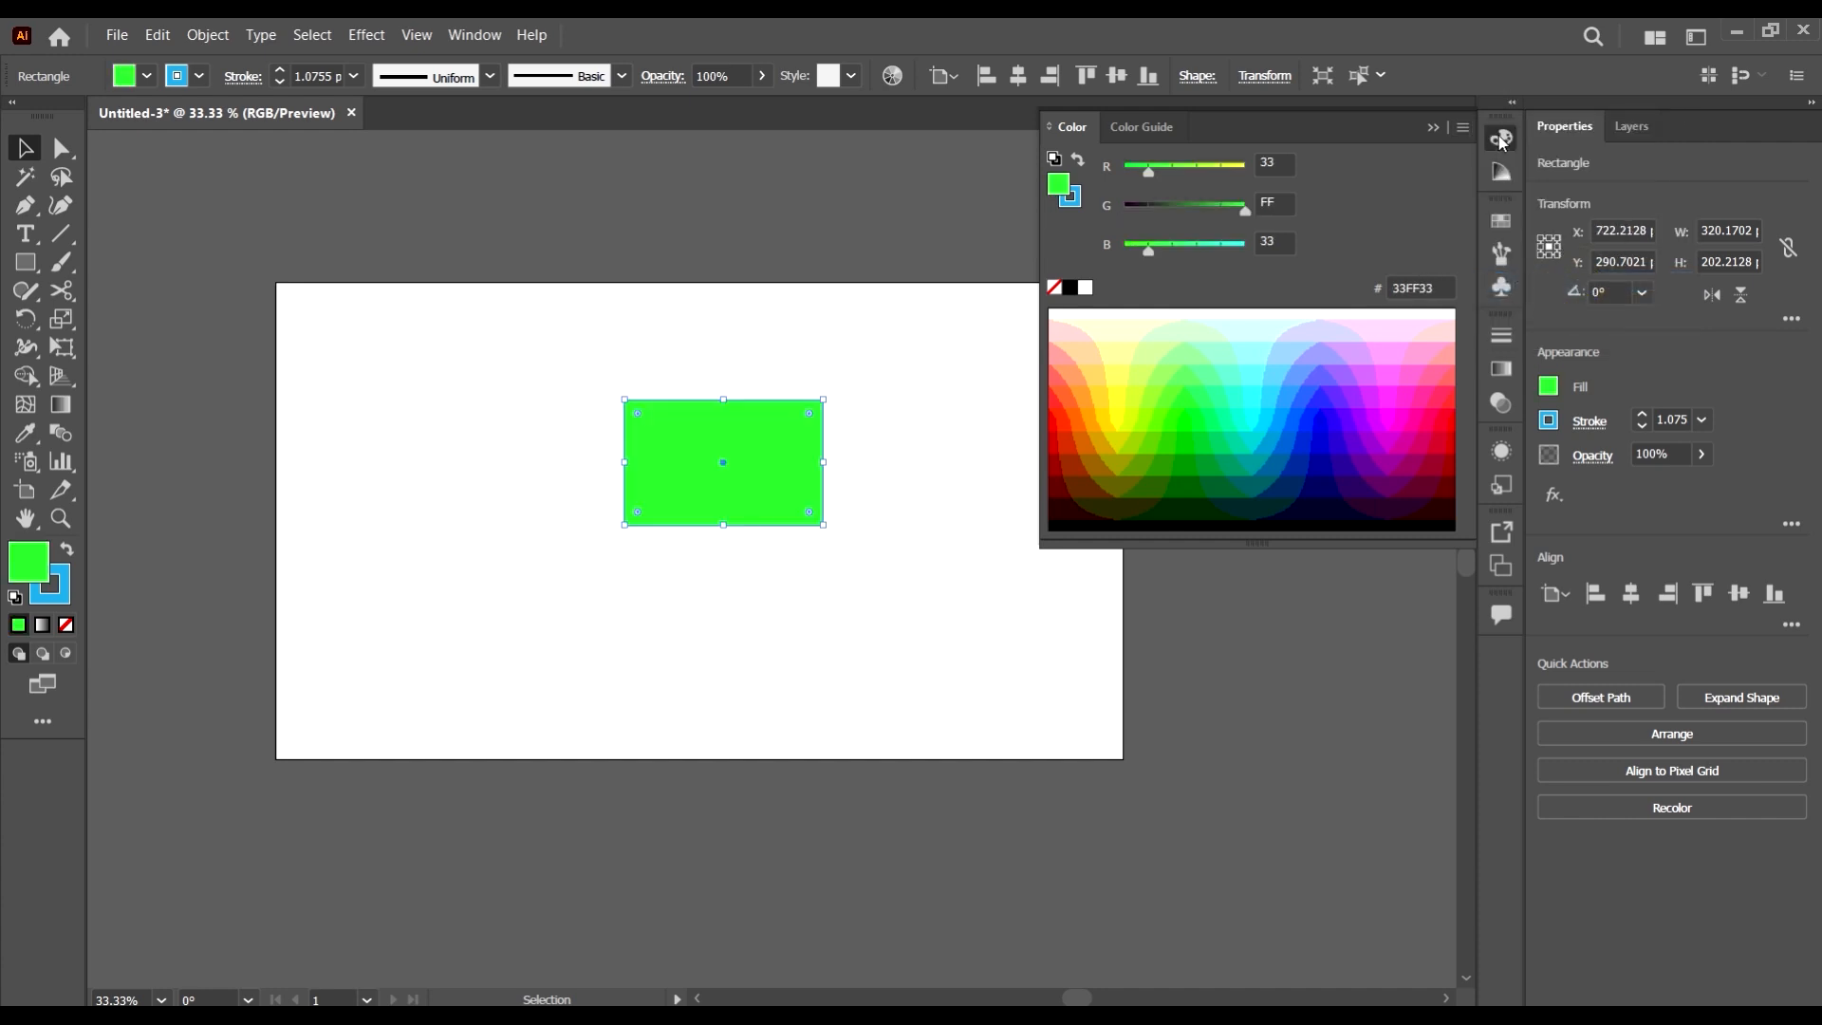
{"action": "left_click", "coordinate": [1461, 129]}
{"action": "left_click", "coordinate": [1550, 305]}
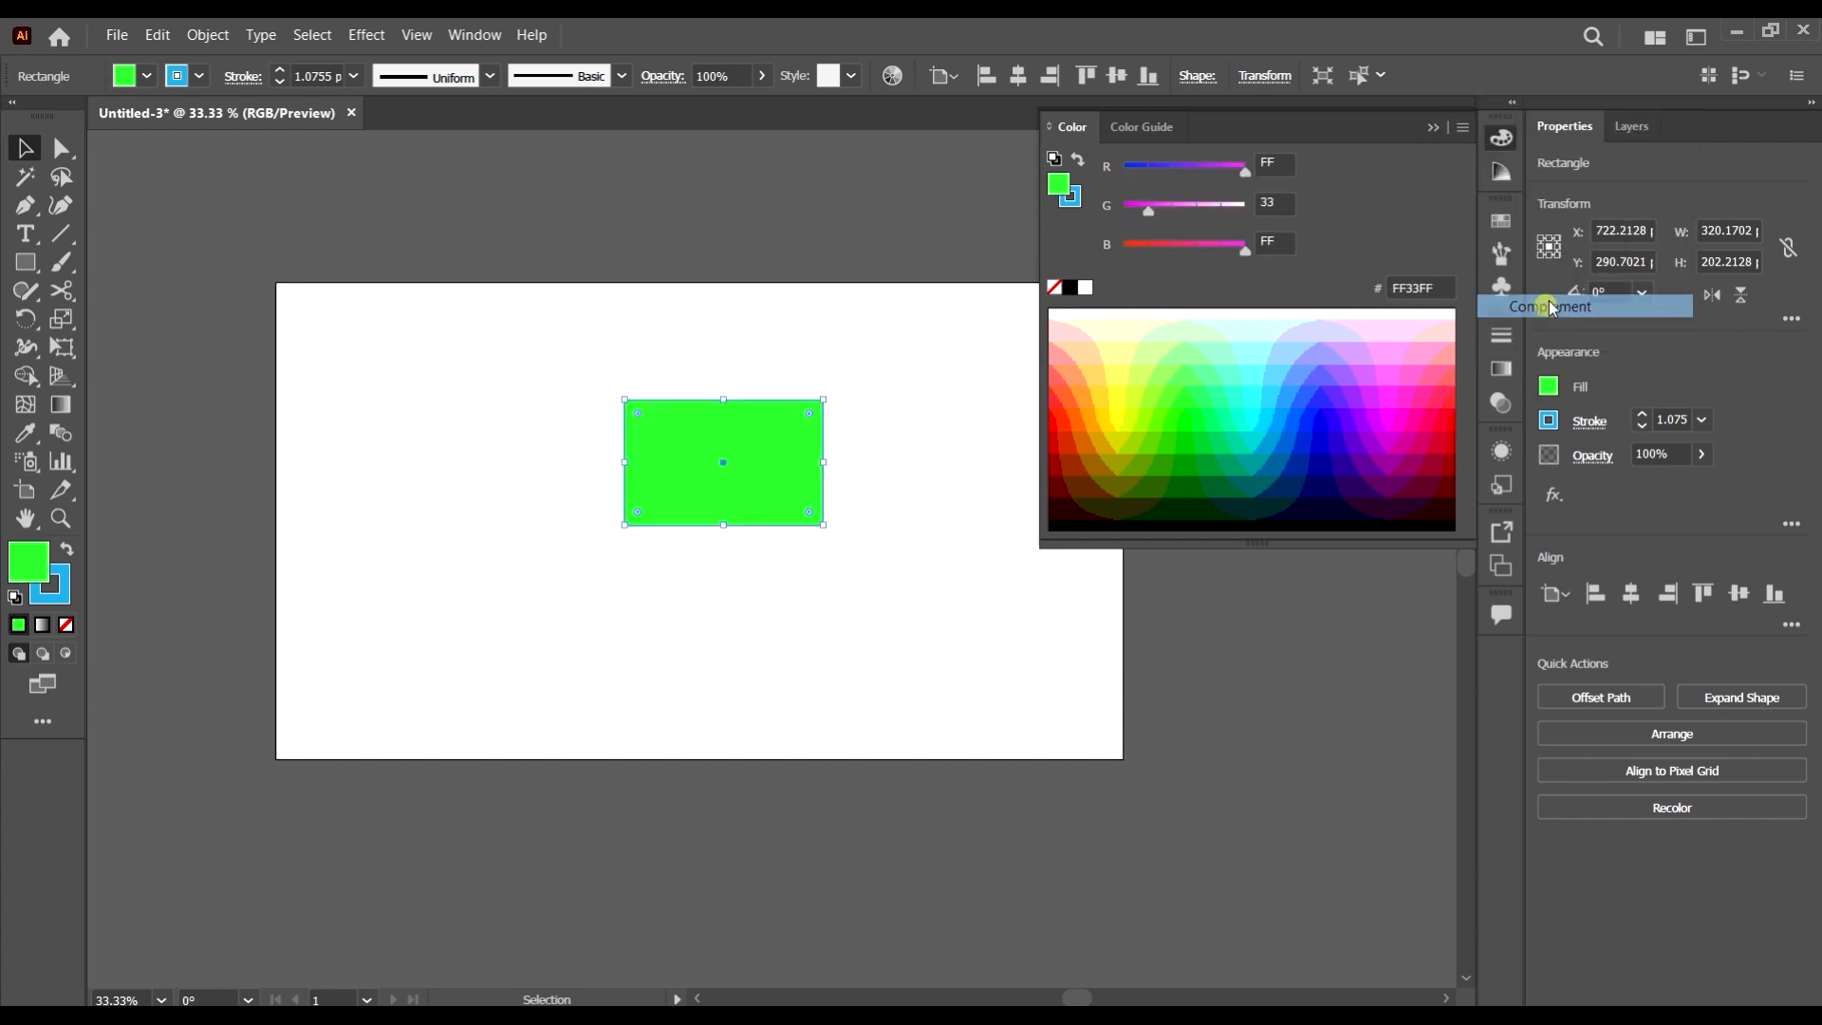
- Switch the Color panel's mode to RGB, and open the new swatch options for the magenta fill without saving a swatch
{"action": "left_click", "coordinate": [1461, 129]}
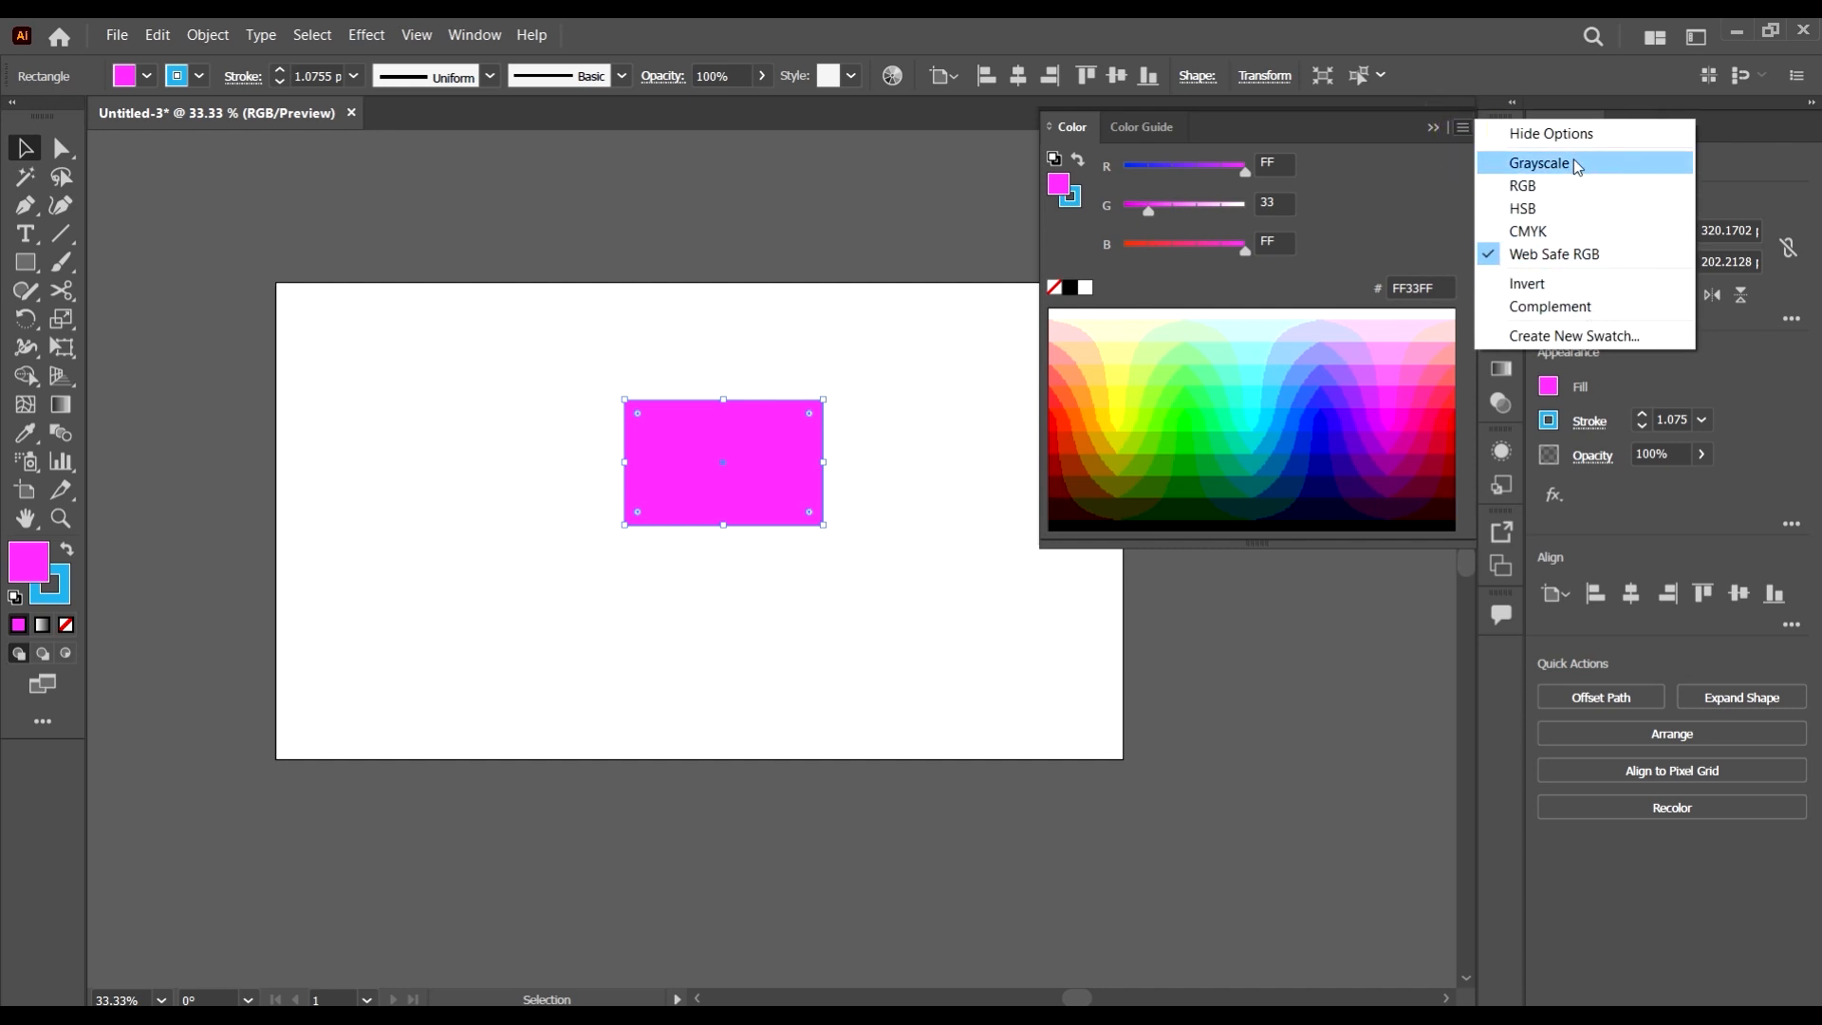
{"action": "left_click", "coordinate": [1553, 190]}
{"action": "left_click", "coordinate": [1463, 127]}
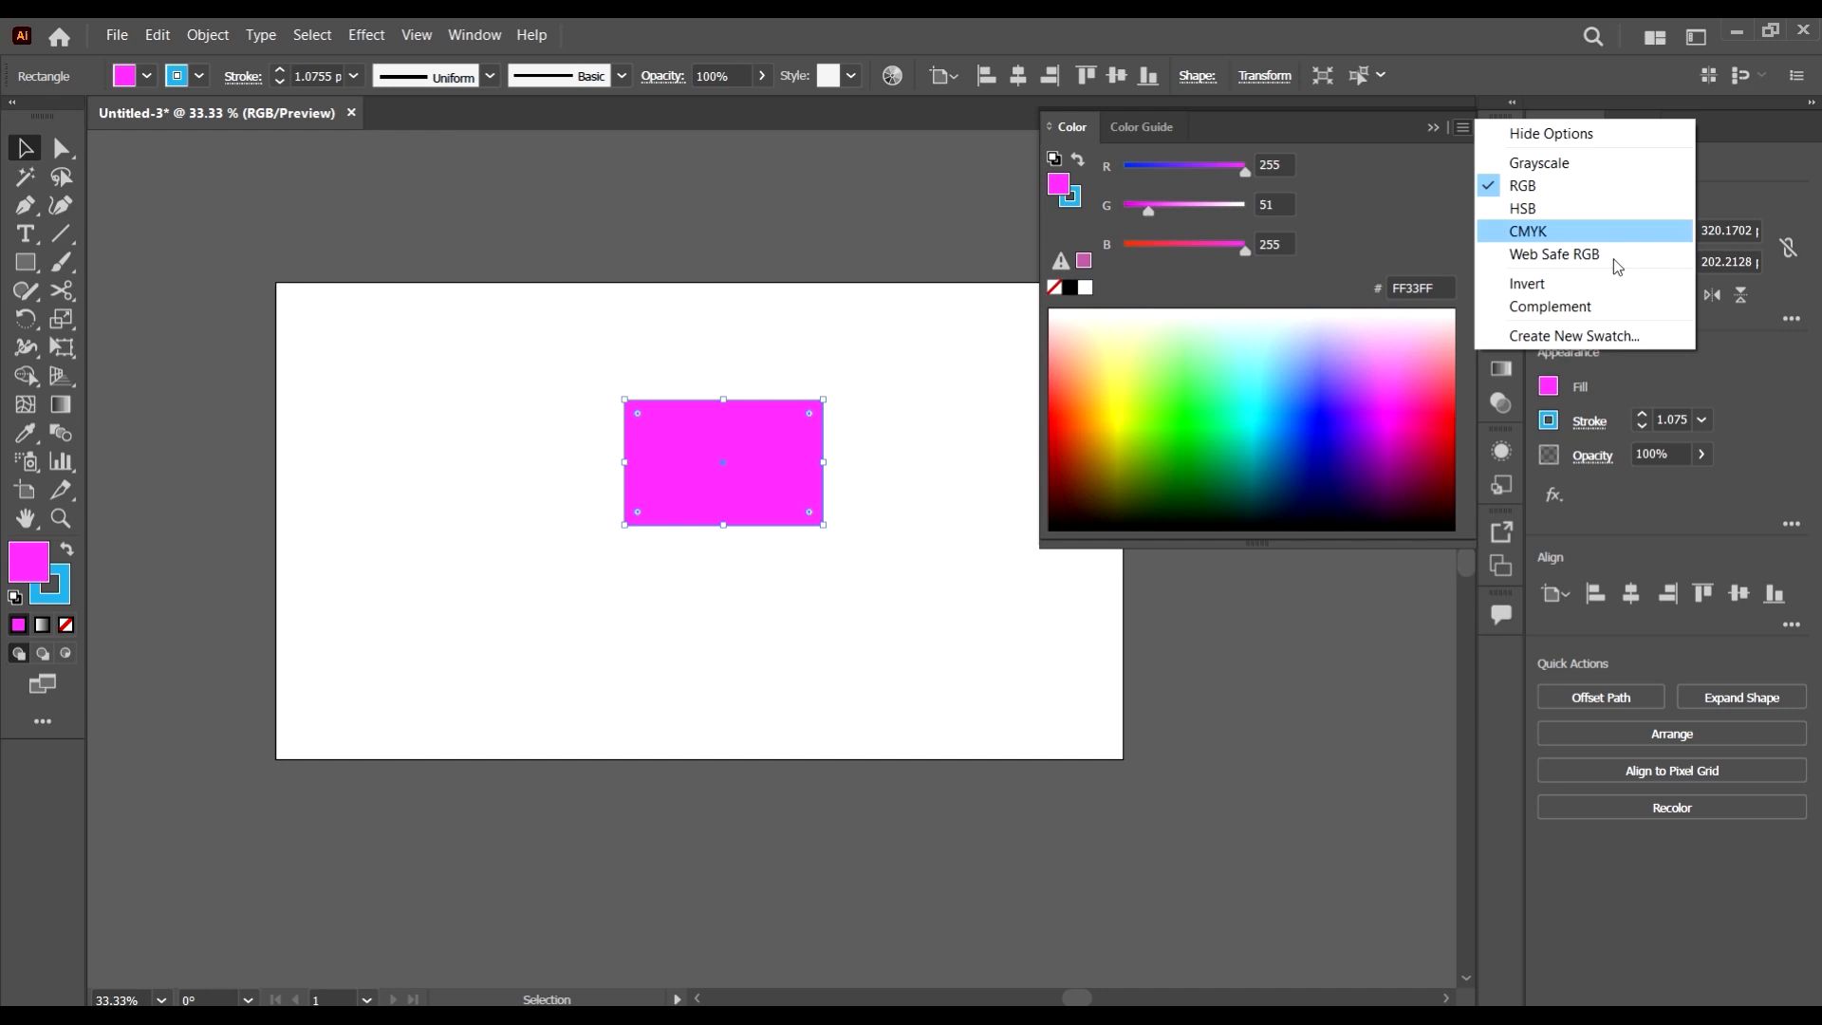
{"action": "left_click", "coordinate": [1571, 334]}
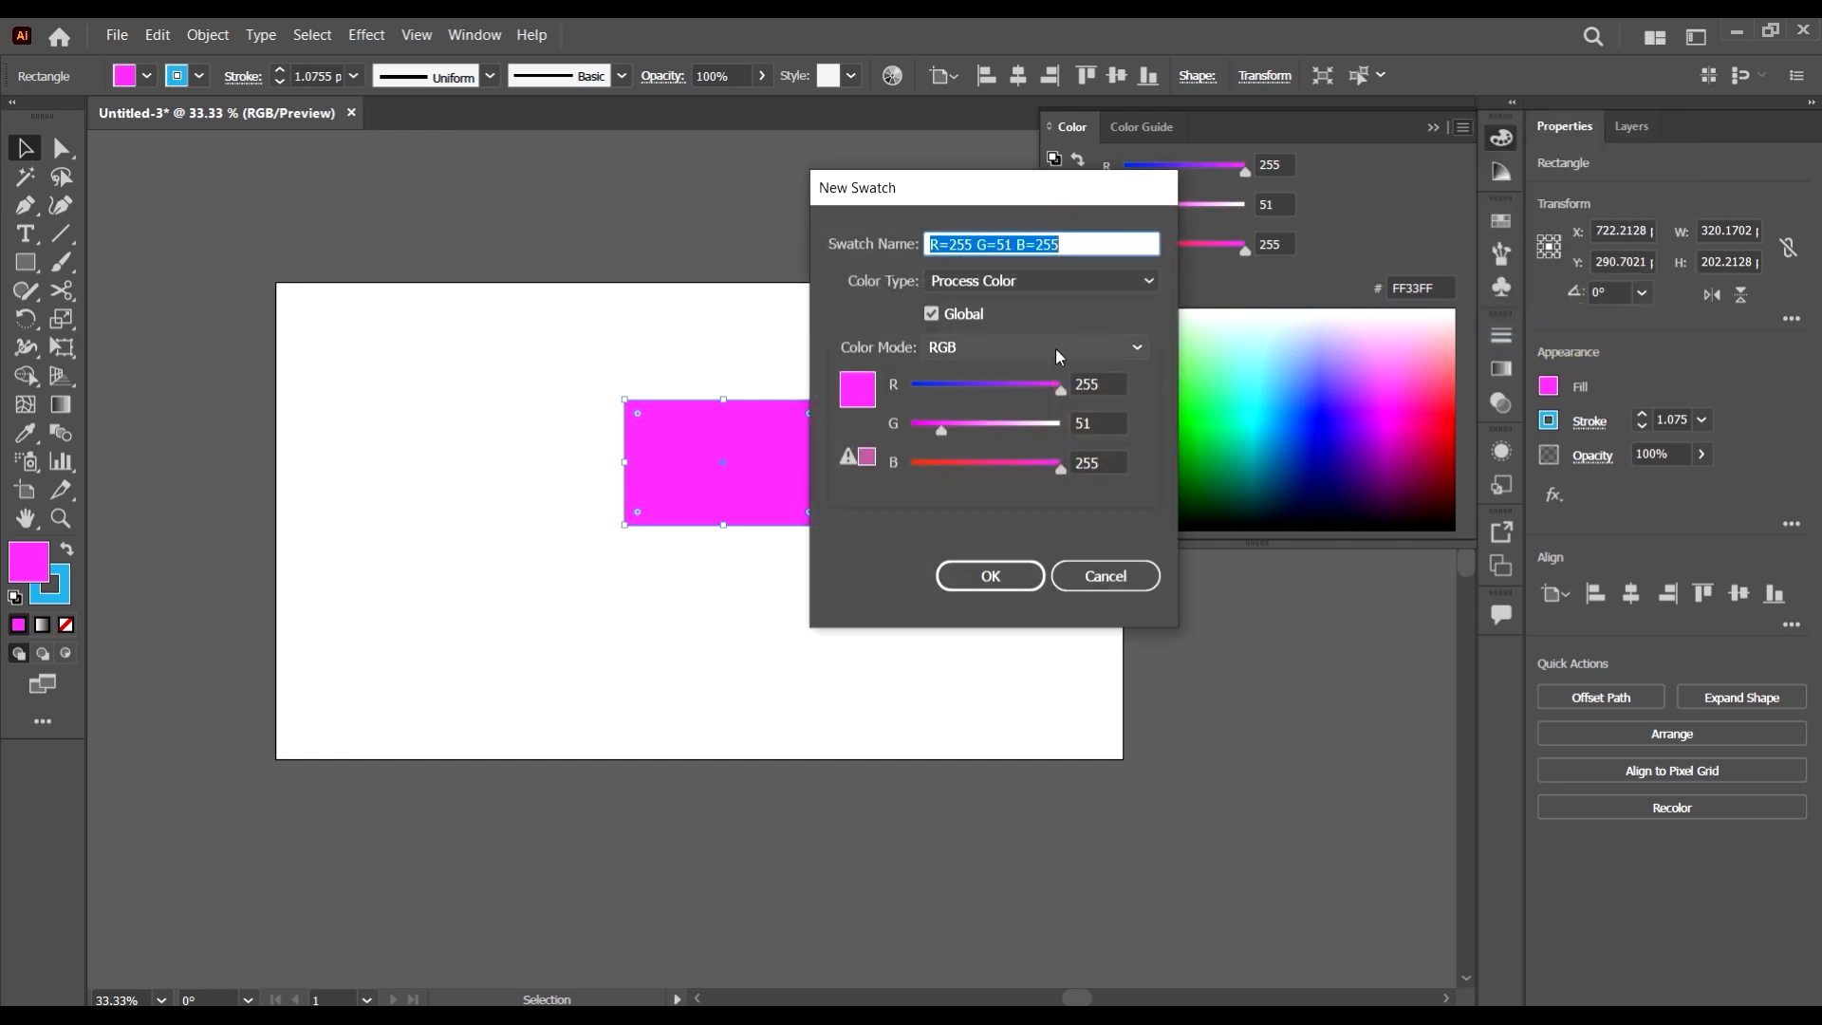
{"action": "left_click", "coordinate": [1109, 577]}
- Delete the magenta rectangle and draw a new one about 278 by 310 px, placed near the artboard's center
{"action": "left_click", "coordinate": [785, 480]}
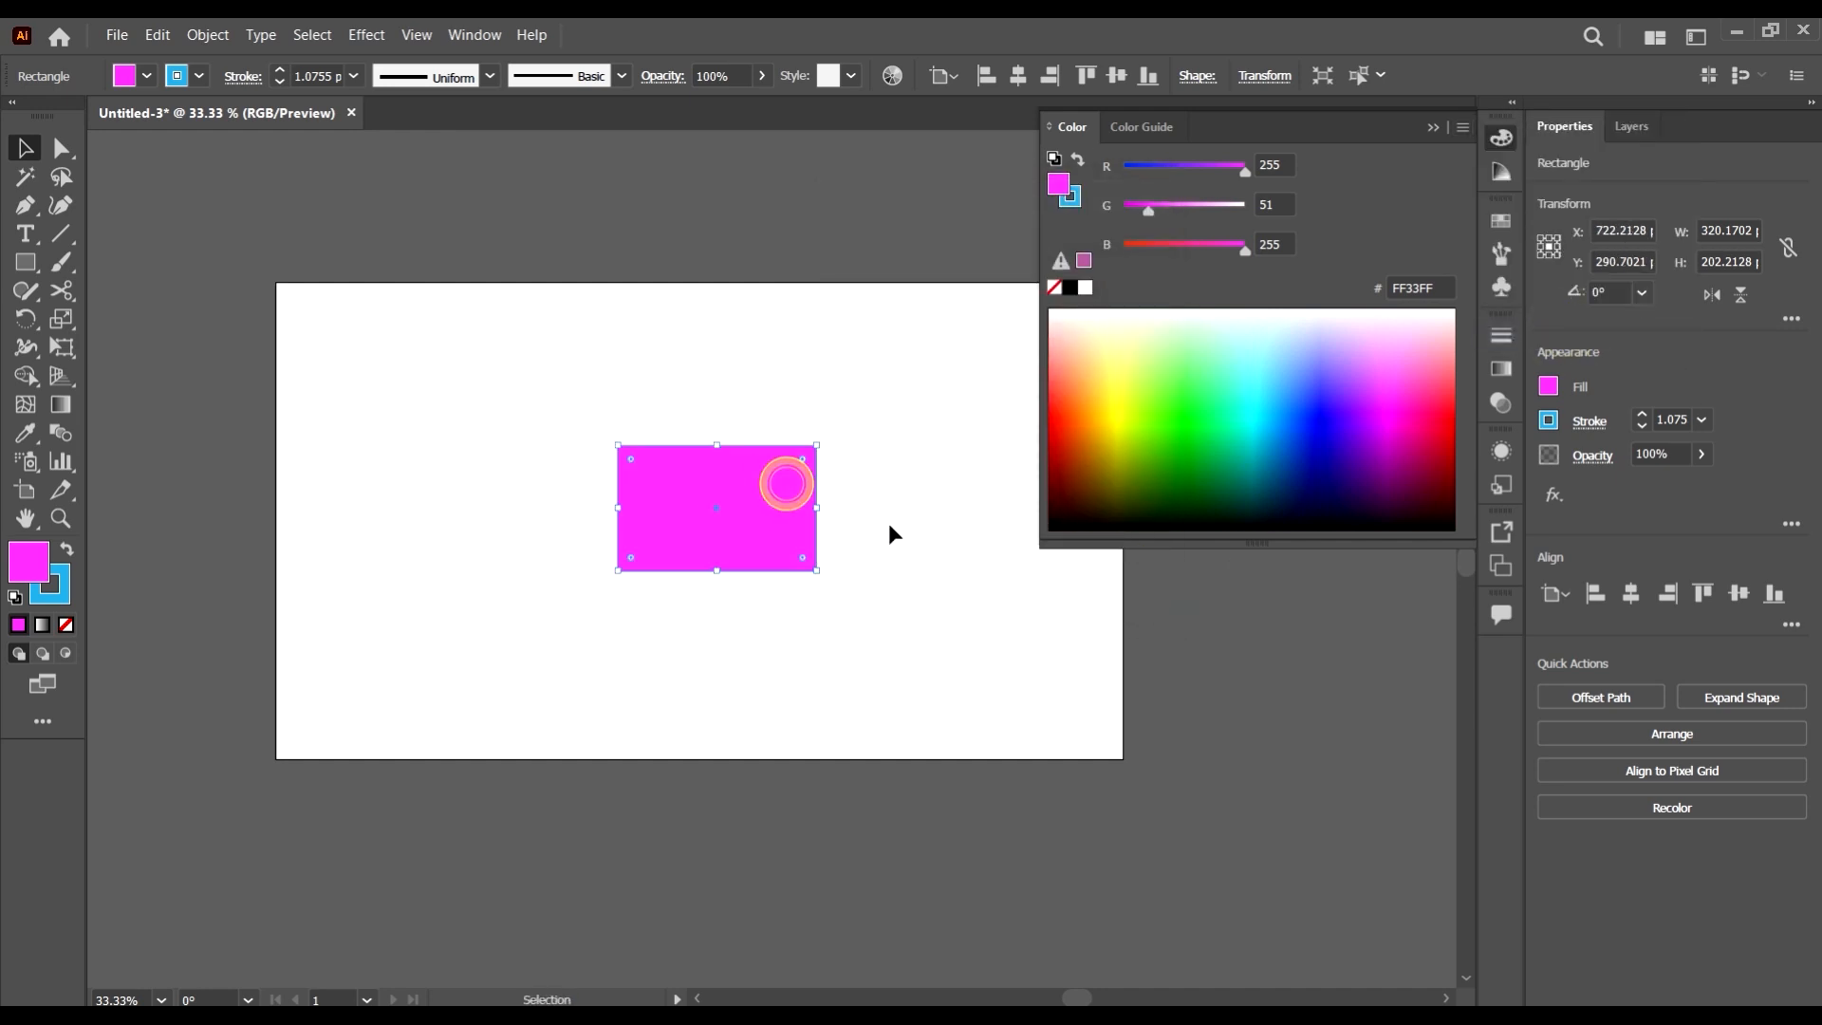
{"action": "key", "text": "Delete"}
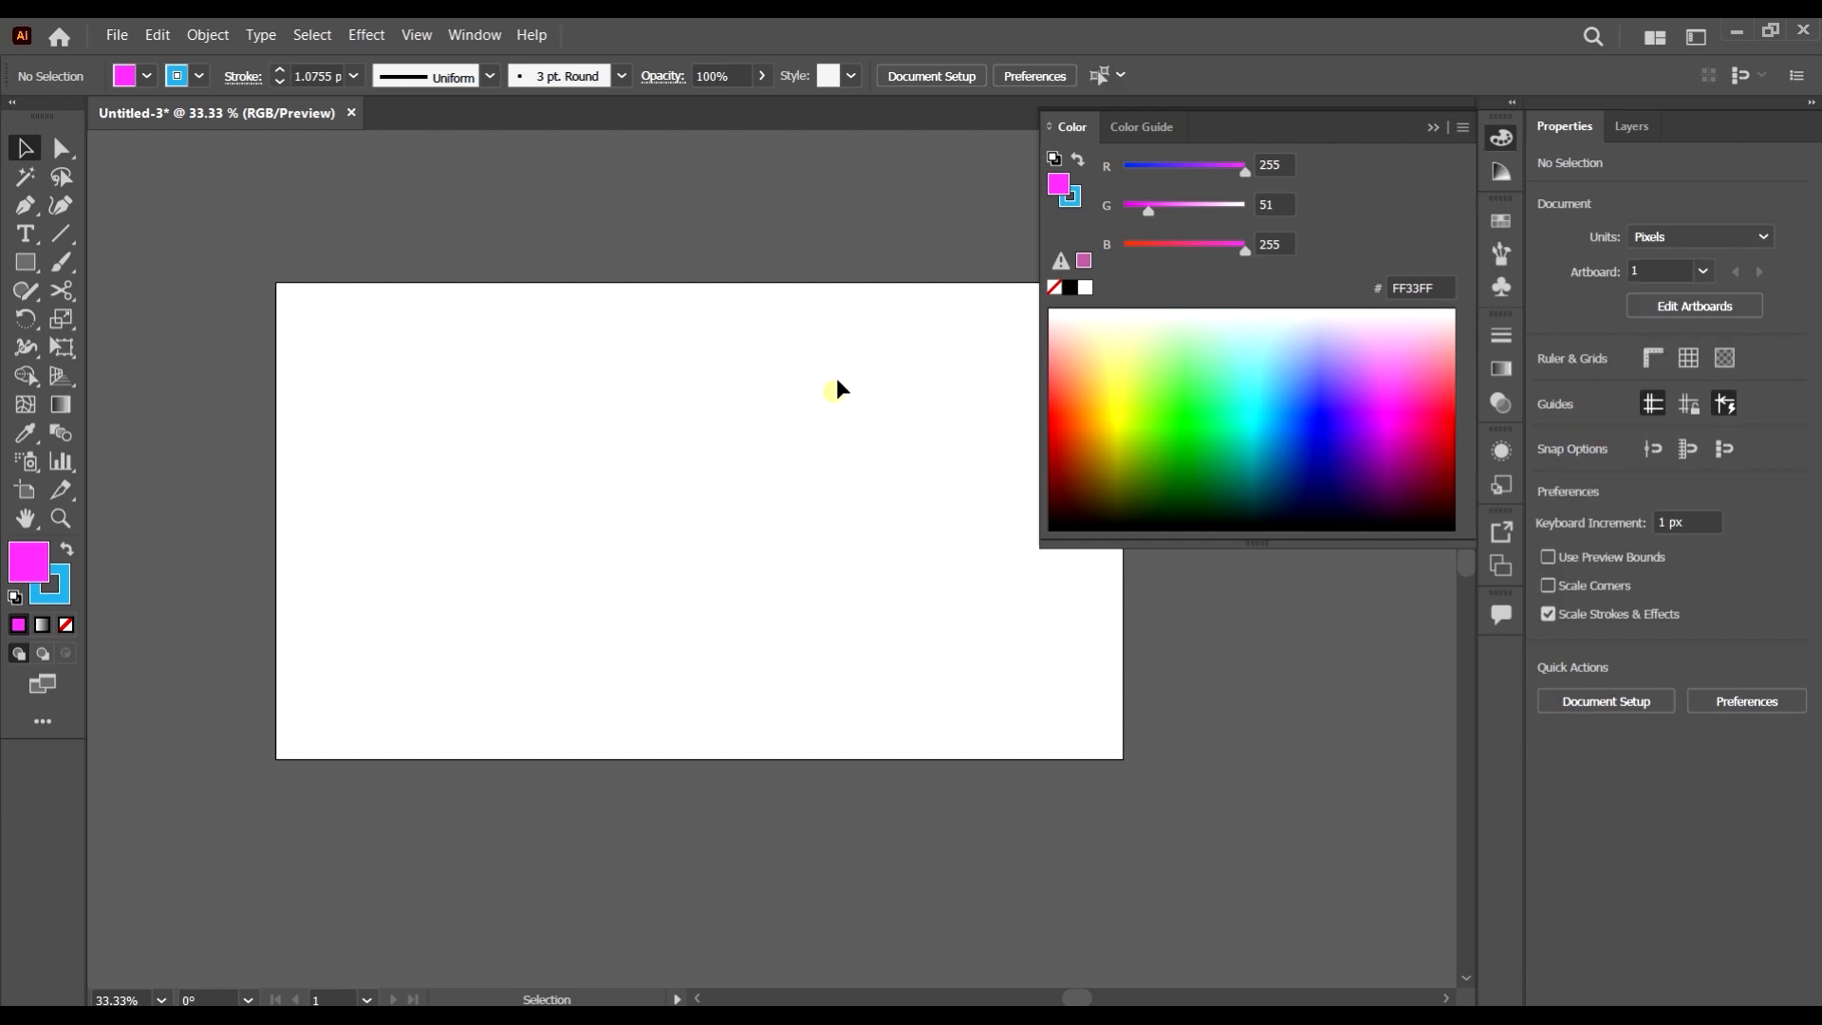
{"action": "key", "text": "ctrl+minus"}
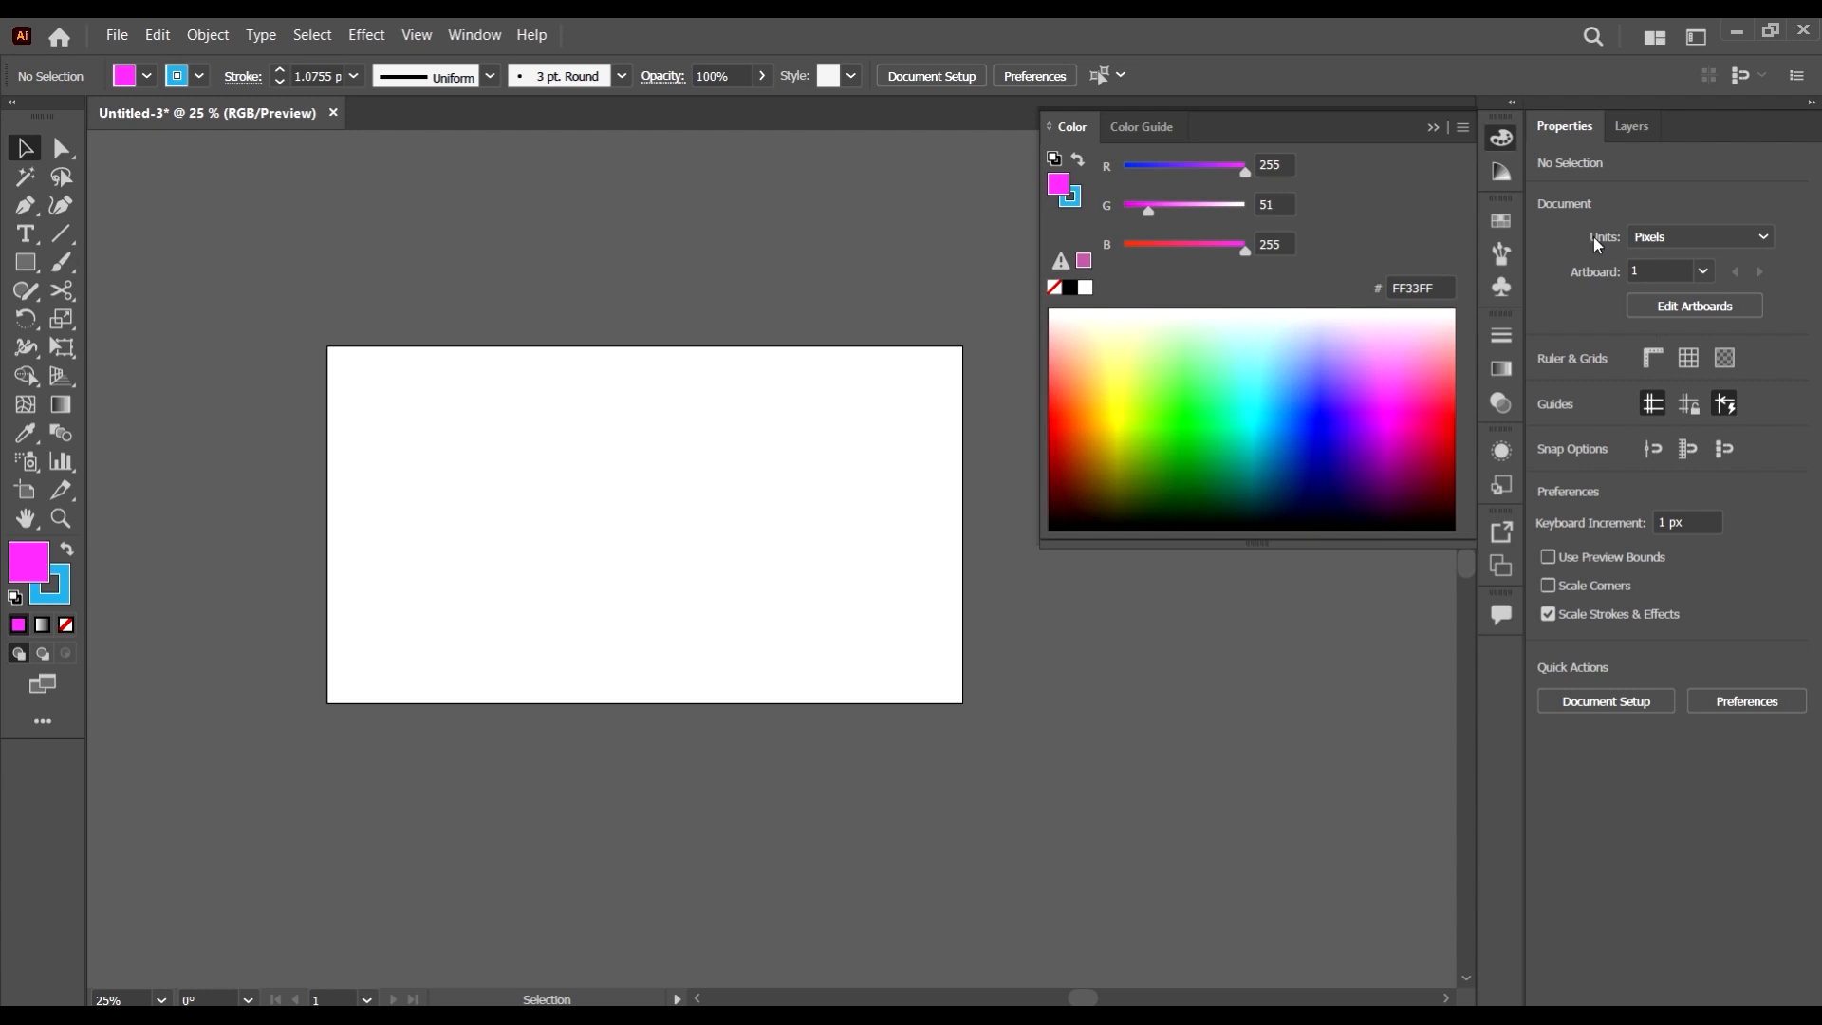
{"action": "left_click", "coordinate": [24, 263]}
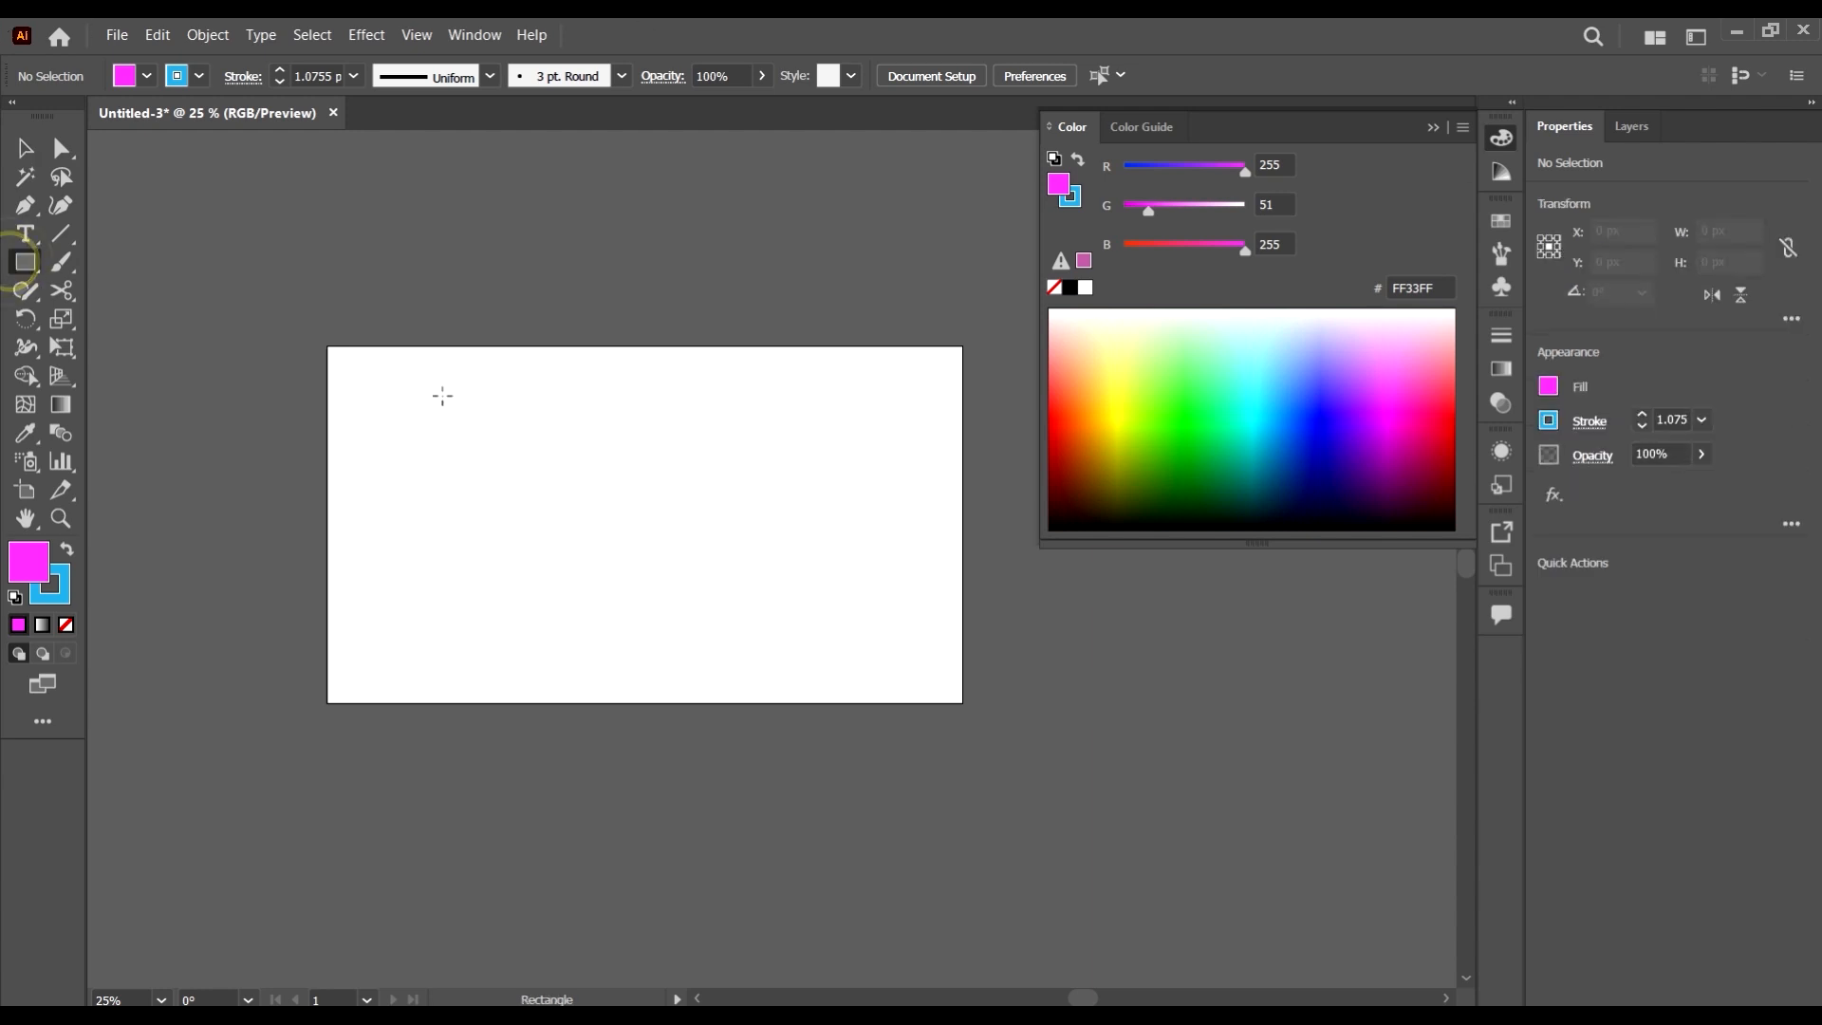
{"action": "left_click_drag", "start_coordinate": [440, 393], "coordinate": [570, 537]}
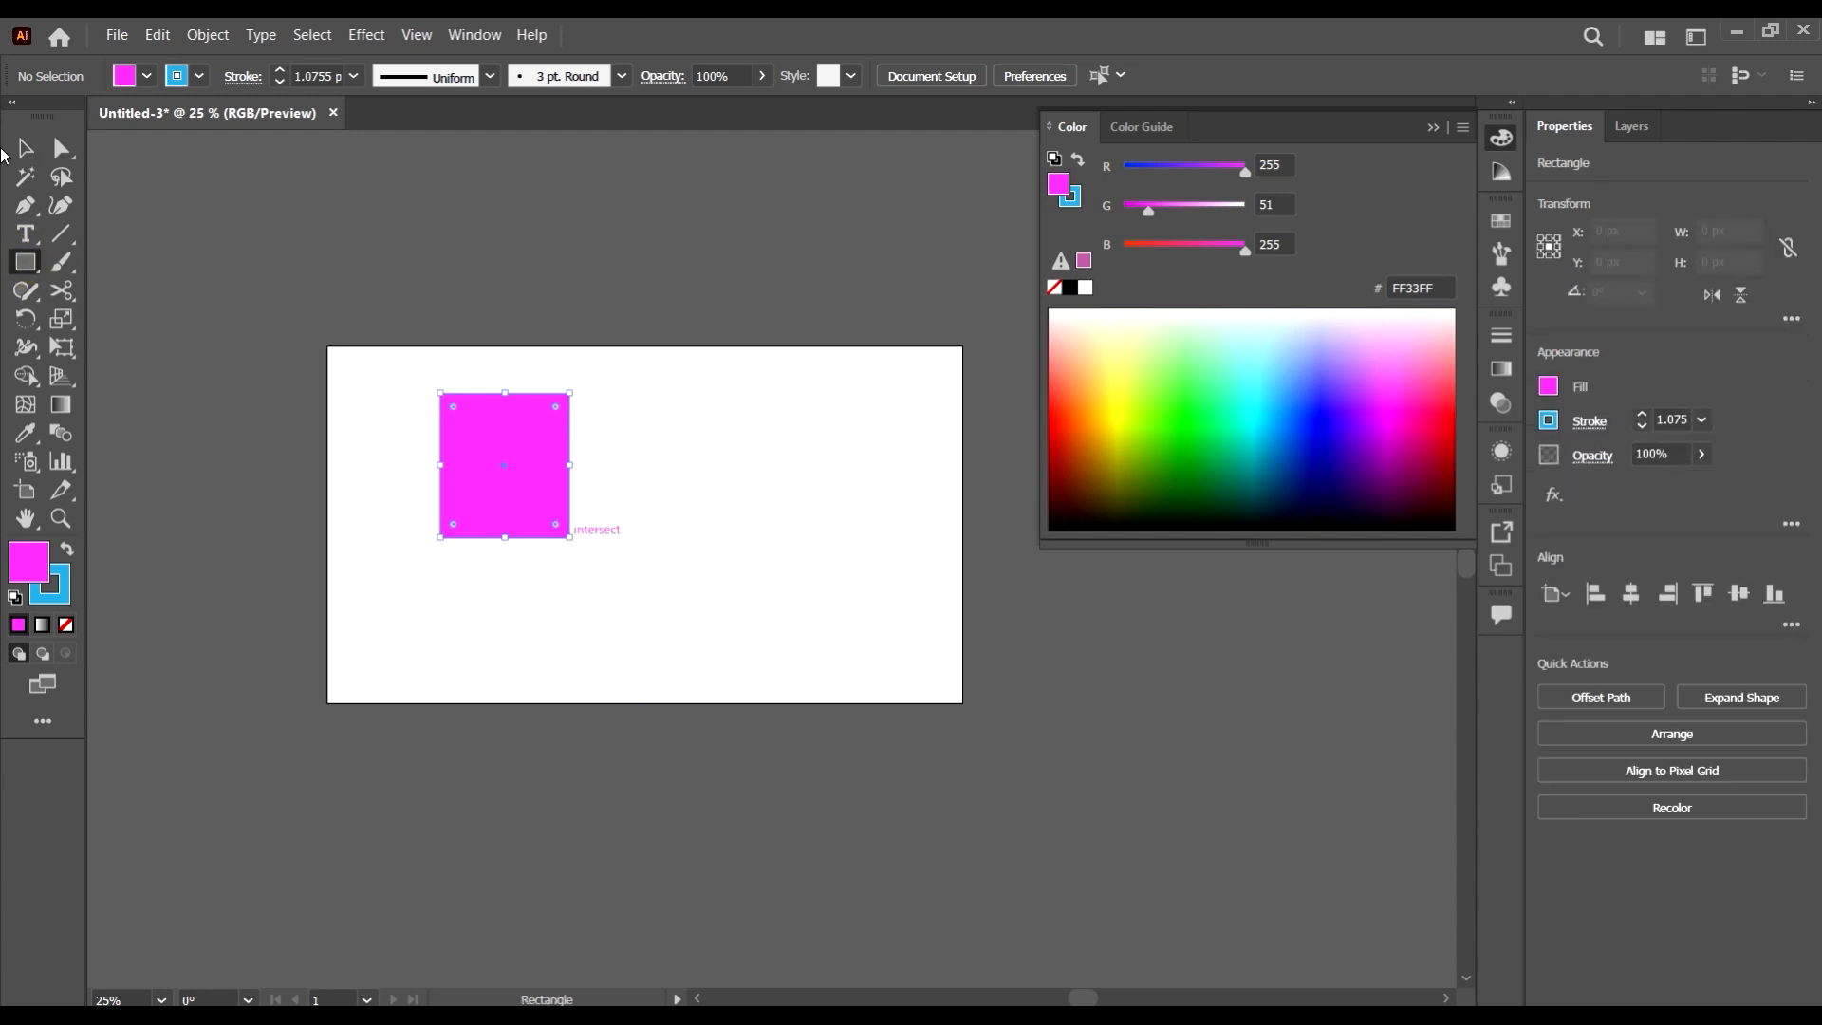
{"action": "key", "text": "v"}
{"action": "left_click_drag", "start_coordinate": [546, 444], "coordinate": [697, 488]}
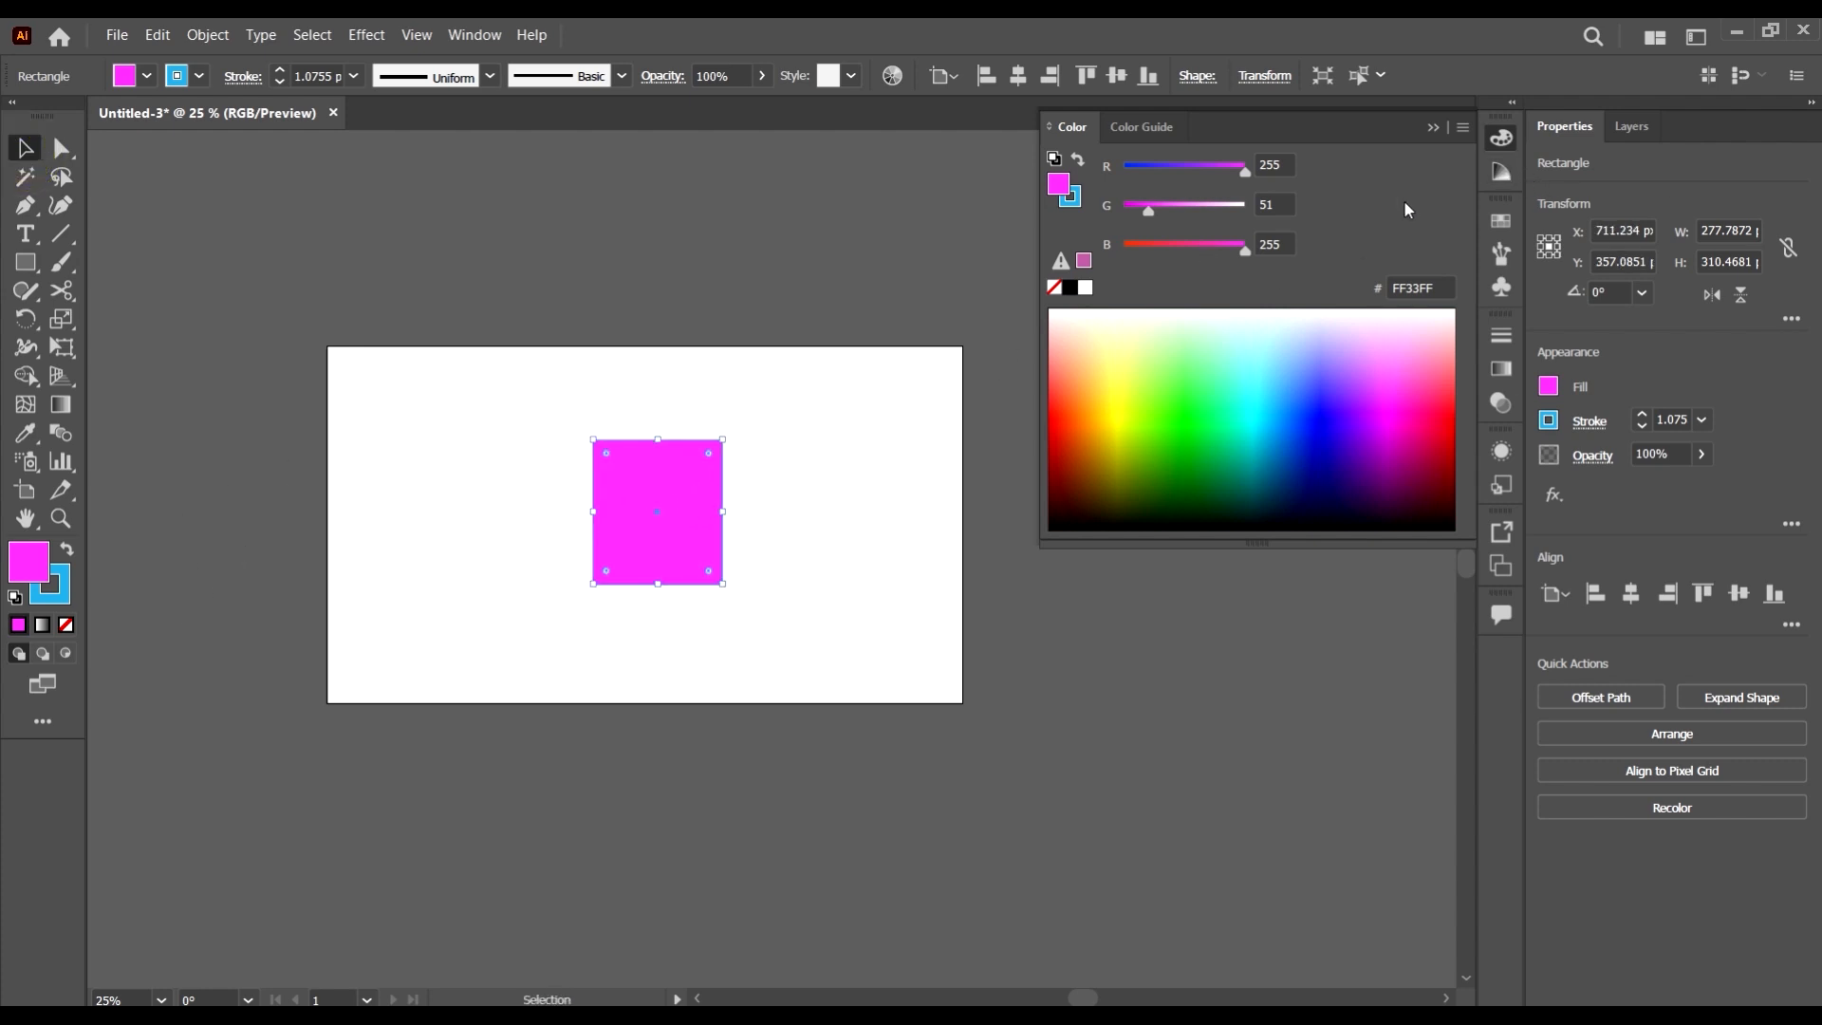
- Show the Color Guide and fill the rectangle with a cyan-blue of about 193° hue and 90% saturation
{"action": "left_click", "coordinate": [1504, 173]}
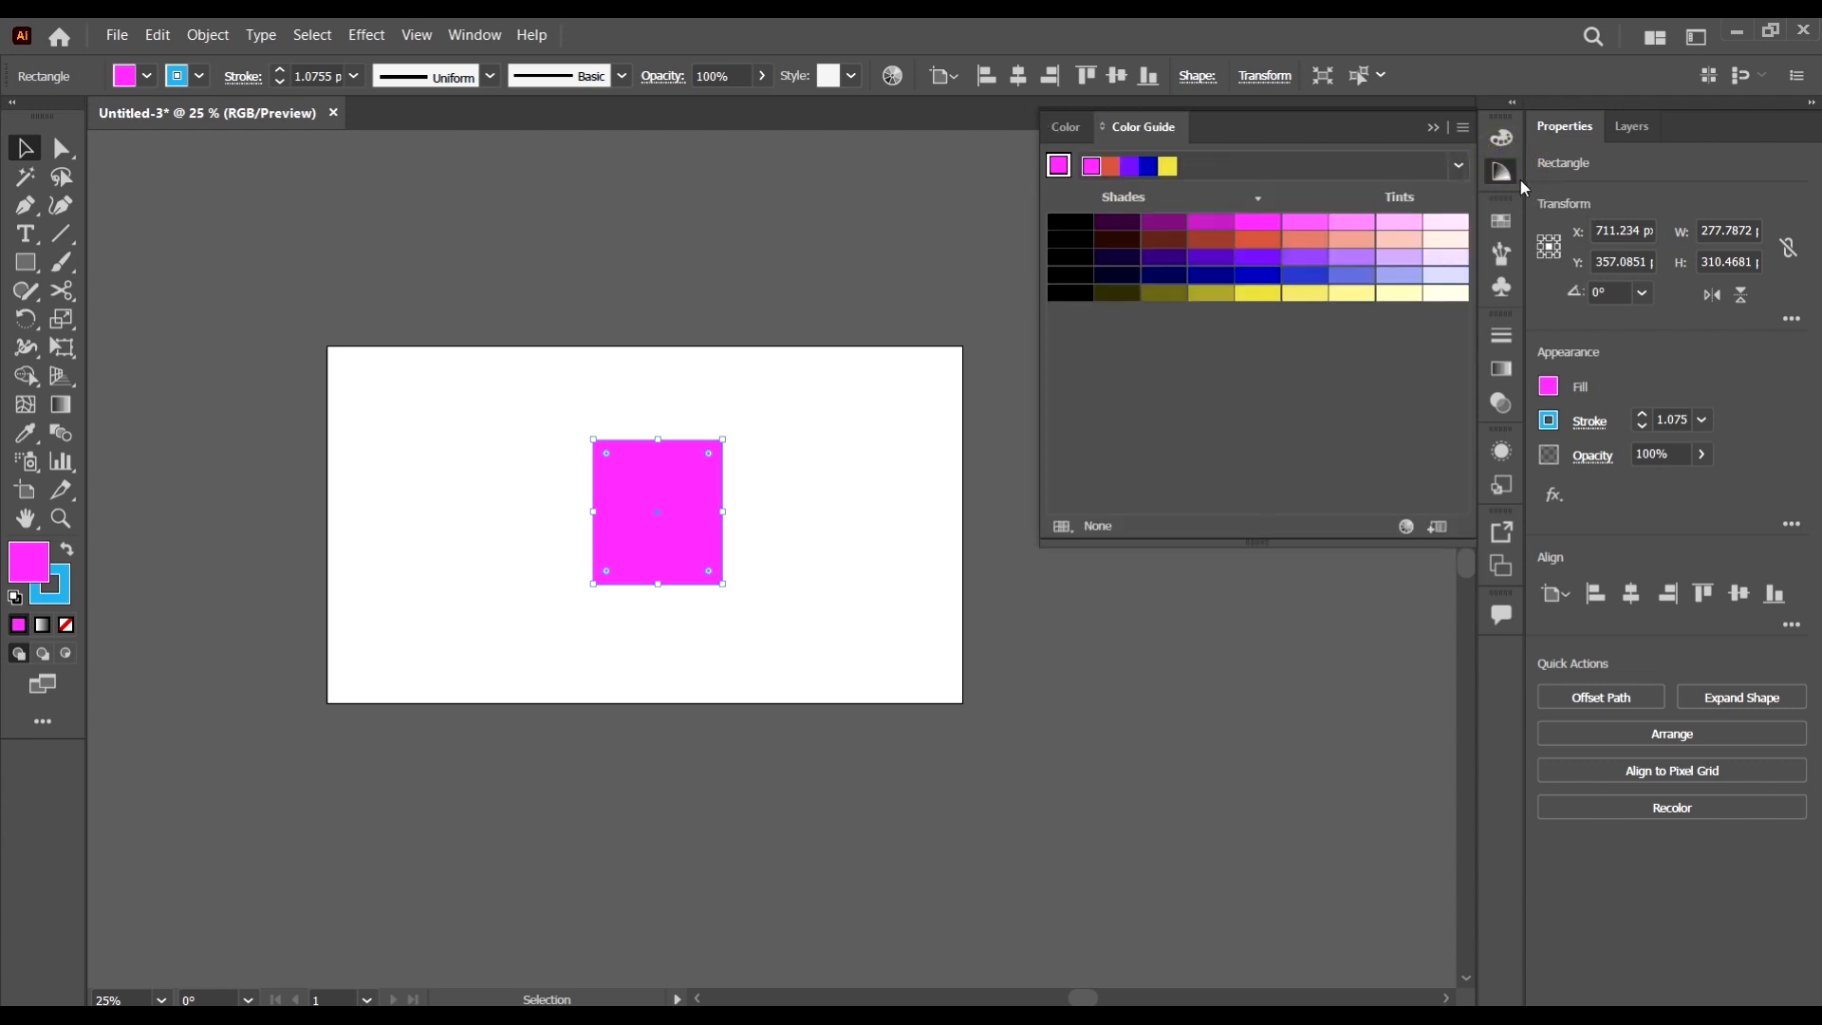
{"action": "left_click_drag", "start_coordinate": [703, 465], "coordinate": [648, 481]}
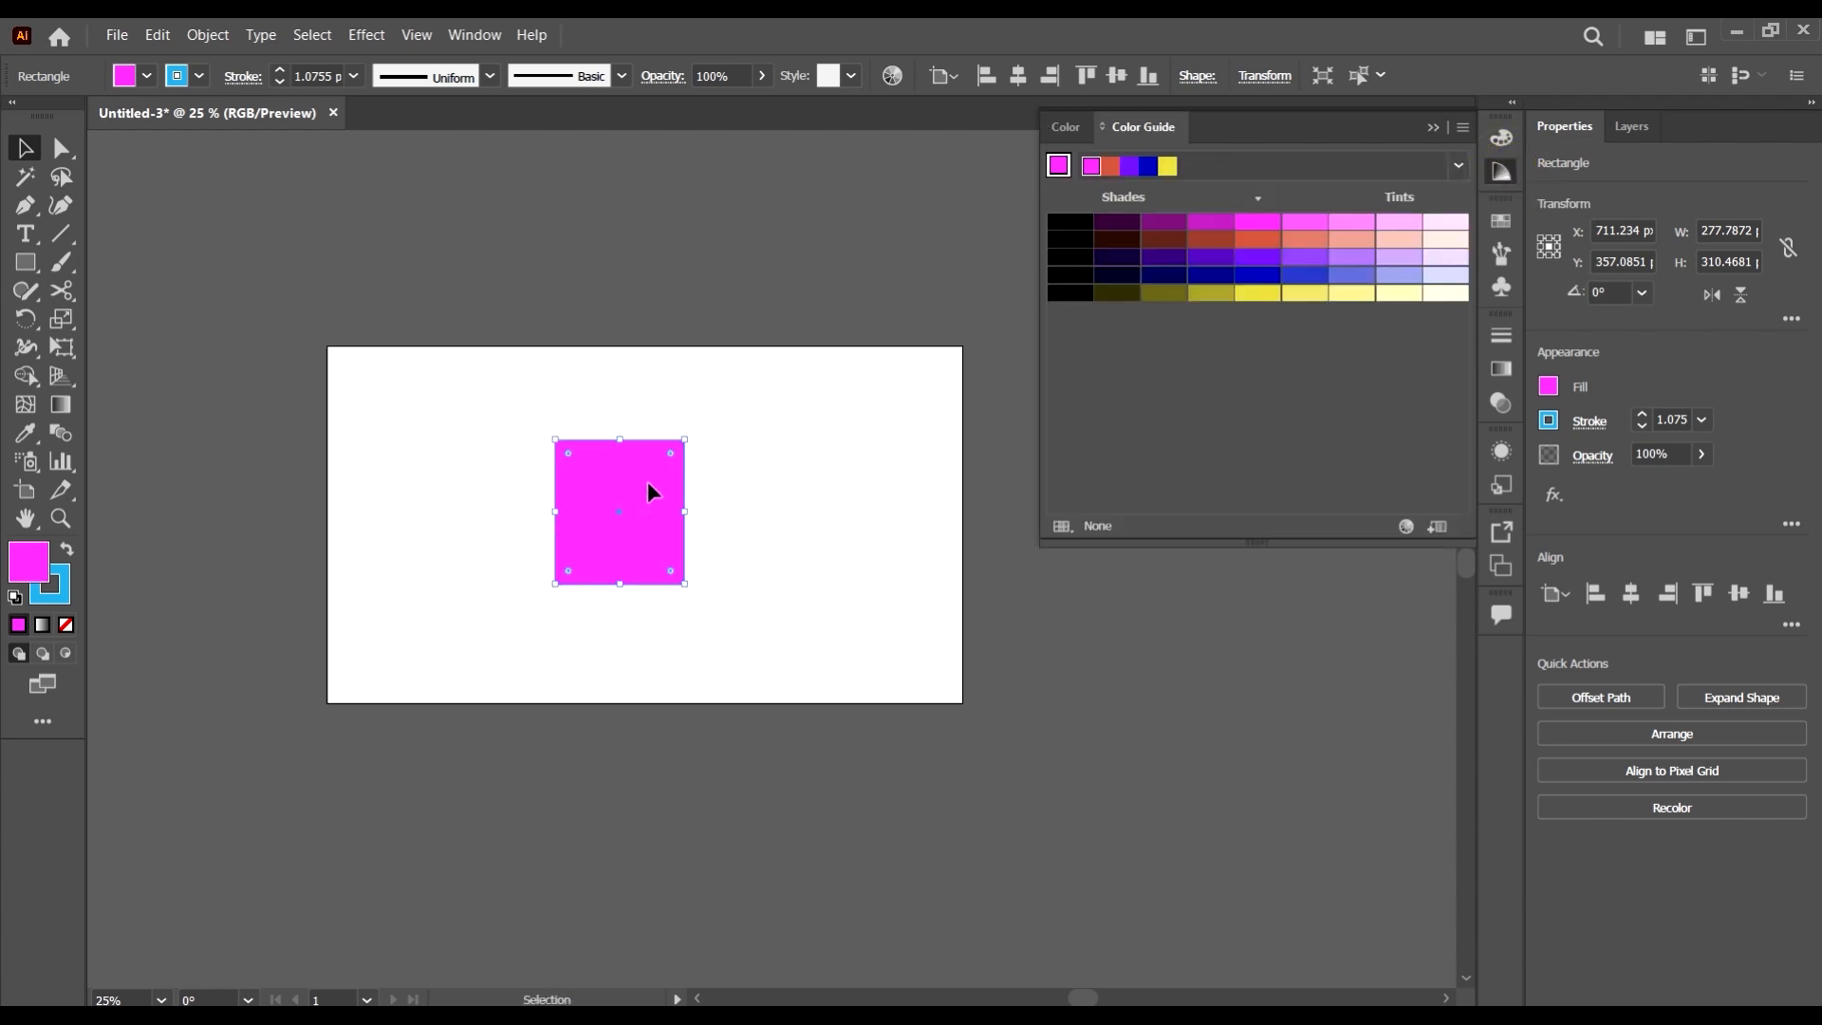
{"action": "double_click", "coordinate": [16, 567]}
{"action": "left_click", "coordinate": [1228, 433]}
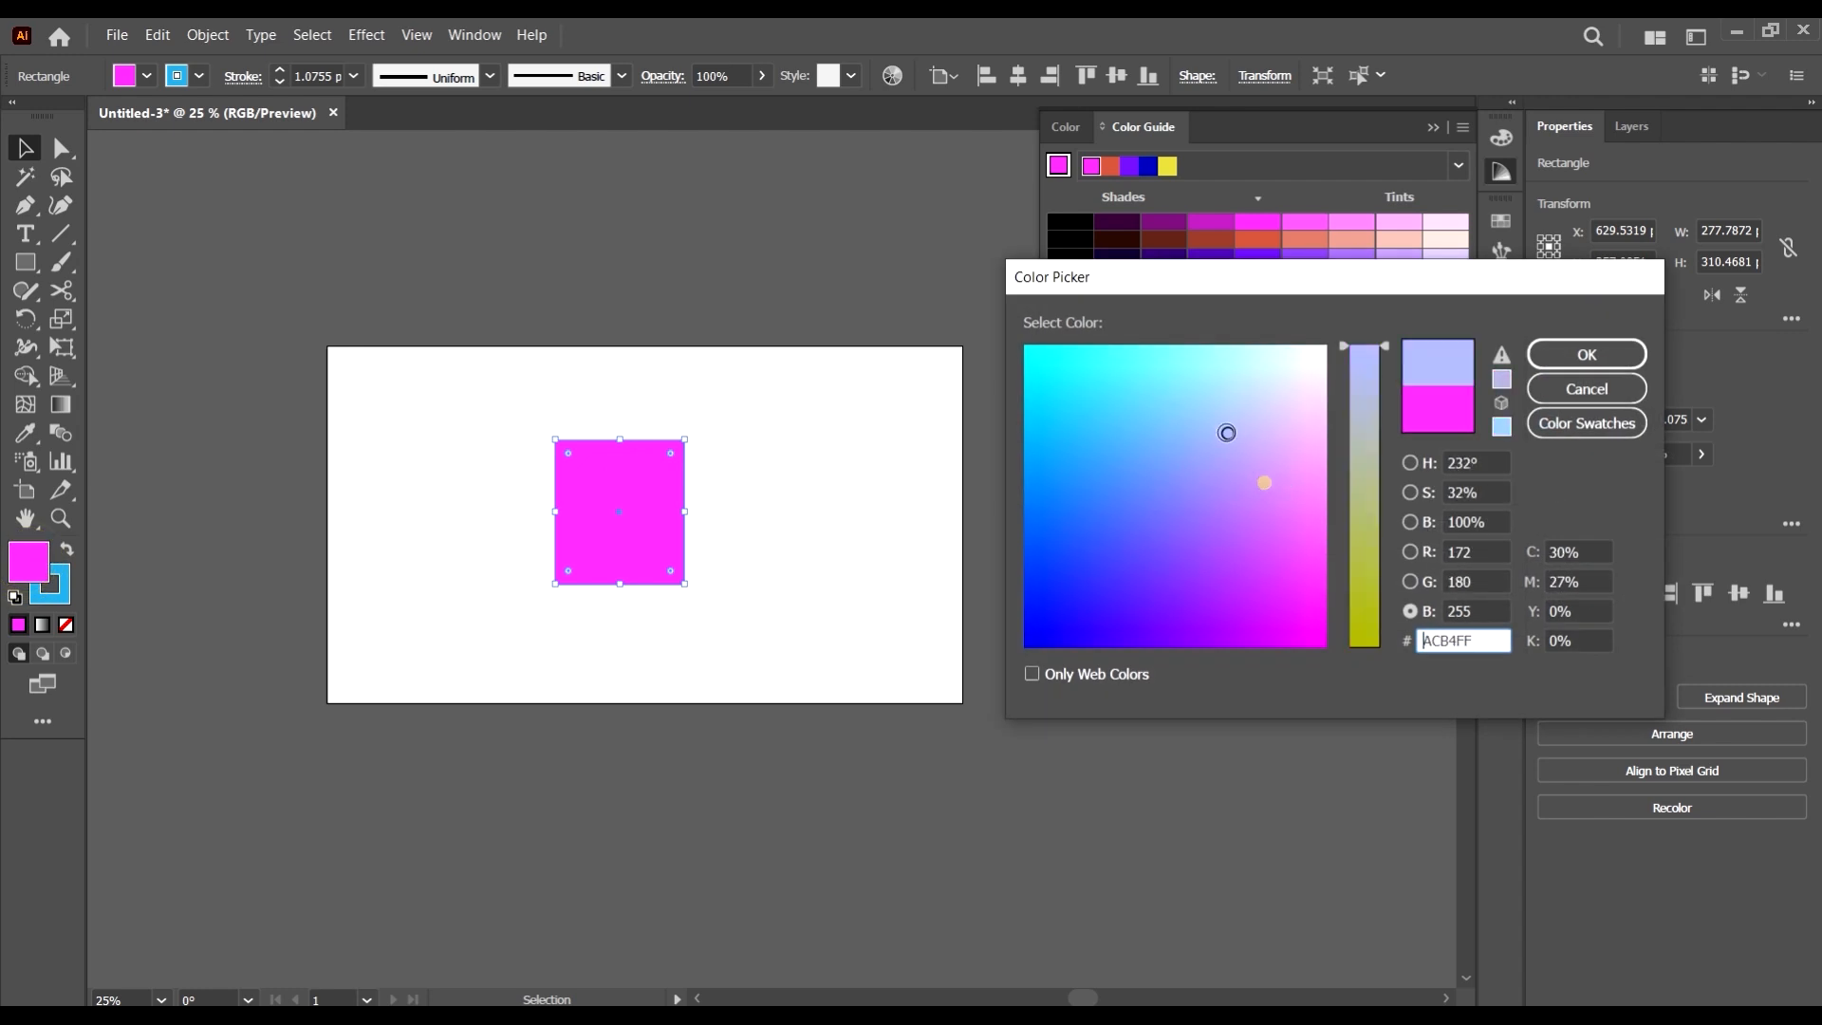
{"action": "left_click", "coordinate": [1413, 466]}
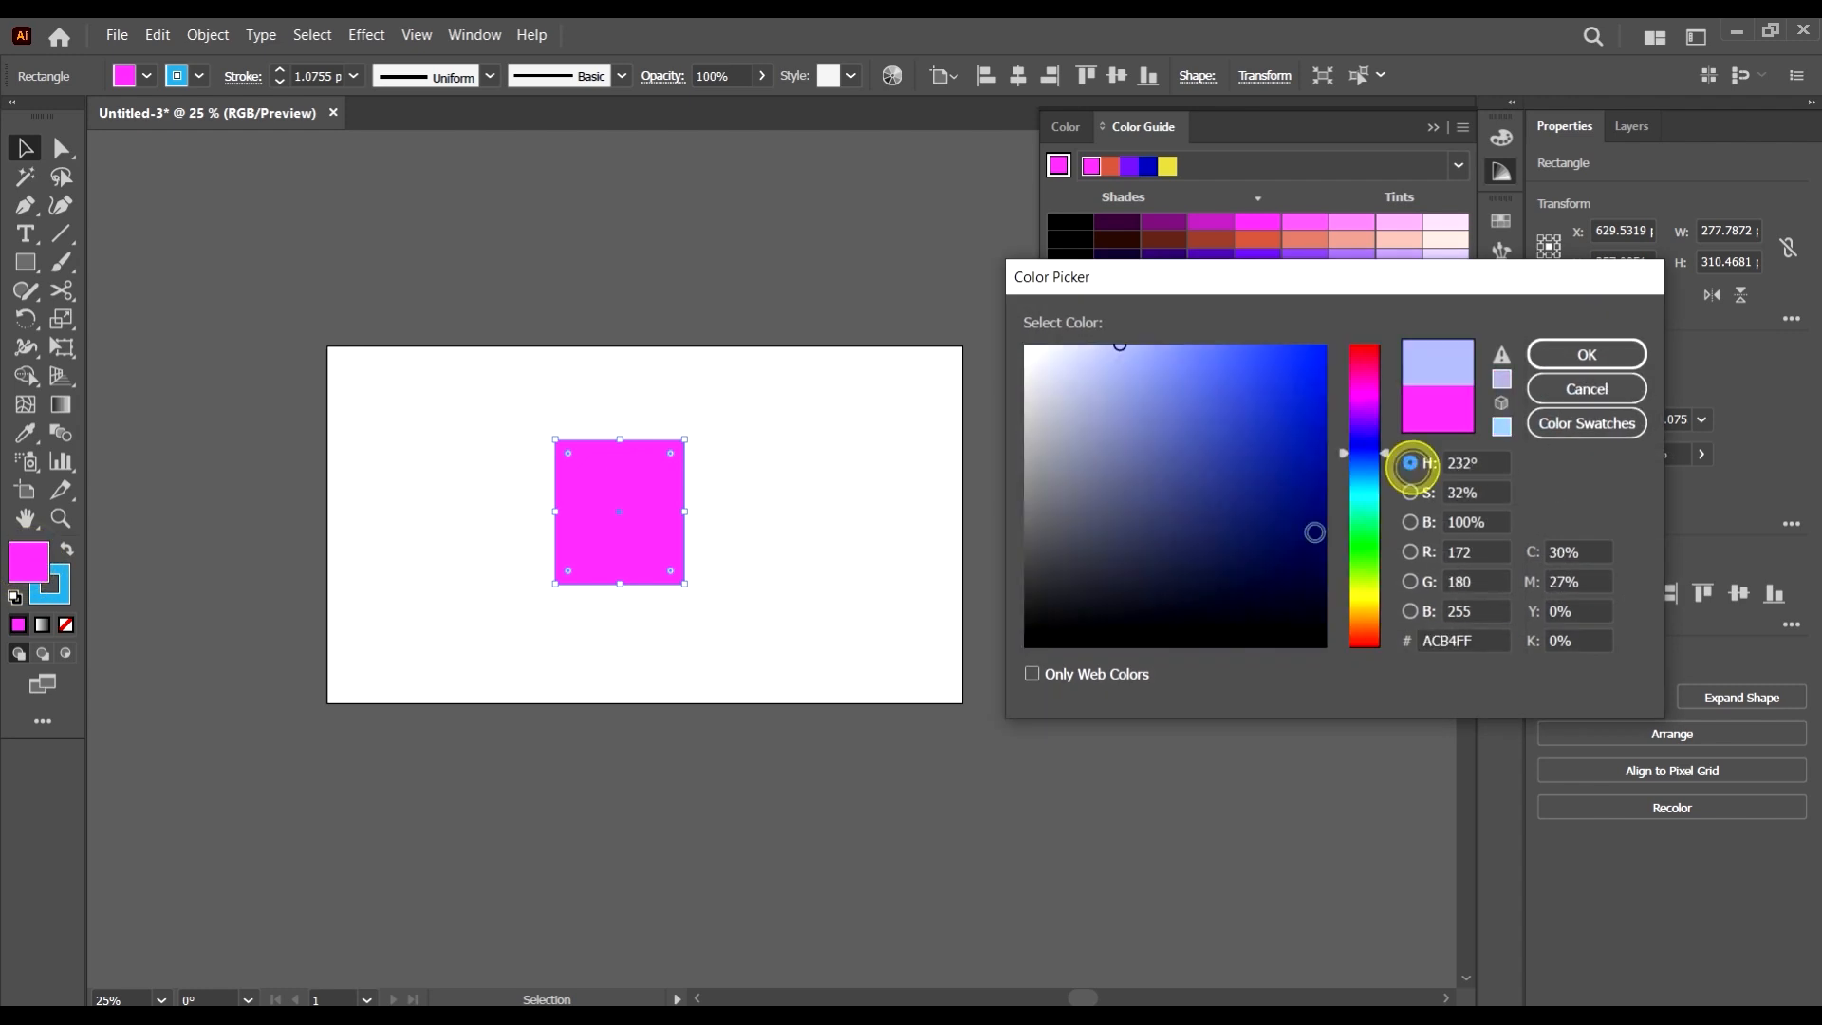
{"action": "left_click_drag", "start_coordinate": [1205, 380], "coordinate": [1291, 349]}
{"action": "left_click_drag", "start_coordinate": [1292, 391], "coordinate": [1367, 356]}
{"action": "left_click", "coordinate": [1357, 501]}
{"action": "left_click_drag", "start_coordinate": [1357, 501], "coordinate": [1359, 486]}
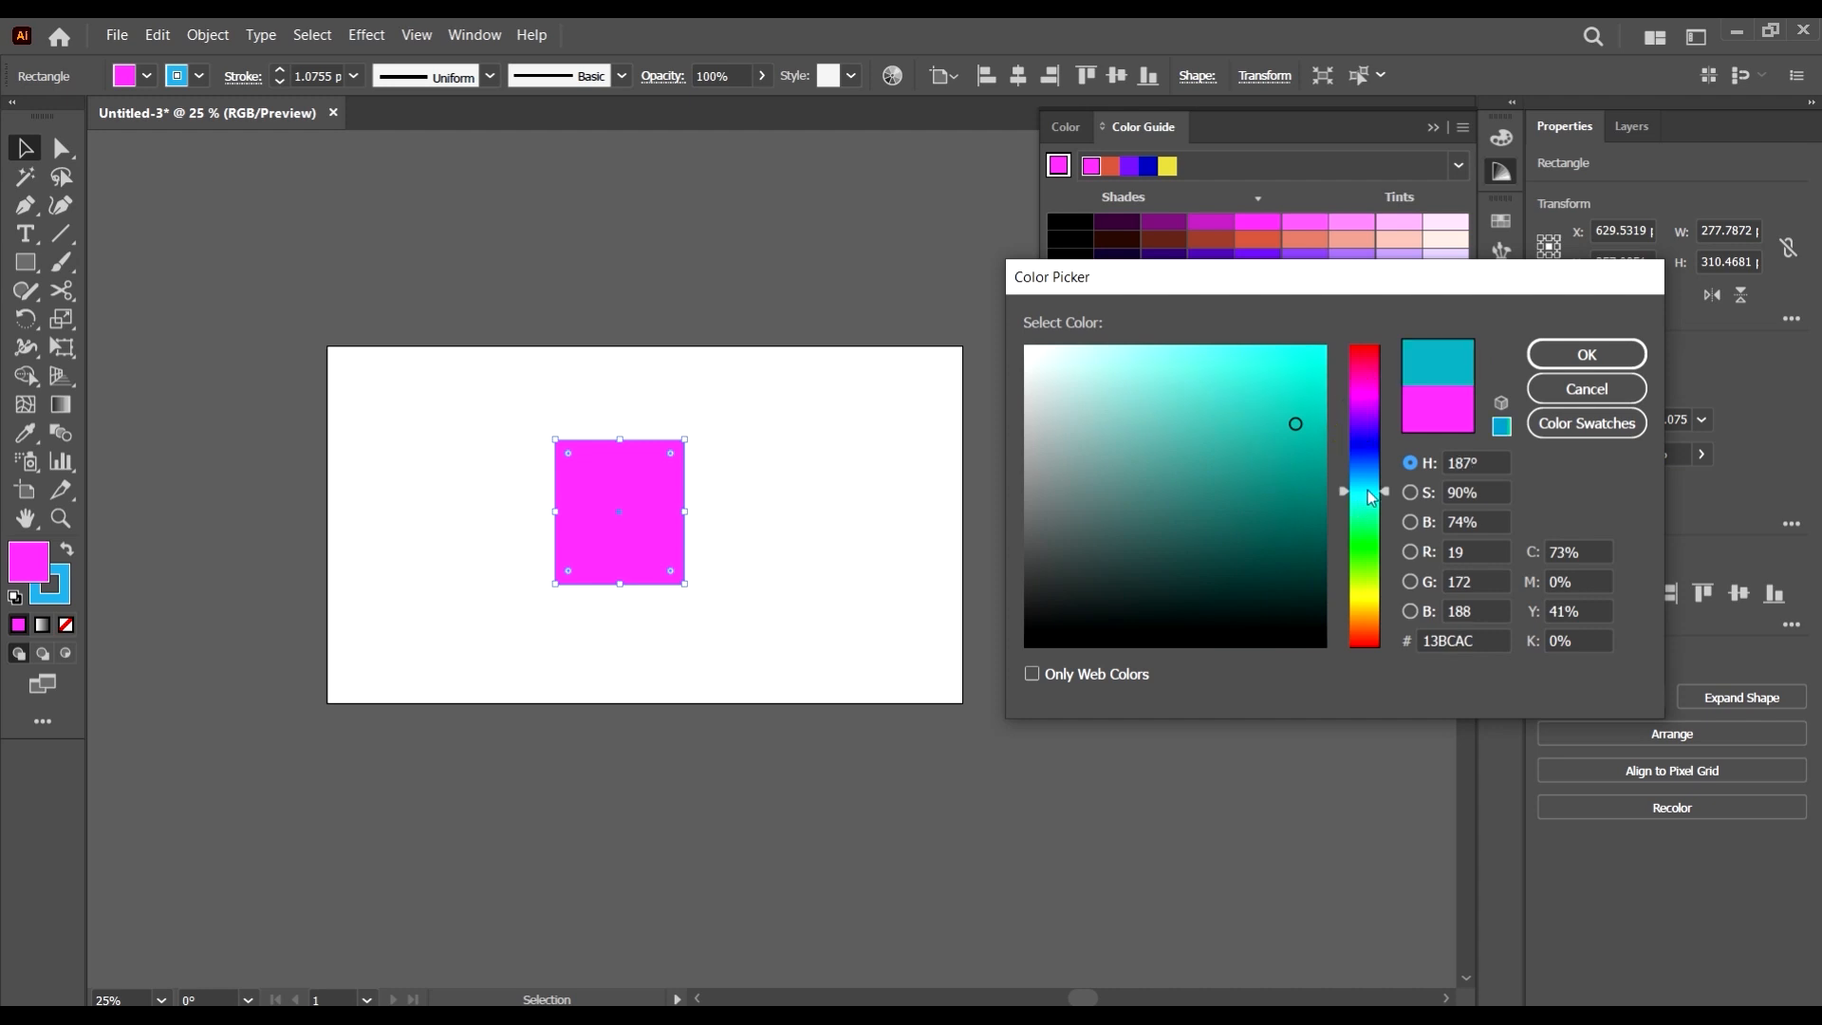
{"action": "left_click", "coordinate": [1586, 355]}
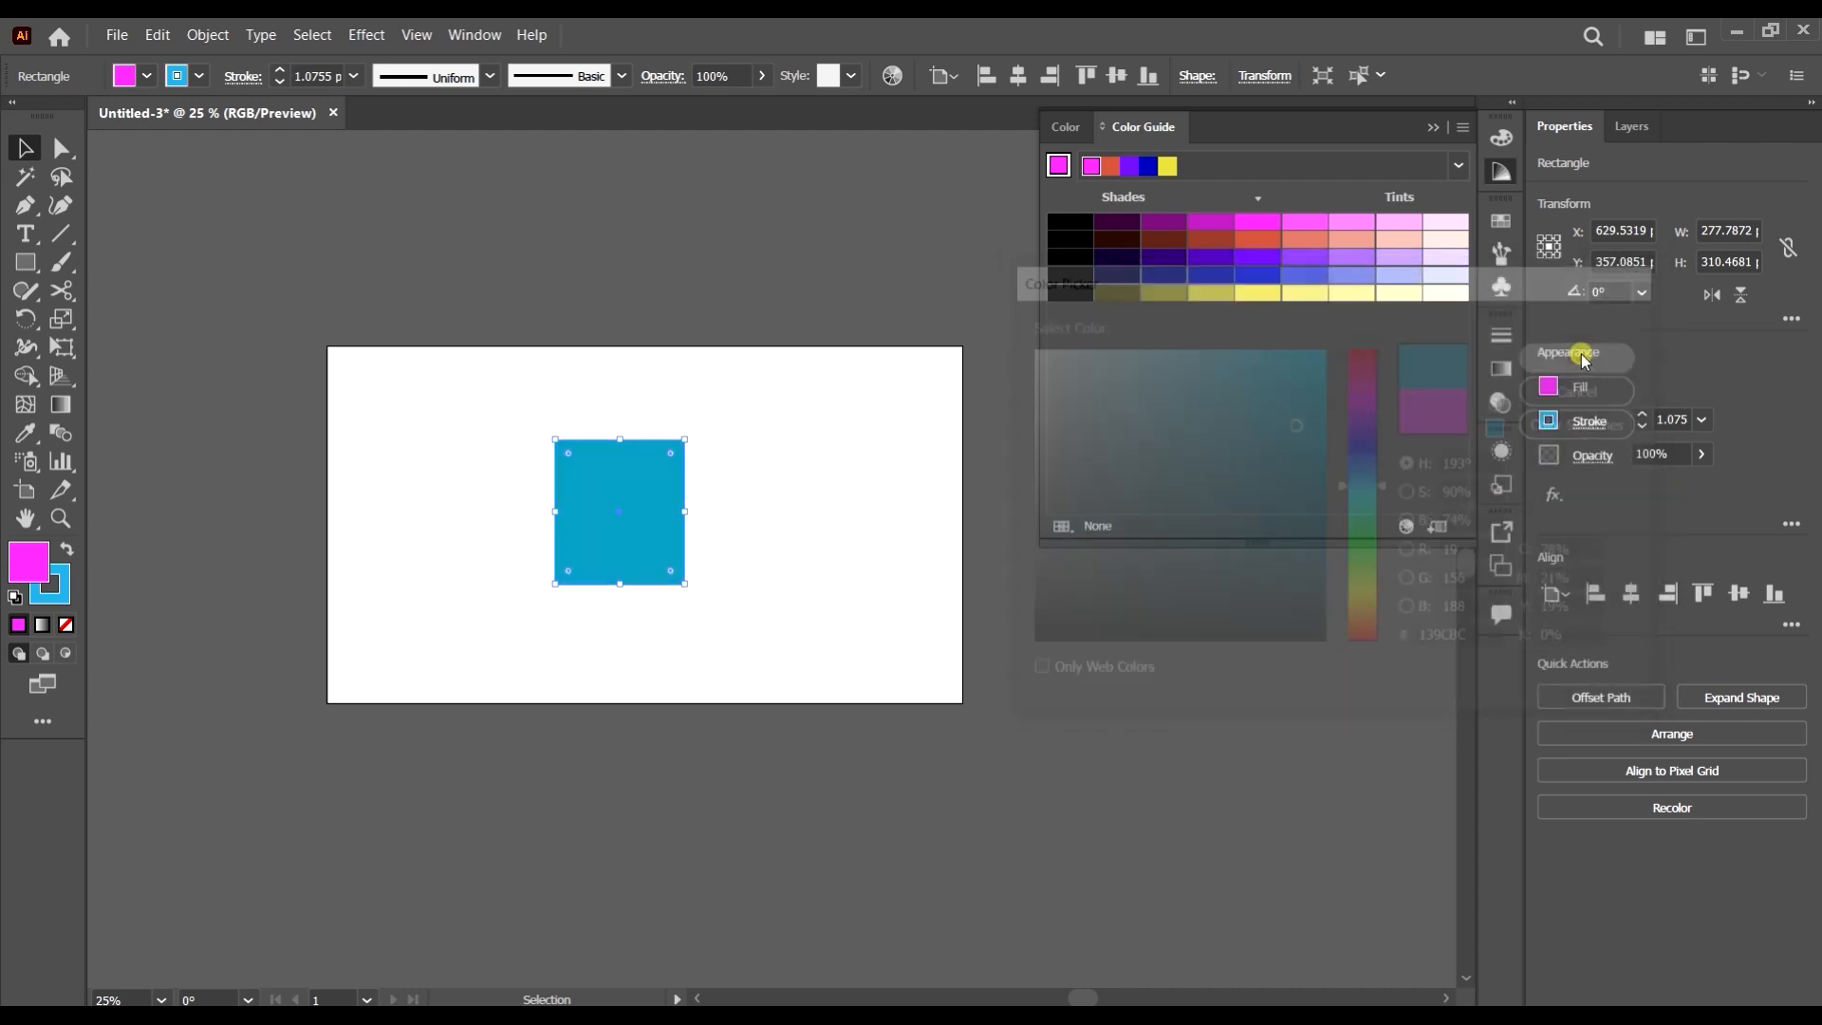
{"action": "key", "text": "shift+Right"}
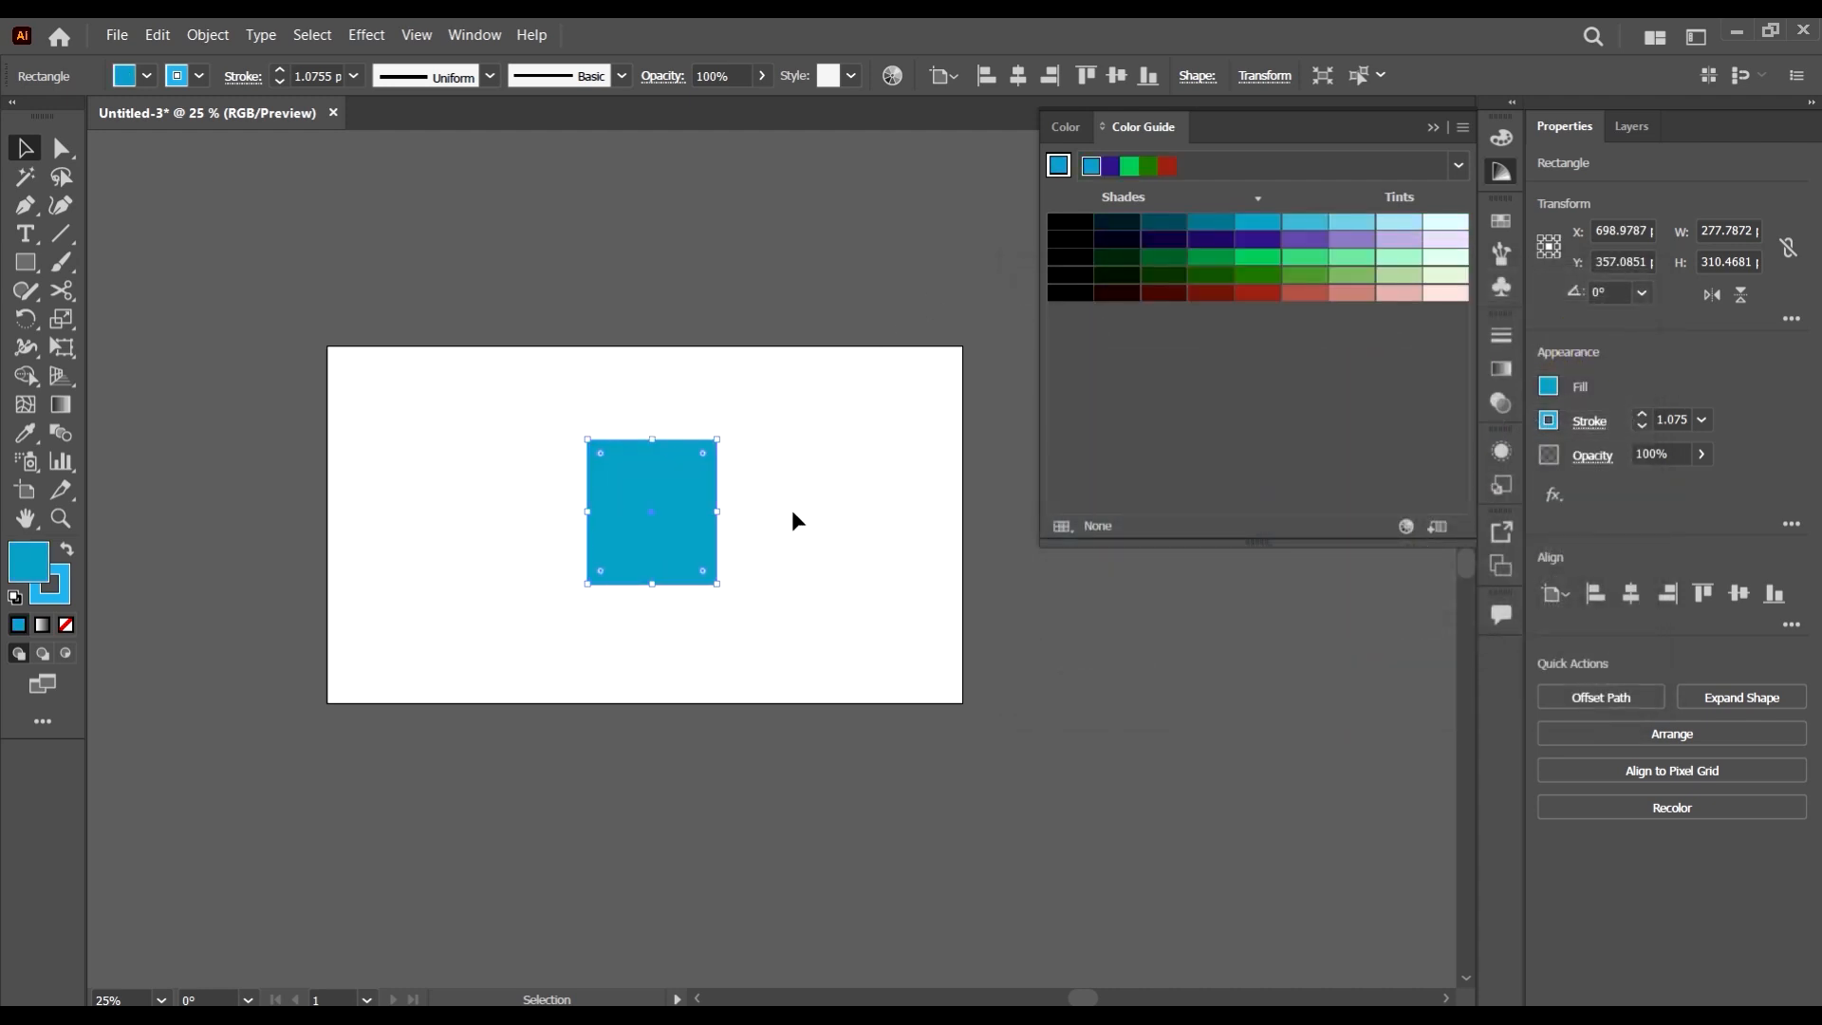
{"action": "left_click", "coordinate": [843, 493]}
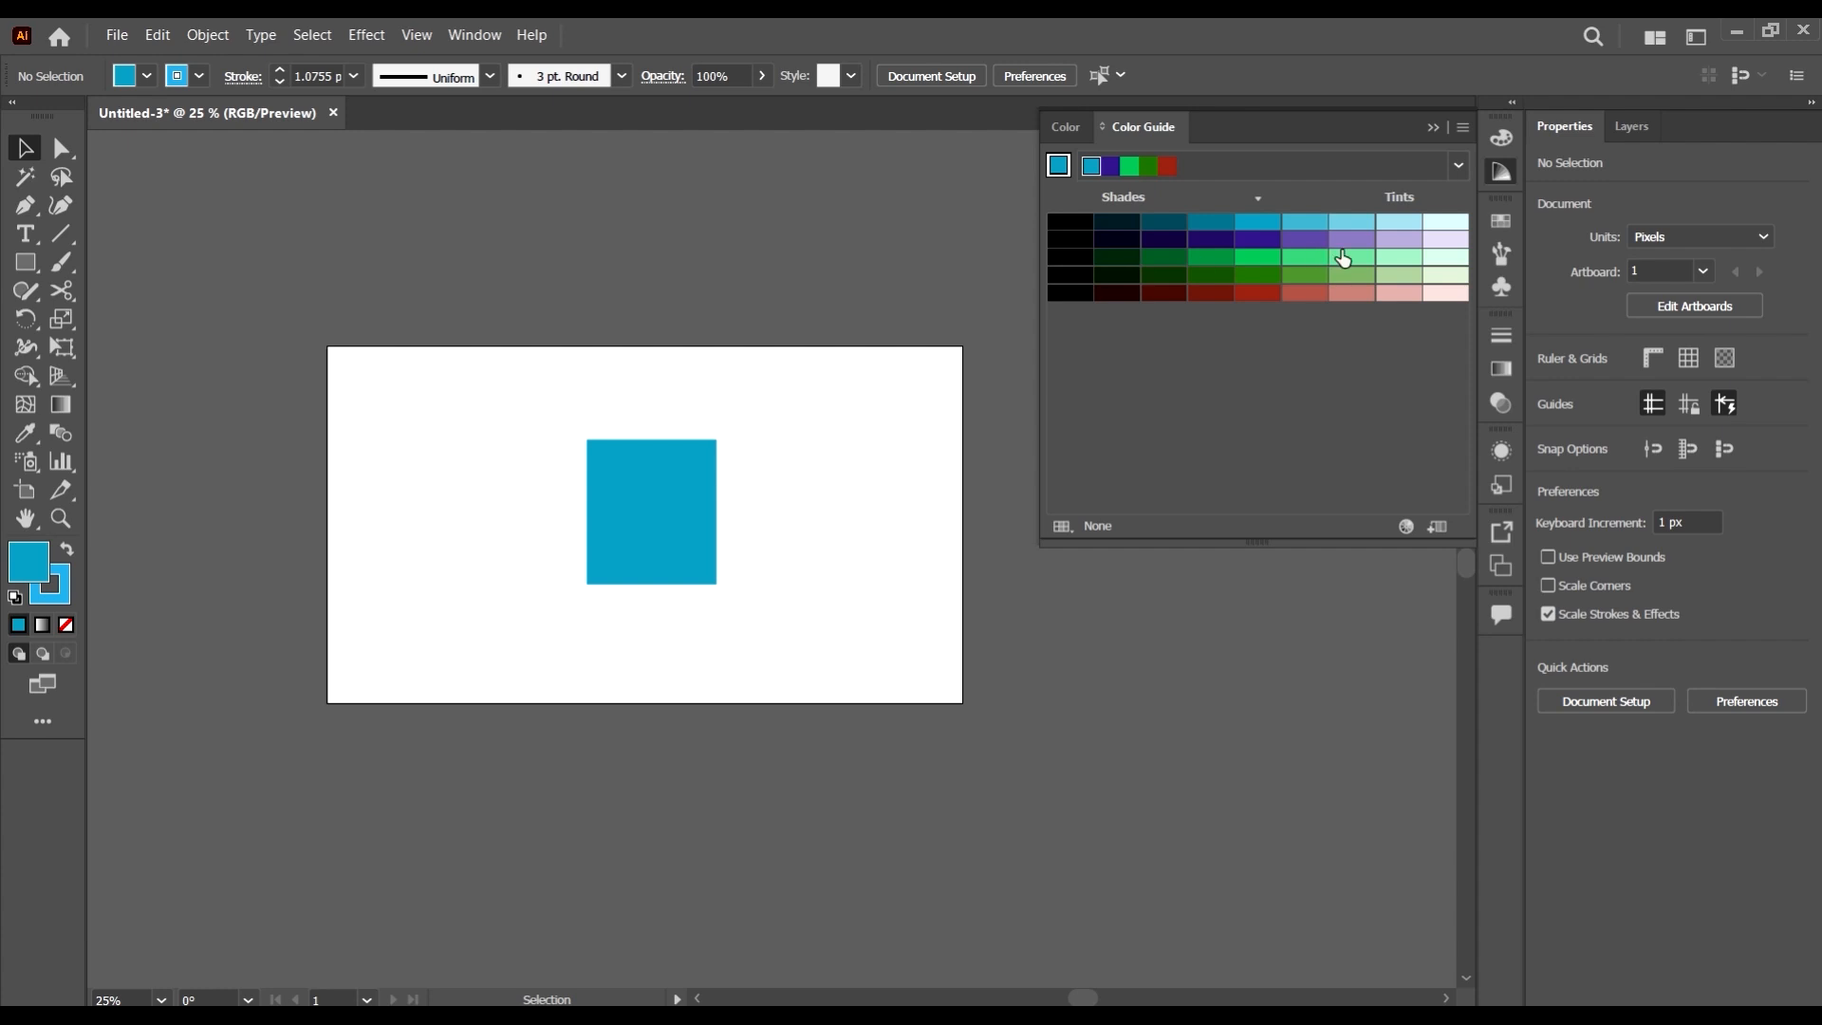
- Examine the Color Guide's list of harmony rules for the blue rectangle, from Complementary down to Pentagram
{"action": "left_click", "coordinate": [710, 494]}
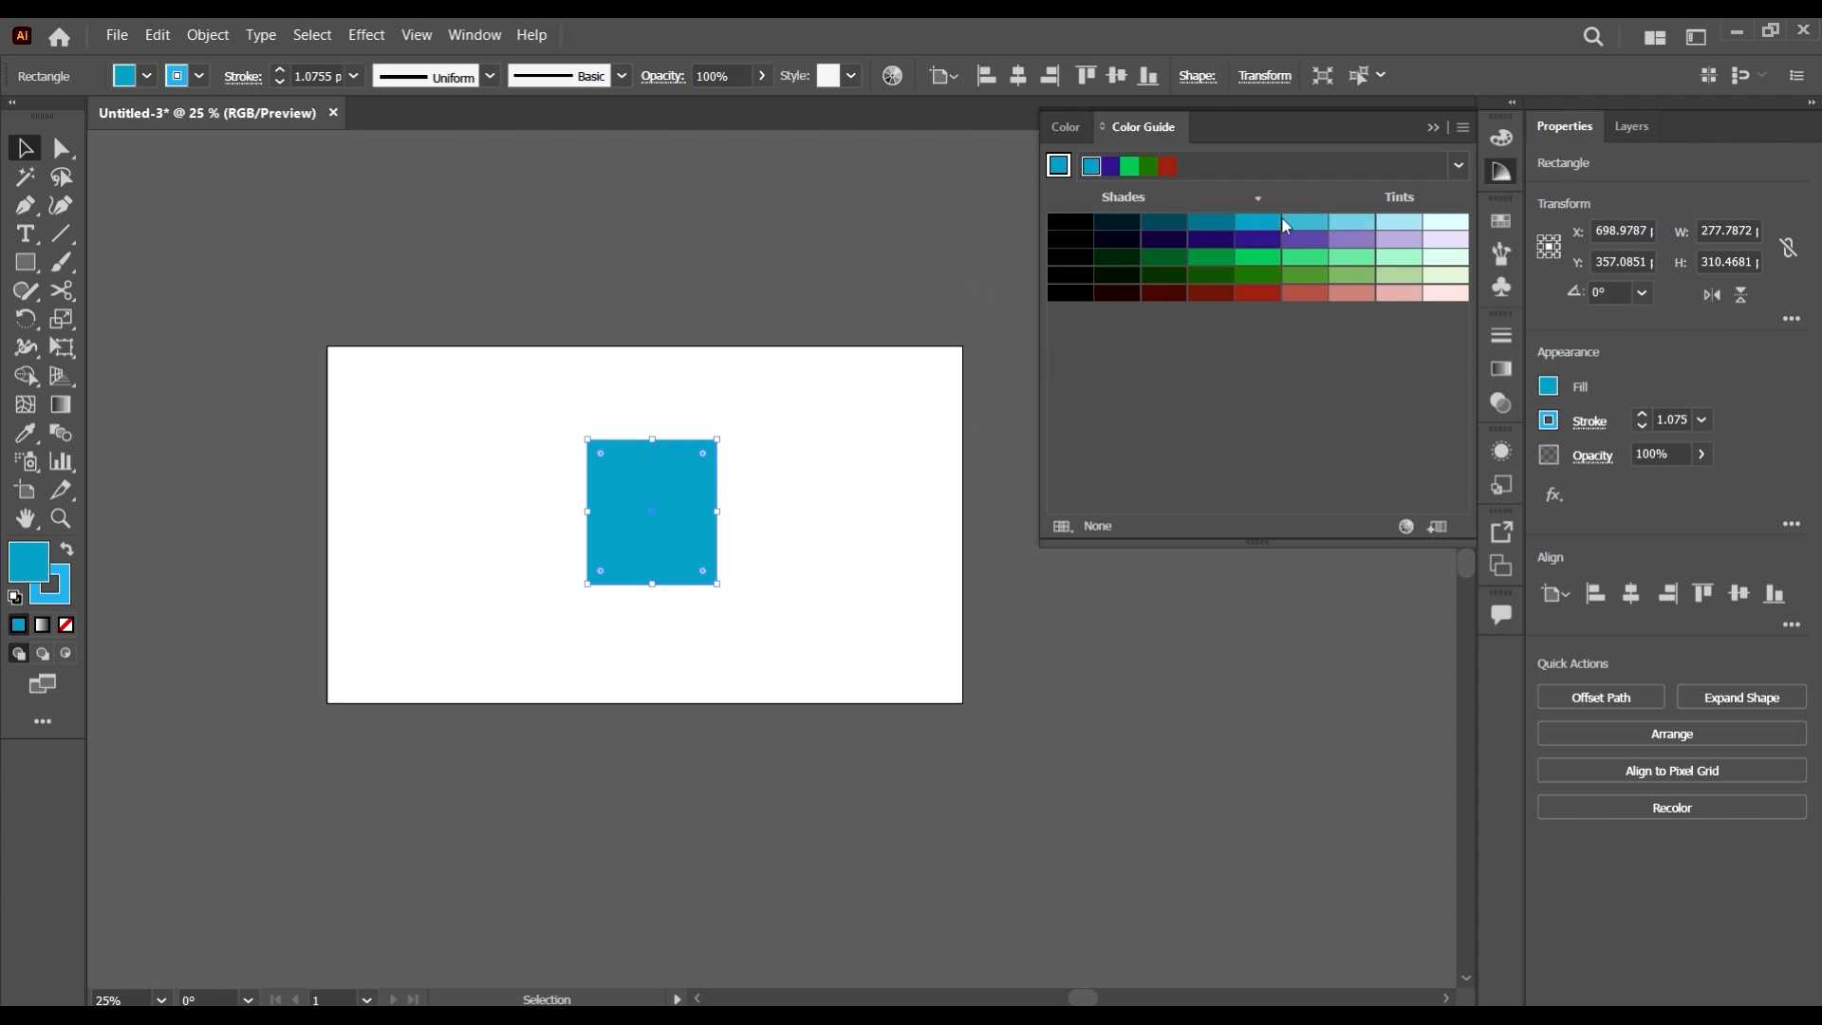
{"action": "left_click", "coordinate": [1459, 165]}
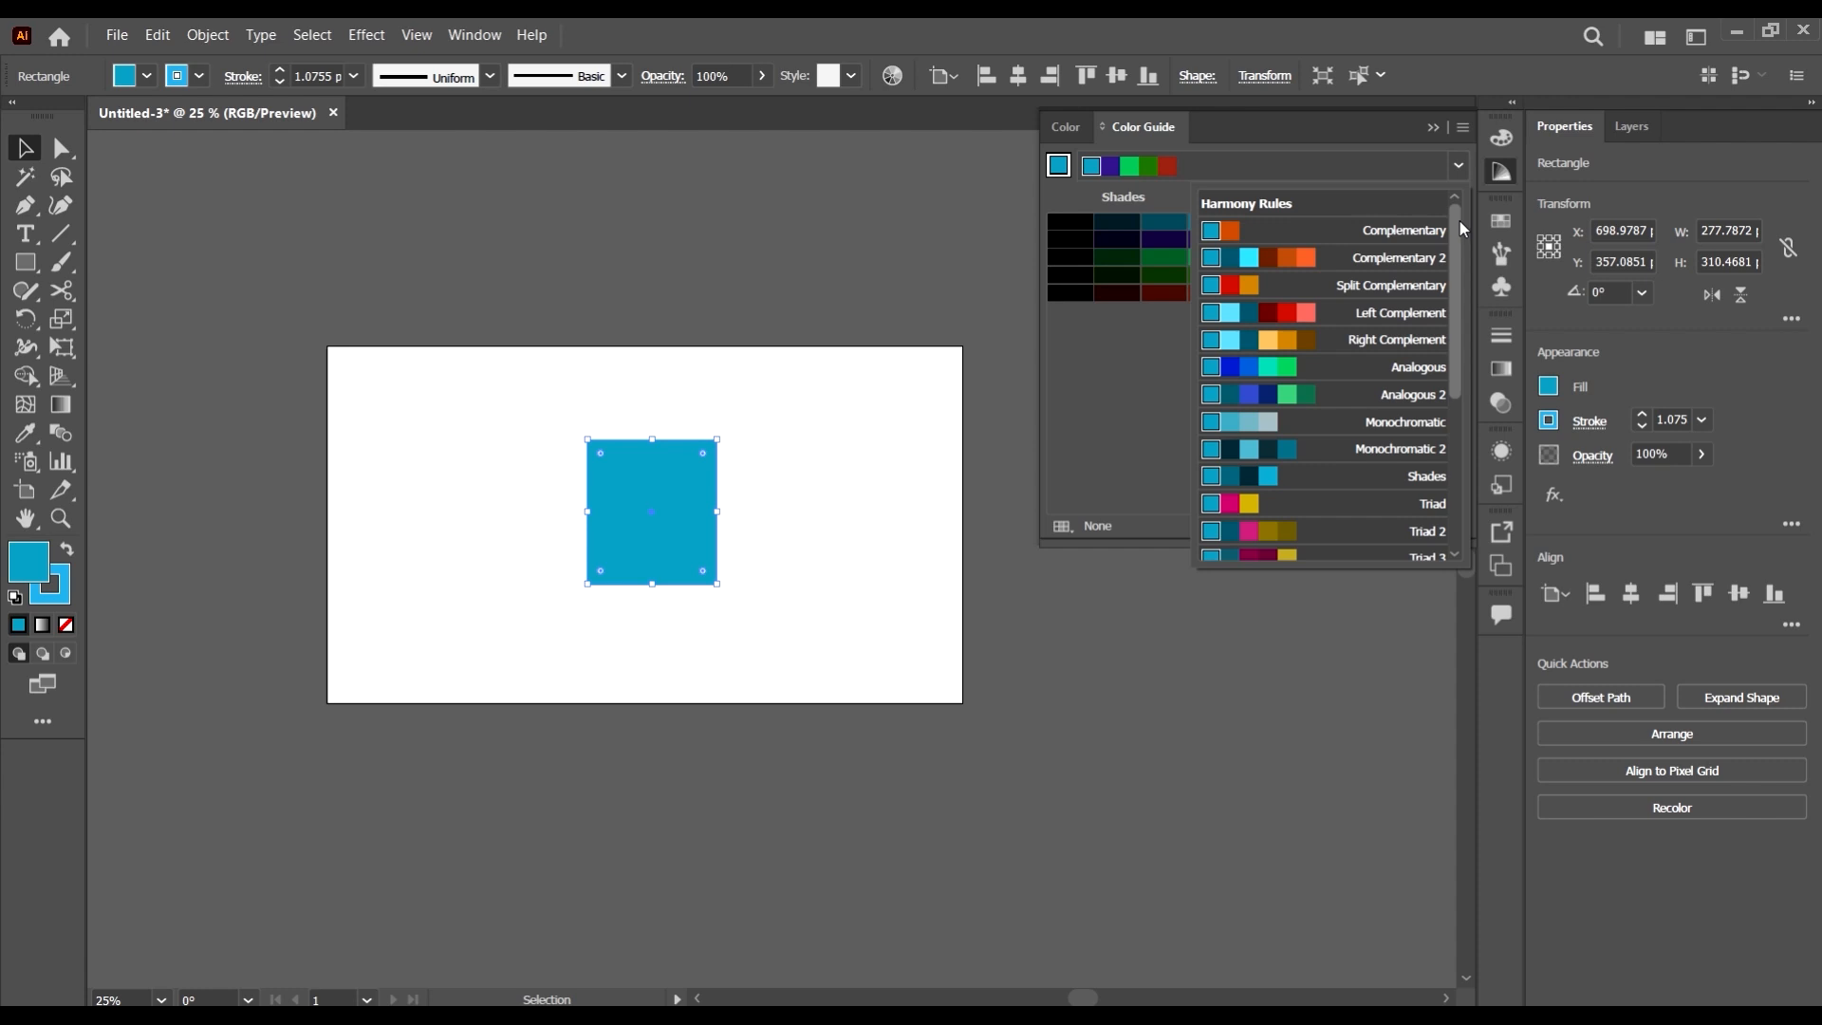
{"action": "scroll", "coordinate": [1421, 272], "scroll_direction": "down", "scroll_amount": 3}
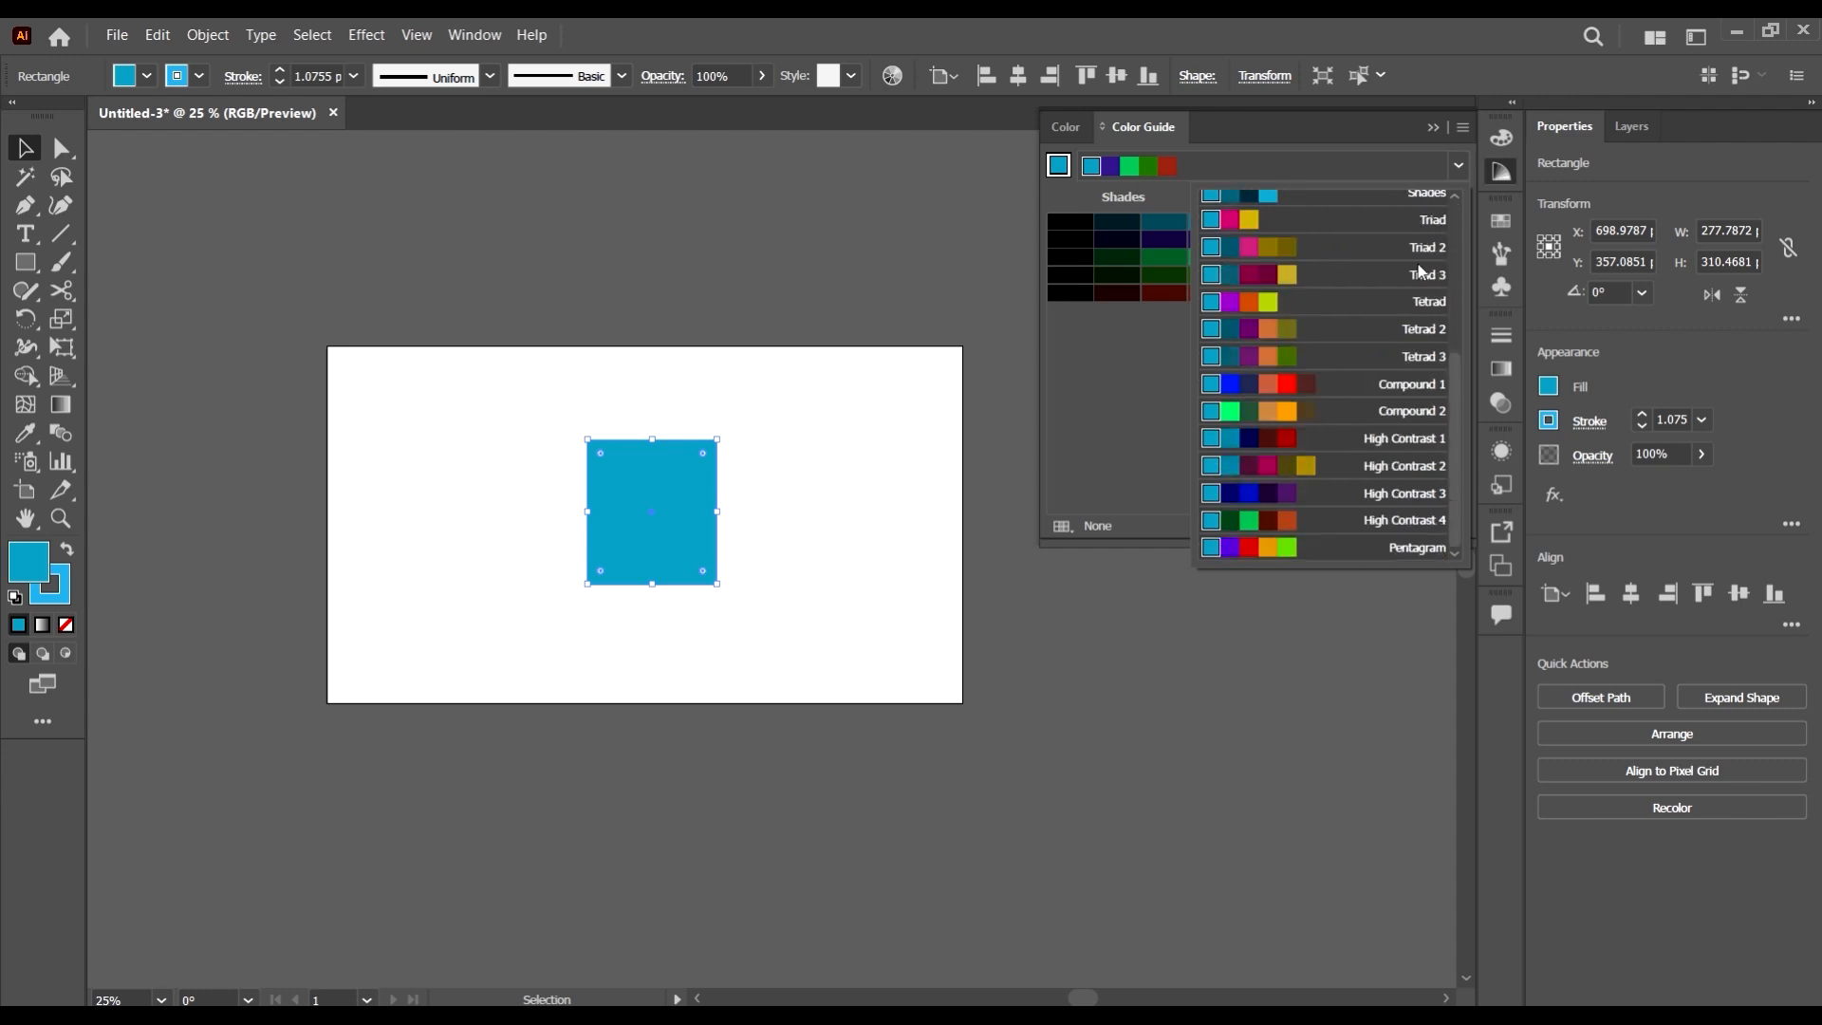
{"action": "left_click", "coordinate": [1150, 410]}
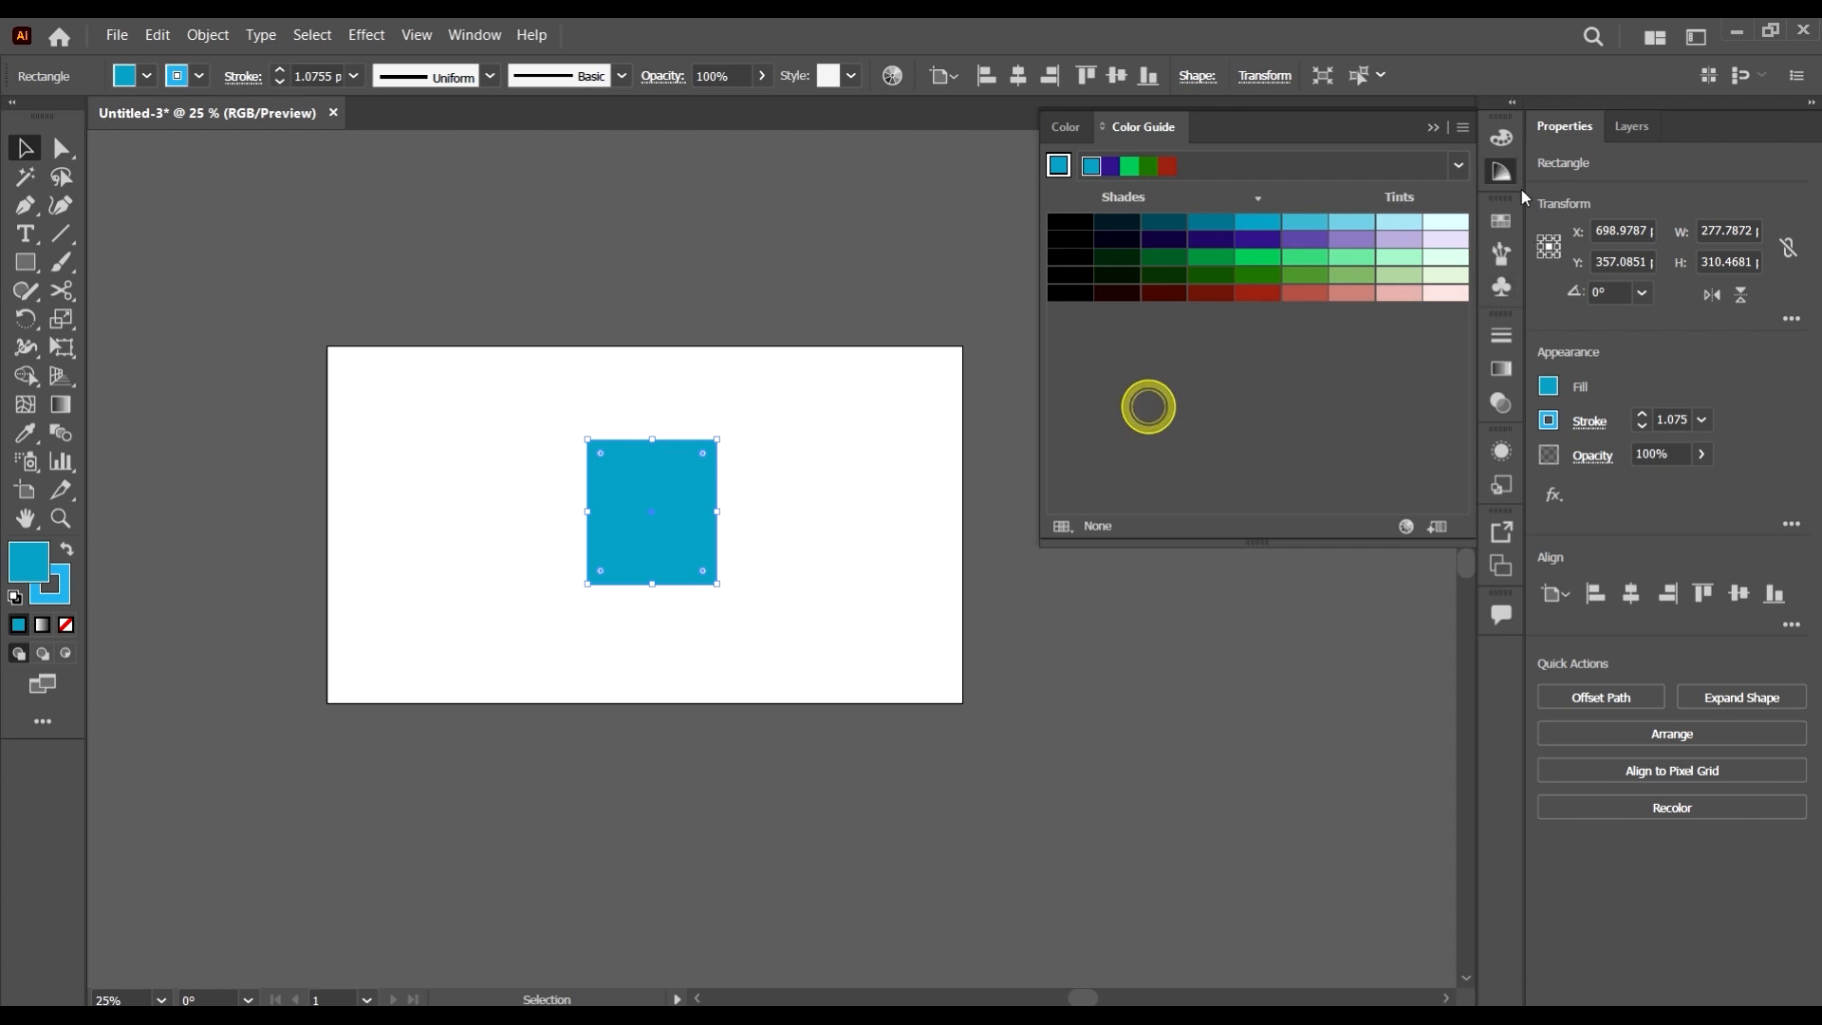
{"action": "left_click", "coordinate": [1459, 165]}
{"action": "scroll", "coordinate": [1397, 439], "scroll_direction": "down", "scroll_amount": 3}
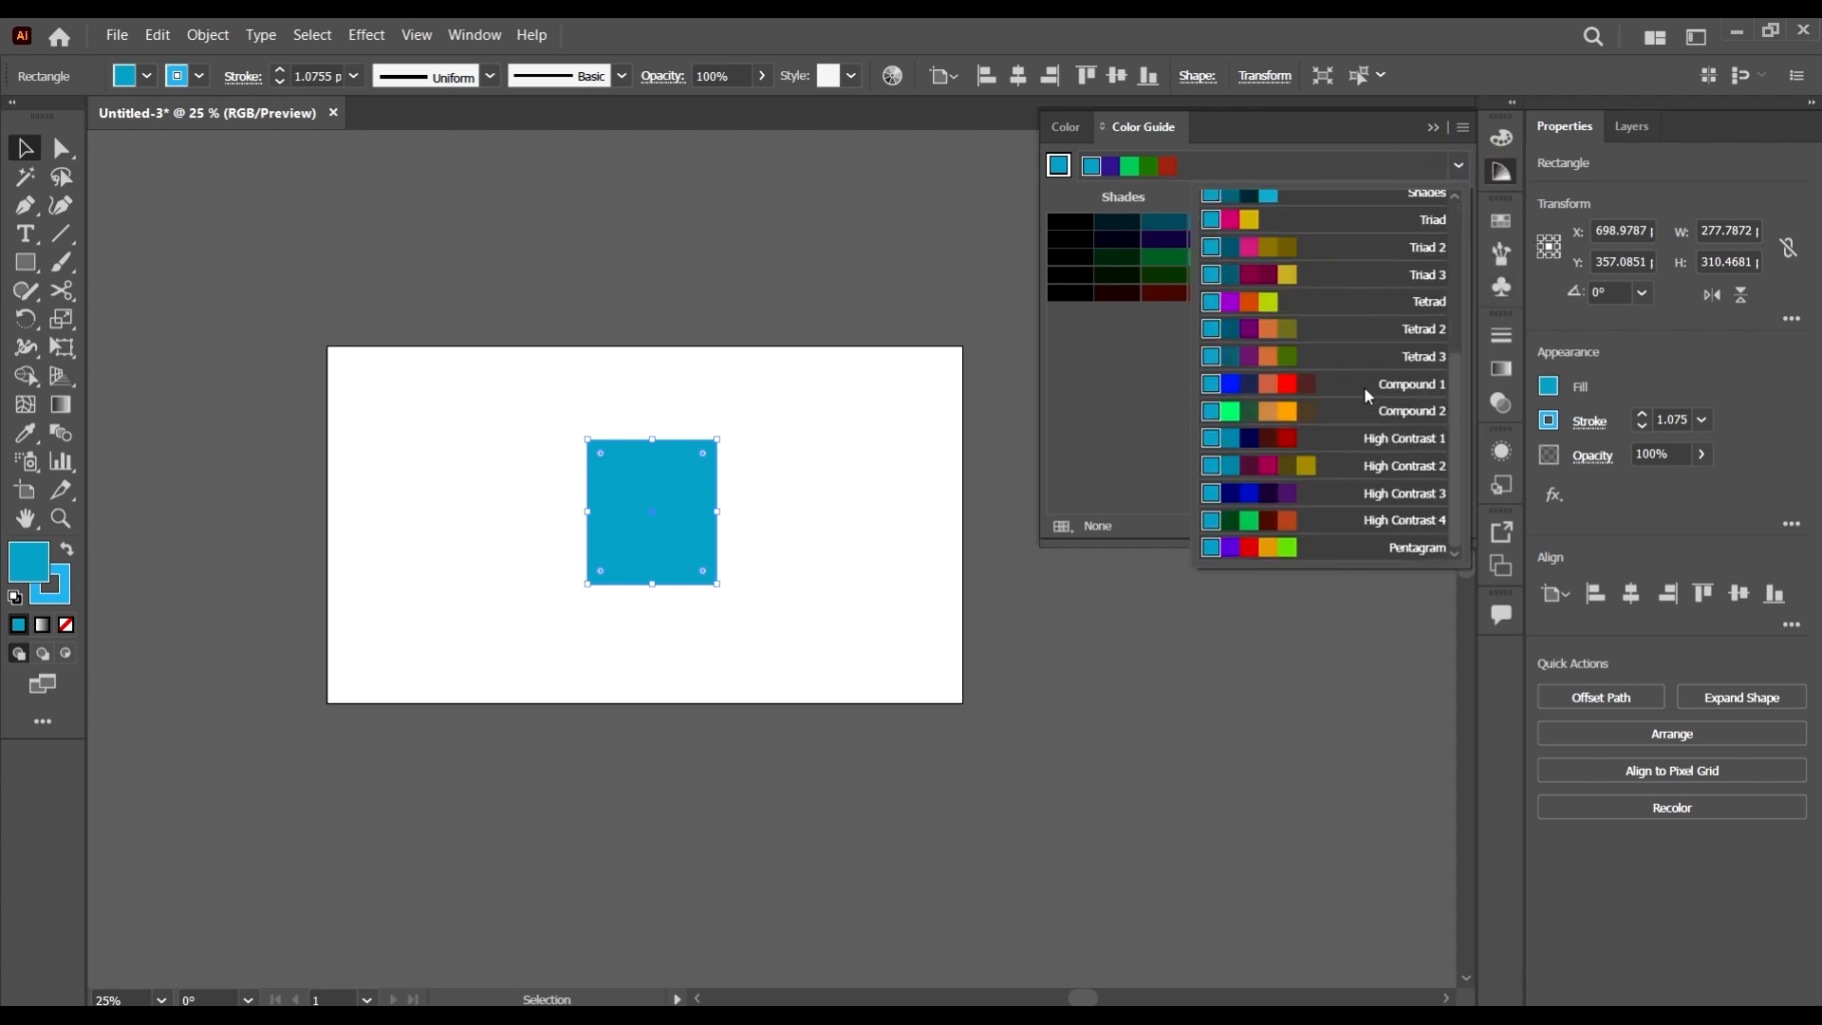
{"action": "left_click", "coordinate": [1120, 429]}
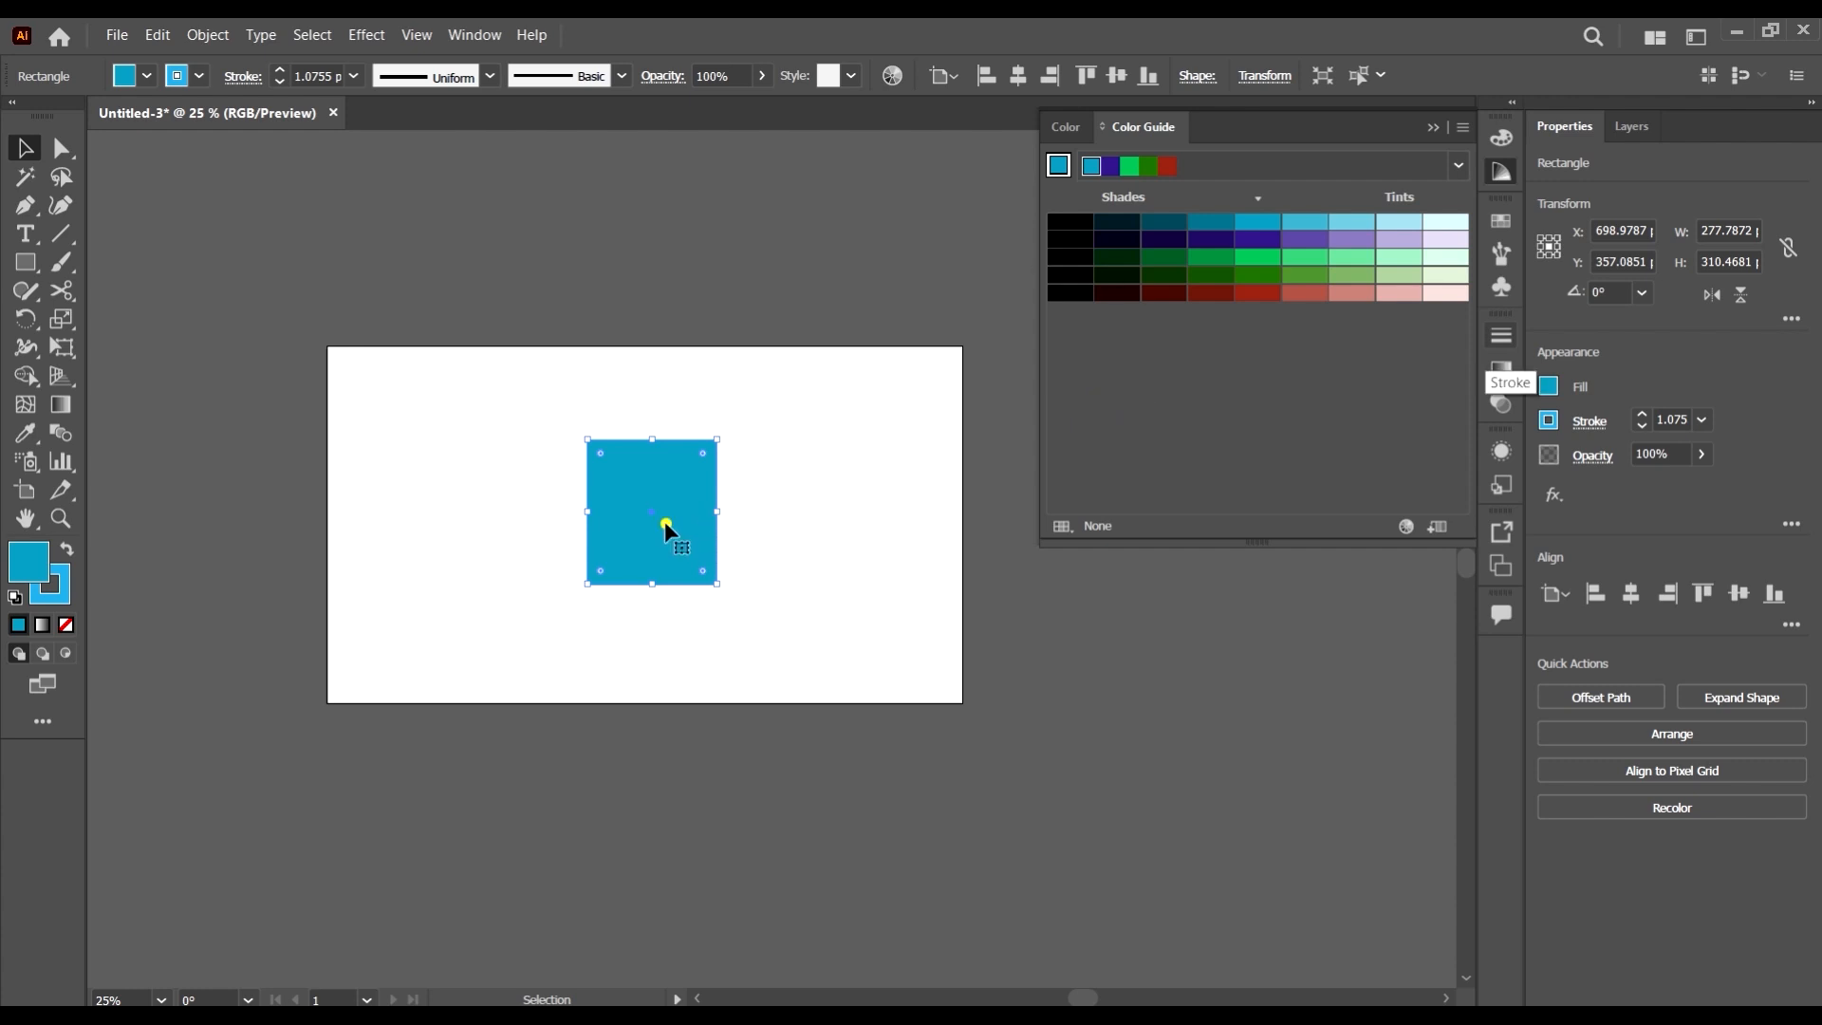
- Stretch the blue rectangle to cover the whole artboard, 1366 by 768 px
{"action": "left_click_drag", "start_coordinate": [663, 525], "coordinate": [531, 704]}
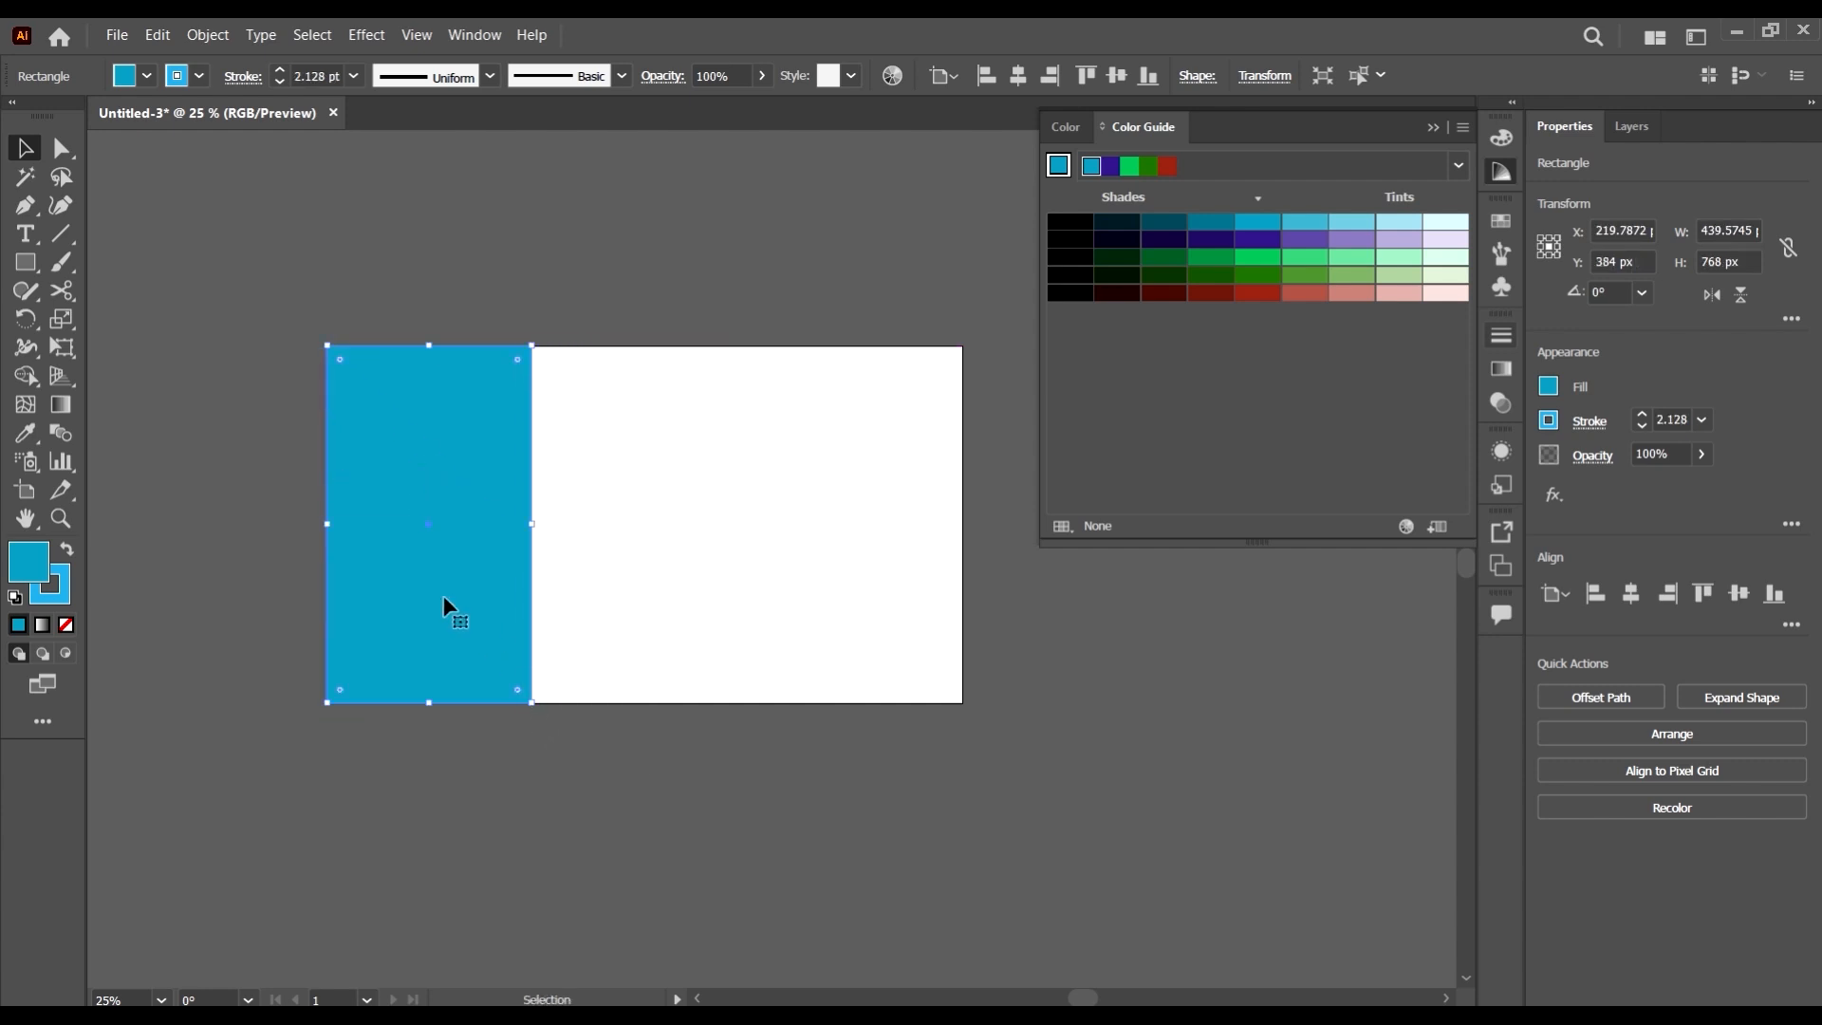
{"action": "left_click", "coordinate": [437, 596]}
{"action": "left_click", "coordinate": [495, 562]}
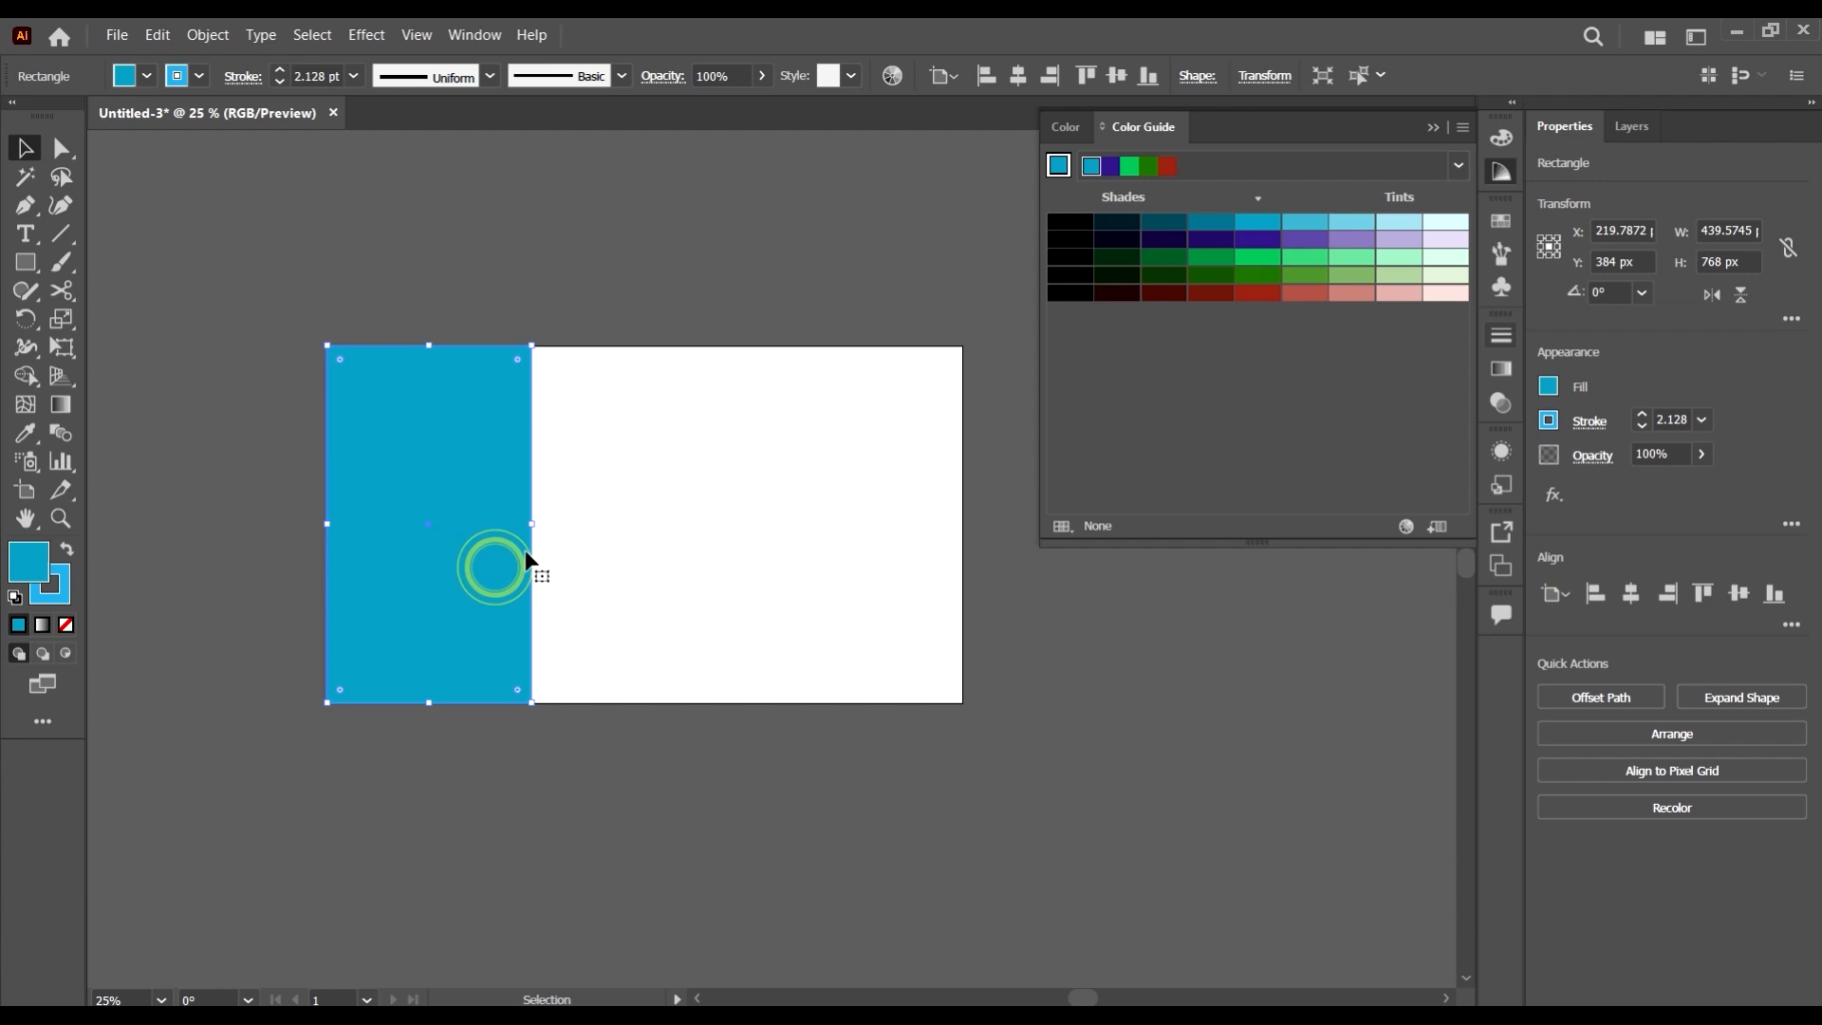
{"action": "left_click_drag", "start_coordinate": [532, 524], "coordinate": [964, 525]}
{"action": "left_click", "coordinate": [915, 487]}
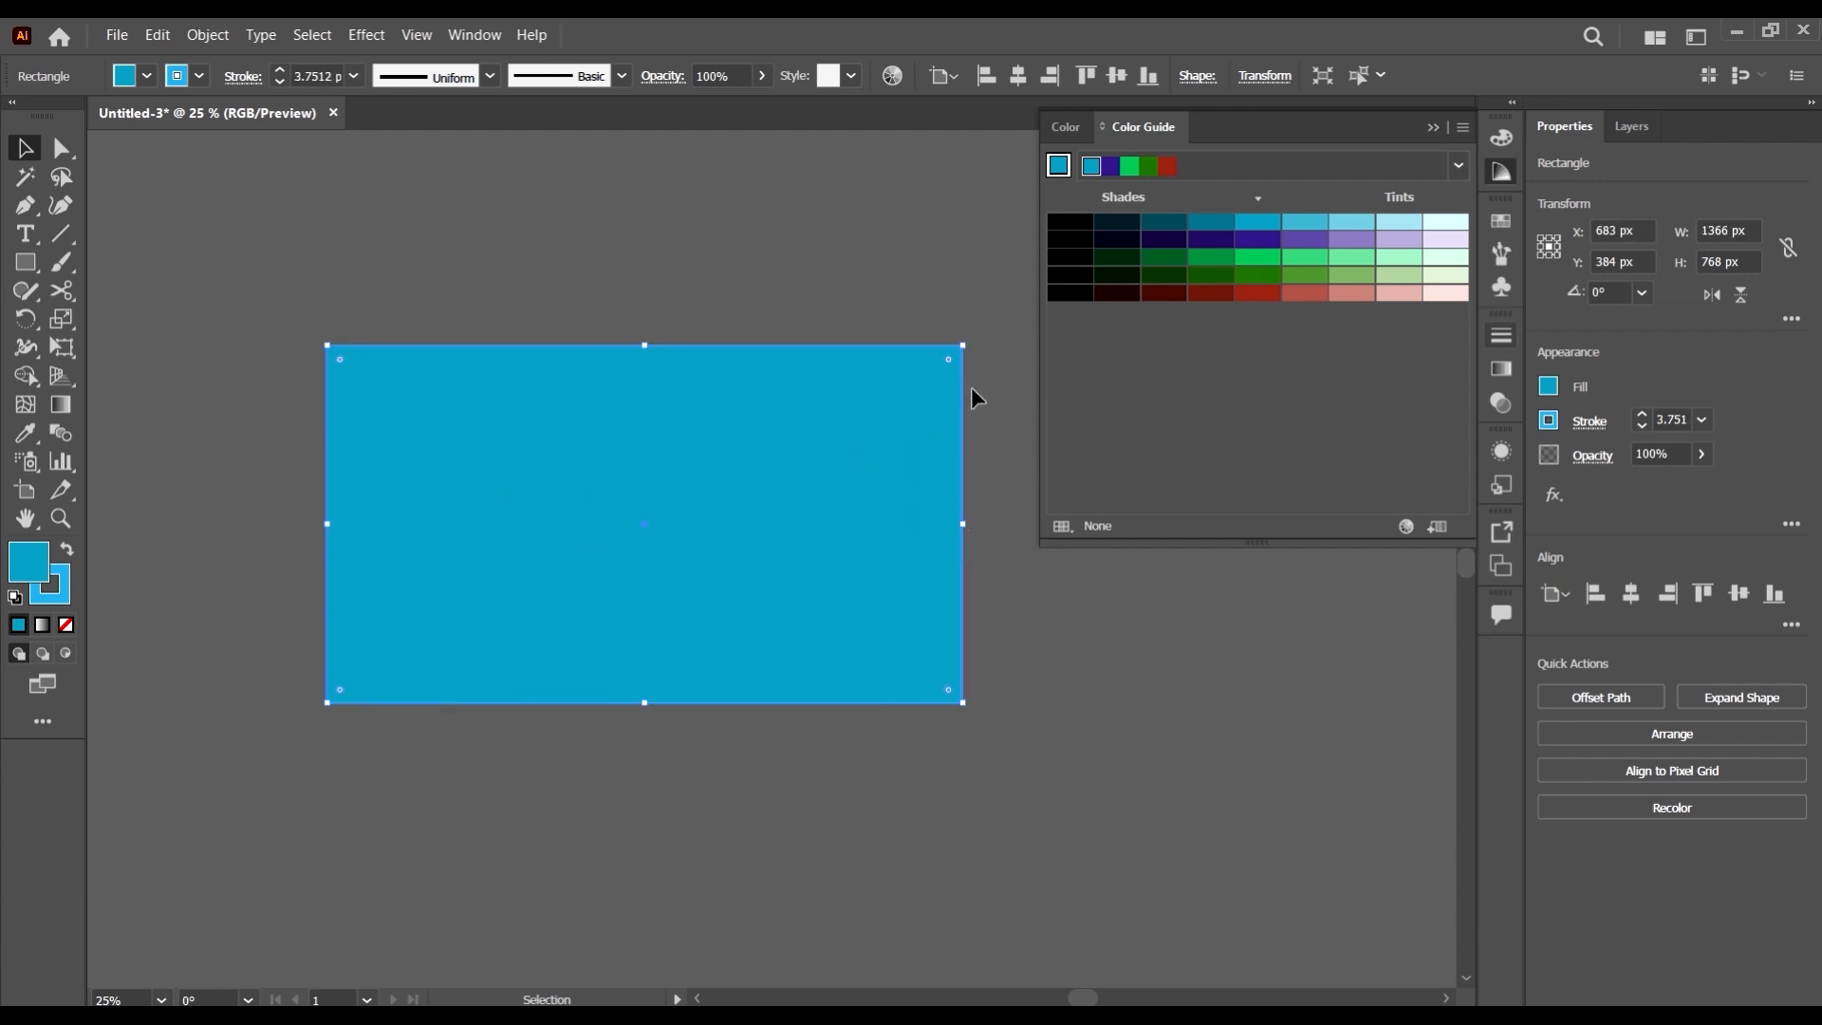
- Place a smaller rectangle of about 624 by 312 px over the blue background and fill it with the guide's lightest blue tint
{"action": "key", "text": "a"}
{"action": "key", "text": "v"}
{"action": "left_click_drag", "start_coordinate": [963, 347], "coordinate": [776, 446]}
{"action": "mouse_move", "coordinate": [773, 525]}
{"action": "left_mouse_down"}
{"action": "mouse_move", "coordinate": [806, 525]}
{"action": "mouse_move", "coordinate": [754, 470]}
{"action": "mouse_move", "coordinate": [740, 496]}
{"action": "mouse_move", "coordinate": [760, 516]}
{"action": "left_mouse_up"}
{"action": "left_click", "coordinate": [1445, 222]}
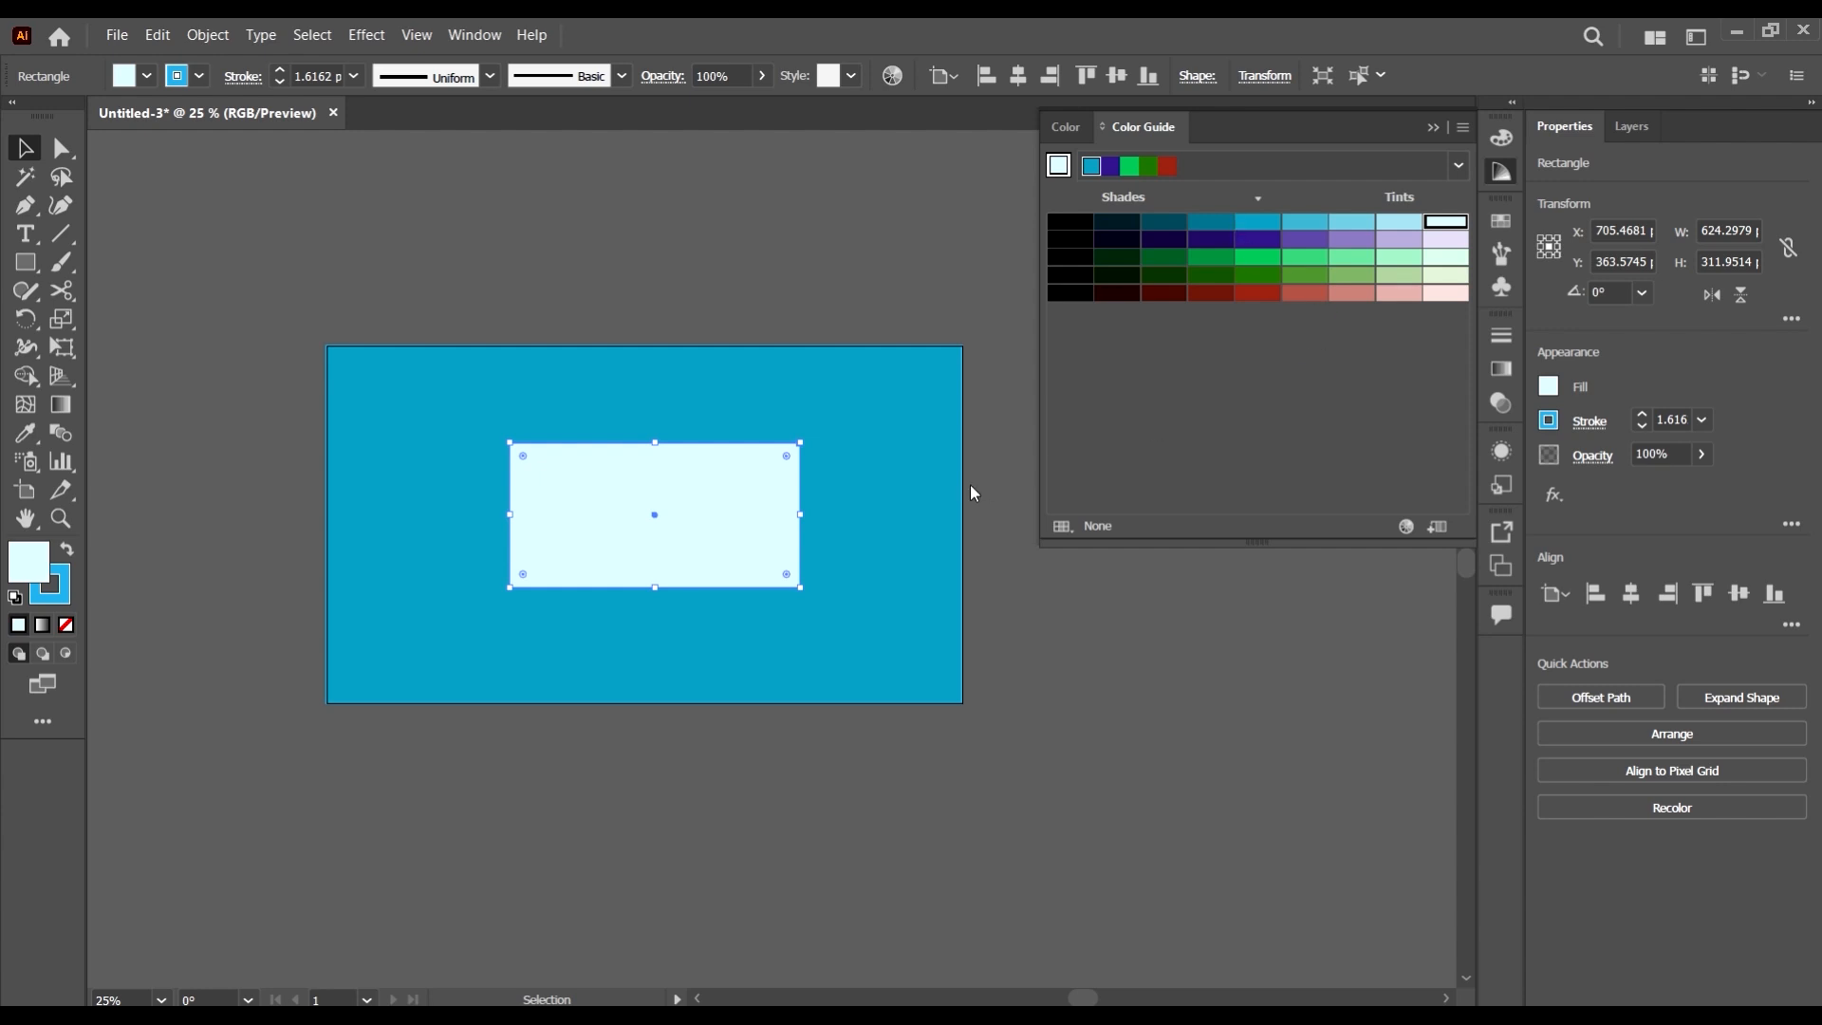
{"action": "left_click", "coordinate": [860, 249]}
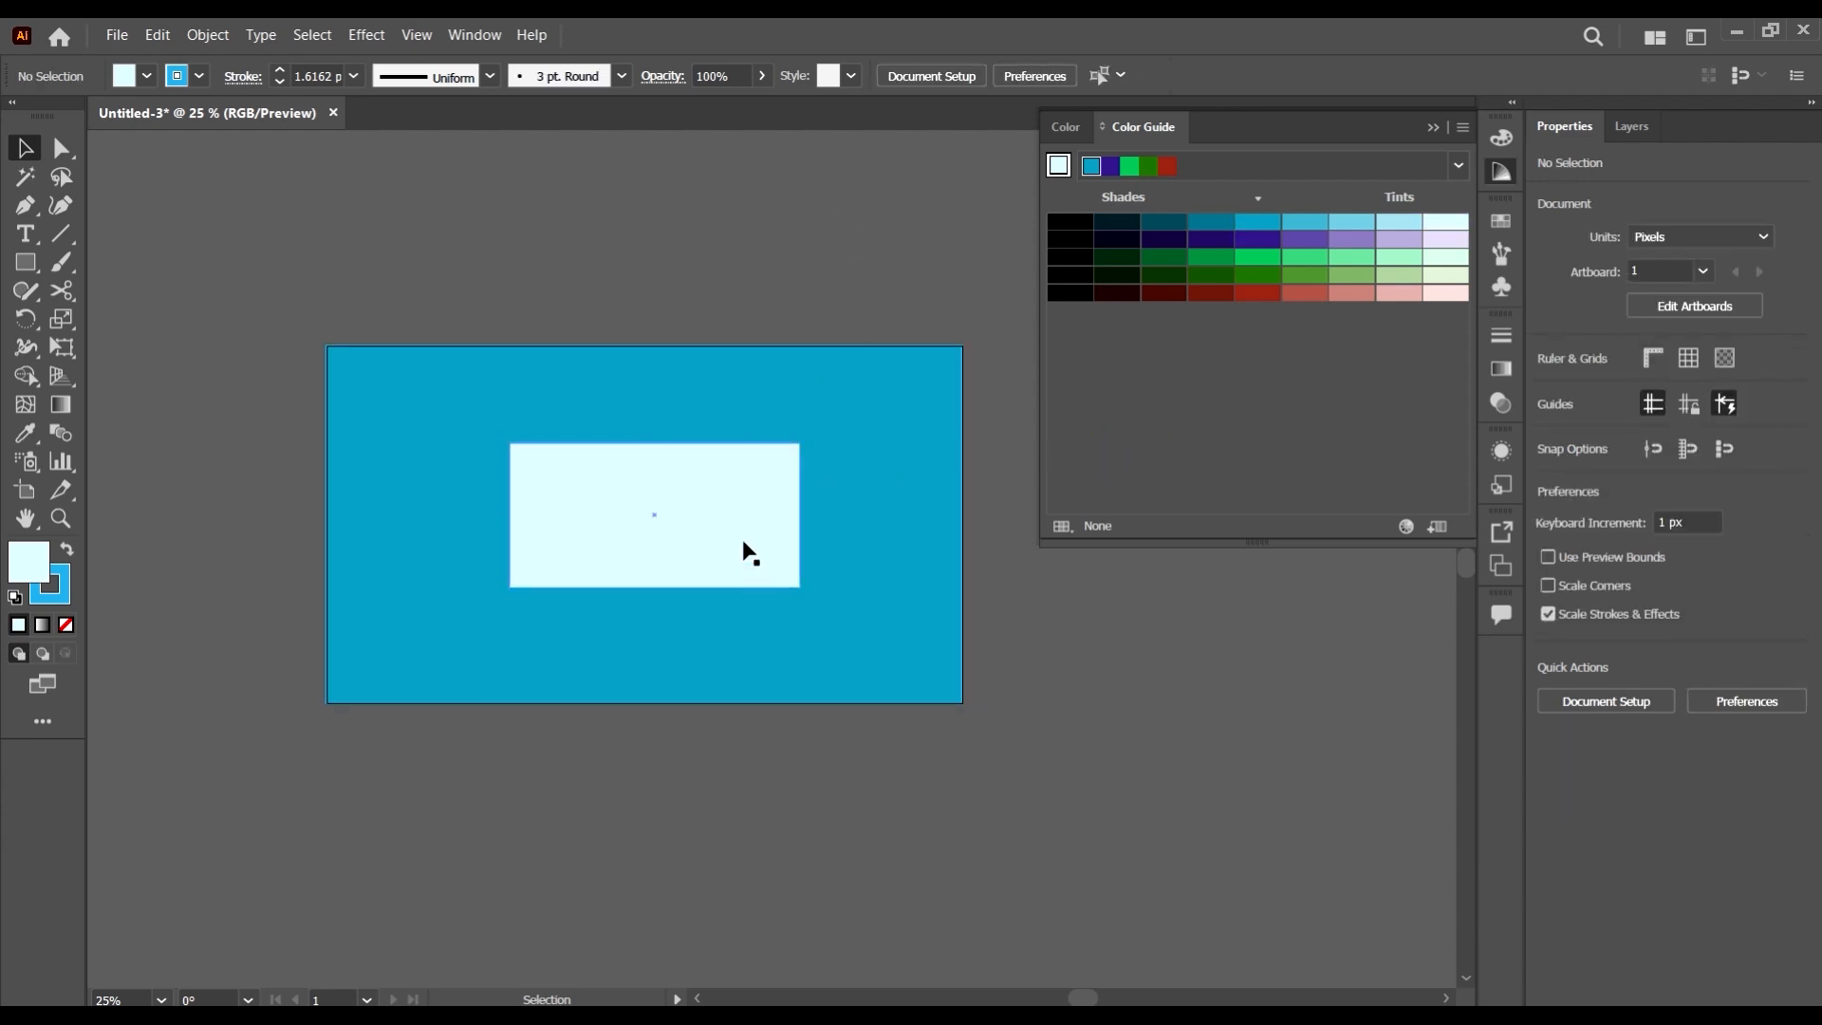
- Move the pale rectangle above the artboard and add the two-line text ADOBE ILLUSTRATOR on the blue background
{"action": "left_click_drag", "start_coordinate": [744, 546], "coordinate": [749, 234]}
{"action": "left_click", "coordinate": [25, 234]}
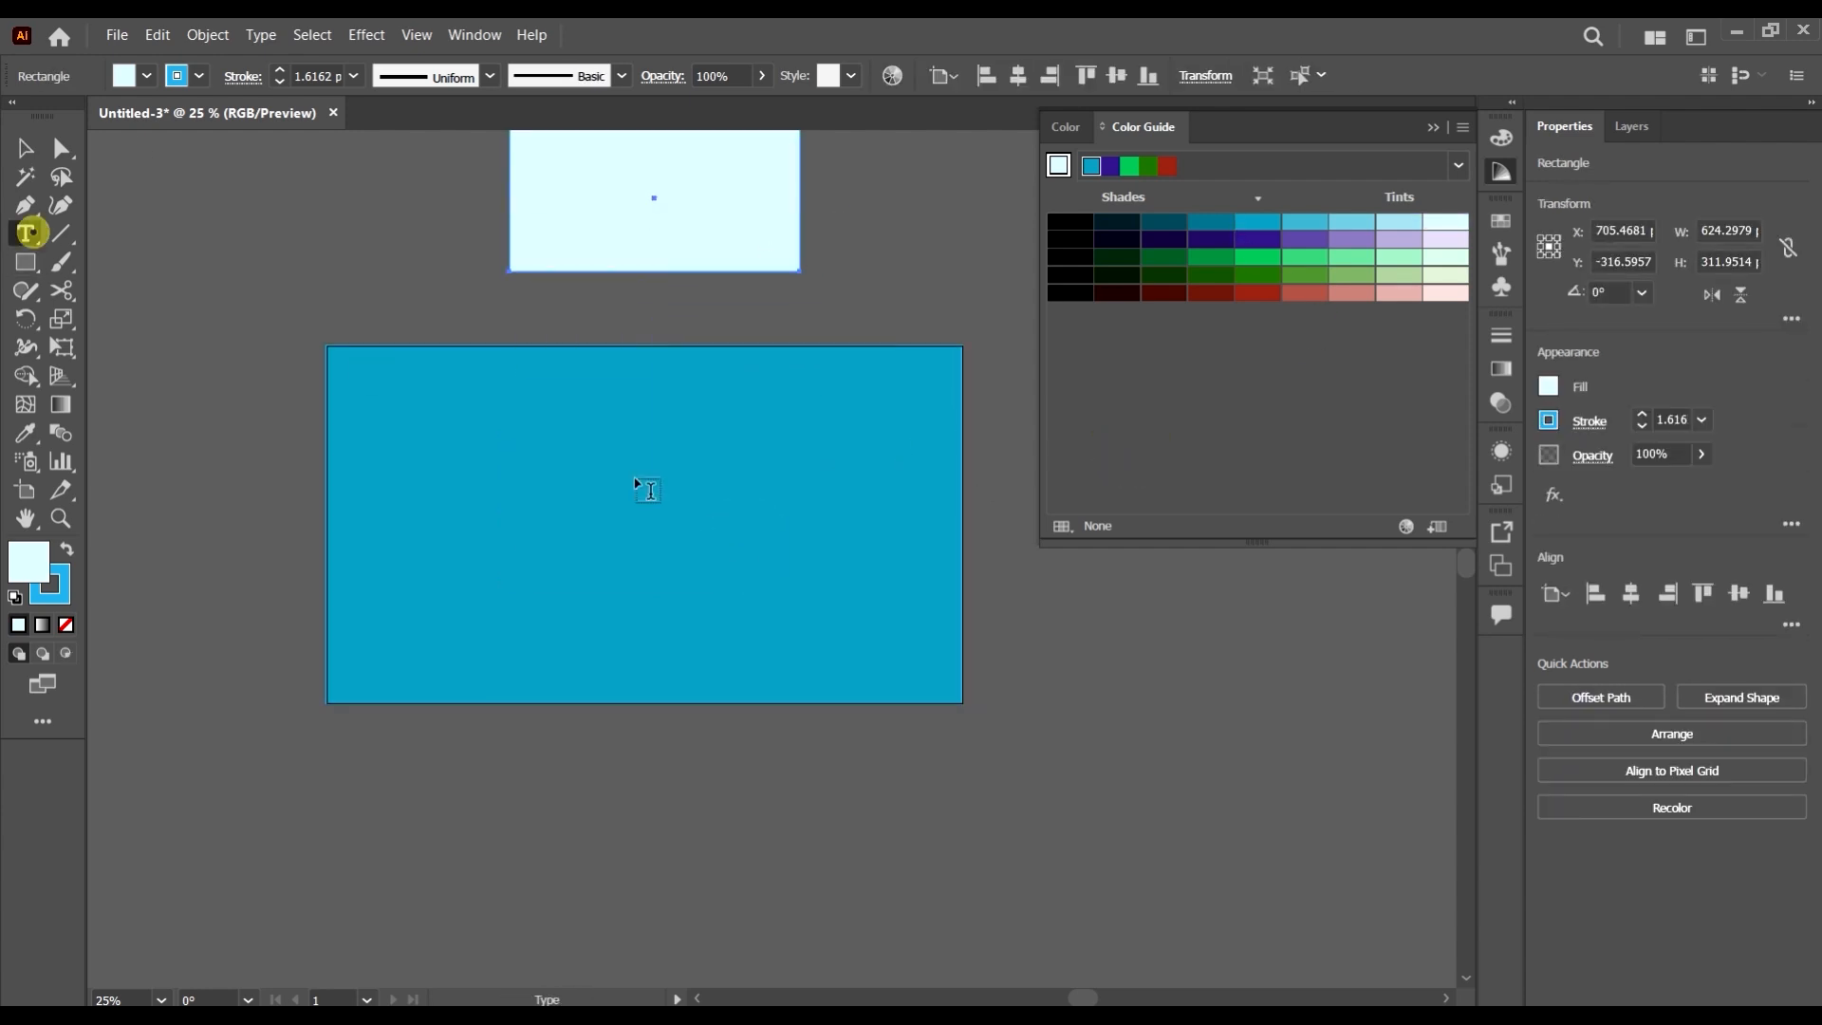
{"action": "left_click", "coordinate": [549, 488]}
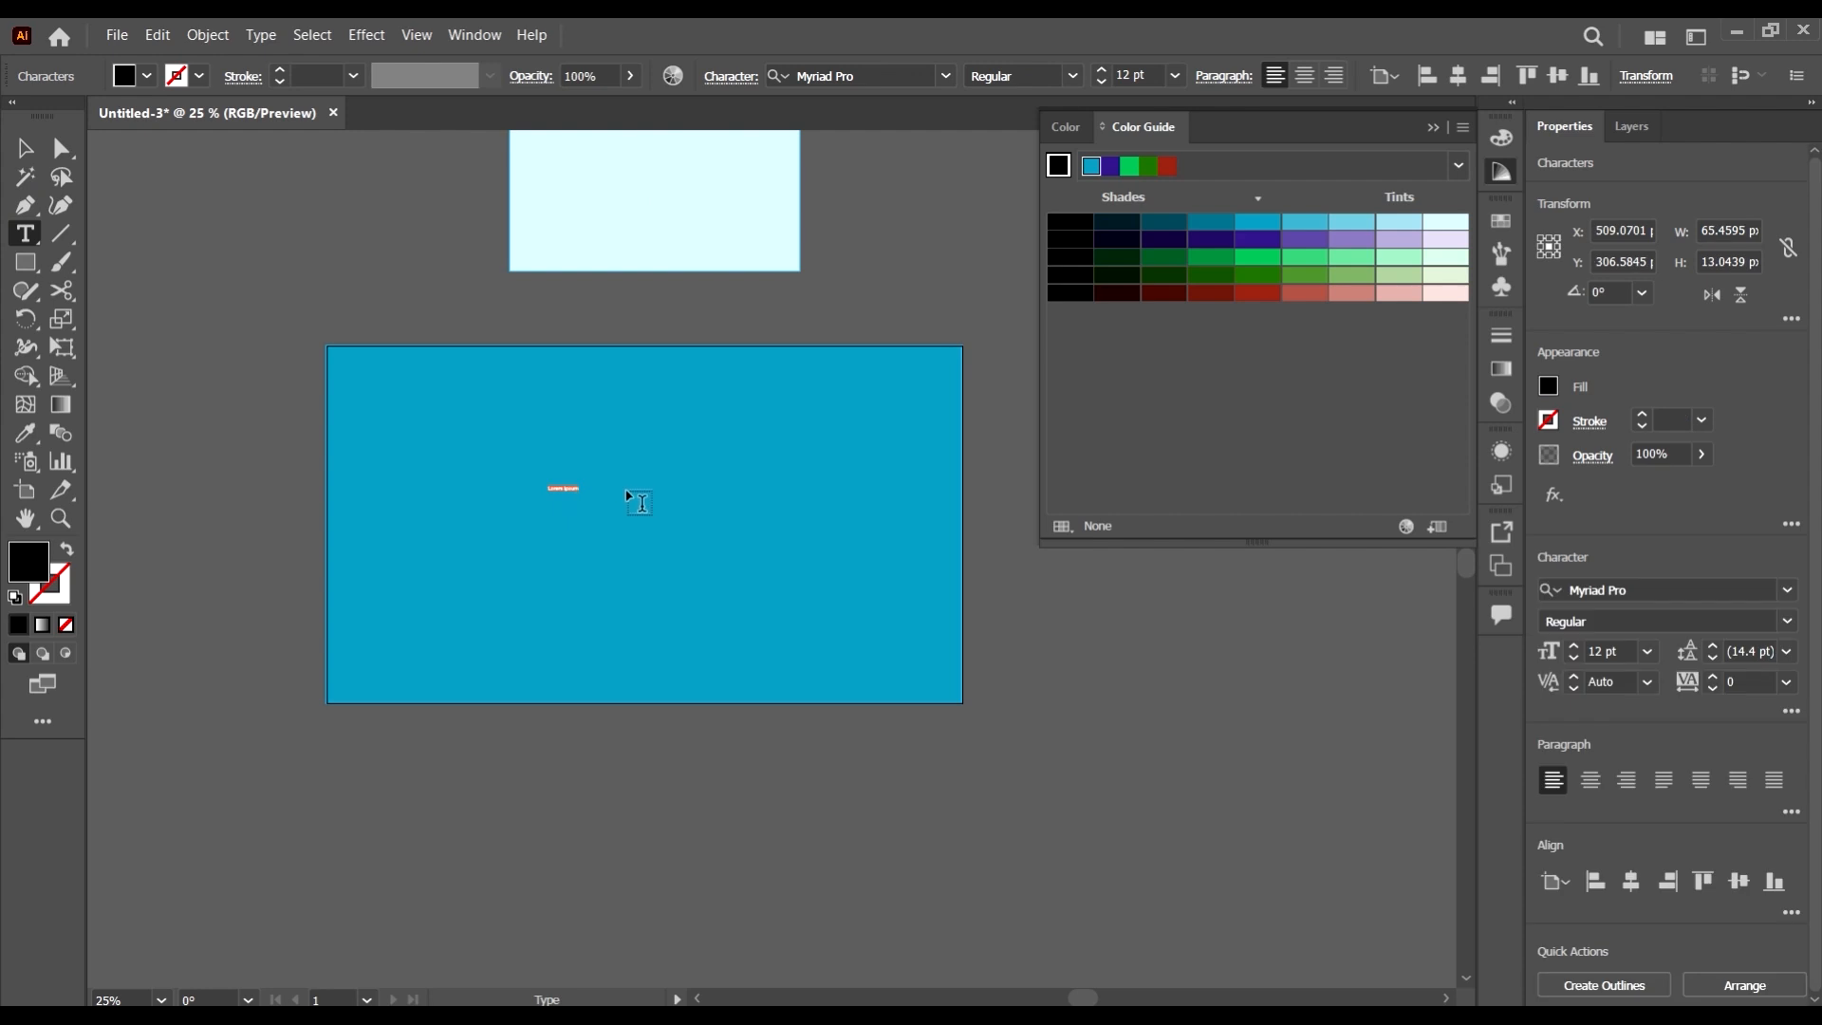
{"action": "key", "text": "BackSpace"}
{"action": "type", "text": "ABCD"}
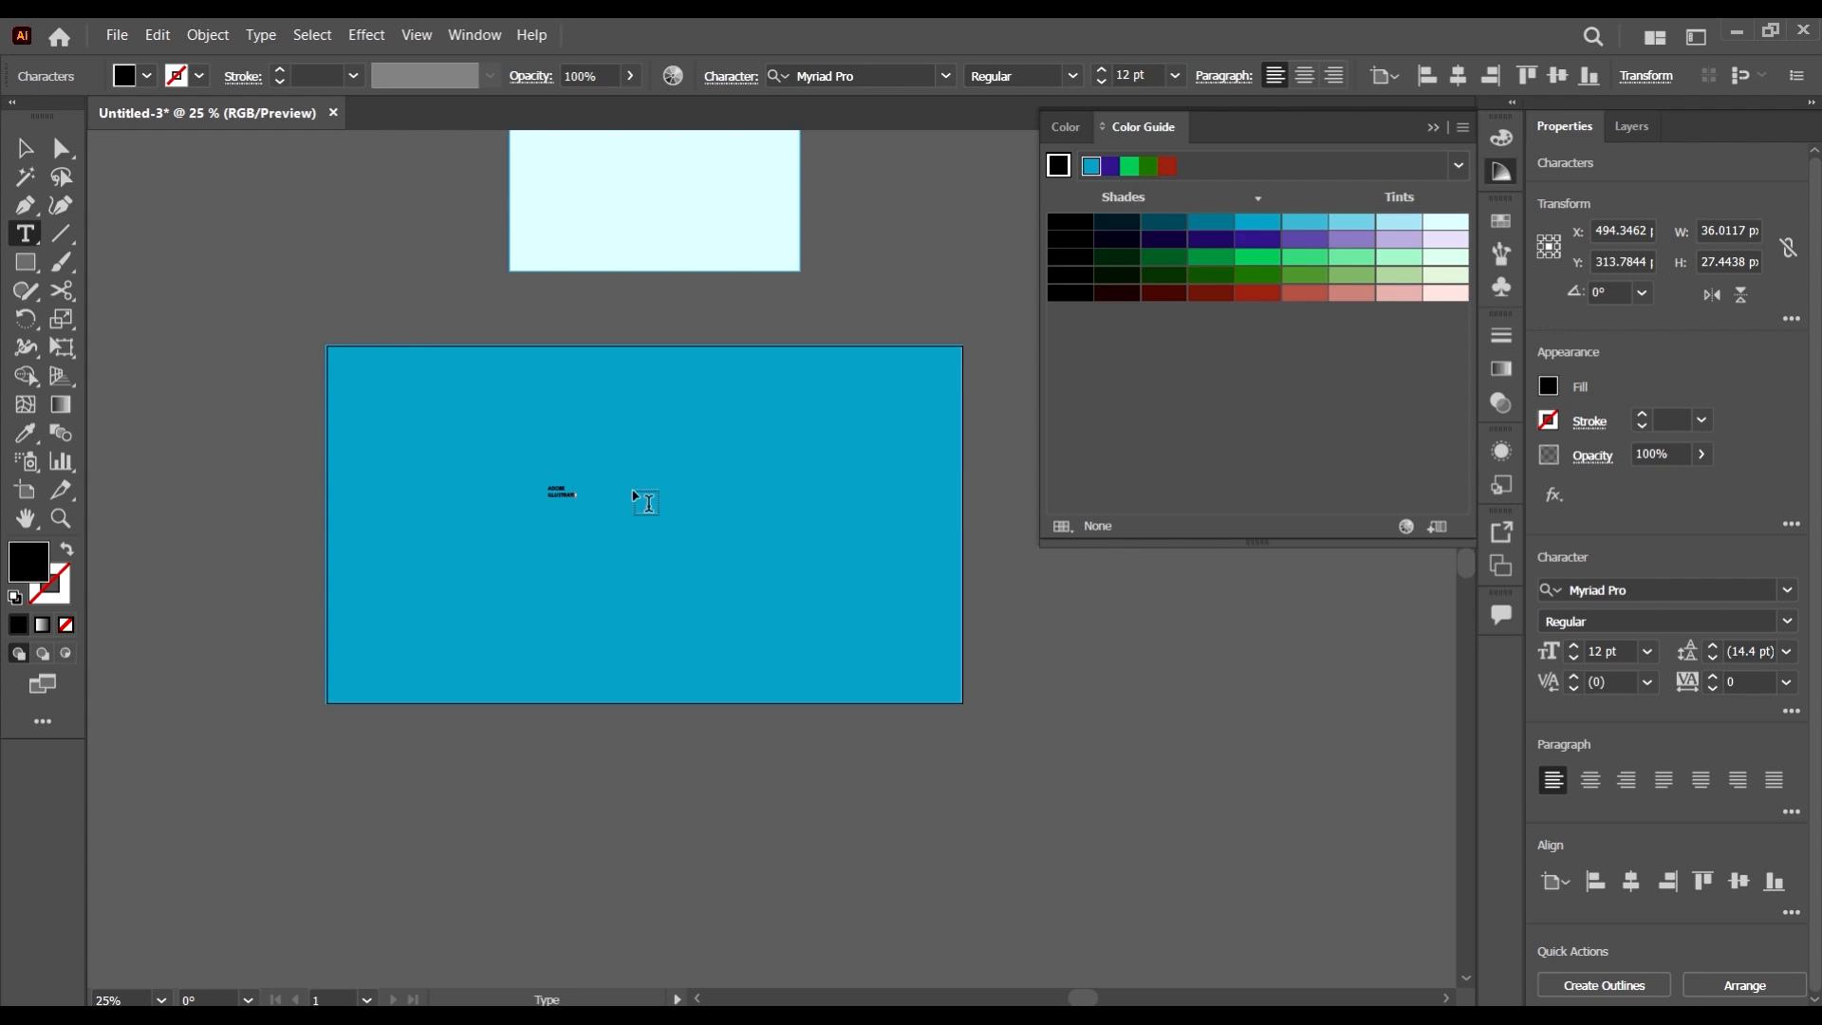
- Enlarge the ADOBE ILLUSTRATOR text to about 141 pt and set its font to Tw Cen MT Bold
{"action": "left_click", "coordinate": [24, 148]}
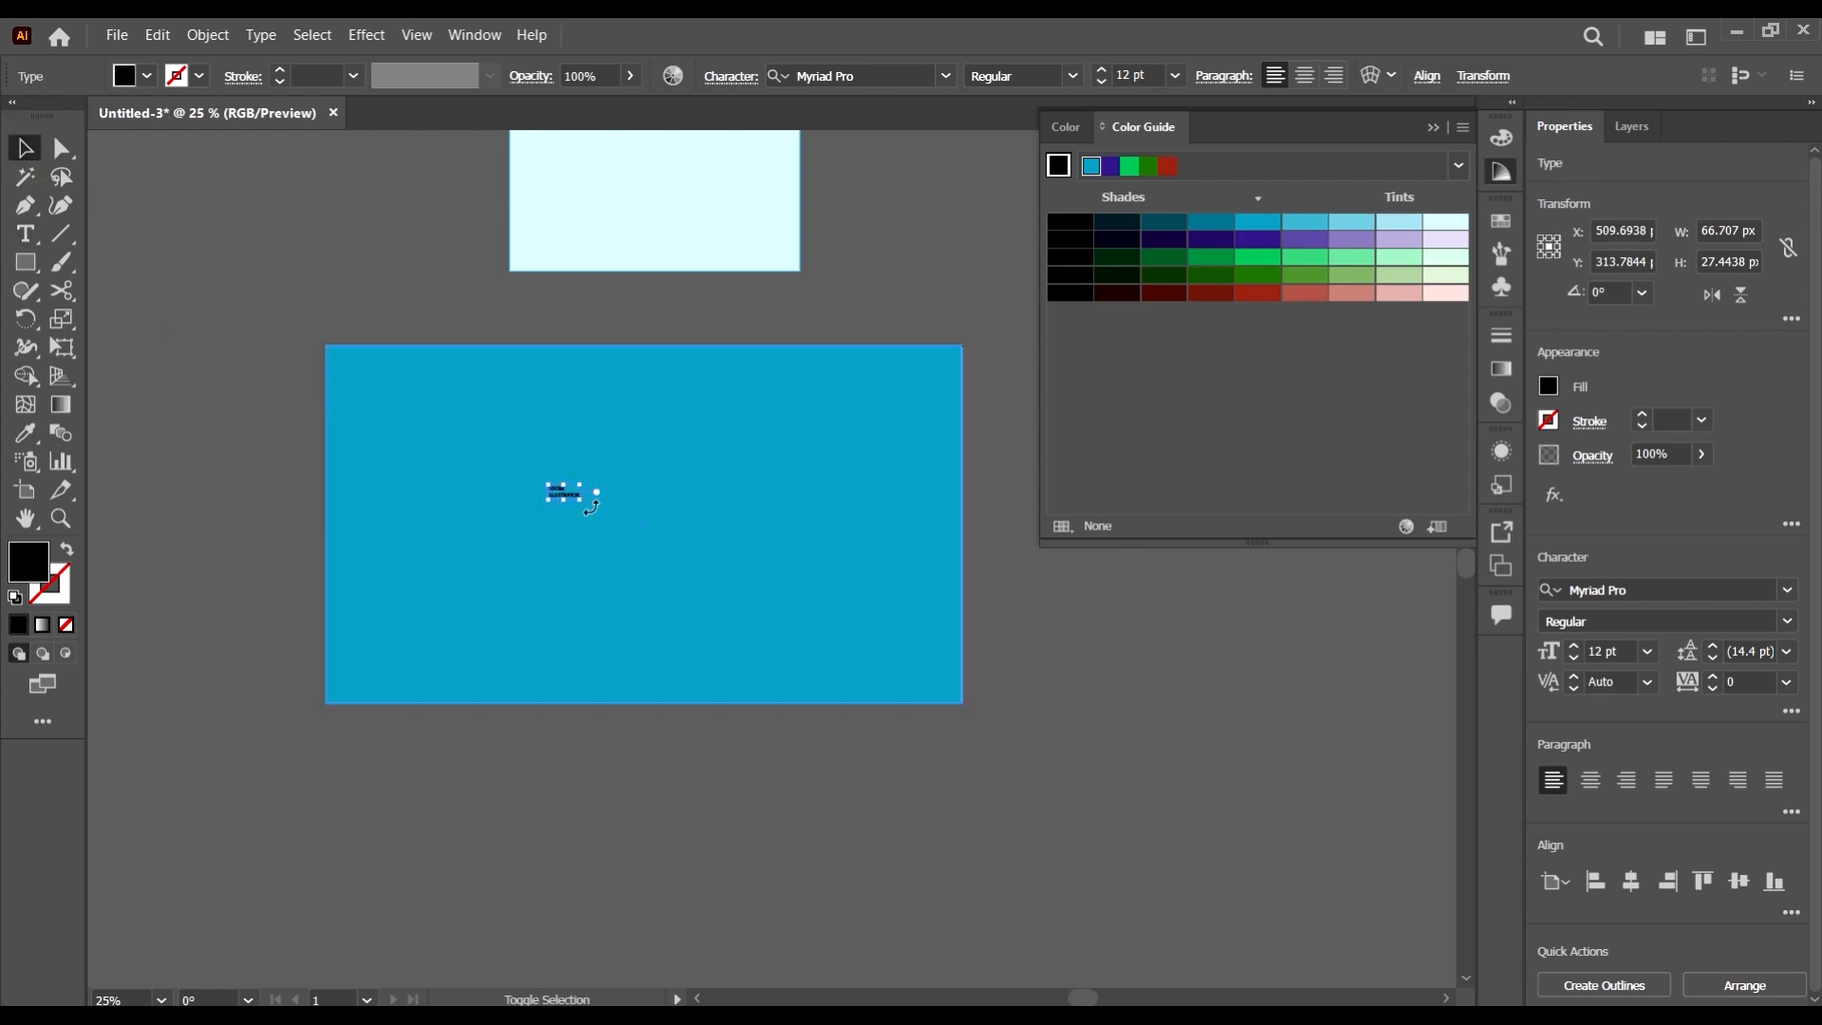
{"action": "left_click_drag", "start_coordinate": [582, 501], "coordinate": [744, 573]}
{"action": "left_click", "coordinate": [905, 83]}
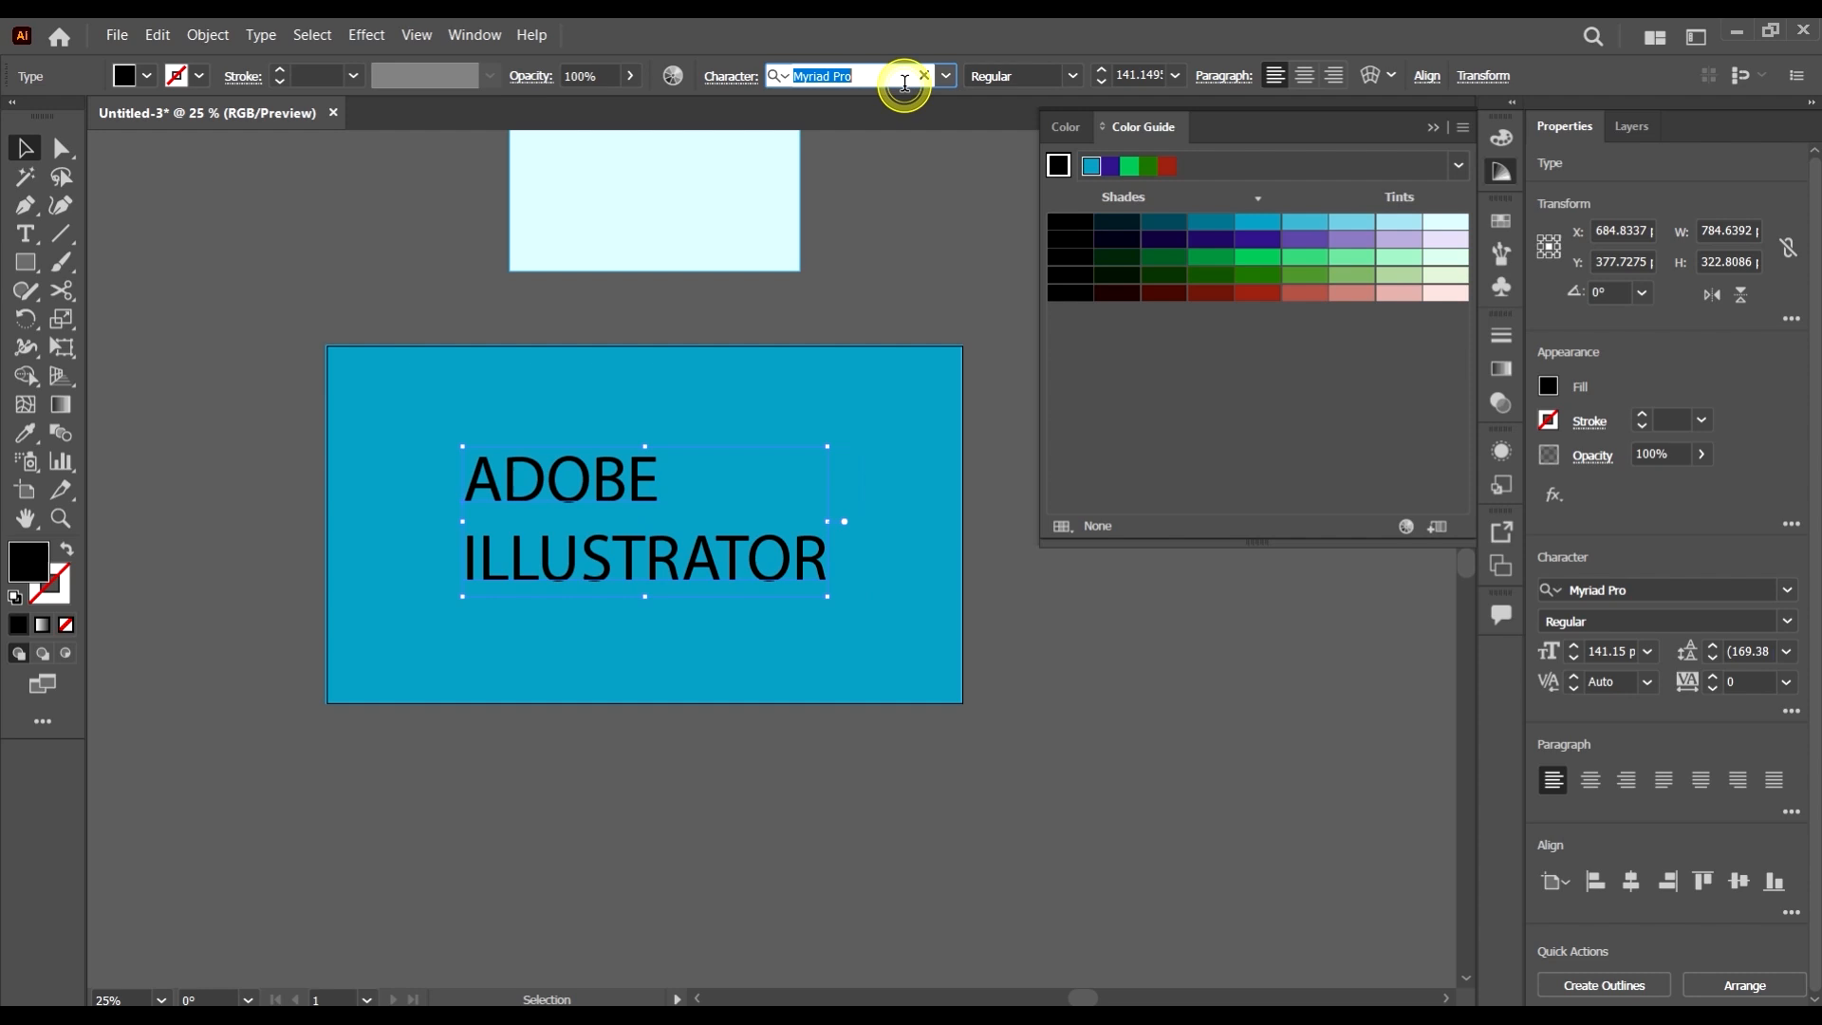
{"action": "scroll", "coordinate": [905, 84], "scroll_direction": "down", "scroll_amount": 4}
{"action": "scroll", "coordinate": [902, 80], "scroll_direction": "down", "scroll_amount": 4}
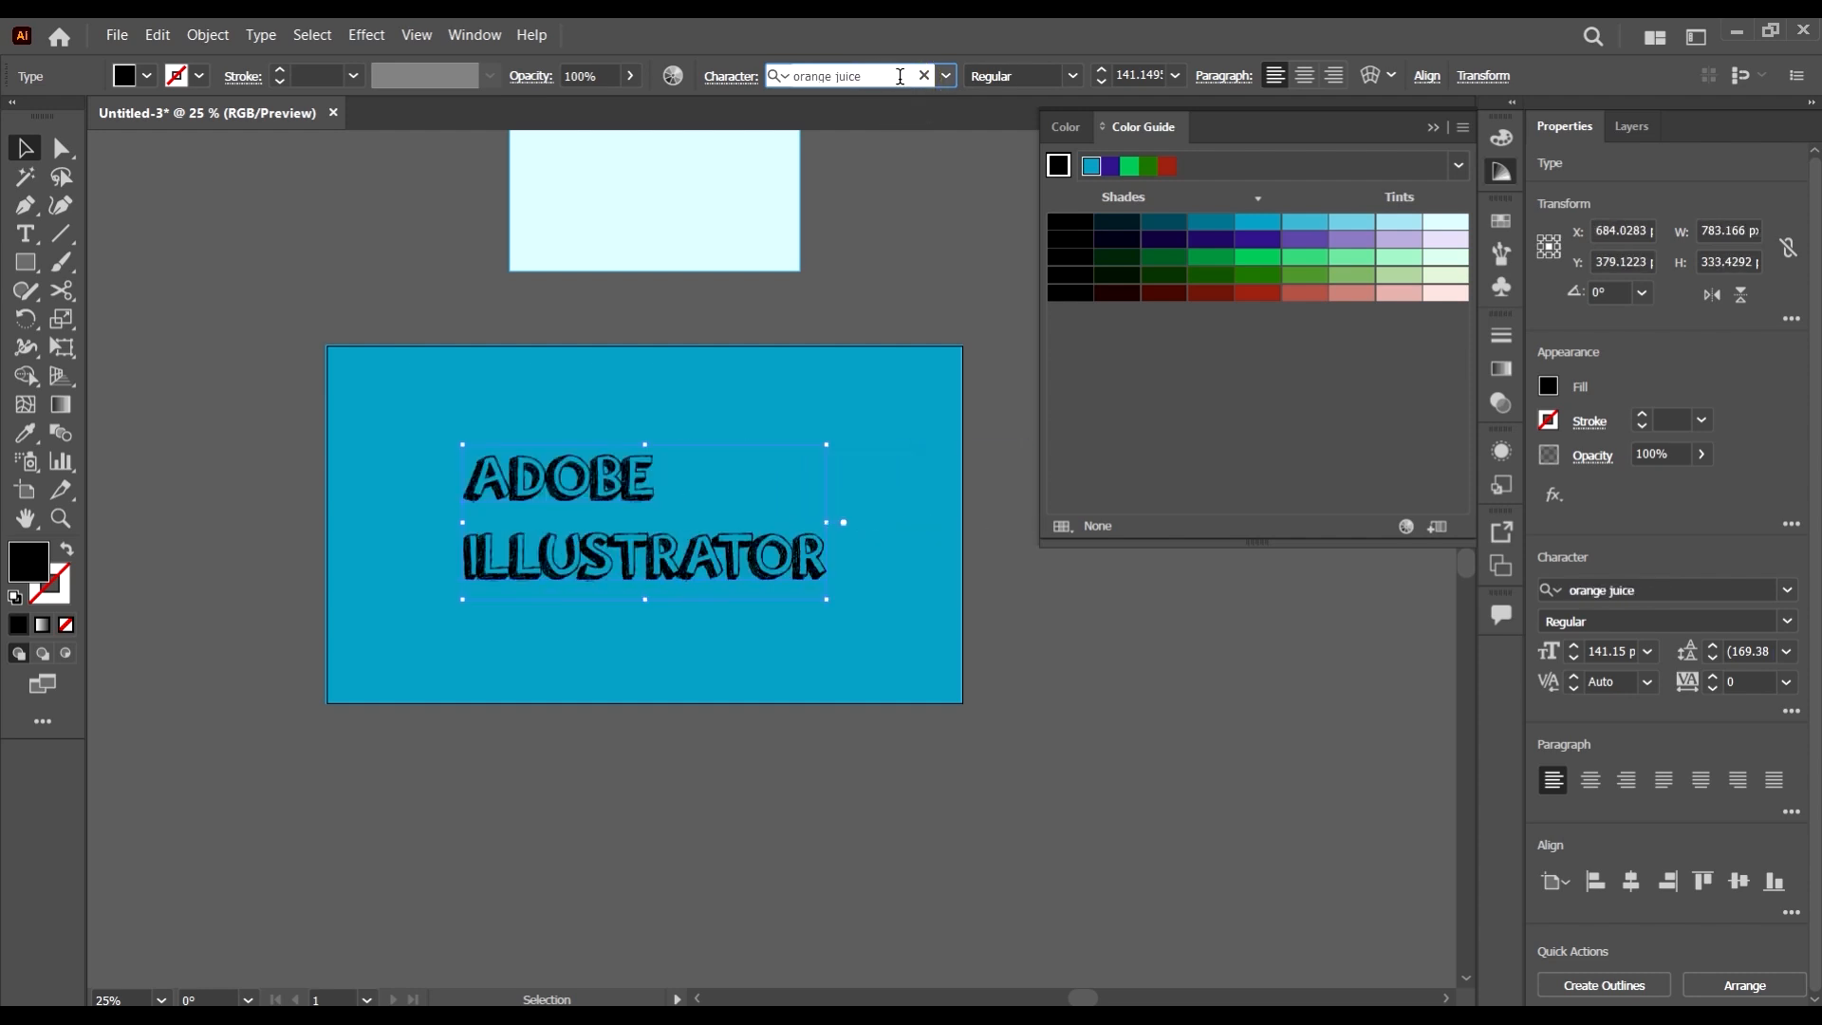
{"action": "scroll", "coordinate": [896, 75], "scroll_direction": "down", "scroll_amount": 4}
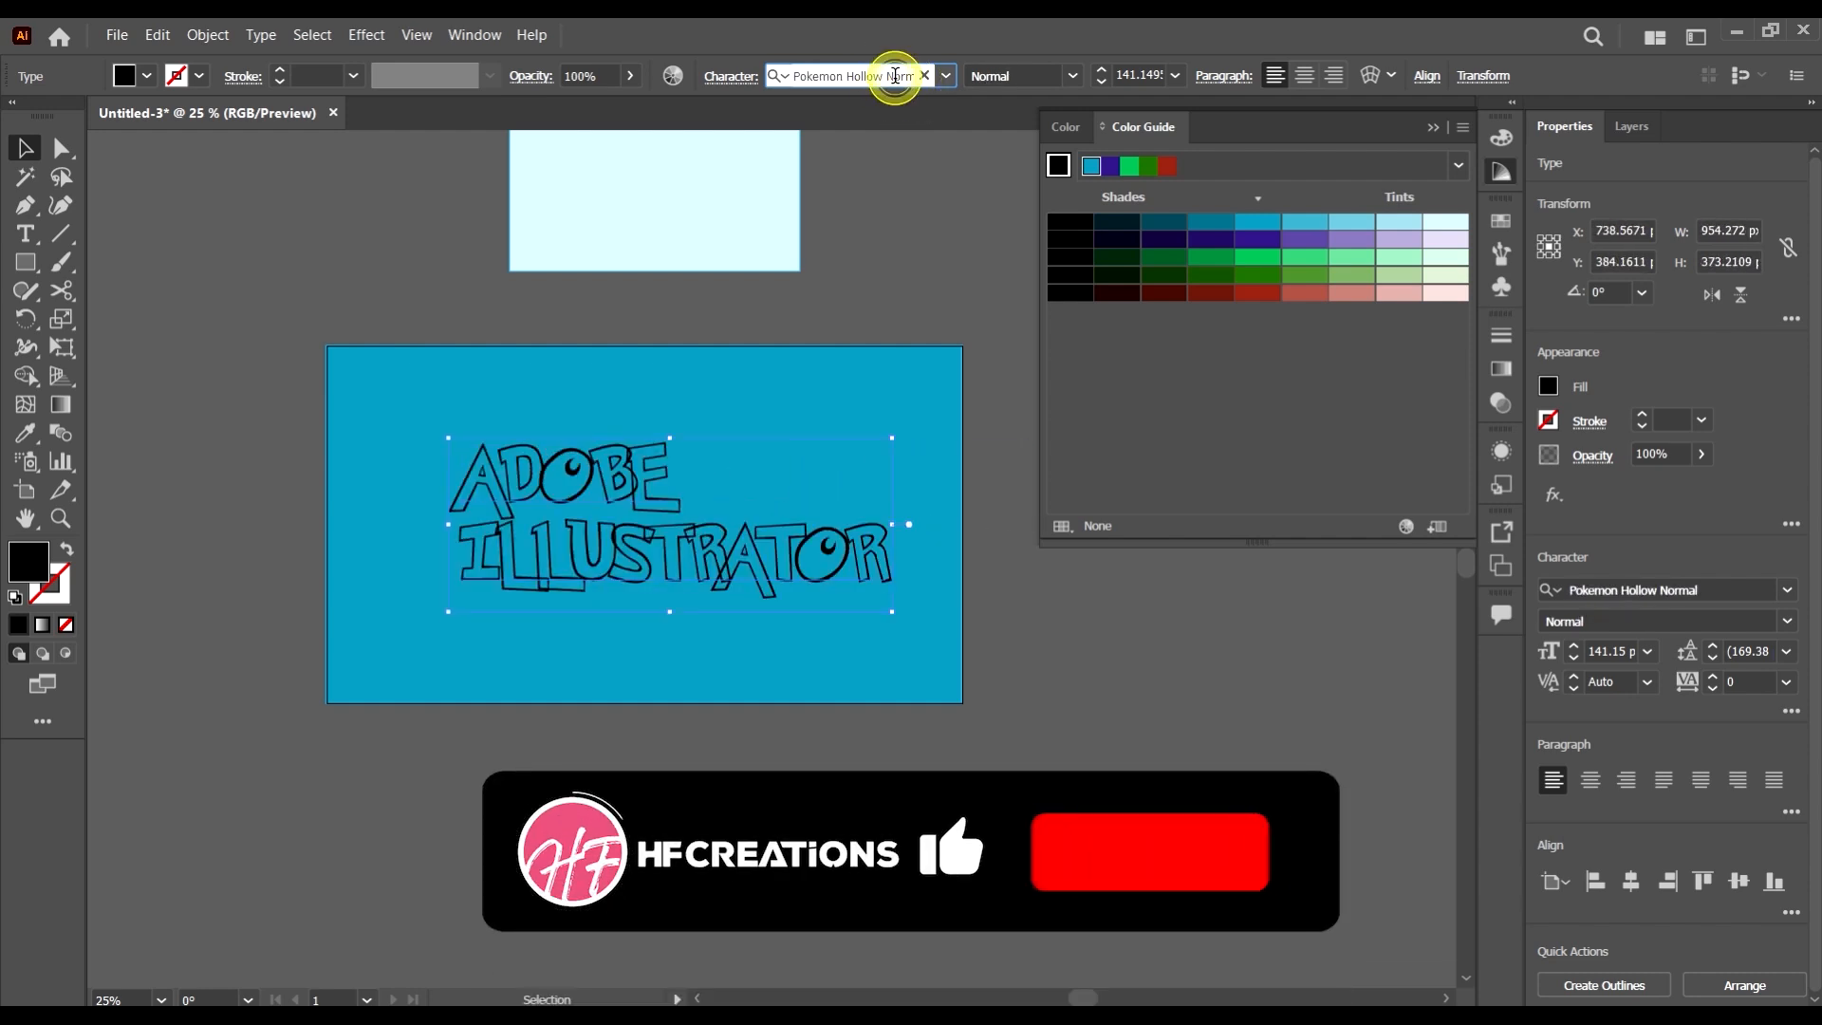
{"action": "type", "text": "TW"}
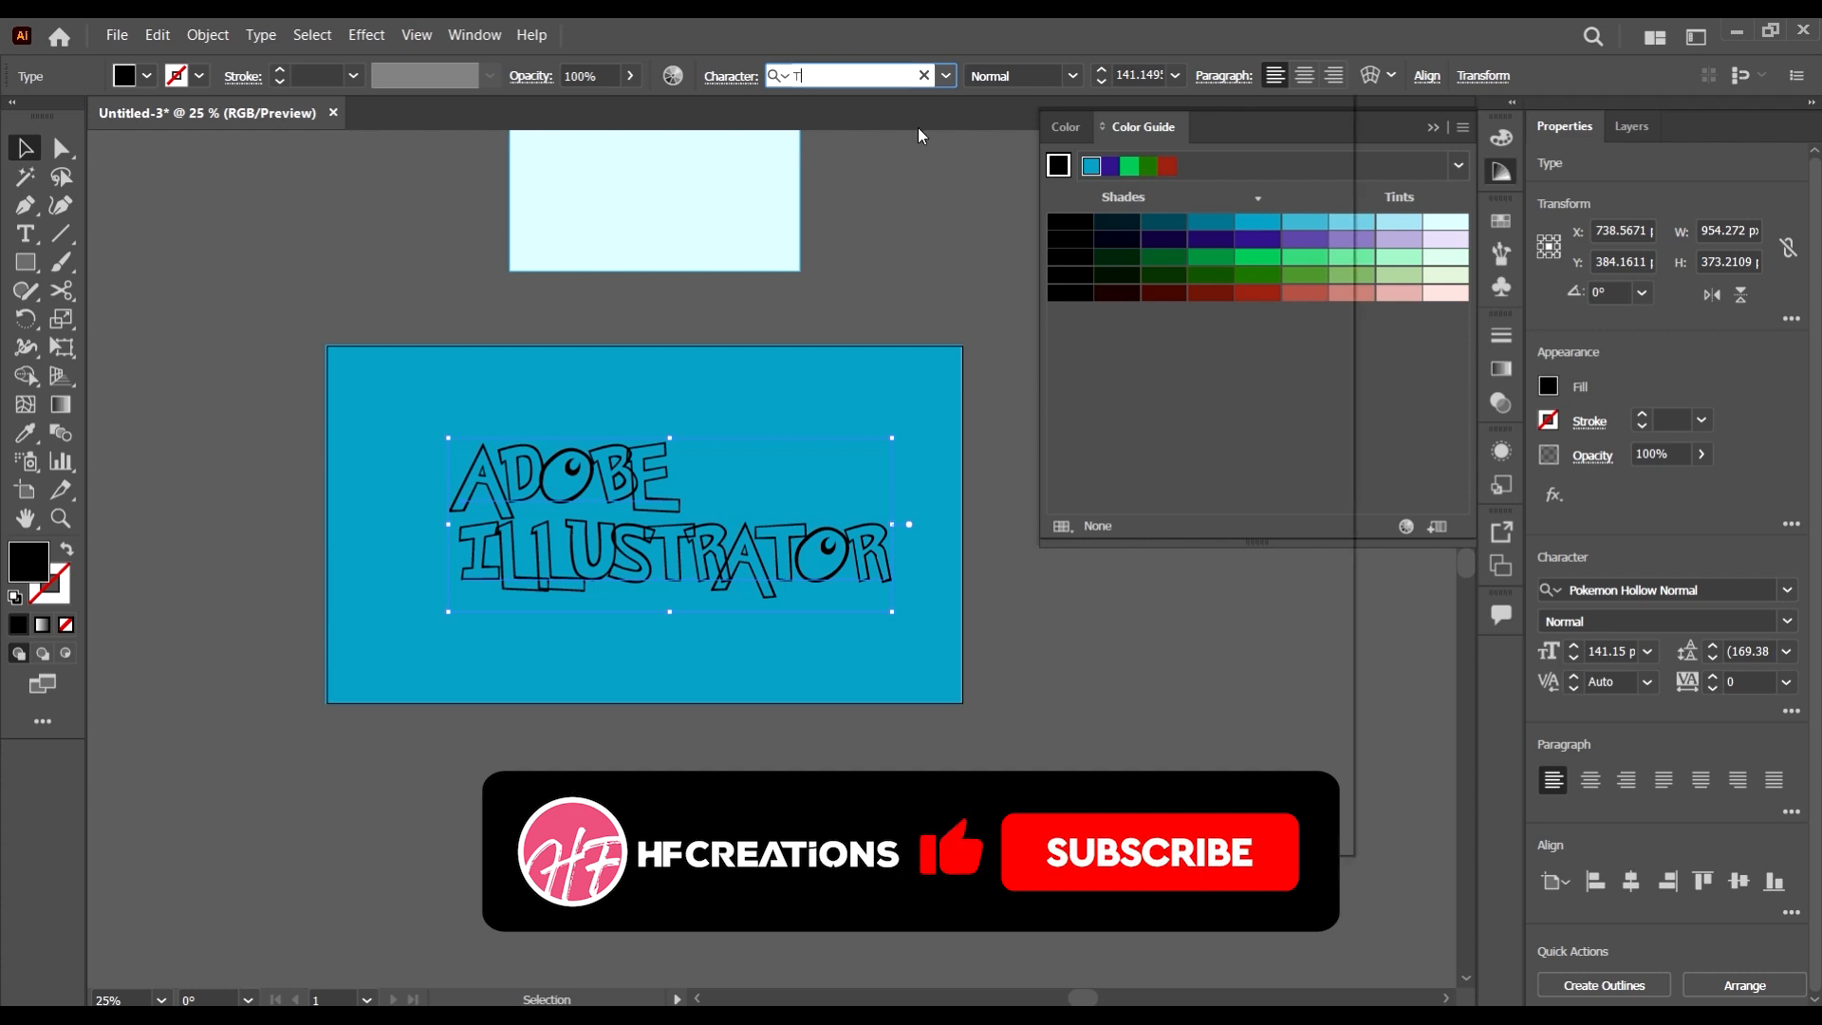
{"action": "key", "text": "Up"}
{"action": "key", "text": "Up"}
{"action": "key", "text": "Return"}
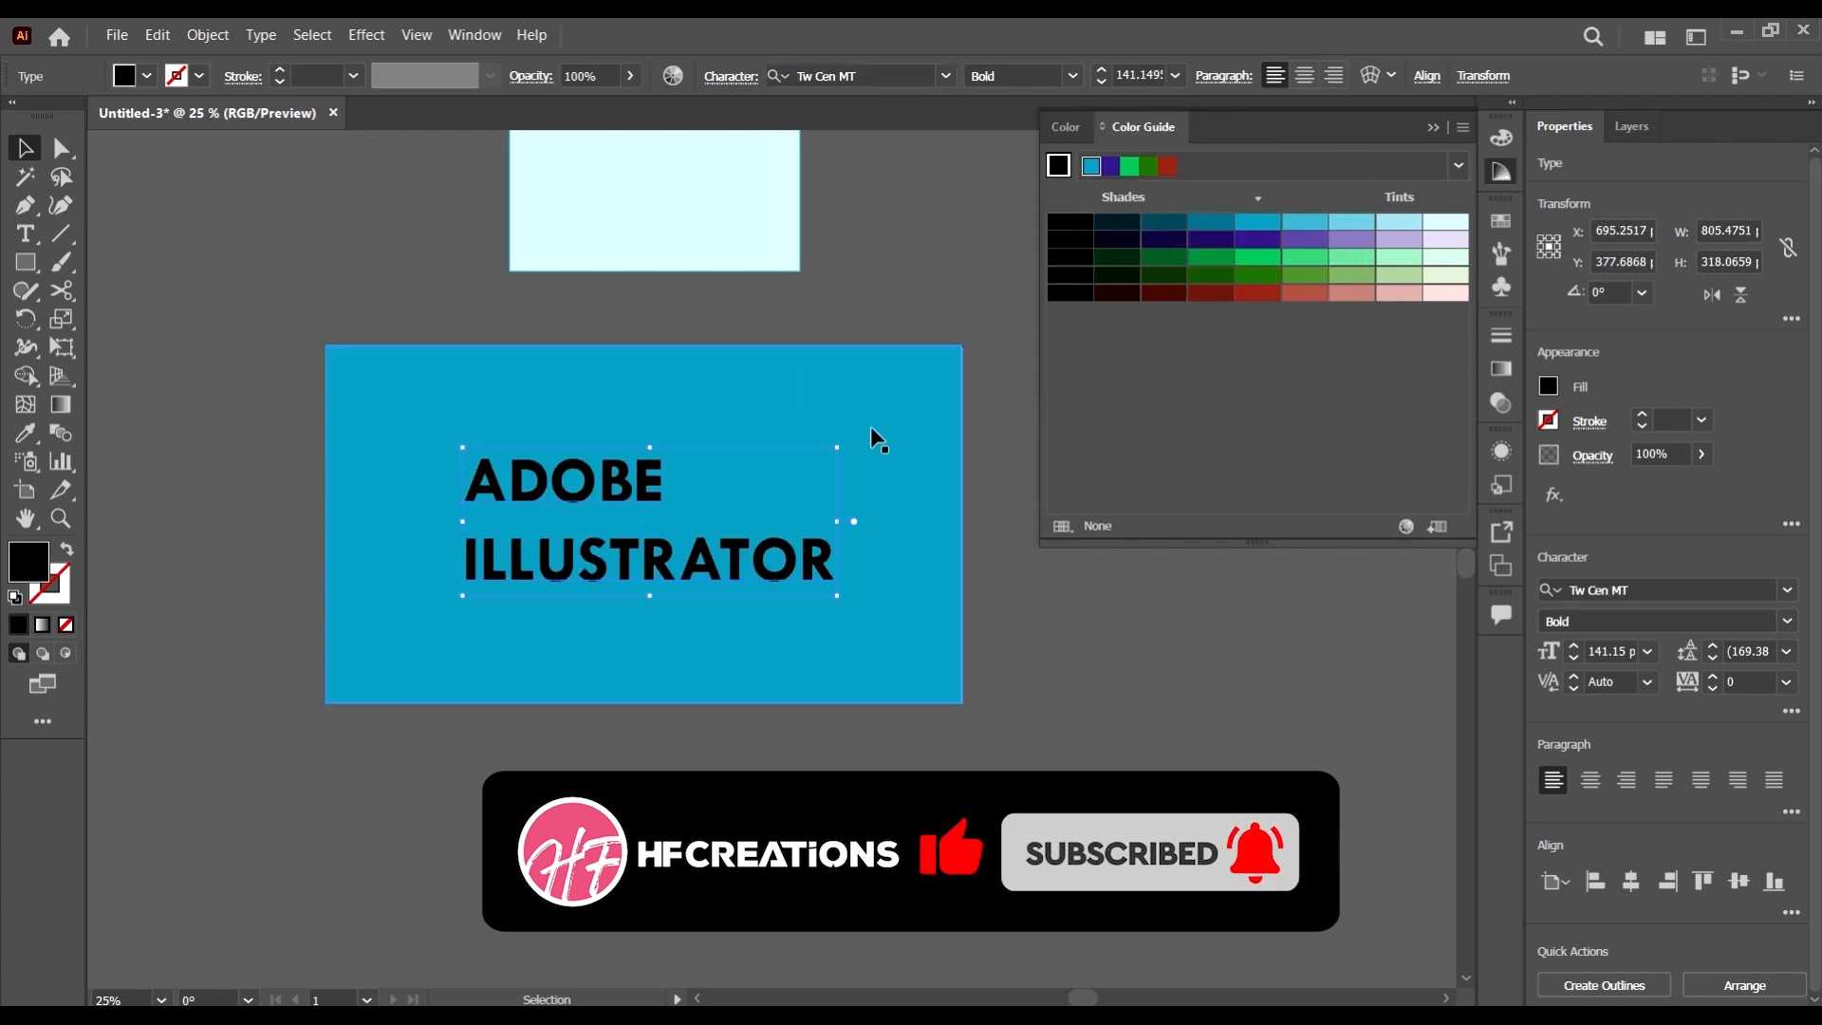
- Set the text's font size to 163 pt and shift it left to fit within the blue background
{"action": "left_click", "coordinate": [1138, 75]}
{"action": "type", "text": "154"}
{"action": "key", "text": "Return"}
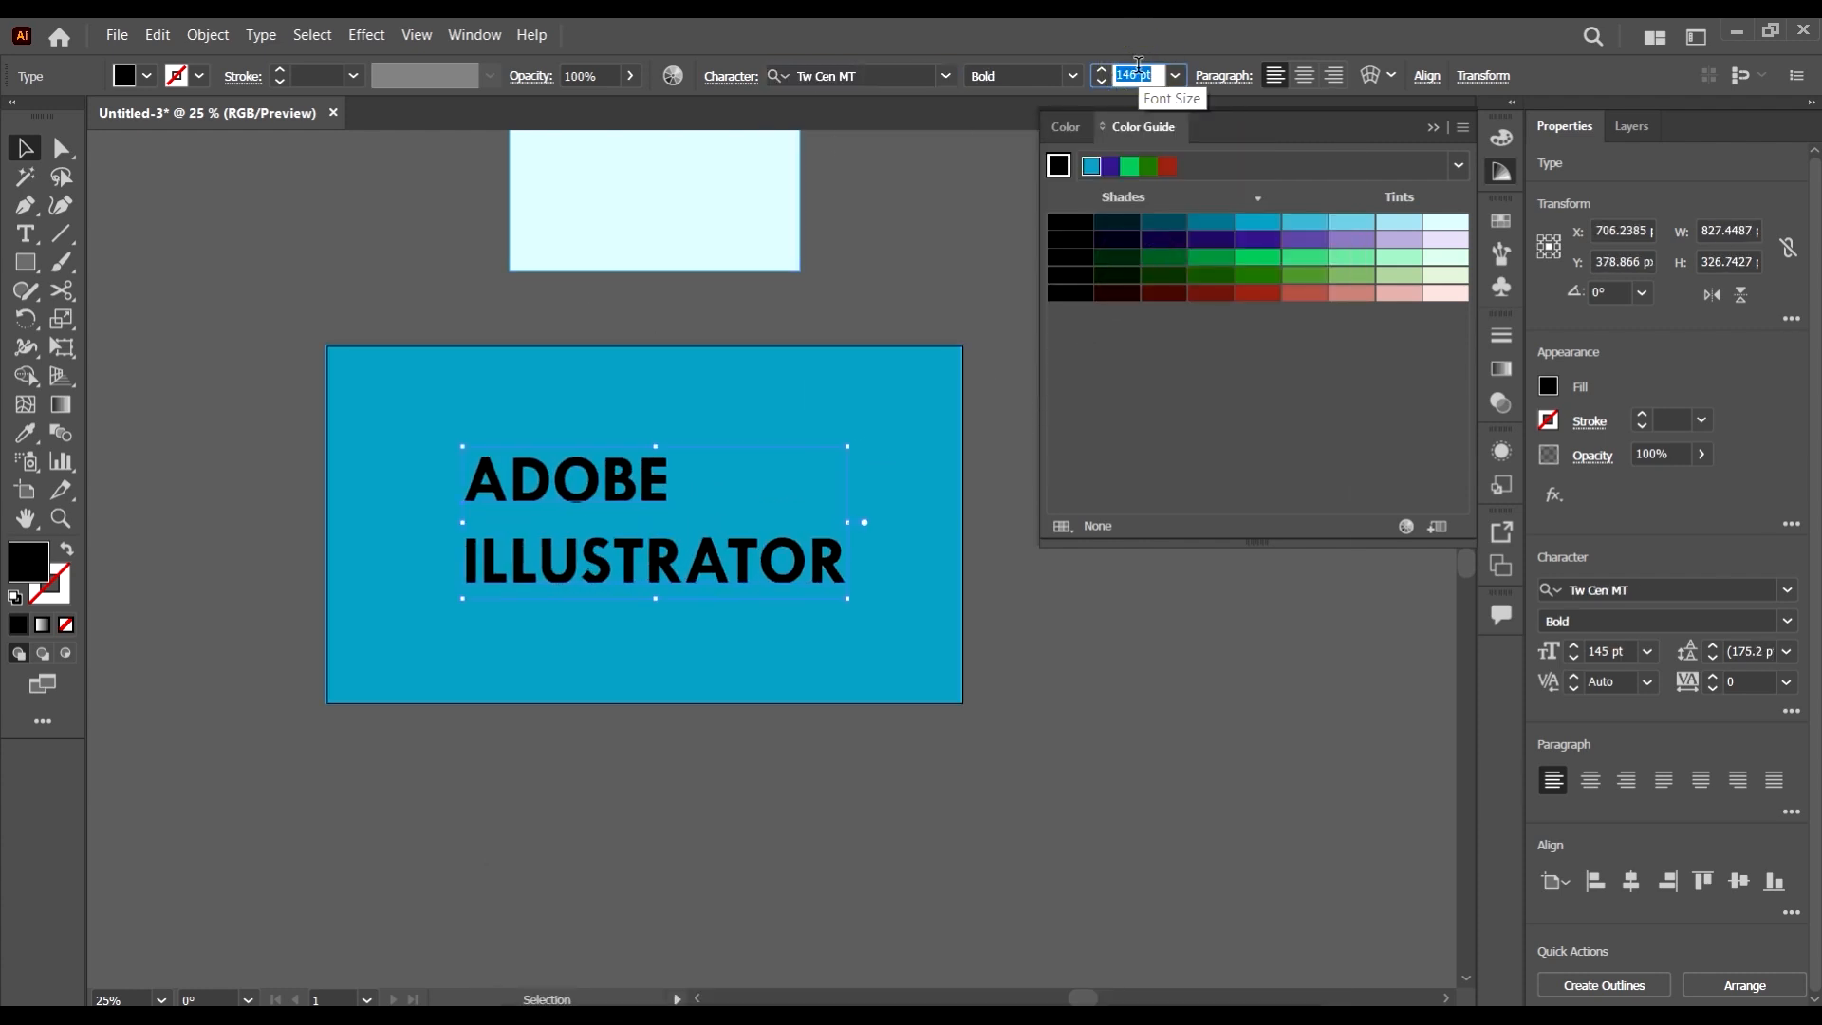
{"action": "type", "text": "163"}
{"action": "key", "text": "Return"}
{"action": "left_click_drag", "start_coordinate": [816, 583], "coordinate": [771, 590]}
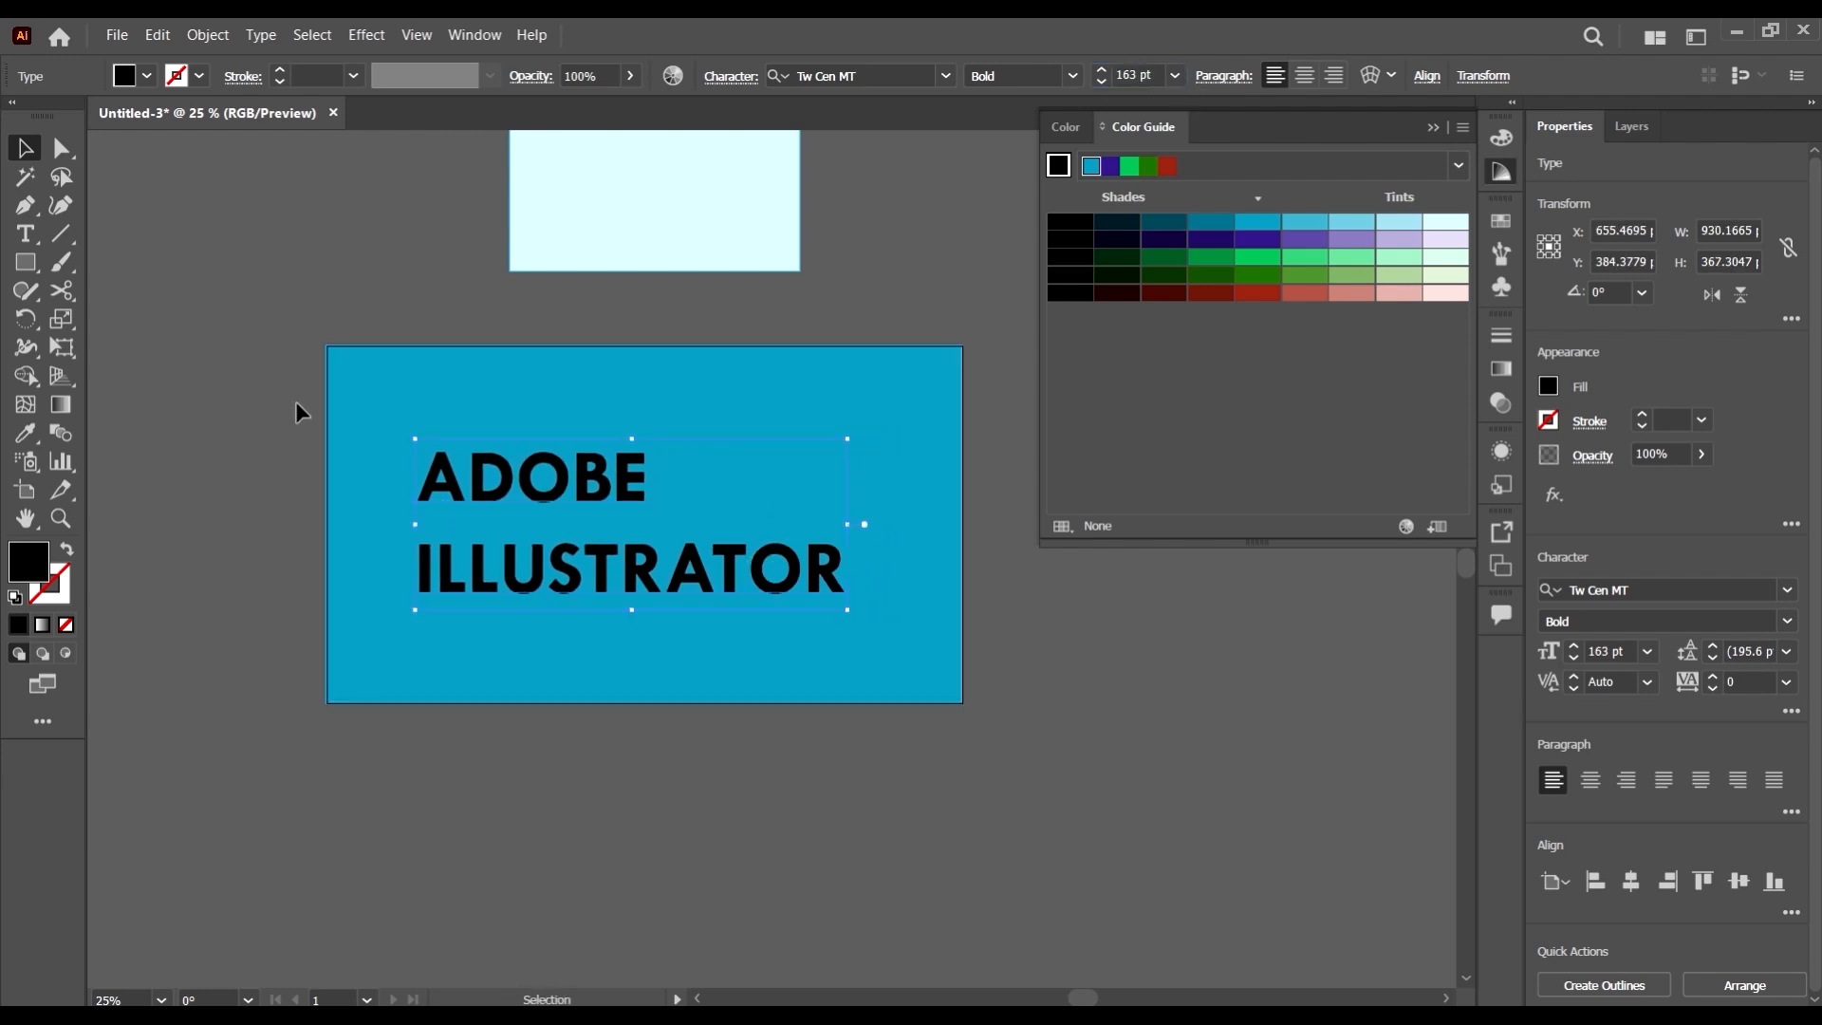
- Tighten the spacing between the two text lines by setting the leading to 165 pt
{"action": "left_click", "coordinate": [1742, 649]}
{"action": "type", "text": "180"}
{"action": "key", "text": "Return"}
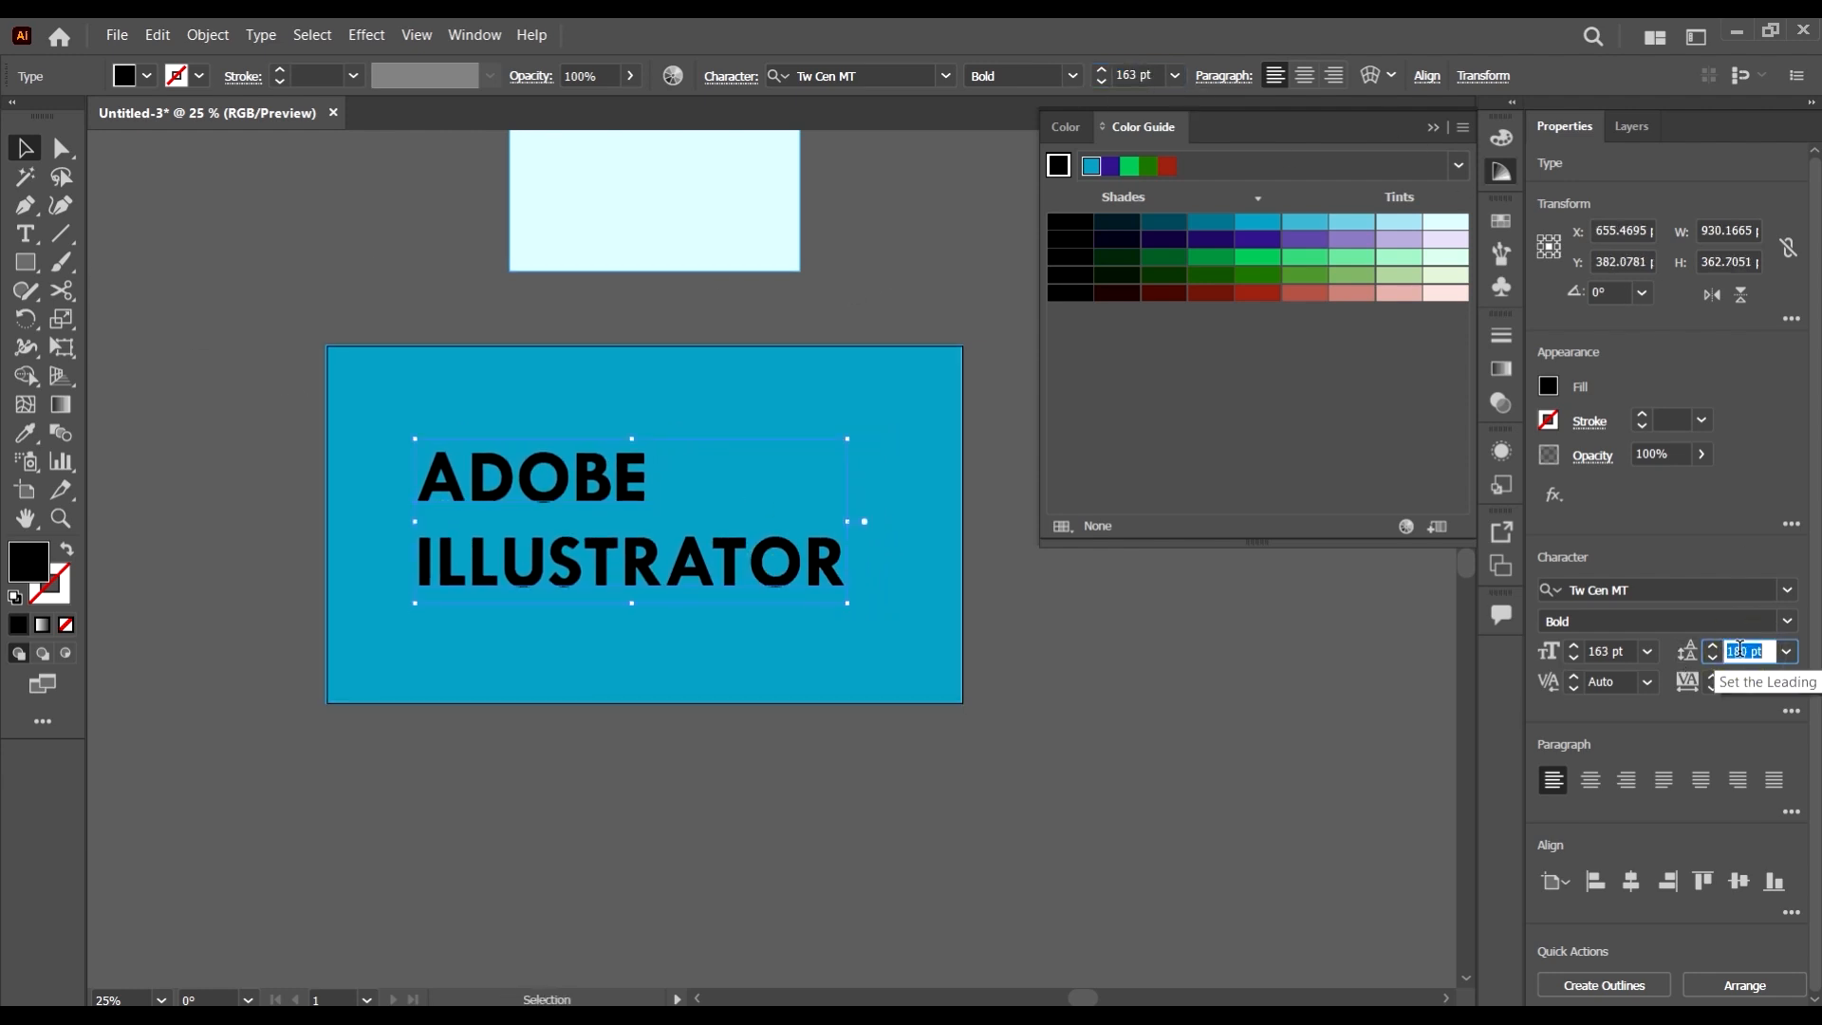
{"action": "left_click", "coordinate": [1232, 750]}
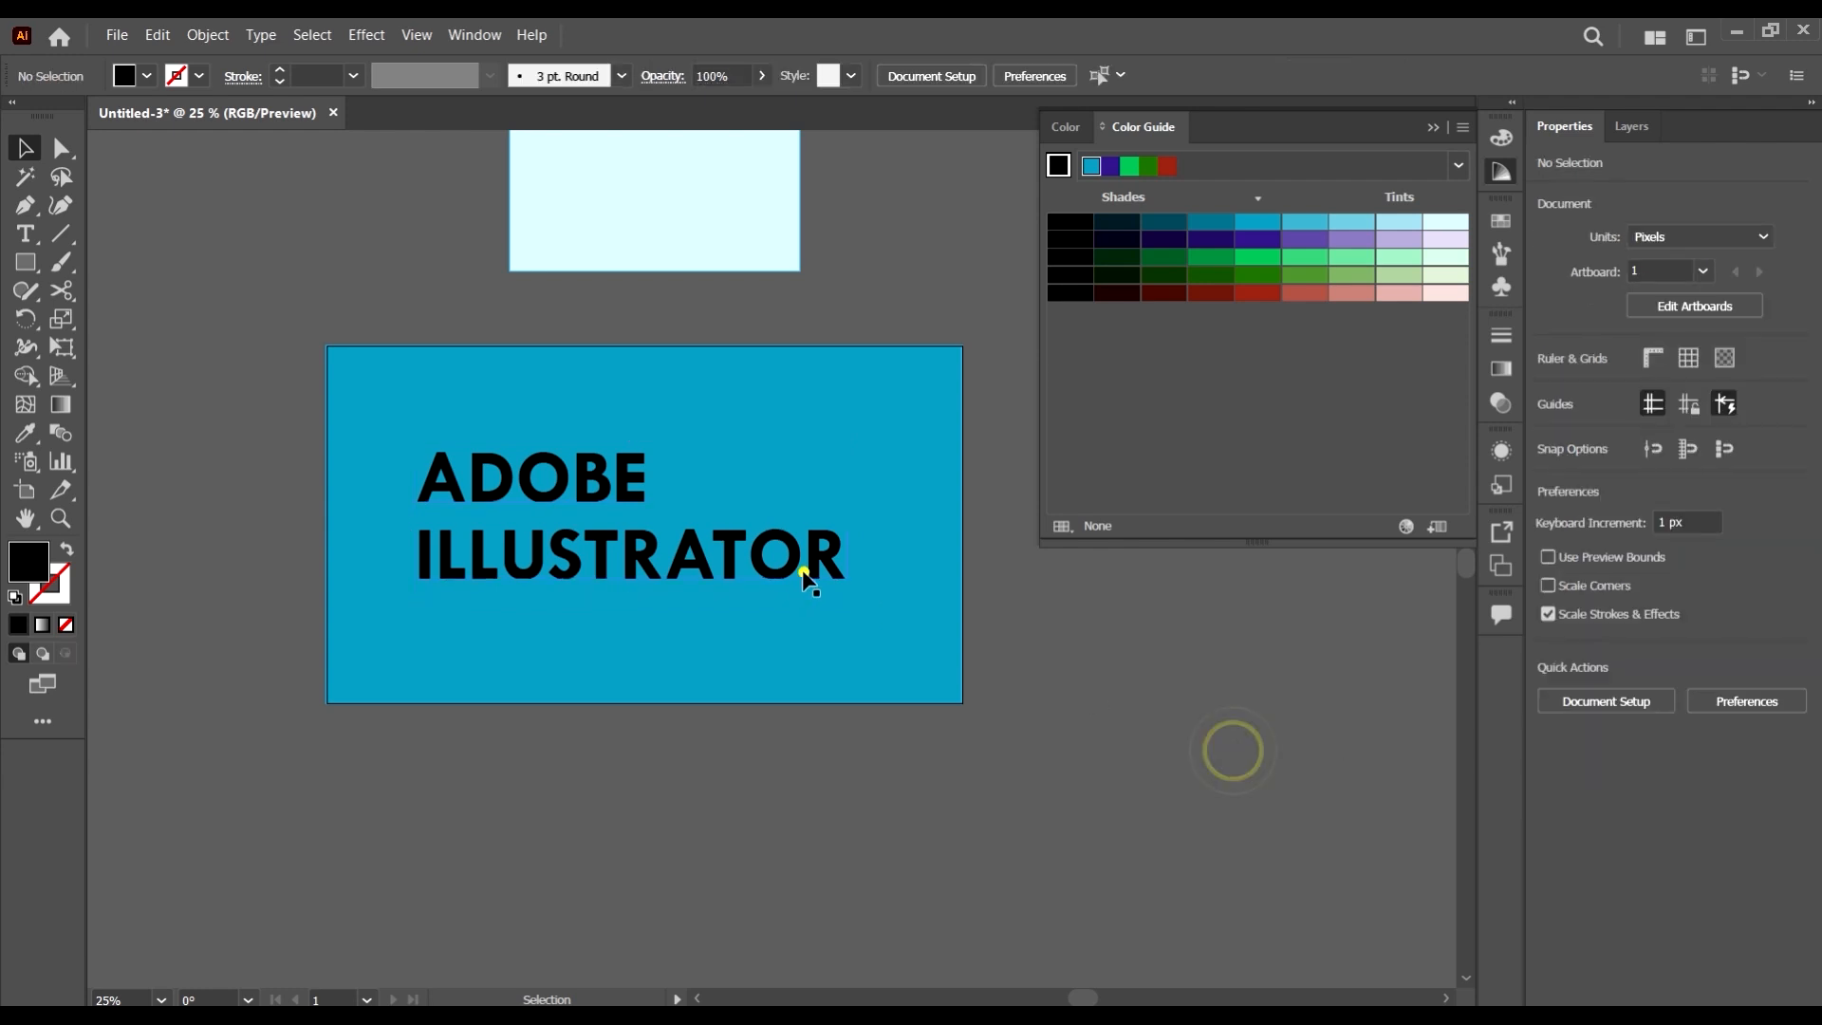
- Center-align the two text lines and move the text back onto the blue background
{"action": "left_click", "coordinate": [802, 572]}
{"action": "left_click", "coordinate": [1304, 75]}
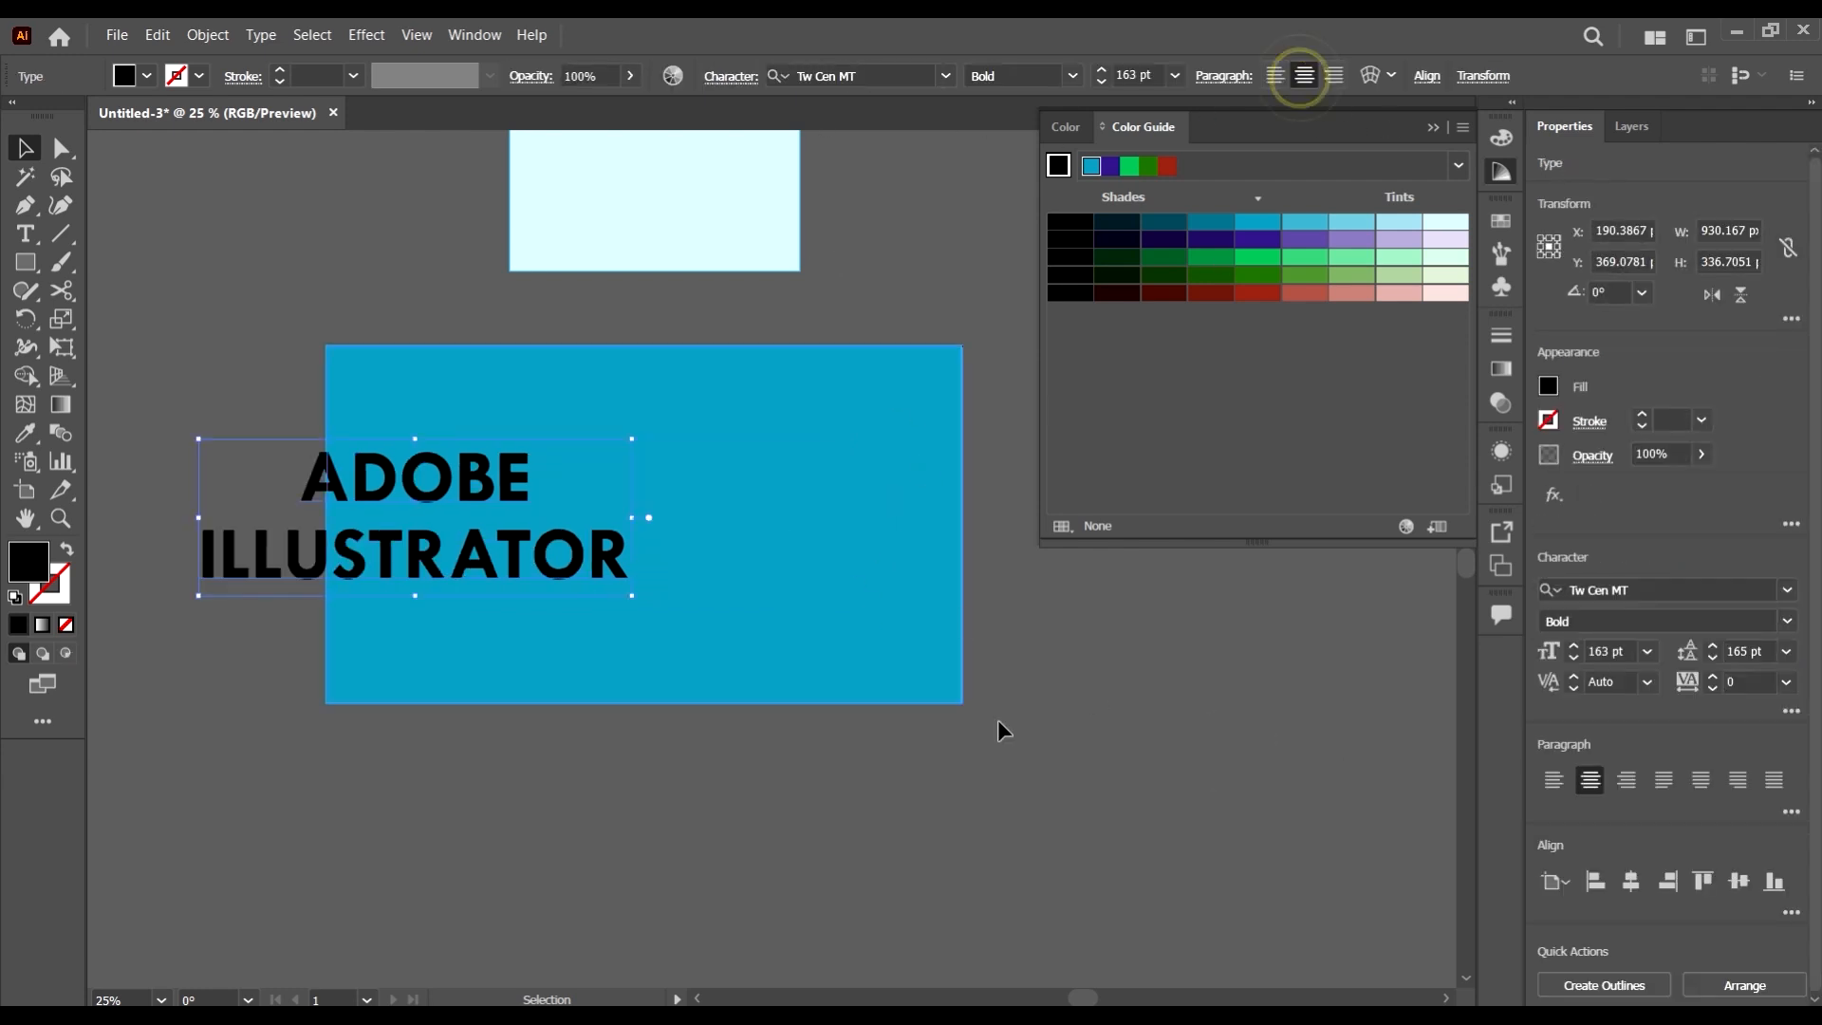
{"action": "left_click", "coordinate": [1155, 712]}
{"action": "left_click_drag", "start_coordinate": [521, 601], "coordinate": [776, 582]}
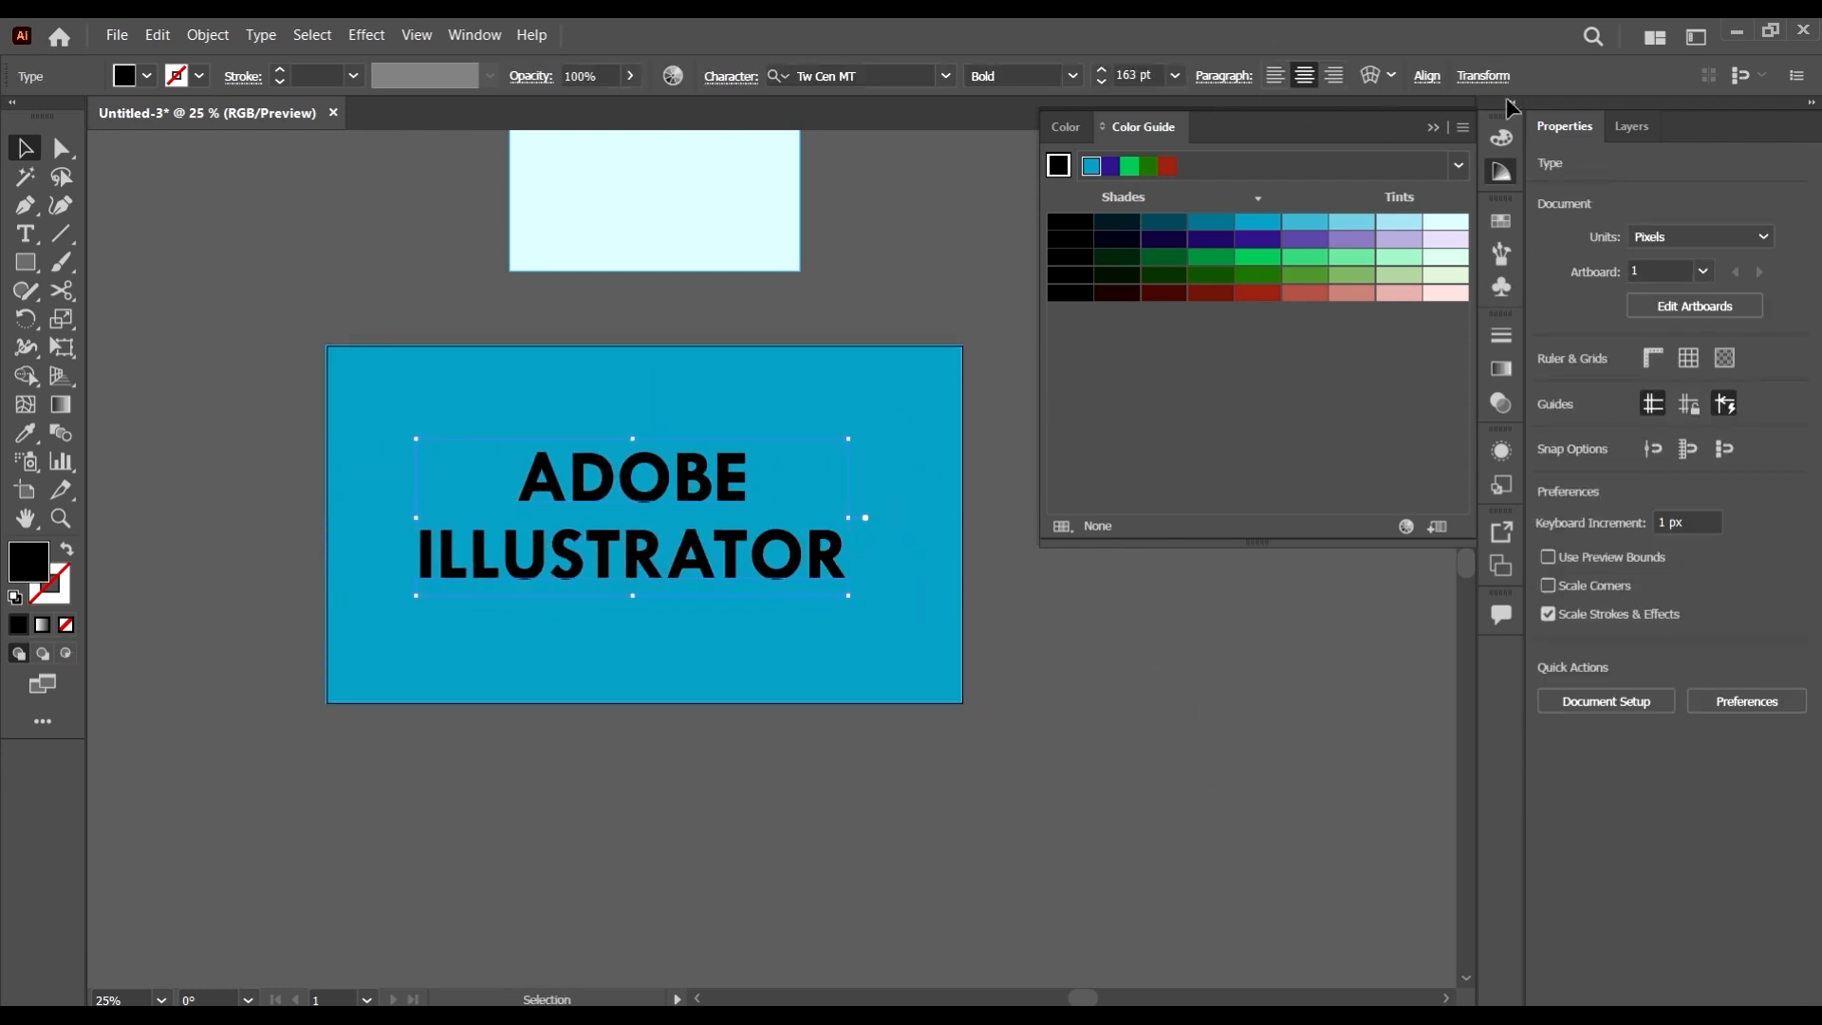
- Align the text block horizontally to the center of the artboard
{"action": "left_click", "coordinate": [1428, 75]}
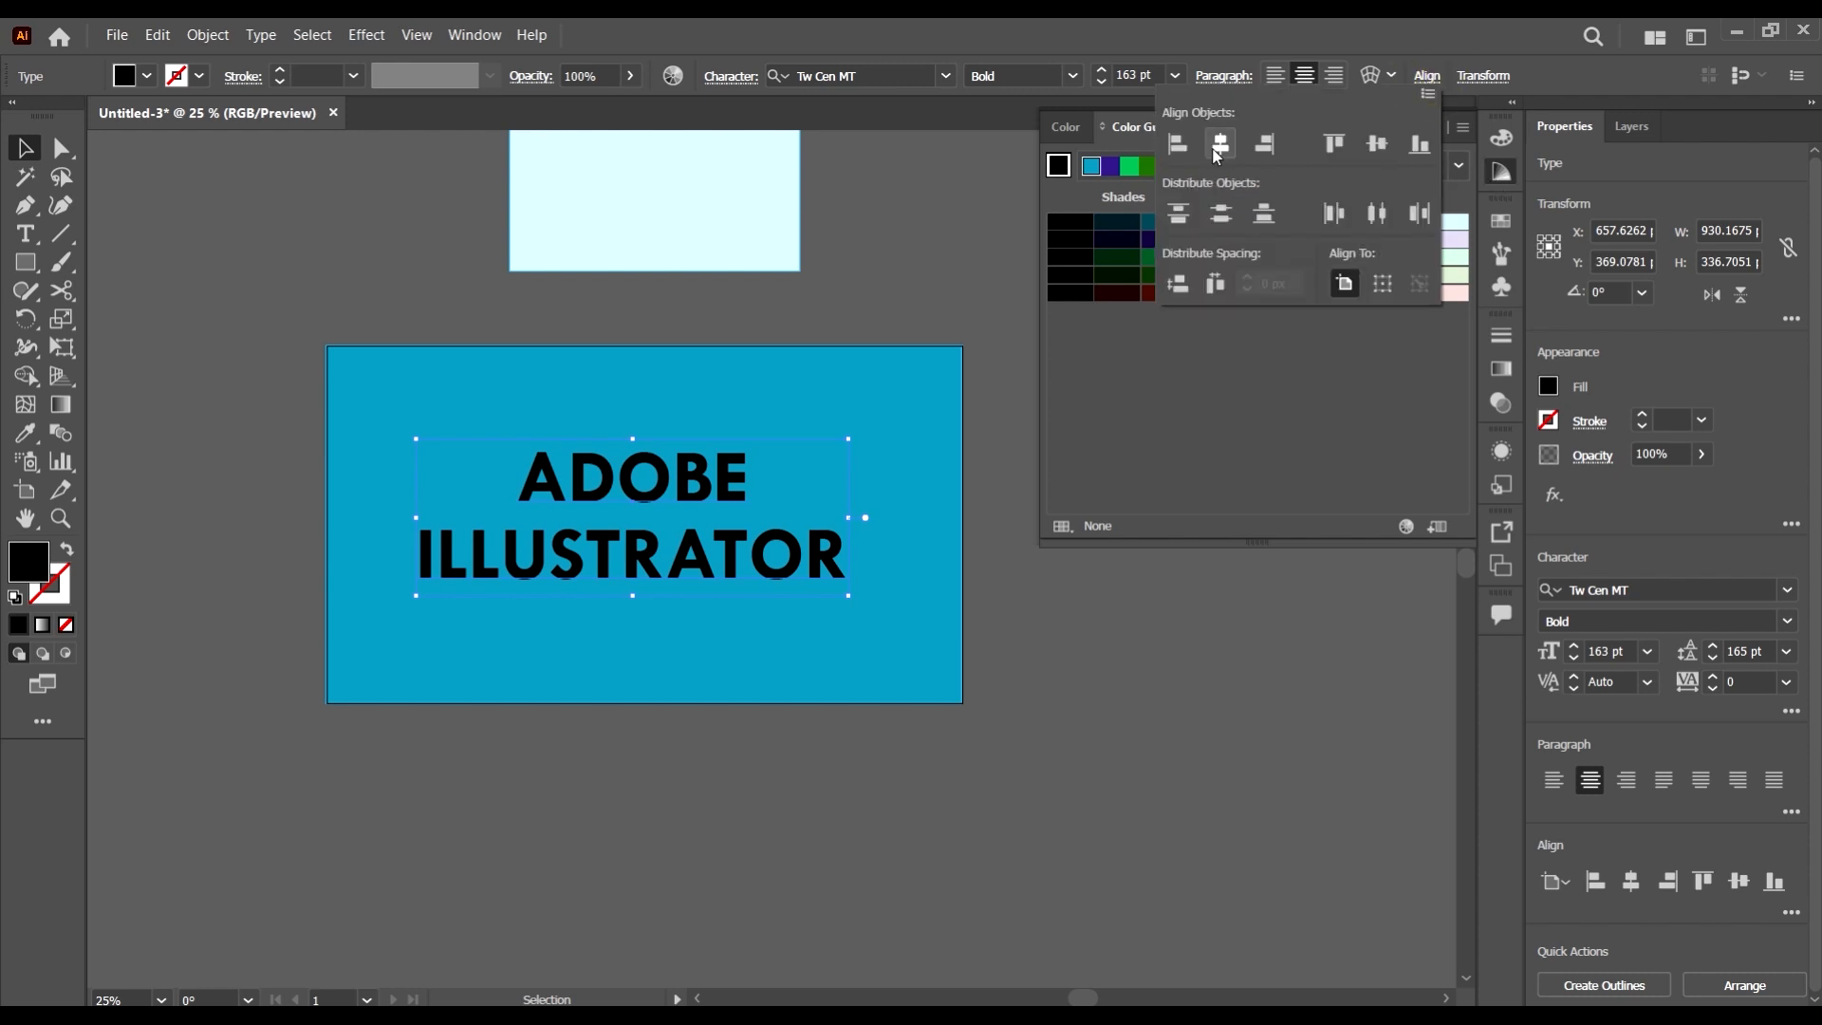
{"action": "left_click", "coordinate": [1209, 150]}
{"action": "left_click", "coordinate": [1136, 671]}
- Convert the ADOBE ILLUSTRATOR text to outlines
{"action": "scroll", "coordinate": [750, 566], "scroll_direction": "left", "scroll_amount": 1}
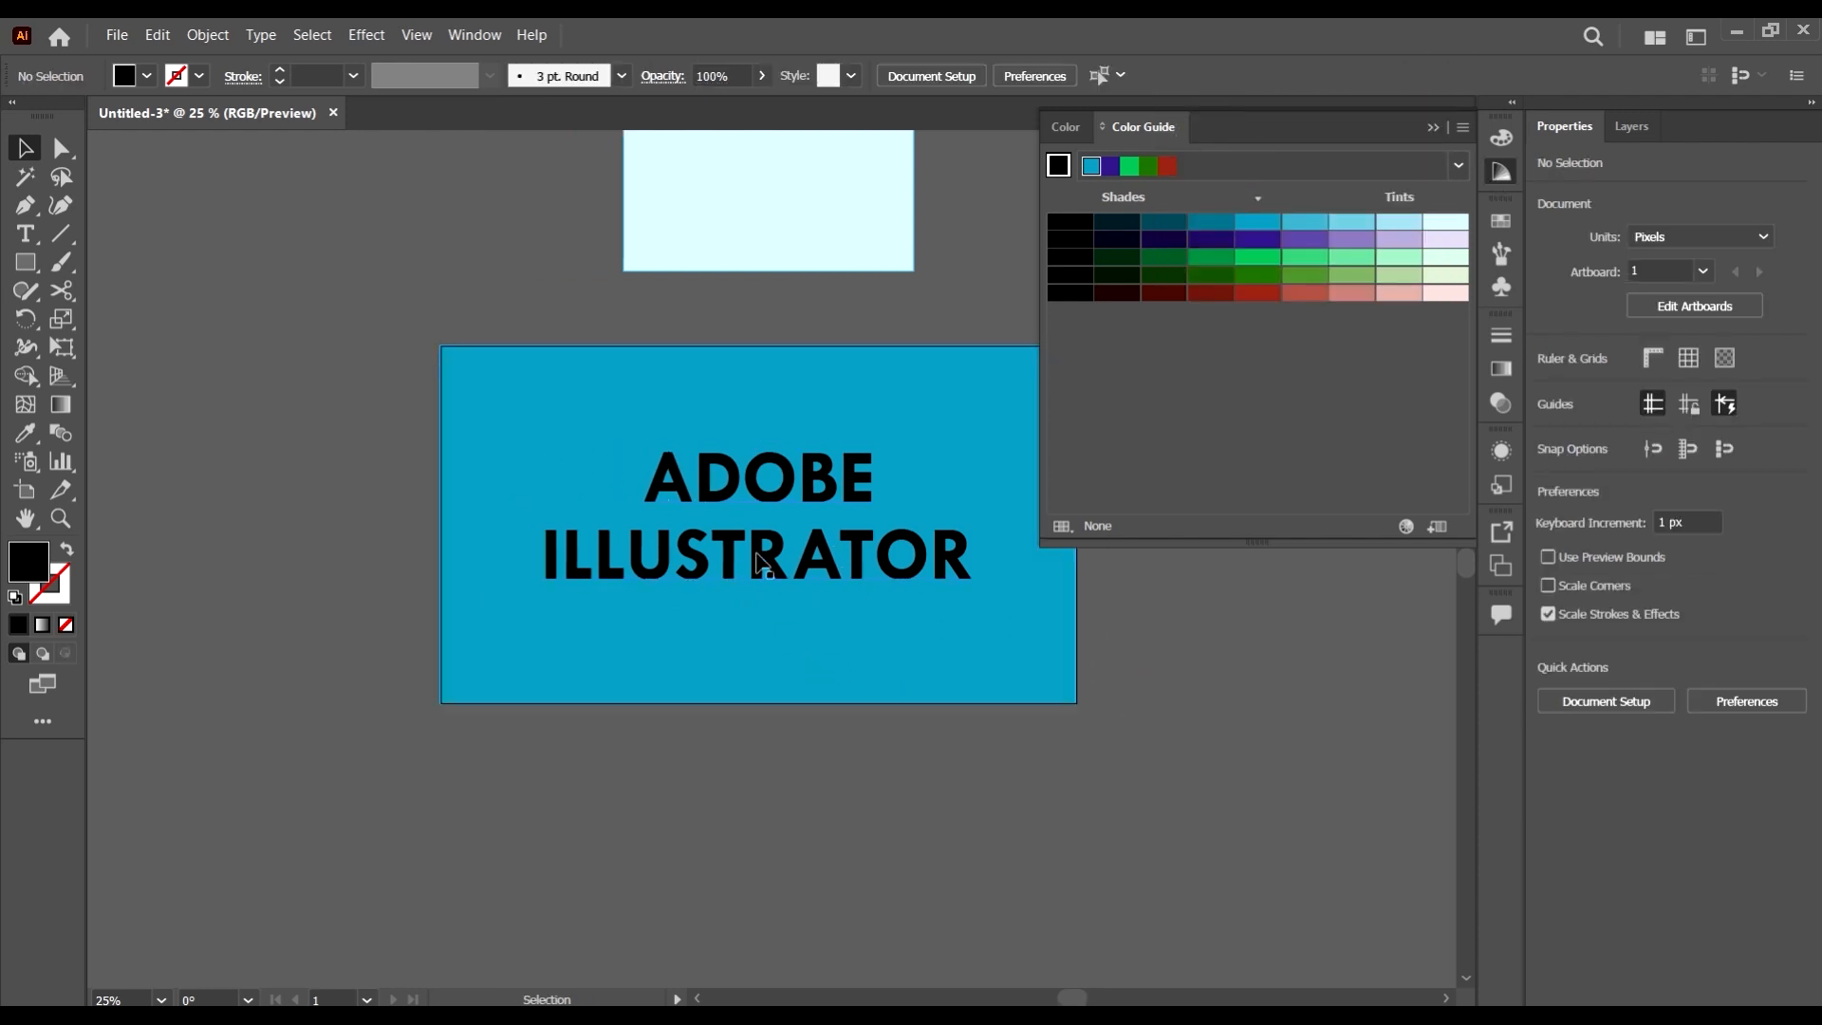
{"action": "scroll", "coordinate": [854, 574], "scroll_direction": "right", "scroll_amount": 1}
{"action": "scroll", "coordinate": [744, 512], "scroll_direction": "up", "scroll_amount": 1}
{"action": "scroll", "coordinate": [729, 519], "scroll_direction": "up", "scroll_amount": 1}
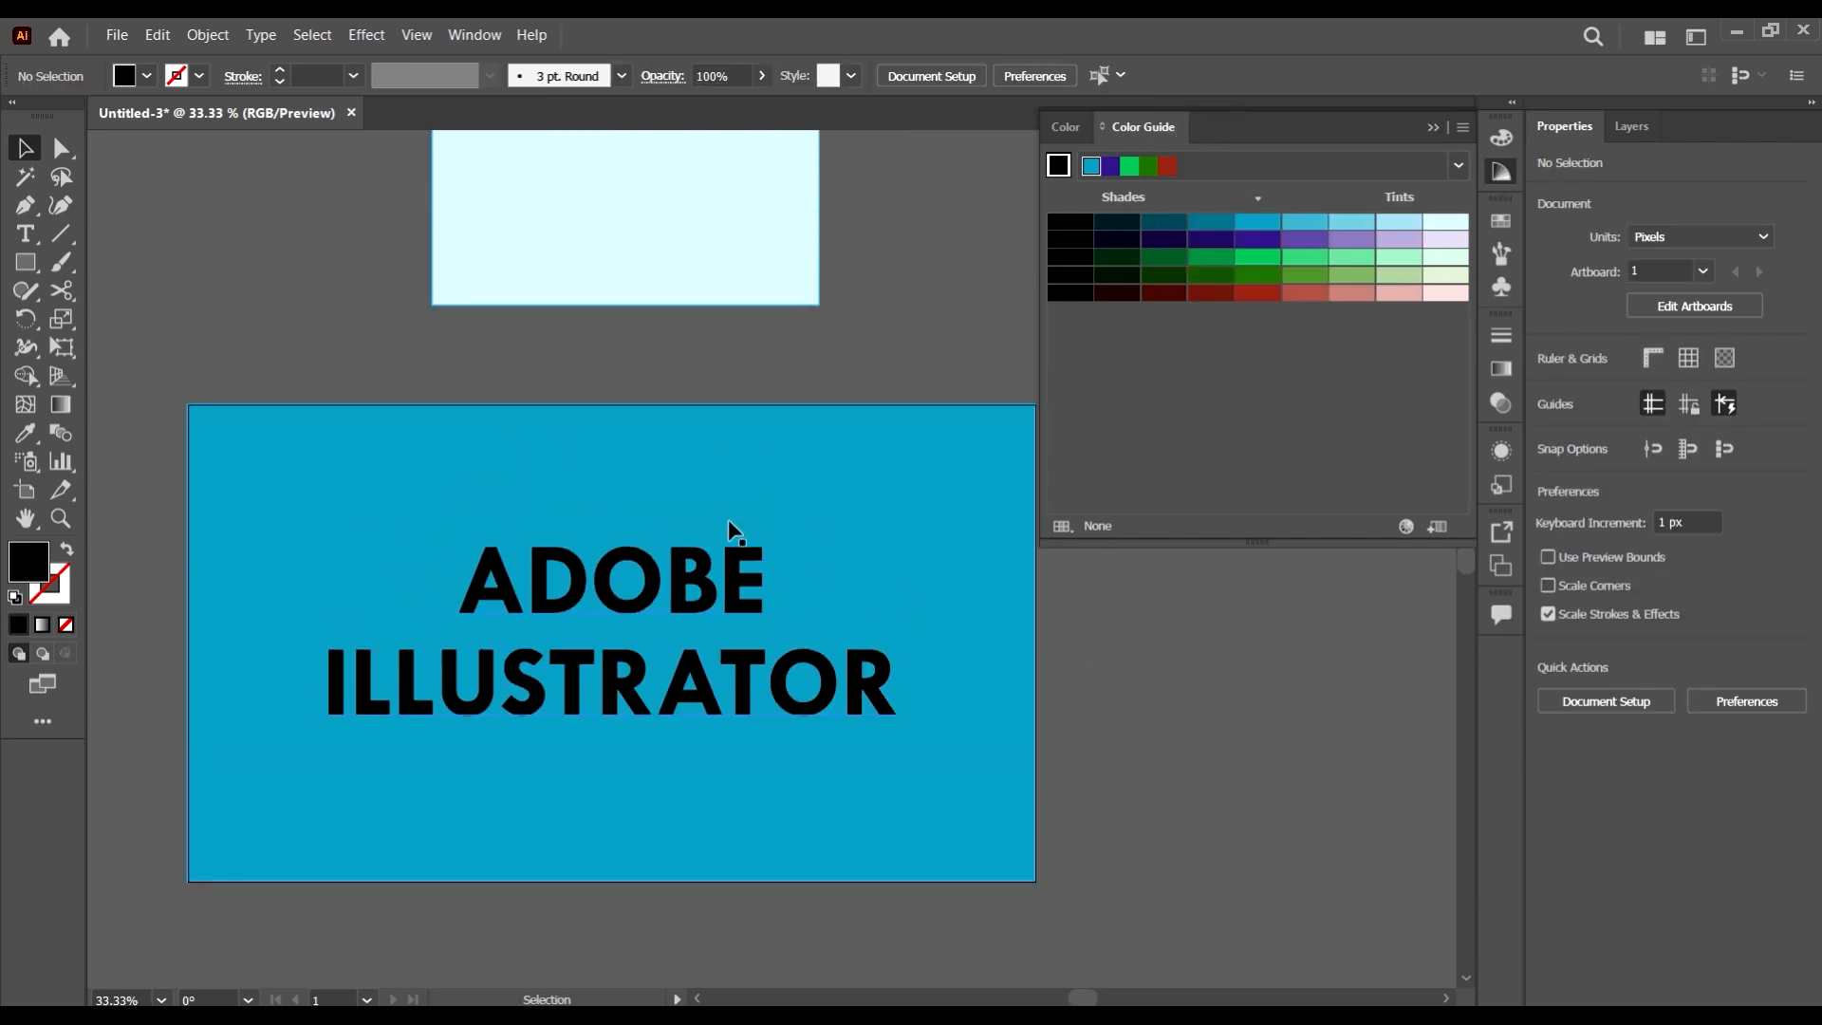
{"action": "scroll", "coordinate": [727, 520], "scroll_direction": "down", "scroll_amount": 1}
{"action": "left_click", "coordinate": [719, 530]}
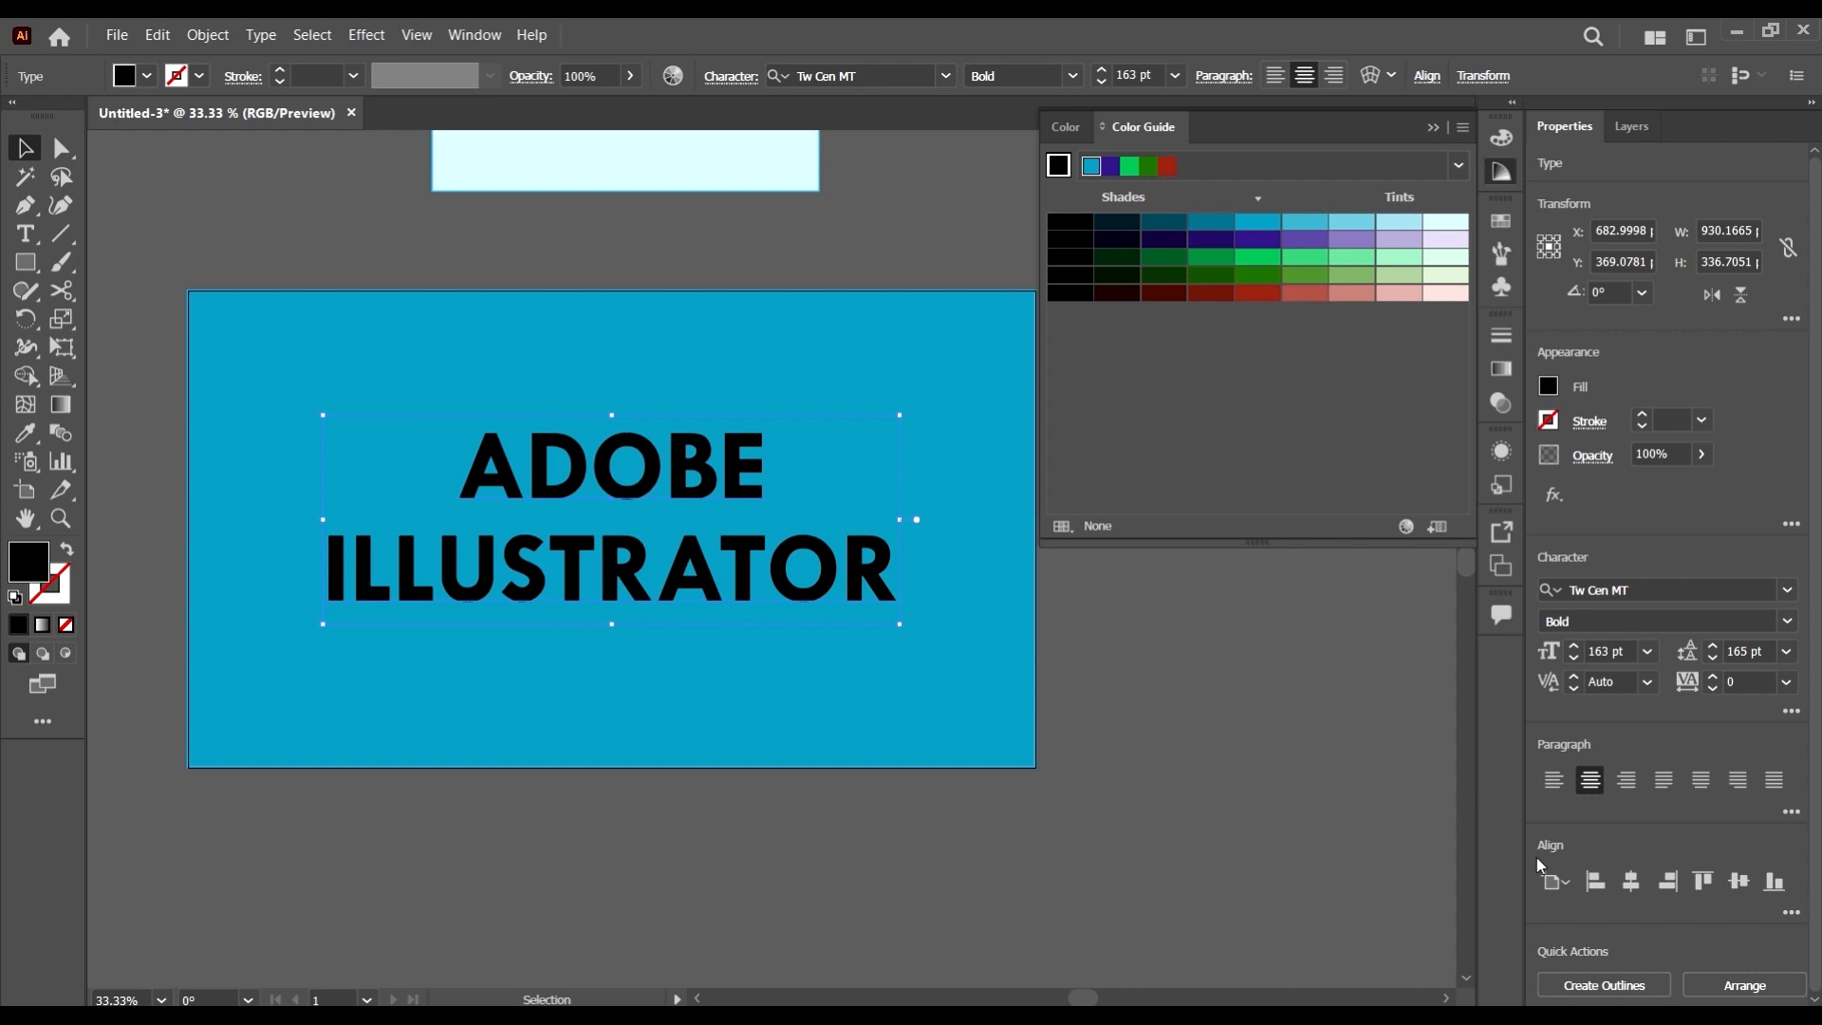
{"action": "left_click", "coordinate": [1605, 984]}
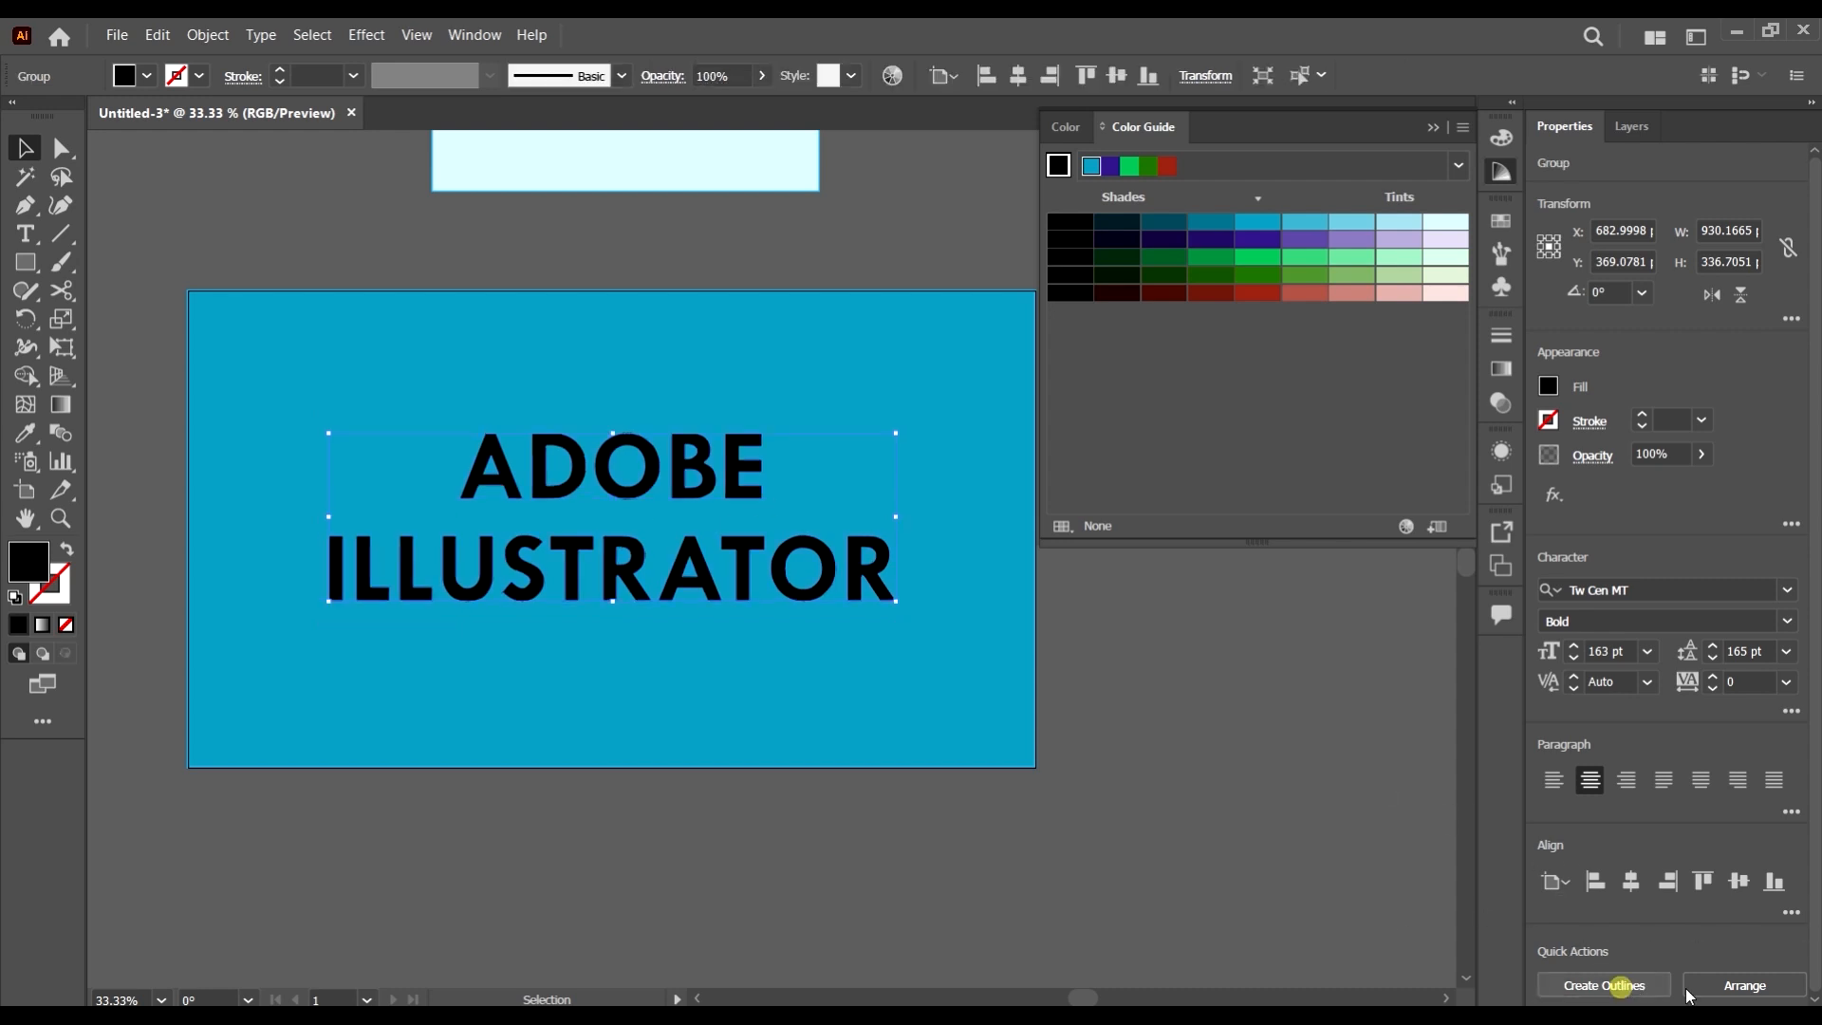
{"action": "left_click", "coordinate": [1159, 776]}
- Ungroup the outlined text into separate letters
{"action": "left_click", "coordinate": [750, 564]}
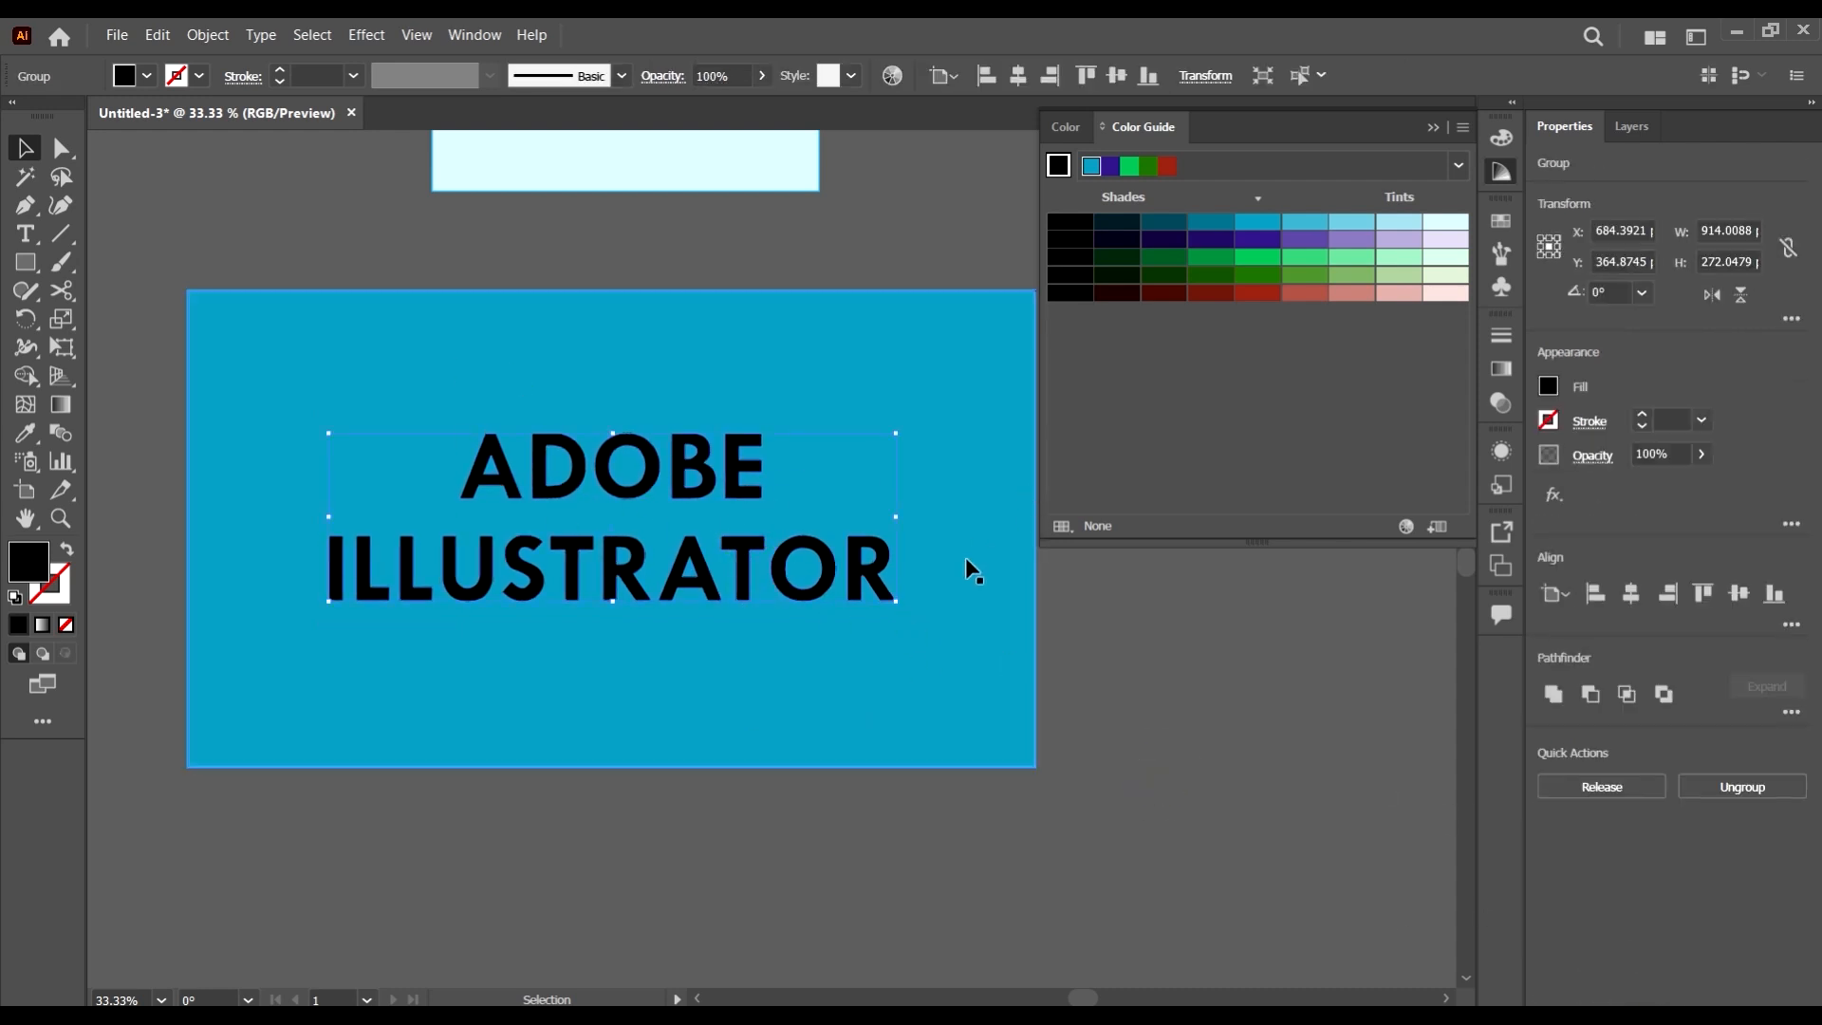
{"action": "right_click", "coordinate": [823, 595]}
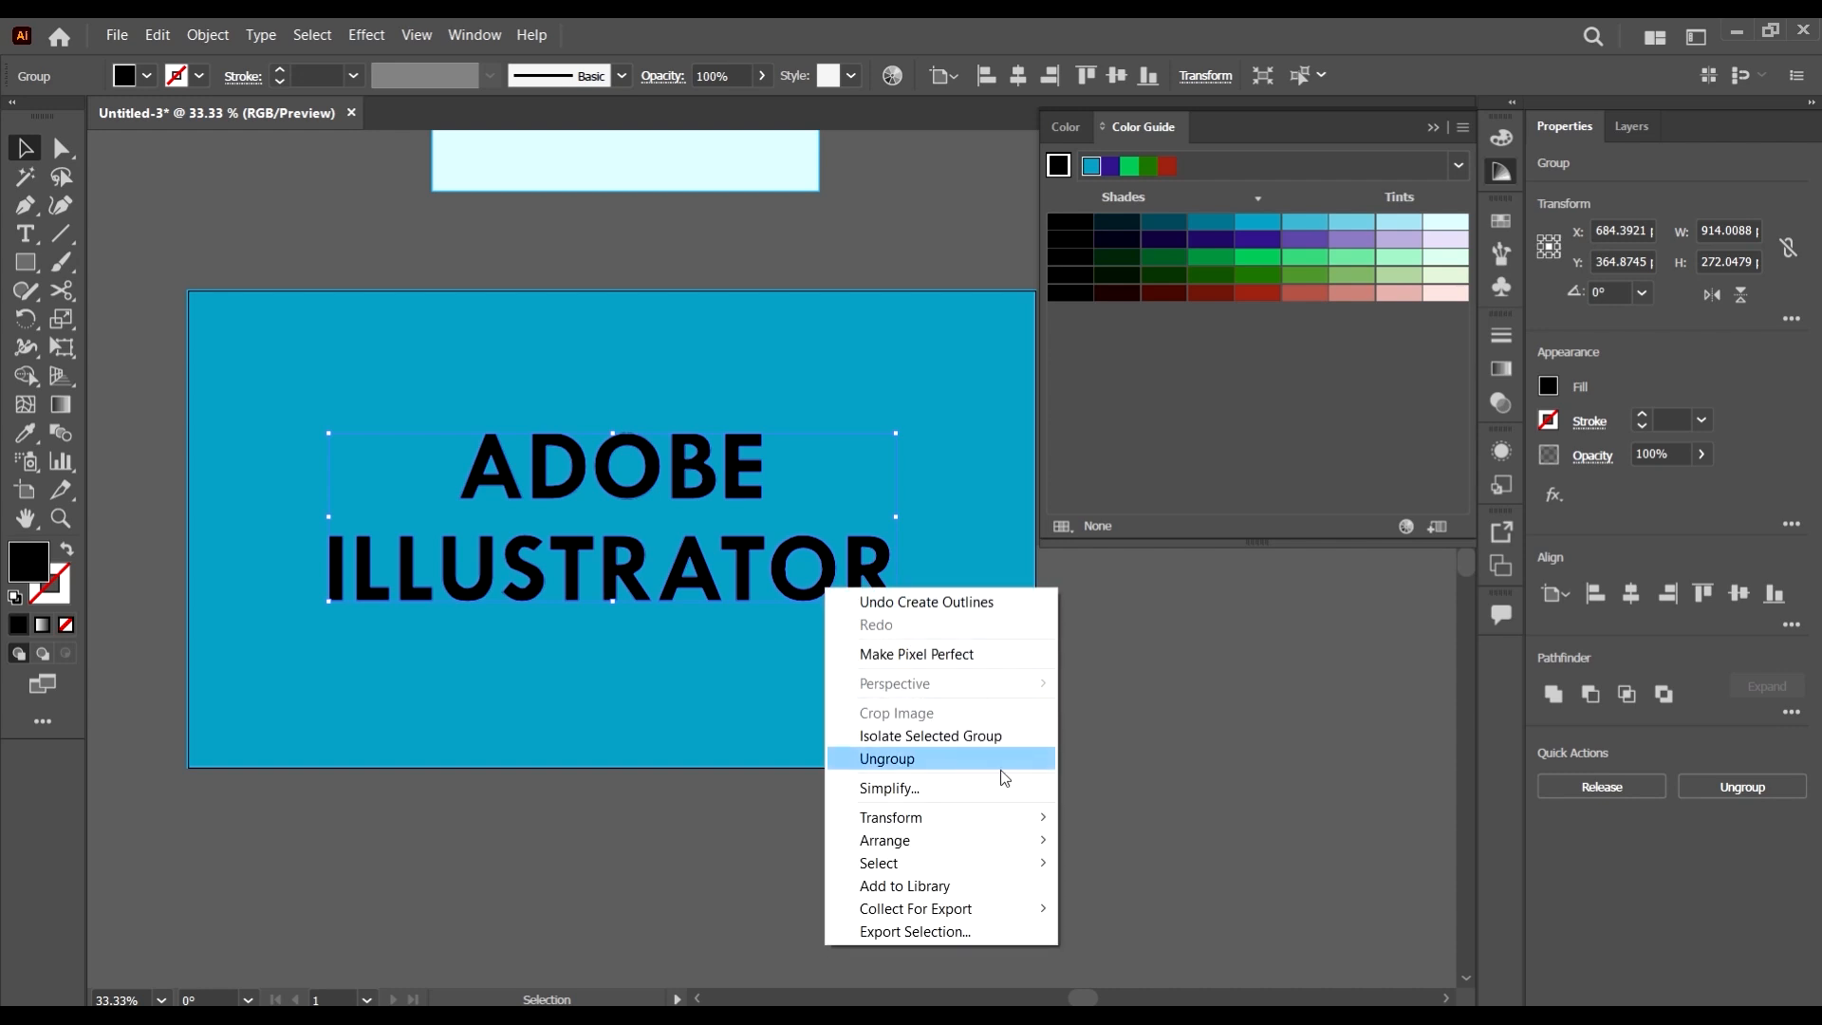
{"action": "left_click", "coordinate": [925, 758]}
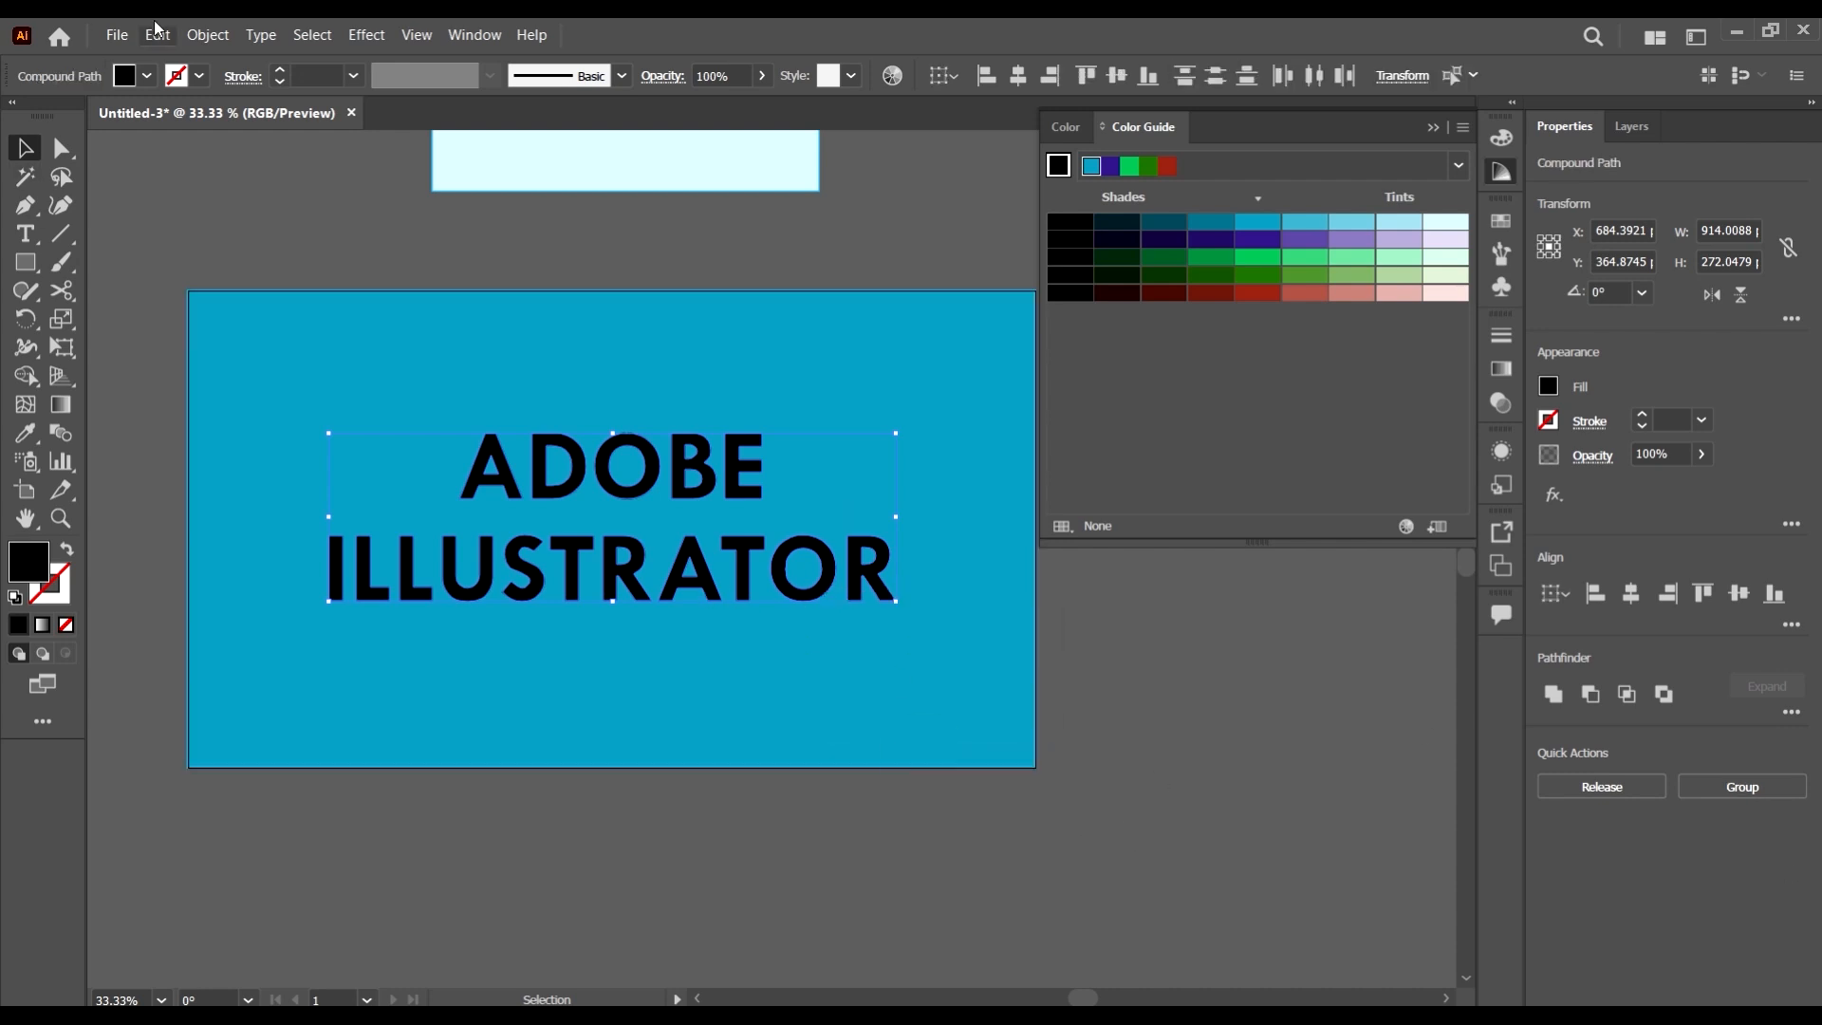
{"action": "left_click", "coordinate": [208, 34]}
{"action": "left_click", "coordinate": [605, 26]}
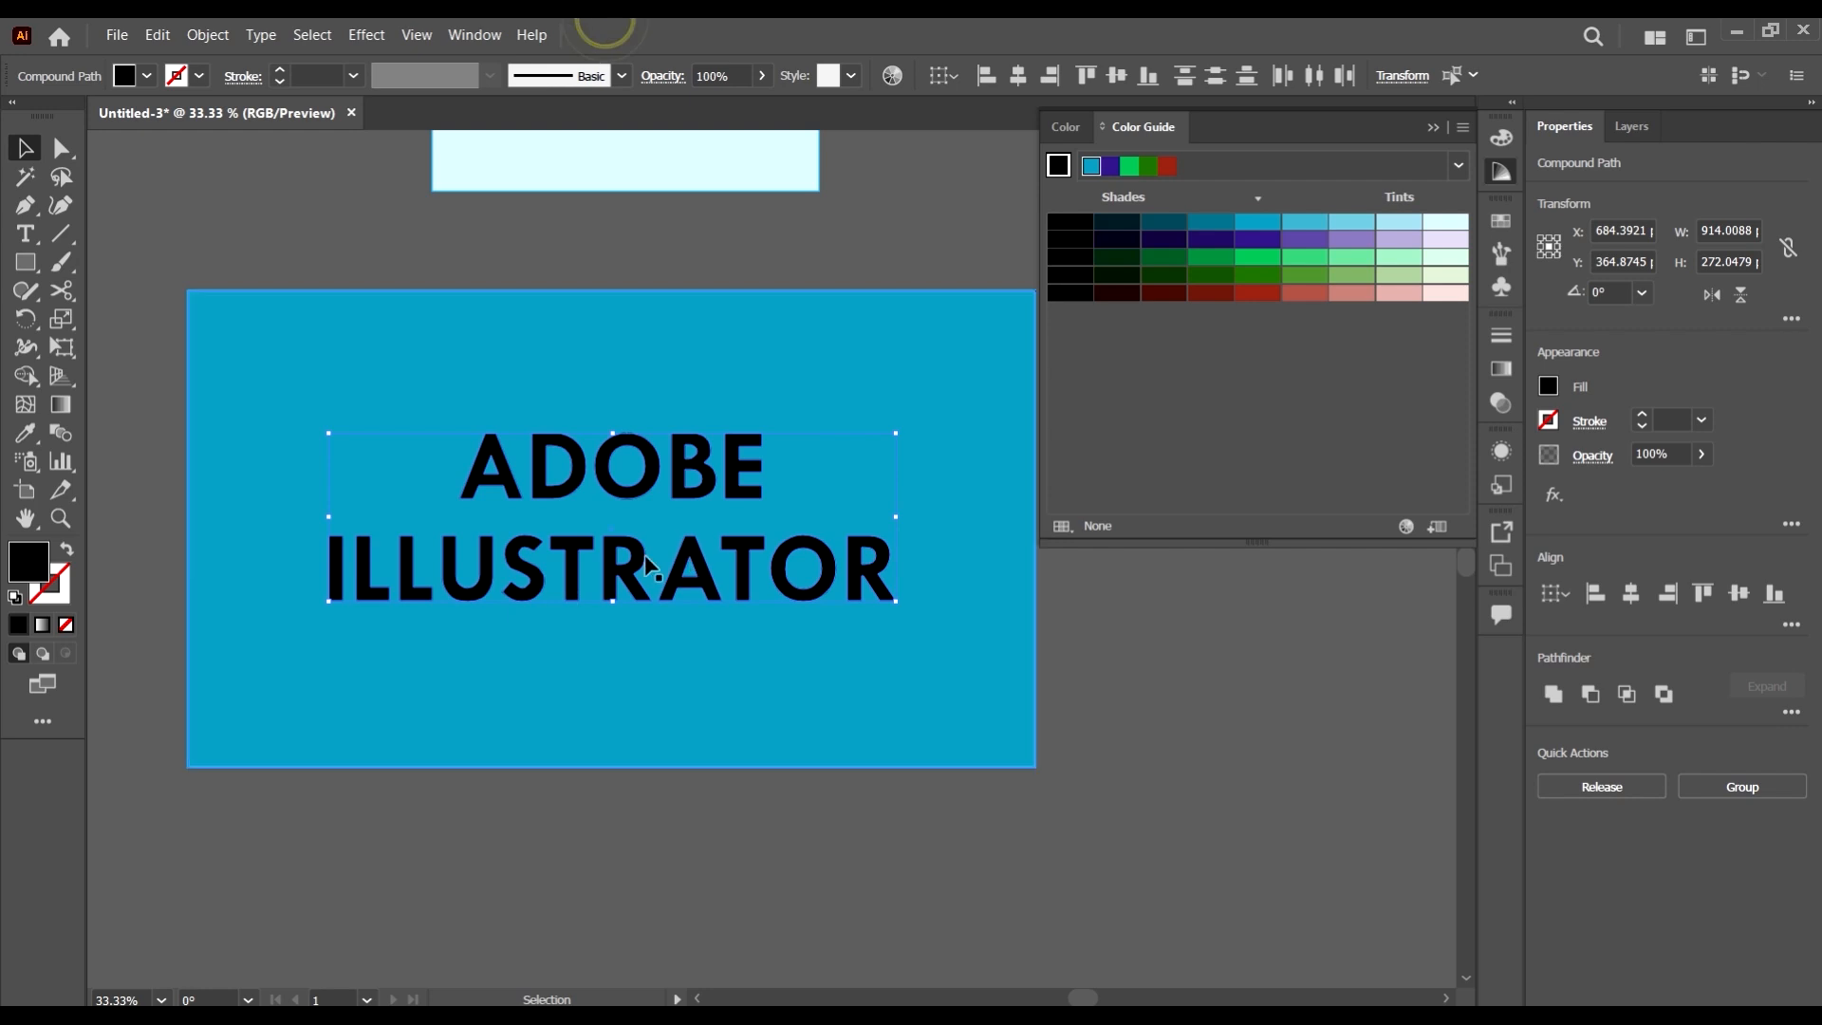
- Select all the letters of ADOBE and fill them with the lightest mint green tint from the Color Guide
{"action": "left_click", "coordinate": [804, 629]}
{"action": "left_click", "coordinate": [738, 490]}
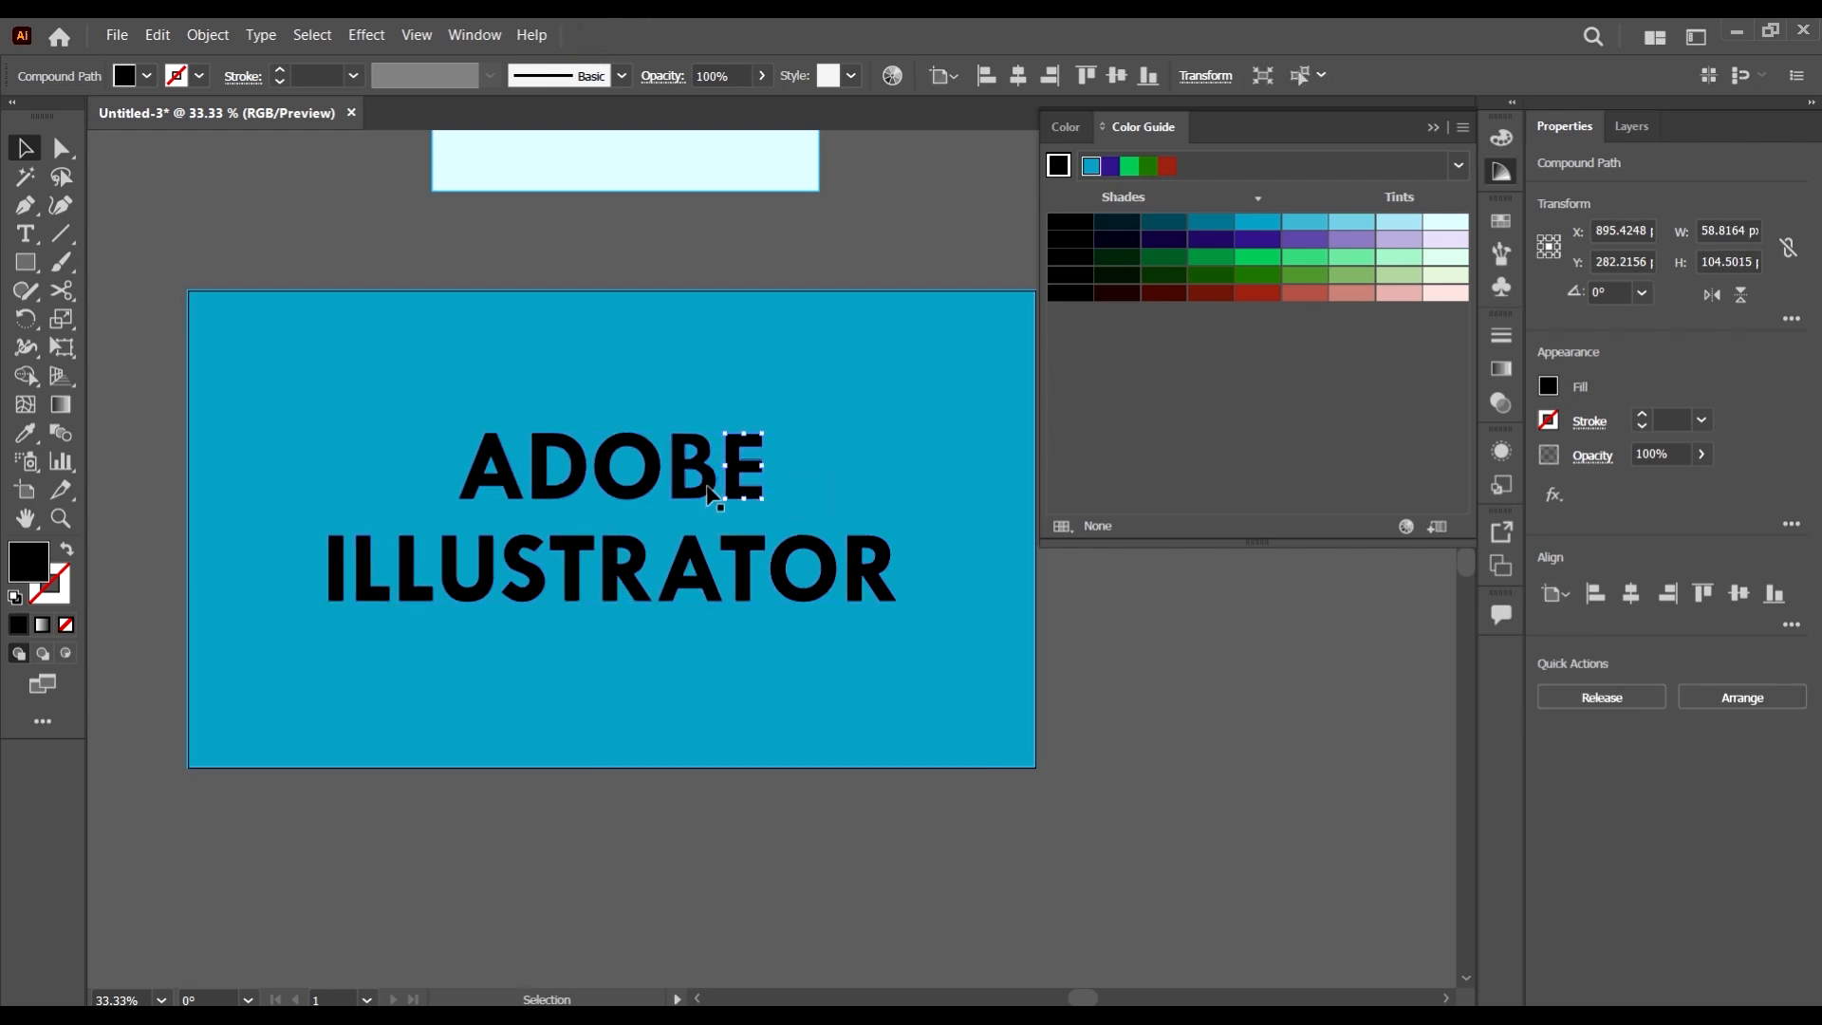
{"action": "left_click", "coordinate": [700, 474], "text": "shift"}
{"action": "left_click", "coordinate": [628, 479], "text": "shift"}
{"action": "left_click", "coordinate": [570, 477], "text": "shift"}
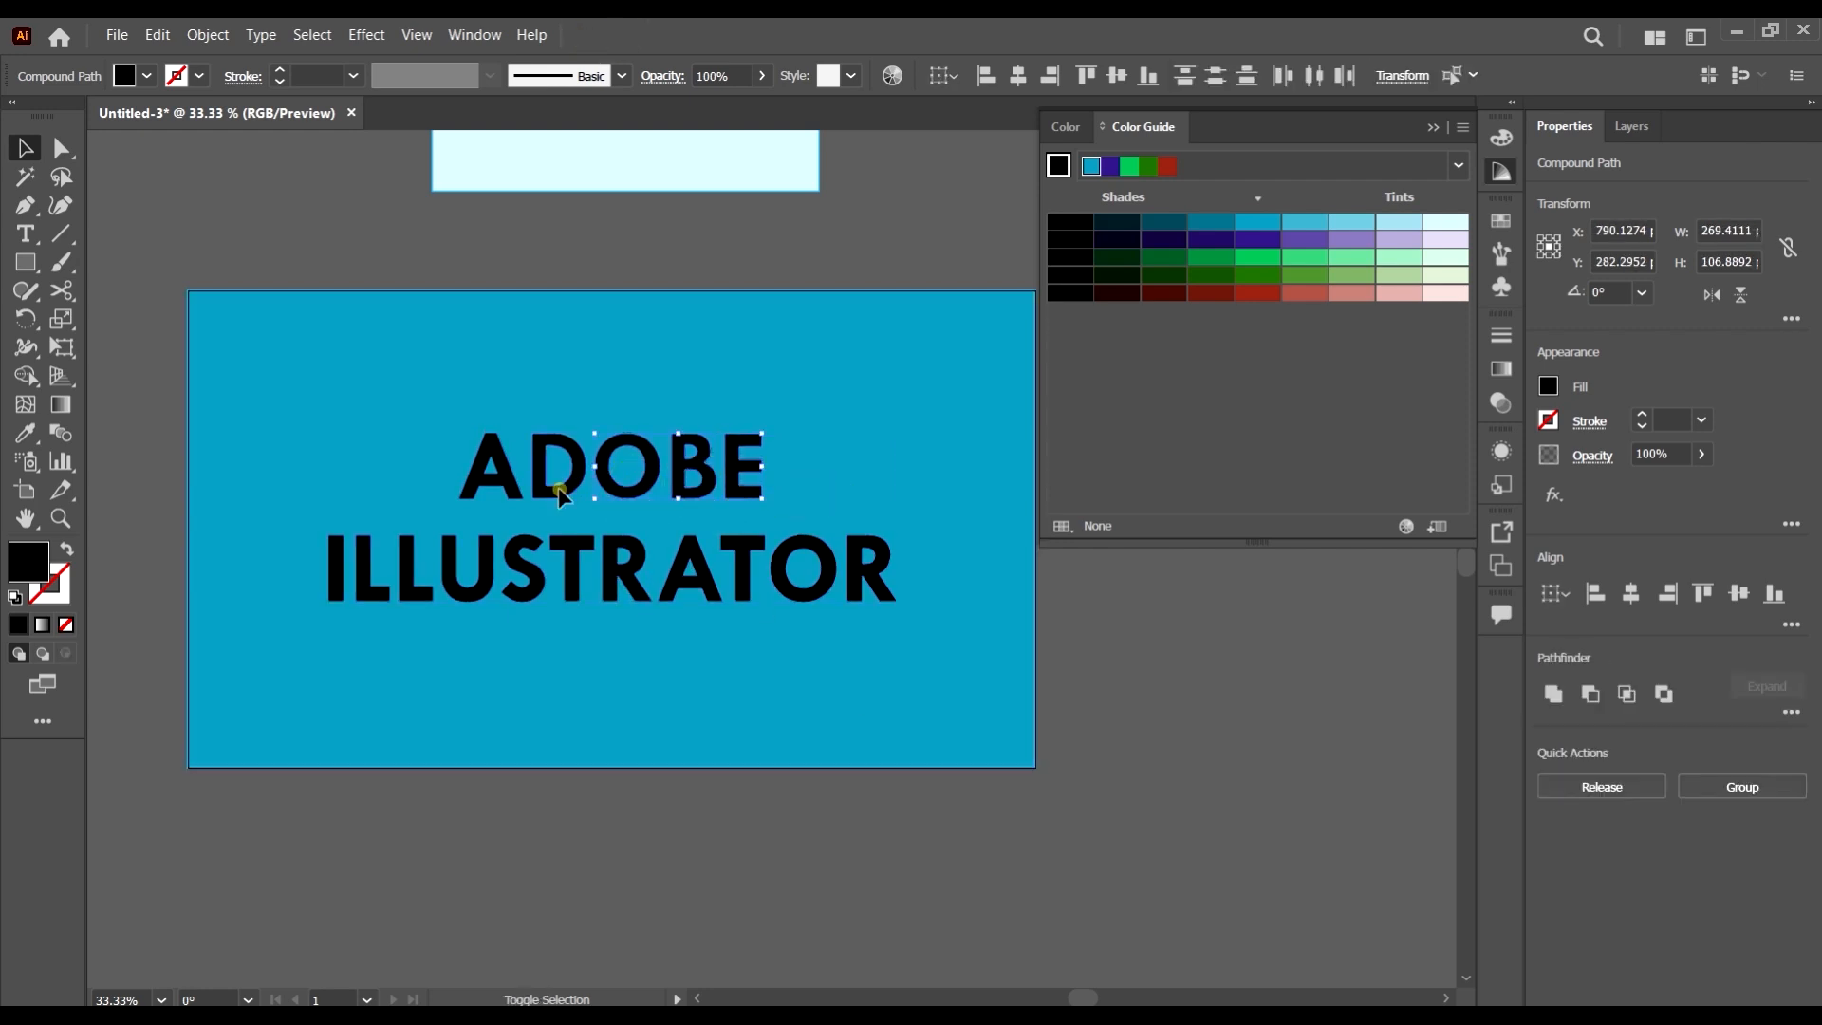
{"action": "left_click", "coordinate": [512, 493], "text": "shift"}
{"action": "scroll", "coordinate": [875, 570], "scroll_direction": "up", "scroll_amount": 2}
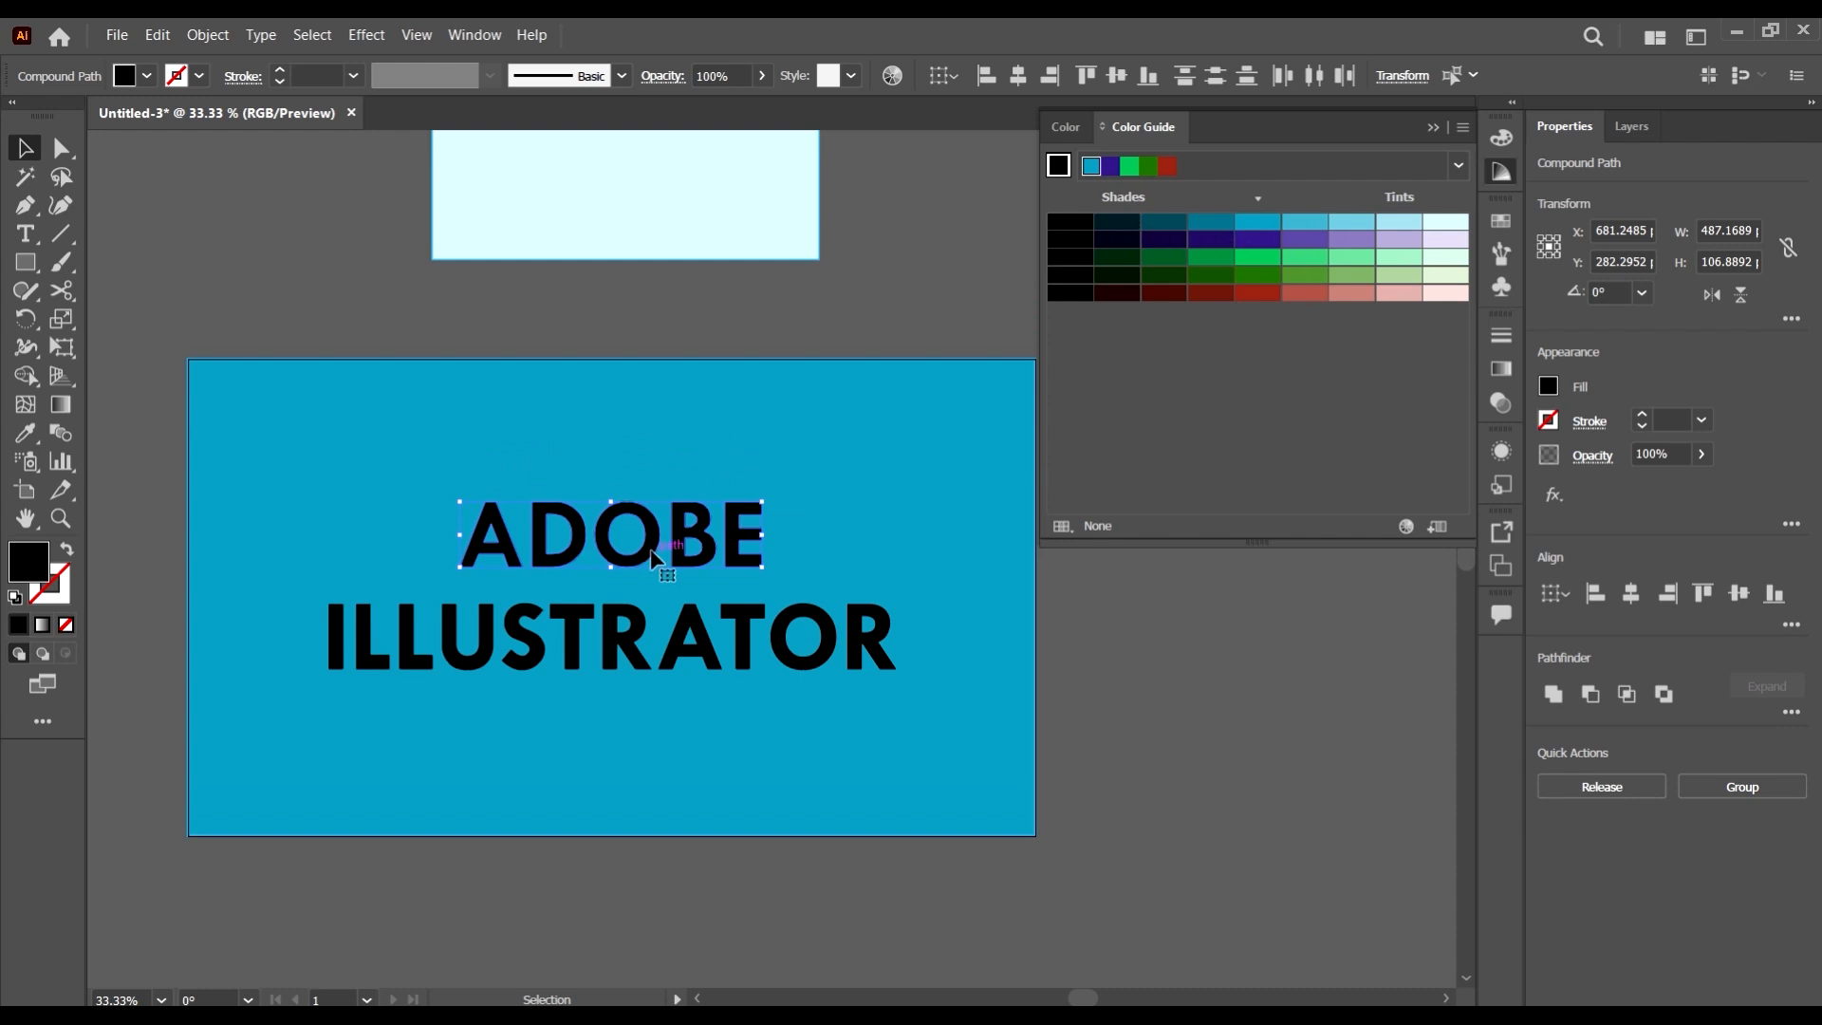
{"action": "scroll", "coordinate": [842, 468], "scroll_direction": "down", "scroll_amount": 1}
{"action": "left_click", "coordinate": [1116, 226]}
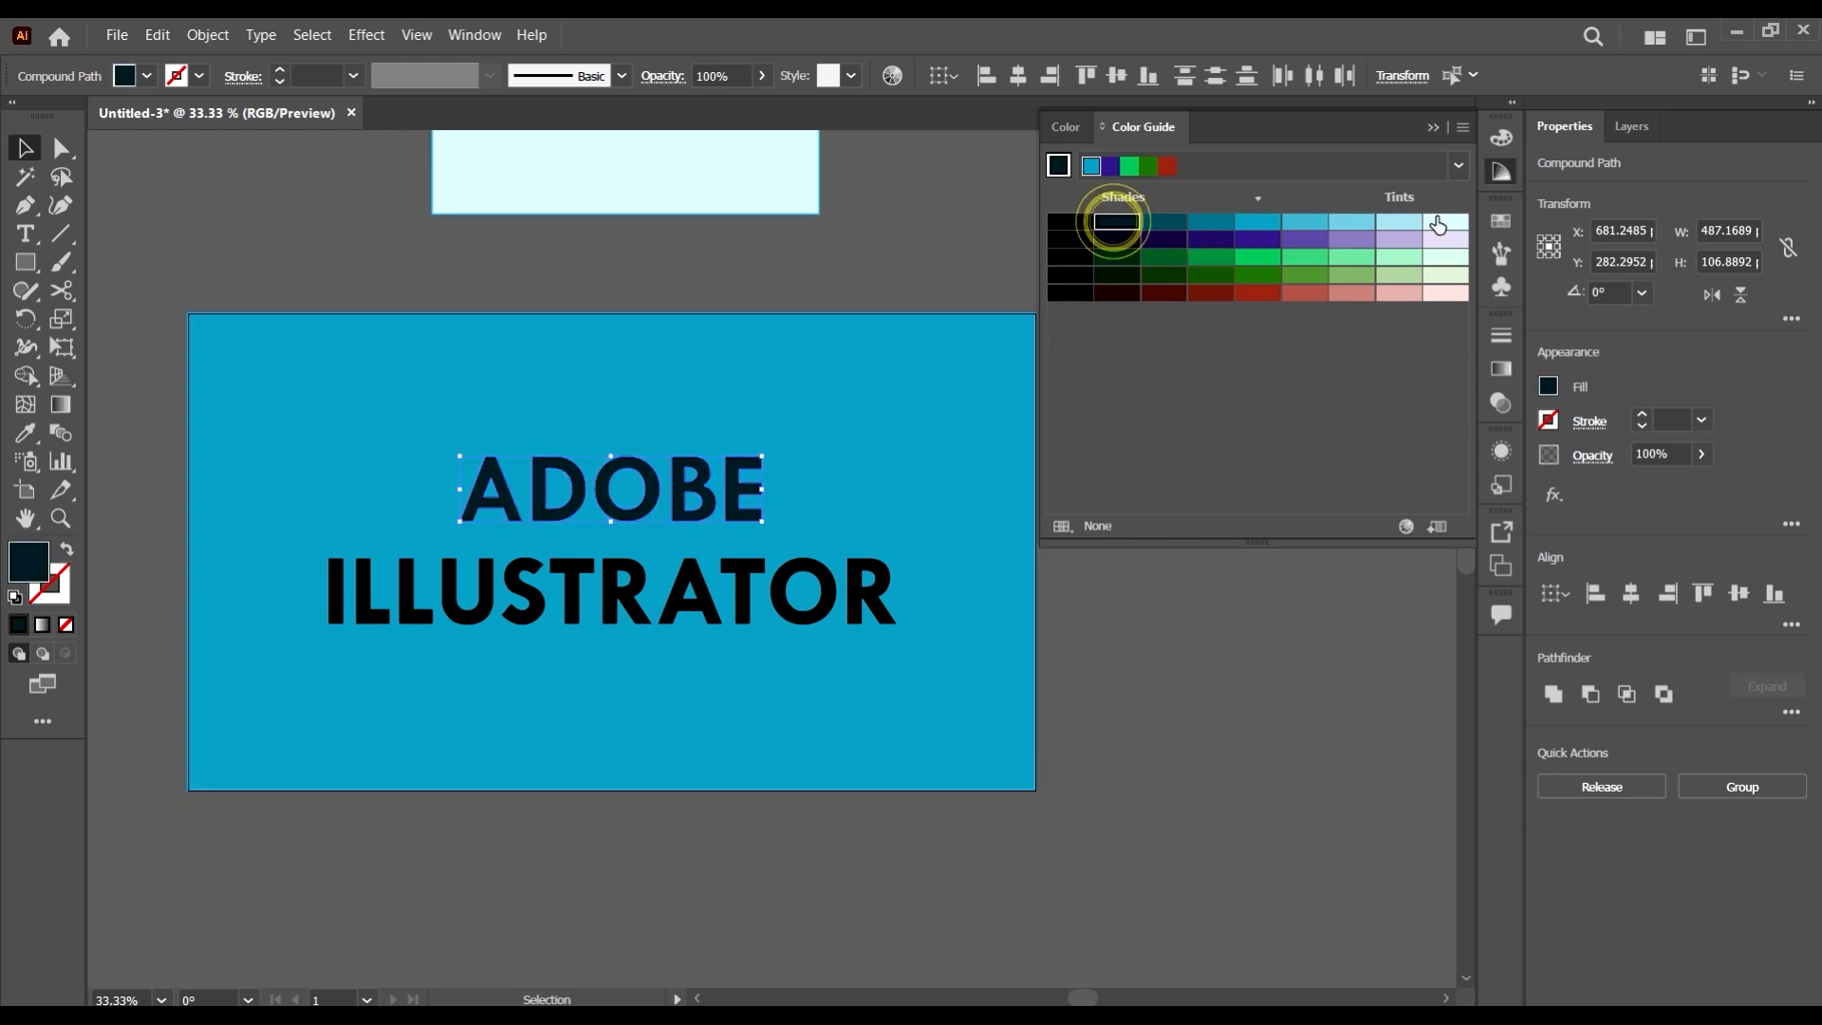
{"action": "left_click", "coordinate": [1452, 241]}
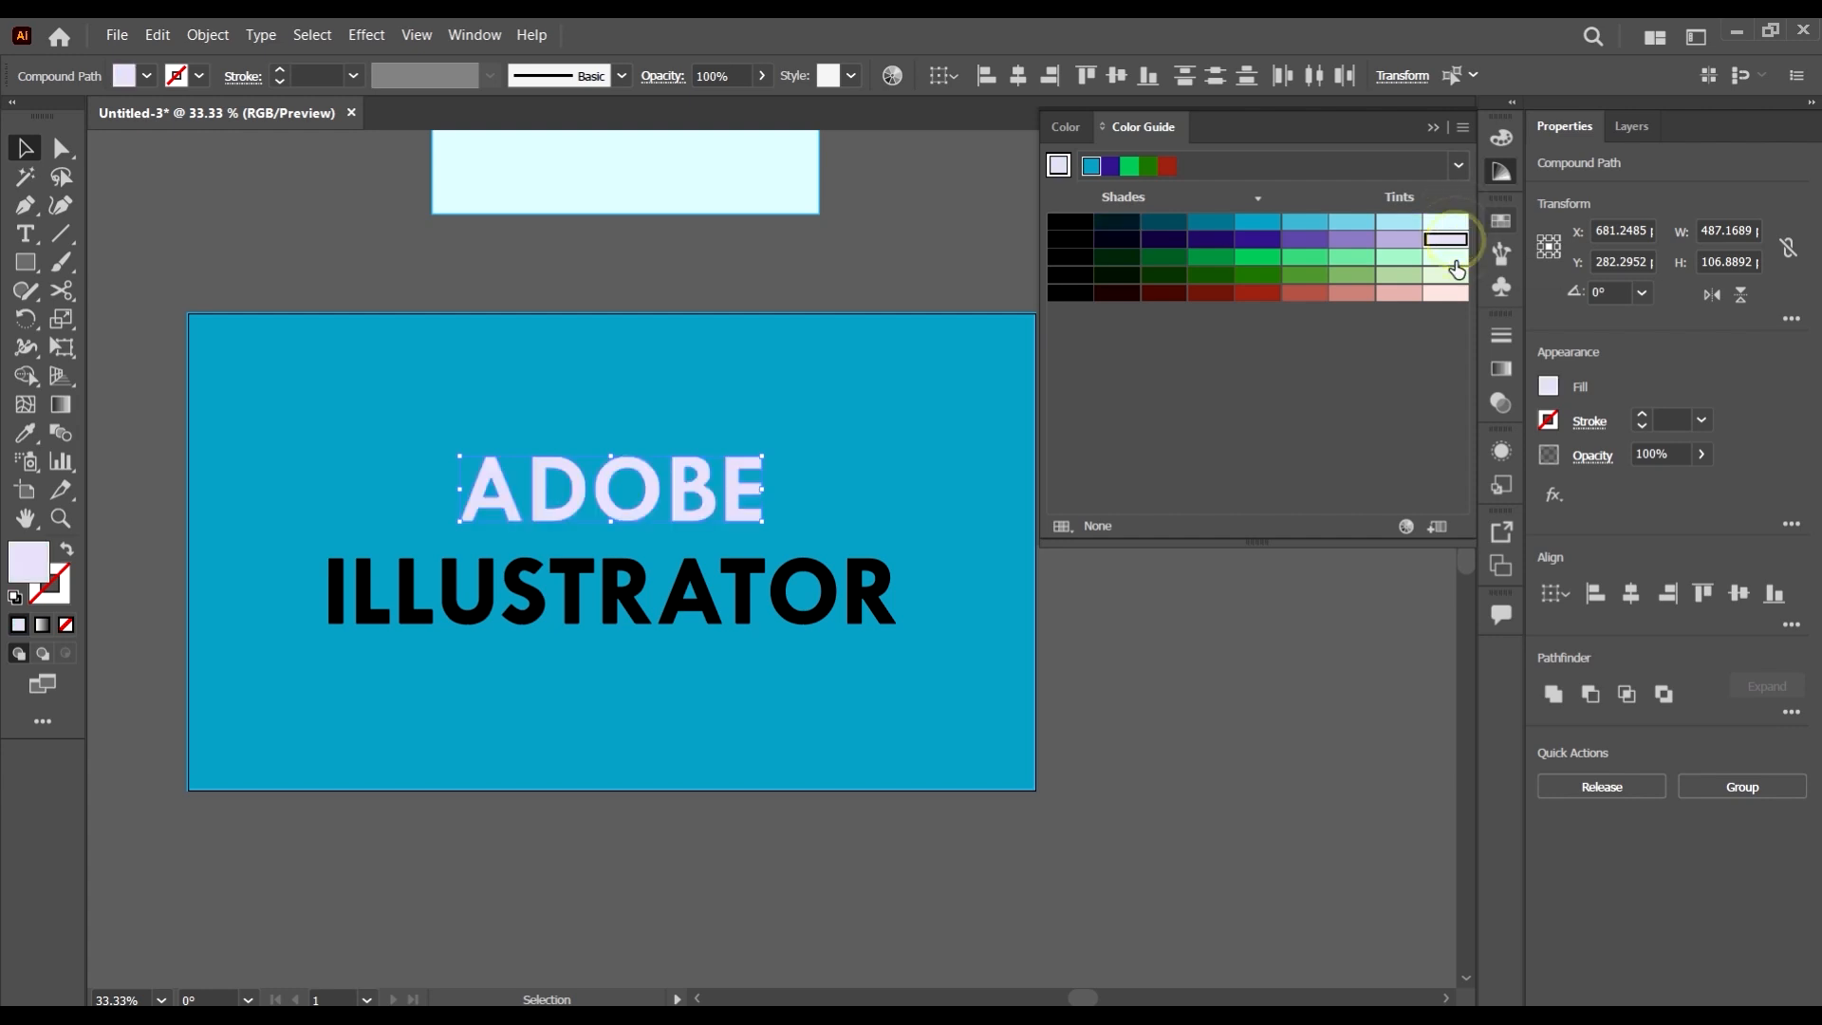
{"action": "left_click", "coordinate": [1446, 258]}
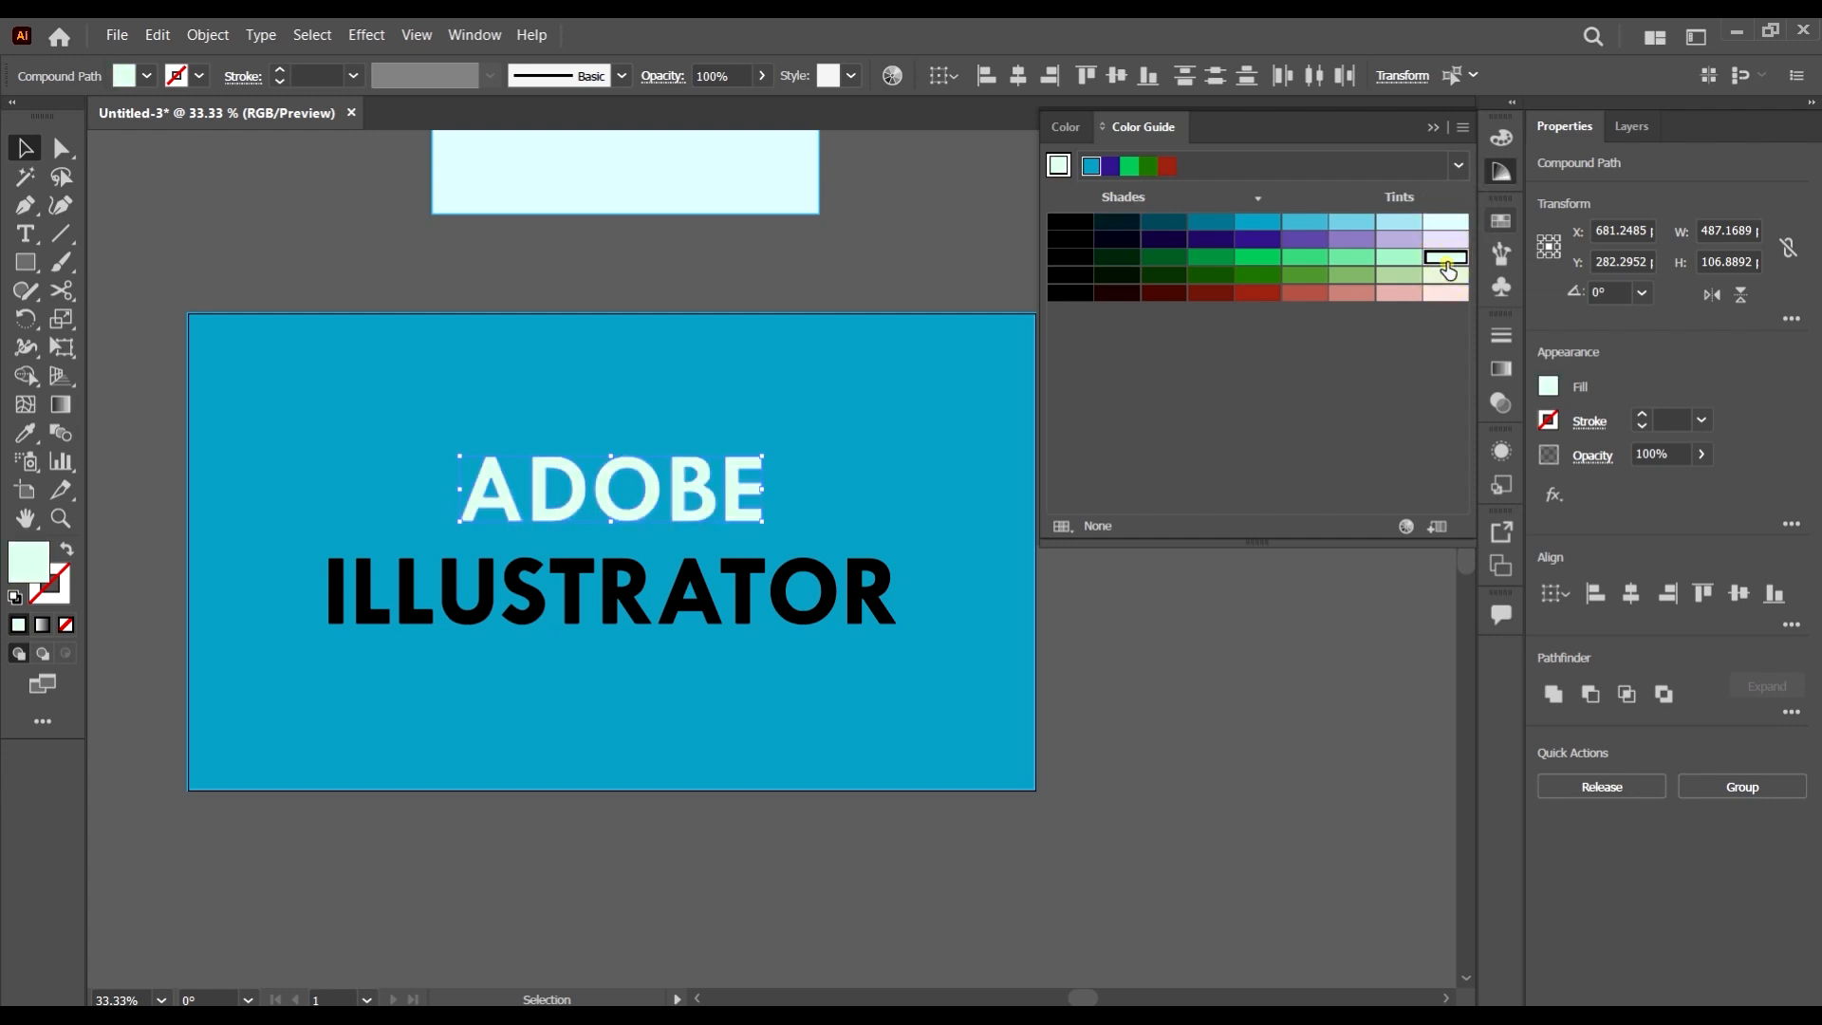
{"action": "left_click", "coordinate": [1242, 740]}
- Select all the letters of ILLUSTRATOR without the background and fill them with a dark red shade from the Color Guide
{"action": "left_click_drag", "start_coordinate": [1198, 691], "coordinate": [370, 587]}
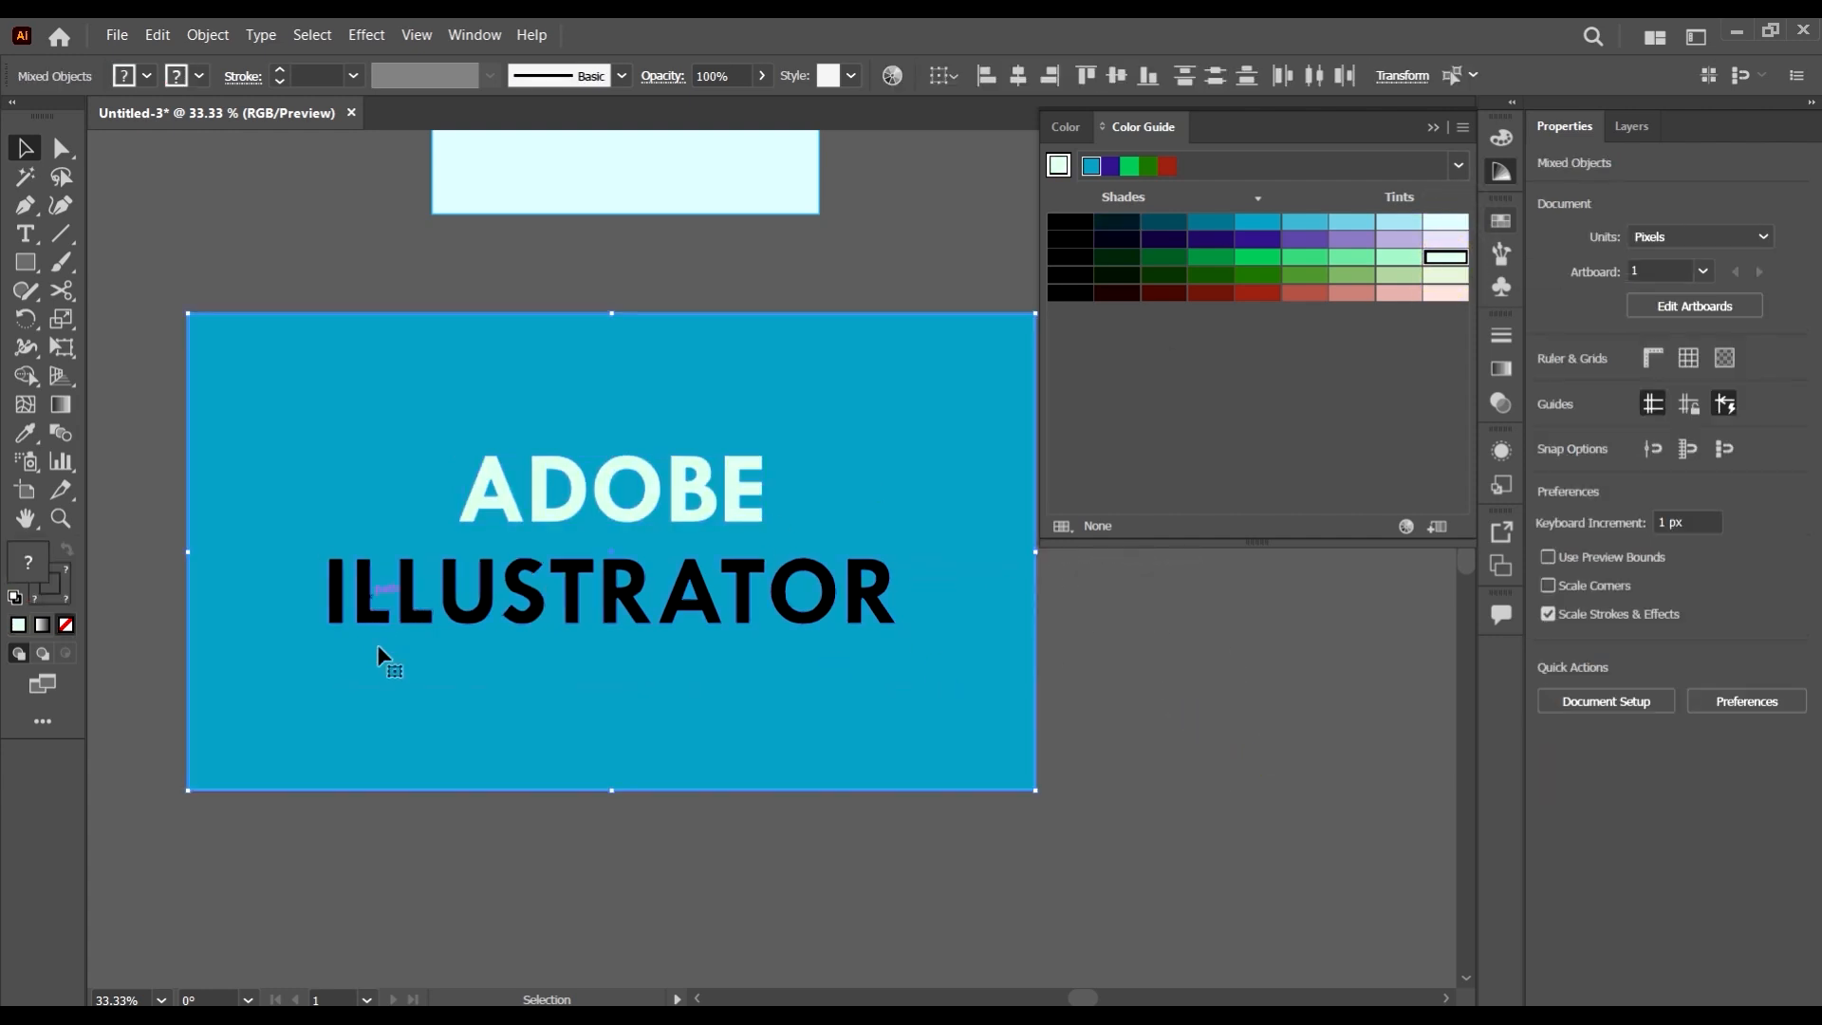
{"action": "left_click", "coordinate": [423, 663], "text": "shift"}
{"action": "left_click", "coordinate": [1338, 298]}
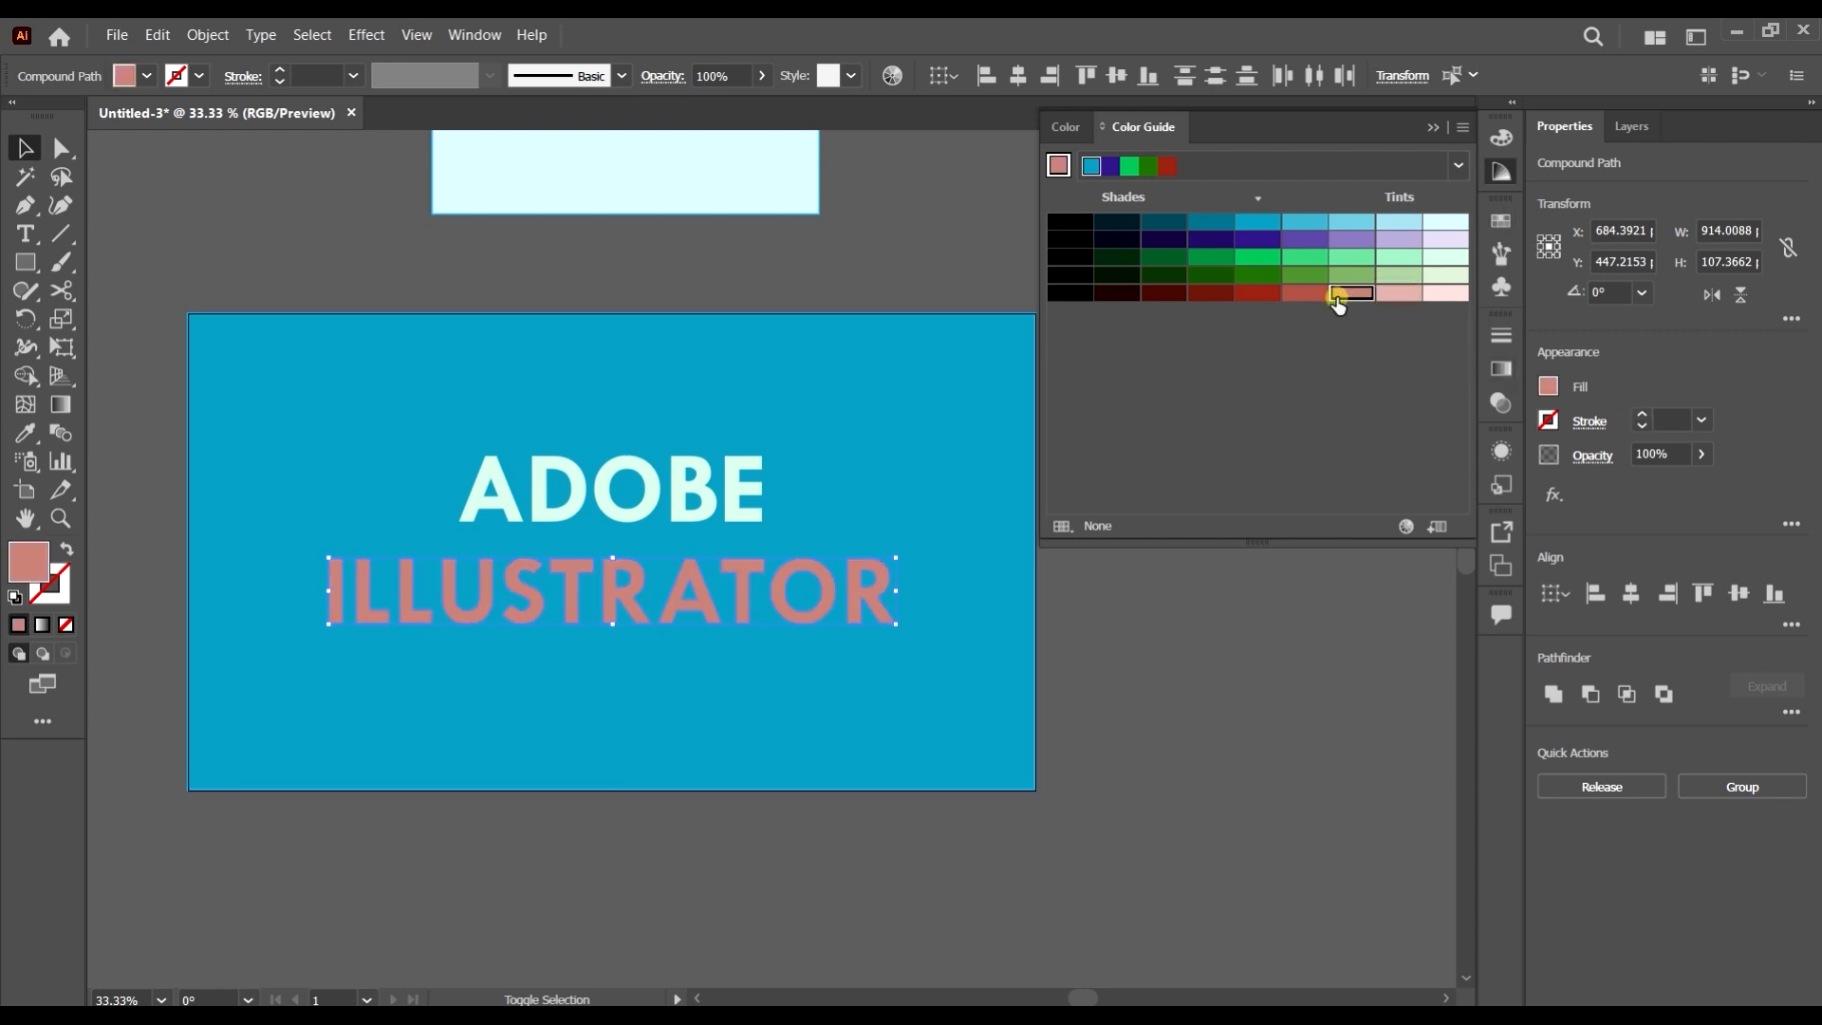
{"action": "left_click", "coordinate": [1386, 296]}
{"action": "left_click", "coordinate": [1264, 294]}
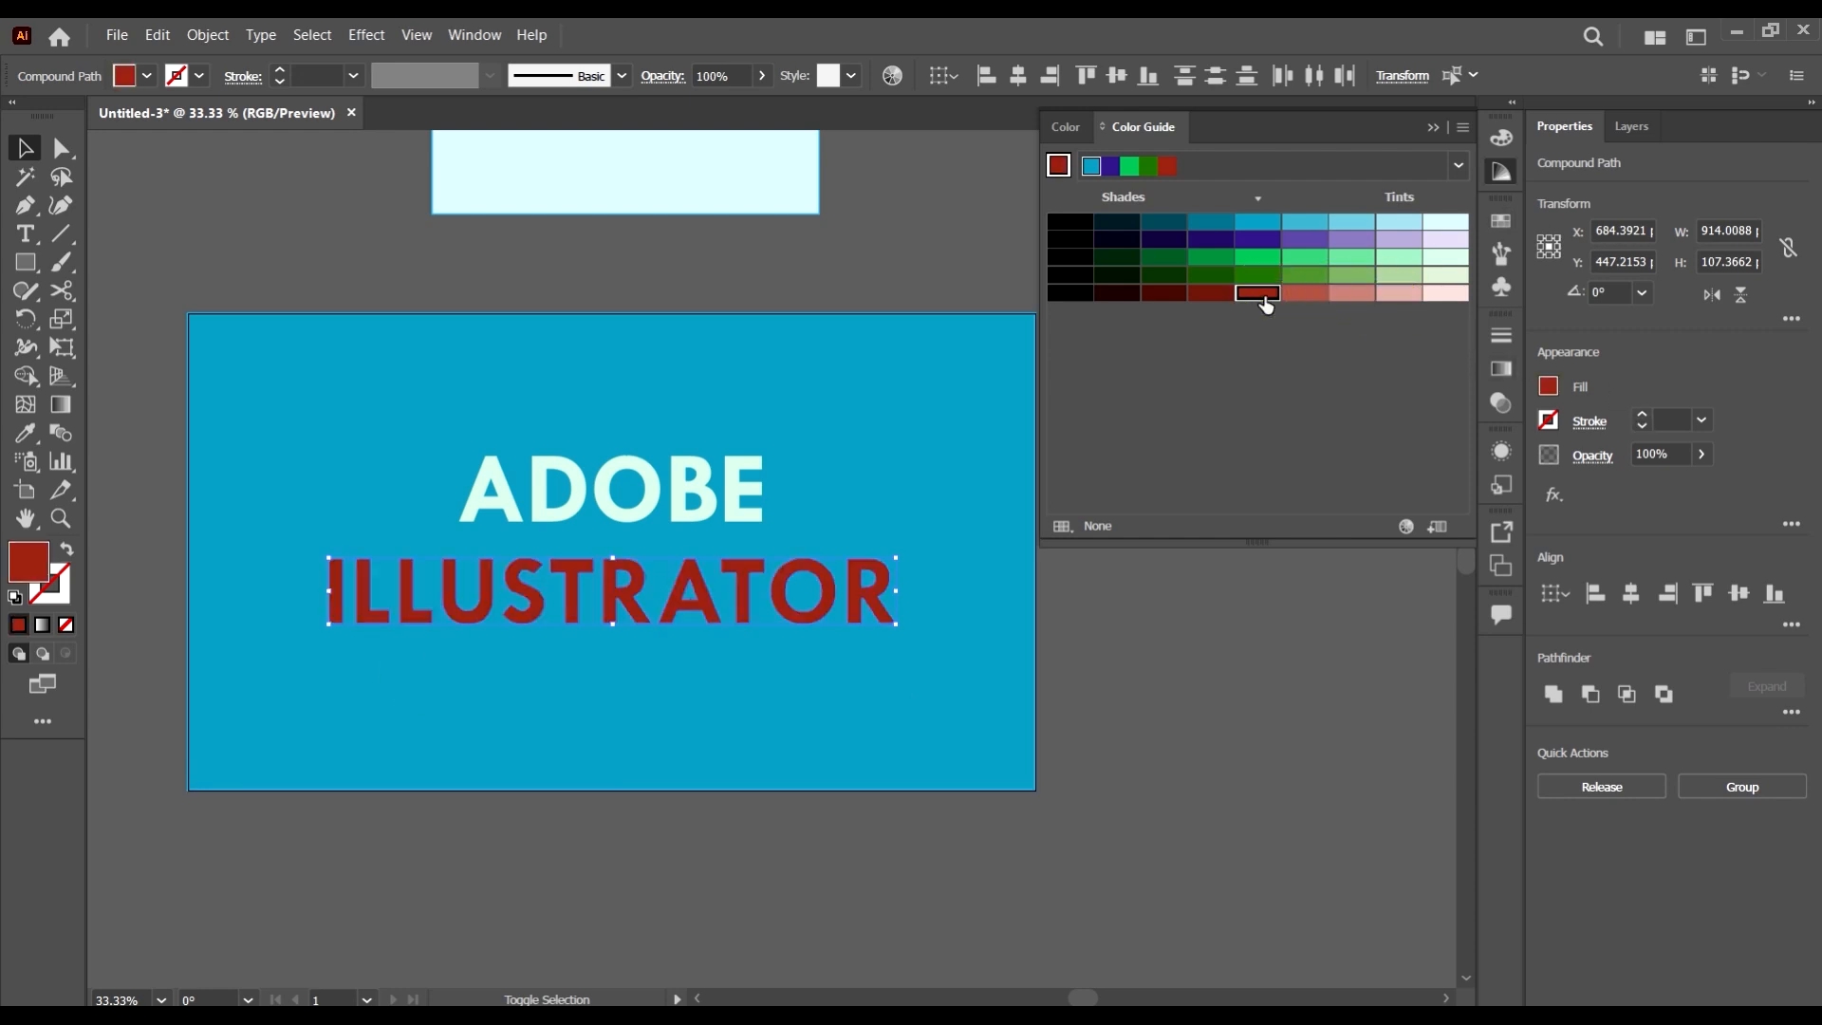
{"action": "left_click", "coordinate": [1160, 295]}
- Try a pale green tint and the range of red tints and shades on ILLUSTRATOR, returning to the dark red
{"action": "left_click", "coordinate": [1399, 274]}
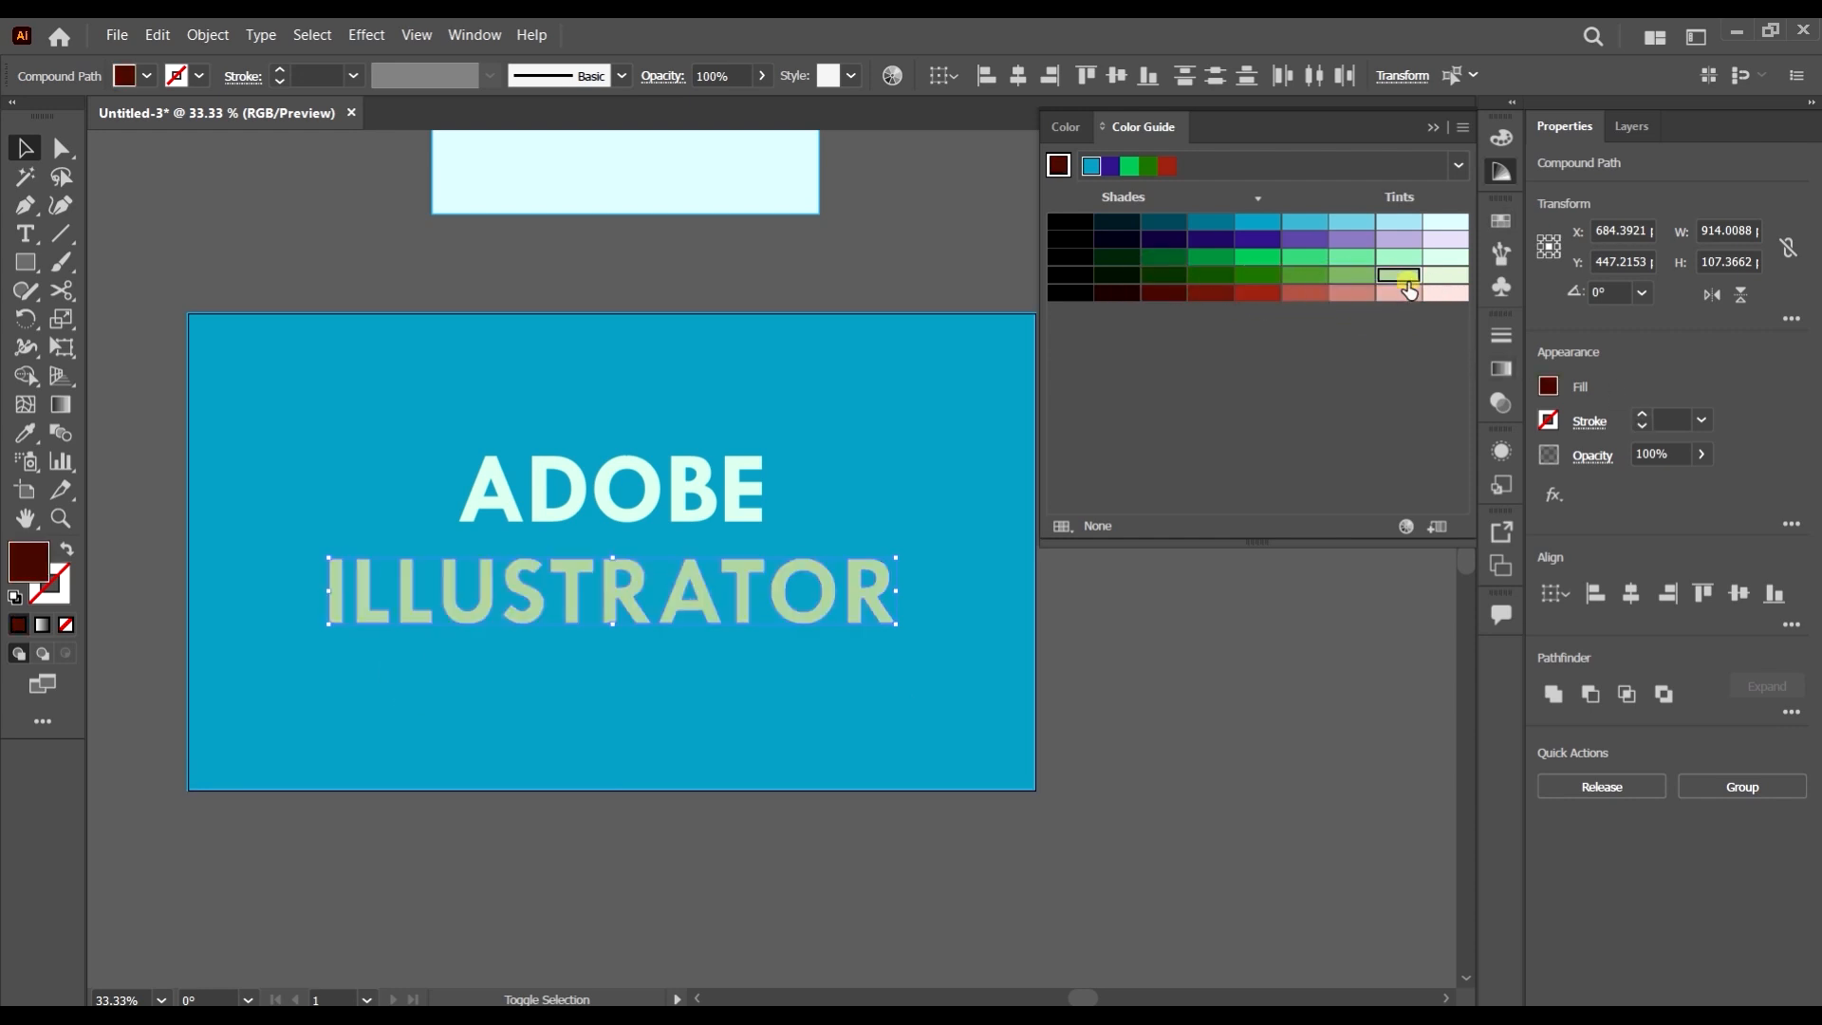
{"action": "left_click", "coordinate": [1443, 293]}
{"action": "left_click", "coordinate": [1399, 293]}
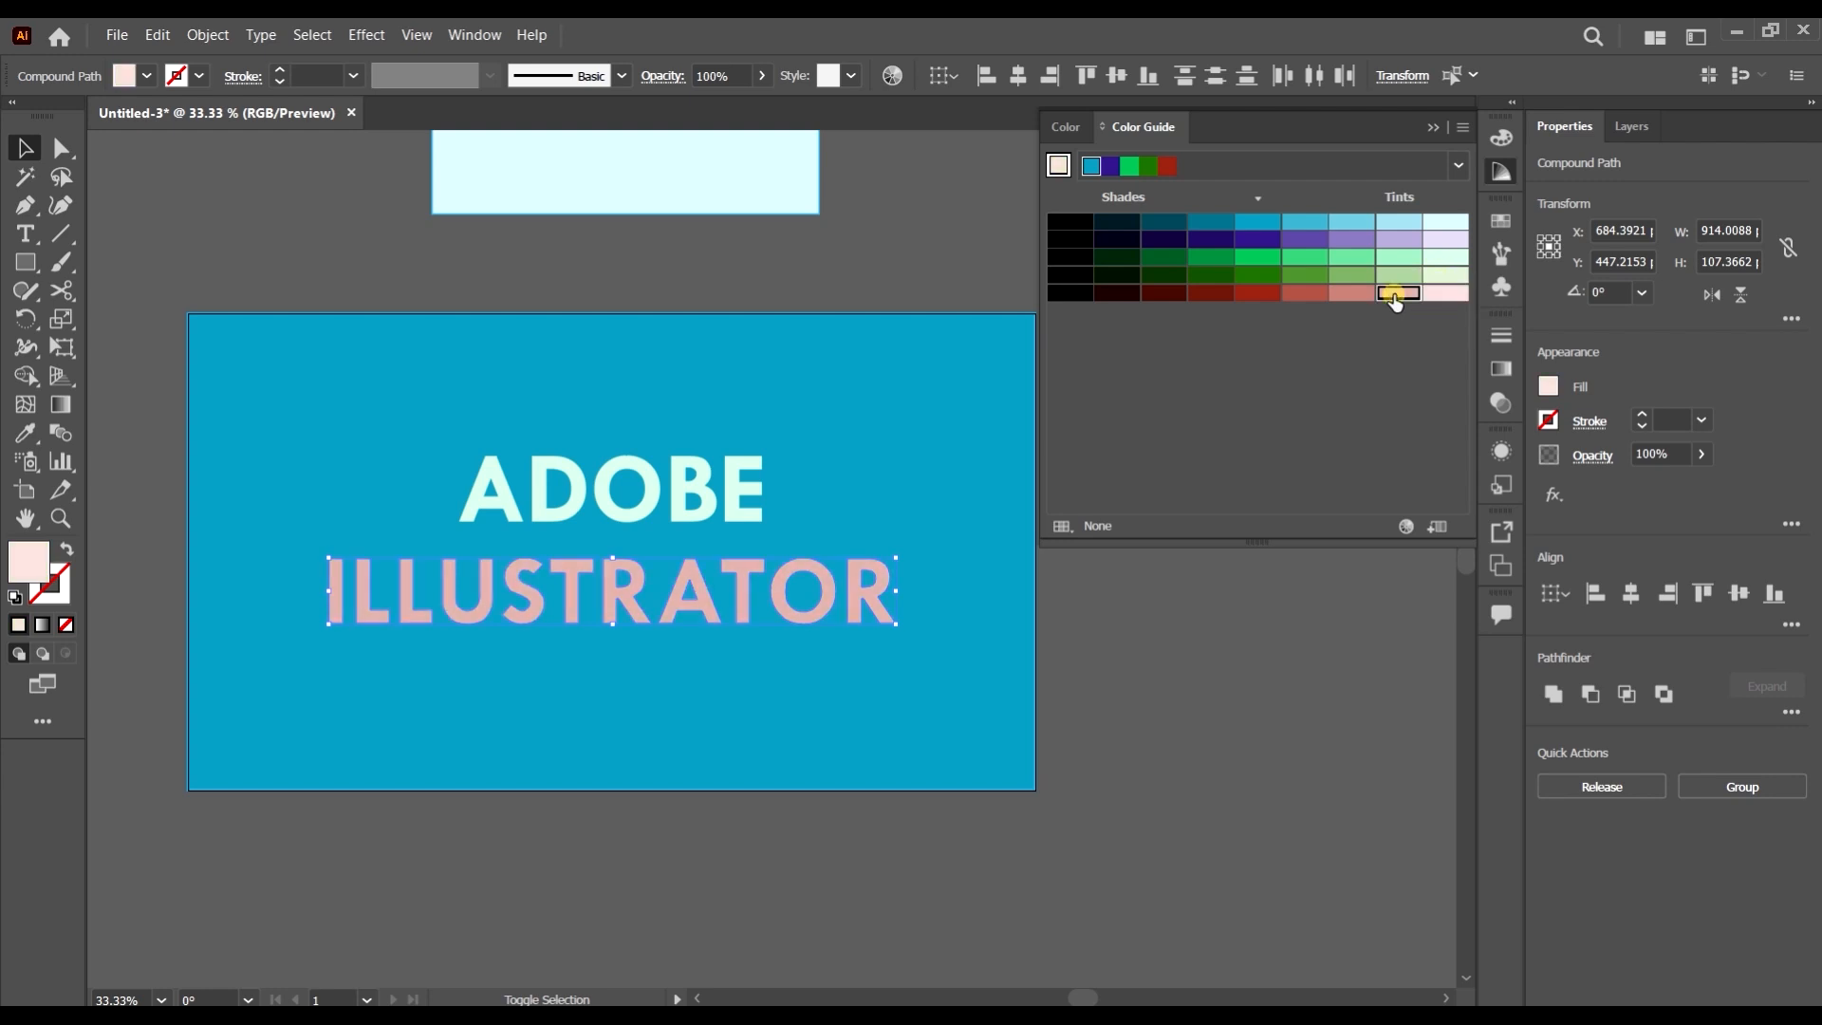
{"action": "left_click", "coordinate": [1308, 296]}
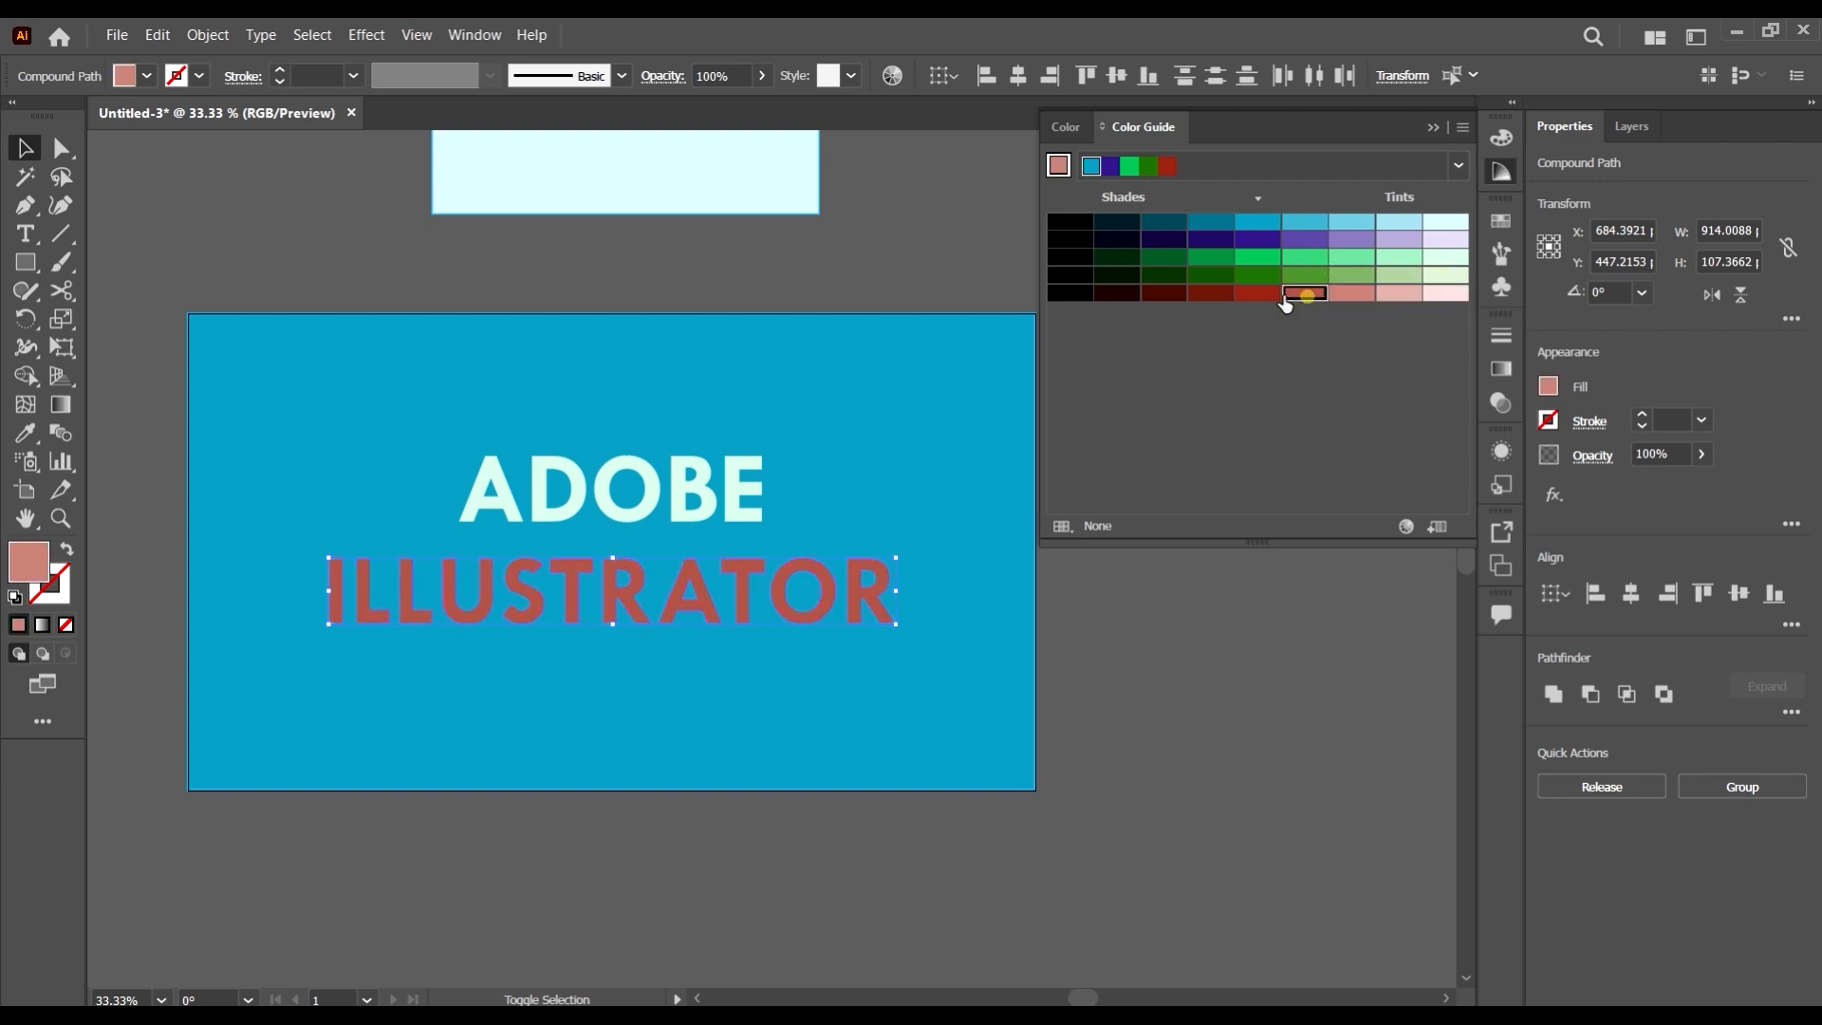
{"action": "left_click", "coordinate": [1249, 290]}
{"action": "left_click", "coordinate": [1194, 291]}
{"action": "left_click", "coordinate": [1151, 293]}
{"action": "left_click", "coordinate": [1116, 290]}
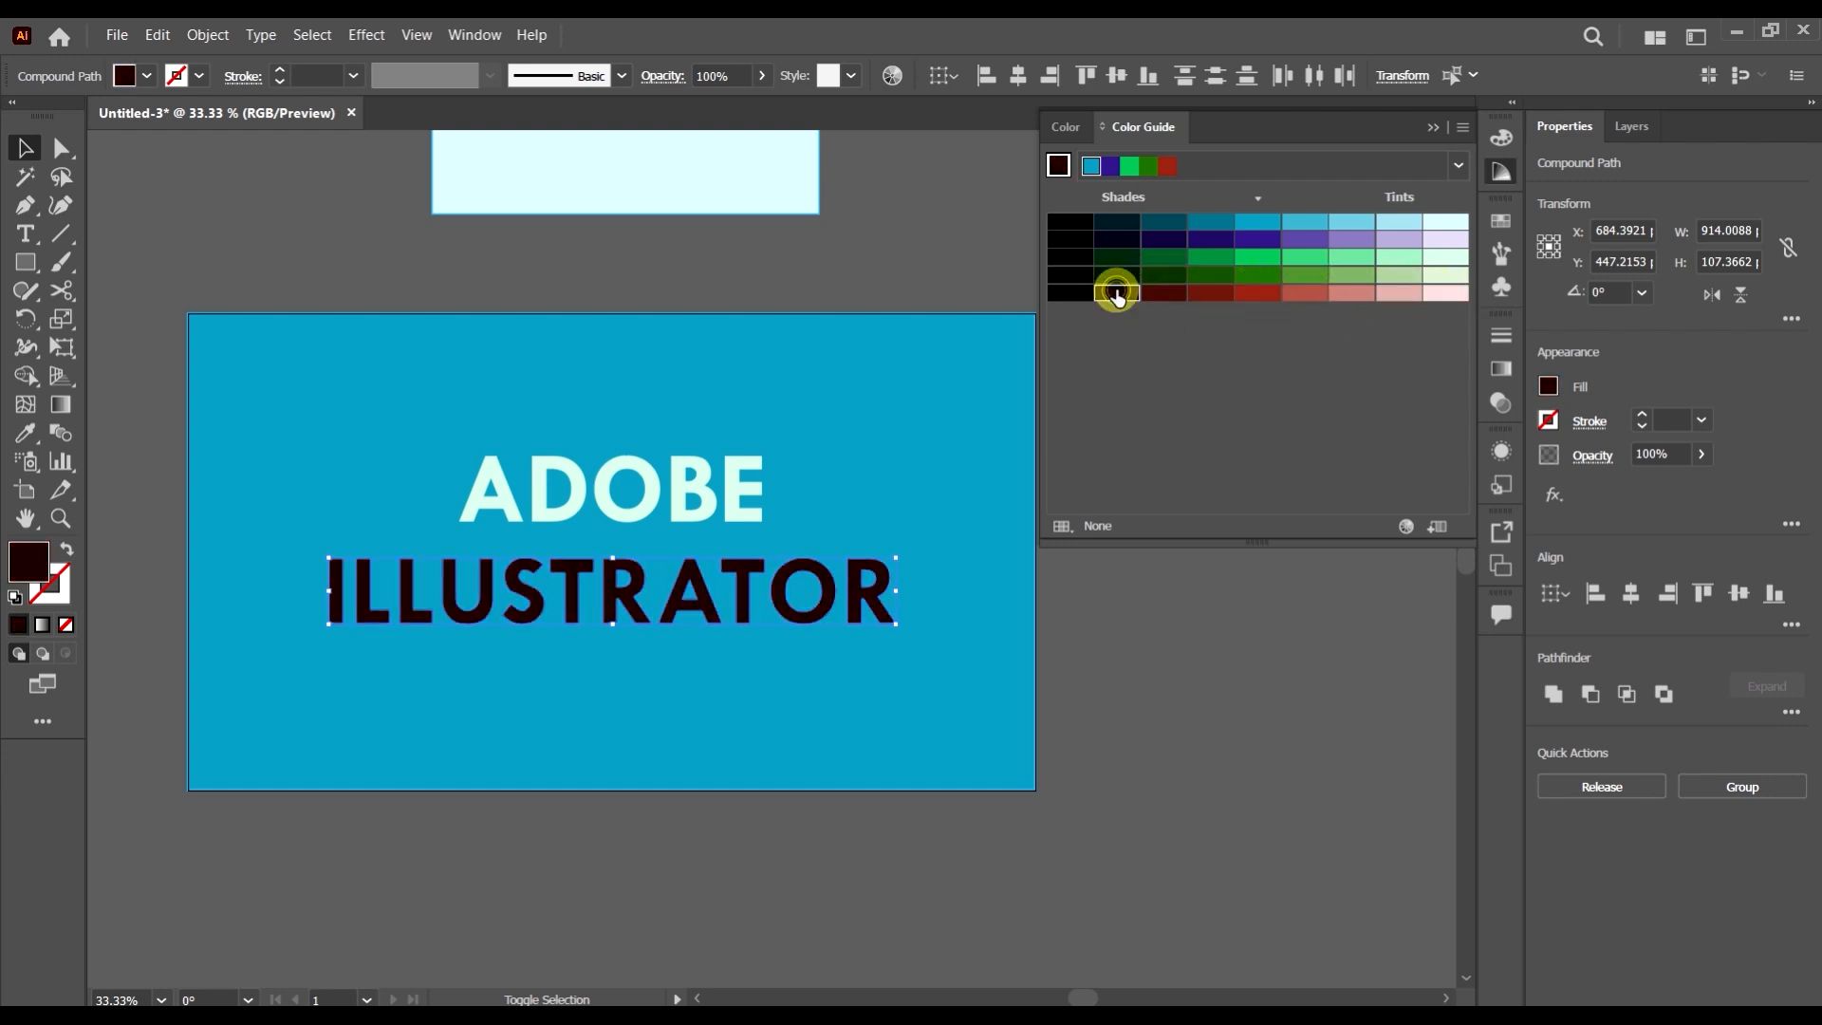
{"action": "left_click", "coordinate": [1153, 296]}
{"action": "left_click", "coordinate": [1221, 769]}
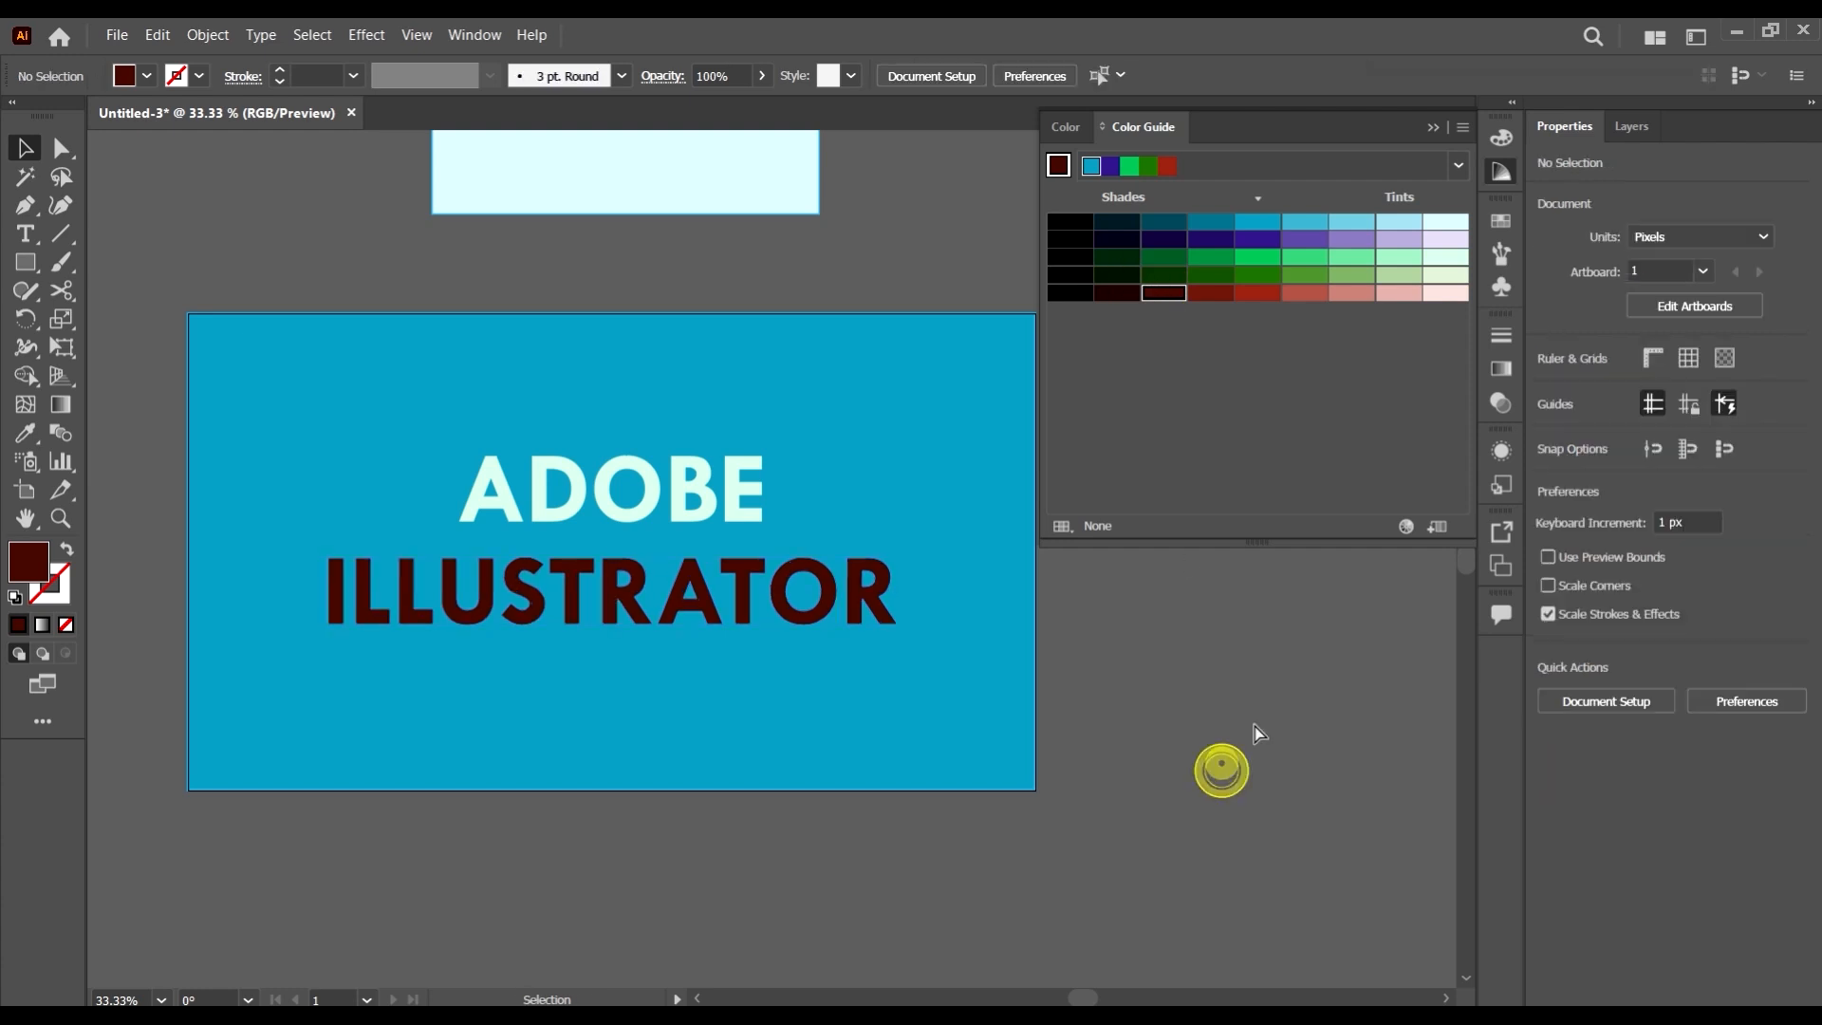
{"action": "scroll", "coordinate": [1255, 726], "scroll_direction": "left", "scroll_amount": 2}
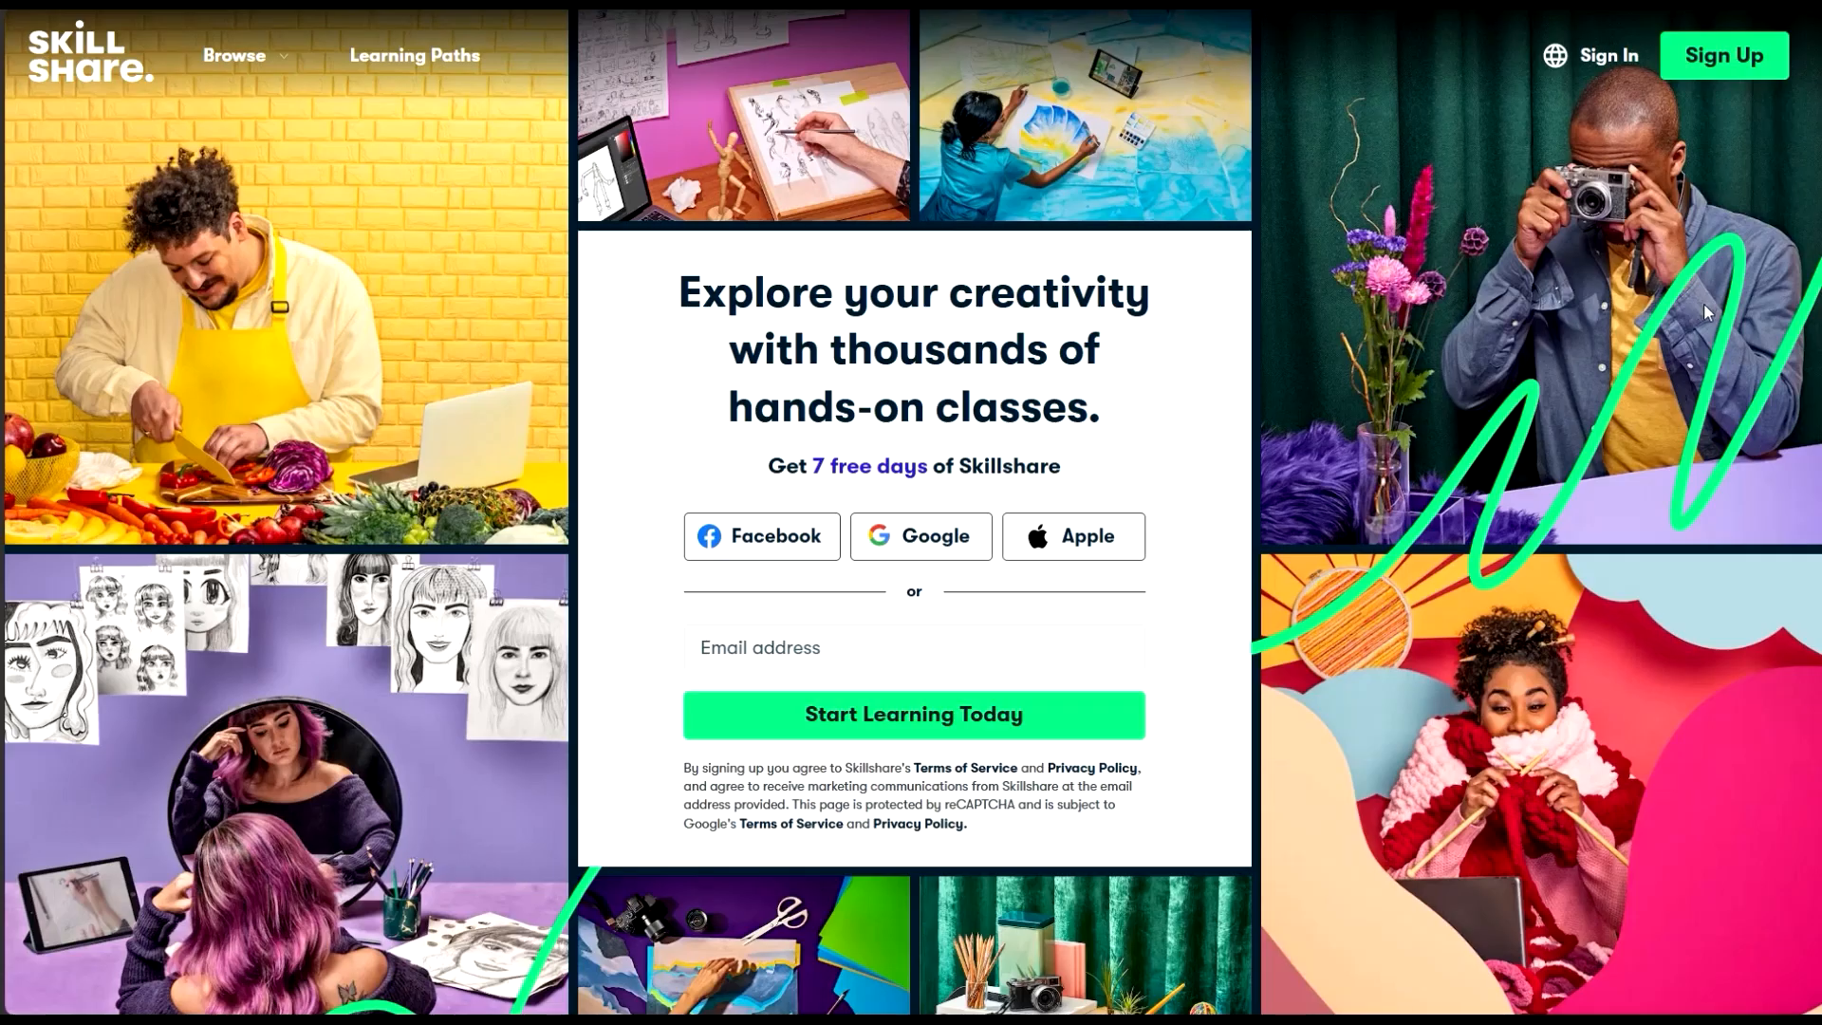
- On the Skillshare website, look through the home page's featured courses and creative experts, and browse the All Classes page
{"action": "scroll", "coordinate": [1704, 303], "scroll_direction": "down", "scroll_amount": 15}
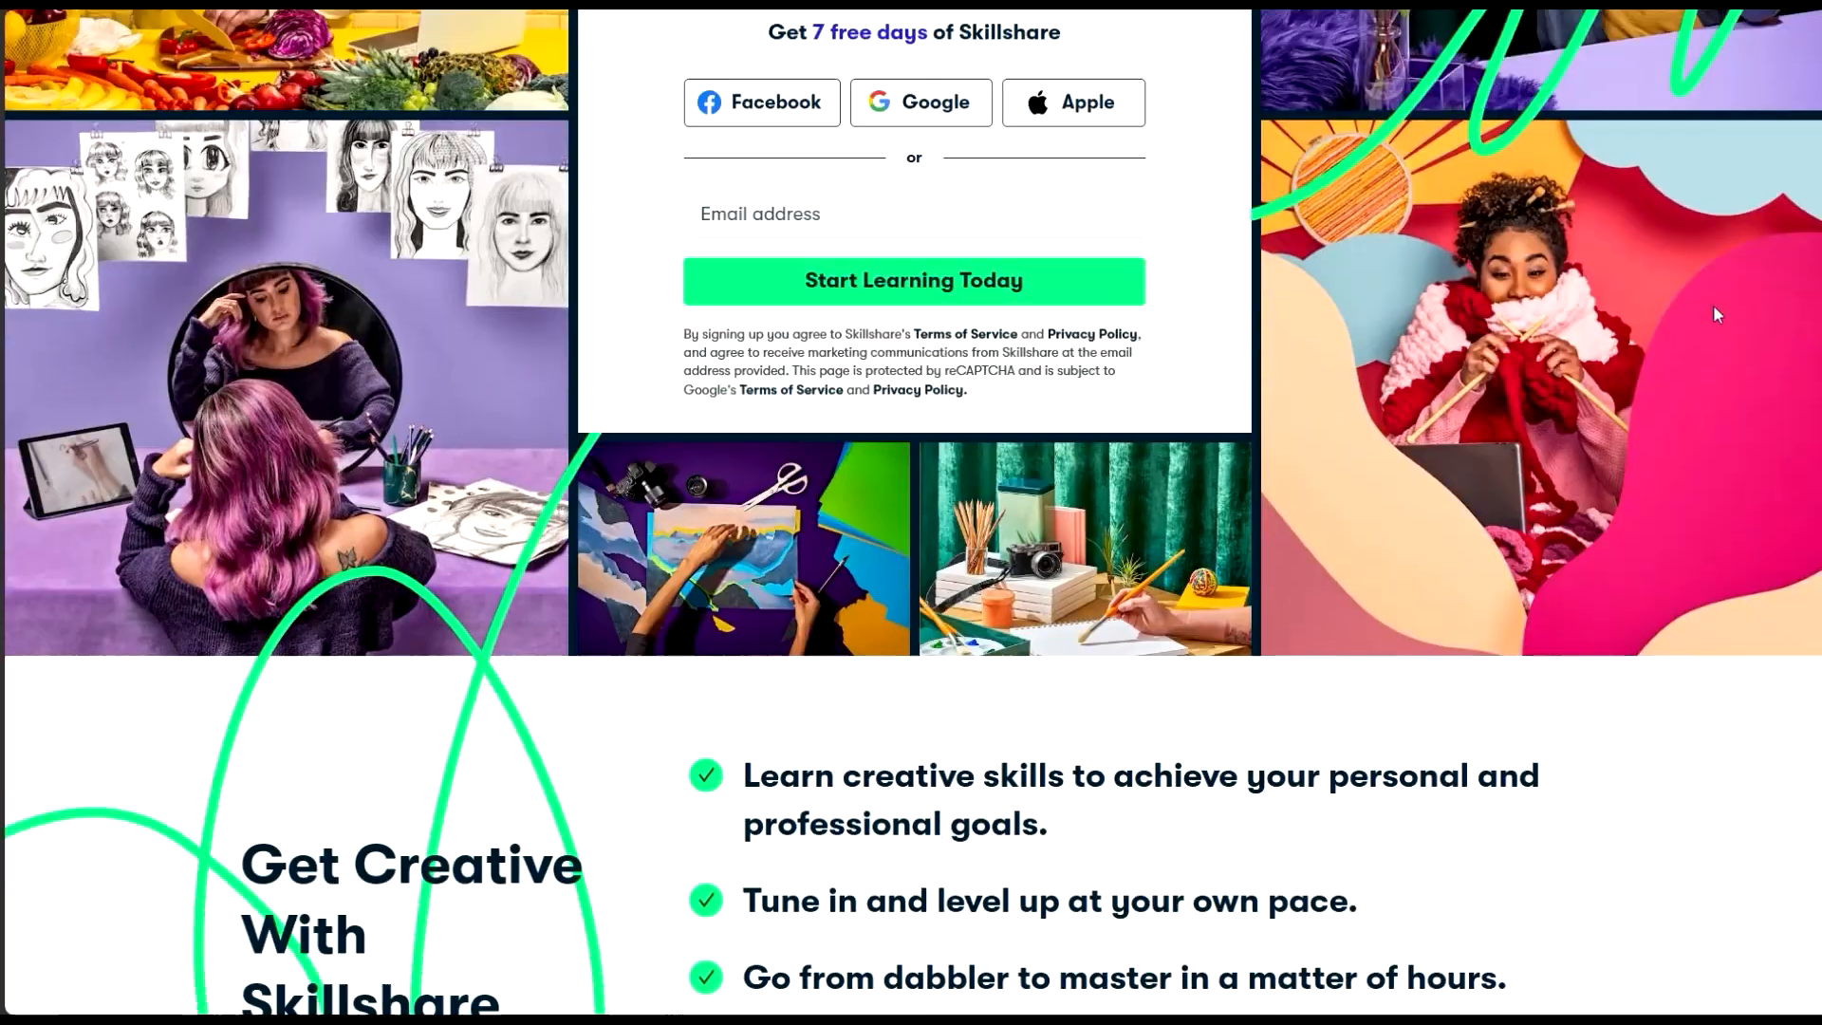
{"action": "scroll", "coordinate": [1780, 331], "scroll_direction": "down", "scroll_amount": 12}
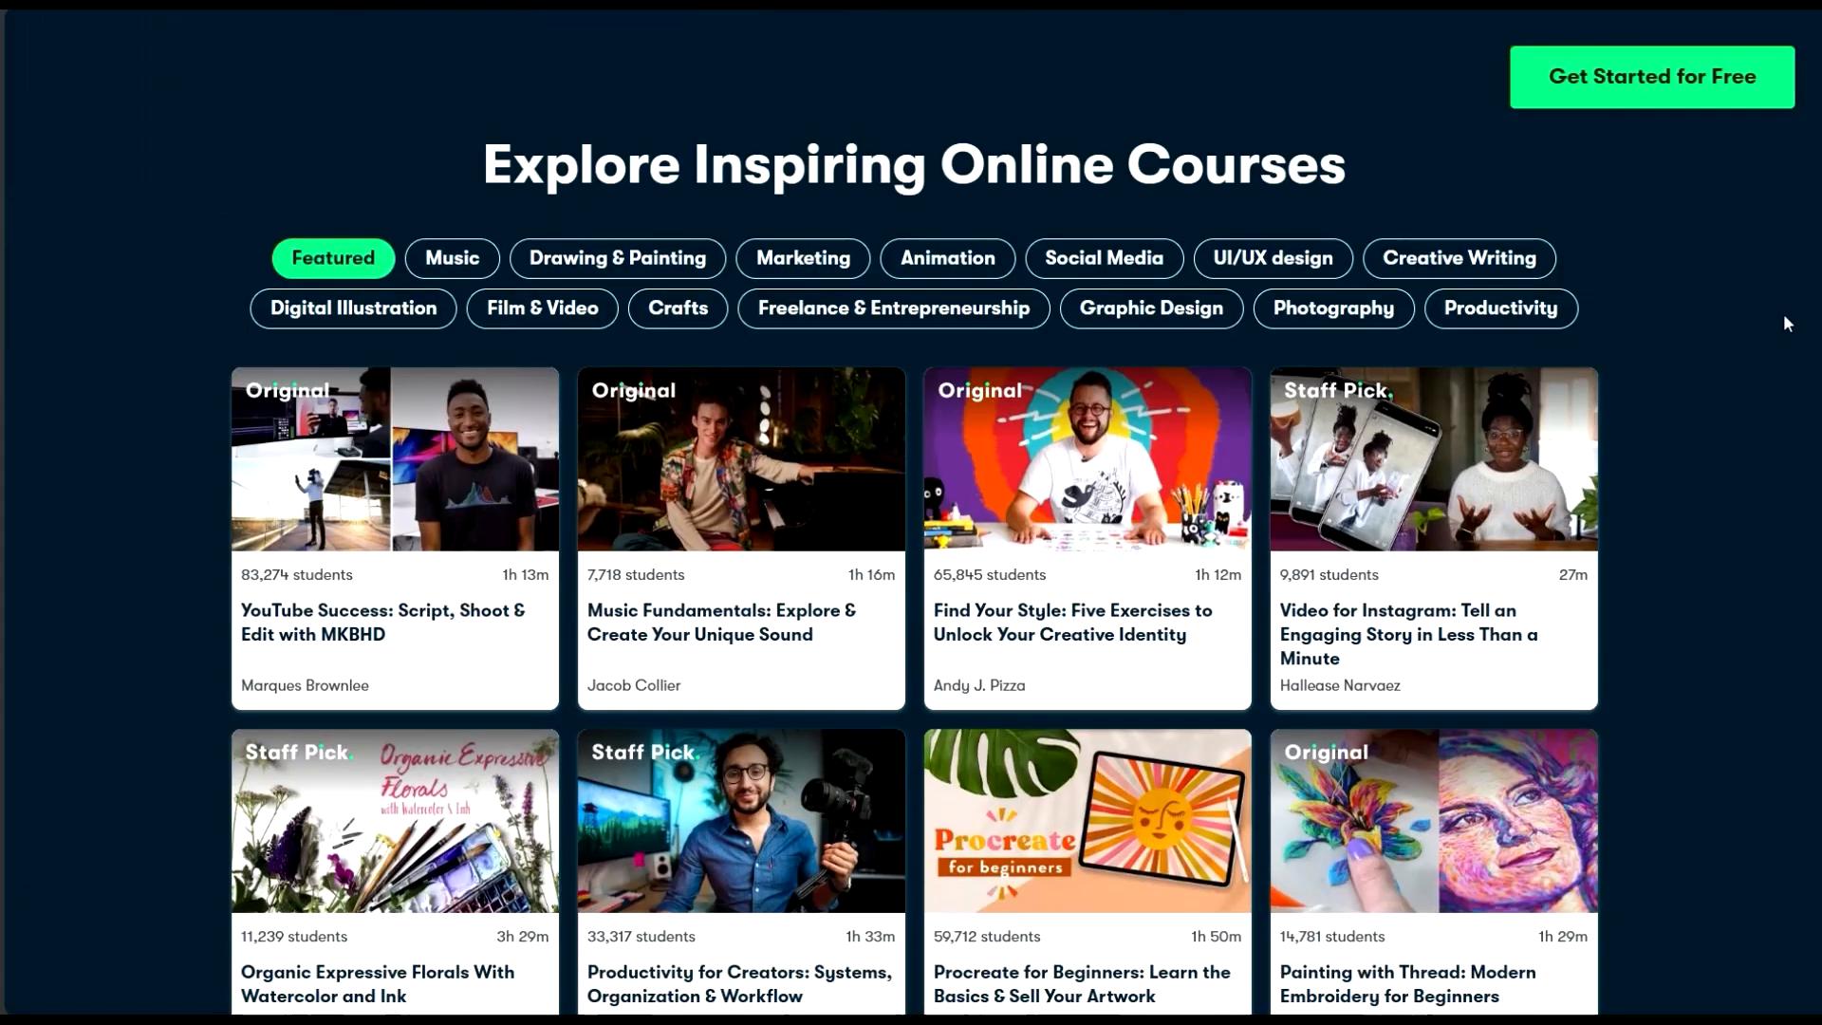
{"action": "scroll", "coordinate": [1788, 310], "scroll_direction": "down", "scroll_amount": 13}
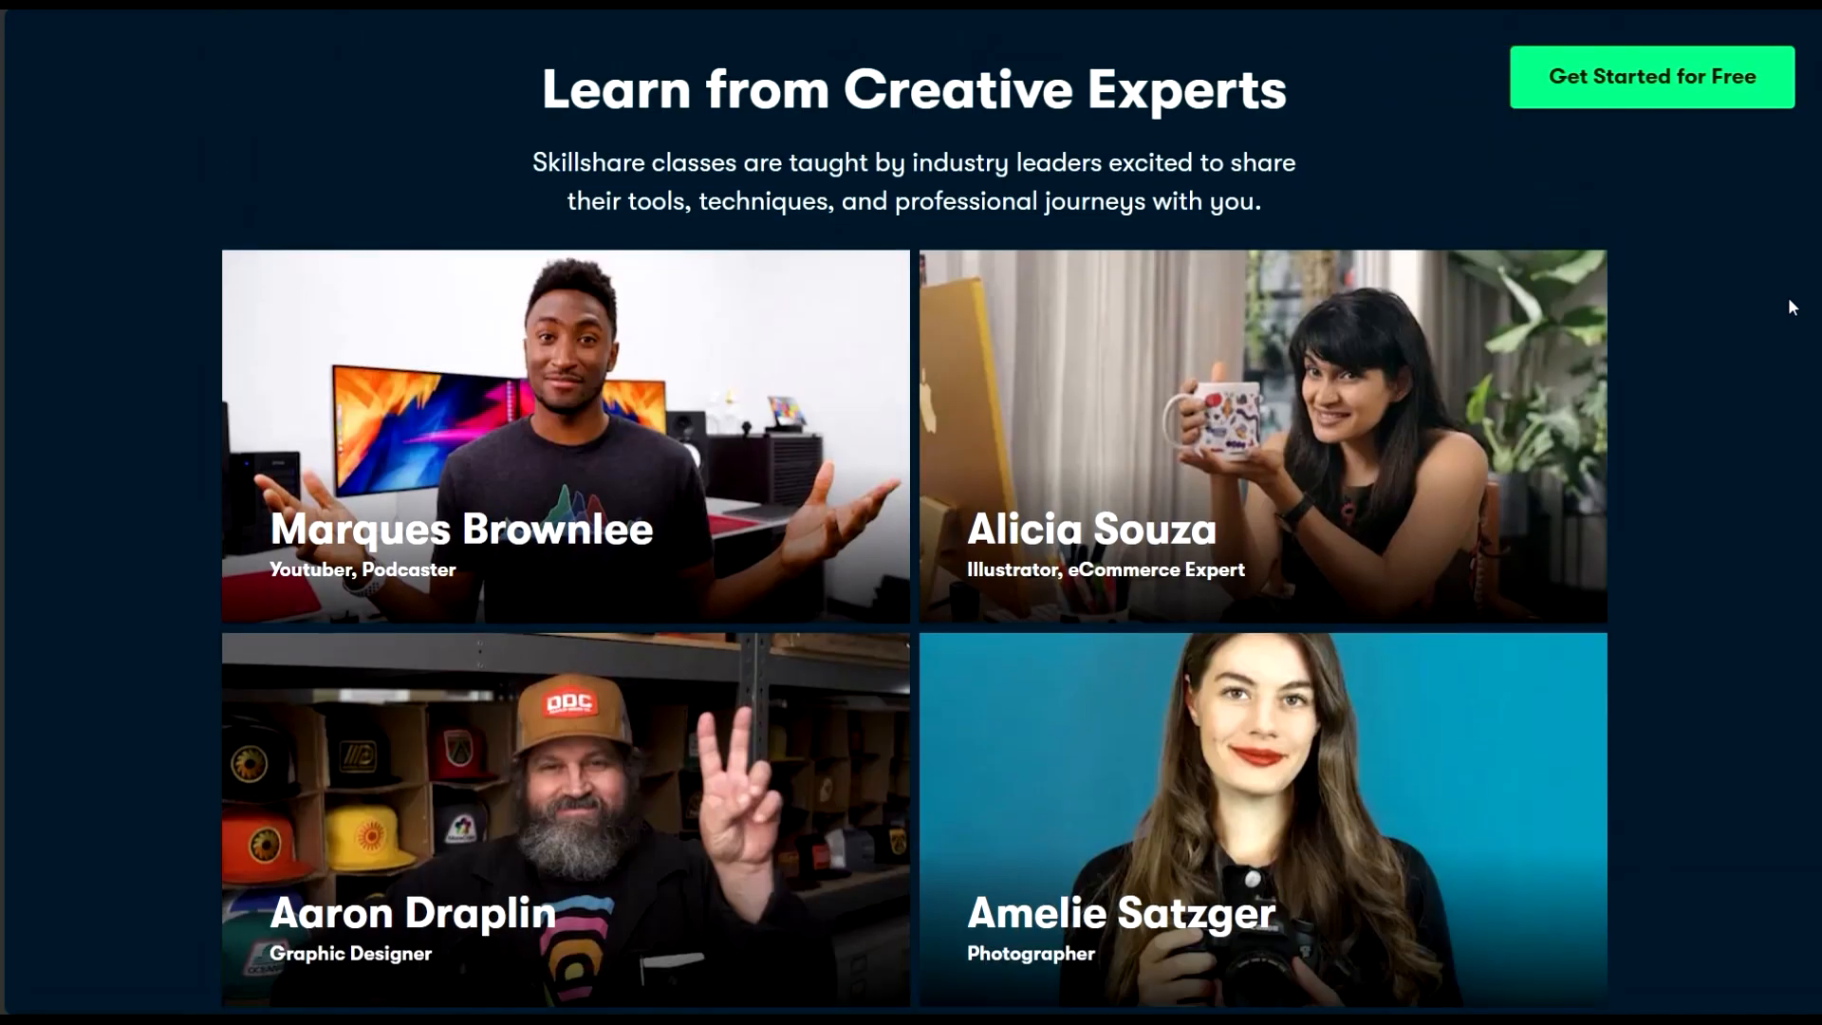
{"action": "scroll", "coordinate": [1793, 305], "scroll_direction": "down", "scroll_amount": 12}
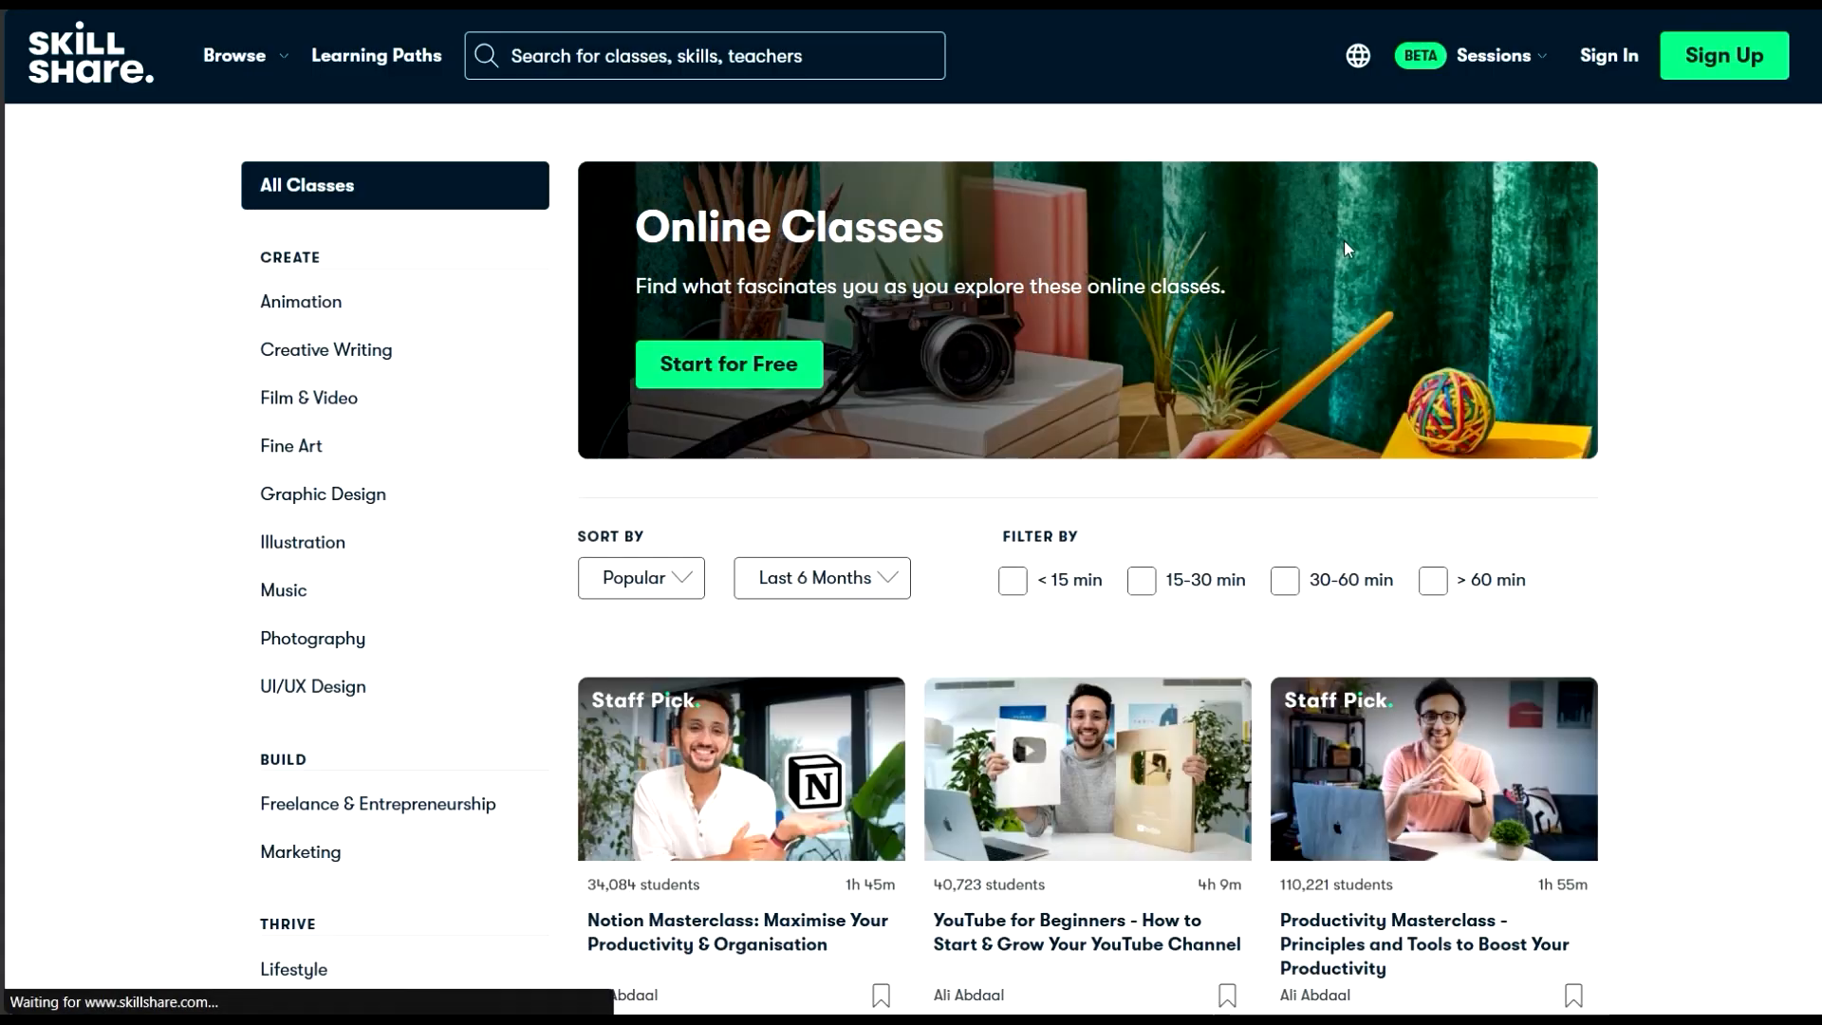
{"action": "scroll", "coordinate": [1344, 241], "scroll_direction": "down", "scroll_amount": 12}
{"action": "scroll", "coordinate": [1272, 252], "scroll_direction": "down", "scroll_amount": 8}
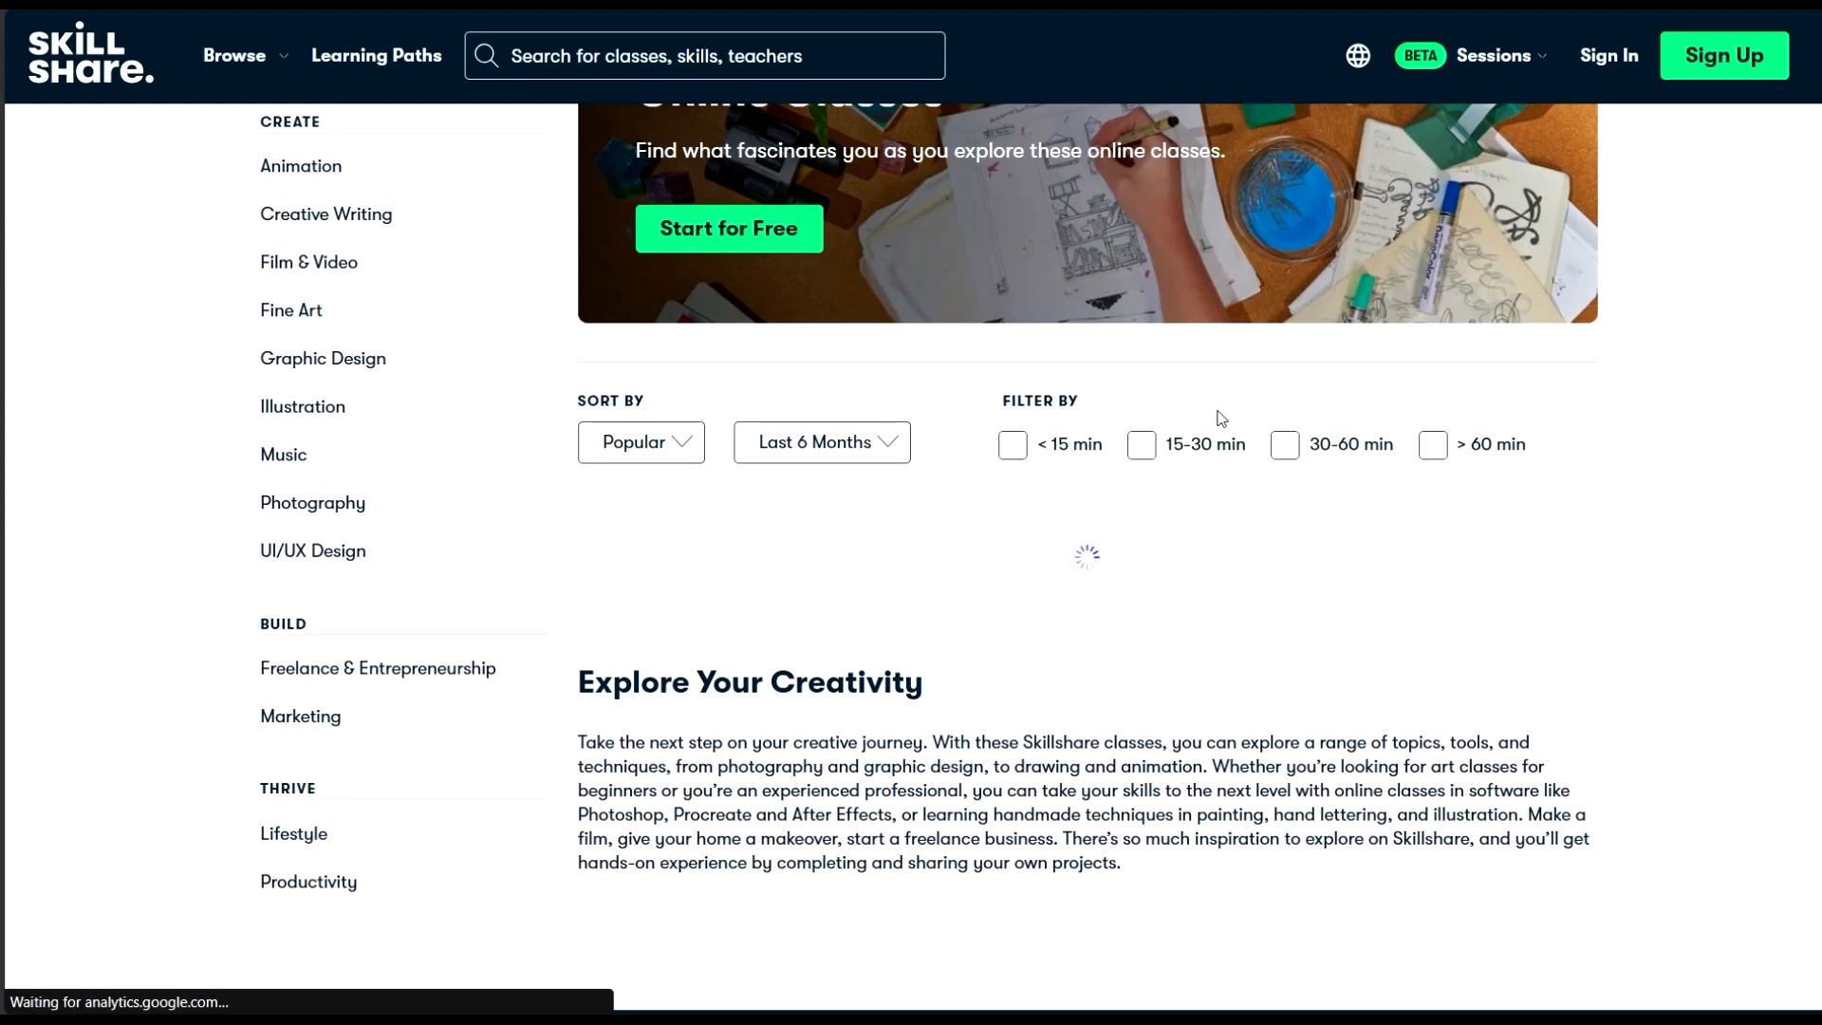
- Look through the class listings on the final page of Skillshare's online classes
{"action": "scroll", "coordinate": [1226, 402], "scroll_direction": "down", "scroll_amount": 5}
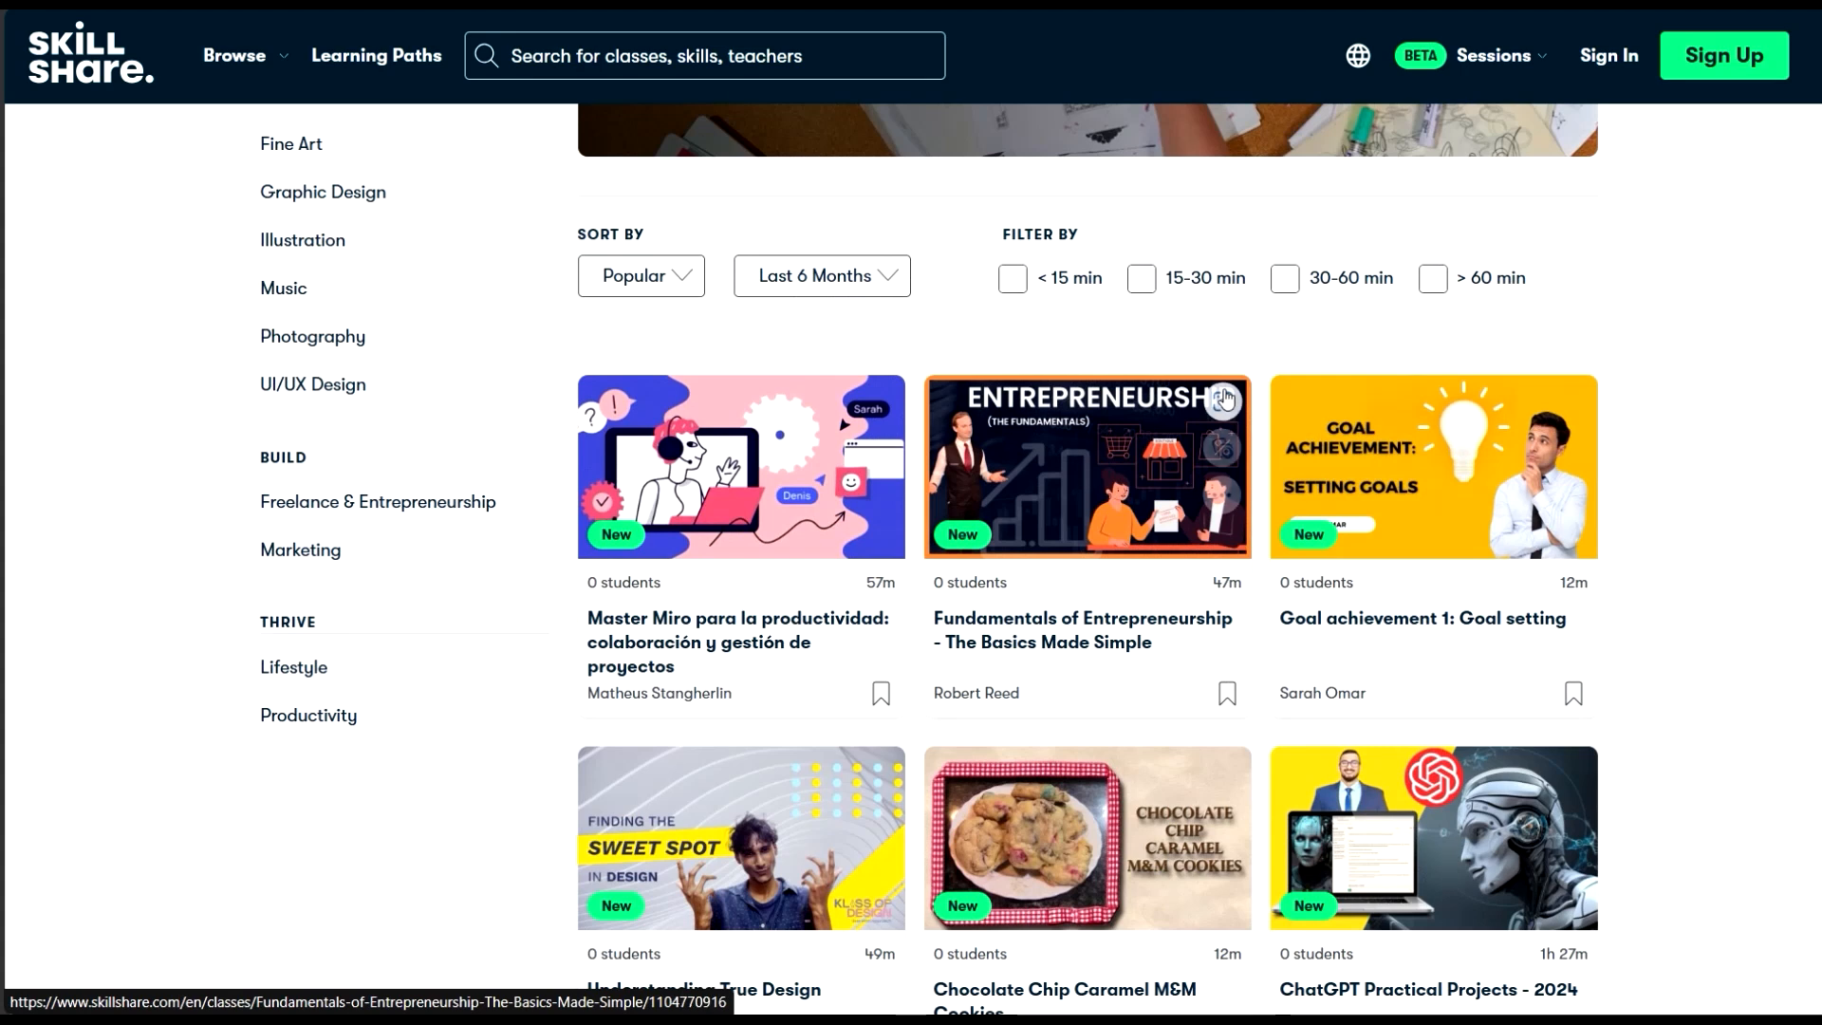
{"action": "scroll", "coordinate": [1226, 402], "scroll_direction": "down", "scroll_amount": 5}
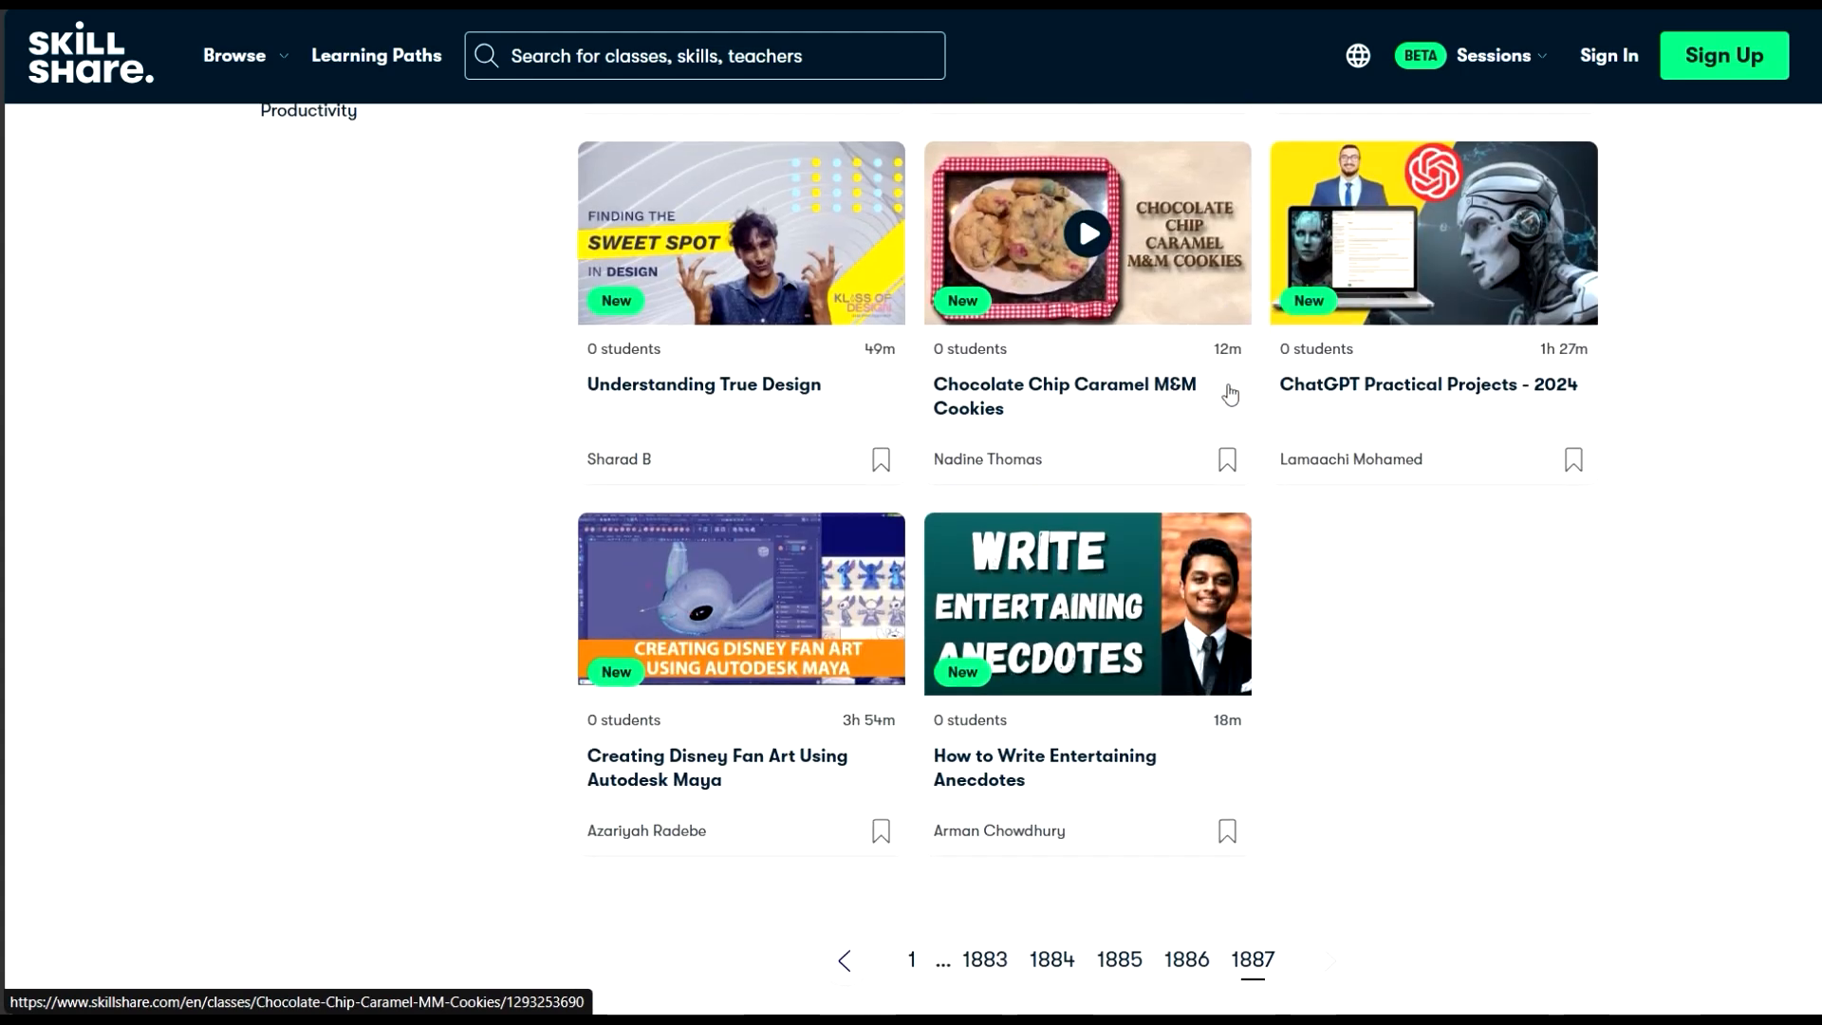
{"action": "scroll", "coordinate": [1173, 667], "scroll_direction": "up", "scroll_amount": 10}
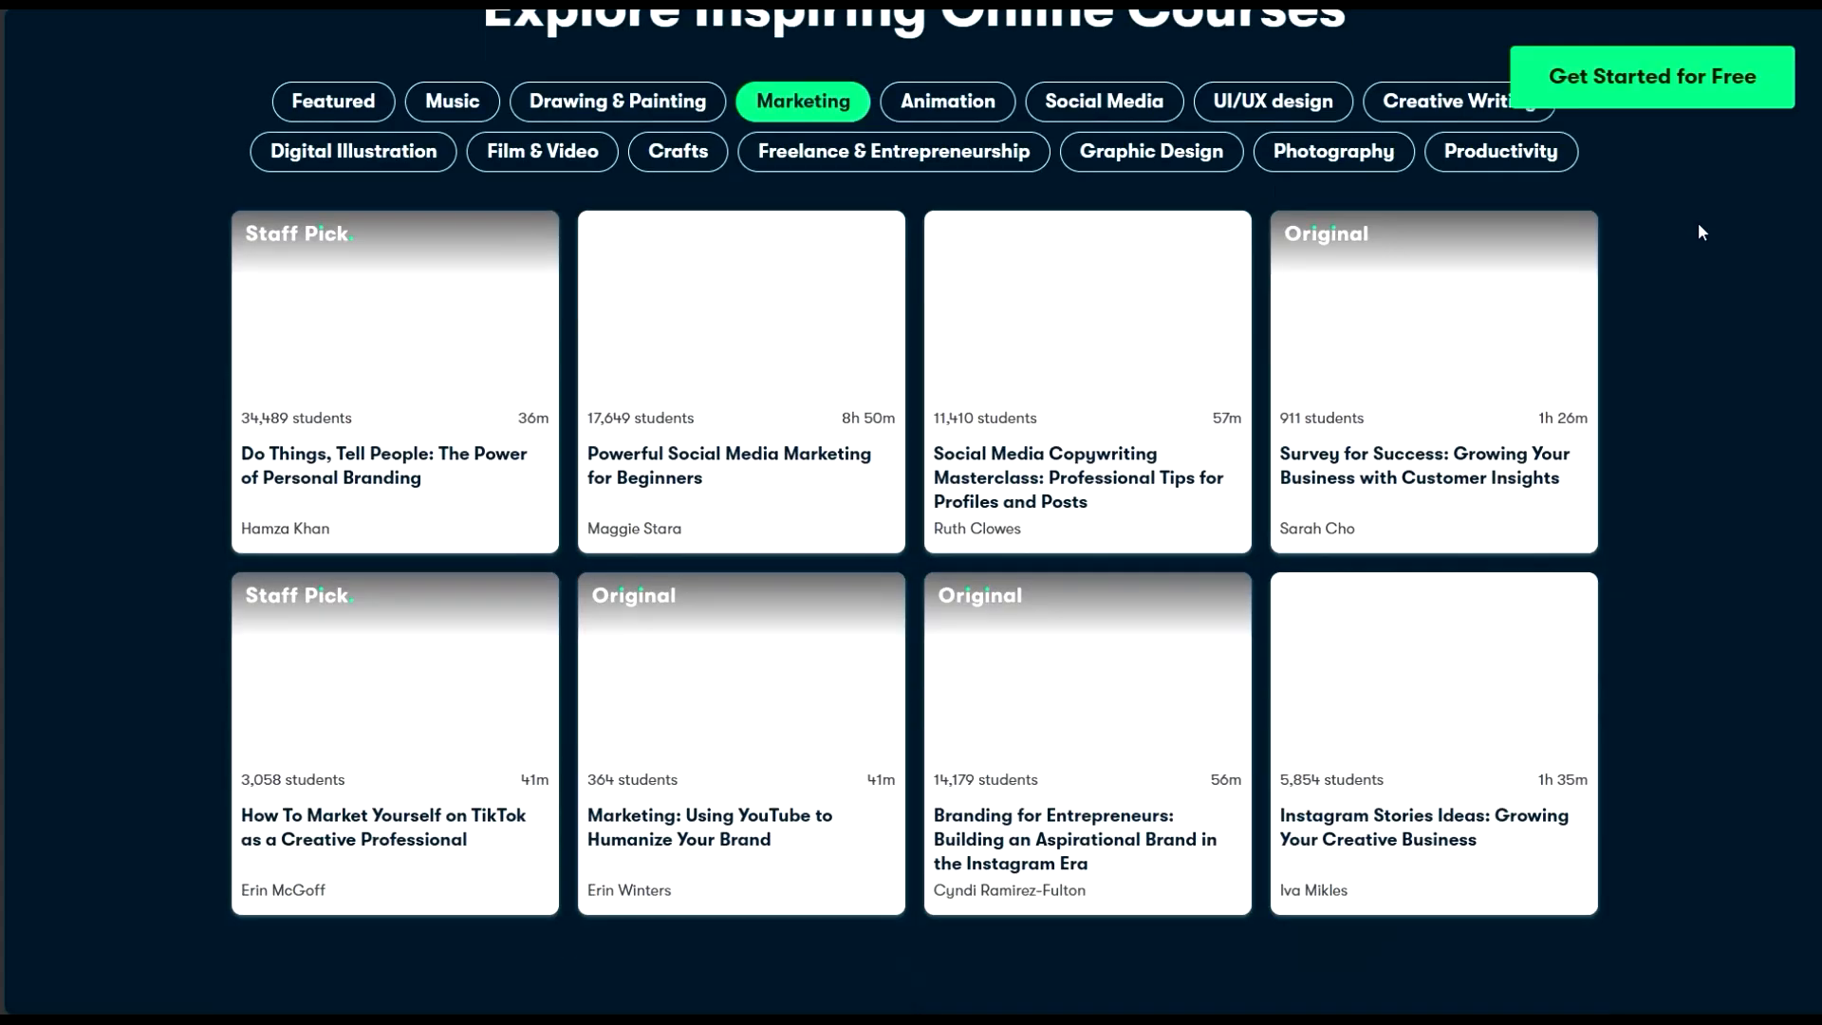
- Browse the inspiring online courses under Animation, Social Media, UI/UX design, Creative Writing and Digital Illustration
{"action": "scroll", "coordinate": [1699, 222], "scroll_direction": "up", "scroll_amount": 2}
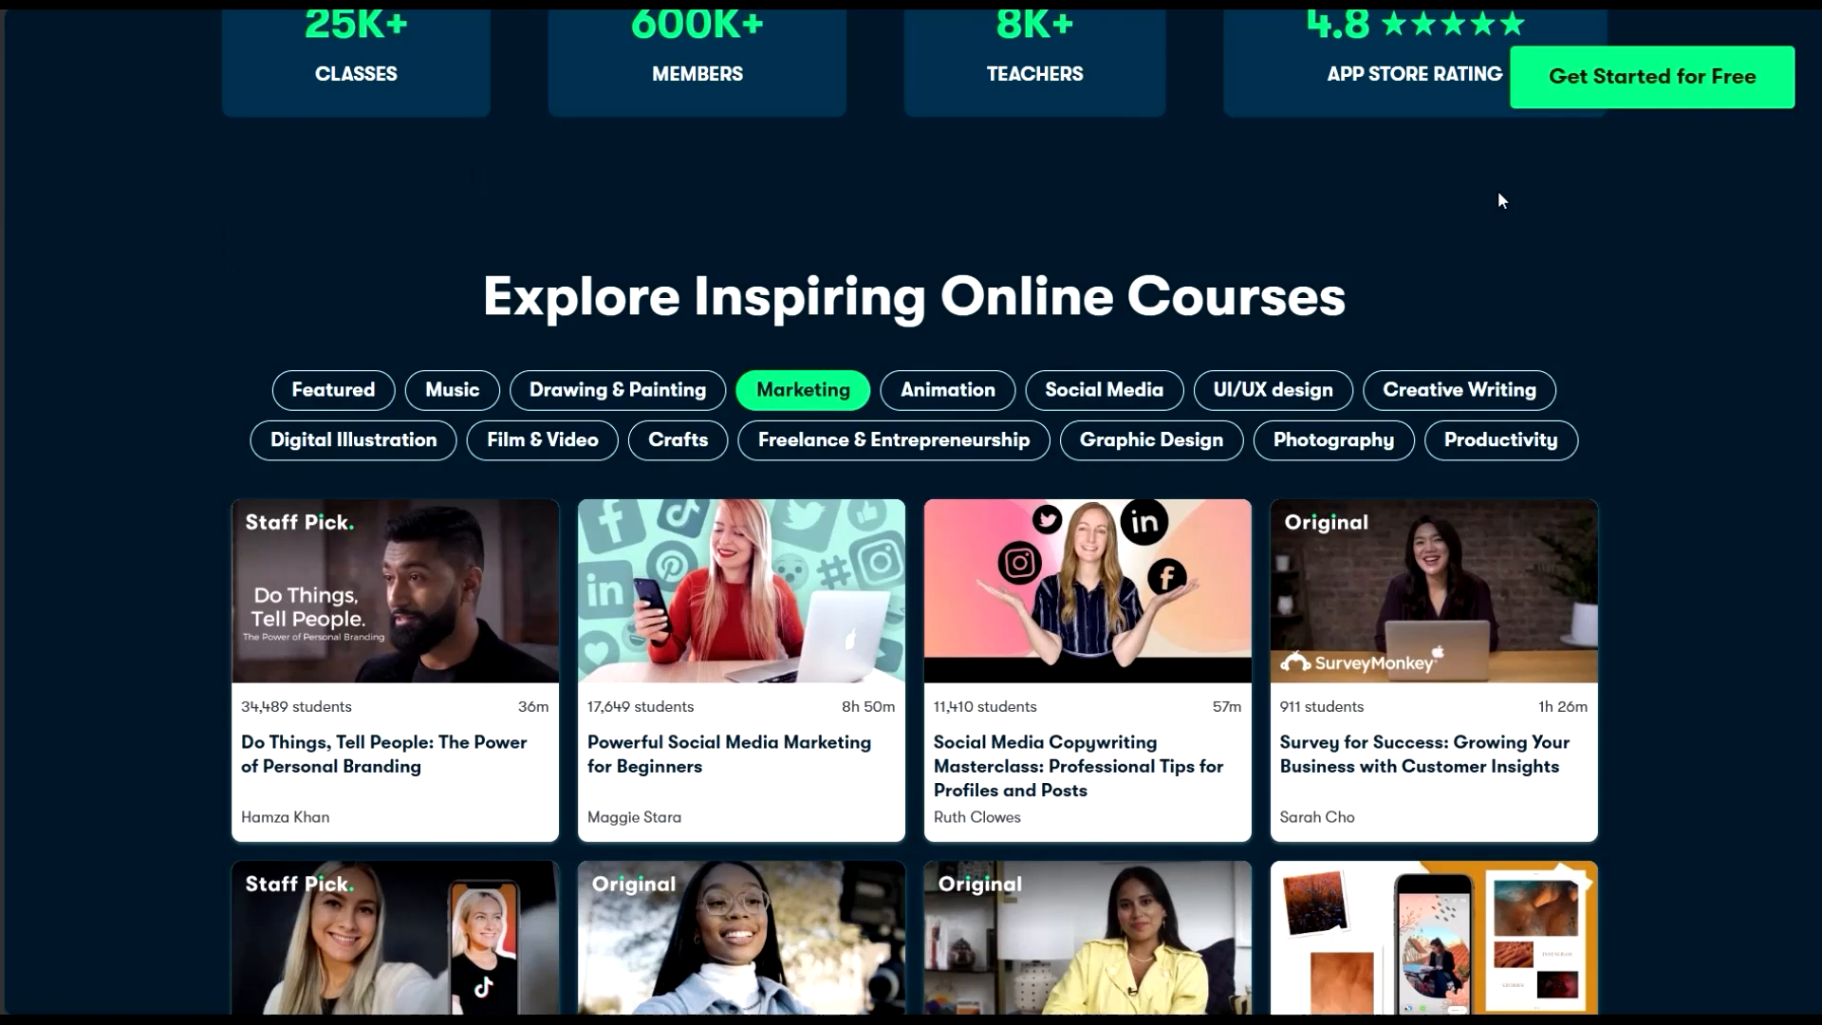
{"action": "scroll", "coordinate": [1462, 190], "scroll_direction": "down", "scroll_amount": 3}
{"action": "scroll", "coordinate": [1058, 197], "scroll_direction": "up", "scroll_amount": 2}
{"action": "left_click", "coordinate": [949, 238]}
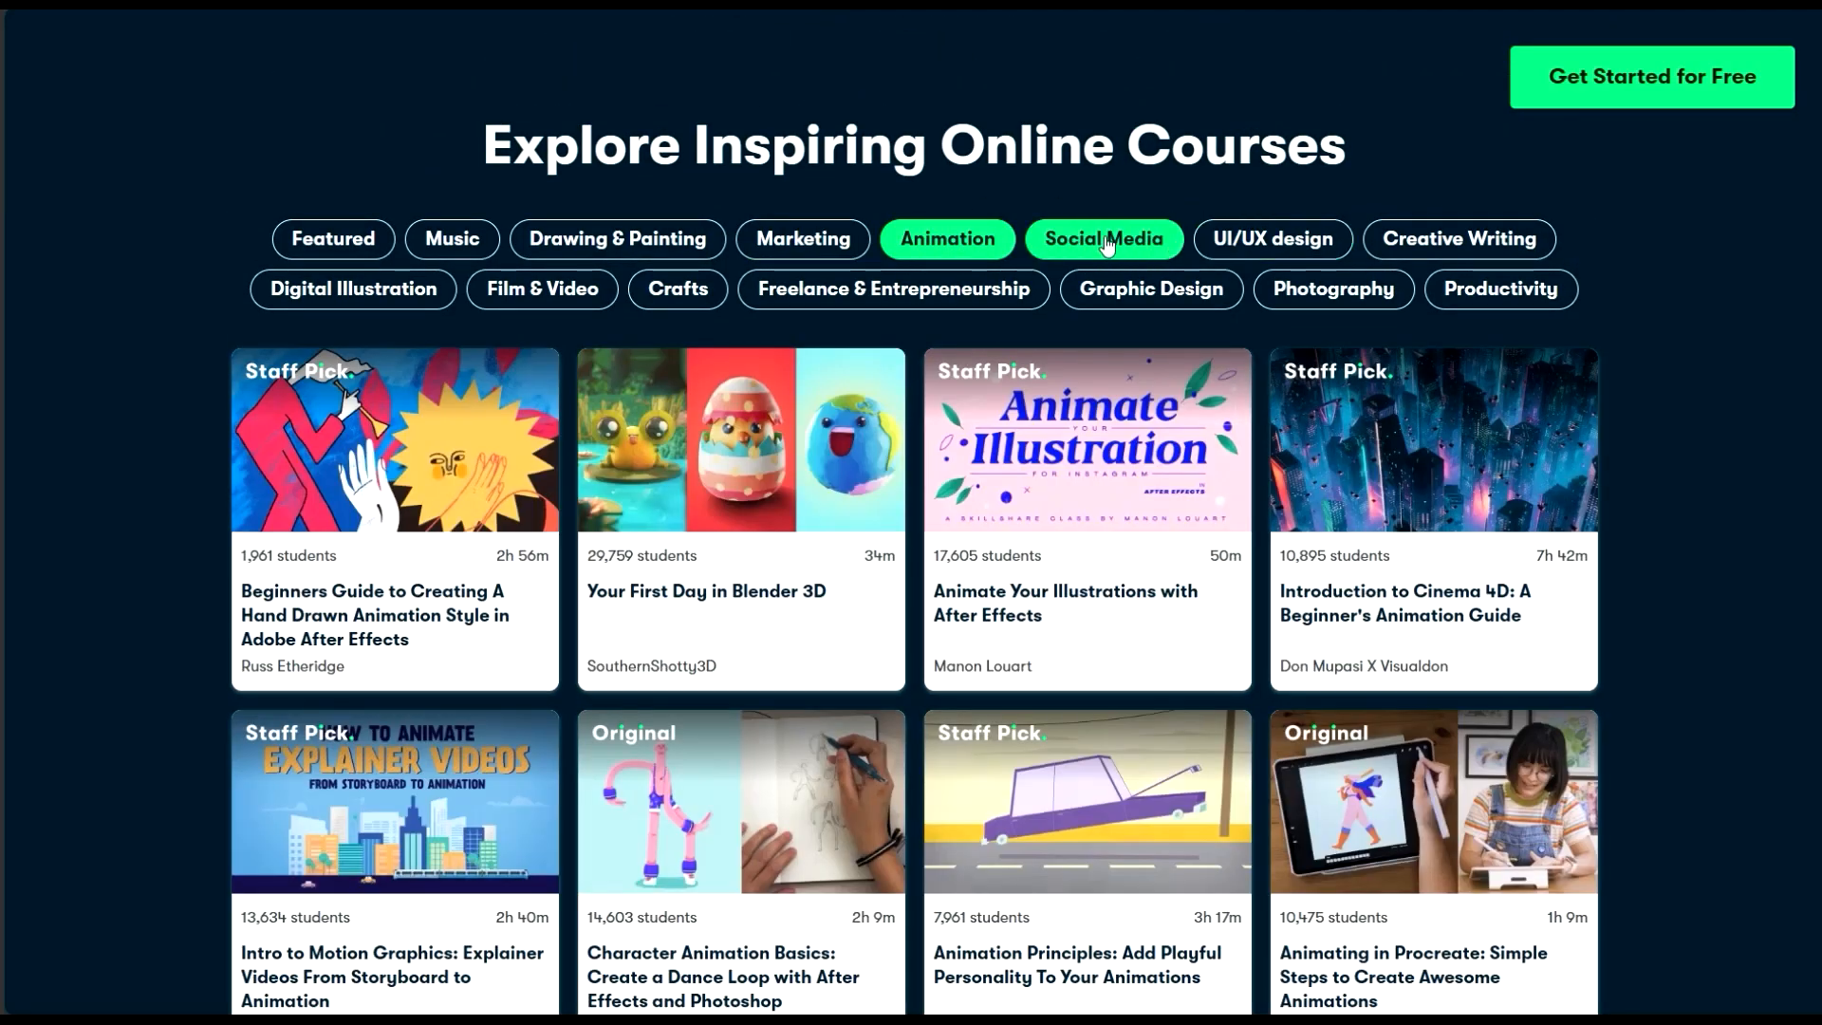
{"action": "left_click", "coordinate": [1107, 242]}
{"action": "left_click", "coordinate": [1289, 249]}
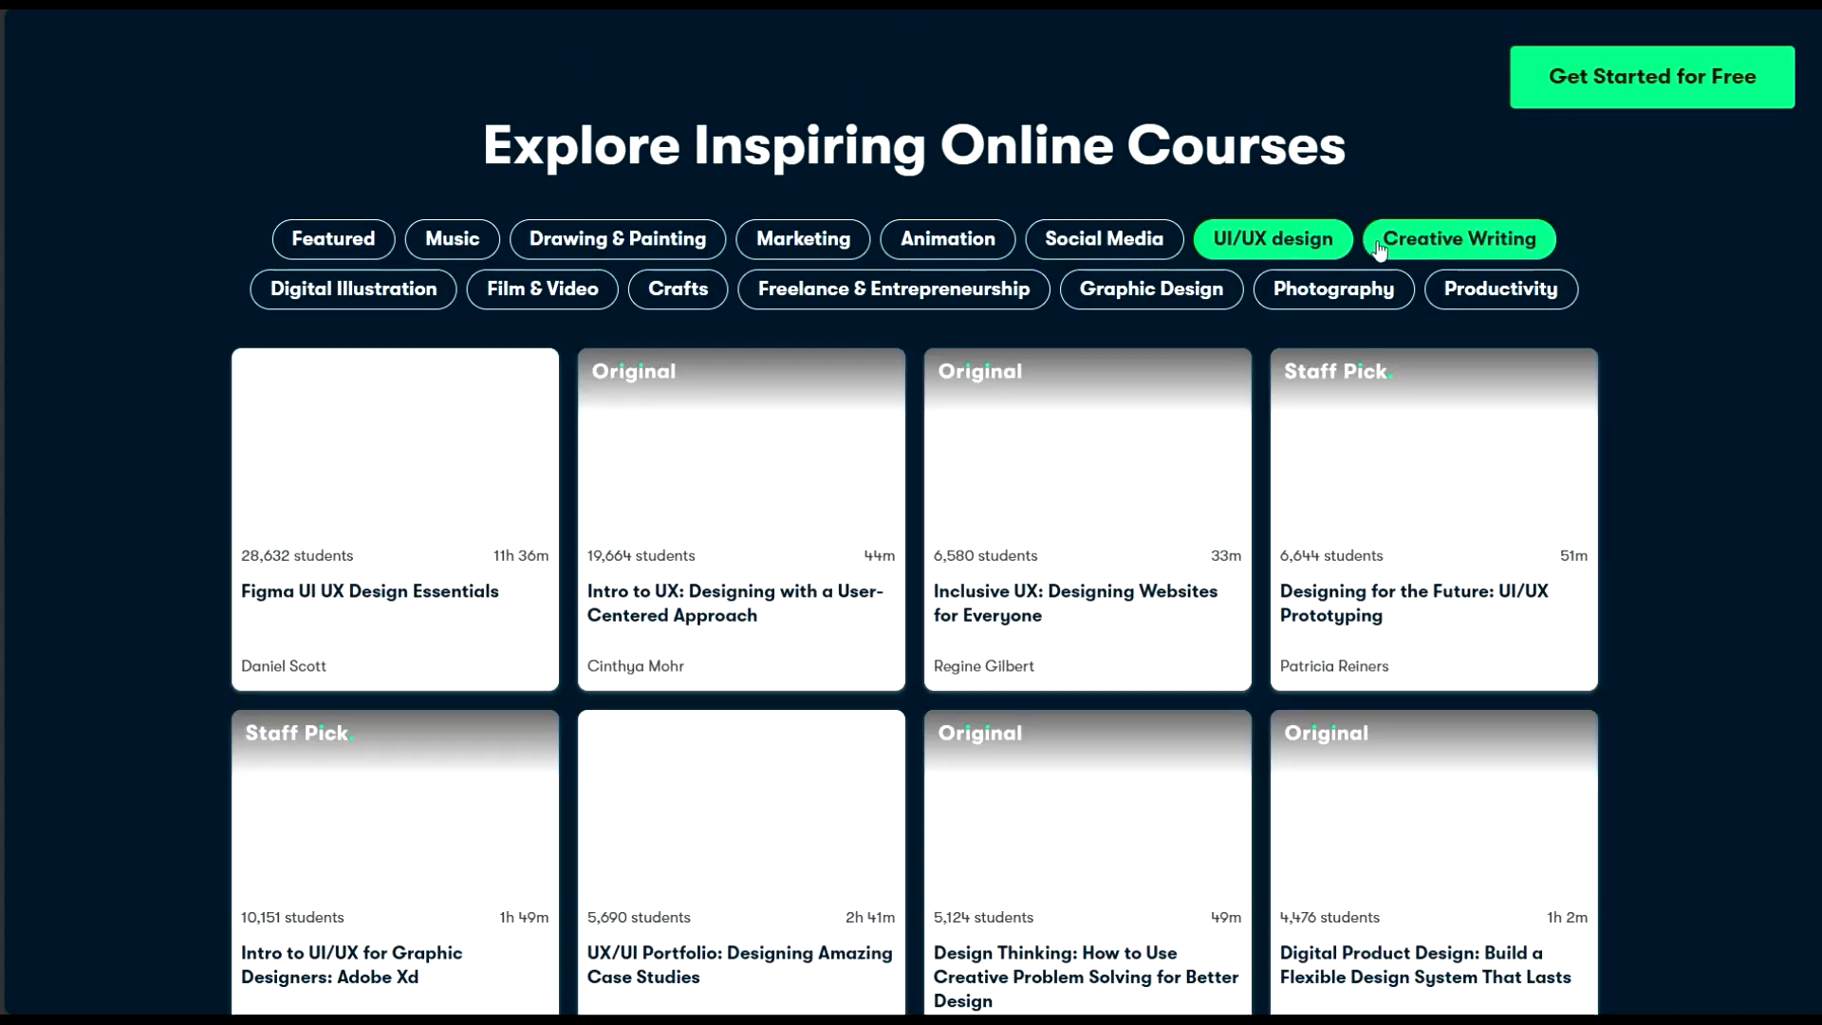
{"action": "left_click", "coordinate": [1376, 242]}
{"action": "left_click", "coordinate": [353, 289]}
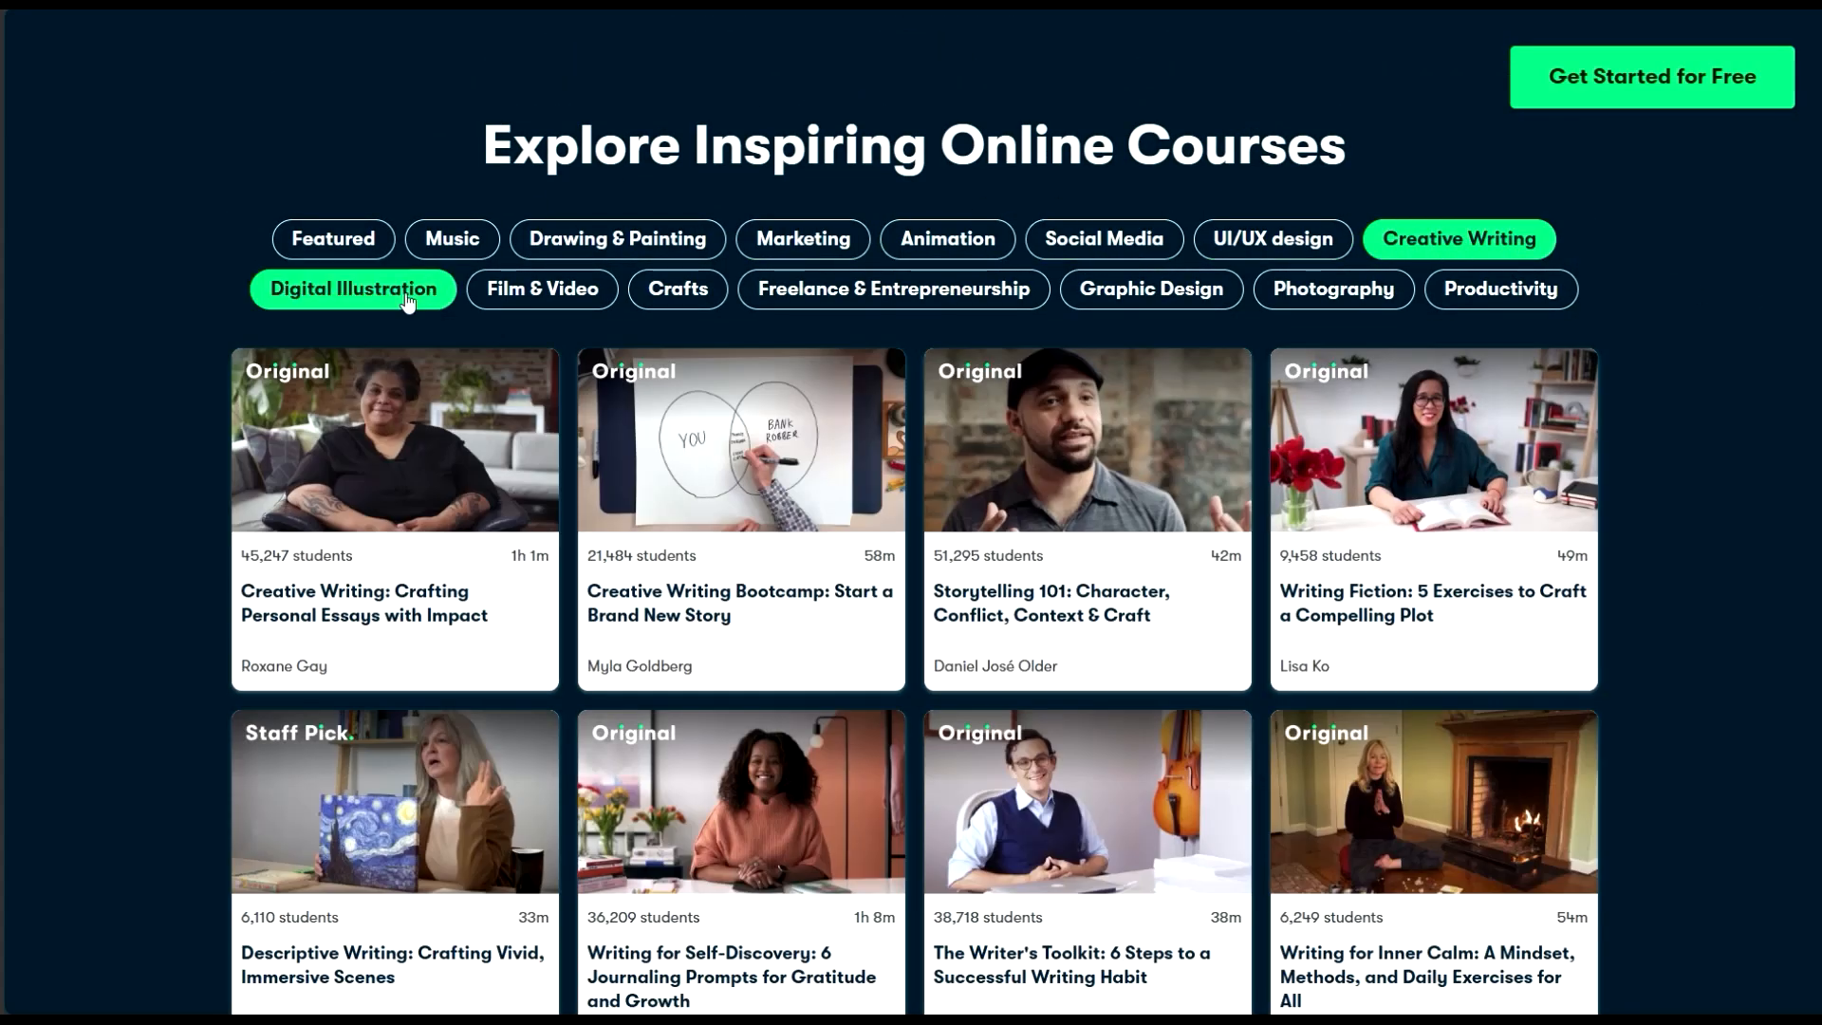
- View the Film & Video, Crafts, Freelance & Entrepreneurship, Graphic Design, Photography and Productivity courses
{"action": "left_click", "coordinate": [551, 289]}
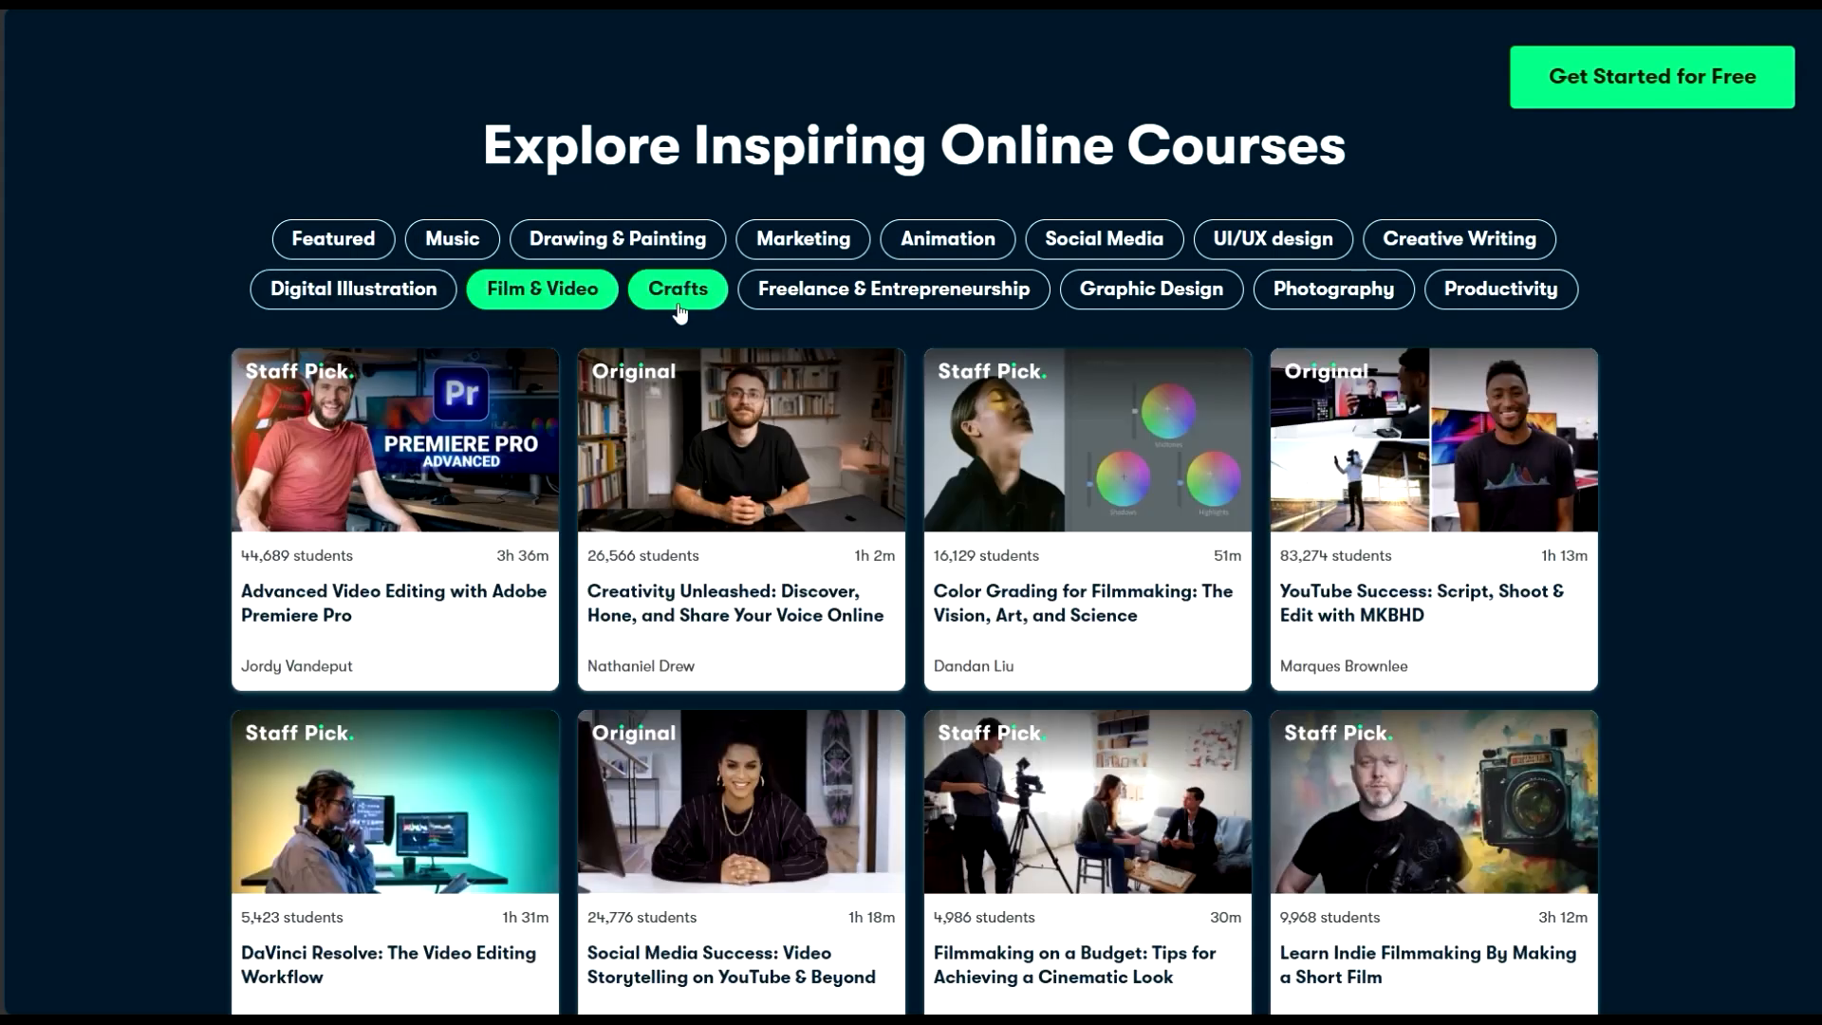
{"action": "left_click", "coordinate": [680, 300]}
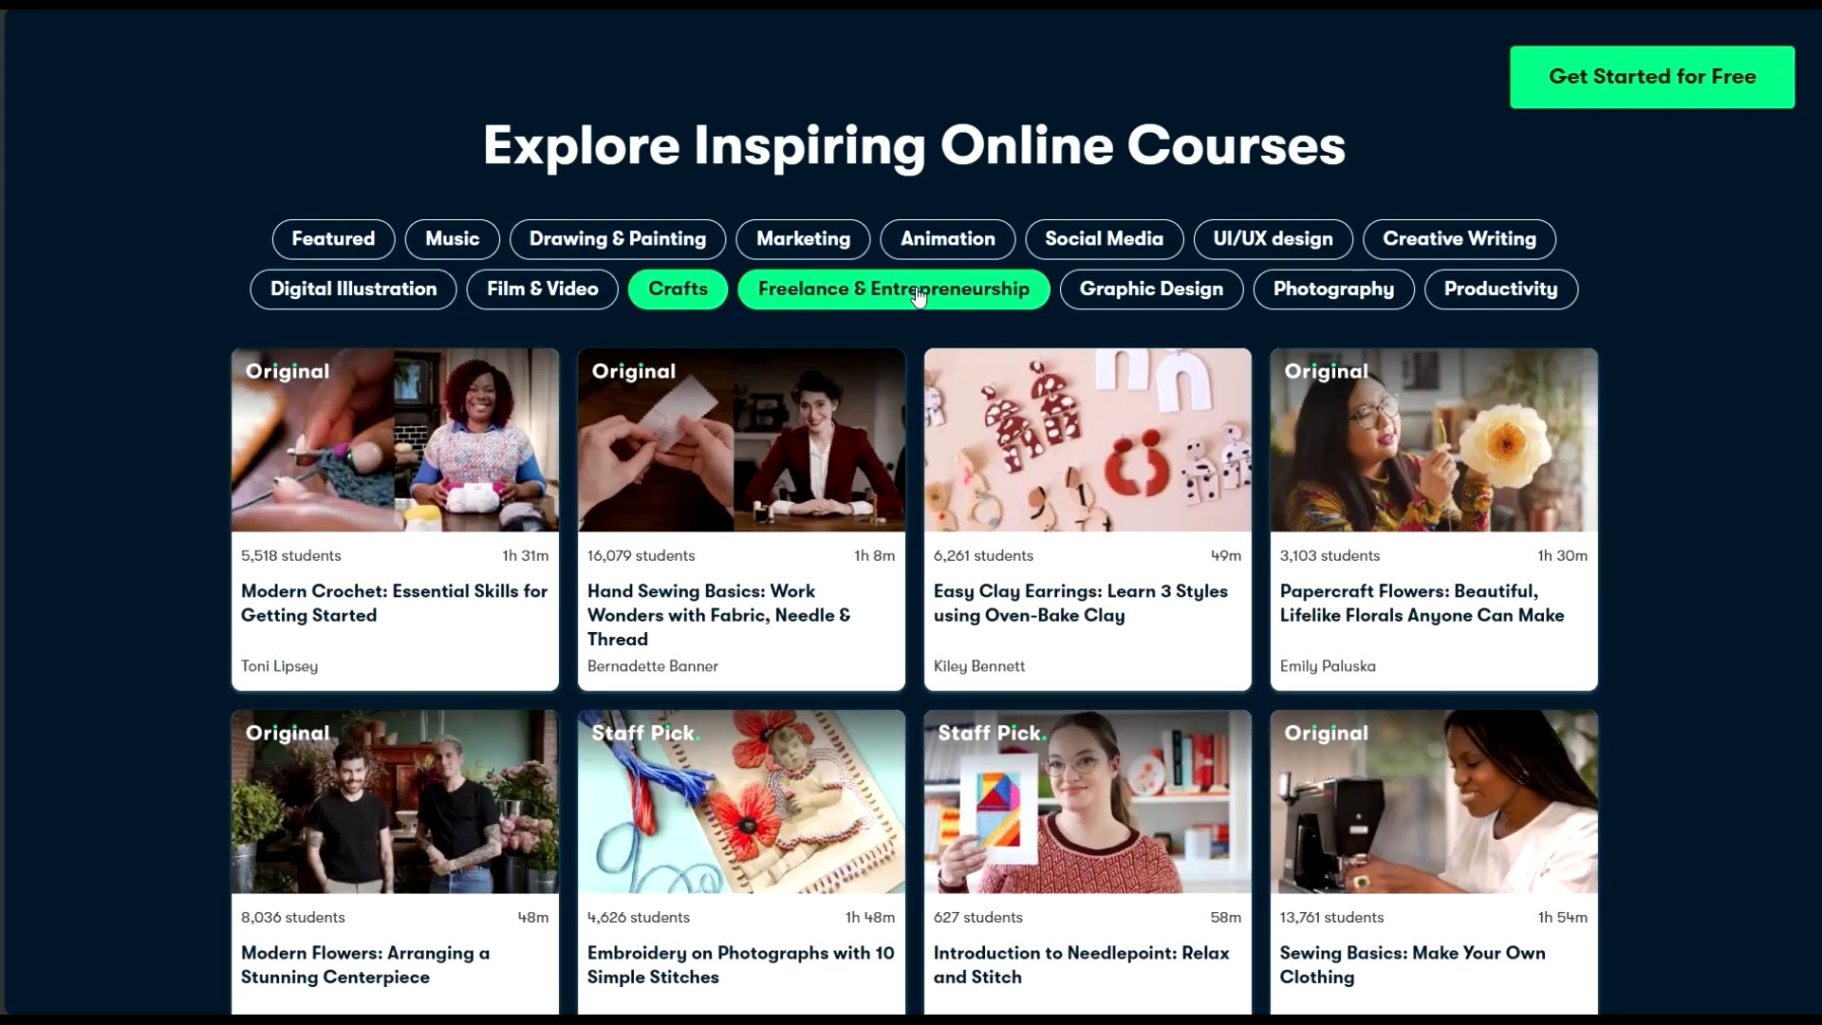
{"action": "left_click", "coordinate": [912, 291]}
{"action": "left_click", "coordinate": [1164, 301]}
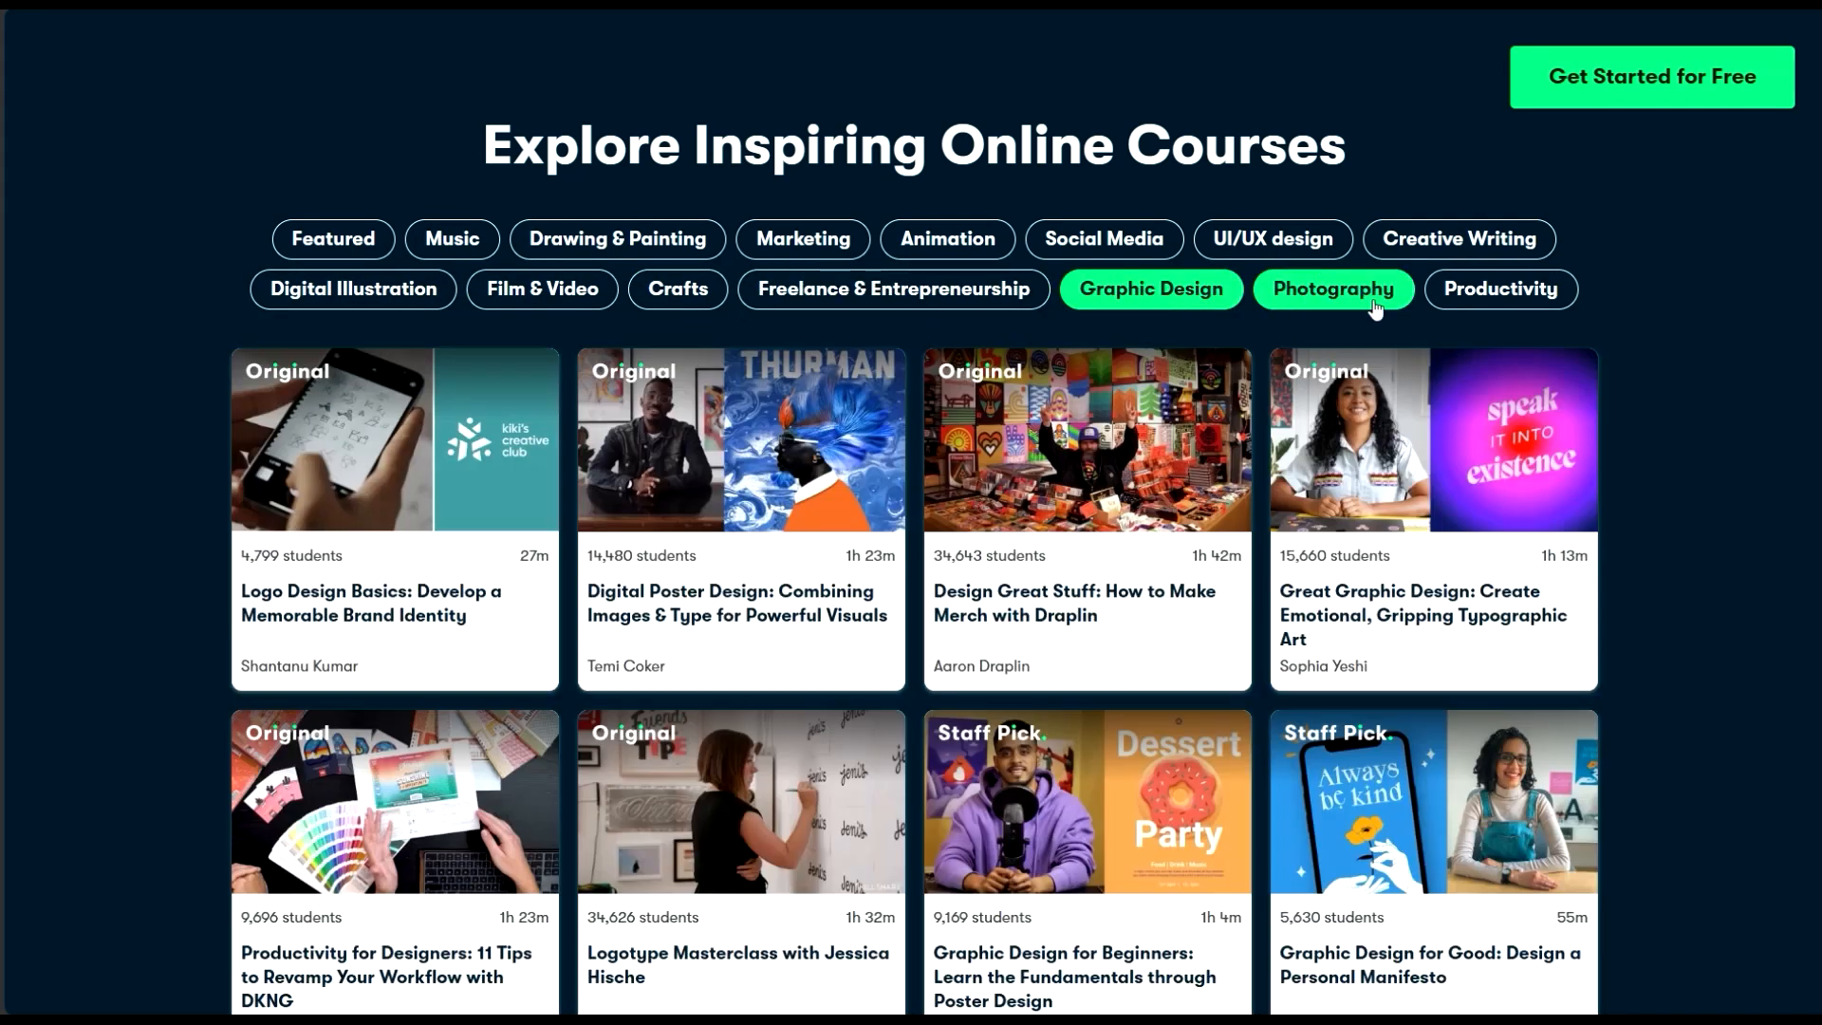
{"action": "left_click", "coordinate": [1375, 305]}
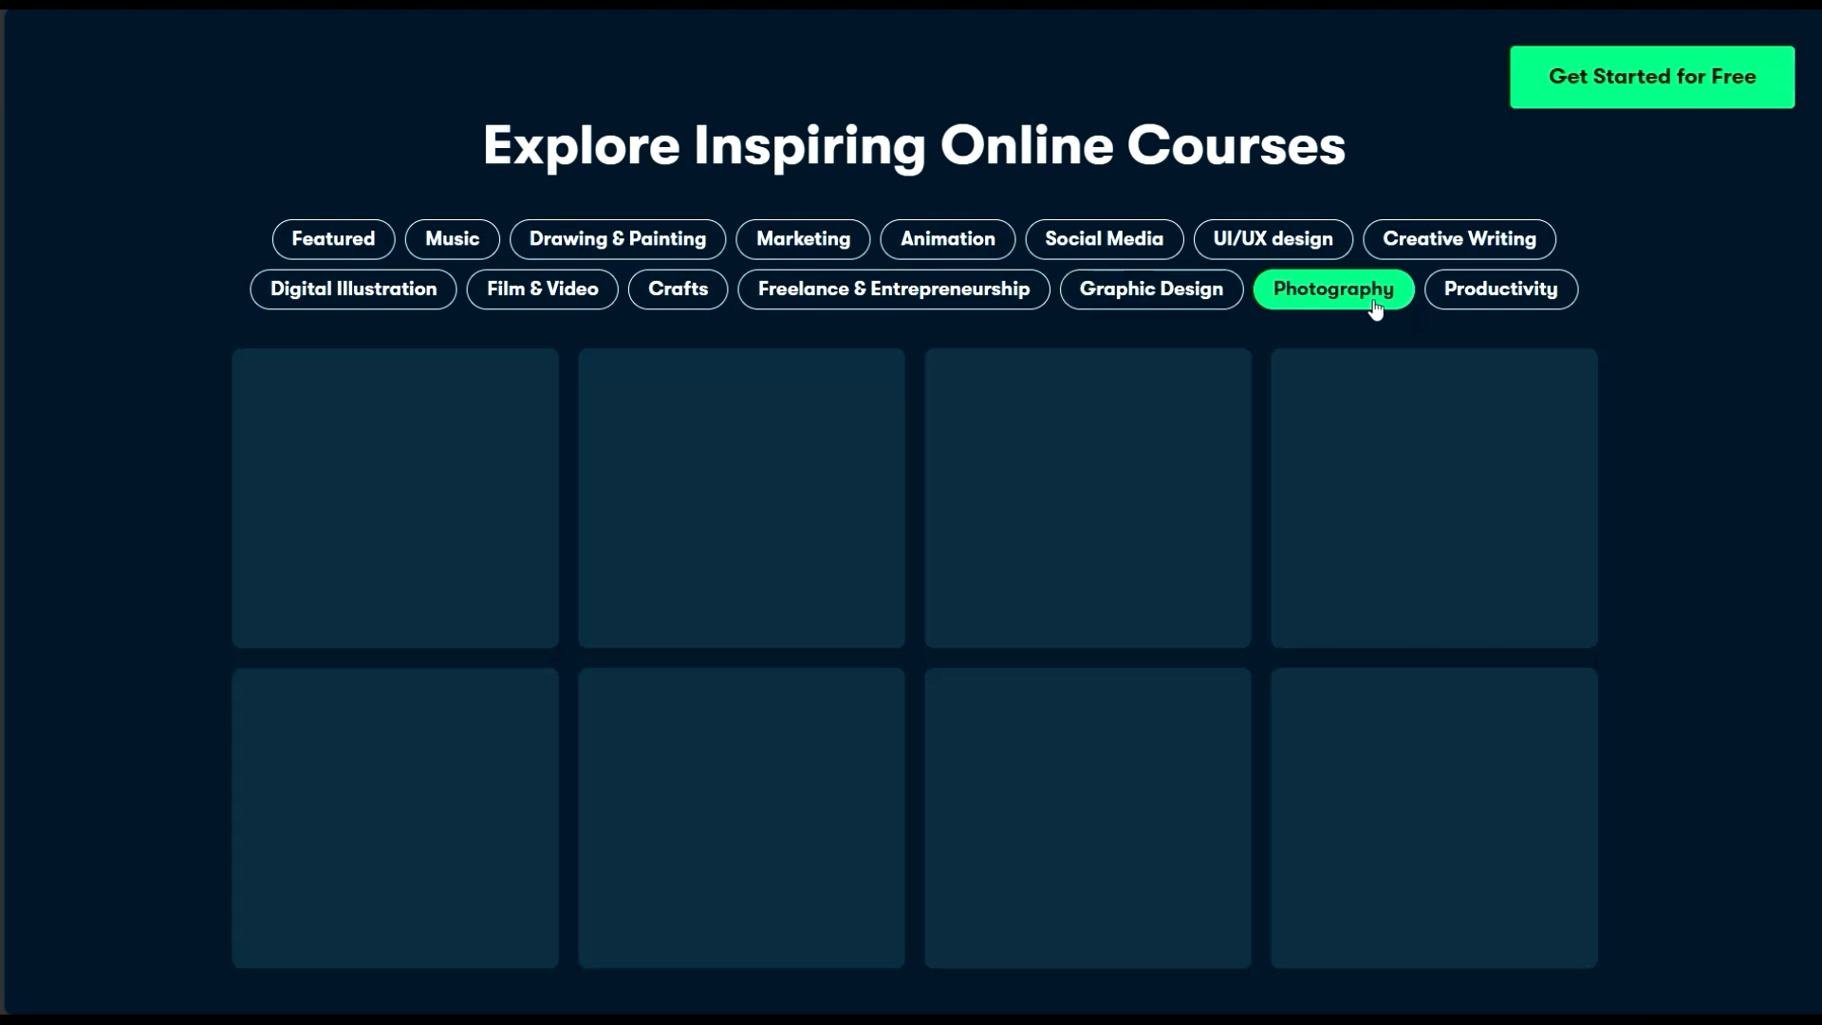
{"action": "left_click", "coordinate": [1483, 302]}
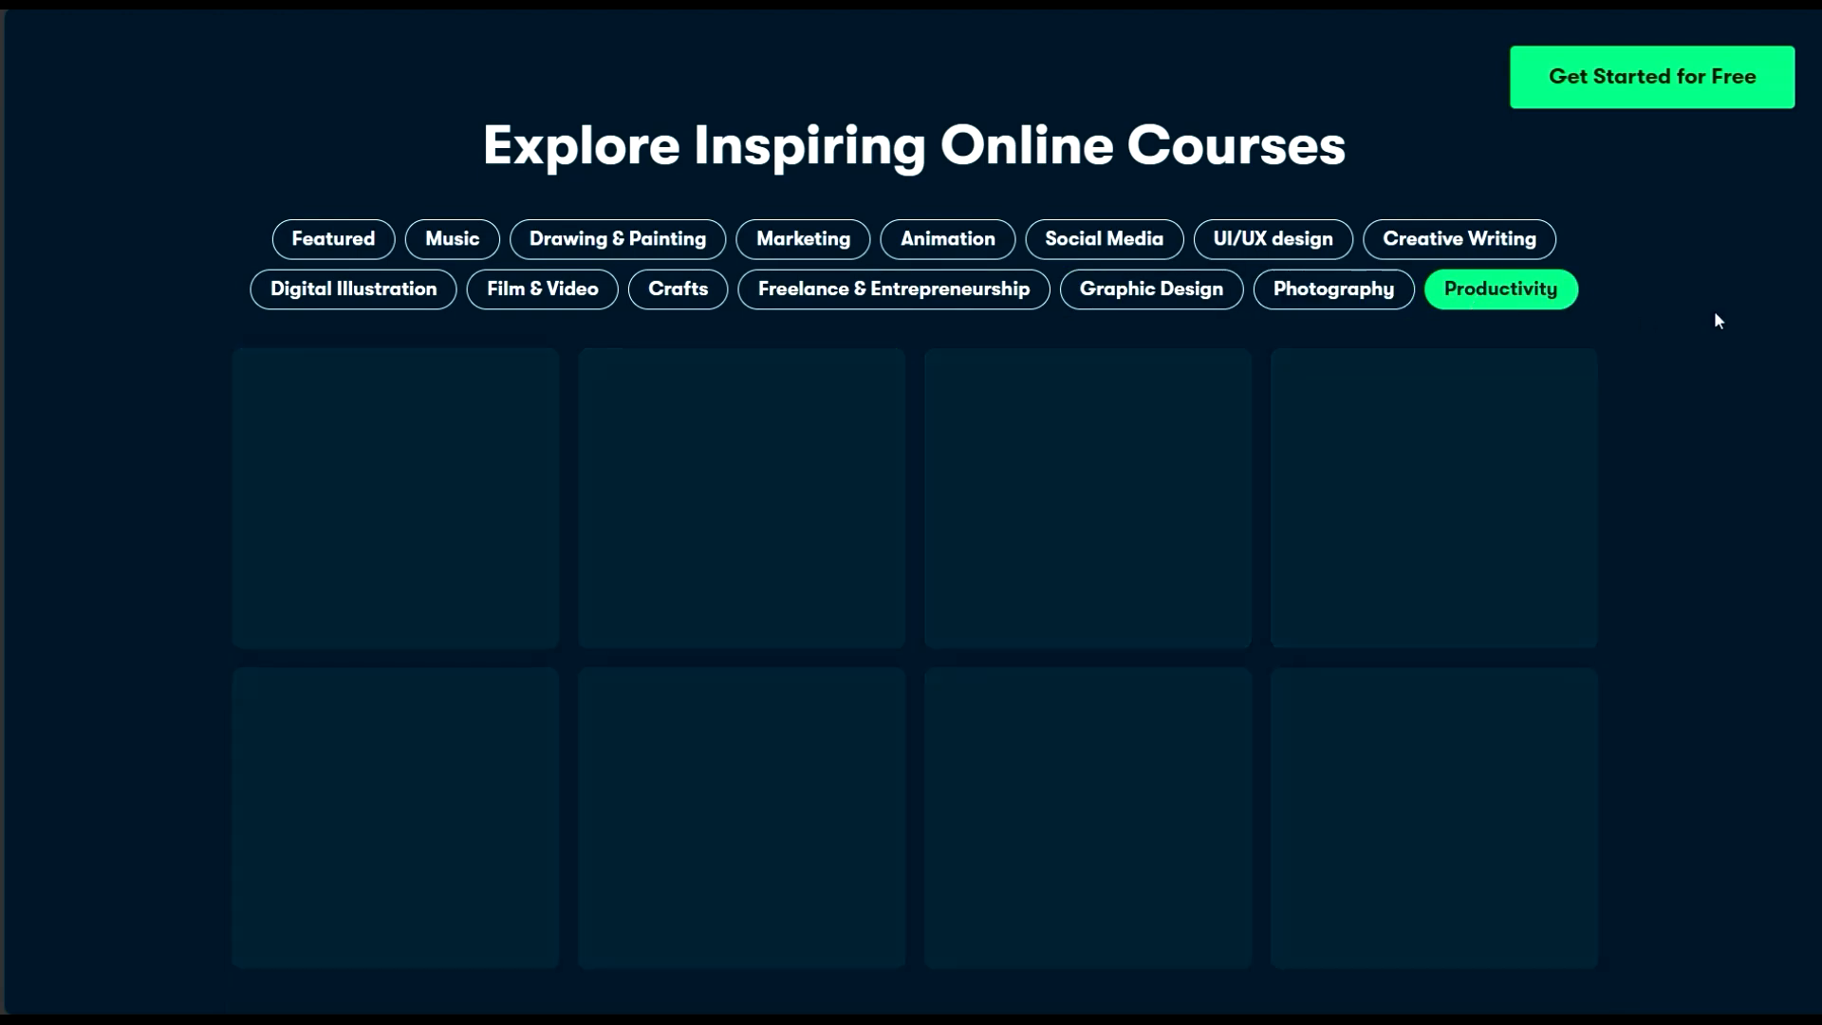
- Open the All Classes catalogue and look through its featured, popular and trending classes
{"action": "scroll", "coordinate": [1731, 287], "scroll_direction": "up", "scroll_amount": 20}
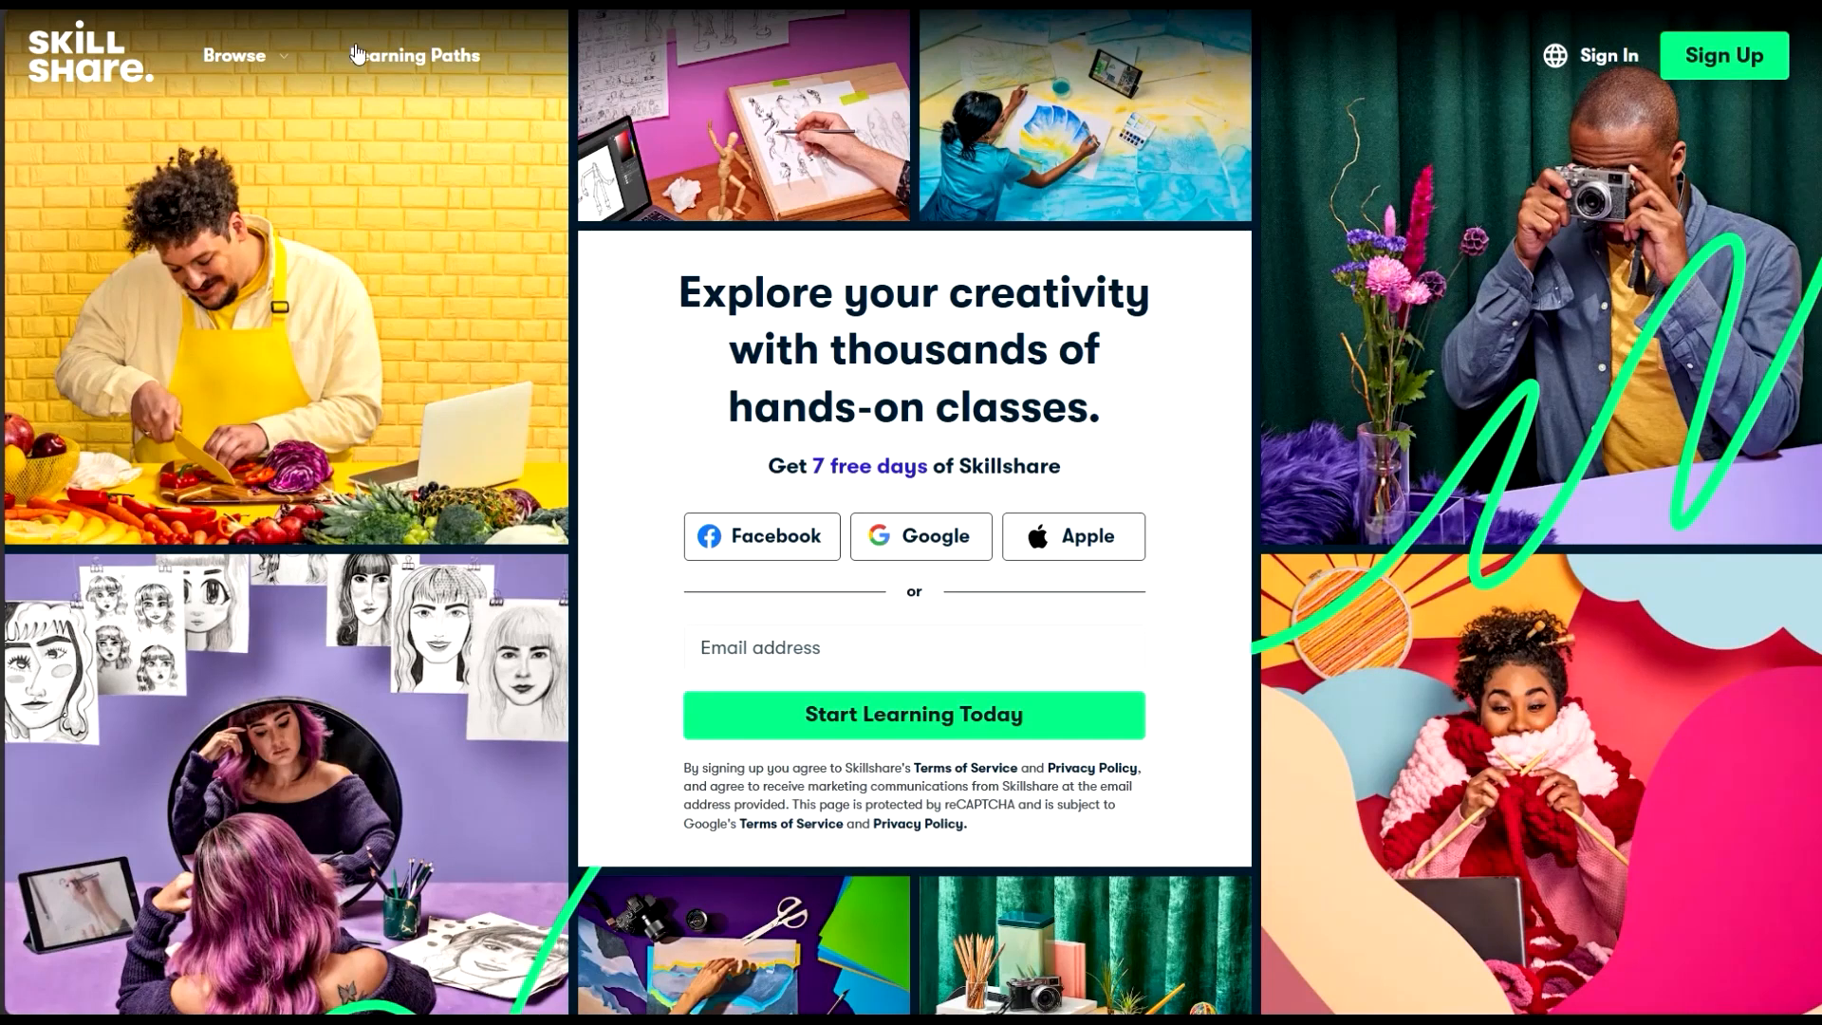
{"action": "left_click", "coordinate": [290, 59]}
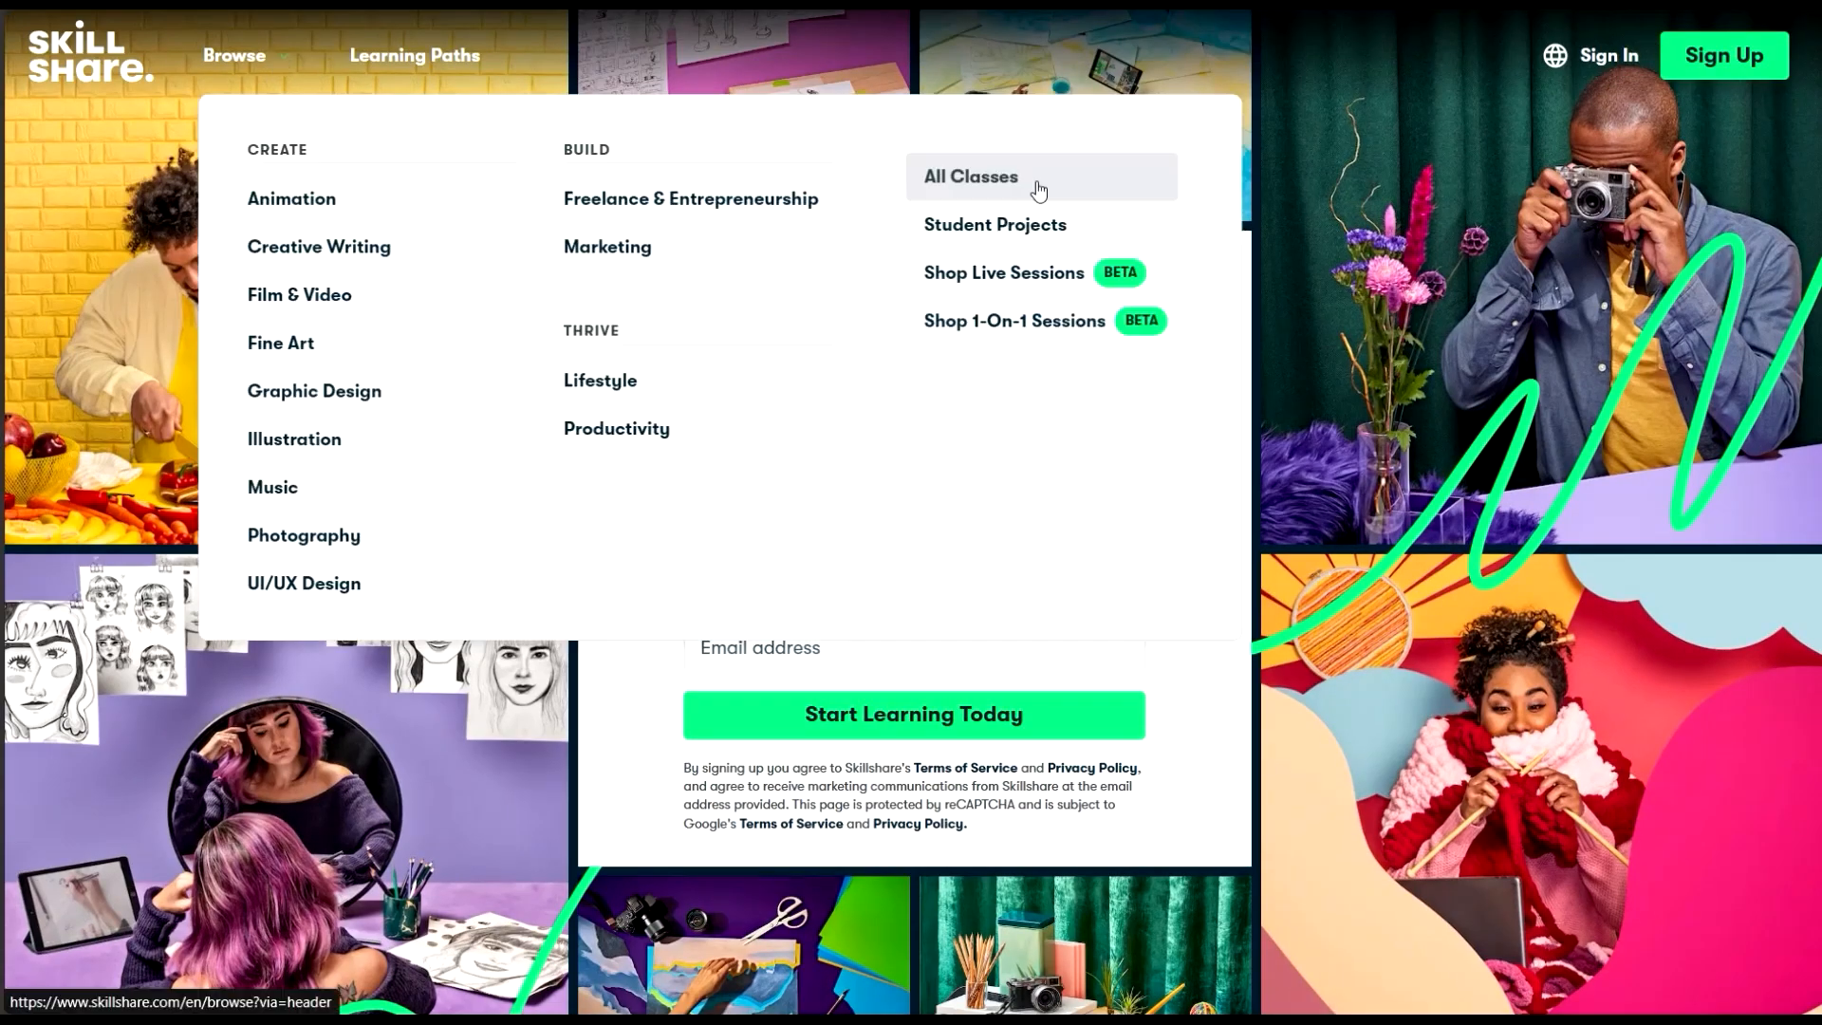
{"action": "left_click", "coordinate": [1040, 190]}
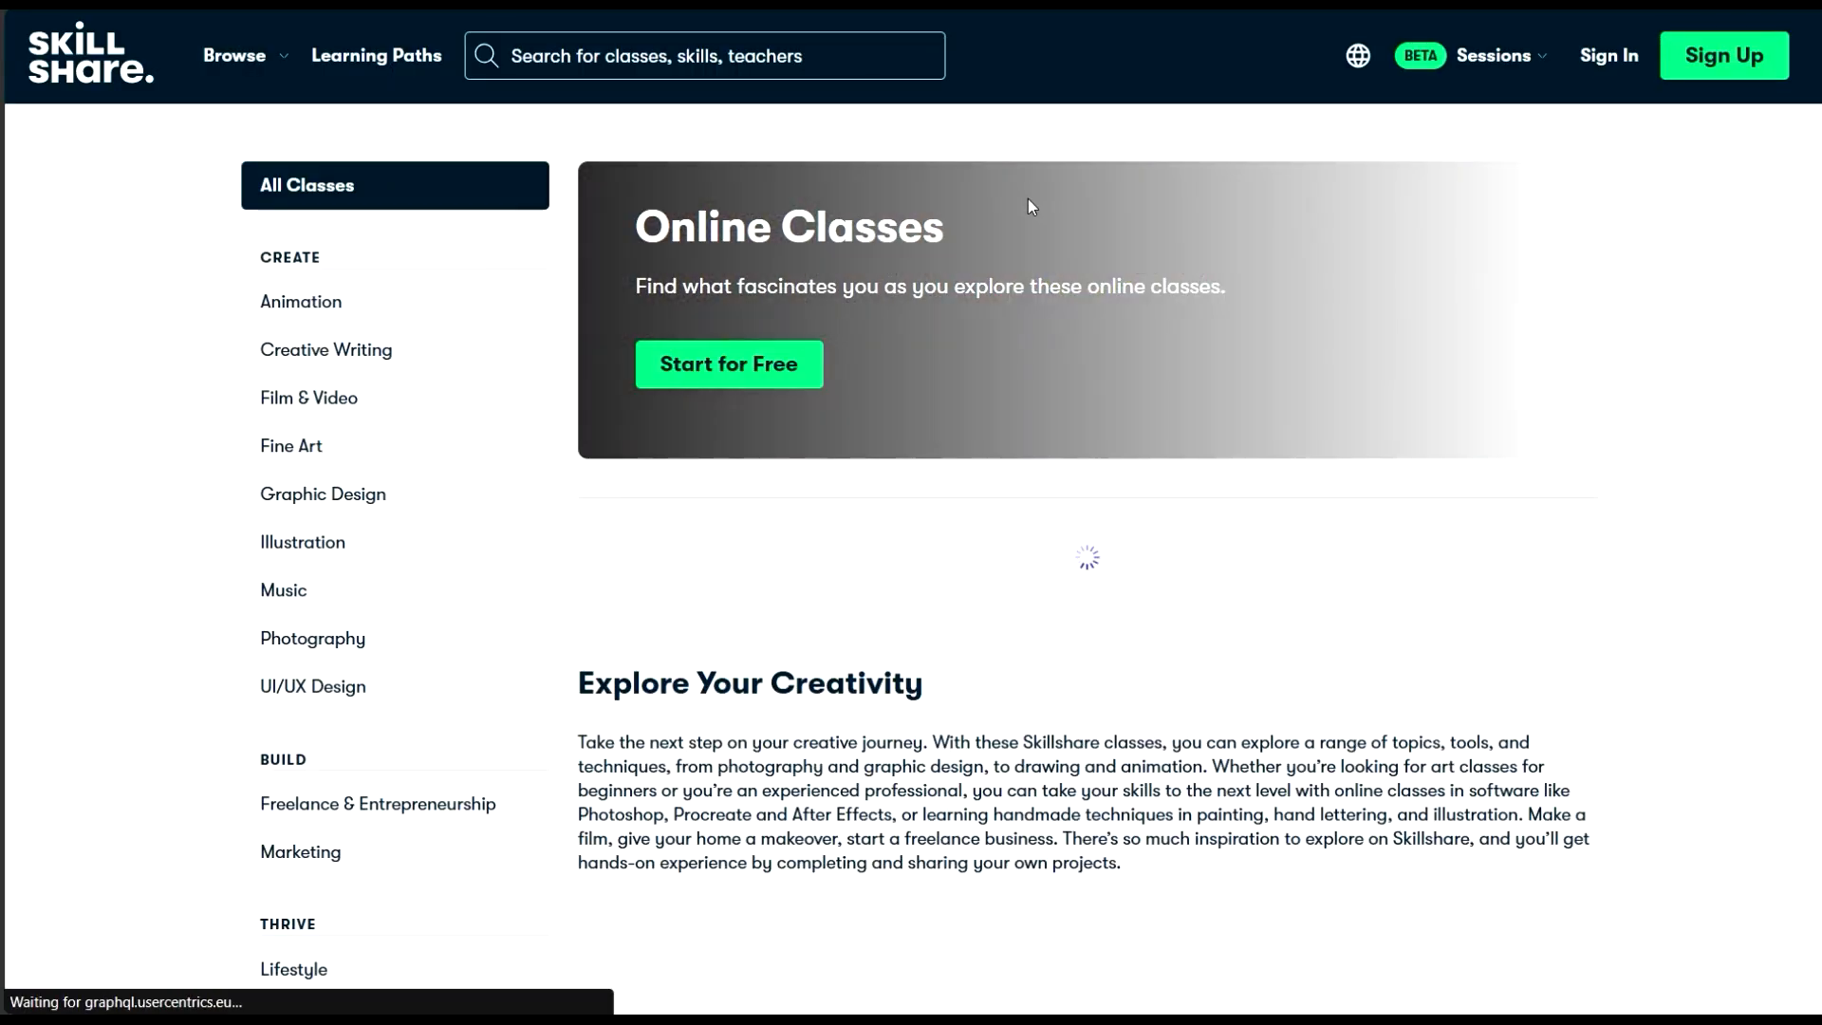
{"action": "scroll", "coordinate": [1028, 205], "scroll_direction": "down", "scroll_amount": 3}
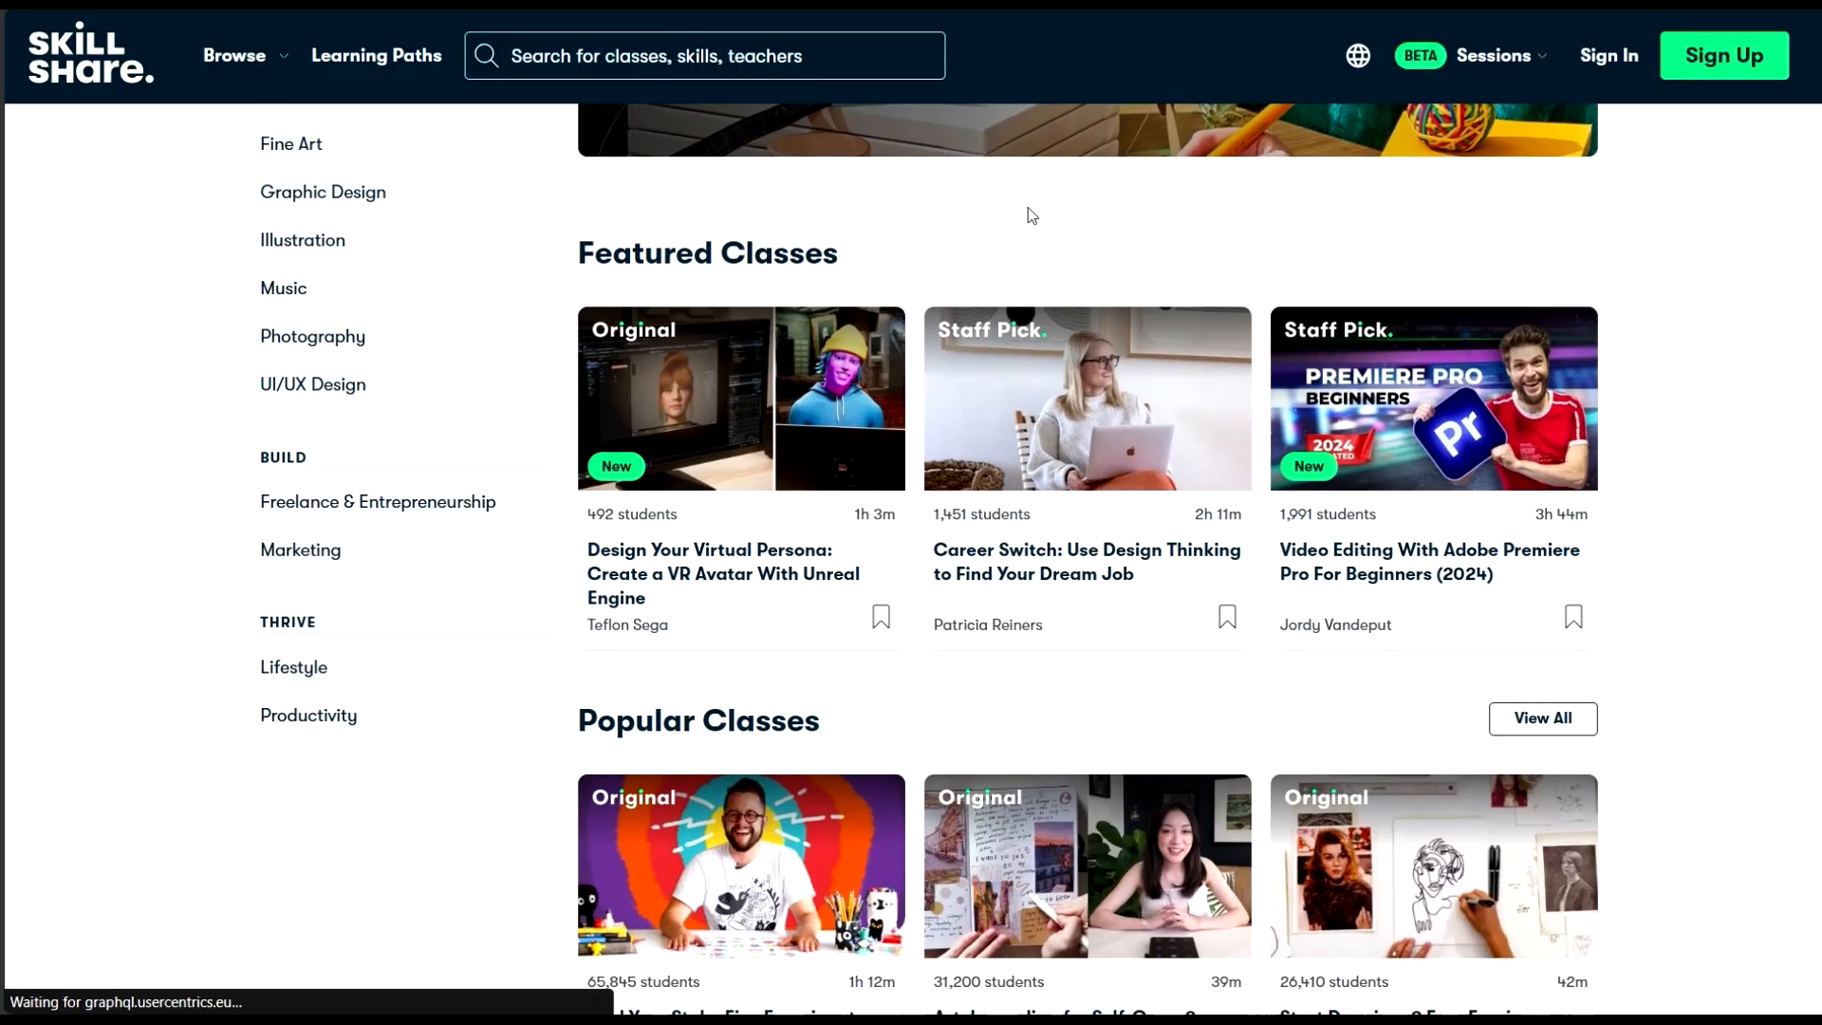
{"action": "scroll", "coordinate": [1028, 209], "scroll_direction": "down", "scroll_amount": 12}
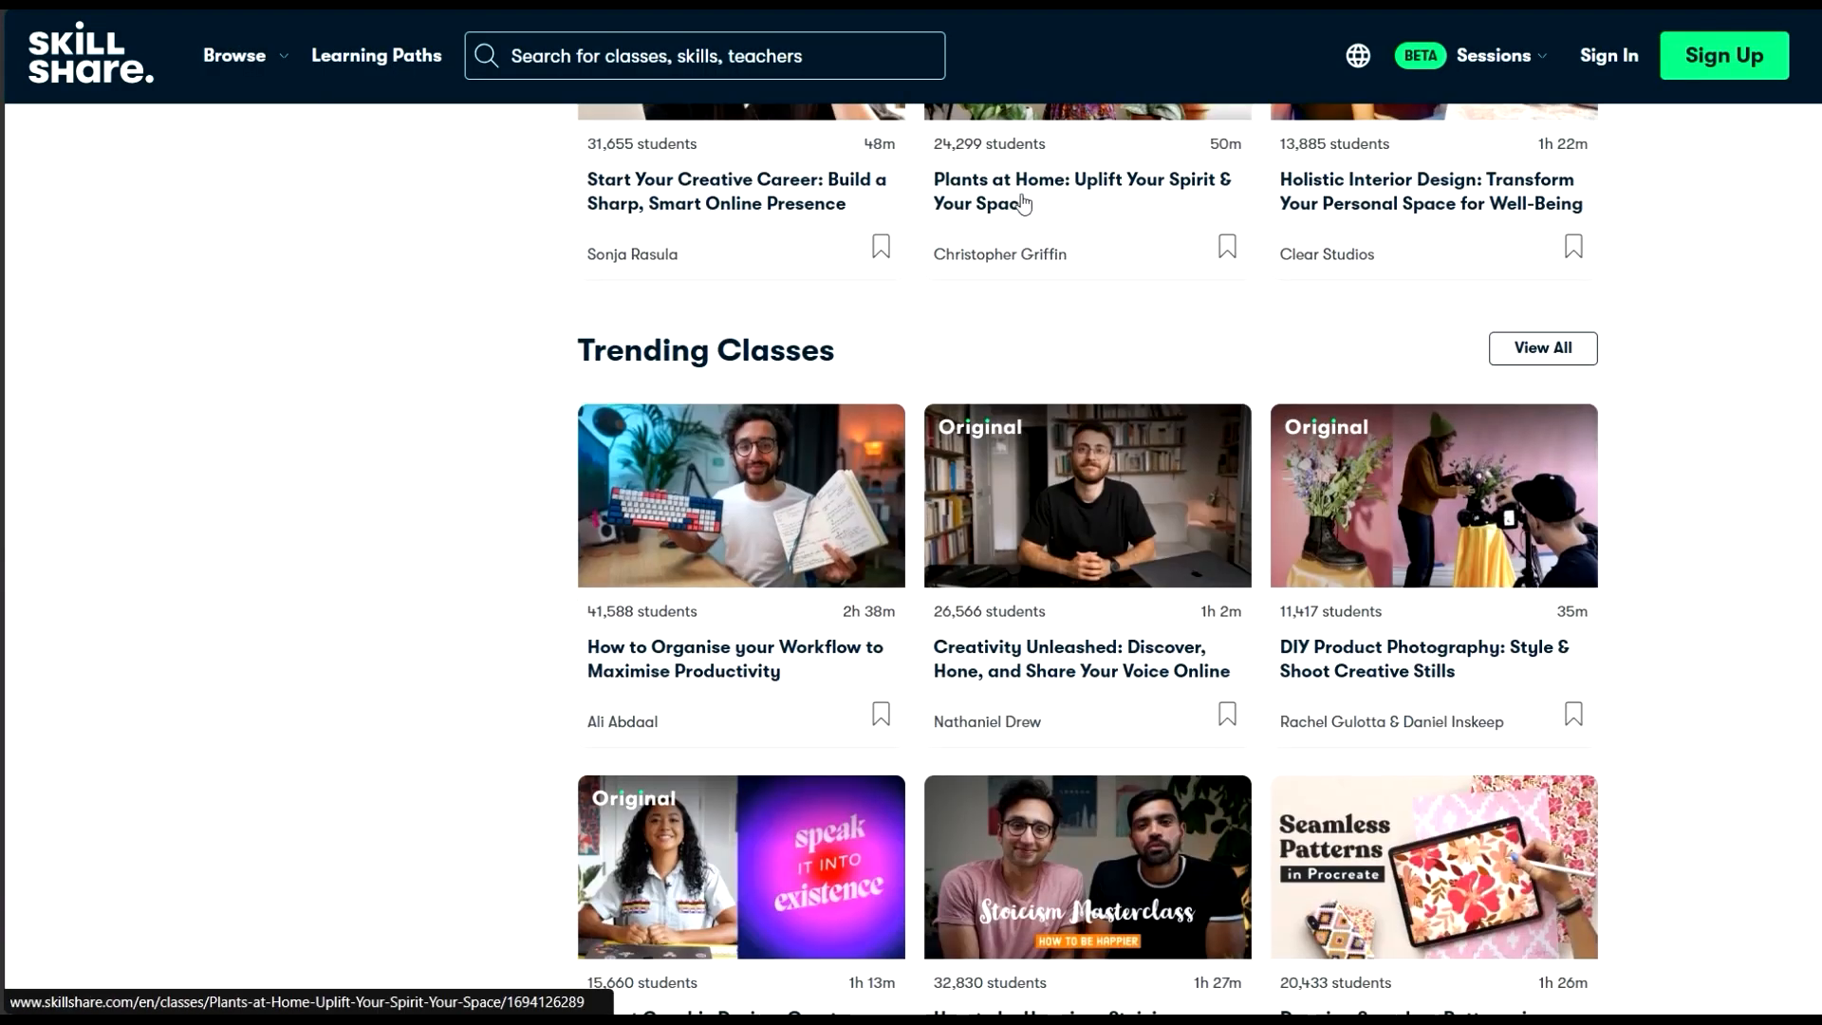
{"action": "scroll", "coordinate": [1023, 202], "scroll_direction": "down", "scroll_amount": 11}
{"action": "scroll", "coordinate": [1028, 180], "scroll_direction": "up", "scroll_amount": 14}
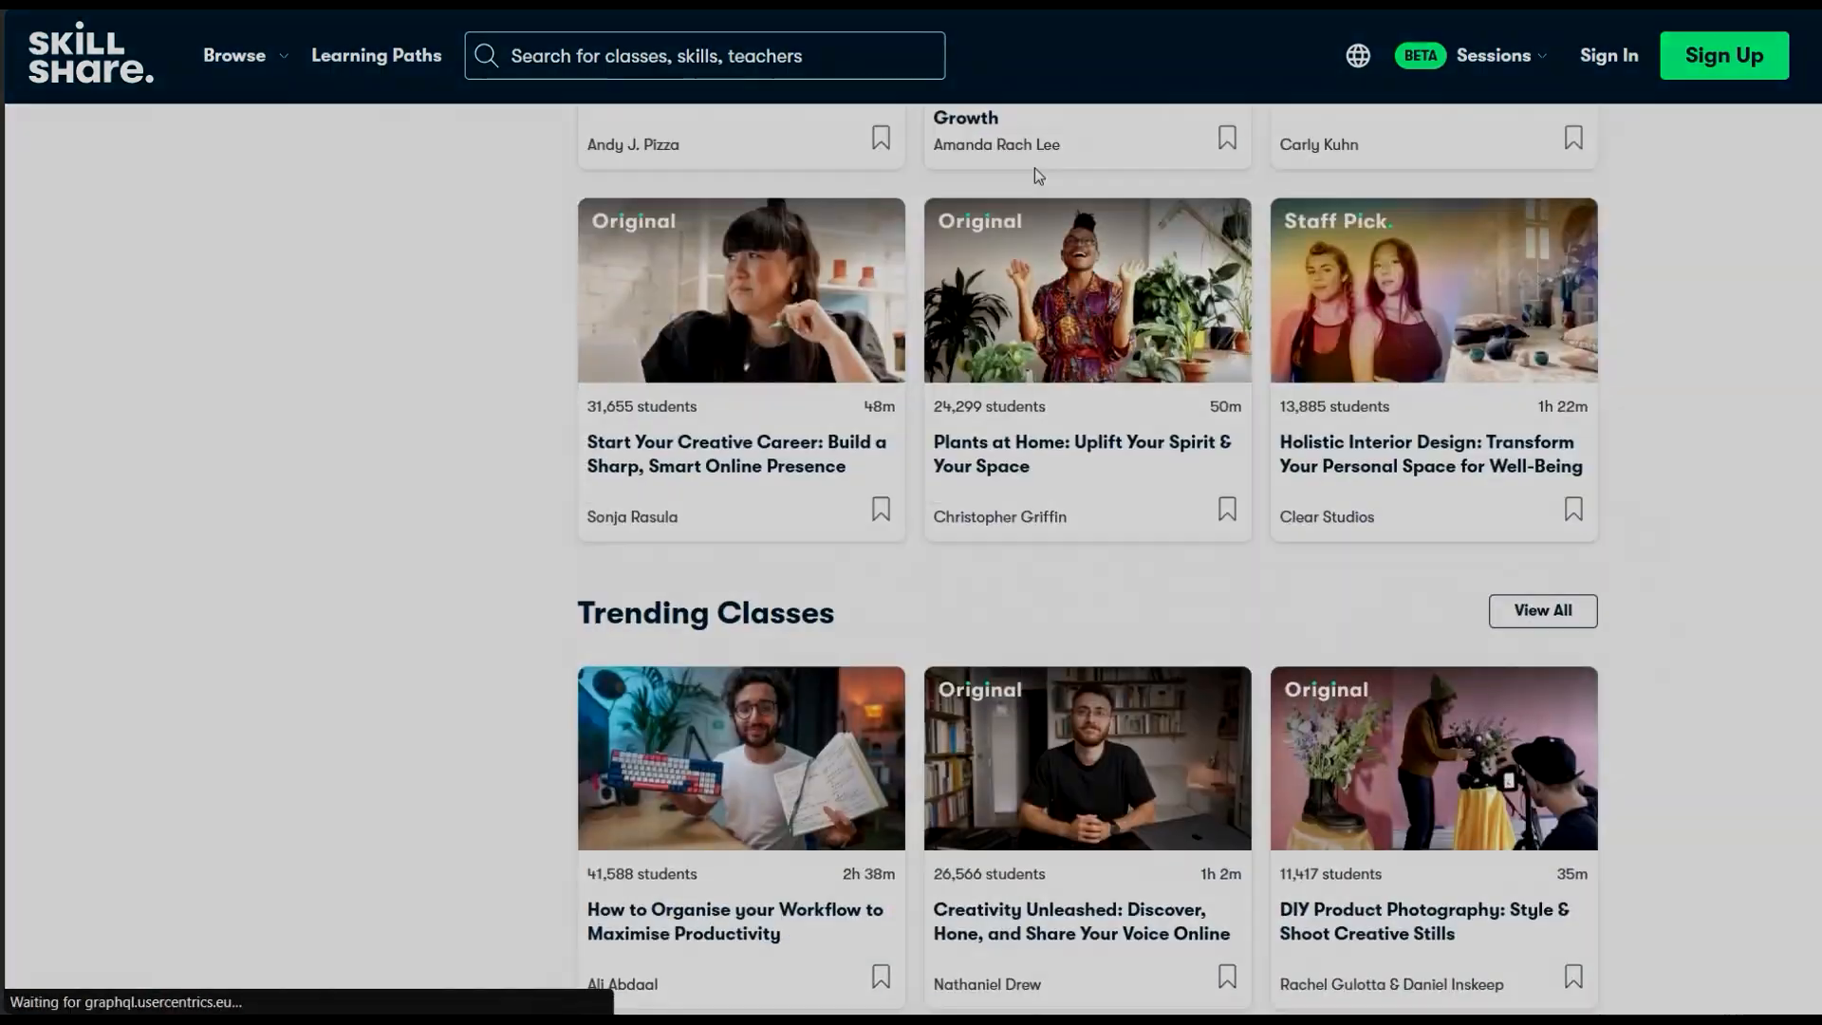
{"action": "scroll", "coordinate": [1035, 168], "scroll_direction": "up", "scroll_amount": 13}
{"action": "scroll", "coordinate": [1034, 168], "scroll_direction": "down", "scroll_amount": 10}
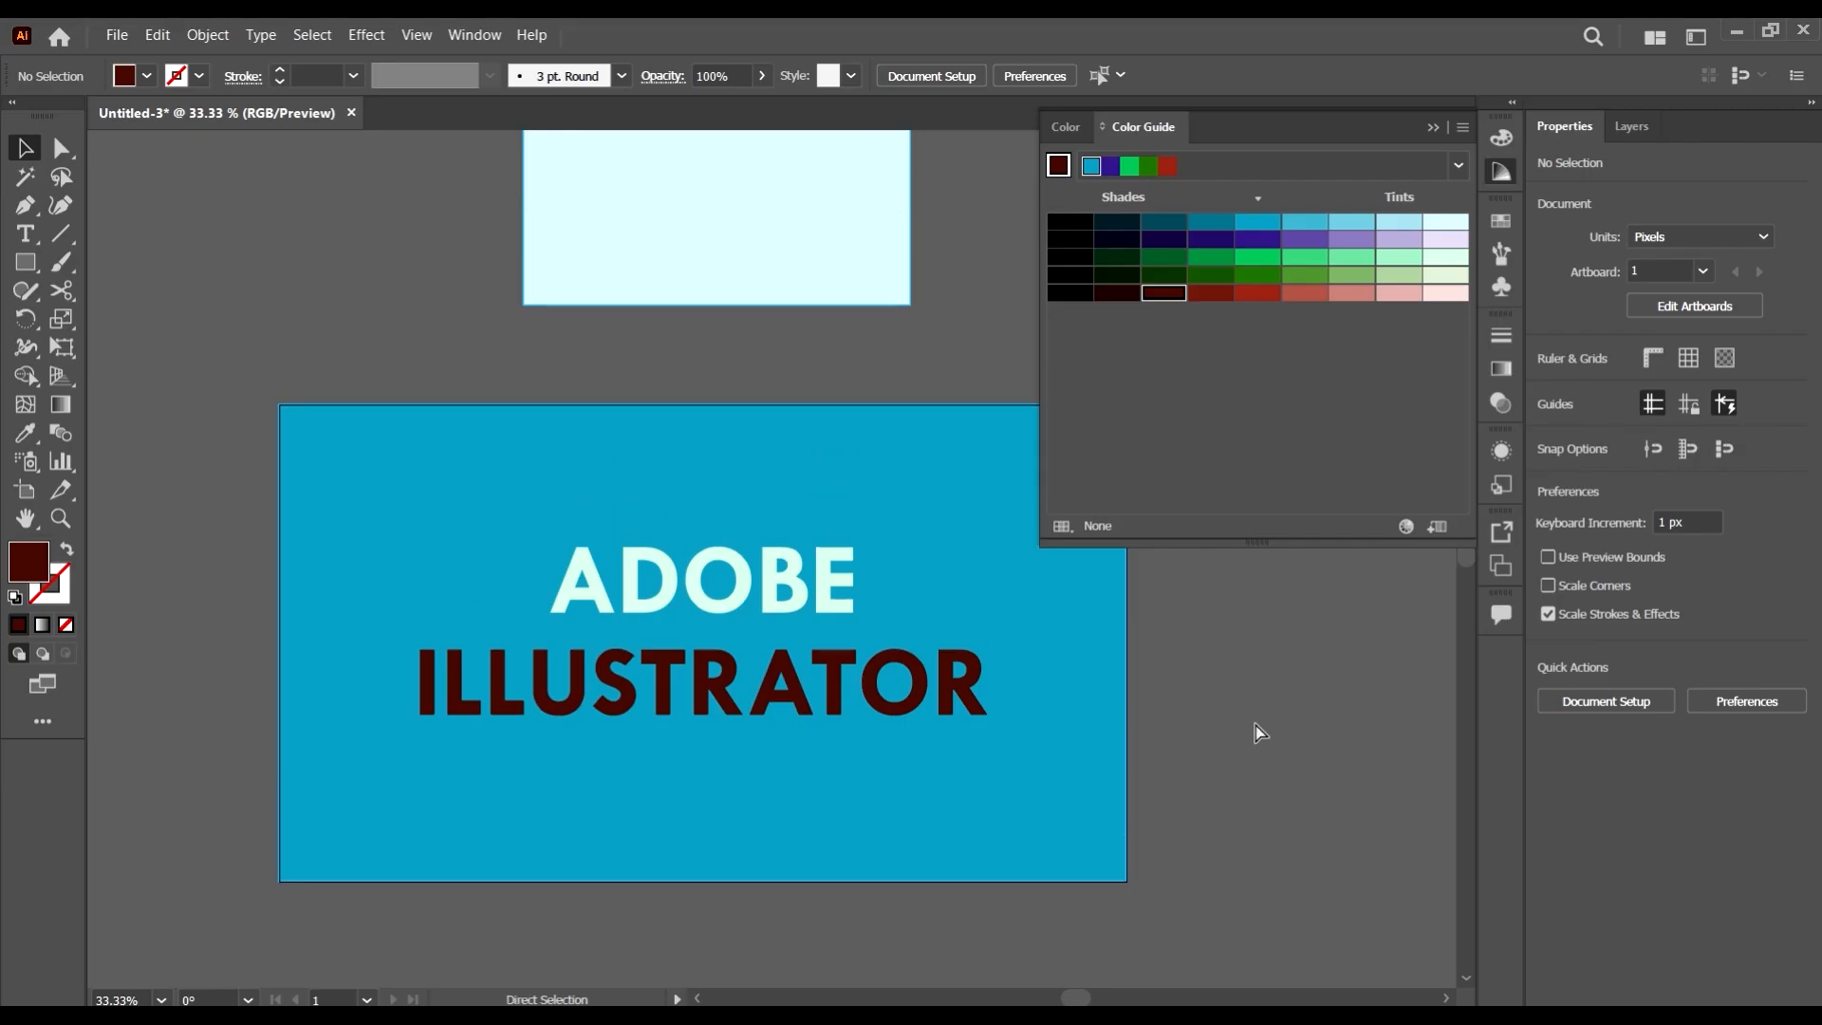
- In Illustrator, try several Color Guide blues on the large background rectangle and fill it with the second-lightest blue tint
{"action": "scroll", "coordinate": [647, 533], "scroll_direction": "right", "scroll_amount": 2}
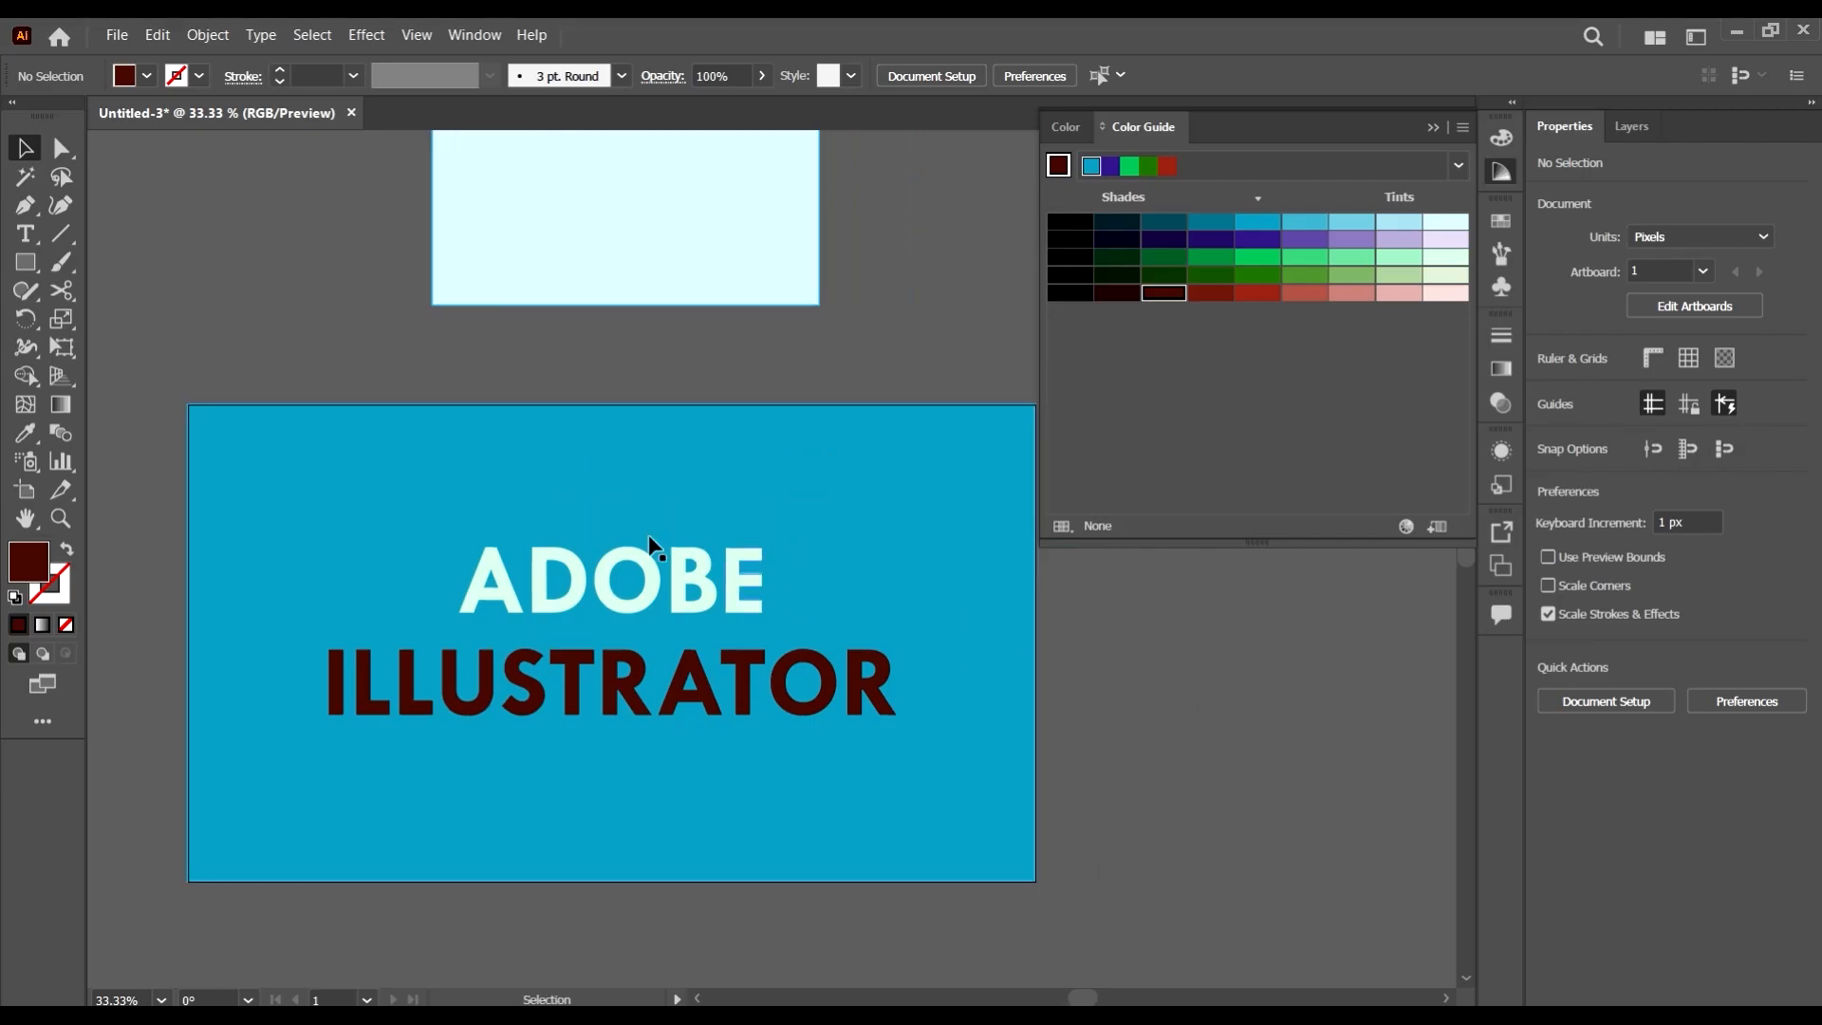
{"action": "left_click", "coordinate": [959, 522]}
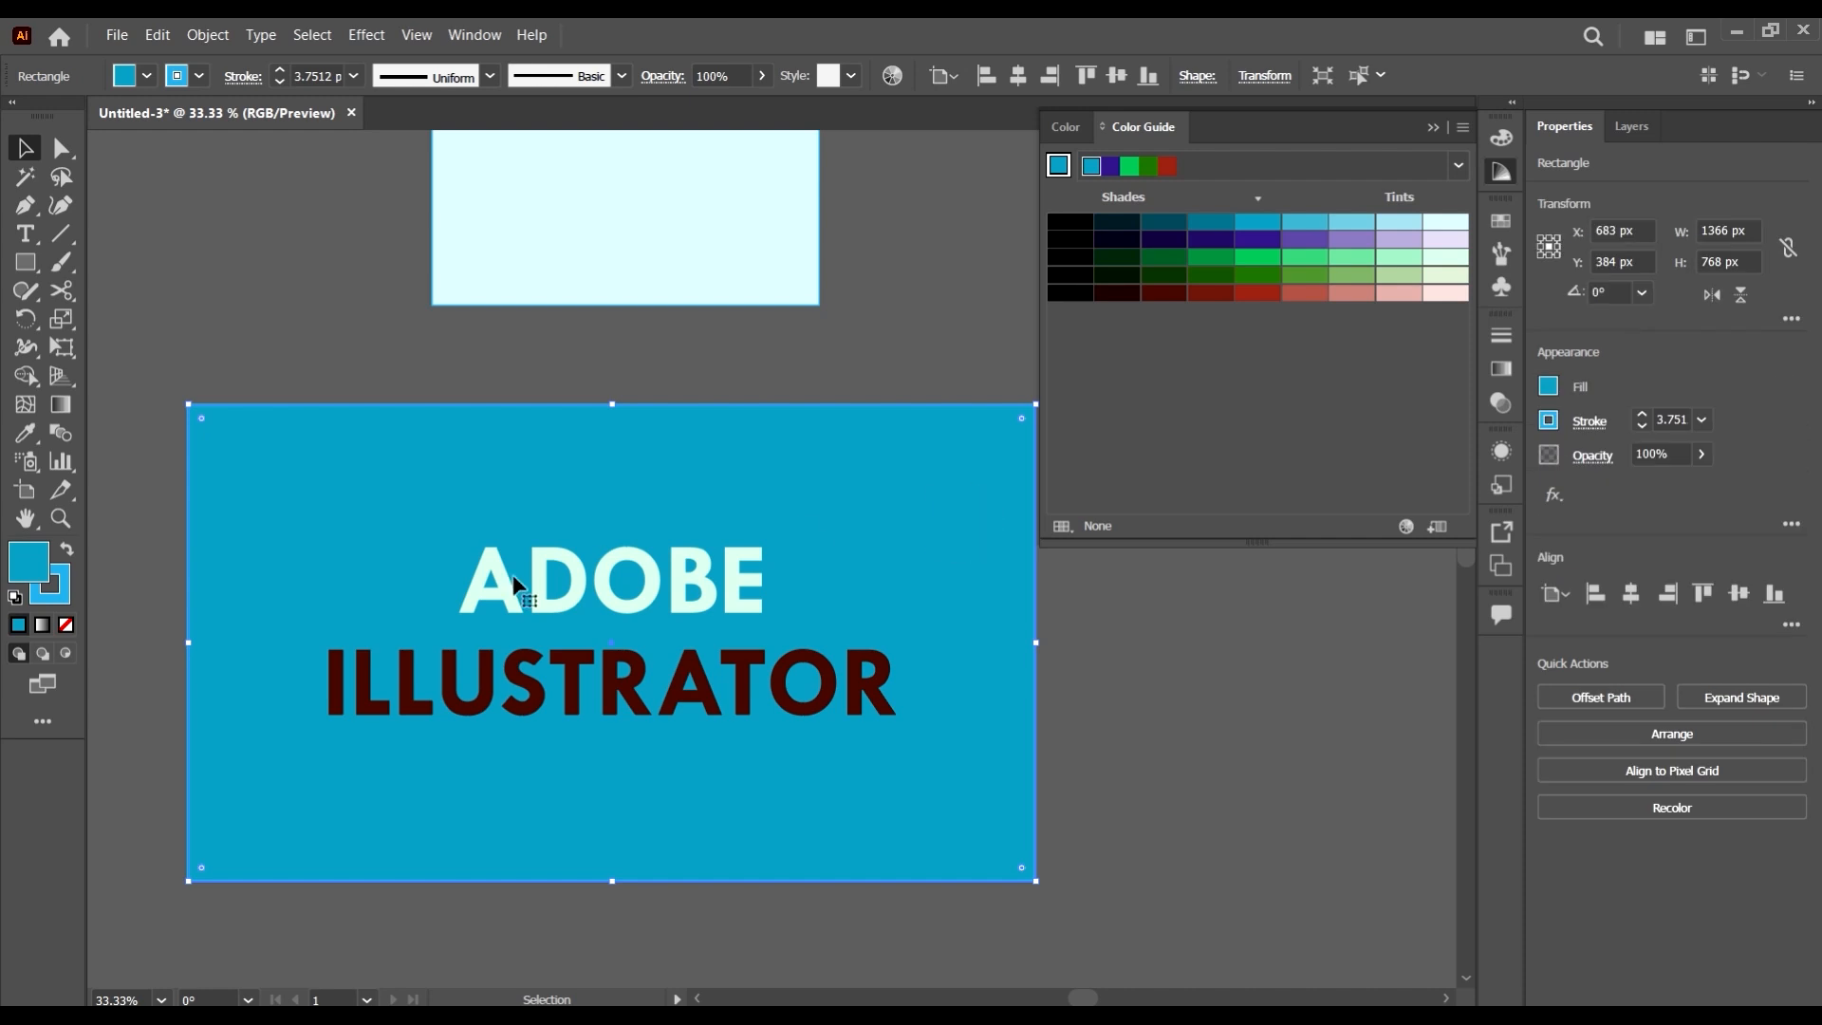
{"action": "left_click", "coordinate": [928, 493]}
{"action": "left_click", "coordinate": [1402, 223]}
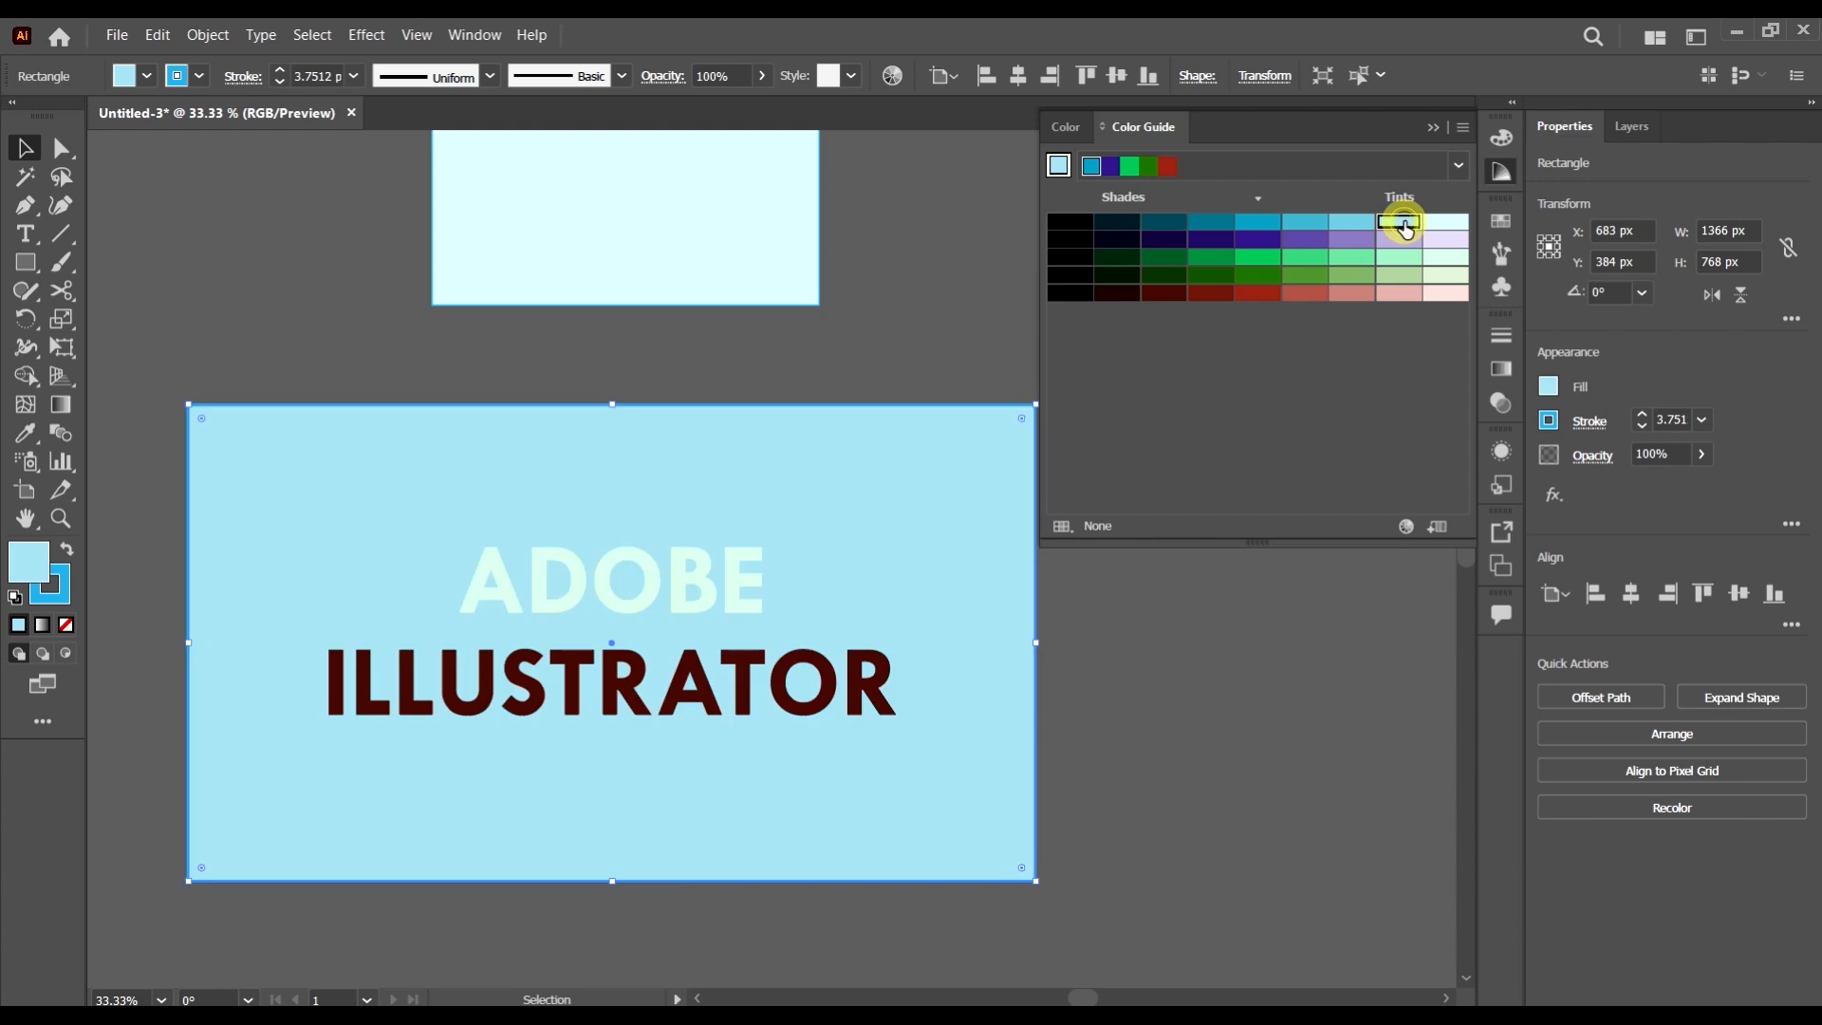
{"action": "left_click", "coordinate": [1462, 224]}
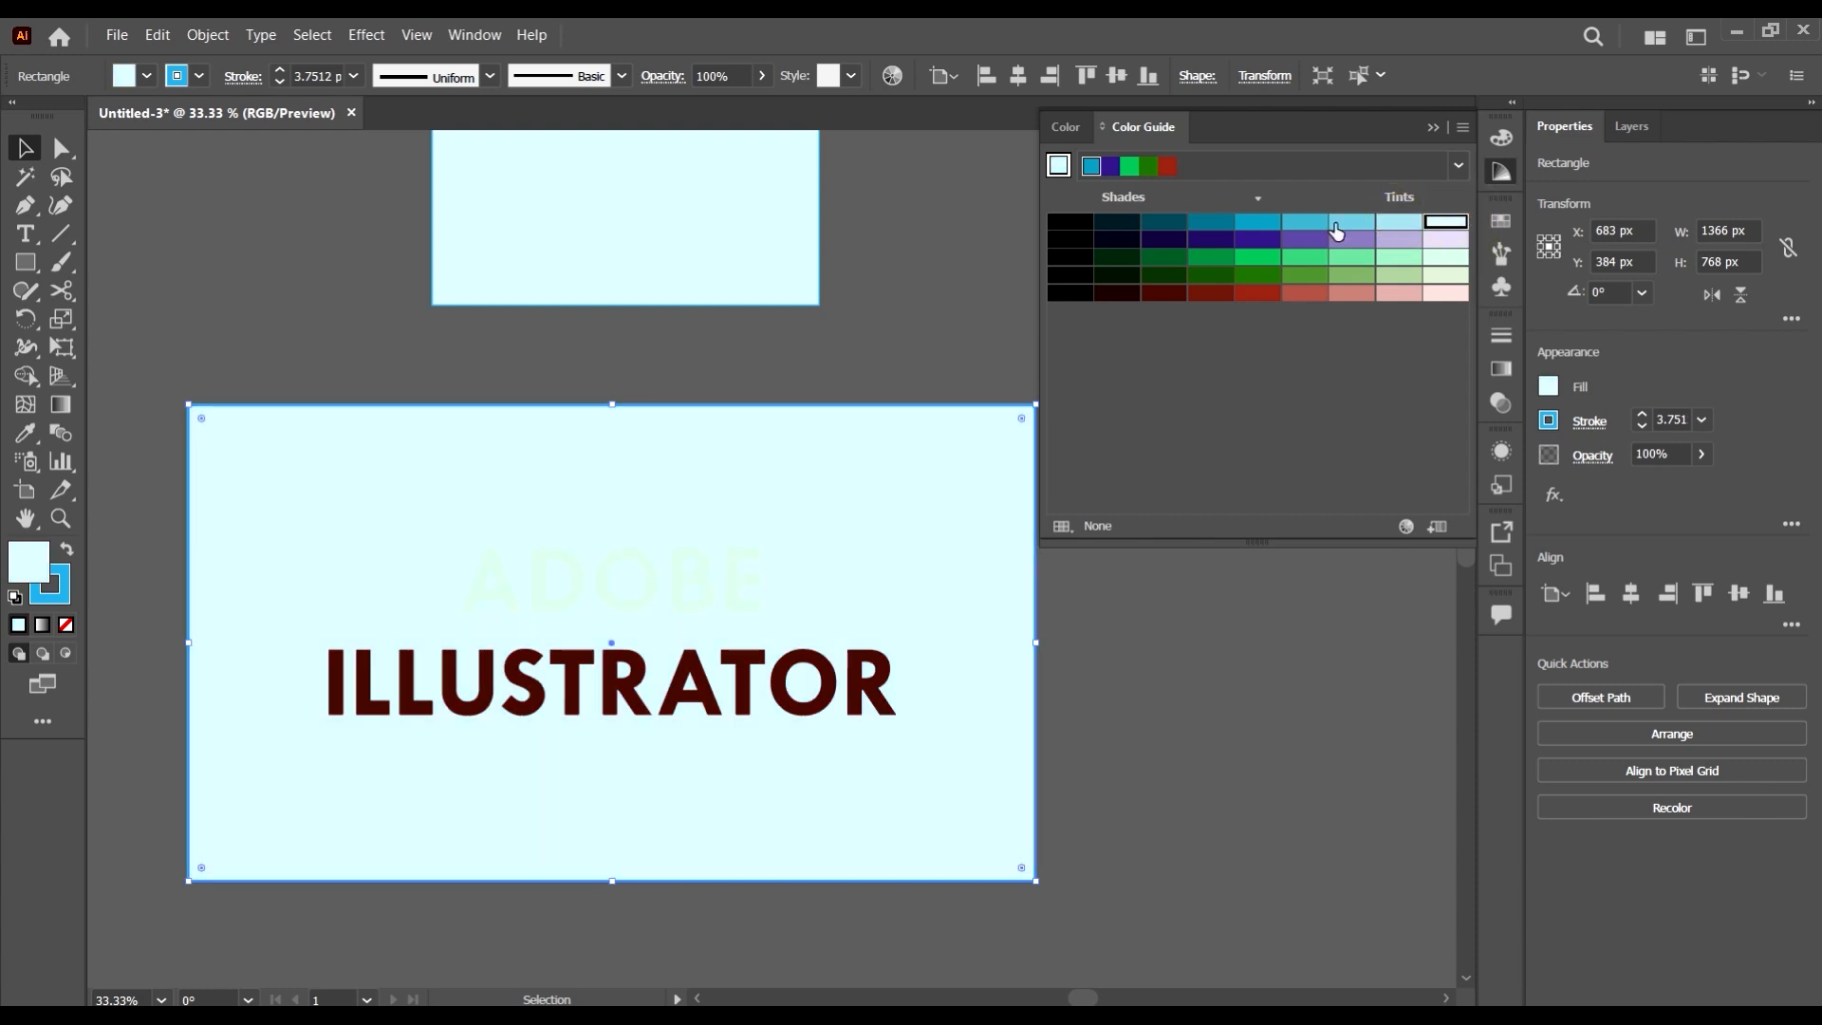
{"action": "left_click", "coordinate": [1262, 227]}
{"action": "left_click", "coordinate": [1303, 225]}
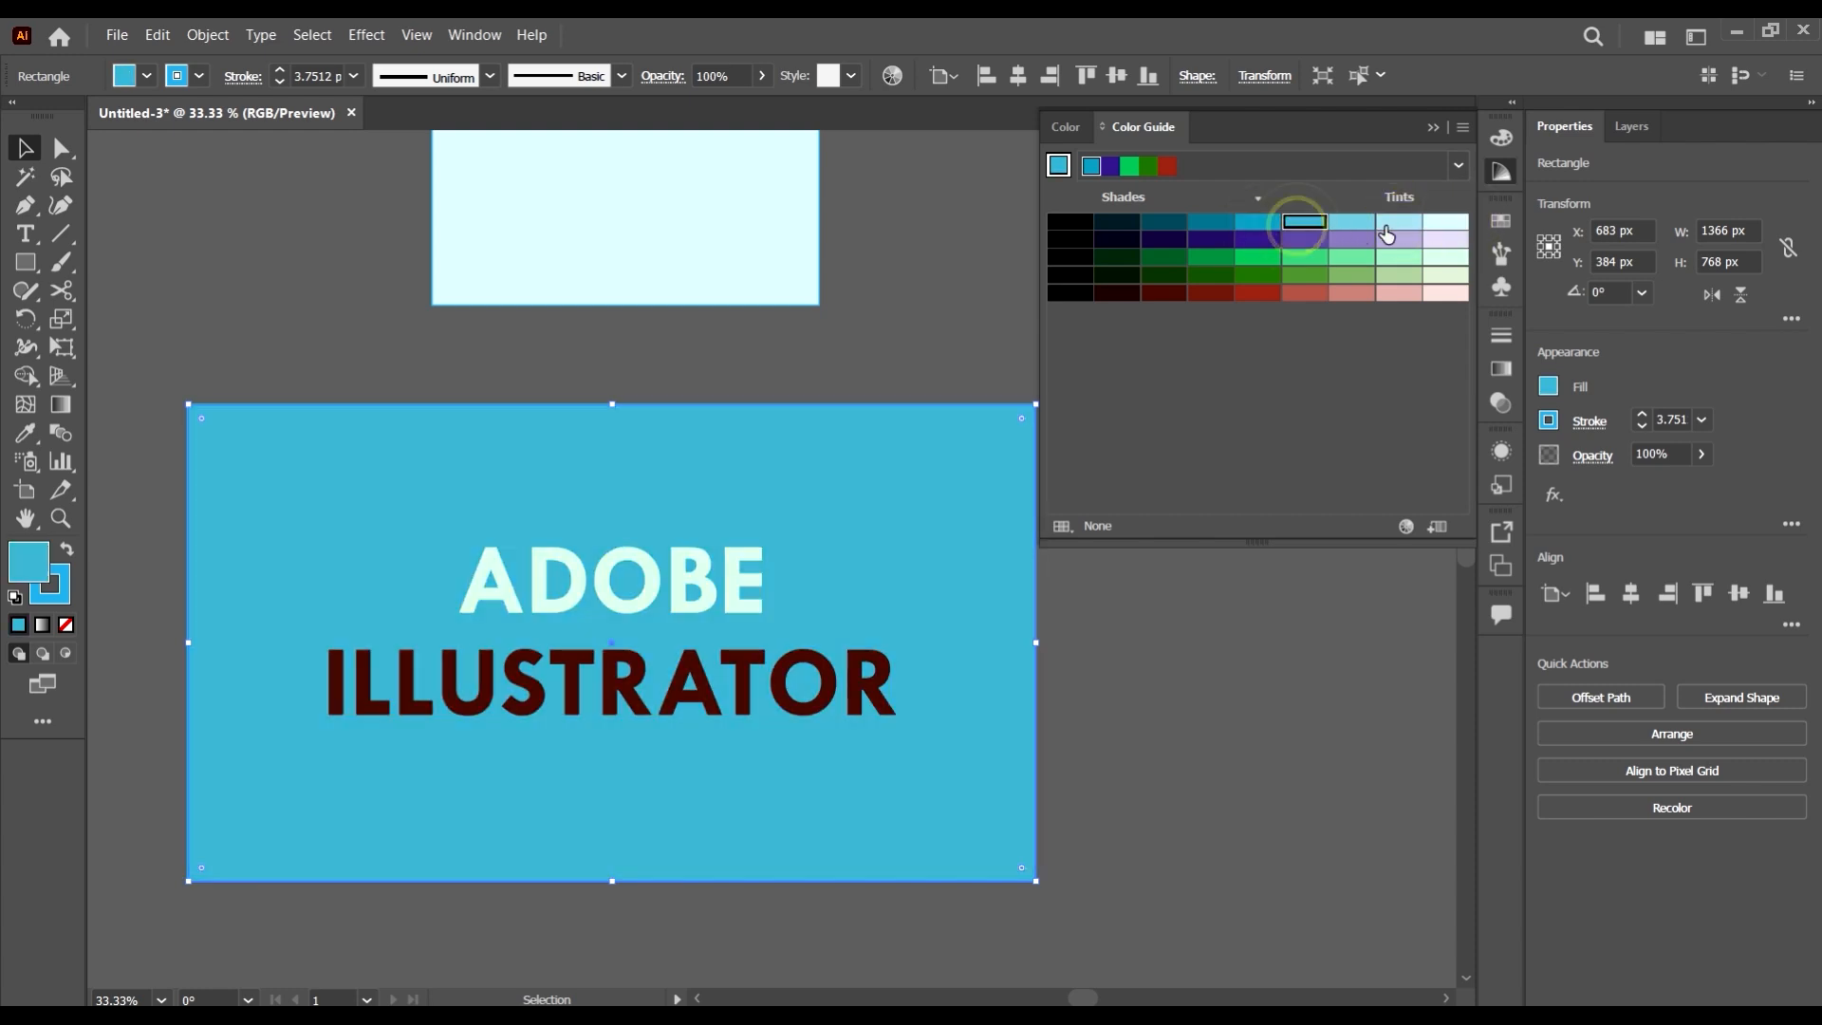
{"action": "left_click", "coordinate": [1396, 226]}
{"action": "left_click", "coordinate": [1250, 856]}
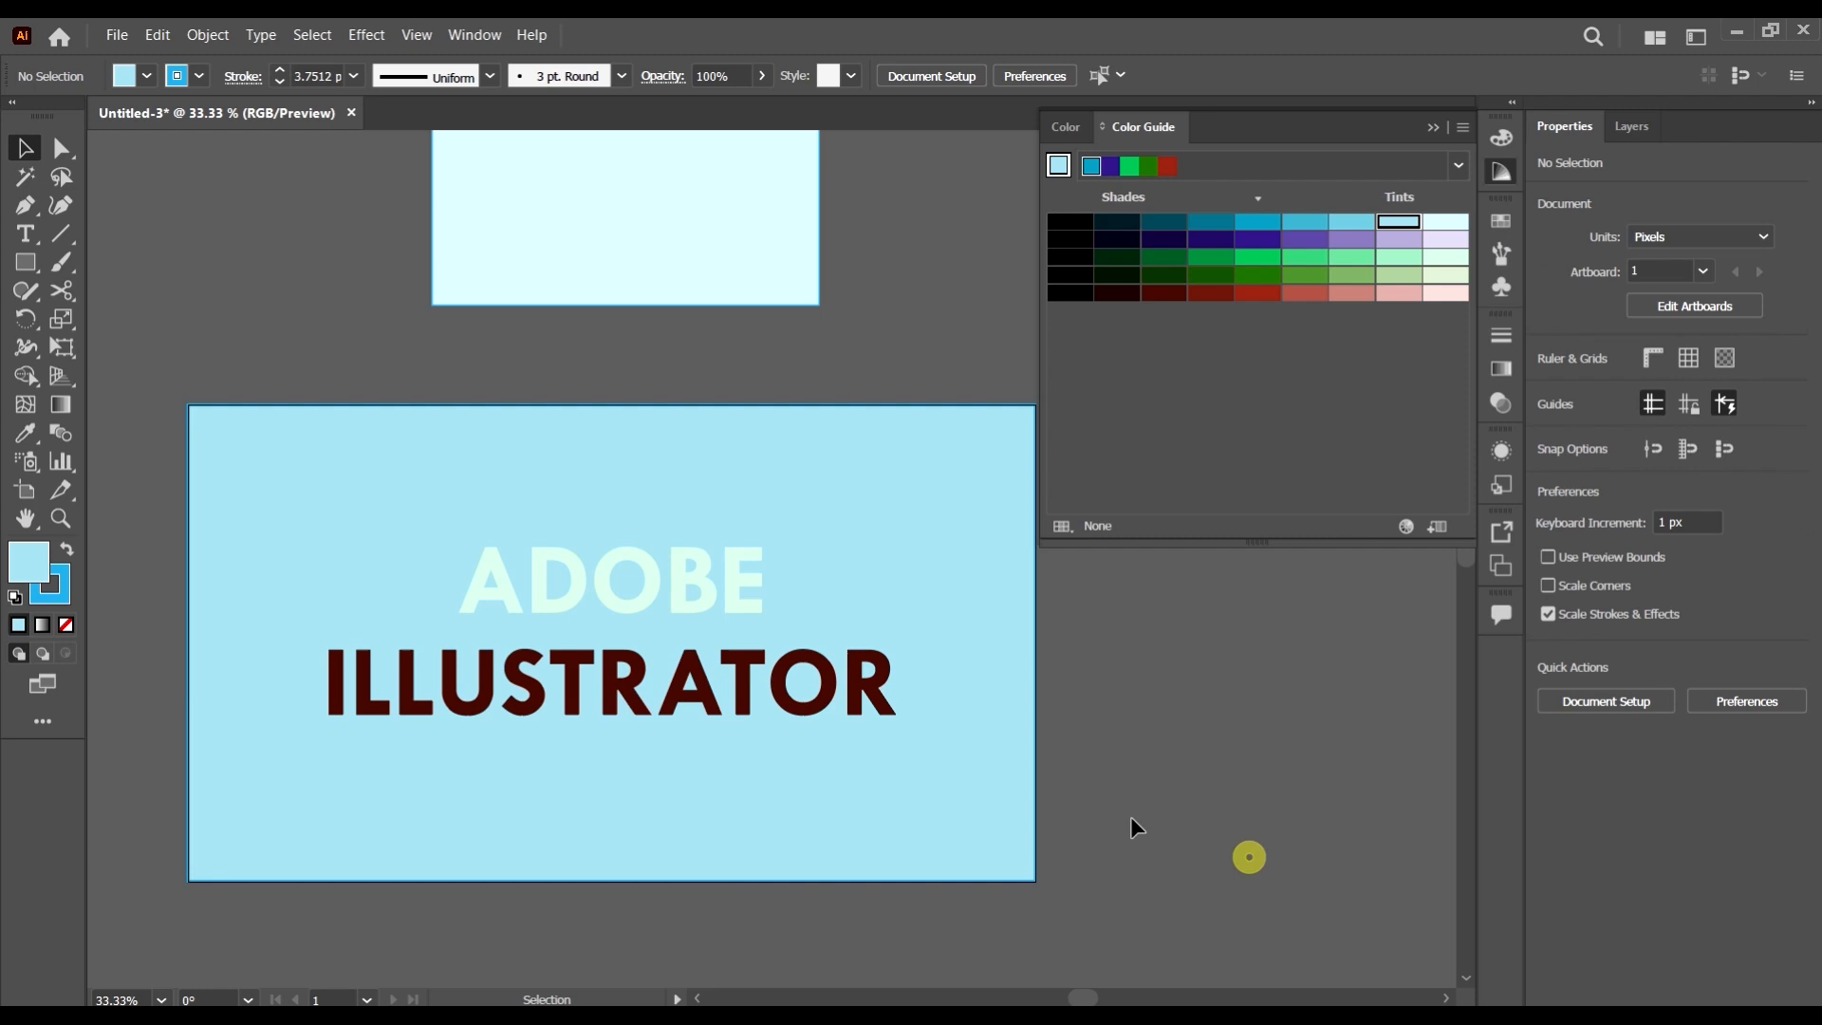
- Select all letters of ADOBE without the background, try several Color Guide purples and fill them with the pure indigo between shades and tints
{"action": "left_click", "coordinate": [729, 589]}
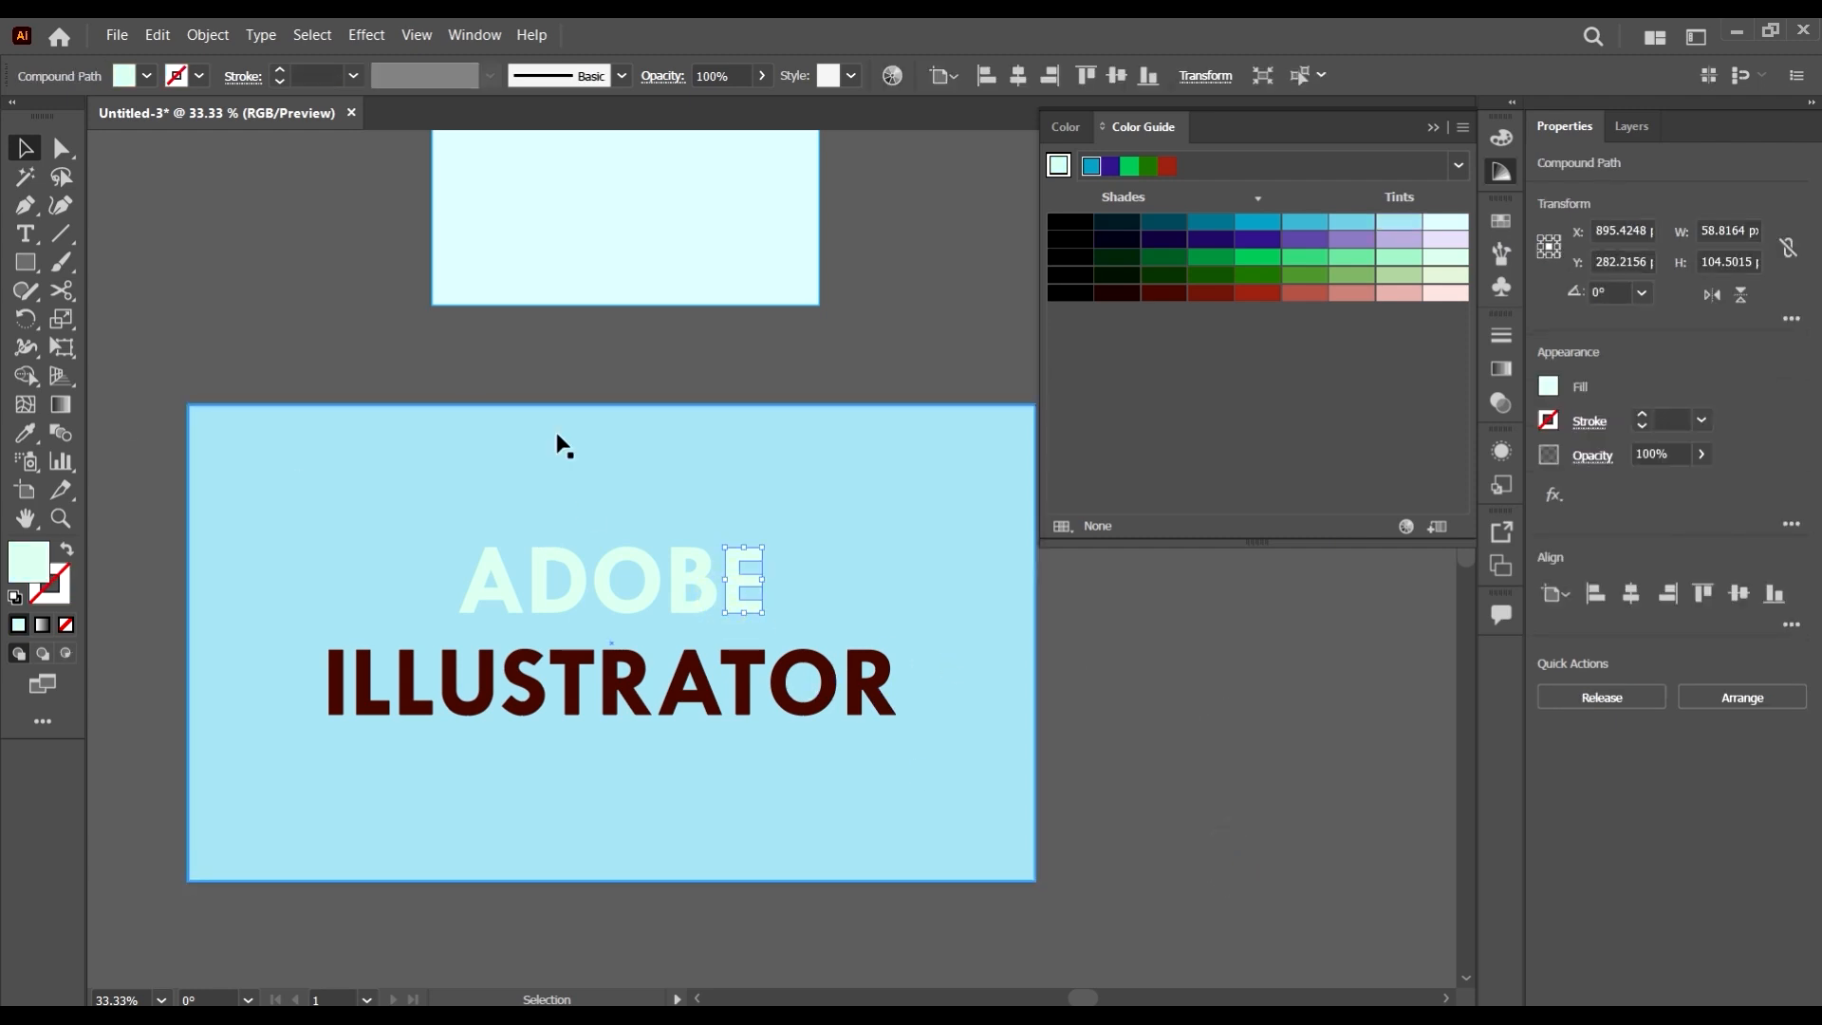
{"action": "left_click_drag", "start_coordinate": [874, 604], "coordinate": [968, 539]}
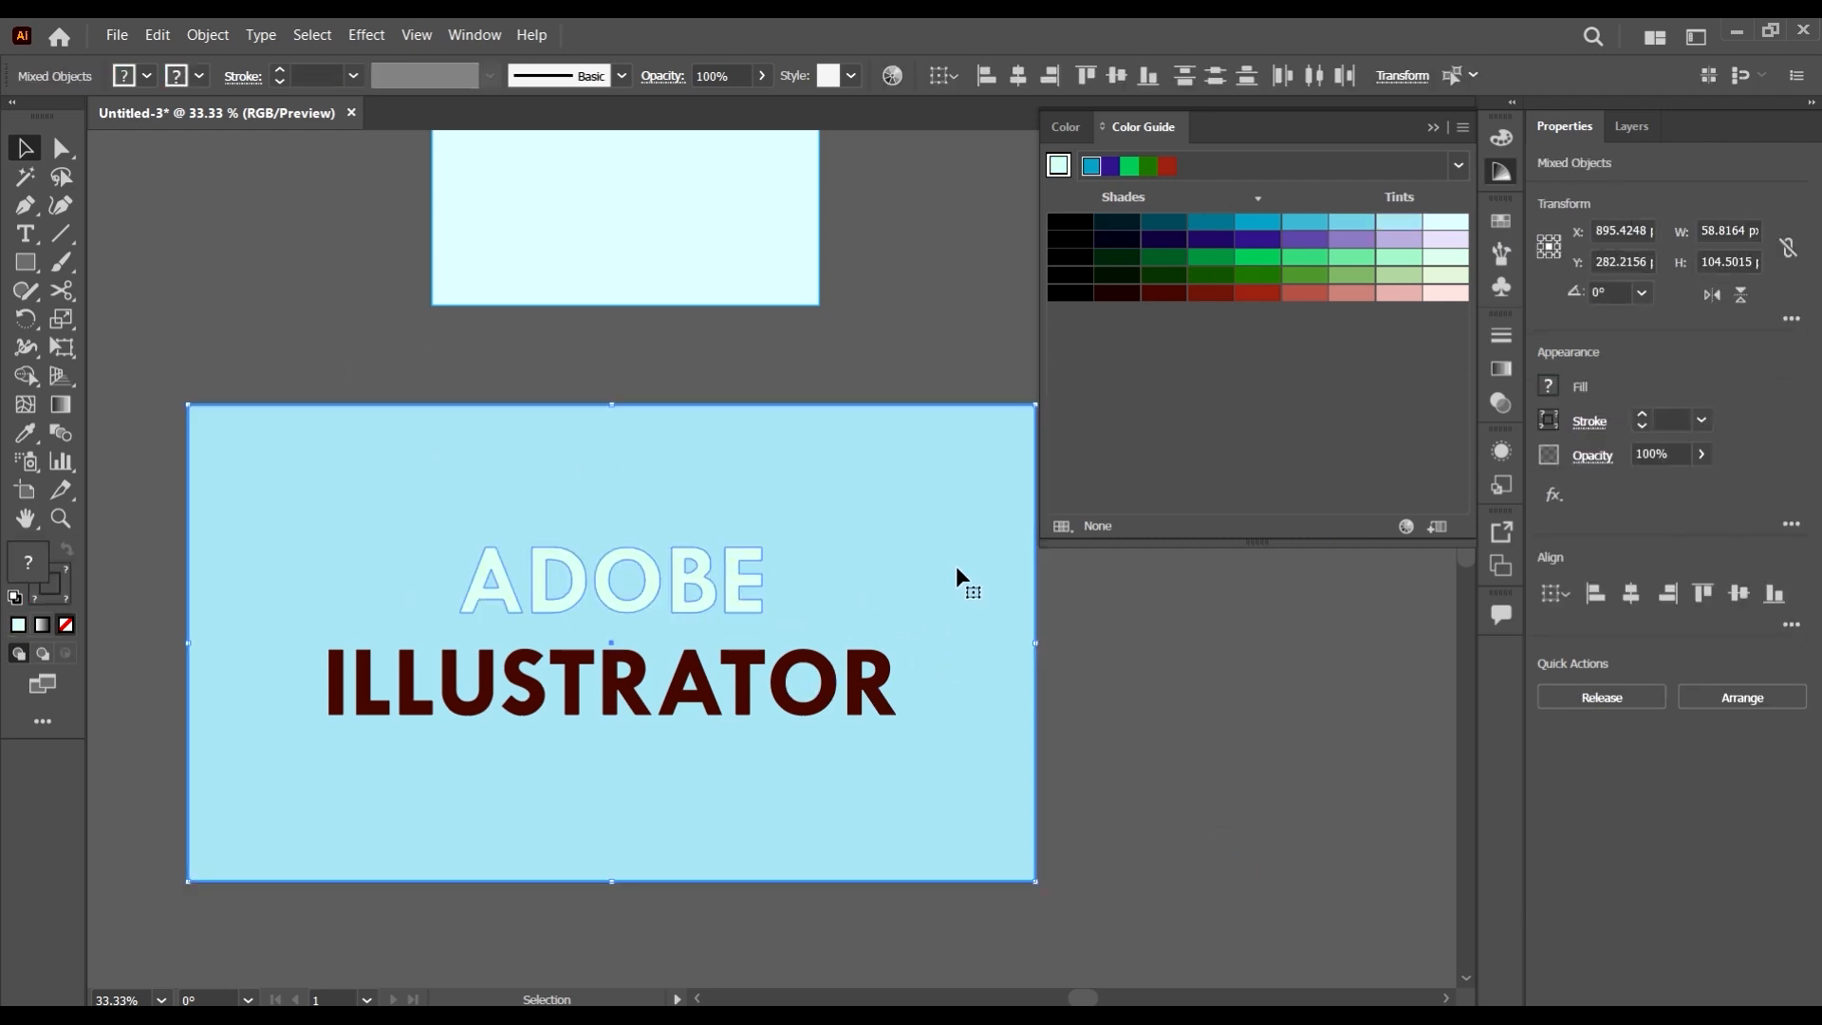
{"action": "left_click", "coordinate": [1256, 243]}
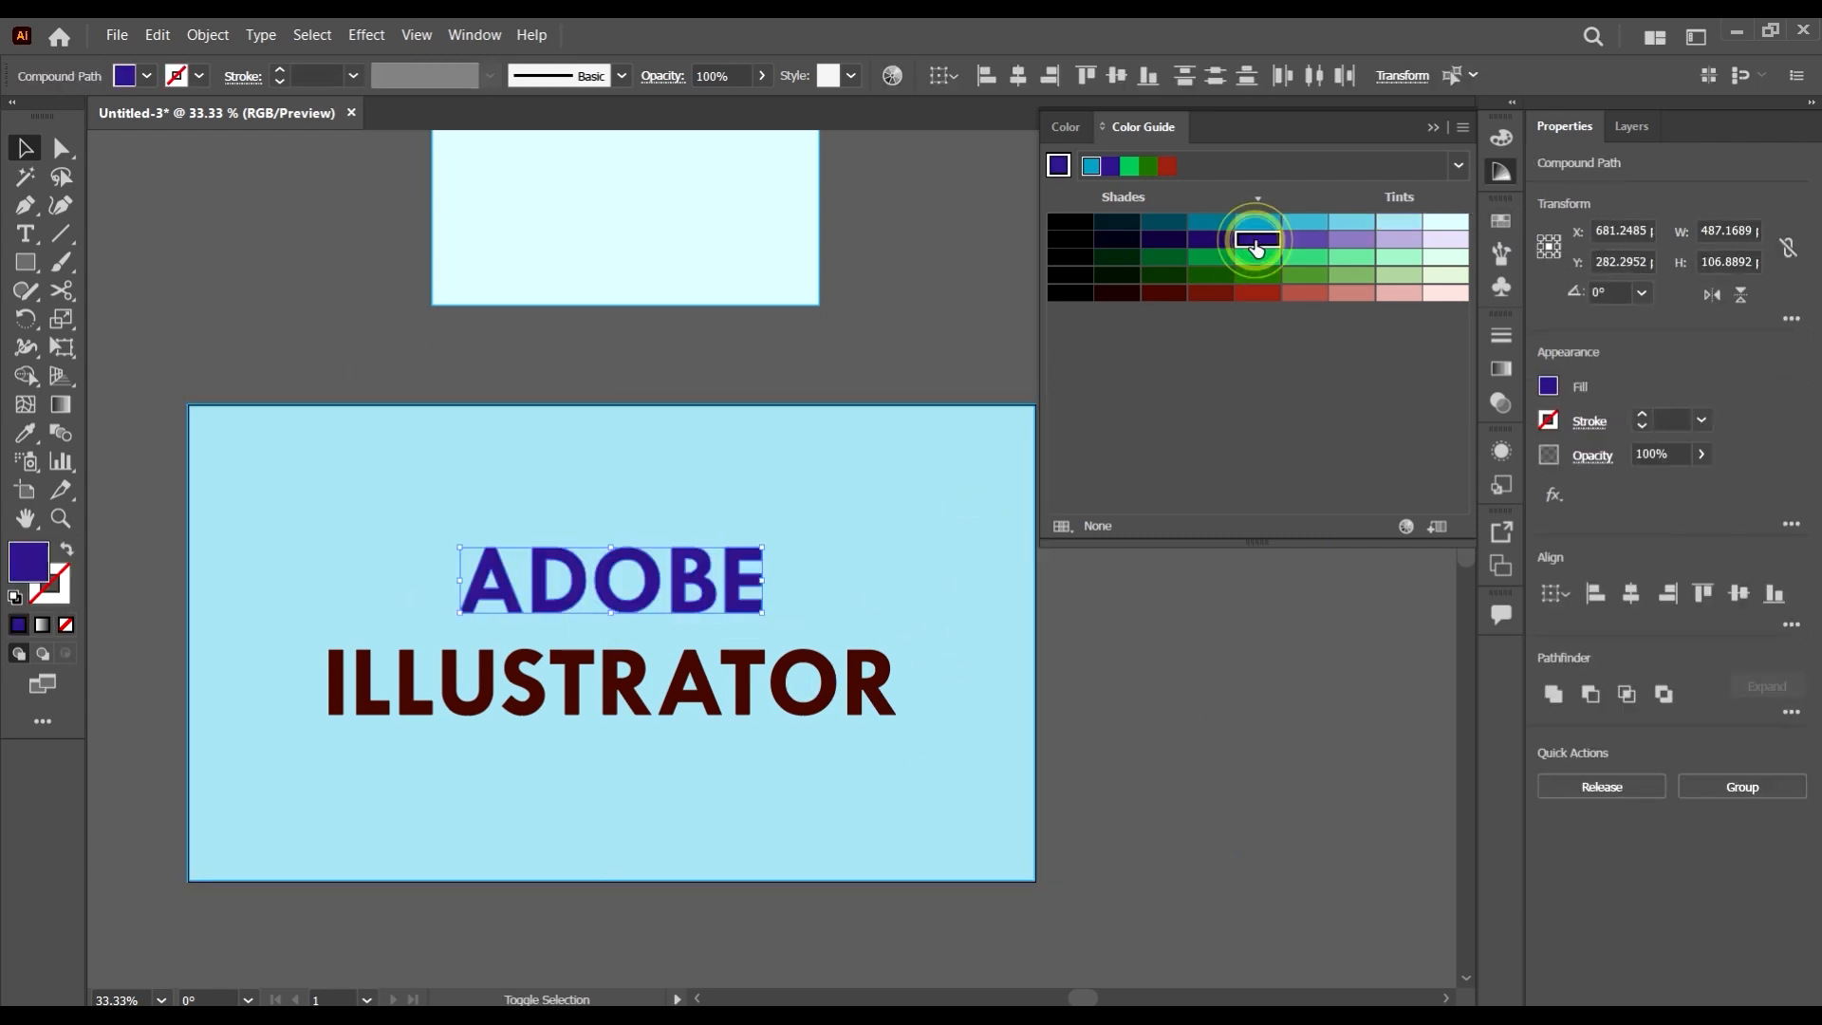
{"action": "left_click", "coordinate": [1208, 242]}
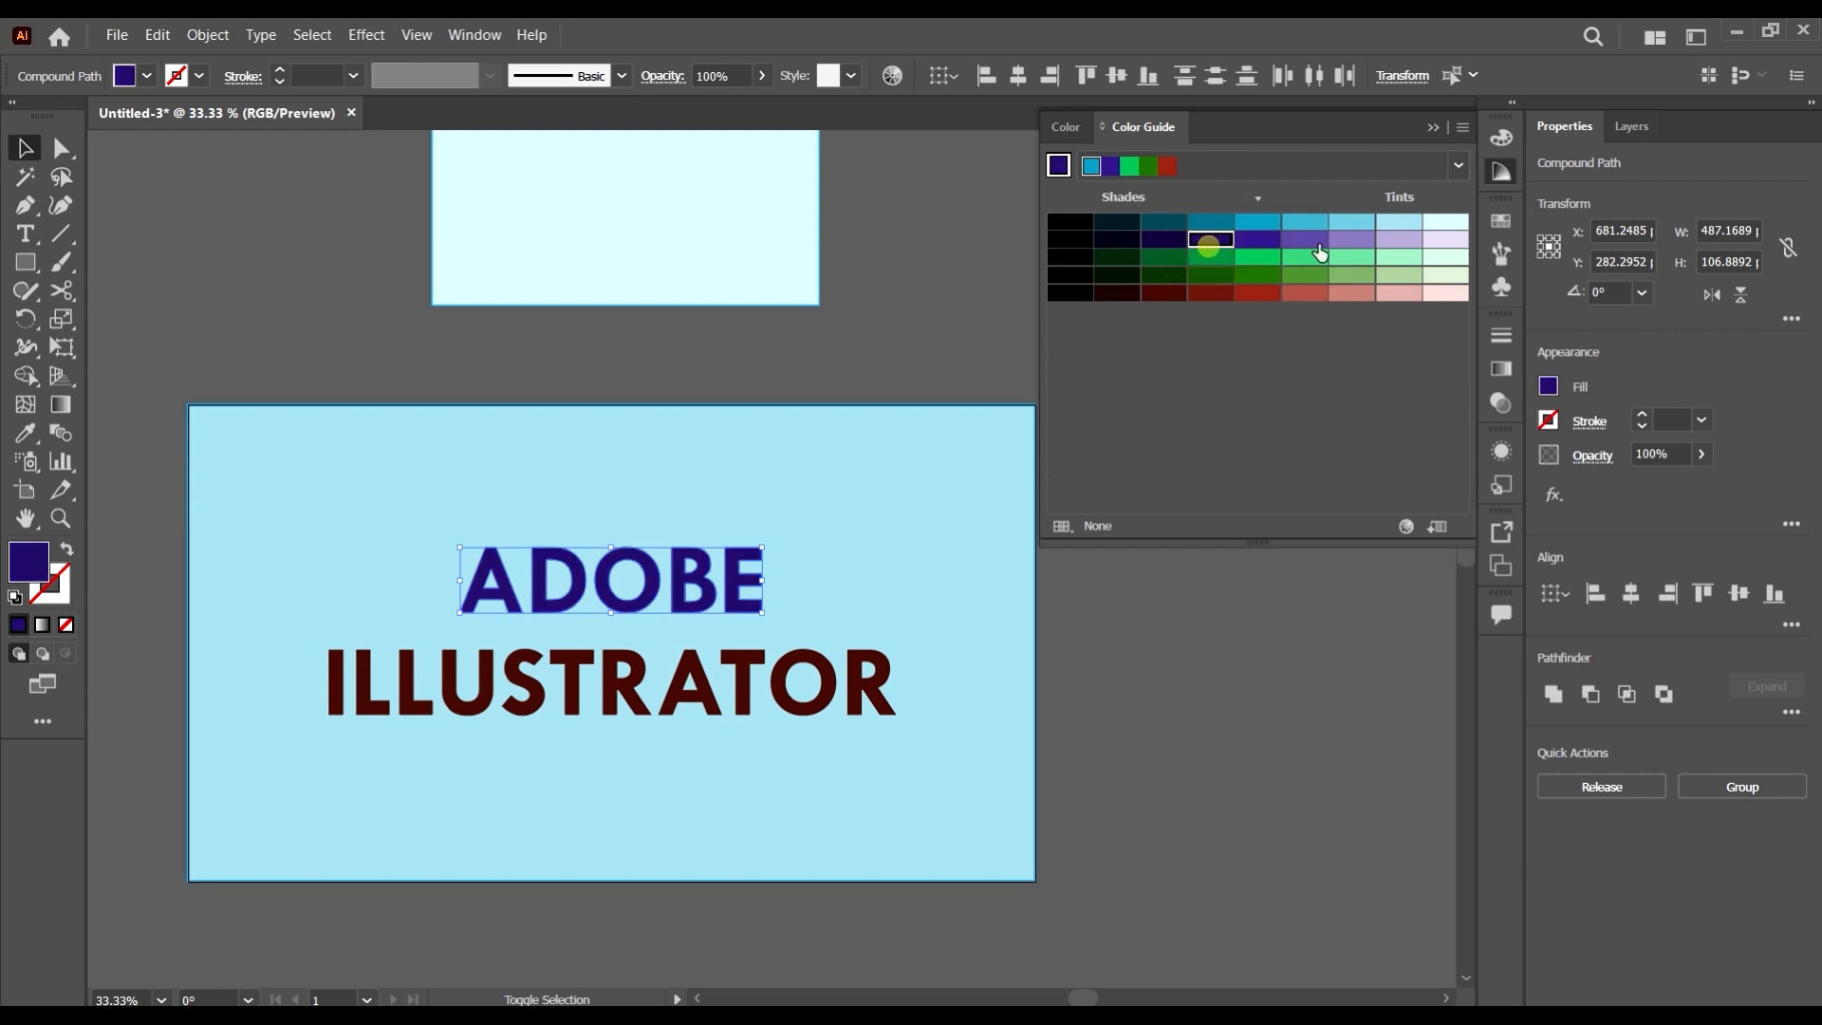
{"action": "left_click", "coordinate": [1401, 241]}
{"action": "left_click", "coordinate": [1447, 245]}
{"action": "left_click", "coordinate": [1315, 243]}
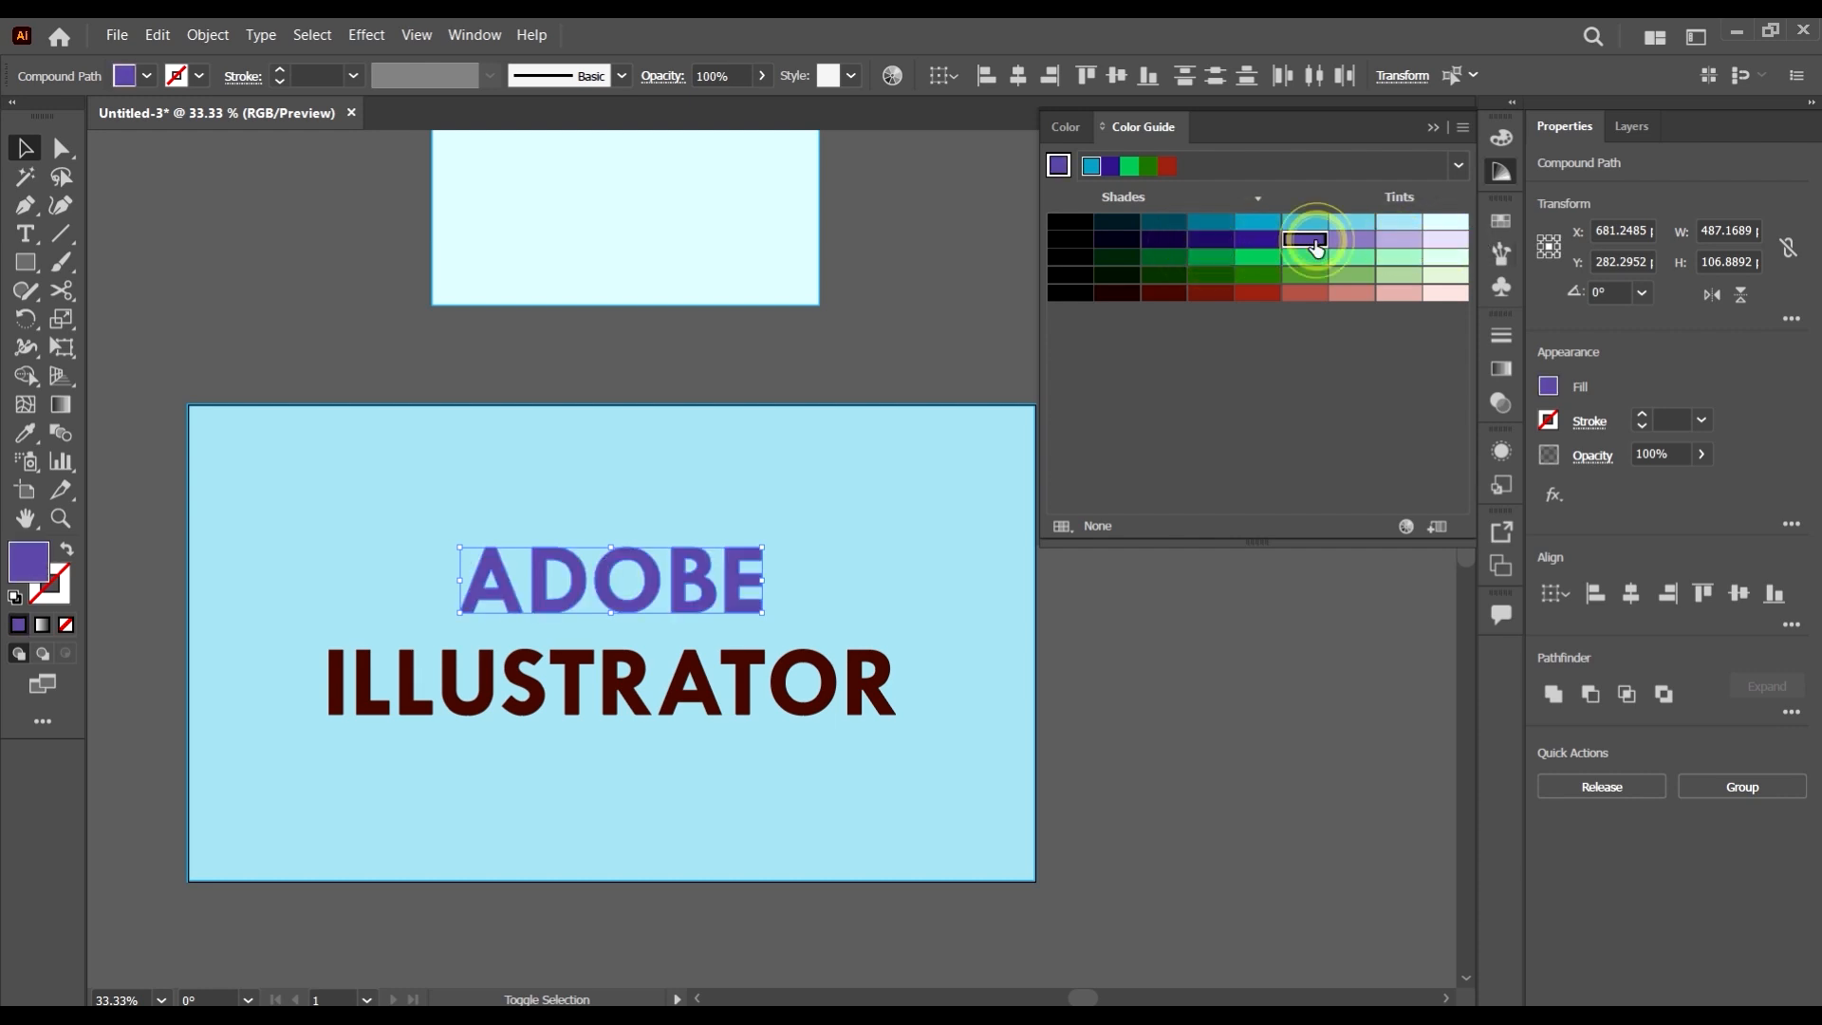
{"action": "left_click", "coordinate": [1248, 240]}
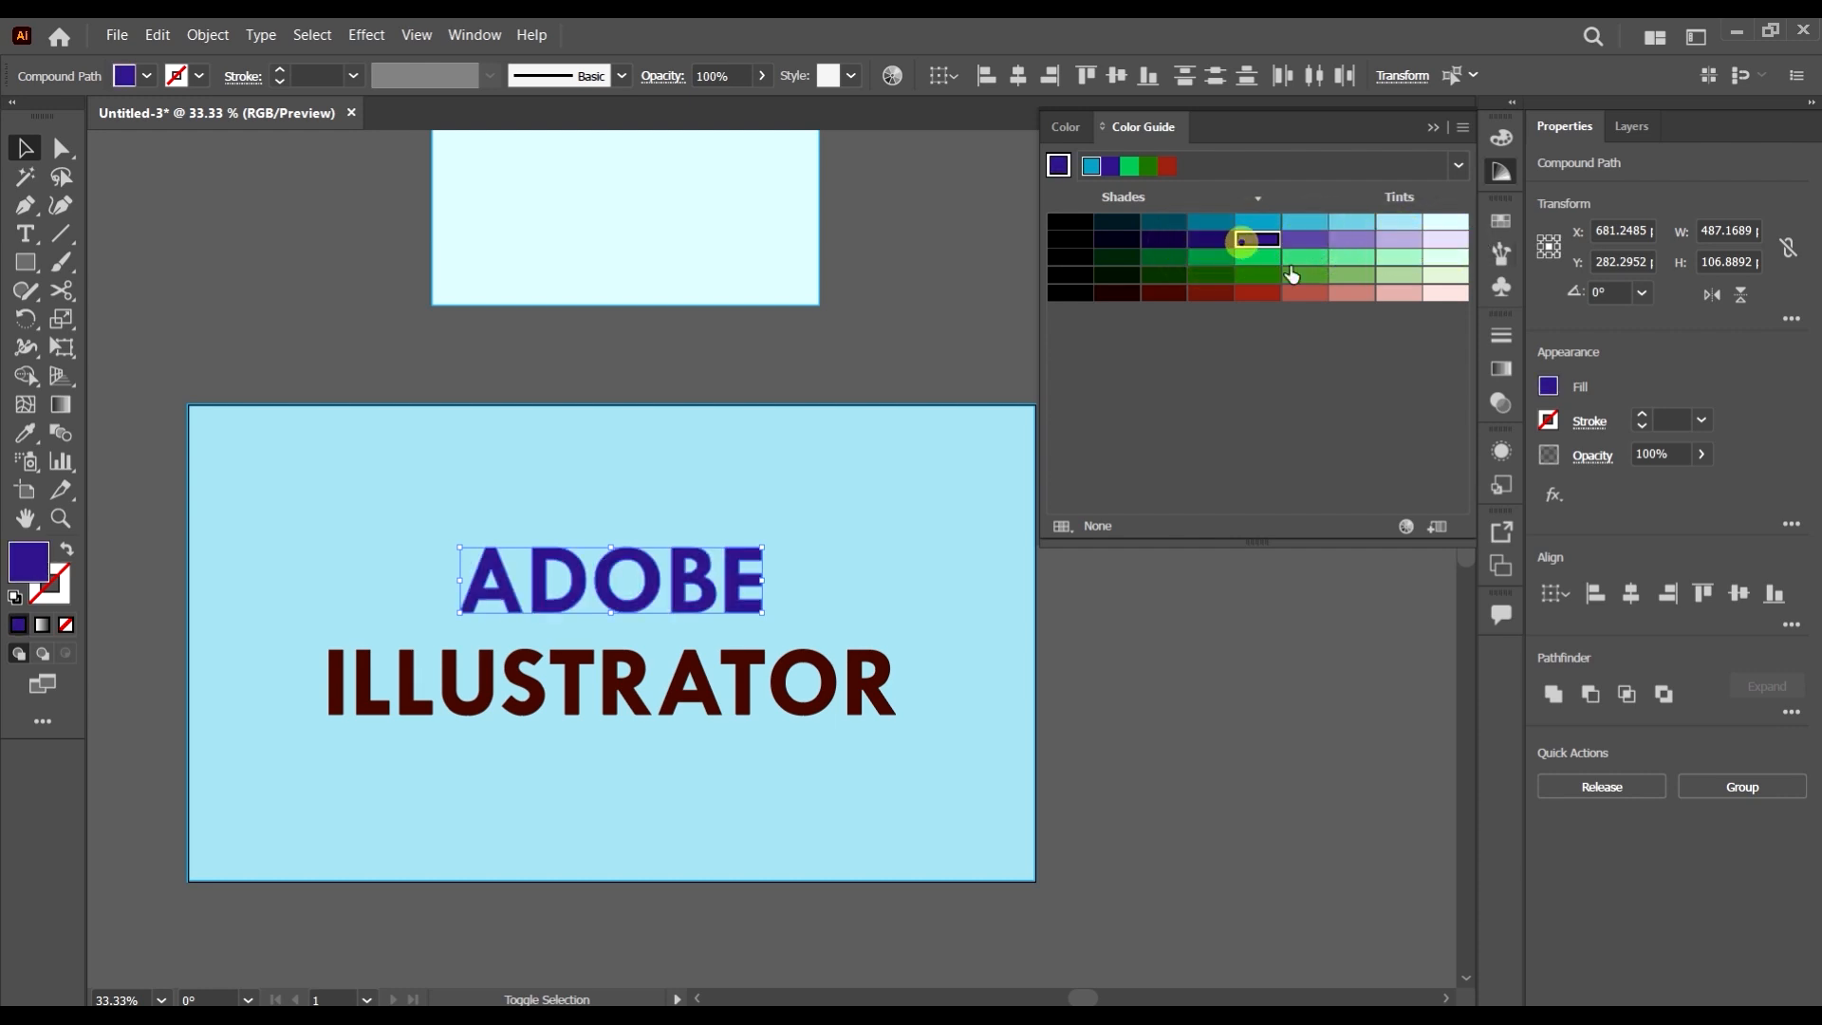
{"action": "left_click", "coordinate": [1229, 716]}
- Apply the Complementary harmony rule from the large background rectangle and fill the rectangle with the lightest blue tint
{"action": "scroll", "coordinate": [966, 634], "scroll_direction": "down", "scroll_amount": 3}
{"action": "scroll", "coordinate": [978, 683], "scroll_direction": "up", "scroll_amount": 2}
{"action": "scroll", "coordinate": [987, 654], "scroll_direction": "right", "scroll_amount": 3}
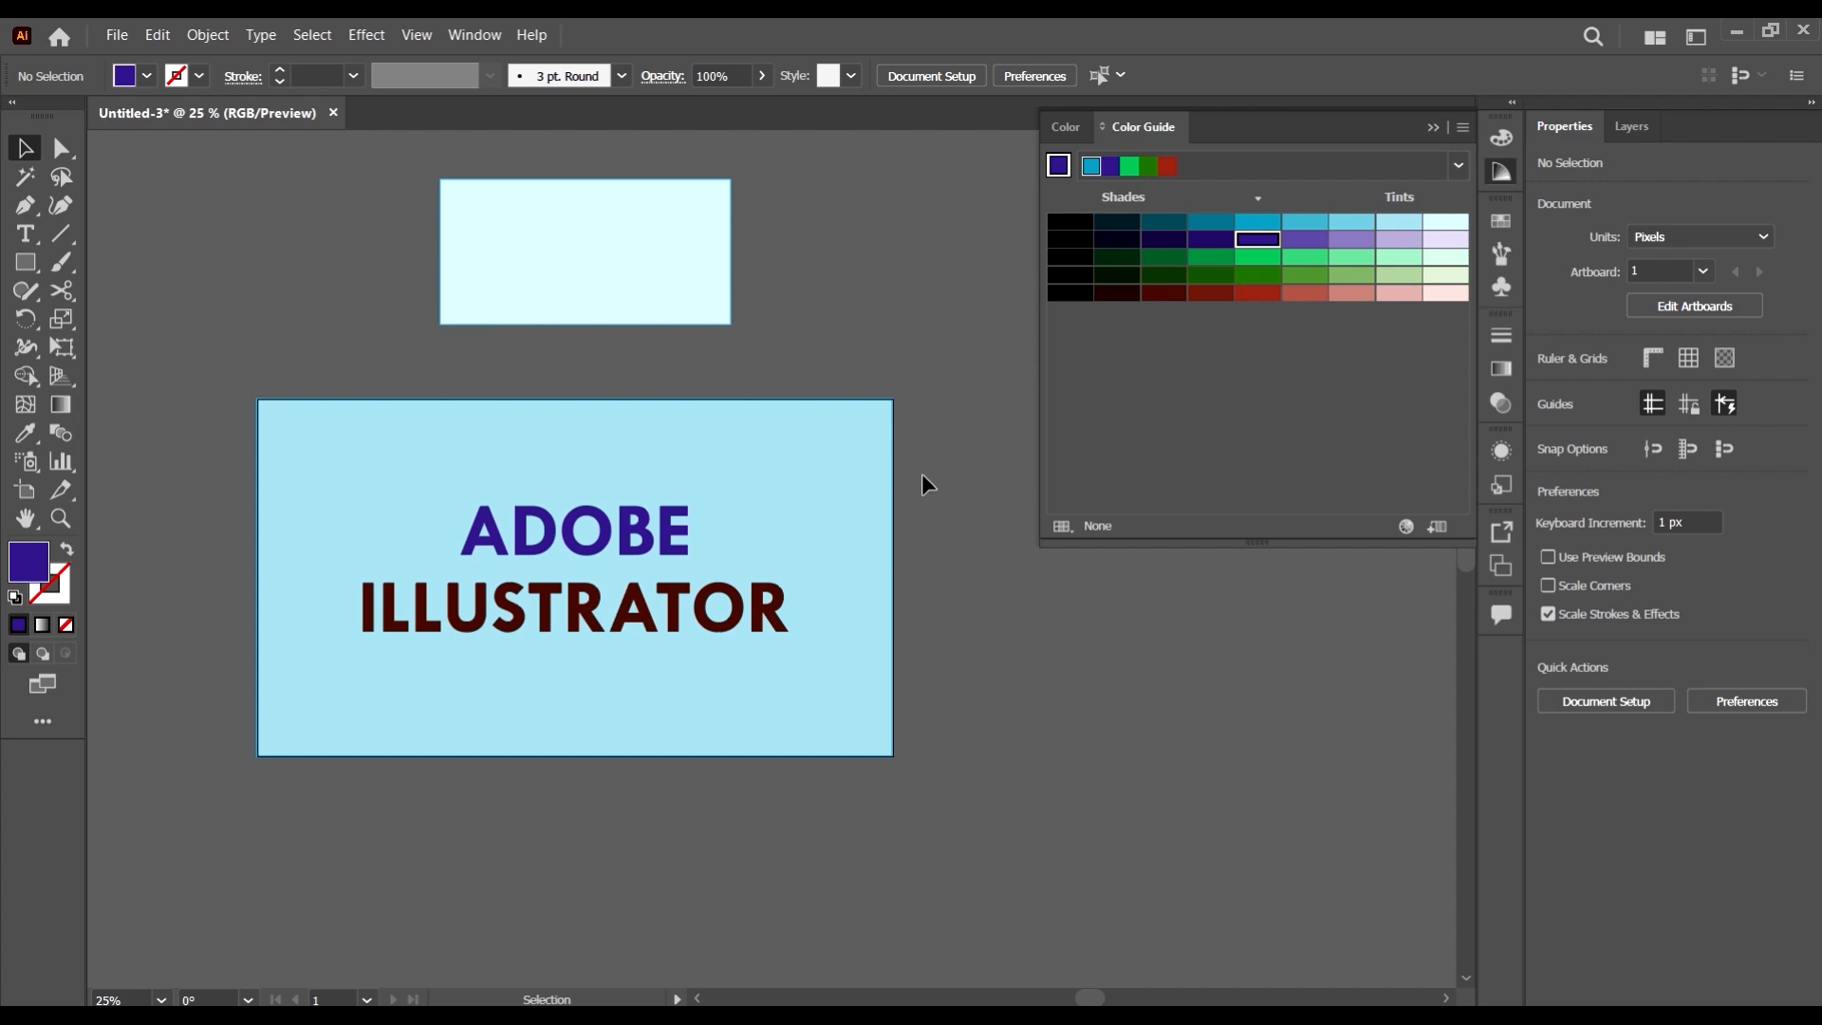
{"action": "scroll", "coordinate": [921, 475], "scroll_direction": "up", "scroll_amount": 1}
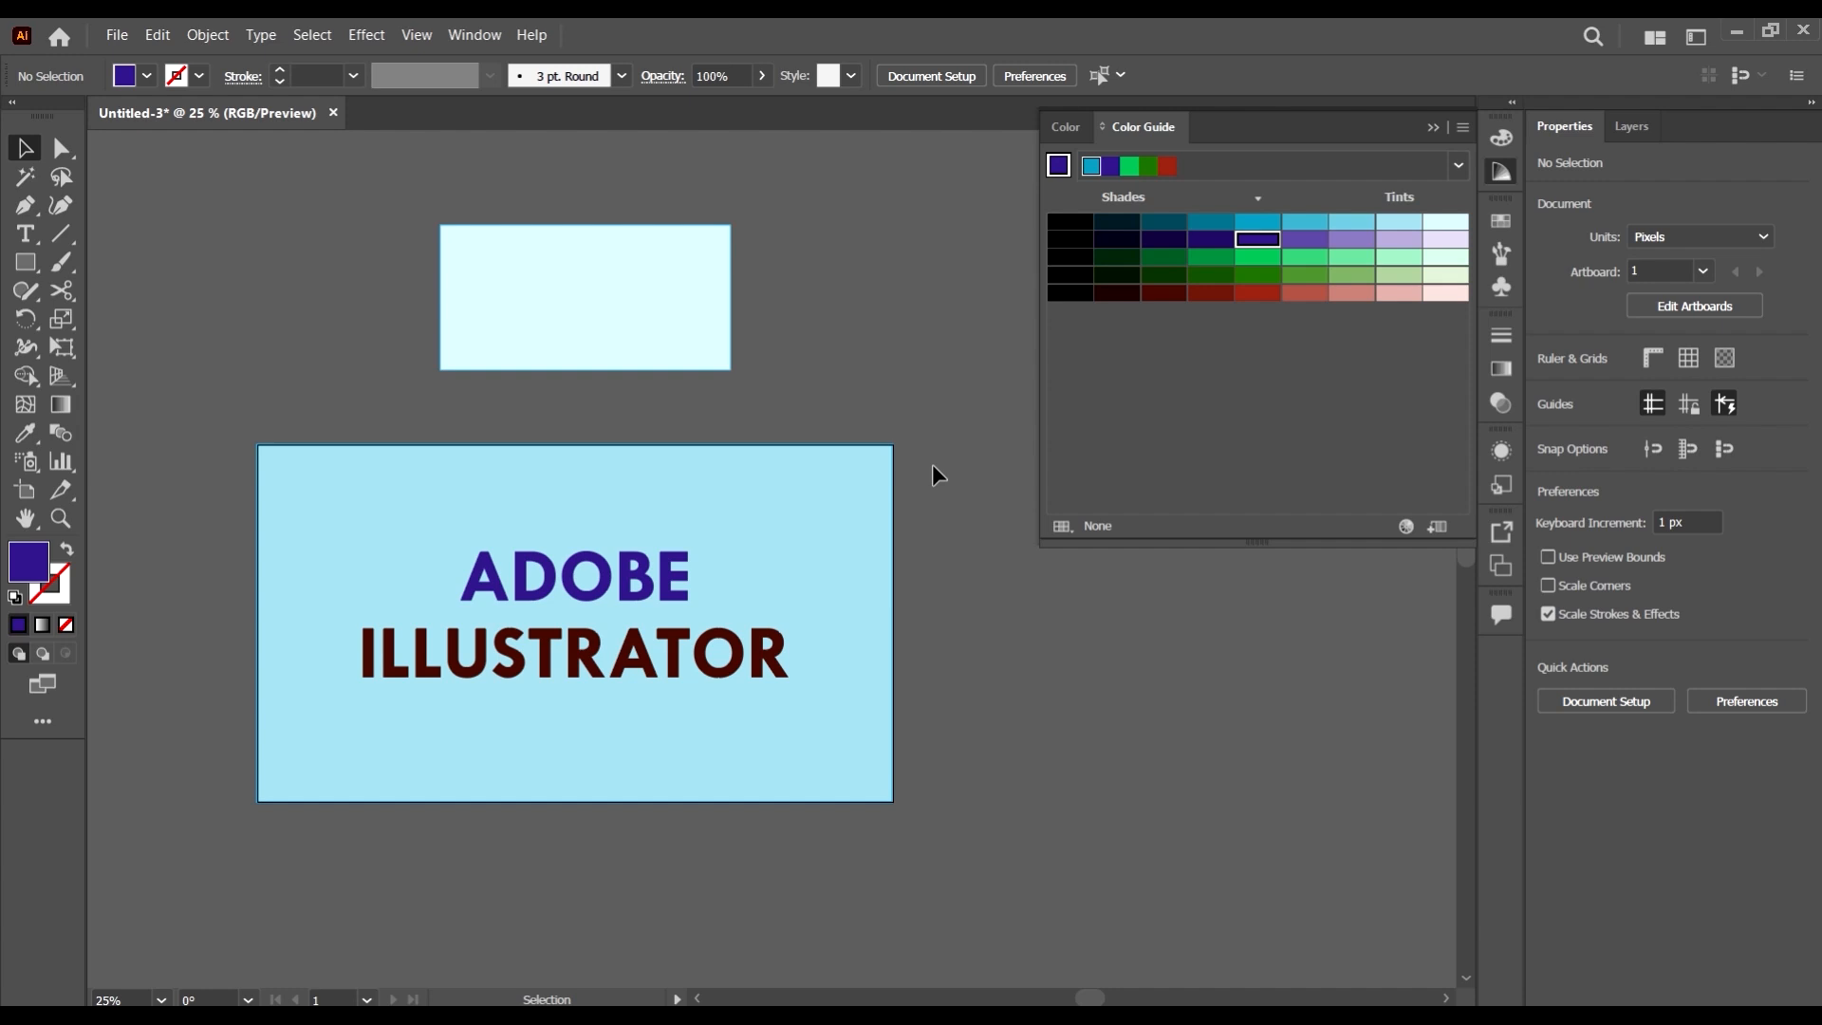
{"action": "left_click", "coordinate": [863, 496]}
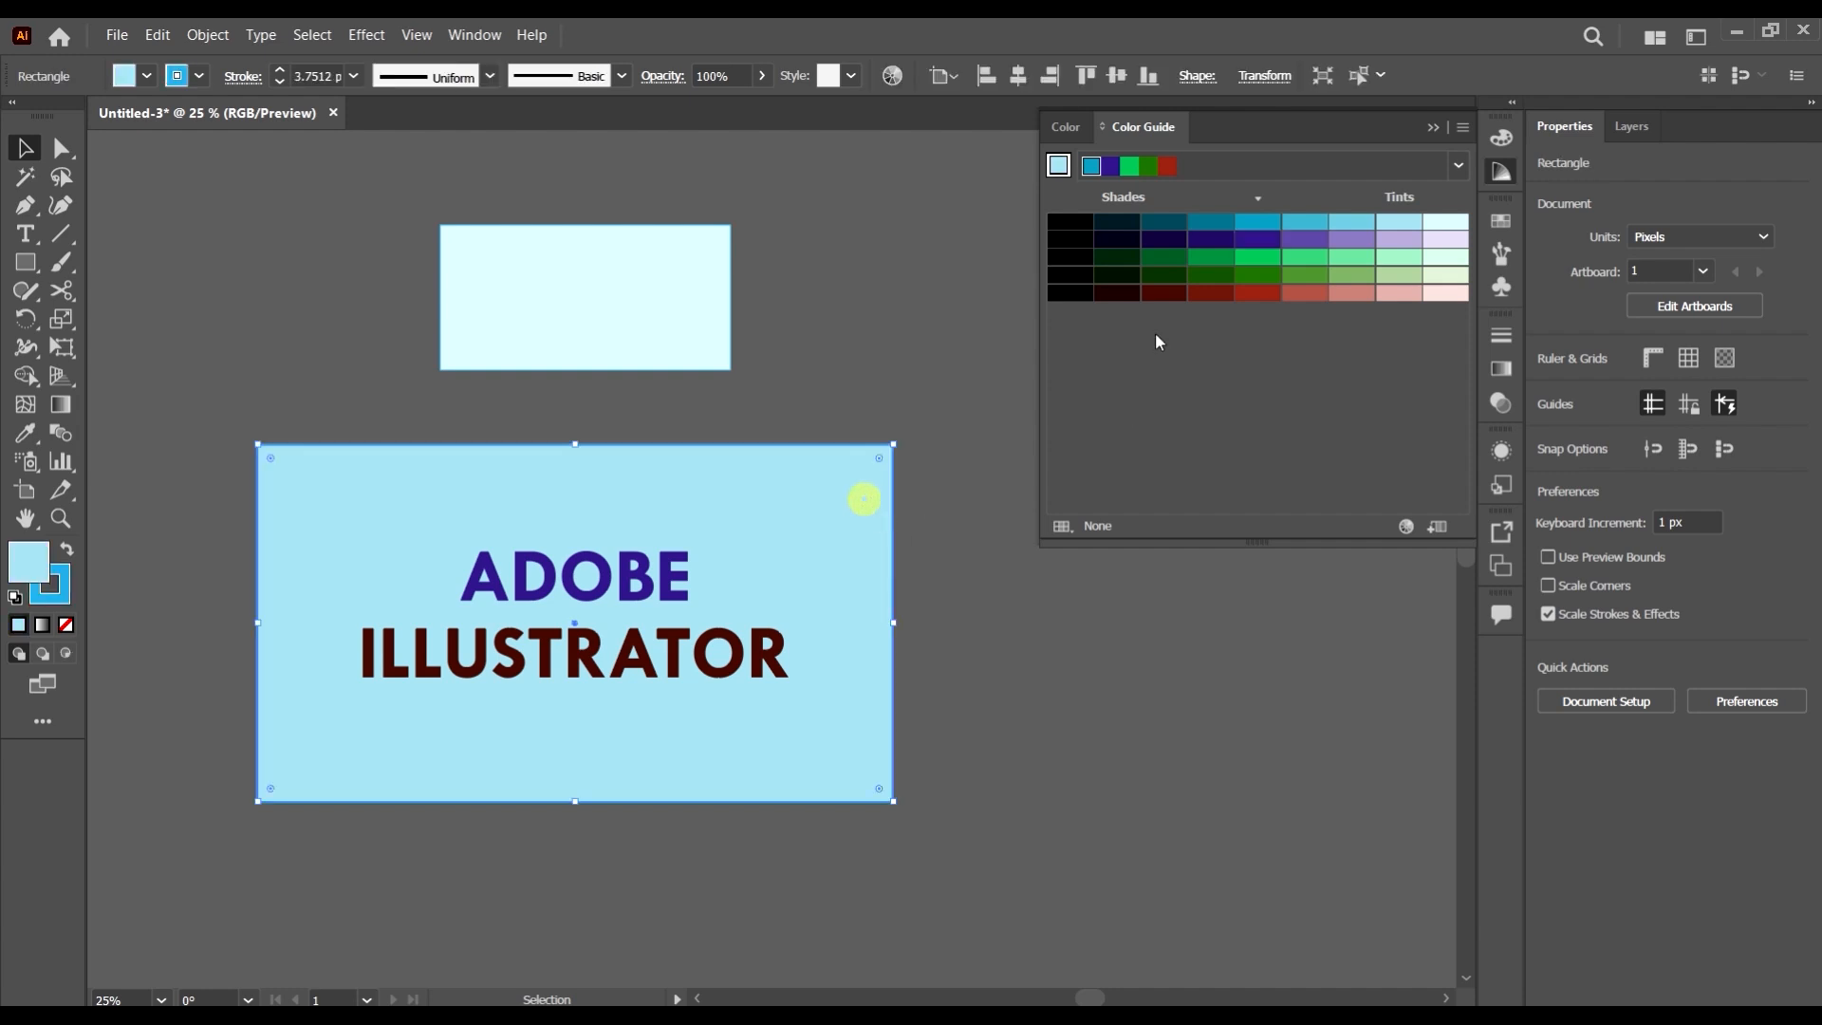
{"action": "left_click", "coordinate": [1460, 168]}
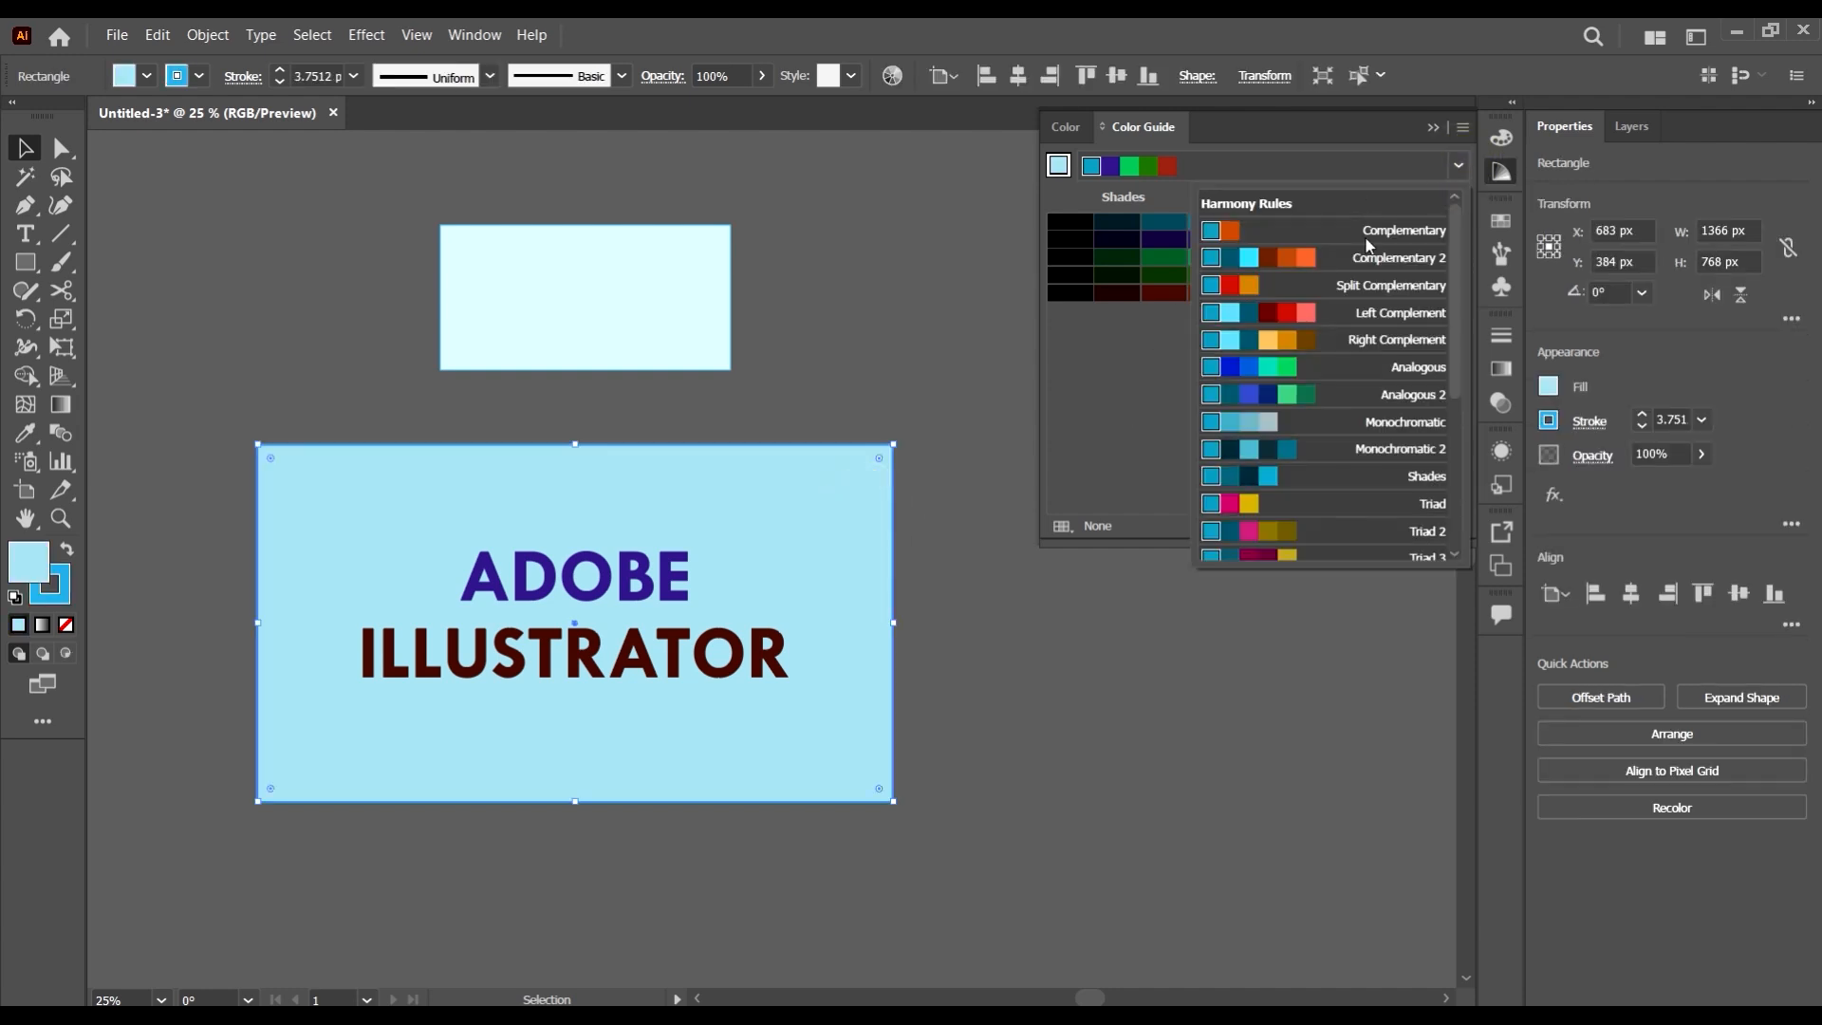
{"action": "left_click", "coordinate": [1319, 234]}
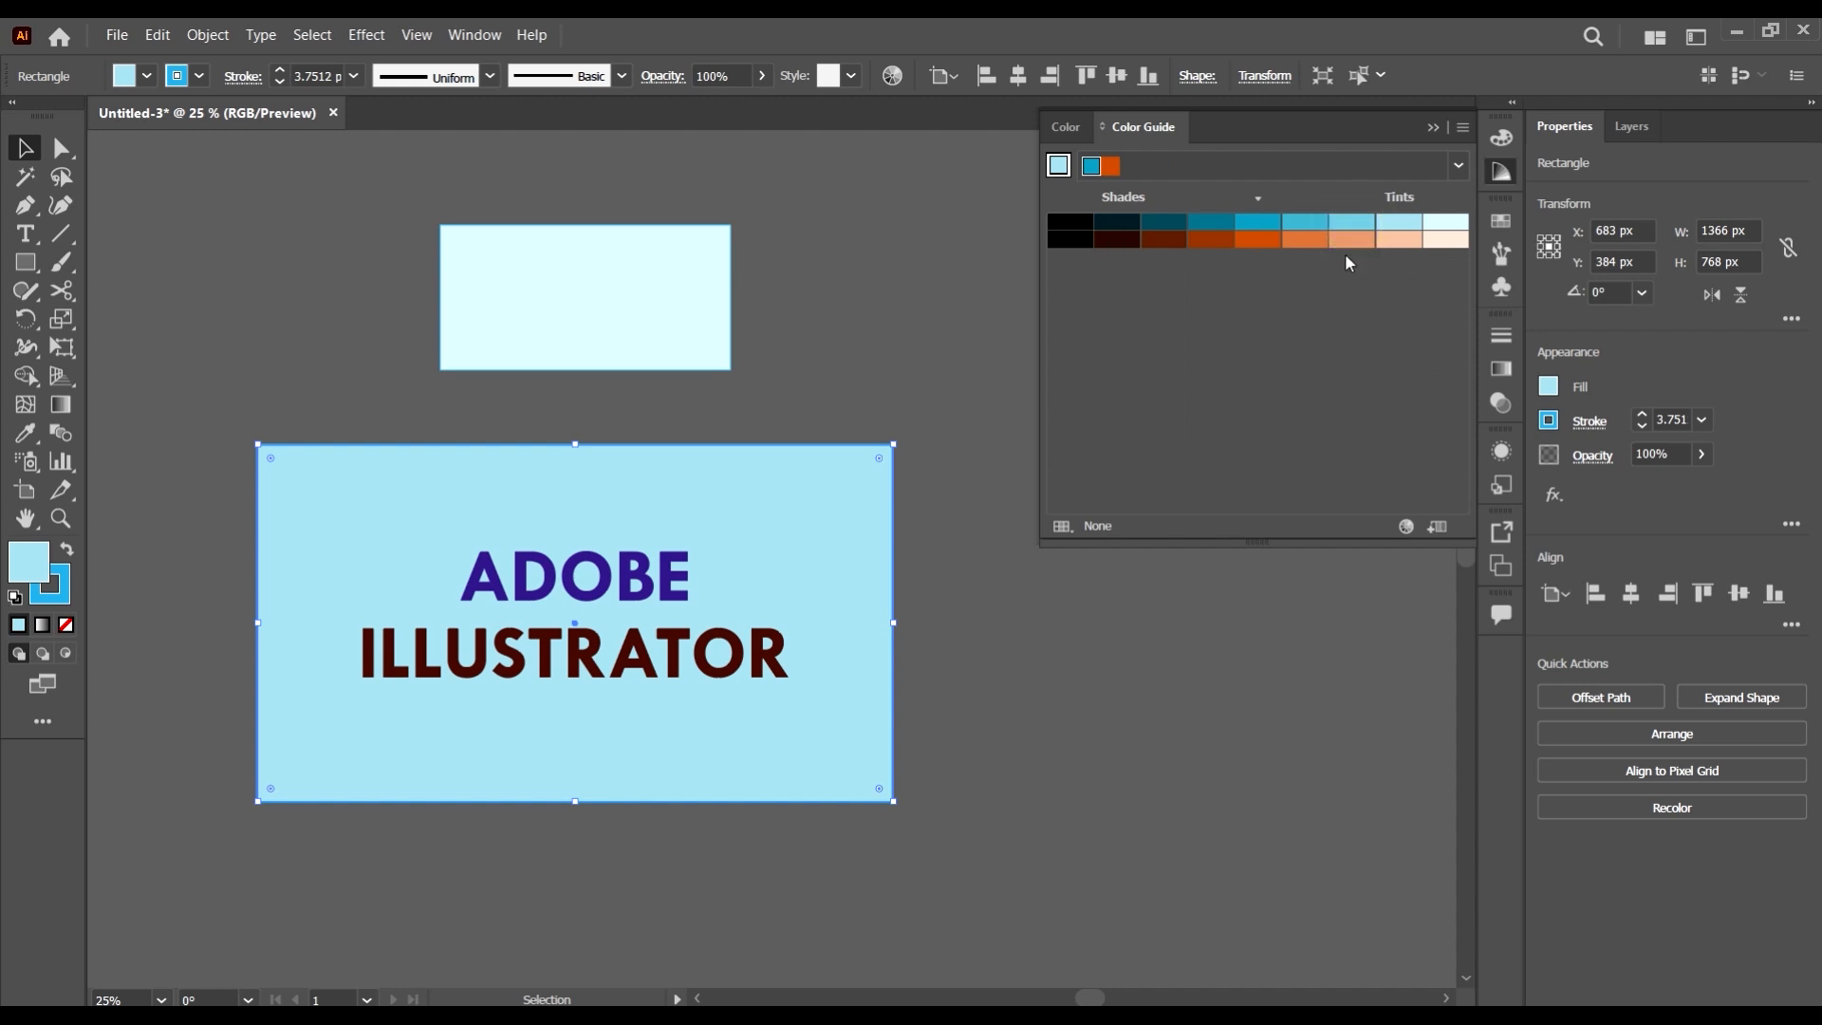
{"action": "left_click", "coordinate": [1315, 224]}
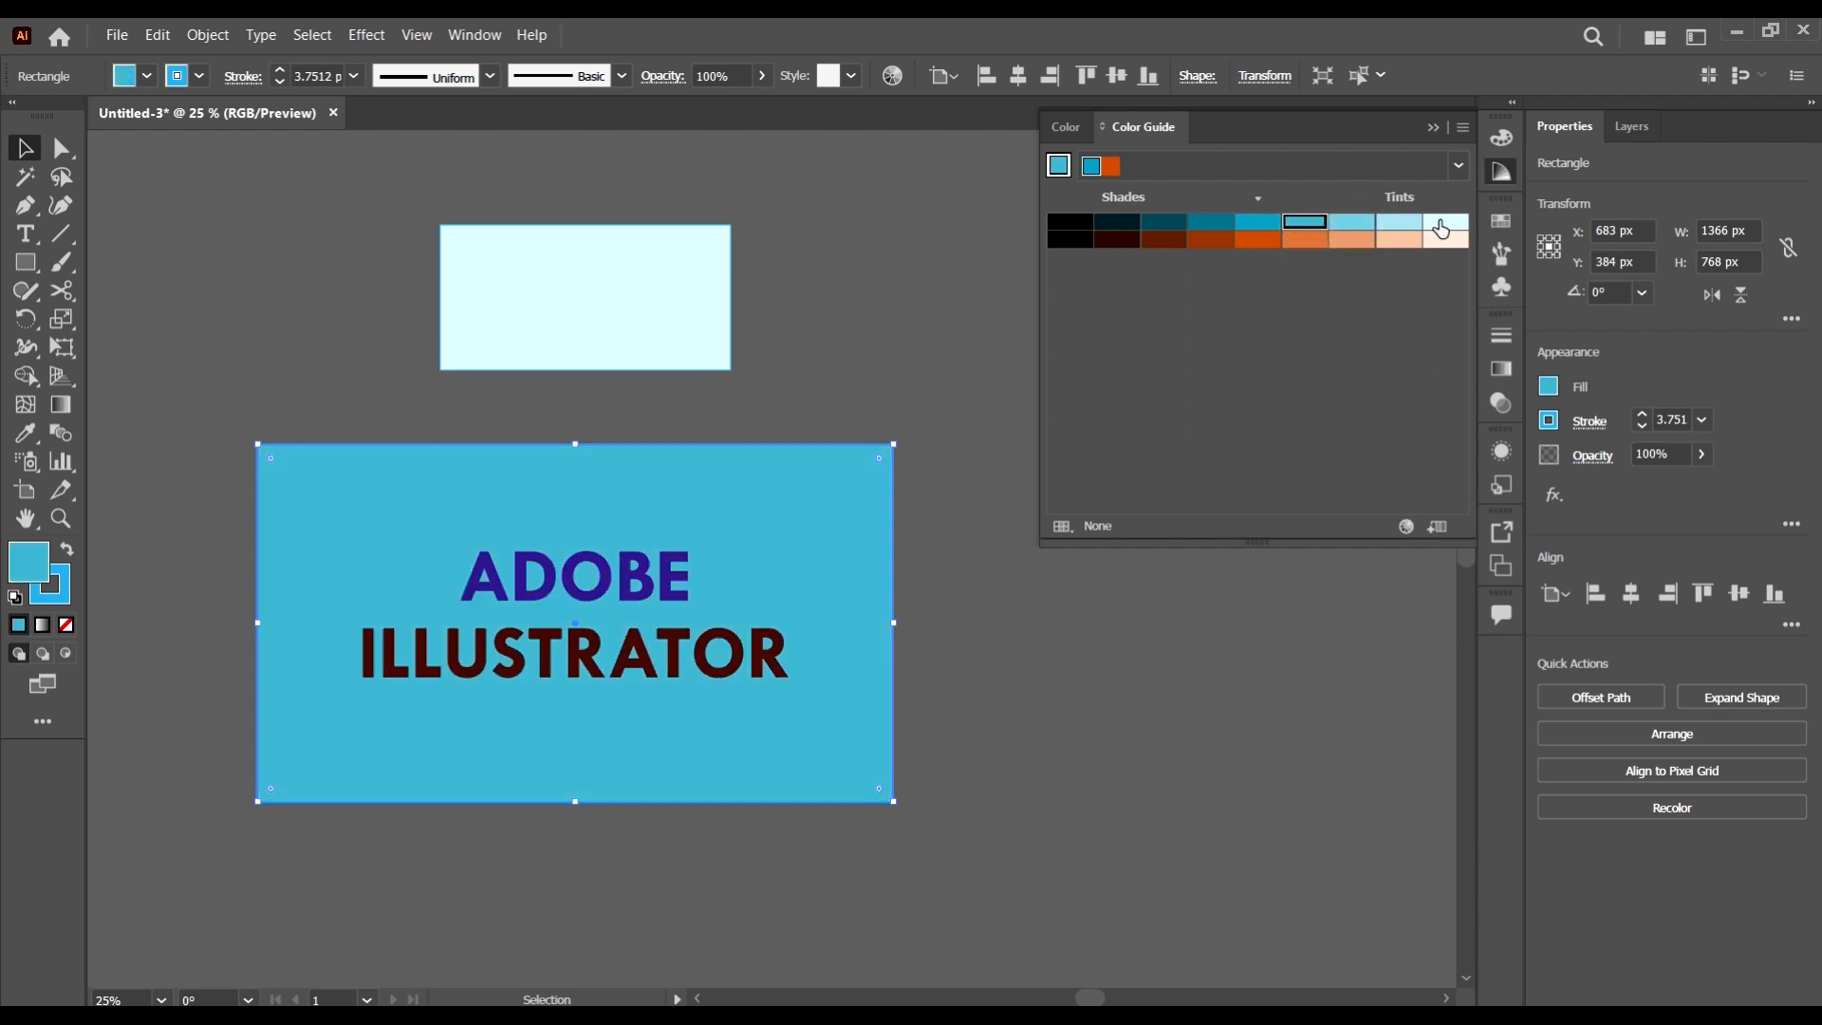
{"action": "left_click", "coordinate": [1446, 223]}
- Group the letters of ADOBE and the letters of ILLUSTRATOR as separate groups, leaving out the background rectangle
{"action": "left_click", "coordinate": [599, 550]}
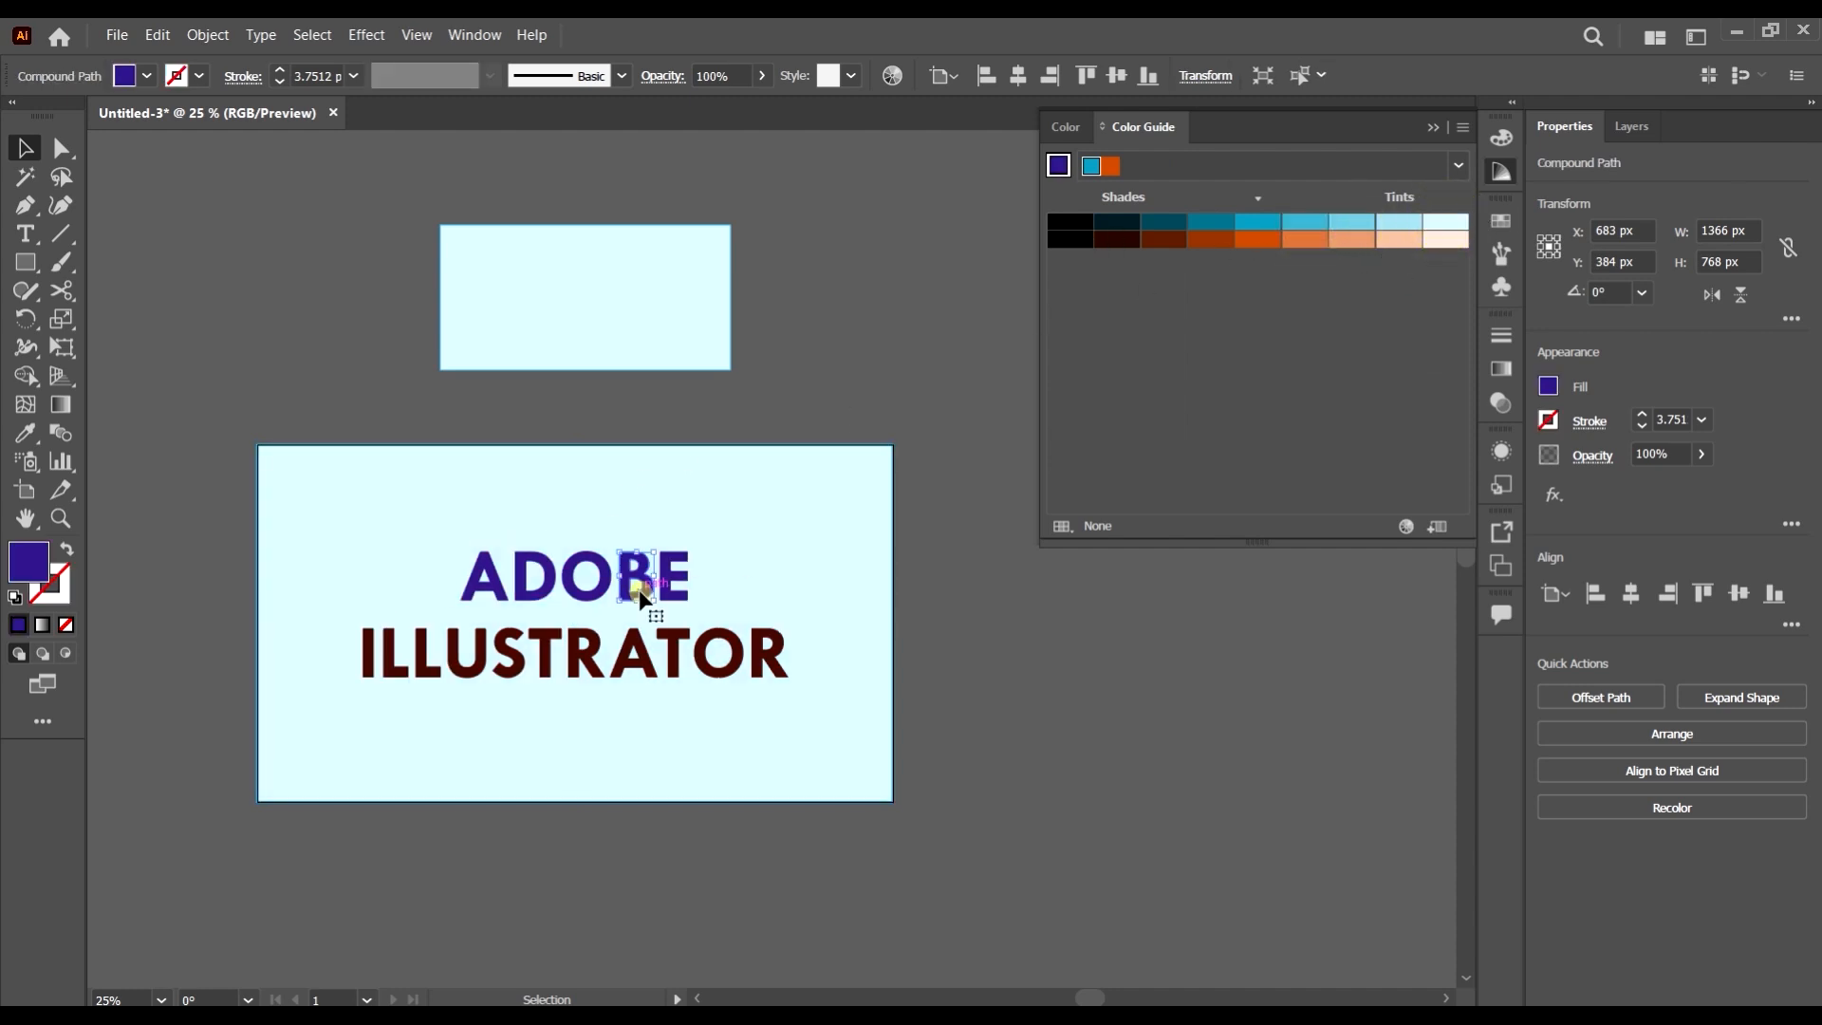
{"action": "right_click", "coordinate": [663, 598]}
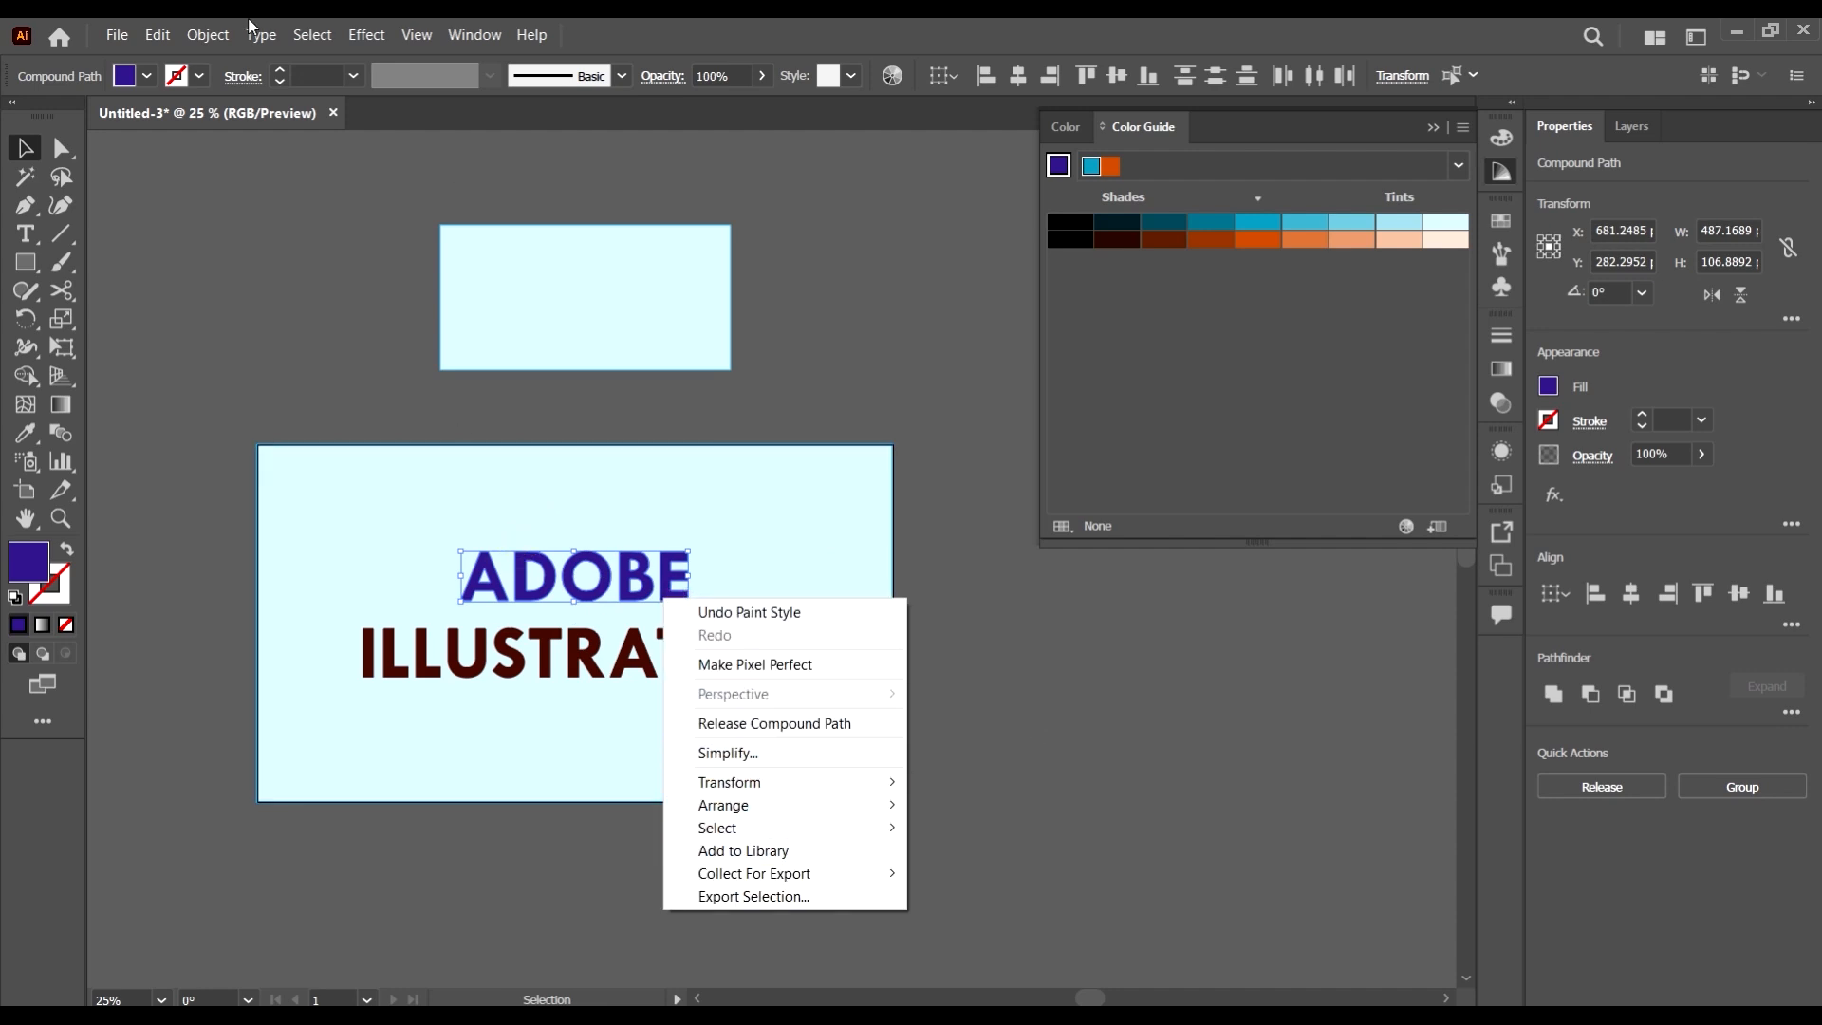
{"action": "left_click", "coordinate": [201, 36]}
{"action": "mouse_move", "coordinate": [171, 38]}
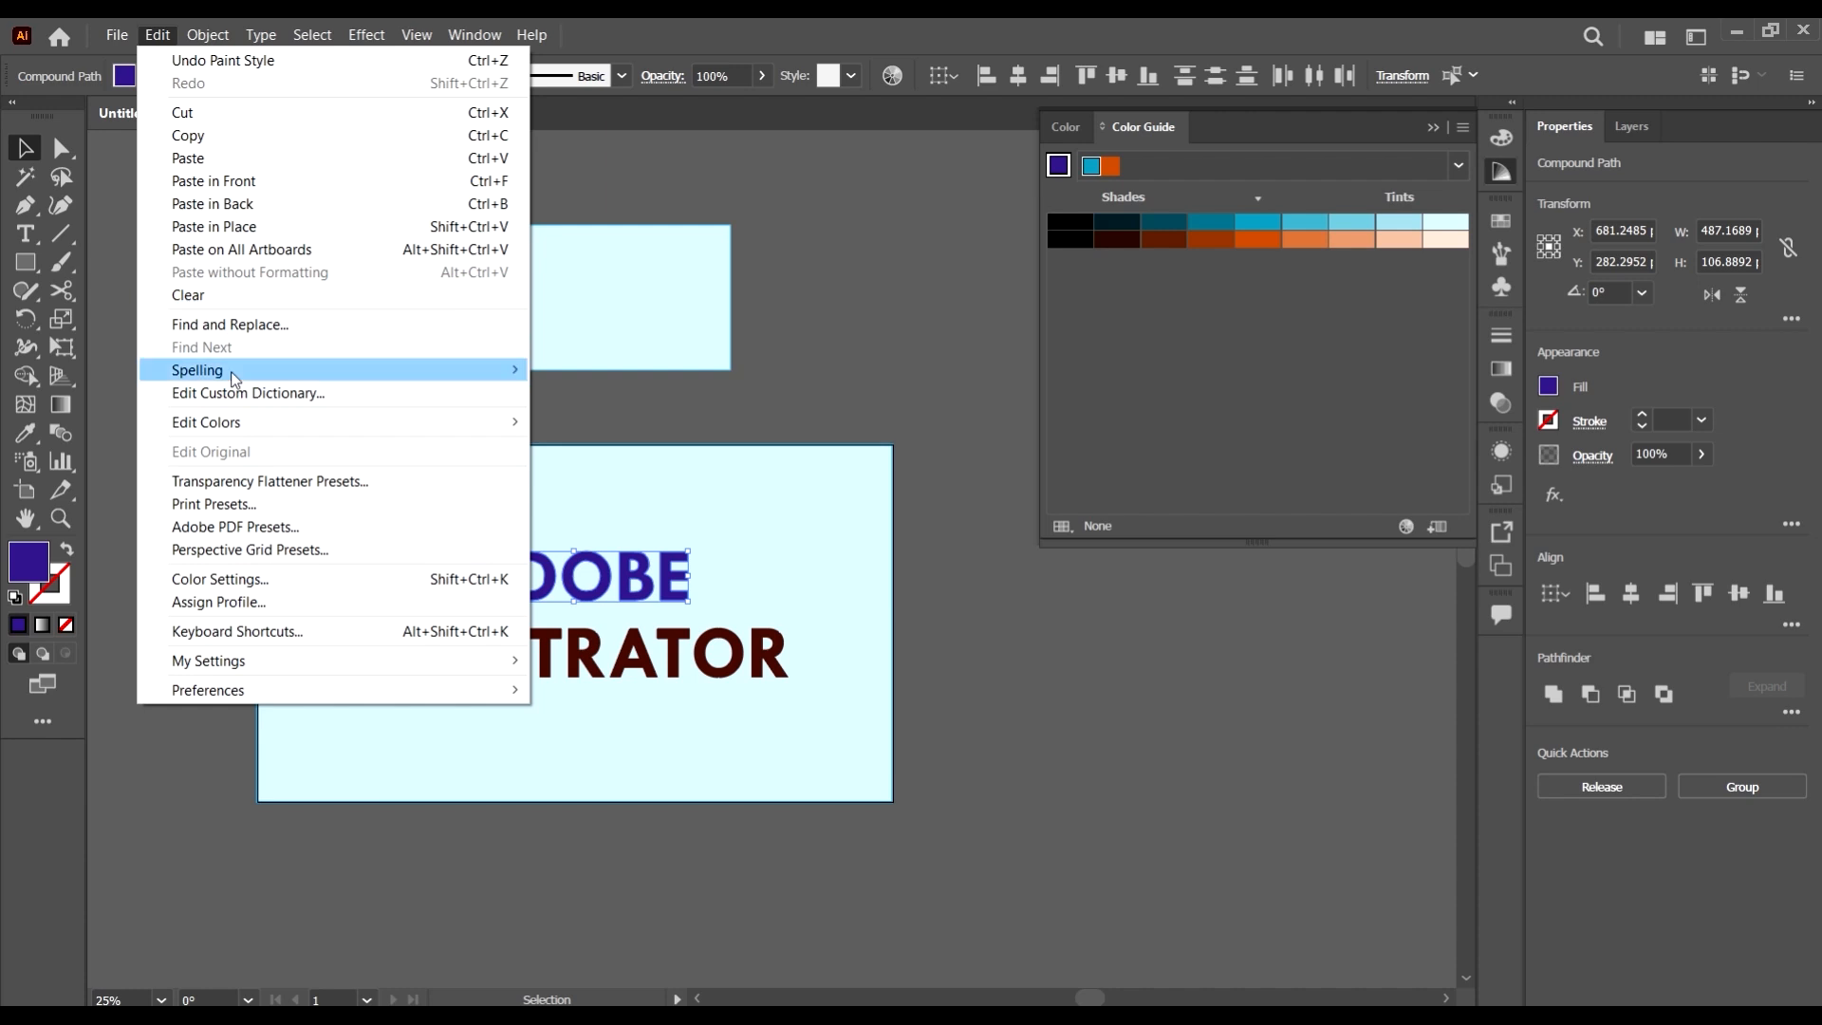
{"action": "left_click", "coordinate": [741, 26]}
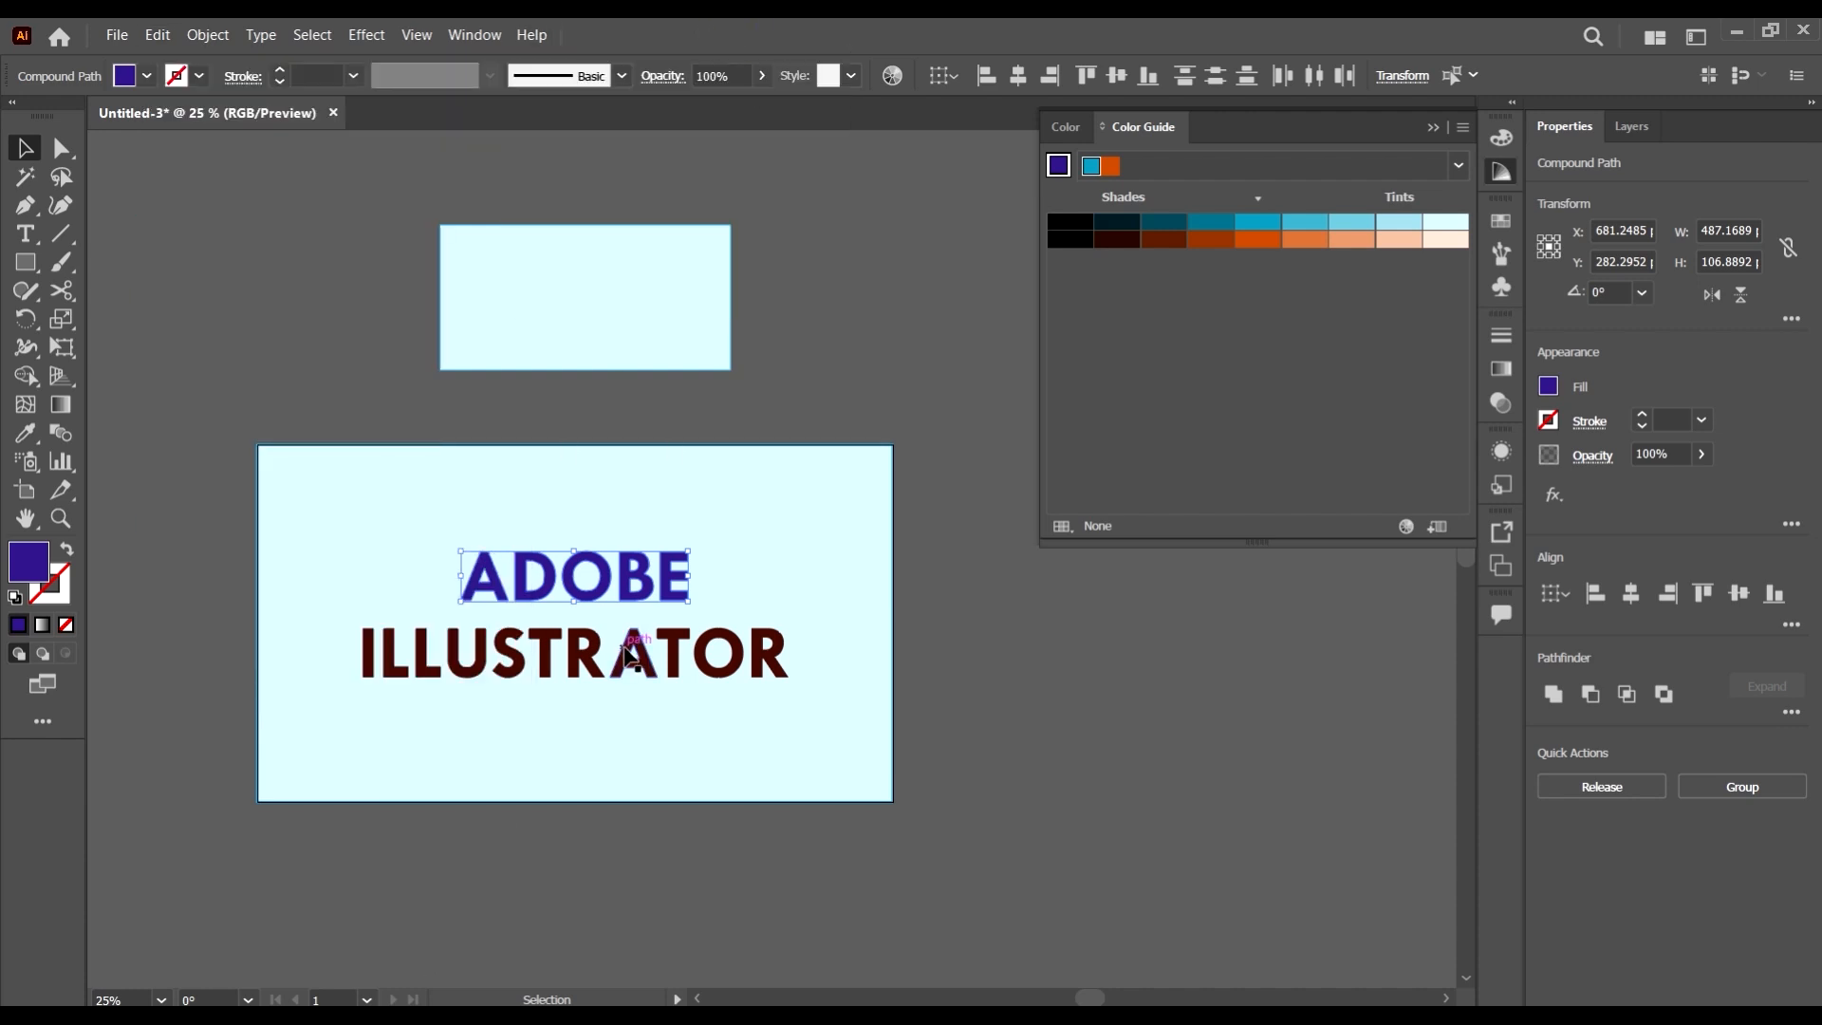
{"action": "left_click", "coordinate": [1021, 684]}
{"action": "left_click_drag", "start_coordinate": [970, 701], "coordinate": [317, 646]}
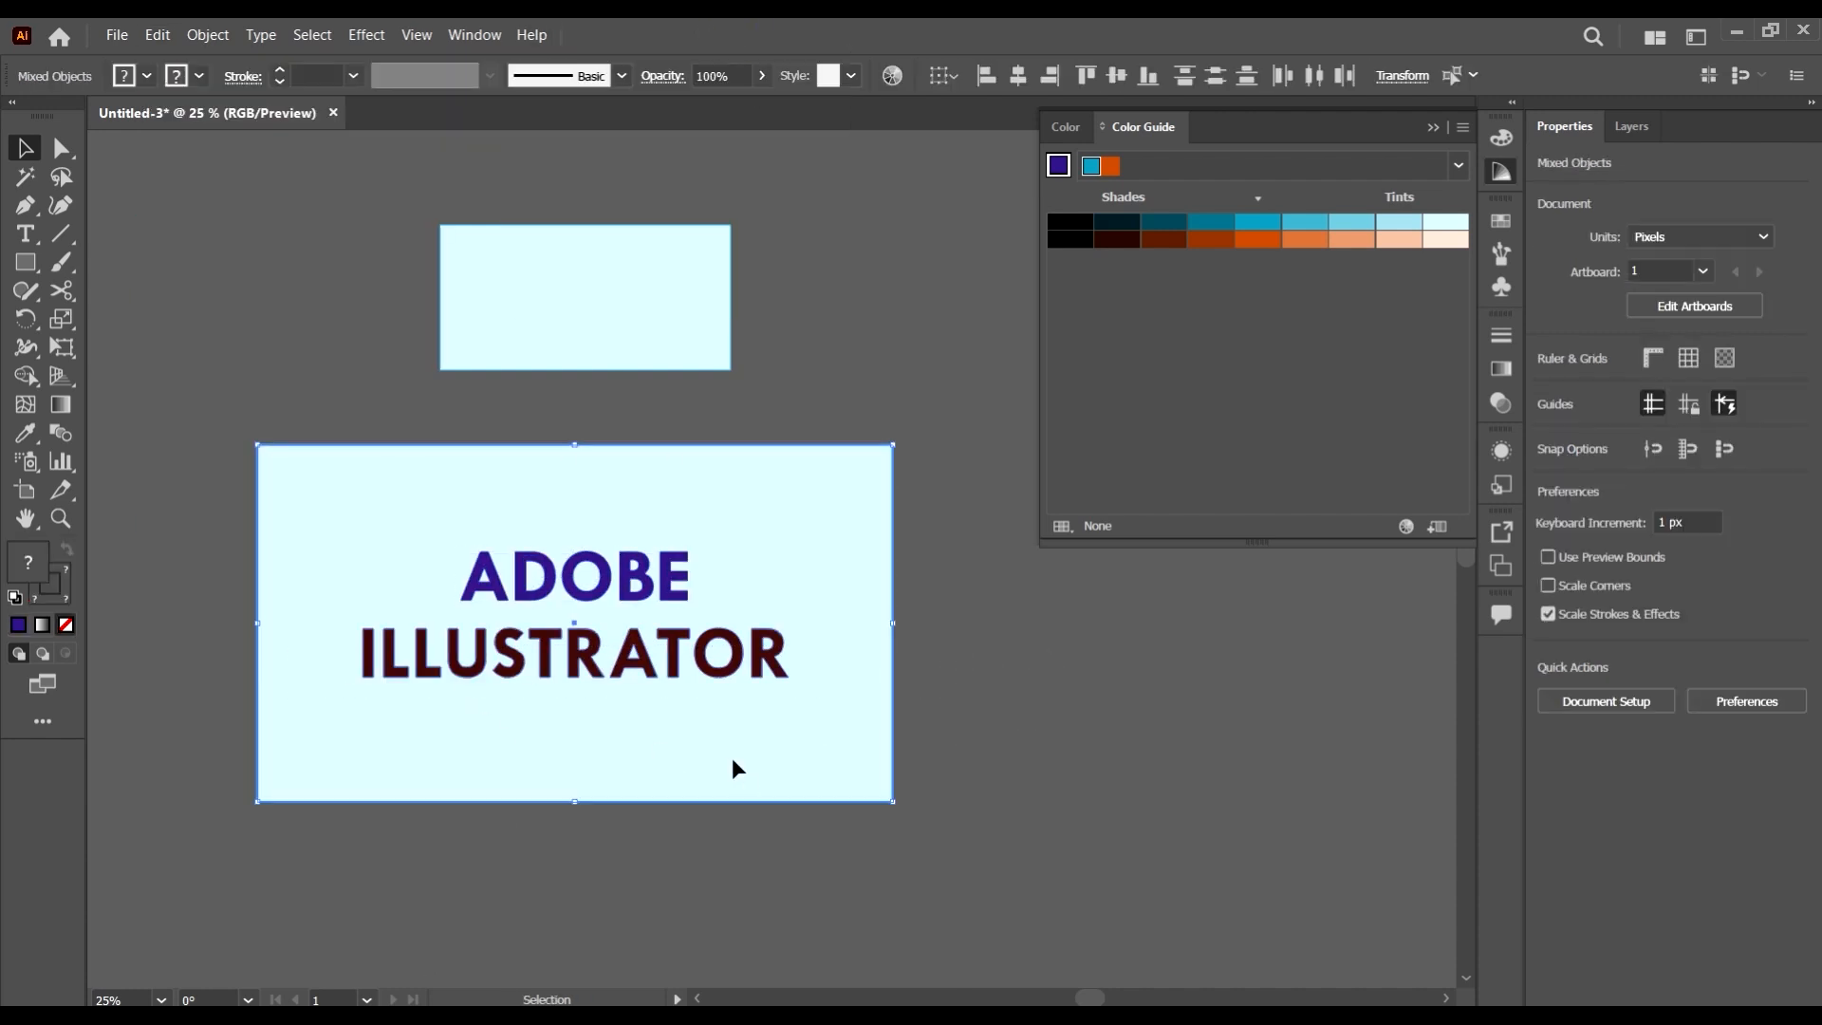
{"action": "left_click", "coordinate": [880, 729], "text": "shift"}
- Fill ADOBE with the first orange tint and ILLUSTRATOR with the dark brown shade two steps darker than the pure orange
{"action": "left_click", "coordinate": [880, 586]}
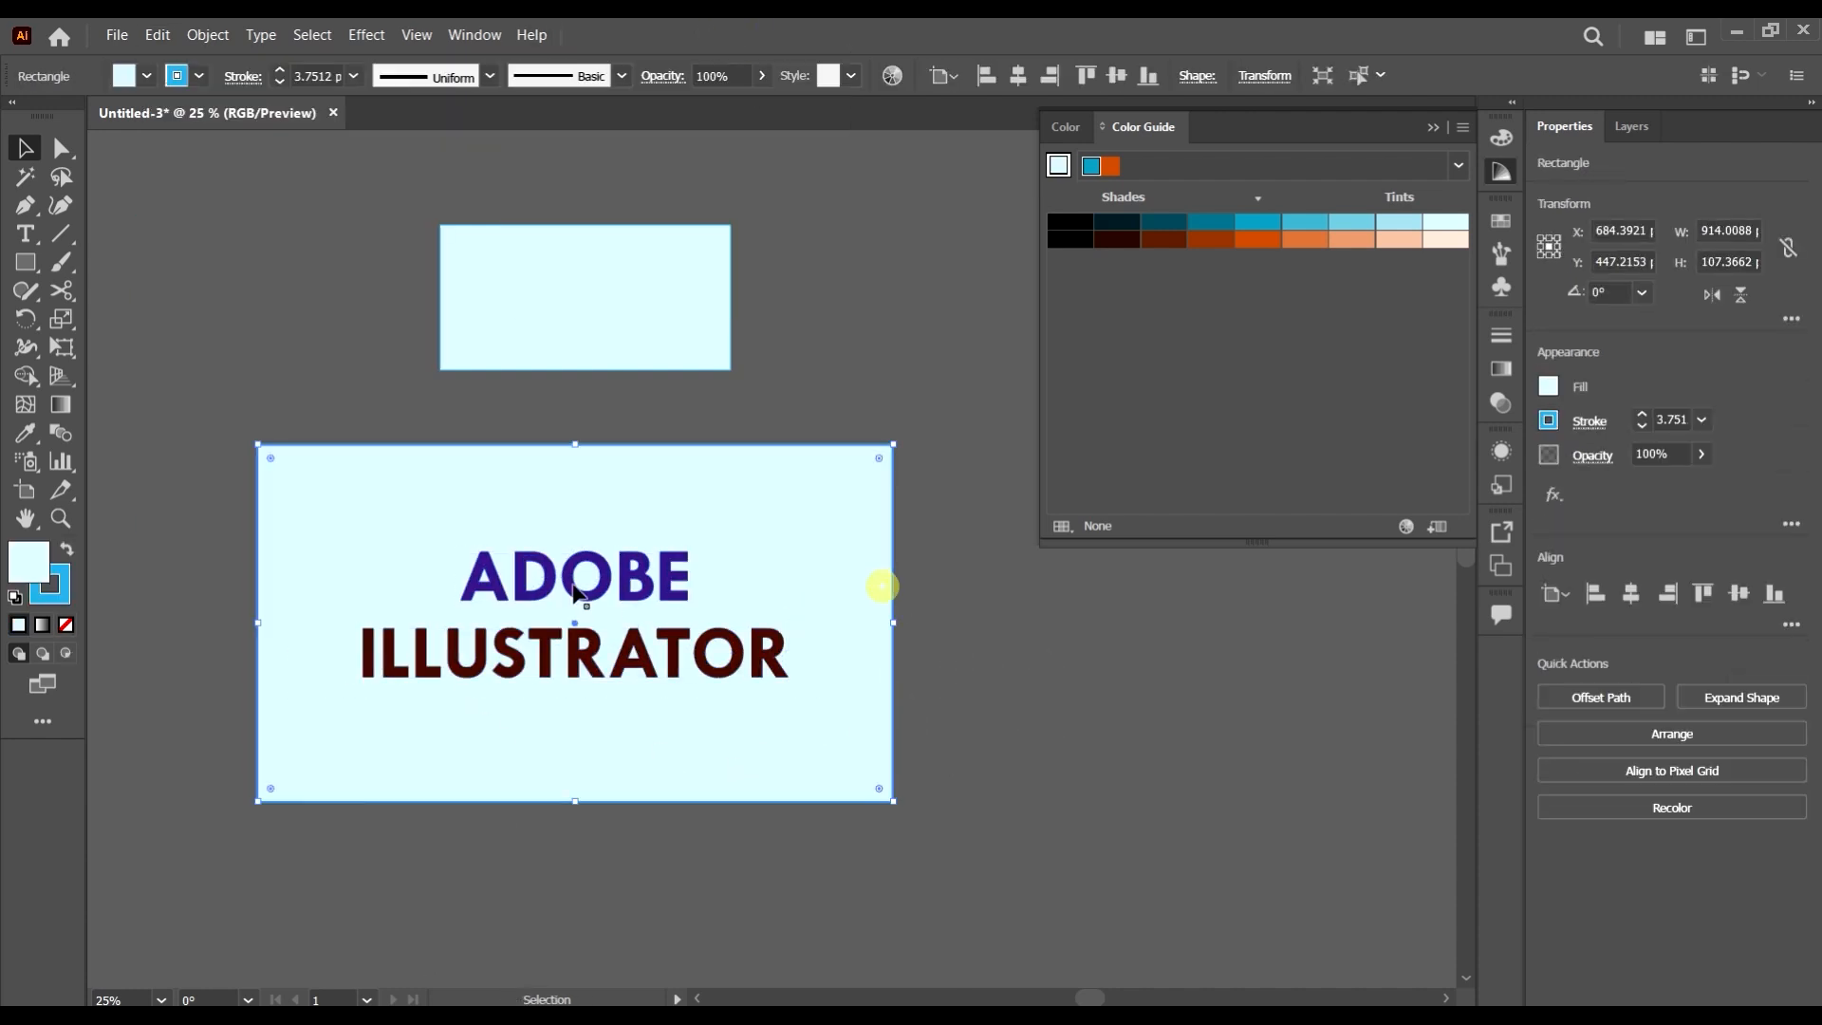
{"action": "left_click", "coordinate": [628, 589]}
{"action": "left_click", "coordinate": [1305, 242]}
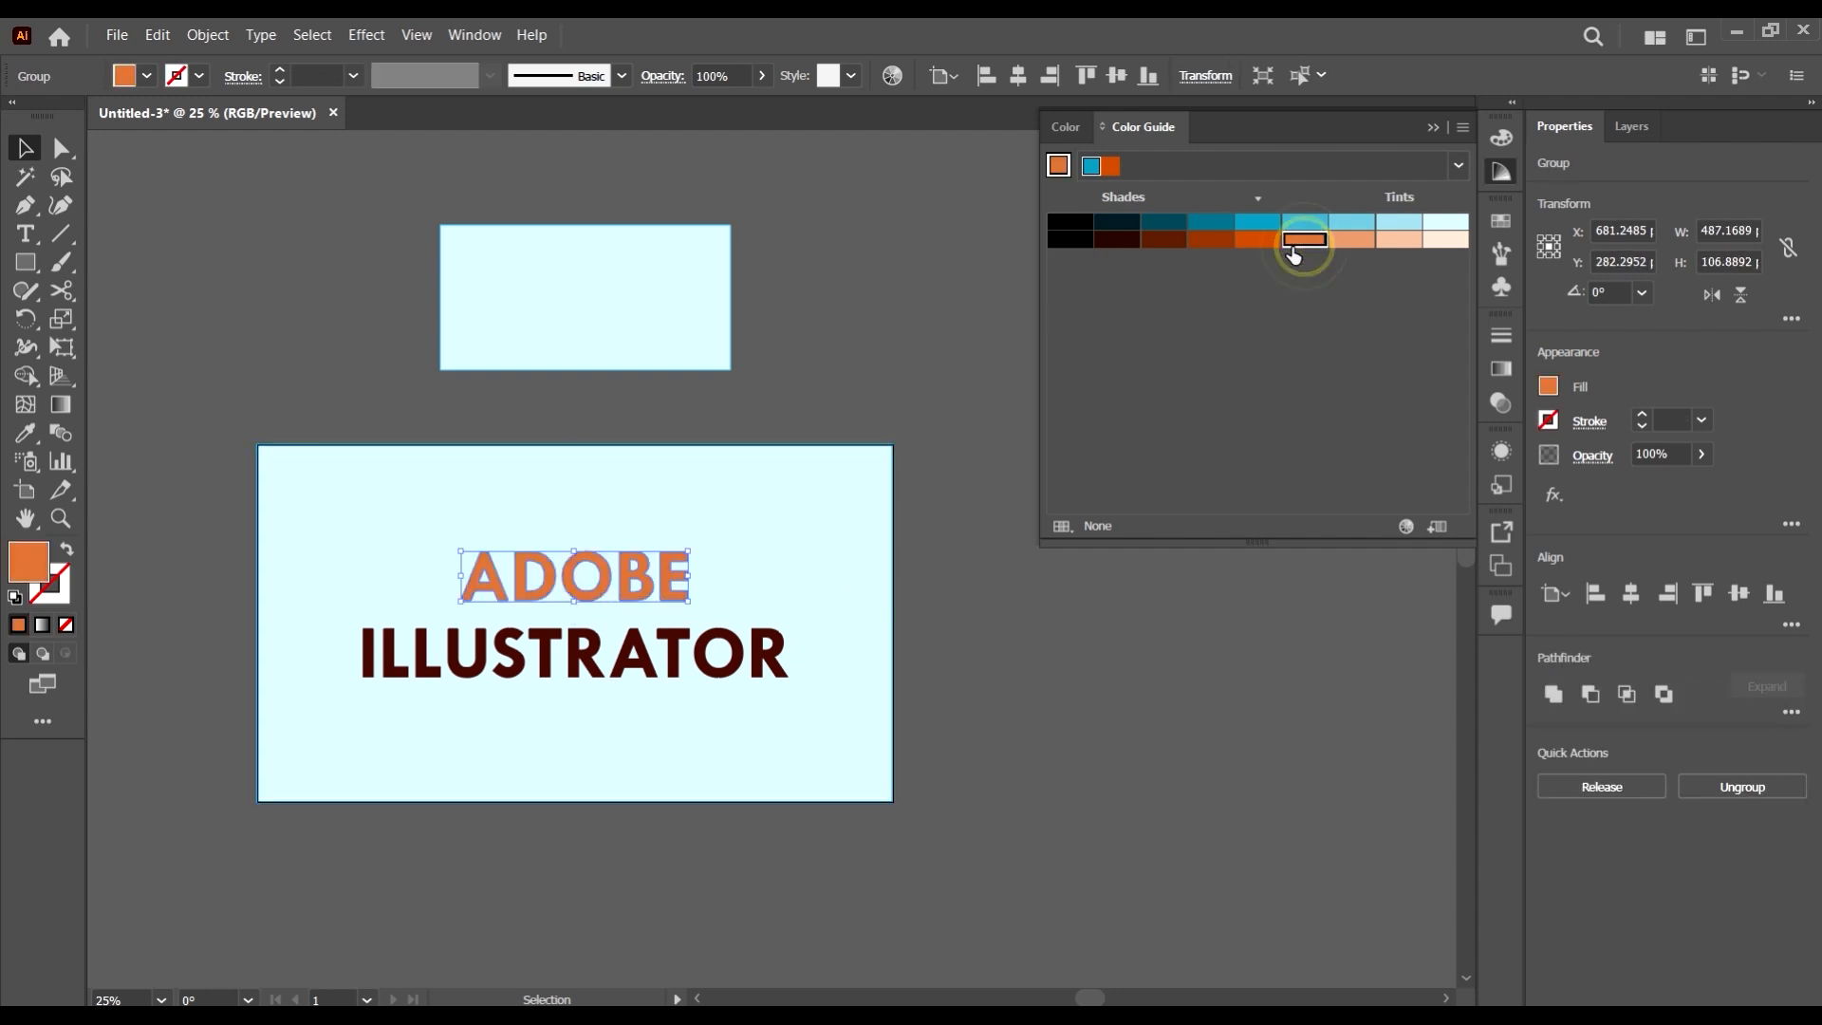
{"action": "left_click", "coordinate": [1173, 729]}
{"action": "left_click", "coordinate": [772, 669]}
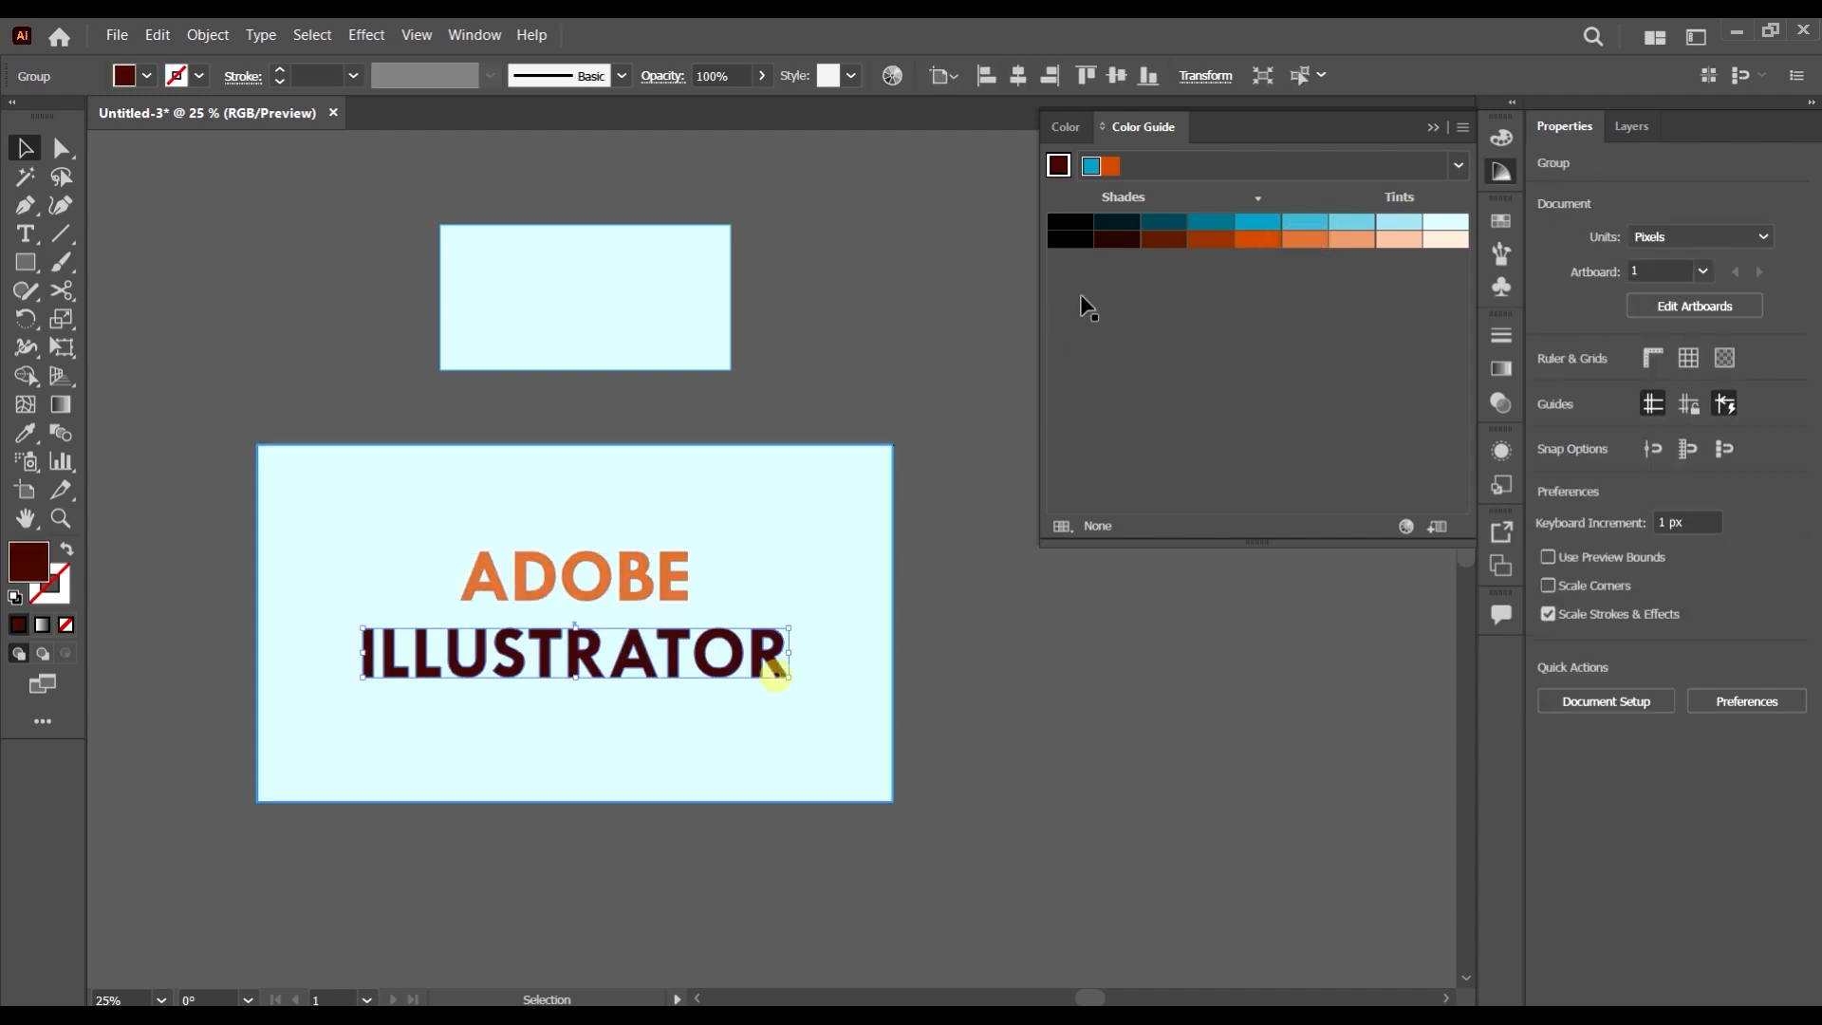
{"action": "left_click", "coordinate": [1163, 240]}
{"action": "left_click", "coordinate": [1084, 784]}
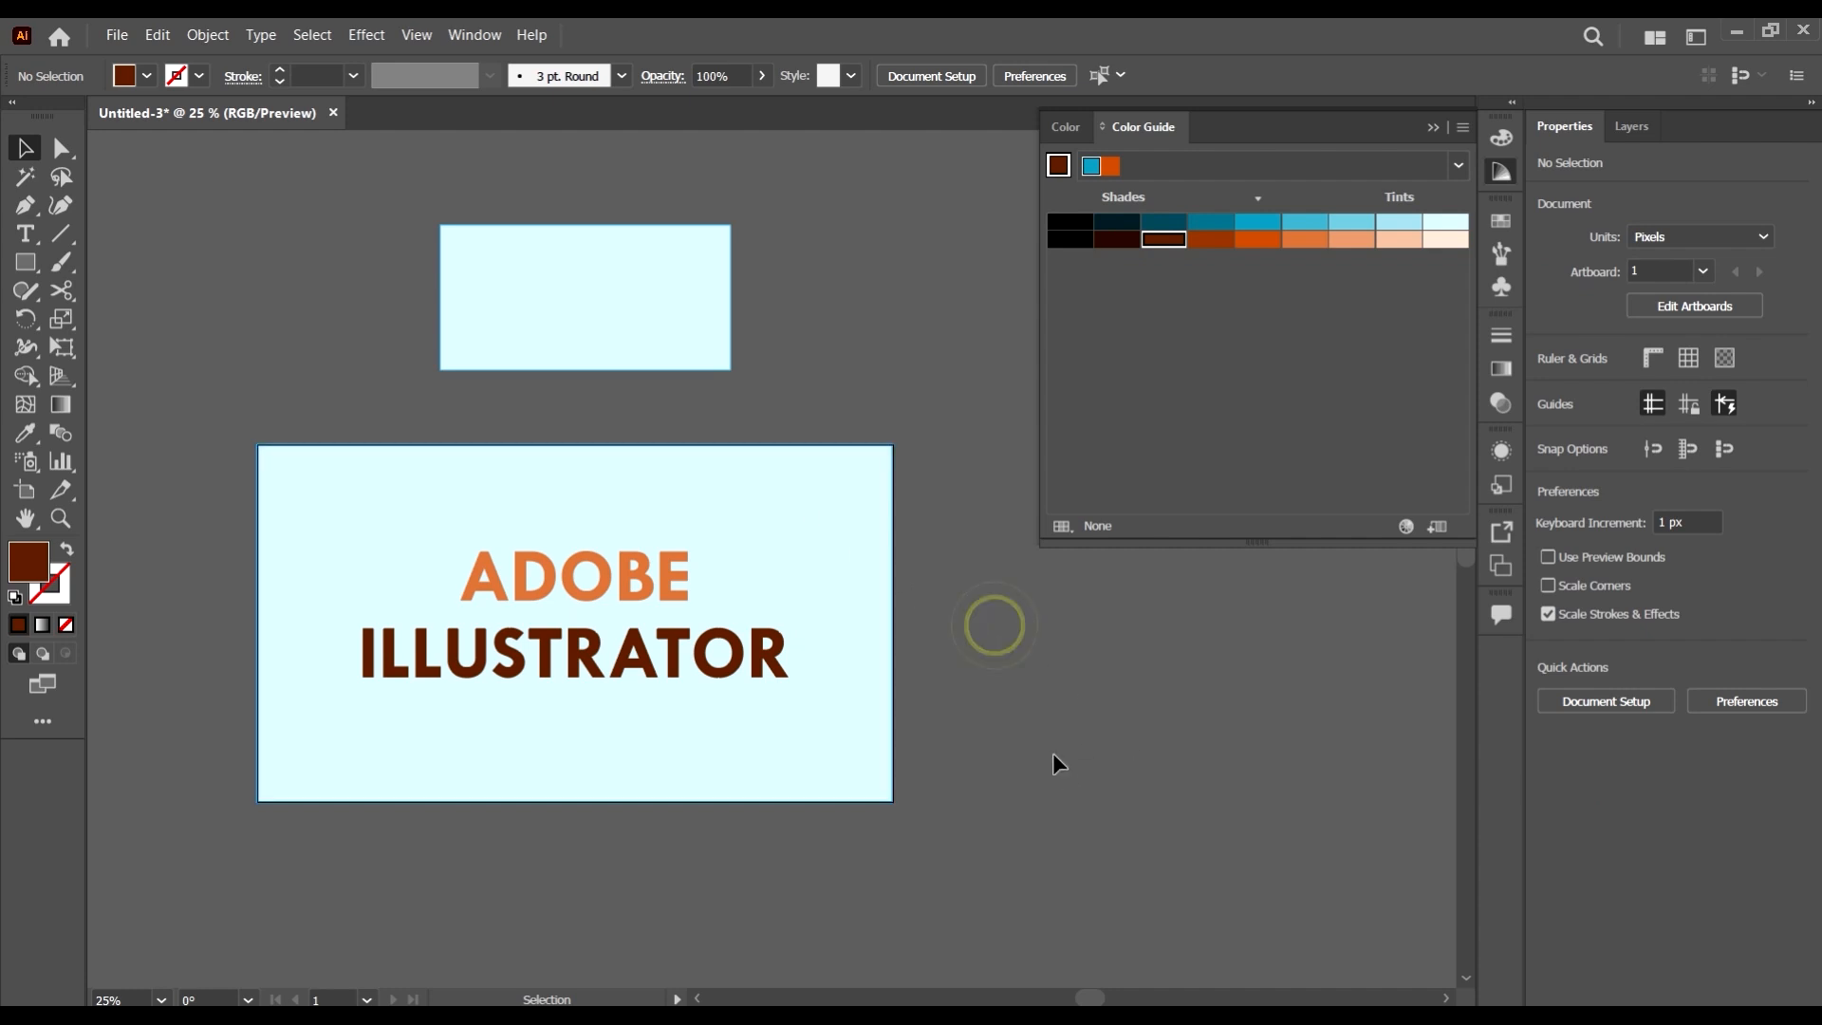
- Apply the Left Complement harmony rule and fill the large background rectangle with its lightest pale pink tint
{"action": "left_click", "coordinate": [818, 514]}
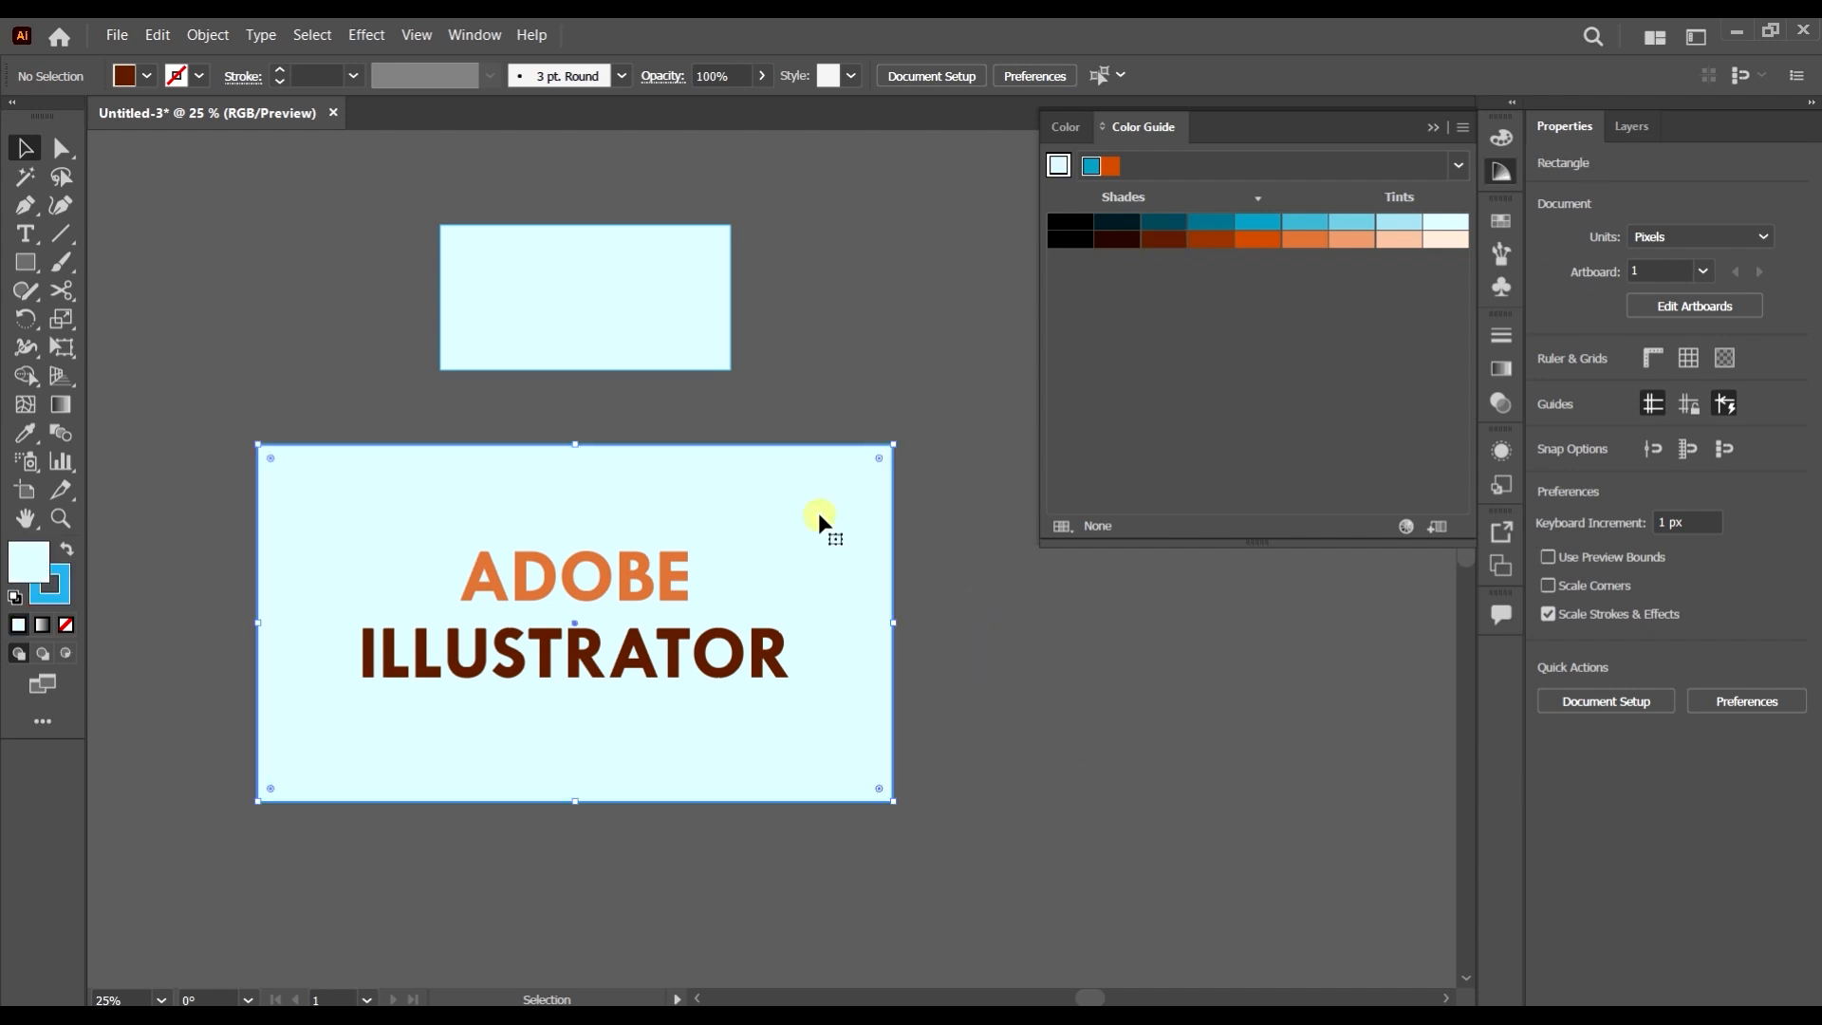
{"action": "left_click", "coordinate": [1462, 164]}
{"action": "left_click", "coordinate": [1310, 307]}
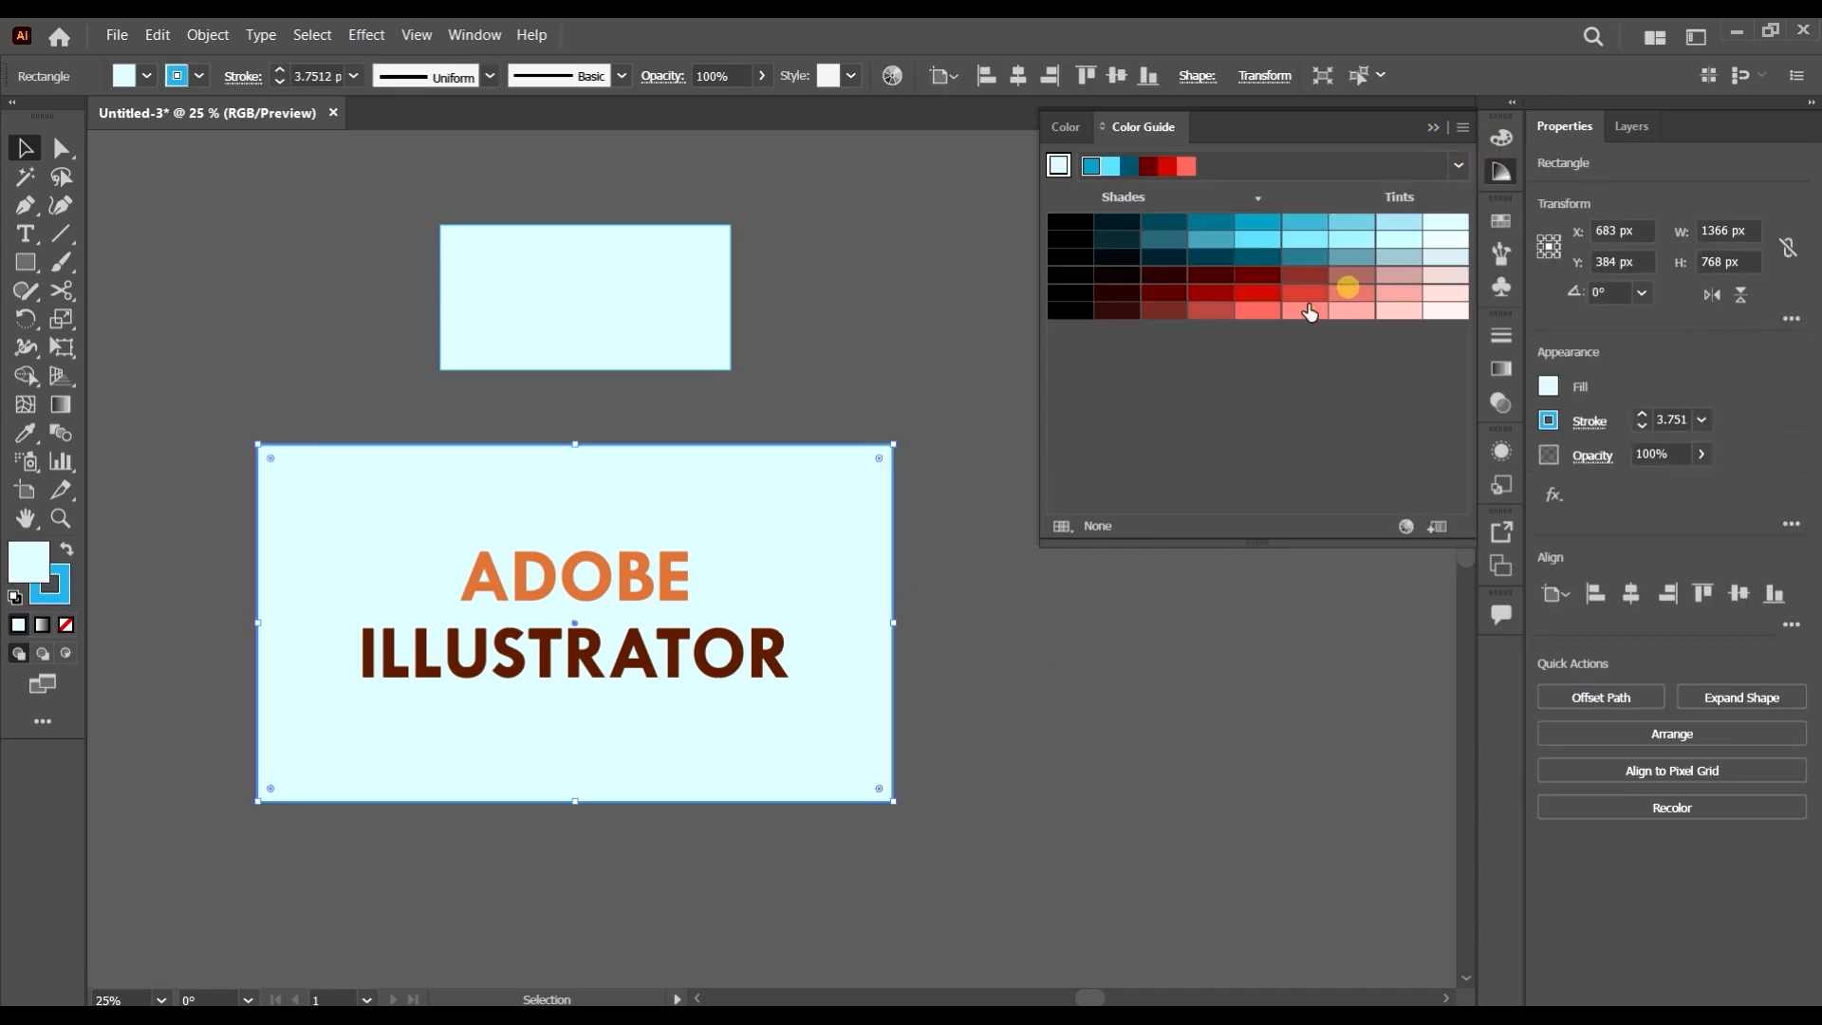
{"action": "left_click", "coordinate": [1025, 731]}
{"action": "left_click", "coordinate": [867, 503]}
{"action": "left_click", "coordinate": [1113, 828]}
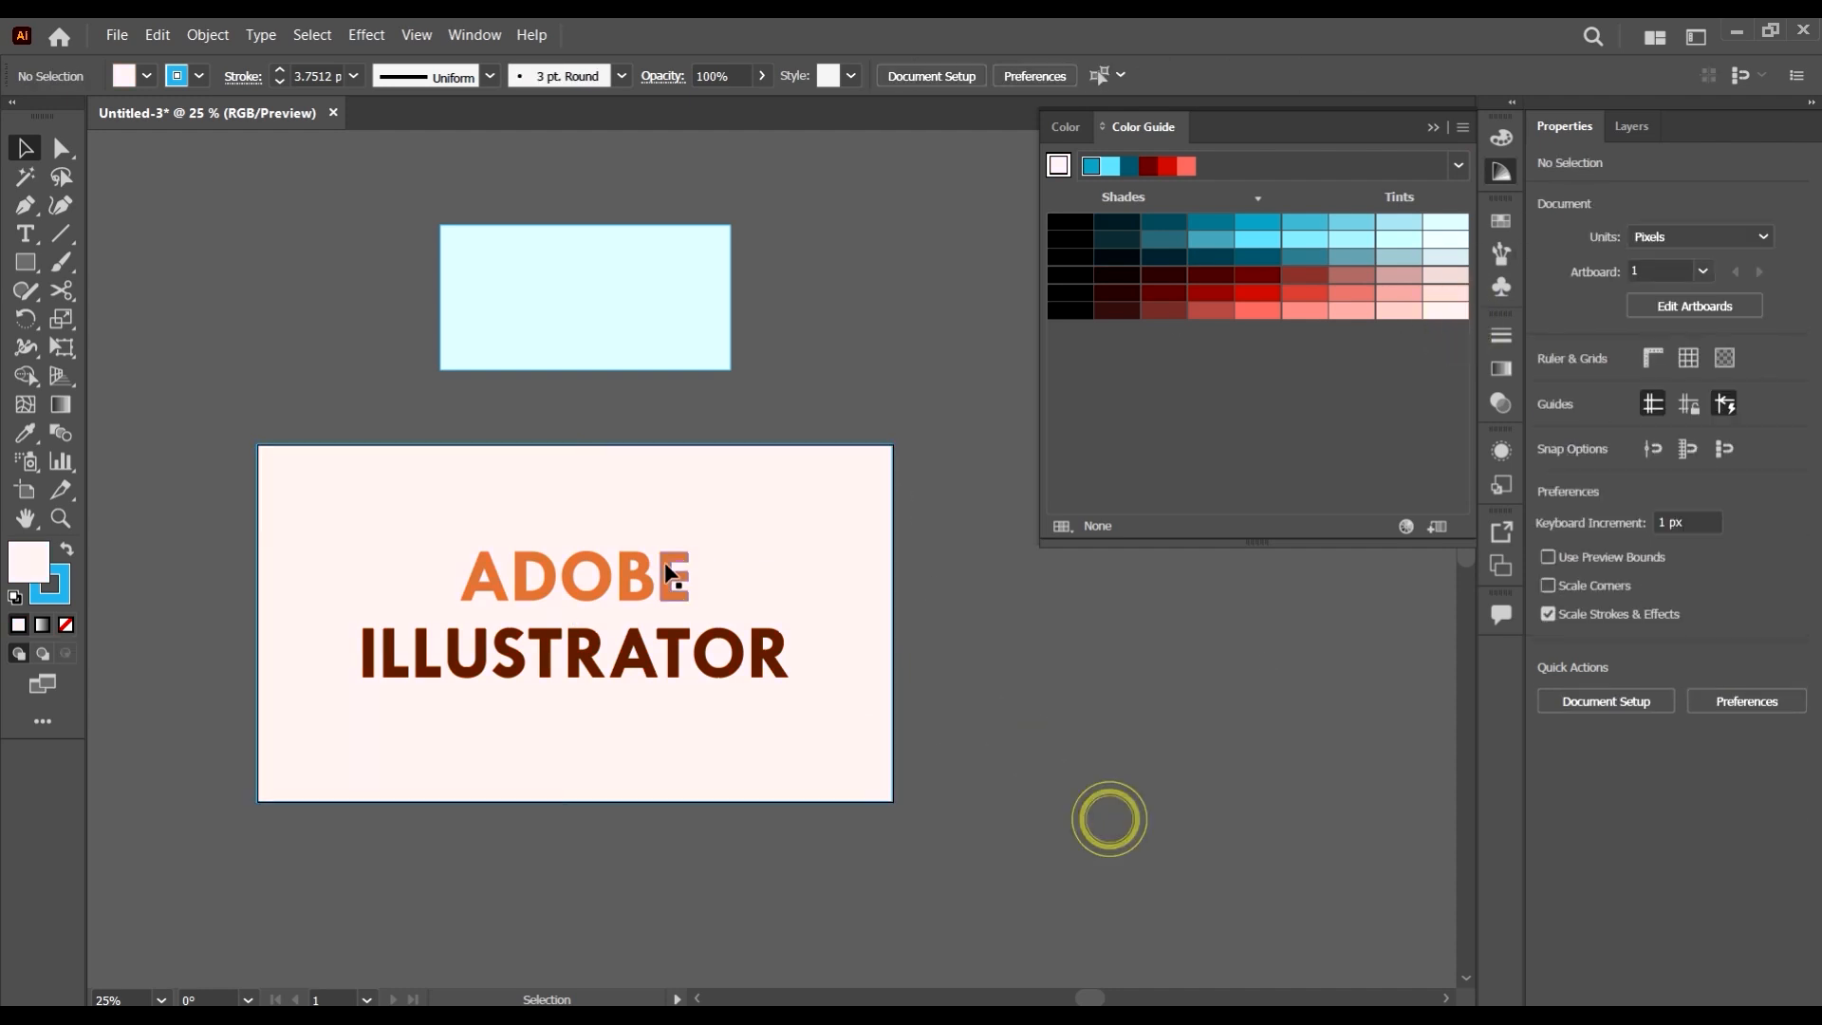
- Fill ADOBE with the pure dark teal, try brighter reds on ILLUSTRATOR and fill it with the first darker shade of pure red
{"action": "left_click", "coordinate": [675, 573]}
{"action": "left_click", "coordinate": [1246, 259]}
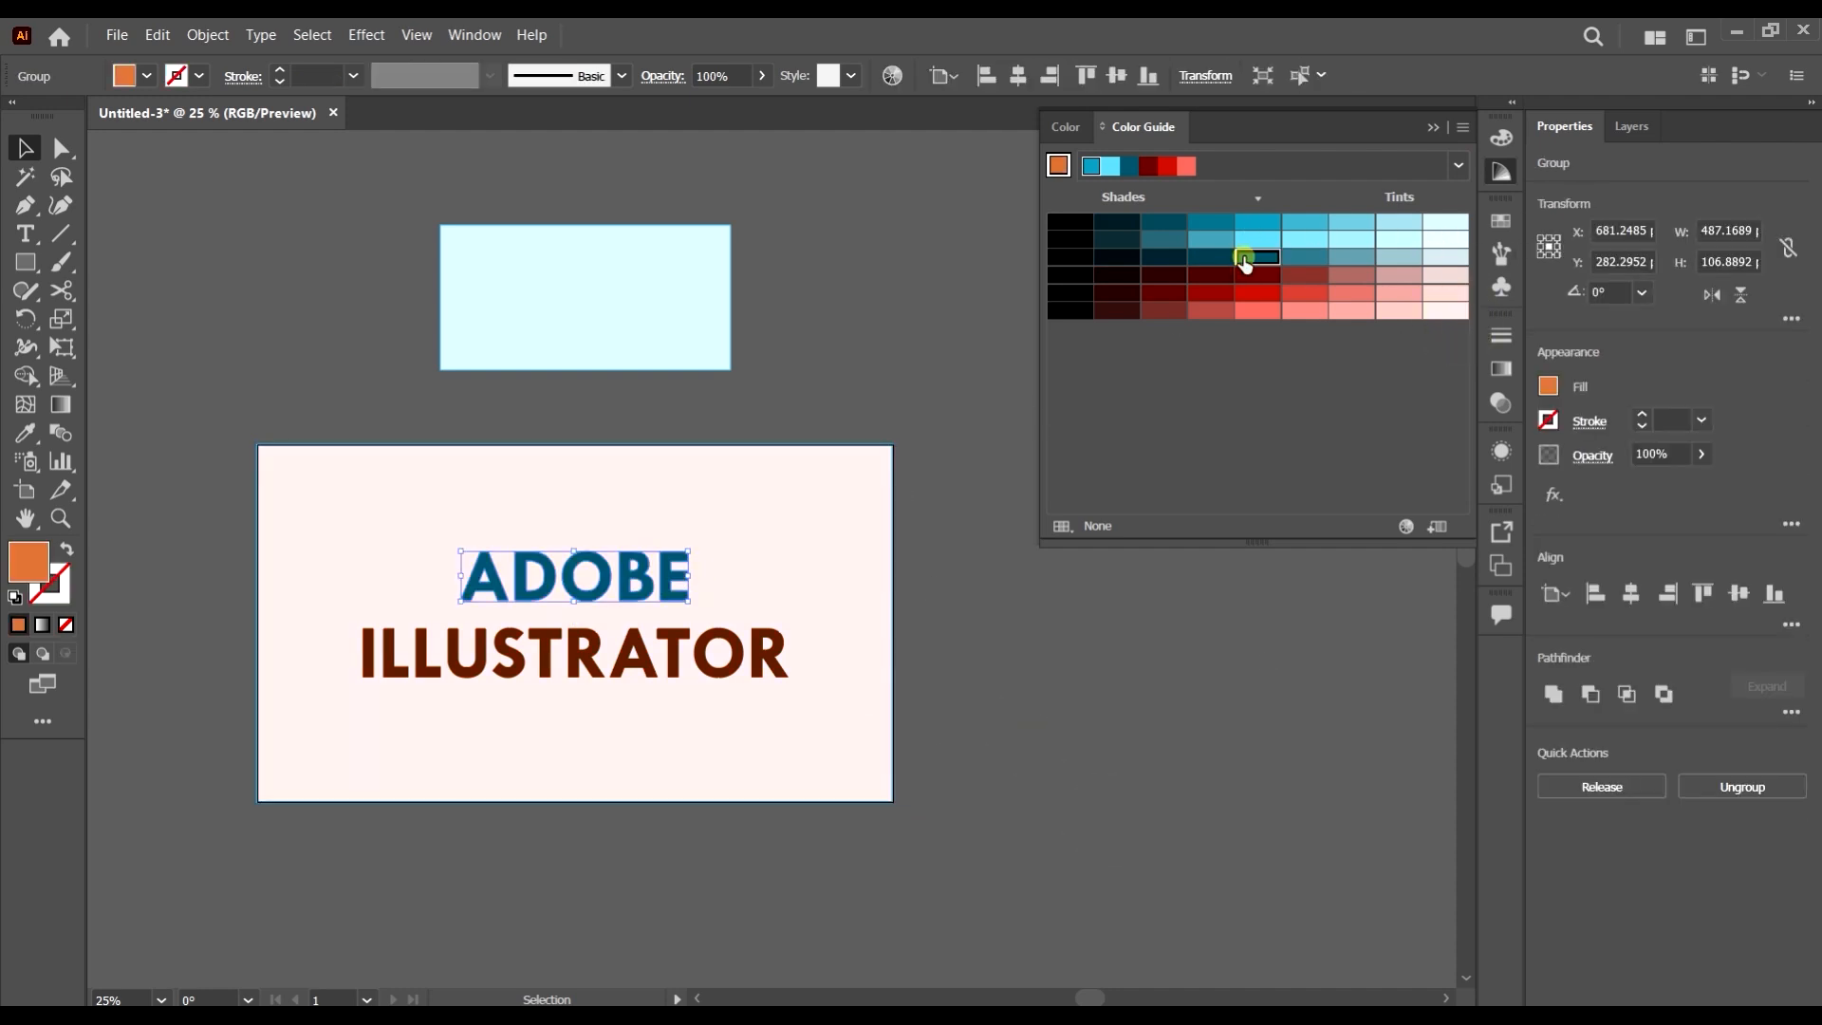
{"action": "left_click", "coordinate": [1107, 776]}
{"action": "left_click", "coordinate": [762, 655]}
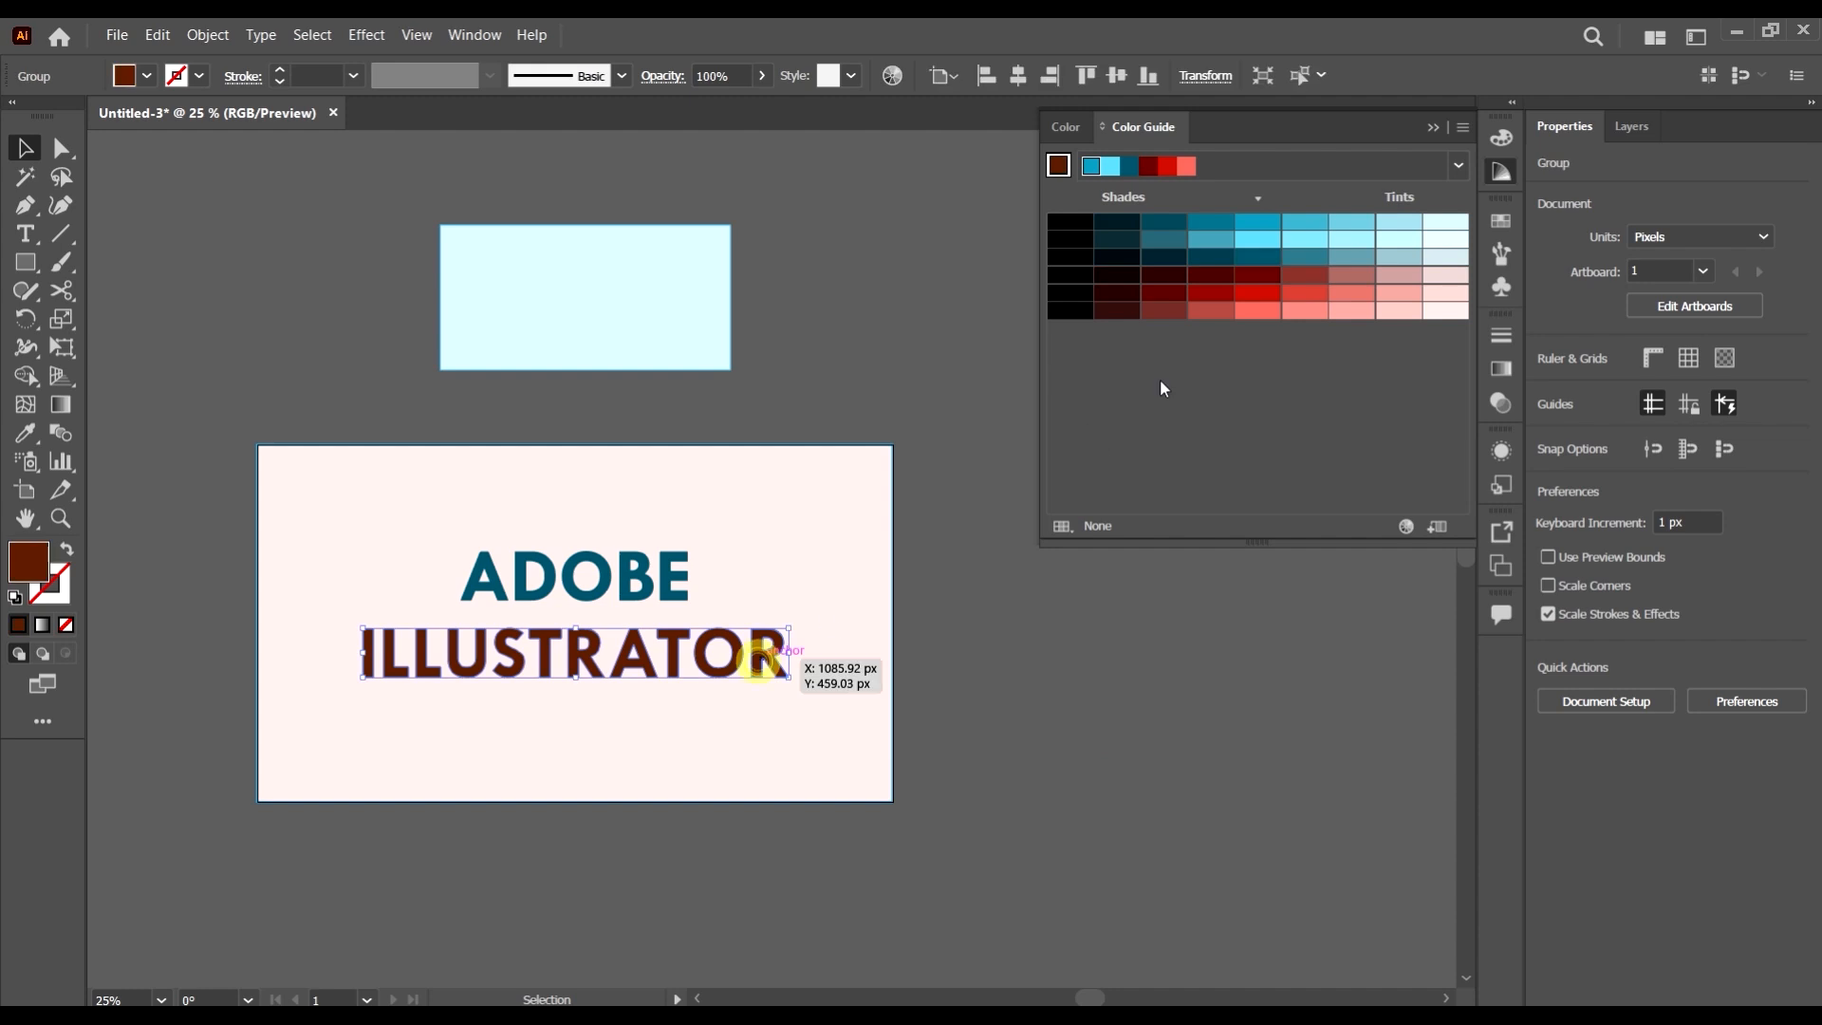
{"action": "left_click", "coordinate": [1306, 293]}
{"action": "left_click", "coordinate": [1258, 292]}
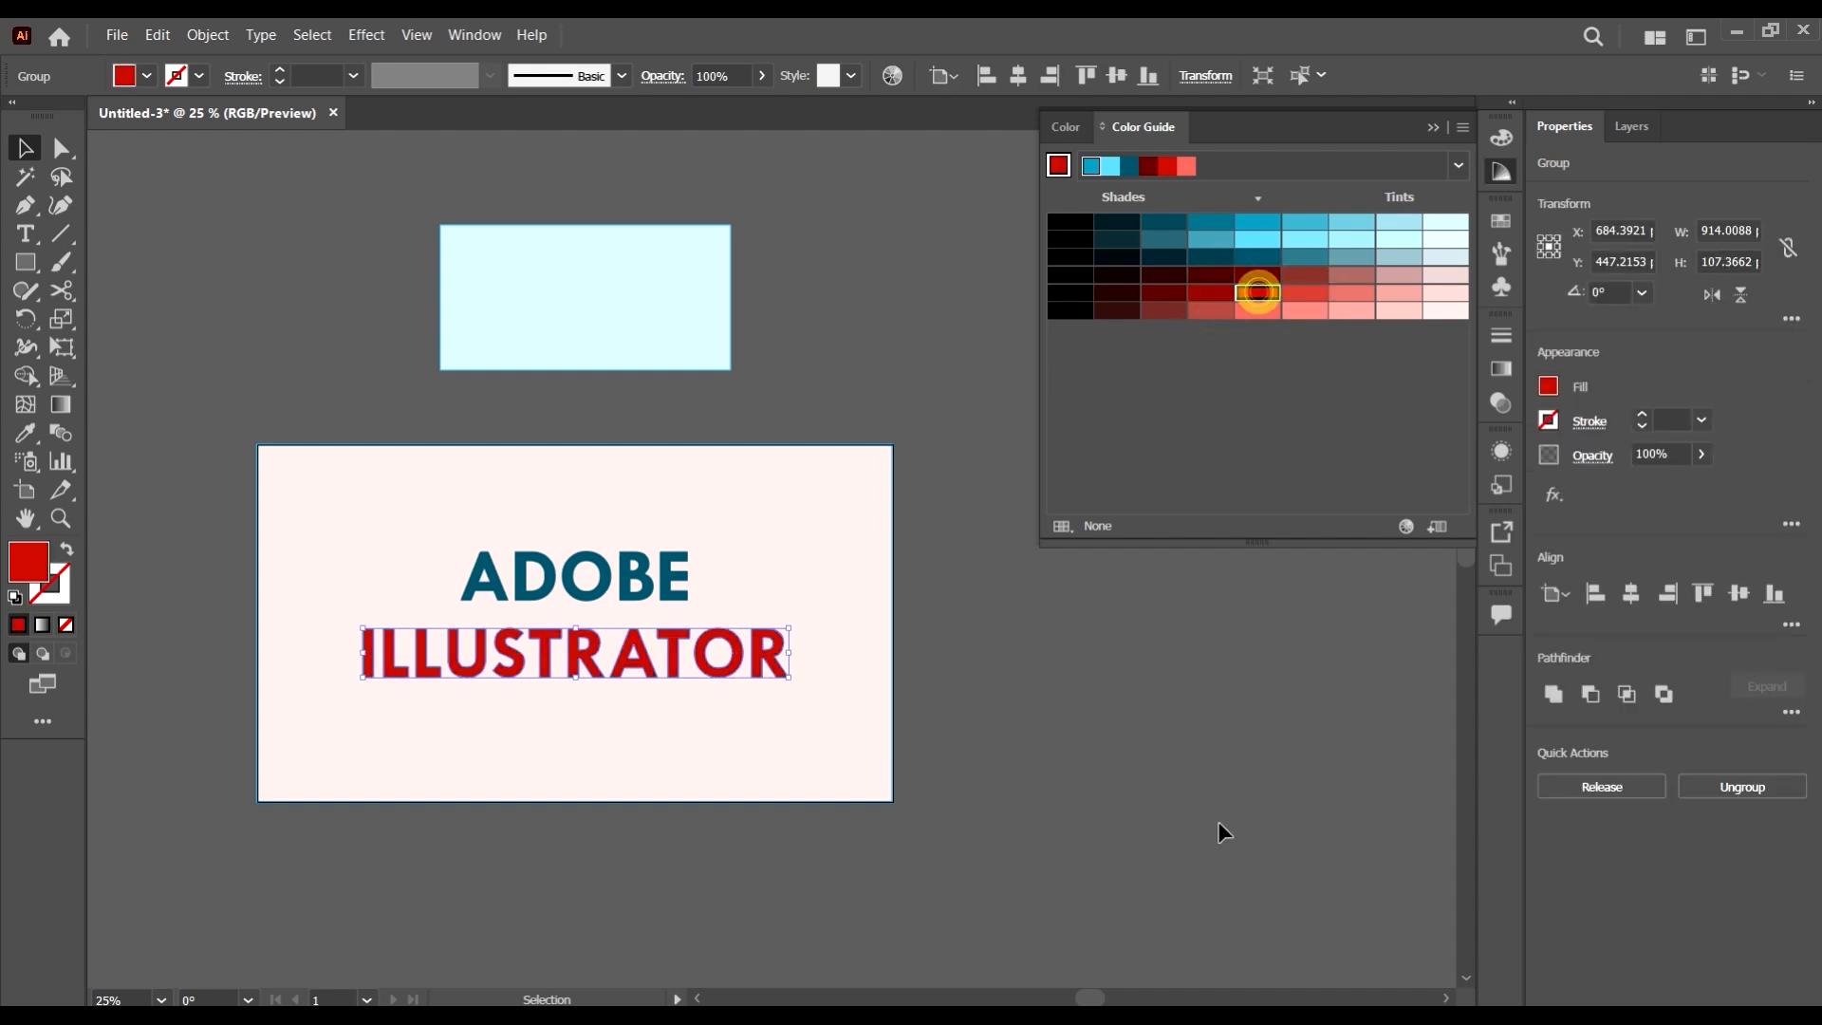
{"action": "left_click", "coordinate": [1171, 731]}
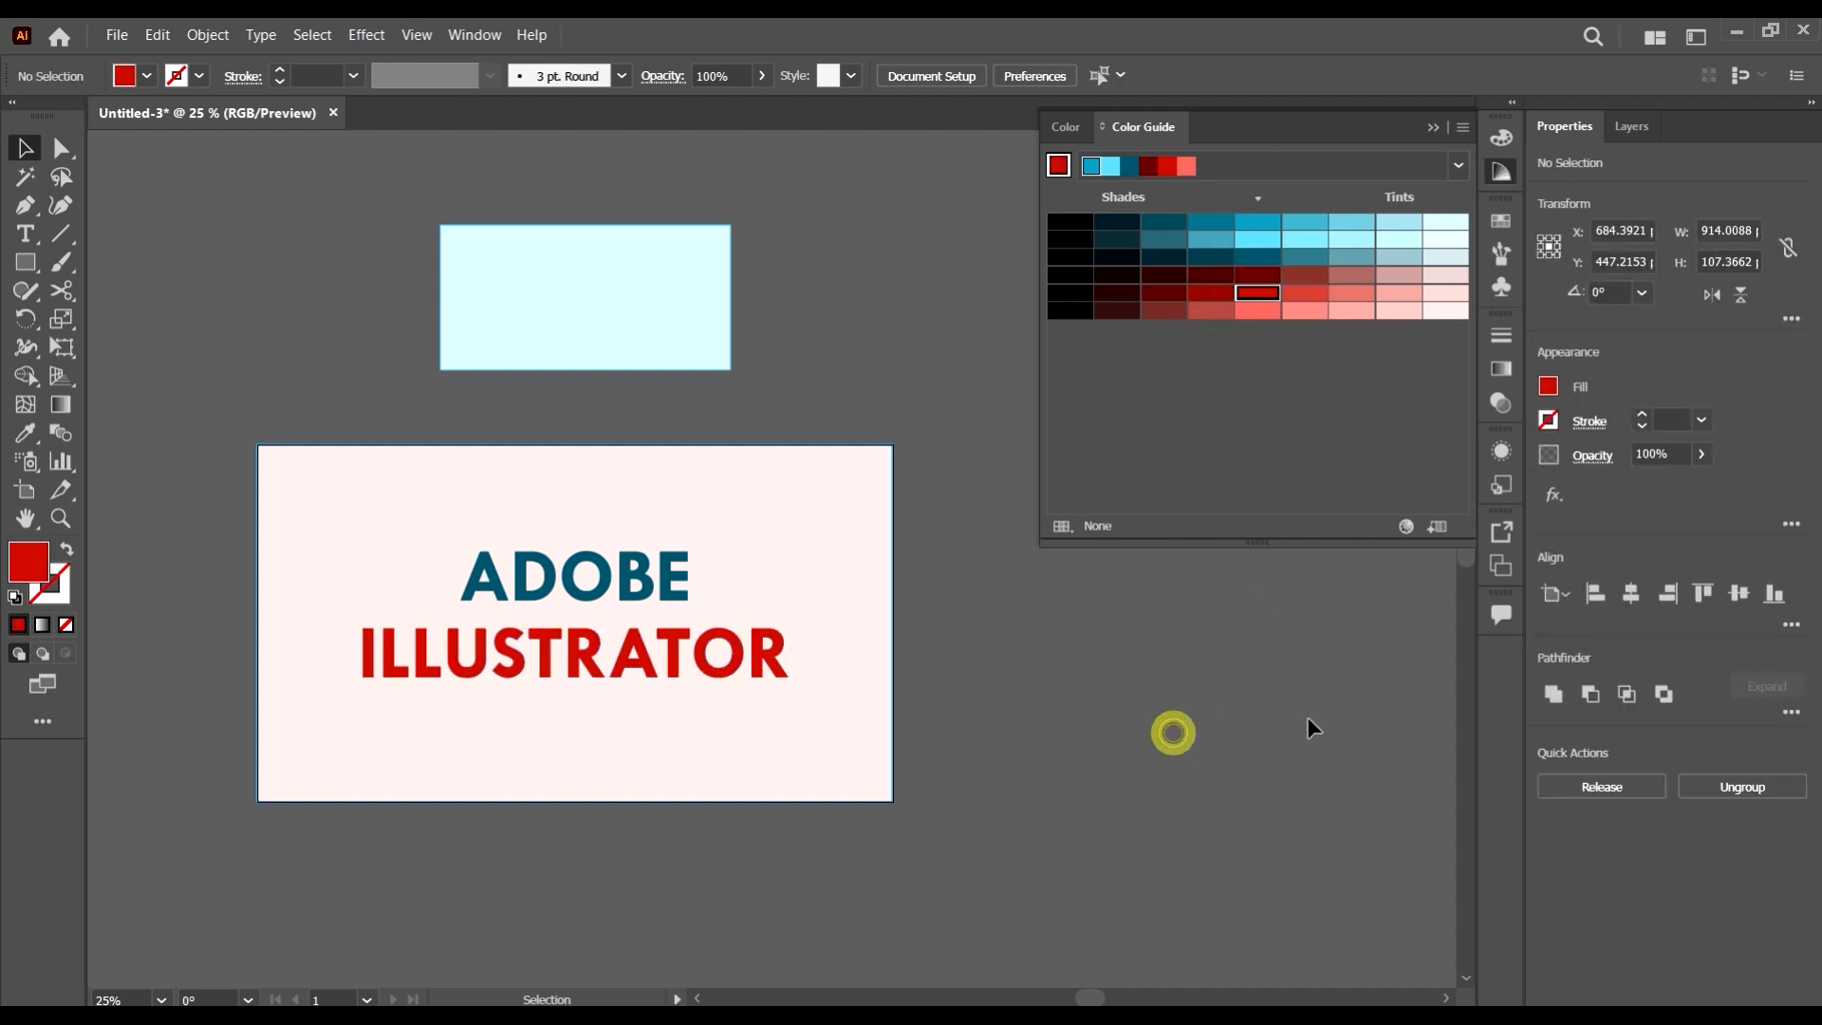
{"action": "left_click", "coordinate": [761, 669]}
{"action": "left_click", "coordinate": [1209, 293]}
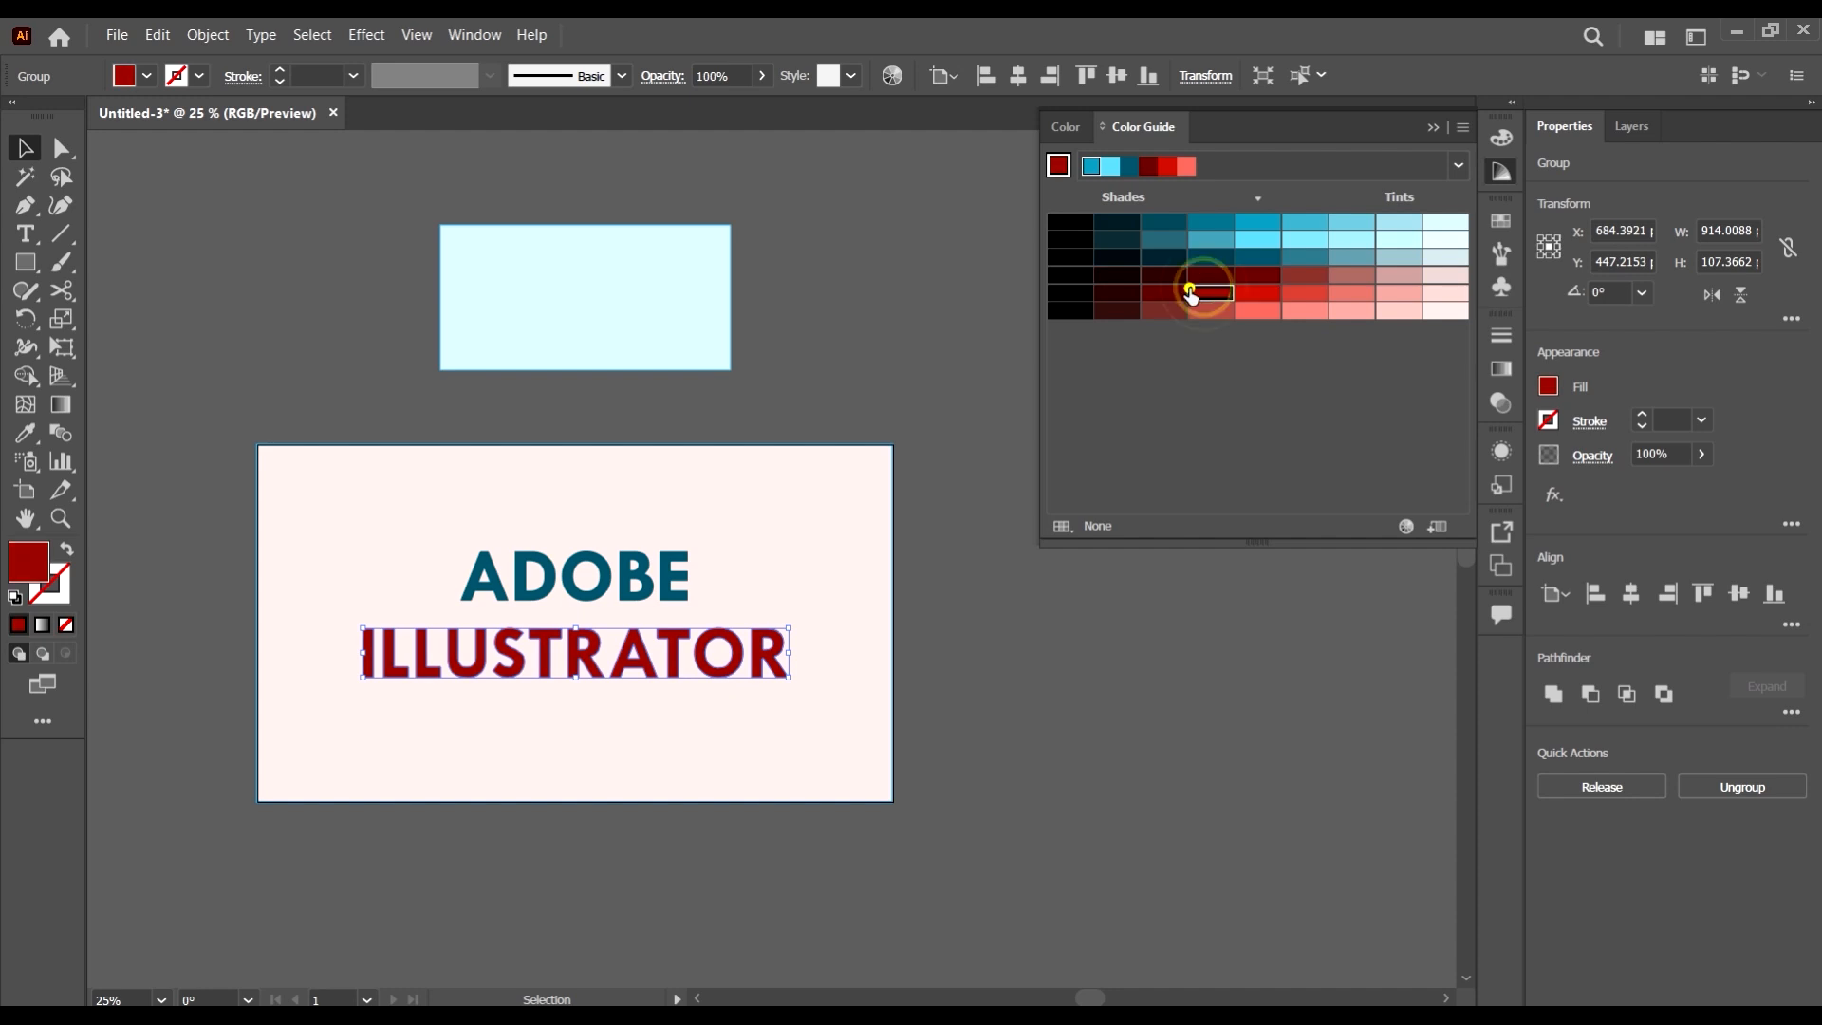
{"action": "left_click", "coordinate": [1123, 669]}
- Fill the large background rectangle with the lightest tint of the first blue row
{"action": "left_click", "coordinate": [813, 496]}
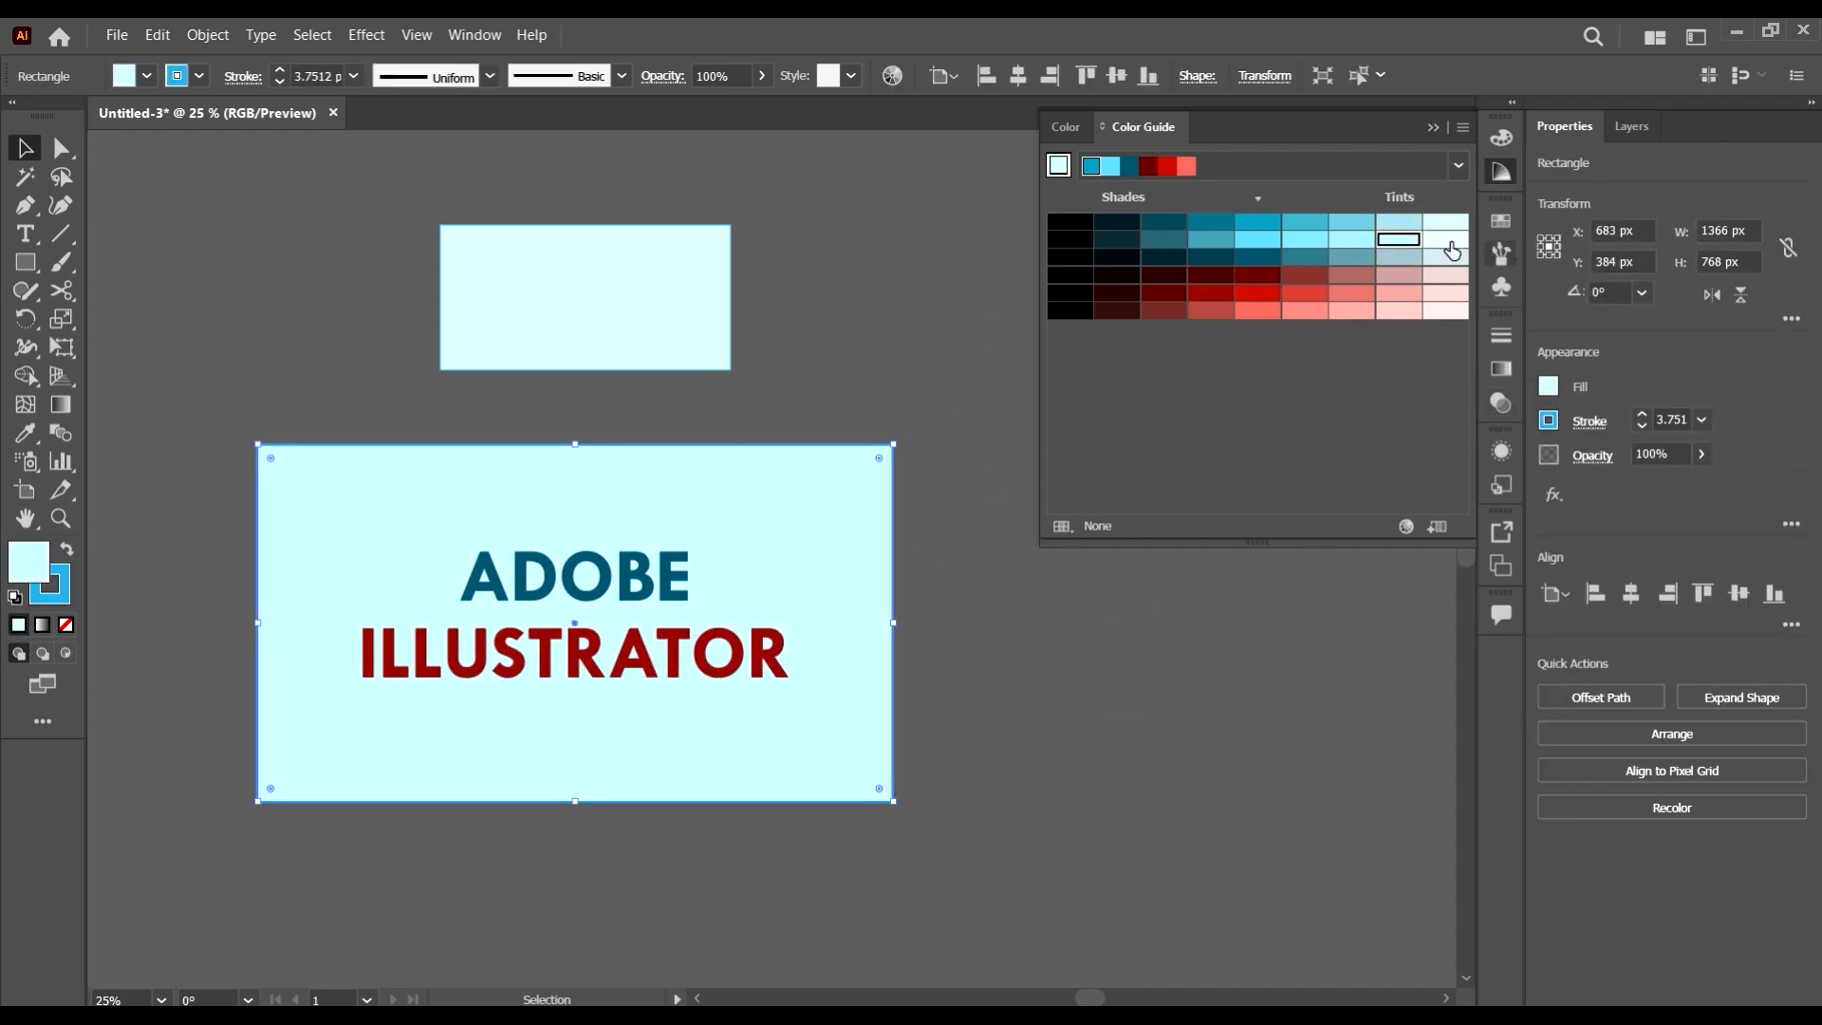
{"action": "left_click", "coordinate": [1447, 222]}
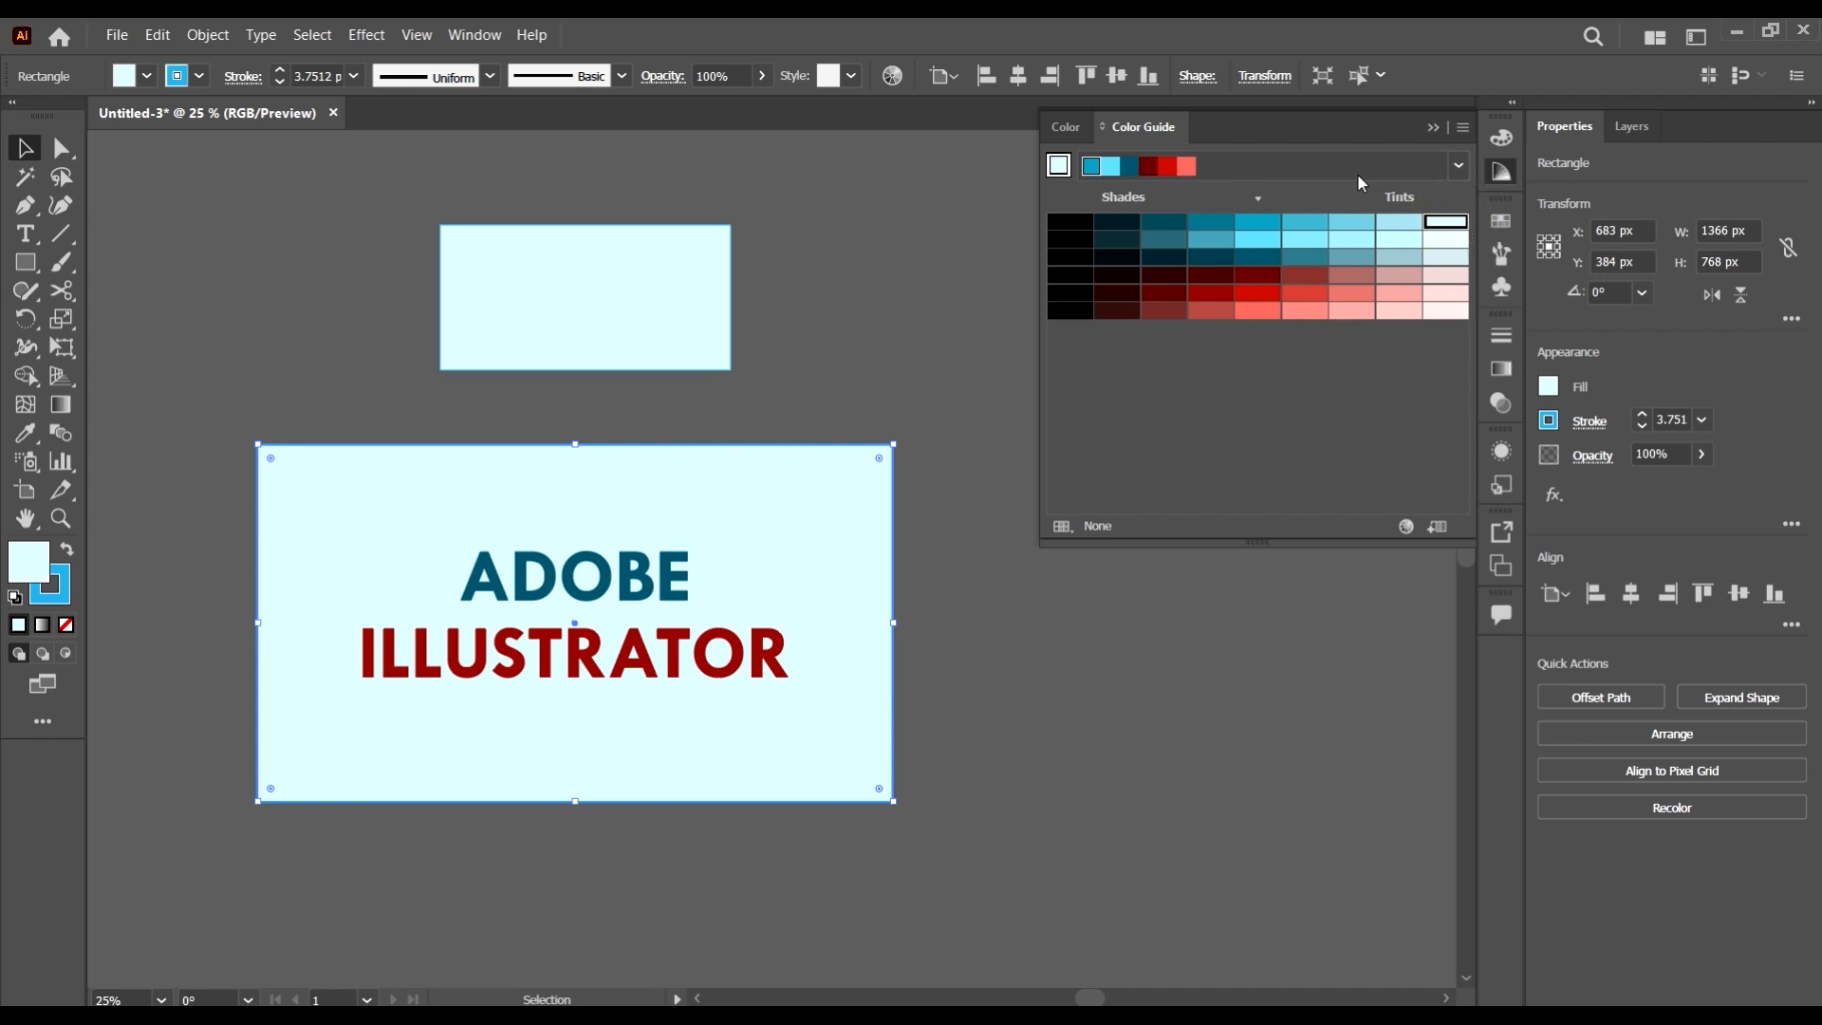
{"action": "left_click", "coordinate": [1101, 731]}
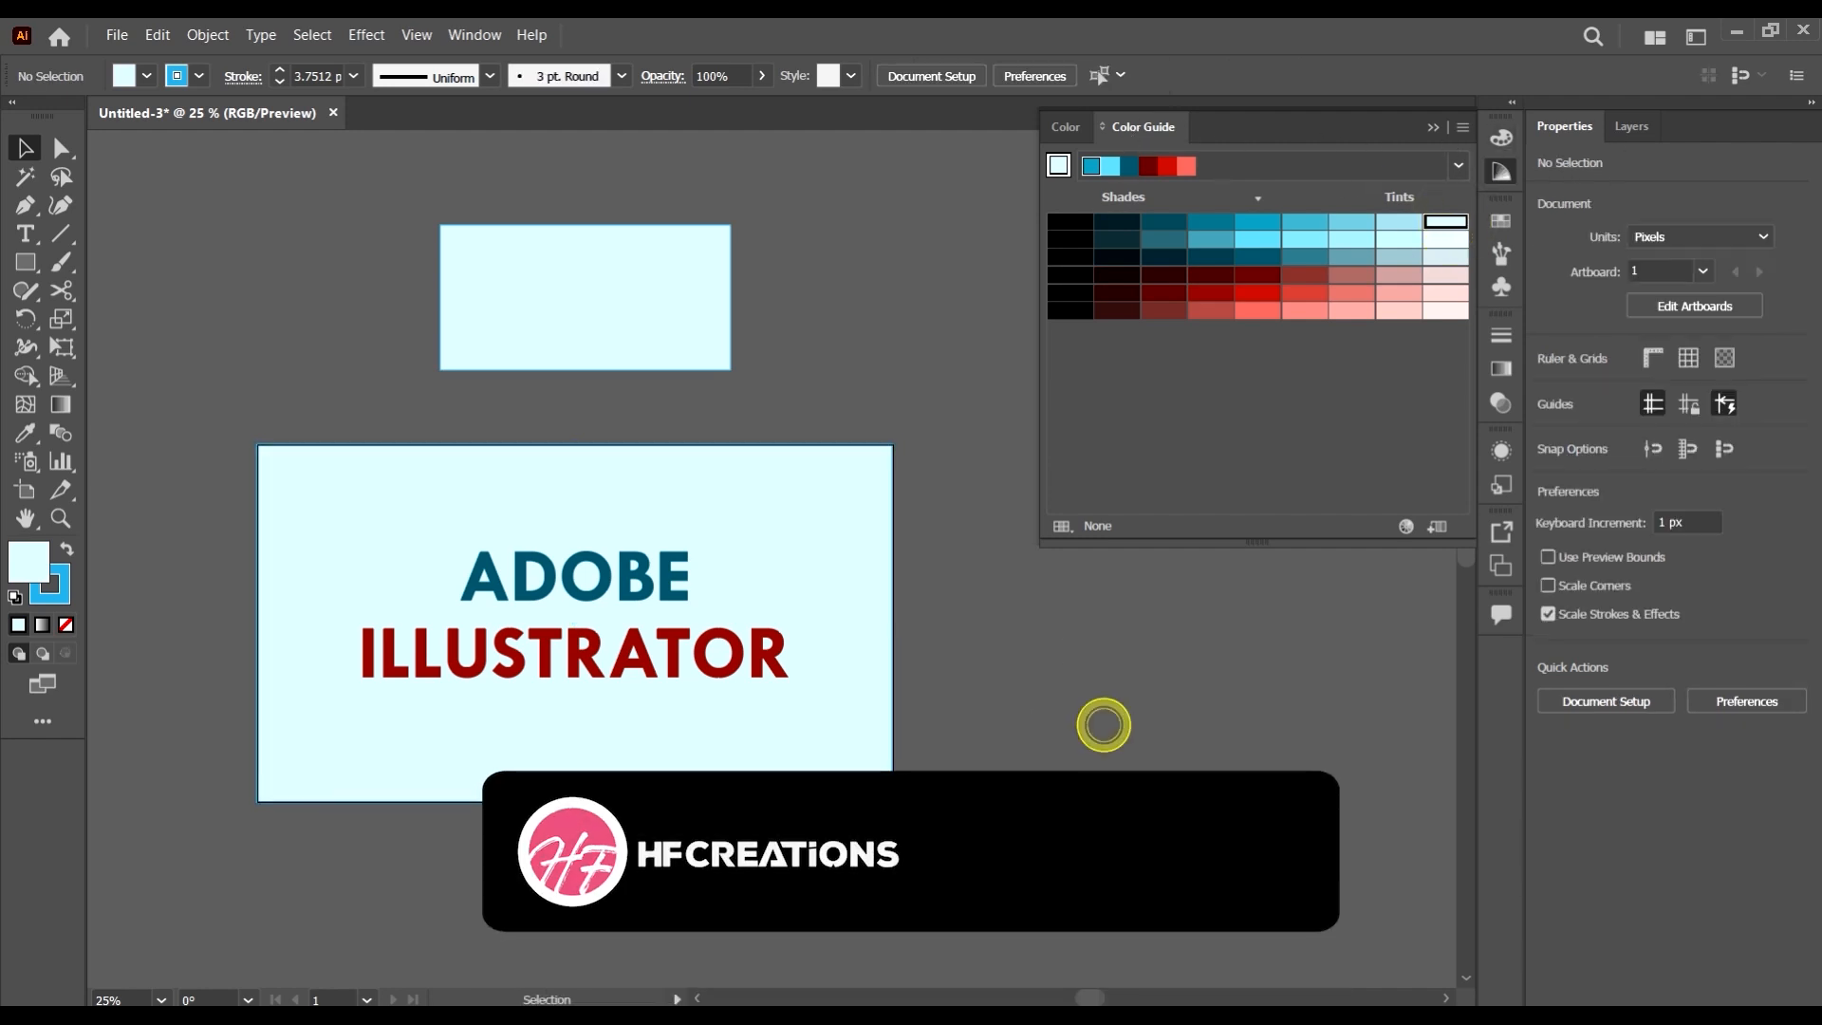
- Apply the Triad 2 harmony rule and fill the large background rectangle with the lightest pink tint
{"action": "scroll", "coordinate": [1117, 726], "scroll_direction": "up", "scroll_amount": 1}
{"action": "scroll", "coordinate": [1091, 712], "scroll_direction": "down", "scroll_amount": 1}
{"action": "left_click", "coordinate": [846, 583]}
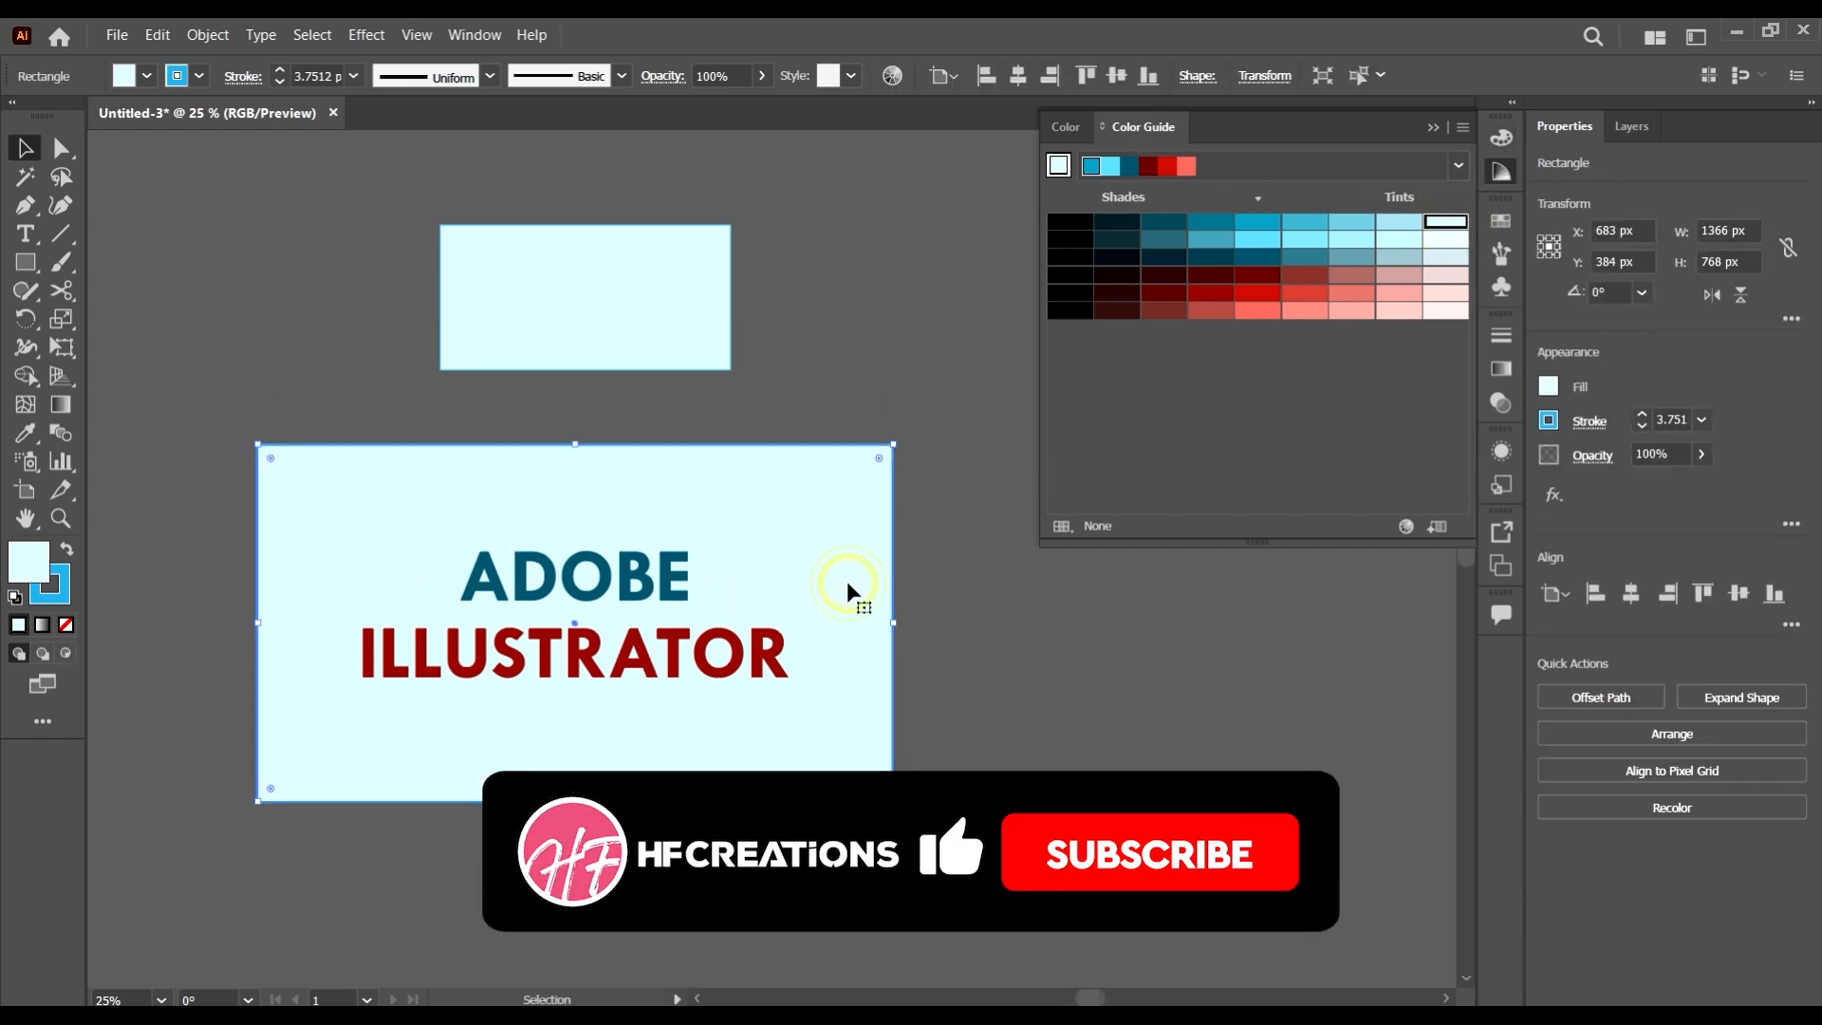
{"action": "left_click", "coordinate": [1457, 167]}
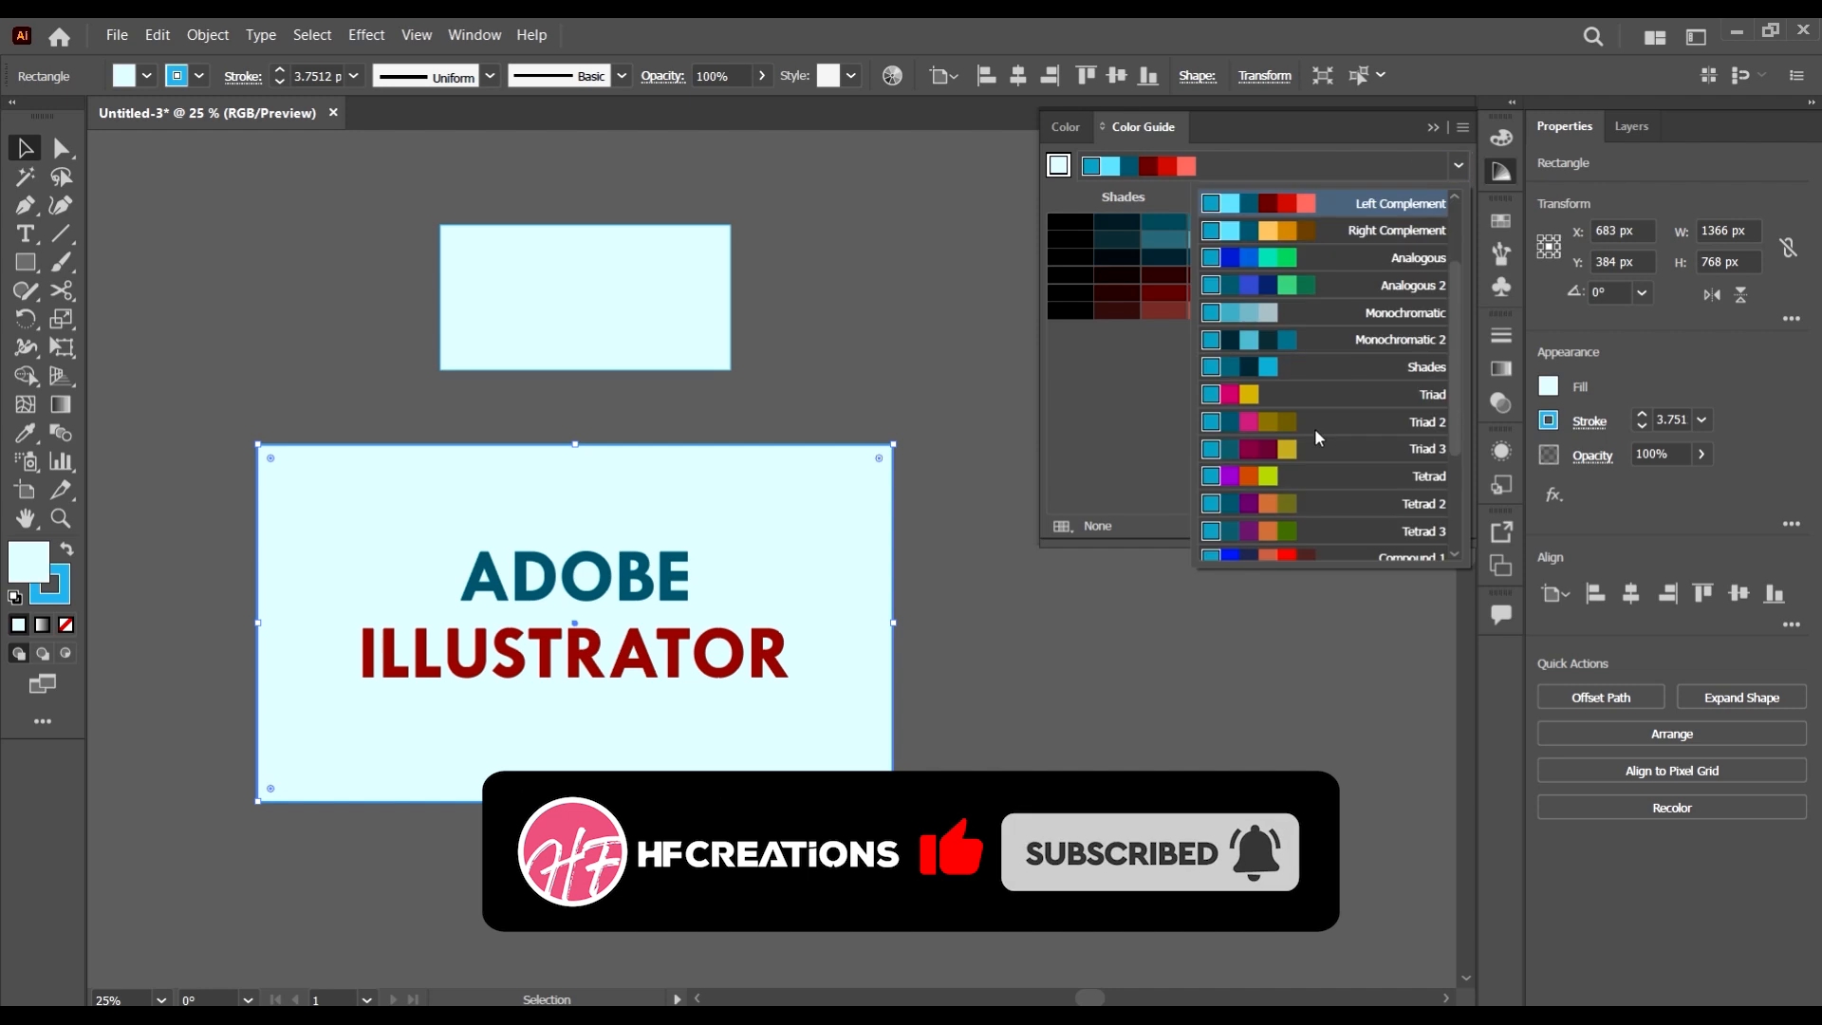
{"action": "left_click", "coordinate": [1312, 419]}
{"action": "left_click", "coordinate": [987, 734]}
{"action": "left_click", "coordinate": [707, 572]}
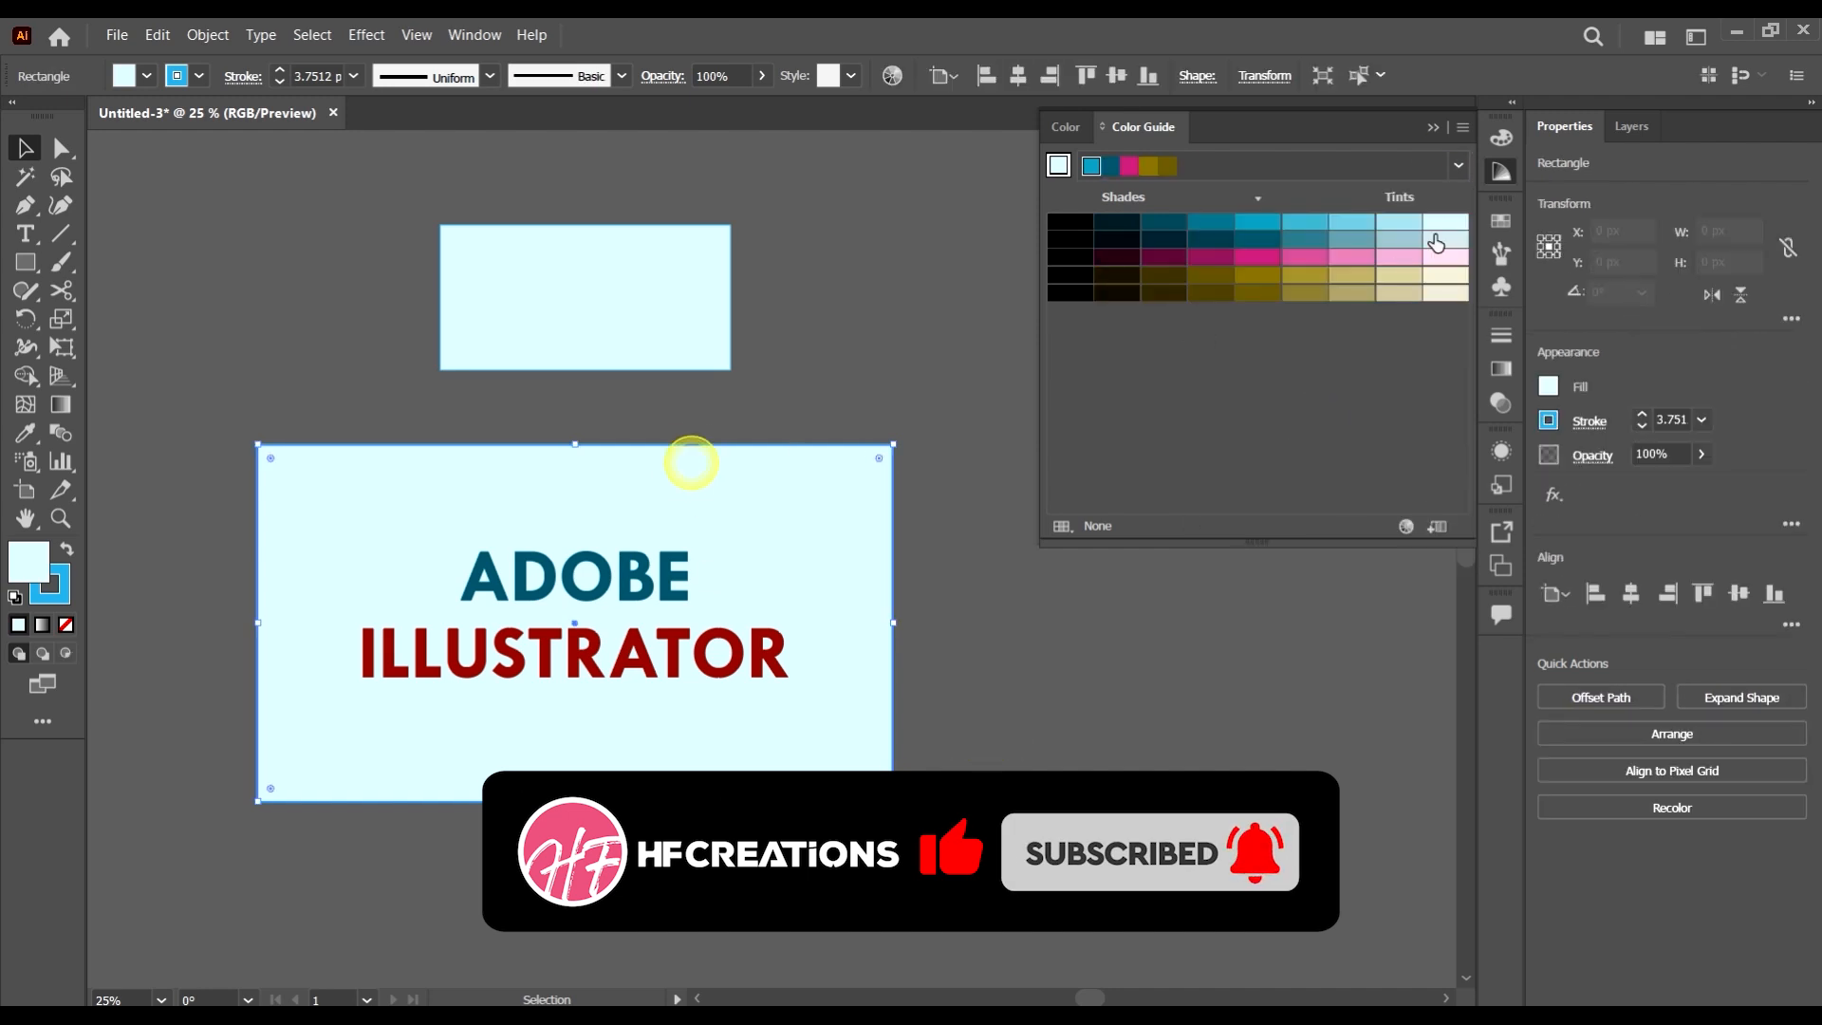
{"action": "left_click", "coordinate": [1441, 240]}
{"action": "left_click", "coordinate": [1436, 258]}
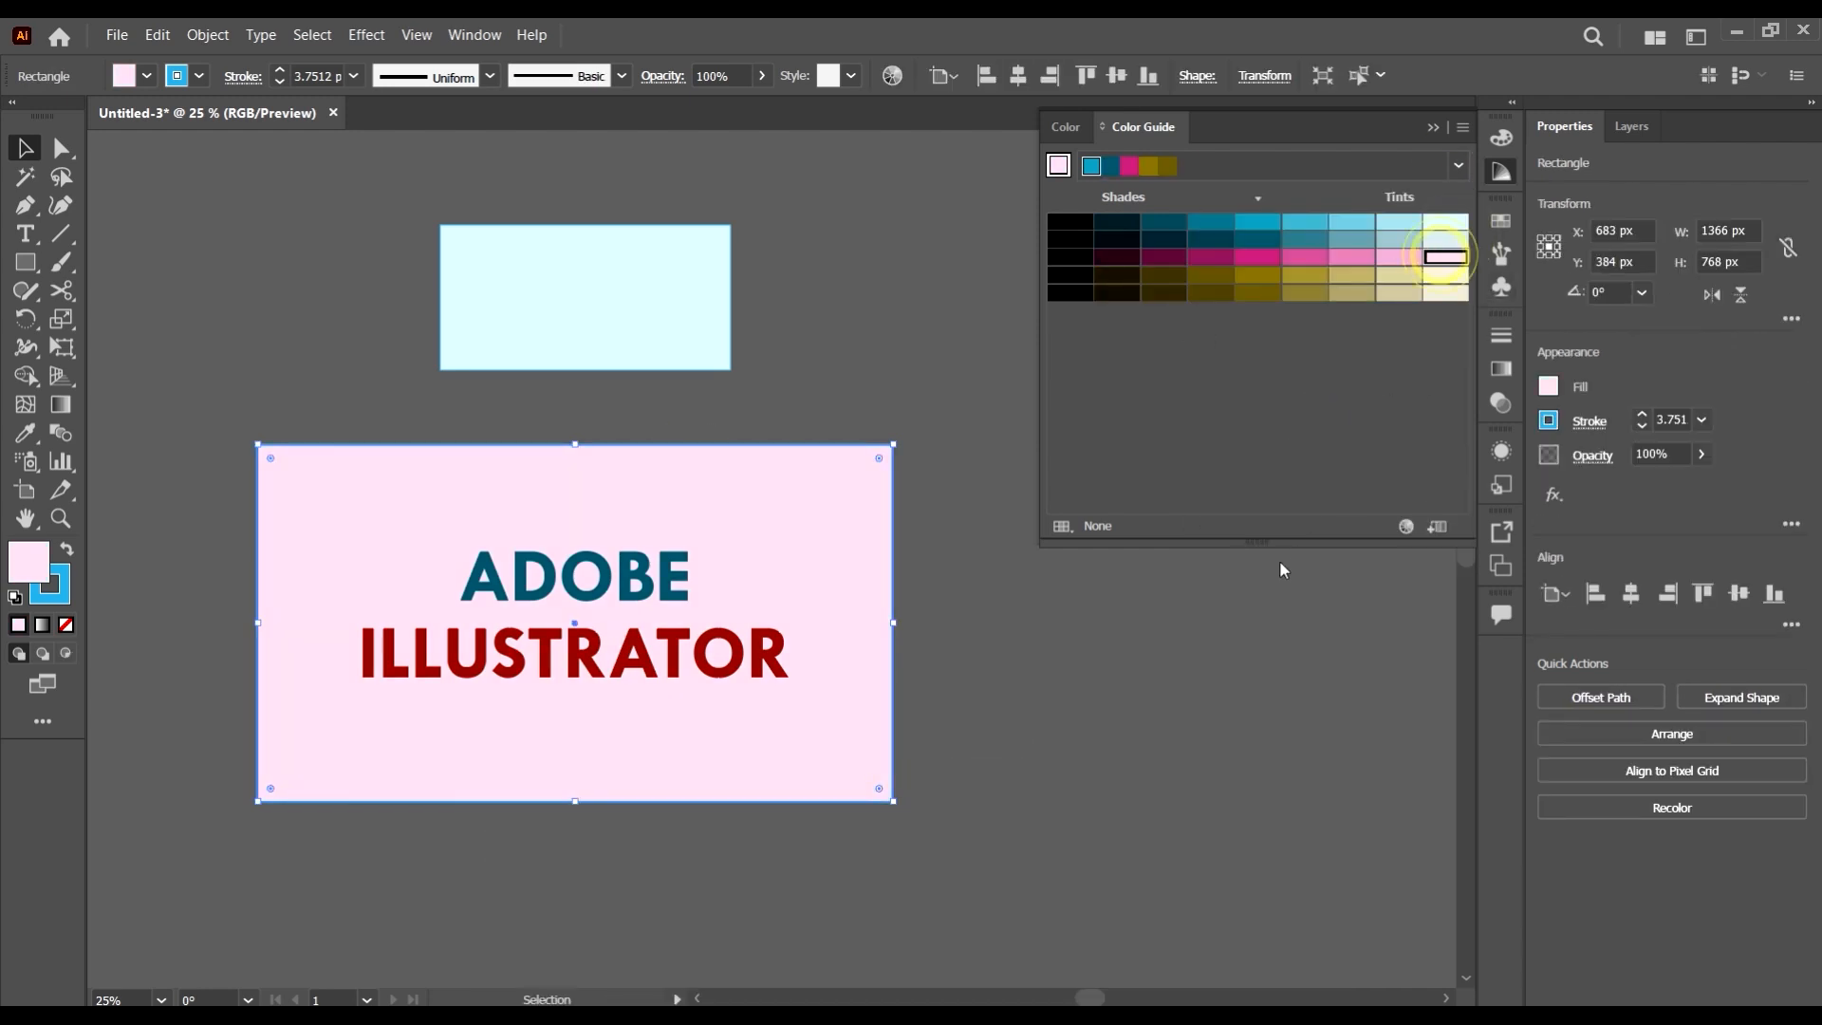
{"action": "left_click", "coordinate": [1217, 695]}
- Fill ADOBE with the dark magenta shade two steps darker than pure and ILLUSTRATOR with the second pink tint
{"action": "left_click", "coordinate": [665, 579]}
{"action": "left_click", "coordinate": [1248, 258]}
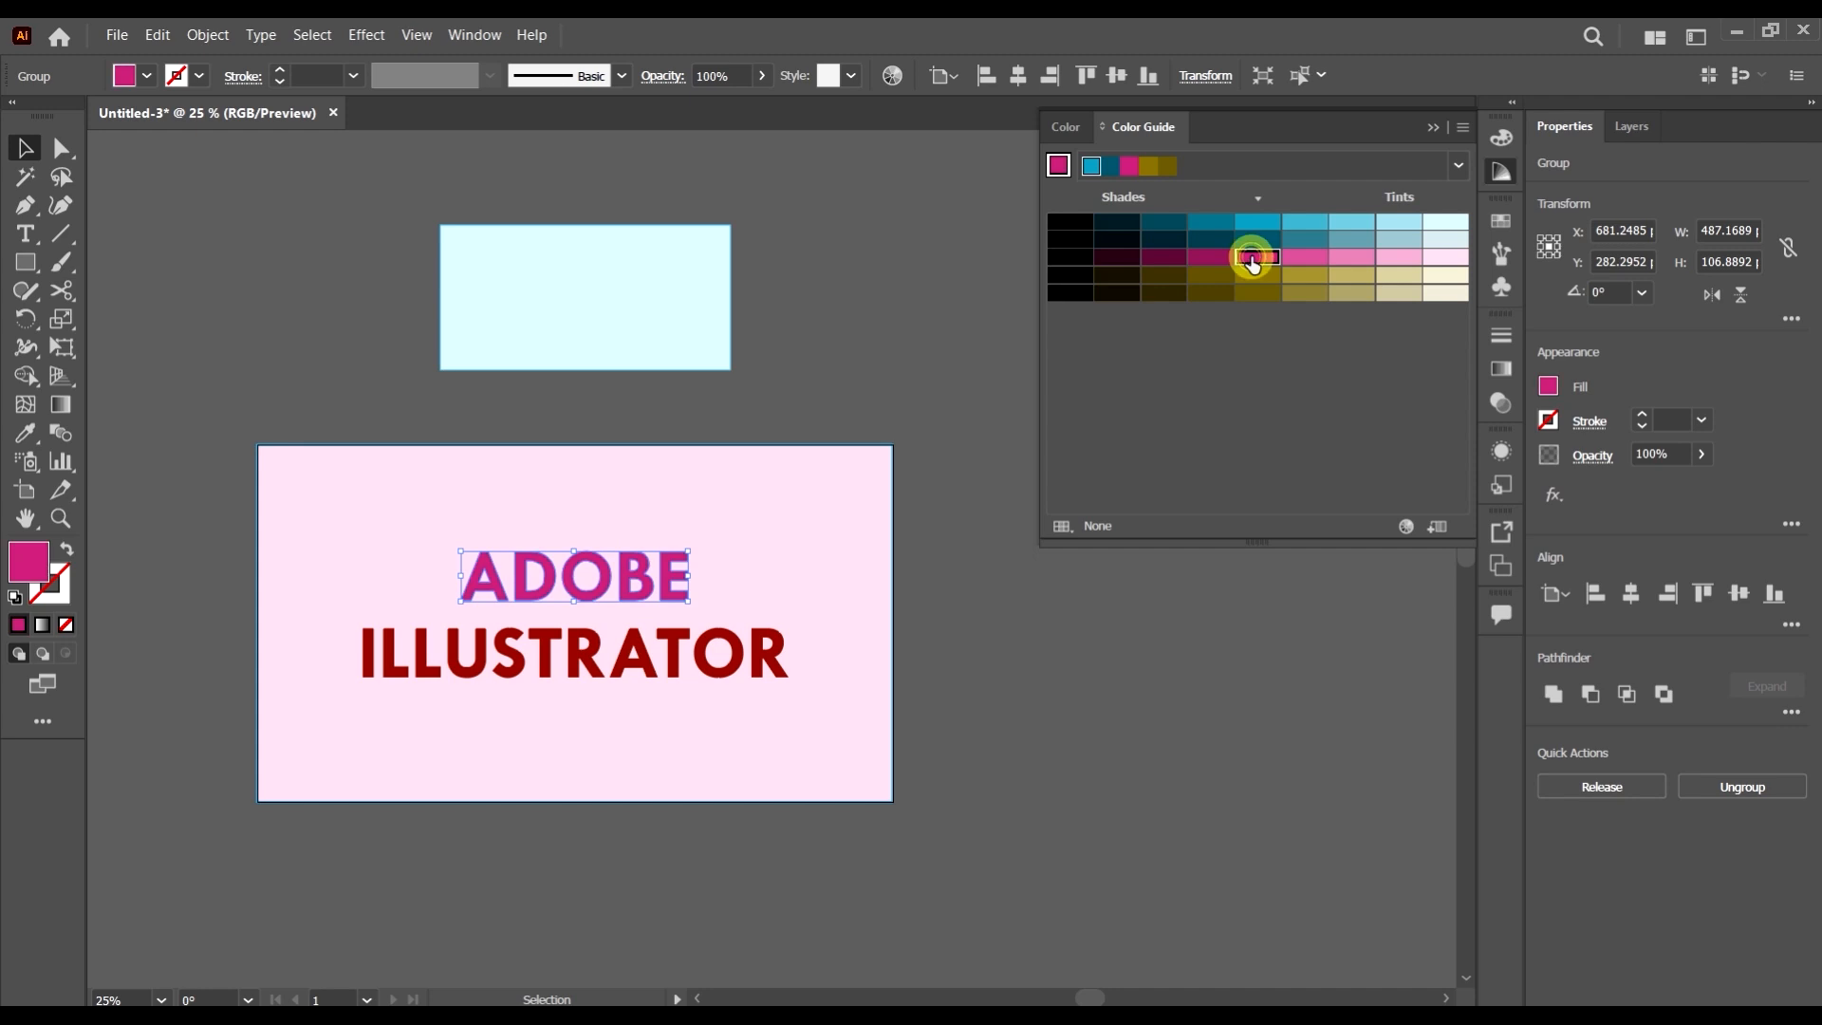
{"action": "left_click", "coordinate": [1179, 259]}
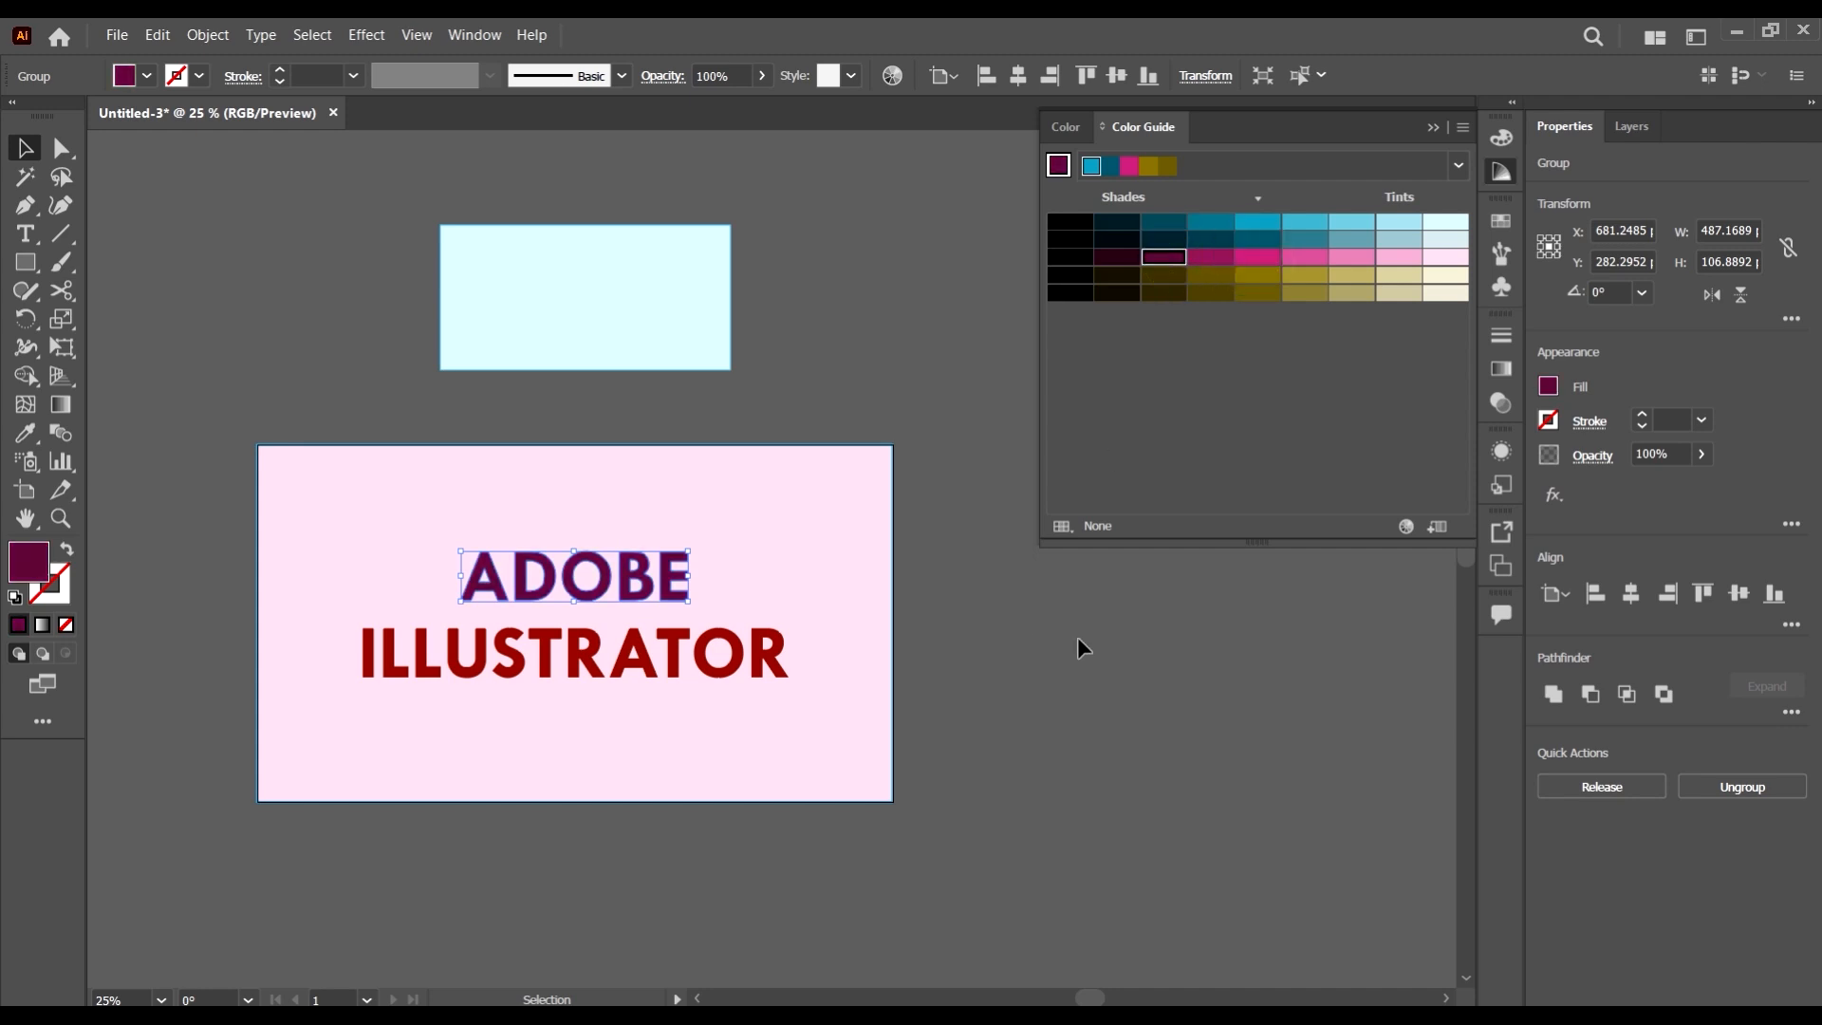
{"action": "left_click", "coordinate": [1107, 639]}
{"action": "left_click", "coordinate": [766, 651]}
{"action": "left_click", "coordinate": [1330, 258]}
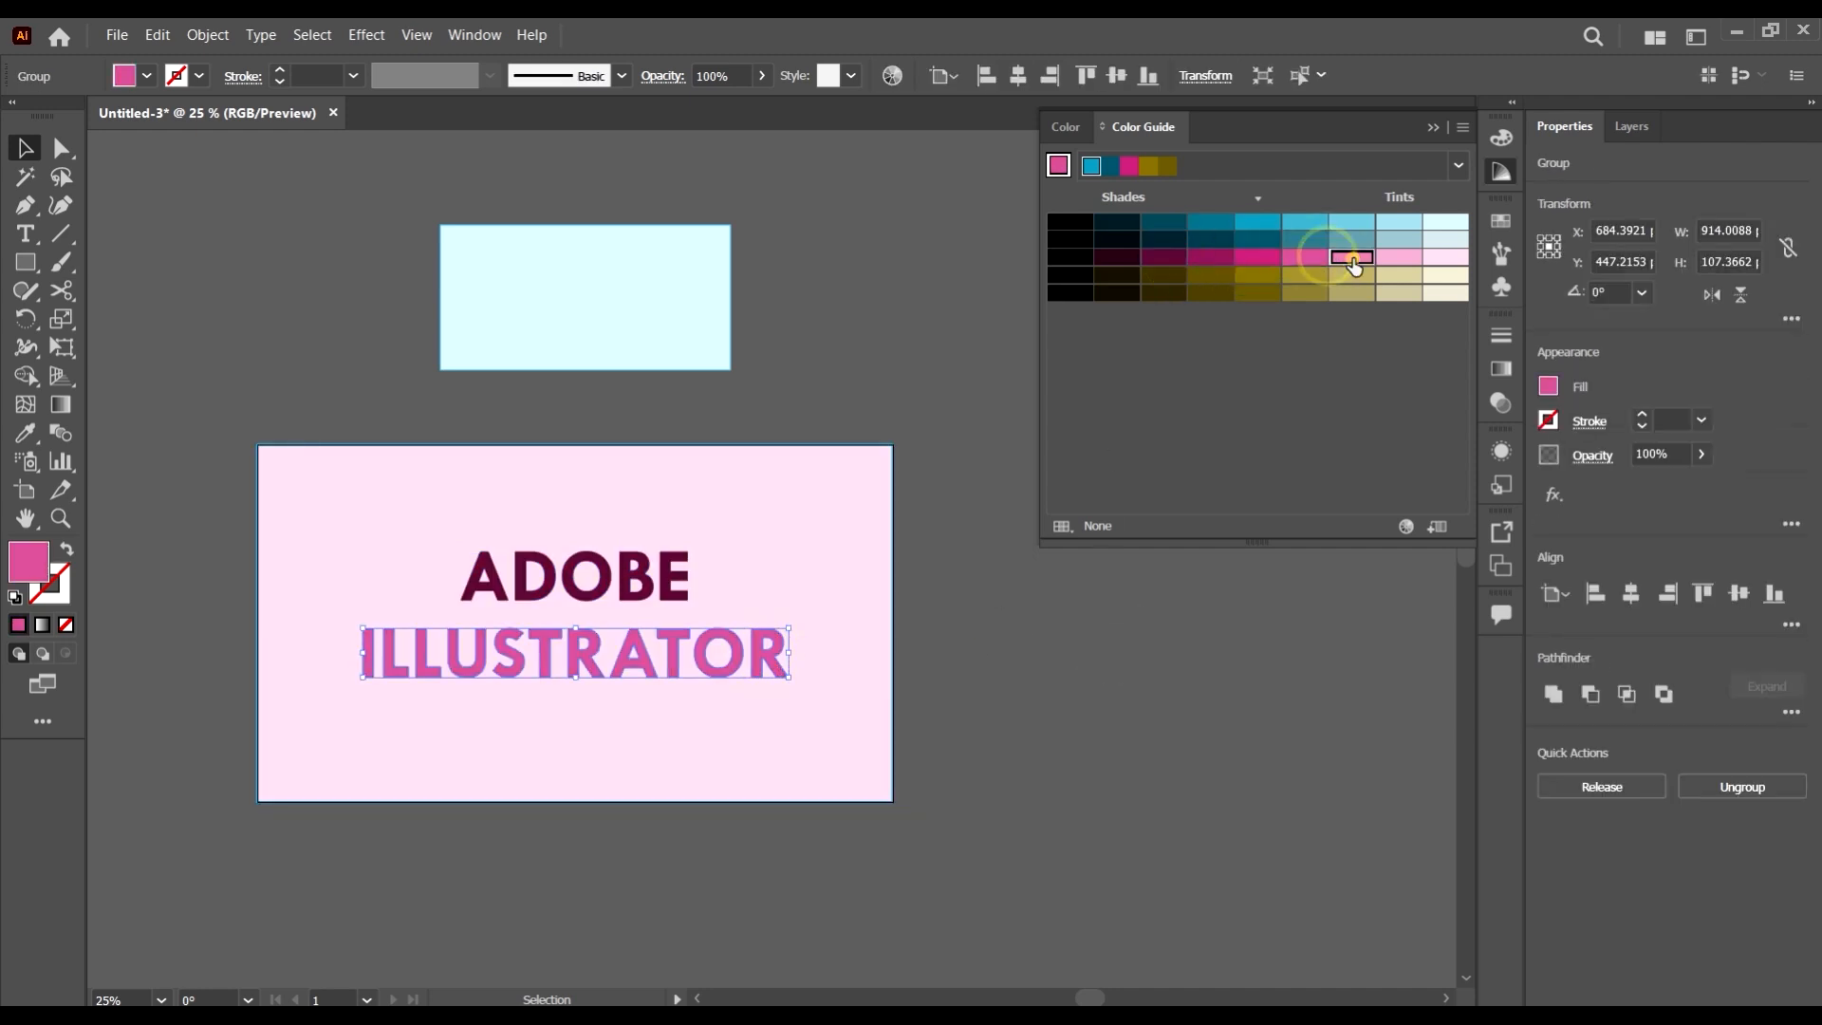
{"action": "left_click", "coordinate": [1283, 645]}
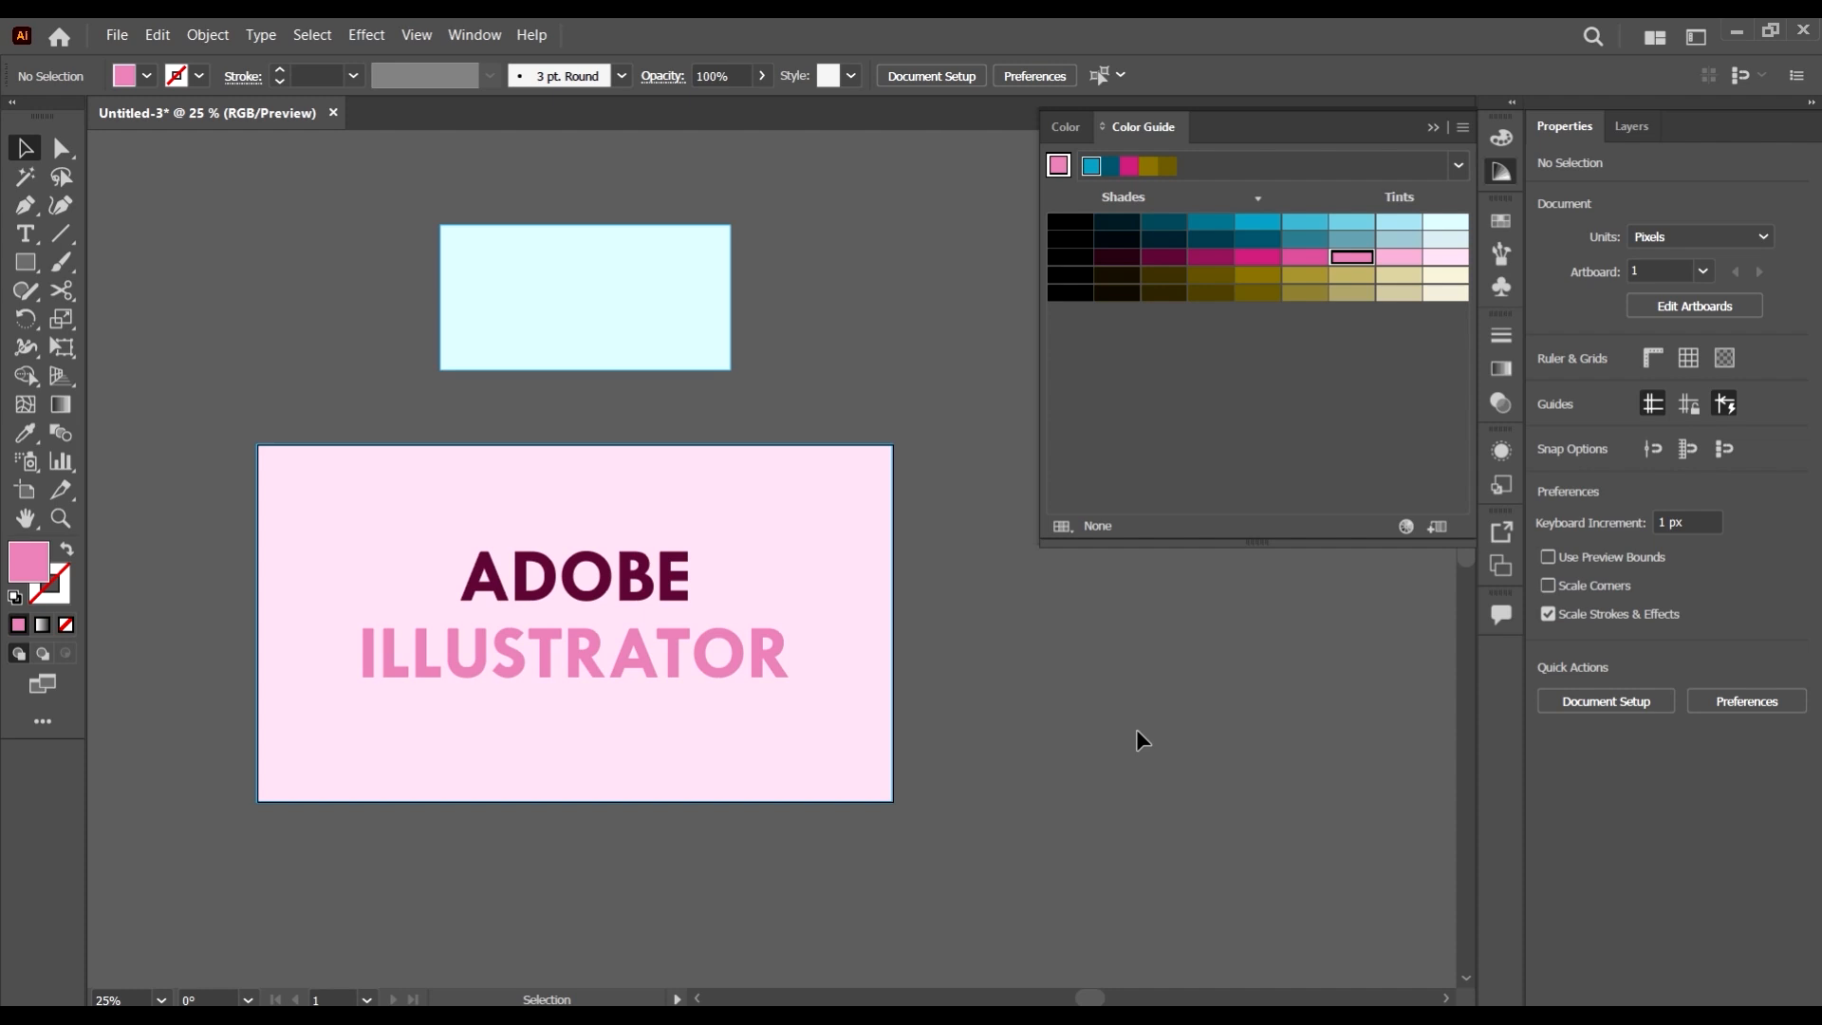
- Try several gold tints and shades on the large background rectangle and fill it with the lightest tint of the first gold row
{"action": "left_click", "coordinate": [889, 477]}
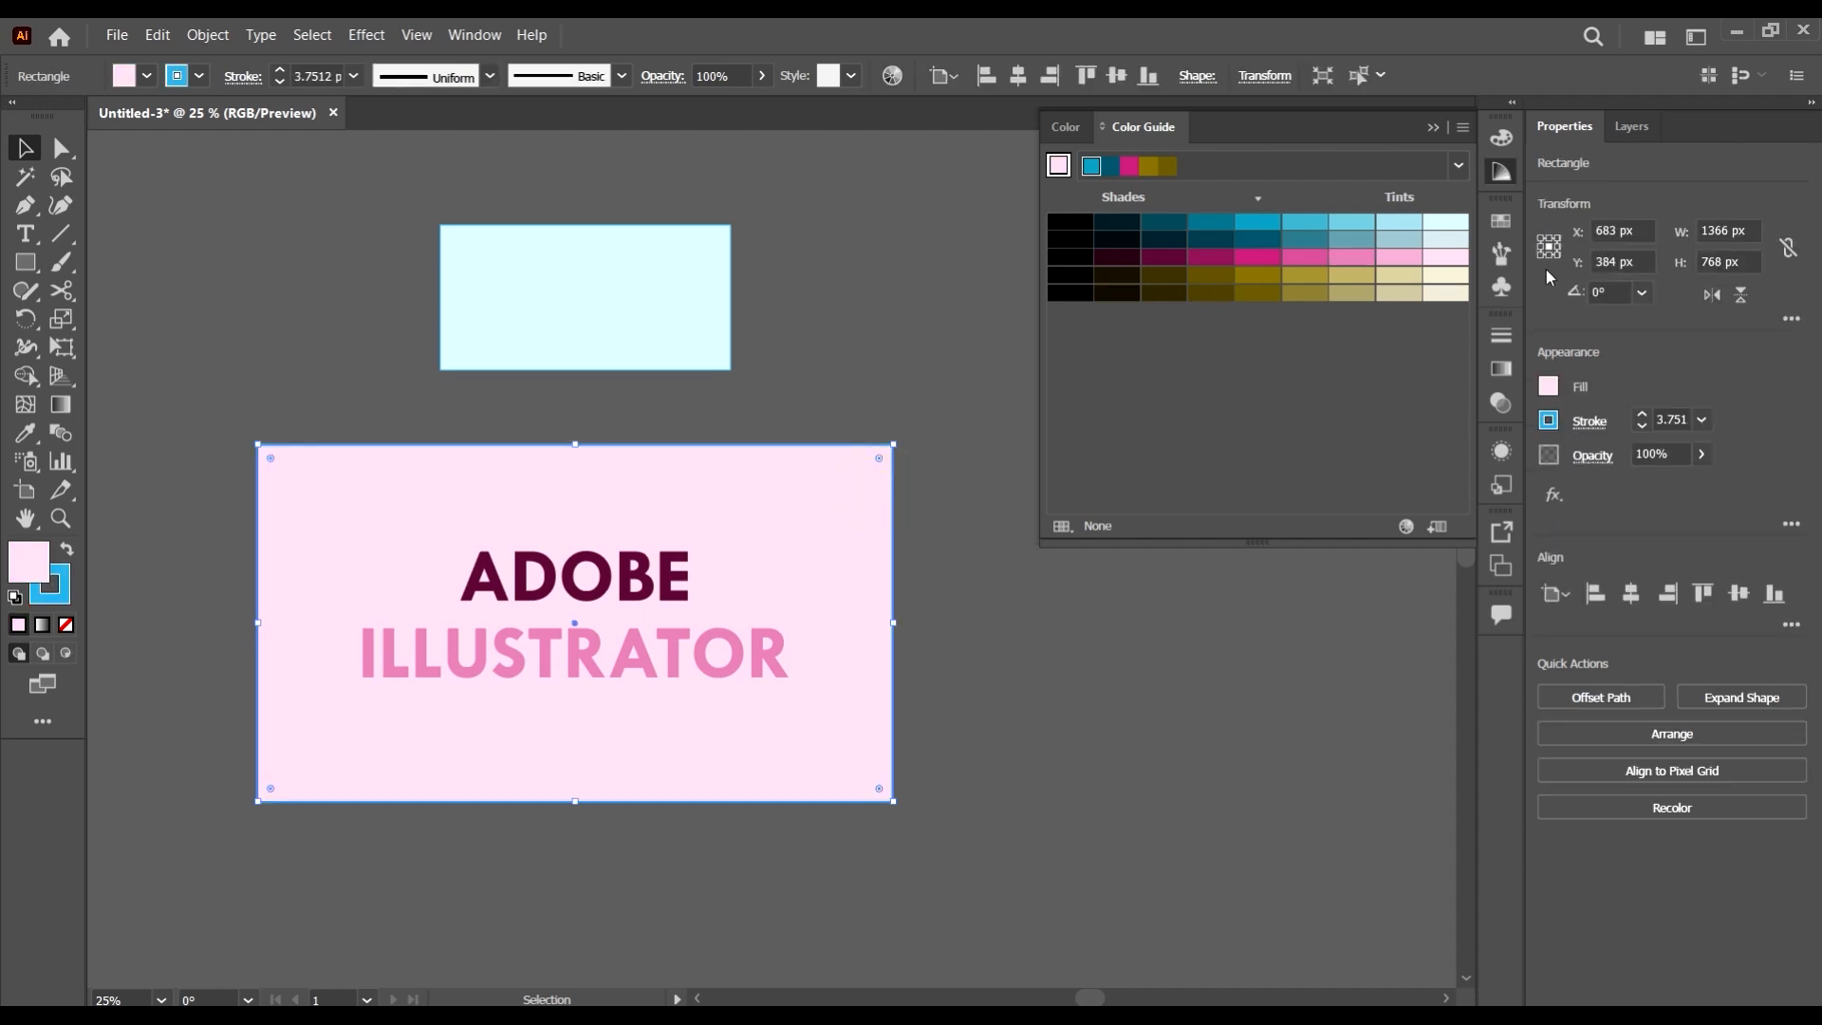
{"action": "left_click", "coordinate": [1414, 276]}
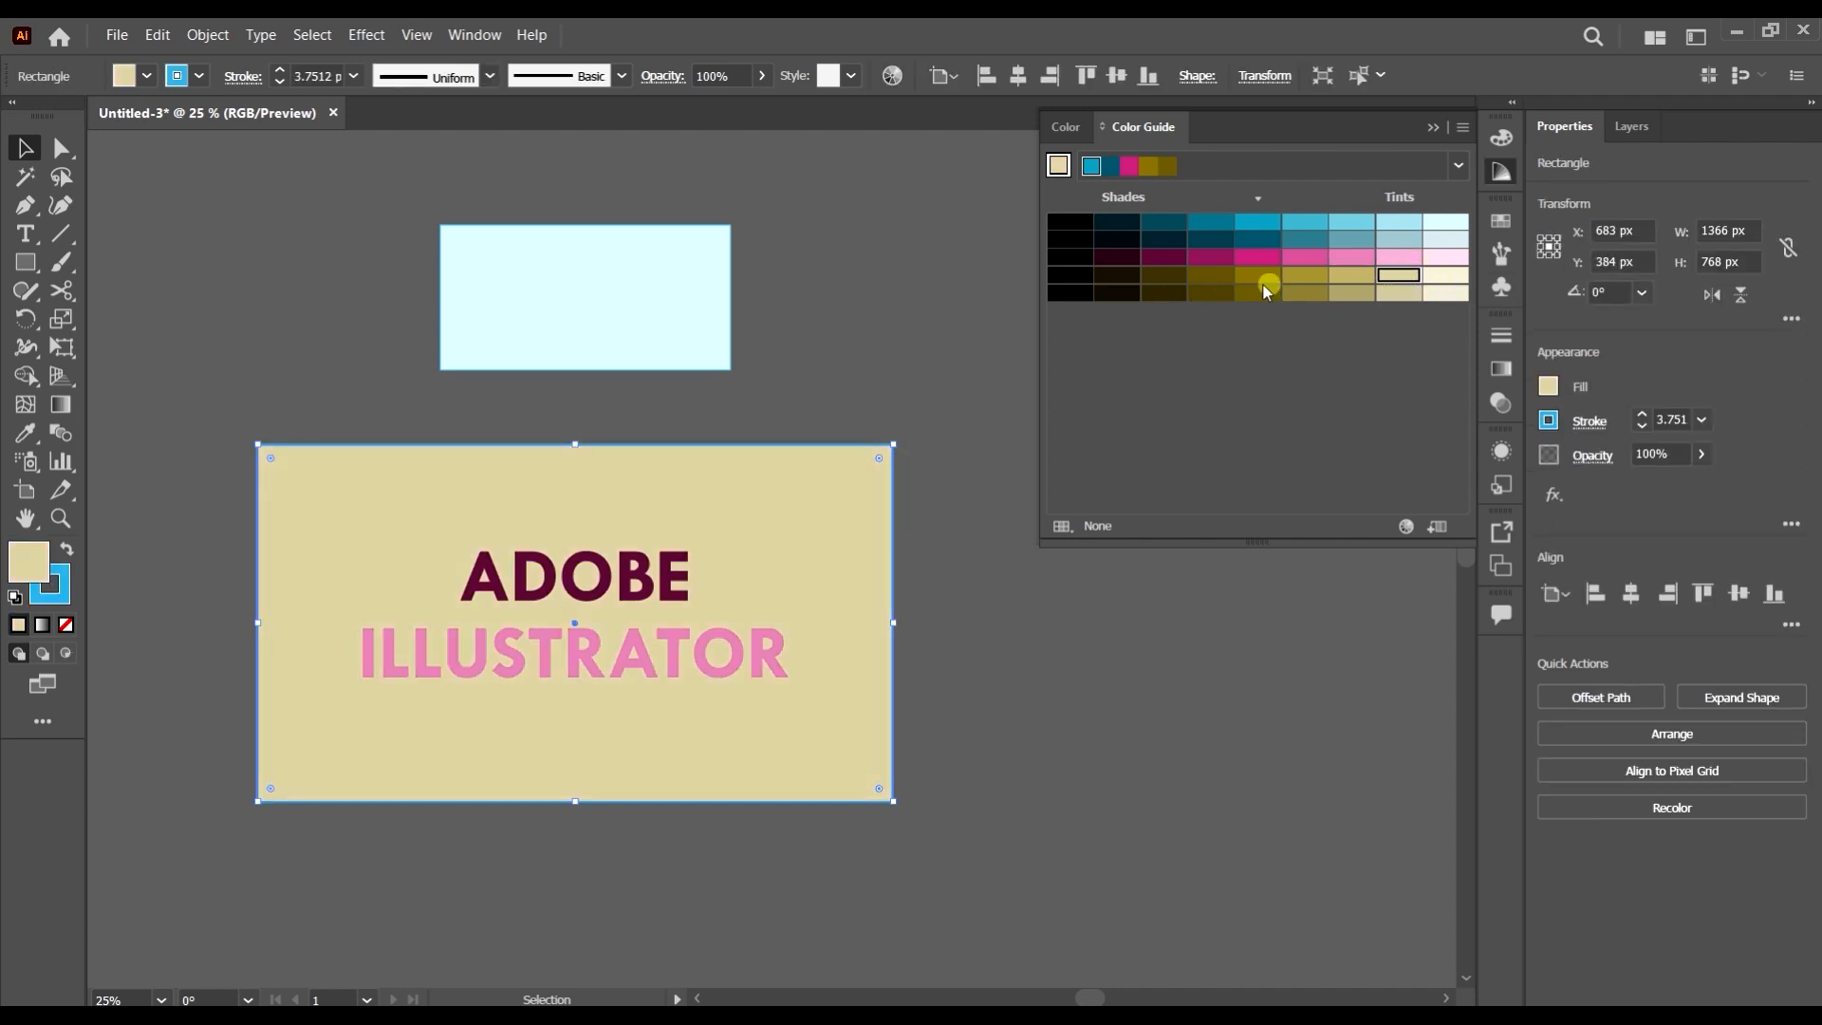
{"action": "left_click", "coordinate": [1265, 277]}
{"action": "left_click", "coordinate": [1213, 275]}
{"action": "left_click", "coordinate": [1448, 276]}
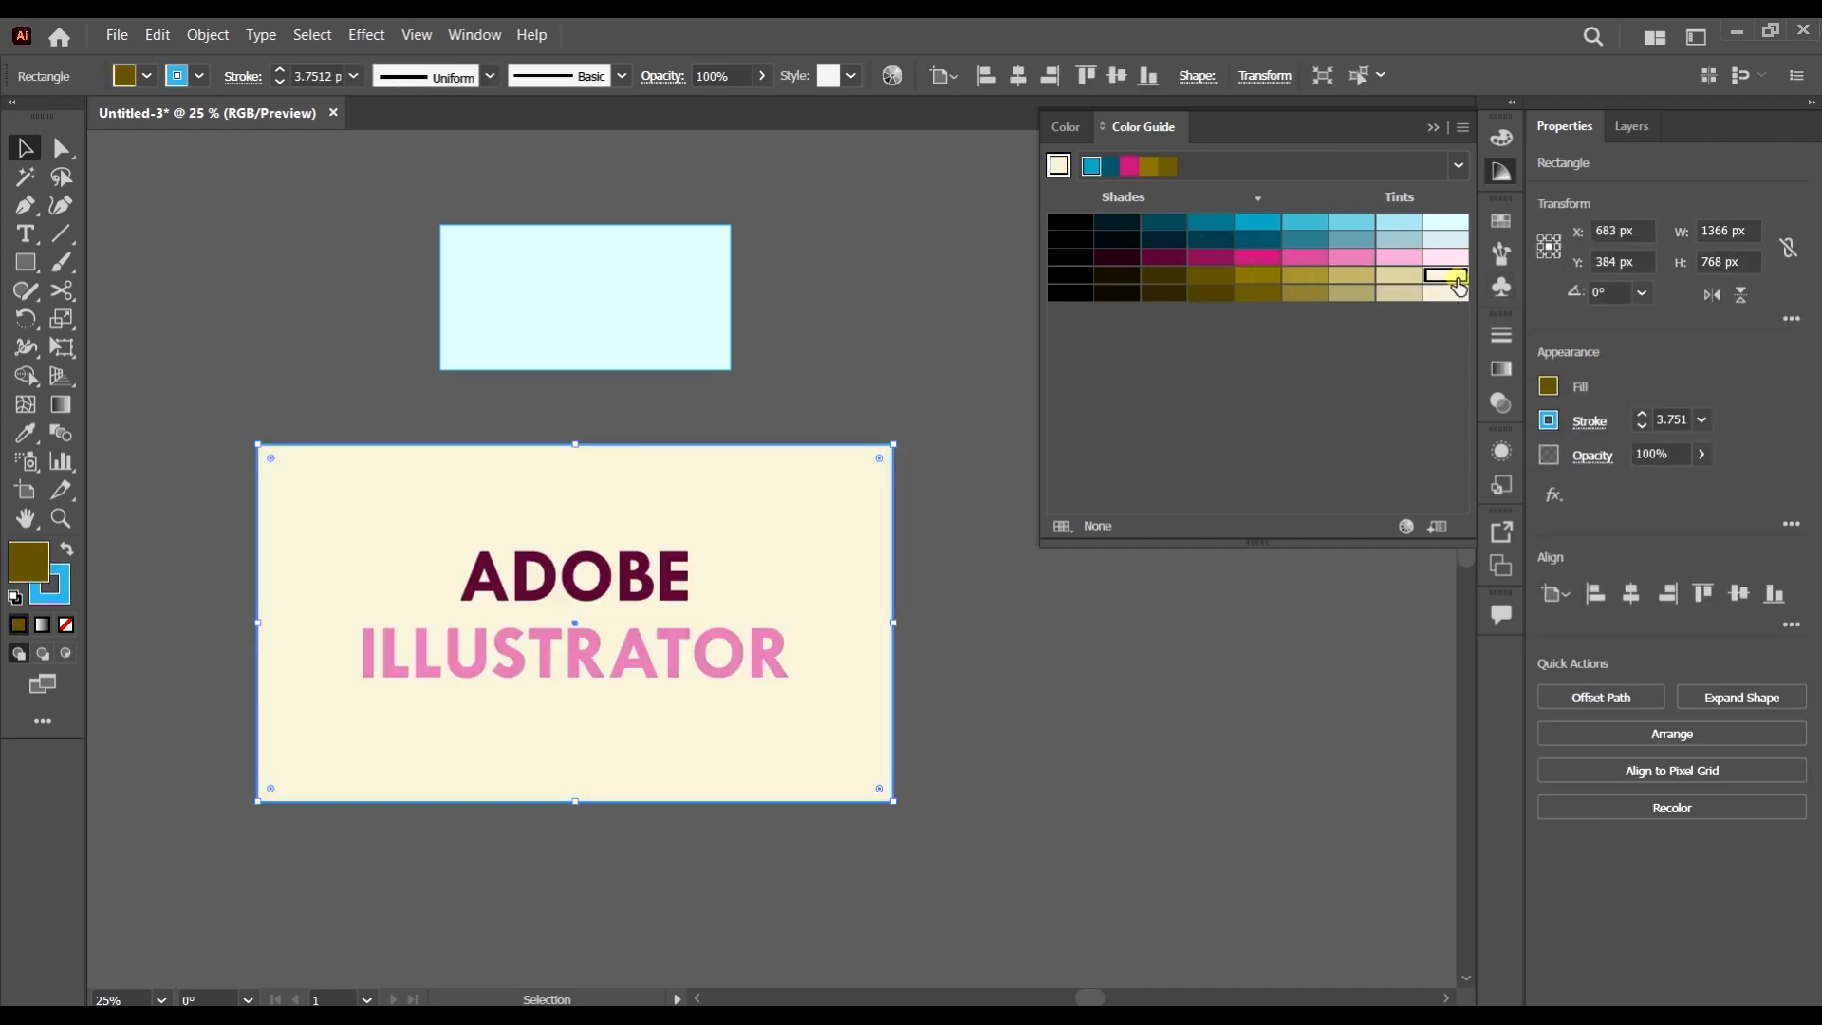
{"action": "left_click", "coordinate": [1298, 708]}
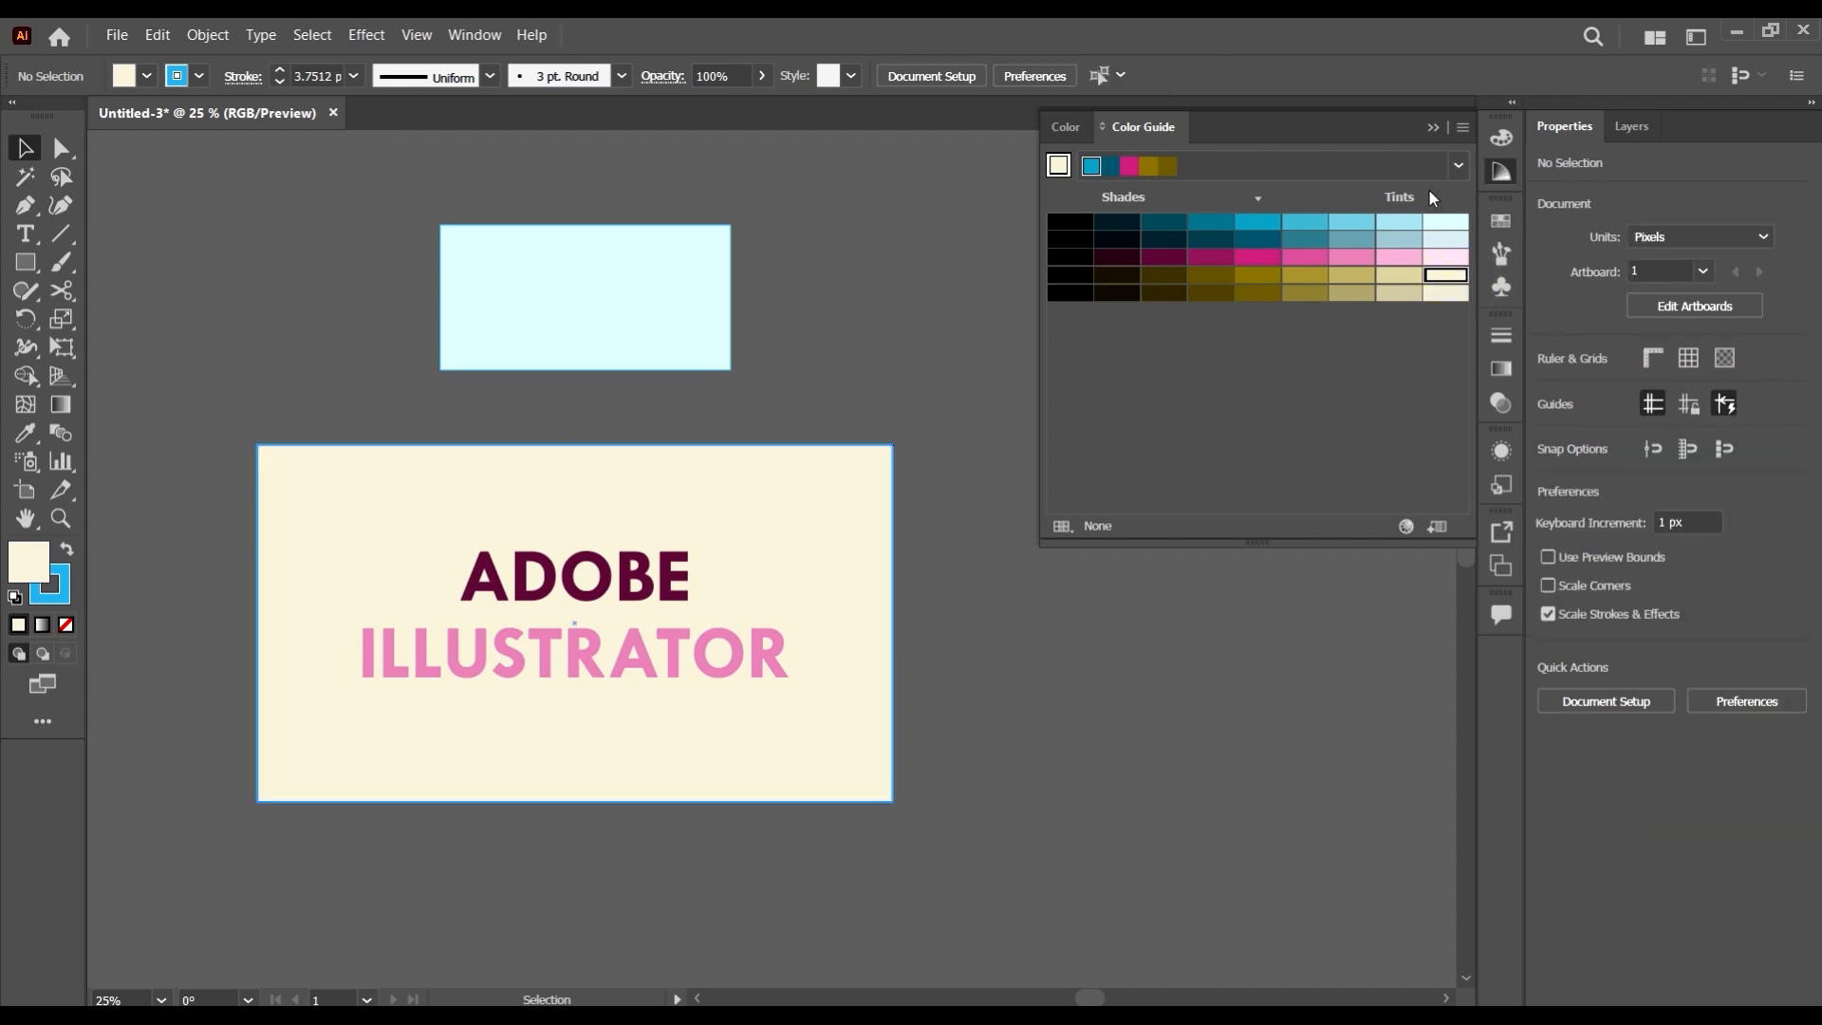
- Apply the Compound 1 harmony rule and fill the large background rectangle with the lightest tint of the first cyan row
{"action": "left_click", "coordinate": [1455, 165]}
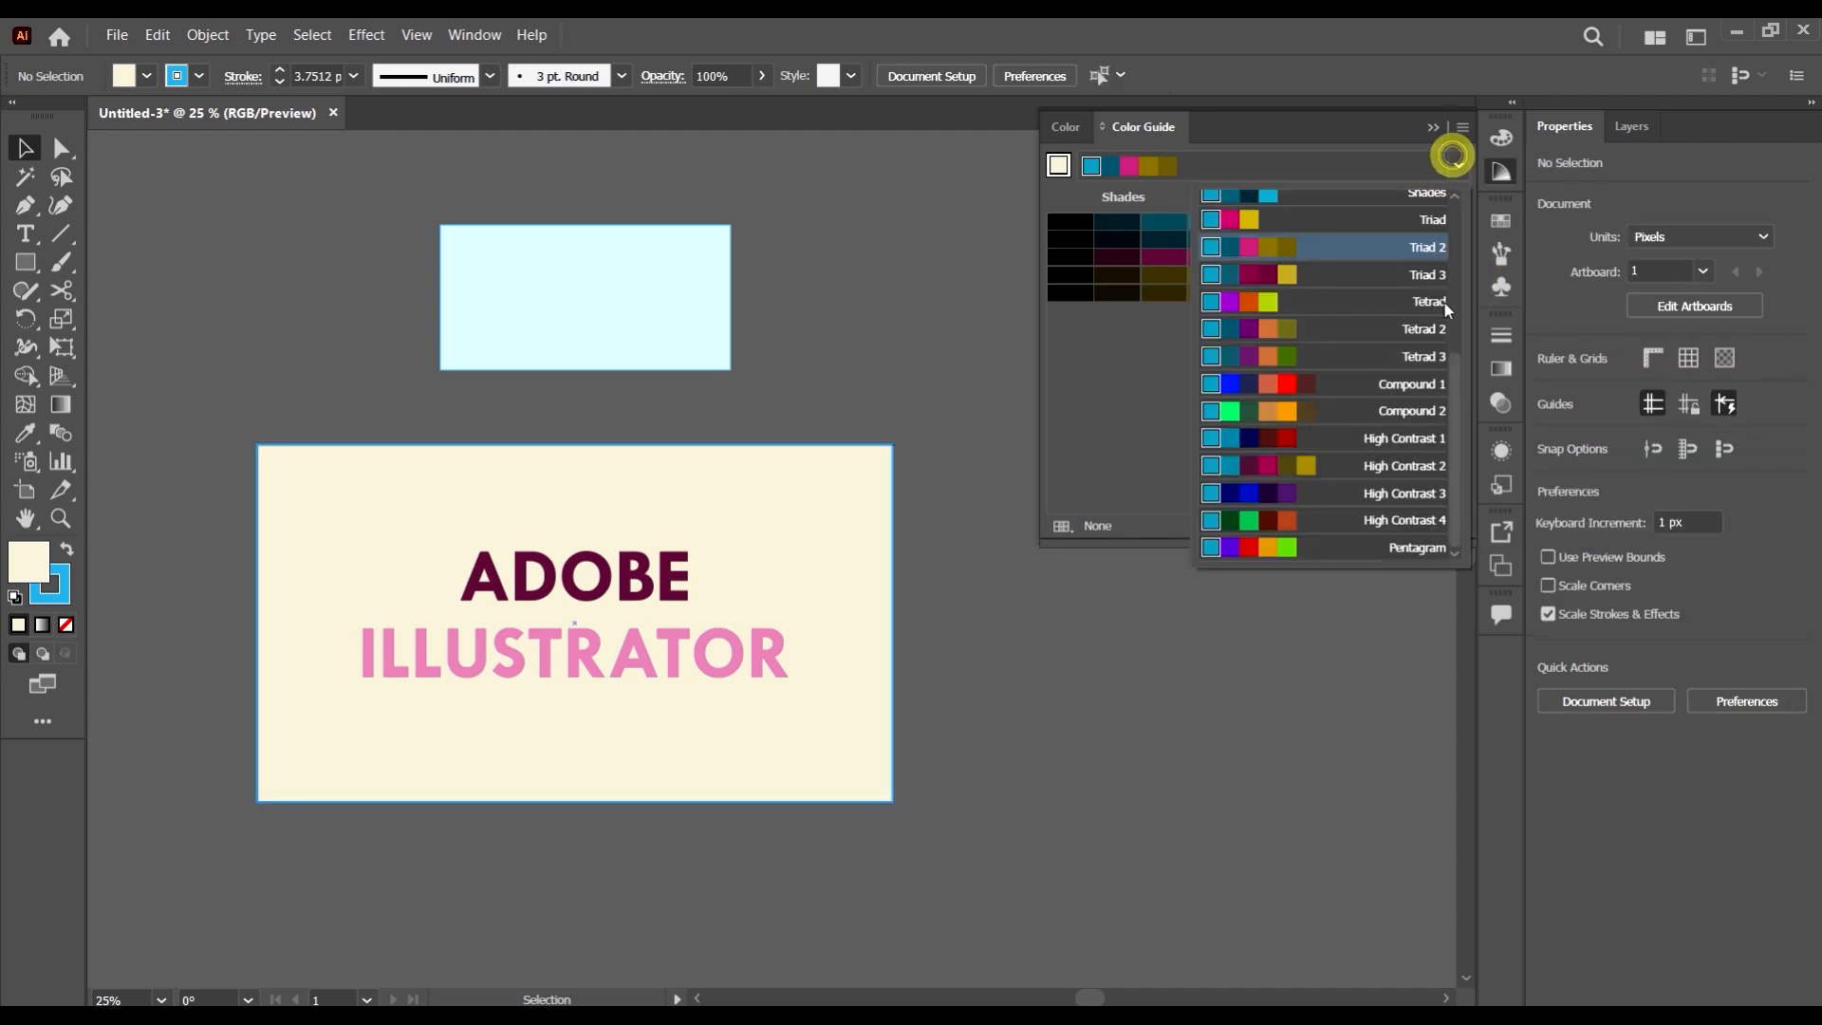
{"action": "left_click", "coordinate": [1413, 381]}
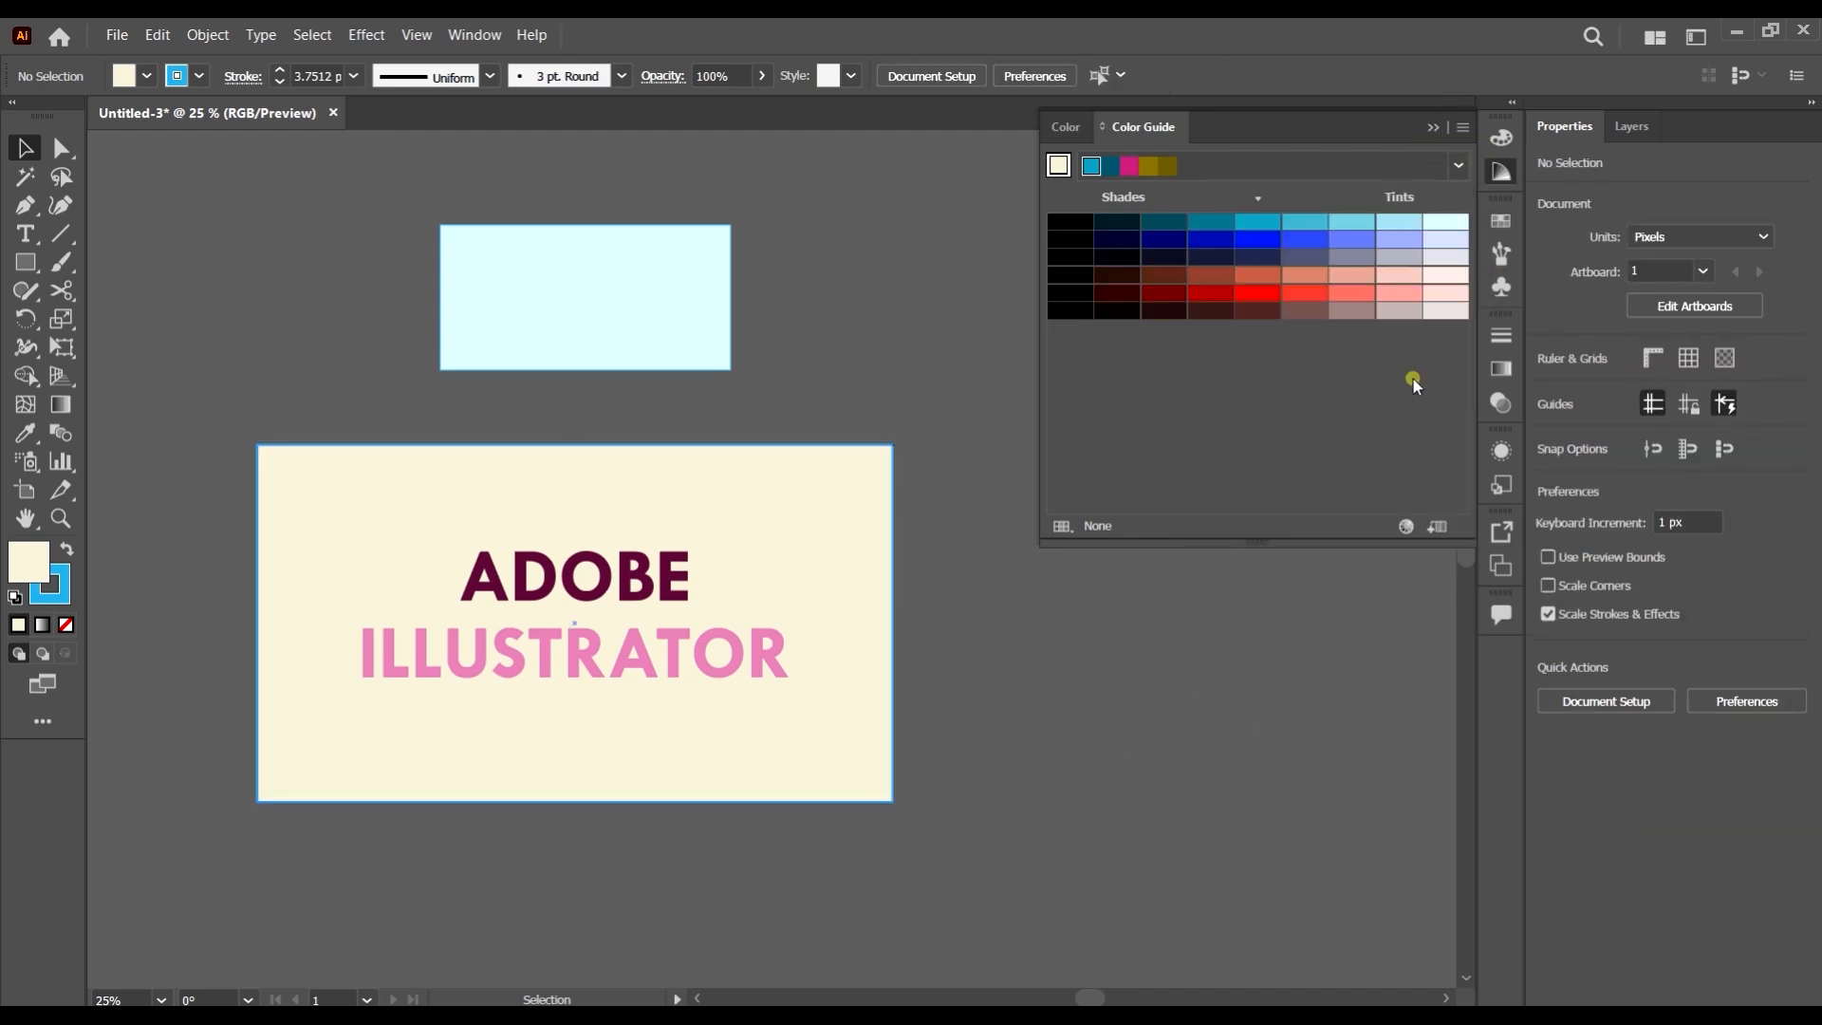
{"action": "left_click", "coordinate": [870, 529]}
{"action": "left_click", "coordinate": [1451, 239]}
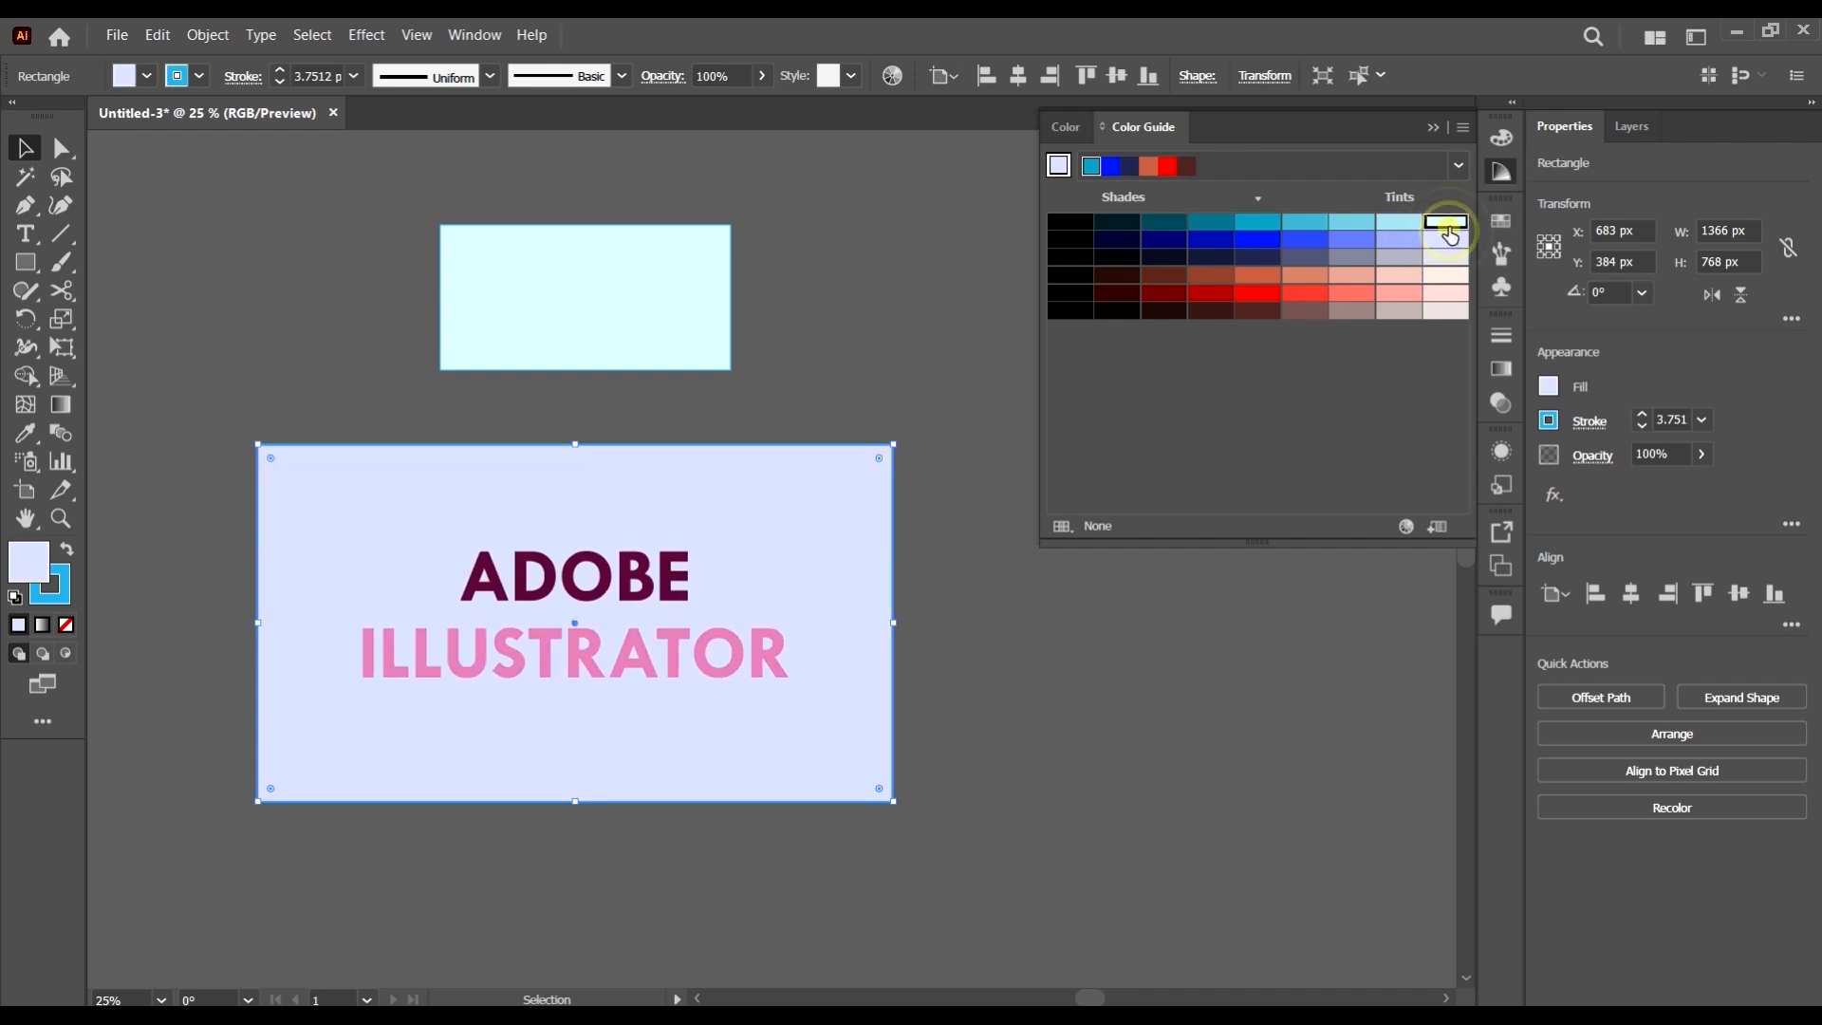
{"action": "left_click", "coordinate": [1446, 221]}
{"action": "left_click", "coordinate": [1272, 659]}
- Fill ADOBE with the first darker shade of the brownish-red row and ILLUSTRATOR with the pure dark navy
{"action": "left_click", "coordinate": [598, 598]}
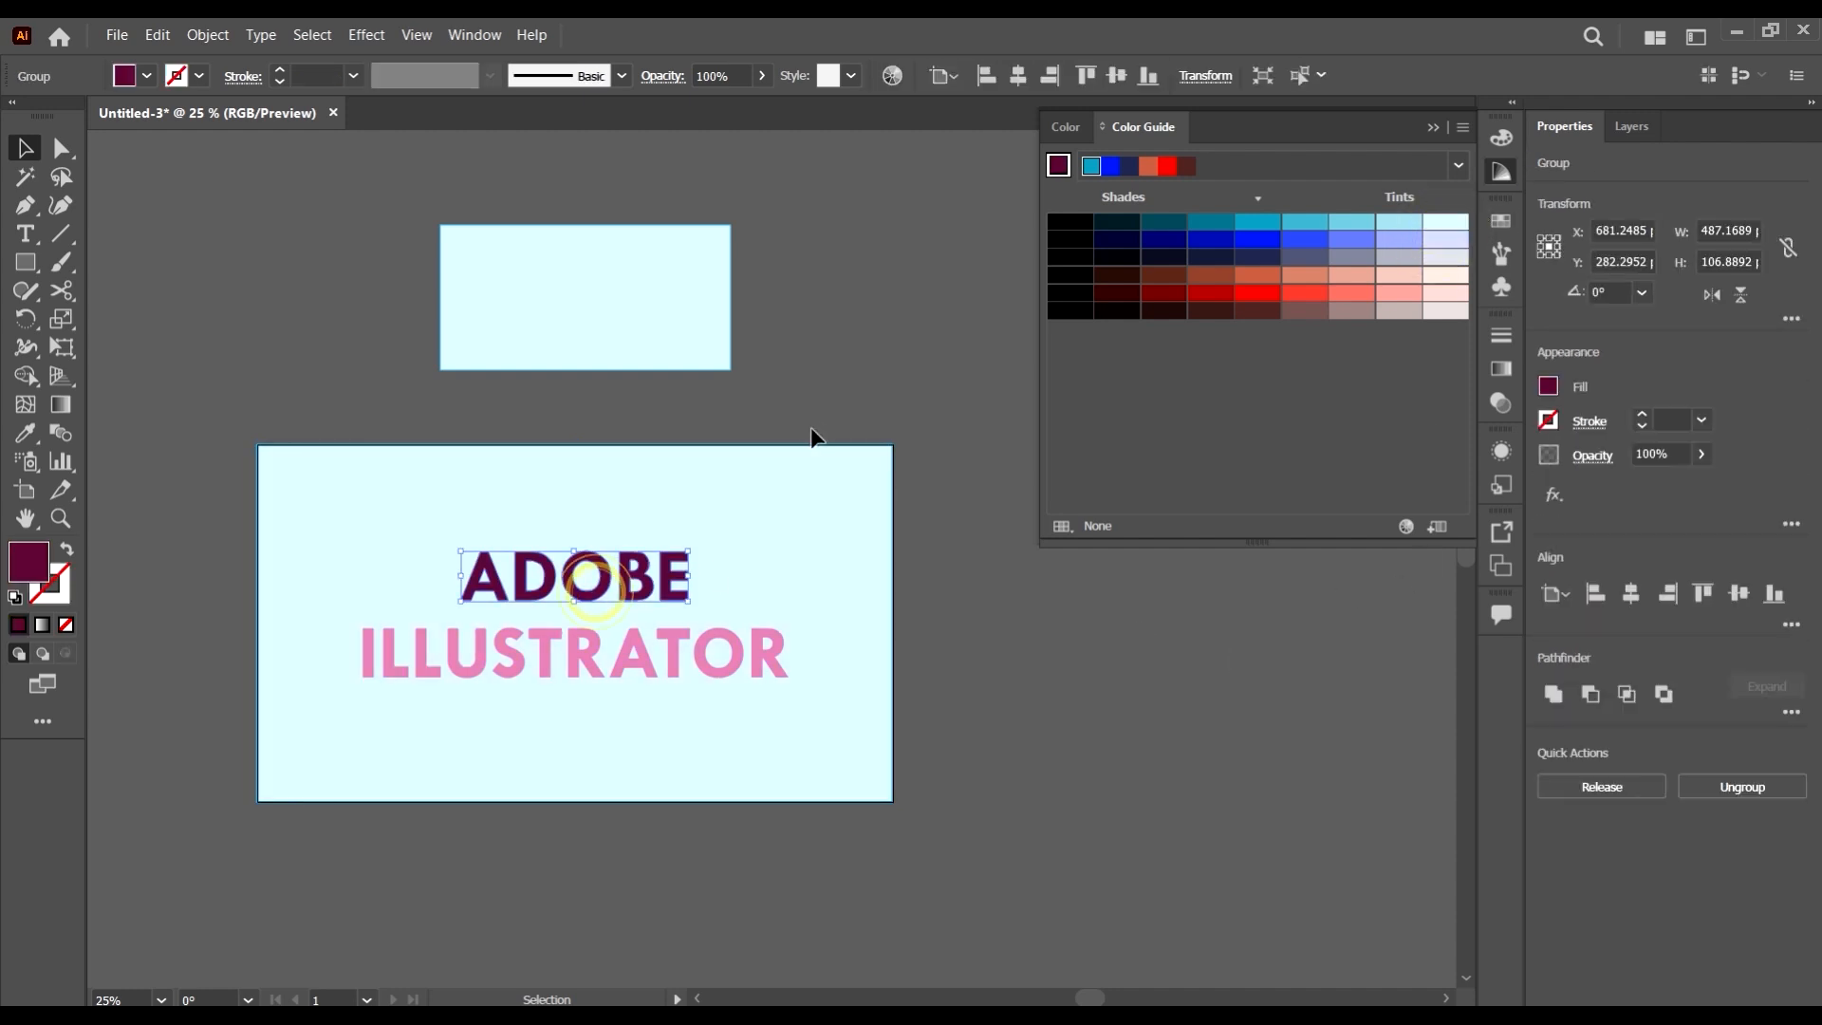
{"action": "left_click", "coordinate": [1228, 313]}
{"action": "left_click", "coordinate": [1000, 611]}
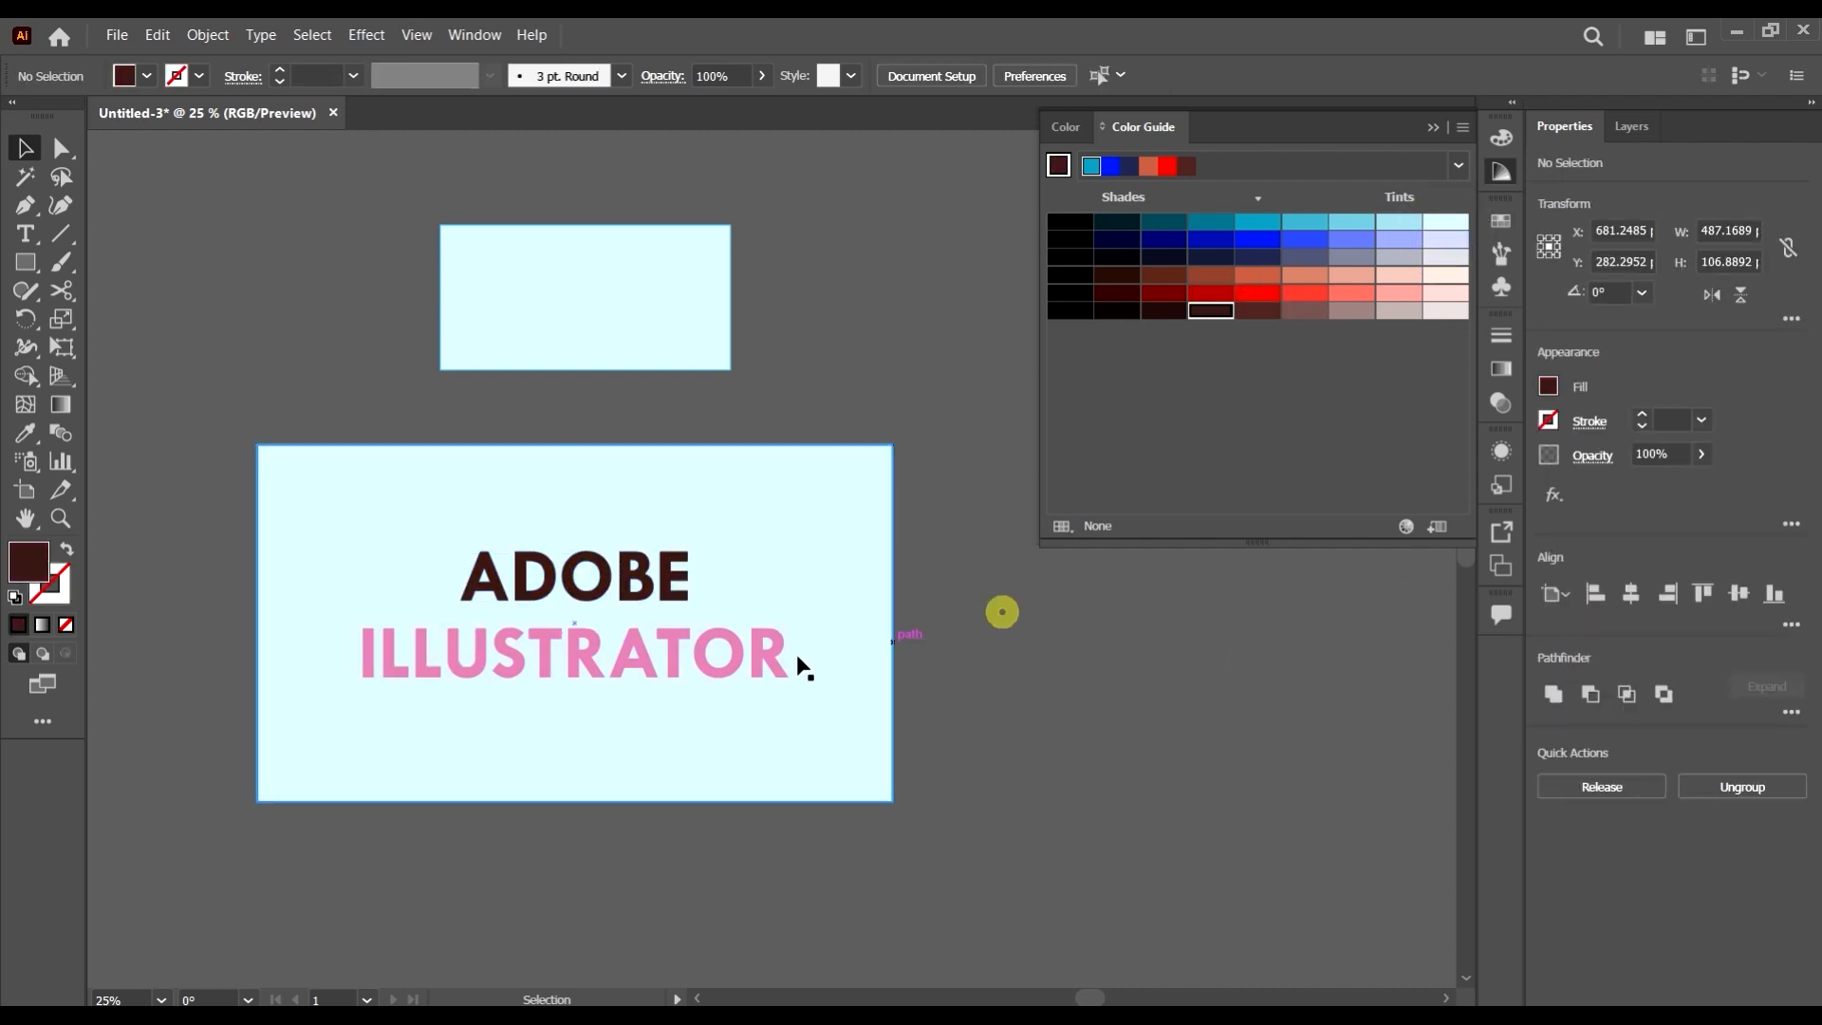
{"action": "left_click", "coordinate": [767, 653]}
{"action": "left_click", "coordinate": [1272, 261]}
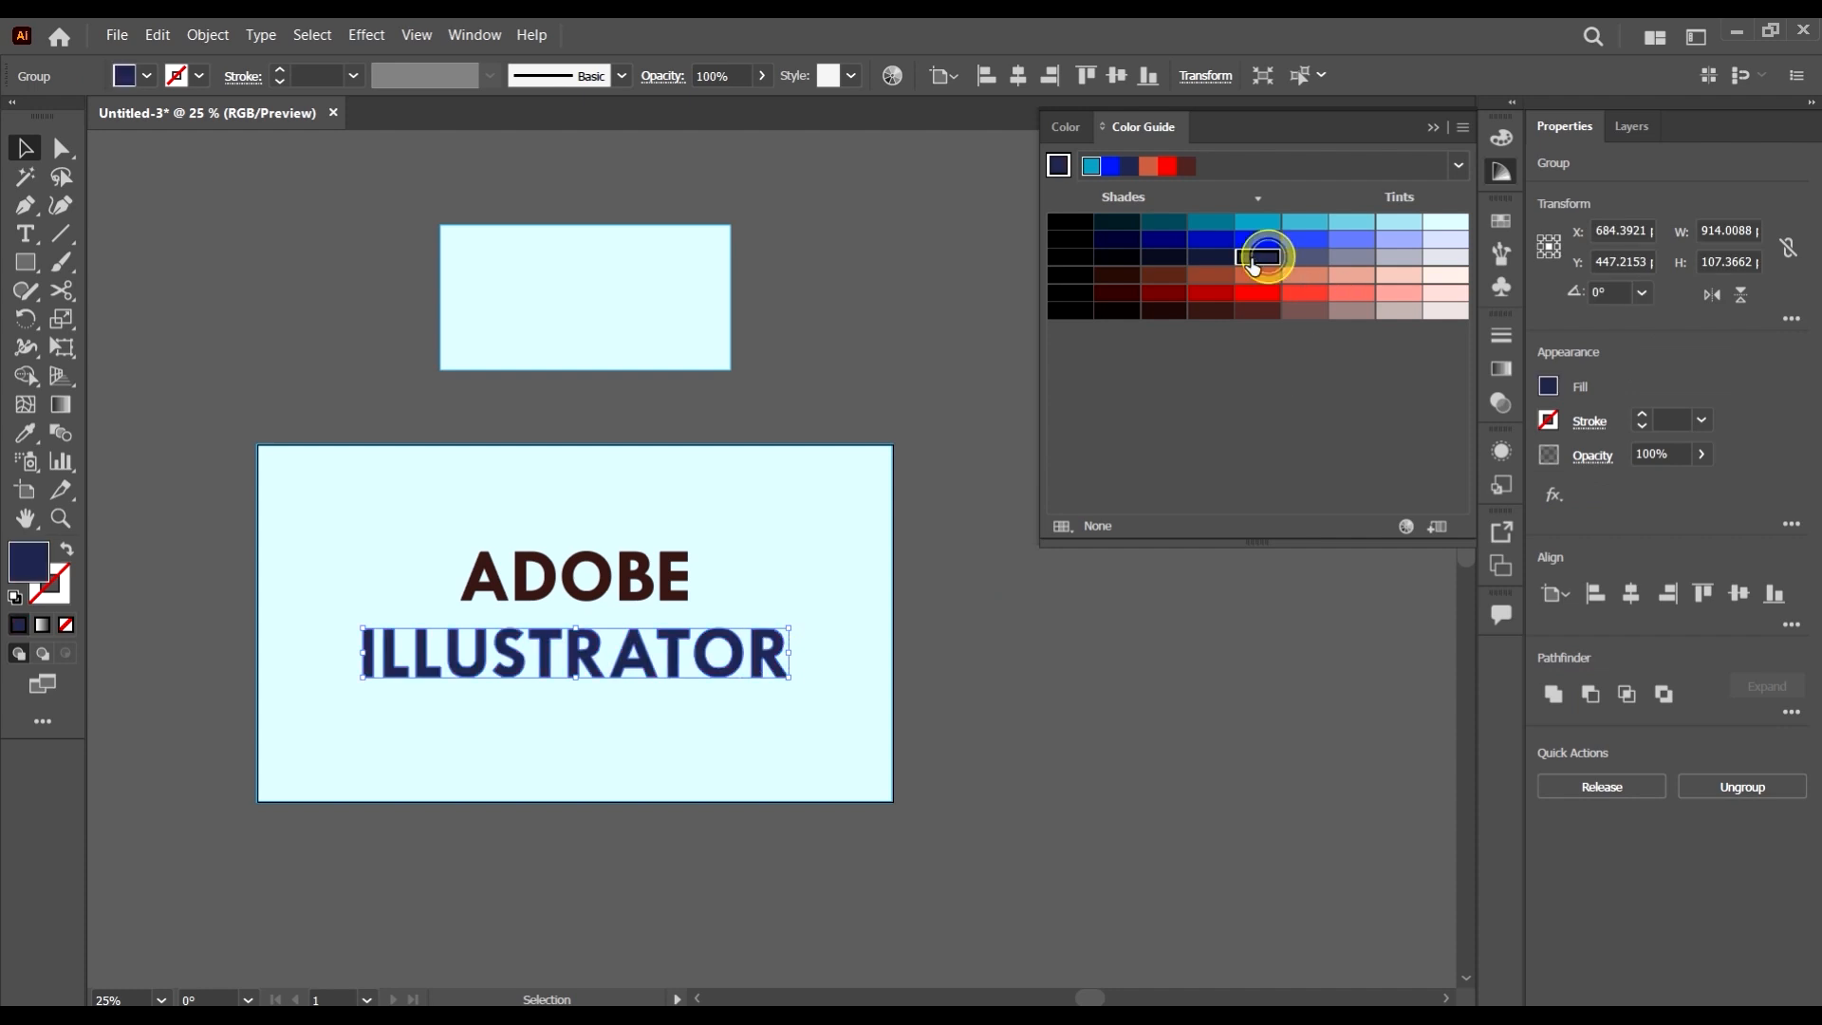
{"action": "left_click", "coordinate": [1101, 826]}
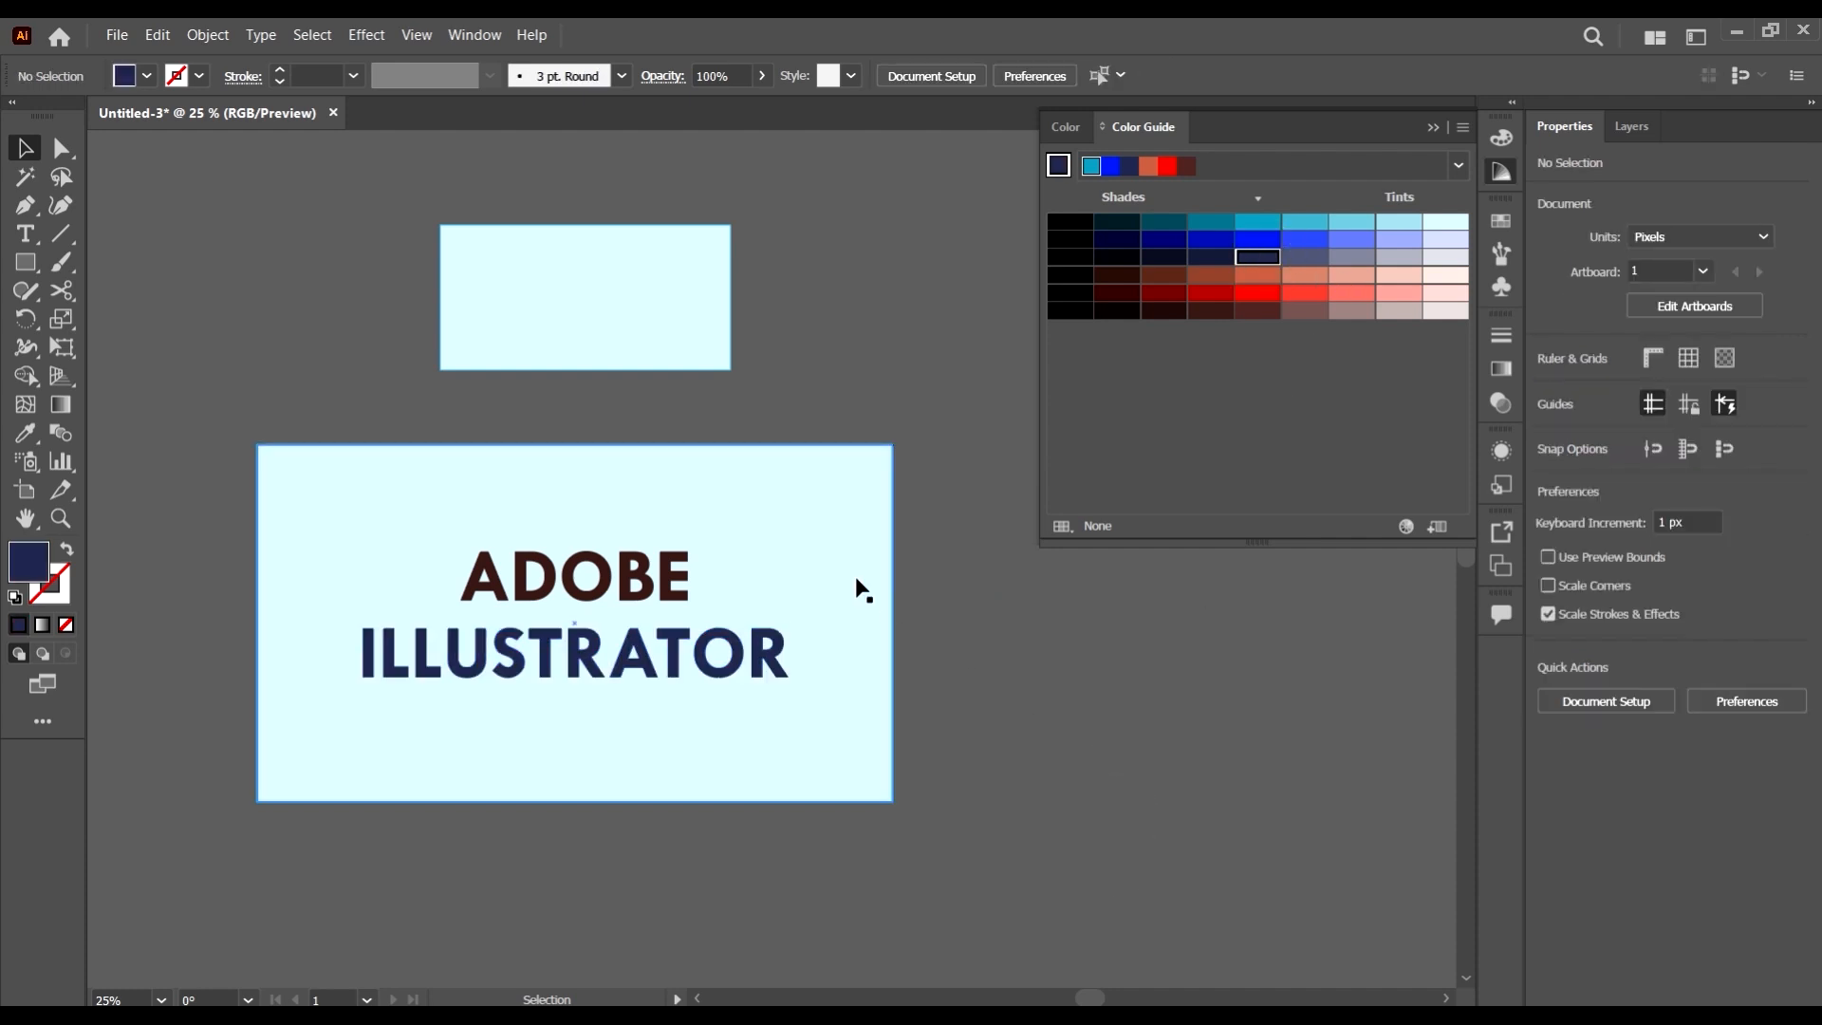
- Try a bright blue, a very dark navy and a range of red tints and shades as the fill of ADOBE
{"action": "left_click", "coordinate": [653, 590]}
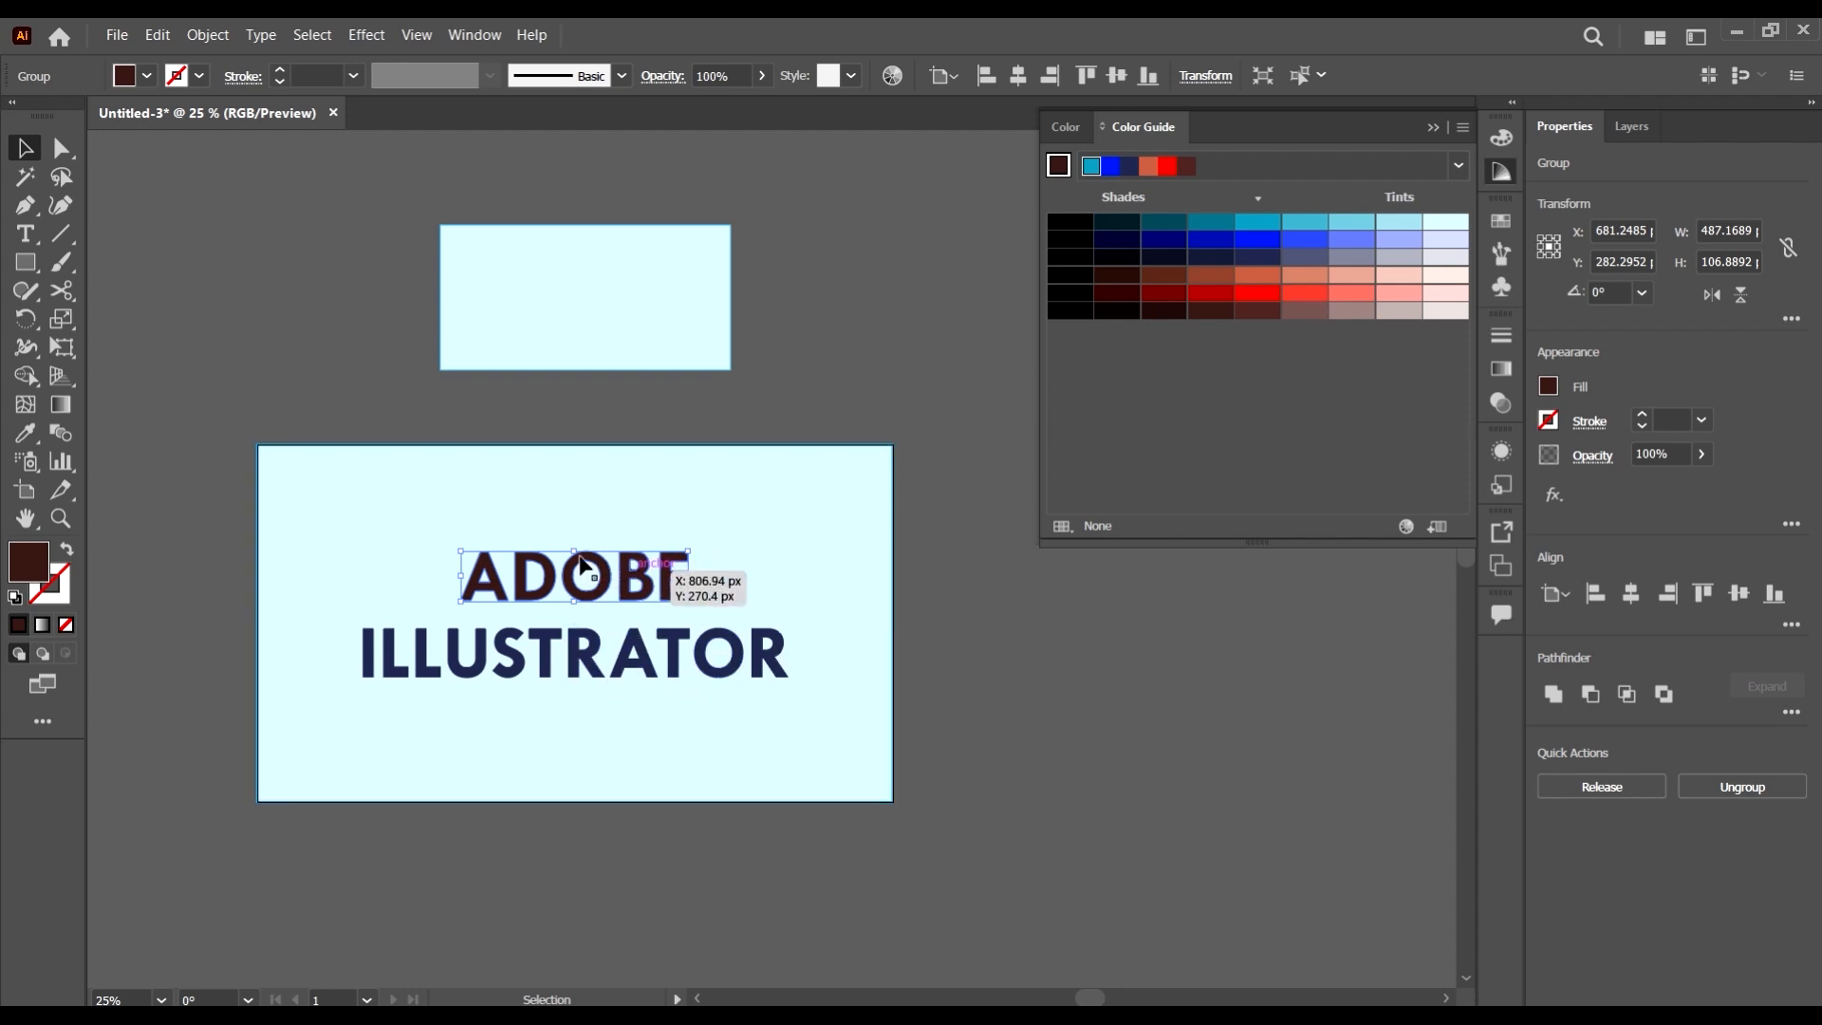
{"action": "left_click", "coordinate": [1310, 241]}
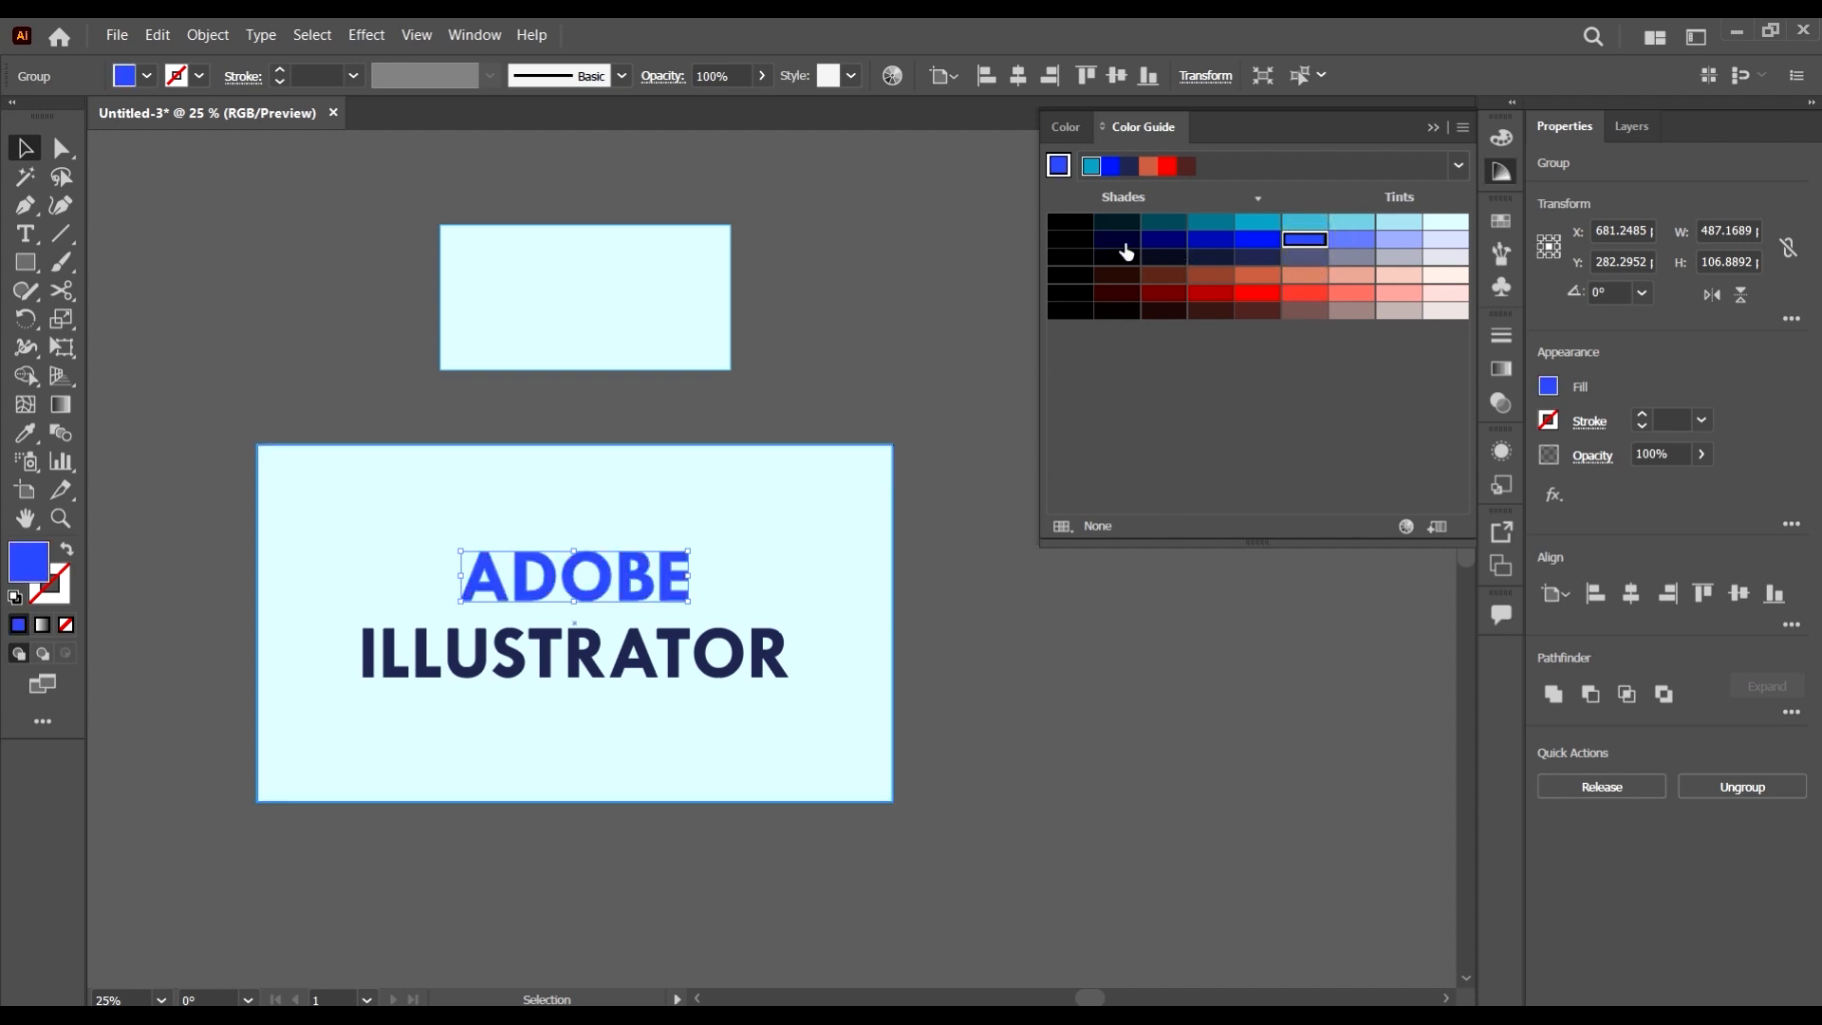
{"action": "left_click", "coordinate": [1126, 248]}
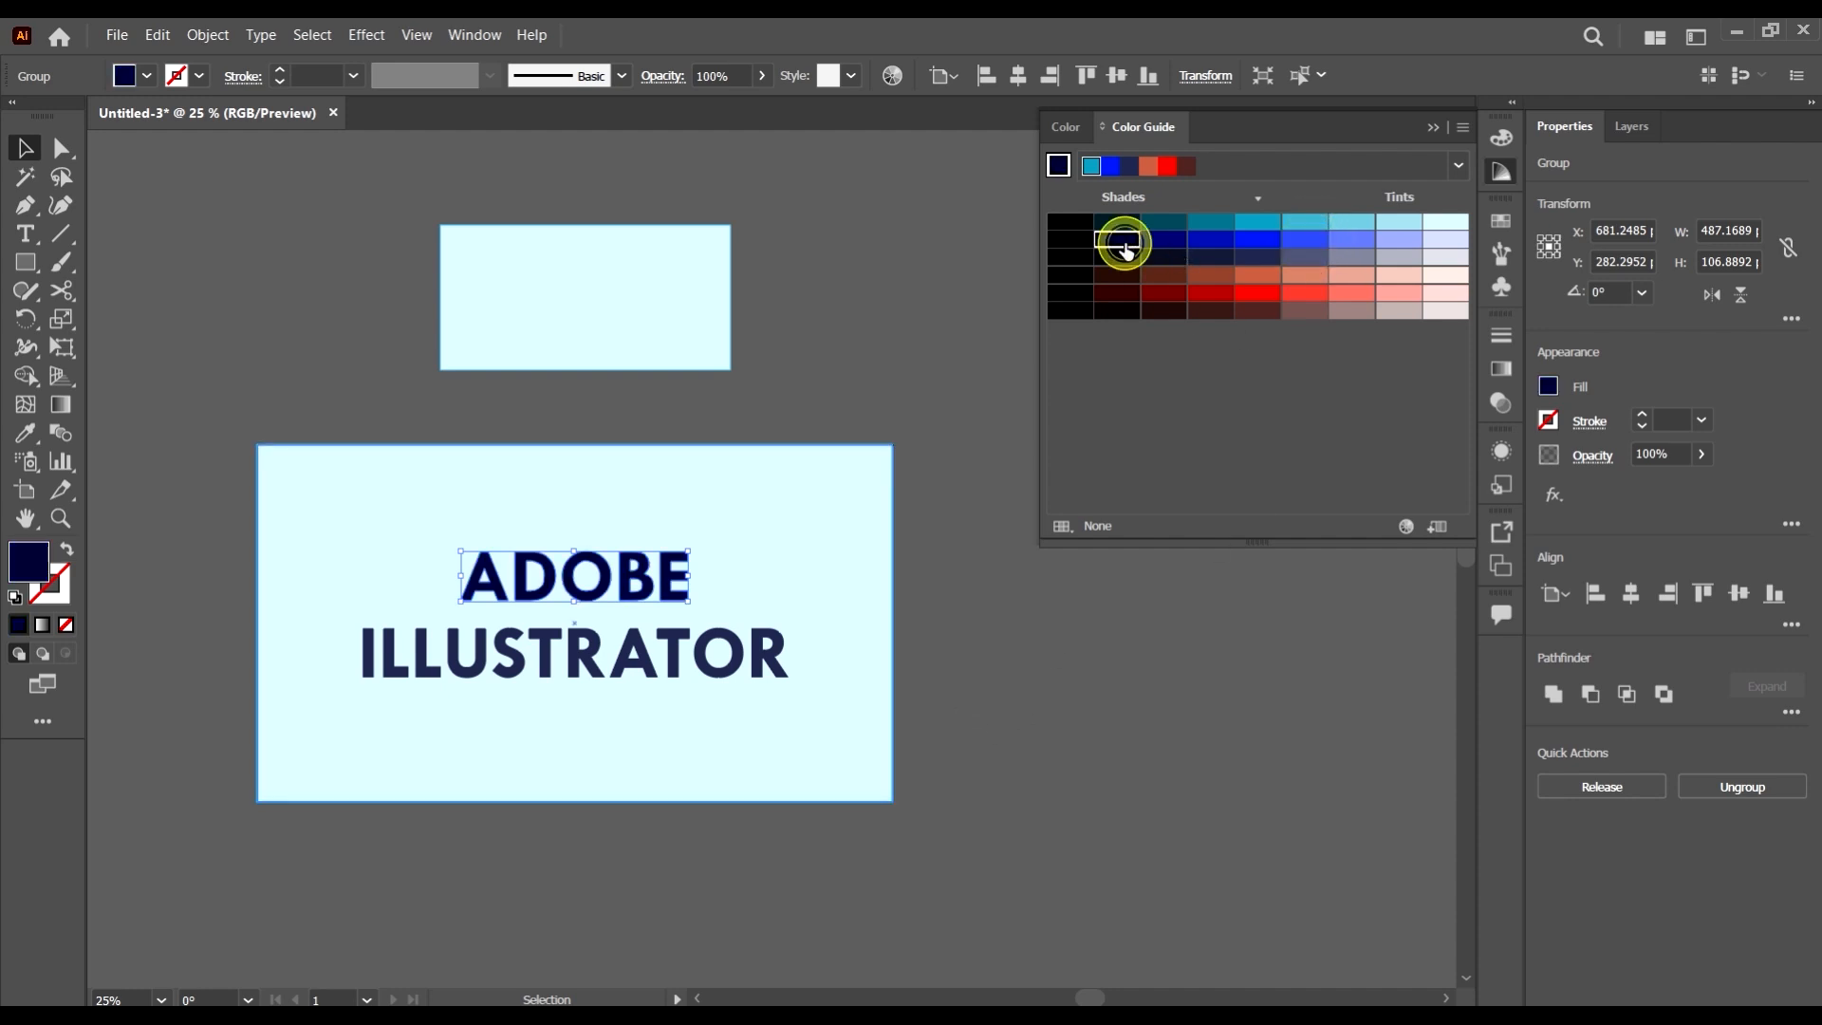
{"action": "left_click", "coordinate": [1409, 296]}
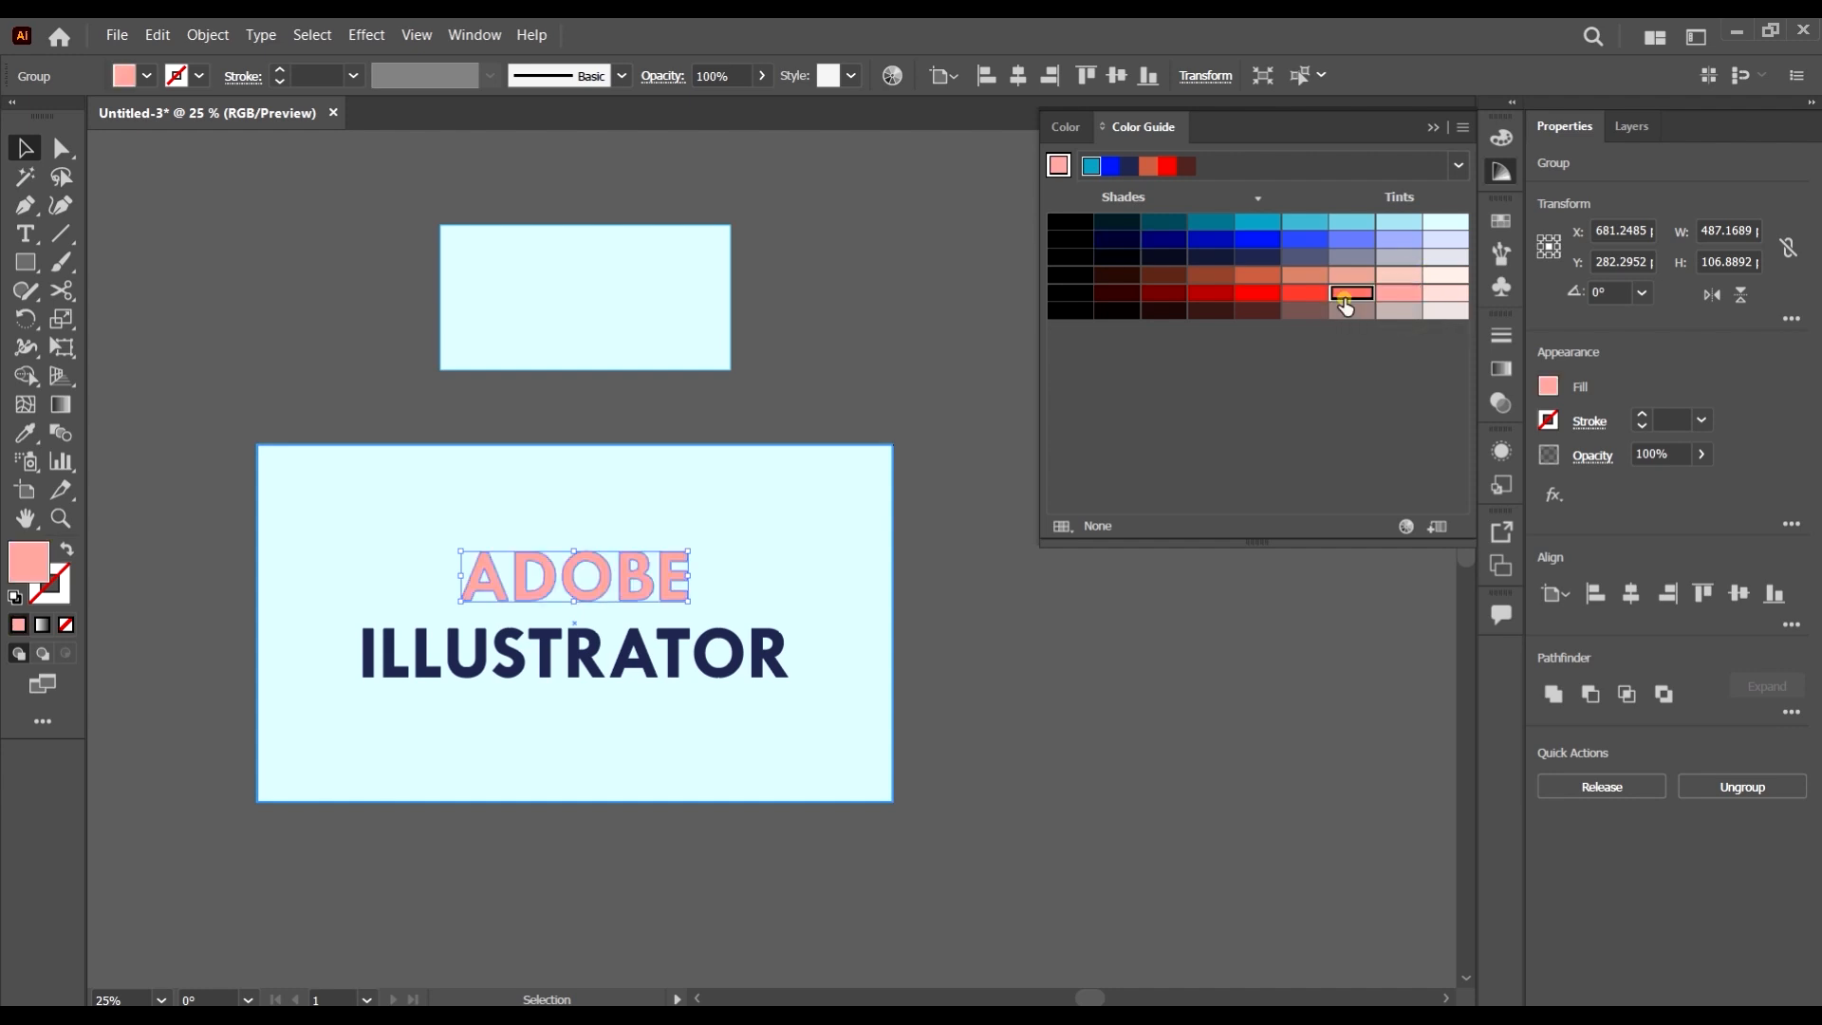
{"action": "left_click", "coordinate": [1342, 293]}
{"action": "left_click", "coordinate": [1305, 294]}
{"action": "left_click", "coordinate": [1258, 294]}
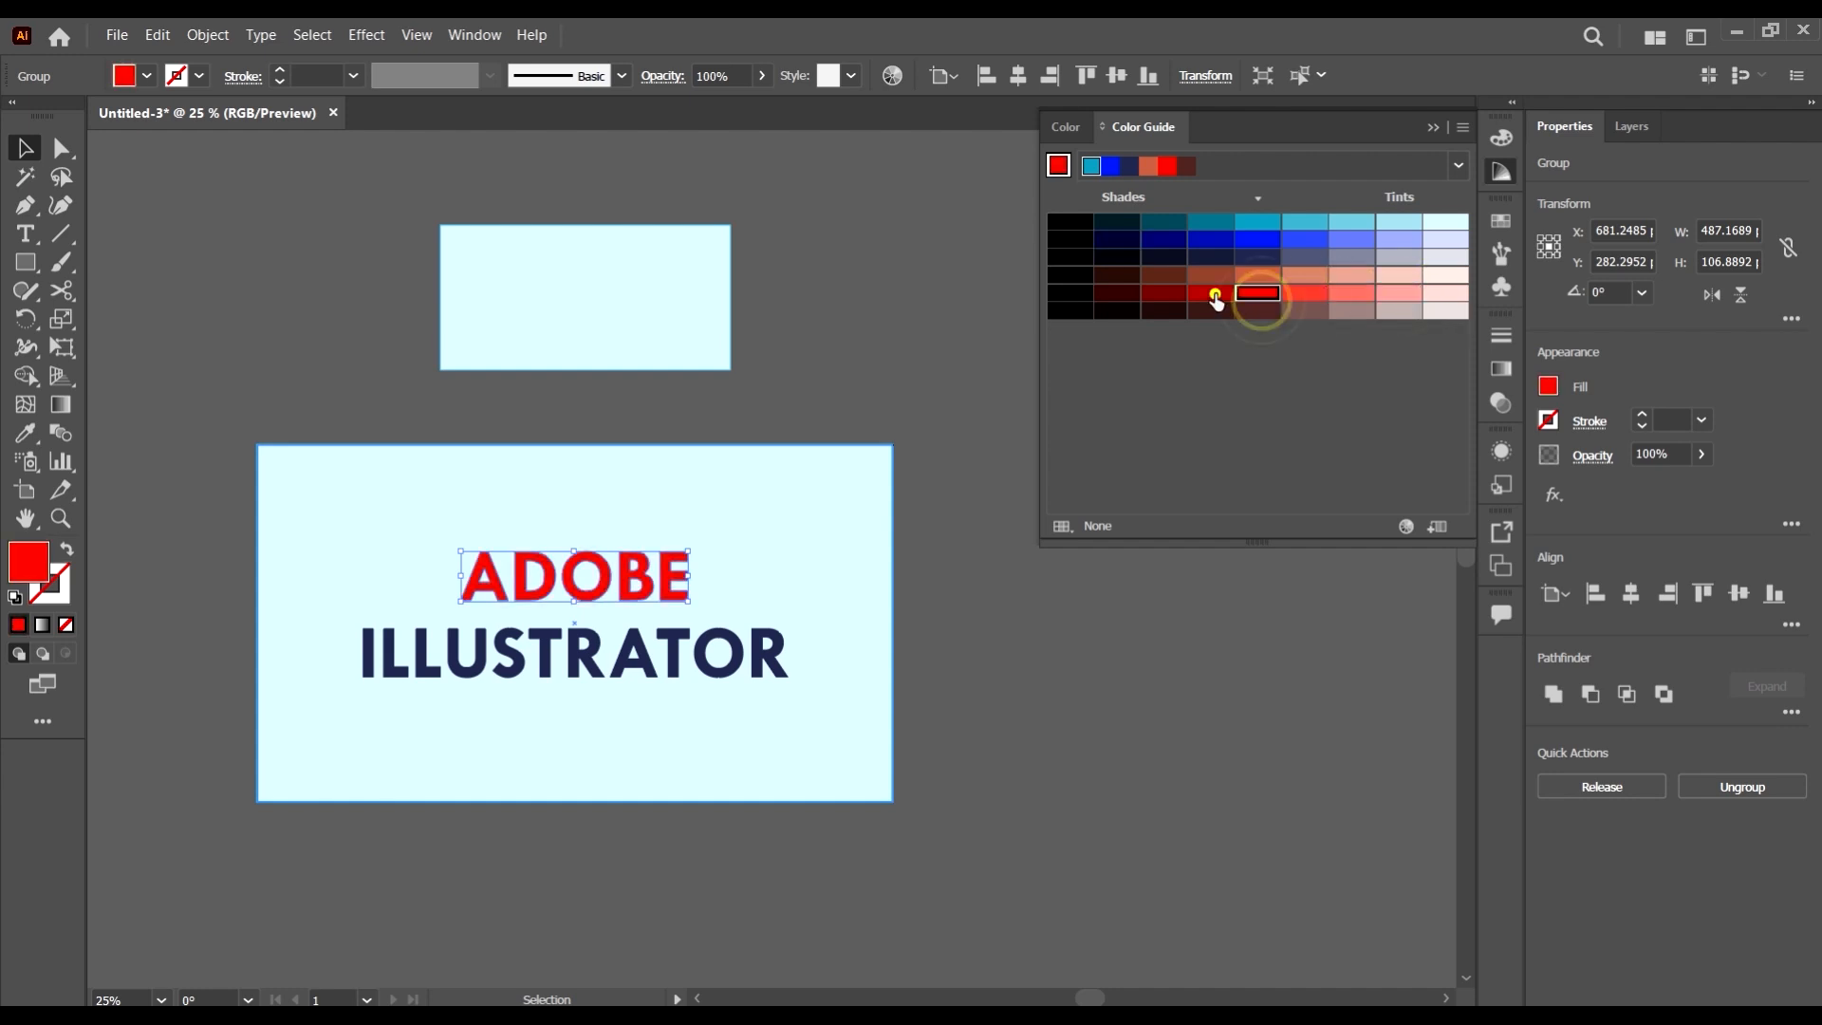
{"action": "left_click", "coordinate": [1214, 294]}
{"action": "left_click", "coordinate": [1165, 297]}
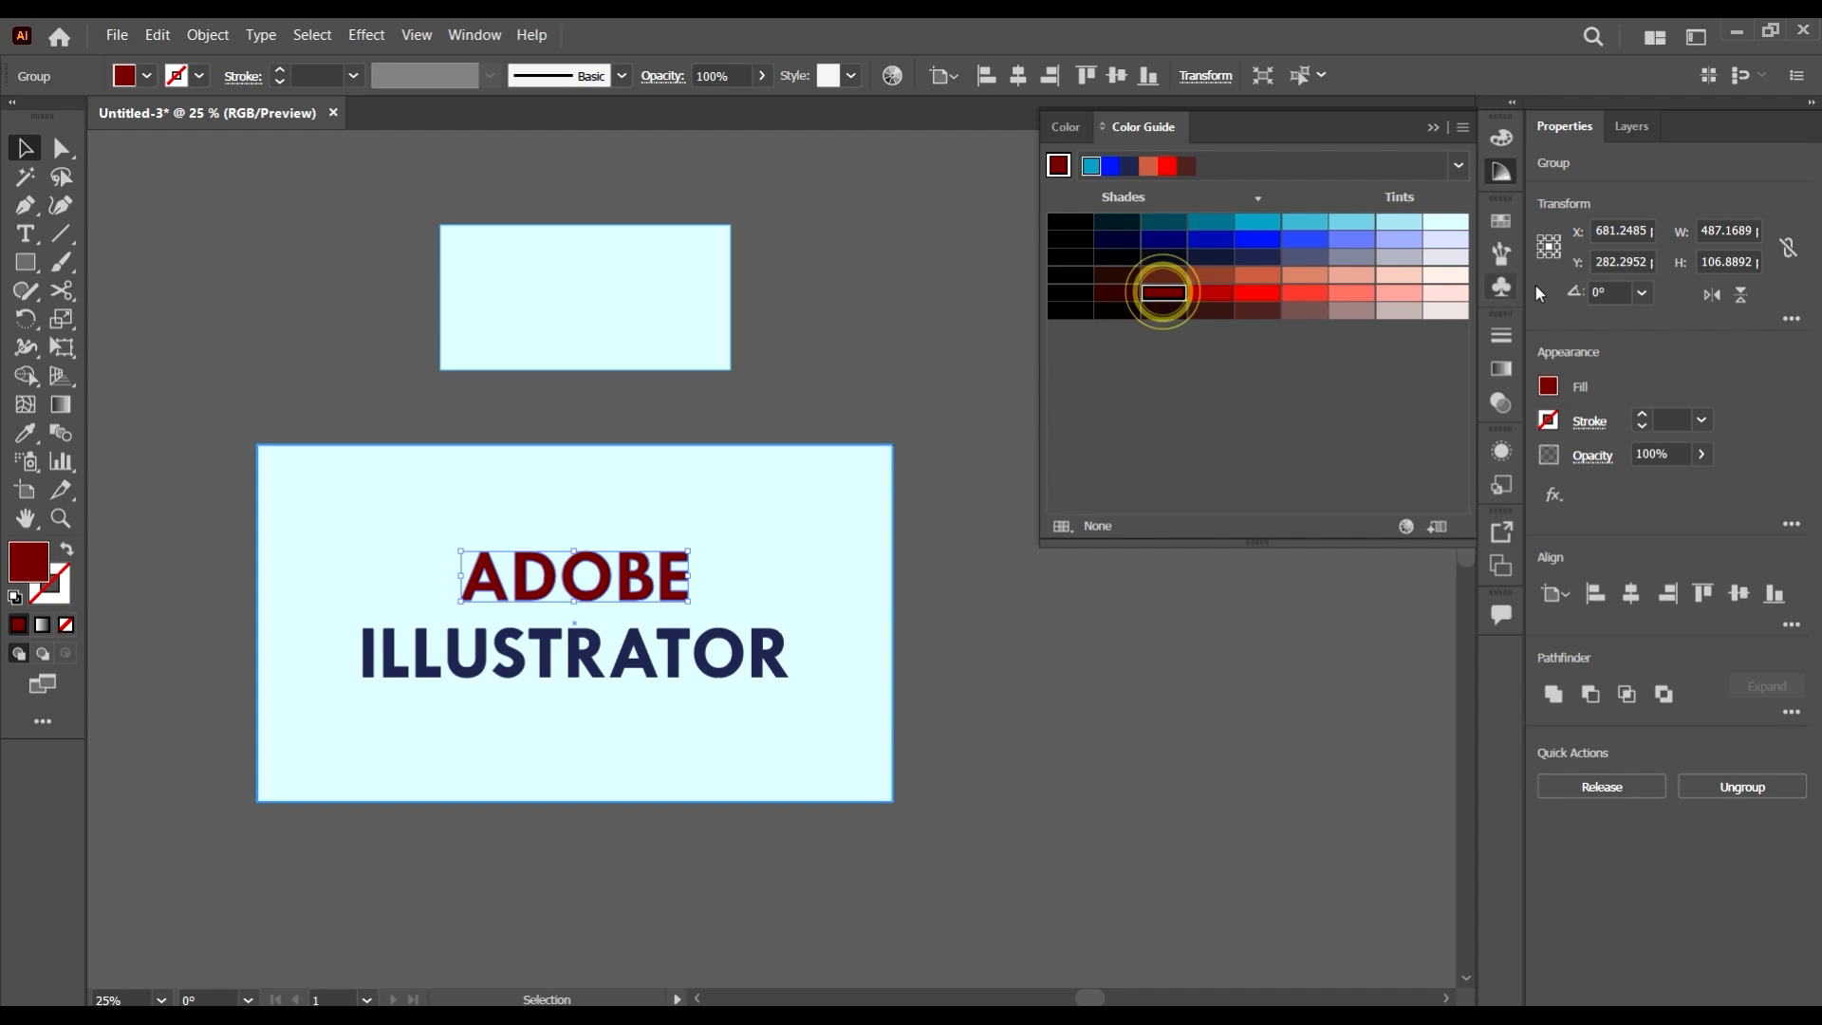
{"action": "left_click", "coordinate": [1445, 309]}
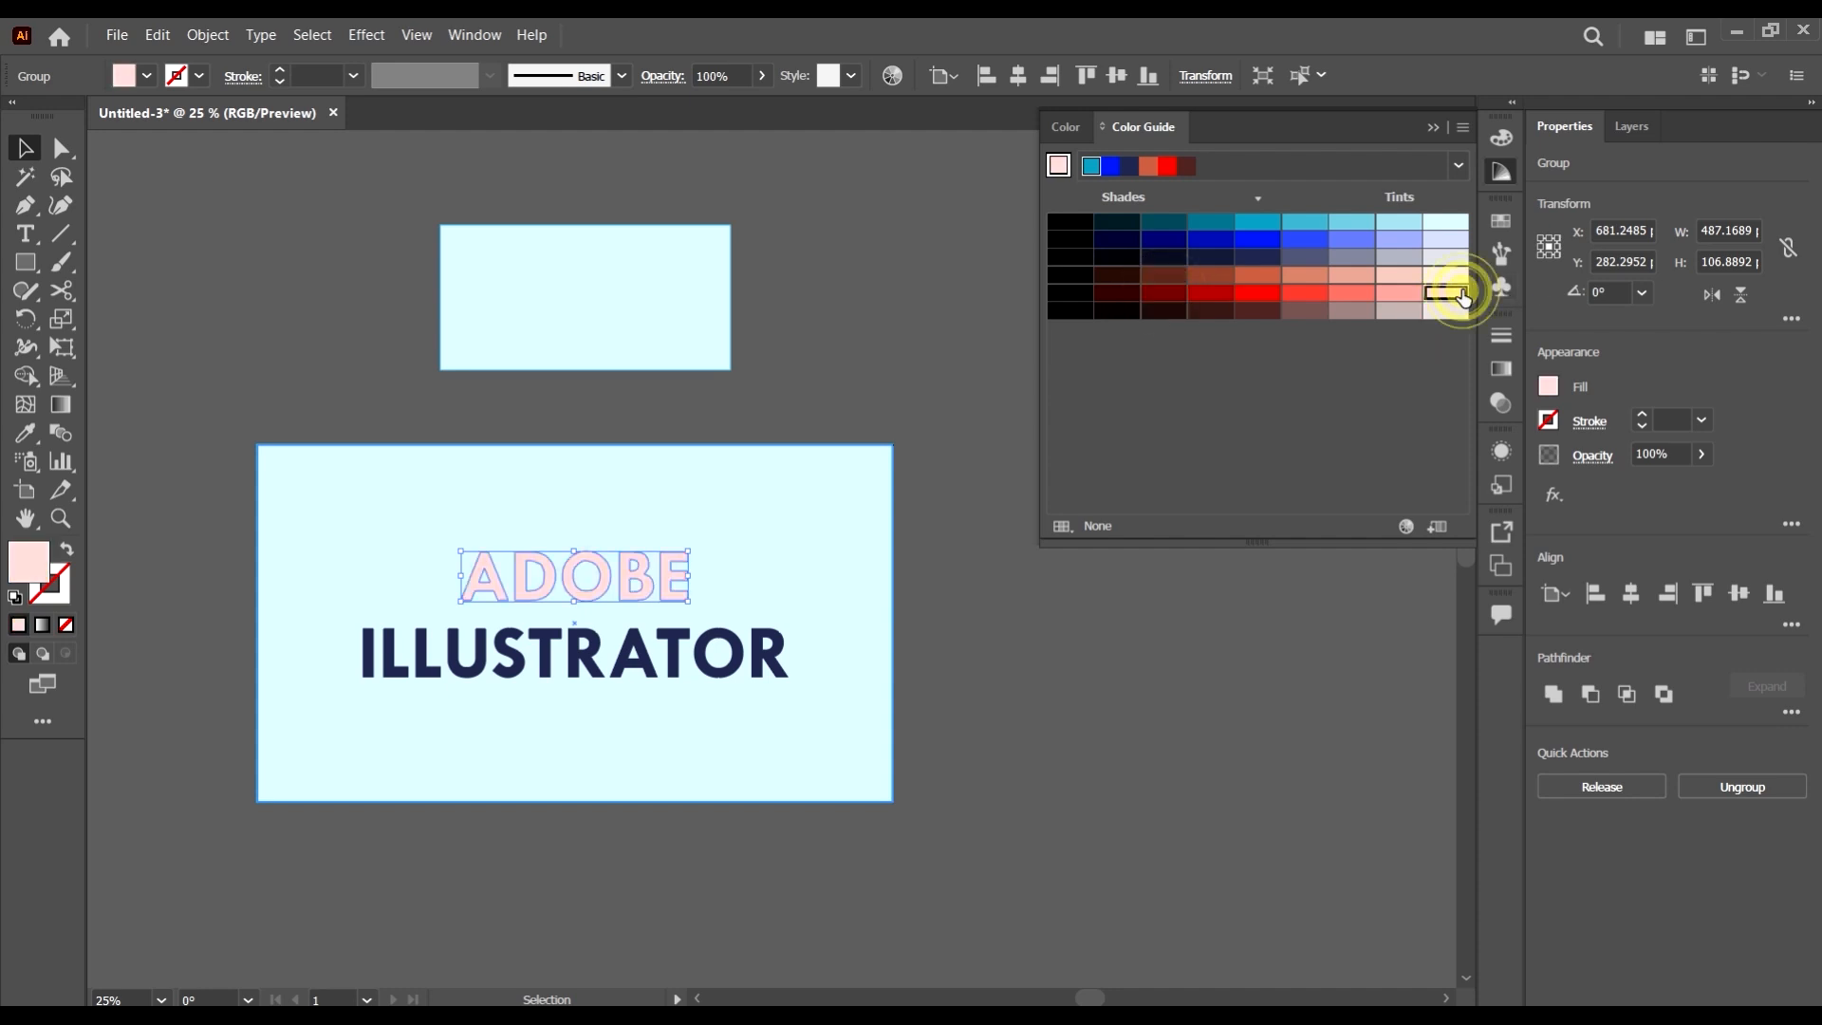
- Compare tints from the first cyan row on ADOBE and fill it with the tint one step lighter than pure cyan
{"action": "left_click", "coordinate": [1446, 224]}
{"action": "left_click", "coordinate": [1399, 226]}
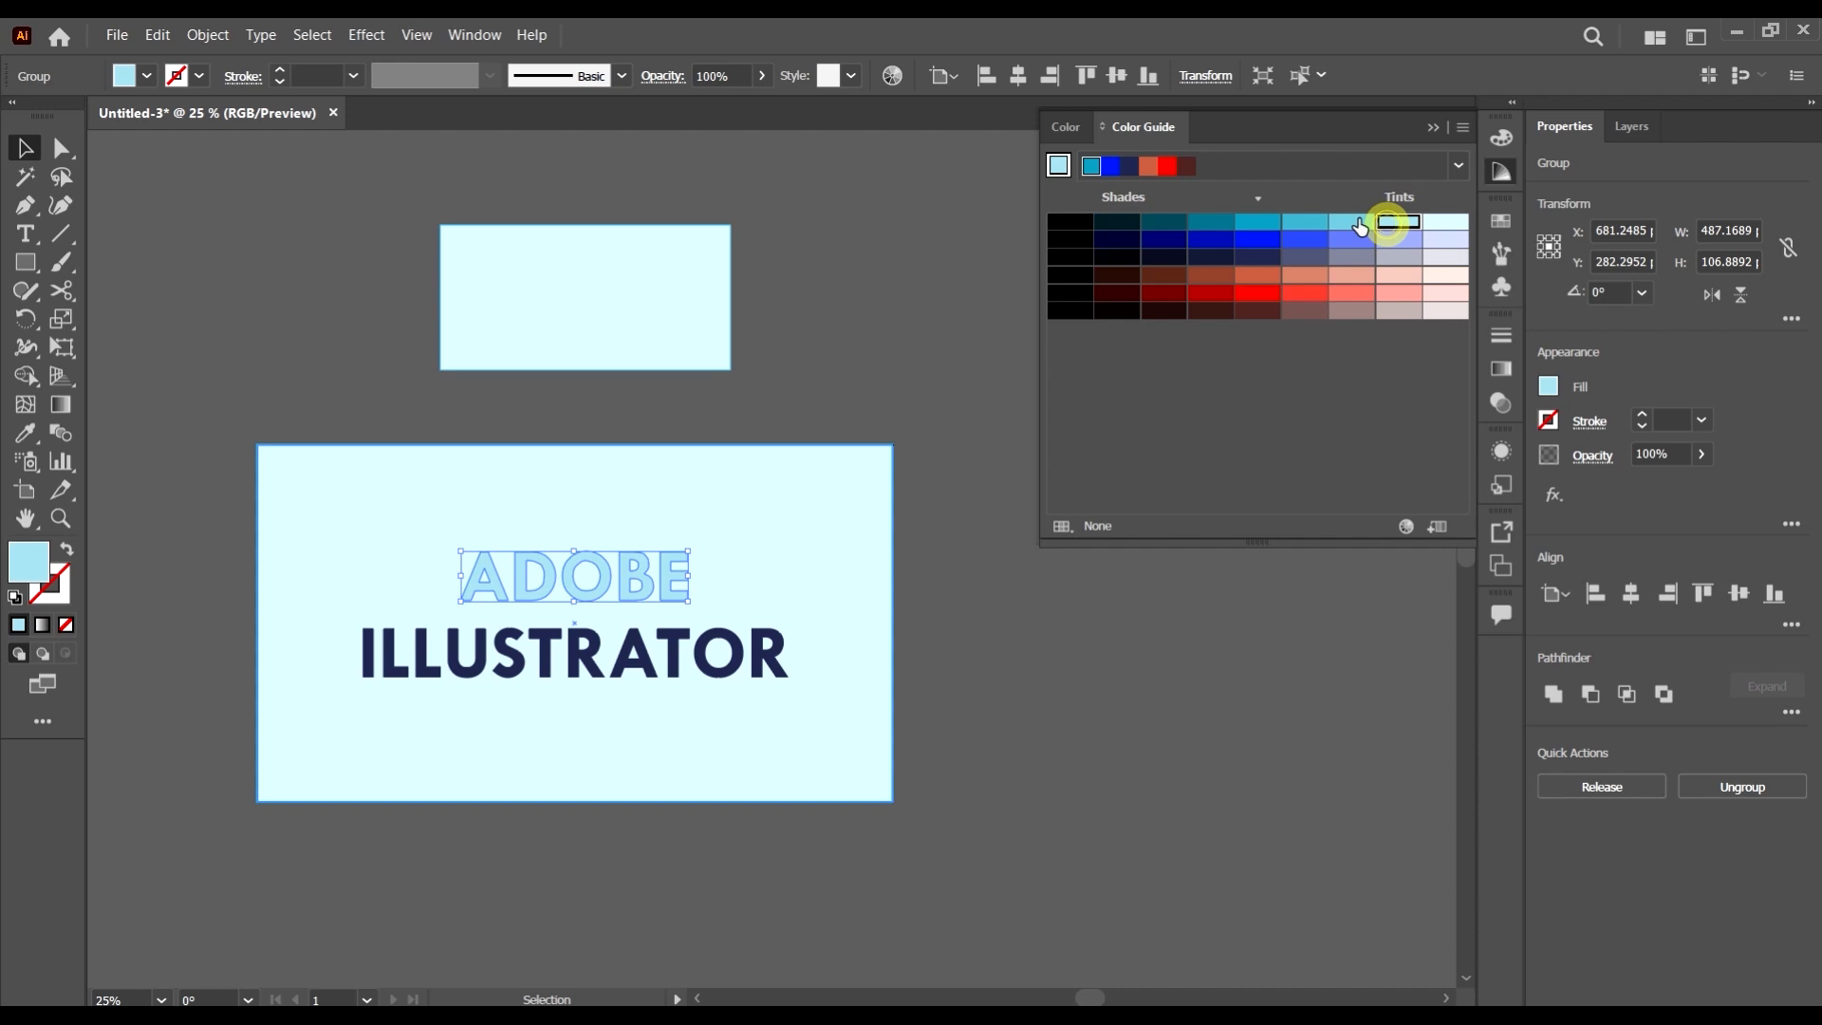
{"action": "left_click", "coordinate": [1260, 224]}
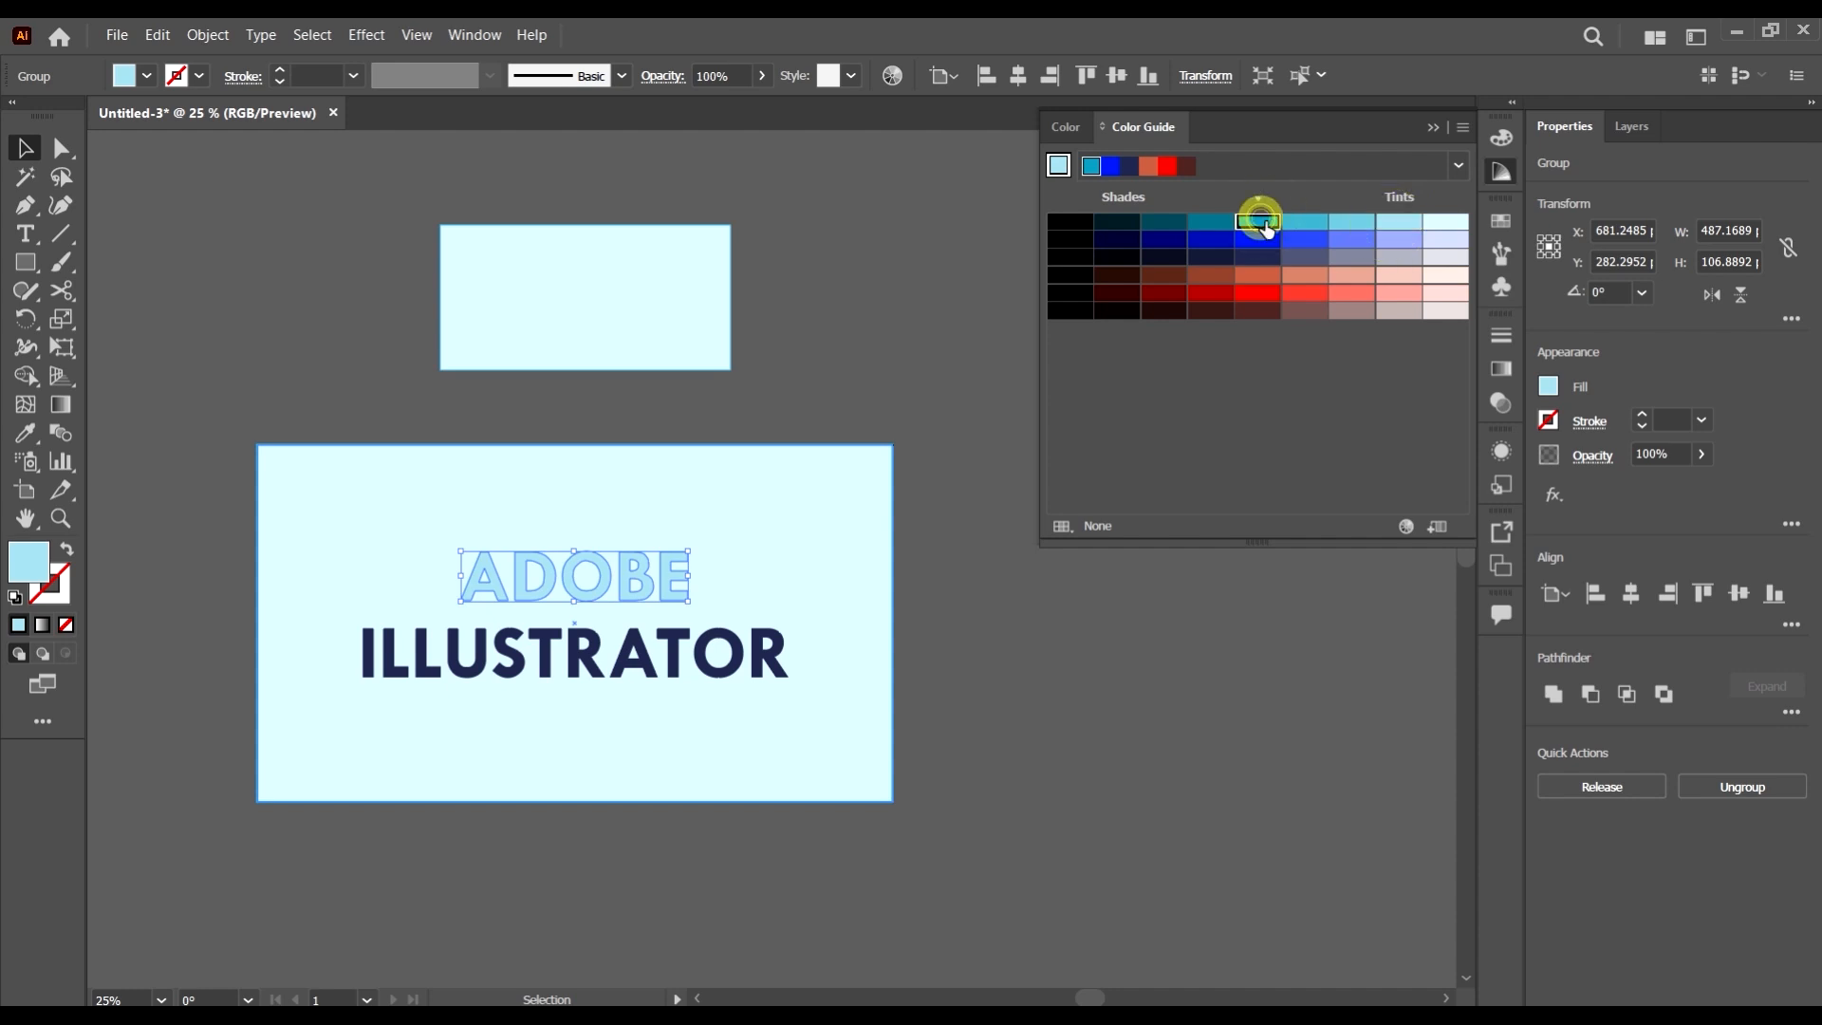
{"action": "left_click", "coordinate": [1351, 224]}
{"action": "left_click", "coordinate": [1310, 224]}
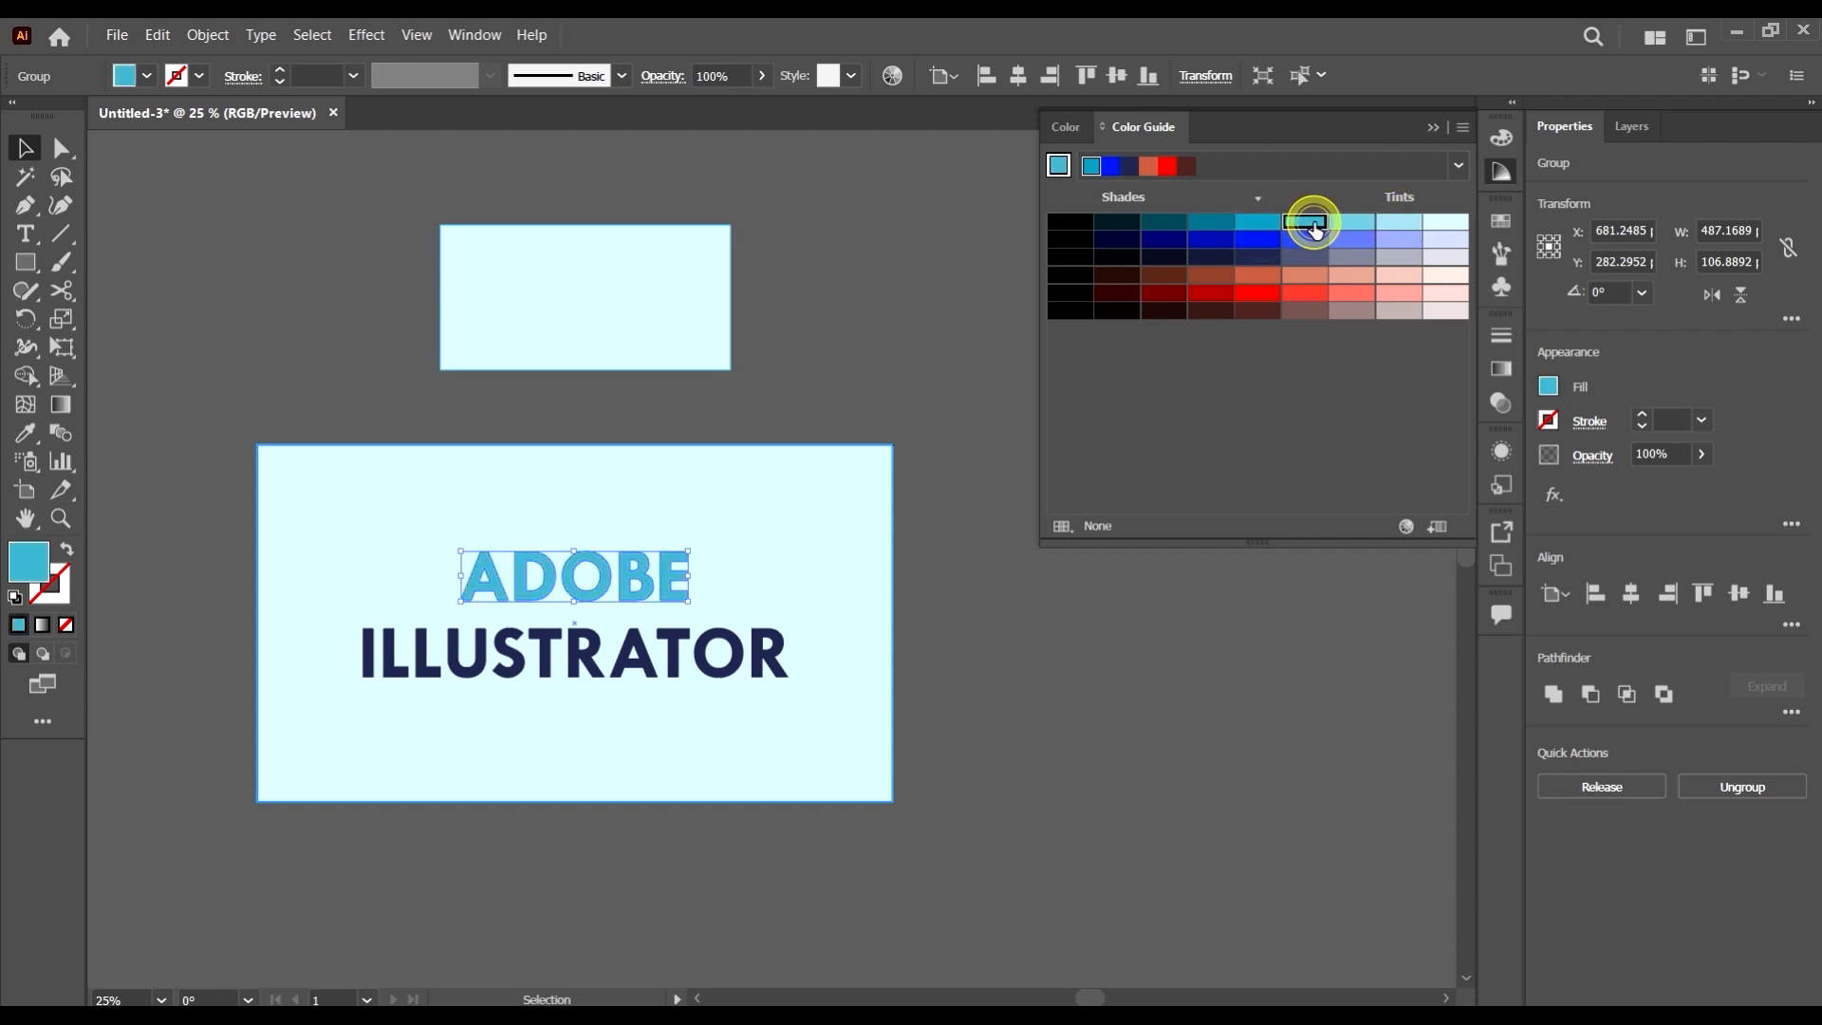
{"action": "left_click", "coordinate": [1254, 739]}
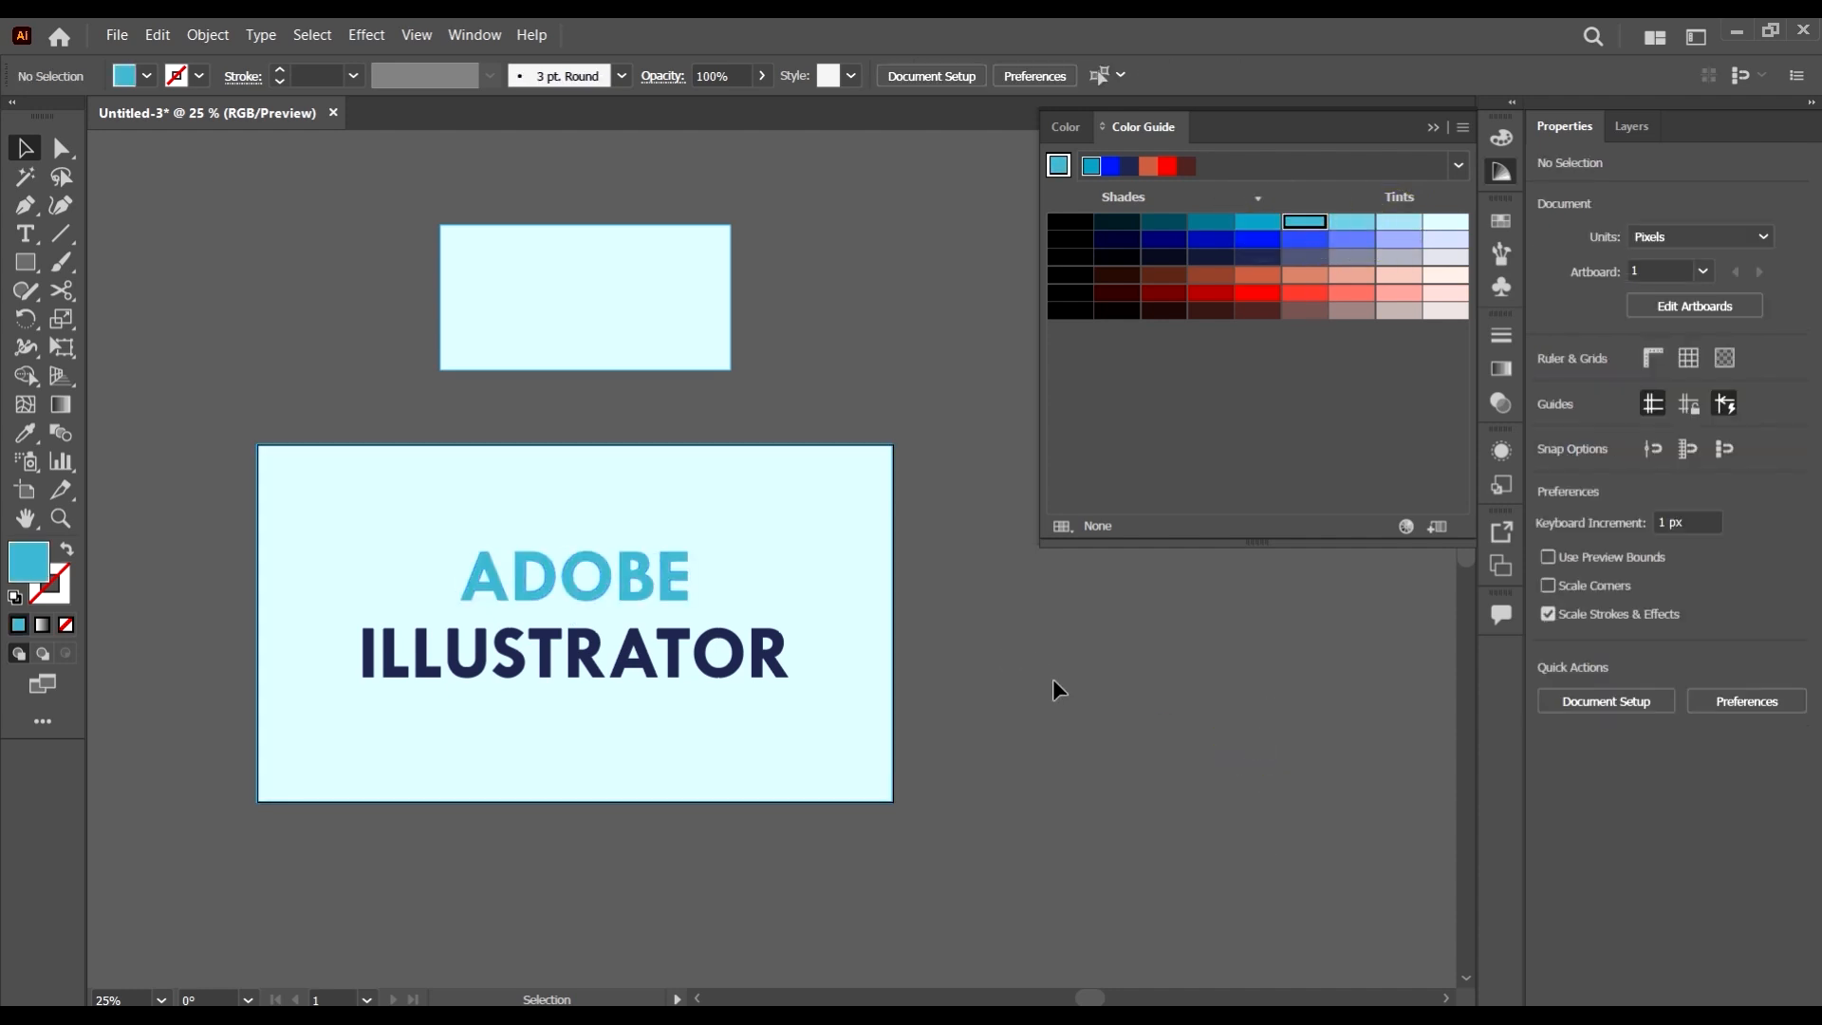
- Select both rectangles and the two words together and delete them to clear the artboard
{"action": "scroll", "coordinate": [1061, 693], "scroll_direction": "up", "scroll_amount": 2}
{"action": "scroll", "coordinate": [1147, 671], "scroll_direction": "right", "scroll_amount": 2}
{"action": "scroll", "coordinate": [806, 638], "scroll_direction": "down", "scroll_amount": 2}
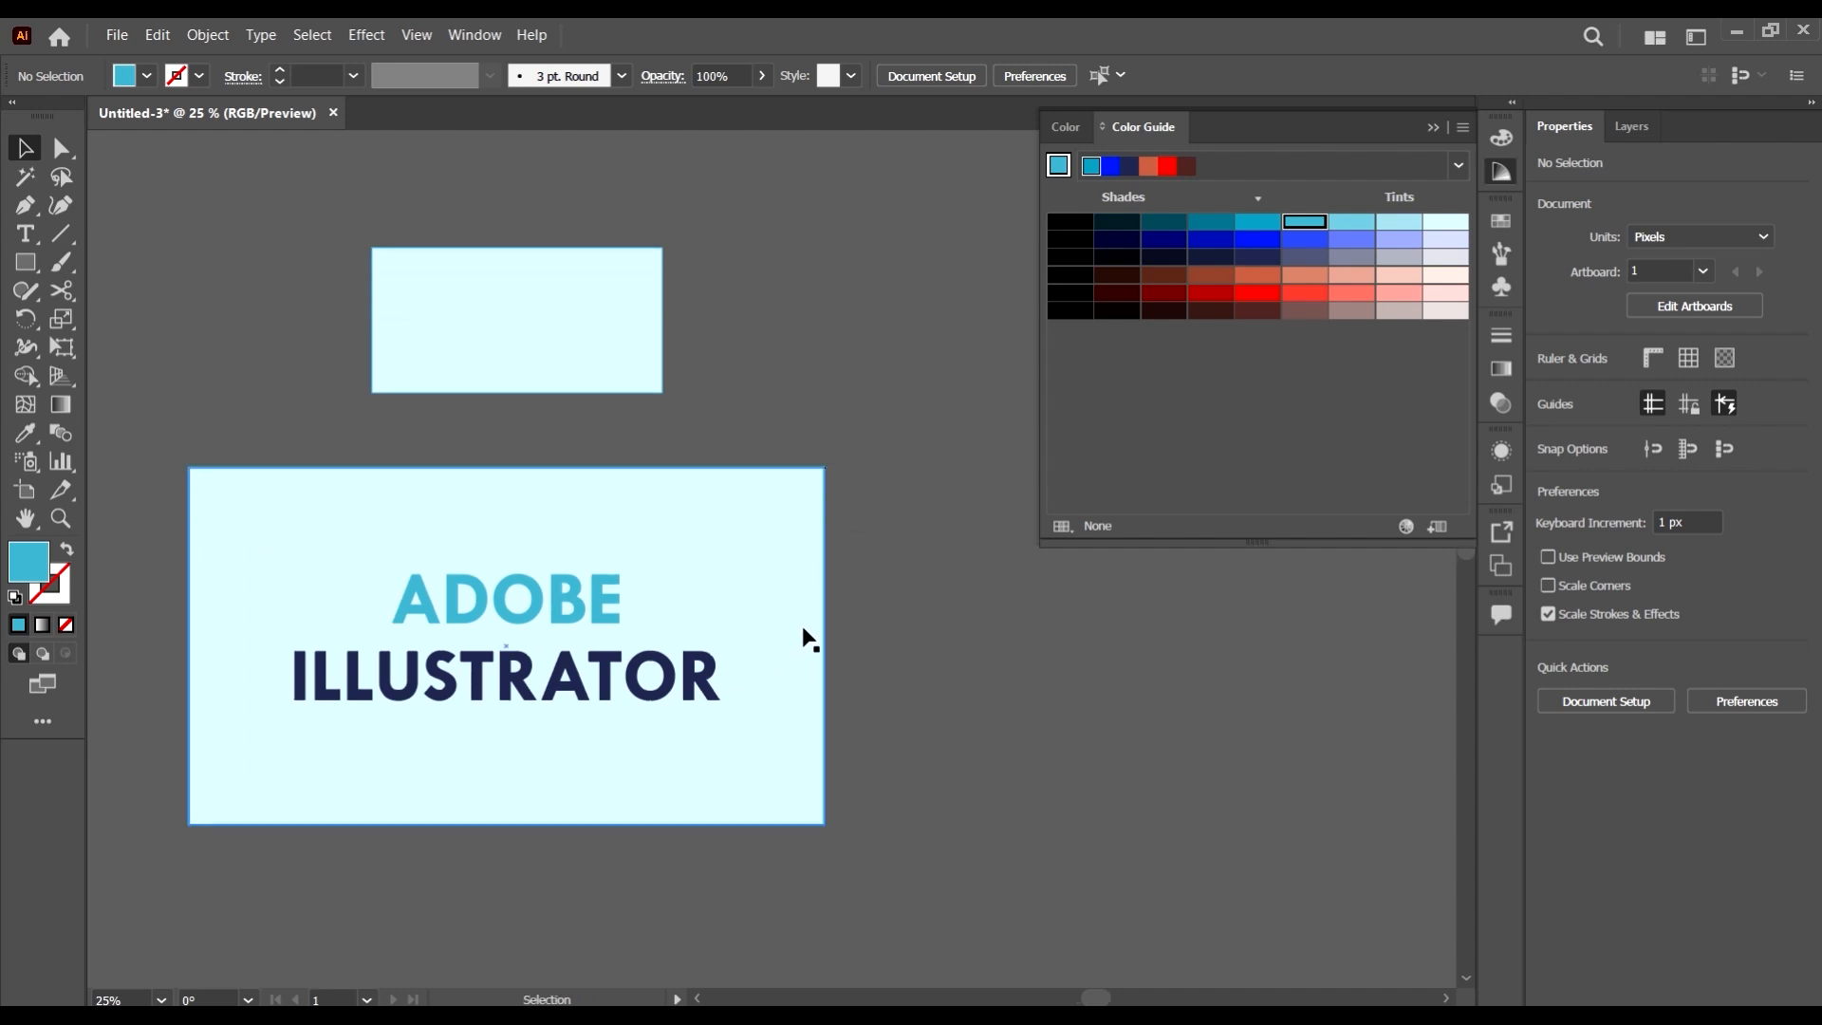
{"action": "scroll", "coordinate": [977, 744], "scroll_direction": "down", "scroll_amount": 3}
{"action": "scroll", "coordinate": [914, 702], "scroll_direction": "up", "scroll_amount": 3}
{"action": "scroll", "coordinate": [988, 826], "scroll_direction": "down", "scroll_amount": 3}
{"action": "left_click_drag", "start_coordinate": [1033, 878], "coordinate": [300, 135]}
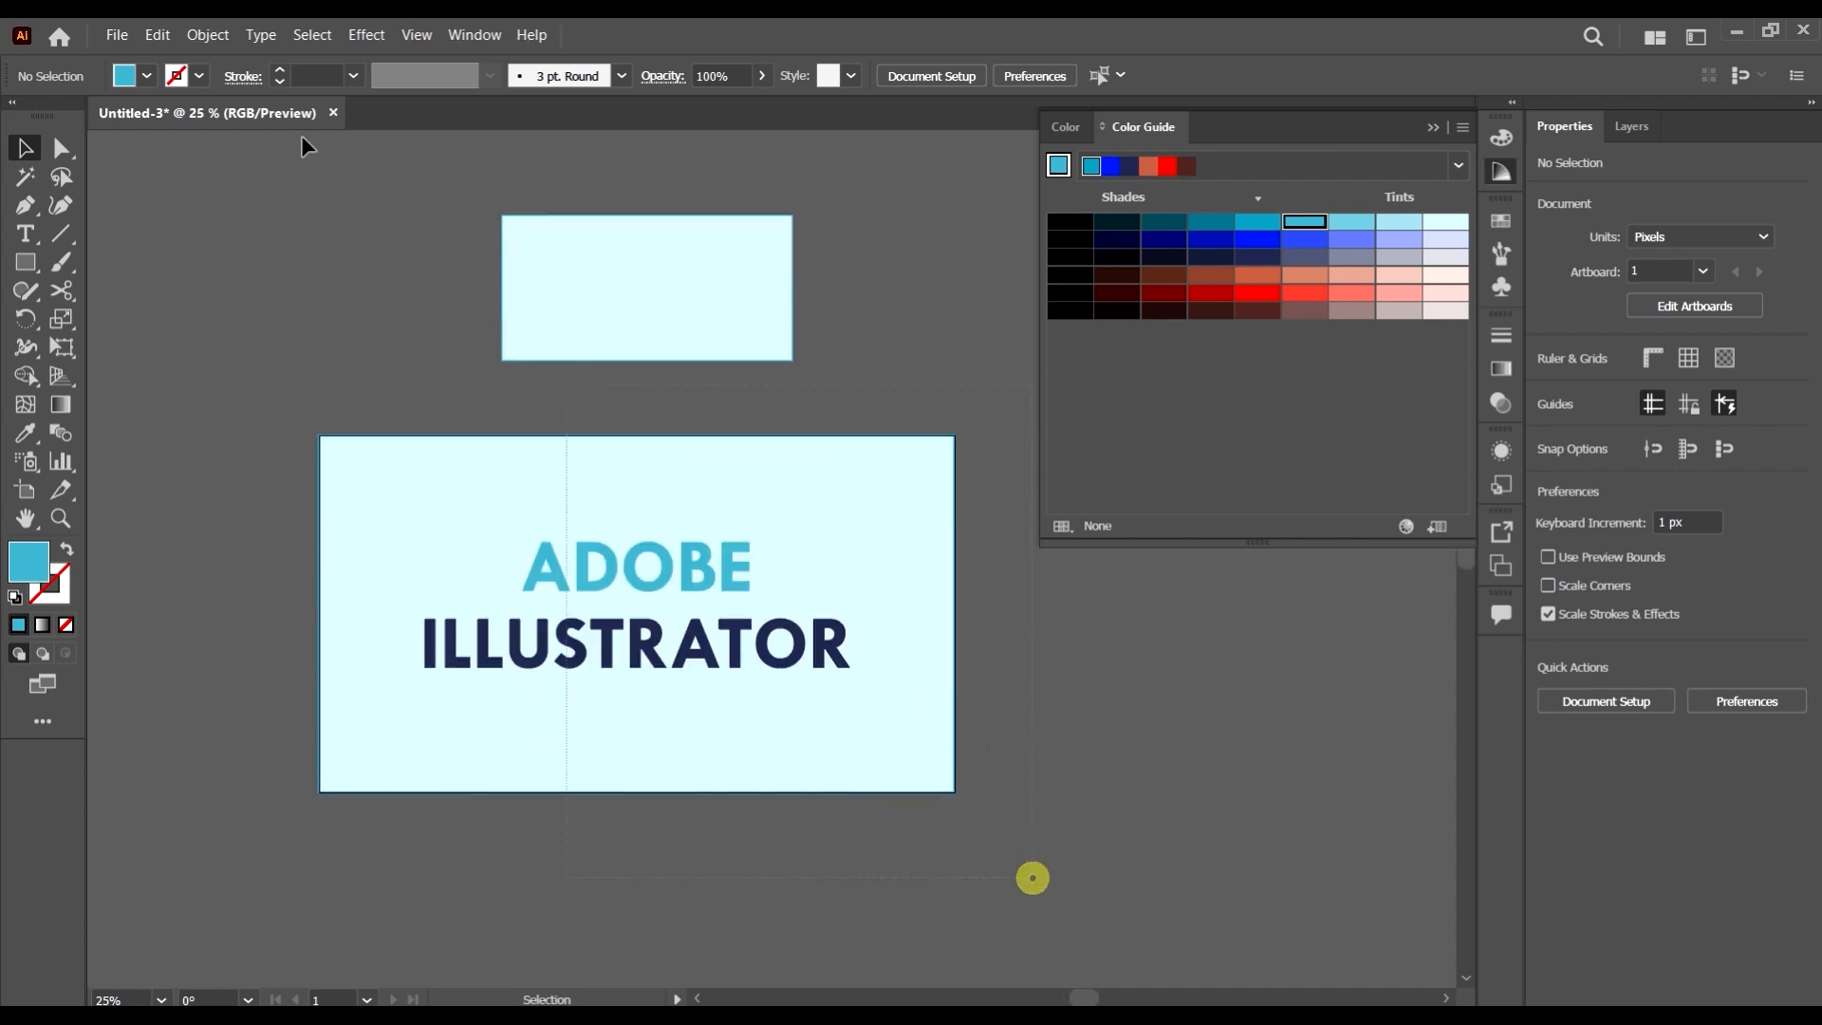
{"action": "scroll", "coordinate": [583, 388], "scroll_direction": "down", "scroll_amount": 2}
{"action": "key", "text": "Delete"}
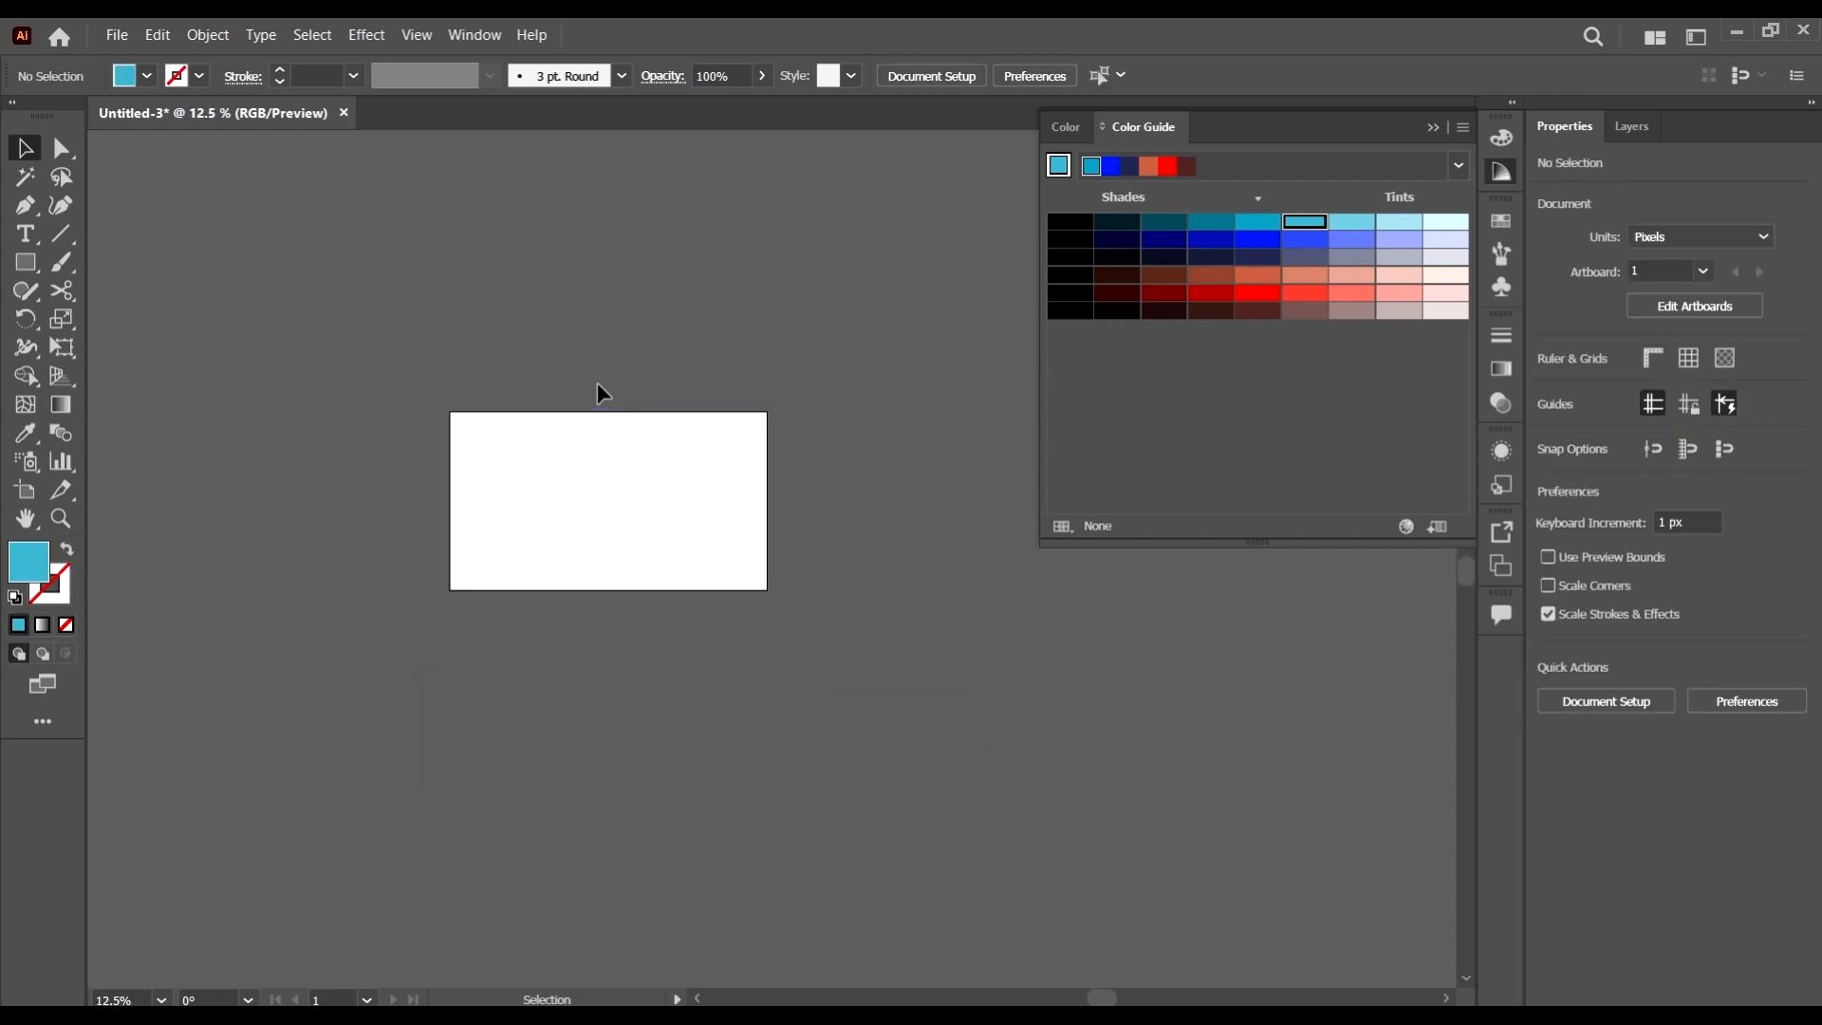
{"action": "scroll", "coordinate": [596, 384], "scroll_direction": "up", "scroll_amount": 2}
{"action": "scroll", "coordinate": [778, 504], "scroll_direction": "down", "scroll_amount": 1}
{"action": "scroll", "coordinate": [776, 499], "scroll_direction": "up", "scroll_amount": 1}
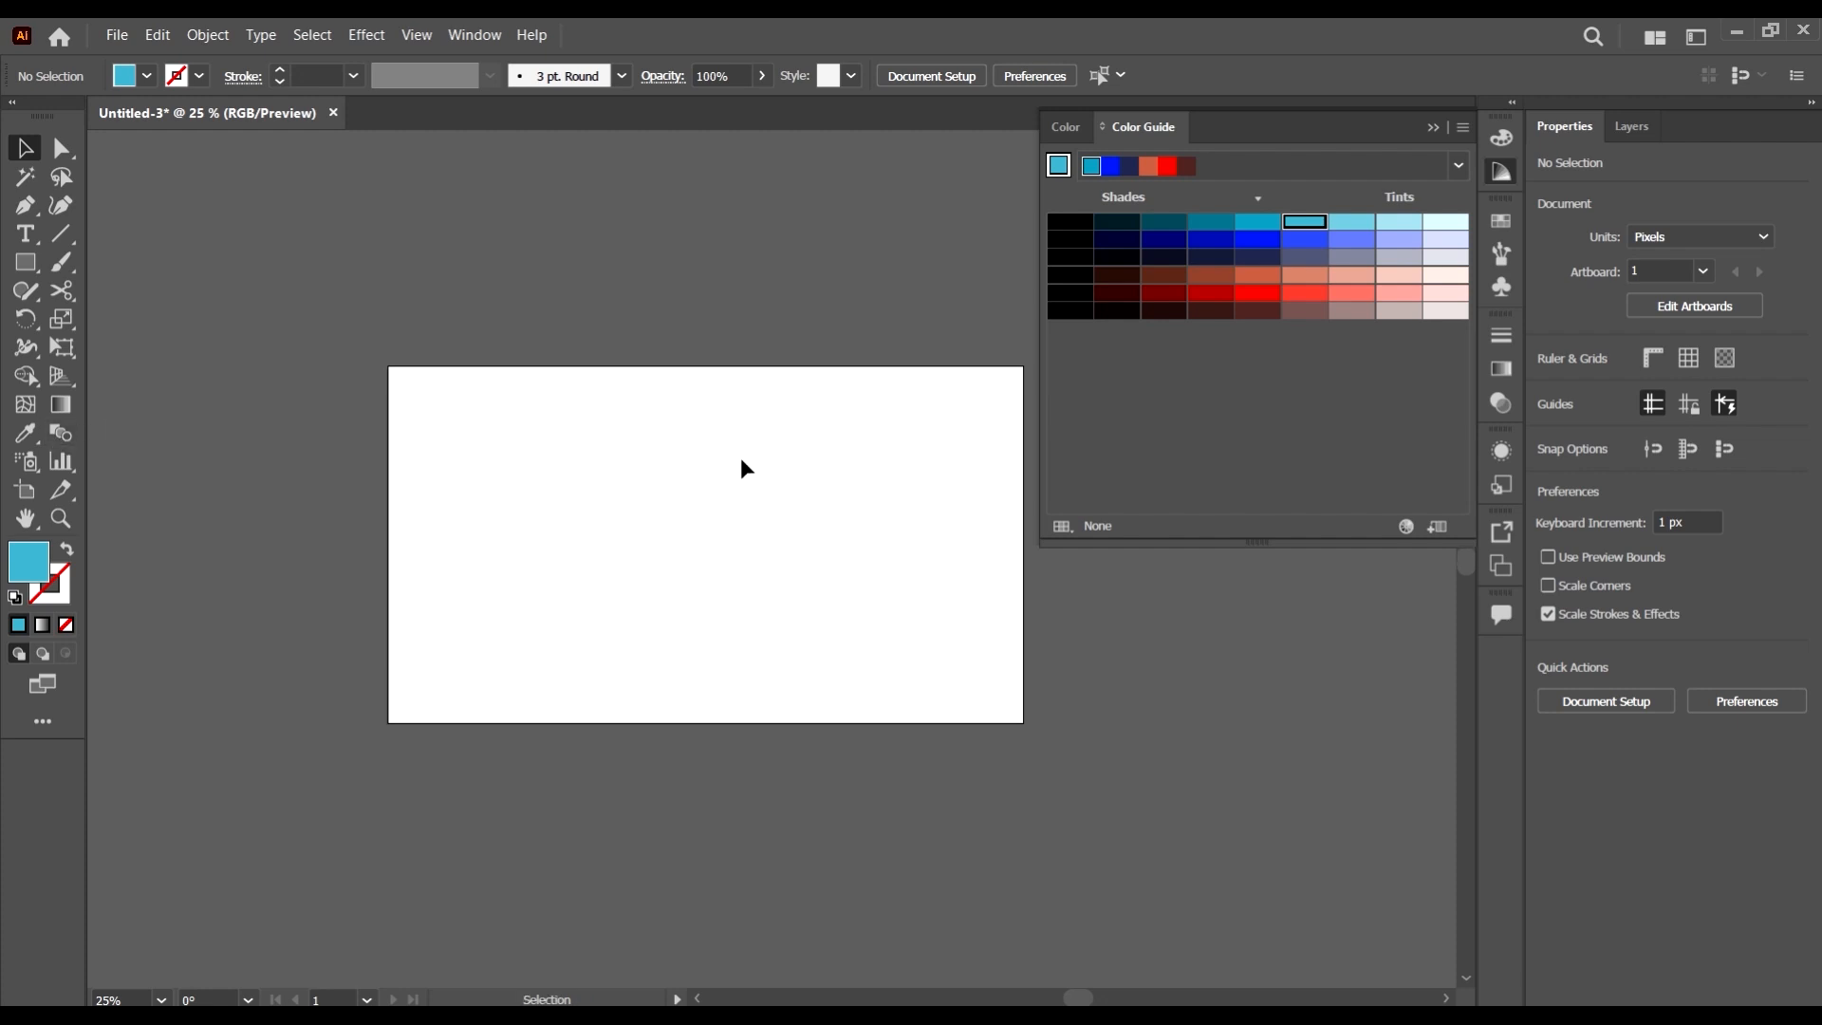
{"action": "scroll", "coordinate": [602, 409], "scroll_direction": "down", "scroll_amount": 1}
{"action": "scroll", "coordinate": [692, 406], "scroll_direction": "up", "scroll_amount": 1}
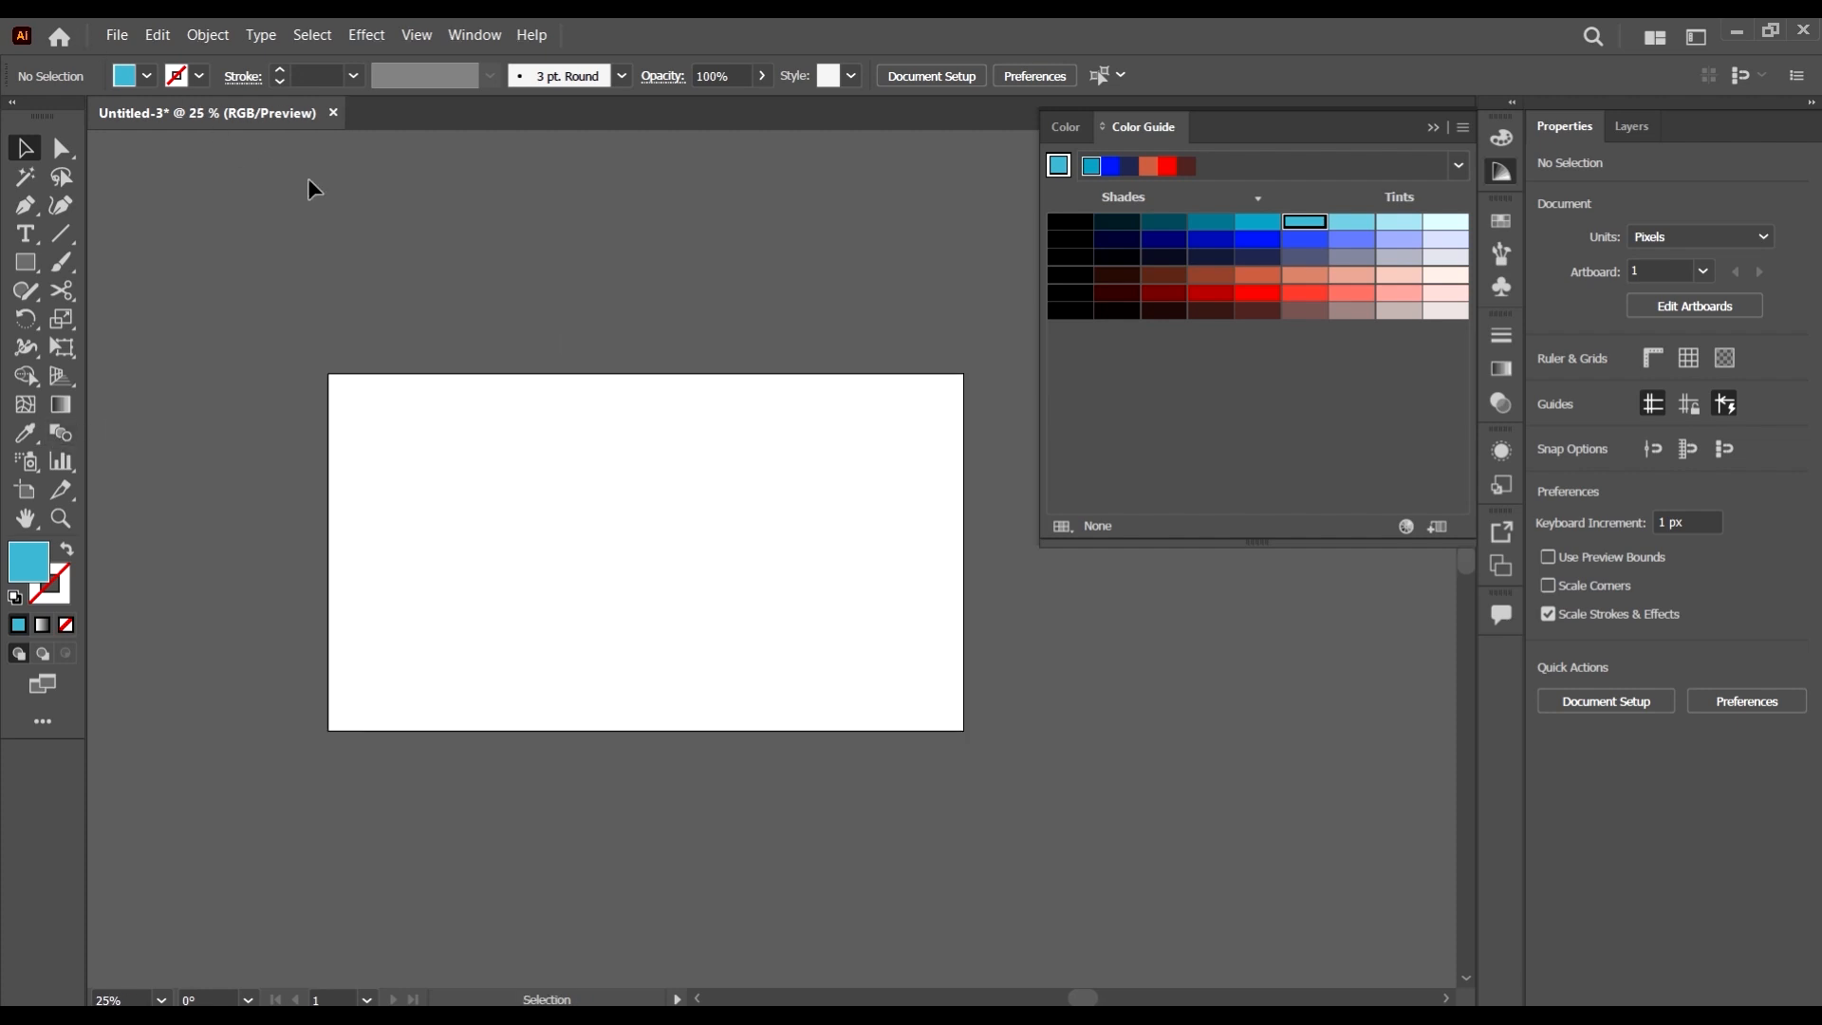
- Open the Recolor Artwork file from the 5 COLORS AND PATTERNS folder
{"action": "left_click", "coordinate": [117, 36]}
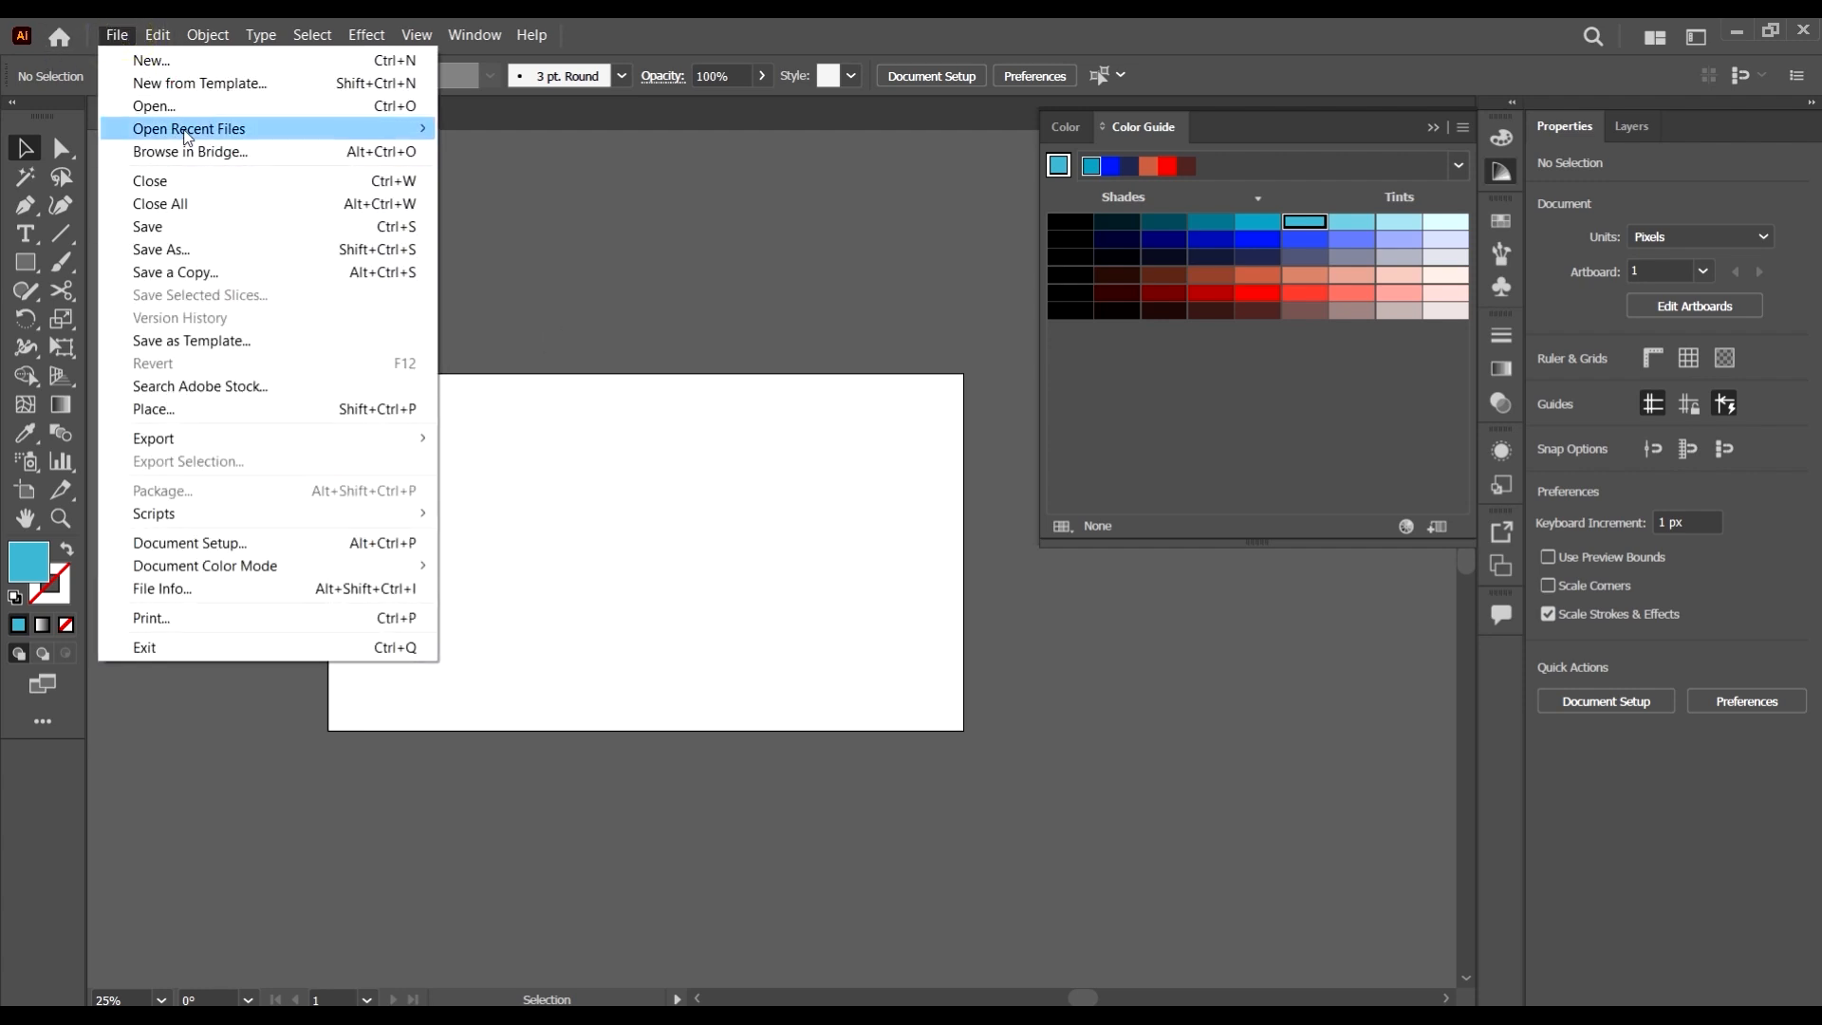
{"action": "left_click", "coordinate": [154, 105]}
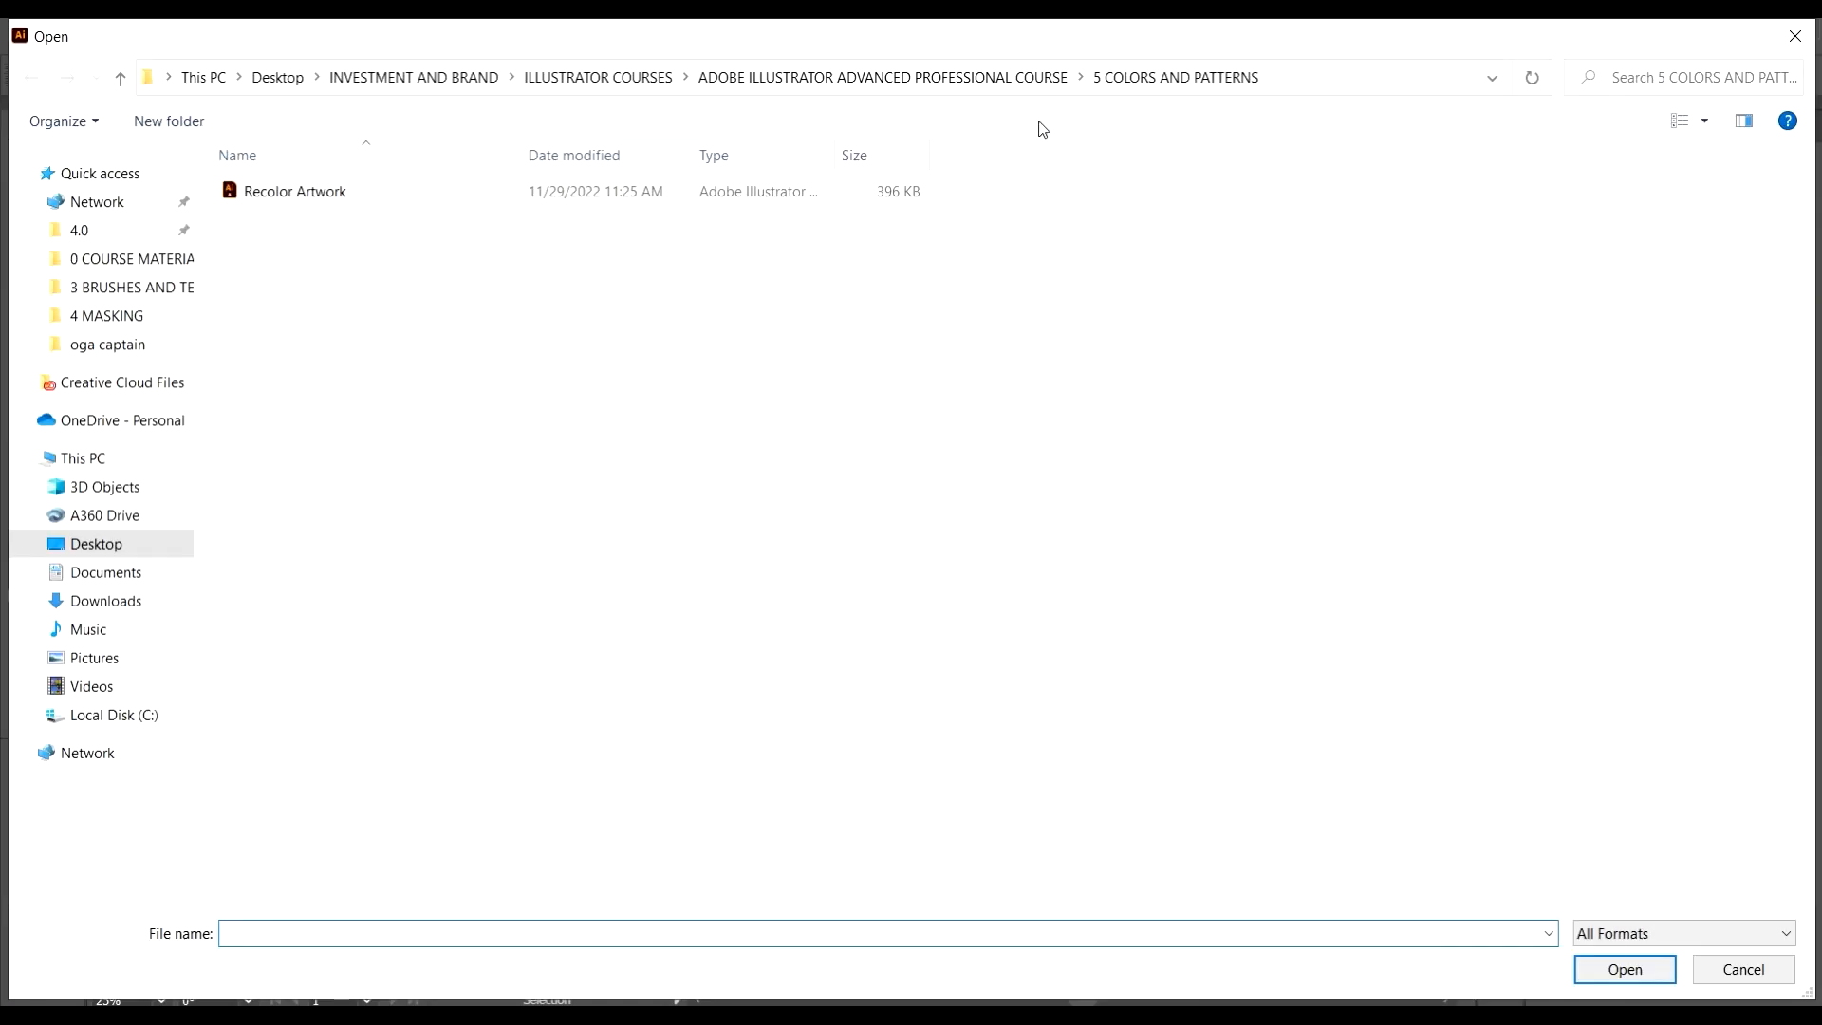
{"action": "right_click", "coordinate": [1168, 241]}
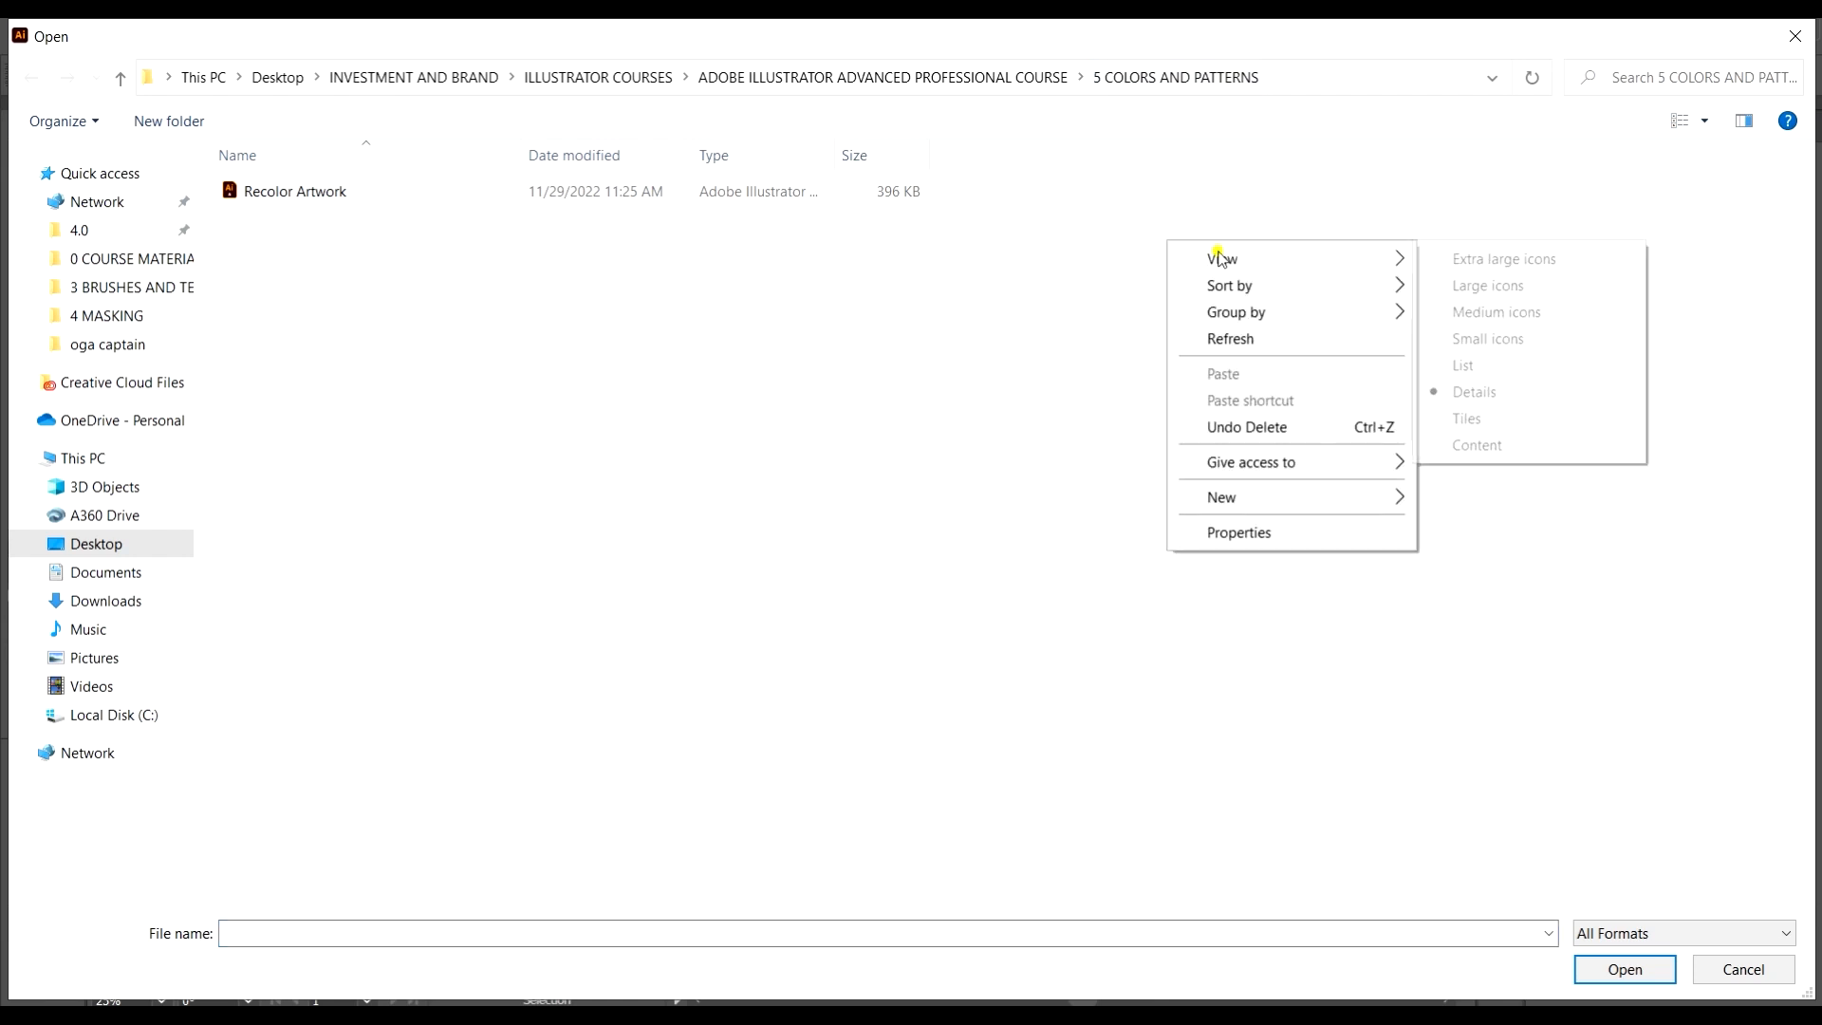
{"action": "left_click", "coordinate": [1130, 185]}
{"action": "left_click", "coordinate": [539, 199]}
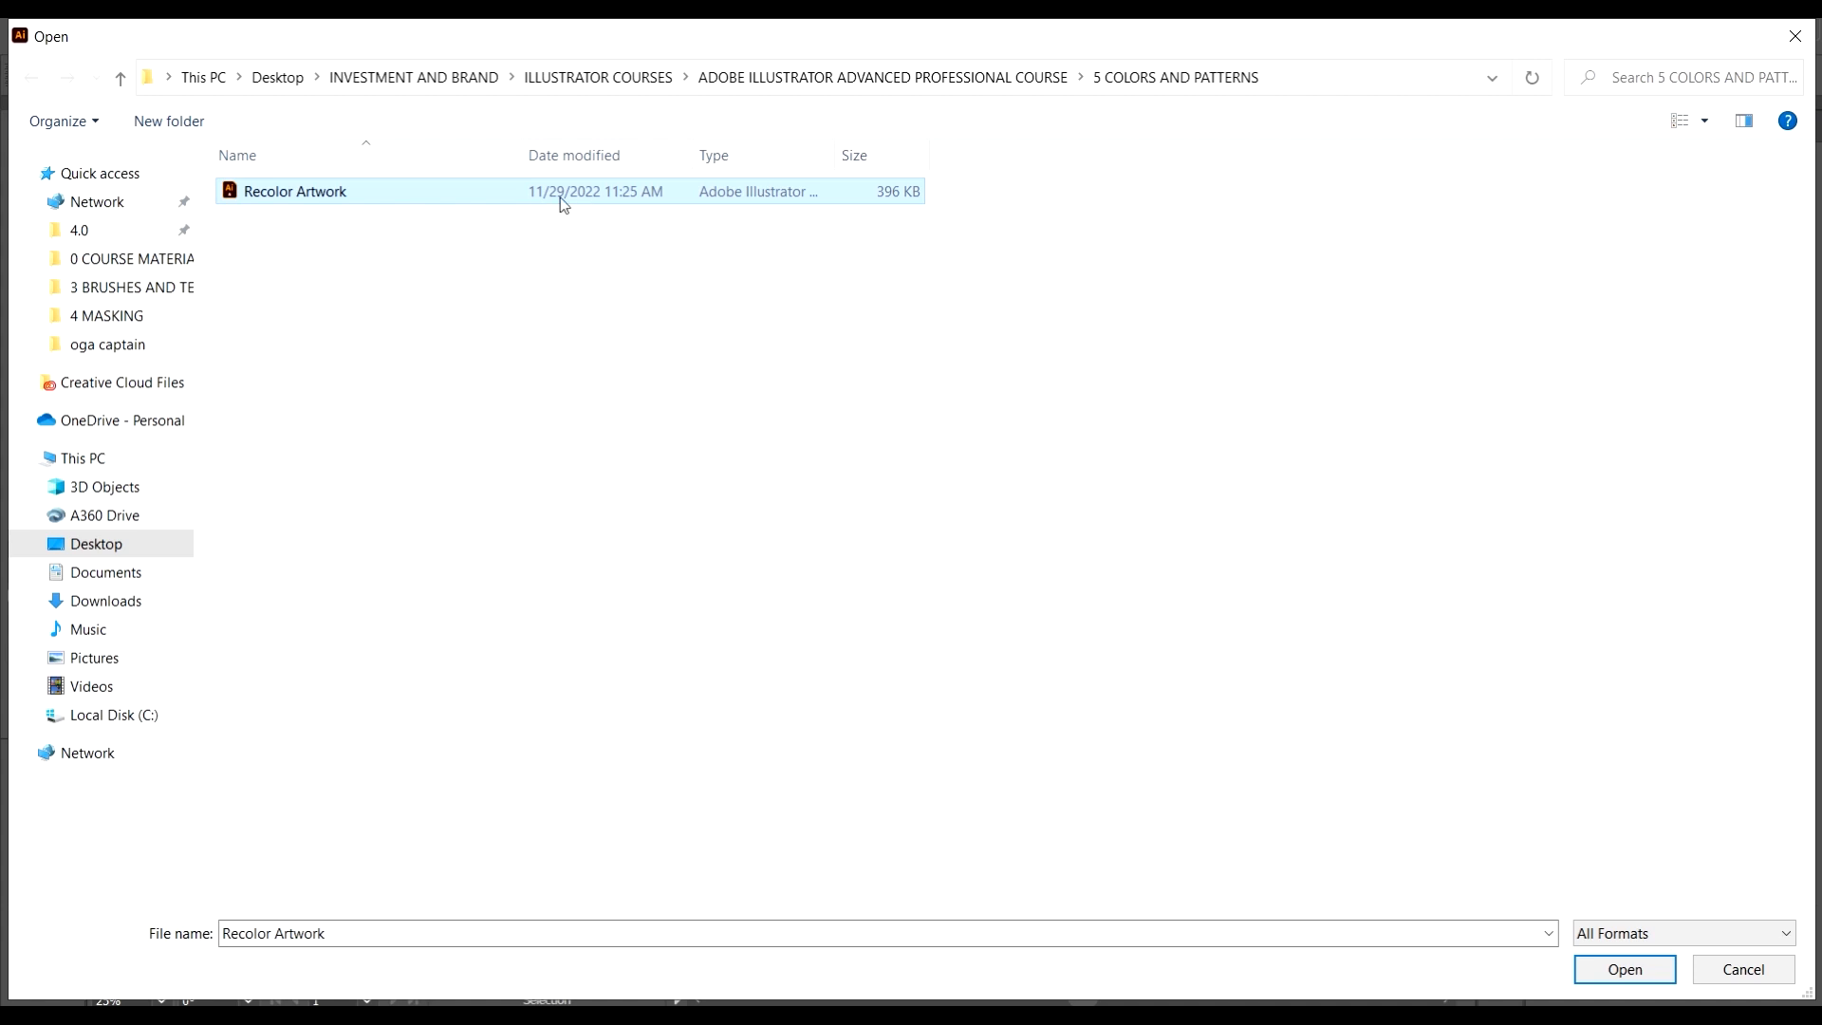
{"action": "left_click", "coordinate": [1625, 969]}
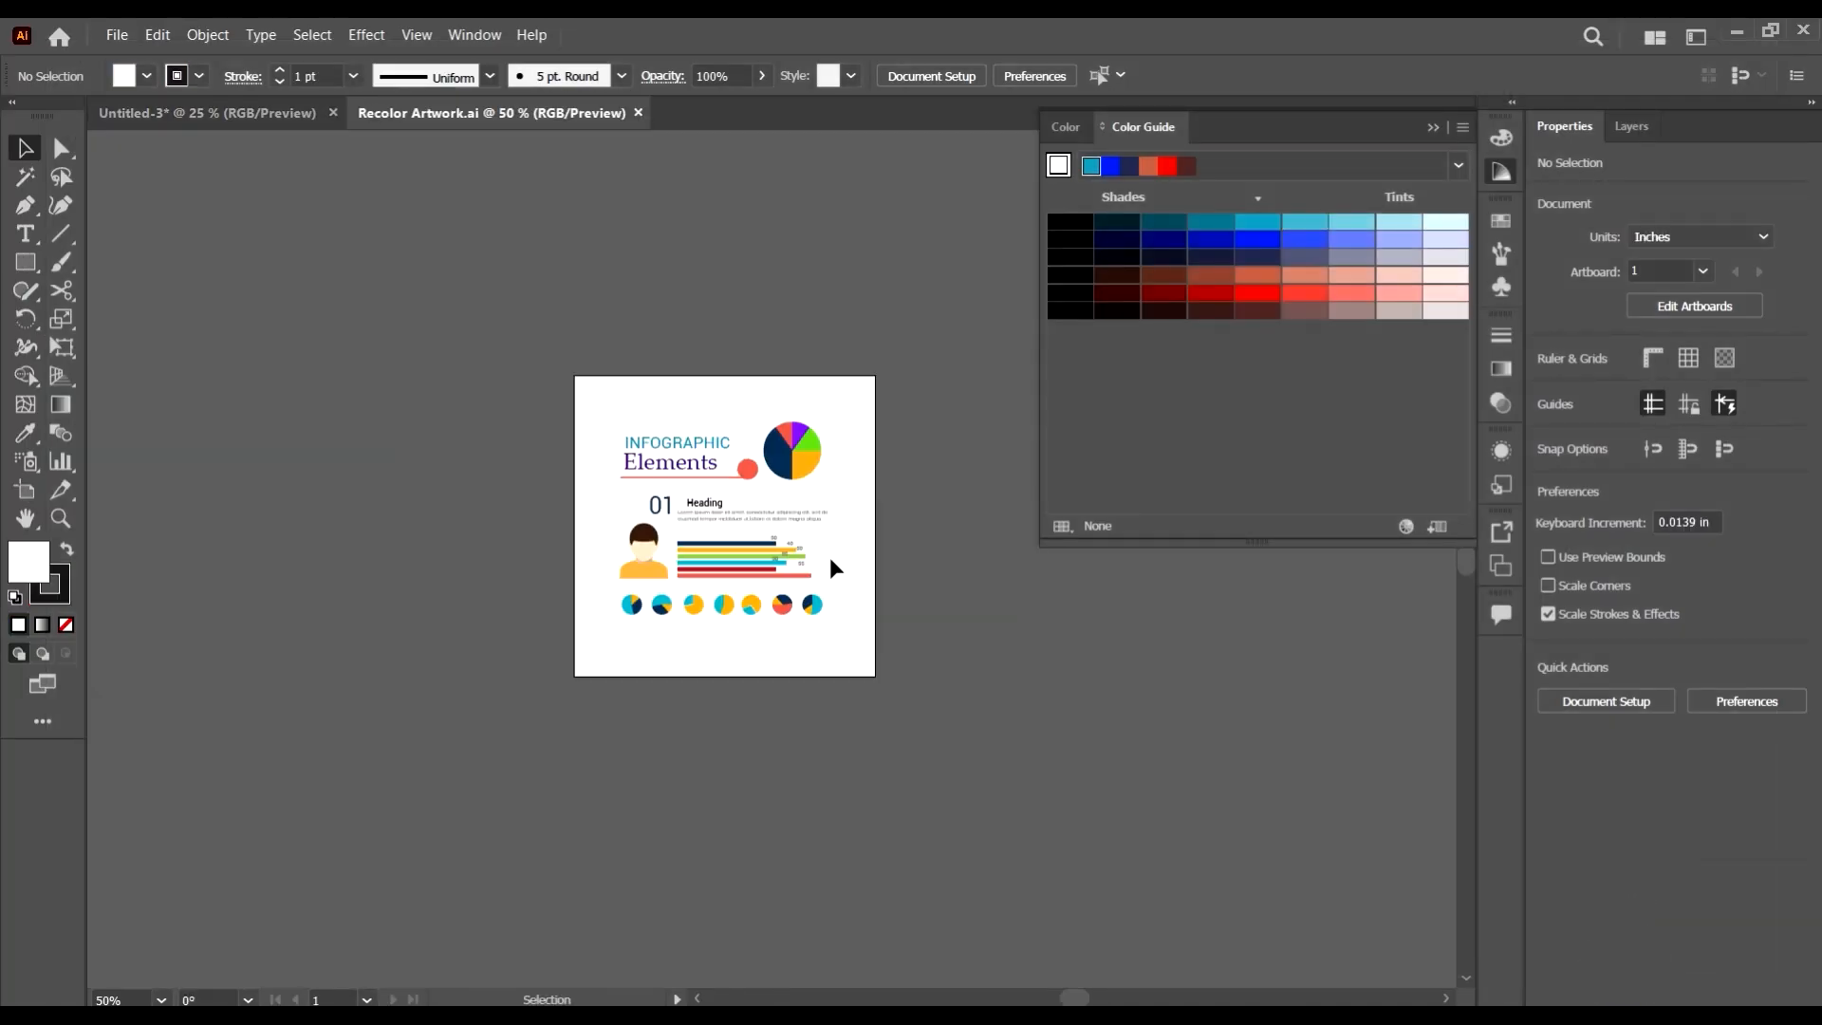
{"action": "scroll", "coordinate": [805, 535], "scroll_direction": "up", "scroll_amount": 2}
{"action": "scroll", "coordinate": [543, 466], "scroll_direction": "left", "scroll_amount": 1}
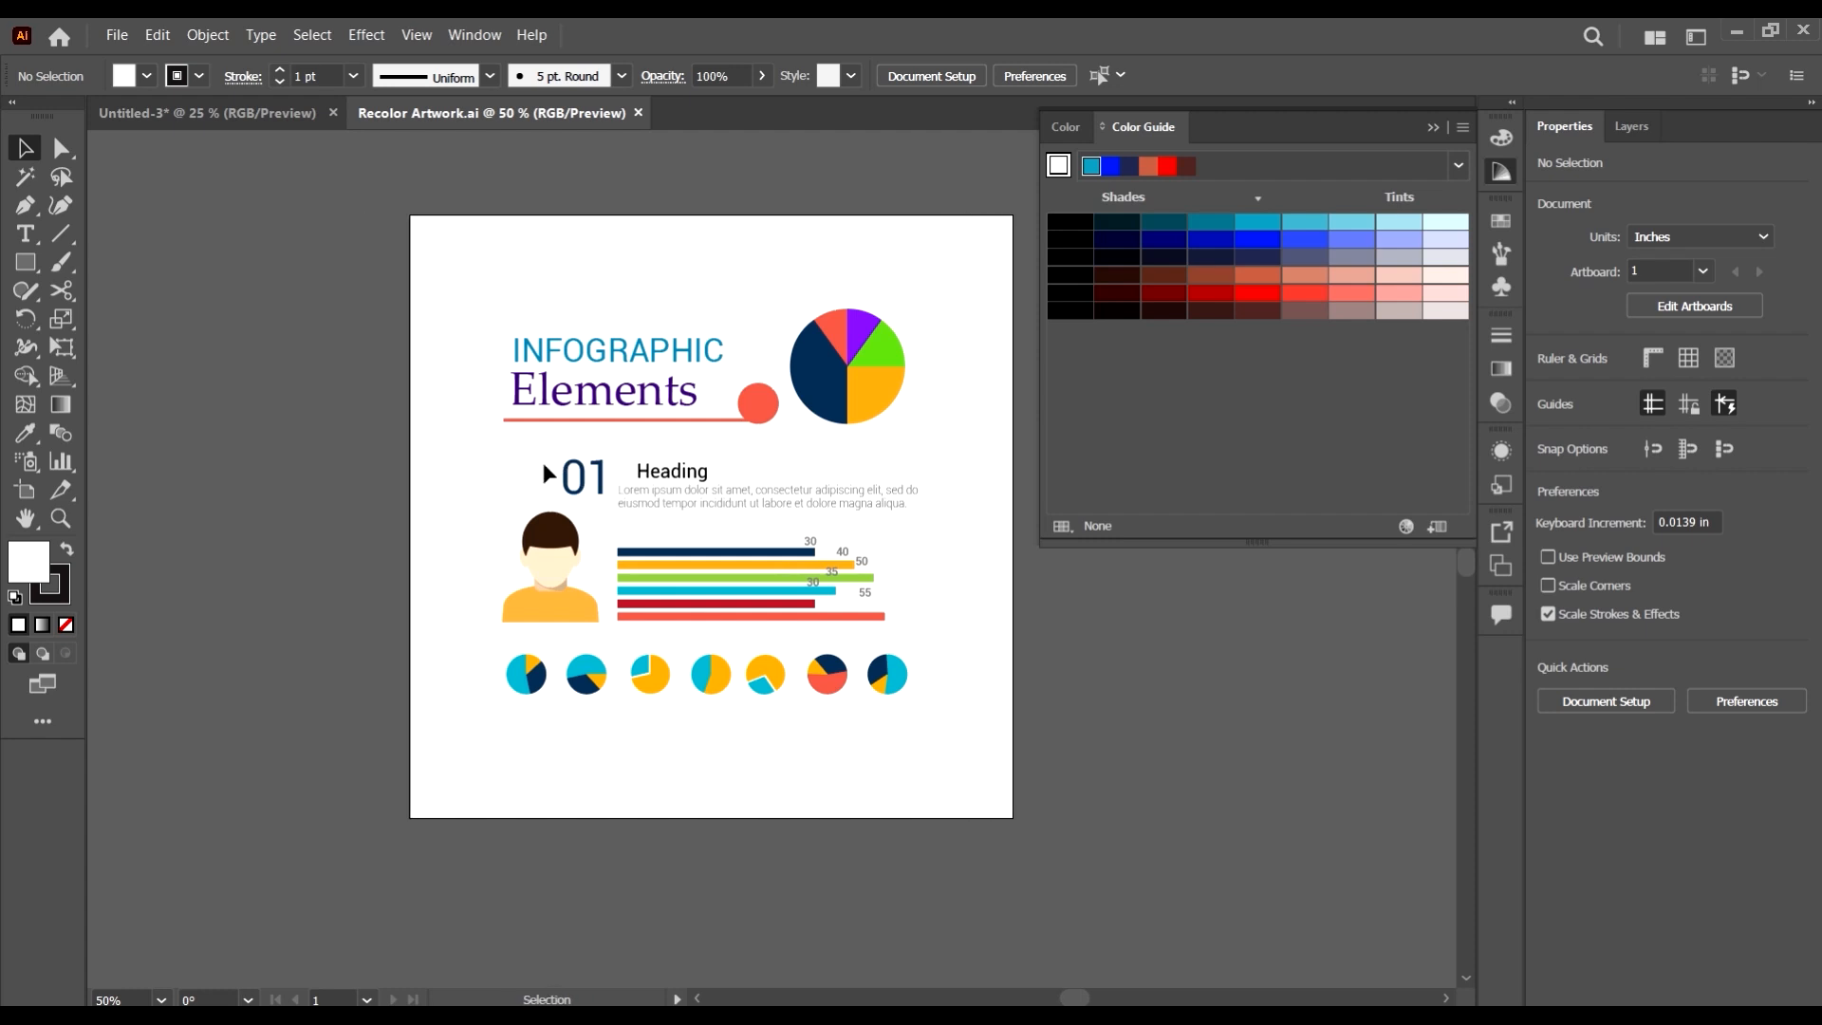
{"action": "scroll", "coordinate": [793, 446], "scroll_direction": "up", "scroll_amount": 1}
{"action": "scroll", "coordinate": [691, 531], "scroll_direction": "down", "scroll_amount": 1}
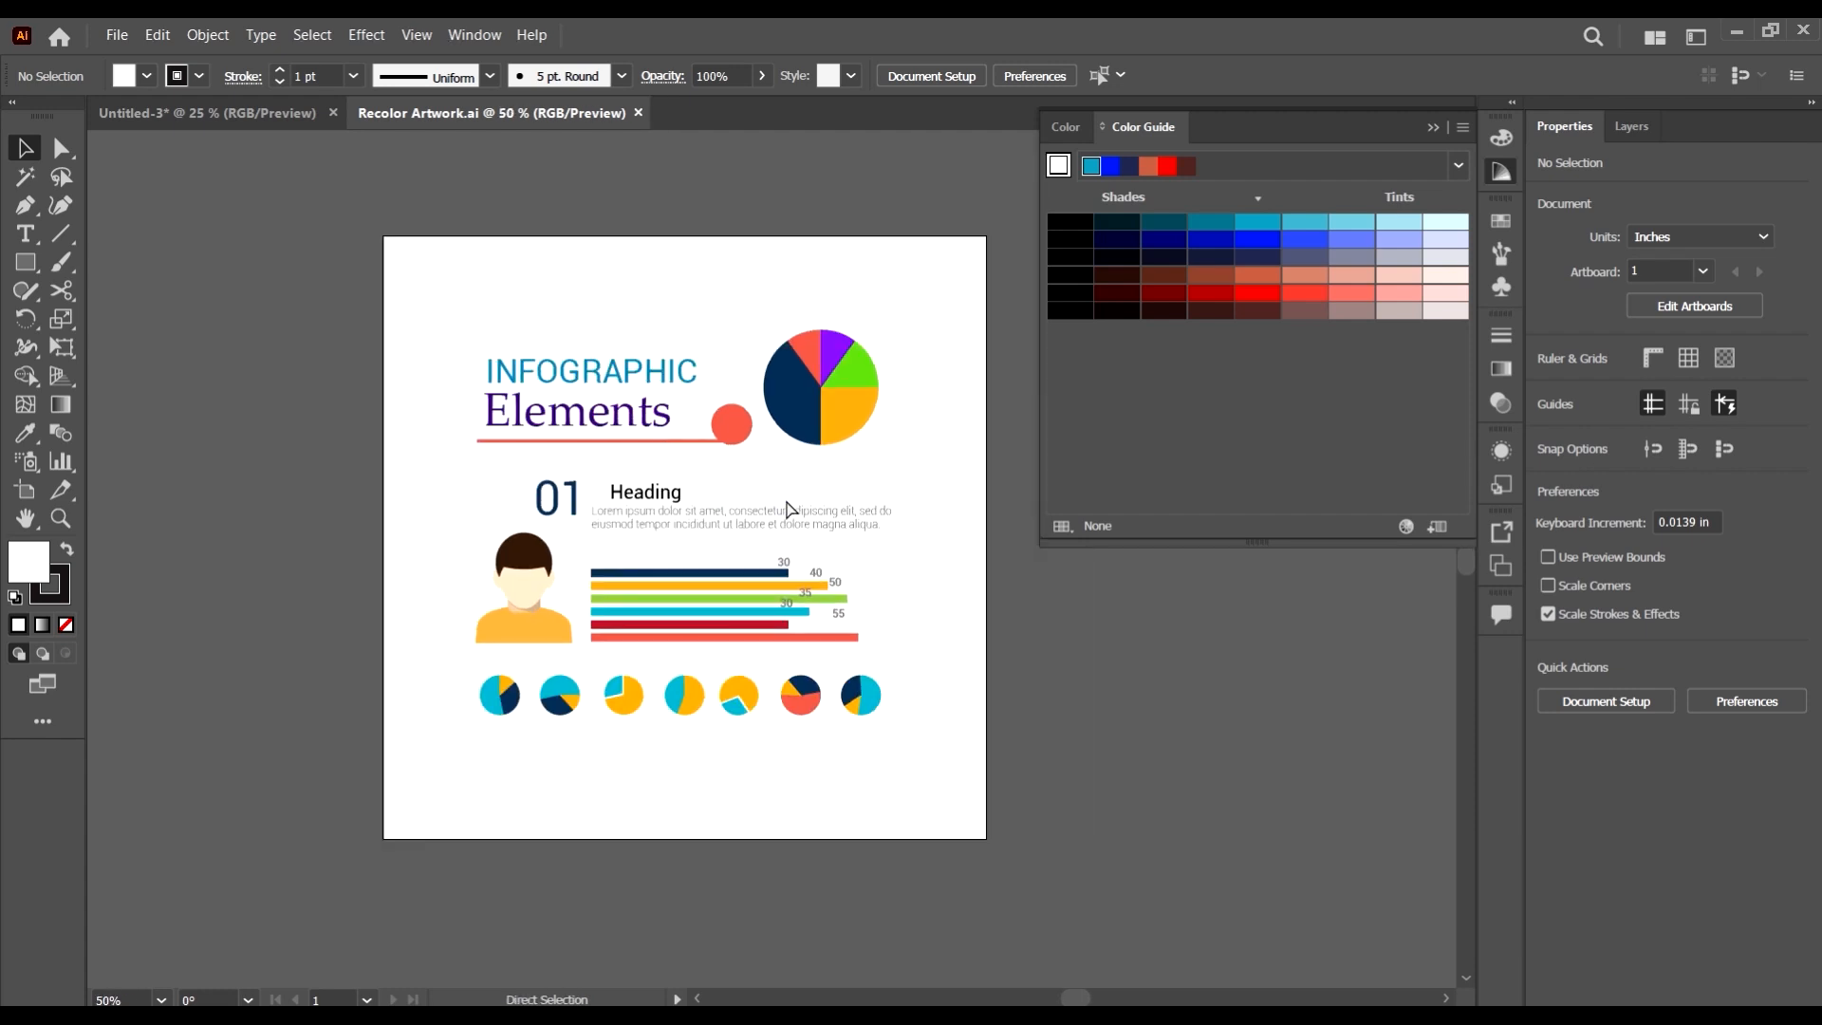
{"action": "scroll", "coordinate": [568, 446], "scroll_direction": "right", "scroll_amount": 1}
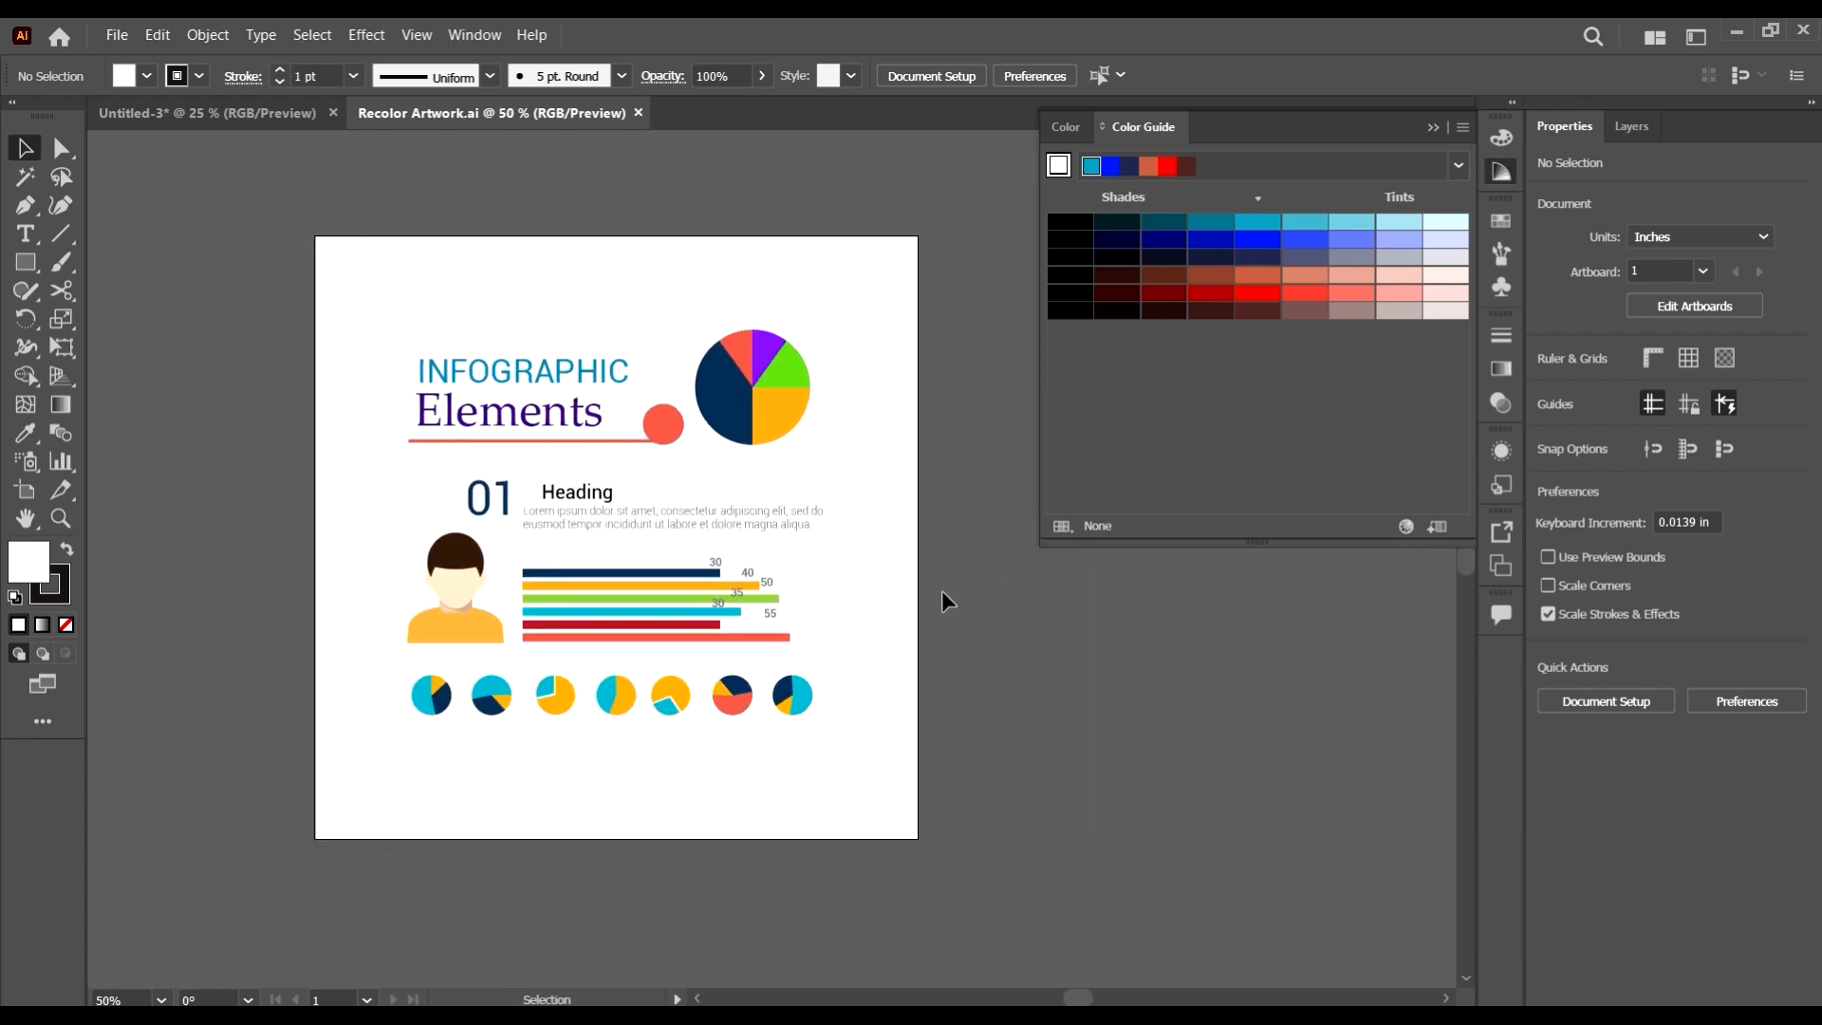
- Collapse the Color Guide and examine the colours used in the infographic's title, pie charts, portrait and bars
{"action": "scroll", "coordinate": [731, 731], "scroll_direction": "down", "scroll_amount": 1}
{"action": "scroll", "coordinate": [833, 700], "scroll_direction": "up", "scroll_amount": 1}
{"action": "left_click", "coordinate": [1429, 126]}
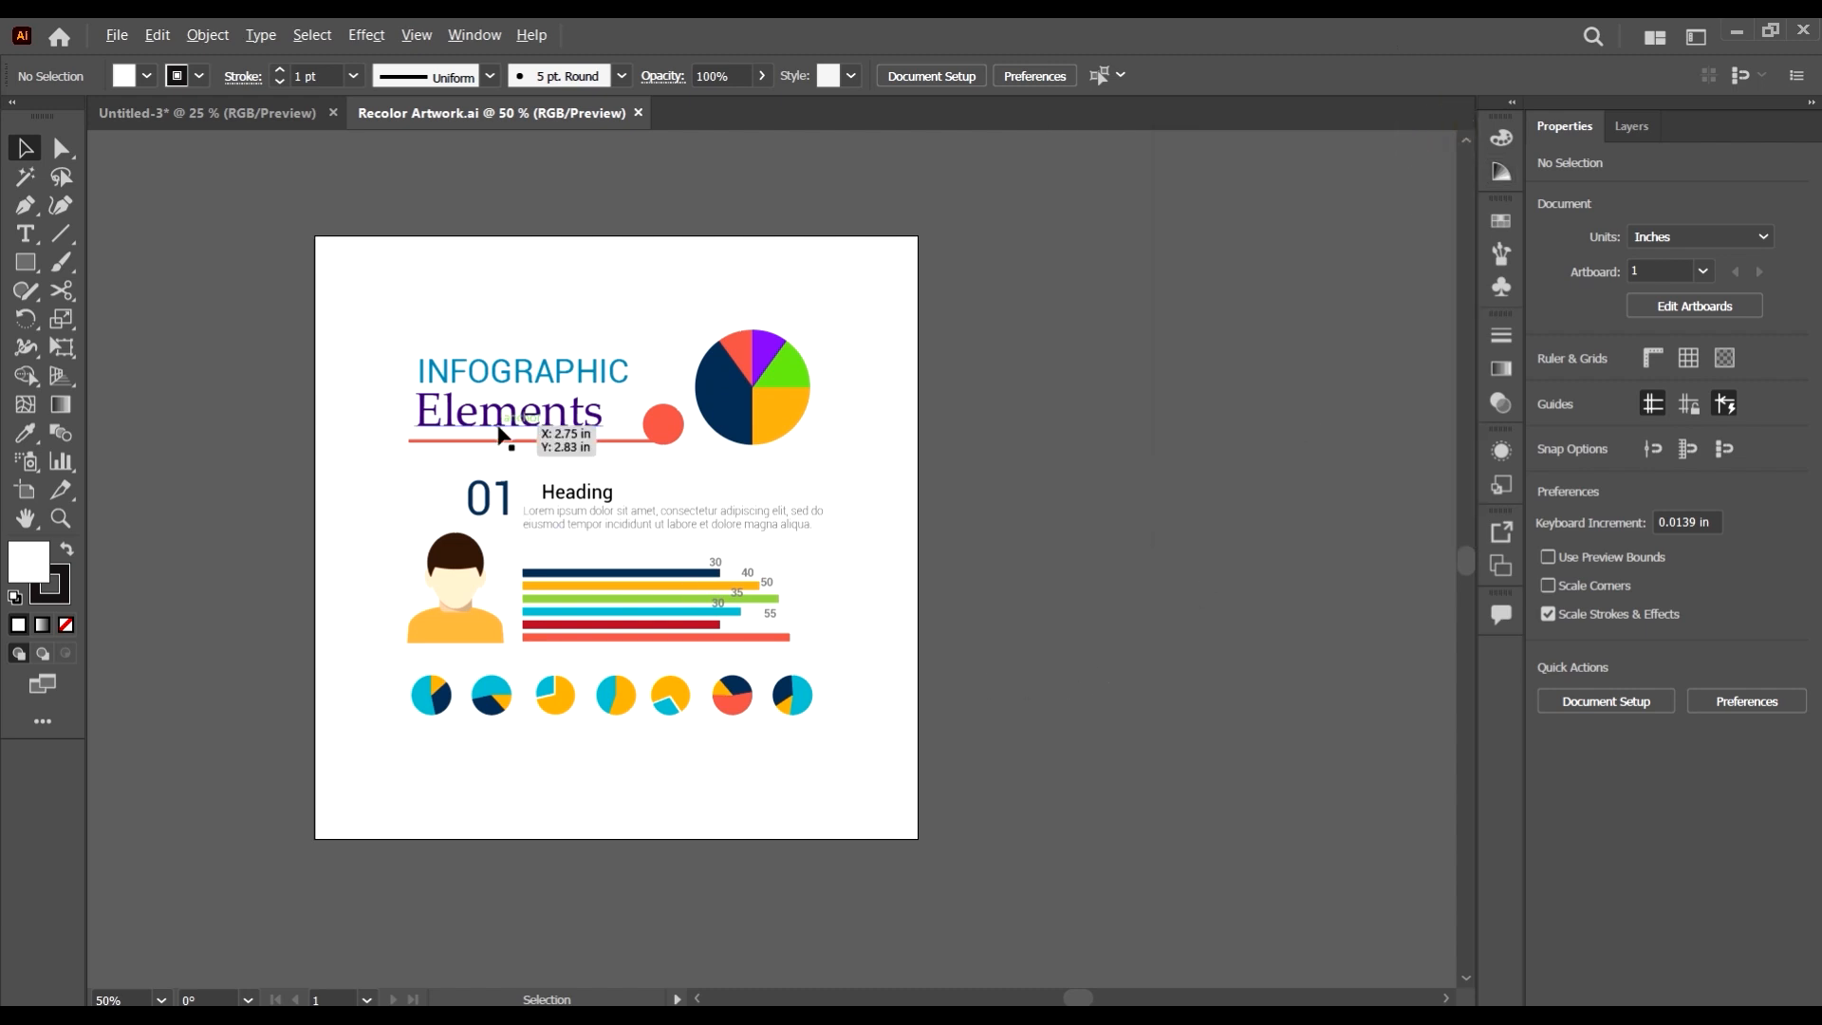
{"action": "scroll", "coordinate": [498, 429], "scroll_direction": "up", "scroll_amount": 1}
{"action": "scroll", "coordinate": [860, 401], "scroll_direction": "down", "scroll_amount": 1}
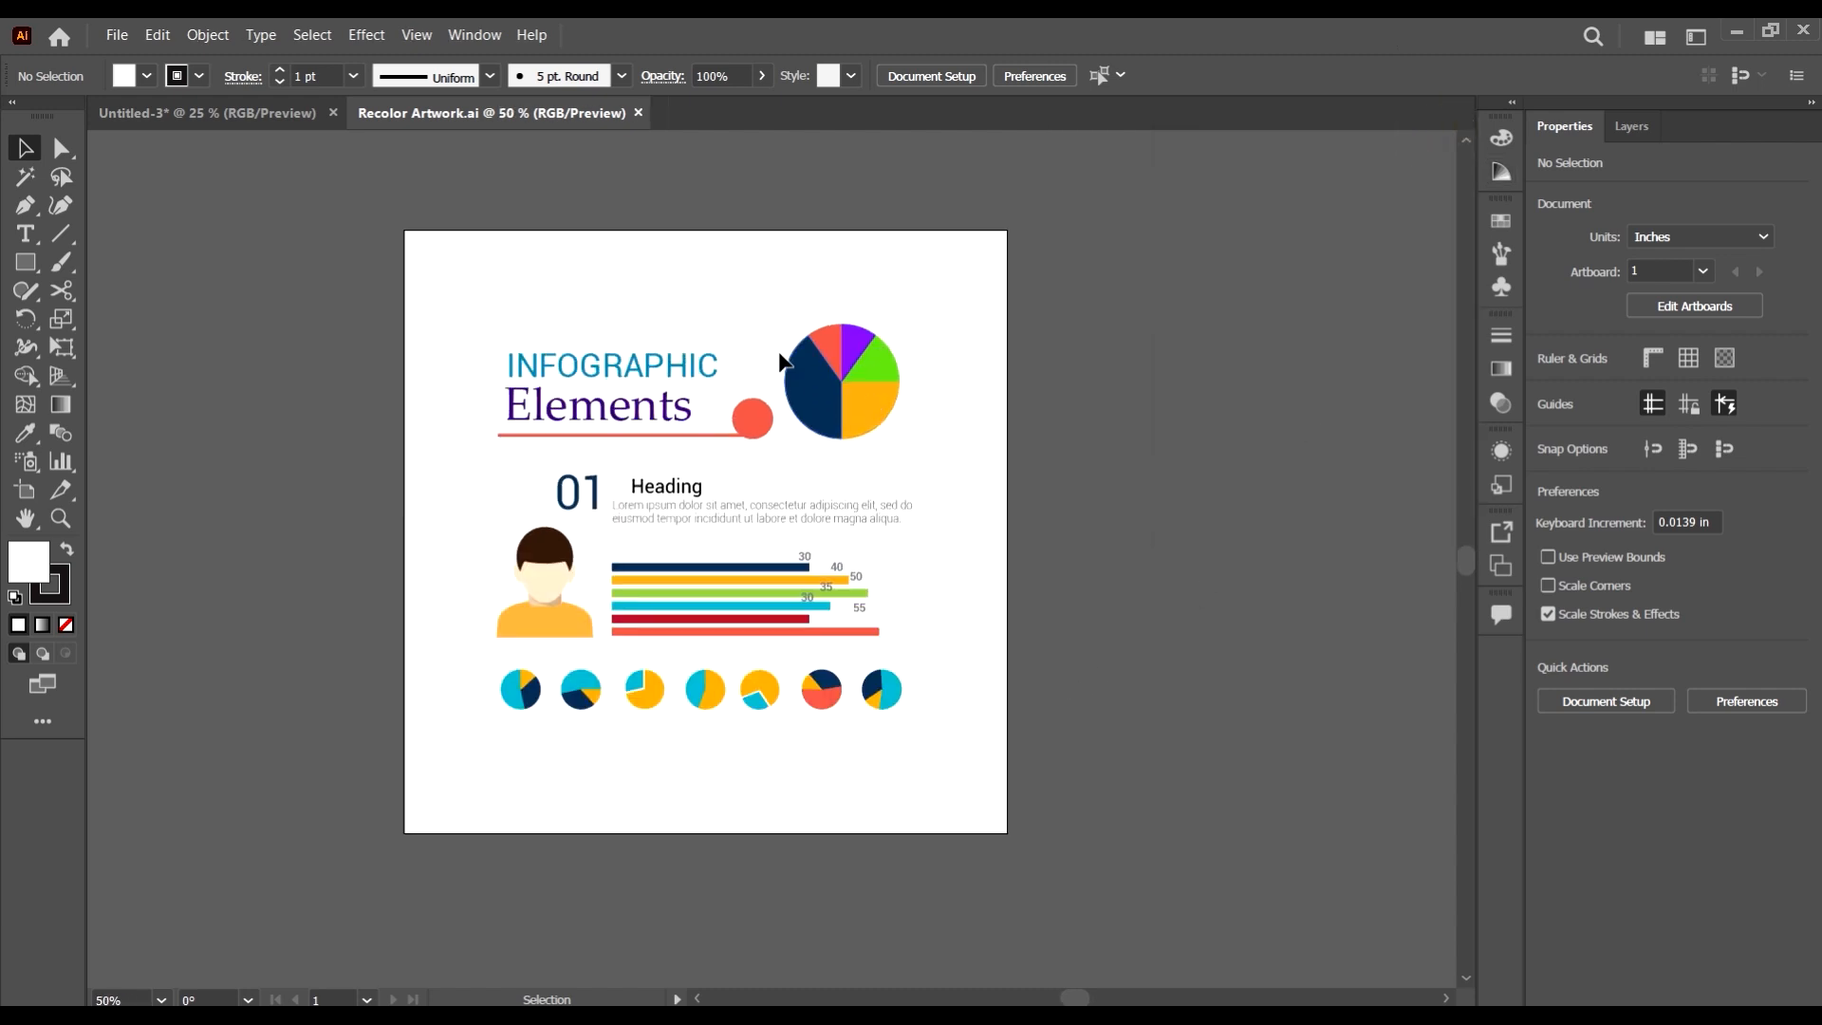
{"action": "scroll", "coordinate": [890, 331], "scroll_direction": "right", "scroll_amount": 1}
{"action": "scroll", "coordinate": [789, 438], "scroll_direction": "up", "scroll_amount": 1}
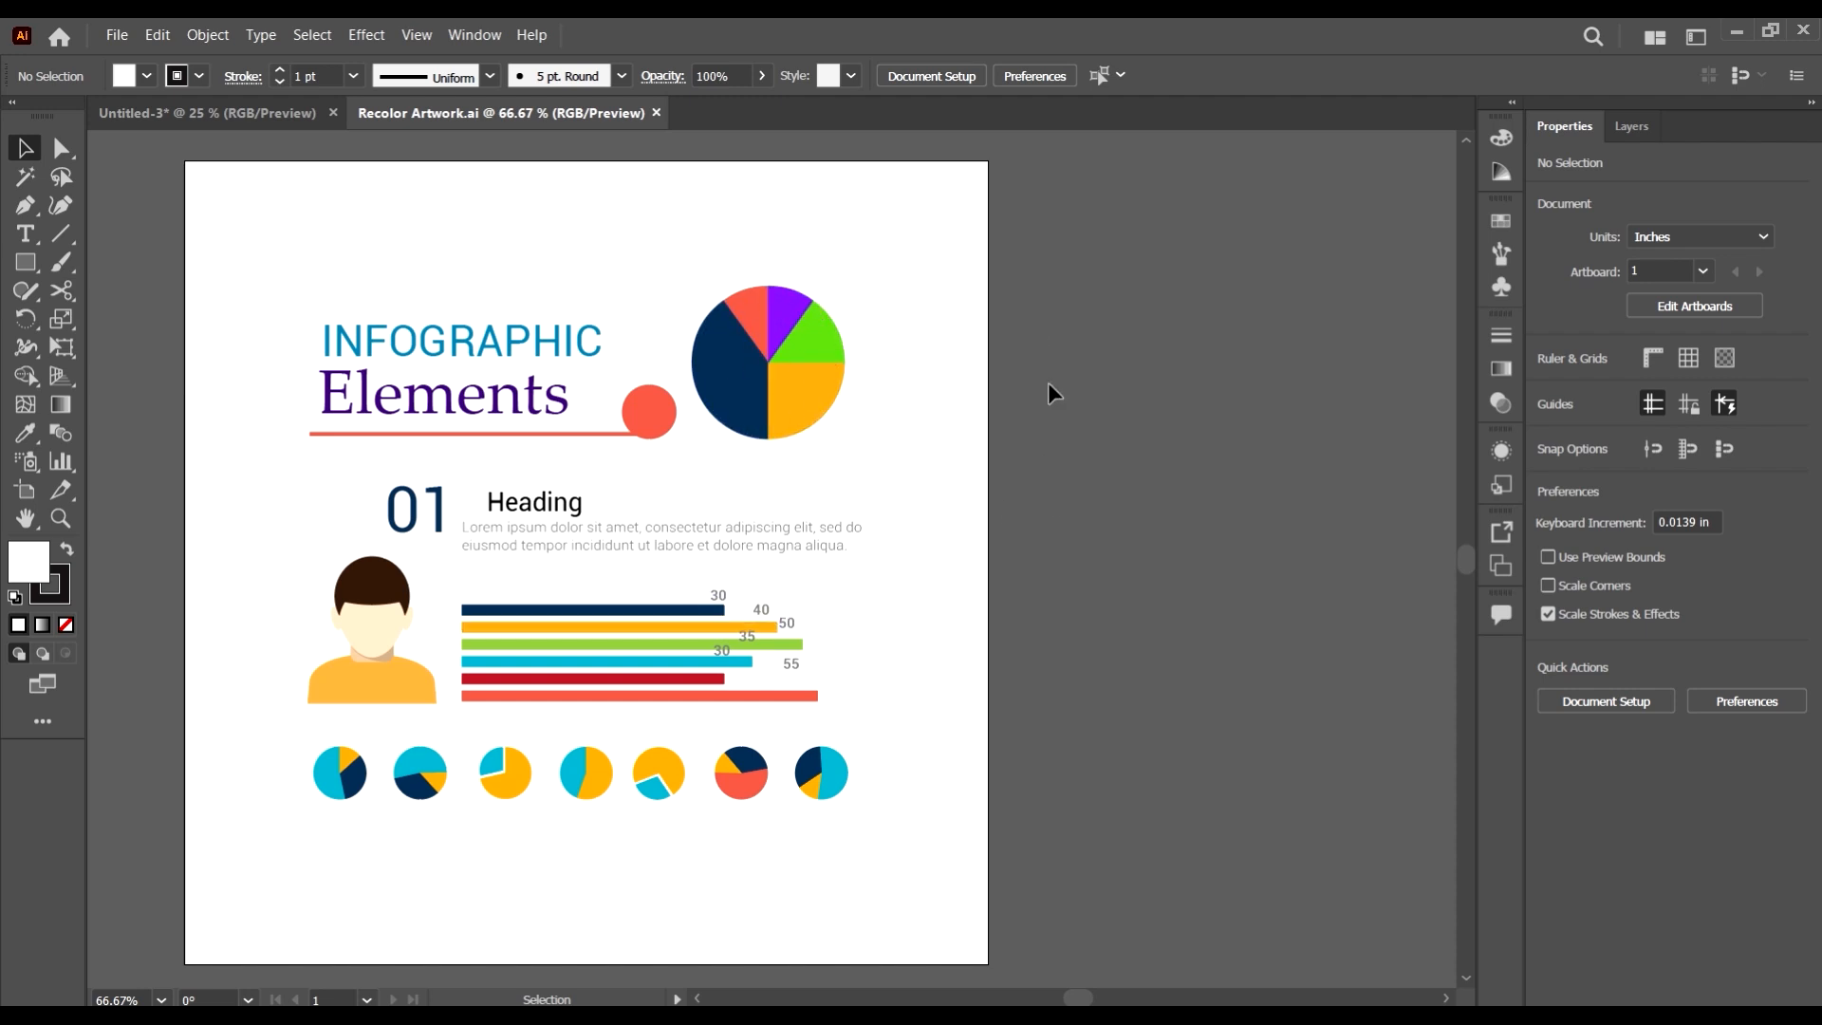
{"action": "scroll", "coordinate": [471, 415], "scroll_direction": "down", "scroll_amount": 2}
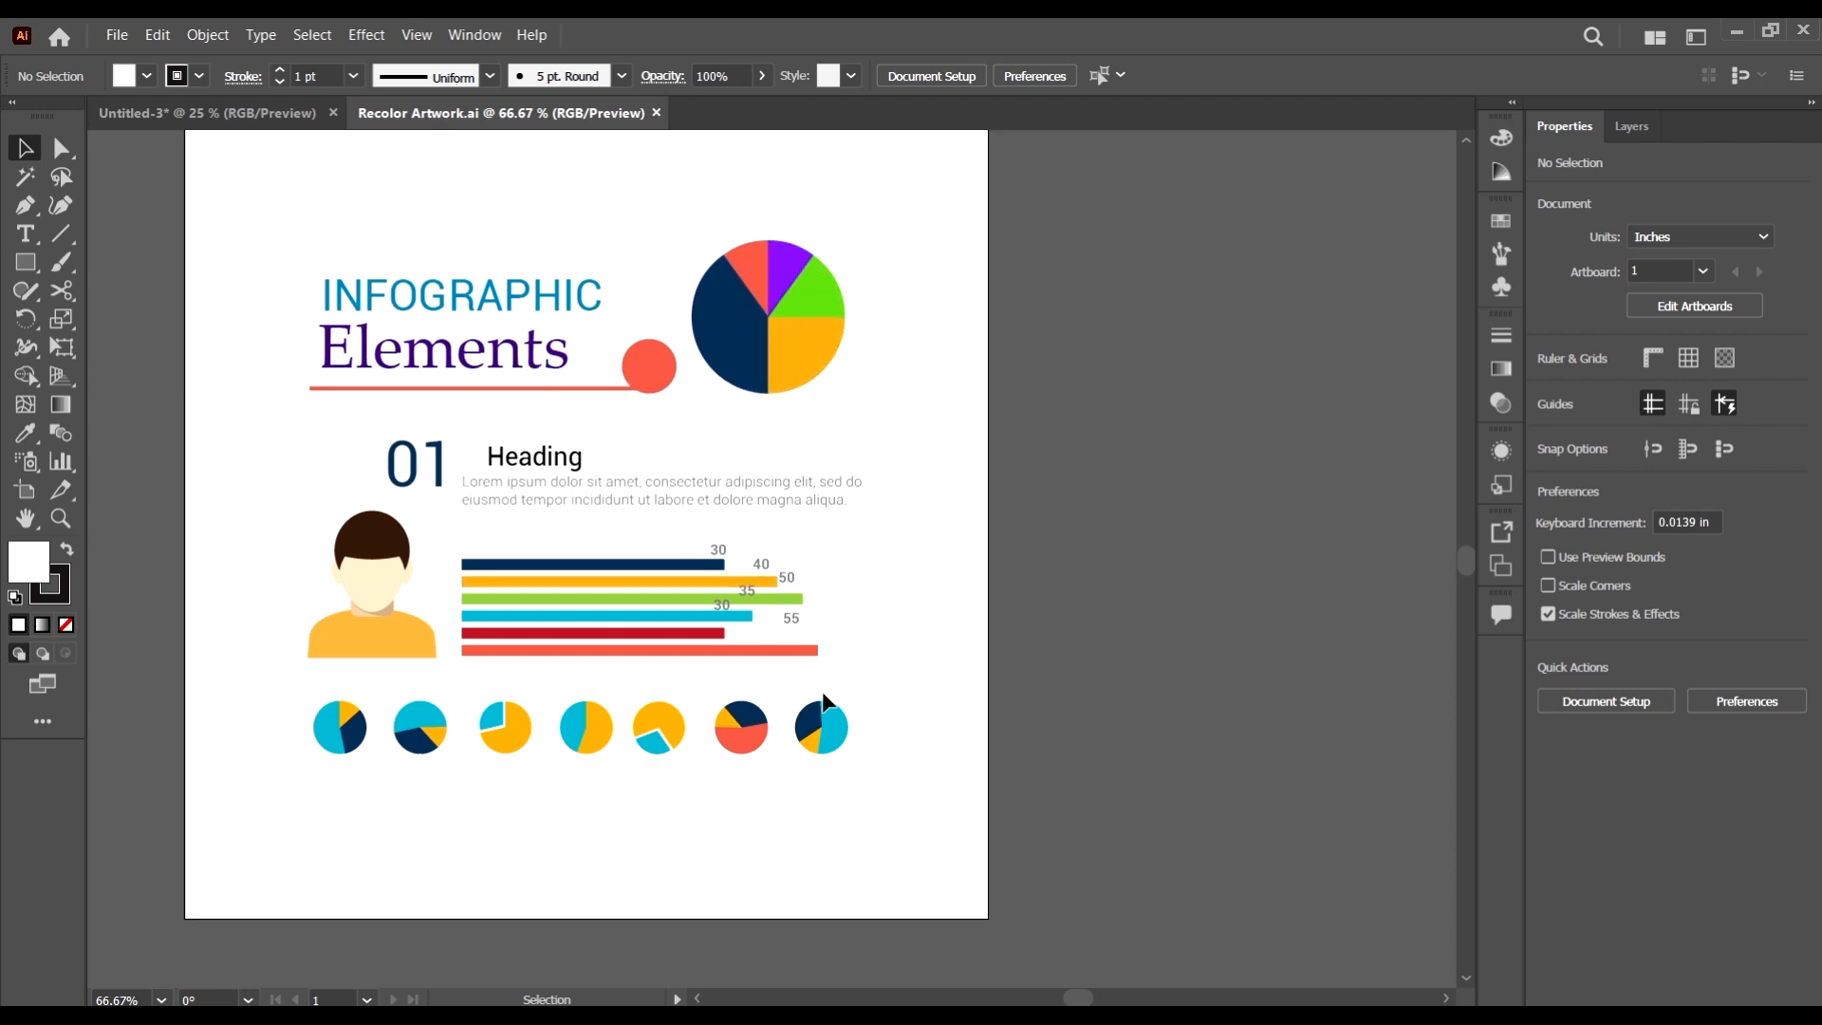
{"action": "scroll", "coordinate": [1329, 750], "scroll_direction": "up", "scroll_amount": 2}
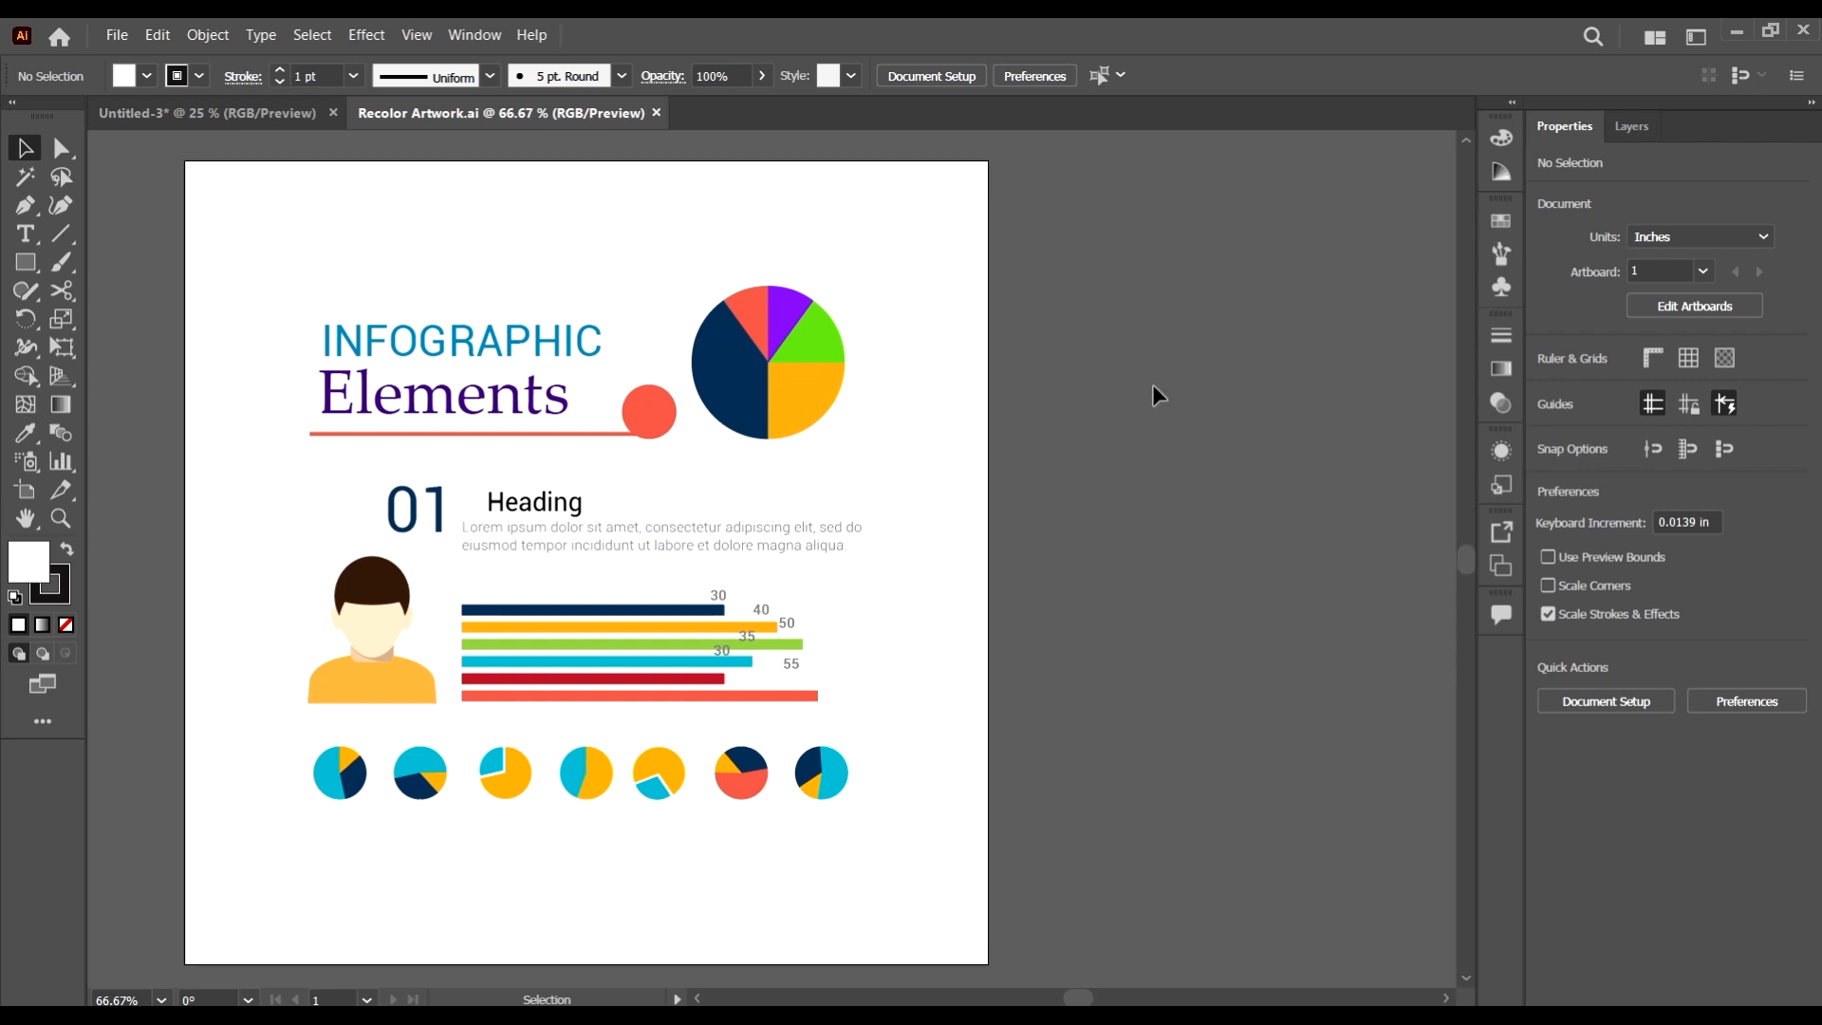
{"action": "scroll", "coordinate": [1152, 385], "scroll_direction": "down", "scroll_amount": 1}
{"action": "scroll", "coordinate": [1050, 626], "scroll_direction": "up", "scroll_amount": 1}
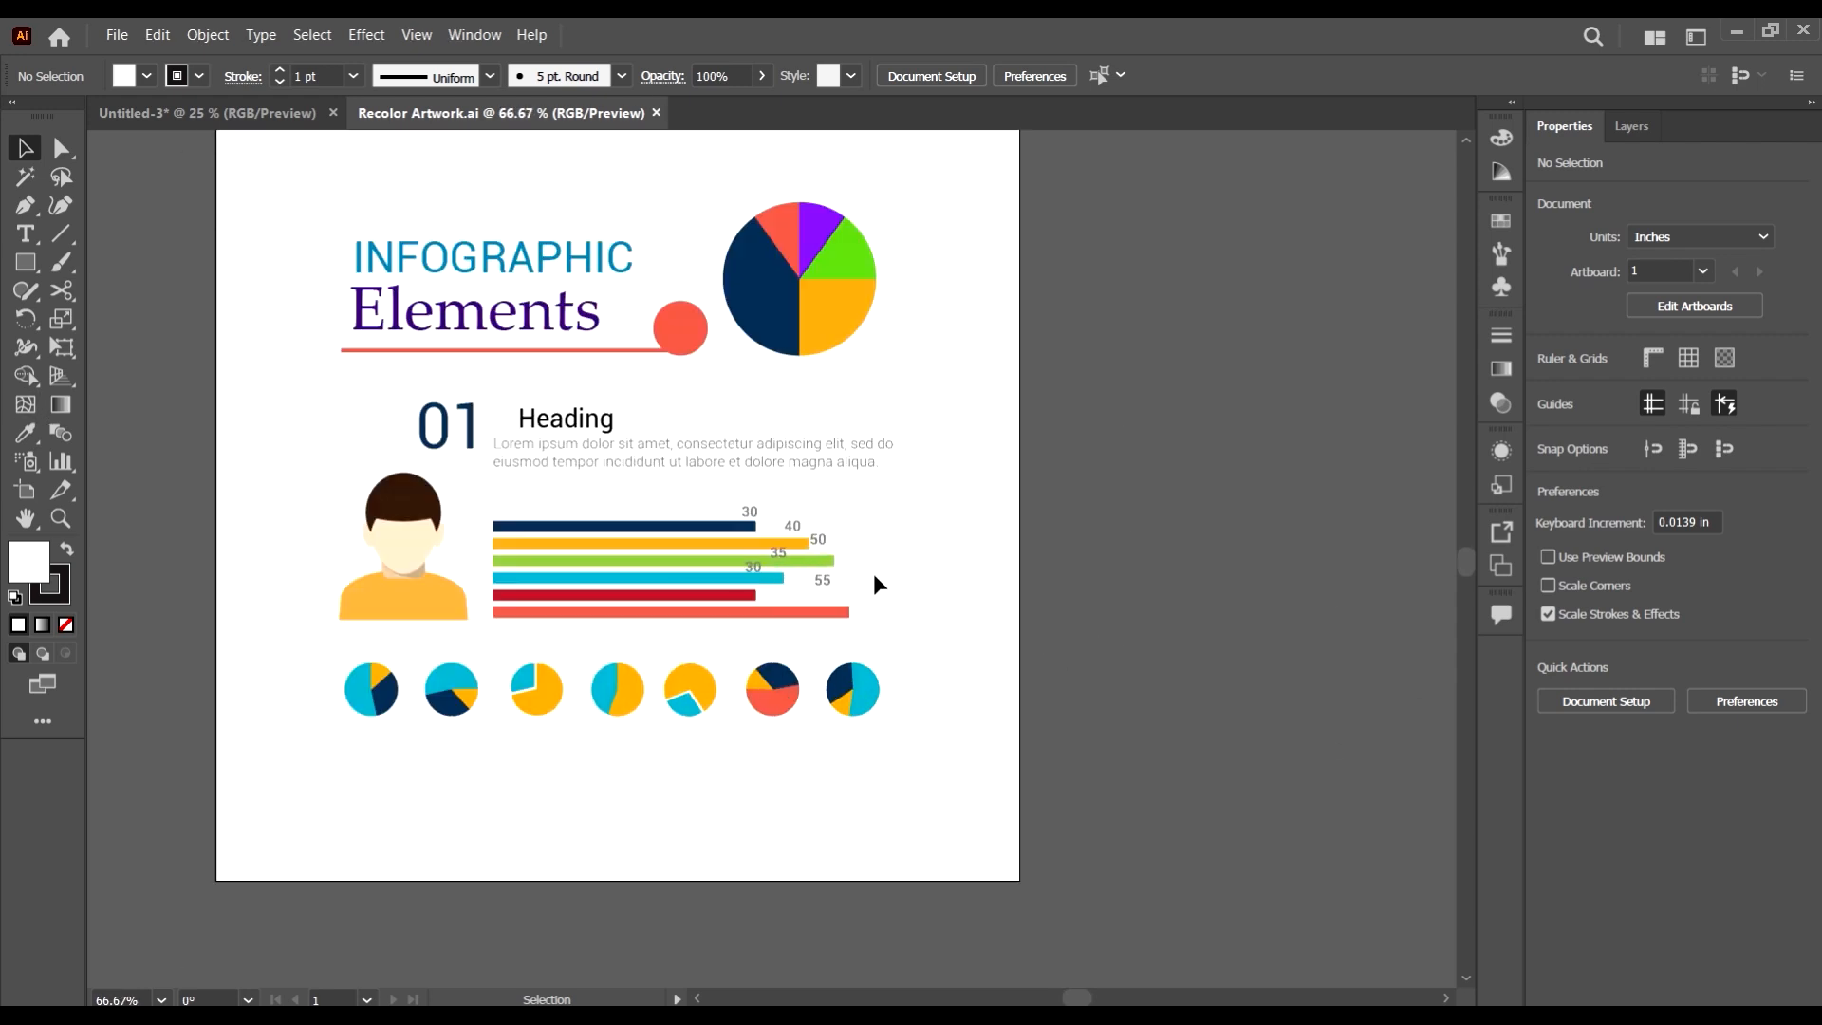
{"action": "scroll", "coordinate": [954, 586], "scroll_direction": "up", "scroll_amount": 3}
{"action": "scroll", "coordinate": [981, 581], "scroll_direction": "down", "scroll_amount": 1}
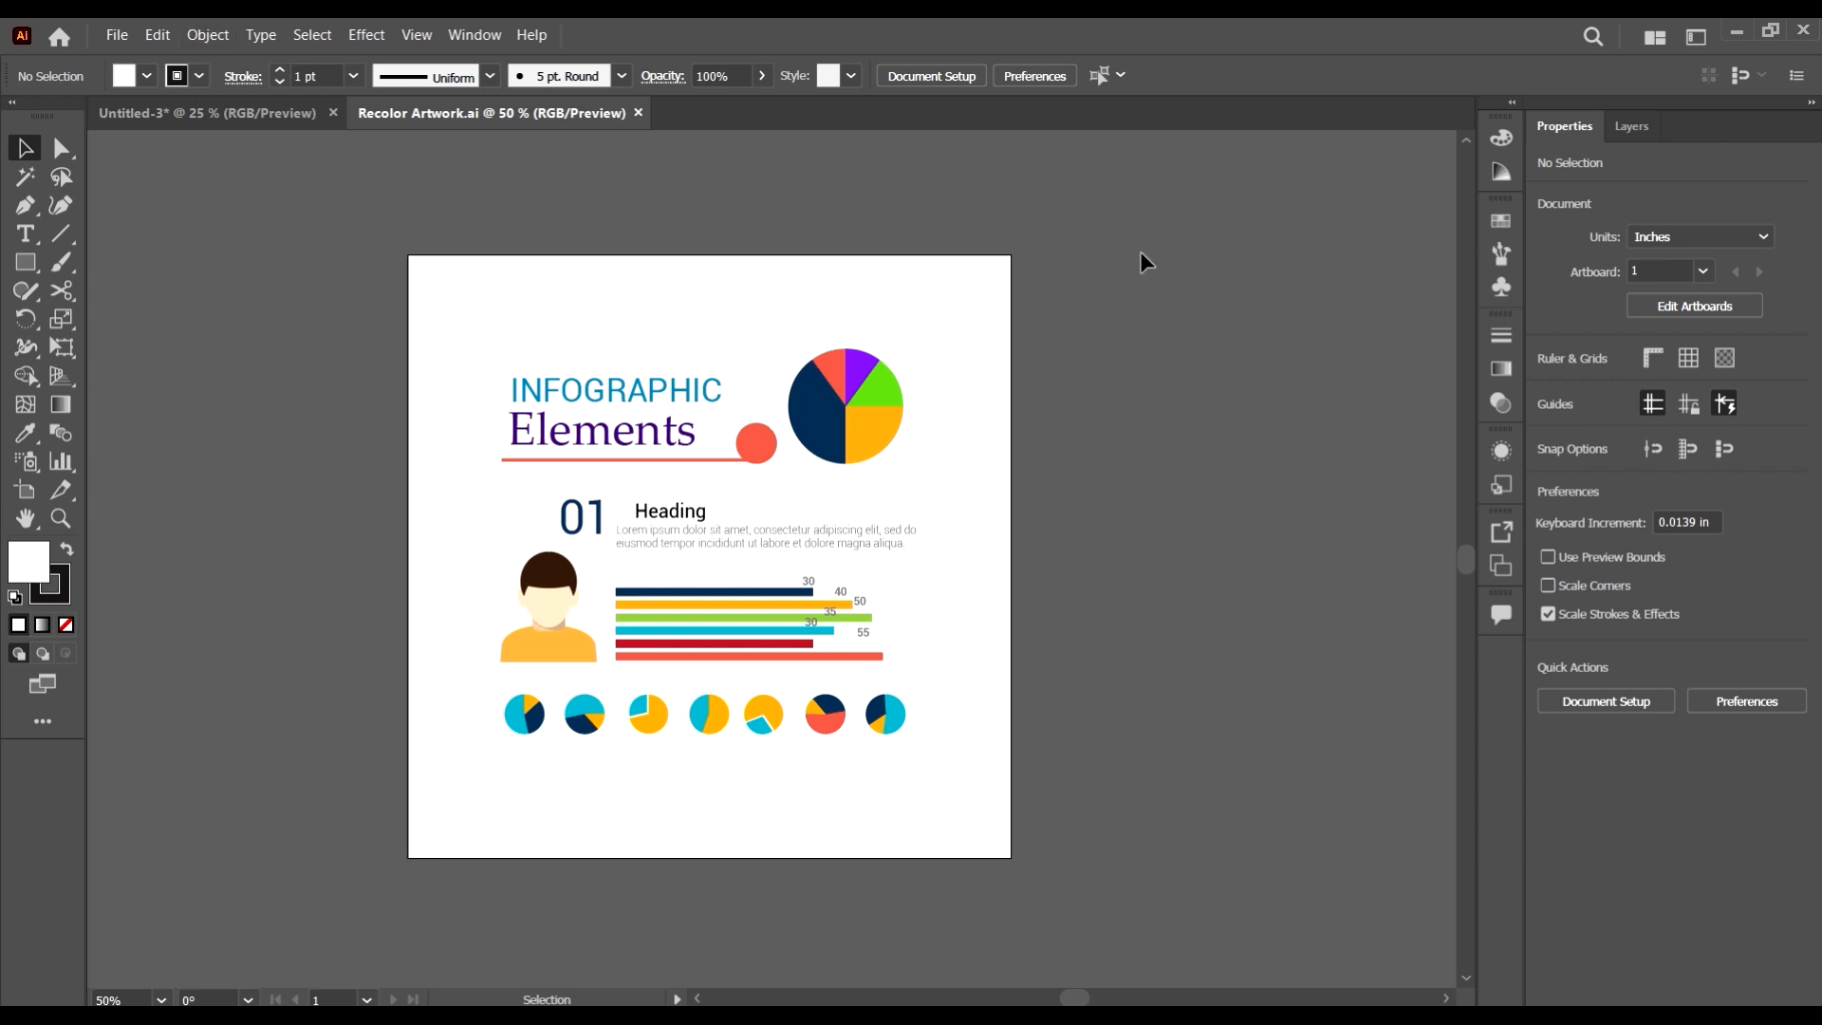
- Select the entire infographic and bring up the Color Guide for it
{"action": "left_click_drag", "start_coordinate": [1139, 269], "coordinate": [377, 846]}
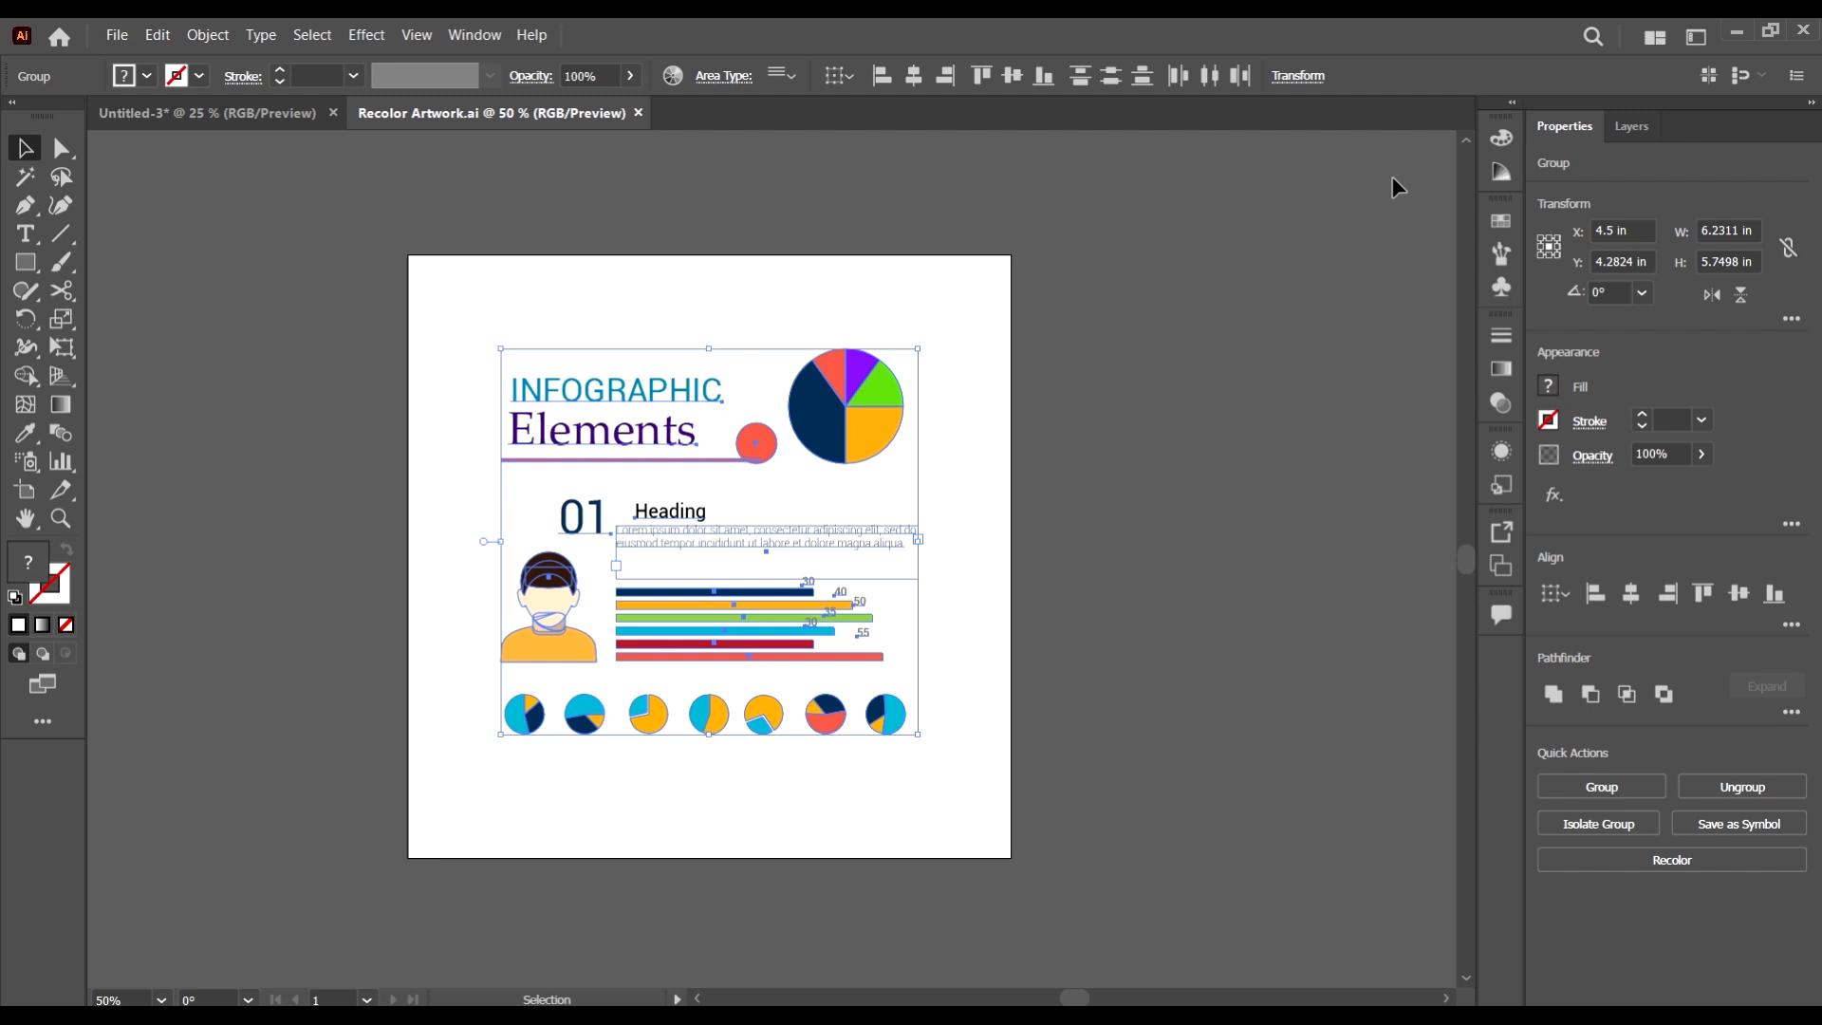
{"action": "left_click", "coordinate": [1503, 144]}
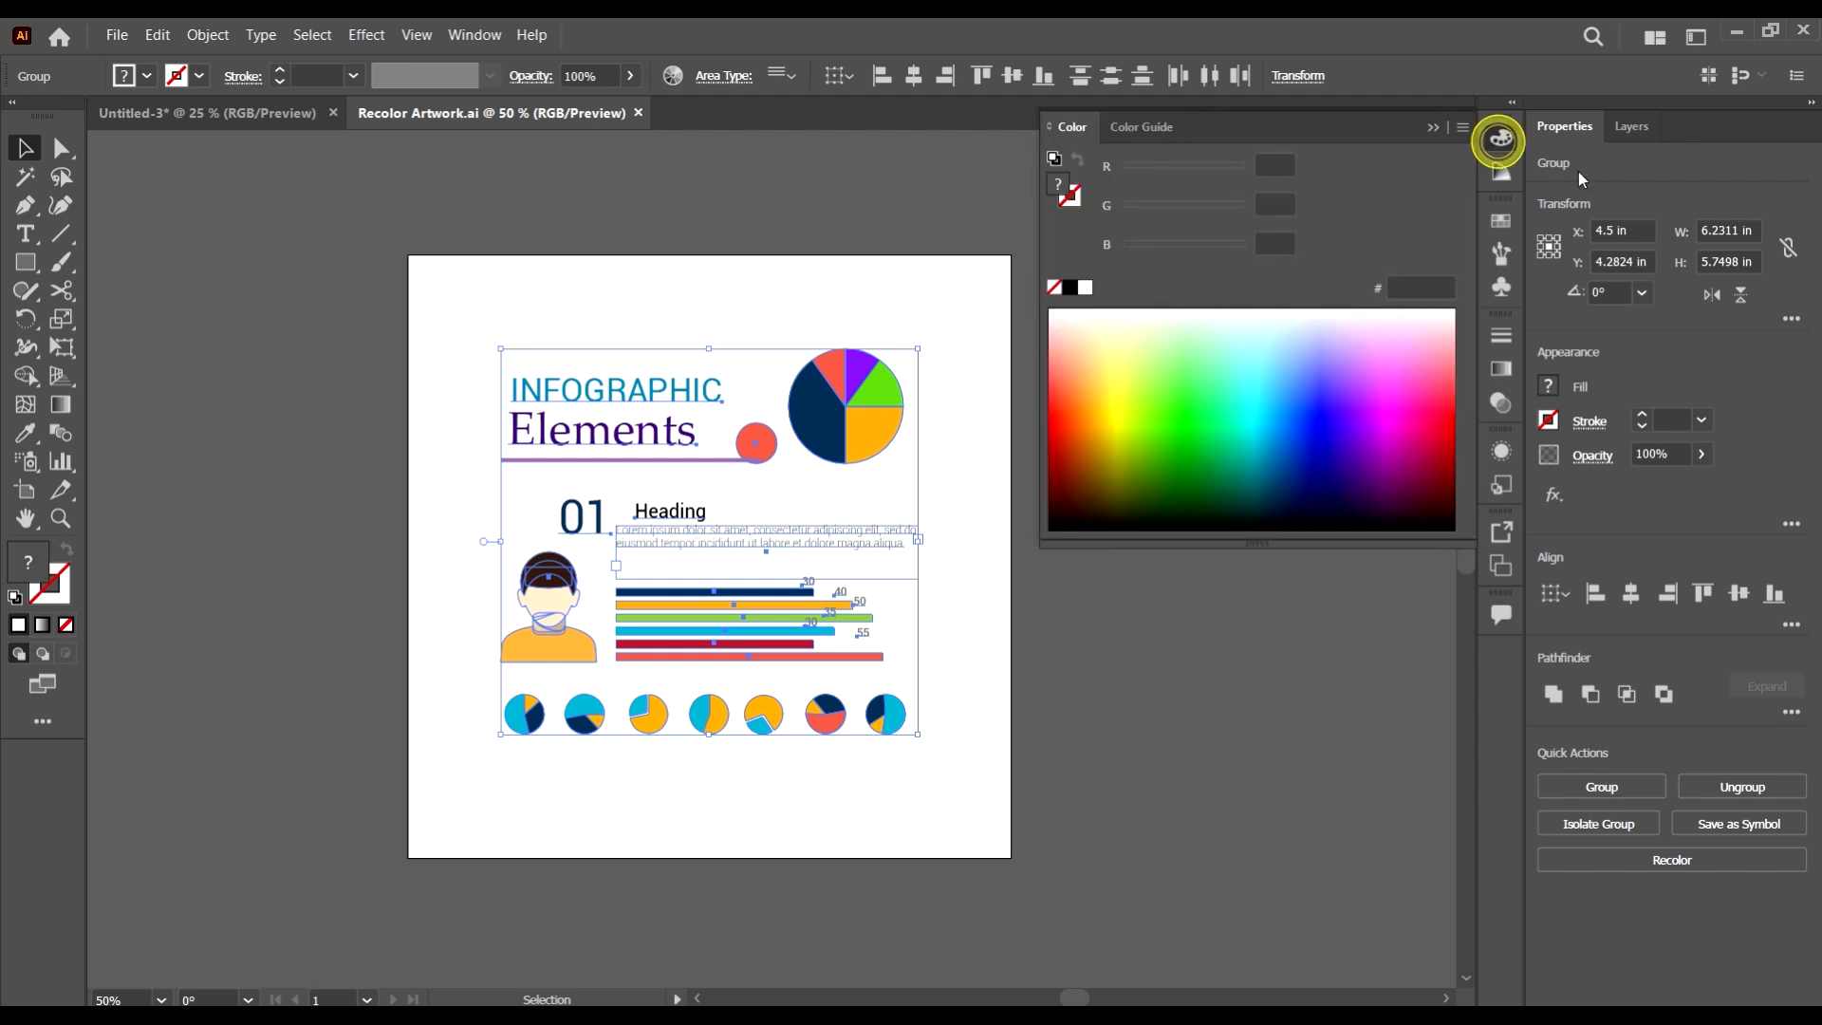
{"action": "left_click", "coordinate": [1501, 171]}
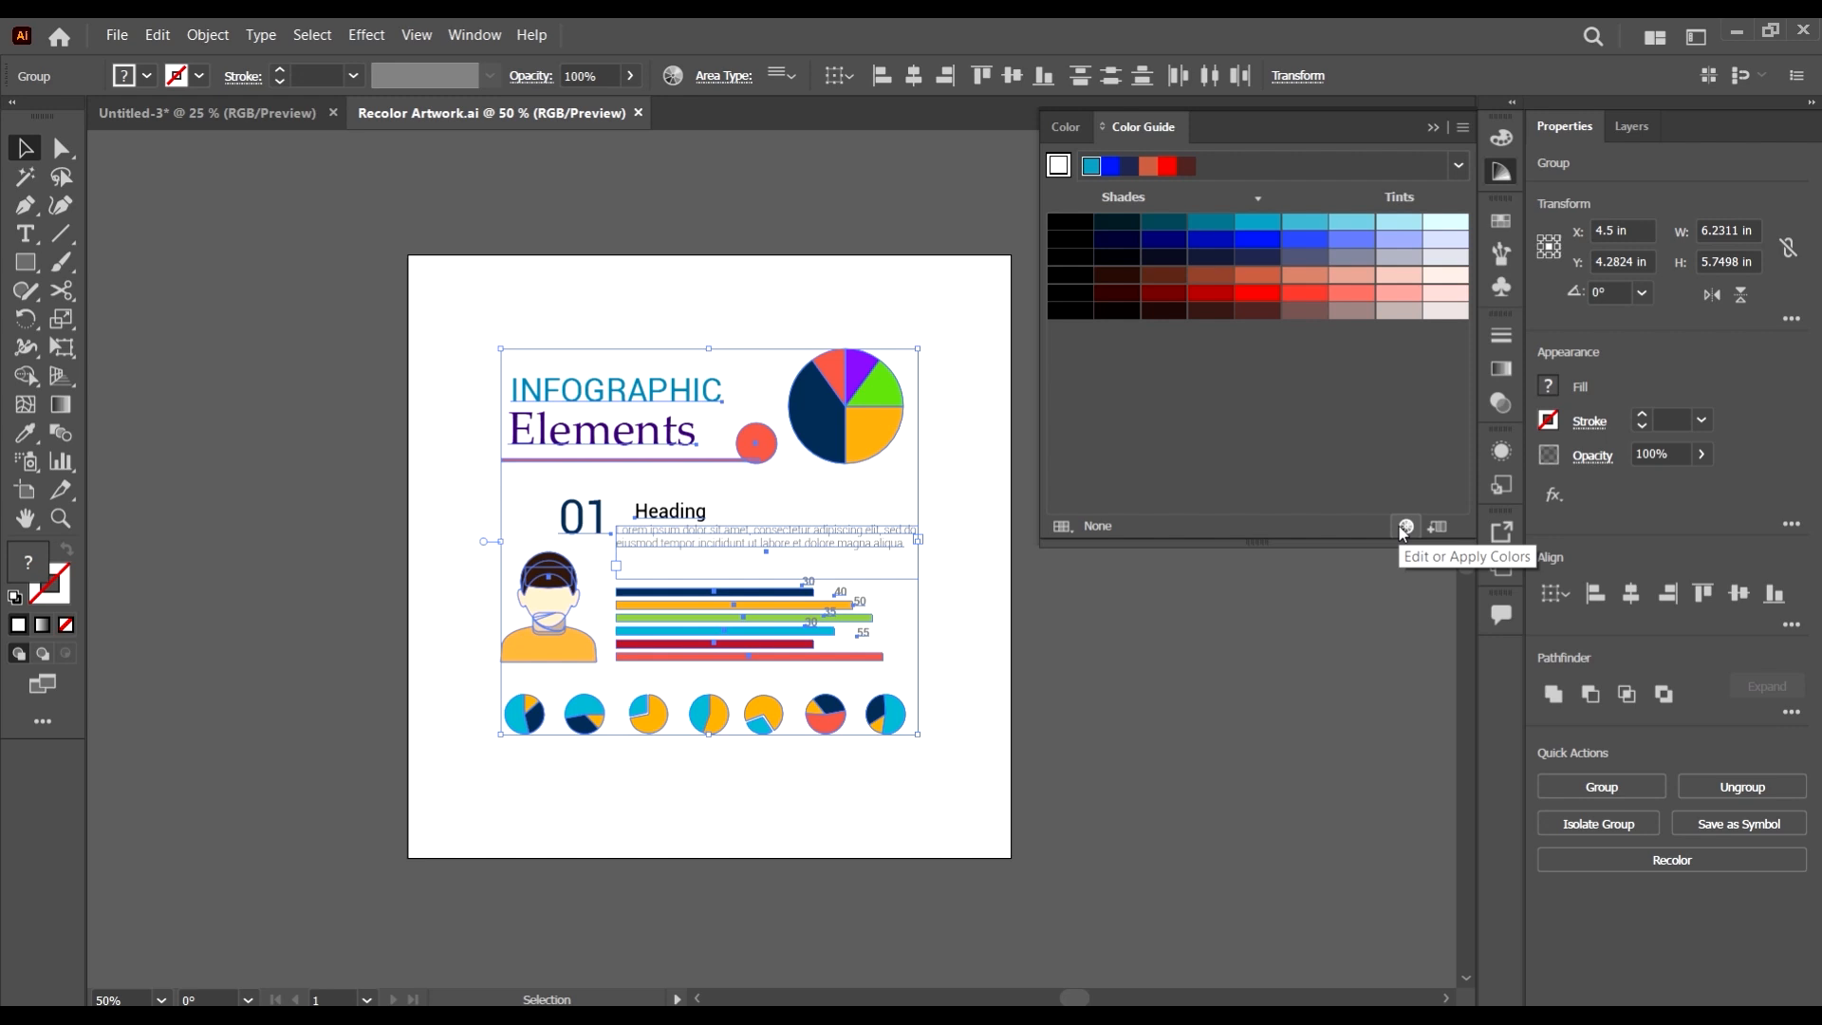
- Open Recolor Artwork from the Edit Colors commands, review the infographic's current colours and cancel without recolouring
{"action": "left_click", "coordinate": [158, 35]}
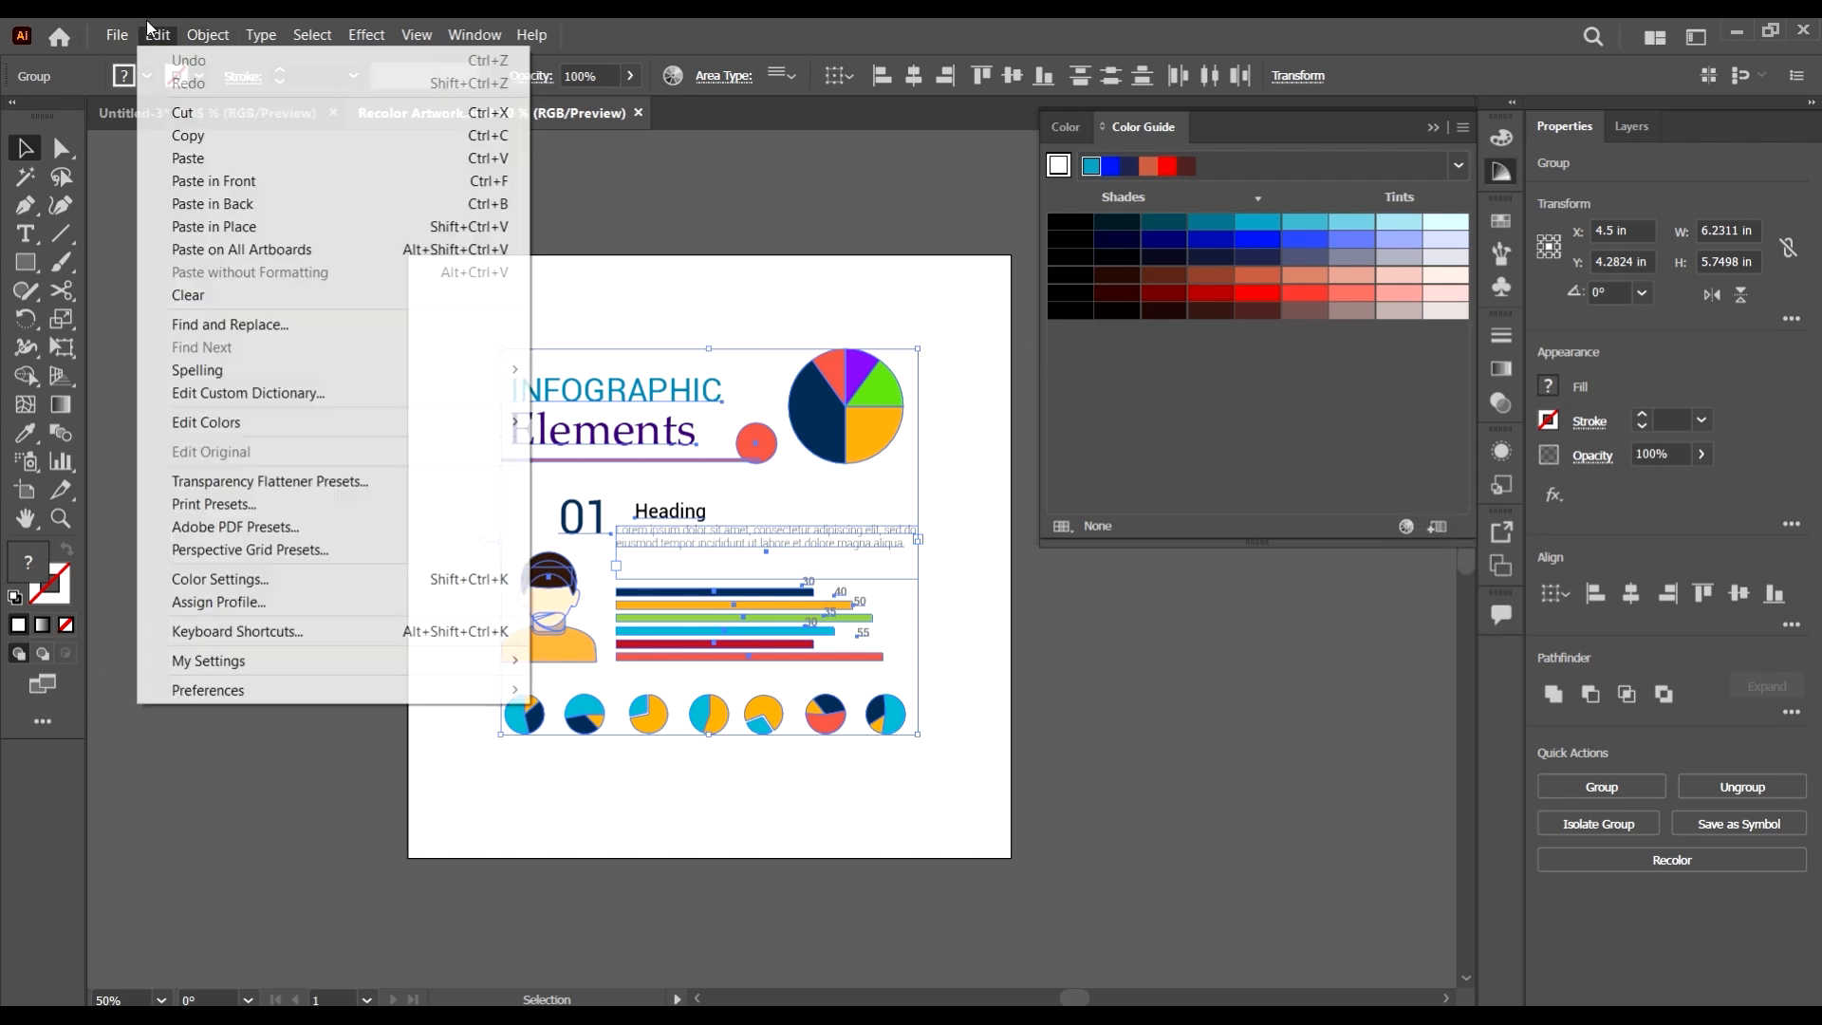
{"action": "mouse_move", "coordinate": [245, 421]}
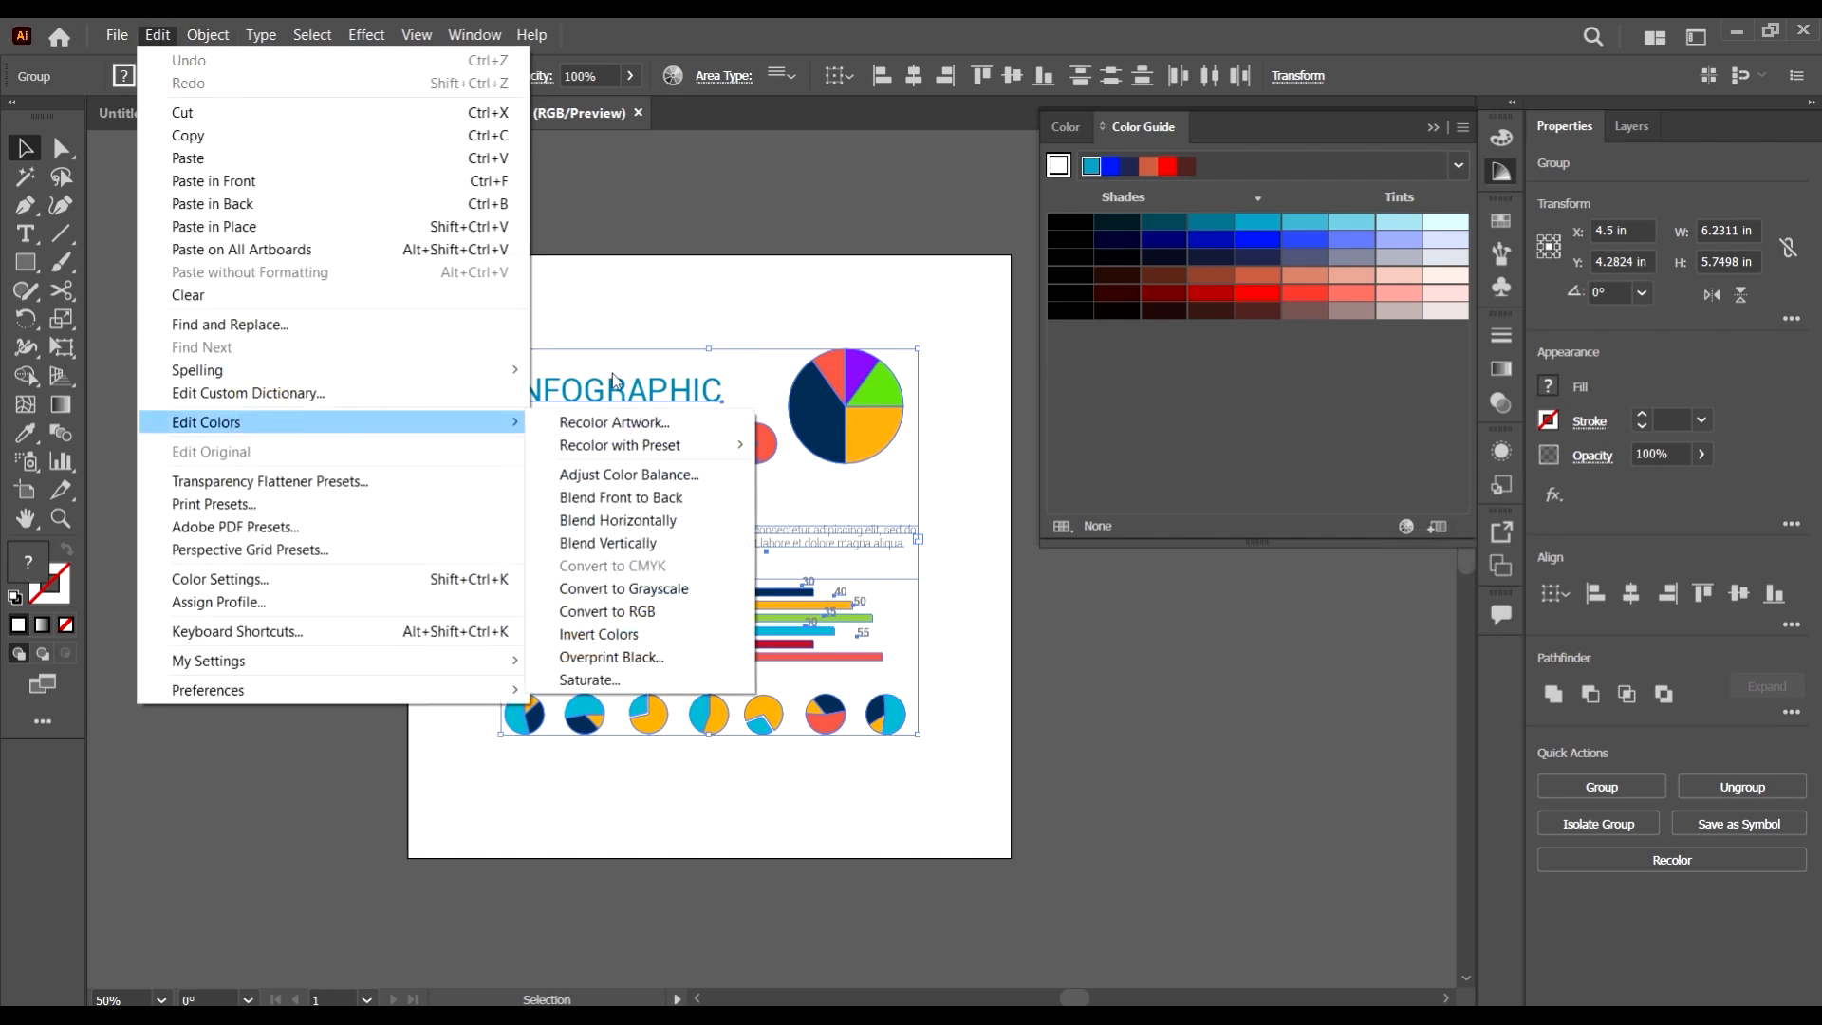
{"action": "left_click", "coordinate": [623, 422]}
{"action": "left_click_drag", "start_coordinate": [1311, 145], "coordinate": [983, 142]}
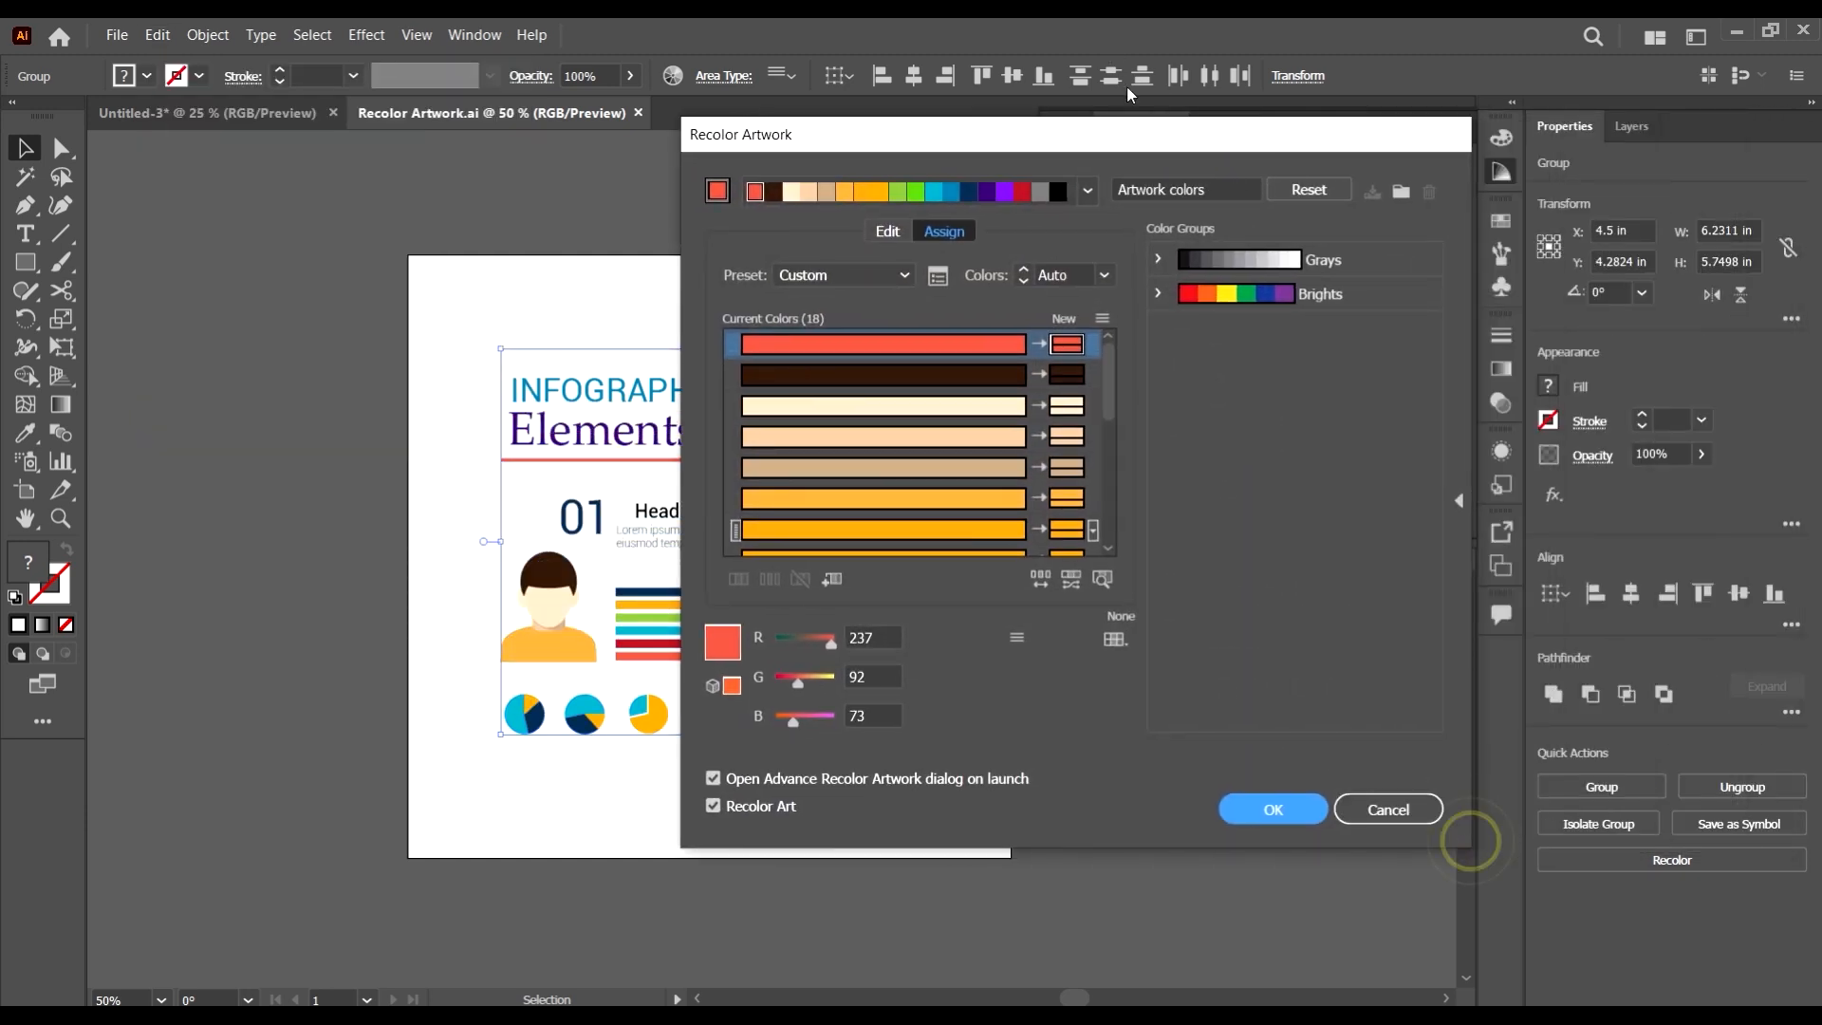
{"action": "left_click_drag", "start_coordinate": [1187, 145], "coordinate": [1037, 150]}
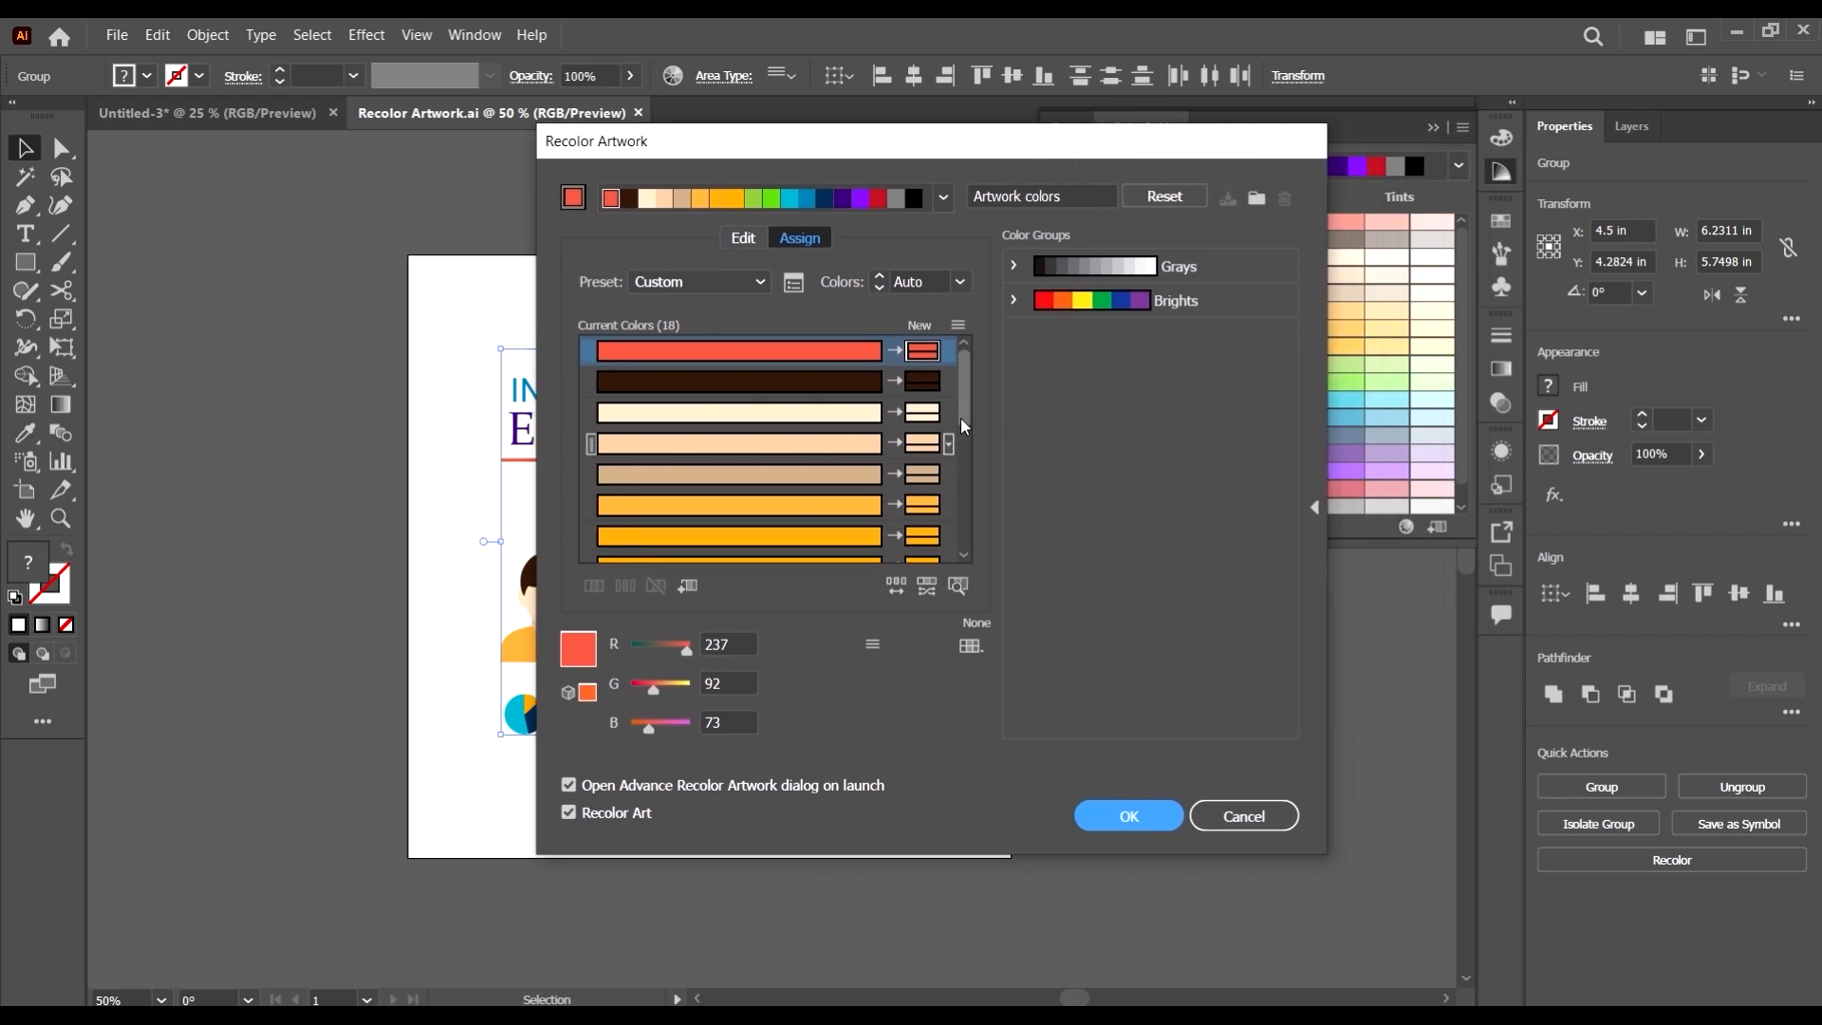
{"action": "left_click_drag", "start_coordinate": [967, 390], "coordinate": [975, 350]}
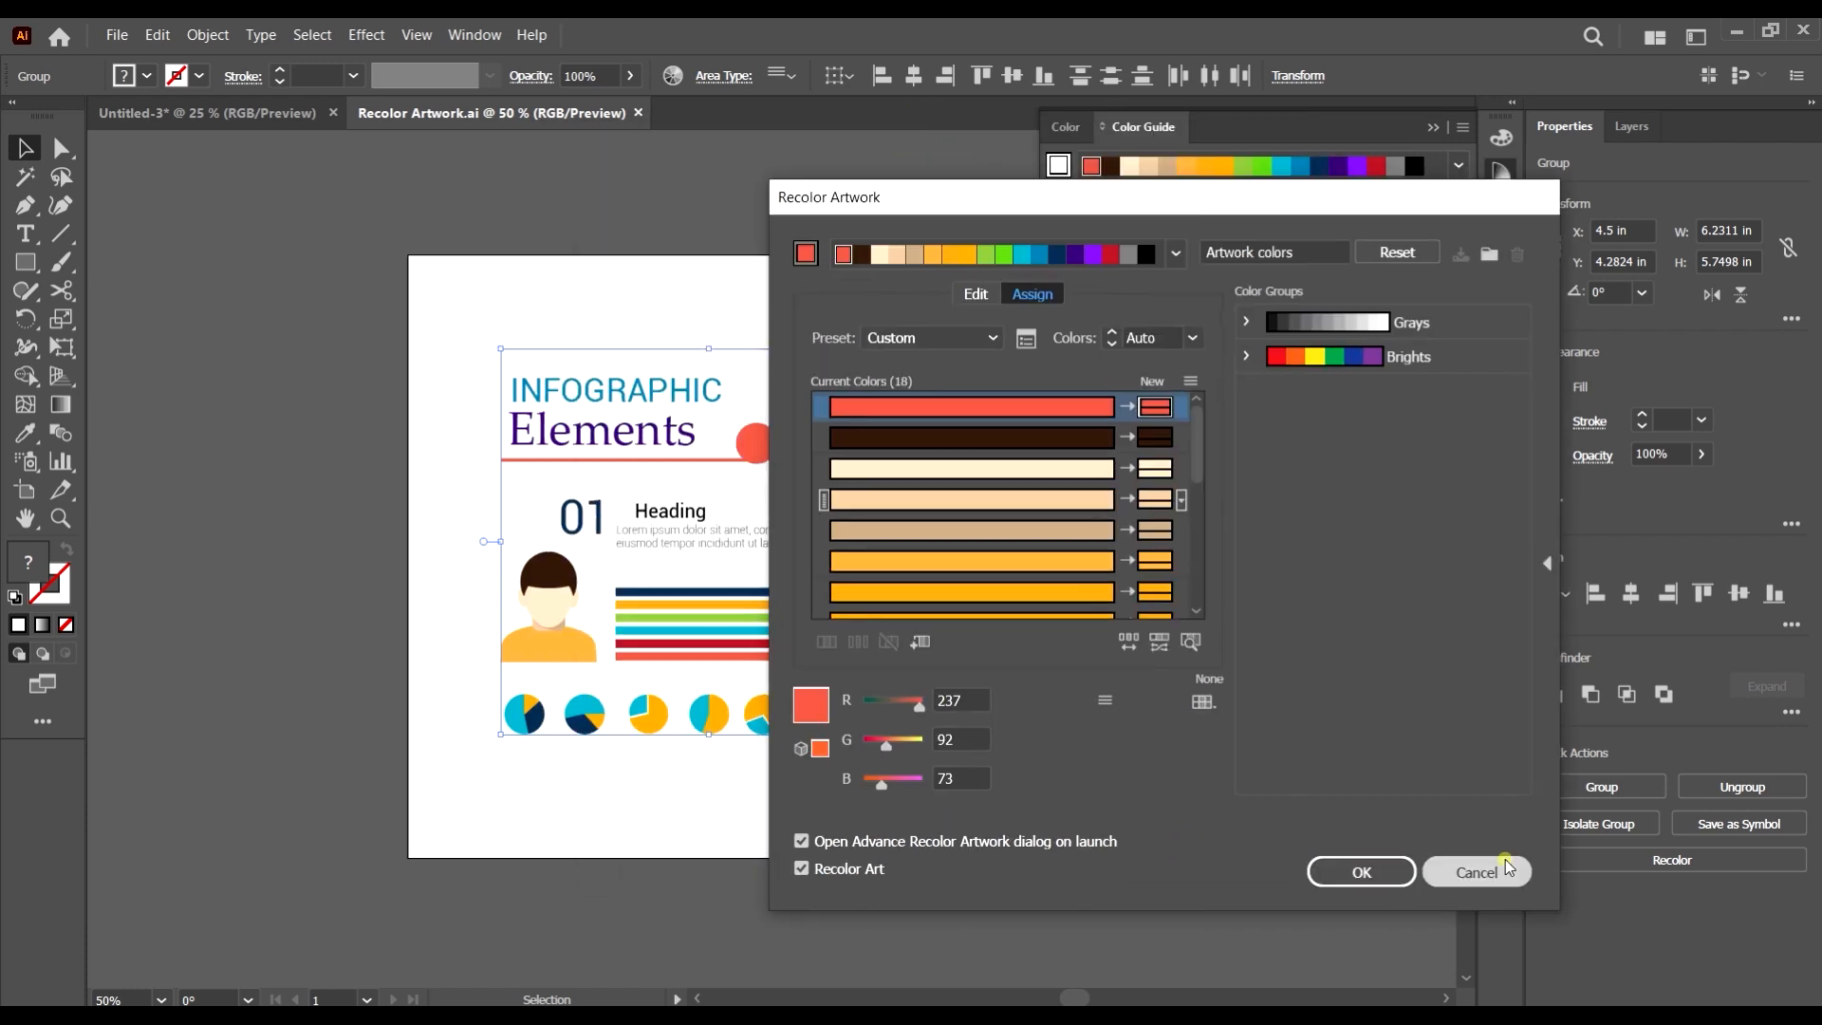
{"action": "left_click", "coordinate": [1479, 870]}
- Duplicate Artboard 1 together with its infographic, placing the copy beside the original
{"action": "scroll", "coordinate": [797, 594], "scroll_direction": "right", "scroll_amount": 2}
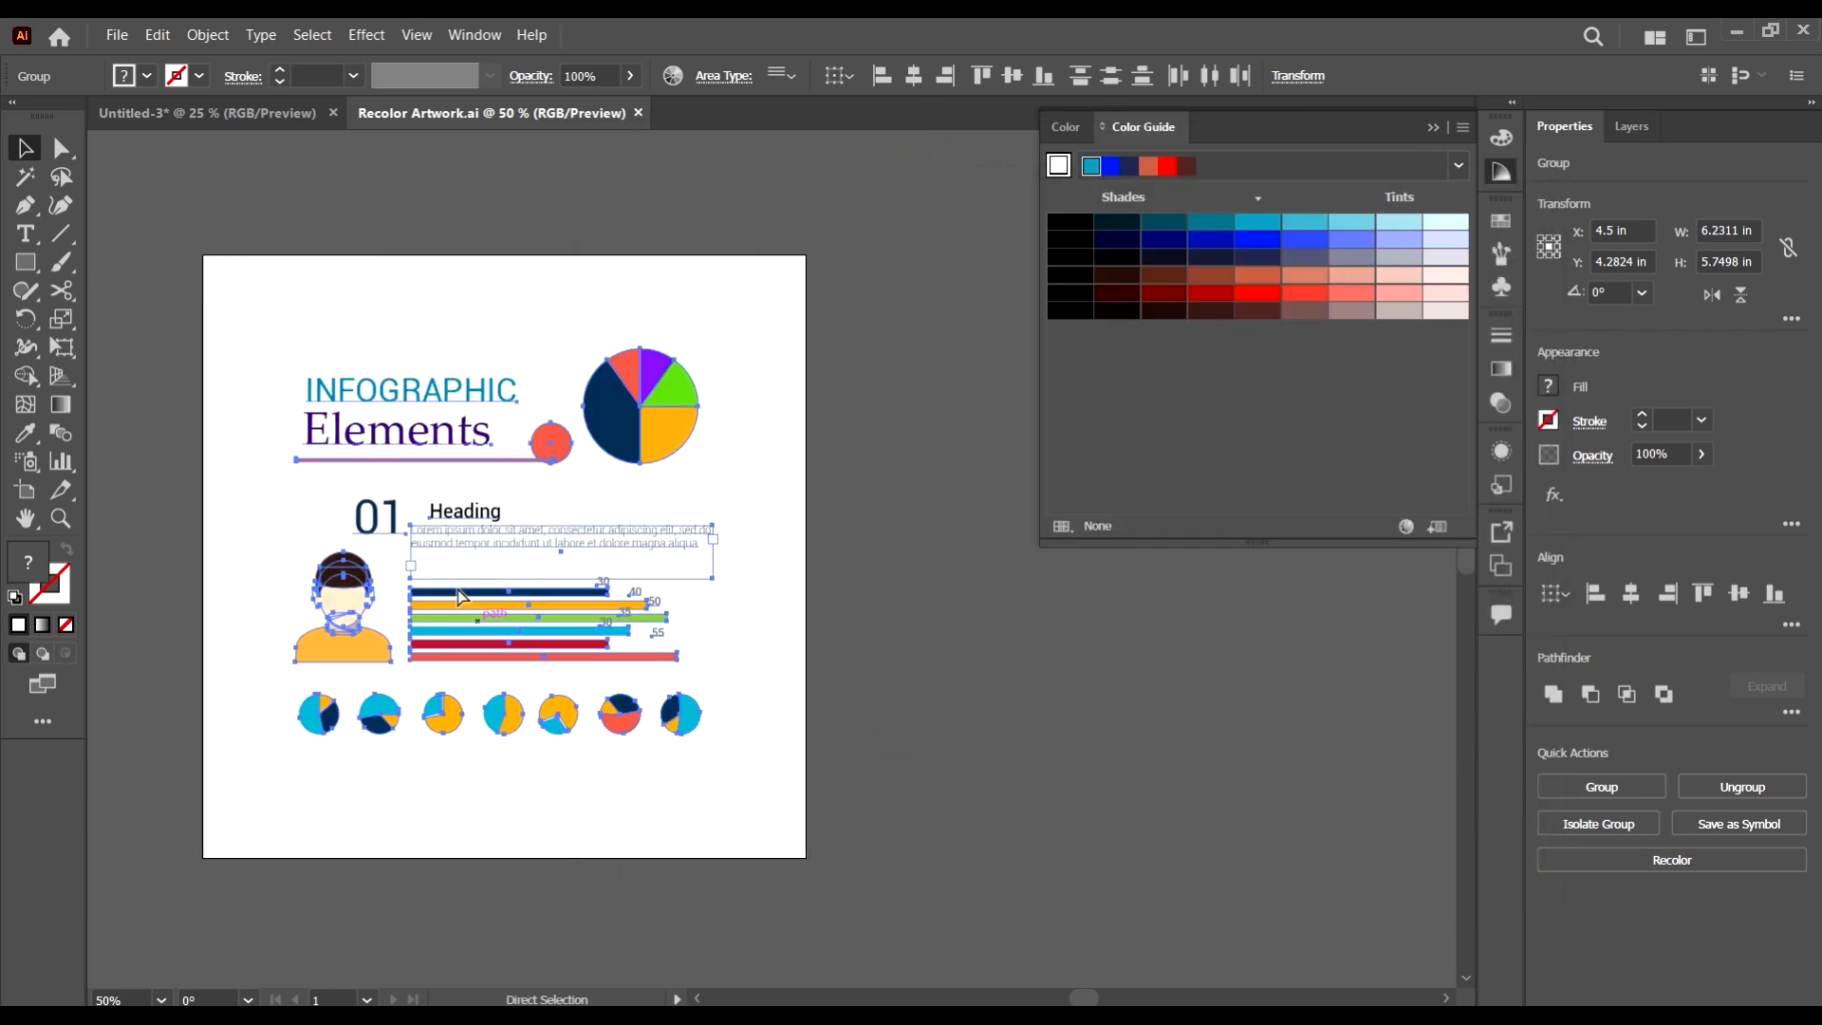
{"action": "scroll", "coordinate": [455, 560], "scroll_direction": "right", "scroll_amount": 1}
{"action": "scroll", "coordinate": [395, 499], "scroll_direction": "down", "scroll_amount": 1}
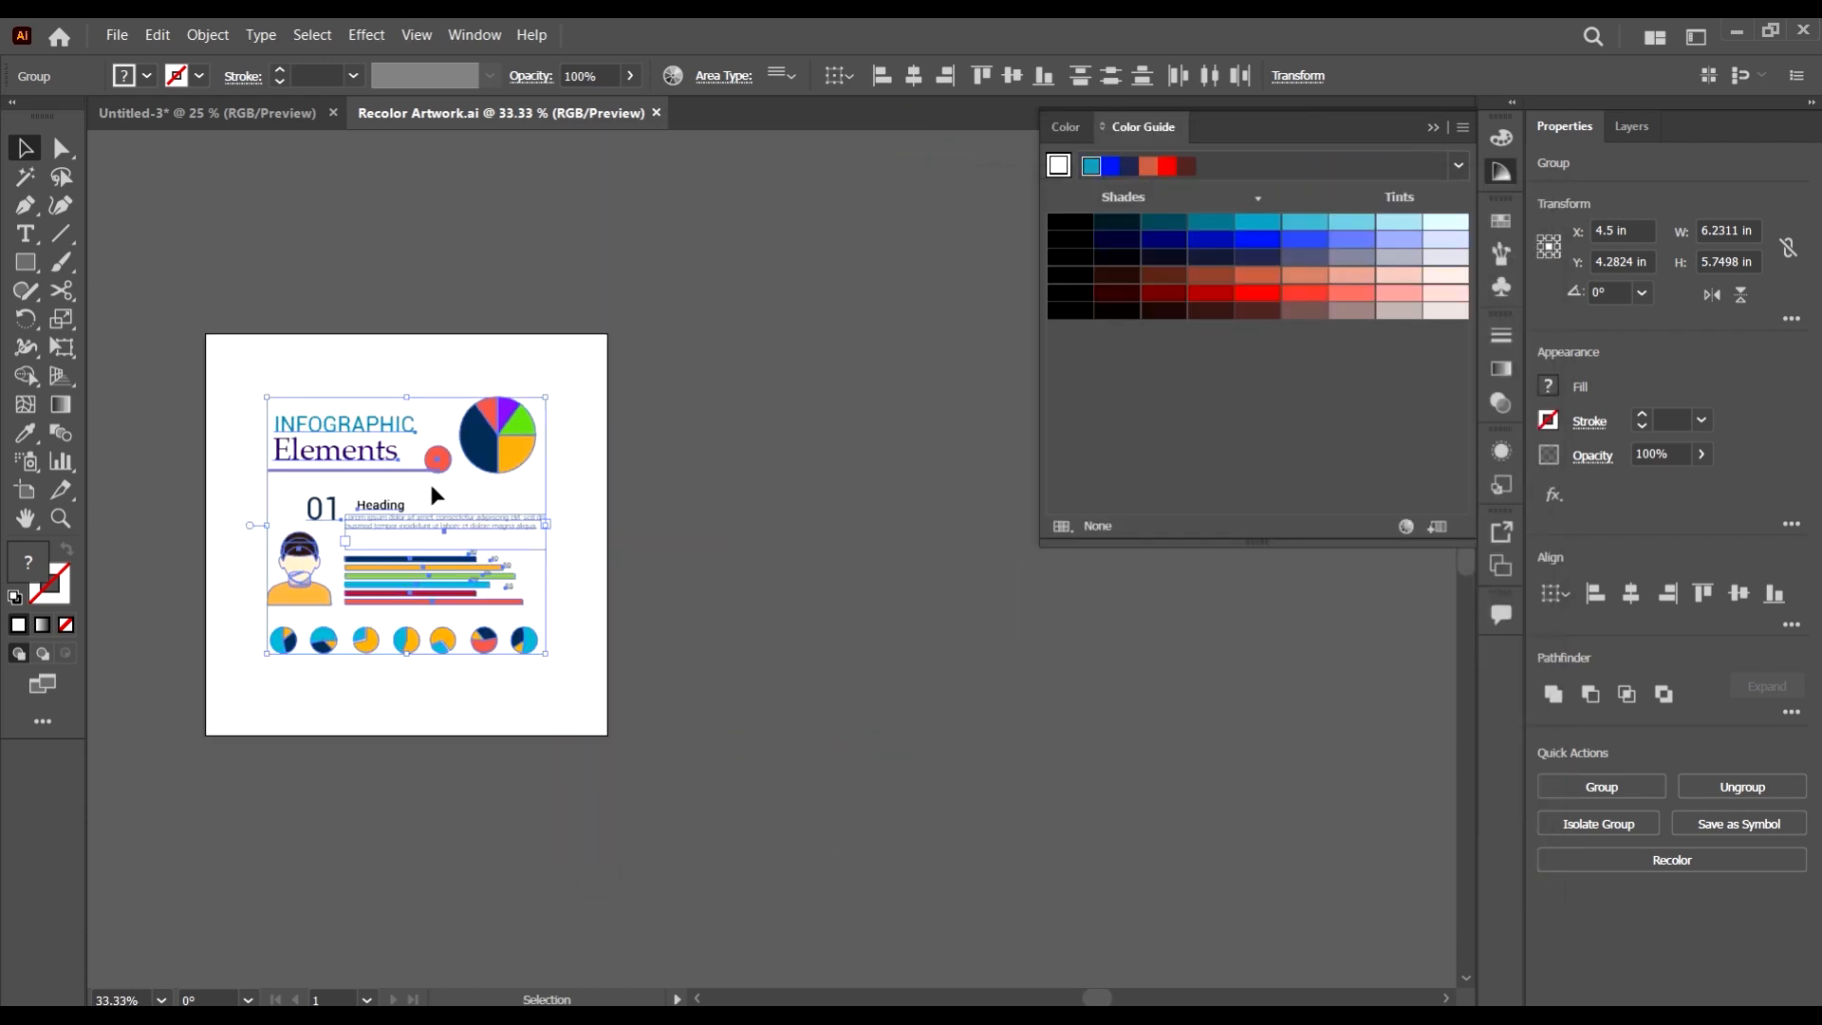
{"action": "left_click", "coordinate": [25, 490]}
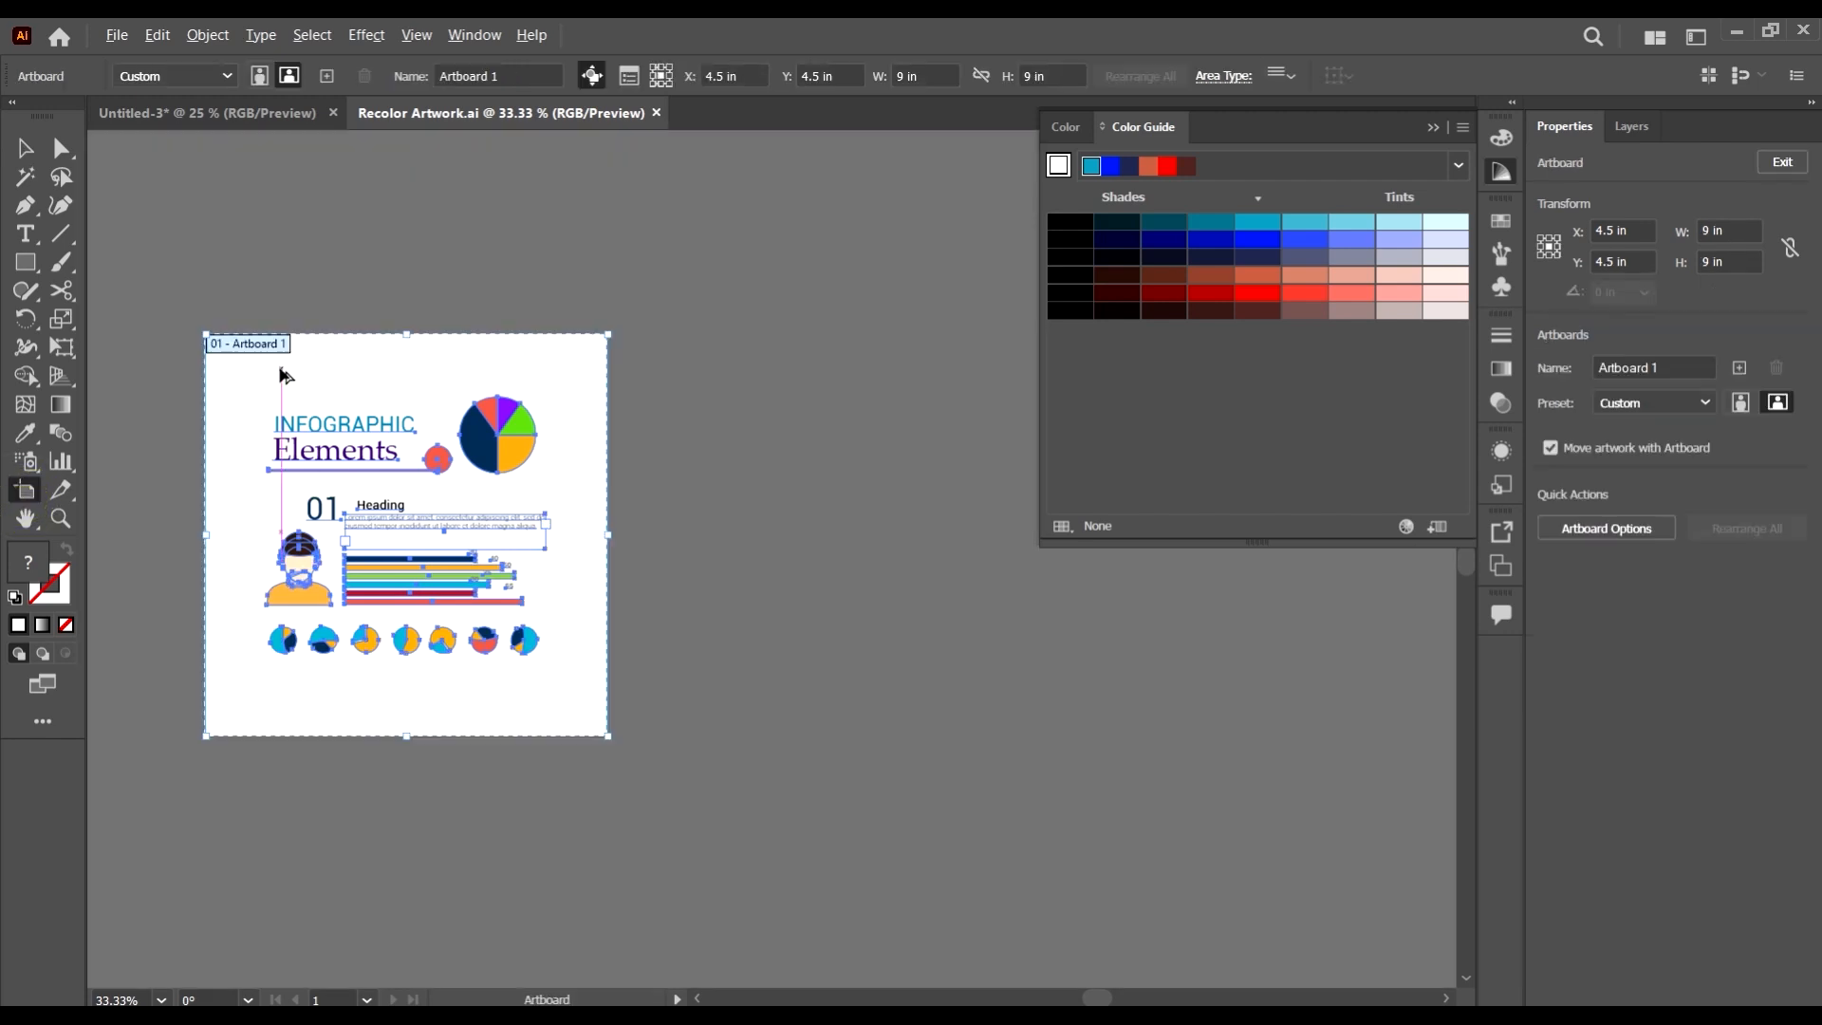
{"action": "left_click_drag", "start_coordinate": [285, 376], "coordinate": [714, 432]}
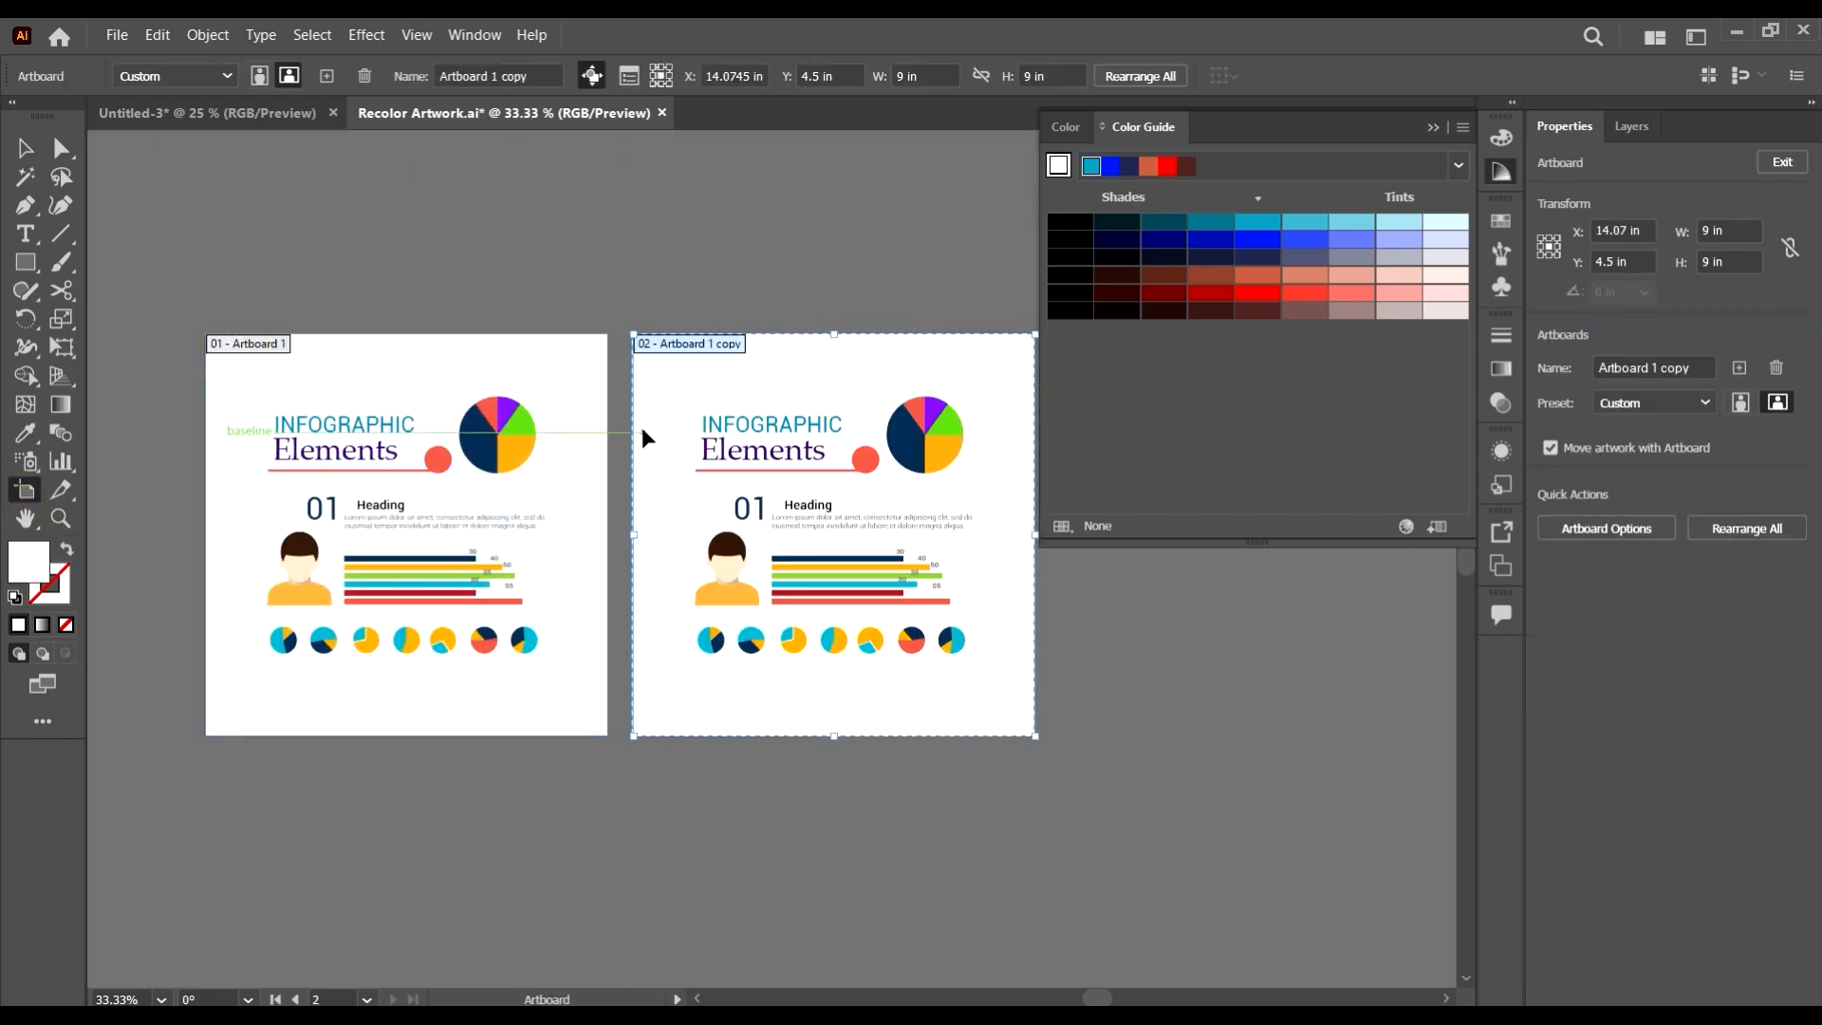
{"action": "scroll", "coordinate": [642, 431], "scroll_direction": "right", "scroll_amount": 1}
{"action": "left_click", "coordinate": [26, 148]}
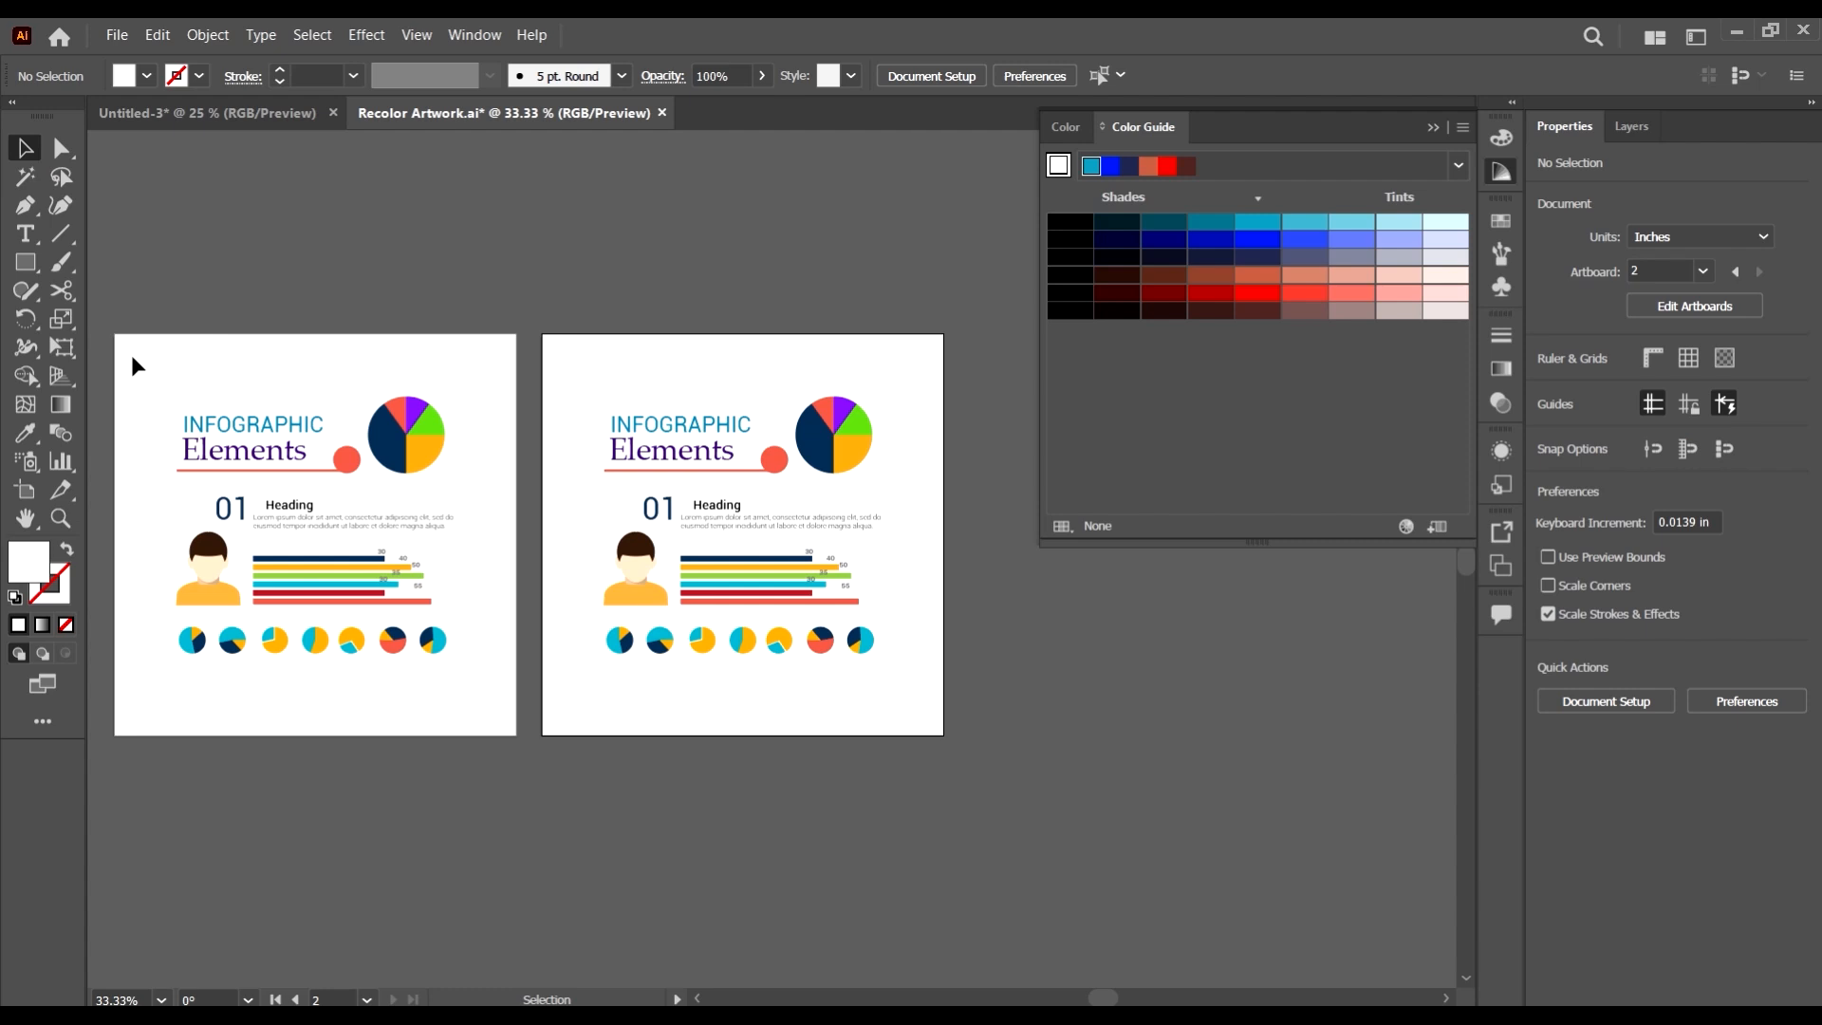
{"action": "left_click_drag", "start_coordinate": [145, 357], "coordinate": [484, 712]}
{"action": "left_click_drag", "start_coordinate": [910, 746], "coordinate": [561, 342]}
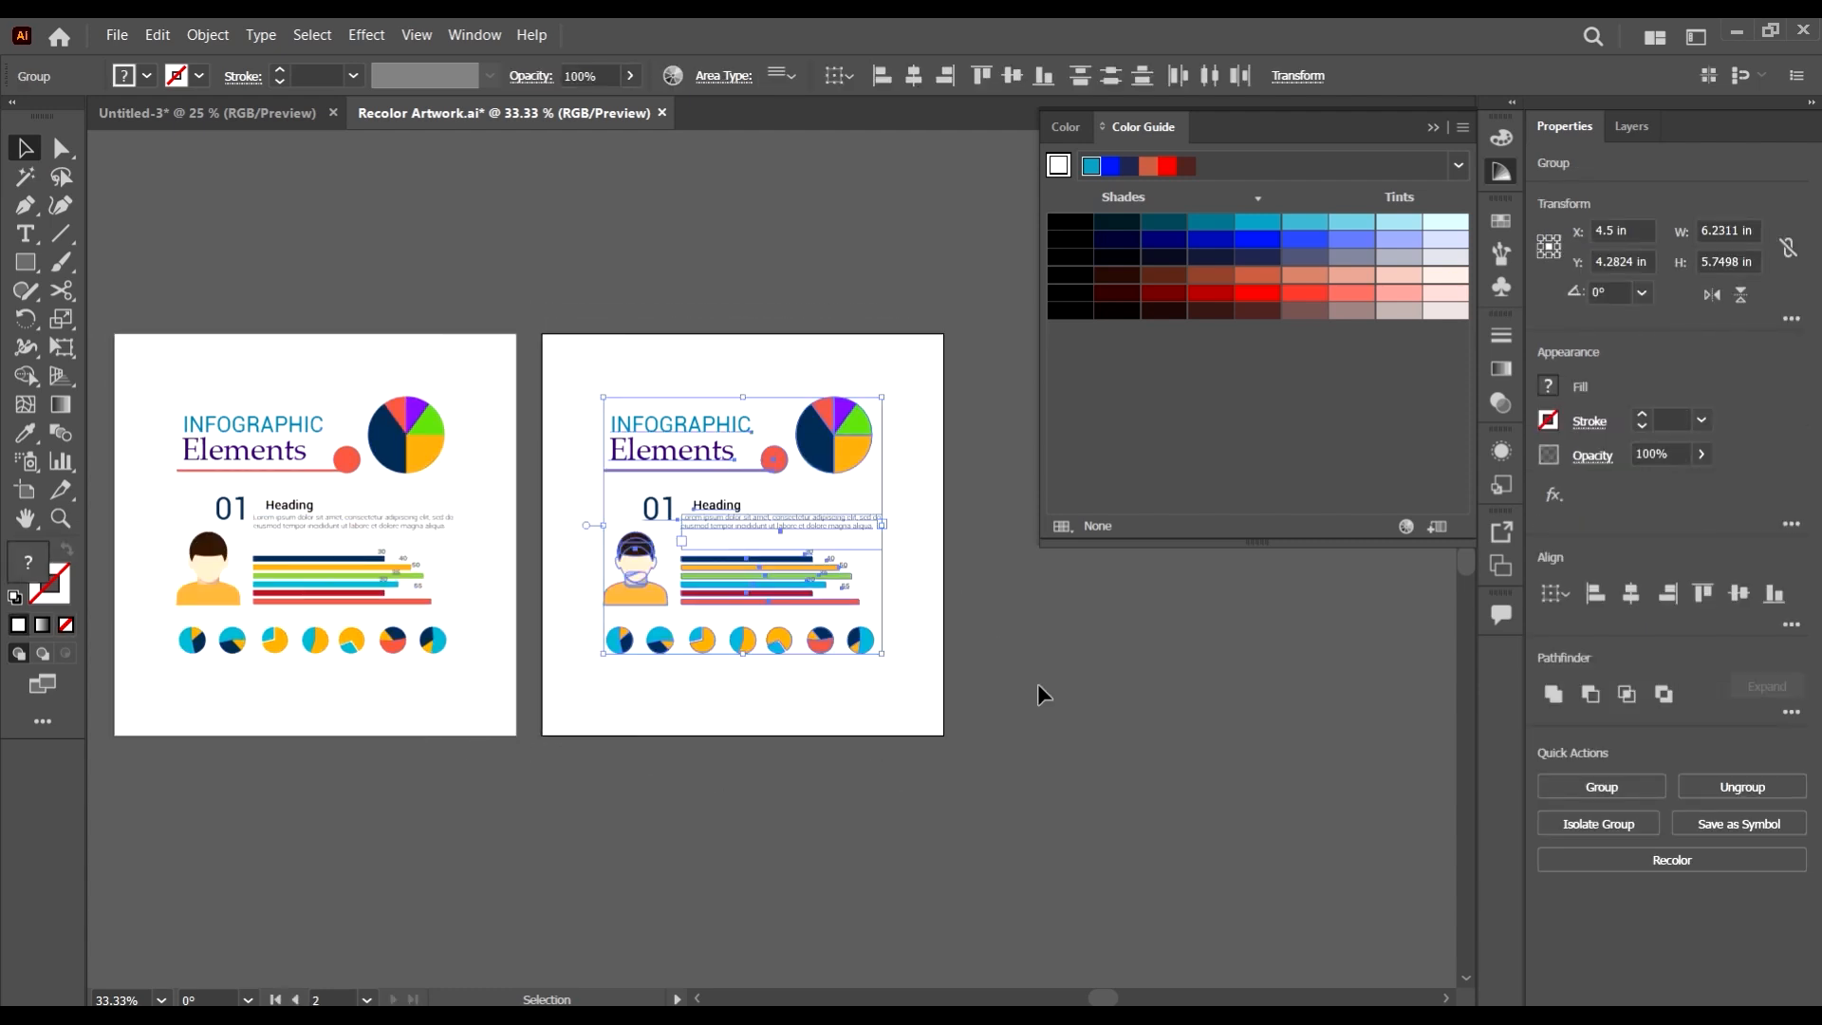
{"action": "scroll", "coordinate": [408, 674], "scroll_direction": "down", "scroll_amount": 3}
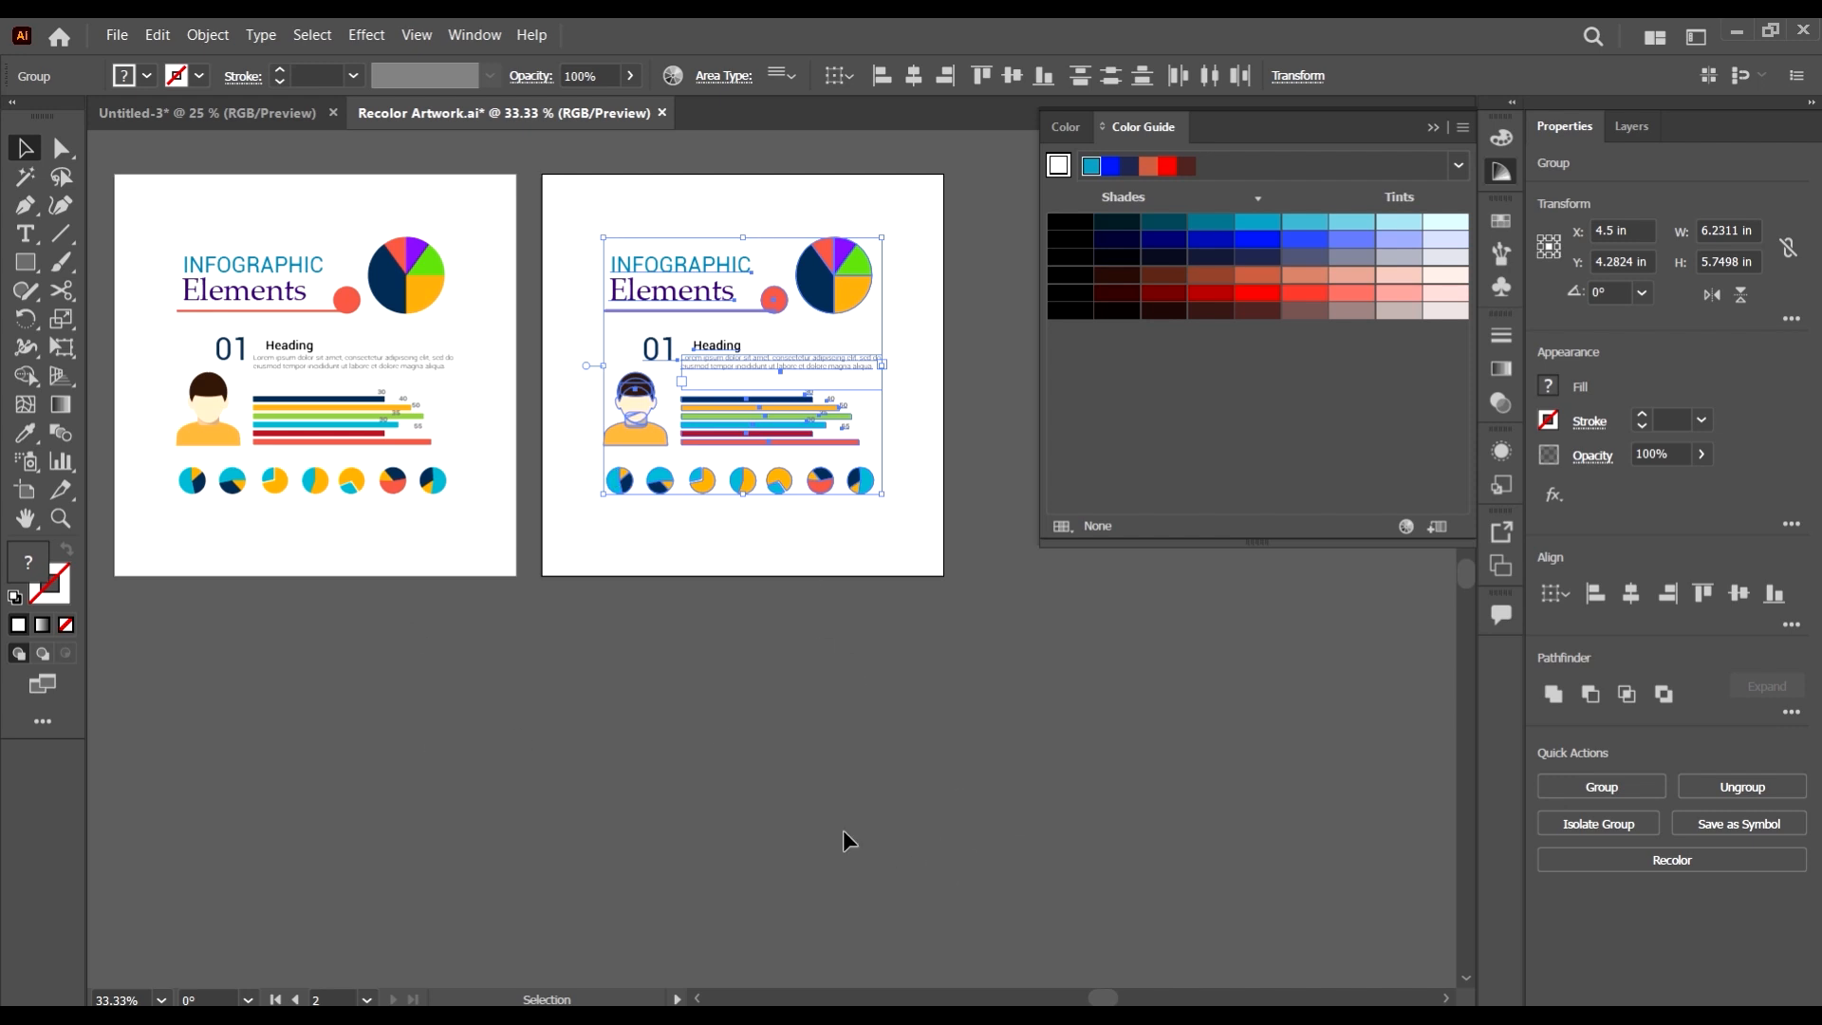
{"action": "scroll", "coordinate": [812, 594], "scroll_direction": "up", "scroll_amount": 1}
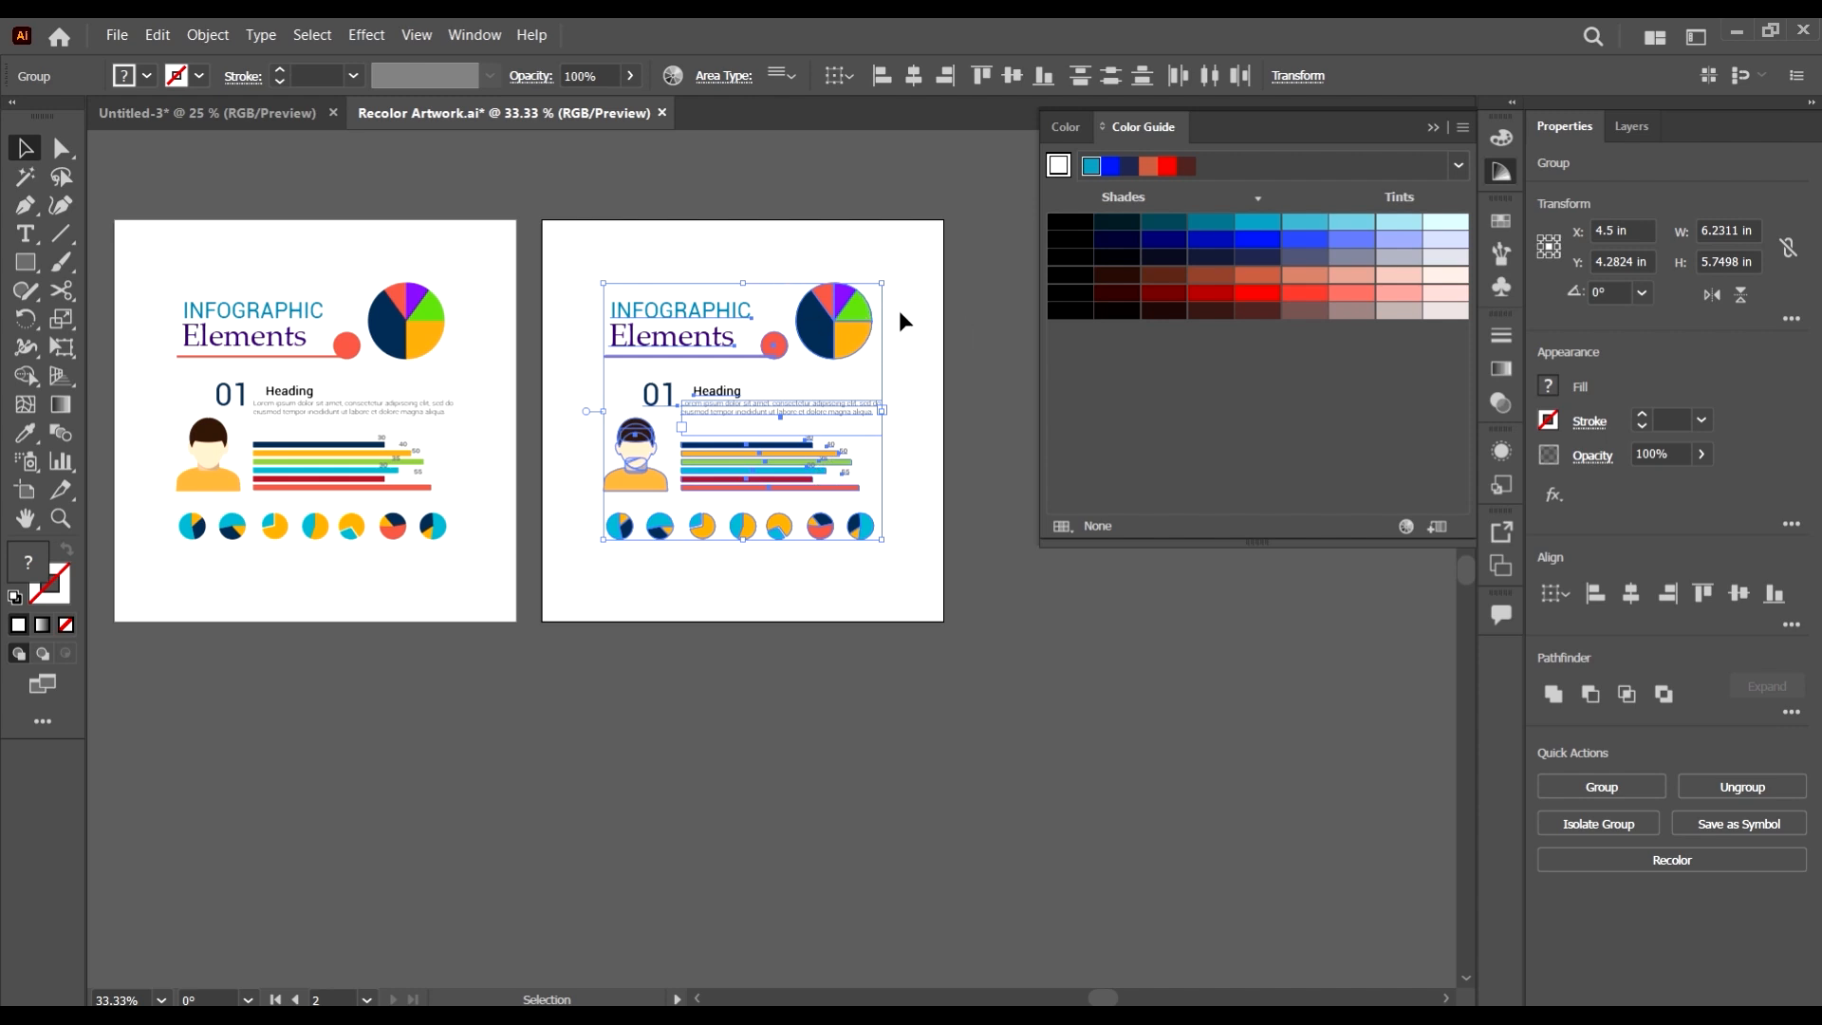
{"action": "left_click", "coordinate": [928, 382]}
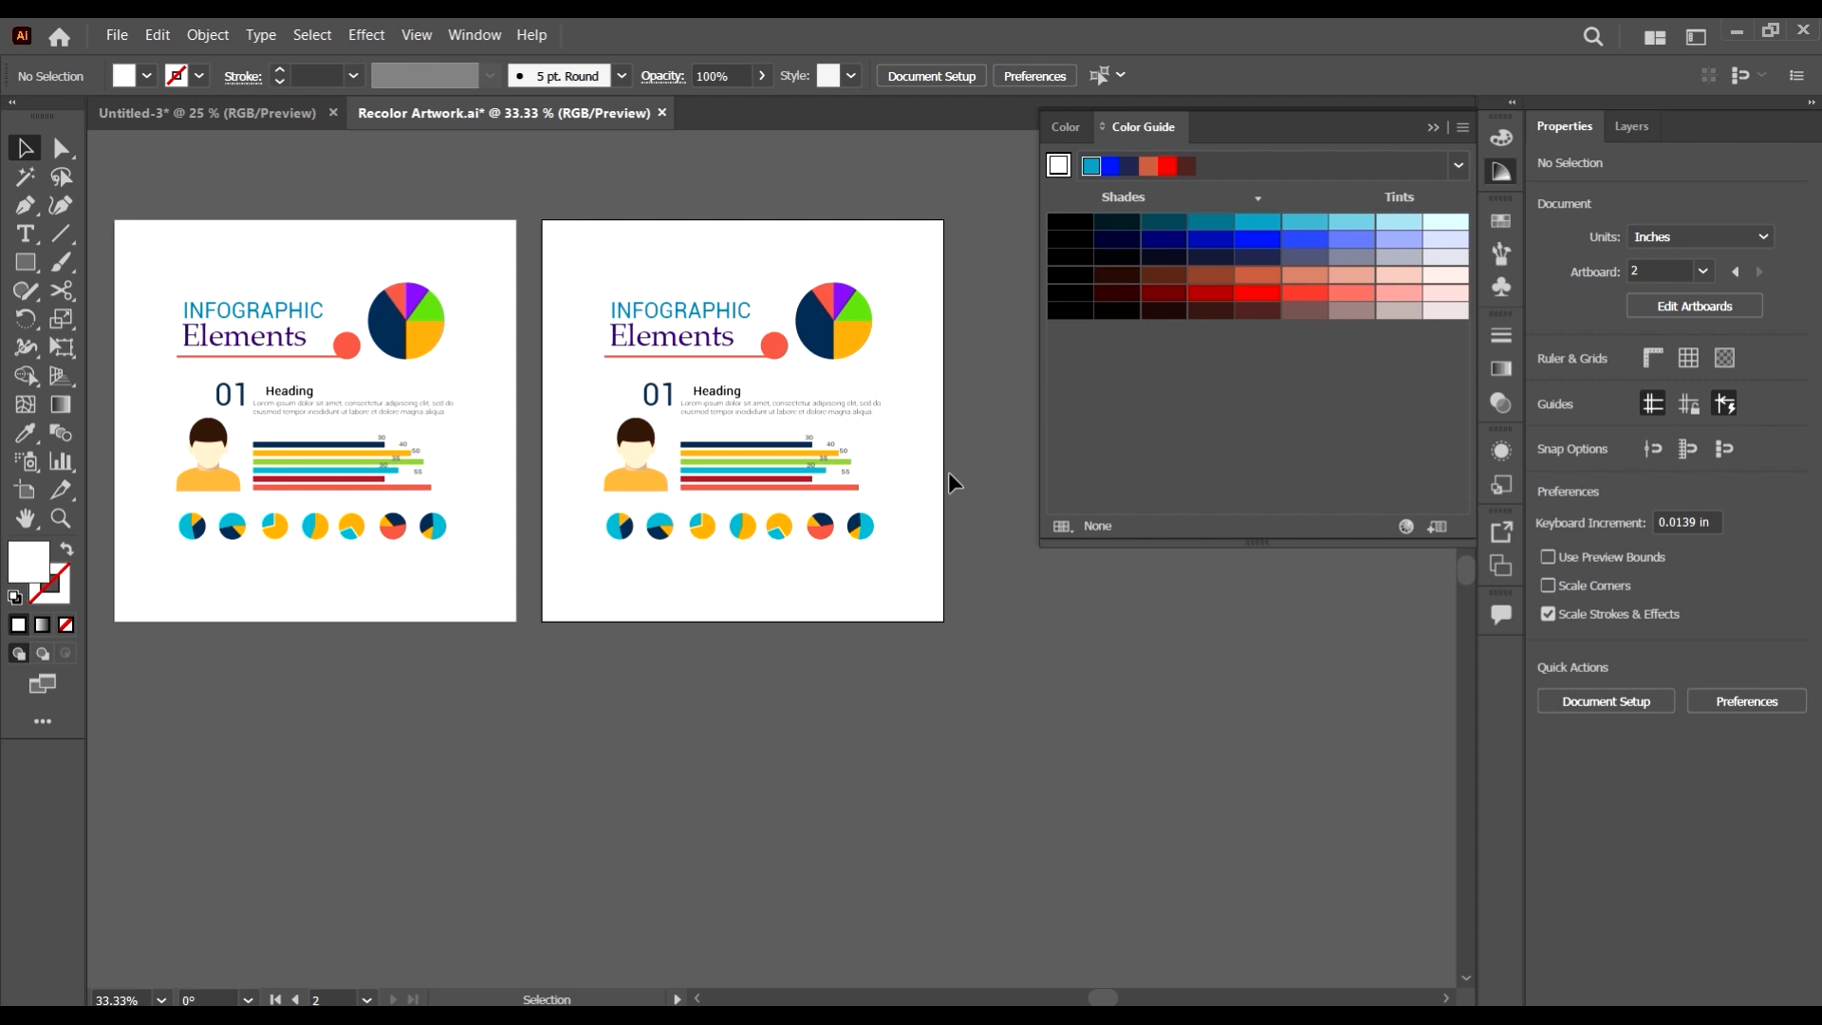
{"action": "scroll", "coordinate": [723, 366], "scroll_direction": "up", "scroll_amount": 1}
{"action": "scroll", "coordinate": [590, 393], "scroll_direction": "left", "scroll_amount": 1}
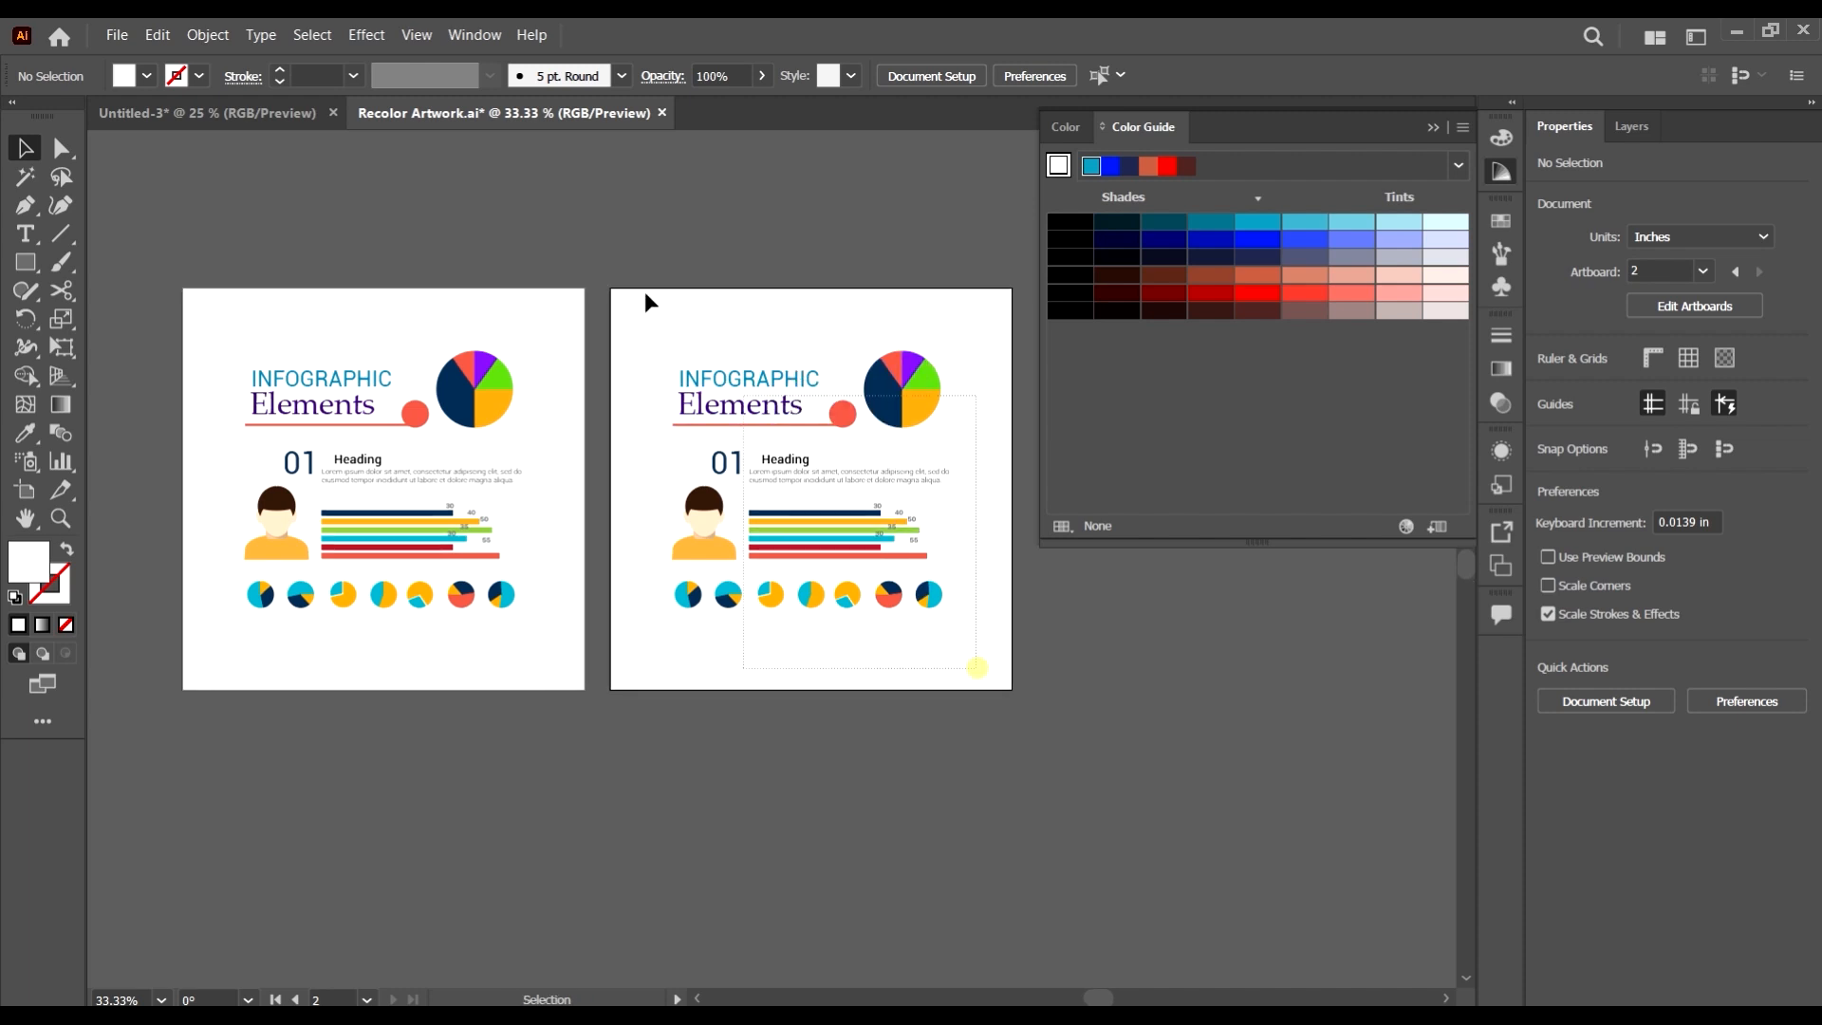
- Select the duplicated infographic, open Edit or Apply Colors from the Color Guide, and place the Recolor Artwork dialog clear of the artwork
{"action": "left_click_drag", "start_coordinate": [646, 292], "coordinate": [627, 242]}
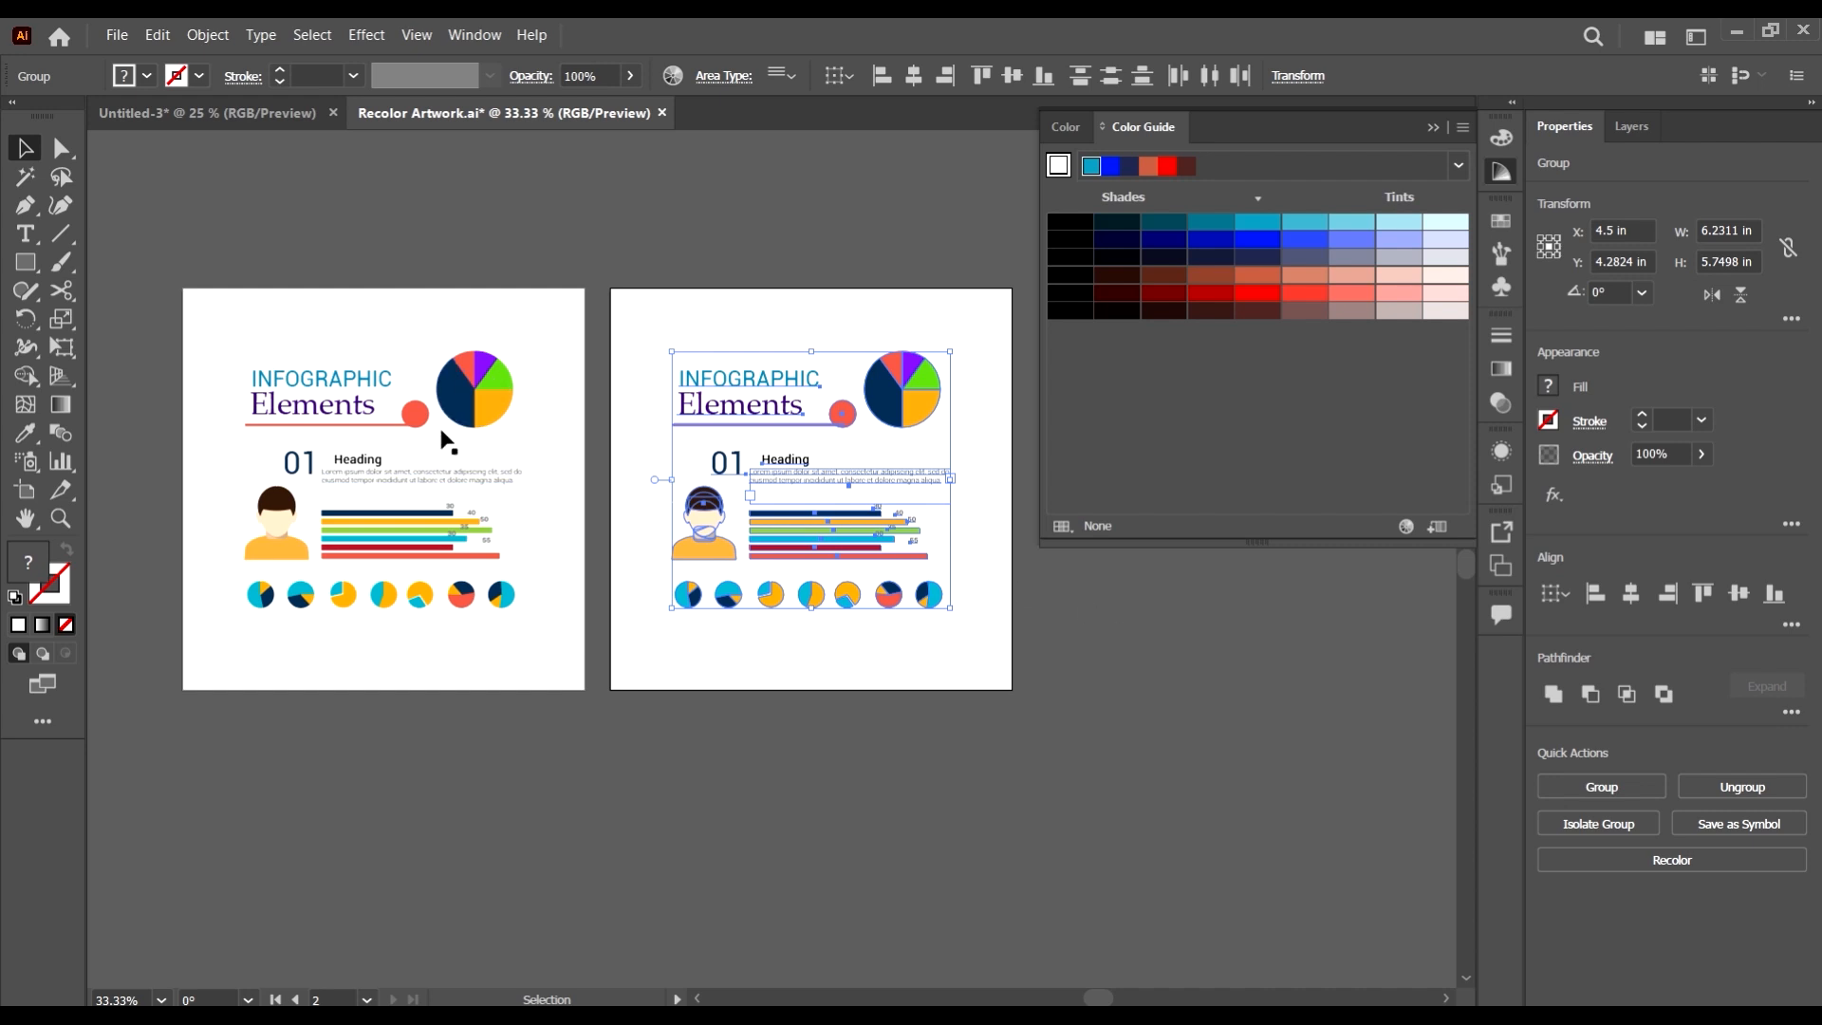
{"action": "scroll", "coordinate": [897, 470], "scroll_direction": "up", "scroll_amount": 2}
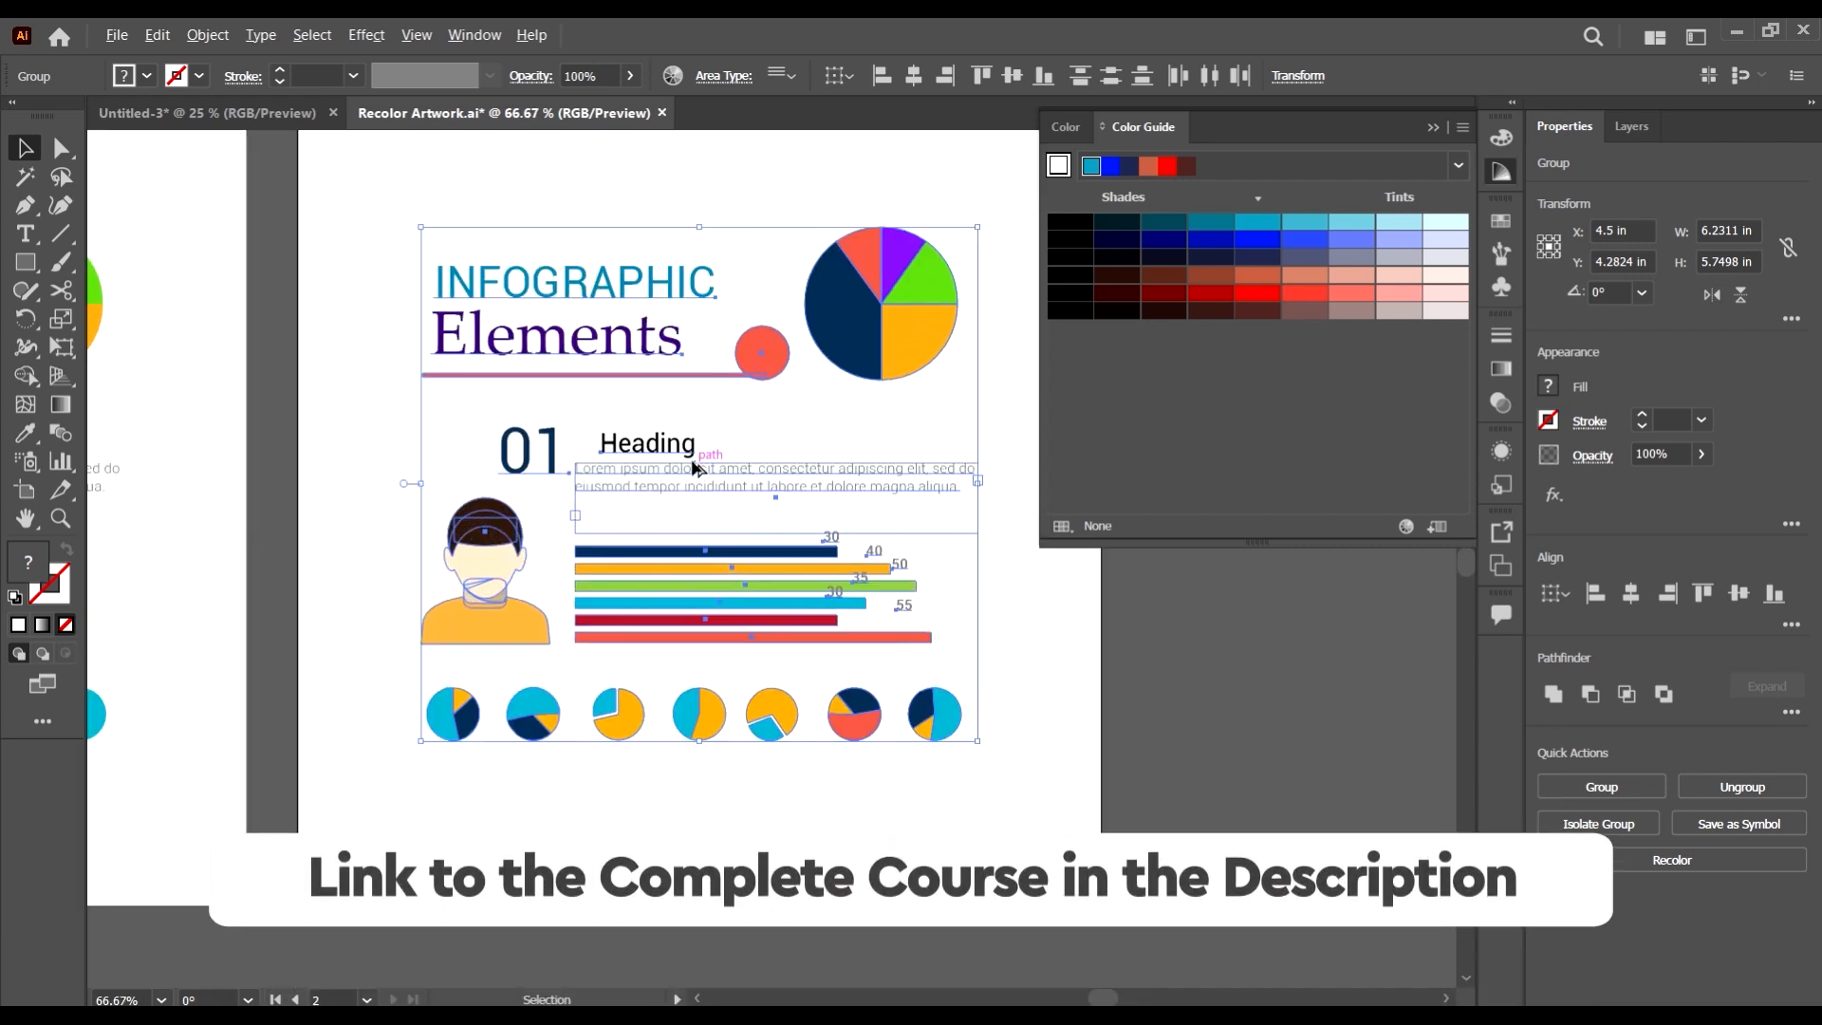
{"action": "scroll", "coordinate": [918, 478], "scroll_direction": "down", "scroll_amount": 1}
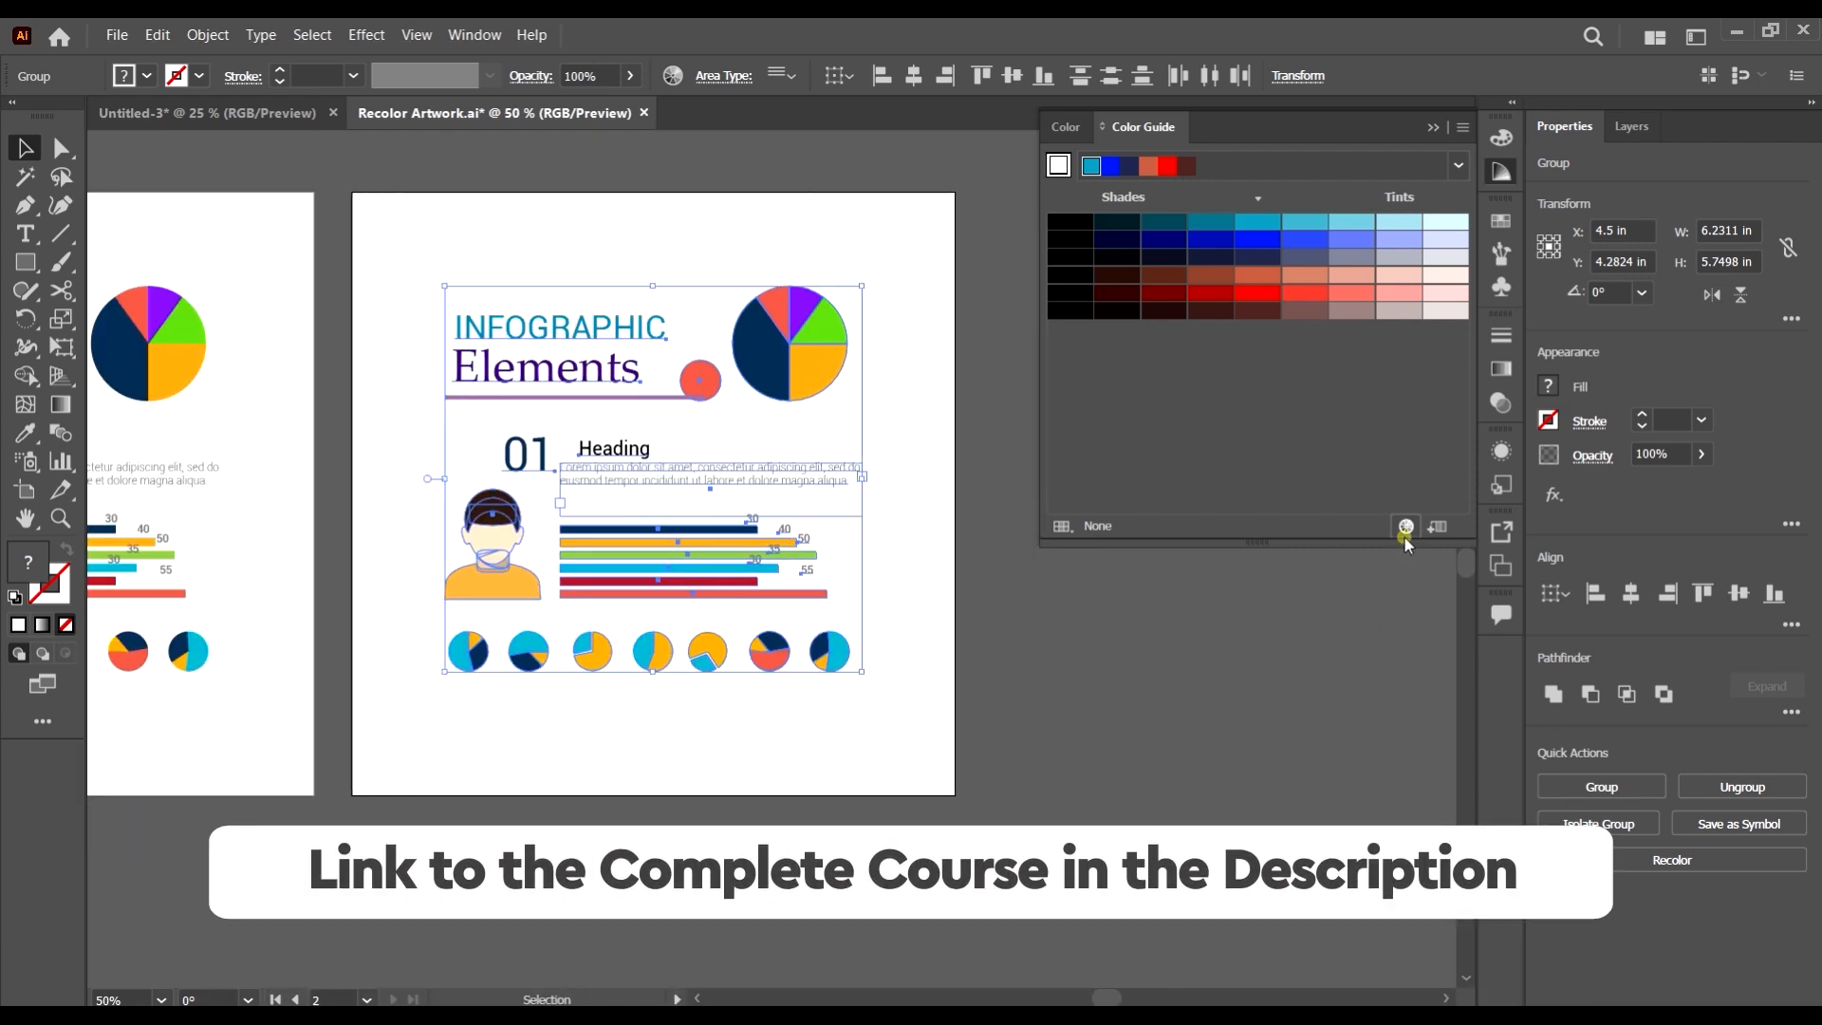
{"action": "left_click", "coordinate": [1405, 528]}
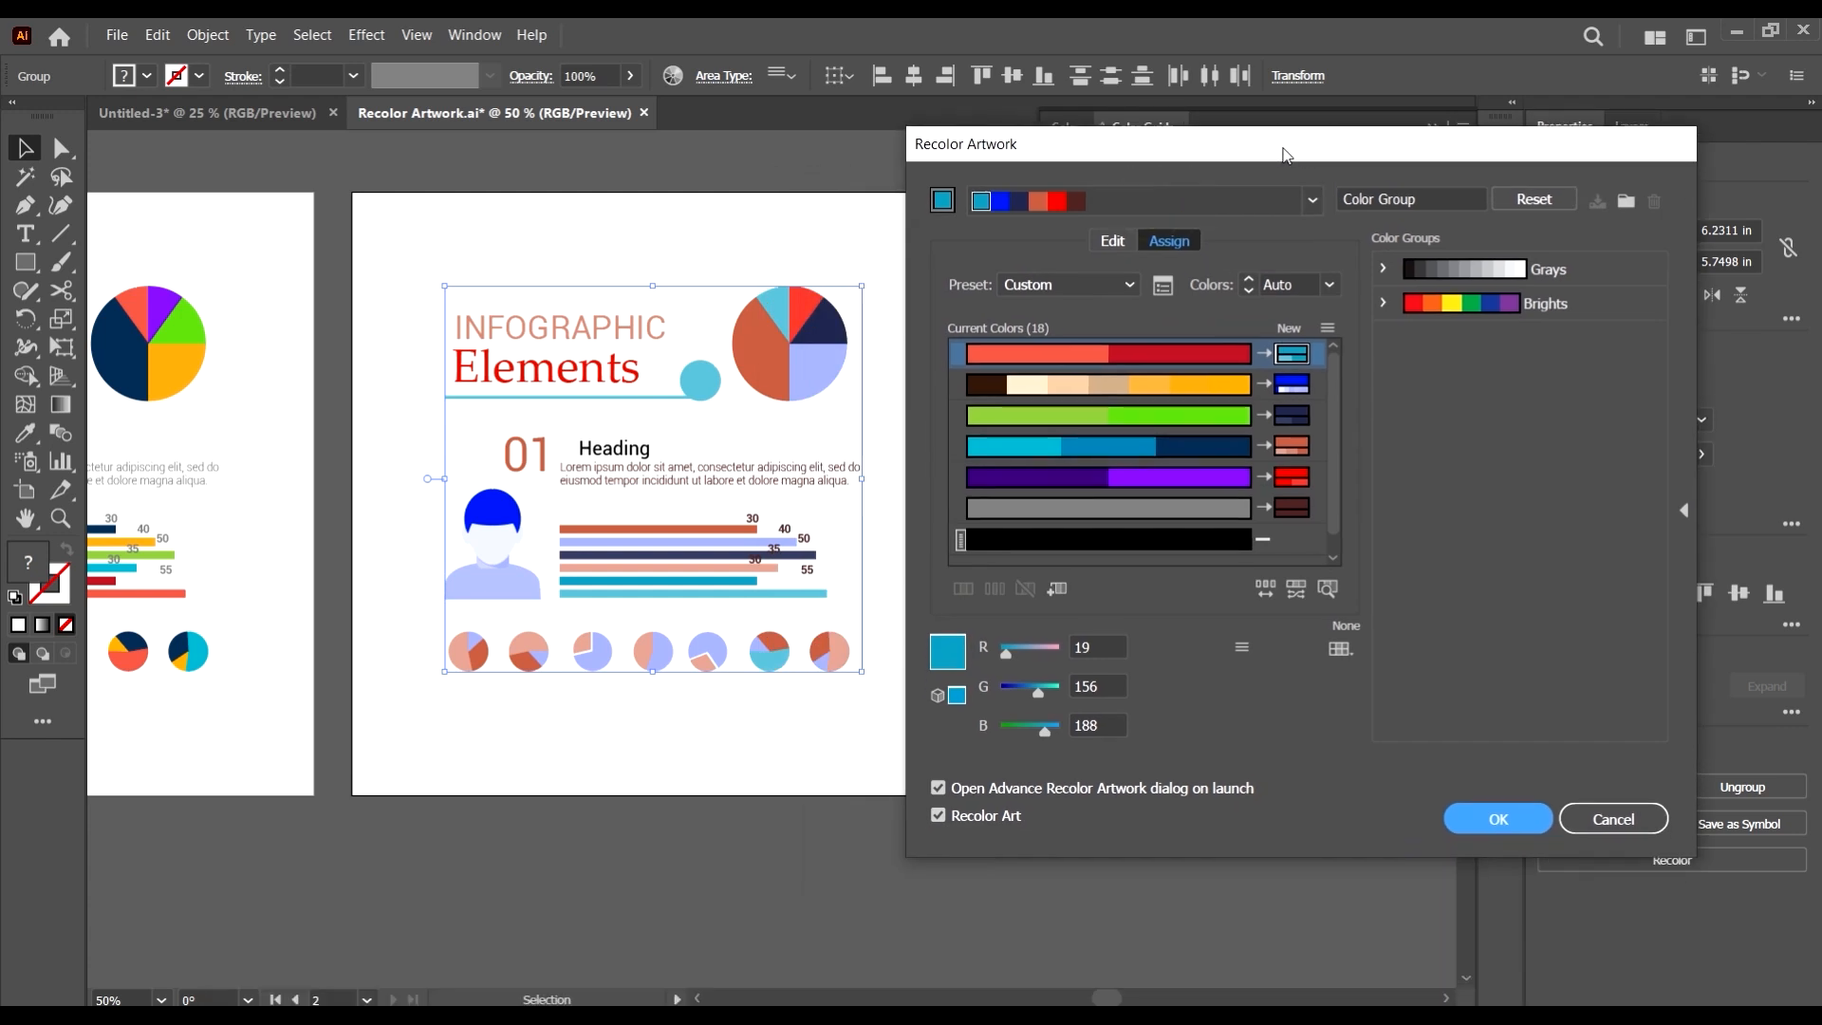
{"action": "left_click_drag", "start_coordinate": [1303, 153], "coordinate": [1371, 136]}
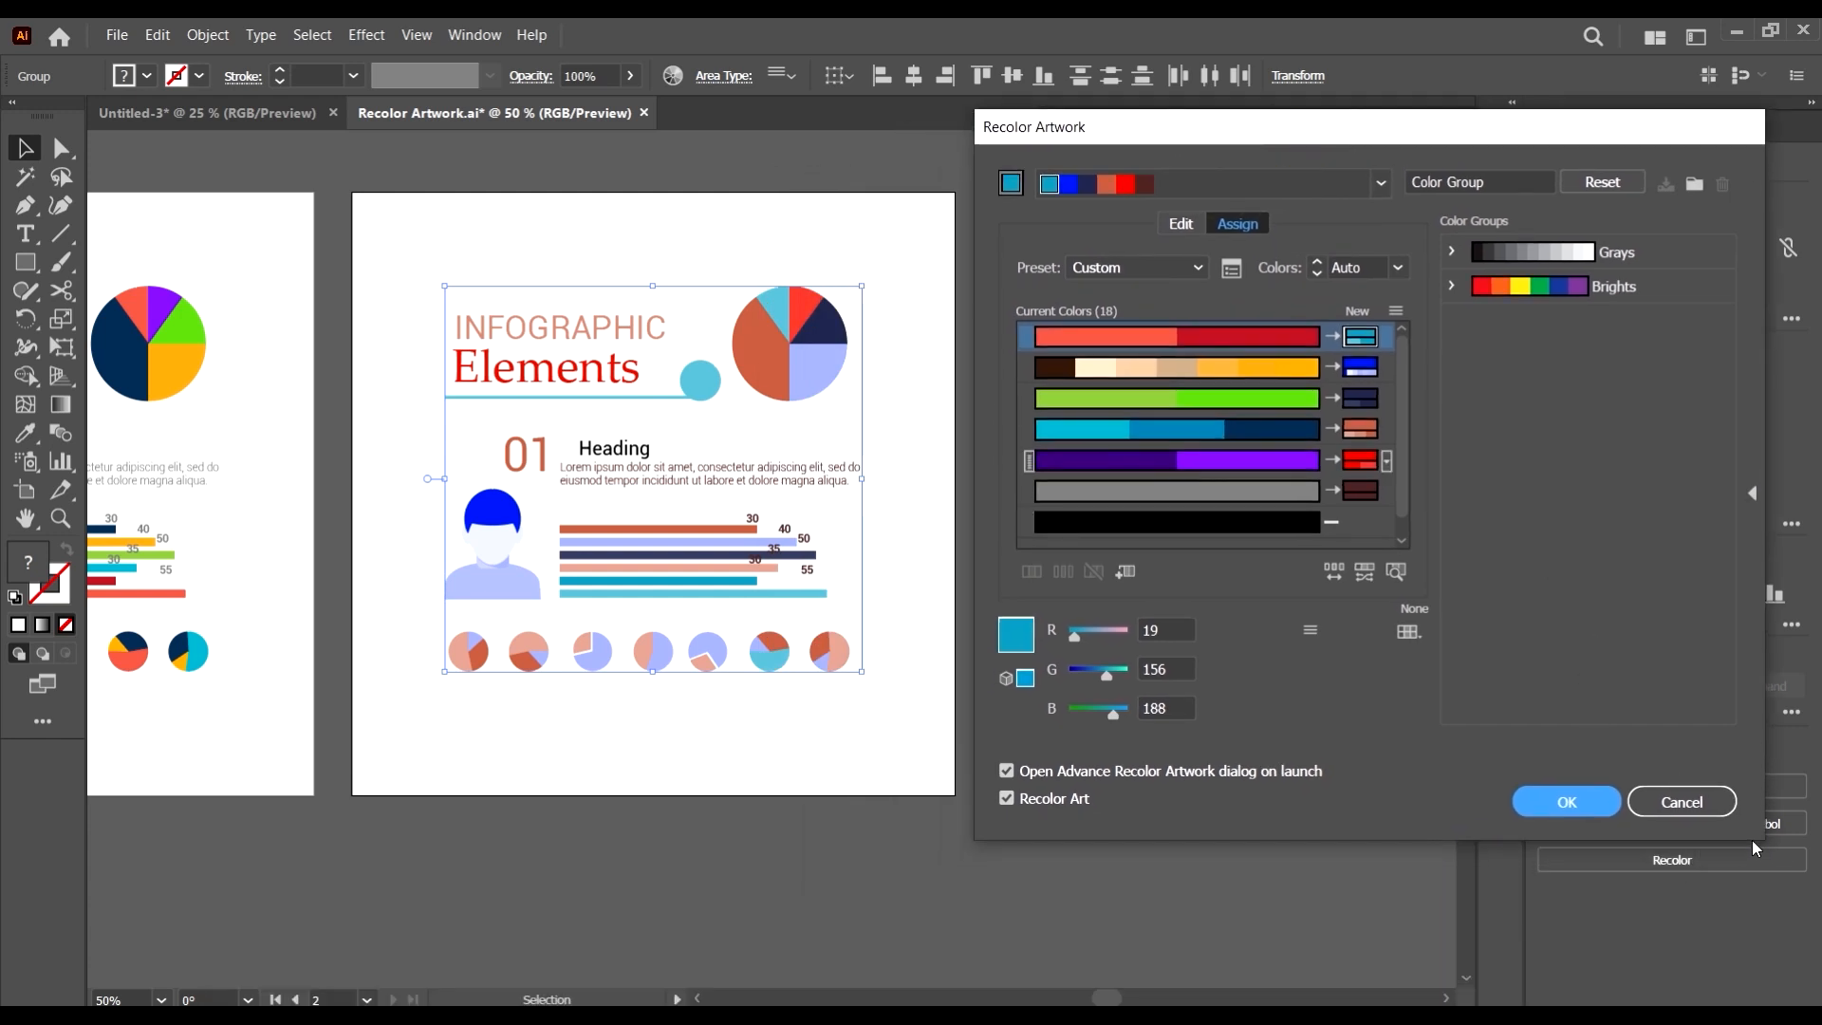
{"action": "left_click_drag", "start_coordinate": [1372, 142], "coordinate": [1367, 148]}
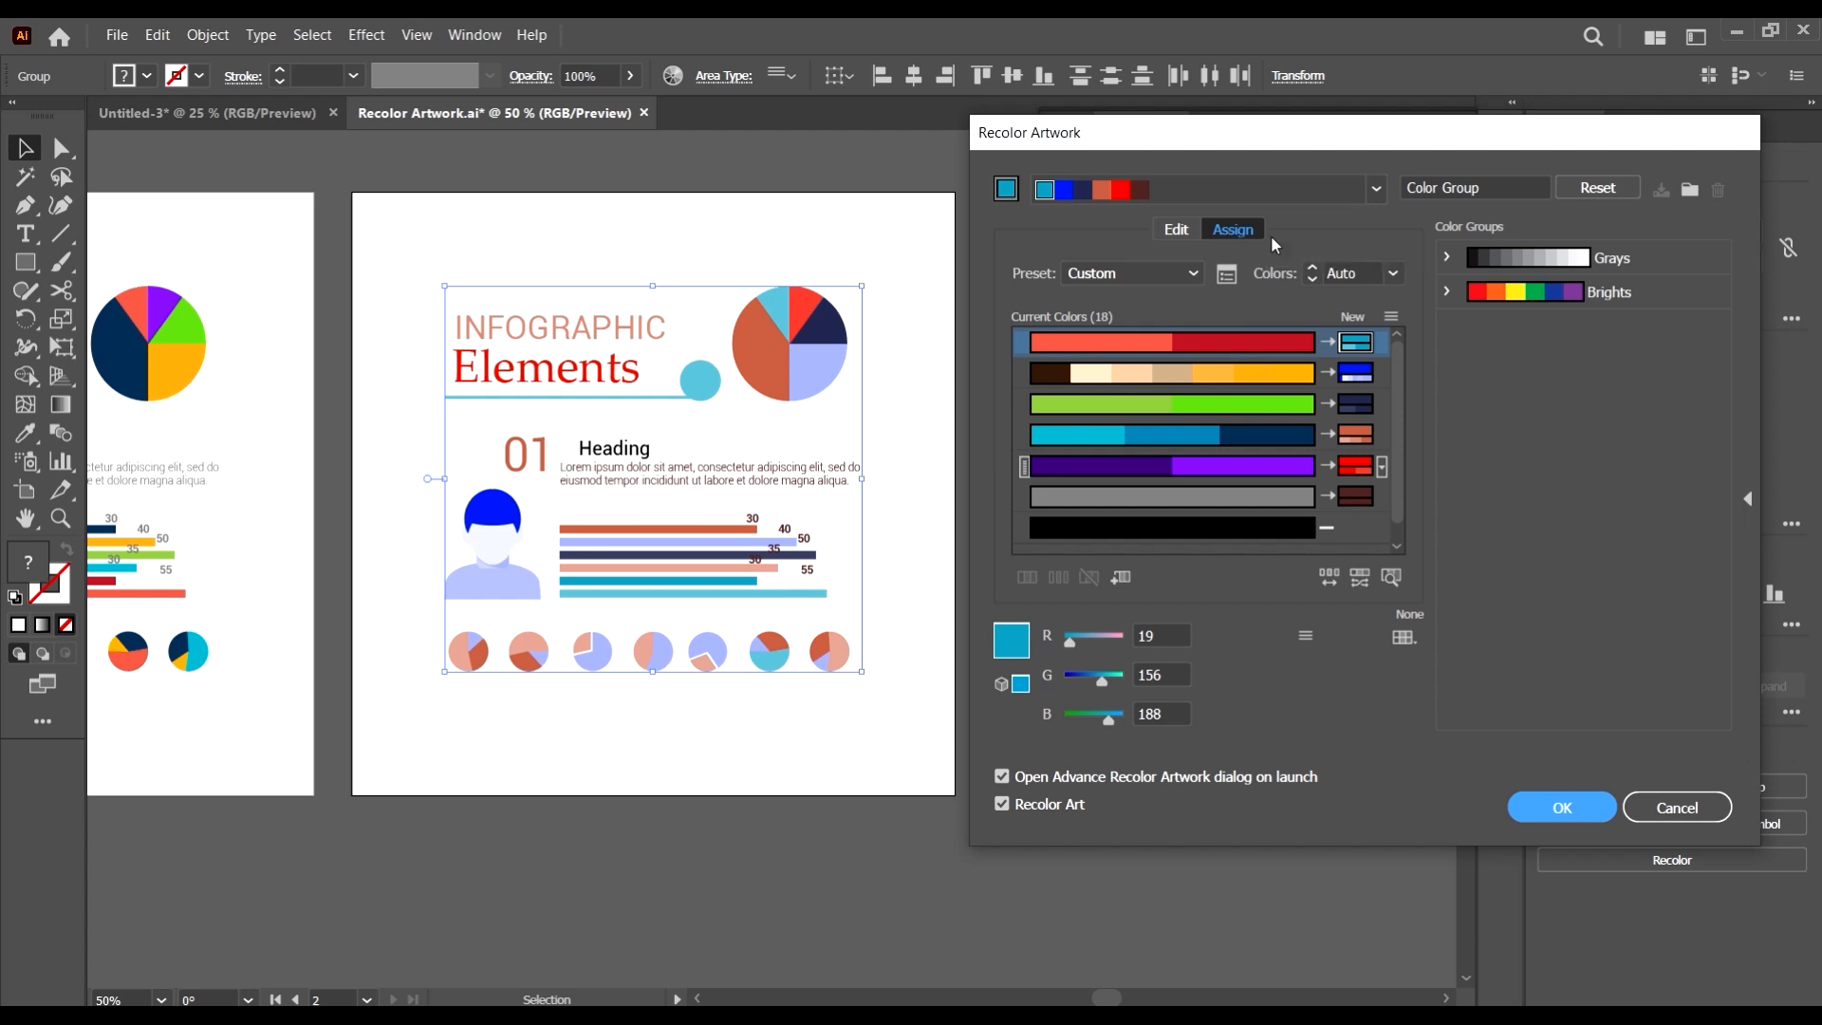
- Compare the colour wheel of the Edit view with the current-to-new colour rows of the Assign view
{"action": "left_click", "coordinate": [1234, 232]}
{"action": "left_click", "coordinate": [1177, 231]}
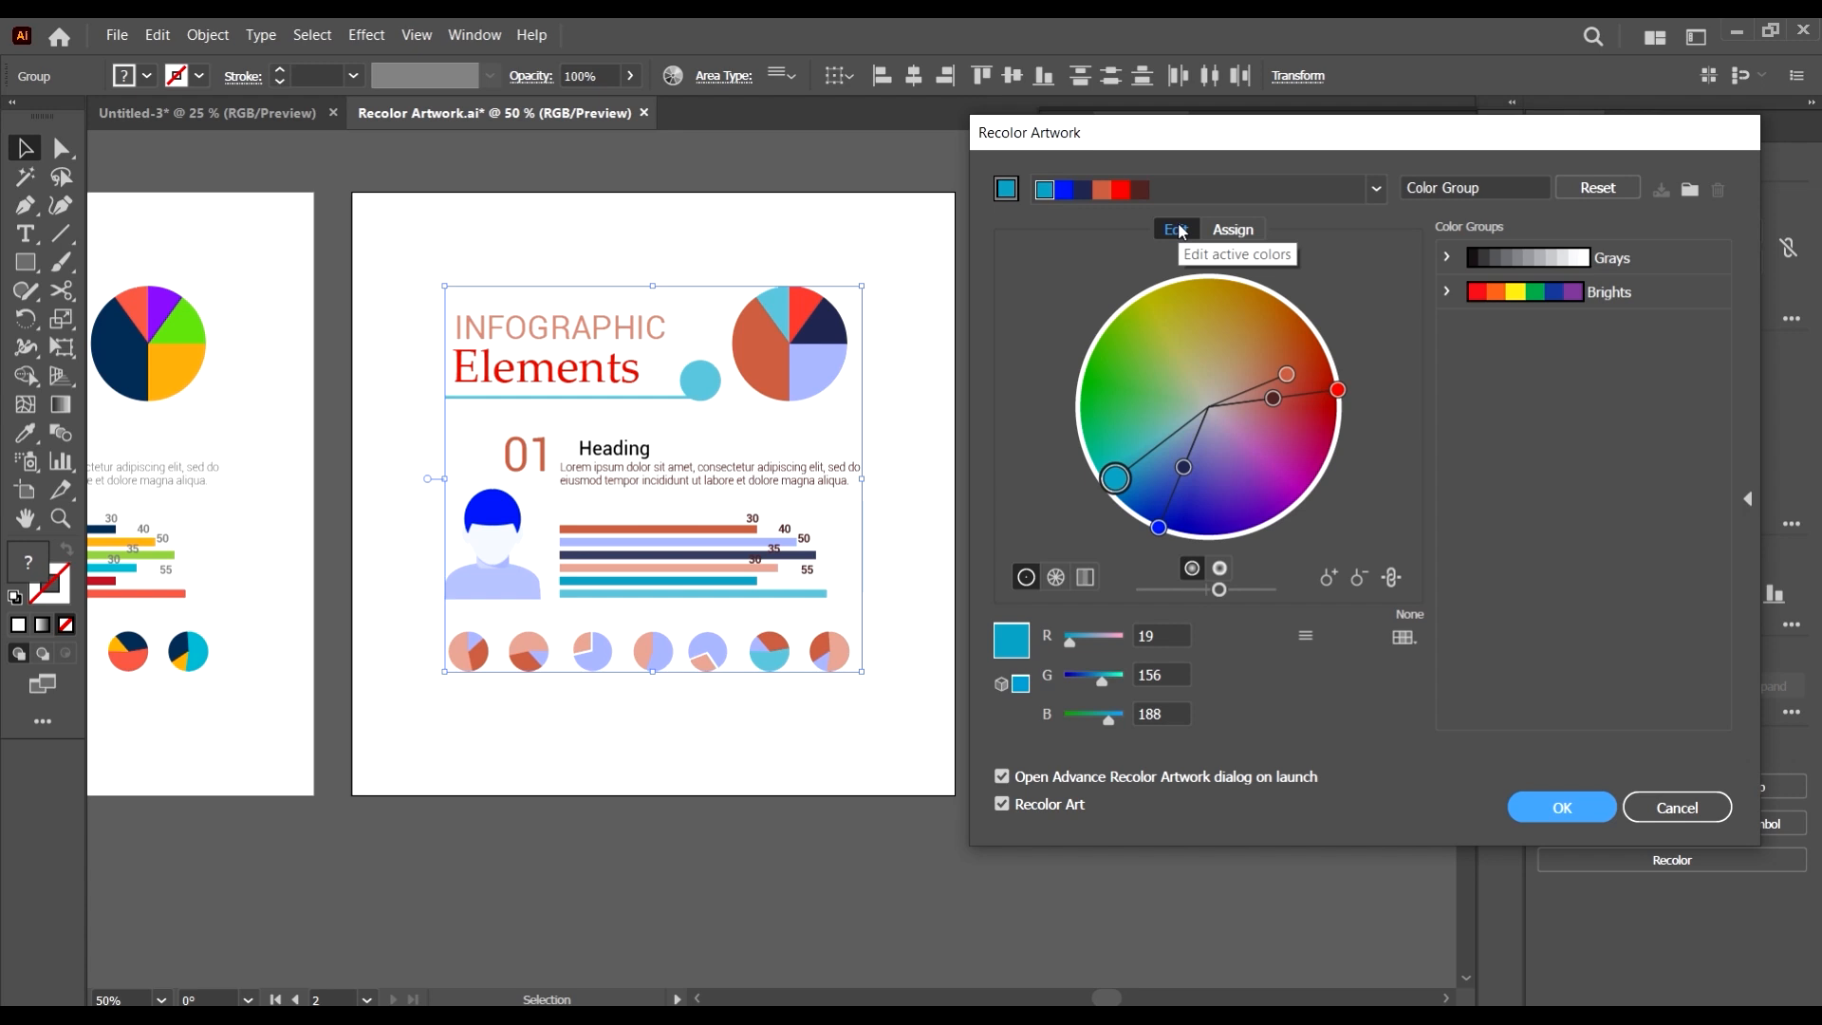
{"action": "left_click", "coordinate": [1249, 237]}
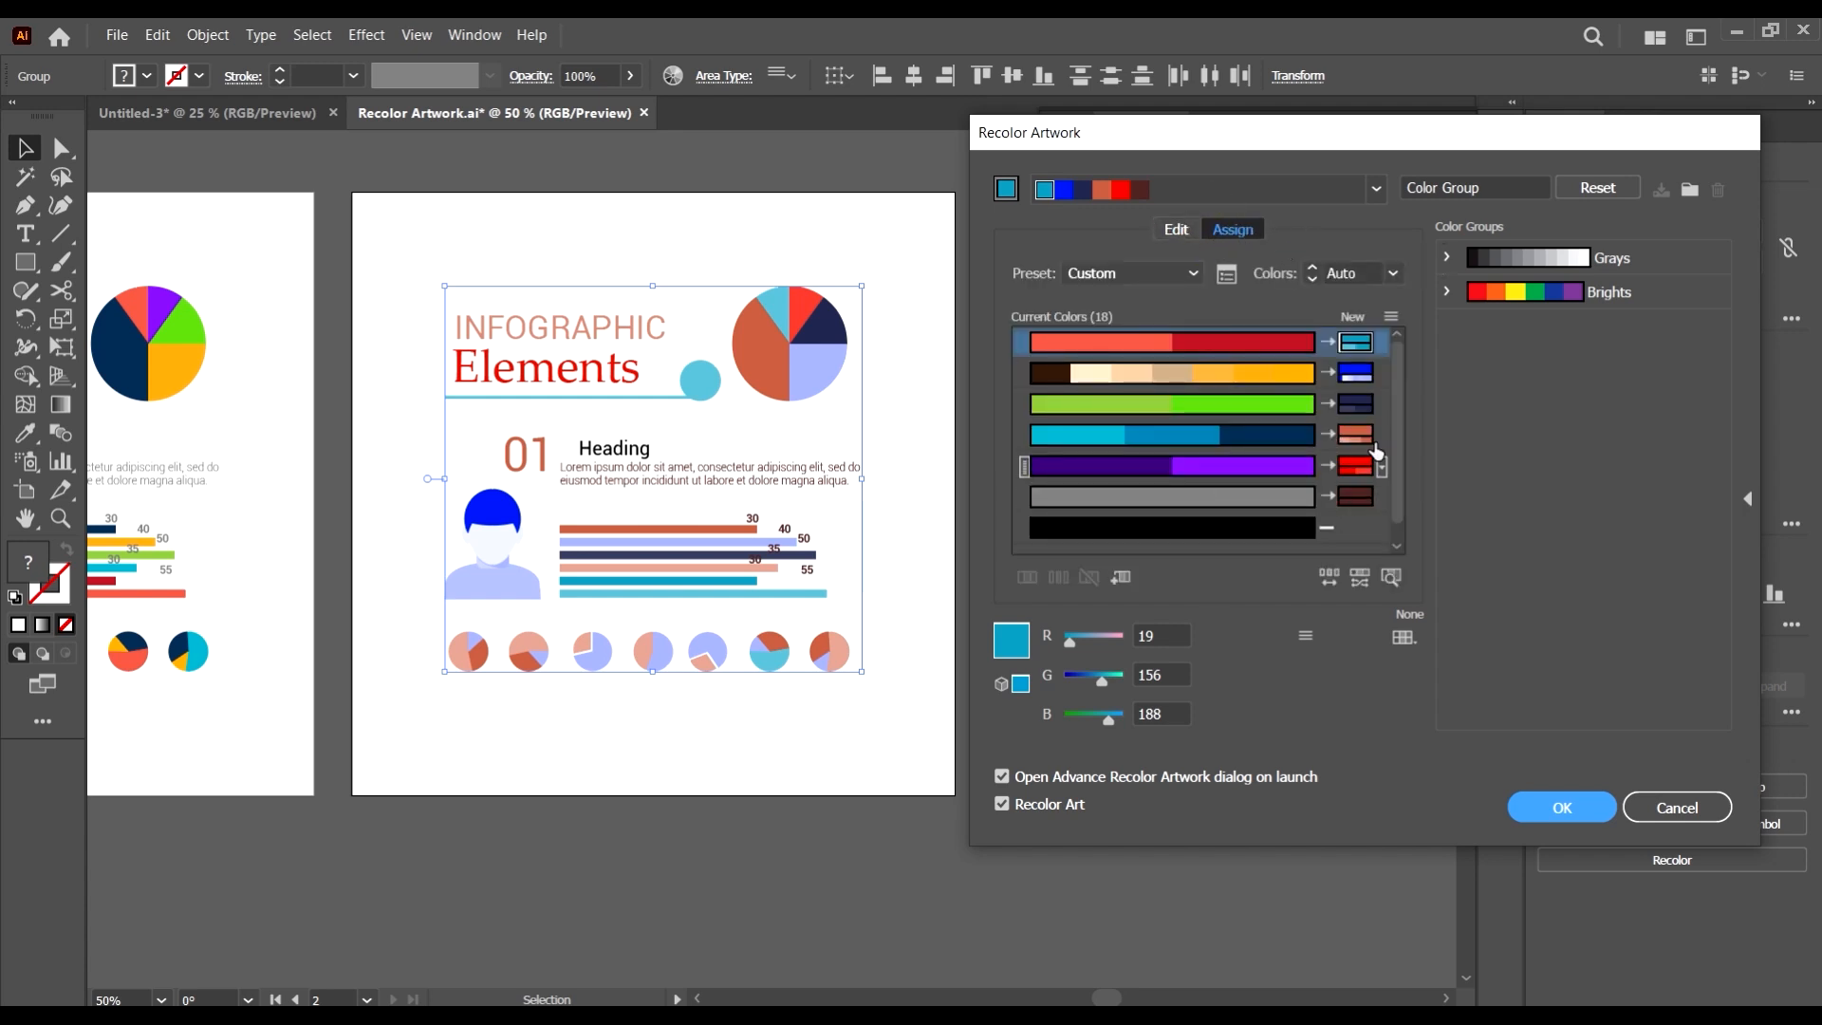
{"action": "mouse_move", "coordinate": [1398, 364]}
{"action": "left_mouse_down"}
{"action": "mouse_move", "coordinate": [1397, 434]}
{"action": "mouse_move", "coordinate": [1405, 338]}
{"action": "left_mouse_up"}
- Shift the linked harmony colours on the Edit colour wheel so the base colour becomes a muted violet, R 155, G 142, B 188
{"action": "left_click", "coordinate": [1180, 232]}
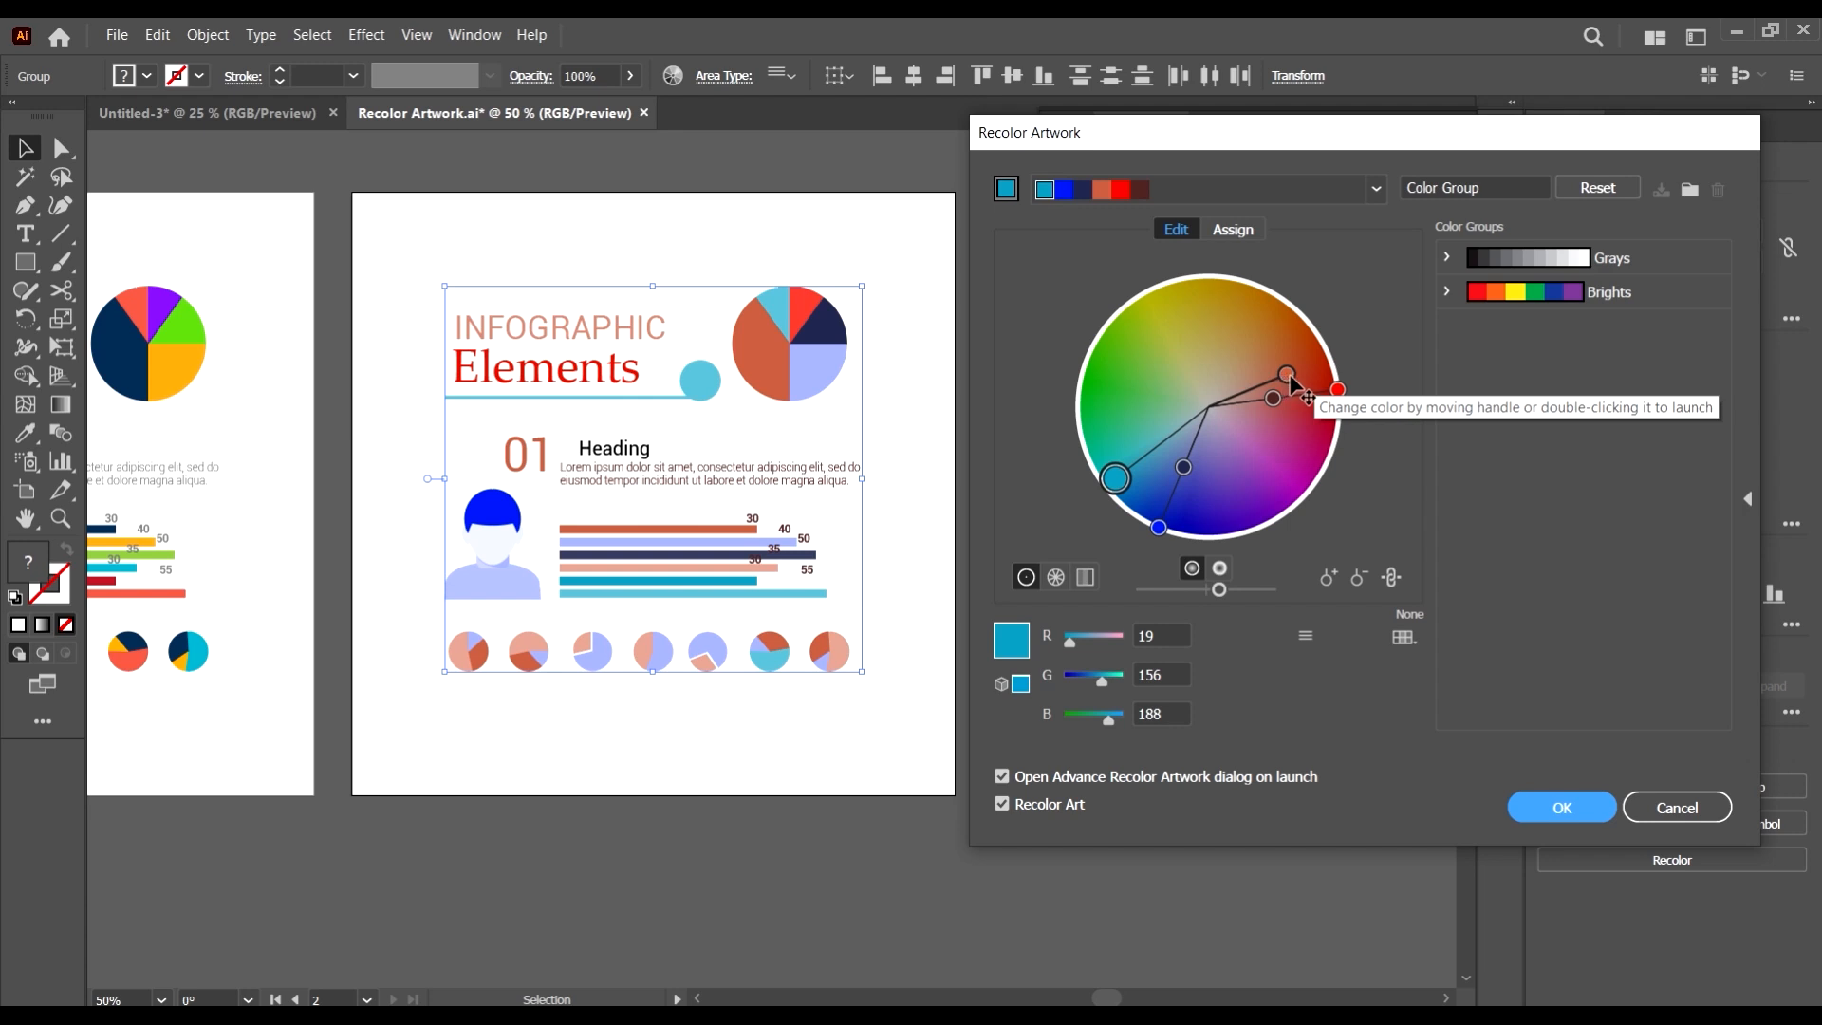
{"action": "left_click_drag", "start_coordinate": [1291, 383], "coordinate": [1200, 471]}
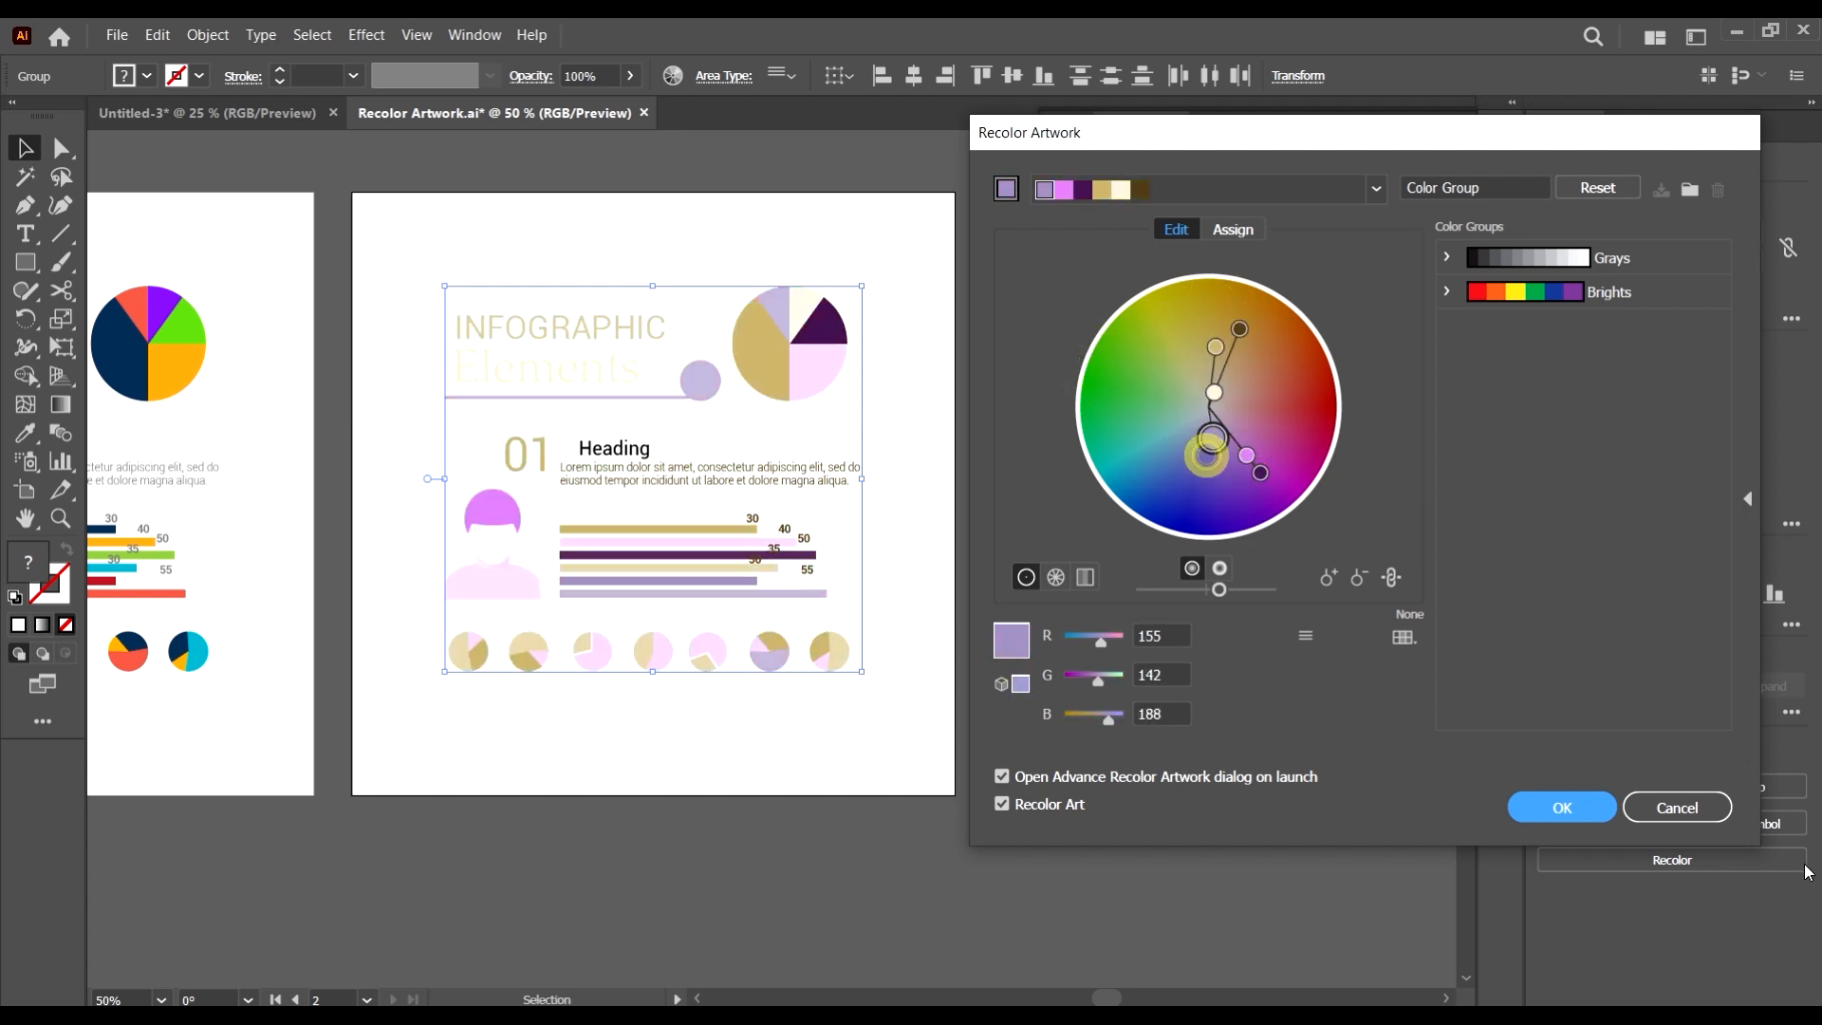
- Cancel the recolouring, reopen Edit or Apply Colors from the Color Guide, and place the Recolor Artwork dialog beside the infographic
{"action": "left_click", "coordinate": [1677, 808]}
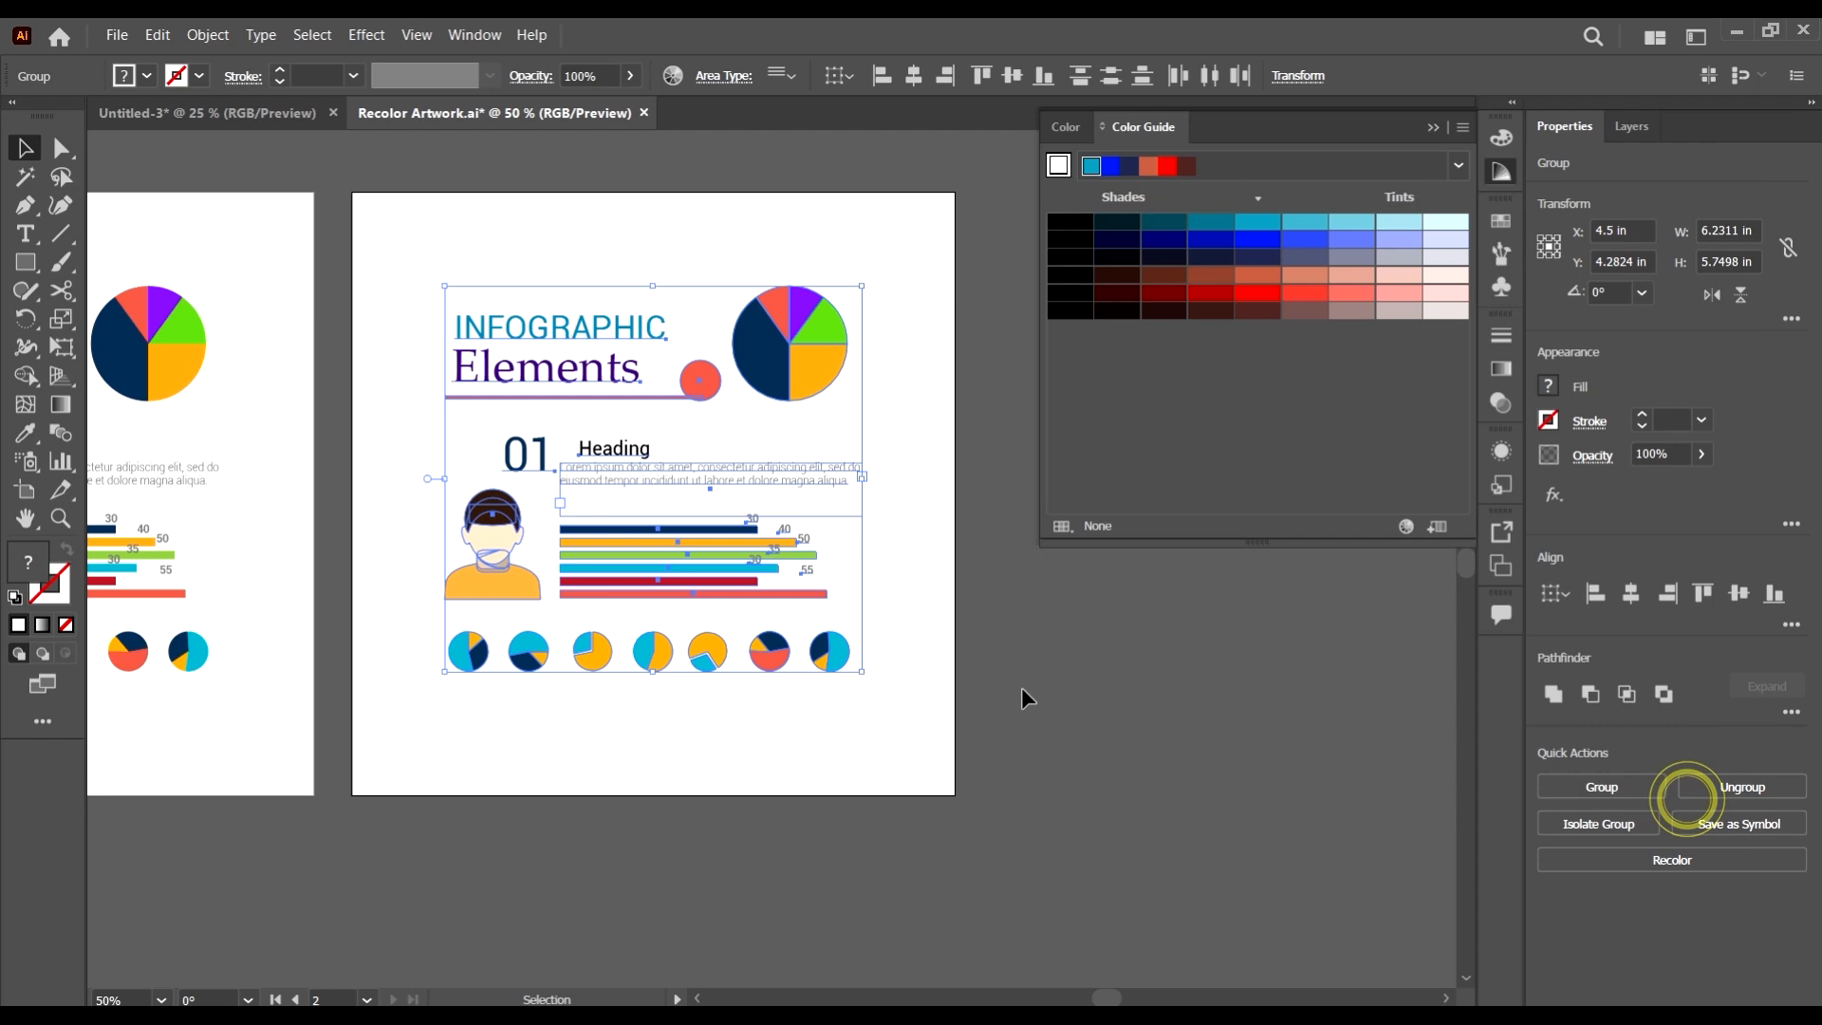
{"action": "left_click", "coordinate": [1407, 528]}
{"action": "left_click_drag", "start_coordinate": [1299, 142], "coordinate": [1324, 102]}
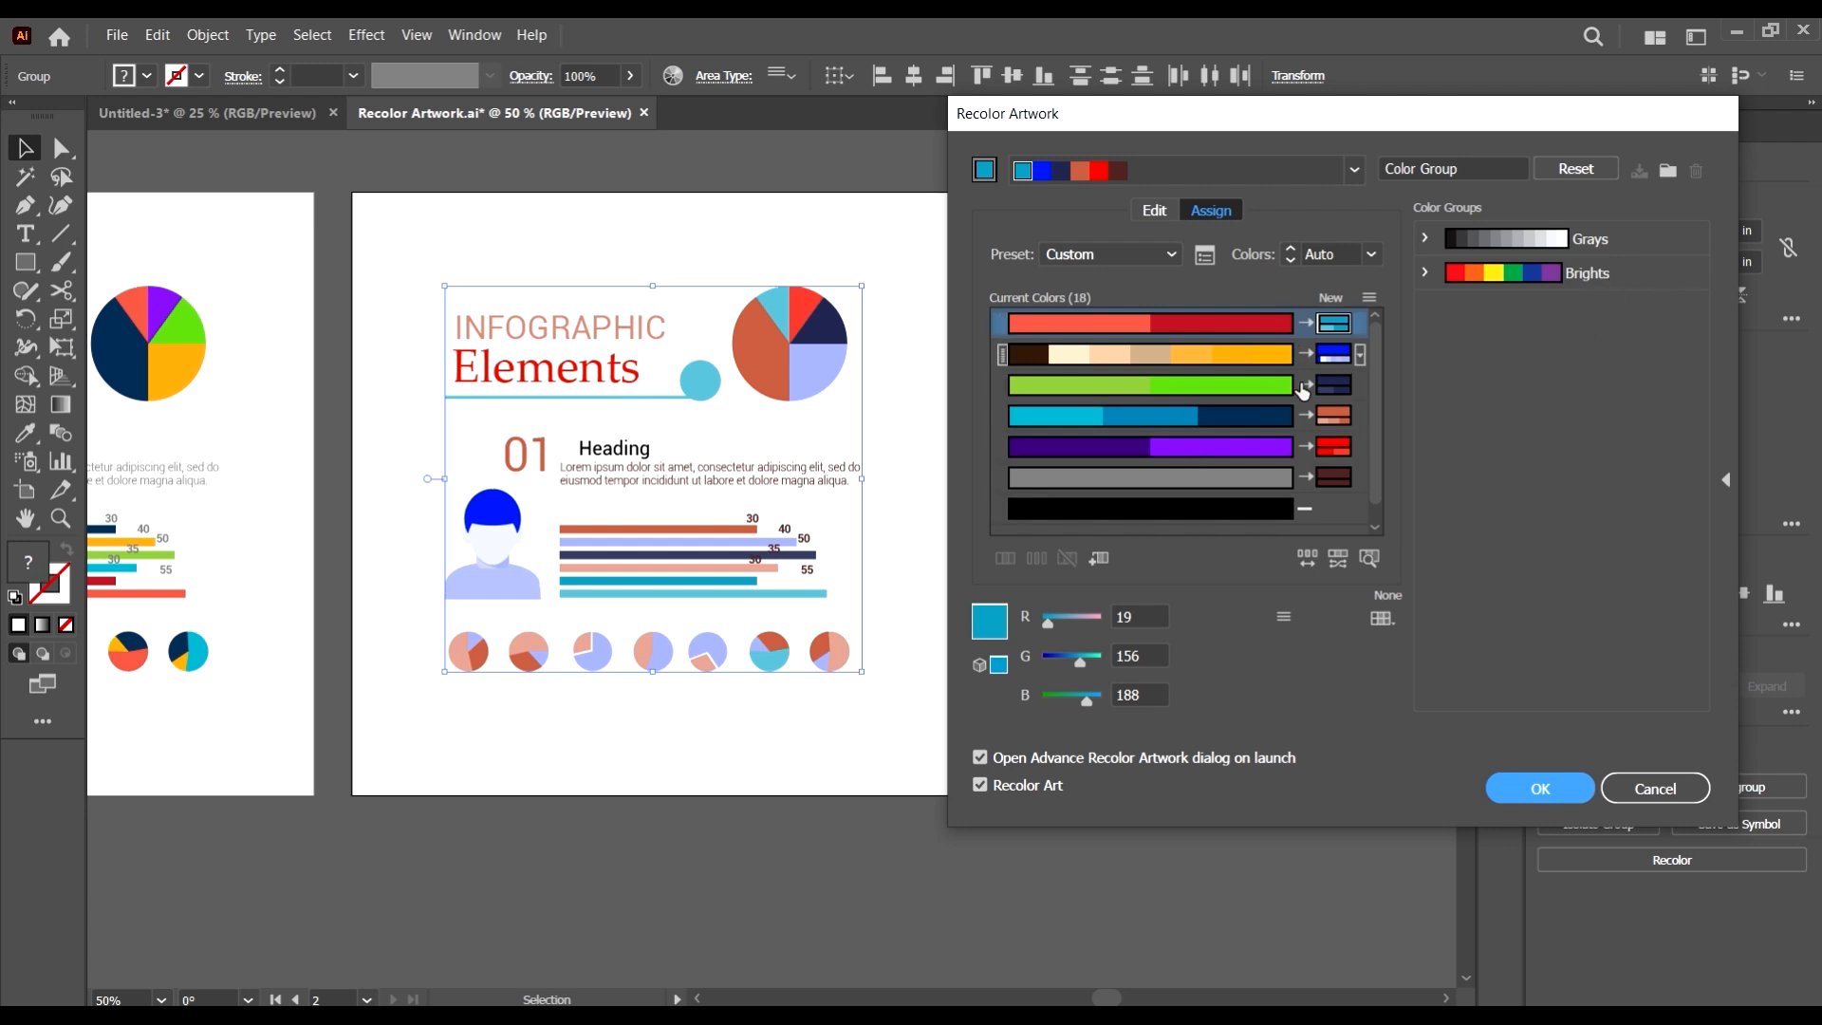
{"action": "scroll", "coordinate": [1316, 440], "scroll_direction": "down", "scroll_amount": 1}
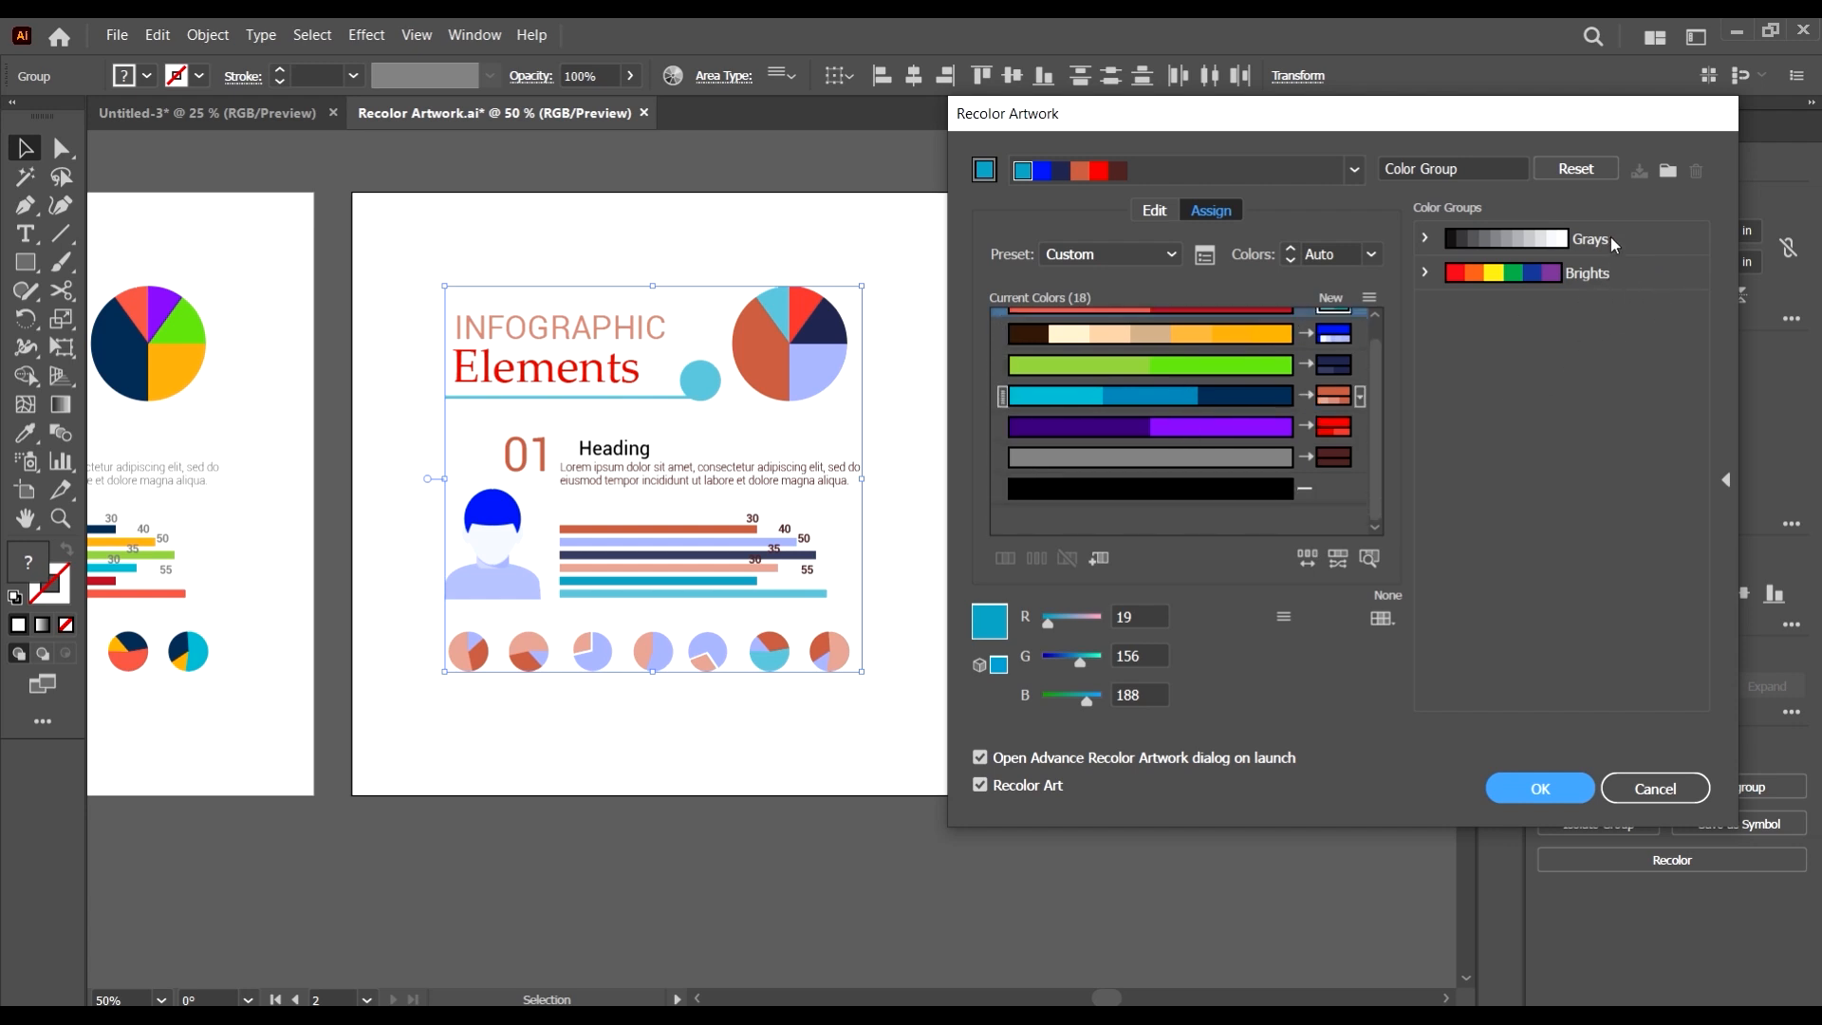
{"action": "scroll", "coordinate": [1225, 408], "scroll_direction": "up", "scroll_amount": 1}
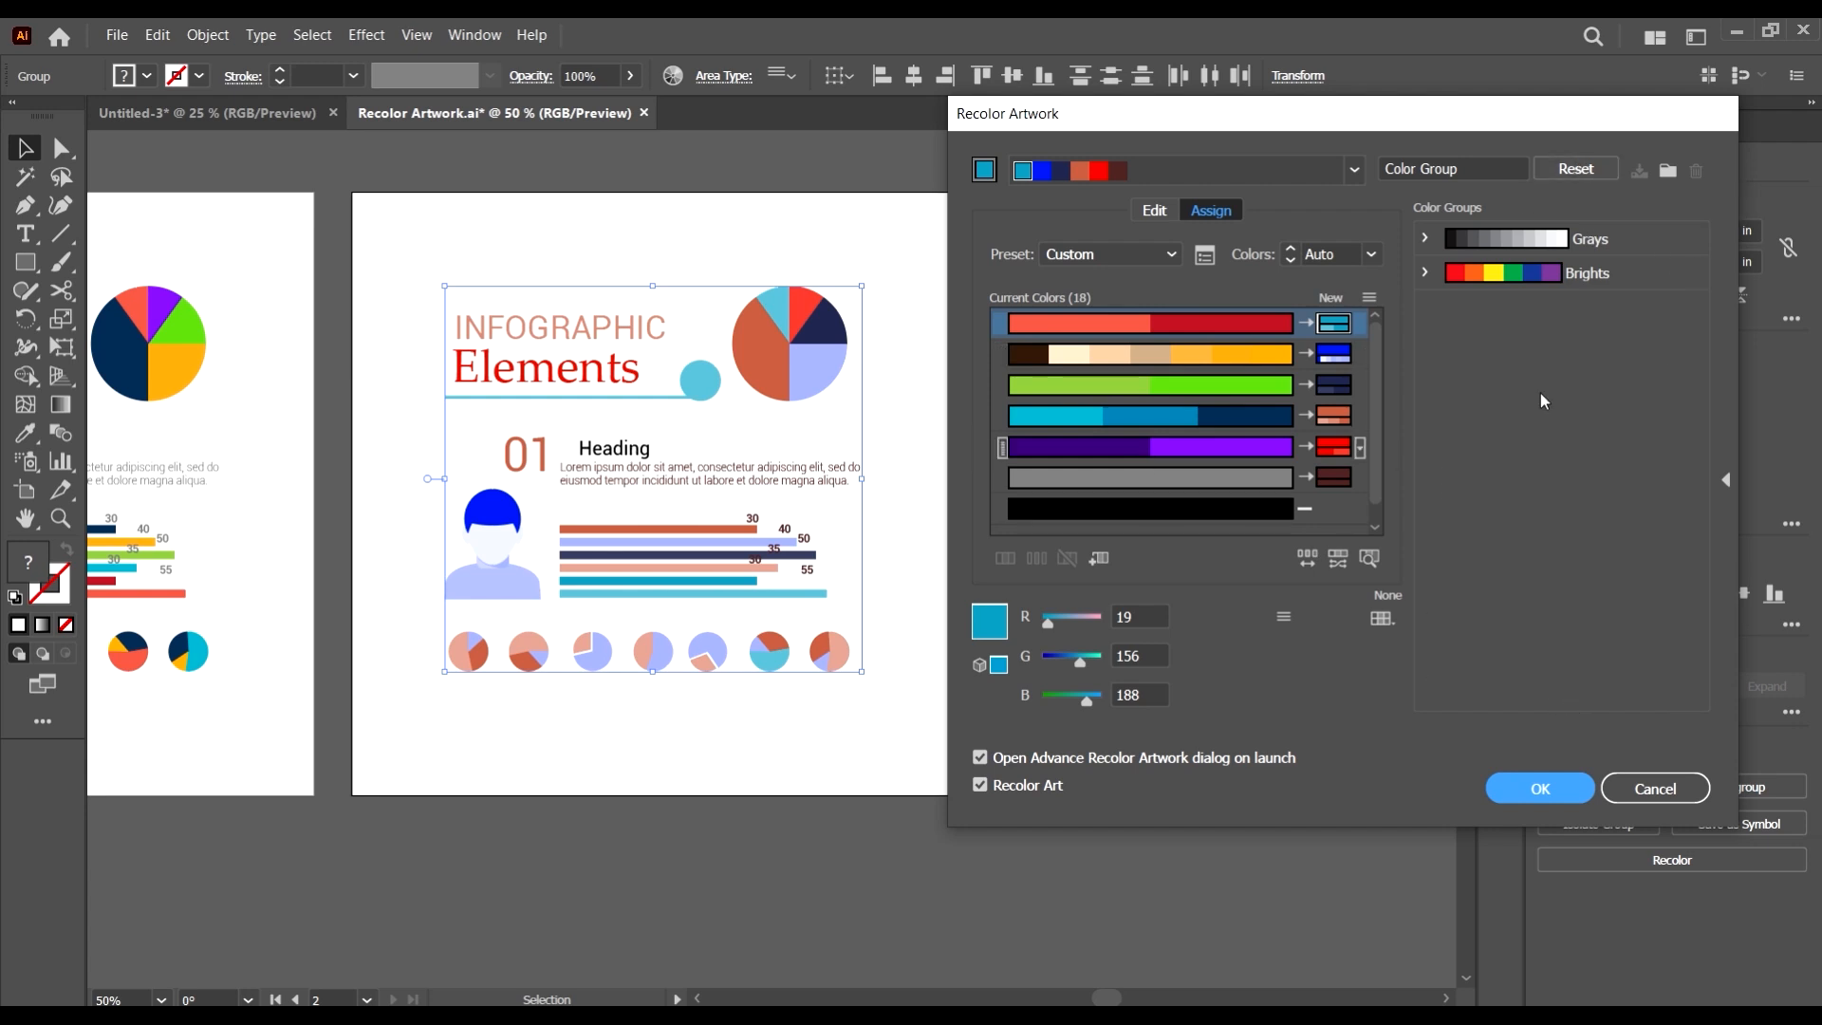
- Reset the infographic to its original colours and save them as a colour group named Artwork colors
{"action": "left_click", "coordinate": [1595, 172]}
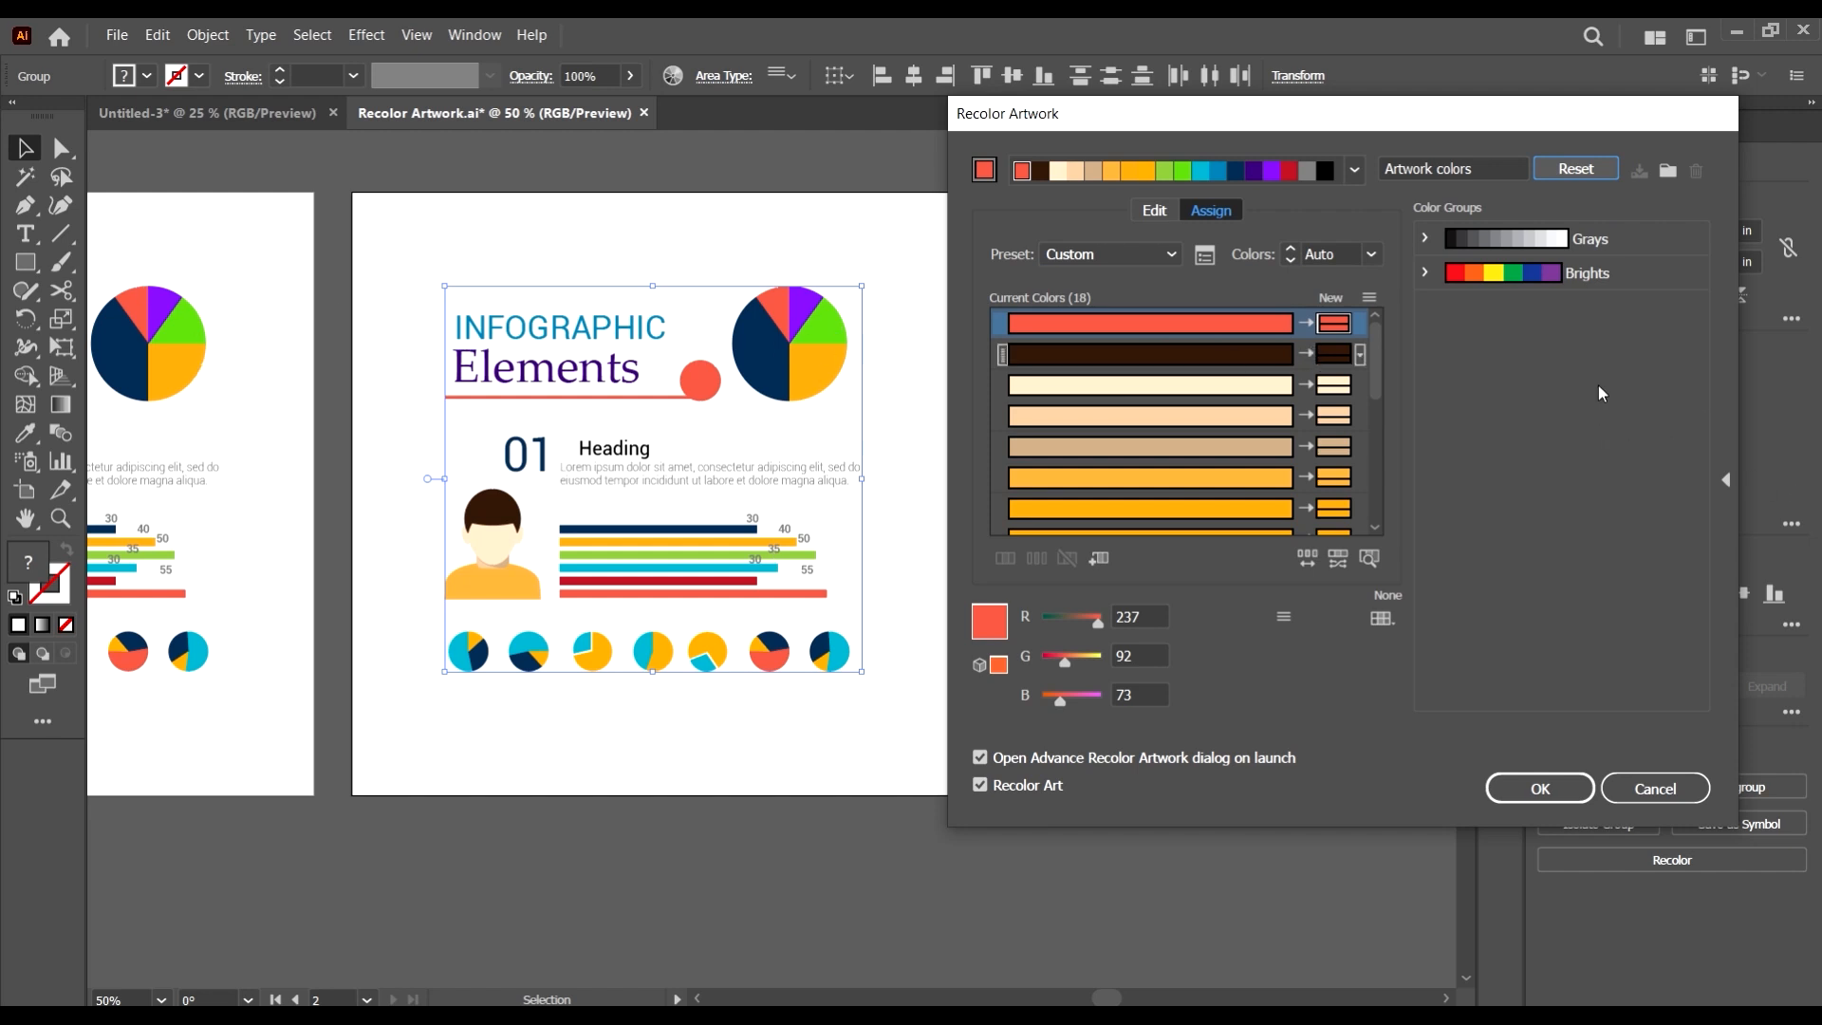
{"action": "left_click", "coordinate": [1667, 173]}
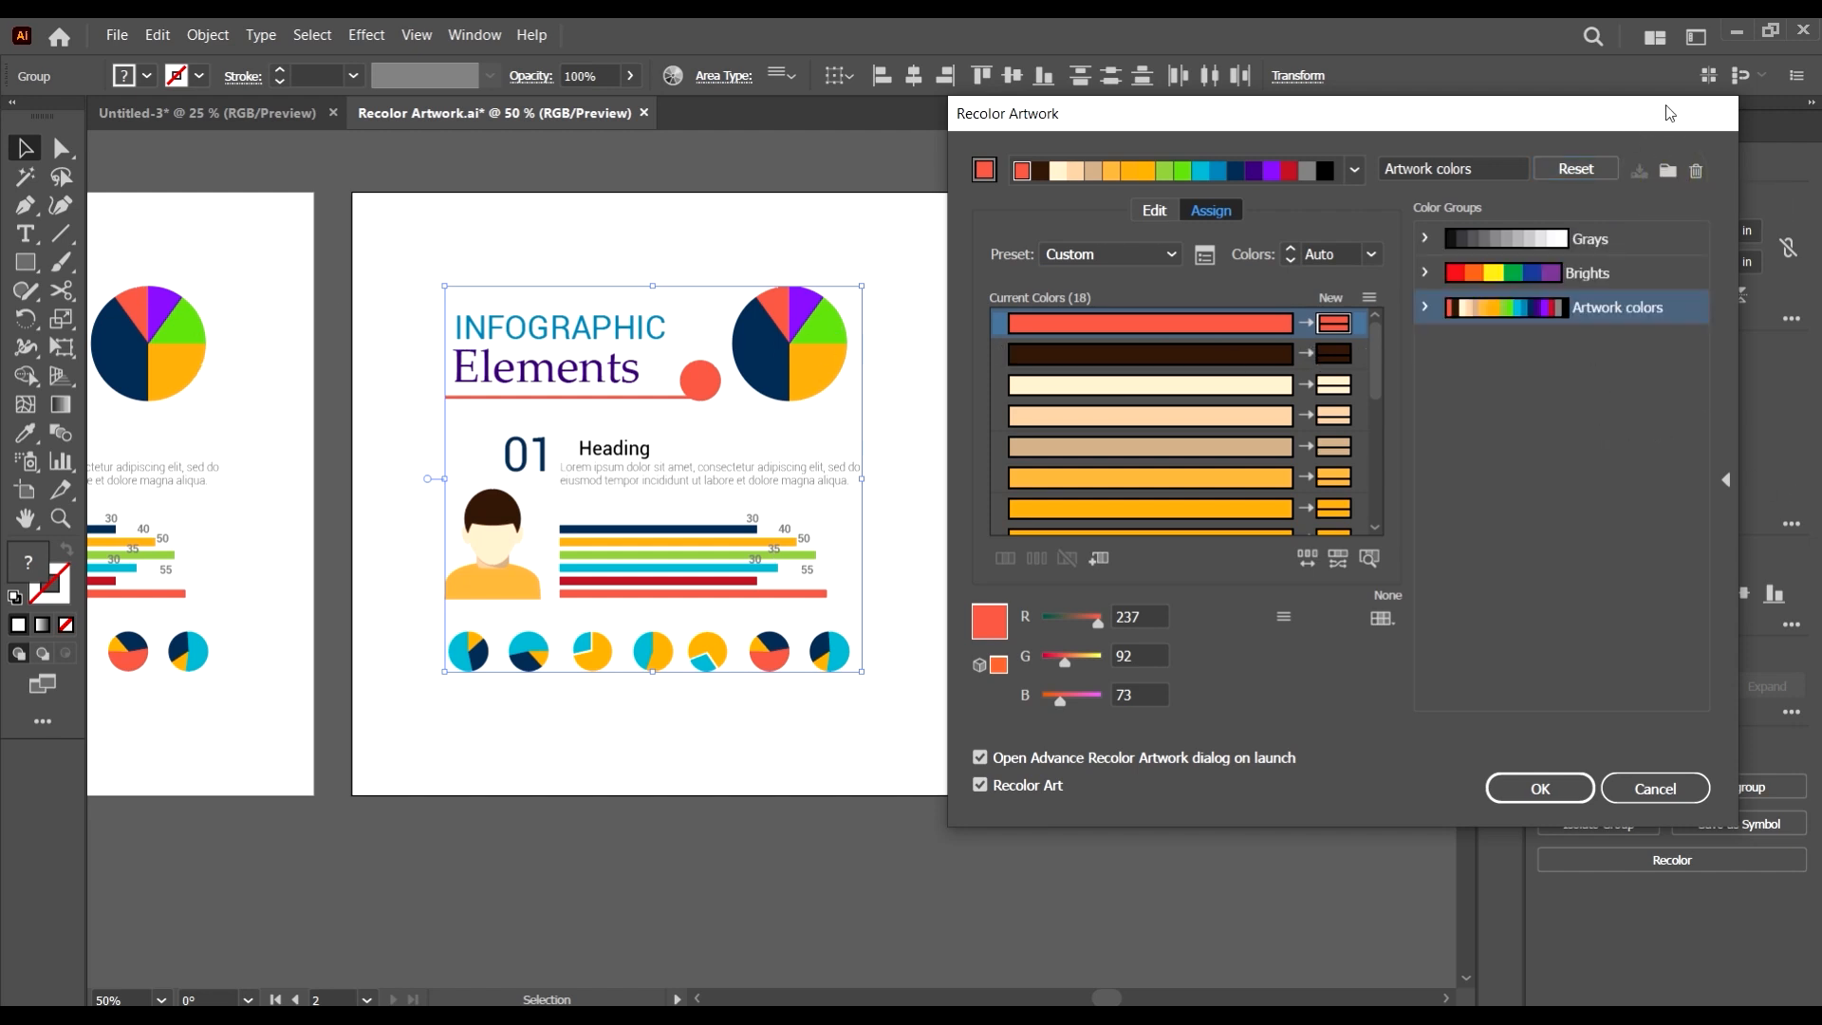
{"action": "double_click", "coordinate": [1646, 310]}
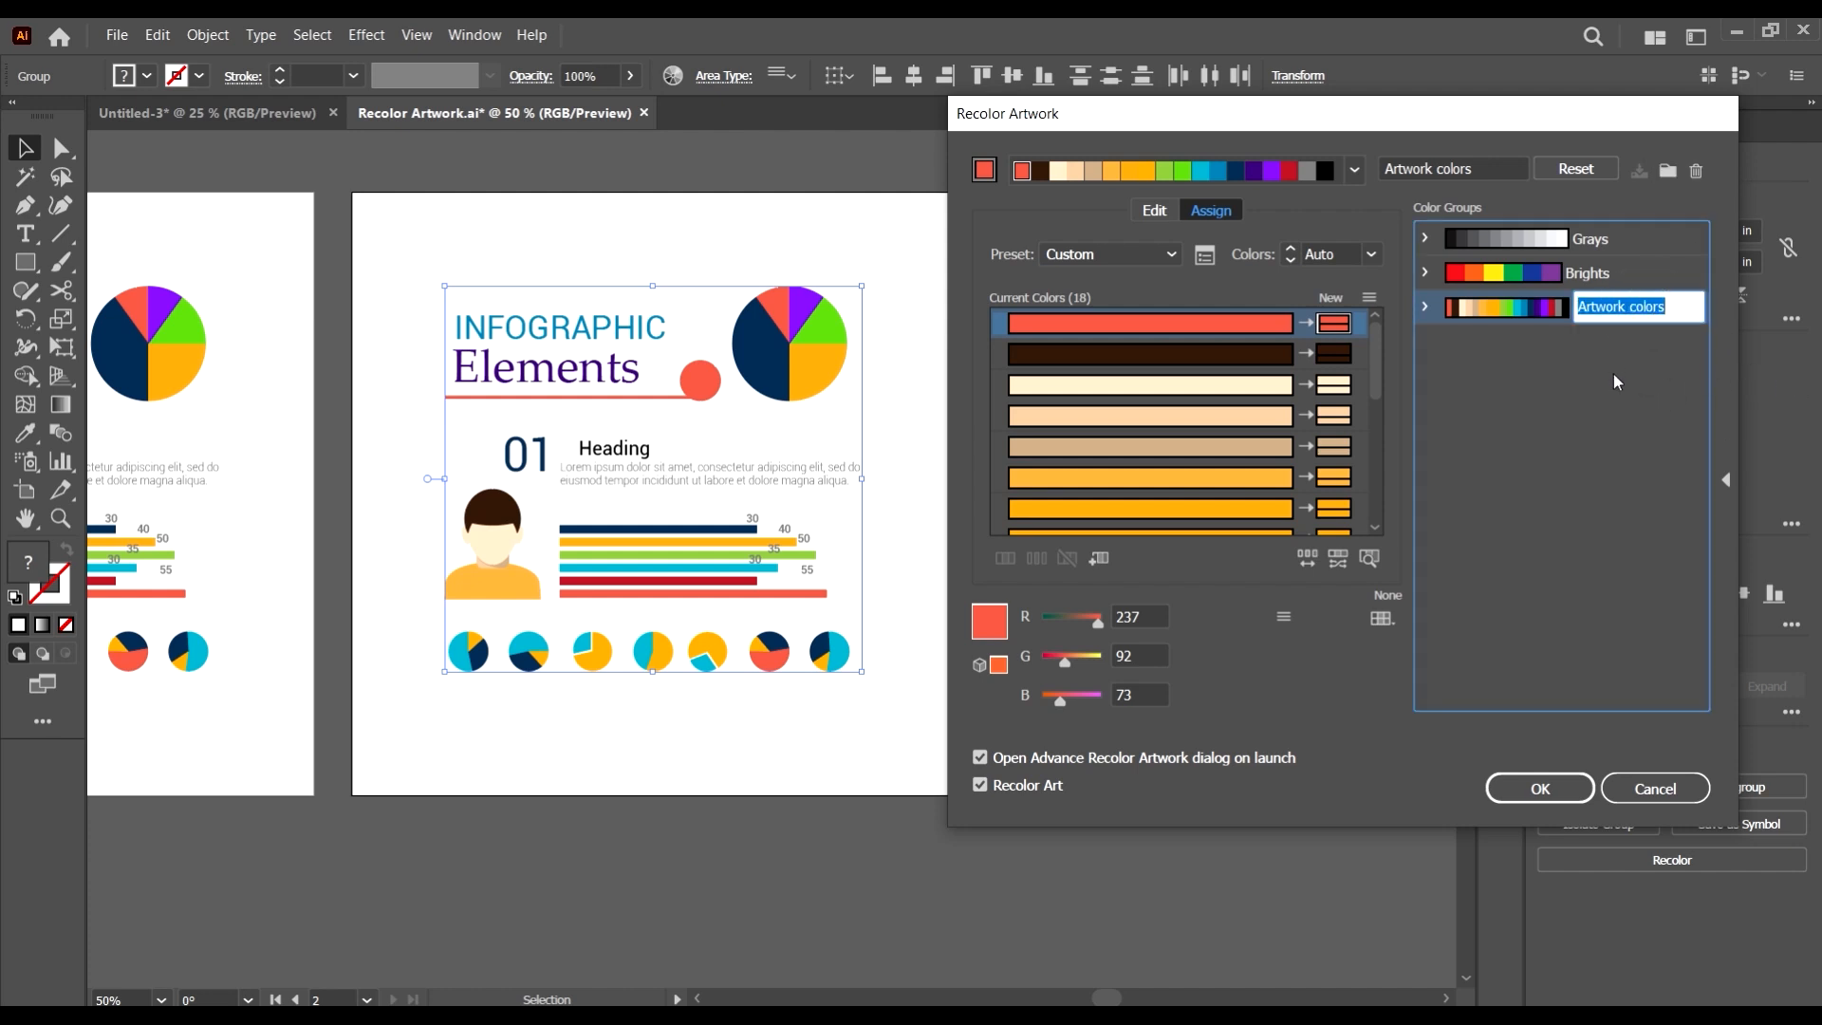
{"action": "left_click", "coordinate": [1683, 296]}
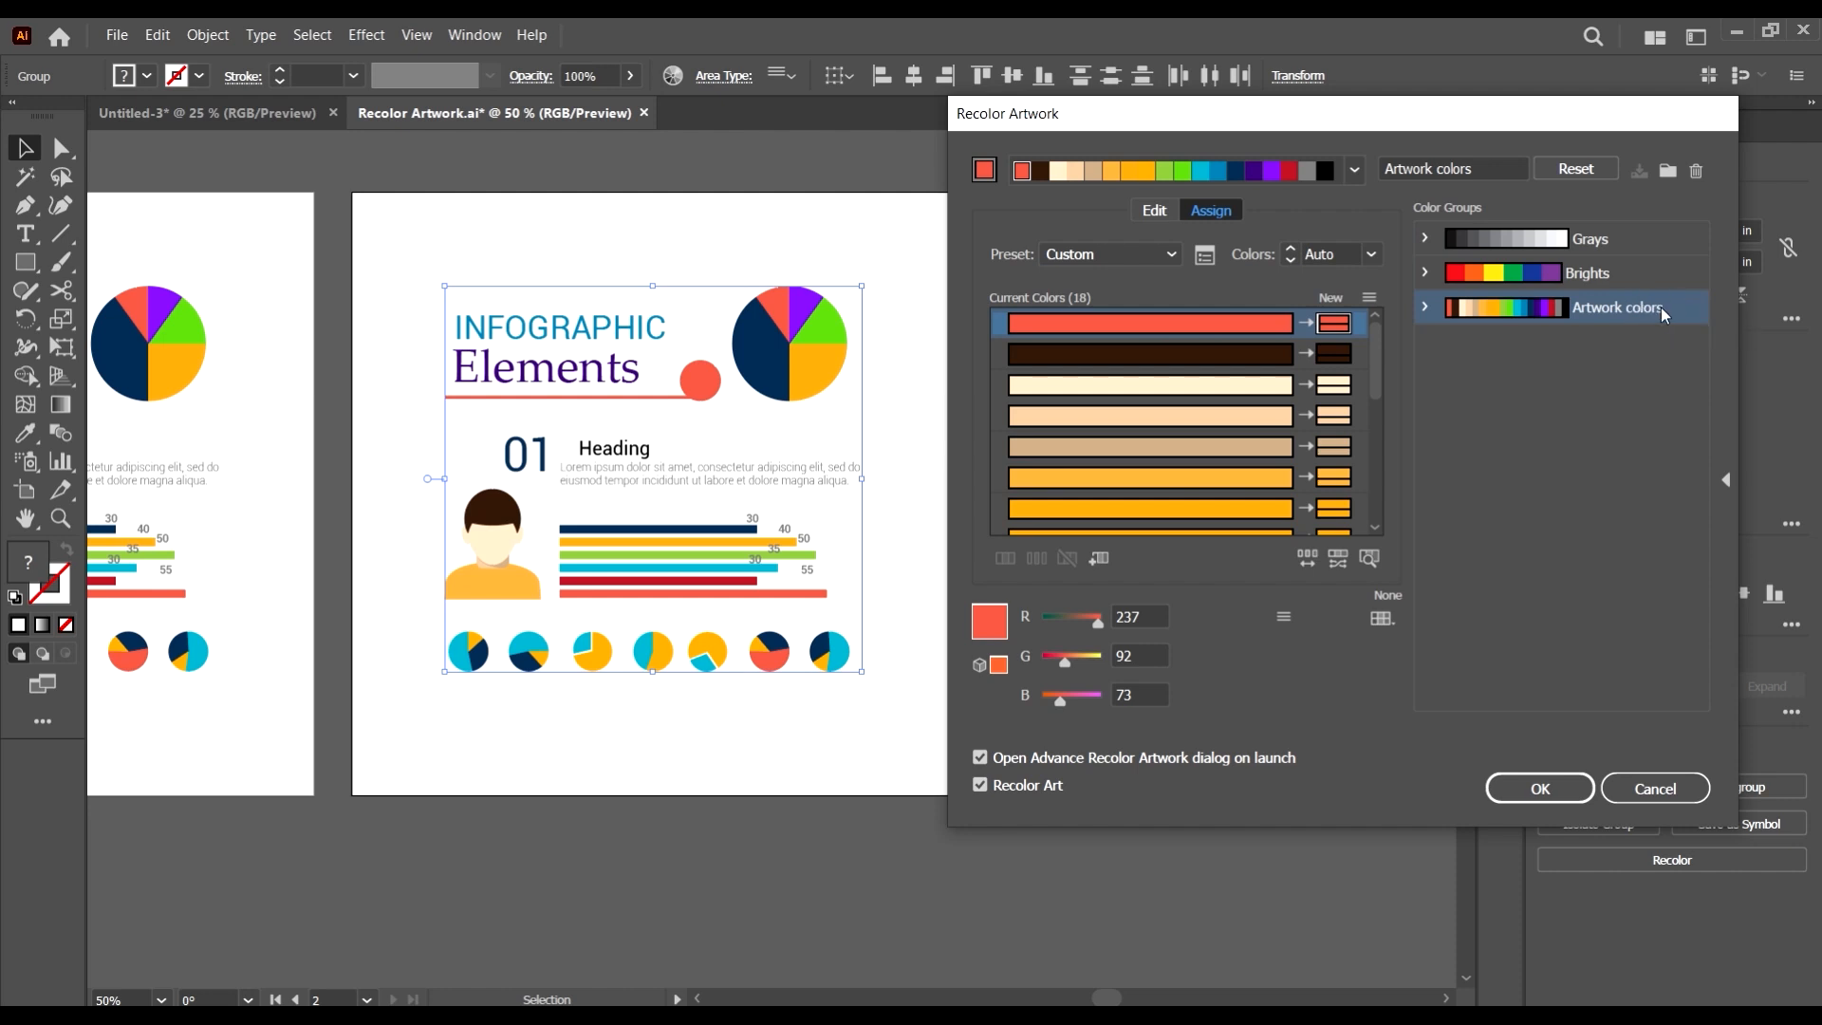
{"action": "left_click", "coordinate": [1641, 436]}
- Try several random colour orders on the infographic and restore the original colours from the saved Artwork colors group
{"action": "left_click", "coordinate": [1640, 311]}
{"action": "left_click", "coordinate": [1310, 560]}
{"action": "left_click", "coordinate": [1310, 560]}
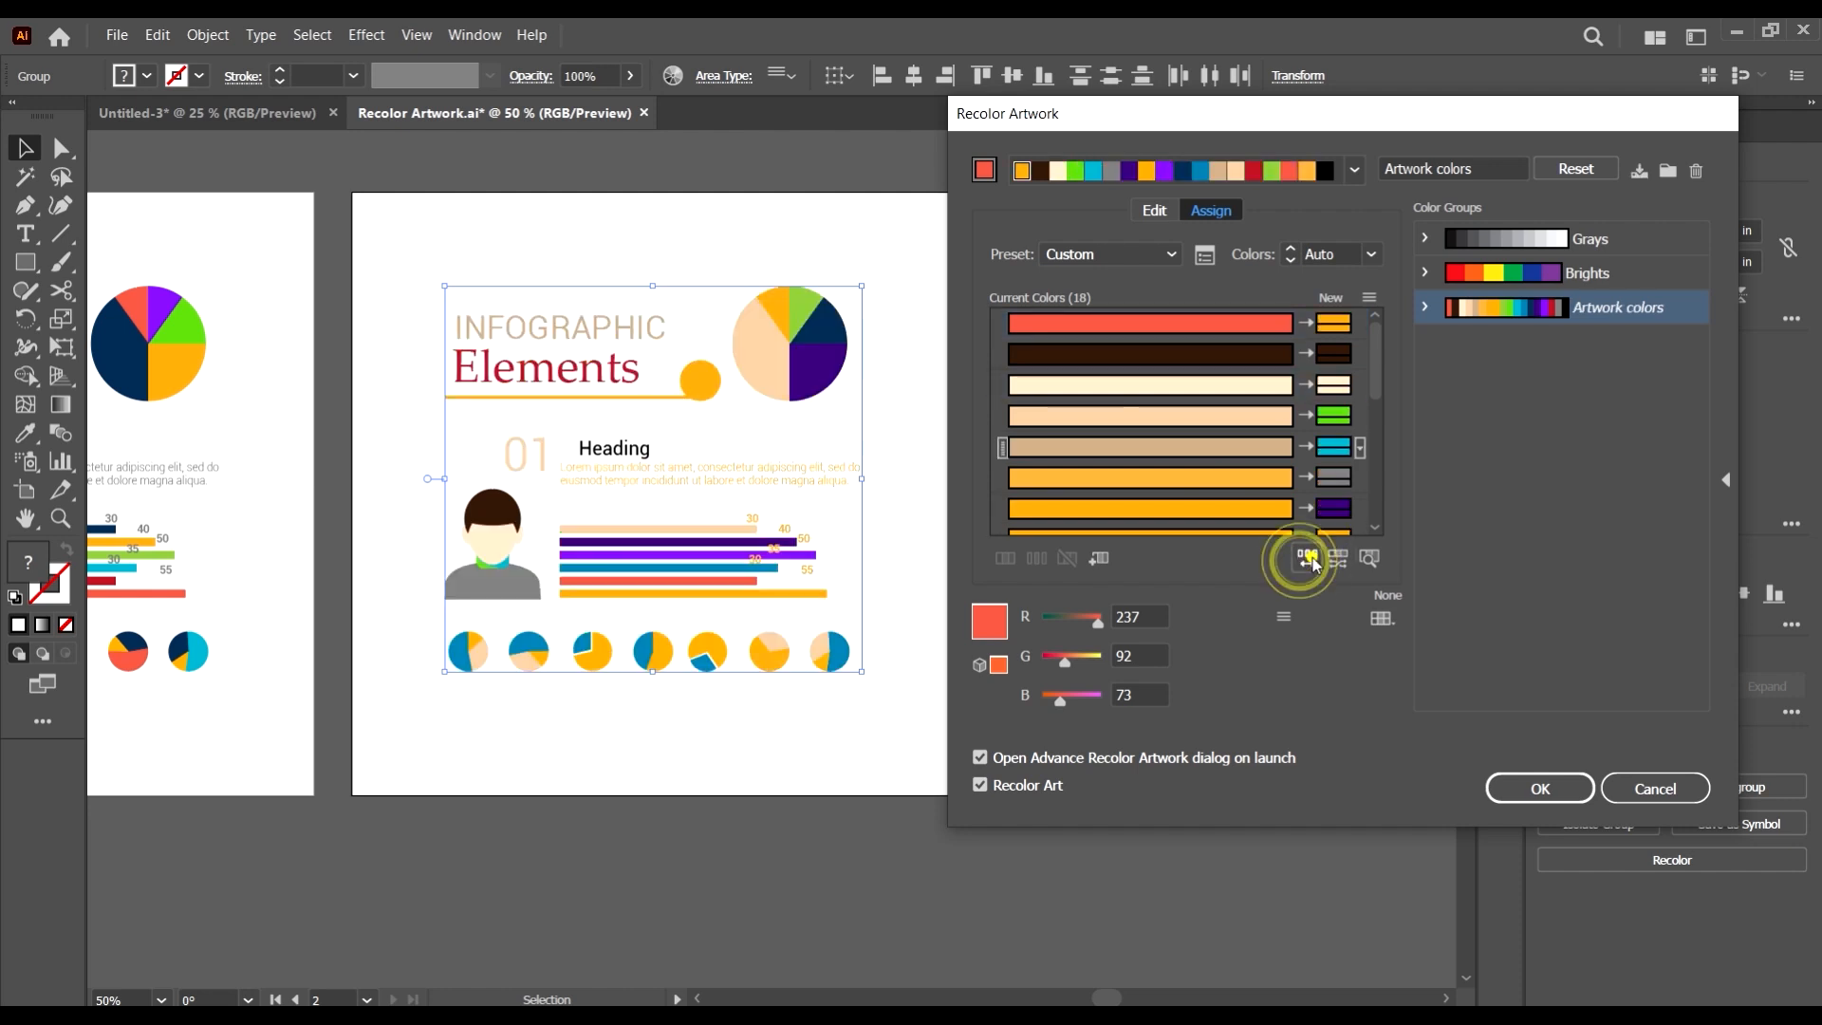
{"action": "left_click", "coordinate": [1309, 560]}
{"action": "left_click", "coordinate": [1309, 560]}
{"action": "left_click", "coordinate": [1309, 560]}
{"action": "left_click", "coordinate": [1309, 560]}
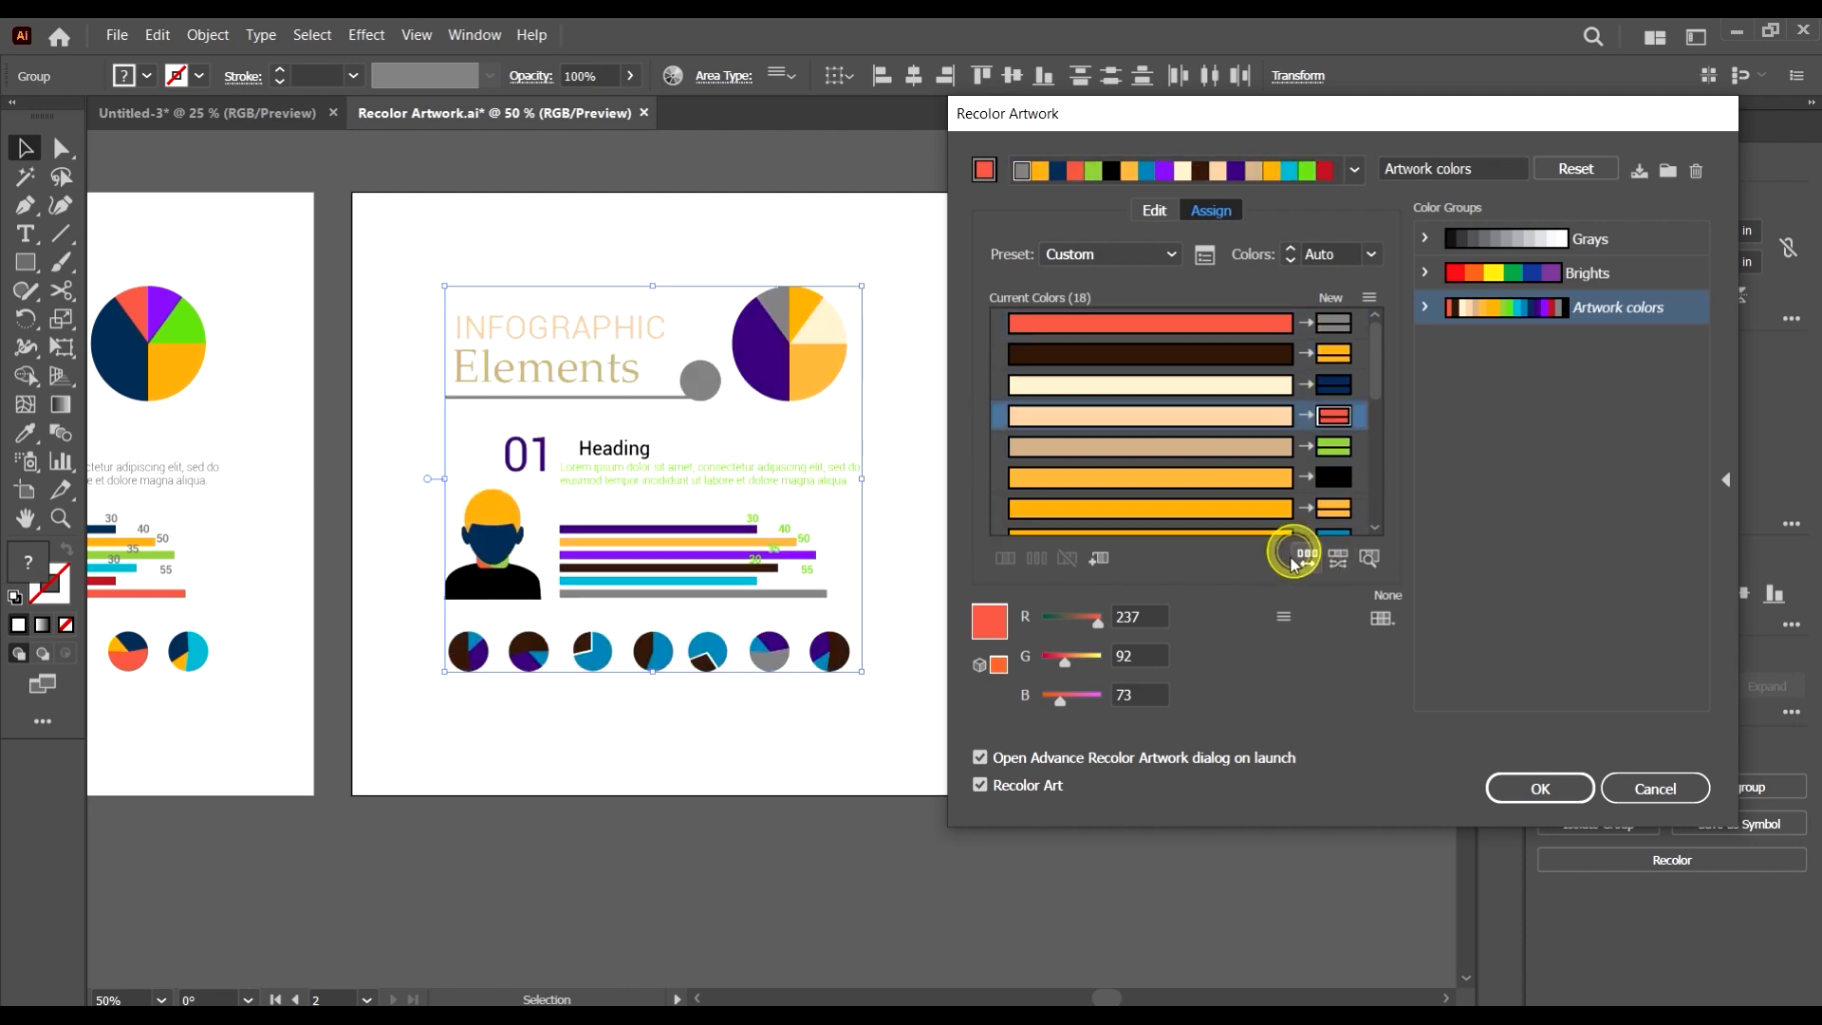
{"action": "left_click", "coordinate": [1310, 562]}
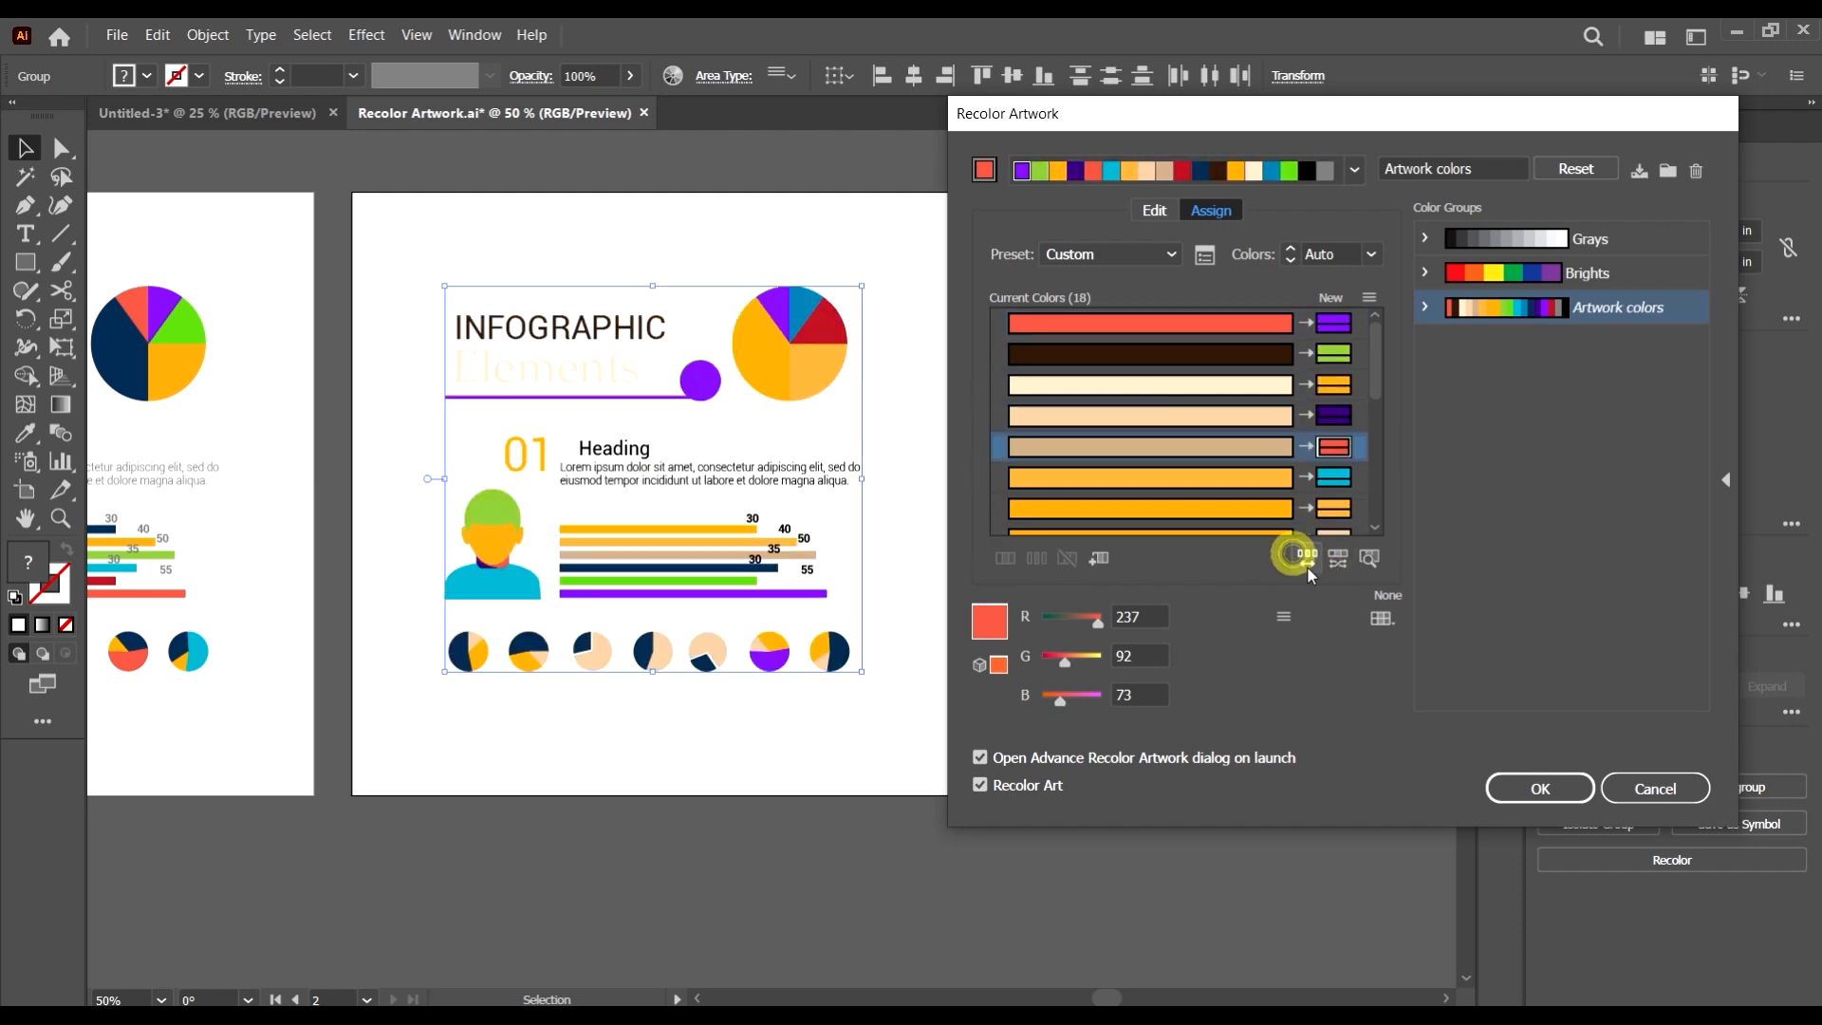
{"action": "left_click", "coordinate": [1623, 276]}
{"action": "left_click", "coordinate": [1640, 312]}
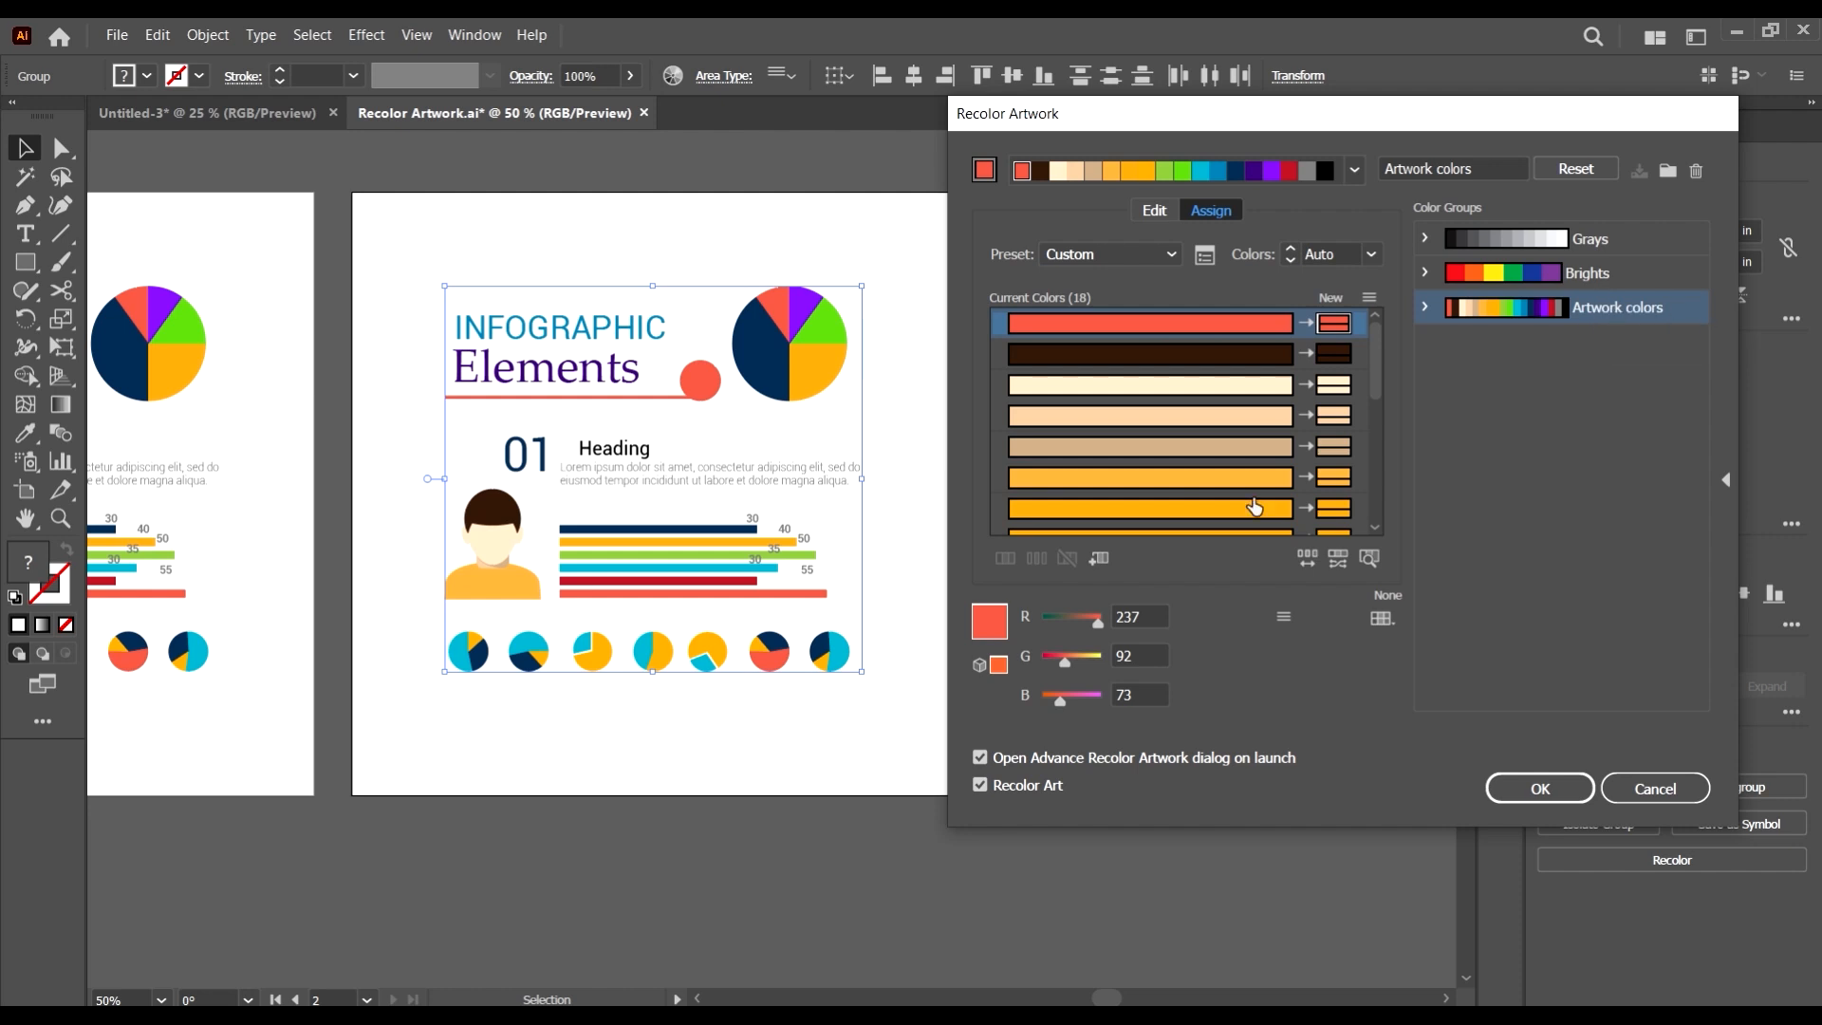
- Randomly change the colour order several times to give the infographic a different colour assignment
{"action": "left_click", "coordinate": [1309, 559]}
{"action": "left_click", "coordinate": [1309, 559]}
{"action": "left_click", "coordinate": [1309, 559]}
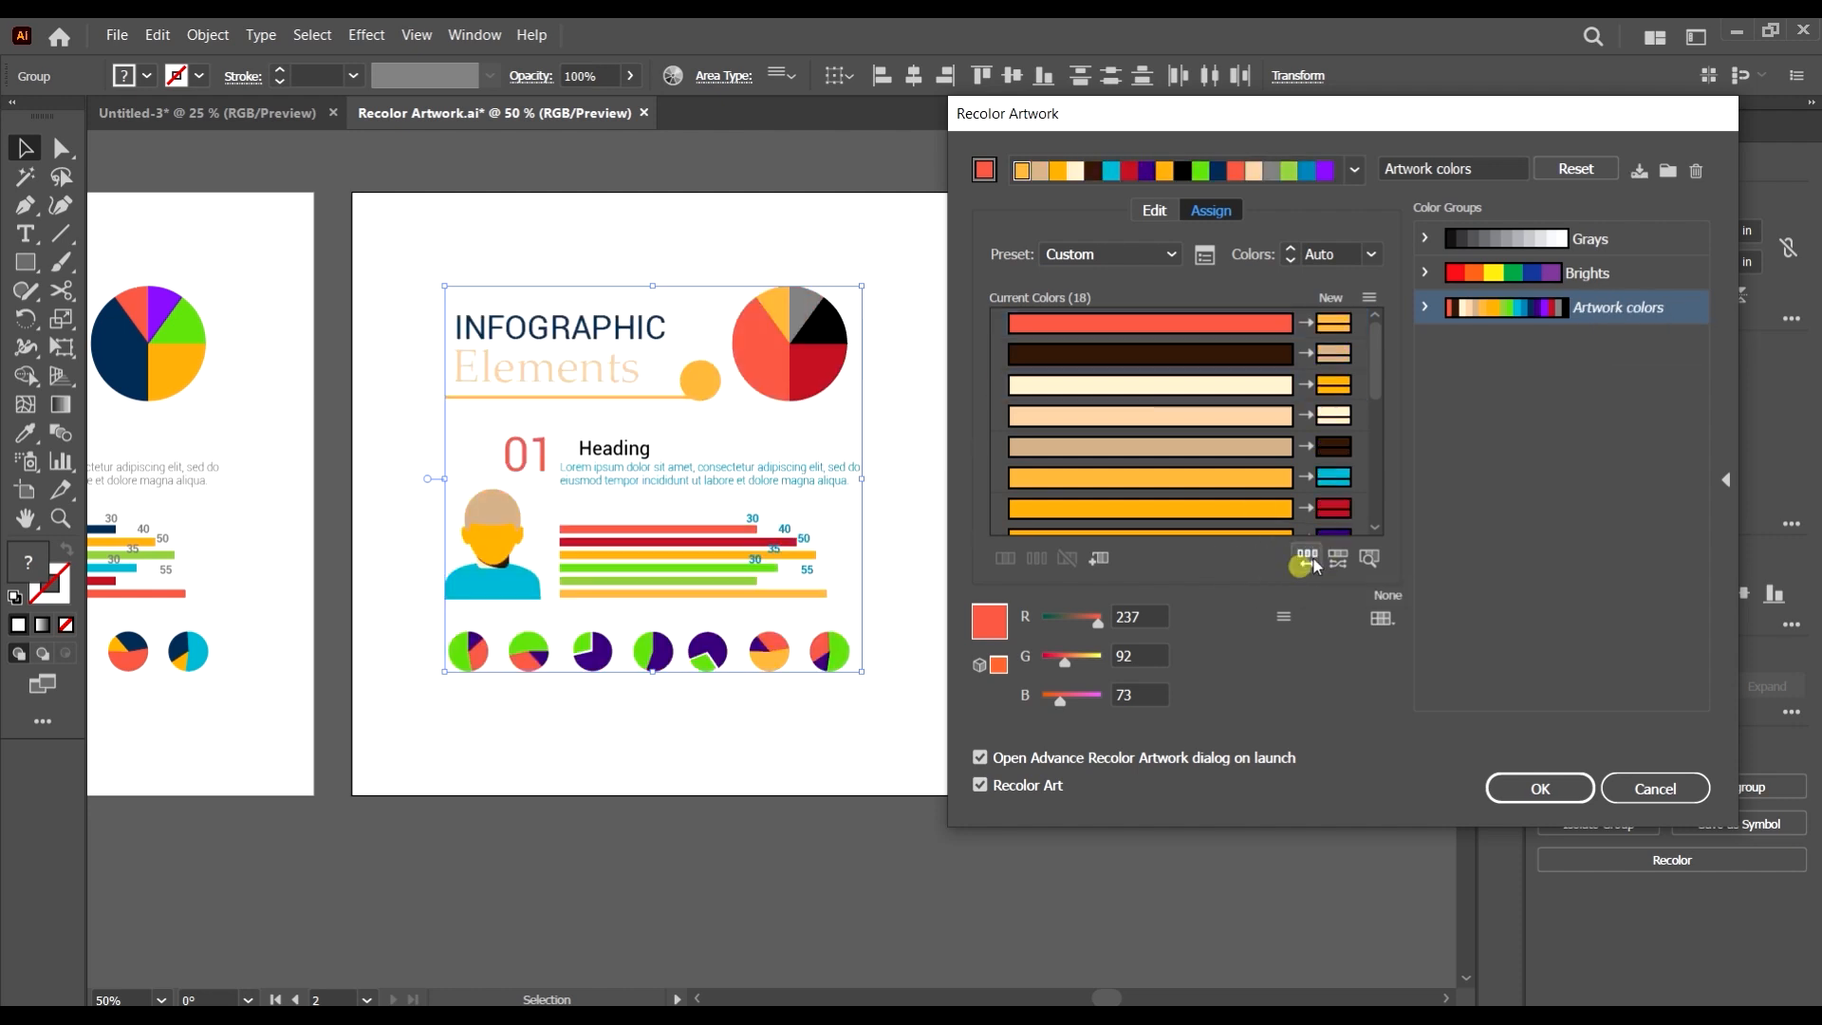
{"action": "left_click", "coordinate": [1310, 560]}
{"action": "left_click", "coordinate": [1310, 560]}
{"action": "left_click", "coordinate": [1309, 560]}
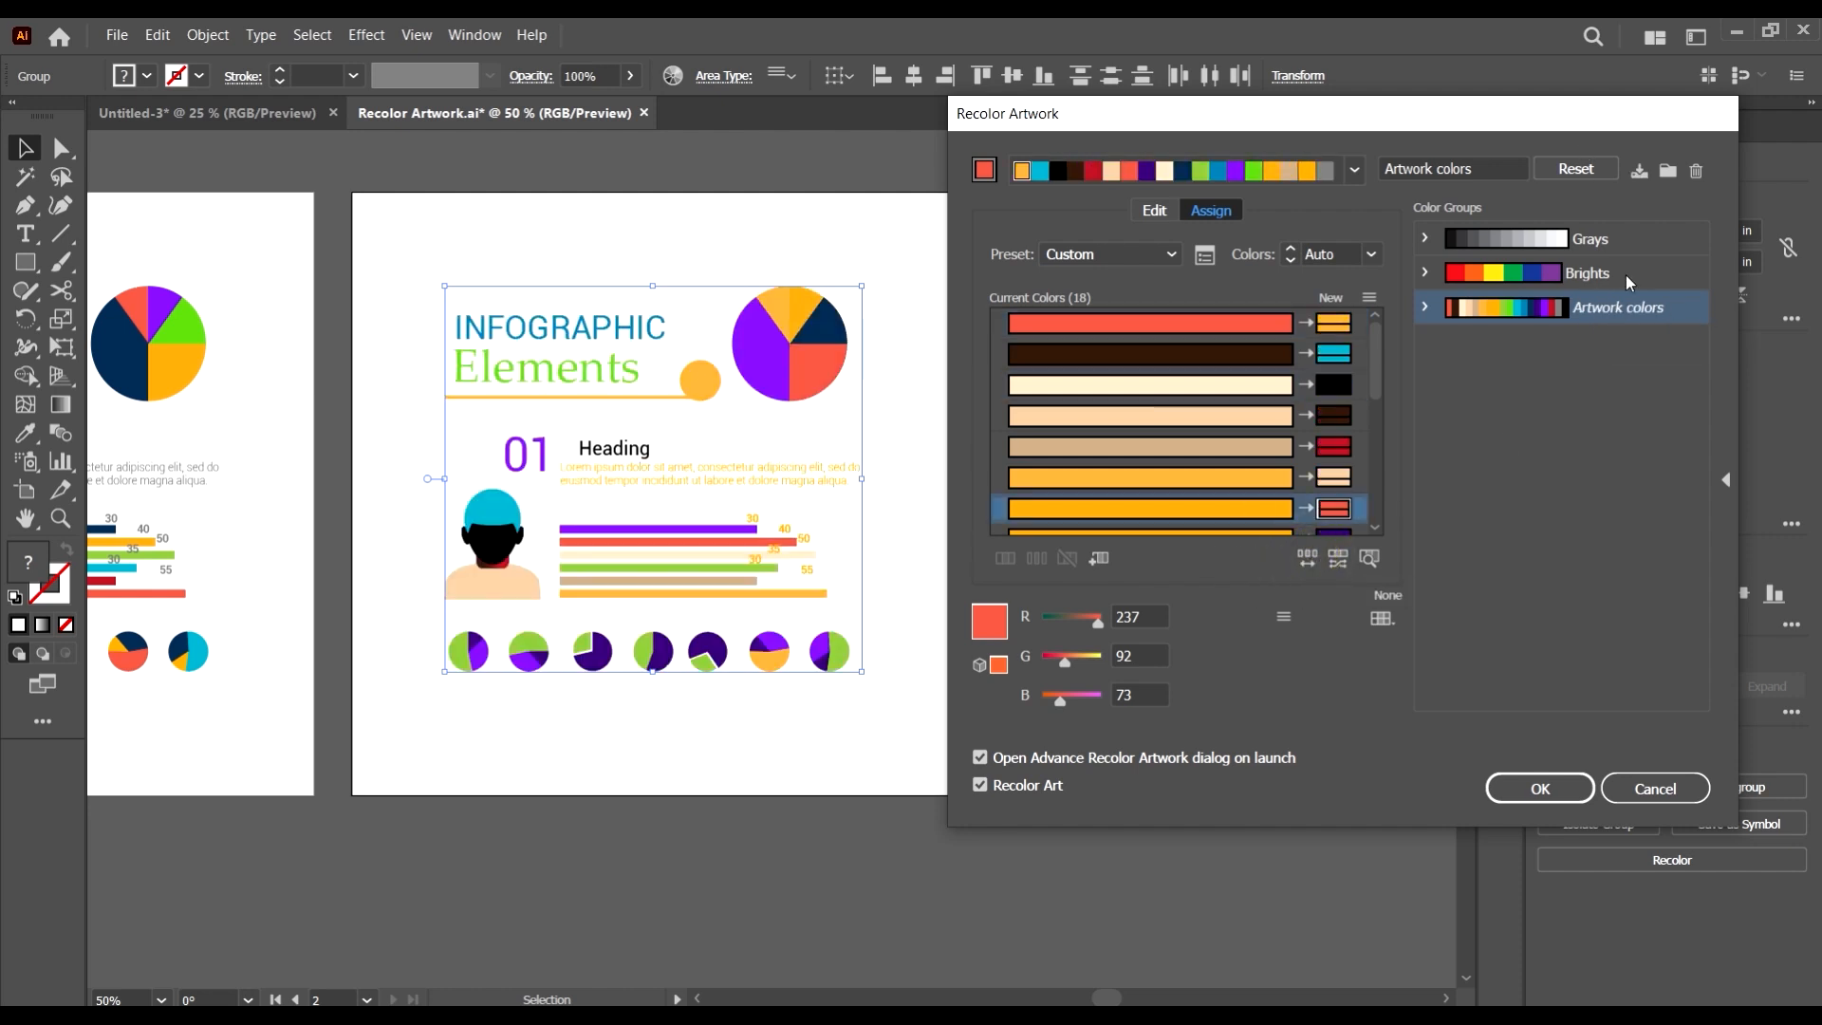
- Save the shuffled colours as a separate colour group and rename it NEW
{"action": "left_click", "coordinate": [1668, 171]}
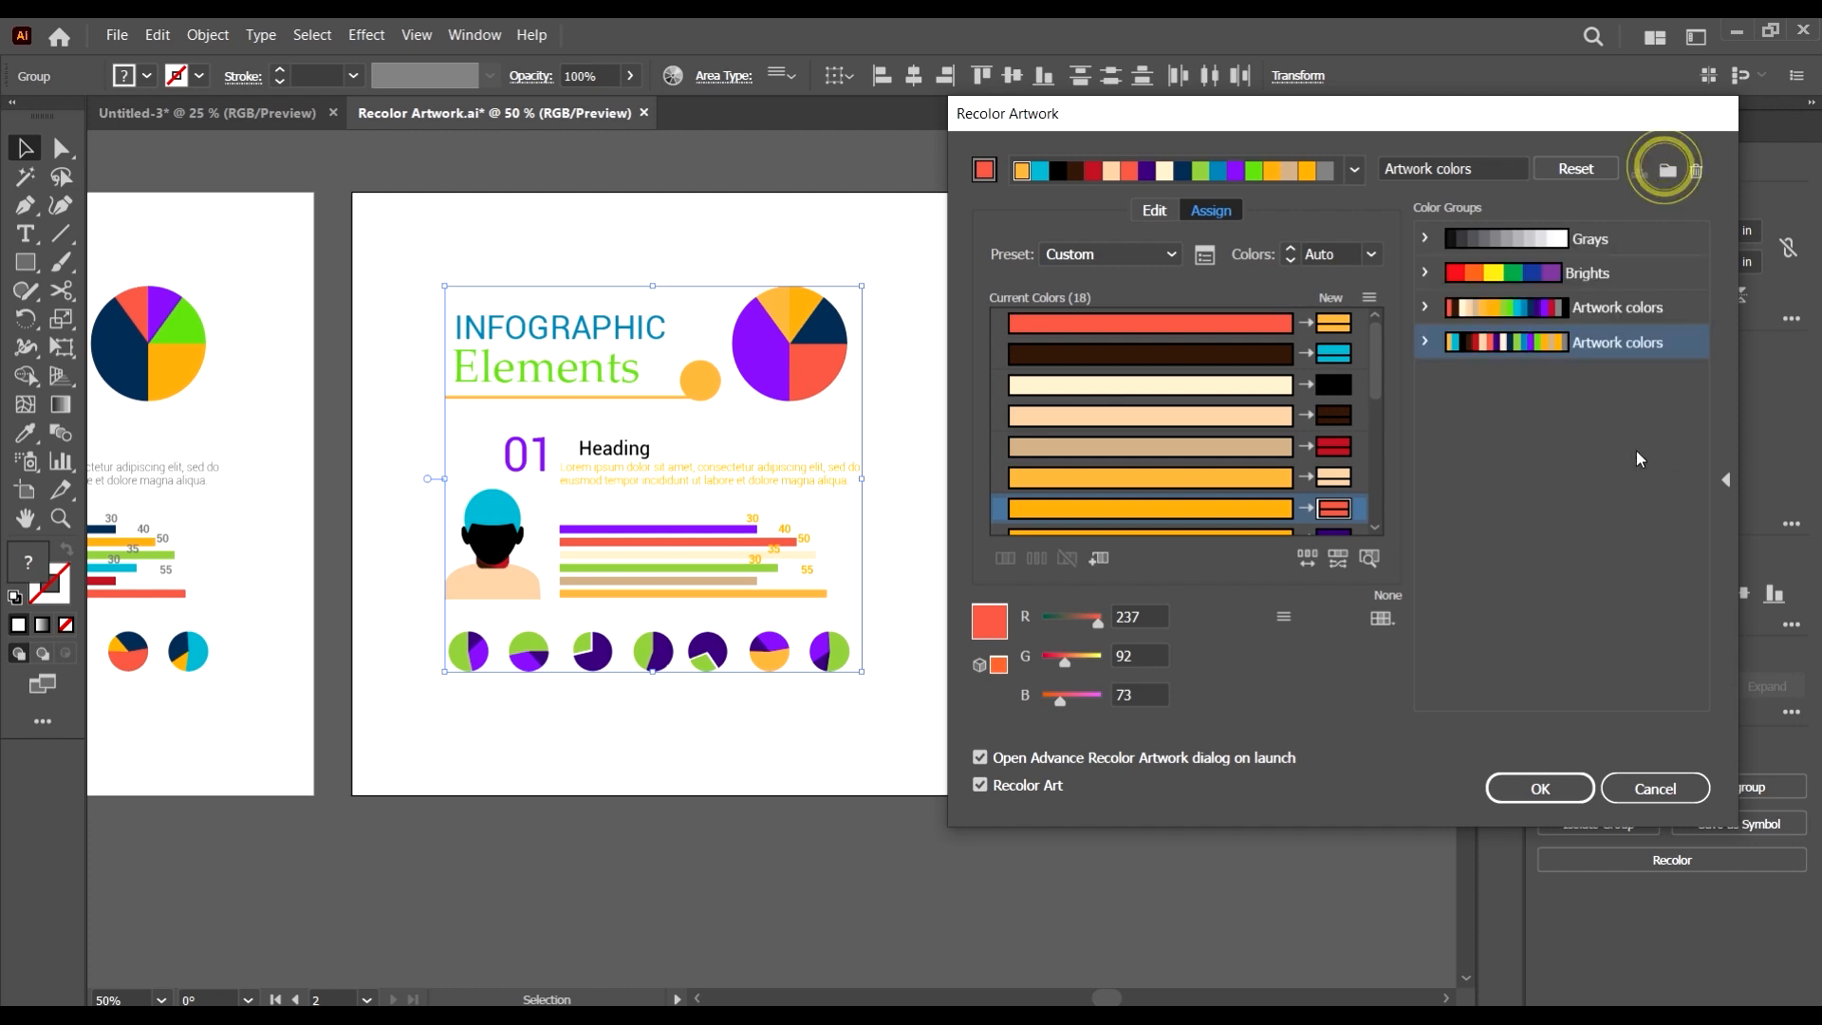
{"action": "double_click", "coordinate": [1610, 351]}
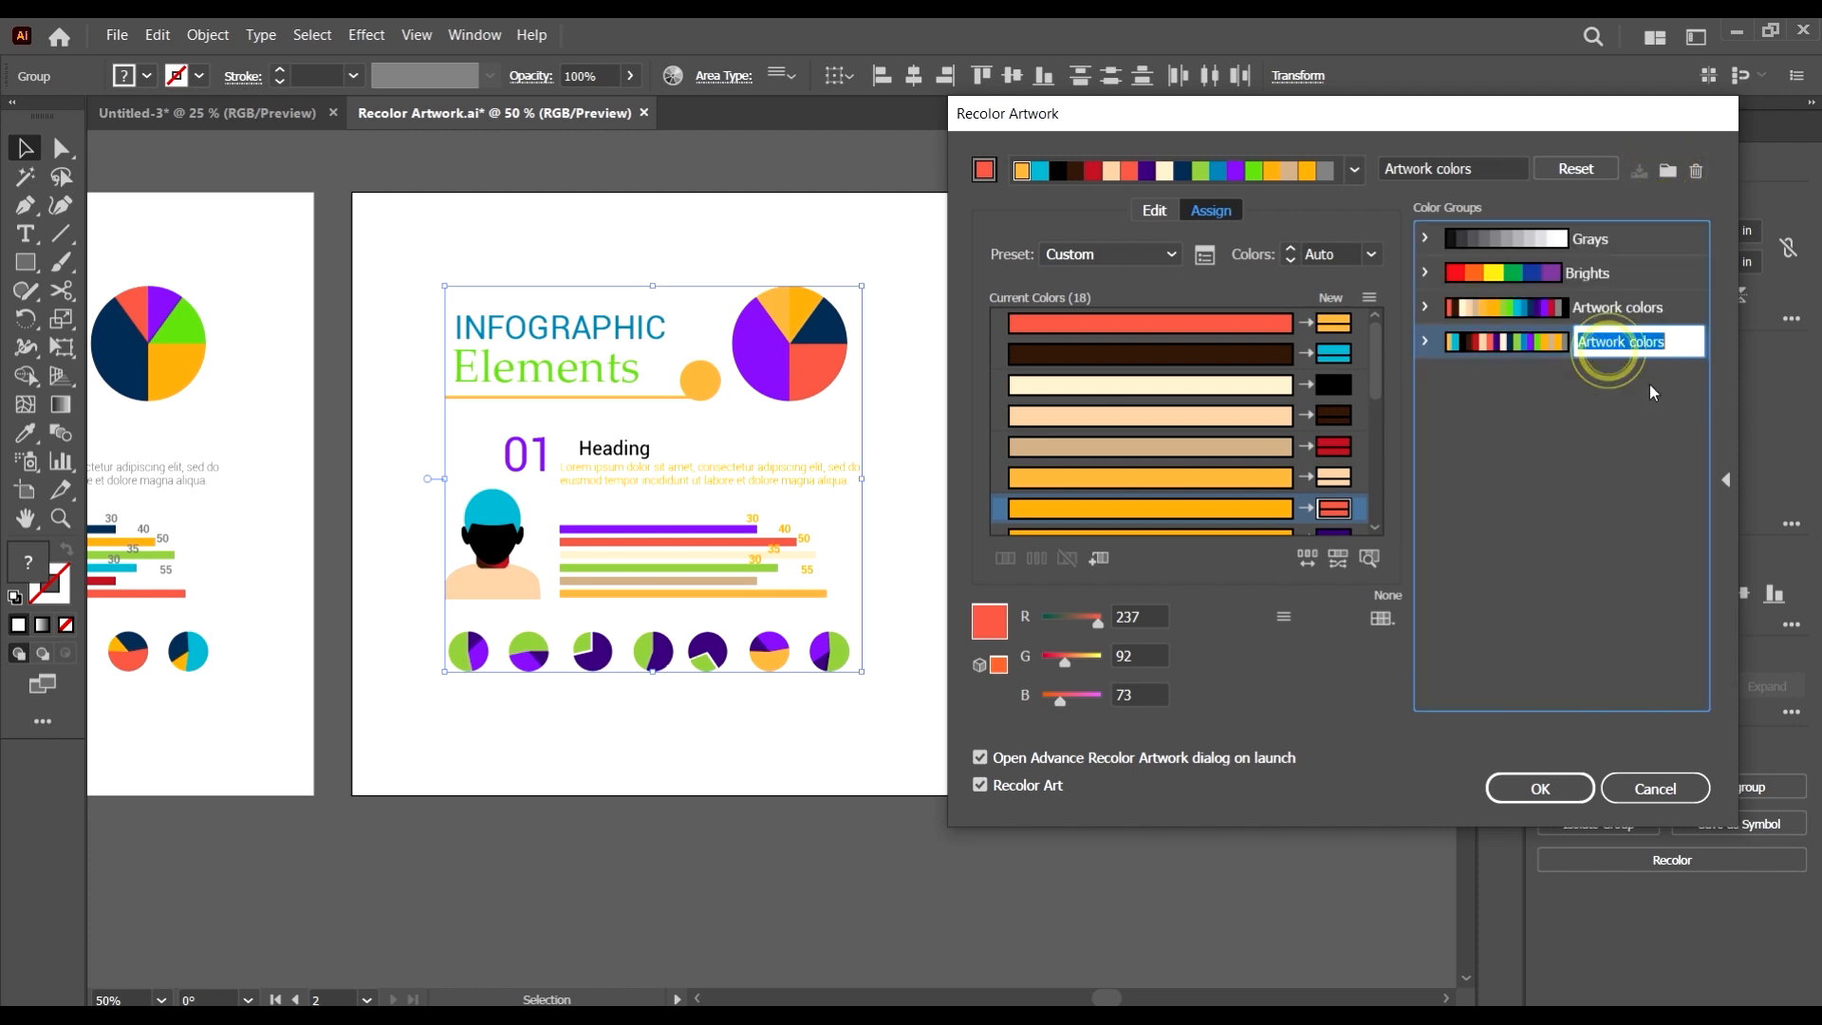
{"action": "type", "text": "N"}
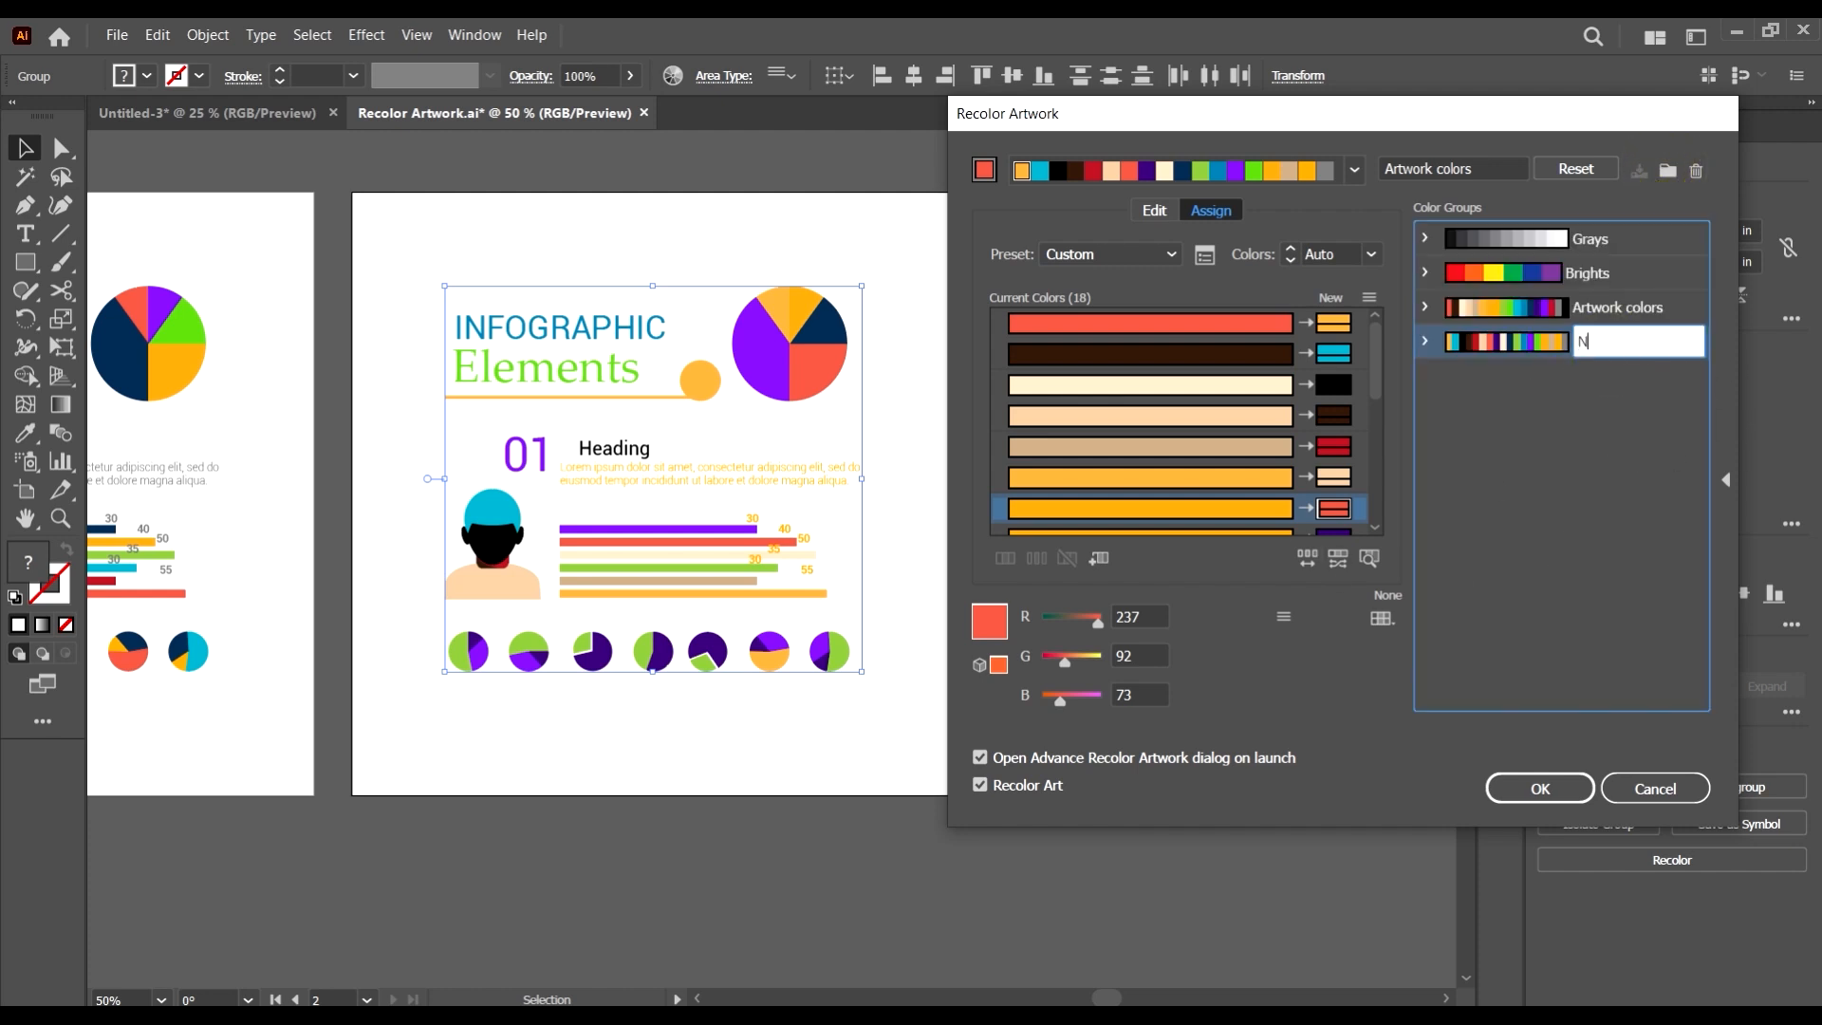
{"action": "type", "text": "EW"}
{"action": "left_click", "coordinate": [1597, 634]}
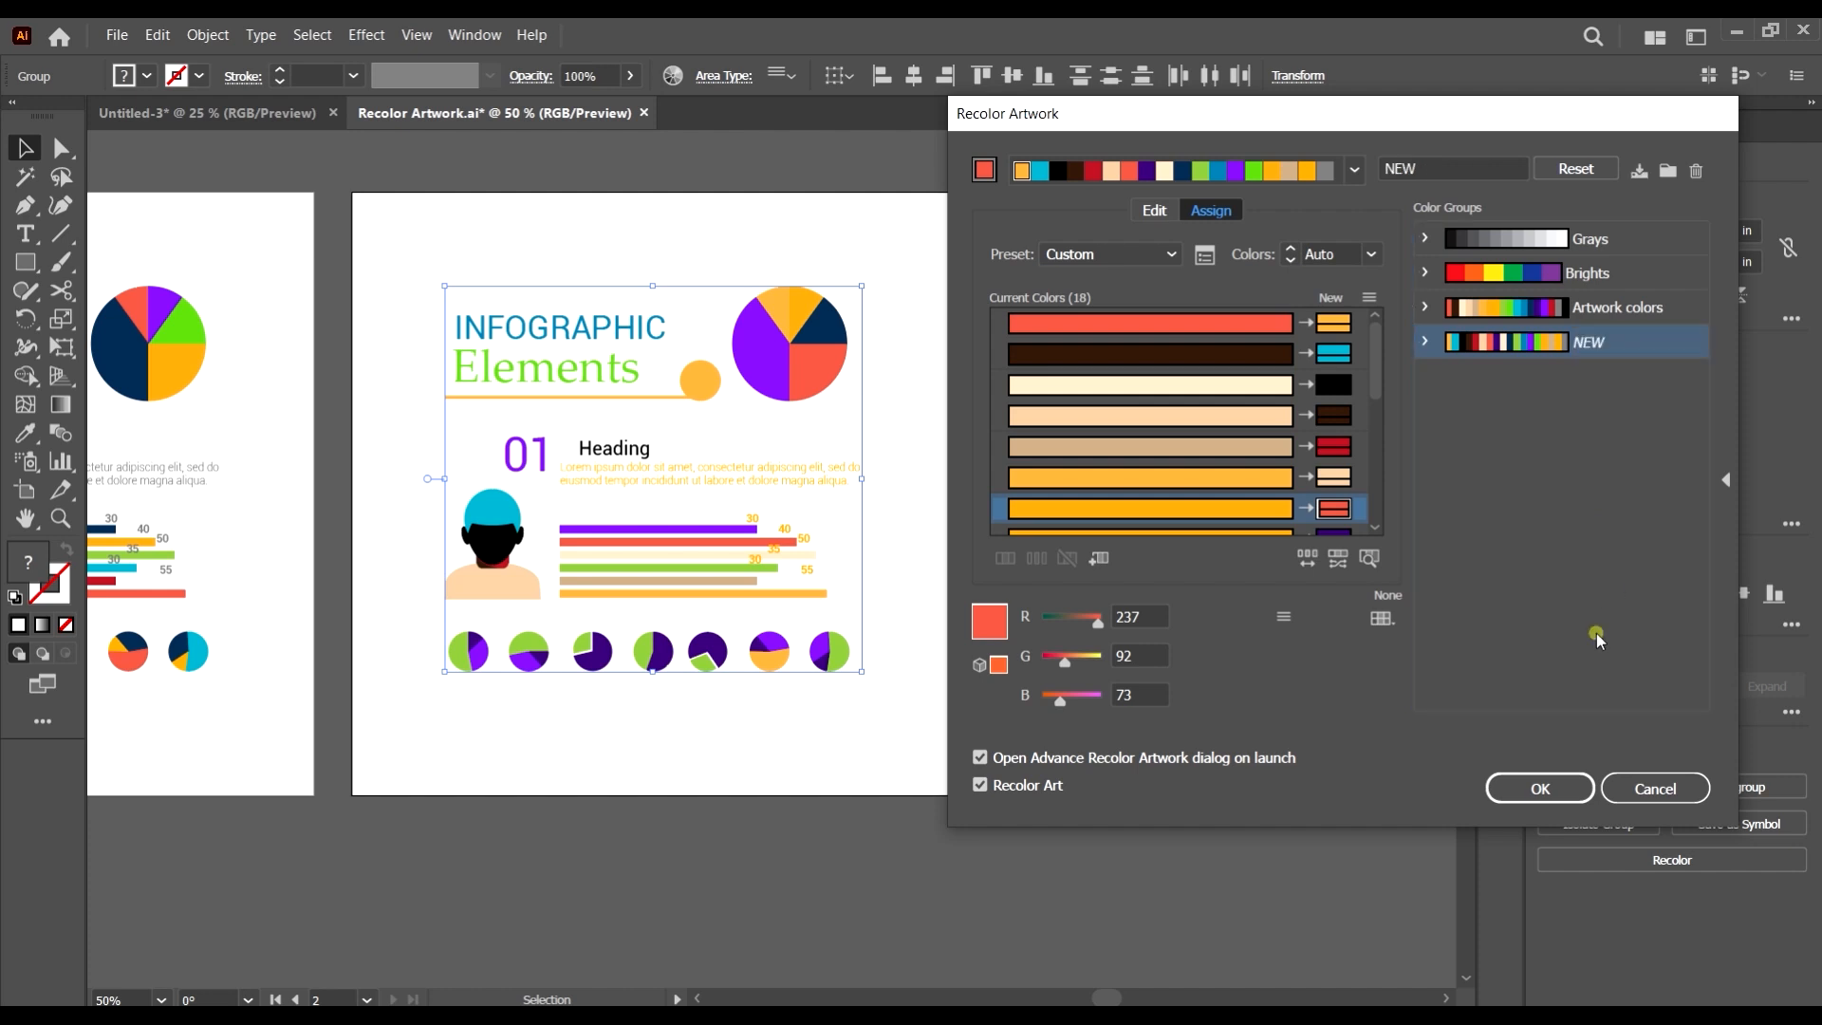
- Compare the infographic in the Artwork colors and NEW groups, finishing on NEW, and keep the dialog clear of the artboard
{"action": "left_click", "coordinate": [1643, 306]}
{"action": "left_click", "coordinate": [1642, 346]}
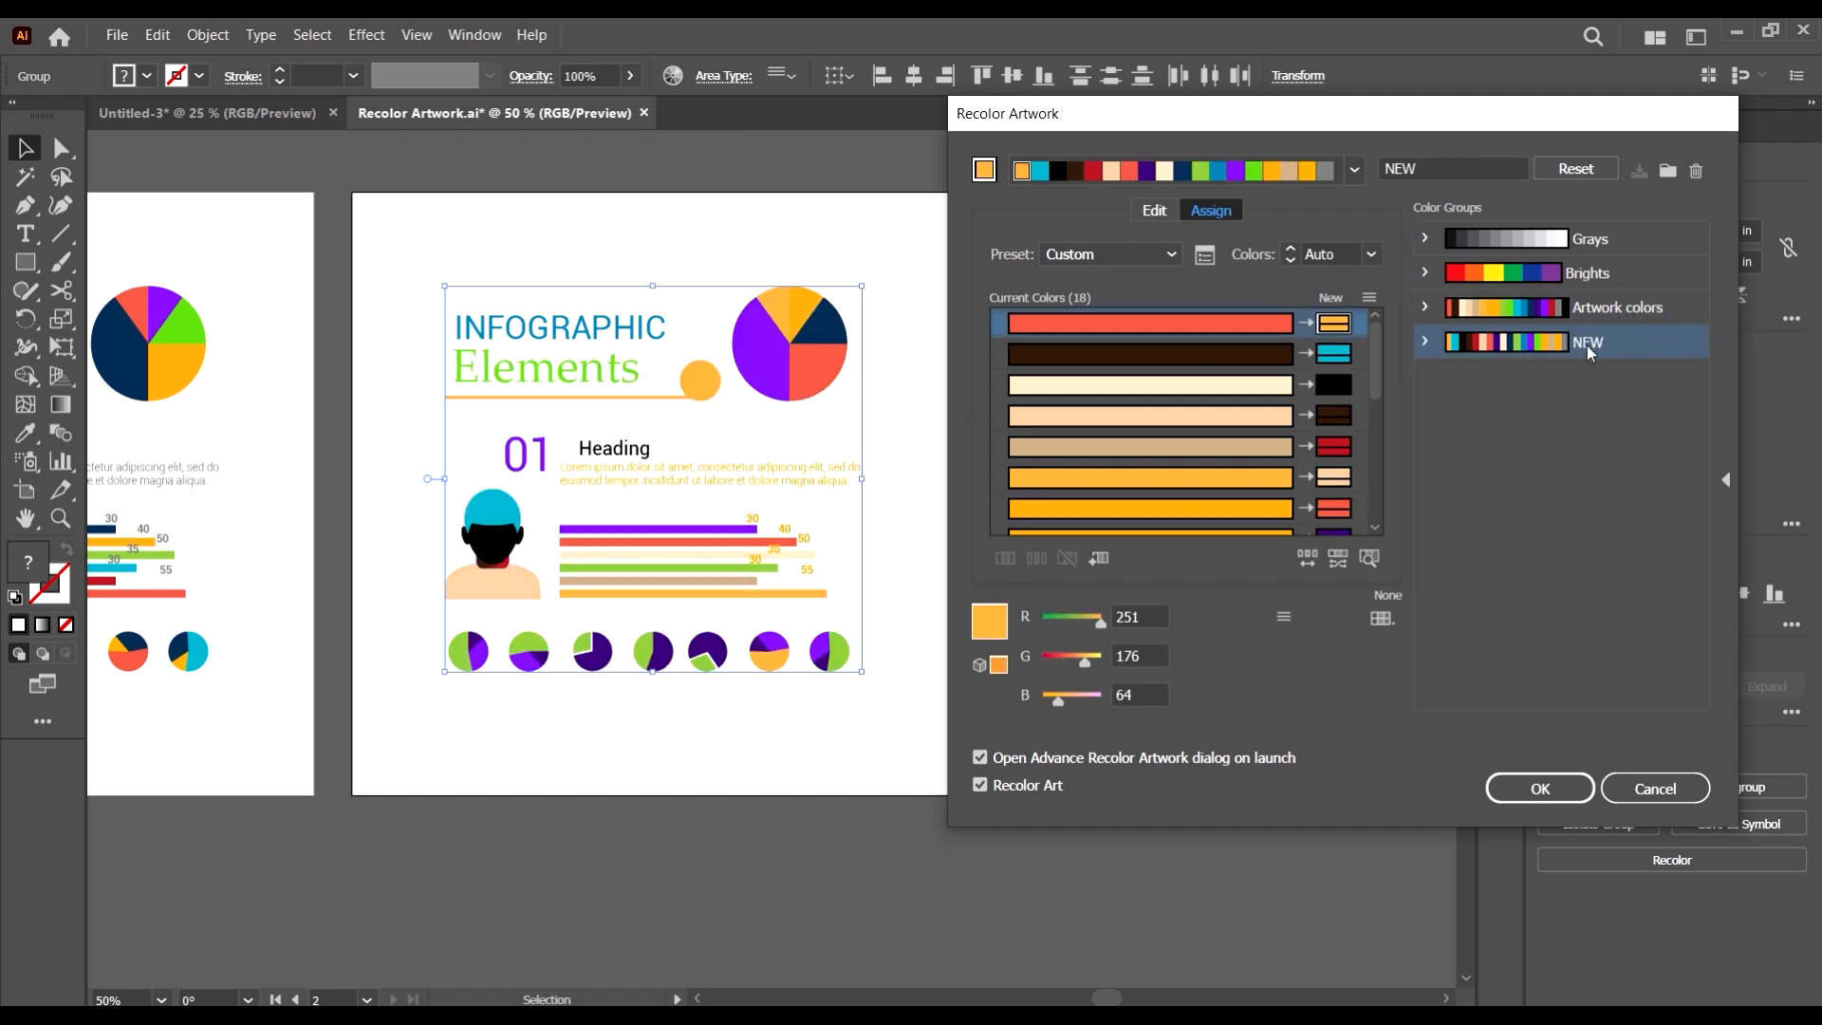
{"action": "left_click", "coordinate": [1608, 309]}
{"action": "left_click", "coordinate": [1600, 341]}
{"action": "left_click", "coordinate": [1604, 305]}
{"action": "left_click", "coordinate": [1608, 350]}
{"action": "left_click_drag", "start_coordinate": [1528, 118], "coordinate": [1535, 140]}
{"action": "left_click", "coordinate": [1638, 328]}
{"action": "left_click", "coordinate": [1623, 364]}
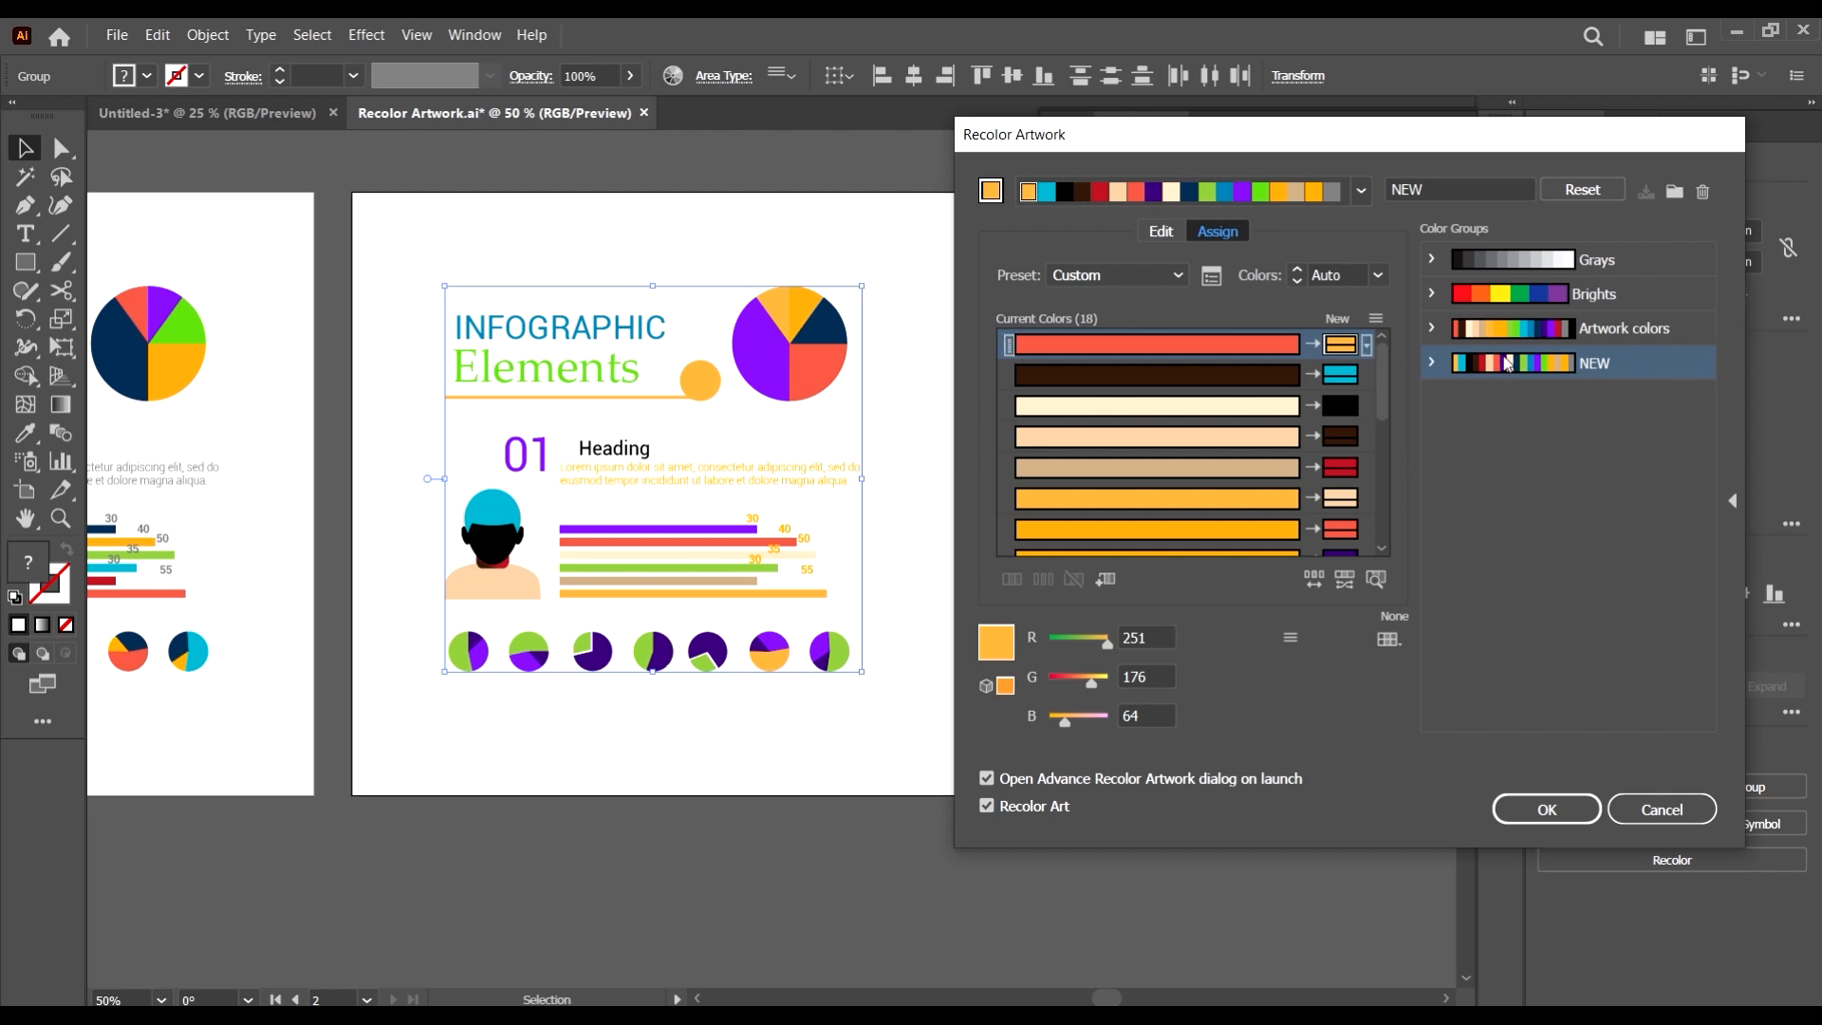
{"action": "left_click_drag", "start_coordinate": [1477, 134], "coordinate": [1431, 105]}
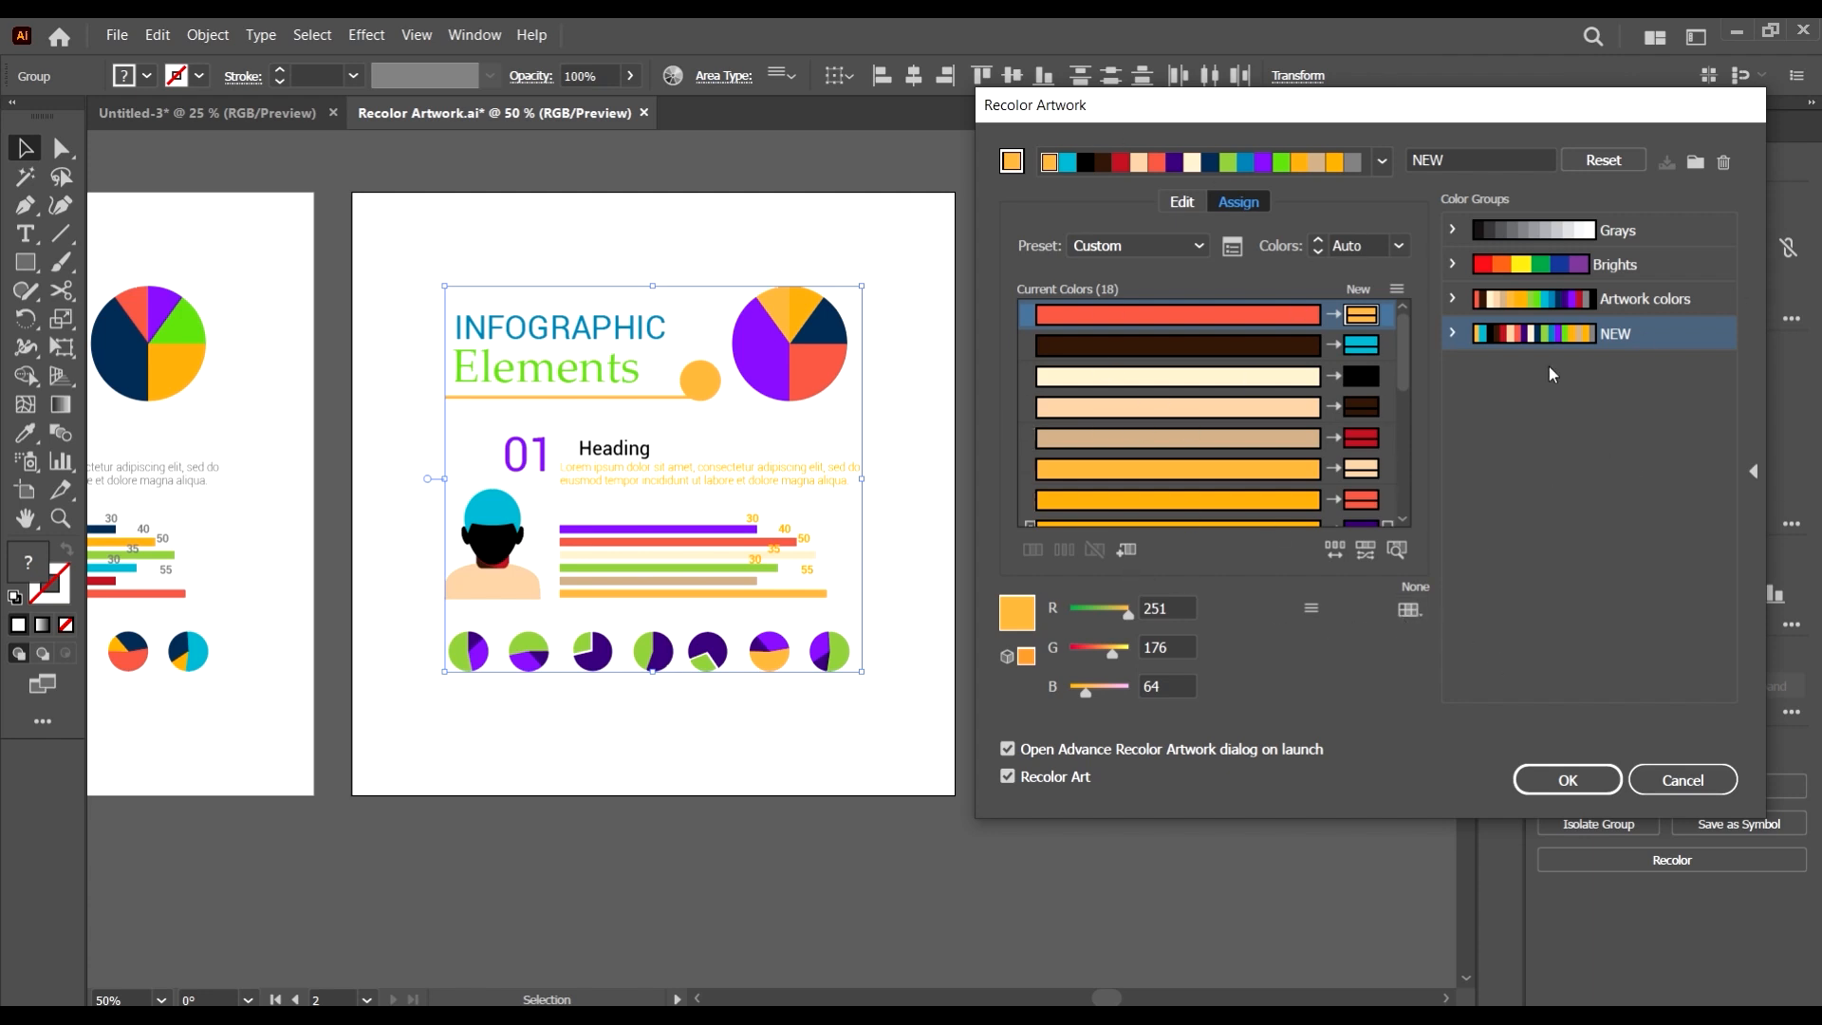
- Select the red, dark brown and cream current-colour rows in turn to examine the new colour assigned to each
{"action": "left_click", "coordinate": [1297, 323]}
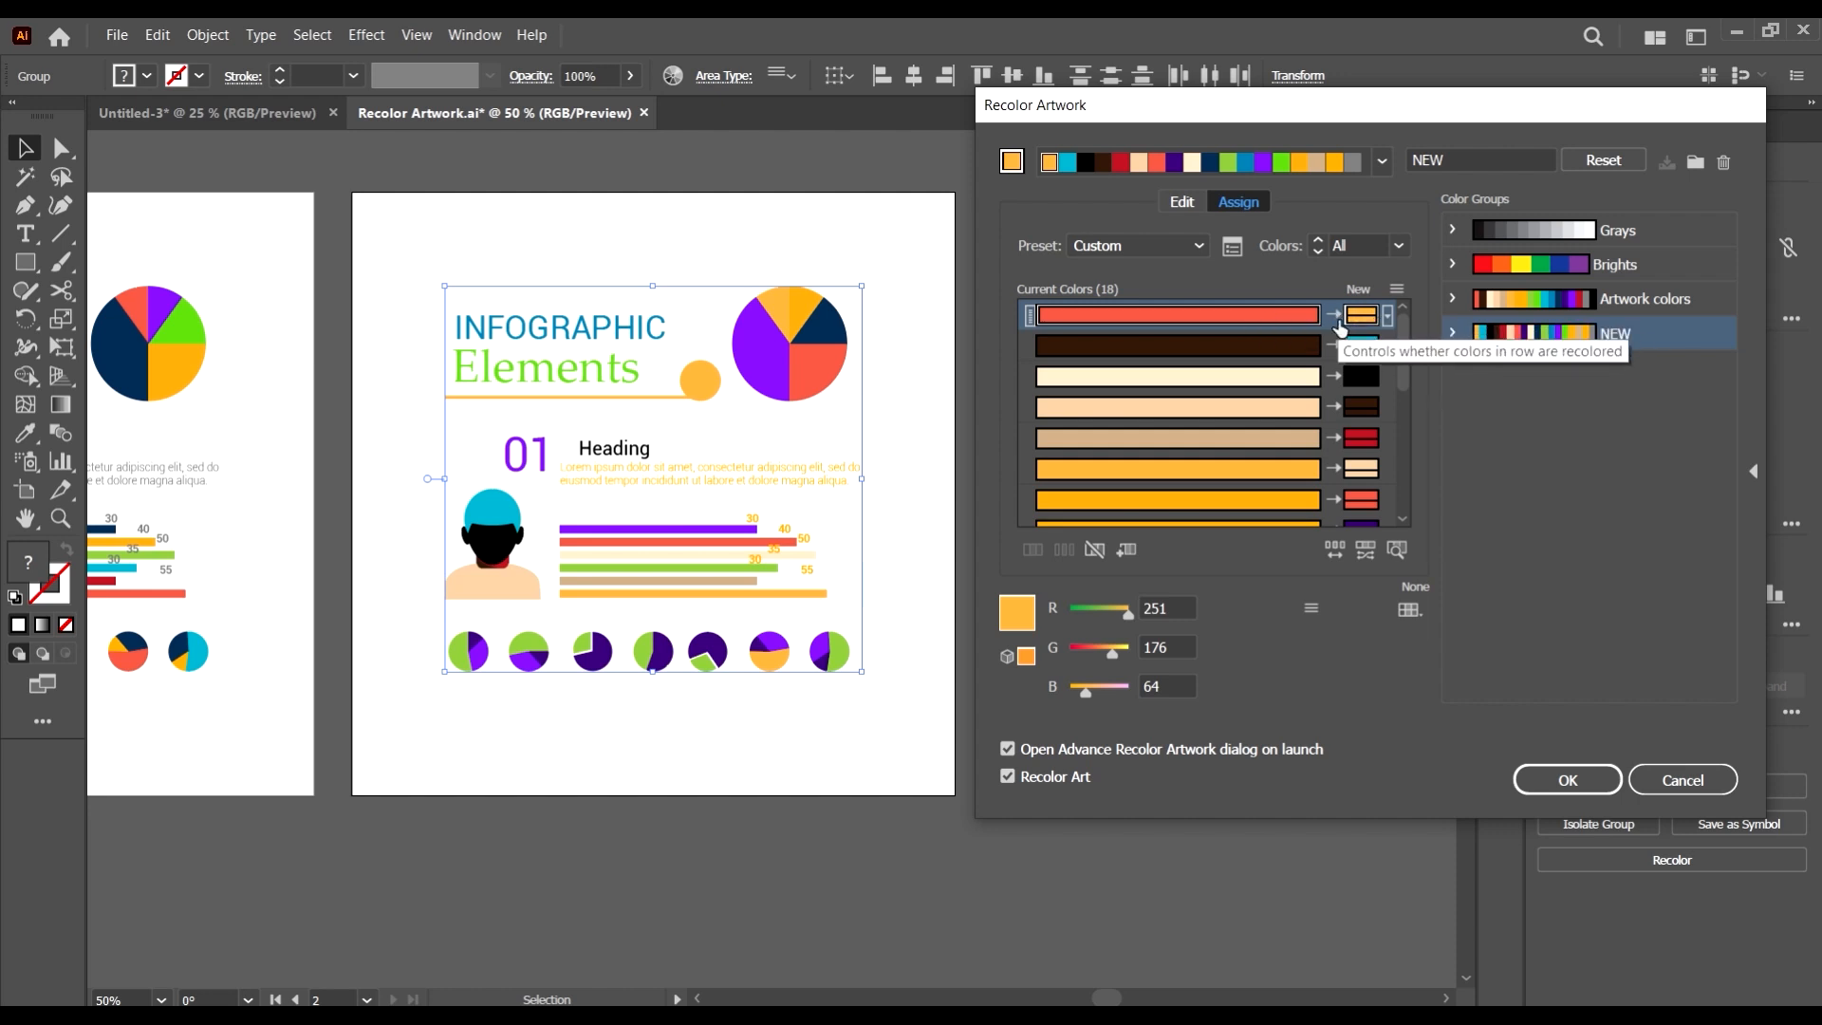
{"action": "left_click", "coordinate": [1223, 345]}
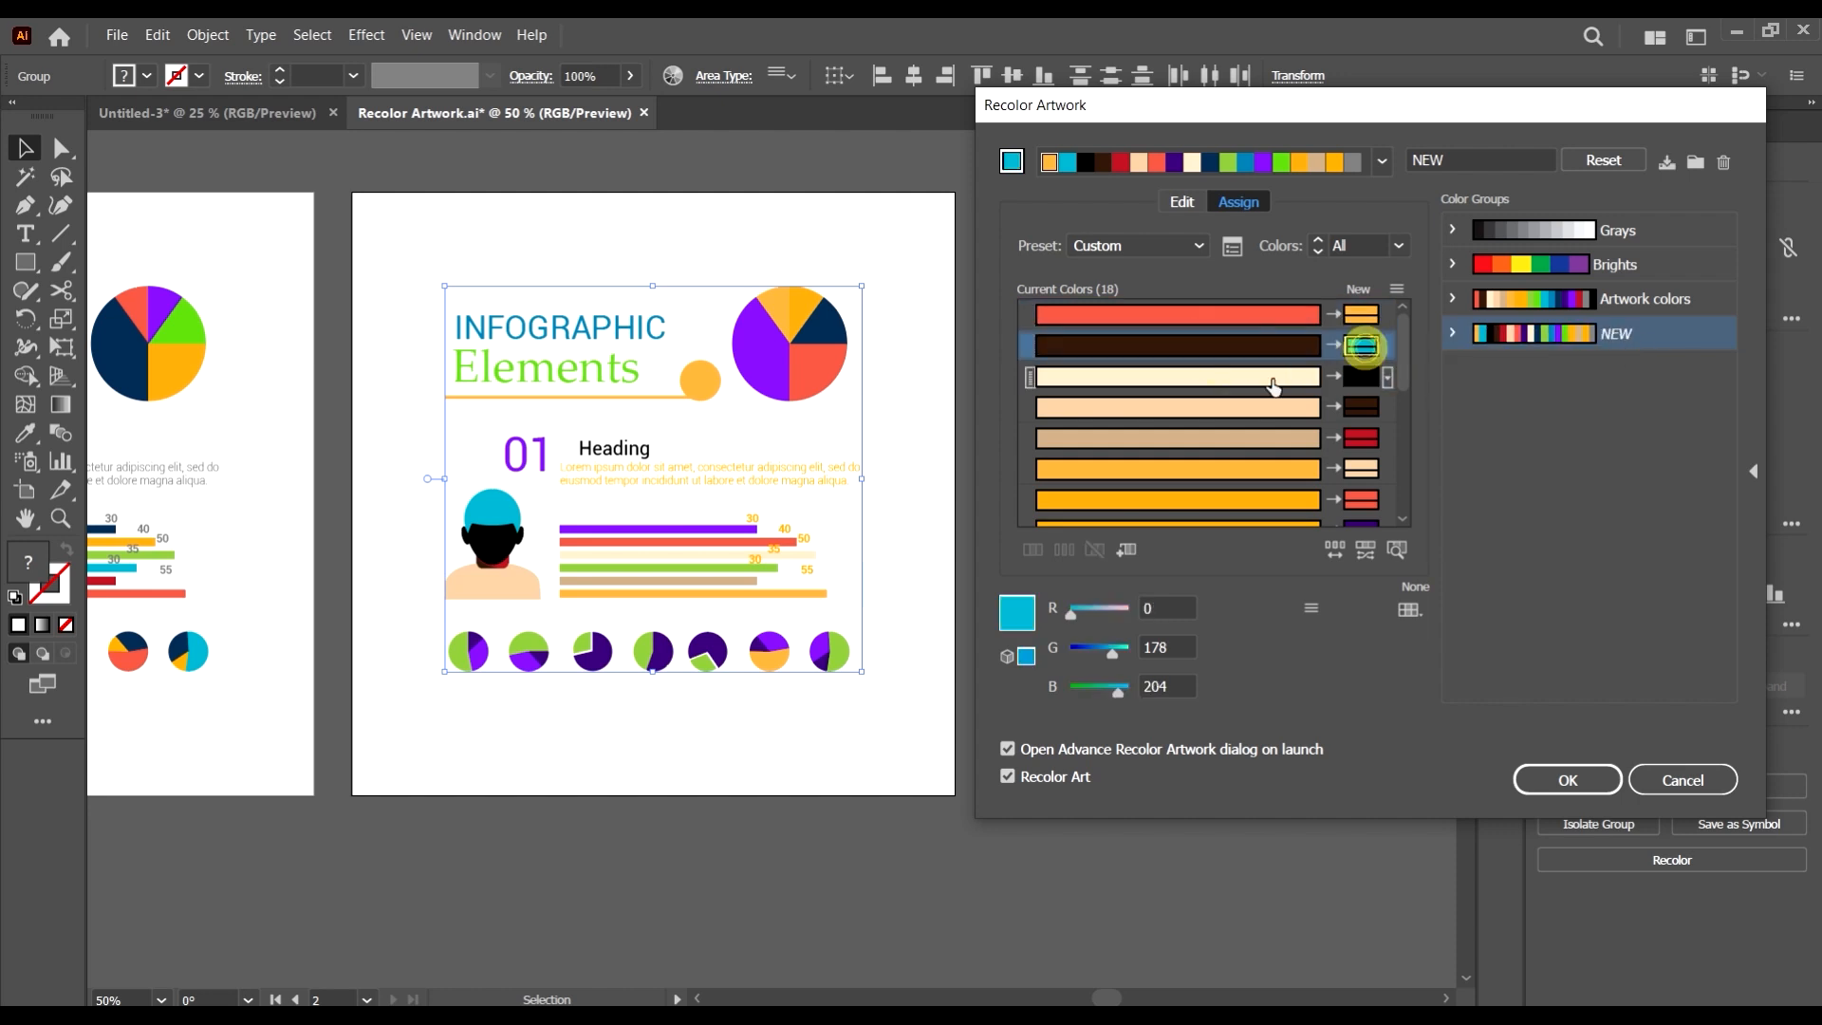
{"action": "left_click", "coordinate": [1262, 377]}
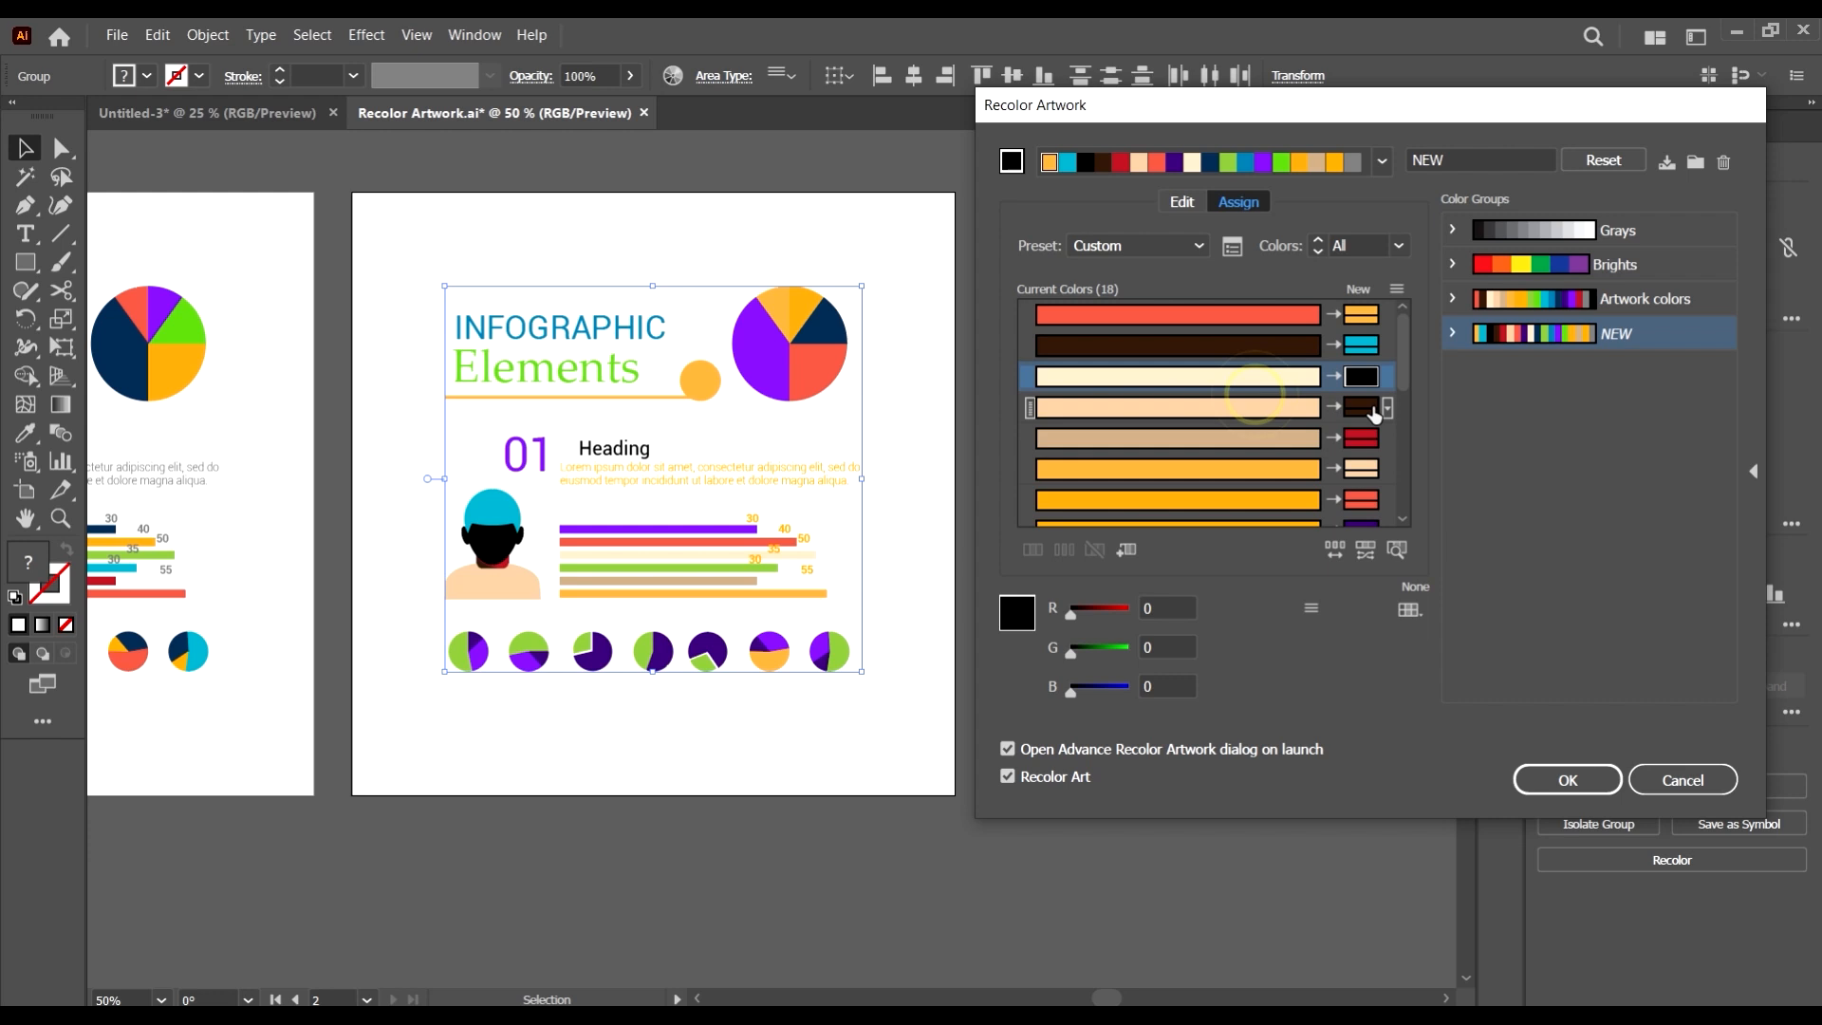
{"action": "left_click", "coordinate": [1296, 318]}
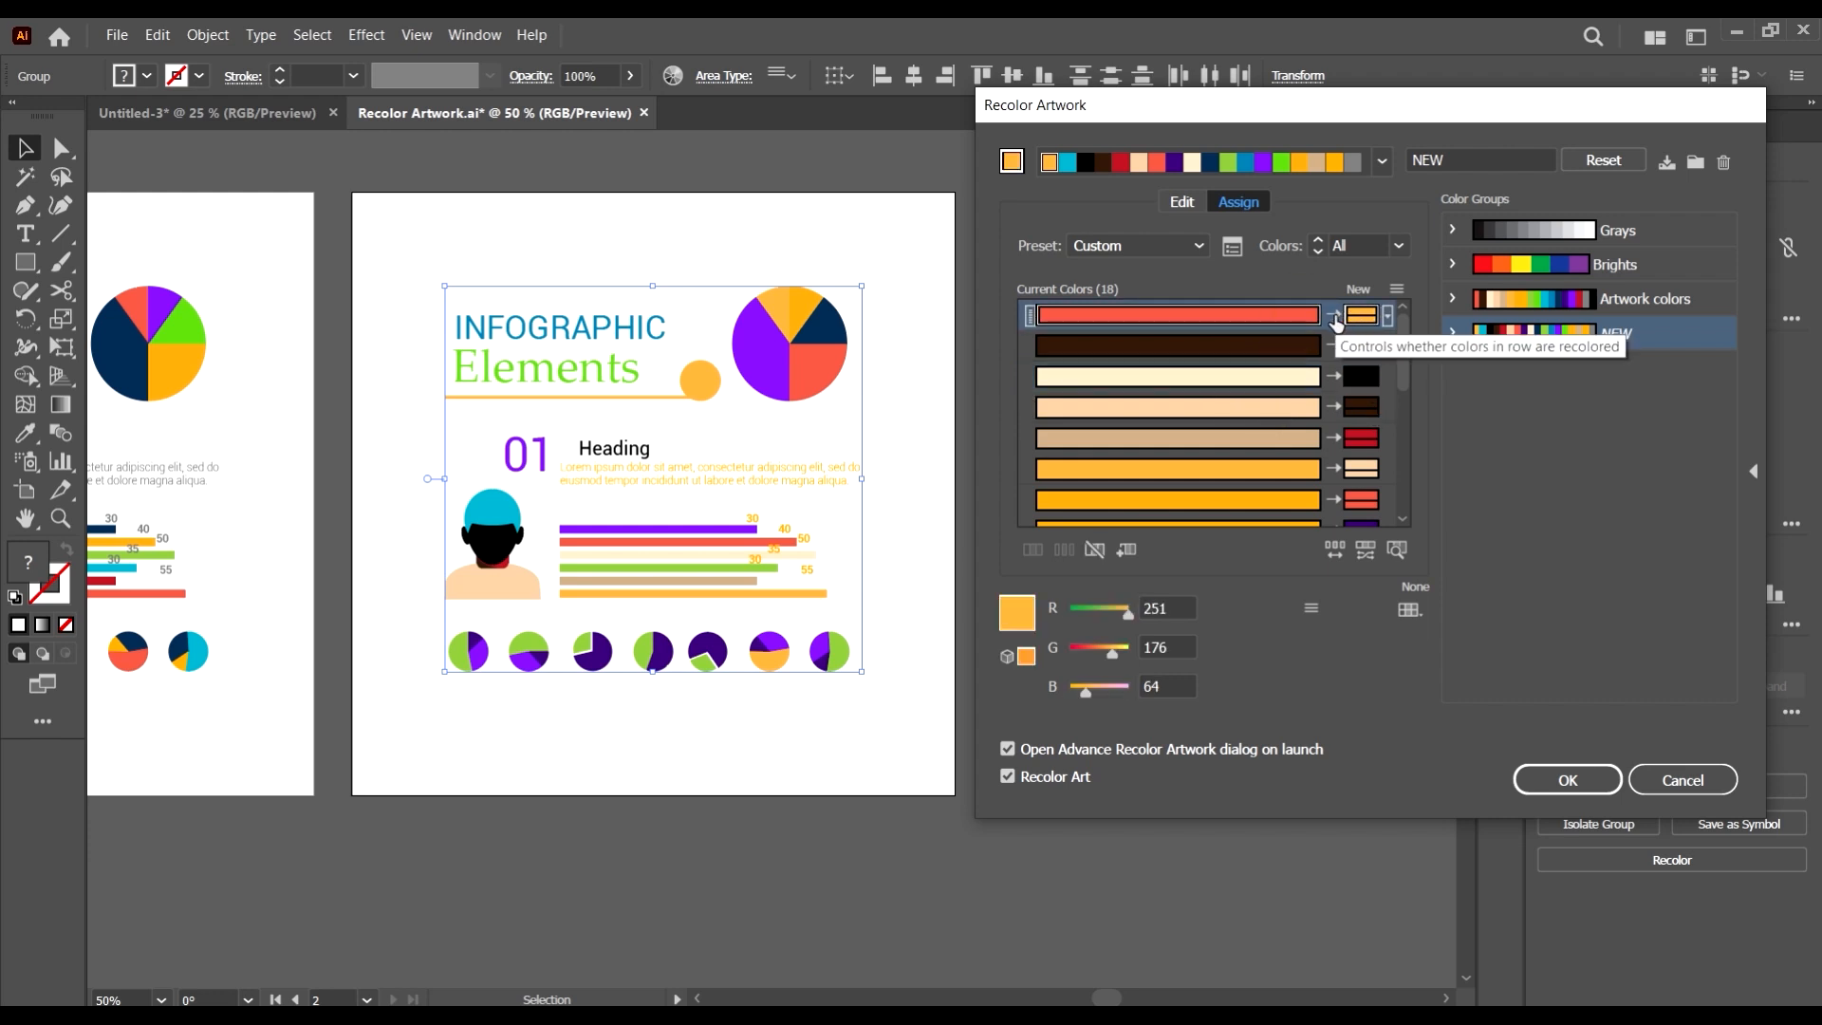
- Switch recolouring off and back on for the red and dark brown rows to compare original and new colours
{"action": "left_click", "coordinate": [1336, 317]}
{"action": "left_click", "coordinate": [1336, 318]}
{"action": "left_click", "coordinate": [1335, 317]}
{"action": "left_click", "coordinate": [1335, 318]}
{"action": "left_click", "coordinate": [1335, 318]}
{"action": "left_click", "coordinate": [1336, 318]}
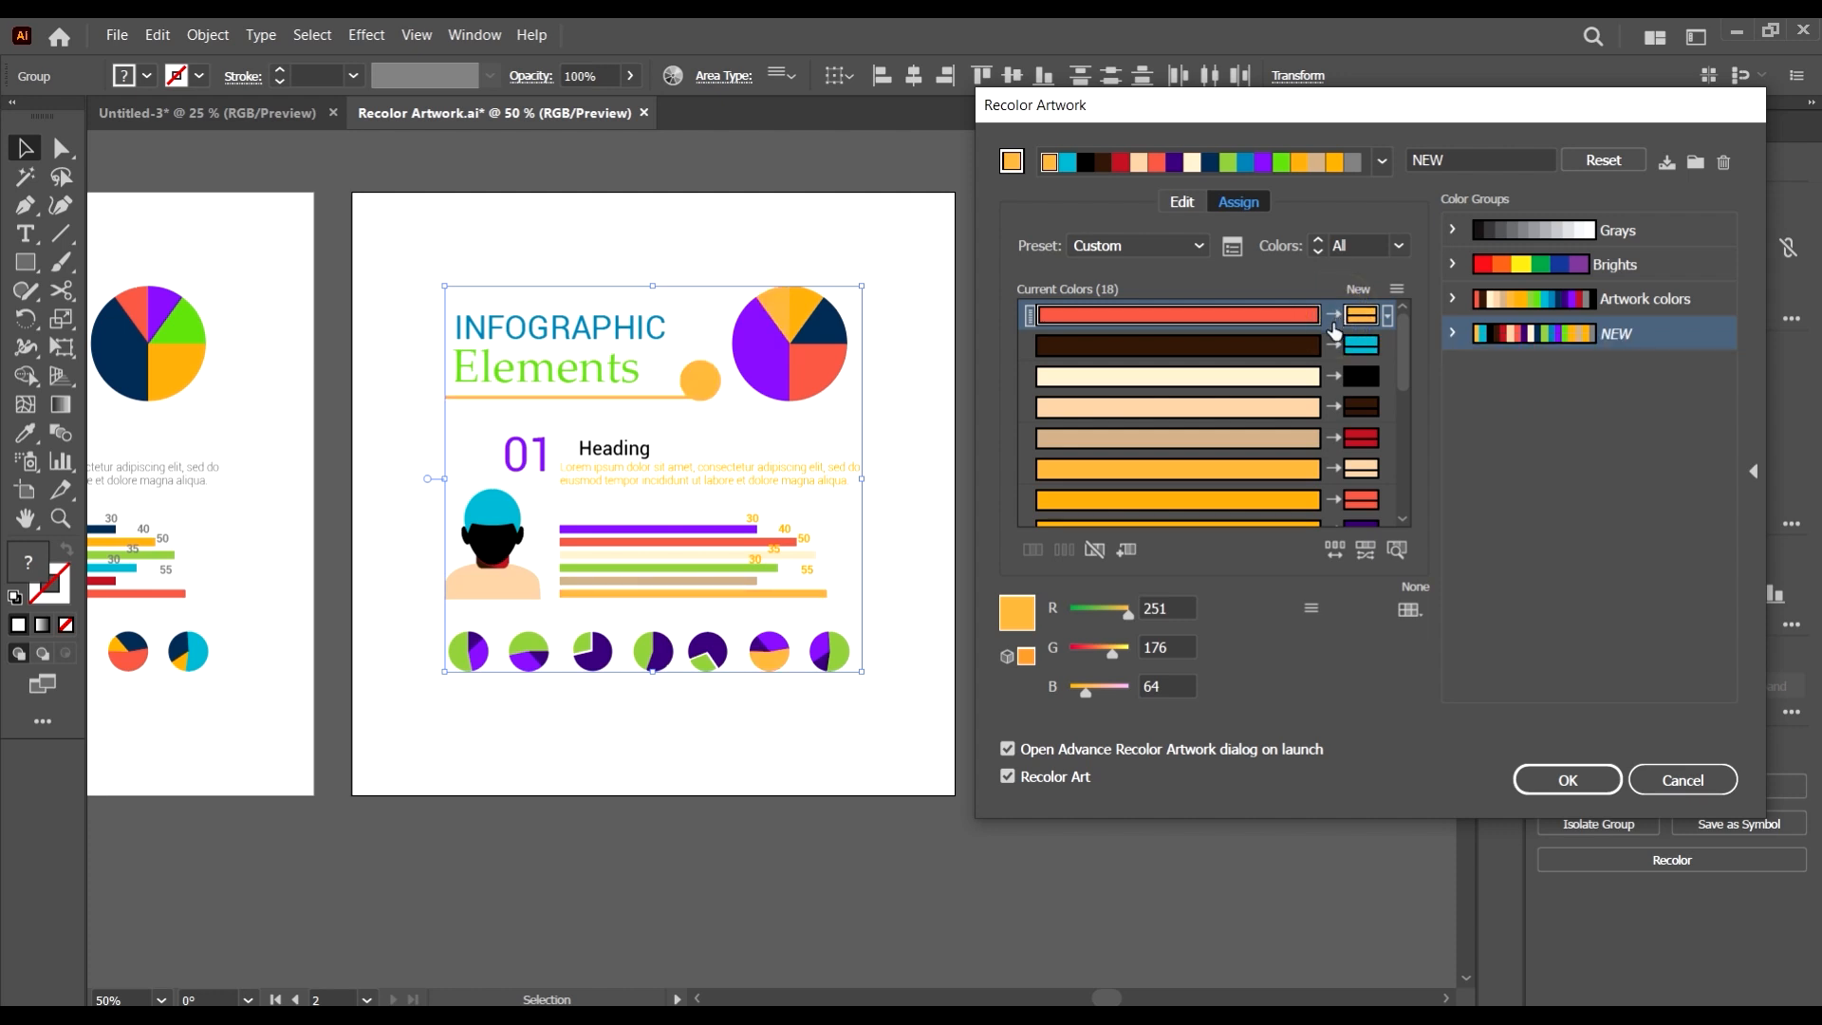
{"action": "left_click", "coordinate": [1336, 317]}
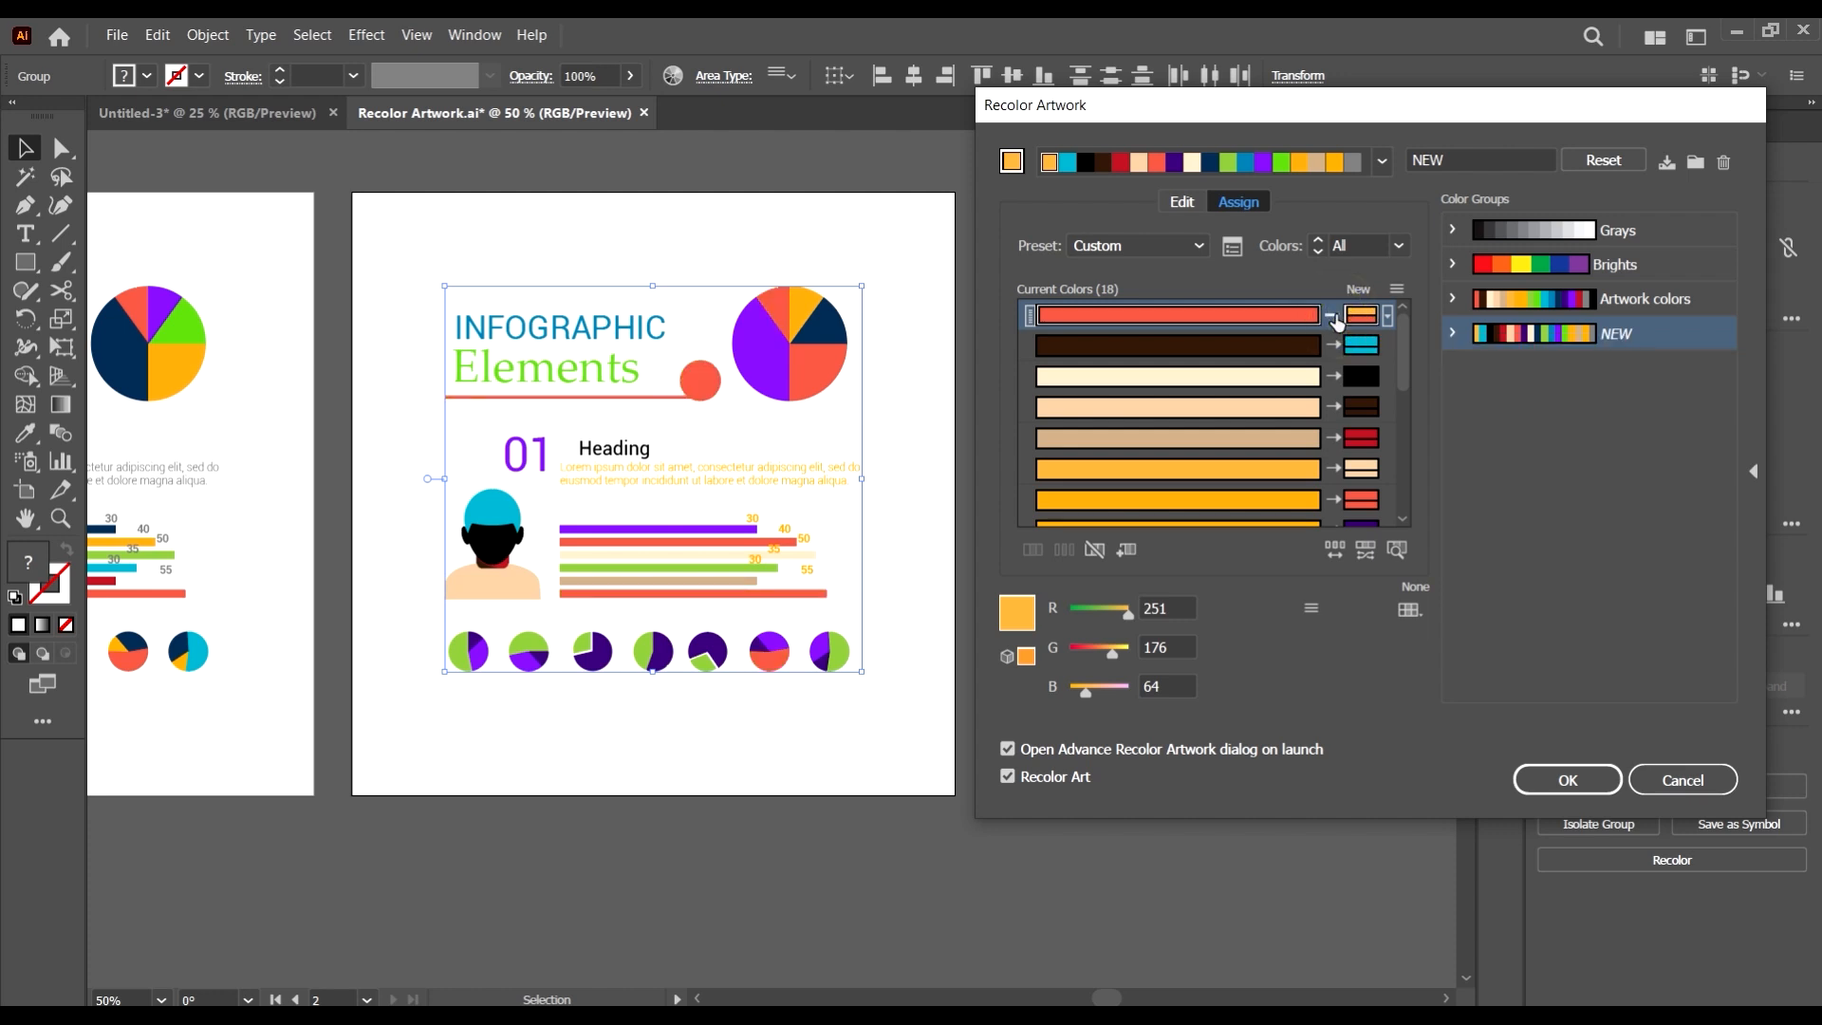
{"action": "left_click", "coordinate": [1335, 317]}
{"action": "left_click", "coordinate": [1335, 317]}
{"action": "left_click", "coordinate": [1335, 317]}
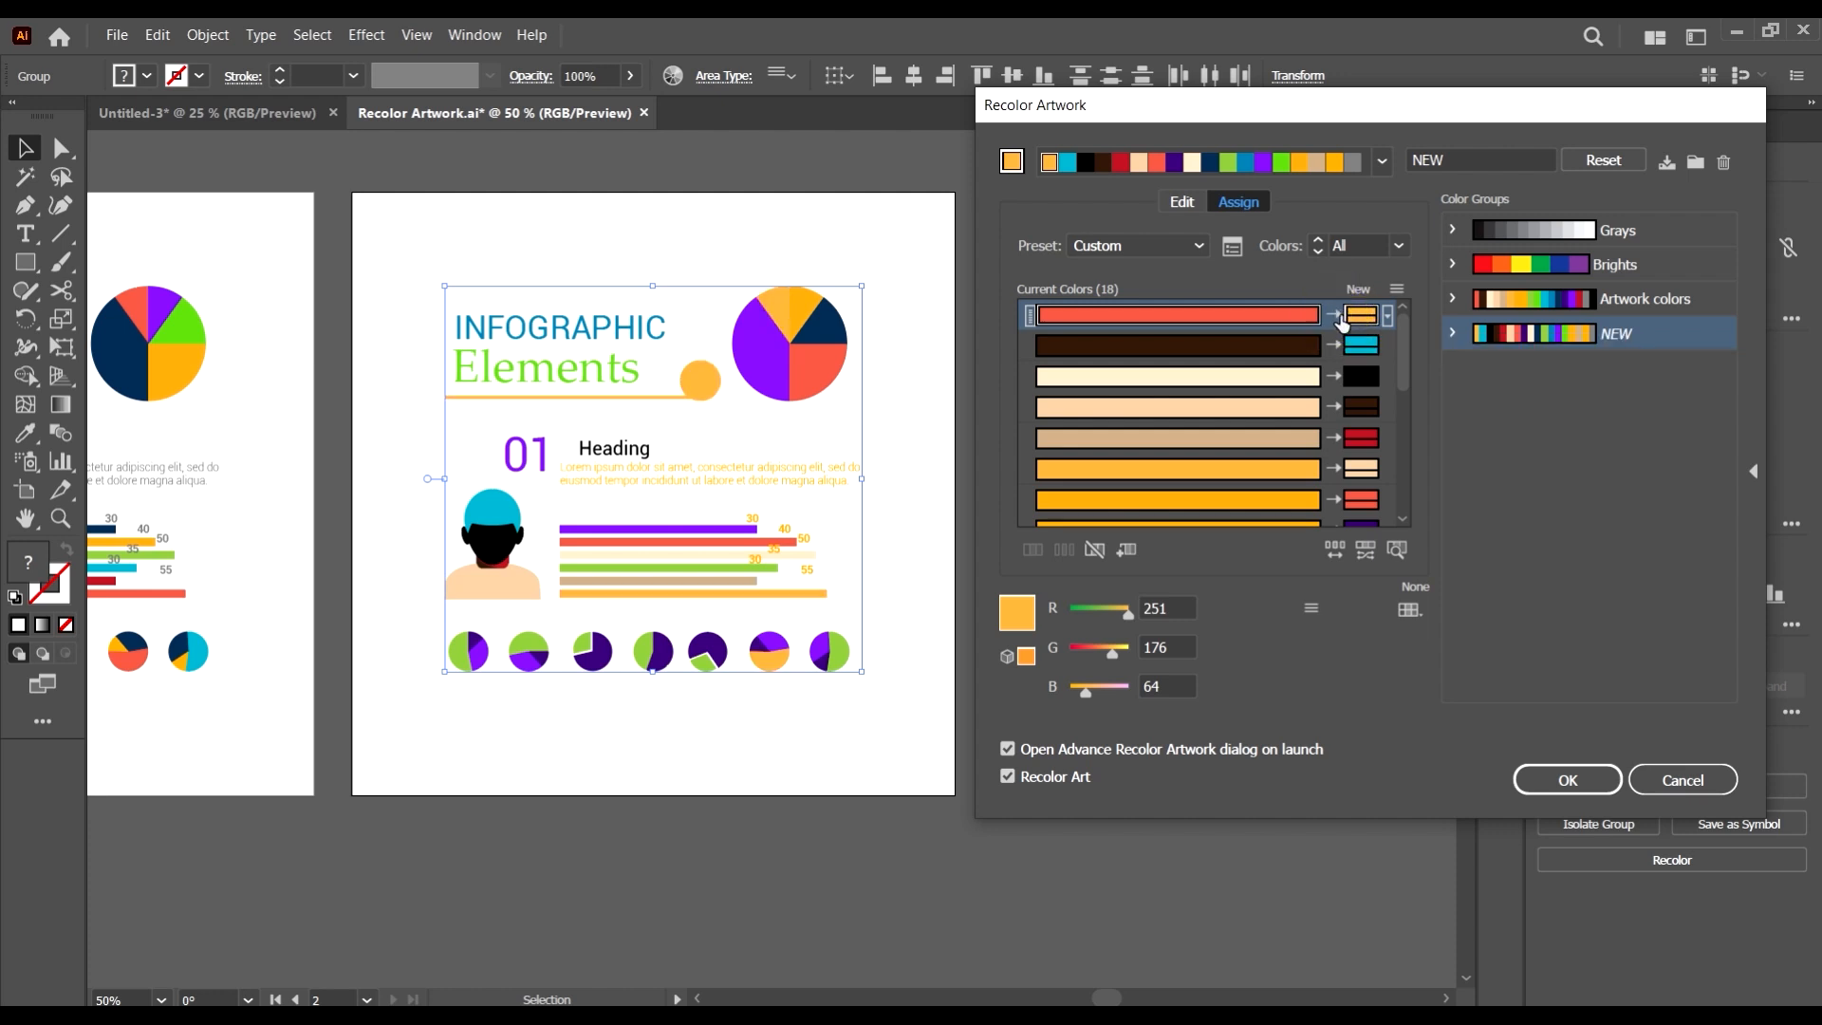
{"action": "left_click", "coordinate": [1336, 319]}
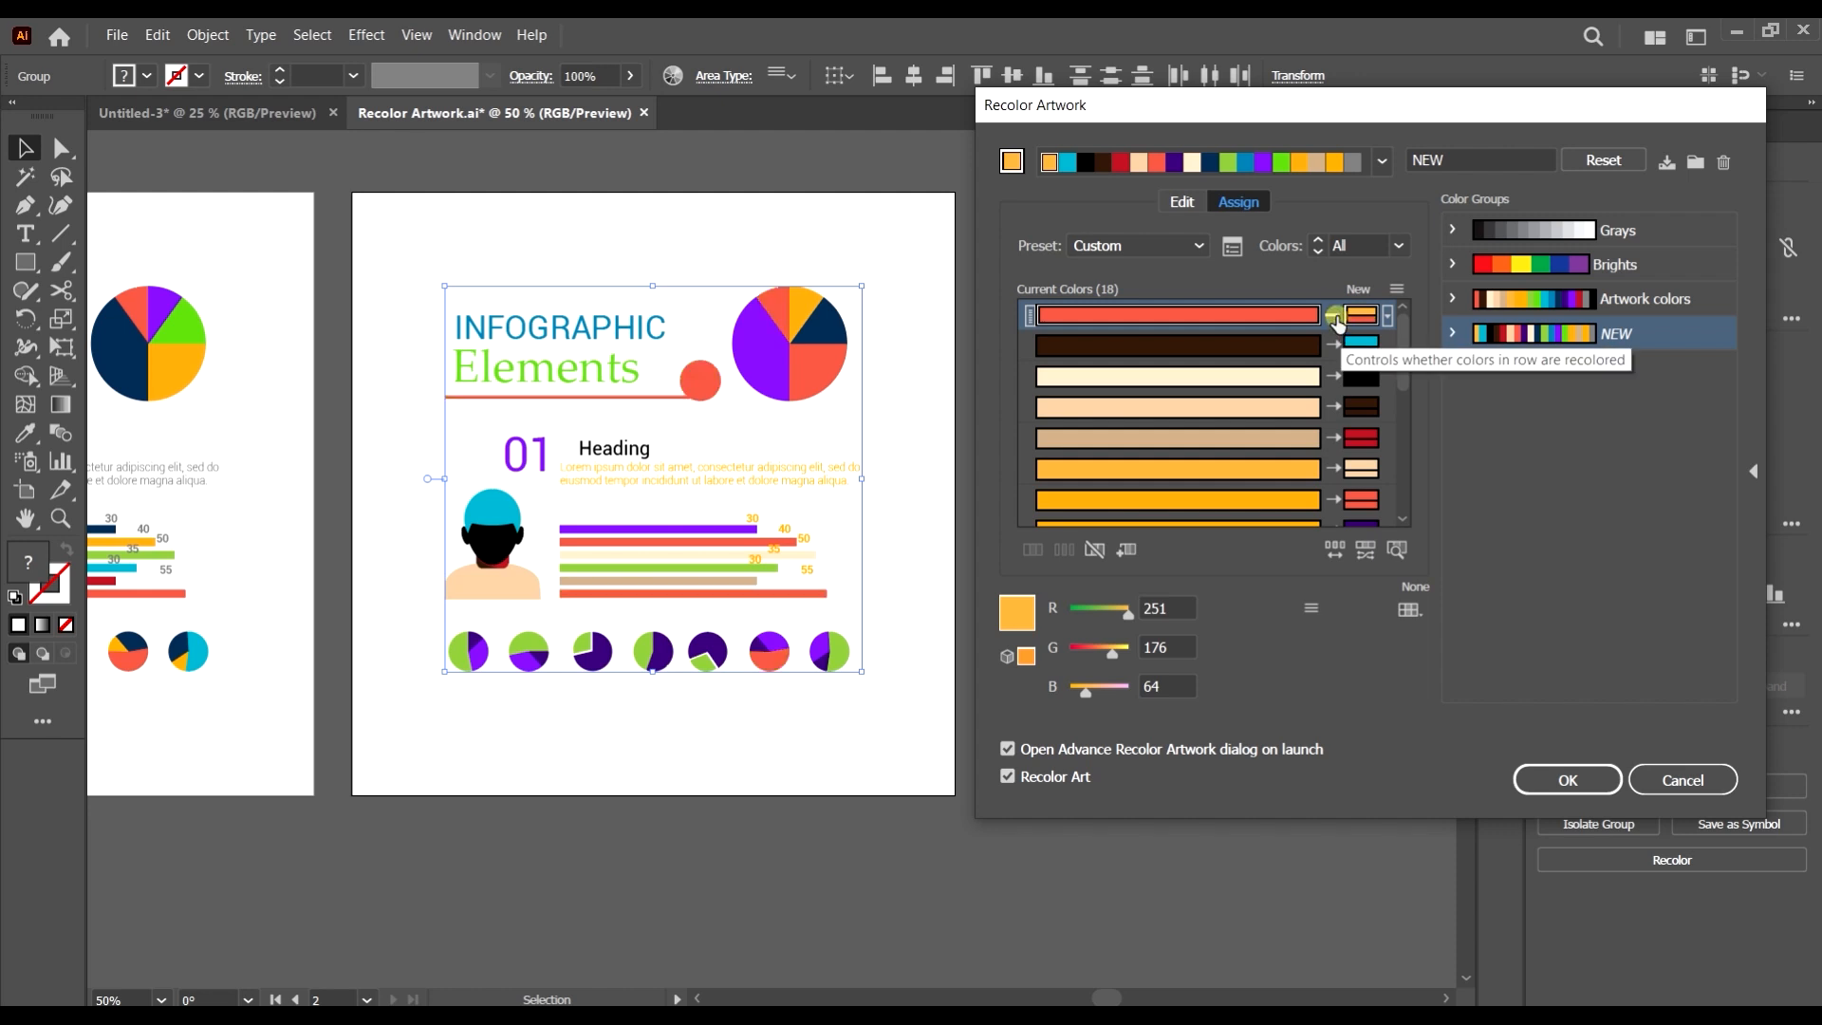
{"action": "left_click", "coordinate": [1337, 319]}
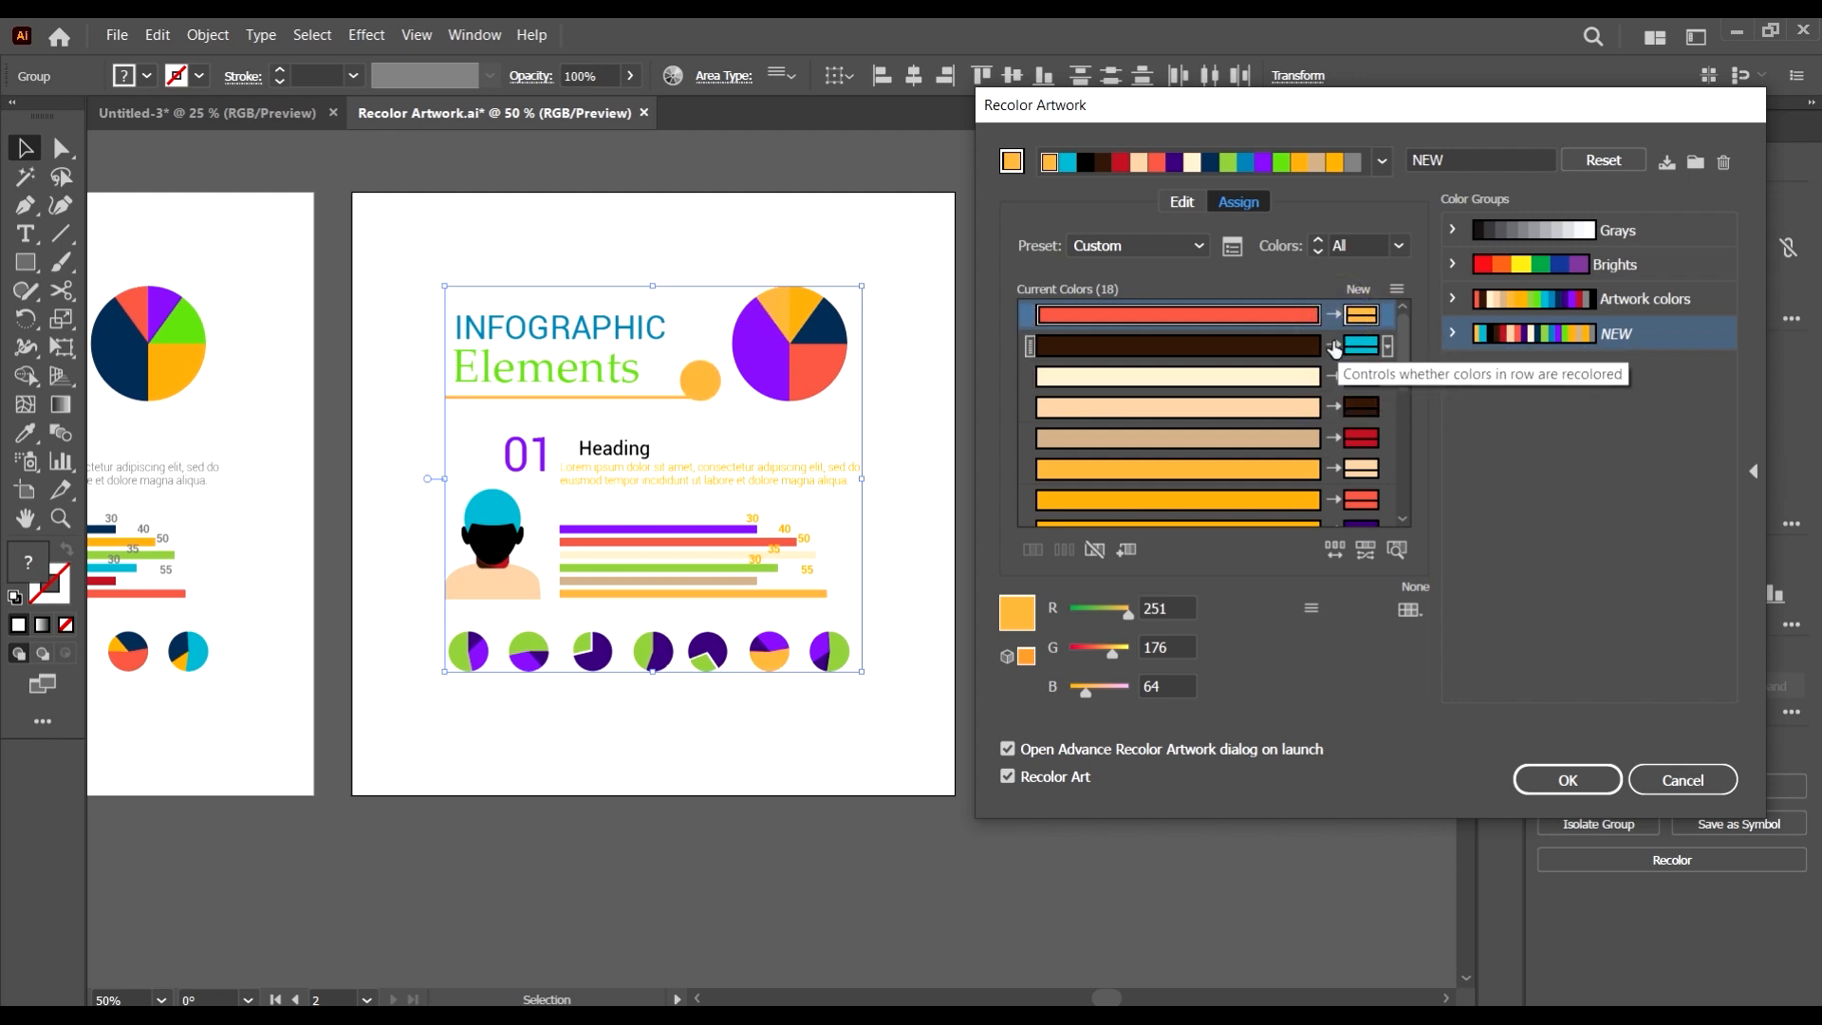
{"action": "left_click", "coordinate": [1338, 348]}
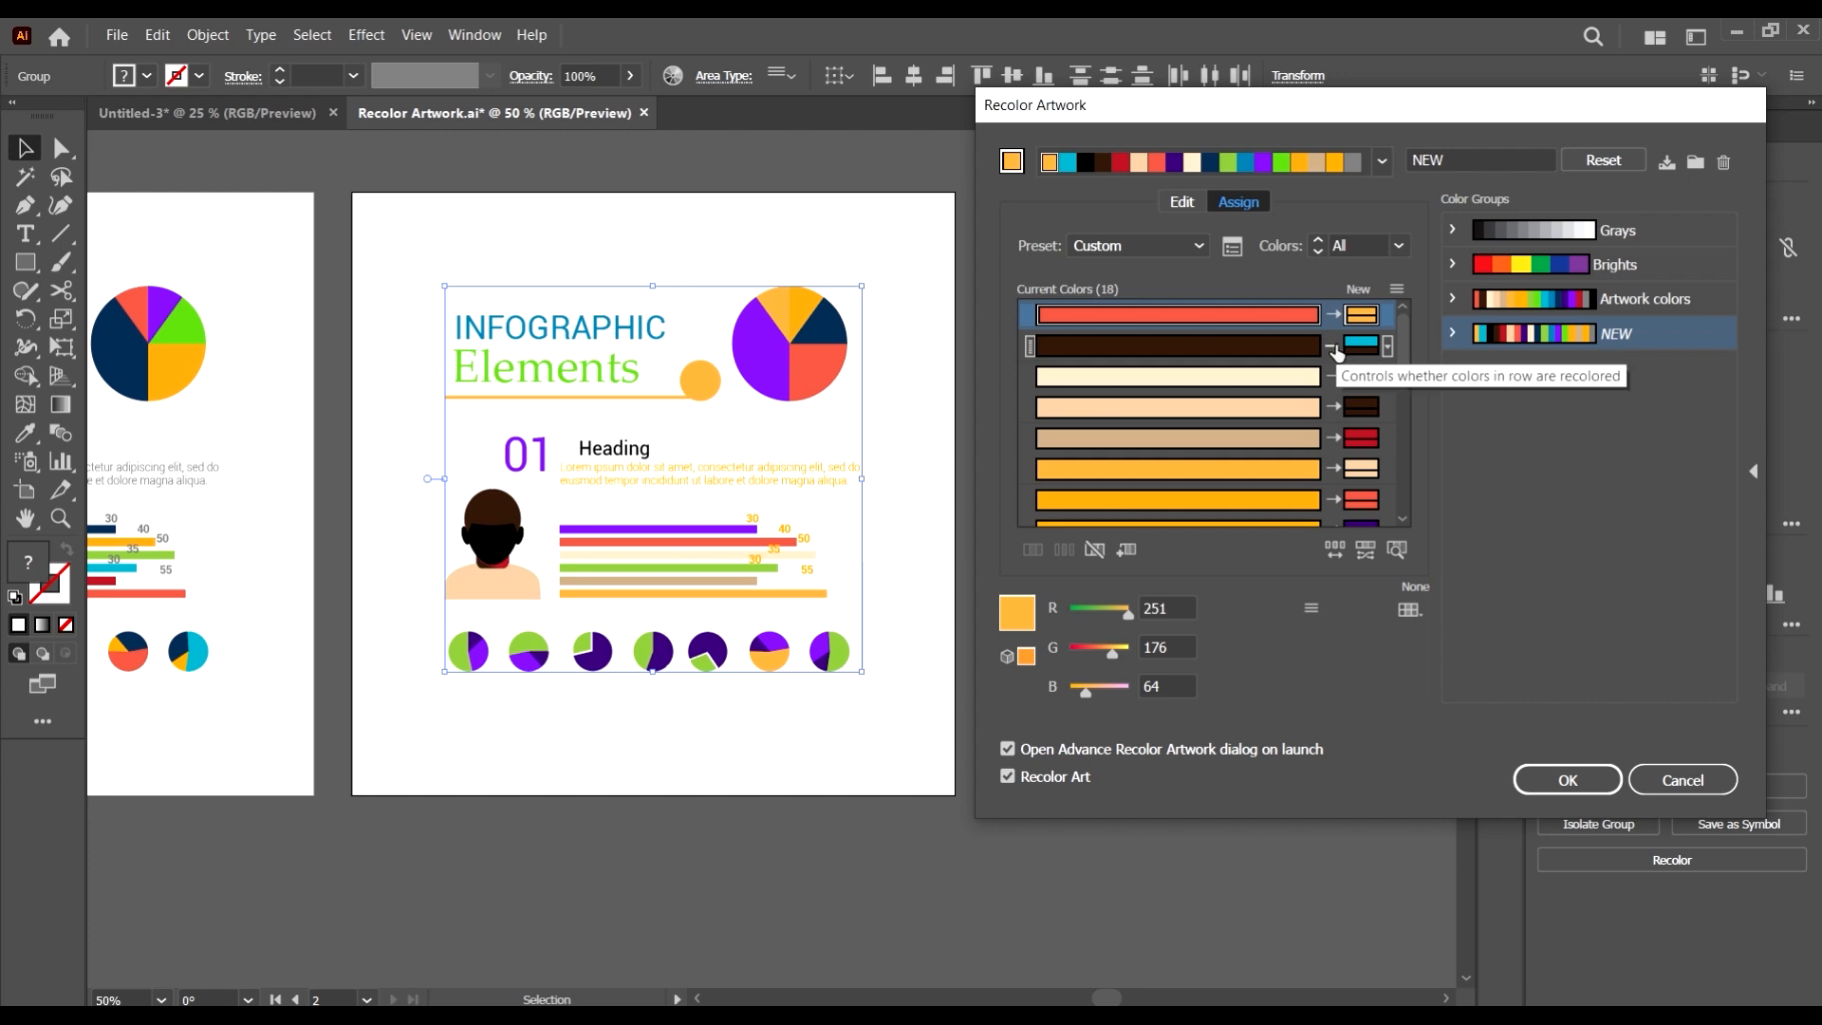
{"action": "left_click", "coordinate": [1335, 349]}
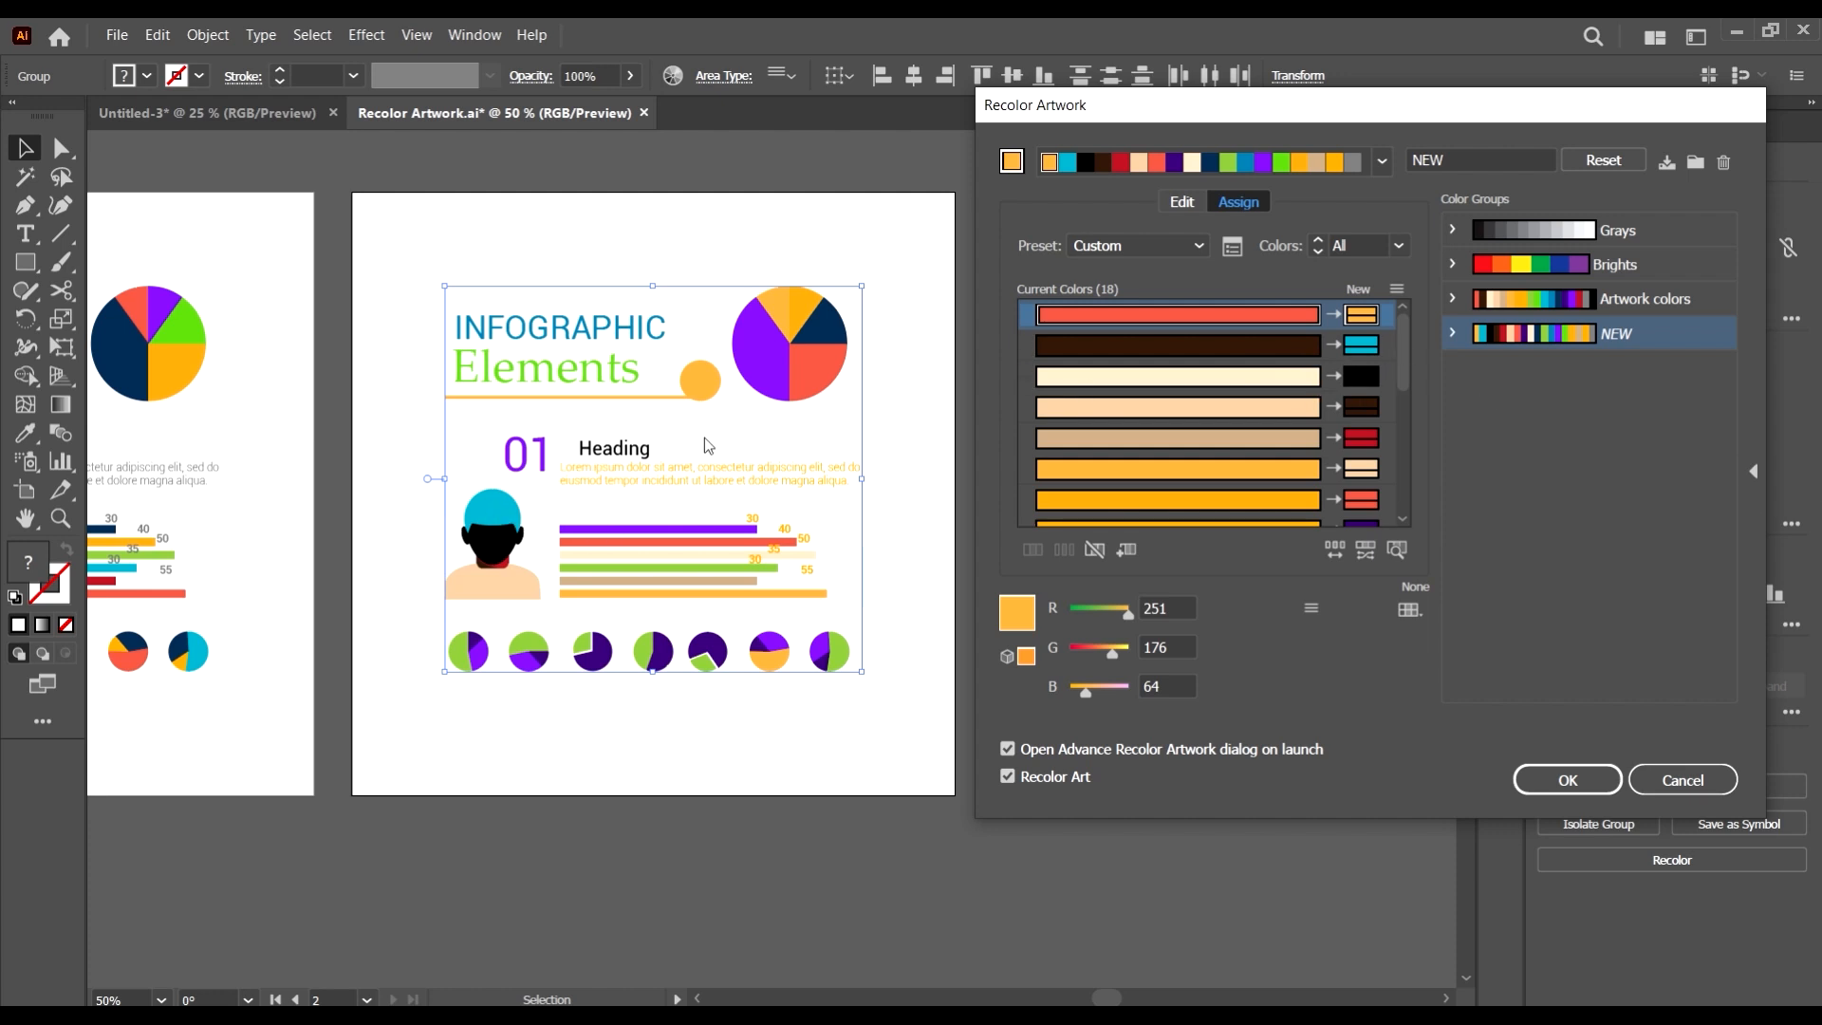
- Select the cream current-colour row and look through the full list of current colours and their replacements
{"action": "left_click", "coordinate": [1329, 383]}
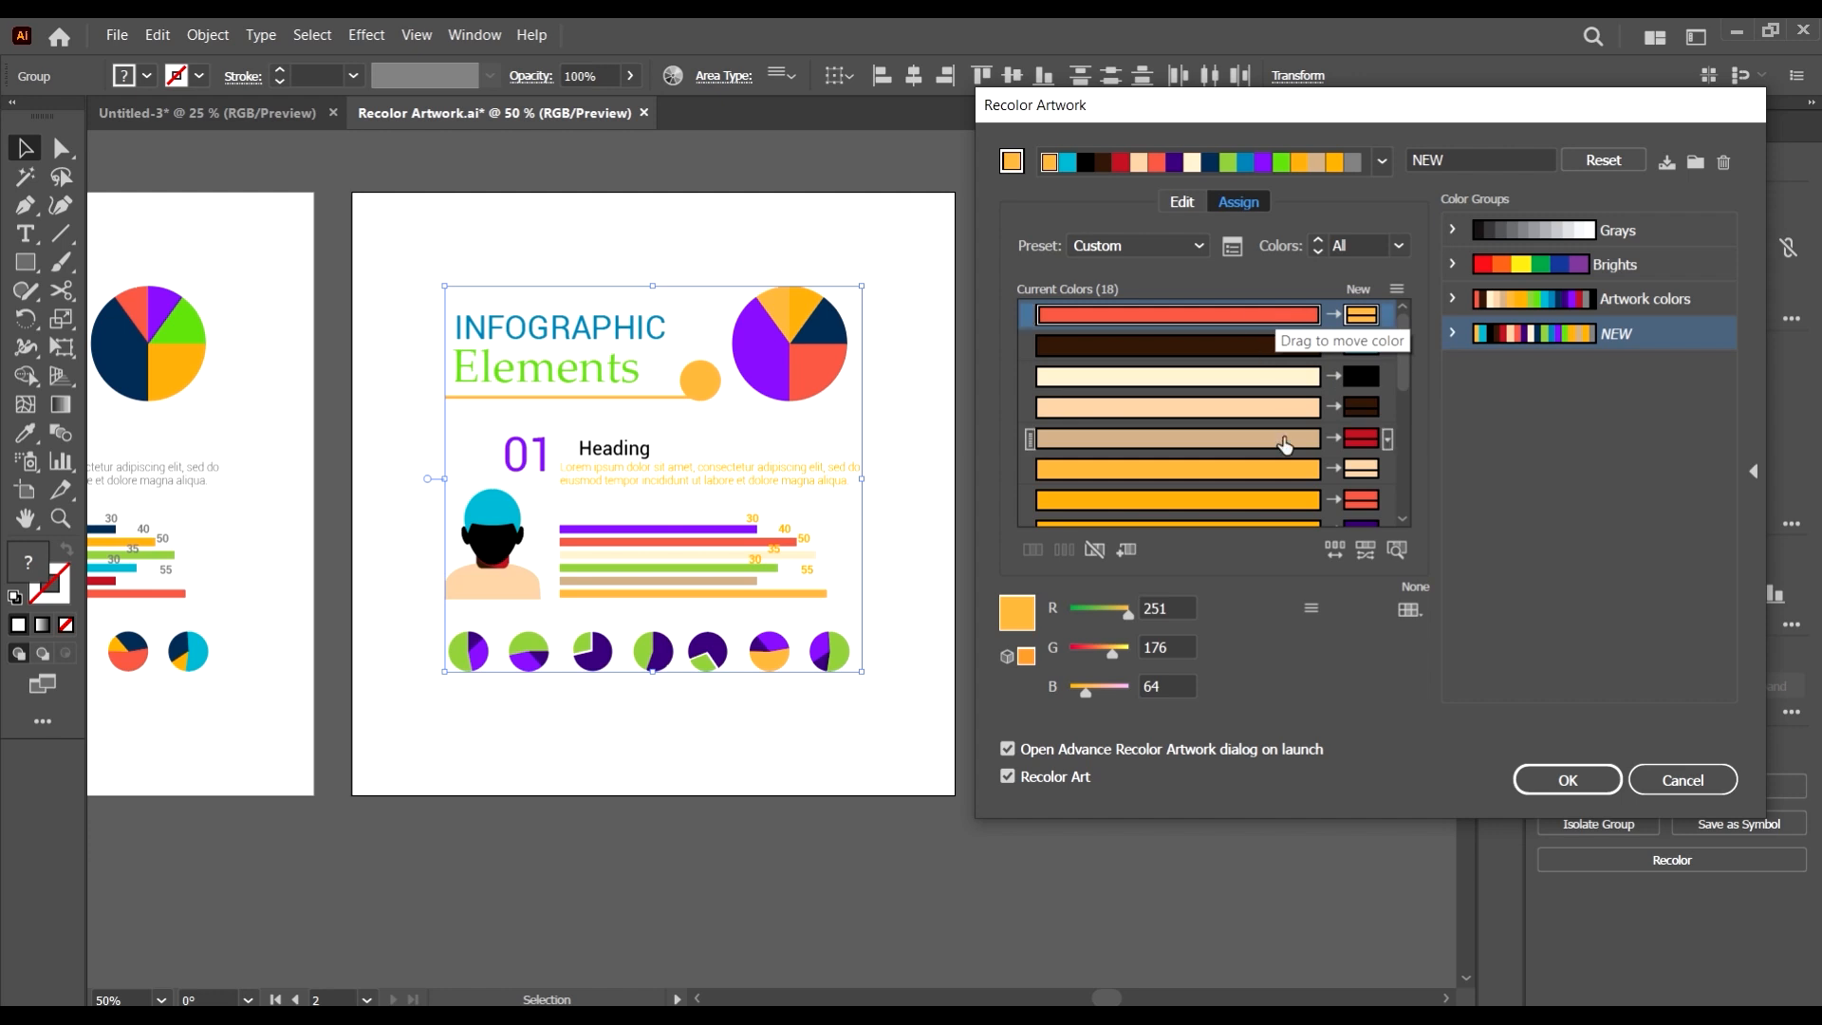
{"action": "left_click", "coordinate": [1273, 370]}
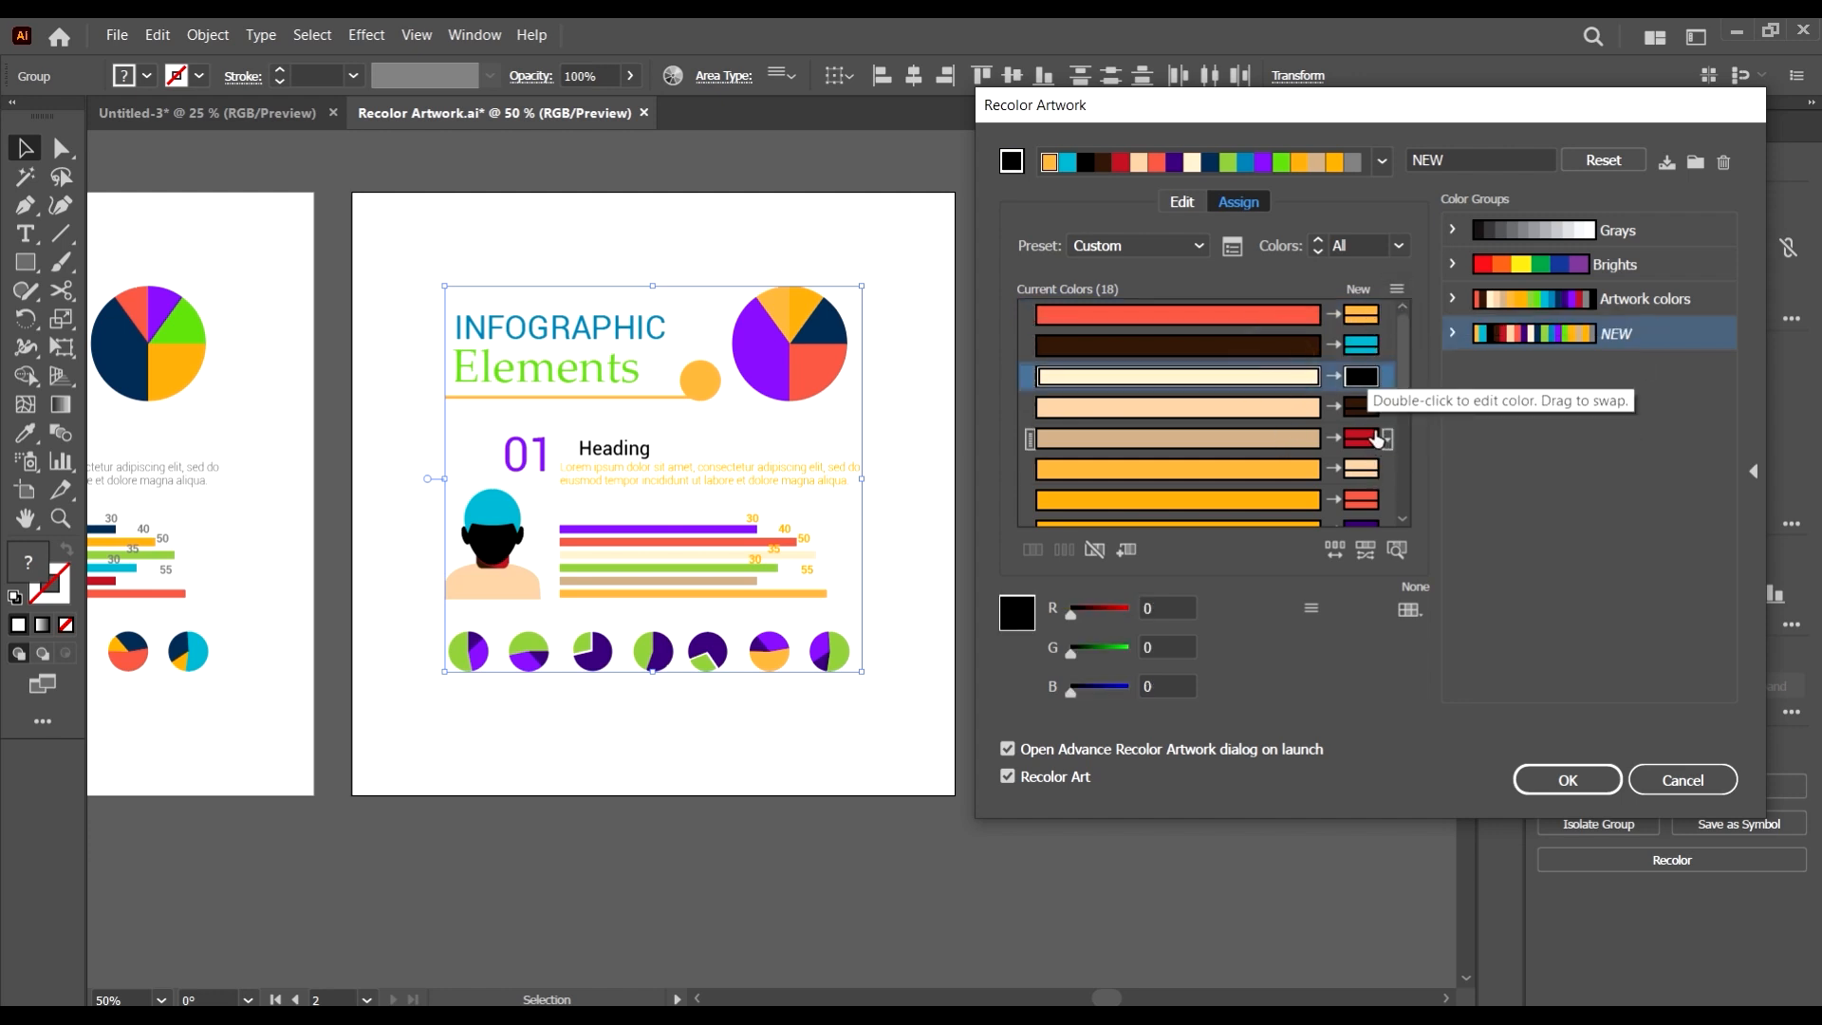
{"action": "scroll", "coordinate": [1374, 399], "scroll_direction": "down", "scroll_amount": 5}
{"action": "scroll", "coordinate": [1372, 379], "scroll_direction": "up", "scroll_amount": 5}
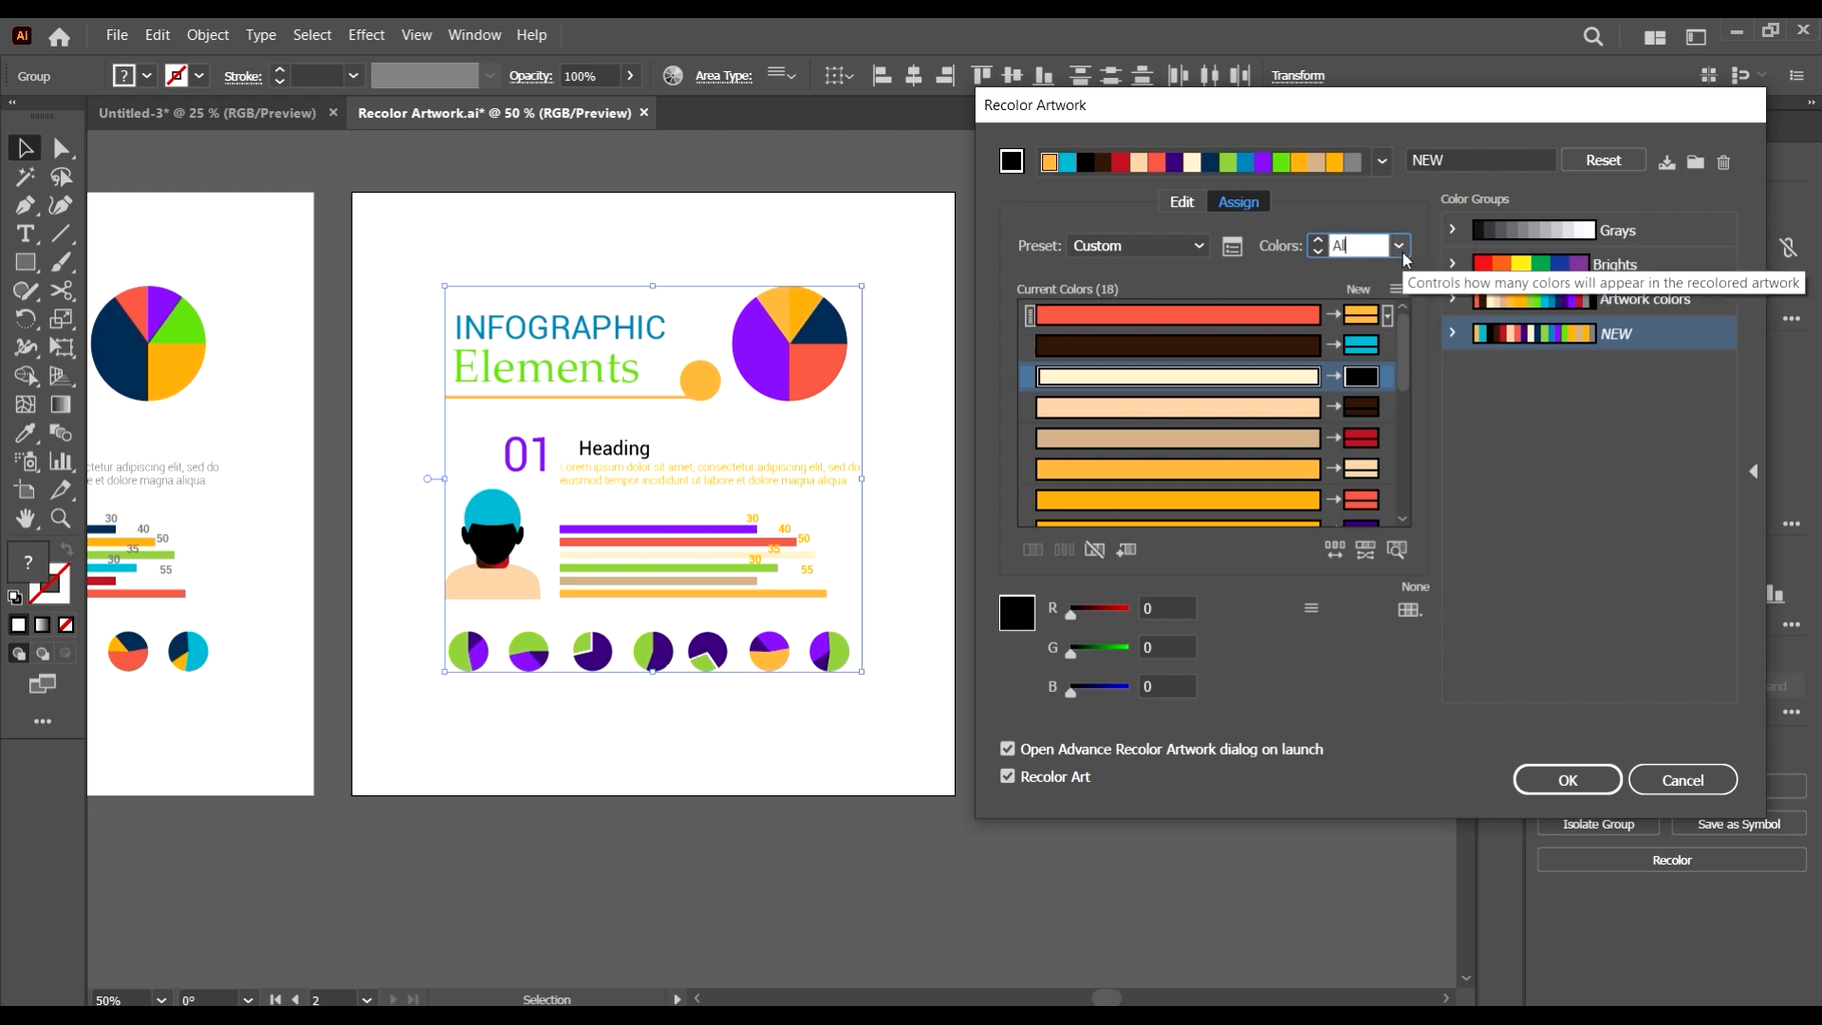
- Discard the current recolouring, reopen Recolor Artwork for the infographic and restore its original colours, keeping the dialog clear of the artboard
{"action": "left_click", "coordinate": [1682, 779]}
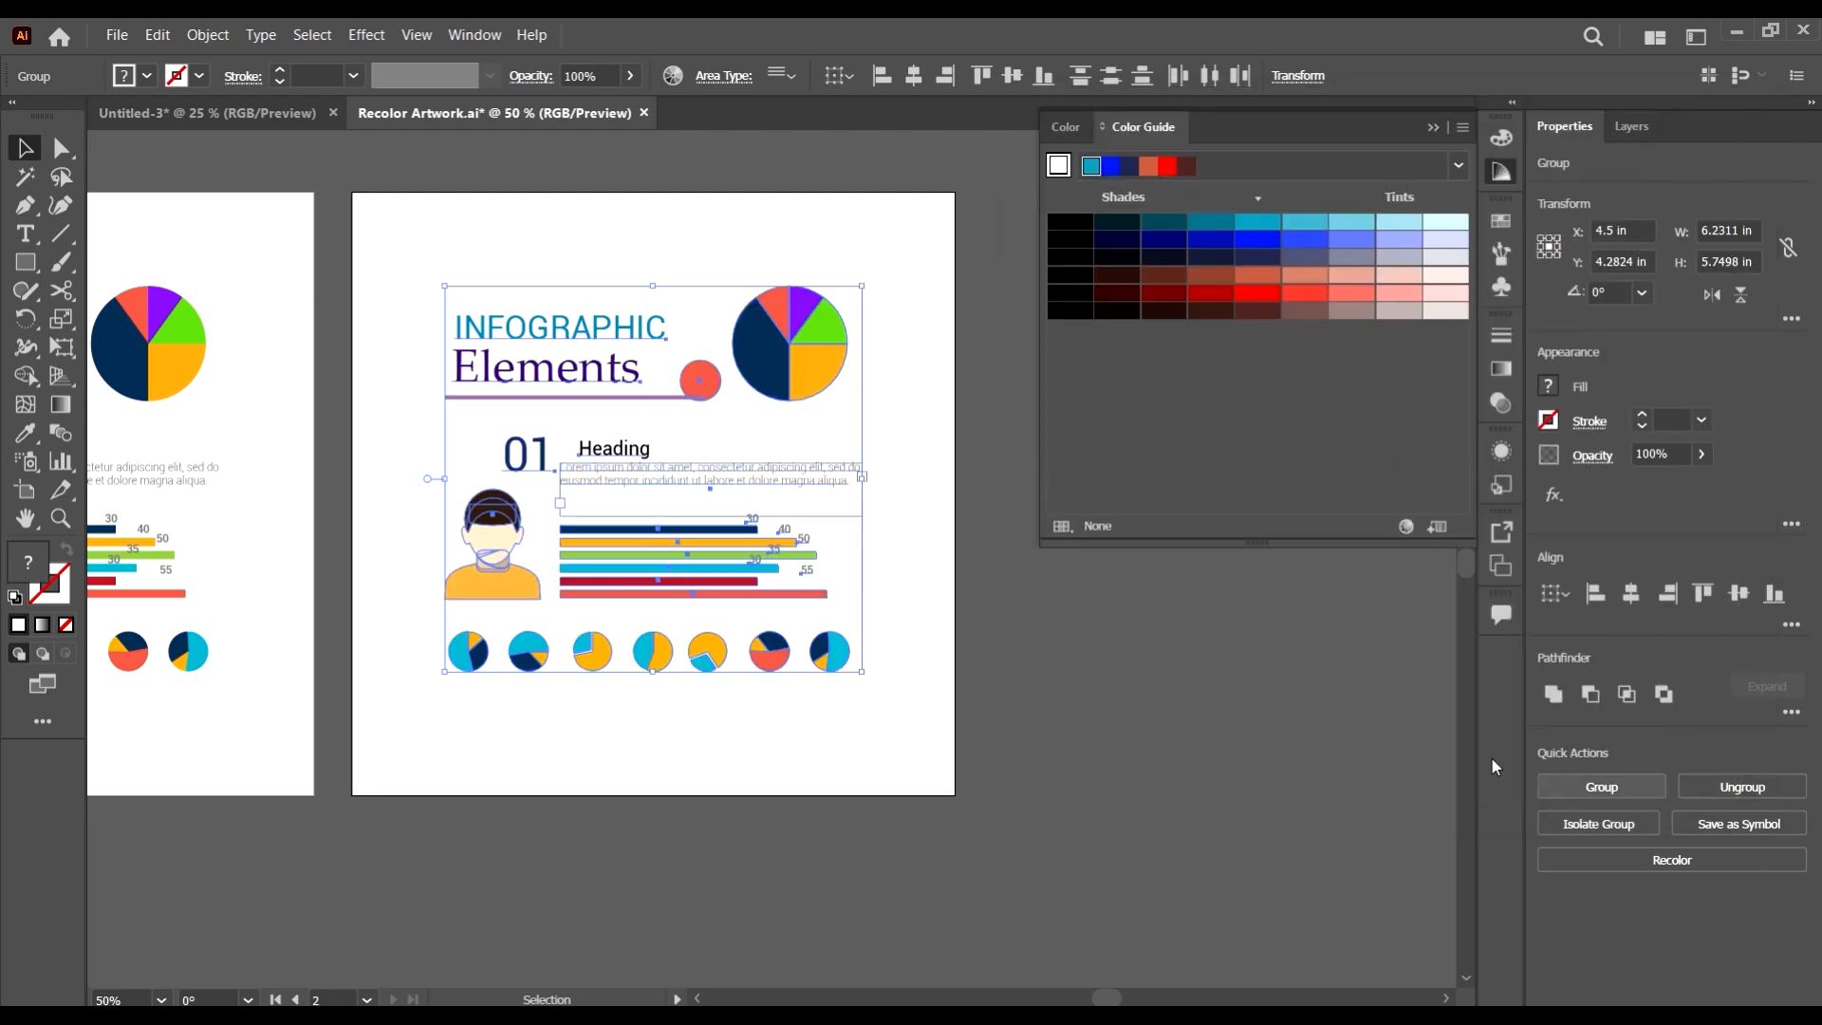
{"action": "left_click", "coordinate": [1407, 528]}
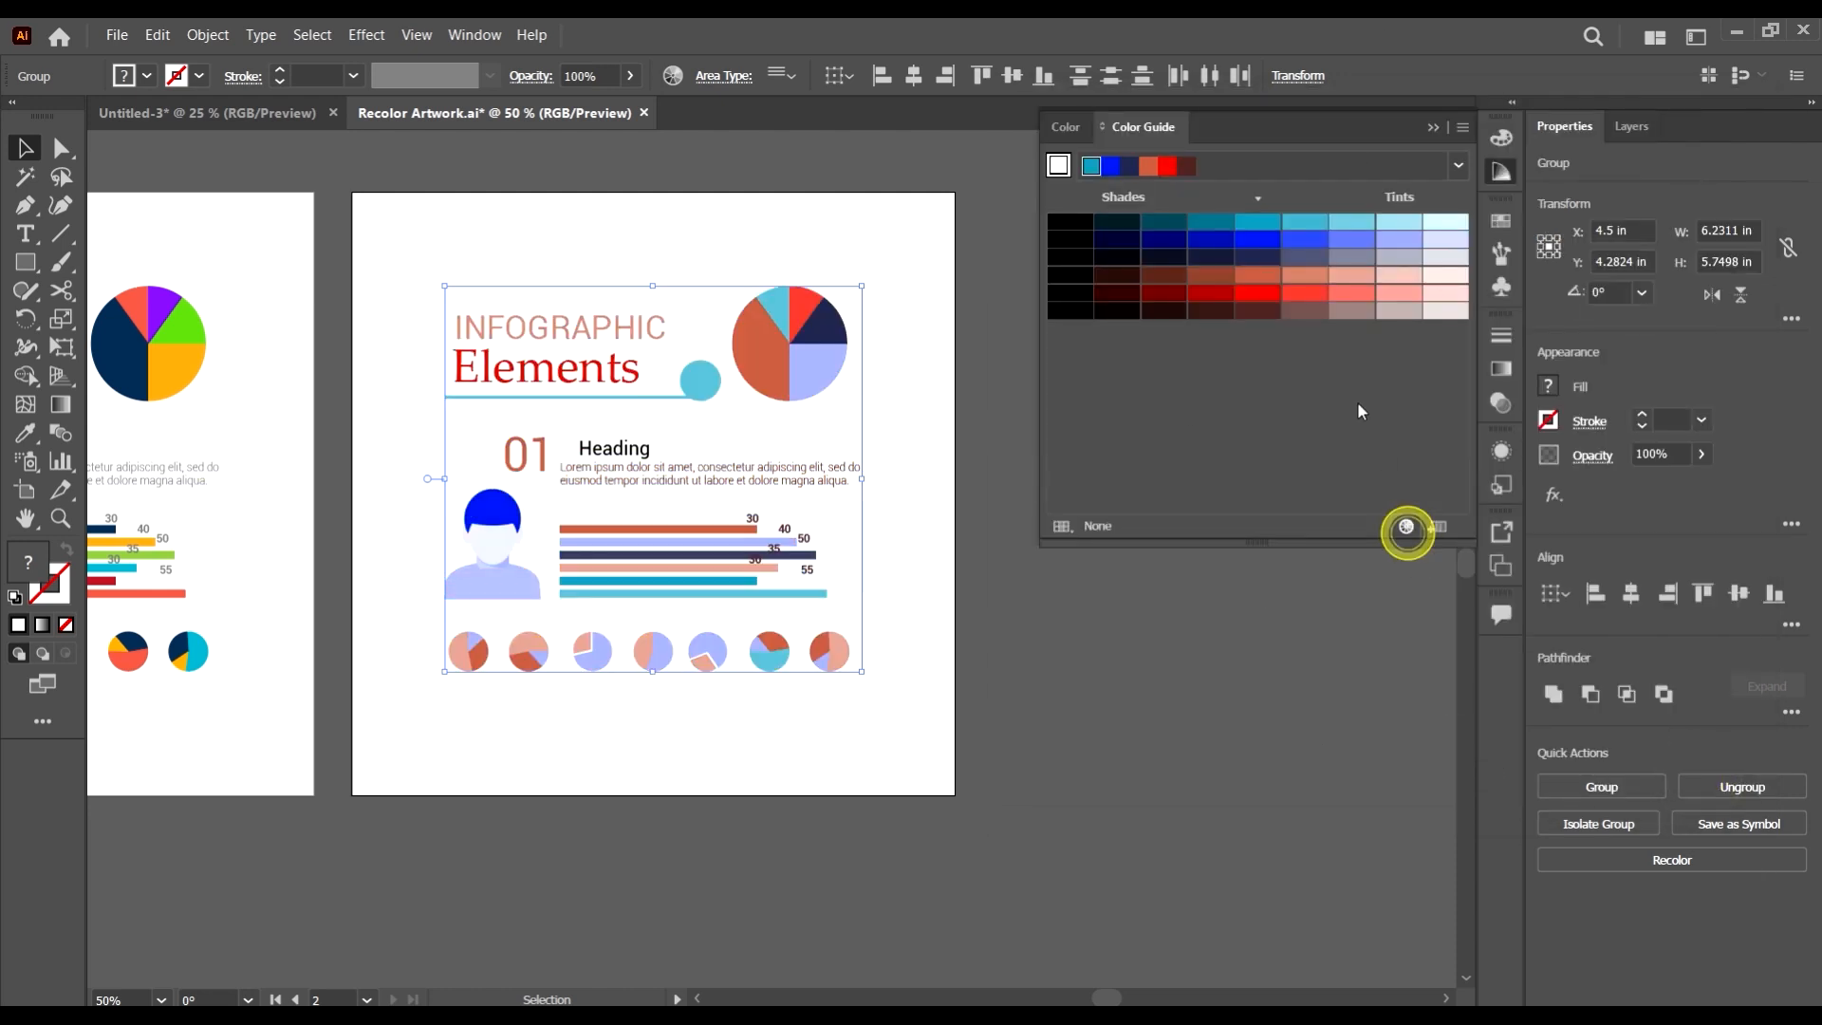
{"action": "left_click", "coordinate": [1604, 160]}
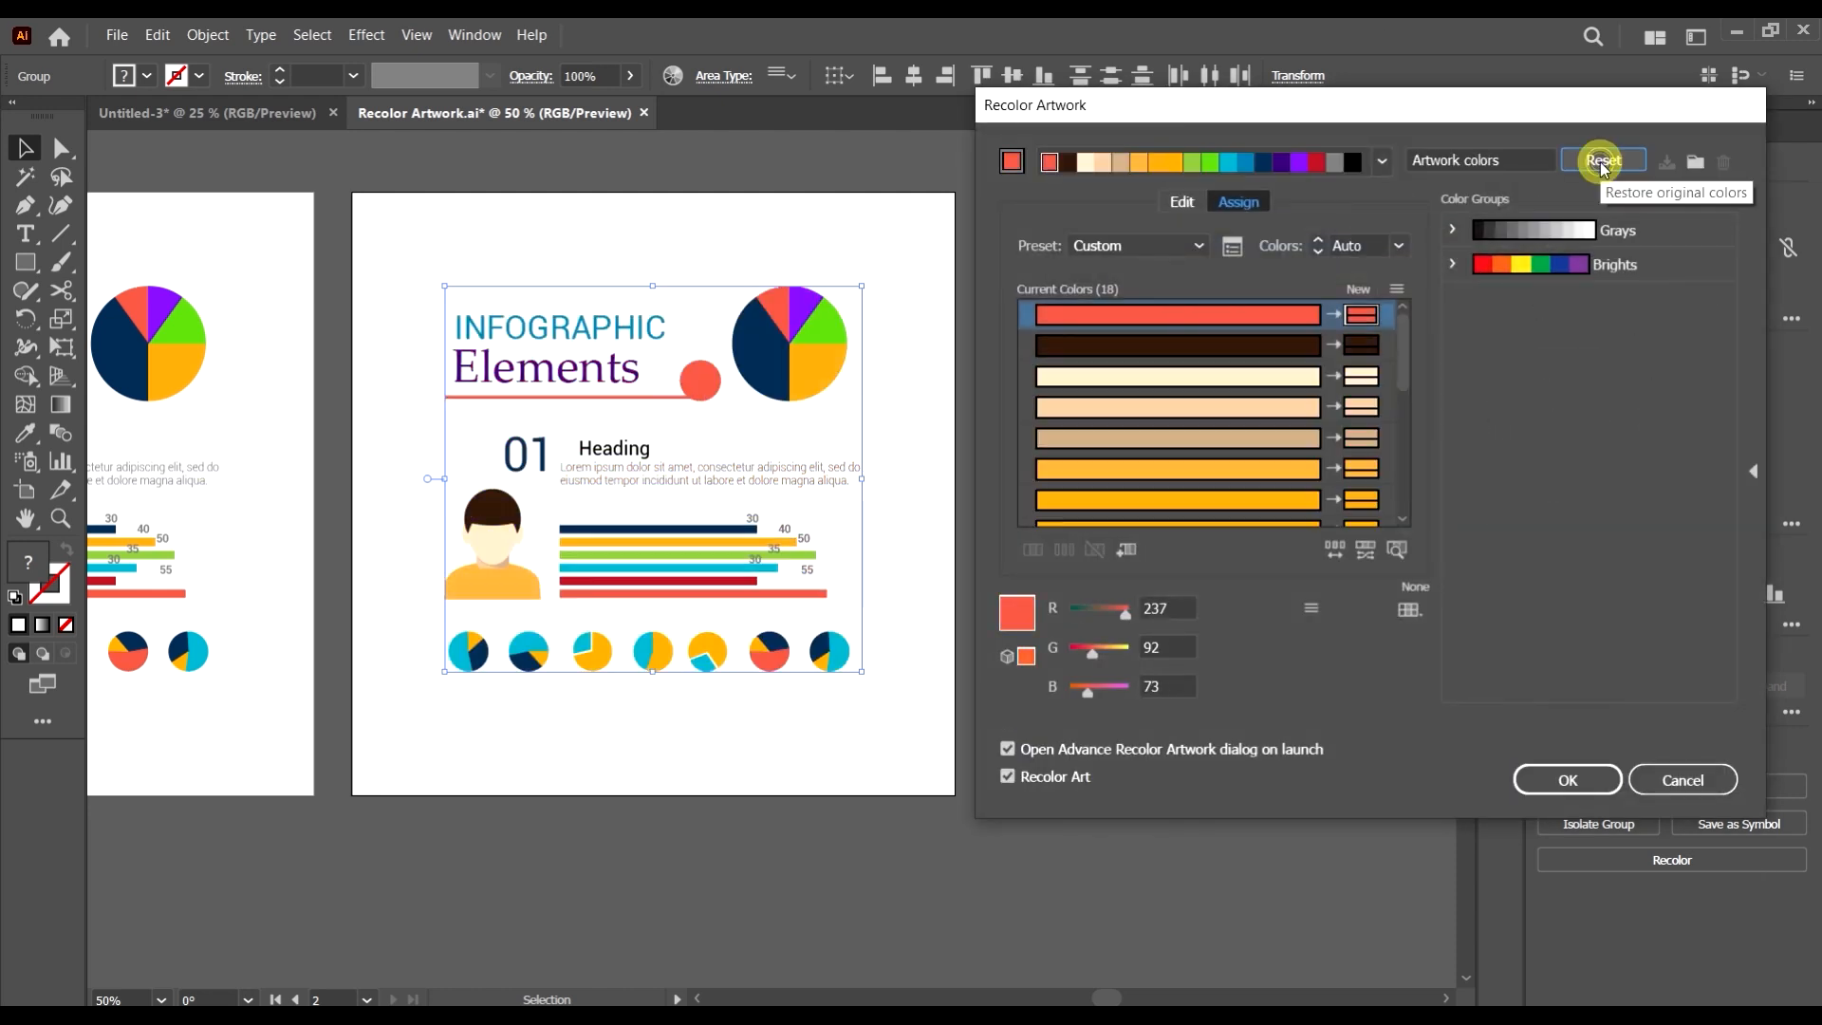
{"action": "left_click_drag", "start_coordinate": [1459, 104], "coordinate": [1535, 108]}
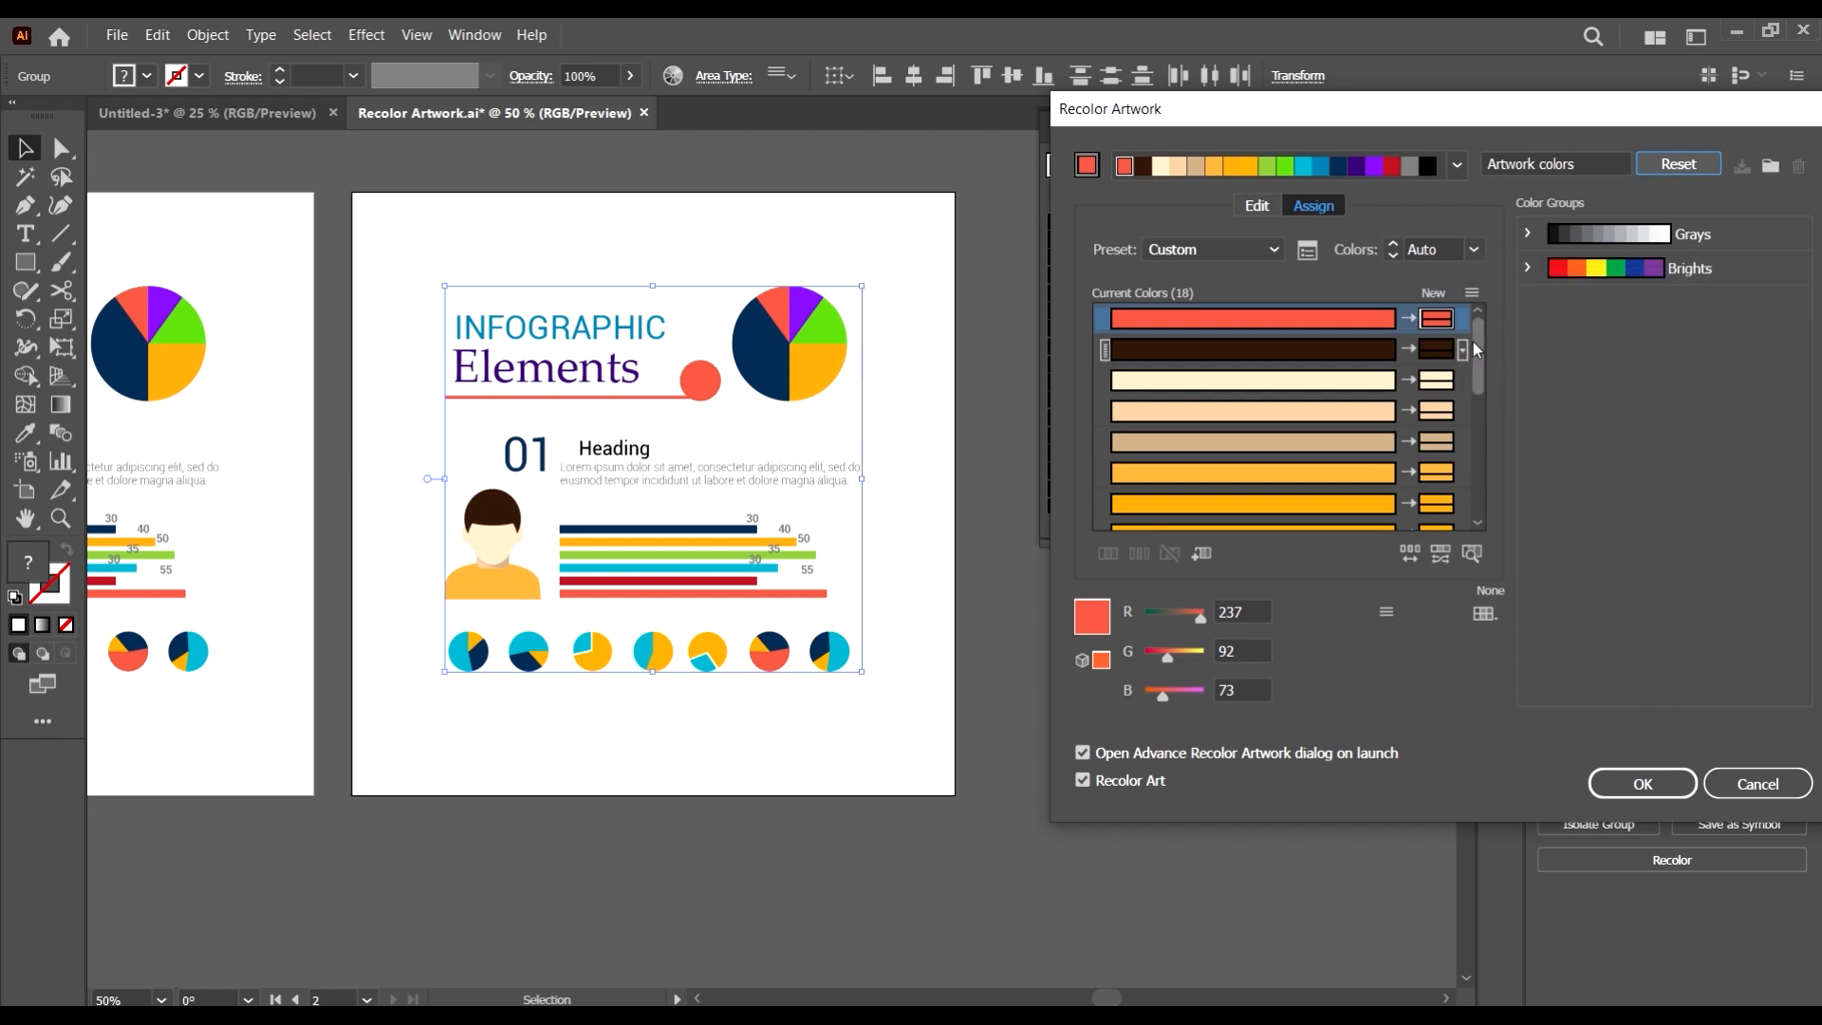
- Look through the full list of current colours and their replacements, and reposition the dialog beside the infographic
{"action": "left_click_drag", "start_coordinate": [1476, 339], "coordinate": [1484, 499]}
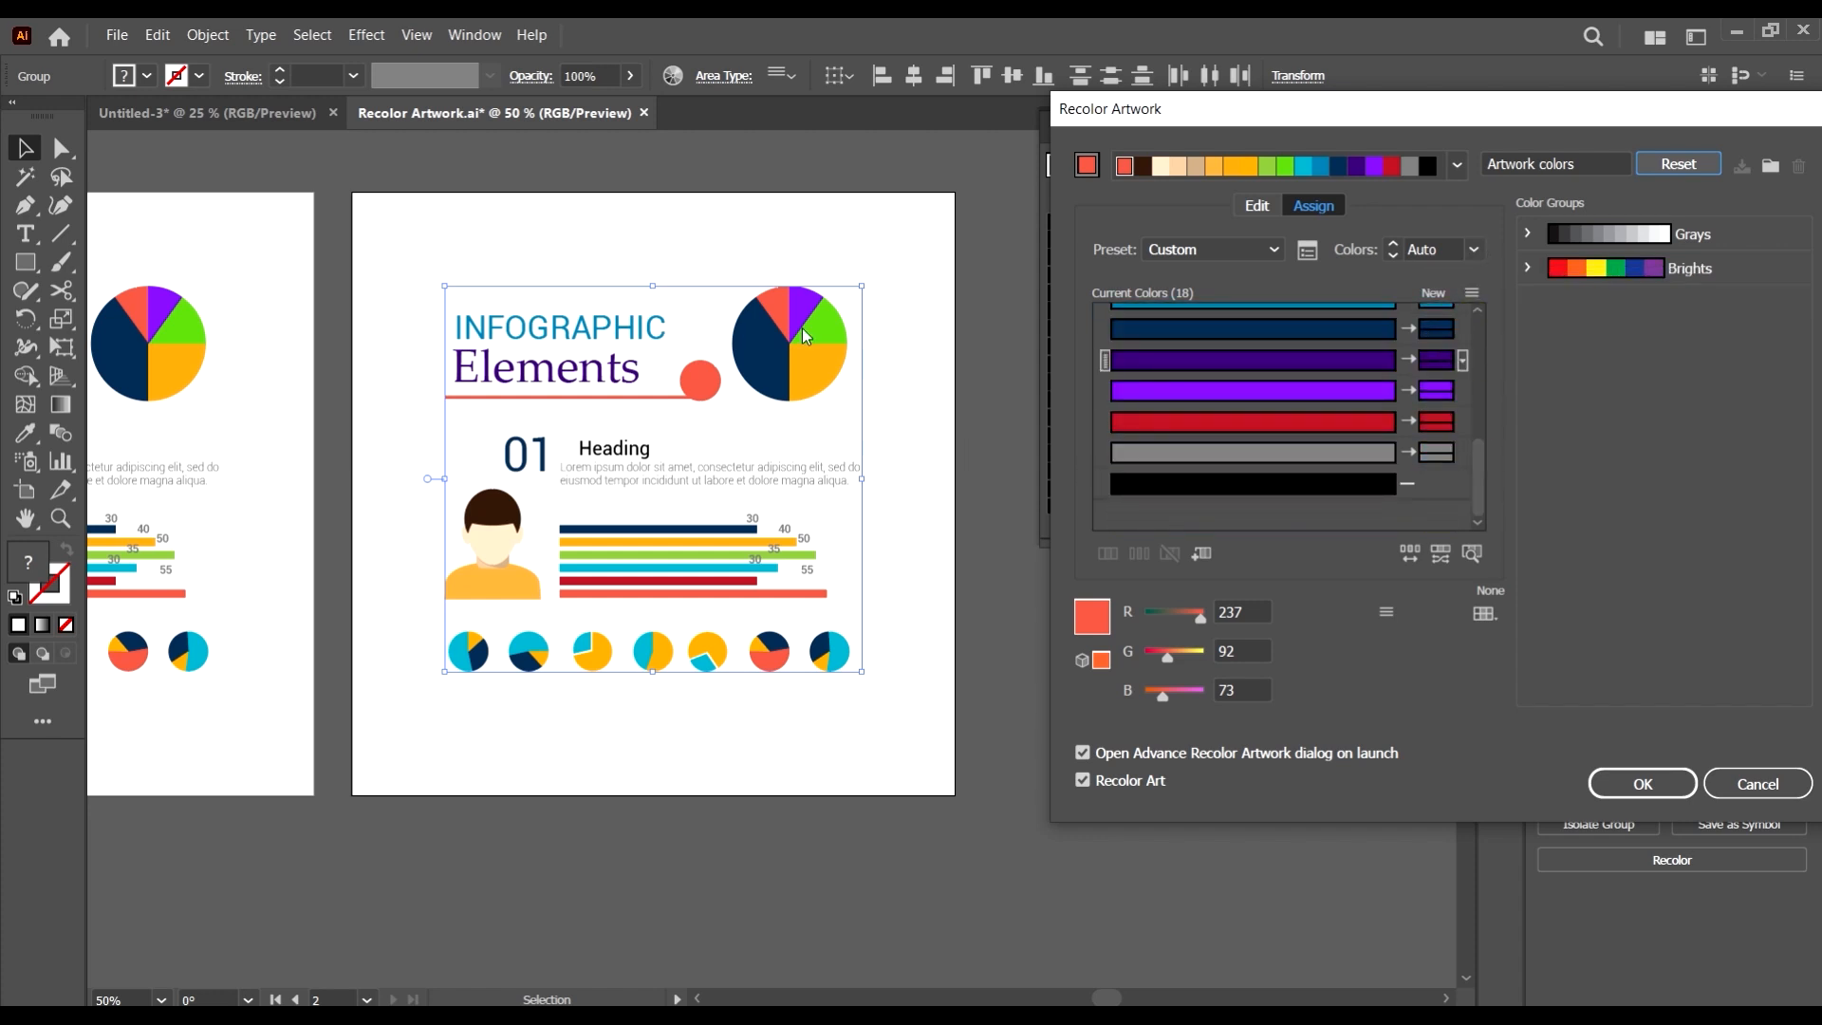
{"action": "left_click", "coordinate": [1461, 451]}
{"action": "left_click", "coordinate": [1462, 398]}
{"action": "left_click_drag", "start_coordinate": [1479, 470], "coordinate": [1506, 273]}
{"action": "left_click_drag", "start_coordinate": [1497, 121], "coordinate": [1385, 150]}
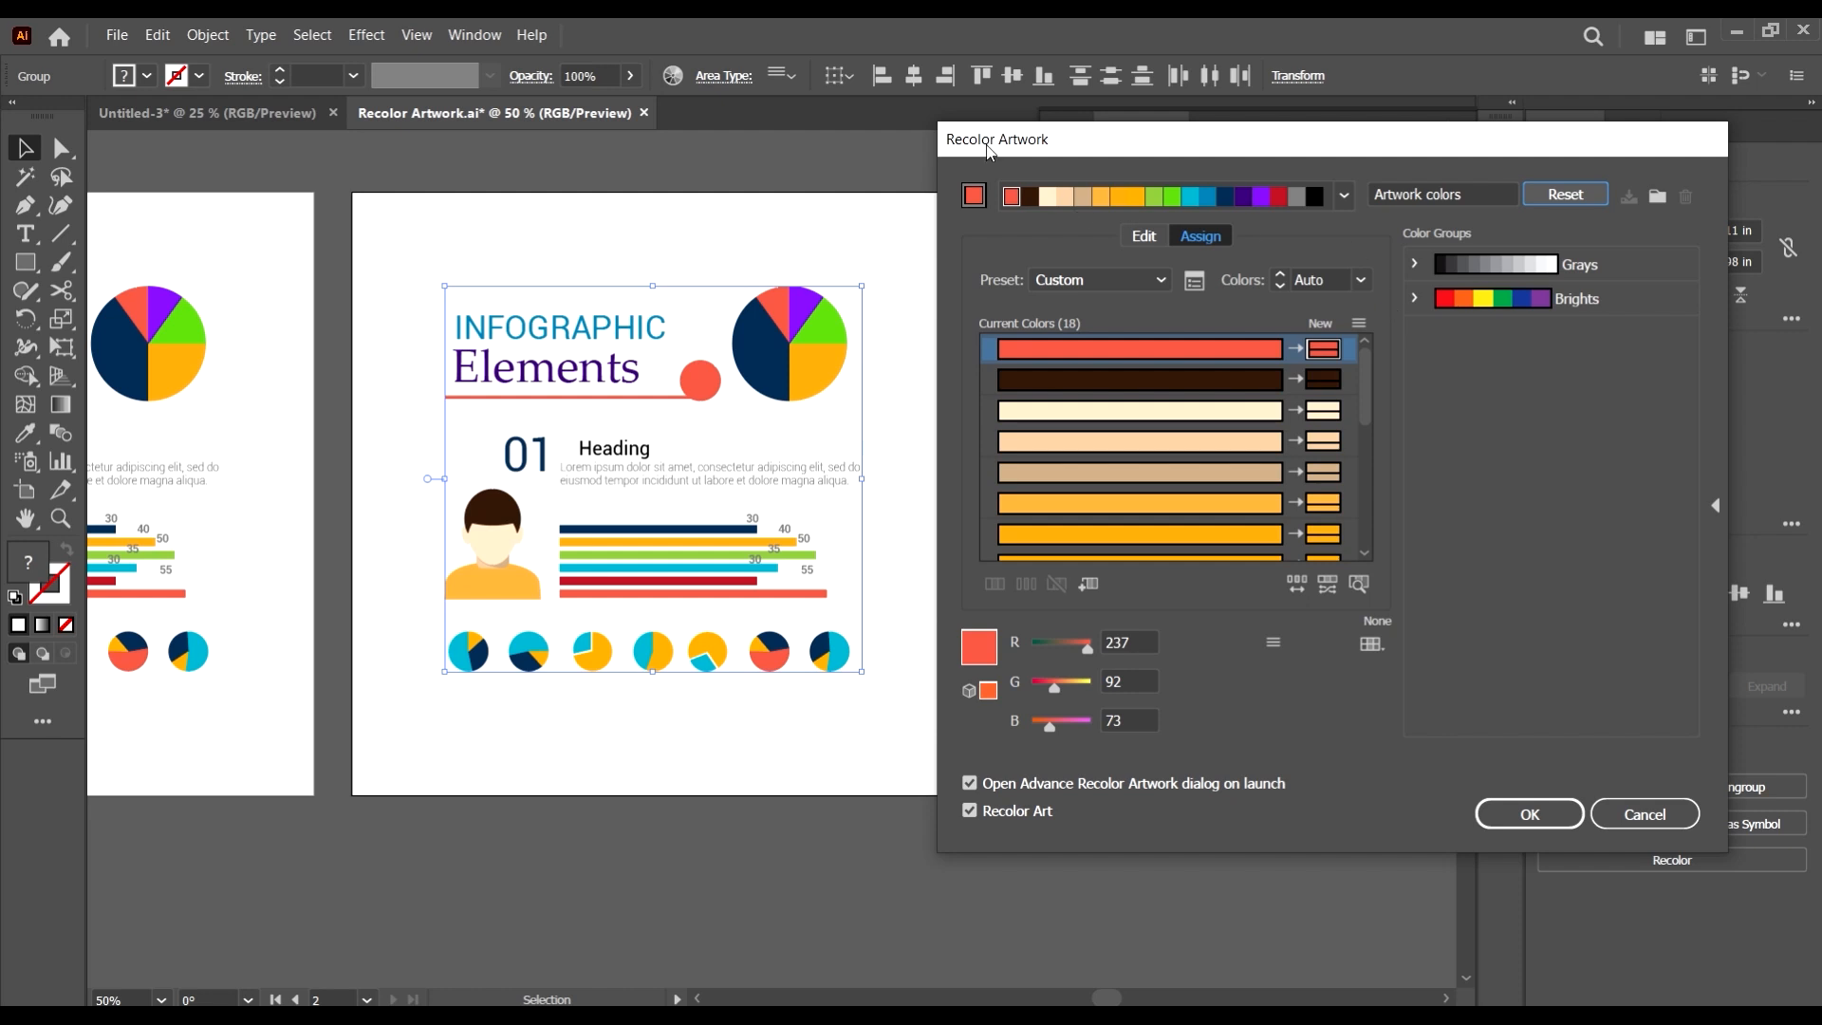
- Reduce the number of colours in the infographic step by step from 5 to 4, 3, 2 and finally 1
{"action": "left_click", "coordinate": [1363, 280]}
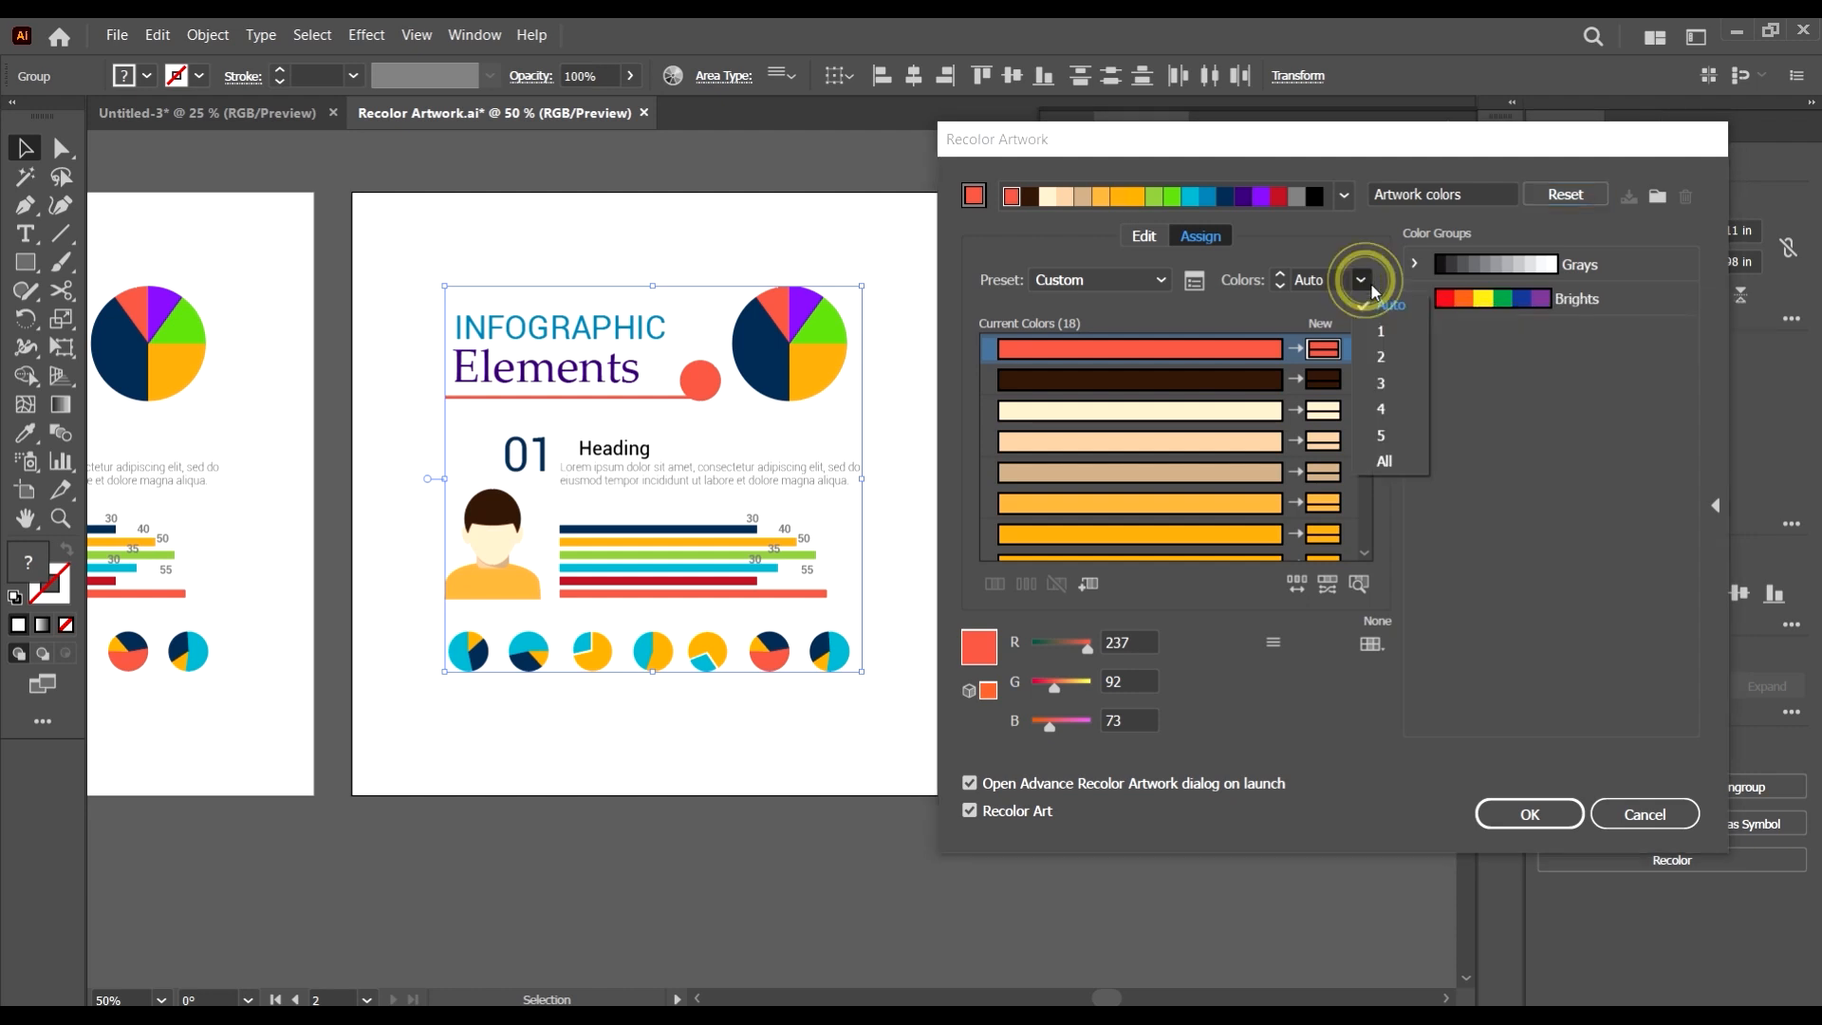
{"action": "left_click", "coordinate": [1385, 434]}
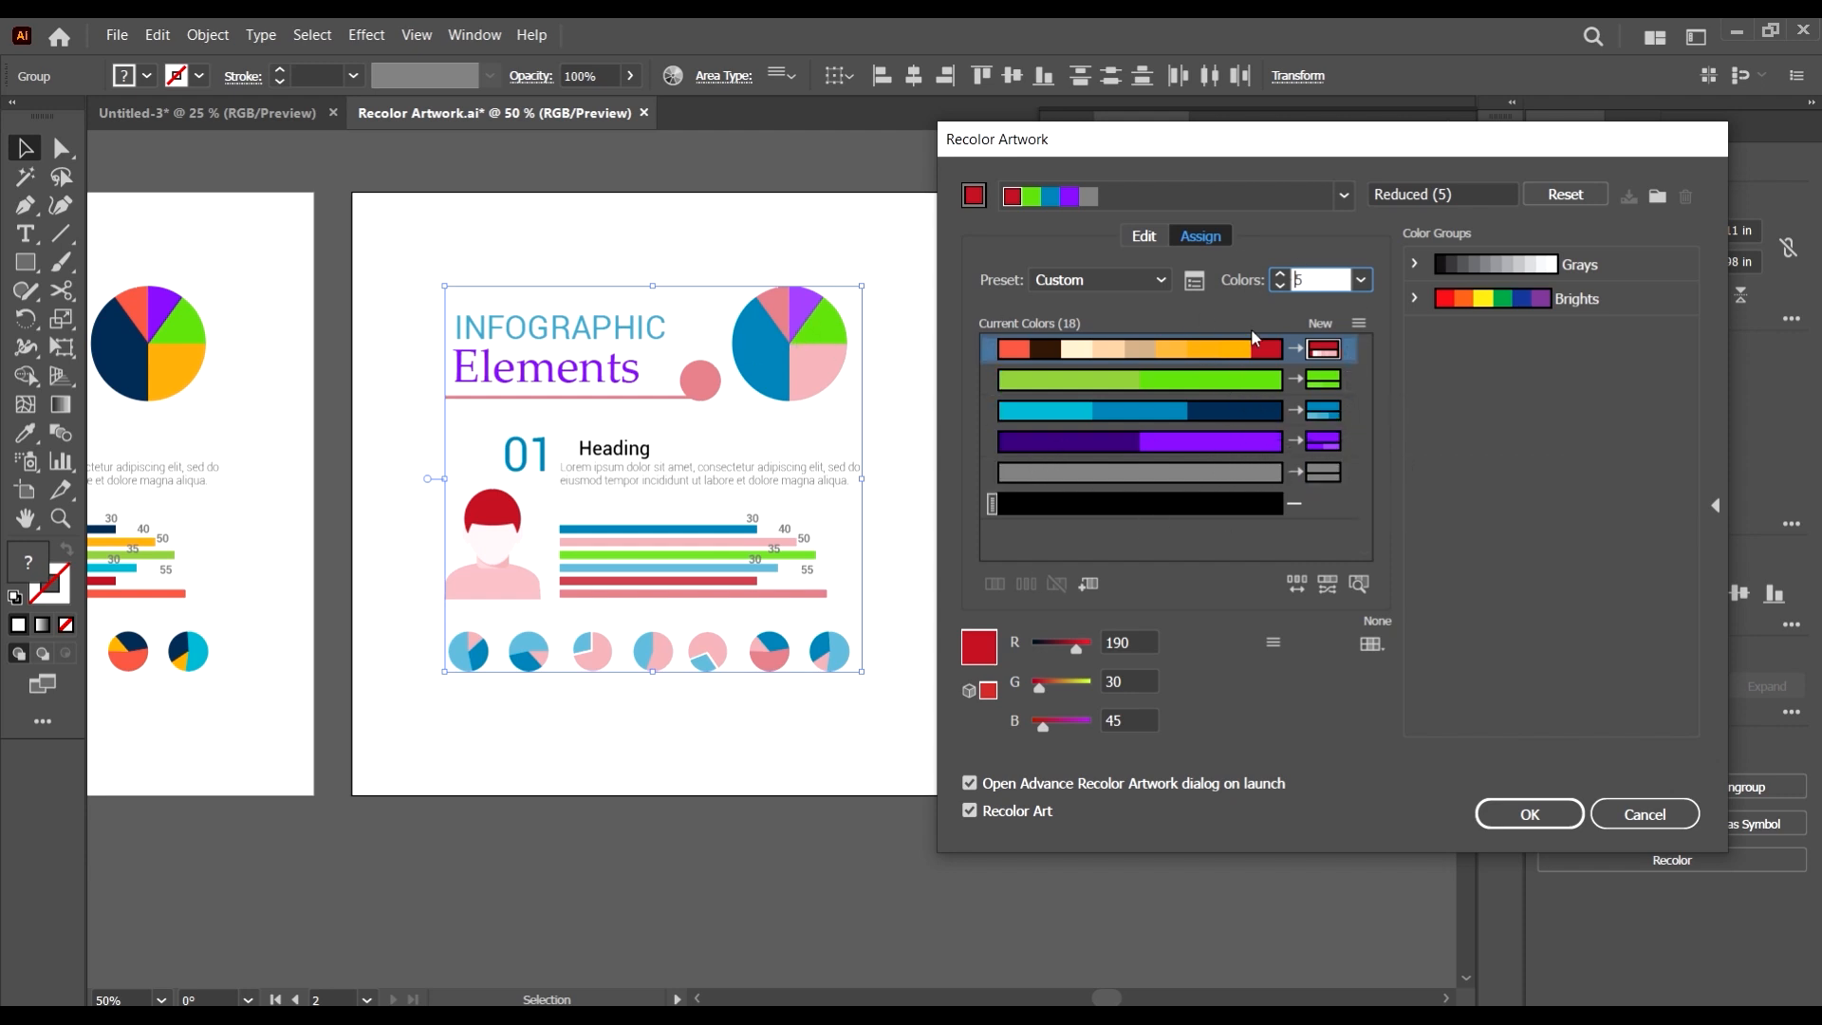
{"action": "left_click", "coordinate": [1359, 283]}
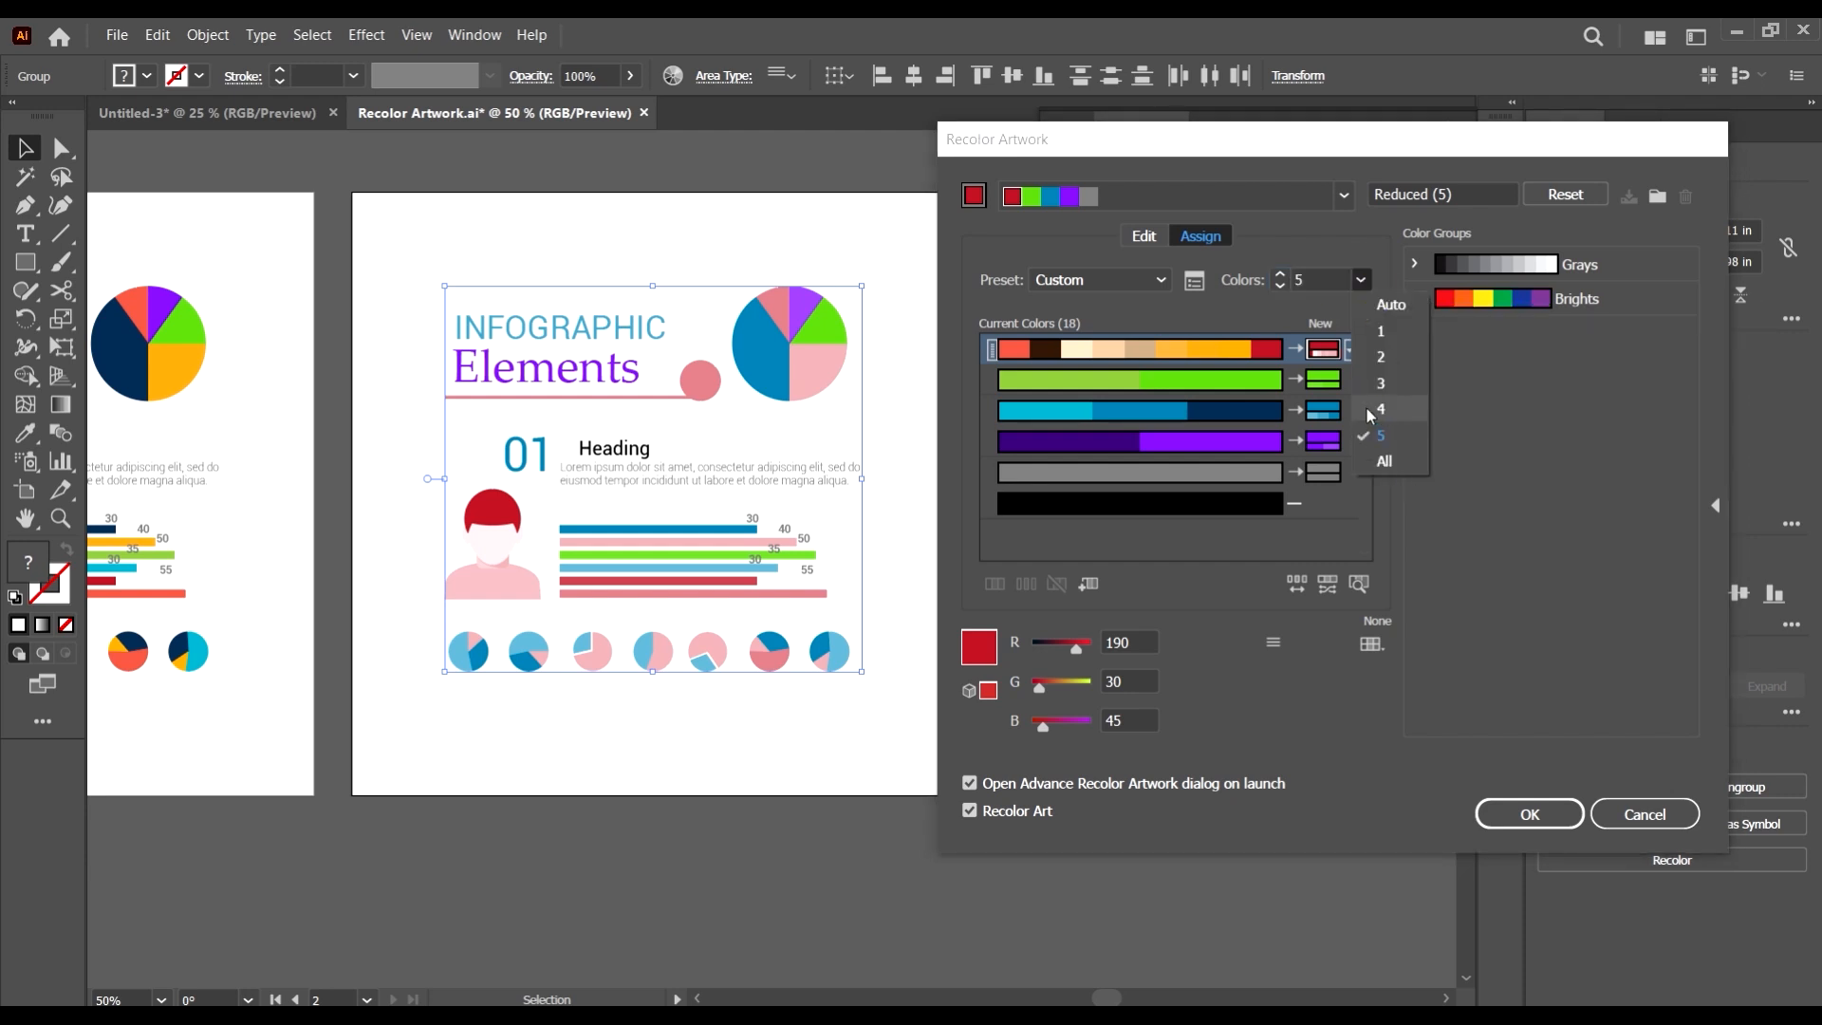
{"action": "left_click", "coordinate": [1368, 405]}
{"action": "left_click", "coordinate": [1361, 281]}
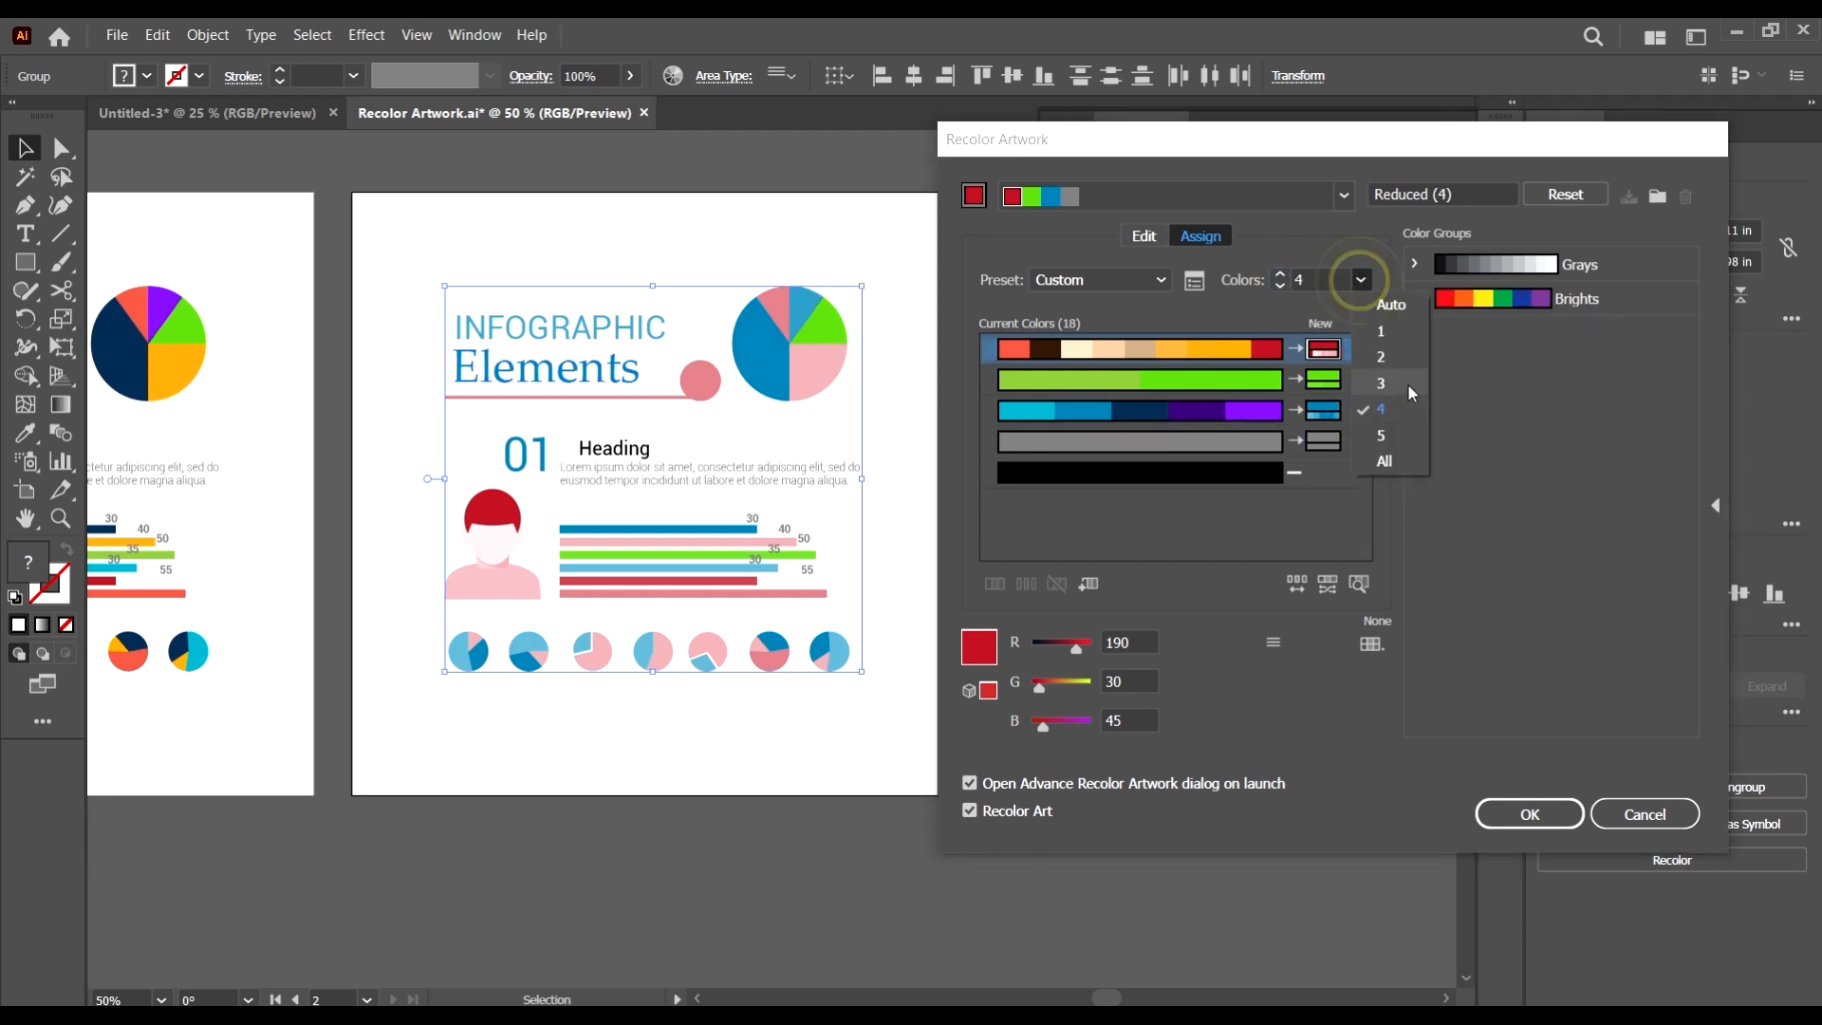
{"action": "left_click", "coordinate": [1405, 385]}
{"action": "left_click", "coordinate": [1361, 280]}
{"action": "left_click", "coordinate": [1404, 356]}
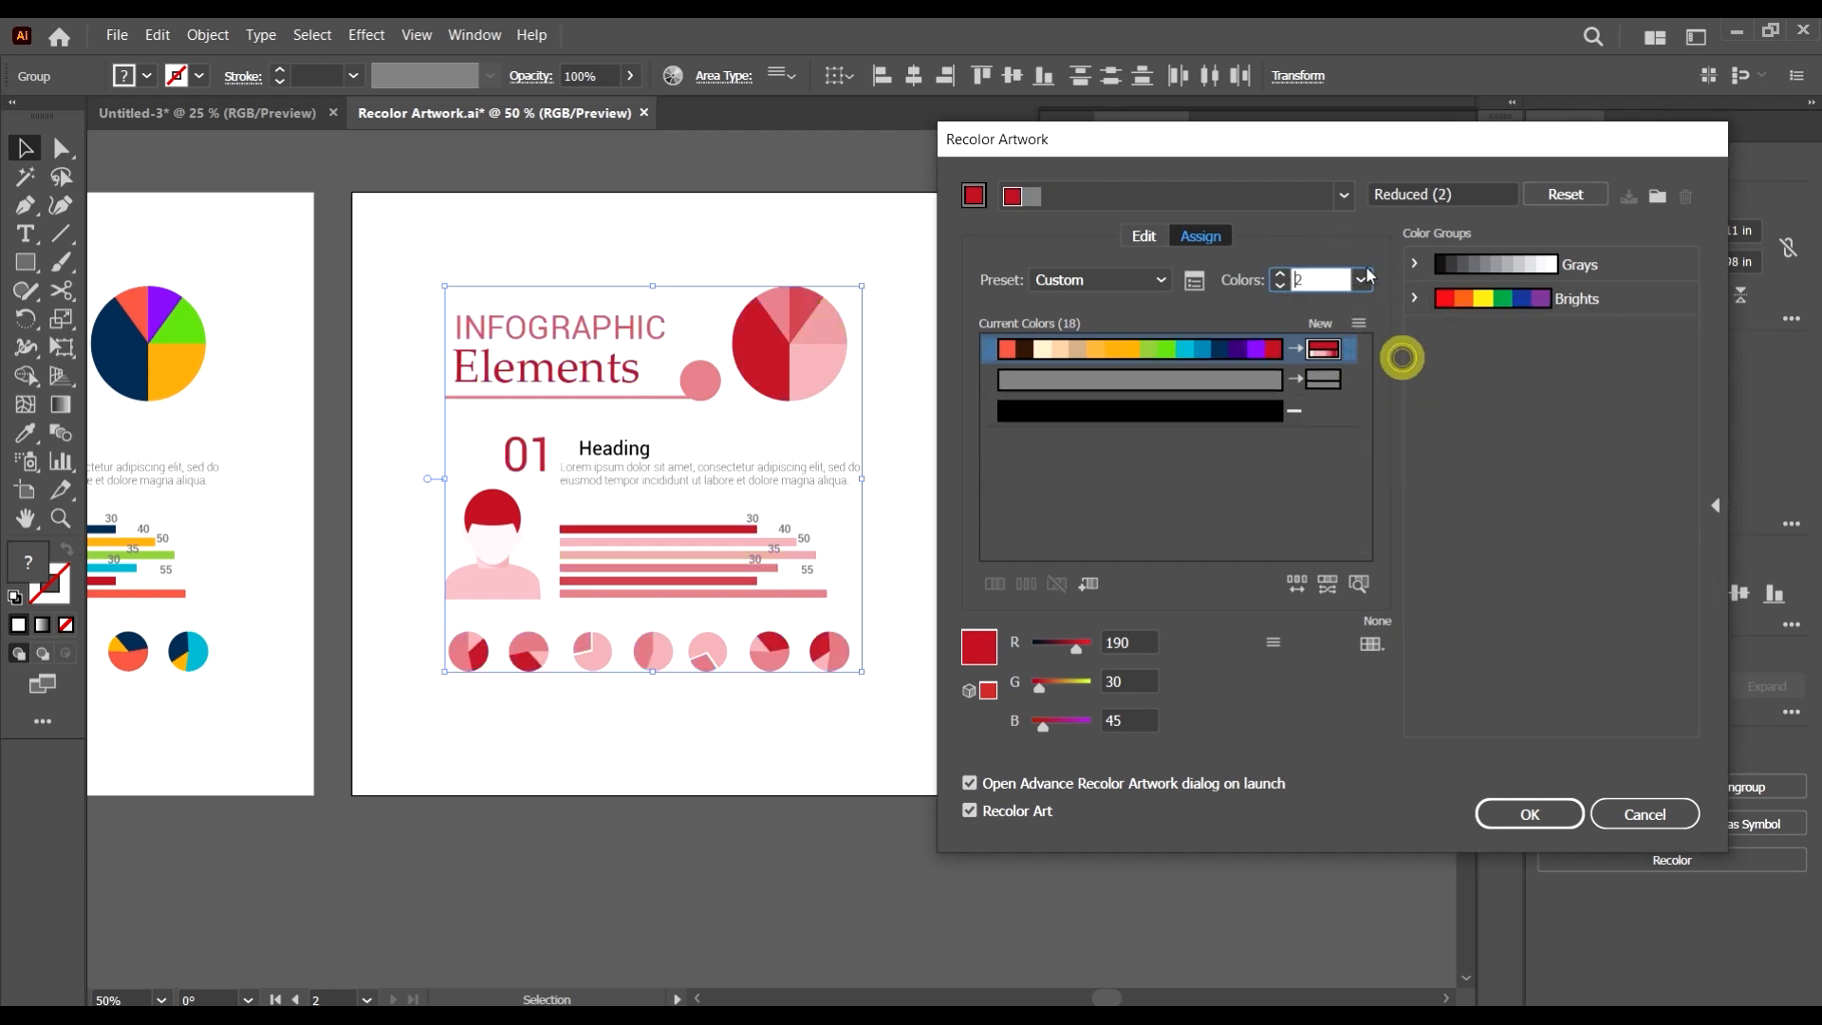
{"action": "left_click", "coordinate": [1360, 279]}
{"action": "left_click", "coordinate": [1394, 331]}
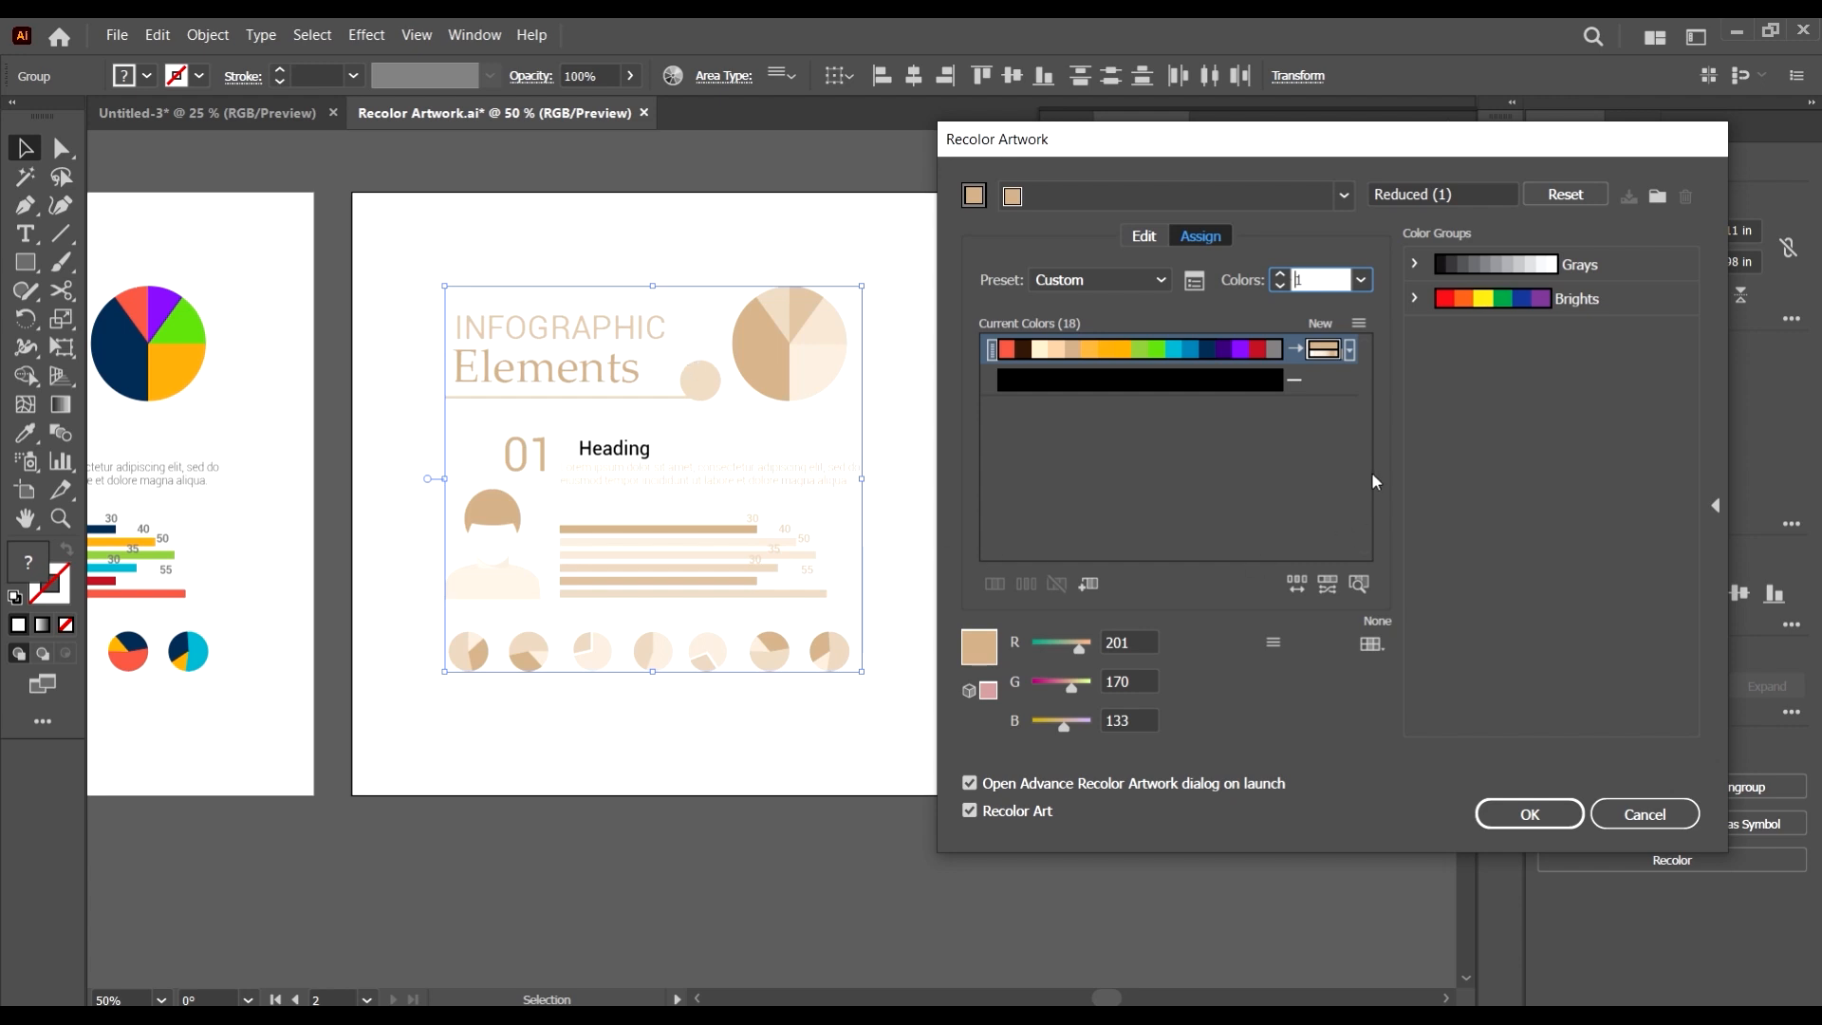
- Change the single new colour to purple with RGB values 157, 88, 194
{"action": "left_click", "coordinate": [1329, 347]}
{"action": "left_click_drag", "start_coordinate": [1076, 649], "coordinate": [1079, 727]}
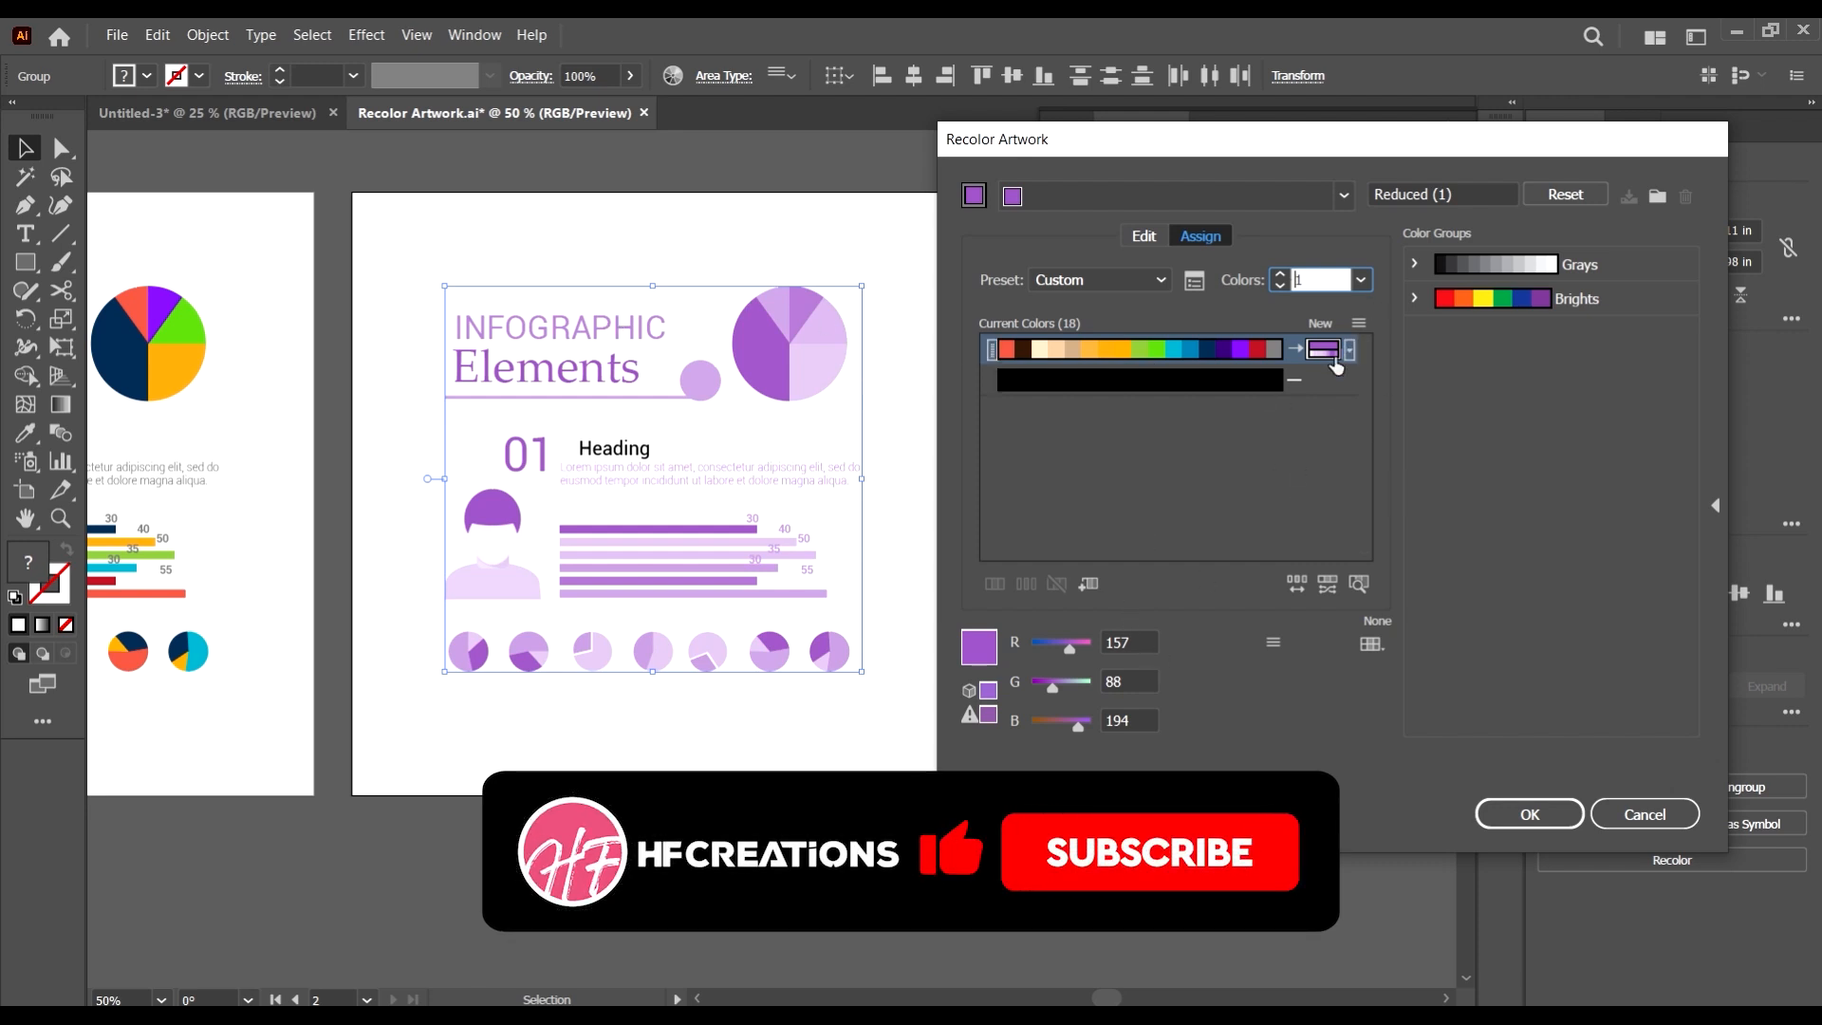
{"action": "left_click", "coordinate": [1361, 280]}
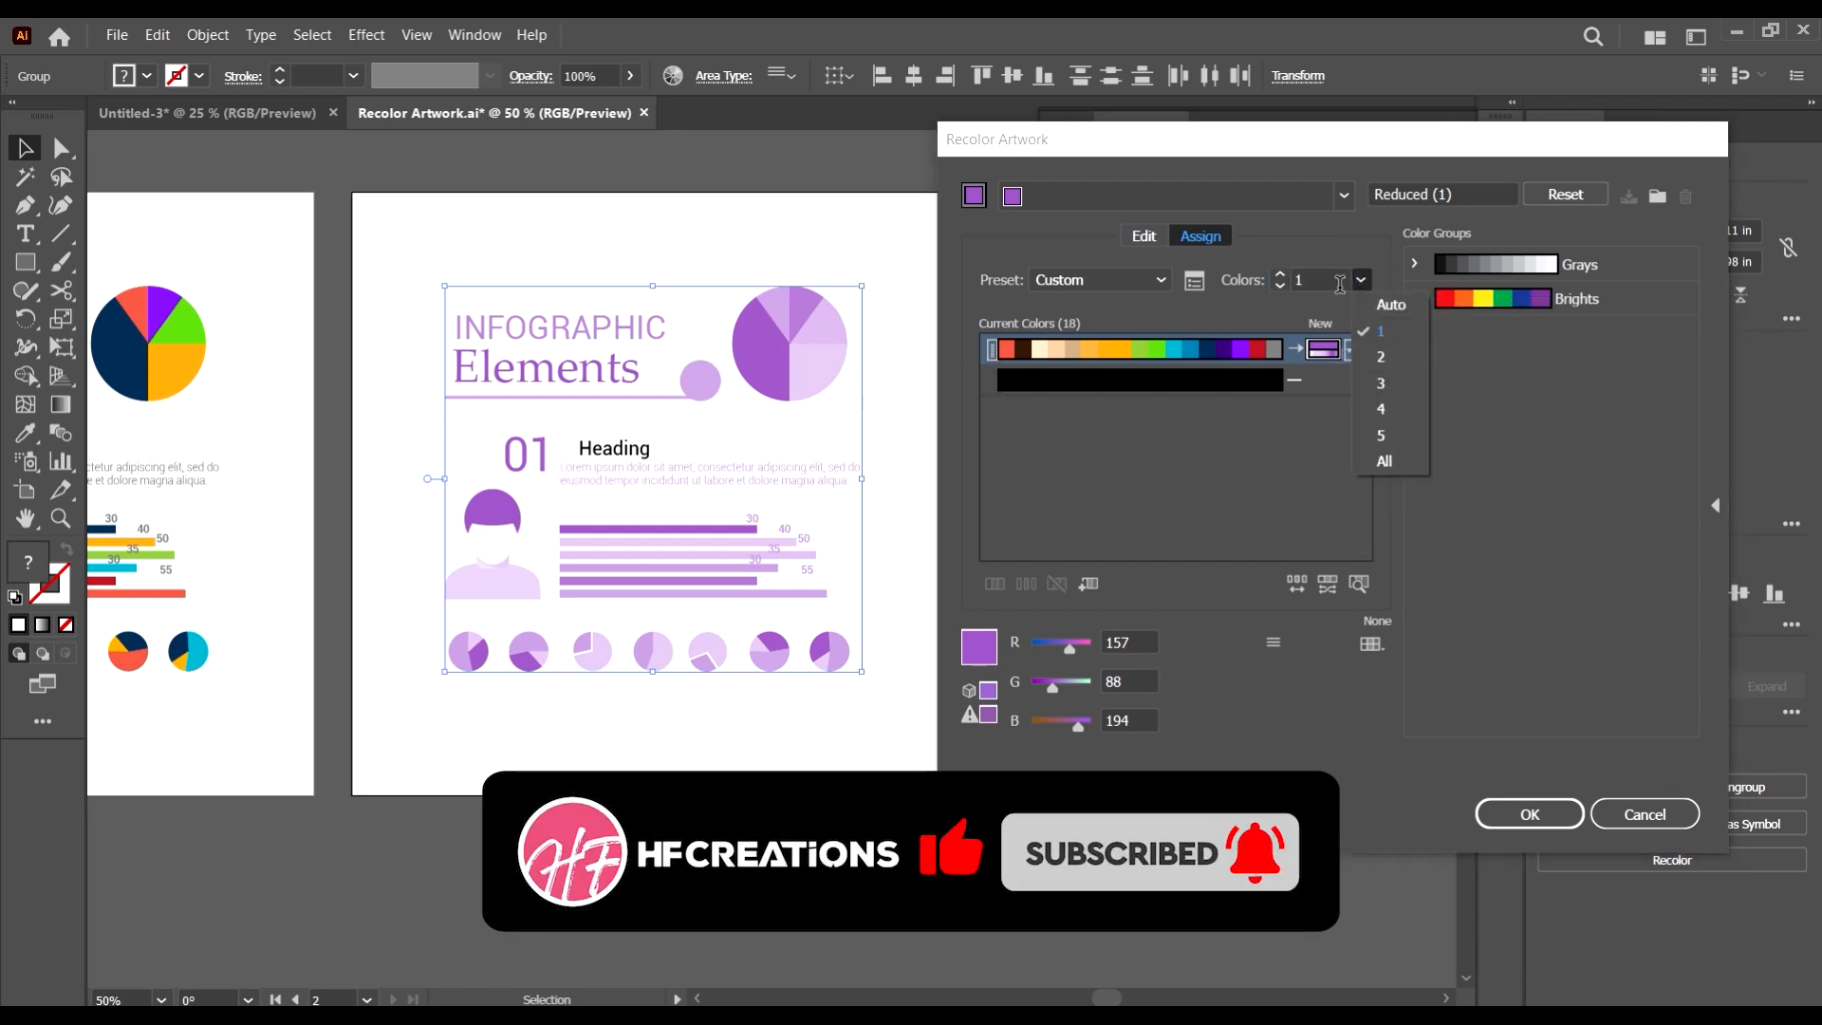
{"action": "left_click", "coordinate": [1361, 282]}
{"action": "left_click", "coordinate": [1363, 283]}
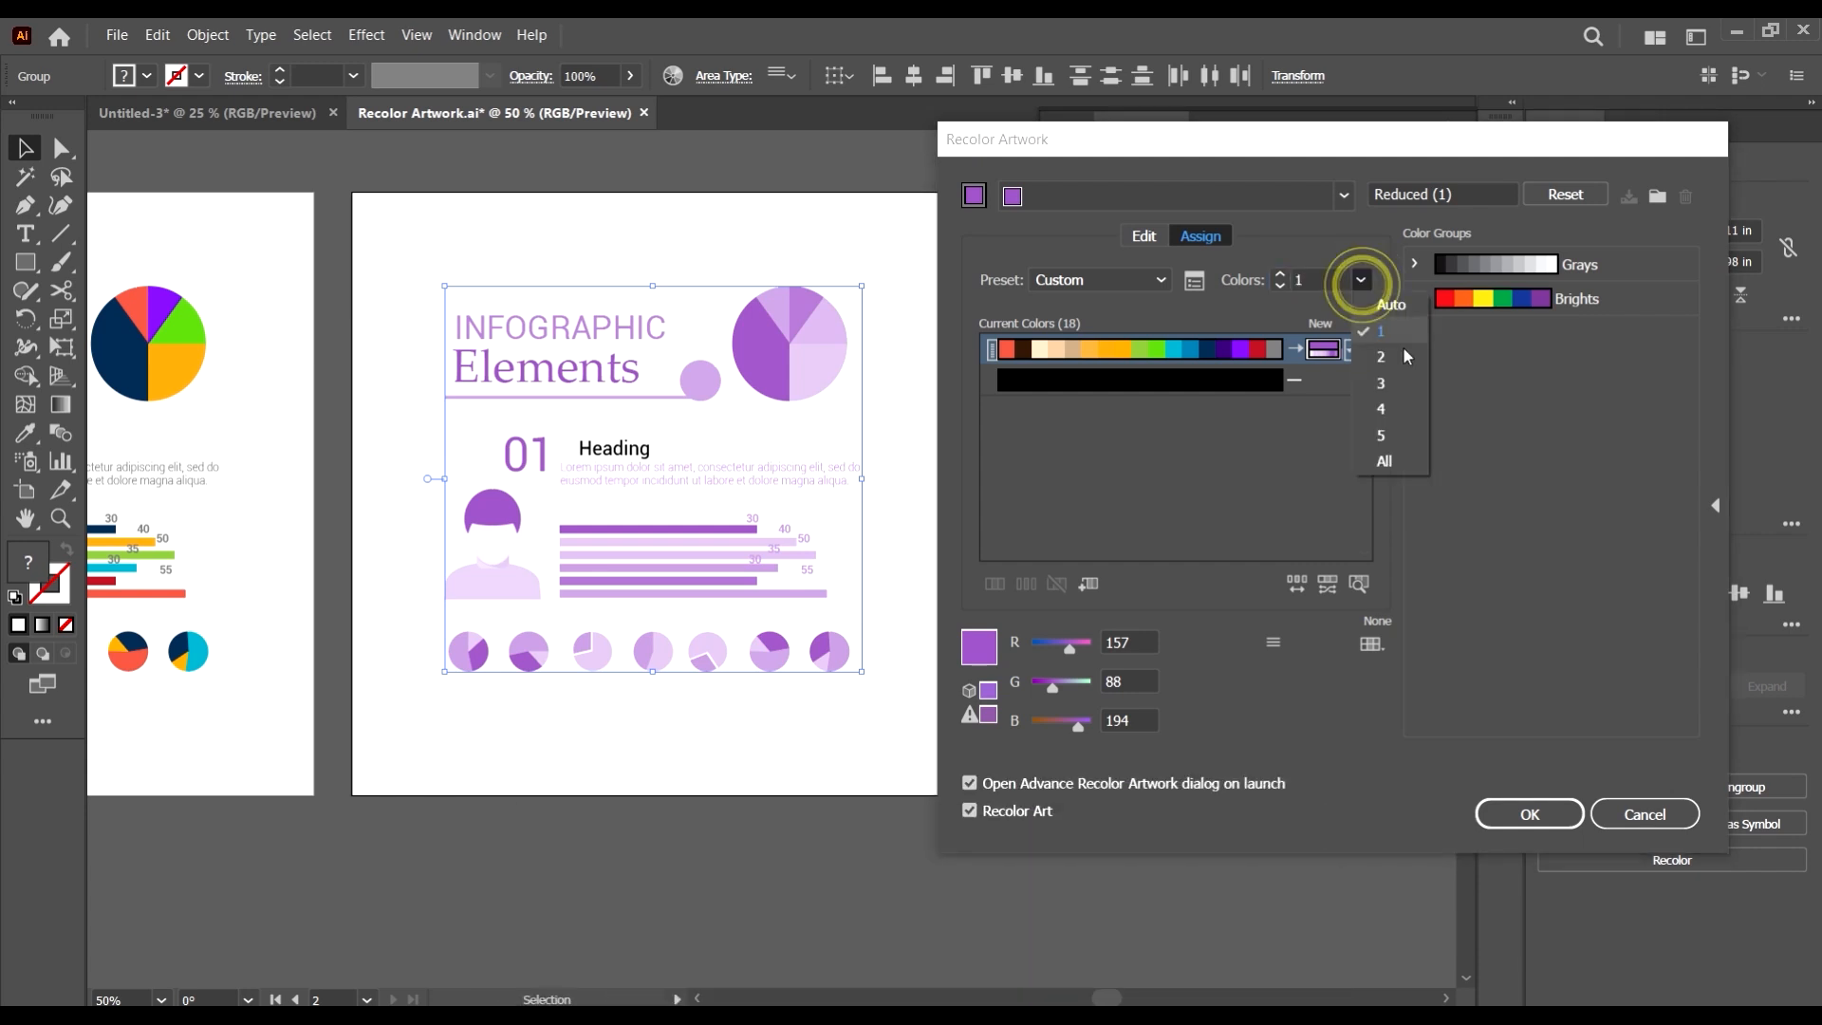
{"action": "left_click", "coordinate": [1363, 277]}
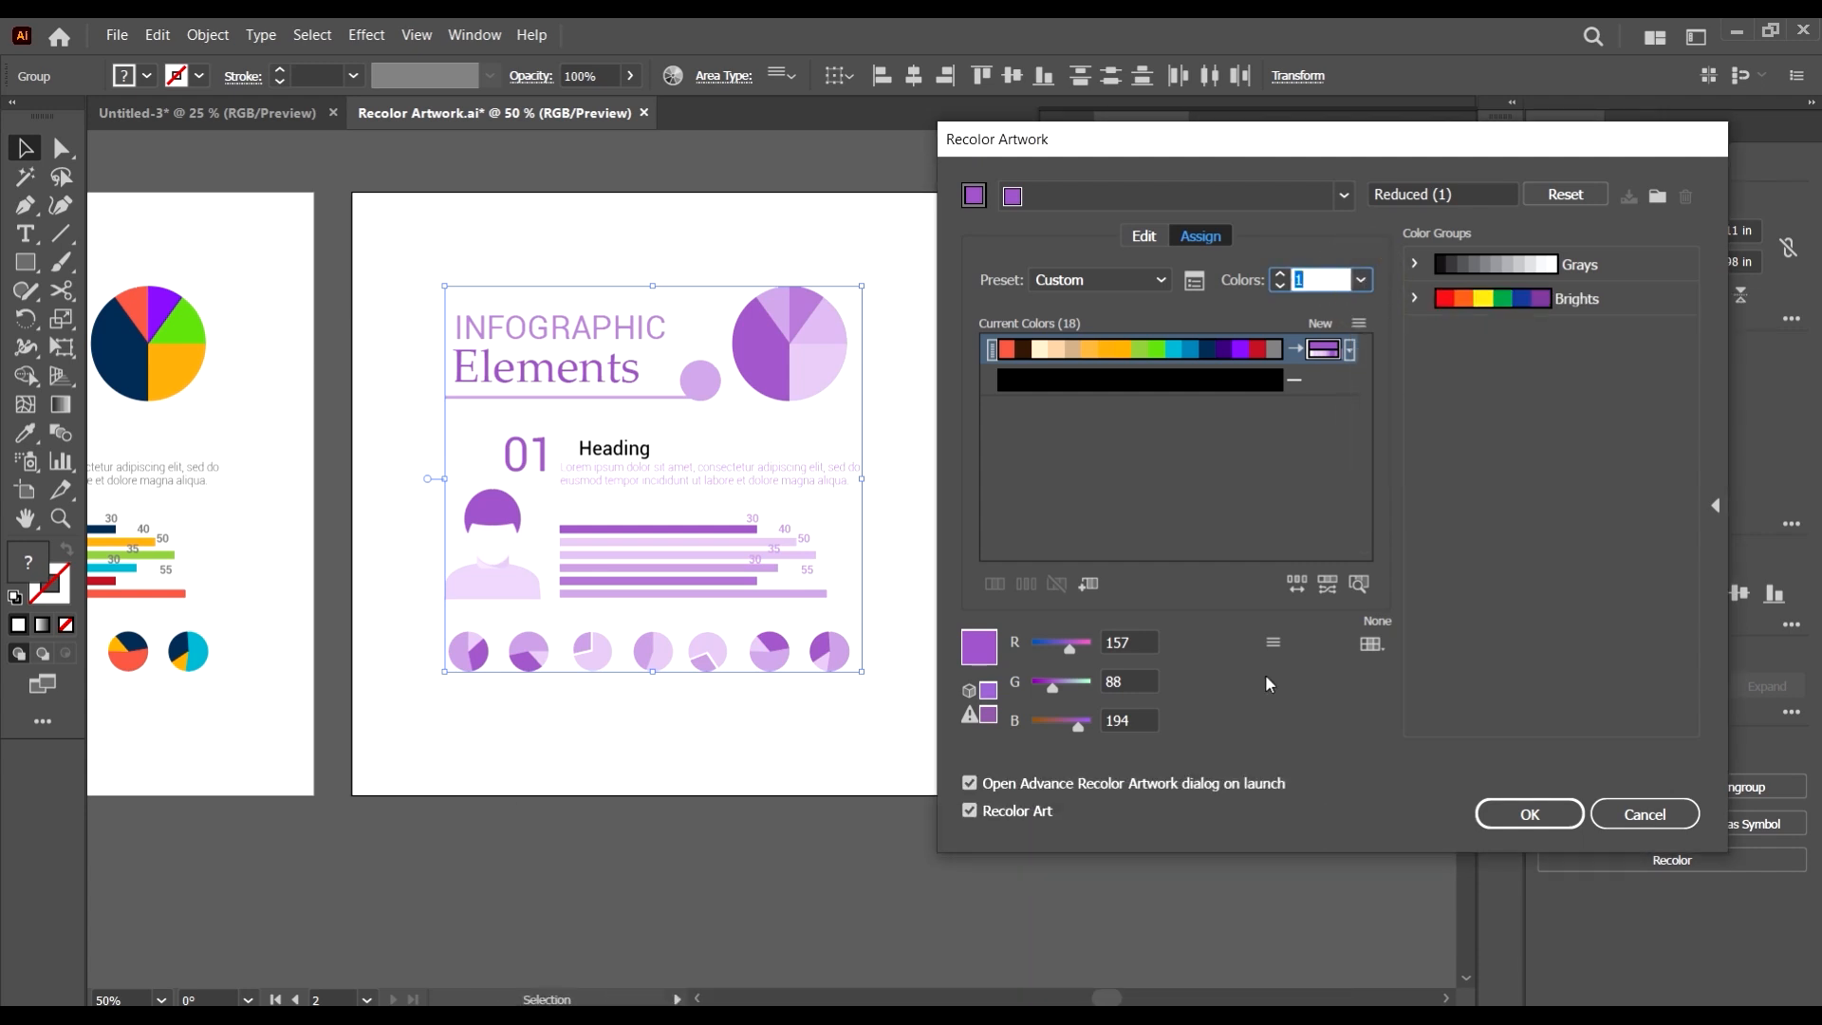
- Shift the new colour's hue to blue in HSB mode and return the adjustment sliders to RGB
{"action": "left_click", "coordinate": [1273, 643]}
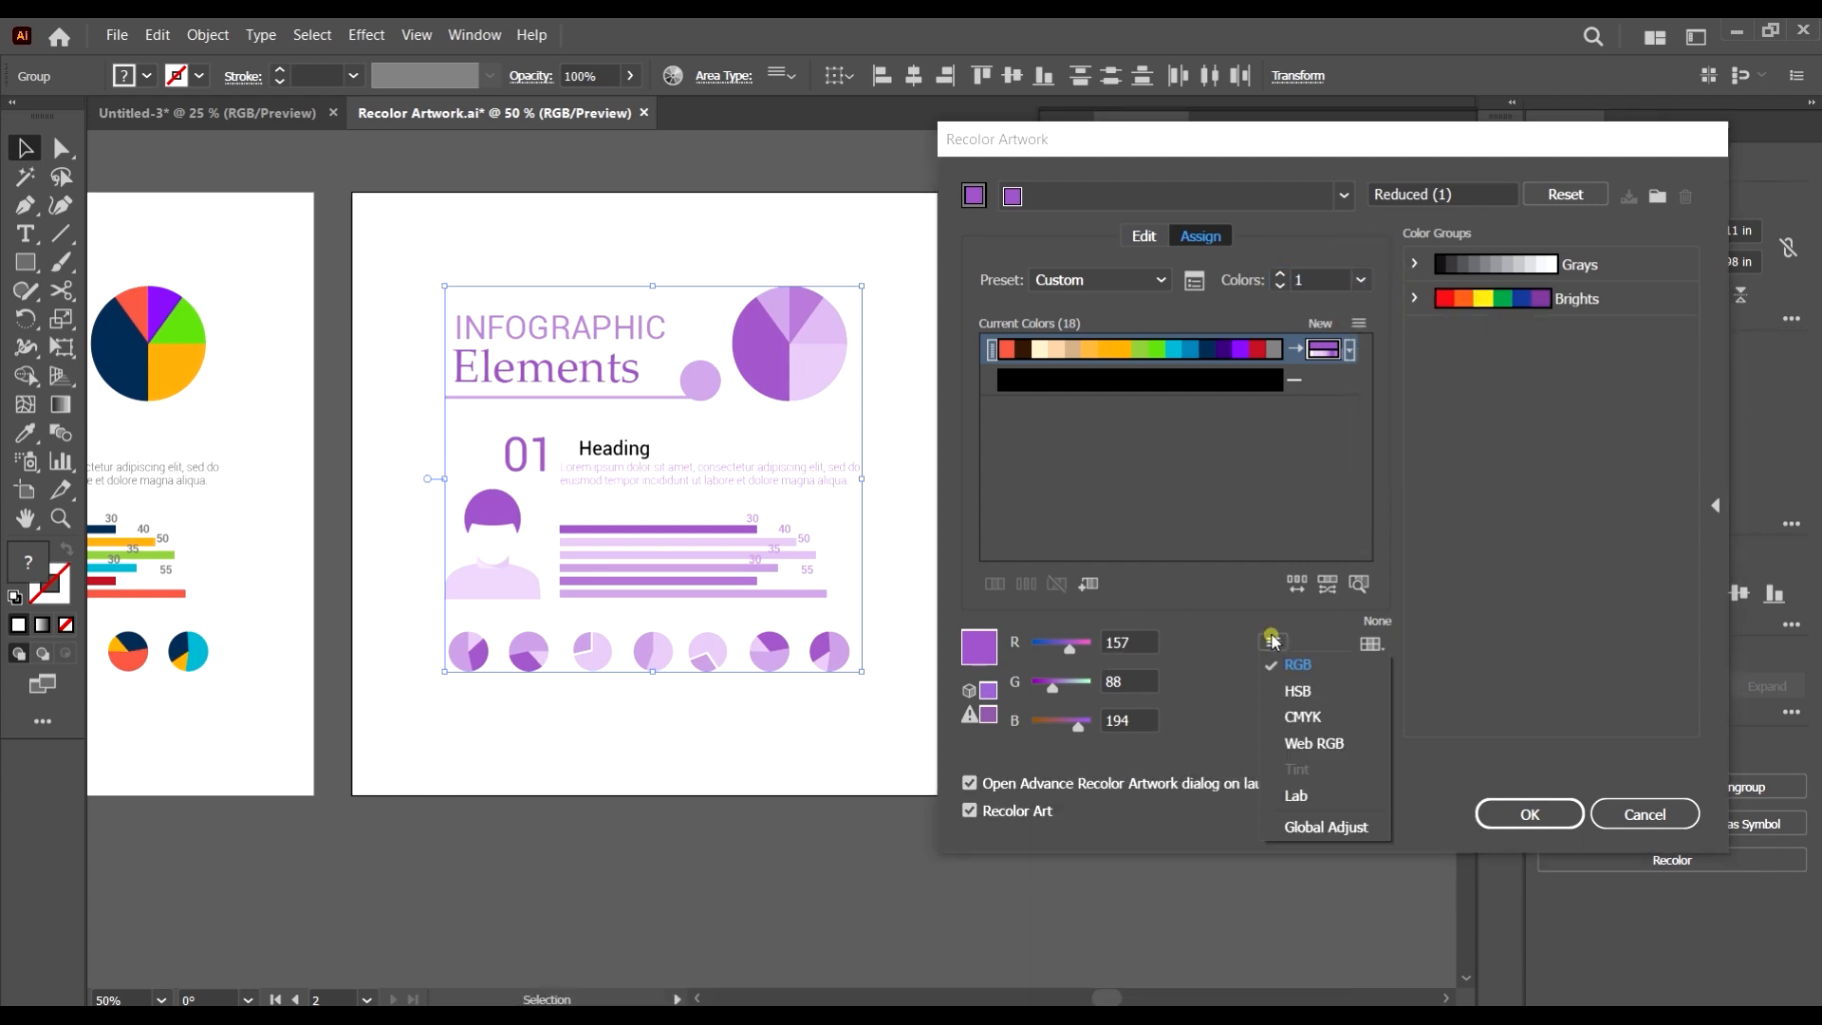
{"action": "left_click", "coordinate": [1319, 691]}
{"action": "mouse_move", "coordinate": [1130, 650]}
{"action": "left_mouse_down"}
{"action": "mouse_move", "coordinate": [1082, 643]}
{"action": "mouse_move", "coordinate": [1120, 646]}
{"action": "left_mouse_up"}
{"action": "left_click", "coordinate": [1273, 643]}
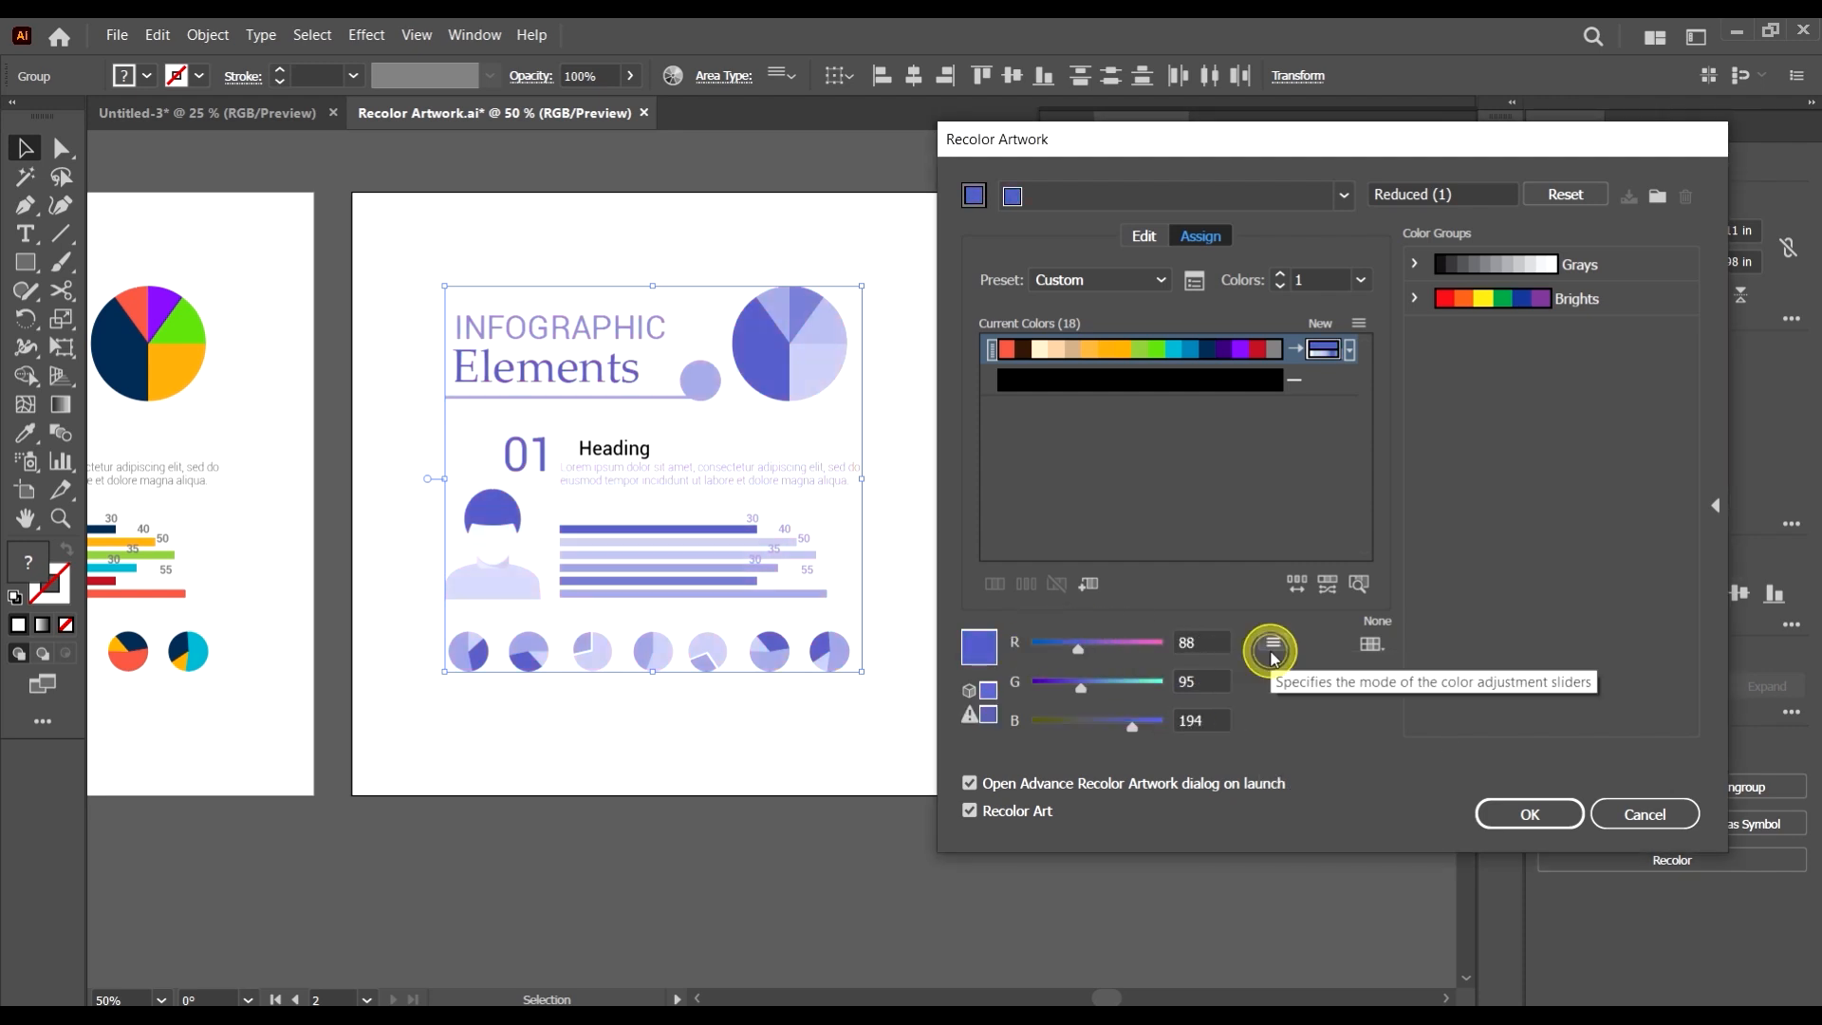
{"action": "left_click", "coordinate": [1327, 668]}
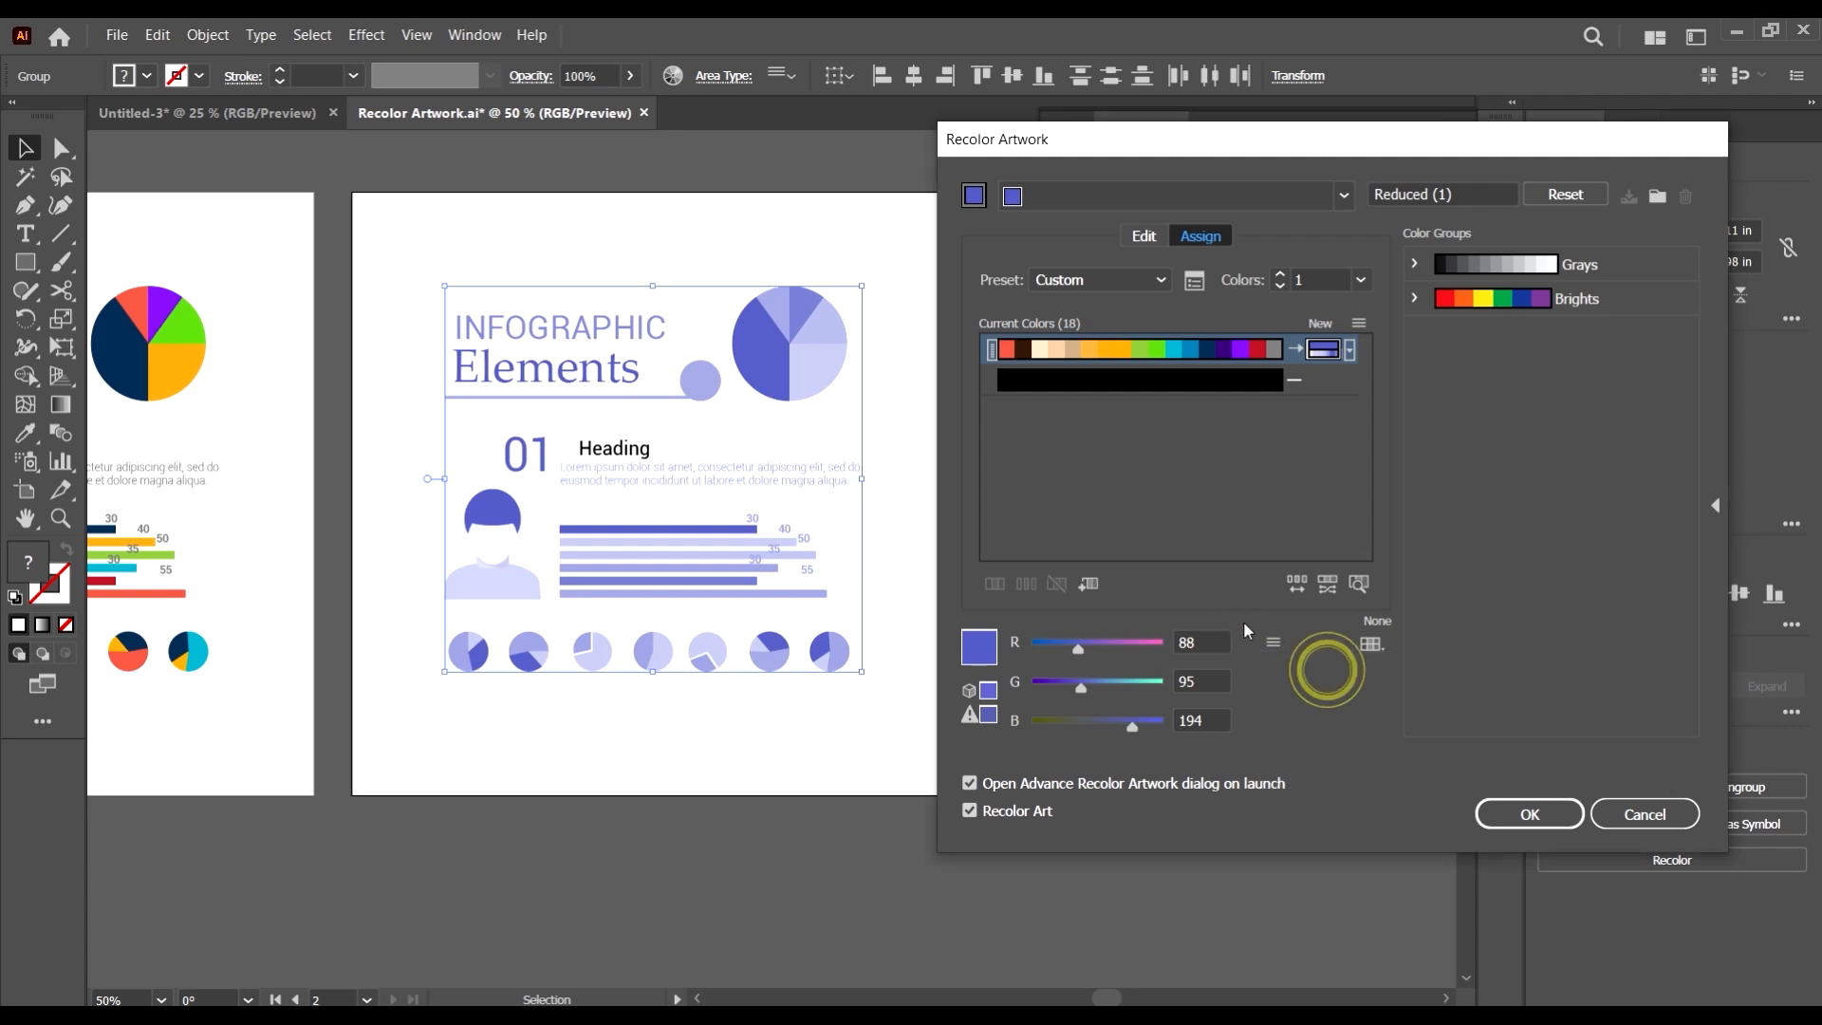
- Apply a Global Adjust with Saturation 55%, Brightness 31%, Temperature 35% and Luminosity -10%
{"action": "left_click", "coordinate": [1271, 642]}
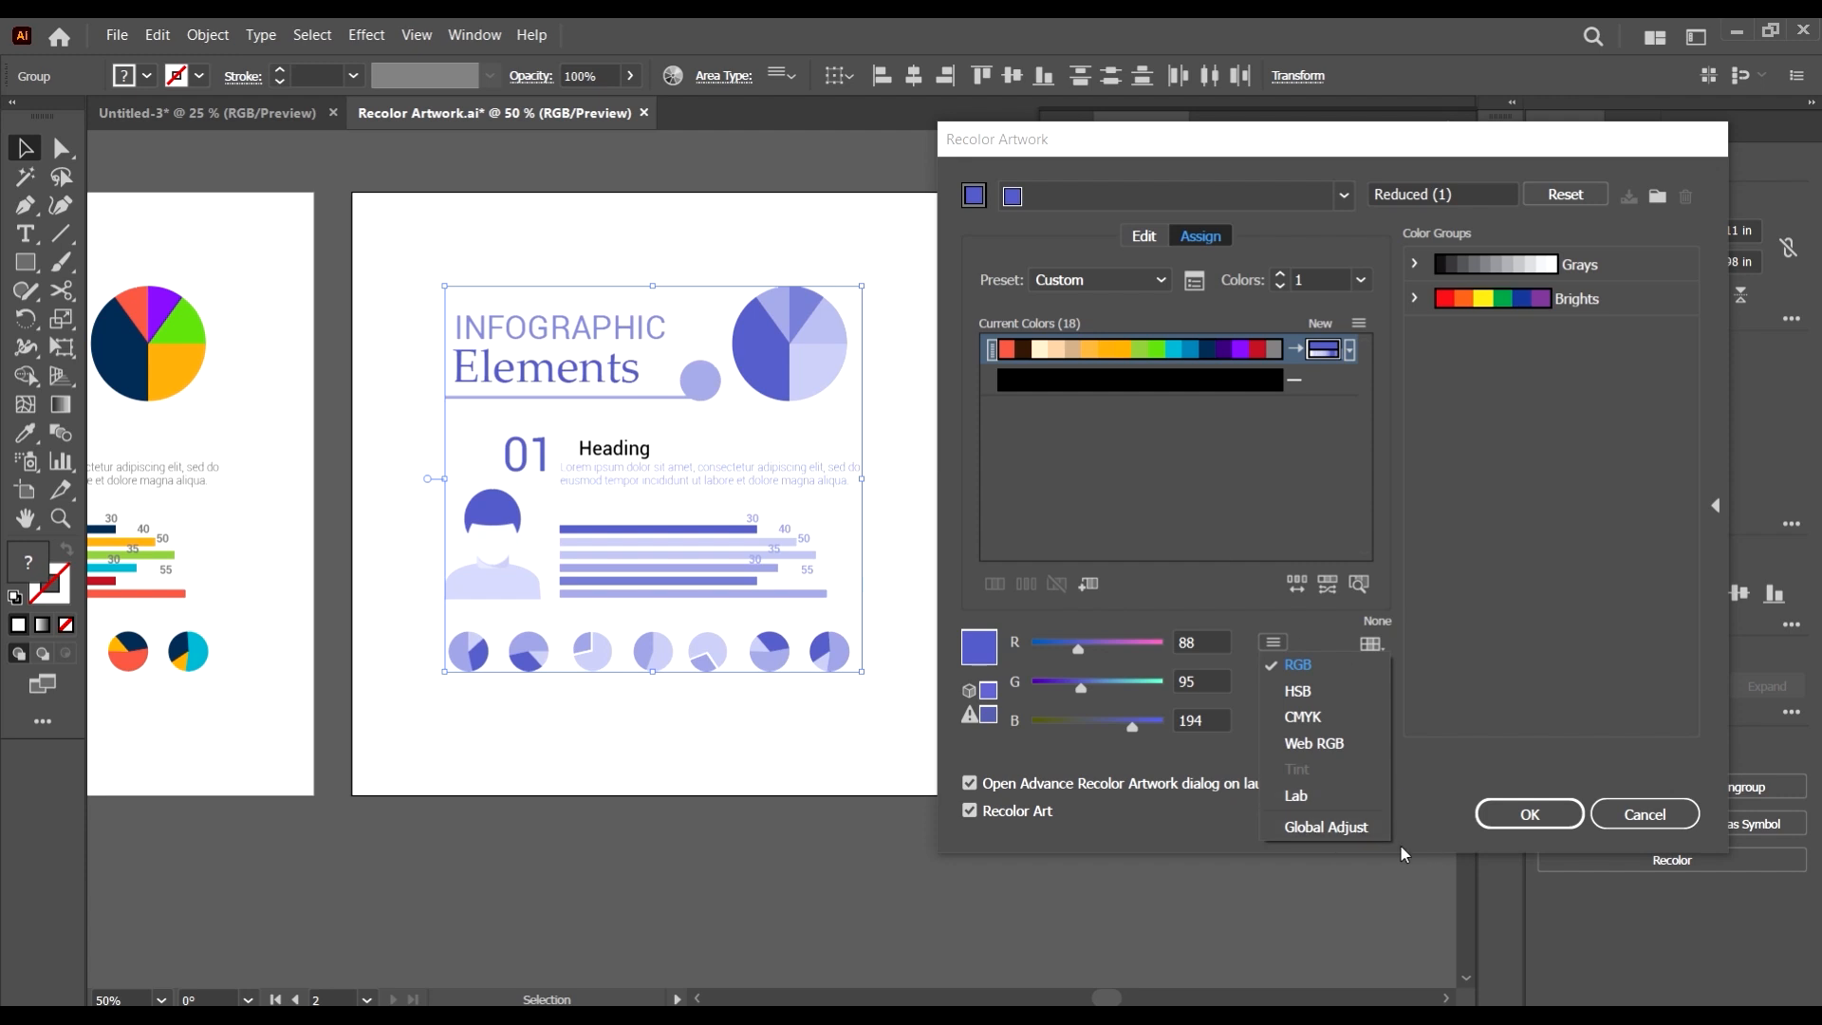
{"action": "left_click", "coordinate": [1343, 831]}
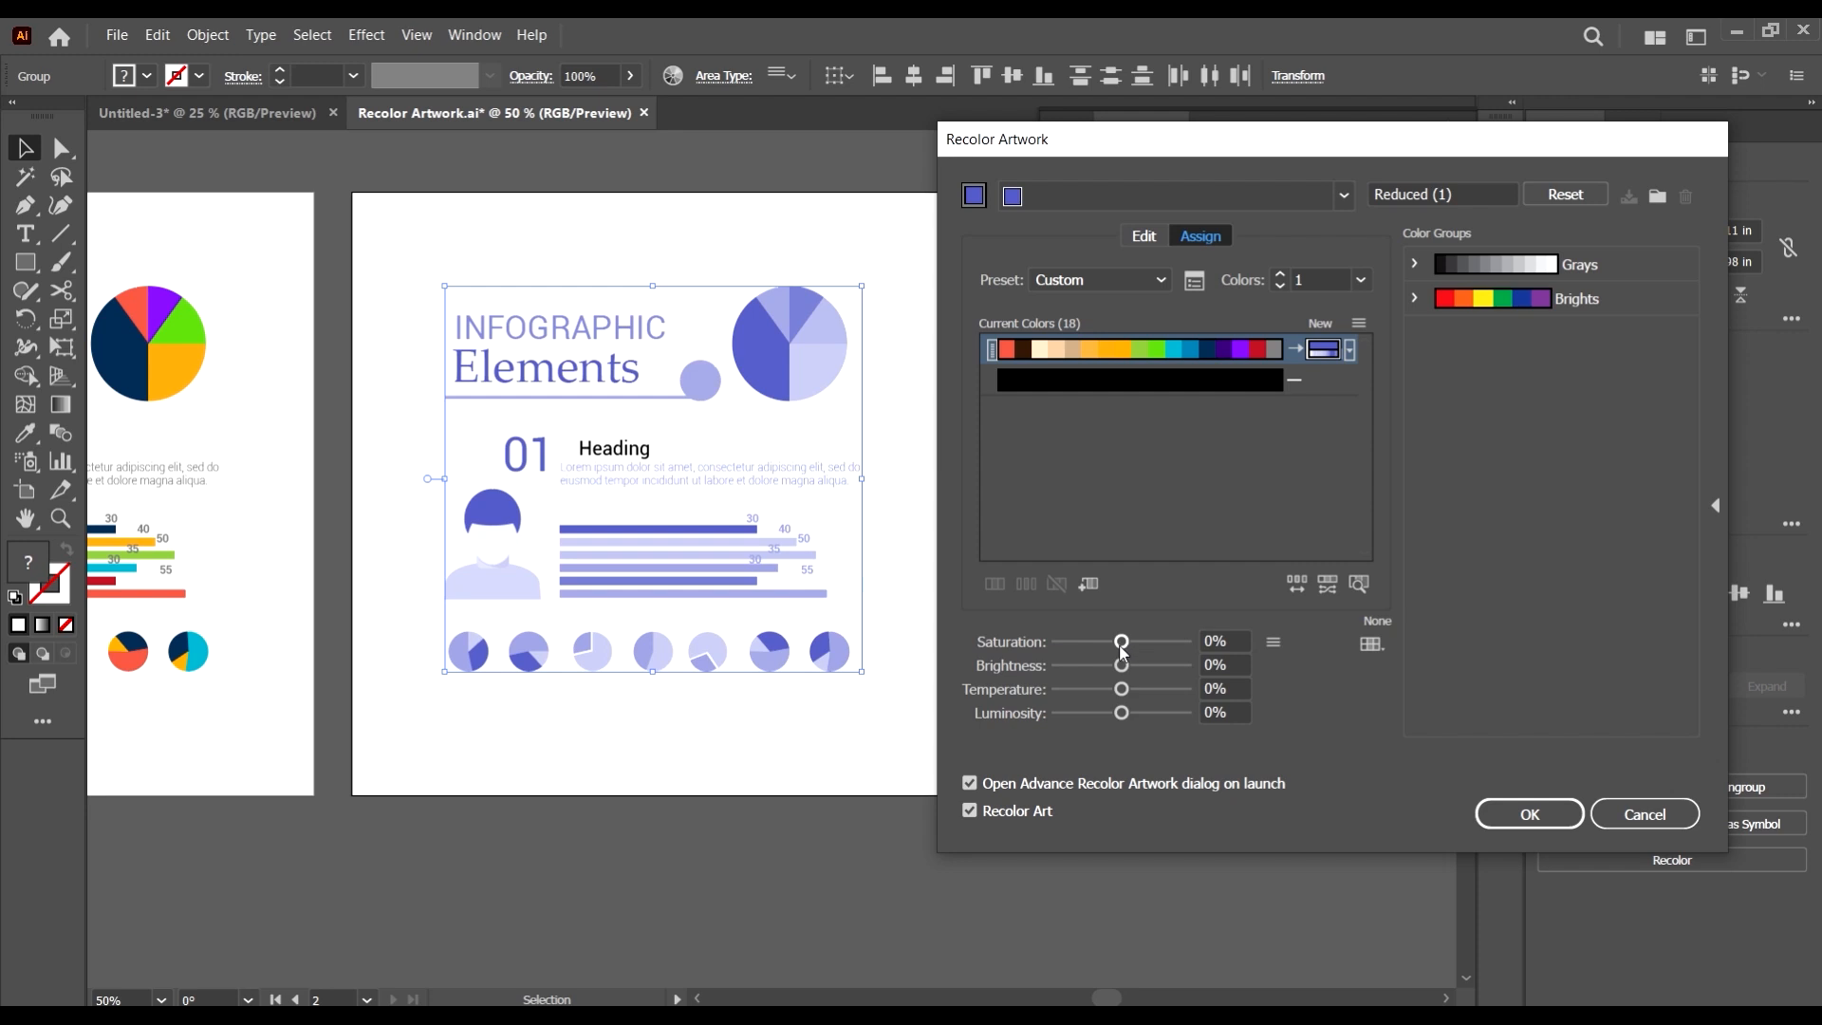
{"action": "left_click_drag", "start_coordinate": [1122, 647], "coordinate": [1148, 693]}
{"action": "left_click", "coordinate": [1122, 713]}
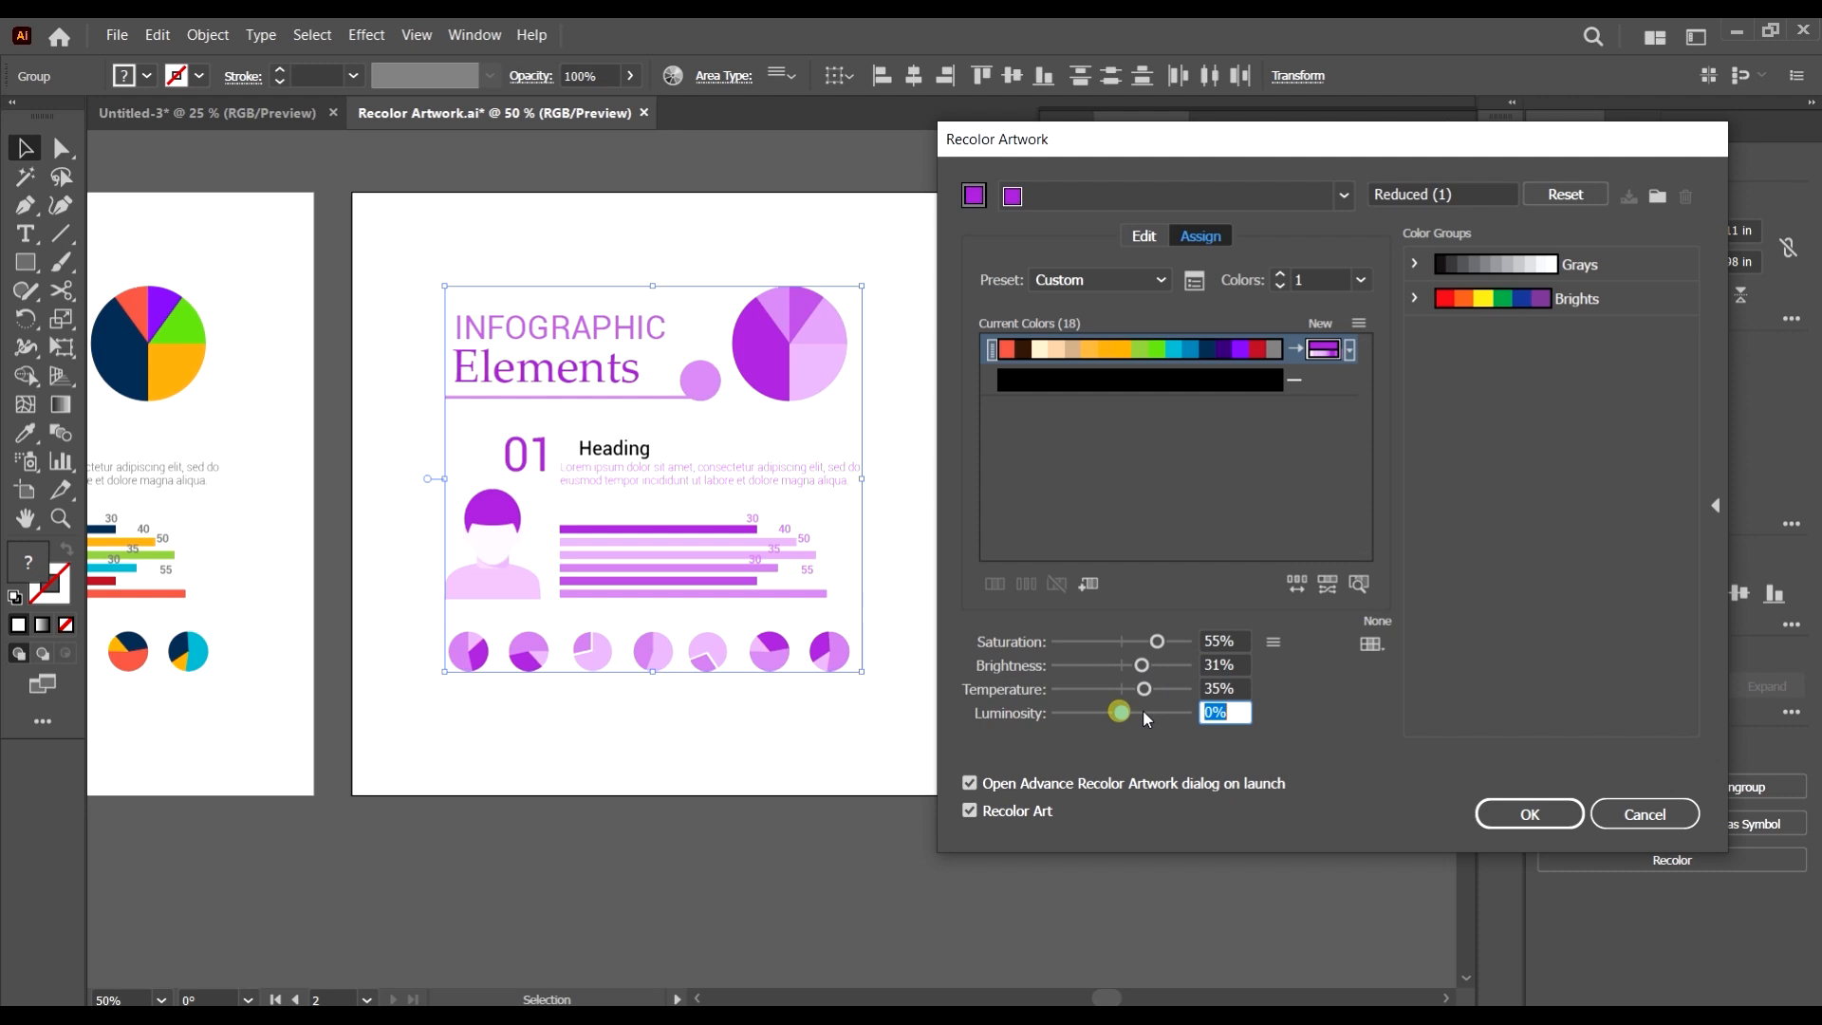
{"action": "mouse_move", "coordinate": [1145, 712]}
{"action": "left_mouse_down"}
{"action": "mouse_move", "coordinate": [1093, 712]}
{"action": "mouse_move", "coordinate": [1147, 713]}
{"action": "mouse_move", "coordinate": [1125, 722]}
{"action": "left_mouse_up"}
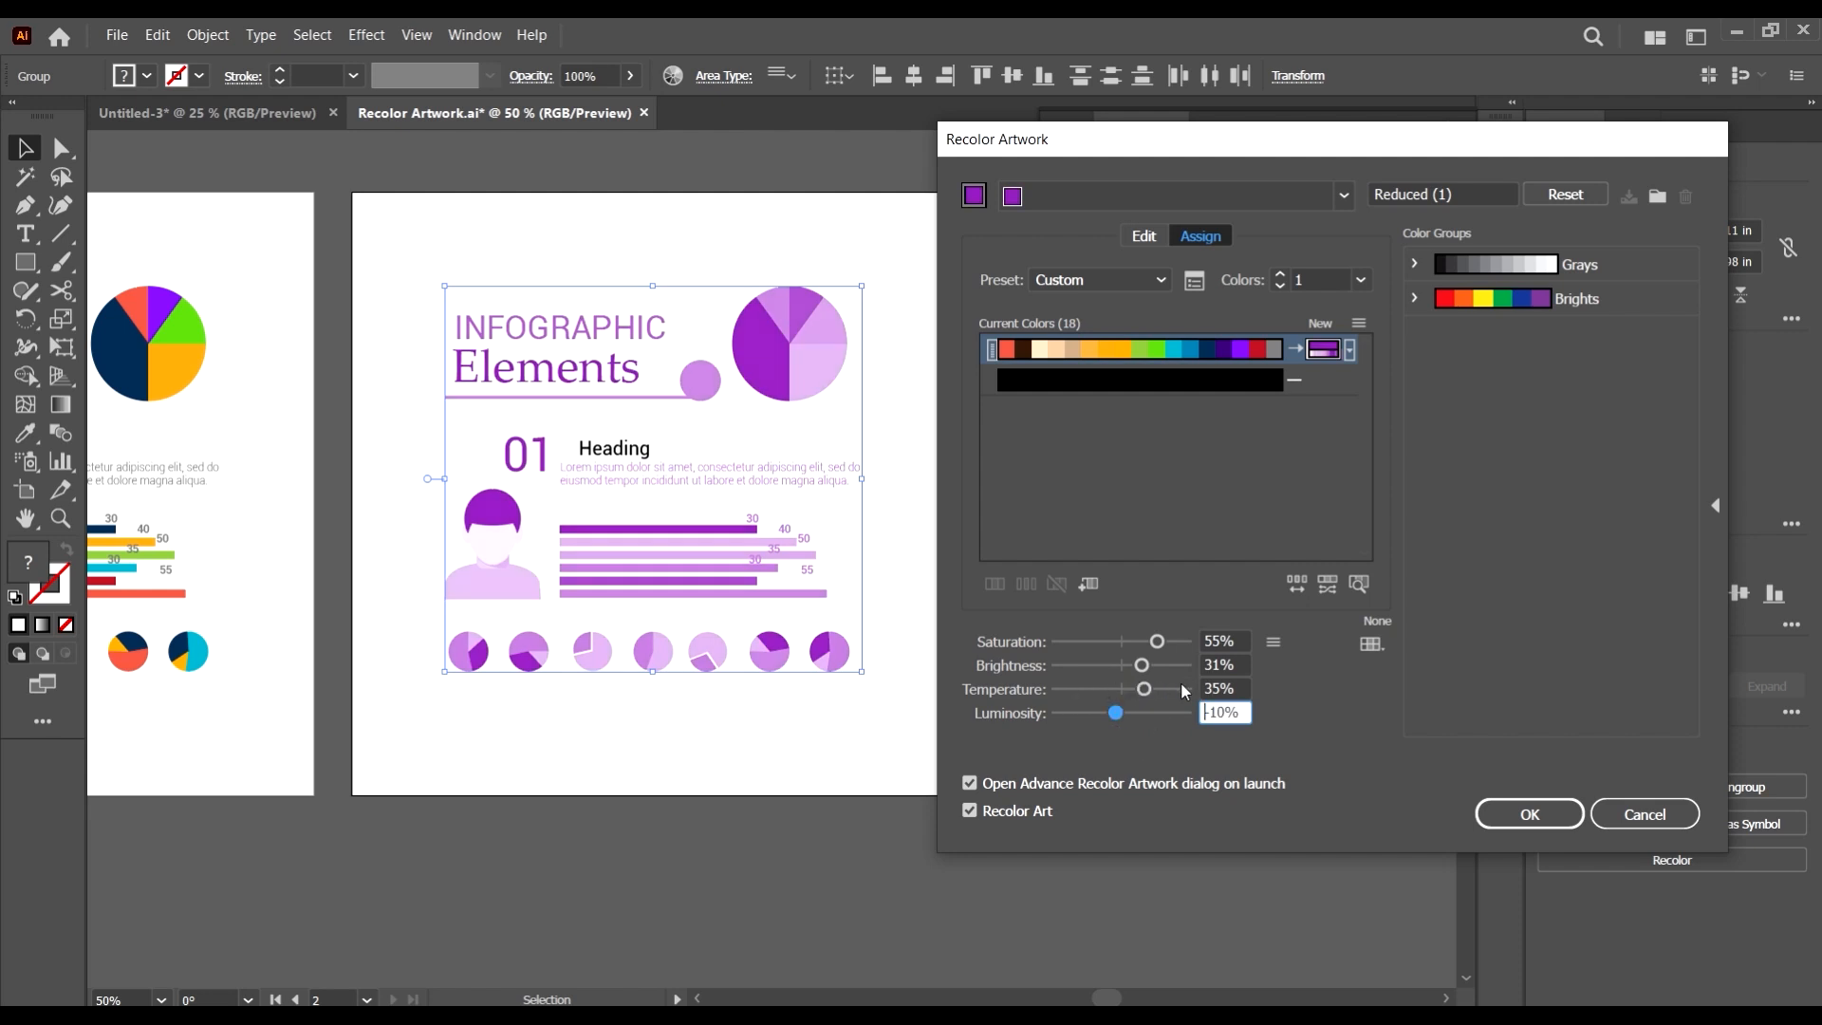
- Switch the colour adjustment sliders from Global Adjust back to RGB, trying HSB on the way
{"action": "left_click", "coordinate": [1273, 644]}
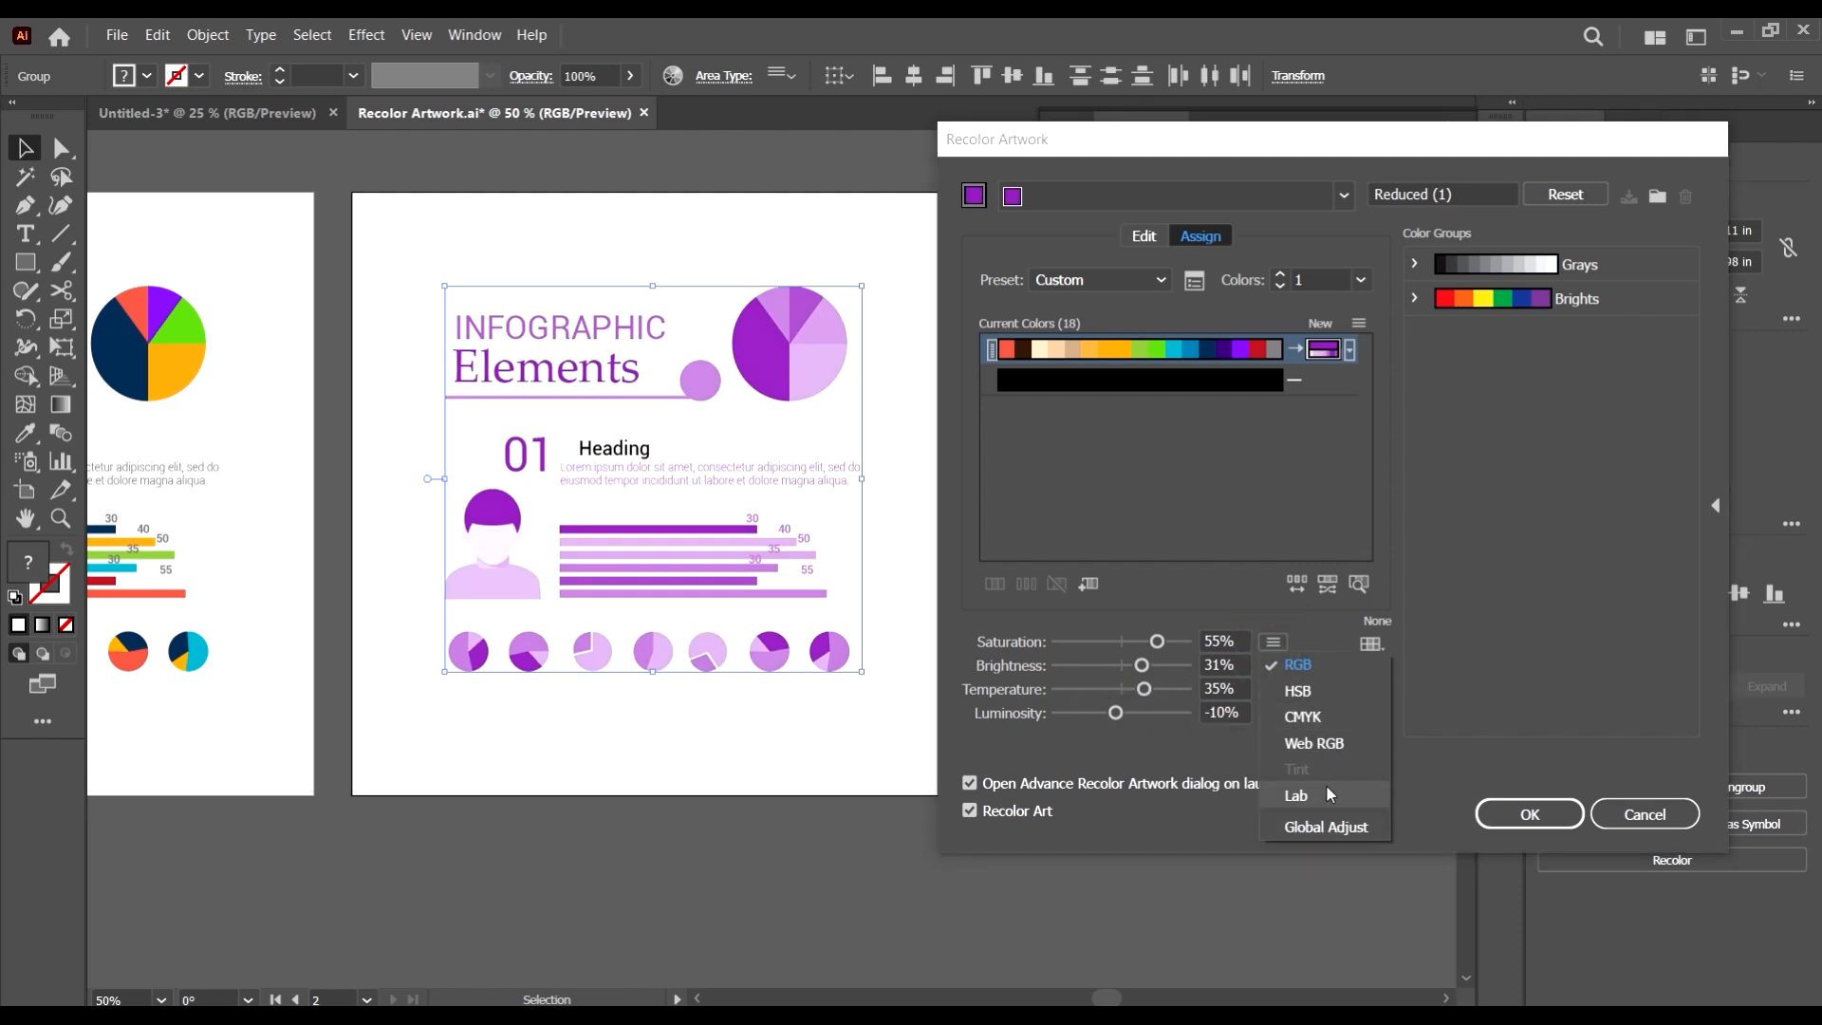
{"action": "left_click", "coordinate": [1308, 667]}
{"action": "left_click", "coordinate": [1378, 685]}
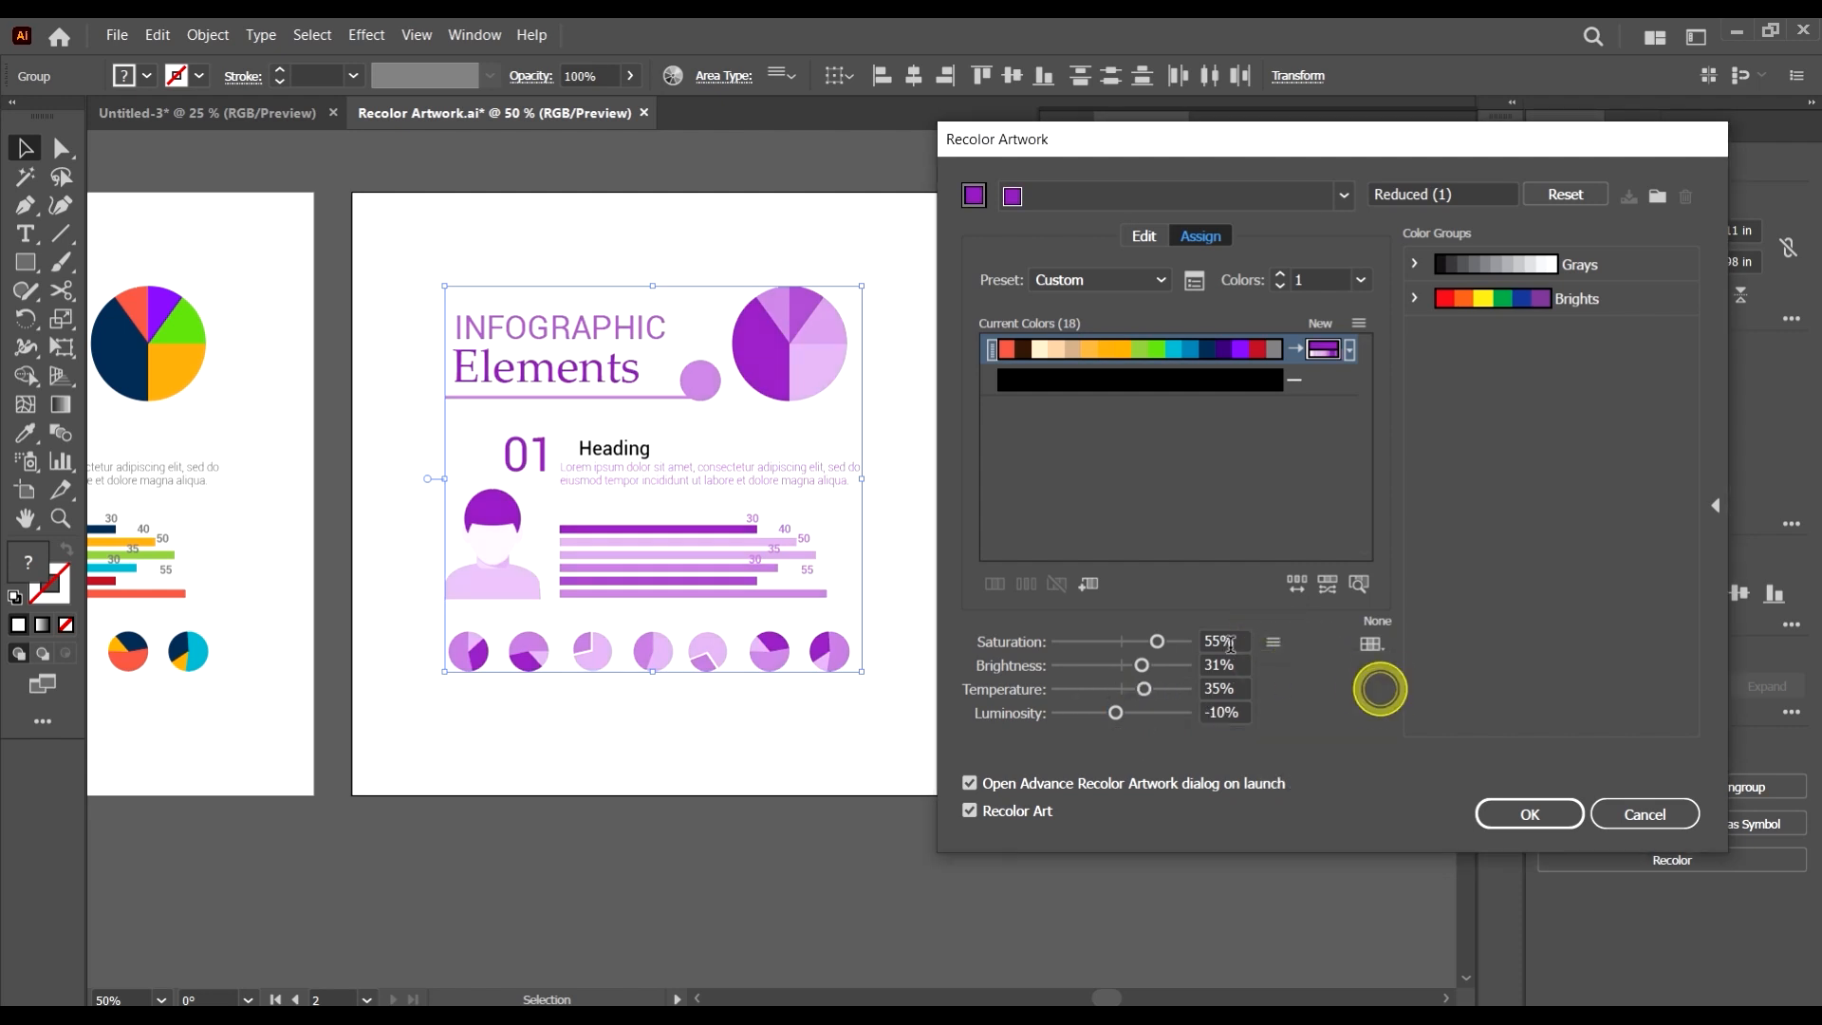
{"action": "left_click", "coordinate": [1273, 642]}
{"action": "left_click", "coordinate": [1324, 832]}
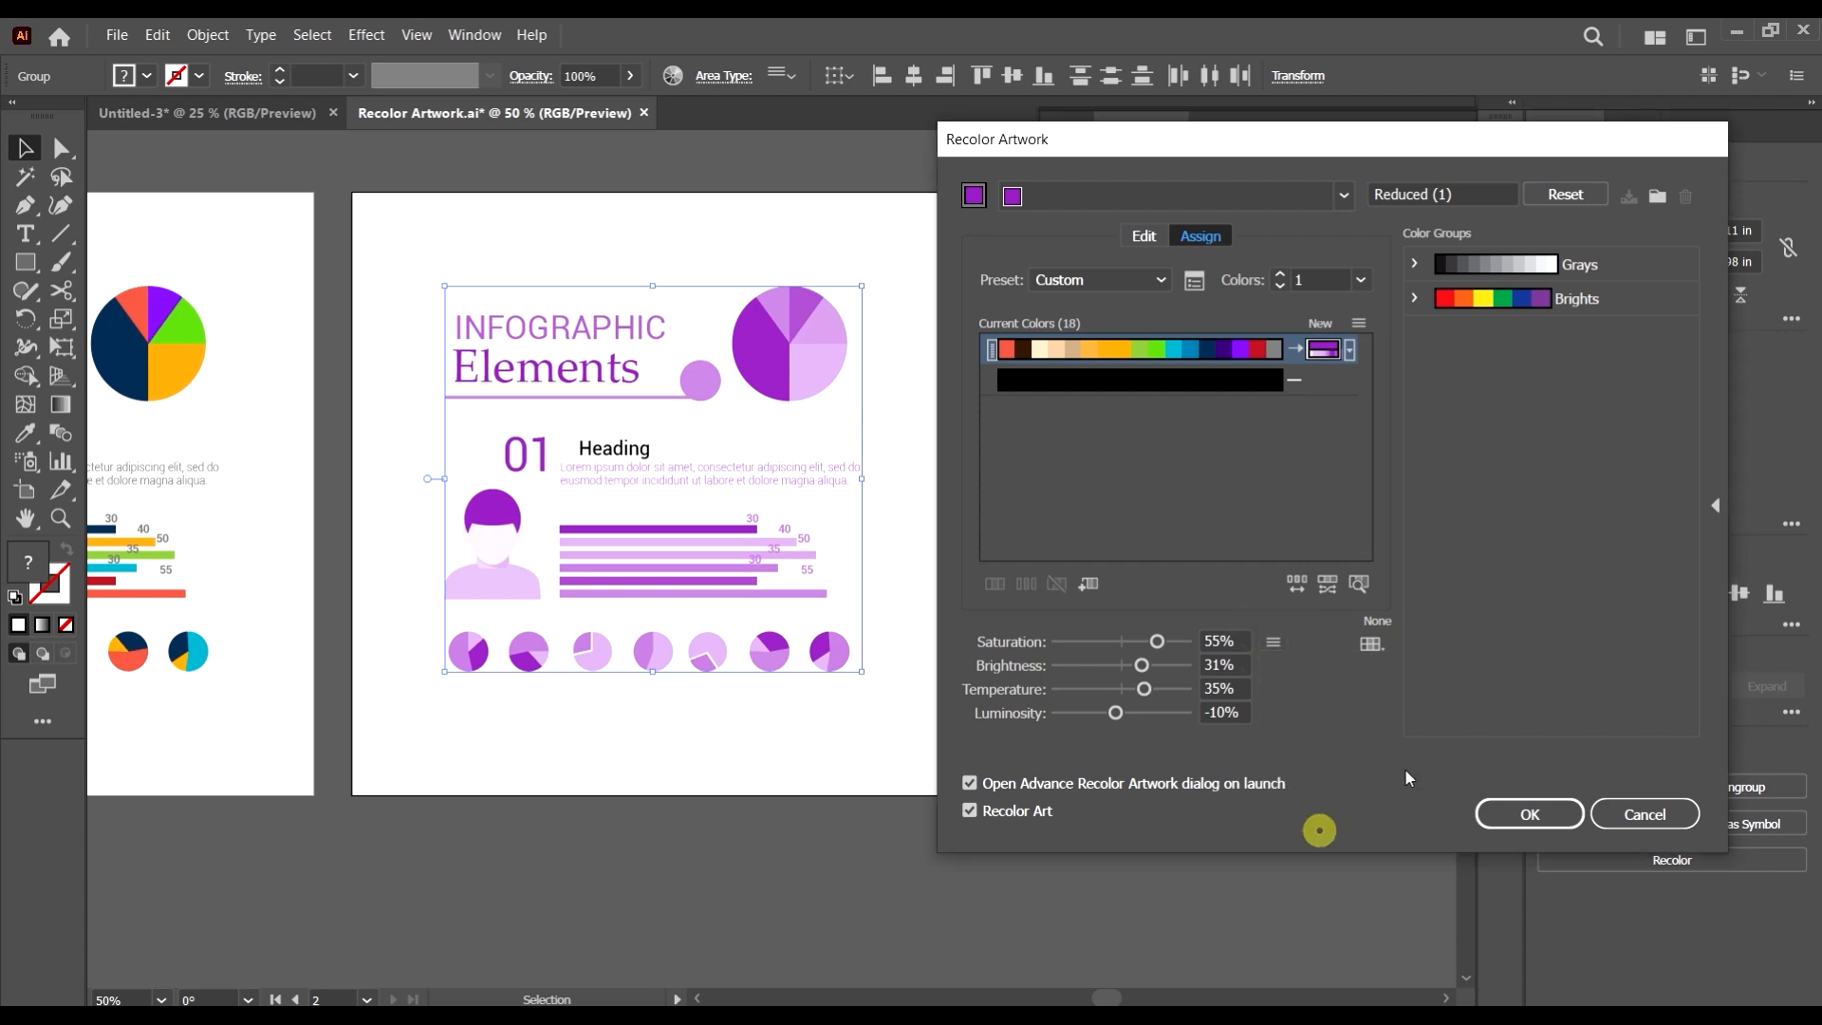
{"action": "left_click", "coordinate": [1272, 642]}
{"action": "left_click", "coordinate": [1296, 690]}
{"action": "left_click", "coordinate": [1273, 641]}
{"action": "left_click", "coordinate": [1320, 670]}
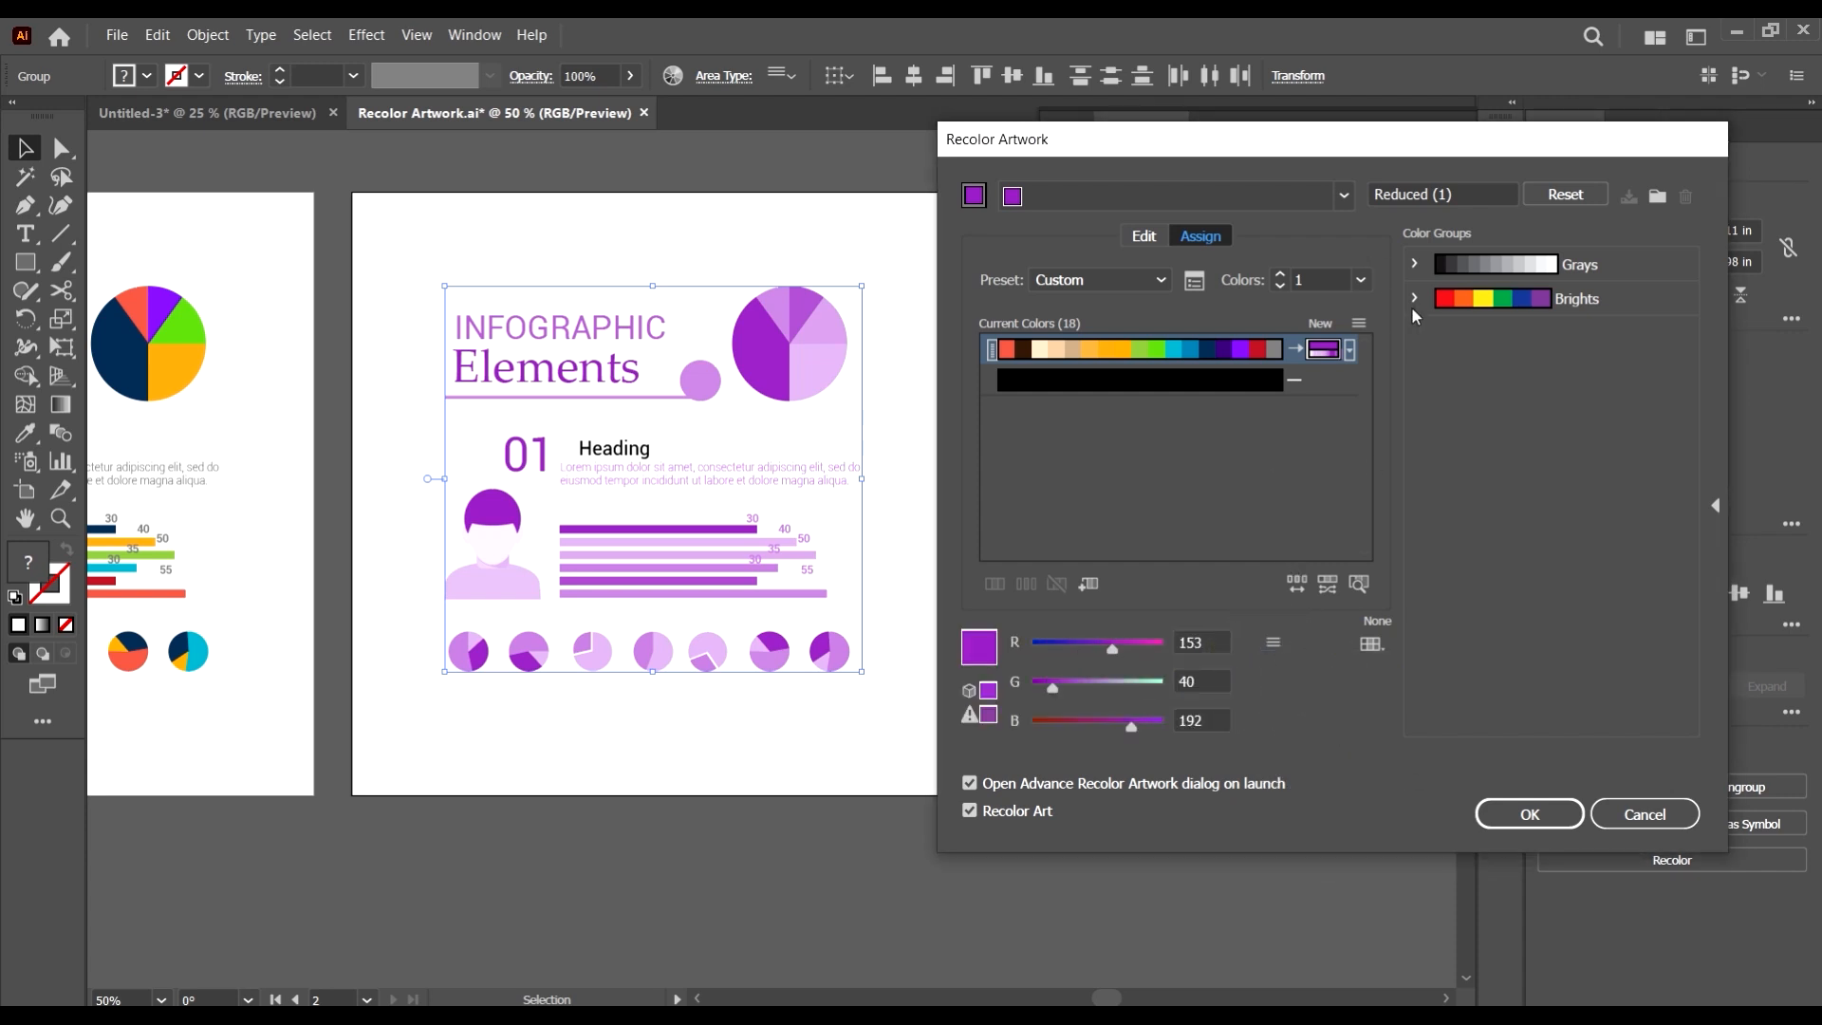
- Compare the infographic with 2, 3 and 4 colours, and finish with the number of colours set to All
{"action": "left_click", "coordinate": [1361, 279]}
{"action": "left_click", "coordinate": [1373, 353]}
{"action": "left_click", "coordinate": [1367, 280]}
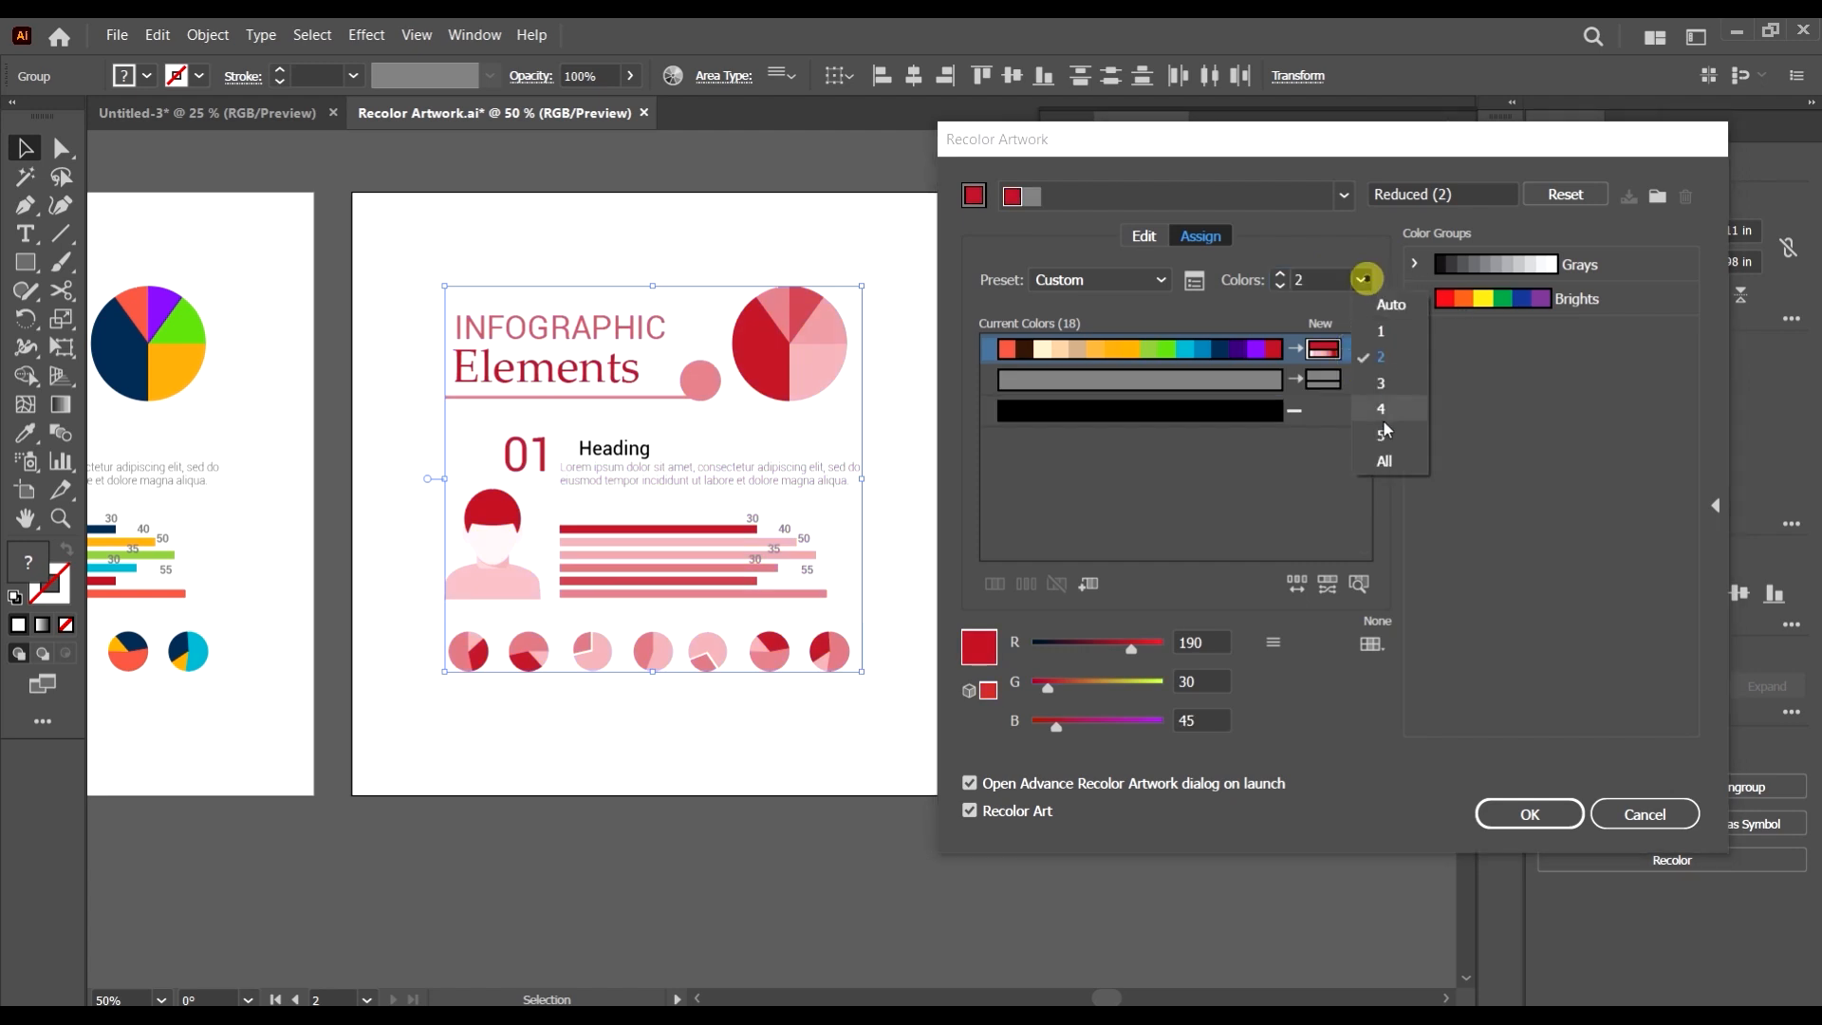
{"action": "left_click", "coordinate": [1386, 374]}
{"action": "left_click", "coordinate": [1361, 279]}
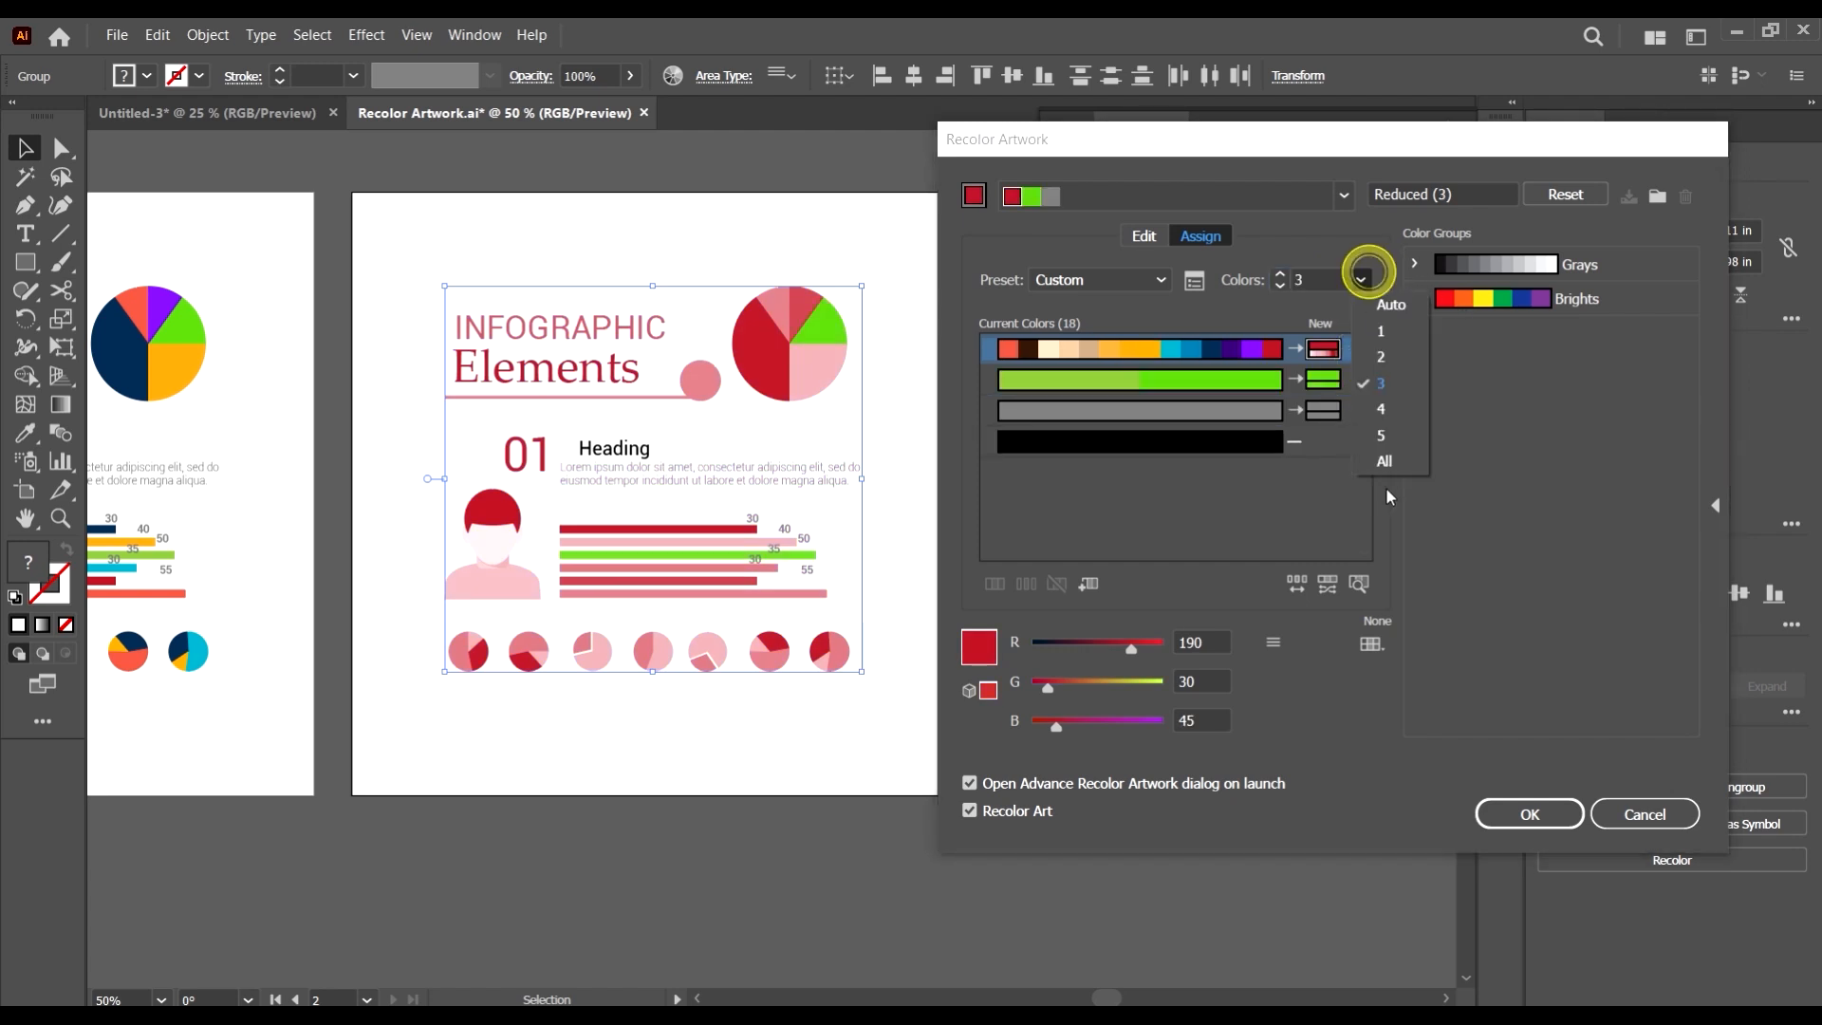
{"action": "left_click", "coordinate": [1386, 410]}
{"action": "left_click", "coordinate": [1361, 279]}
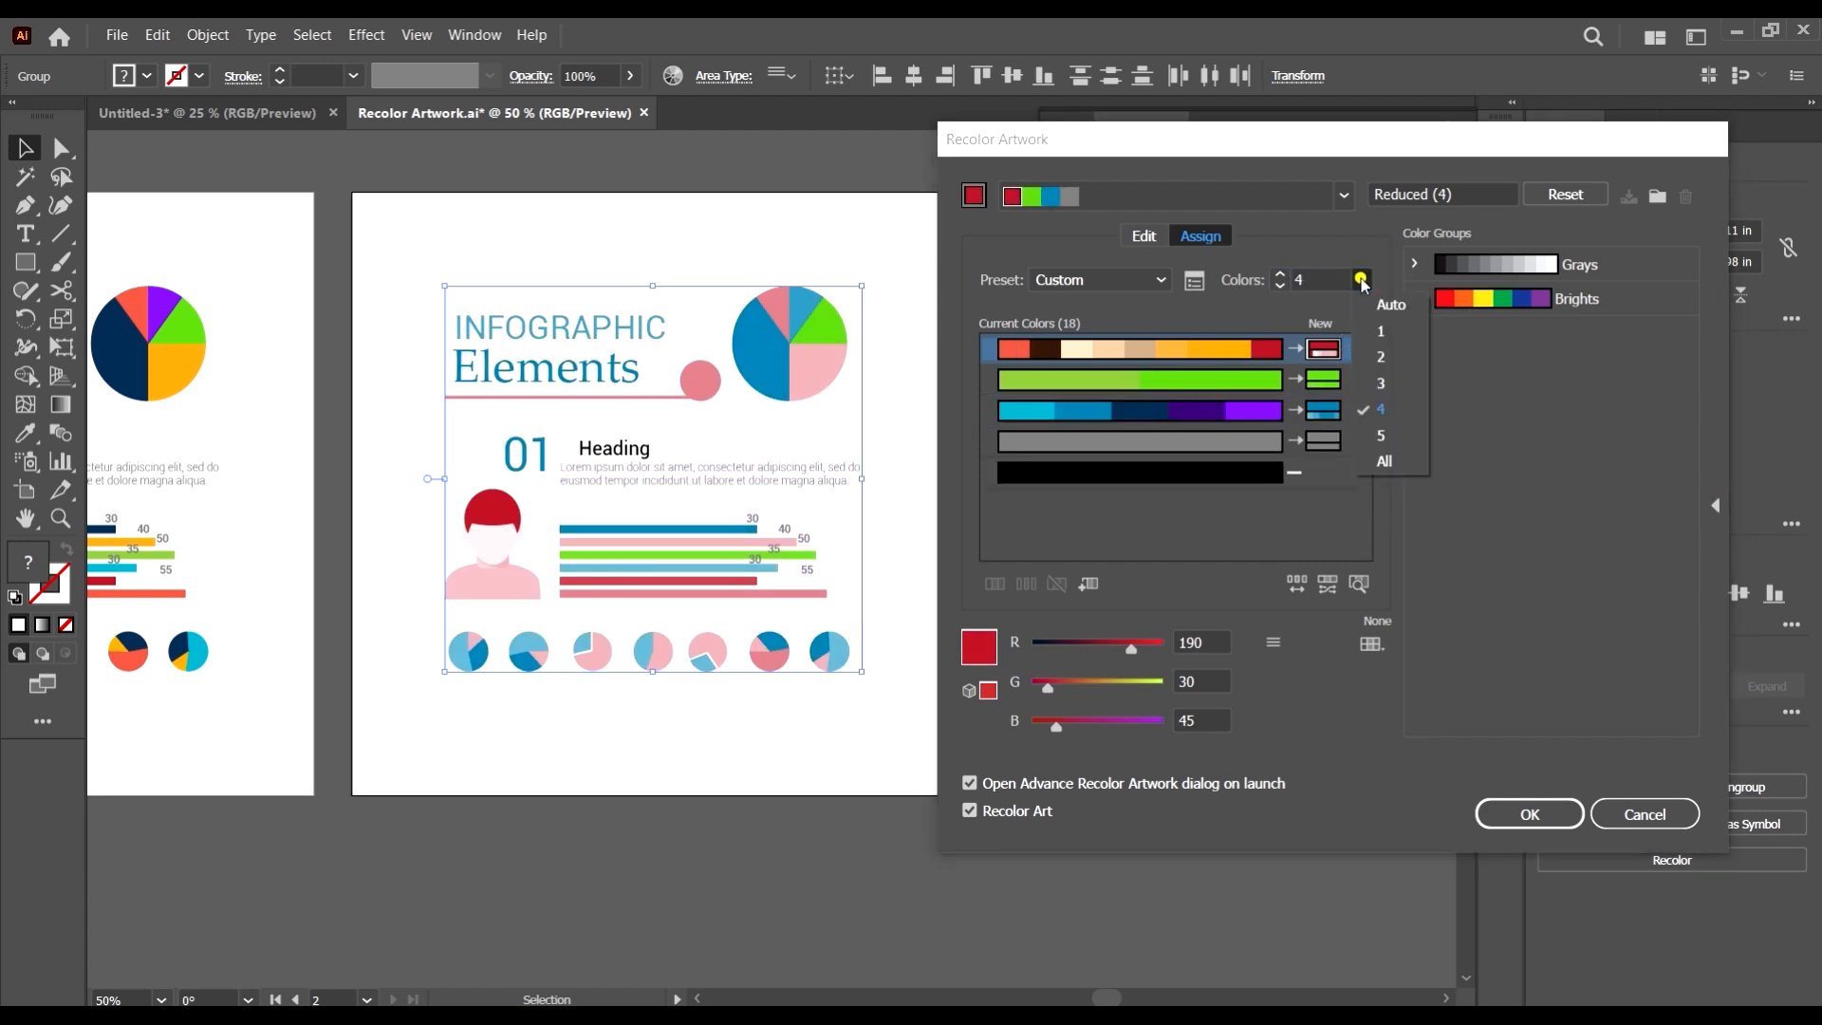
{"action": "left_click", "coordinate": [1385, 461]}
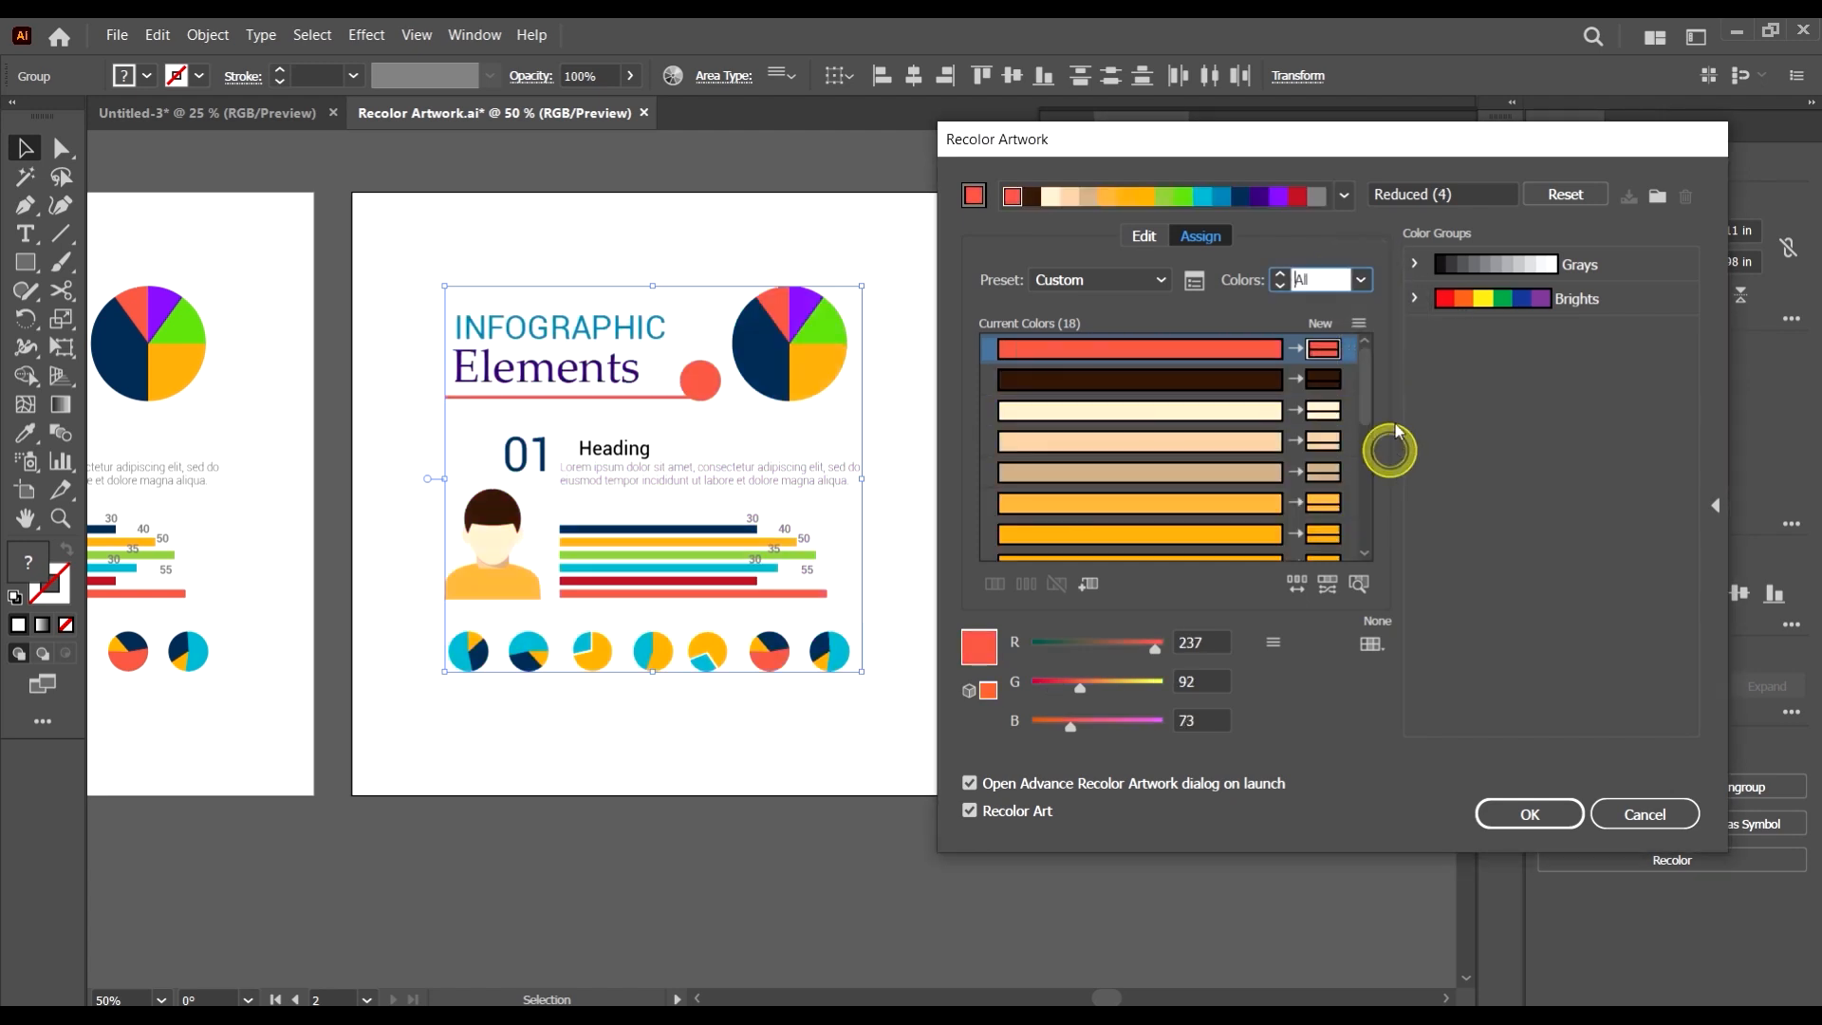
- Merge the cream current colour into the dark brown row so both share the dark brown replacement
{"action": "left_click", "coordinate": [1361, 279]}
{"action": "left_click", "coordinate": [1461, 494]}
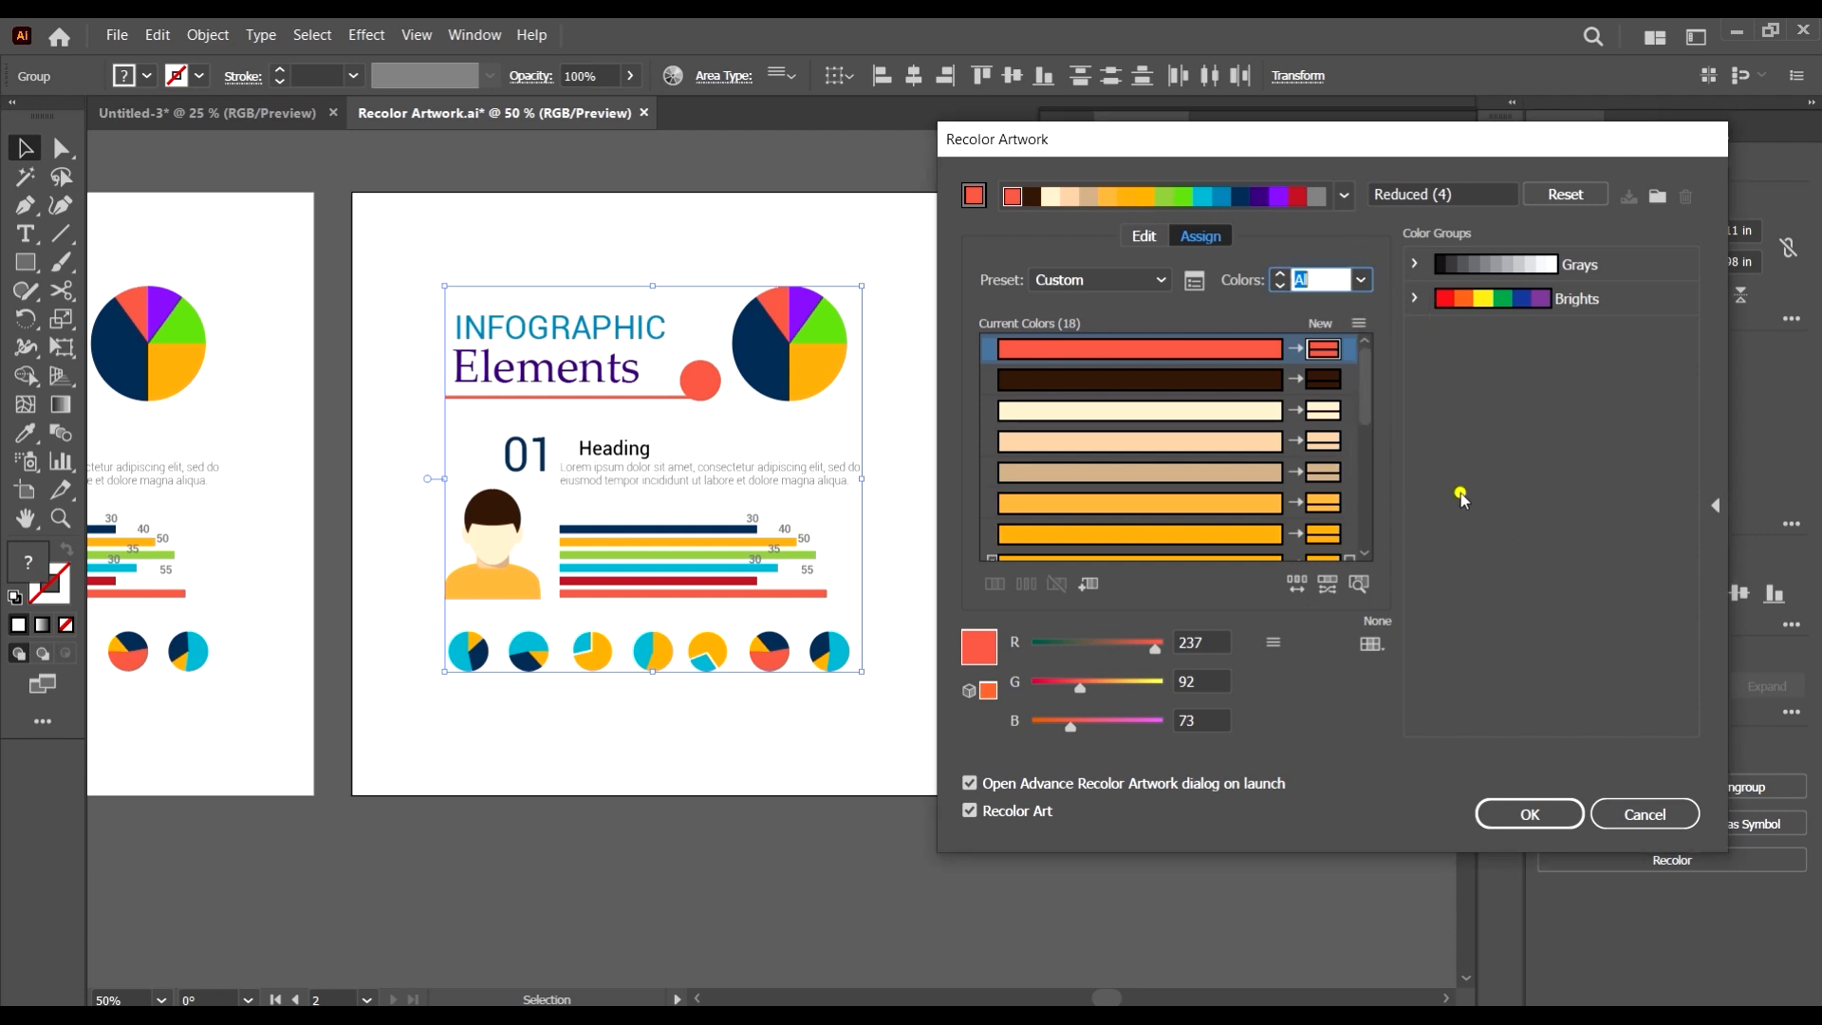
{"action": "mouse_move", "coordinate": [1364, 374]}
{"action": "left_mouse_down"}
{"action": "mouse_move", "coordinate": [1367, 494]}
{"action": "mouse_move", "coordinate": [1362, 343]}
{"action": "left_mouse_up"}
{"action": "left_click", "coordinate": [1220, 379]}
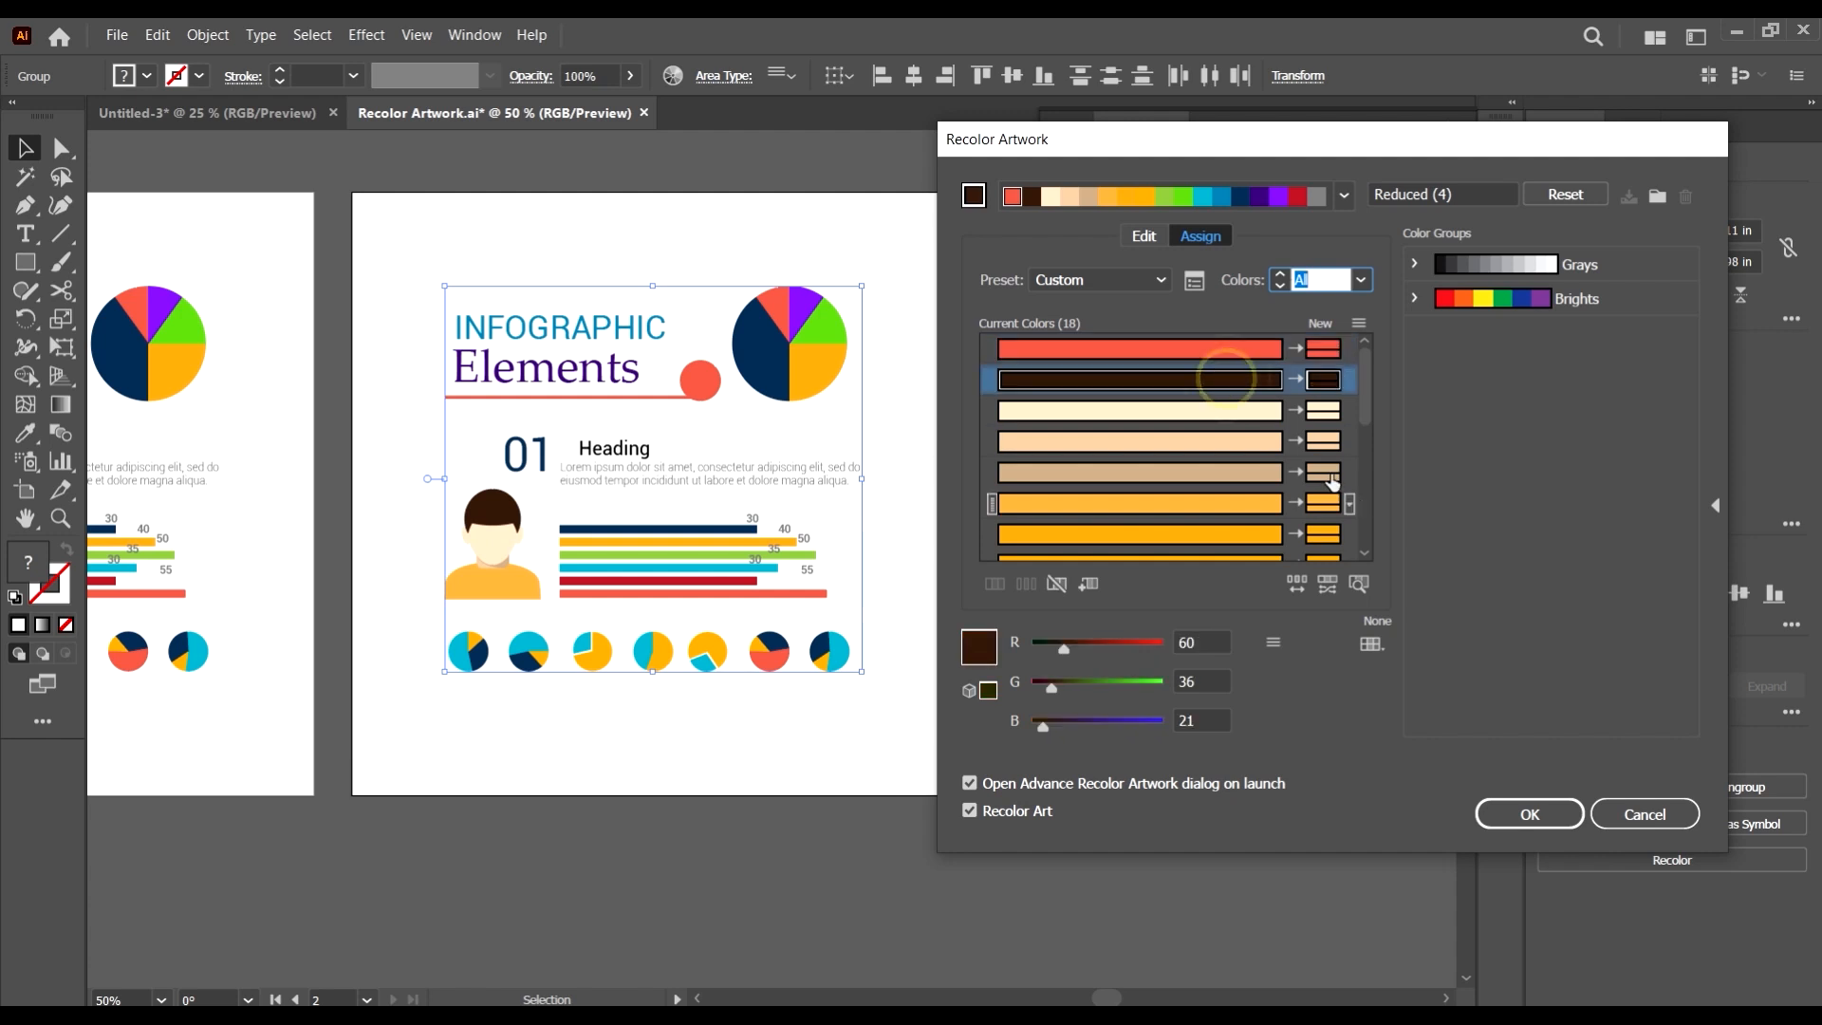
{"action": "left_click", "coordinate": [1221, 413]}
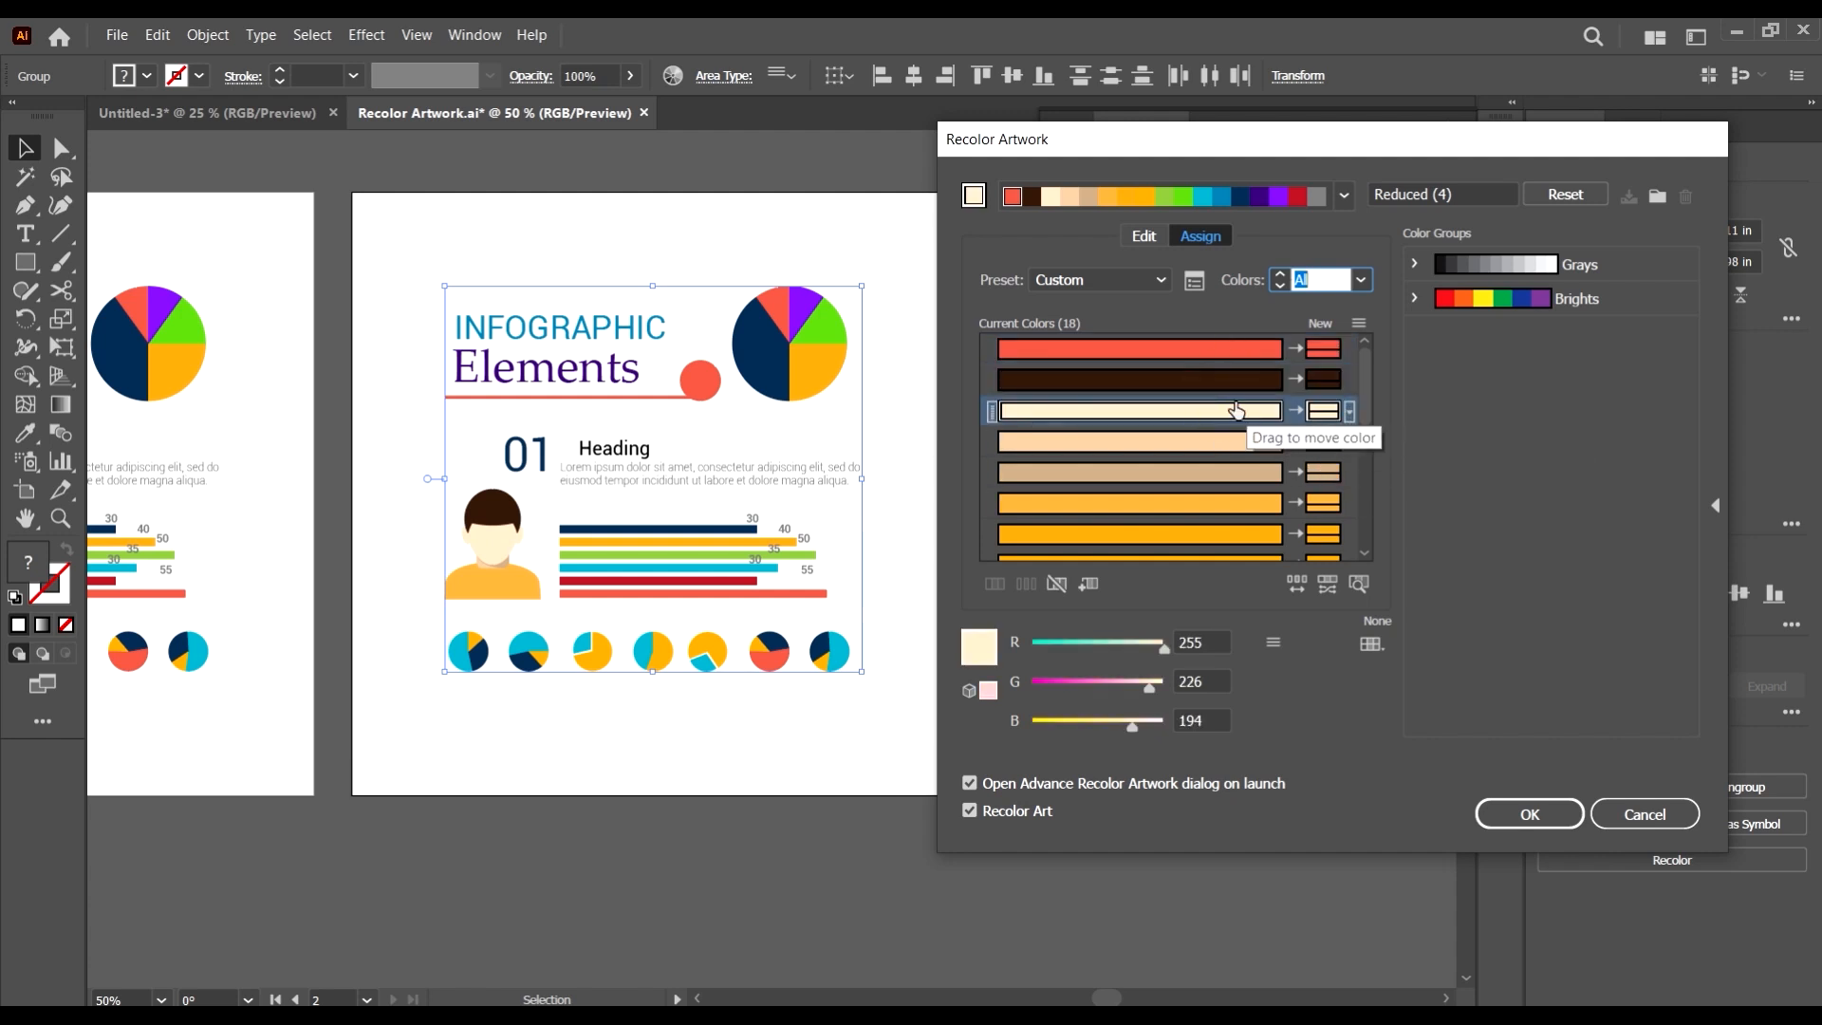
{"action": "left_click_drag", "start_coordinate": [1259, 419], "coordinate": [1224, 387]}
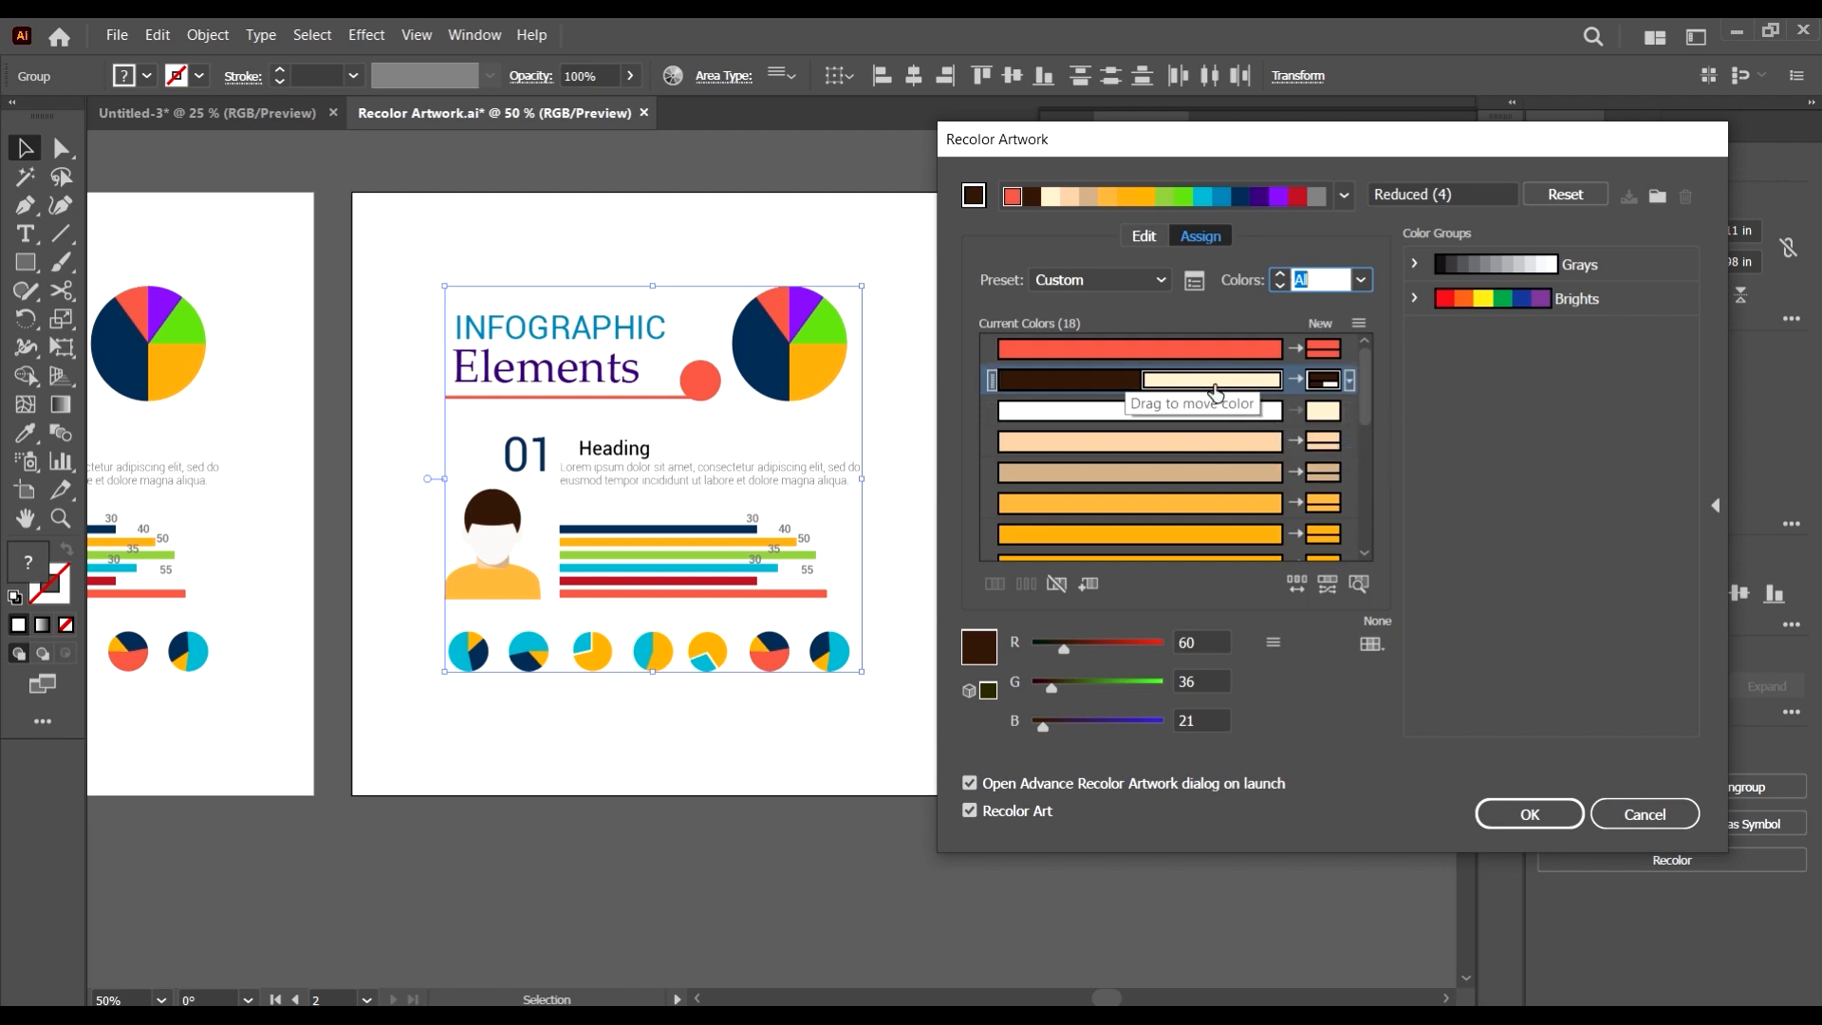
- Move the cream current colour out of the dark brown row and back into its own empty row
{"action": "left_click_drag", "start_coordinate": [1216, 393], "coordinate": [1203, 411]}
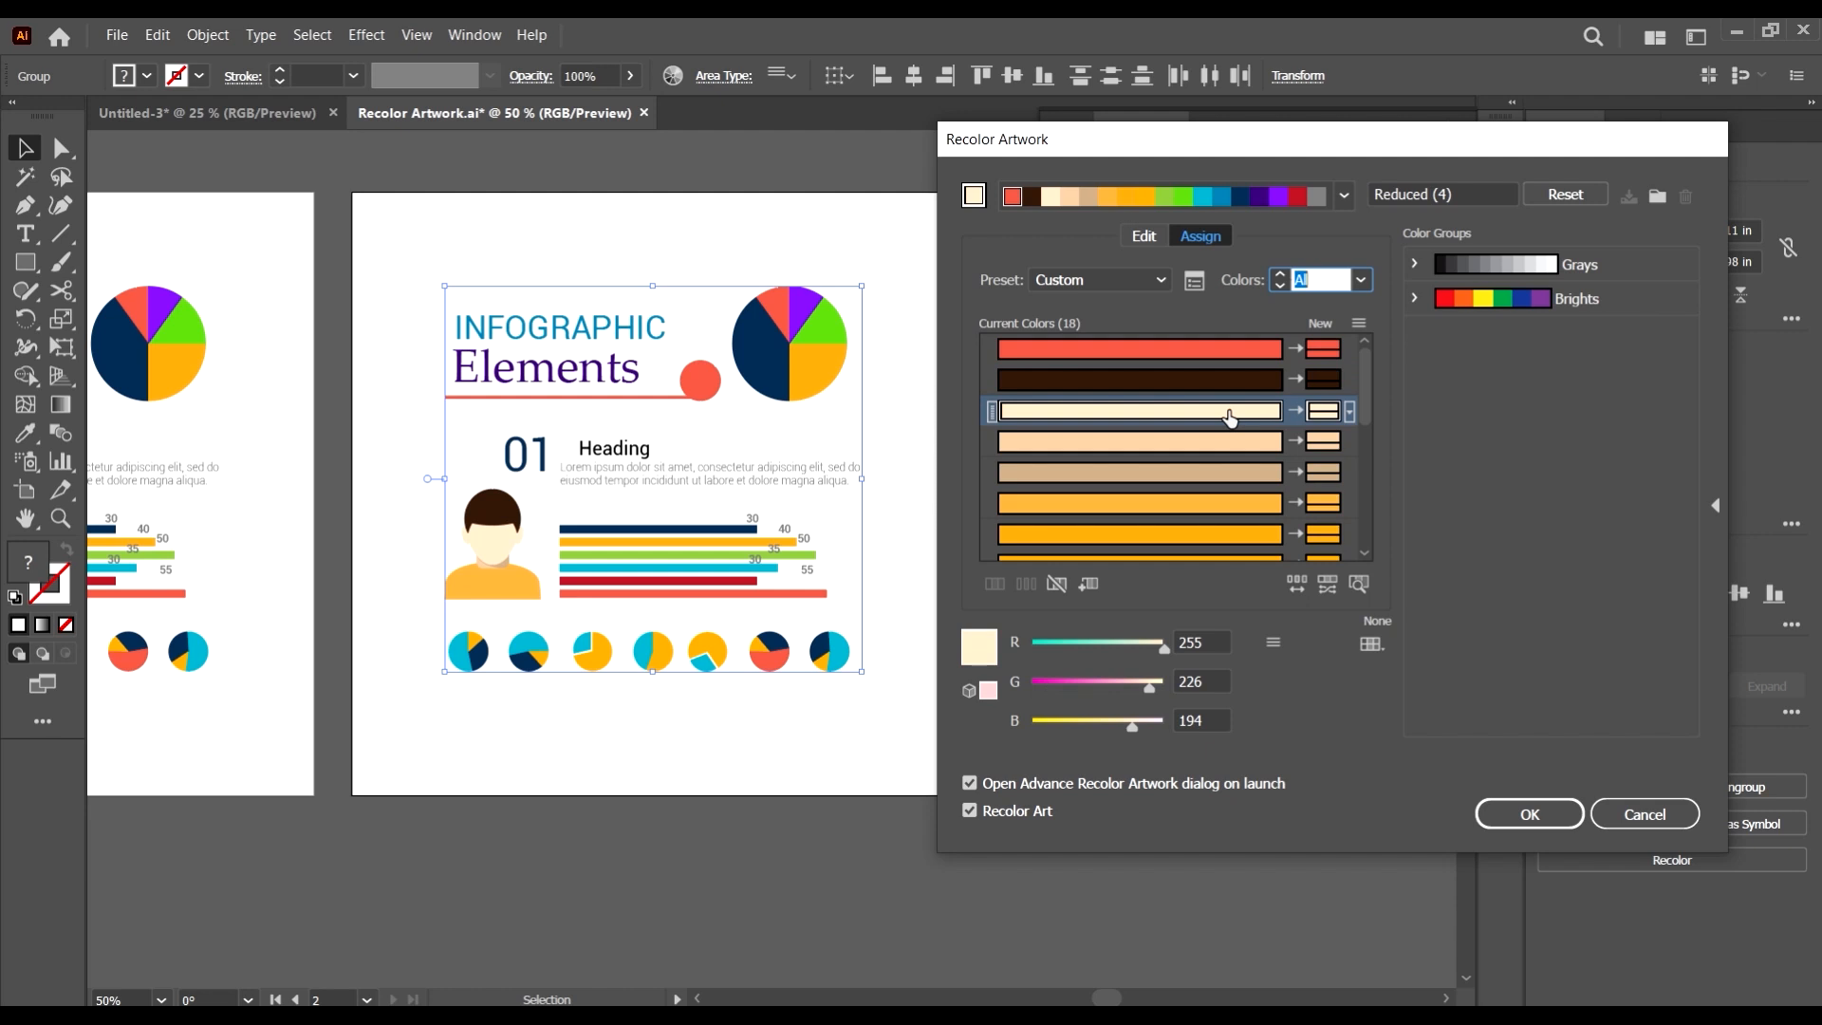
- Highlight in turn where the light orange, orange, dark purple, violet and bright green colours are used in the infographic, and restore the full display
{"action": "left_click", "coordinate": [1360, 583]}
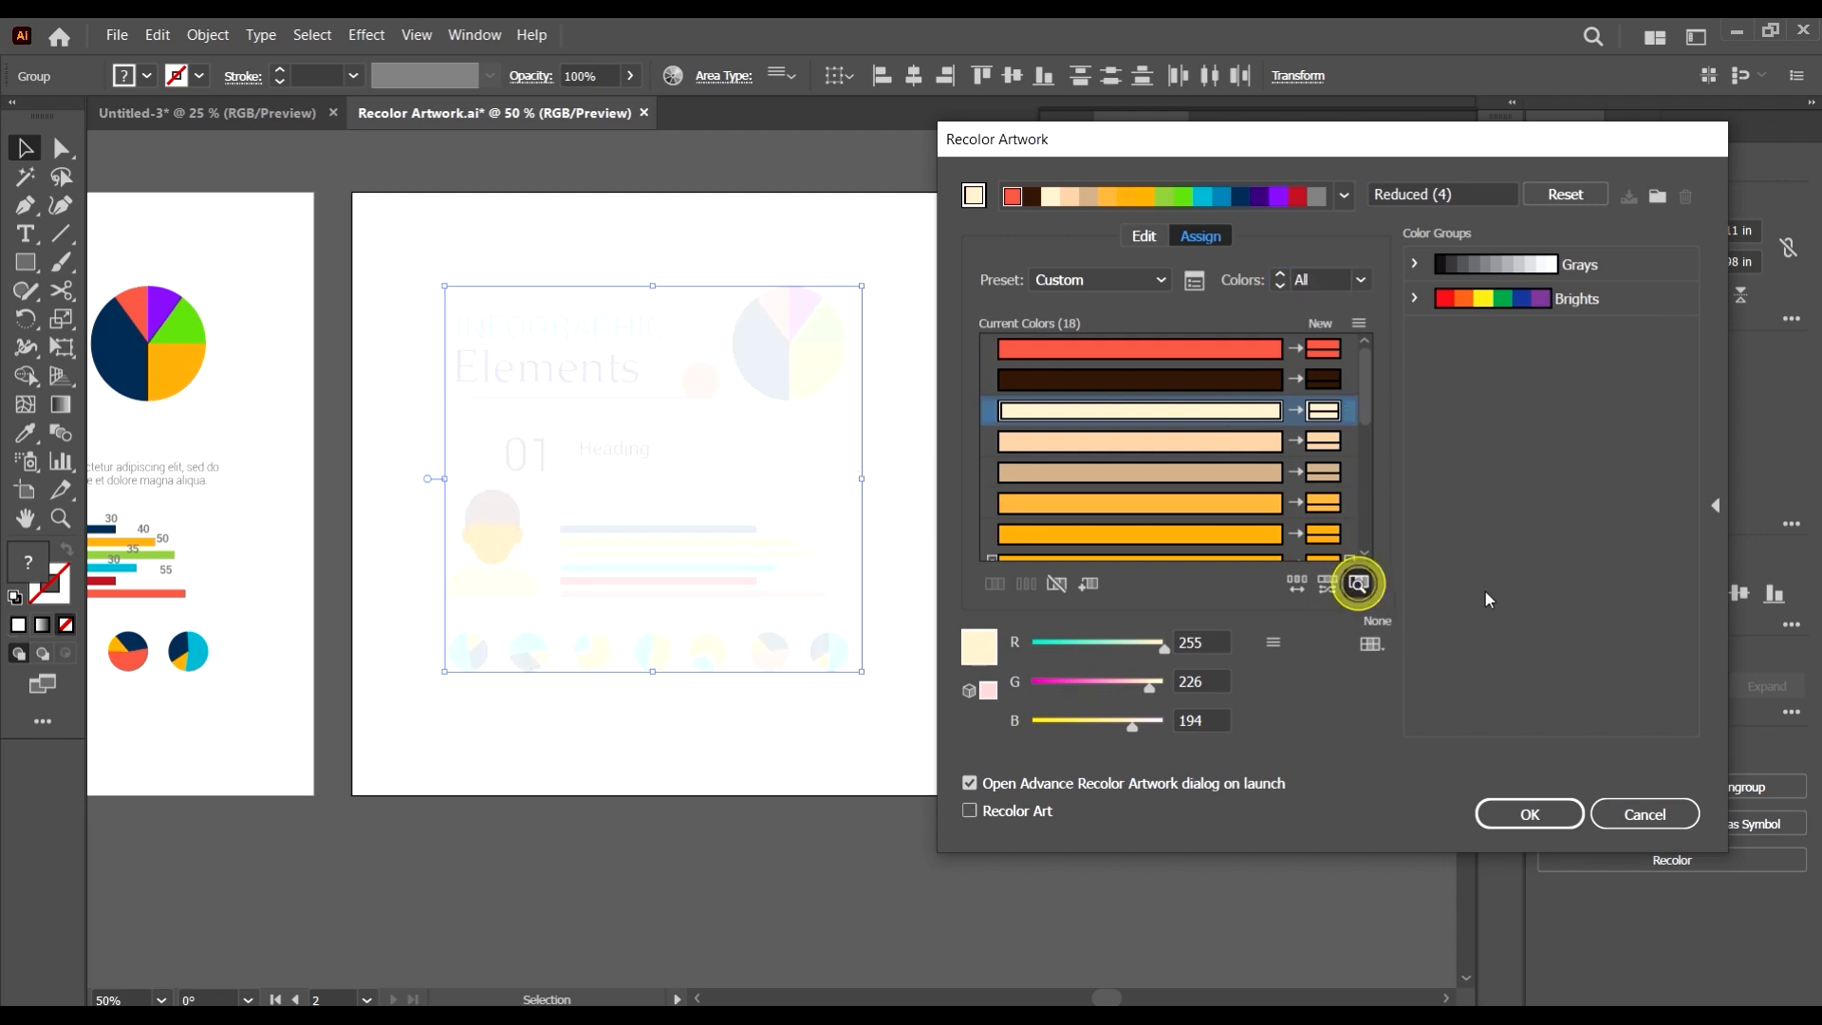
{"action": "left_click", "coordinate": [1239, 439]}
{"action": "left_click", "coordinate": [1209, 504]}
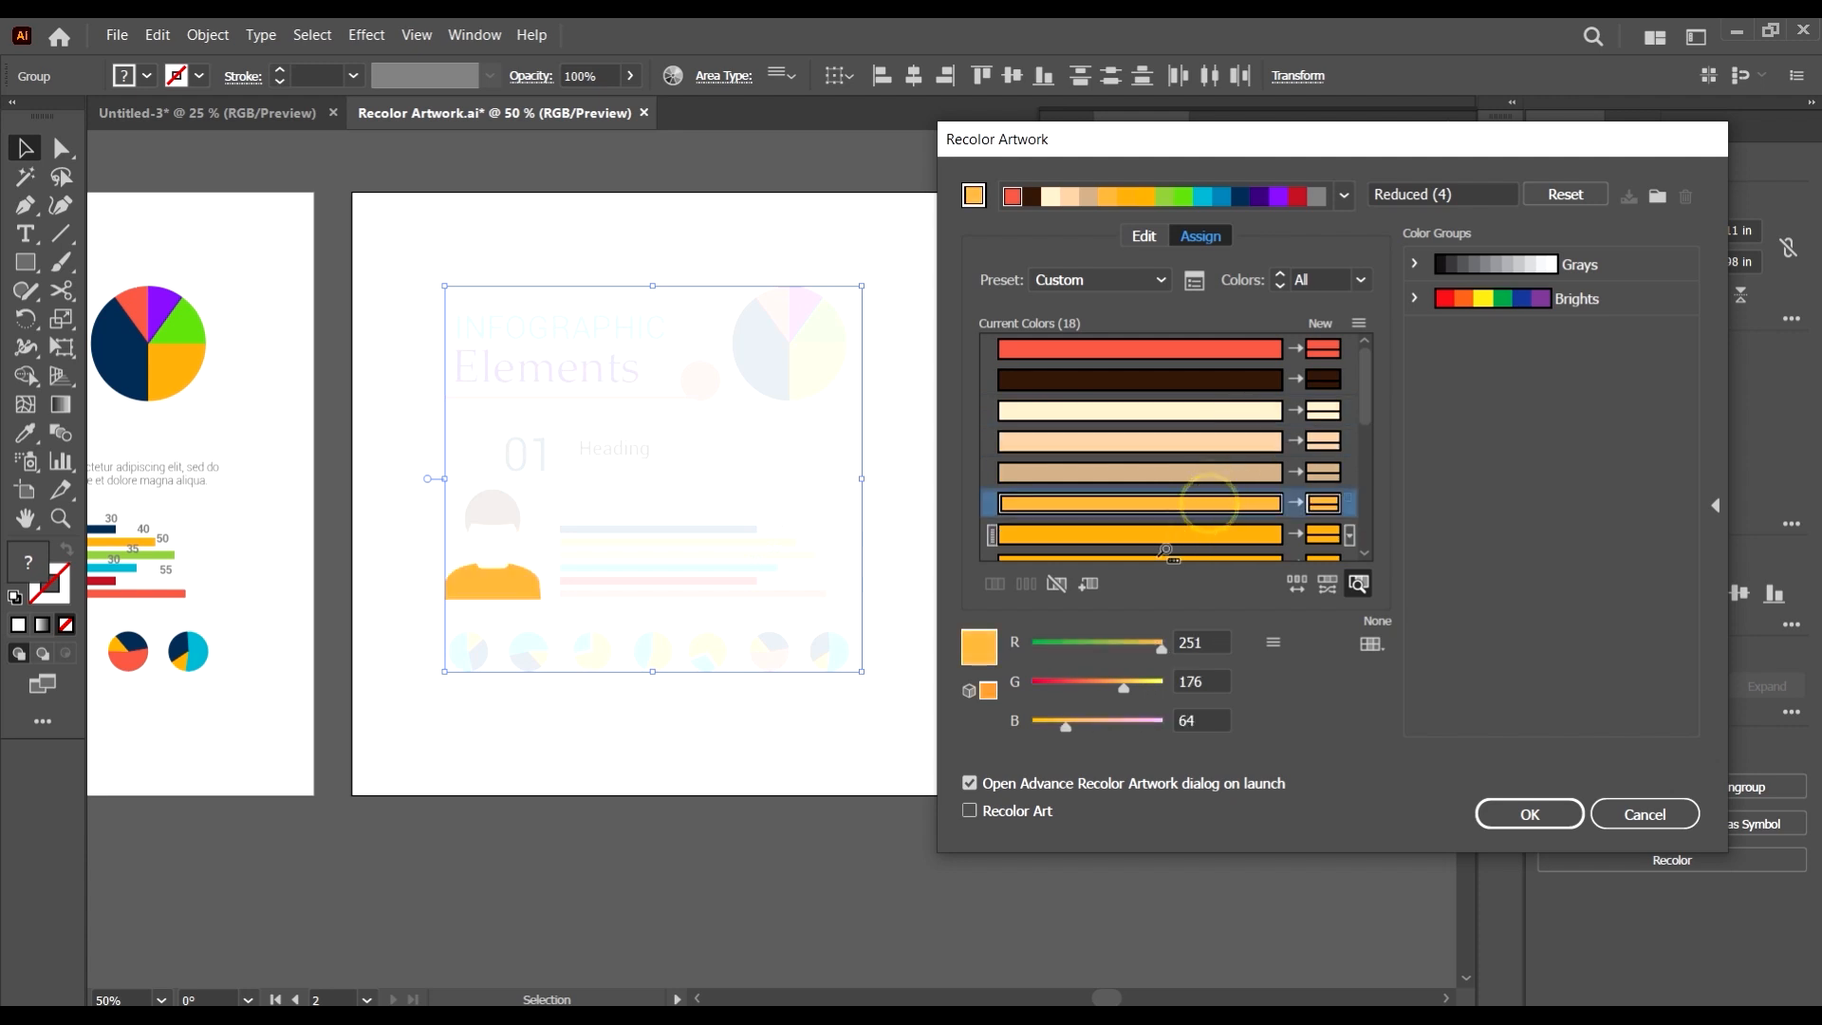
{"action": "left_click", "coordinate": [1234, 534]}
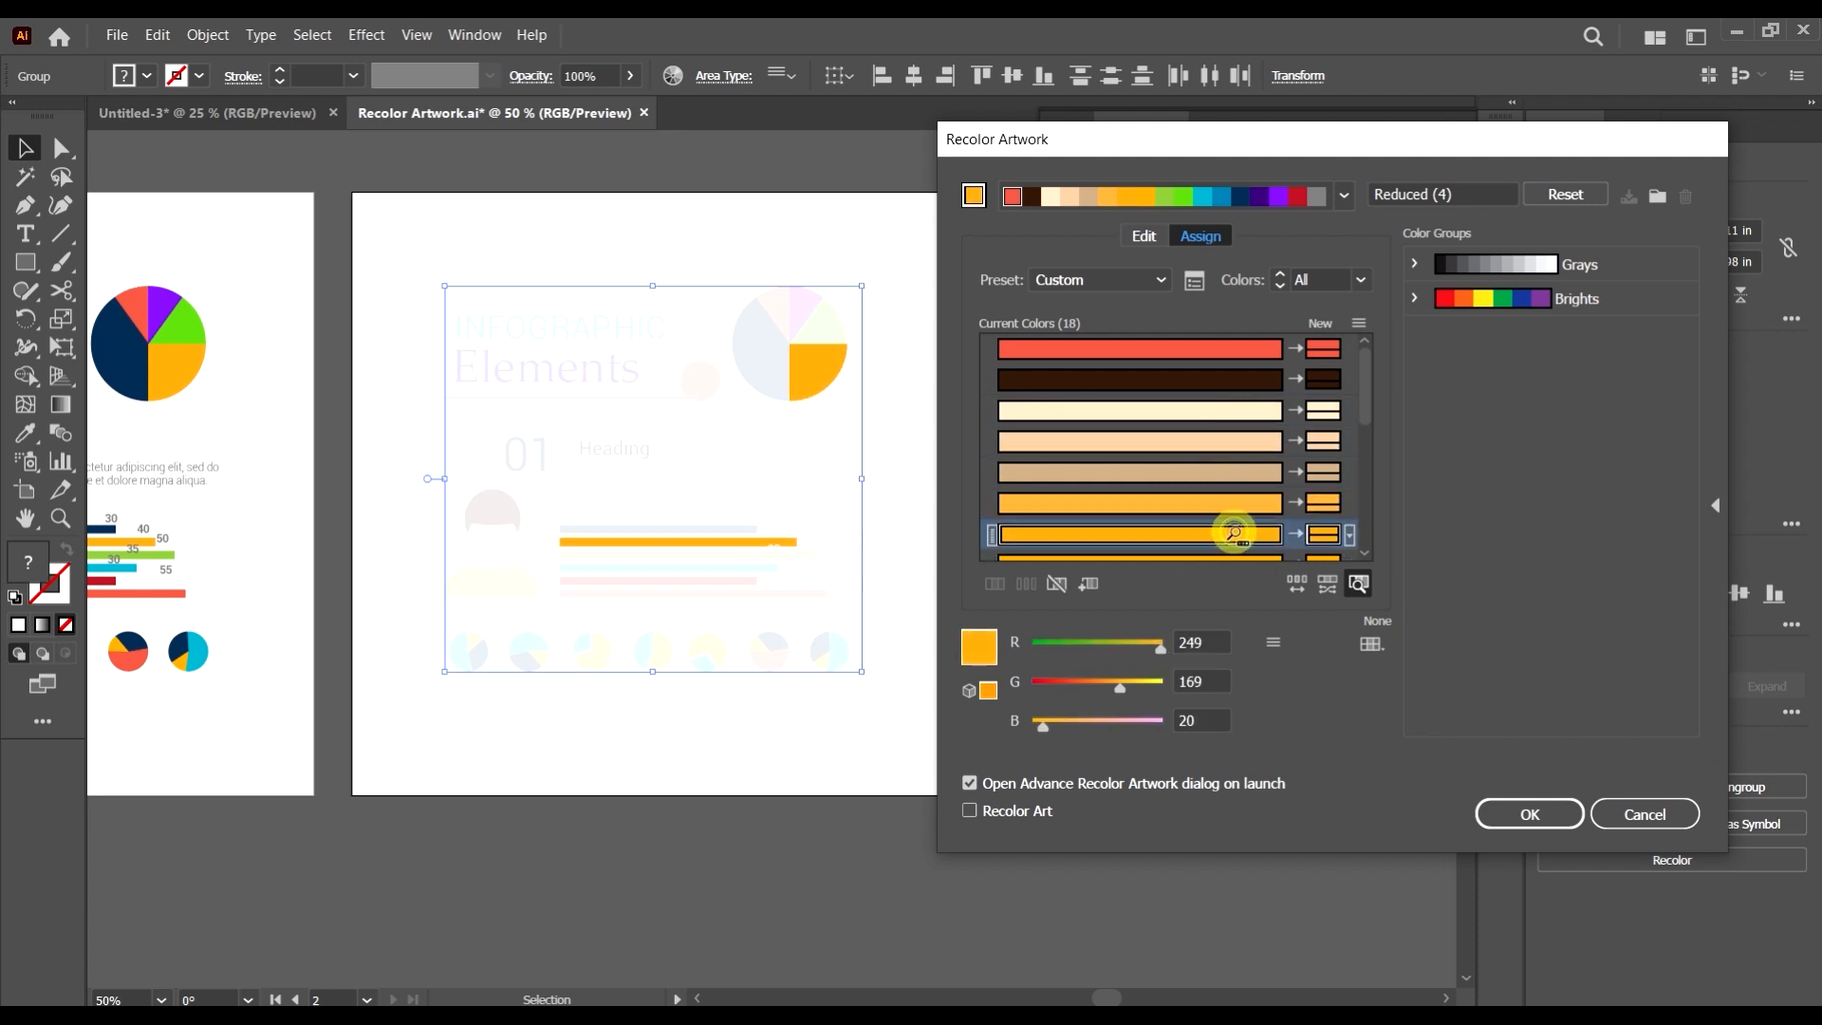
{"action": "scroll", "coordinate": [1234, 534], "scroll_direction": "down", "scroll_amount": 1}
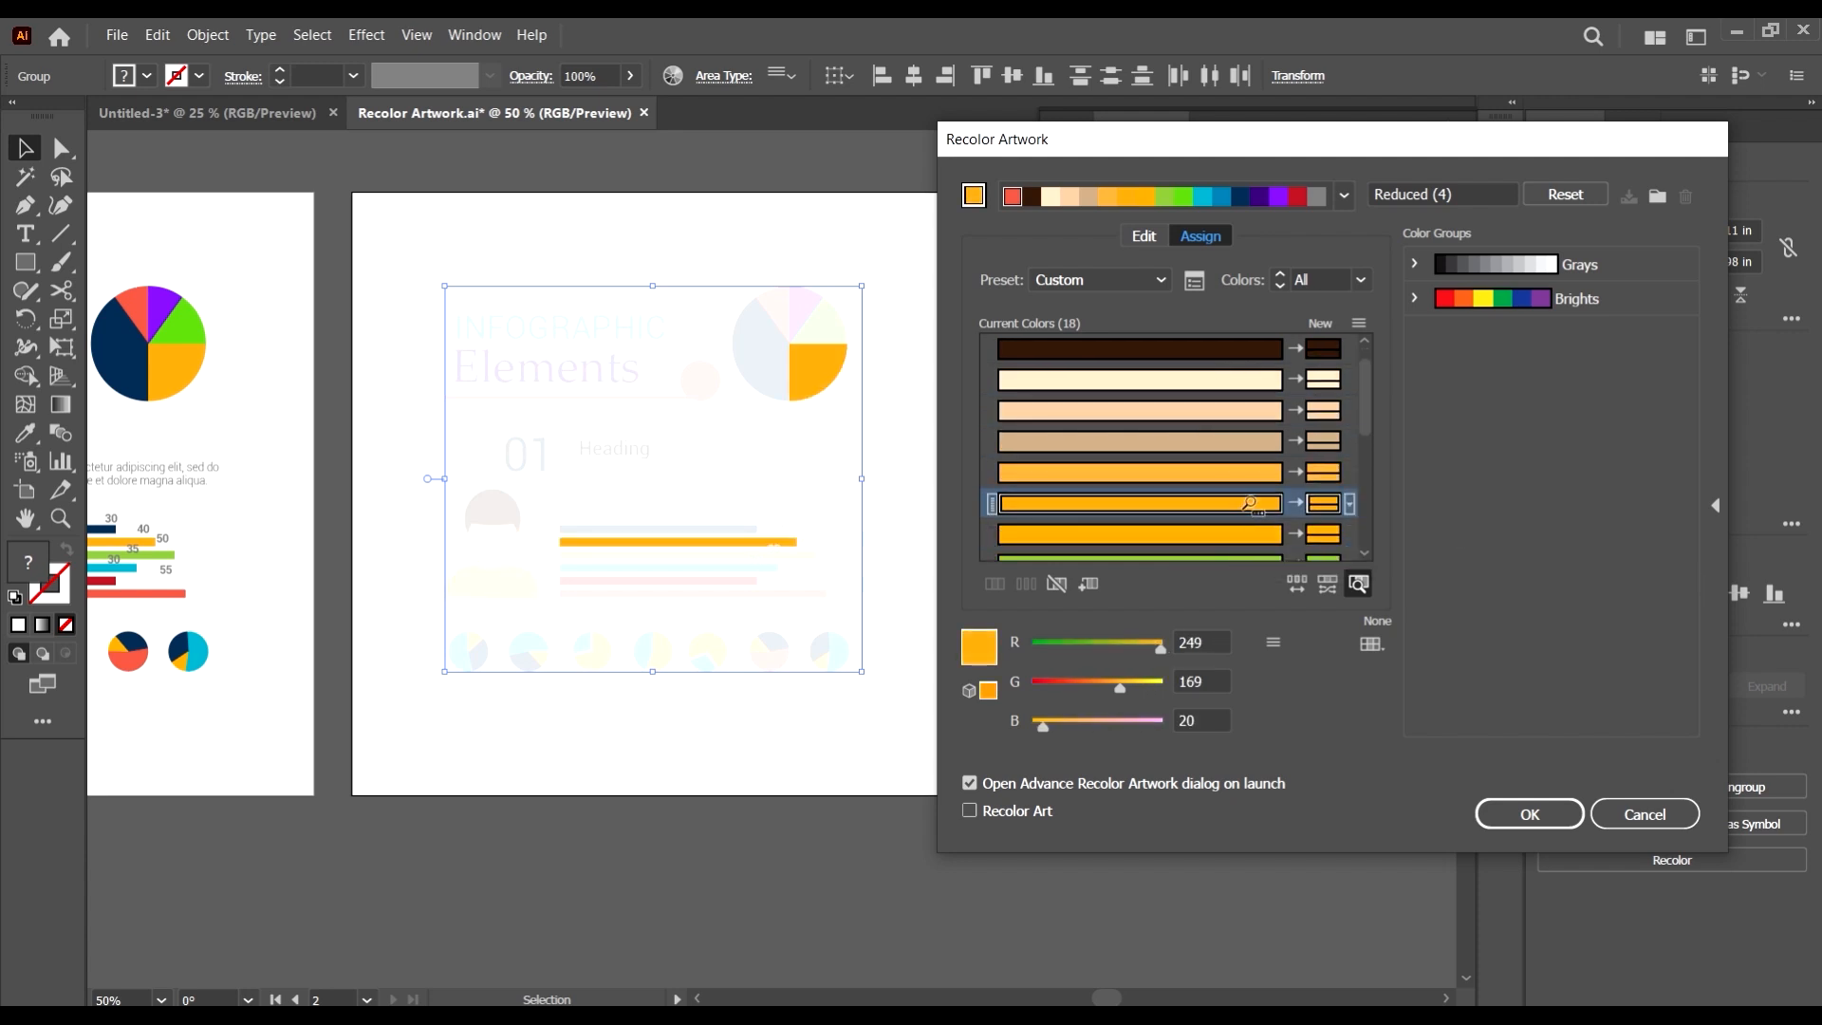
{"action": "scroll", "coordinate": [1249, 494], "scroll_direction": "down", "scroll_amount": 5}
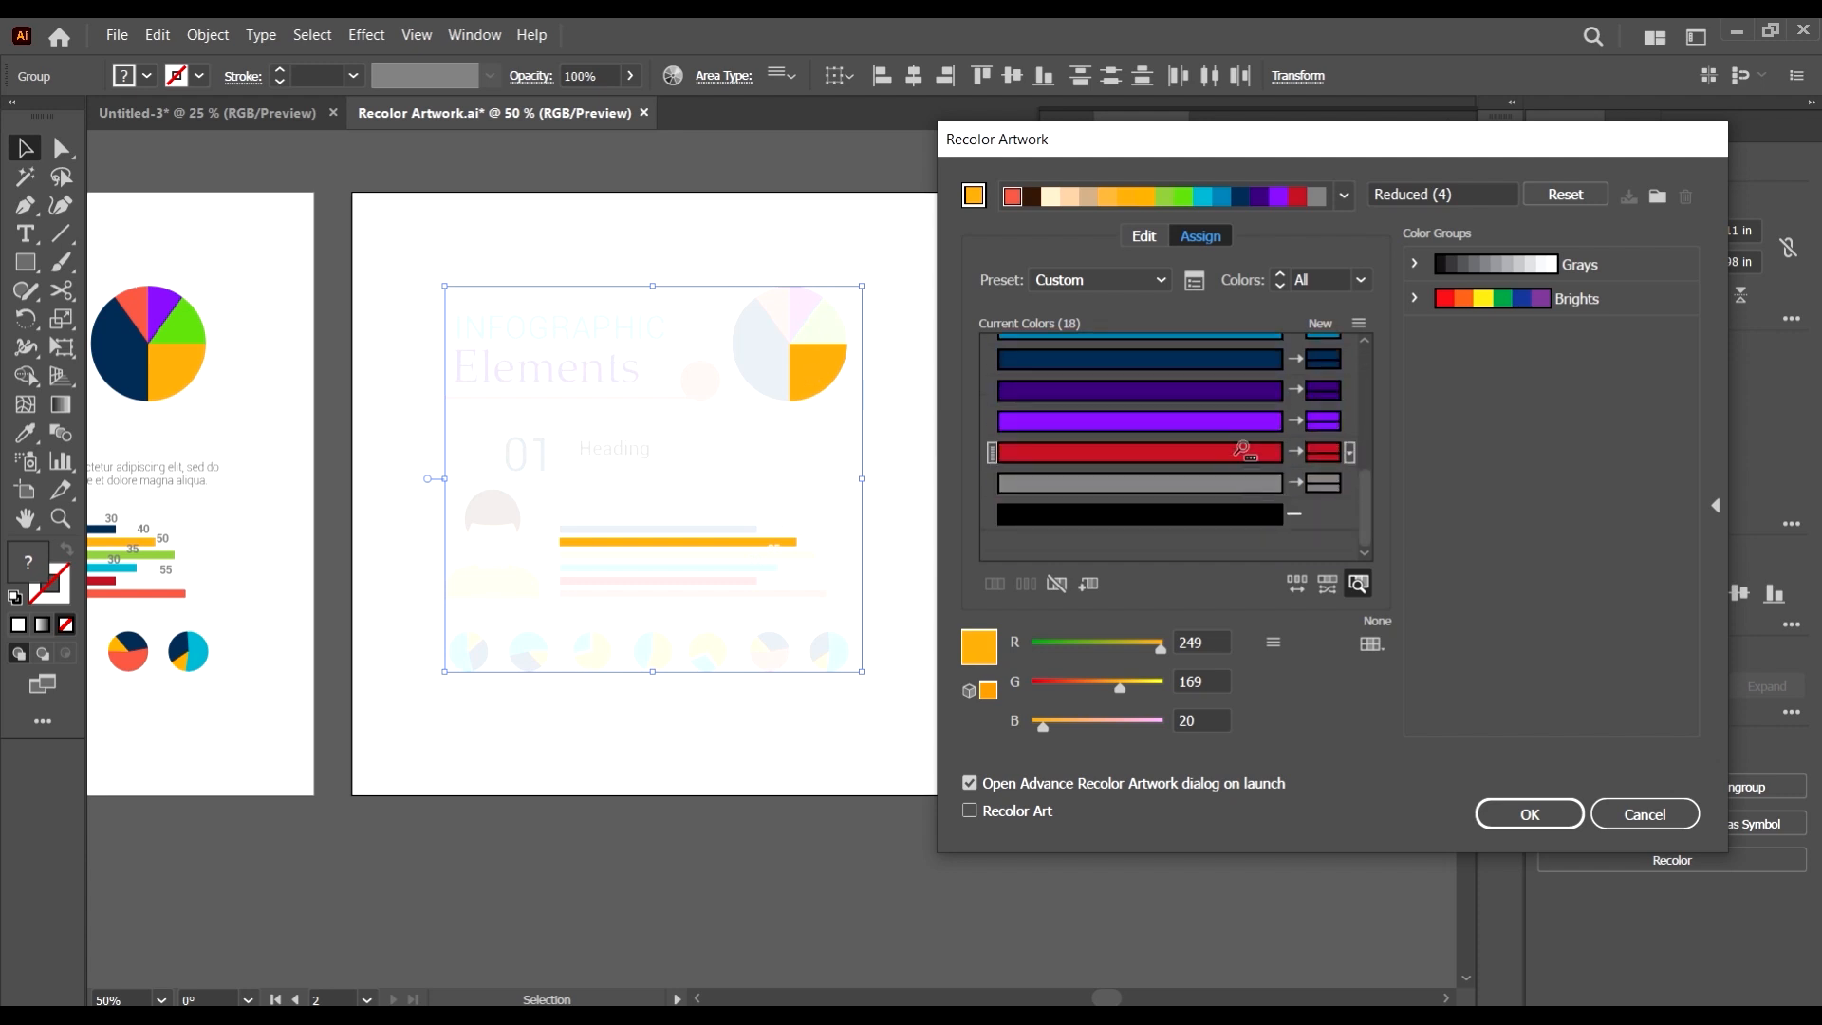
{"action": "left_click", "coordinate": [1242, 391]}
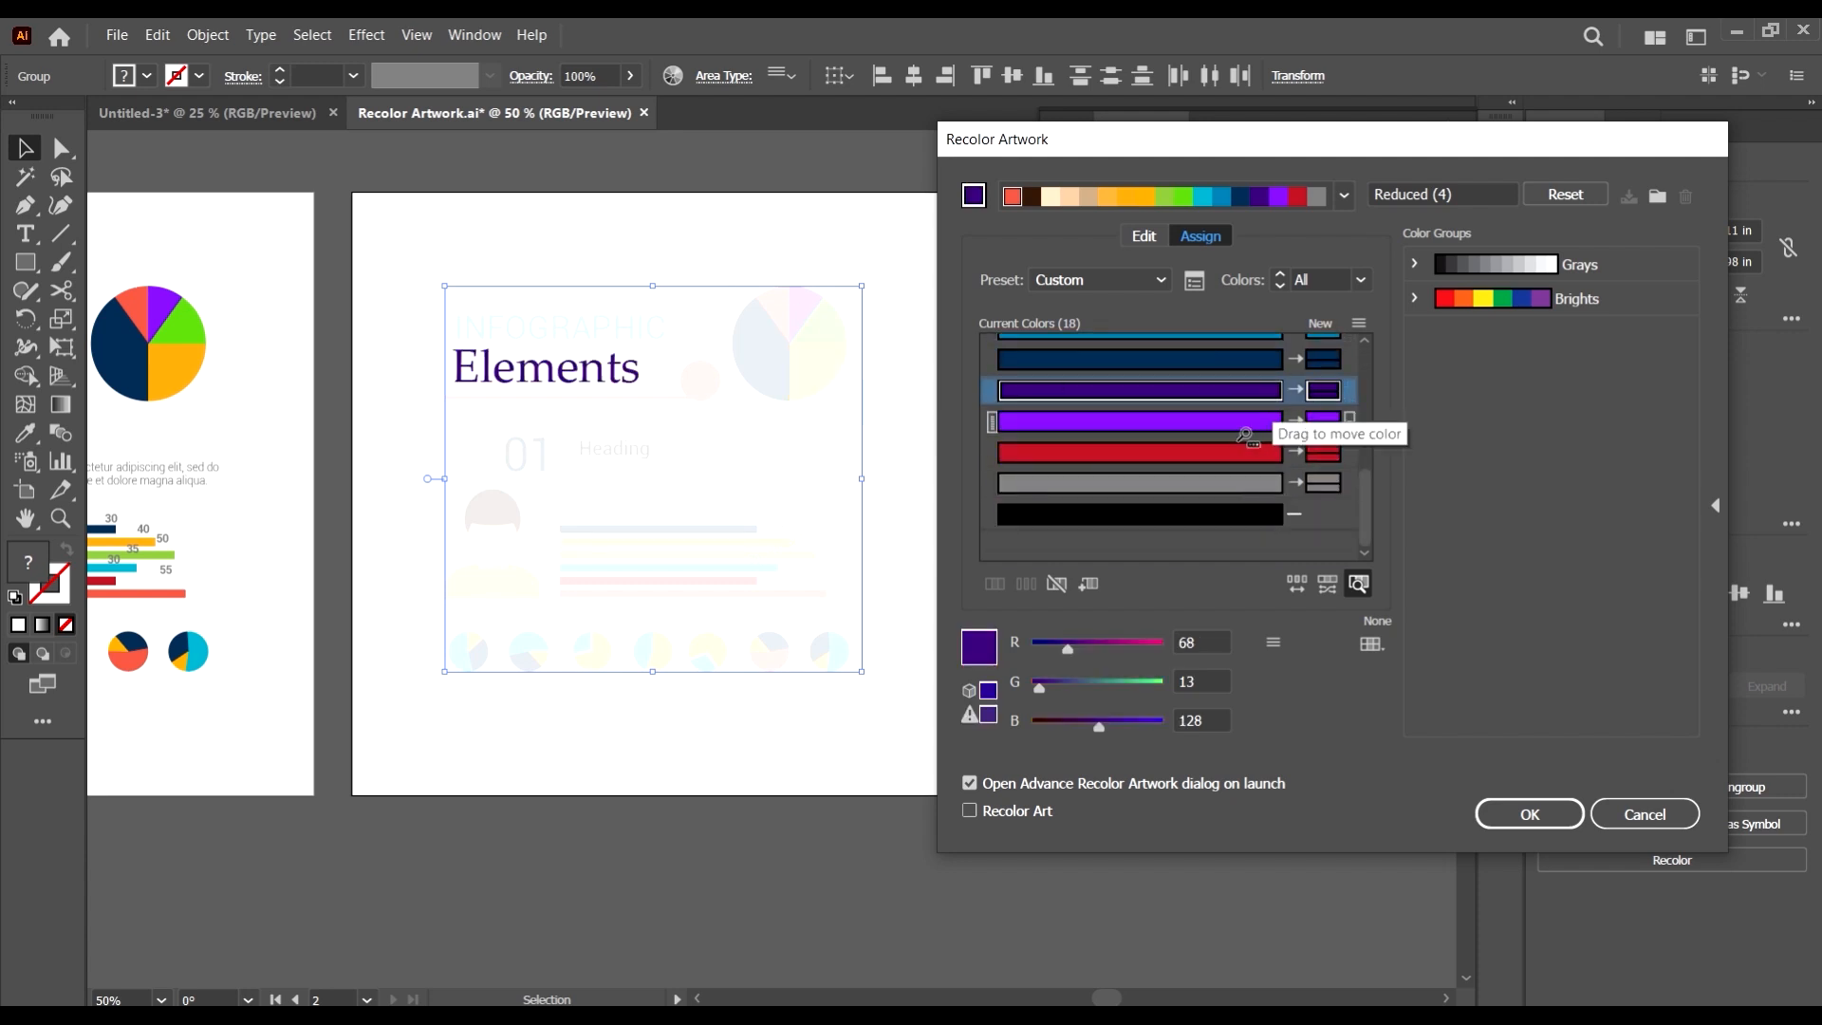
{"action": "left_click", "coordinate": [1242, 423]}
{"action": "scroll", "coordinate": [1242, 475], "scroll_direction": "up", "scroll_amount": 6}
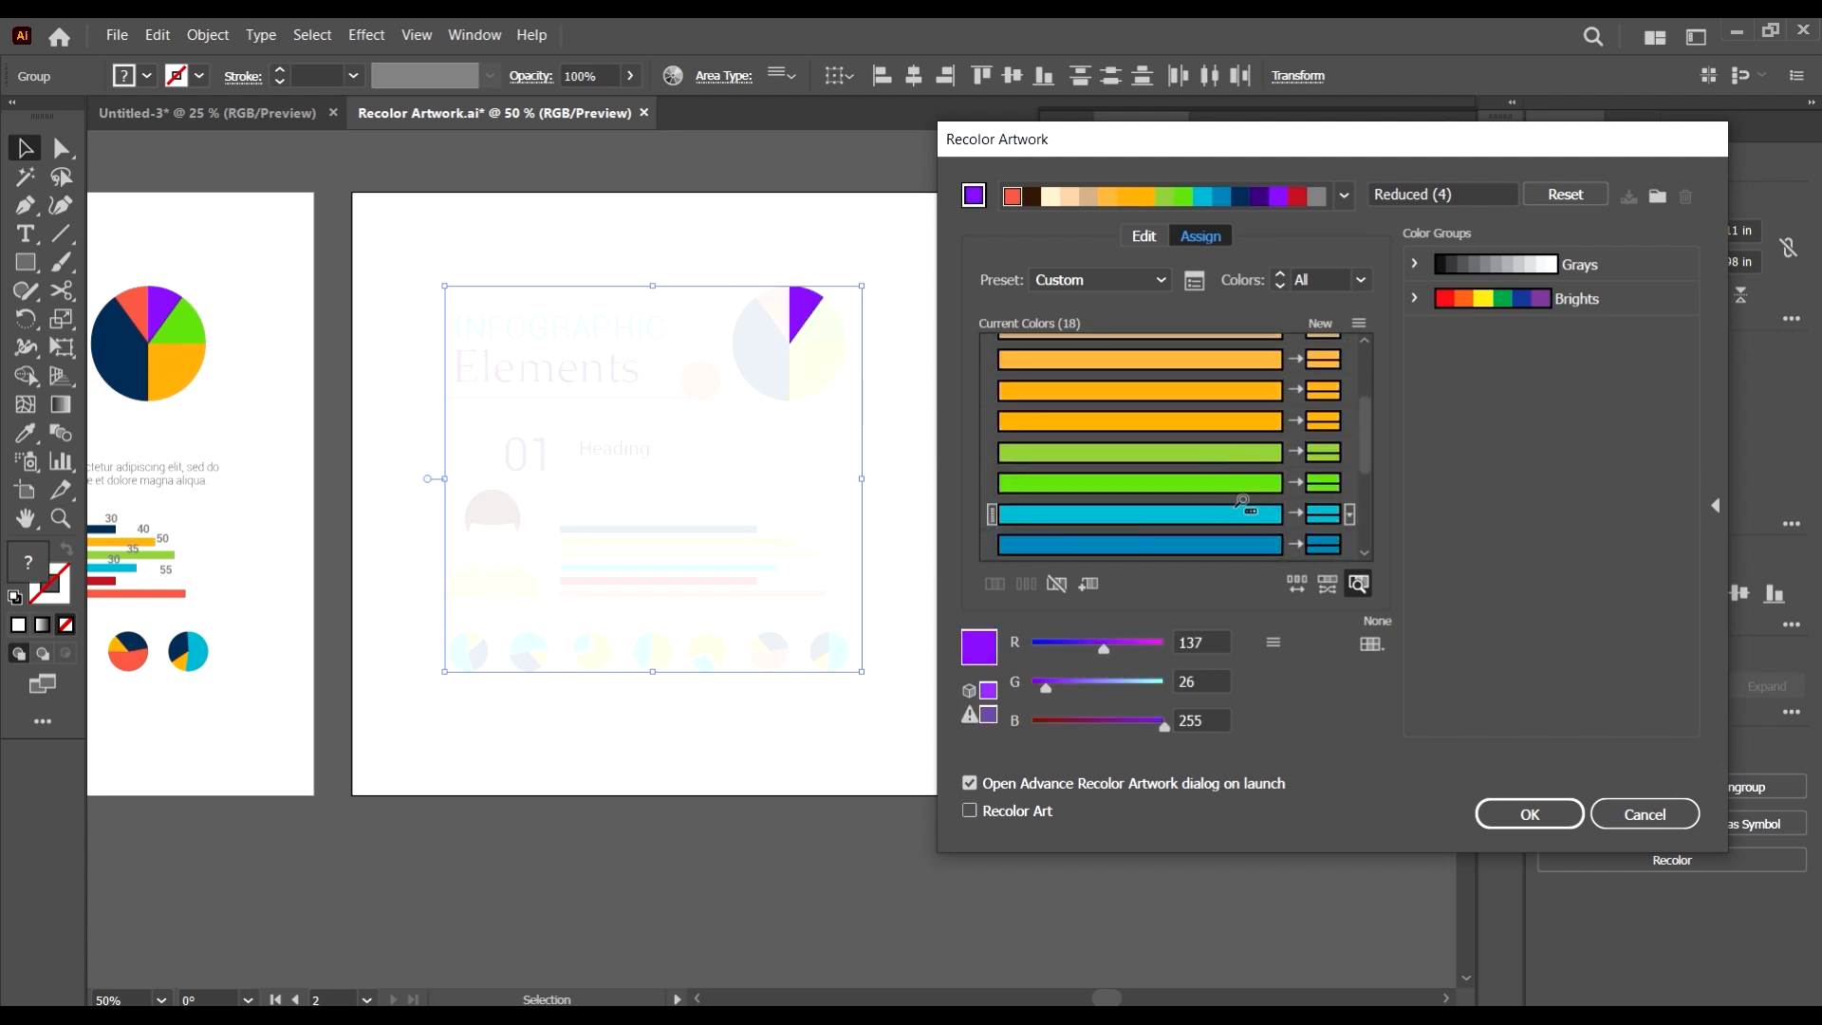
{"action": "left_click", "coordinate": [1241, 481]}
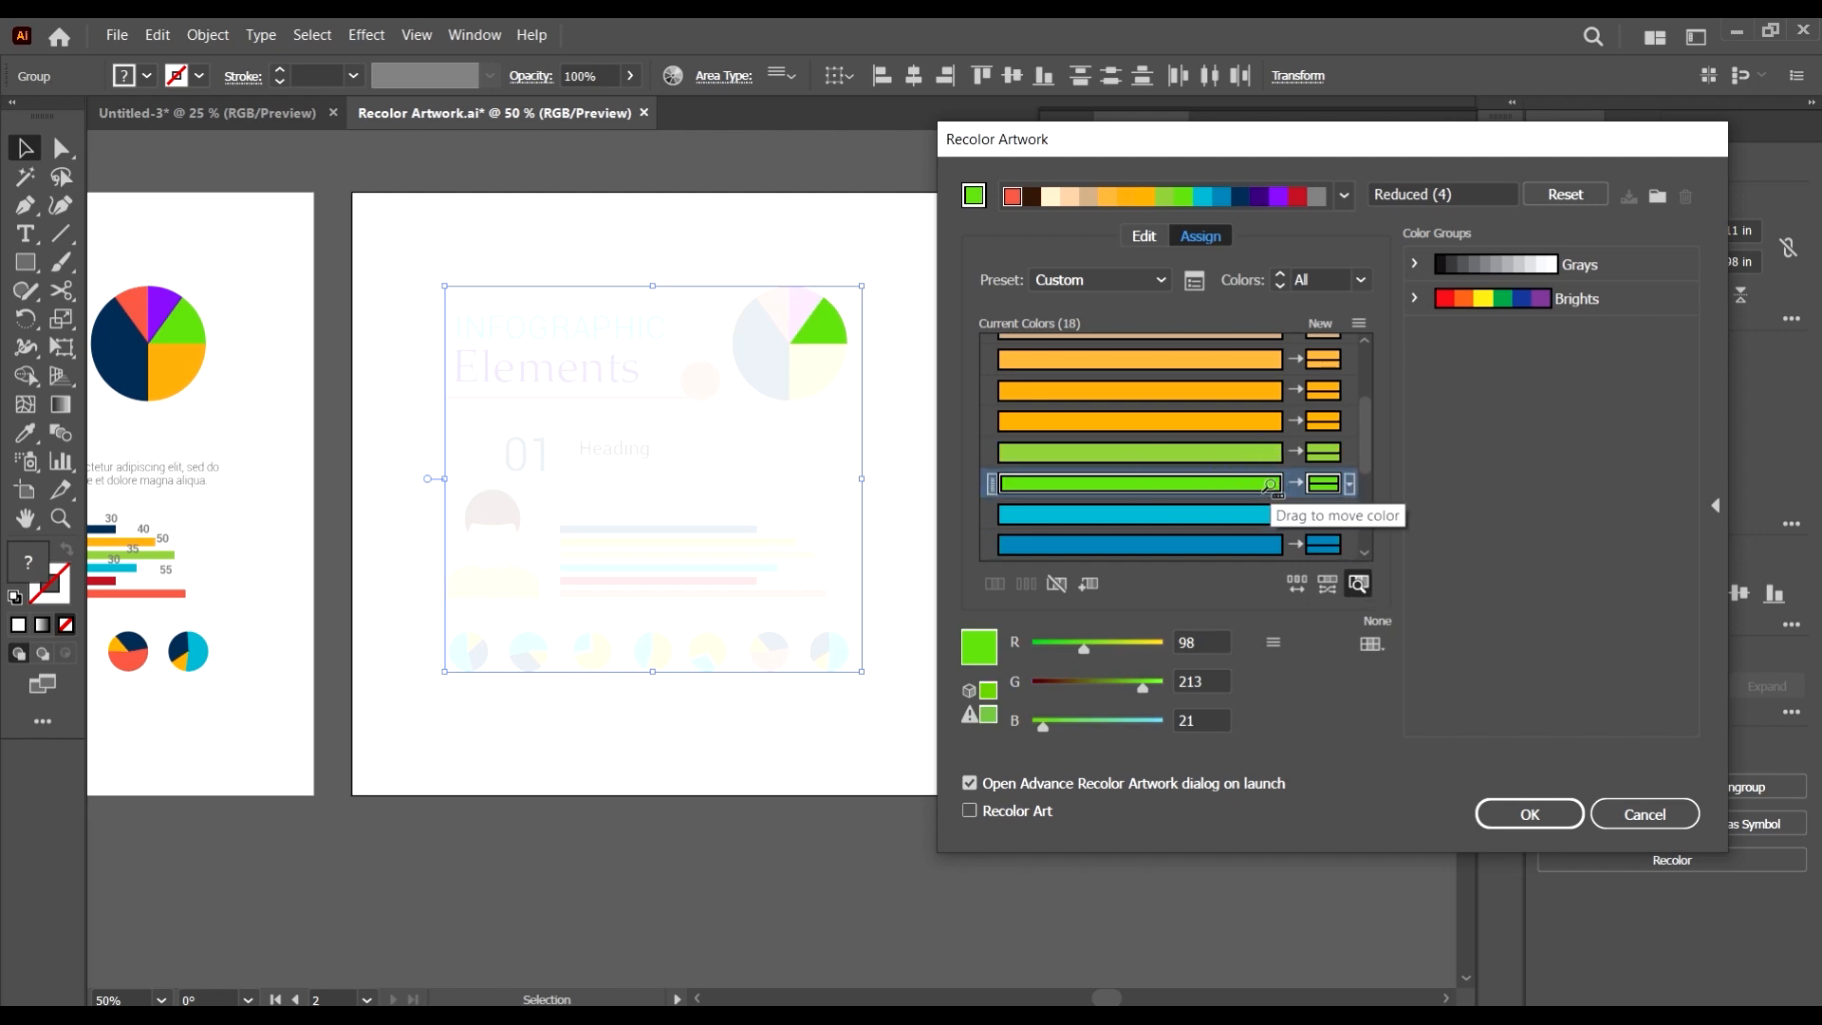
{"action": "left_click", "coordinate": [1359, 584]}
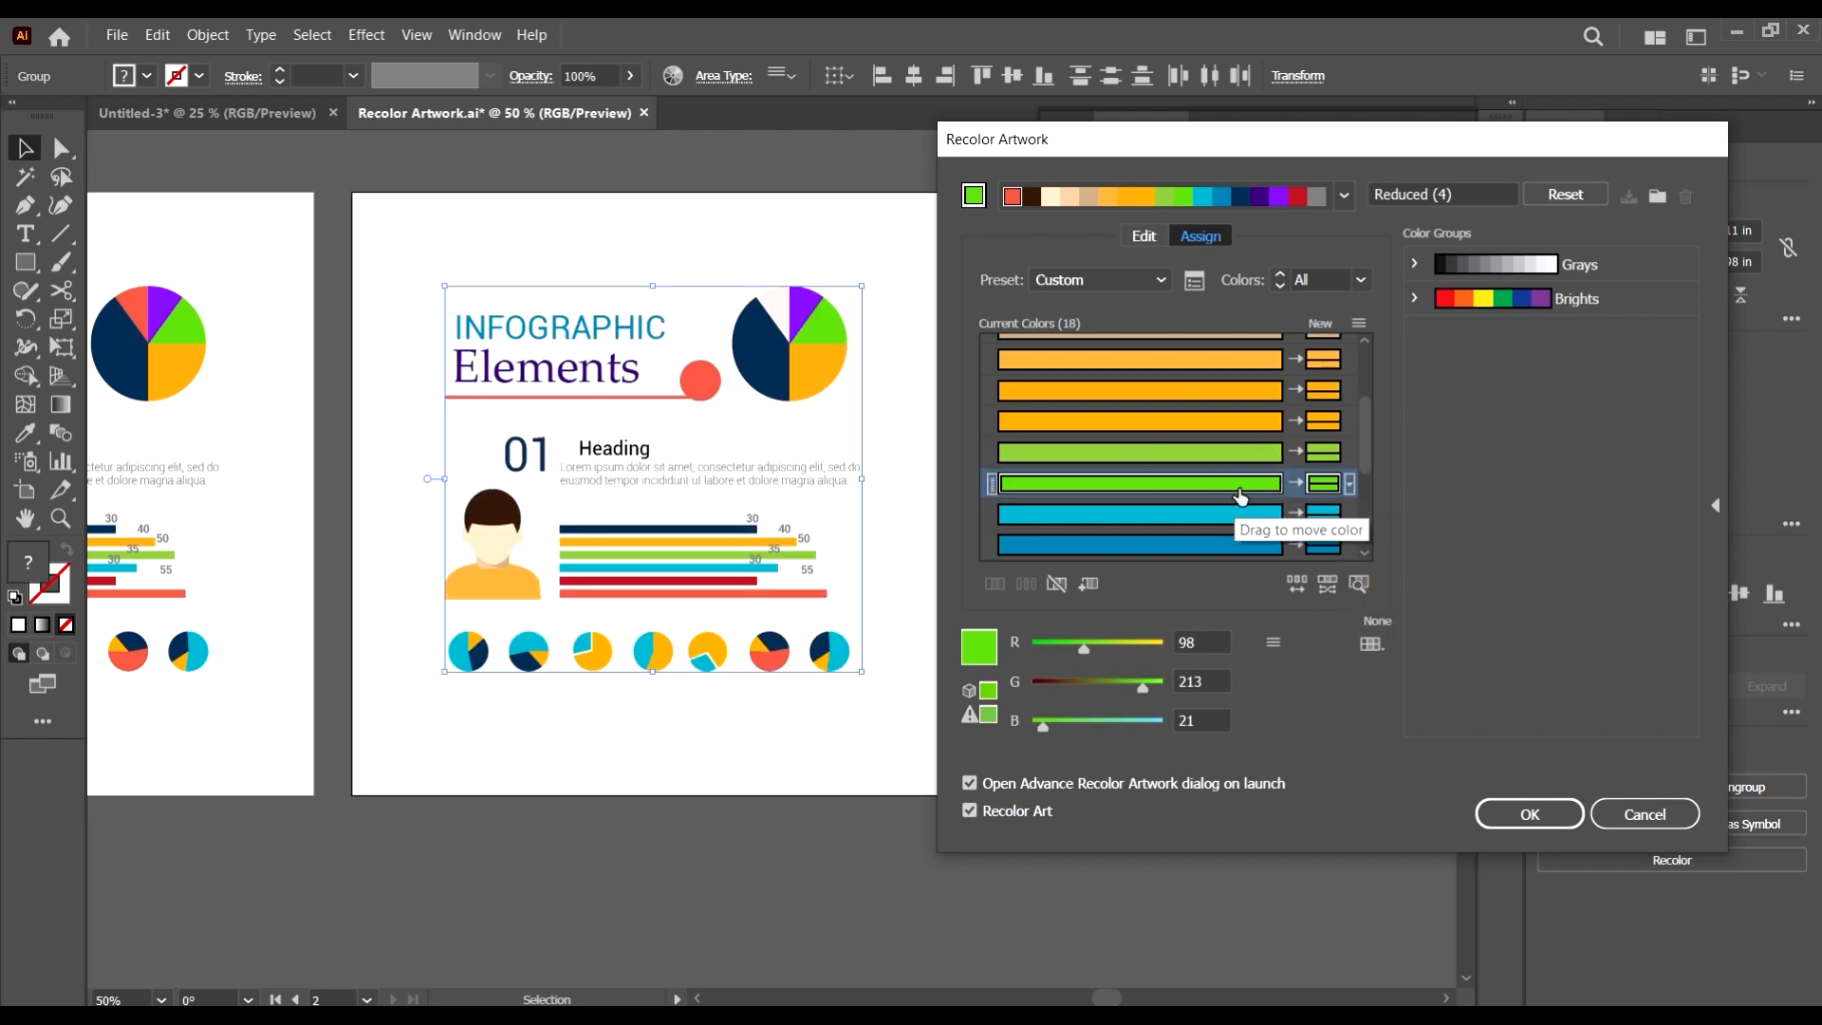
- Merge the bright green current colour into an orange row, and finish by moving it into the cyan row instead
{"action": "left_click_drag", "start_coordinate": [1249, 486], "coordinate": [1255, 392]}
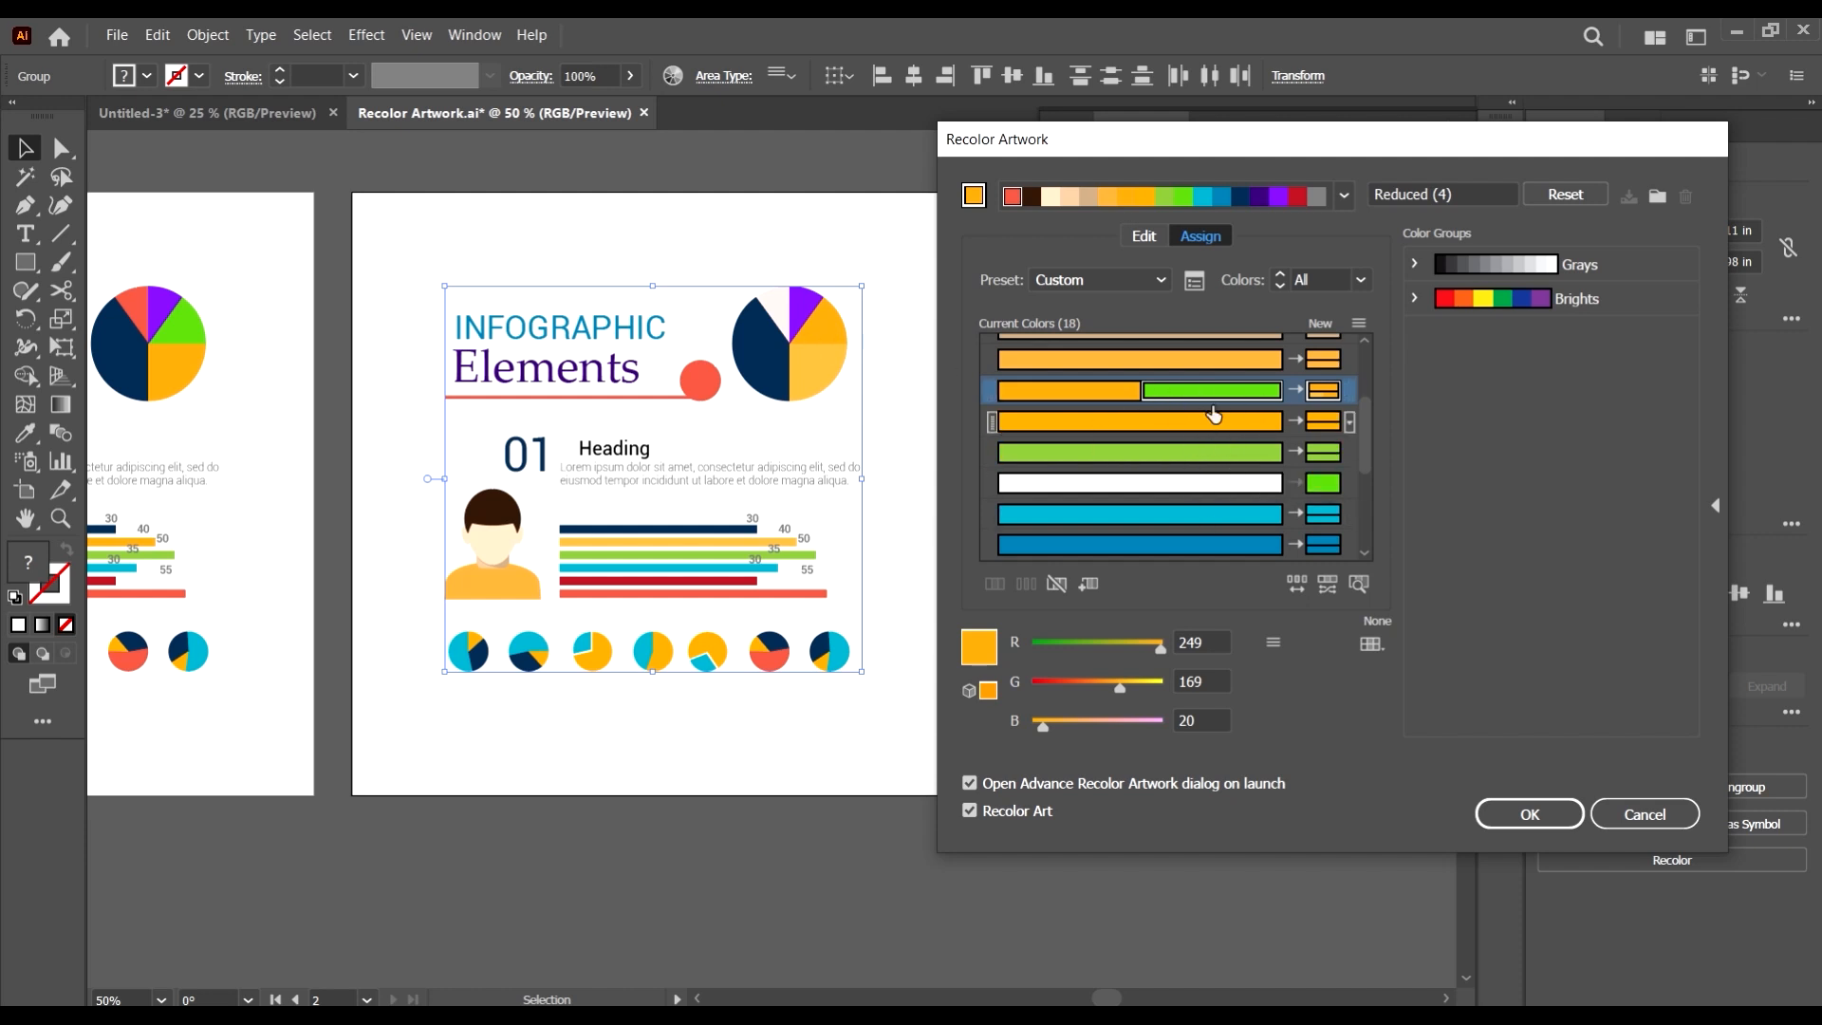
{"action": "left_click_drag", "start_coordinate": [1219, 393], "coordinate": [1286, 466]}
{"action": "left_click_drag", "start_coordinate": [1196, 390], "coordinate": [1139, 514]}
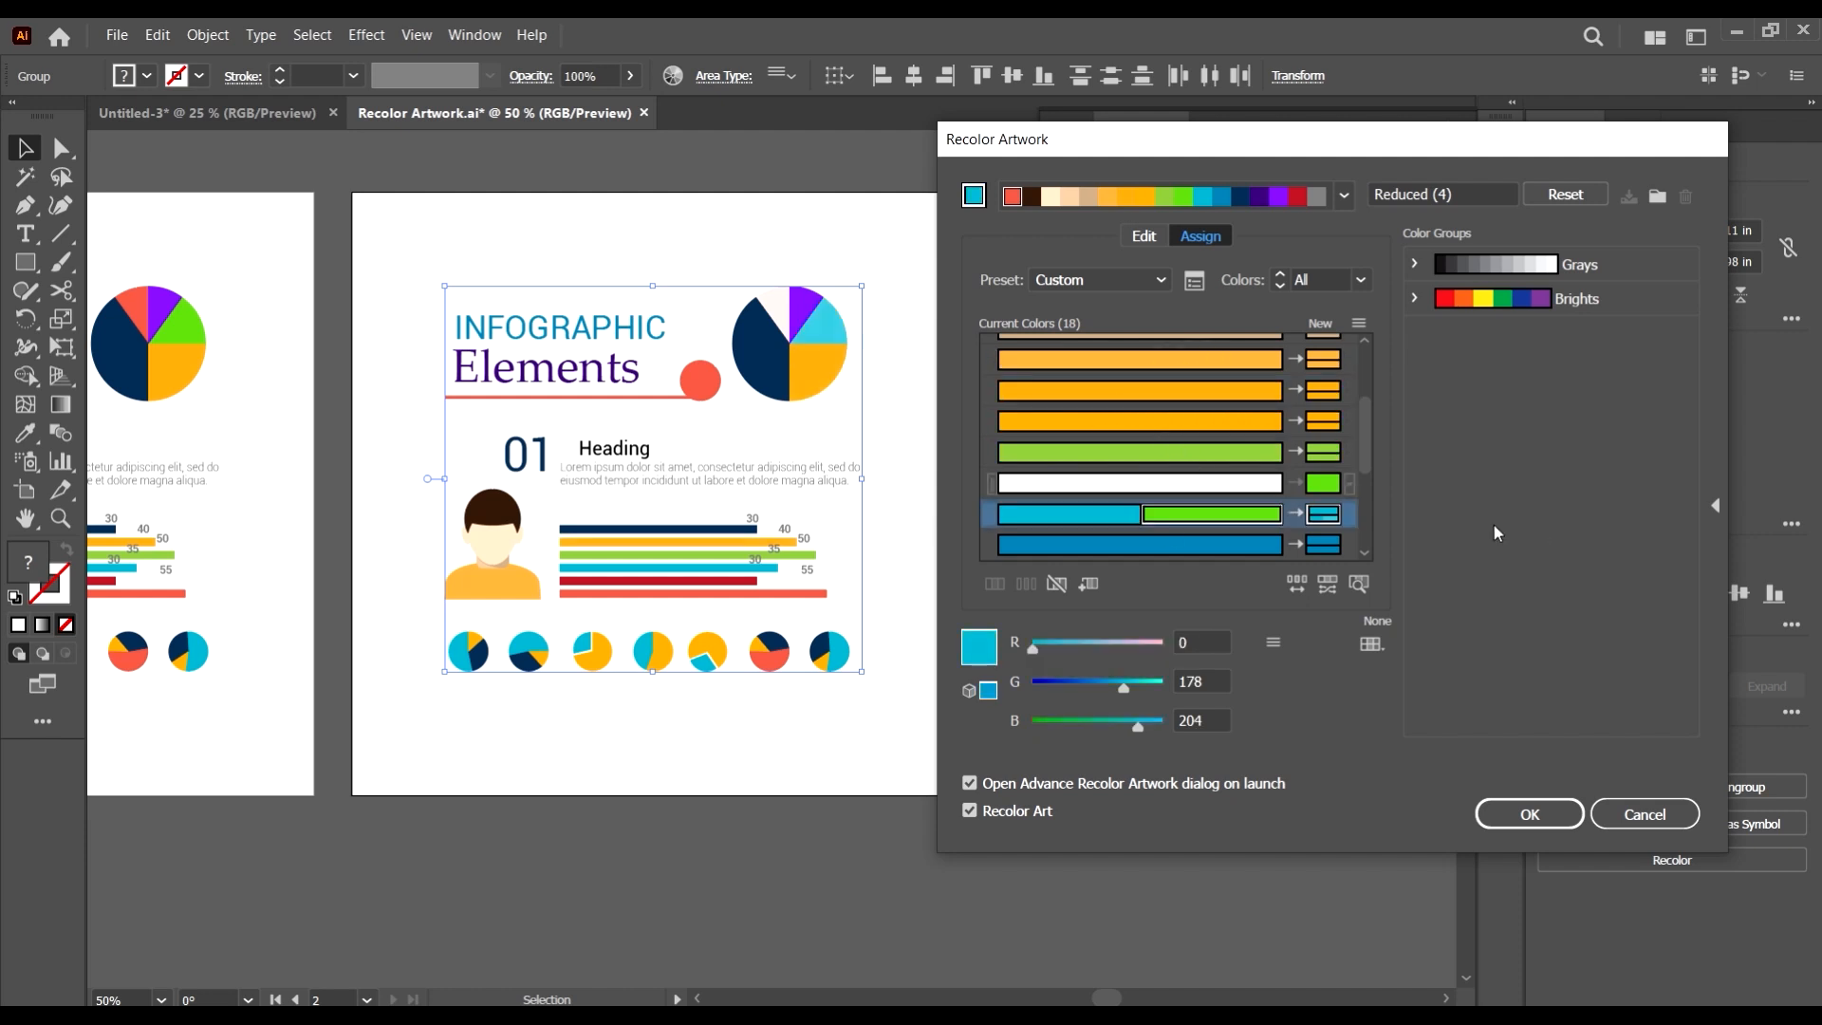
{"action": "scroll", "coordinate": [1158, 475], "scroll_direction": "up", "scroll_amount": 6}
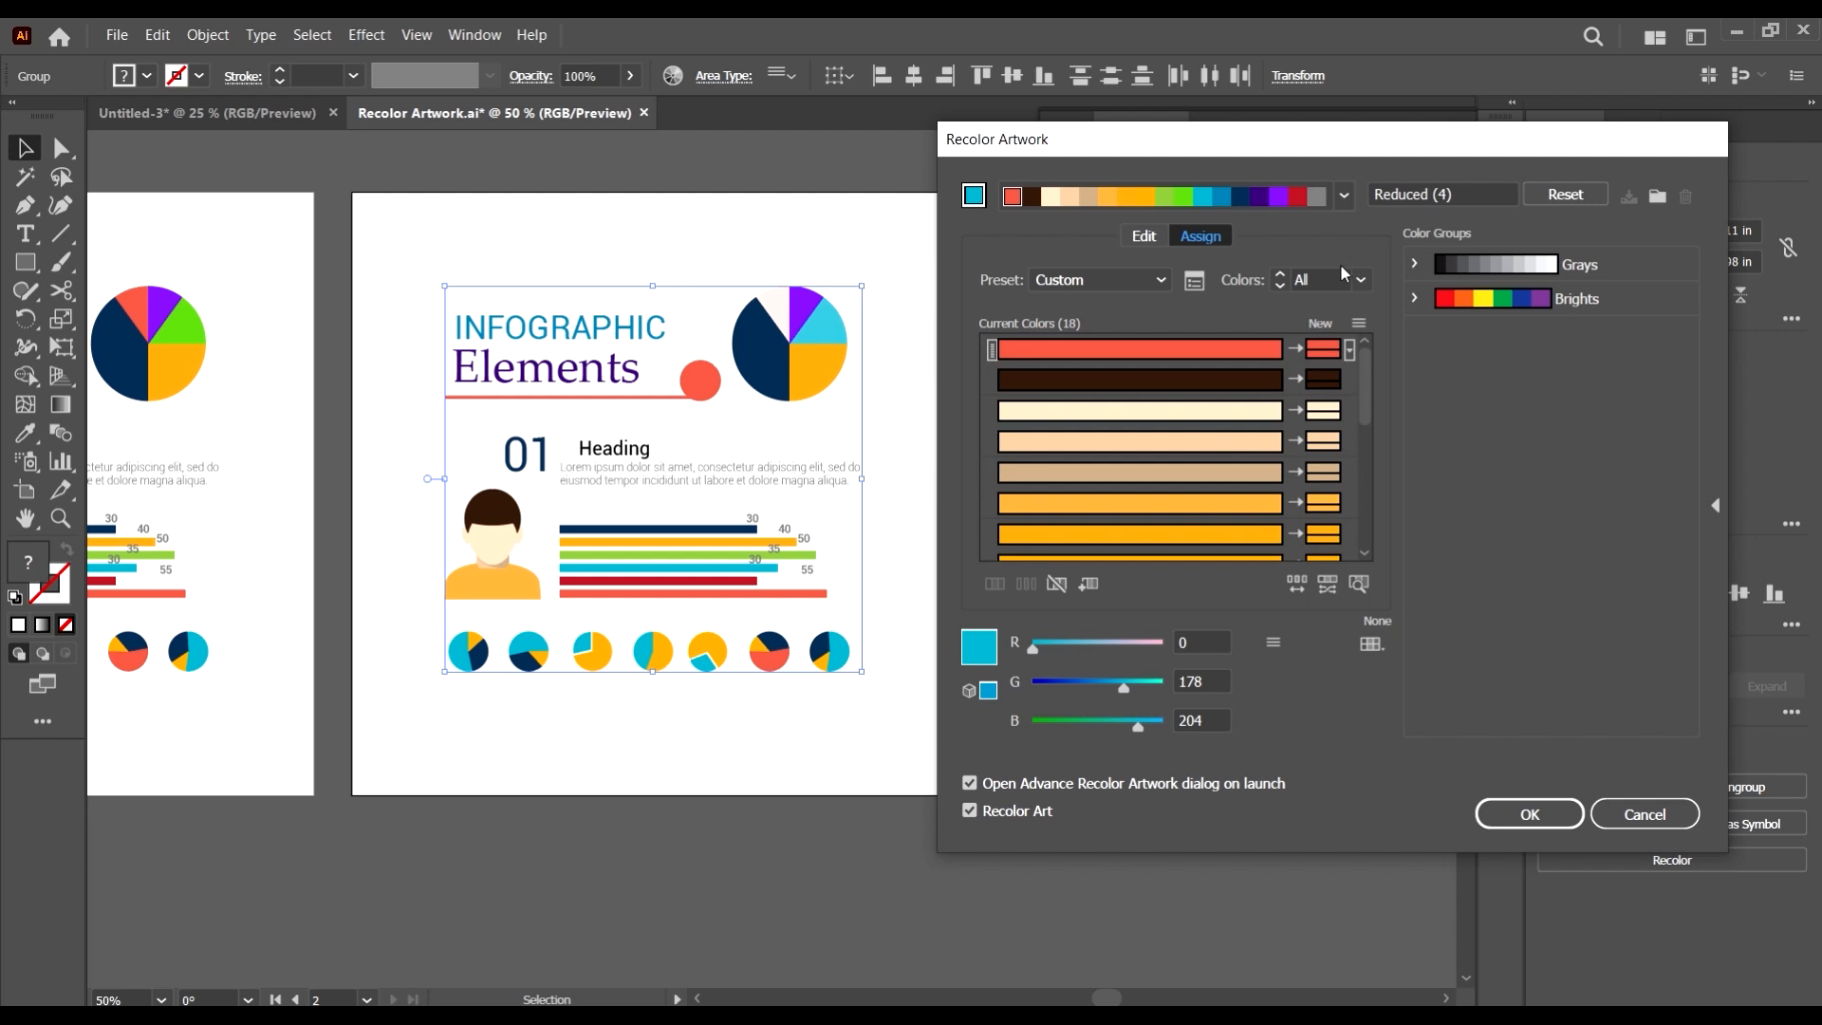
{"action": "left_click", "coordinate": [1161, 280]}
{"action": "left_click", "coordinate": [1464, 440]}
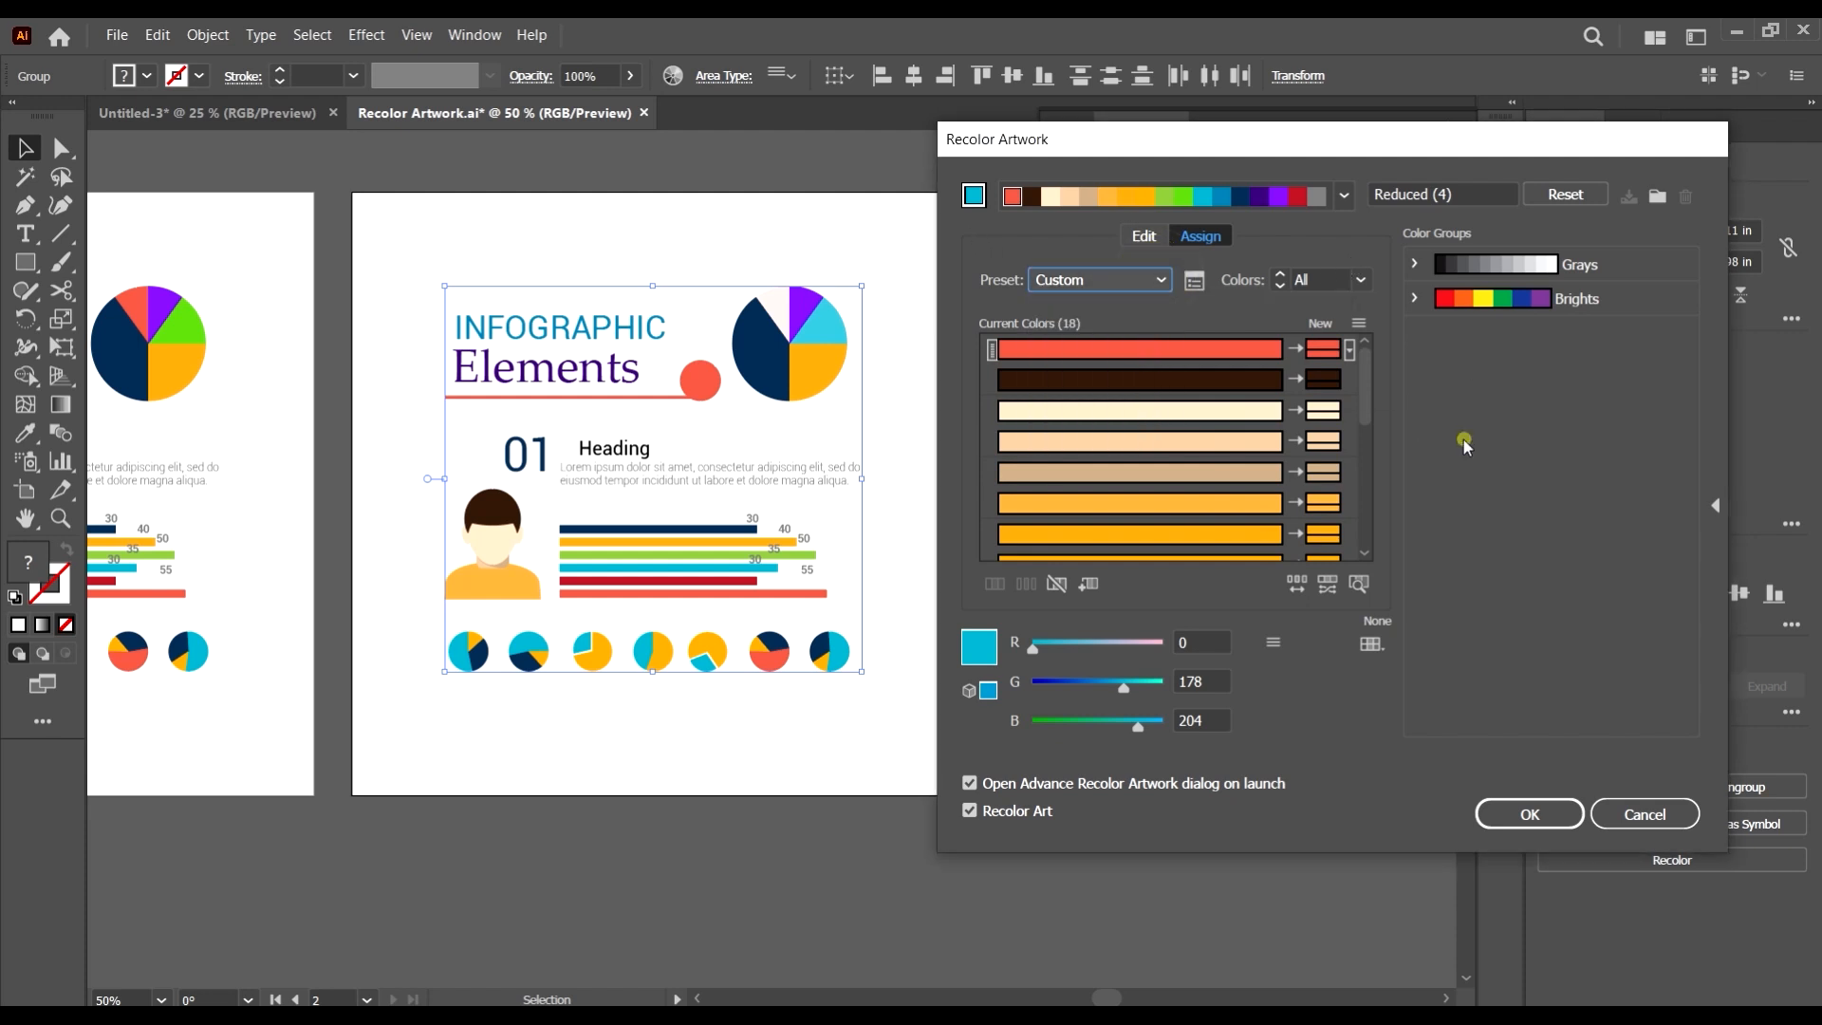
{"action": "left_click", "coordinate": [1160, 280]}
{"action": "left_click", "coordinate": [1184, 279]}
{"action": "left_click", "coordinate": [1194, 281]}
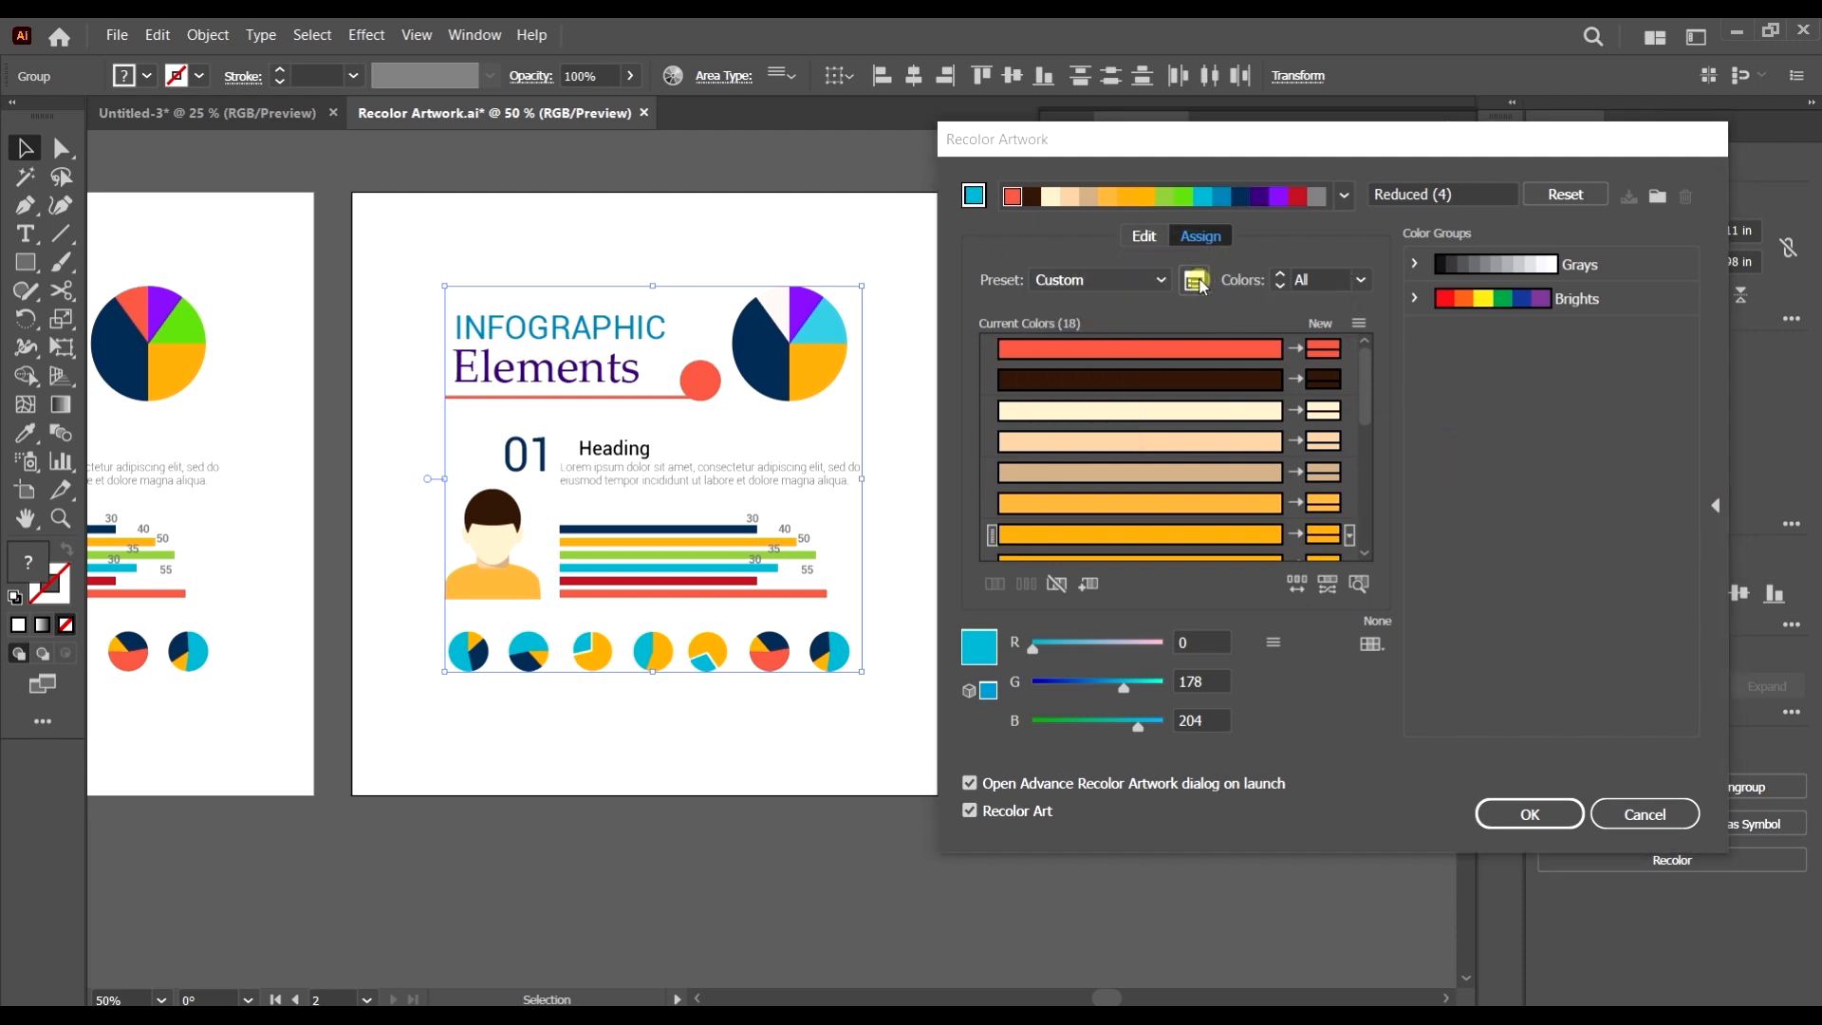
- Set the G value of the coral row's replacement colour to 10
{"action": "left_click", "coordinate": [1031, 689]}
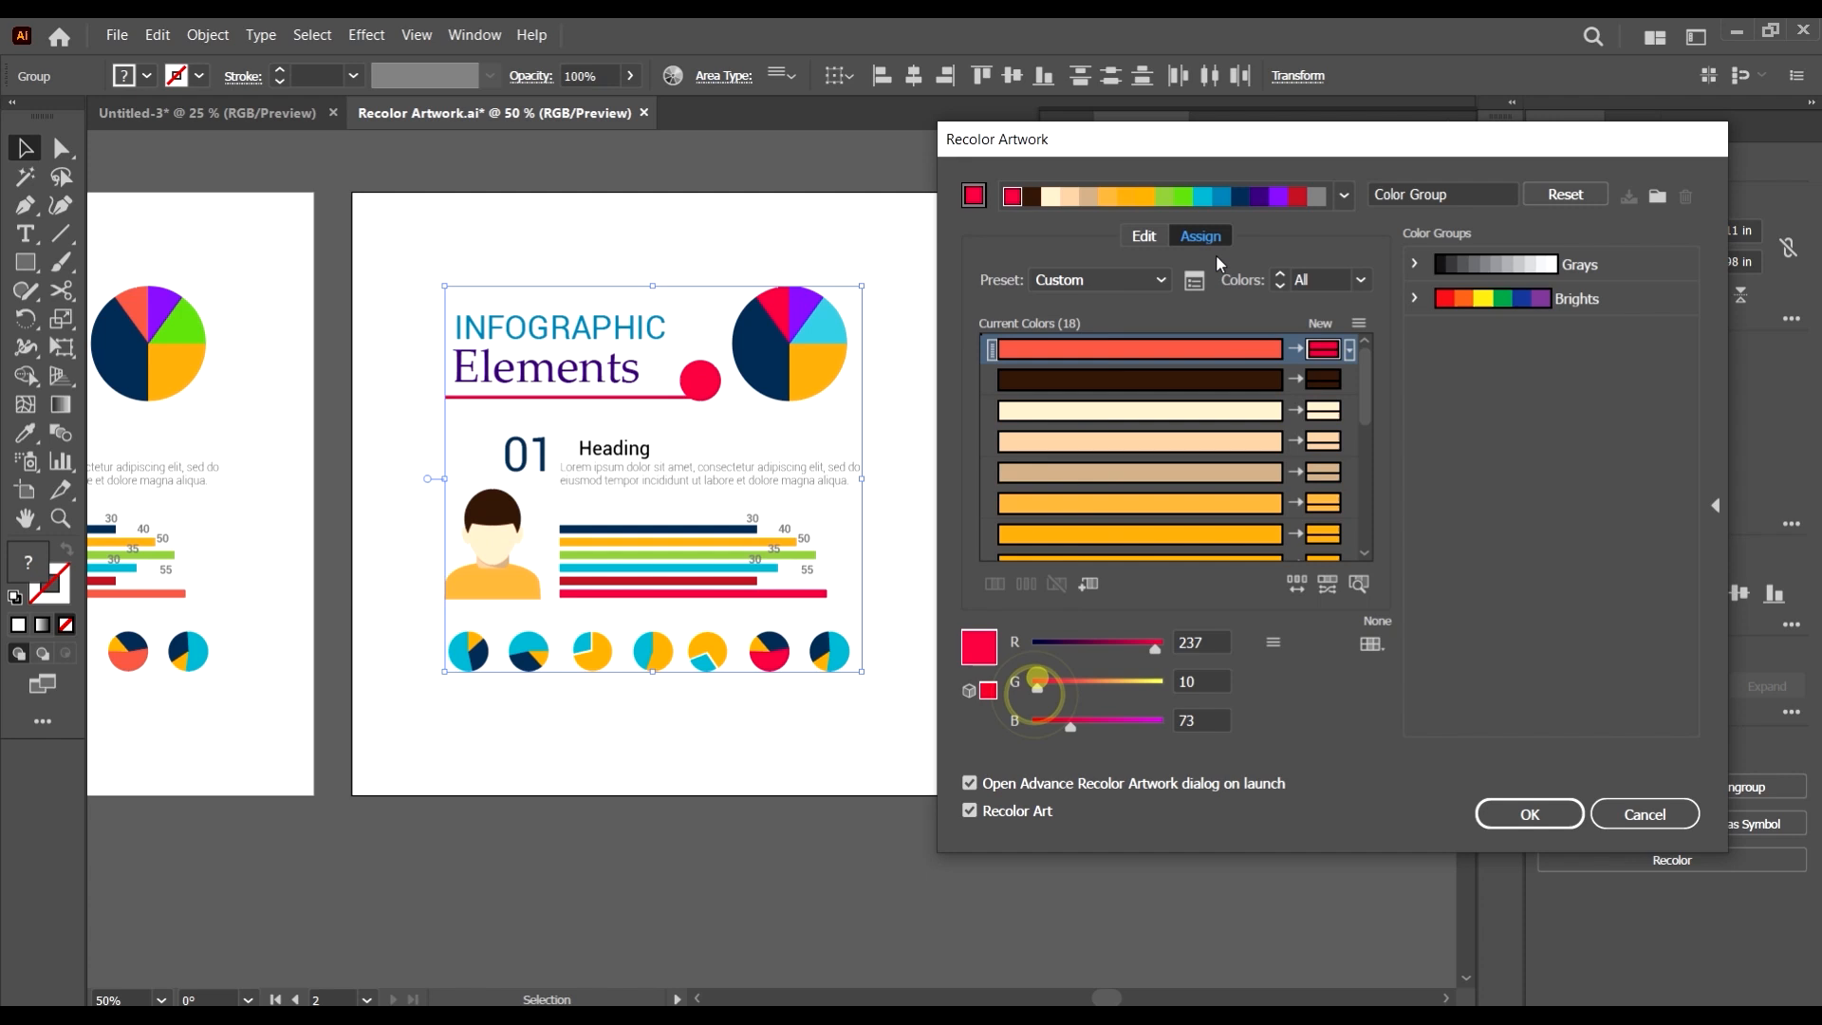
{"action": "left_click", "coordinate": [1202, 349]}
- Apply the Color library preset to the infographic using the Baroque library from Art History
{"action": "left_click", "coordinate": [1149, 281]}
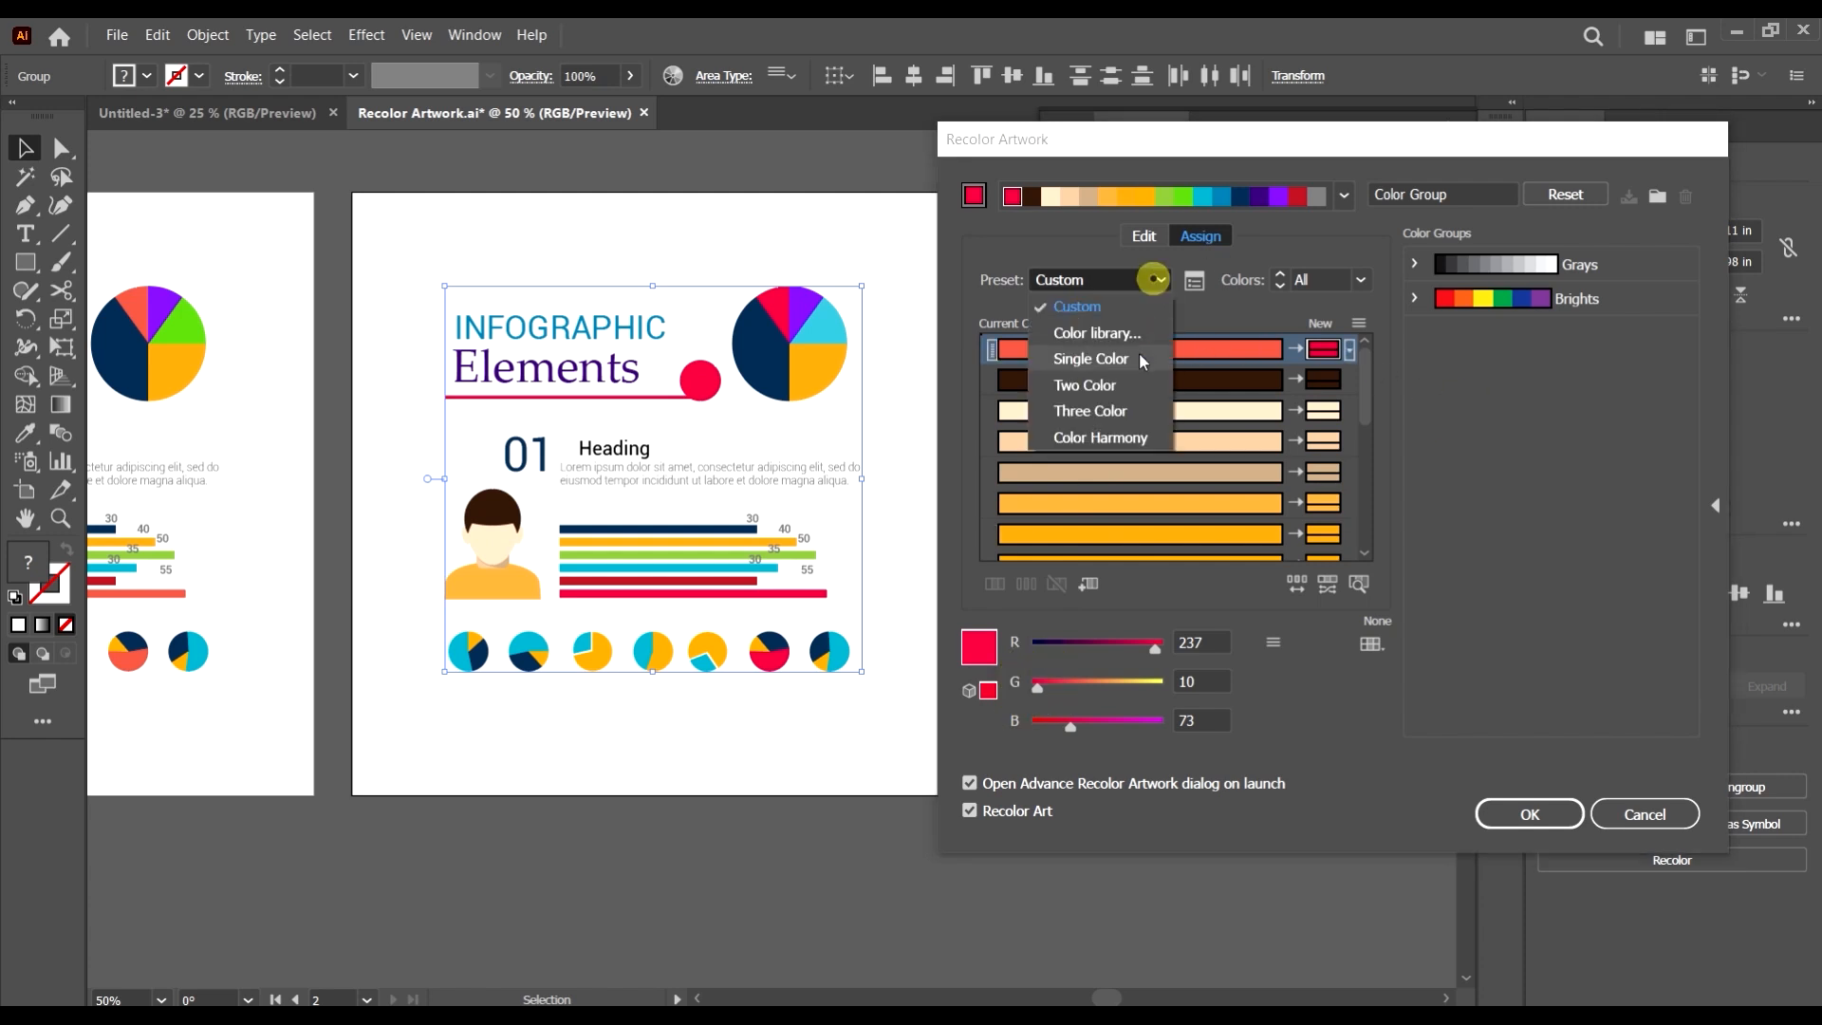
{"action": "left_click", "coordinate": [1111, 318]}
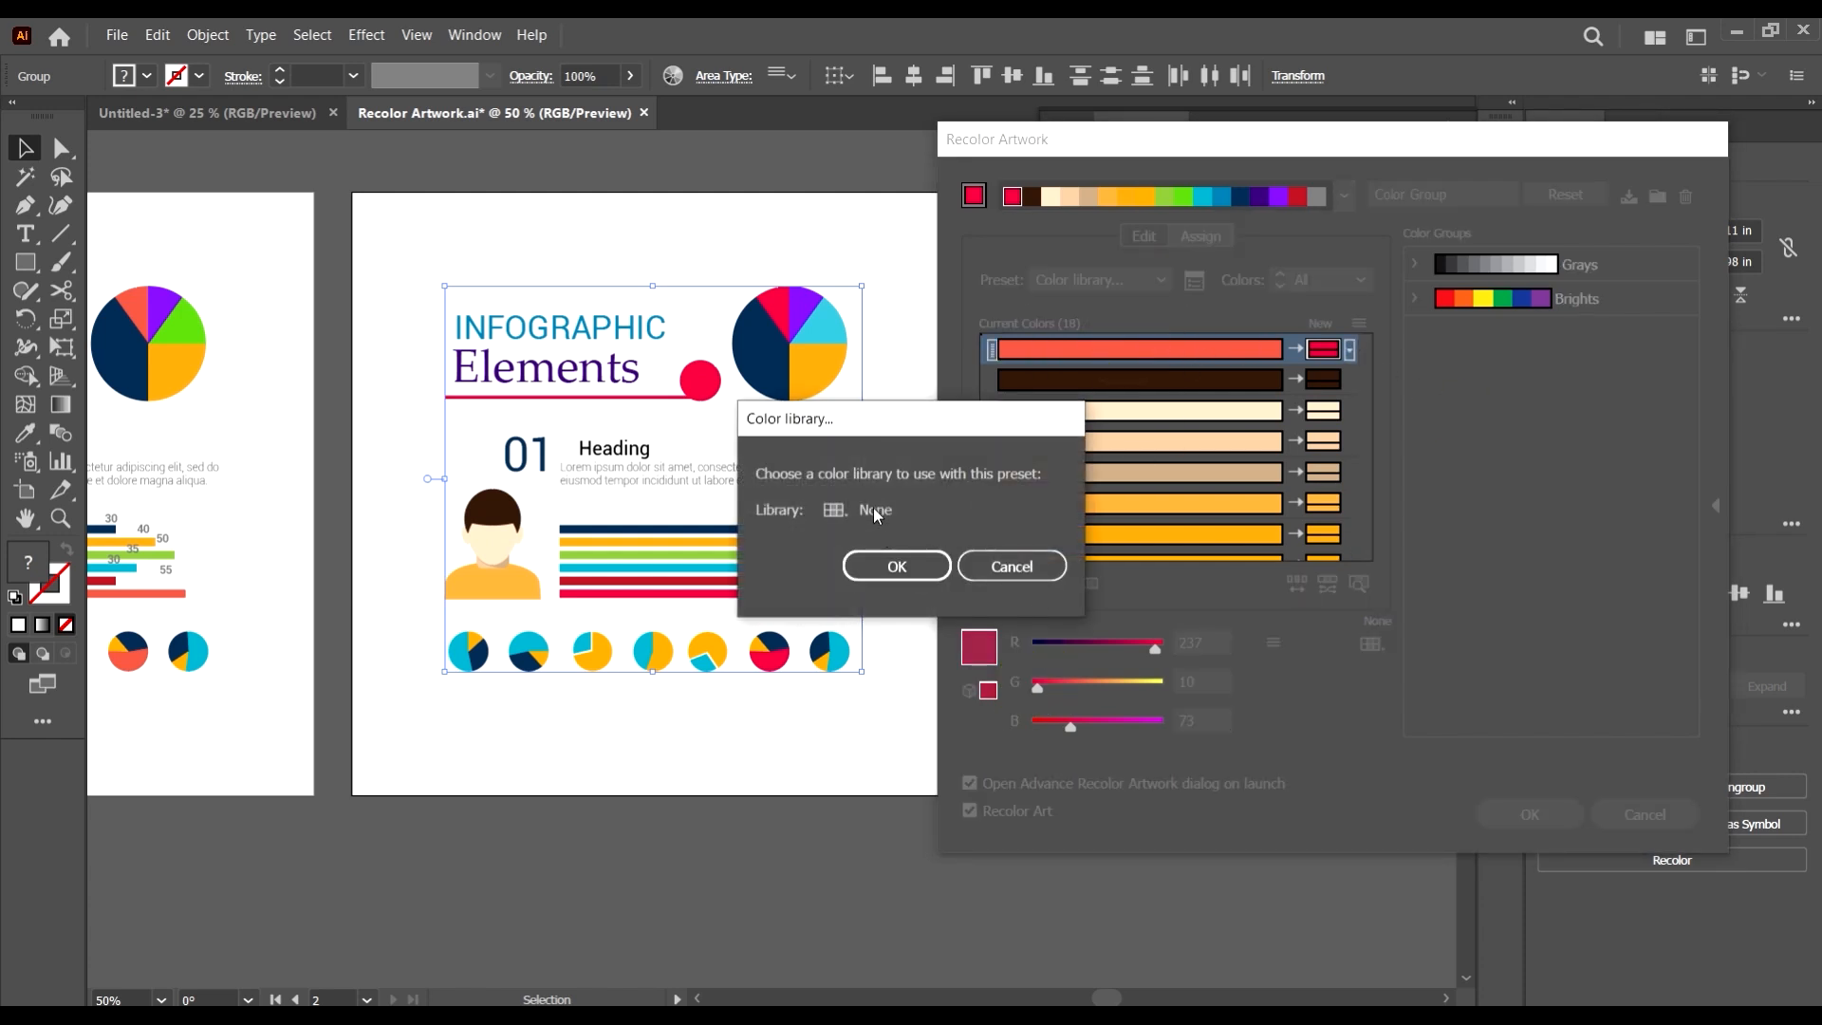
{"action": "left_click", "coordinate": [824, 508]}
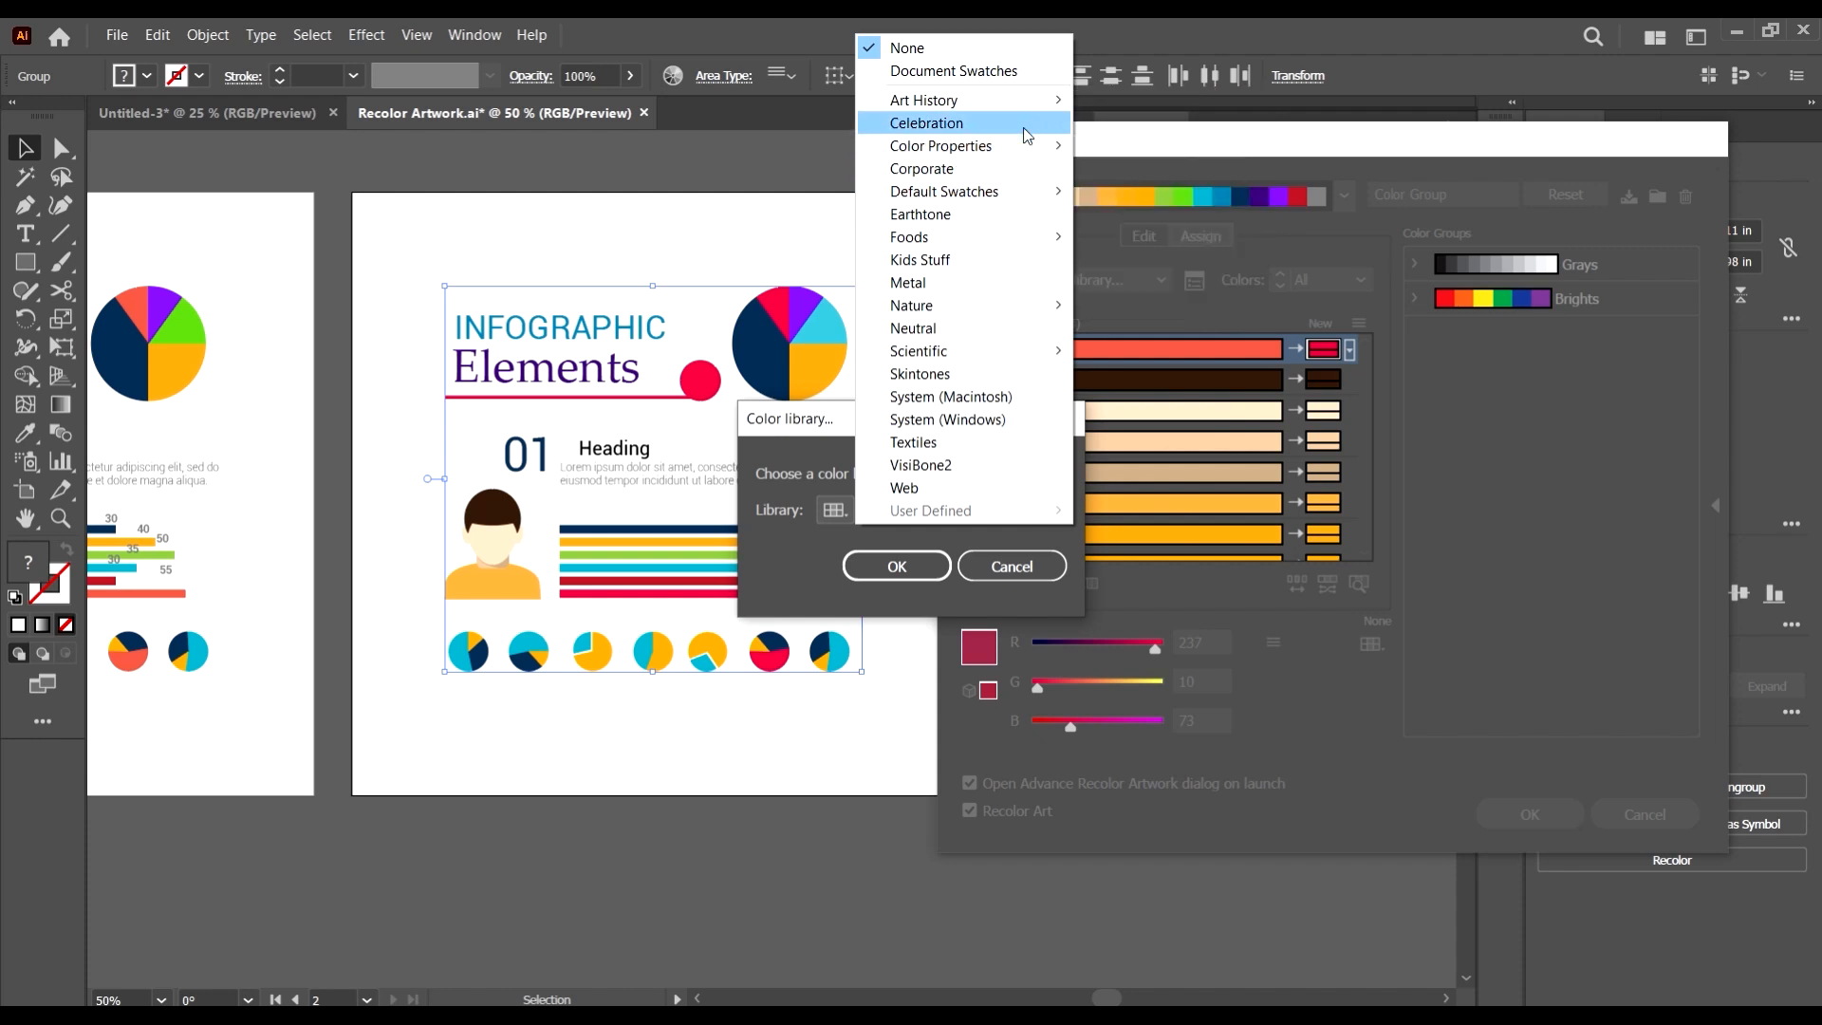
{"action": "mouse_move", "coordinate": [1007, 111]}
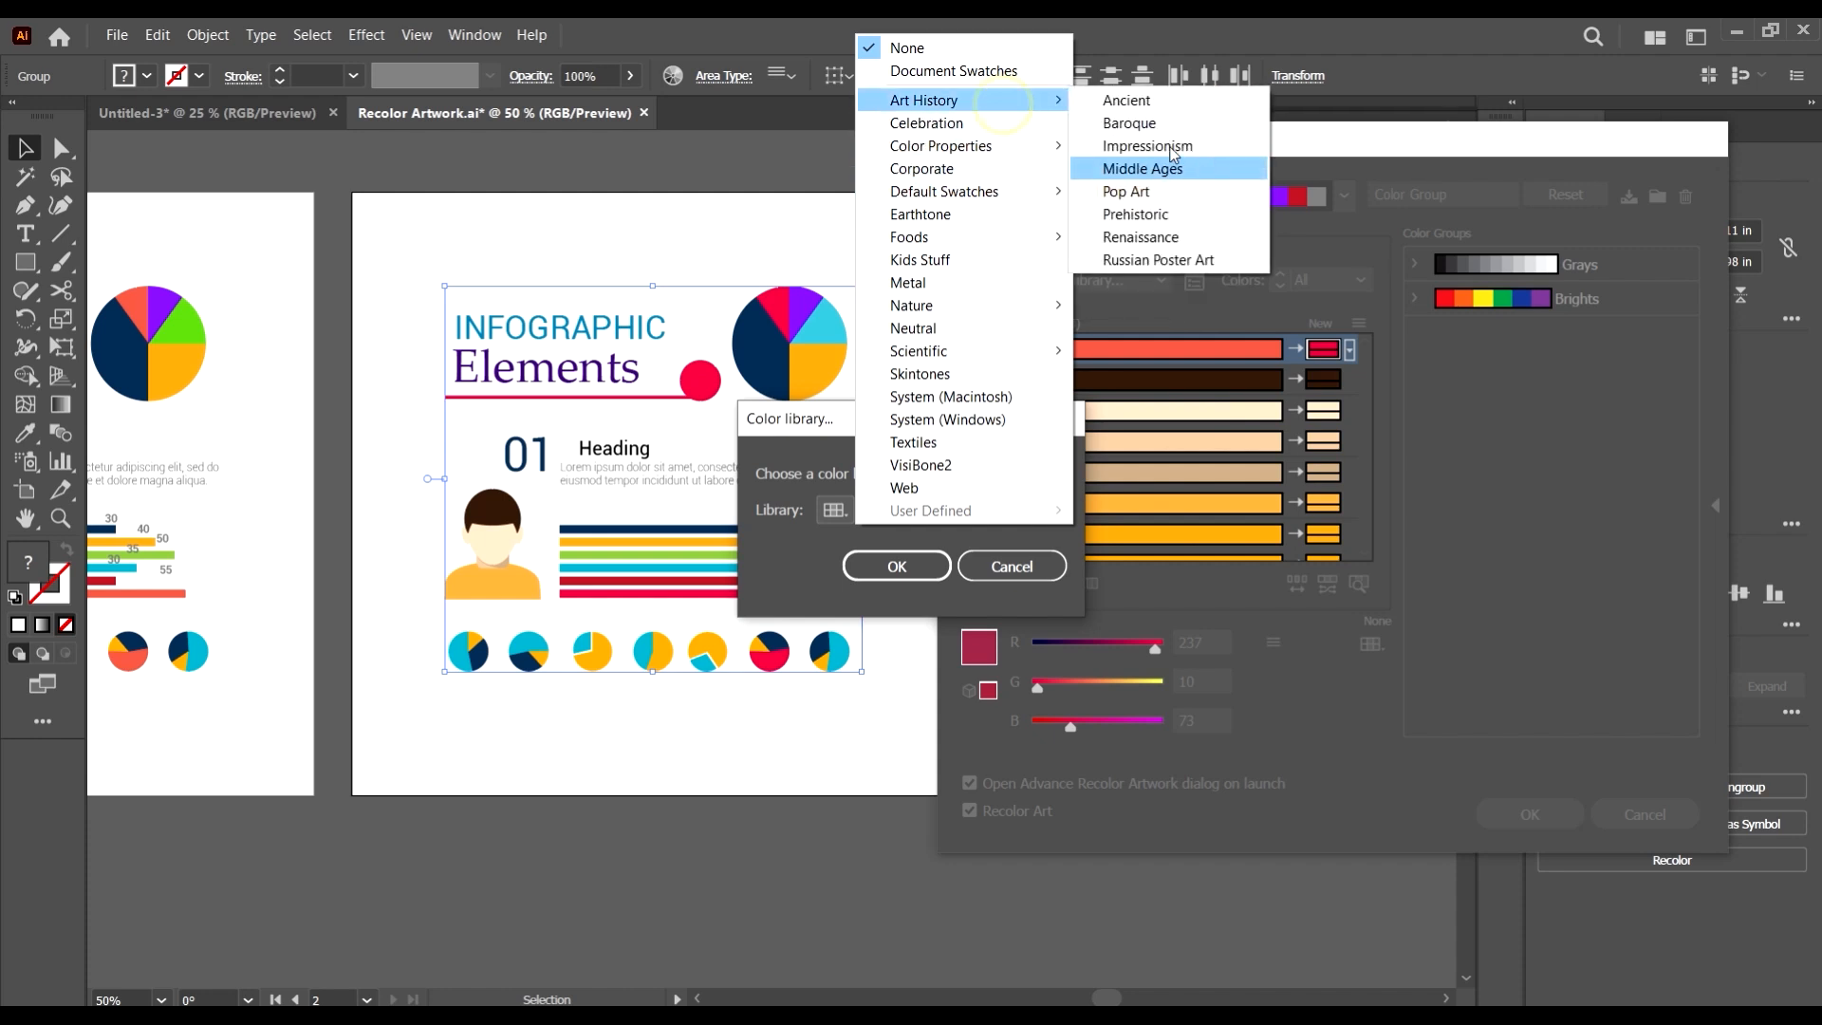
{"action": "left_click", "coordinate": [1139, 122]}
{"action": "left_click", "coordinate": [907, 567]}
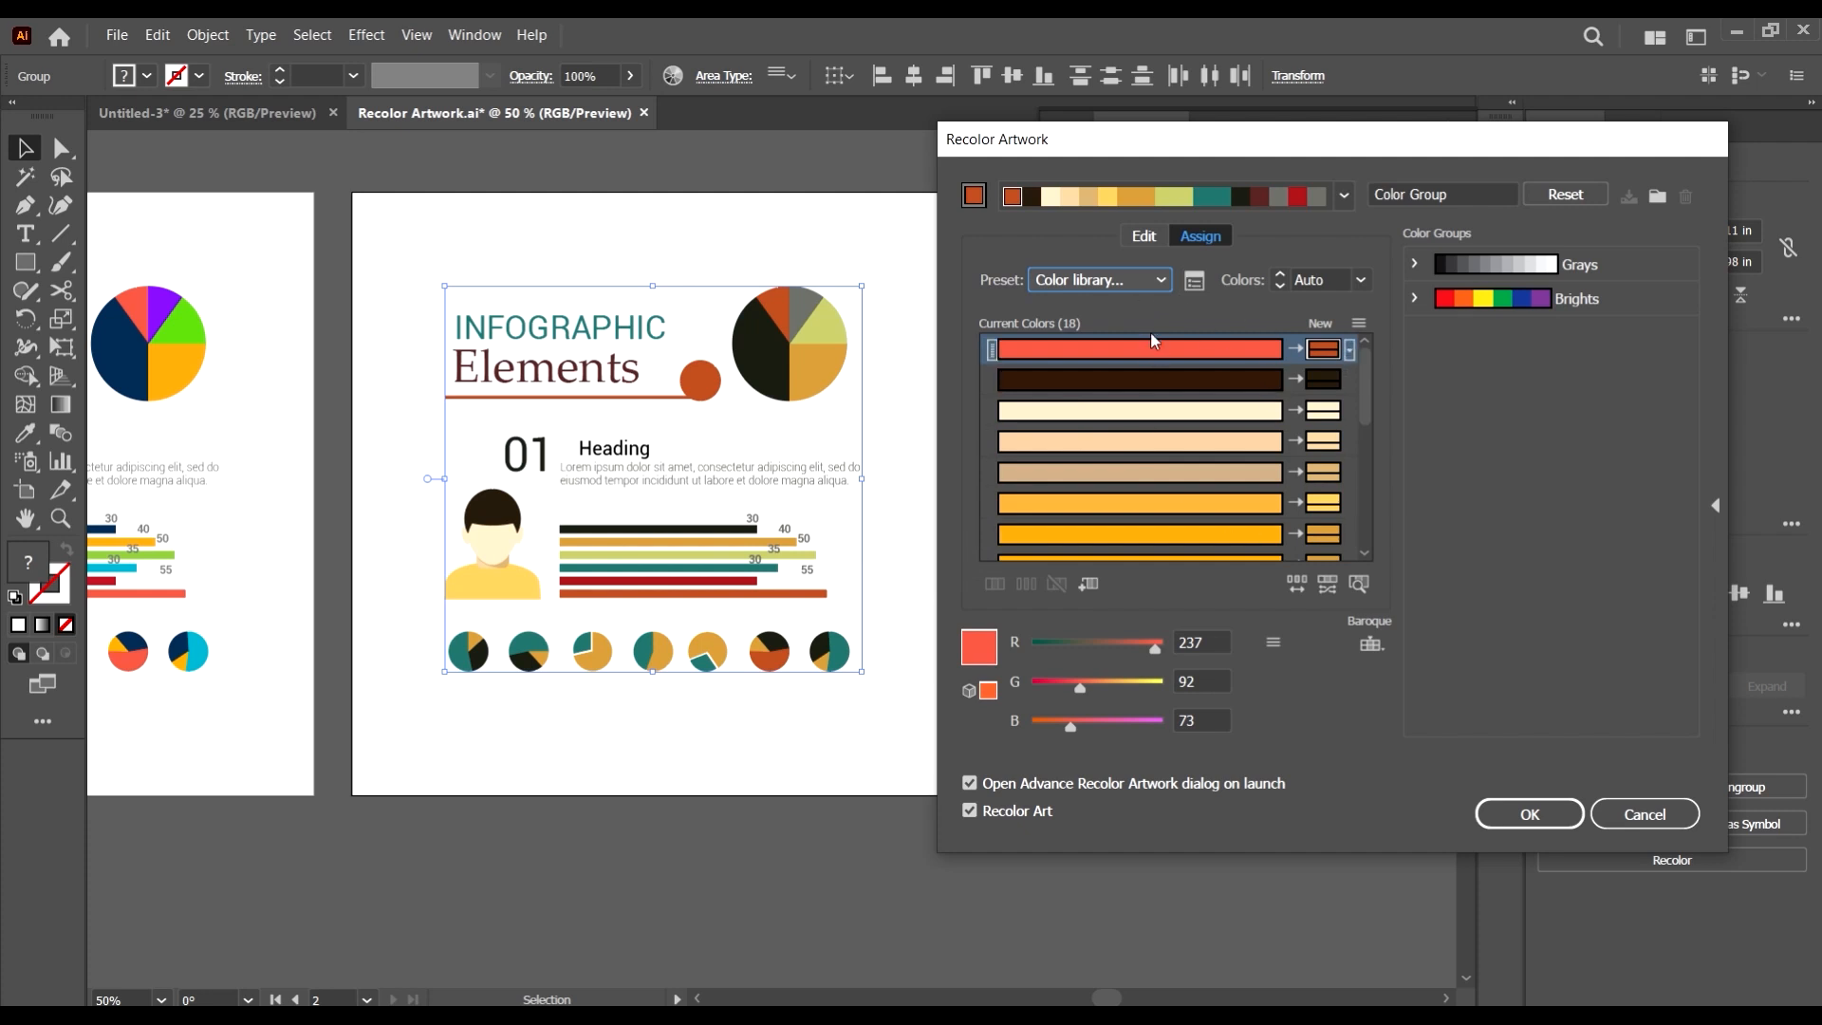
- Apply the Single Color preset to the infographic using the FOCOLTONE library
{"action": "left_click", "coordinate": [1159, 279]}
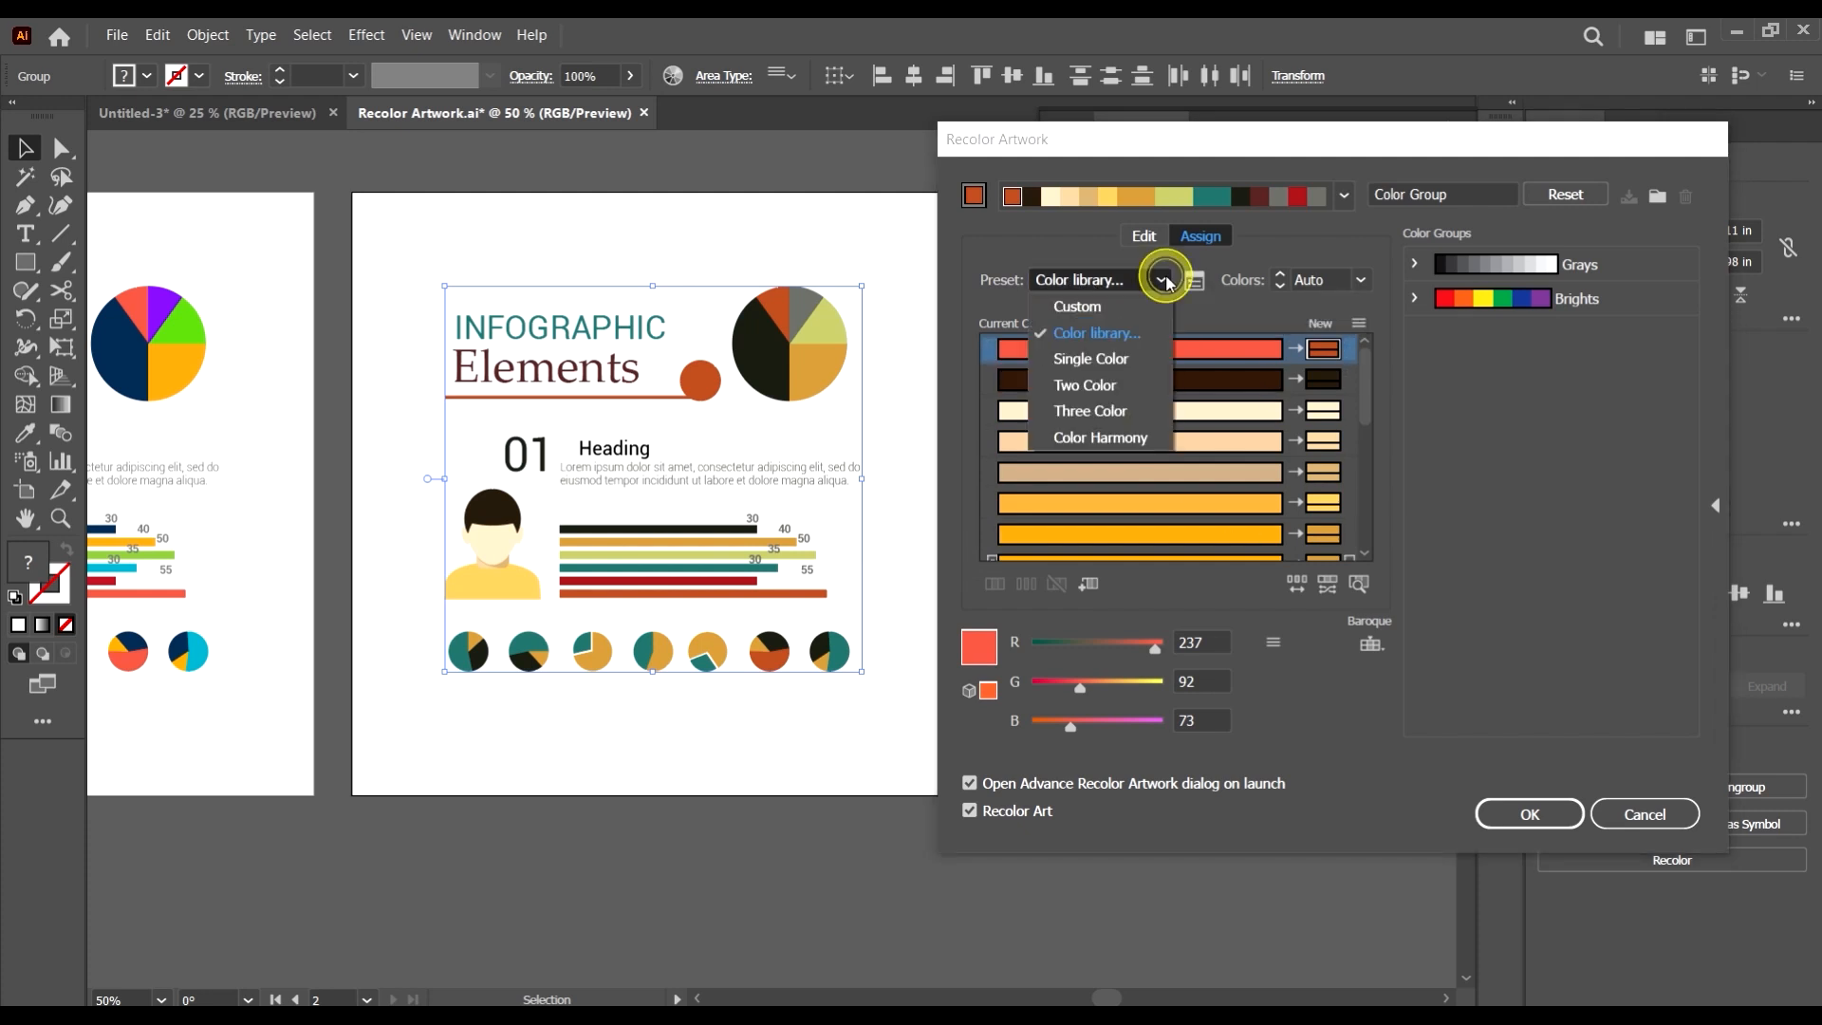
{"action": "left_click", "coordinate": [1123, 362]}
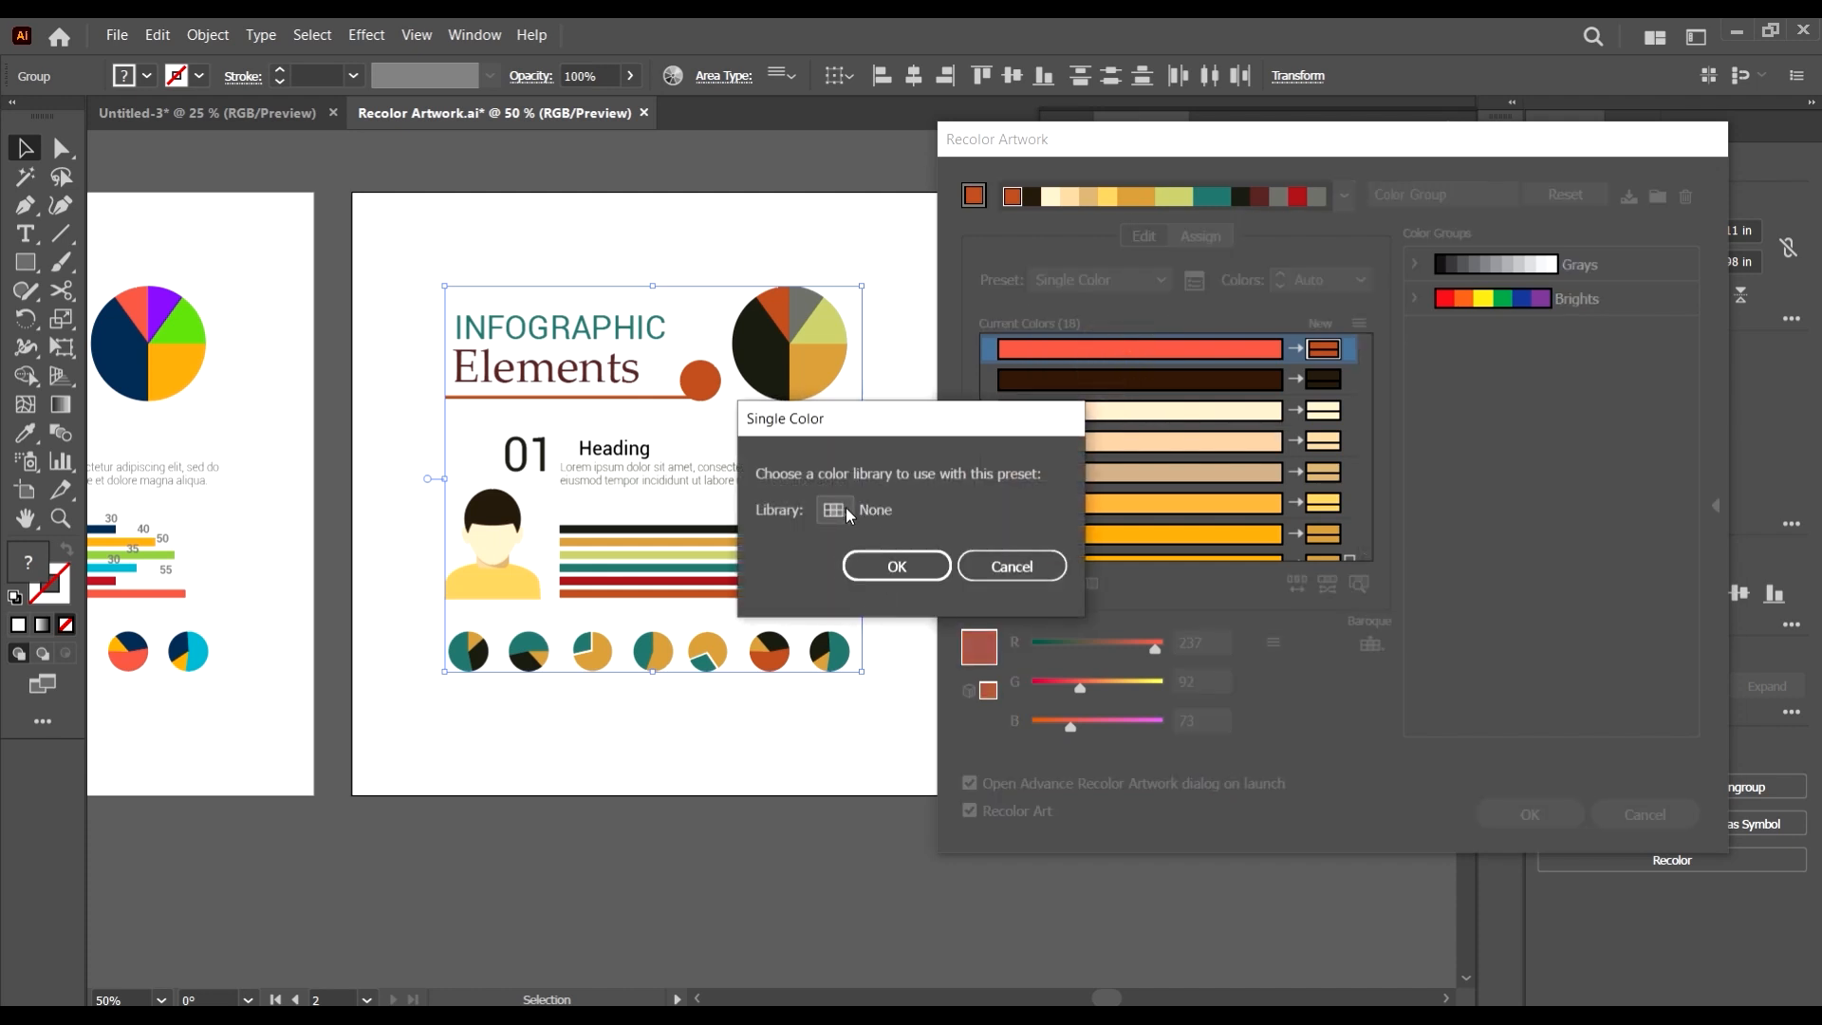
{"action": "left_click", "coordinate": [847, 513]}
{"action": "left_click", "coordinate": [955, 492]}
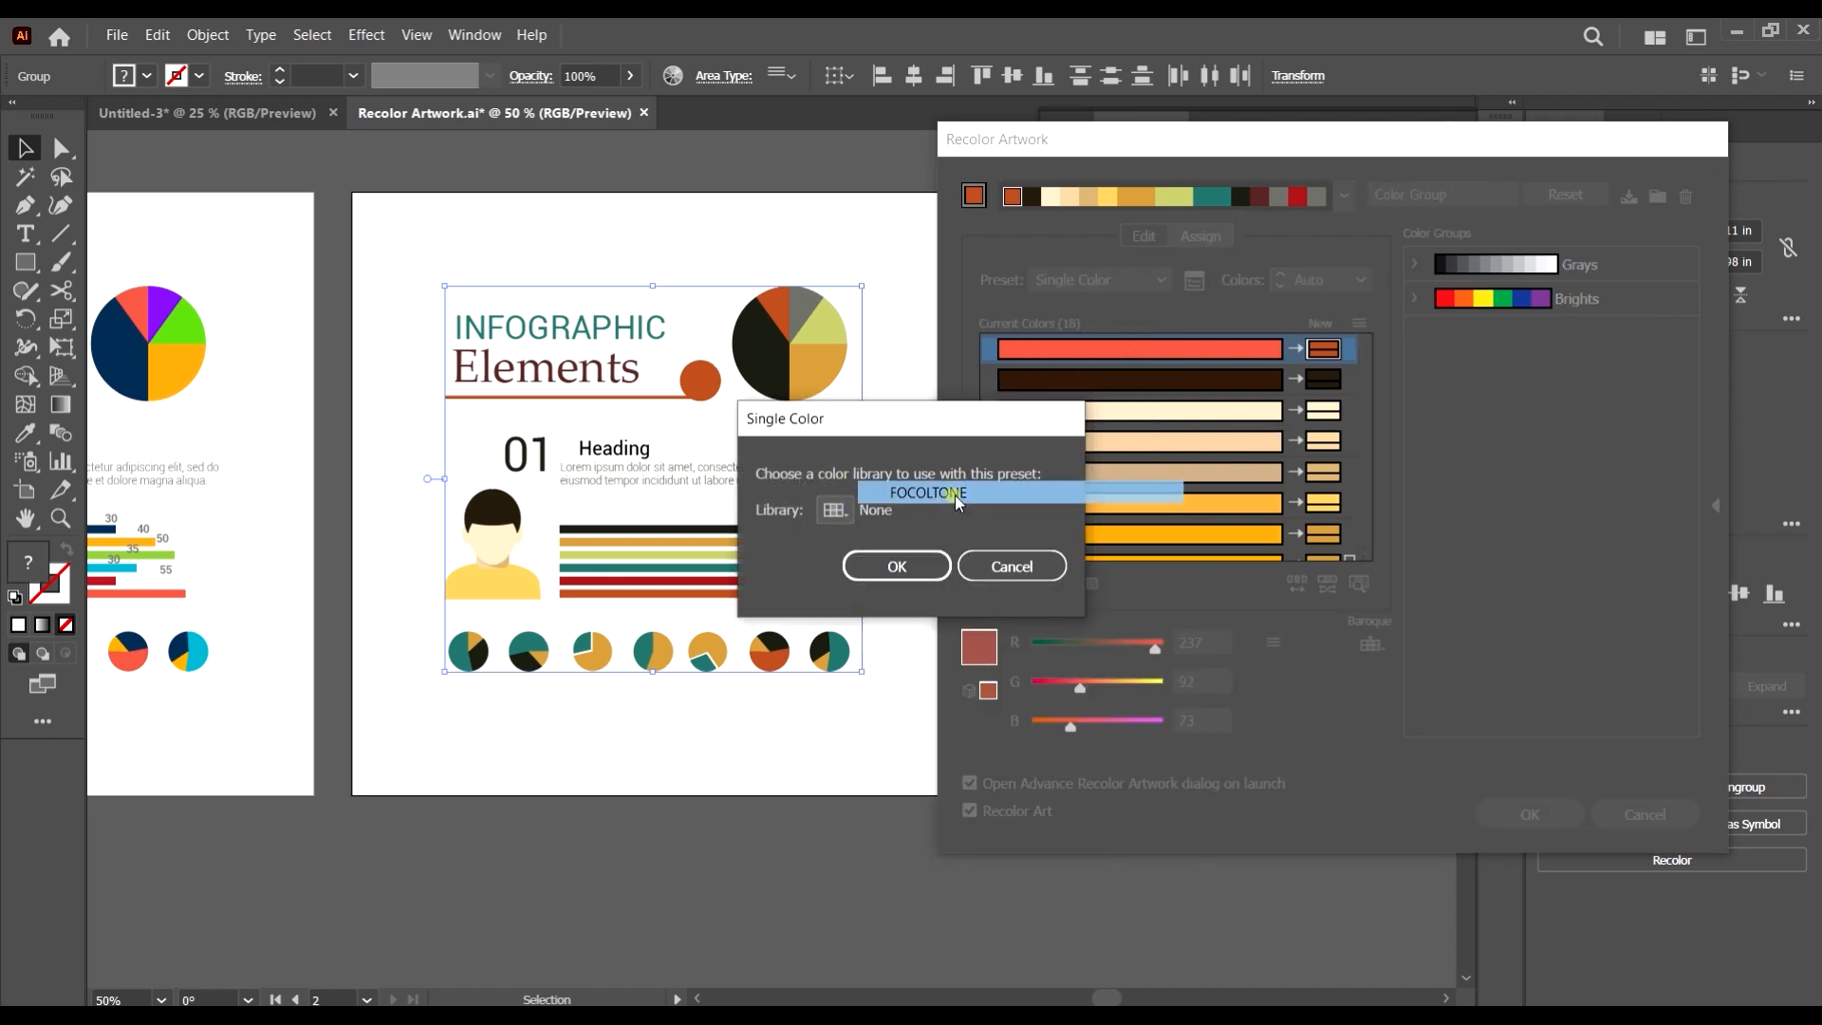
{"action": "left_click", "coordinate": [892, 564]}
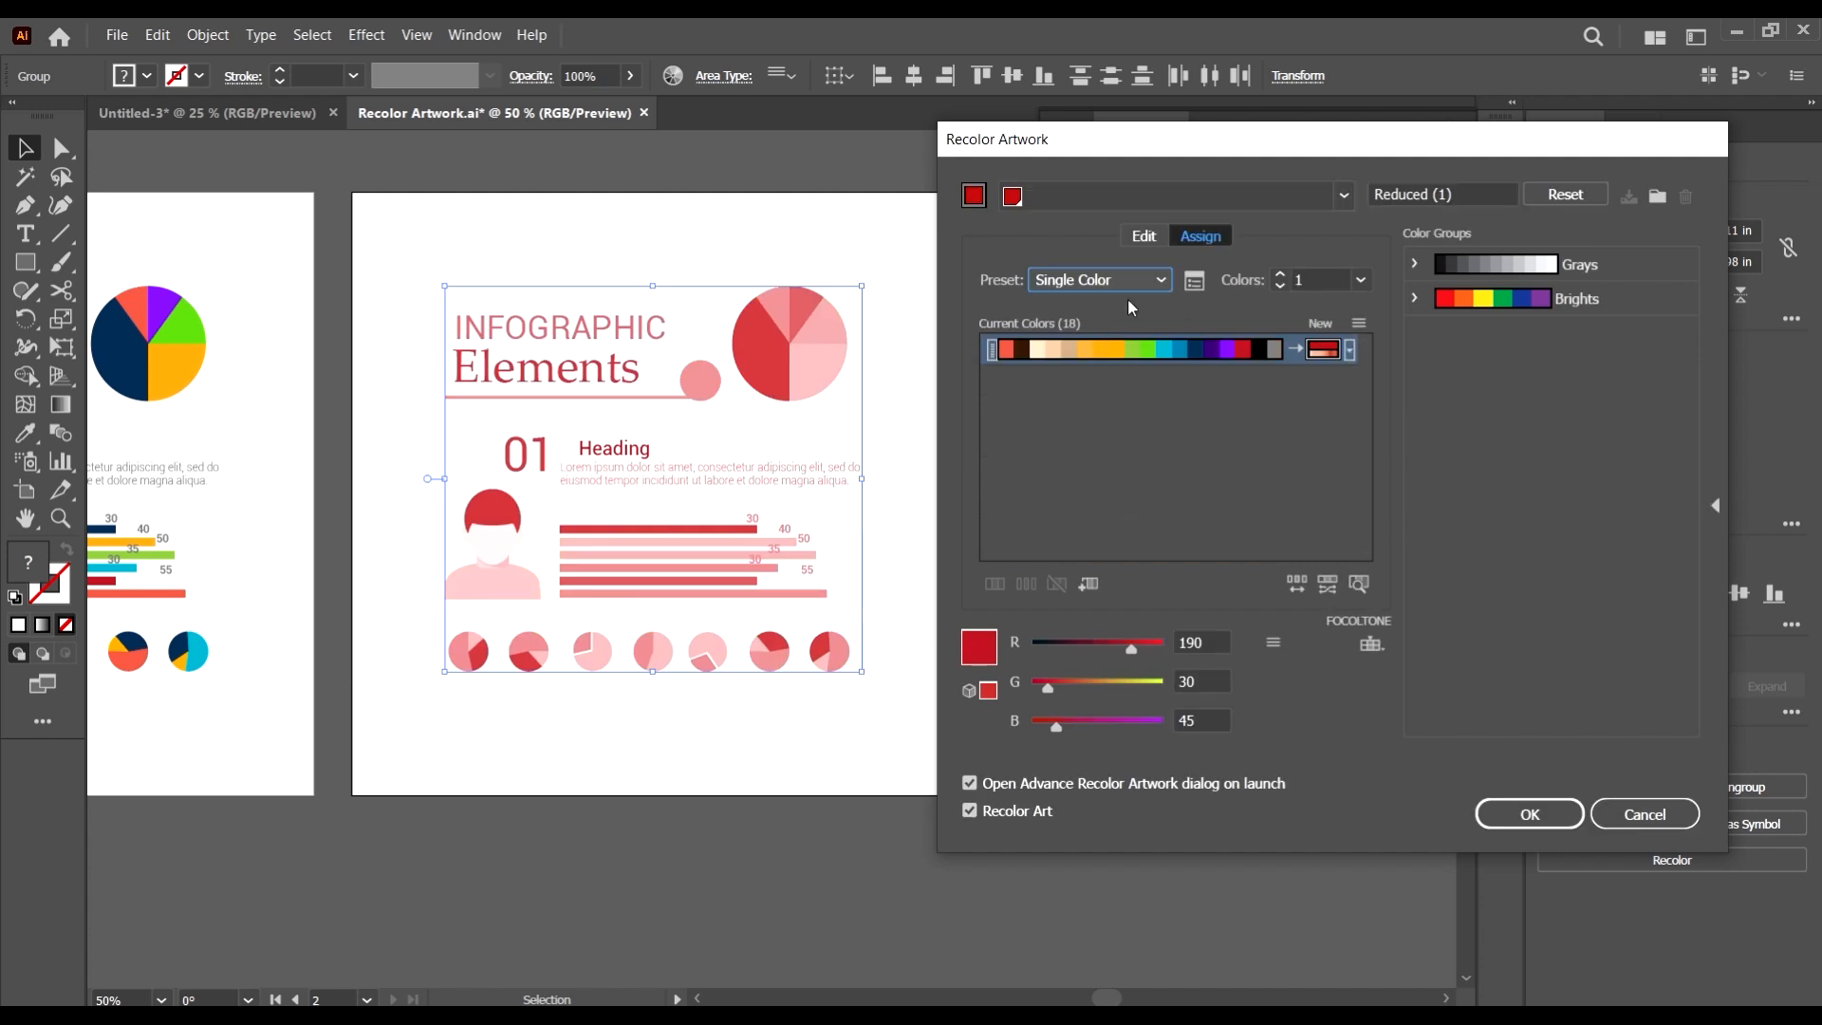
- Apply the Two Color preset to the infographic using the PANTONE+ Color Bridge Uncoated library
{"action": "left_click", "coordinate": [1164, 280]}
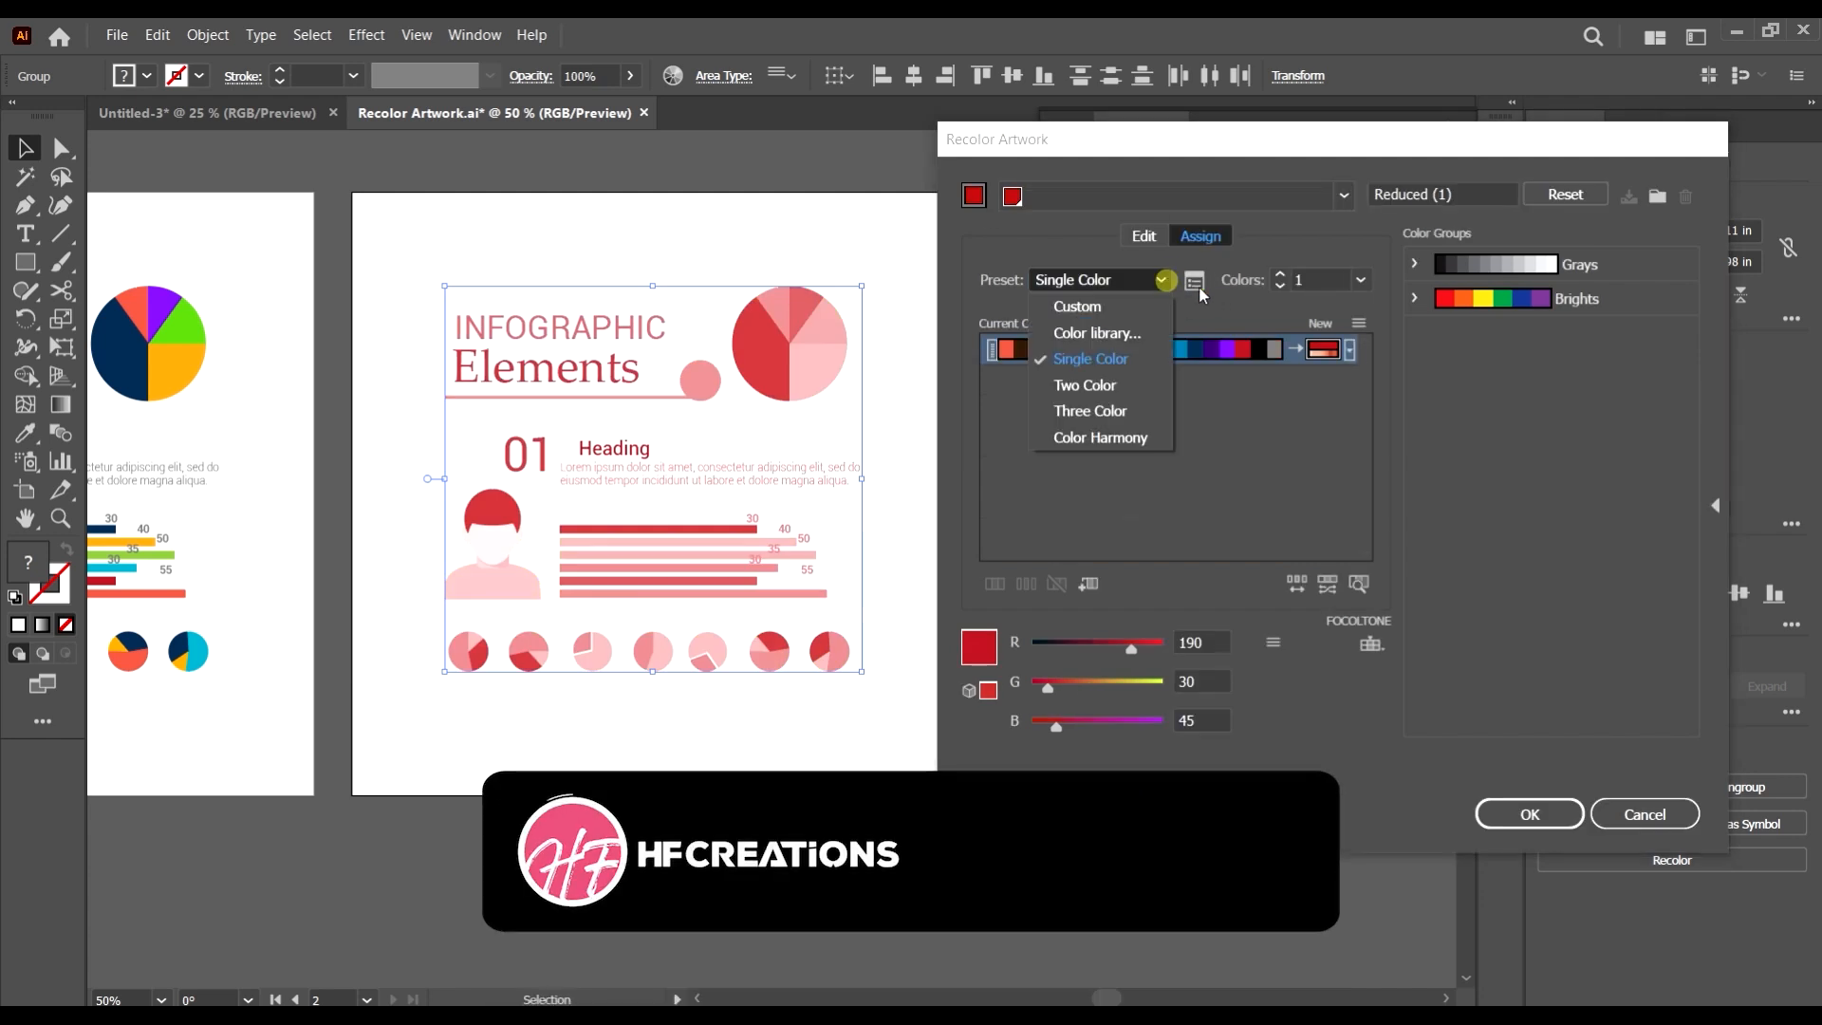
{"action": "left_click", "coordinate": [1085, 384]}
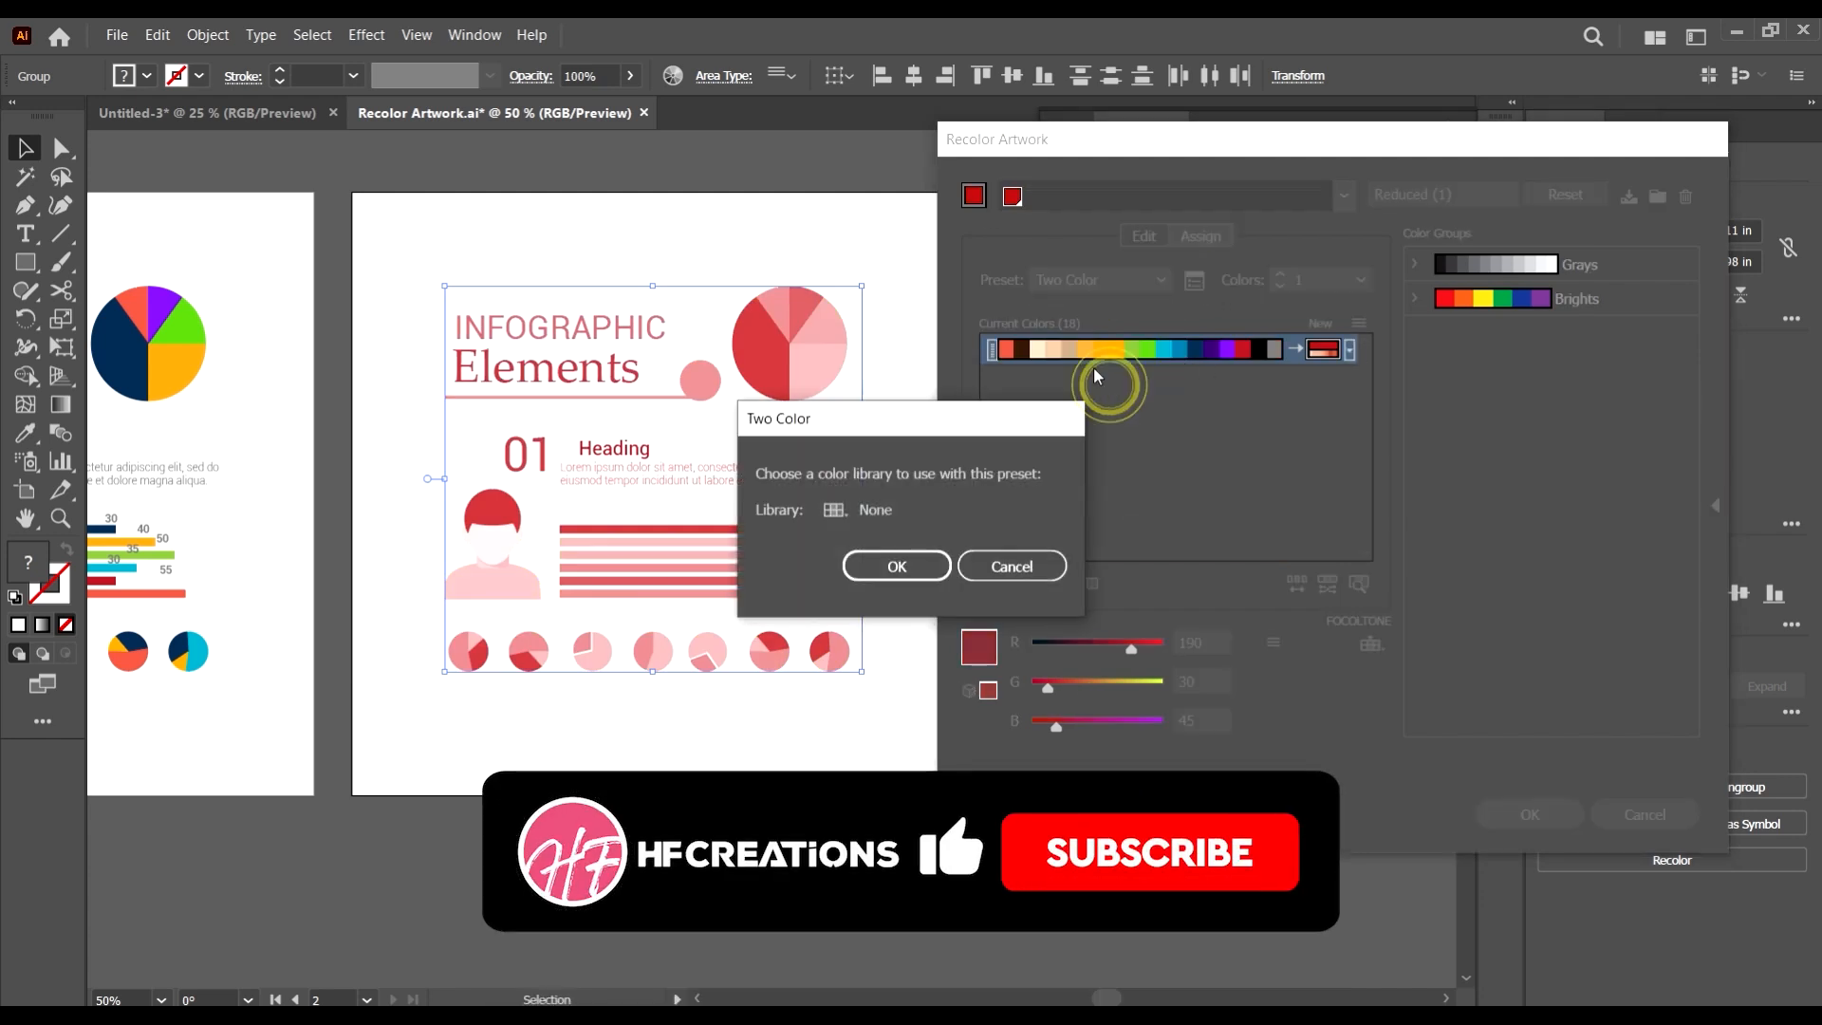
{"action": "left_click", "coordinate": [837, 509]}
{"action": "left_click", "coordinate": [999, 766]}
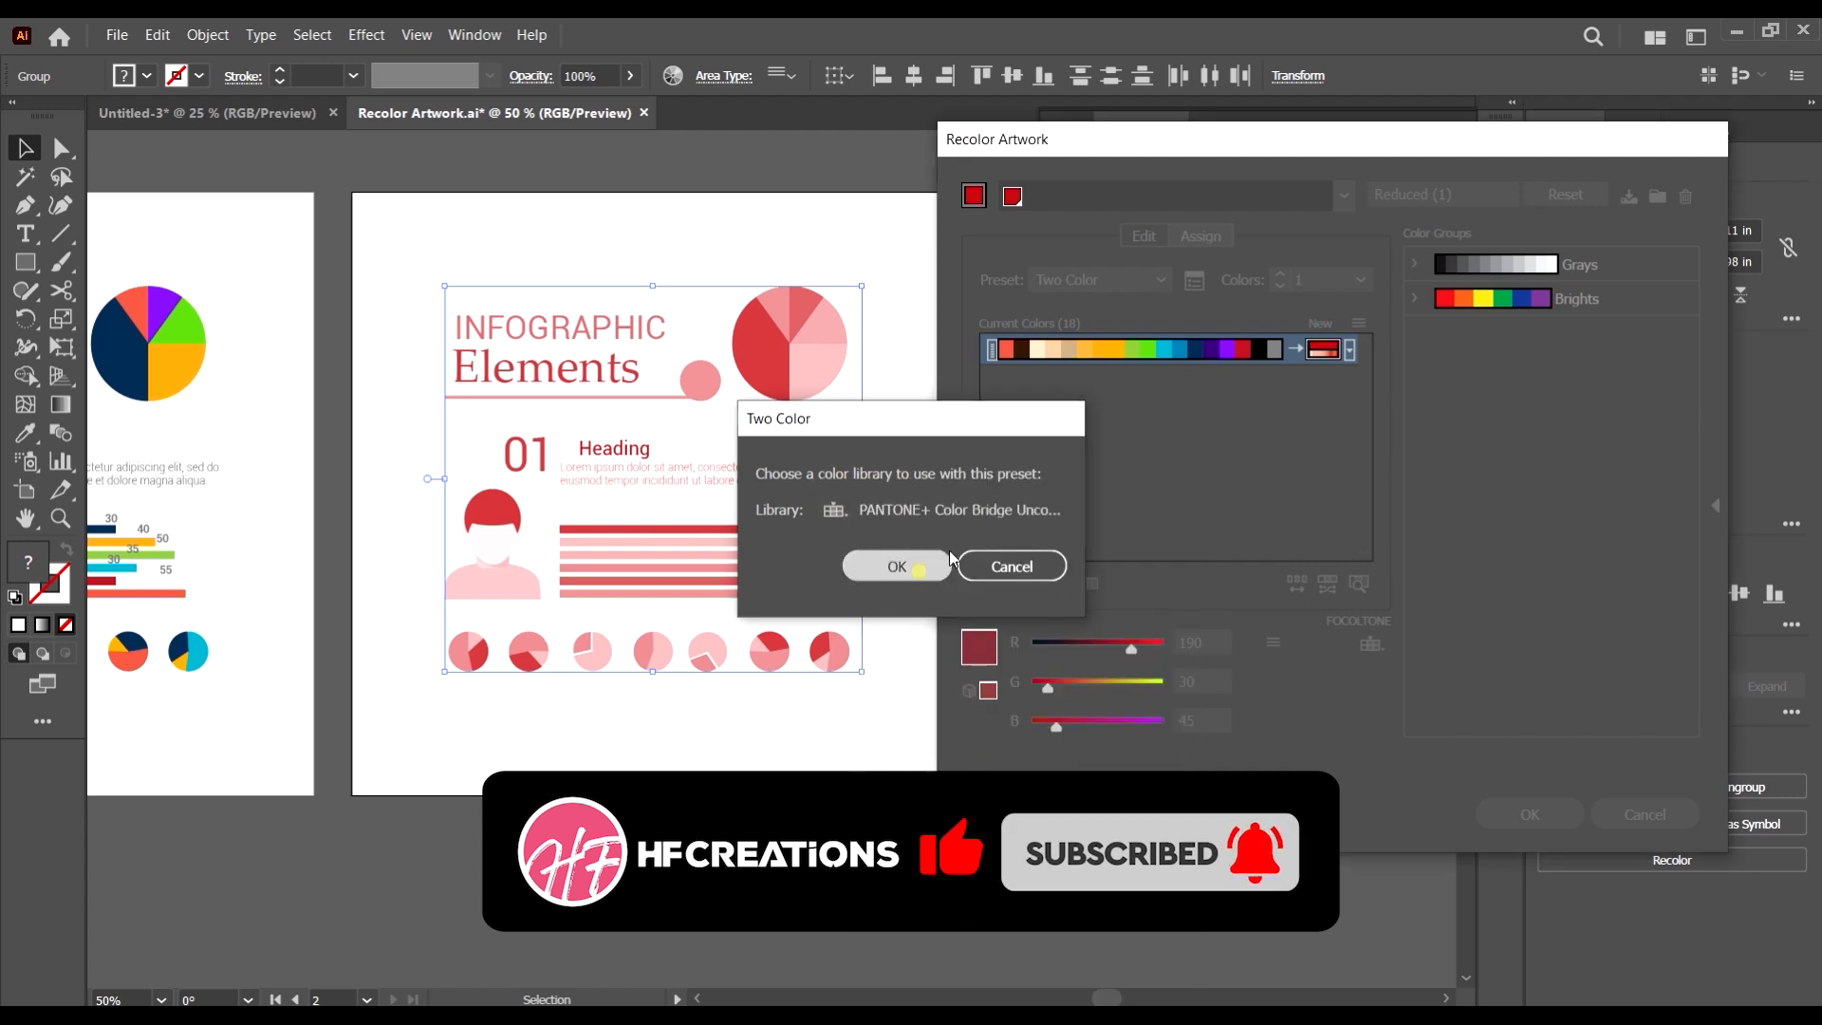
{"action": "left_click", "coordinate": [920, 577]}
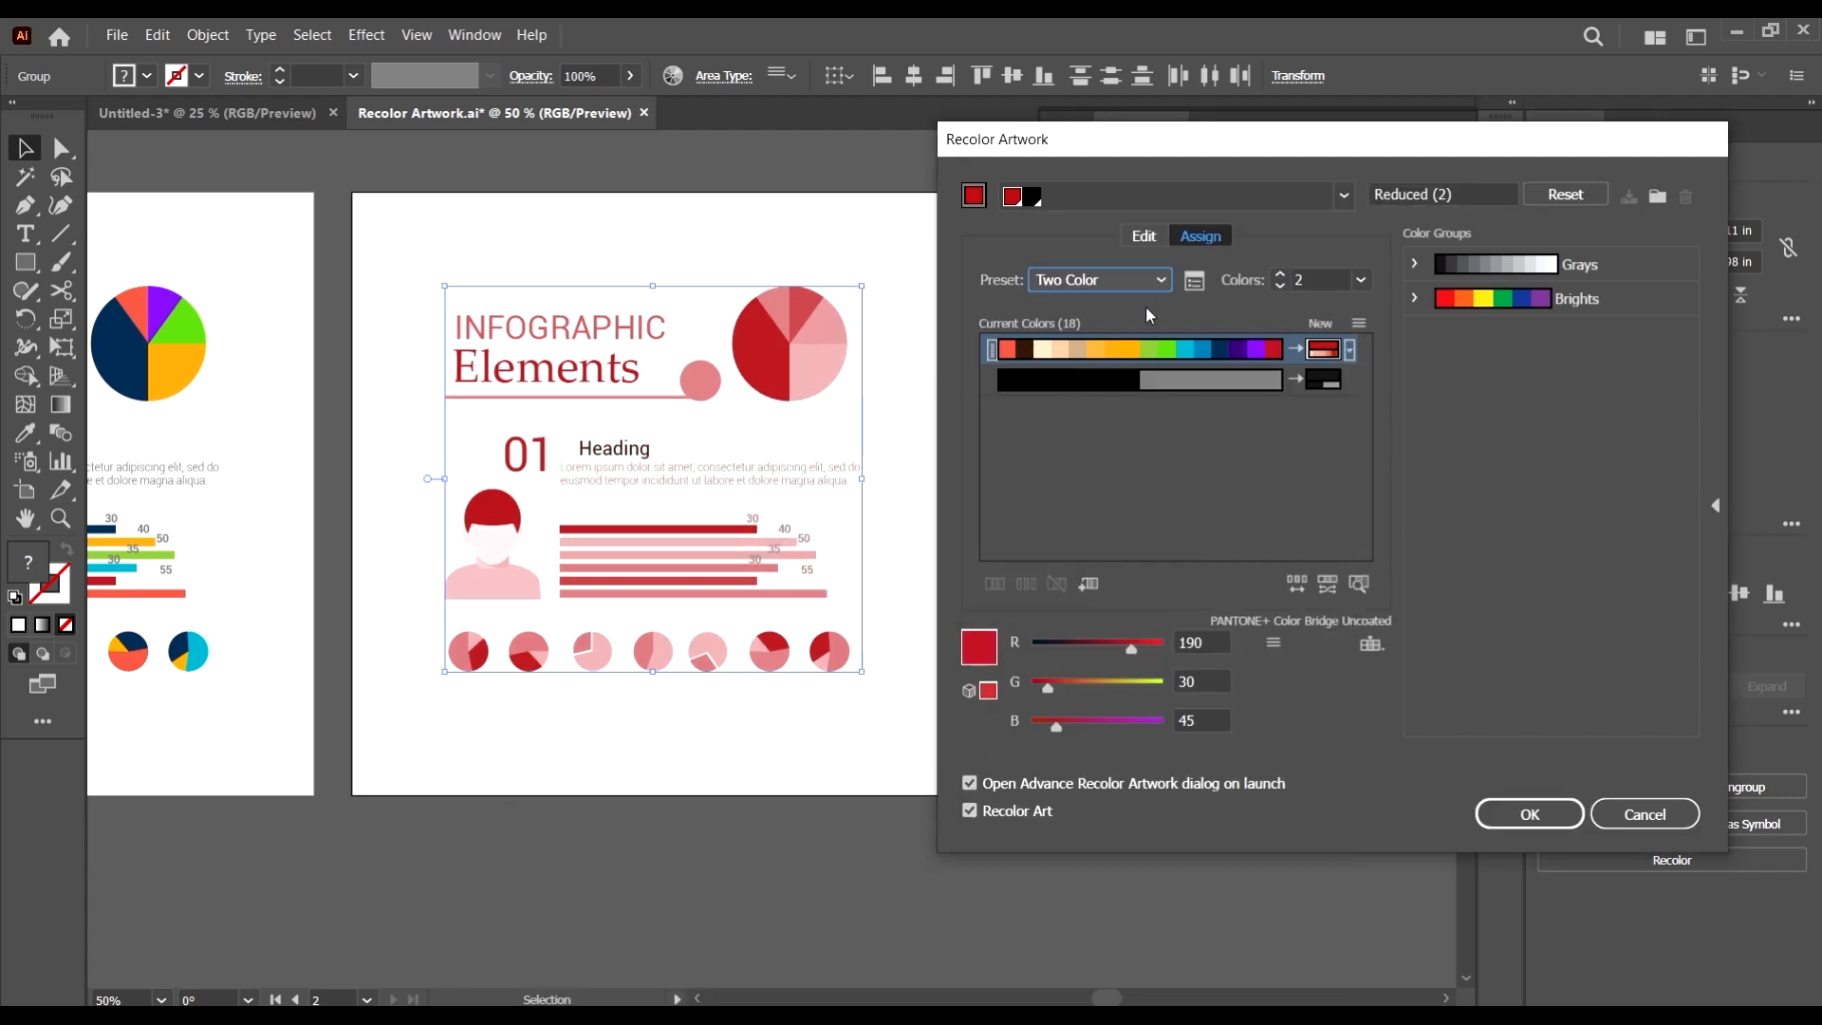
- Apply the Three Color preset to the infographic using the PANTONE+ Premium Metallics Coated library
{"action": "left_click", "coordinate": [1150, 285]}
{"action": "left_click", "coordinate": [1104, 411]}
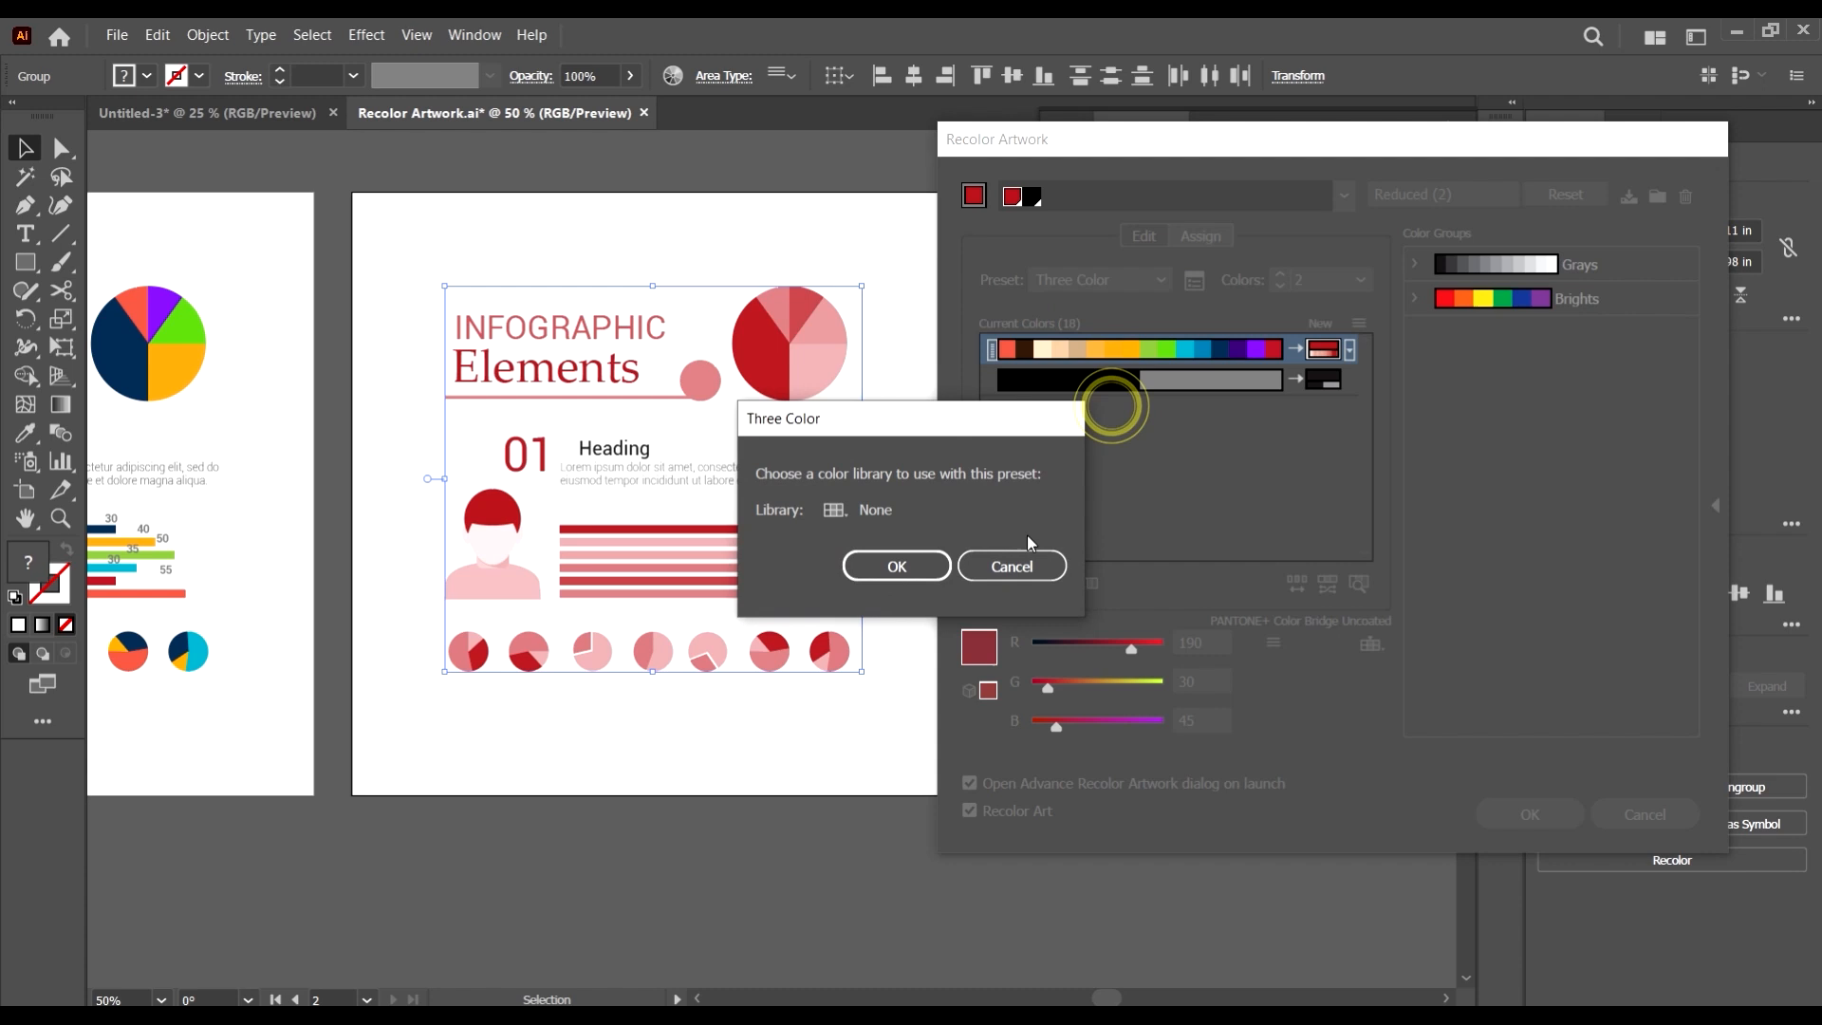
{"action": "left_click", "coordinate": [854, 508]}
{"action": "left_click", "coordinate": [949, 859]}
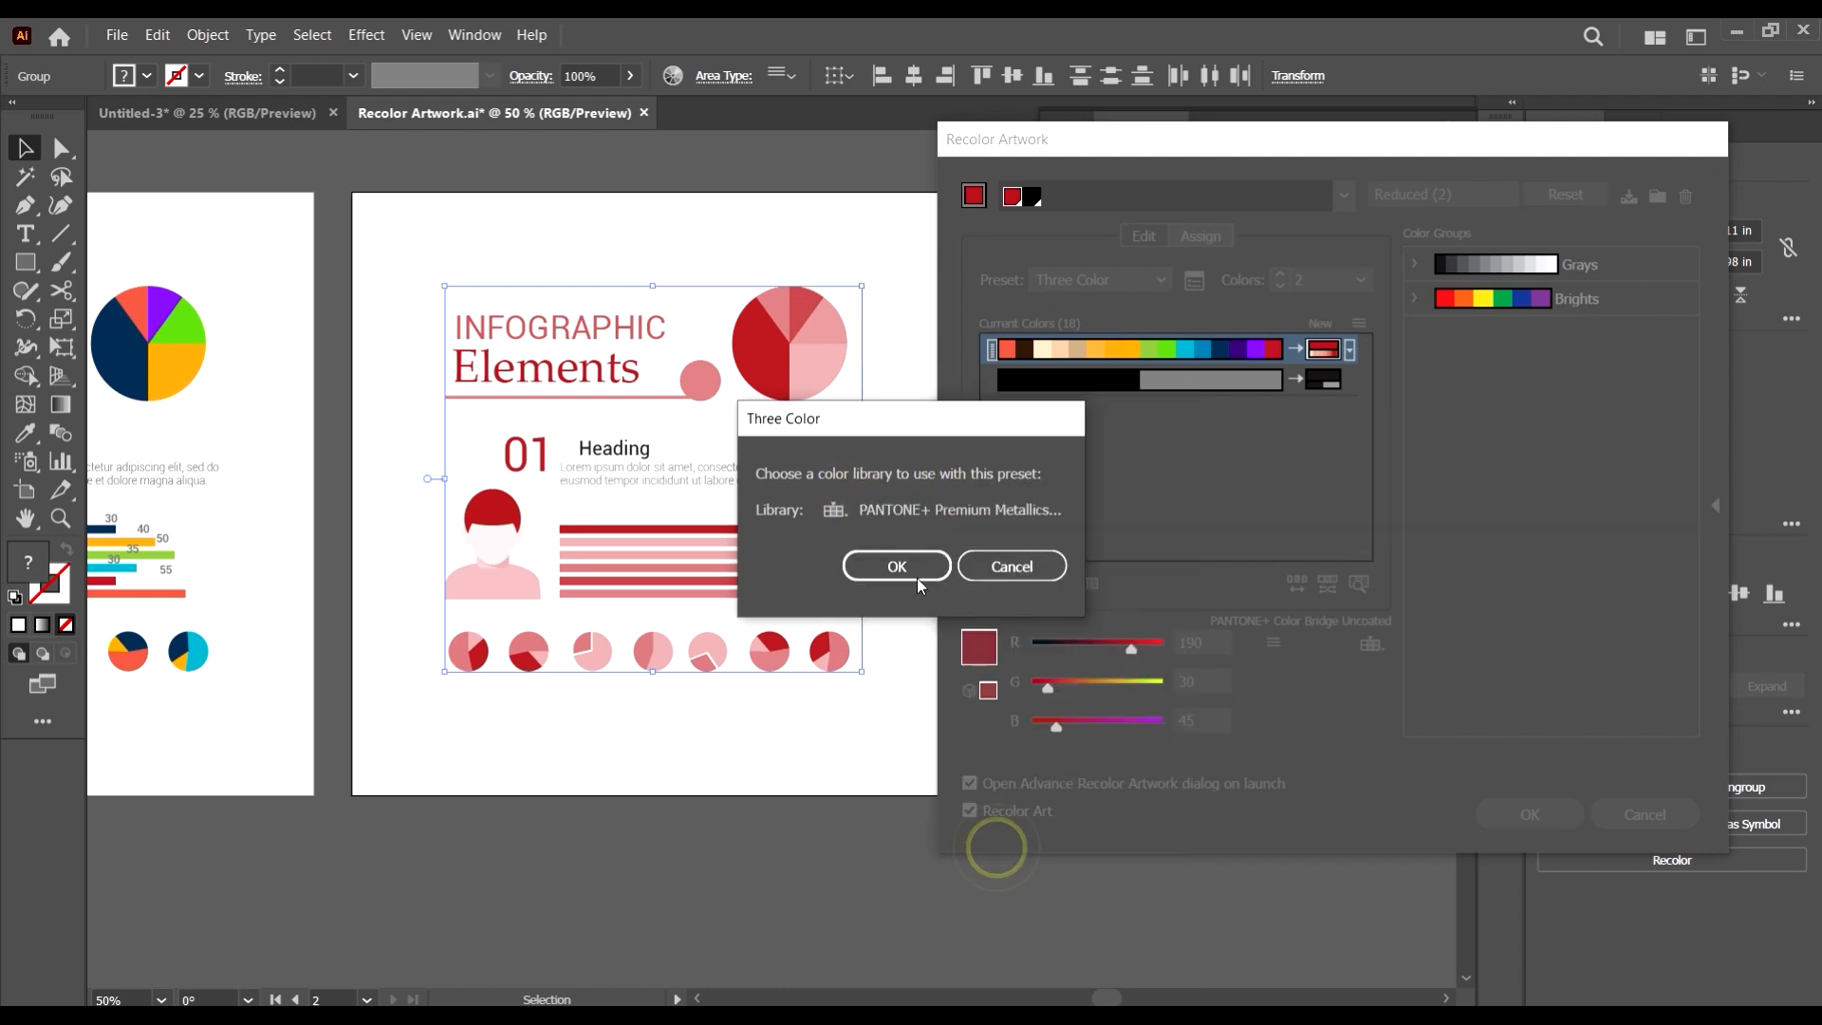
{"action": "left_click", "coordinate": [899, 567]}
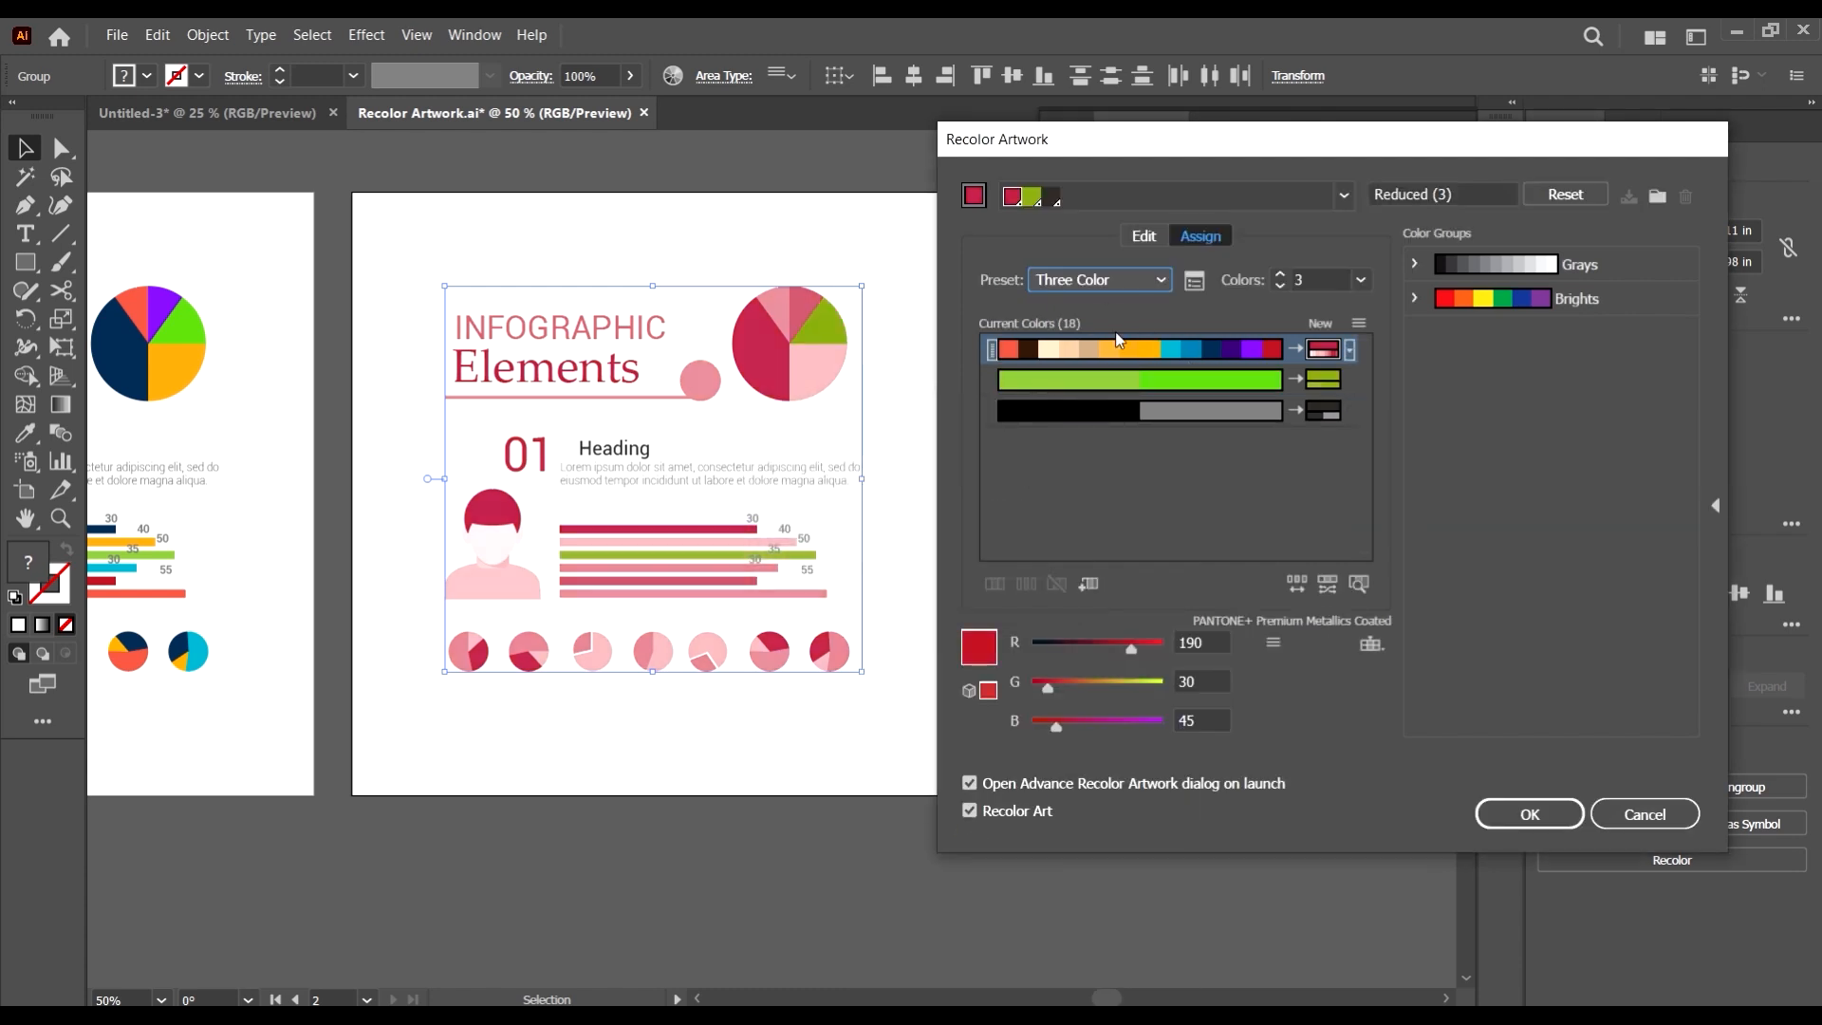
- Switch the recolouring preset to Color Harmony and bring up the list of presets again
{"action": "left_click", "coordinate": [1101, 279]}
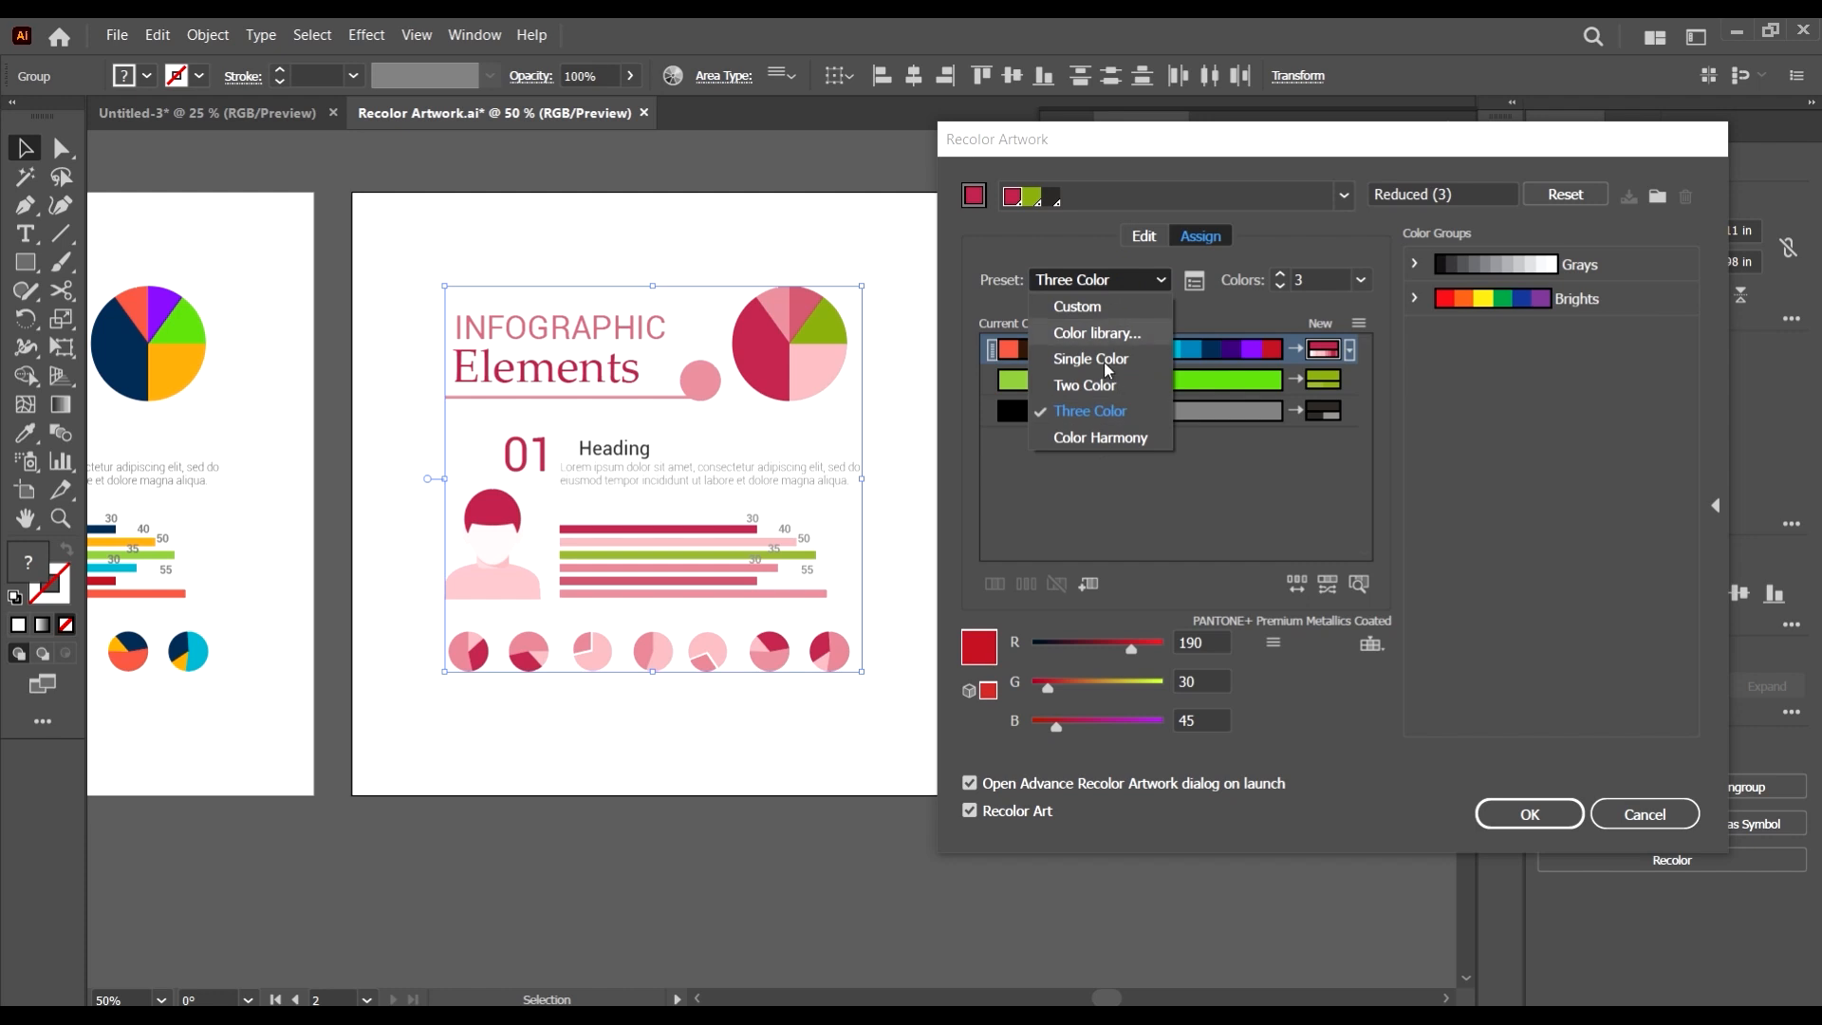
{"action": "left_click", "coordinate": [1097, 440]}
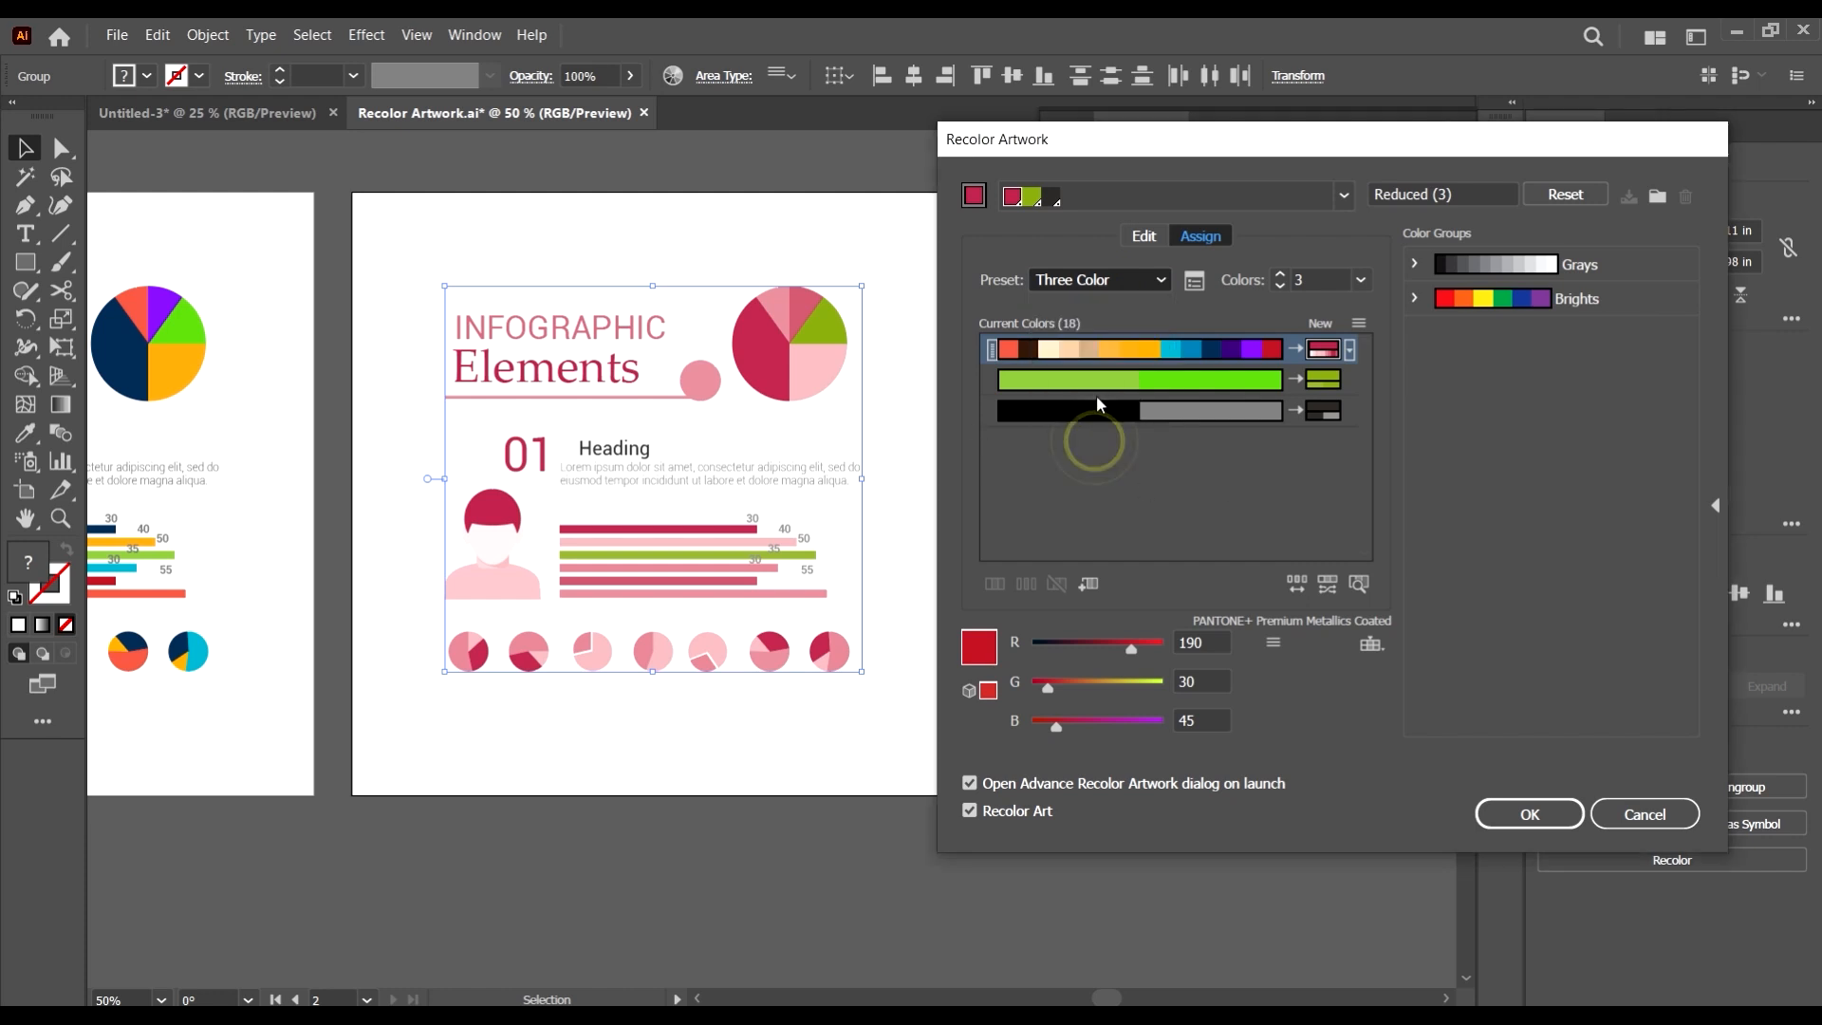
{"action": "left_click", "coordinate": [1159, 279]}
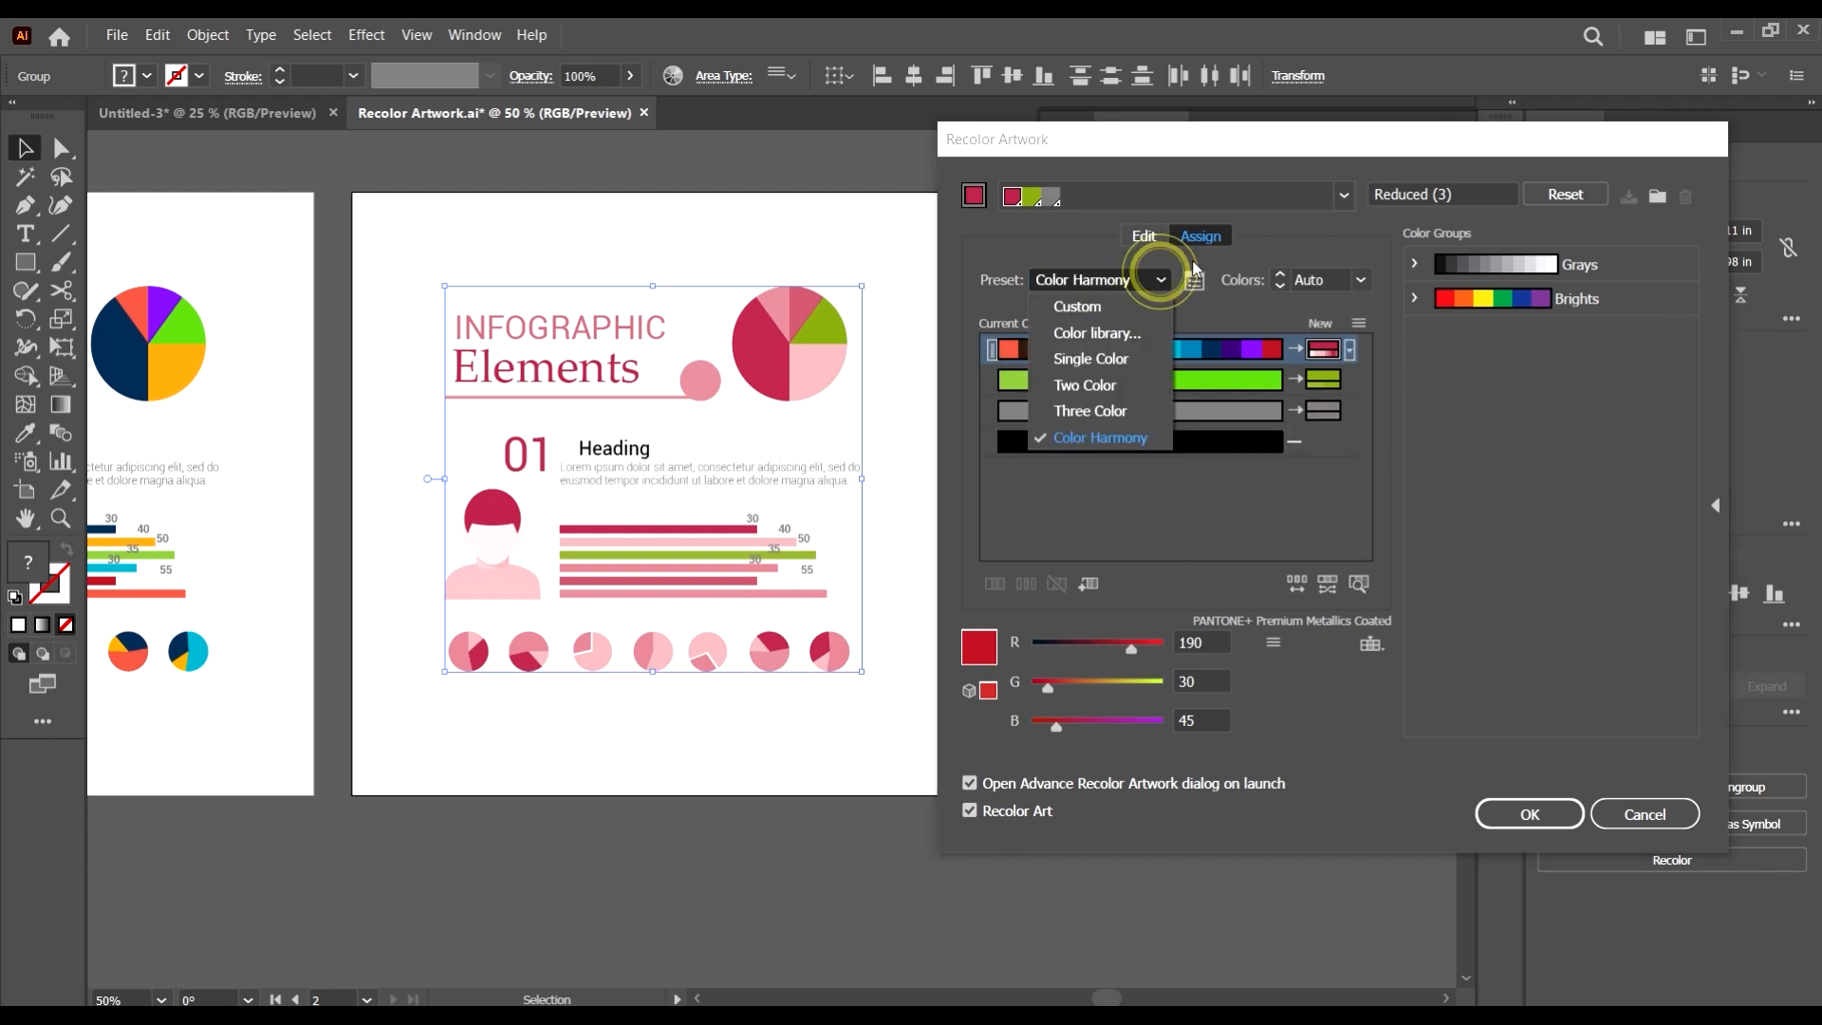
- Apply the Color library preset to the infographic using the Pop Art library from Art History
{"action": "left_click", "coordinate": [1120, 332]}
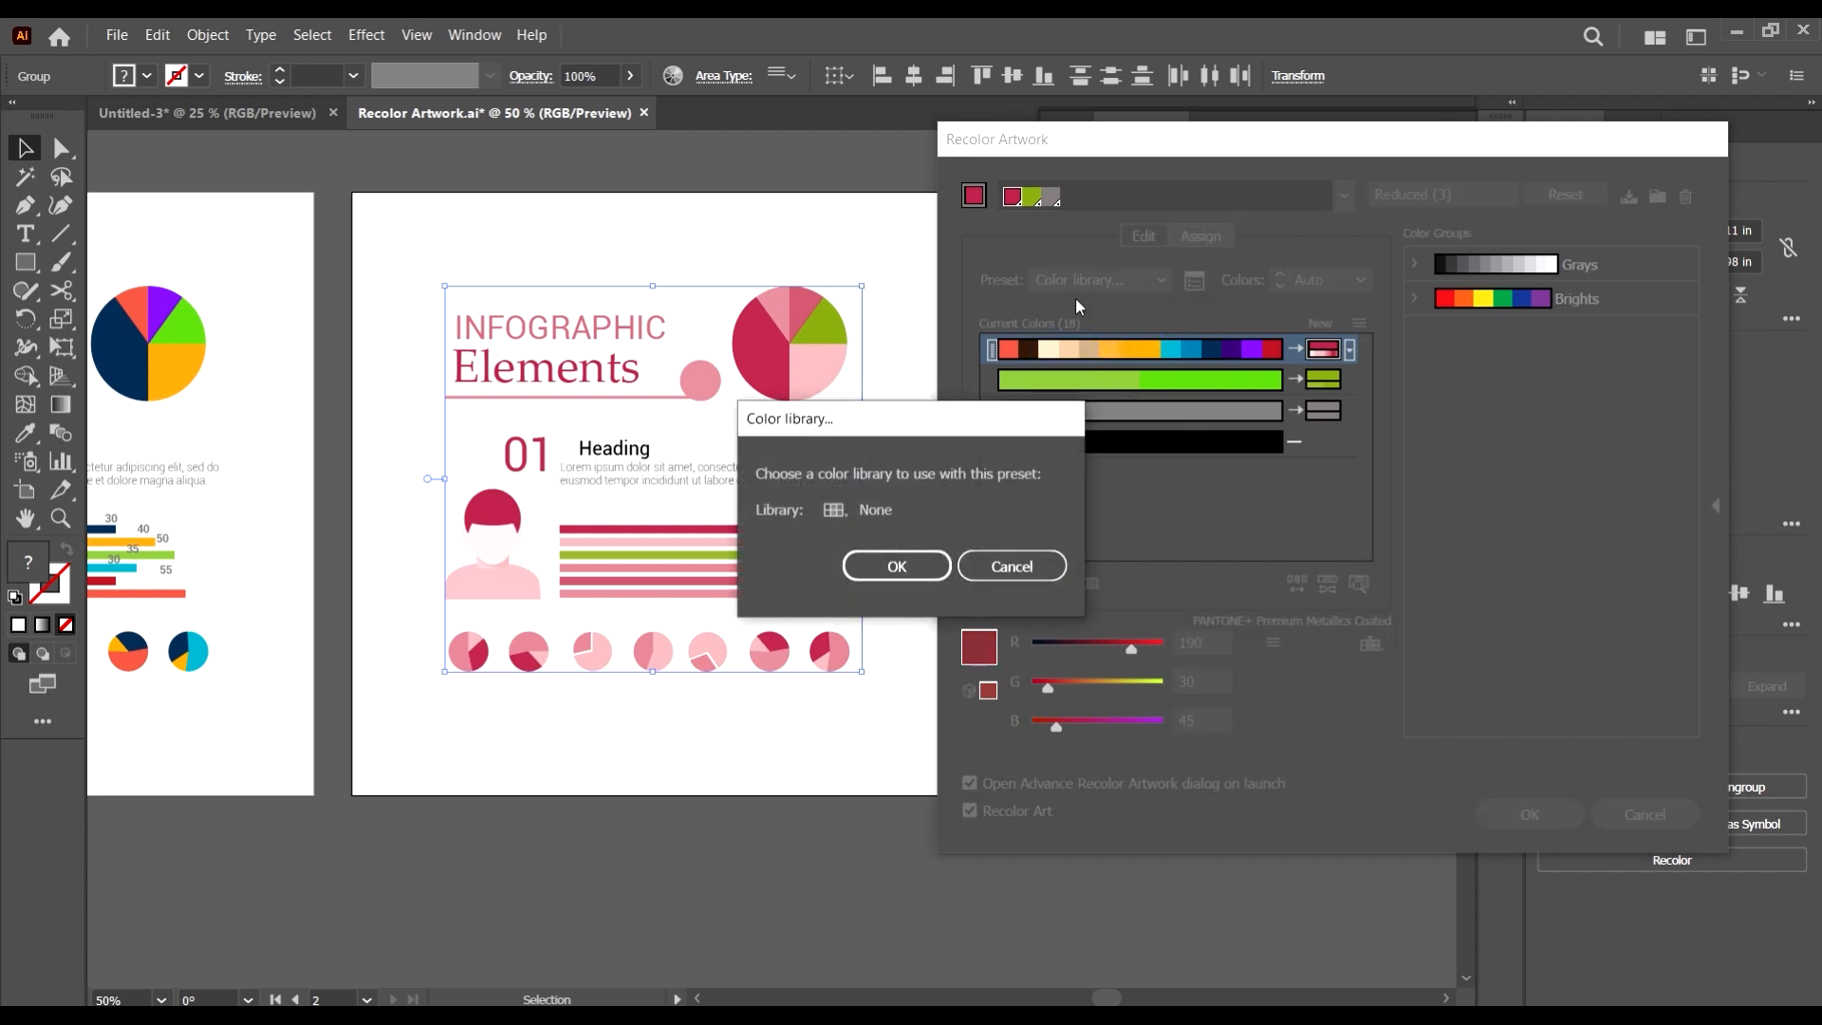
{"action": "left_click", "coordinate": [835, 511]}
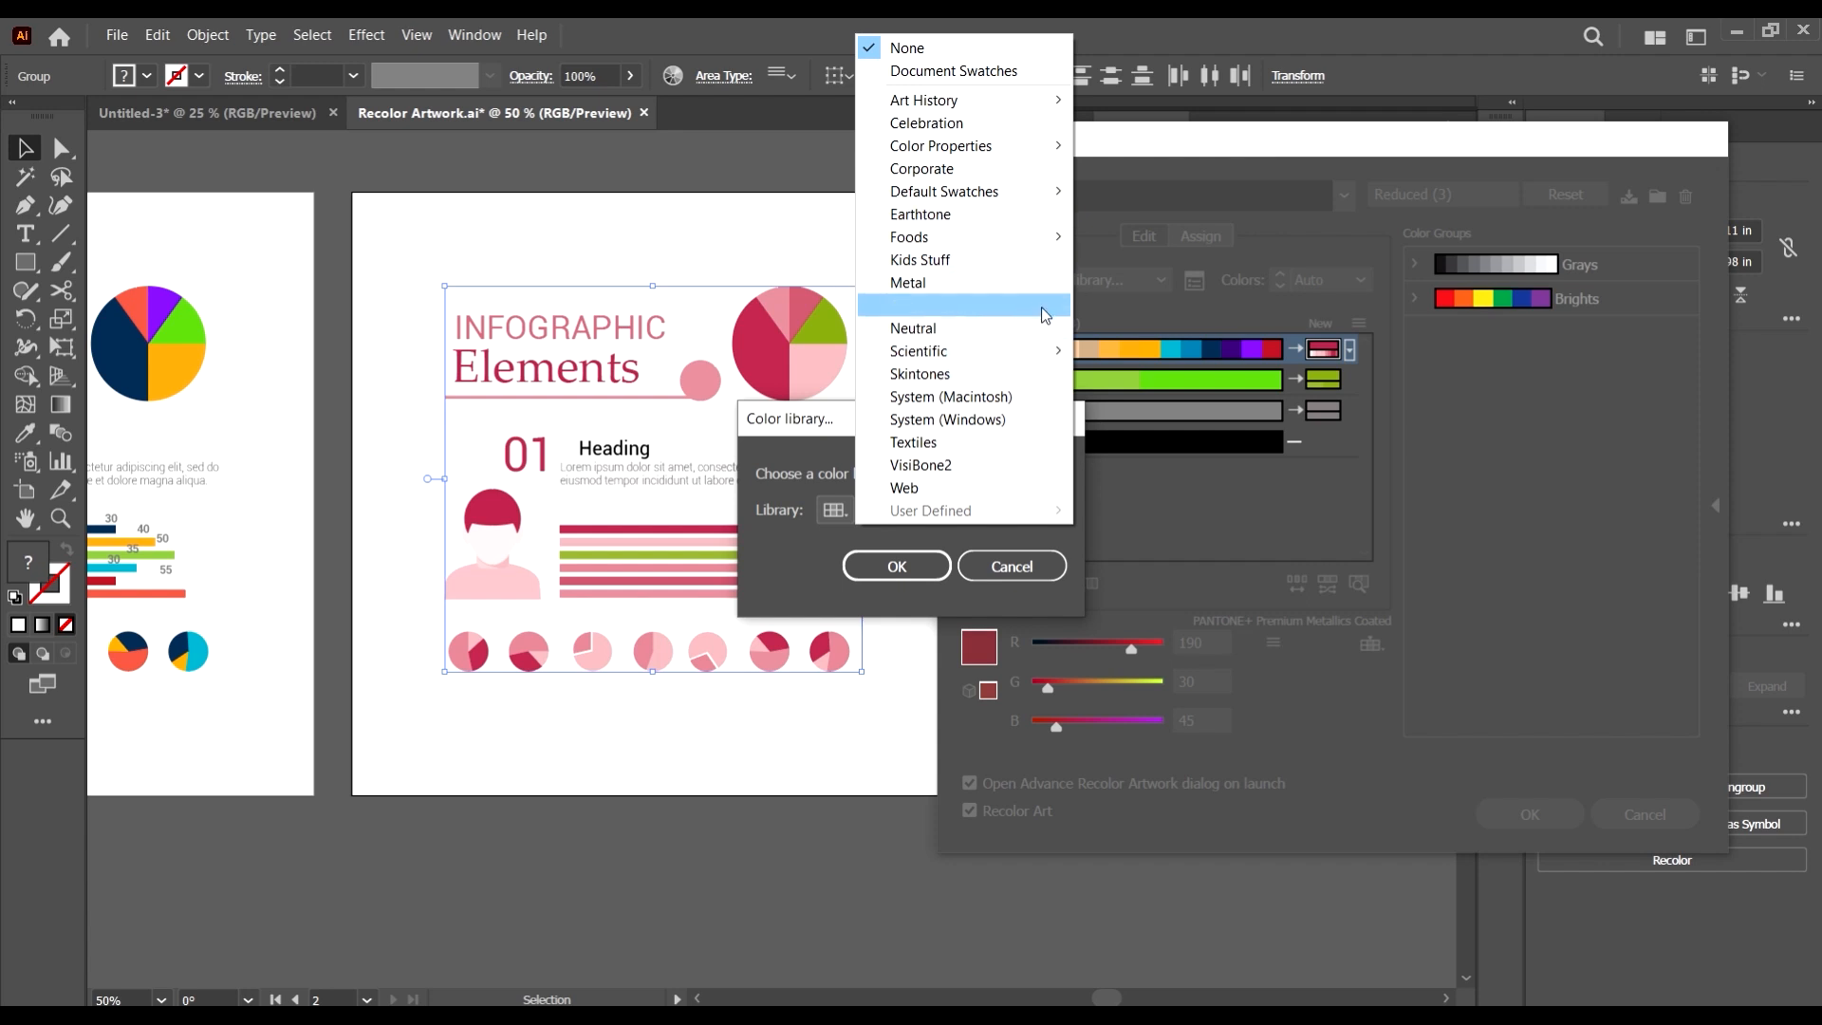
{"action": "left_click", "coordinate": [1001, 100]}
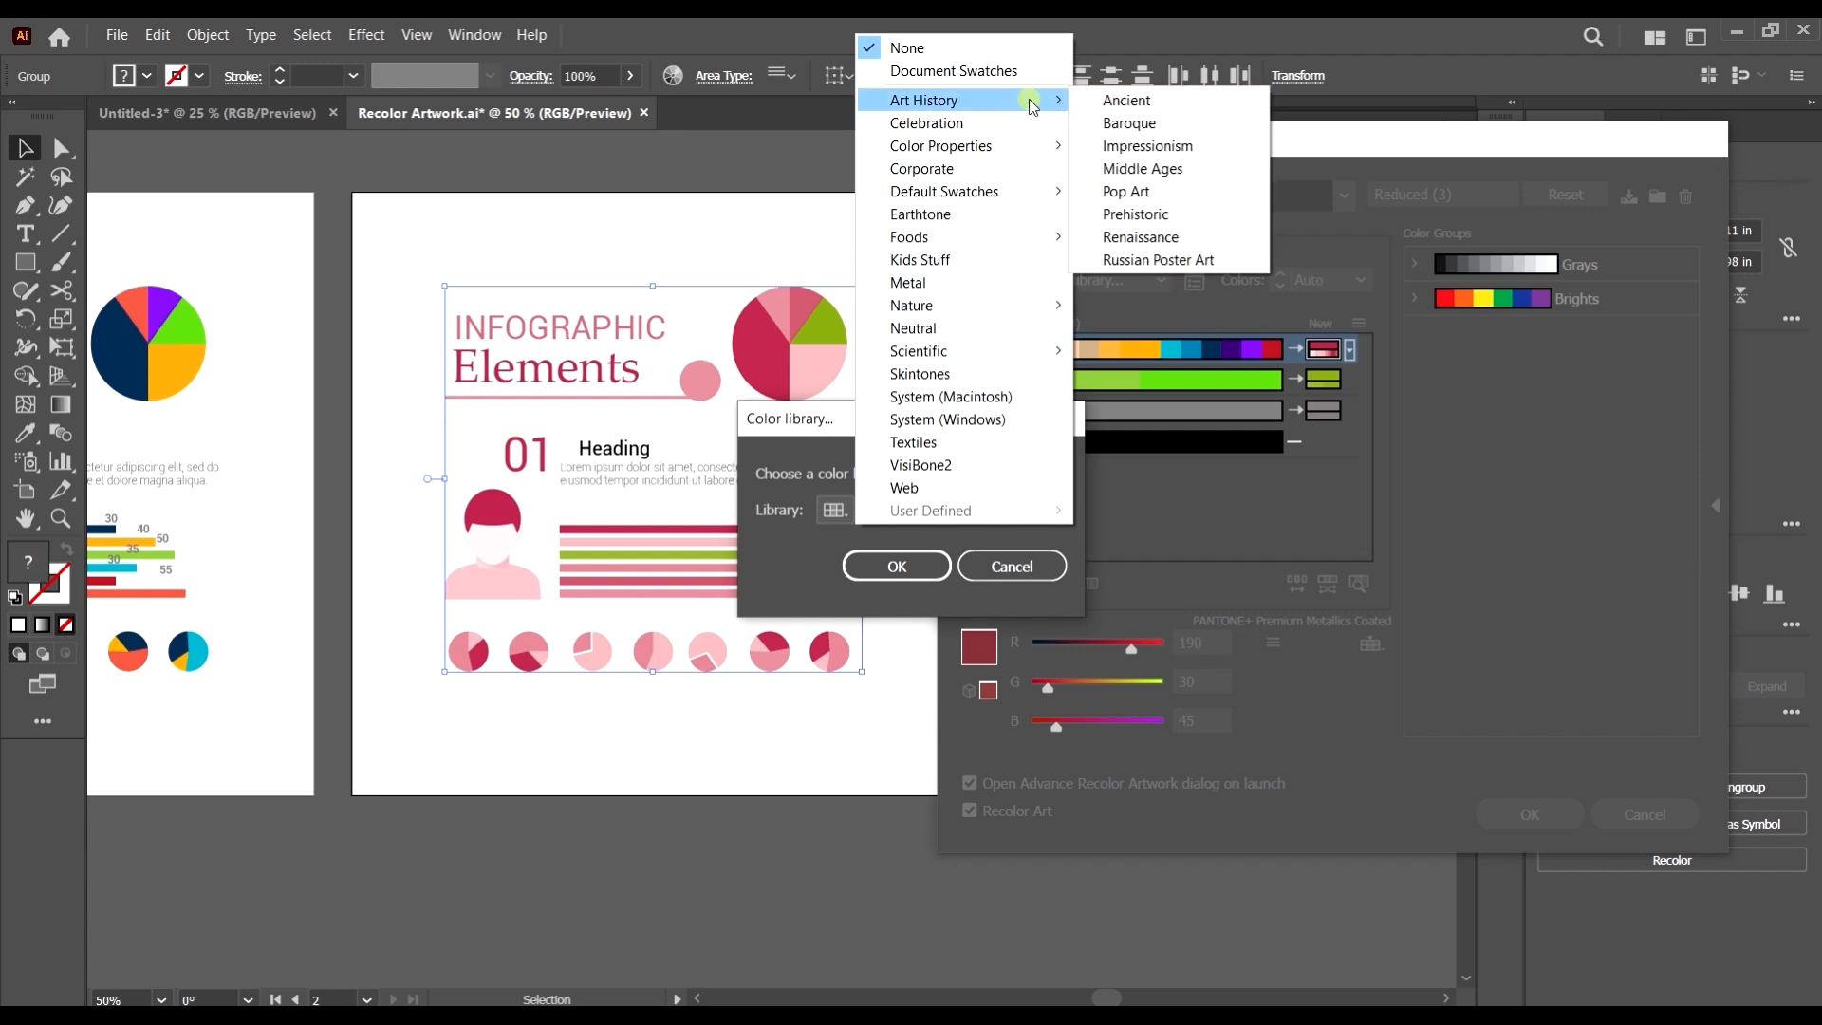
{"action": "left_click", "coordinate": [1143, 194]}
{"action": "left_click", "coordinate": [923, 566]}
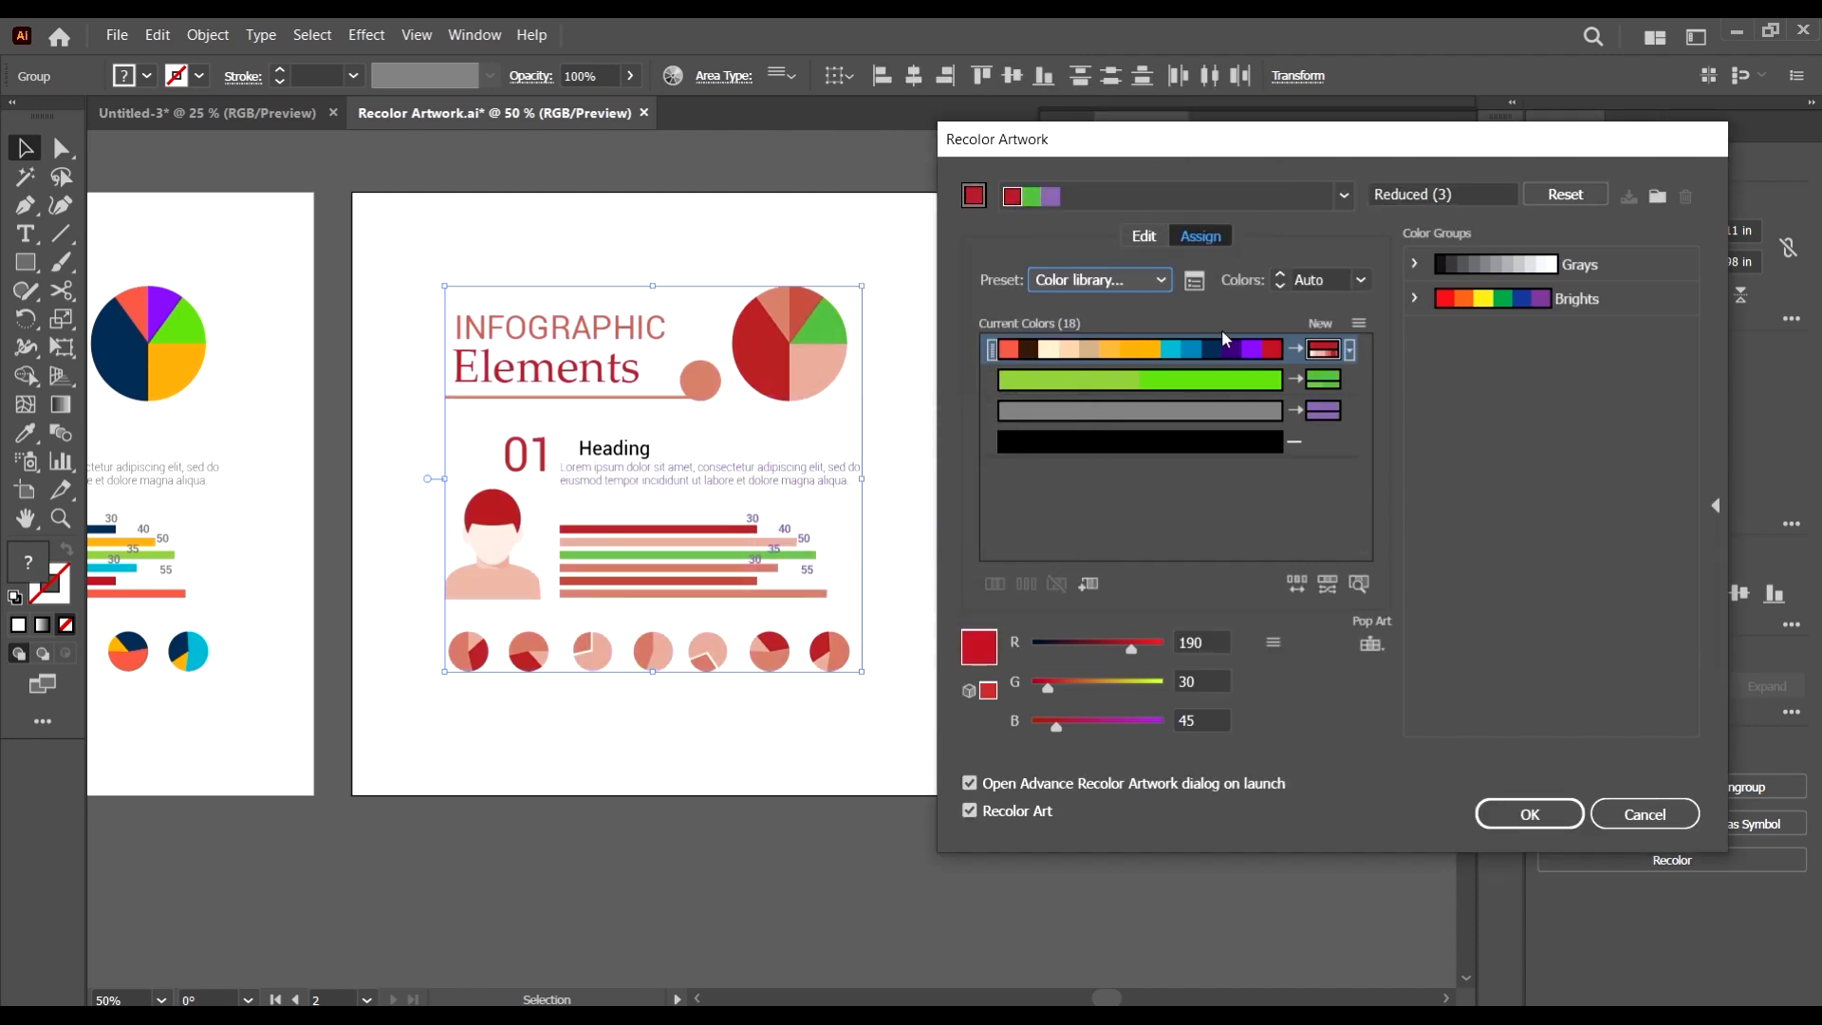
{"action": "left_click", "coordinate": [1160, 279]}
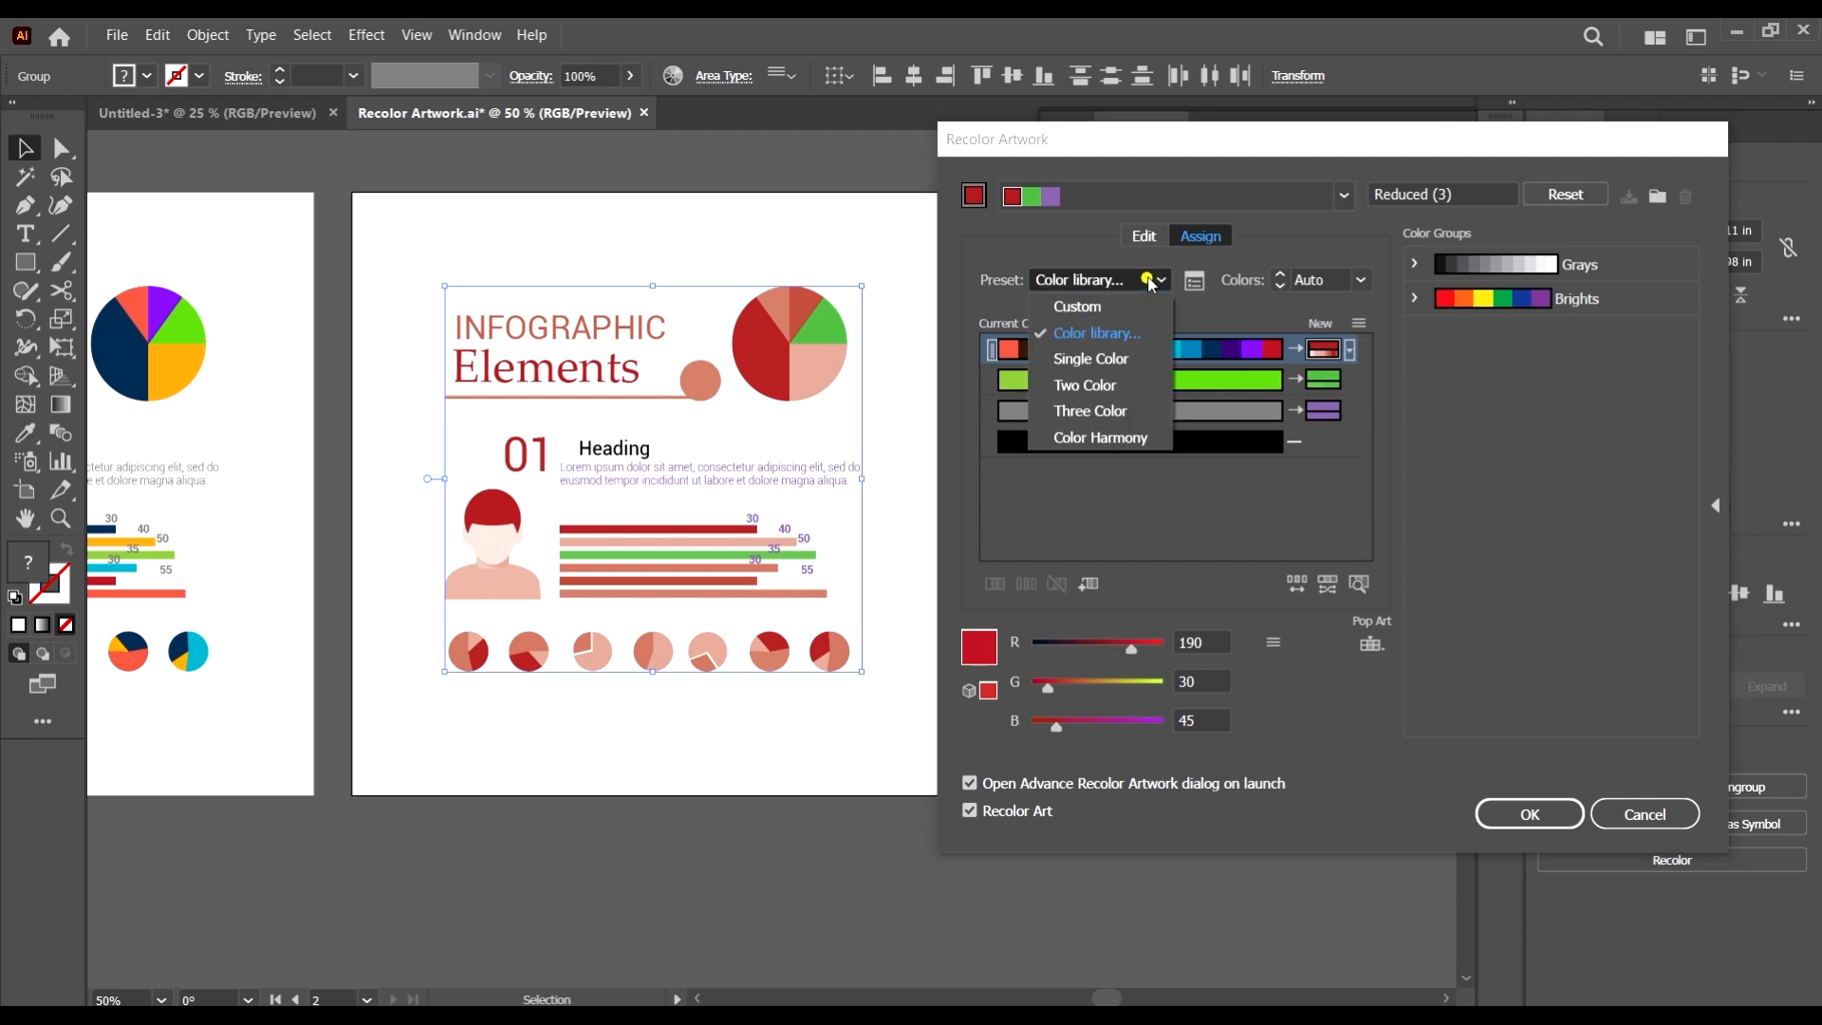
{"action": "left_click", "coordinate": [1475, 347]}
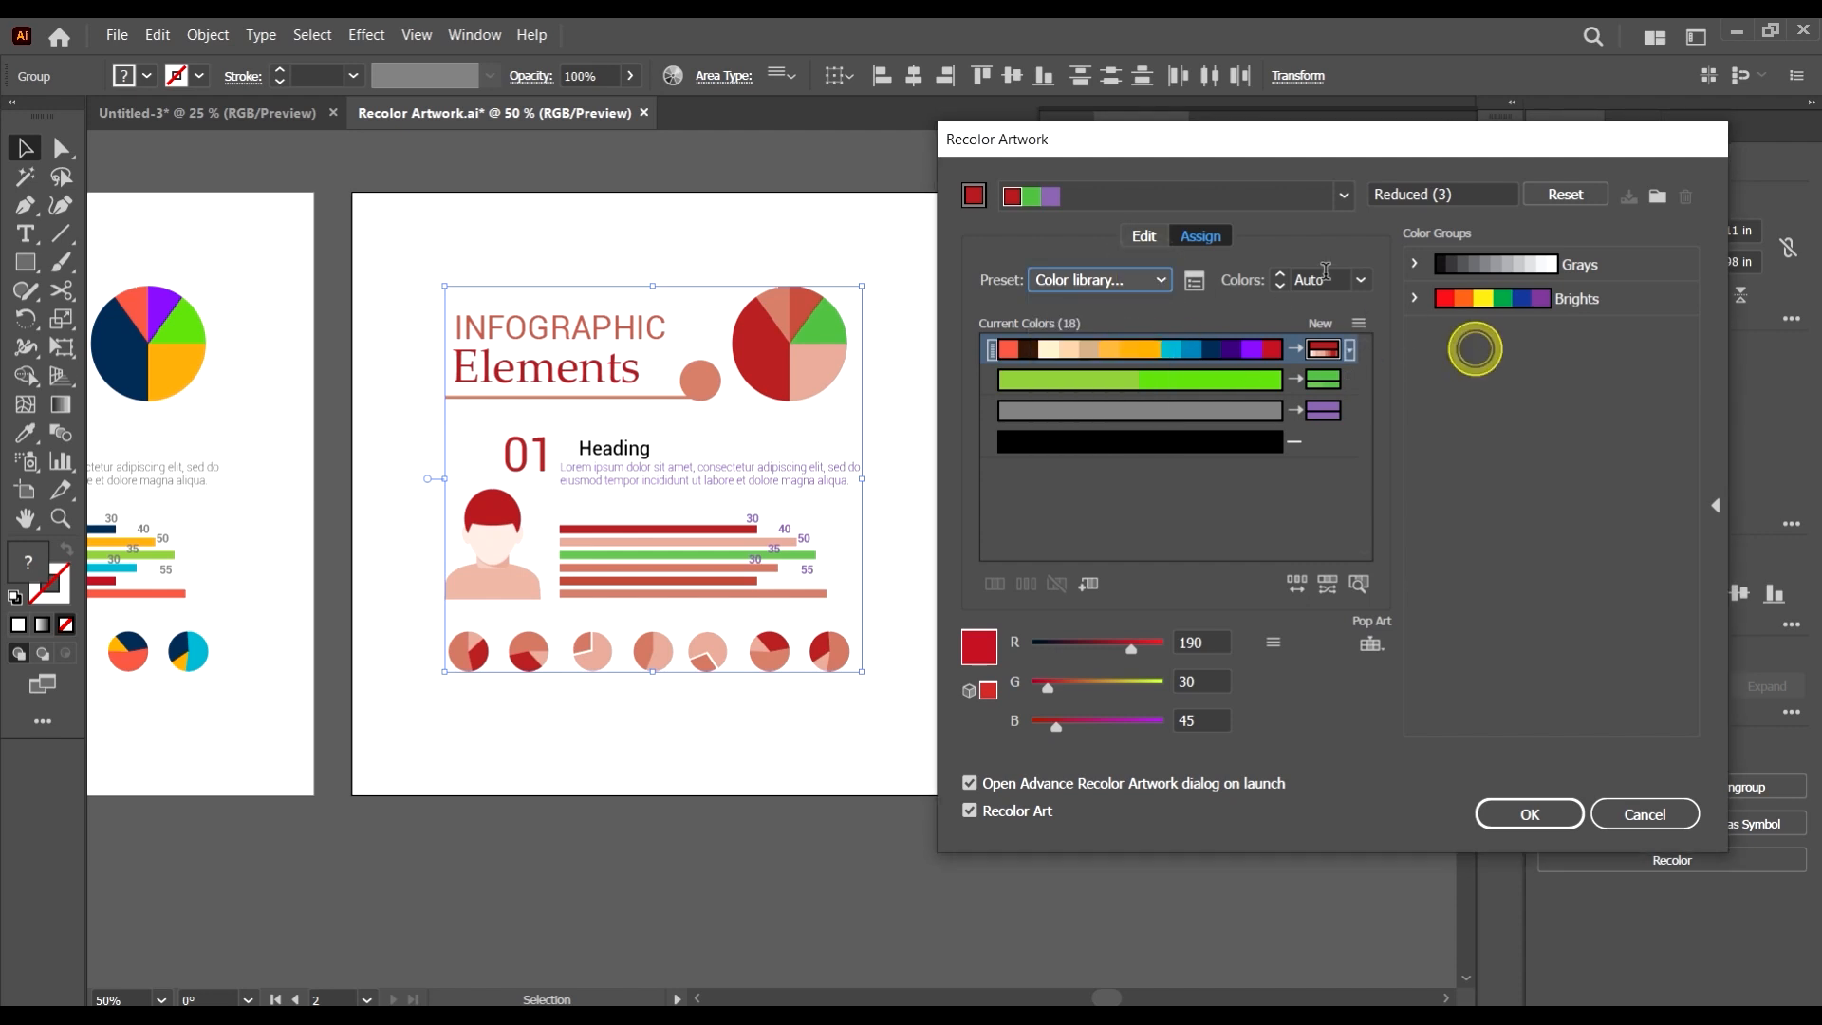
- Set the number of recolouring colours to All
{"action": "left_click", "coordinate": [1322, 277]}
{"action": "left_click", "coordinate": [1360, 279]}
{"action": "left_click", "coordinate": [1381, 467]}
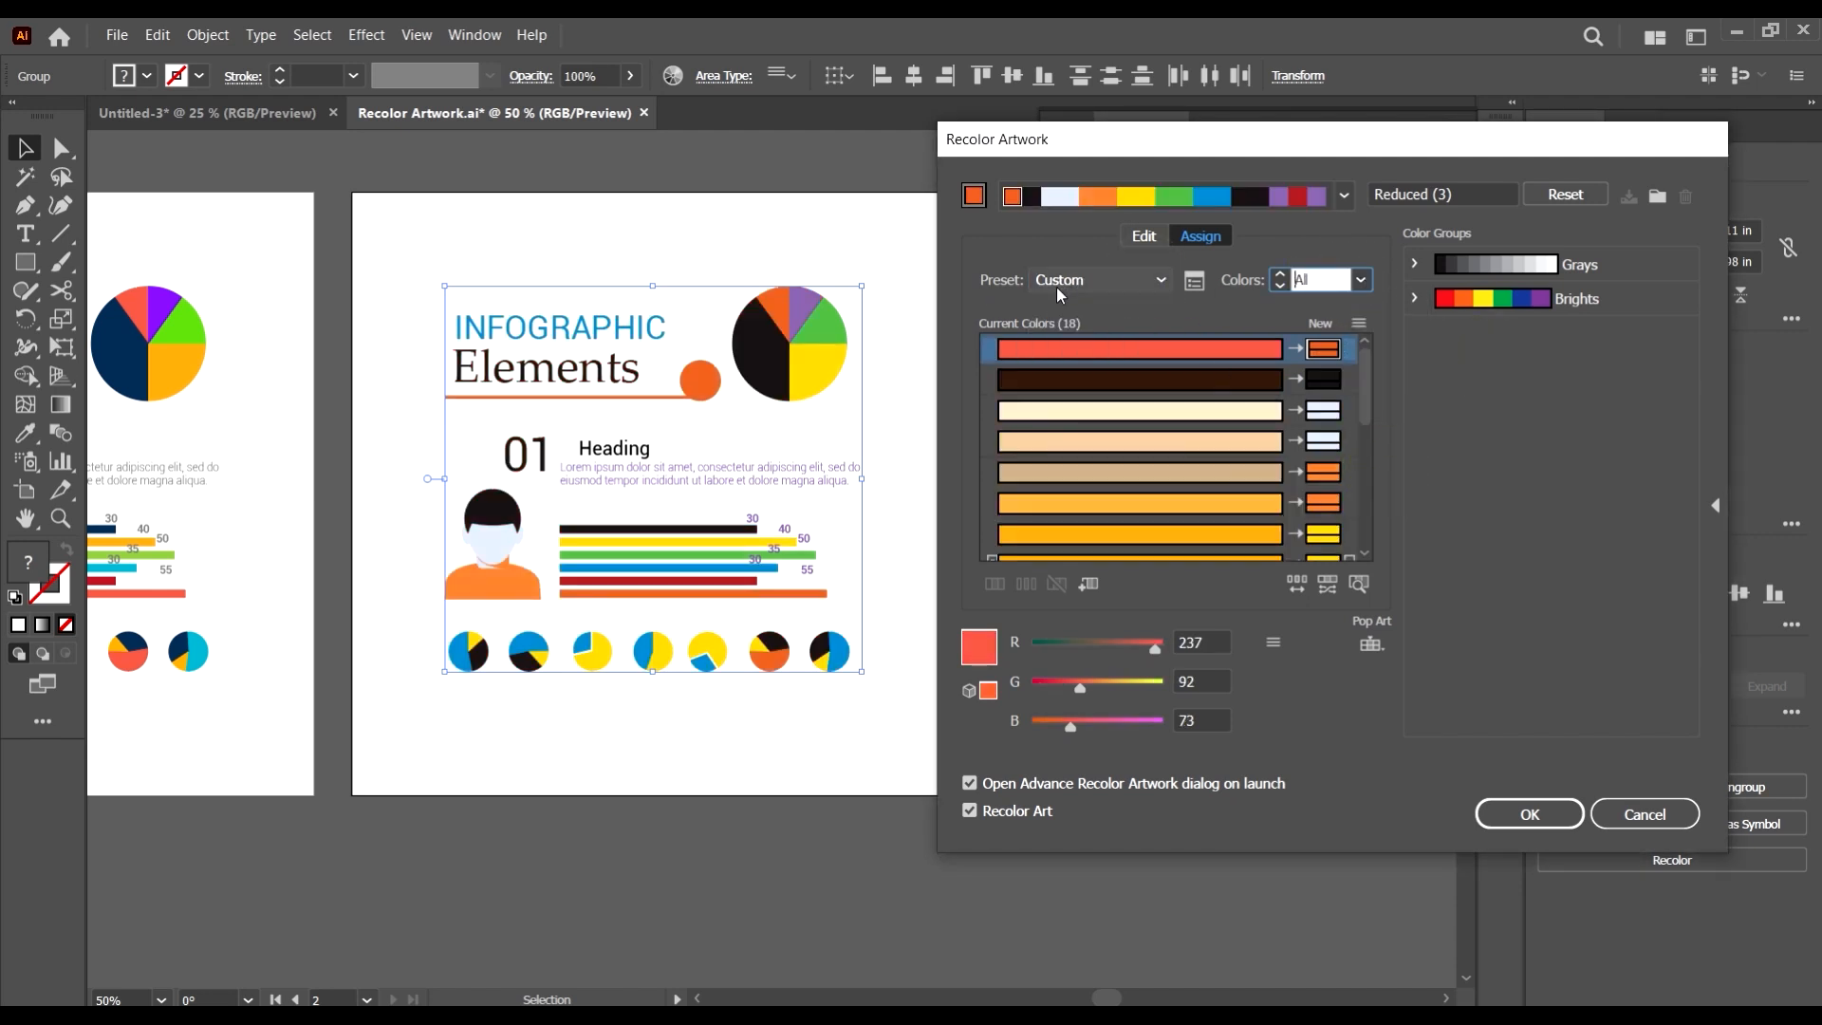
- Apply the Color library preset to the infographic using the Baroque library from Art History
{"action": "left_click", "coordinate": [1088, 279]}
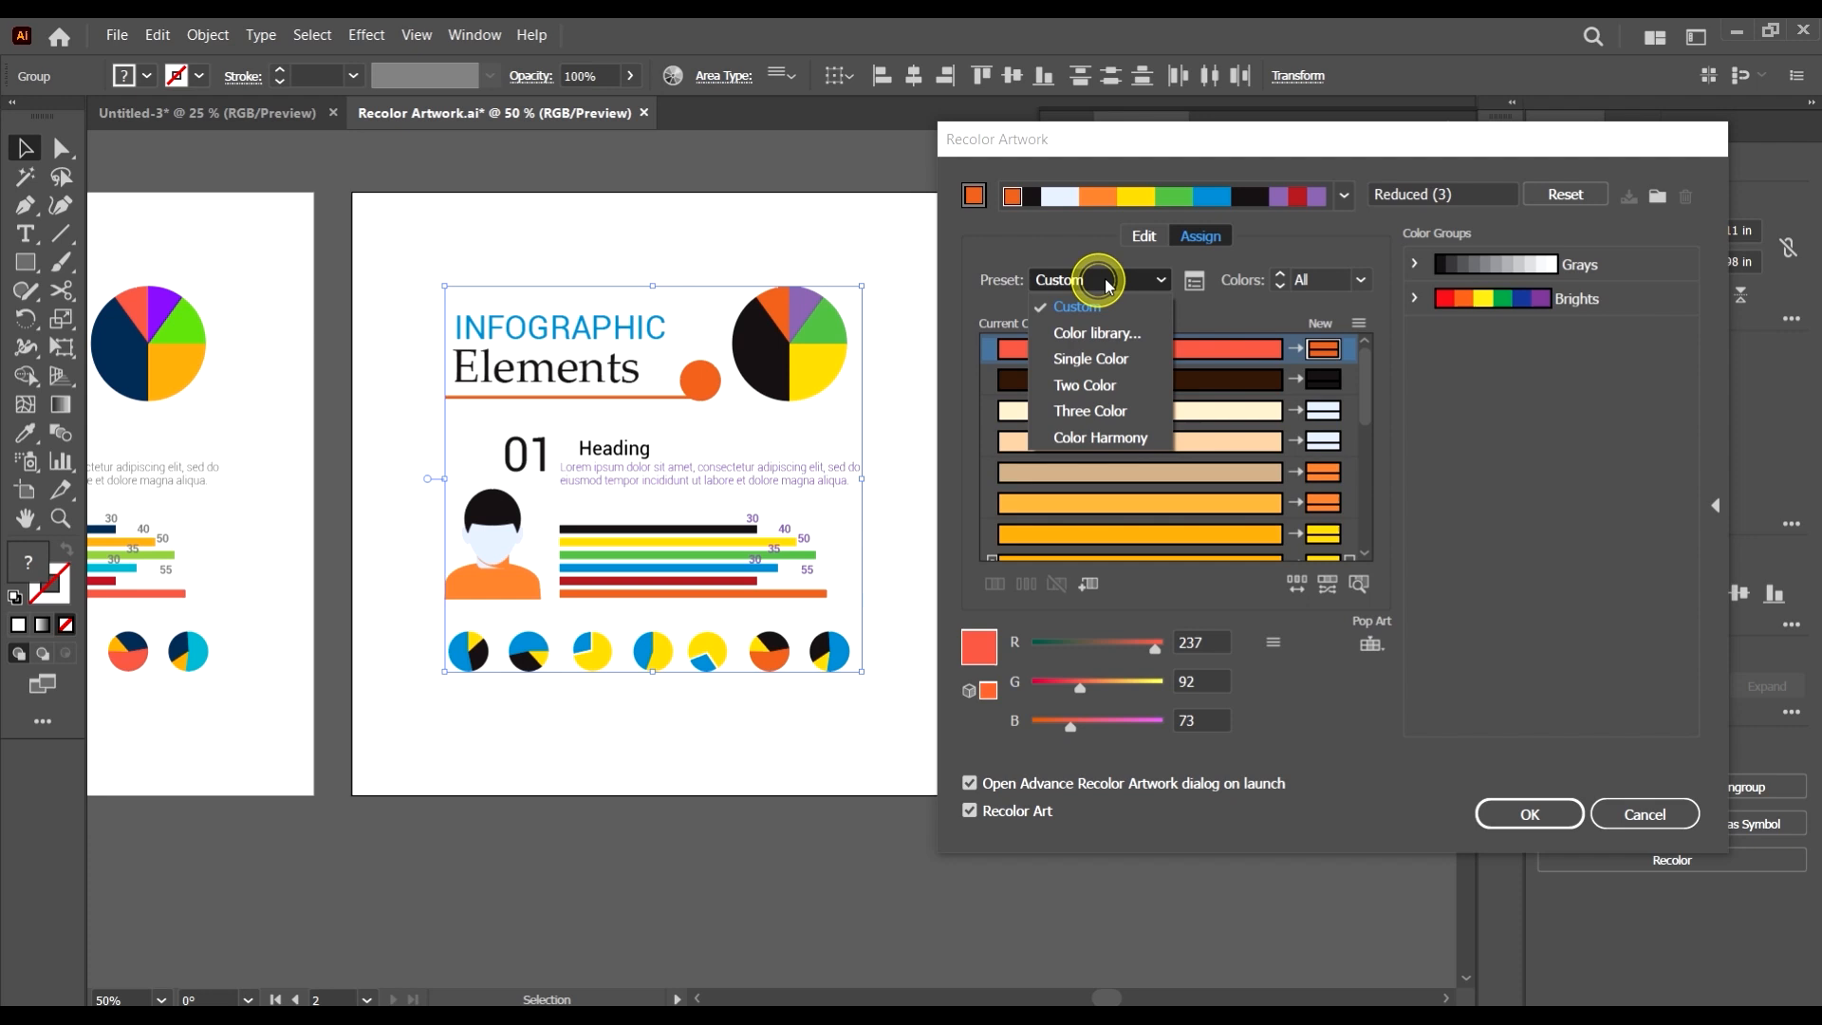
{"action": "left_click", "coordinate": [1107, 333]}
{"action": "left_click", "coordinate": [848, 510]}
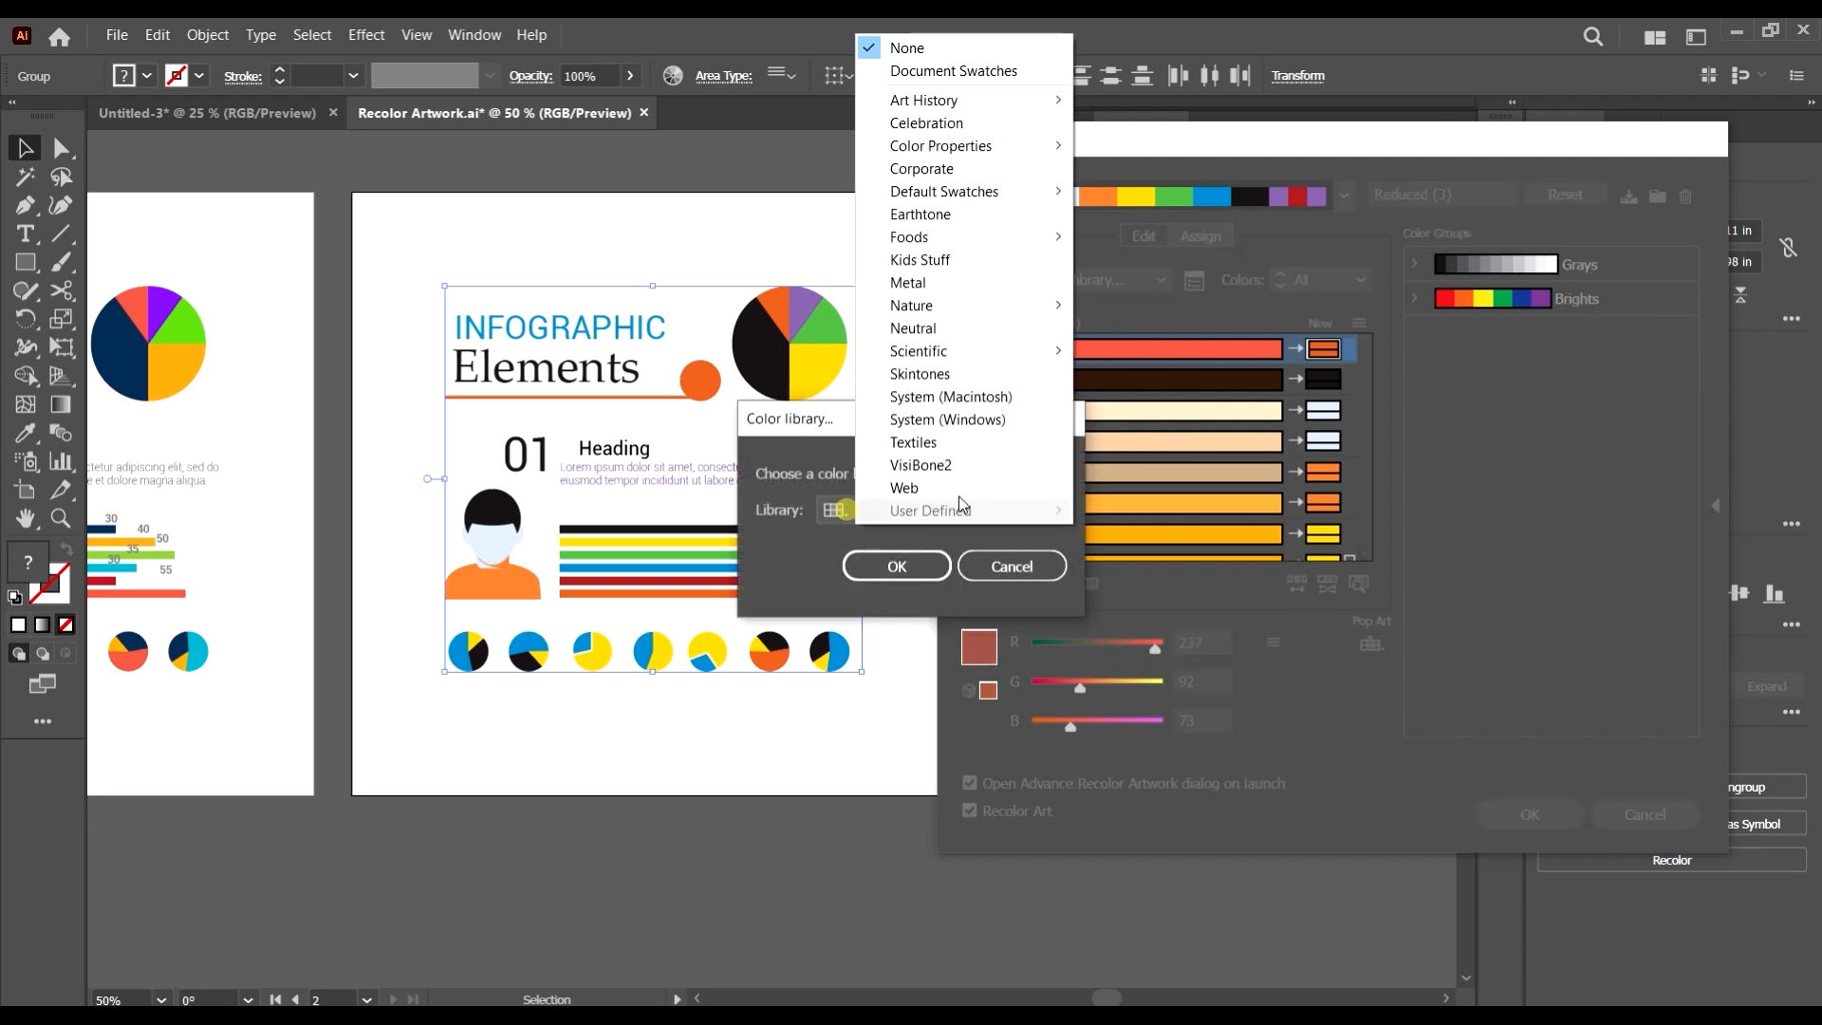
{"action": "mouse_move", "coordinate": [992, 111]}
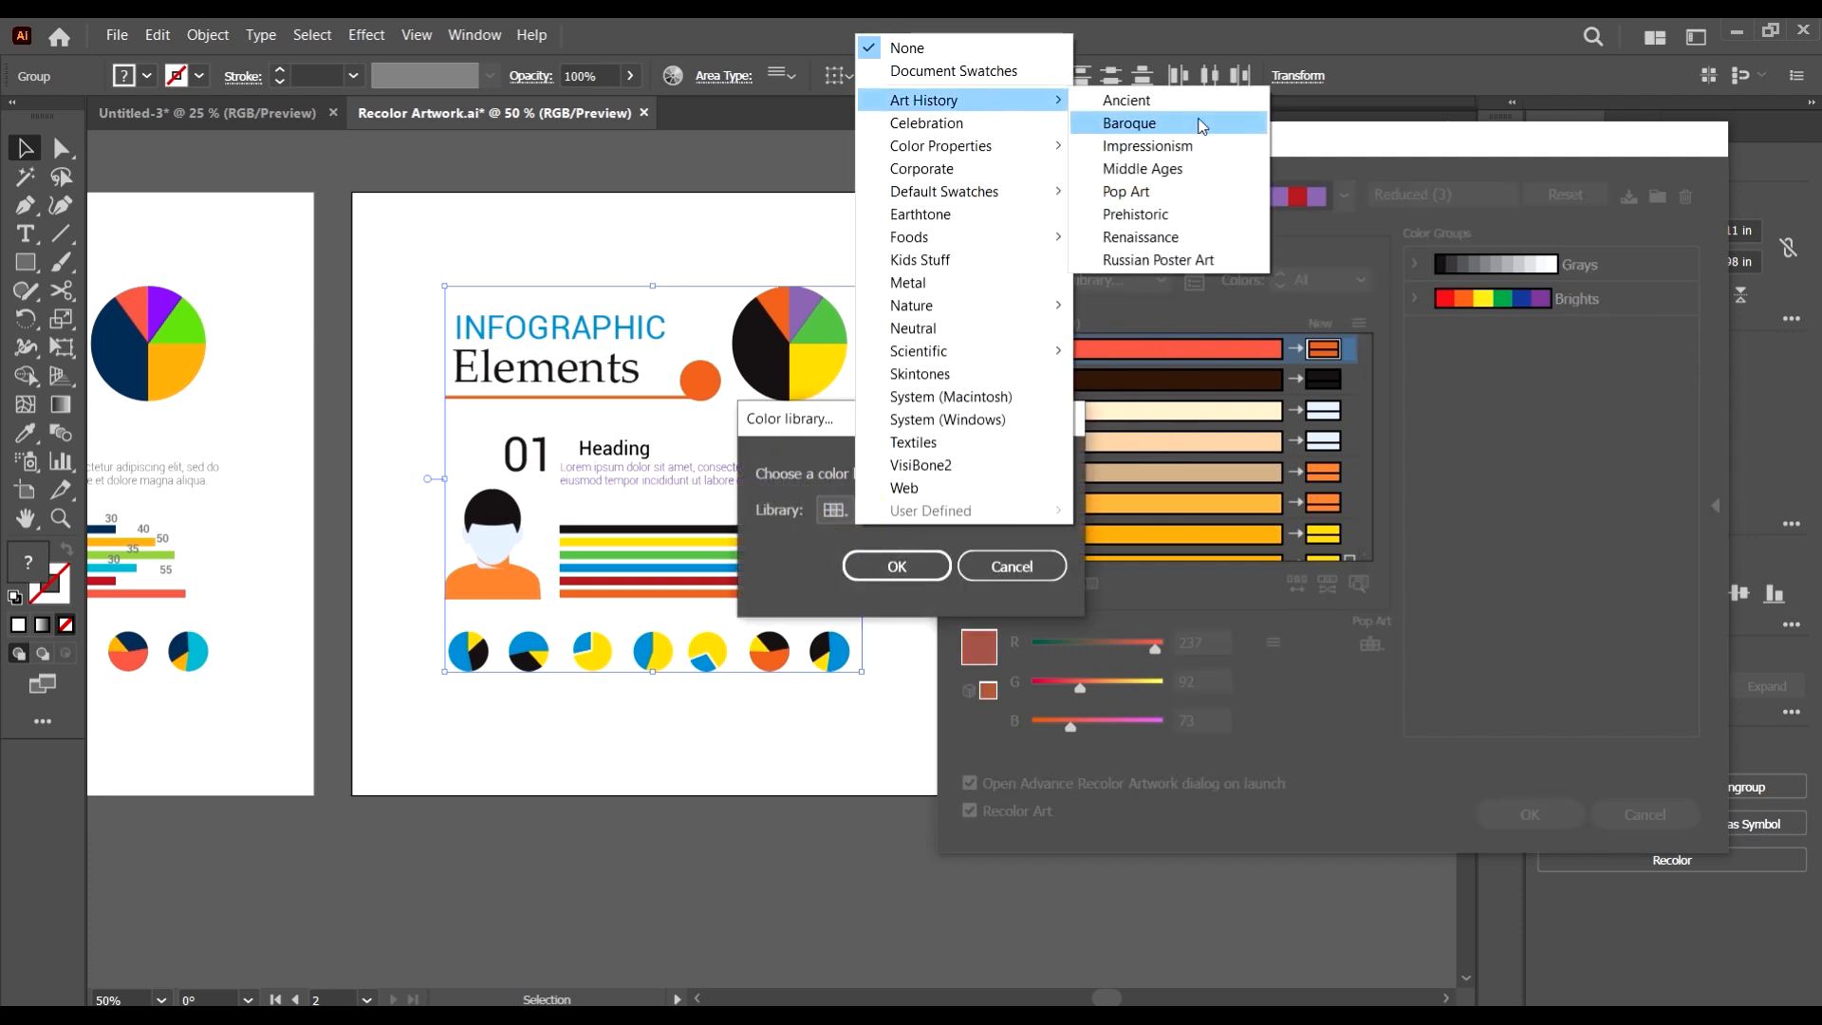
{"action": "left_click", "coordinate": [1197, 117]}
{"action": "left_click", "coordinate": [897, 566]}
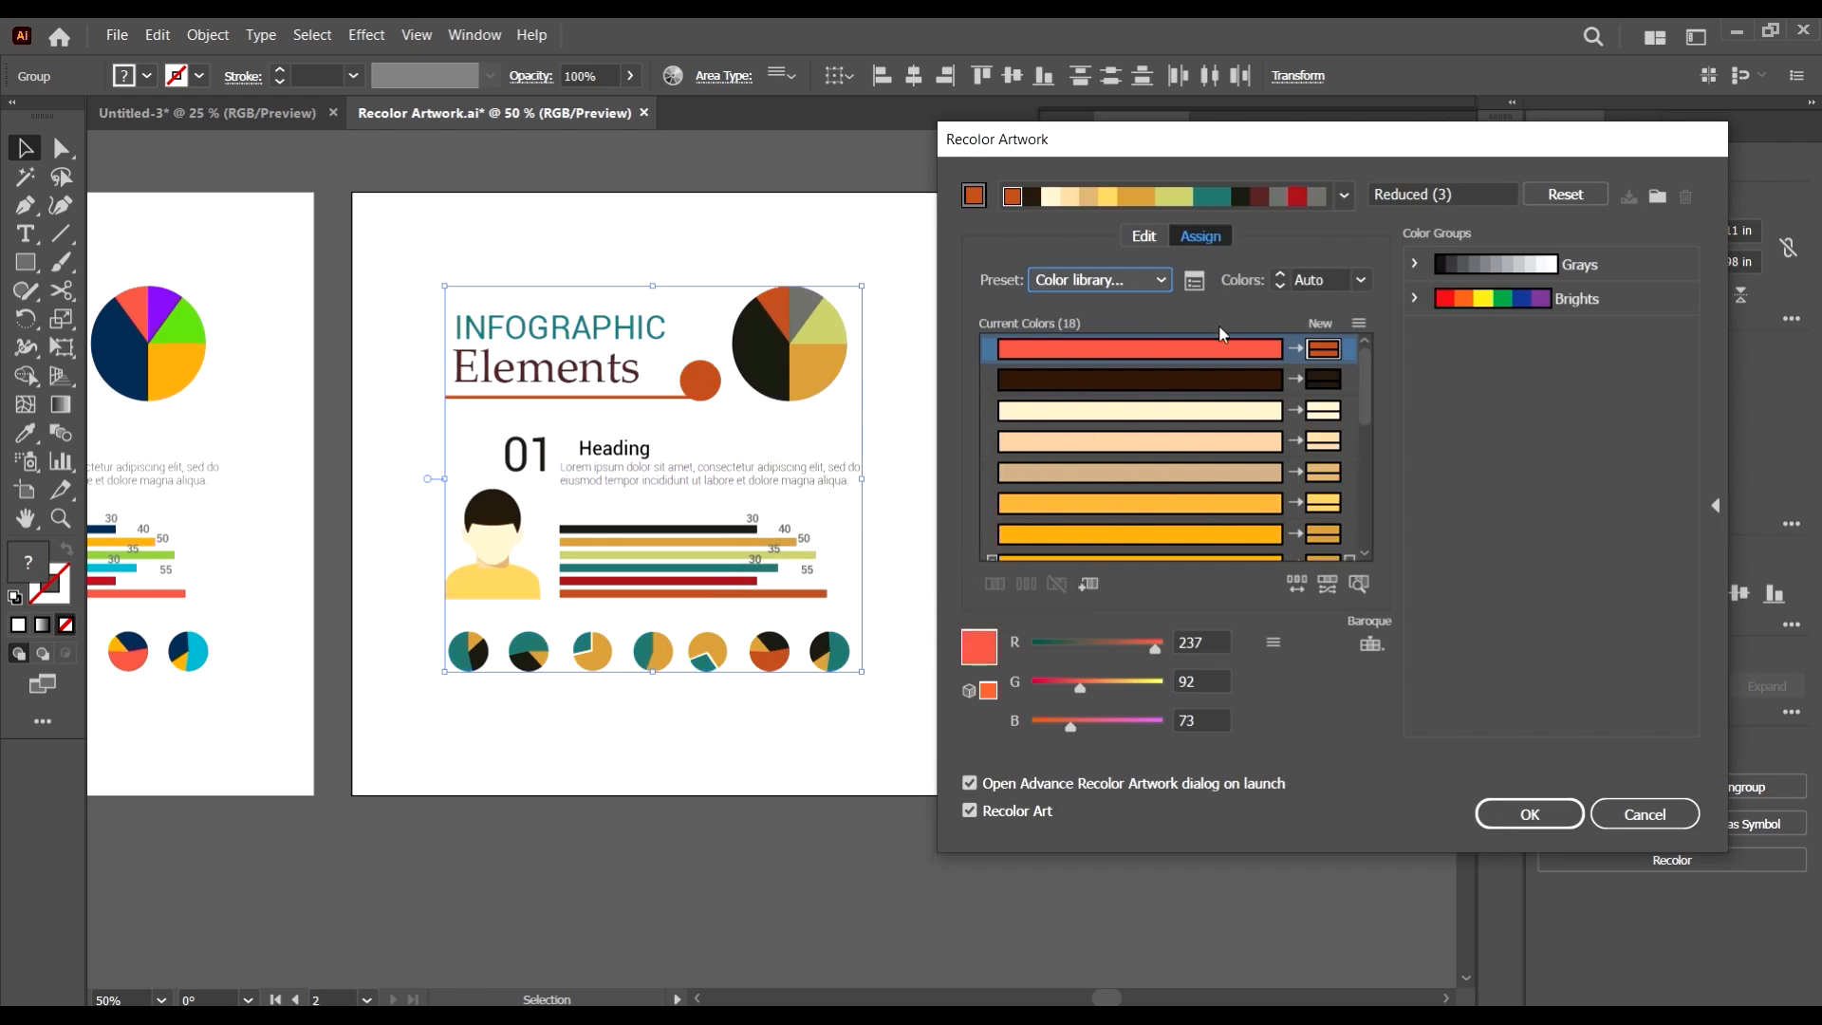
- Examine the infographic's colours on the Edit colour wheel and return to the Assign view, keeping the dialog clear of the artwork
{"action": "left_click_drag", "start_coordinate": [1258, 147], "coordinate": [1245, 175]}
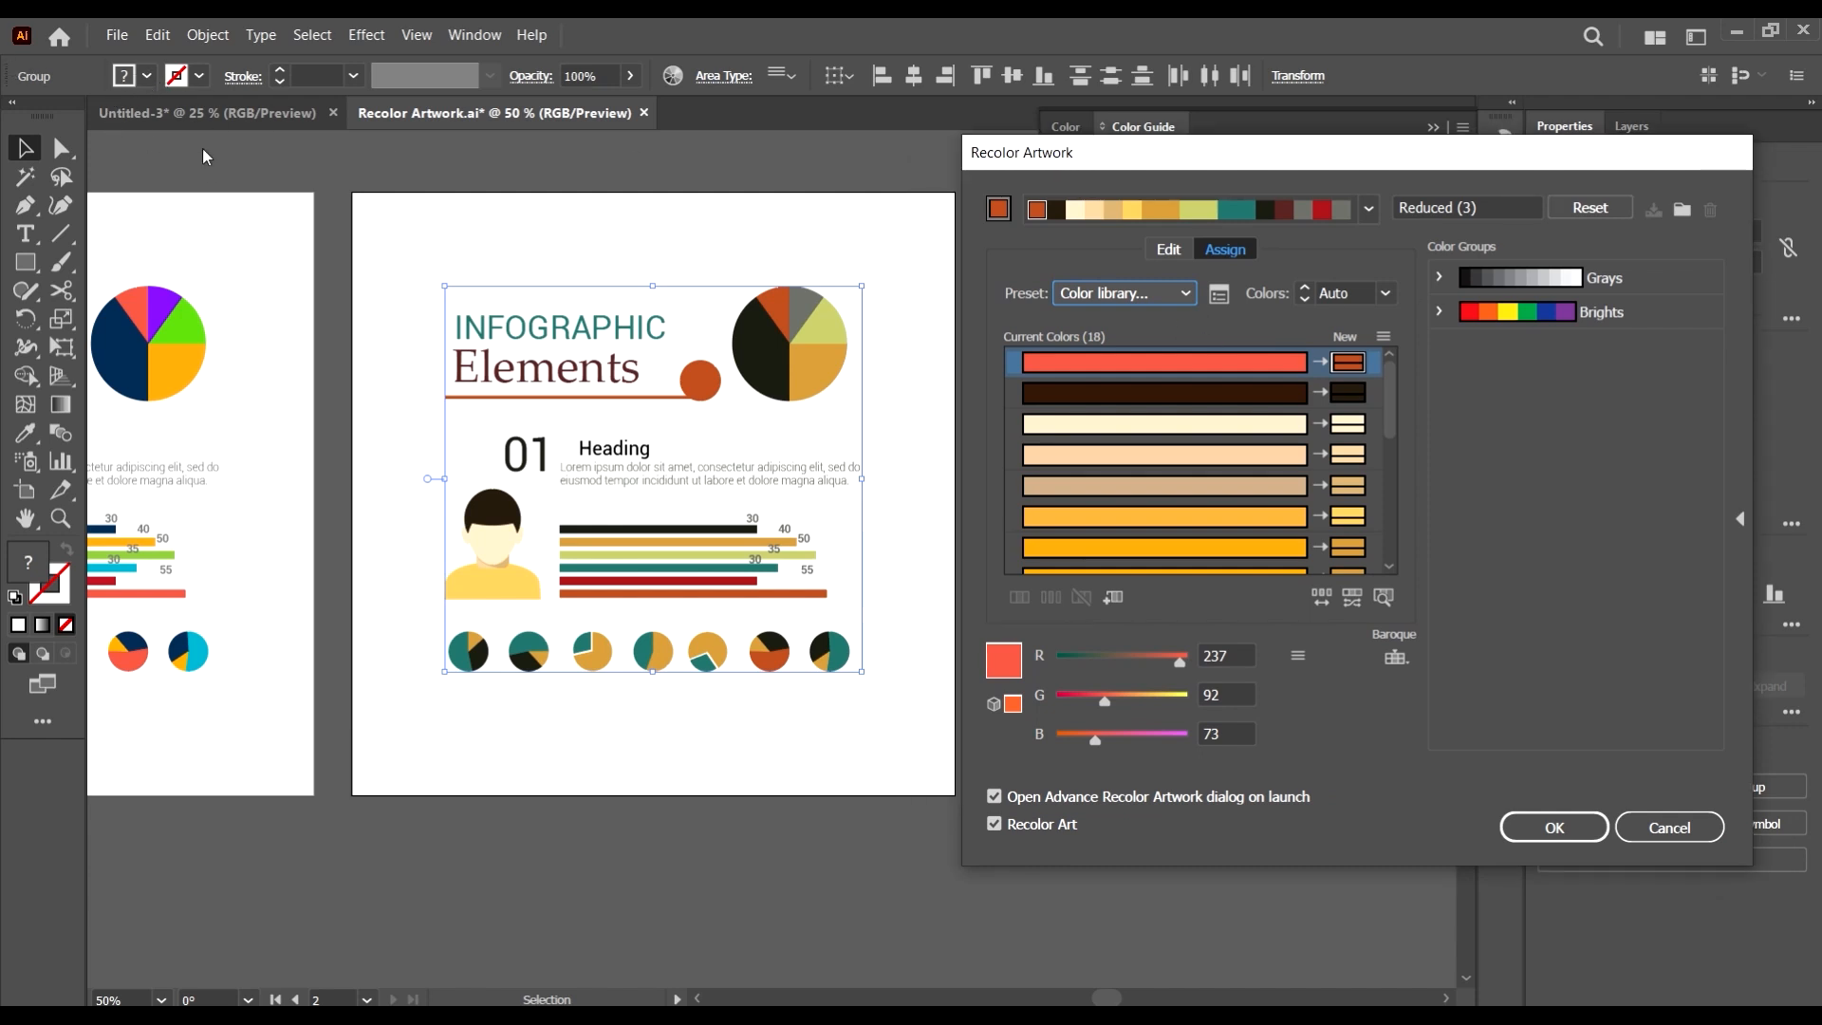
{"action": "left_click_drag", "start_coordinate": [1408, 153], "coordinate": [1454, 167]}
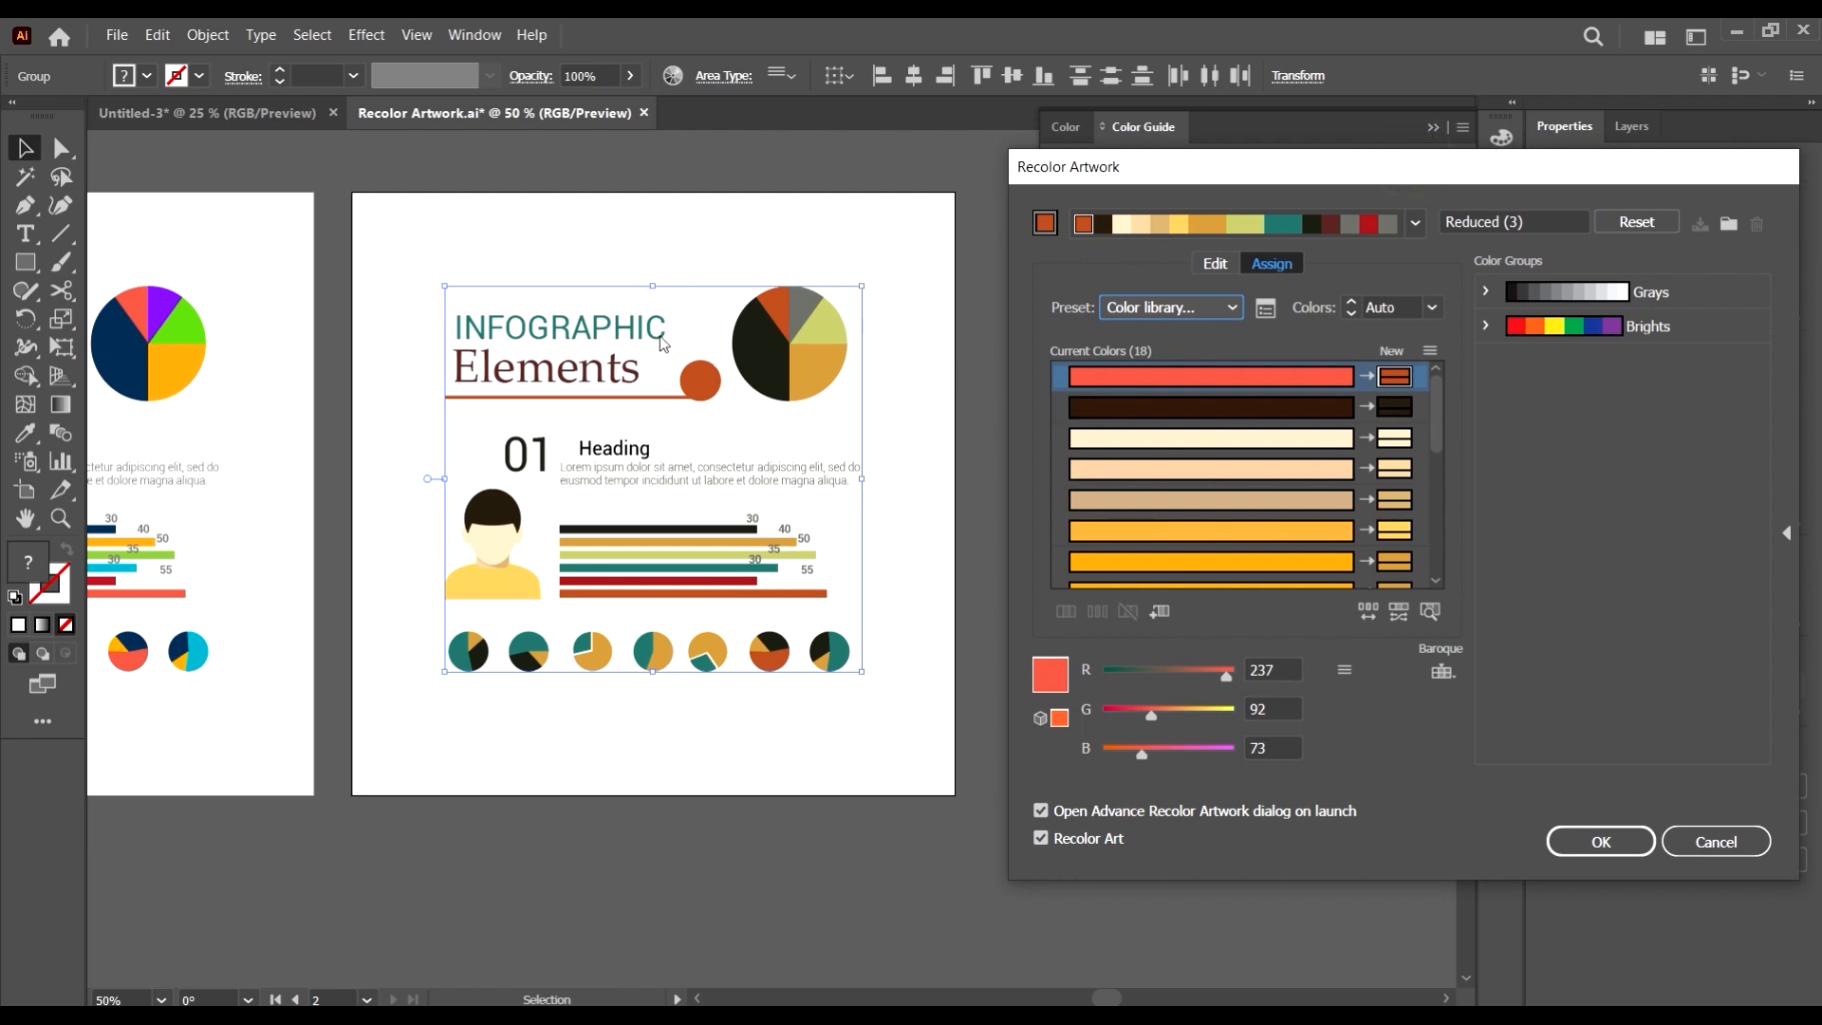
{"action": "left_click", "coordinate": [1216, 265]}
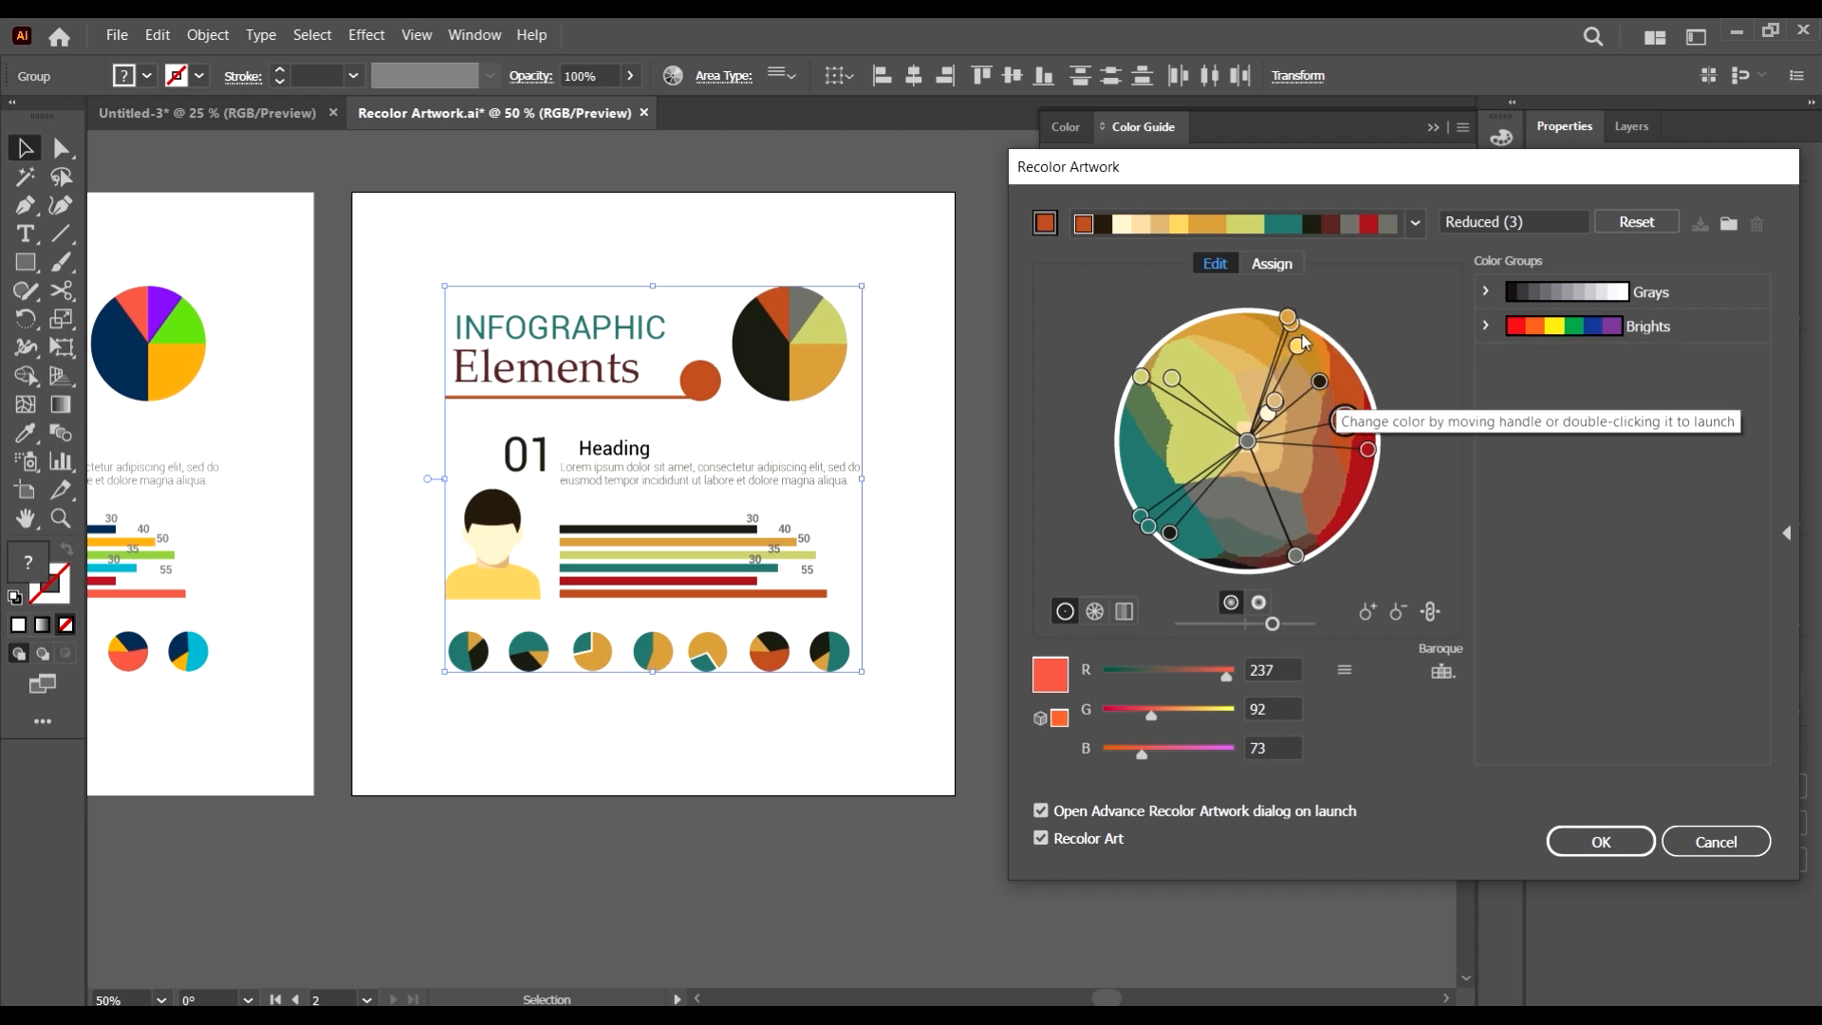
{"action": "left_click", "coordinate": [1272, 264]}
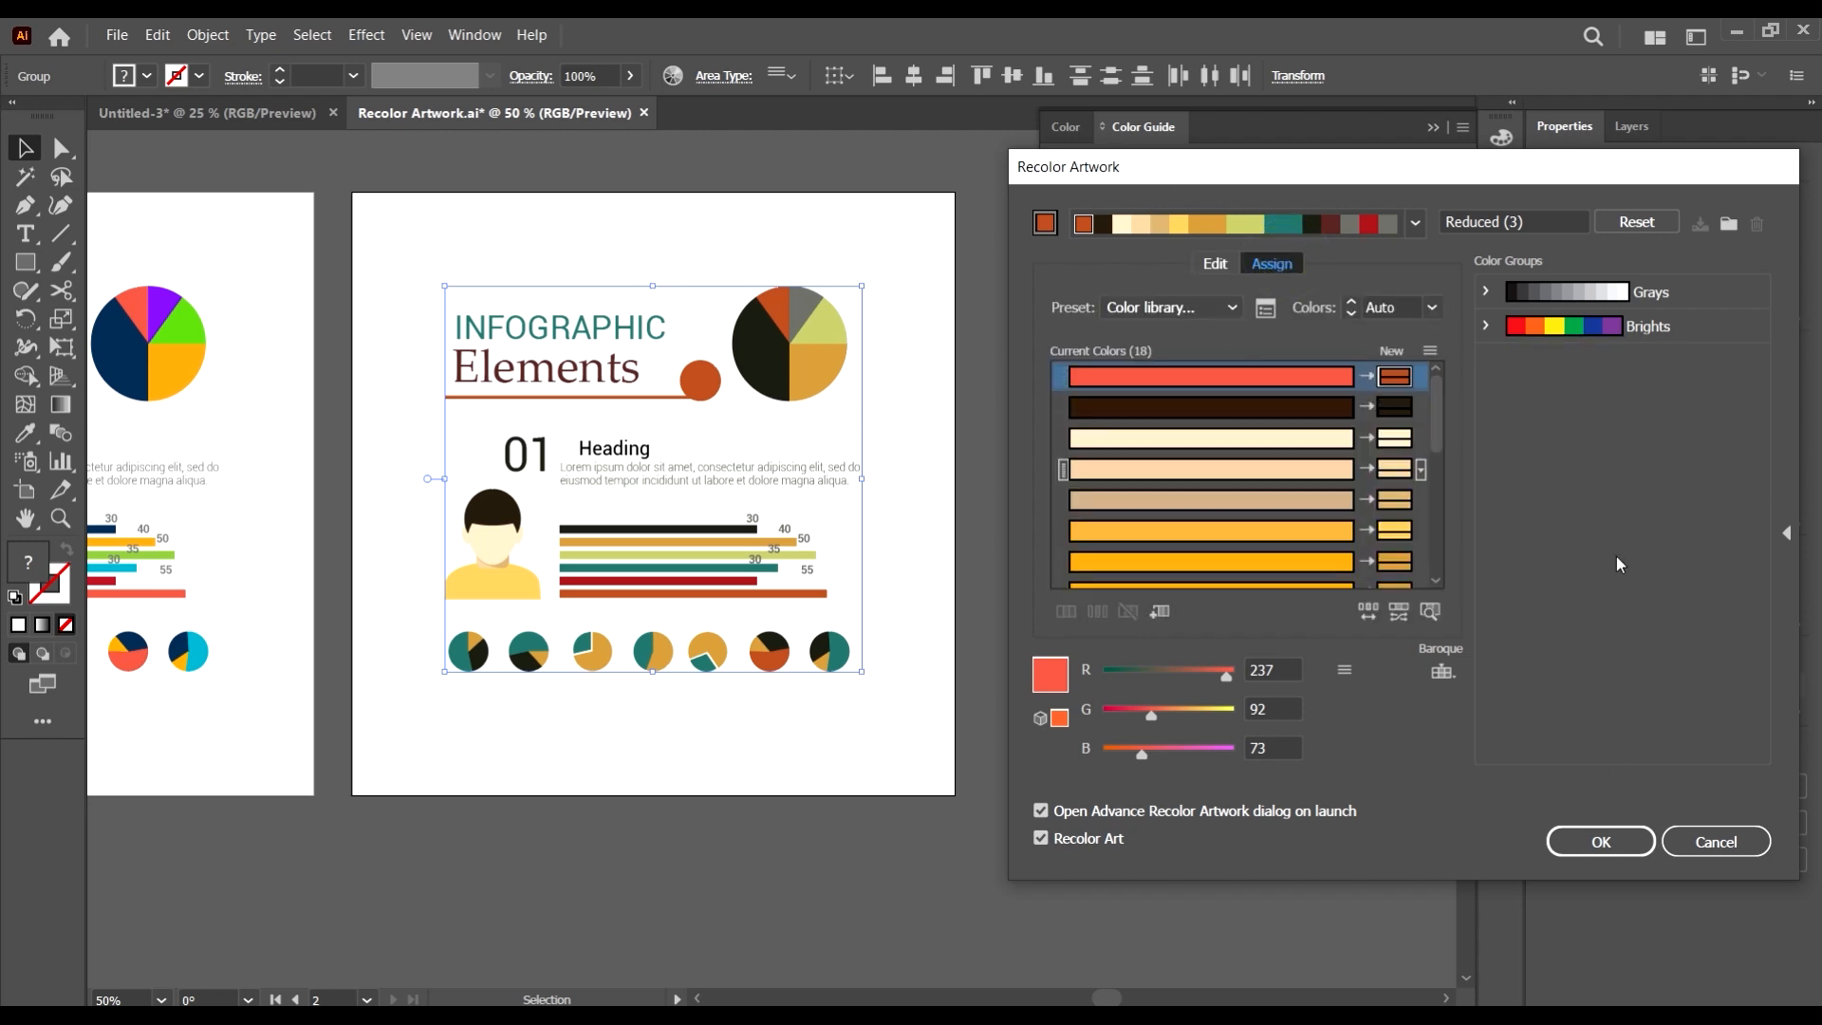
{"action": "left_click_drag", "start_coordinate": [1439, 171], "coordinate": [1387, 144]}
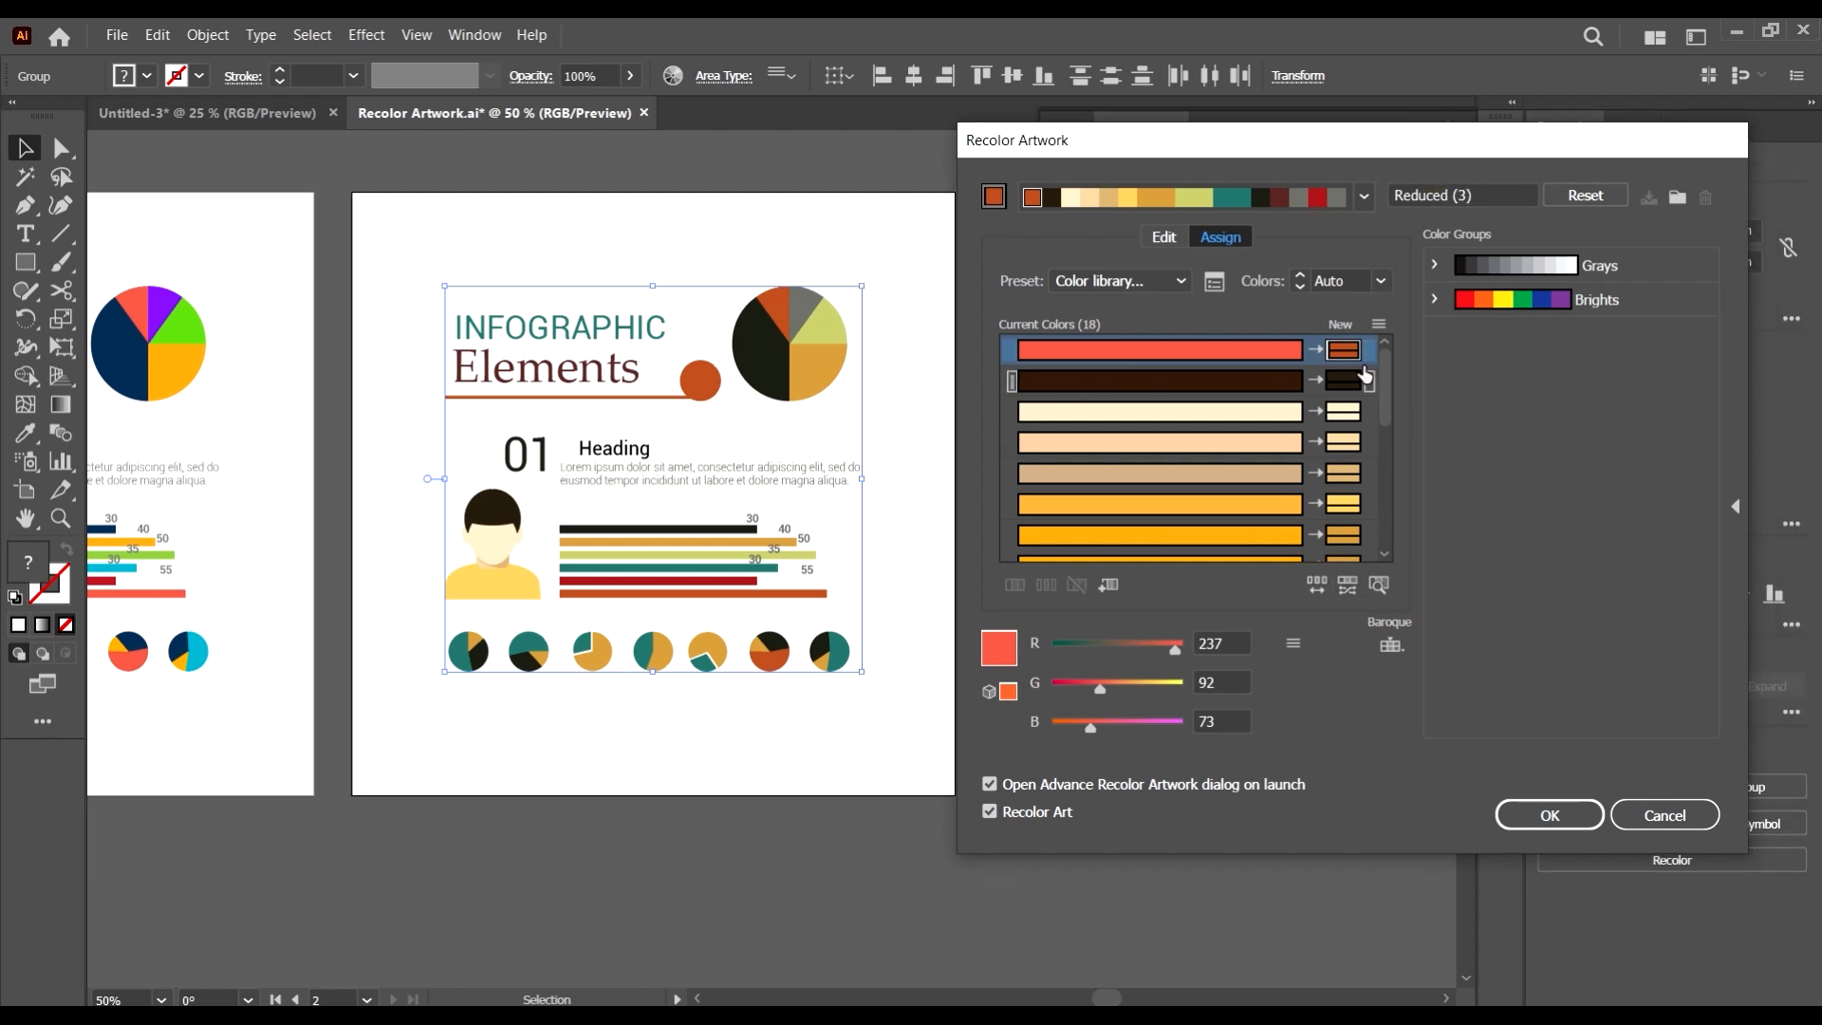
- Locate the dark brown, cream, peach, orange, green and yellow-orange colours in the infographic one at a time
{"action": "left_click", "coordinate": [1379, 586]}
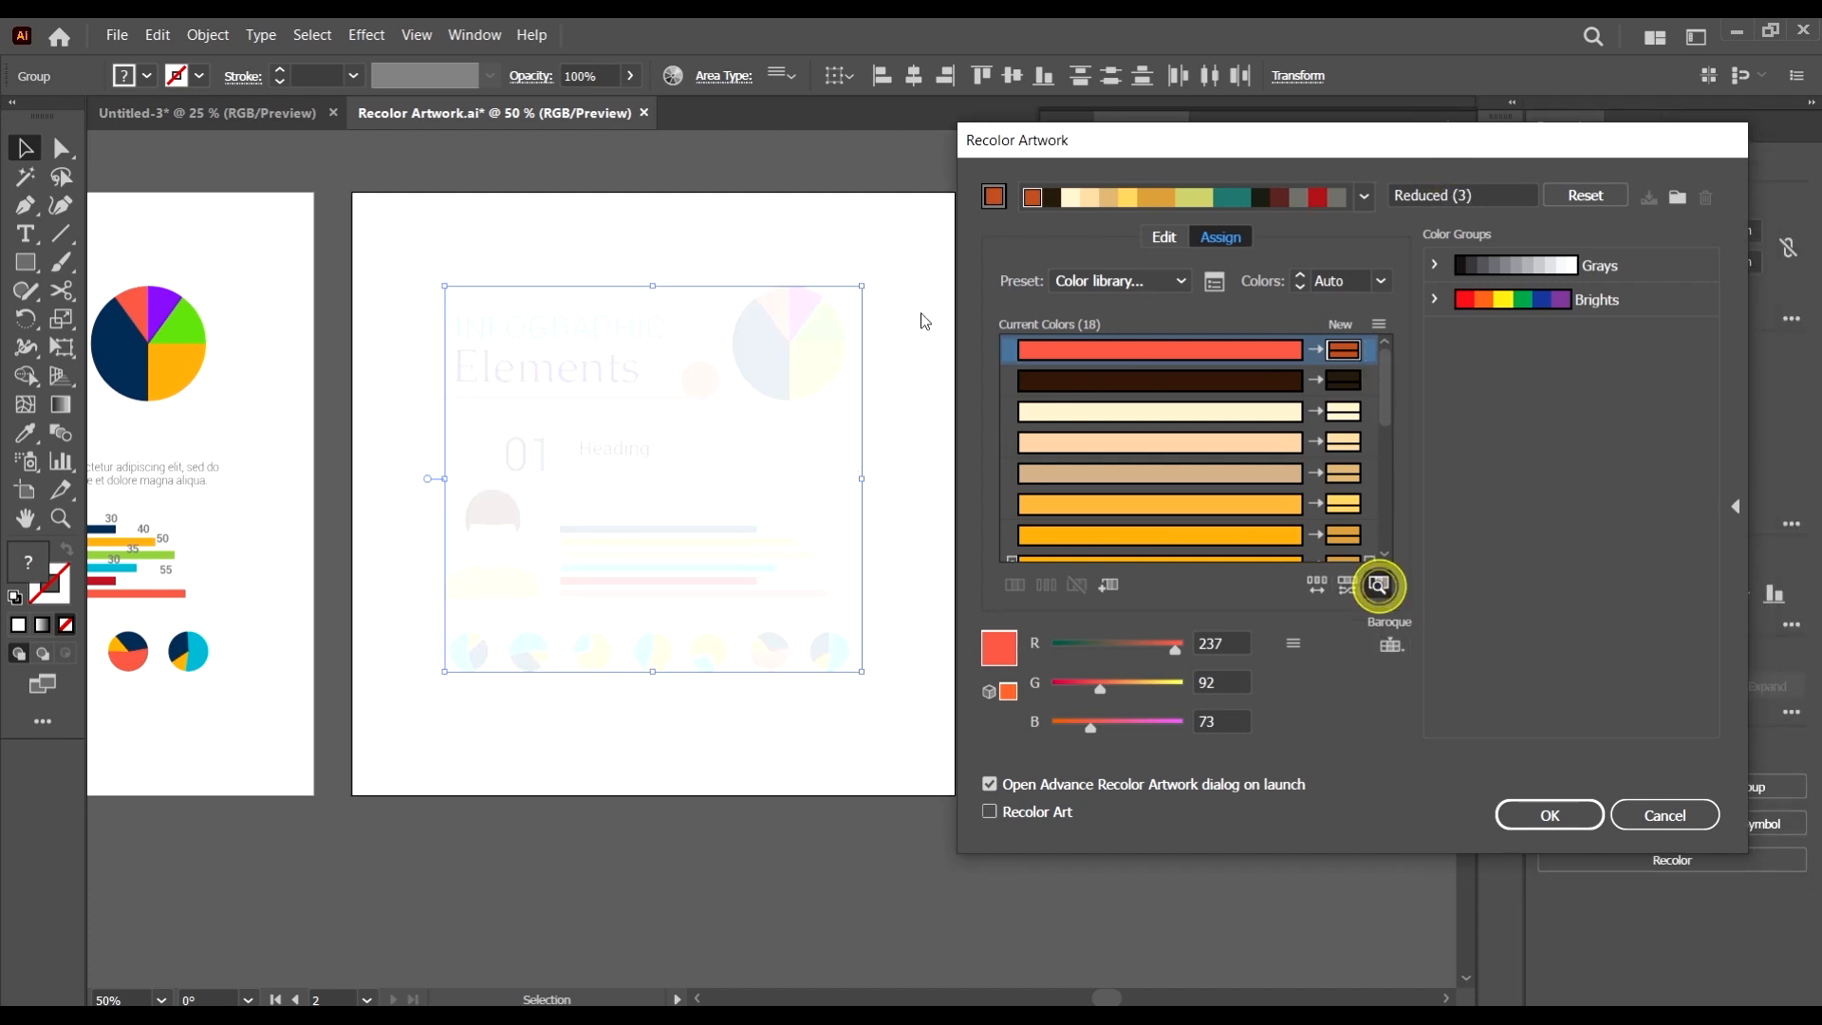
{"action": "left_click", "coordinate": [1211, 380]}
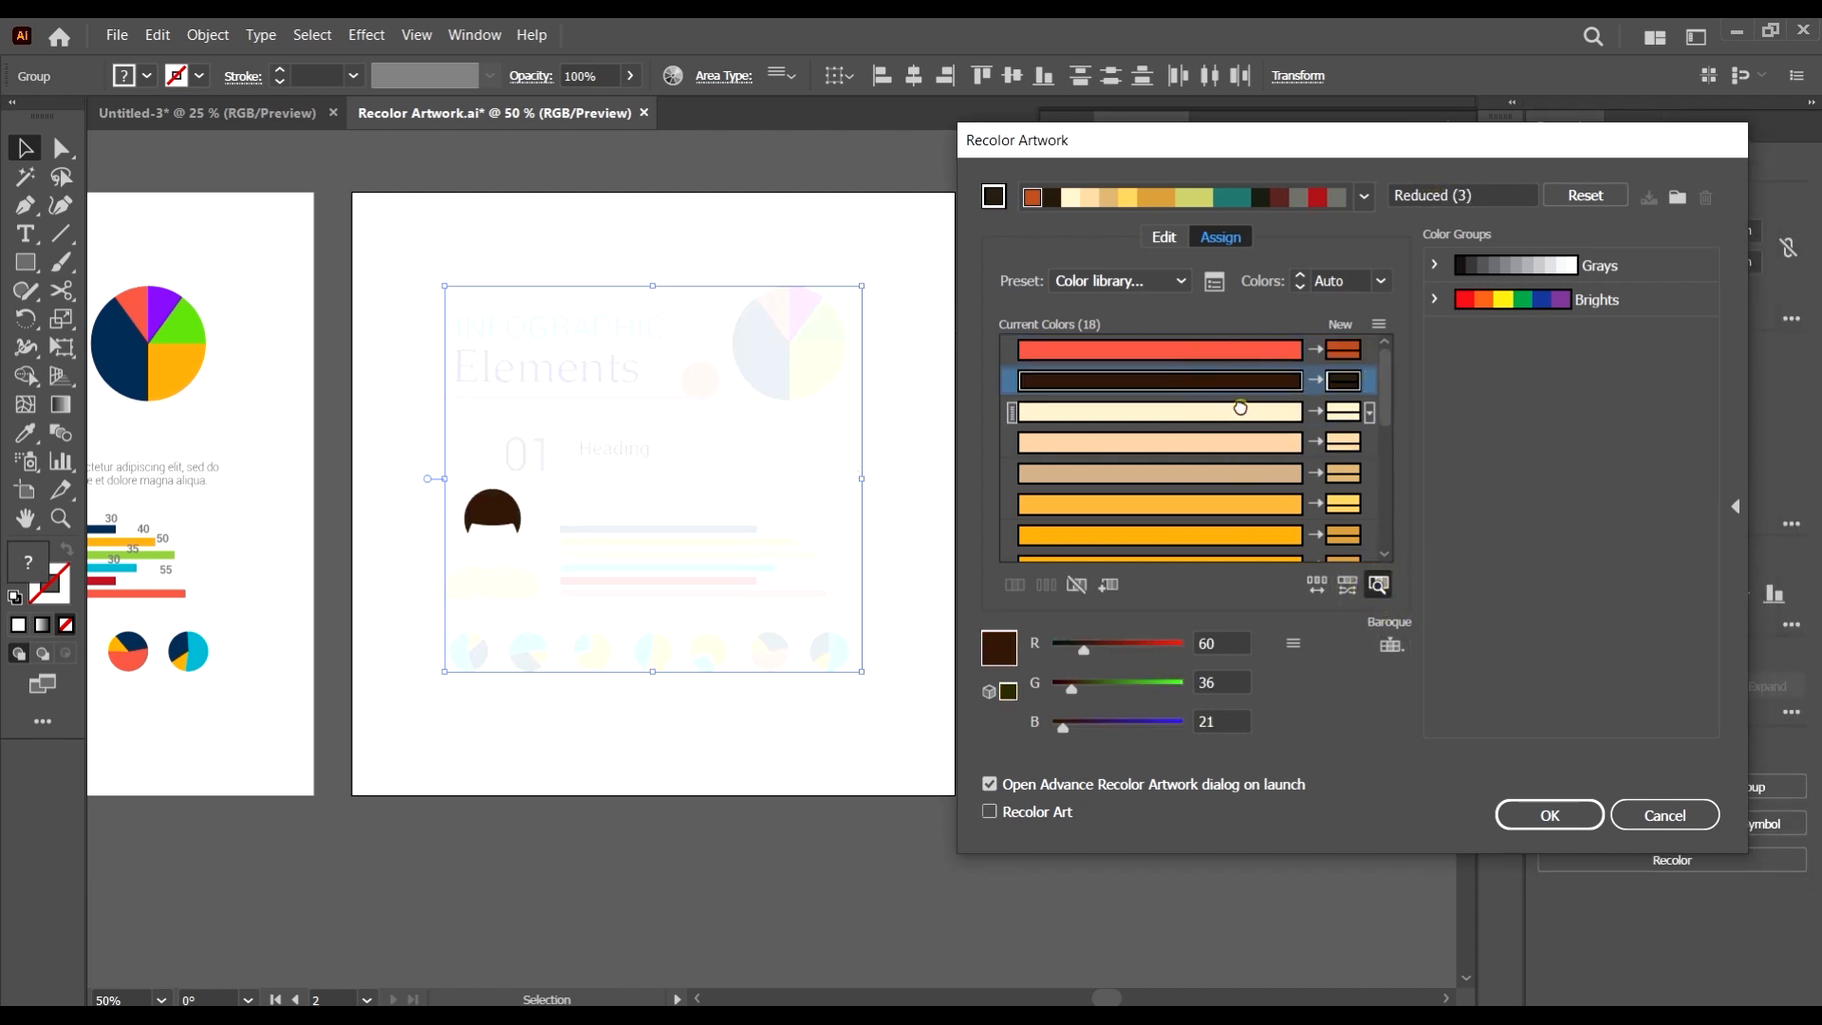
{"action": "left_click", "coordinate": [1224, 415]}
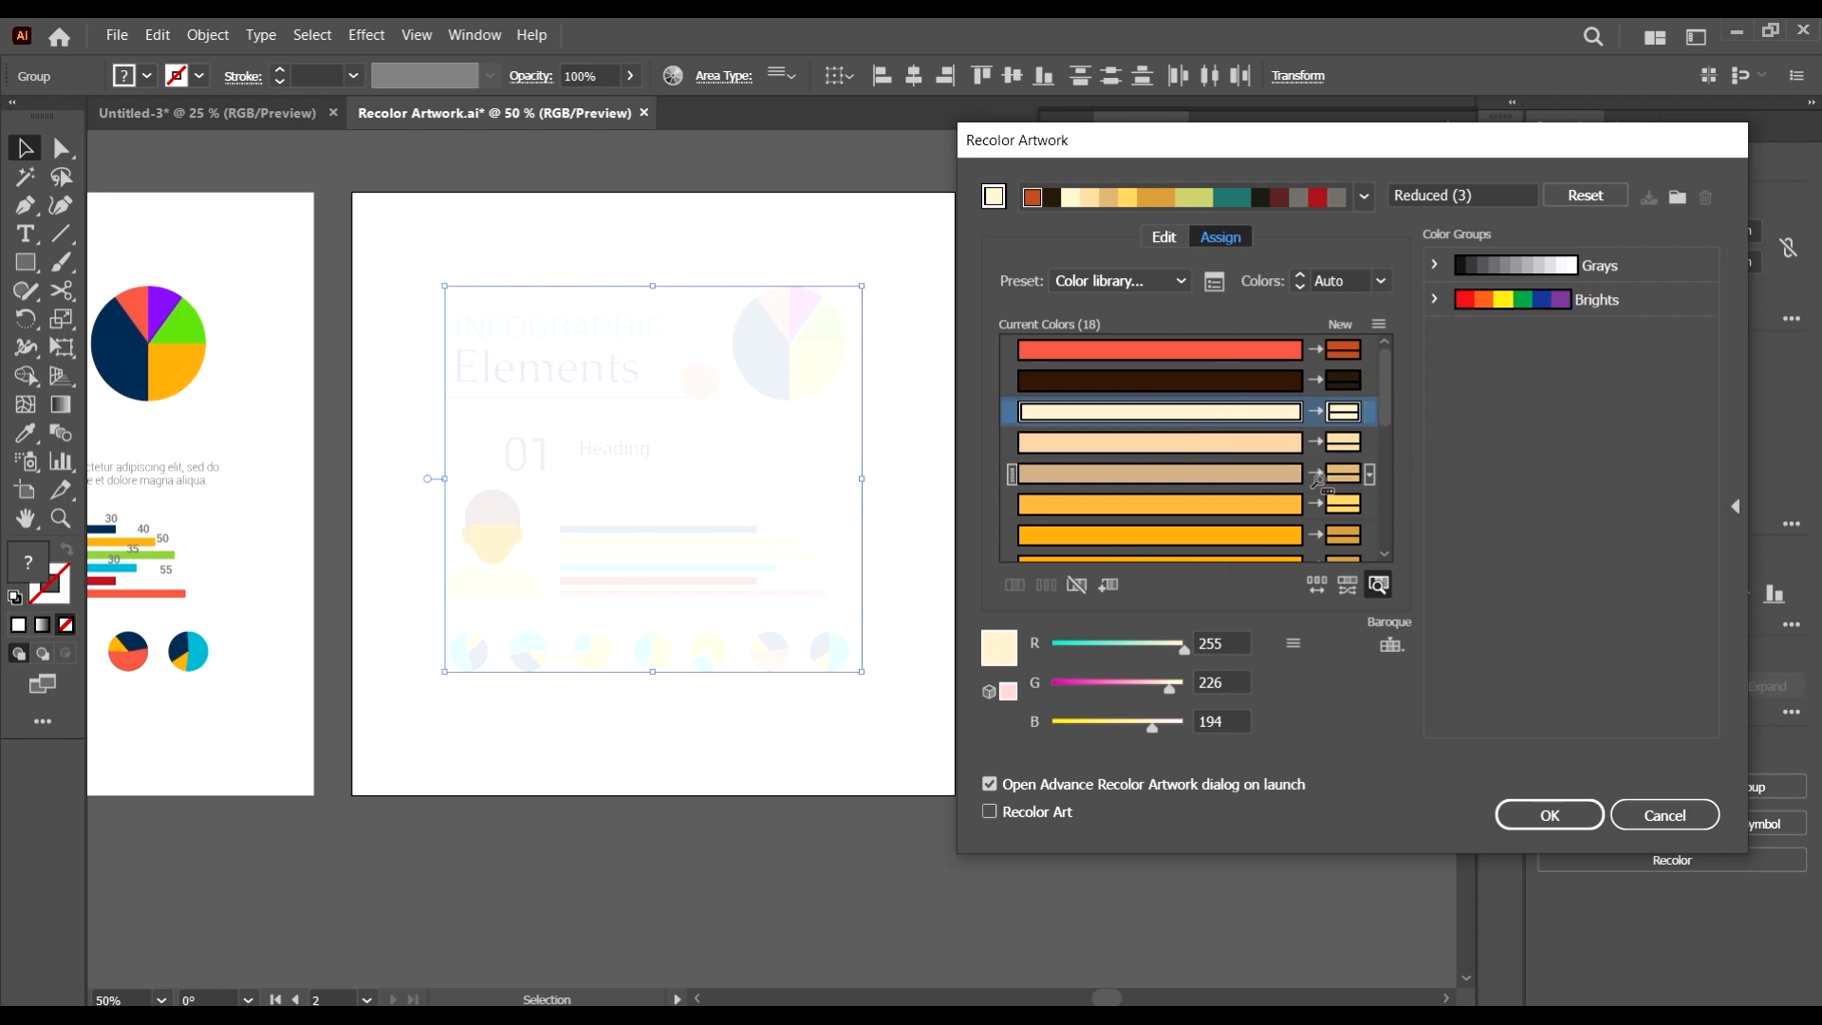
{"action": "left_click", "coordinate": [1250, 443]}
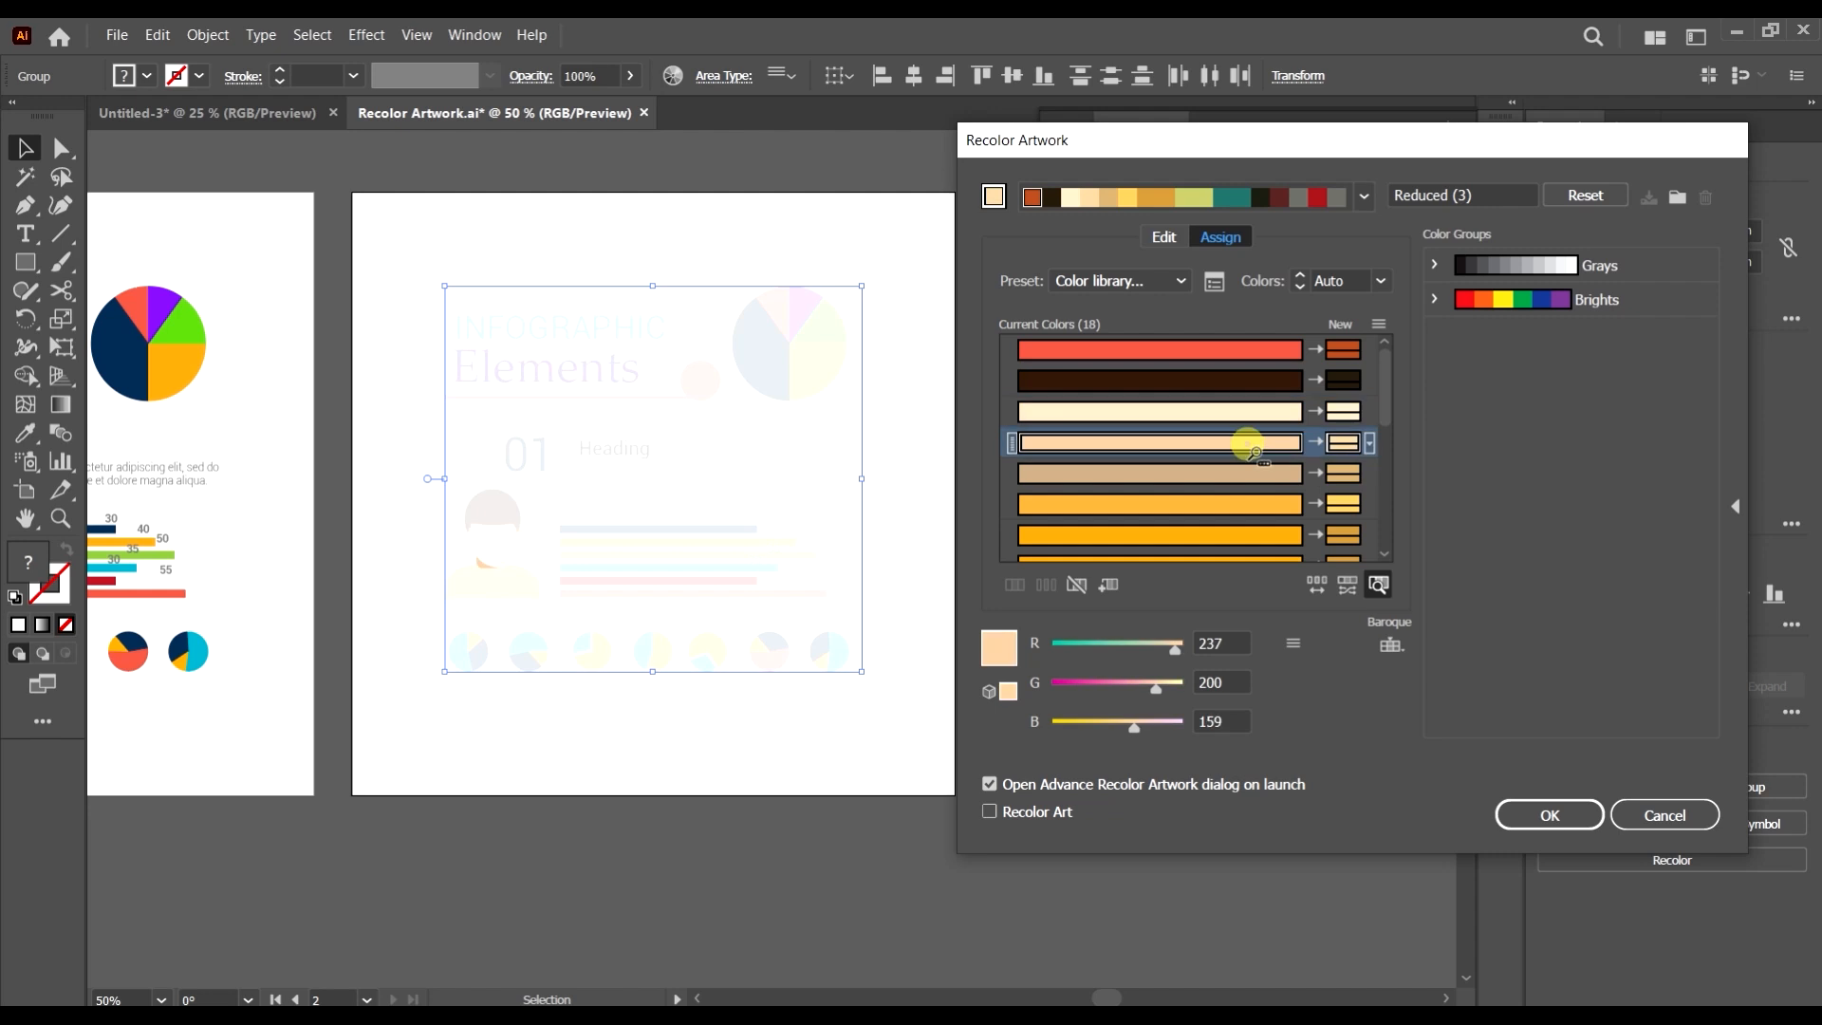
{"action": "left_click", "coordinate": [1247, 505]}
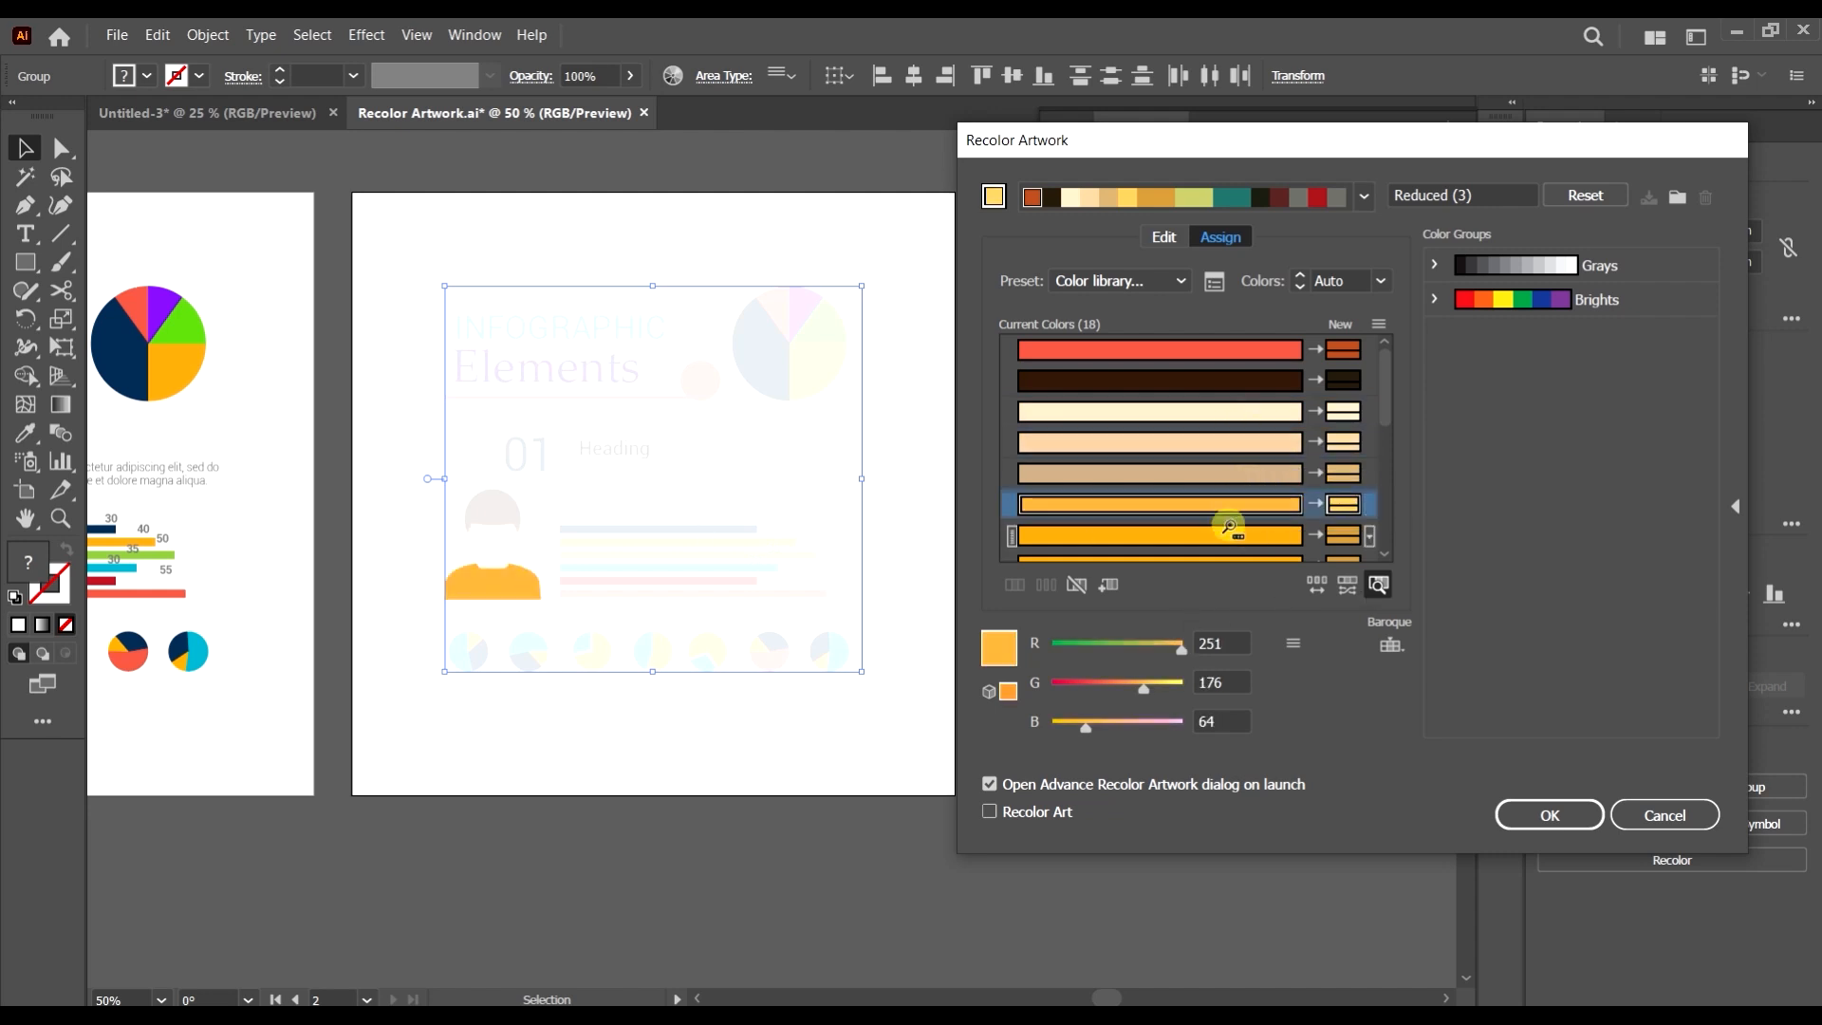
{"action": "left_click", "coordinate": [1229, 534]}
{"action": "scroll", "coordinate": [1234, 529], "scroll_direction": "down", "scroll_amount": 2}
{"action": "left_click", "coordinate": [1210, 501]}
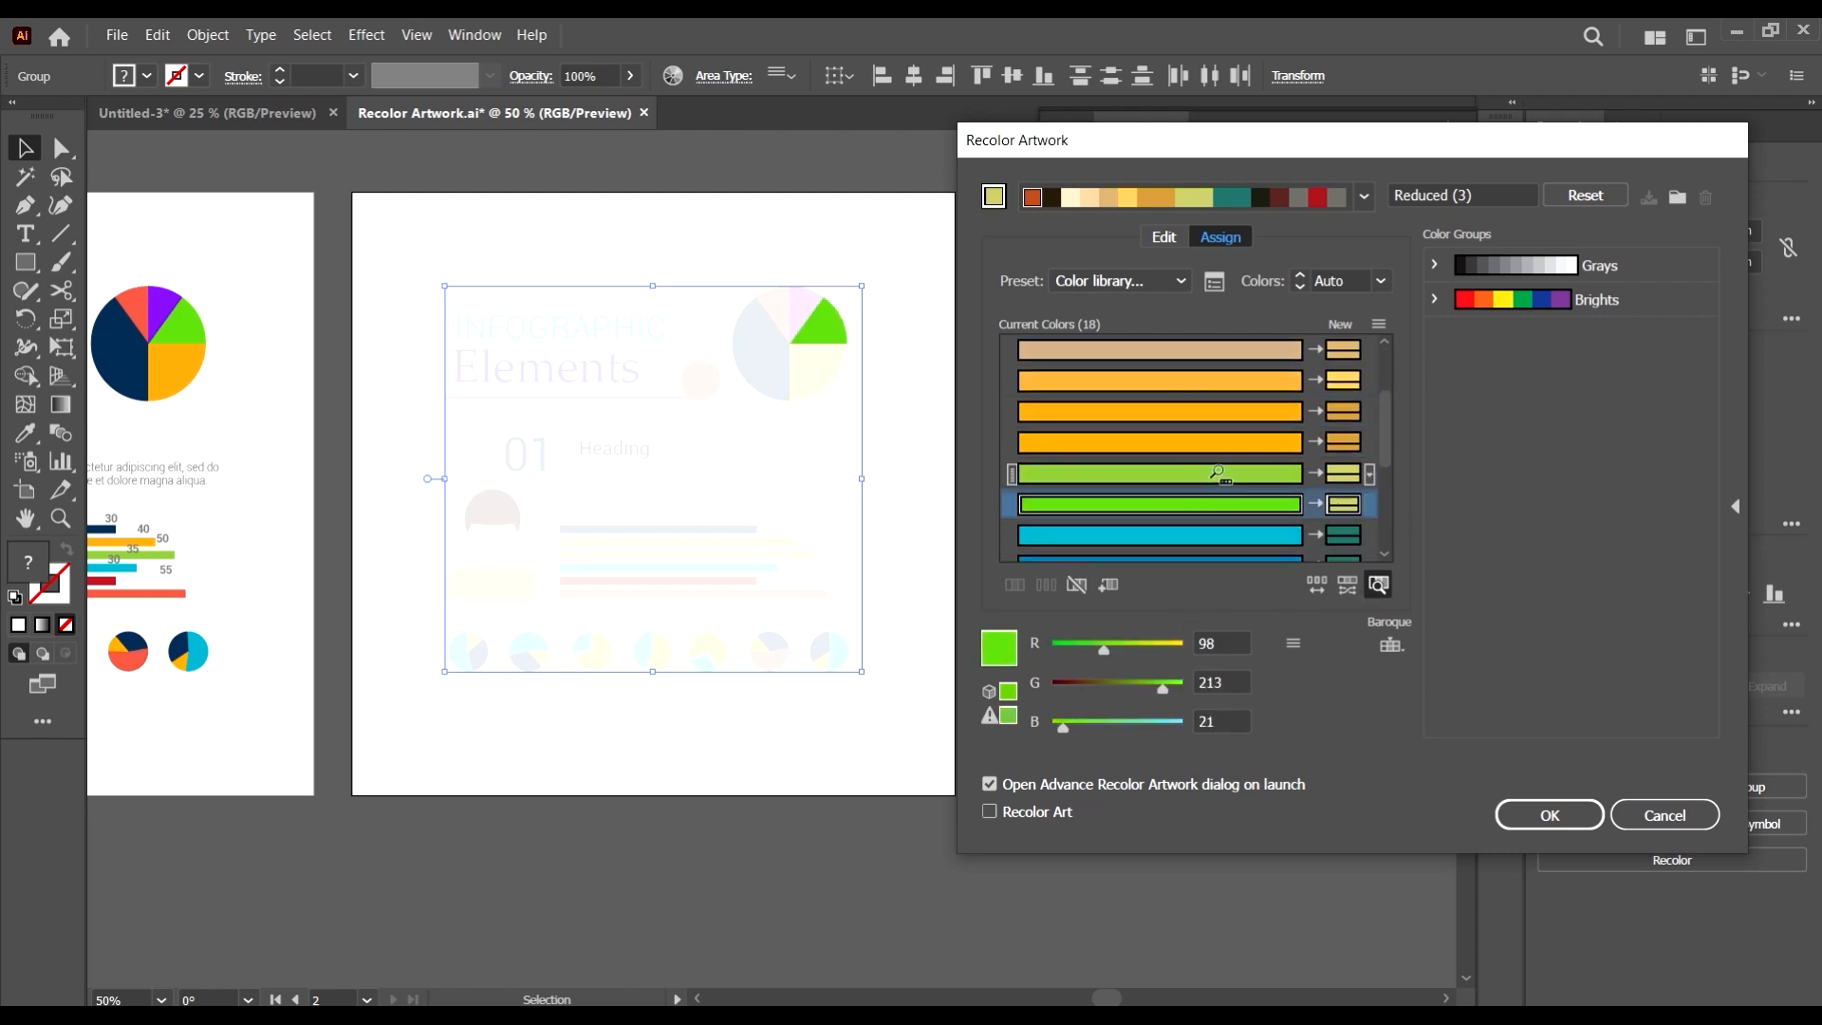
{"action": "left_click", "coordinate": [1234, 442]}
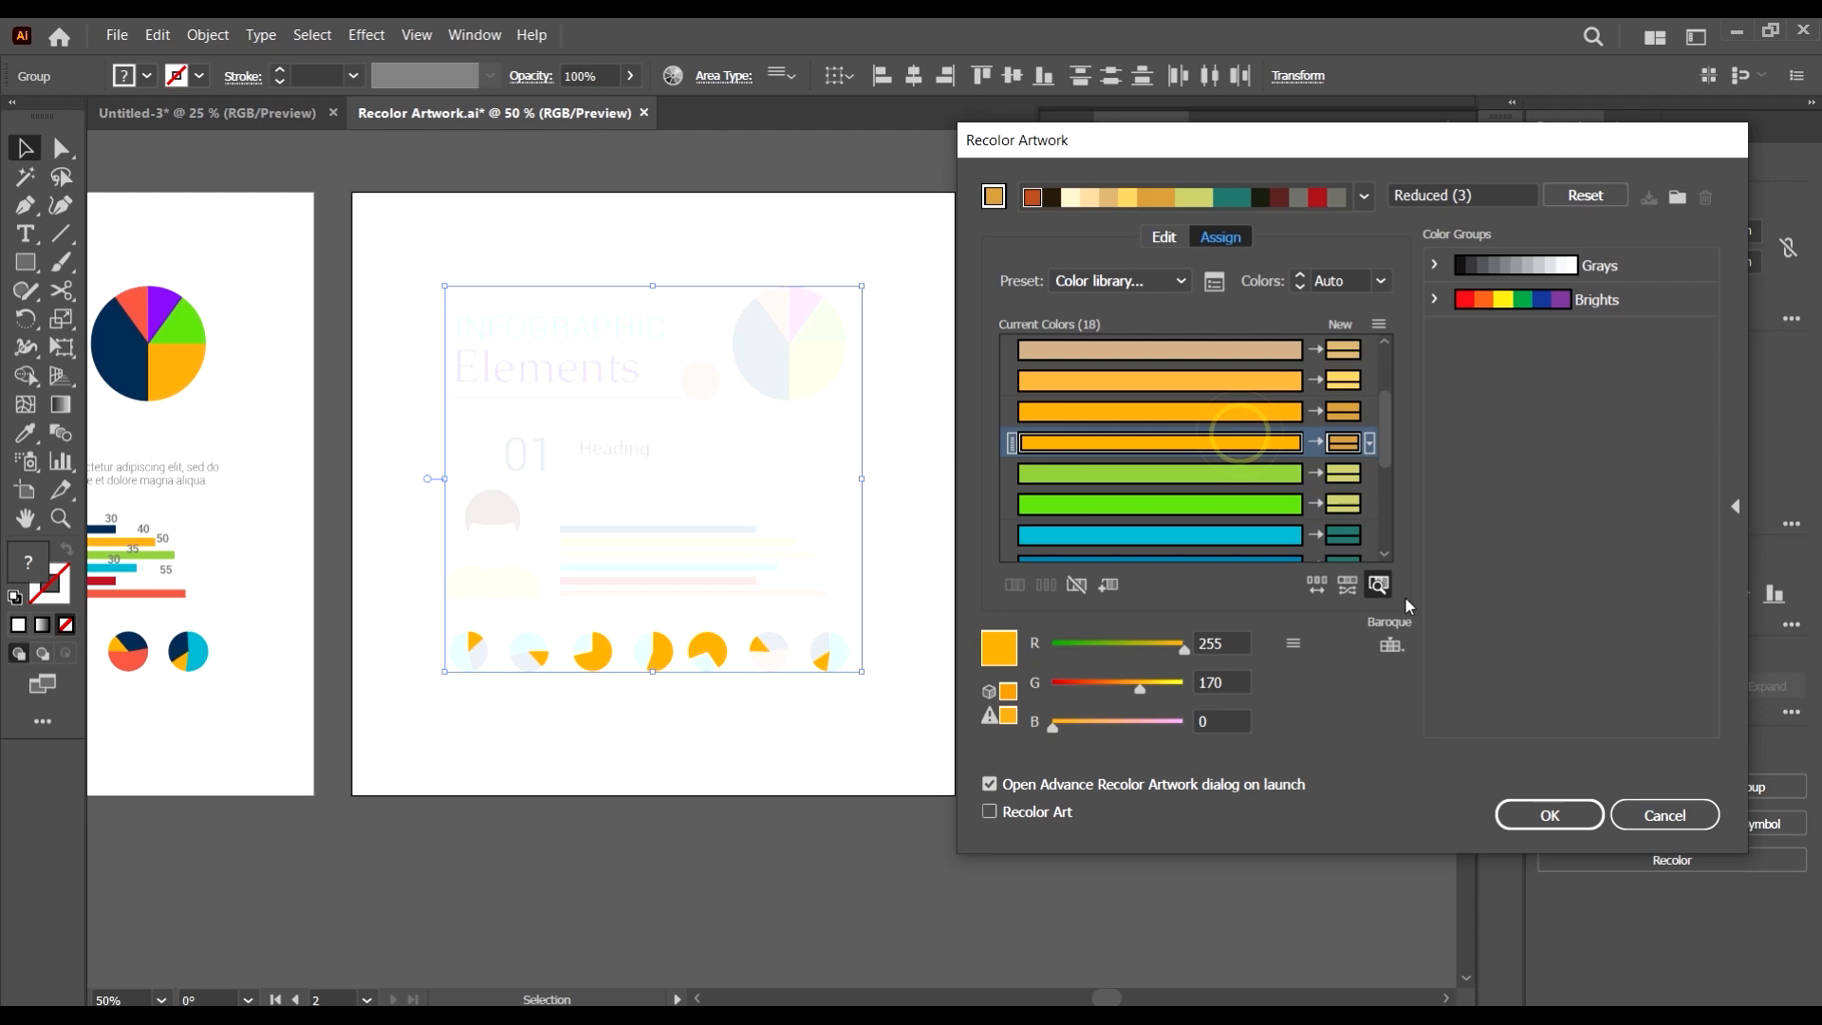
- Randomly change the colour order once and turn off colour locating to show the full artwork
{"action": "left_click", "coordinate": [1310, 585]}
{"action": "scroll", "coordinate": [1158, 446], "scroll_direction": "up", "scroll_amount": 3}
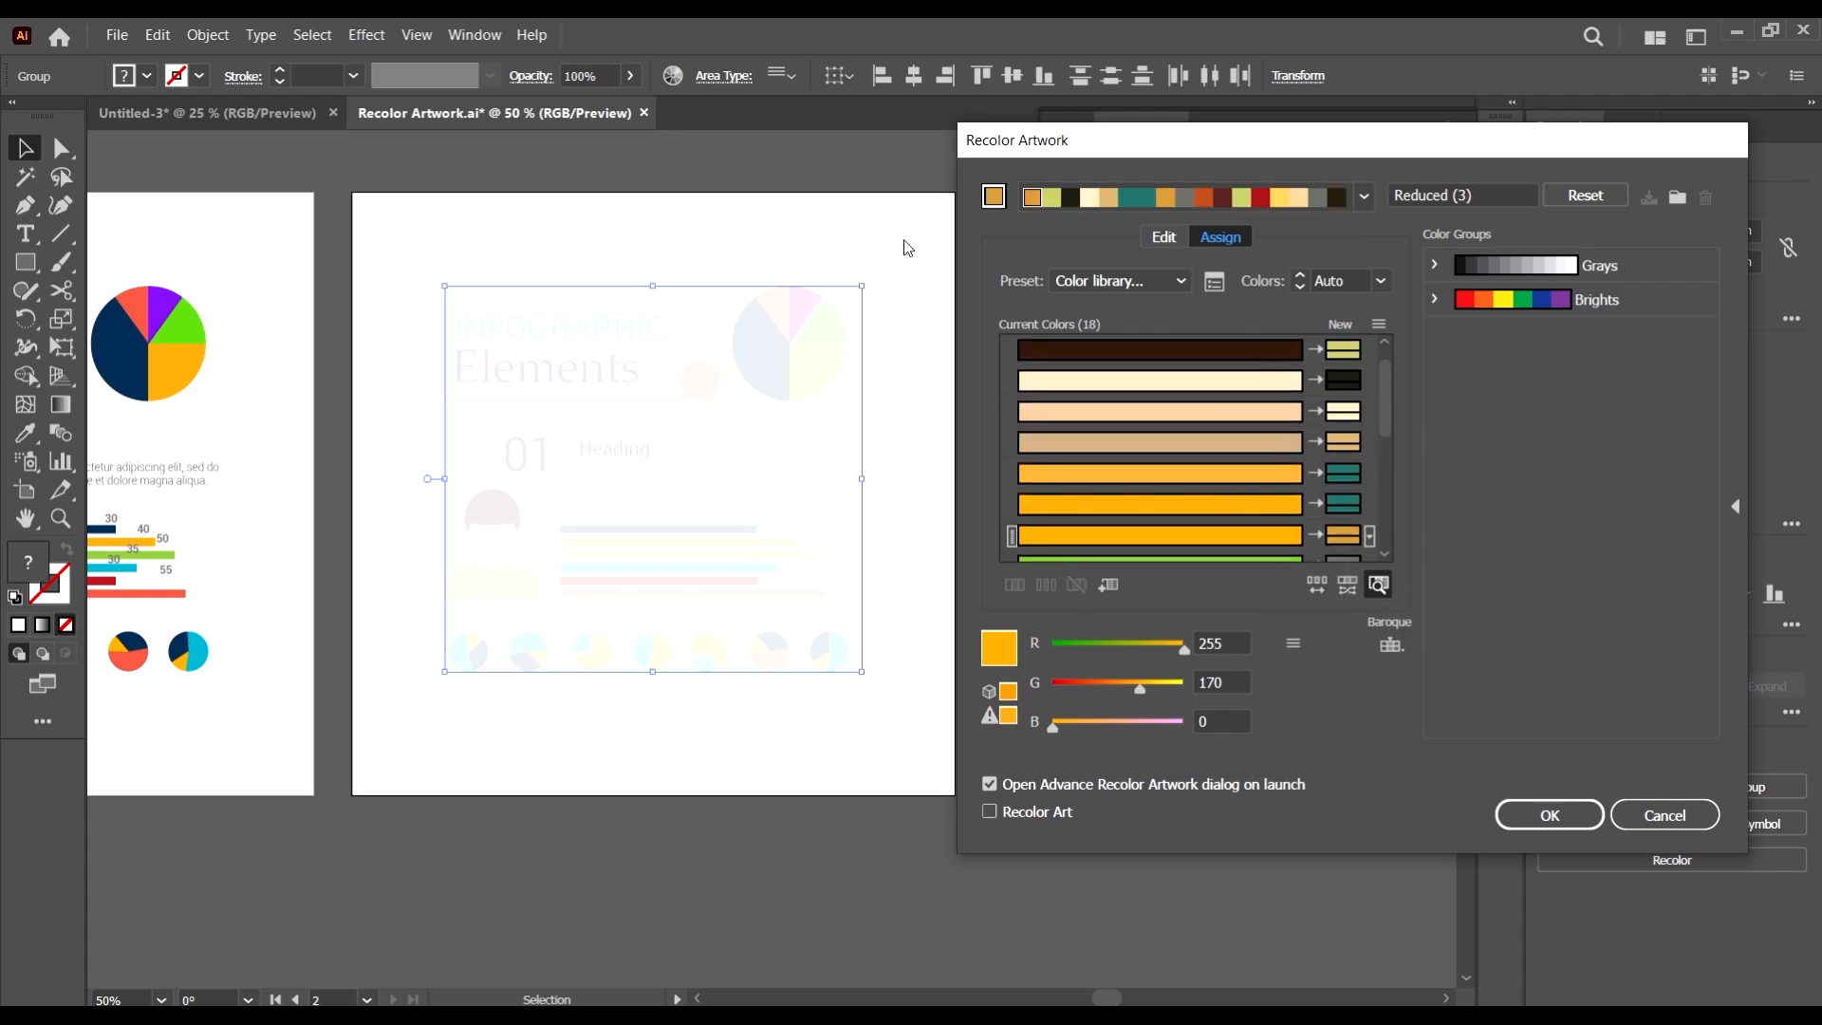
{"action": "left_click", "coordinate": [1378, 583]}
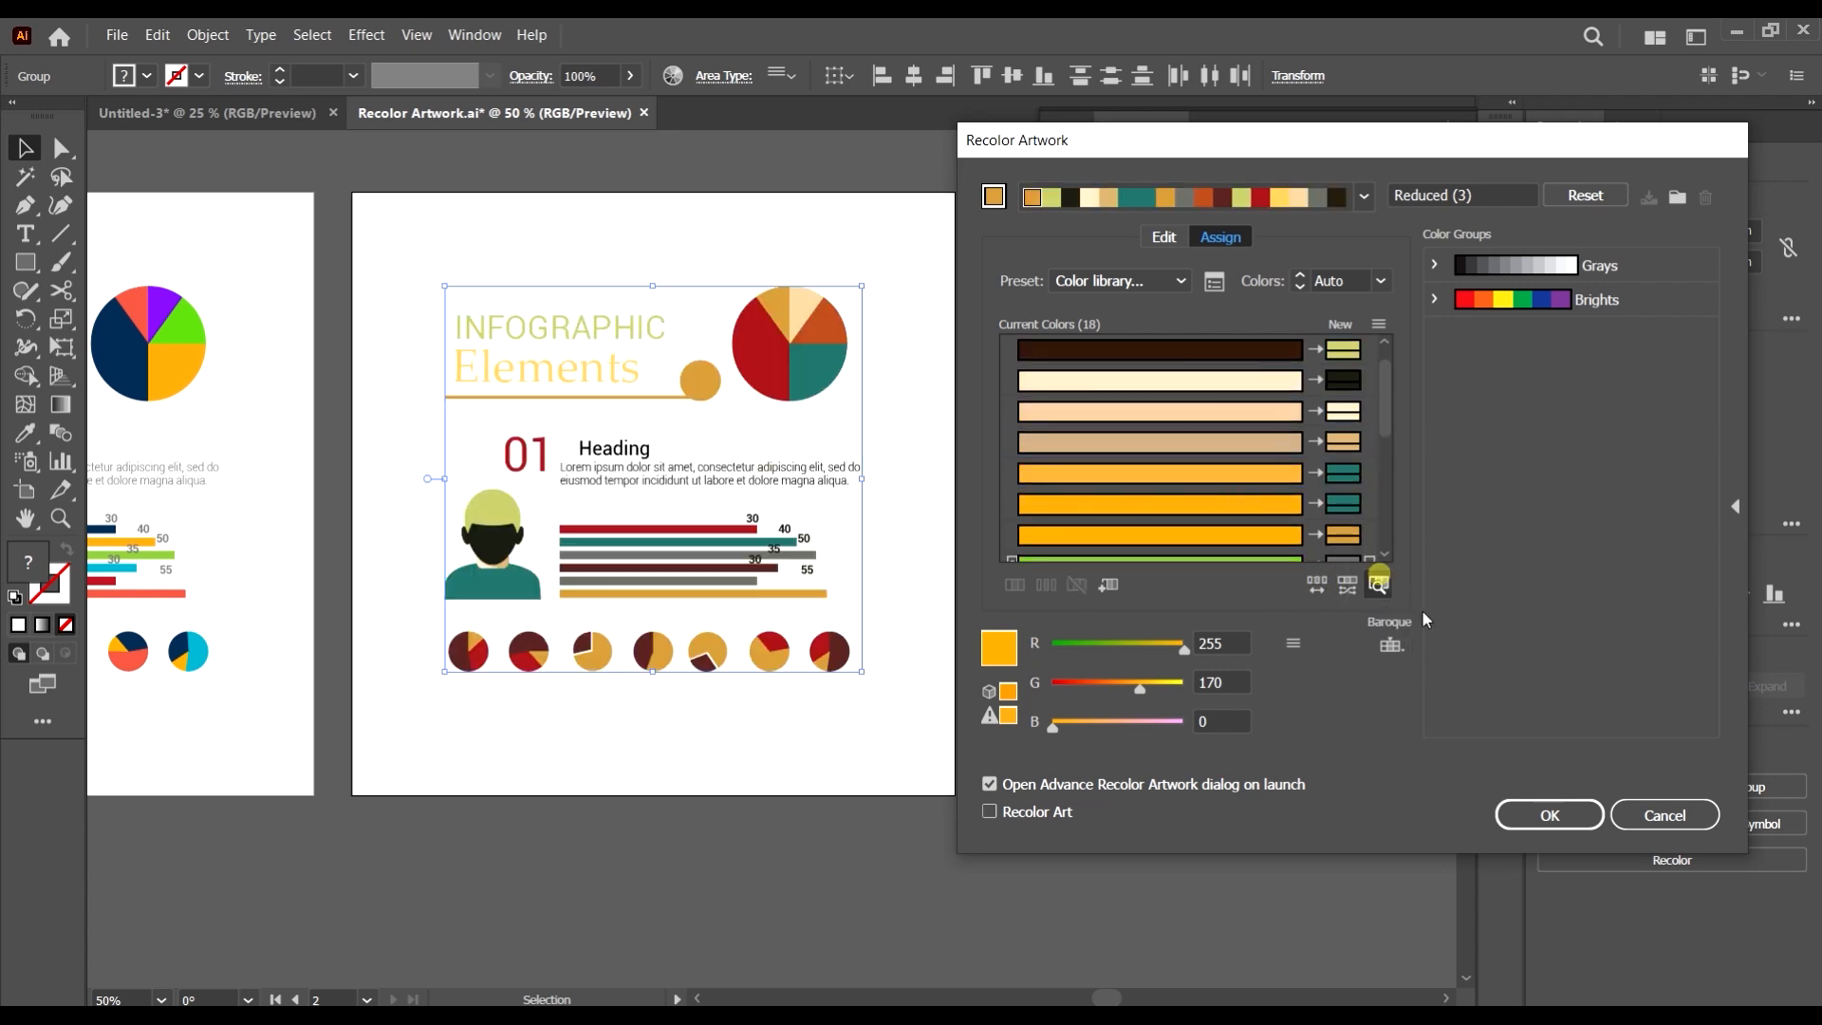
- Randomly change the infographic's colour order repeatedly to cycle through different Baroque colour arrangements
{"action": "left_click", "coordinate": [1323, 588]}
{"action": "left_click", "coordinate": [1323, 589]}
{"action": "left_click", "coordinate": [1323, 589]}
{"action": "left_click", "coordinate": [1323, 588]}
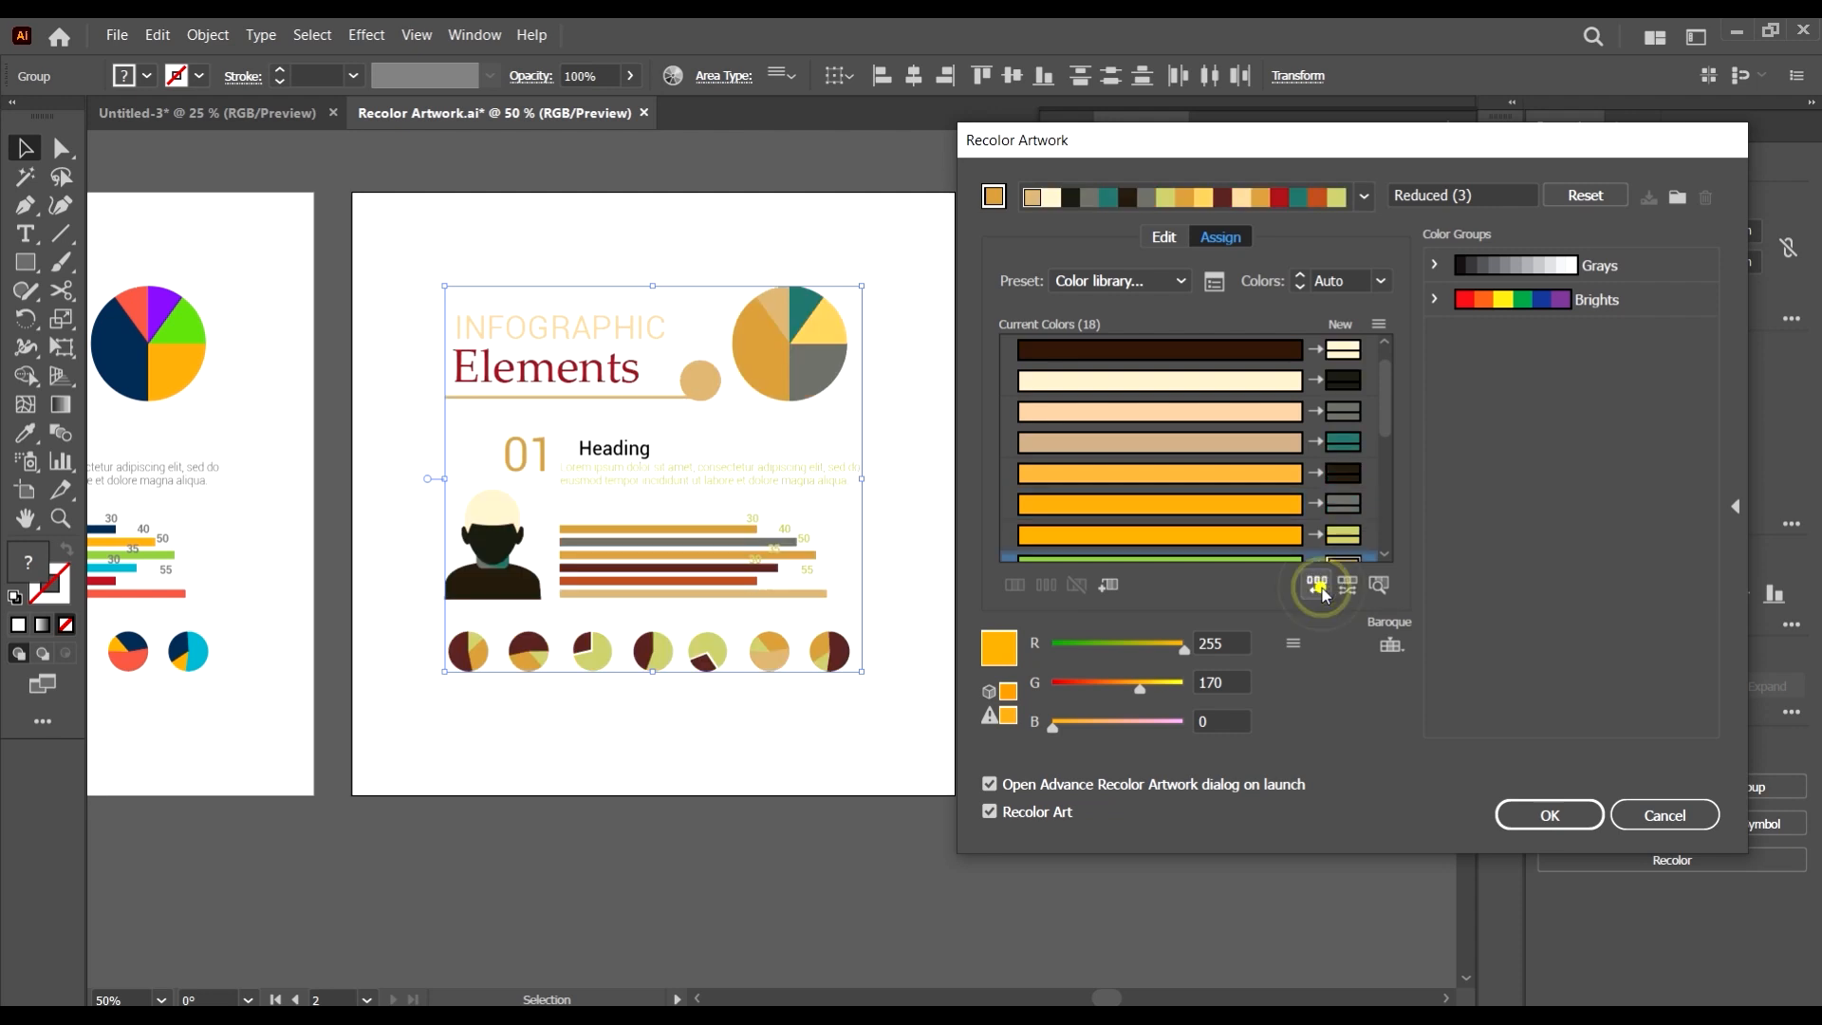
{"action": "left_click", "coordinate": [1319, 589]}
{"action": "left_click", "coordinate": [1320, 589]}
{"action": "left_click", "coordinate": [1319, 588]}
{"action": "left_click", "coordinate": [1320, 589]}
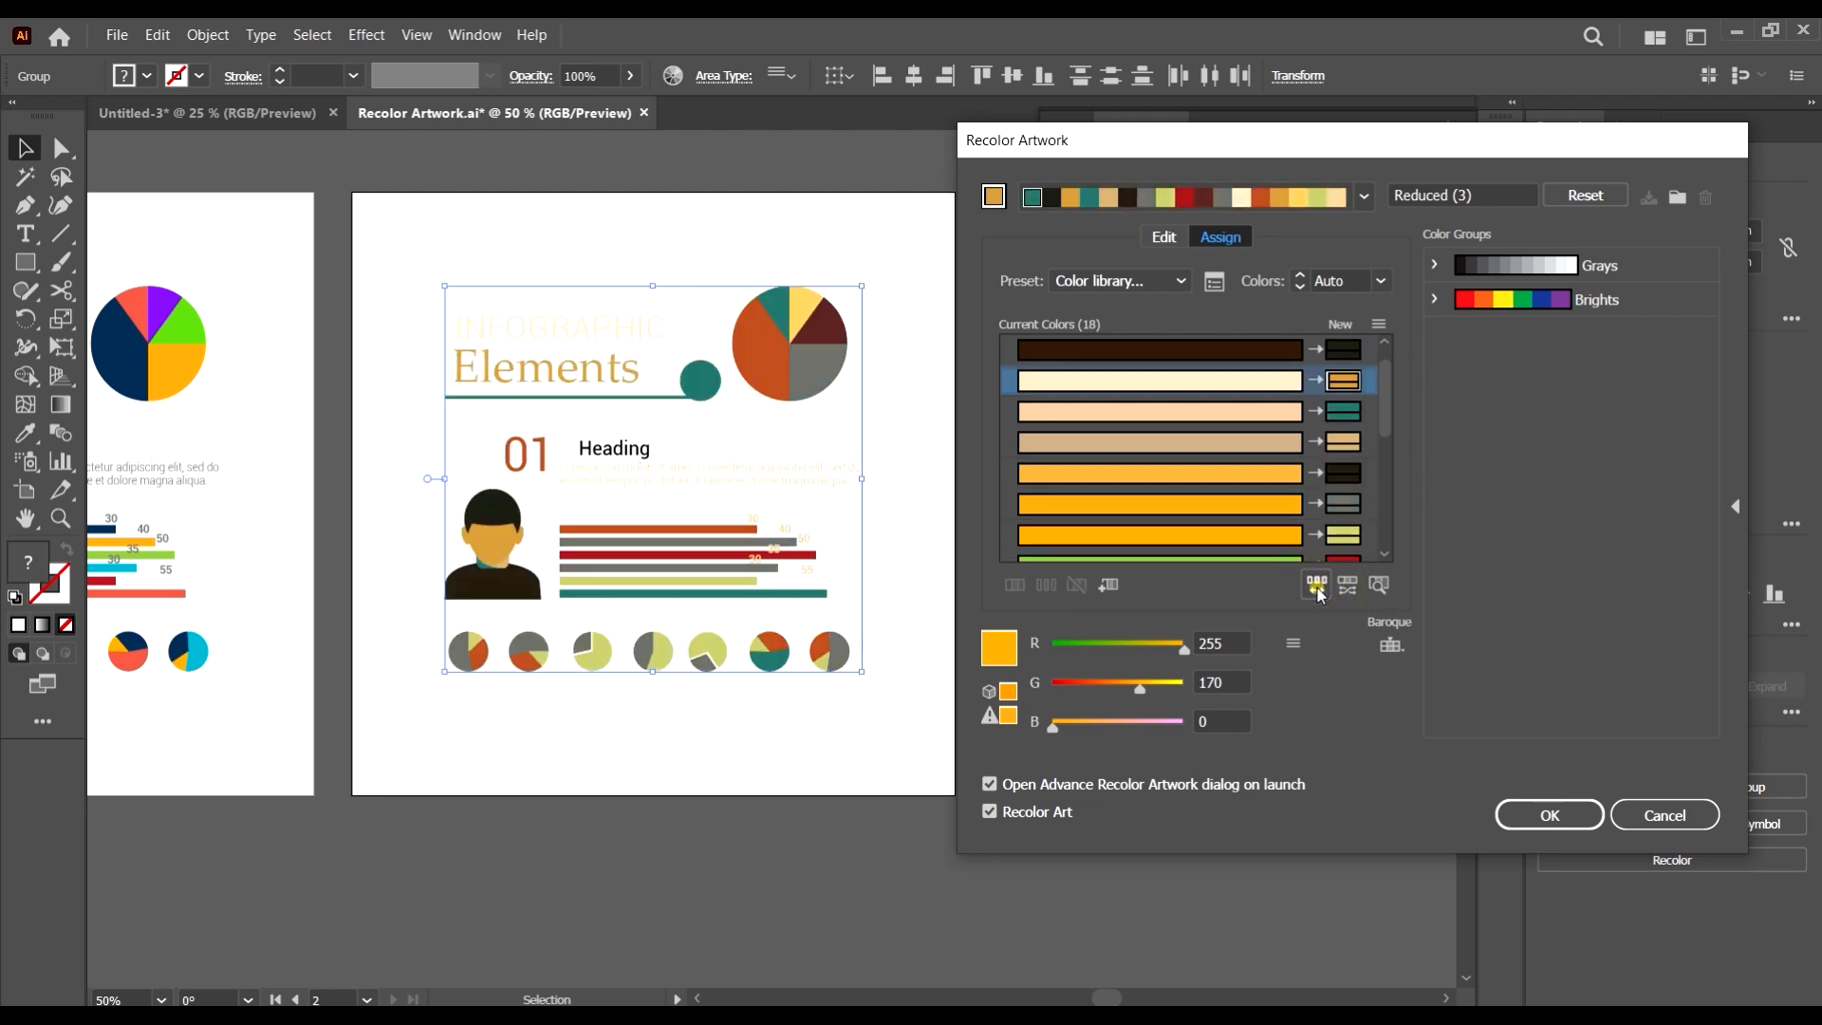
{"action": "left_click", "coordinate": [1319, 589]}
{"action": "left_click", "coordinate": [1319, 588]}
{"action": "left_click", "coordinate": [1320, 589]}
{"action": "left_click", "coordinate": [1318, 589]}
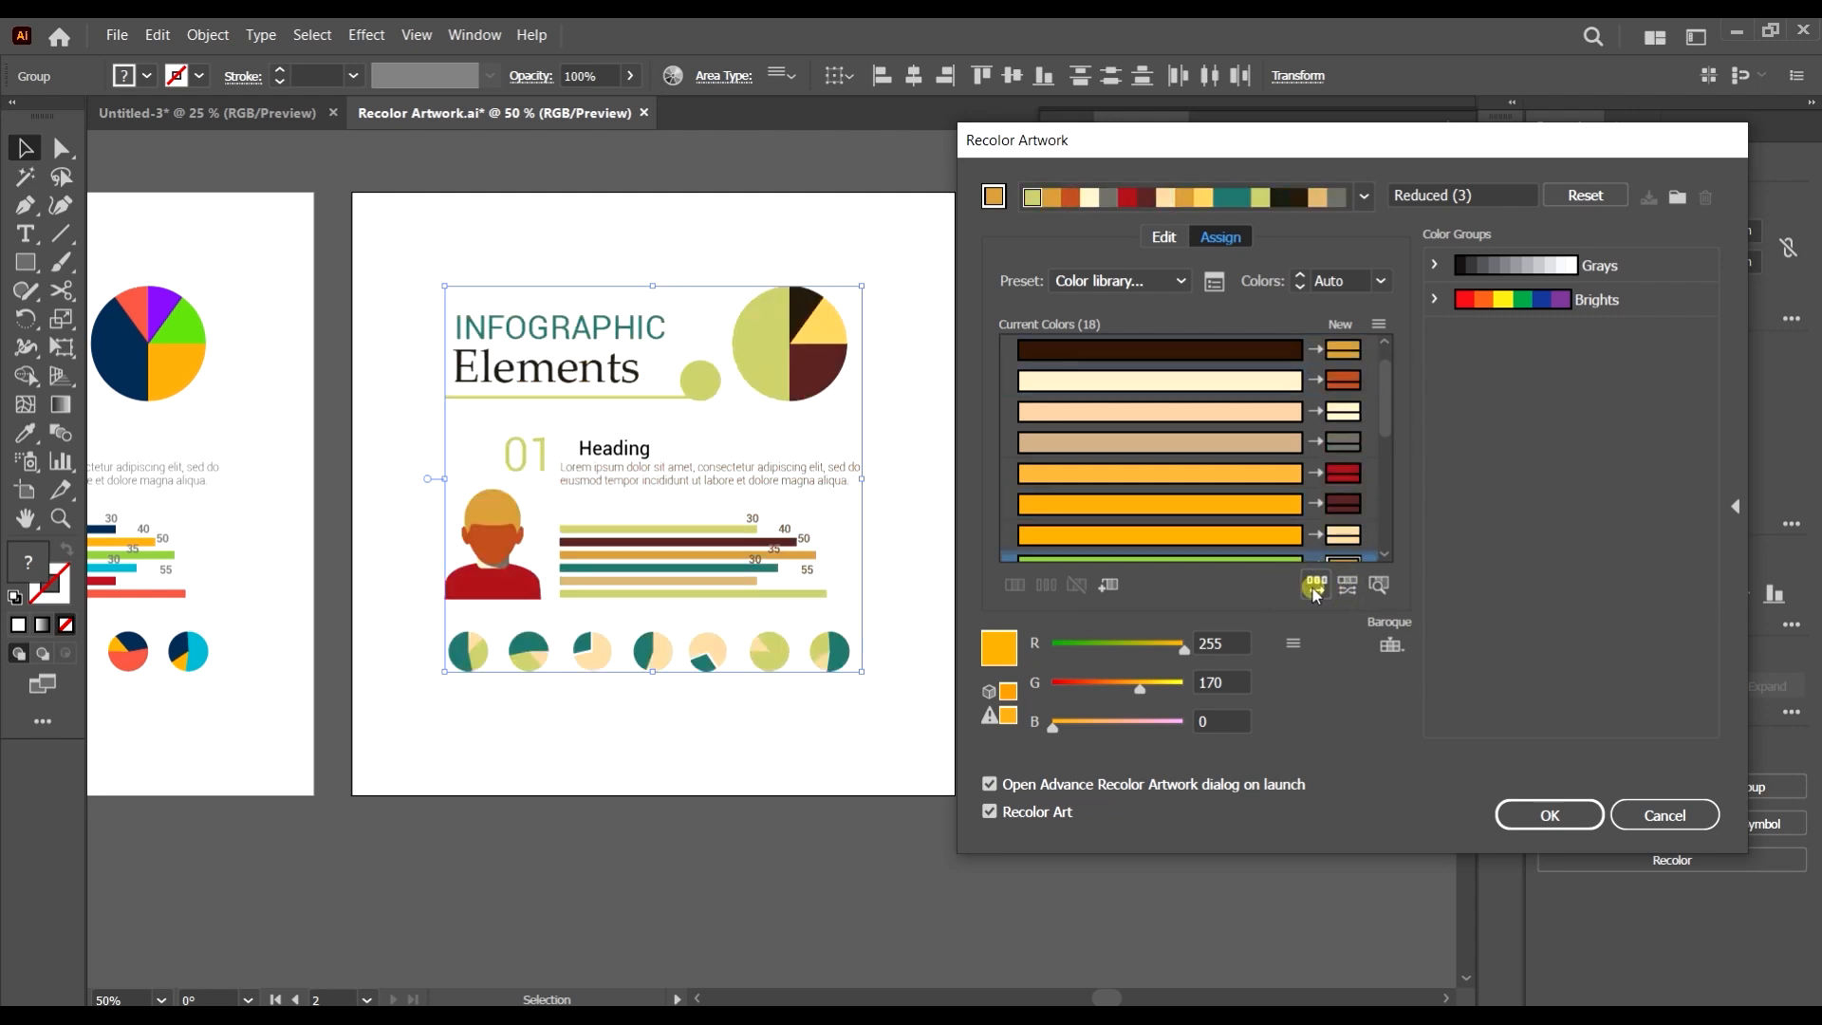
{"action": "left_click", "coordinate": [1317, 588]}
{"action": "left_click", "coordinate": [1316, 589]}
{"action": "left_click", "coordinate": [1314, 588]}
{"action": "left_click", "coordinate": [1312, 589]}
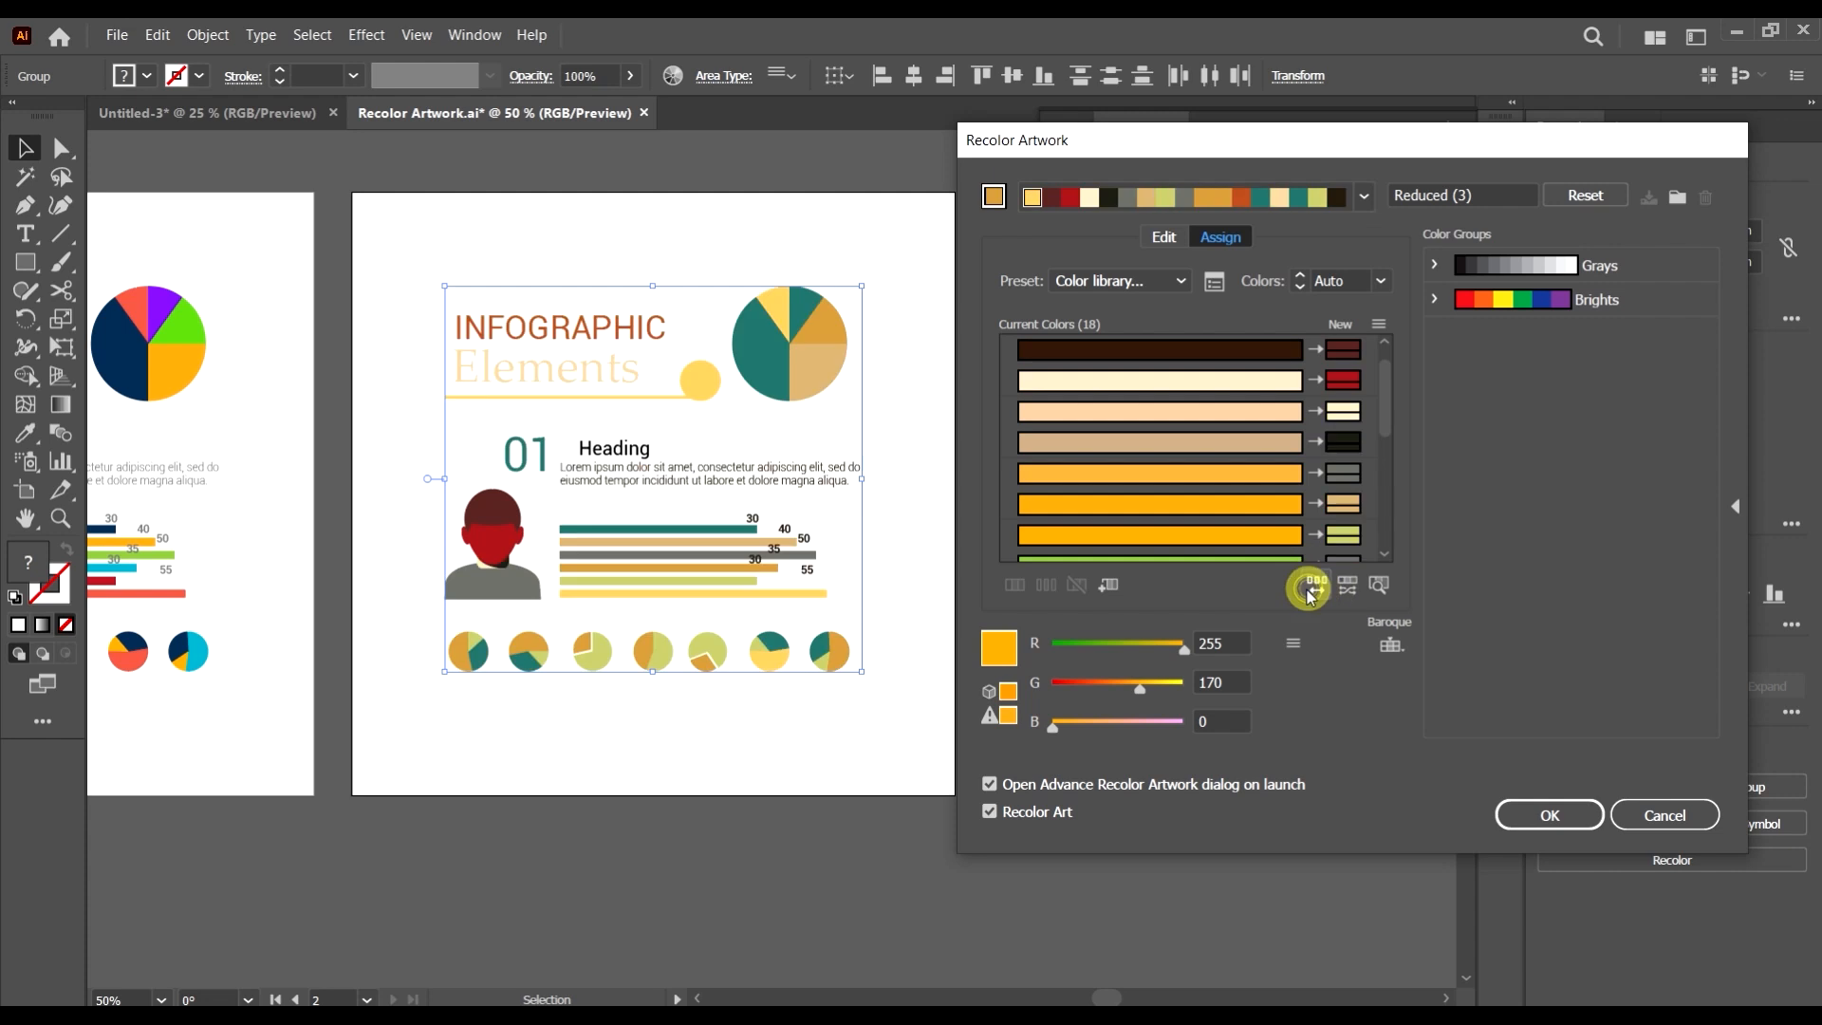
{"action": "left_click", "coordinate": [1311, 588]}
{"action": "left_click", "coordinate": [1311, 588]}
{"action": "left_click", "coordinate": [1310, 588]}
{"action": "left_click", "coordinate": [1309, 588]}
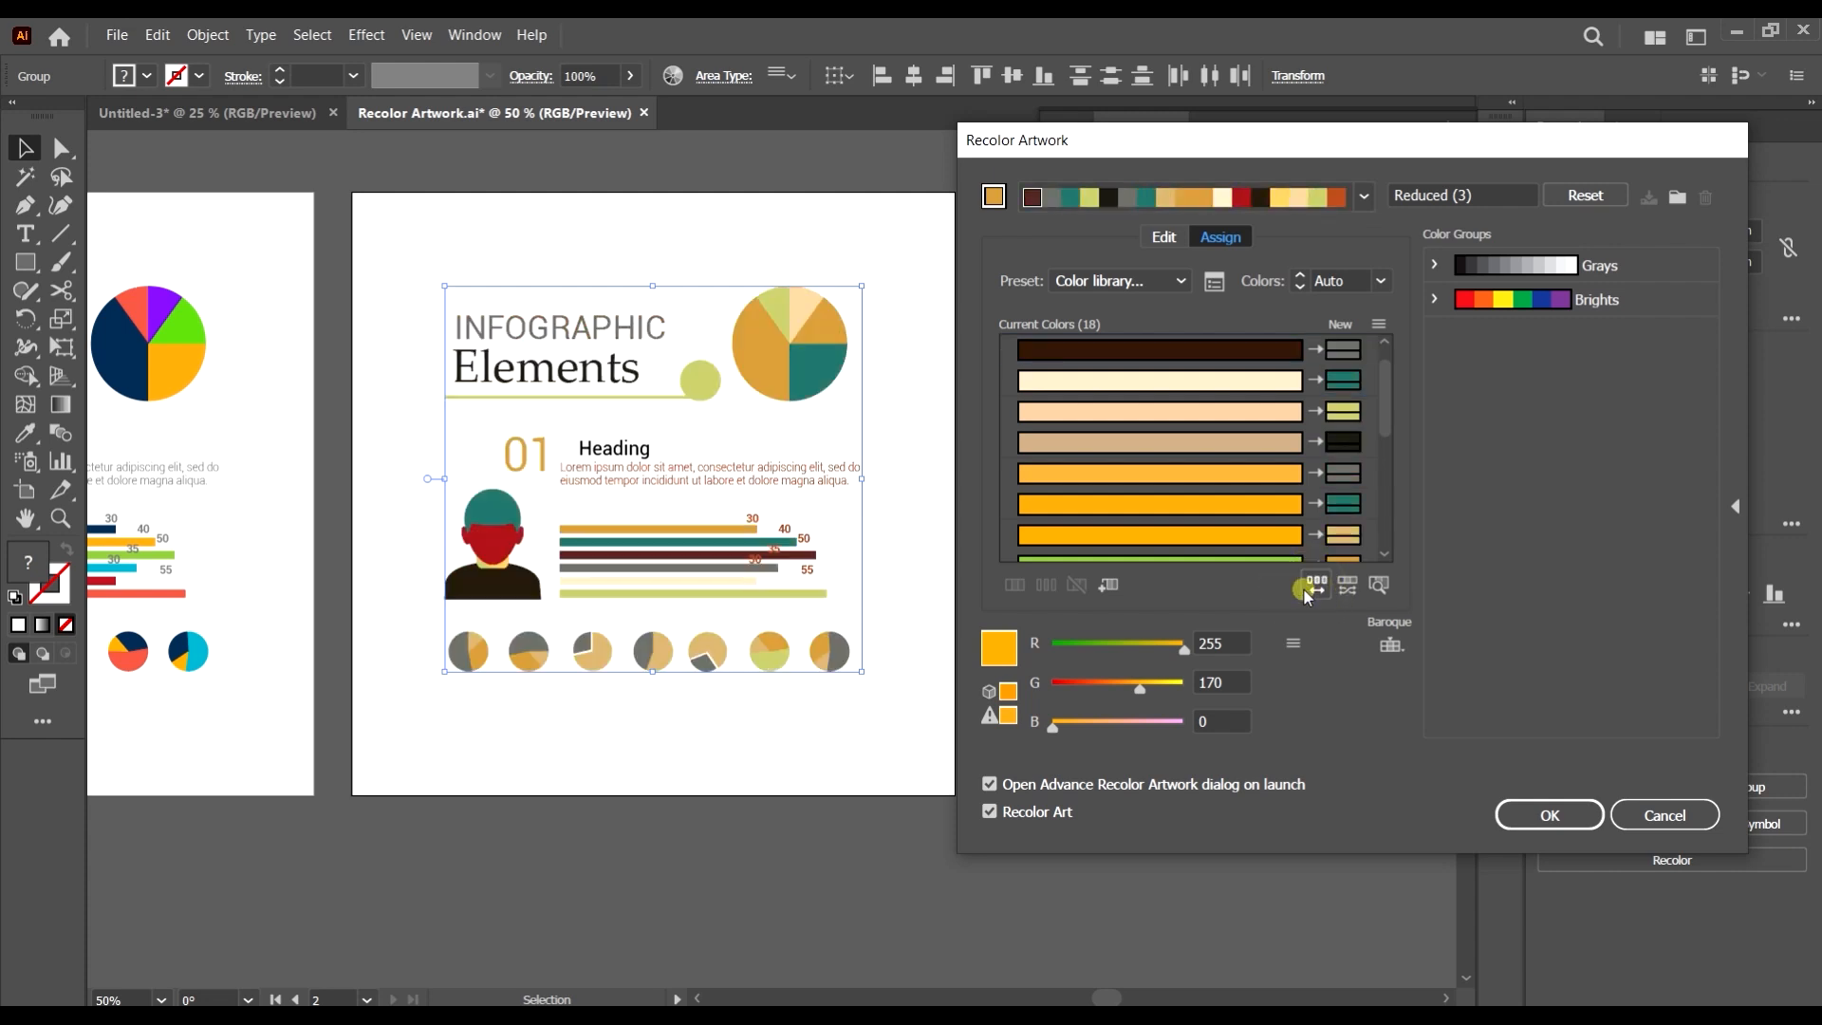
{"action": "left_click", "coordinate": [1308, 589]}
{"action": "left_click", "coordinate": [1307, 590]}
{"action": "left_click", "coordinate": [1305, 591]}
{"action": "left_click", "coordinate": [1302, 592]}
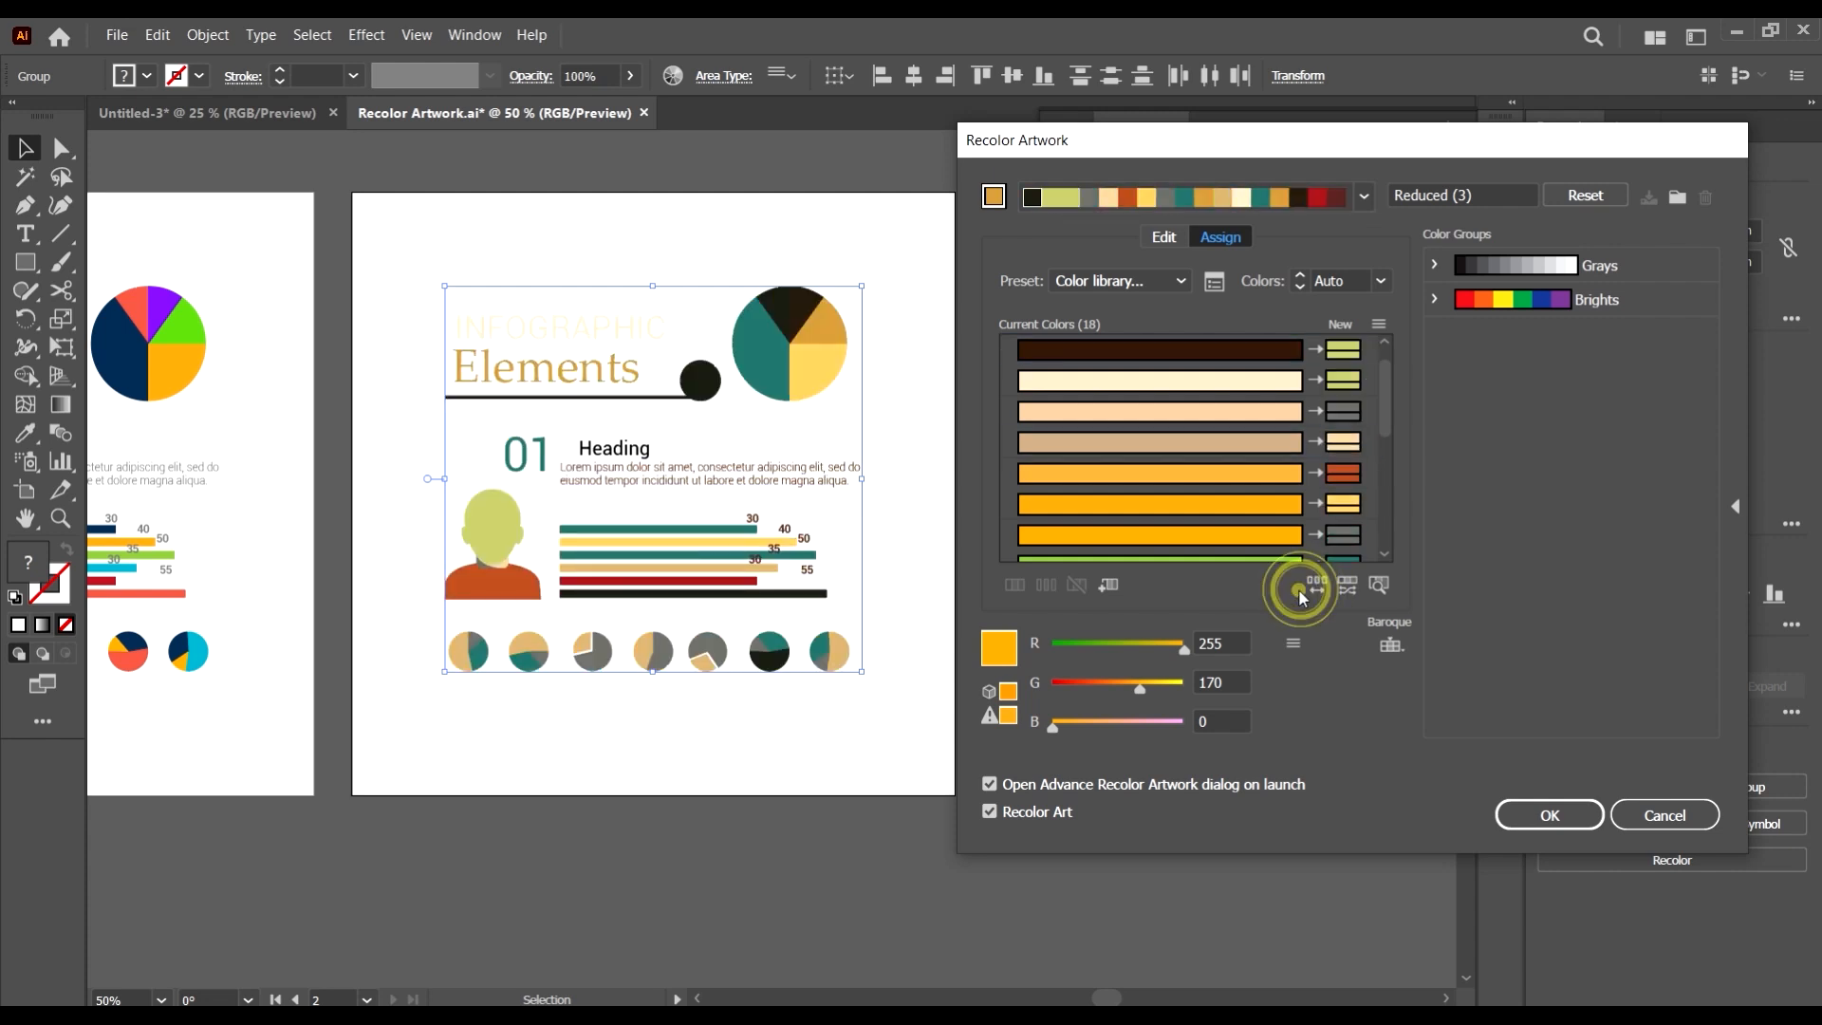
{"action": "left_click", "coordinate": [1306, 592]}
{"action": "left_click", "coordinate": [1316, 589]}
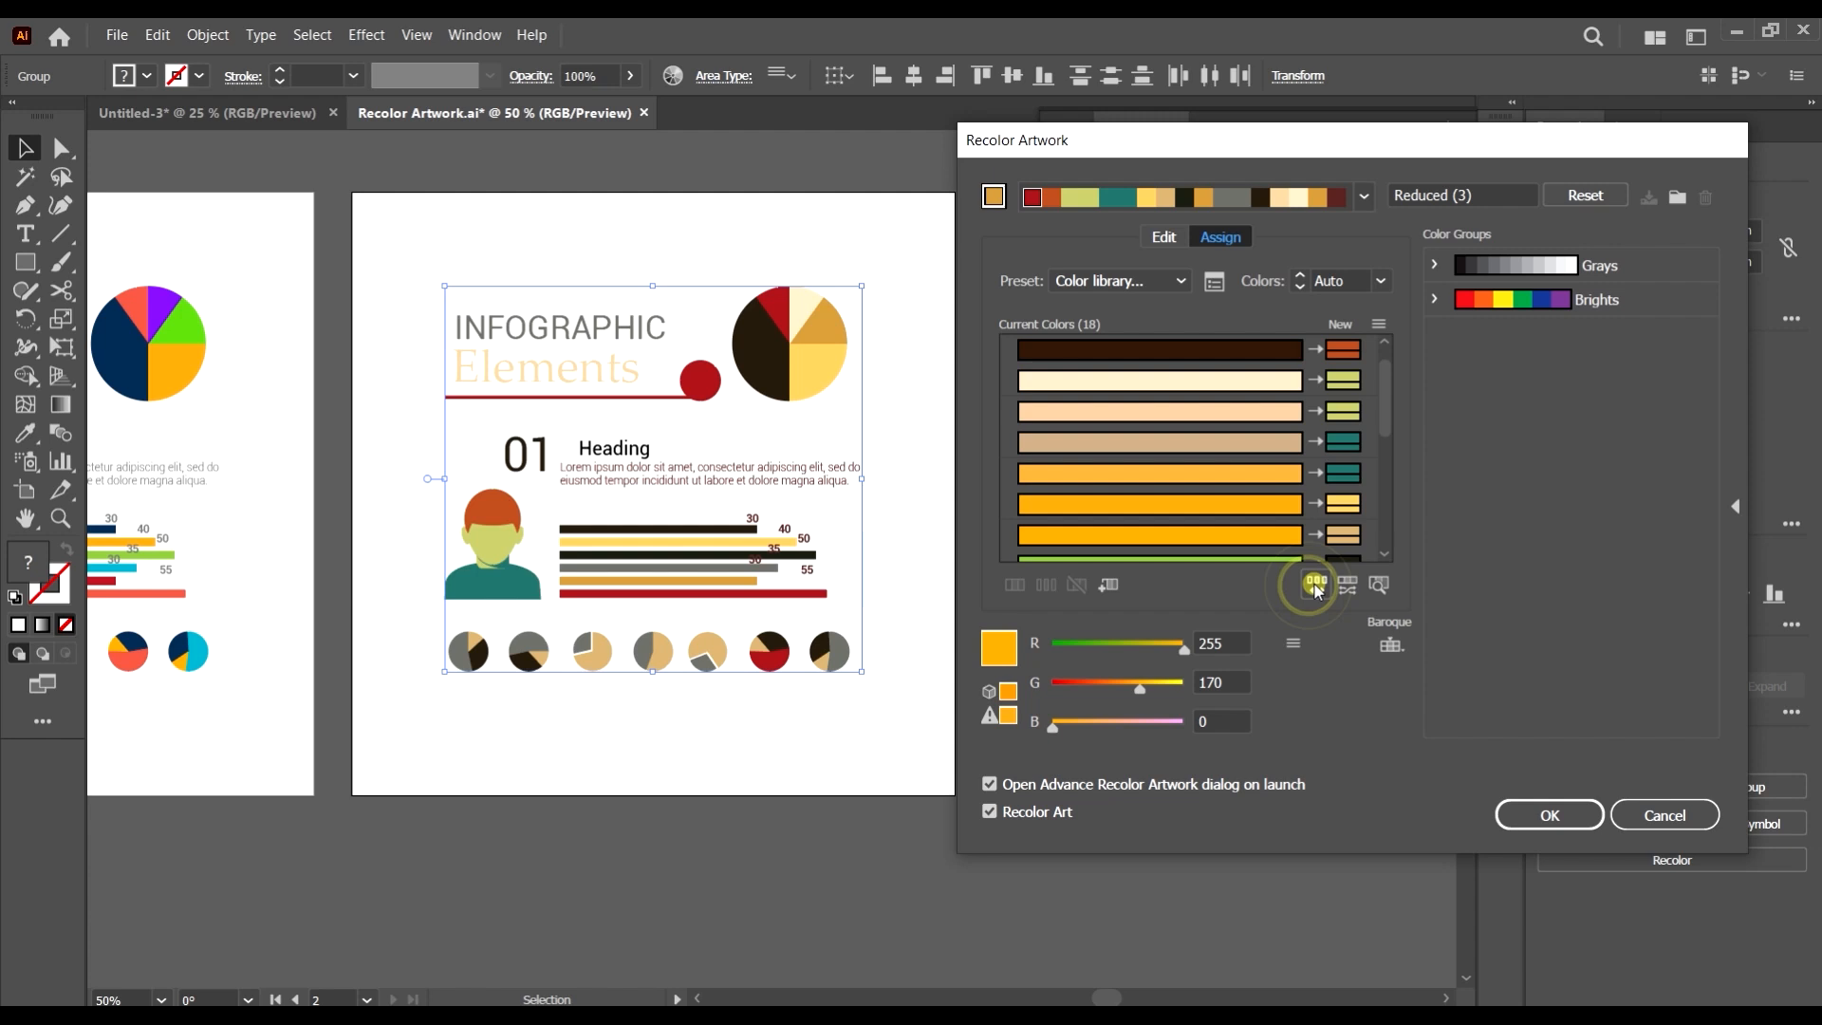
{"action": "left_click", "coordinate": [1316, 589]}
{"action": "left_click", "coordinate": [1314, 587]}
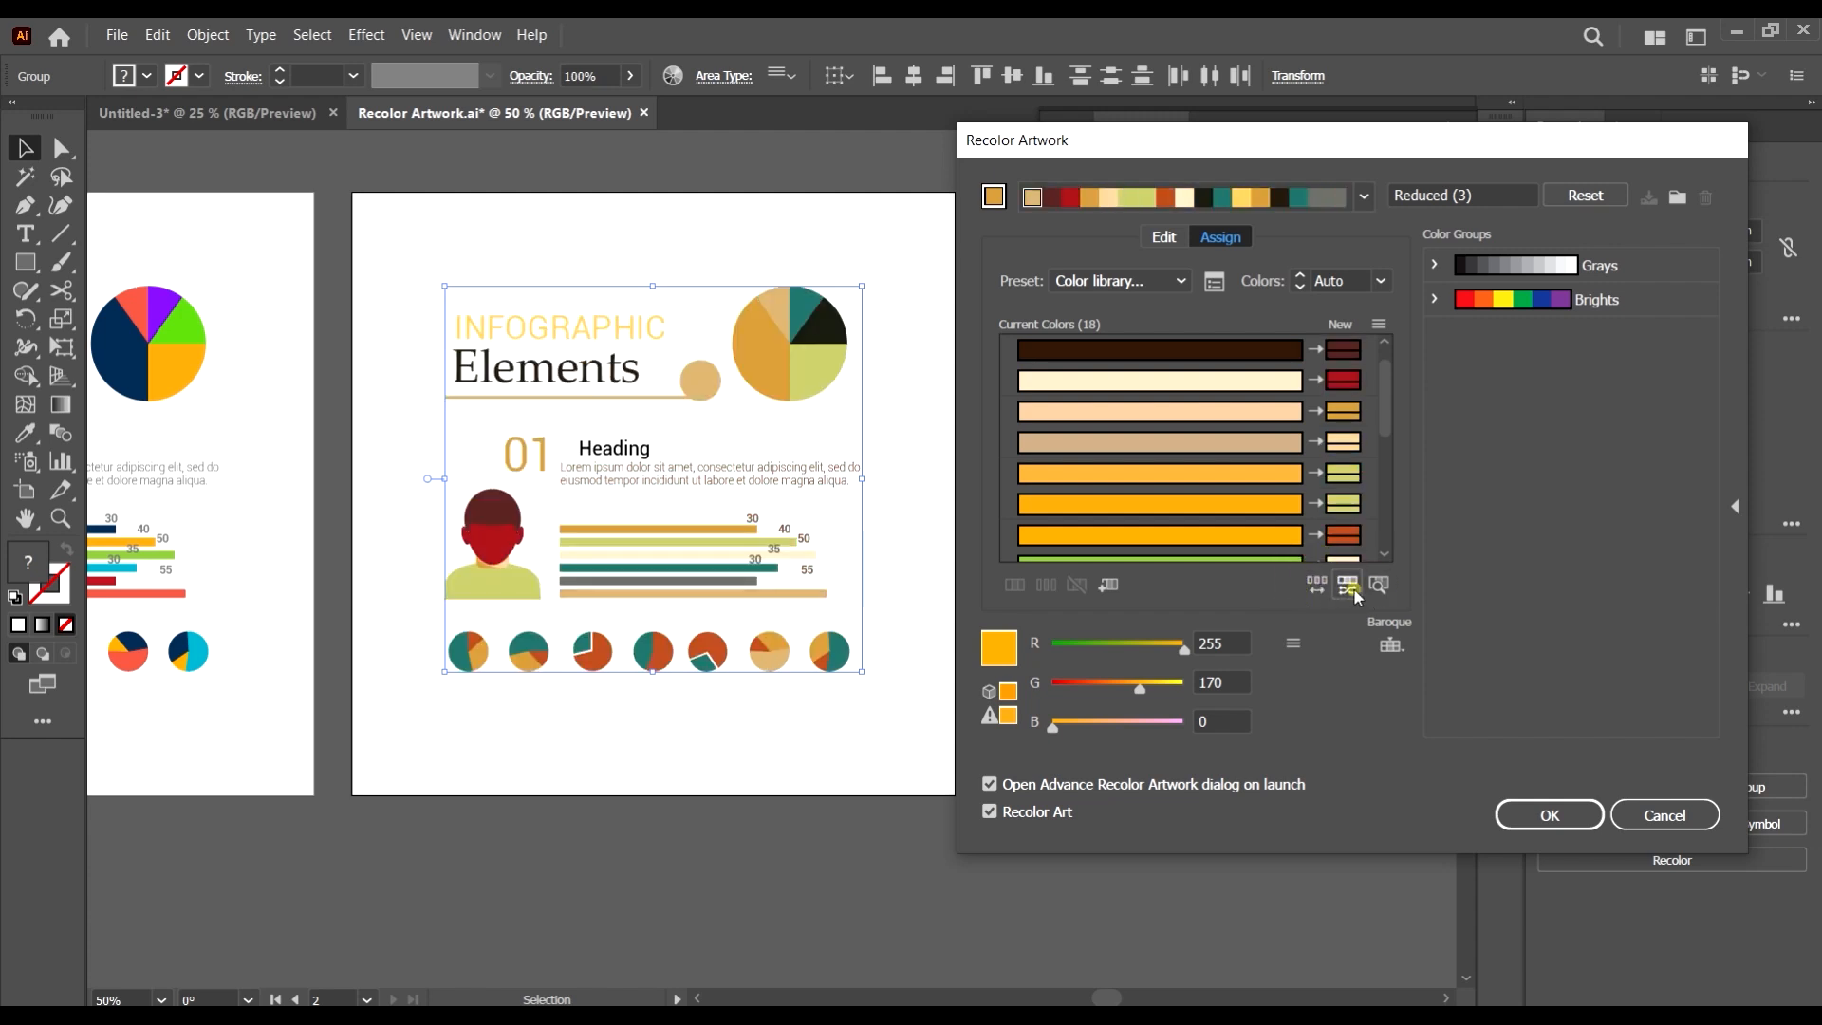
- Randomly change the saturation and brightness of the infographic's colours several times
{"action": "left_click", "coordinate": [1354, 590]}
{"action": "left_click", "coordinate": [1355, 590]}
{"action": "left_click", "coordinate": [1355, 590]}
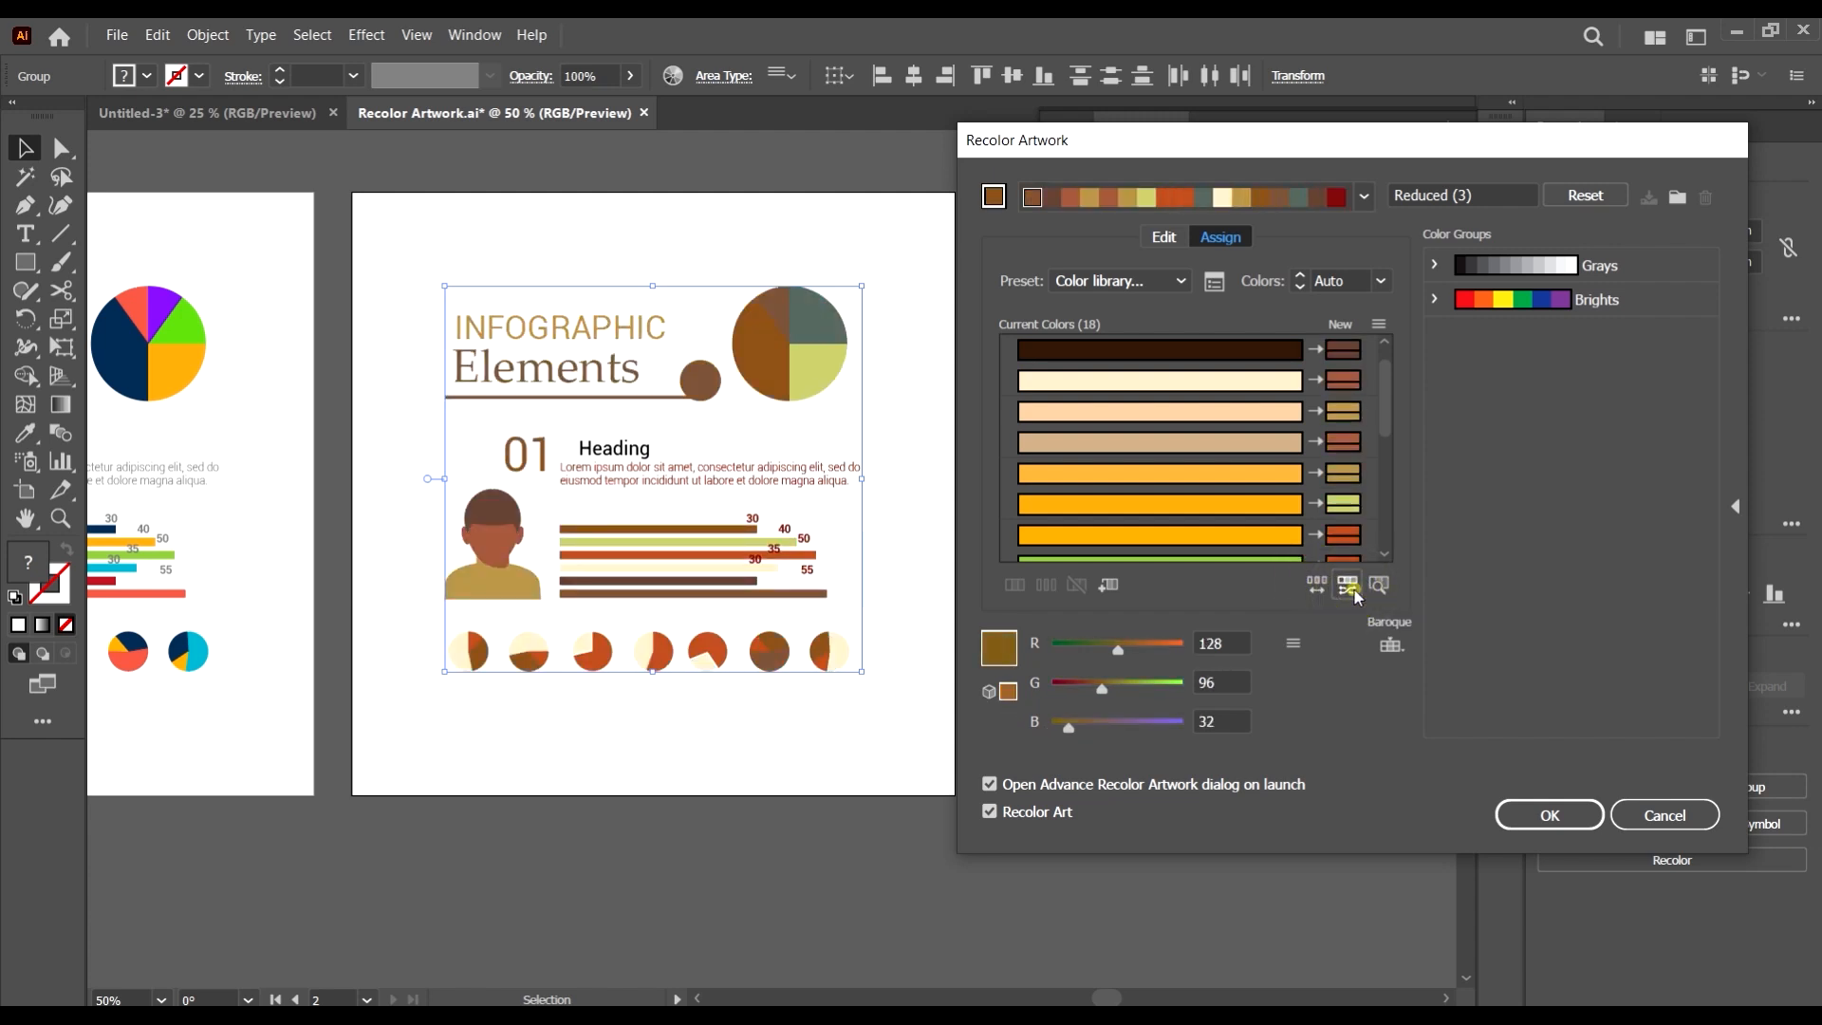
{"action": "left_click", "coordinate": [1355, 589]}
{"action": "left_click", "coordinate": [1355, 589]}
{"action": "left_click", "coordinate": [1355, 589]}
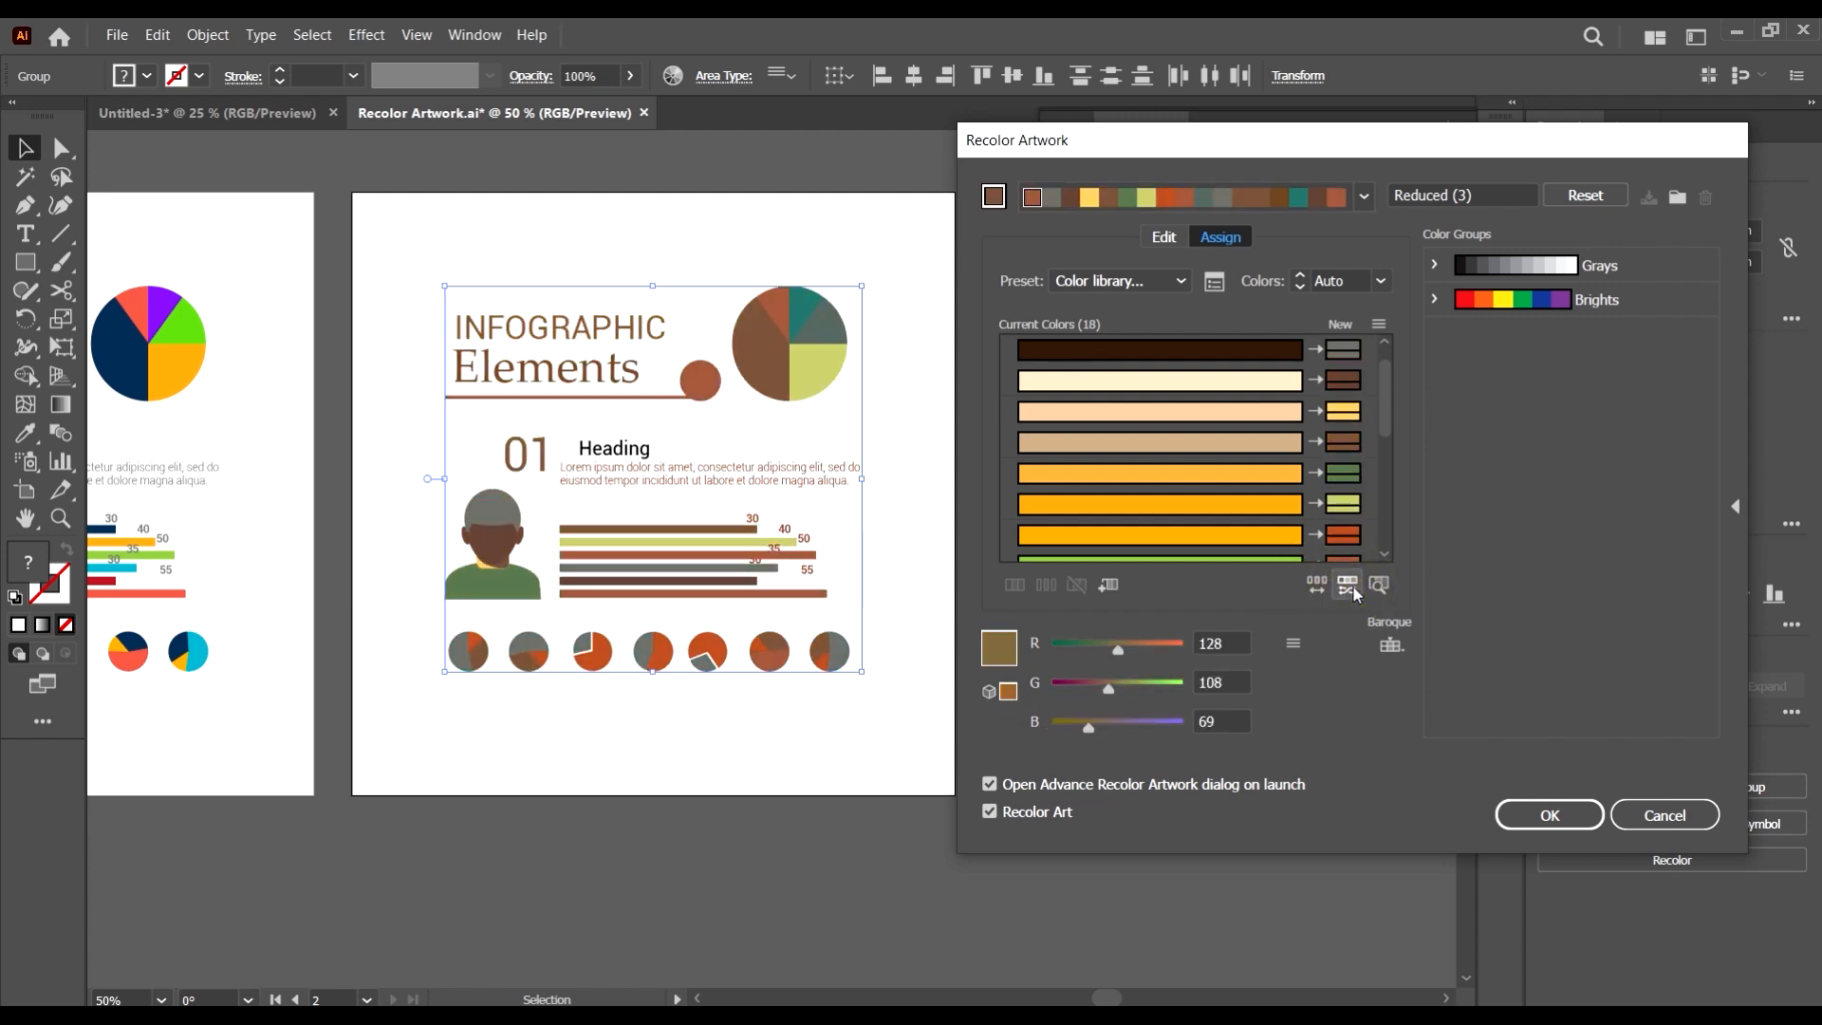
- Keep randomising the saturation and brightness of the infographic's Baroque colours through further variations
{"action": "left_click", "coordinate": [1351, 589]}
{"action": "left_click", "coordinate": [1353, 589]}
{"action": "left_click", "coordinate": [1354, 589]}
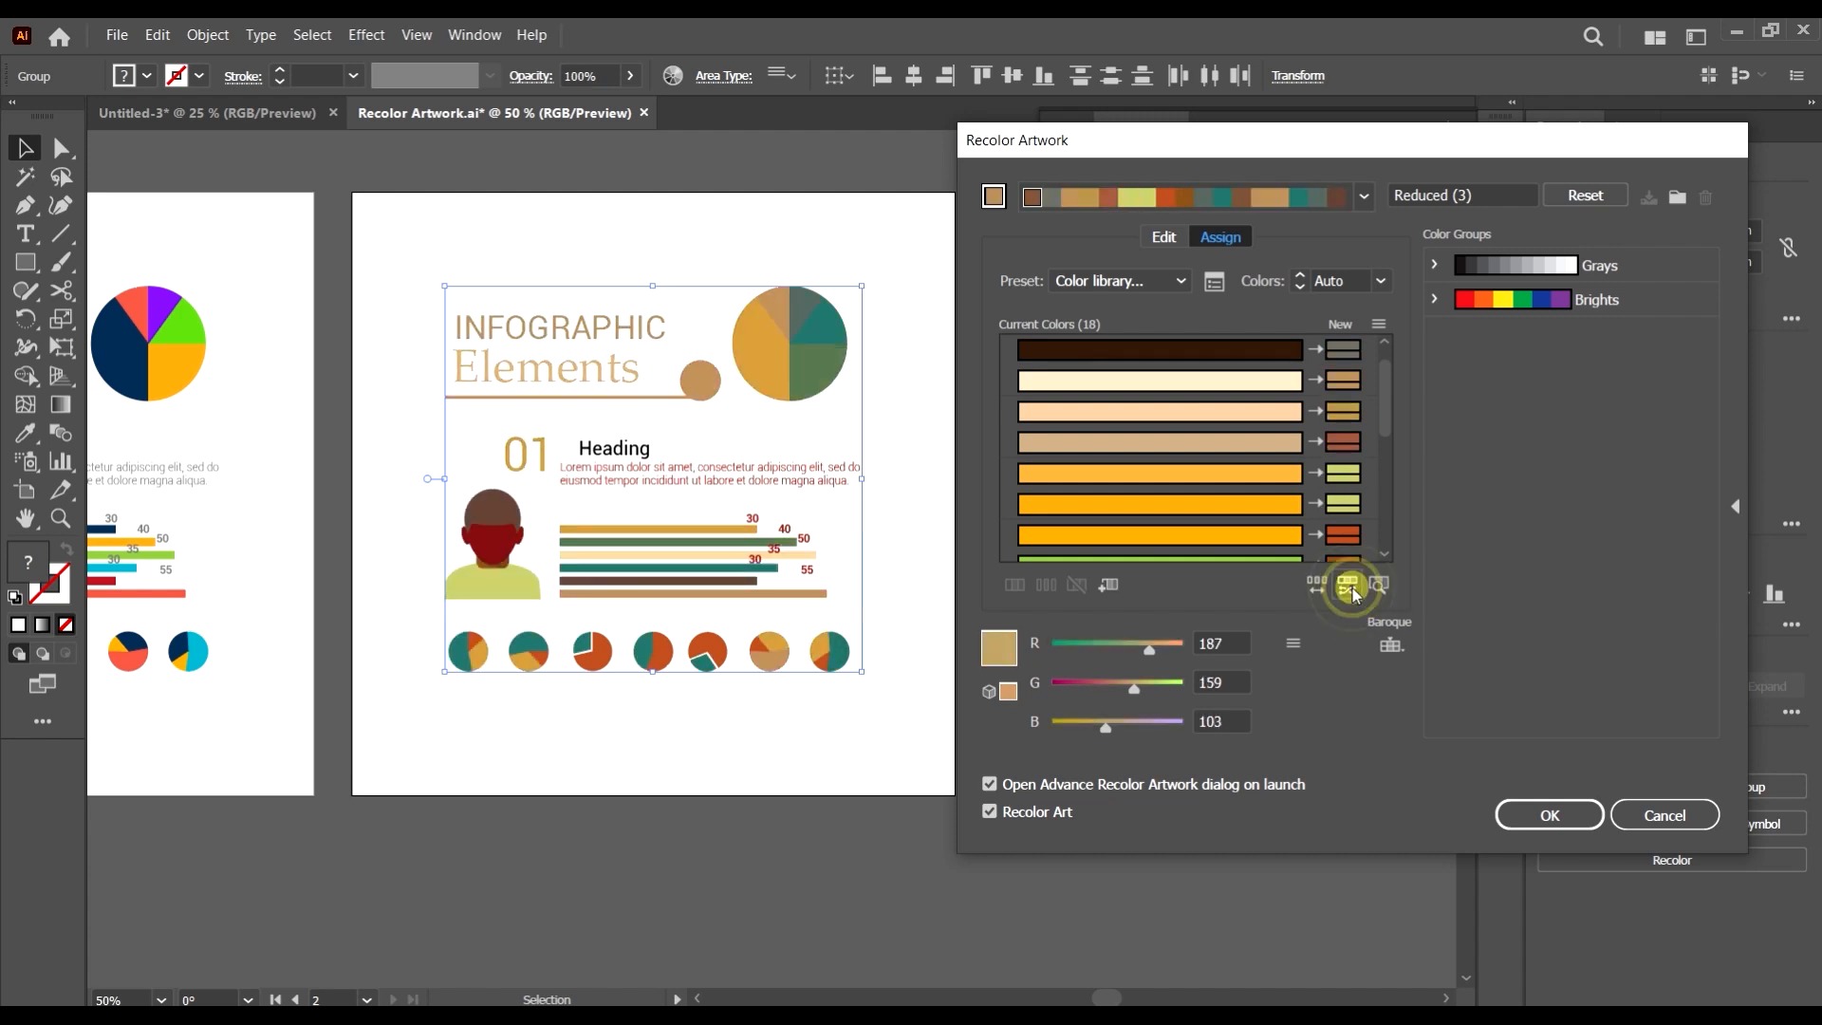
{"action": "left_click", "coordinate": [1355, 590]}
{"action": "left_click", "coordinate": [1355, 590]}
{"action": "left_click", "coordinate": [1355, 589]}
{"action": "left_click", "coordinate": [1354, 590]}
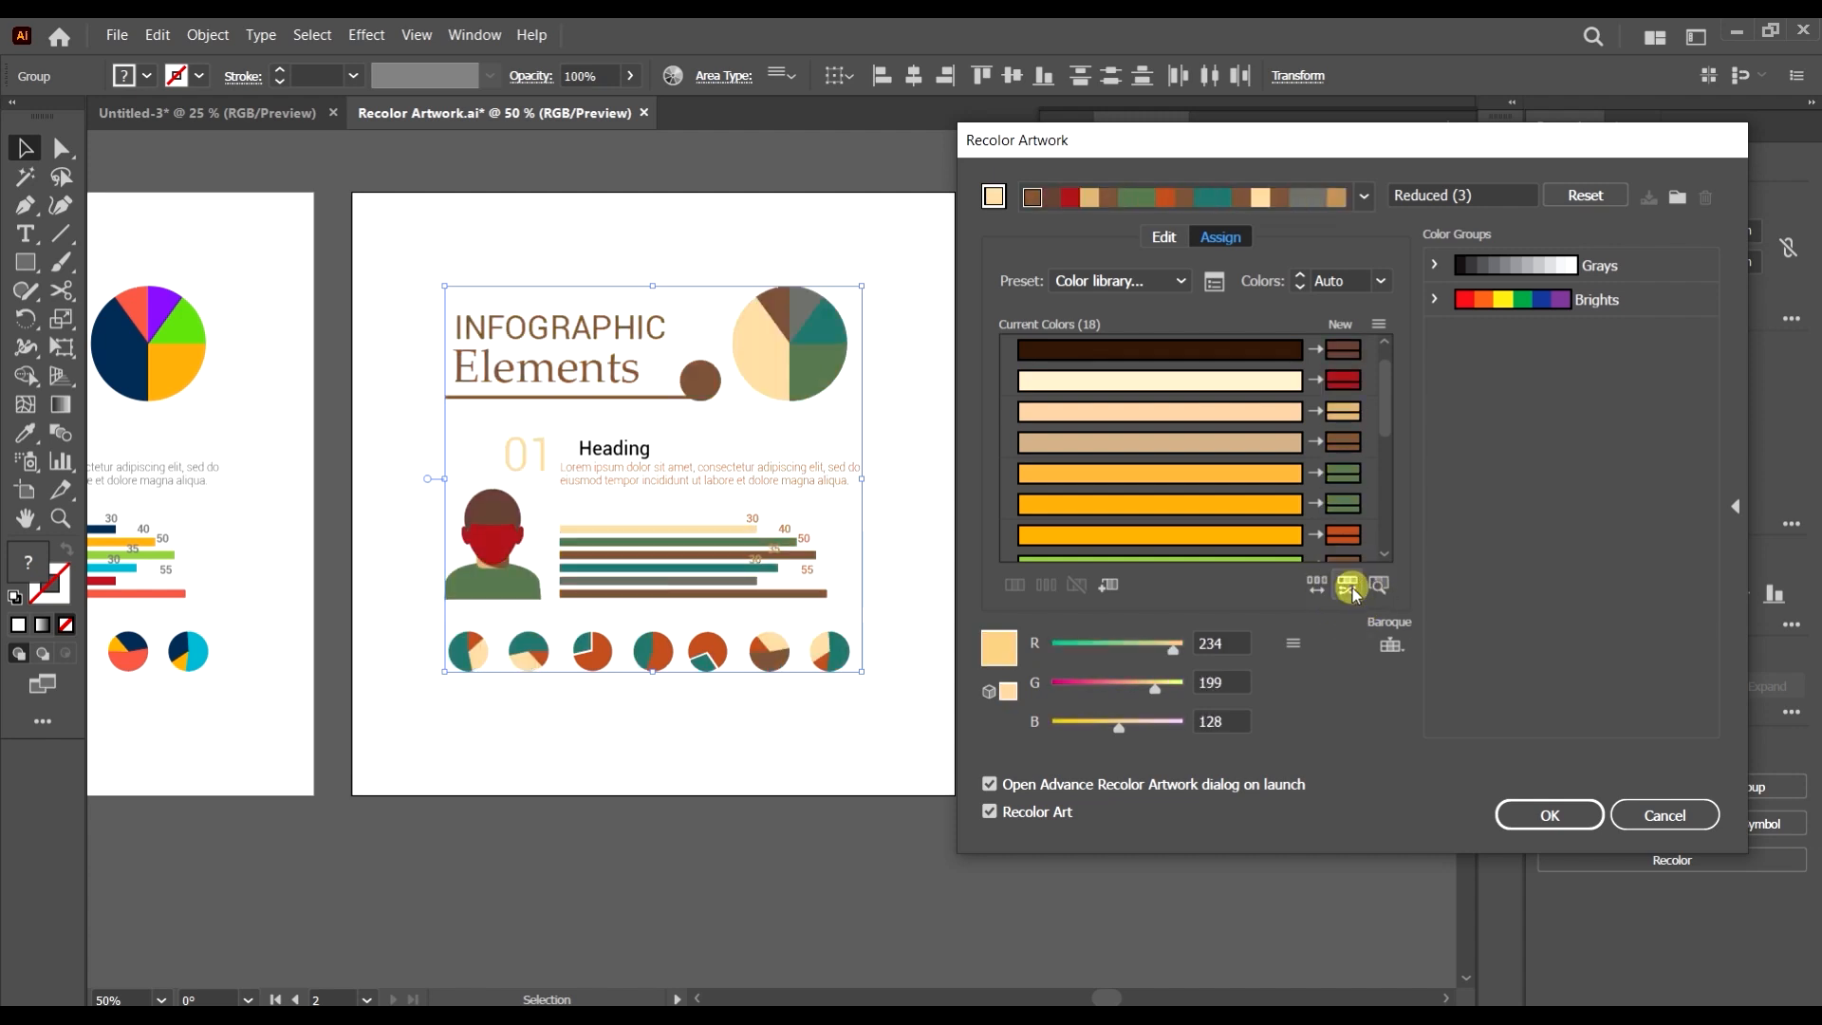
{"action": "left_click", "coordinate": [1354, 589]}
{"action": "left_click", "coordinate": [1355, 589]}
{"action": "left_click", "coordinate": [1347, 587]}
- Randomly reorder the infographic's Baroque colours several times and review the current-to-new colour assignments
{"action": "left_click", "coordinate": [1316, 586]}
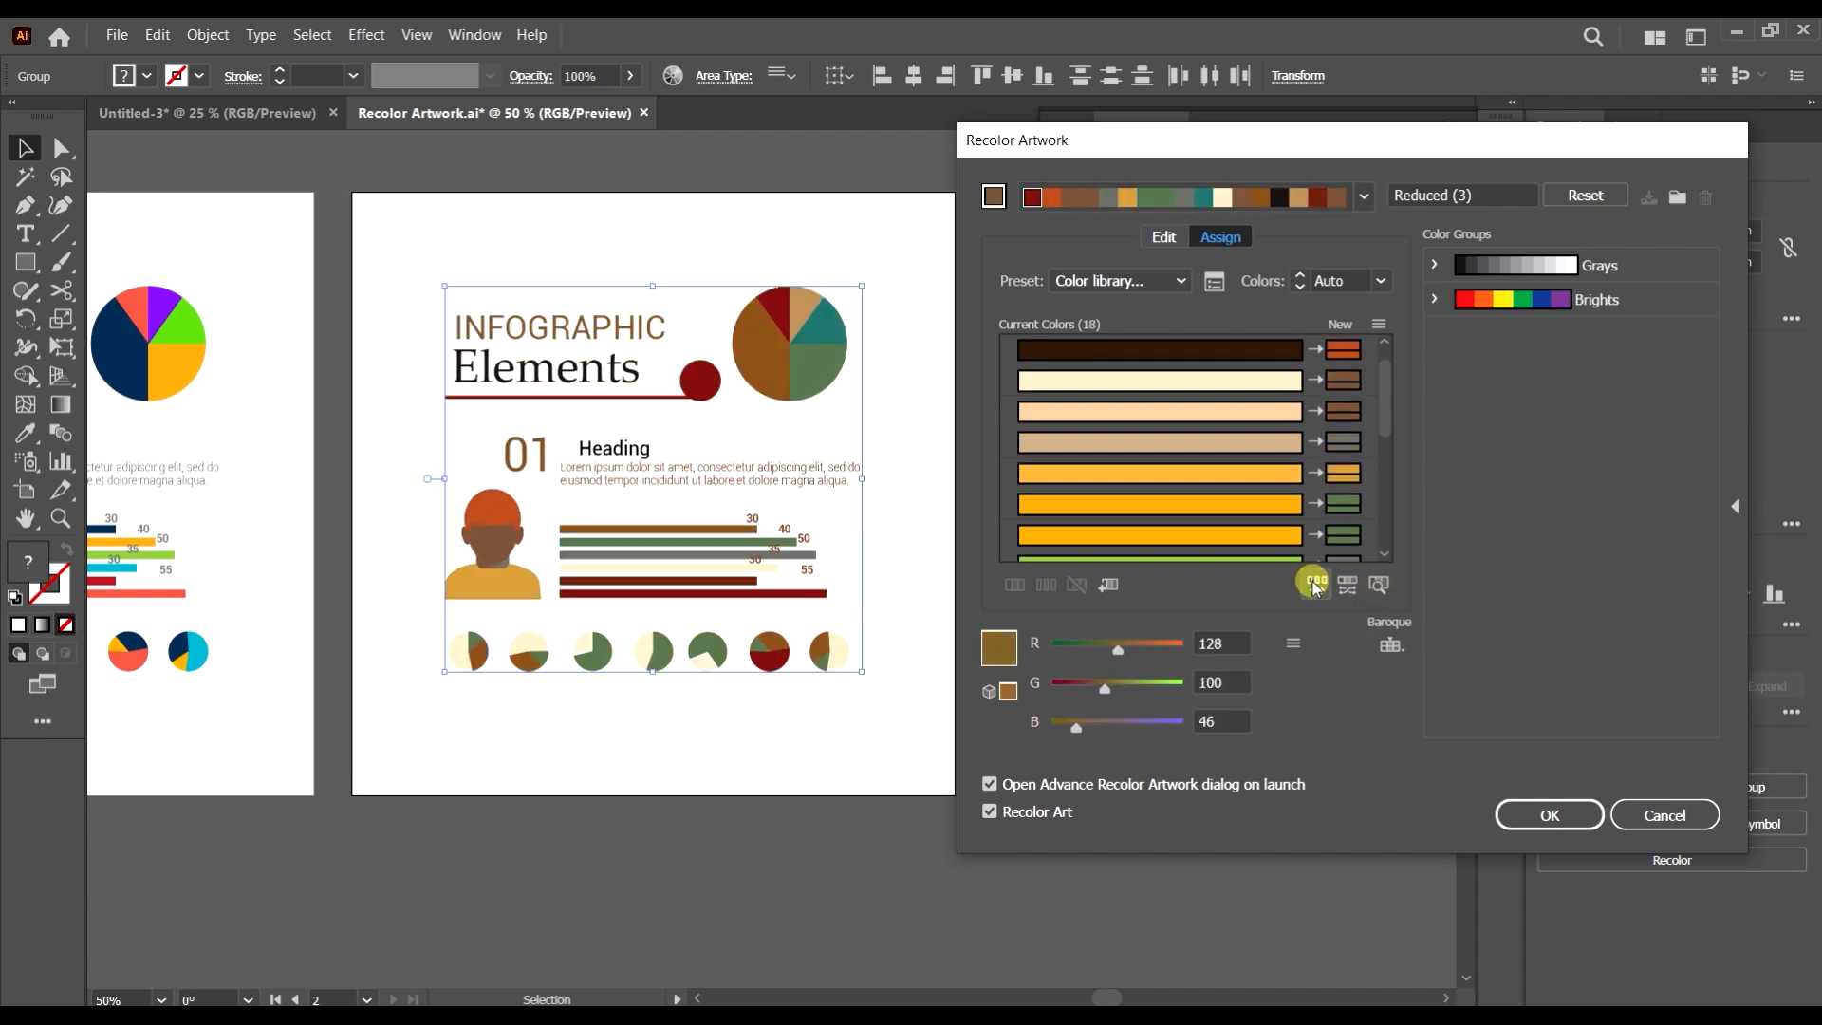
{"action": "left_click", "coordinate": [1315, 587]}
{"action": "left_click", "coordinate": [1316, 586]}
{"action": "left_click", "coordinate": [1314, 583]}
{"action": "left_click", "coordinate": [1314, 584]}
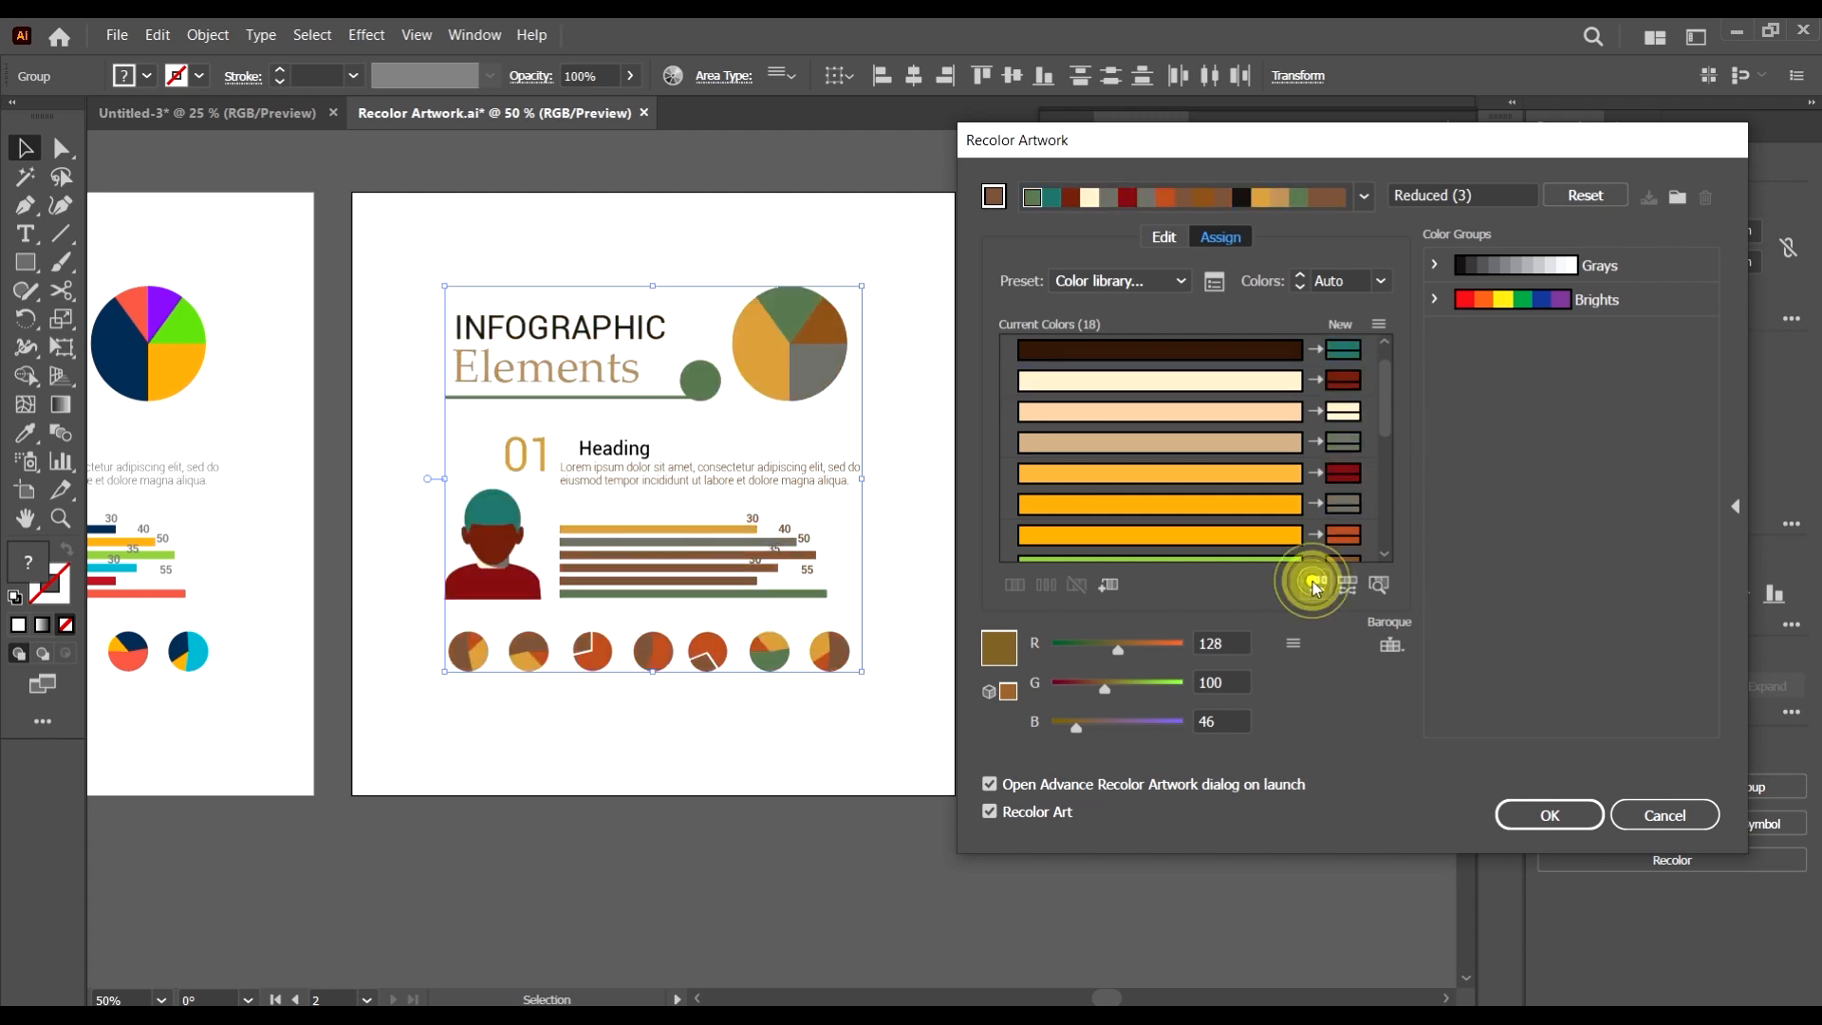
{"action": "left_click", "coordinate": [1314, 583]}
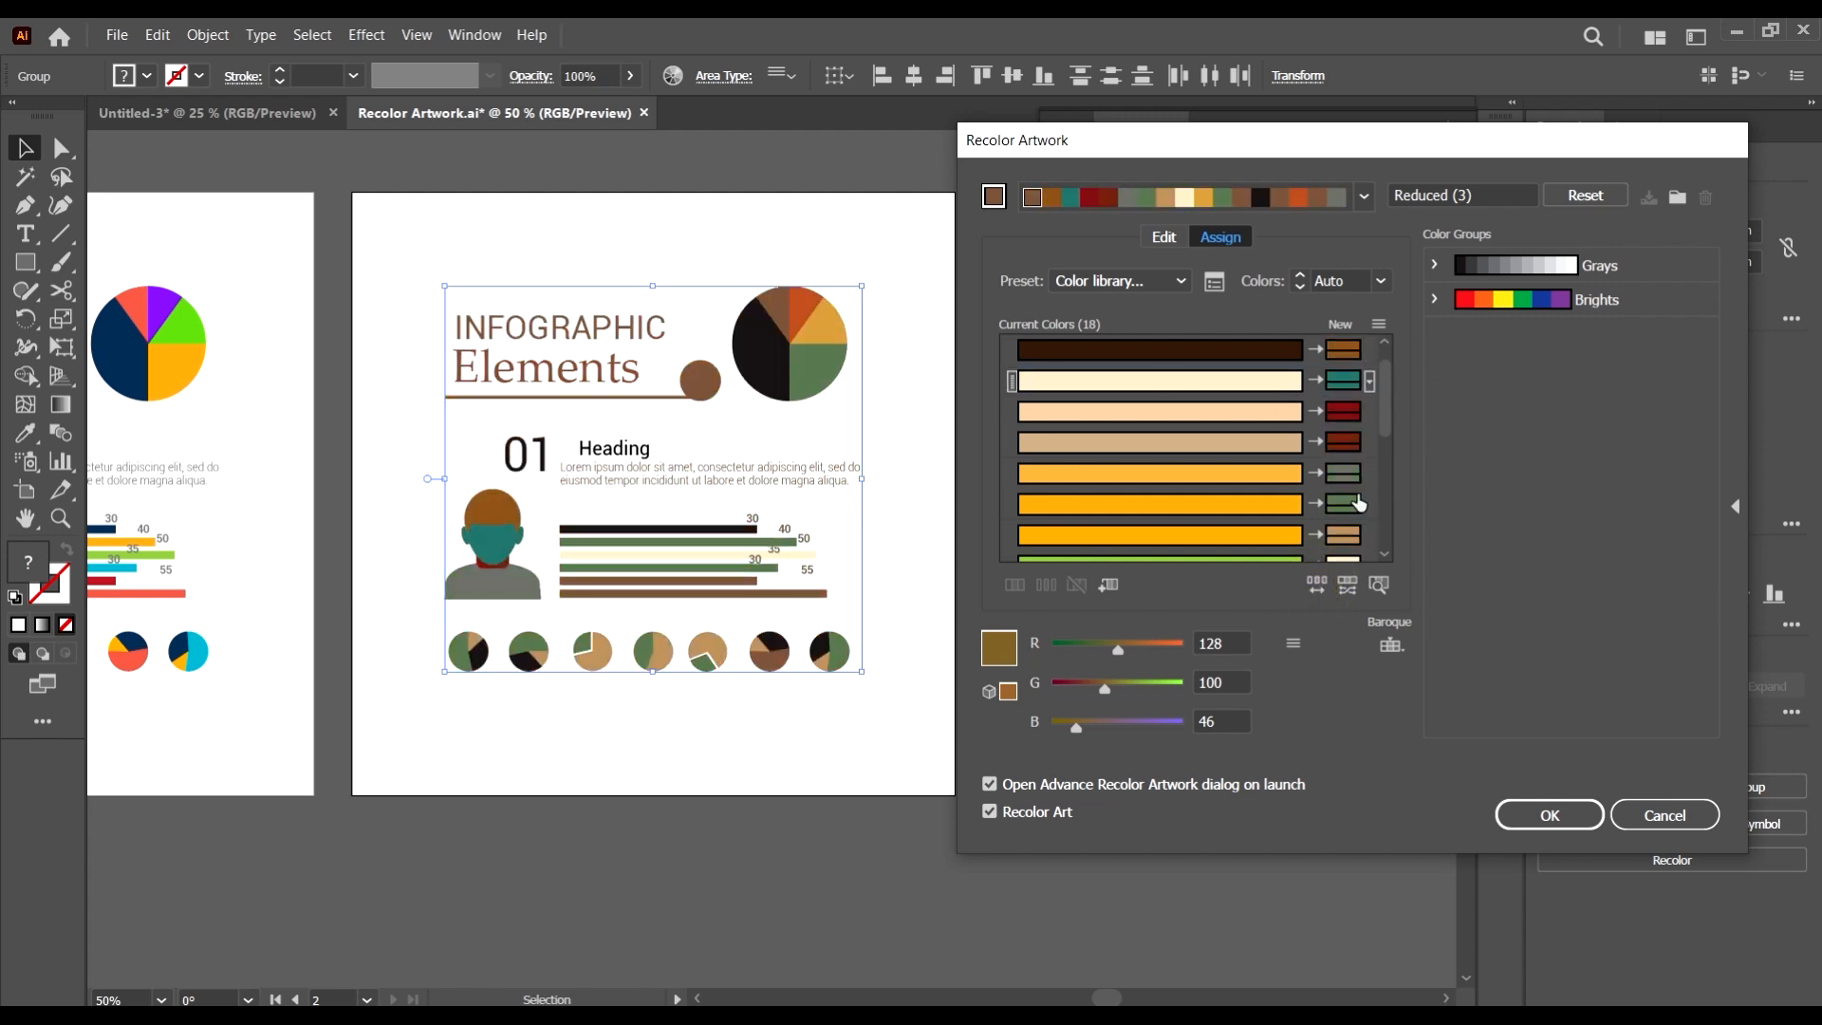
{"action": "scroll", "coordinate": [1391, 438], "scroll_direction": "down", "scroll_amount": 3}
{"action": "scroll", "coordinate": [1374, 424], "scroll_direction": "up", "scroll_amount": 2}
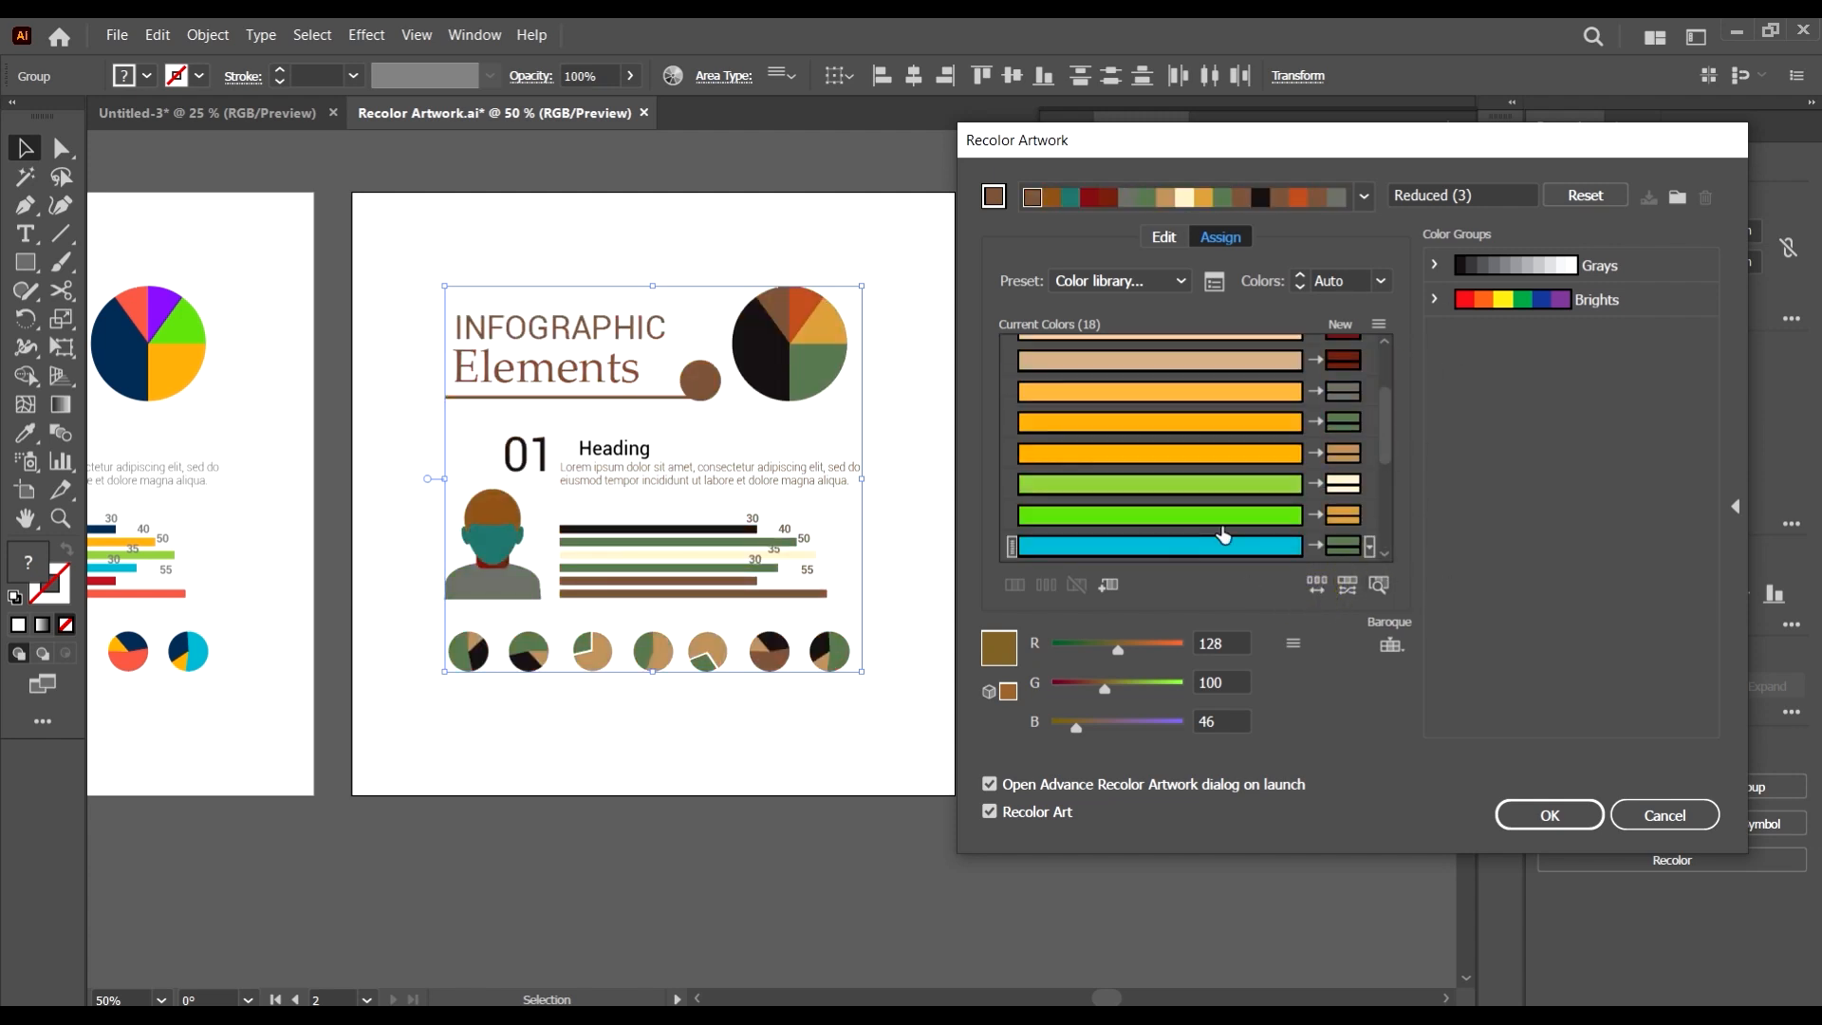
{"action": "scroll", "coordinate": [1223, 536], "scroll_direction": "up", "scroll_amount": 2}
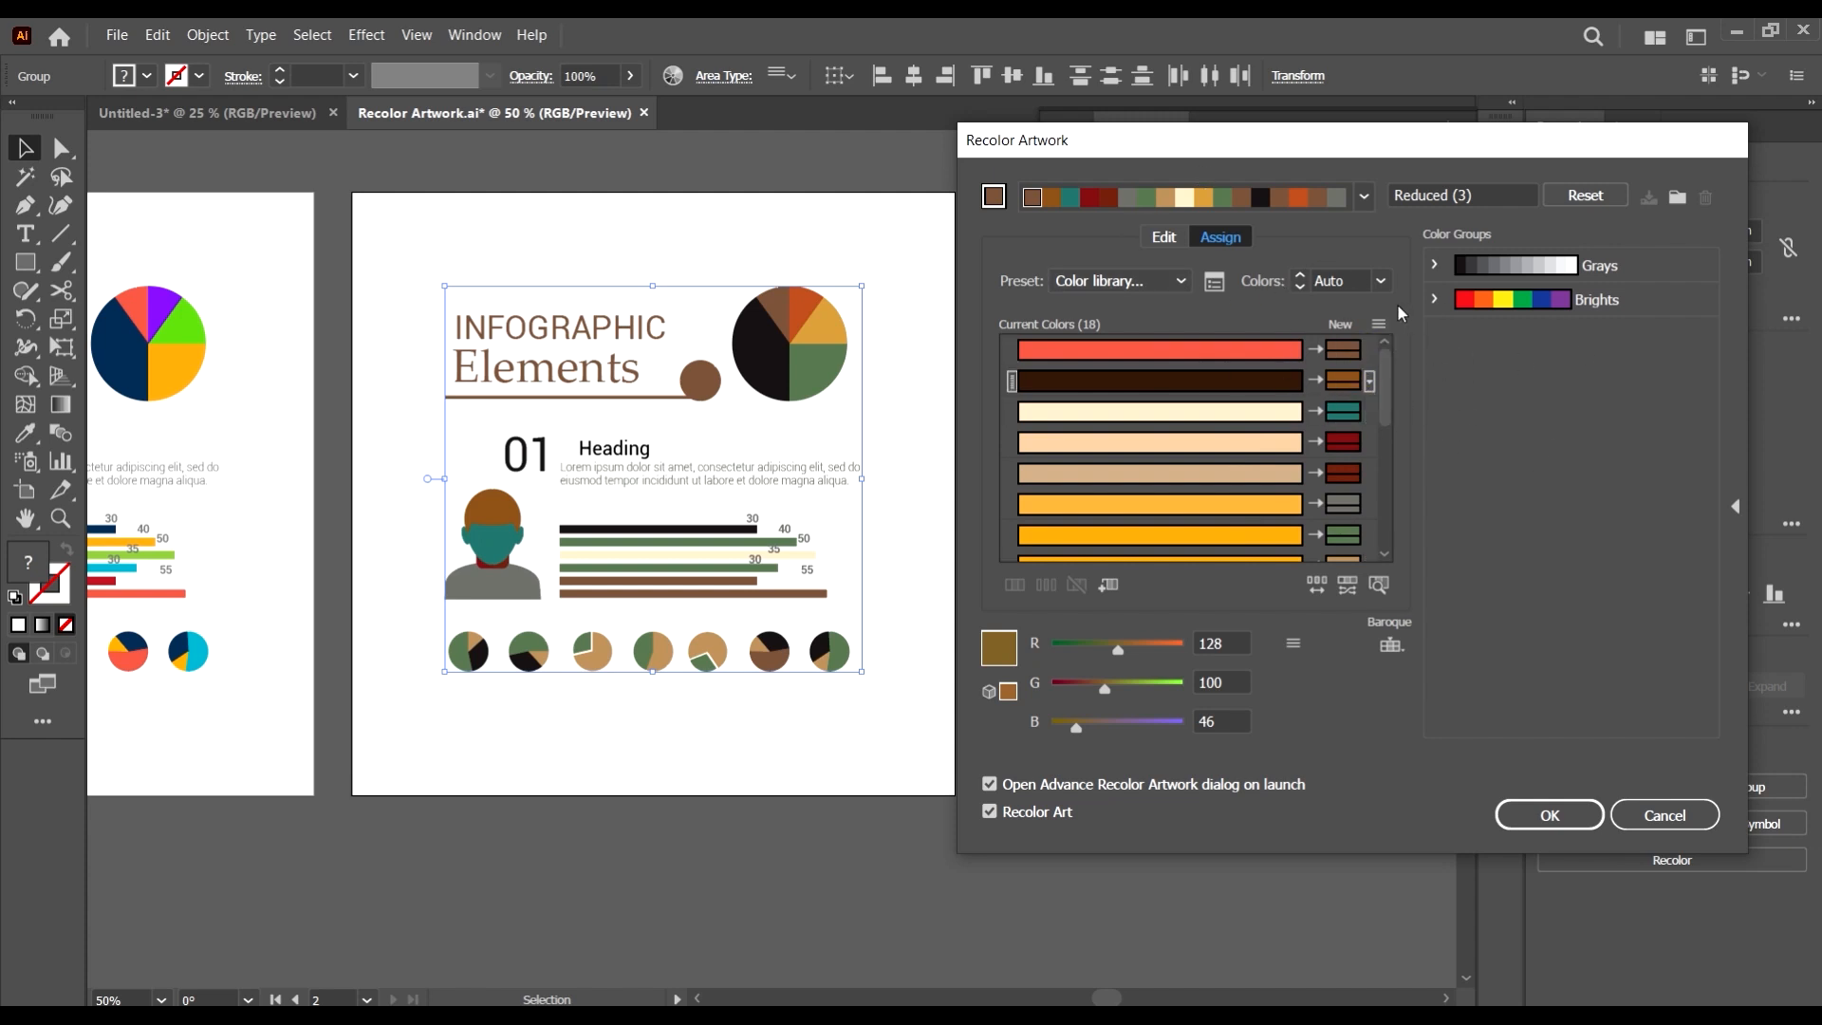
- Reposition the Recolor Artwork dialog clear of the infographic and apply the Pentagram harmony rule
{"action": "left_click", "coordinate": [1369, 201]}
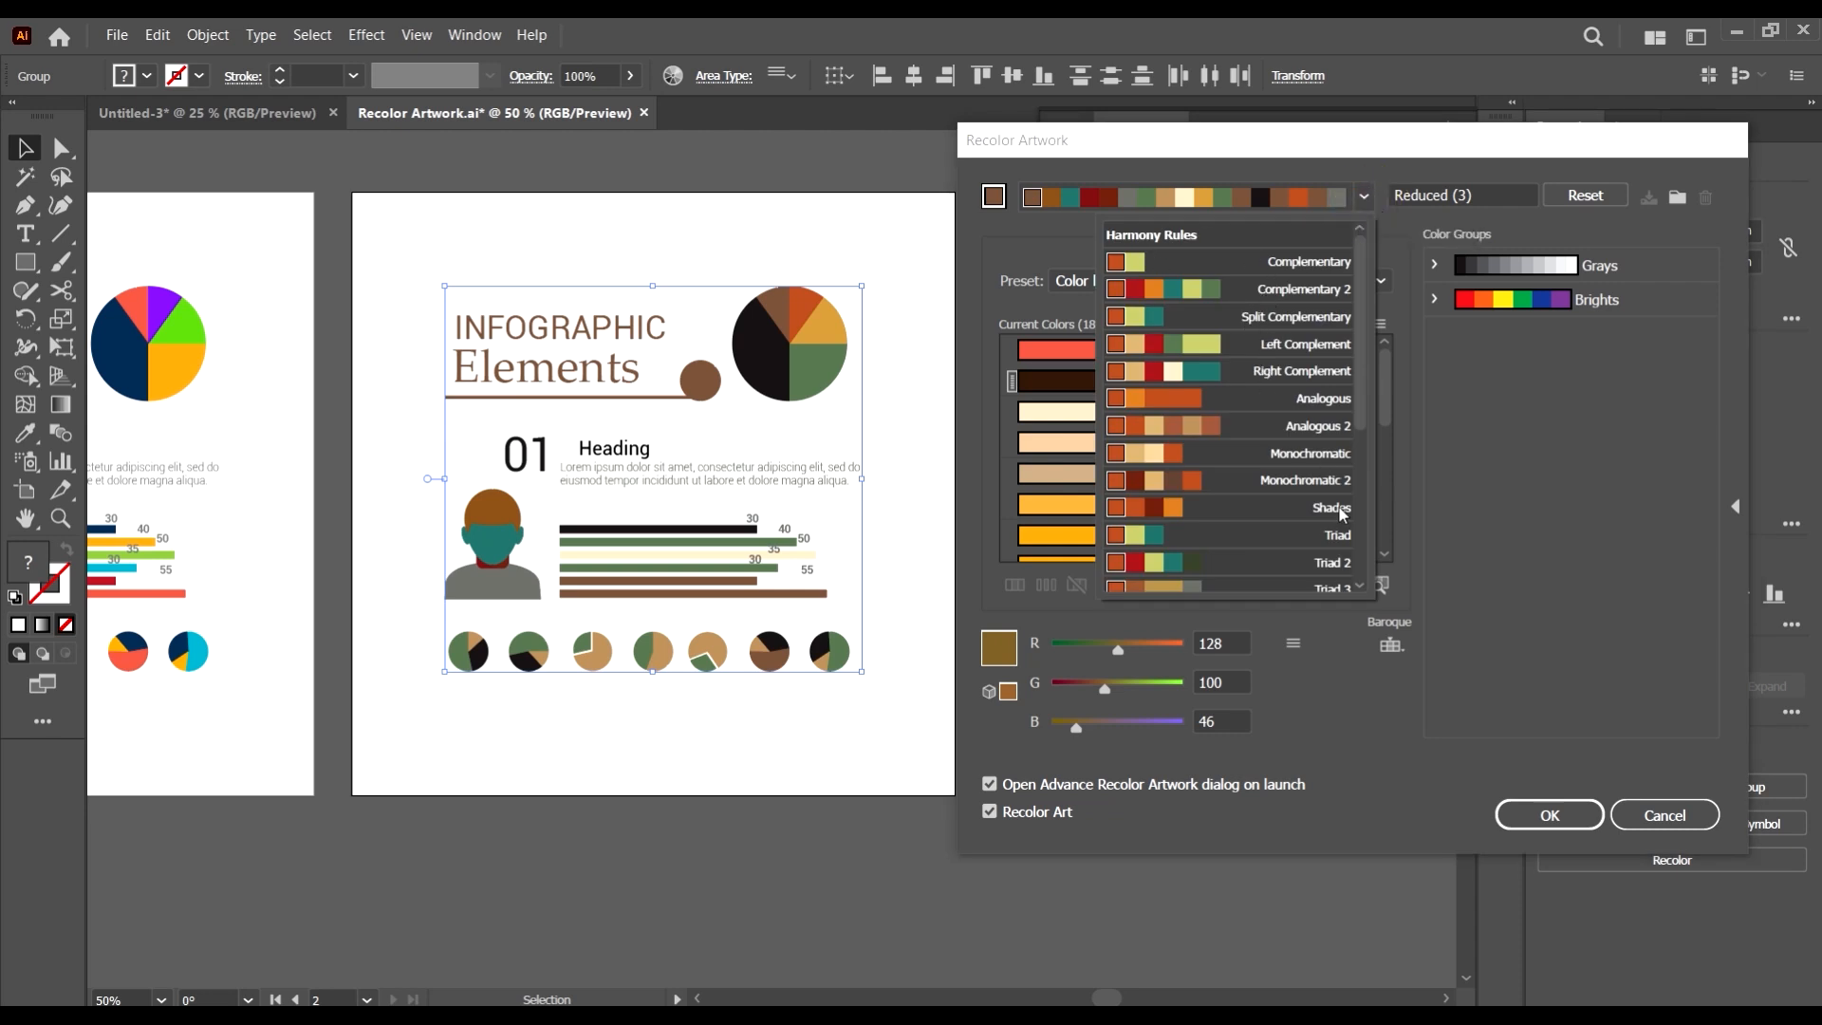
{"action": "left_click", "coordinate": [1442, 142]}
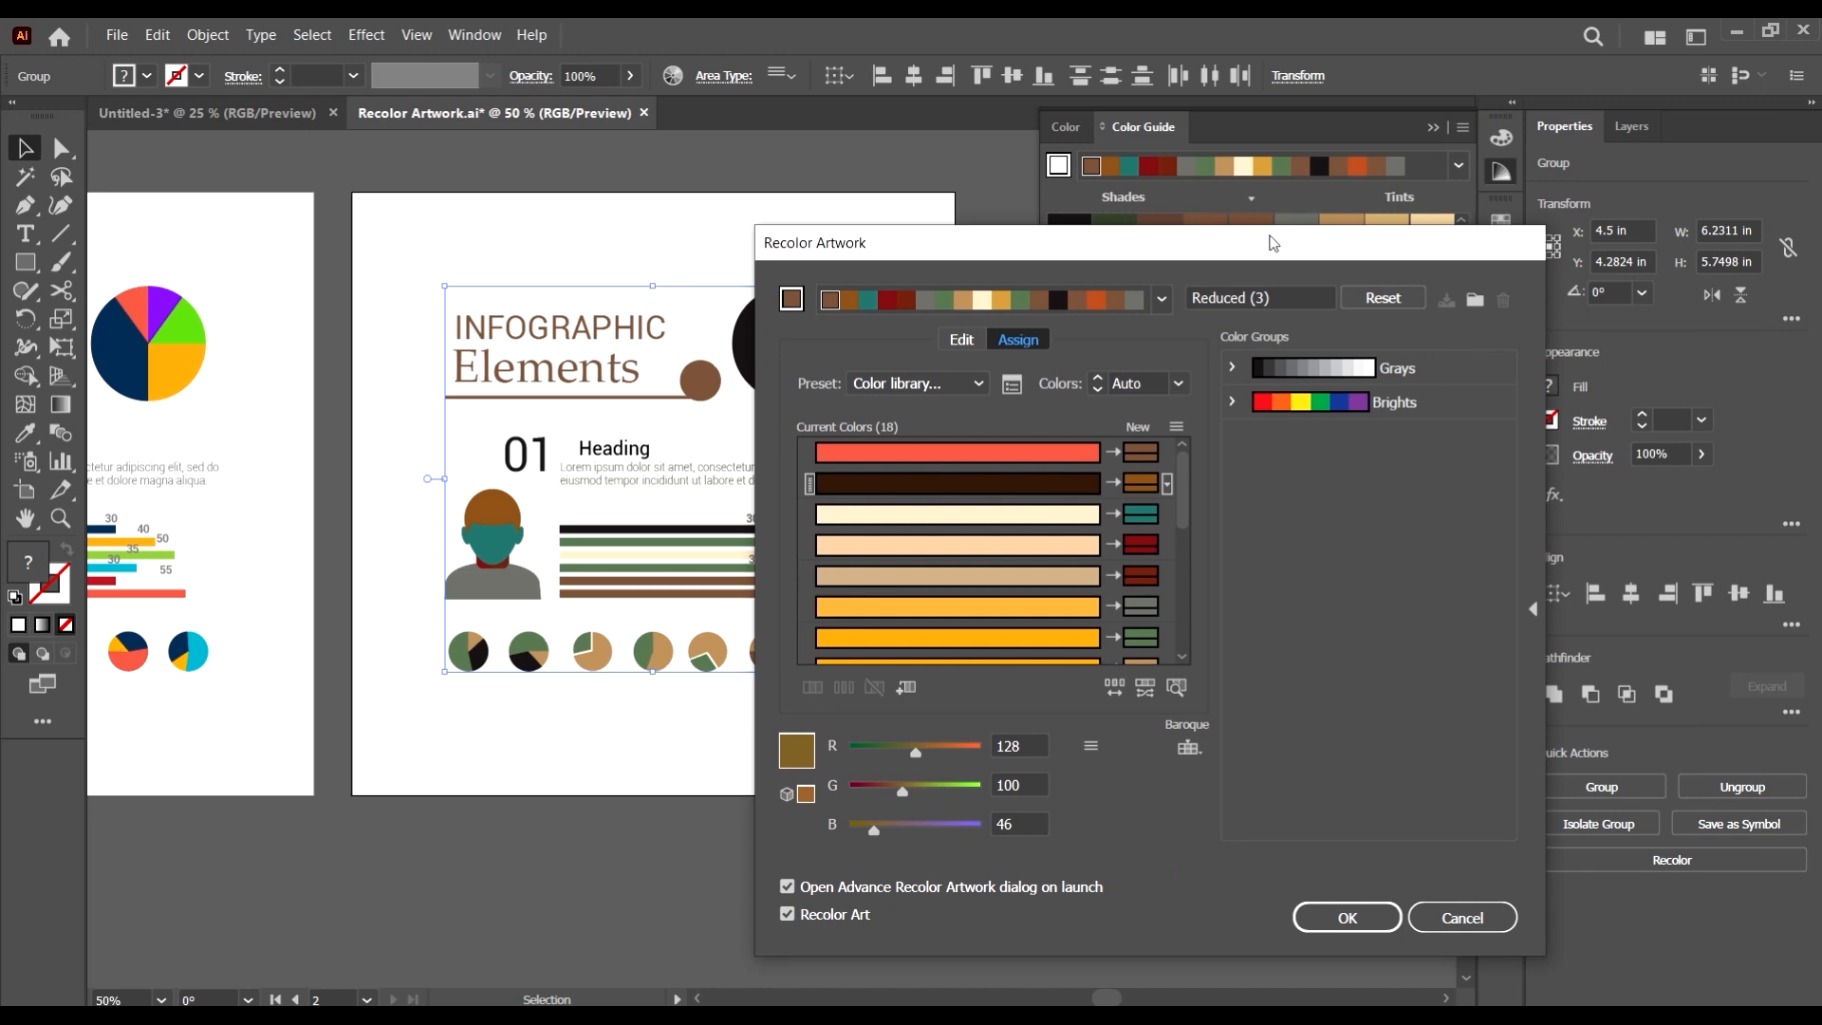
{"action": "left_click", "coordinate": [1271, 236]}
{"action": "left_click", "coordinate": [1287, 154]}
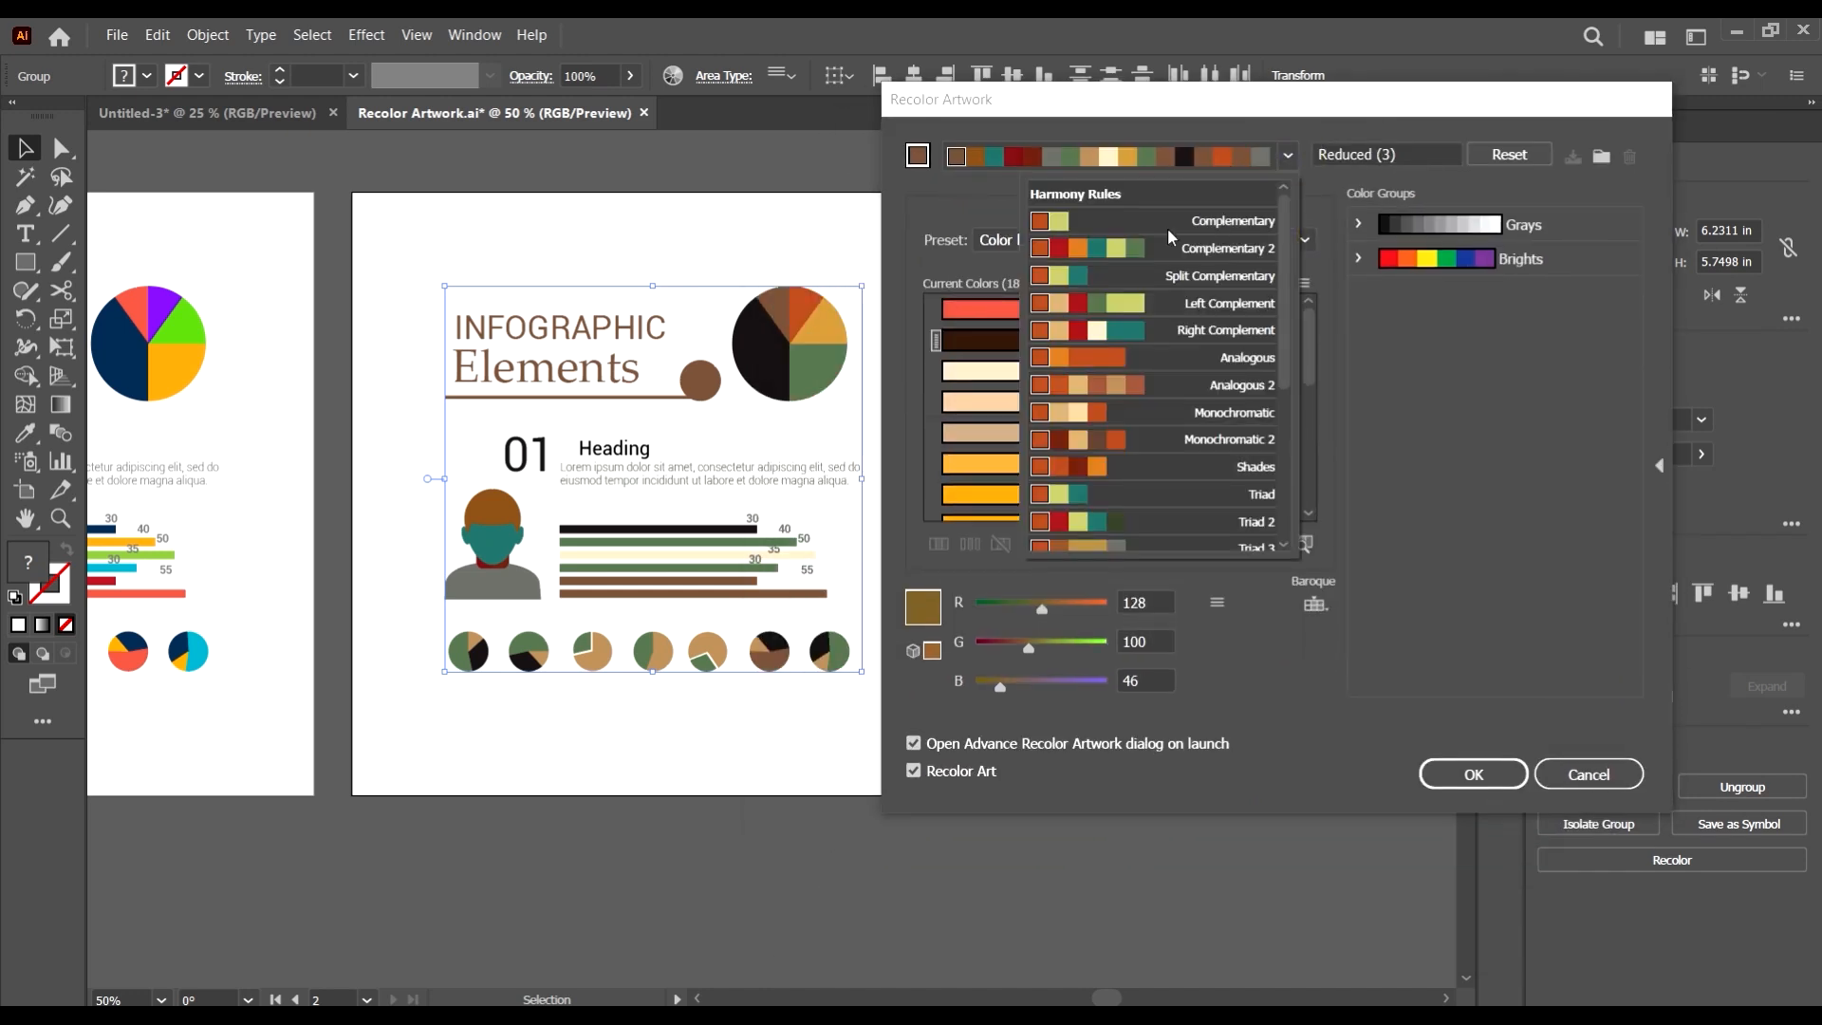
{"action": "left_click_drag", "start_coordinate": [1285, 285], "coordinate": [1285, 446]}
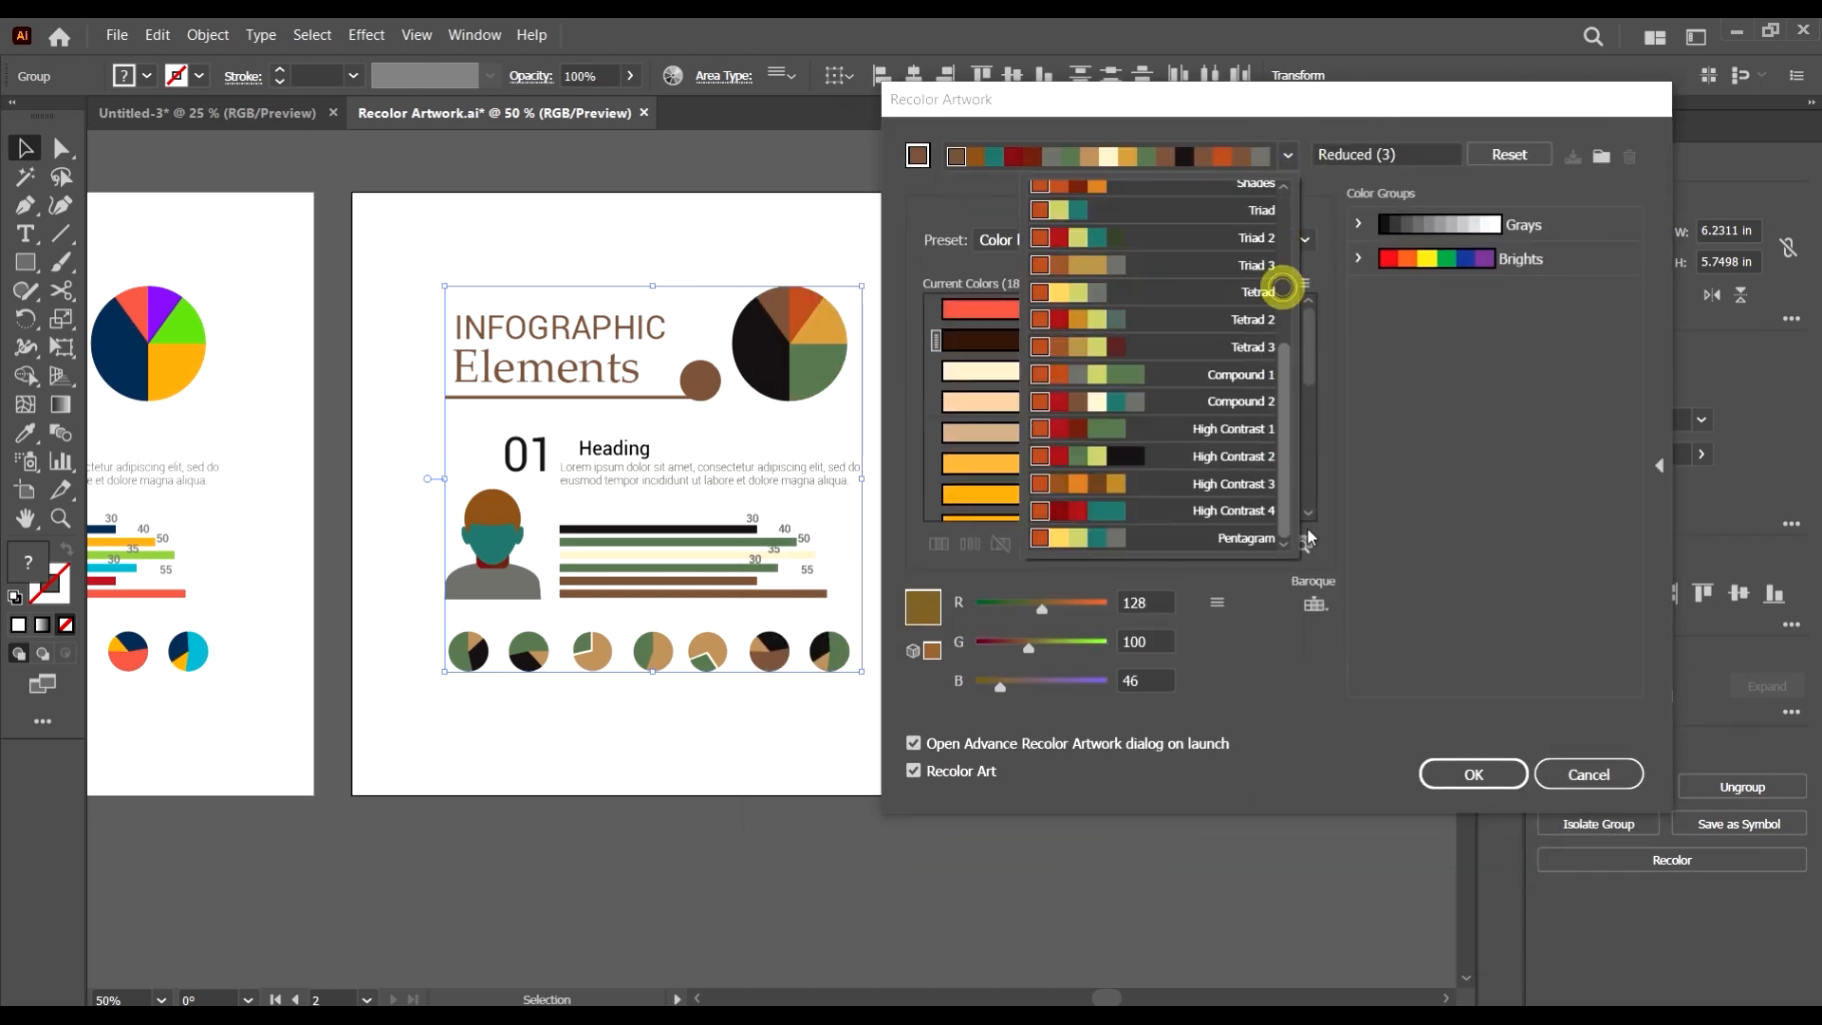
{"action": "left_click", "coordinate": [1243, 537]}
- Apply the Tetrad 3, Tetrad, High Contrast 1 and High Contrast 4 harmony rules to the infographic in turn
{"action": "left_click", "coordinate": [1287, 155]}
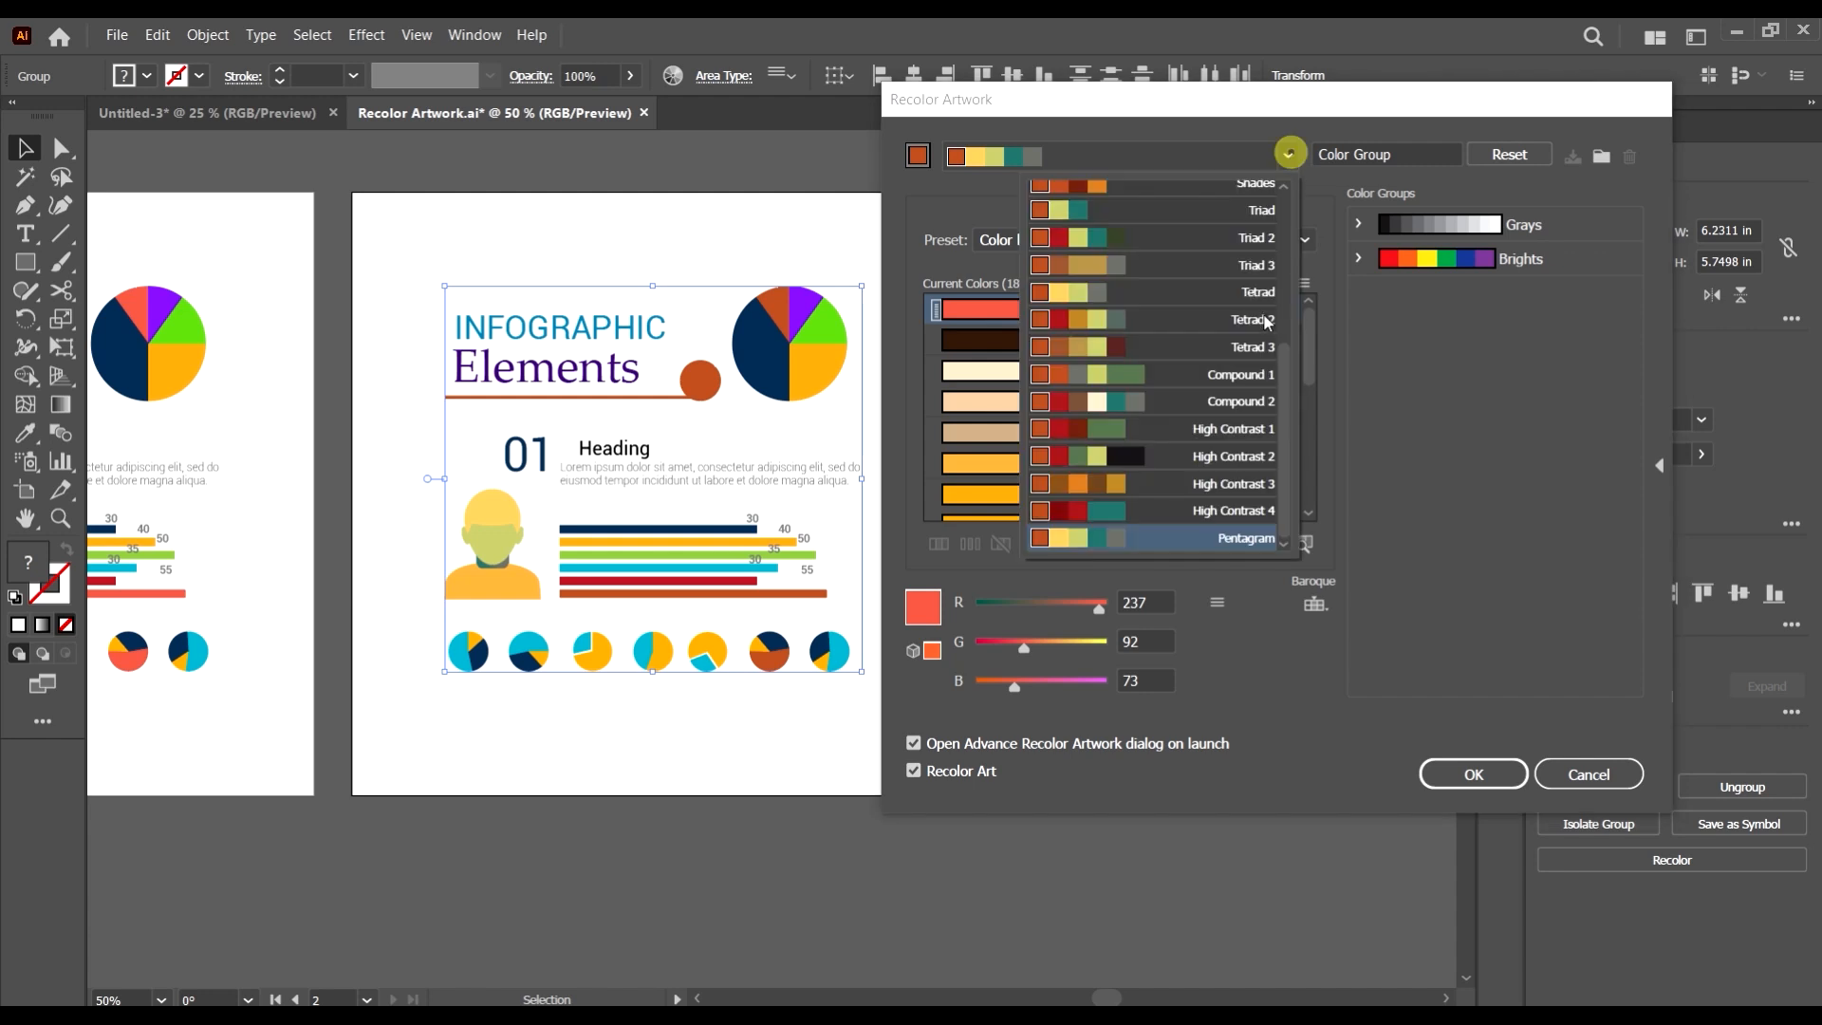
{"action": "left_click", "coordinate": [1221, 347]}
{"action": "left_click", "coordinate": [1287, 154]}
{"action": "left_click", "coordinate": [1198, 292]}
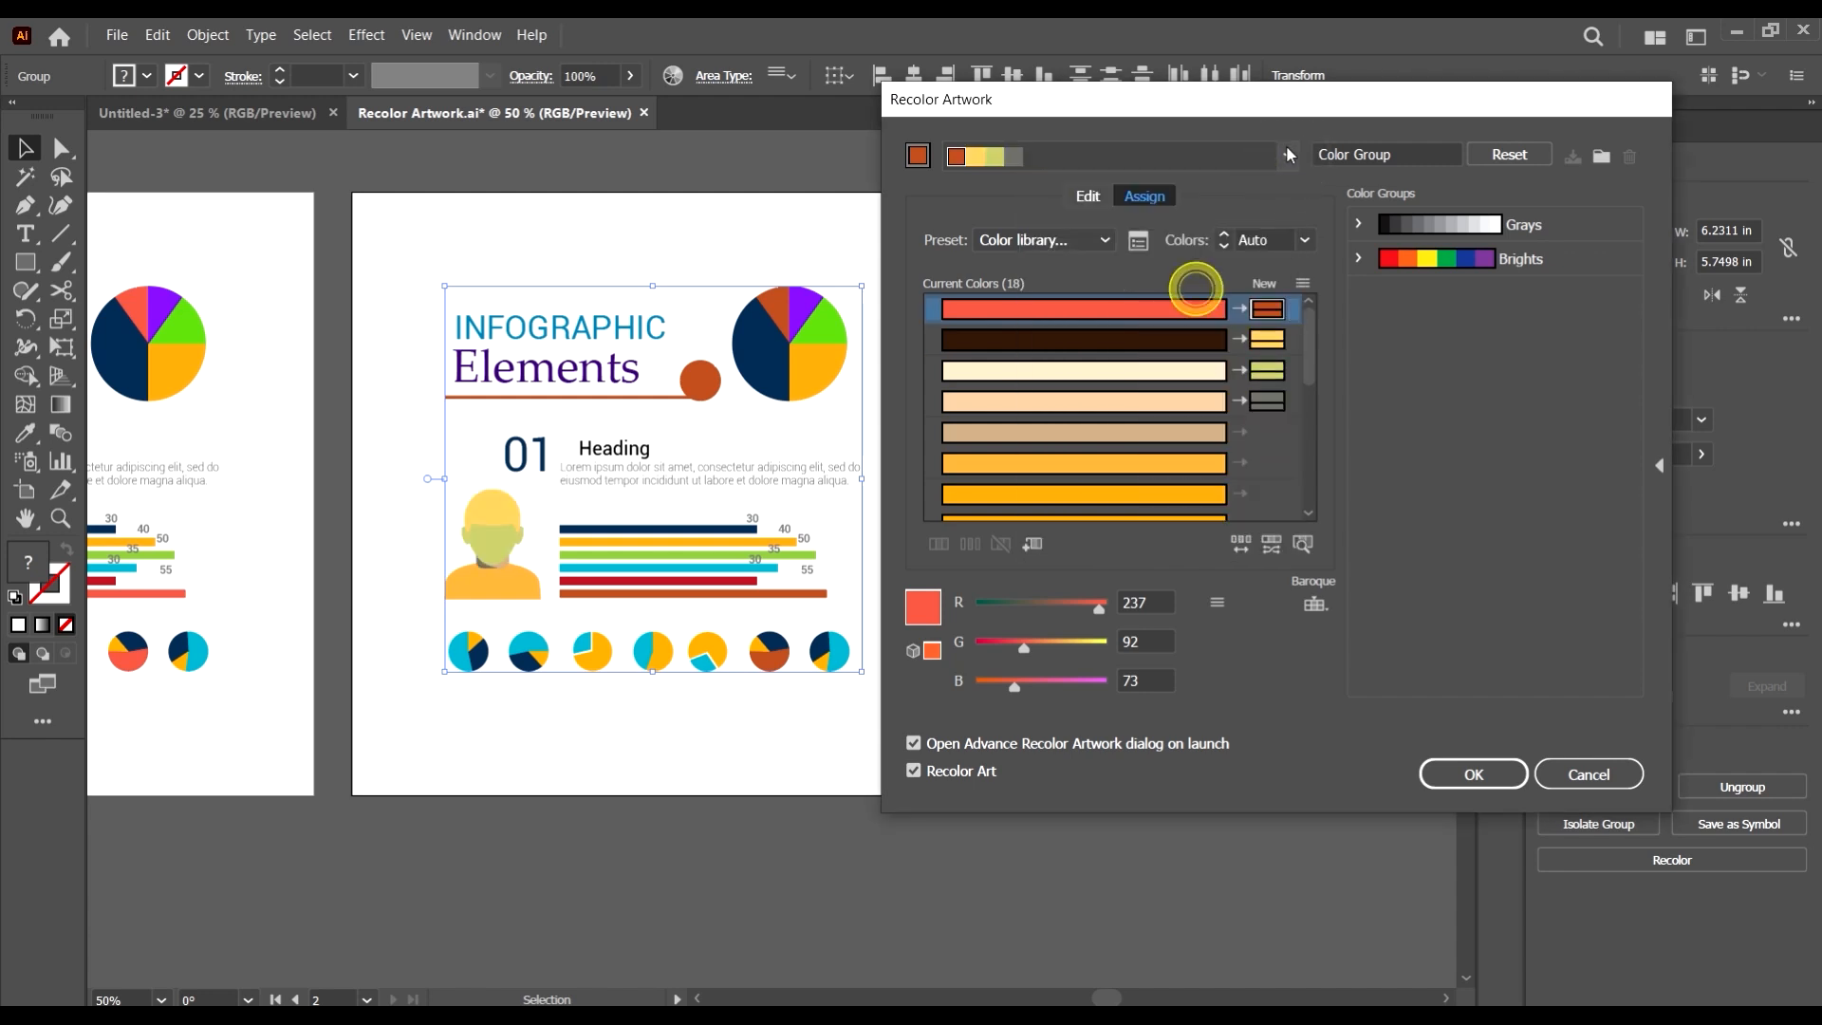
{"action": "left_click", "coordinate": [1287, 156]}
{"action": "left_click", "coordinate": [1210, 429]}
{"action": "left_click", "coordinate": [1287, 156]}
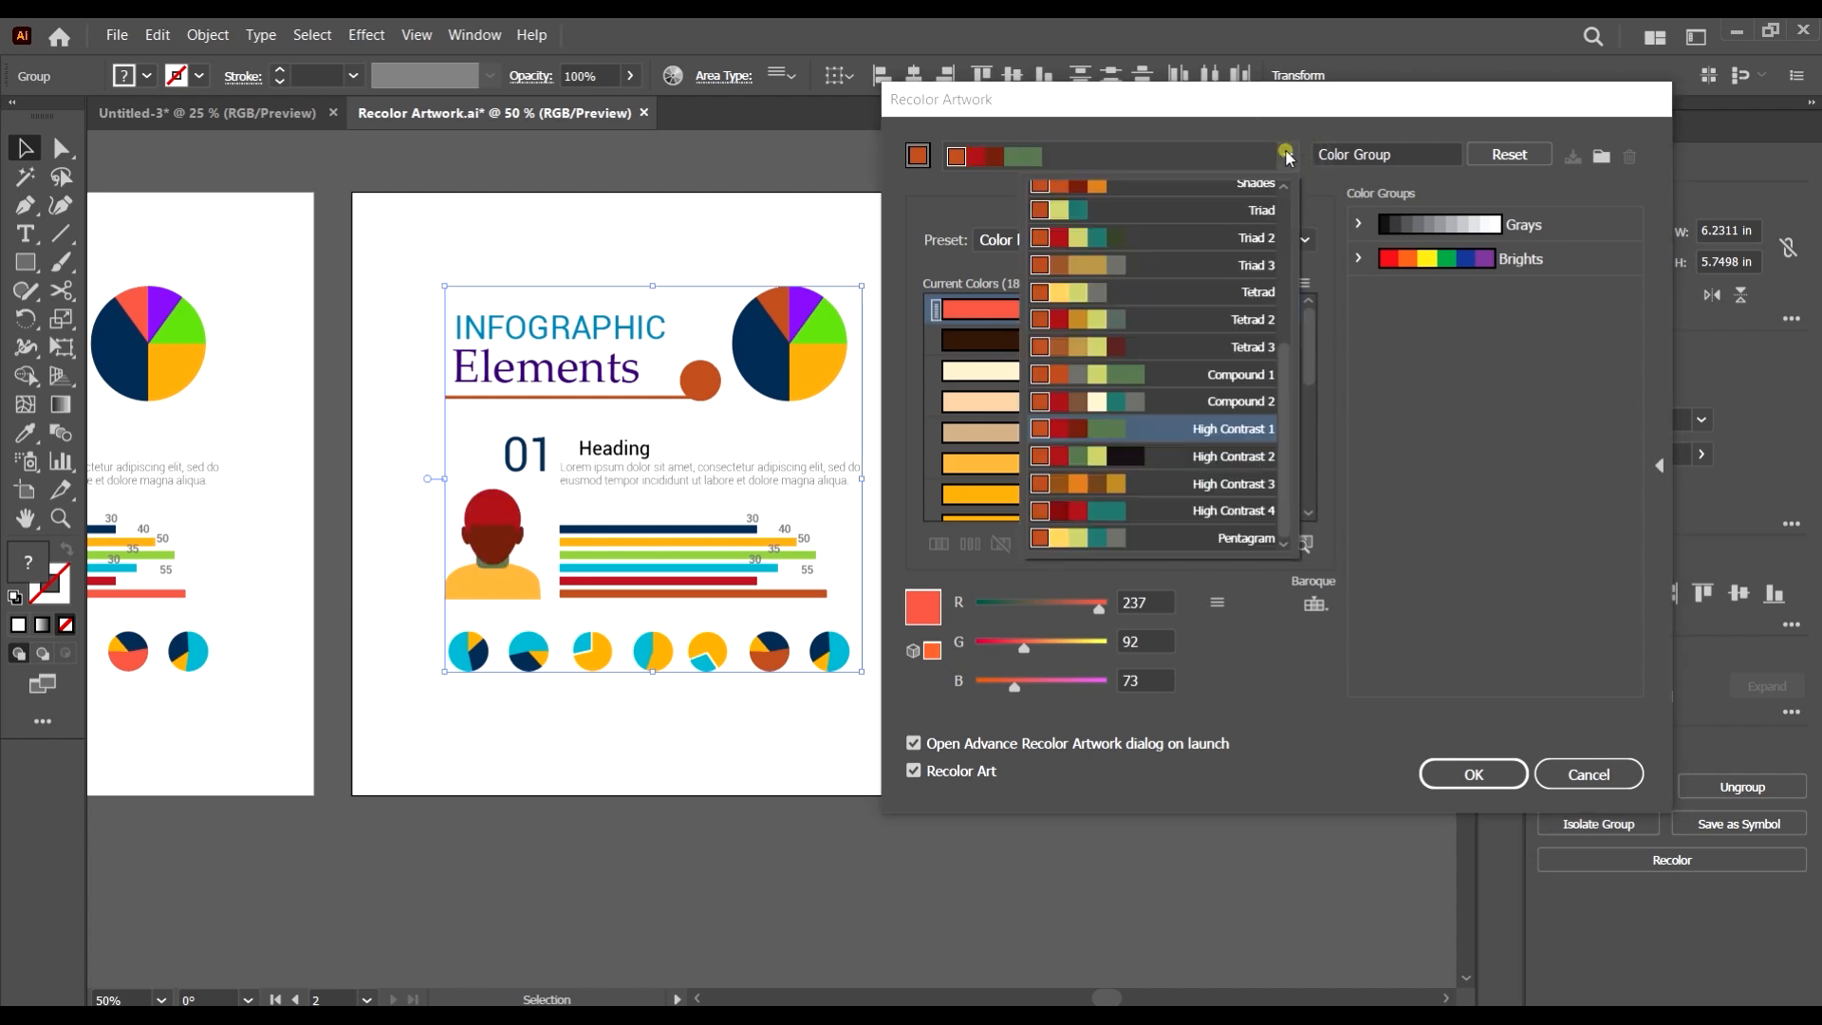
{"action": "left_click", "coordinate": [1173, 496]}
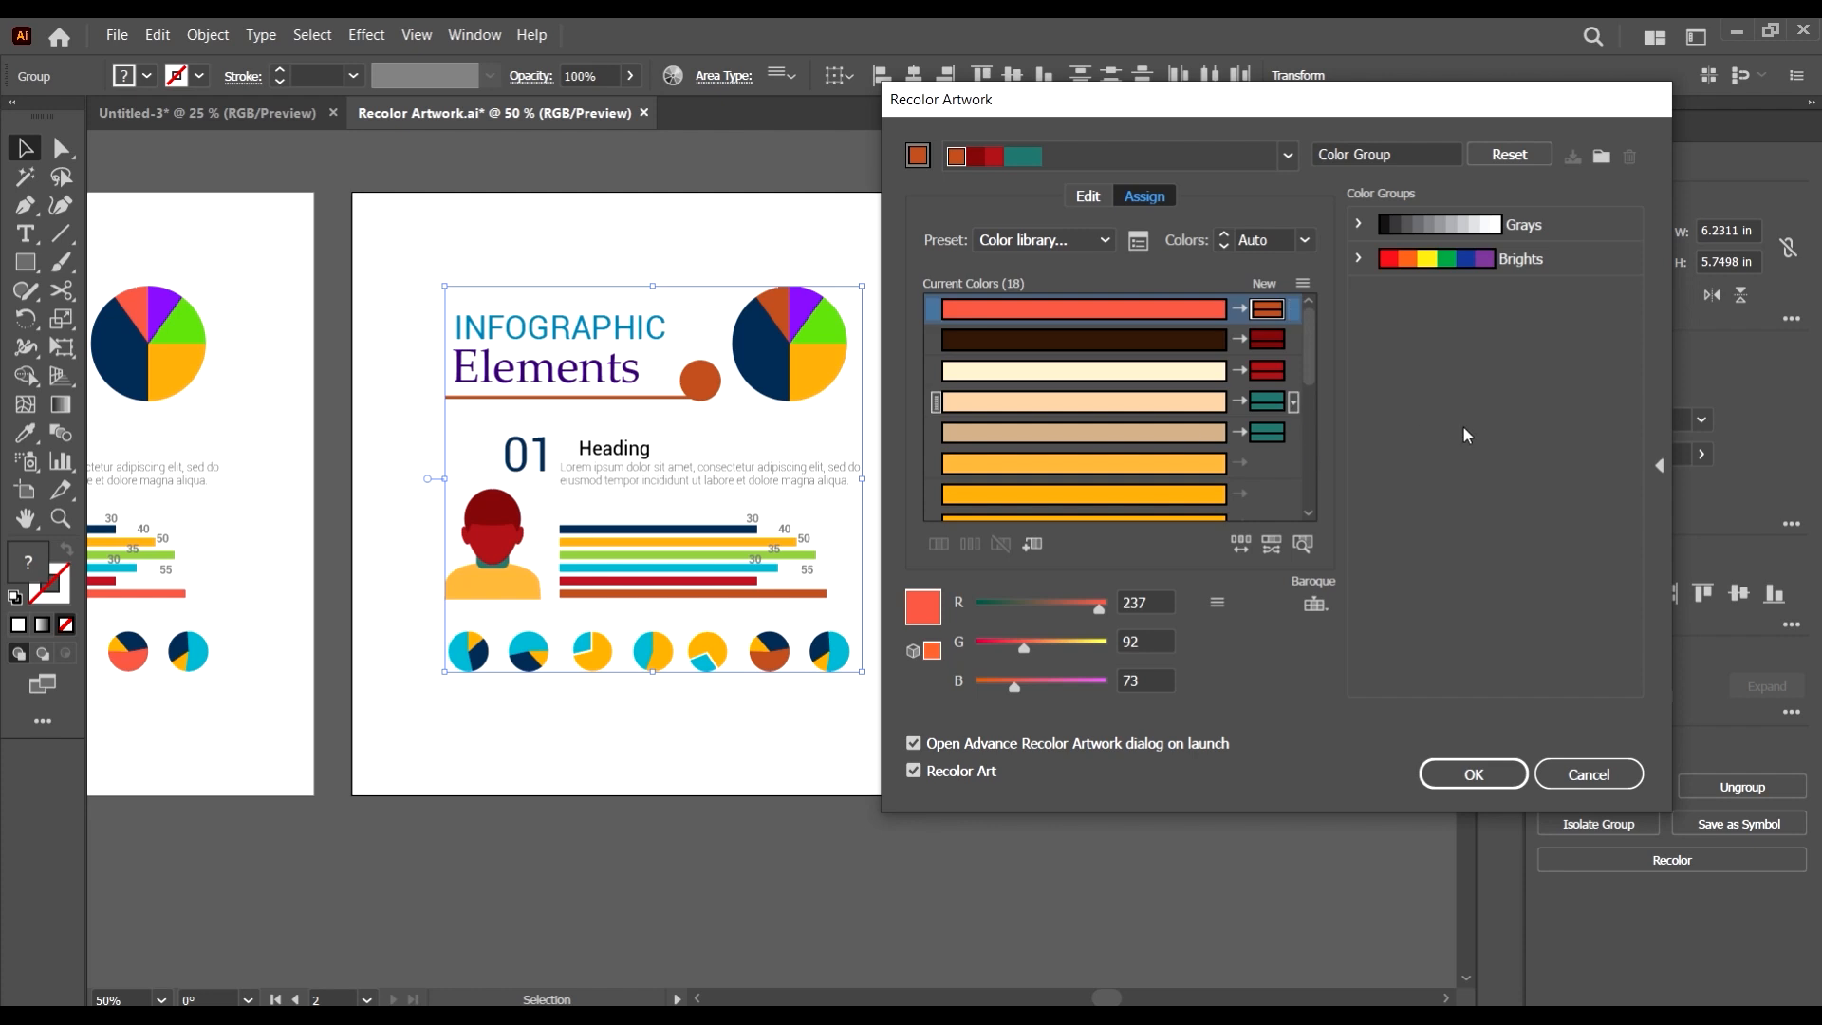
- Change the replacement for the dark brown colour by setting its red value to 0 and finally to 58
{"action": "left_click", "coordinate": [1112, 339]}
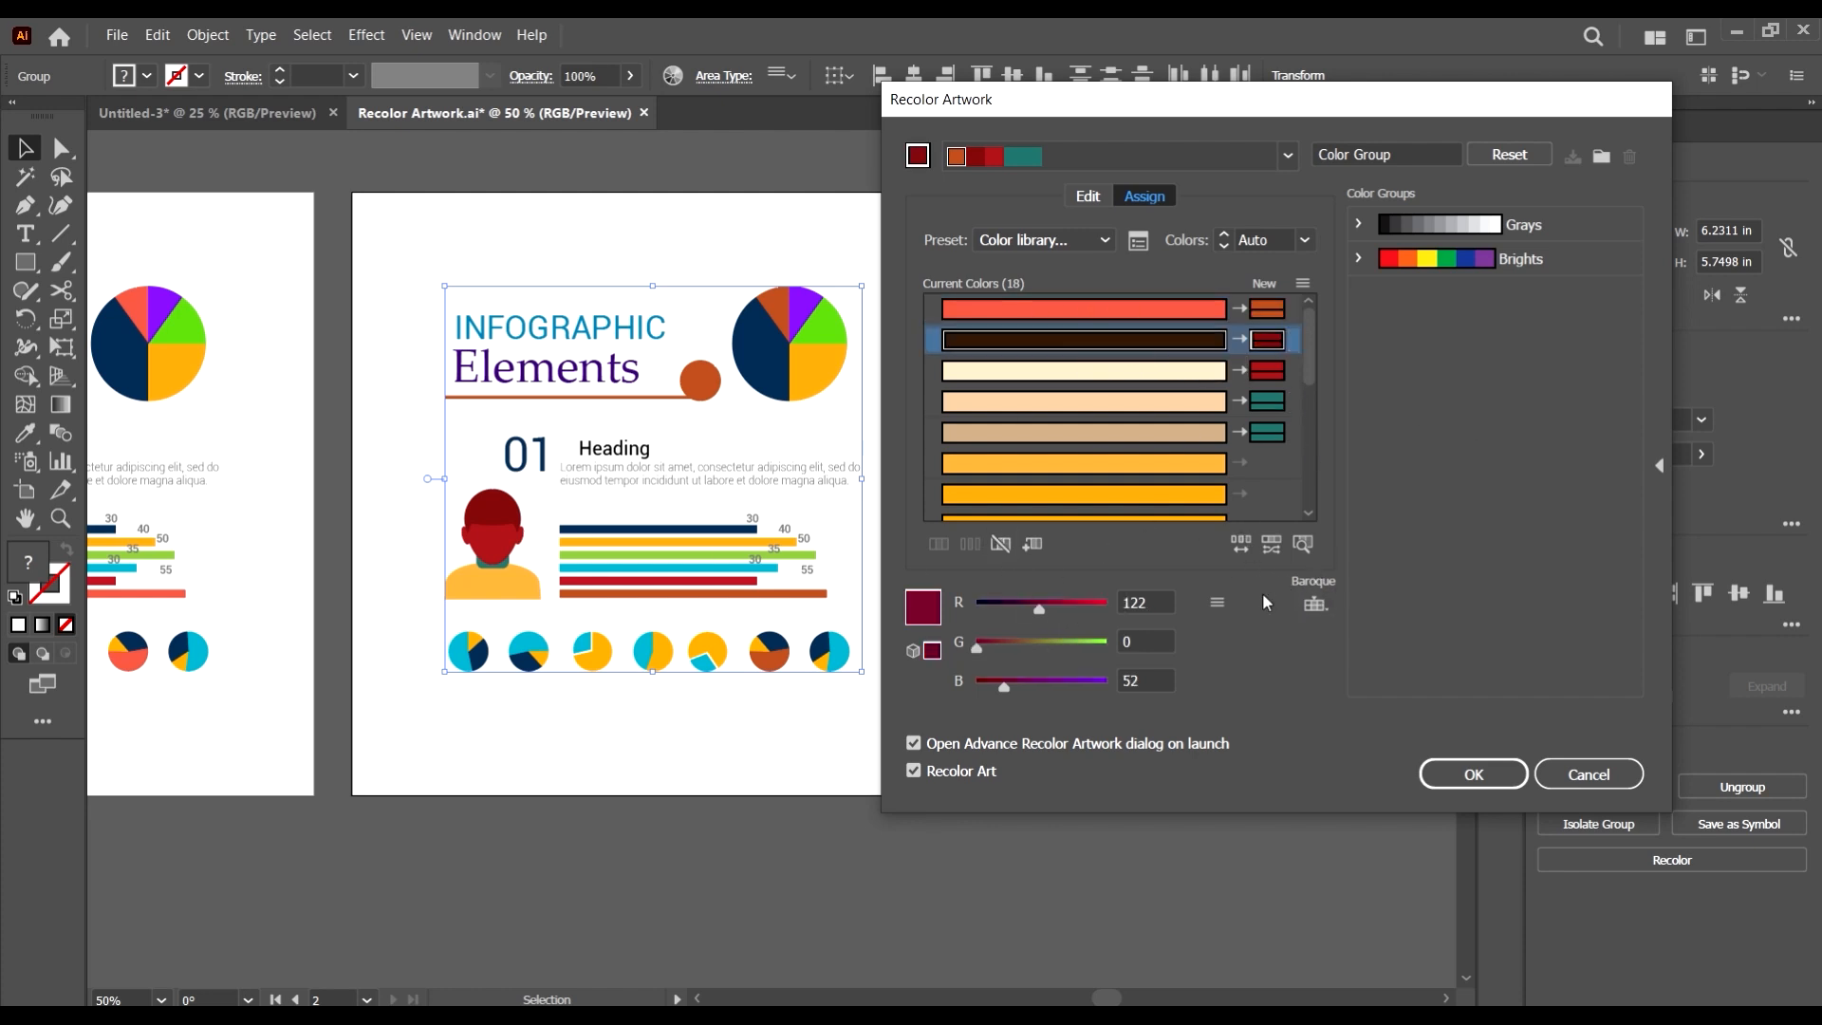
{"action": "left_click_drag", "start_coordinate": [1048, 594], "coordinate": [994, 611]}
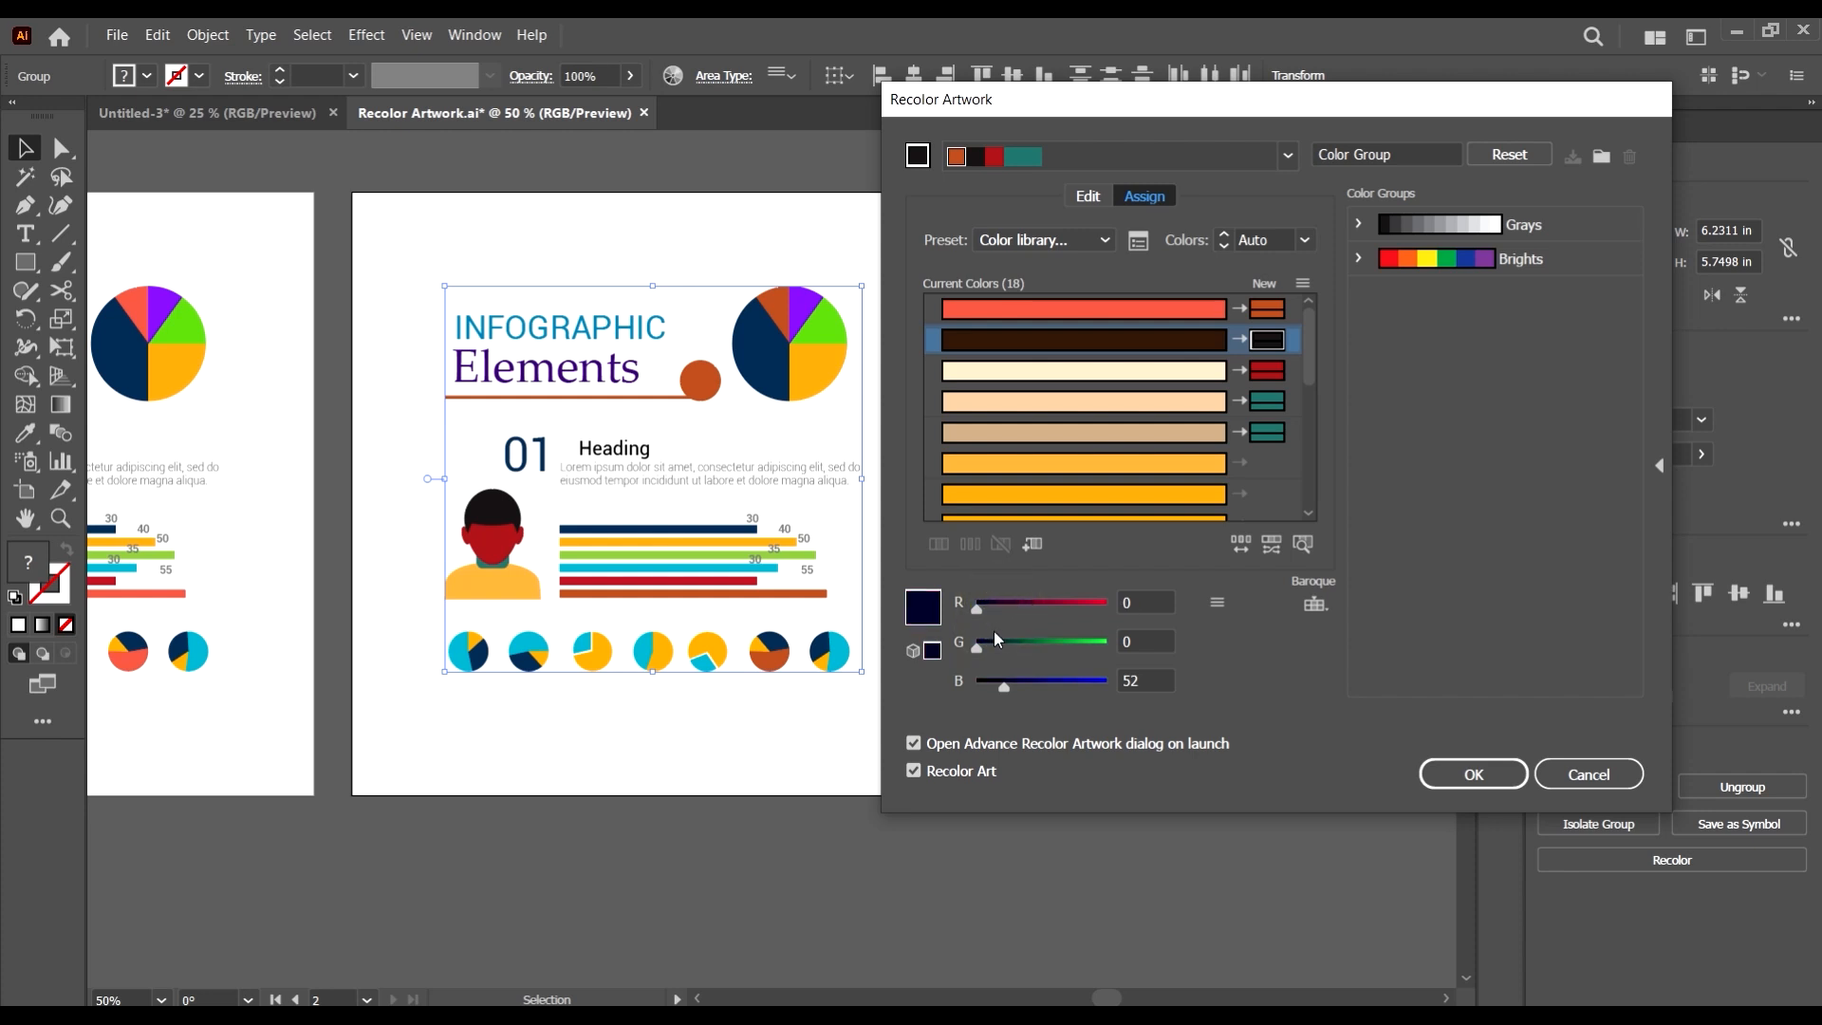
{"action": "left_click", "coordinate": [1002, 605]}
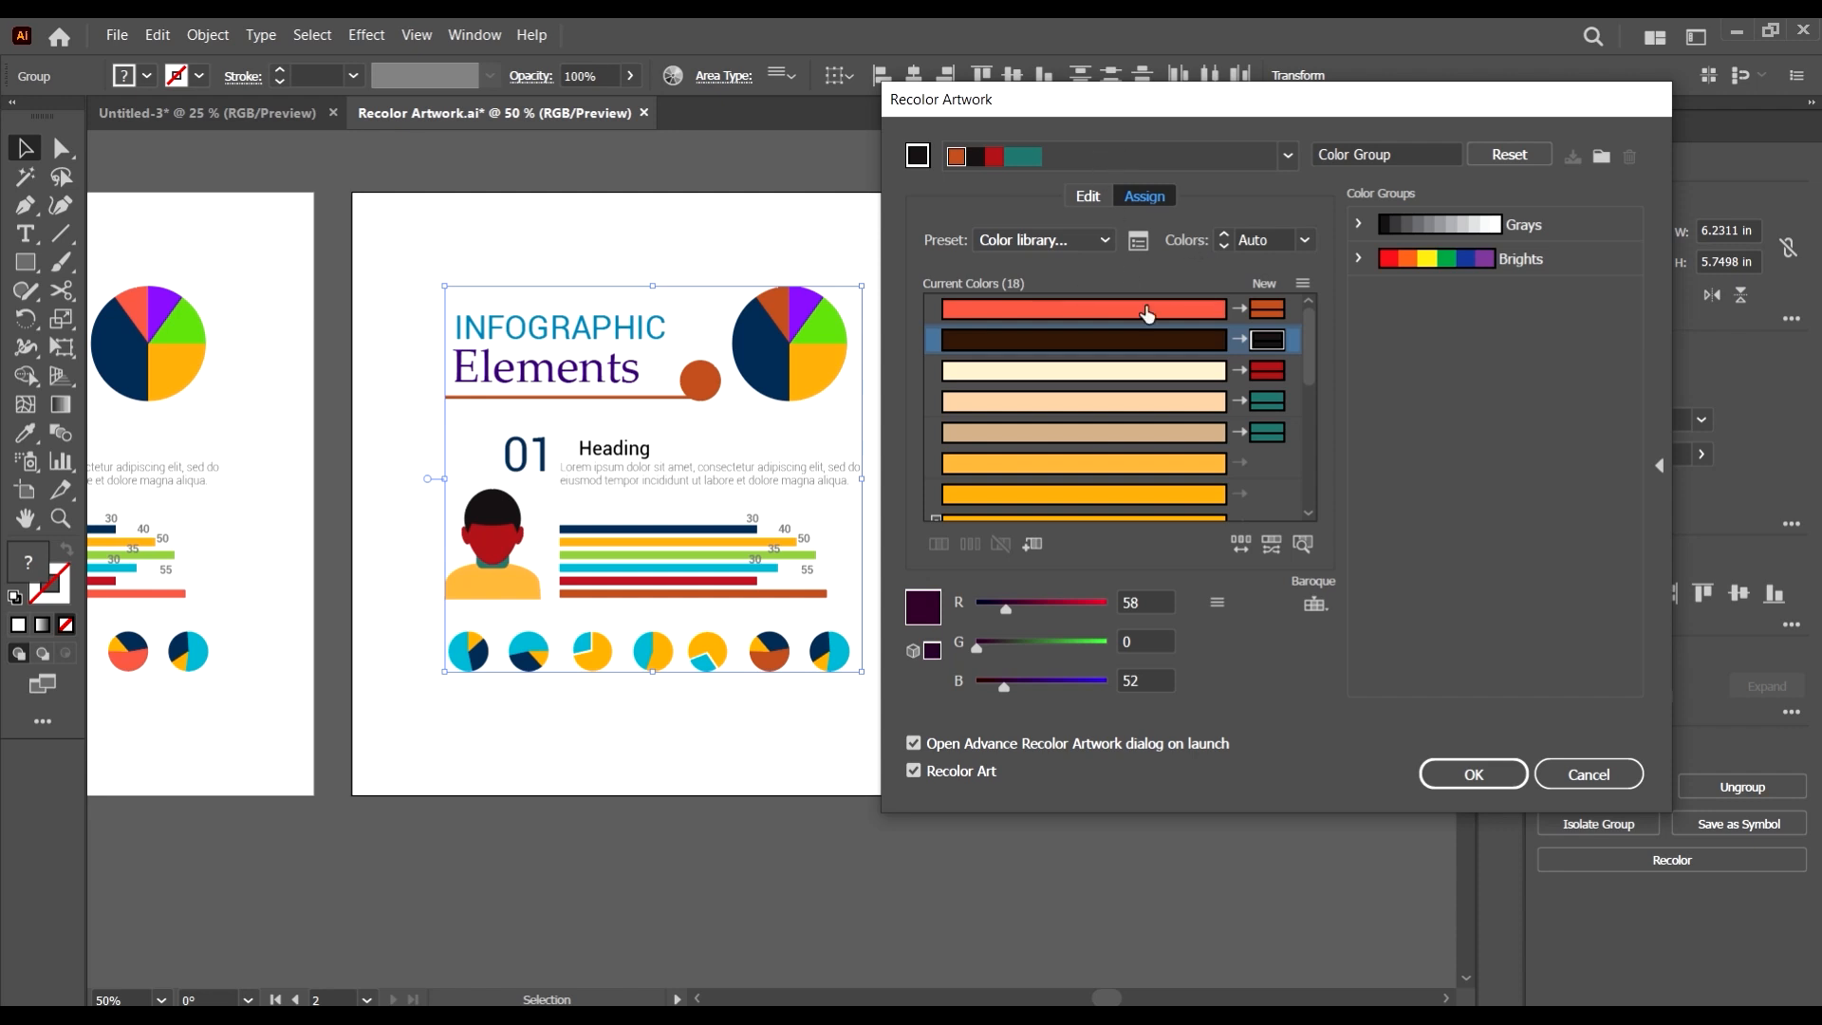
- Sort the new colours by Hue - forward and then by Hue - backward
{"action": "left_click", "coordinate": [1308, 285]}
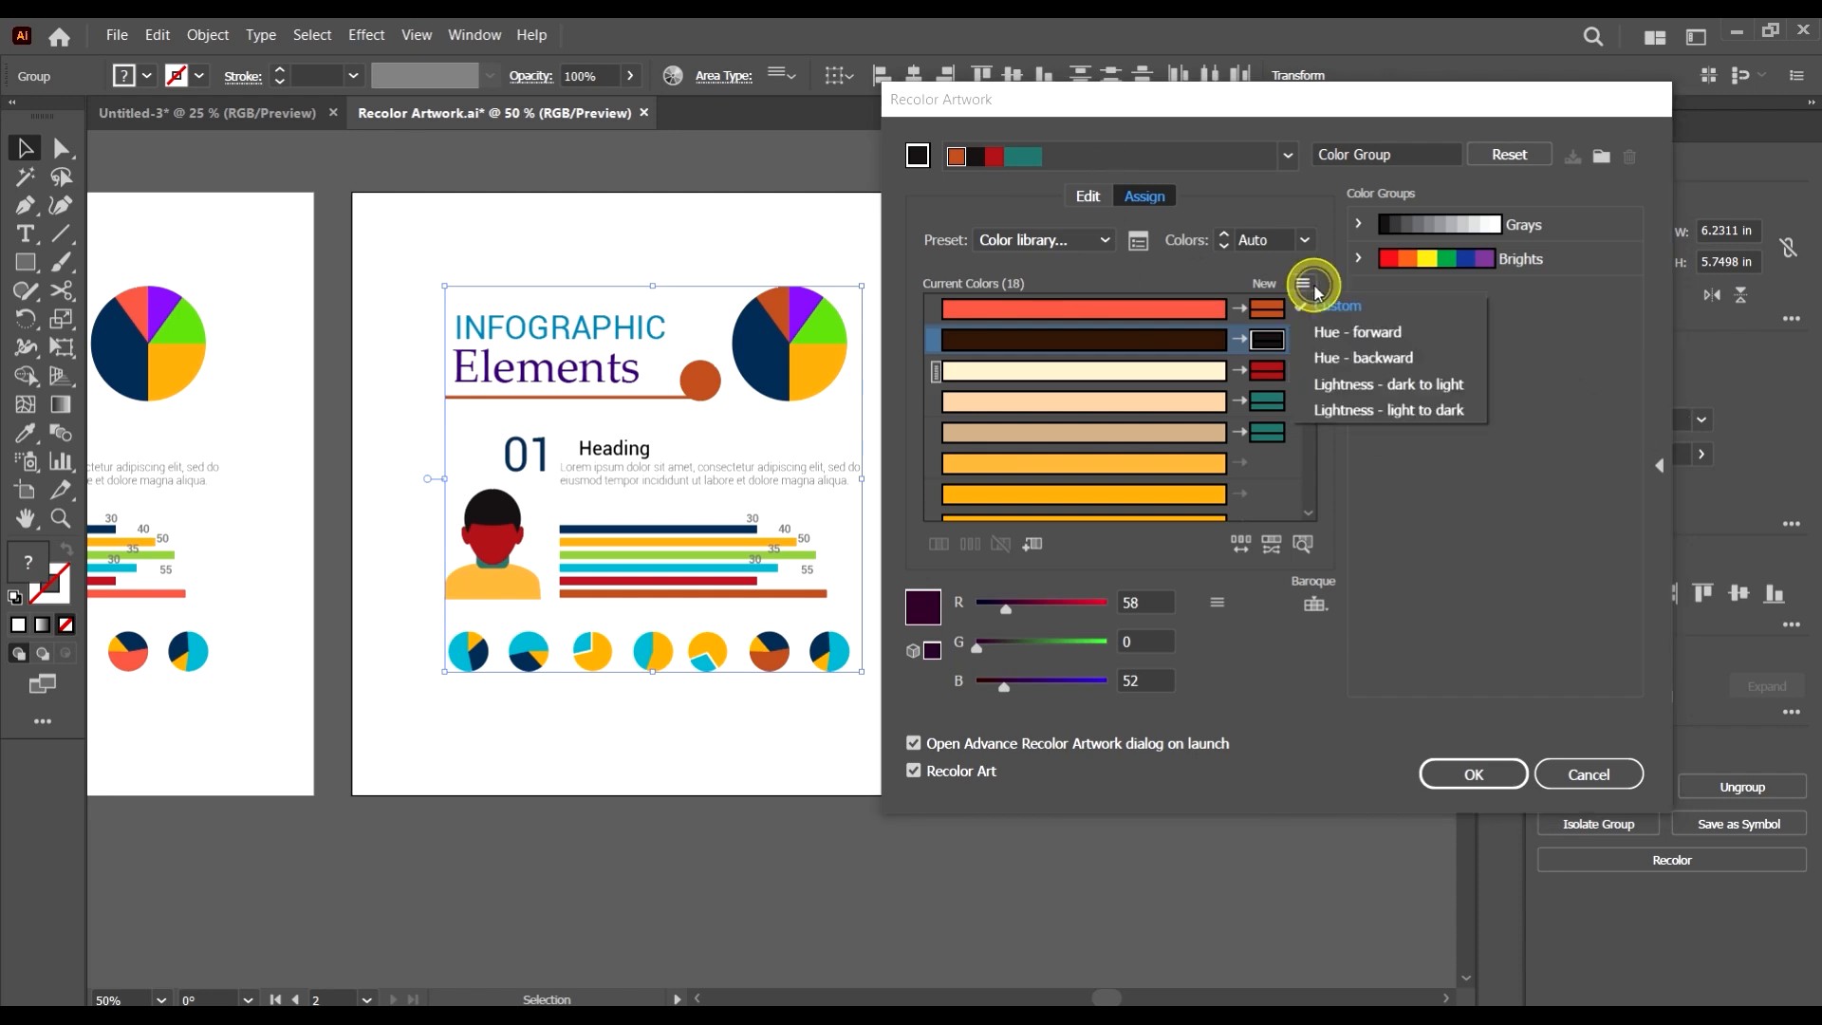
{"action": "left_click", "coordinate": [1305, 285]}
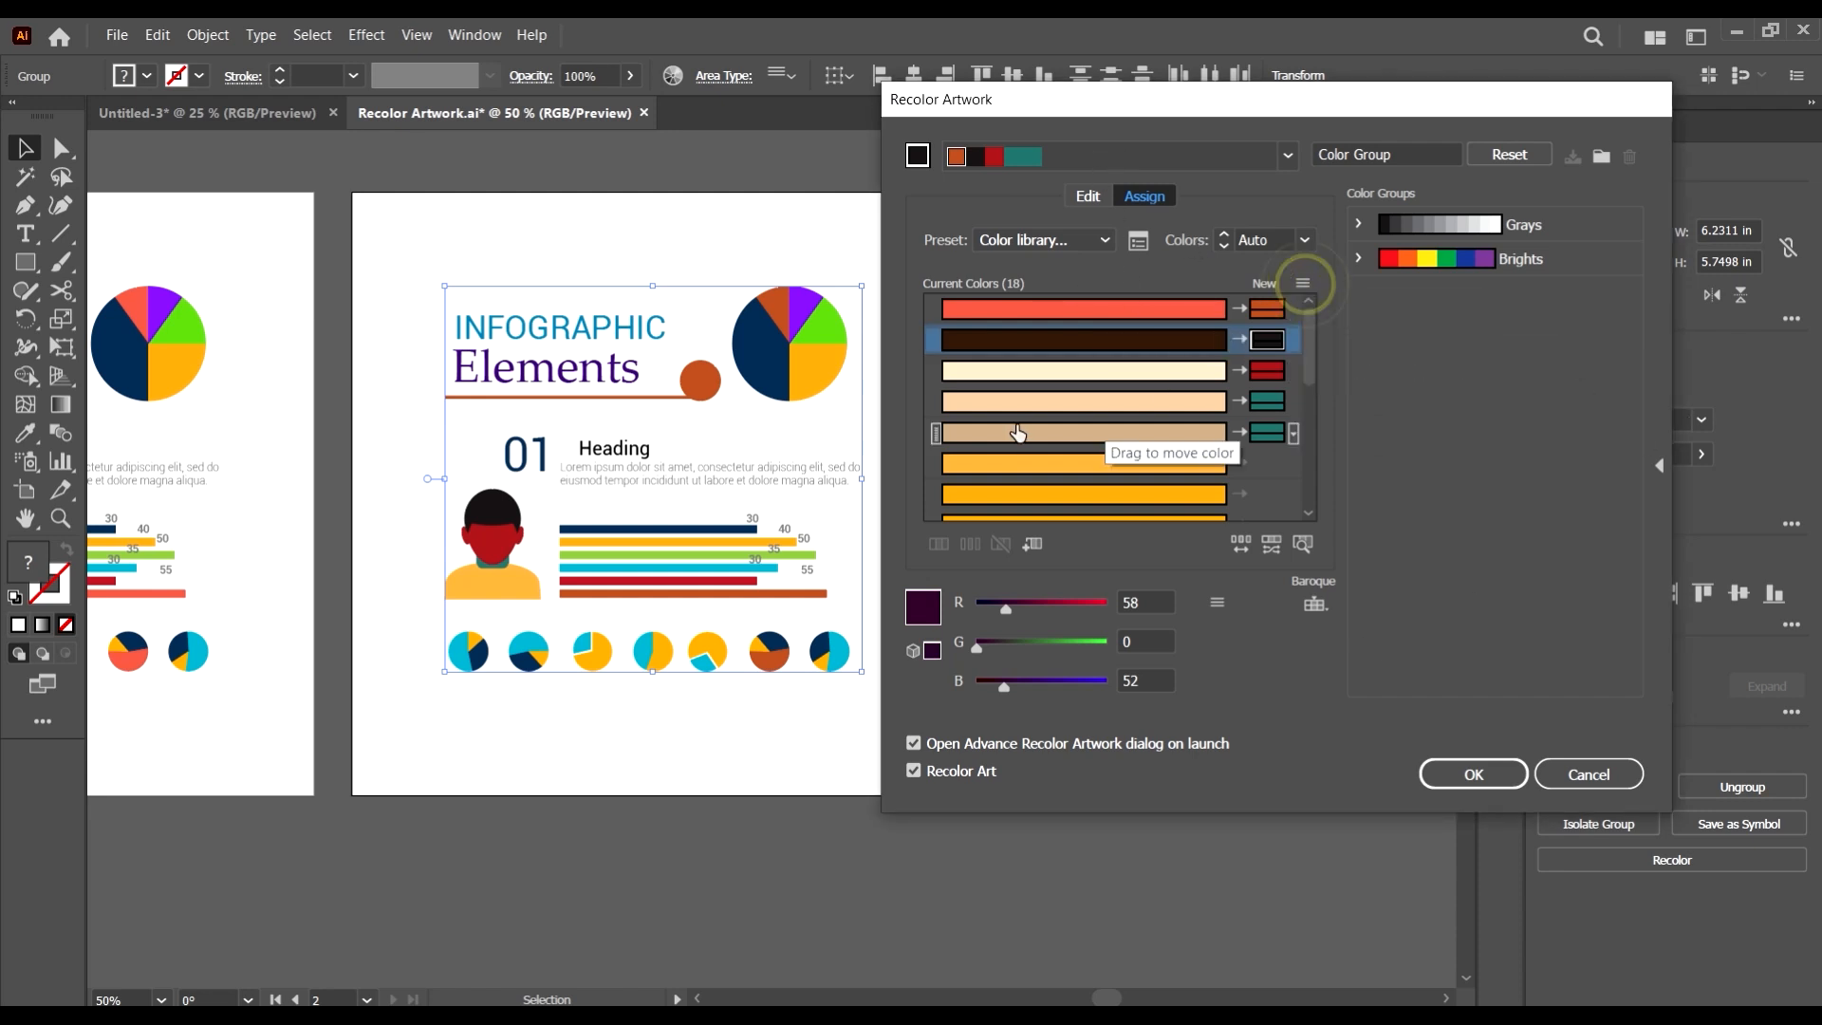
{"action": "left_click", "coordinate": [1308, 286]}
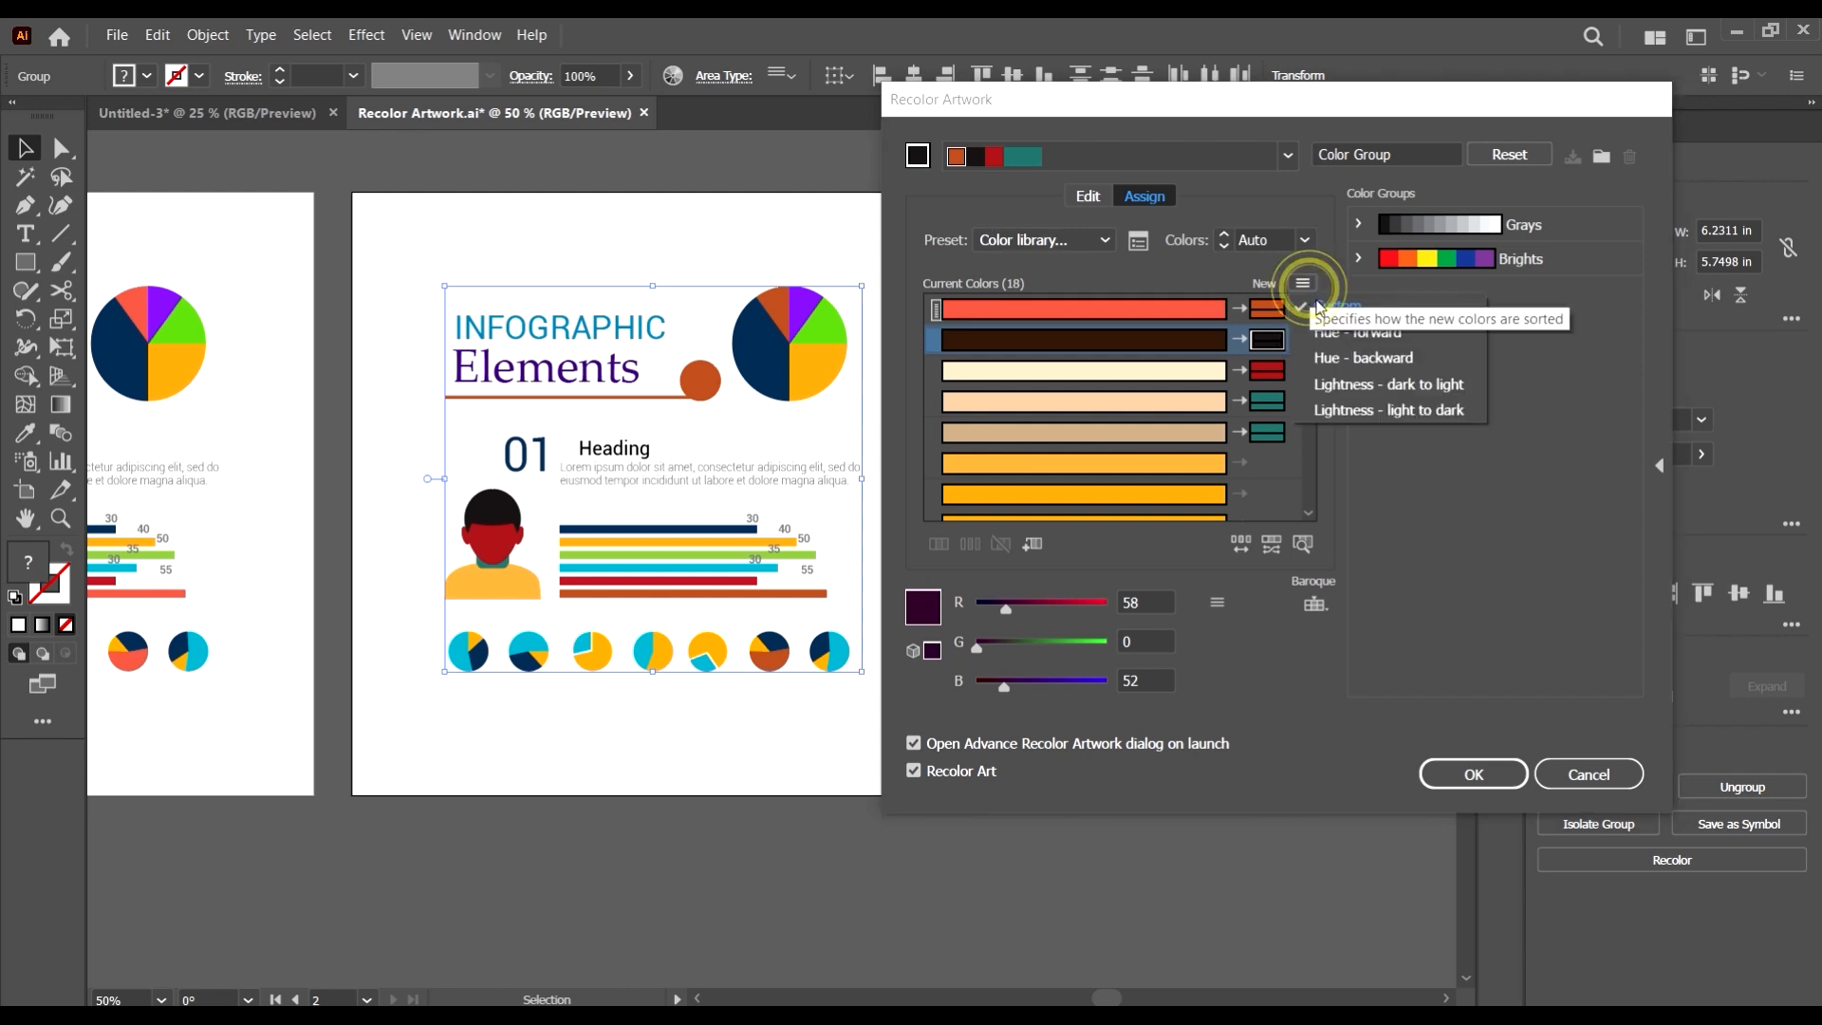
{"action": "left_click", "coordinate": [1362, 333]}
{"action": "left_click", "coordinate": [1310, 279]}
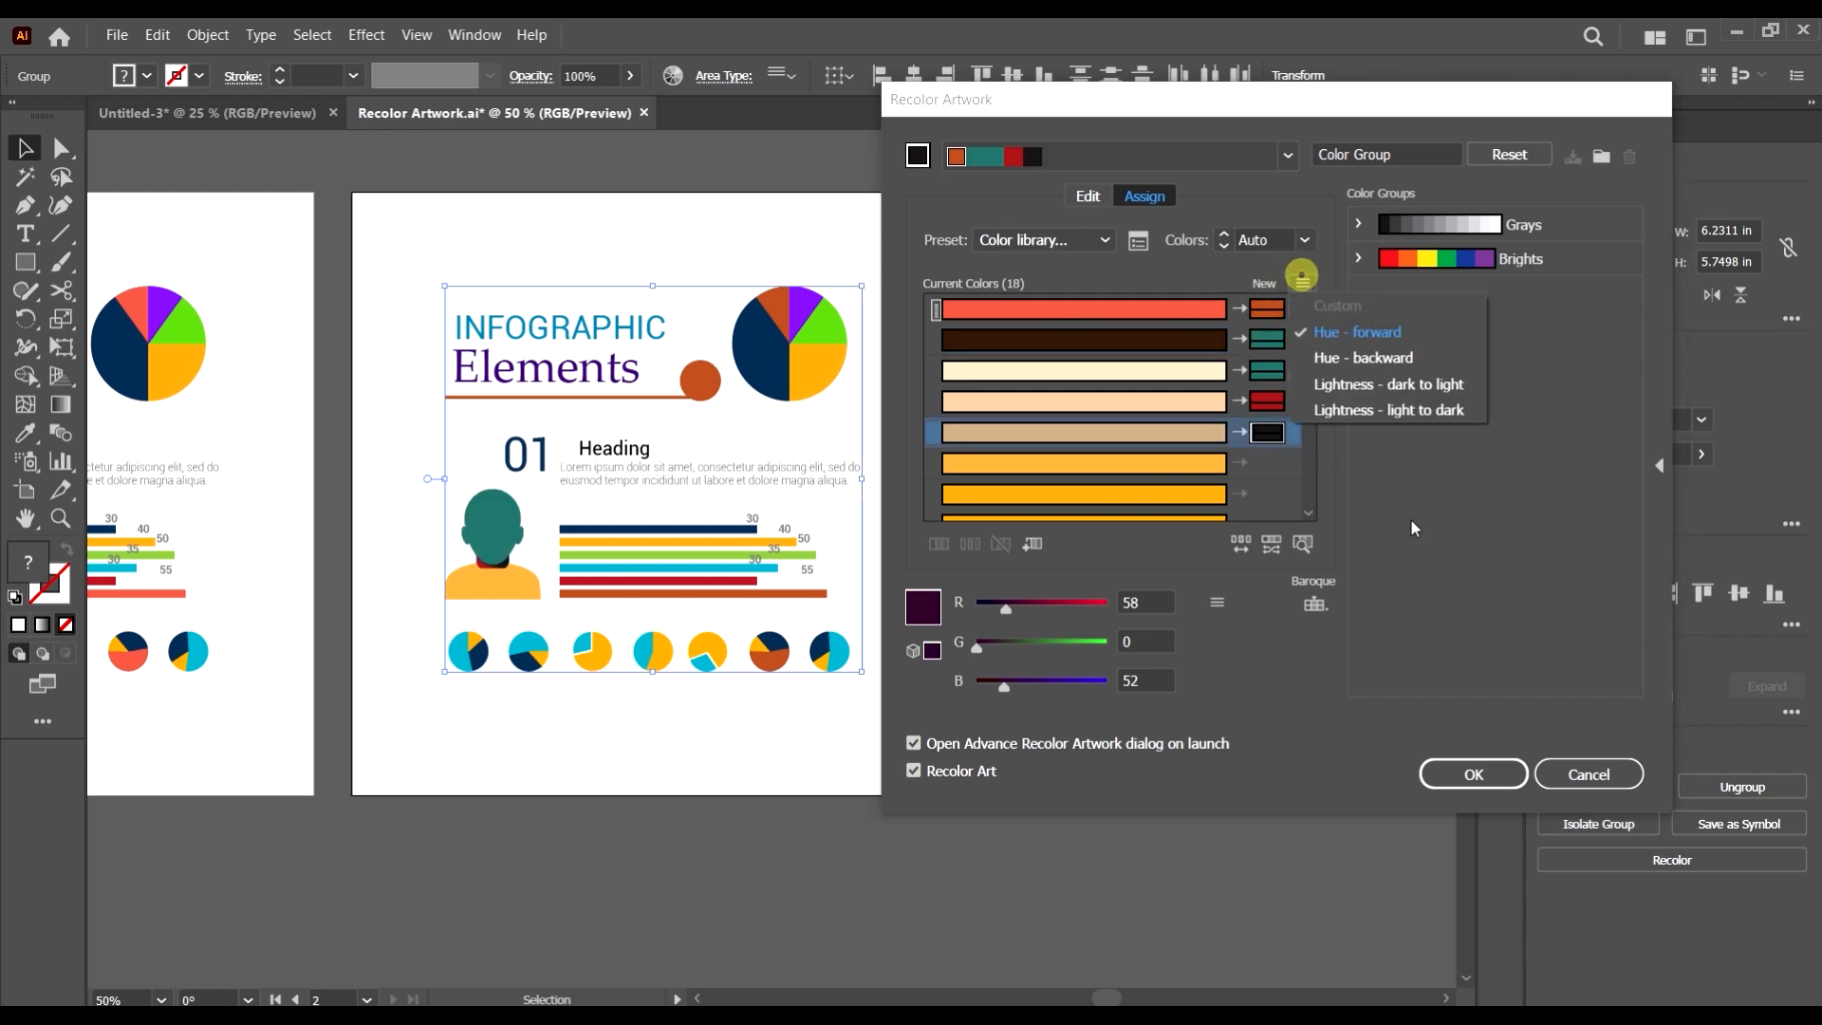
{"action": "left_click", "coordinate": [1364, 358]}
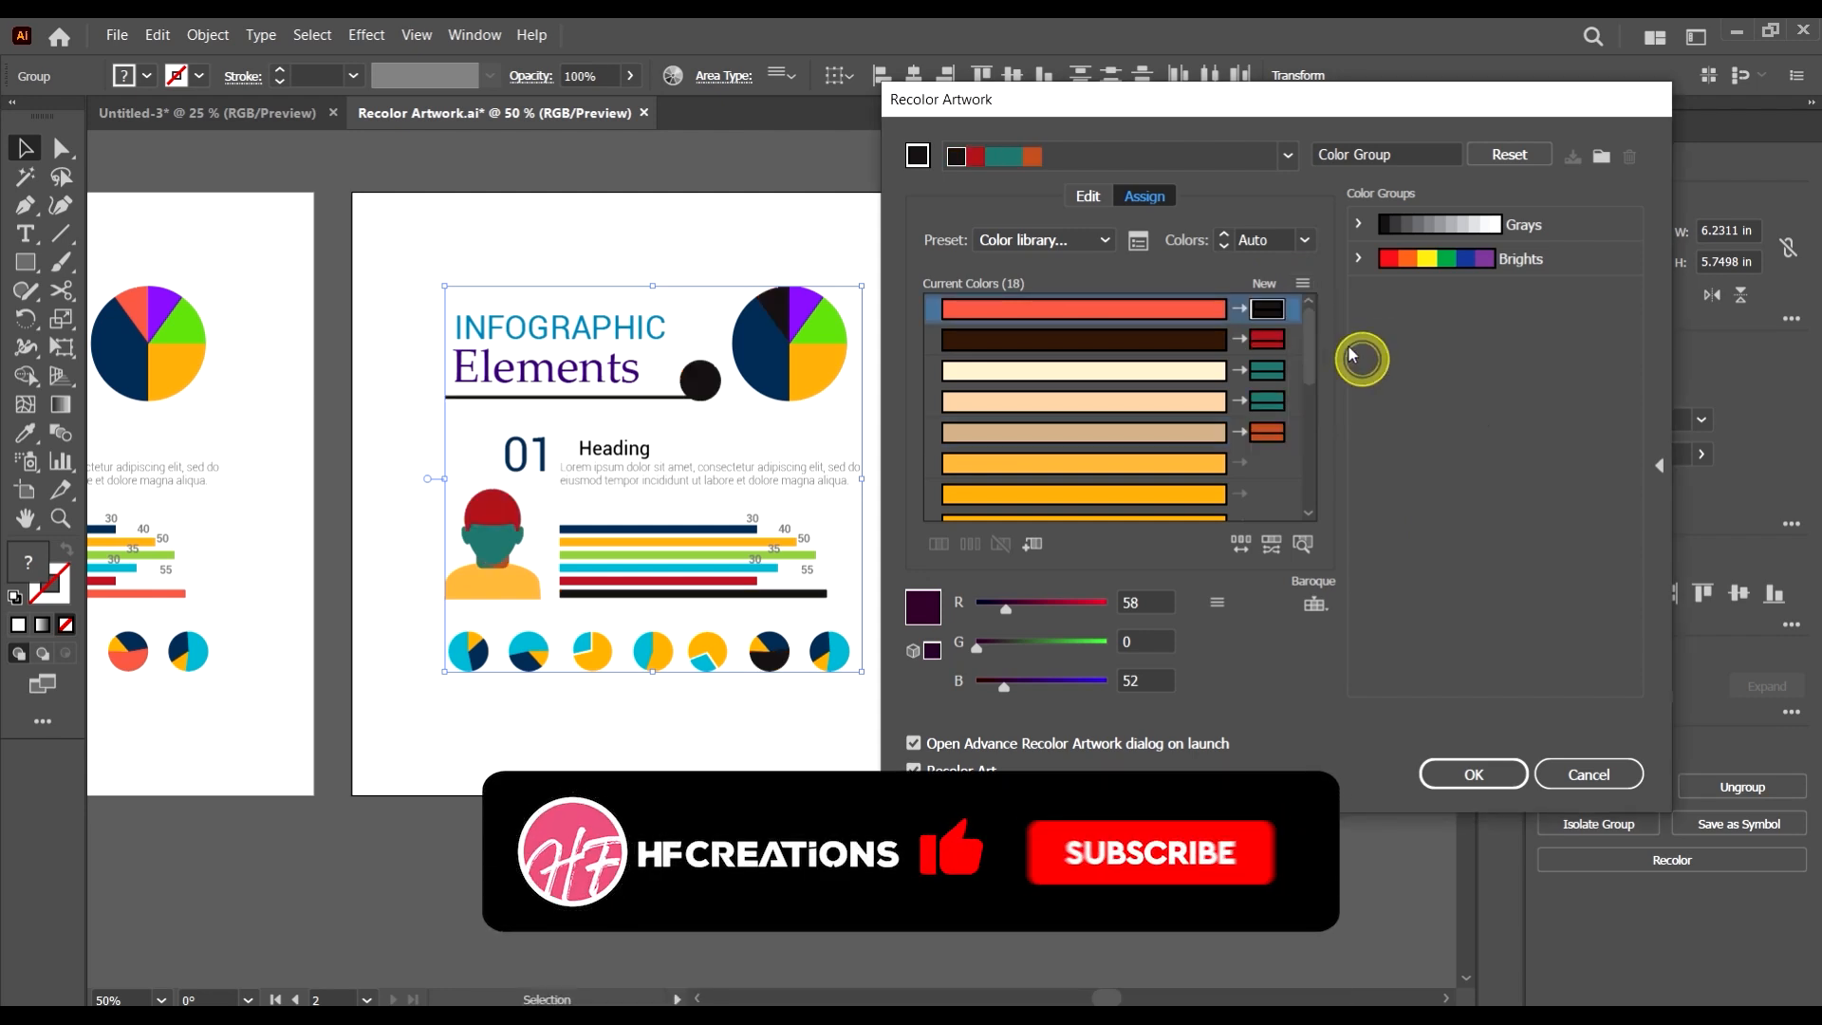
- Sort the new colours by Lightness - dark to light, Lightness - light to dark, and finally Hue - forward
{"action": "left_click", "coordinate": [1304, 283]}
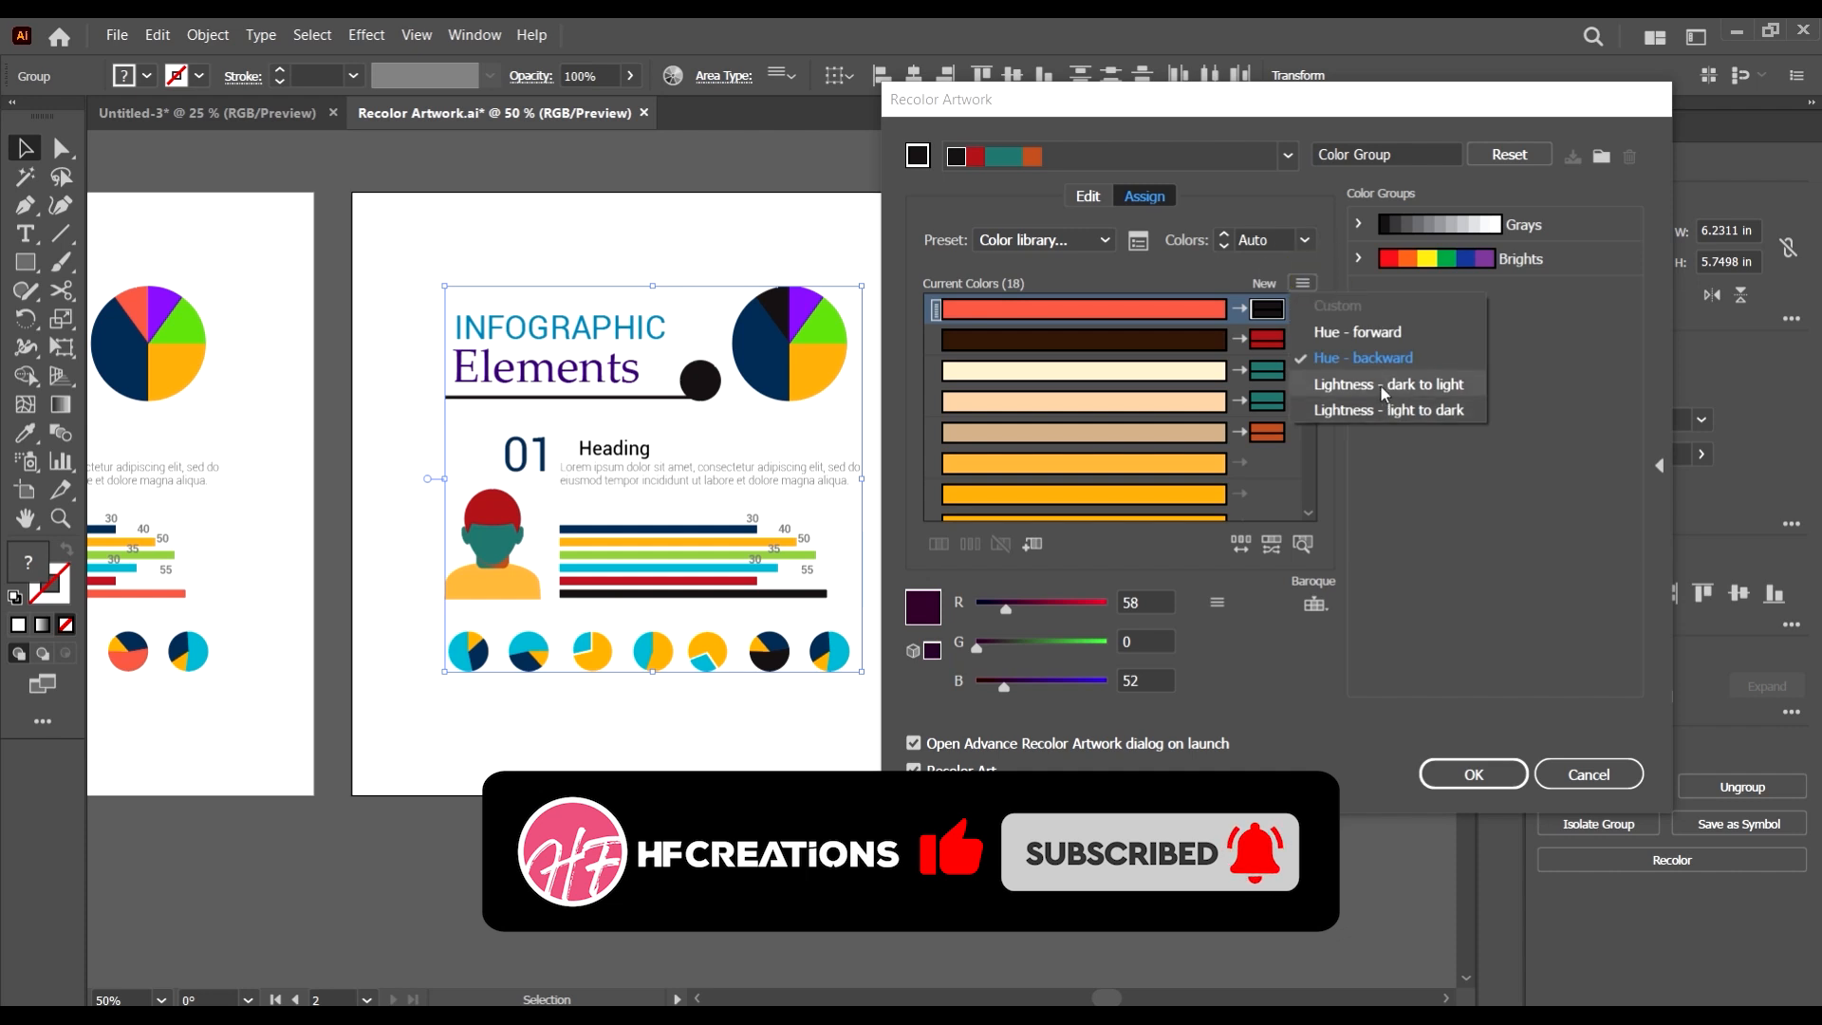
{"action": "left_click", "coordinate": [1384, 391]}
{"action": "left_click", "coordinate": [1303, 283]}
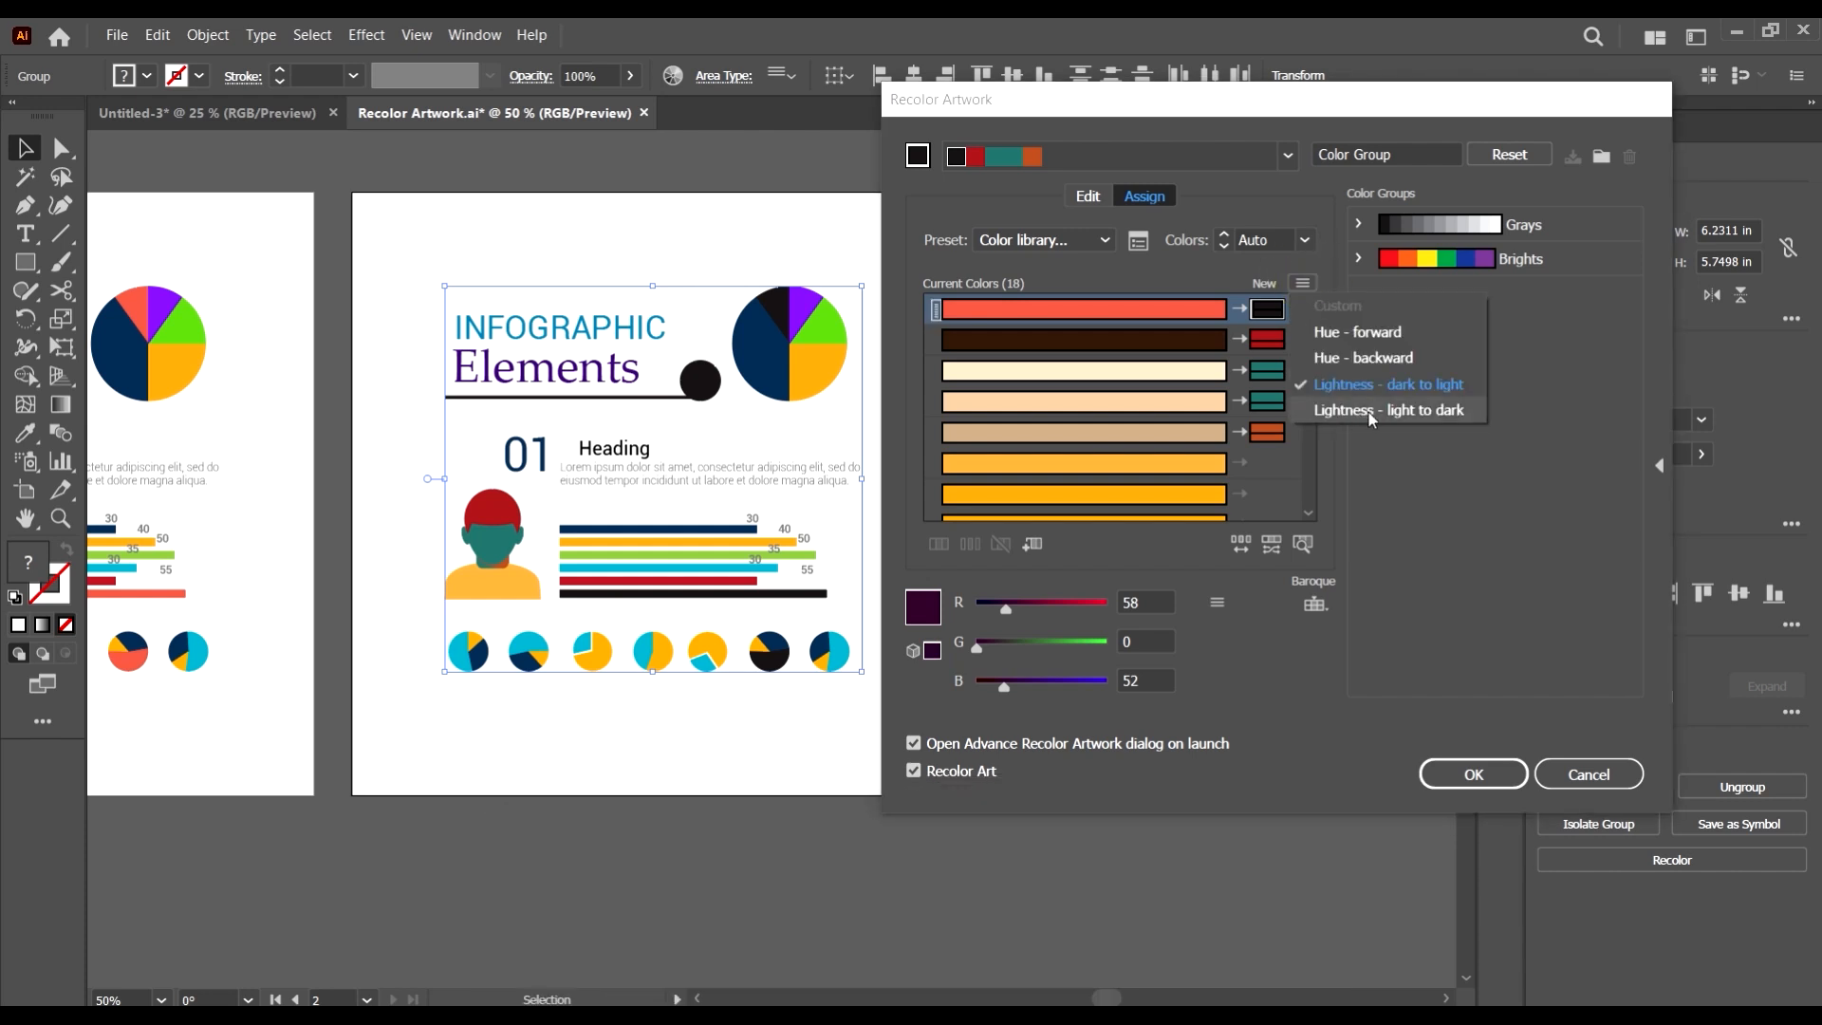
{"action": "left_click", "coordinate": [1395, 410]}
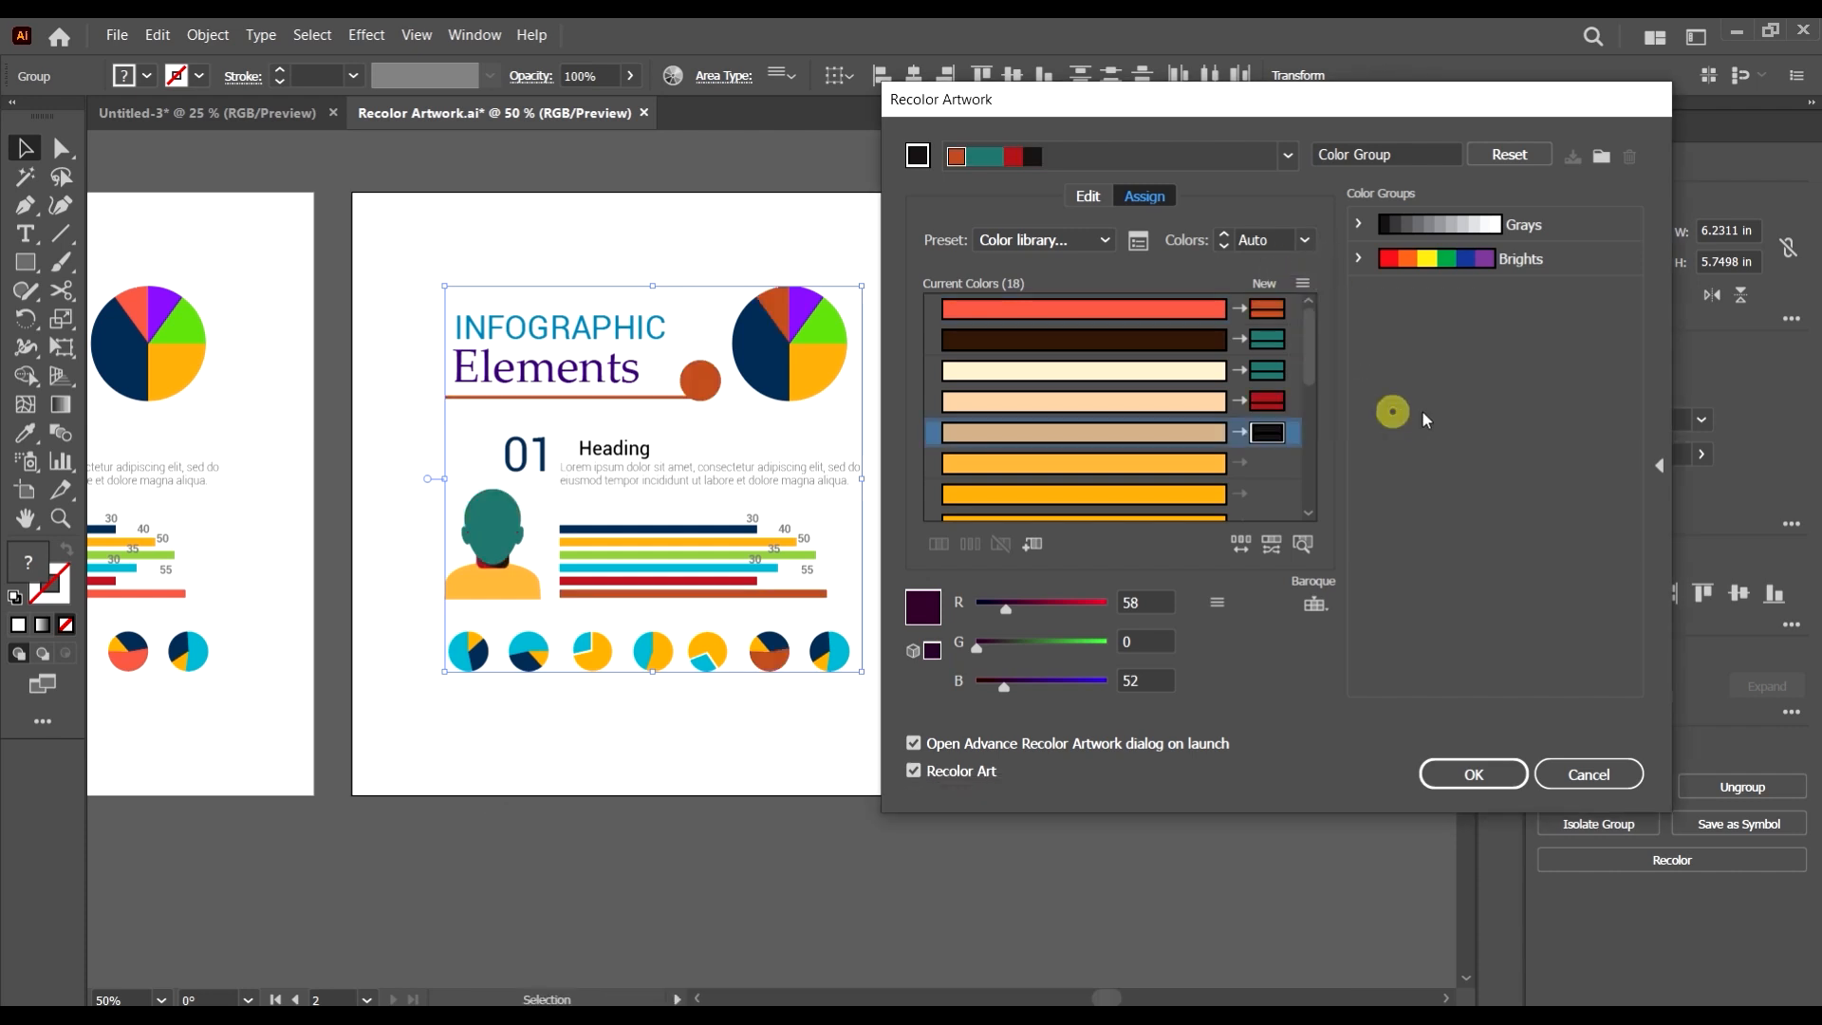
{"action": "left_click", "coordinate": [1303, 283]}
{"action": "left_click", "coordinate": [1353, 331]}
{"action": "left_click", "coordinate": [1303, 283]}
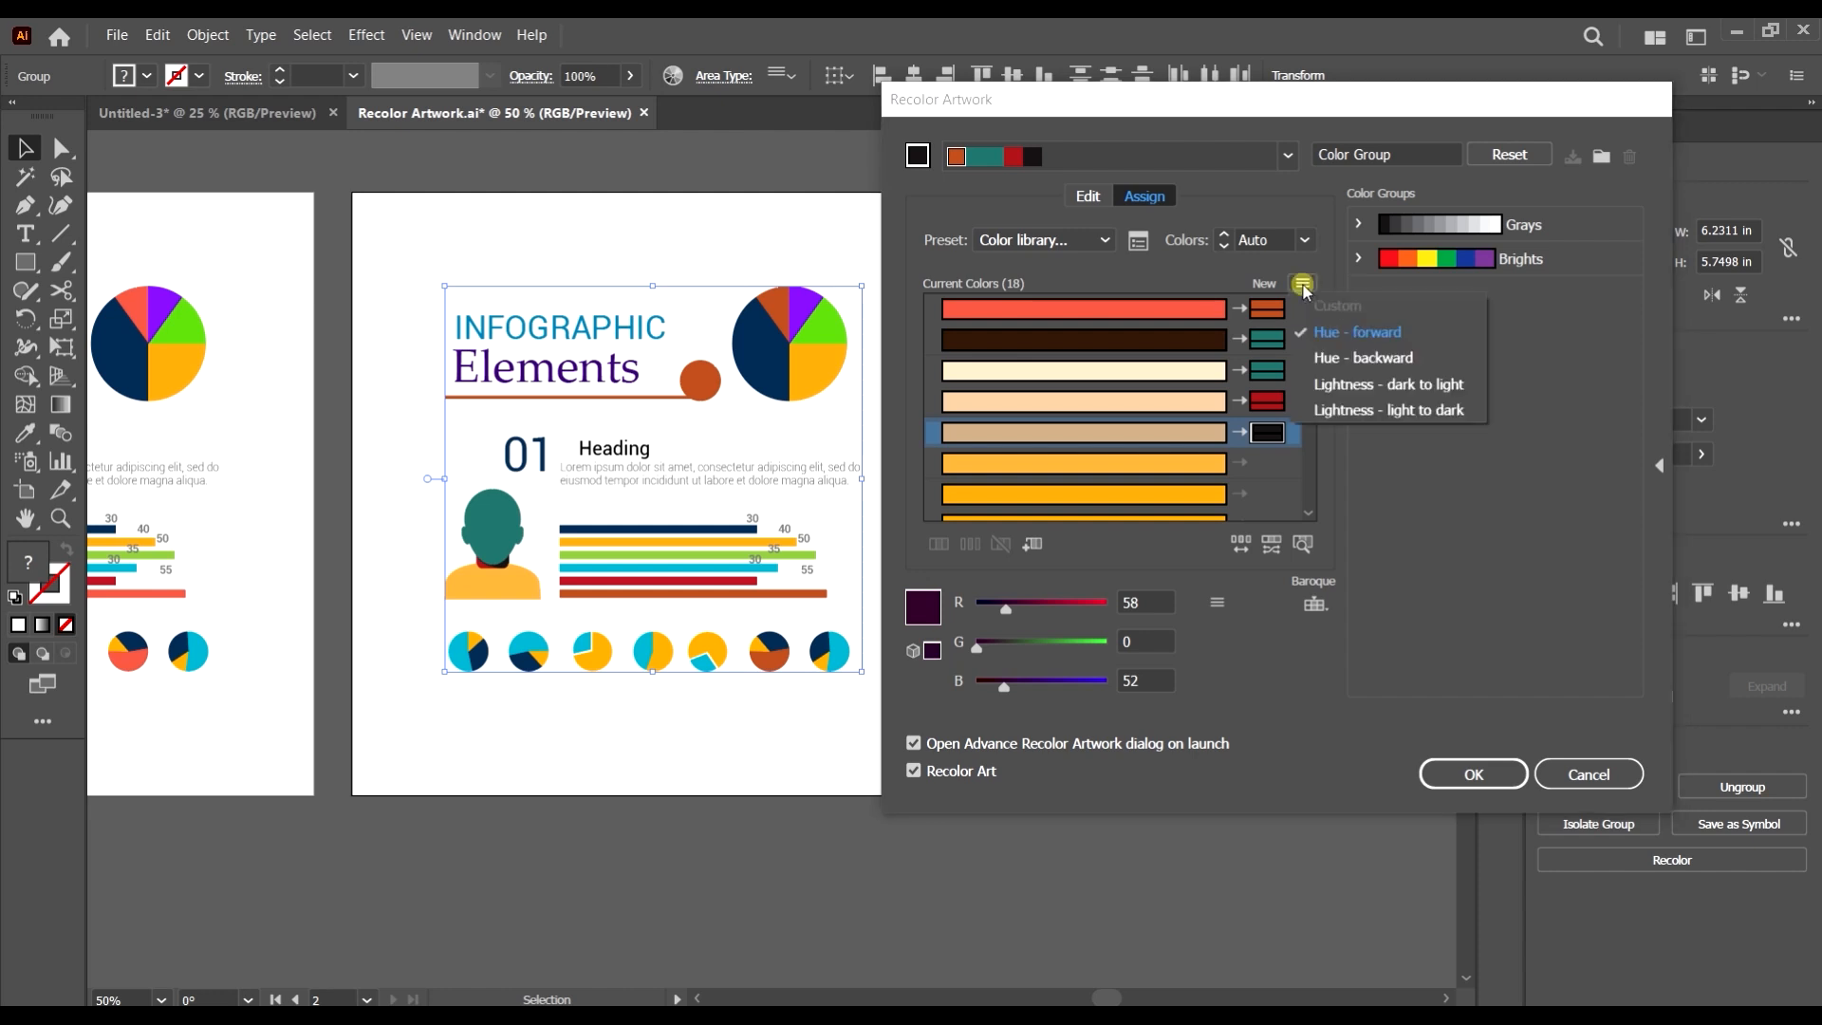
{"action": "left_click", "coordinate": [1513, 397]}
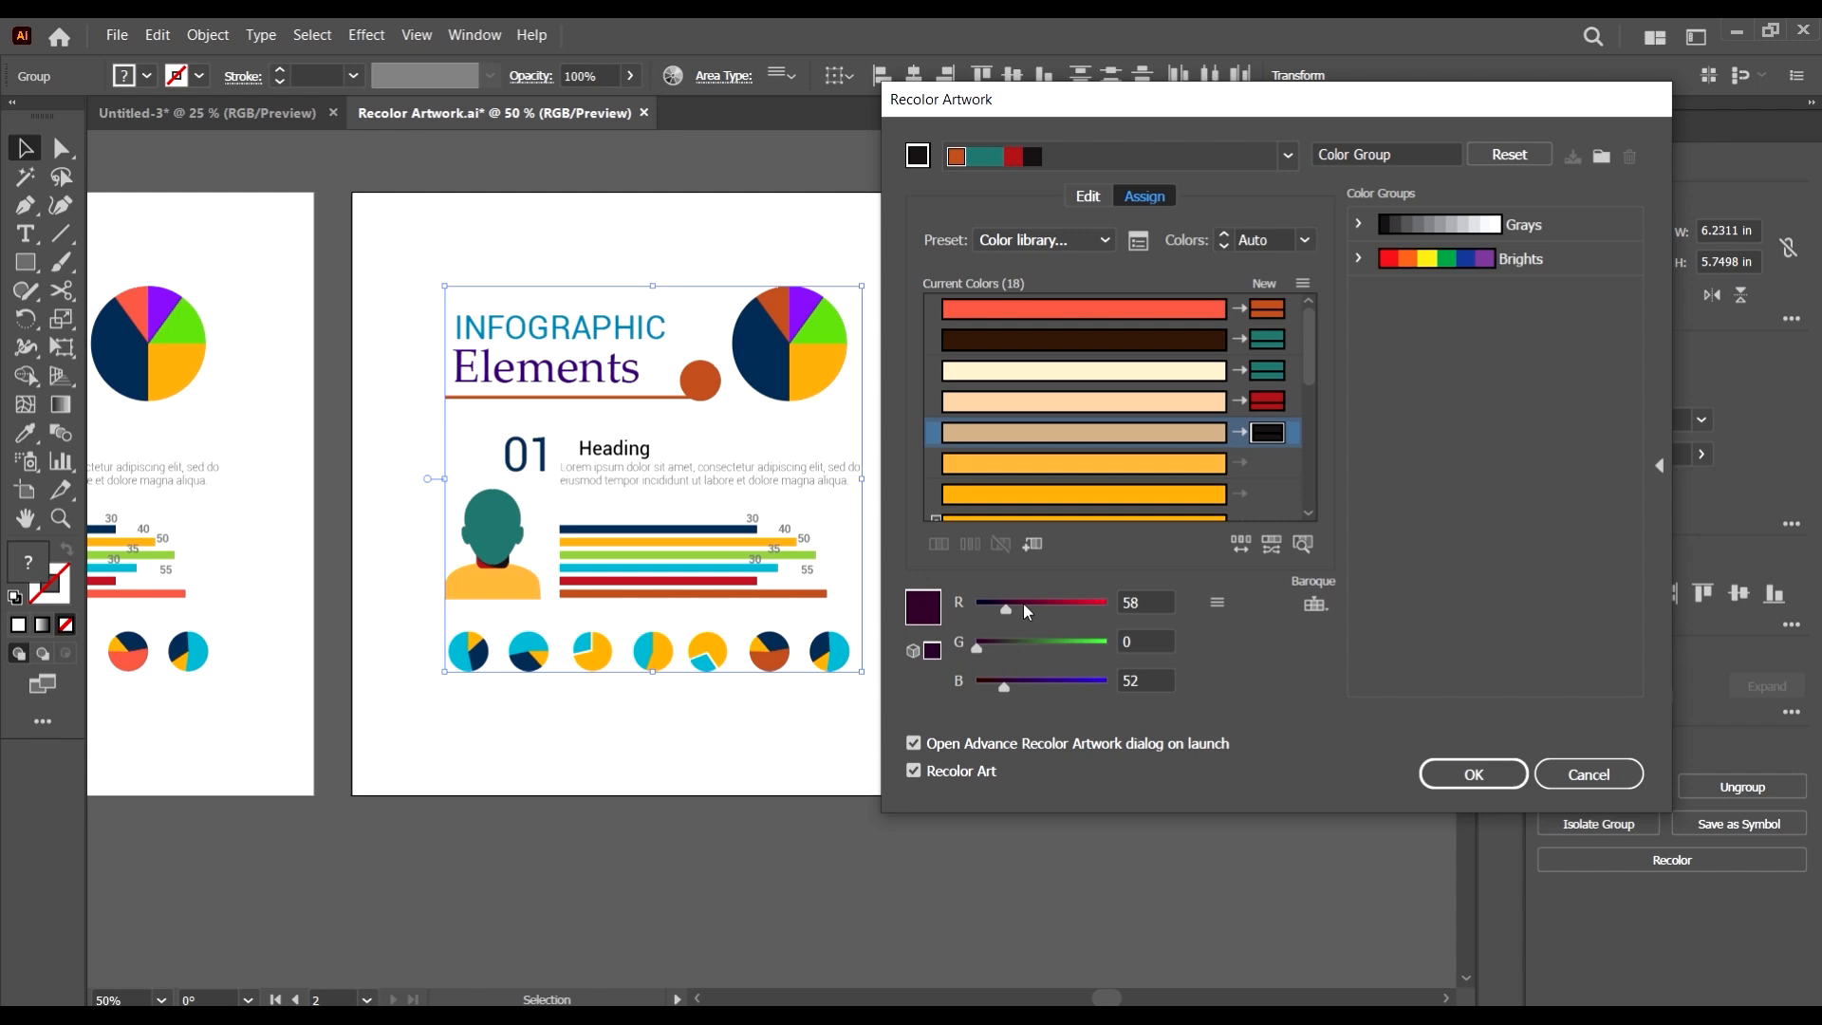
- Set the red value of the tan colour's replacement to 105 and limit the colours to the Kids Stuff library
{"action": "left_click_drag", "start_coordinate": [1024, 601], "coordinate": [1033, 604]}
{"action": "left_click", "coordinate": [1315, 605]}
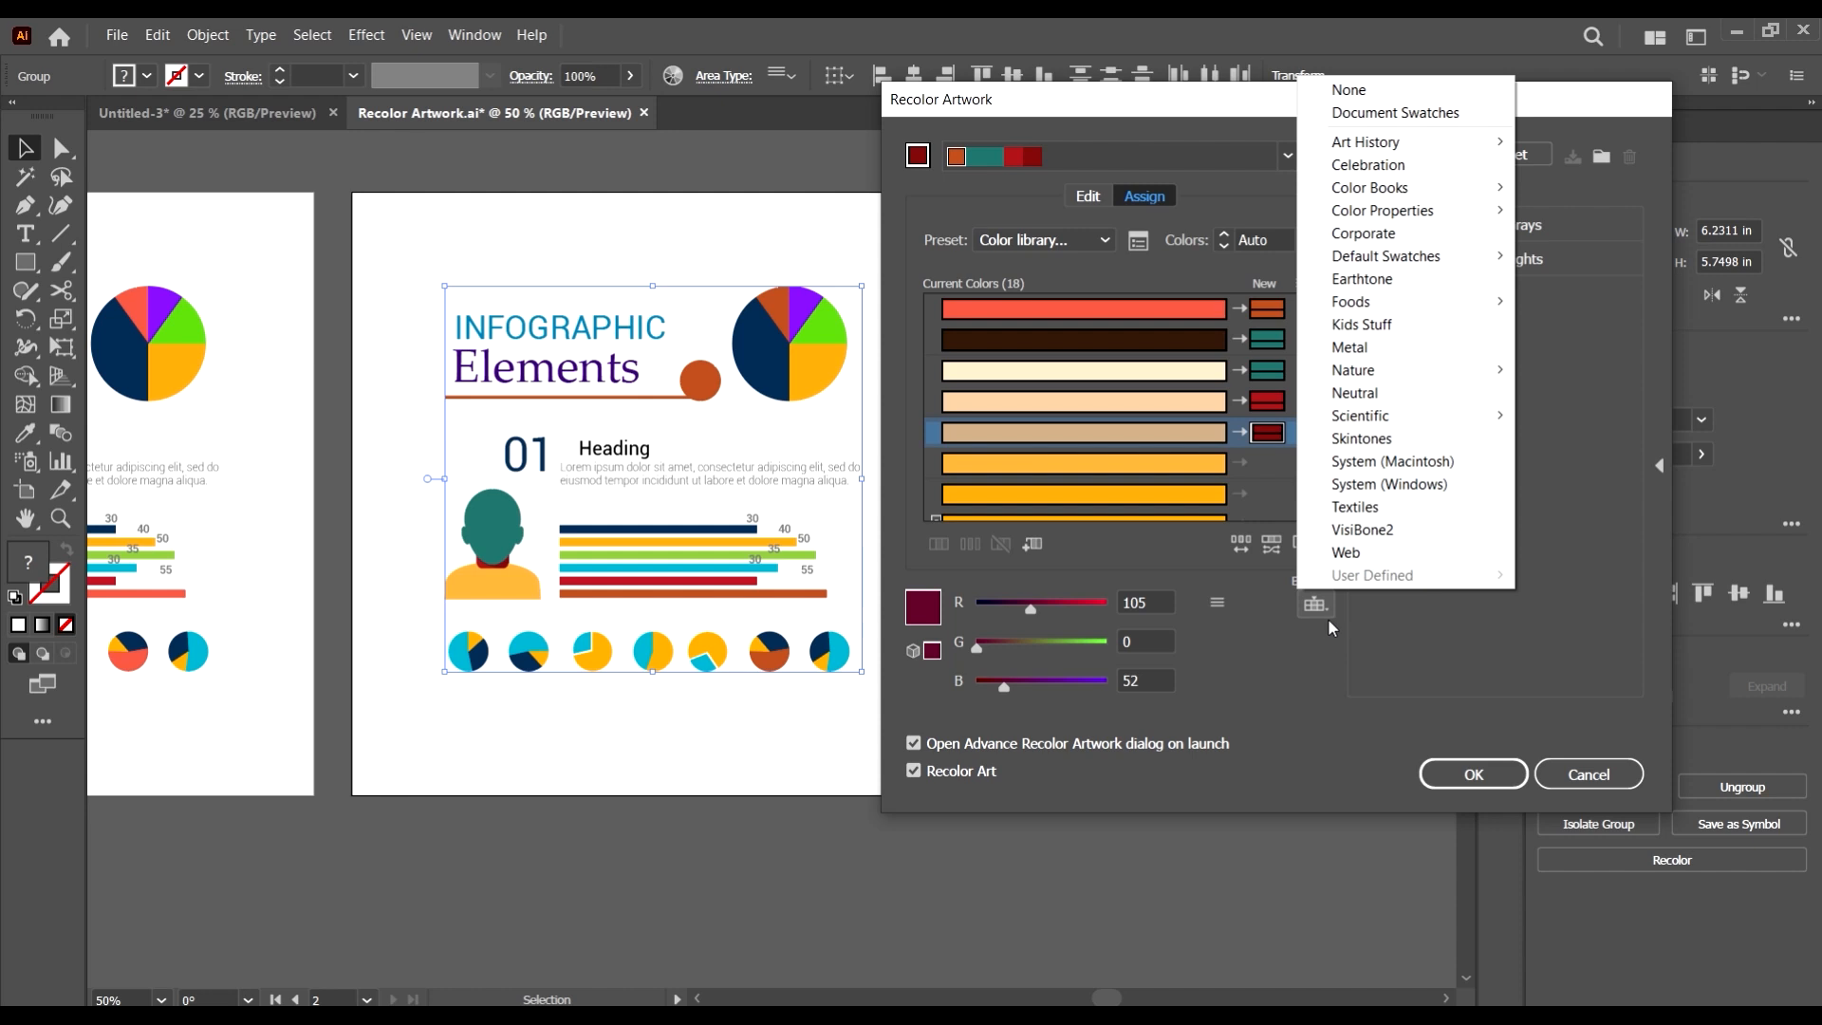
{"action": "left_click", "coordinate": [1356, 623]}
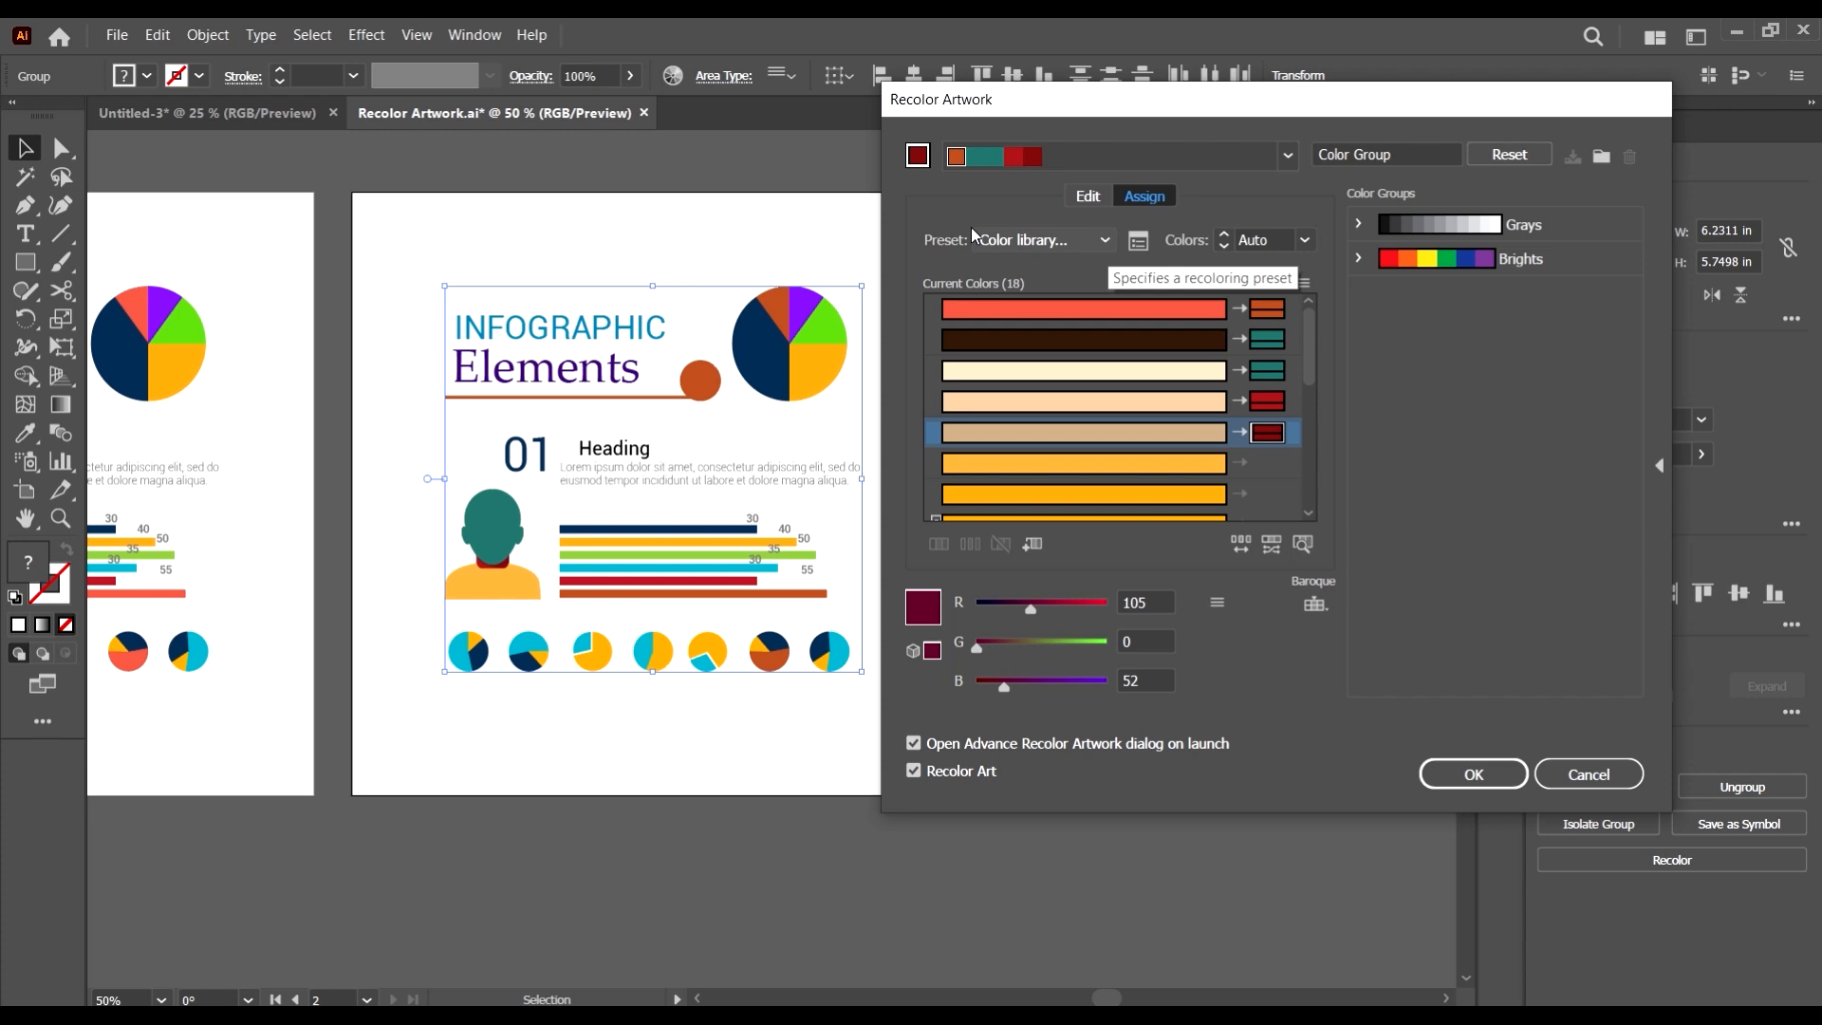
{"action": "left_click", "coordinate": [1315, 601]}
{"action": "left_click", "coordinate": [1407, 328]}
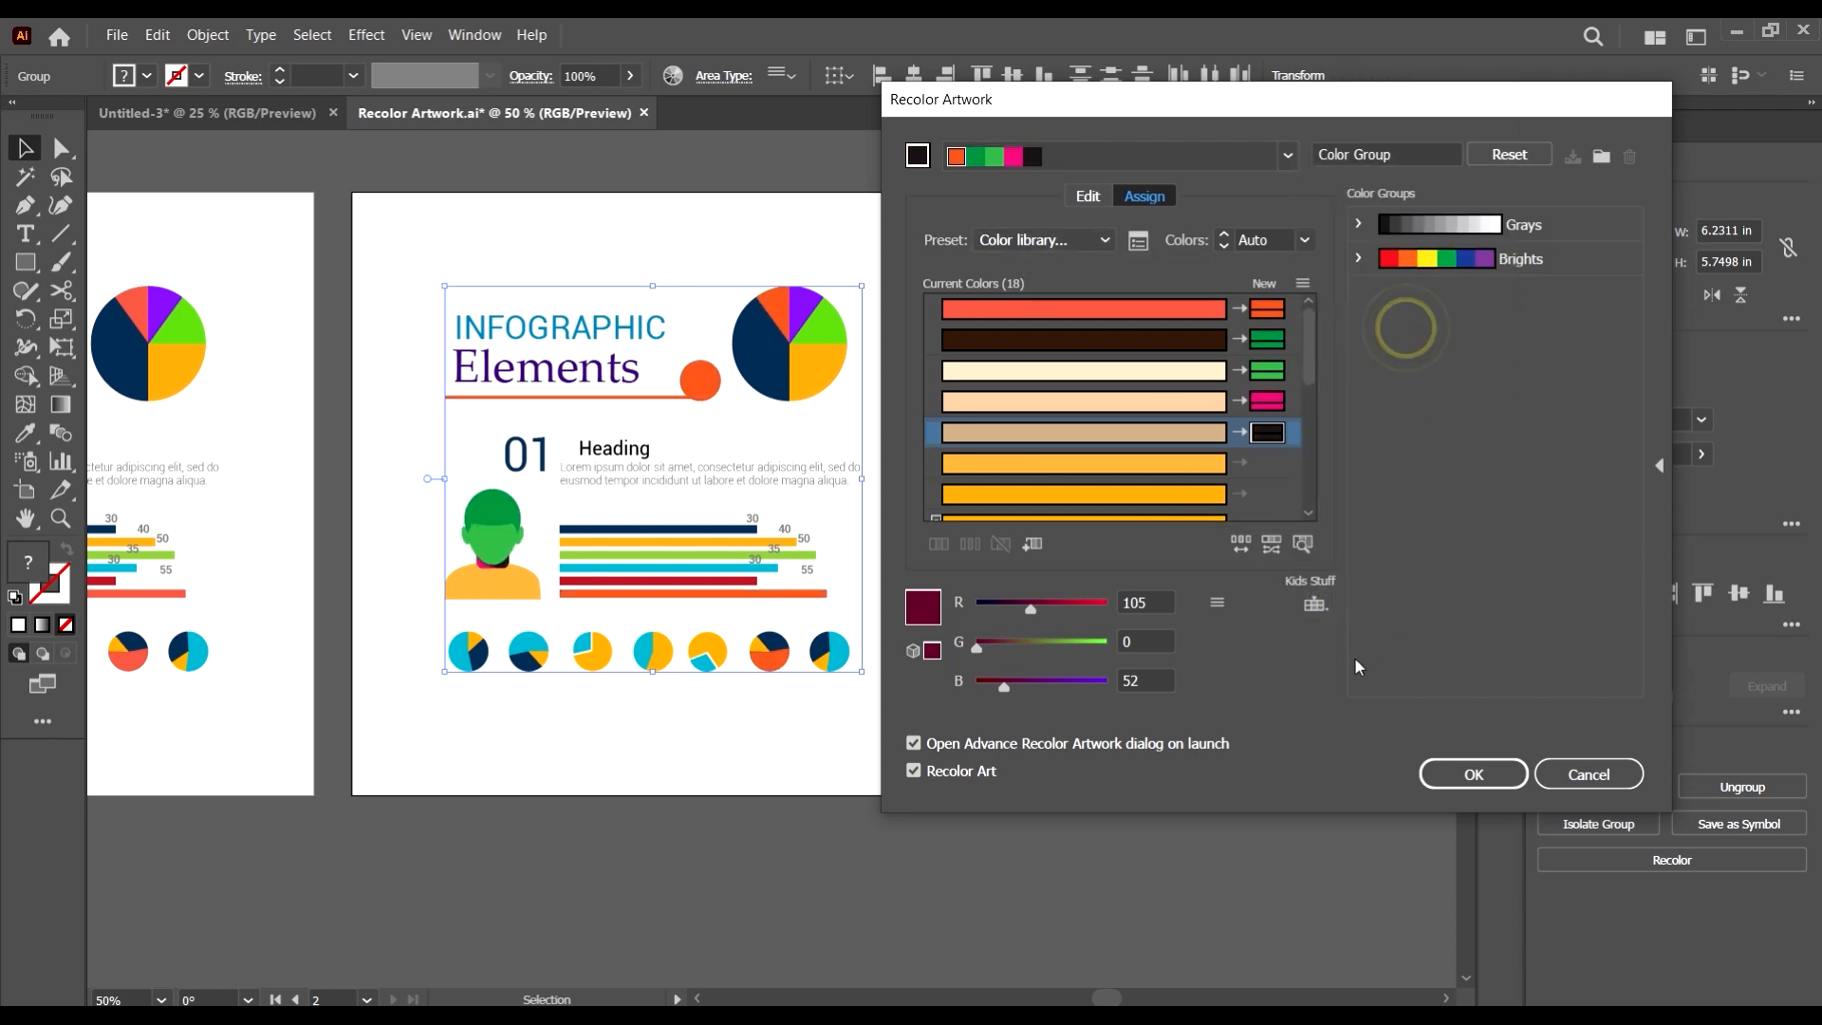
- Limit the infographic's colours to the Metal, Skintones and Textiles swatch libraries in turn
{"action": "left_click", "coordinate": [1313, 607]}
{"action": "left_click", "coordinate": [1391, 343]}
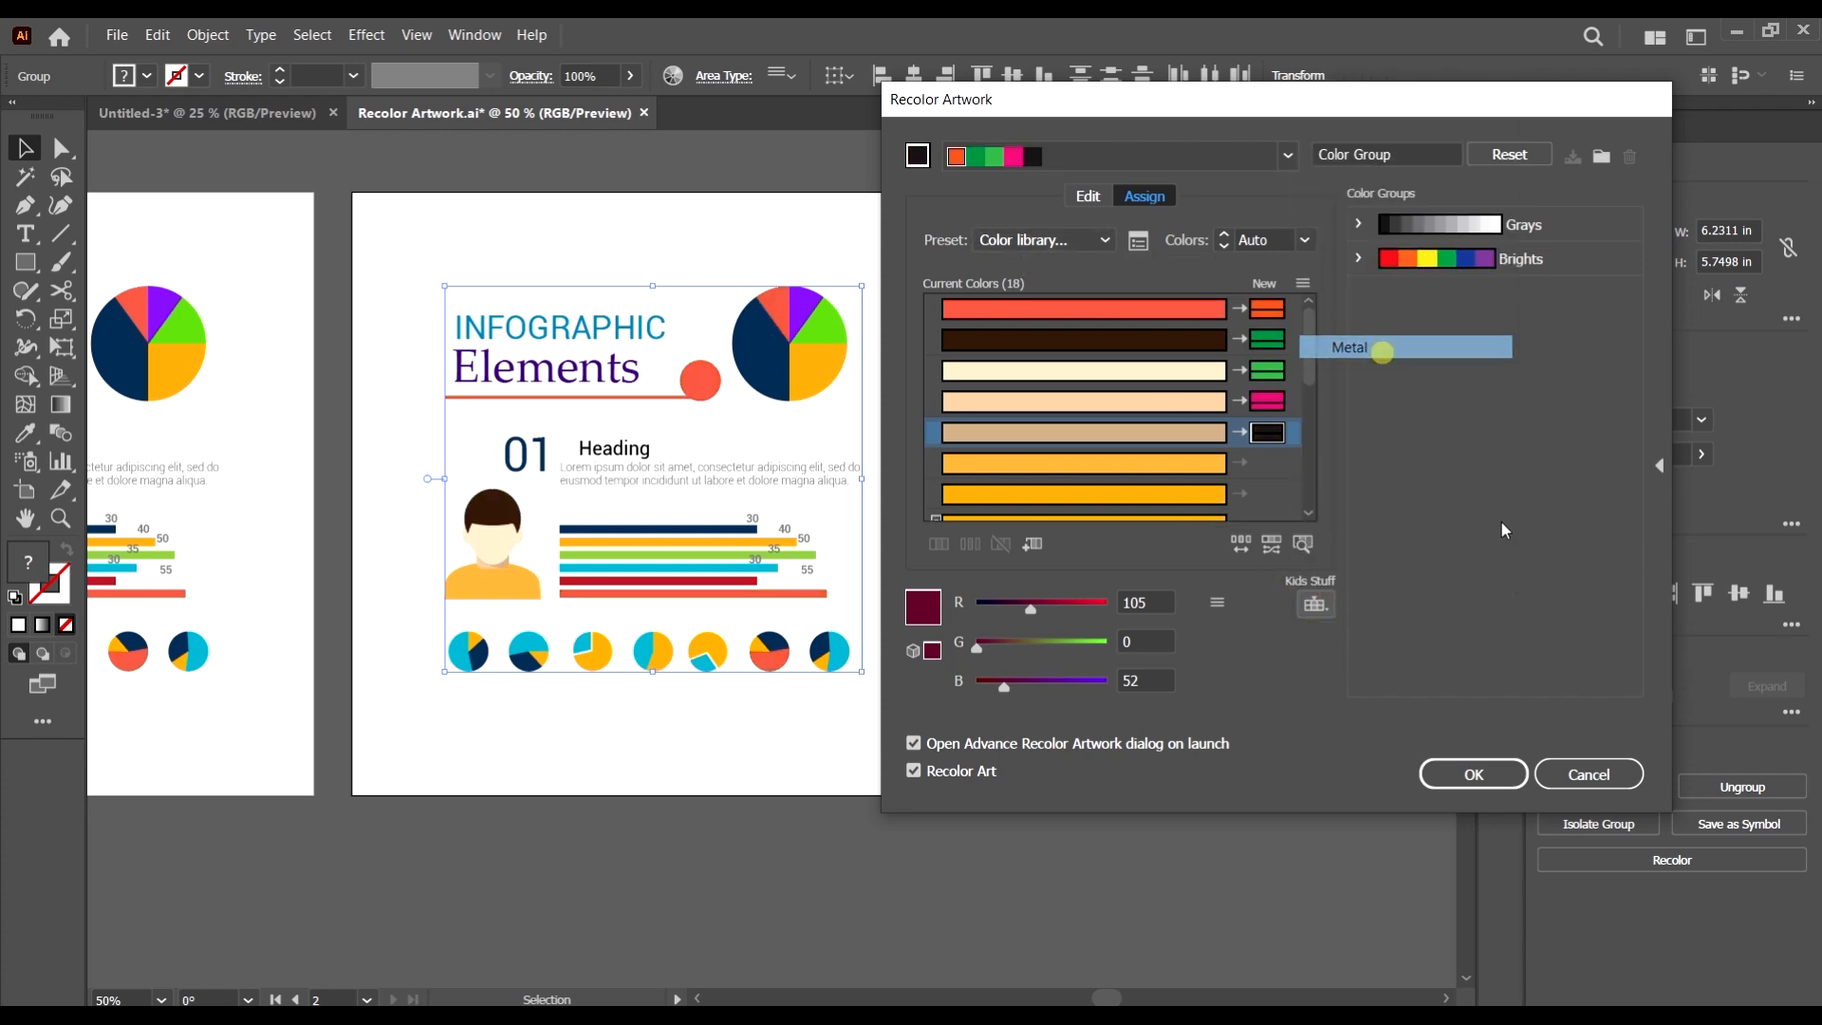
{"action": "left_click", "coordinate": [1316, 604]}
{"action": "left_click", "coordinate": [1395, 437]}
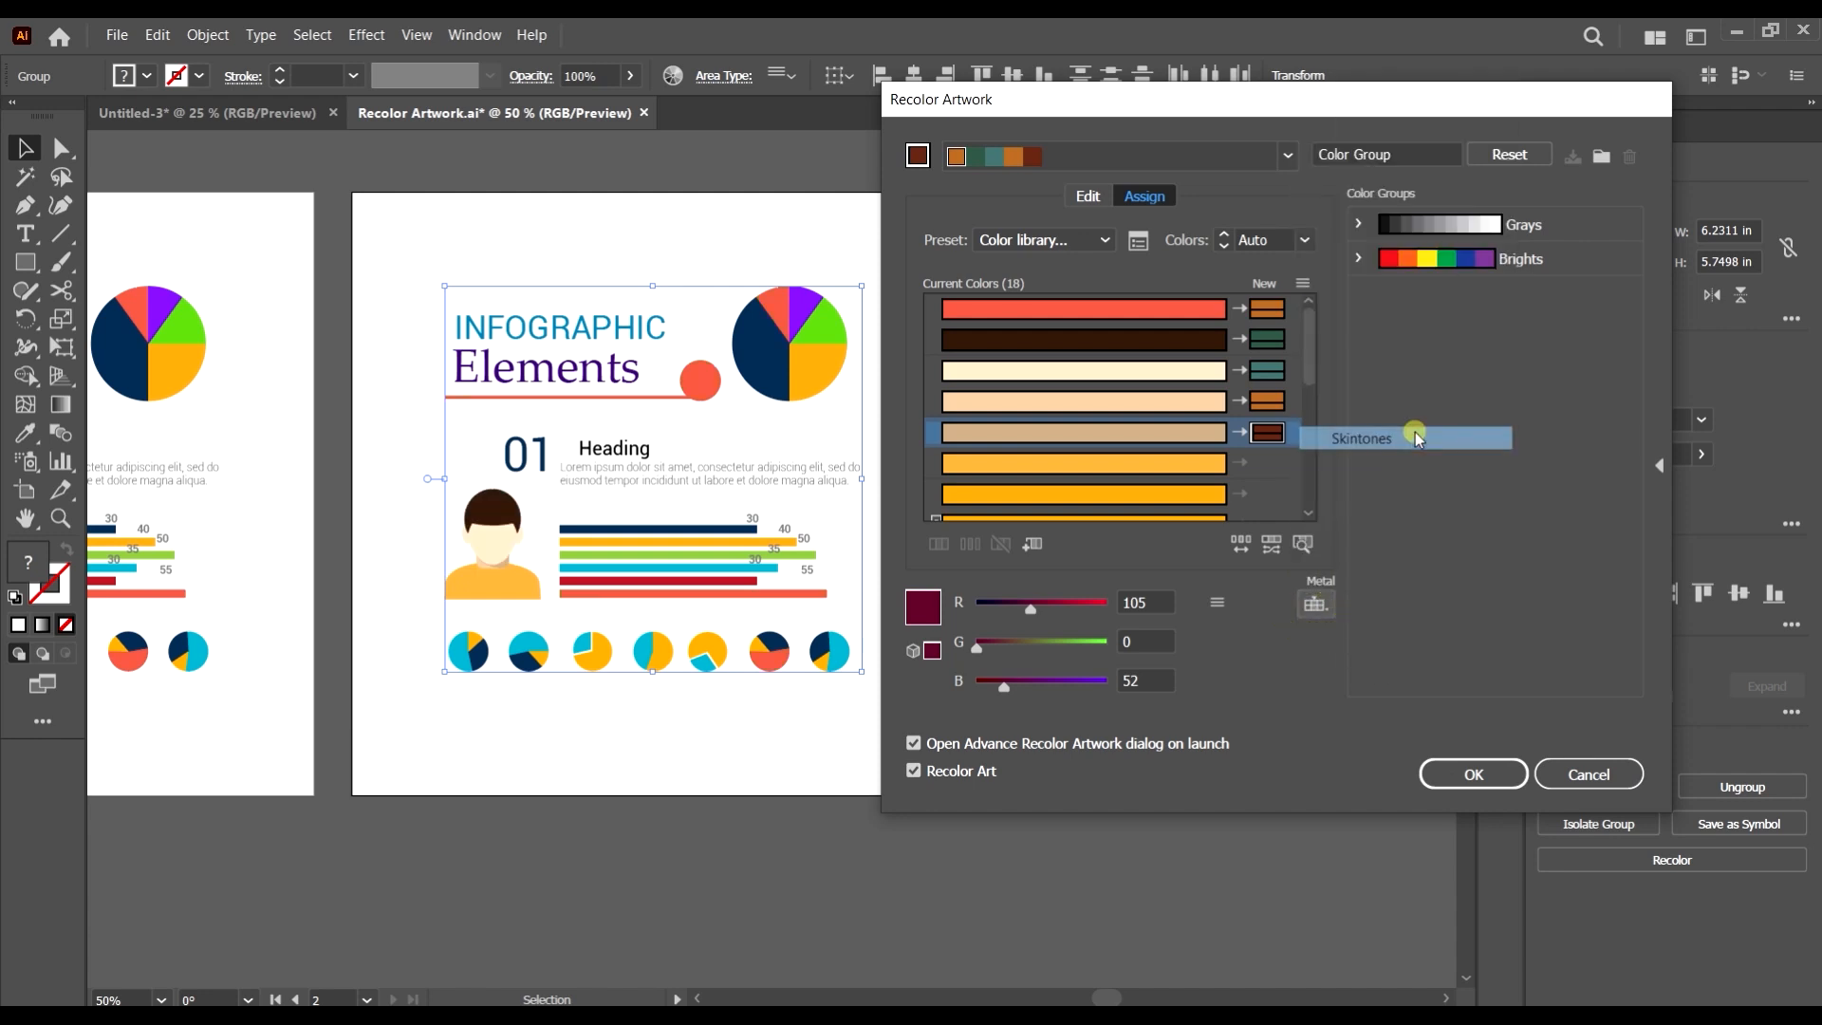
{"action": "left_click", "coordinate": [1316, 604]}
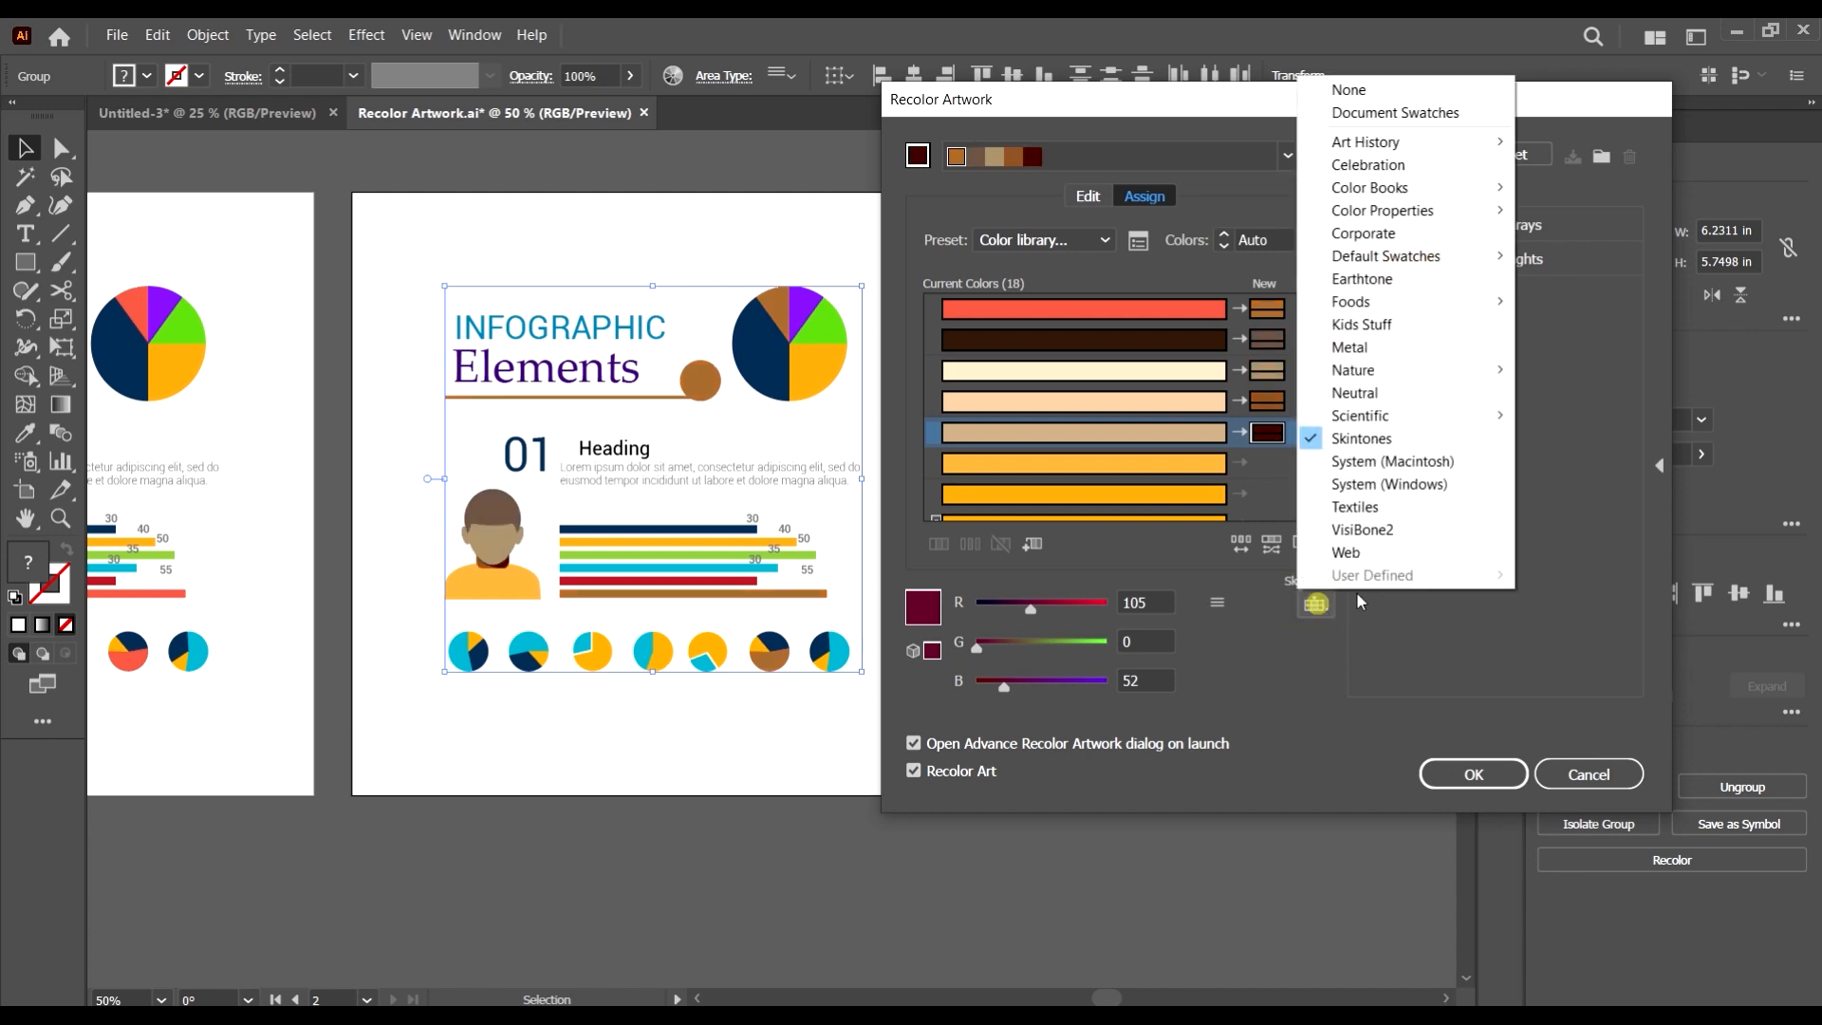
{"action": "left_click", "coordinate": [1376, 505]}
{"action": "left_click", "coordinate": [1474, 535]}
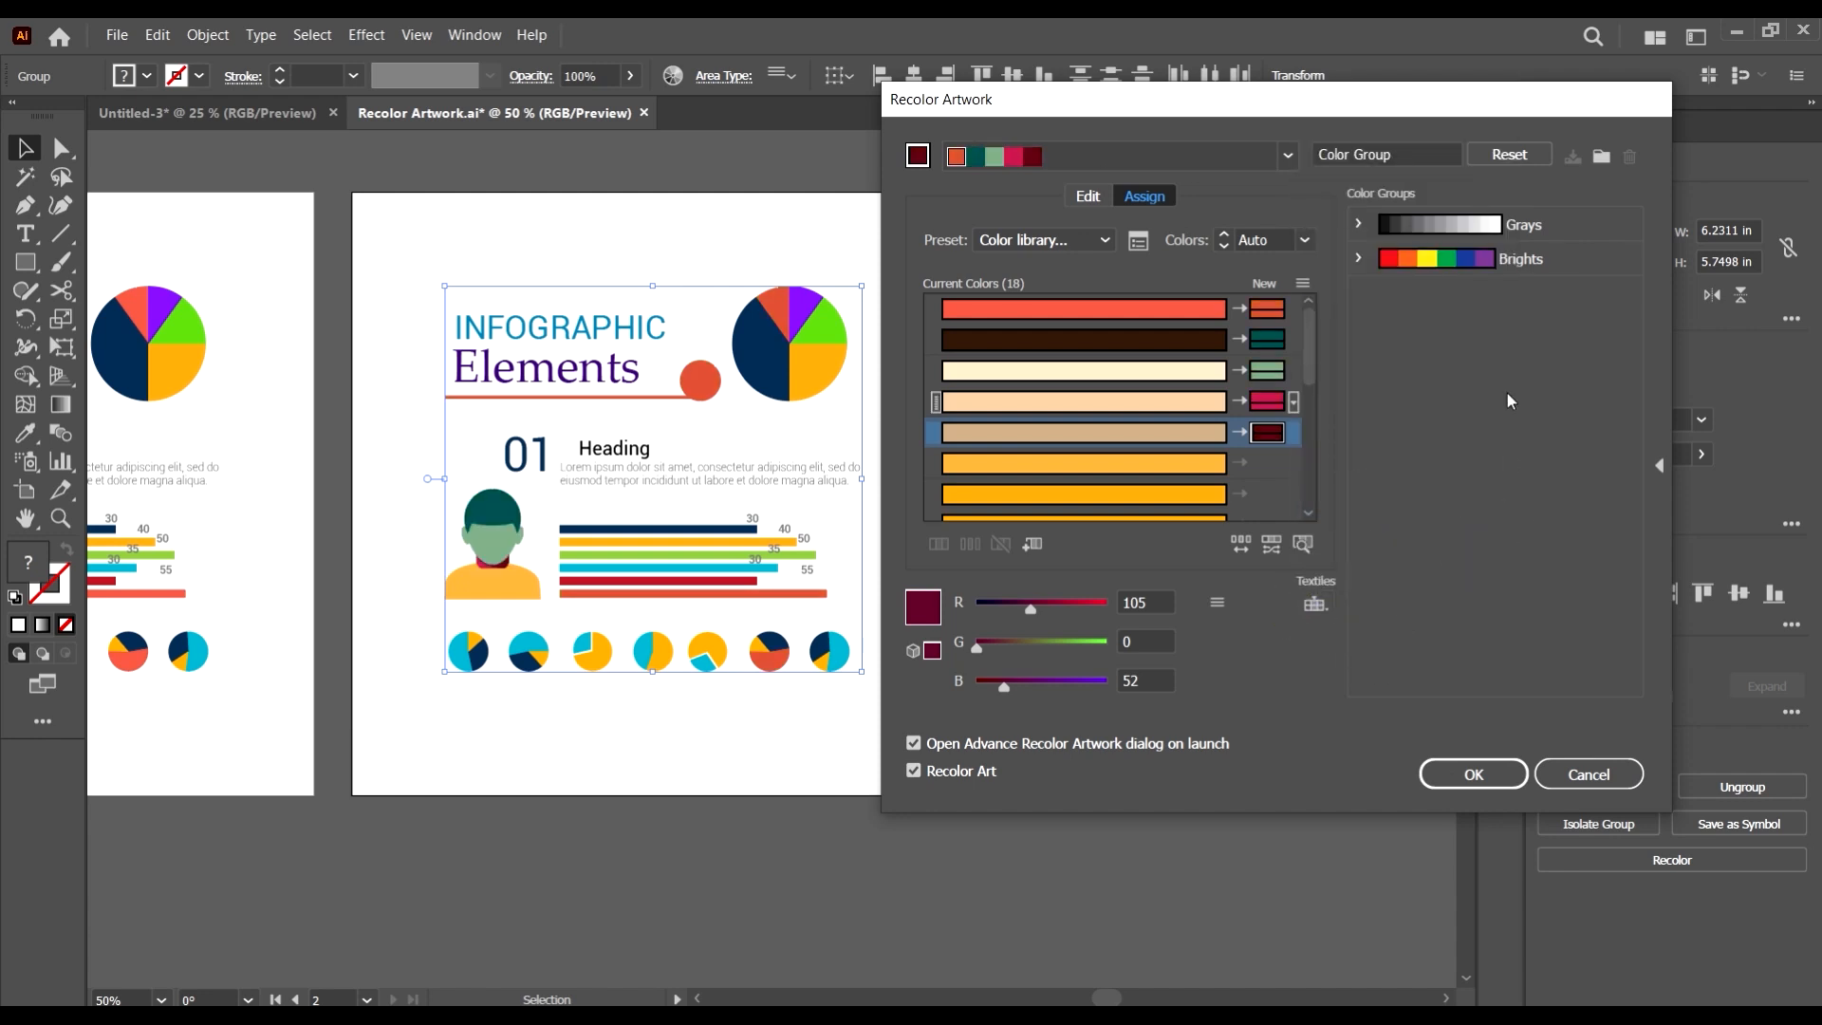
- Turn off the recolour preview, cancel the recolouring of the infographic and deselect the artwork
{"action": "left_click_drag", "start_coordinate": [1443, 104], "coordinate": [1358, 113]}
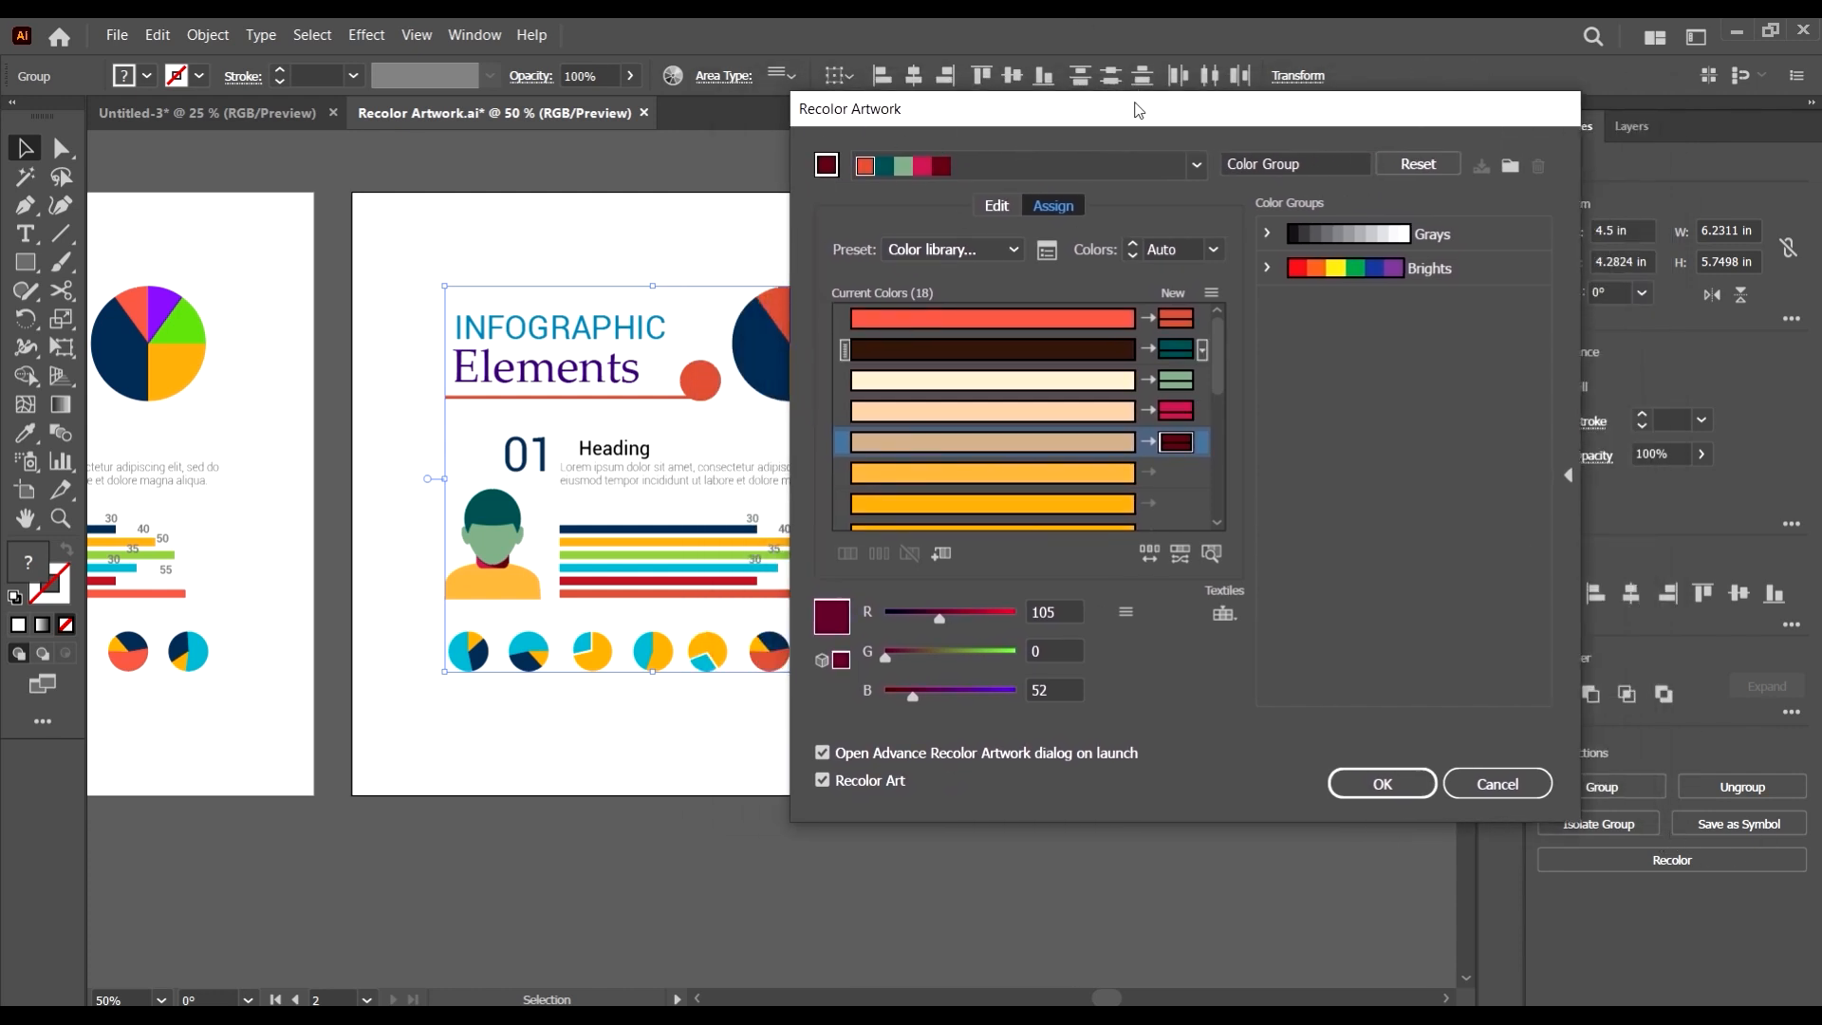
{"action": "left_click_drag", "start_coordinate": [1198, 122], "coordinate": [1284, 158]}
{"action": "left_click", "coordinate": [1592, 818]}
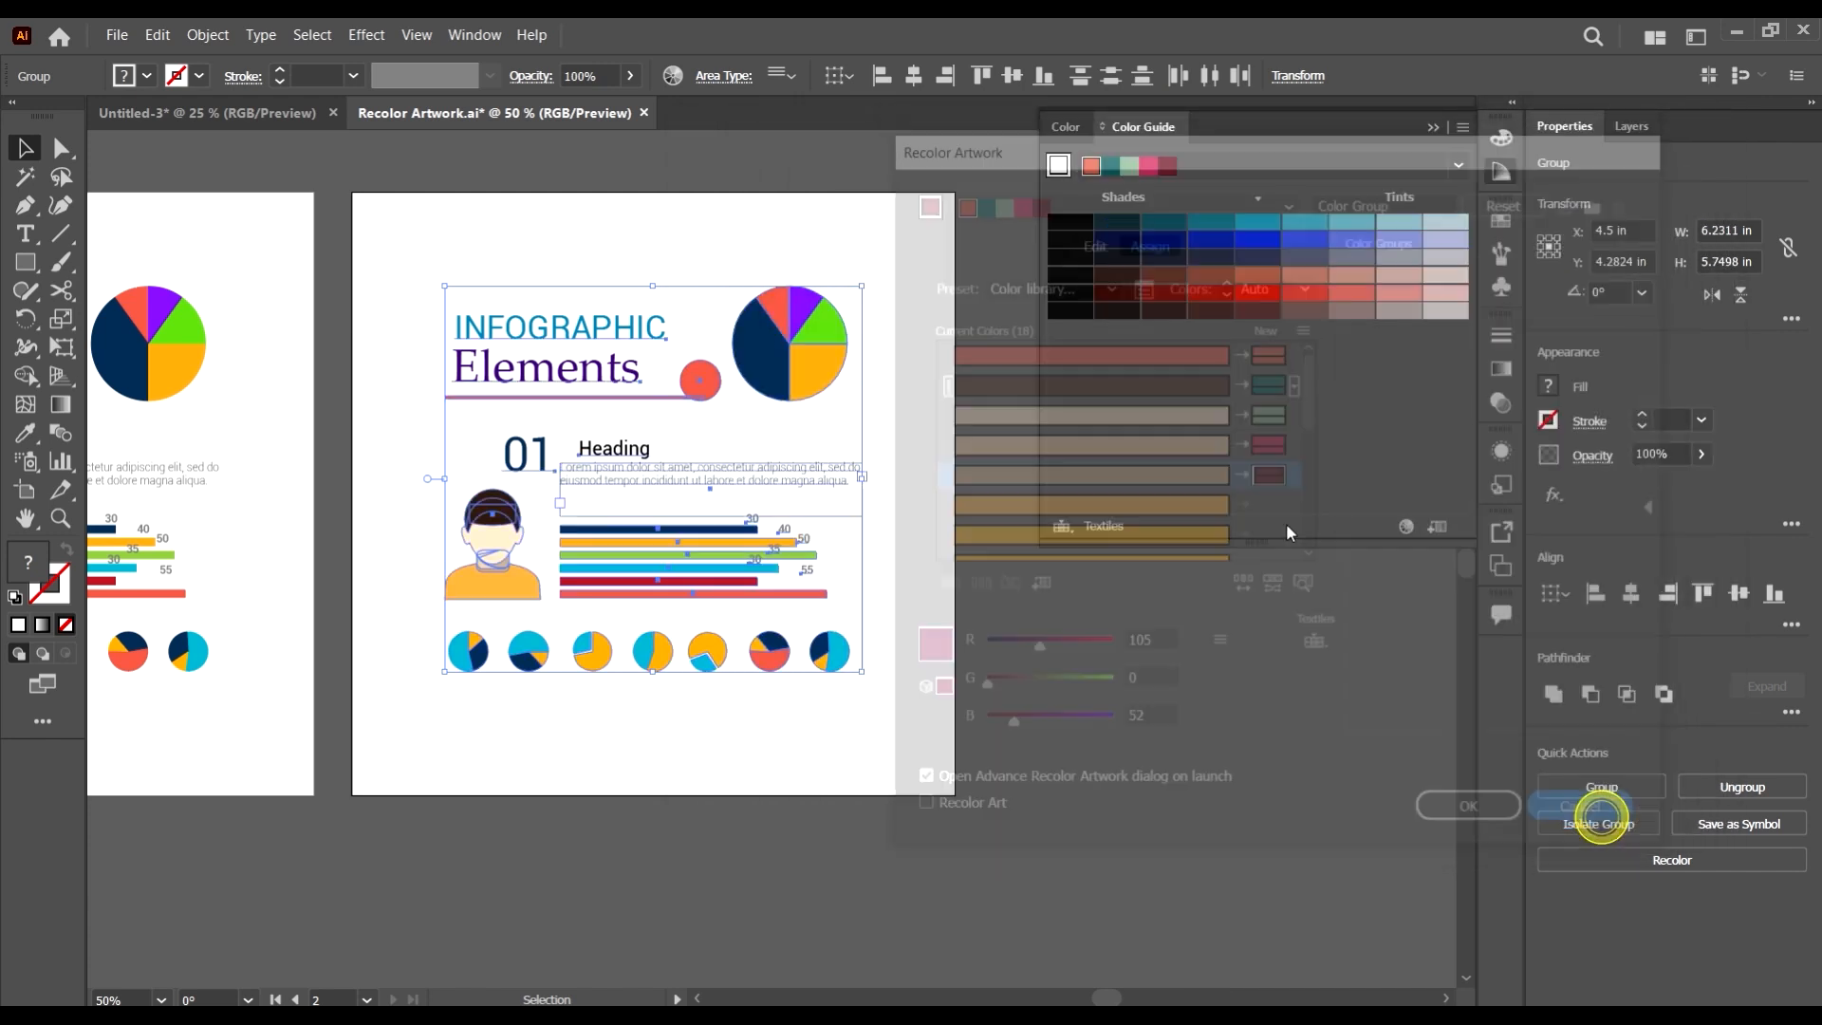
{"action": "left_click", "coordinate": [1184, 699]}
{"action": "key", "text": "ctrl+alt+0"}
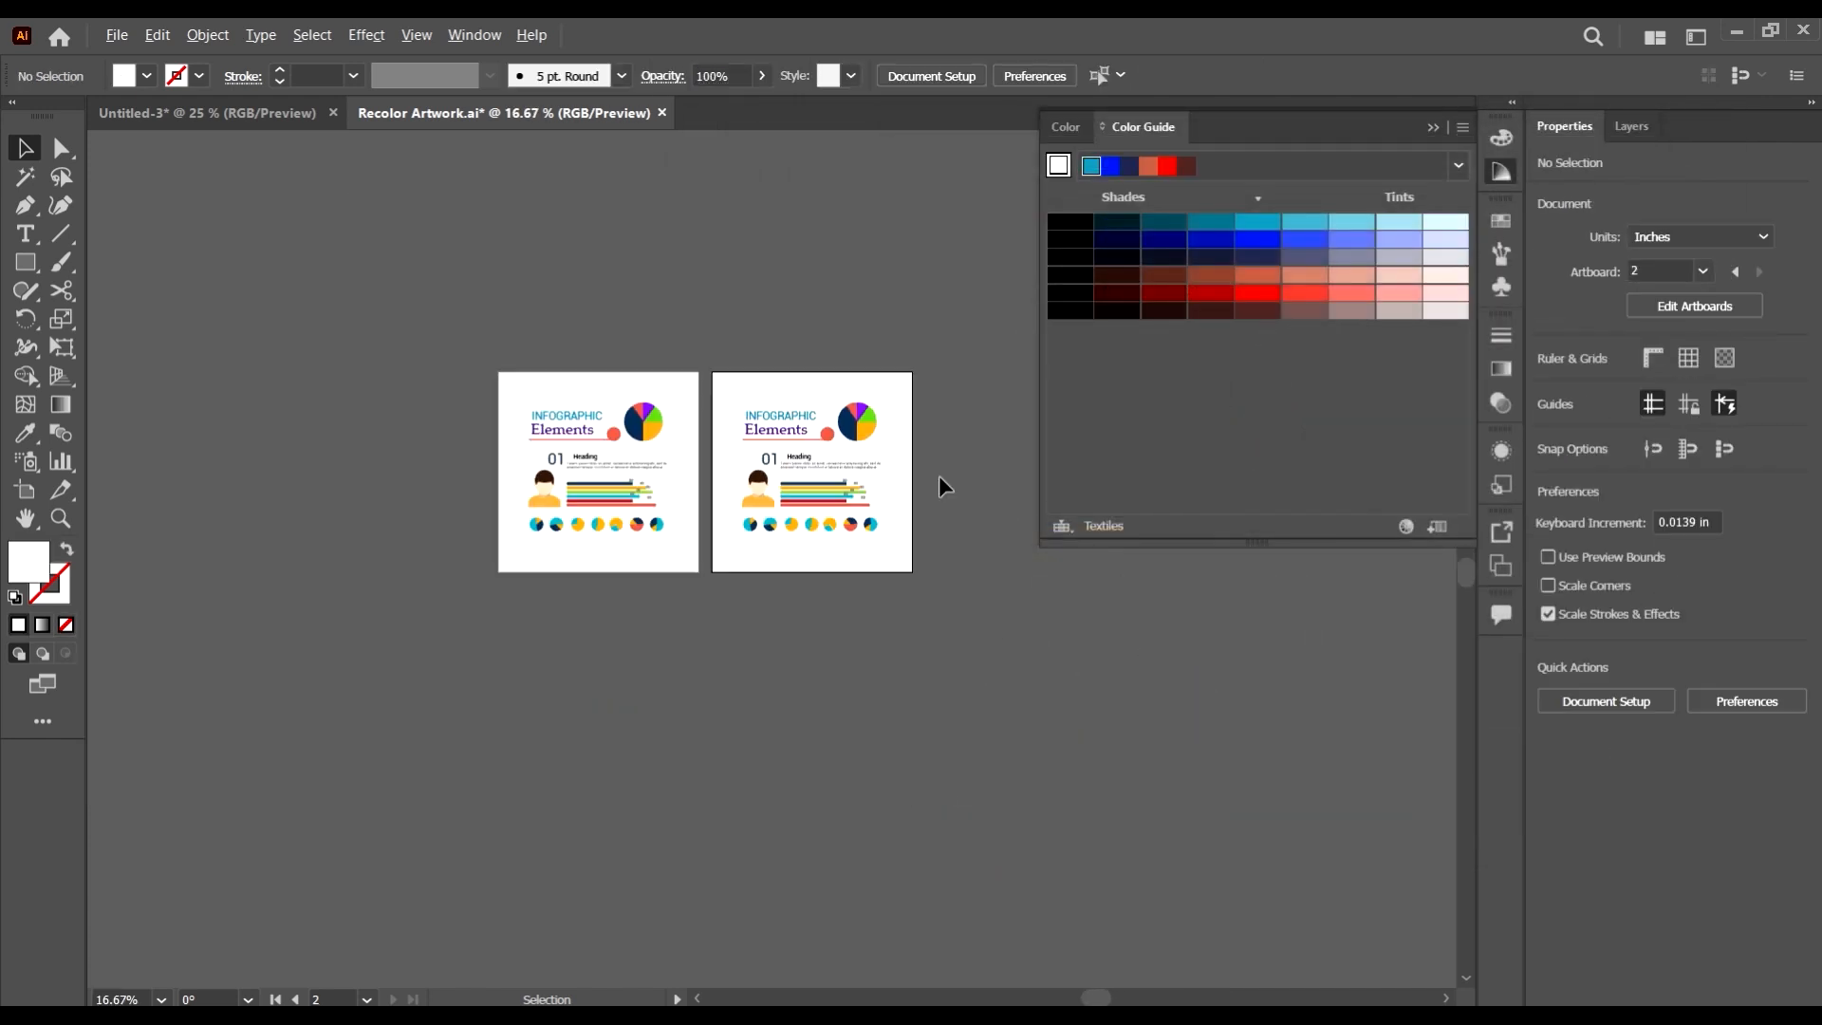
{"action": "scroll", "coordinate": [694, 492], "scroll_direction": "up", "scroll_amount": 3}
{"action": "scroll", "coordinate": [791, 543], "scroll_direction": "down", "scroll_amount": 3}
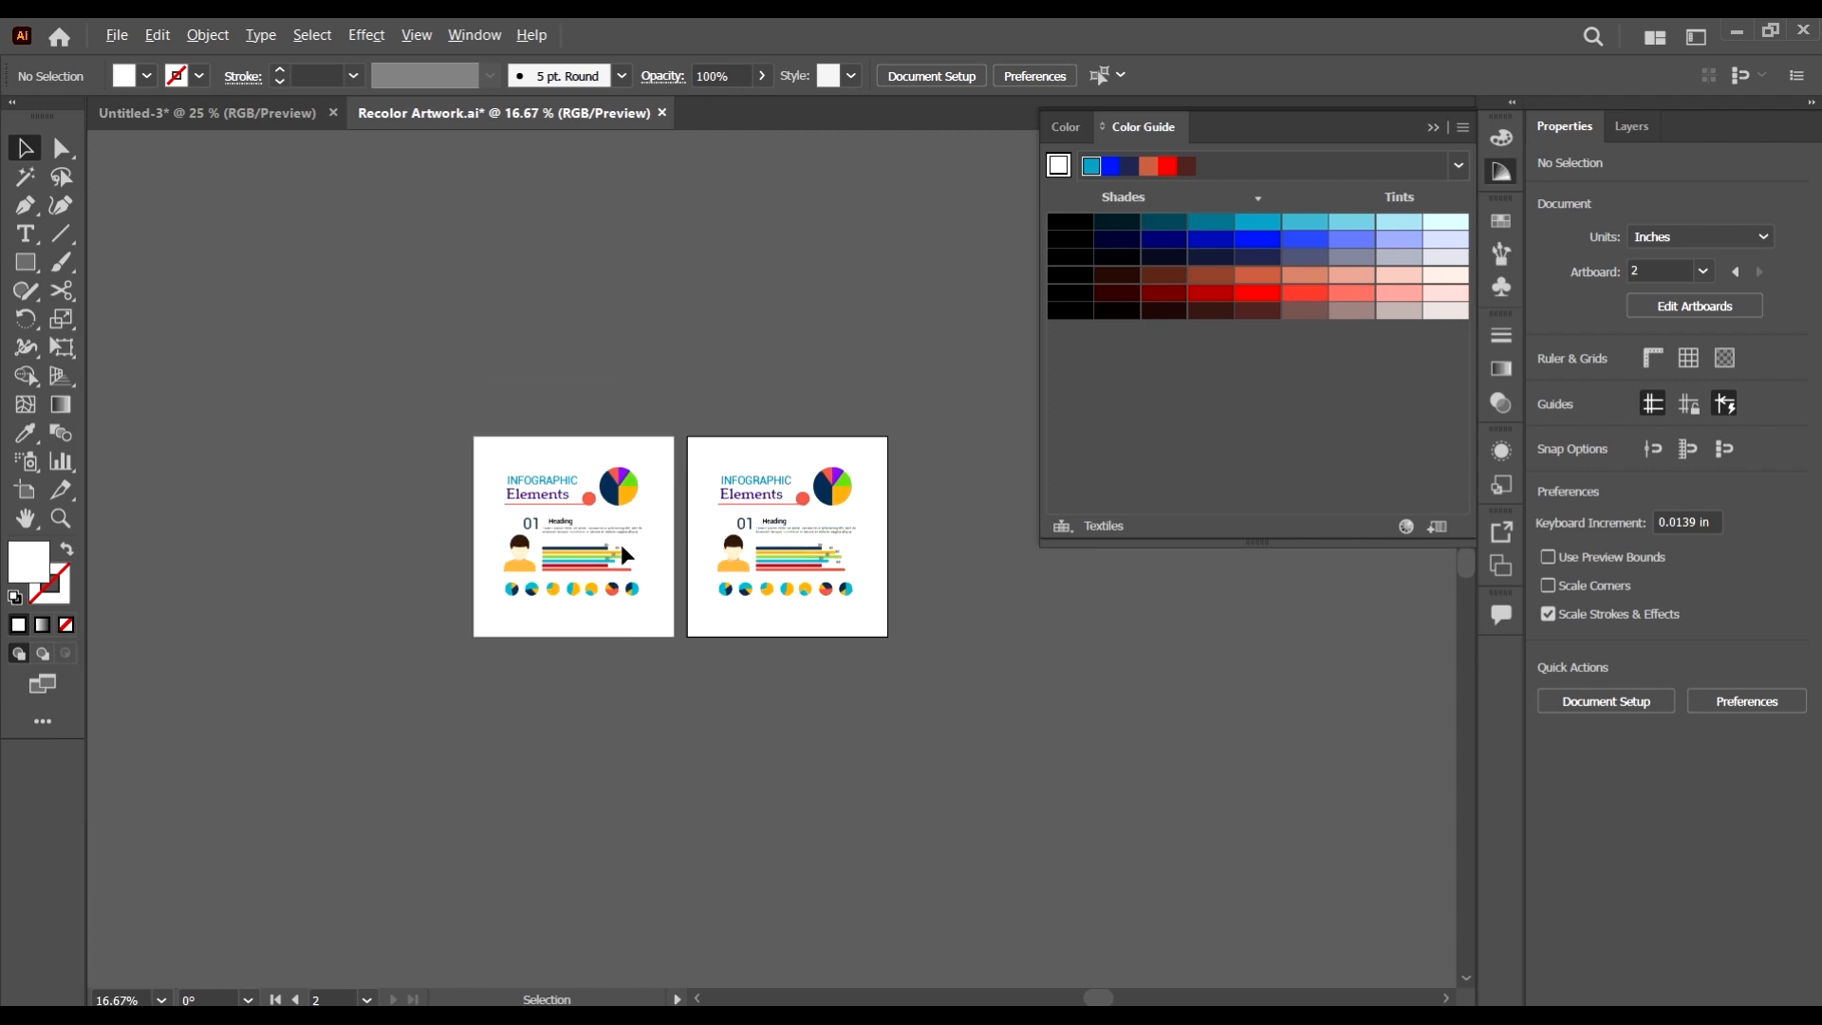
{"action": "scroll", "coordinate": [664, 550], "scroll_direction": "up", "scroll_amount": 3}
{"action": "scroll", "coordinate": [745, 579], "scroll_direction": "right", "scroll_amount": 2}
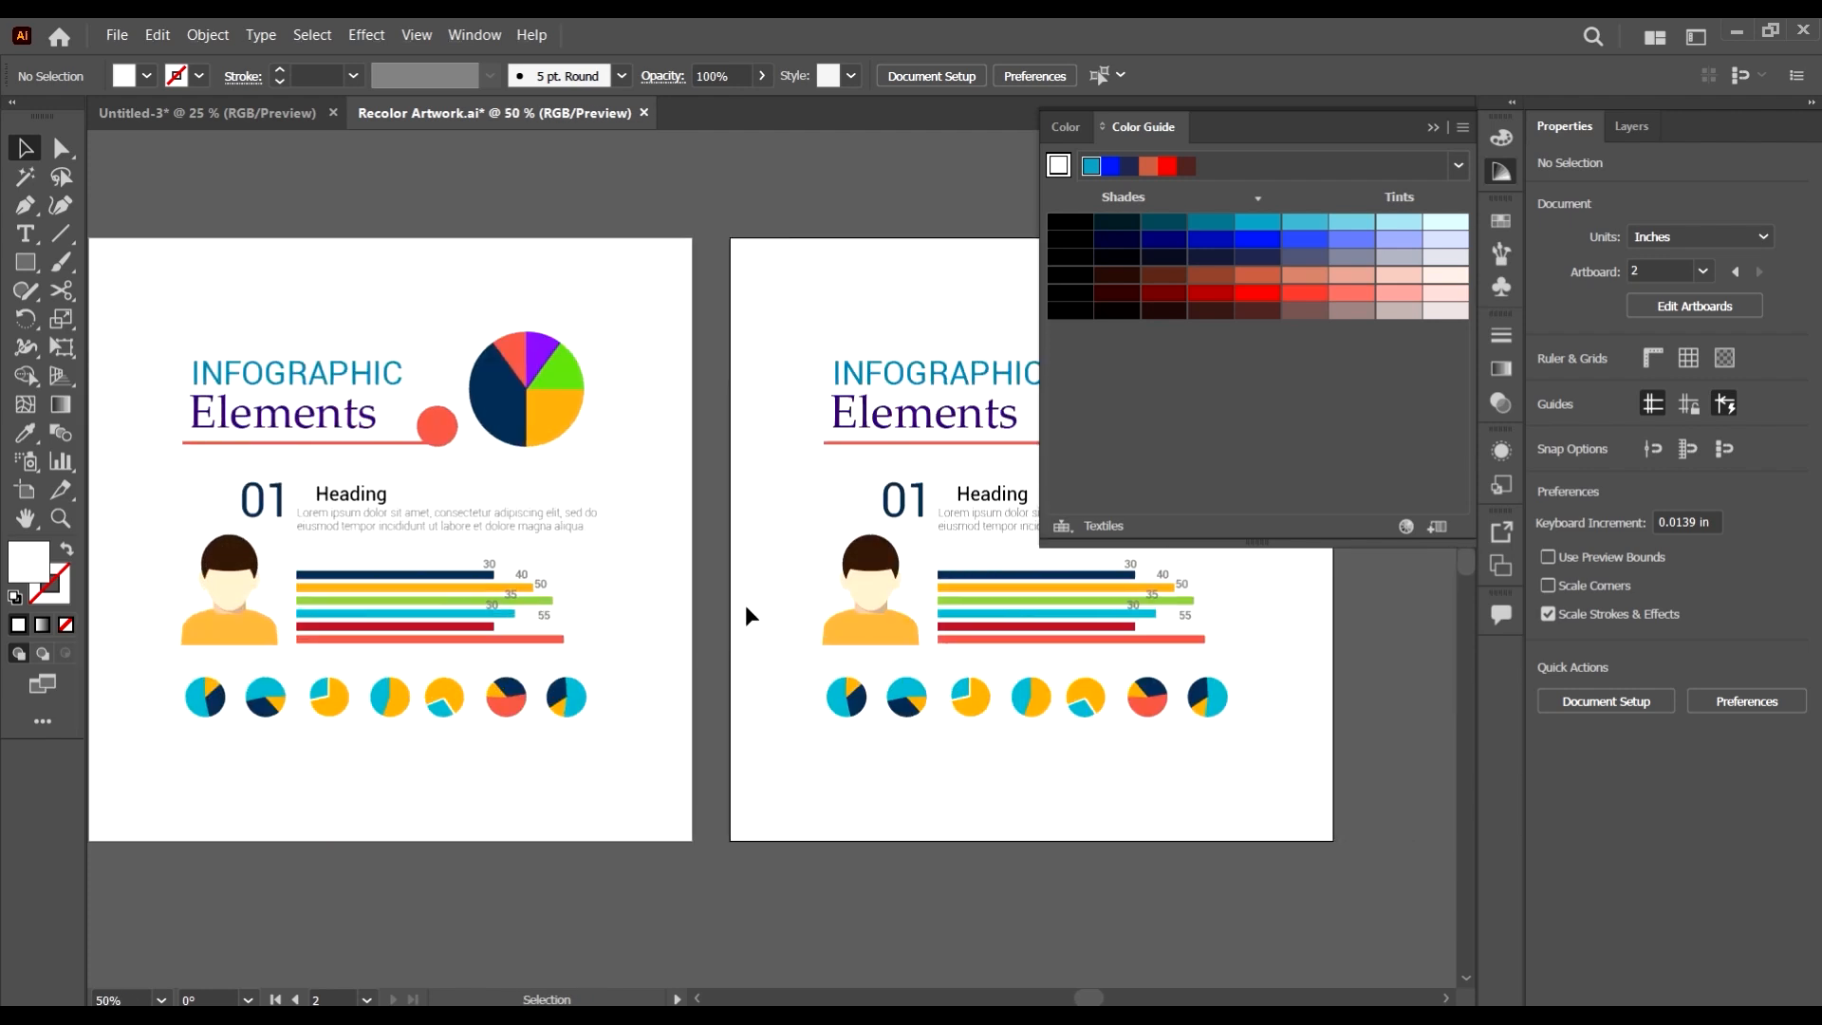